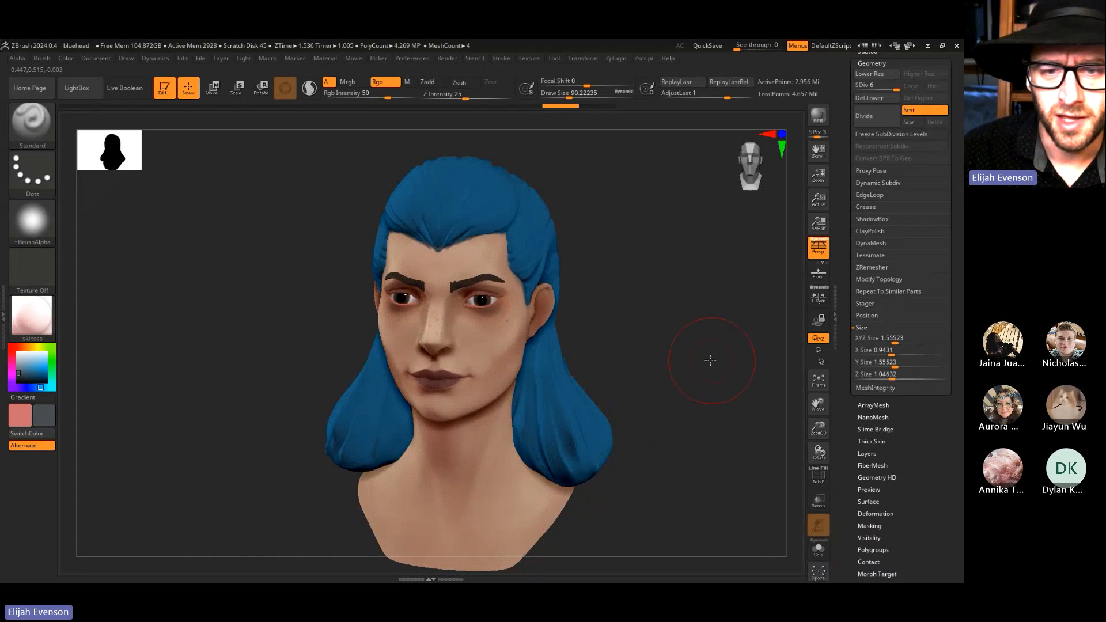
# Examine the painted blue-haired head from the front and three-quarter angles, including a close look at the face
pyautogui.moveTo(710, 360); pyautogui.dragTo(494, 460)
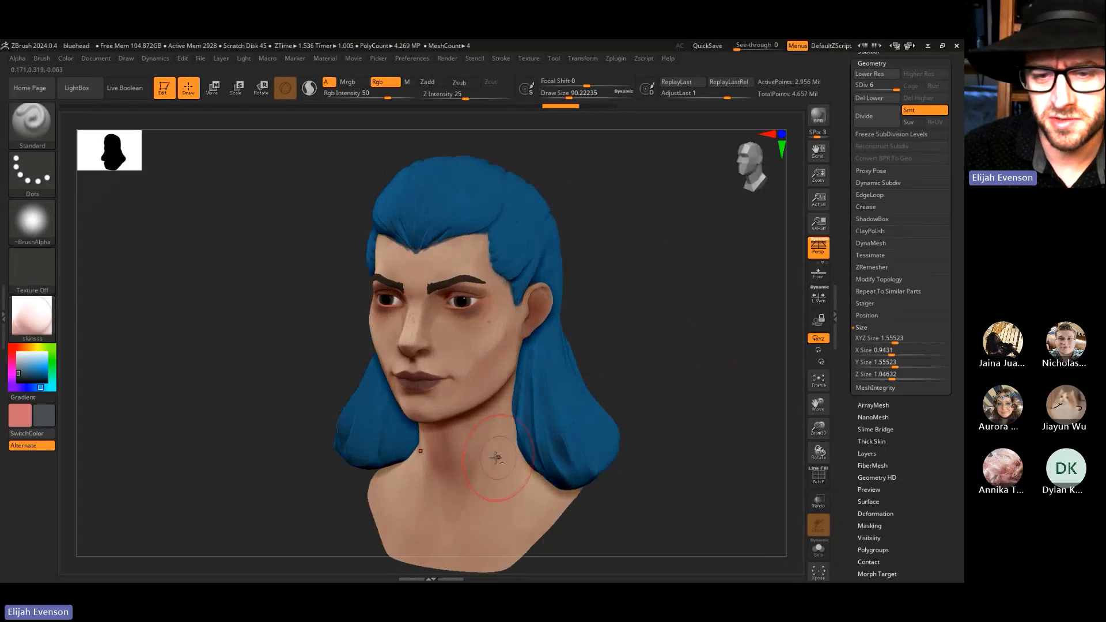
pyautogui.click(818, 551)
pyautogui.click(819, 552)
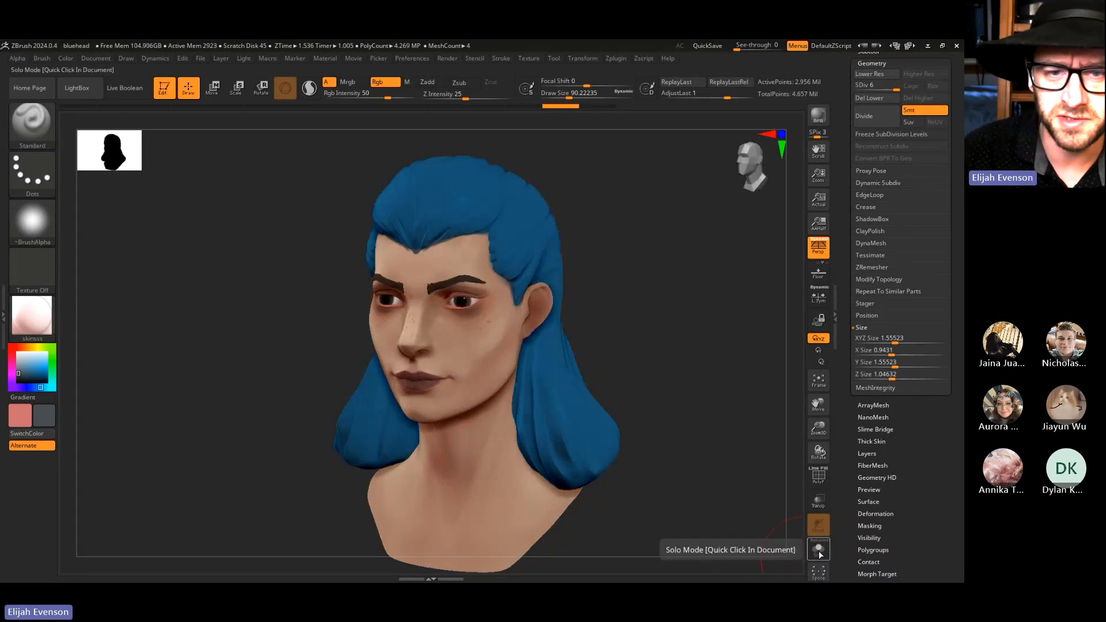
pyautogui.moveTo(674, 385); pyautogui.dragTo(651, 447)
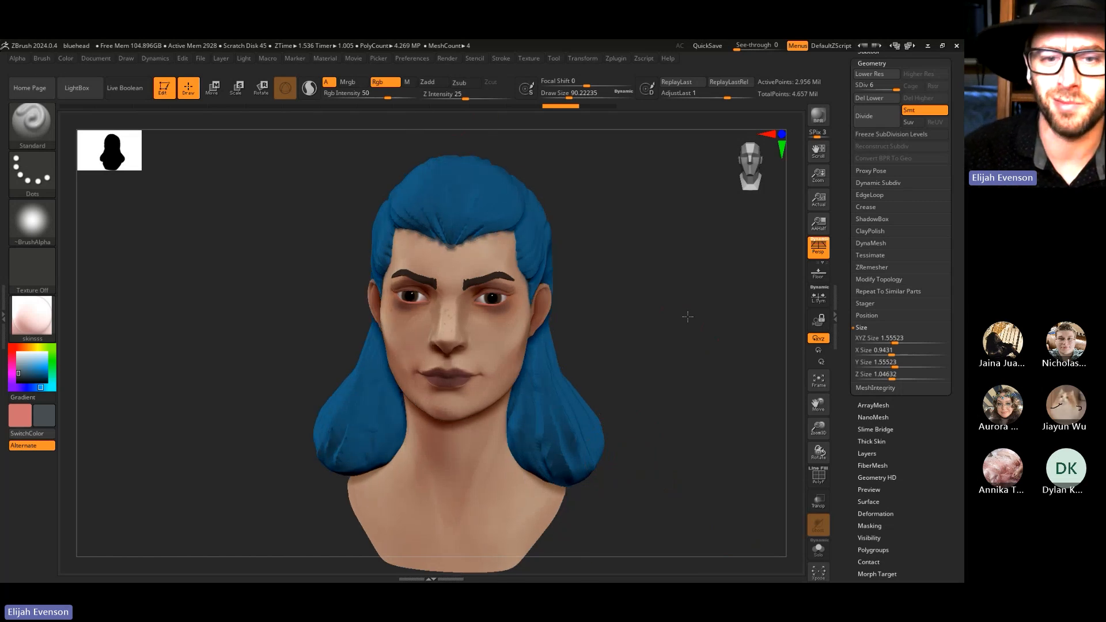
pyautogui.moveTo(683, 311); pyautogui.dragTo(696, 332)
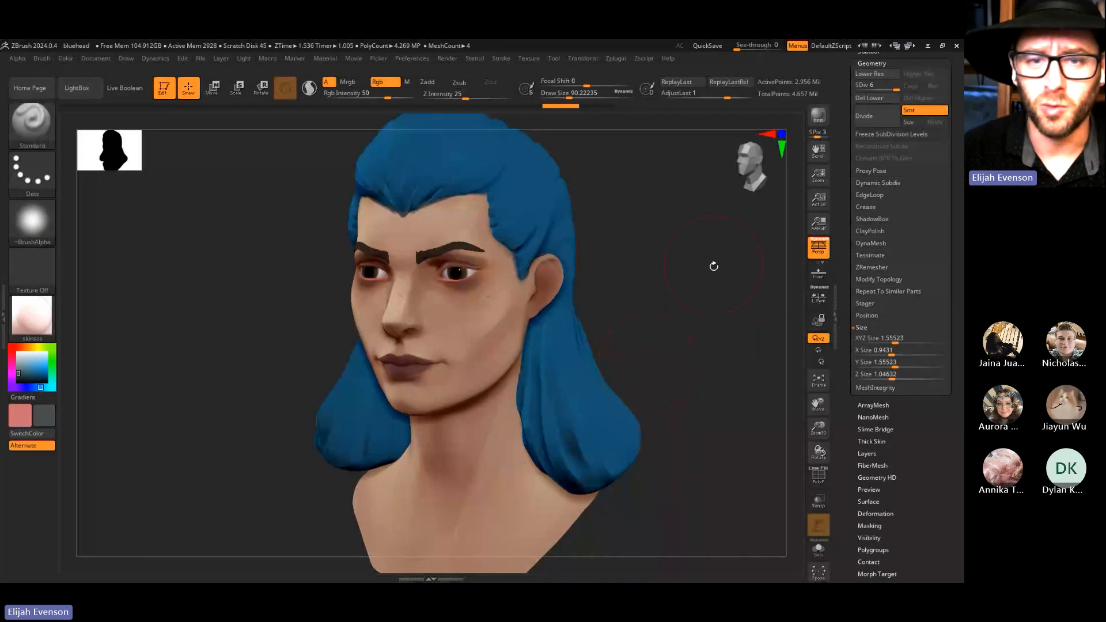
pyautogui.moveTo(691, 293); pyautogui.dragTo(704, 342)
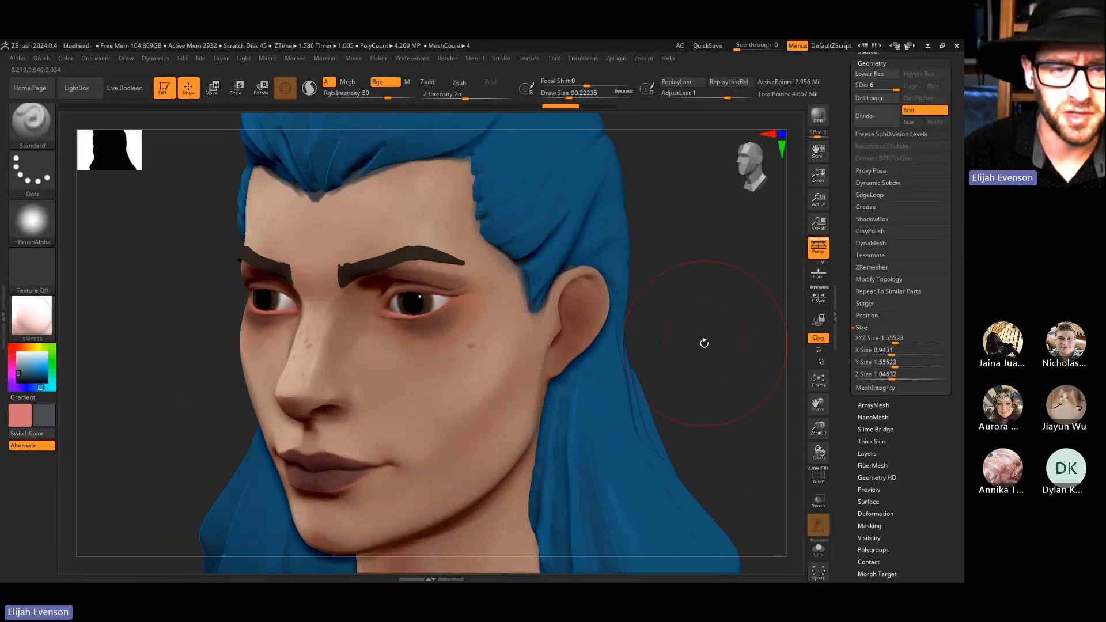
pyautogui.moveTo(731, 247); pyautogui.dragTo(729, 284)
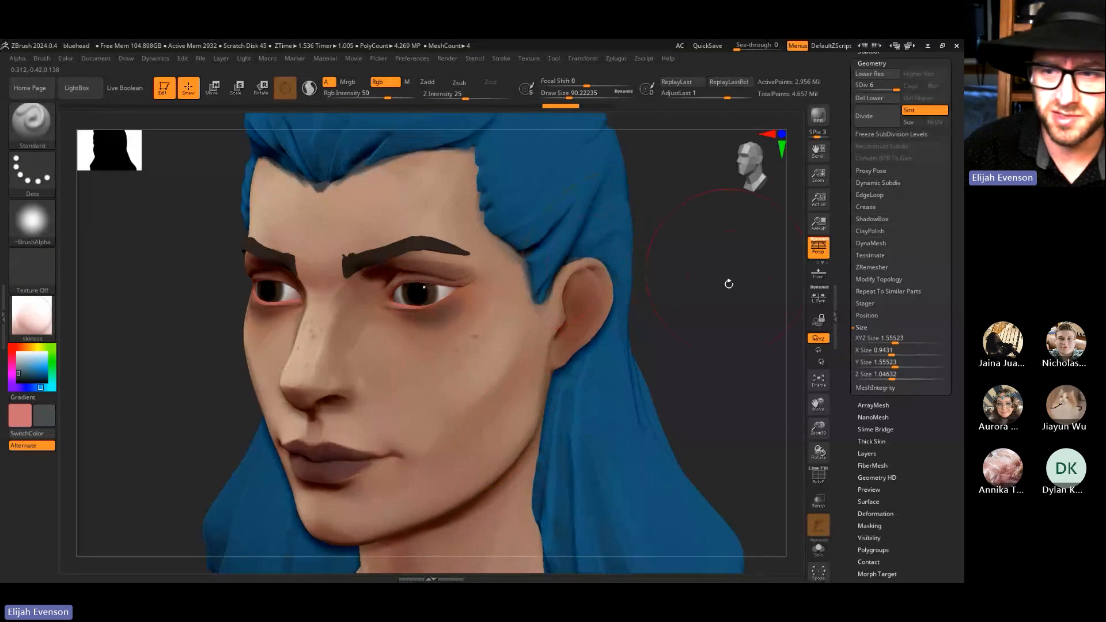
# Check the face mesh's topology with the polyframe display, and turn the display off again
pyautogui.click(820, 478)
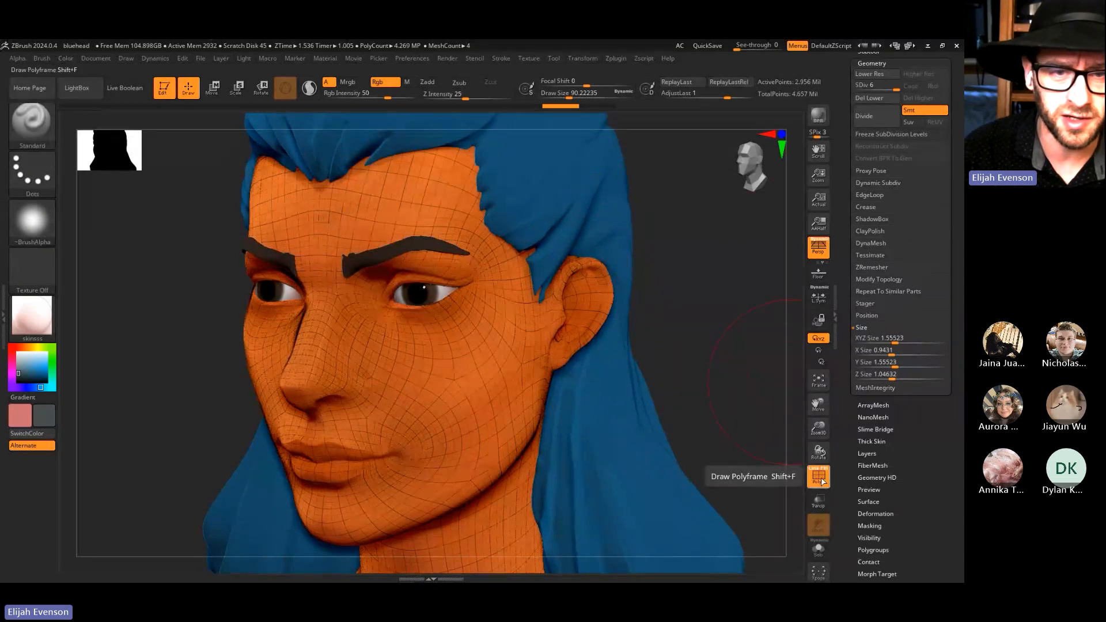
pyautogui.click(820, 482)
pyautogui.press('f')
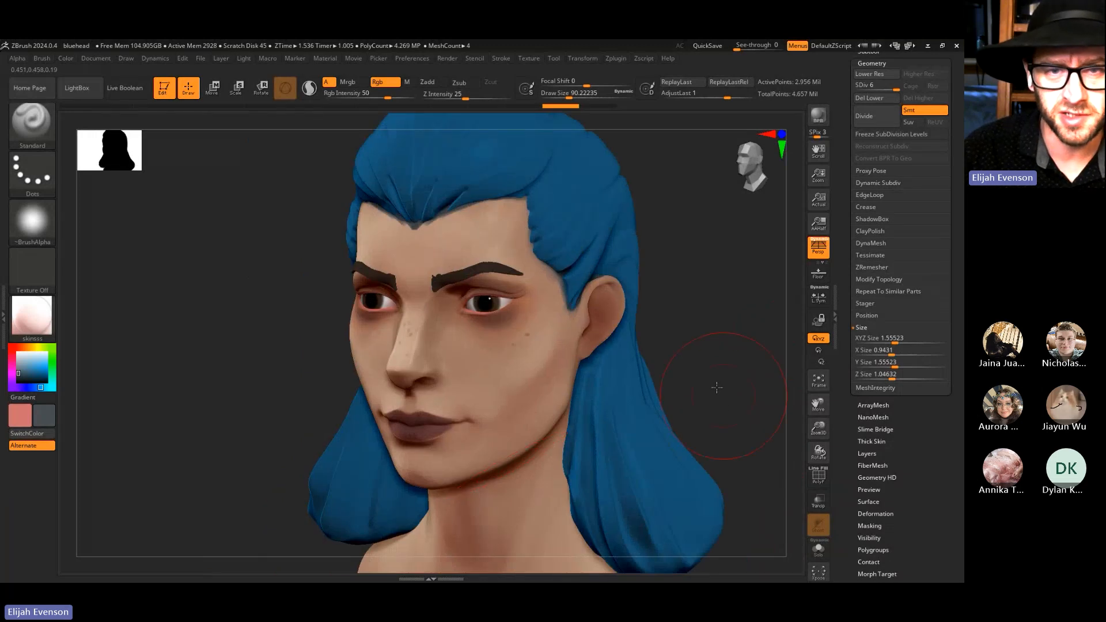
# Inspect the whole bust from front, three-quarter and near-profile angles, looking at the hair and the face
pyautogui.keyDown('alt'); pyautogui.moveTo(716, 385); pyautogui.dragTo(657, 341); pyautogui.keyUp('alt')
pyautogui.moveTo(657, 341); pyautogui.dragTo(671, 415)
pyautogui.press('f')
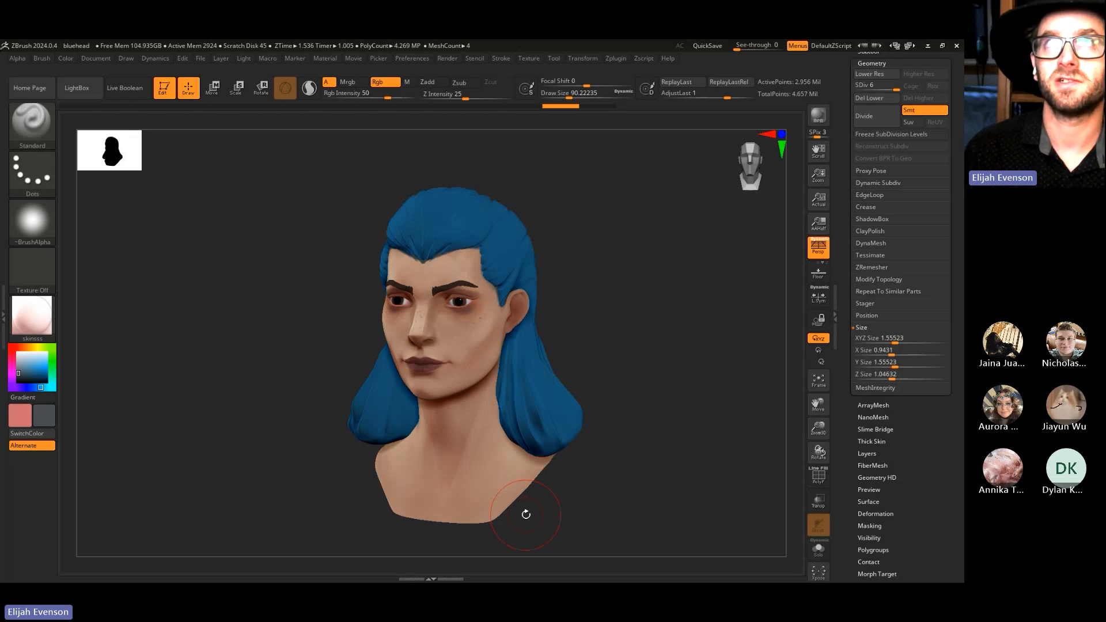
pyautogui.moveTo(650, 308); pyautogui.dragTo(465, 185)
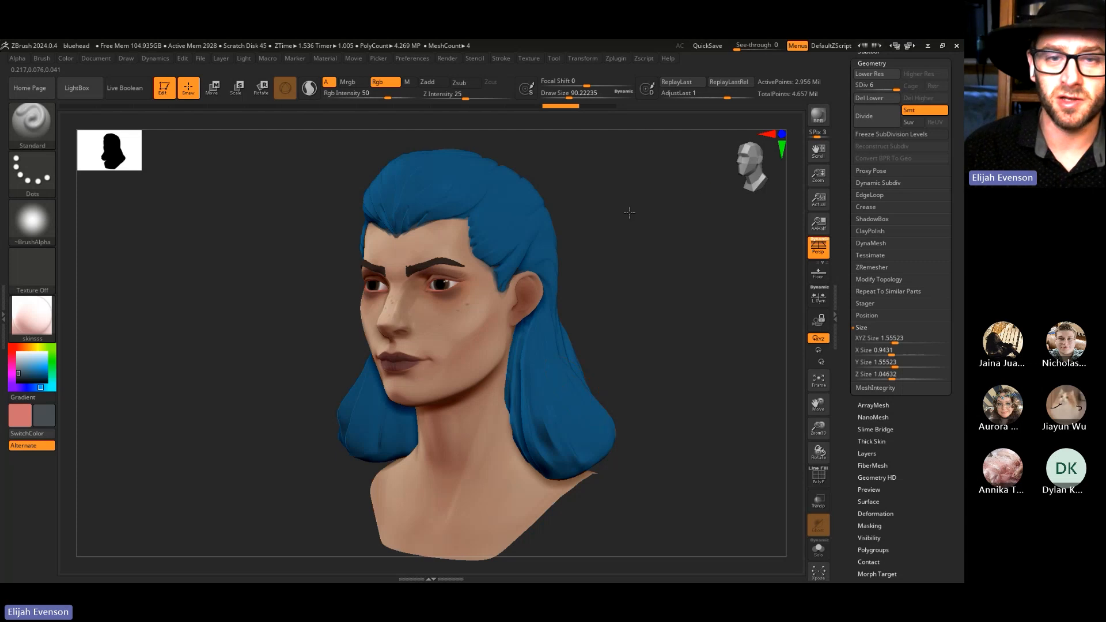
pyautogui.moveTo(630, 213); pyautogui.dragTo(622, 208)
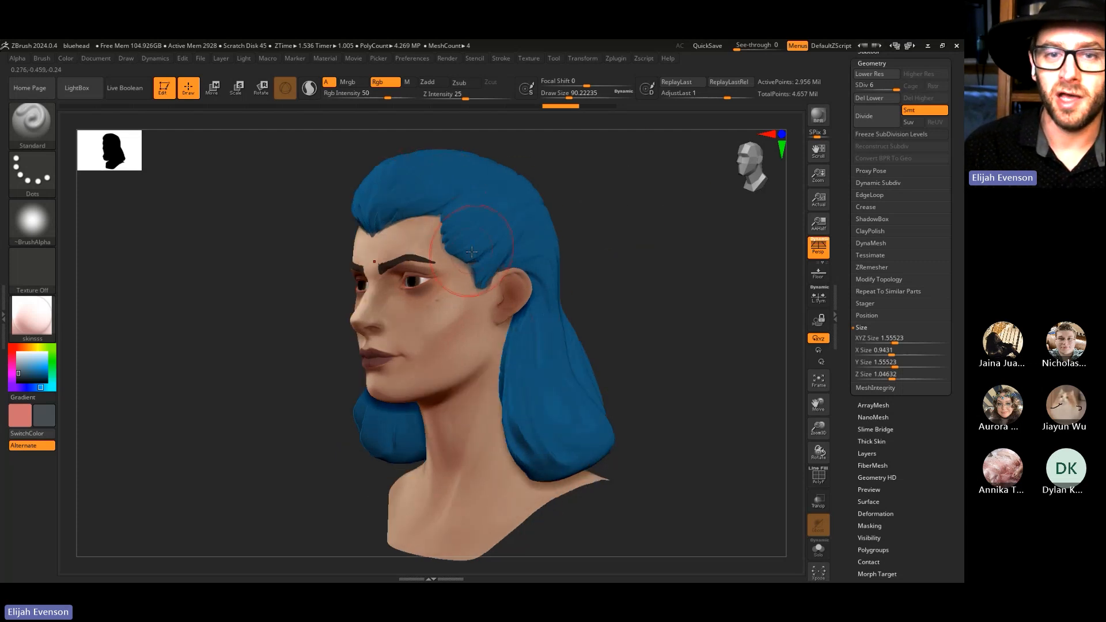
pyautogui.moveTo(616, 249); pyautogui.dragTo(657, 277)
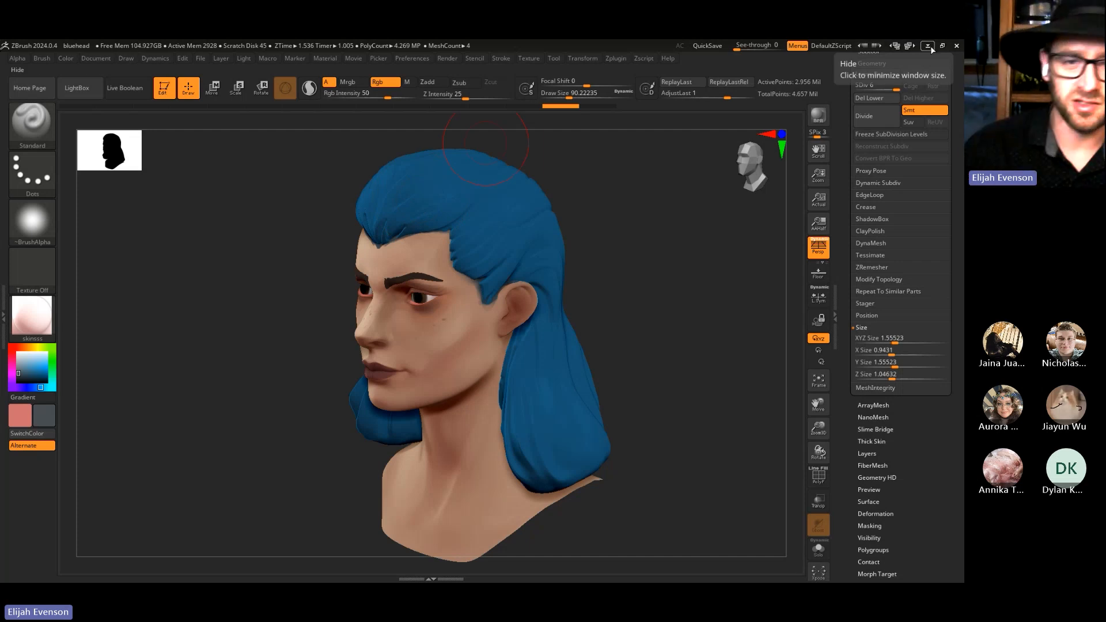
# Switch to Maya and replace the tapered block in the scene with a new polygon cylinder
pyautogui.hotkey('alt', 'Tab')
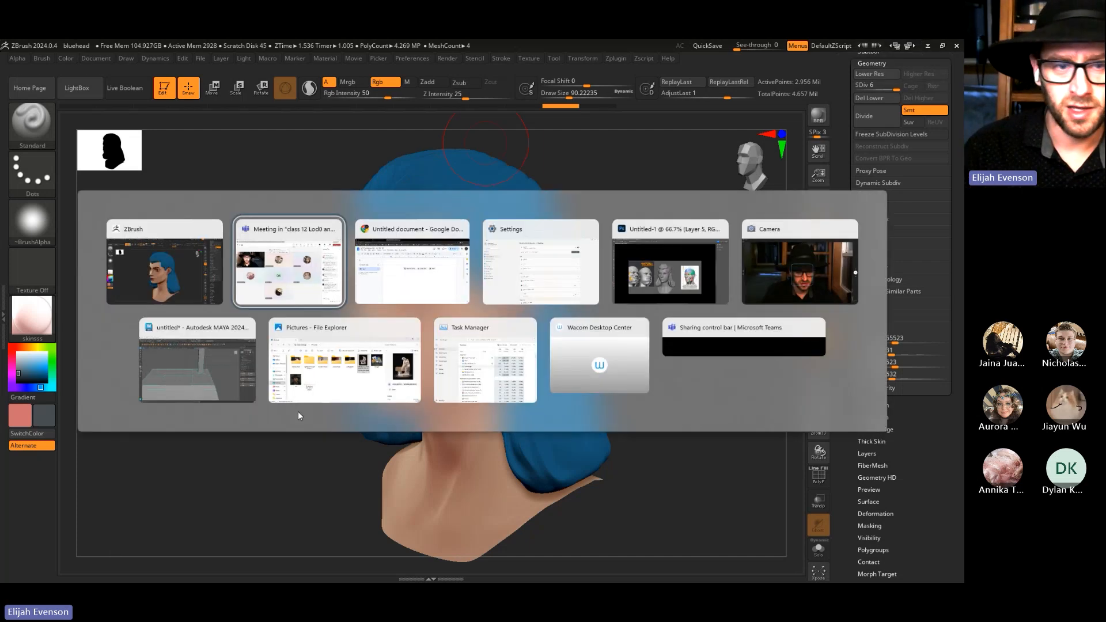
pyautogui.click(201, 386)
pyautogui.keyDown('alt'); pyautogui.moveTo(357, 415); pyautogui.dragTo(95, 286, button='right'); pyautogui.keyUp('alt')
pyautogui.keyDown('alt'); pyautogui.moveTo(95, 287); pyautogui.dragTo(333, 225, button='middle'); pyautogui.keyUp('alt')
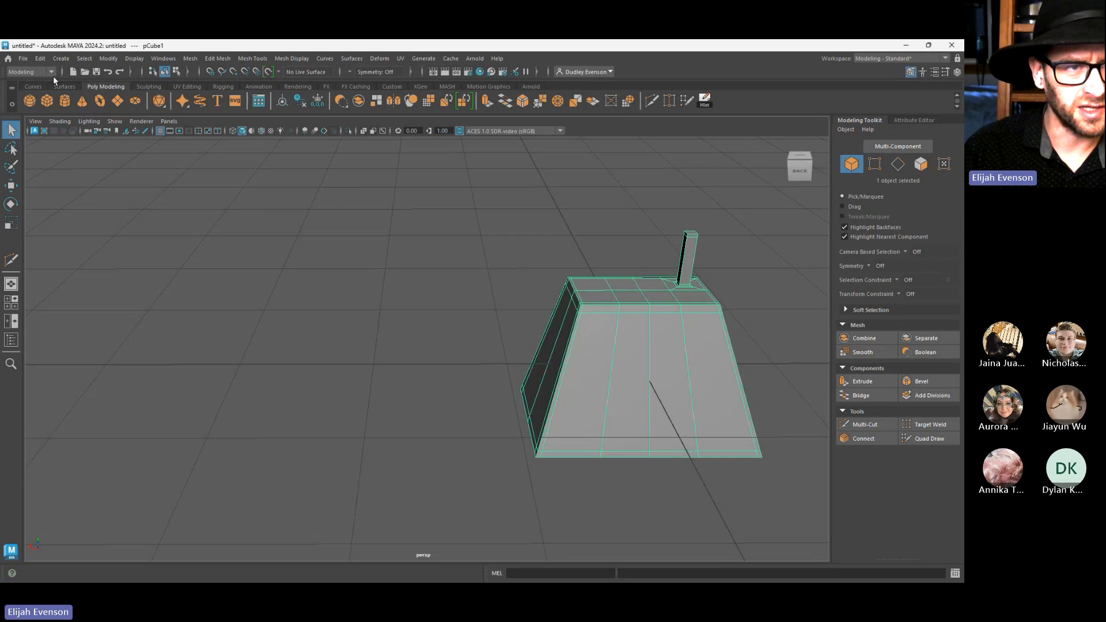
pyautogui.click(65, 102)
pyautogui.keyDown('alt'); pyautogui.moveTo(505, 470); pyautogui.dragTo(505, 338, button='right'); pyautogui.keyUp('alt')
# Stretch the cylinder vertically into a thin strand with a Y scale of about 11.91, and display its channel values
pyautogui.press('r')
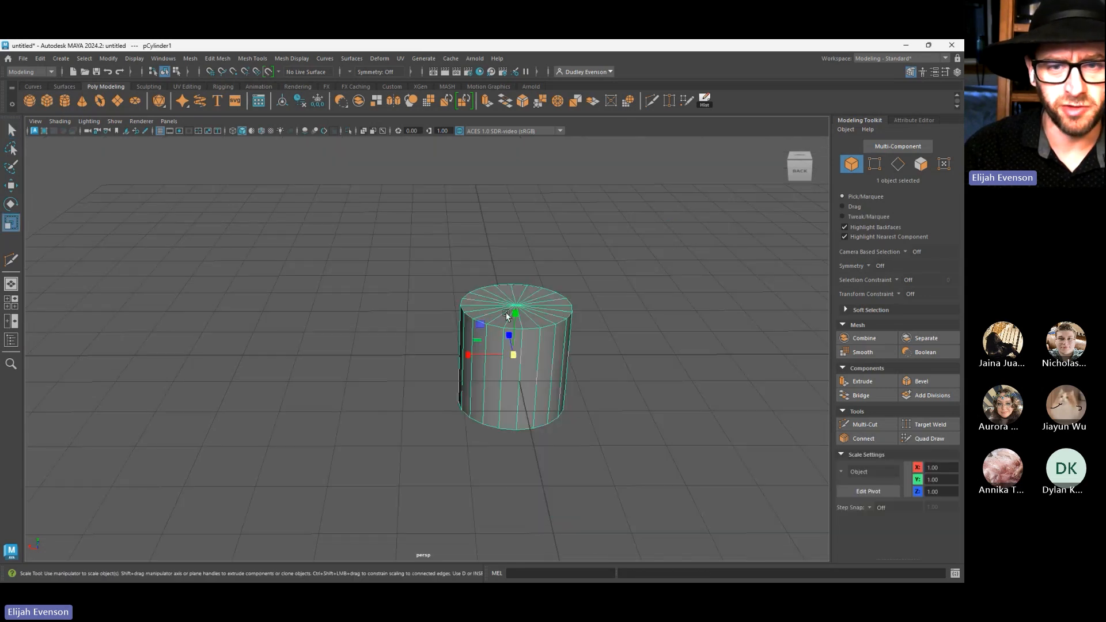
pyautogui.moveTo(513, 315); pyautogui.dragTo(559, 166)
pyautogui.keyDown('alt'); pyautogui.moveTo(559, 518); pyautogui.dragTo(528, 468, button='right'); pyautogui.keyUp('alt')
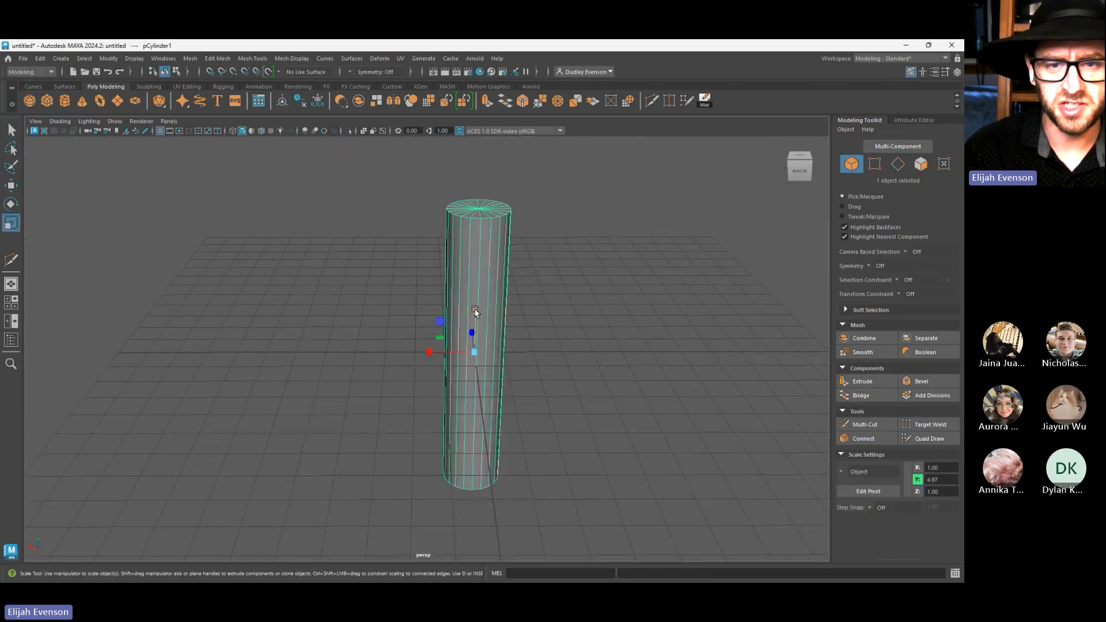
pyautogui.moveTo(475, 311); pyautogui.dragTo(478, 245)
pyautogui.keyDown('alt'); pyautogui.moveTo(568, 397); pyautogui.dragTo(511, 351, button='right'); pyautogui.keyUp('alt')
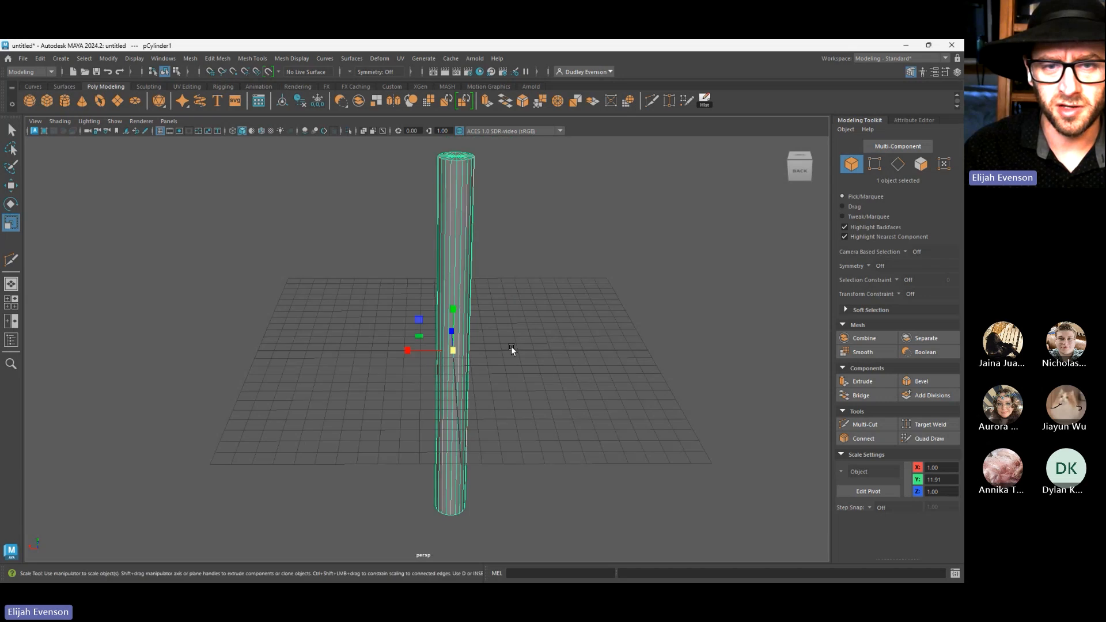
pyautogui.keyDown('alt'); pyautogui.moveTo(364, 448); pyautogui.dragTo(420, 426); pyautogui.keyUp('alt')
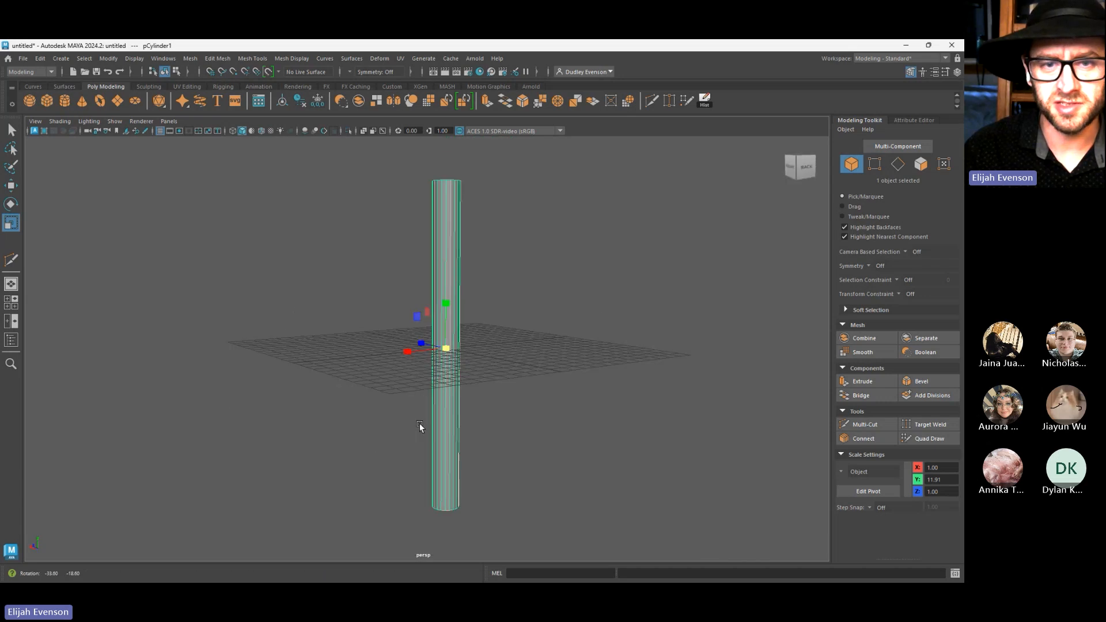
pyautogui.click(956, 72)
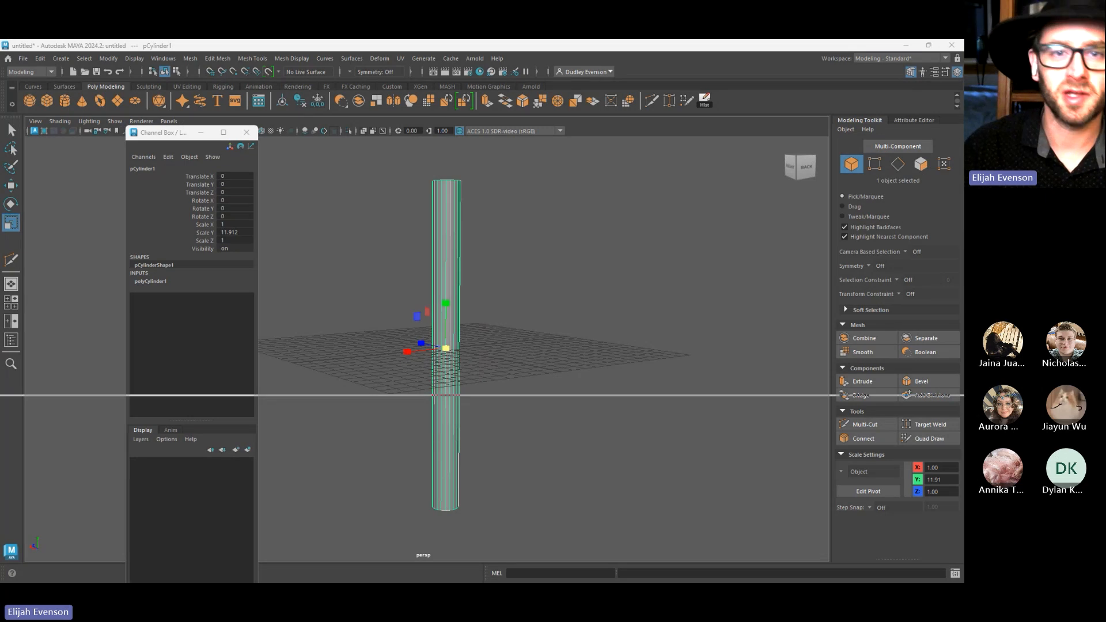
# Switch to the blank Google Docs document and write the word "Anistropy" in it
pyautogui.hotkey('alt', 'Tab')
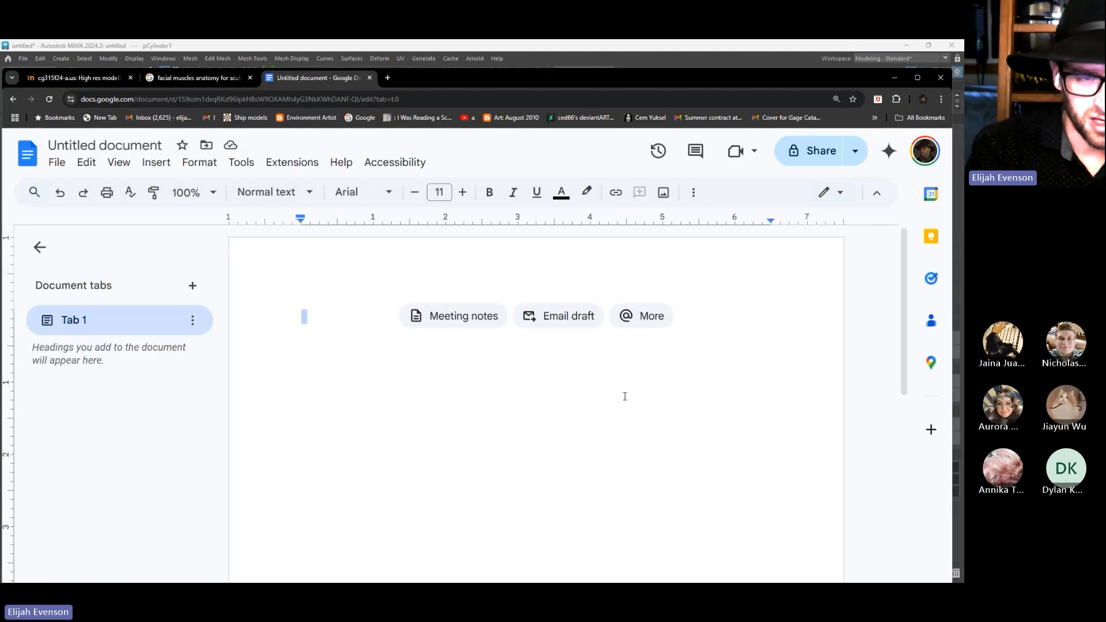
pyautogui.write('anistroo')
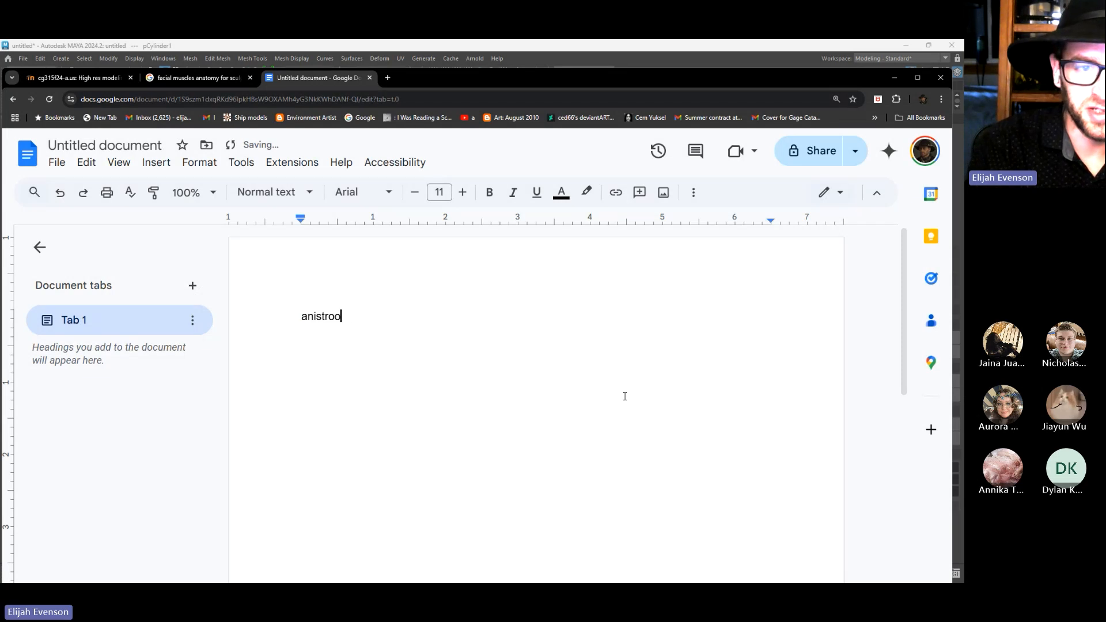
pyautogui.press('BackSpace')
pyautogui.press('BackSpace')
pyautogui.press('BackSpace')
pyautogui.write('ropy')
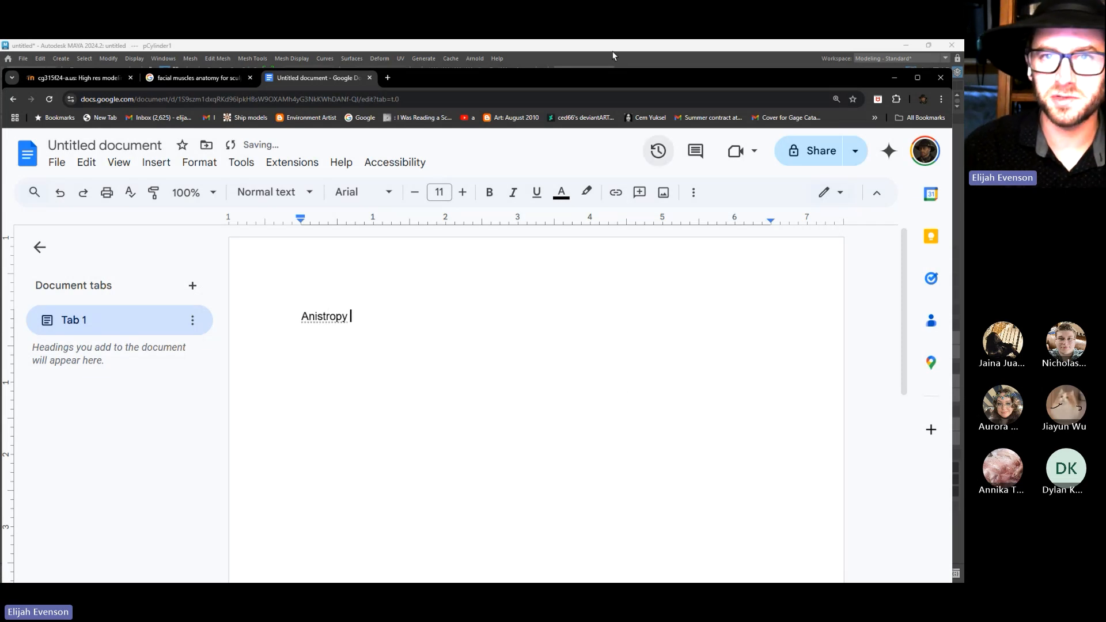
pyautogui.moveTo(554, 85); pyautogui.dragTo(949, 39)
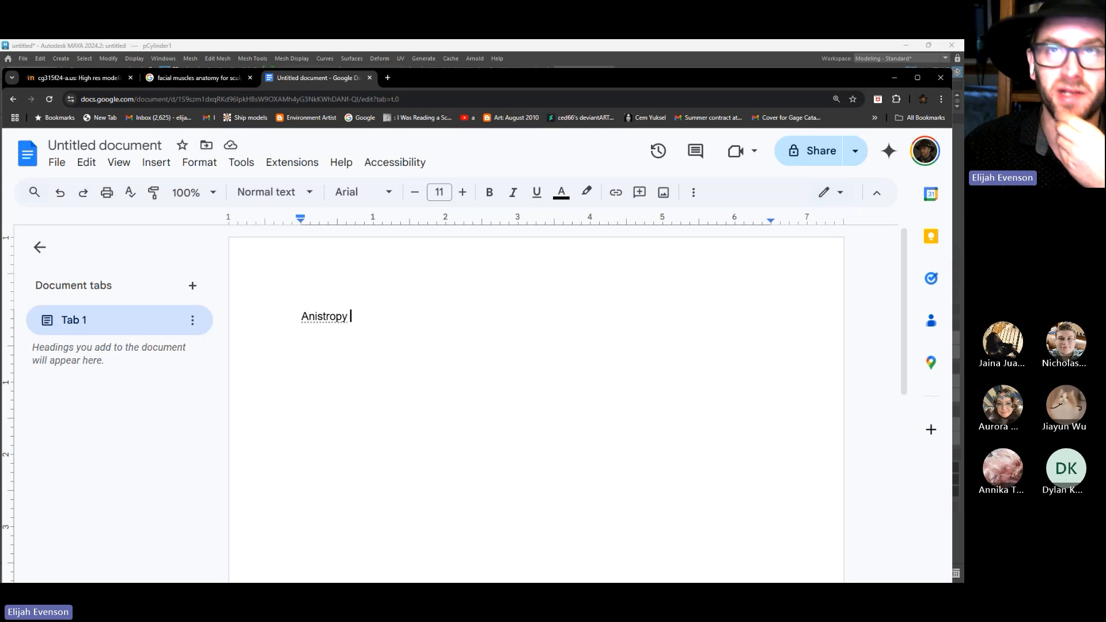
# Return to Maya, add a polygon sphere, move it to about 6.33 along X beside the cylinder, and close the Channel Box
pyautogui.hotkey('alt', 'Tab')
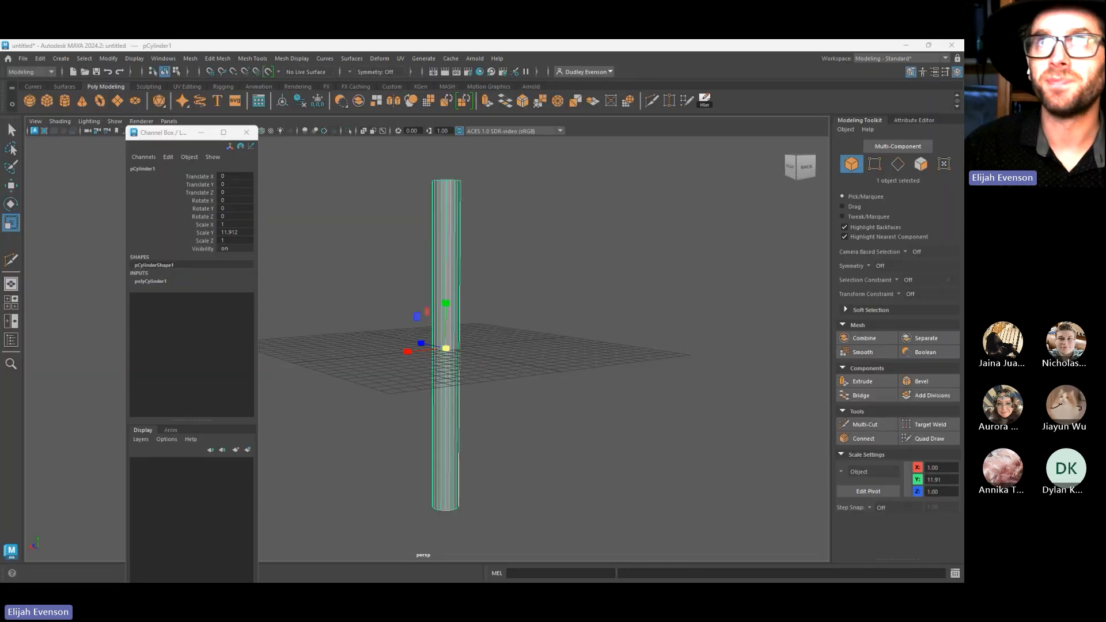
pyautogui.hotkey('alt', 'Tab')
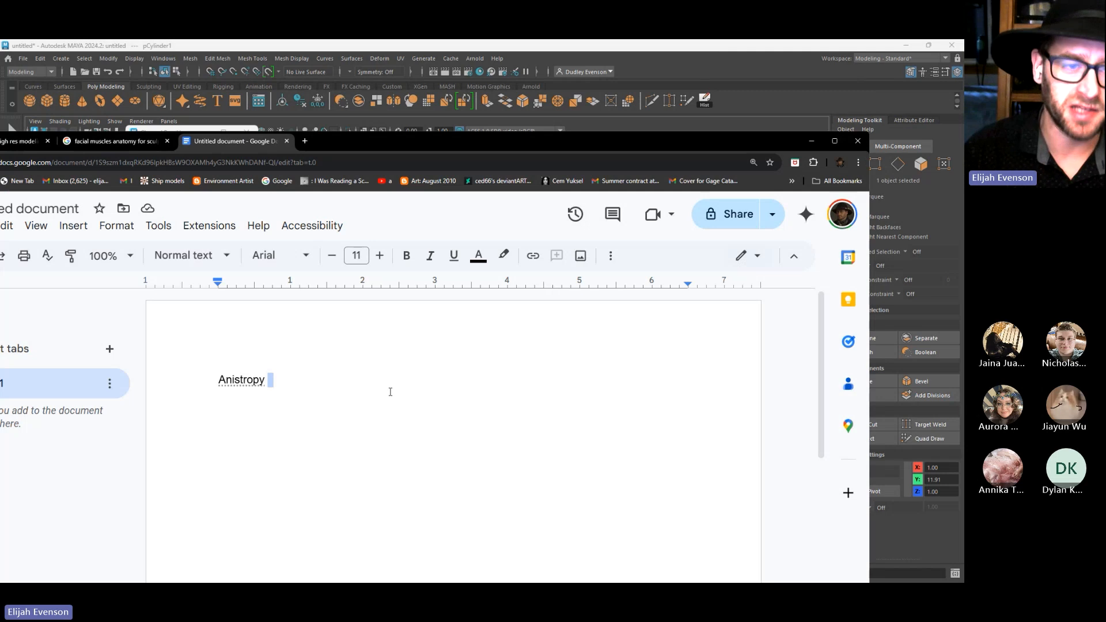
pyautogui.hotkey('alt', 'Tab')
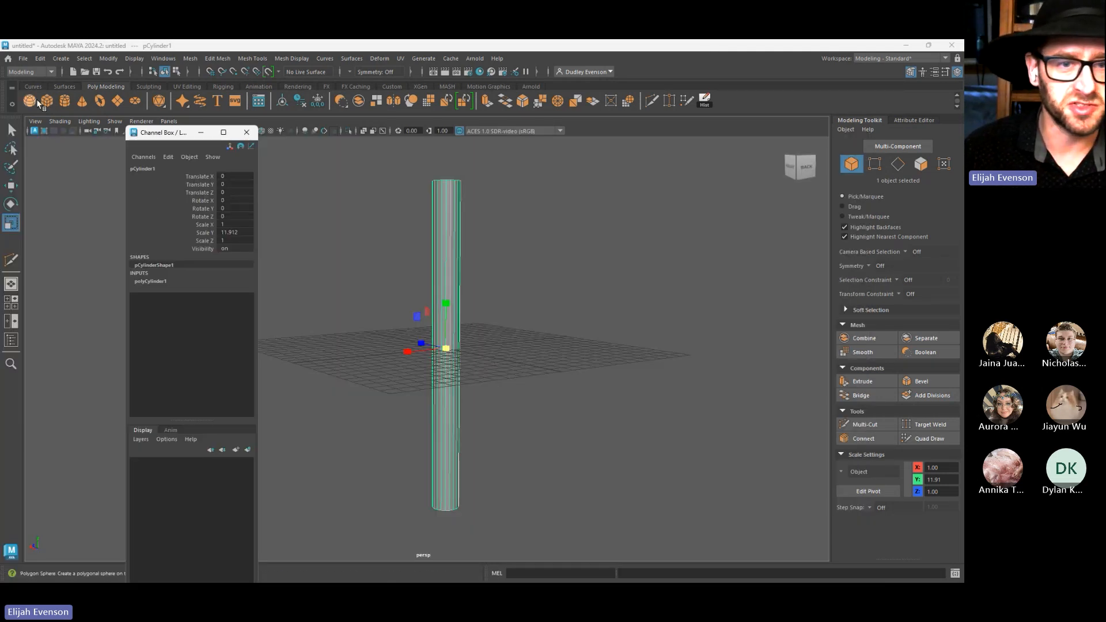
pyautogui.click(31, 101)
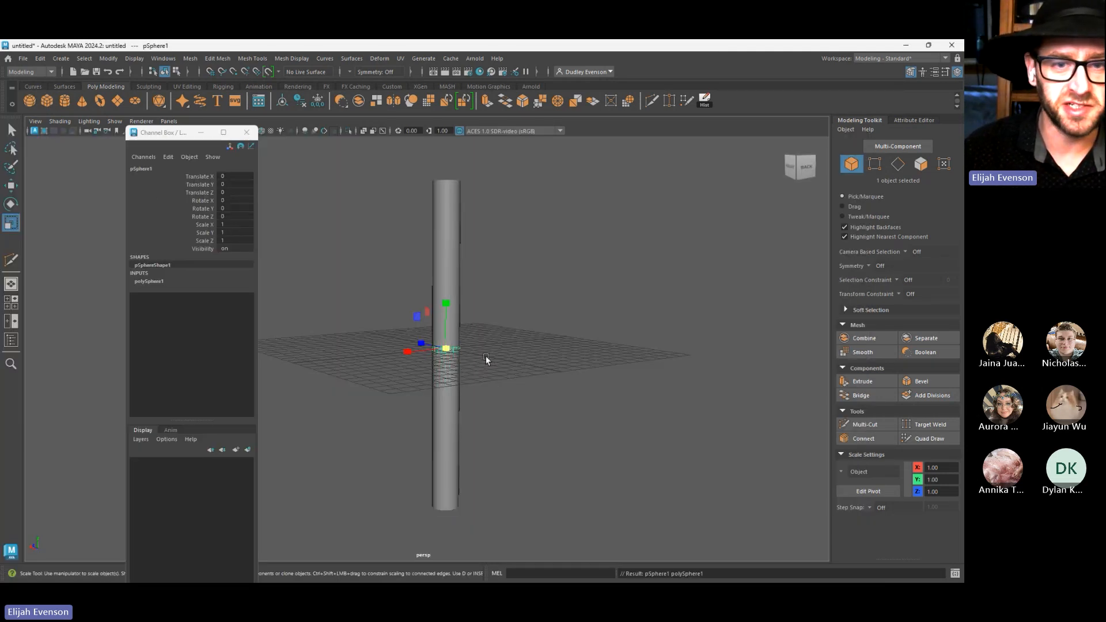
pyautogui.press('w')
pyautogui.moveTo(413, 354); pyautogui.dragTo(339, 356)
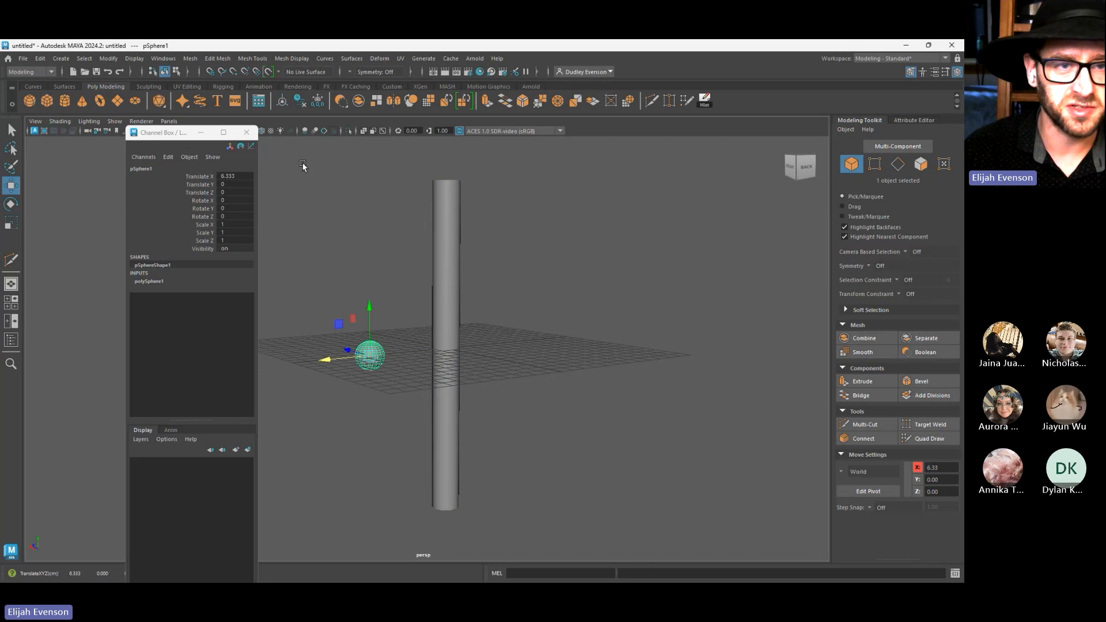
pyautogui.click(246, 132)
# Assign a new Arnold aiStandardSurface material to the sphere
pyautogui.press('f')
pyautogui.scroll(-5, 448, 442)
pyautogui.keyDown('alt'); pyautogui.moveTo(459, 408); pyautogui.dragTo(449, 417); pyautogui.keyUp('alt')
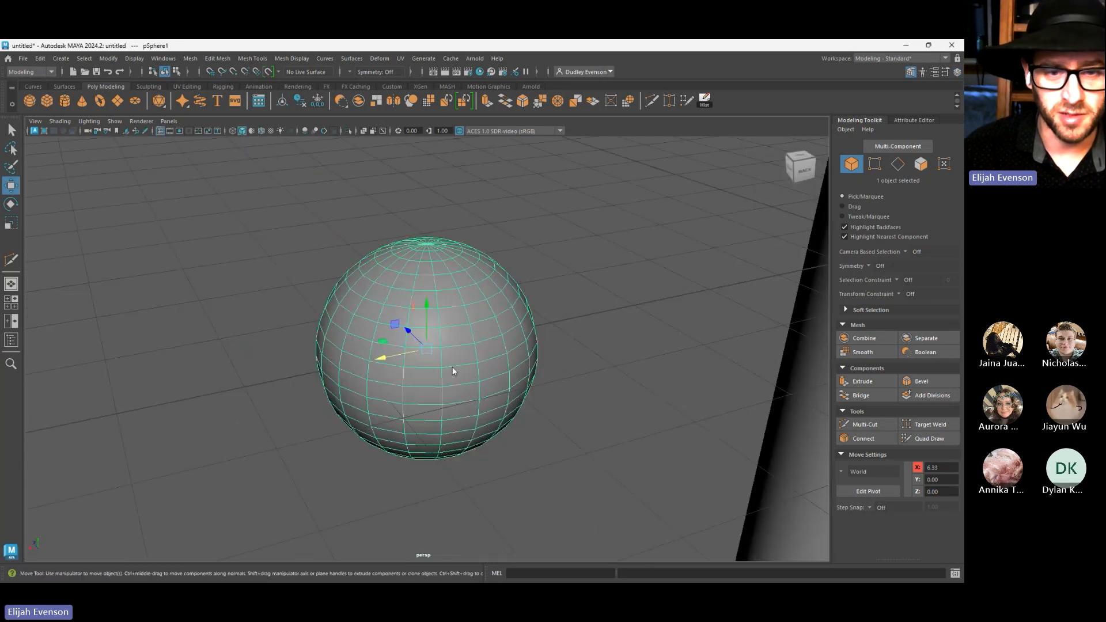
pyautogui.moveTo(452, 295); pyautogui.dragTo(470, 554, button='right')
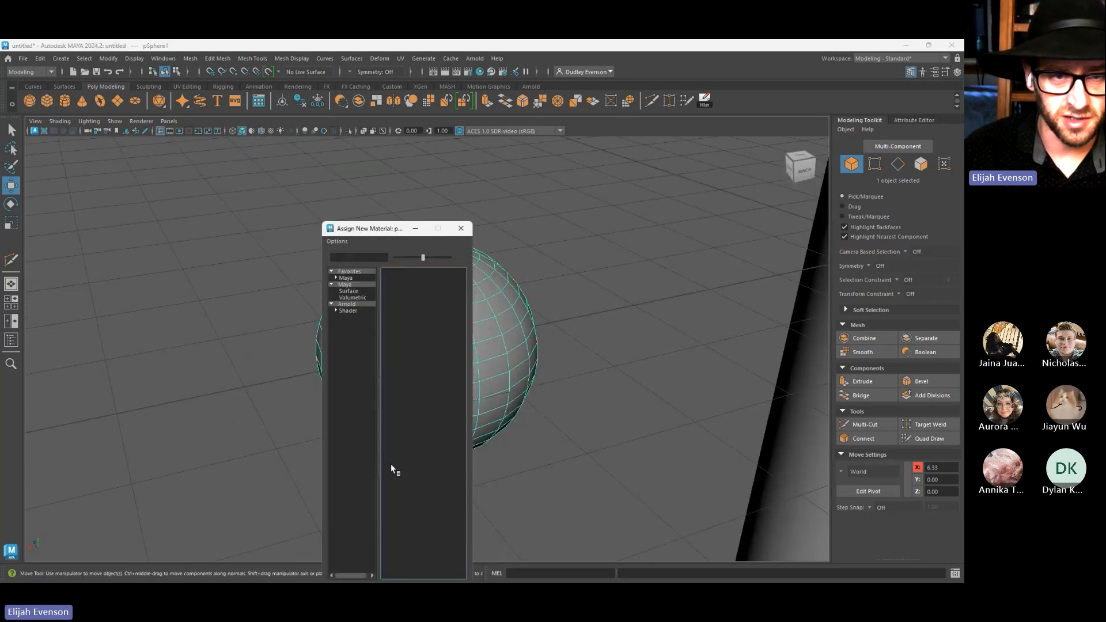
pyautogui.click(352, 304)
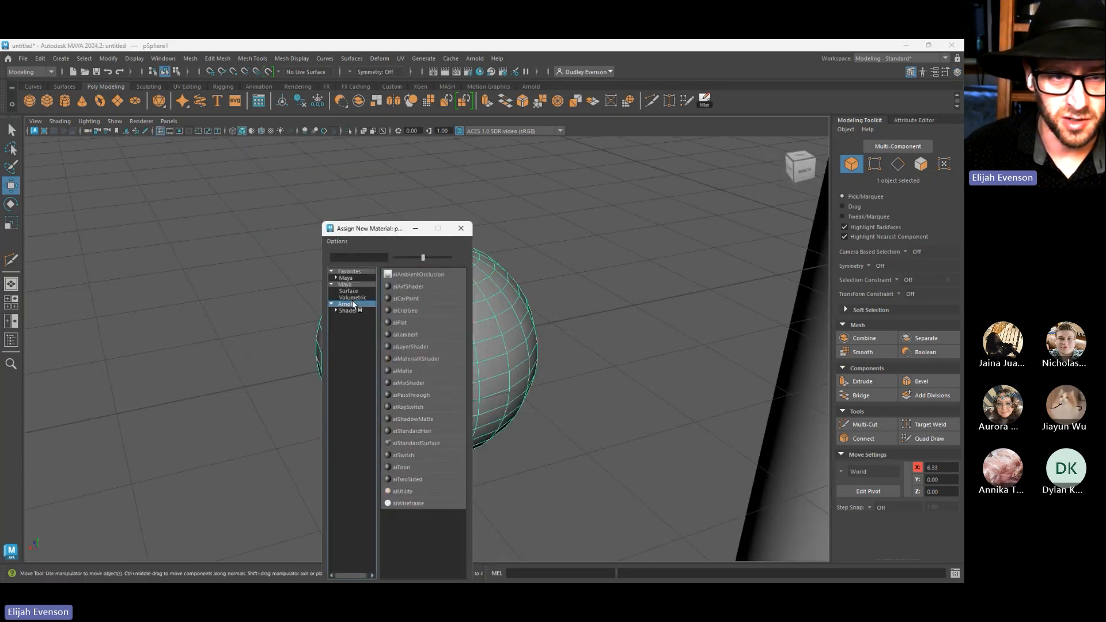
pyautogui.click(424, 443)
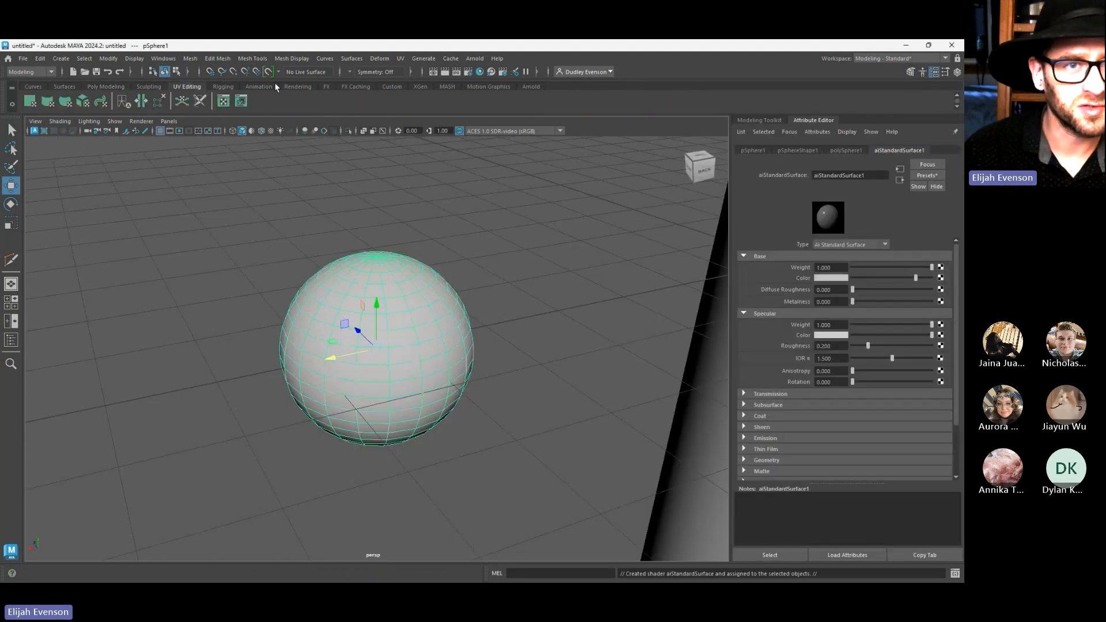
# Add a directional light to the scene and move it next to the sphere on the side away from the cylinder
pyautogui.click(296, 87)
pyautogui.click(48, 101)
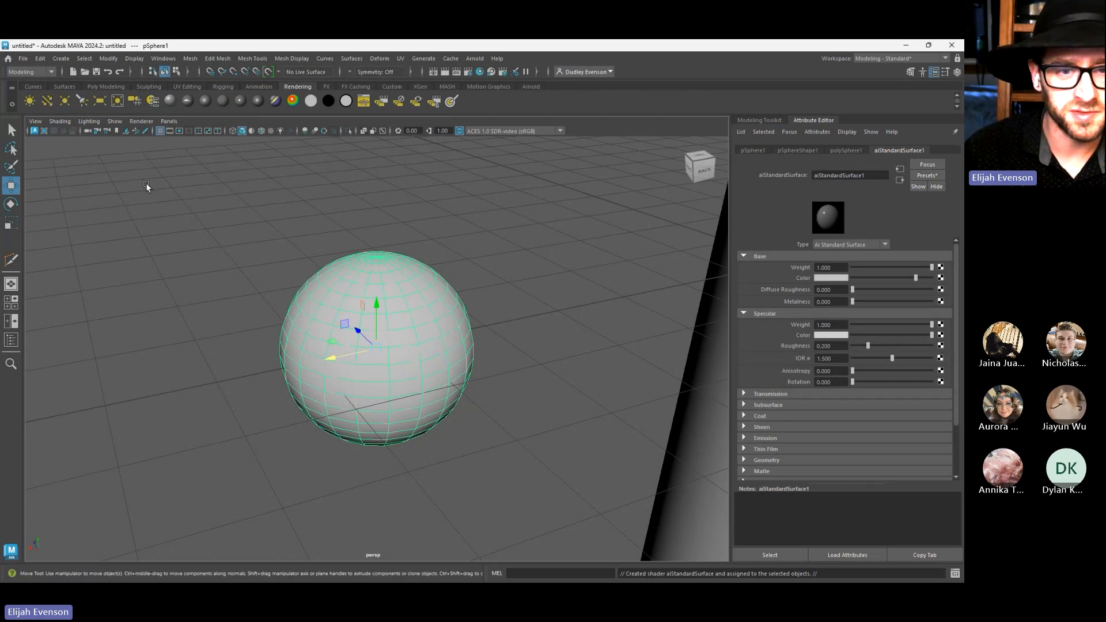
pyautogui.press('r')
pyautogui.keyDown('alt'); pyautogui.moveTo(574, 423); pyautogui.dragTo(523, 325, button='right'); pyautogui.keyUp('alt')
pyautogui.press('e')
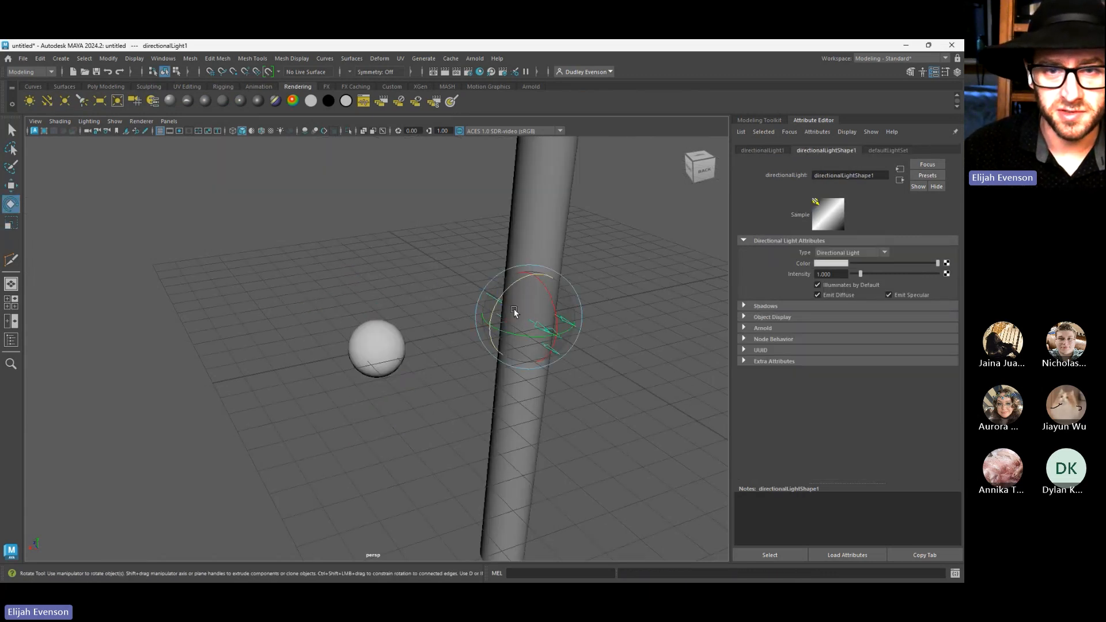
pyautogui.press('w')
pyautogui.moveTo(528, 316); pyautogui.dragTo(327, 348)
pyautogui.scroll(7, 353, 353)
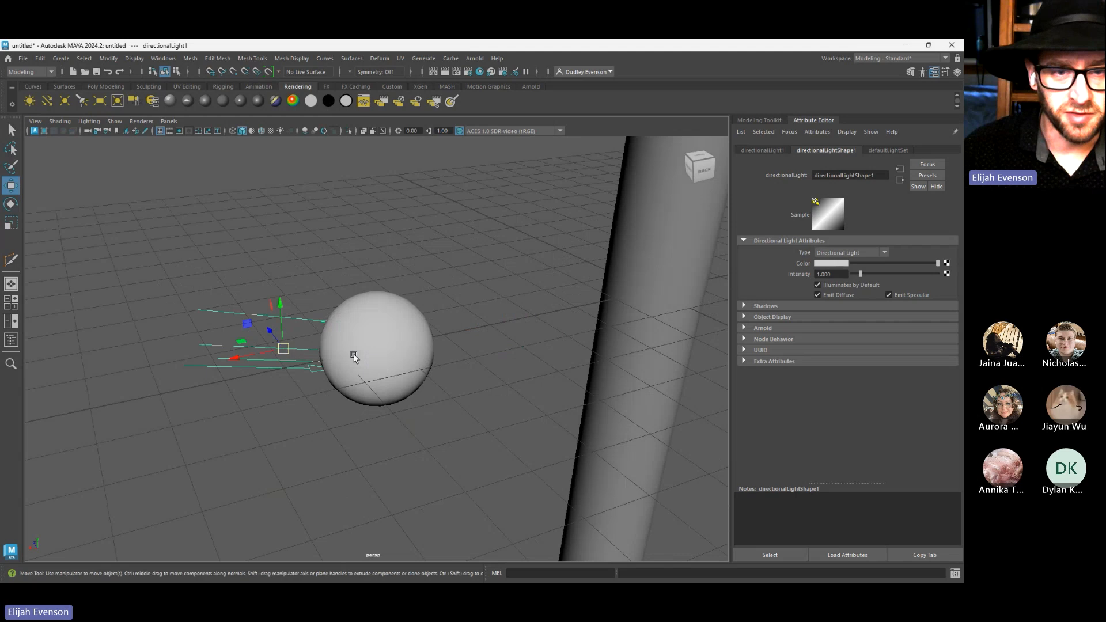
# Switch the viewport renderer to Arnold to show the directional light's shading on the sphere
pyautogui.click(378, 345)
pyautogui.click(141, 121)
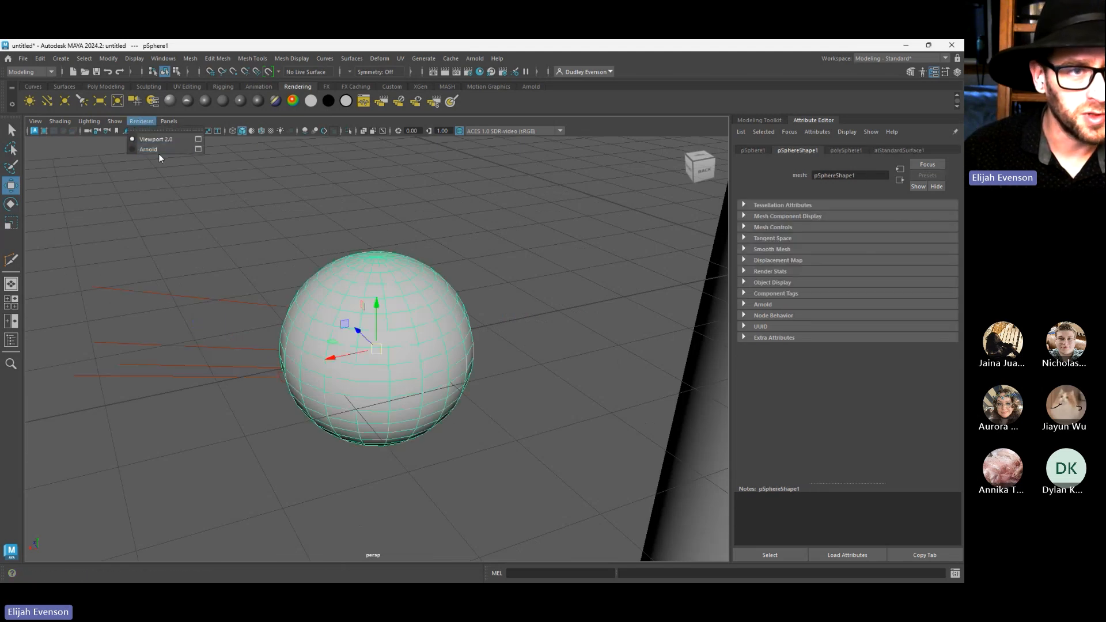
pyautogui.click(158, 149)
pyautogui.click(308, 323)
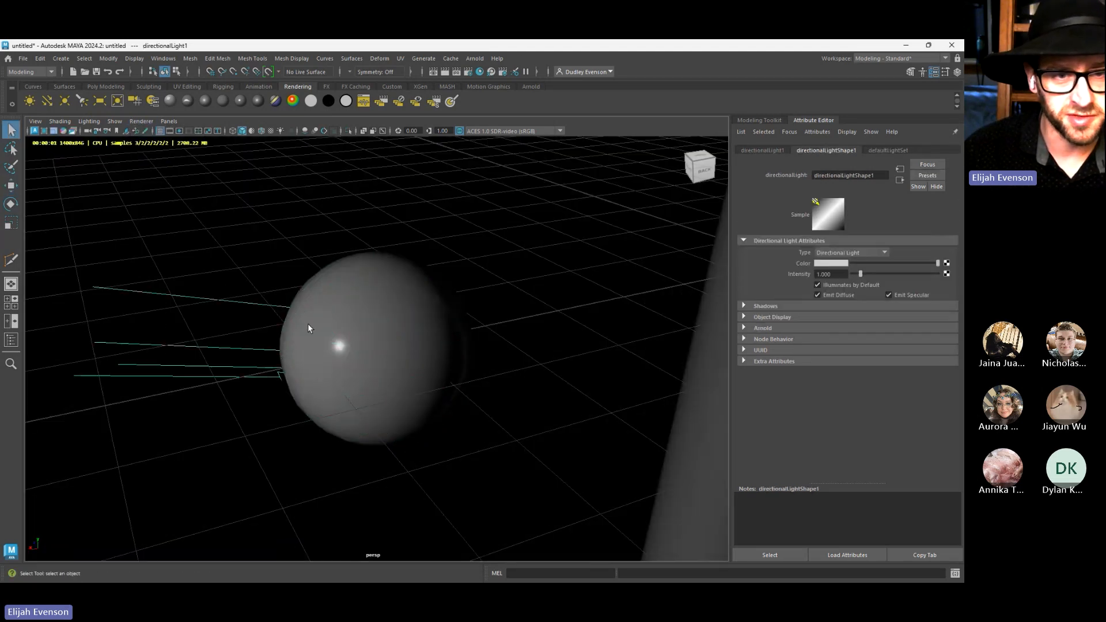
# Raise the specular Anisotropy of the sphere's aiStandardSurface material to about 0.827 and inspect the highlight on the sphere
pyautogui.click(435, 293)
pyautogui.scroll(5, 426, 289)
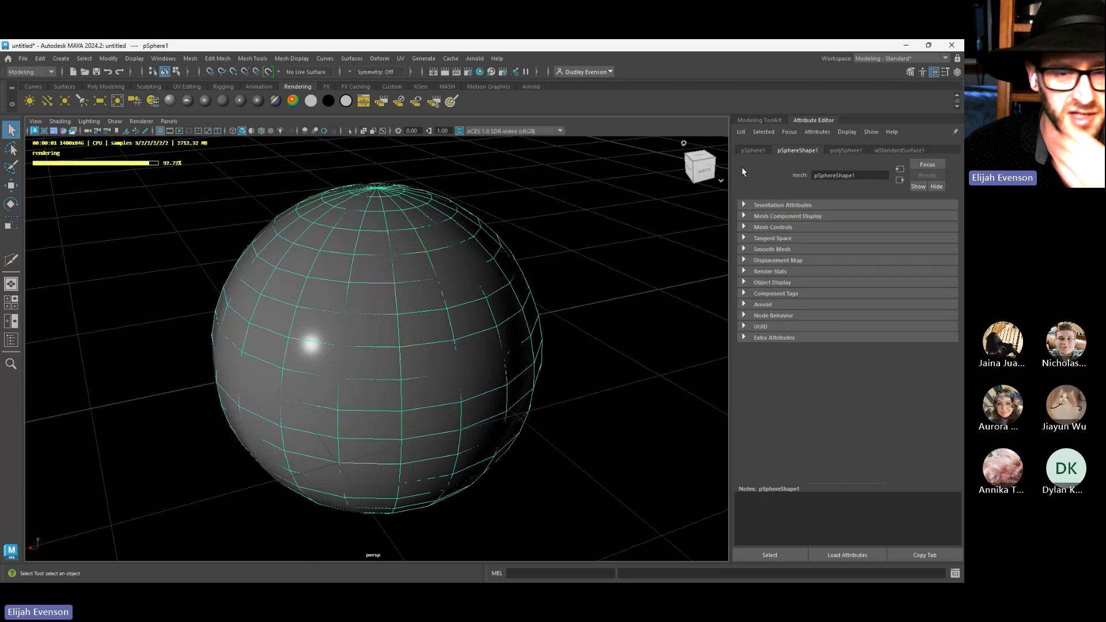
pyautogui.click(903, 148)
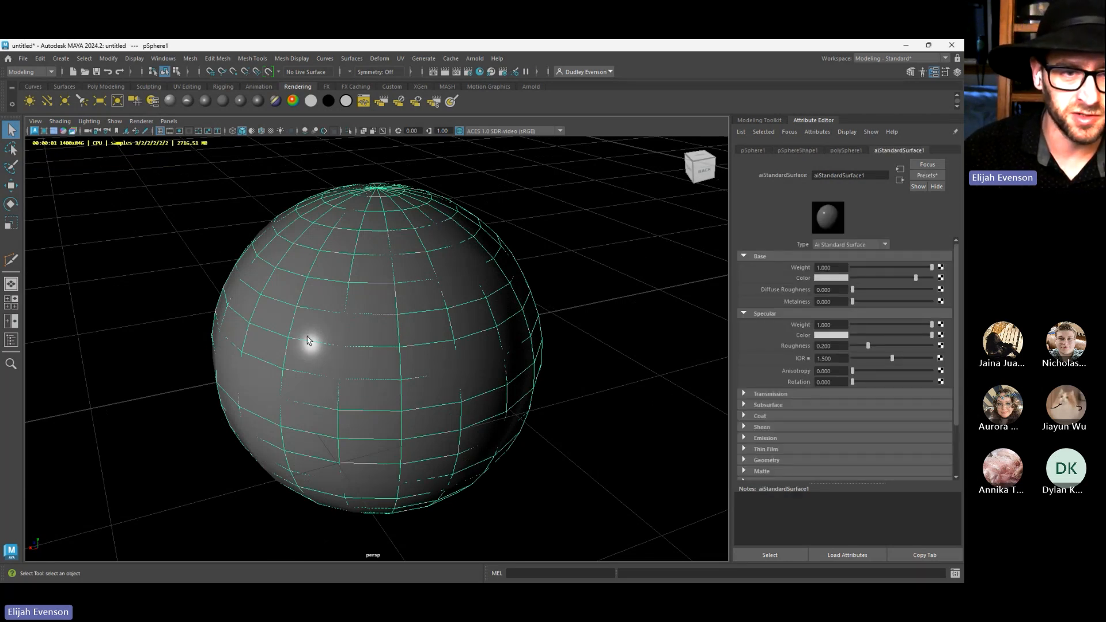
pyautogui.click(571, 218)
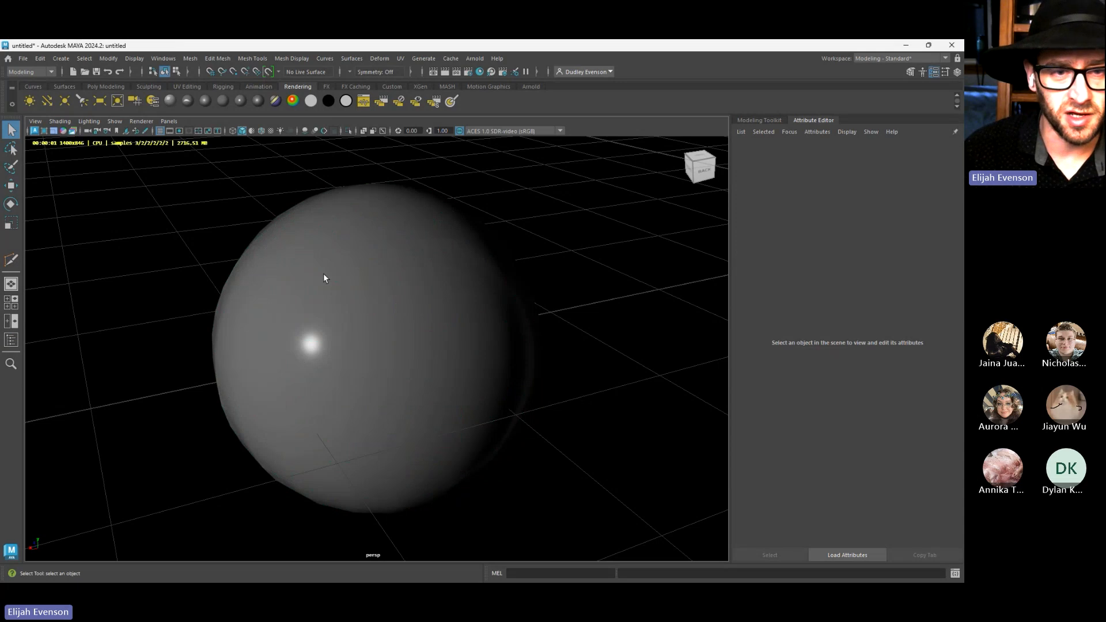
pyautogui.click(407, 305)
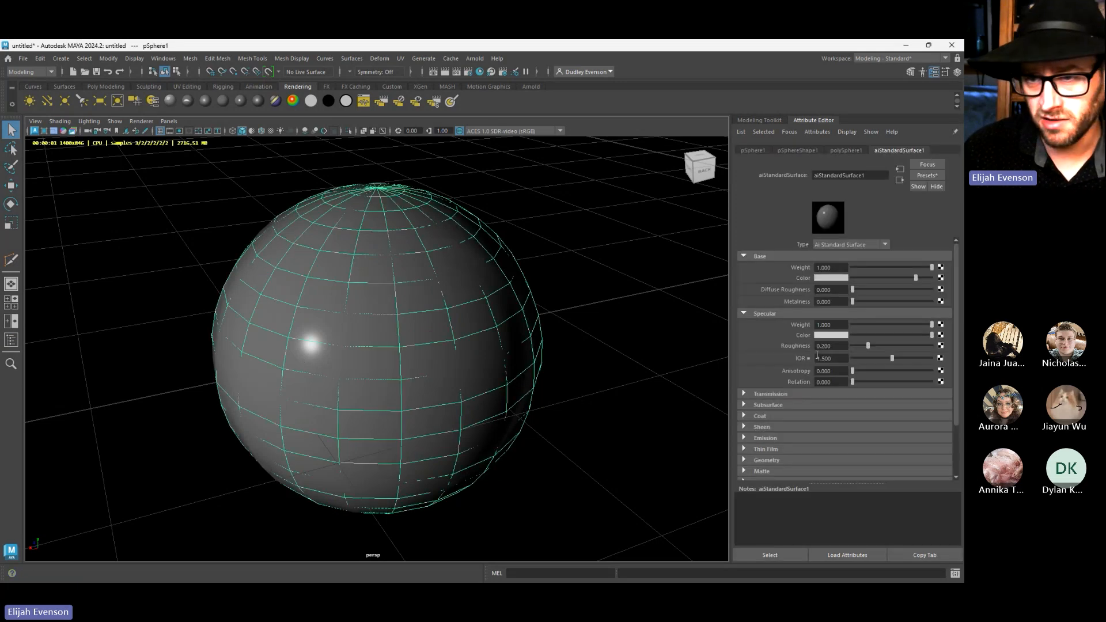
pyautogui.moveTo(857, 369)
pyautogui.mouseDown()
pyautogui.moveTo(887, 373)
pyautogui.moveTo(810, 373)
pyautogui.moveTo(964, 378)
pyautogui.mouseUp()
pyautogui.moveTo(872, 370)
pyautogui.mouseDown()
pyautogui.moveTo(888, 371)
pyautogui.moveTo(844, 364)
pyautogui.moveTo(912, 373)
pyautogui.mouseUp()
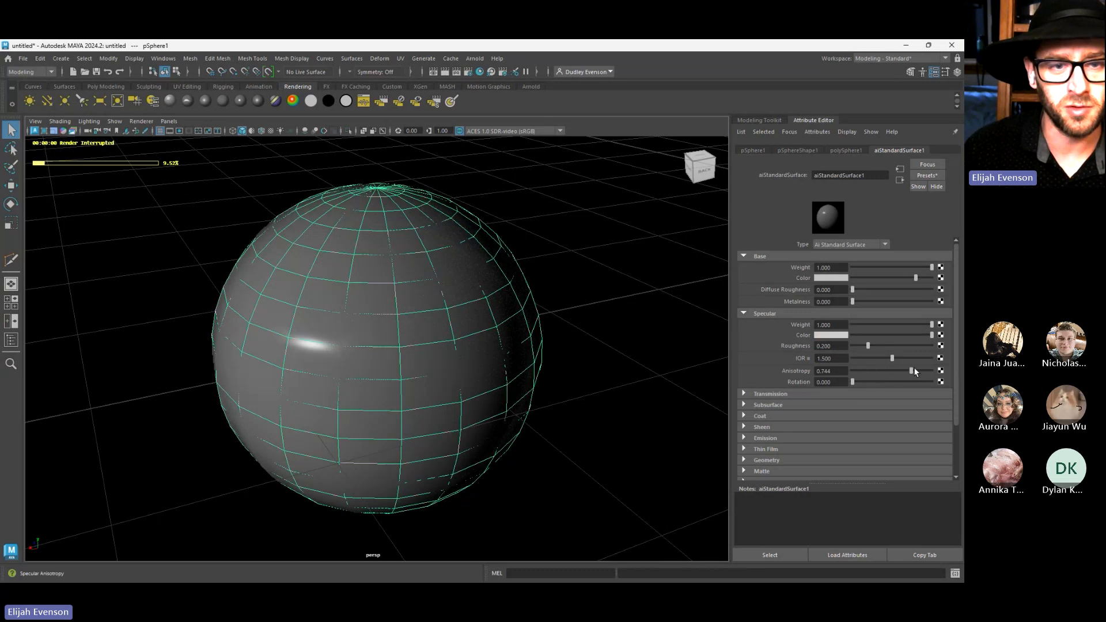
pyautogui.click(614, 394)
pyautogui.moveTo(614, 394)
pyautogui.keyDown('alt'); pyautogui.mouseDown()
pyautogui.moveTo(621, 376)
pyautogui.moveTo(610, 385)
pyautogui.moveTo(683, 403)
pyautogui.moveTo(597, 390)
pyautogui.mouseUp(); pyautogui.keyUp('alt')
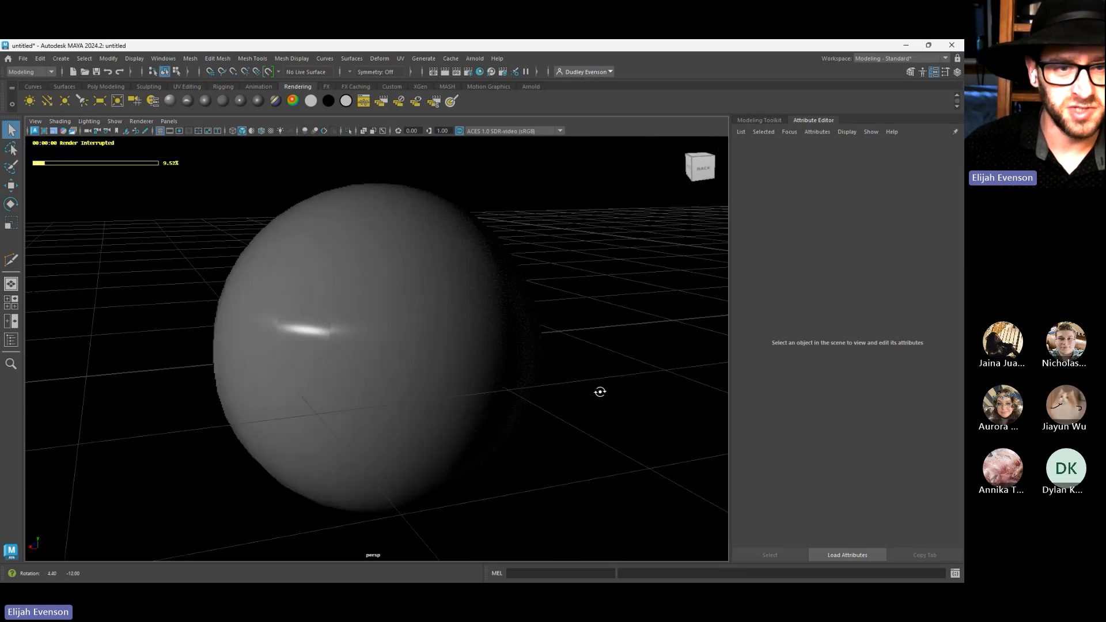
pyautogui.click(388, 341)
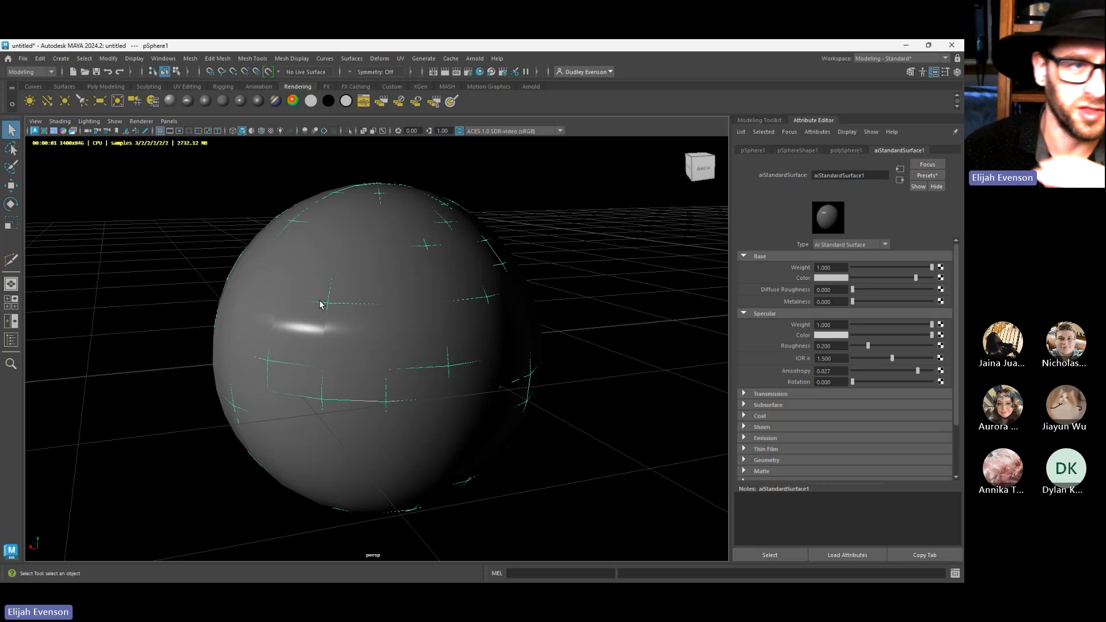
# Reset the specular Anisotropy of the sphere's material to 0
pyautogui.keyDown('alt'); pyautogui.moveTo(306, 192); pyautogui.dragTo(460, 294, button='right'); pyautogui.keyUp('alt')
pyautogui.click(481, 275)
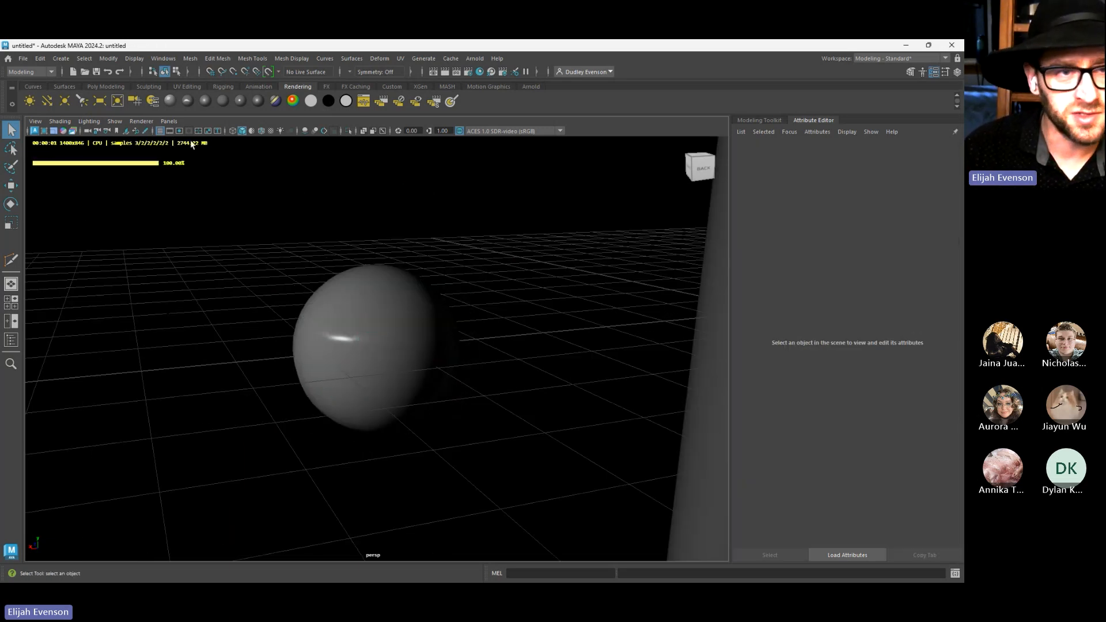
pyautogui.click(390, 324)
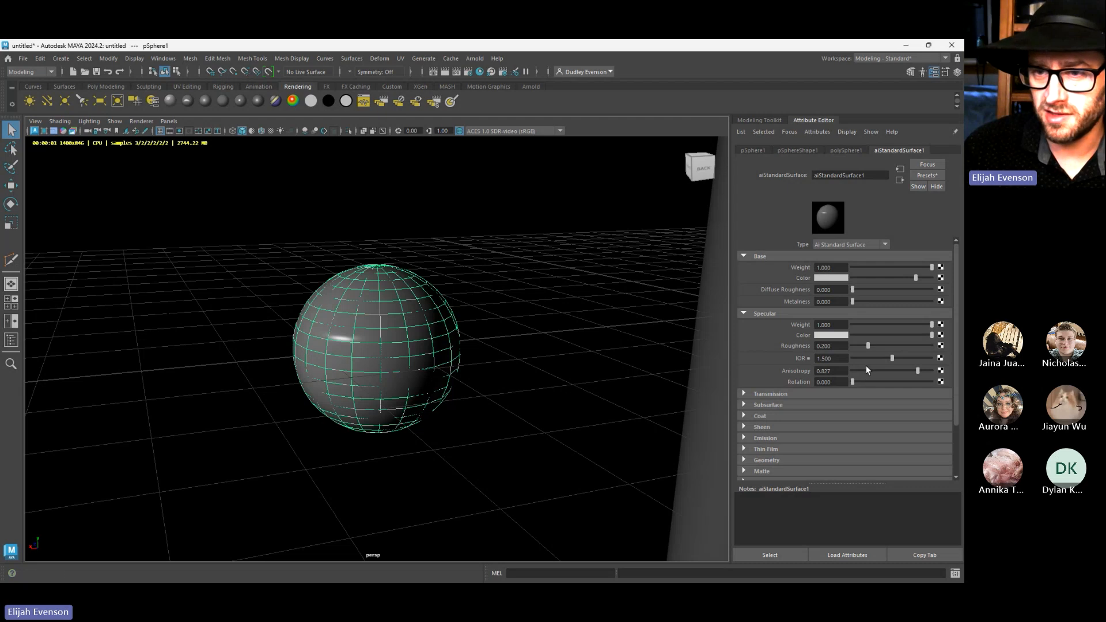
pyautogui.moveTo(865, 371); pyautogui.dragTo(840, 376)
# Assign the sphere's aiStandardSurface material to the tall cylinder
pyautogui.keyDown('alt'); pyautogui.moveTo(548, 405); pyautogui.dragTo(615, 322, button='right'); pyautogui.keyUp('alt')
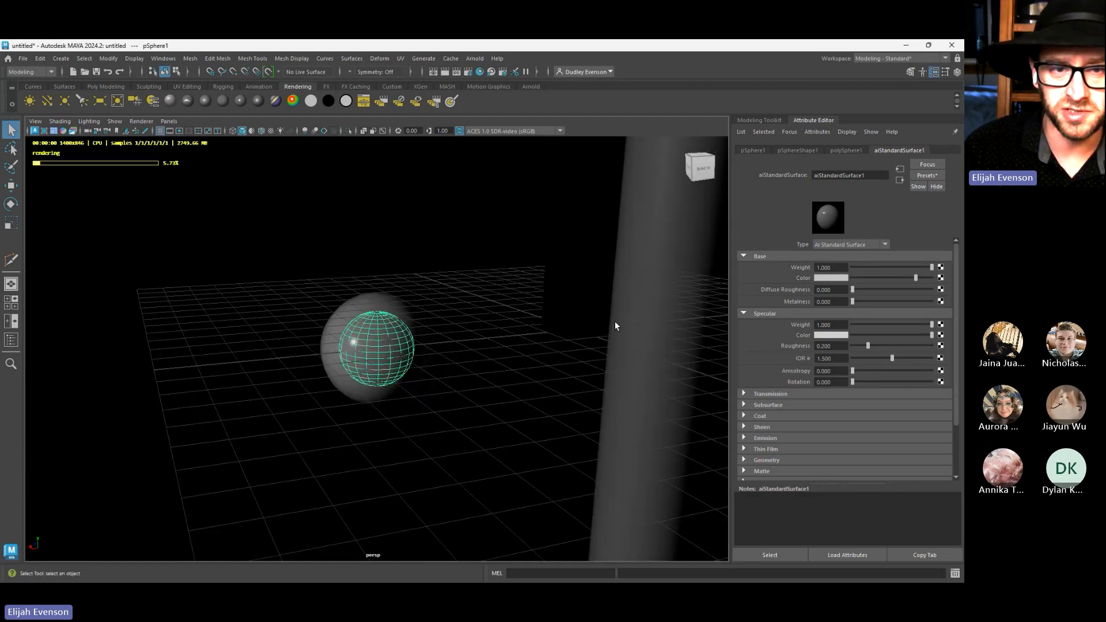
pyautogui.keyDown('alt'); pyautogui.moveTo(614, 321); pyautogui.dragTo(409, 327, button='middle'); pyautogui.keyUp('alt')
pyautogui.click(410, 328)
pyautogui.keyDown('alt'); pyautogui.moveTo(410, 328); pyautogui.dragTo(369, 338, button='right'); pyautogui.keyUp('alt')
pyautogui.keyDown('alt'); pyautogui.moveTo(370, 338); pyautogui.dragTo(402, 333); pyautogui.keyUp('alt')
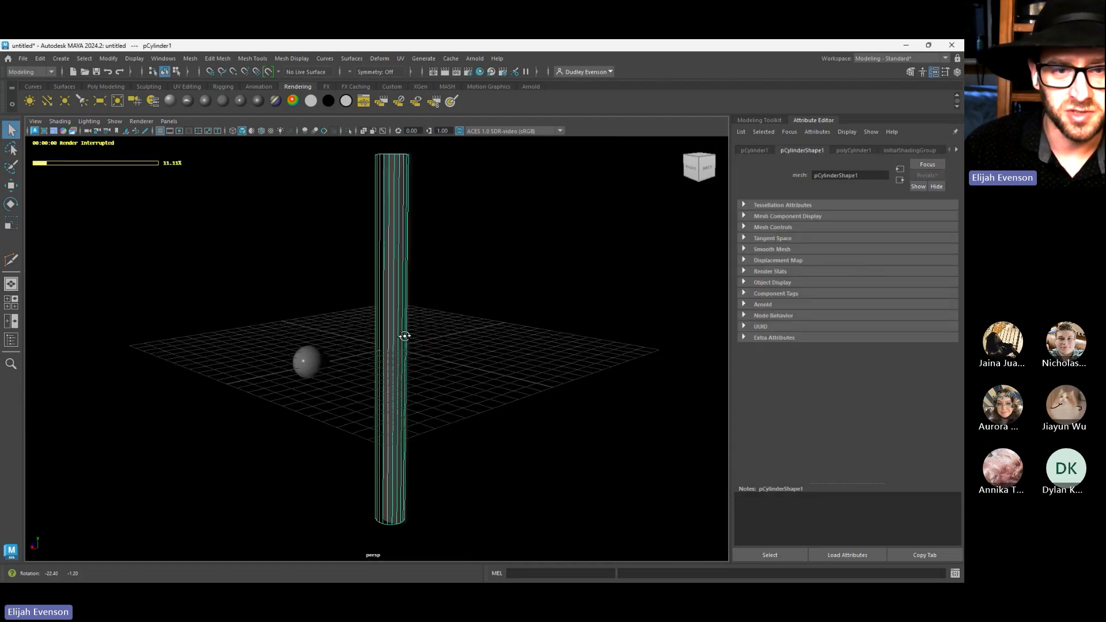
pyautogui.moveTo(382, 295); pyautogui.dragTo(459, 542, button='right')
pyautogui.click(404, 344)
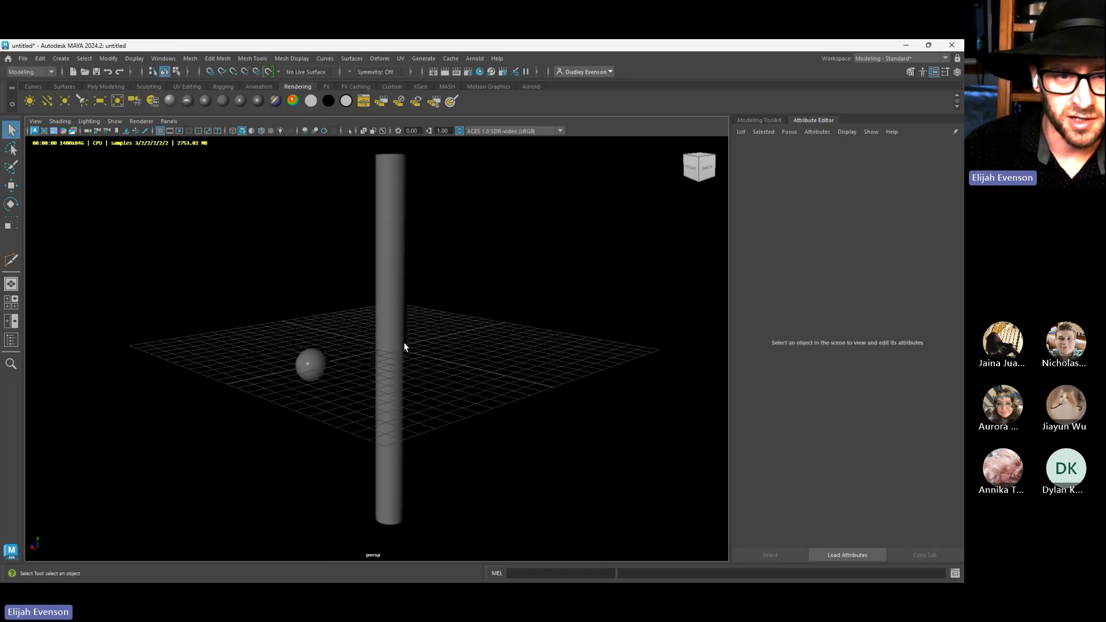
pyautogui.moveTo(405, 344)
pyautogui.keyDown('alt'); pyautogui.mouseDown()
pyautogui.moveTo(431, 346)
pyautogui.moveTo(378, 324)
pyautogui.moveTo(416, 327)
pyautogui.moveTo(417, 305)
pyautogui.moveTo(418, 343)
pyautogui.moveTo(417, 296)
pyautogui.moveTo(423, 333)
pyautogui.mouseUp(); pyautogui.keyUp('alt')
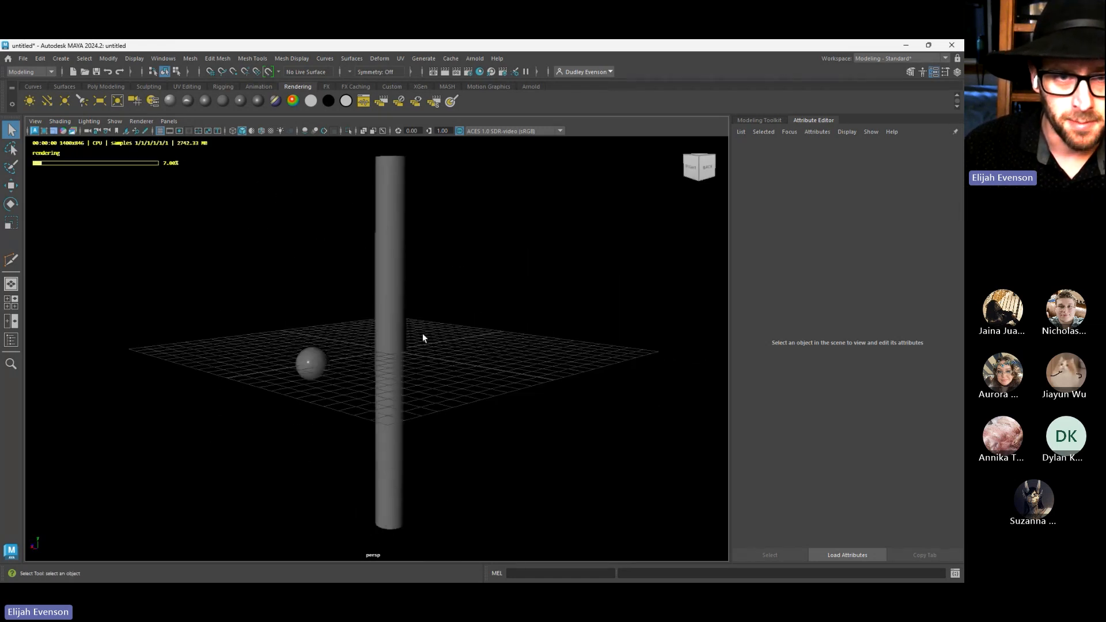
# Open the Channel Box for the tall cylinder and expand its polyCylinder creation settings
pyautogui.click(386, 314)
pyautogui.click(911, 72)
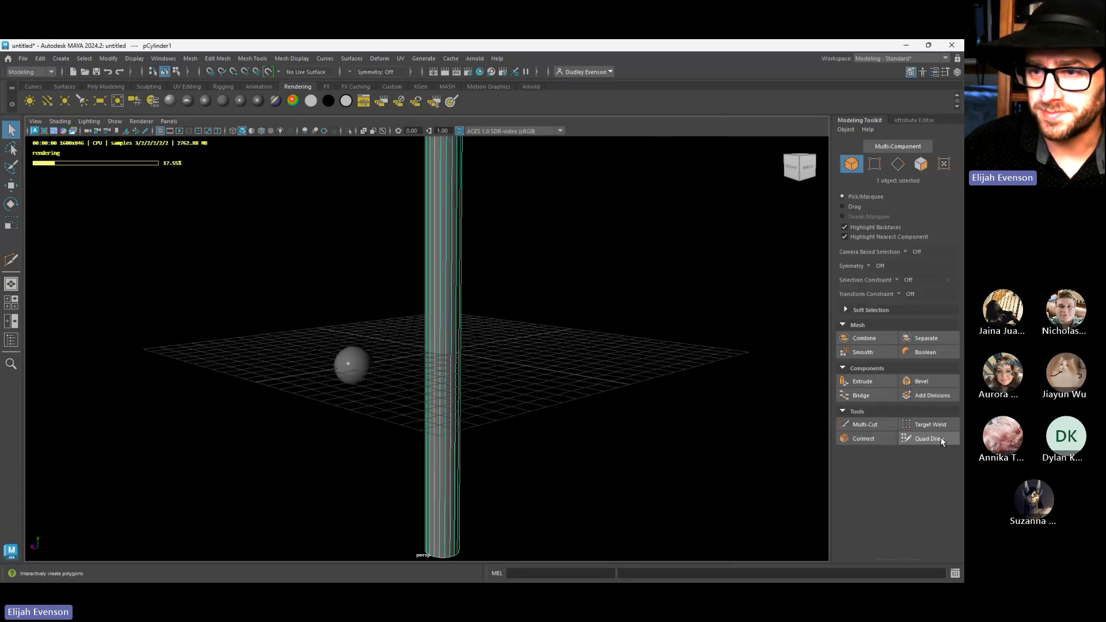
pyautogui.hotkey('ctrl', 'a')
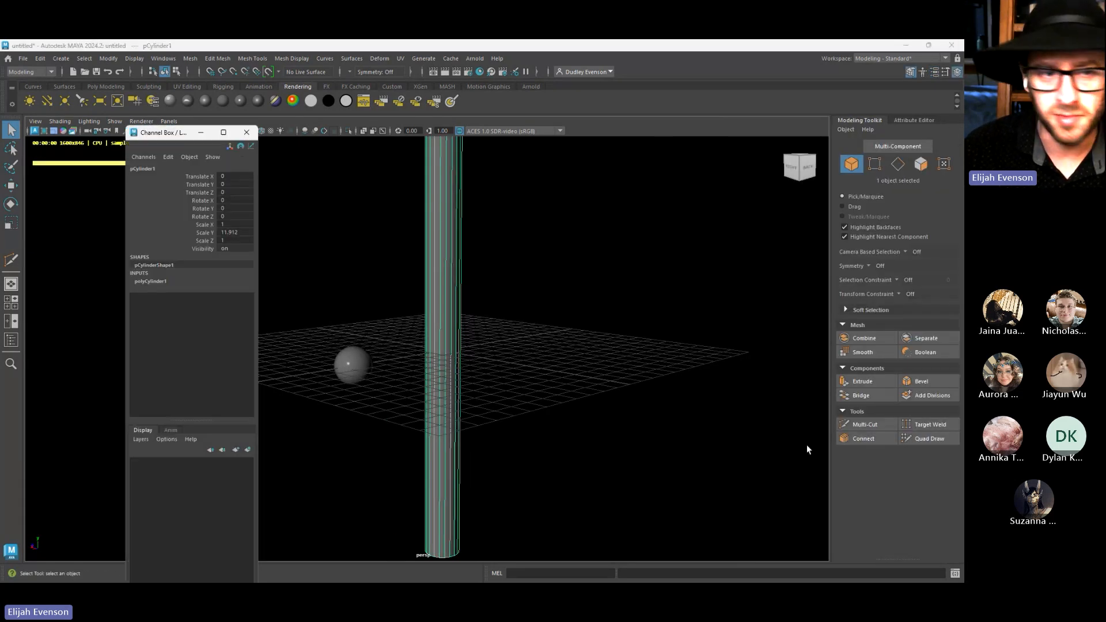
pyautogui.doubleClick(151, 280)
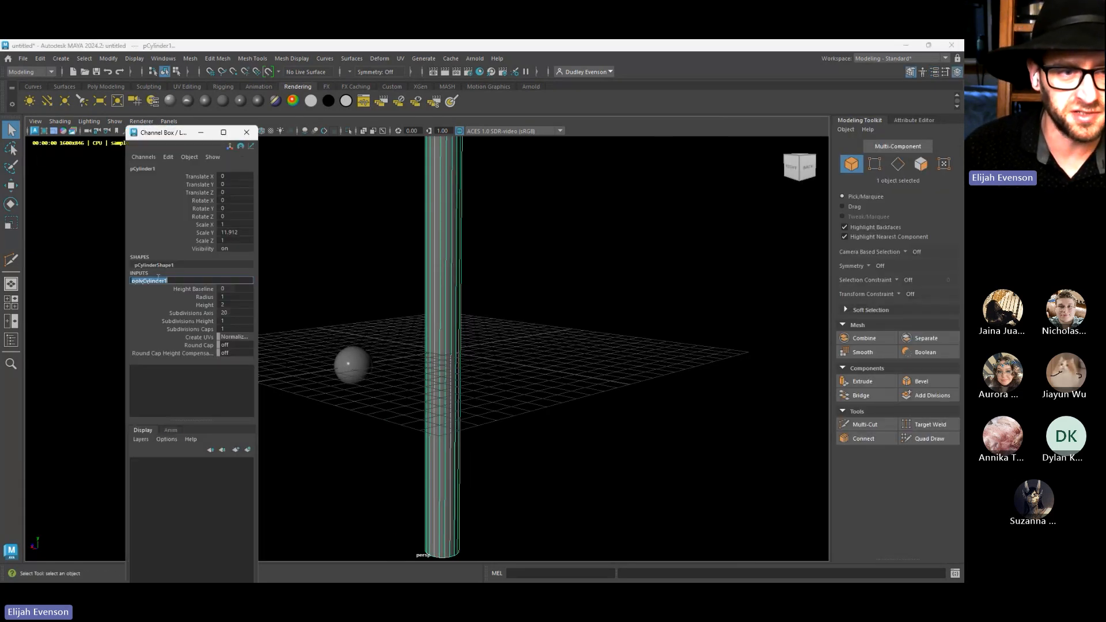
# Try a Height of about 27.7 for the tall cylinder and undo the change
pyautogui.click(204, 305)
pyautogui.moveTo(420, 345); pyautogui.dragTo(612, 368, button='middle')
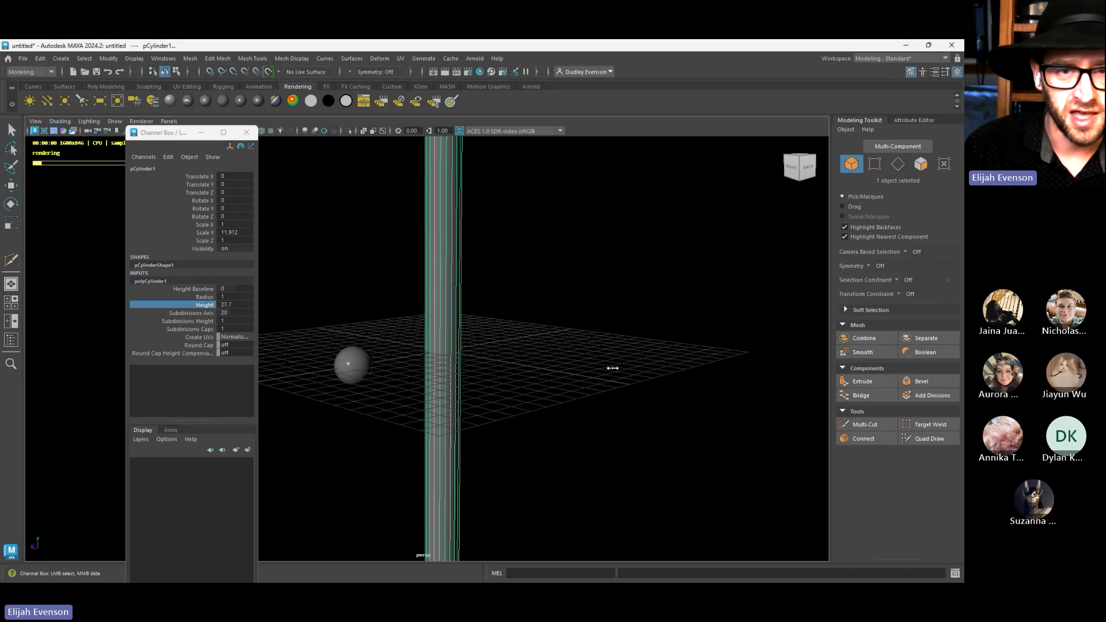
pyautogui.hotkey('ctrl', 'z')
pyautogui.keyDown('alt'); pyautogui.moveTo(480, 374); pyautogui.dragTo(568, 316); pyautogui.keyUp('alt')
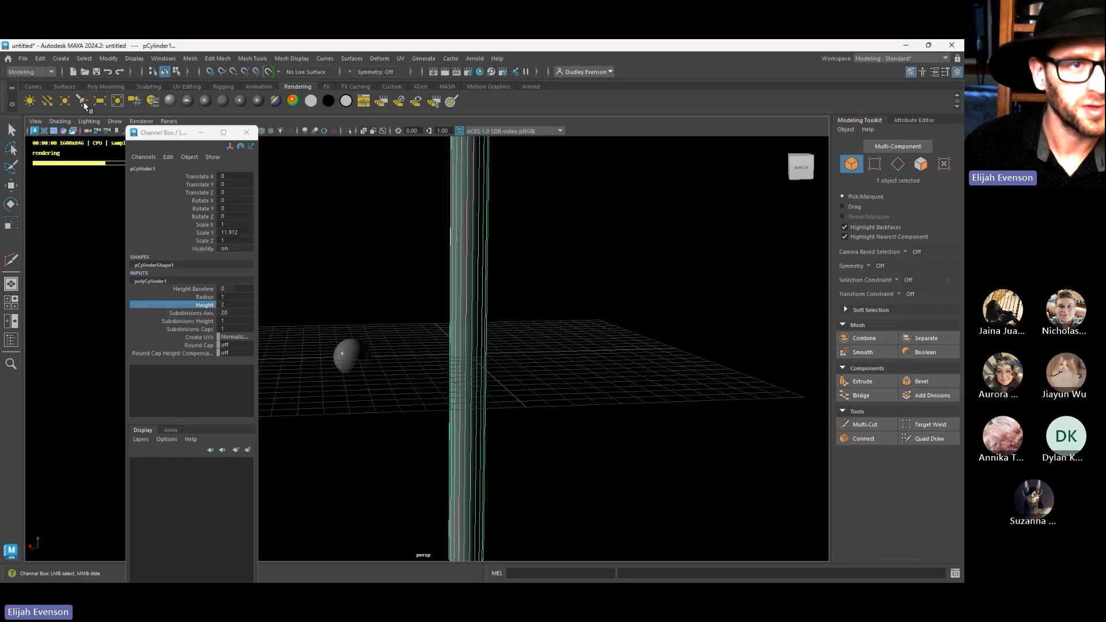
# Delete the tall cylinder, add a new polygon cylinder and move it to about 2.72 along X
pyautogui.press('Delete')
pyautogui.click(100, 86)
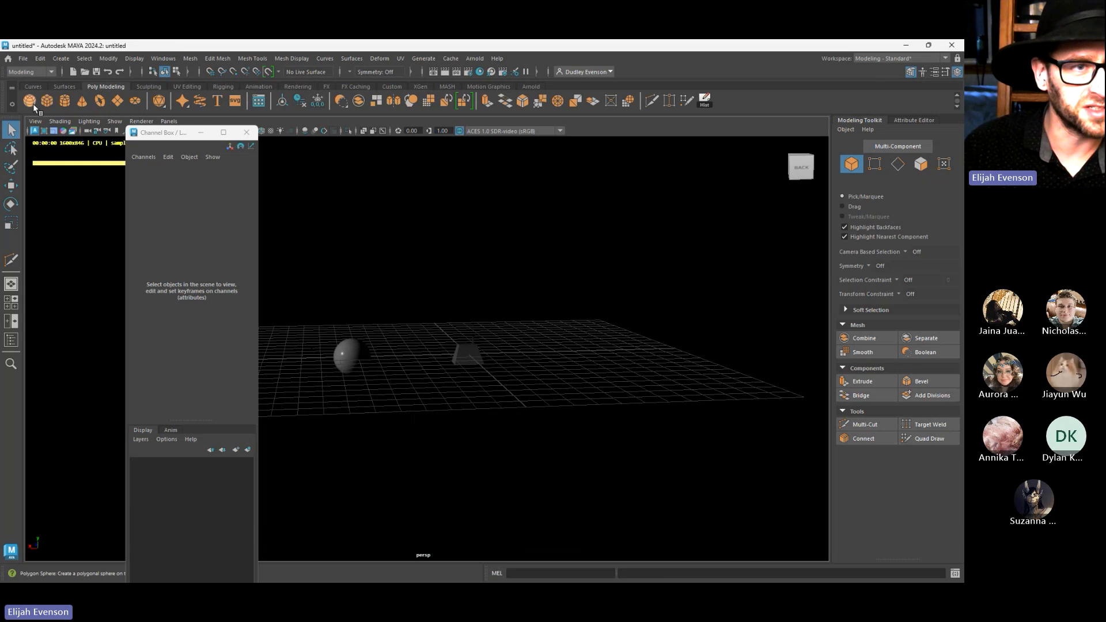
pyautogui.press('w')
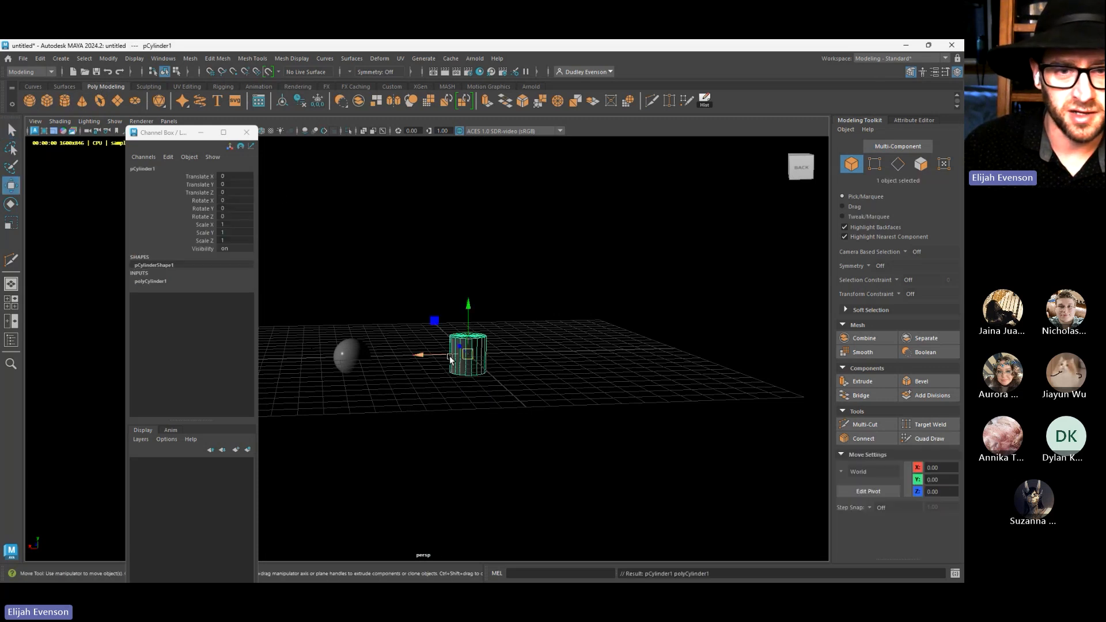
pyautogui.moveTo(451, 359); pyautogui.dragTo(404, 358)
pyautogui.press('f')
# Give the new cylinder the sphere's aiStandardSurface material and set its height subdivisions to 50
pyautogui.moveTo(442, 406)
pyautogui.mouseDown(button='right')
pyautogui.moveTo(455, 550)
pyautogui.moveTo(539, 551)
pyautogui.moveTo(536, 562)
pyautogui.mouseUp(button='right')
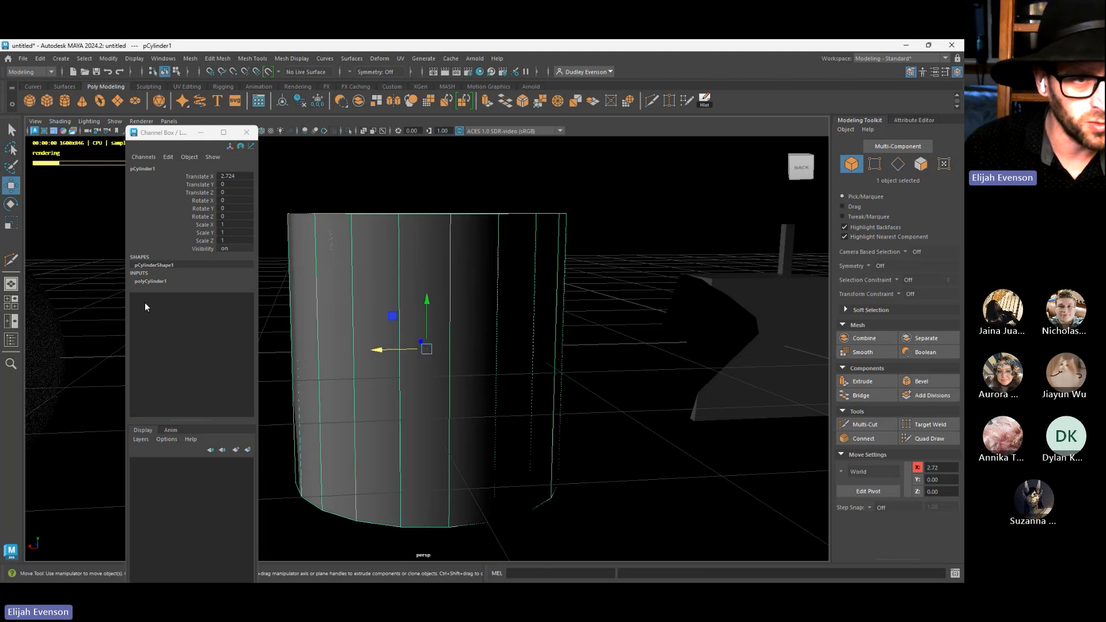
pyautogui.click(151, 281)
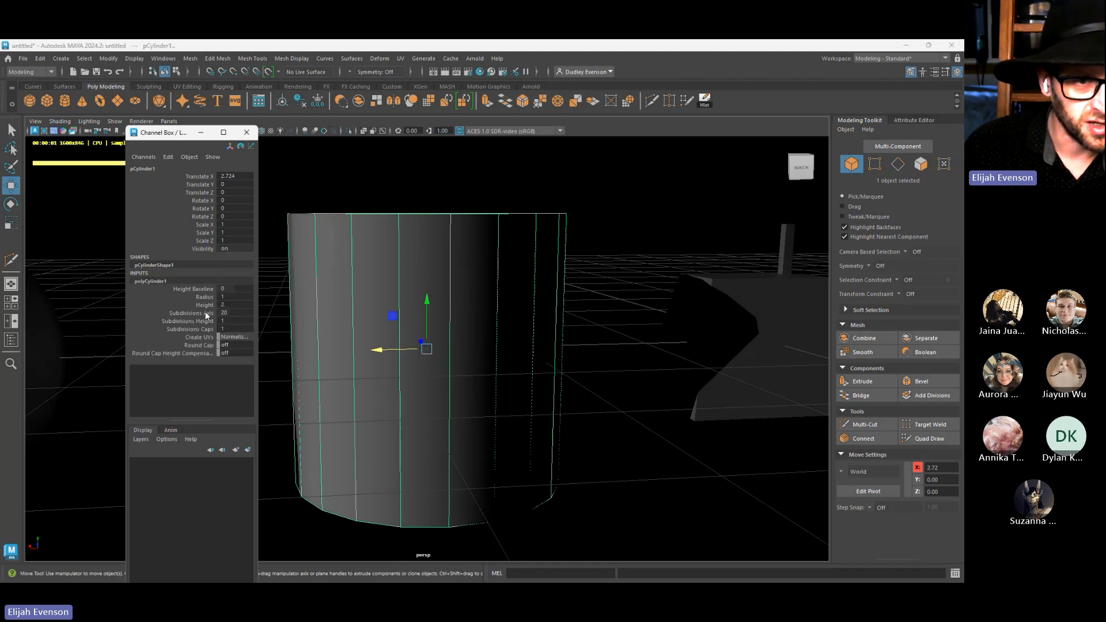
pyautogui.click(190, 321)
pyautogui.moveTo(311, 337); pyautogui.dragTo(963, 402, button='middle')
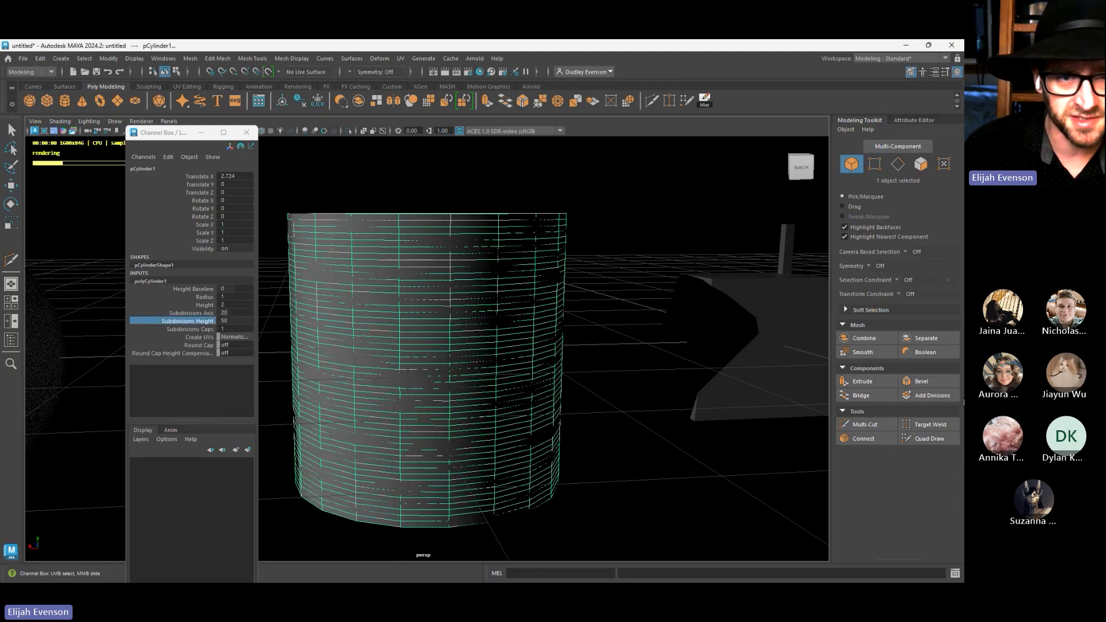
# Scale the new cylinder along Y to about 9.73 and close the Channel Box
pyautogui.scroll(-10, 563, 333)
pyautogui.press('r')
pyautogui.moveTo(427, 303); pyautogui.dragTo(437, 55)
pyautogui.click(248, 134)
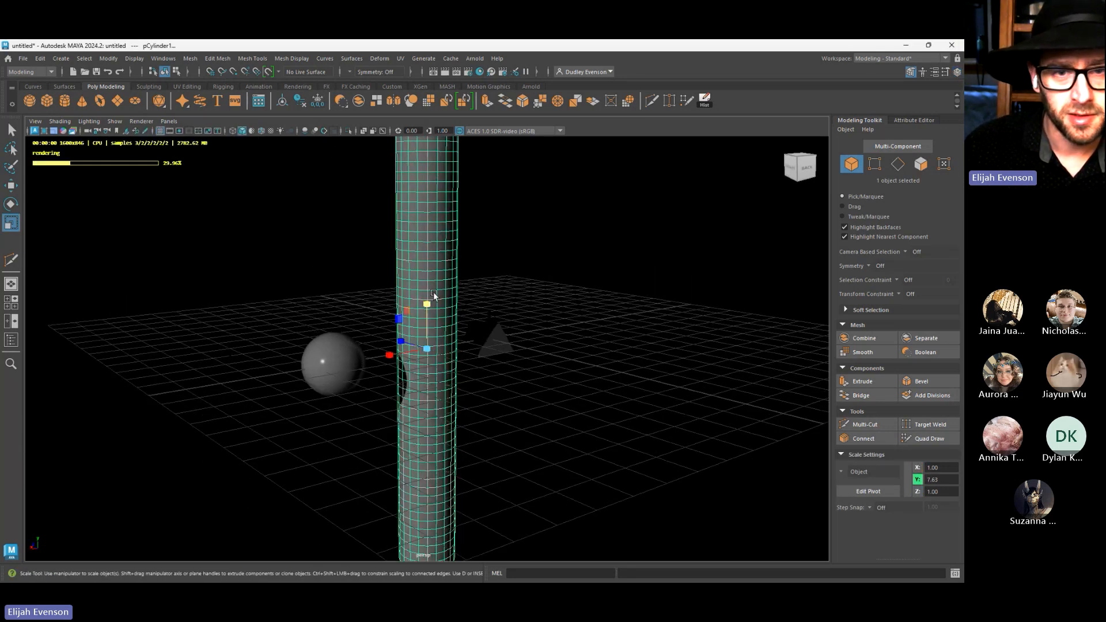
pyautogui.moveTo(427, 309); pyautogui.dragTo(659, 318)
pyautogui.scroll(-5, 583, 321)
pyautogui.scroll(2, 482, 382)
pyautogui.keyDown('alt'); pyautogui.moveTo(479, 382); pyautogui.dragTo(513, 395); pyautogui.keyUp('alt')
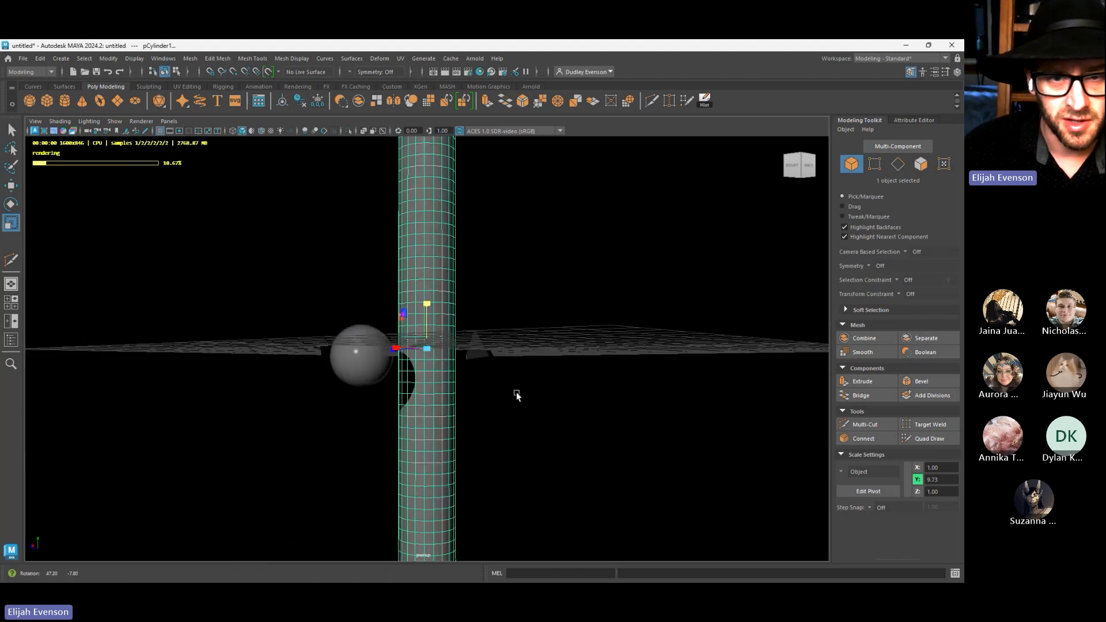
# Assign the sphere's aiStandardSurface material to the stretched cylinder and scale it along Y to about 19
pyautogui.moveTo(440, 295); pyautogui.dragTo(442, 411, button='right')
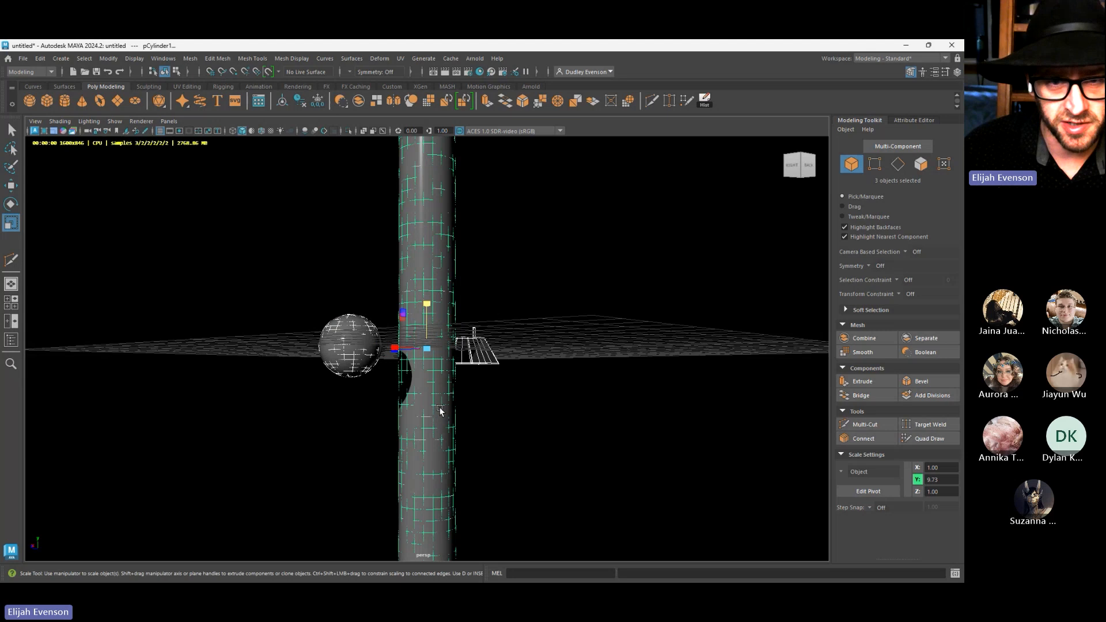
pyautogui.click(431, 295)
pyautogui.moveTo(432, 295); pyautogui.dragTo(510, 540, button='right')
pyautogui.keyDown('alt'); pyautogui.moveTo(548, 383); pyautogui.dragTo(412, 424); pyautogui.keyUp('alt')
pyautogui.click(430, 302)
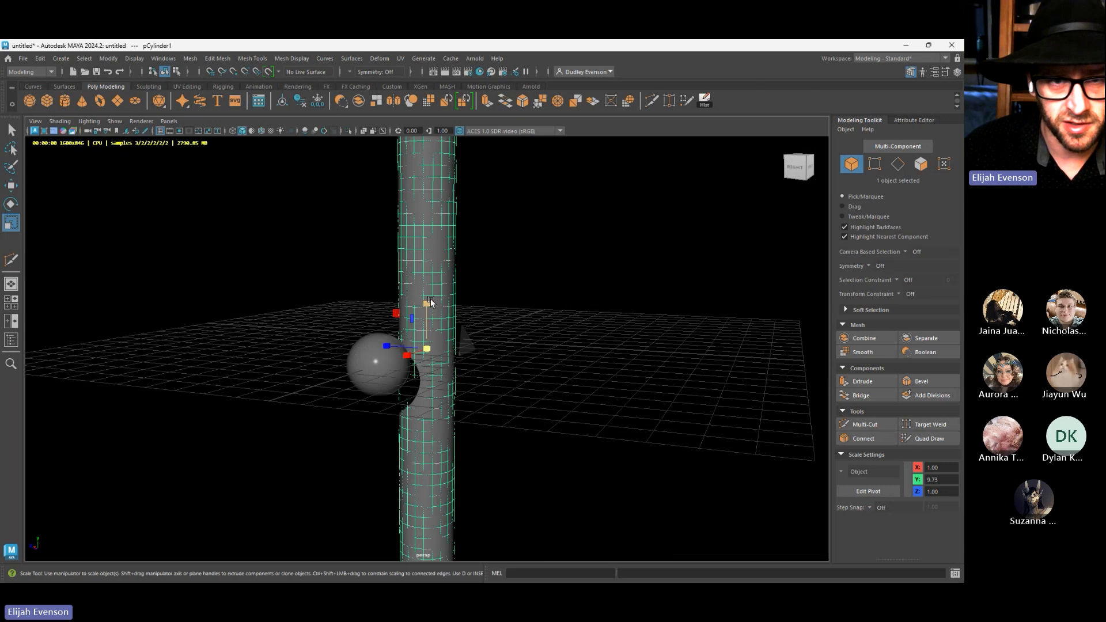
pyautogui.moveTo(428, 303); pyautogui.dragTo(428, 261)
# Examine the specular highlight along the length of the tall cylinder from several angles
pyautogui.keyDown('alt'); pyautogui.moveTo(547, 286); pyautogui.dragTo(501, 296); pyautogui.keyUp('alt')
pyautogui.scroll(-2, 461, 302)
pyautogui.keyDown('alt'); pyautogui.moveTo(431, 309); pyautogui.dragTo(440, 493, button='middle'); pyautogui.keyUp('alt')
pyautogui.keyDown('alt'); pyautogui.moveTo(440, 493); pyautogui.dragTo(448, 456); pyautogui.keyUp('alt')
pyautogui.keyDown('alt'); pyautogui.moveTo(521, 423); pyautogui.dragTo(521, 398); pyautogui.keyUp('alt')
pyautogui.click(520, 398)
pyautogui.keyDown('alt'); pyautogui.moveTo(463, 438); pyautogui.dragTo(466, 386, button='middle'); pyautogui.keyUp('alt')
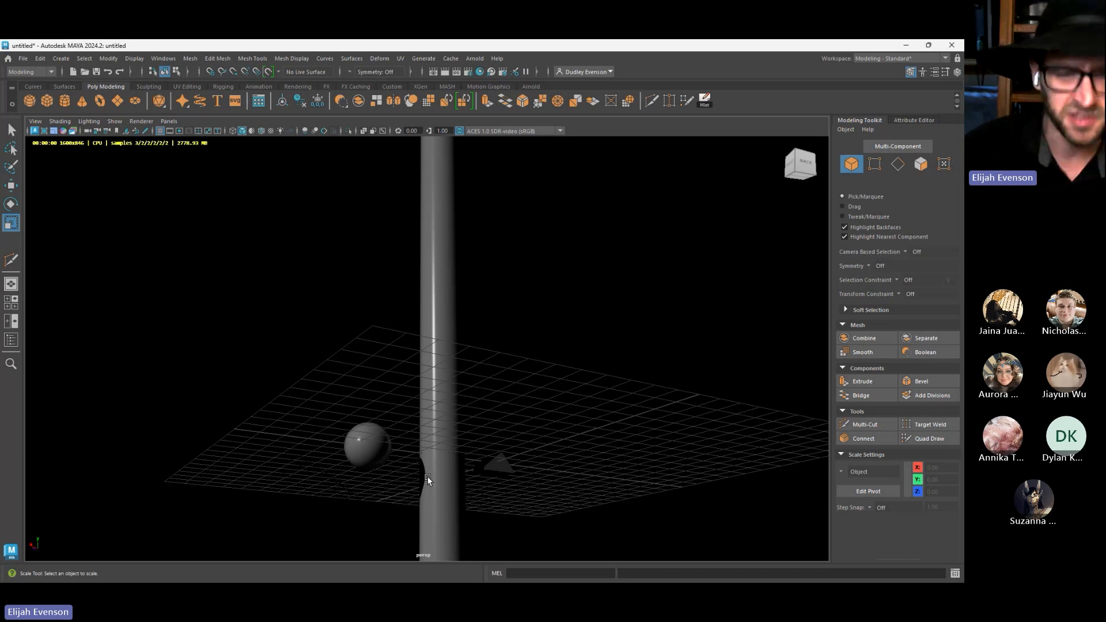
pyautogui.keyDown('alt'); pyautogui.moveTo(521, 360); pyautogui.dragTo(516, 371); pyautogui.keyUp('alt')
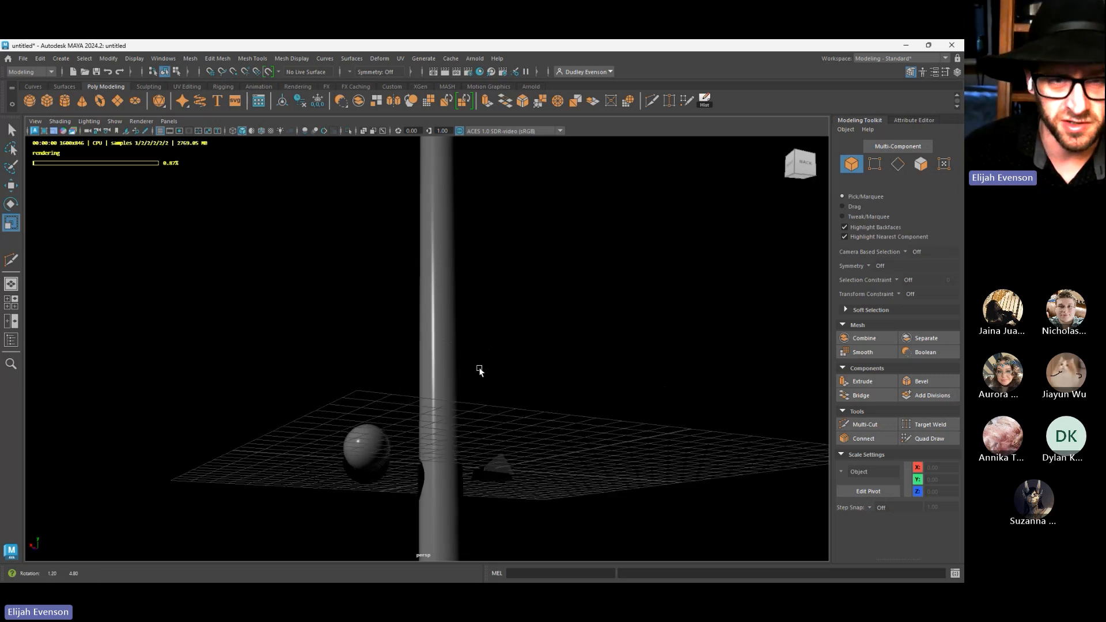
# Add a nonlinear Bend deformer to the tall cylinder using the Rigging menu set
pyautogui.click(430, 394)
pyautogui.keyDown('alt'); pyautogui.moveTo(431, 396); pyautogui.dragTo(444, 413); pyautogui.keyUp('alt')
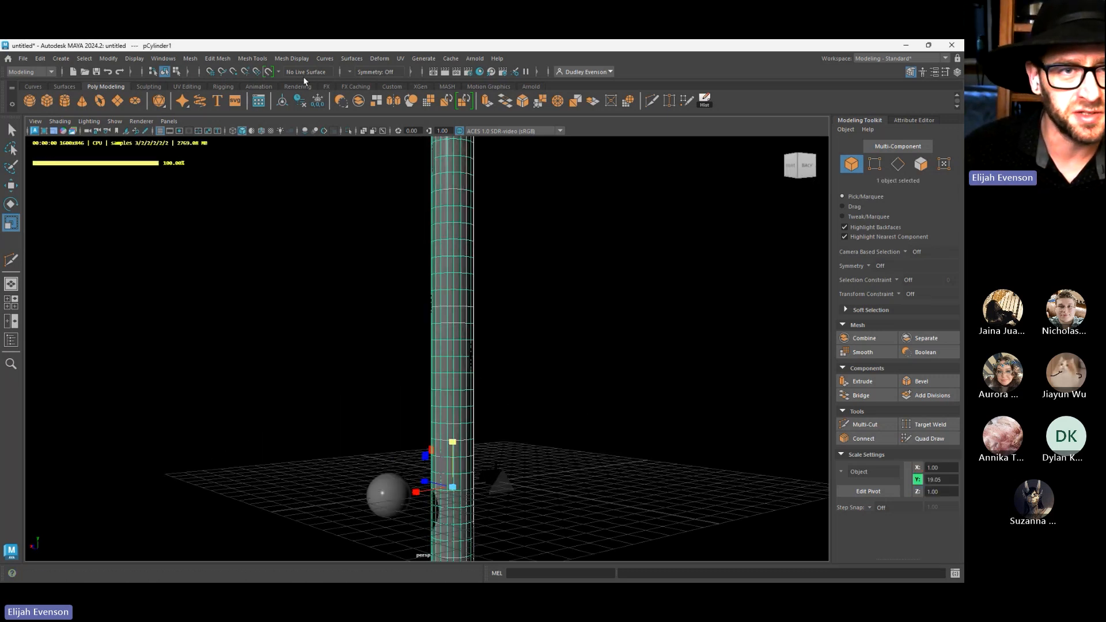
pyautogui.click(21, 71)
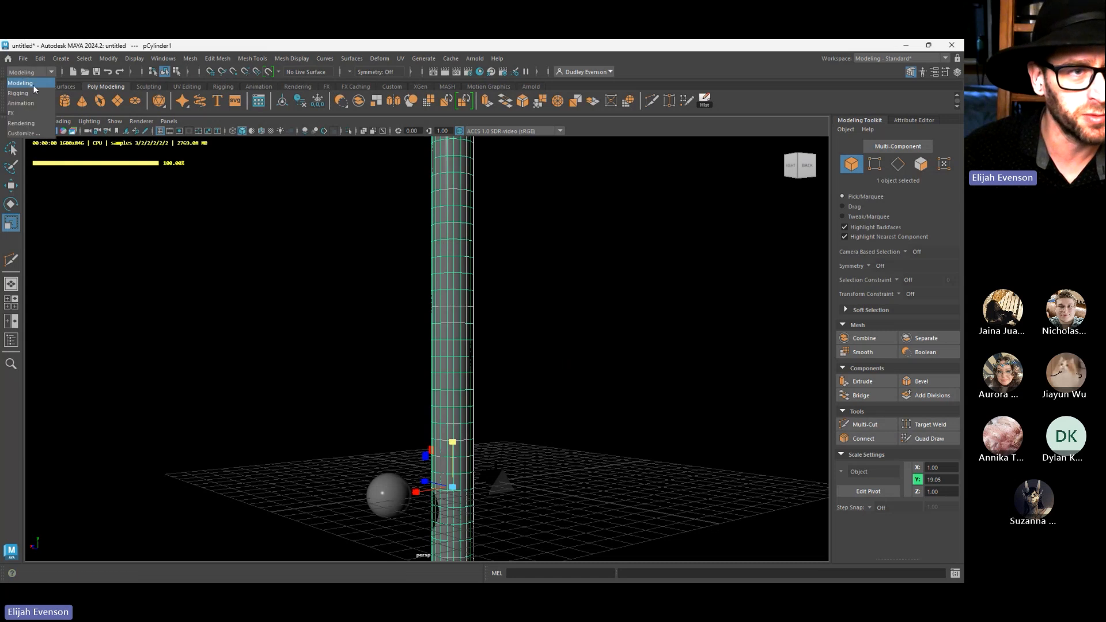
pyautogui.click(33, 92)
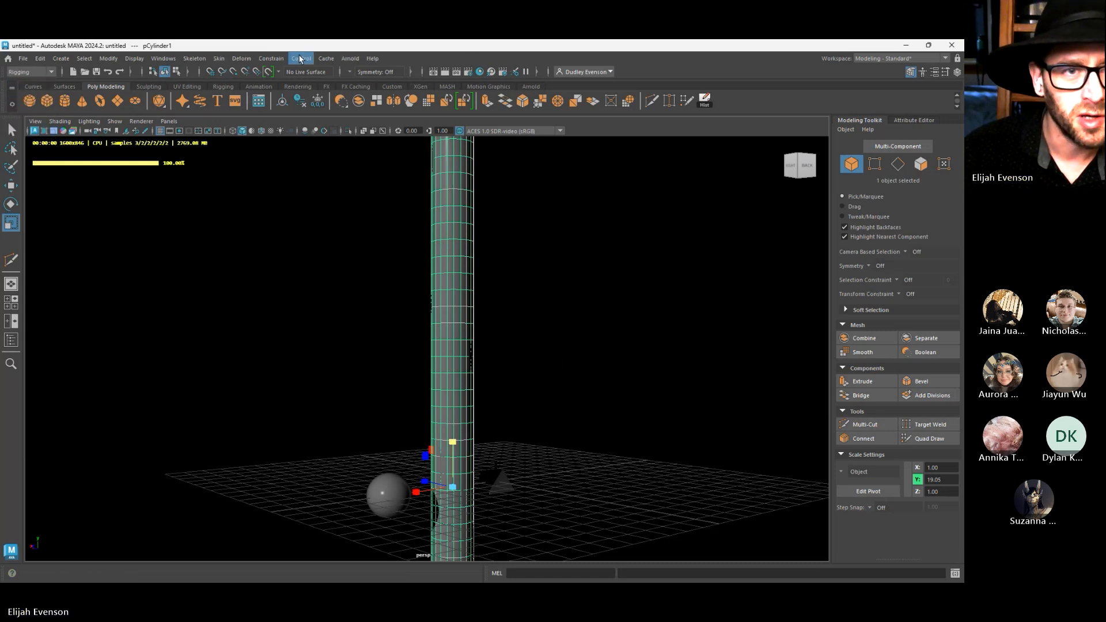
pyautogui.click(241, 59)
pyautogui.moveTo(308, 241)
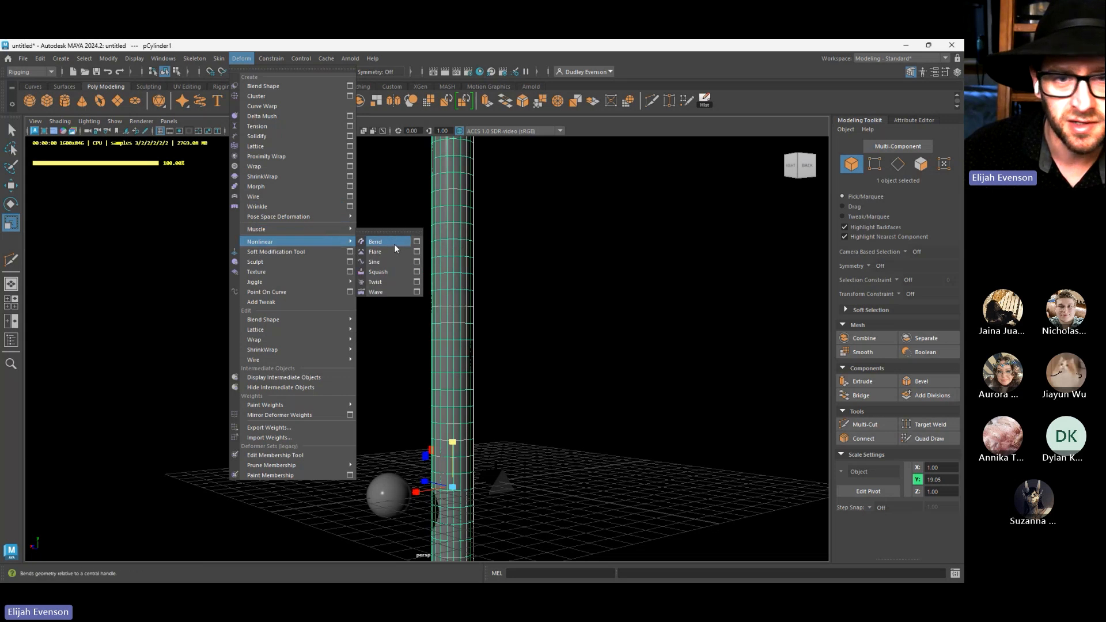
pyautogui.click(395, 248)
# Set the bend deformer's curvature to 180 so the cylinder curls into a closed ring
pyautogui.hotkey('ctrl', 'a')
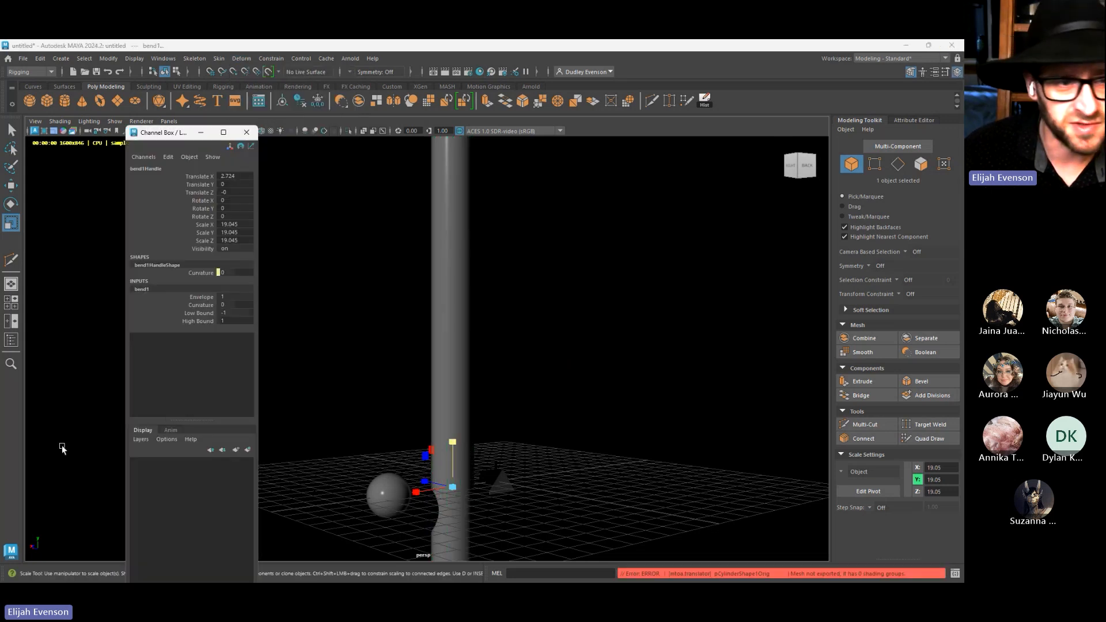
pyautogui.click(200, 305)
pyautogui.moveTo(373, 321); pyautogui.dragTo(415, 321, button='middle')
pyautogui.moveTo(585, 358)
pyautogui.keyDown('alt'); pyautogui.mouseDown()
pyautogui.moveTo(501, 363)
pyautogui.moveTo(581, 349)
pyautogui.mouseUp(); pyautogui.keyUp('alt')
pyautogui.moveTo(581, 349); pyautogui.dragTo(611, 350, button='middle')
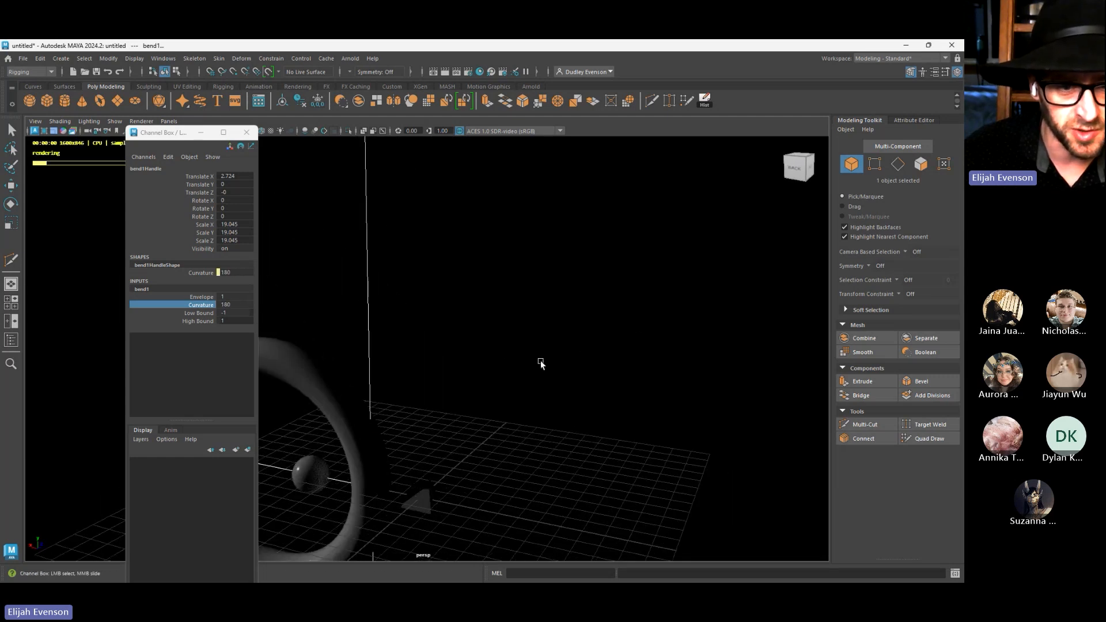
# Rotate the bend handle about Y to roughly -117.9 degrees to turn the ring in the scene
pyautogui.press('e')
pyautogui.moveTo(395, 503); pyautogui.dragTo(313, 488)
pyautogui.press('q')
pyautogui.keyDown('alt'); pyautogui.moveTo(397, 475); pyautogui.dragTo(489, 400); pyautogui.keyUp('alt')
pyautogui.keyDown('alt'); pyautogui.moveTo(490, 400); pyautogui.dragTo(521, 330, button='middle'); pyautogui.keyUp('alt')
pyautogui.keyDown('alt'); pyautogui.moveTo(521, 330); pyautogui.dragTo(457, 375); pyautogui.keyUp('alt')
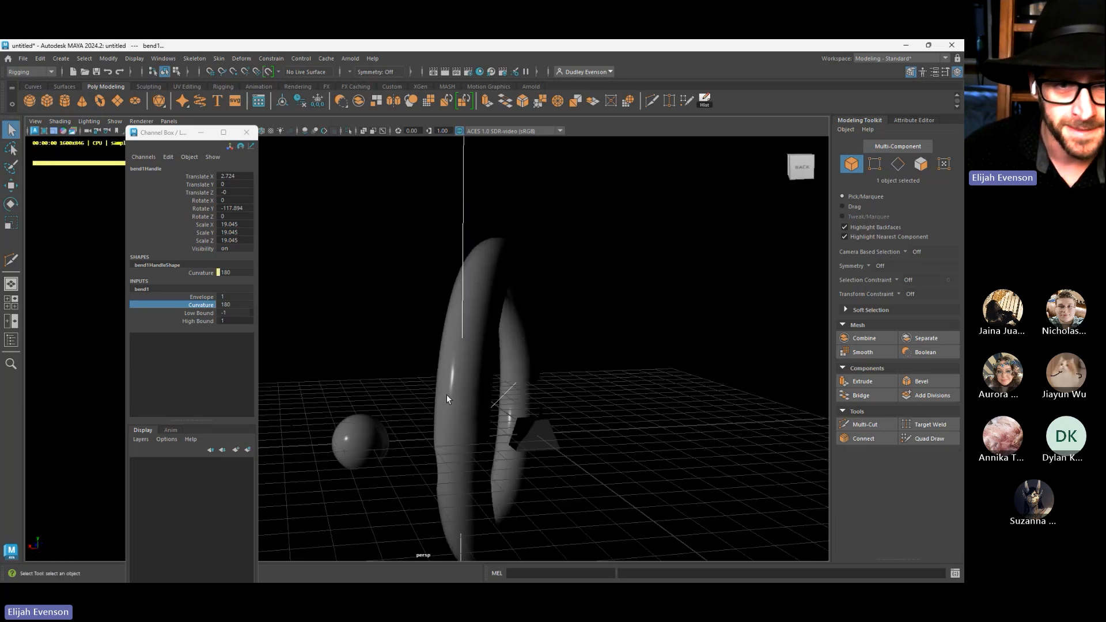
# Duplicate the bent ring with a sideways offset and repeat the offset copy five more times to form a row of seven rings
pyautogui.click(478, 396)
pyautogui.click(478, 396)
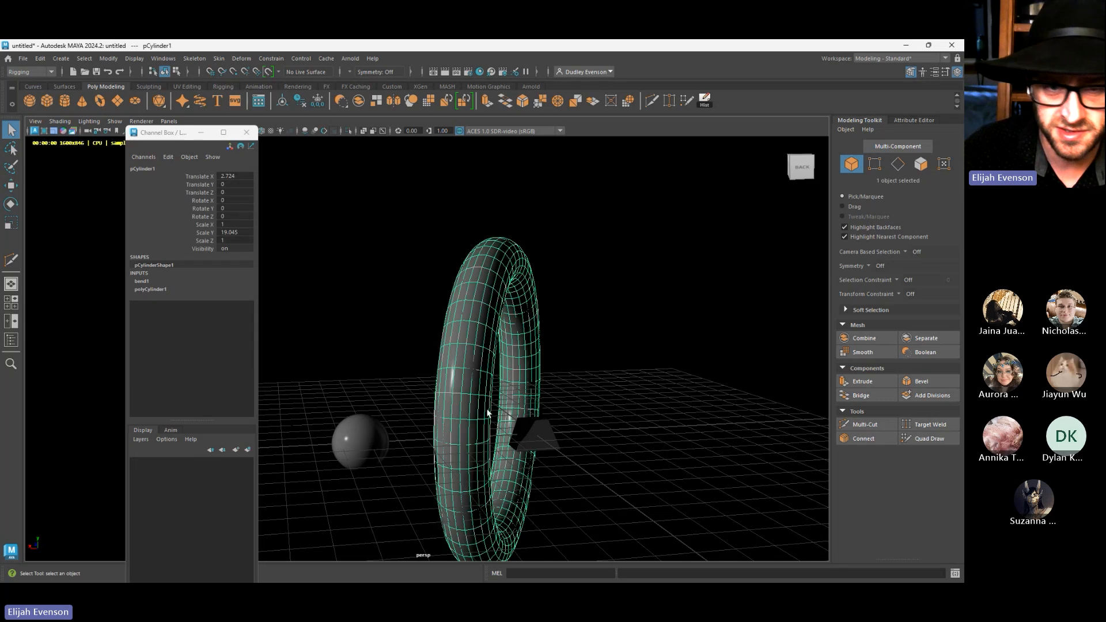
pyautogui.press('w')
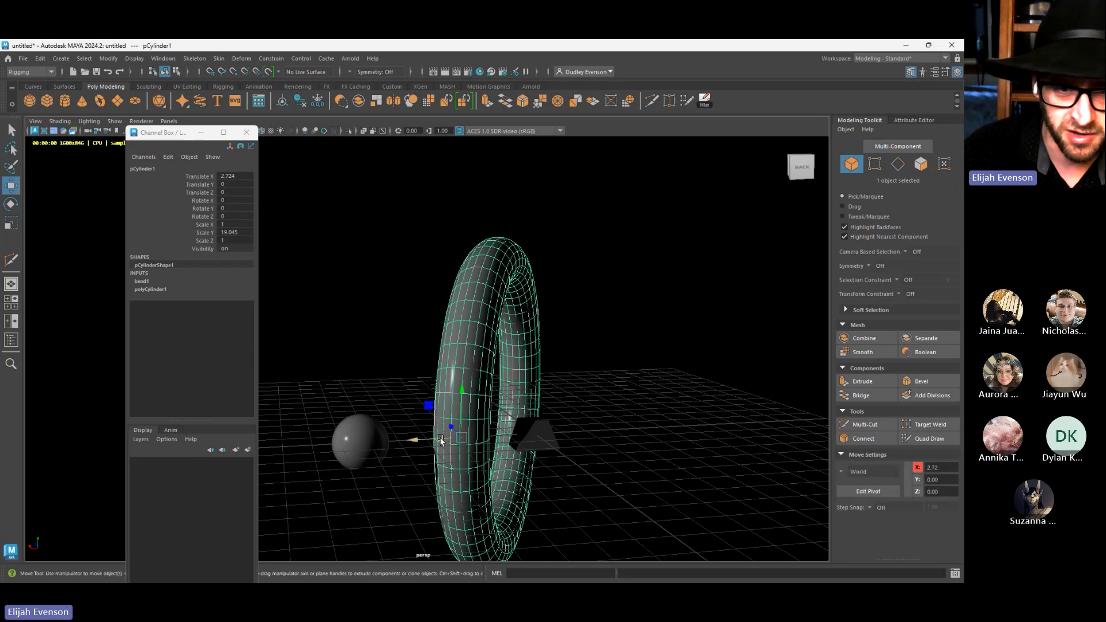
pyautogui.moveTo(441, 441)
pyautogui.keyDown('shift'); pyautogui.mouseDown()
pyautogui.moveTo(431, 431)
pyautogui.moveTo(565, 427)
pyautogui.moveTo(380, 377)
pyautogui.mouseUp(); pyautogui.keyUp('shift')
pyautogui.hotkey('shift', 'd')
pyautogui.hotkey('shift', 'd')
pyautogui.hotkey('shift', 'd')
pyautogui.hotkey('shift', 'd')
pyautogui.hotkey('shift', 'd')
pyautogui.press('q')
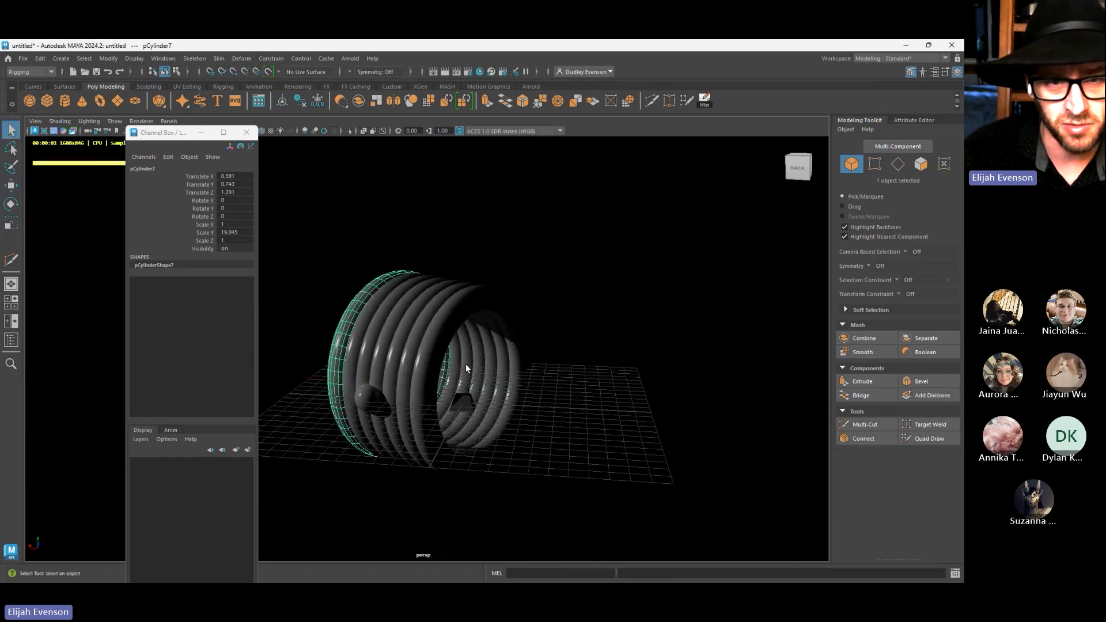
# Delete all the rings together with the bend handle, keeping the sphere
pyautogui.keyDown('alt'); pyautogui.moveTo(544, 360); pyautogui.dragTo(602, 382); pyautogui.keyUp('alt')
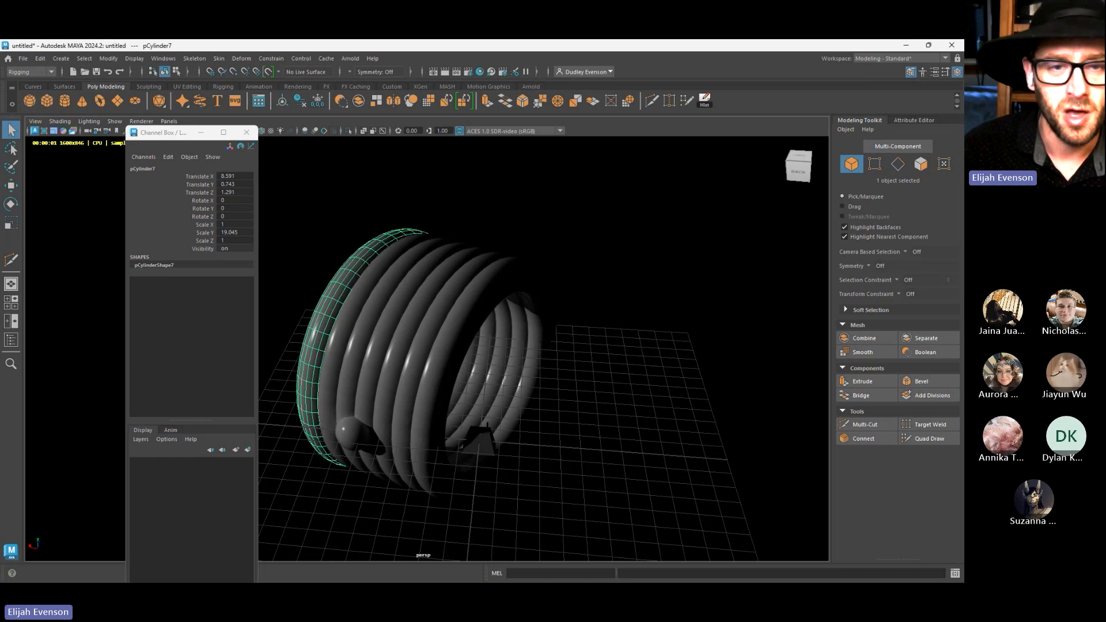
pyautogui.moveTo(333, 182); pyautogui.dragTo(565, 331)
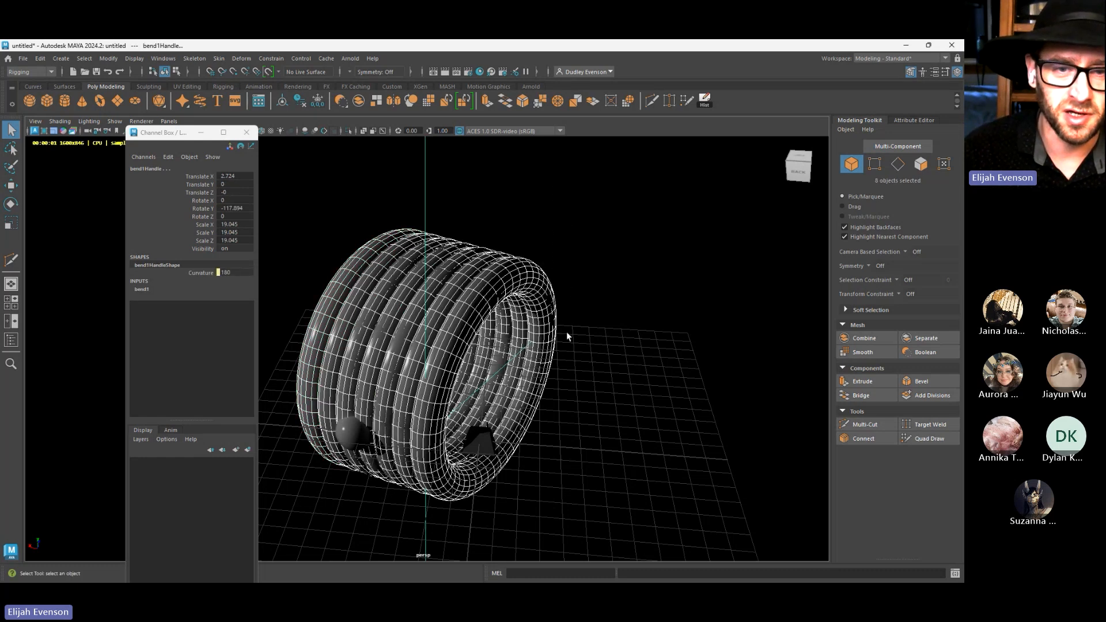
pyautogui.moveTo(331, 230); pyautogui.dragTo(587, 316)
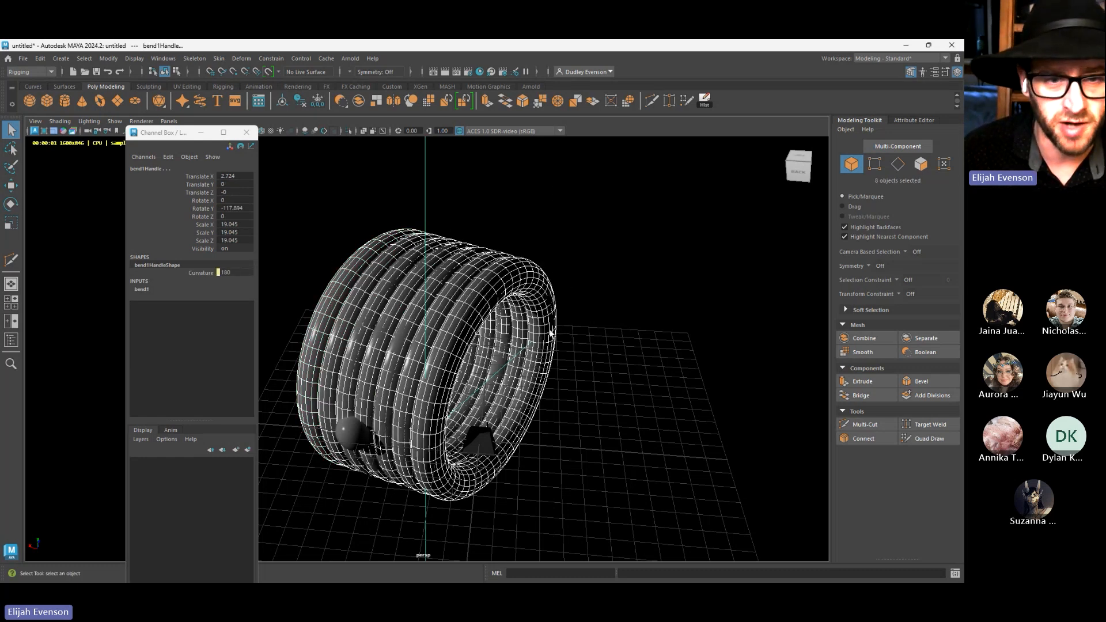
pyautogui.press('Delete')
# Frame the sphere and raise its aiStandardSurface material's specular anisotropy to about 0.949
pyautogui.click(360, 429)
pyautogui.press('f')
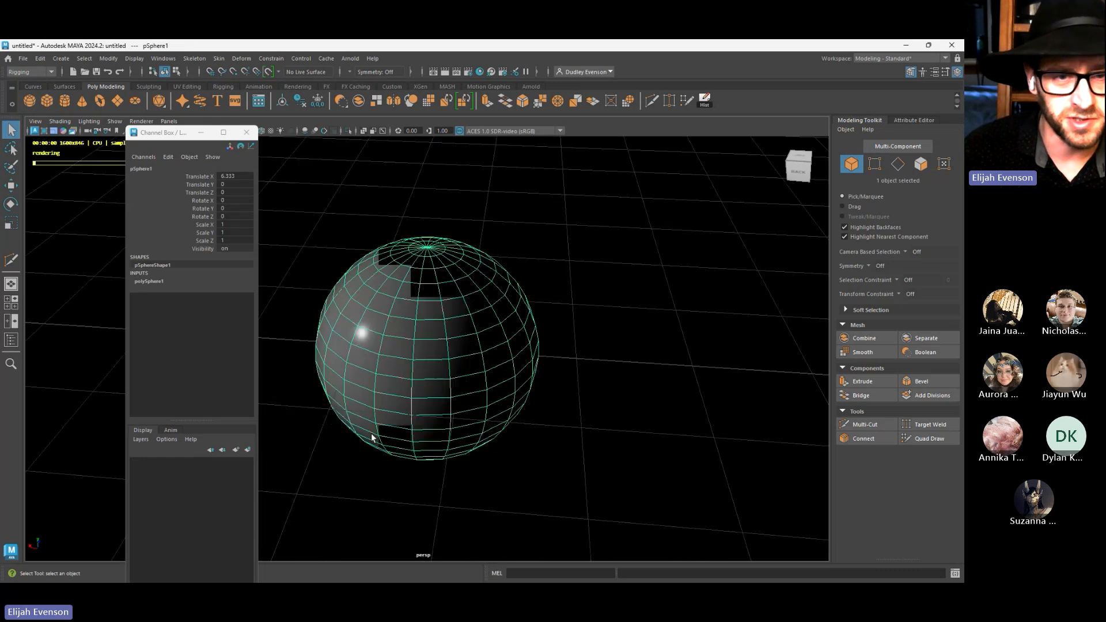
pyautogui.hotkey('ctrl', 'a')
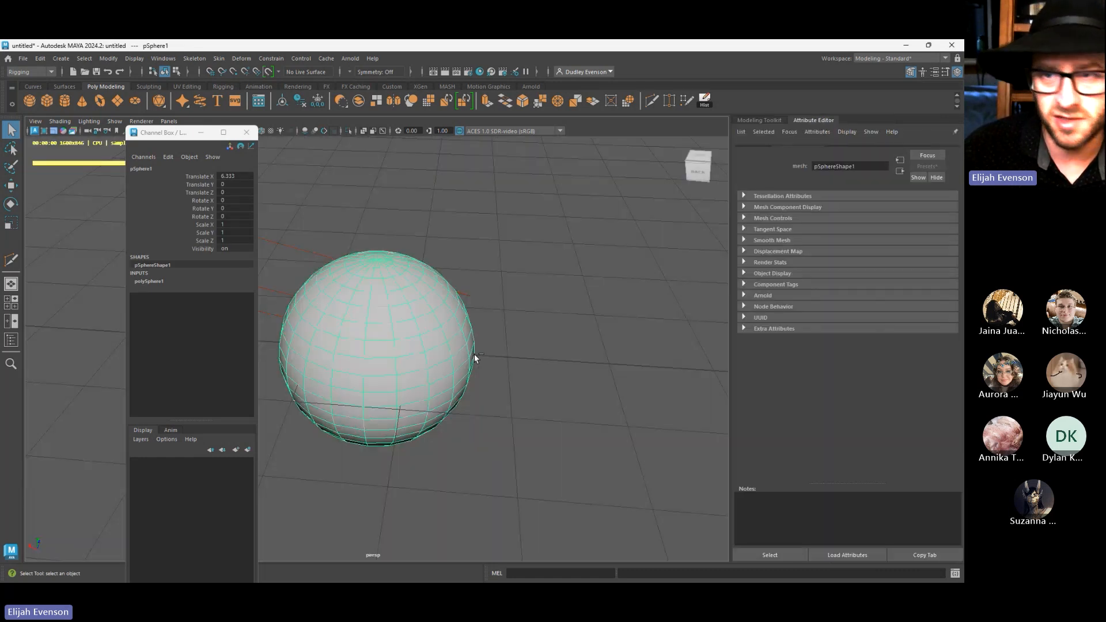
pyautogui.click(899, 149)
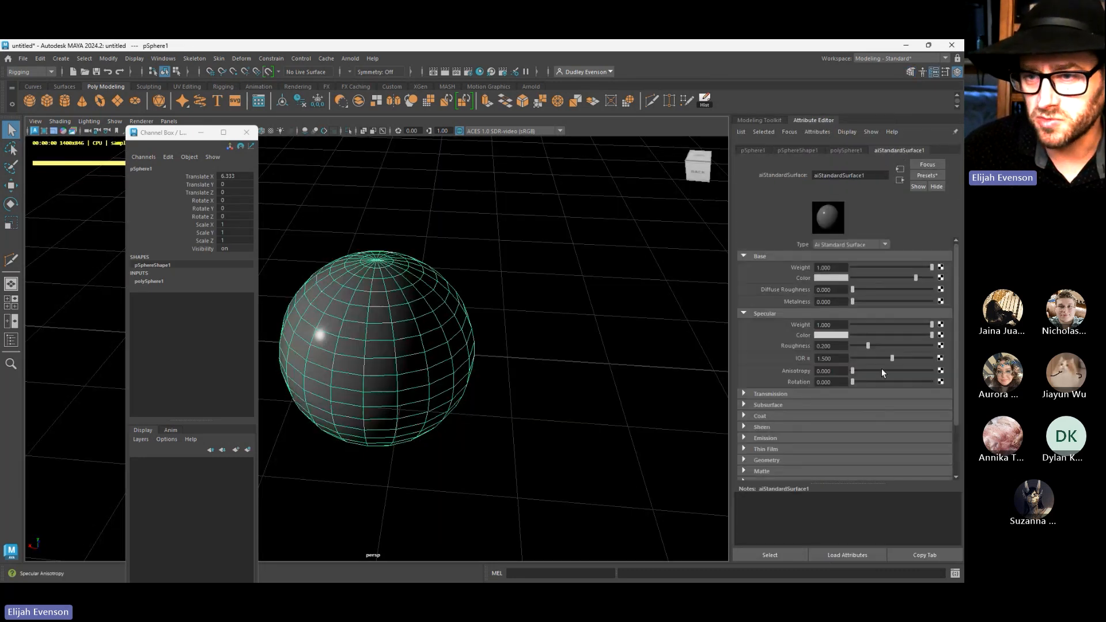
pyautogui.moveTo(856, 369); pyautogui.dragTo(926, 372)
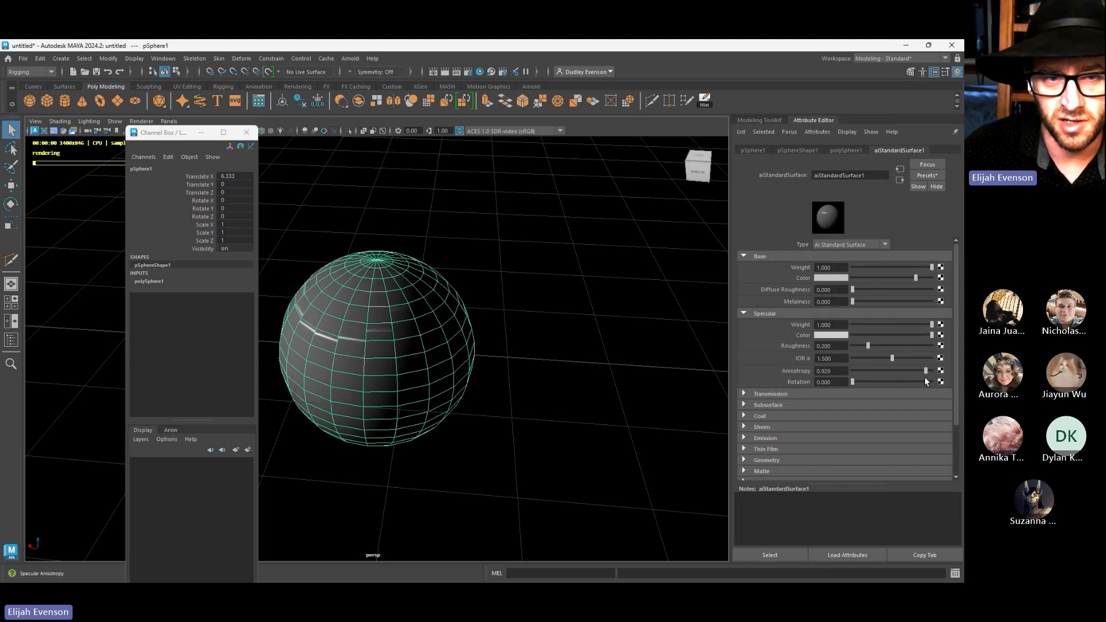
pyautogui.click(721, 230)
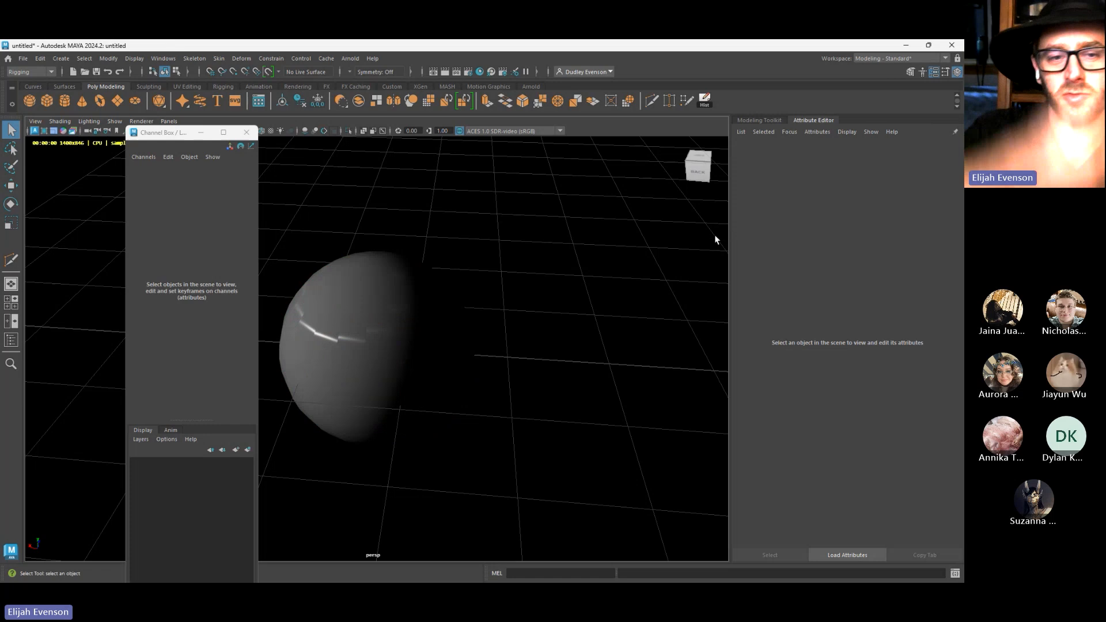
# Open the UV Editor for the sphere, move its window clear of the viewport and select all the sphere's UVs
pyautogui.click(364, 332)
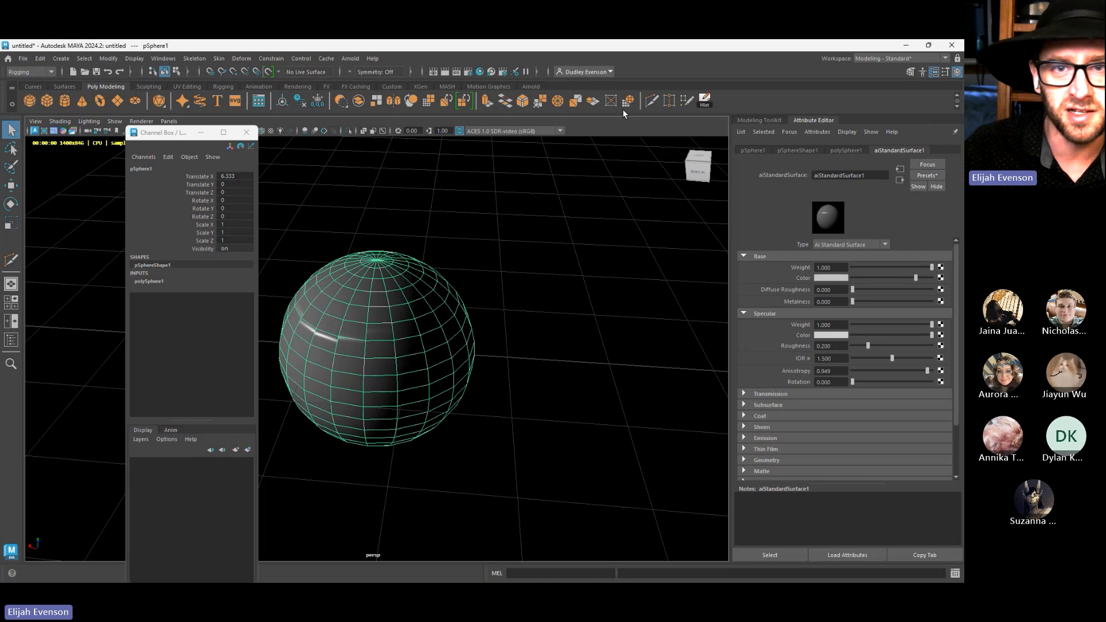
pyautogui.click(195, 87)
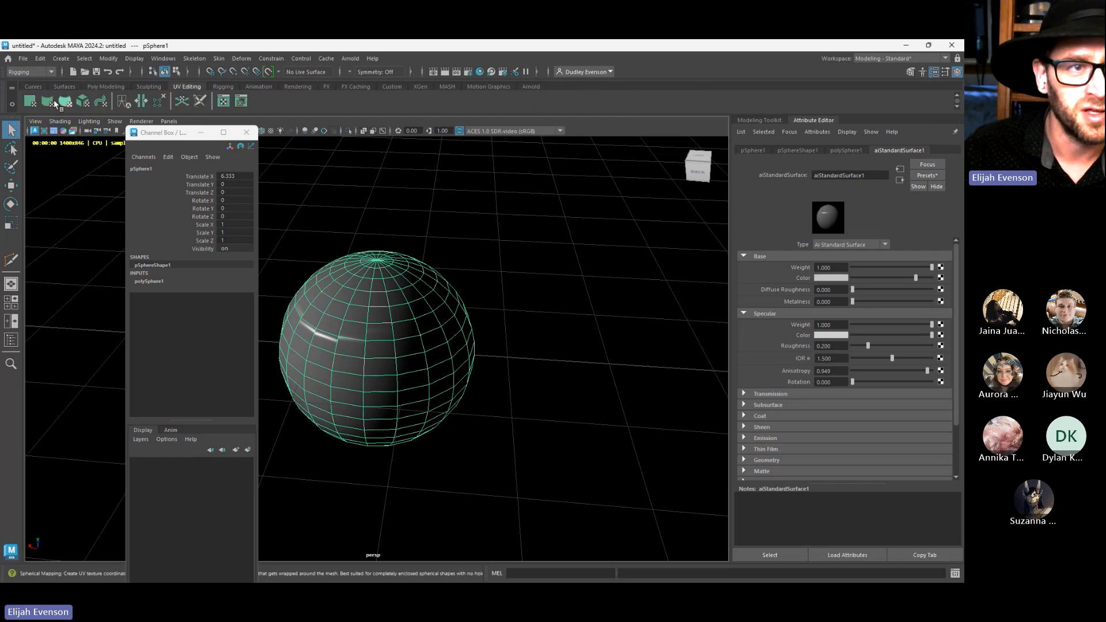
pyautogui.click(224, 100)
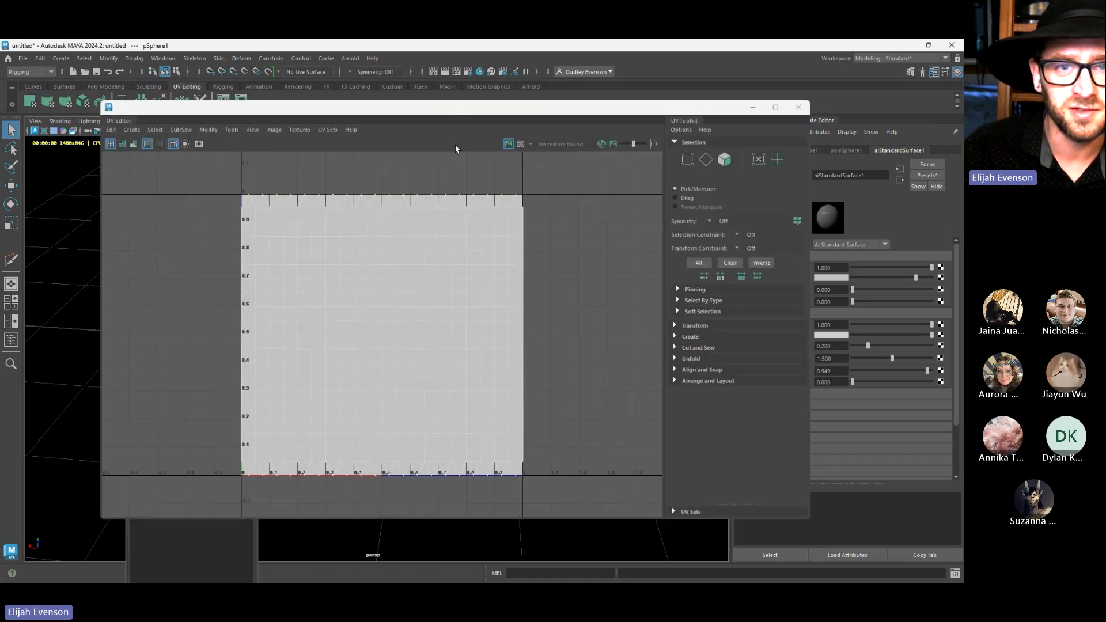
pyautogui.moveTo(456, 111); pyautogui.dragTo(963, 103)
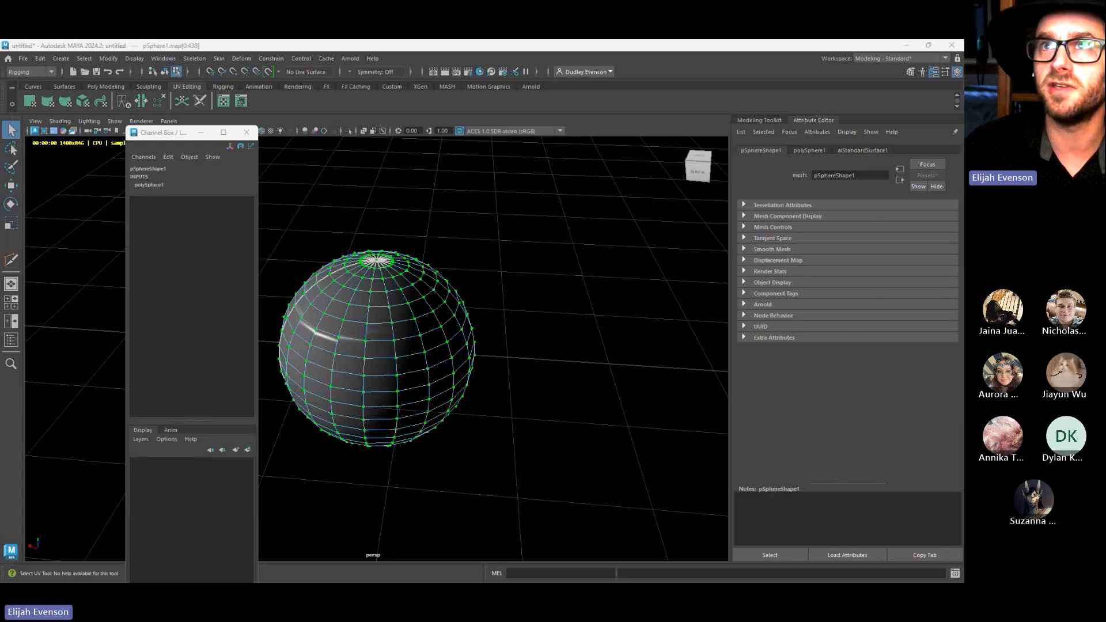
# Try a rotation of the sphere's whole UV shell and undo it
pyautogui.press('e')
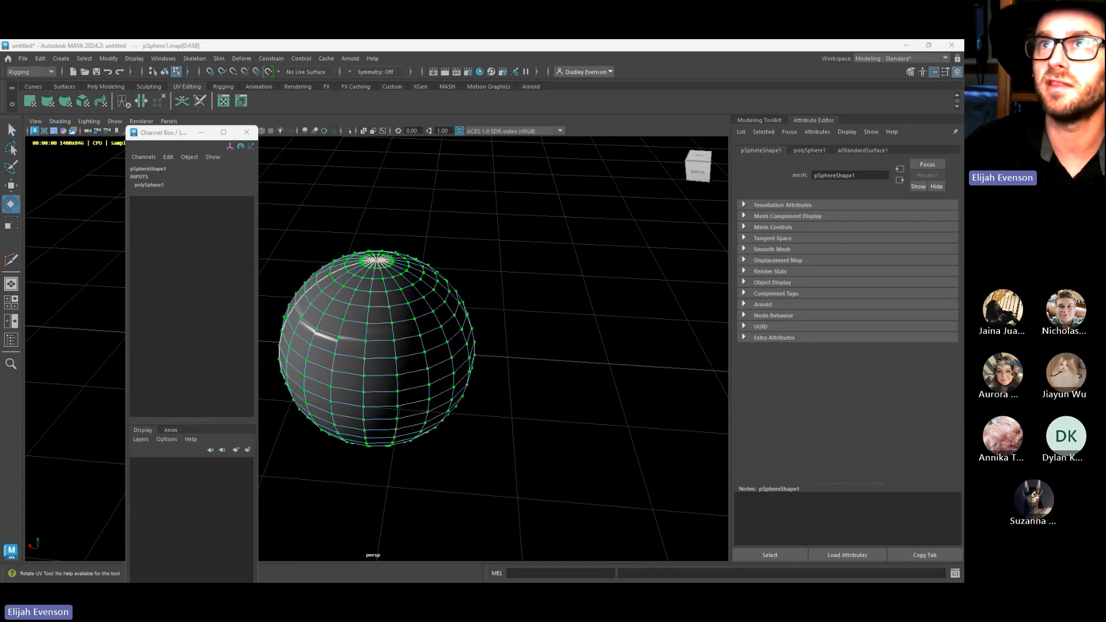
pyautogui.hotkey('ctrl', 'z')
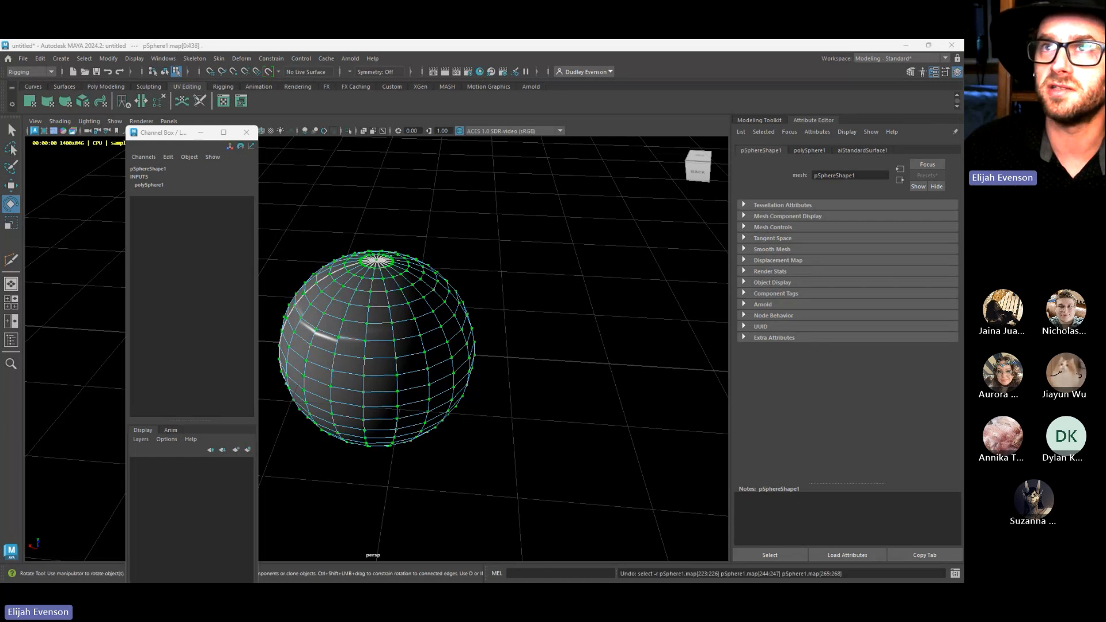
pyautogui.hotkey('ctrl', 'z')
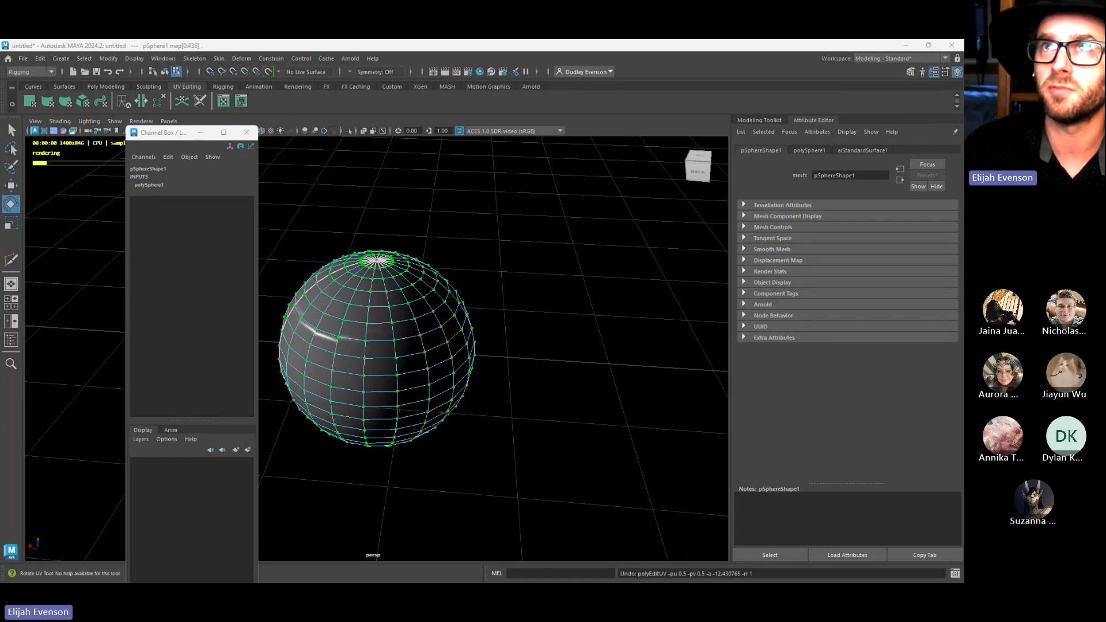
# Place the UV Editor beside the sphere, rotate the UV shell by about 111 degrees, undo the rotation and put the editor away
pyautogui.moveTo(809, 120); pyautogui.dragTo(731, 183)
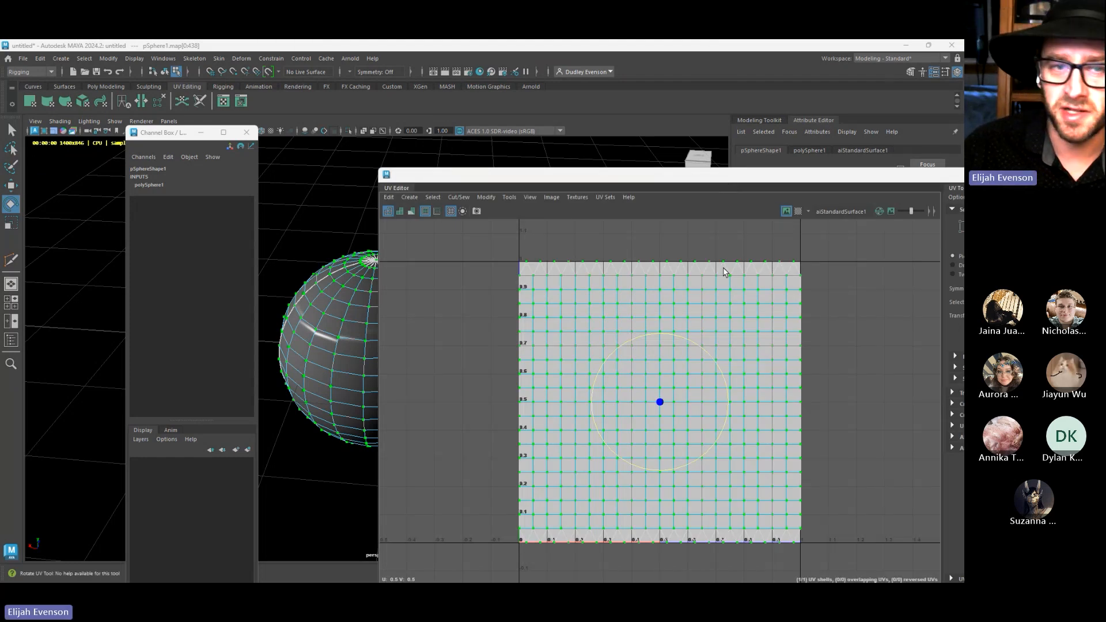
pyautogui.moveTo(567, 174); pyautogui.dragTo(615, 153)
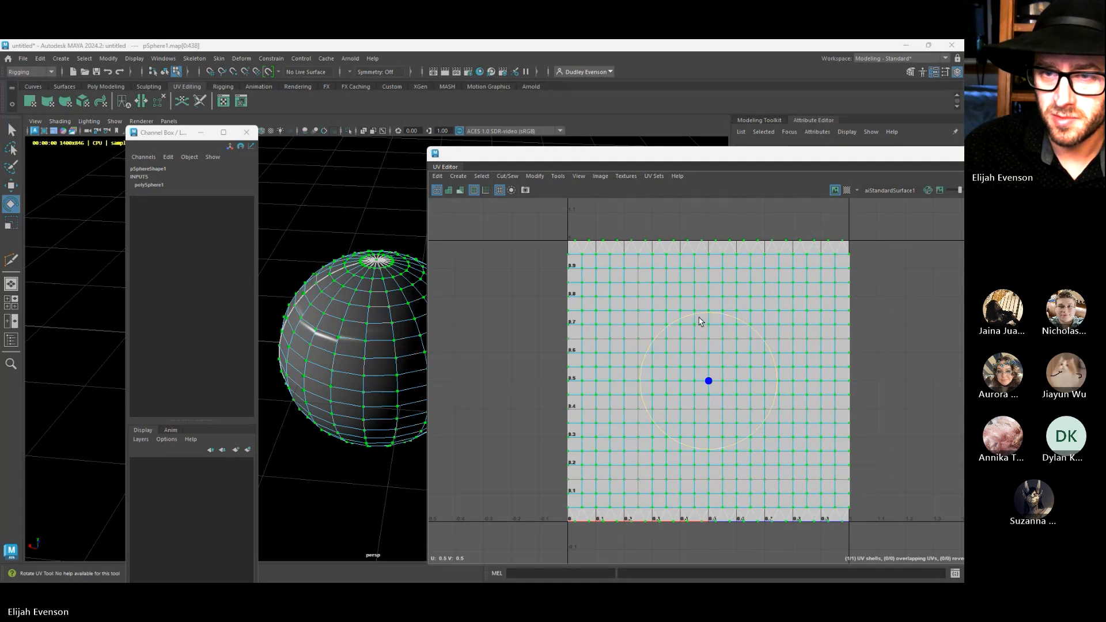
pyautogui.moveTo(699, 321); pyautogui.dragTo(721, 399)
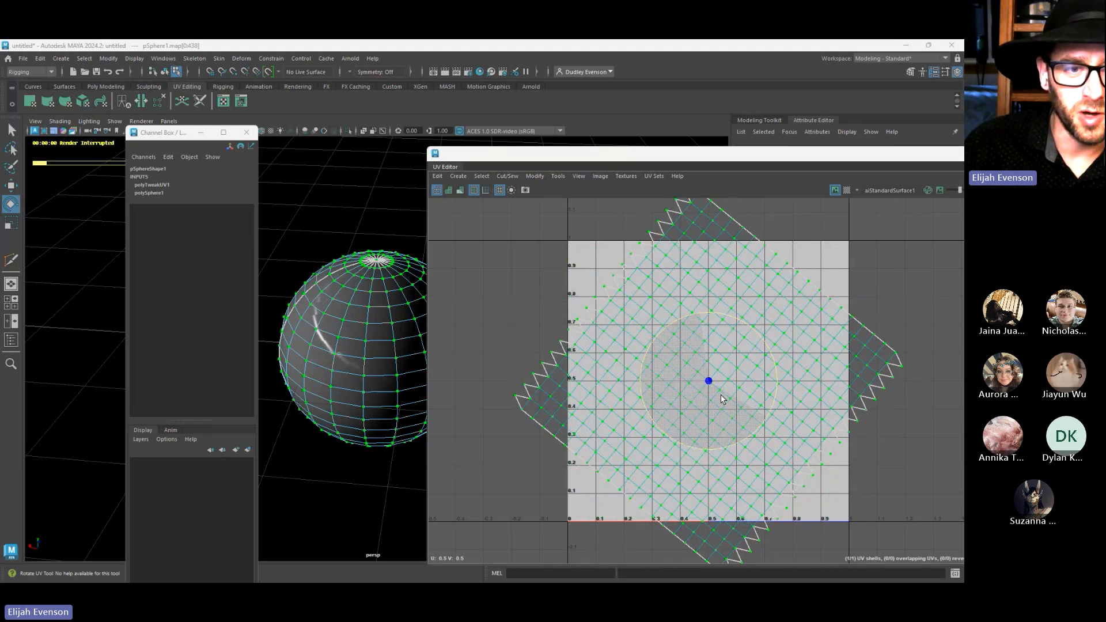
pyautogui.hotkey('ctrl', 'z')
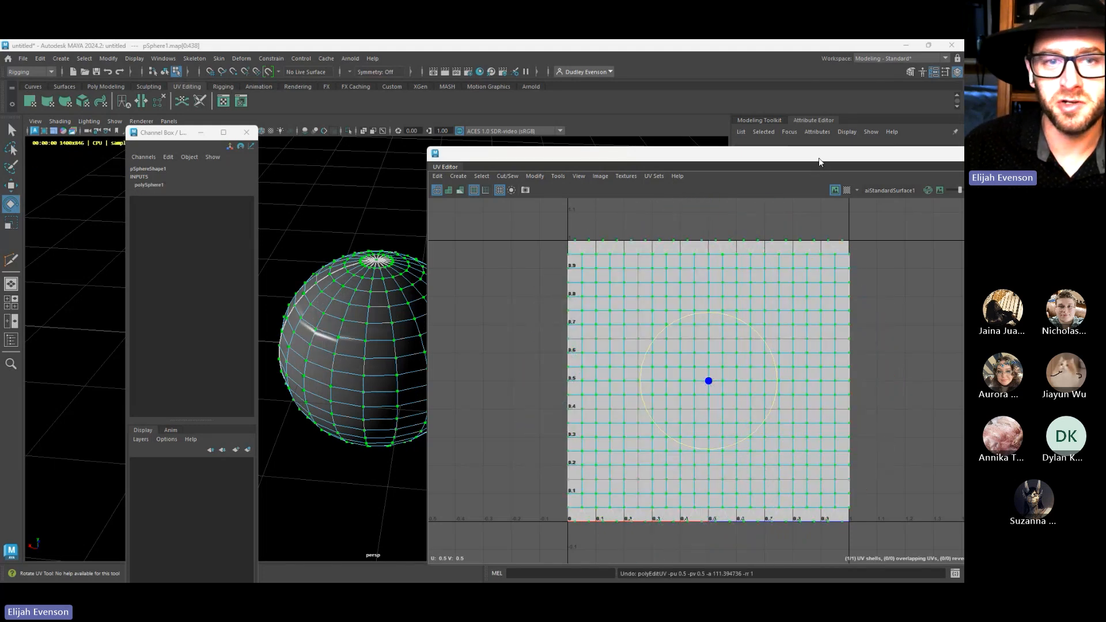
pyautogui.moveTo(819, 159); pyautogui.dragTo(379, 235)
pyautogui.click(692, 232)
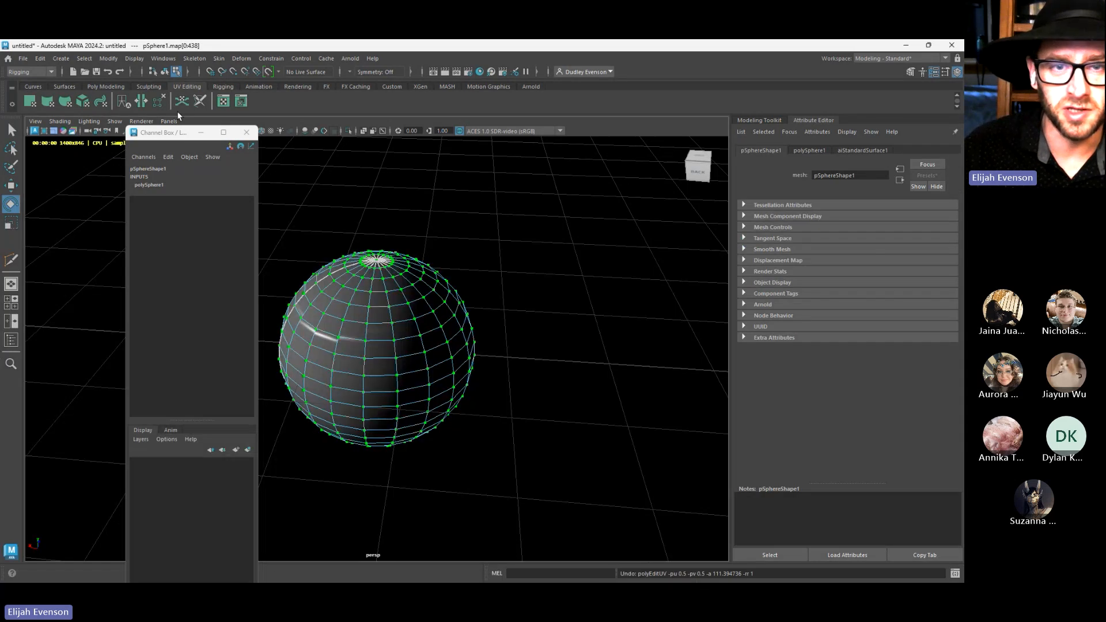
# Switch to ZBrush and examine the blue-haired head's hair from the side, front and three-quarter views before returning to Maya
pyautogui.hotkey('alt', 'Tab')
pyautogui.click(447, 258)
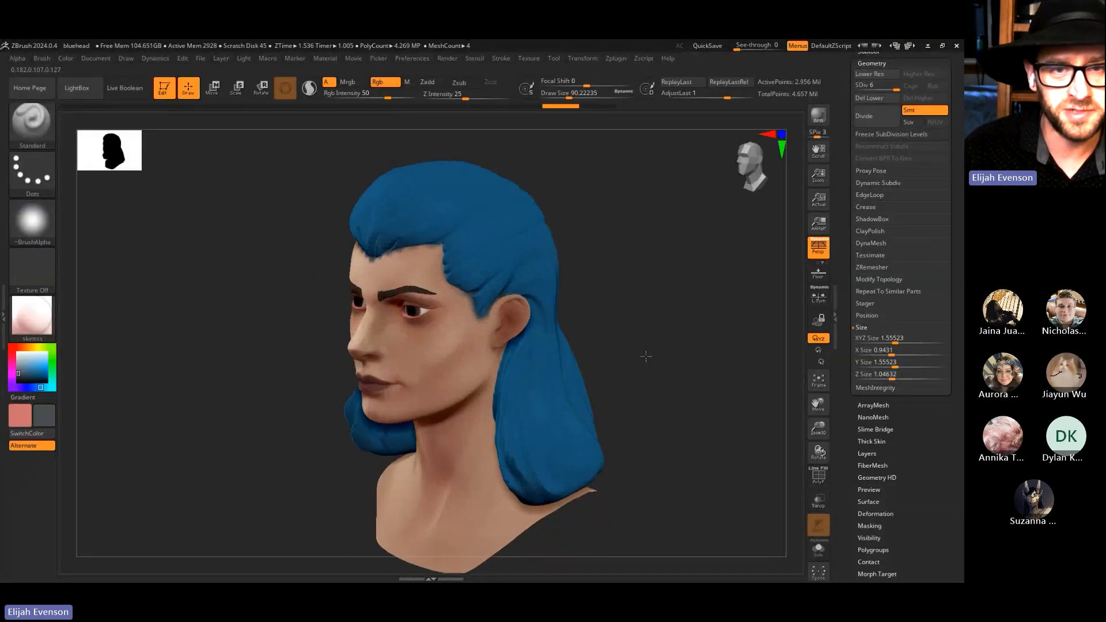
pyautogui.moveTo(646, 356); pyautogui.dragTo(524, 414)
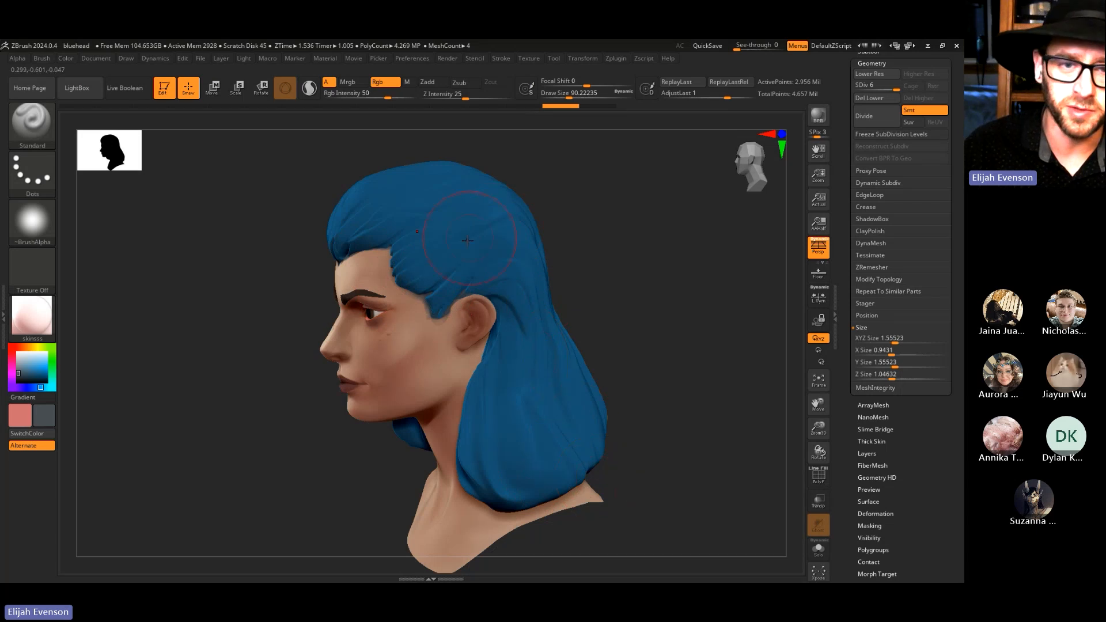
pyautogui.moveTo(622, 276); pyautogui.dragTo(616, 447)
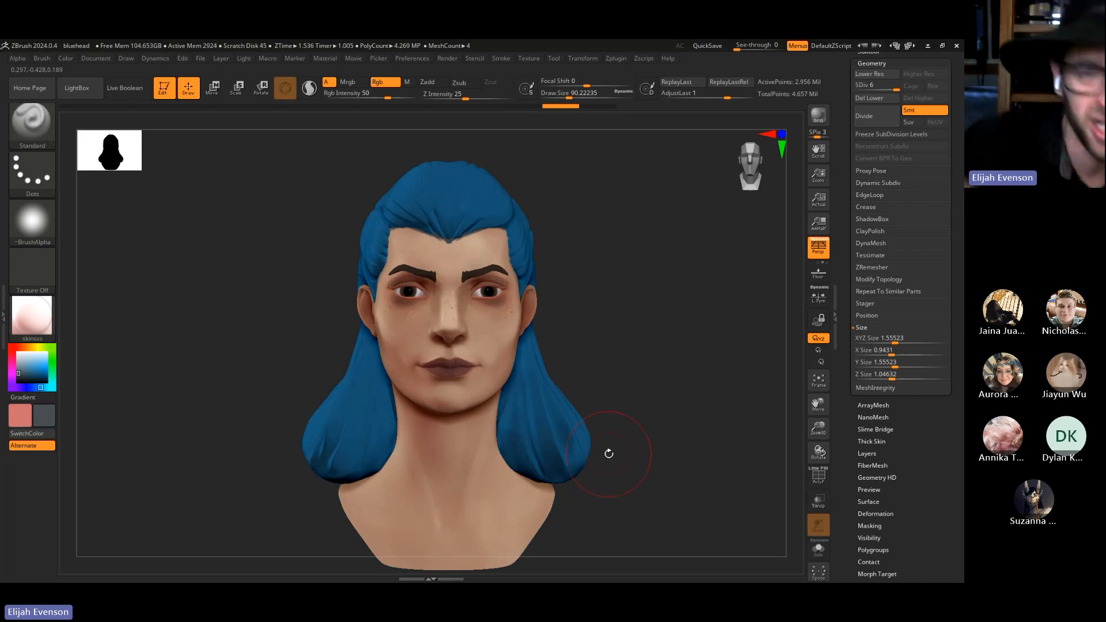
pyautogui.moveTo(718, 291); pyautogui.dragTo(664, 348)
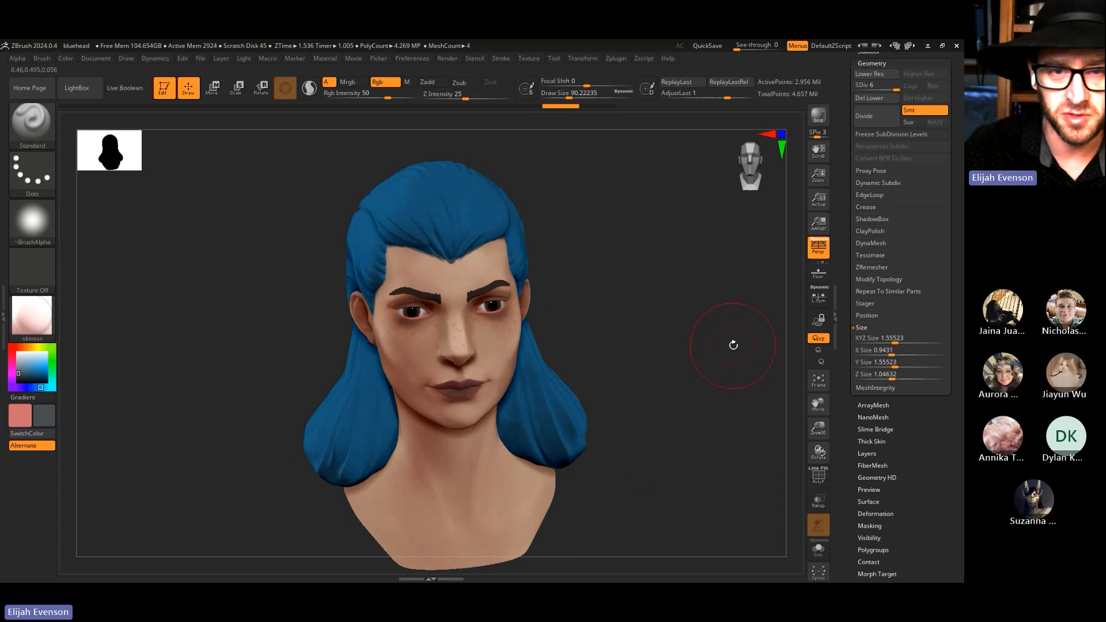
pyautogui.moveTo(732, 345); pyautogui.dragTo(676, 342)
pyautogui.hotkey('alt', 'Tab')
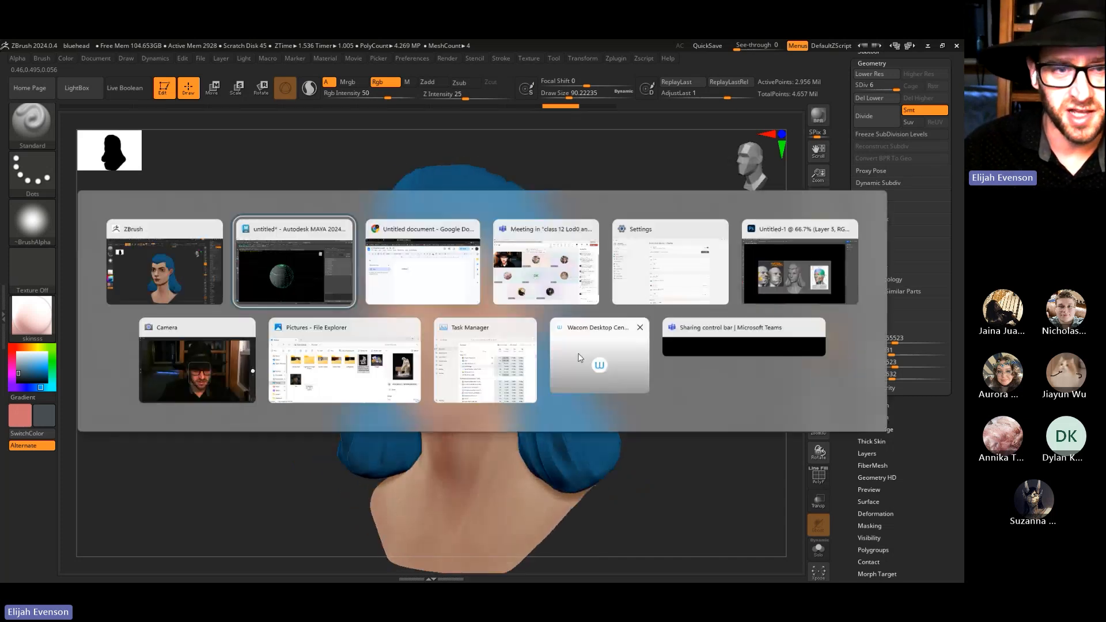
# Switch to Photoshop to view the sculpted head beside the anatomy references, and return to Maya
pyautogui.click(797, 276)
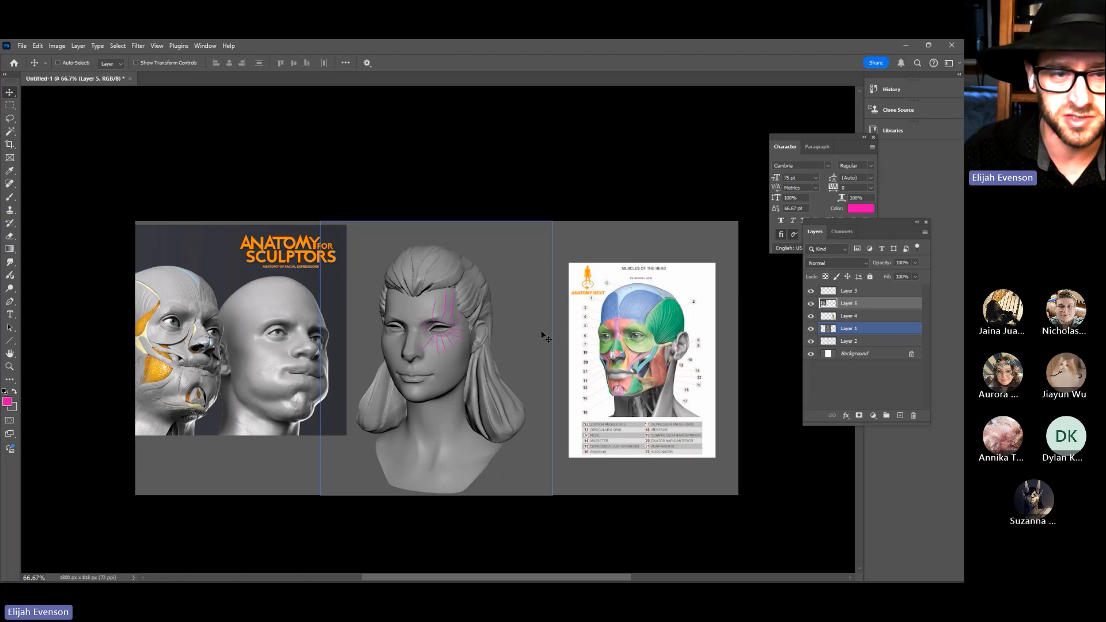
pyautogui.hotkey('alt', 'Tab')
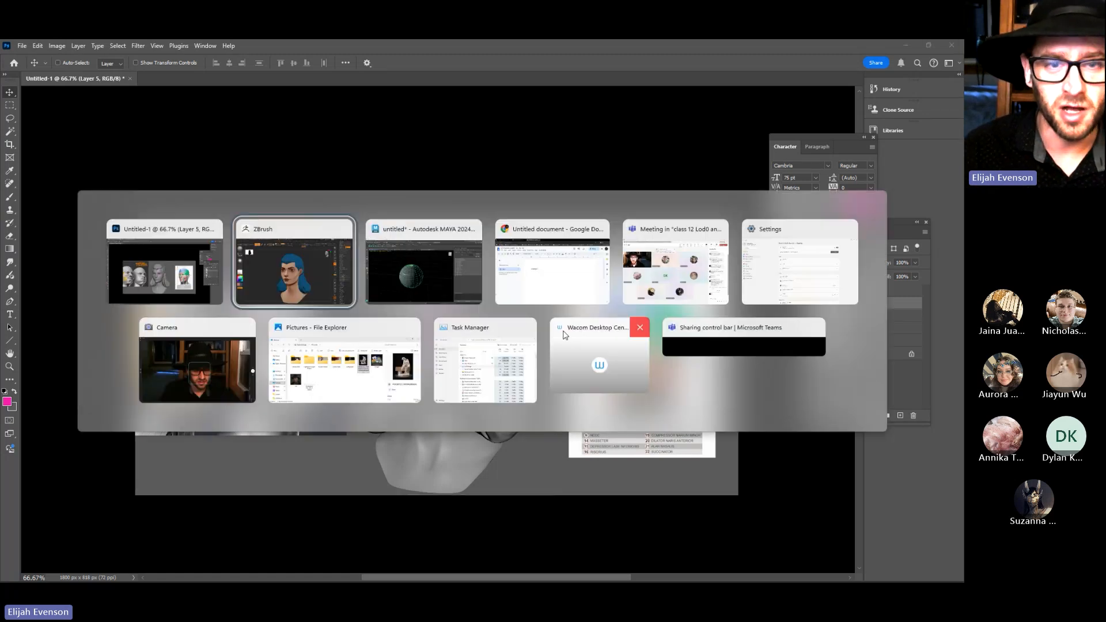
pyautogui.click(410, 282)
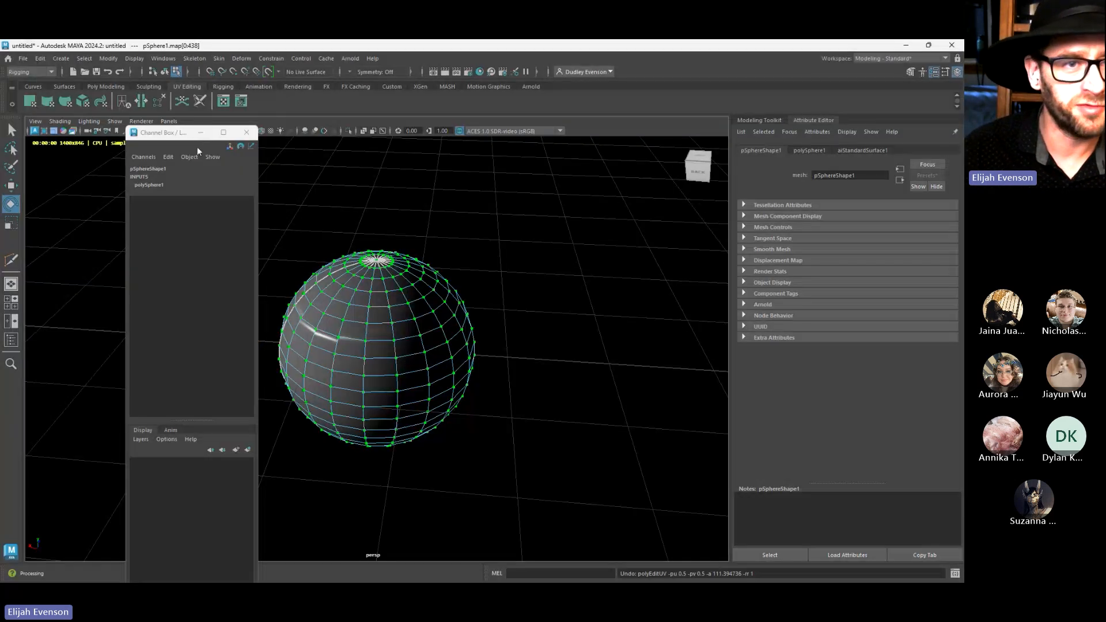
# Close the floating Channel Box and change the viewport renderer from Arnold to Viewport 2.0
pyautogui.click(246, 132)
pyautogui.click(145, 123)
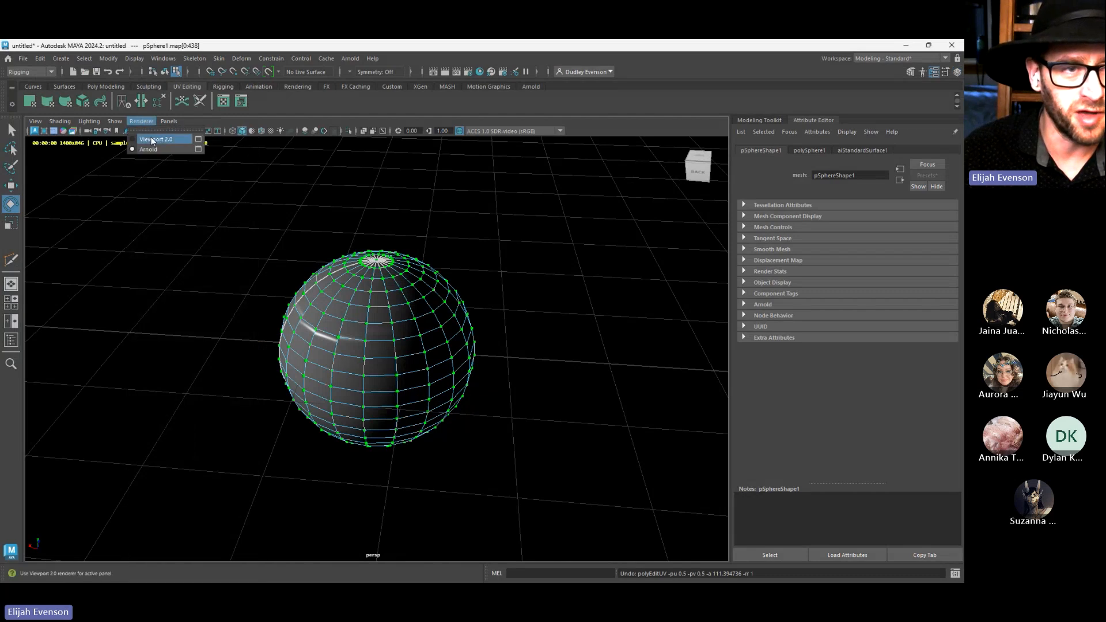
pyautogui.click(151, 138)
# Deselect the sphere's UVs, select the tapered block with the post in object mode and frame its upper part
pyautogui.click(536, 311)
pyautogui.scroll(-7, 538, 313)
pyautogui.keyDown('alt'); pyautogui.moveTo(590, 350); pyautogui.dragTo(454, 354, button='middle'); pyautogui.keyUp('alt')
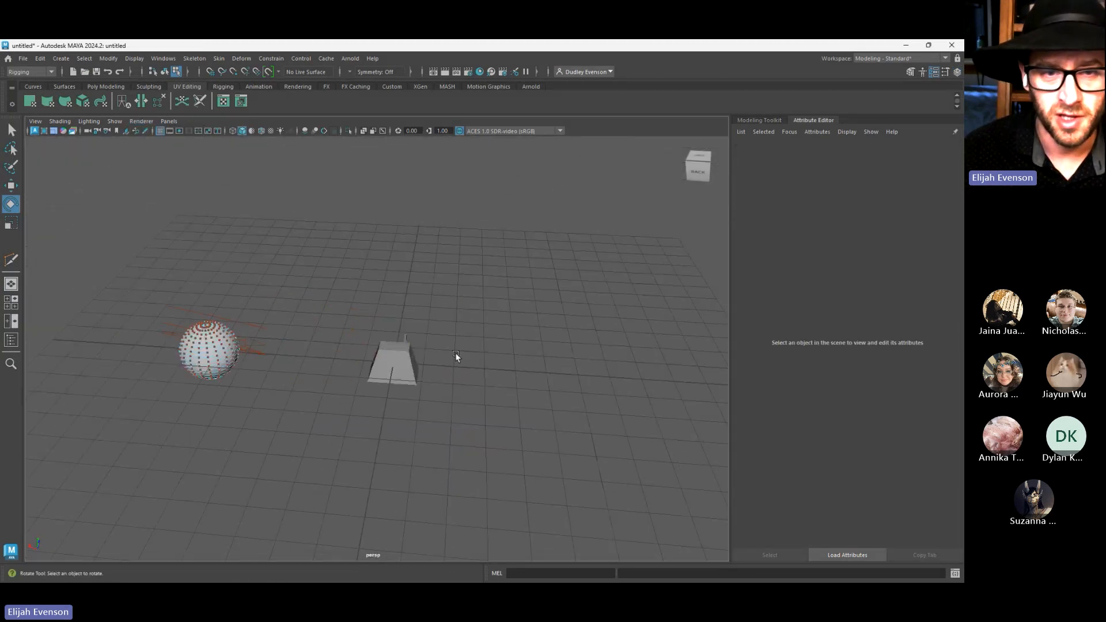
pyautogui.click(386, 371)
pyautogui.press('f')
pyautogui.press('F8')
pyautogui.press('f')
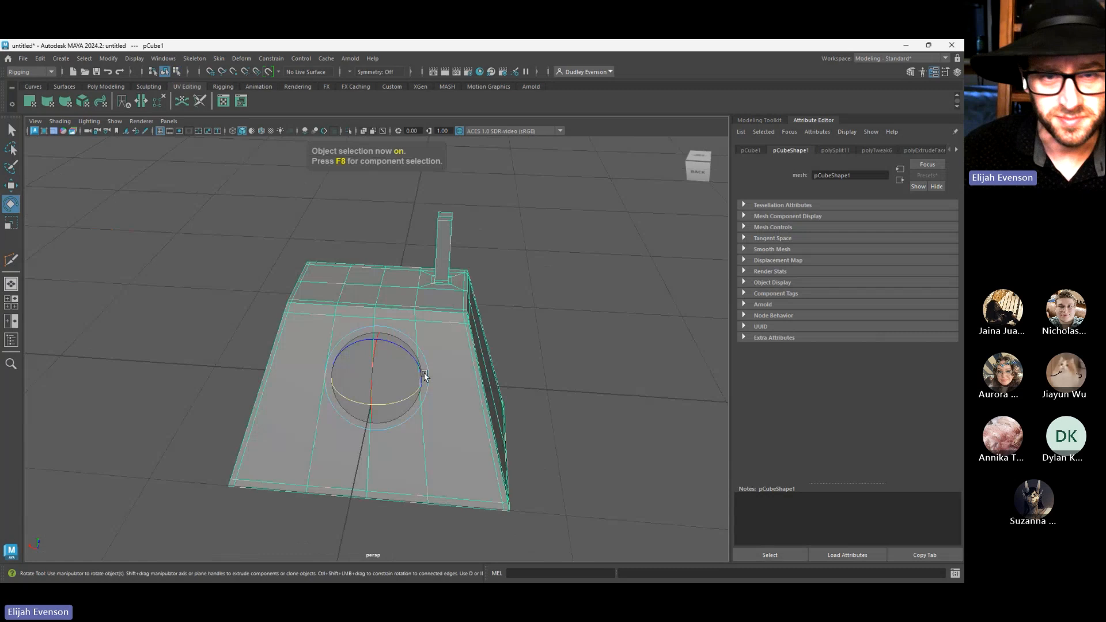
pyautogui.keyDown('alt'); pyautogui.moveTo(425, 375); pyautogui.dragTo(694, 305); pyautogui.keyUp('alt')
pyautogui.keyDown('alt'); pyautogui.moveTo(412, 329); pyautogui.dragTo(351, 311); pyautogui.keyUp('alt')
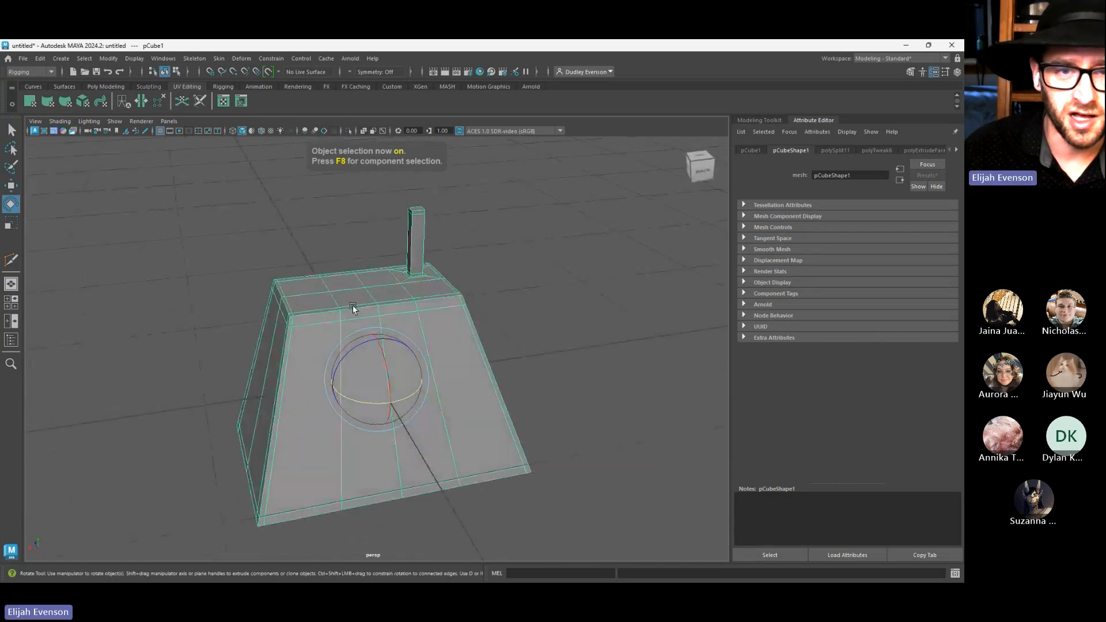
pyautogui.keyDown('alt'); pyautogui.moveTo(351, 310); pyautogui.dragTo(497, 344, button='right'); pyautogui.keyUp('alt')
pyautogui.keyDown('alt'); pyautogui.moveTo(497, 344); pyautogui.dragTo(514, 383); pyautogui.keyUp('alt')
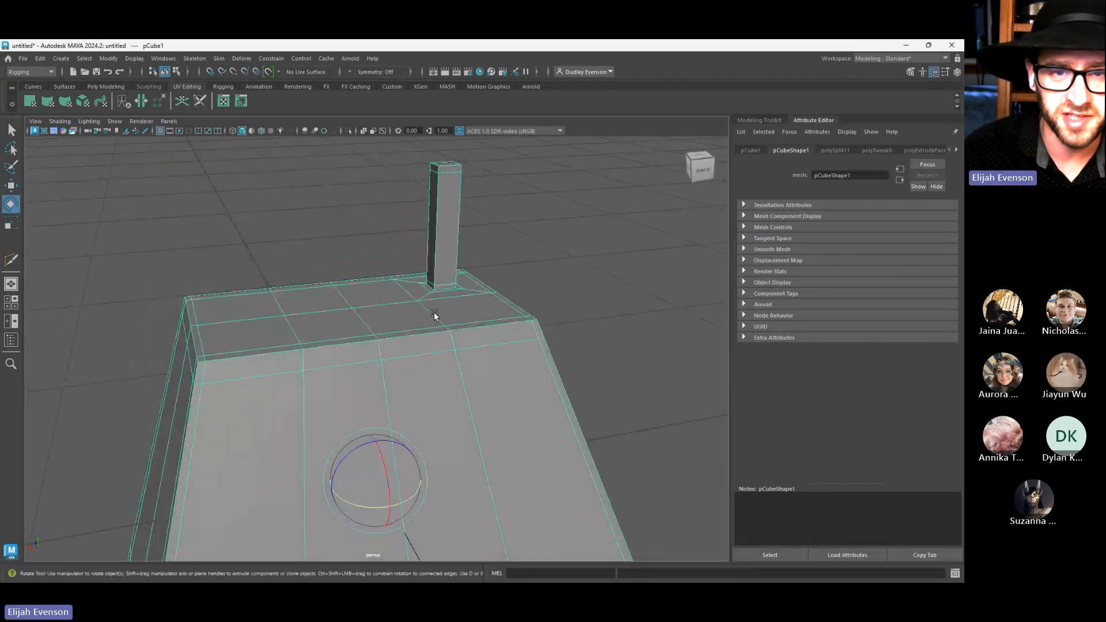
# Compare the block's smoothed preview with its unsmoothed mesh around the base of the post from several angles
pyautogui.press('3')
pyautogui.click(556, 233)
pyautogui.keyDown('alt'); pyautogui.moveTo(510, 309); pyautogui.dragTo(487, 323); pyautogui.keyUp('alt')
pyautogui.keyDown('alt'); pyautogui.moveTo(487, 323); pyautogui.dragTo(407, 360, button='middle'); pyautogui.keyUp('alt')
pyautogui.click(444, 355)
pyautogui.press('1')
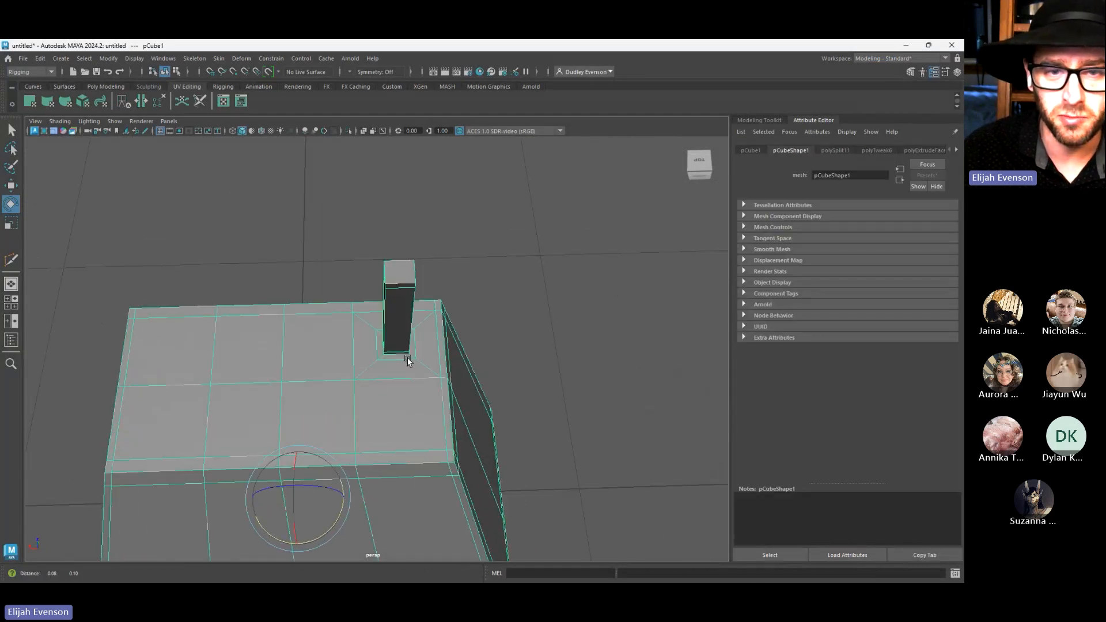
pyautogui.keyDown('alt'); pyautogui.moveTo(407, 361); pyautogui.dragTo(512, 387, button='right'); pyautogui.keyUp('alt')
pyautogui.keyDown('alt'); pyautogui.moveTo(317, 374); pyautogui.dragTo(340, 316); pyautogui.keyUp('alt')
pyautogui.press('3')
pyautogui.press('1')
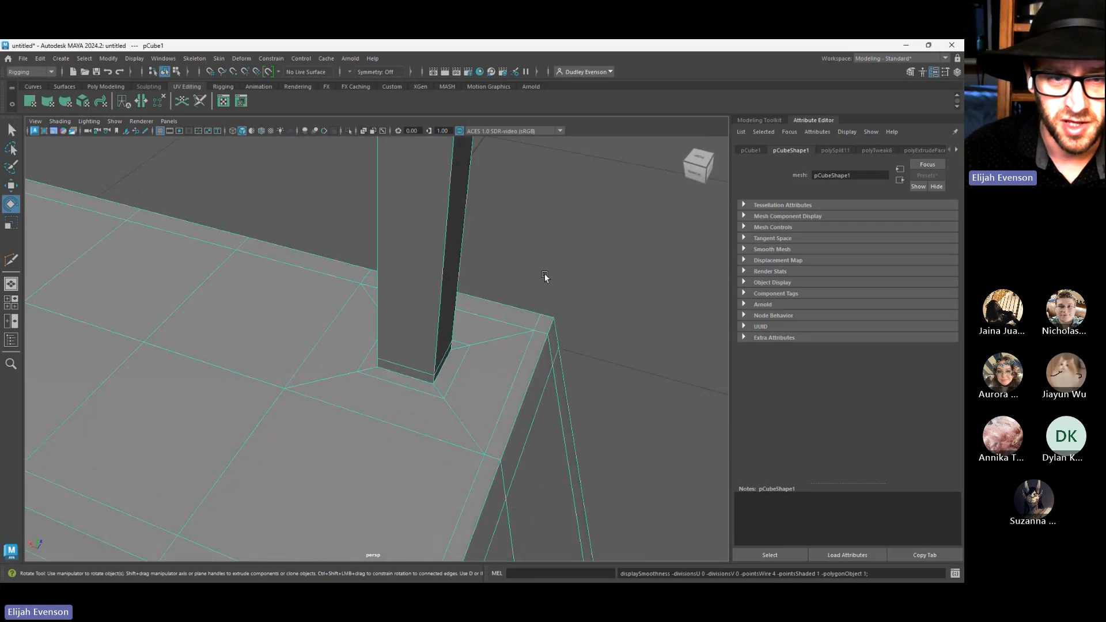
pyautogui.press('3')
pyautogui.keyDown('alt'); pyautogui.moveTo(461, 396); pyautogui.dragTo(514, 381); pyautogui.keyUp('alt')
pyautogui.press('1')
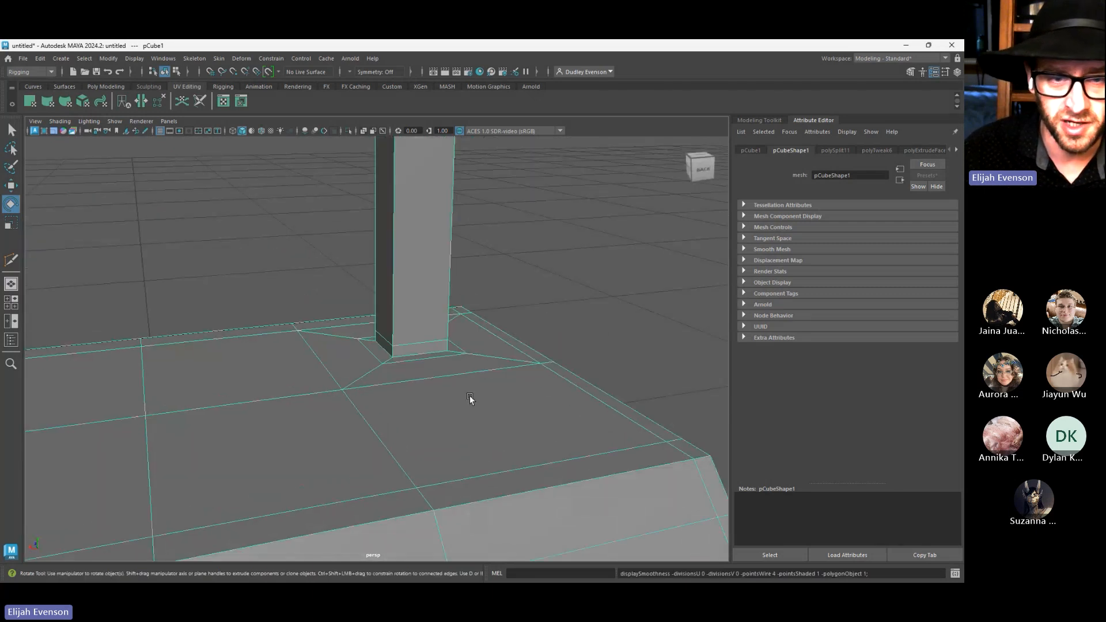
# Select the edge loop around the post's base, preview the mesh smoothed, and try removing the loop before undoing the deletion
pyautogui.press('F10')
pyautogui.doubleClick(426, 355)
pyautogui.keyDown('alt'); pyautogui.moveTo(533, 325); pyautogui.dragTo(572, 346); pyautogui.keyUp('alt')
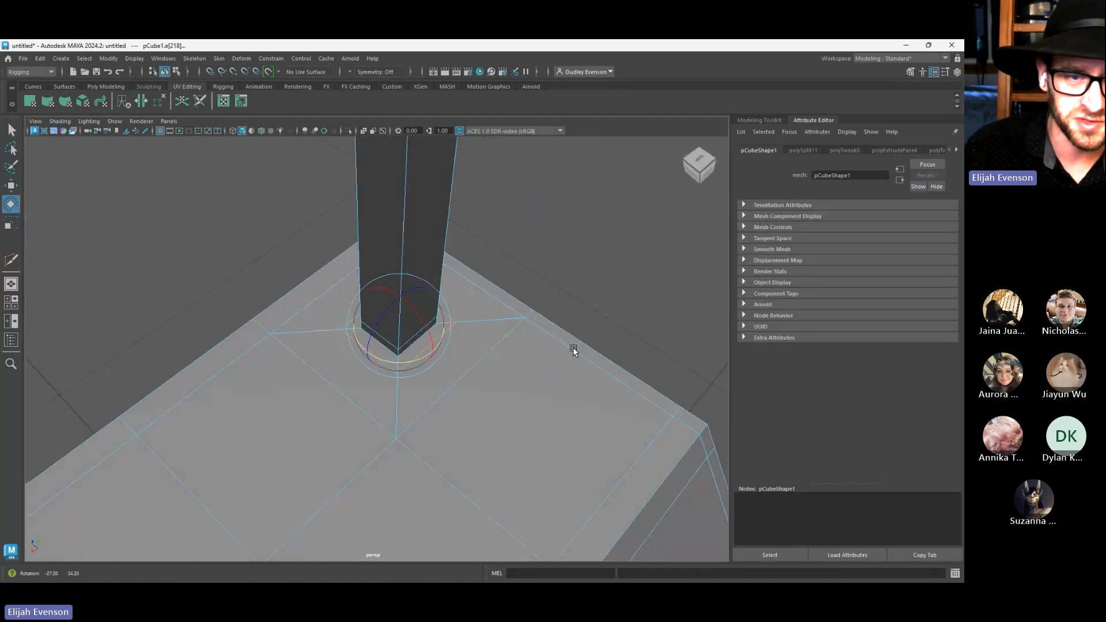
pyautogui.press('3')
pyautogui.keyDown('alt'); pyautogui.moveTo(589, 278); pyautogui.dragTo(511, 259); pyautogui.keyUp('alt')
pyautogui.press('Delete')
pyautogui.press('w')
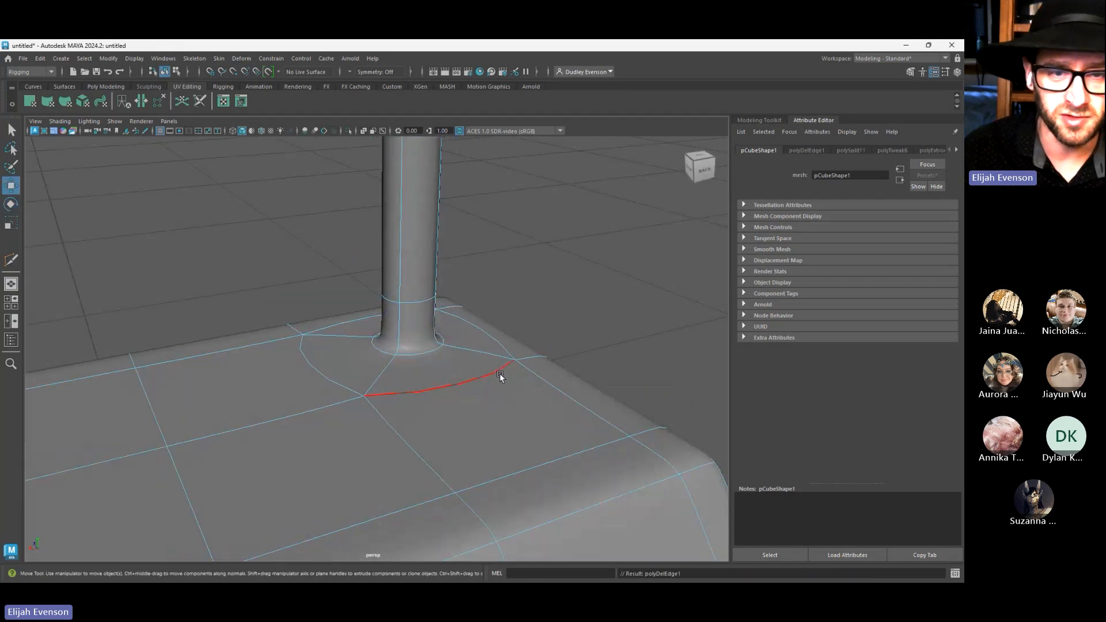
pyautogui.keyDown('alt'); pyautogui.moveTo(499, 373); pyautogui.dragTo(412, 317); pyautogui.keyUp('alt')
pyautogui.hotkey('ctrl', 'z')
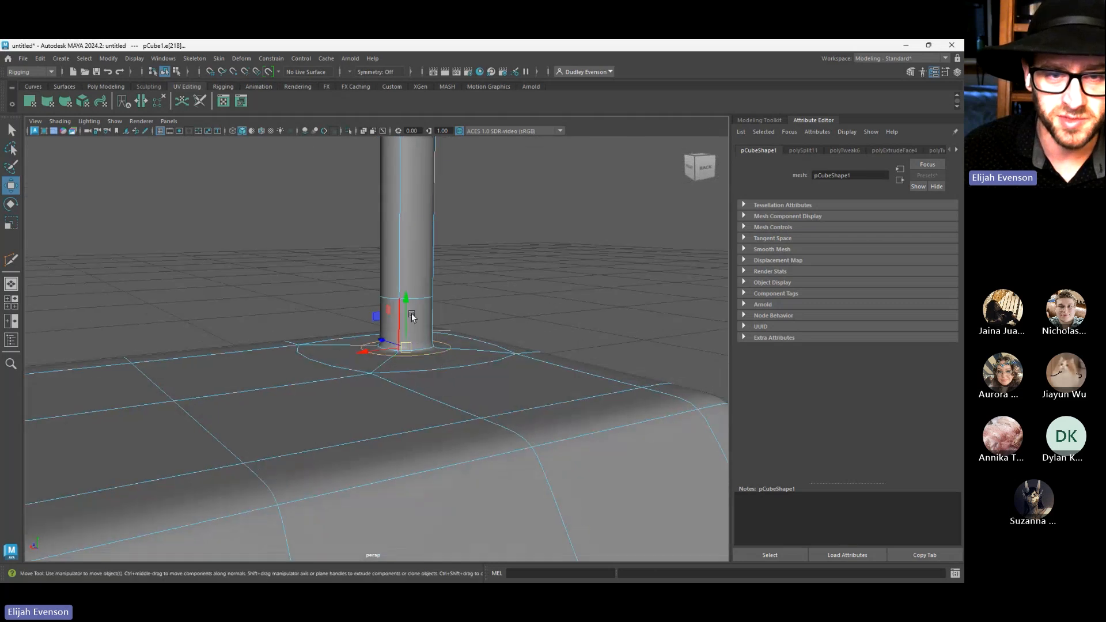
# Try deleting only the base loop's edges and moving a leftover vertex, and undo both changes
pyautogui.press('Delete')
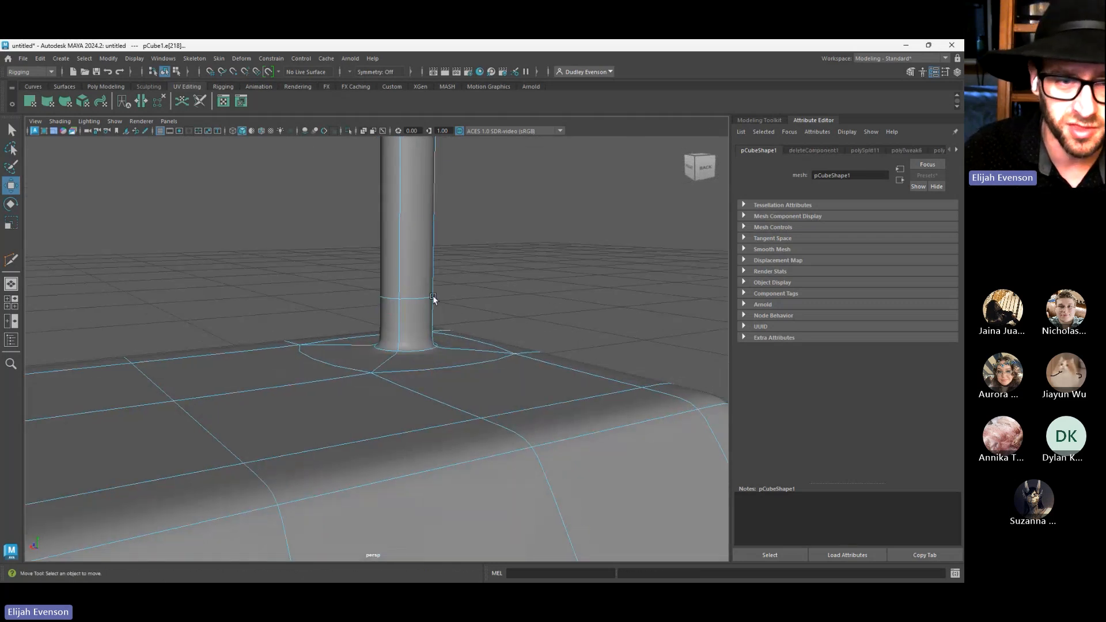
pyautogui.click(398, 351)
pyautogui.moveTo(396, 352); pyautogui.dragTo(447, 378)
pyautogui.keyDown('alt'); pyautogui.moveTo(249, 286); pyautogui.dragTo(472, 381); pyautogui.keyUp('alt')
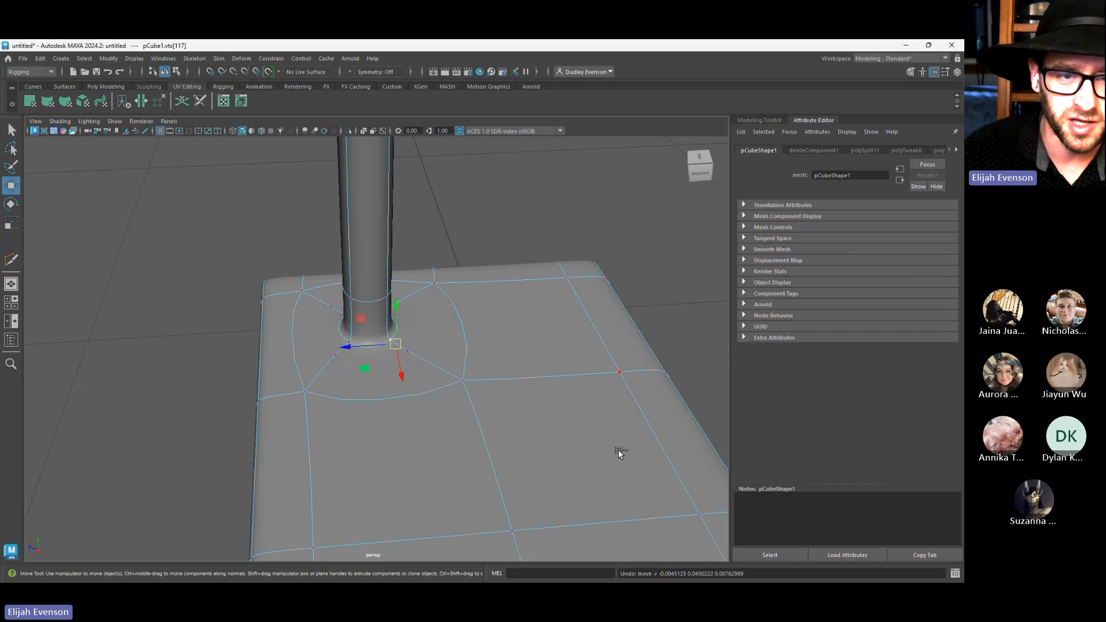
pyautogui.hotkey('ctrl', 'z')
pyautogui.hotkey('ctrl', 'z')
pyautogui.hotkey('ctrl', 'z')
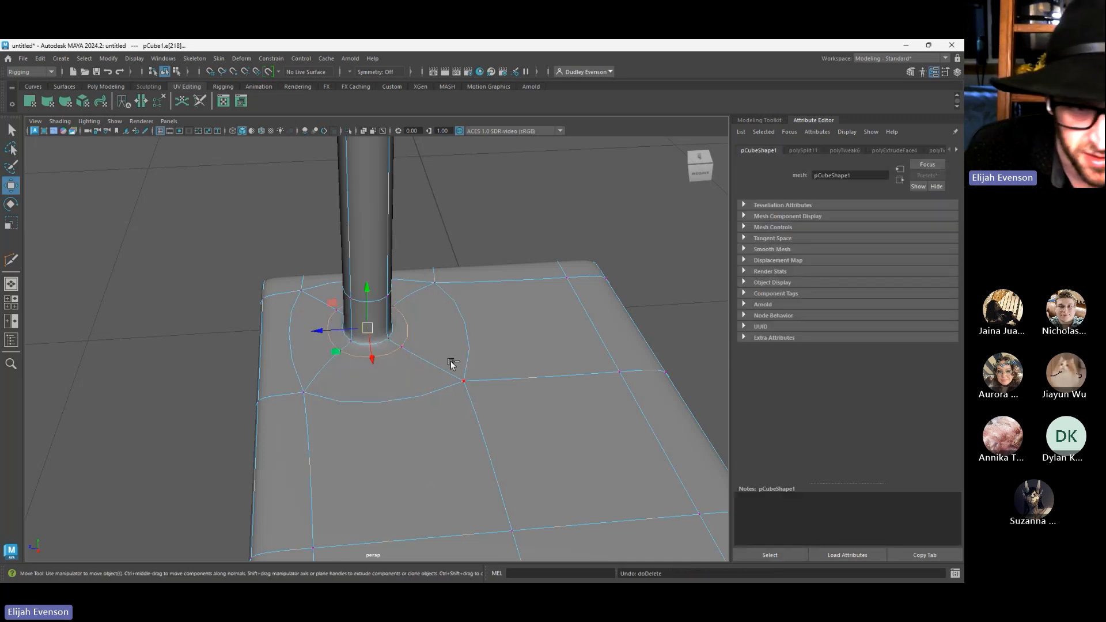
# Delete the edge loop at the post's base together with its vertices, and try moving a remaining base vertex before undoing the move
pyautogui.hotkey('ctrl', 'Delete')
pyautogui.keyDown('alt'); pyautogui.moveTo(424, 370); pyautogui.dragTo(302, 302); pyautogui.keyUp('alt')
pyautogui.press('q')
pyautogui.click(396, 350)
pyautogui.press('w')
pyautogui.hotkey('ctrl', 'z')
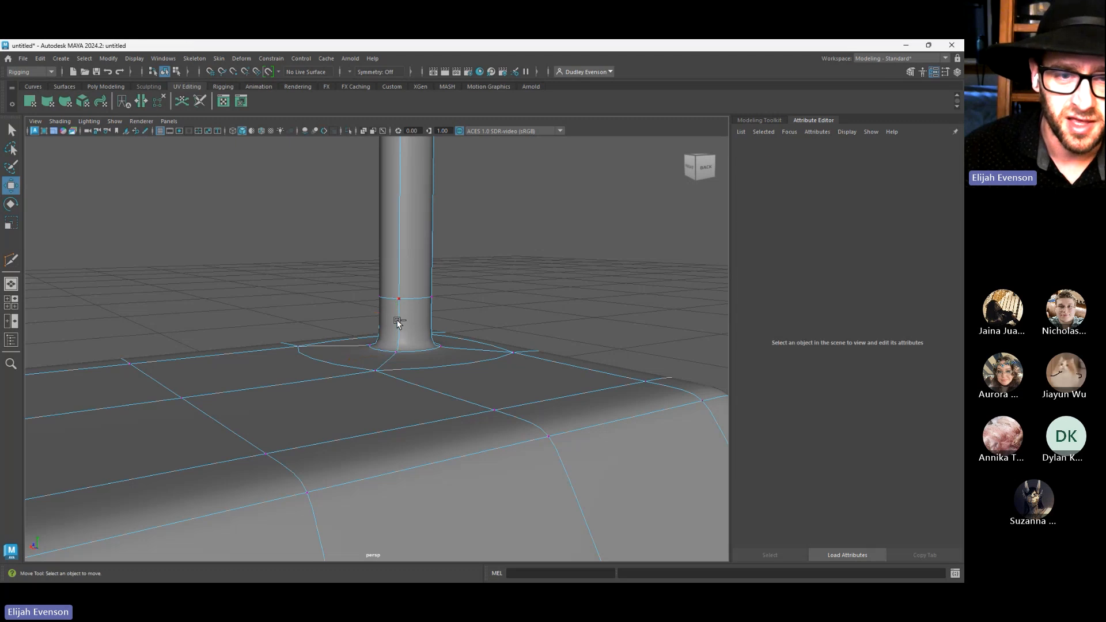
pyautogui.hotkey('ctrl', 'z')
pyautogui.click(396, 311)
pyautogui.hotkey('ctrl', 'z')
pyautogui.moveTo(395, 313); pyautogui.dragTo(398, 292)
pyautogui.hotkey('ctrl', 'z')
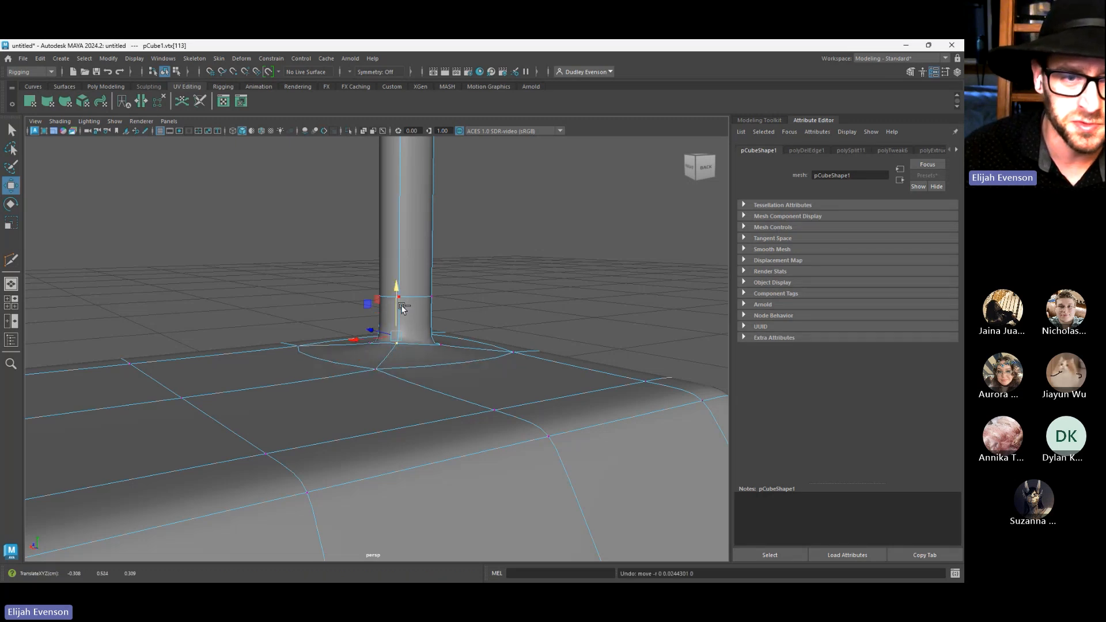
# Extrude the block's front top face at the end opposite the post and scale it inward, working on the unsmoothed mesh
pyautogui.moveTo(443, 429)
pyautogui.keyDown('alt'); pyautogui.mouseDown()
pyautogui.moveTo(437, 422)
pyautogui.moveTo(427, 440)
pyautogui.mouseUp(); pyautogui.keyUp('alt')
pyautogui.keyDown('alt'); pyautogui.moveTo(427, 440); pyautogui.dragTo(360, 440, button='right'); pyautogui.keyUp('alt')
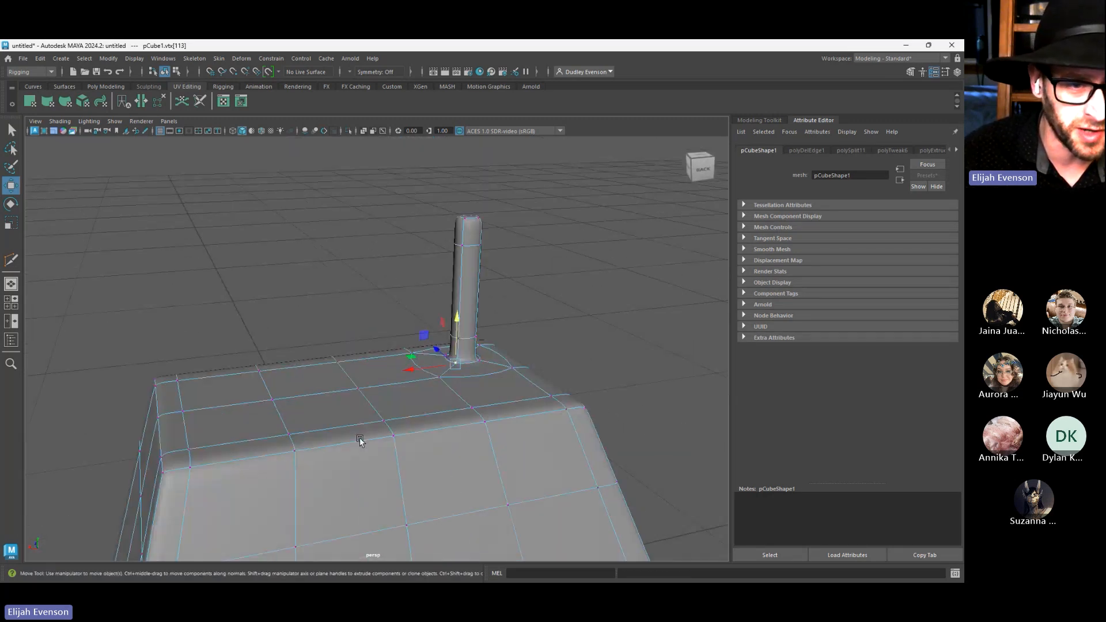
pyautogui.click(250, 432)
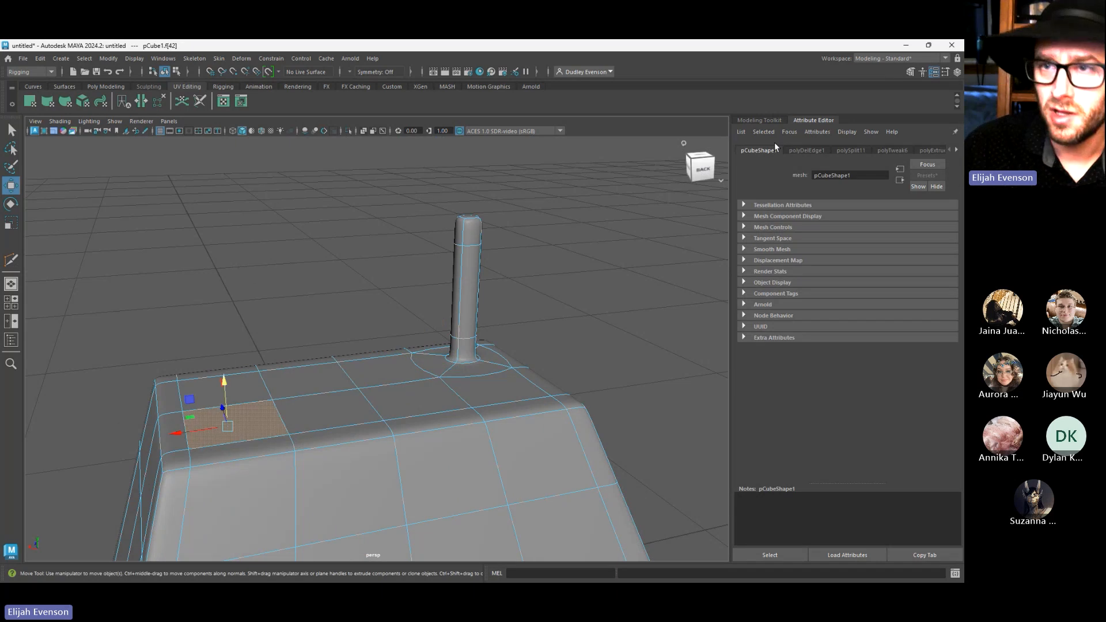
pyautogui.click(910, 74)
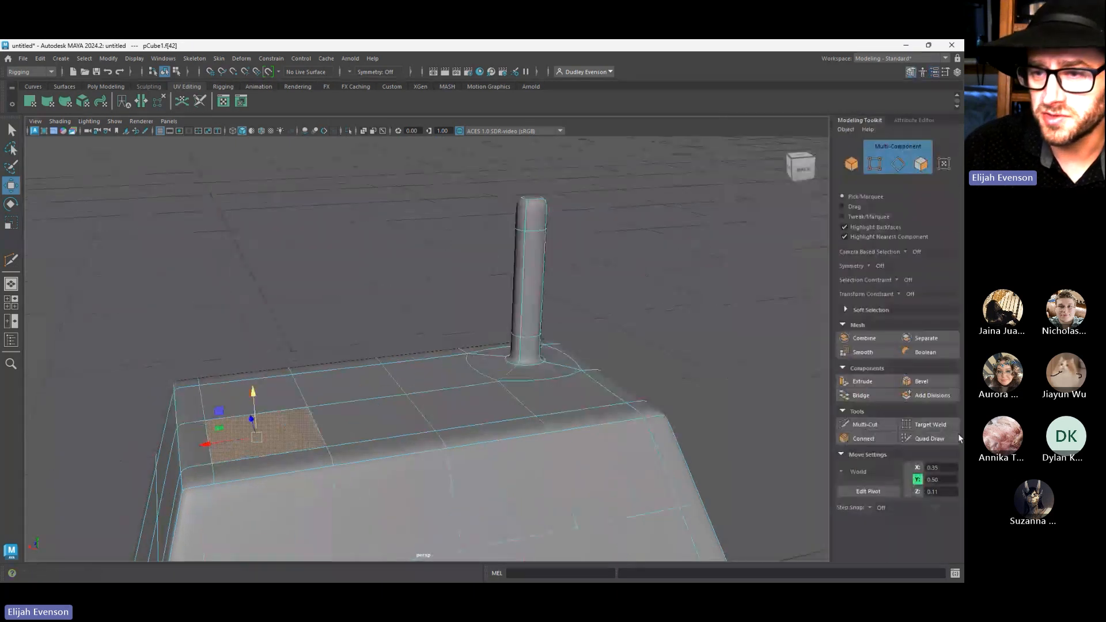
pyautogui.press('1')
pyautogui.click(876, 385)
pyautogui.press('r')
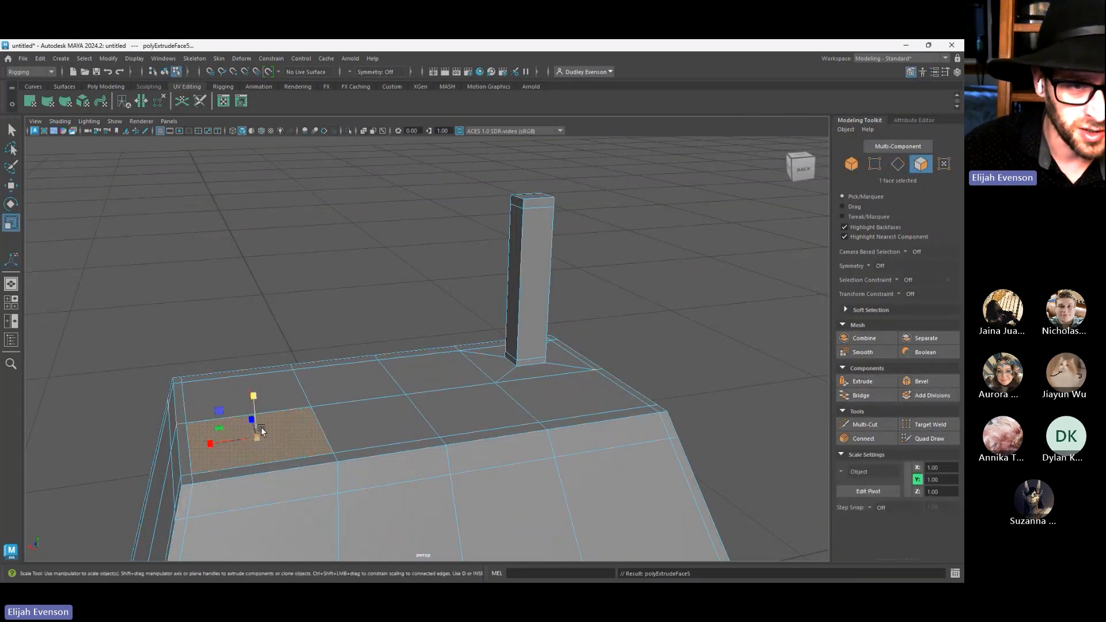
pyautogui.moveTo(257, 438); pyautogui.dragTo(224, 448)
# Extrude the inset face again, push it down to form a hole, and check it in smooth preview
pyautogui.hotkey('ctrl', 'e')
pyautogui.press('w')
pyautogui.moveTo(252, 398); pyautogui.dragTo(207, 451)
pyautogui.press('3')
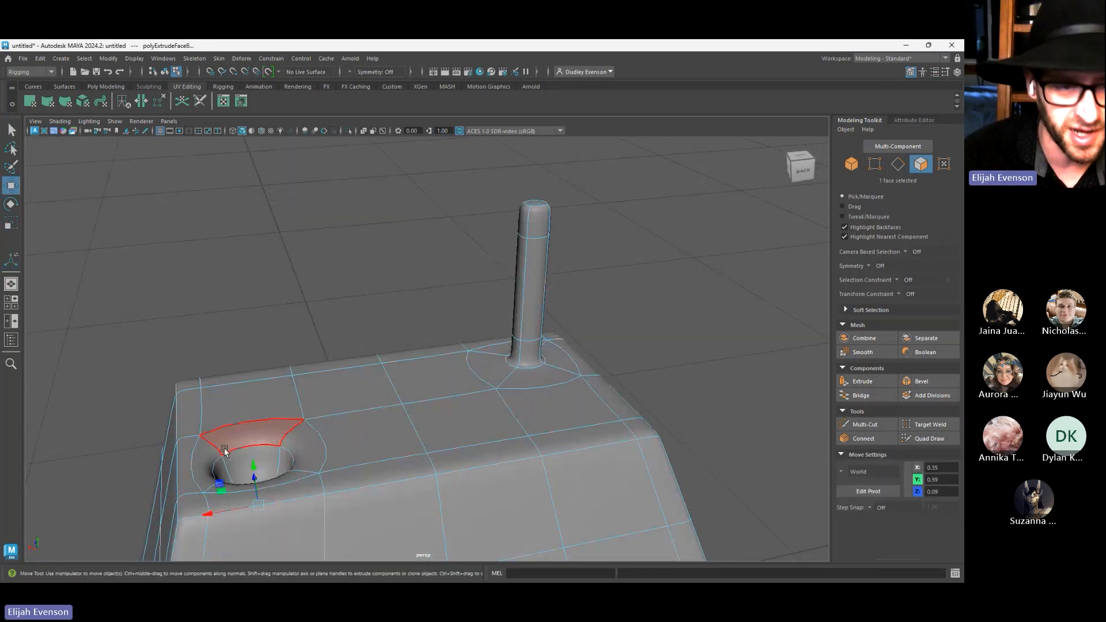
pyautogui.press('1')
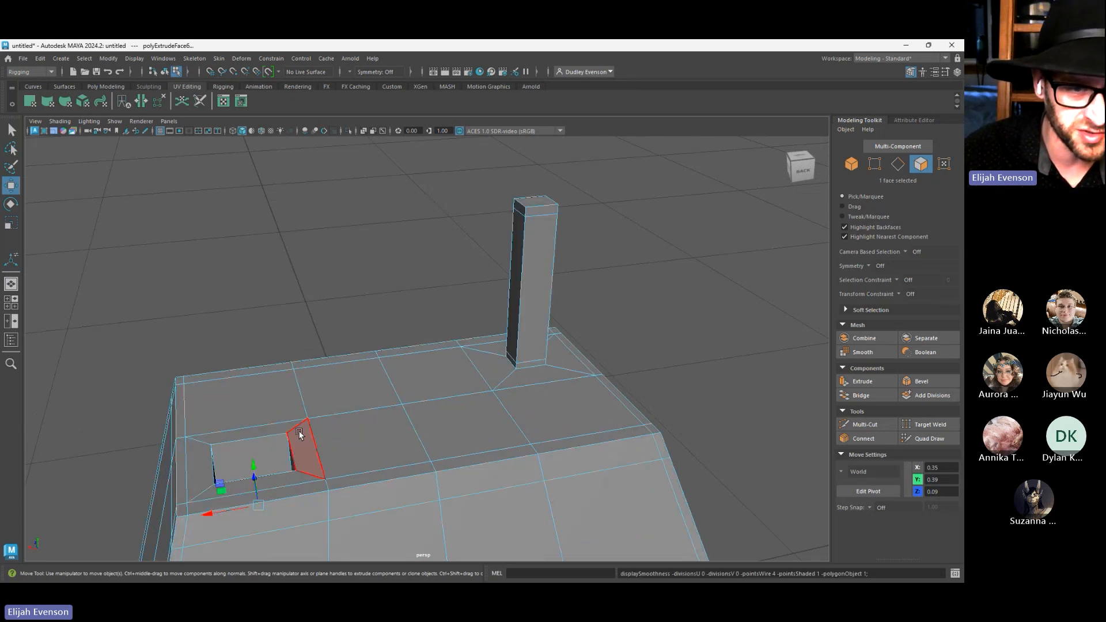
# Try a Multi-Cut edge across the top face beside the hole, preview the result smoothed and undo the cut
pyautogui.click(864, 424)
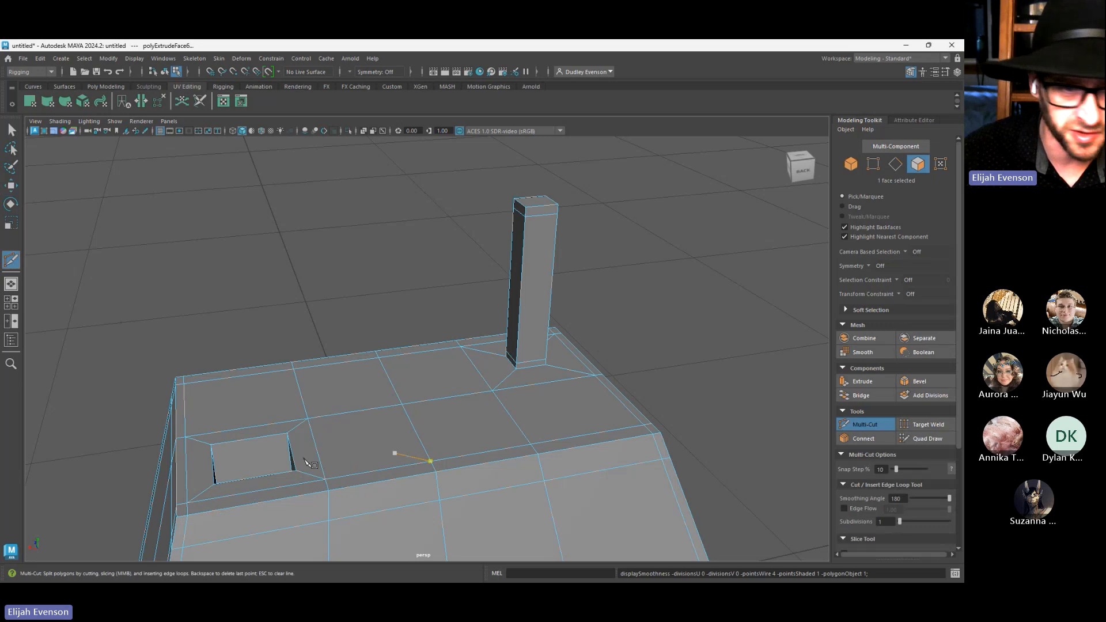
pyautogui.click(325, 479)
pyautogui.click(430, 461)
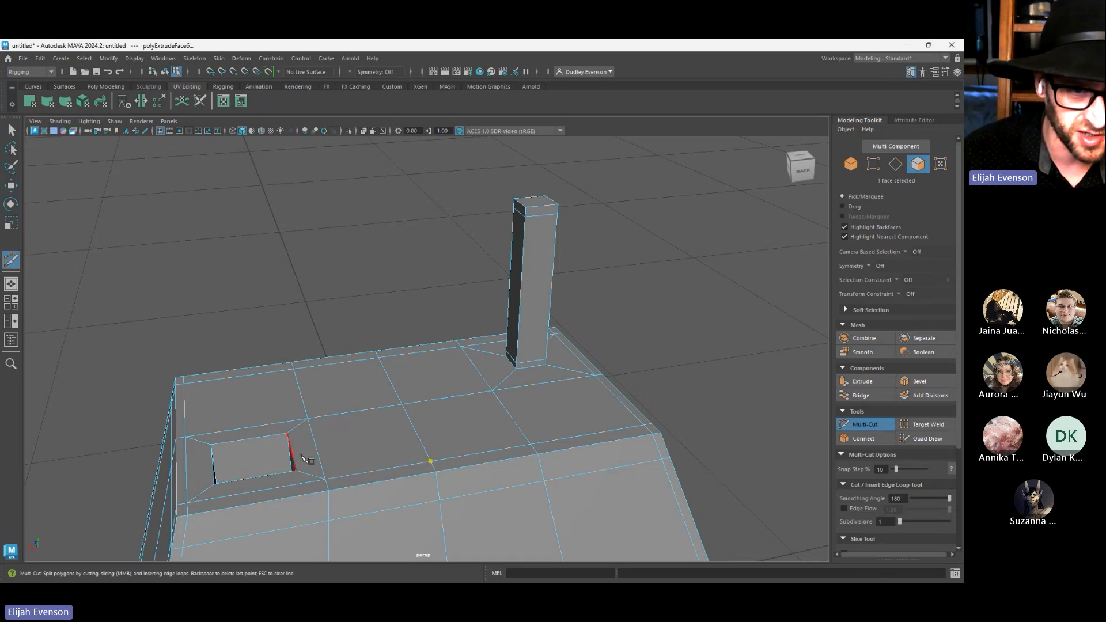
pyautogui.press('q')
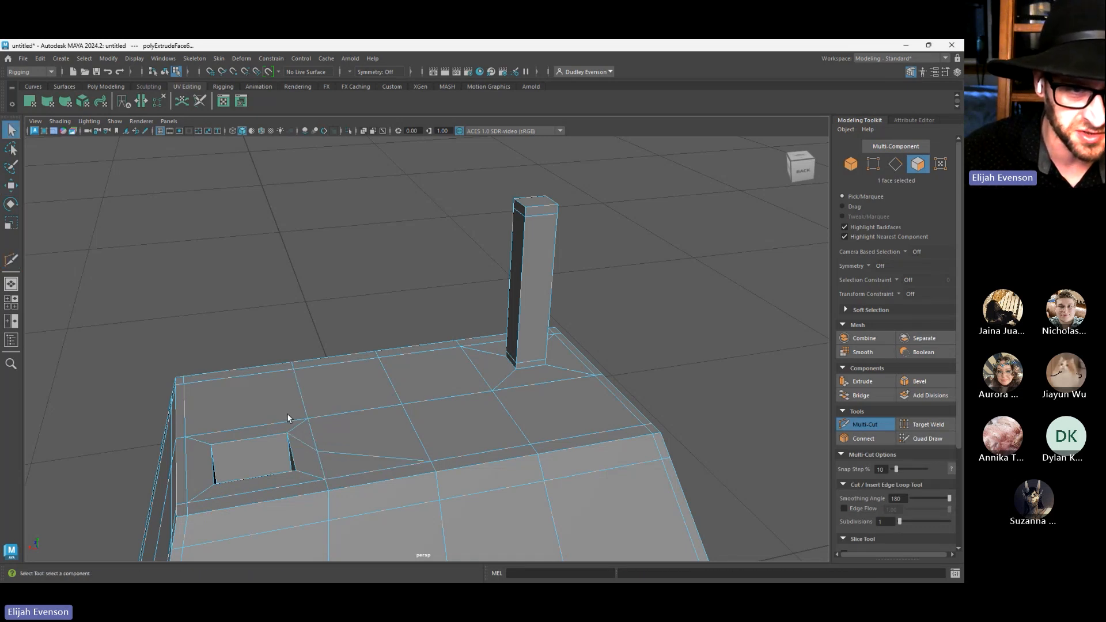
pyautogui.press('3')
pyautogui.keyDown('alt'); pyautogui.moveTo(299, 351); pyautogui.dragTo(349, 442); pyautogui.keyUp('alt')
pyautogui.press('F8')
pyautogui.click(453, 525)
pyautogui.keyDown('alt'); pyautogui.moveTo(454, 528); pyautogui.dragTo(429, 495); pyautogui.keyUp('alt')
pyautogui.press('F11')
pyautogui.hotkey('ctrl', 'z')
# Insert an edge loop close to the hole's rim with Multi-Cut, and show the block smoothed in object mode
pyautogui.scroll(8, 338, 477)
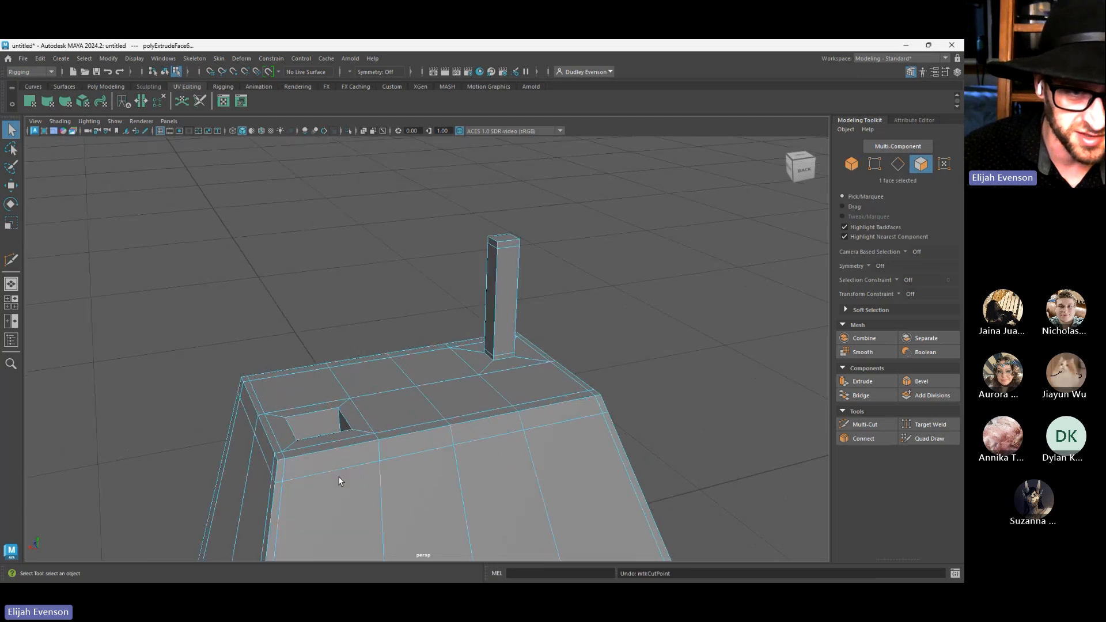
pyautogui.keyDown('alt'); pyautogui.moveTo(339, 477); pyautogui.dragTo(470, 497, button='middle'); pyautogui.keyUp('alt')
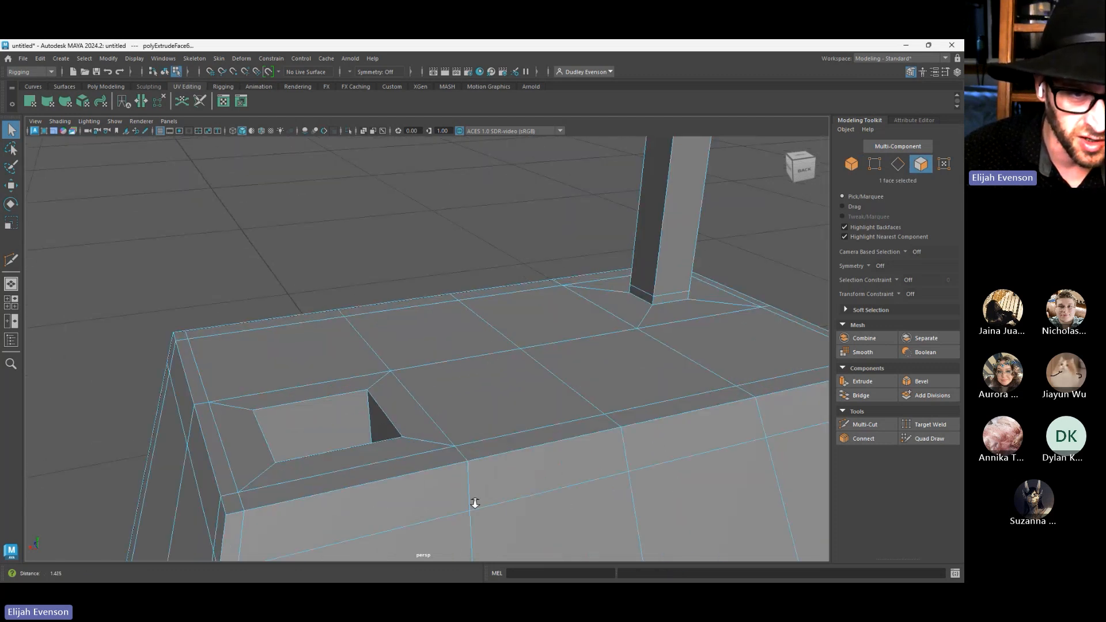
pyautogui.click(864, 425)
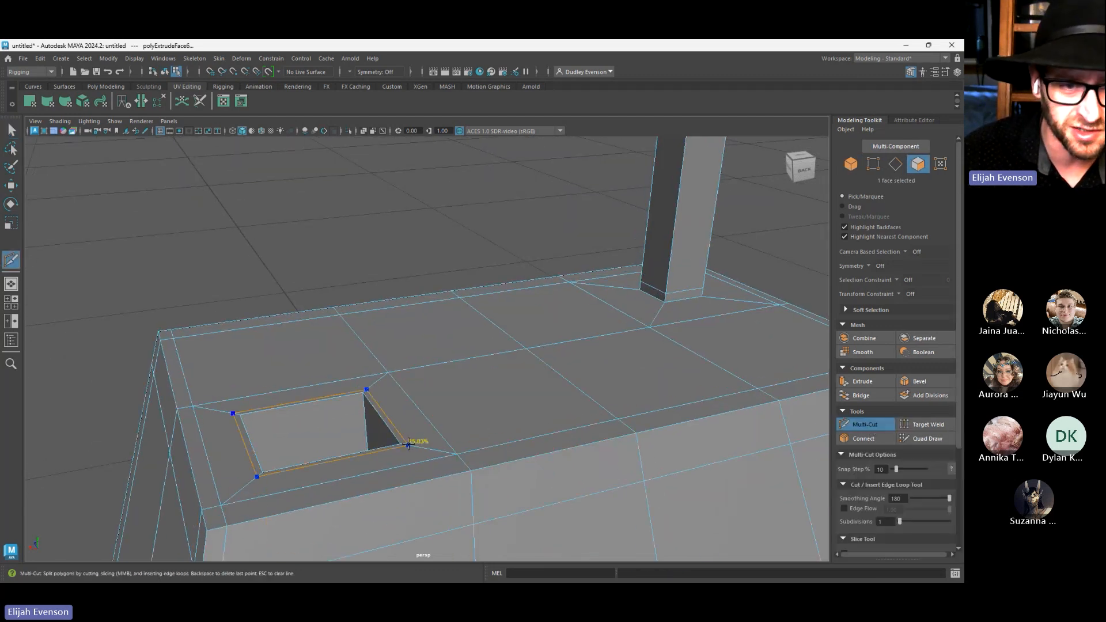
pyautogui.press('3')
pyautogui.press('F8')
pyautogui.press('w')
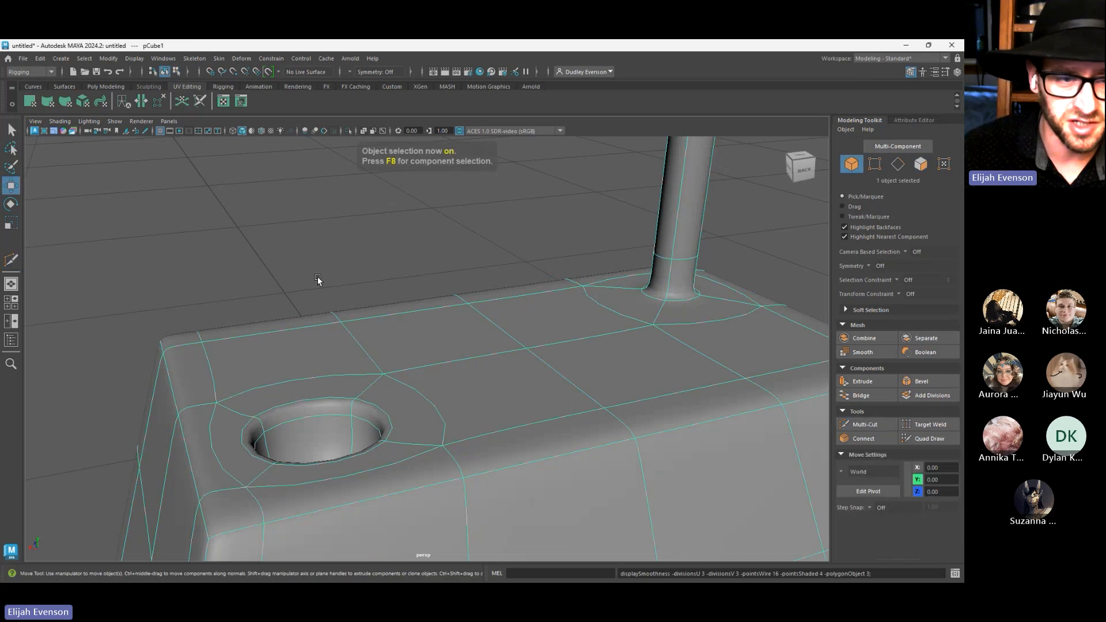
# Examine the smoothed hole and post from above and from a low angle for how the surface holds its shape
pyautogui.press('F8')
pyautogui.press('F8')
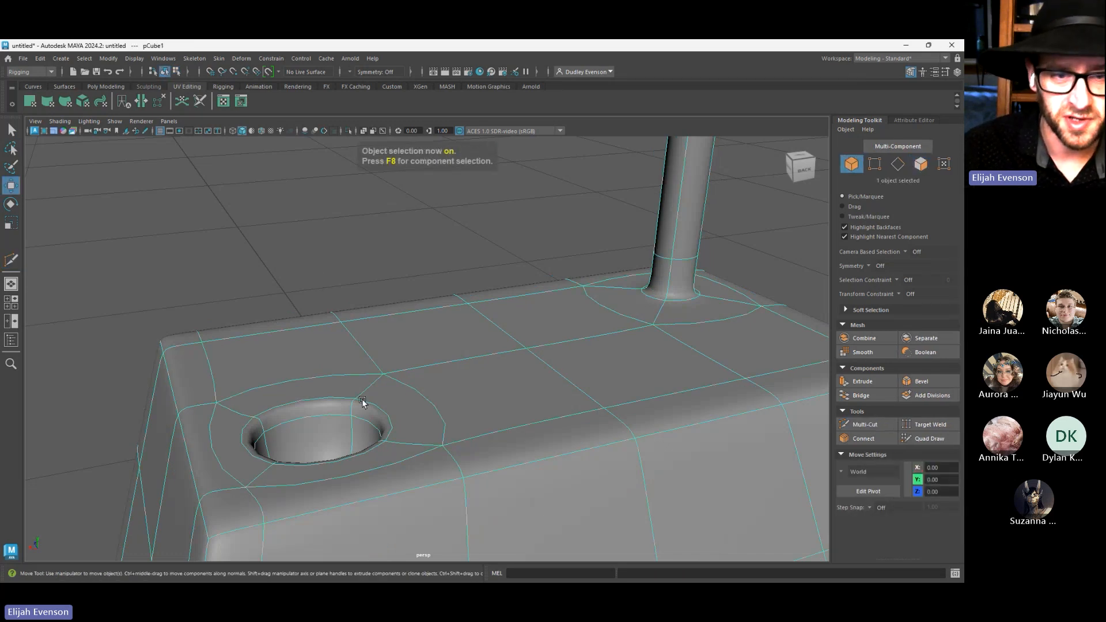
pyautogui.scroll(-4, 364, 401)
pyautogui.click(406, 279)
pyautogui.keyDown('alt'); pyautogui.moveTo(406, 278); pyautogui.dragTo(444, 451); pyautogui.keyUp('alt')
pyautogui.click(447, 454)
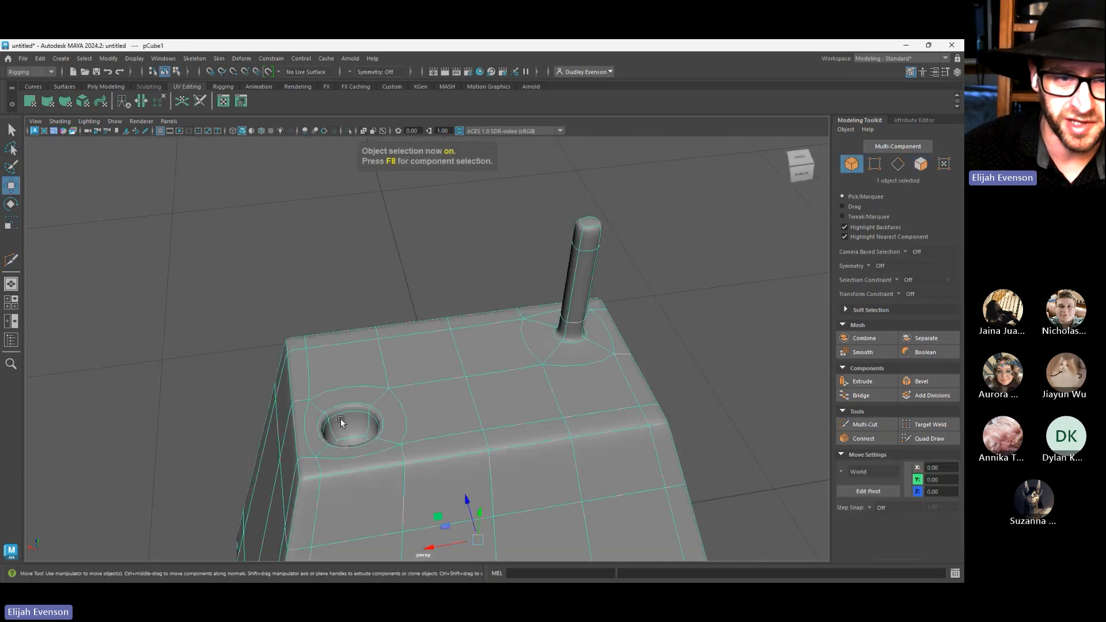
pyautogui.click(470, 263)
pyautogui.keyDown('alt'); pyautogui.moveTo(621, 321); pyautogui.dragTo(459, 531); pyautogui.keyUp('alt')
pyautogui.click(348, 449)
pyautogui.scroll(5, 296, 444)
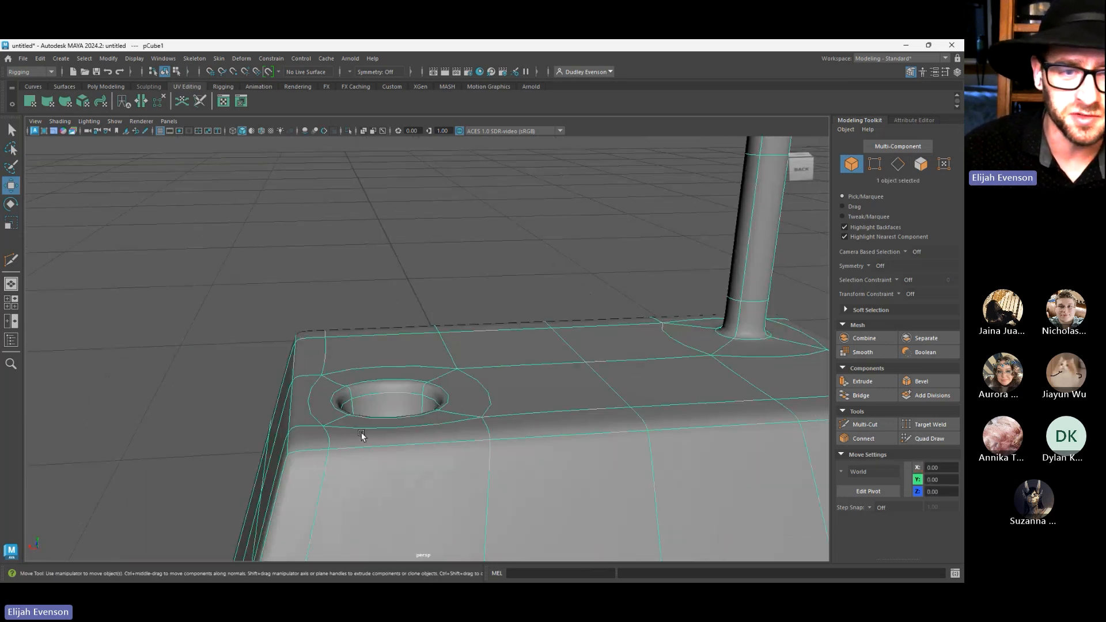
# Insert another edge loop just inside the hole's rim with Multi-Cut, and show the block smoothed and deselected in object mode
pyautogui.keyDown('alt'); pyautogui.moveTo(362, 436); pyautogui.dragTo(486, 402); pyautogui.keyUp('alt')
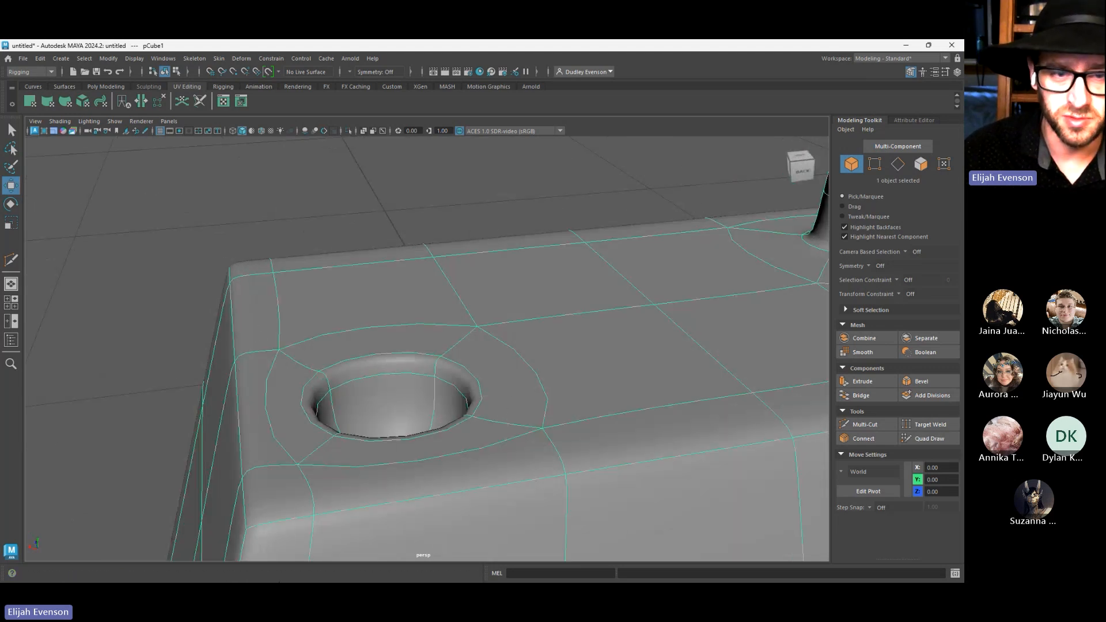
pyautogui.moveTo(248, 582)
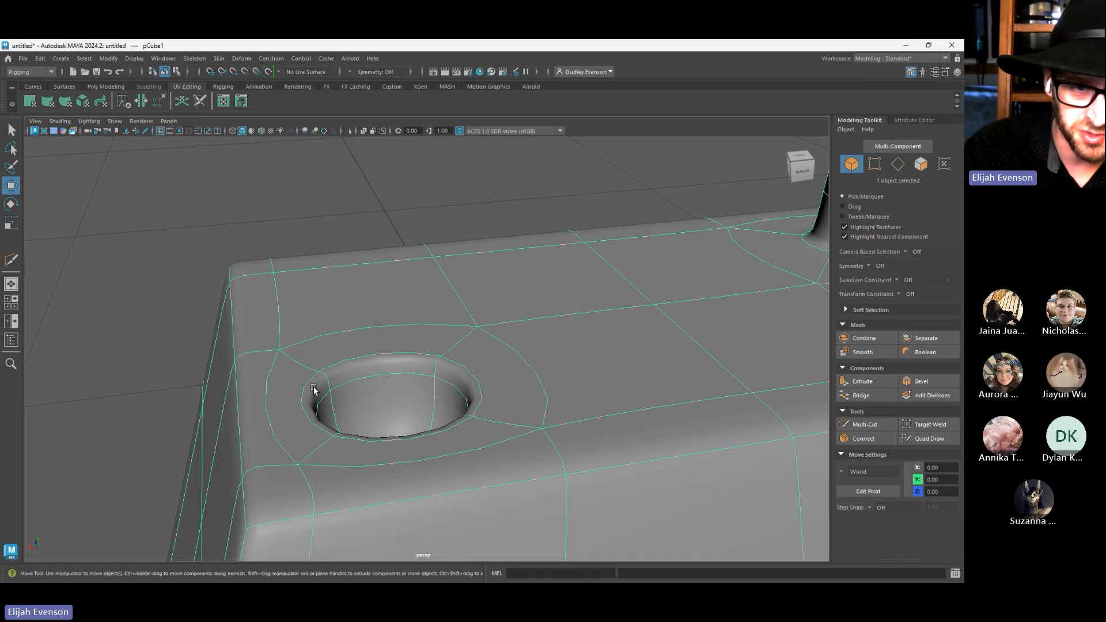
pyautogui.press('1')
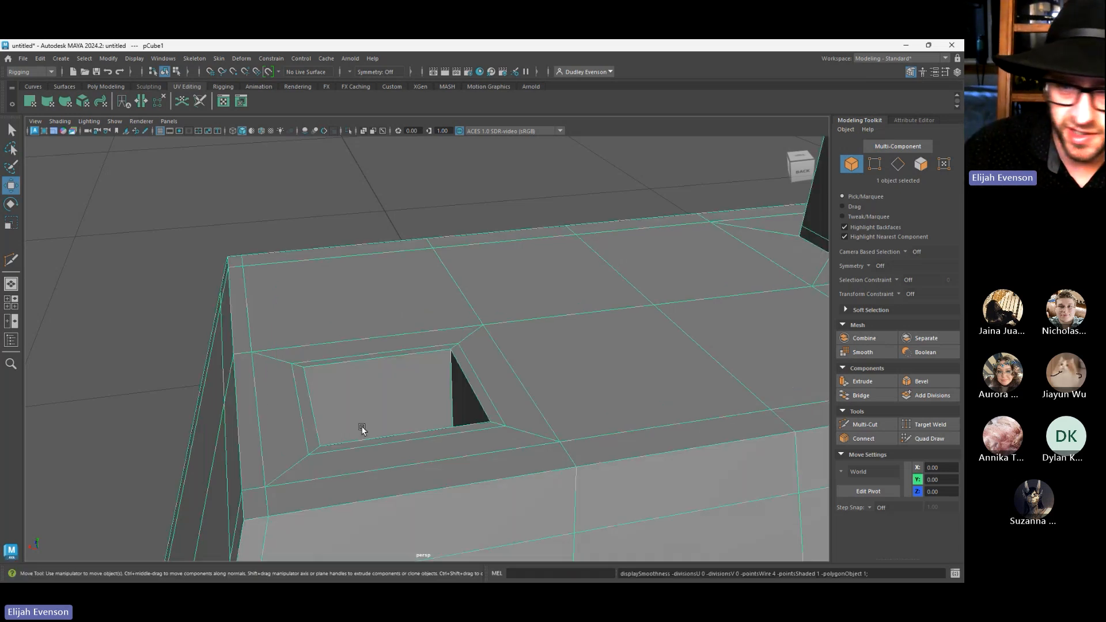
pyautogui.click(864, 424)
pyautogui.press('3')
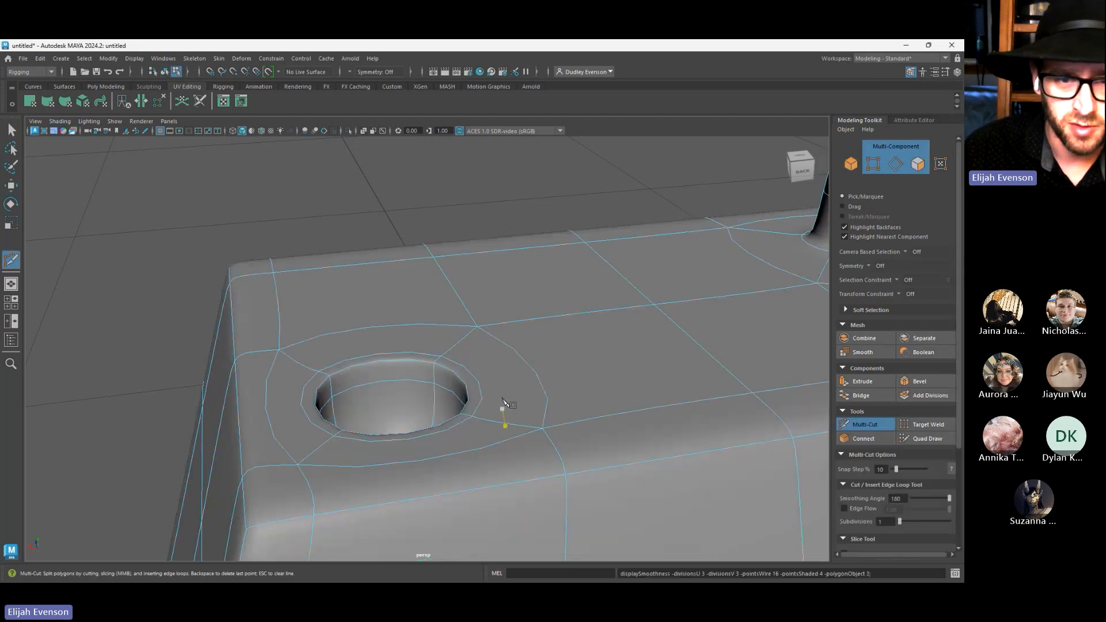
pyautogui.press('F8')
pyautogui.press('w')
pyautogui.click(441, 226)
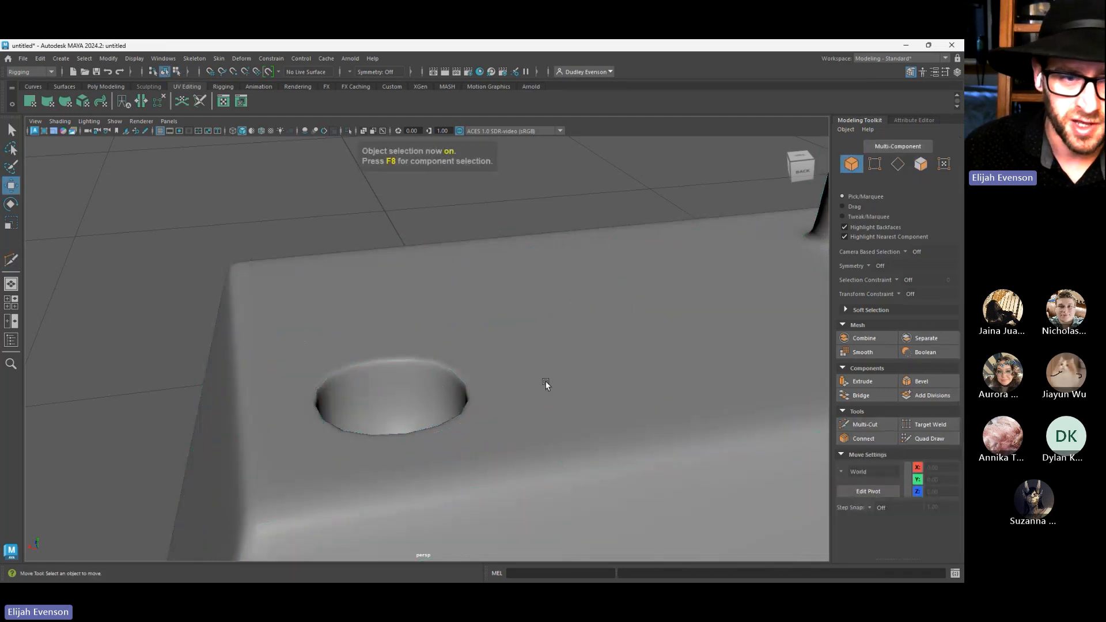
# Compare the hole's unsmoothed cage with its smooth preview from above, with the block selected and deselected
pyautogui.keyDown('alt'); pyautogui.moveTo(545, 385); pyautogui.dragTo(526, 395); pyautogui.keyUp('alt')
pyautogui.click(526, 394)
pyautogui.press('1')
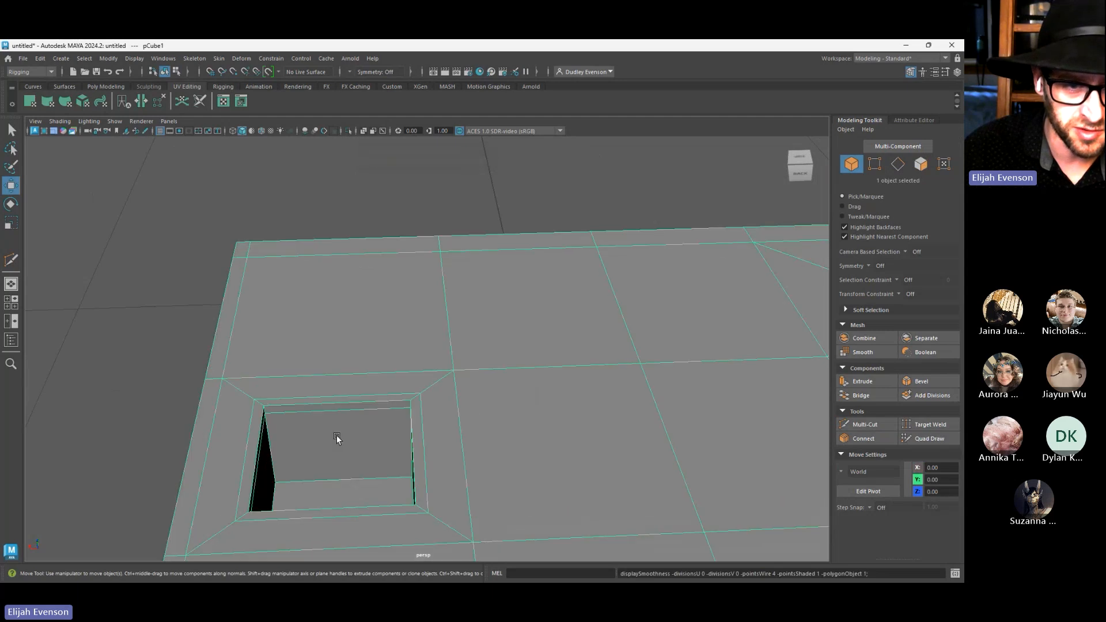
pyautogui.press('3')
pyautogui.press('1')
pyautogui.press('3')
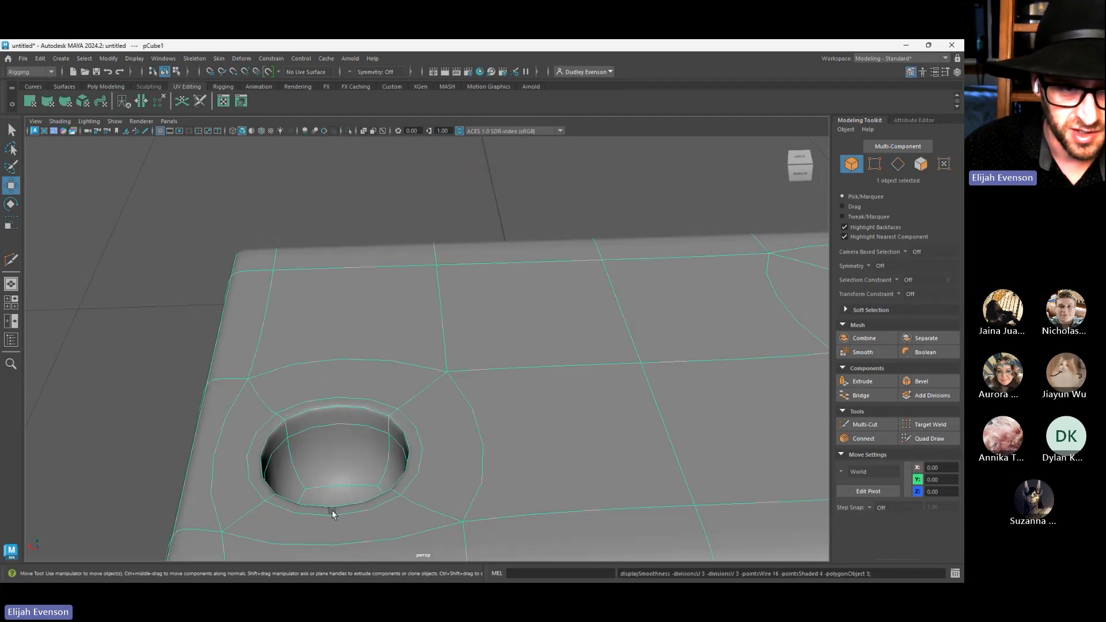
pyautogui.click(372, 214)
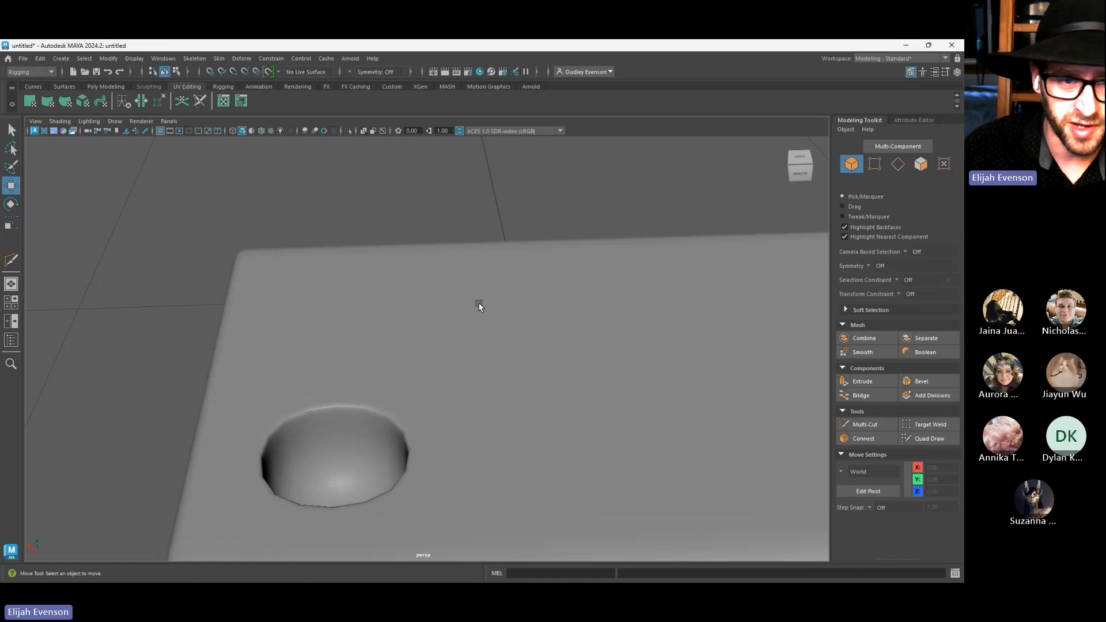
pyautogui.click(415, 413)
pyautogui.press('1')
# Select all the faces of the hole's inner walls, including the narrow strips just below the rim
pyautogui.keyDown('alt'); pyautogui.moveTo(398, 463); pyautogui.dragTo(413, 437); pyautogui.keyUp('alt')
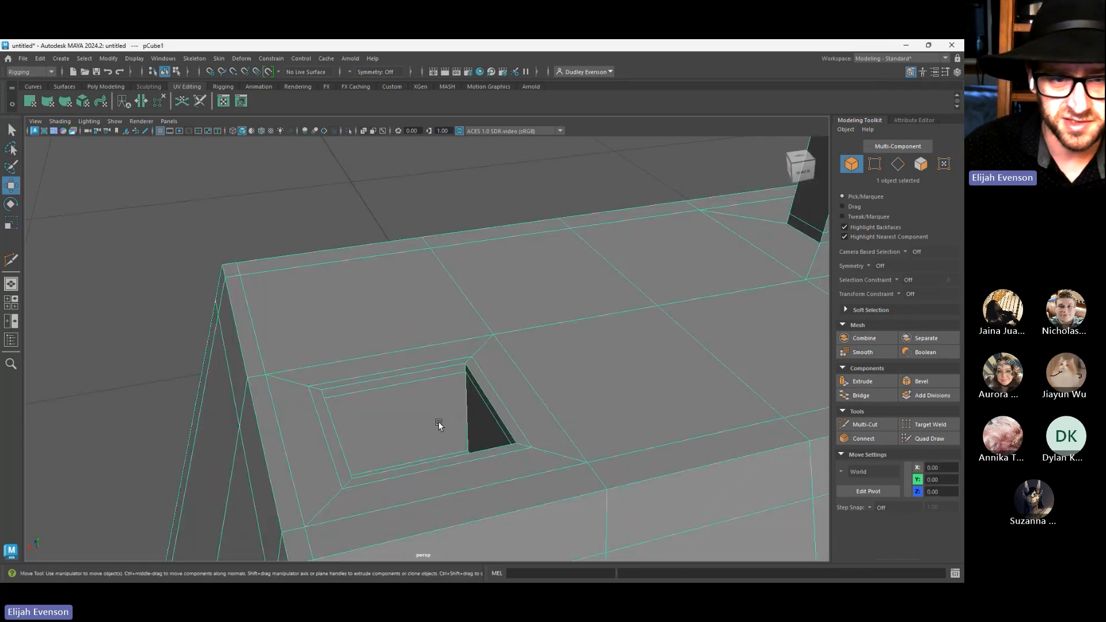
pyautogui.press('F11')
pyautogui.click(429, 436)
pyautogui.keyDown('shift'); pyautogui.click(496, 423); pyautogui.keyUp('shift')
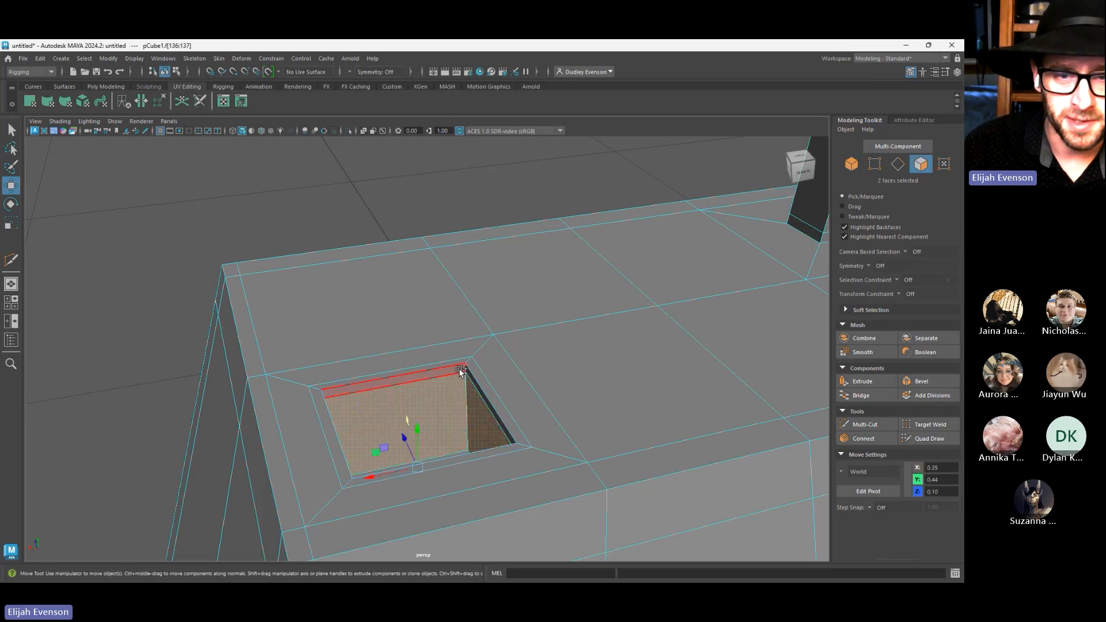
pyautogui.keyDown('shift'); pyautogui.click(449, 373); pyautogui.keyUp('shift')
pyautogui.keyDown('shift'); pyautogui.click(473, 379); pyautogui.keyUp('shift')
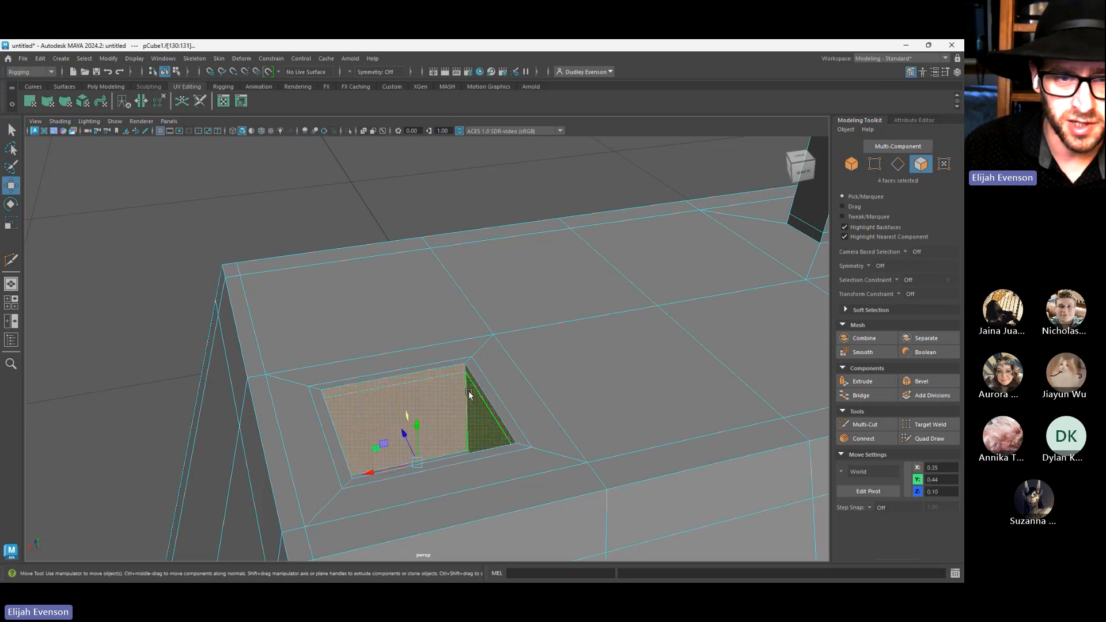
pyautogui.press('f')
pyautogui.keyDown('alt'); pyautogui.moveTo(469, 395); pyautogui.dragTo(299, 426); pyautogui.keyUp('alt')
pyautogui.keyDown('shift'); pyautogui.click(370, 228); pyautogui.keyUp('shift')
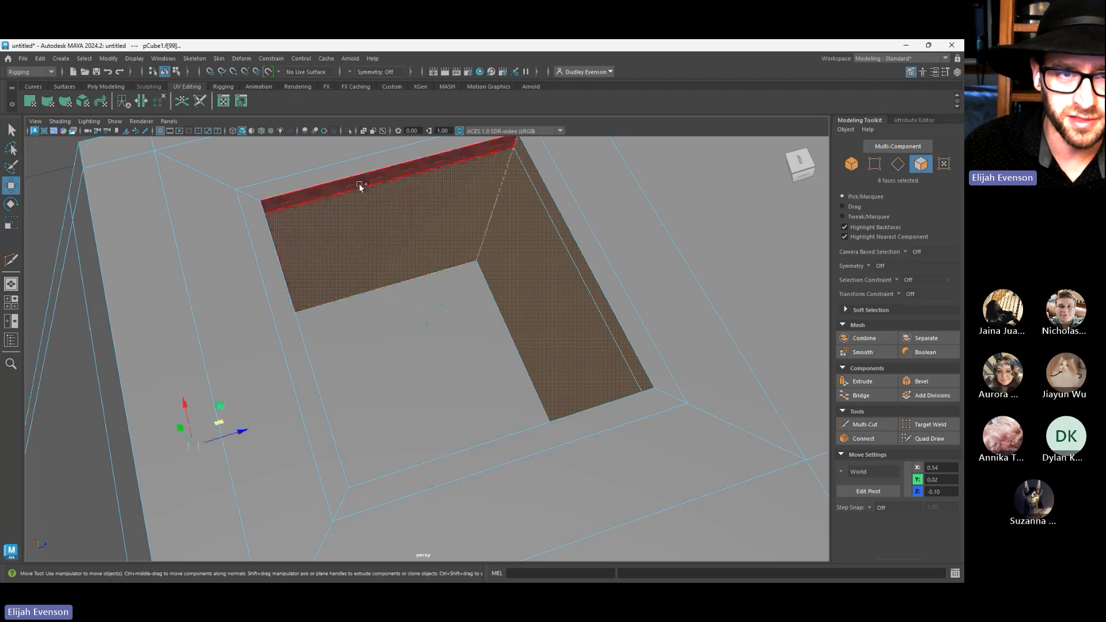
pyautogui.keyDown('shift'); pyautogui.click(360, 183); pyautogui.keyUp('shift')
pyautogui.keyDown('alt'); pyautogui.moveTo(361, 183); pyautogui.dragTo(355, 260); pyautogui.keyUp('alt')
pyautogui.keyDown('shift'); pyautogui.click(384, 215); pyautogui.keyUp('shift')
pyautogui.moveTo(459, 264)
pyautogui.keyDown('alt'); pyautogui.mouseDown()
pyautogui.moveTo(607, 276)
pyautogui.moveTo(434, 306)
pyautogui.moveTo(459, 333)
pyautogui.moveTo(318, 484)
pyautogui.moveTo(333, 427)
pyautogui.moveTo(503, 518)
pyautogui.moveTo(481, 344)
pyautogui.moveTo(420, 259)
pyautogui.moveTo(471, 246)
pyautogui.mouseUp(); pyautogui.keyUp('alt')
pyautogui.keyDown('ctrl'); pyautogui.click(319, 484); pyautogui.keyUp('ctrl')
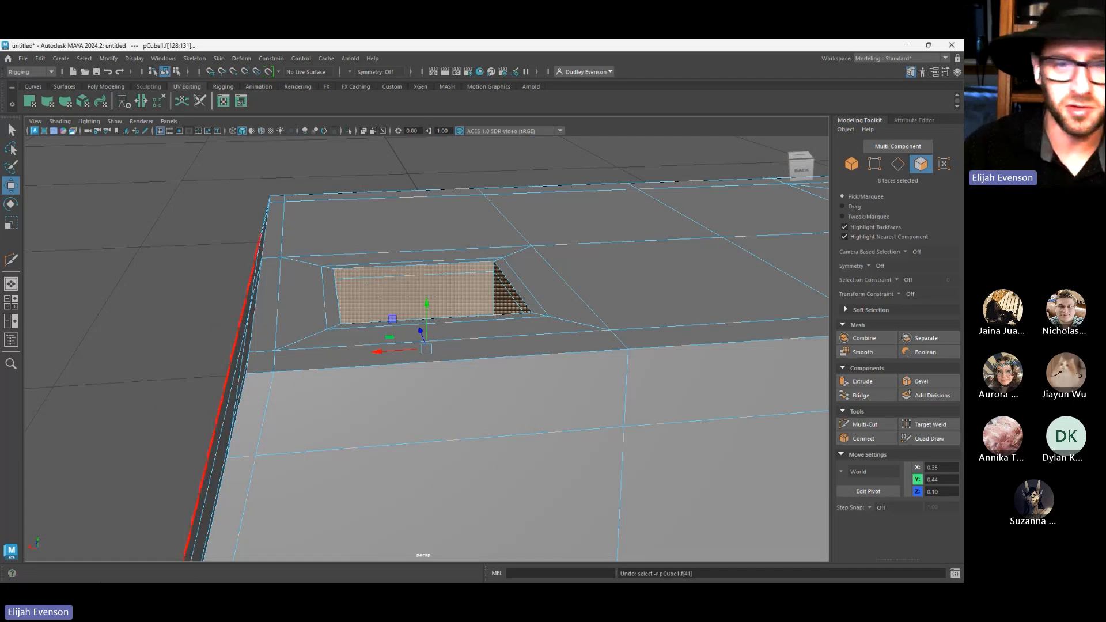
# Examine the selected wall faces and the edge loops around the hole from several angles, near and far
pyautogui.moveTo(83, 582)
pyautogui.keyDown('alt'); pyautogui.moveTo(507, 181); pyautogui.dragTo(499, 226); pyautogui.keyUp('alt')
pyautogui.keyDown('alt'); pyautogui.moveTo(500, 225); pyautogui.dragTo(566, 280, button='right'); pyautogui.keyUp('alt')
pyautogui.keyDown('alt'); pyautogui.moveTo(566, 280); pyautogui.dragTo(578, 280); pyautogui.keyUp('alt')
pyautogui.keyDown('alt'); pyautogui.moveTo(578, 279); pyautogui.dragTo(472, 245, button='right'); pyautogui.keyUp('alt')
pyautogui.keyDown('alt'); pyautogui.moveTo(473, 245); pyautogui.dragTo(503, 252); pyautogui.keyUp('alt')
pyautogui.keyDown('alt'); pyautogui.moveTo(502, 252); pyautogui.dragTo(595, 299, button='right'); pyautogui.keyUp('alt')
pyautogui.keyDown('alt'); pyautogui.moveTo(595, 299); pyautogui.dragTo(632, 299); pyautogui.keyUp('alt')
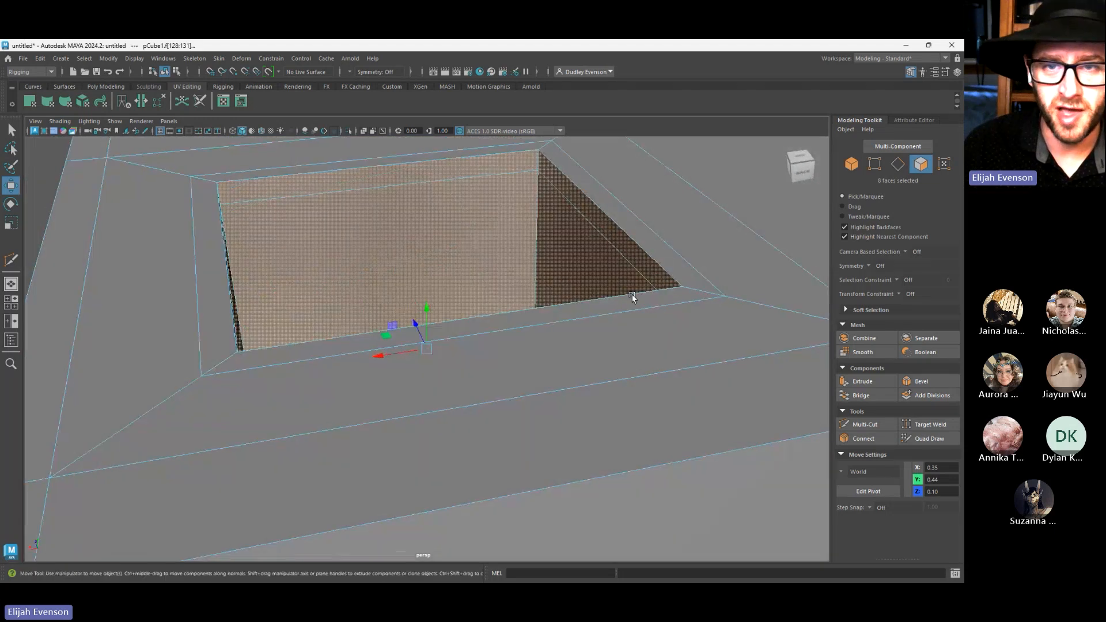
pyautogui.keyDown('alt'); pyautogui.moveTo(632, 299); pyautogui.dragTo(585, 298, button='right'); pyautogui.keyUp('alt')
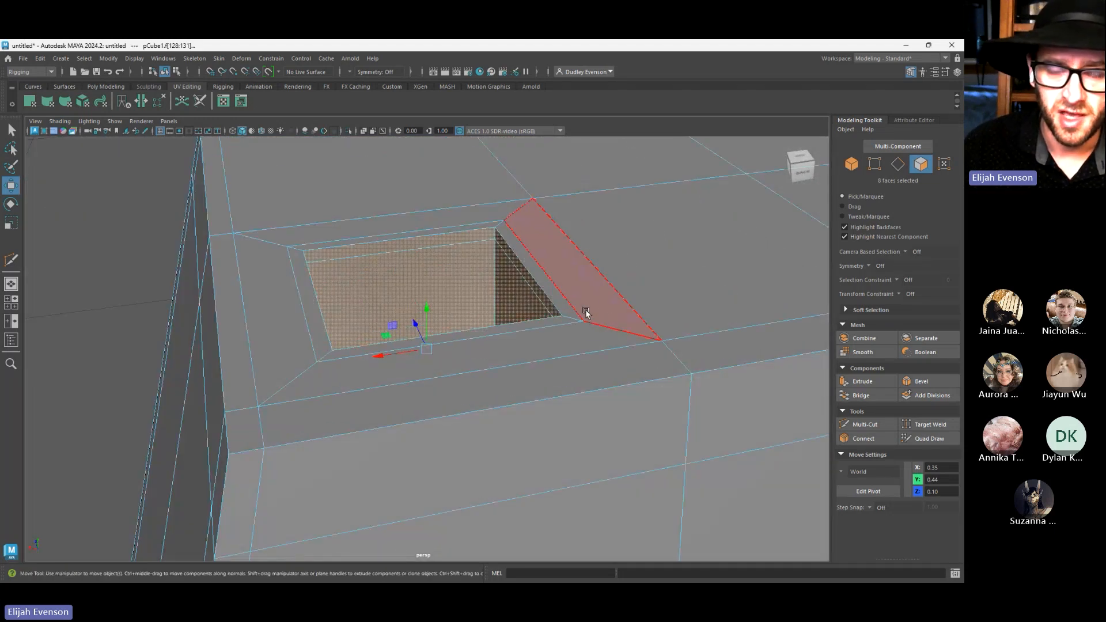
pyautogui.keyDown('alt'); pyautogui.moveTo(585, 311); pyautogui.dragTo(696, 314); pyautogui.keyUp('alt')
pyautogui.keyDown('alt'); pyautogui.moveTo(696, 315); pyautogui.dragTo(641, 292, button='right'); pyautogui.keyUp('alt')
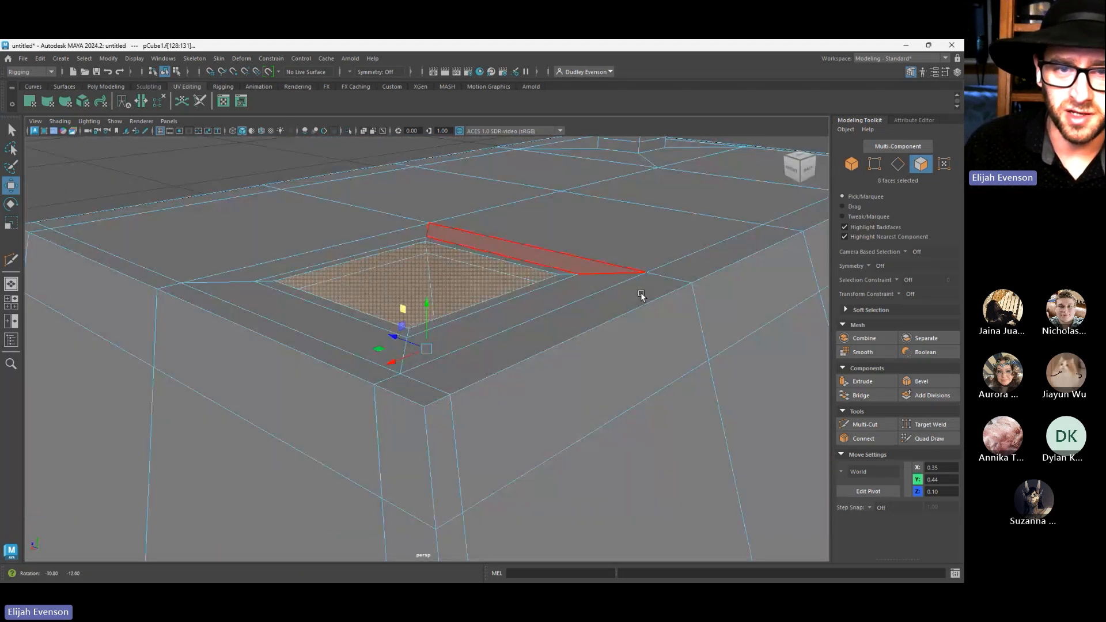
pyautogui.keyDown('alt'); pyautogui.moveTo(640, 292); pyautogui.dragTo(455, 348); pyautogui.keyUp('alt')
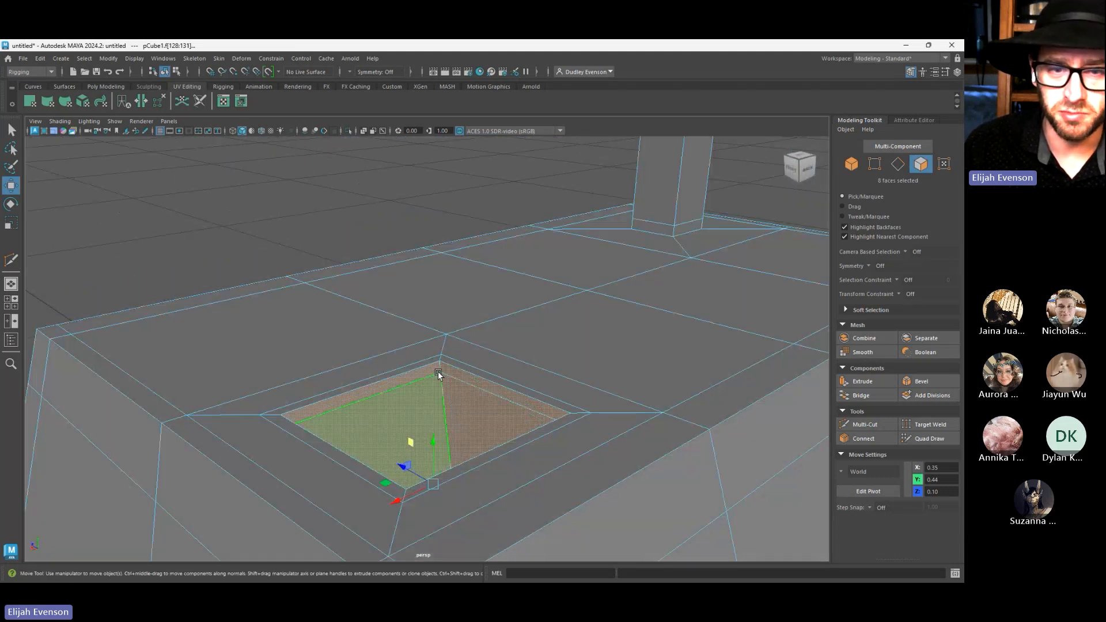
pyautogui.keyDown('alt'); pyautogui.moveTo(513, 397); pyautogui.dragTo(340, 311, button='right'); pyautogui.keyUp('alt')
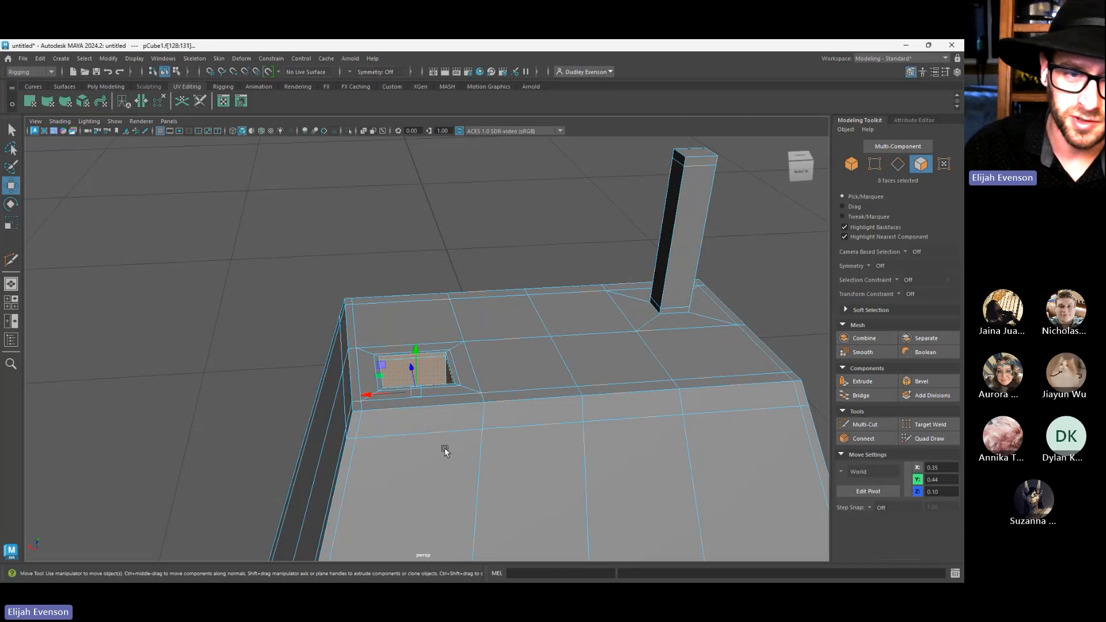
pyautogui.keyDown('alt'); pyautogui.moveTo(598, 347); pyautogui.dragTo(544, 353, button='middle'); pyautogui.keyUp('alt')
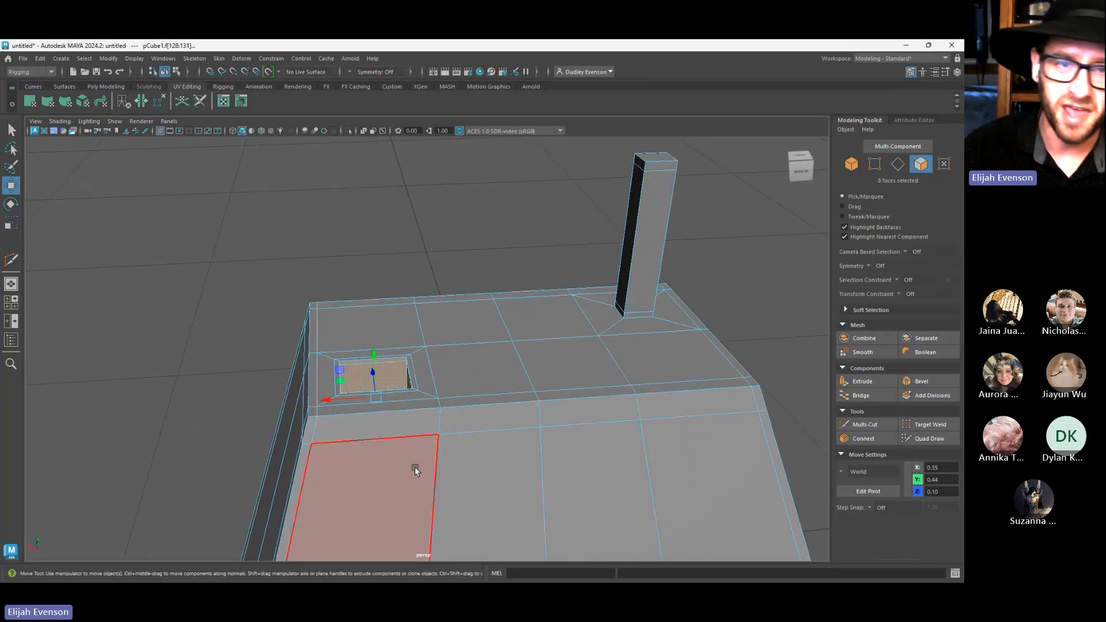
# Switch to Photoshop and examine the facial muscle reference and the sculpted long-haired head at 200%
pyautogui.hotkey('alt', 'Tab')
pyautogui.click(305, 272)
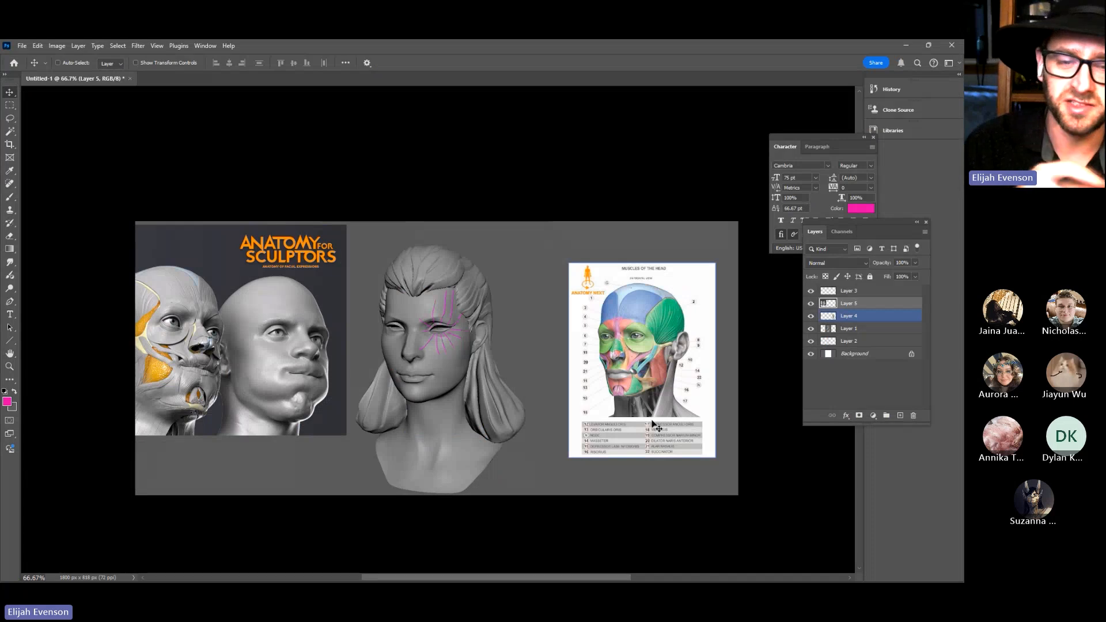
pyautogui.hotkey('ctrl', '+')
pyautogui.hotkey('ctrl', '+')
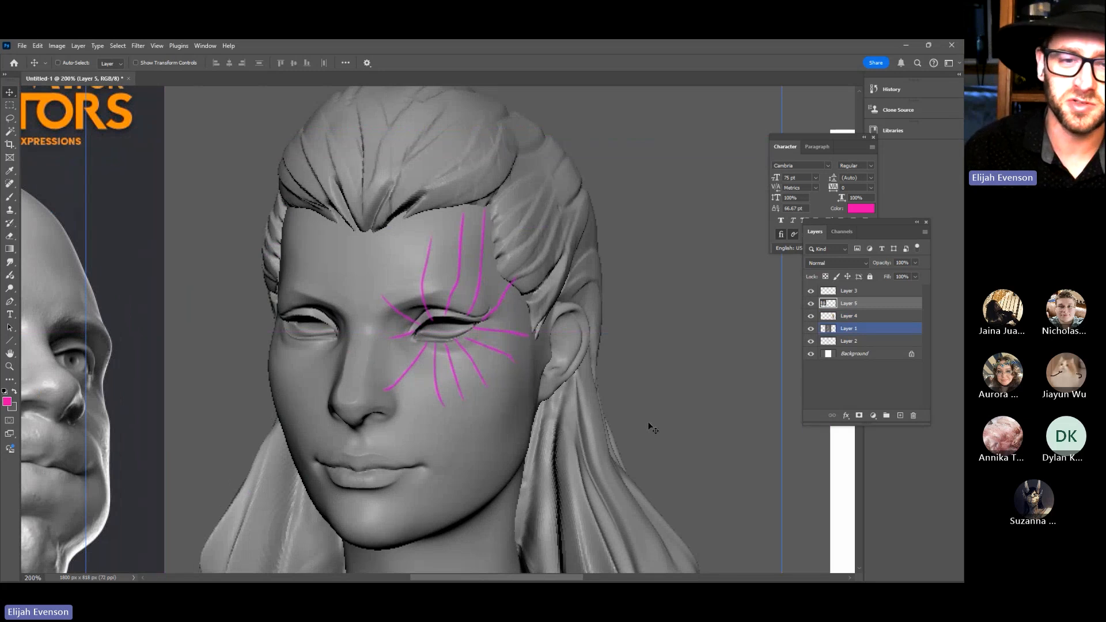
pyautogui.moveTo(223, 234); pyautogui.dragTo(917, 276)
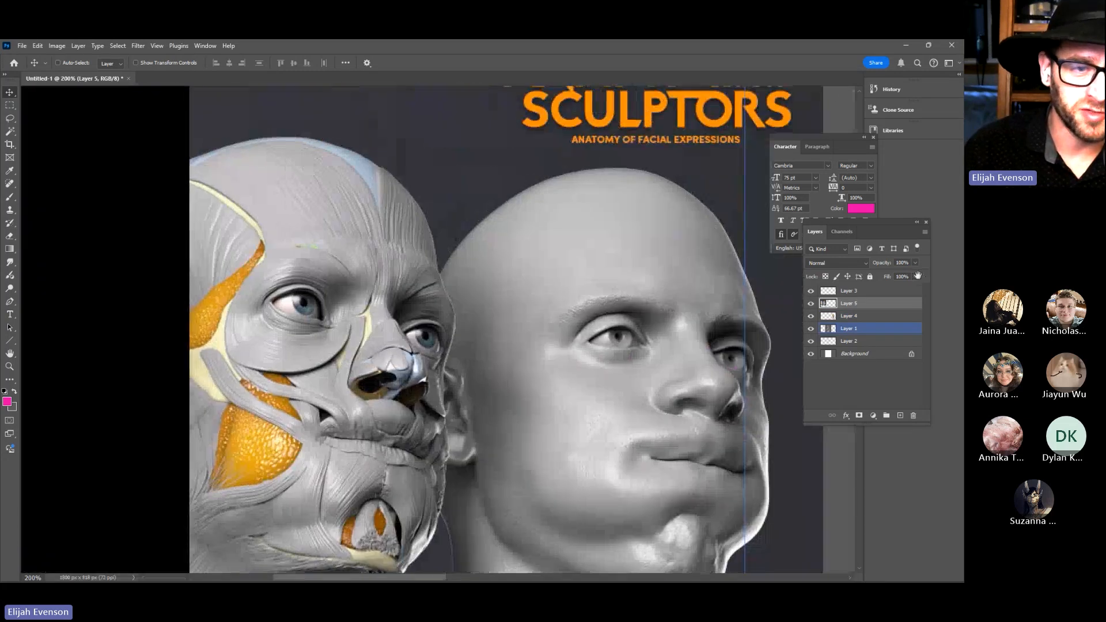
pyautogui.moveTo(302, 309); pyautogui.dragTo(189, 272)
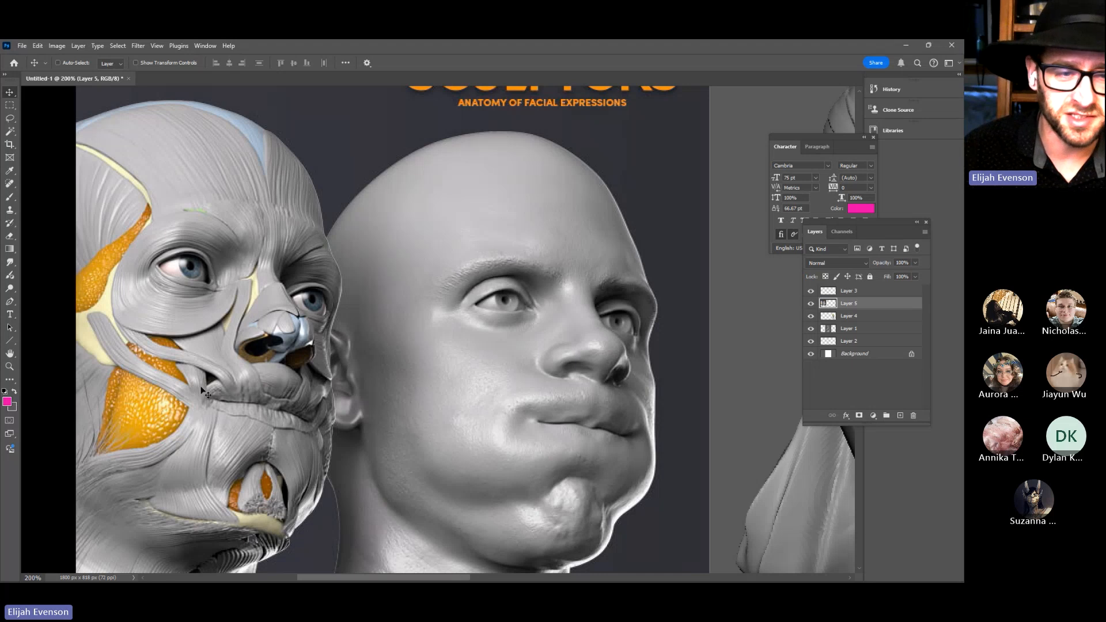
pyautogui.moveTo(625, 395); pyautogui.dragTo(81, 346)
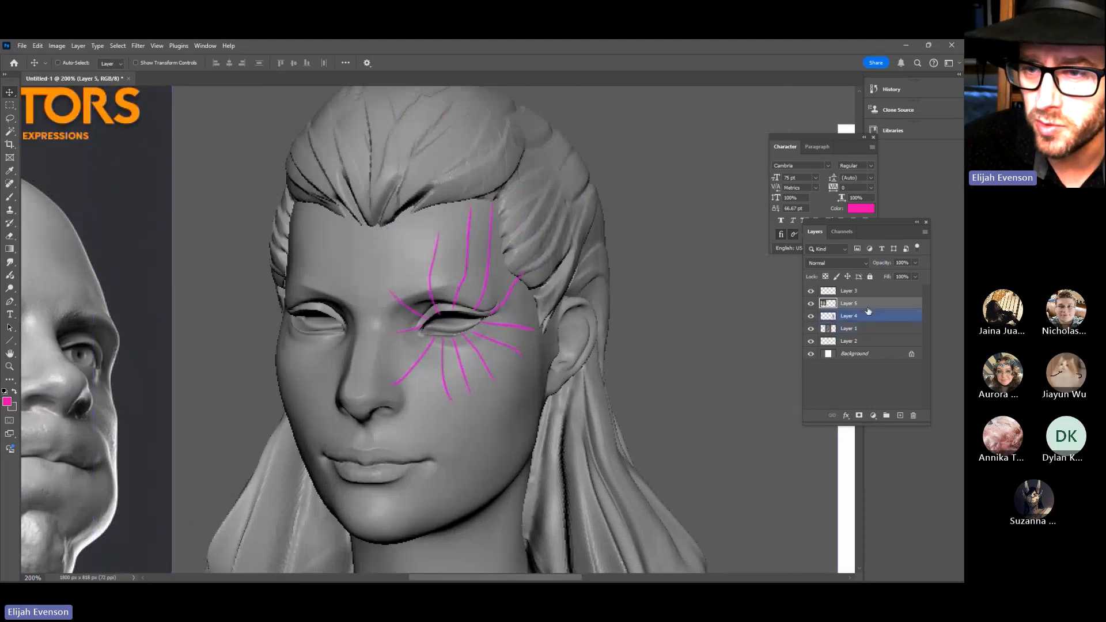
# Hide Layer 3 with the pink eye lines and add a new empty layer above it for brush drawing
pyautogui.click(842, 291)
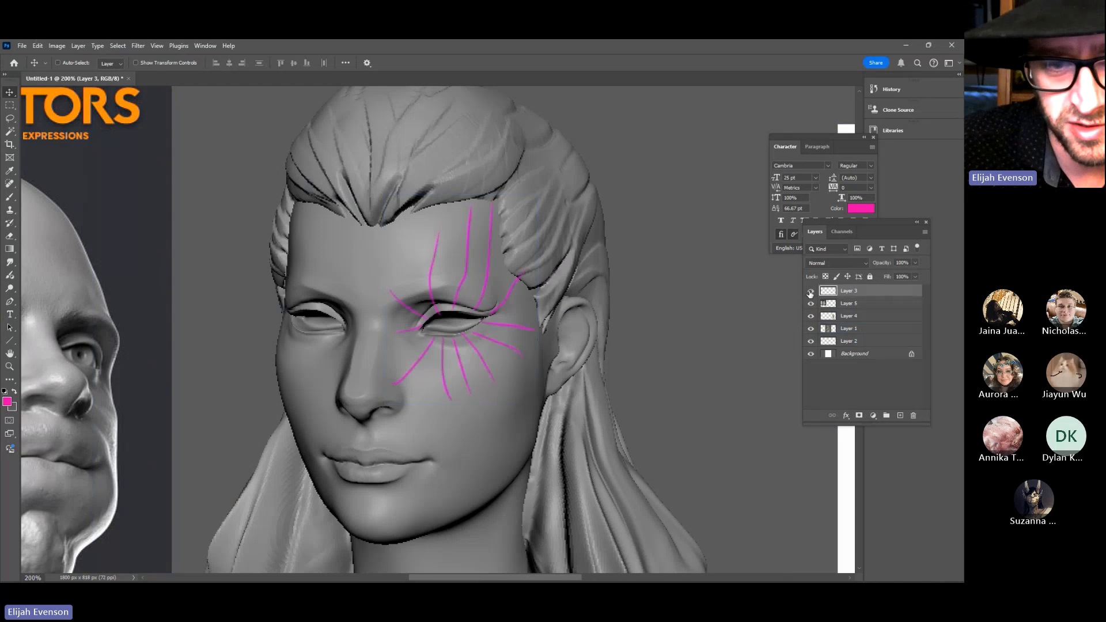
pyautogui.press('b')
pyautogui.moveTo(780, 309); pyautogui.dragTo(799, 278)
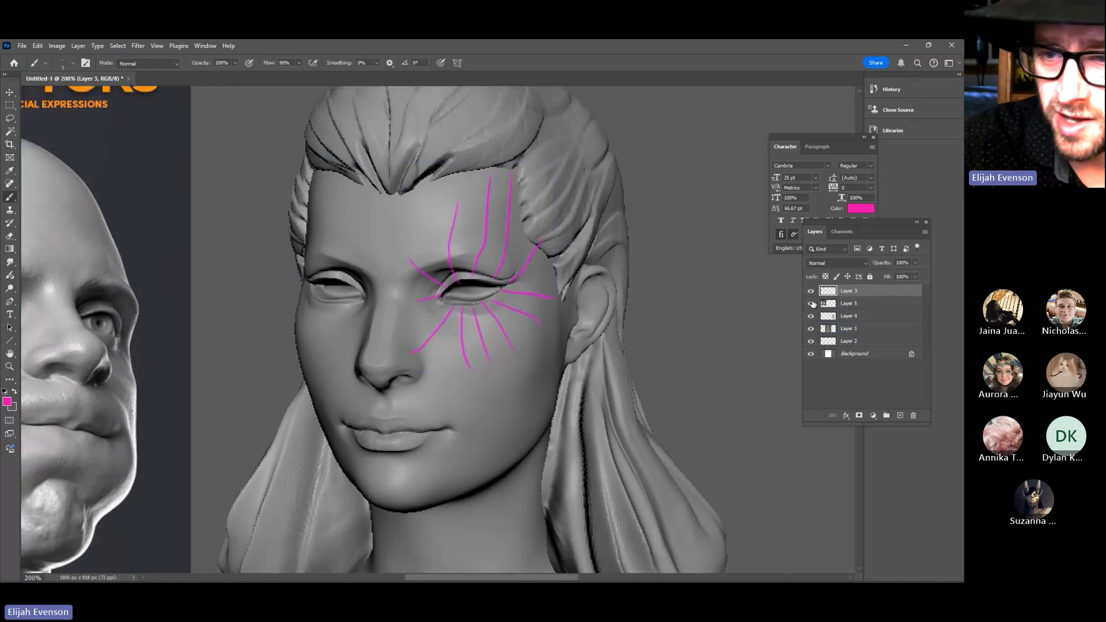
pyautogui.click(811, 291)
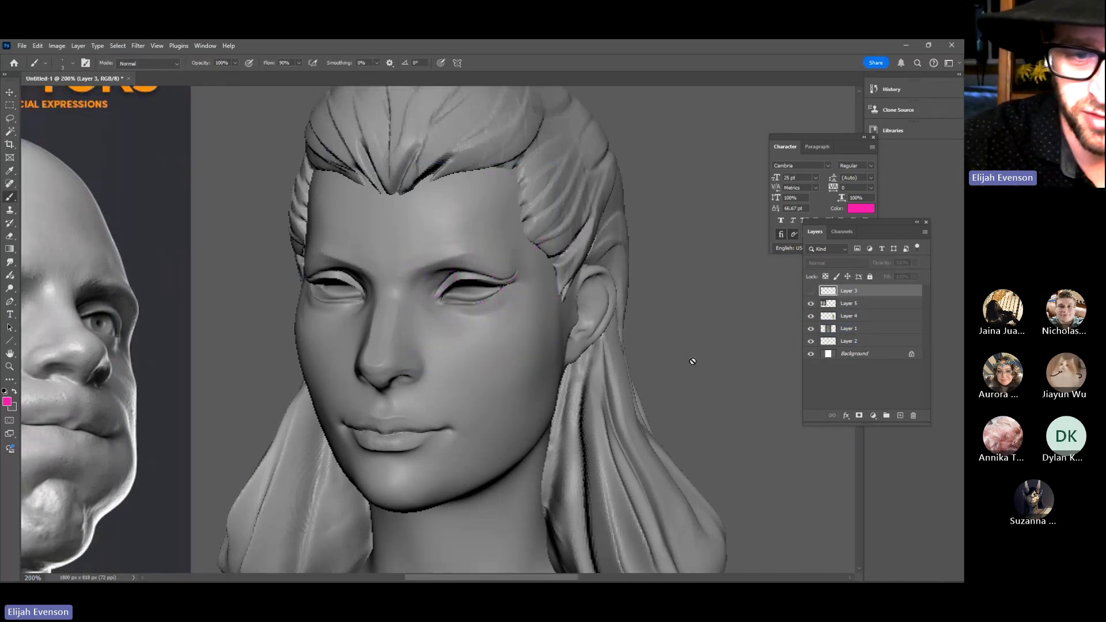
pyautogui.click(900, 415)
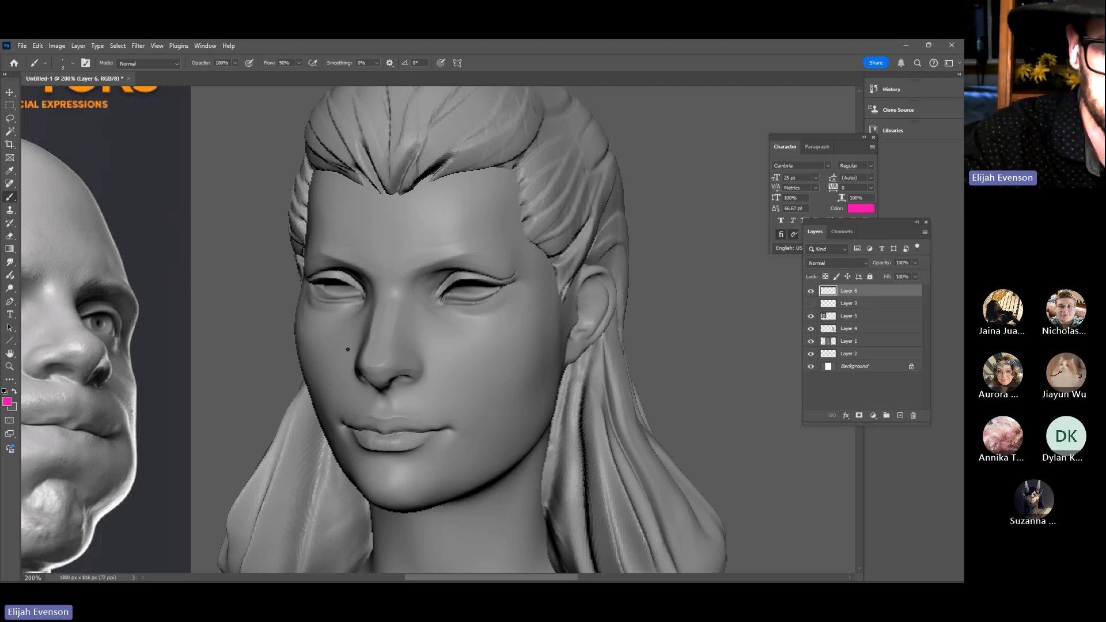
# Set the foreground colour to a bright, fully saturated green
pyautogui.click(7, 402)
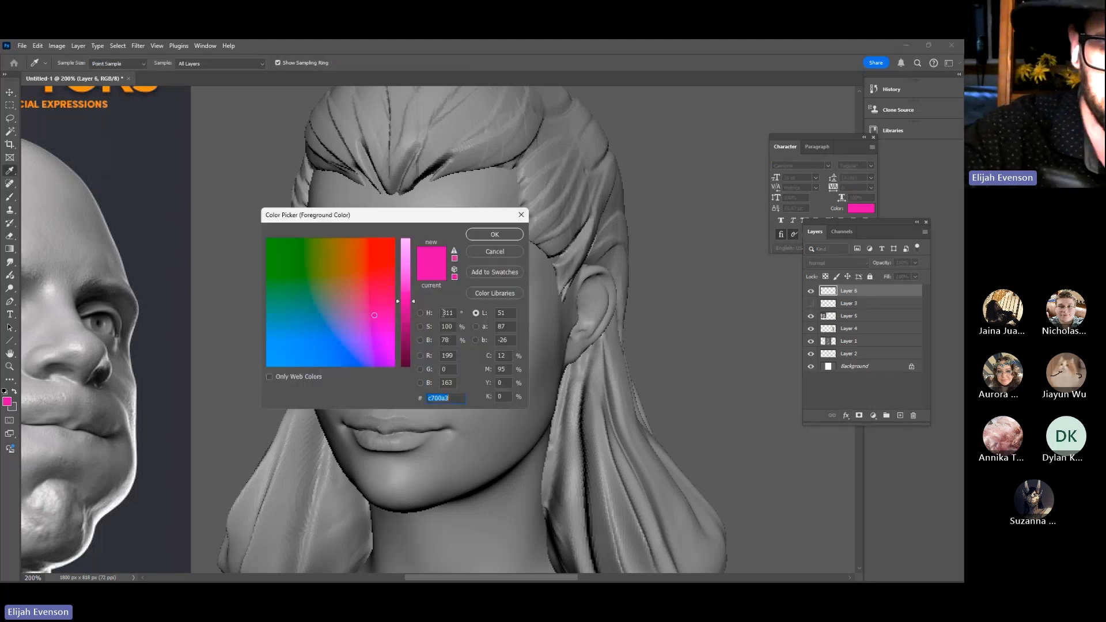
pyautogui.moveTo(277, 253); pyautogui.dragTo(267, 238)
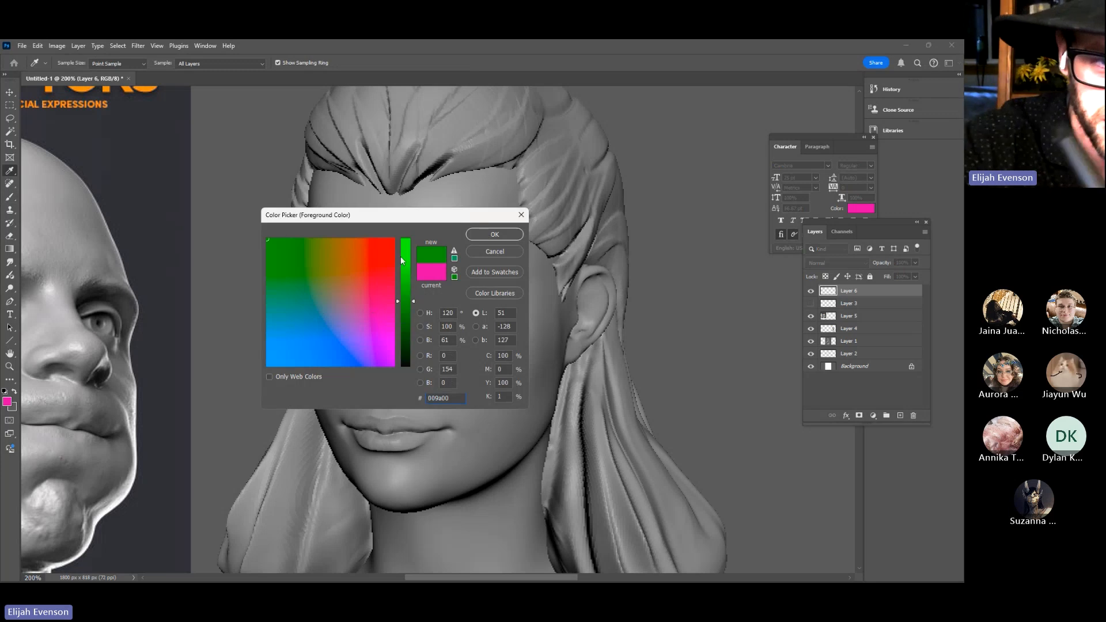
pyautogui.moveTo(400, 257); pyautogui.dragTo(408, 232)
pyautogui.click(510, 237)
# Paint a green brush line between the long-haired head's lips from corner to corner, undoing and redrawing rough strokes
pyautogui.moveTo(610, 356); pyautogui.dragTo(654, 311)
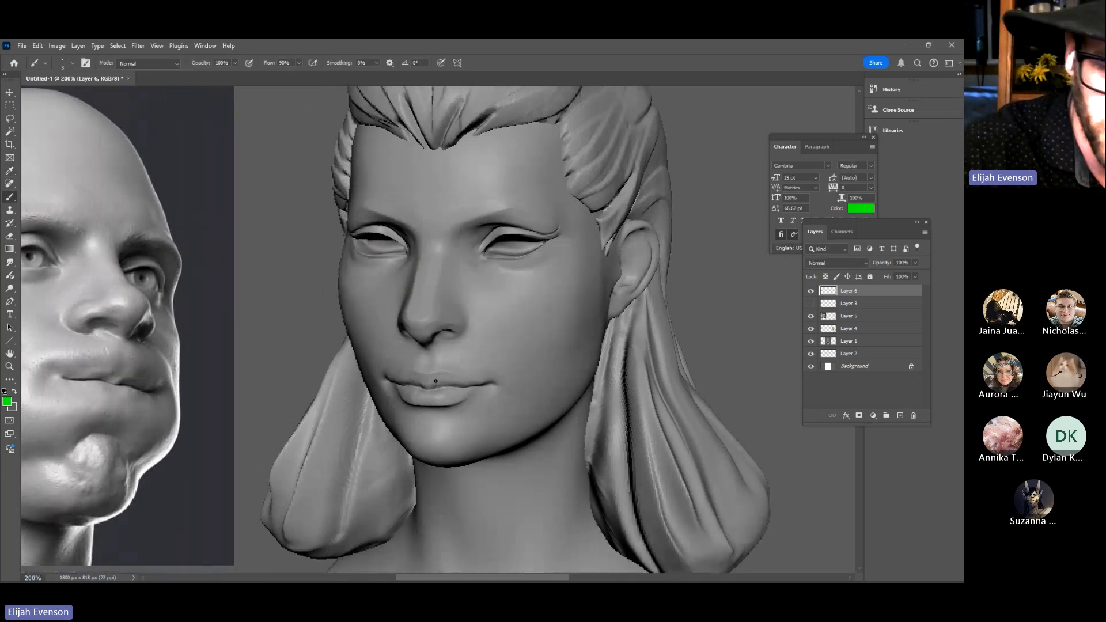
pyautogui.moveTo(430, 386); pyautogui.dragTo(481, 384)
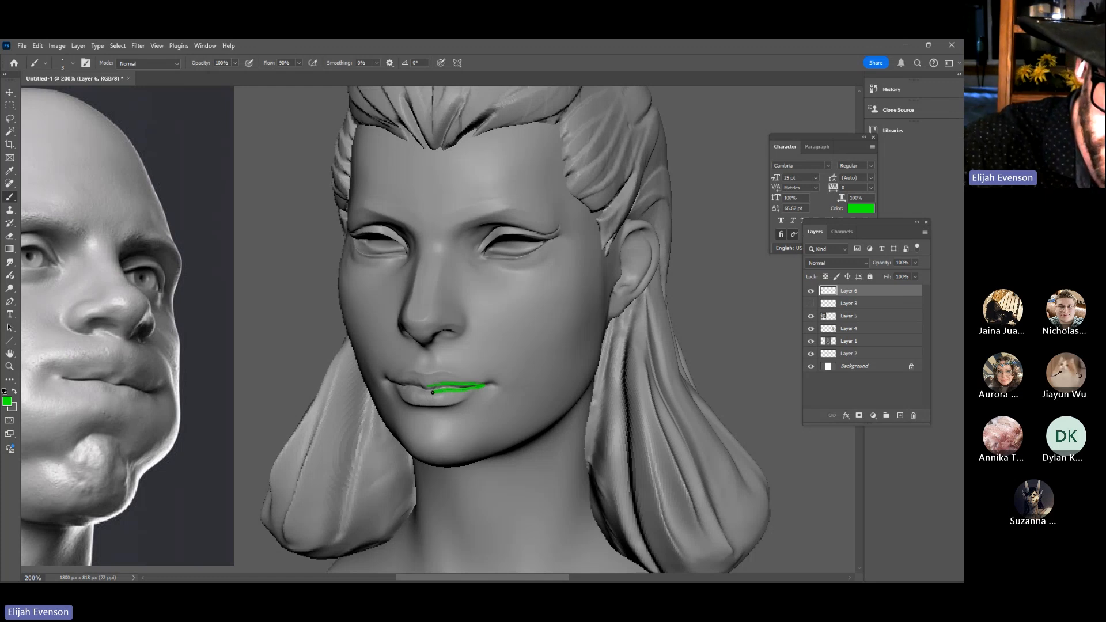
pyautogui.hotkey('ctrl', 'z')
pyautogui.moveTo(428, 386); pyautogui.dragTo(488, 384)
pyautogui.hotkey('ctrl', 'z')
pyautogui.hotkey('ctrl', 'z')
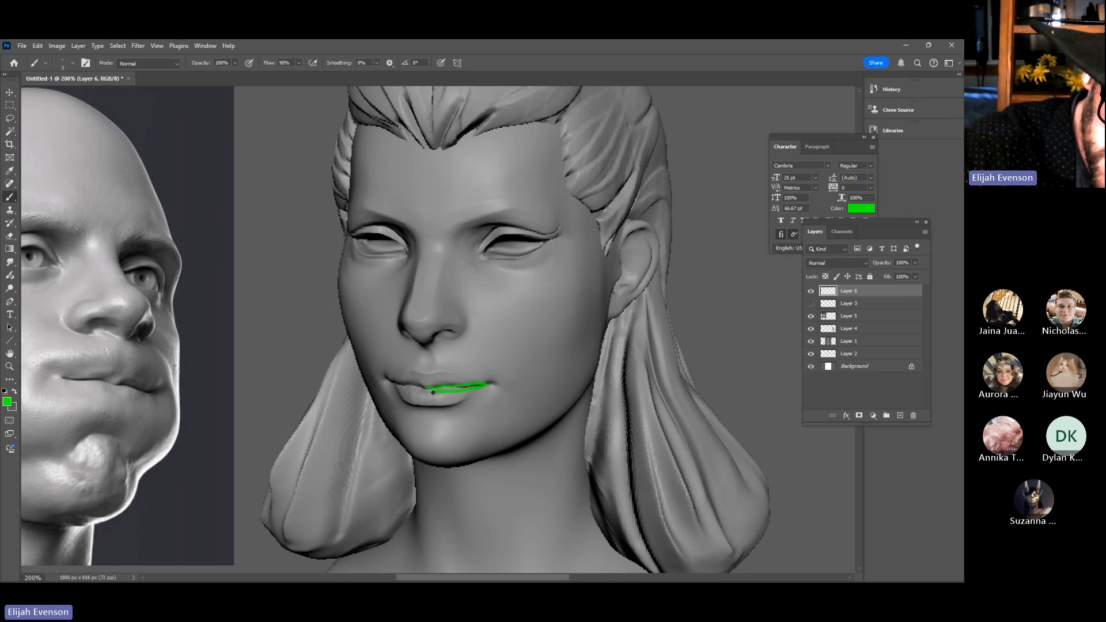
pyautogui.moveTo(403, 385)
pyautogui.mouseDown()
pyautogui.moveTo(433, 385)
pyautogui.moveTo(393, 380)
pyautogui.moveTo(484, 383)
pyautogui.mouseUp()
pyautogui.hotkey('ctrl', 'z')
pyautogui.hotkey('ctrl', 'z')
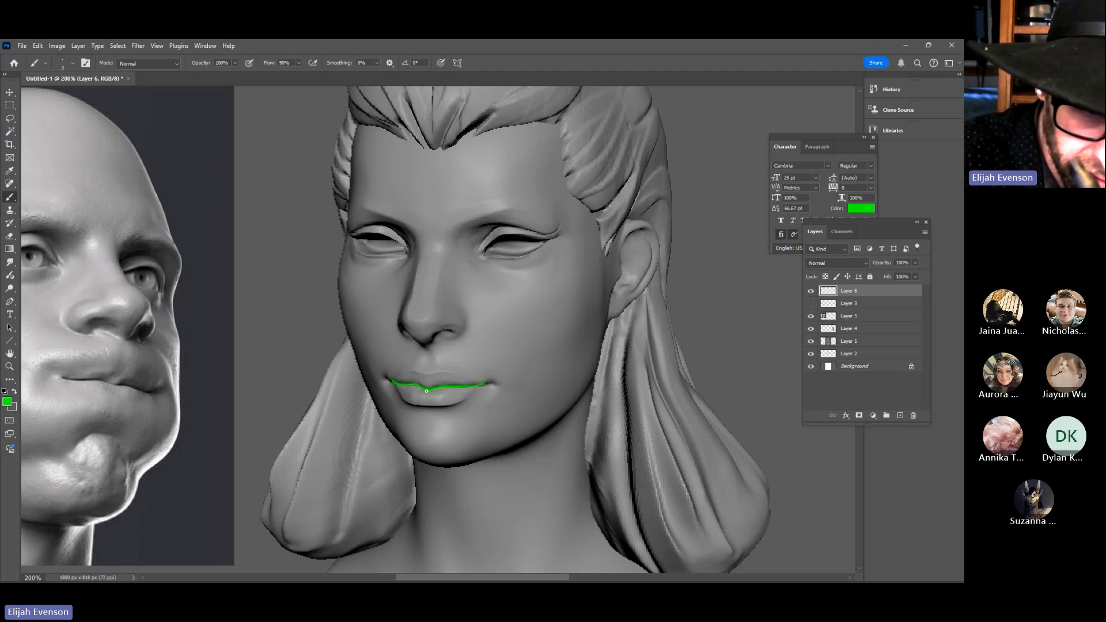
pyautogui.moveTo(394, 380); pyautogui.dragTo(486, 382)
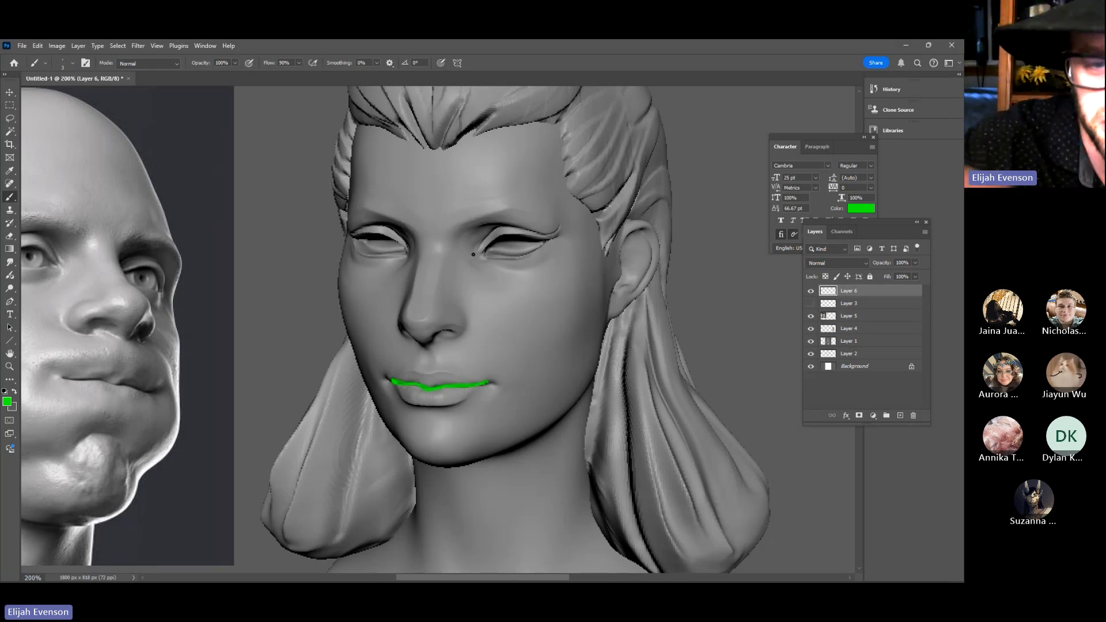
# Paint green brush outlines around the long-haired head's upper and lower lips, joining them at the mouth corners
pyautogui.rightClick(429, 373)
pyautogui.press('Escape')
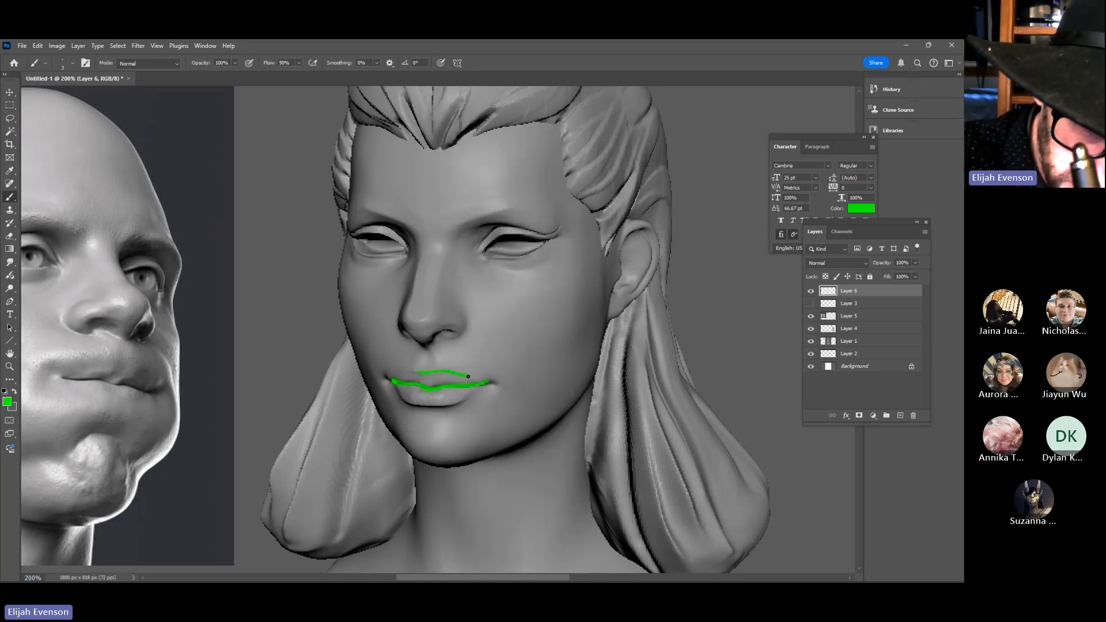
pyautogui.moveTo(491, 380)
pyautogui.mouseDown()
pyautogui.moveTo(414, 408)
pyautogui.moveTo(389, 387)
pyautogui.moveTo(393, 373)
pyautogui.moveTo(416, 370)
pyautogui.mouseUp()
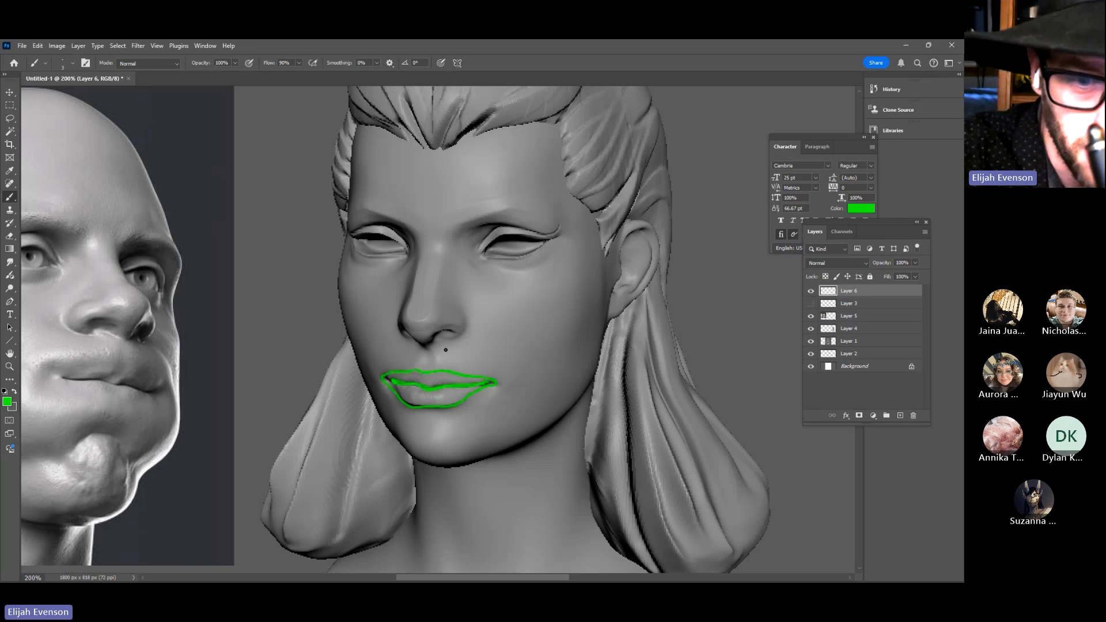
# Paint a wide closed green loop around the mouth, running below the nose and across the chin, undoing and redrawing rough attempts
pyautogui.moveTo(439, 352); pyautogui.dragTo(461, 350)
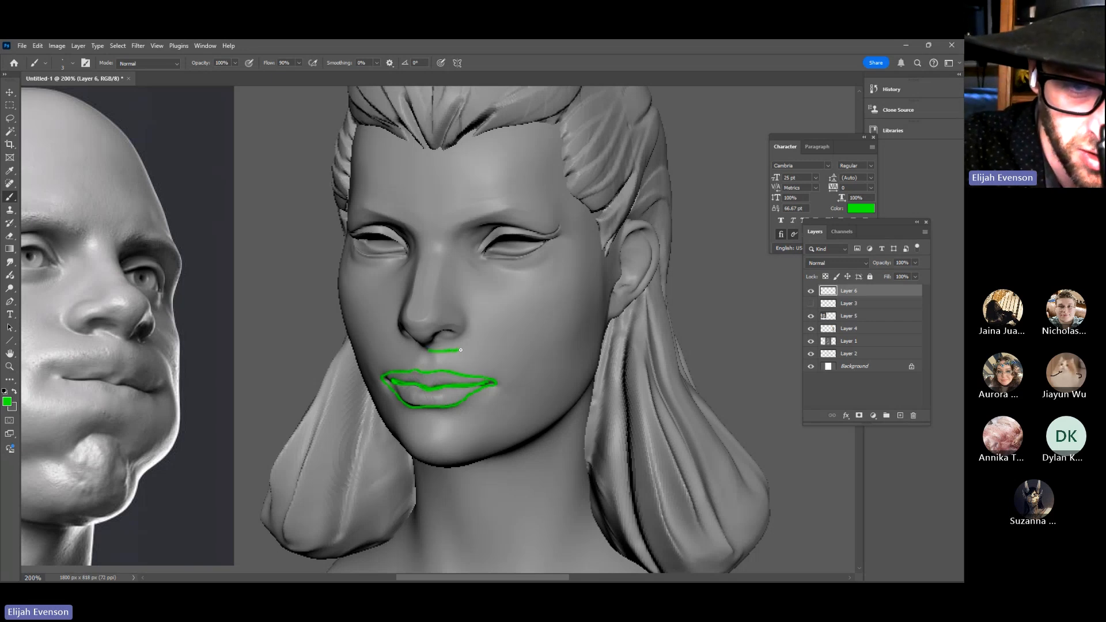
pyautogui.moveTo(514, 387); pyautogui.dragTo(510, 402)
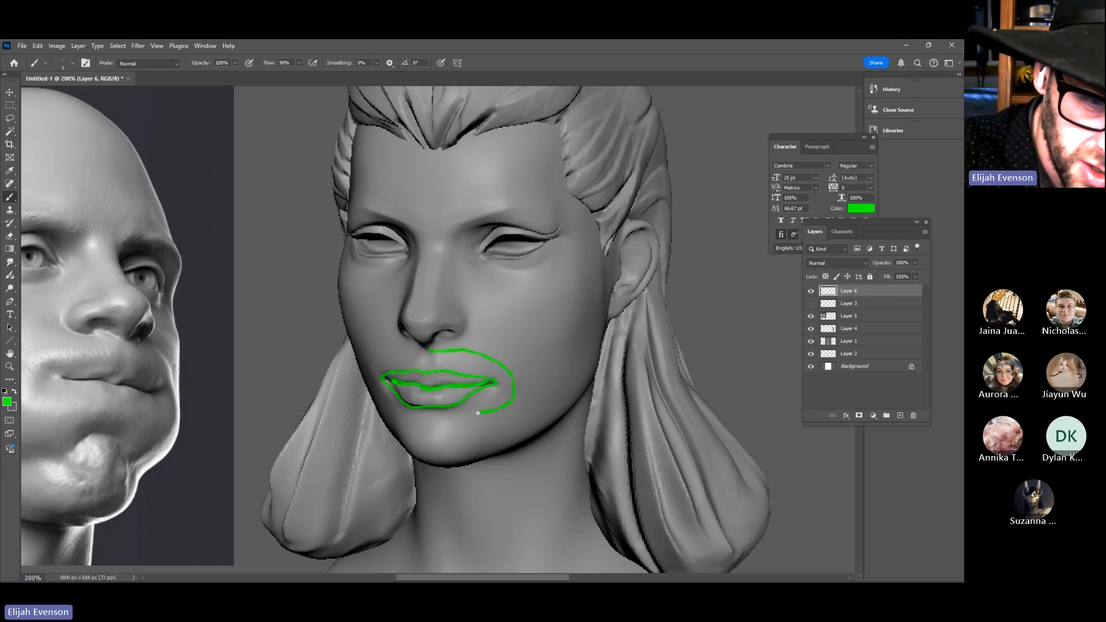
pyautogui.hotkey('ctrl', 'z')
pyautogui.moveTo(436, 356)
pyautogui.mouseDown()
pyautogui.moveTo(526, 390)
pyautogui.moveTo(474, 419)
pyautogui.mouseUp()
pyautogui.hotkey('ctrl', 'z')
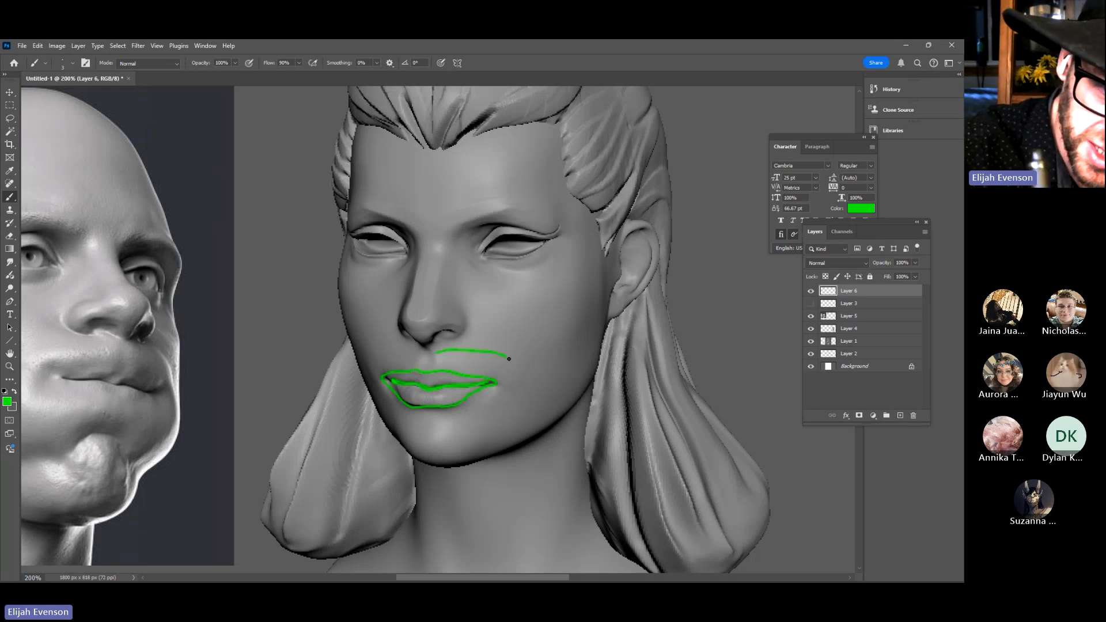
pyautogui.moveTo(508, 358)
pyautogui.mouseDown()
pyautogui.moveTo(533, 404)
pyautogui.moveTo(505, 425)
pyautogui.moveTo(461, 415)
pyautogui.mouseUp()
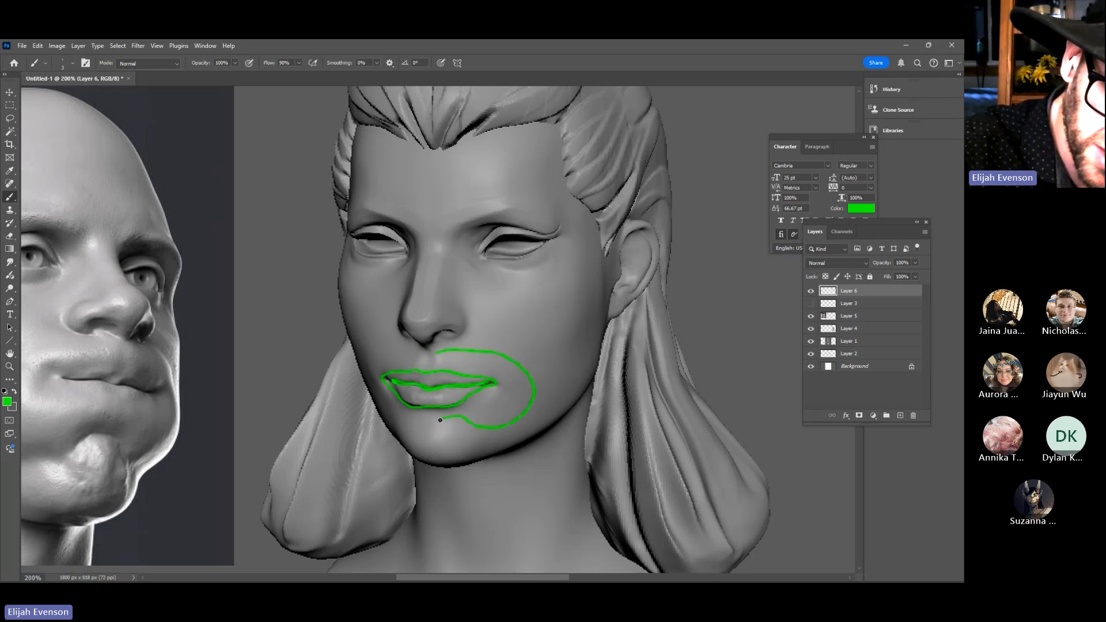
pyautogui.hotkey('ctrl', 'z')
pyautogui.moveTo(433, 353)
pyautogui.mouseDown()
pyautogui.moveTo(514, 372)
pyautogui.moveTo(481, 436)
pyautogui.moveTo(416, 427)
pyautogui.moveTo(370, 390)
pyautogui.moveTo(412, 349)
pyautogui.moveTo(432, 352)
pyautogui.mouseUp()
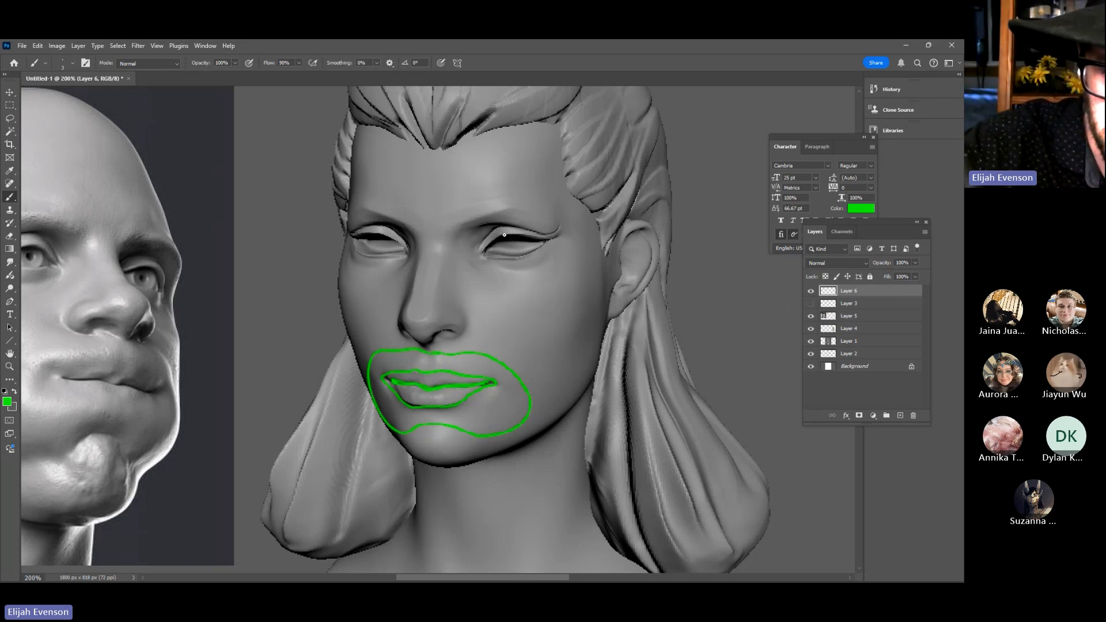
# Trace both eyes in green, adding a second lid loop and a wide brow-to-cheek loop around the eye nearest the visible ear
pyautogui.moveTo(502, 234)
pyautogui.mouseDown()
pyautogui.moveTo(481, 255)
pyautogui.moveTo(515, 234)
pyautogui.moveTo(556, 238)
pyautogui.moveTo(481, 256)
pyautogui.mouseUp()
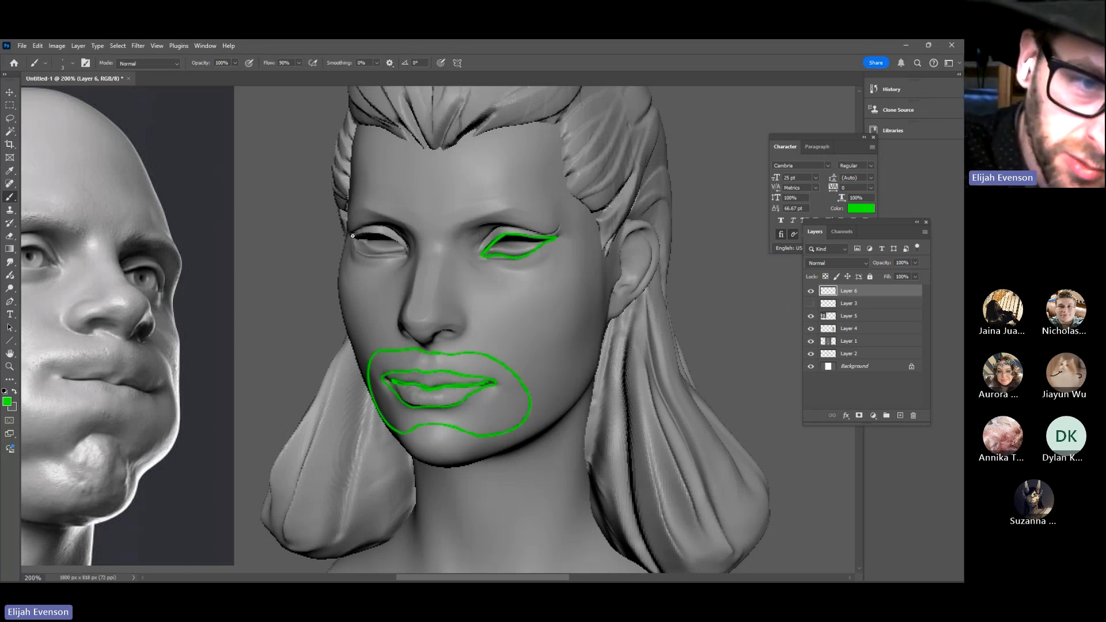
pyautogui.moveTo(371, 236)
pyautogui.mouseDown()
pyautogui.moveTo(351, 235)
pyautogui.moveTo(396, 239)
pyautogui.moveTo(396, 254)
pyautogui.moveTo(351, 237)
pyautogui.mouseUp()
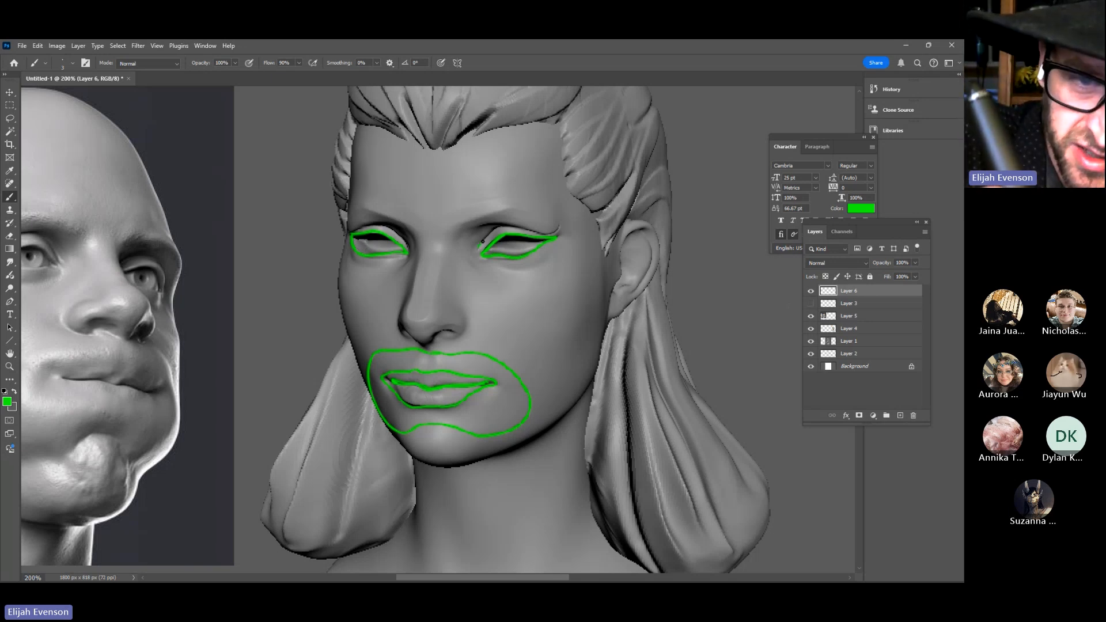
pyautogui.moveTo(481, 247)
pyautogui.mouseDown()
pyautogui.moveTo(509, 225)
pyautogui.moveTo(560, 239)
pyautogui.mouseUp()
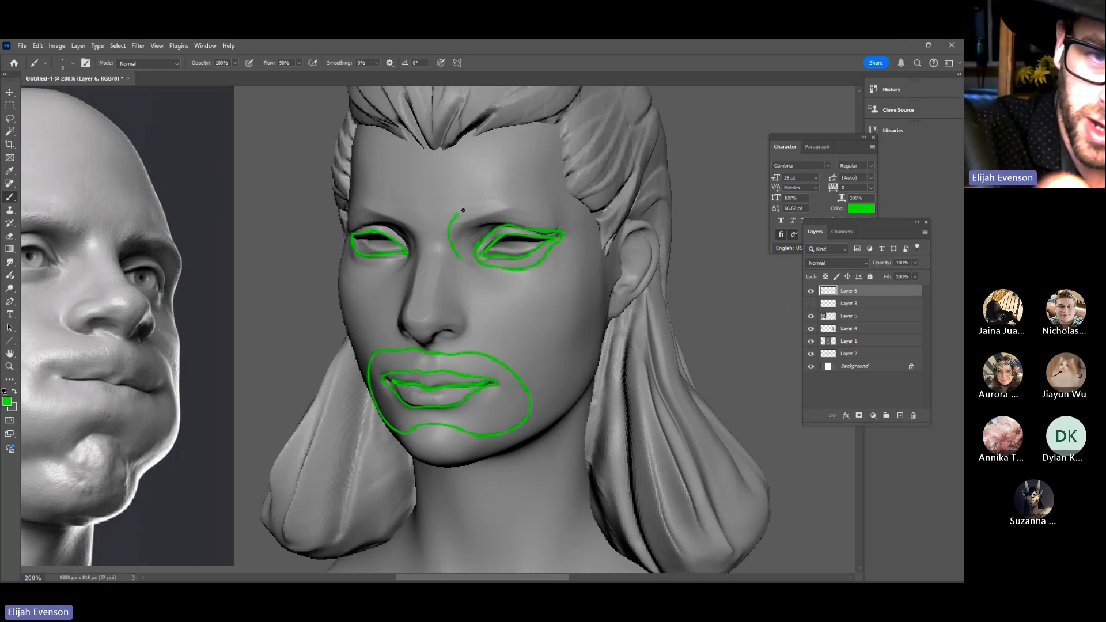
pyautogui.moveTo(463, 210)
pyautogui.mouseDown()
pyautogui.moveTo(541, 193)
pyautogui.moveTo(574, 217)
pyautogui.moveTo(547, 297)
pyautogui.moveTo(458, 244)
pyautogui.mouseUp()
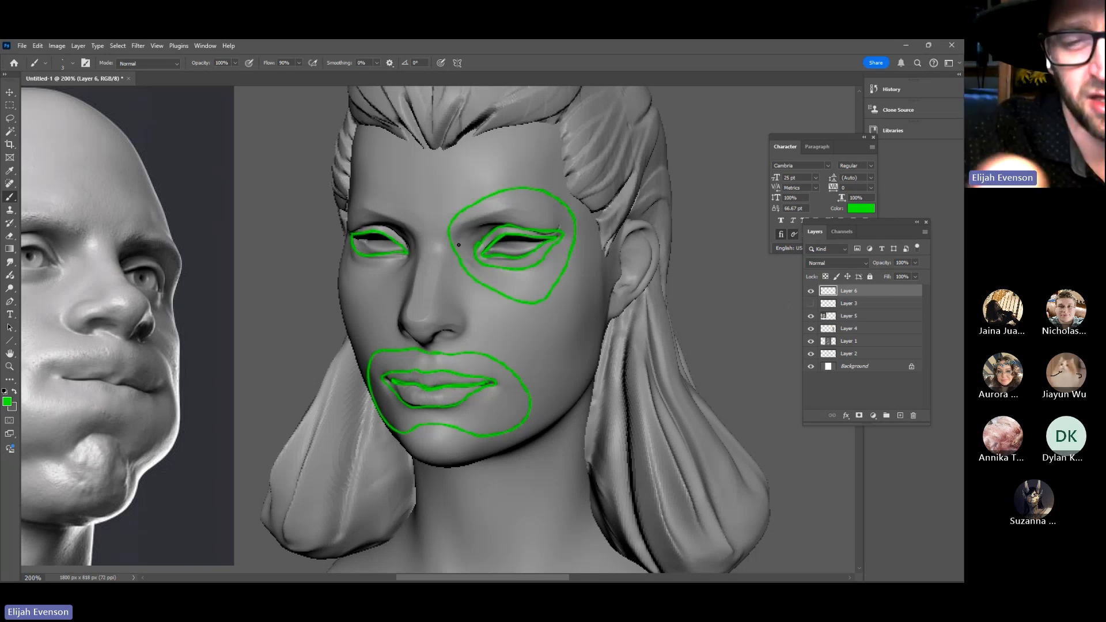
# Paint three green lines fanning up the bald head's forehead from the eyebrow
pyautogui.moveTo(257, 284); pyautogui.dragTo(722, 290)
pyautogui.moveTo(482, 248)
pyautogui.mouseDown()
pyautogui.moveTo(459, 157)
pyautogui.moveTo(513, 164)
pyautogui.mouseUp()
pyautogui.moveTo(620, 308); pyautogui.dragTo(428, 265)
pyautogui.moveTo(795, 344); pyautogui.dragTo(640, 362)
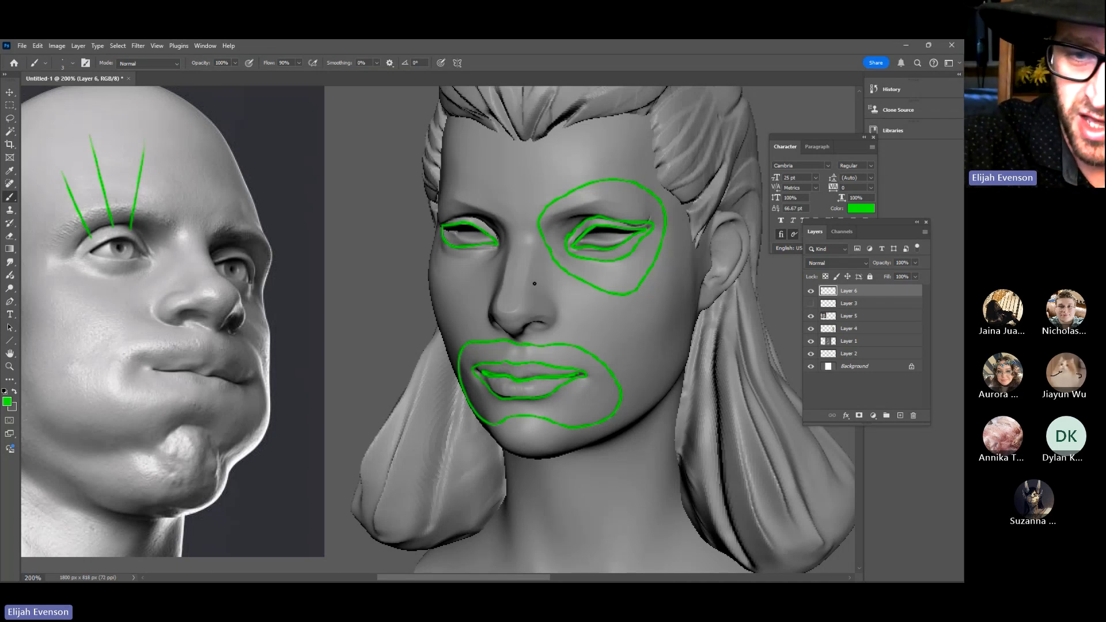
# Paint closed green loops around the long-haired head's nose tip and nostrils and around its visible ear
pyautogui.moveTo(556, 306)
pyautogui.mouseDown()
pyautogui.moveTo(516, 337)
pyautogui.moveTo(490, 321)
pyautogui.moveTo(509, 282)
pyautogui.mouseUp()
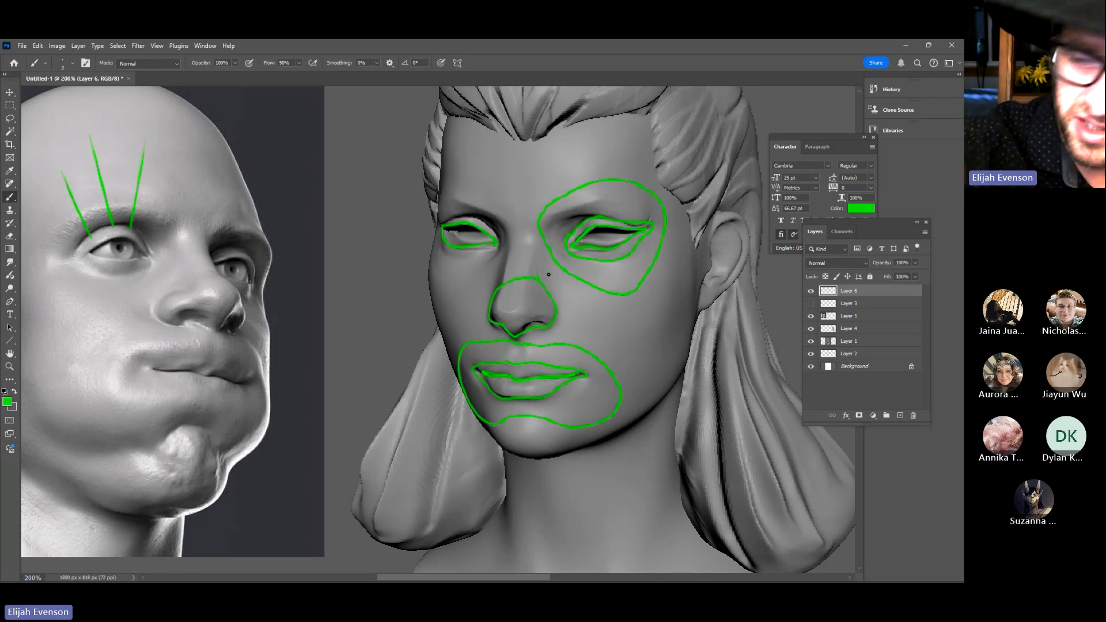
pyautogui.moveTo(735, 432); pyautogui.dragTo(594, 419)
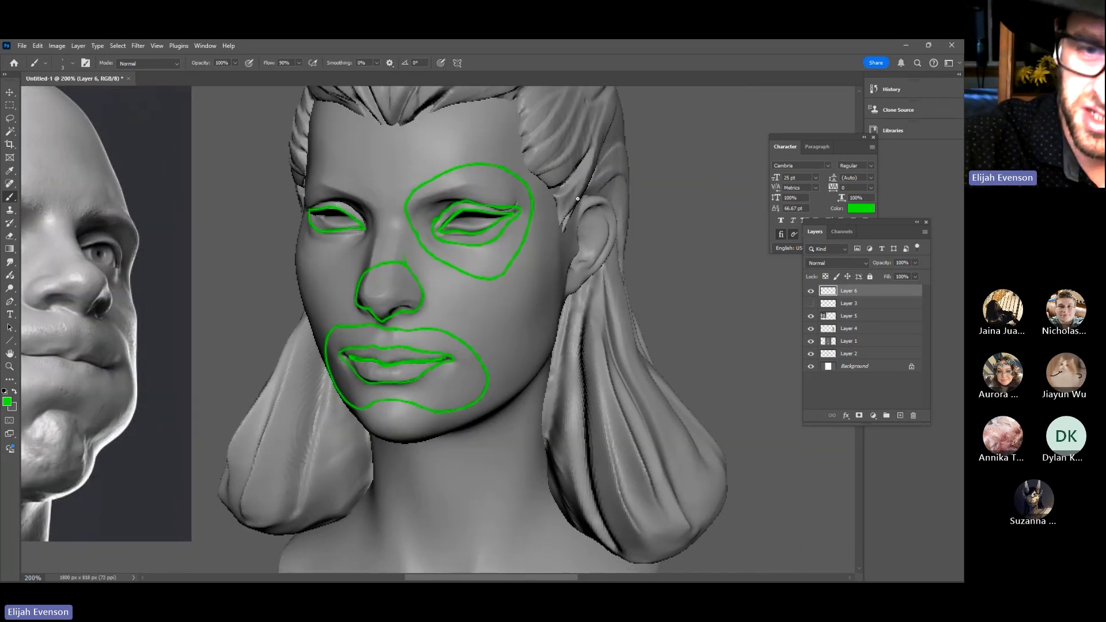
pyautogui.moveTo(582, 197)
pyautogui.mouseDown()
pyautogui.moveTo(557, 271)
pyautogui.moveTo(573, 293)
pyautogui.moveTo(600, 259)
pyautogui.moveTo(576, 202)
pyautogui.mouseUp()
# Switch to Maya to examine the edge flow around the block's hole and post, and return to Photoshop
pyautogui.hotkey('alt', 'Tab')
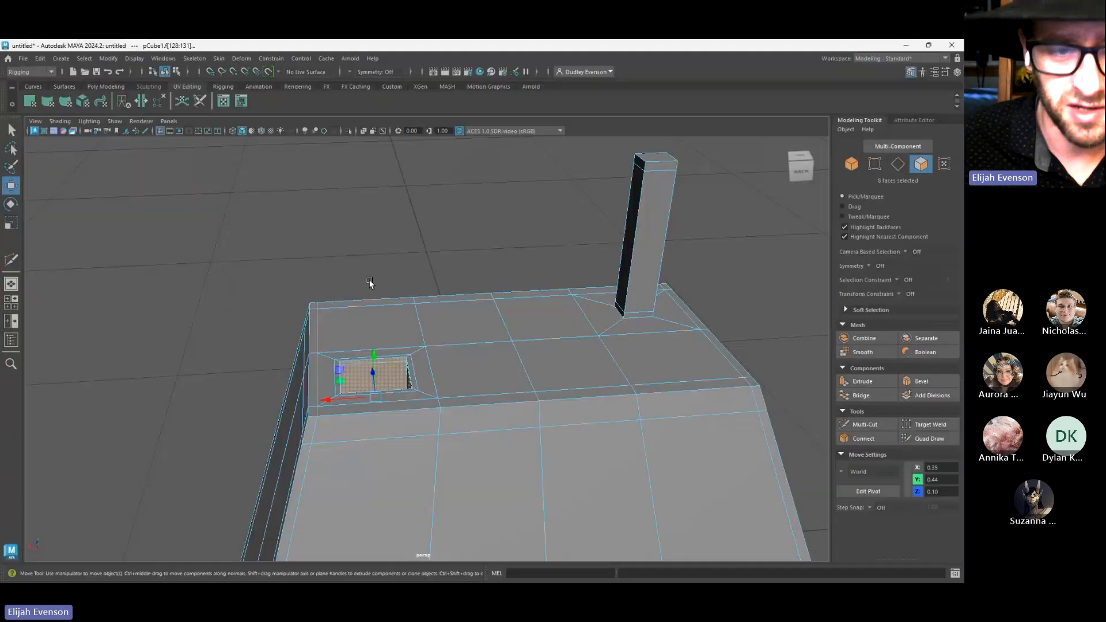
pyautogui.keyDown('alt'); pyautogui.moveTo(563, 377); pyautogui.dragTo(633, 381); pyautogui.keyUp('alt')
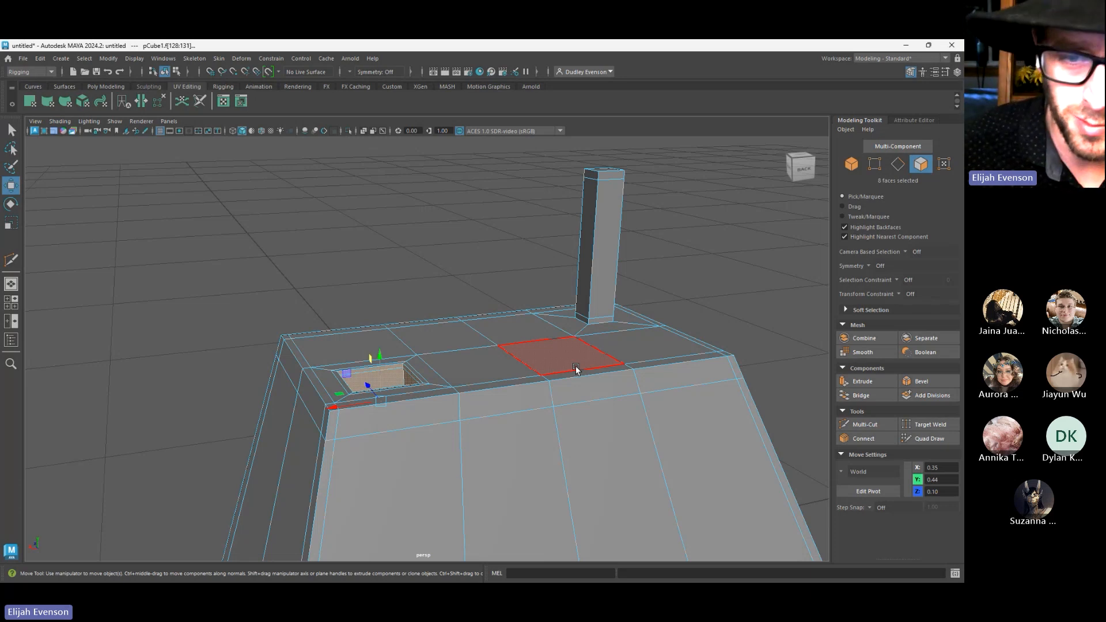
pyautogui.hotkey('alt', 'Tab')
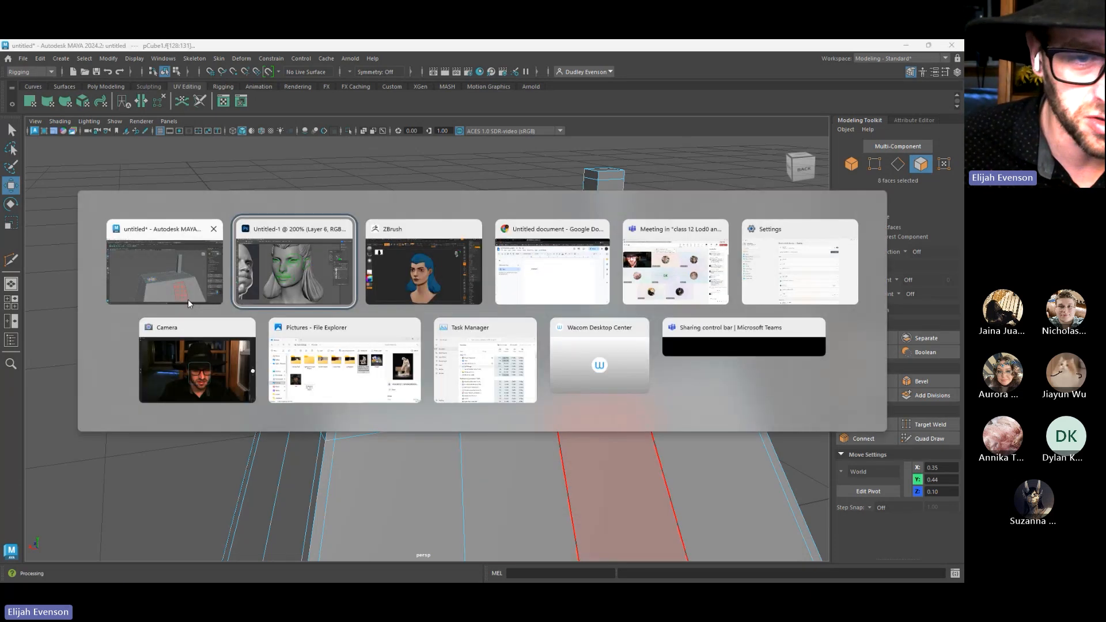
# Show Layer 3 with the pink eye lines and sample their pink as the foreground colour
pyautogui.keyDown('alt'); pyautogui.moveTo(490, 315); pyautogui.dragTo(668, 376); pyautogui.keyUp('alt')
pyautogui.moveTo(638, 310); pyautogui.dragTo(657, 407)
pyautogui.click(810, 304)
pyautogui.moveTo(704, 352); pyautogui.dragTo(716, 341)
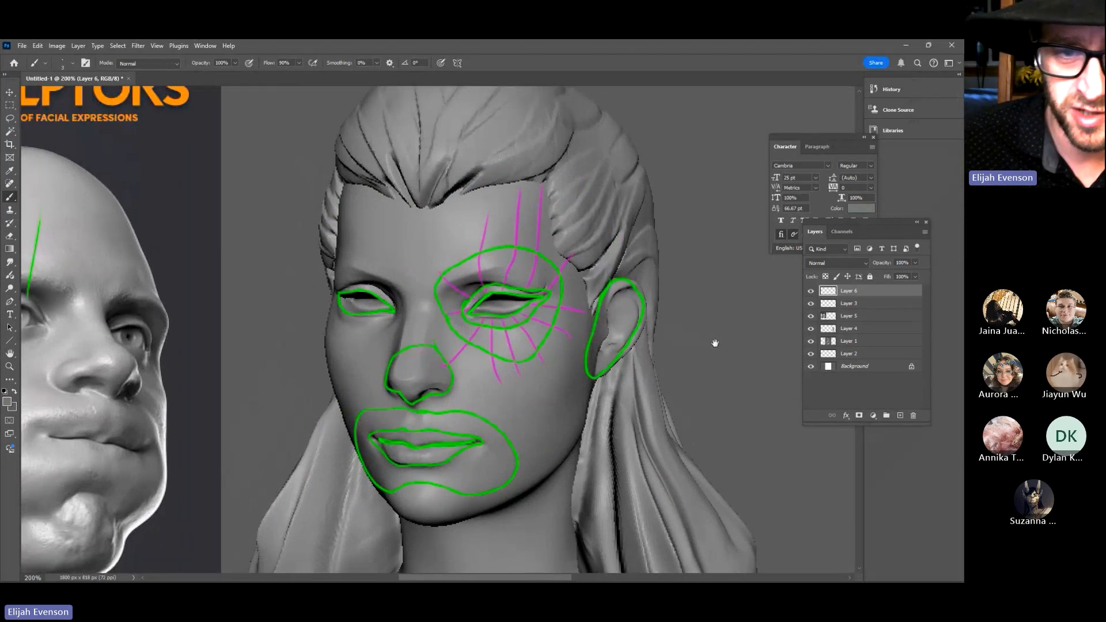
pyautogui.keyDown('alt'); pyautogui.click(519, 232); pyautogui.keyUp('alt')
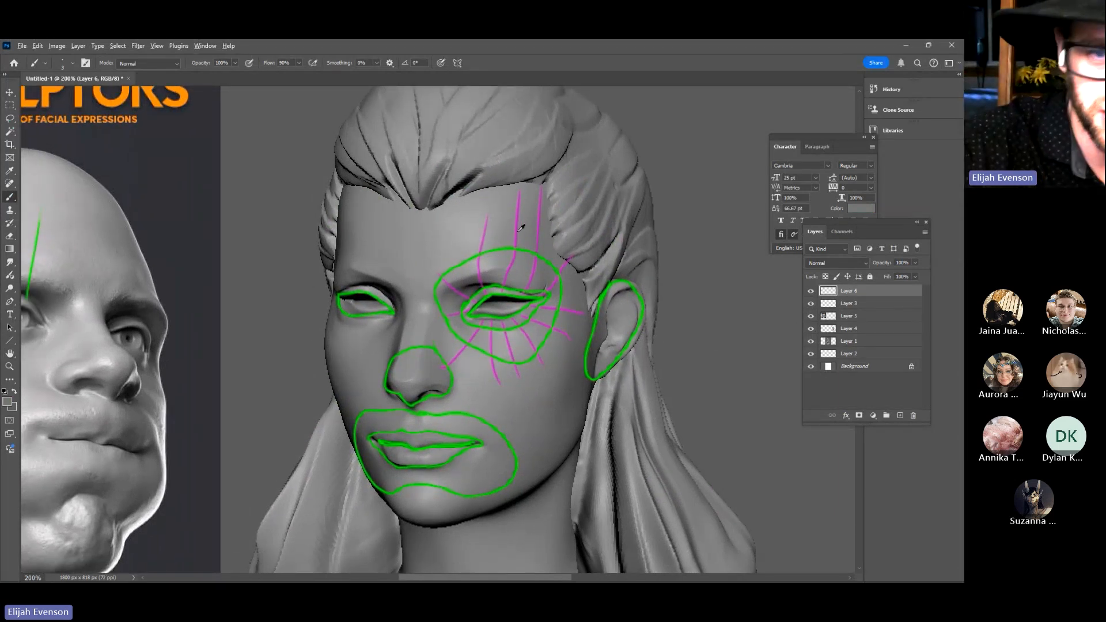
# Paint pink lines up the bald head's forehead, fanning from the outer eye corner across the brow toward the centre
pyautogui.moveTo(339, 462); pyautogui.dragTo(576, 418)
pyautogui.moveTo(217, 280); pyautogui.dragTo(151, 231)
pyautogui.moveTo(223, 263)
pyautogui.mouseDown()
pyautogui.moveTo(187, 188)
pyautogui.moveTo(230, 174)
pyautogui.mouseUp()
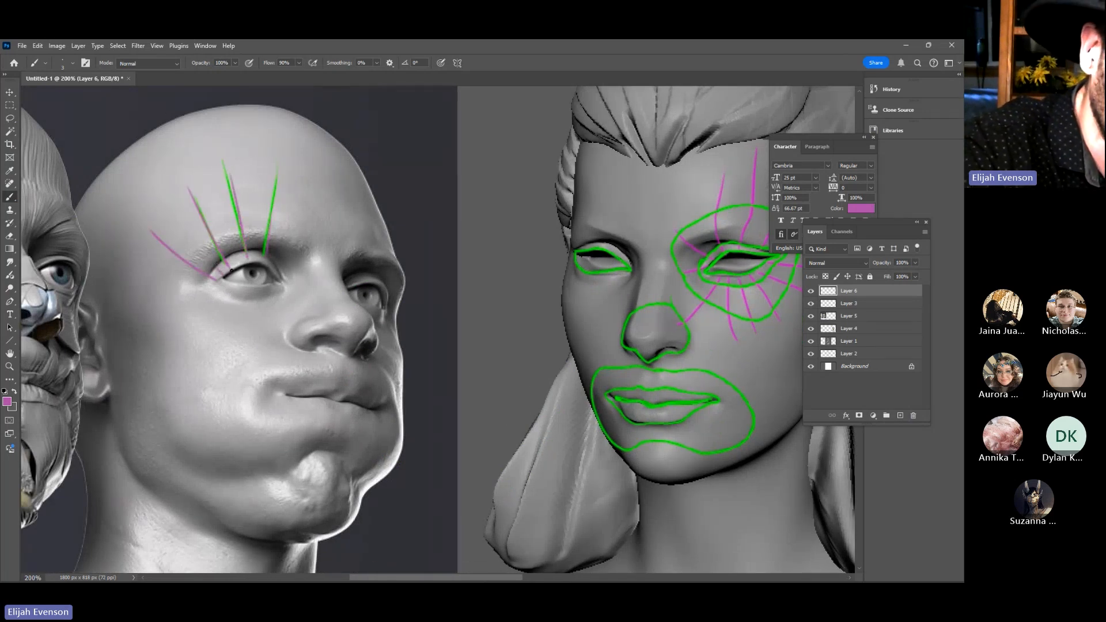
pyautogui.moveTo(232, 270)
pyautogui.mouseDown()
pyautogui.moveTo(226, 260)
pyautogui.moveTo(241, 253)
pyautogui.moveTo(290, 155)
pyautogui.mouseUp()
pyautogui.moveTo(317, 244)
pyautogui.mouseDown()
pyautogui.moveTo(316, 182)
pyautogui.moveTo(337, 193)
pyautogui.mouseUp()
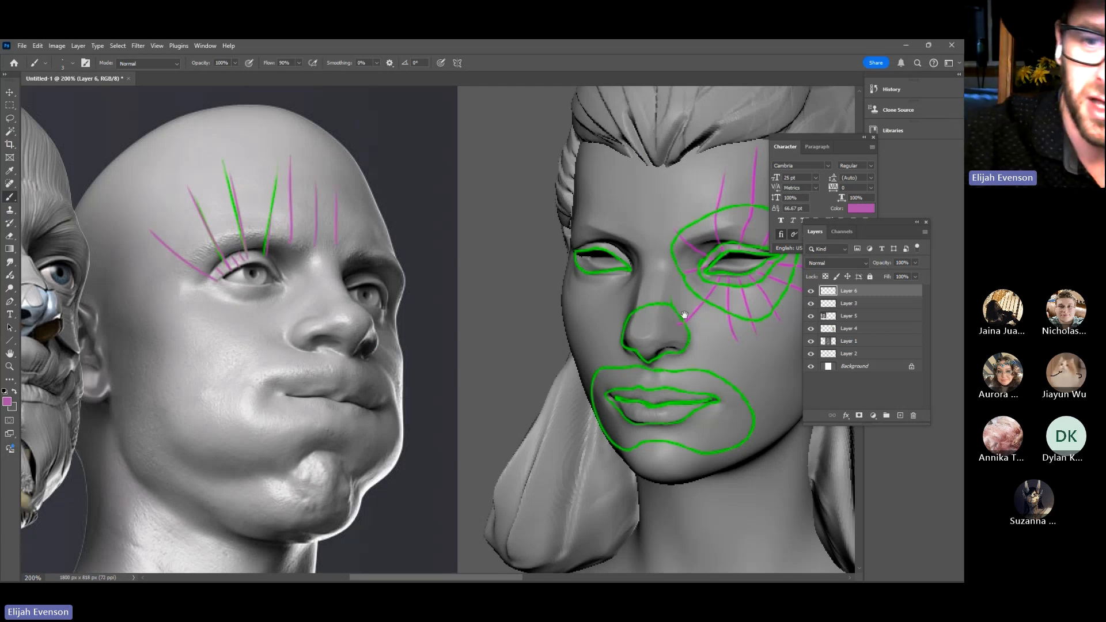
# Paint a pink centre line down the long-haired head's forehead and nose, plus upright lines from the brow to the hairline
pyautogui.moveTo(687, 289); pyautogui.dragTo(658, 314)
pyautogui.moveTo(648, 259)
pyautogui.mouseDown()
pyautogui.moveTo(644, 210)
pyautogui.moveTo(617, 379)
pyautogui.mouseUp()
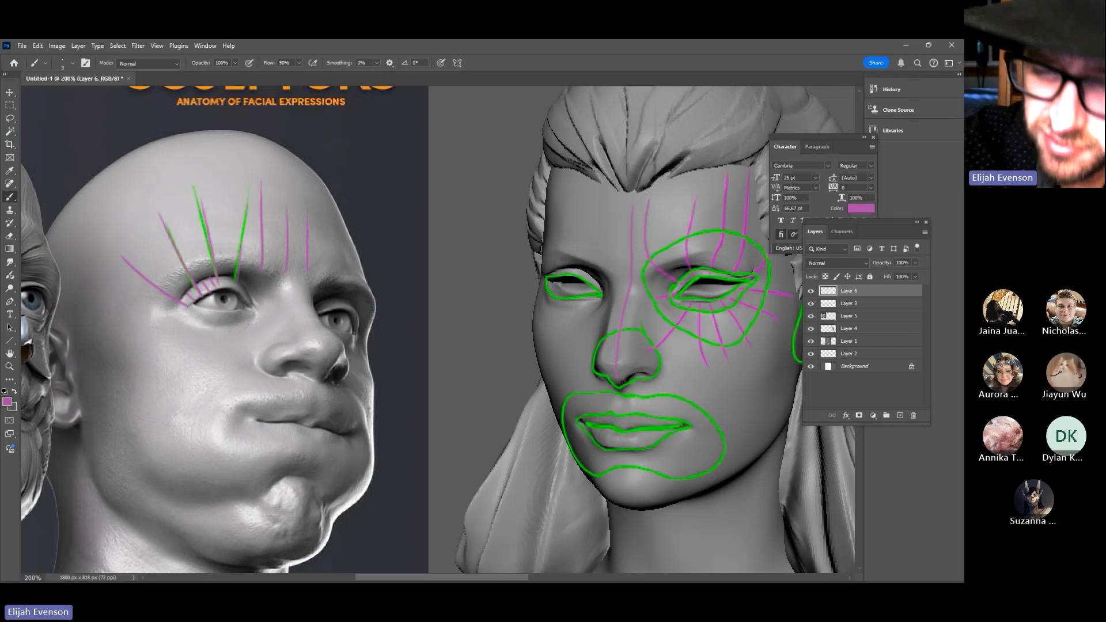
pyautogui.moveTo(719, 264)
pyautogui.mouseDown()
pyautogui.moveTo(636, 242)
pyautogui.moveTo(590, 181)
pyautogui.mouseUp()
pyautogui.moveTo(617, 248); pyautogui.dragTo(632, 172)
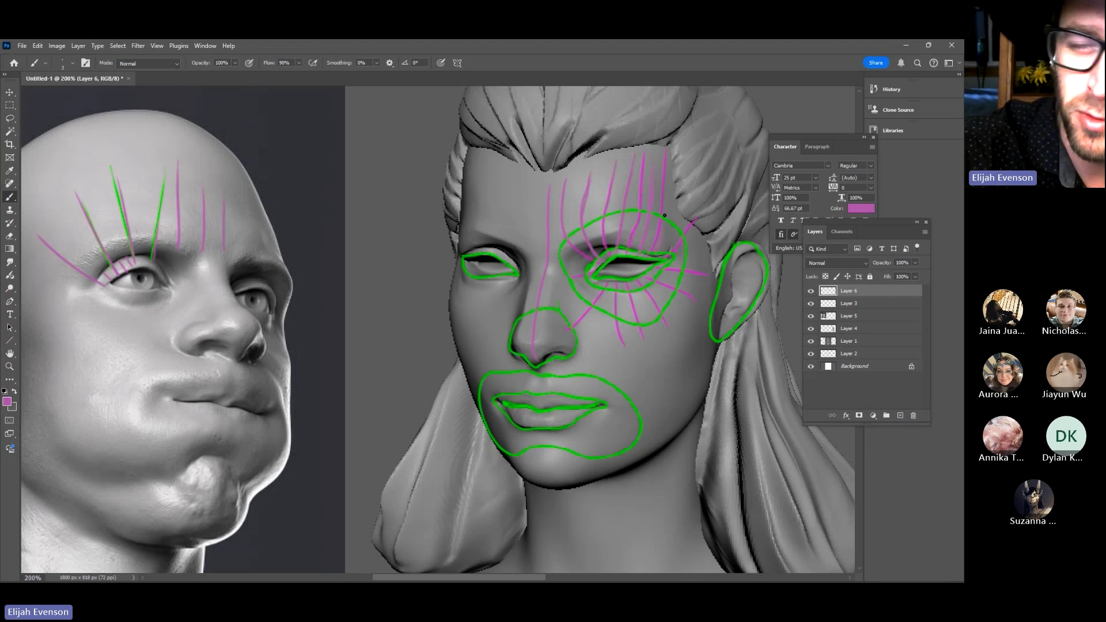
# Paint pink horizontal lines across the forehead's upright strokes to form a grid, undoing and redrawing the first one
pyautogui.moveTo(541, 211); pyautogui.dragTo(670, 184)
pyautogui.hotkey('ctrl', 'z')
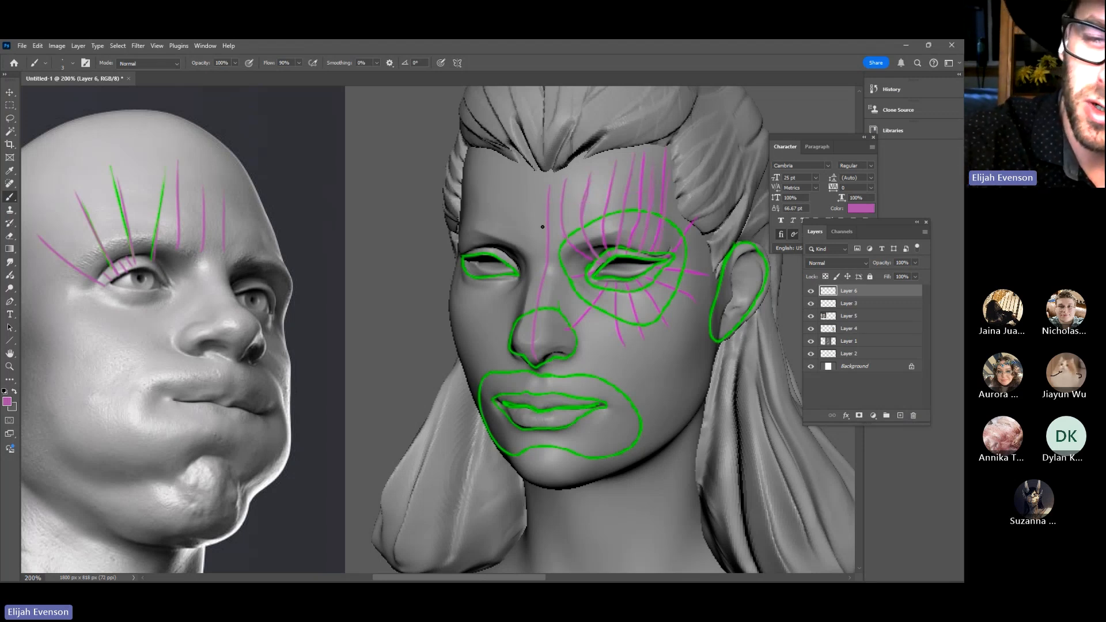
pyautogui.moveTo(553, 223); pyautogui.dragTo(671, 203)
pyautogui.moveTo(550, 205); pyautogui.dragTo(670, 223)
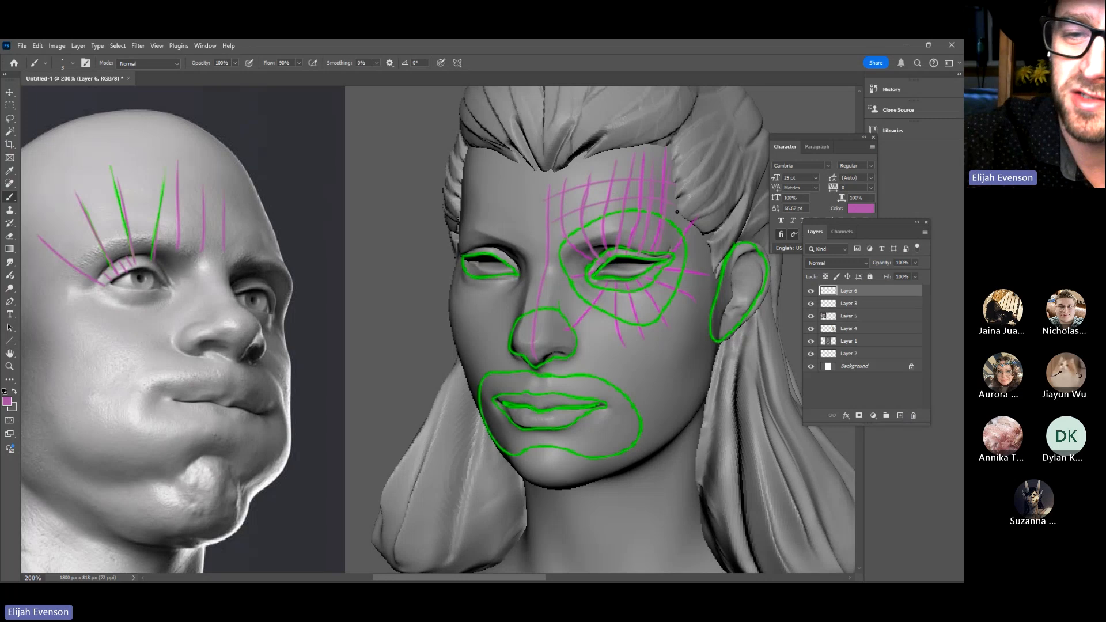
# Paint a pink loop from the nose past the nostril, around the outside of the green mouth loop and under the chin
pyautogui.moveTo(689, 305); pyautogui.dragTo(660, 273)
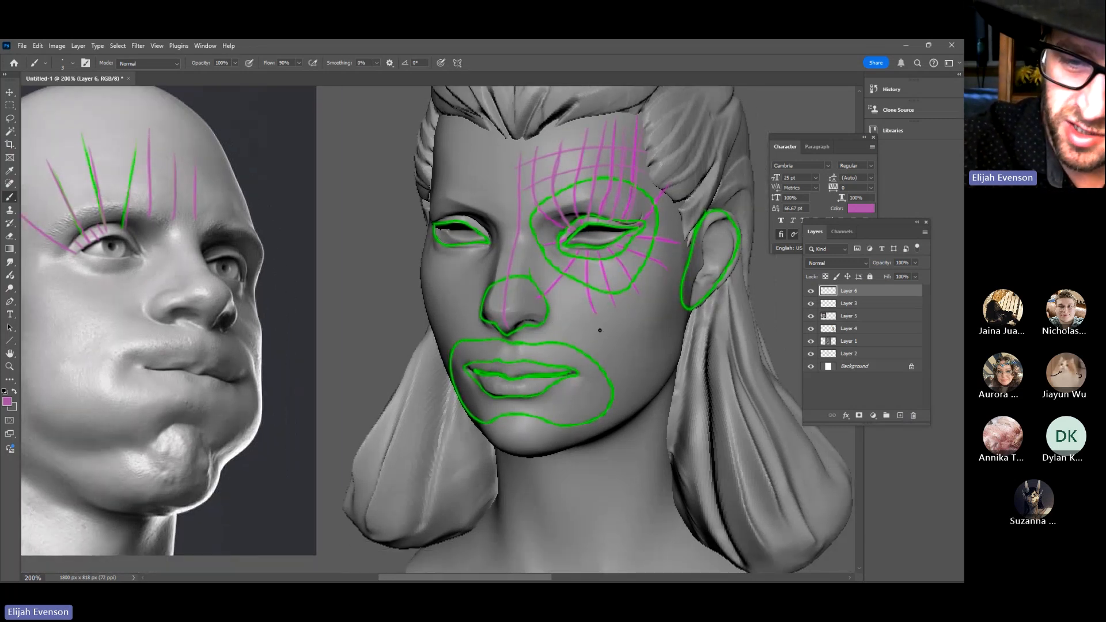
pyautogui.moveTo(547, 303); pyautogui.dragTo(629, 370)
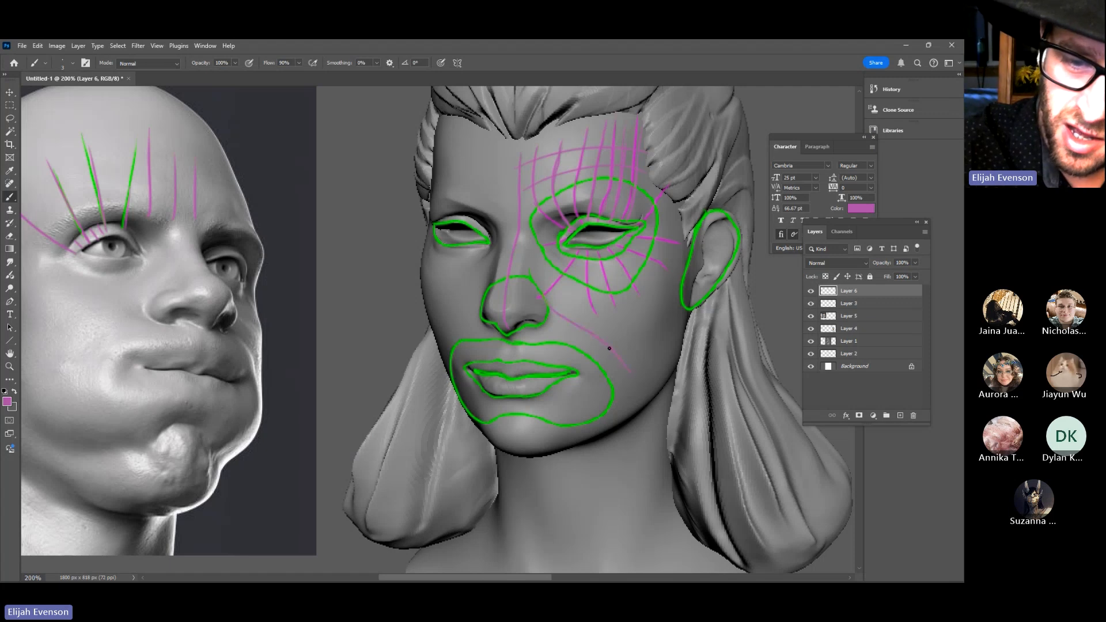
pyautogui.moveTo(563, 316)
pyautogui.mouseDown()
pyautogui.moveTo(607, 343)
pyautogui.moveTo(615, 421)
pyautogui.moveTo(567, 437)
pyautogui.moveTo(471, 408)
pyautogui.mouseUp()
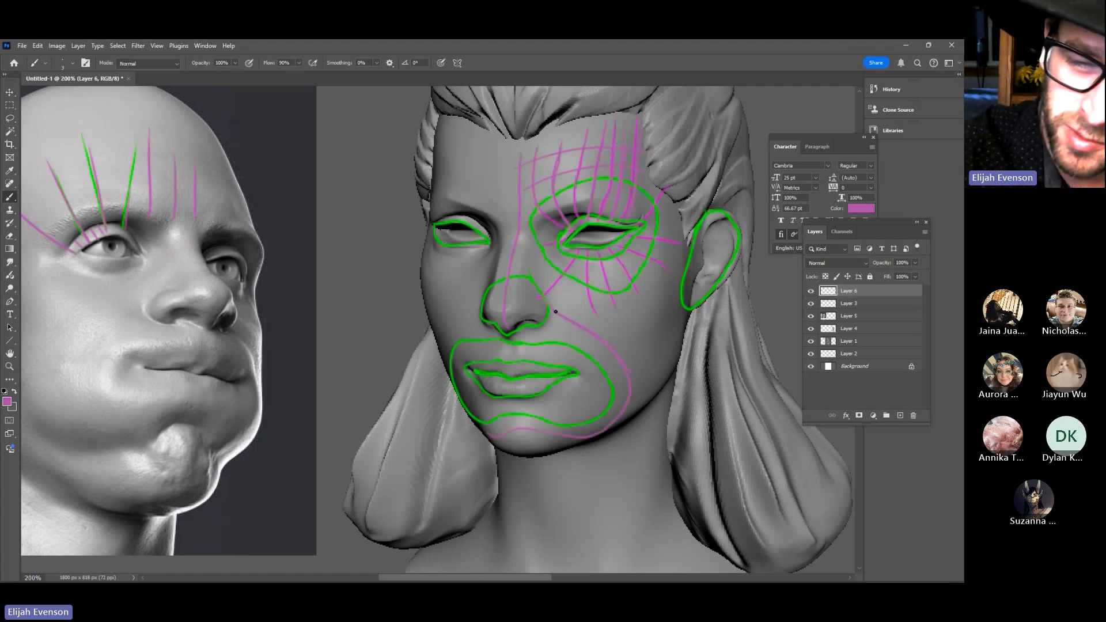
pyautogui.moveTo(512, 290); pyautogui.dragTo(537, 298)
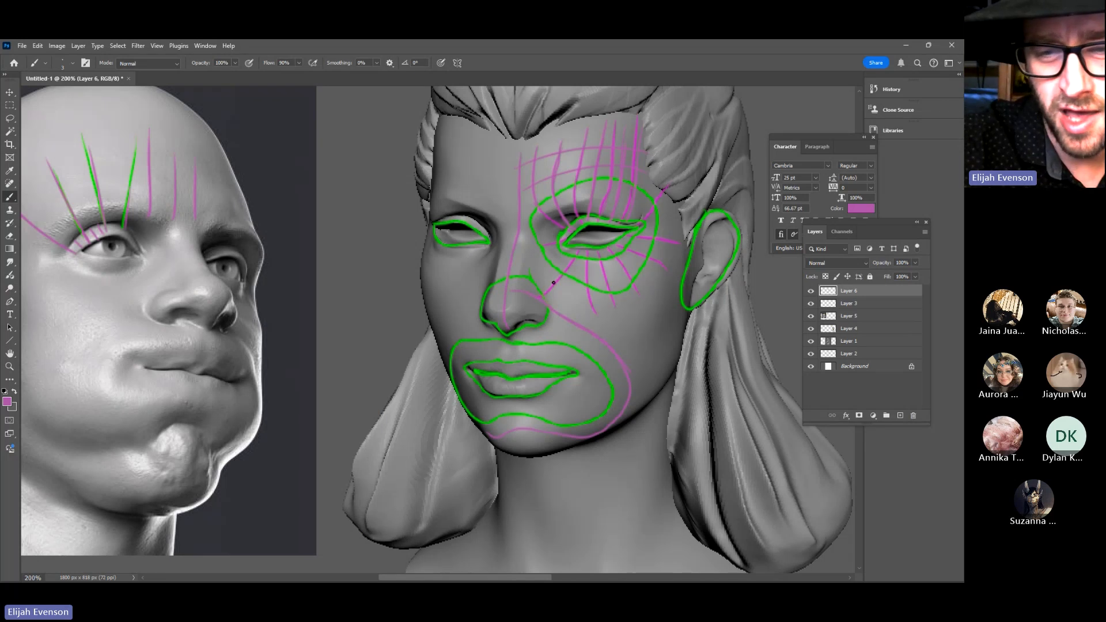
# Paint pink curves from the nose across the cheek beneath the green eye loop toward the temple, redrawing the first attempt
pyautogui.moveTo(552, 292); pyautogui.dragTo(667, 272)
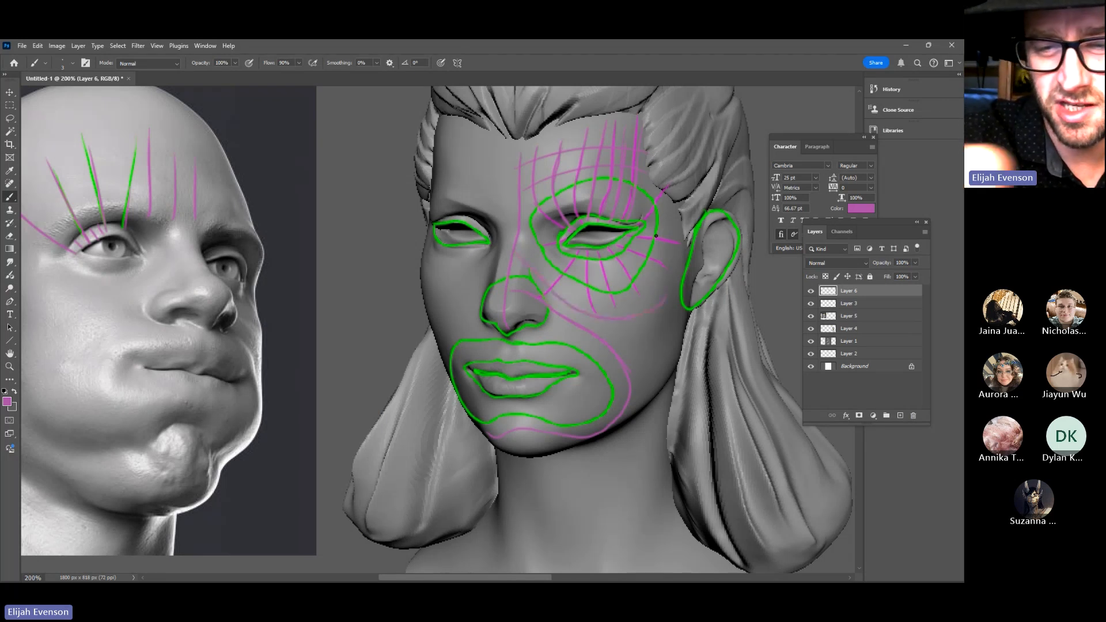
pyautogui.hotkey('ctrl', 'z')
pyautogui.moveTo(529, 273)
pyautogui.mouseDown()
pyautogui.moveTo(580, 304)
pyautogui.moveTo(673, 288)
pyautogui.mouseUp()
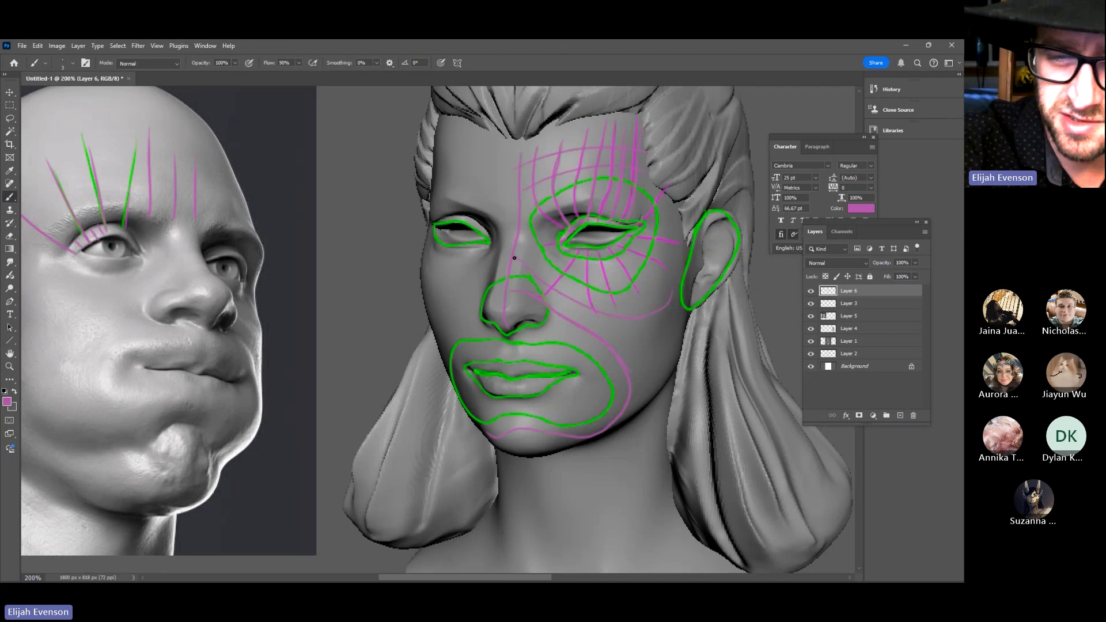
pyautogui.moveTo(514, 258); pyautogui.dragTo(598, 314)
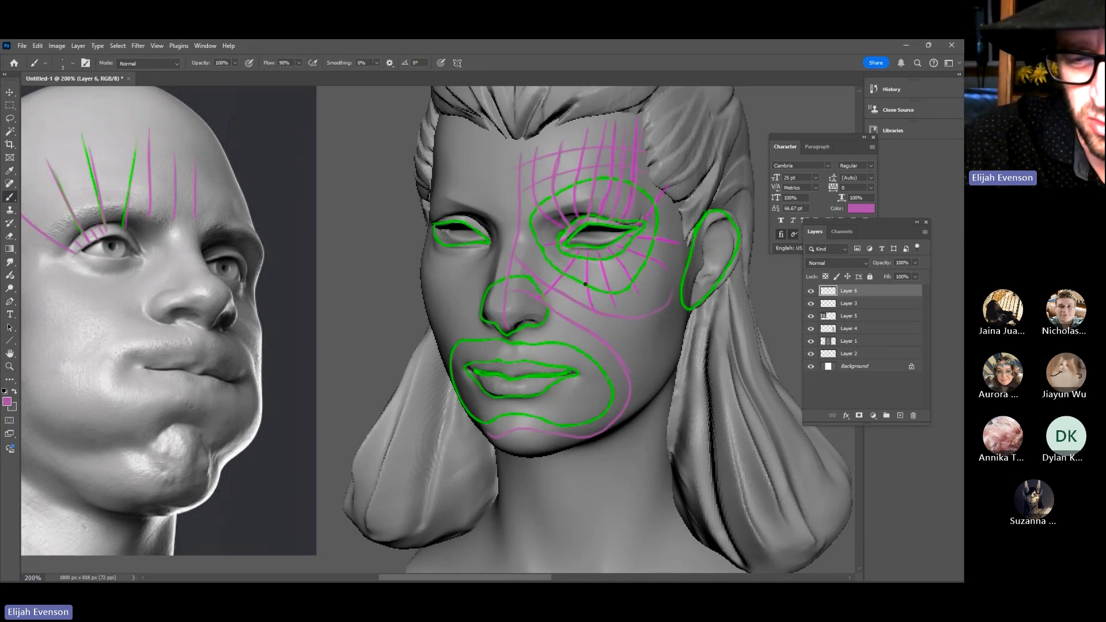
# Paint pink connecting lines from the cheek to the mouth corner and from the lips up to the nose and down to the chin
pyautogui.moveTo(582, 314); pyautogui.dragTo(550, 358)
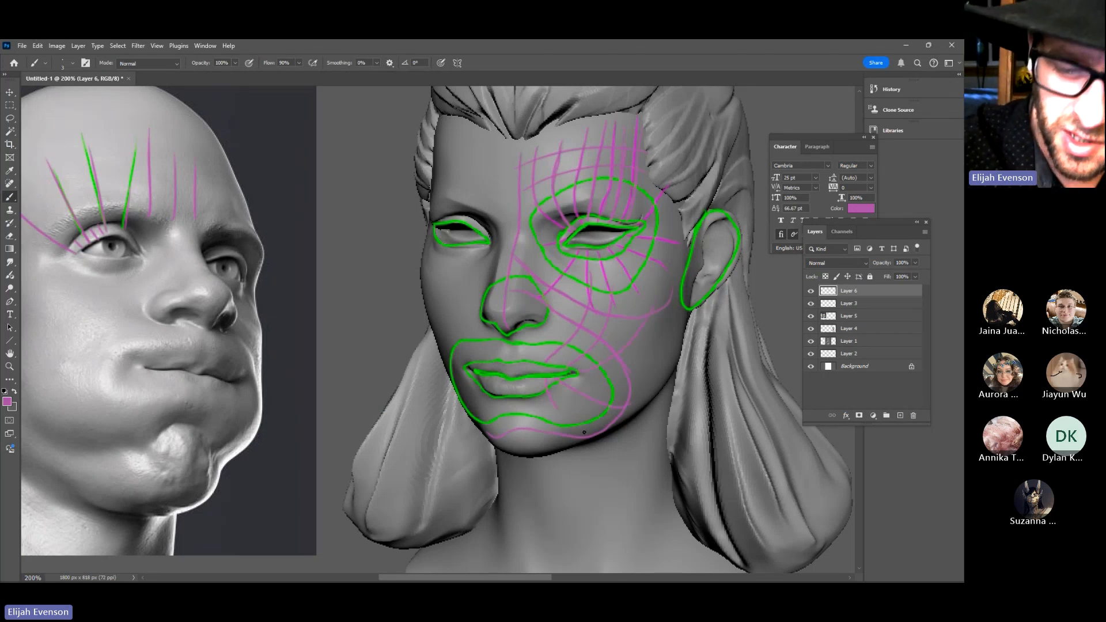
pyautogui.moveTo(533, 378); pyautogui.dragTo(540, 427)
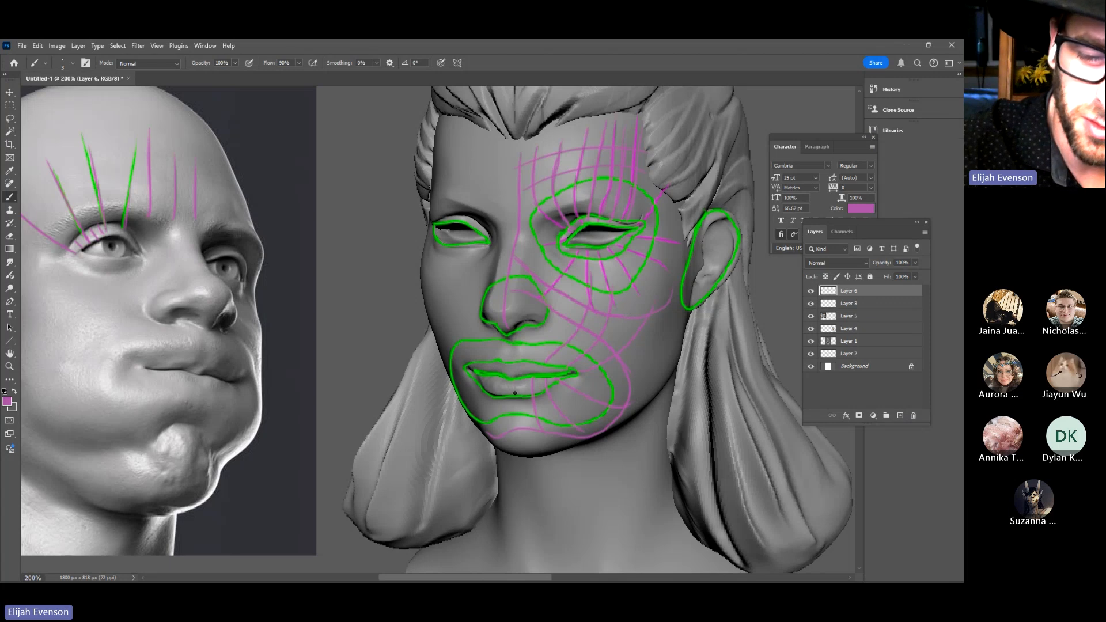
pyautogui.moveTo(515, 392); pyautogui.dragTo(522, 431)
pyautogui.moveTo(509, 361)
pyautogui.mouseDown()
pyautogui.moveTo(508, 342)
pyautogui.moveTo(545, 327)
pyautogui.mouseUp()
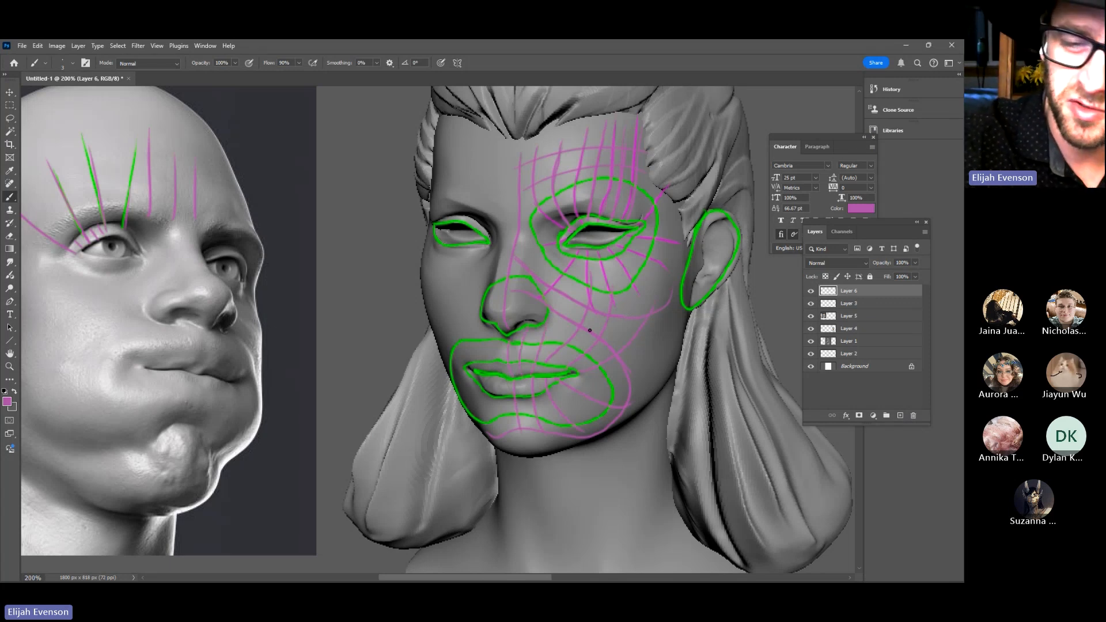
# Paint a pink arrow and fanned curves from the bald head's mouth corner across its cheek, plus a short jaw curve on the female head
pyautogui.moveTo(123, 362)
pyautogui.mouseDown()
pyautogui.moveTo(65, 320)
pyautogui.moveTo(91, 326)
pyautogui.mouseUp()
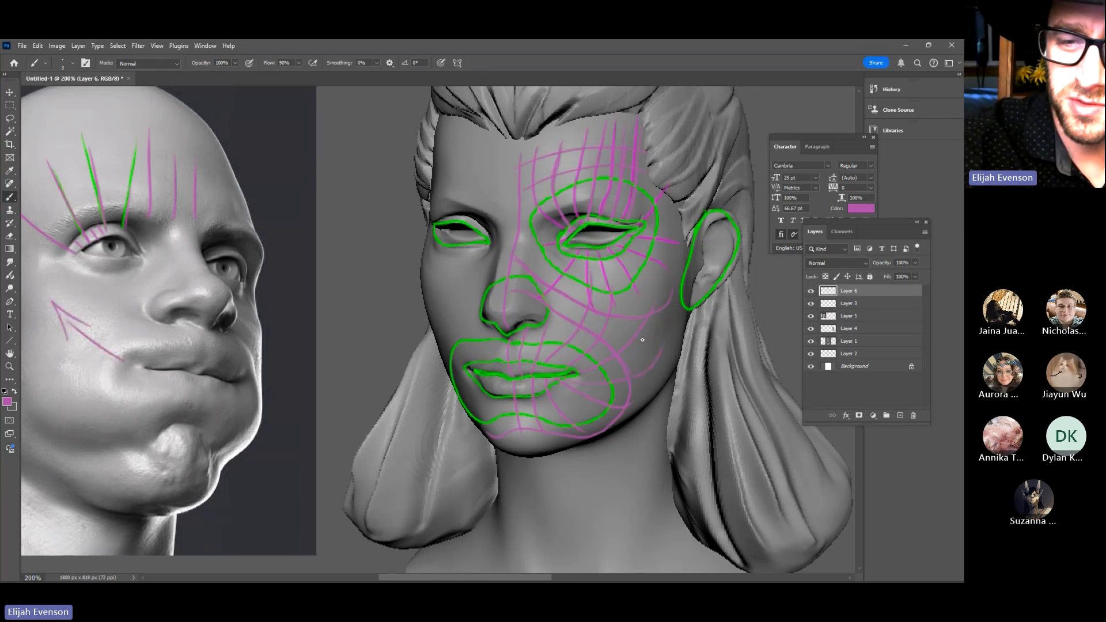
pyautogui.moveTo(661, 368); pyautogui.dragTo(652, 397)
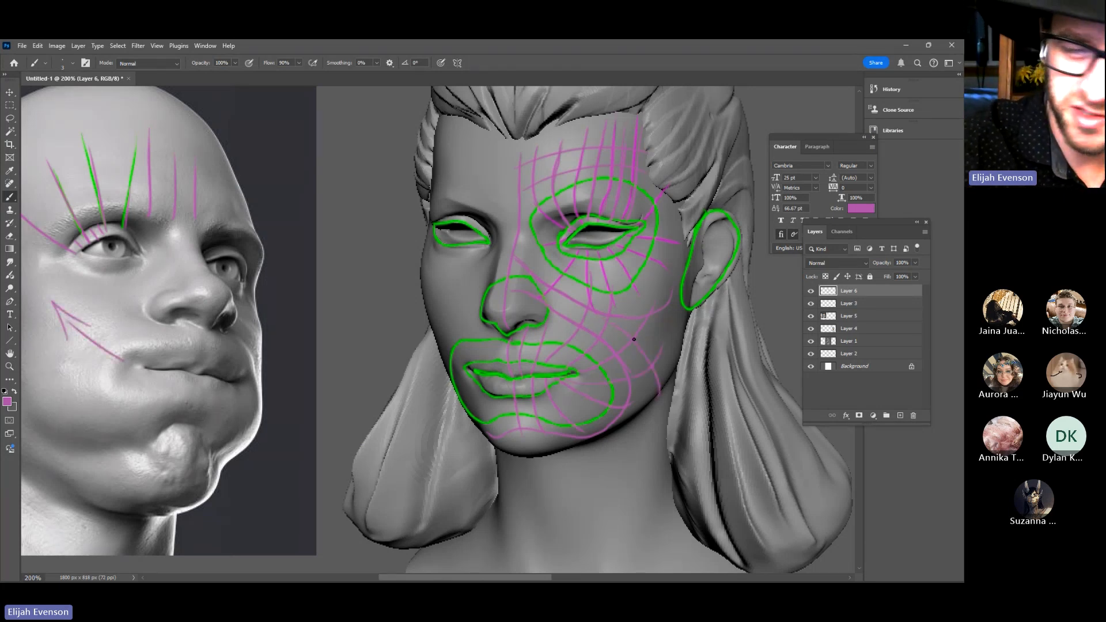
pyautogui.hscroll(-5, 292, 342)
pyautogui.moveTo(146, 364); pyautogui.dragTo(263, 360)
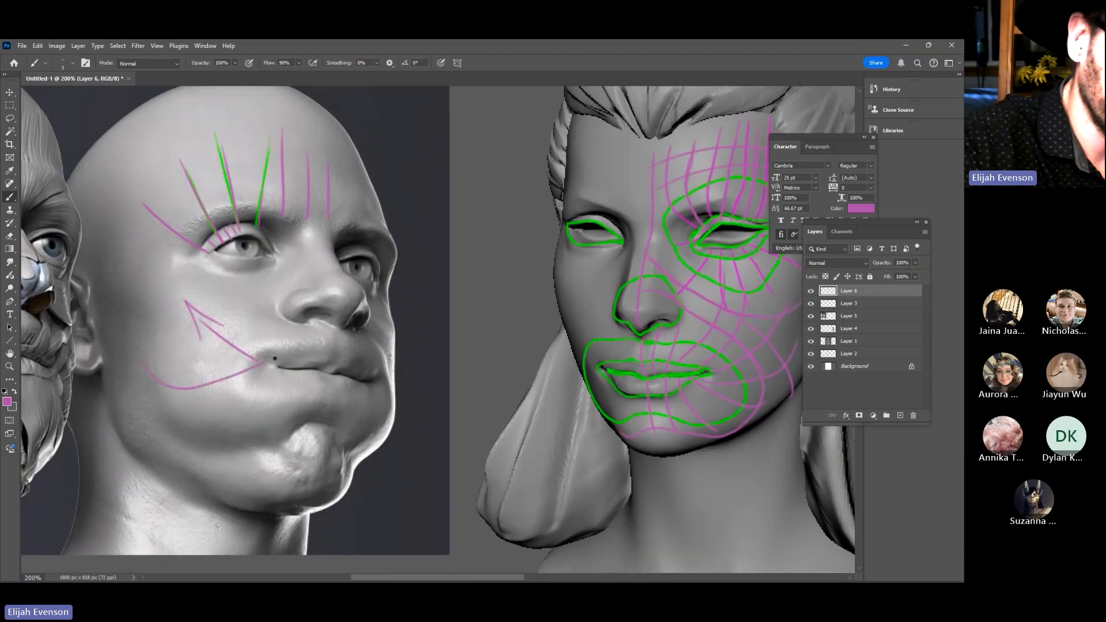
pyautogui.moveTo(167, 425); pyautogui.dragTo(263, 369)
pyautogui.moveTo(147, 325); pyautogui.dragTo(268, 356)
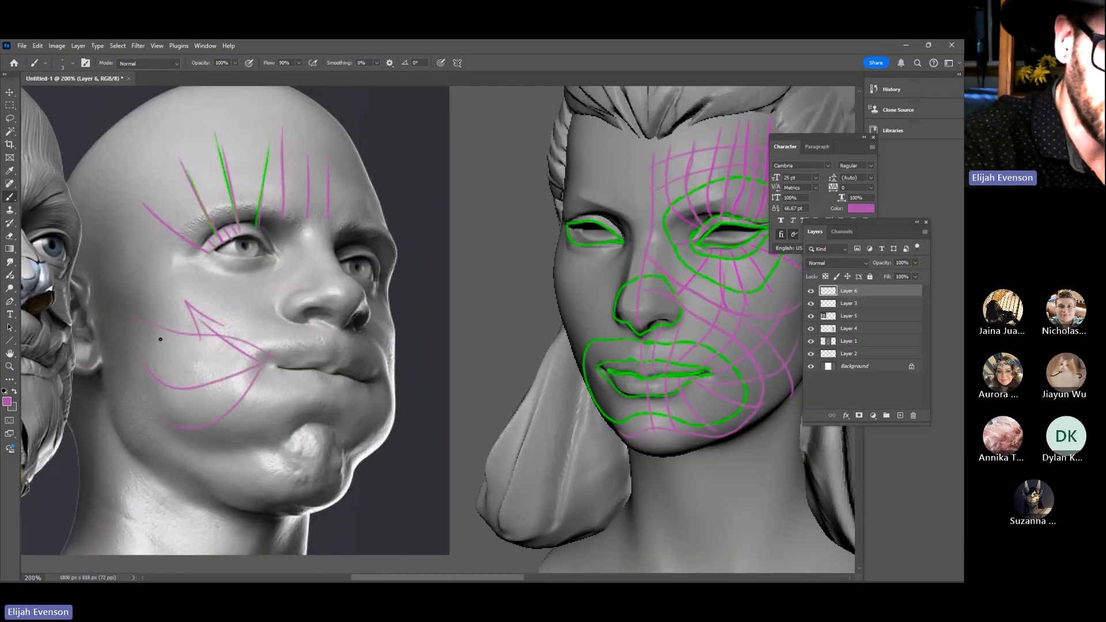
pyautogui.moveTo(154, 354); pyautogui.dragTo(259, 361)
# Paint pink curves down the side of the female face from beside the eye loop to the jaw, redrawing one of them
pyautogui.hscroll(6, 663, 403)
pyautogui.scroll(1, 615, 333)
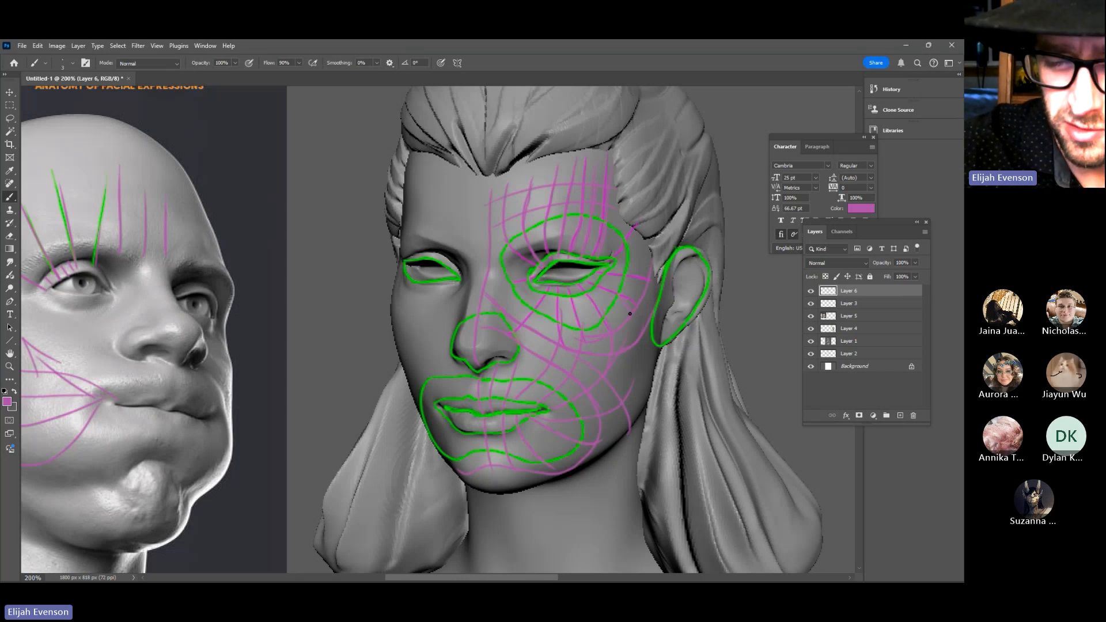
pyautogui.moveTo(630, 314); pyautogui.dragTo(619, 414)
pyautogui.moveTo(625, 274); pyautogui.dragTo(633, 414)
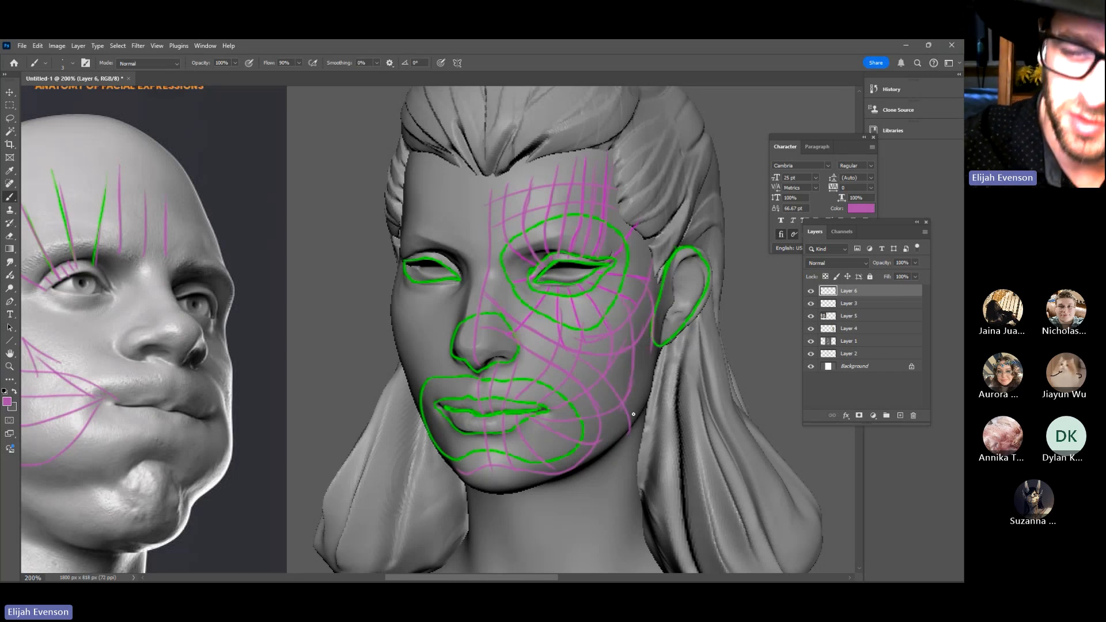
pyautogui.hotkey('ctrl', 'z')
pyautogui.moveTo(628, 274); pyautogui.dragTo(636, 414)
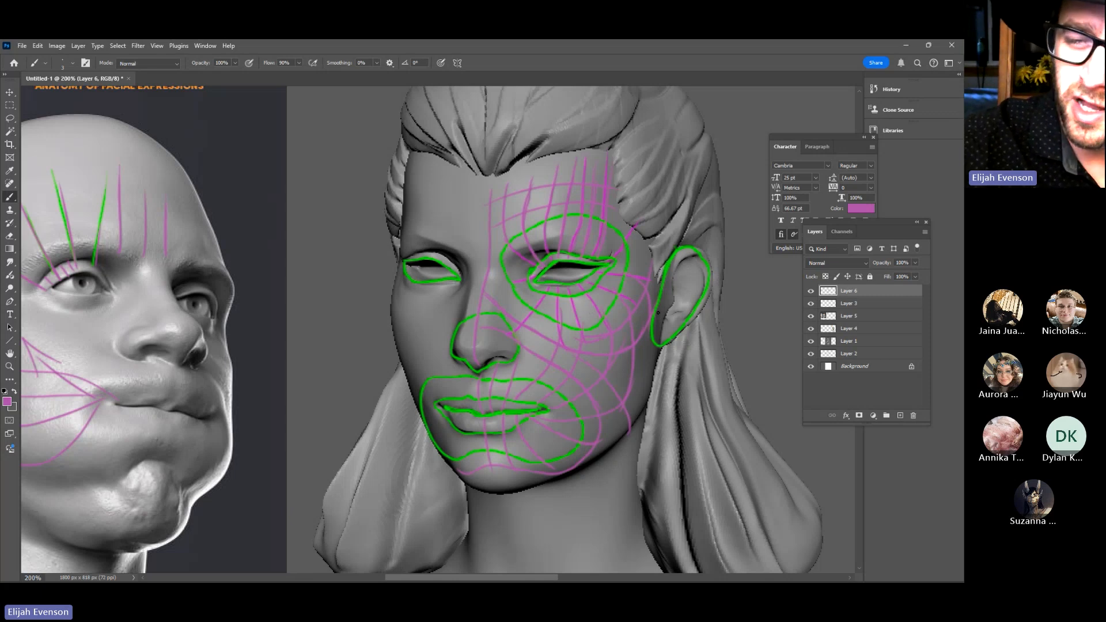
pyautogui.moveTo(629, 270); pyautogui.dragTo(636, 414)
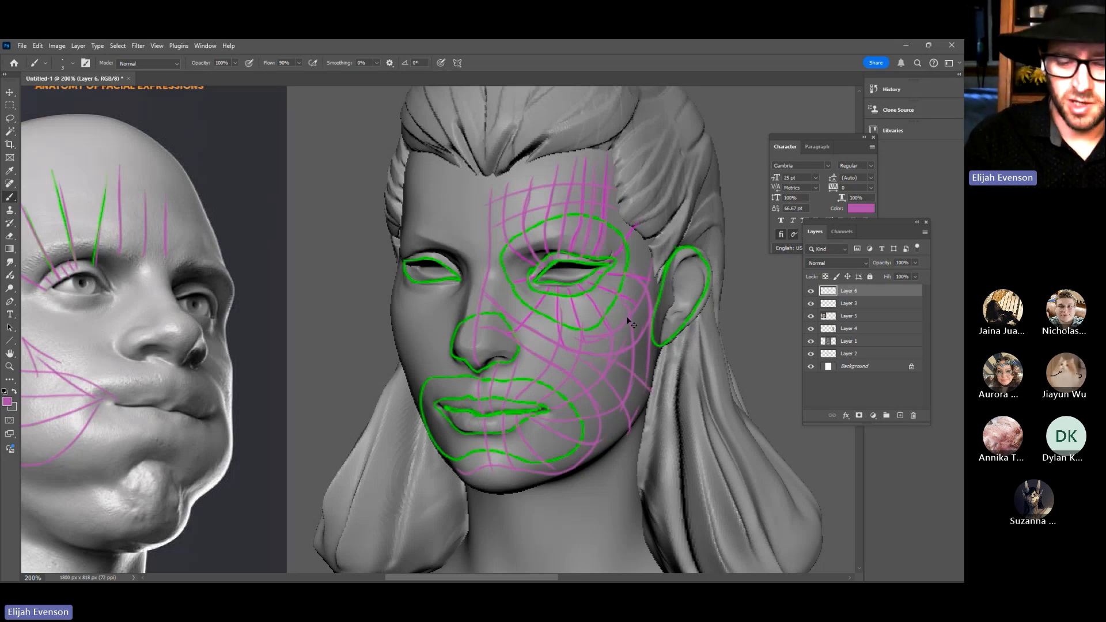
# Examine the finished facial loops on the female head, both up close and beside the anatomy references
pyautogui.hotkey('ctrl', '-')
pyautogui.hotkey('ctrl', '-')
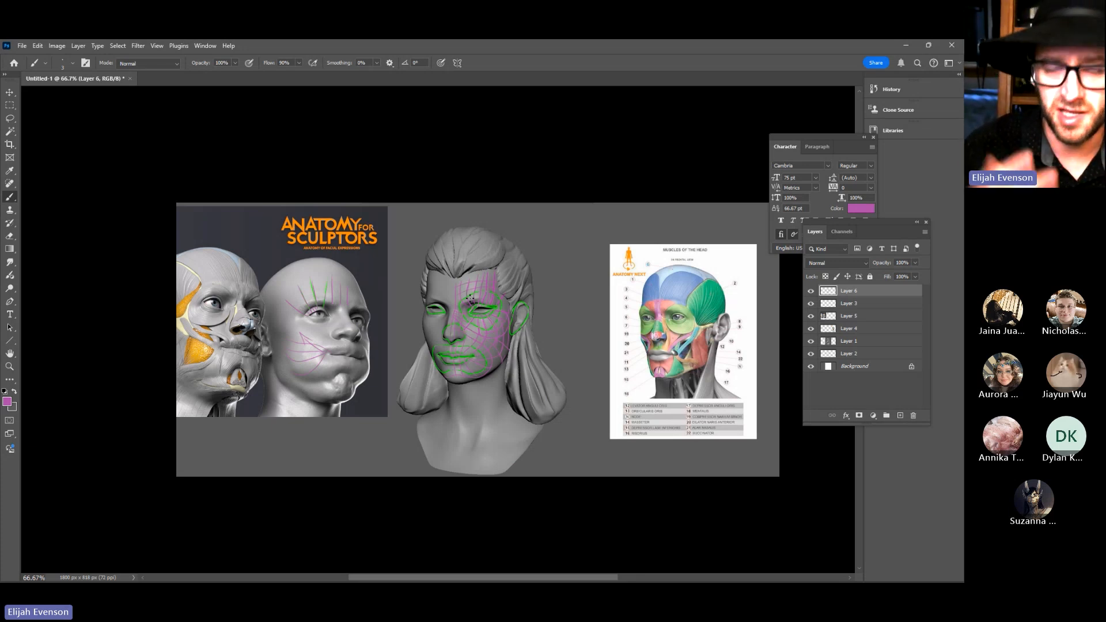
pyautogui.hotkey('ctrl', '1')
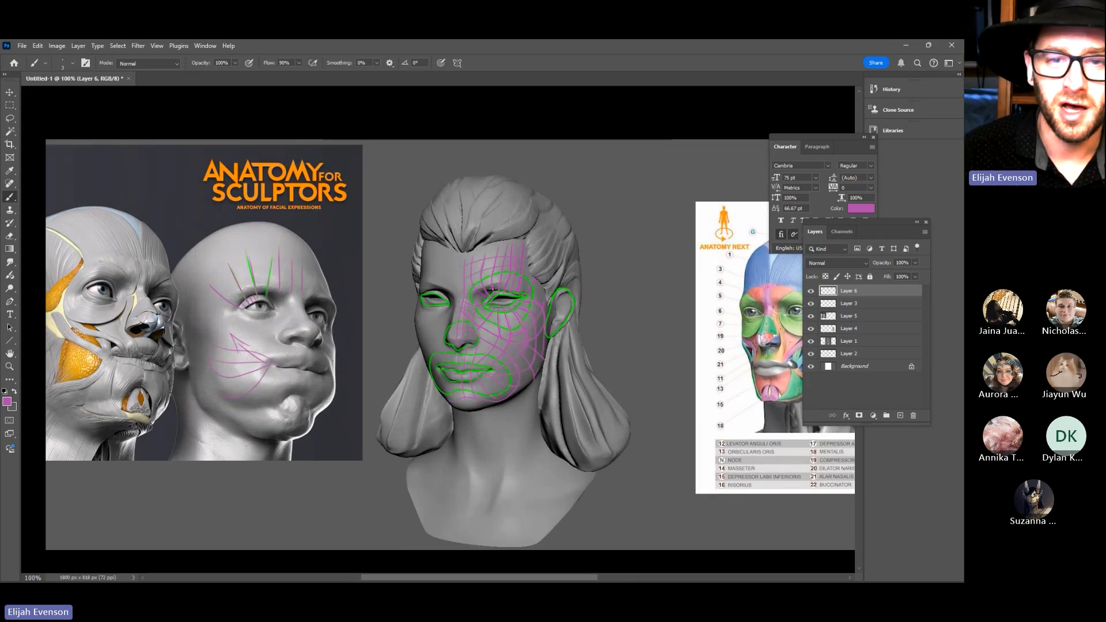
pyautogui.moveTo(479, 223); pyautogui.dragTo(433, 218)
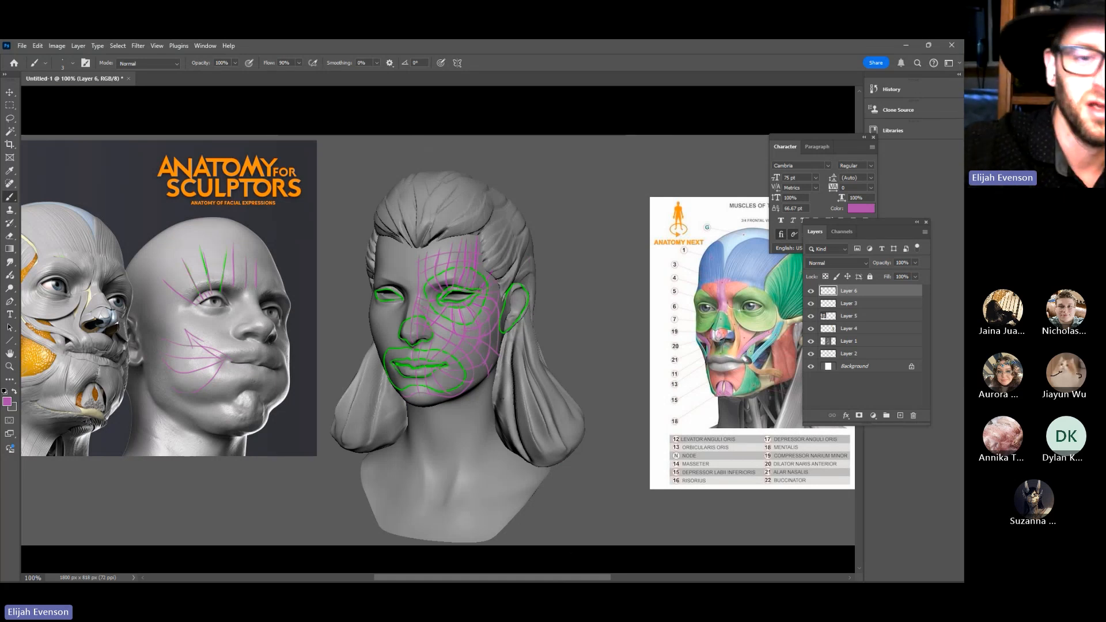
pyautogui.hotkey('ctrl', '+')
pyautogui.hotkey('ctrl', '+')
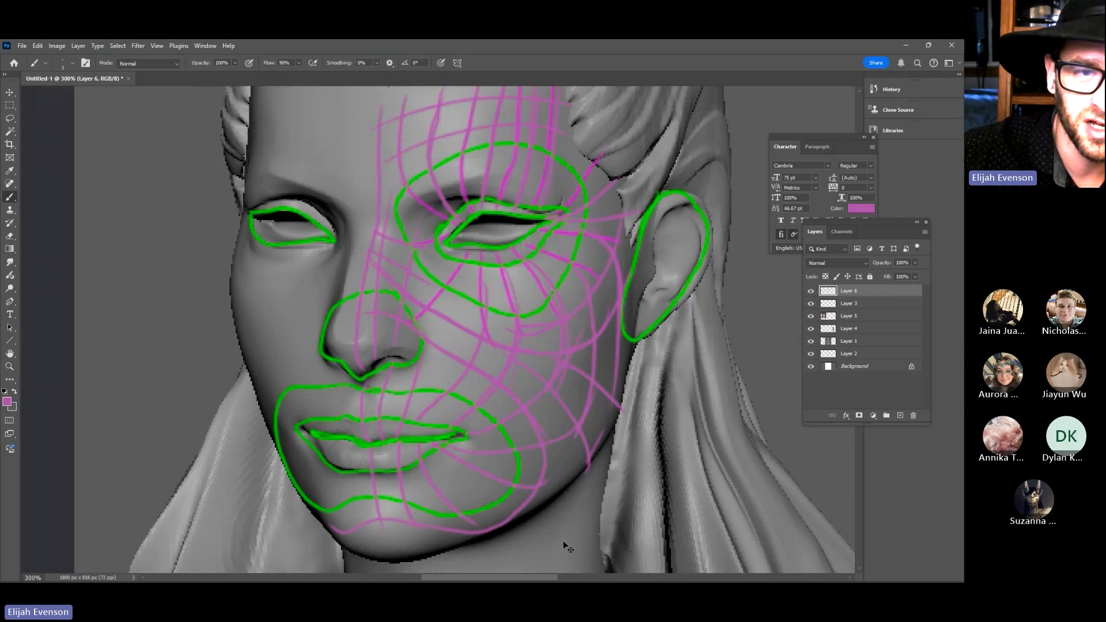
pyautogui.hotkey('ctrl', '-')
pyautogui.hotkey('ctrl', '-')
pyautogui.hotkey('ctrl', '-')
pyautogui.hotkey('ctrl', '-')
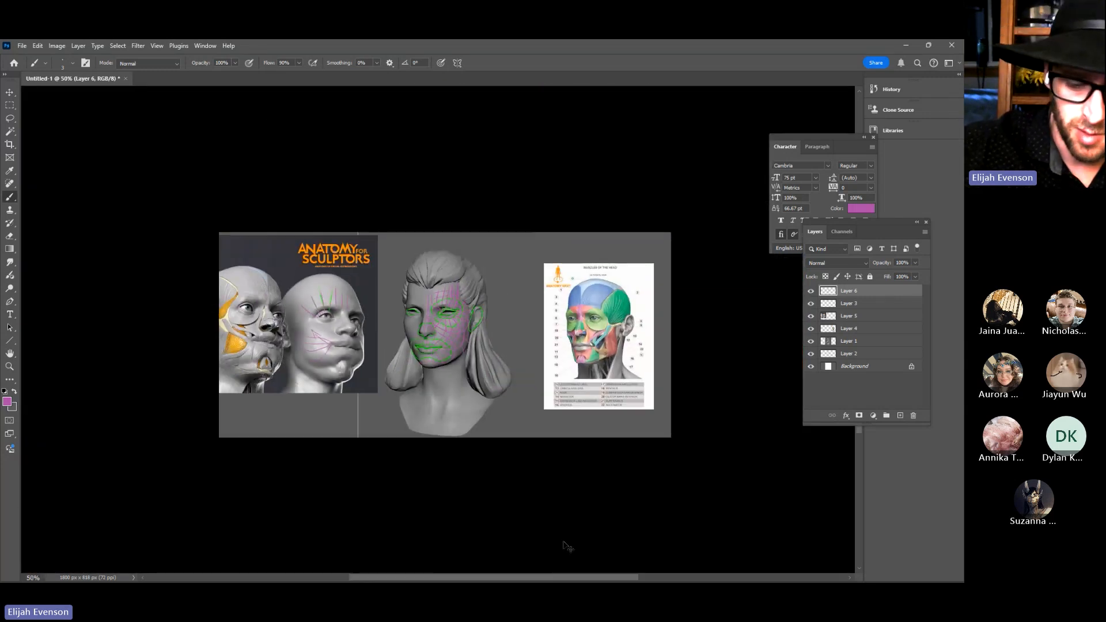
pyautogui.hotkey('ctrl', '+')
pyautogui.hotkey('ctrl', '+')
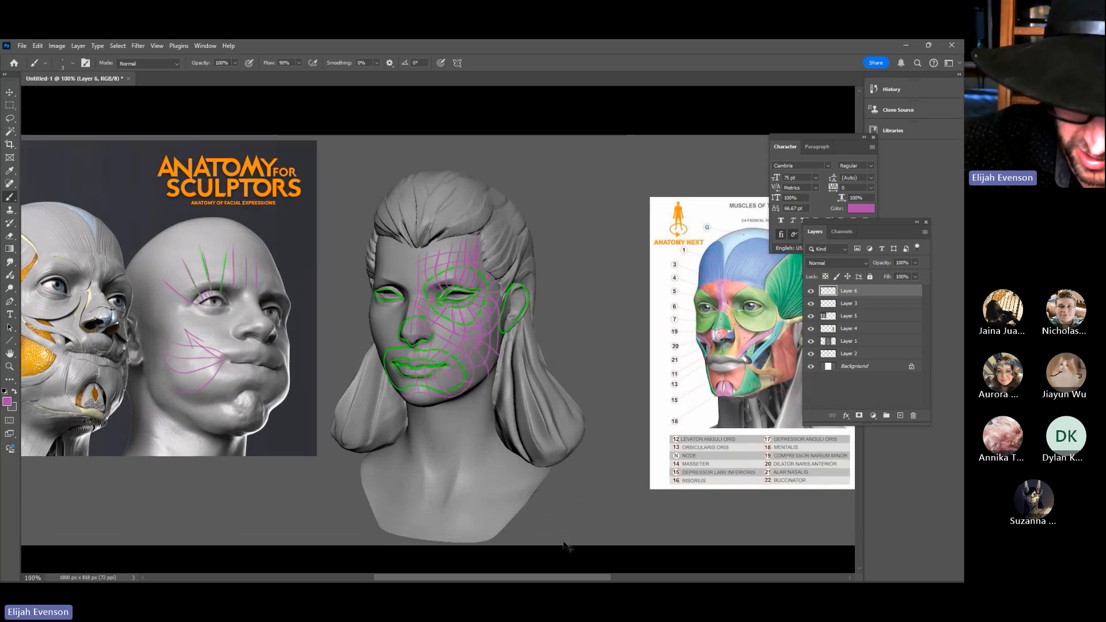
pyautogui.hotkey('ctrl', '+')
pyautogui.hotkey('ctrl', '+')
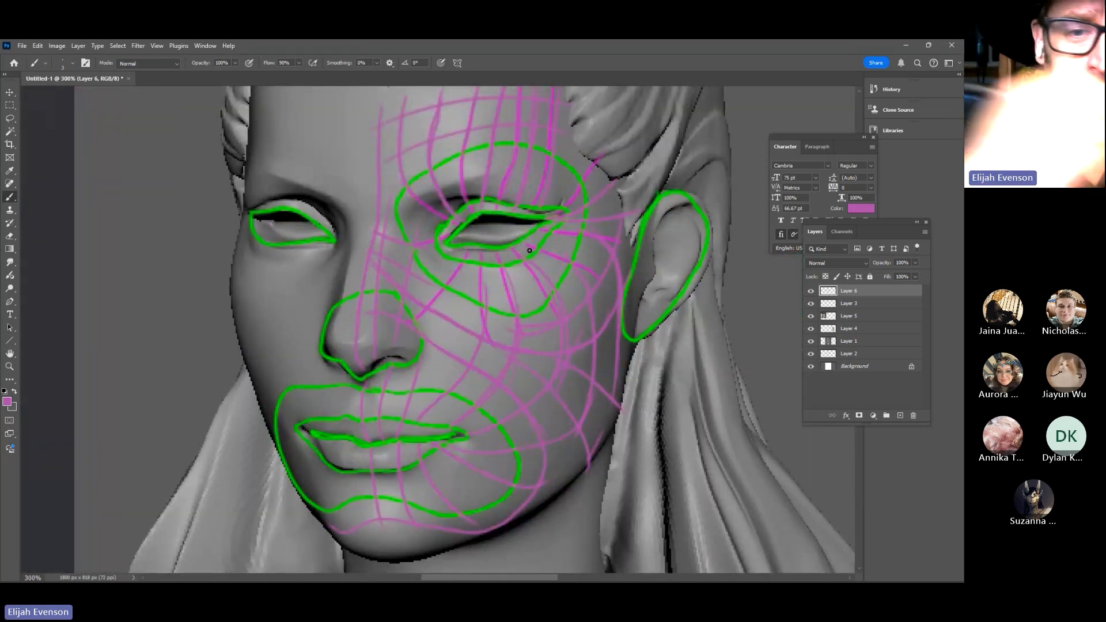
pyautogui.hotkey('ctrl', '-')
pyautogui.hotkey('ctrl', '-')
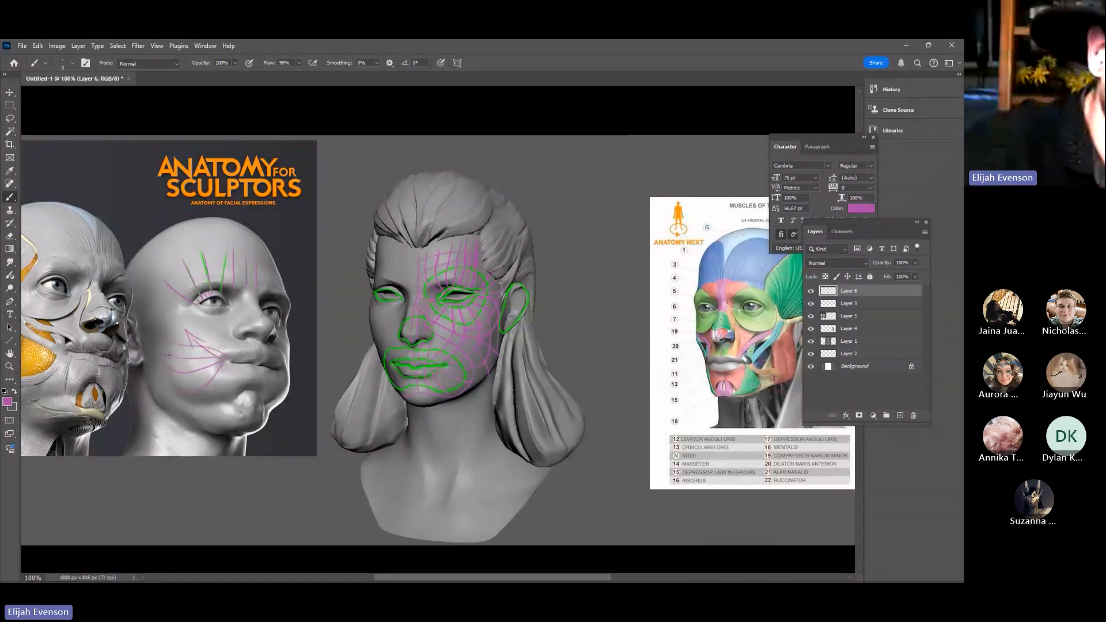
# Paint pink cross lines over the bald head's cheek fan and across its forehead strokes to form grids, redrawing the first cheek line
pyautogui.moveTo(183, 329)
pyautogui.mouseDown()
pyautogui.moveTo(222, 341)
pyautogui.moveTo(212, 340)
pyautogui.mouseUp()
pyautogui.hotkey('ctrl', 'z')
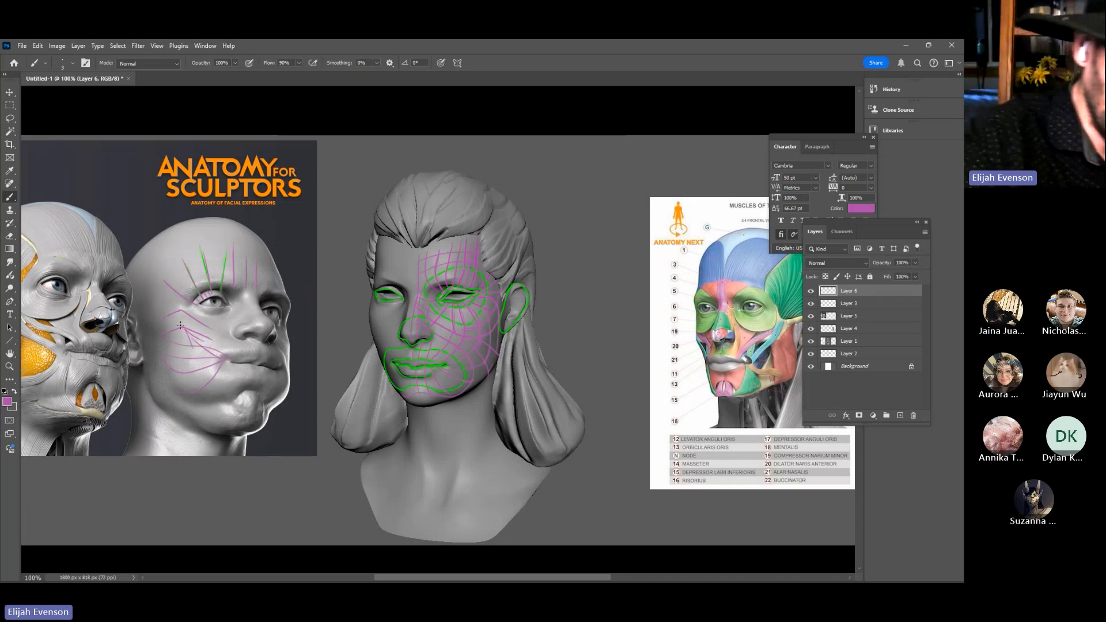
pyautogui.moveTo(181, 327)
pyautogui.mouseDown()
pyautogui.moveTo(201, 400)
pyautogui.moveTo(216, 387)
pyautogui.mouseUp()
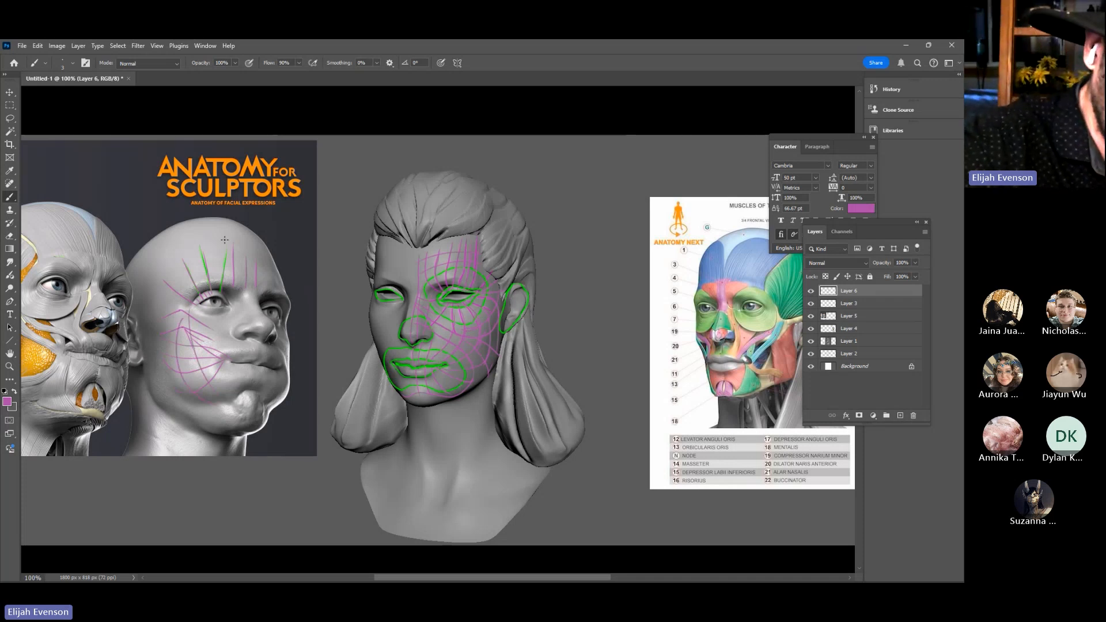
pyautogui.moveTo(206, 248); pyautogui.dragTo(258, 257)
pyautogui.moveTo(184, 266); pyautogui.dragTo(268, 264)
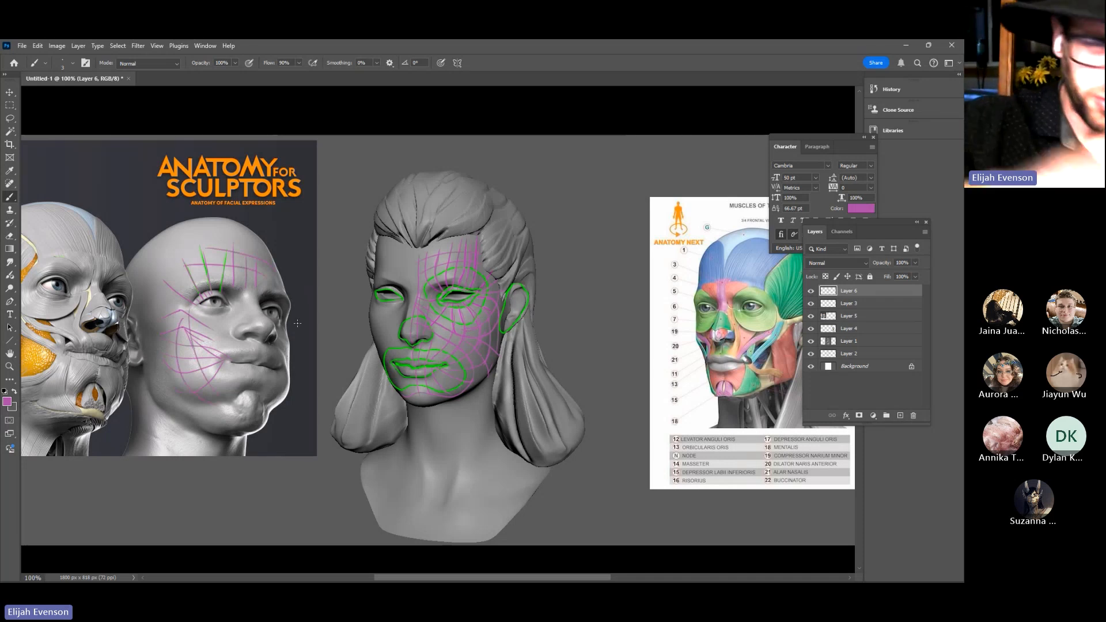
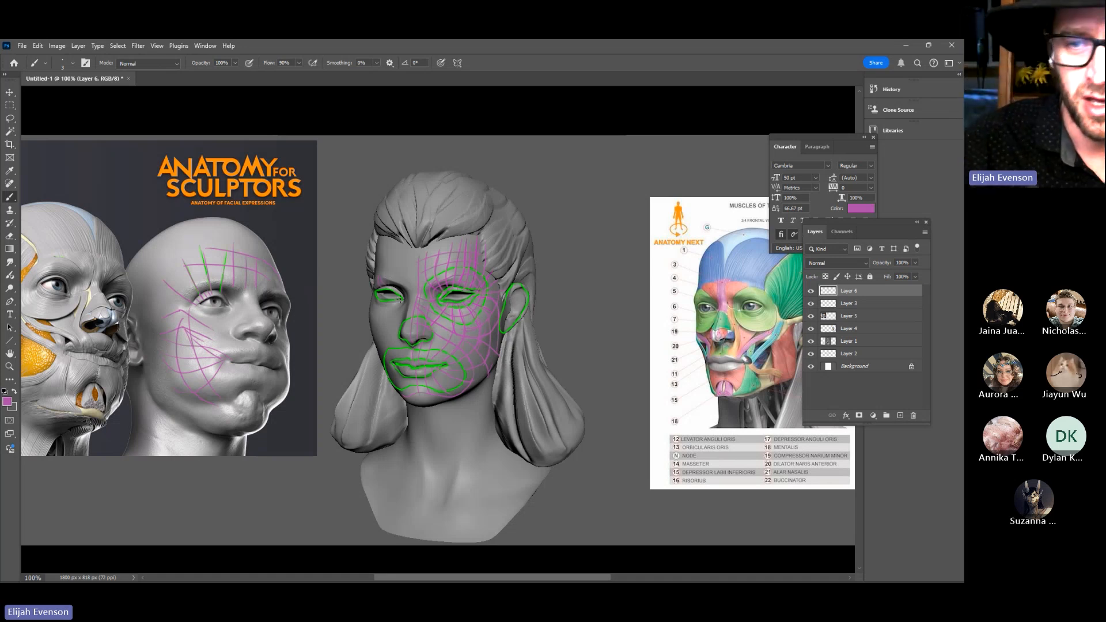
# Compare the edge flow painted on the female head with the grids on the bald head
pyautogui.hotkey('ctrl', '-')
pyautogui.hotkey('ctrl', '-')
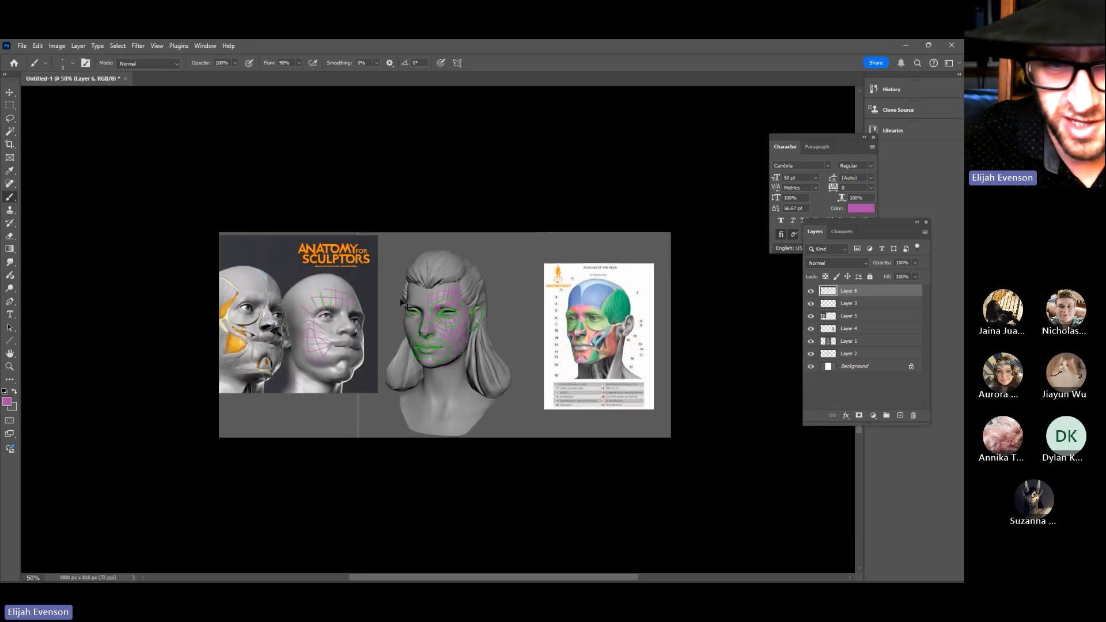
pyautogui.hotkey('ctrl', '+')
pyautogui.hotkey('ctrl', '+')
pyautogui.hotkey('ctrl', '+')
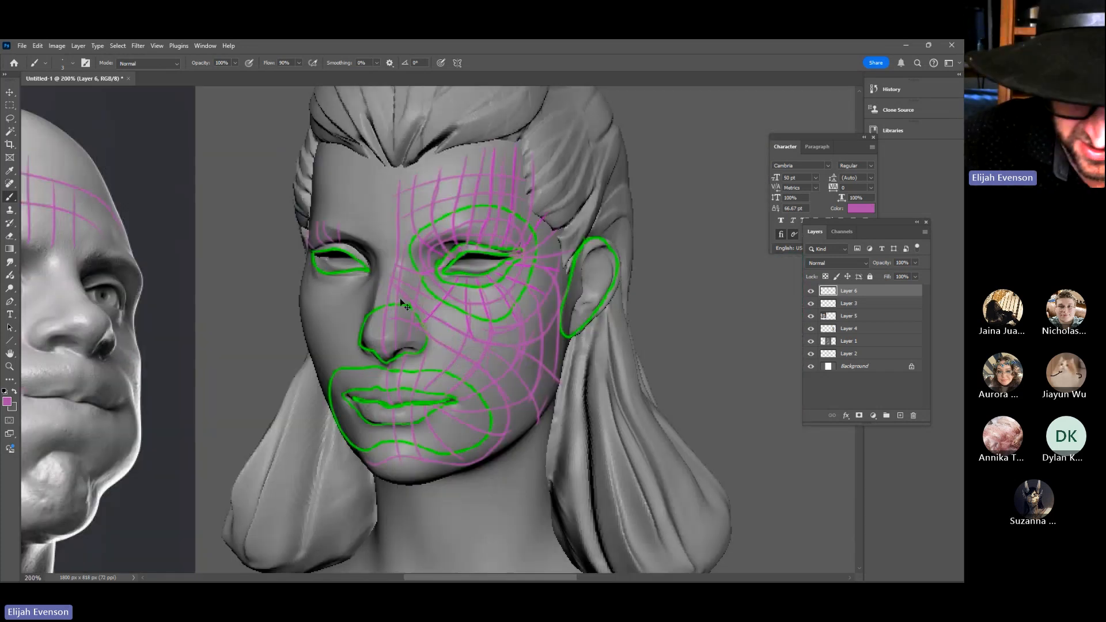
pyautogui.hotkey('ctrl', '-')
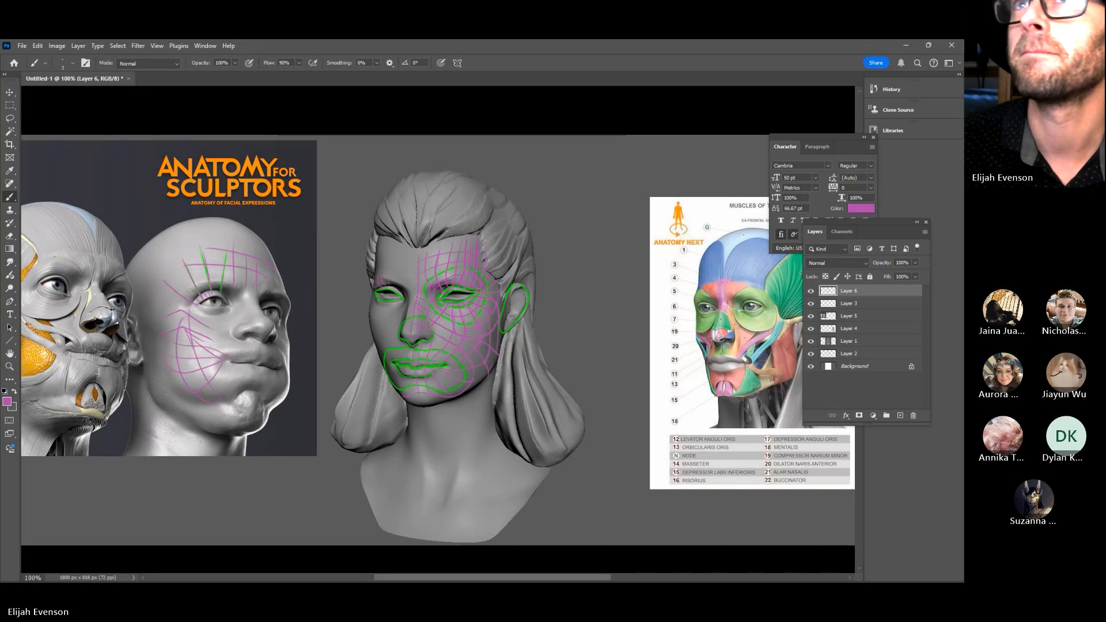
pyautogui.moveTo(676, 125); pyautogui.dragTo(750, 92)
pyautogui.moveTo(421, 177); pyautogui.dragTo(398, 201)
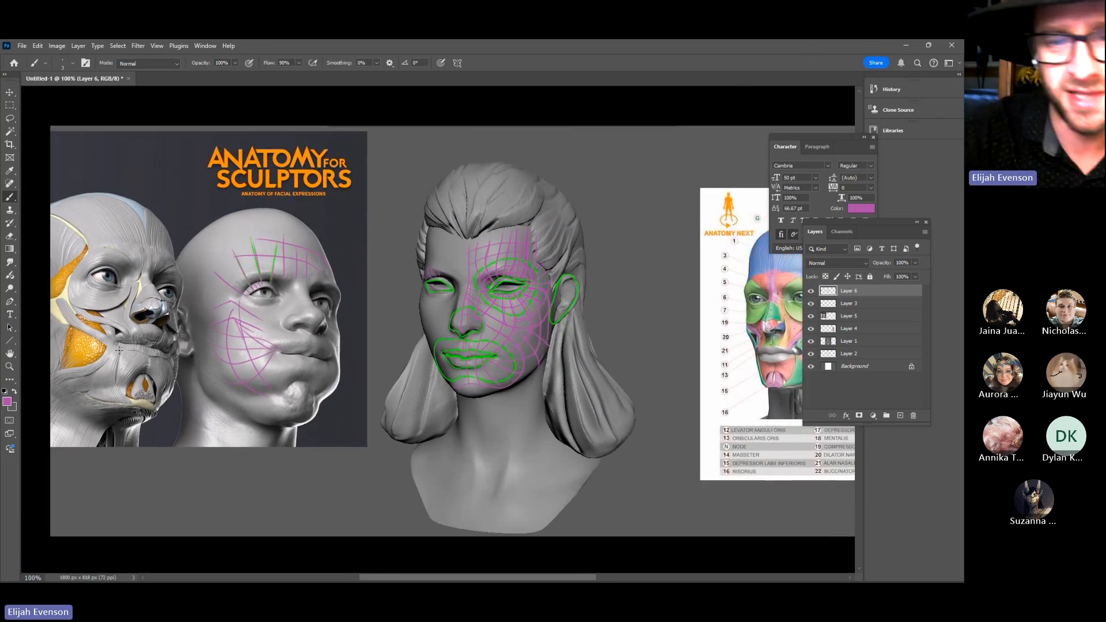
# Switch to ZBrush and choose the Smooth brush for the blue-haired head
pyautogui.hotkey('alt', 'Tab')
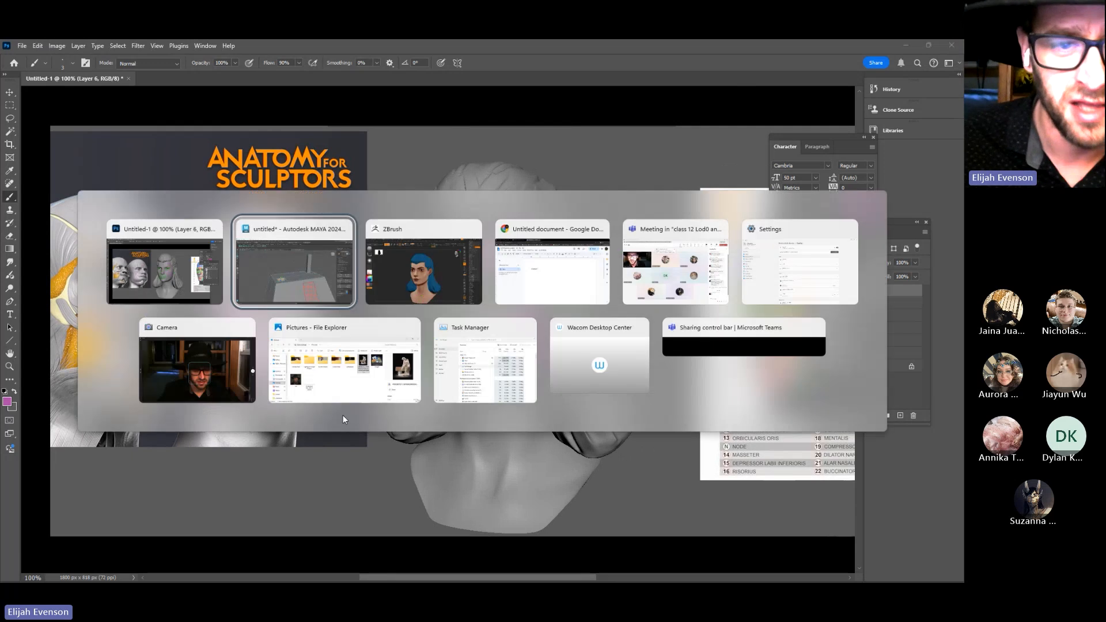
pyautogui.click(442, 282)
pyautogui.moveTo(743, 323); pyautogui.dragTo(666, 314)
pyautogui.moveTo(583, 250); pyautogui.dragTo(511, 262)
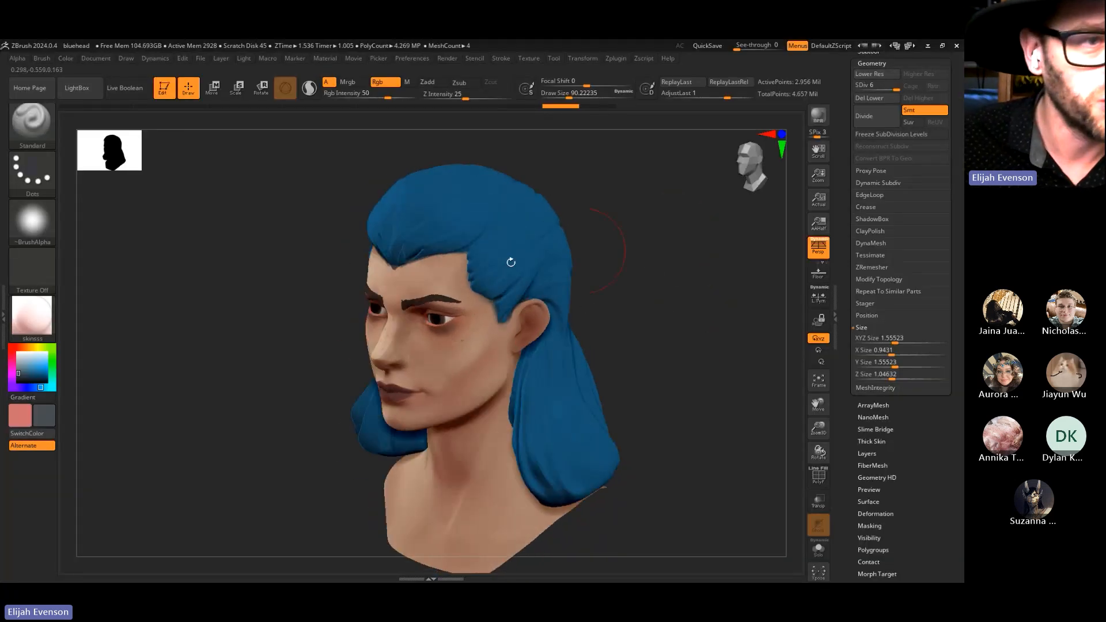
pyautogui.hotkey('shift', 'b')
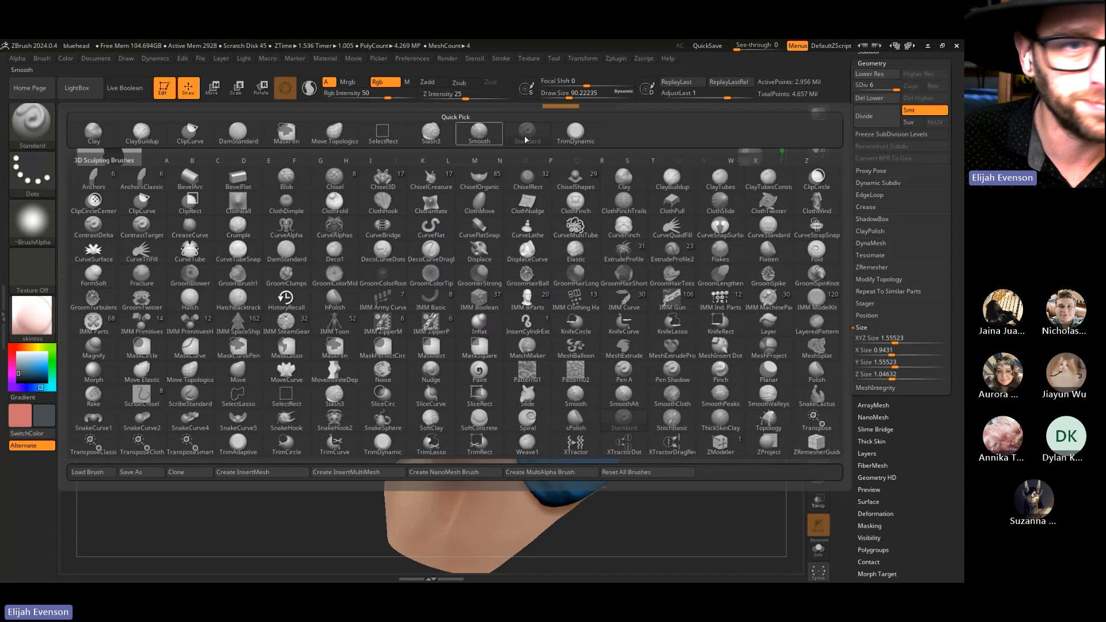
pyautogui.click(474, 137)
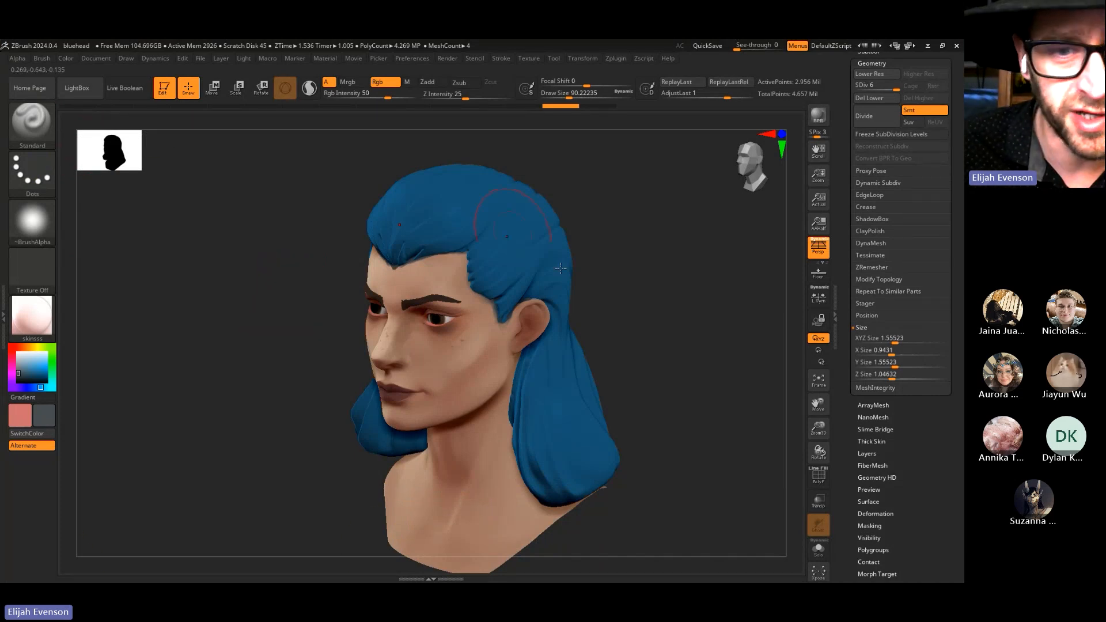
# Assign Alpha 62 to the Standard brush and choose a dark blue paint colour
pyautogui.moveTo(704, 259)
pyautogui.mouseDown()
pyautogui.moveTo(647, 336)
pyautogui.moveTo(681, 357)
pyautogui.mouseUp()
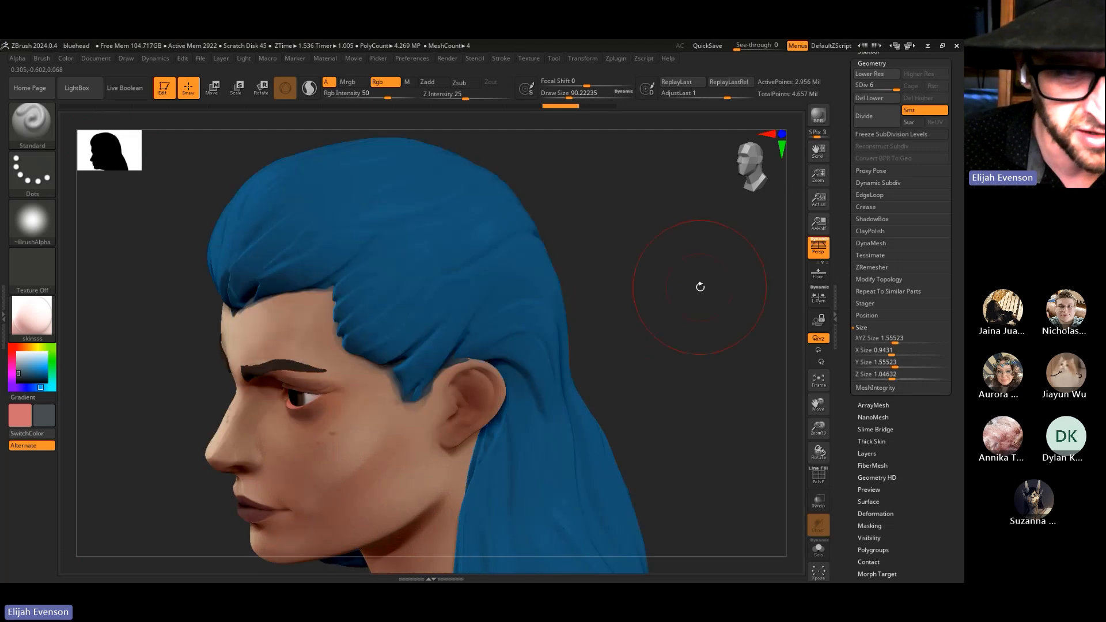
pyautogui.moveTo(698, 286)
pyautogui.mouseDown()
pyautogui.moveTo(674, 309)
pyautogui.moveTo(700, 305)
pyautogui.mouseUp()
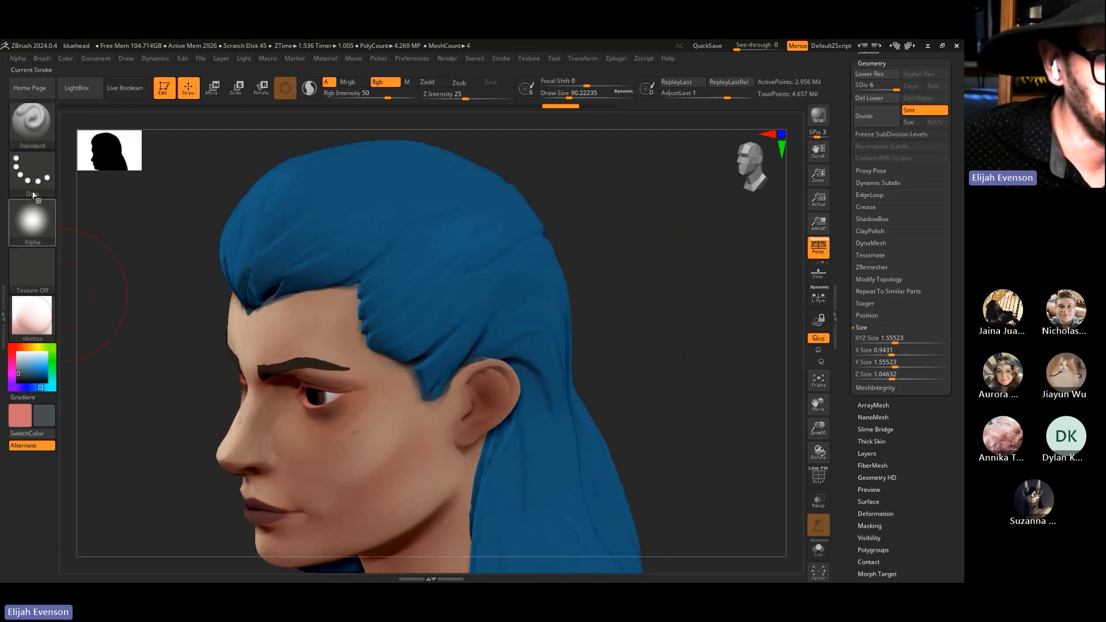
pyautogui.click(27, 176)
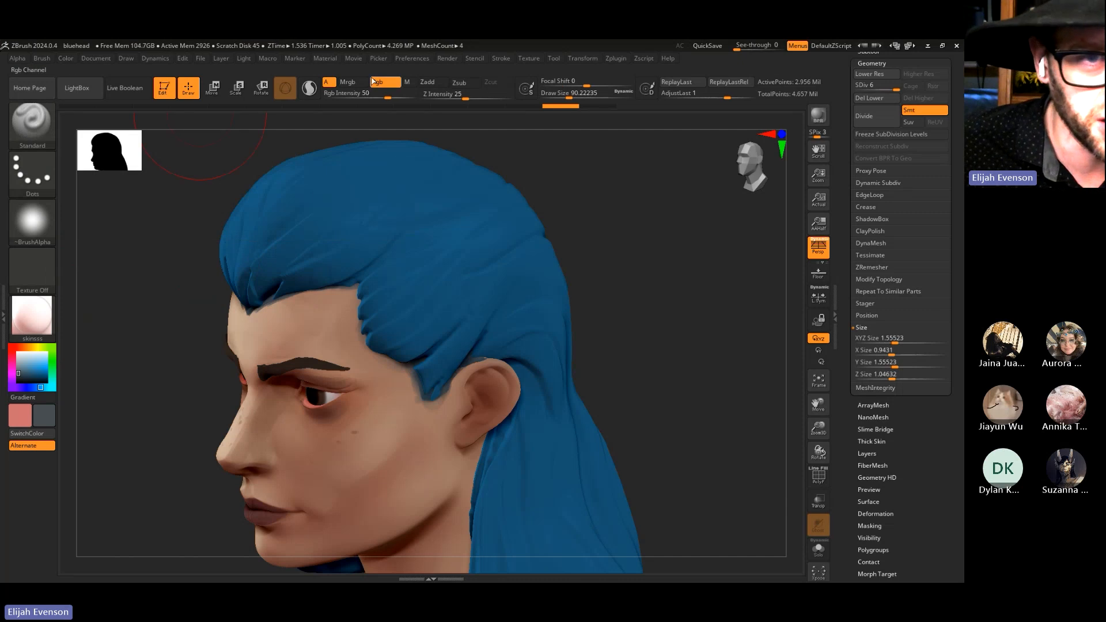
pyautogui.click(34, 234)
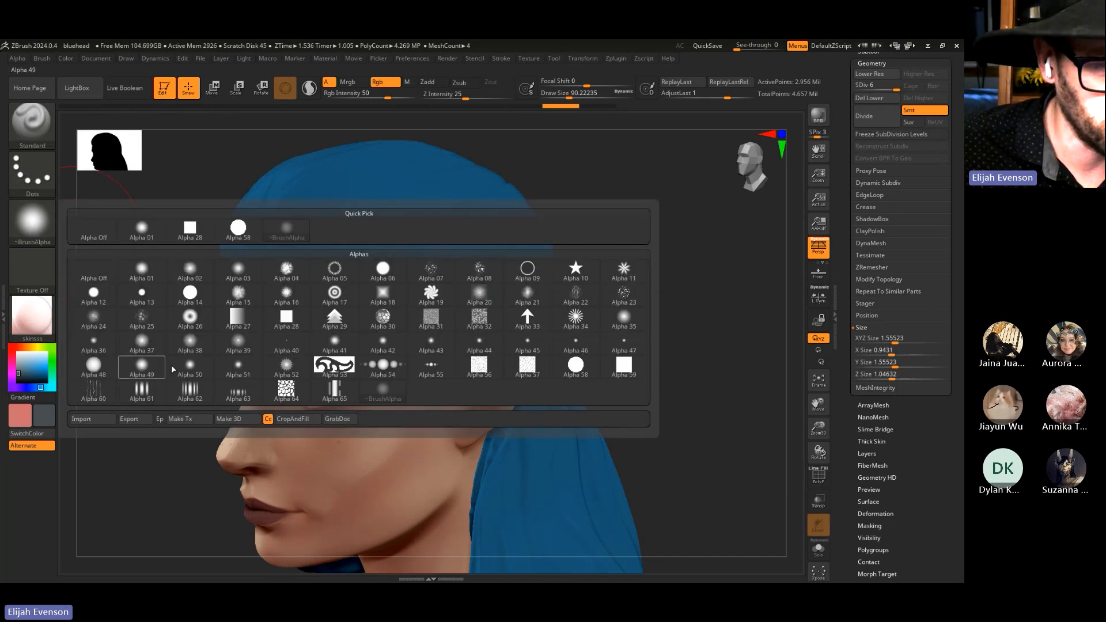
pyautogui.moveTo(196, 396)
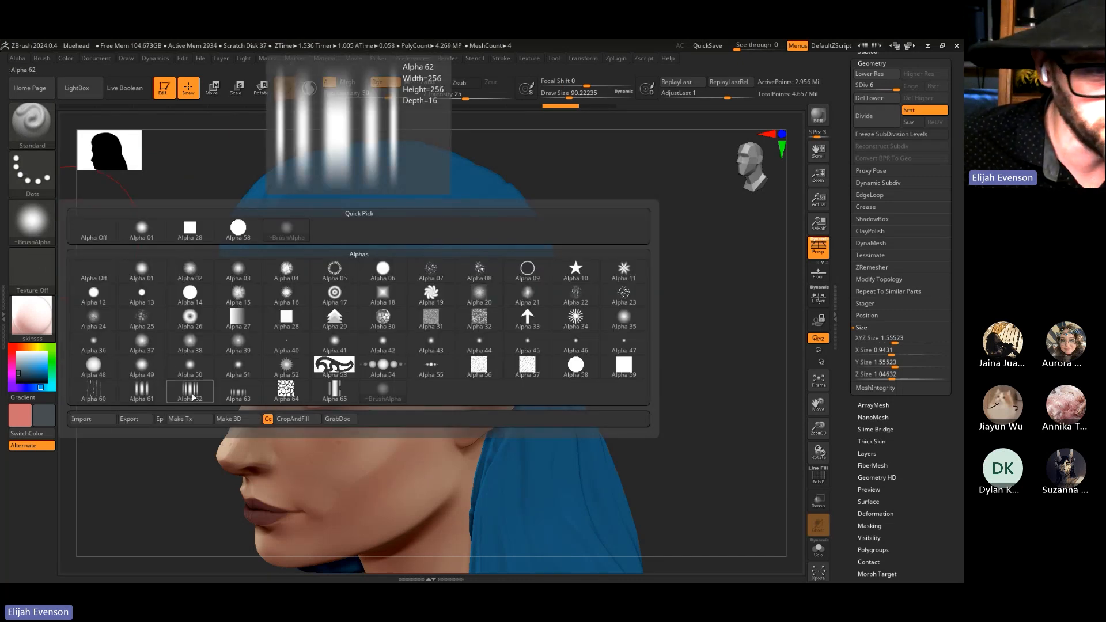
pyautogui.click(191, 392)
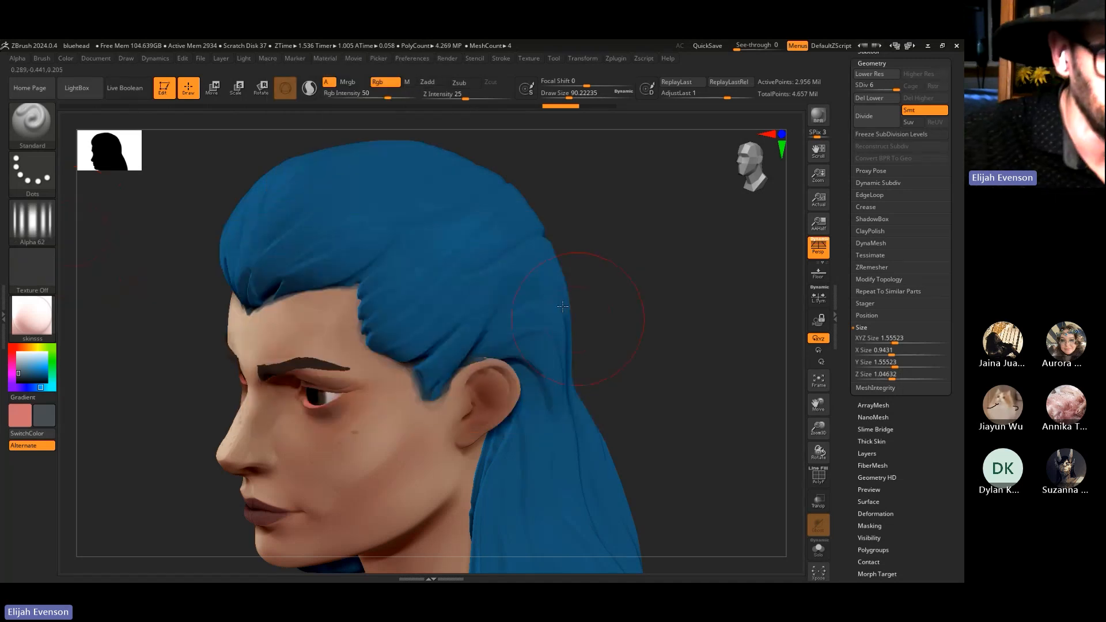
pyautogui.moveTo(36, 363); pyautogui.dragTo(31, 376)
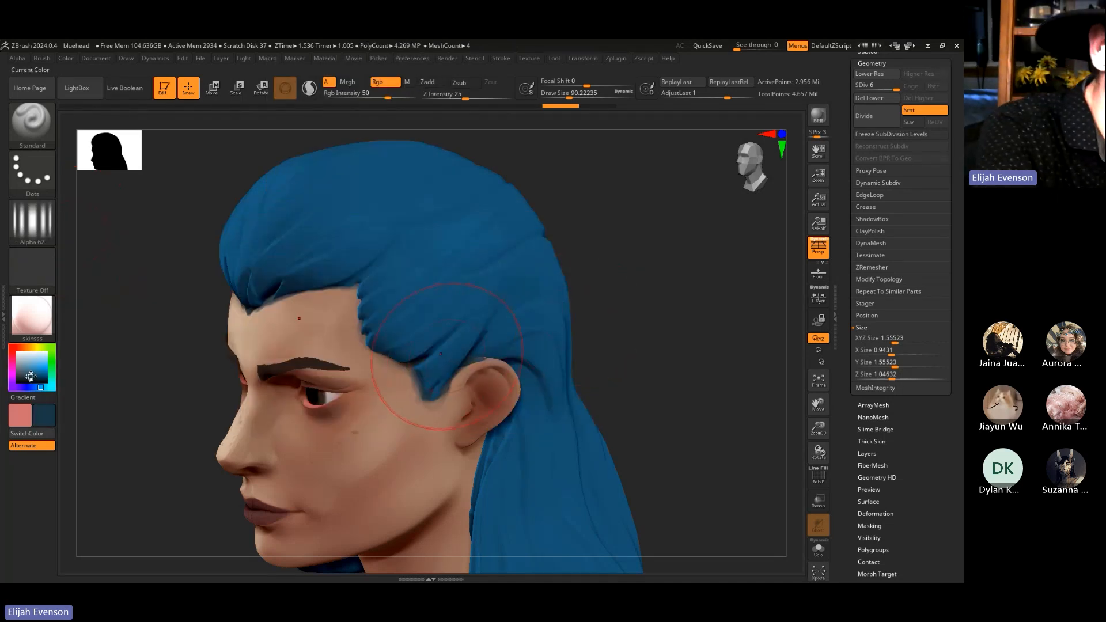
# Set the draw size to about 54 and RGB intensity to 100, and view the active head subtool in isolation
pyautogui.press('s')
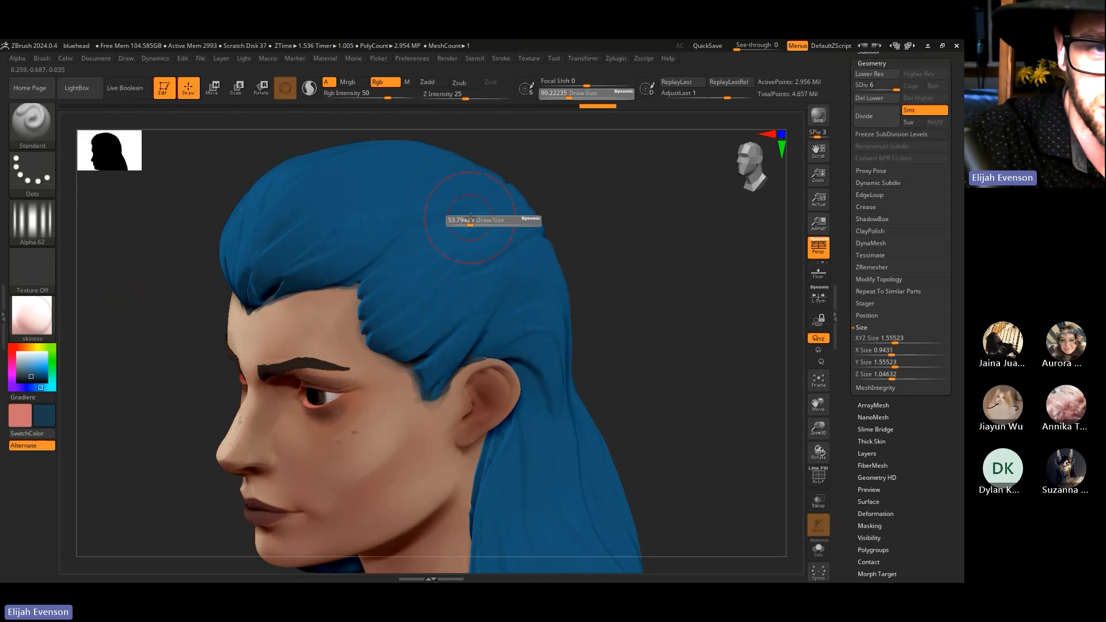
pyautogui.click(413, 96)
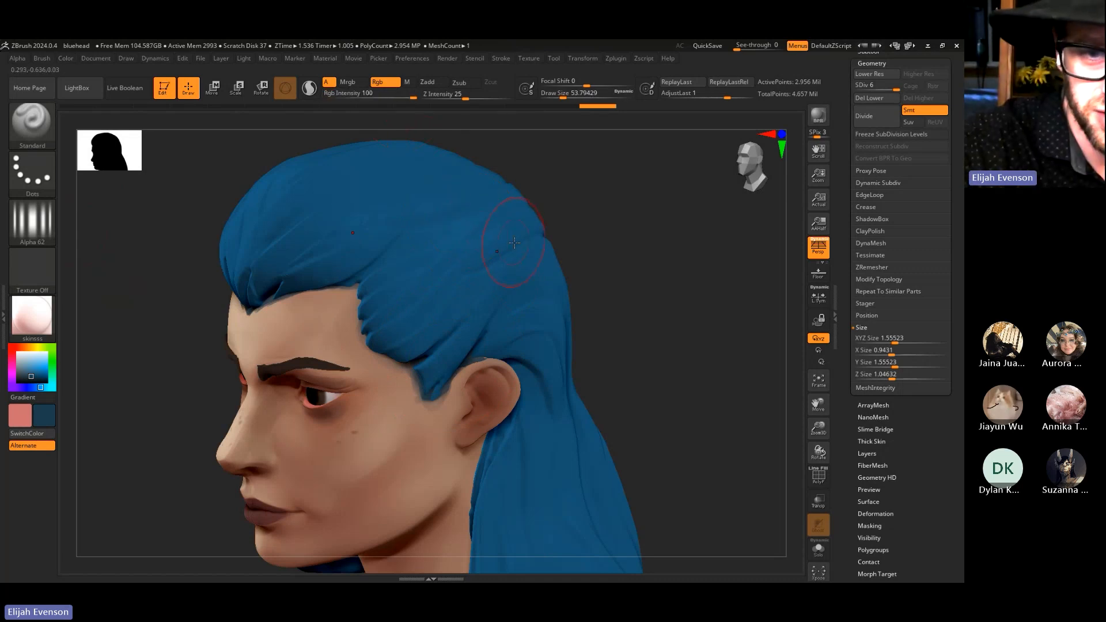
pyautogui.click(823, 552)
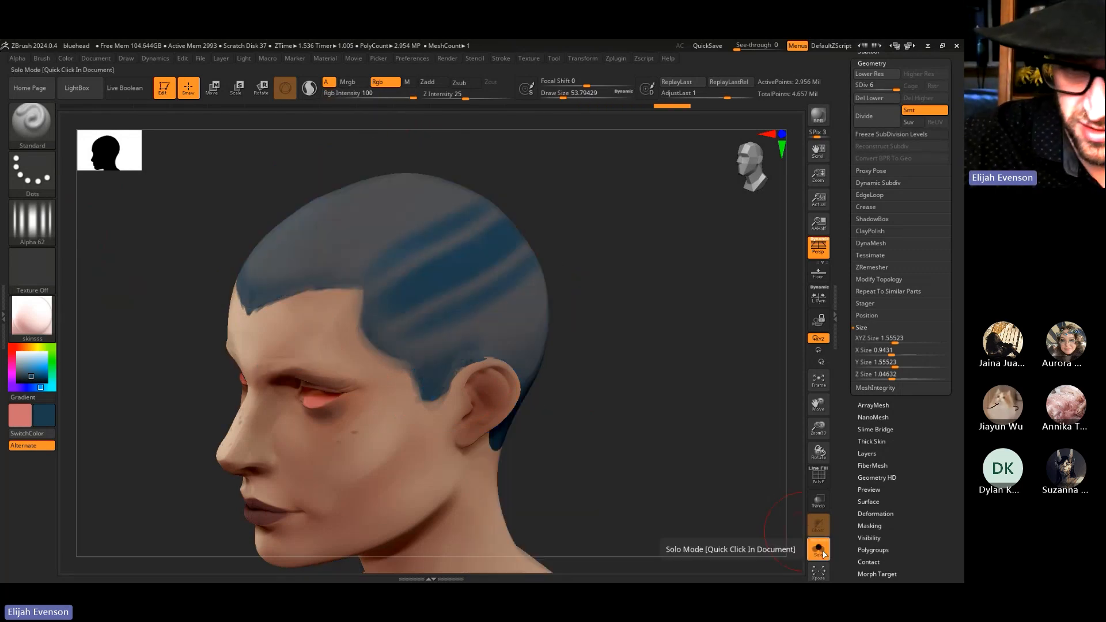
pyautogui.click(819, 550)
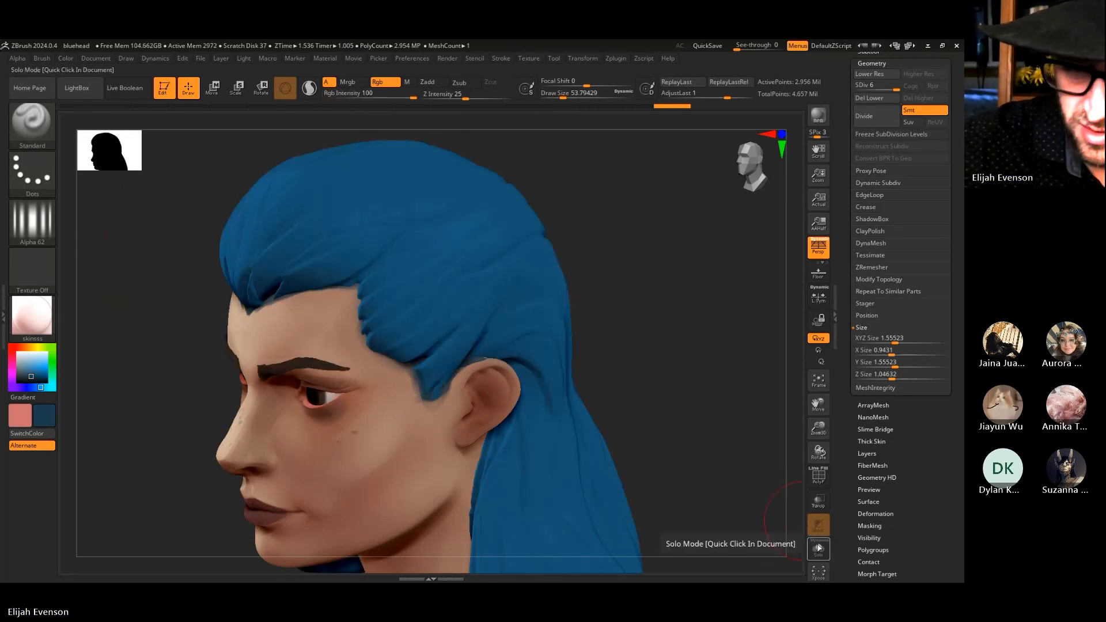
# Make the long blue hair mesh the active subtool and check it in isolation
pyautogui.keyDown('alt'); pyautogui.click(614, 481); pyautogui.keyUp('alt')
pyautogui.click(819, 550)
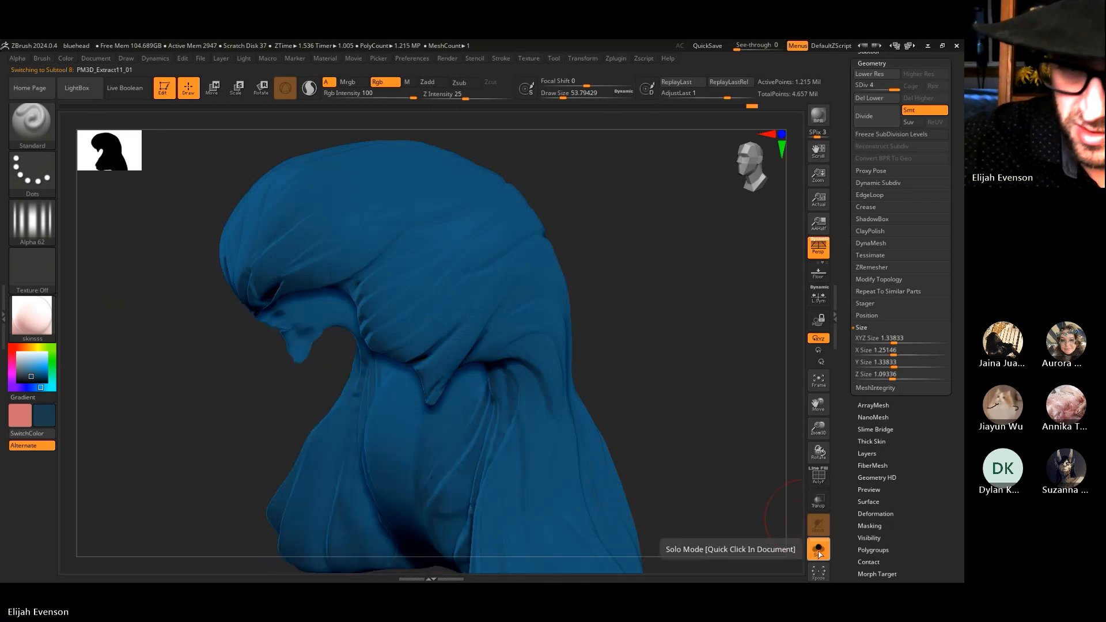
pyautogui.click(819, 552)
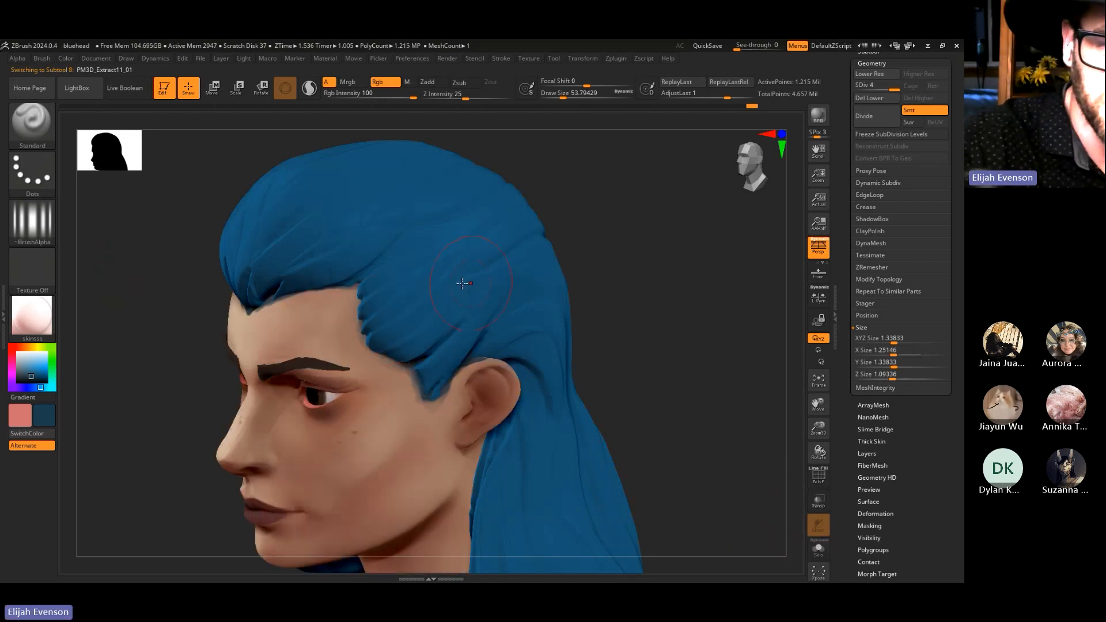
# Change the Standard brush's stroke type to FreeHand and reduce its draw size to about 13
pyautogui.press('s')
pyautogui.click(425, 285)
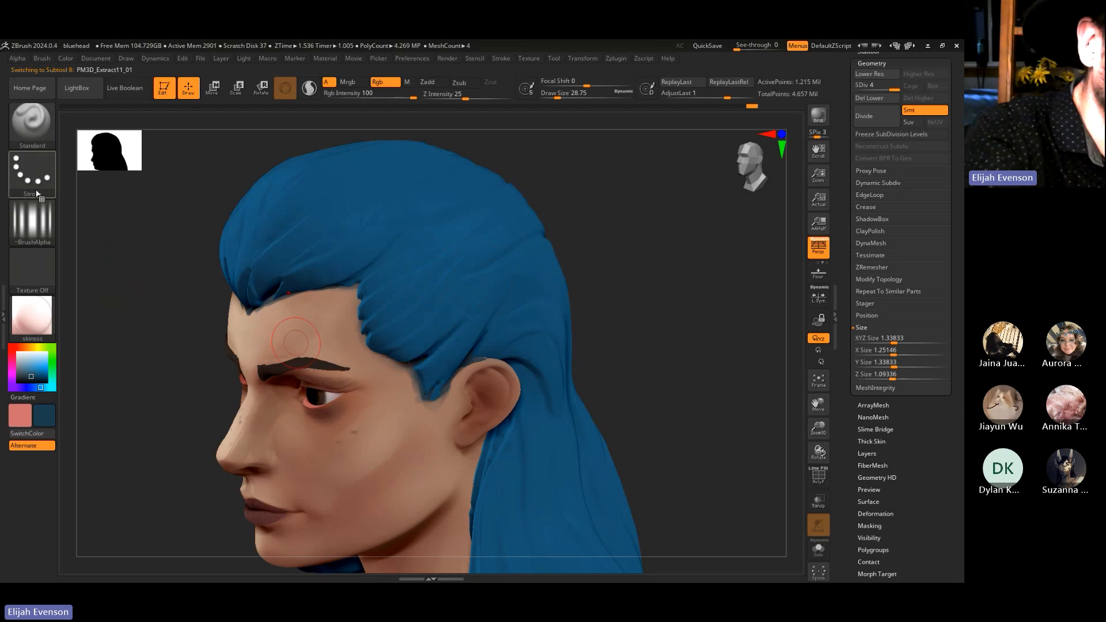
pyautogui.click(32, 174)
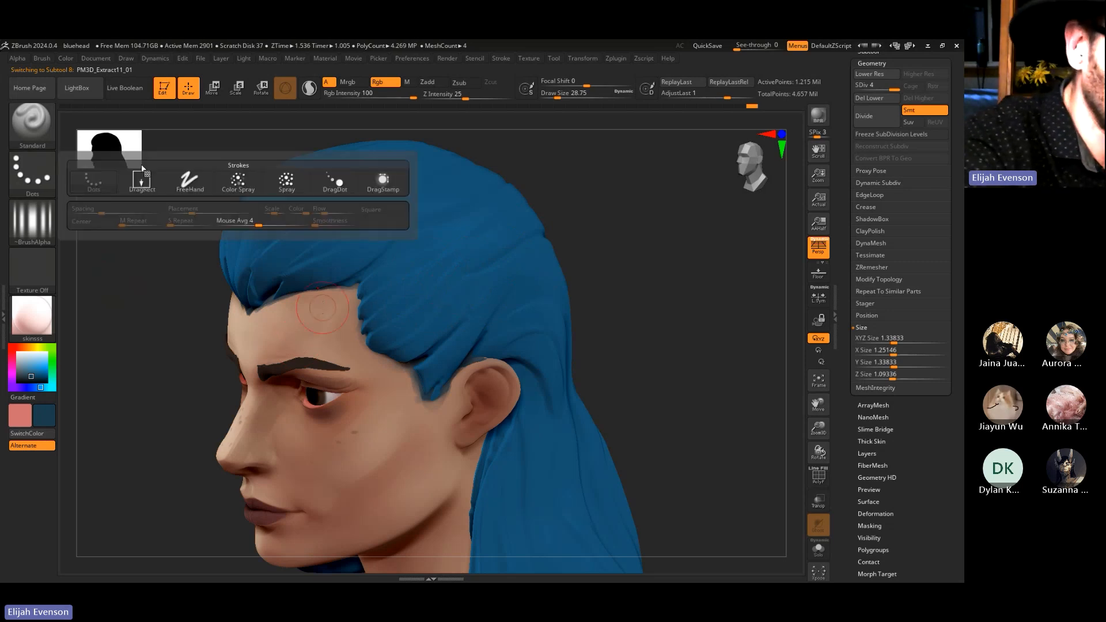
pyautogui.click(188, 179)
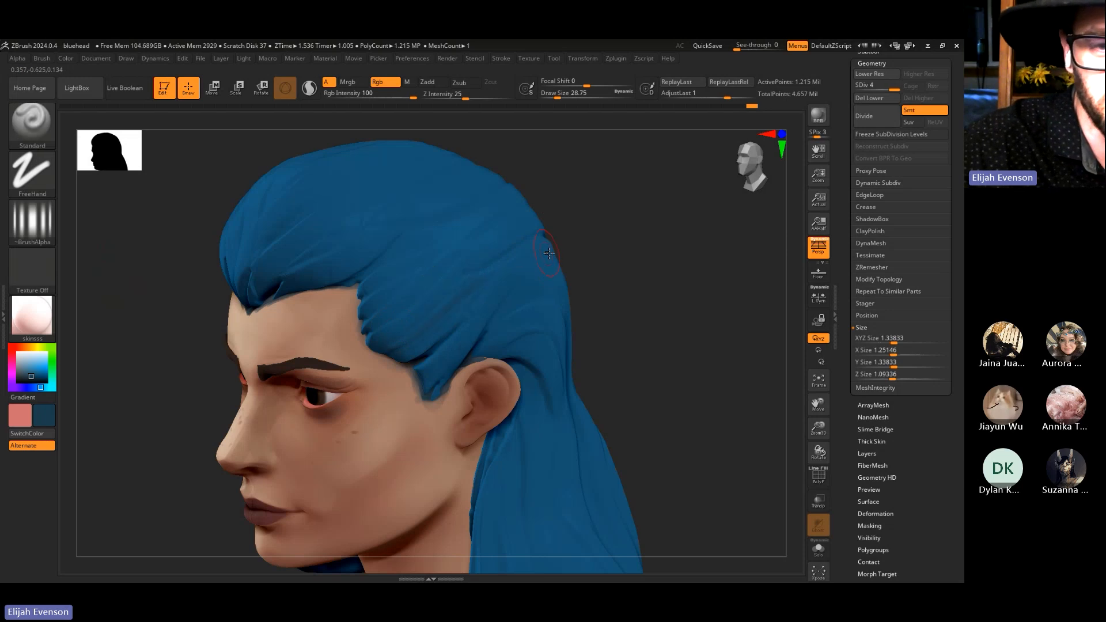
pyautogui.press('s')
pyautogui.click(427, 317)
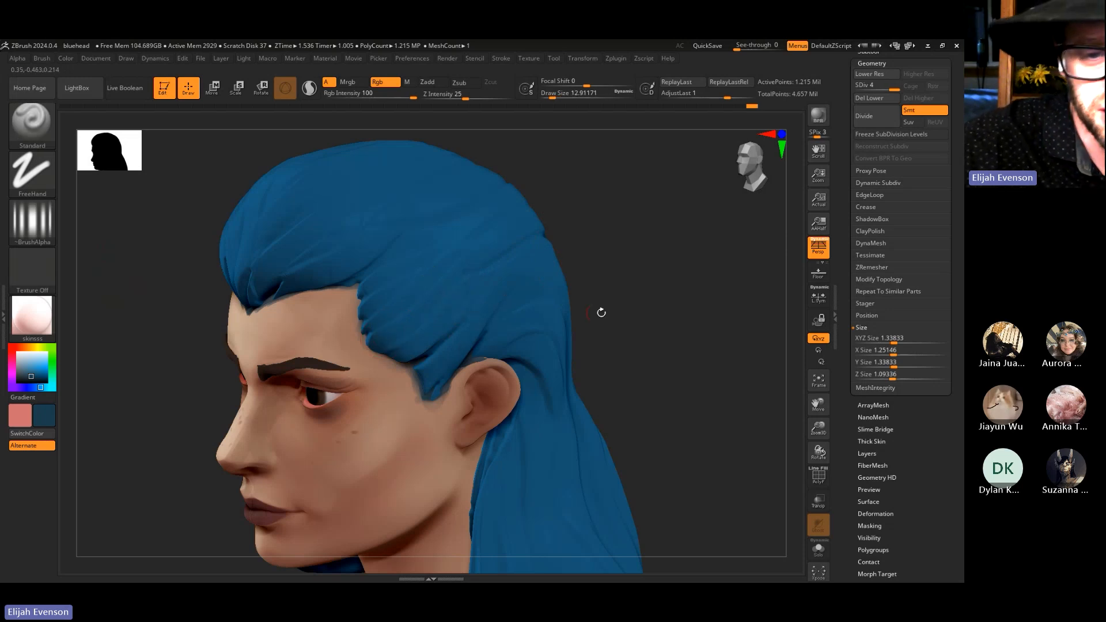
# Set RGB intensity to 60 and paint dark blue strands through the side hair above the temple and ear at draw size about 23
pyautogui.moveTo(601, 312); pyautogui.dragTo(732, 314)
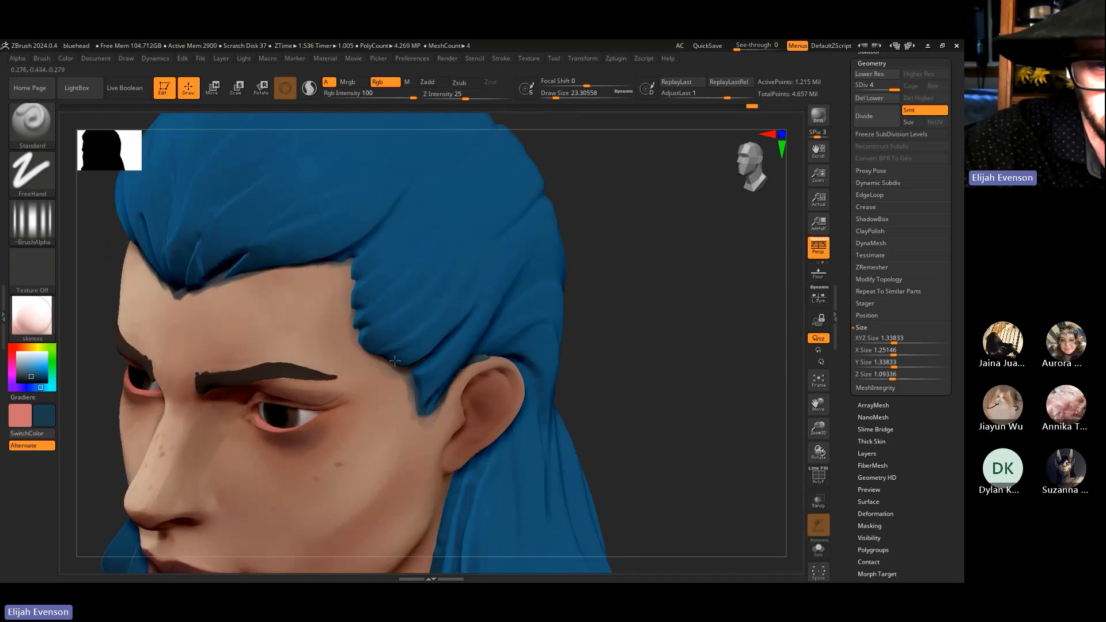
pyautogui.click(394, 94)
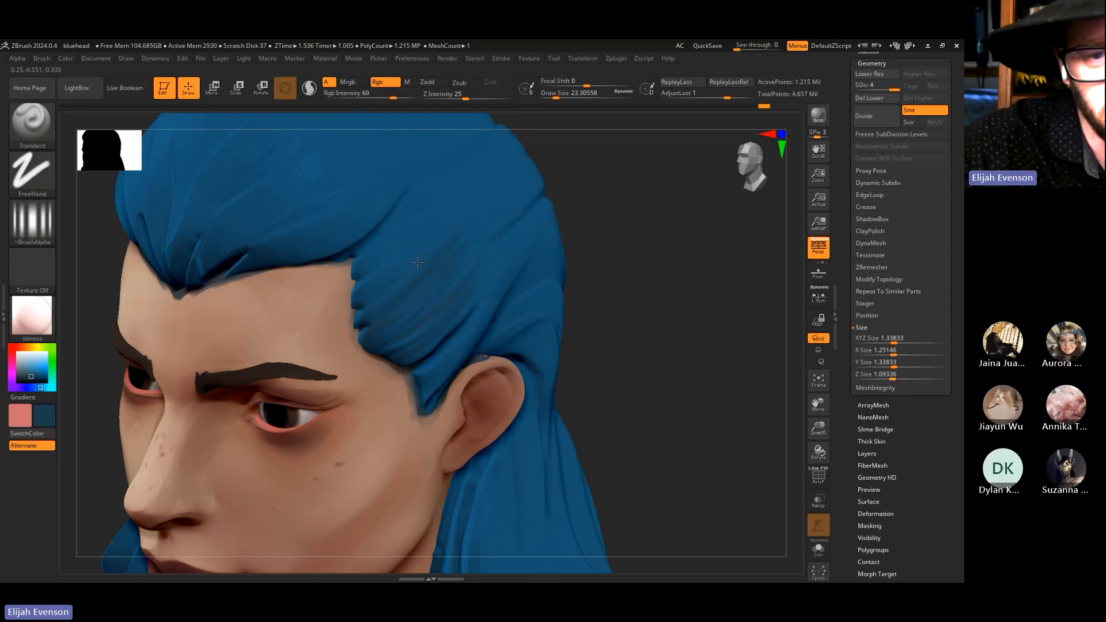
pyautogui.moveTo(662, 237); pyautogui.dragTo(581, 225)
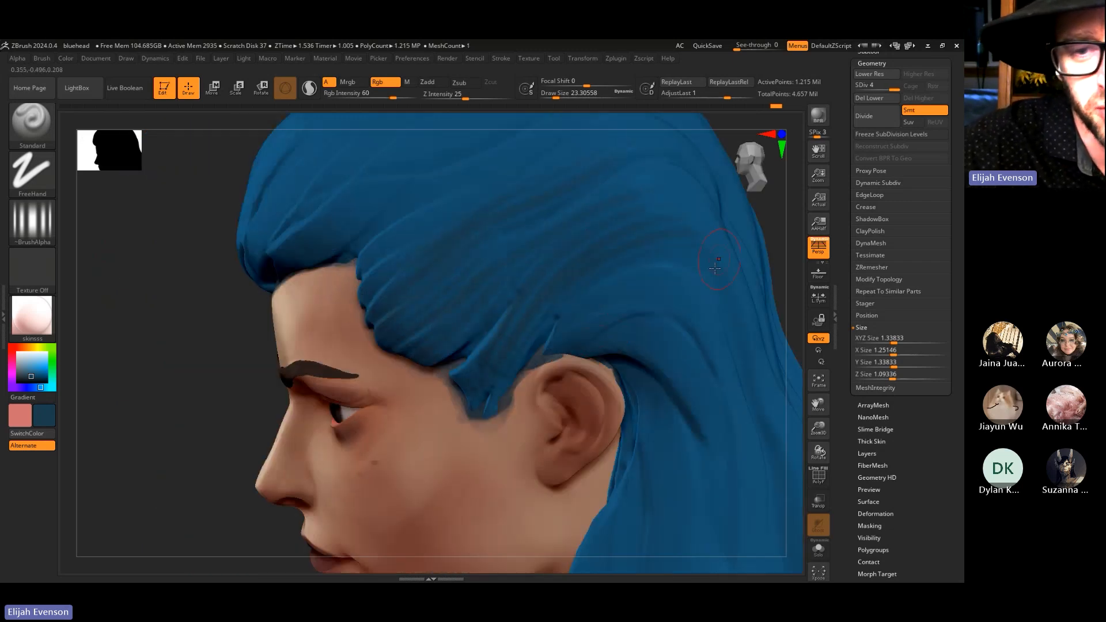
pyautogui.press('f')
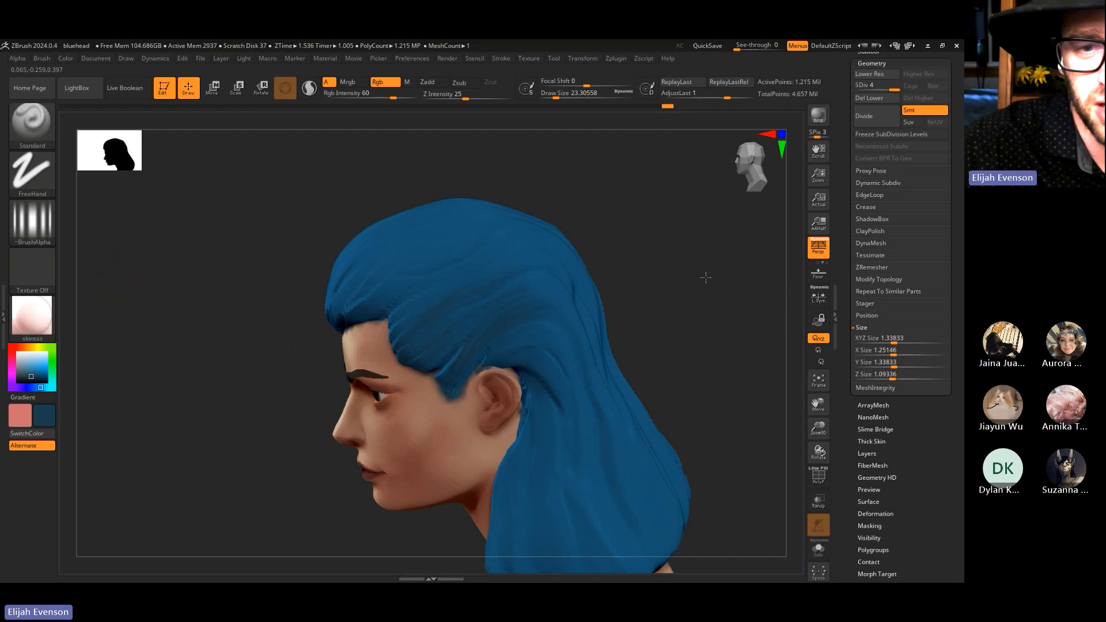
pyautogui.moveTo(700, 277); pyautogui.dragTo(672, 308)
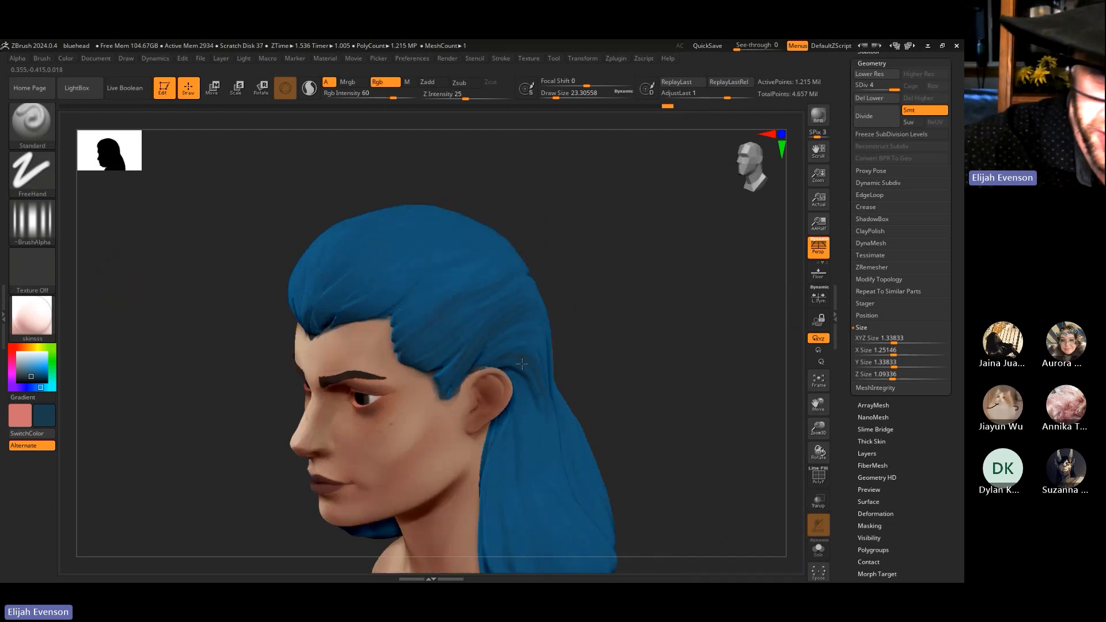
# Paint dark strands from behind the ear down the long hair, enlarging the draw size to about 39
pyautogui.press('[')
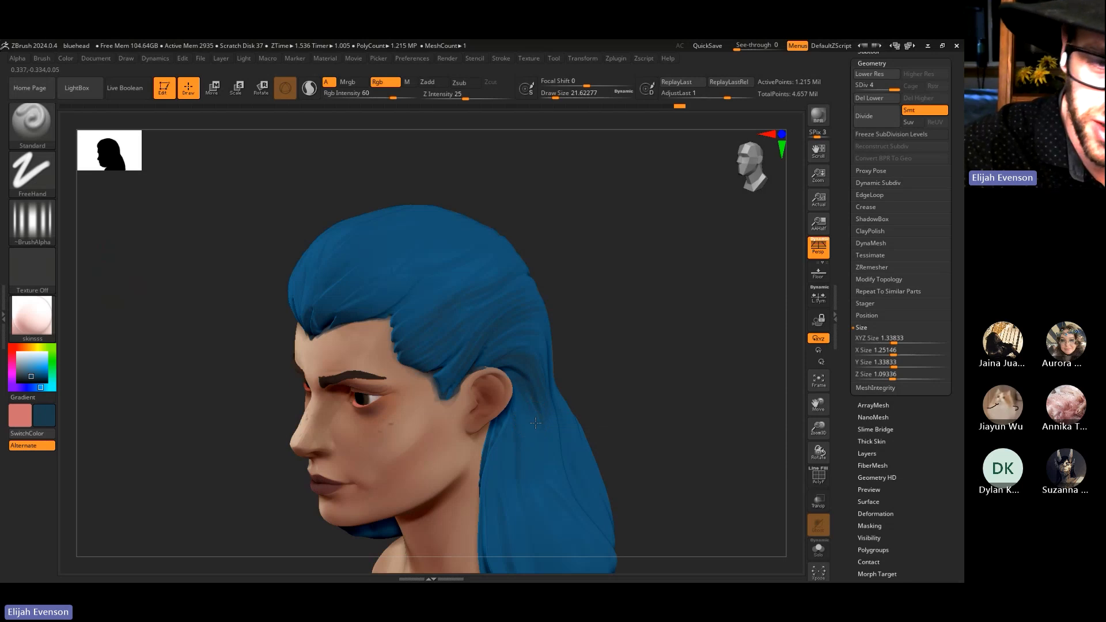
pyautogui.press('s')
pyautogui.moveTo(522, 427); pyautogui.dragTo(527, 427)
pyautogui.keyDown('alt'); pyautogui.moveTo(620, 402); pyautogui.dragTo(641, 306); pyautogui.keyUp('alt')
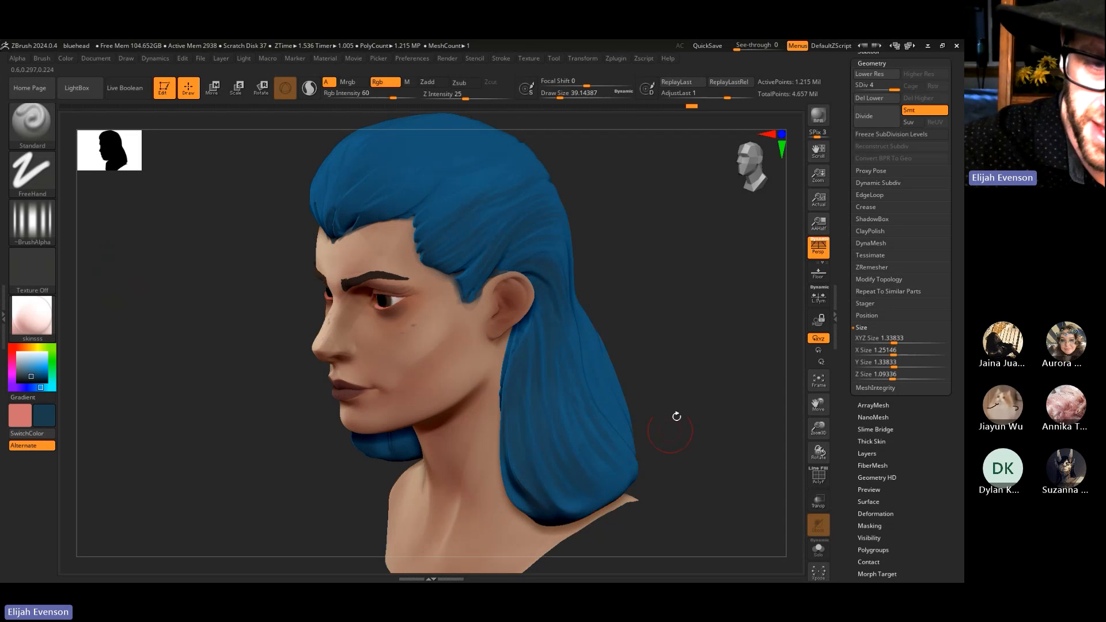
pyautogui.moveTo(674, 415); pyautogui.dragTo(541, 274)
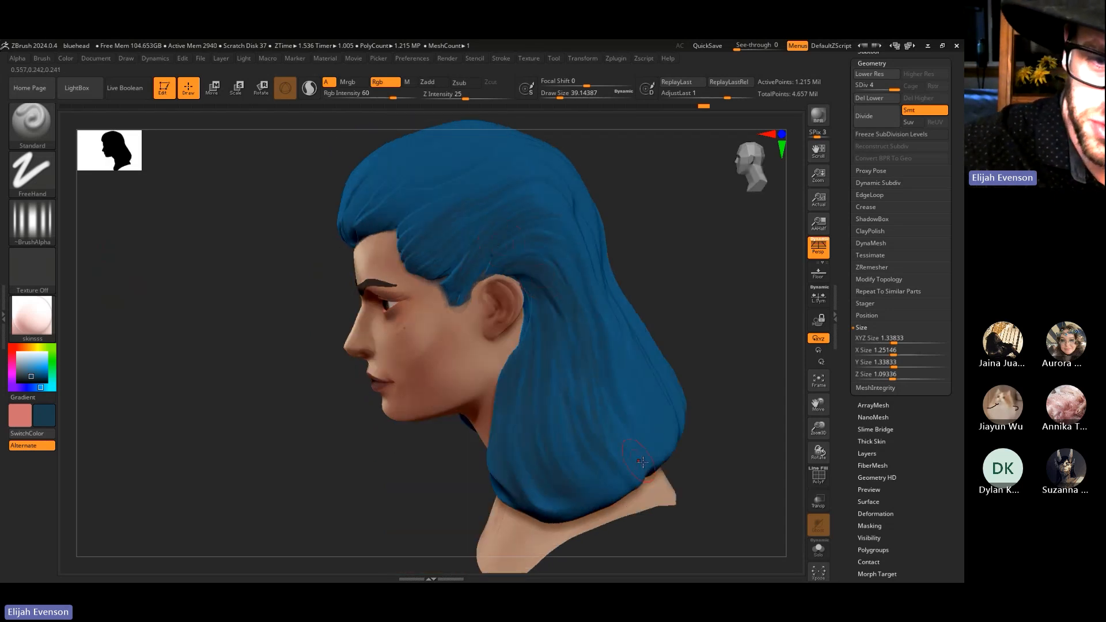
pyautogui.keyDown('alt'); pyautogui.moveTo(668, 271); pyautogui.dragTo(714, 342); pyautogui.keyUp('alt')
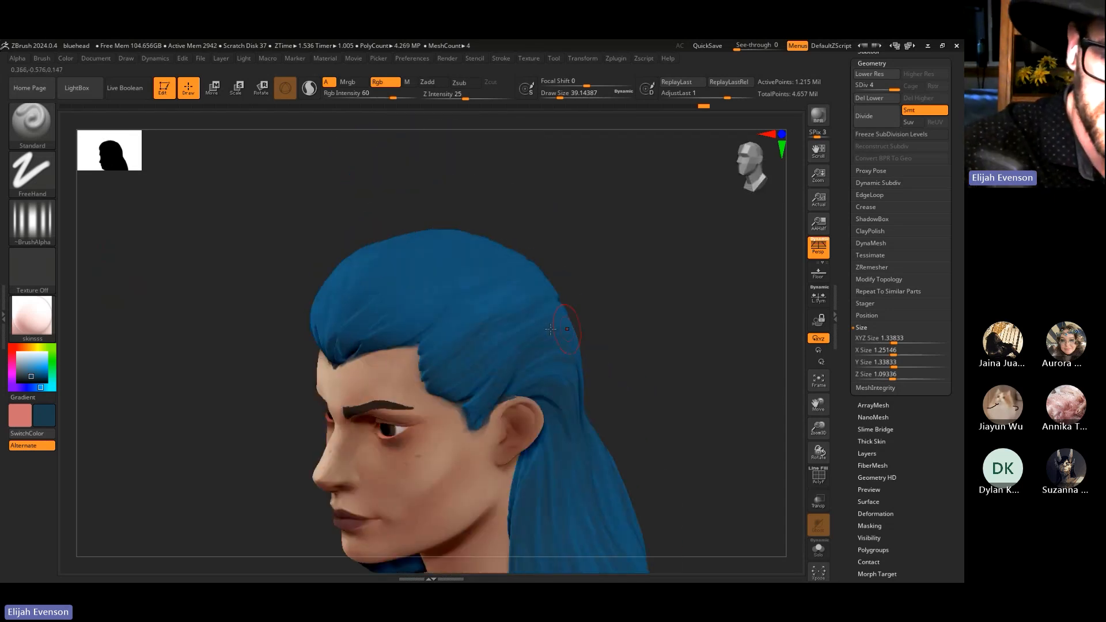
# Paint dark strands following the swept-back flow over the top and front hairline of the head
pyautogui.moveTo(613, 298); pyautogui.dragTo(358, 336)
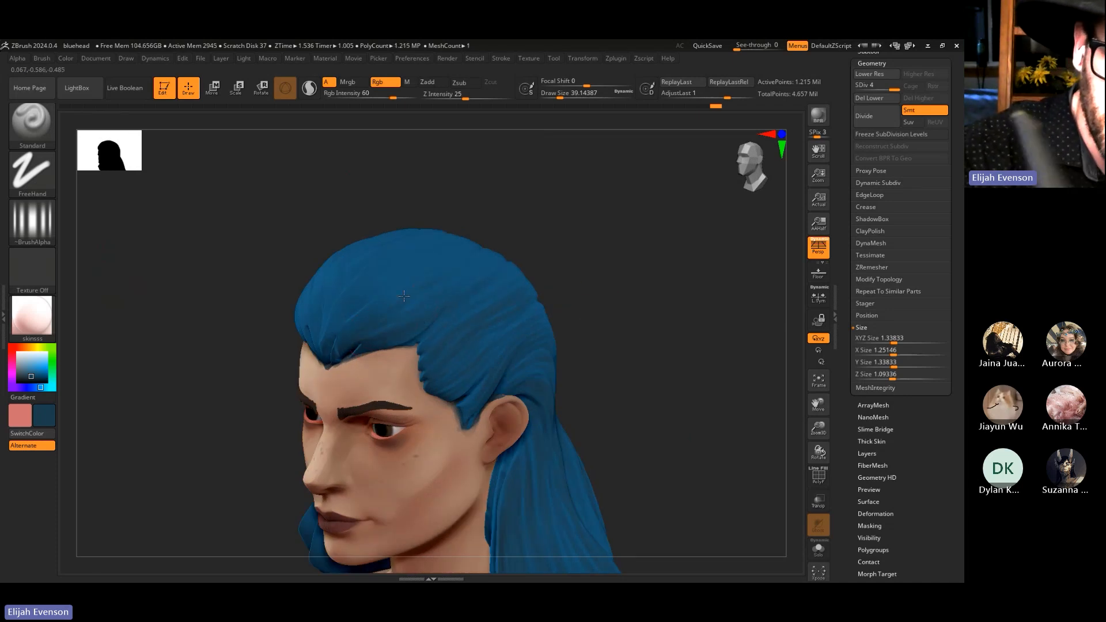
pyautogui.moveTo(633, 275); pyautogui.dragTo(714, 322)
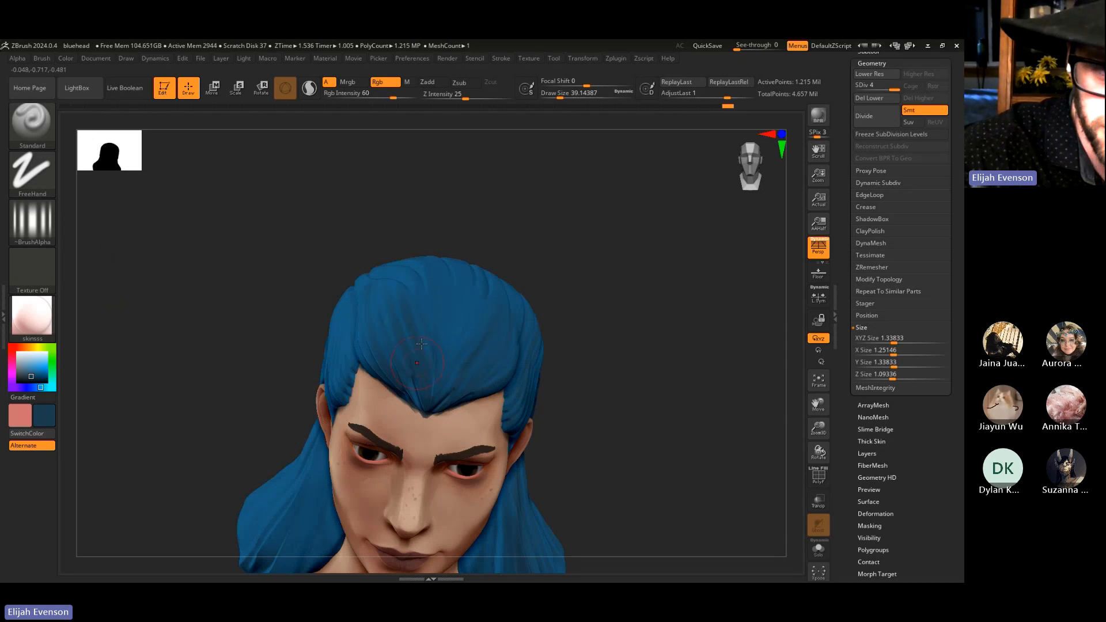
pyautogui.moveTo(595, 316)
pyautogui.mouseDown()
pyautogui.moveTo(662, 269)
pyautogui.moveTo(674, 304)
pyautogui.moveTo(725, 291)
pyautogui.moveTo(623, 292)
pyautogui.mouseUp()
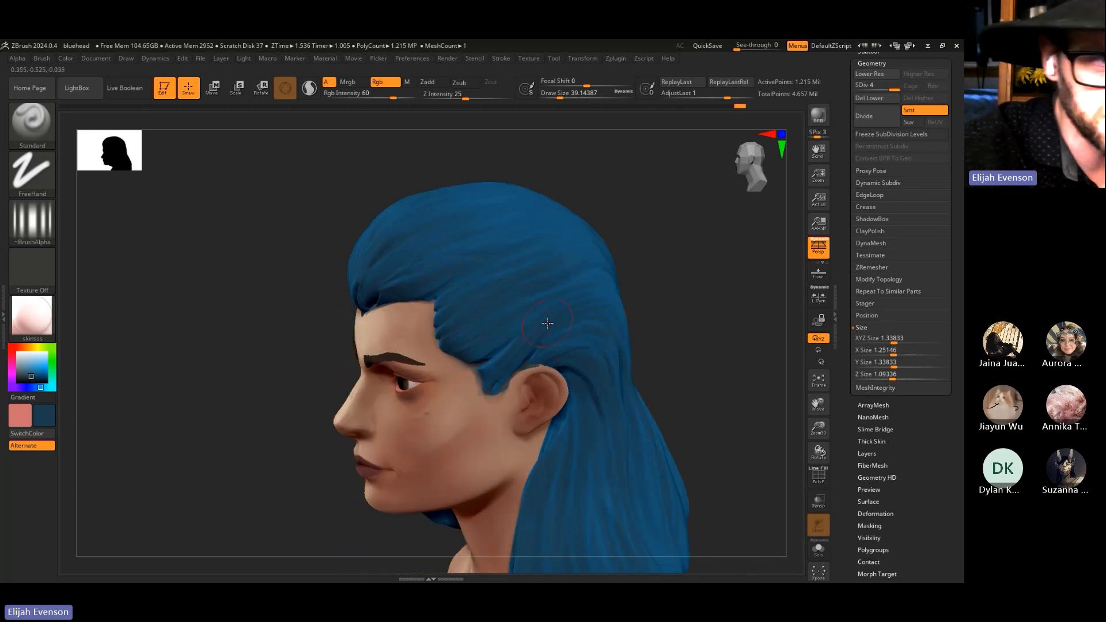
pyautogui.moveTo(703, 363); pyautogui.dragTo(647, 358)
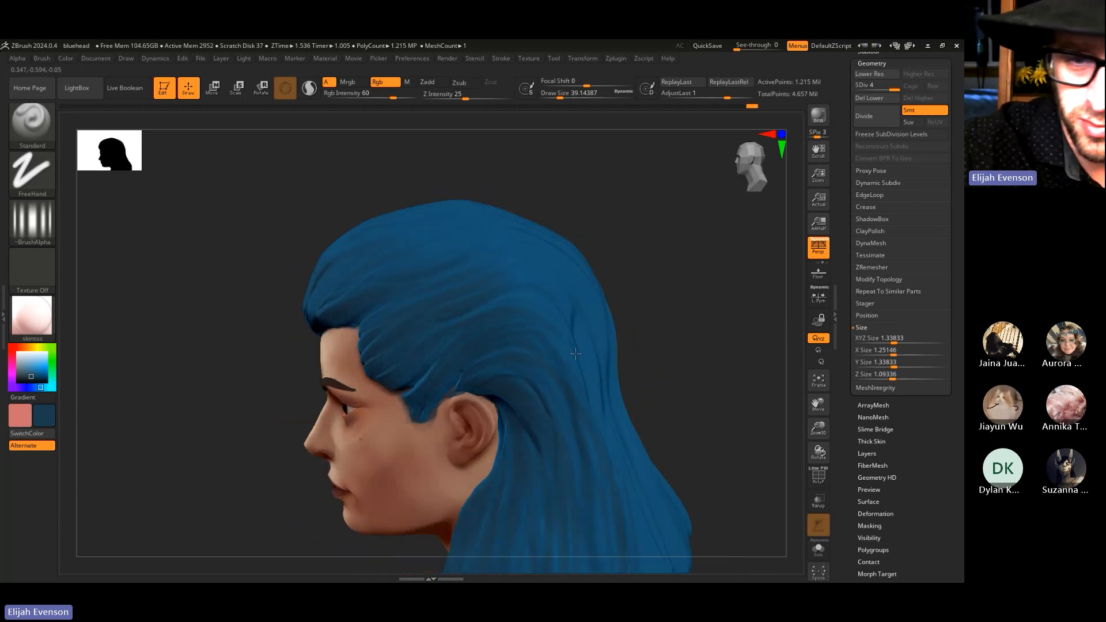
# Switch to Photoshop and create a new white document with width and height of 1024 pixels
pyautogui.hotkey('alt', 'Tab')
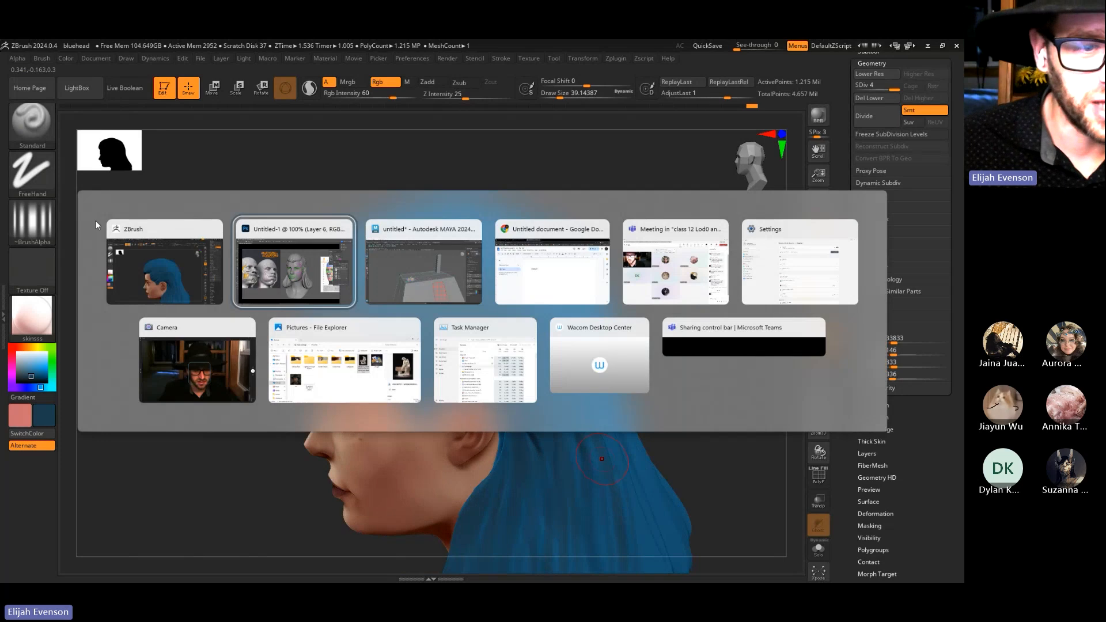
pyautogui.click(297, 281)
pyautogui.click(22, 46)
pyautogui.click(32, 56)
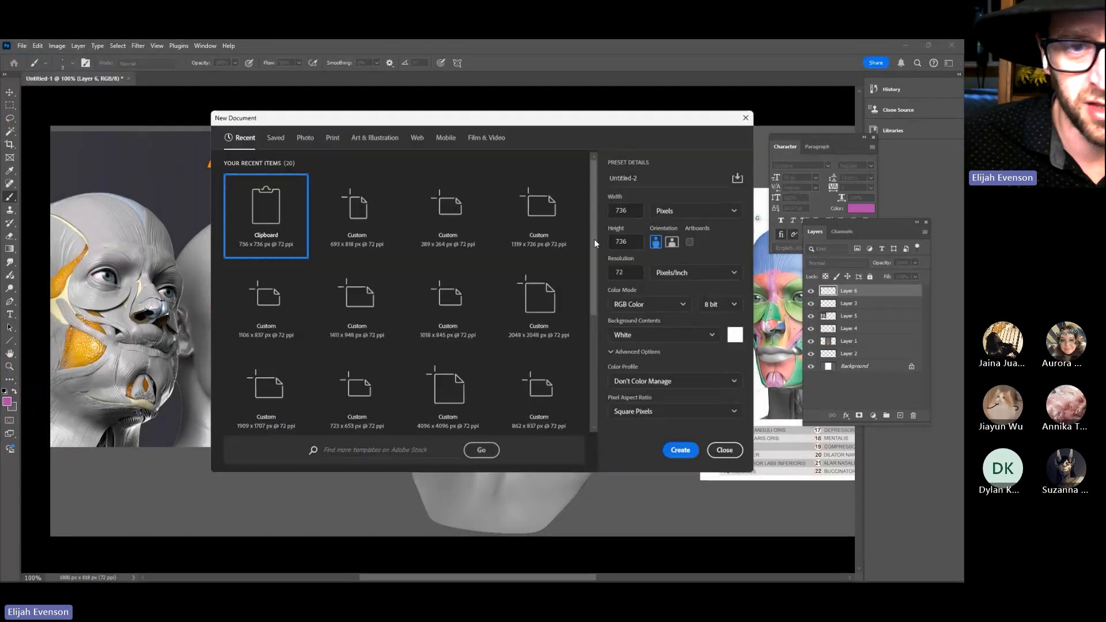
pyautogui.click(633, 210)
pyautogui.write('1024')
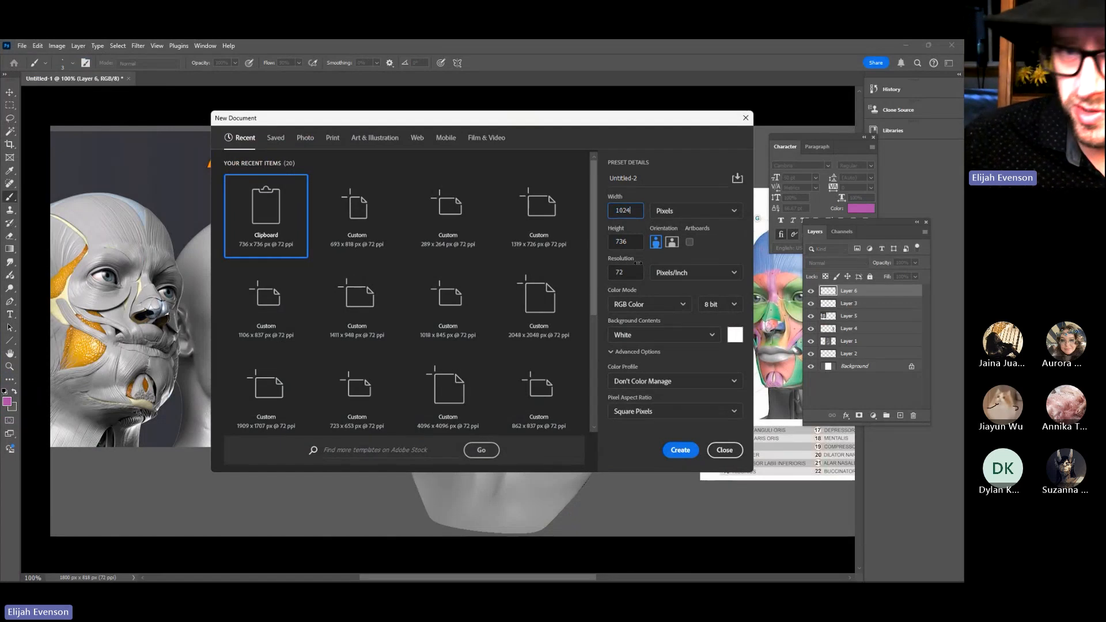
pyautogui.press('Tab')
pyautogui.write('1')
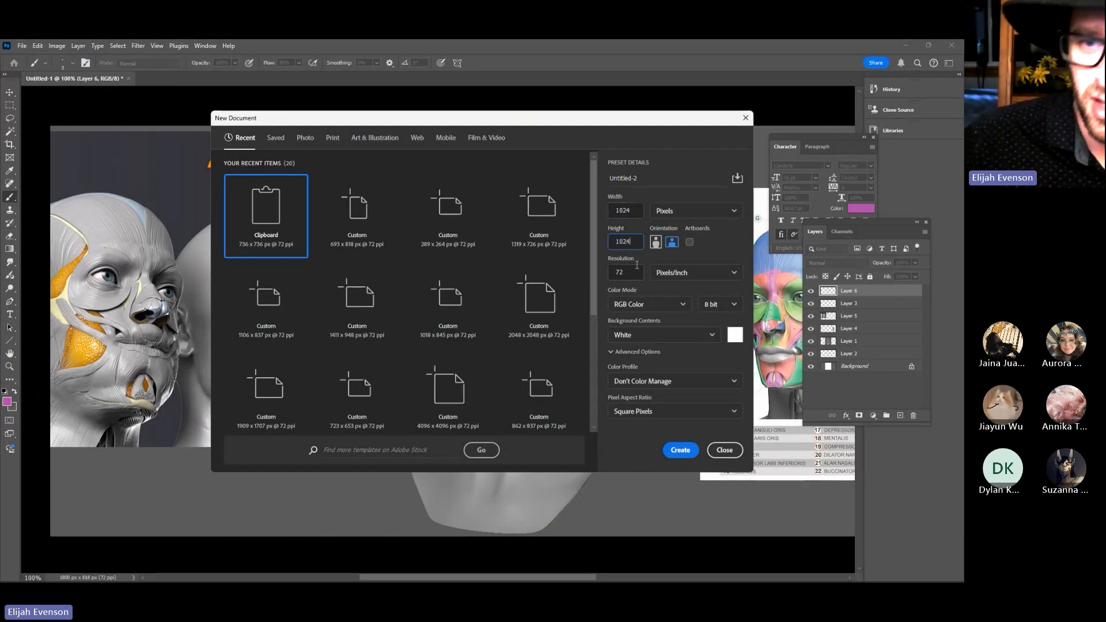
pyautogui.press('Return')
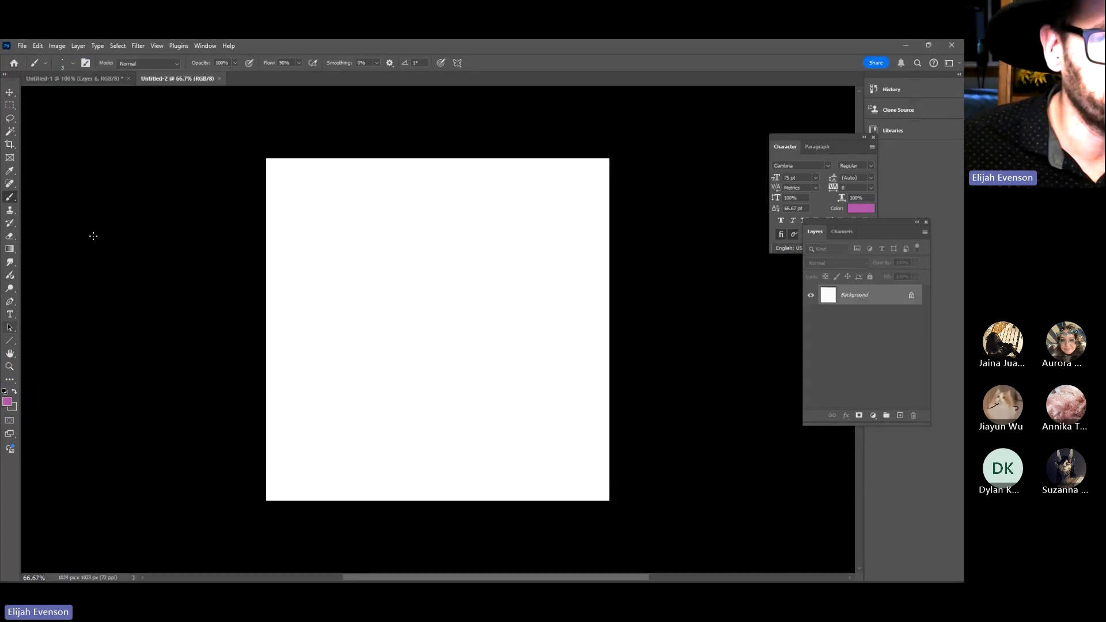
# Correct the image height to 1024 pixels
pyautogui.click(56, 46)
pyautogui.click(69, 123)
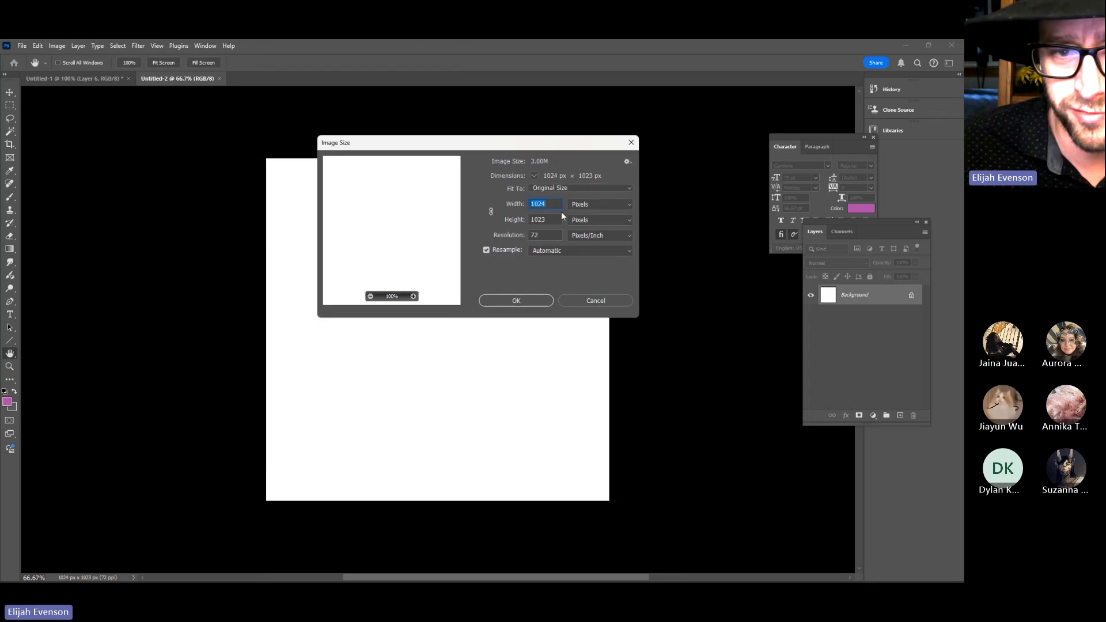
pyautogui.click(550, 220)
pyautogui.doubleClick(548, 220)
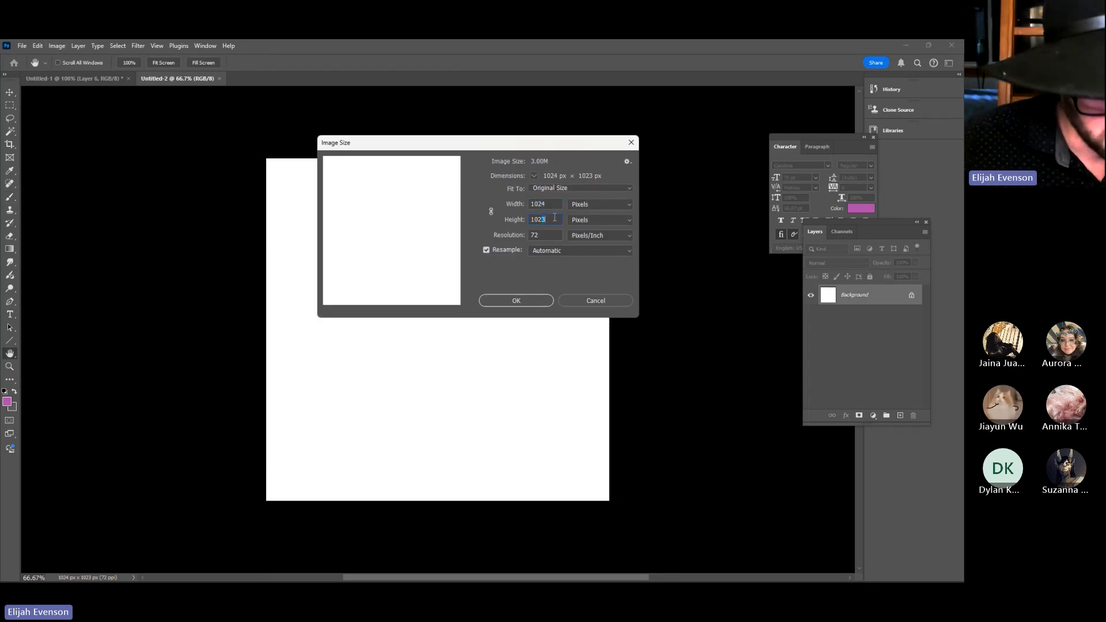
pyautogui.write('1024')
pyautogui.press('Return')
# Fill the background with black and add a new layer above it for brush drawing in white
pyautogui.press('b')
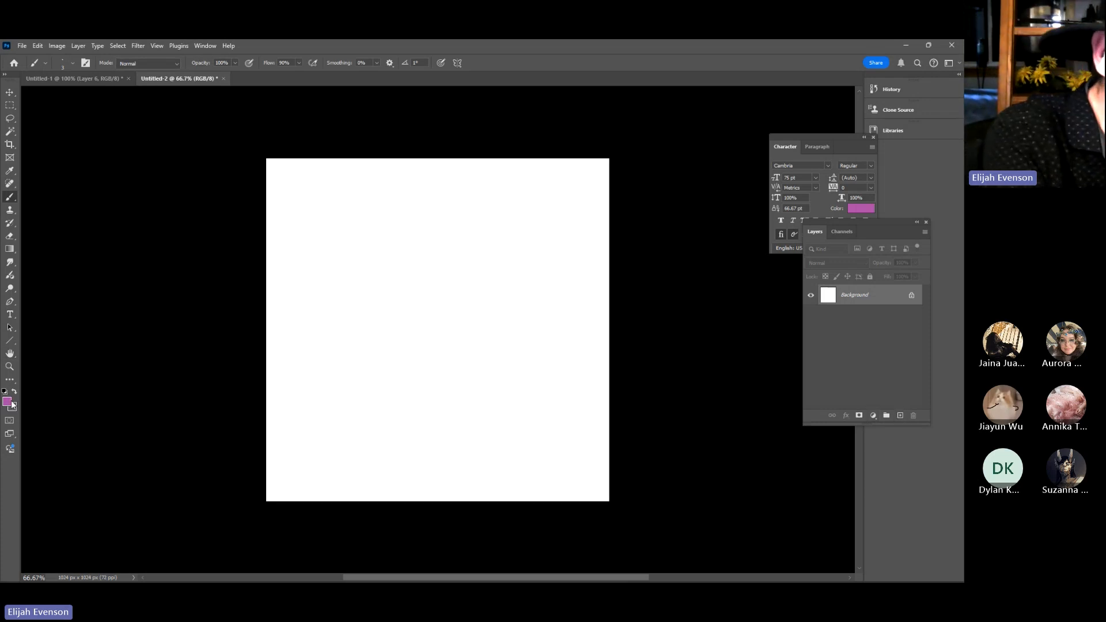
pyautogui.press('x')
pyautogui.press('d')
pyautogui.hotkey('alt', 'BackSpace')
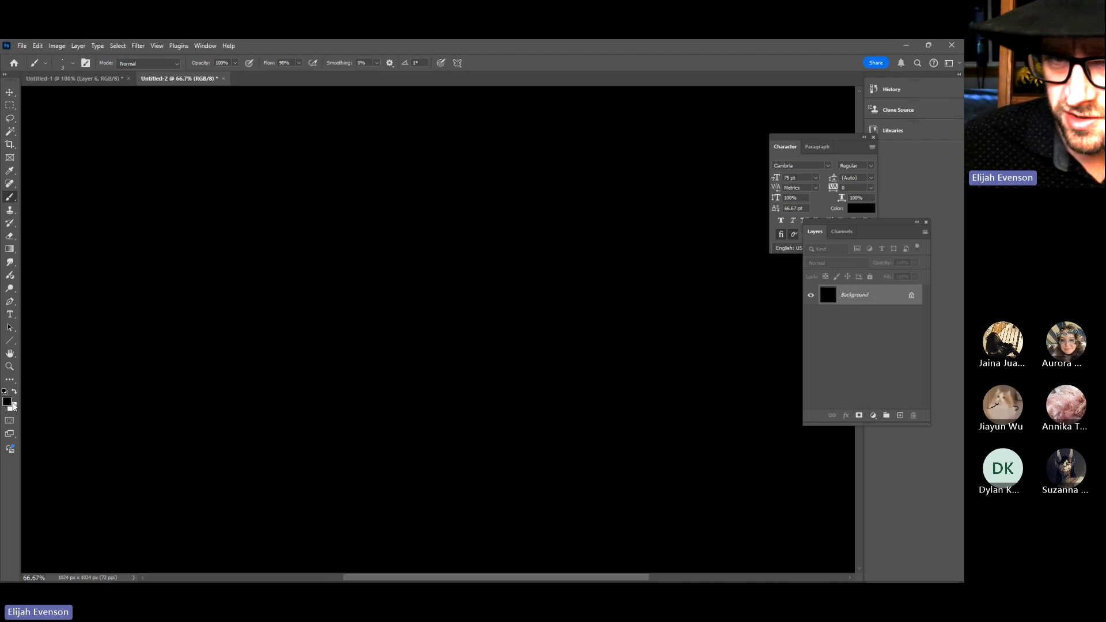
pyautogui.click(899, 415)
pyautogui.hotkey('ctrl', '0')
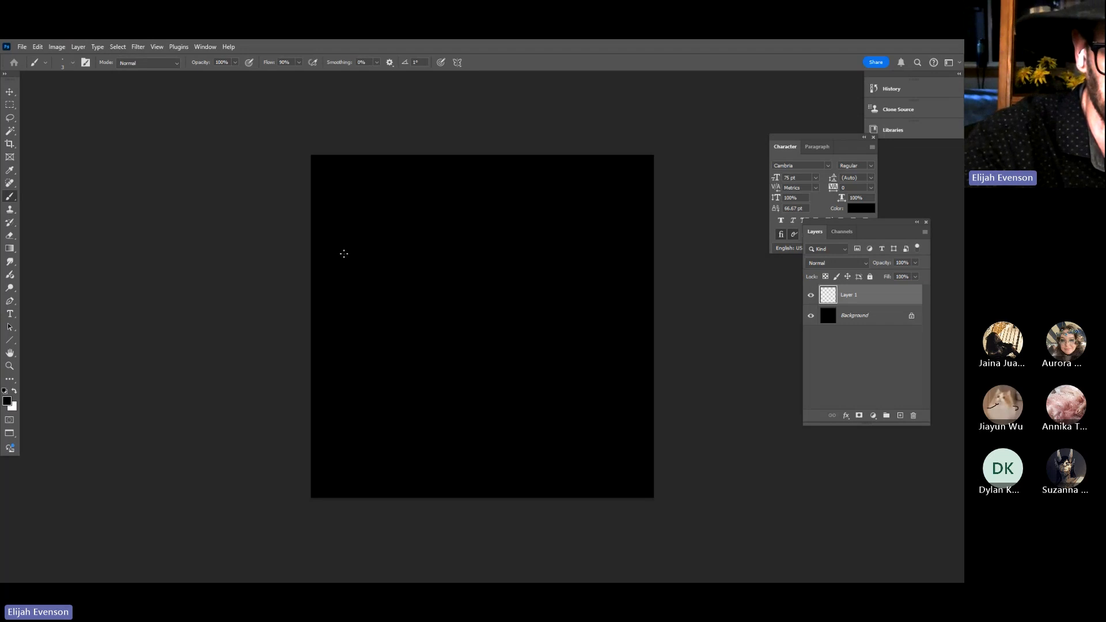
pyautogui.click(15, 392)
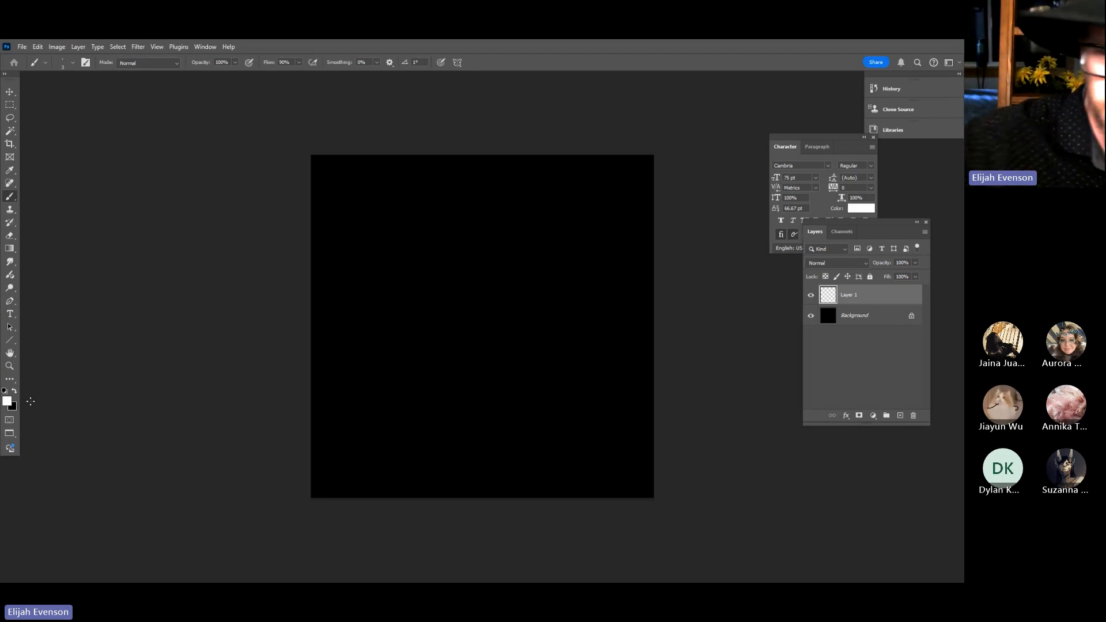
pyautogui.moveTo(355, 175)
pyautogui.mouseDown()
pyautogui.moveTo(321, 316)
pyautogui.moveTo(358, 426)
pyautogui.moveTo(341, 291)
pyautogui.moveTo(389, 464)
pyautogui.moveTo(425, 257)
pyautogui.moveTo(364, 192)
pyautogui.moveTo(341, 294)
pyautogui.moveTo(380, 460)
pyautogui.moveTo(432, 383)
pyautogui.moveTo(407, 192)
pyautogui.moveTo(367, 187)
pyautogui.moveTo(412, 196)
pyautogui.moveTo(434, 275)
pyautogui.mouseUp()
pyautogui.hotkey('ctrl', 'z')
pyautogui.hotkey('ctrl', 'z')
pyautogui.hotkey('ctrl', 'z')
pyautogui.rightClick(416, 204)
pyautogui.hotkey('ctrl', 'z')
pyautogui.hotkey('ctrl', 'z')
# Draw a large tapering hair clump outline on the canvas, undo the stray lines, and add a wispy tip and inner strands
pyautogui.moveTo(387, 182)
pyautogui.mouseDown()
pyautogui.moveTo(419, 209)
pyautogui.moveTo(436, 392)
pyautogui.moveTo(396, 461)
pyautogui.moveTo(444, 284)
pyautogui.mouseUp()
pyautogui.moveTo(447, 337)
pyautogui.mouseDown()
pyautogui.moveTo(438, 248)
pyautogui.moveTo(391, 185)
pyautogui.moveTo(370, 331)
pyautogui.mouseUp()
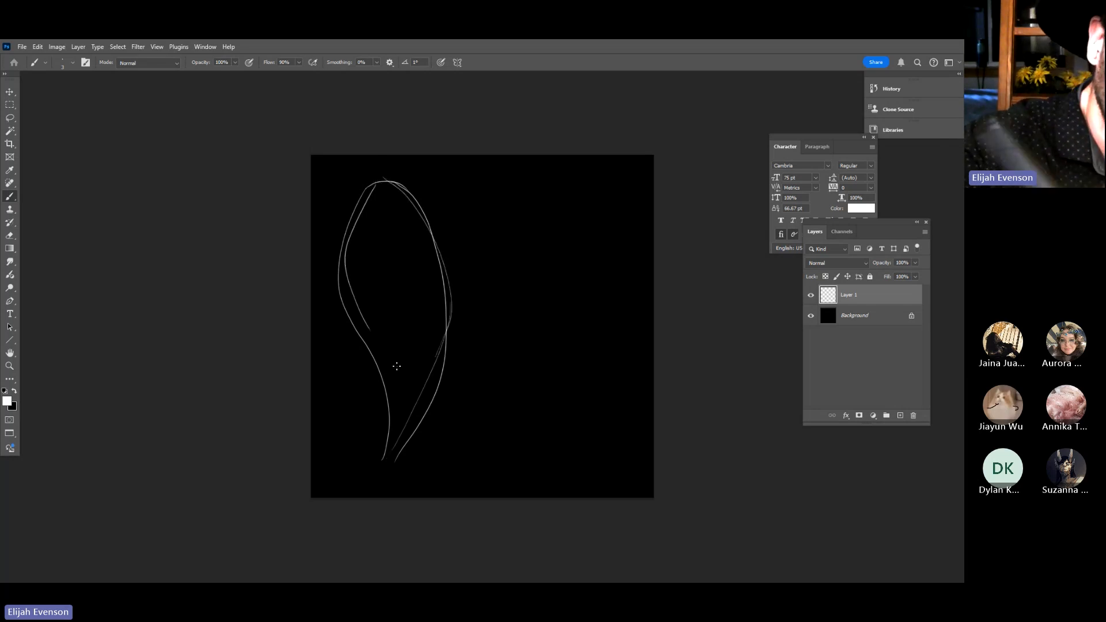
pyautogui.hotkey('ctrl', 'z')
pyautogui.hotkey('ctrl', 'z')
pyautogui.hotkey('ctrl', 'z')
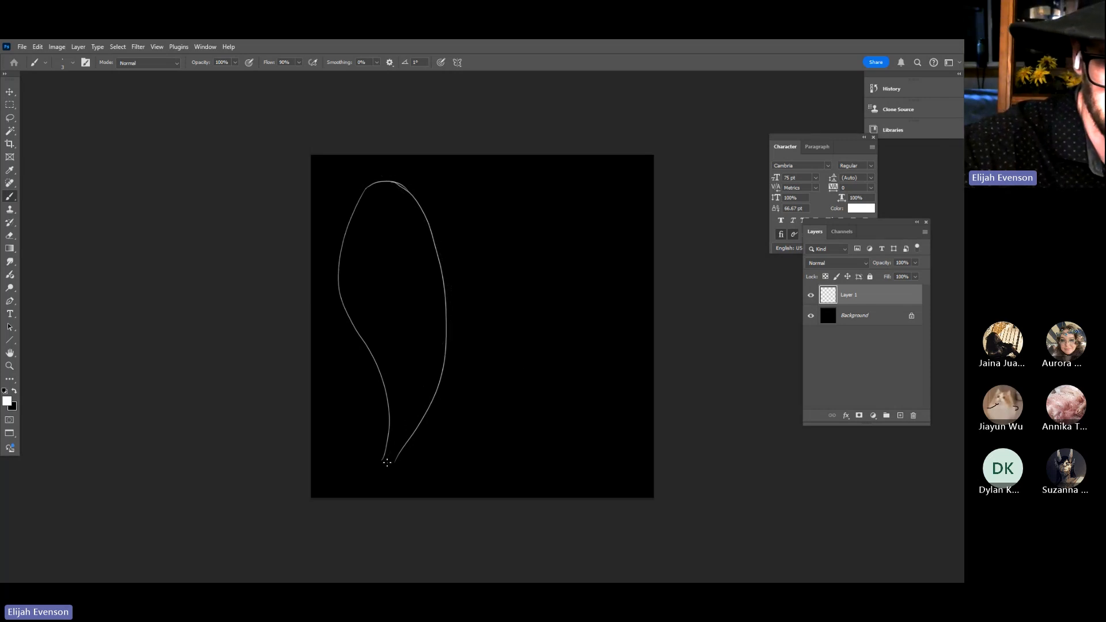
pyautogui.moveTo(402, 426)
pyautogui.mouseDown()
pyautogui.moveTo(389, 459)
pyautogui.moveTo(405, 423)
pyautogui.mouseUp()
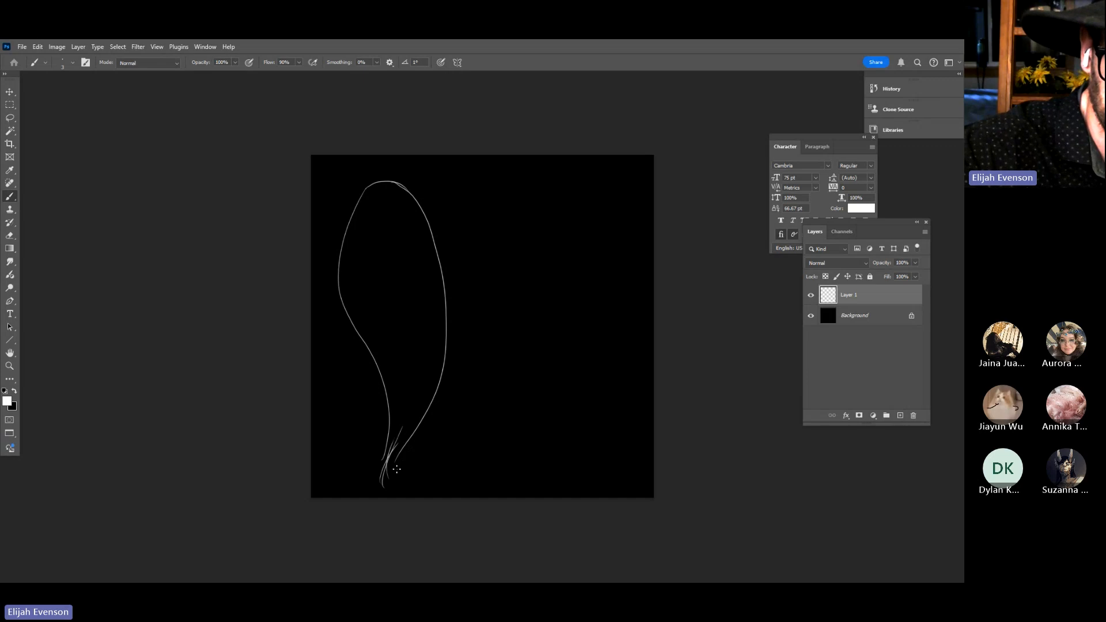
pyautogui.moveTo(396, 469)
pyautogui.mouseDown()
pyautogui.moveTo(435, 318)
pyautogui.moveTo(391, 197)
pyautogui.moveTo(390, 383)
pyautogui.mouseUp()
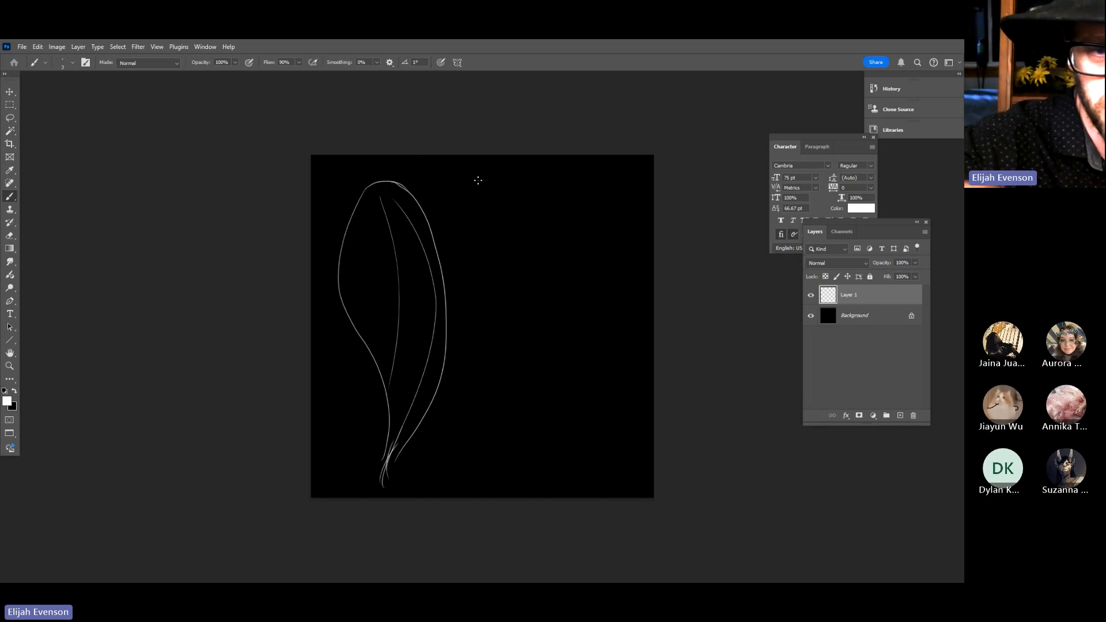
# Sketch a long clump of vertical strands beside the large one, plus two small curved clumps near the canvas's right edge
pyautogui.moveTo(478, 183); pyautogui.dragTo(479, 453)
pyautogui.moveTo(486, 208); pyautogui.dragTo(486, 426)
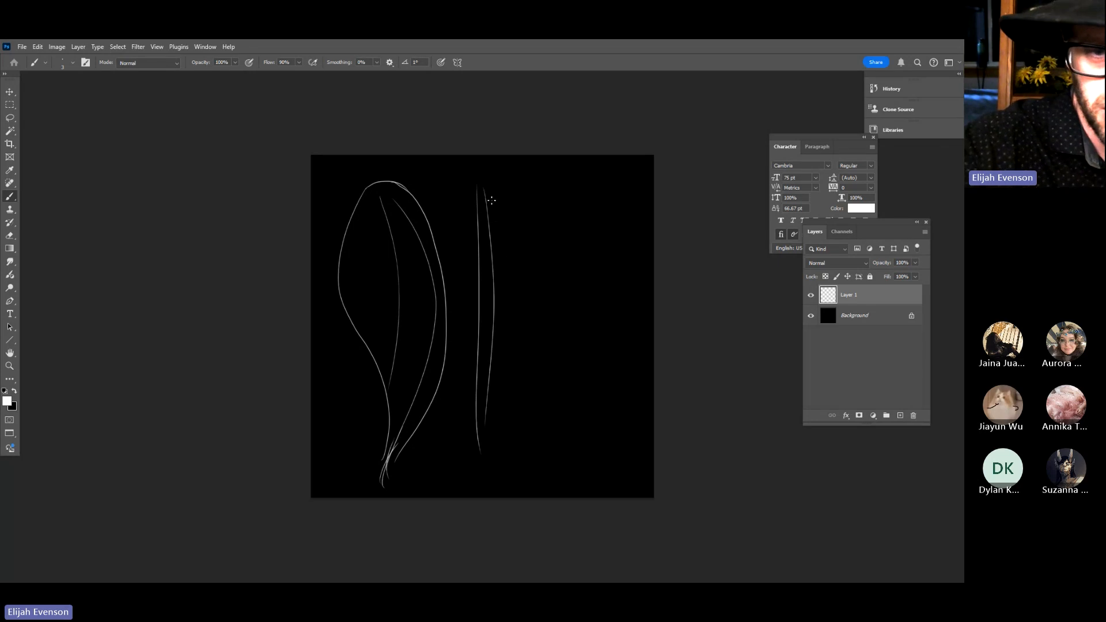
pyautogui.moveTo(499, 172); pyautogui.dragTo(492, 492)
pyautogui.moveTo(546, 179); pyautogui.dragTo(580, 244)
pyautogui.moveTo(548, 173); pyautogui.dragTo(582, 248)
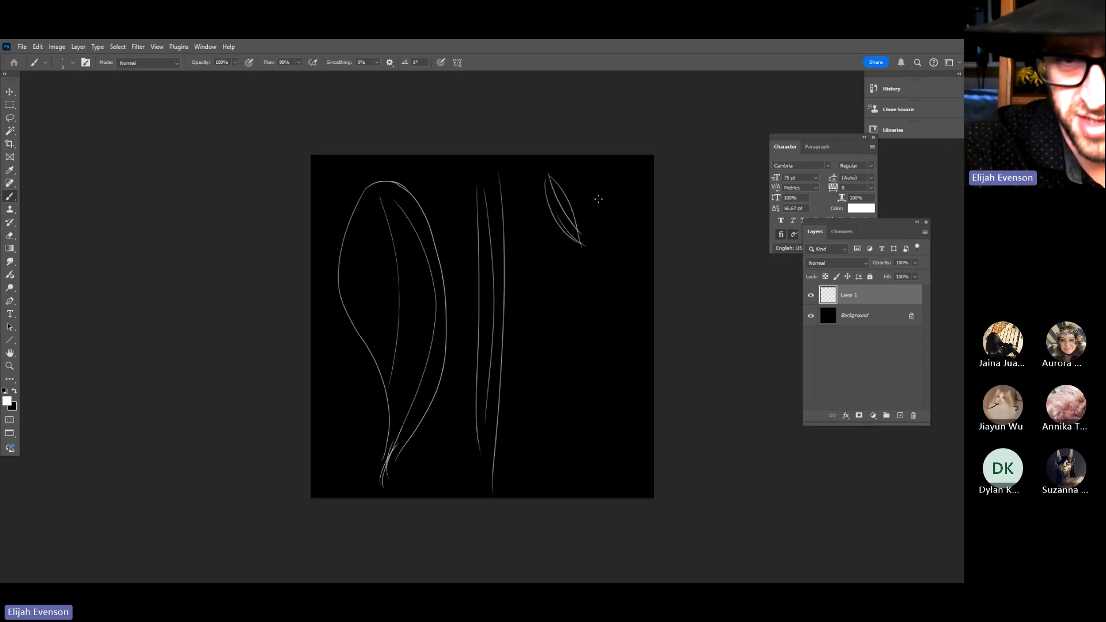
pyautogui.moveTo(630, 280)
pyautogui.mouseDown()
pyautogui.moveTo(594, 361)
pyautogui.moveTo(605, 341)
pyautogui.mouseUp()
pyautogui.moveTo(502, 176); pyautogui.dragTo(513, 197)
pyautogui.moveTo(515, 239); pyautogui.dragTo(508, 451)
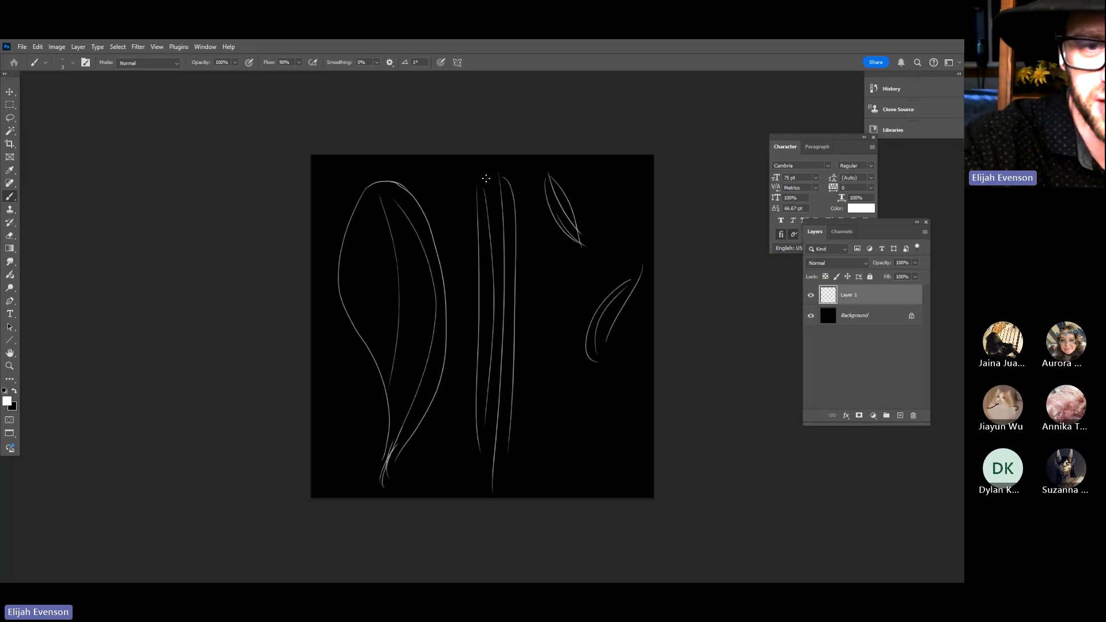
pyautogui.moveTo(482, 172); pyautogui.dragTo(480, 383)
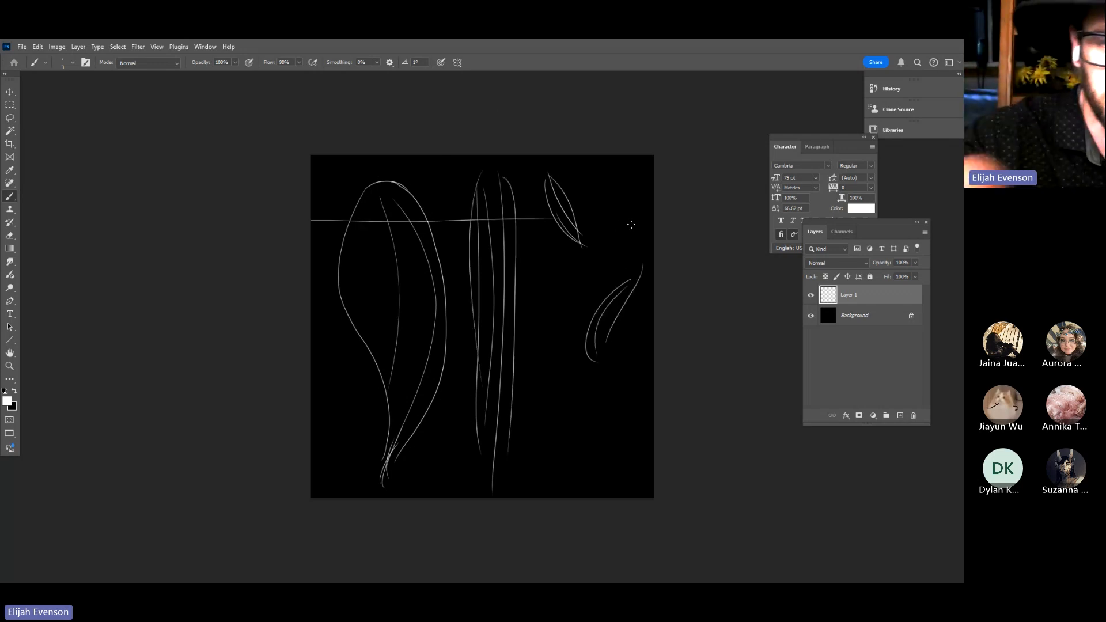
# Draw three curved cross-contour lines over the large hair clump and add a new empty layer above the sketch
pyautogui.moveTo(338, 275); pyautogui.dragTo(462, 299)
pyautogui.moveTo(319, 301); pyautogui.dragTo(433, 296)
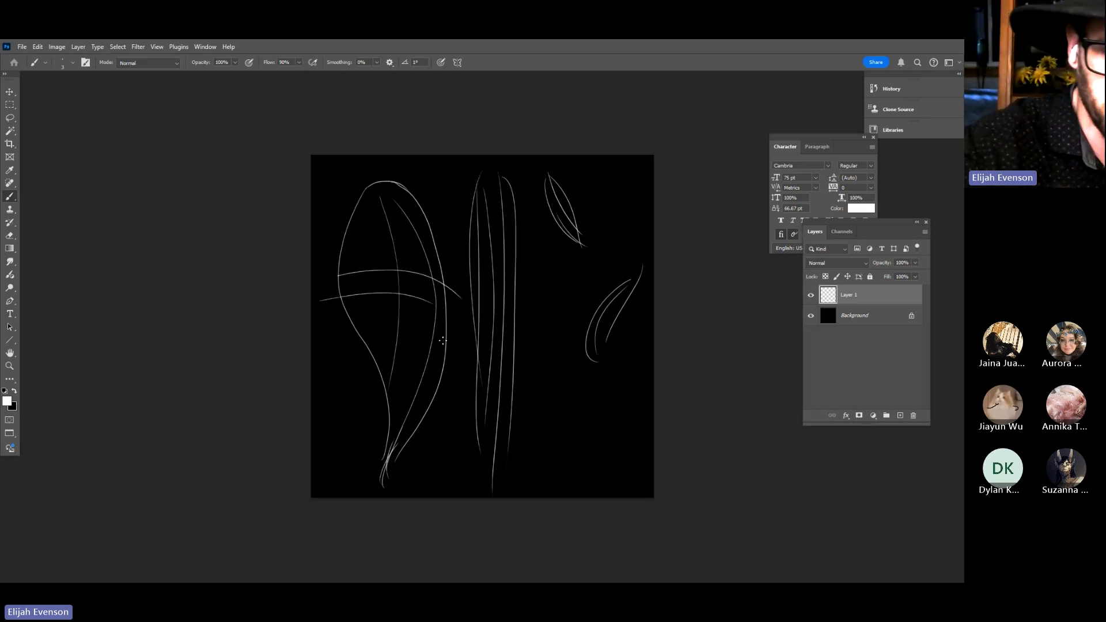
pyautogui.moveTo(335, 347); pyautogui.dragTo(429, 353)
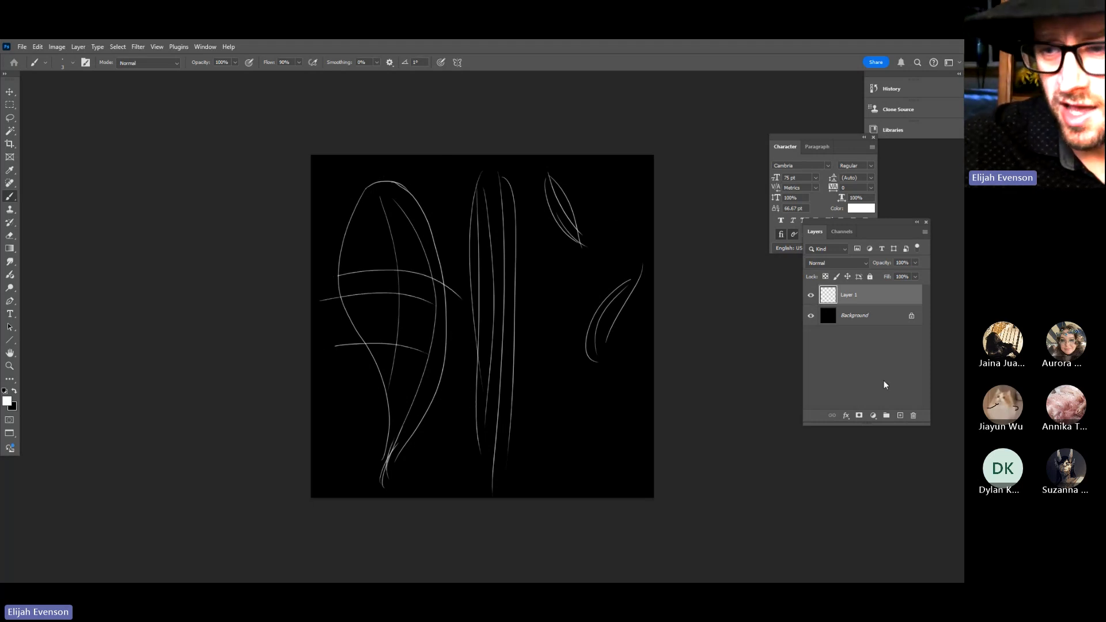
pyautogui.click(900, 415)
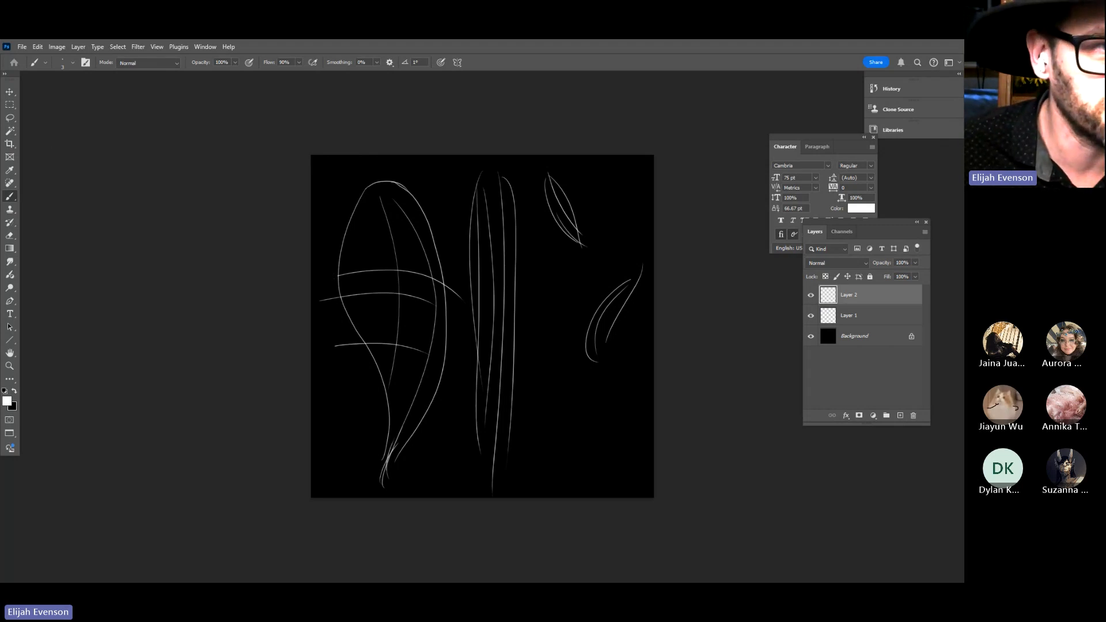
# Create a new white 736 x 736 pixel document and make black the foreground color
pyautogui.click(22, 46)
pyautogui.click(32, 59)
pyautogui.click(636, 209)
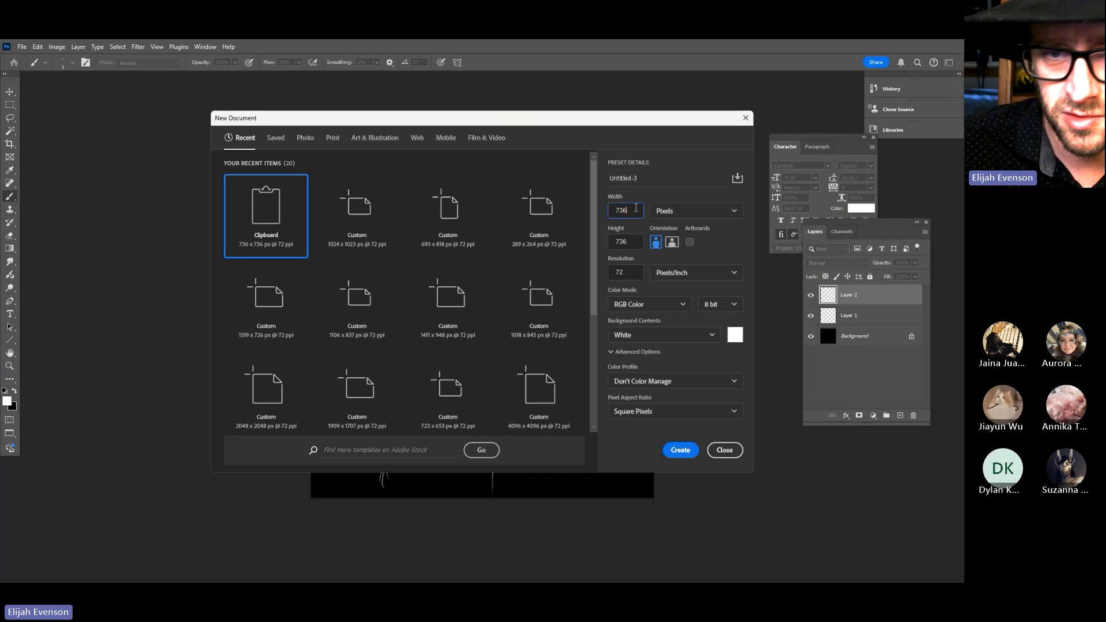
pyautogui.press('Return')
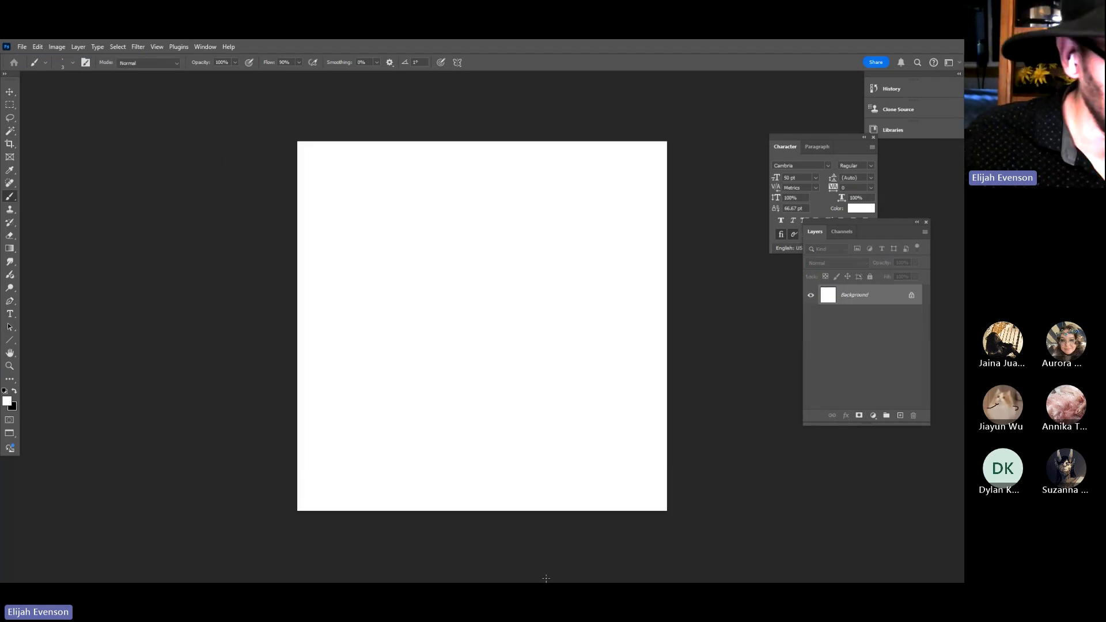
pyautogui.press('x')
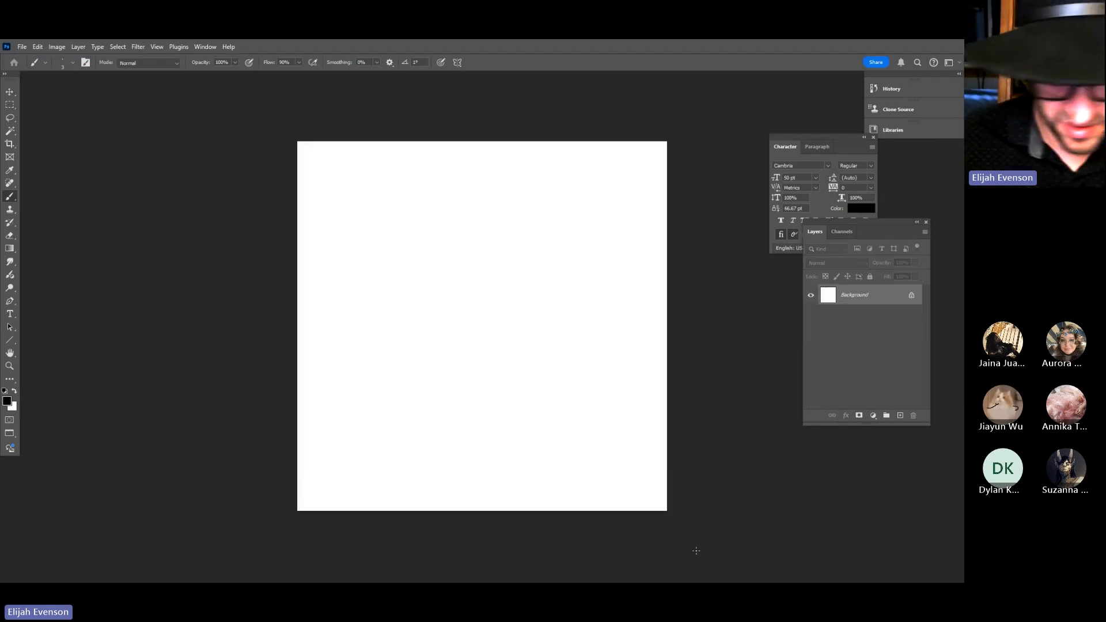
# Enlarge the brush and stamp three large, separate black dots across the middle of the canvas
pyautogui.press(']')
pyautogui.press(']')
pyautogui.press(']')
pyautogui.press(']')
pyautogui.press(']')
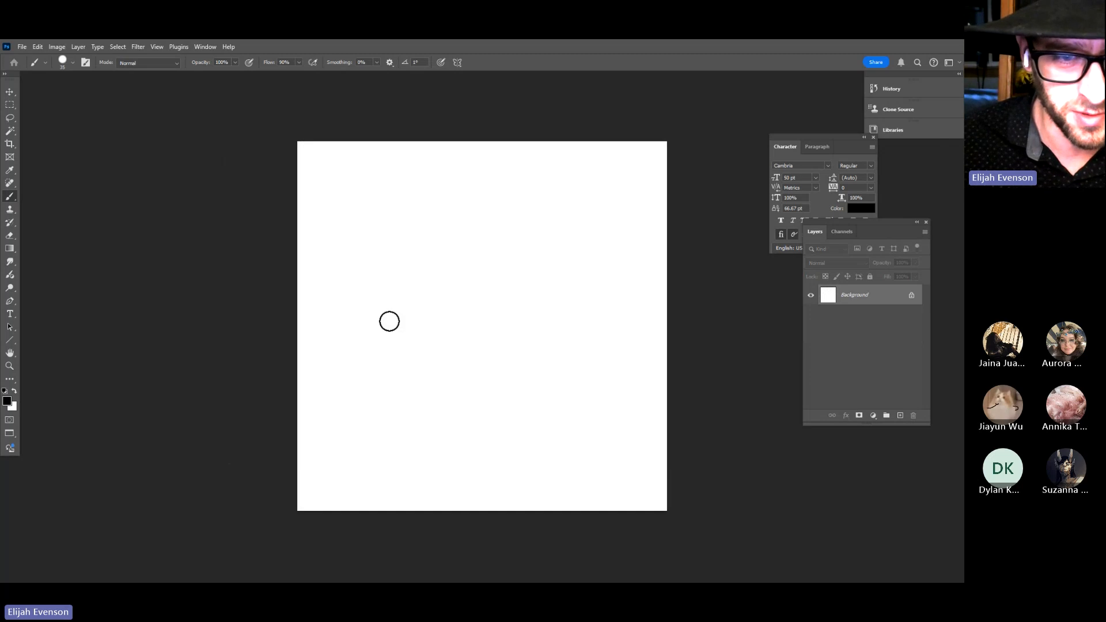
pyautogui.click(383, 310)
pyautogui.click(458, 326)
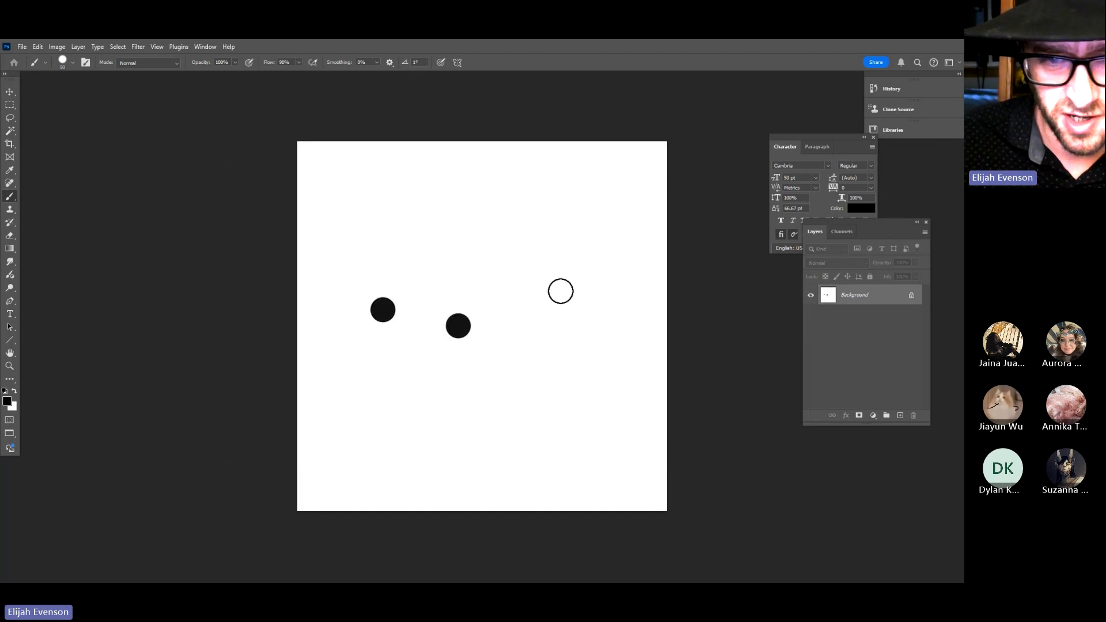
pyautogui.click(540, 313)
# Stamp smaller black dots of varied sizes around the three large ones to vary the strand pattern
pyautogui.press('[')
pyautogui.press('[')
pyautogui.press('[')
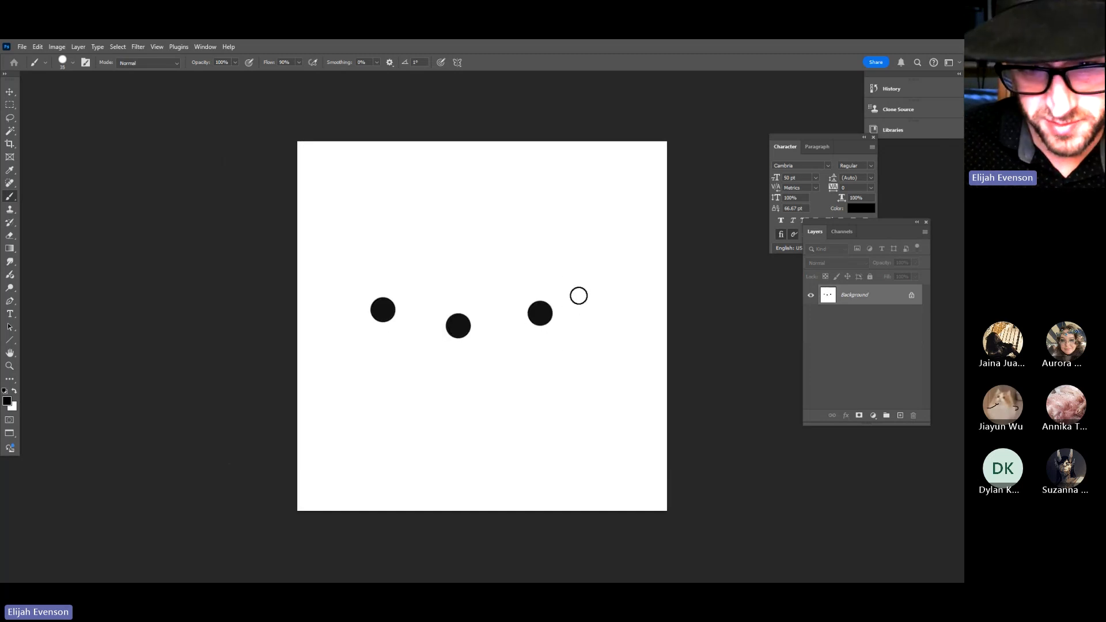
pyautogui.click(584, 292)
pyautogui.click(489, 349)
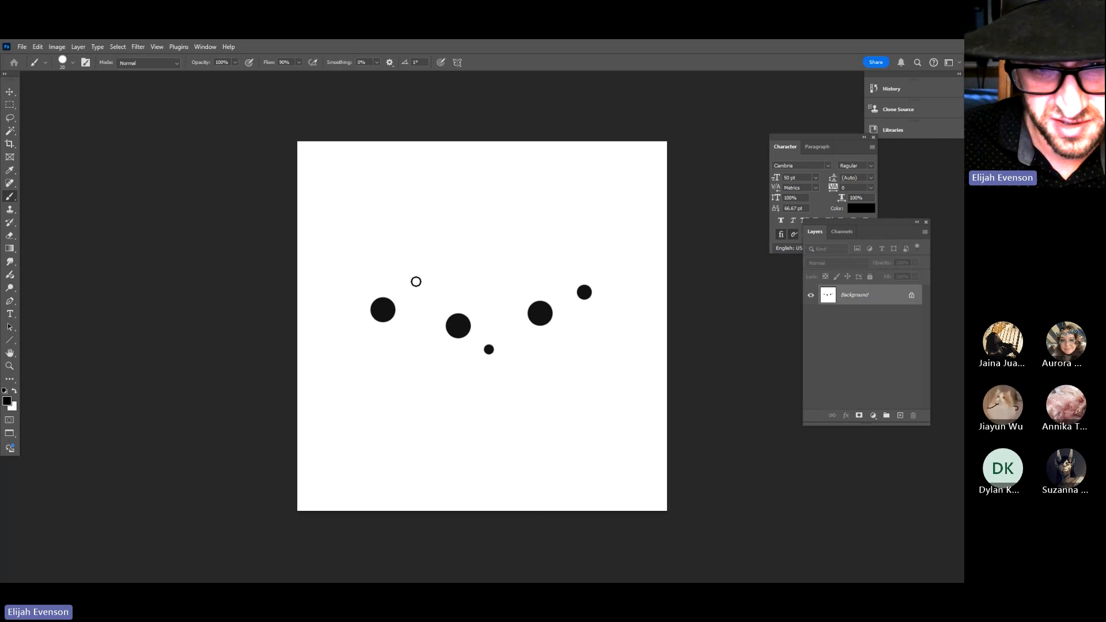
pyautogui.press(']')
pyautogui.press(']')
pyautogui.click(488, 351)
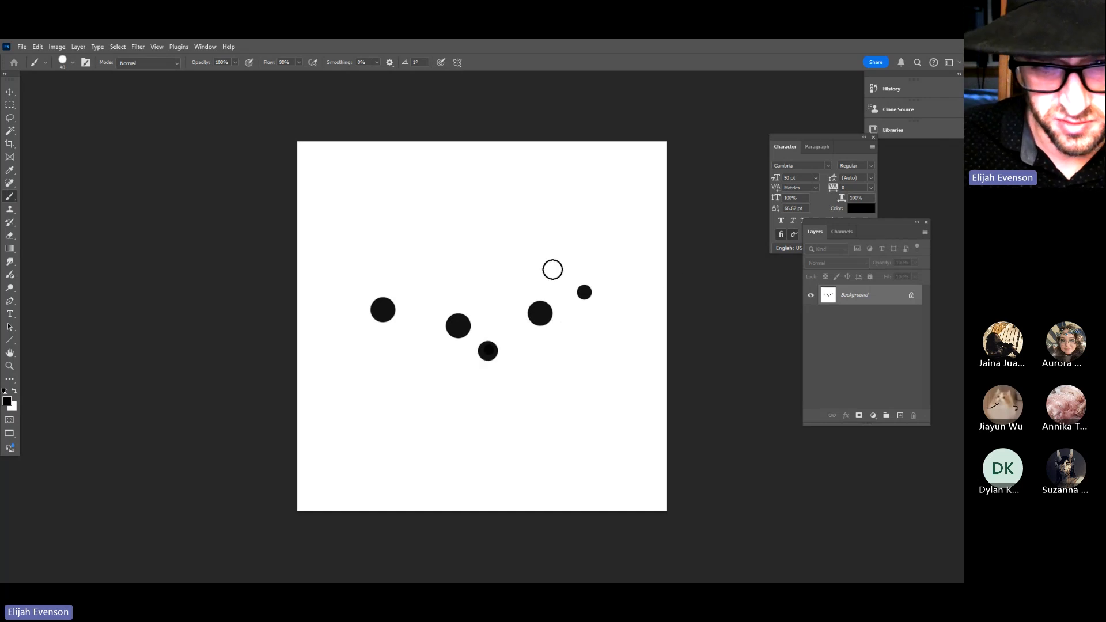
pyautogui.press('[')
pyautogui.click(428, 303)
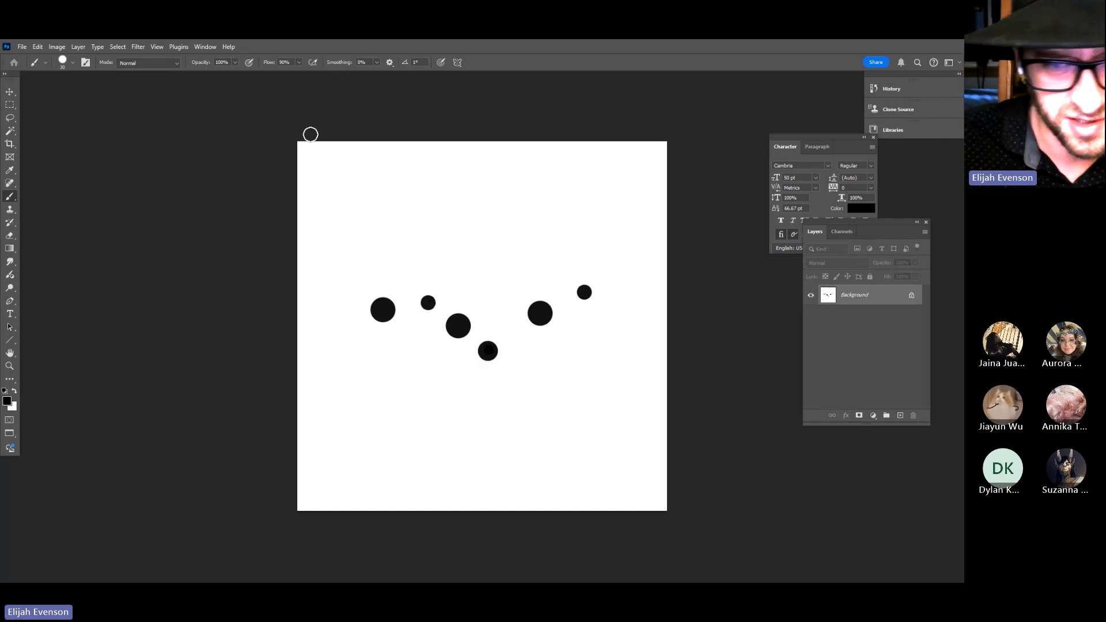
# Define the whole canvas as a brush preset named Sampled Brush 2, and try it with a stroke that is undone
pyautogui.hotkey('ctrl', 'a')
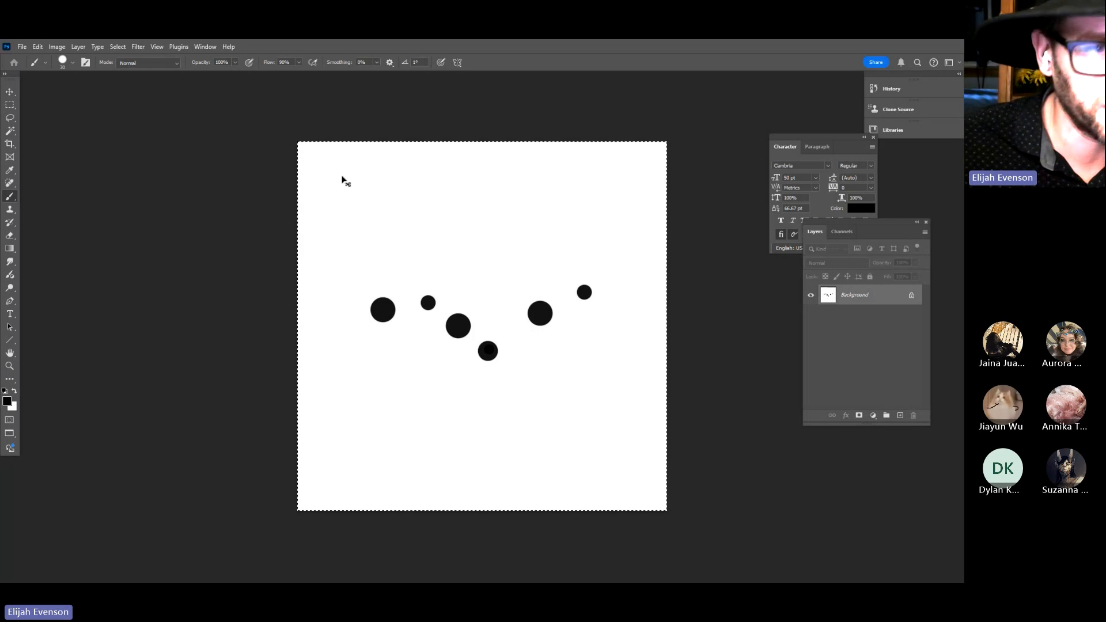
pyautogui.click(39, 46)
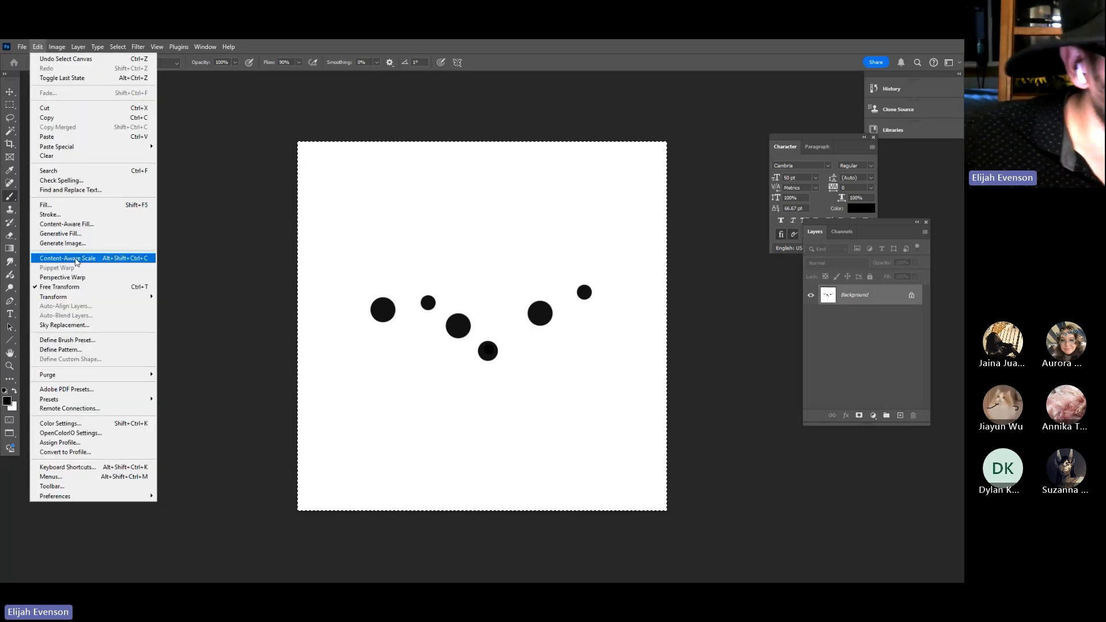
pyautogui.click(80, 339)
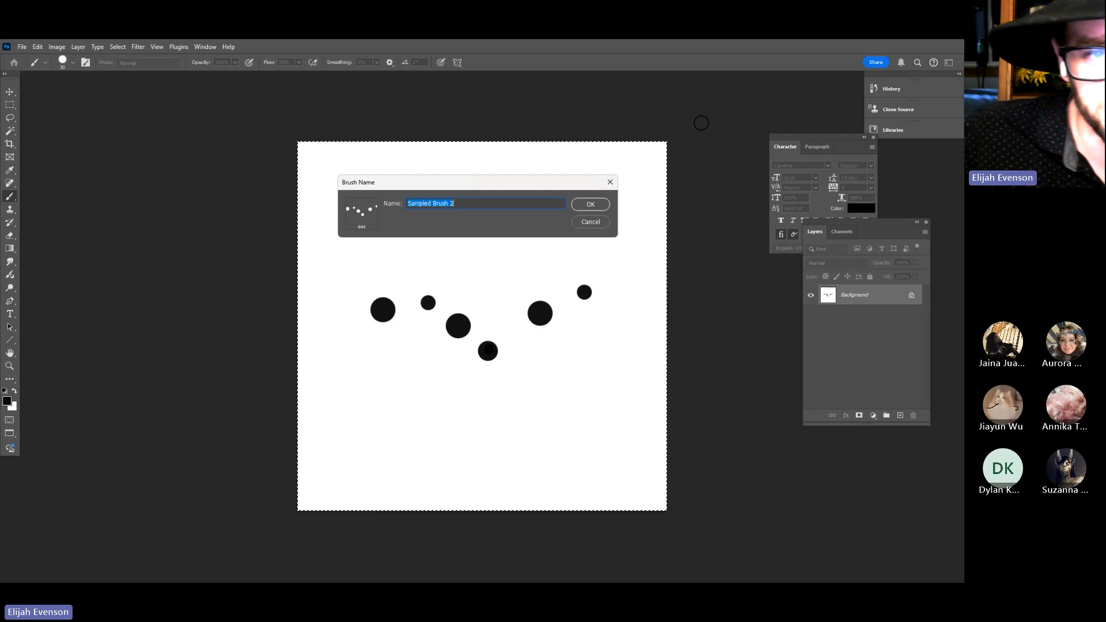
pyautogui.click(587, 203)
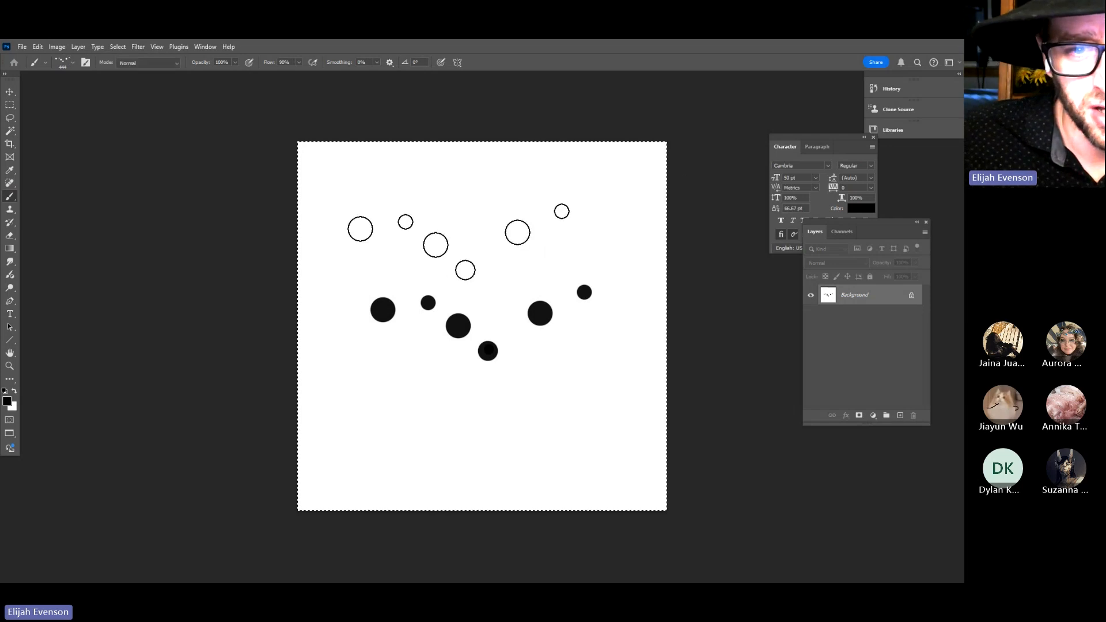
pyautogui.moveTo(462, 211); pyautogui.dragTo(487, 490)
pyautogui.hotkey('ctrl', 'z')
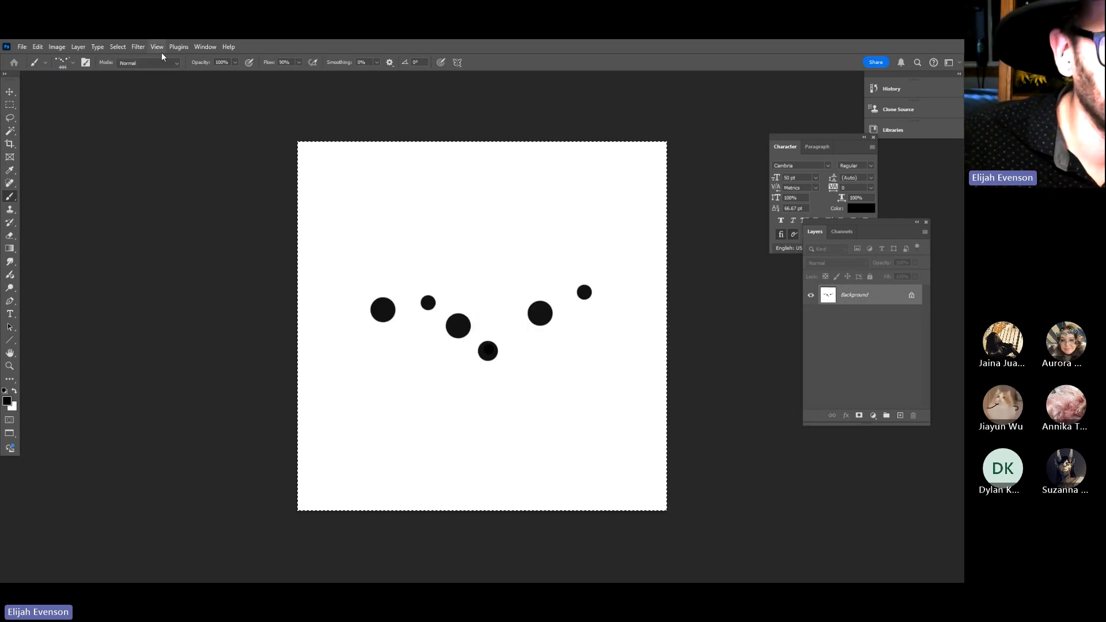
# Set the sampled brush's spacing to 1% in the brush settings, and test it with a stroke that is undone
pyautogui.click(209, 46)
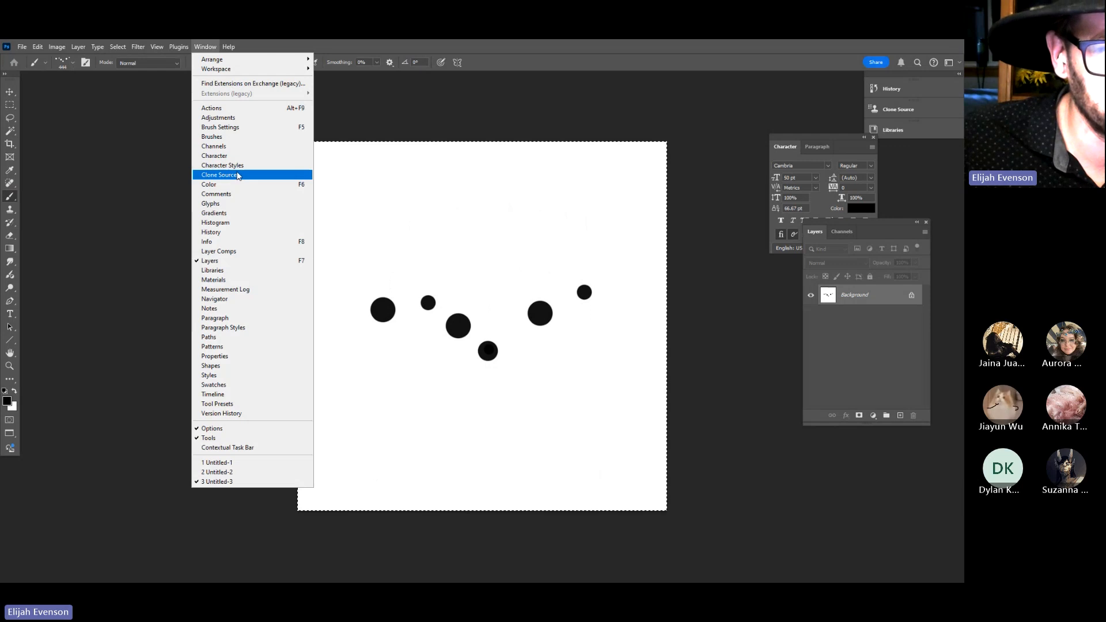
pyautogui.click(252, 127)
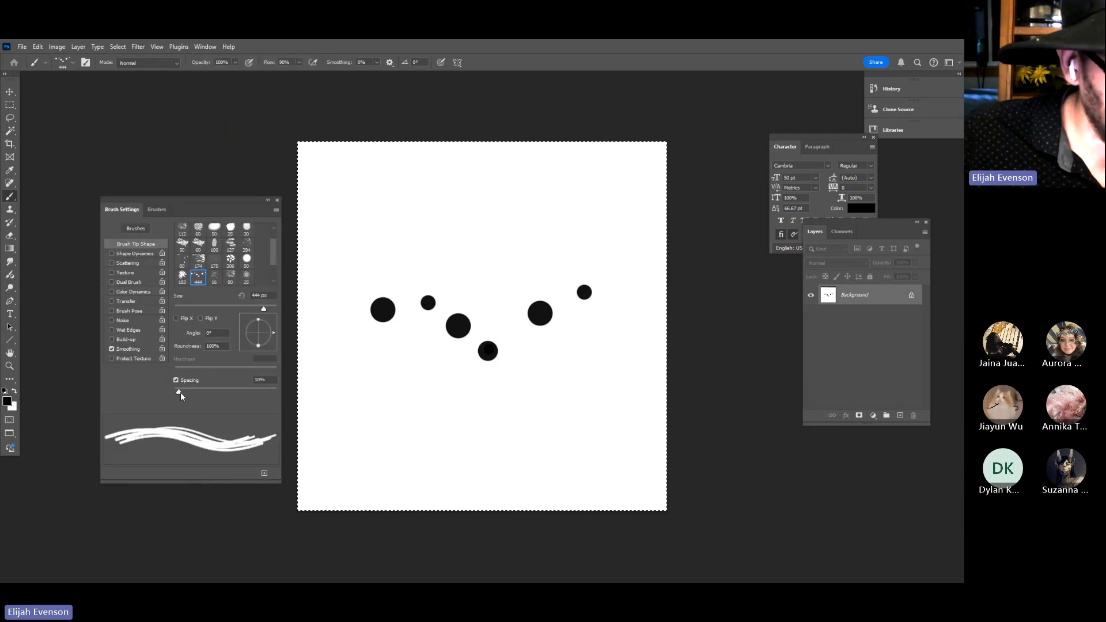
pyautogui.moveTo(180, 393); pyautogui.dragTo(164, 395)
pyautogui.moveTo(455, 386)
pyautogui.mouseDown()
pyautogui.moveTo(437, 369)
pyautogui.moveTo(413, 199)
pyautogui.moveTo(491, 338)
pyautogui.mouseUp()
pyautogui.hotkey('ctrl', 'z')
pyautogui.click(483, 317)
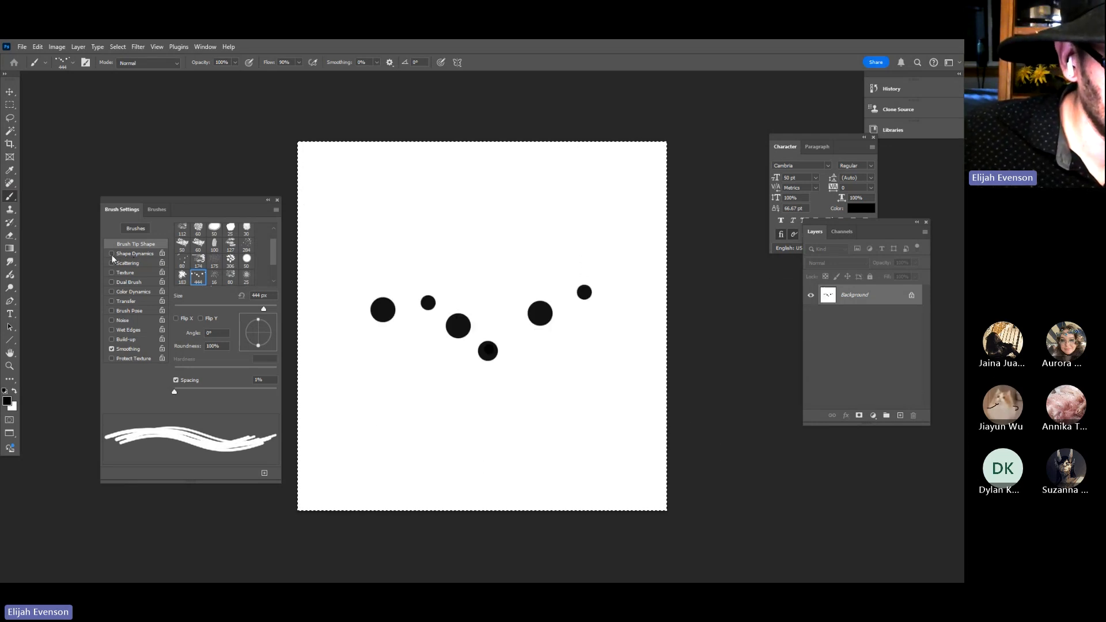
# Enable Shape Dynamics with size controlled by Pen Pressure, and test the brush with thick, crossing strand strokes
pyautogui.click(142, 255)
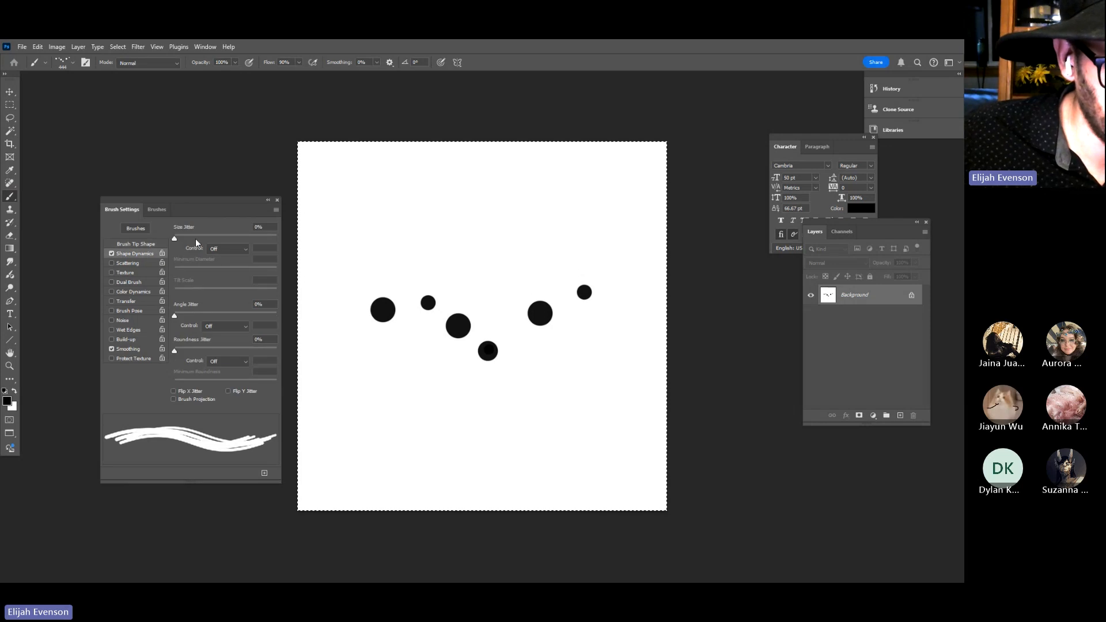
pyautogui.click(220, 248)
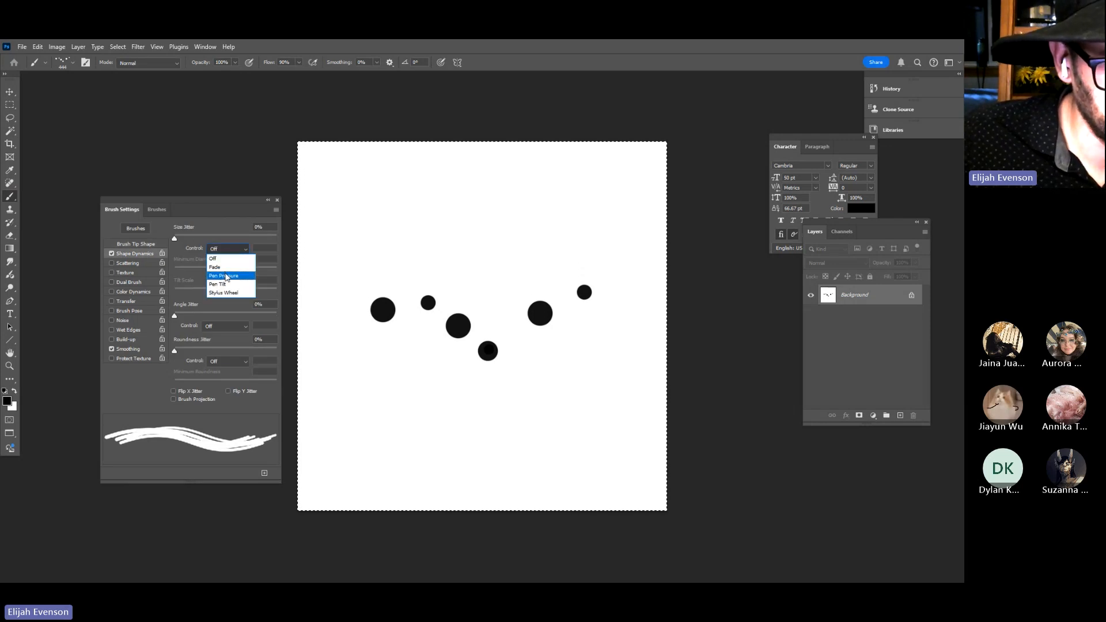
pyautogui.click(226, 276)
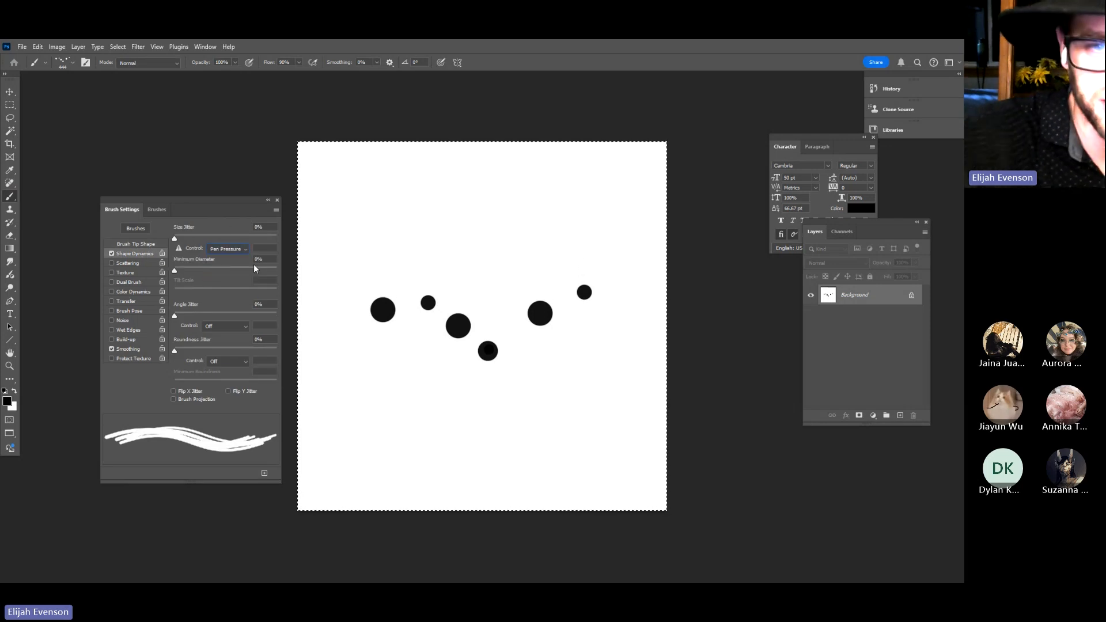
pyautogui.moveTo(456, 209); pyautogui.dragTo(475, 234)
pyautogui.moveTo(503, 457)
pyautogui.mouseDown()
pyautogui.moveTo(538, 167)
pyautogui.moveTo(598, 375)
pyautogui.mouseUp()
pyautogui.moveTo(566, 517); pyautogui.dragTo(612, 214)
pyautogui.hotkey('ctrl', 'z')
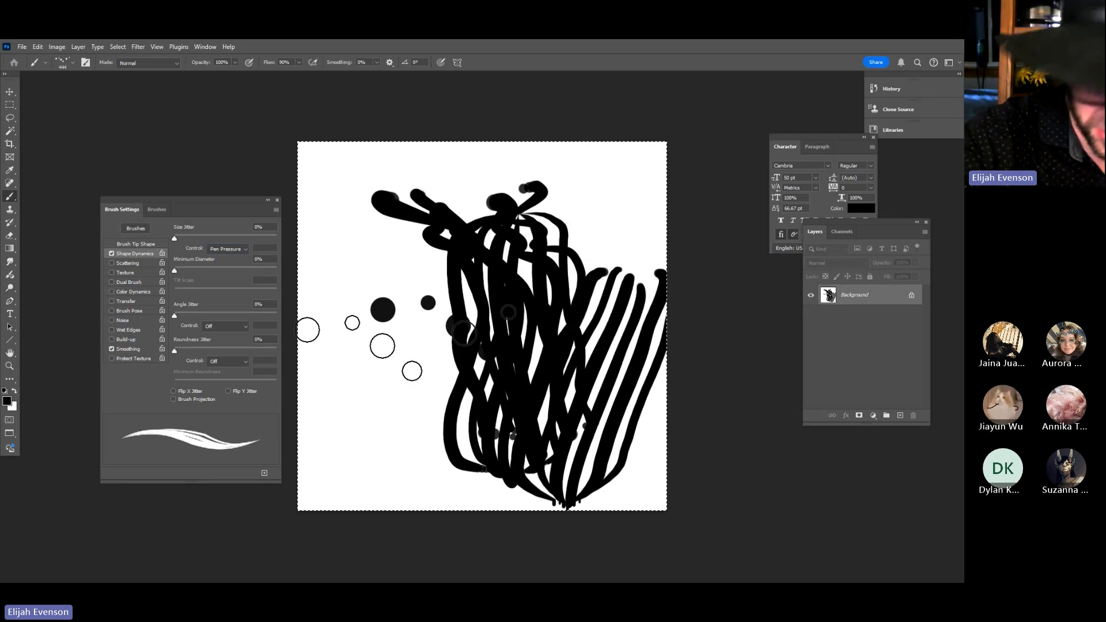
# Shrink the sampled brush greatly and paint a vertical bundle of thin parallel strands beside the thick strokes
pyautogui.press('[')
pyautogui.press('[')
pyautogui.press('[')
pyautogui.press('[')
pyautogui.press('[')
pyautogui.press('[')
pyautogui.press('[')
pyautogui.press('[')
pyautogui.press('[')
pyautogui.press('[')
pyautogui.press('[')
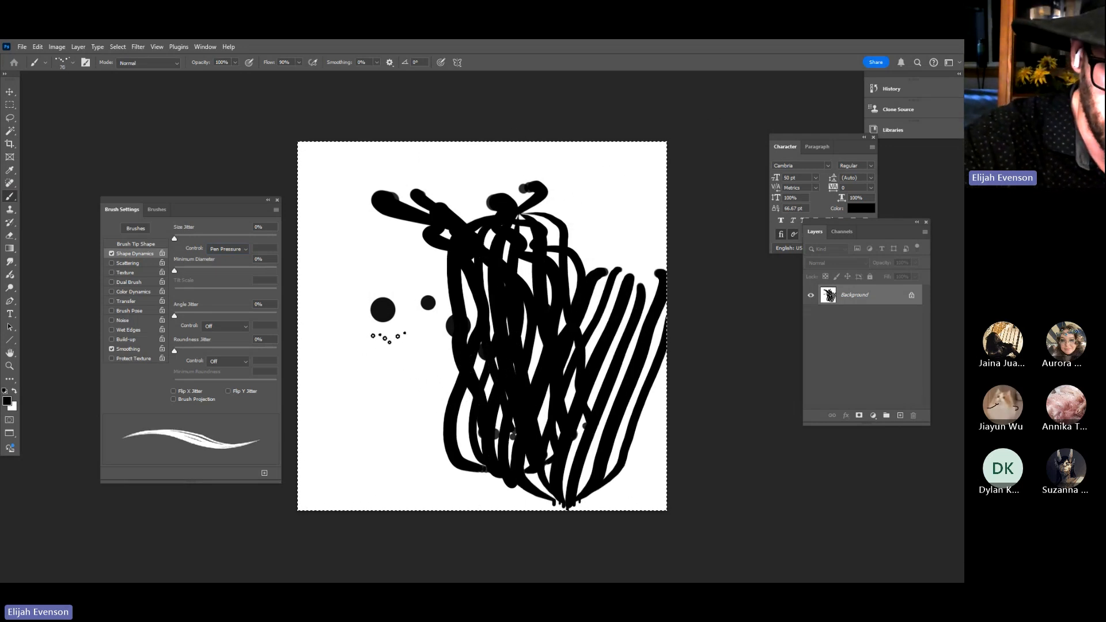
pyautogui.moveTo(390, 341); pyautogui.dragTo(383, 483)
pyautogui.moveTo(395, 339); pyautogui.dragTo(397, 338)
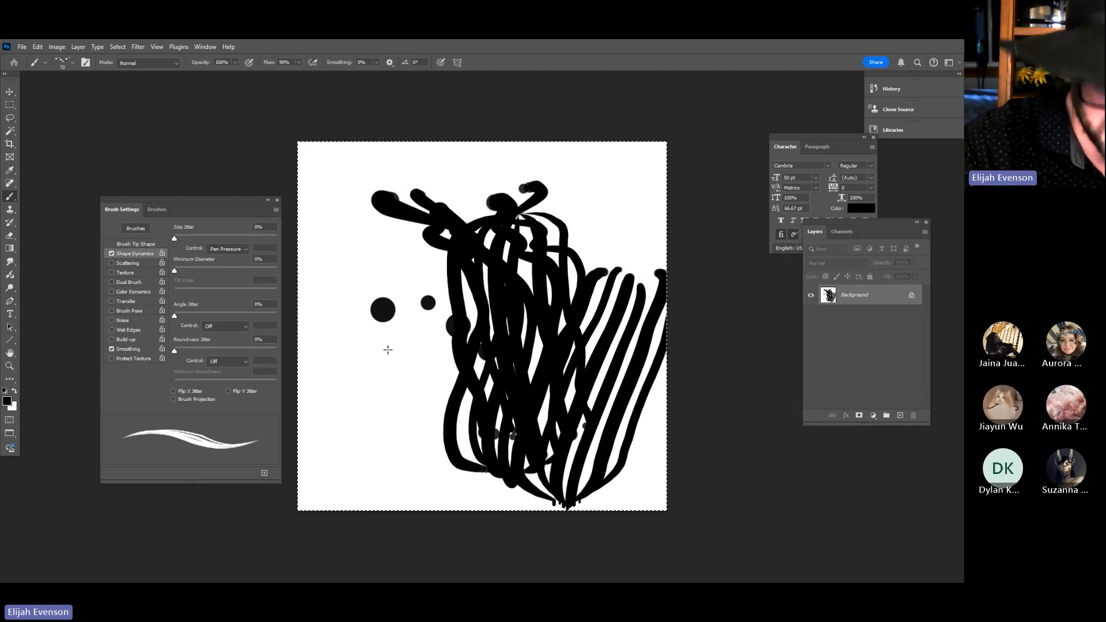
pyautogui.moveTo(387, 353); pyautogui.dragTo(386, 412)
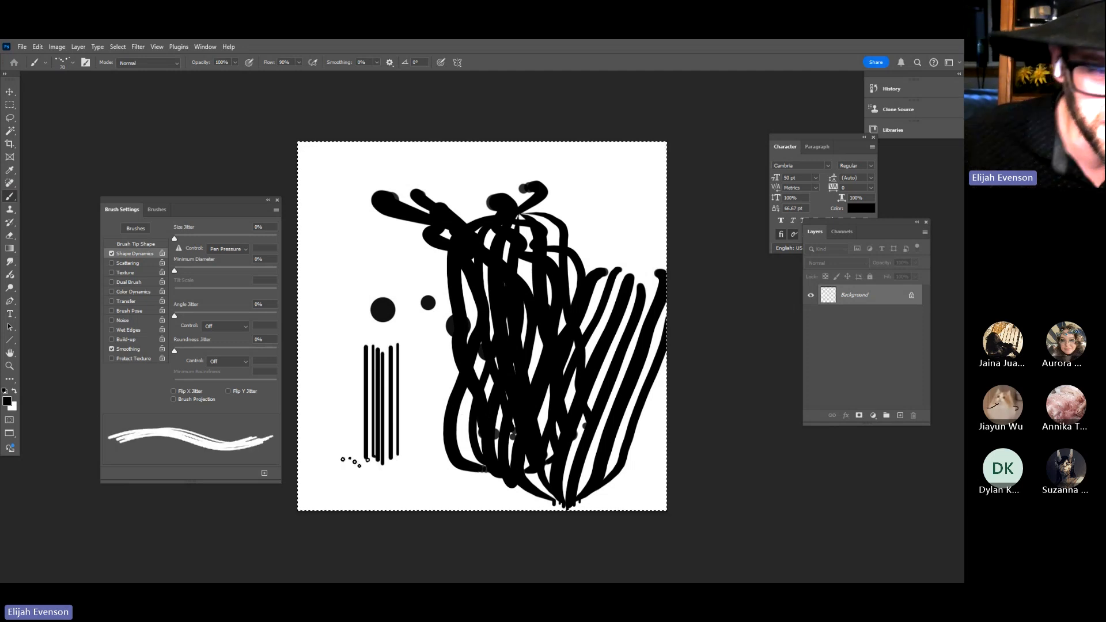
# Undo the straight strand bundle and repaint it as one curved, tapering hair clump beside the thick strokes
pyautogui.hotkey('ctrl', 'z')
pyautogui.moveTo(376, 343); pyautogui.dragTo(385, 464)
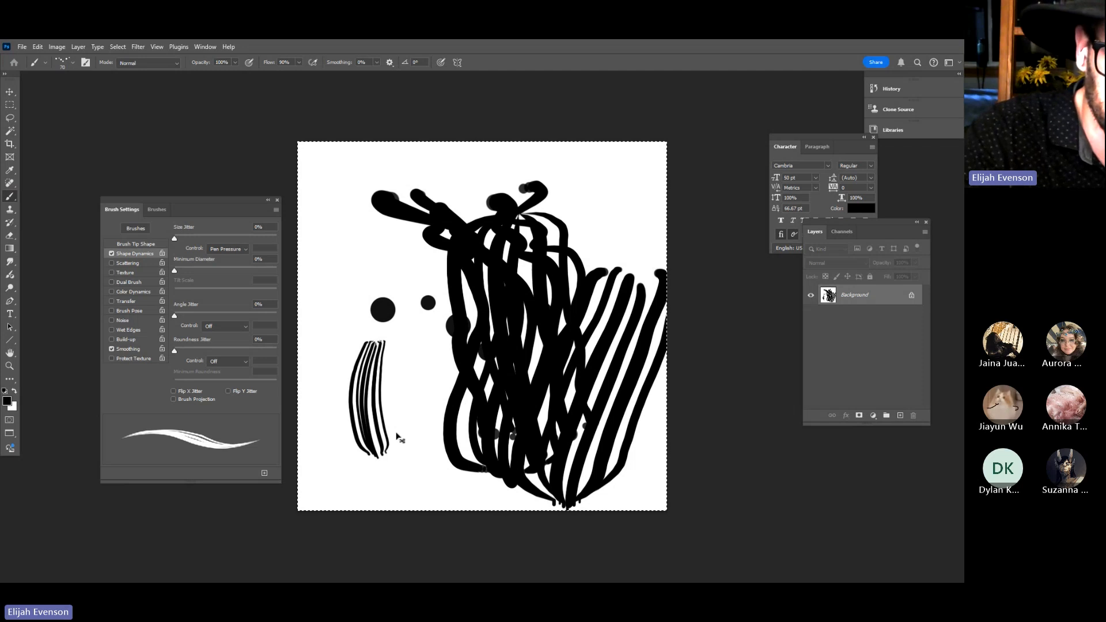
pyautogui.hotkey('ctrl', 'z')
pyautogui.moveTo(384, 341)
pyautogui.mouseDown()
pyautogui.moveTo(378, 432)
pyautogui.moveTo(392, 483)
pyautogui.mouseUp()
pyautogui.hotkey('ctrl', 'z')
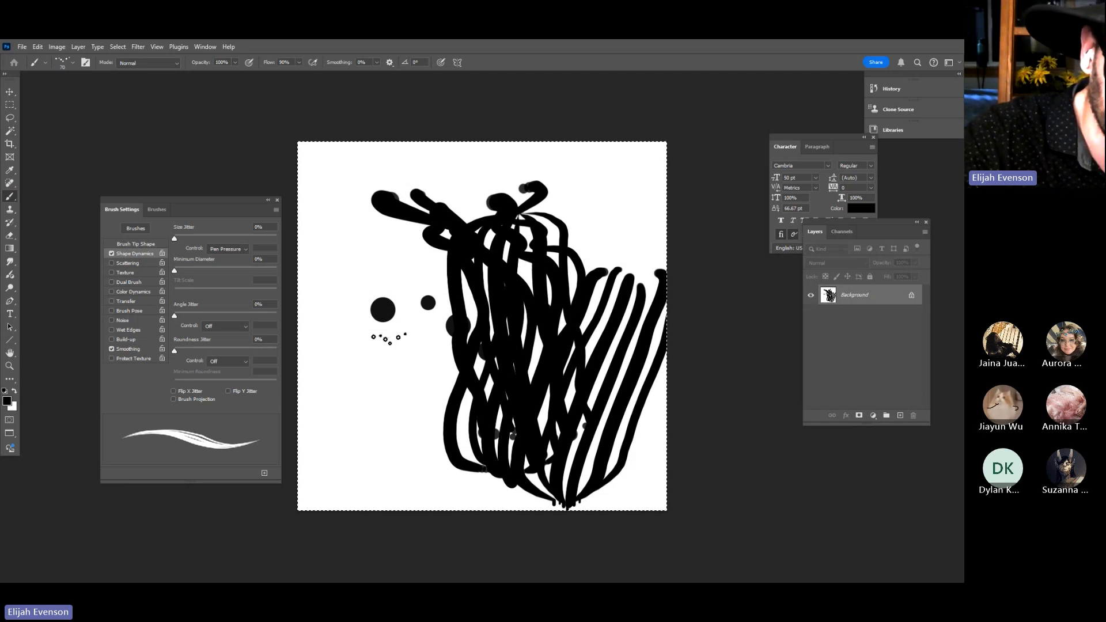
pyautogui.moveTo(385, 337)
pyautogui.mouseDown()
pyautogui.moveTo(375, 445)
pyautogui.moveTo(394, 485)
pyautogui.mouseUp()
pyautogui.hotkey('ctrl', 'z')
pyautogui.moveTo(396, 341)
pyautogui.mouseDown()
pyautogui.moveTo(377, 360)
pyautogui.moveTo(410, 500)
pyautogui.mouseUp()
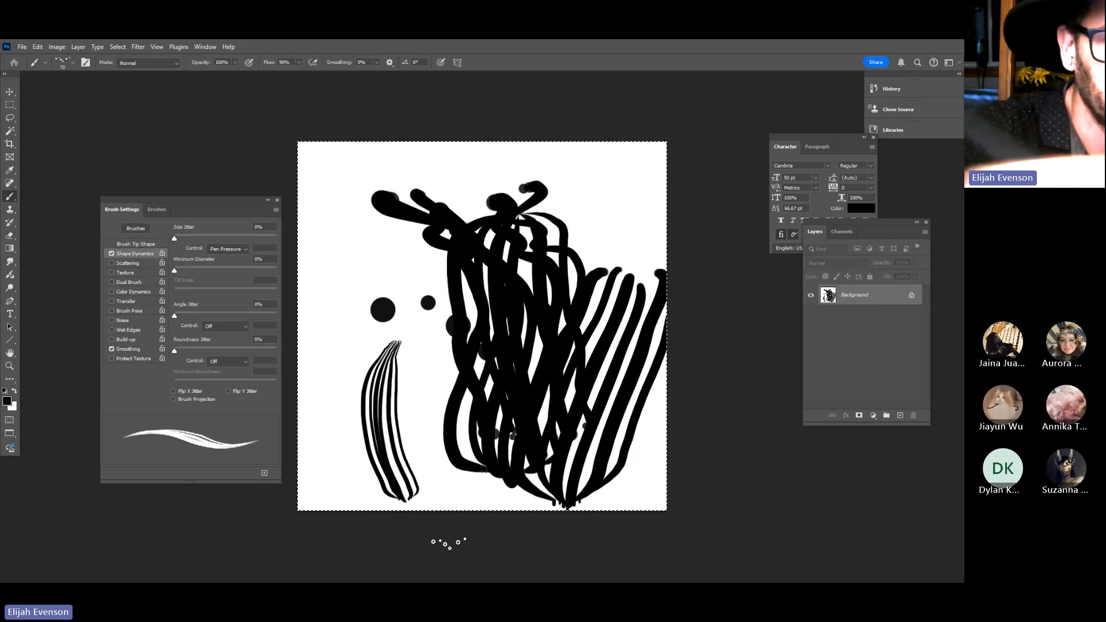
# Exit the full-screen view and switch to the Untitled-2 document containing the hair clump sketches
pyautogui.press('f')
pyautogui.press('f')
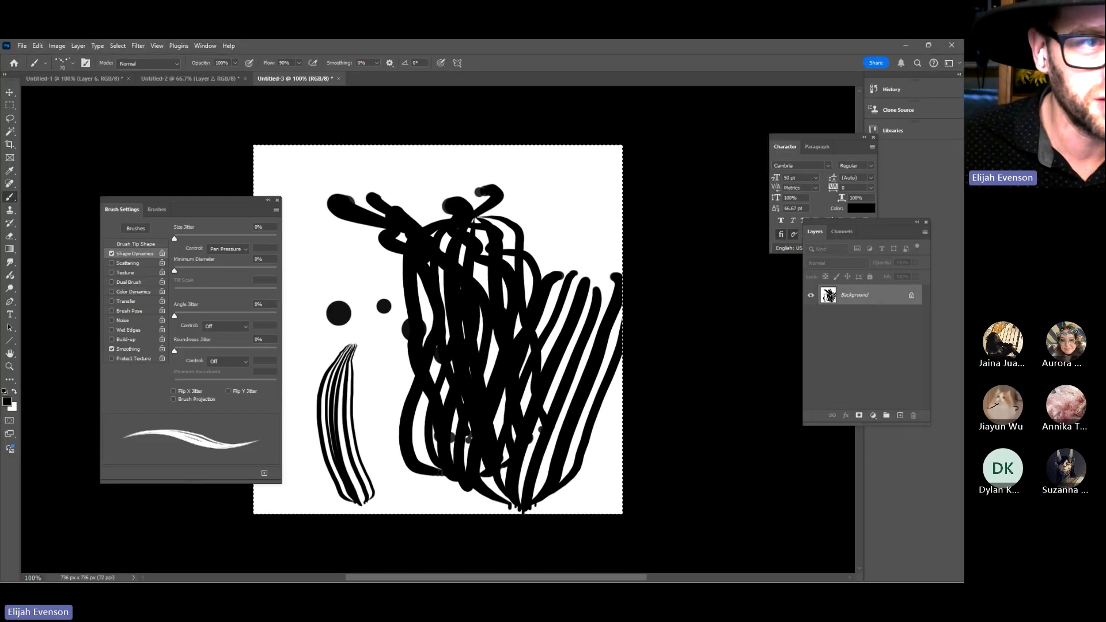
pyautogui.click(144, 79)
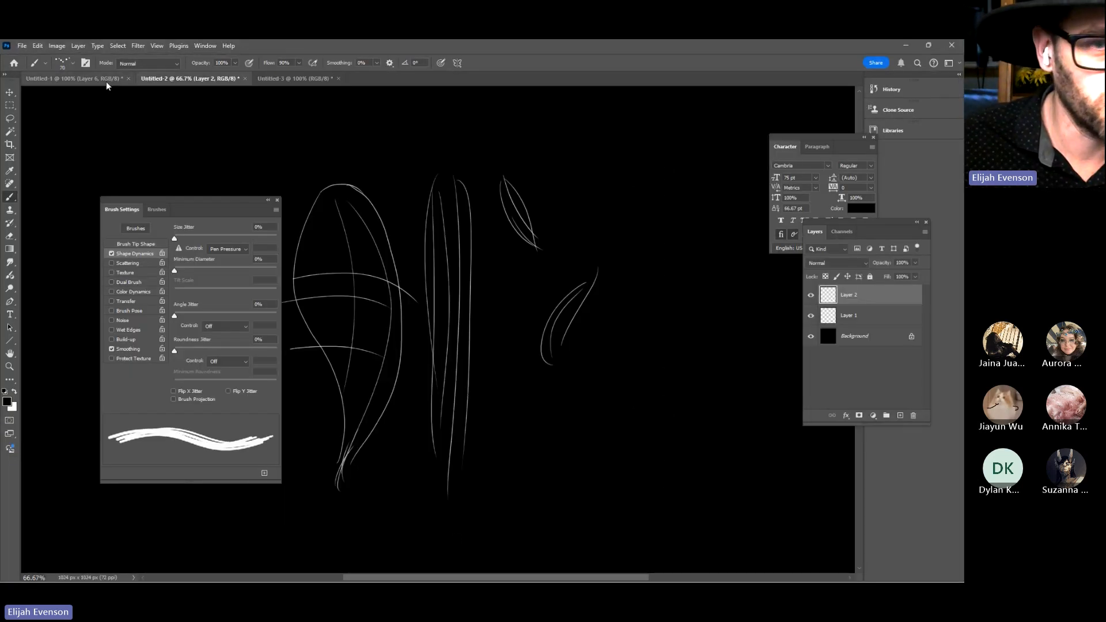
pyautogui.click(99, 82)
pyautogui.click(173, 79)
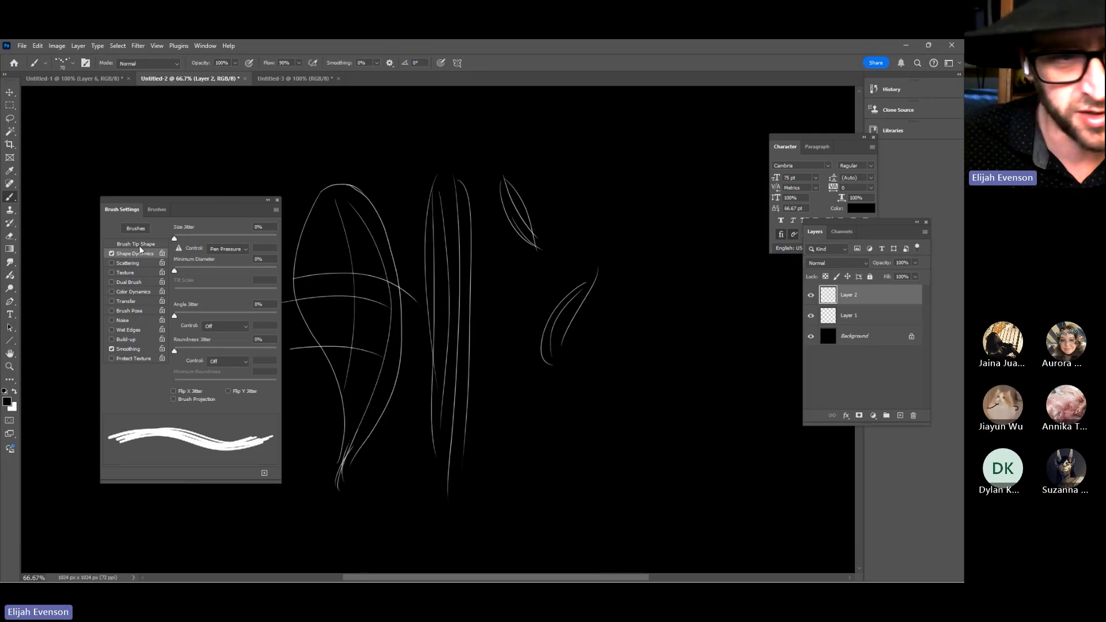
pyautogui.moveTo(443, 220); pyautogui.dragTo(483, 242)
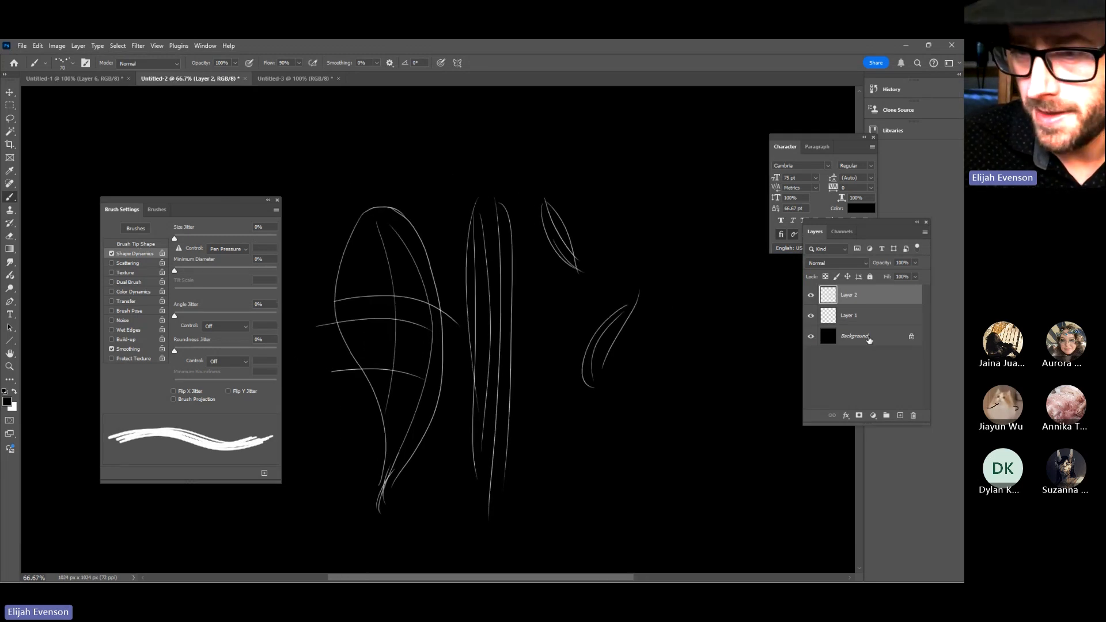
# Check what Layer 1 contains by briefly hiding it, and rename Layer 2 to hair
pyautogui.click(810, 316)
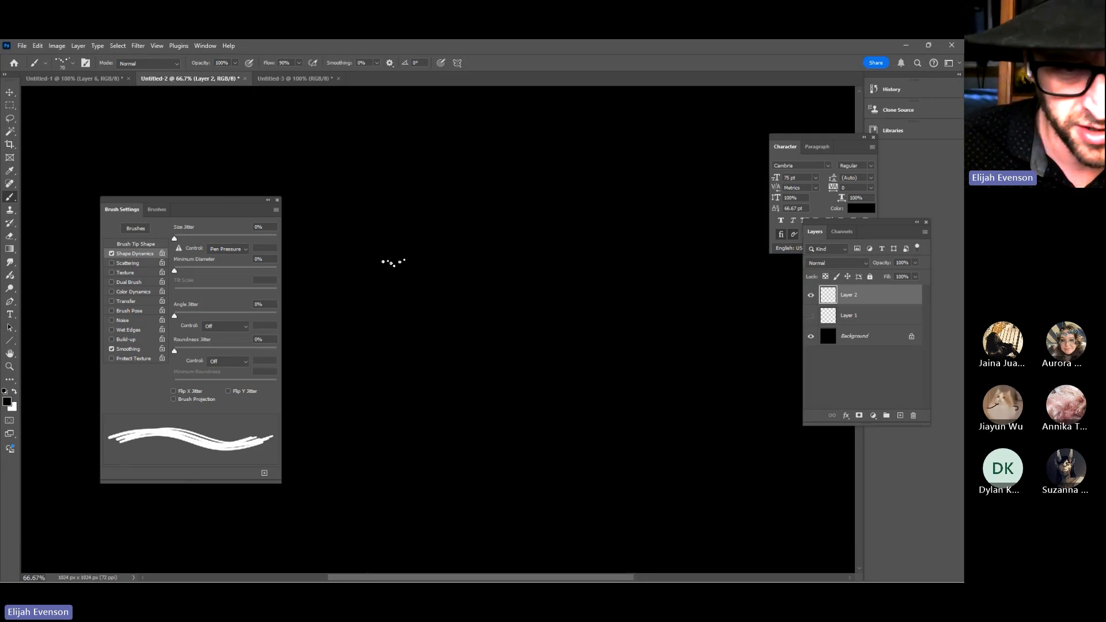
pyautogui.click(811, 317)
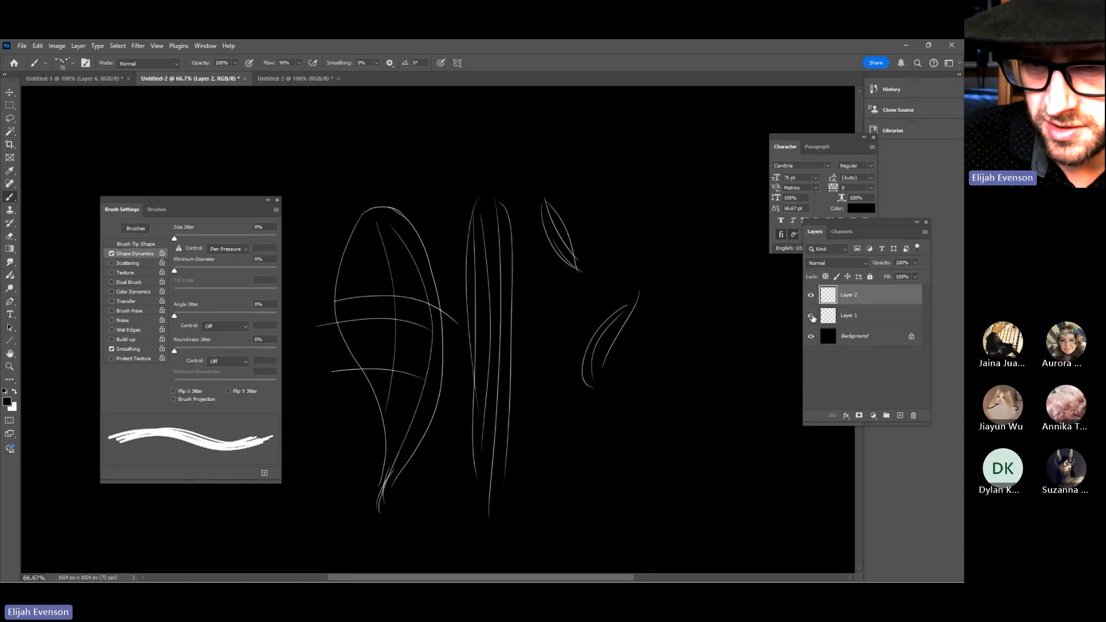
pyautogui.doubleClick(847, 295)
pyautogui.write('hair')
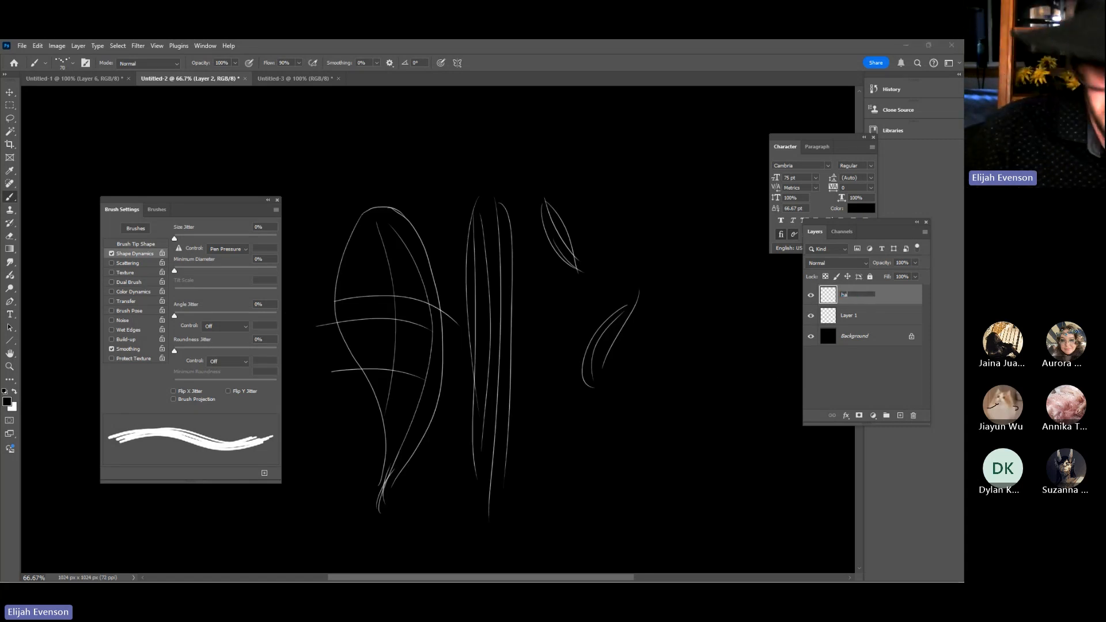
pyautogui.press('Return')
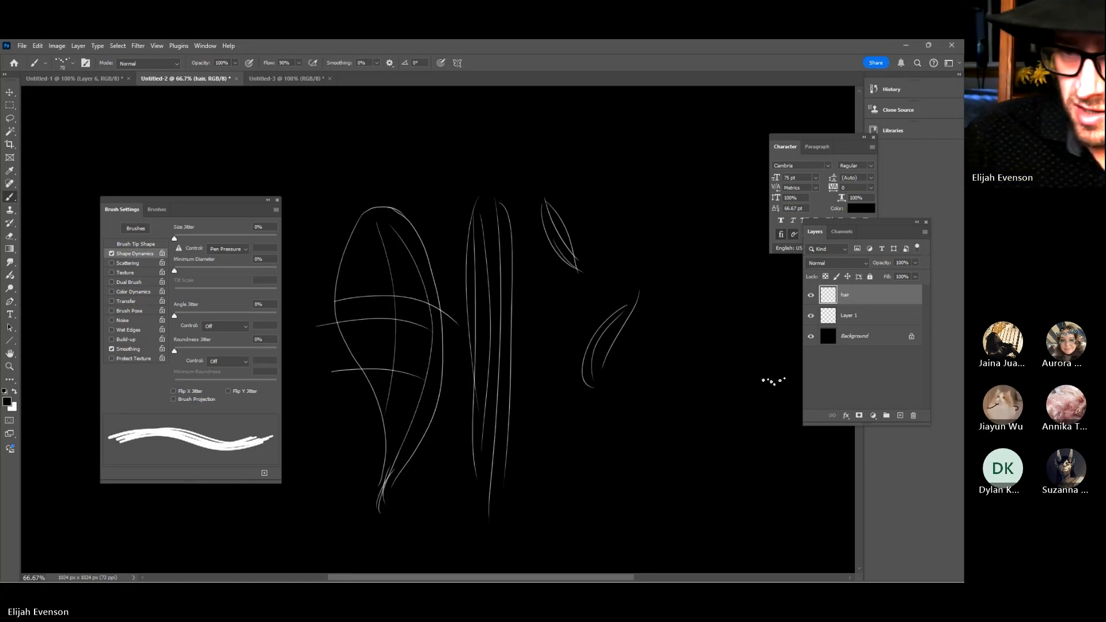
# Set the foreground color to the light orange #ff7a51
pyautogui.click(6, 403)
pyautogui.click(374, 291)
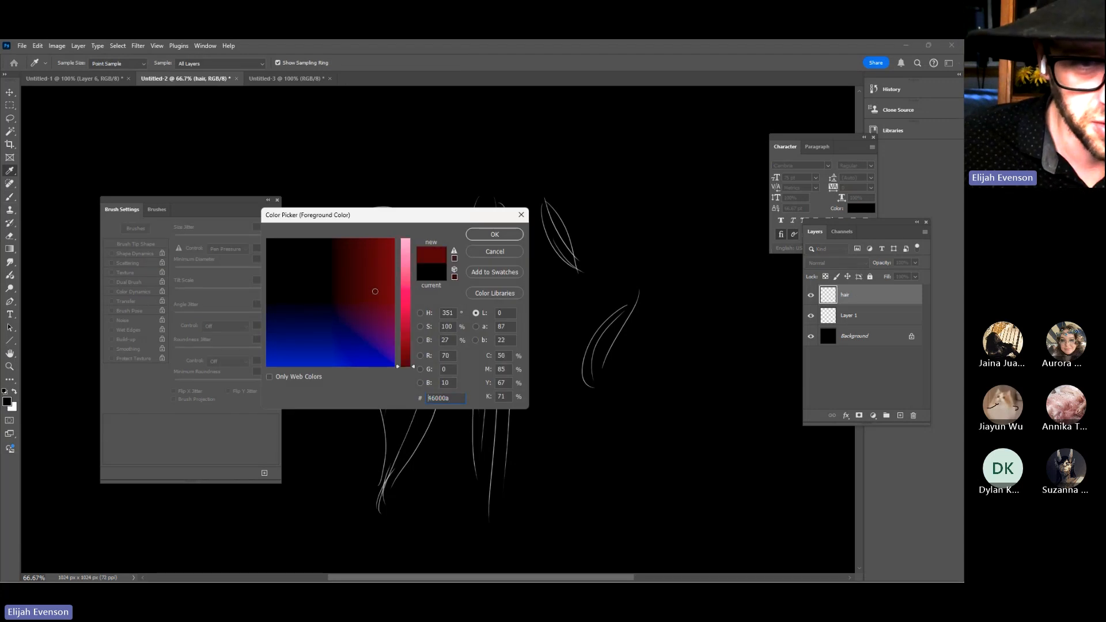
pyautogui.moveTo(406, 314); pyautogui.dragTo(409, 257)
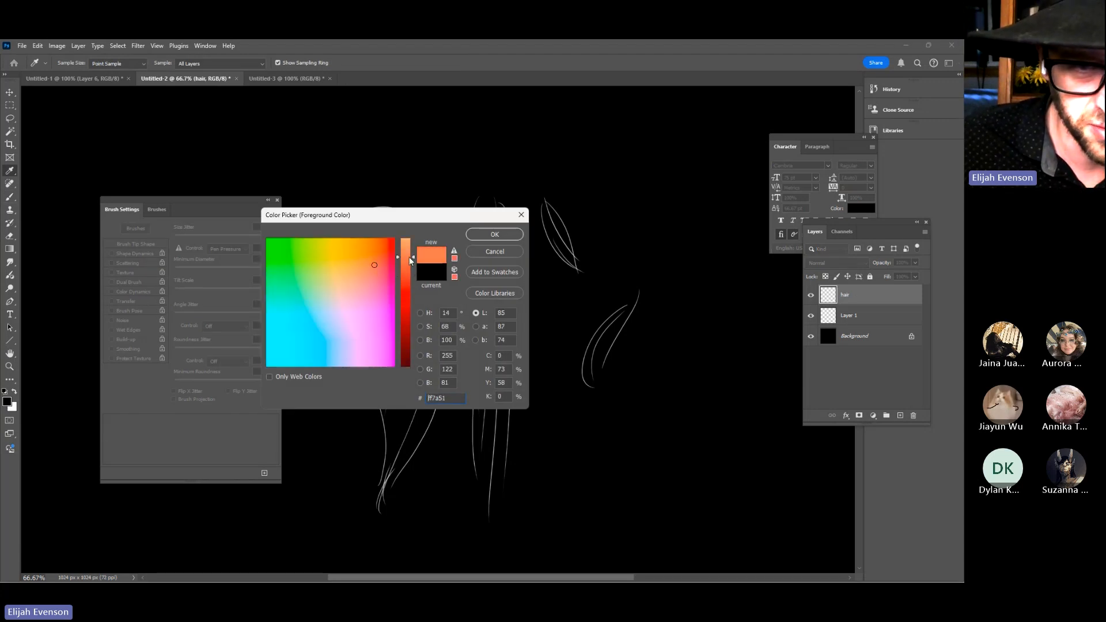
pyautogui.click(505, 234)
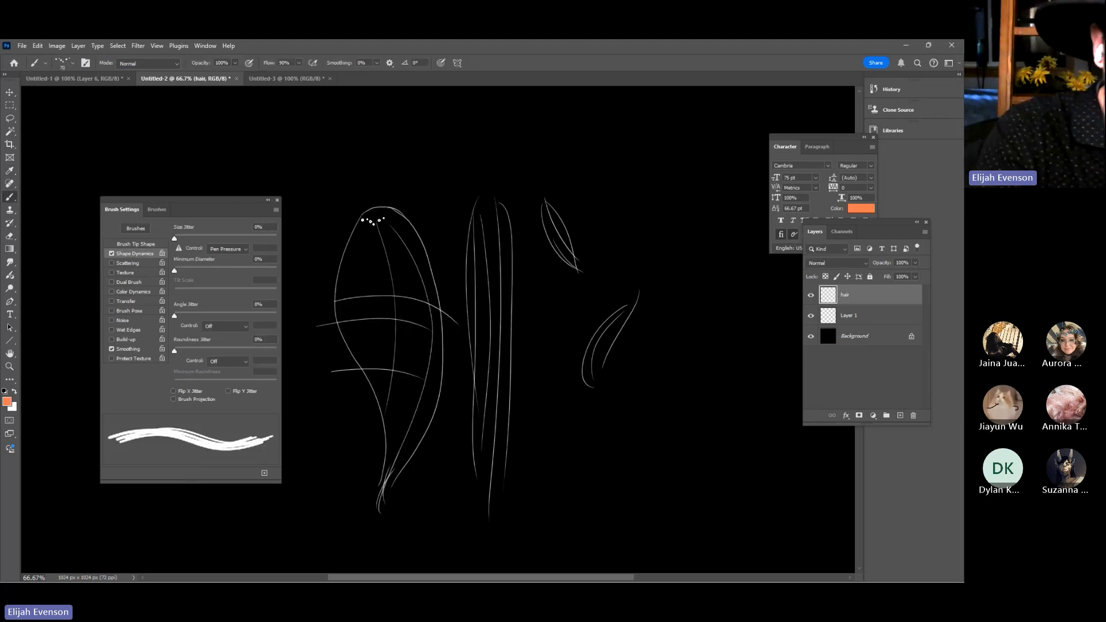
# Set the brush opacity to 11% and fill the large sketched clump with translucent orange strands following its curved outline
pyautogui.moveTo(372, 222); pyautogui.dragTo(352, 350)
pyautogui.press('1')
pyautogui.hotkey('ctrl', 'z')
pyautogui.press('1')
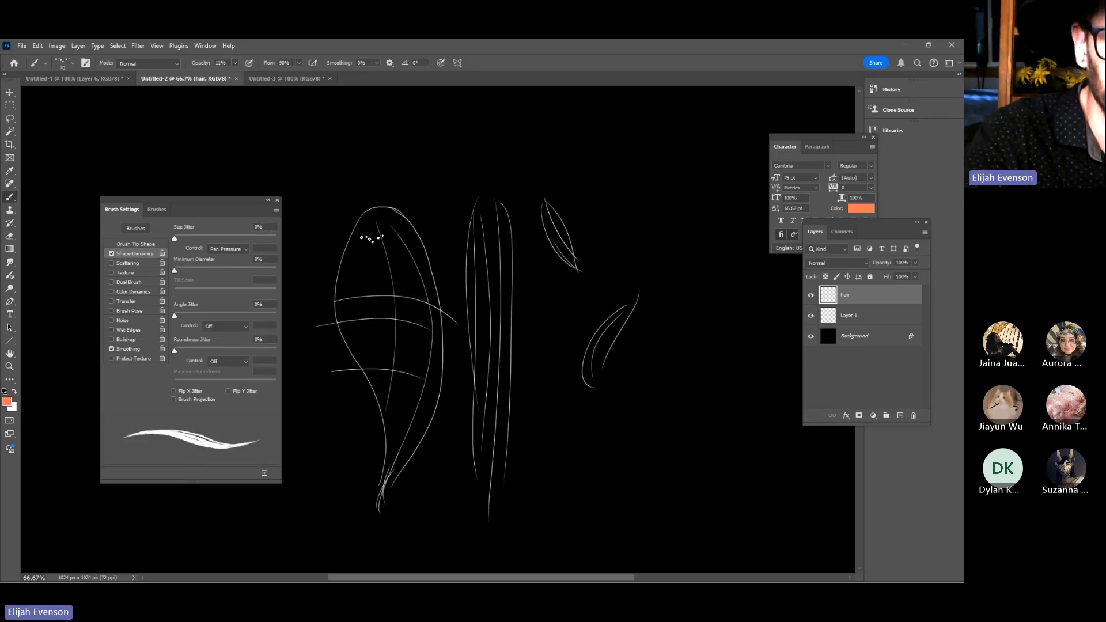
pyautogui.moveTo(372, 221)
pyautogui.mouseDown()
pyautogui.moveTo(355, 326)
pyautogui.moveTo(394, 415)
pyautogui.mouseUp()
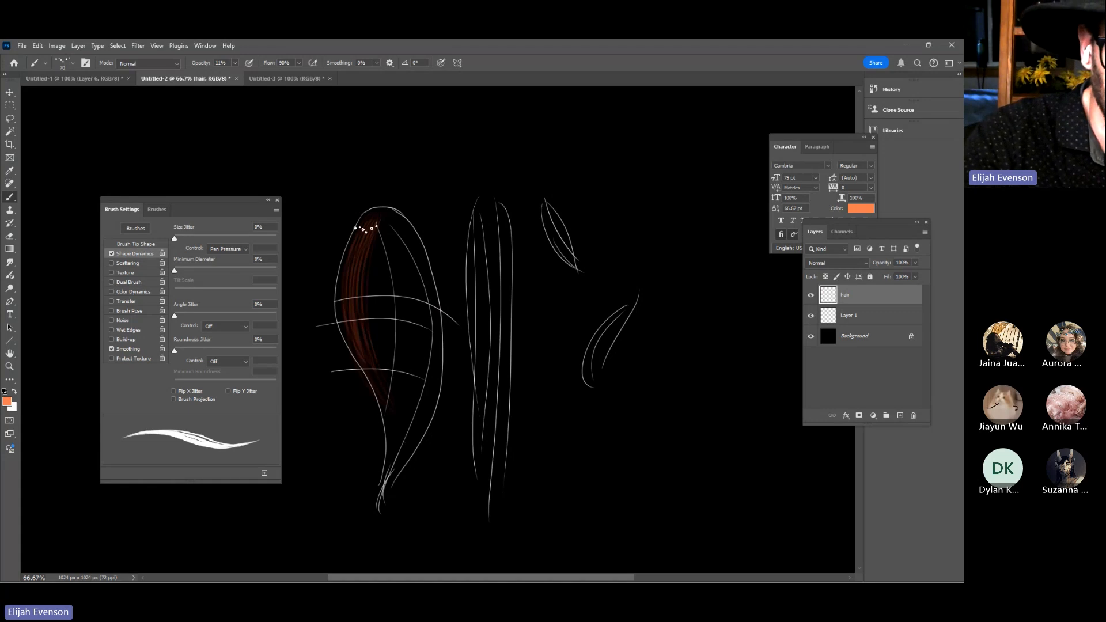
pyautogui.moveTo(366, 229)
pyautogui.mouseDown()
pyautogui.moveTo(405, 461)
pyautogui.moveTo(406, 429)
pyautogui.mouseUp()
pyautogui.moveTo(380, 237); pyautogui.dragTo(411, 397)
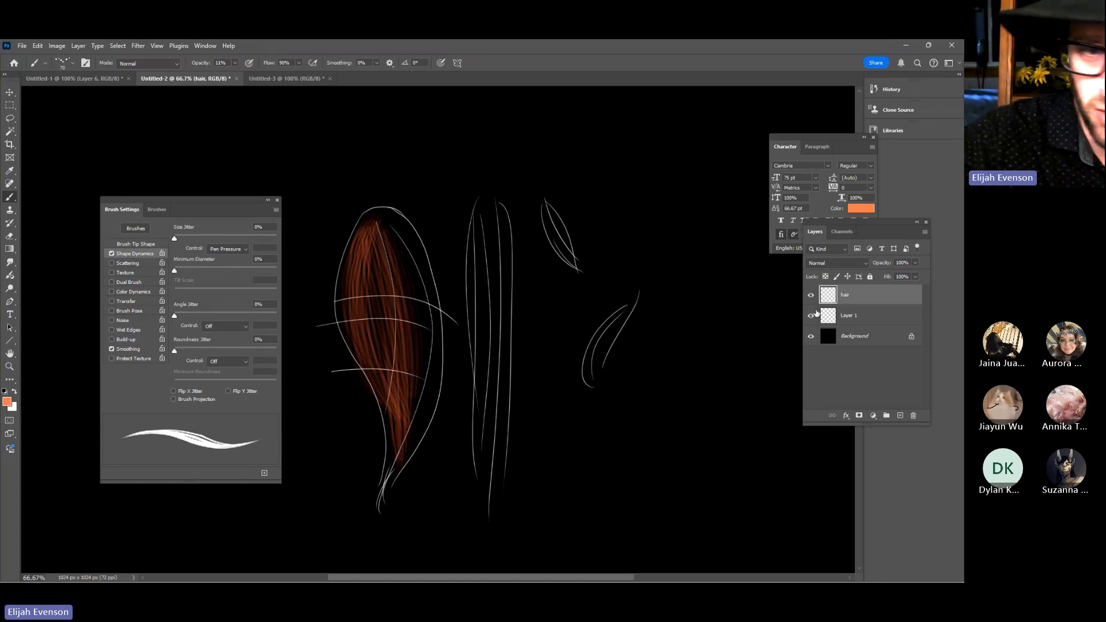
pyautogui.moveTo(387, 227)
pyautogui.mouseDown()
pyautogui.moveTo(415, 434)
pyautogui.moveTo(425, 401)
pyautogui.moveTo(429, 421)
pyautogui.moveTo(398, 404)
pyautogui.moveTo(383, 368)
pyautogui.moveTo(397, 415)
pyautogui.mouseUp()
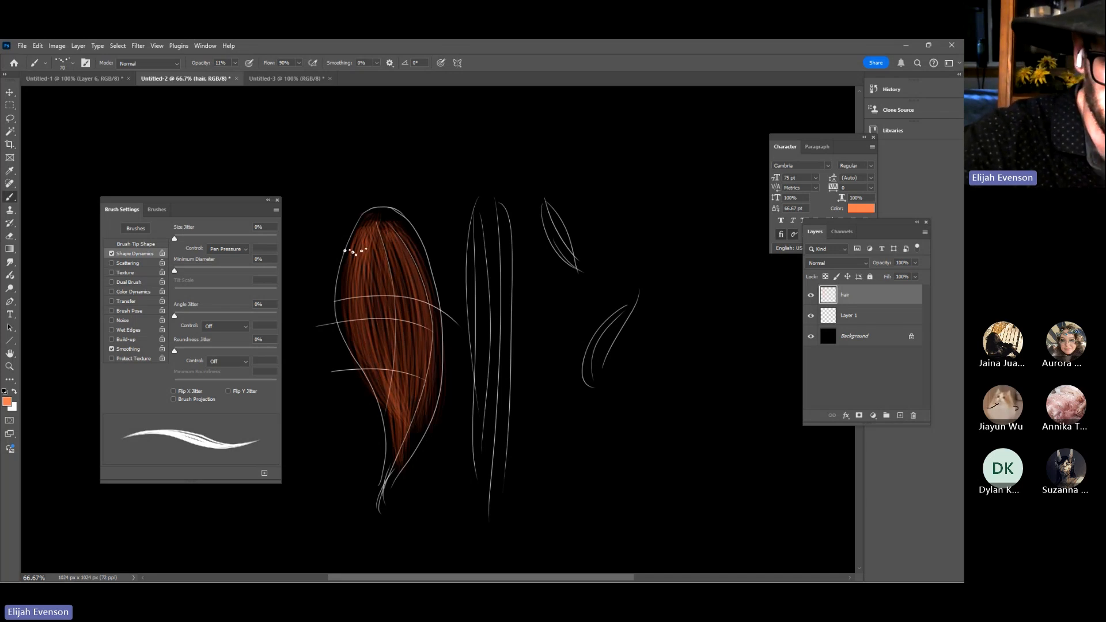
pyautogui.moveTo(353, 248)
pyautogui.mouseDown()
pyautogui.moveTo(364, 369)
pyautogui.moveTo(397, 406)
pyautogui.mouseUp()
pyautogui.moveTo(390, 326); pyautogui.dragTo(395, 450)
pyautogui.moveTo(397, 236)
pyautogui.mouseDown()
pyautogui.moveTo(407, 460)
pyautogui.moveTo(424, 371)
pyautogui.mouseUp()
# Hide the Layer 1 sketch and build up denser orange strands from the clump's root toward its tip
pyautogui.click(810, 316)
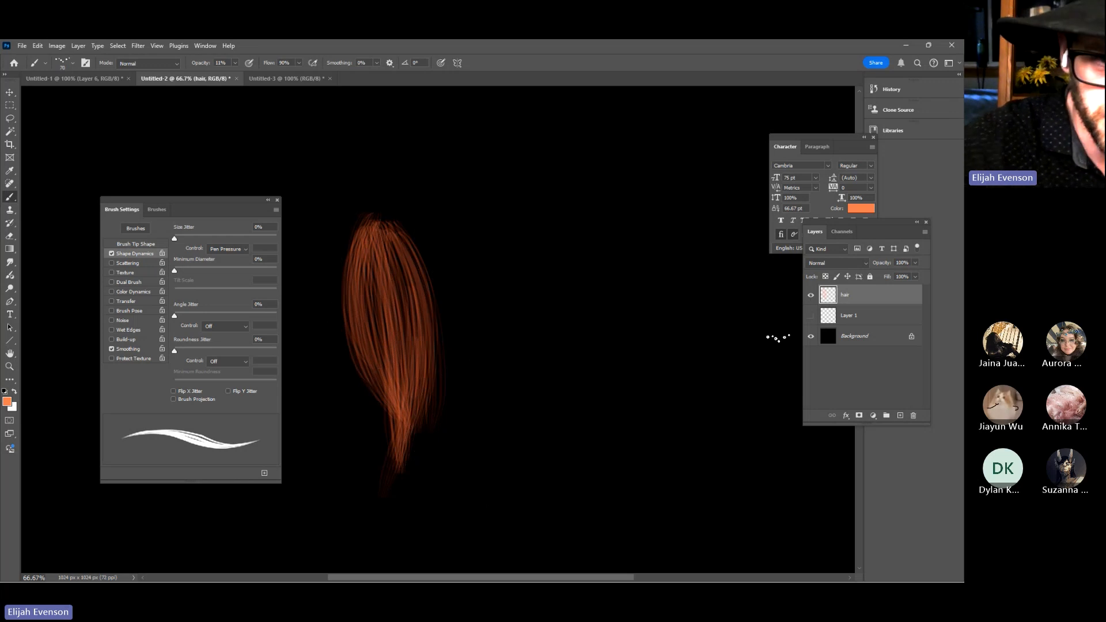
pyautogui.moveTo(355, 254)
pyautogui.mouseDown()
pyautogui.moveTo(357, 375)
pyautogui.moveTo(381, 391)
pyautogui.moveTo(371, 388)
pyautogui.moveTo(395, 381)
pyautogui.moveTo(385, 316)
pyautogui.moveTo(397, 372)
pyautogui.mouseUp()
pyautogui.moveTo(392, 250)
pyautogui.mouseDown()
pyautogui.moveTo(407, 399)
pyautogui.moveTo(406, 369)
pyautogui.mouseUp()
pyautogui.moveTo(377, 214)
pyautogui.mouseDown()
pyautogui.moveTo(423, 398)
pyautogui.moveTo(411, 403)
pyautogui.mouseUp()
pyautogui.moveTo(385, 239); pyautogui.dragTo(400, 410)
pyautogui.moveTo(358, 272); pyautogui.dragTo(387, 314)
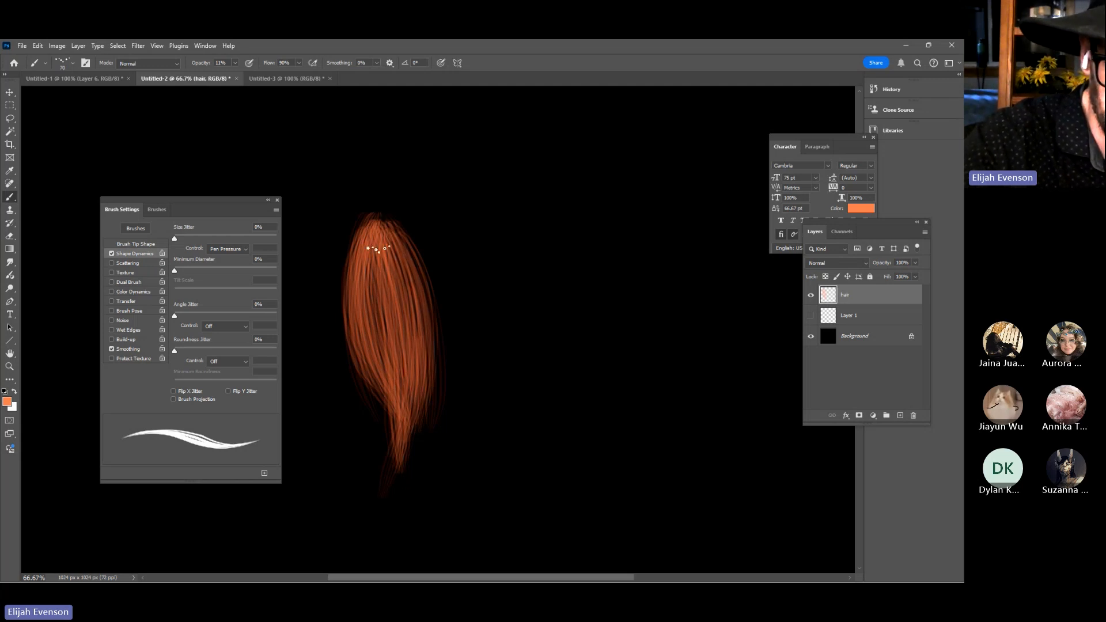
pyautogui.moveTo(379, 249); pyautogui.dragTo(406, 432)
pyautogui.moveTo(376, 224)
pyautogui.mouseDown()
pyautogui.moveTo(392, 378)
pyautogui.moveTo(374, 304)
pyautogui.moveTo(414, 473)
pyautogui.mouseUp()
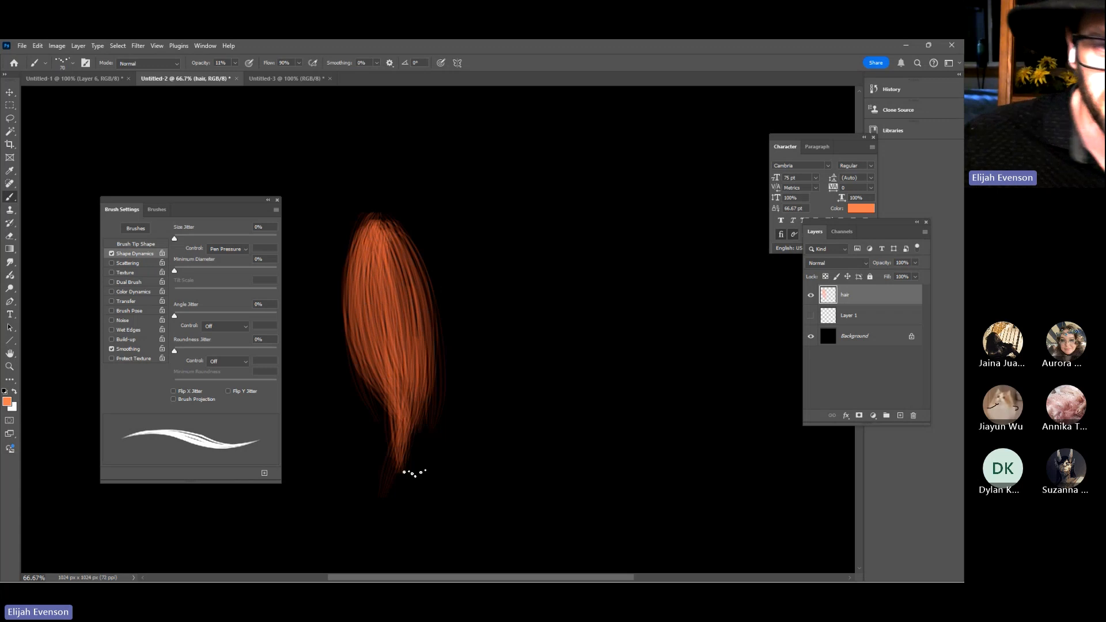
# Switch to the web browser, search Google in a new tab for "red hair", and open the first image result
pyautogui.hotkey('alt', 'Tab')
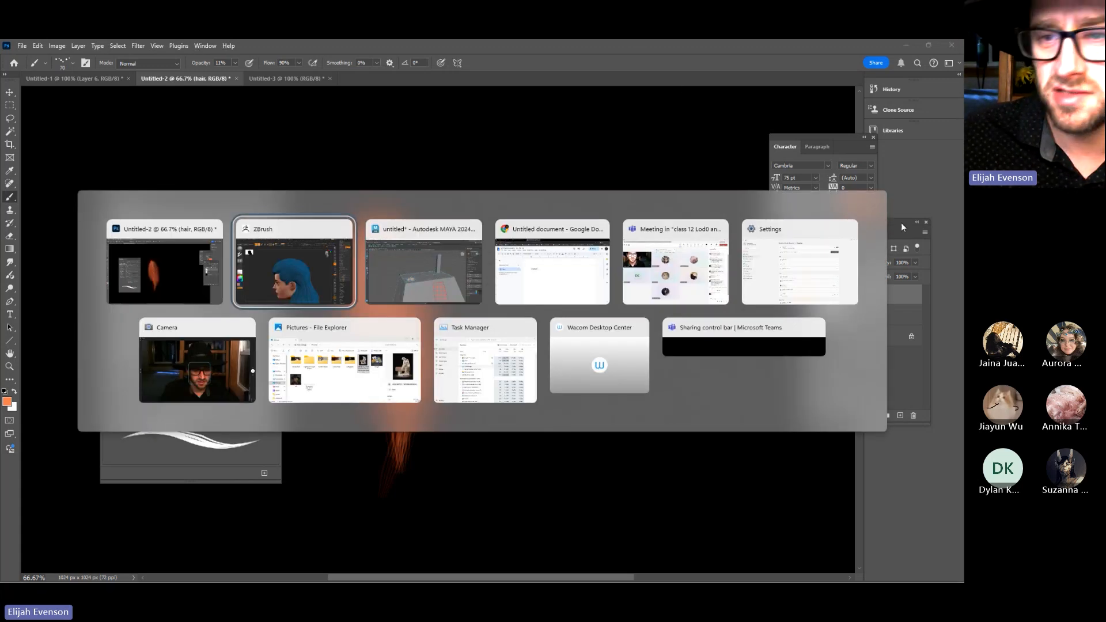
pyautogui.click(552, 262)
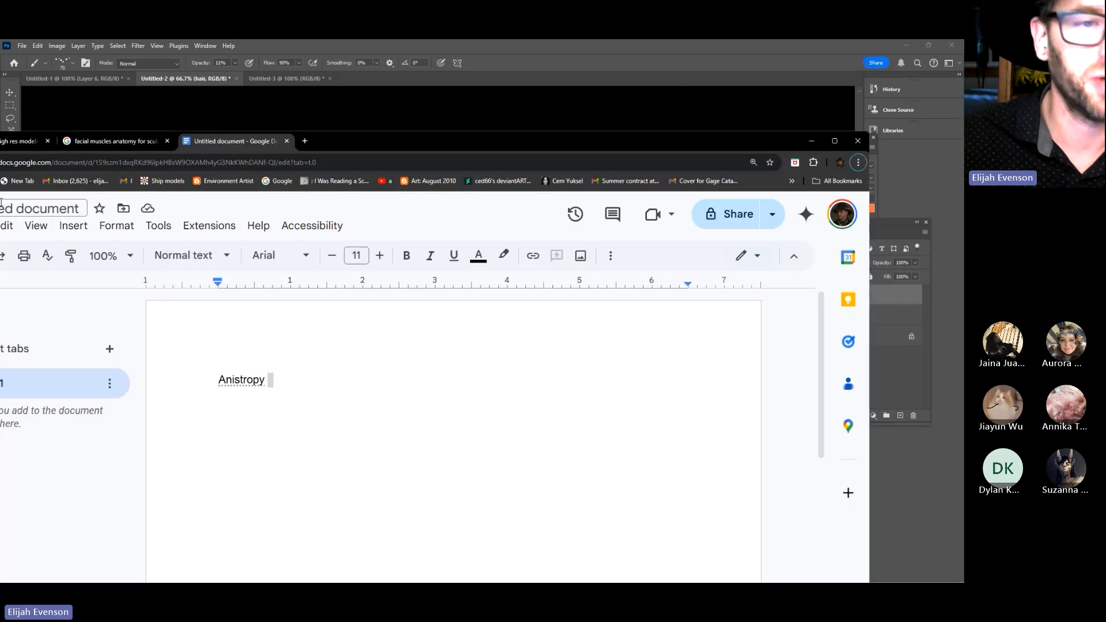
pyautogui.click(304, 141)
pyautogui.write('g')
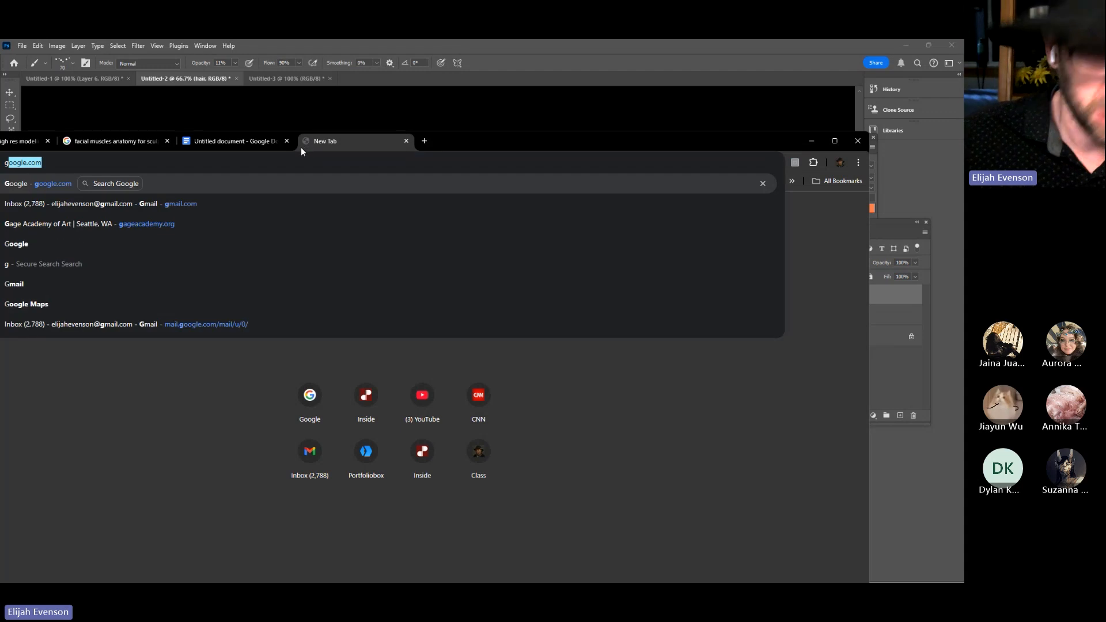
pyautogui.press('Return')
pyautogui.write('red hair')
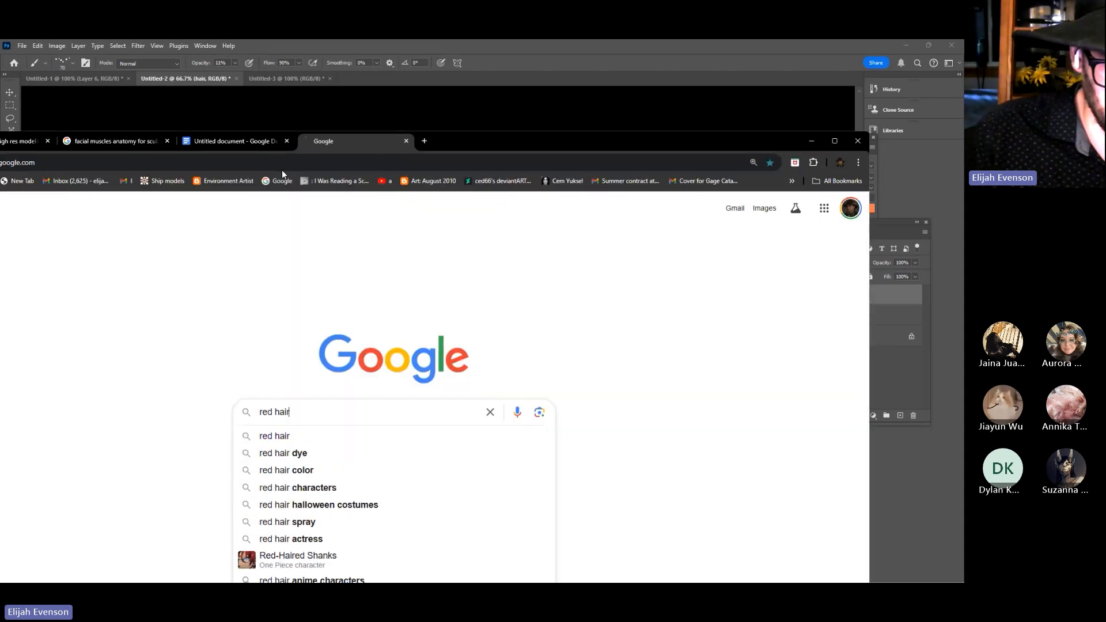
pyautogui.press('Return')
pyautogui.click(145, 395)
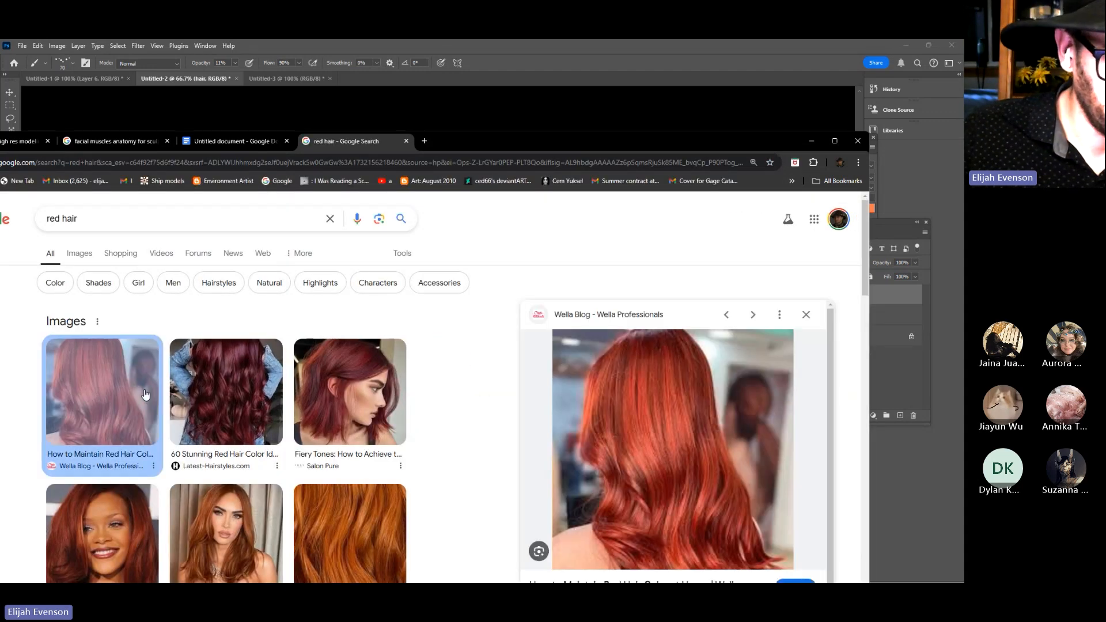
# Copy the red hair image, paste it into the Untitled-2 document in Photoshop, and place it beside the painted clump
pyautogui.rightClick(597, 459)
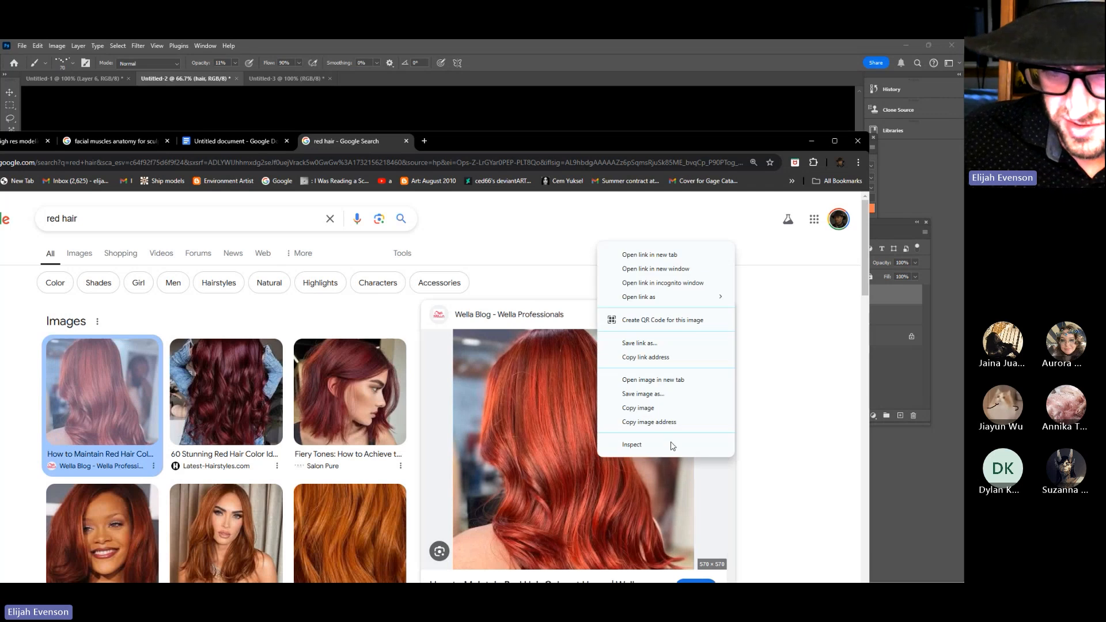
pyautogui.click(654, 408)
pyautogui.click(571, 71)
pyautogui.hotkey('ctrl', 'v')
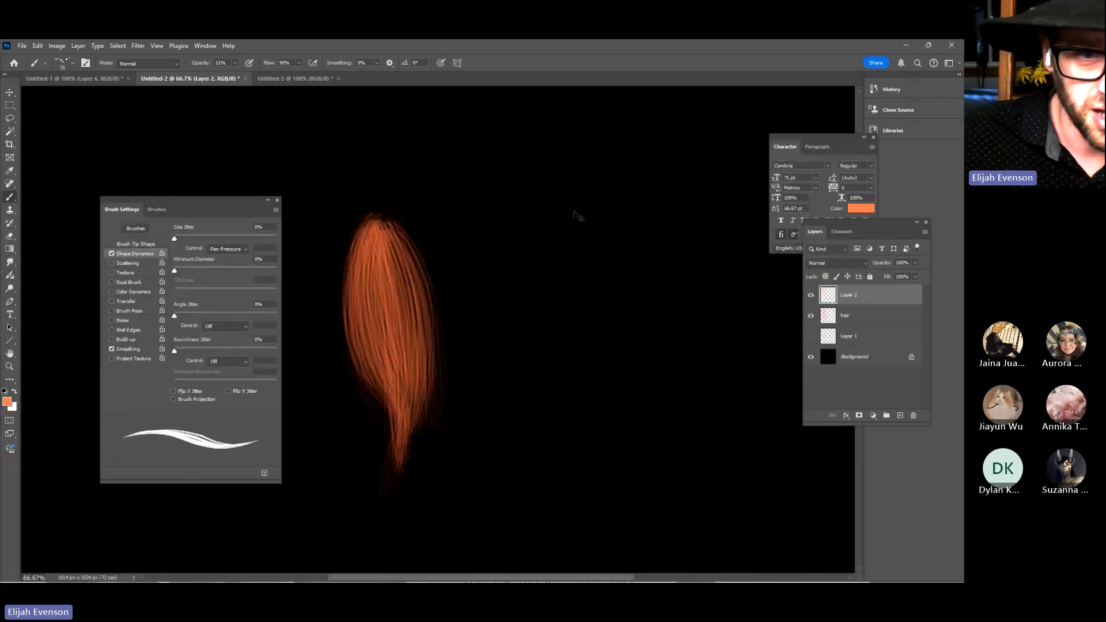
pyautogui.keyDown('ctrl'); pyautogui.moveTo(519, 333); pyautogui.dragTo(609, 294); pyautogui.keyUp('ctrl')
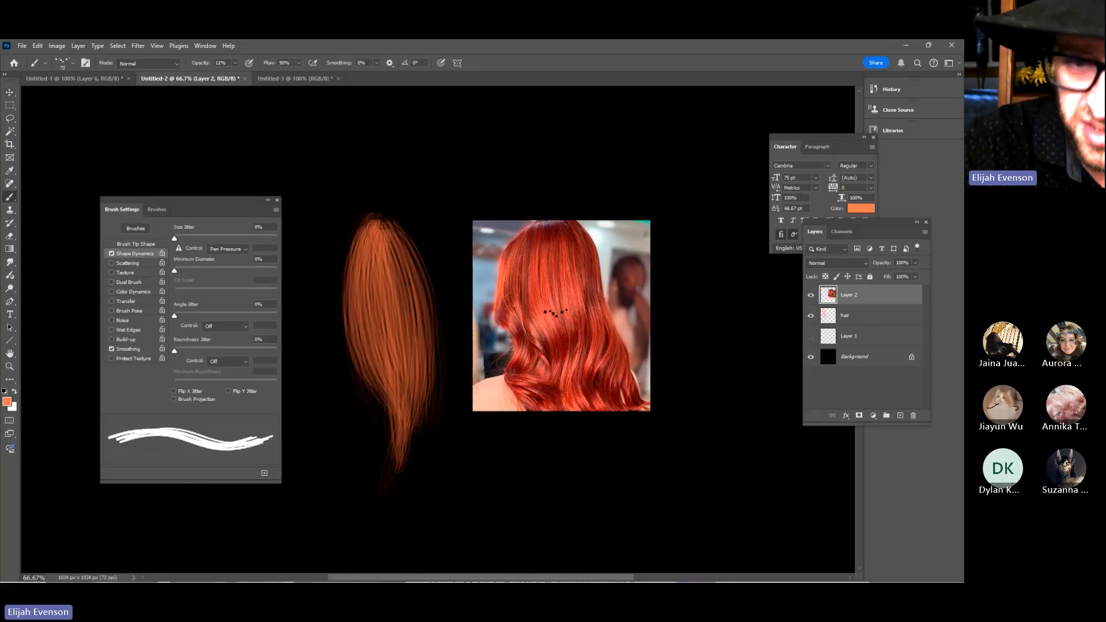
# Sample a dark red from the reference photo's hair as the foreground color and make the hair layer active
pyautogui.press('alt')
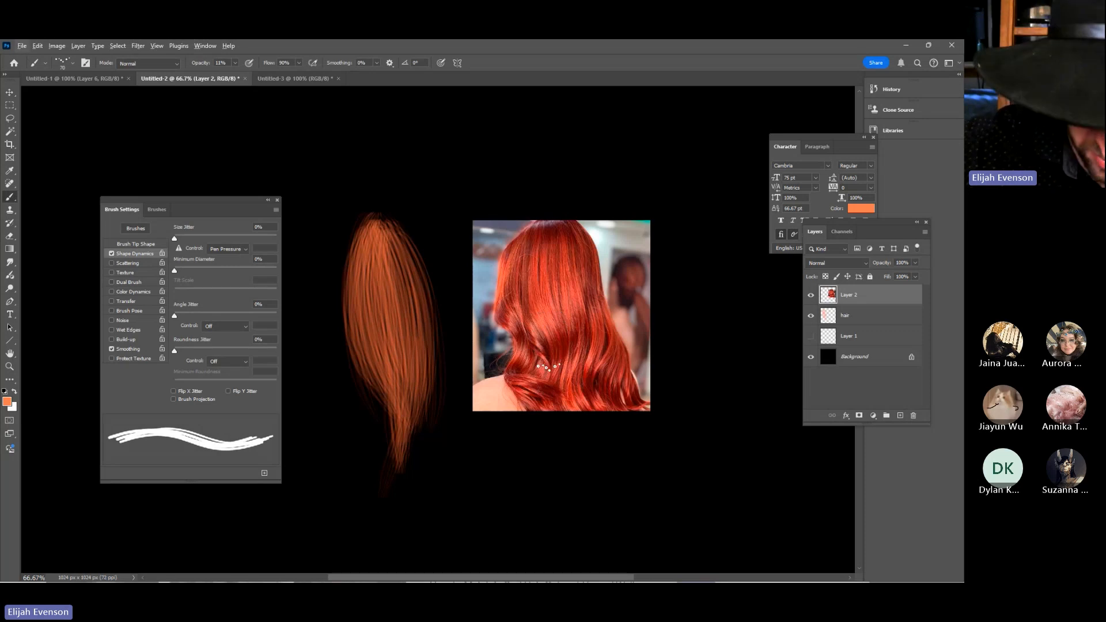
pyautogui.hotkey('ctrl', '+')
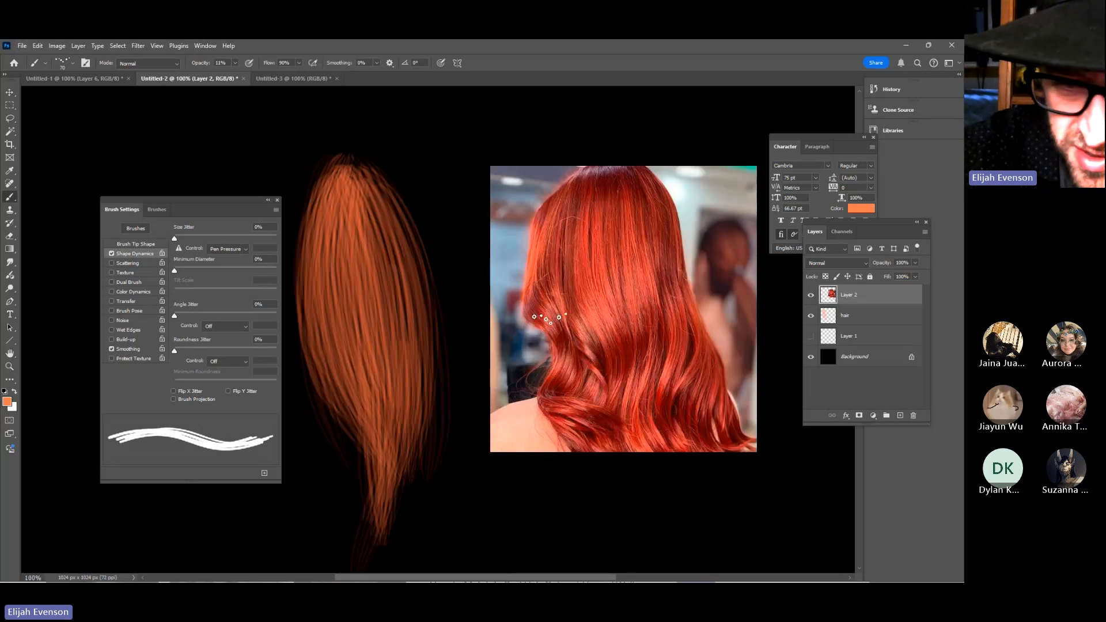
pyautogui.press('alt')
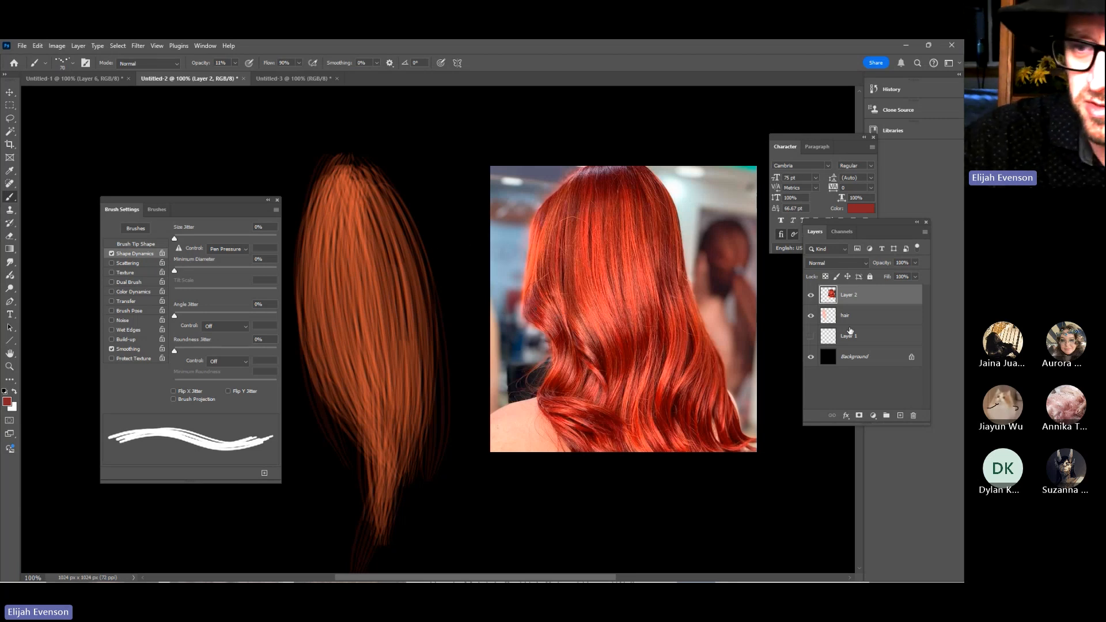
pyautogui.hotkey('alt', '[')
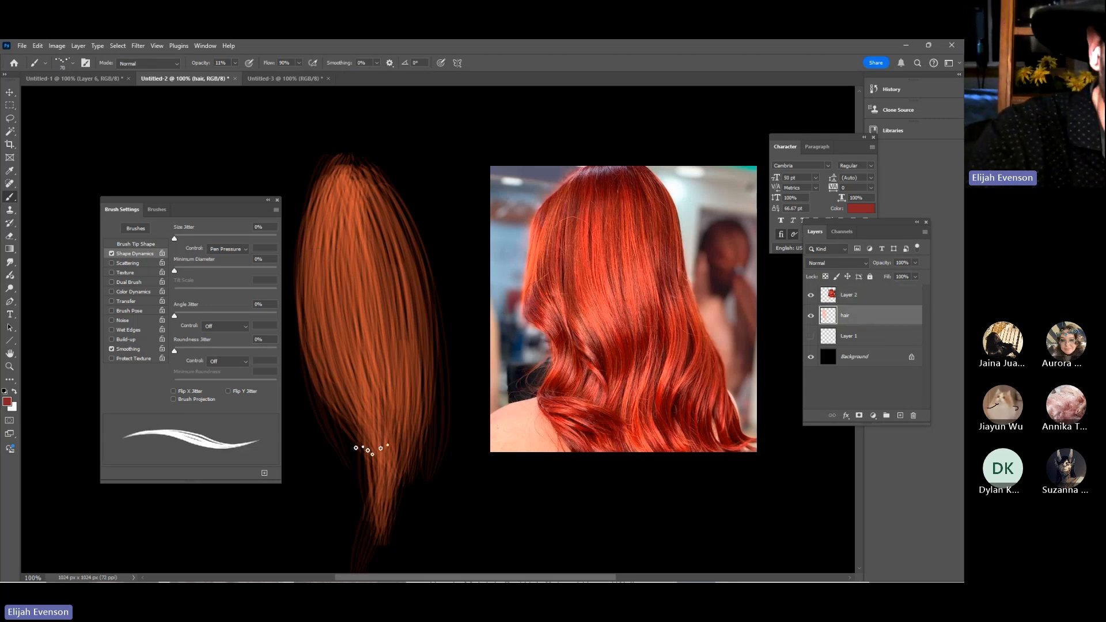
# Set the brush opacity to 50% and paint dark red strands down the middle of the orange clump
pyautogui.press('5')
pyautogui.moveTo(343, 187)
pyautogui.mouseDown()
pyautogui.moveTo(389, 476)
pyautogui.moveTo(369, 475)
pyautogui.moveTo(383, 461)
pyautogui.mouseUp()
pyautogui.moveTo(353, 190)
pyautogui.mouseDown()
pyautogui.moveTo(395, 286)
pyautogui.moveTo(397, 455)
pyautogui.mouseUp()
pyautogui.moveTo(346, 190); pyautogui.dragTo(380, 461)
pyautogui.moveTo(344, 190); pyautogui.dragTo(366, 484)
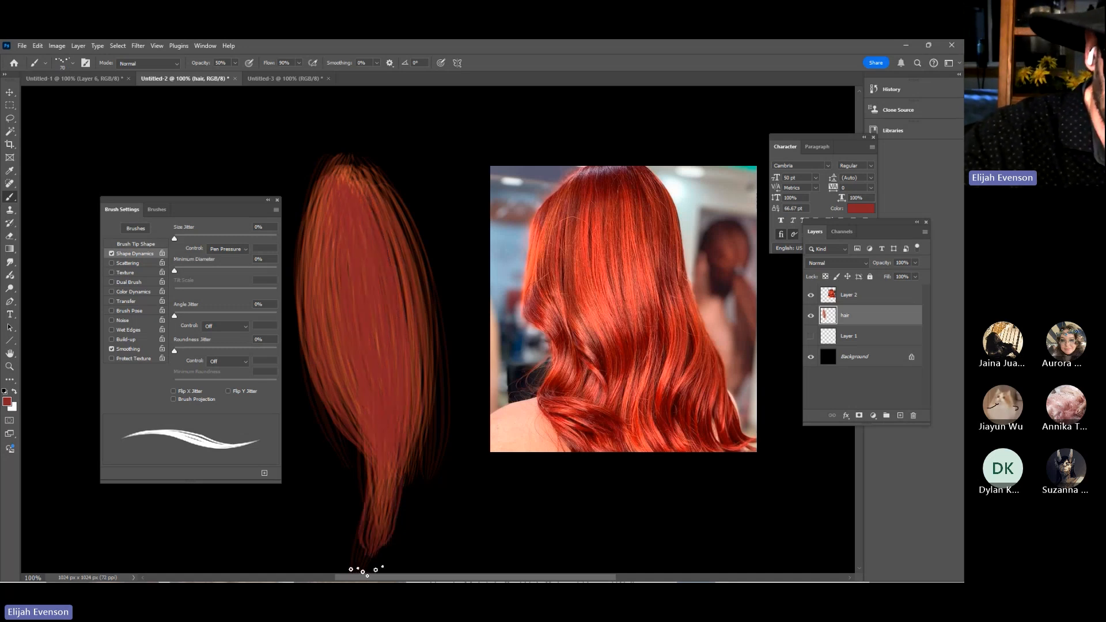
pyautogui.moveTo(401, 263); pyautogui.dragTo(419, 202)
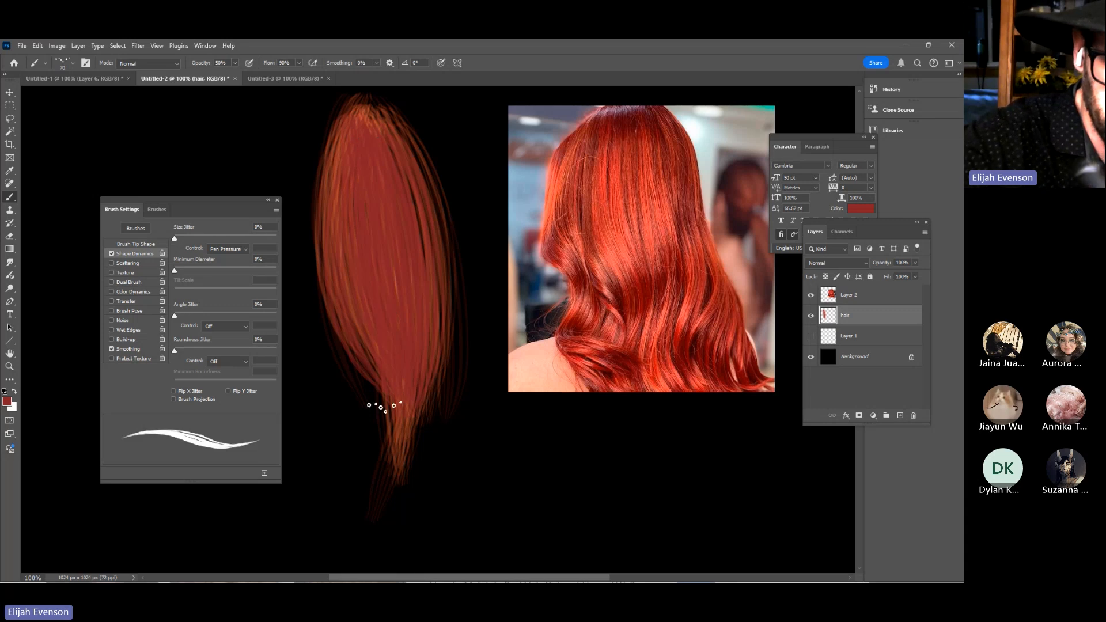
# Cover more of the clump with dark red strands and erase the faint stray strands below its tip
pyautogui.moveTo(344, 128); pyautogui.dragTo(408, 448)
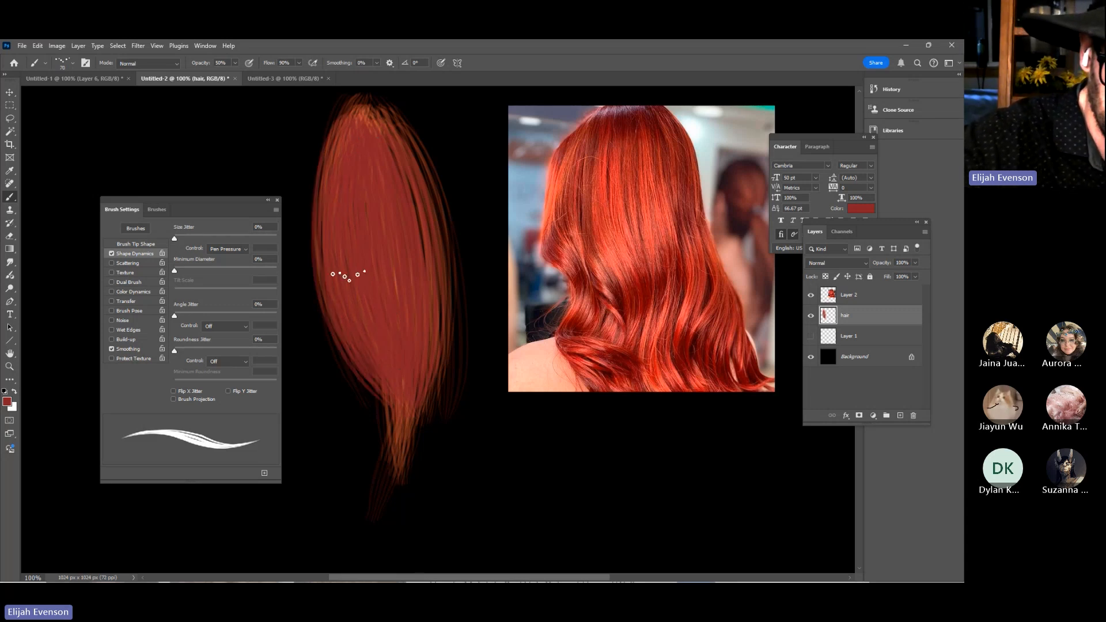
pyautogui.moveTo(346, 271); pyautogui.dragTo(365, 518)
pyautogui.moveTo(358, 259); pyautogui.dragTo(371, 528)
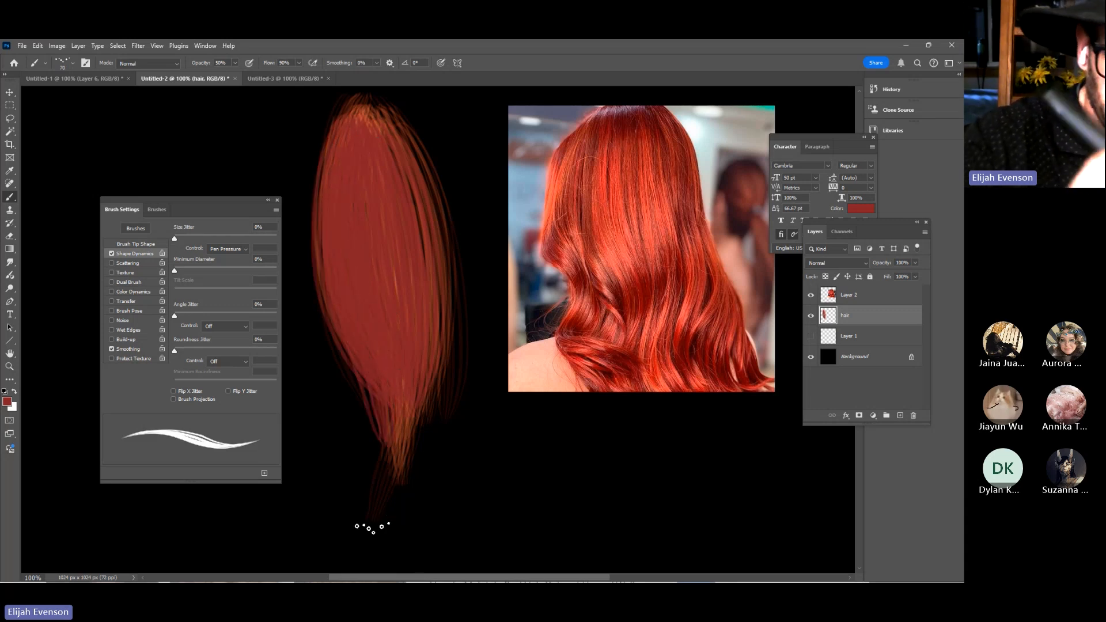
pyautogui.moveTo(363, 190); pyautogui.dragTo(397, 415)
pyautogui.moveTo(377, 161); pyautogui.dragTo(424, 363)
pyautogui.moveTo(368, 132); pyautogui.dragTo(375, 491)
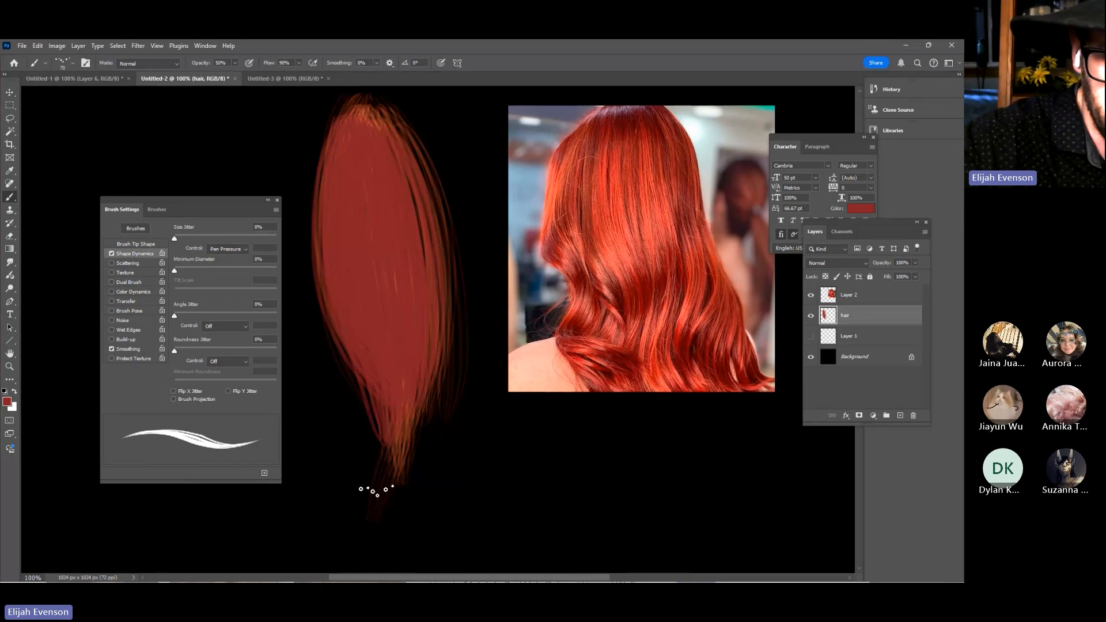
pyautogui.moveTo(466, 485); pyautogui.dragTo(463, 534)
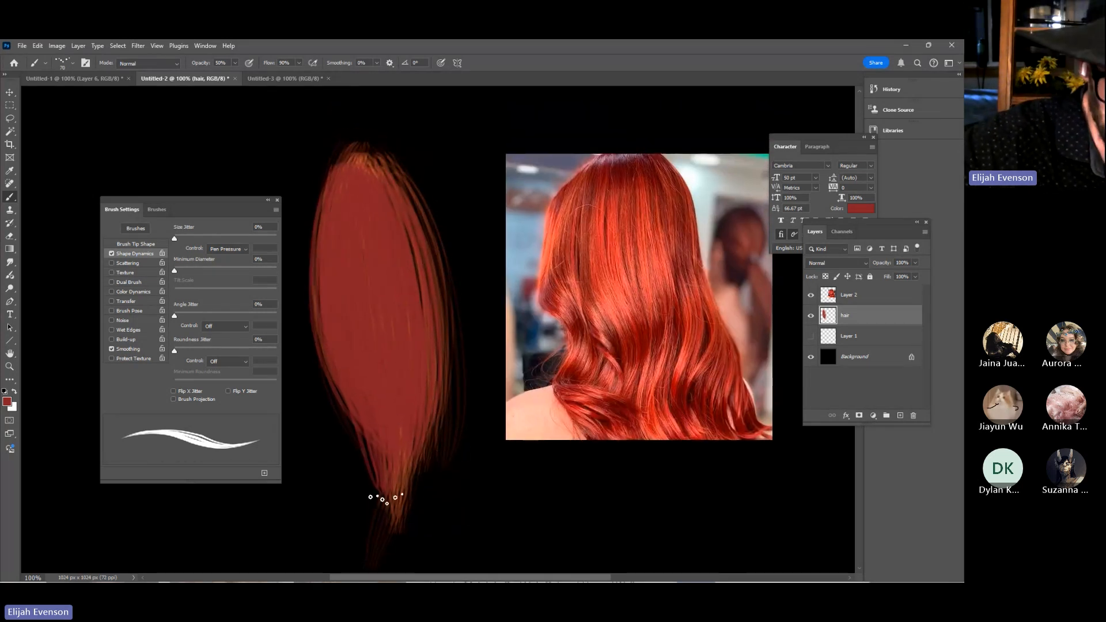
pyautogui.press('e')
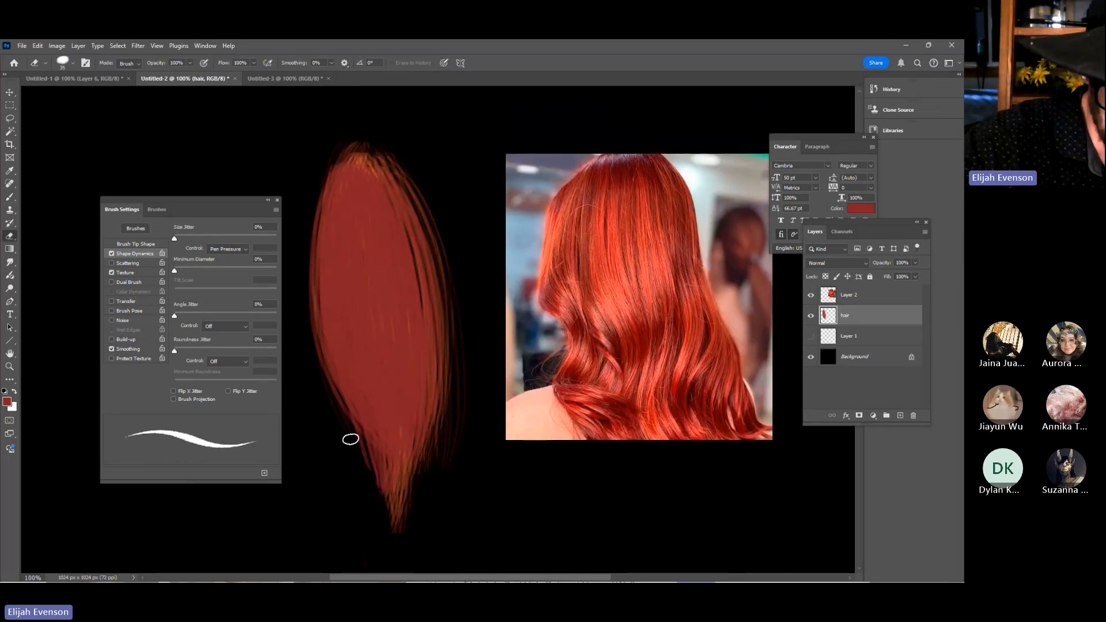
# Toggle the hair layer's visibility off and on several times to examine the painted clump, leaving the layer visible
pyautogui.click(811, 315)
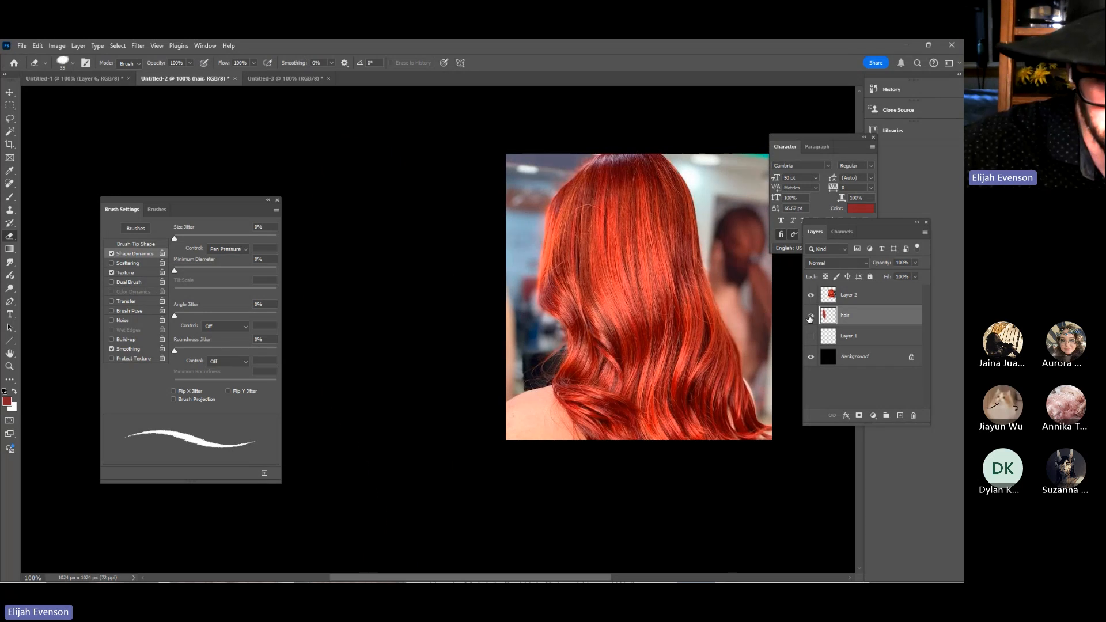
pyautogui.click(811, 316)
pyautogui.click(811, 316)
pyautogui.click(811, 315)
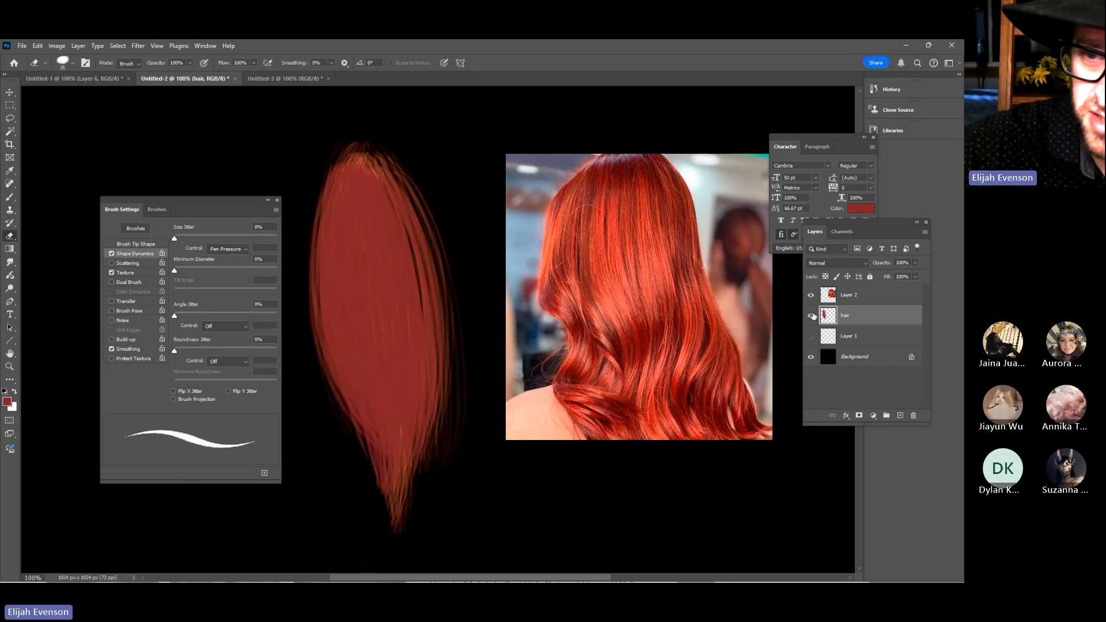
pyautogui.click(811, 316)
pyautogui.click(810, 315)
pyautogui.click(811, 315)
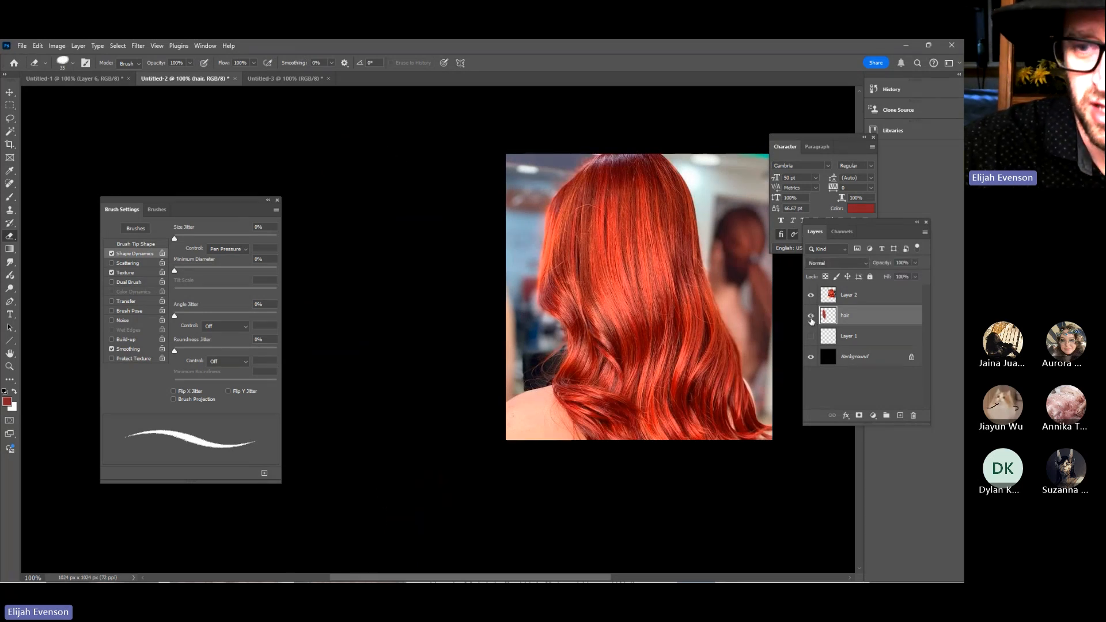
pyautogui.click(811, 316)
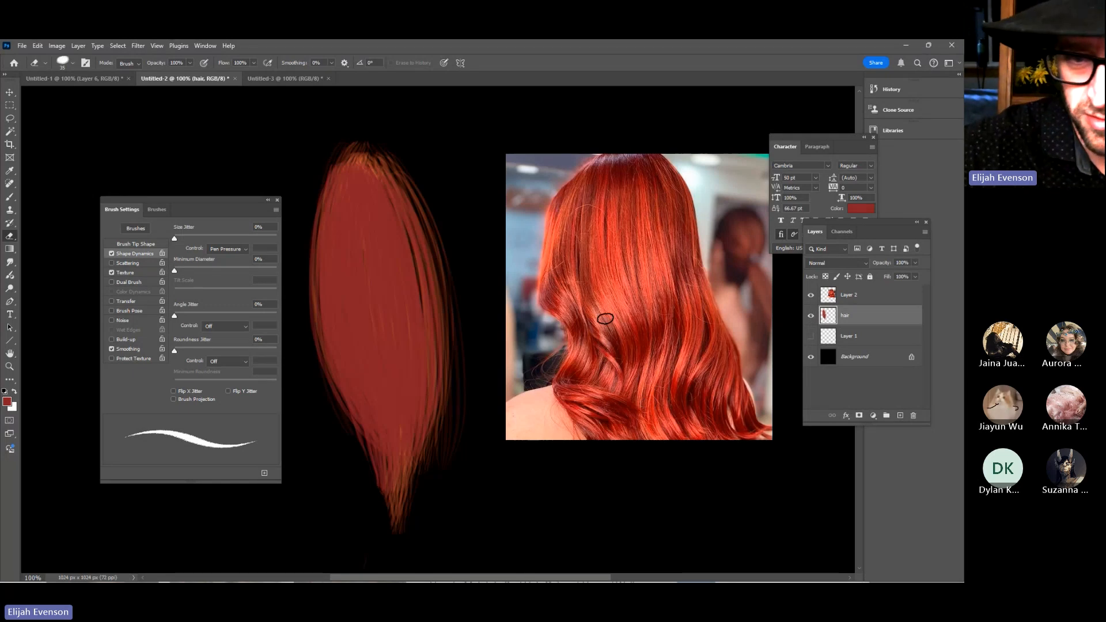
# Sample a light coral red from the reference photo's hair for the brush and set the brush opacity to 10%
pyautogui.press('b')
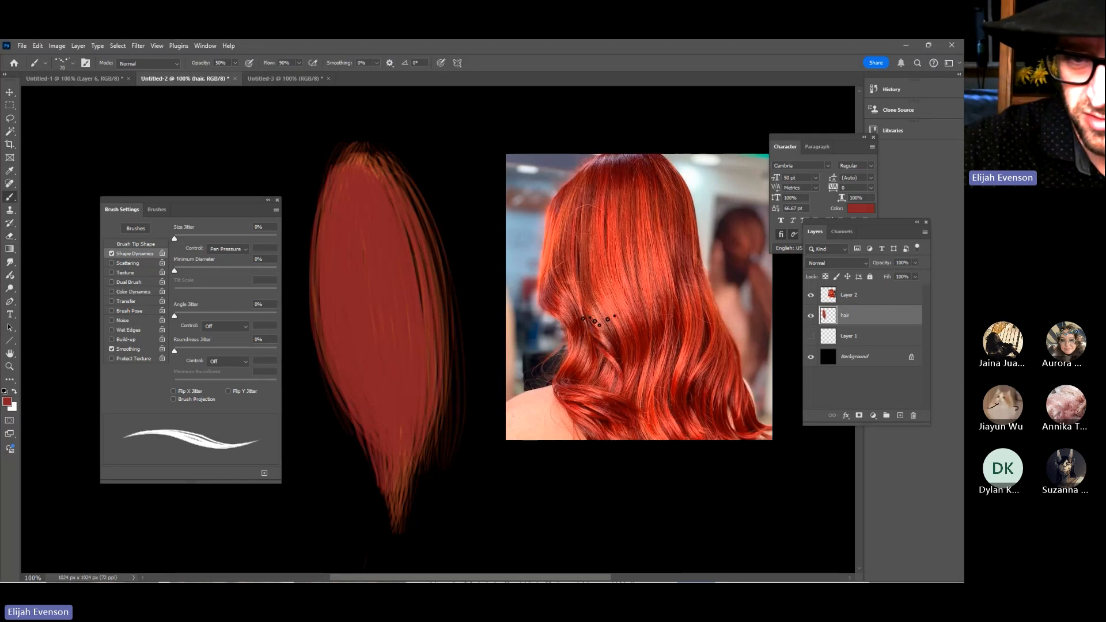
pyautogui.keyDown('alt'); pyautogui.click(602, 318); pyautogui.keyUp('alt')
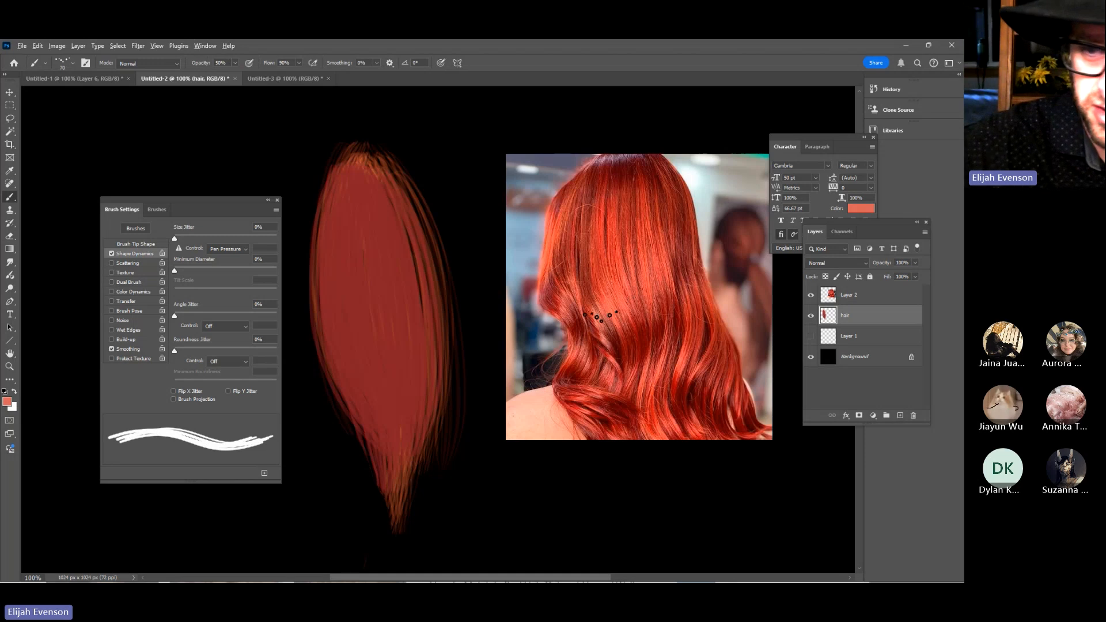
pyautogui.moveTo(344, 203); pyautogui.dragTo(358, 325)
pyautogui.hotkey('ctrl', 'z')
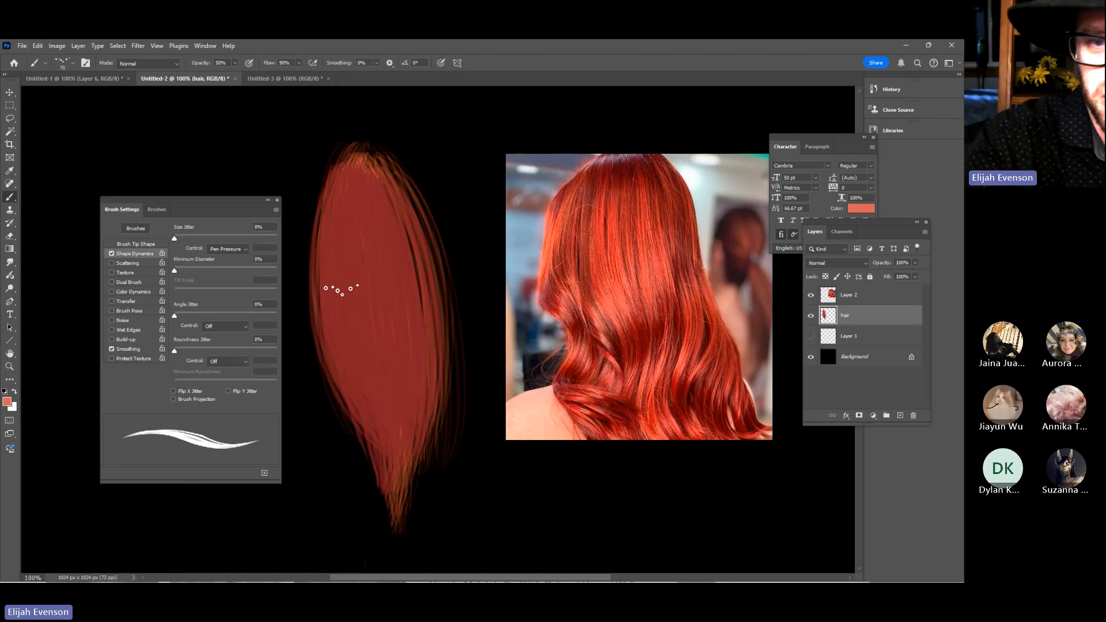
pyautogui.moveTo(338, 217); pyautogui.dragTo(400, 474)
pyautogui.press('1')
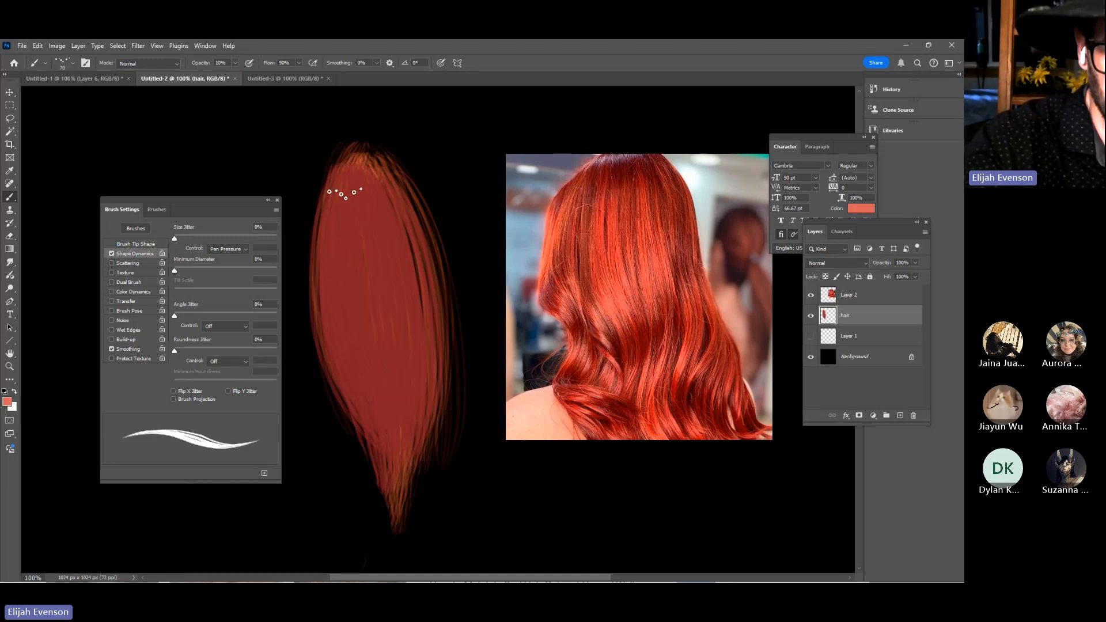
# Test light coral strands along the clump, raise the brush opacity to 40%, and undo the last stroke
pyautogui.moveTo(344, 197); pyautogui.dragTo(380, 377)
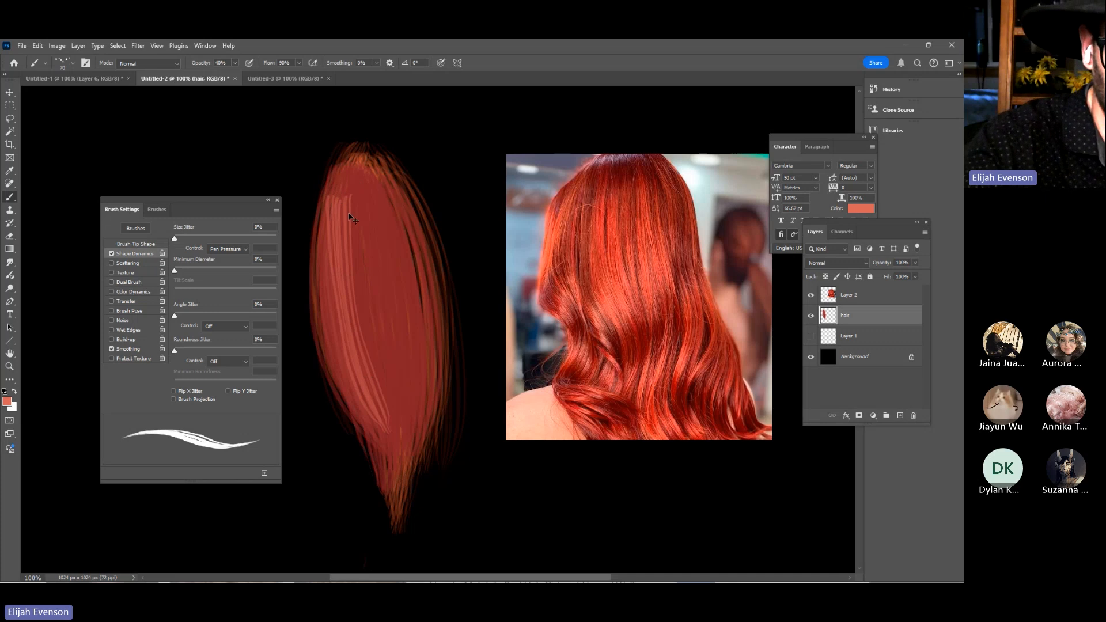
pyautogui.hotkey('ctrl', 'z')
pyautogui.hotkey('ctrl', 'shift', 'z')
pyautogui.hotkey('ctrl', 'z')
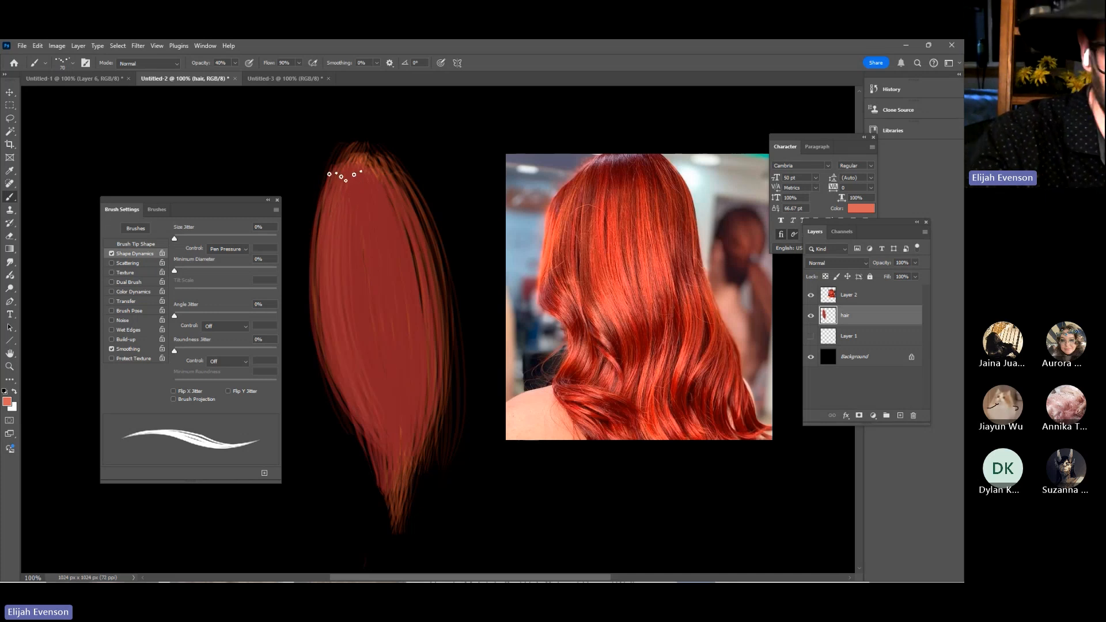
# Paint light coral strands at 40% opacity along the whole clump, following its curve from the crown to the tip
pyautogui.moveTo(344, 175); pyautogui.dragTo(401, 479)
pyautogui.moveTo(315, 255); pyautogui.dragTo(409, 476)
pyautogui.moveTo(353, 178)
pyautogui.mouseDown()
pyautogui.moveTo(370, 370)
pyautogui.moveTo(426, 510)
pyautogui.moveTo(380, 548)
pyautogui.moveTo(375, 292)
pyautogui.moveTo(403, 423)
pyautogui.mouseUp()
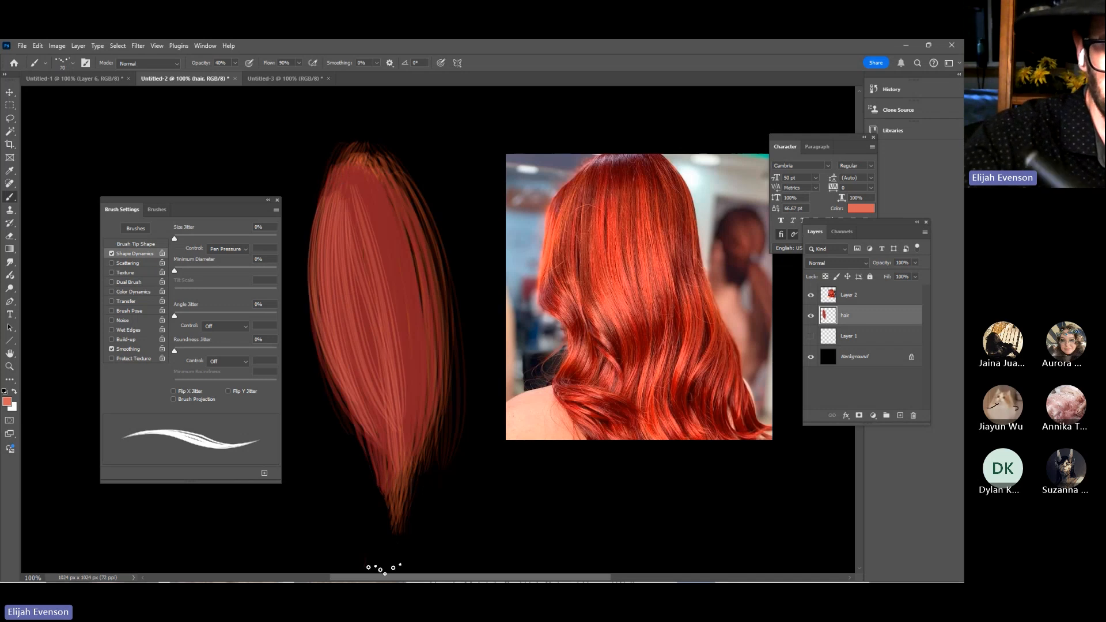
pyautogui.moveTo(371, 216); pyautogui.dragTo(410, 432)
pyautogui.moveTo(360, 190)
pyautogui.mouseDown()
pyautogui.moveTo(394, 247)
pyautogui.moveTo(347, 571)
pyautogui.moveTo(407, 266)
pyautogui.moveTo(365, 579)
pyautogui.mouseUp()
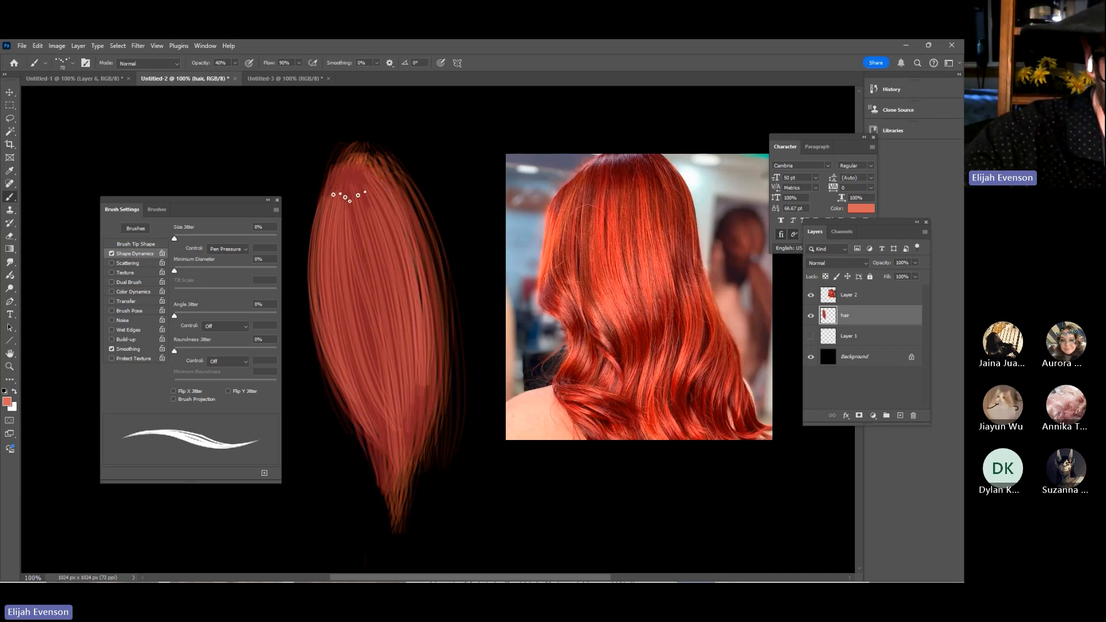
pyautogui.moveTo(348, 196)
pyautogui.mouseDown()
pyautogui.moveTo(337, 360)
pyautogui.moveTo(349, 375)
pyautogui.mouseUp()
pyautogui.moveTo(345, 217); pyautogui.dragTo(383, 415)
pyautogui.moveTo(338, 247); pyautogui.dragTo(398, 550)
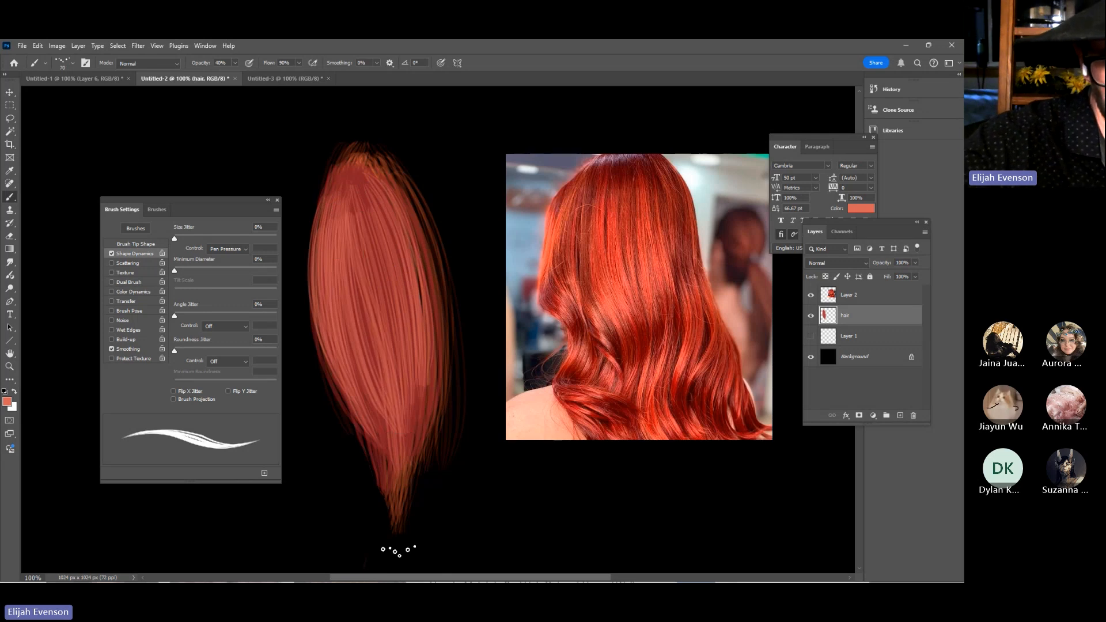
pyautogui.moveTo(355, 187); pyautogui.dragTo(394, 531)
pyautogui.moveTo(365, 276); pyautogui.dragTo(397, 565)
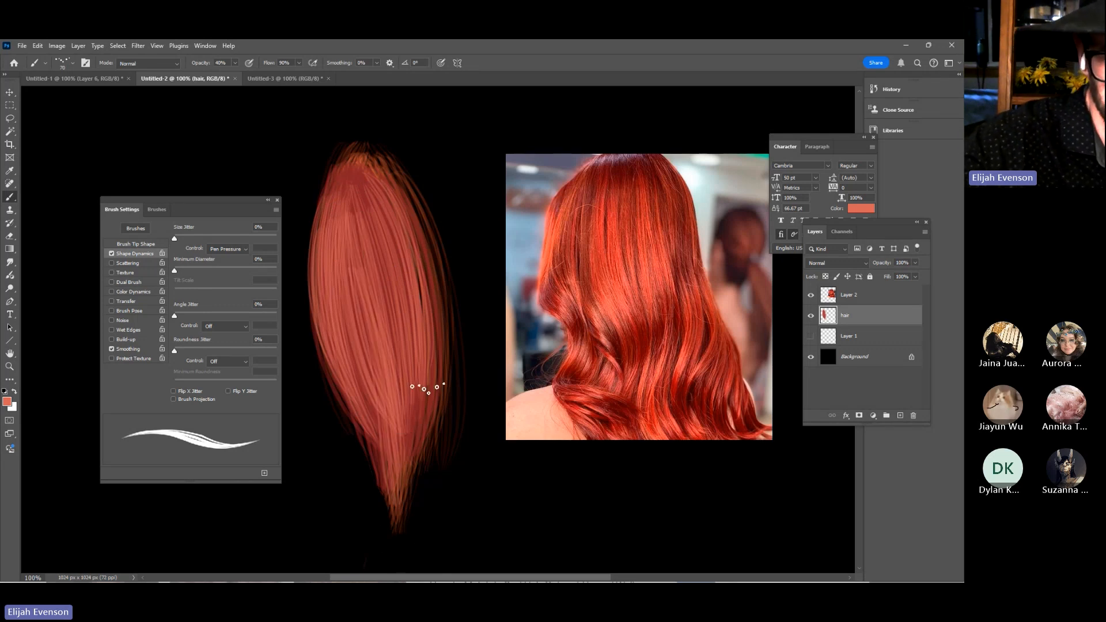
# Sample a dark red as the foreground color and paint strands down the lower part of the clump to its tip
pyautogui.keyDown('alt'); pyautogui.click(425, 390); pyautogui.keyUp('alt')
pyautogui.moveTo(364, 389); pyautogui.dragTo(394, 539)
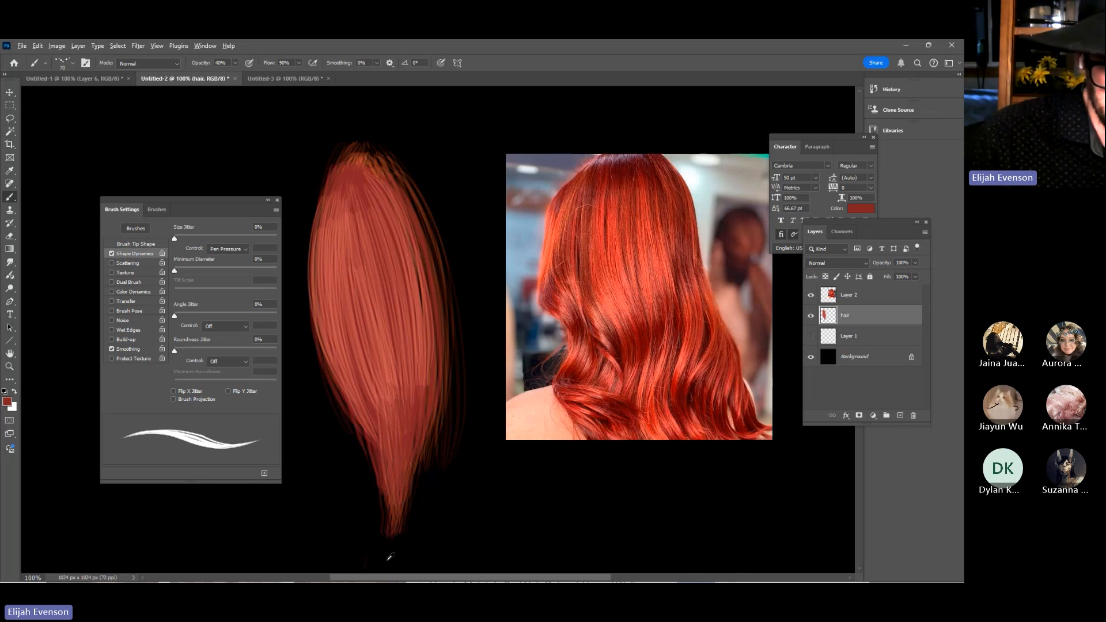
# Darken the hair layer with a Hue/Saturation adjustment, setting Lightness to -47
pyautogui.hotkey('ctrl', 'u')
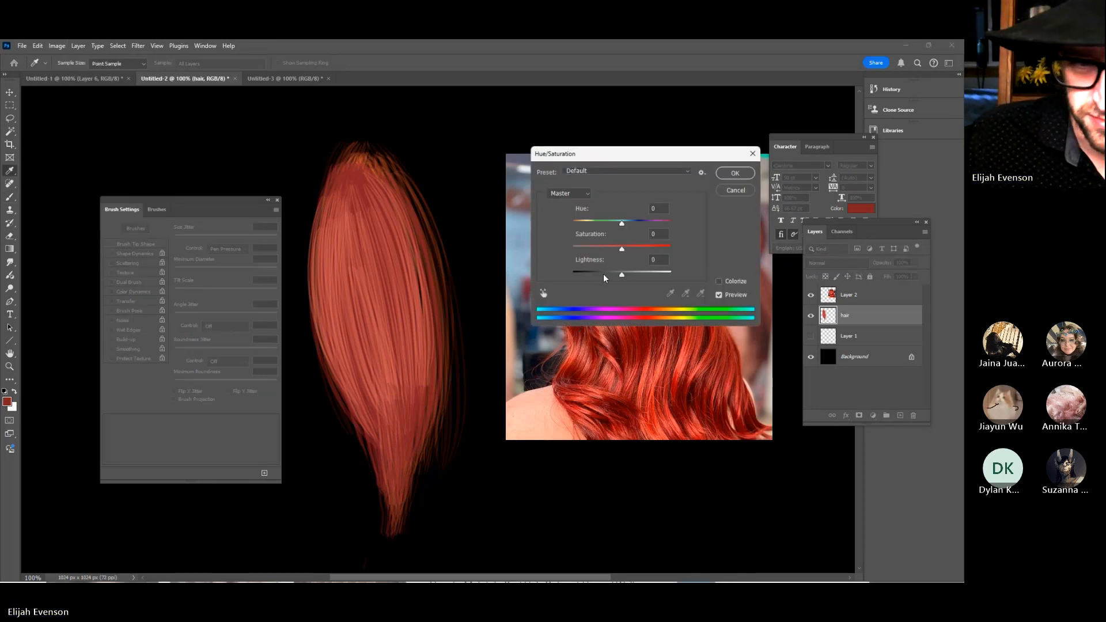
pyautogui.moveTo(603, 274); pyautogui.dragTo(598, 274)
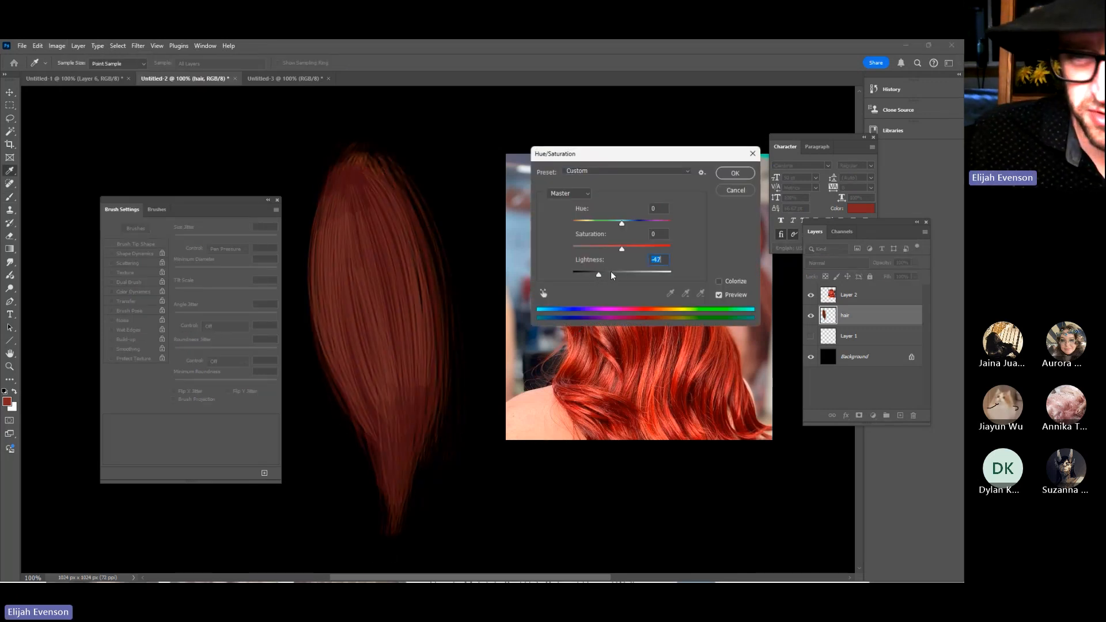
pyautogui.click(735, 174)
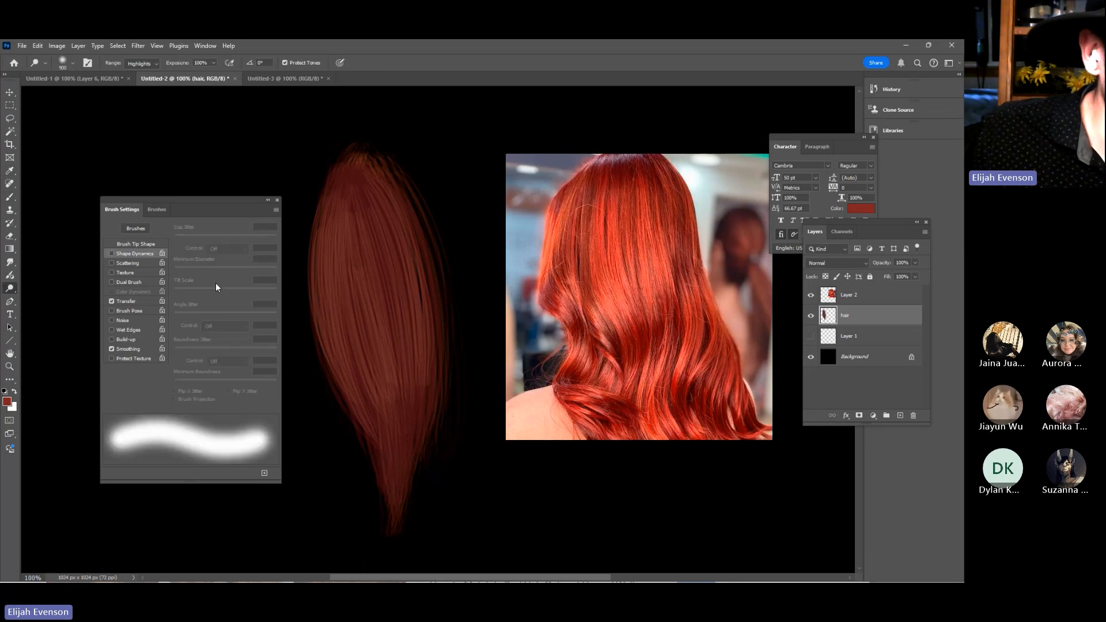
# Switch to the Dodge tool and shrink its soft brush to about half the clump's width
pyautogui.press('[')
pyautogui.press('[')
pyautogui.press('[')
pyautogui.press('[')
pyautogui.press('[')
pyautogui.press('[')
pyautogui.press('[')
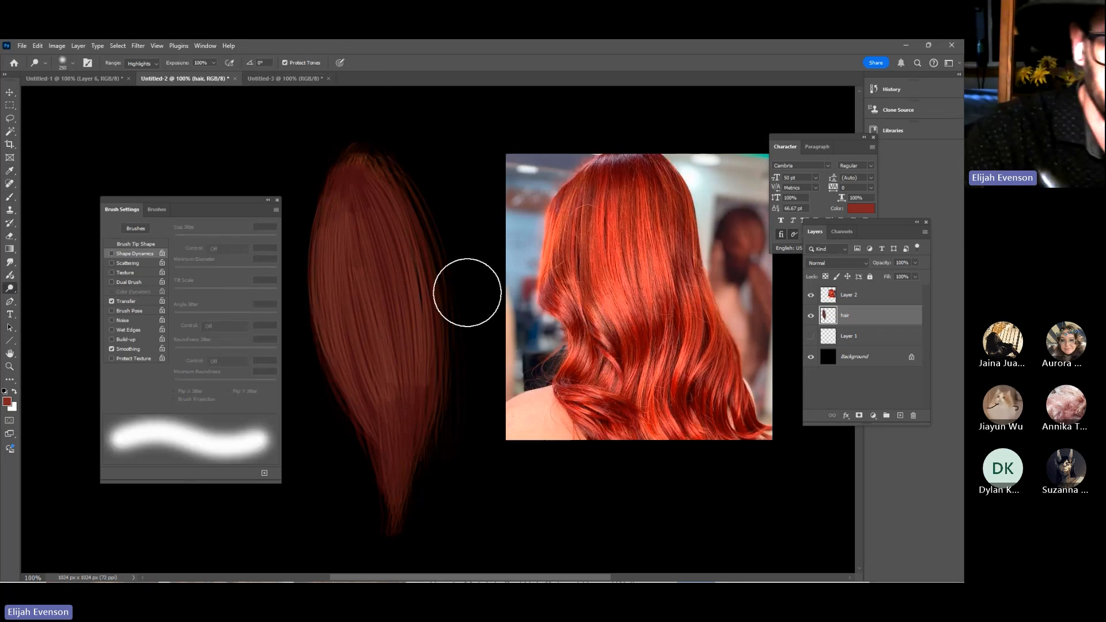
# Dodge a bright highlight band across the middle of the hair shape using a smaller brush
pyautogui.press('[')
pyautogui.press('[')
pyautogui.press('[')
pyautogui.press('[')
pyautogui.press('[')
pyautogui.press('[')
pyautogui.press('[')
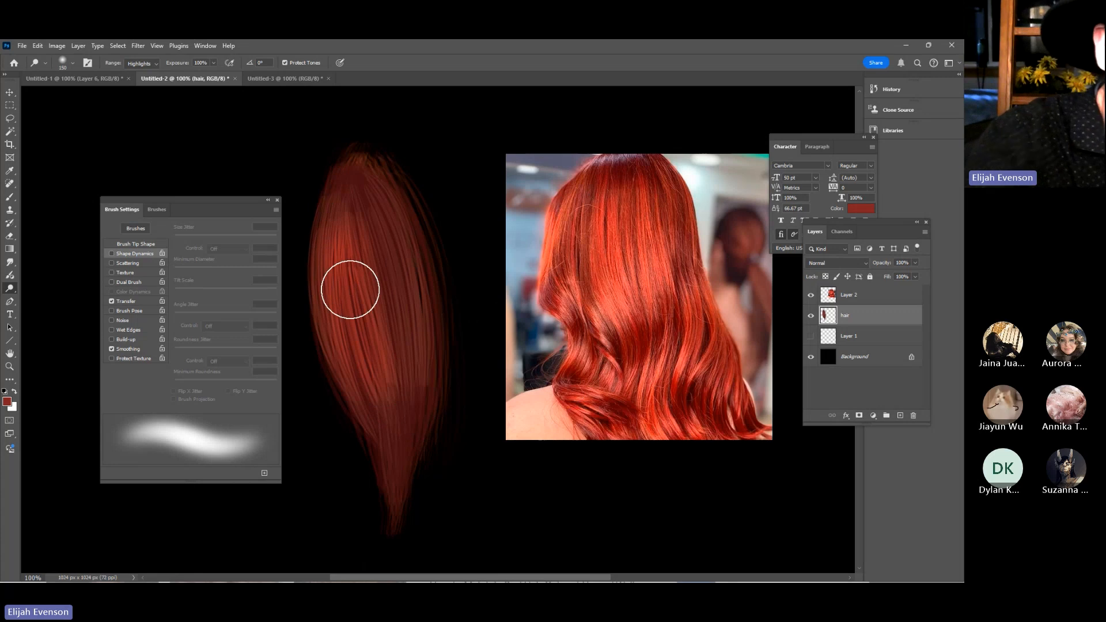
pyautogui.moveTo(350, 290); pyautogui.dragTo(381, 423)
pyautogui.hotkey('ctrl', 'z')
pyautogui.hotkey('ctrl', 'z')
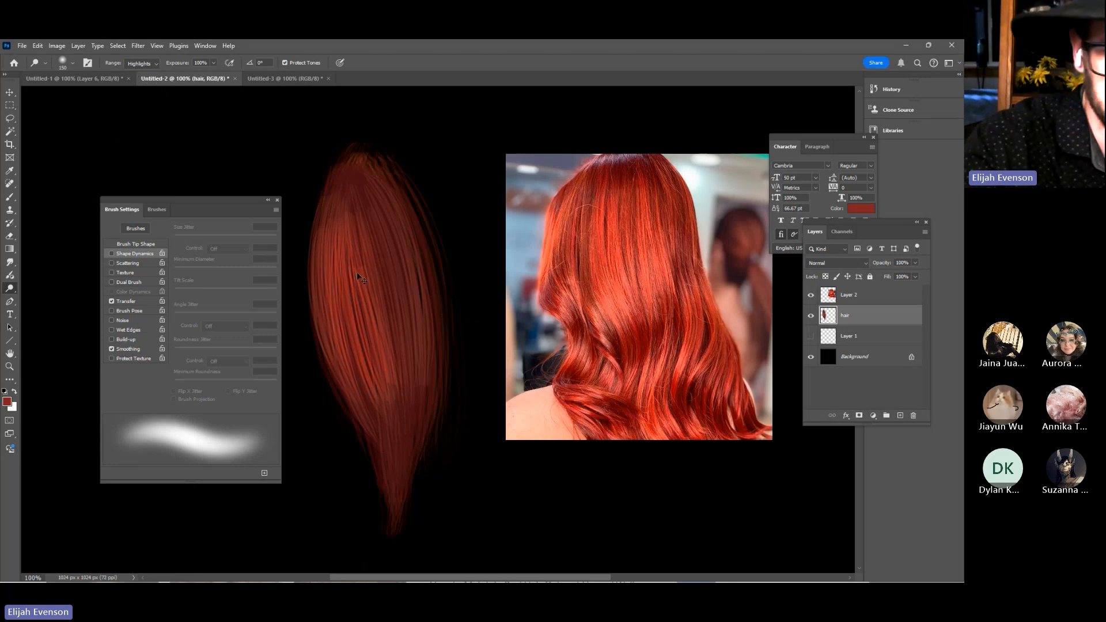
pyautogui.moveTo(372, 288)
pyautogui.mouseDown()
pyautogui.moveTo(355, 223)
pyautogui.moveTo(370, 227)
pyautogui.mouseUp()
pyautogui.hotkey('ctrl', 'z')
pyautogui.moveTo(353, 272)
pyautogui.mouseDown()
pyautogui.moveTo(378, 222)
pyautogui.moveTo(395, 484)
pyautogui.moveTo(378, 301)
pyautogui.moveTo(360, 455)
pyautogui.moveTo(341, 176)
pyautogui.moveTo(327, 270)
pyautogui.moveTo(395, 543)
pyautogui.moveTo(375, 355)
pyautogui.moveTo(399, 337)
pyautogui.moveTo(380, 536)
pyautogui.moveTo(360, 159)
pyautogui.mouseUp()
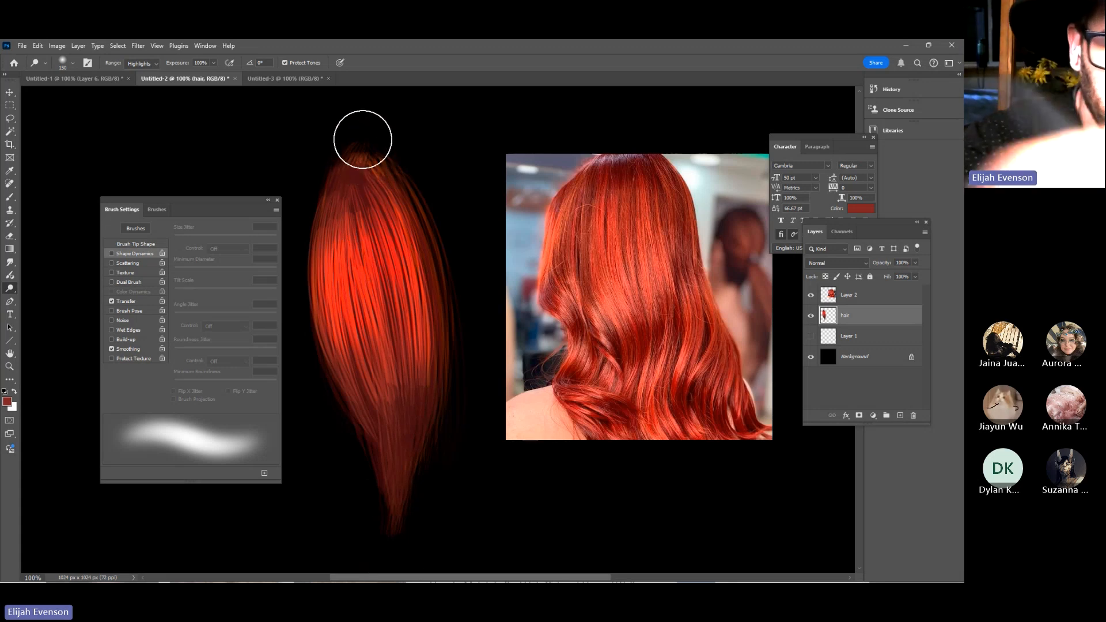
# Switch to the Brush tool, sample a dark red from the reference hair and set the opacity to 9%
pyautogui.press('b')
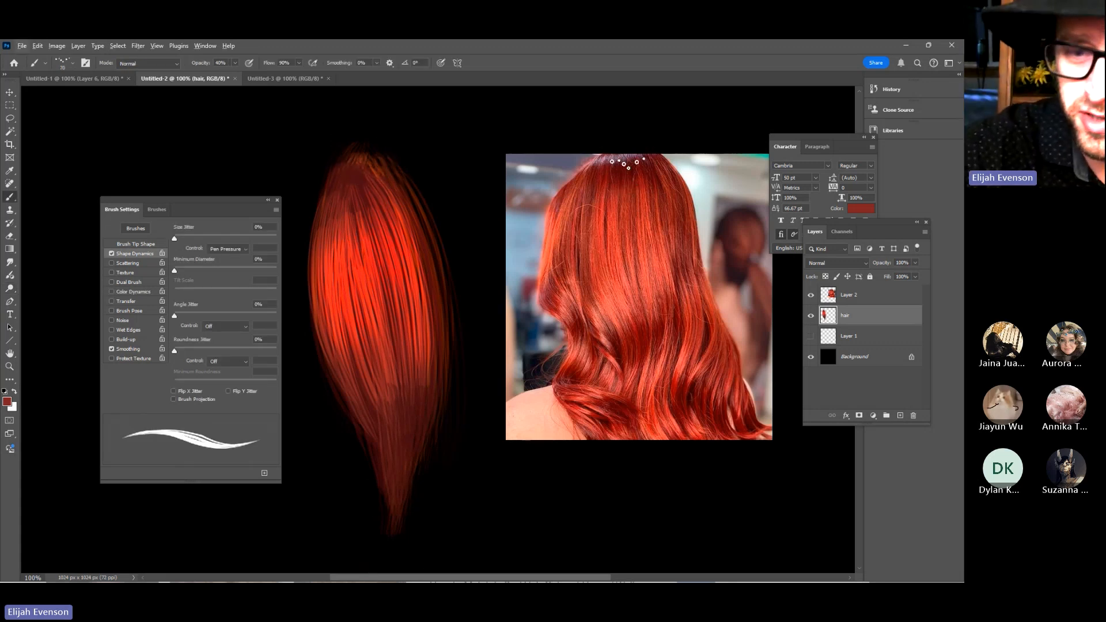
pyautogui.keyDown('alt'); pyautogui.click(576, 371); pyautogui.keyUp('alt')
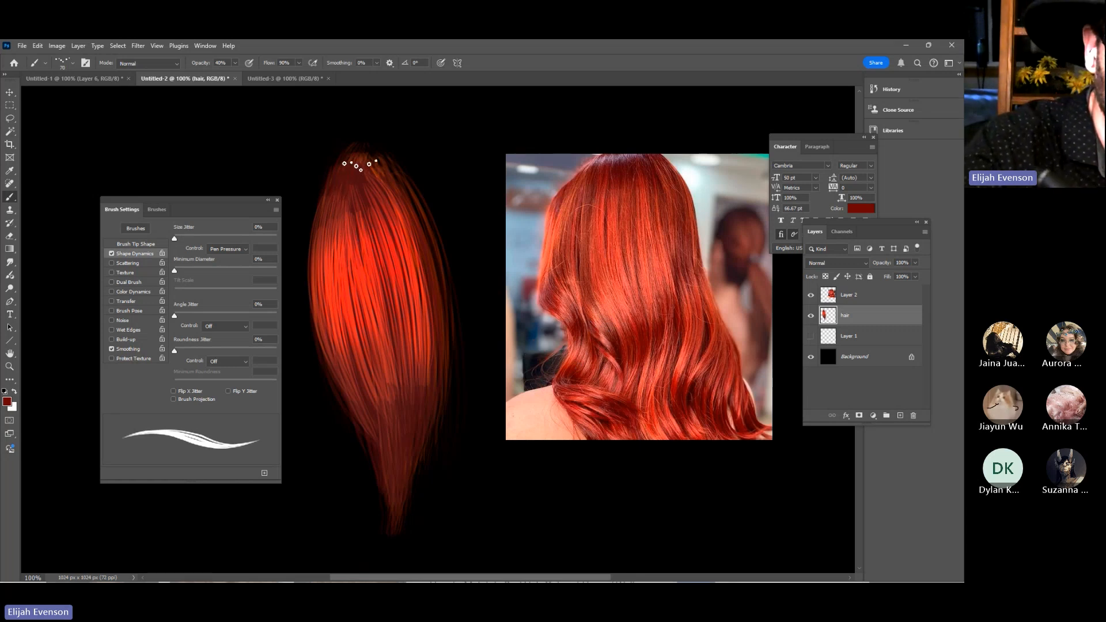
pyautogui.press('0')
pyautogui.press('9')
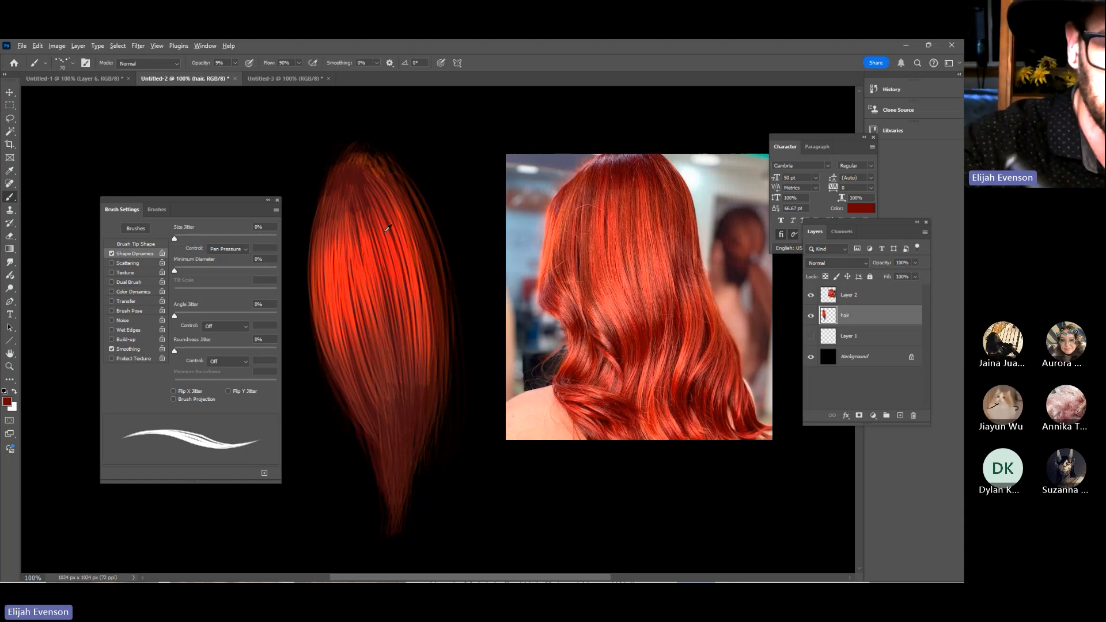
# Check the hair's transparent edges by toggling the hair and Background layers, and lock the hair layer's transparent pixels
pyautogui.click(811, 316)
pyautogui.click(811, 316)
pyautogui.click(811, 315)
pyautogui.click(811, 357)
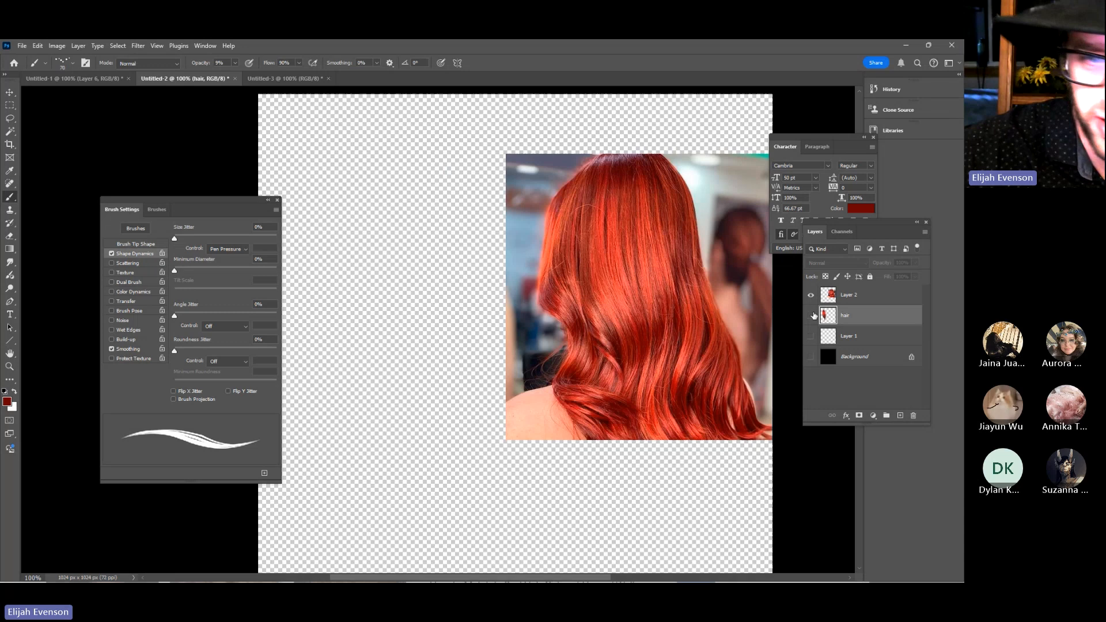
pyautogui.click(811, 316)
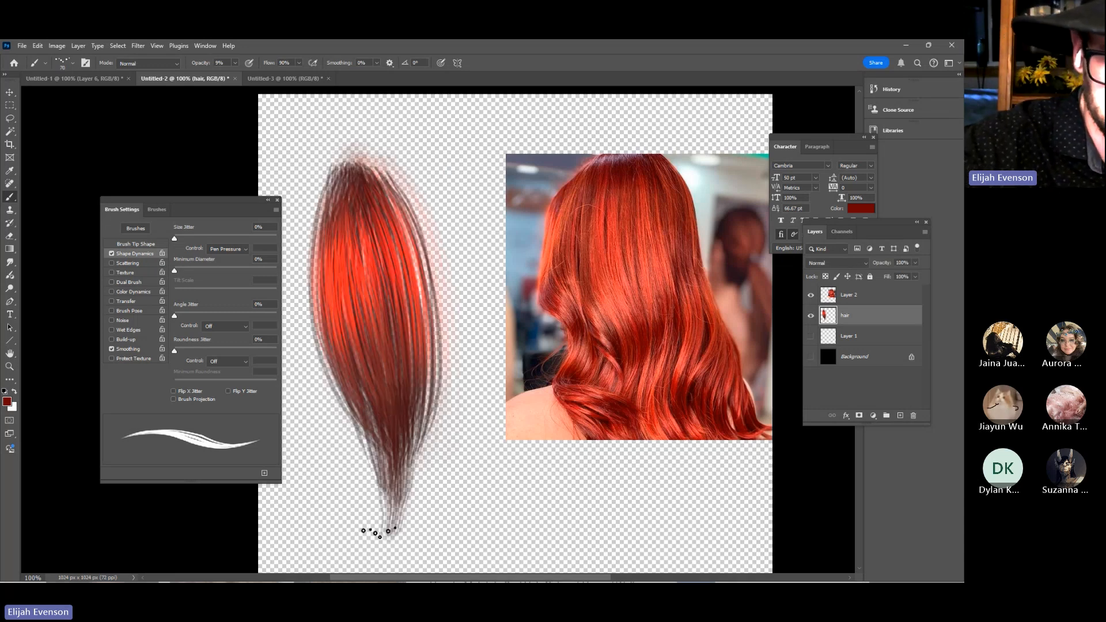
pyautogui.click(811, 356)
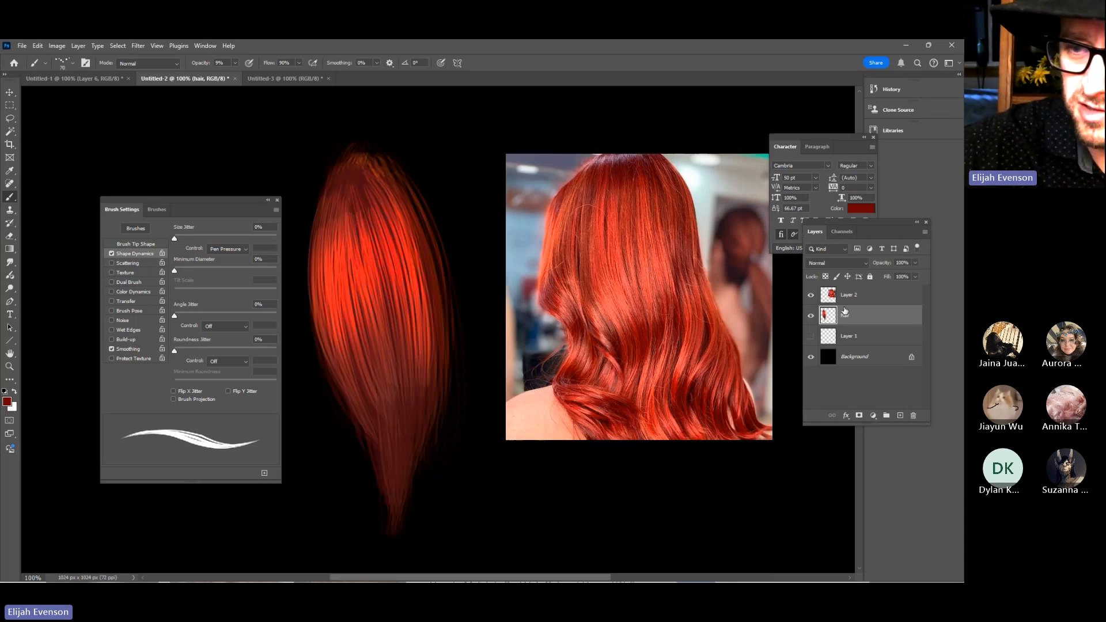
pyautogui.click(826, 277)
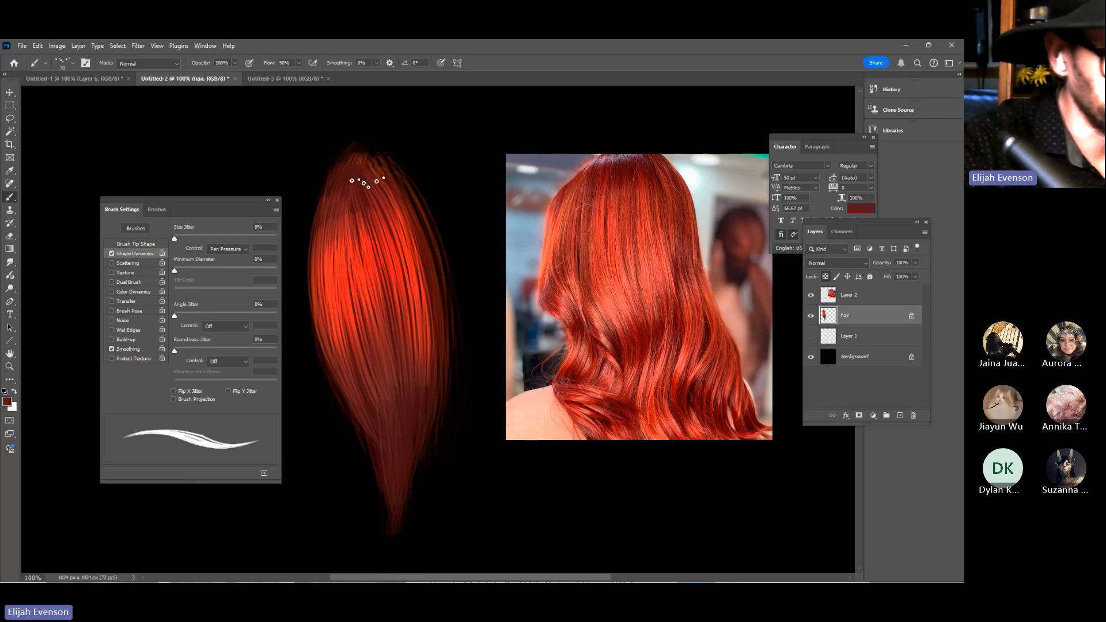
# Paint dark red strands from the hair's crown into the highlight at 100% opacity, using a colour sampled from the reference waves
pyautogui.keyDown('alt'); pyautogui.click(613, 345); pyautogui.keyUp('alt')
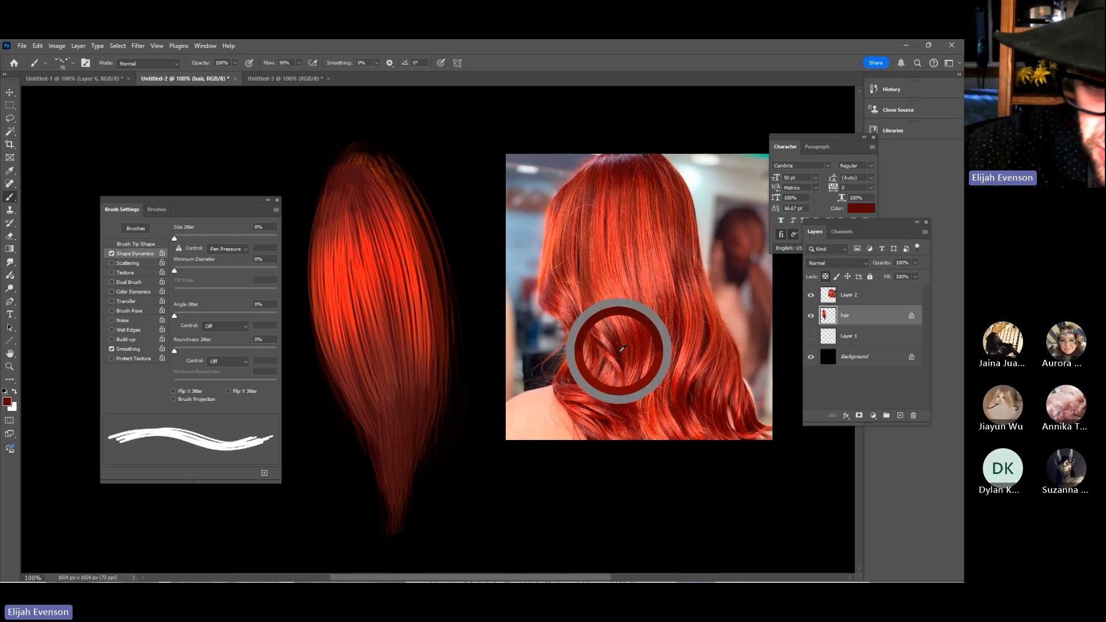
pyautogui.moveTo(353, 167); pyautogui.dragTo(331, 235)
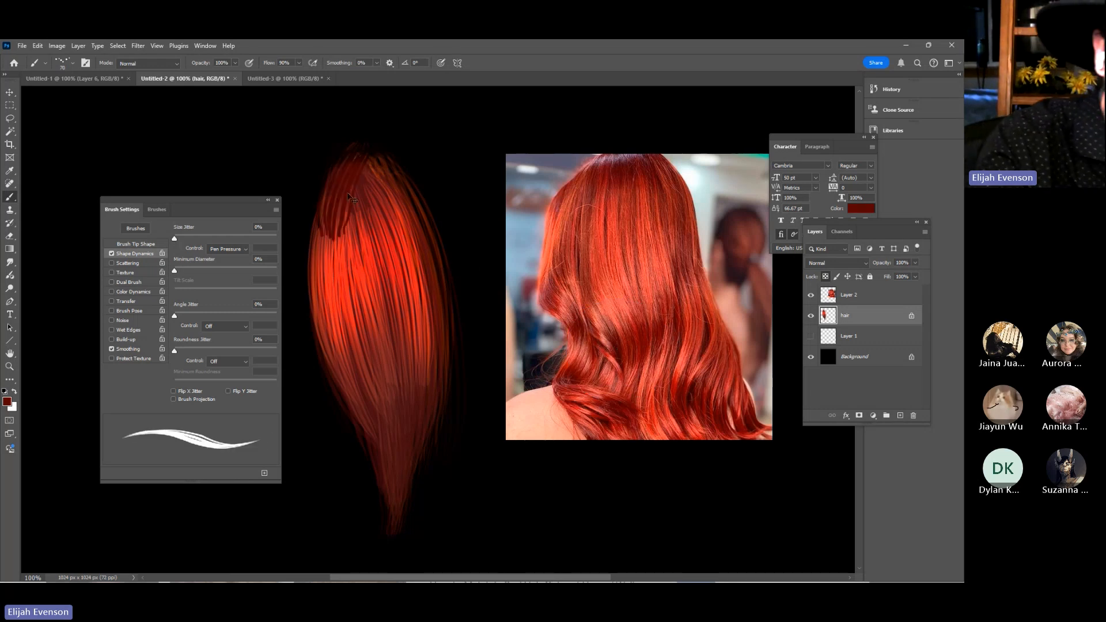
pyautogui.hotkey('ctrl', 'z')
pyautogui.moveTo(354, 161); pyautogui.dragTo(333, 253)
pyautogui.hotkey('ctrl', 'z')
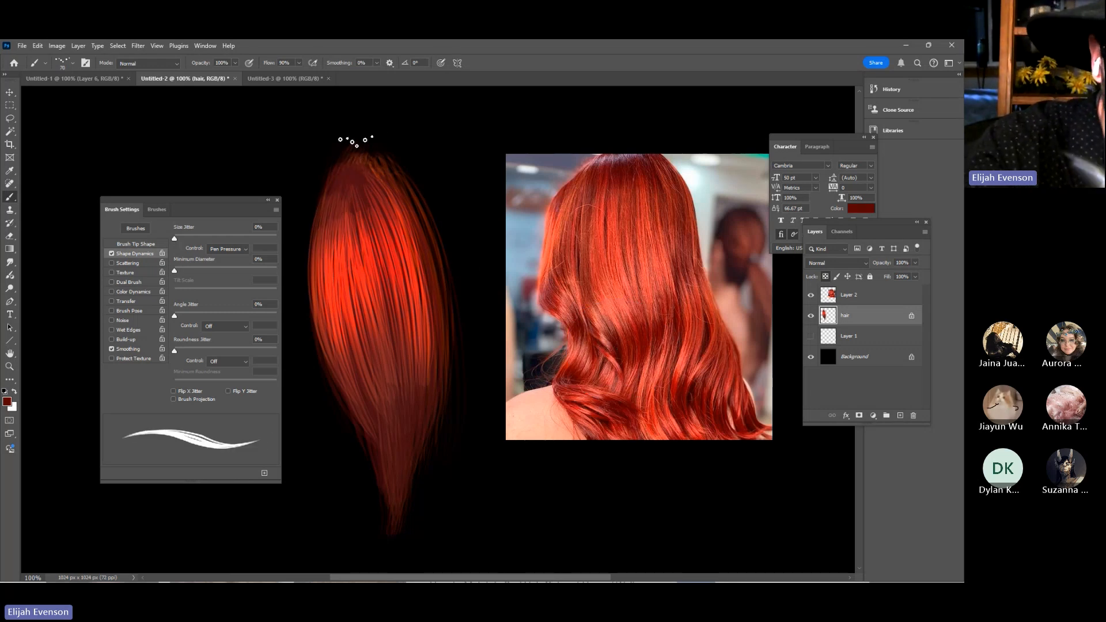
pyautogui.moveTo(356, 141)
pyautogui.mouseDown()
pyautogui.moveTo(327, 258)
pyautogui.moveTo(348, 264)
pyautogui.mouseUp()
pyautogui.moveTo(365, 142); pyautogui.dragTo(359, 262)
# Blend the crown into the highlight with 20% opacity strands in a red sampled from the top of the reference hair
pyautogui.press('2')
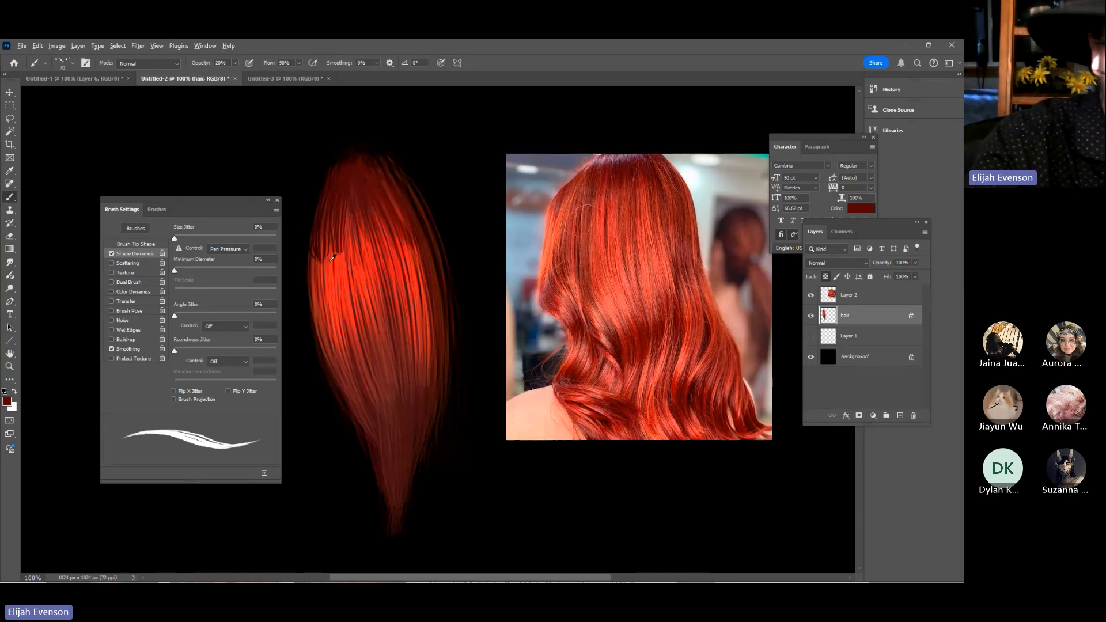
pyautogui.keyDown('alt'); pyautogui.click(330, 261); pyautogui.keyUp('alt')
pyautogui.keyDown('alt'); pyautogui.click(600, 168); pyautogui.keyUp('alt')
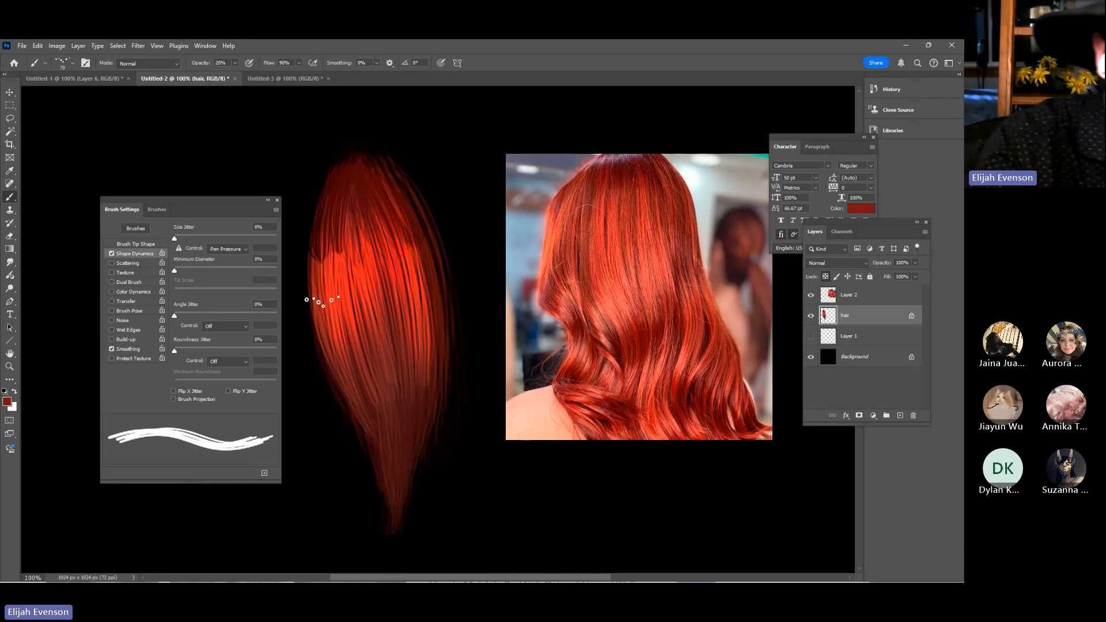
pyautogui.press('0')
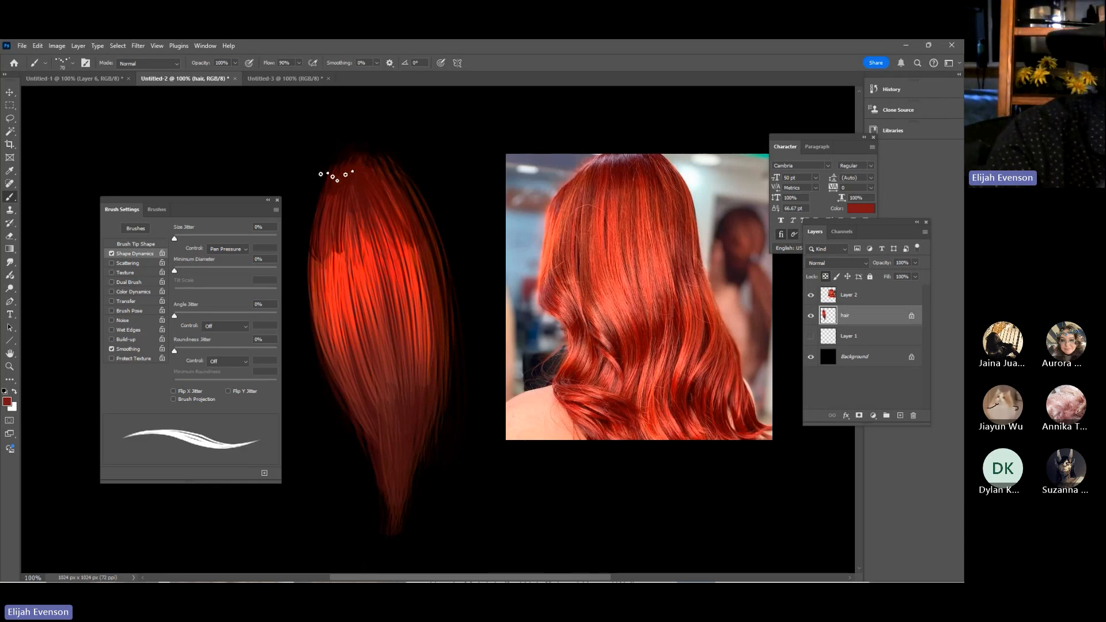
pyautogui.moveTo(337, 176)
pyautogui.mouseDown()
pyautogui.moveTo(325, 285)
pyautogui.moveTo(357, 259)
pyautogui.moveTo(371, 268)
pyautogui.mouseUp()
pyautogui.hotkey('ctrl', 'z')
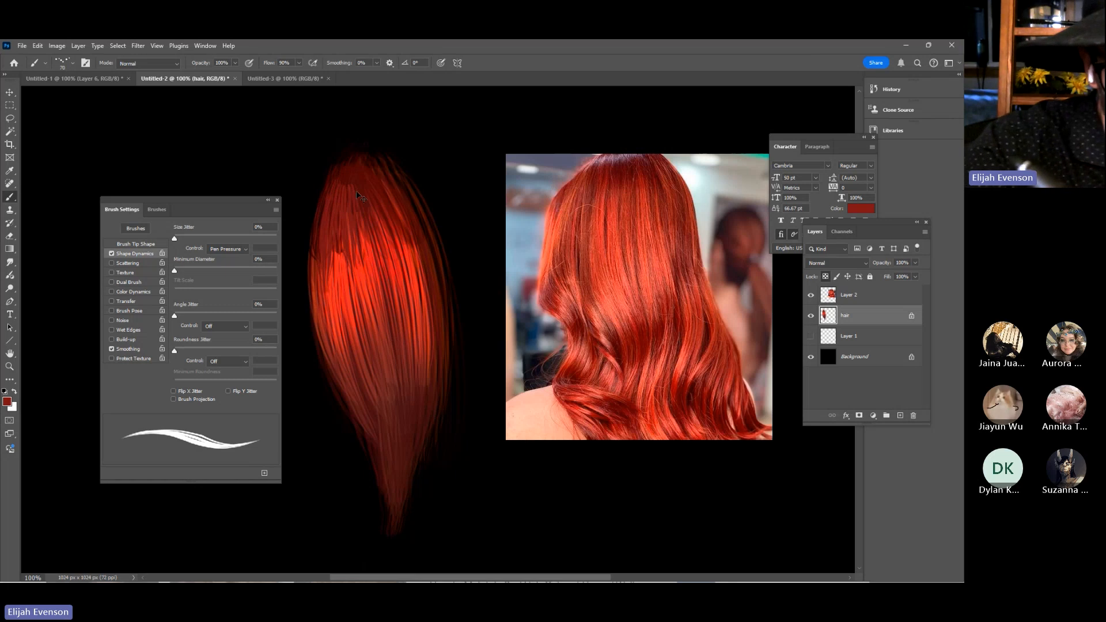
pyautogui.press('2')
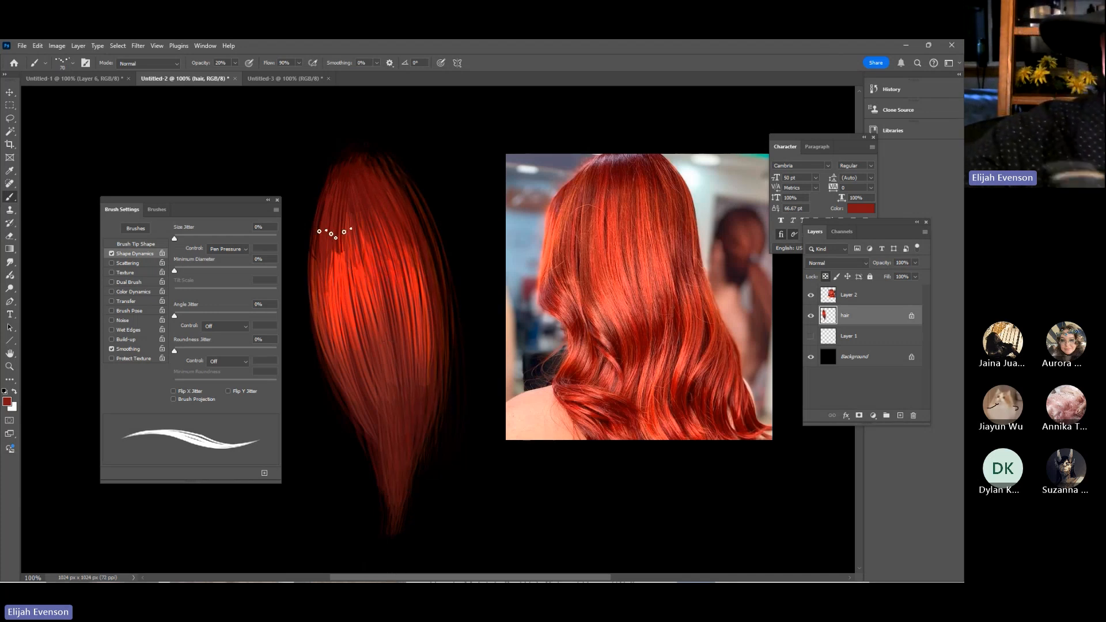
# Sample a lighter red from the reference hair and paint a strand on the hair's left side, using a 15 px brush at 90% opacity
pyautogui.keyDown('alt'); pyautogui.click(586, 270); pyautogui.keyUp('alt')
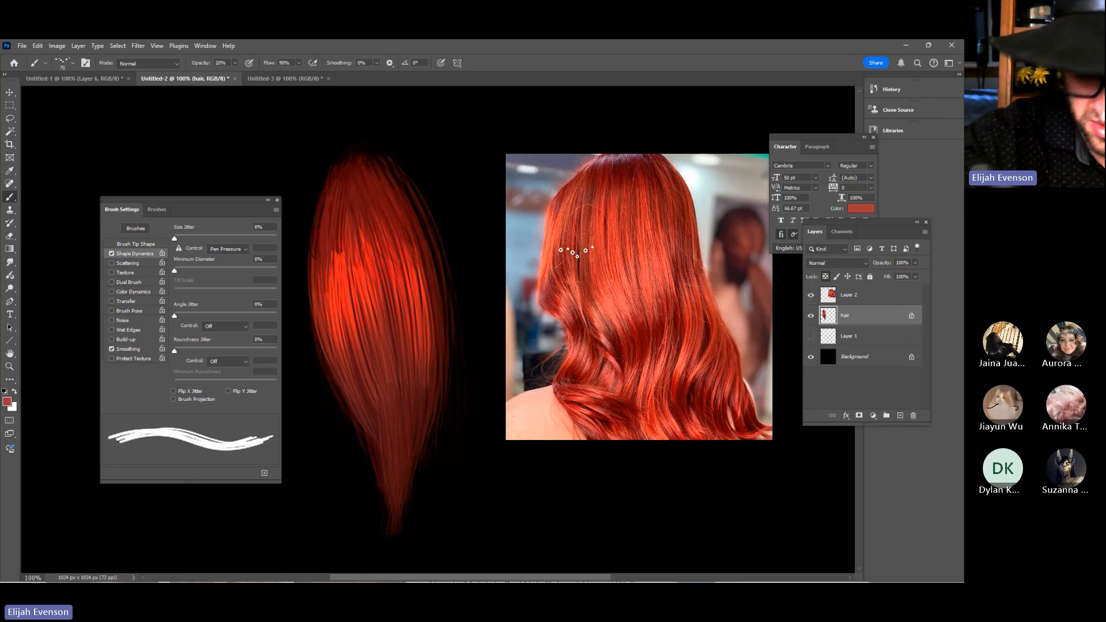
pyautogui.press('[')
pyautogui.press('[')
pyautogui.press('[')
pyautogui.press('[')
pyautogui.press('[')
pyautogui.press('[')
pyautogui.press('[')
pyautogui.press('[')
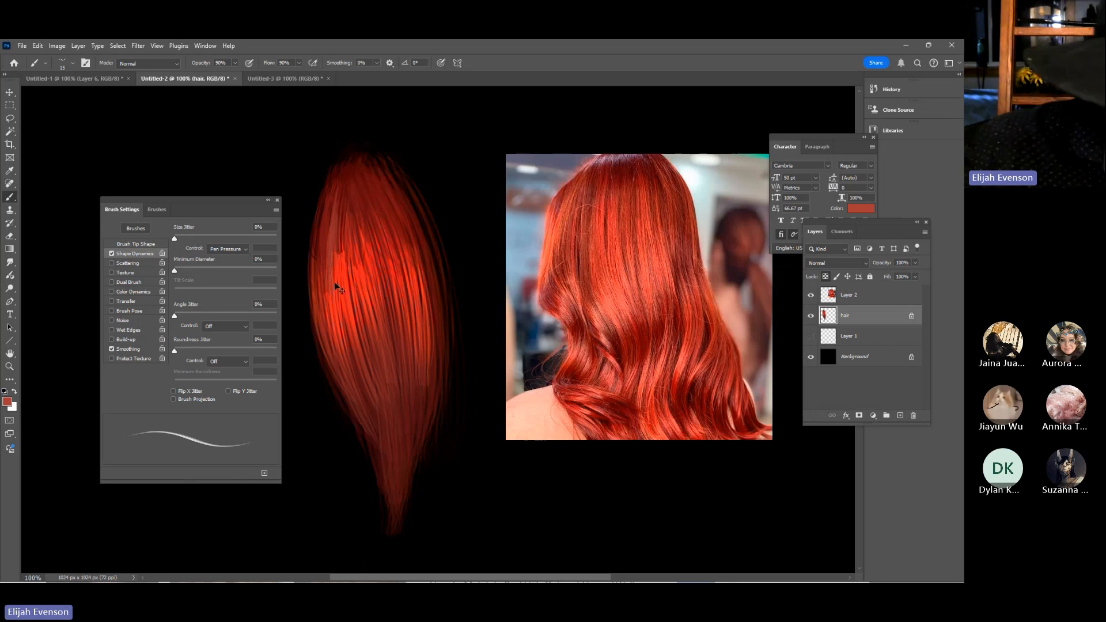
# Sample the bright red highlight and paint fine strands down the left side of the hair
pyautogui.keyDown('alt'); pyautogui.scroll(1, 337, 286); pyautogui.keyUp('alt')
pyautogui.moveTo(336, 282); pyautogui.dragTo(597, 346)
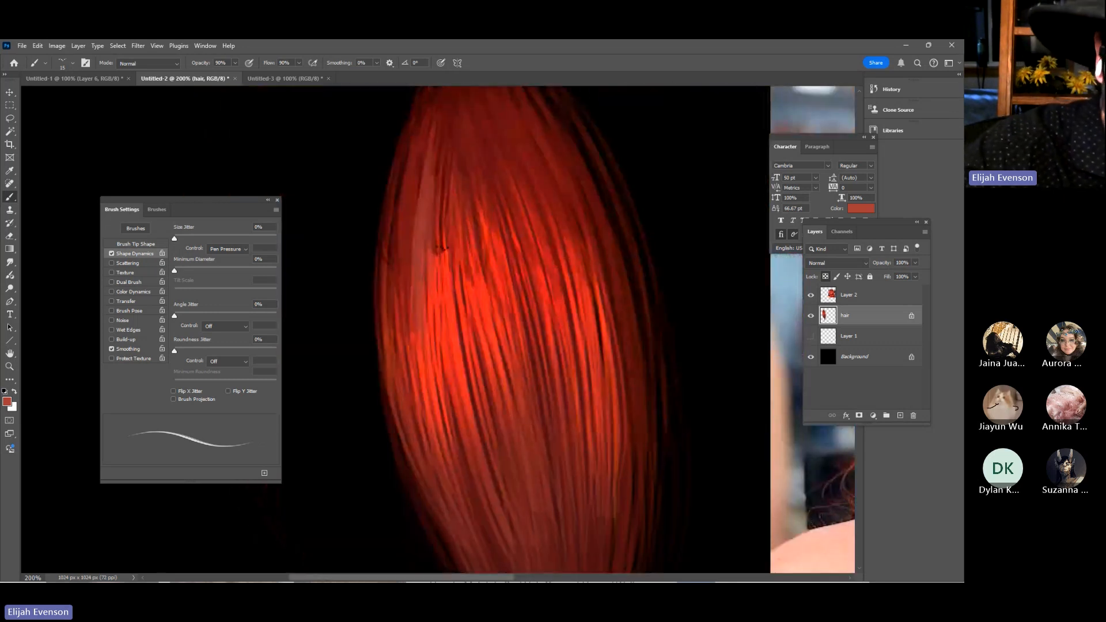
pyautogui.keyDown('alt'); pyautogui.click(444, 266); pyautogui.keyUp('alt')
pyautogui.moveTo(444, 202); pyautogui.dragTo(443, 321)
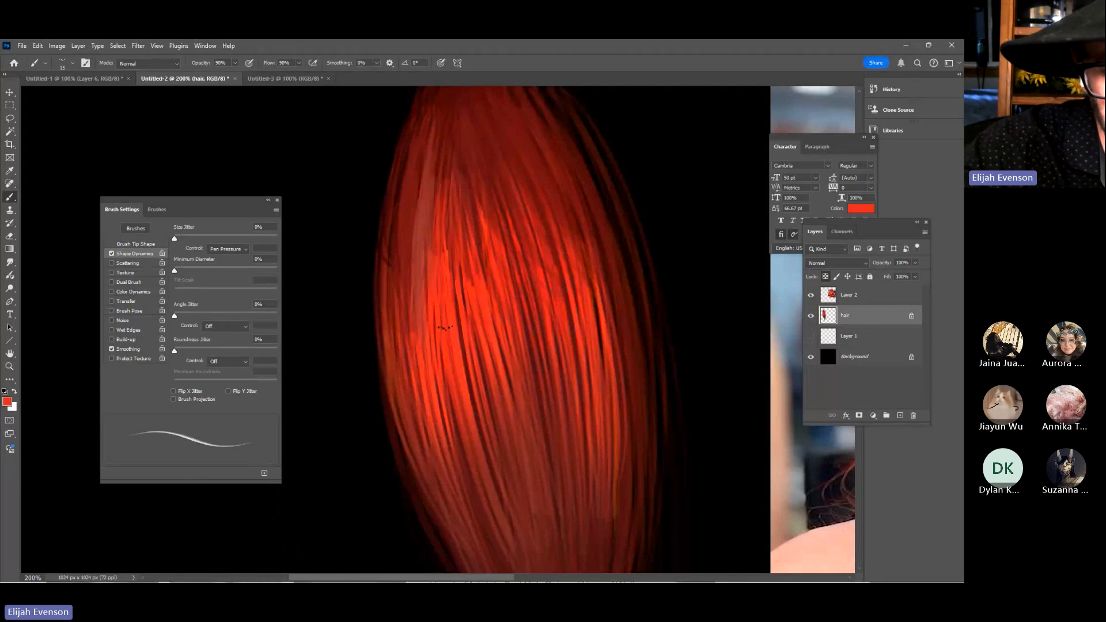
pyautogui.moveTo(410, 250); pyautogui.dragTo(409, 323)
pyautogui.moveTo(401, 215)
pyautogui.mouseDown()
pyautogui.moveTo(381, 341)
pyautogui.moveTo(387, 278)
pyautogui.moveTo(422, 425)
pyautogui.mouseUp()
pyautogui.moveTo(407, 195); pyautogui.dragTo(453, 485)
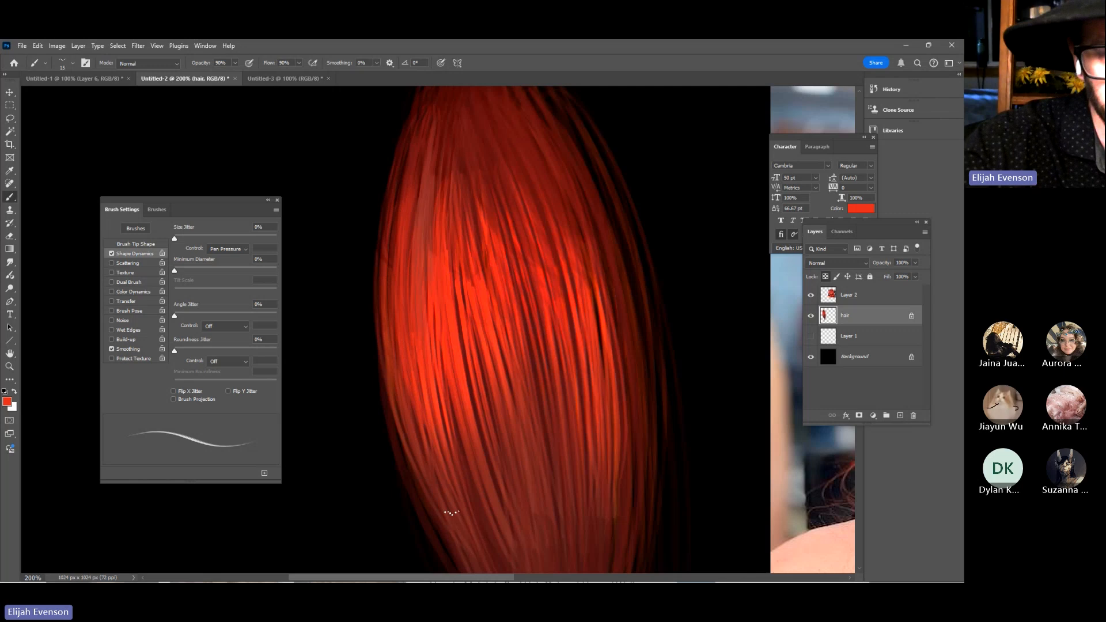
pyautogui.moveTo(414, 176); pyautogui.dragTo(455, 471)
# Paint fine bright red strands from the upper hair down across its centre and right side
pyautogui.moveTo(524, 434); pyautogui.dragTo(495, 459)
pyautogui.moveTo(404, 178)
pyautogui.mouseDown()
pyautogui.moveTo(454, 451)
pyautogui.moveTo(478, 403)
pyautogui.moveTo(432, 265)
pyautogui.moveTo(517, 473)
pyautogui.mouseUp()
pyautogui.moveTo(422, 148)
pyautogui.mouseDown()
pyautogui.moveTo(518, 467)
pyautogui.moveTo(511, 424)
pyautogui.mouseUp()
pyautogui.moveTo(452, 166)
pyautogui.mouseDown()
pyautogui.moveTo(512, 340)
pyautogui.moveTo(548, 383)
pyautogui.moveTo(550, 411)
pyautogui.mouseUp()
pyautogui.moveTo(477, 182); pyautogui.dragTo(553, 380)
pyautogui.moveTo(497, 199); pyautogui.dragTo(554, 340)
pyautogui.moveTo(498, 185); pyautogui.dragTo(599, 437)
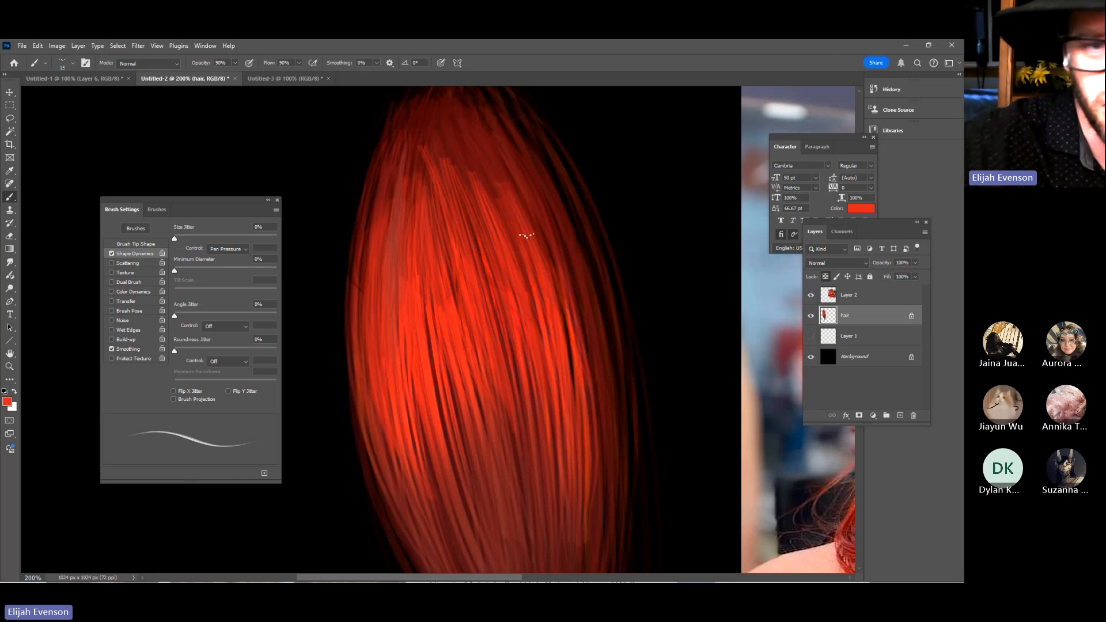
# Sample a dark red from the upper hair and paint dark strands into the highlight's upper edge and left side
pyautogui.moveTo(596, 355); pyautogui.dragTo(604, 444)
pyautogui.keyDown('alt'); pyautogui.click(430, 230); pyautogui.keyUp('alt')
pyautogui.moveTo(432, 235); pyautogui.dragTo(468, 342)
pyautogui.moveTo(486, 275); pyautogui.dragTo(525, 375)
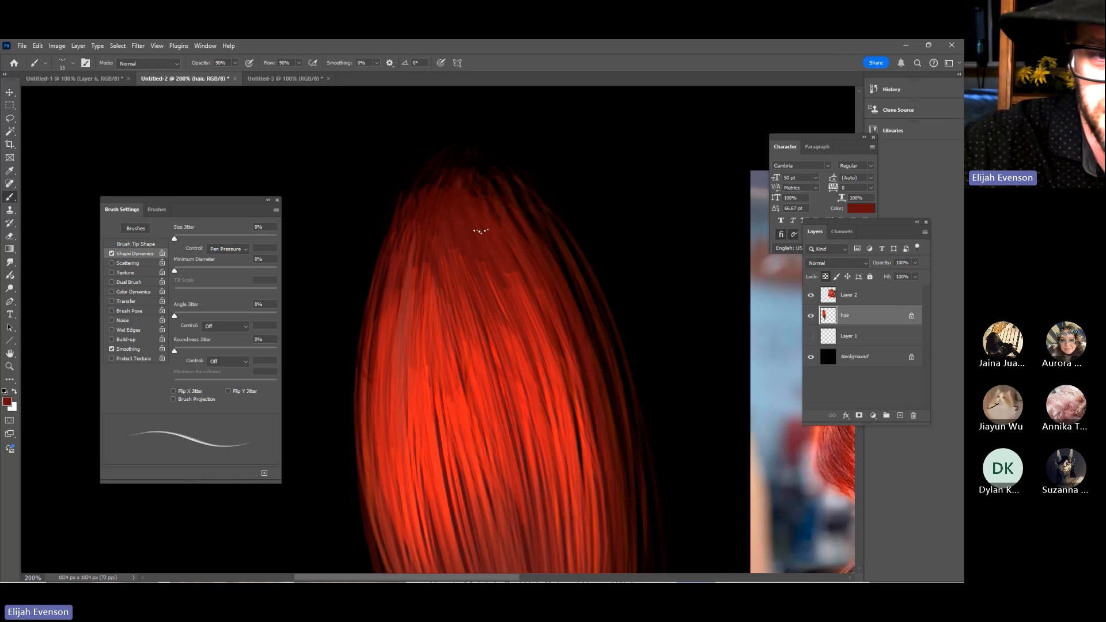
pyautogui.moveTo(516, 283); pyautogui.dragTo(550, 354)
pyautogui.moveTo(507, 257); pyautogui.dragTo(561, 346)
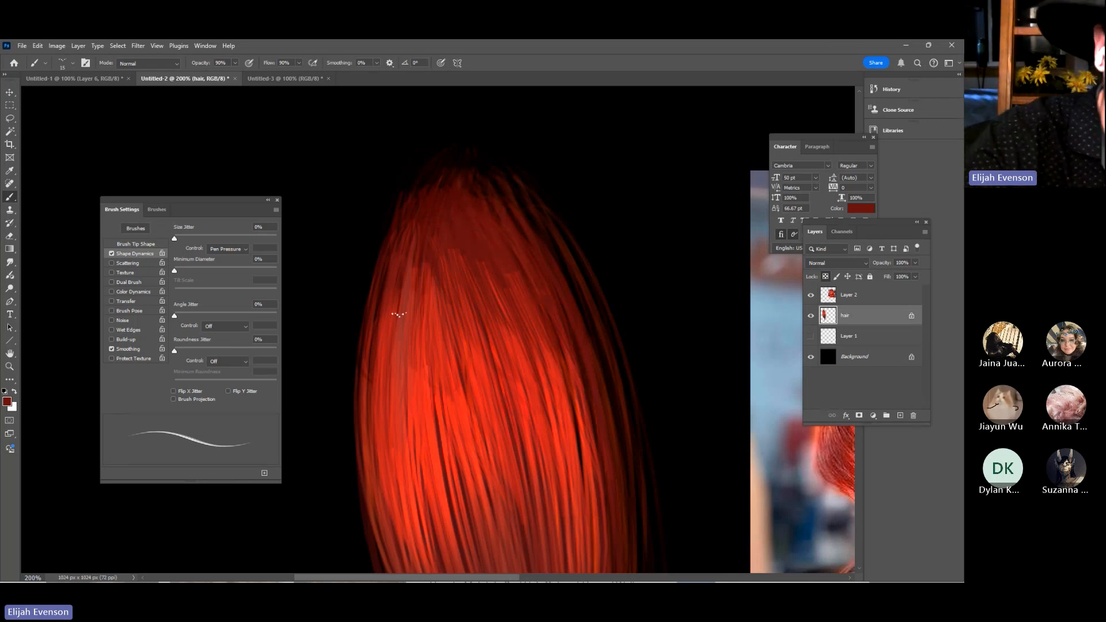
pyautogui.moveTo(369, 381); pyautogui.dragTo(366, 443)
# Sample the bright red highlight again and paint long strands from the crown down the left half of the hair
pyautogui.keyDown('alt'); pyautogui.click(406, 369); pyautogui.keyUp('alt')
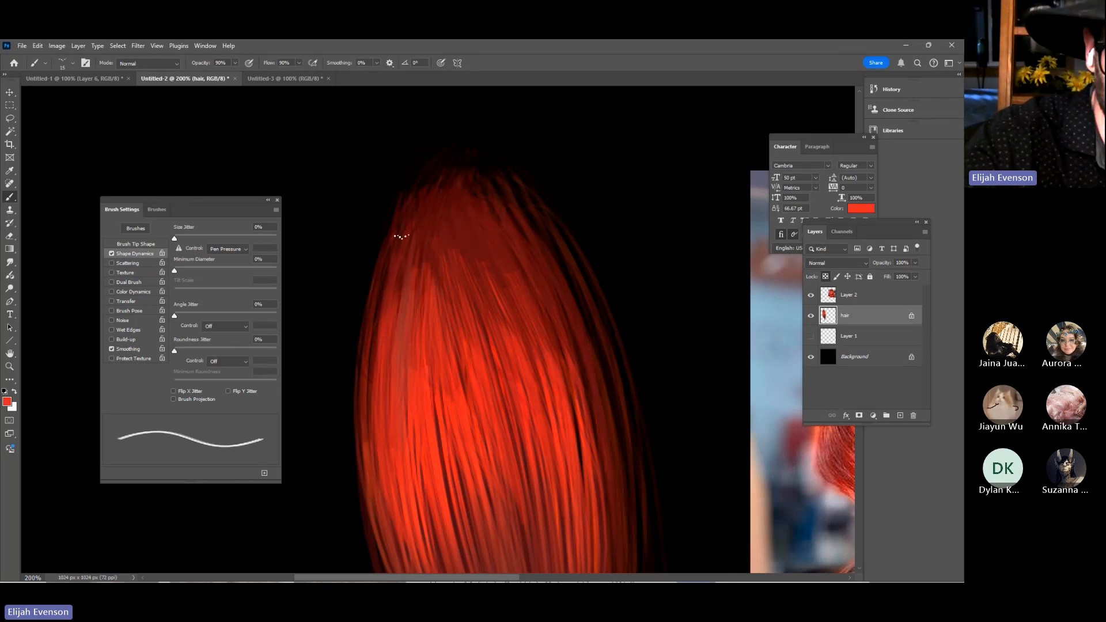
pyautogui.moveTo(398, 240)
pyautogui.mouseDown()
pyautogui.moveTo(372, 356)
pyautogui.moveTo(382, 489)
pyautogui.mouseUp()
pyautogui.moveTo(419, 216)
pyautogui.mouseDown()
pyautogui.moveTo(413, 430)
pyautogui.moveTo(432, 442)
pyautogui.moveTo(461, 531)
pyautogui.mouseUp()
pyautogui.moveTo(441, 226); pyautogui.dragTo(471, 455)
# Enlarge the brush to 30 px, try a bright red strand down the hair, undo it and set the opacity to 10%
pyautogui.press(']')
pyautogui.press(']')
pyautogui.press(']')
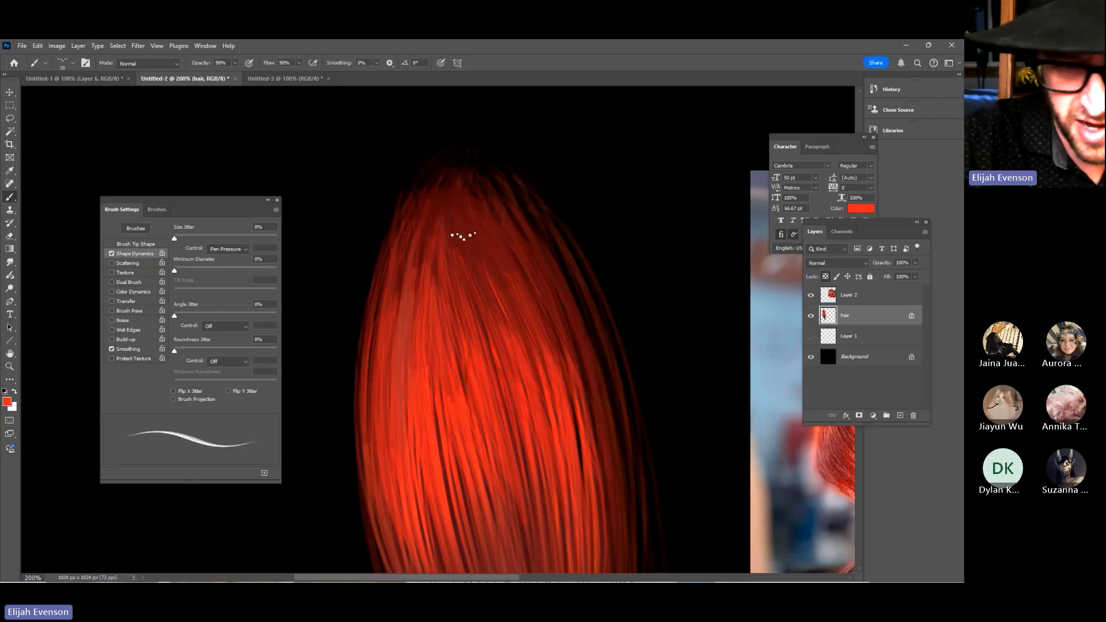
pyautogui.moveTo(459, 232); pyautogui.dragTo(542, 443)
pyautogui.hotkey('ctrl', 'z')
pyautogui.press('1')
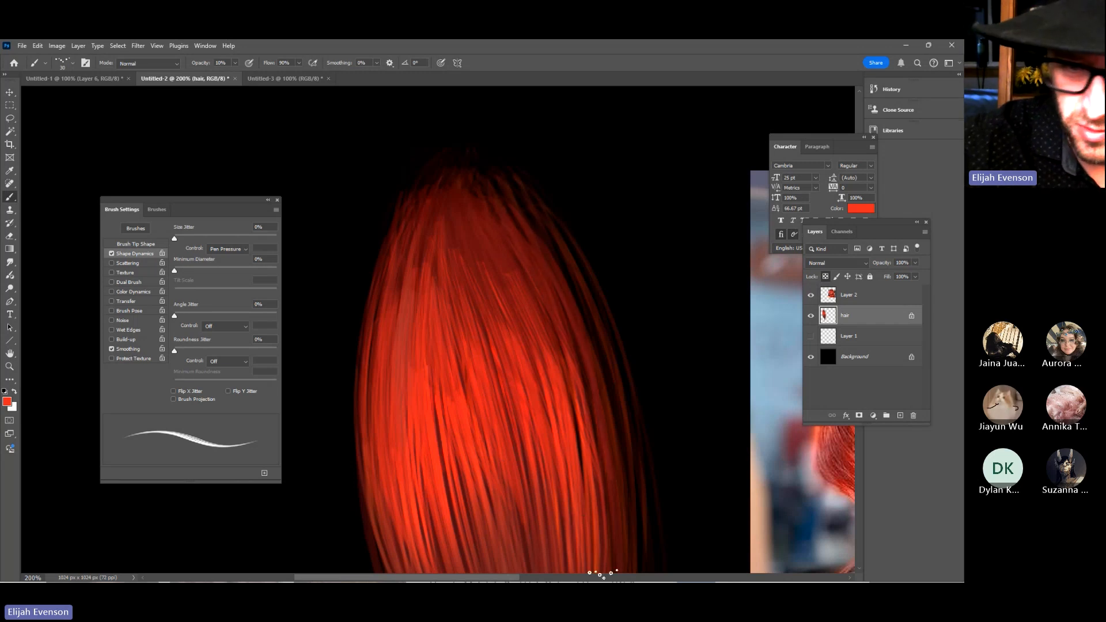
pyautogui.moveTo(624, 395); pyautogui.dragTo(609, 179)
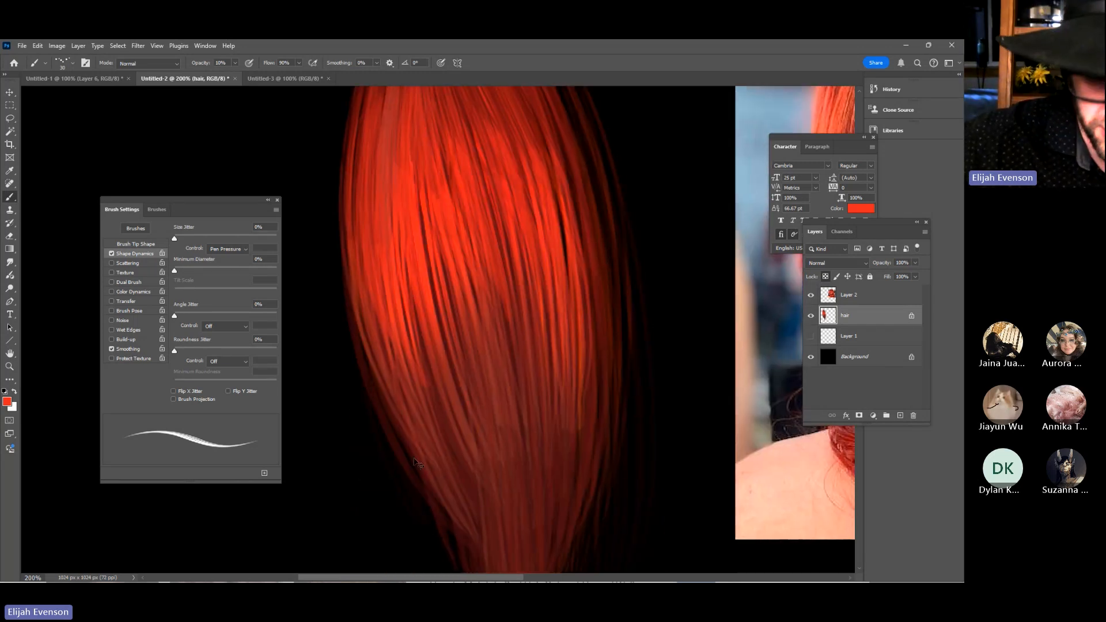
# Compare the painting with the reference at a smaller scale and sample a light coral from the reference waves for the Brush
pyautogui.hotkey('ctrl', '-')
pyautogui.hotkey('ctrl', '-')
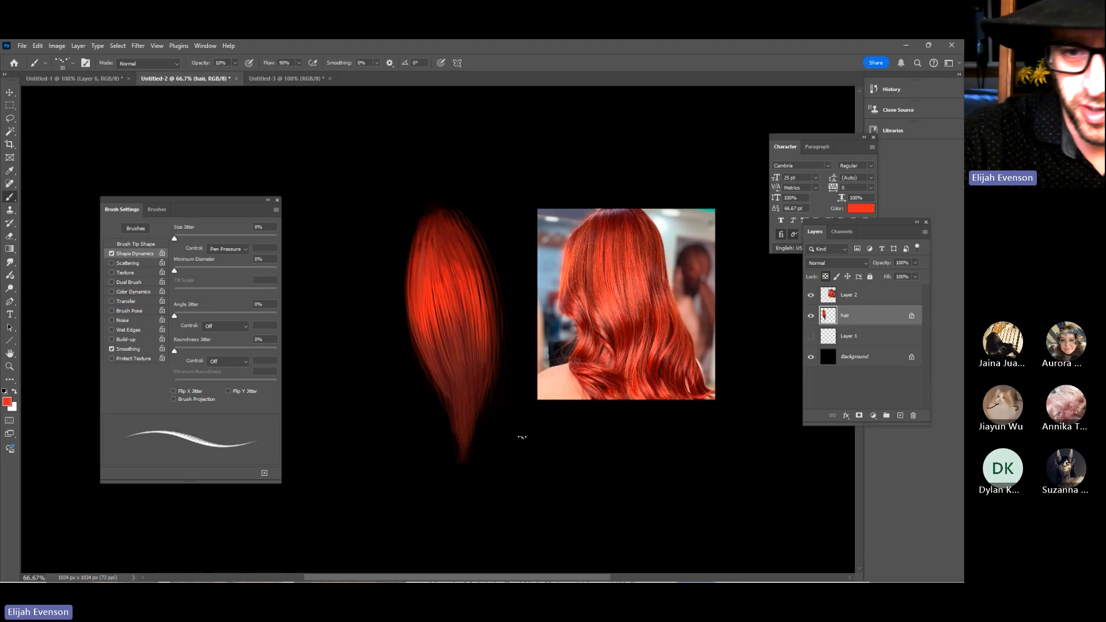
pyautogui.click(10, 288)
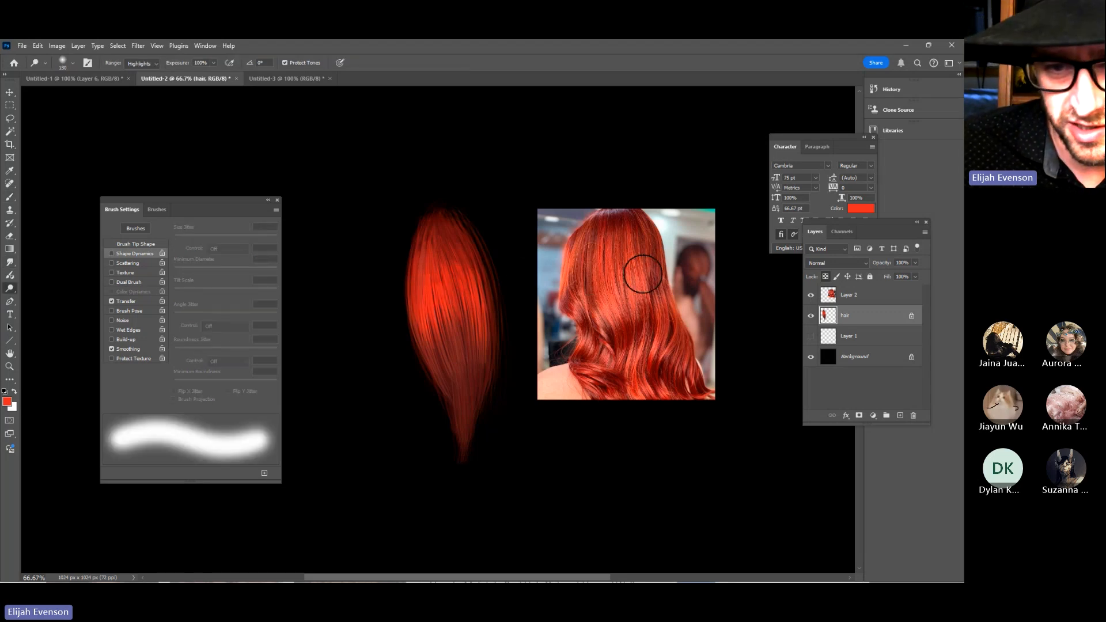
pyautogui.press('b')
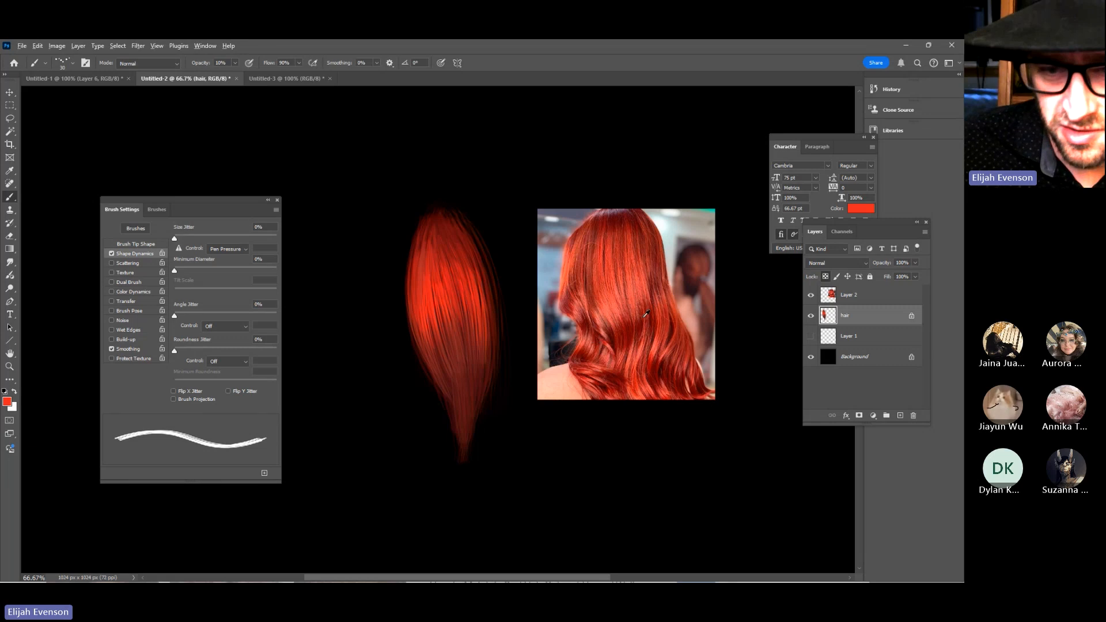
pyautogui.keyDown('alt'); pyautogui.click(604, 328); pyautogui.keyUp('alt')
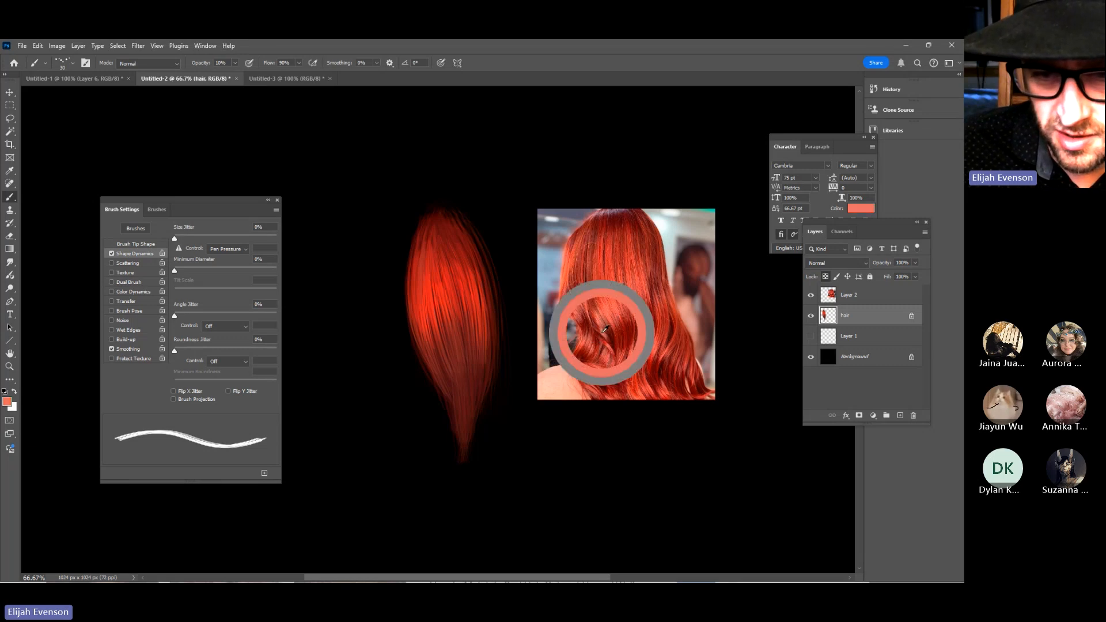
pyautogui.hotkey('ctrl', '+')
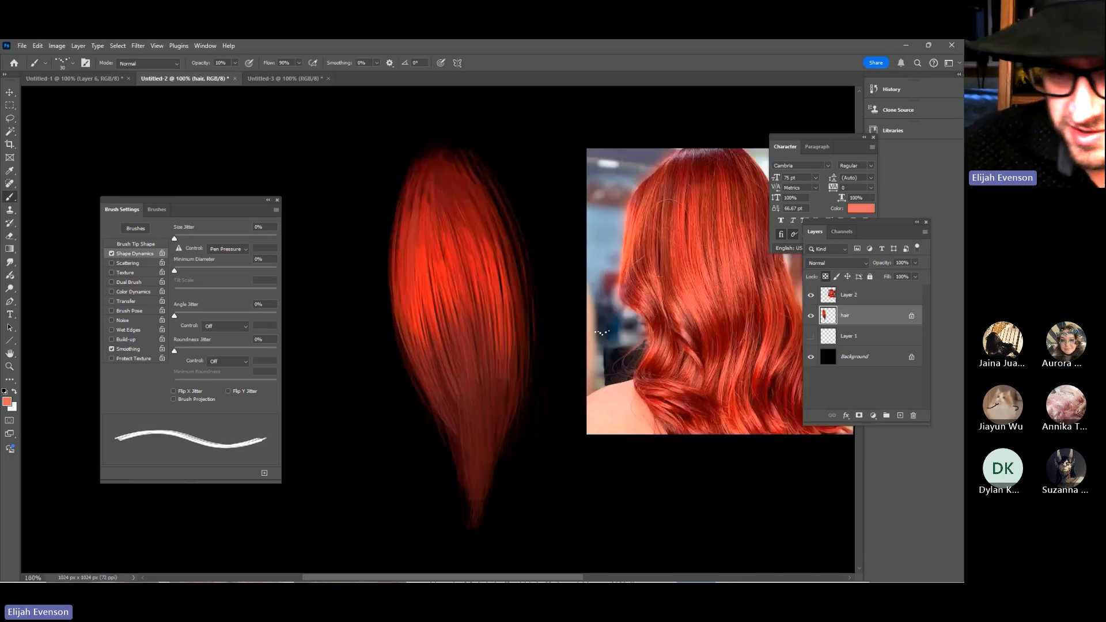
# Sample a light coral from the reference hair's waves and lighten the foreground colour to a pale salmon pink
pyautogui.keyDown('alt'); pyautogui.click(684, 337); pyautogui.keyUp('alt')
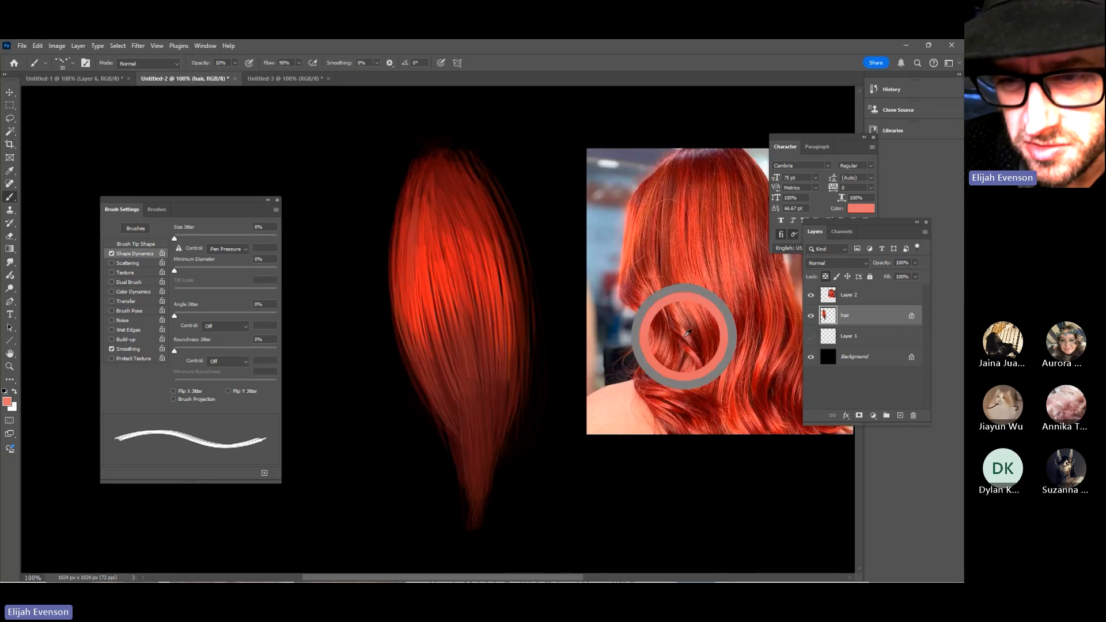
pyautogui.moveTo(719, 251); pyautogui.dragTo(657, 308)
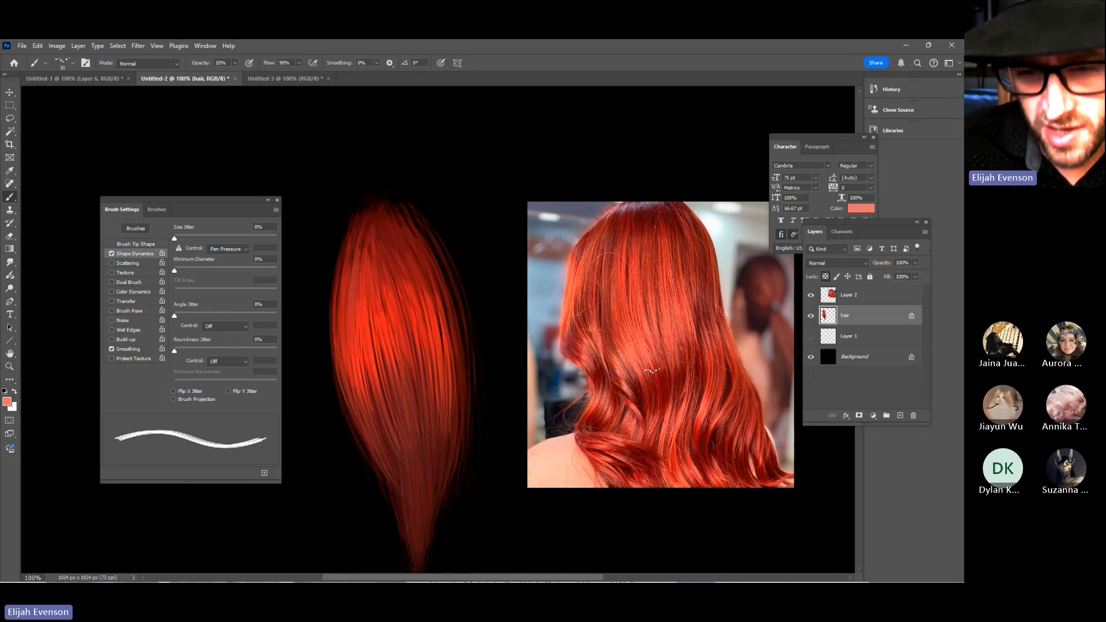
pyautogui.keyDown('alt'); pyautogui.moveTo(631, 381); pyautogui.dragTo(605, 397); pyautogui.keyUp('alt')
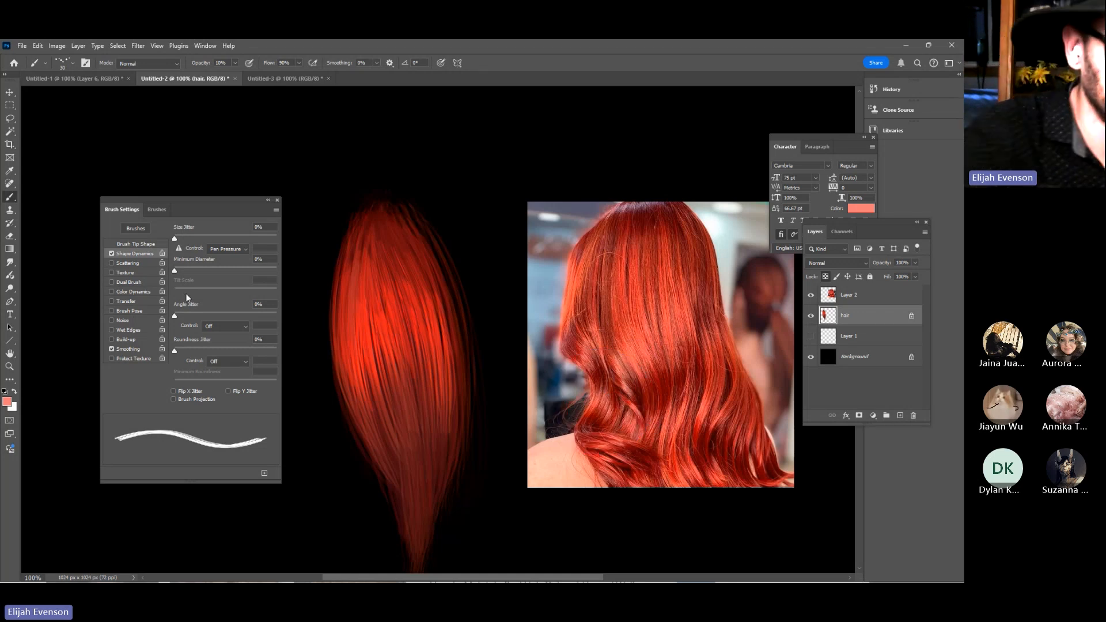
pyautogui.click(8, 402)
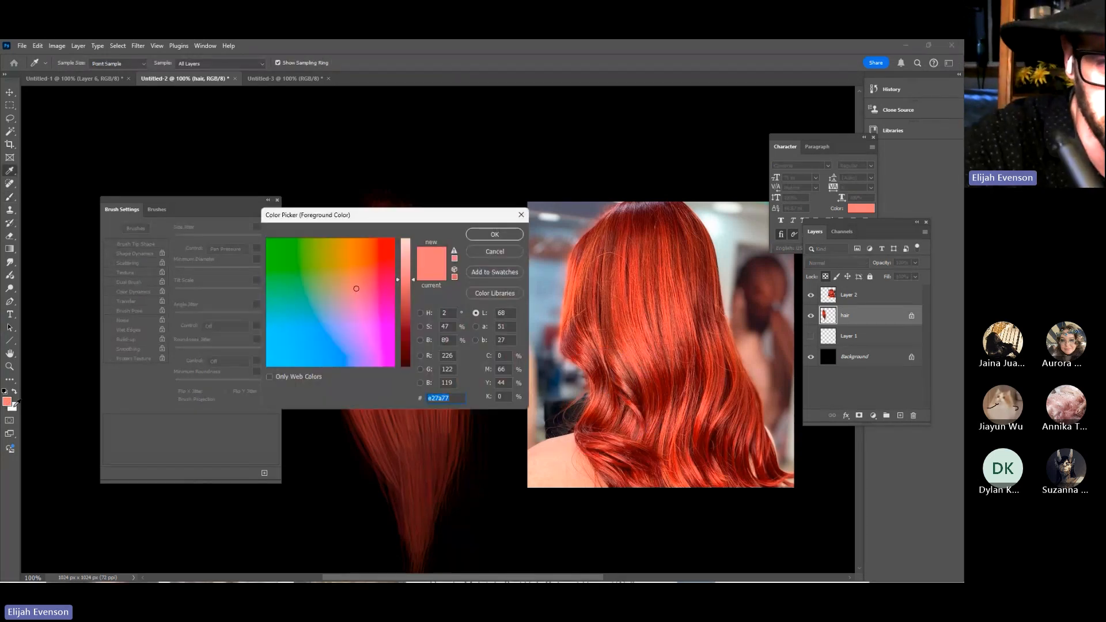
pyautogui.click(494, 235)
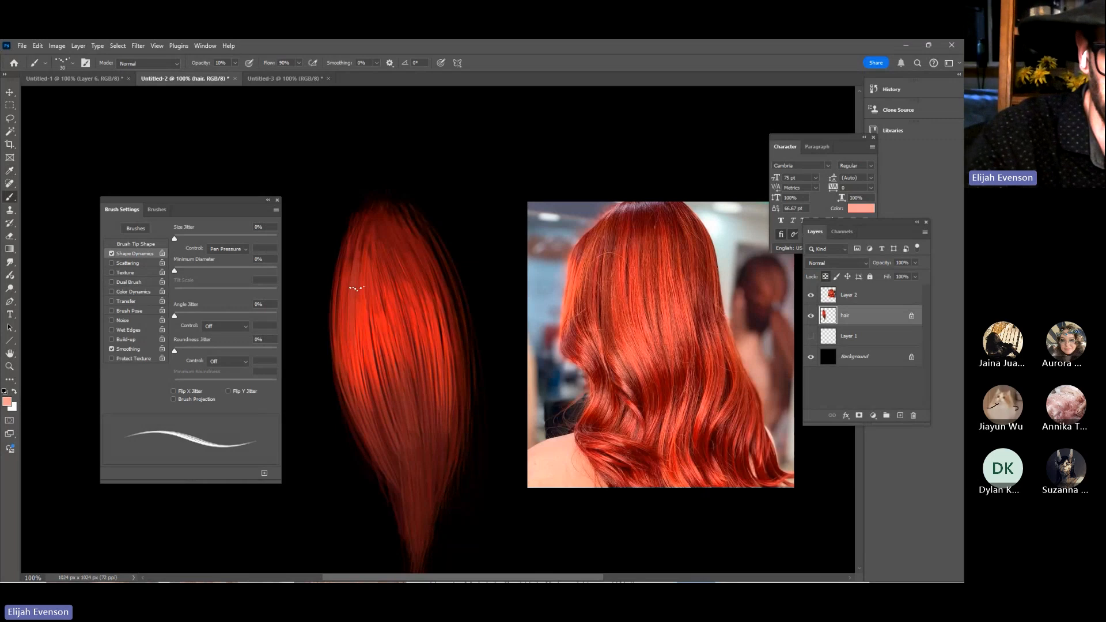
# Add a new layer above the hair layer and clip it to the hair
pyautogui.click(899, 416)
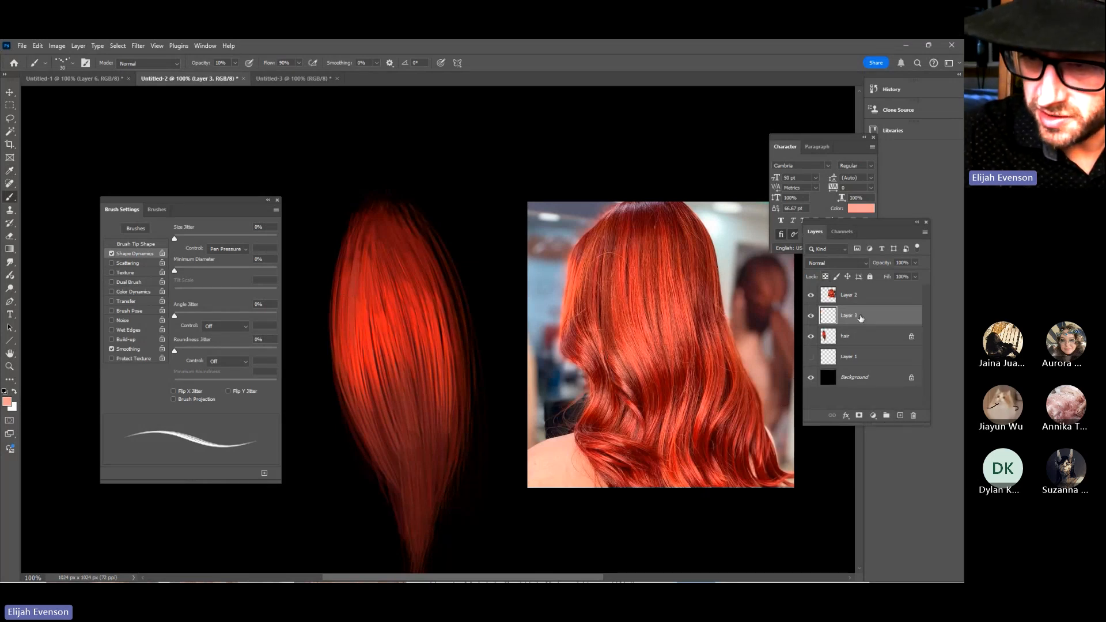
pyautogui.keyDown('alt'); pyautogui.click(845, 325); pyautogui.keyUp('alt')
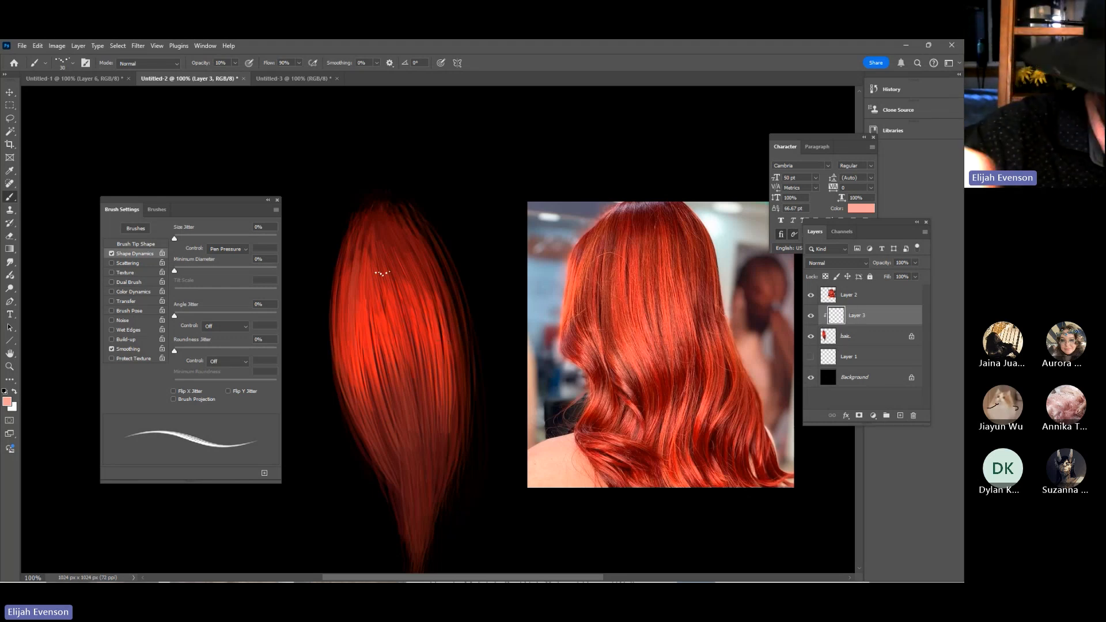
pyautogui.moveTo(398, 226); pyautogui.dragTo(311, 392)
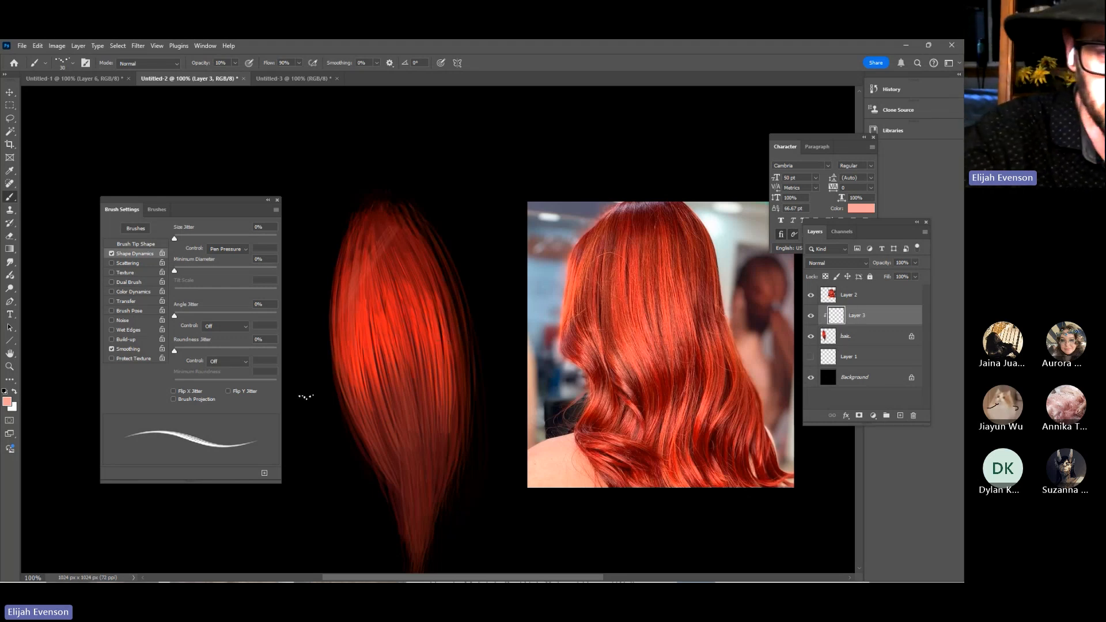
pyautogui.moveTo(423, 283); pyautogui.dragTo(368, 421)
pyautogui.moveTo(448, 416)
pyautogui.mouseDown()
pyautogui.moveTo(455, 511)
pyautogui.moveTo(374, 480)
pyautogui.mouseUp()
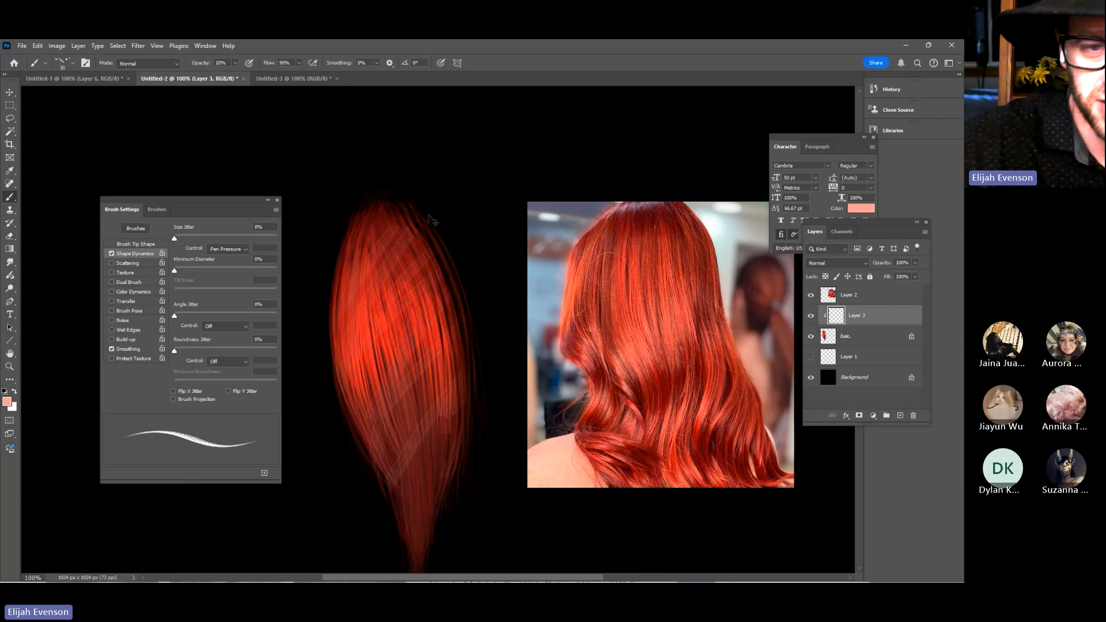
pyautogui.hotkey('ctrl', 'z')
pyautogui.hotkey('ctrl', 'z')
pyautogui.hotkey('ctrl', 'z')
# Set the brush opacity to 40% and paint pale salmon strands across the hair's bright highlight band on the clipped layer
pyautogui.press('0')
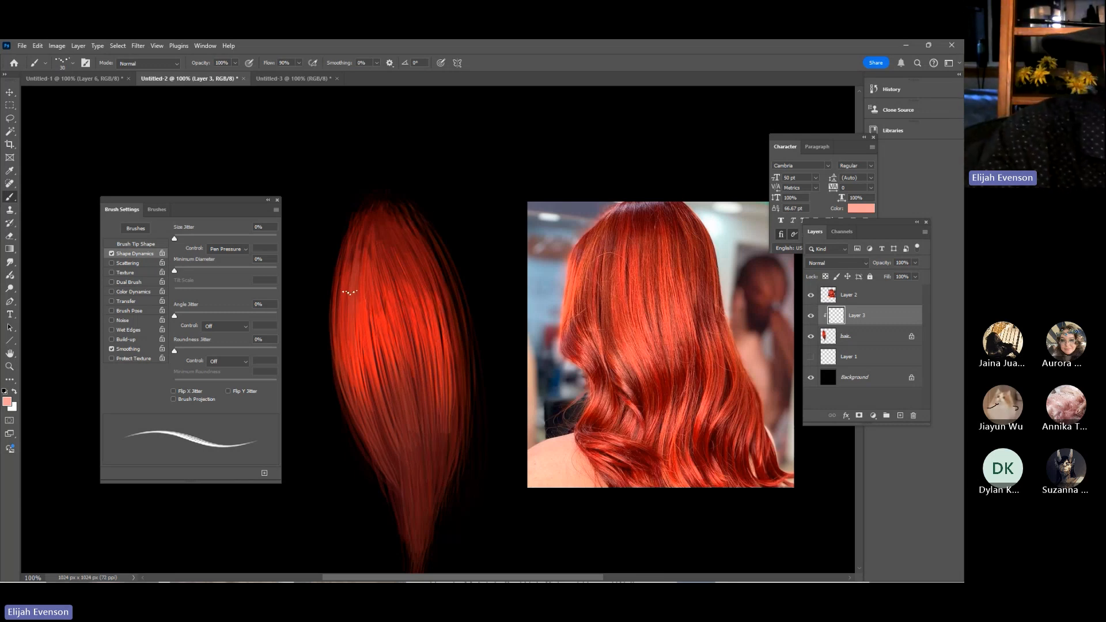
pyautogui.press('4')
pyautogui.moveTo(343, 336)
pyautogui.mouseDown()
pyautogui.moveTo(340, 289)
pyautogui.moveTo(353, 344)
pyautogui.mouseUp()
pyautogui.moveTo(359, 275); pyautogui.dragTo(376, 383)
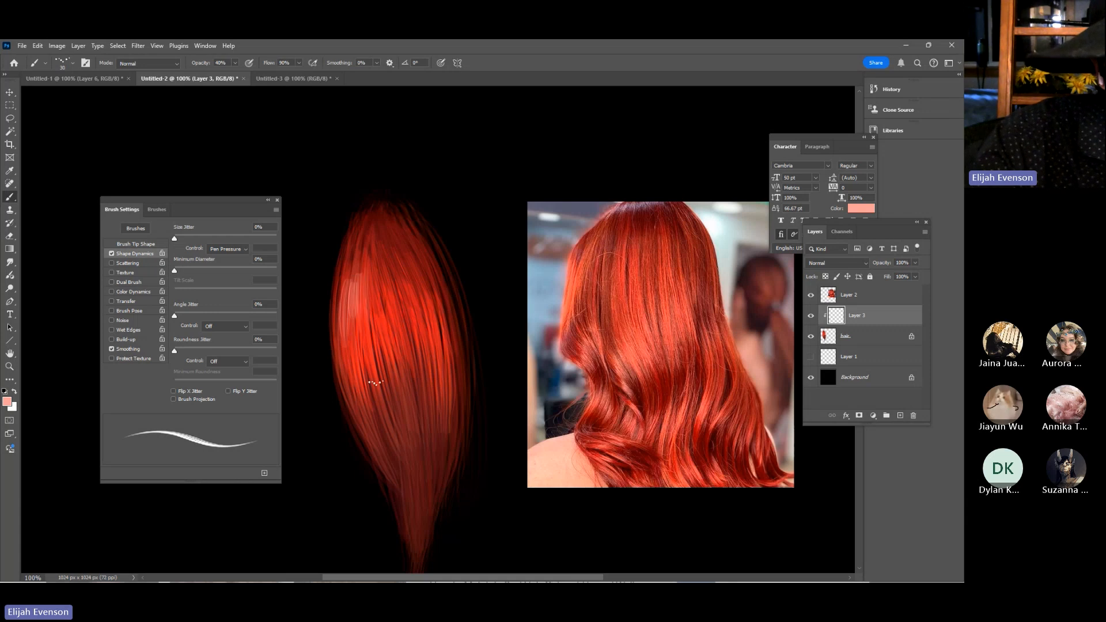
pyautogui.moveTo(374, 271)
pyautogui.mouseDown()
pyautogui.moveTo(377, 345)
pyautogui.moveTo(402, 371)
pyautogui.moveTo(403, 304)
pyautogui.moveTo(419, 333)
pyautogui.mouseUp()
pyautogui.moveTo(387, 254); pyautogui.dragTo(428, 327)
pyautogui.moveTo(403, 254)
pyautogui.mouseDown()
pyautogui.moveTo(426, 309)
pyautogui.moveTo(435, 291)
pyautogui.moveTo(452, 315)
pyautogui.mouseUp()
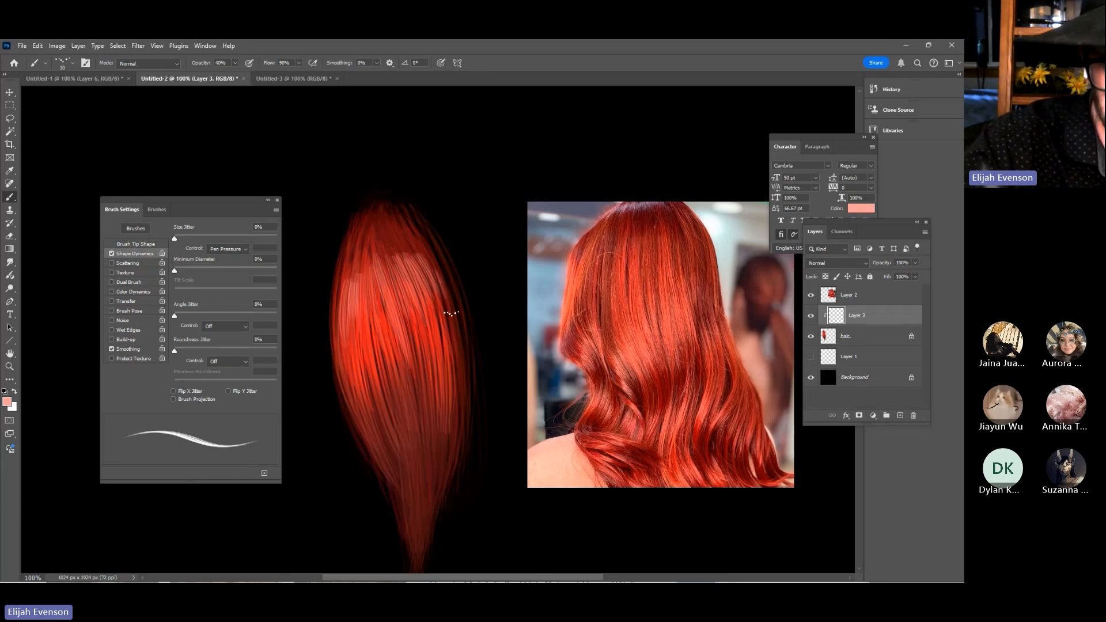
# Build up more pale salmon strands over the upper left part of the highlight and along the hair's left edge
pyautogui.moveTo(389, 256)
pyautogui.mouseDown()
pyautogui.moveTo(399, 287)
pyautogui.moveTo(385, 277)
pyautogui.moveTo(364, 306)
pyautogui.mouseUp()
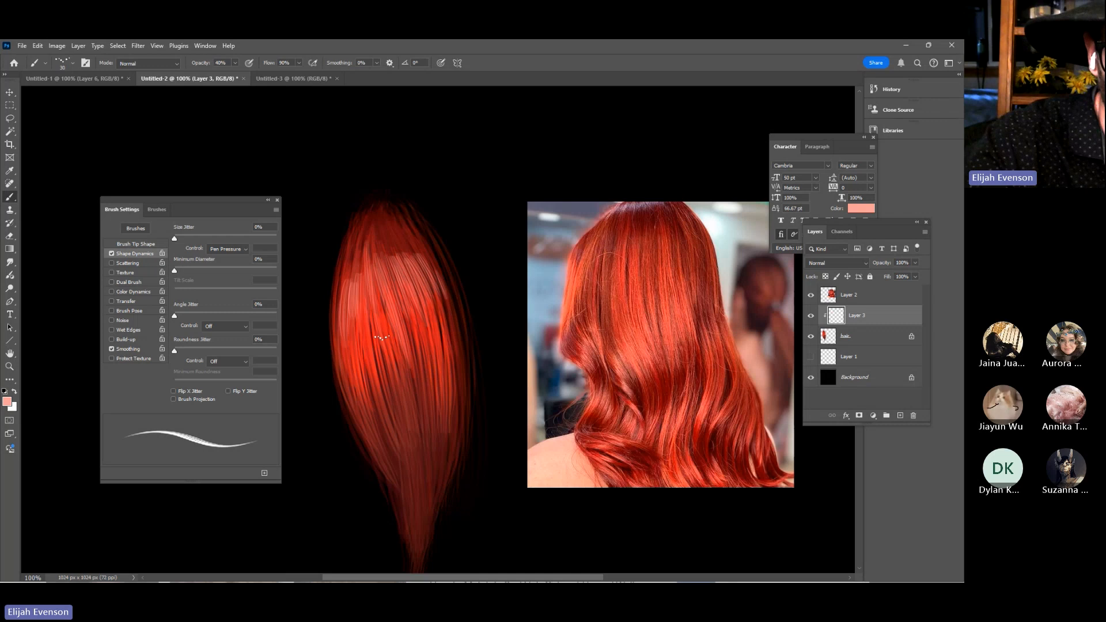
pyautogui.moveTo(370, 234); pyautogui.dragTo(344, 321)
pyautogui.moveTo(345, 251); pyautogui.dragTo(341, 354)
pyautogui.moveTo(339, 275); pyautogui.dragTo(332, 345)
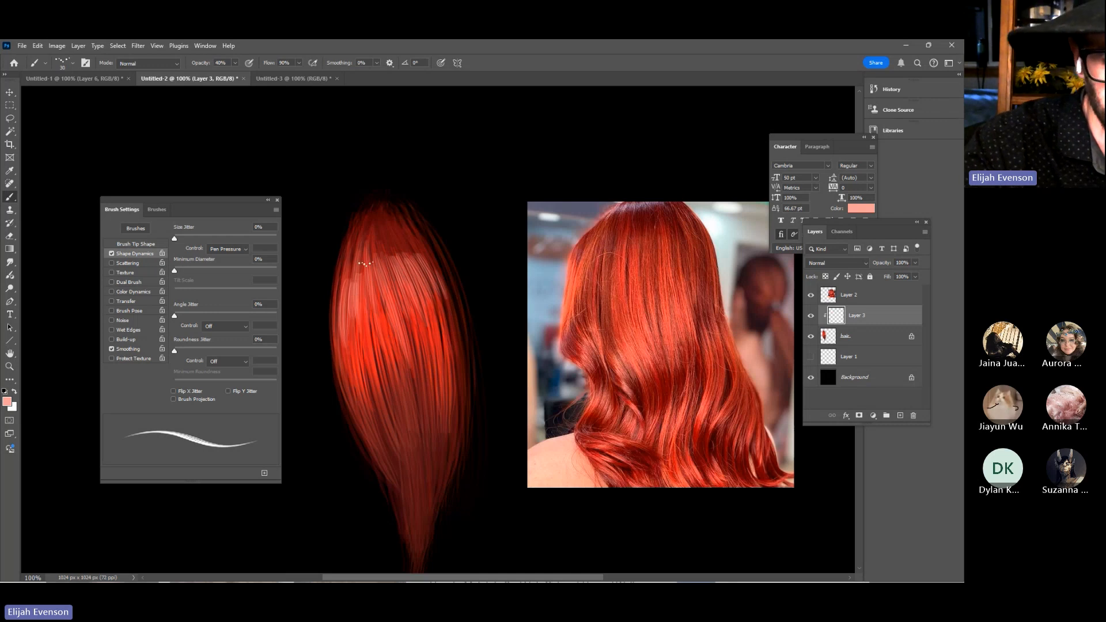
pyautogui.moveTo(369, 252)
pyautogui.mouseDown()
pyautogui.moveTo(360, 335)
pyautogui.moveTo(367, 292)
pyautogui.moveTo(375, 308)
pyautogui.mouseUp()
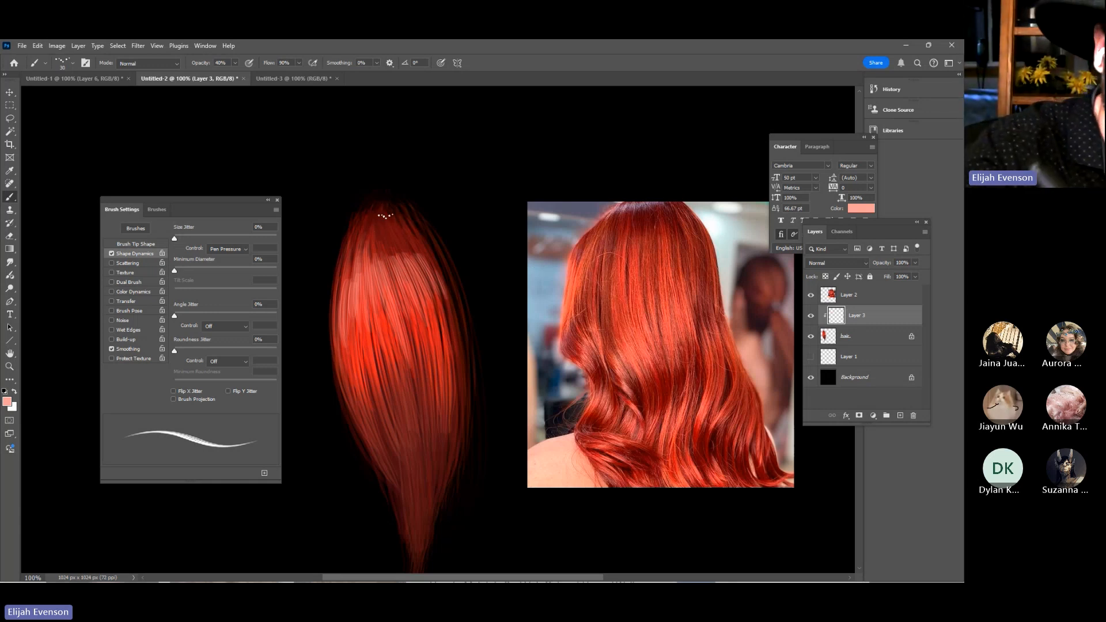
# Reset the colours to black and white, select and unlock the hair layer, and hide the Background layer
pyautogui.press('d')
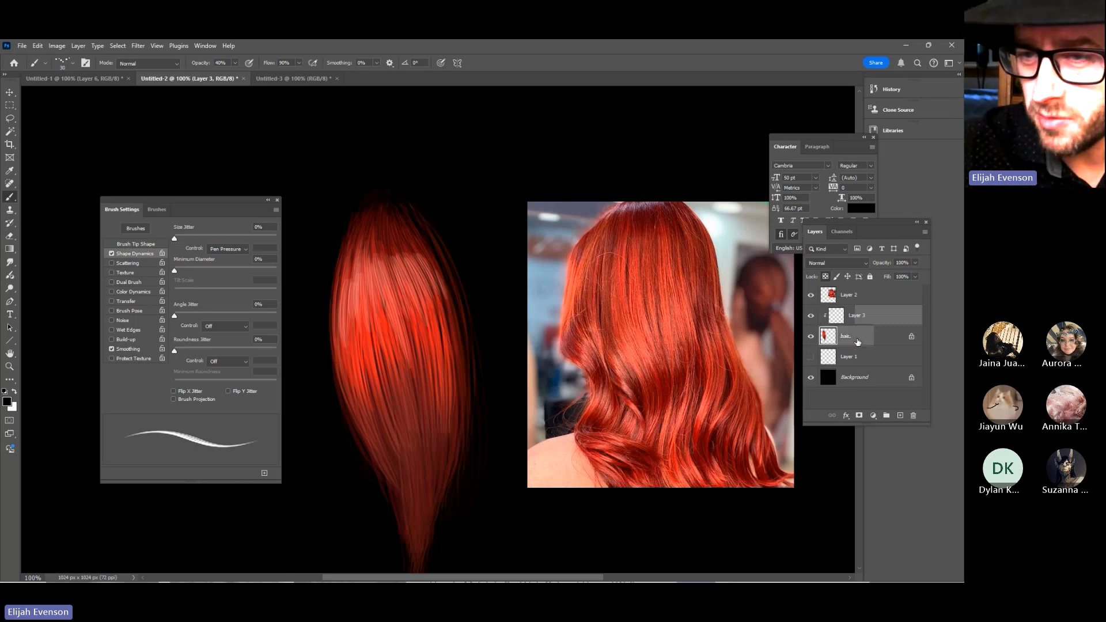
pyautogui.click(838, 340)
pyautogui.click(811, 377)
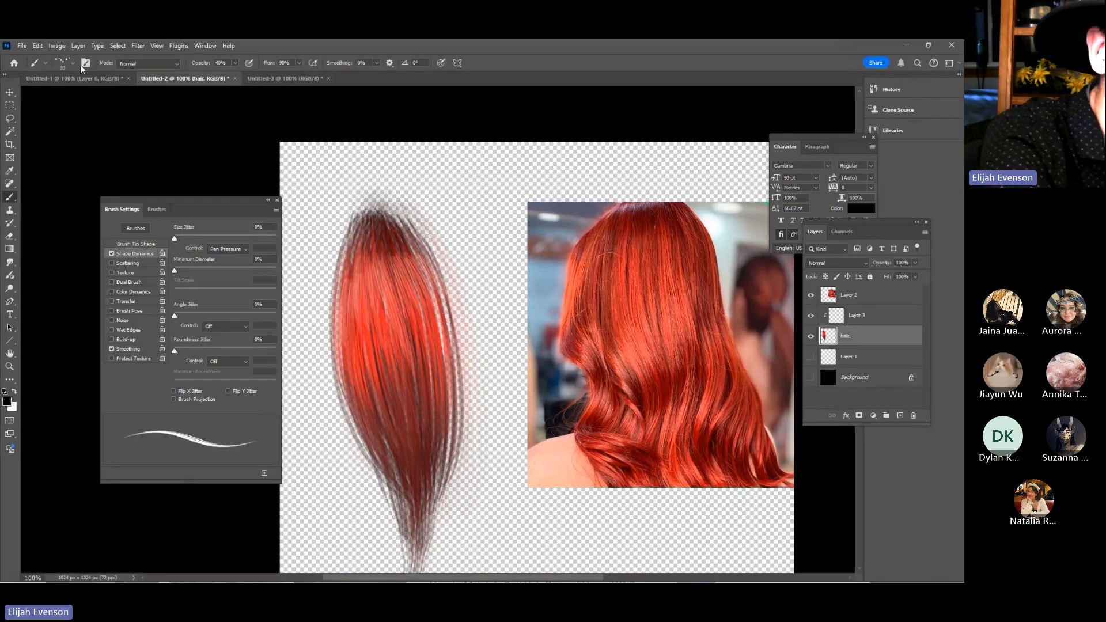
# Sample a dark red from the hair's lower left, set the brush opacity to 100% and reduce the brush to 8 px
pyautogui.click(64, 62)
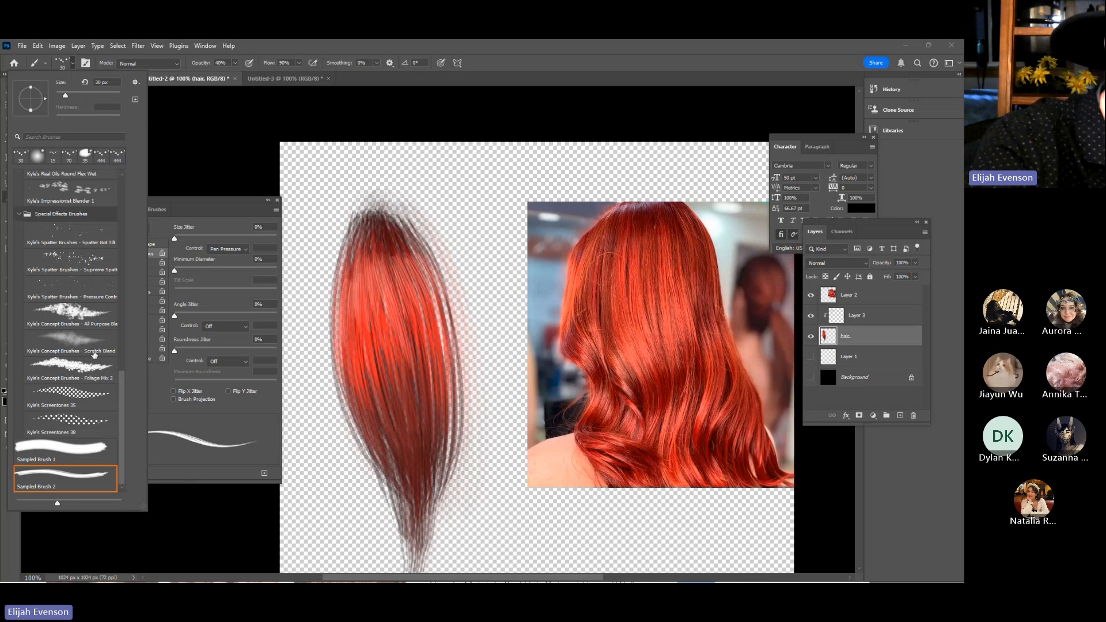
pyautogui.click(195, 410)
pyautogui.moveTo(460, 493); pyautogui.dragTo(487, 474)
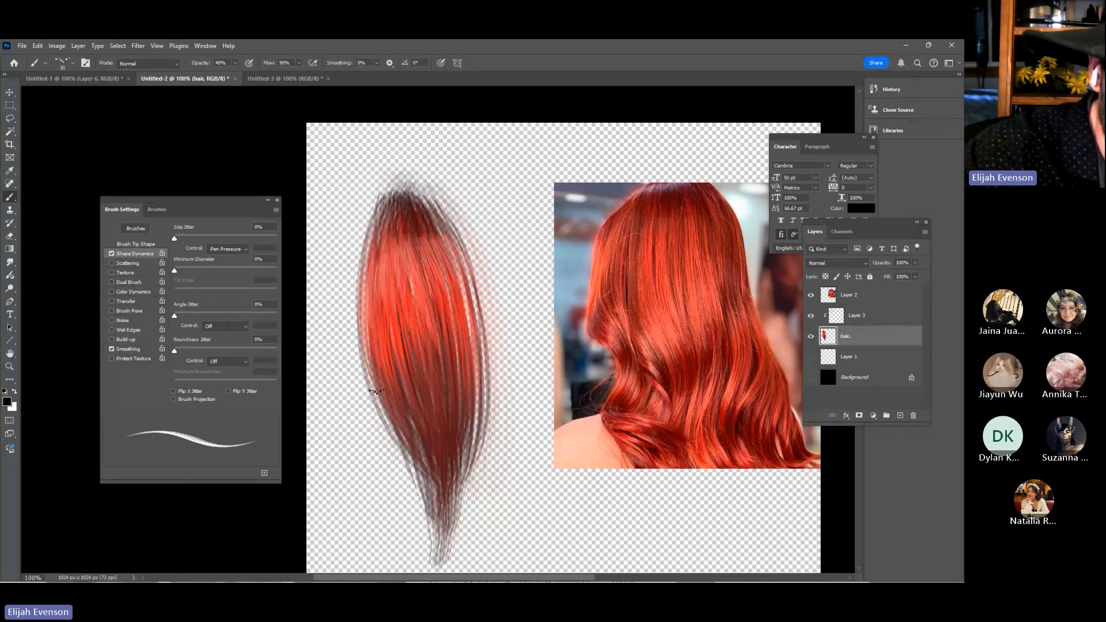
pyautogui.keyDown('alt'); pyautogui.click(390, 399); pyautogui.keyUp('alt')
pyautogui.press('0')
pyautogui.press('[')
pyautogui.press('[')
pyautogui.press('[')
pyautogui.press('[')
pyautogui.press('[')
pyautogui.press('[')
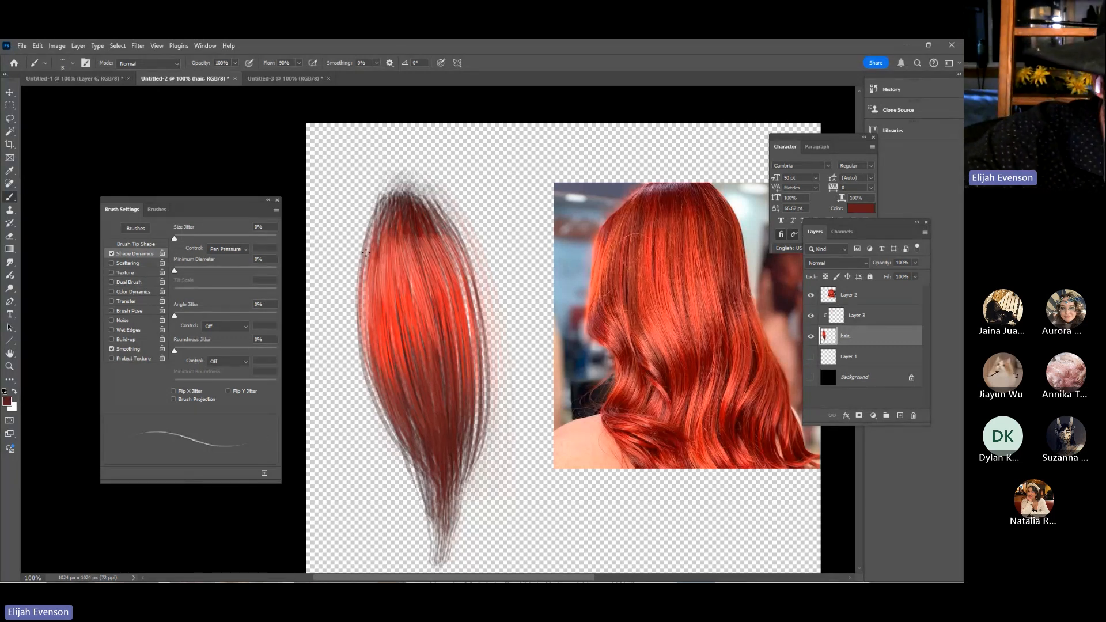
# Sample a bright red from the highlight and paint thin strands along the hair's left outline down towards the tip
pyautogui.keyDown('alt'); pyautogui.click(381, 360); pyautogui.keyUp('alt')
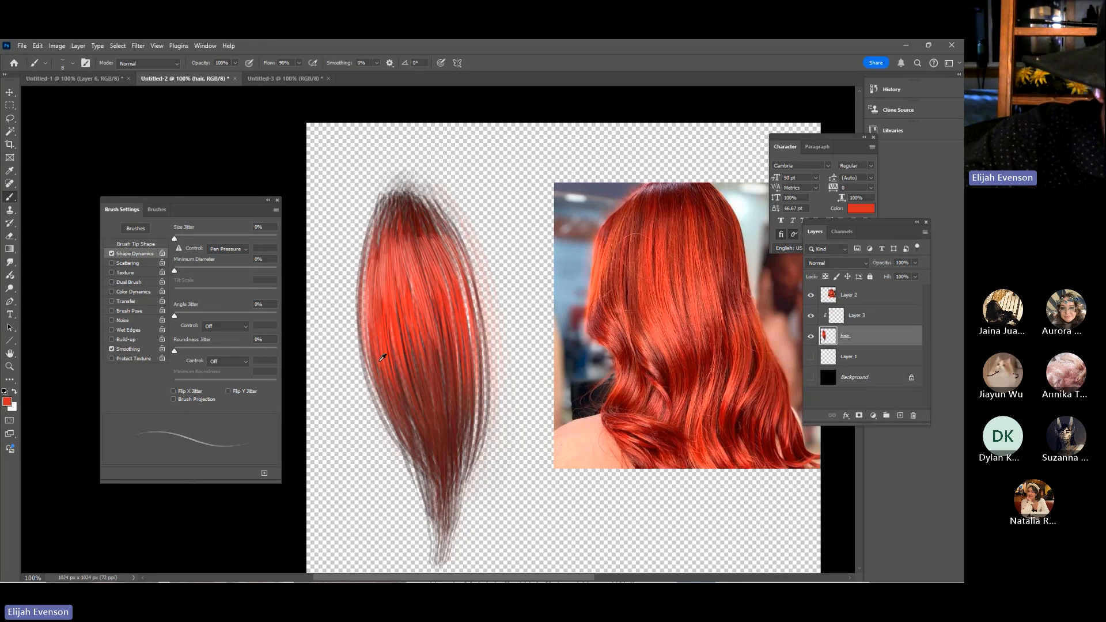
pyautogui.moveTo(357, 295); pyautogui.dragTo(393, 444)
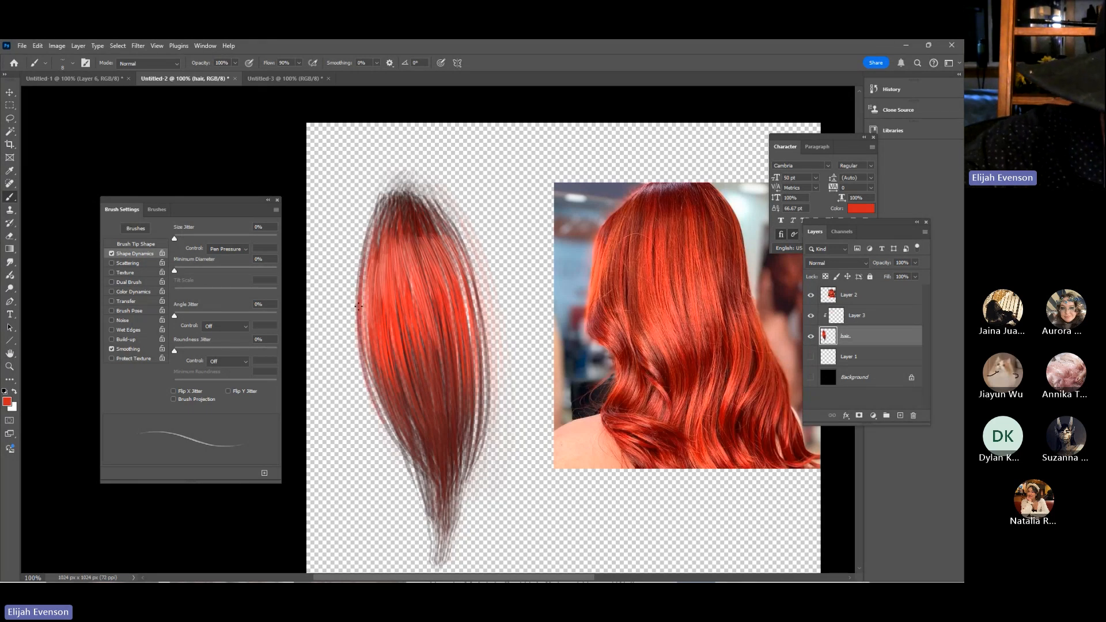
pyautogui.moveTo(358, 307); pyautogui.dragTo(386, 412)
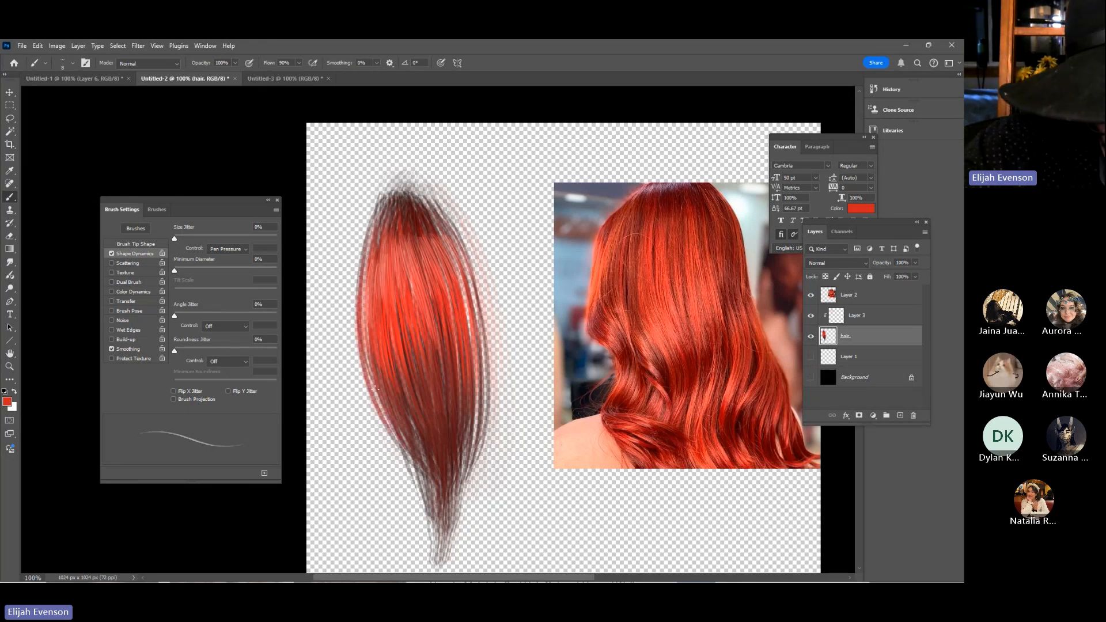
pyautogui.moveTo(406, 459); pyautogui.dragTo(426, 511)
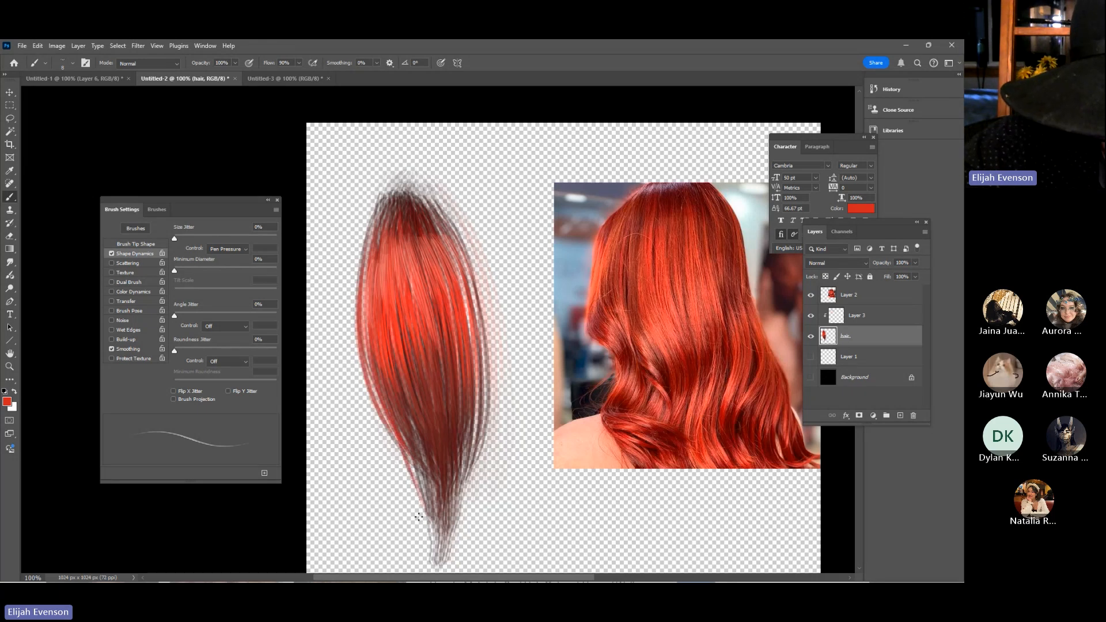
# Paint fine bright red strands converging down both sides of the hair's lower end and extend them past the tip
pyautogui.moveTo(423, 443); pyautogui.dragTo(417, 389)
pyautogui.moveTo(425, 451); pyautogui.dragTo(432, 489)
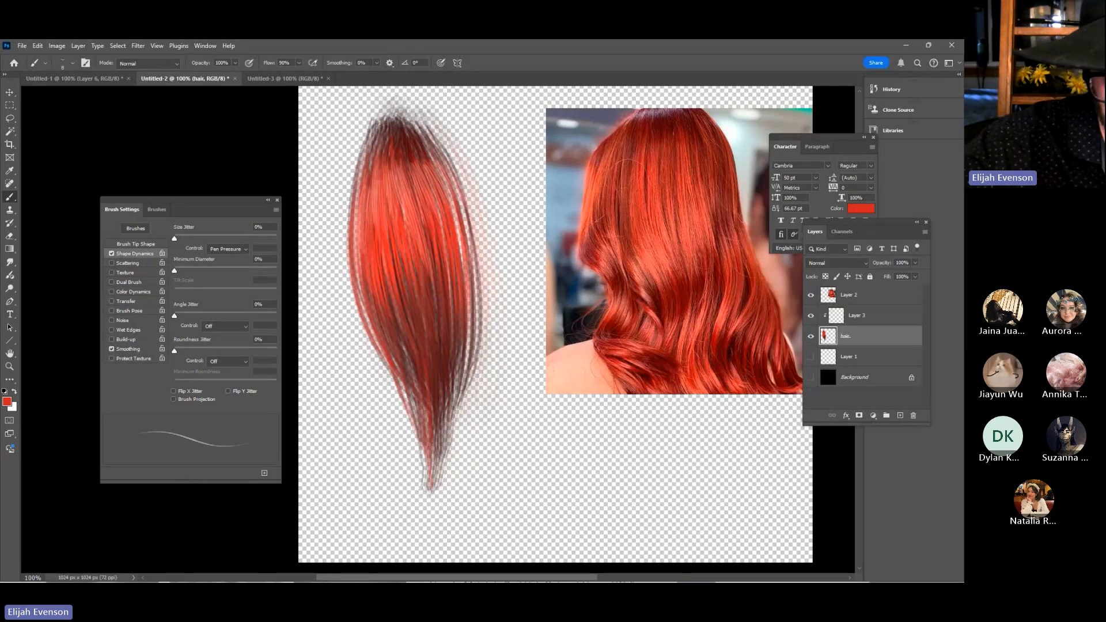
pyautogui.moveTo(439, 459); pyautogui.dragTo(434, 495)
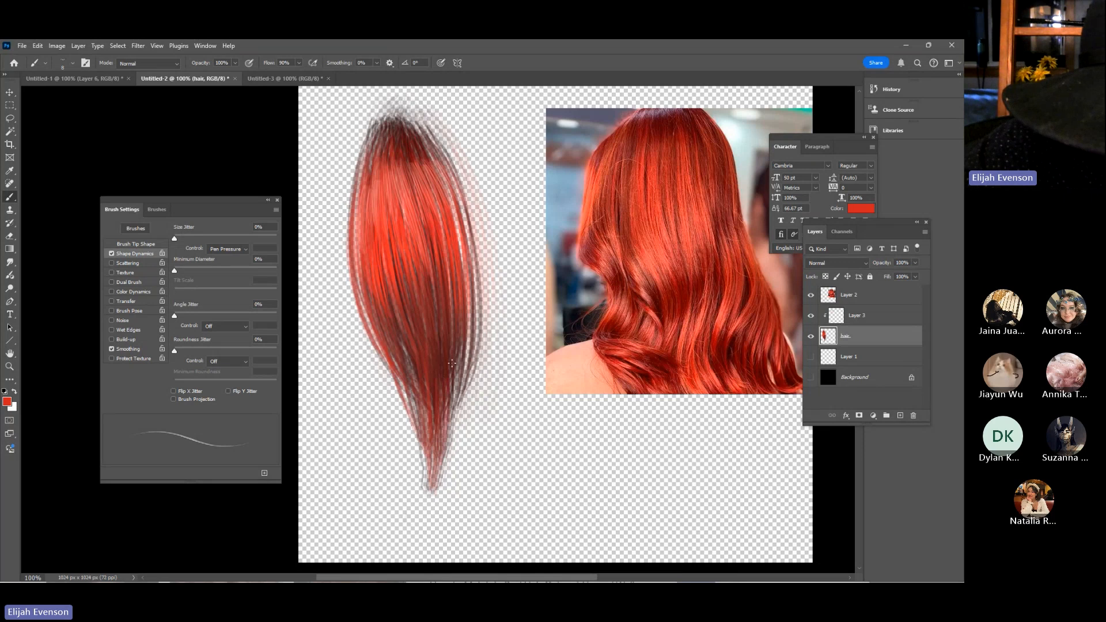
pyautogui.moveTo(456, 406); pyautogui.dragTo(443, 473)
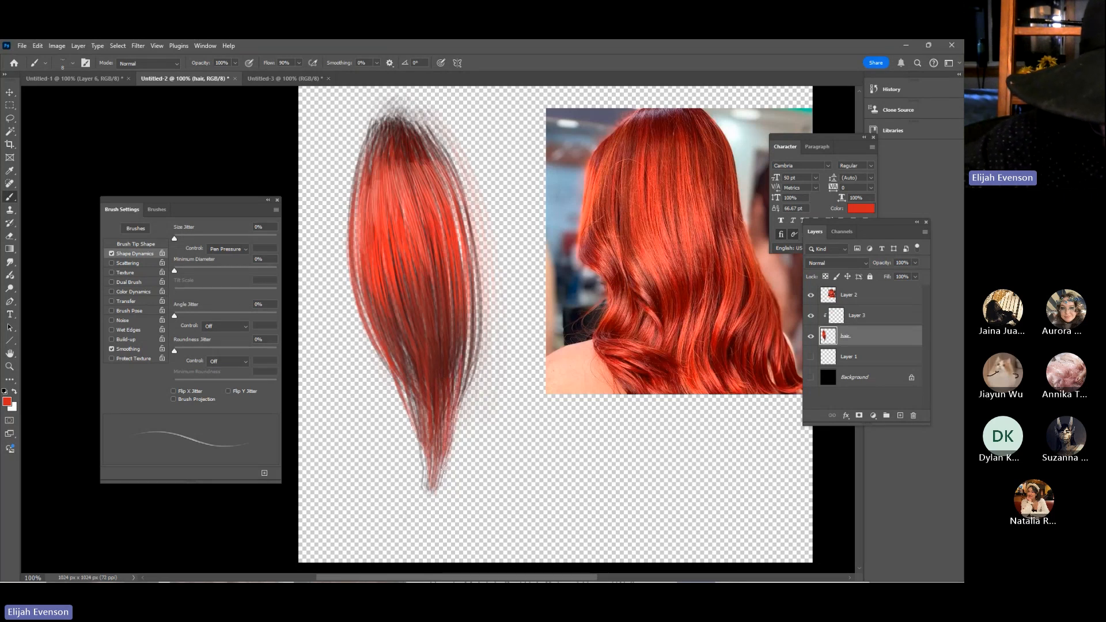
pyautogui.moveTo(459, 404); pyautogui.dragTo(429, 514)
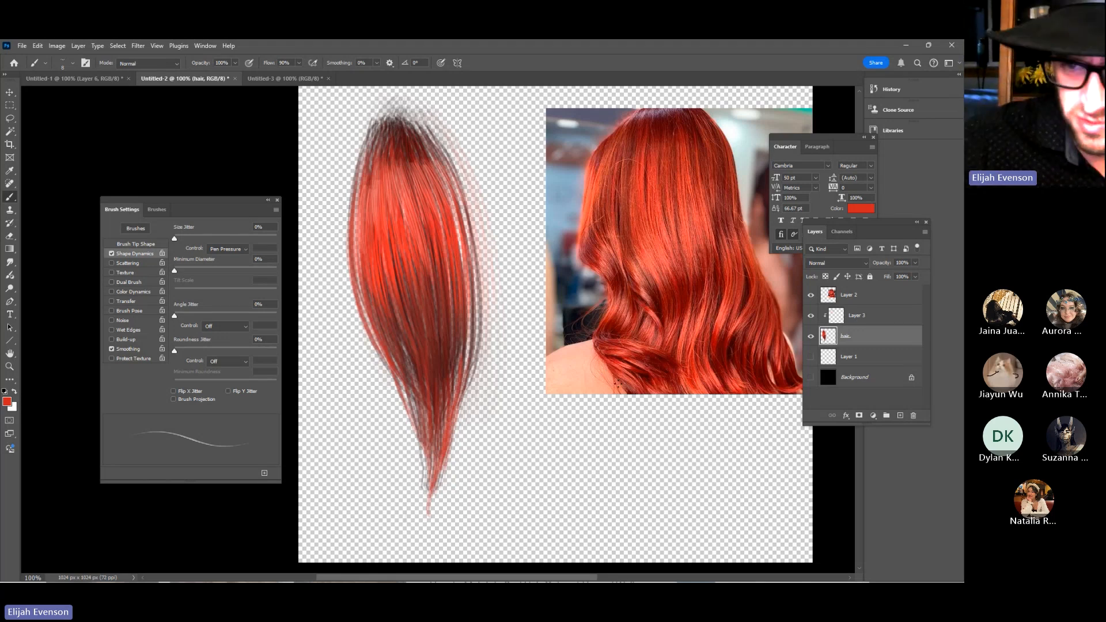
# Switch to the Hard Round Pressure Size brush, try a strand down the hair's left side and undo it
pyautogui.click(63, 64)
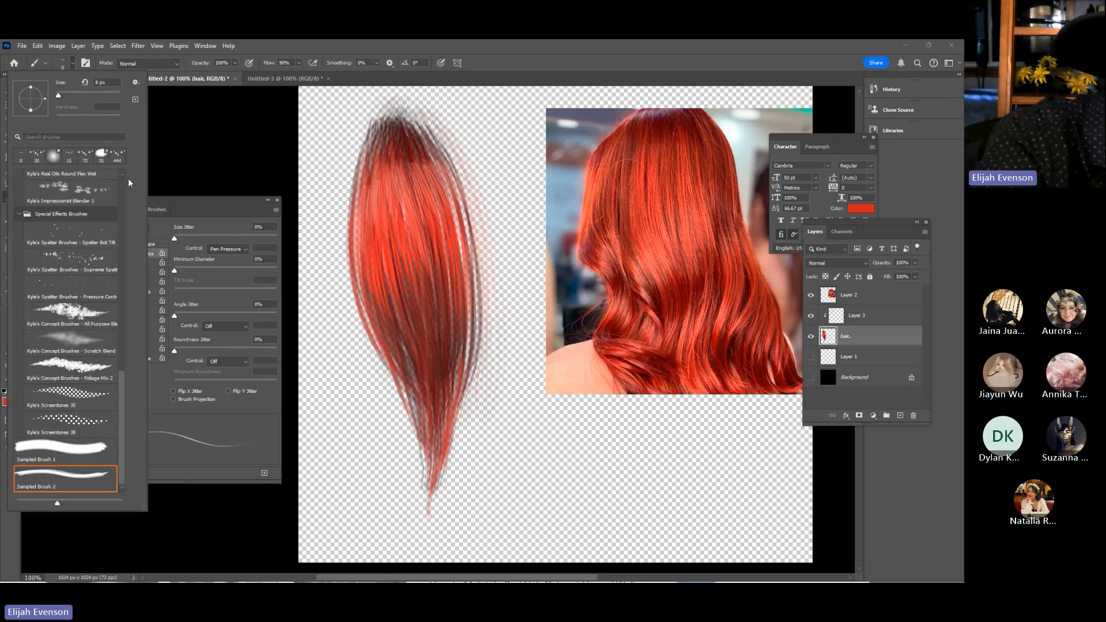
pyautogui.moveTo(122, 390); pyautogui.dragTo(136, 160)
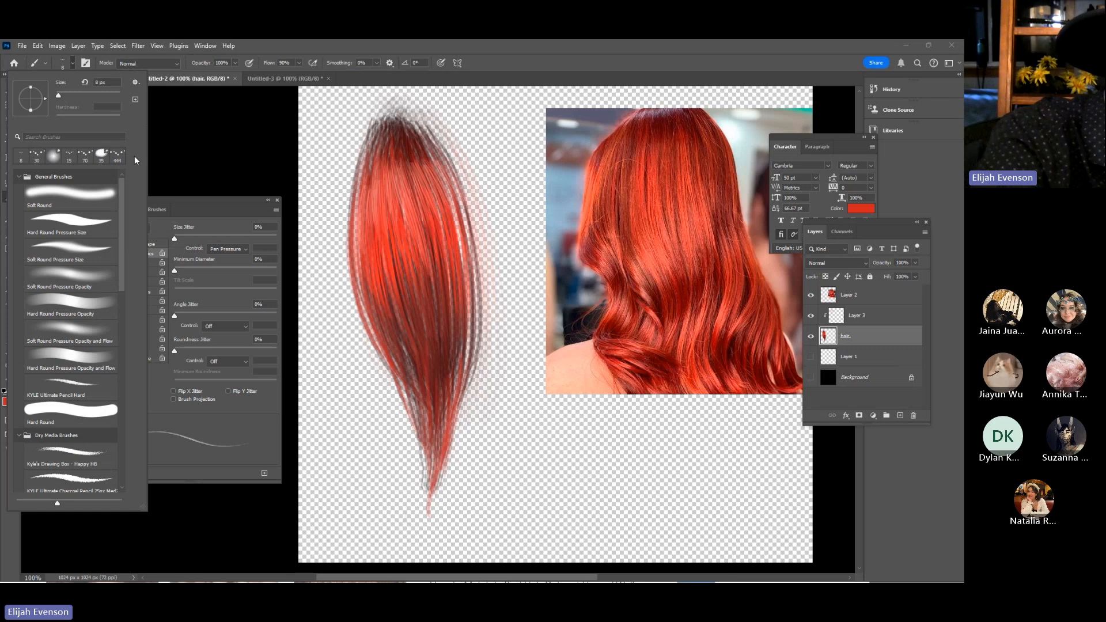
pyautogui.click(92, 229)
pyautogui.moveTo(348, 357); pyautogui.dragTo(428, 562)
pyautogui.hotkey('ctrl', 'z')
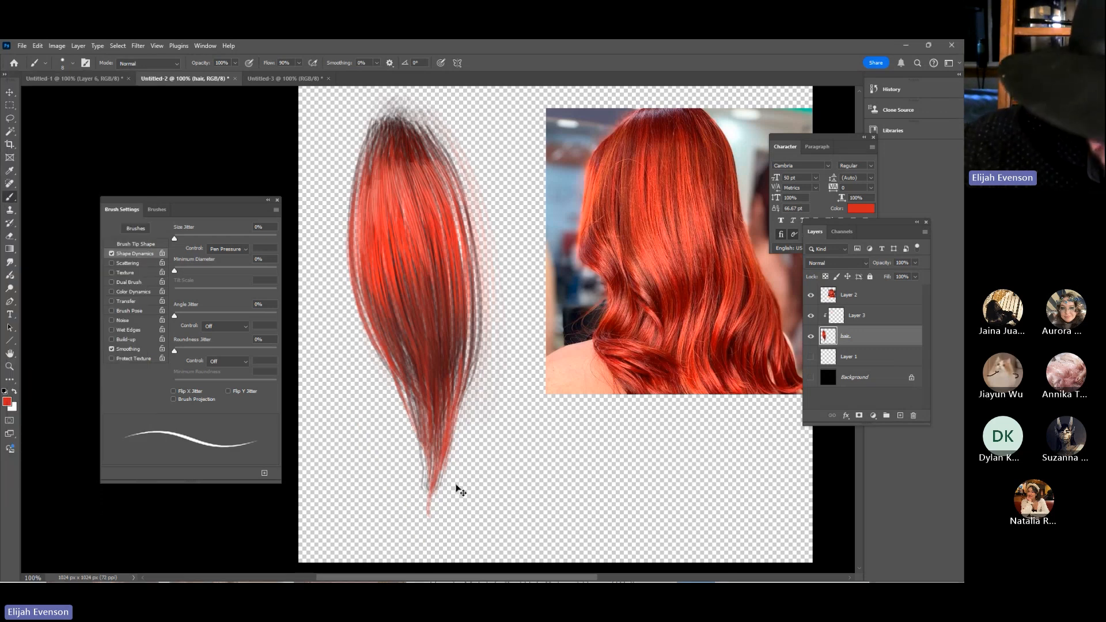
# Sample a darker red from the lower hair and paint three tapered strands sweeping past the tip to the lower left
pyautogui.hotkey('ctrl', '+')
pyautogui.moveTo(454, 483)
pyautogui.mouseDown()
pyautogui.moveTo(490, 291)
pyautogui.moveTo(449, 439)
pyautogui.mouseUp()
pyautogui.hotkey('ctrl', 'z')
pyautogui.keyDown('alt'); pyautogui.click(439, 264); pyautogui.keyUp('alt')
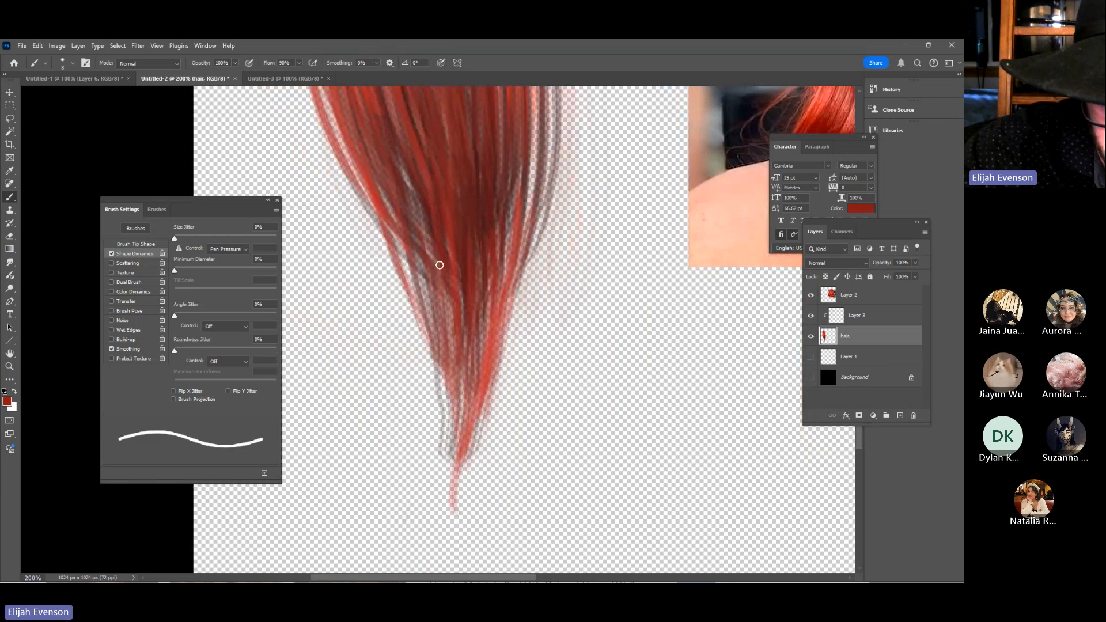
pyautogui.moveTo(460, 317)
pyautogui.mouseDown()
pyautogui.moveTo(456, 438)
pyautogui.moveTo(439, 494)
pyautogui.mouseUp()
pyautogui.moveTo(481, 350); pyautogui.dragTo(442, 492)
pyautogui.moveTo(494, 305); pyautogui.dragTo(425, 493)
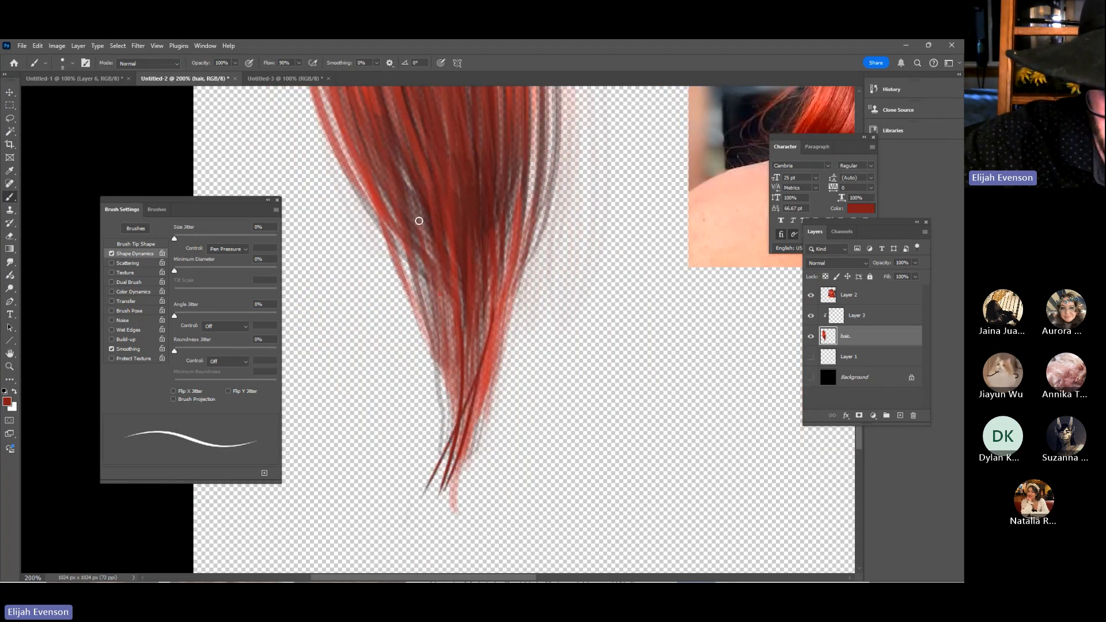
# Paint long, thin dark red strands from the lower hair's left side down into the tip, undoing the first attempt
pyautogui.moveTo(420, 221); pyautogui.dragTo(453, 445)
pyautogui.hotkey('ctrl', 'z')
pyautogui.moveTo(421, 210); pyautogui.dragTo(453, 506)
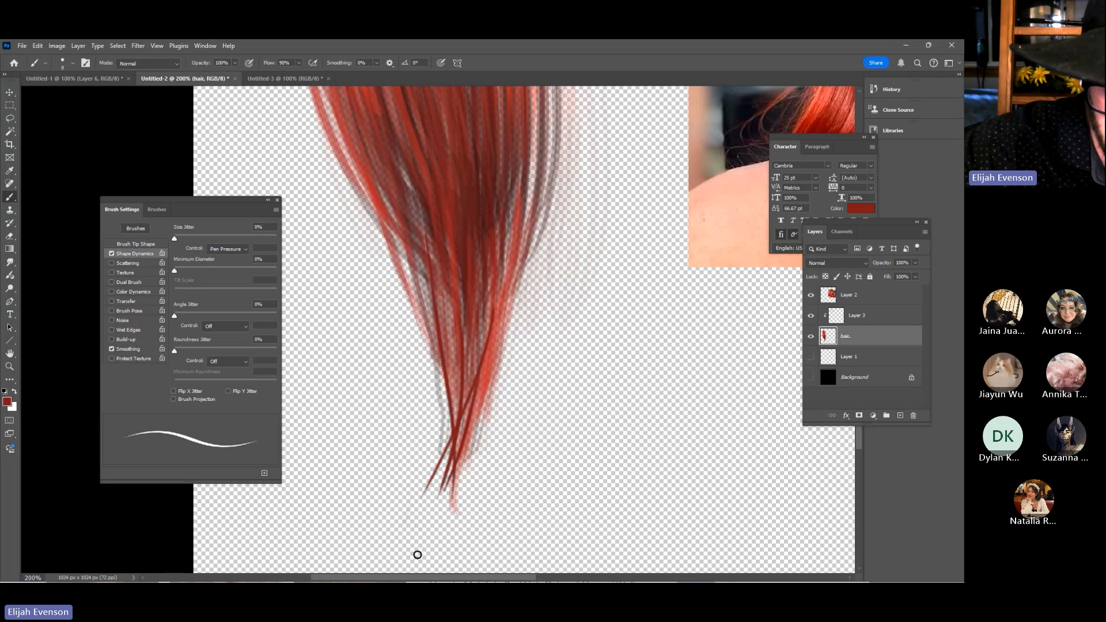
pyautogui.moveTo(409, 246); pyautogui.dragTo(454, 481)
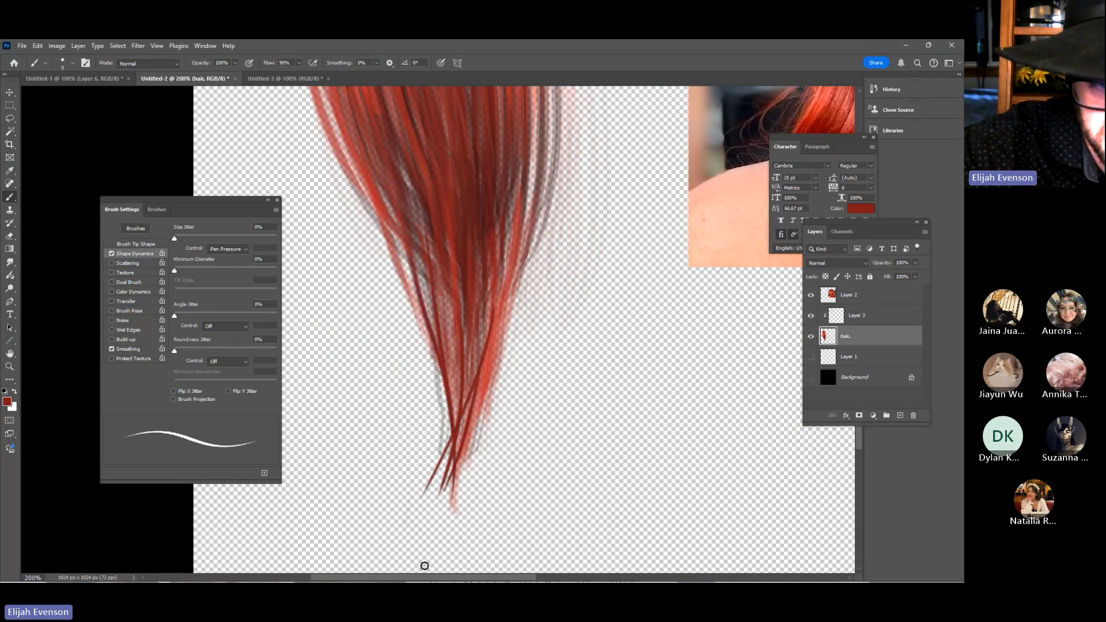
# Paint another thin dark red strand into the tip, sample a brighter red and try strands down the lower left side, undoing them
pyautogui.moveTo(432, 254); pyautogui.dragTo(454, 470)
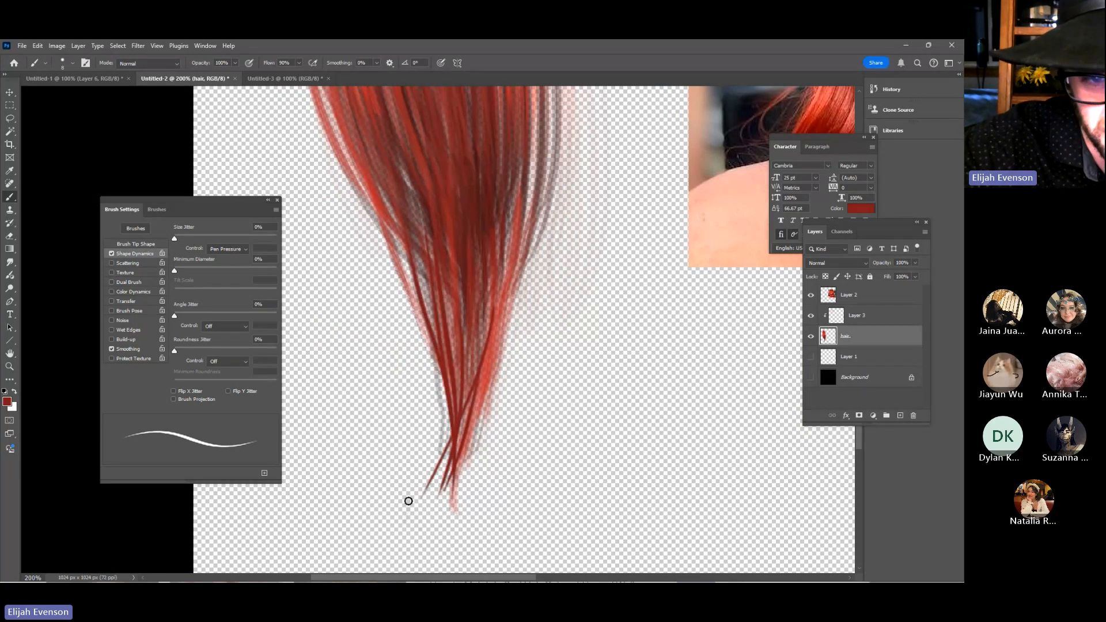
pyautogui.keyDown('alt'); pyautogui.click(495, 349); pyautogui.keyUp('alt')
pyautogui.moveTo(380, 213); pyautogui.dragTo(437, 383)
pyautogui.hotkey('ctrl', 'z')
pyautogui.moveTo(384, 219); pyautogui.dragTo(448, 403)
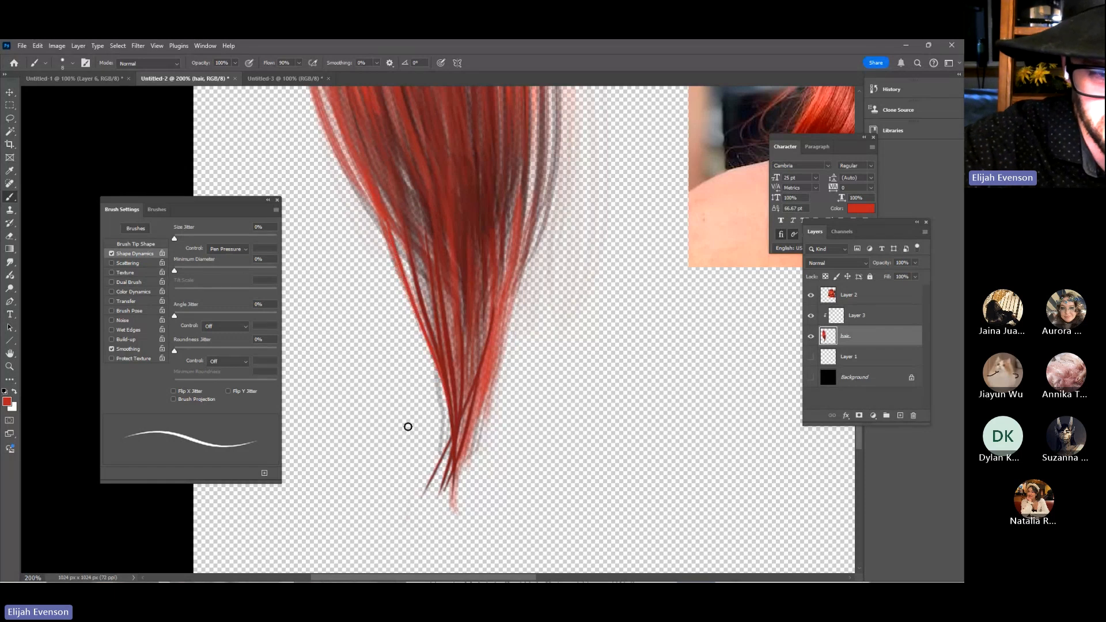
pyautogui.hotkey('ctrl', 'z')
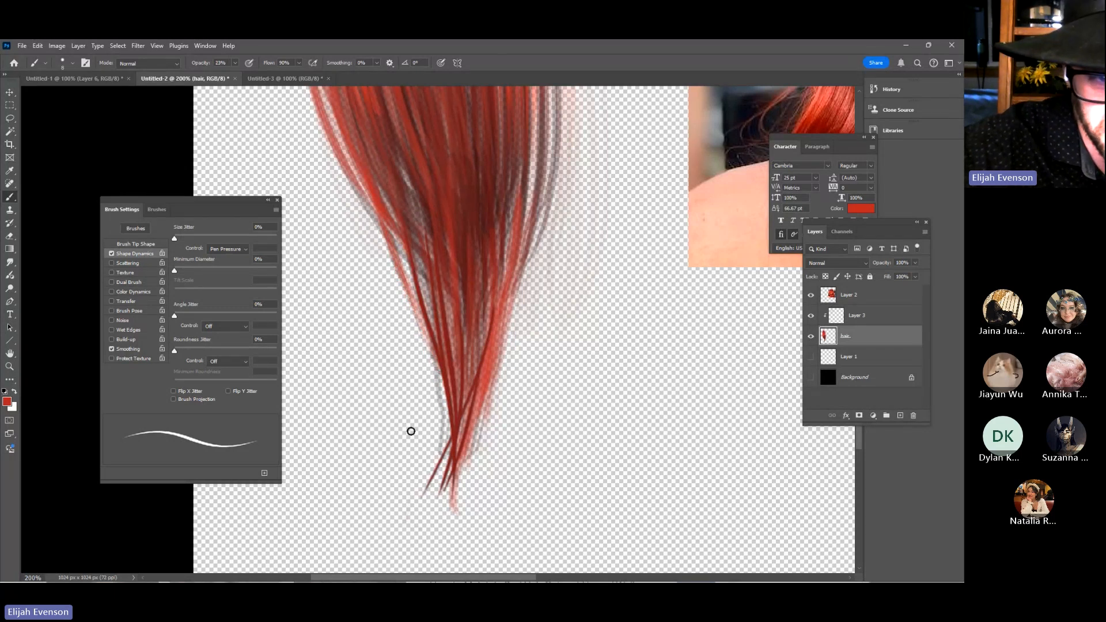
# Set the brush opacity to 60% and paint bright red strands down the lower hair's left side and center to the tip, undoing one on the right
pyautogui.press('6')
pyautogui.moveTo(380, 208); pyautogui.dragTo(448, 387)
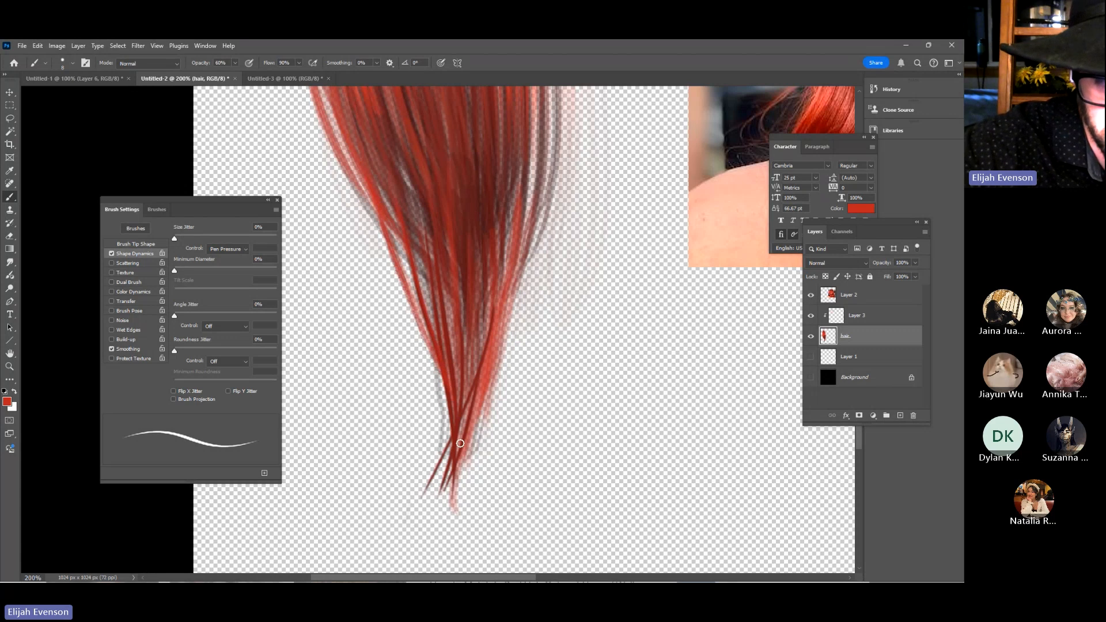
pyautogui.moveTo(429, 248); pyautogui.dragTo(450, 510)
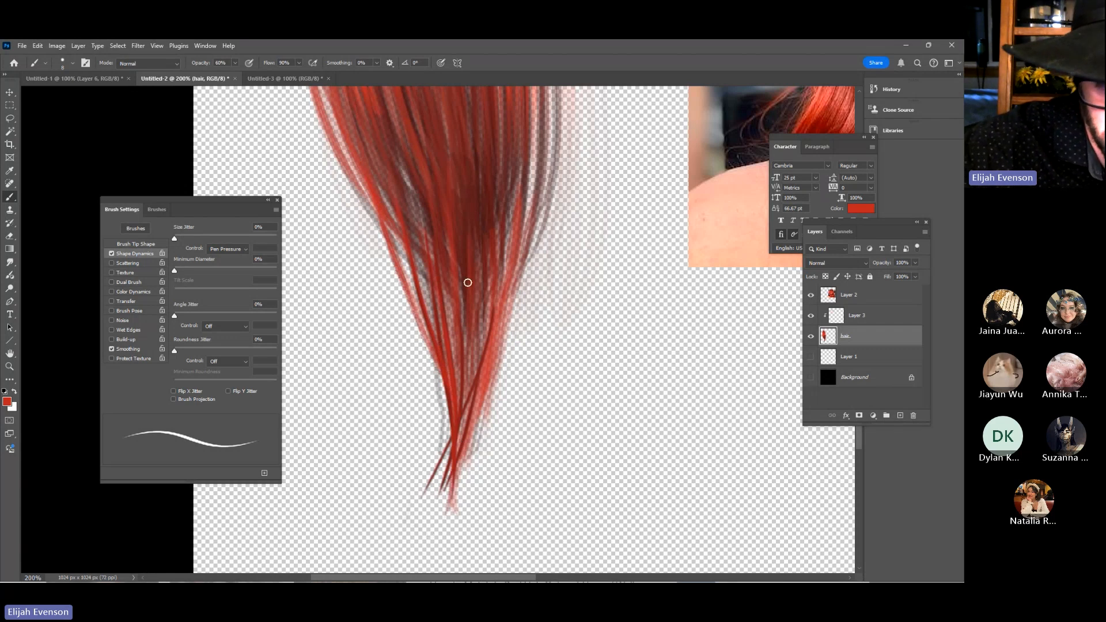
pyautogui.moveTo(468, 282); pyautogui.dragTo(461, 398)
pyautogui.moveTo(468, 308); pyautogui.dragTo(458, 468)
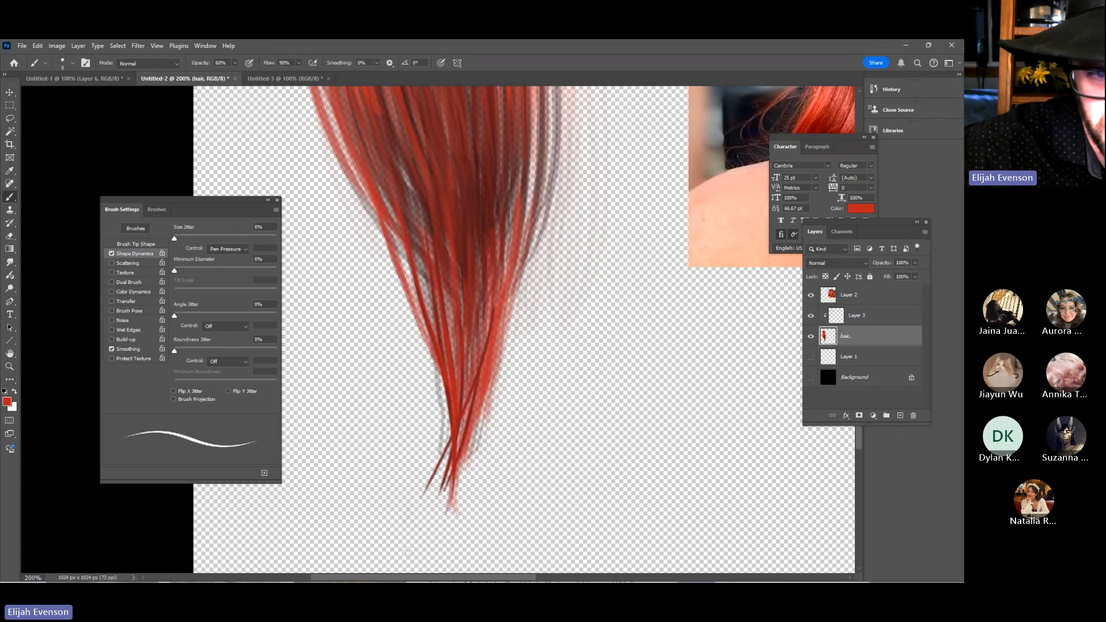
pyautogui.moveTo(514, 246); pyautogui.dragTo(491, 371)
pyautogui.hotkey('ctrl', 'z')
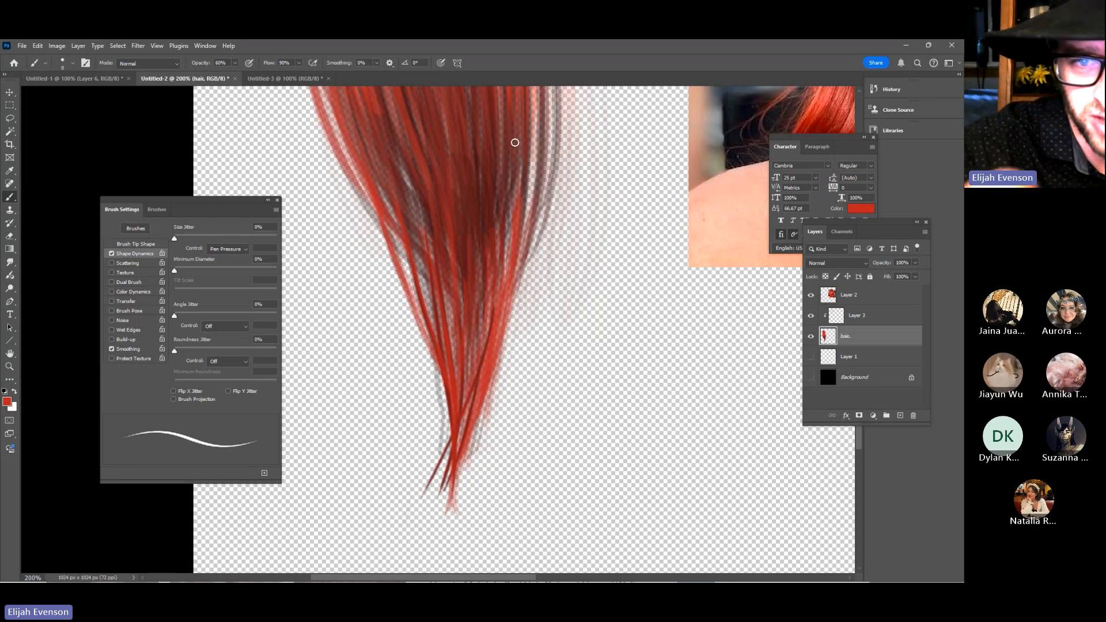
# Sample a dark red from the middle of the lower hair and paint thin strands down its right side toward the tip
pyautogui.keyDown('alt'); pyautogui.click(478, 242); pyautogui.keyUp('alt')
pyautogui.moveTo(492, 271); pyautogui.dragTo(475, 371)
pyautogui.moveTo(519, 173); pyautogui.dragTo(480, 407)
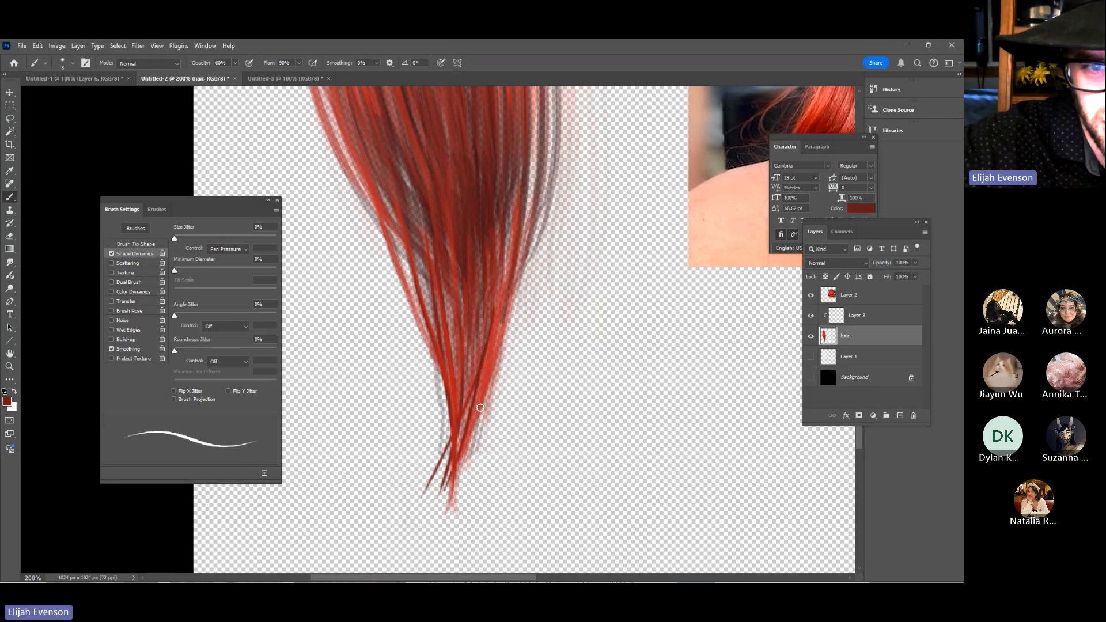
pyautogui.moveTo(517, 173); pyautogui.dragTo(488, 333)
pyautogui.moveTo(536, 136); pyautogui.dragTo(497, 349)
pyautogui.moveTo(543, 180); pyautogui.dragTo(468, 432)
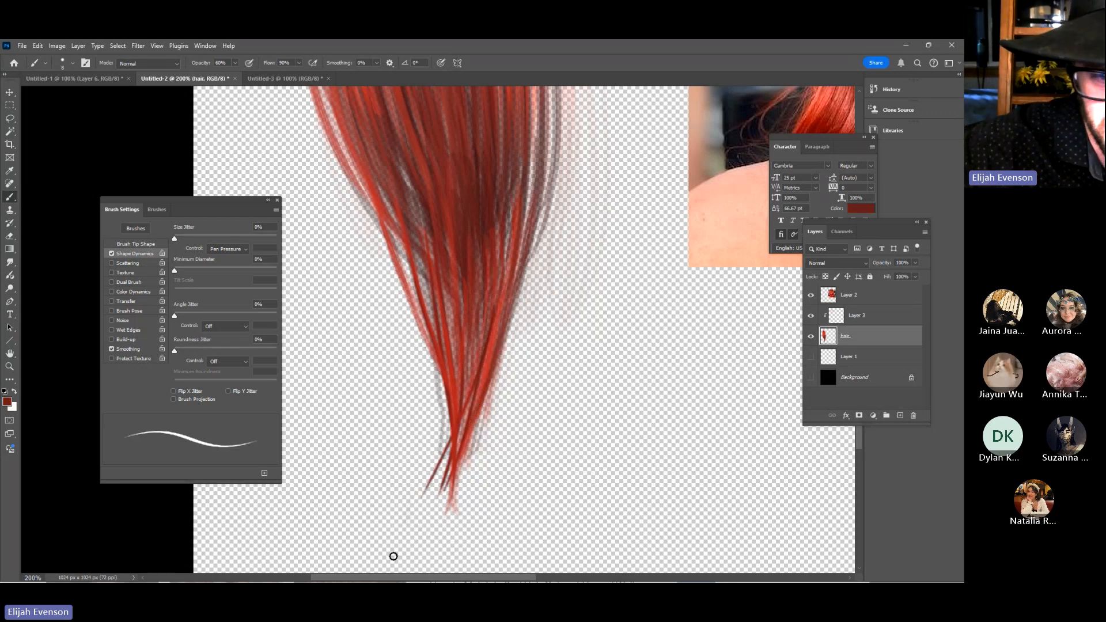
# Paint fine dark red strands along the hair's left edge from near the crown to the lower middle
pyautogui.scroll(3, 442, 133)
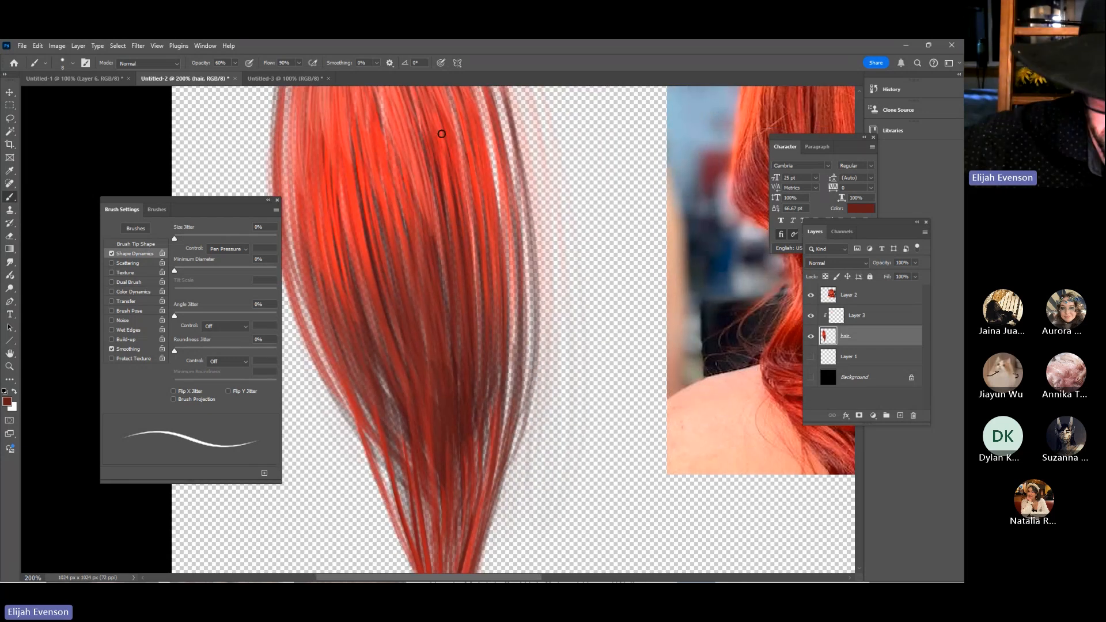
pyautogui.keyDown('alt'); pyautogui.scroll(-3, 441, 134); pyautogui.keyUp('alt')
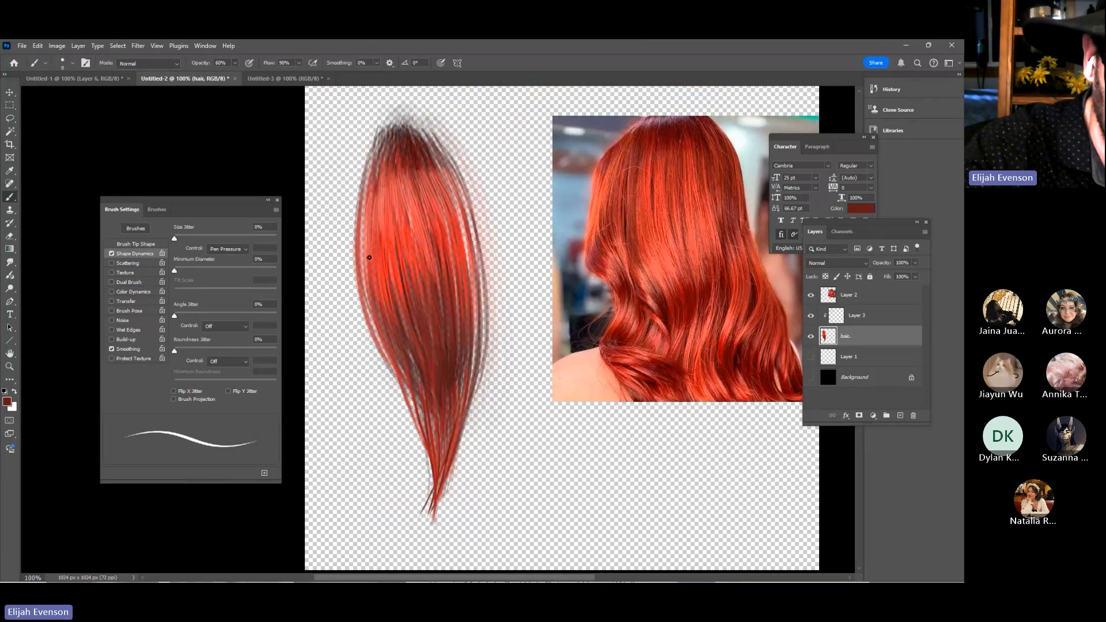
pyautogui.moveTo(376, 166); pyautogui.dragTo(365, 315)
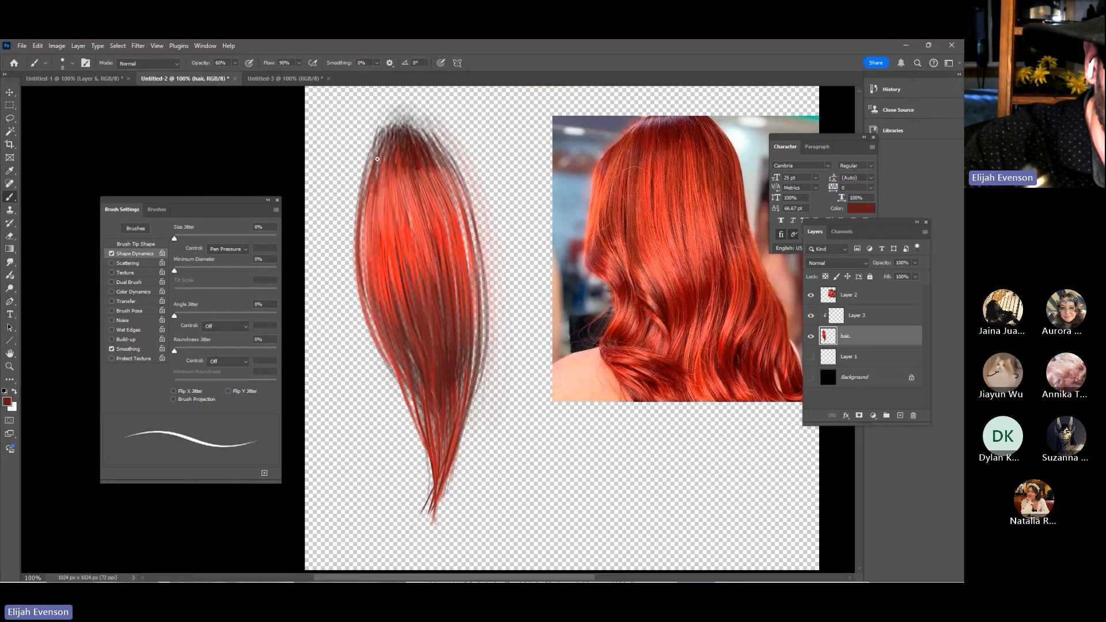
pyautogui.moveTo(378, 158); pyautogui.dragTo(371, 330)
pyautogui.moveTo(370, 184)
pyautogui.mouseDown()
pyautogui.moveTo(369, 320)
pyautogui.moveTo(387, 359)
pyautogui.mouseUp()
pyautogui.moveTo(362, 249)
pyautogui.mouseDown()
pyautogui.moveTo(409, 394)
pyautogui.moveTo(388, 346)
pyautogui.mouseUp()
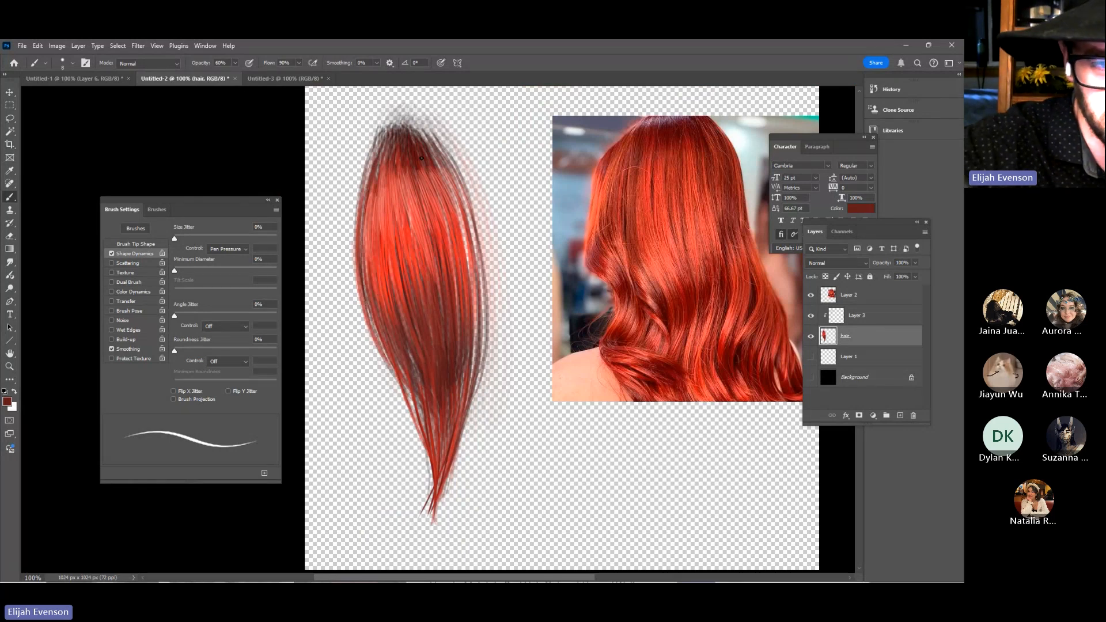
# Paint long dark red strands down the hair's right side, converging at the tip
pyautogui.moveTo(468, 230); pyautogui.dragTo(464, 441)
pyautogui.moveTo(470, 236); pyautogui.dragTo(424, 515)
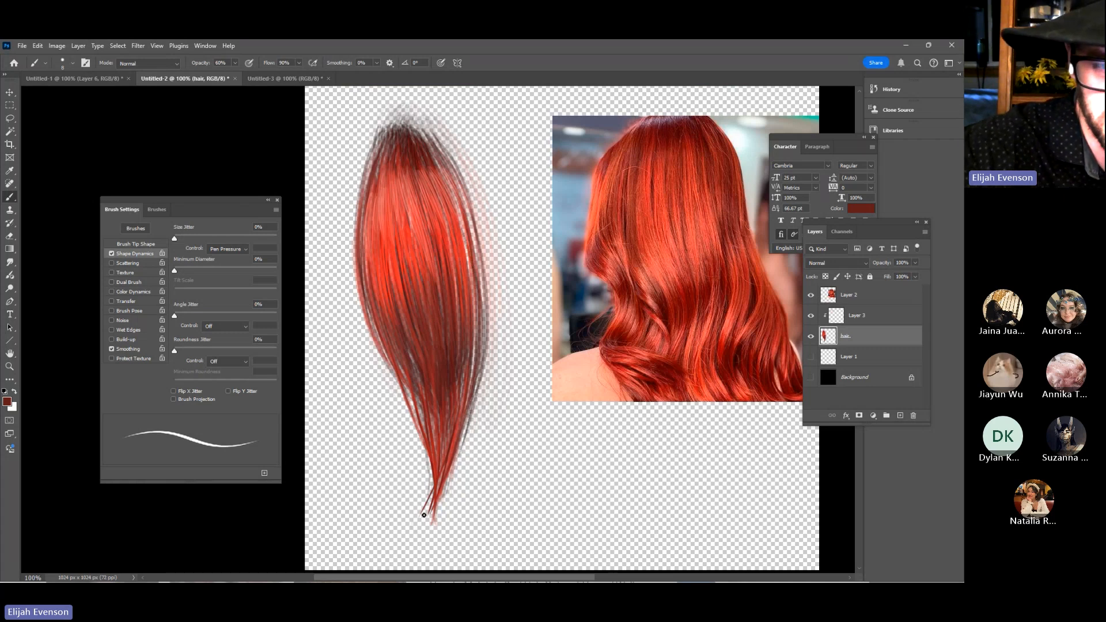
pyautogui.moveTo(459, 230); pyautogui.dragTo(442, 517)
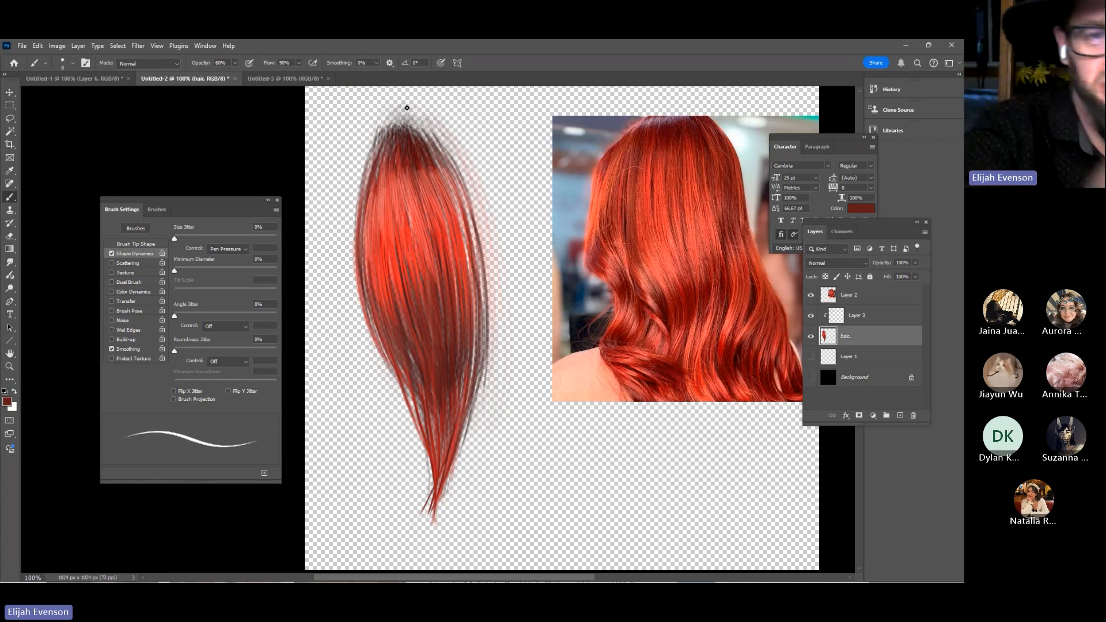
# Try long sweeping strands around the outside of the hair and undo them
pyautogui.moveTo(407, 107); pyautogui.dragTo(397, 569)
pyautogui.moveTo(371, 99); pyautogui.dragTo(507, 418)
pyautogui.hotkey('ctrl', 'z')
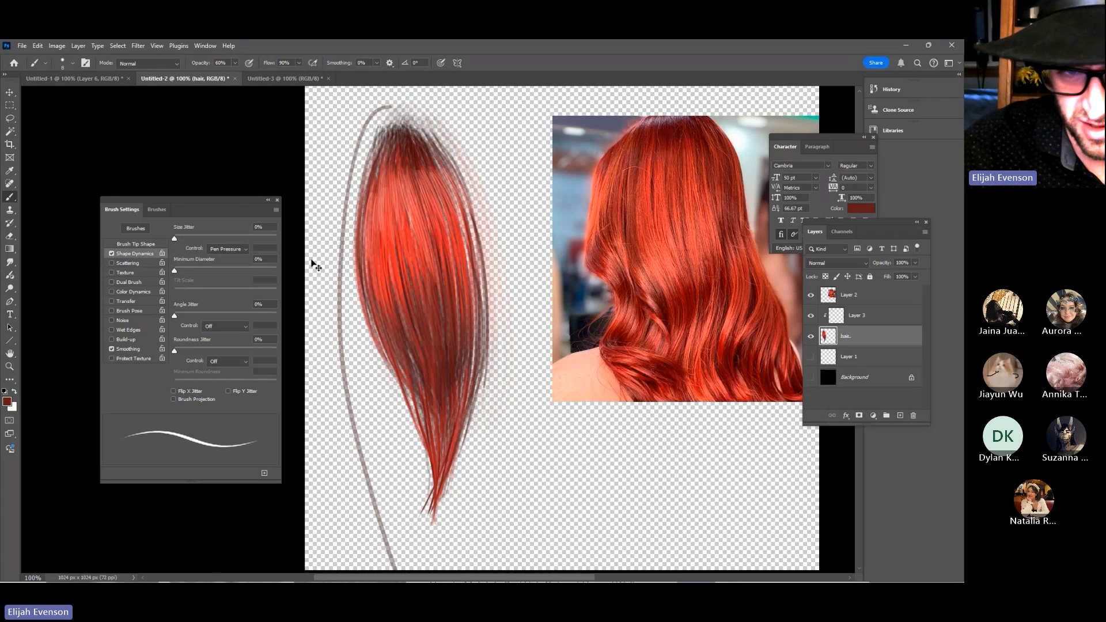
pyautogui.hotkey('ctrl', '-')
pyautogui.hotkey('ctrl', 'z')
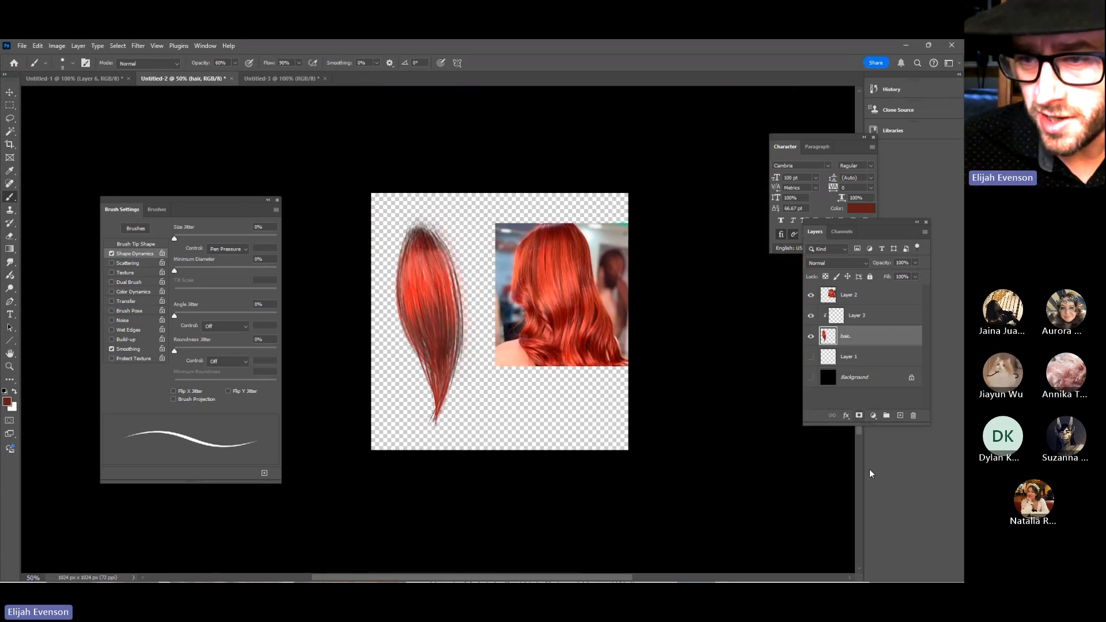
# Isolate the hair on the black Background by showing that layer, deleting the clipped Layer 3 and hiding the reference photo on Layer 2
pyautogui.click(811, 377)
pyautogui.click(857, 316)
pyautogui.press('Delete')
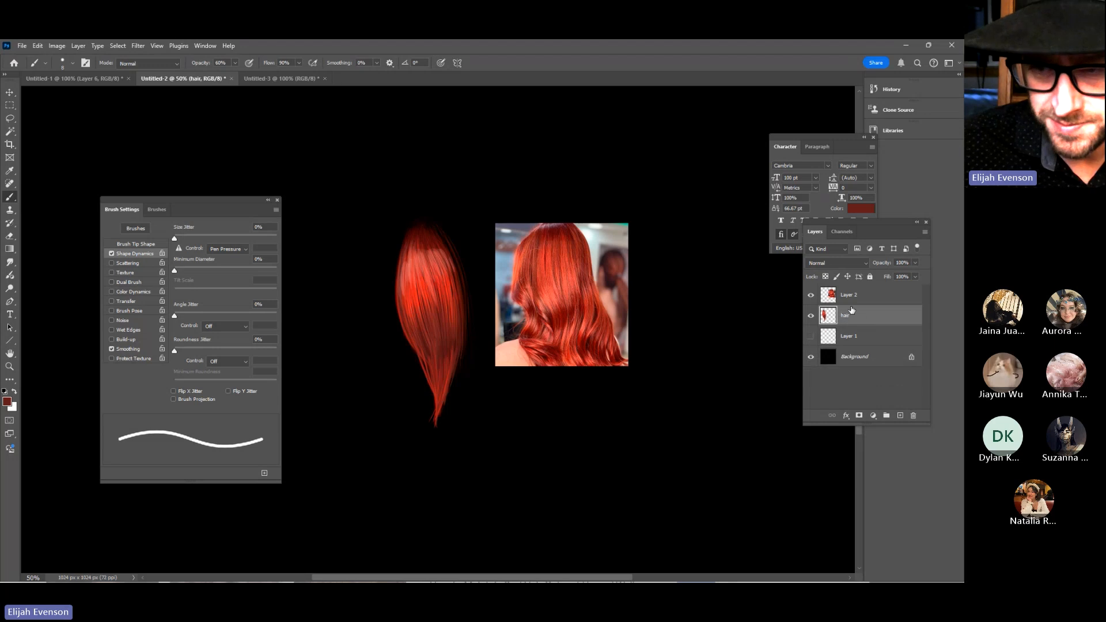
pyautogui.click(811, 295)
pyautogui.moveTo(521, 269); pyautogui.dragTo(494, 296)
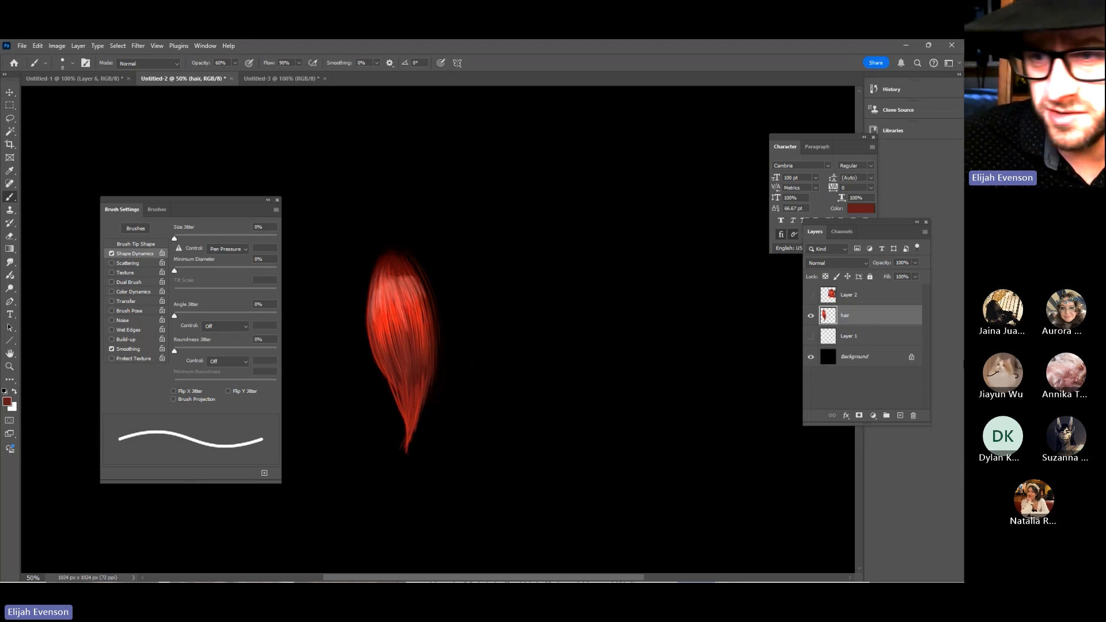
# Duplicate the hair layer, lock the copy's transparent pixels and fill it with white
pyautogui.moveTo(887, 316); pyautogui.dragTo(899, 414)
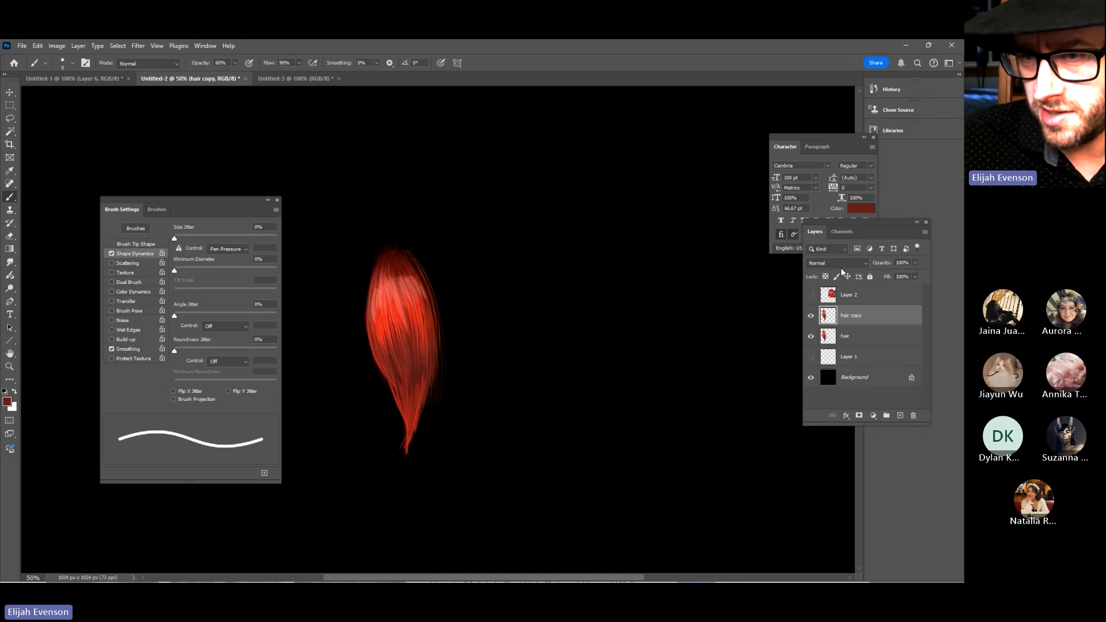
pyautogui.click(16, 391)
pyautogui.click(16, 392)
pyautogui.press('x')
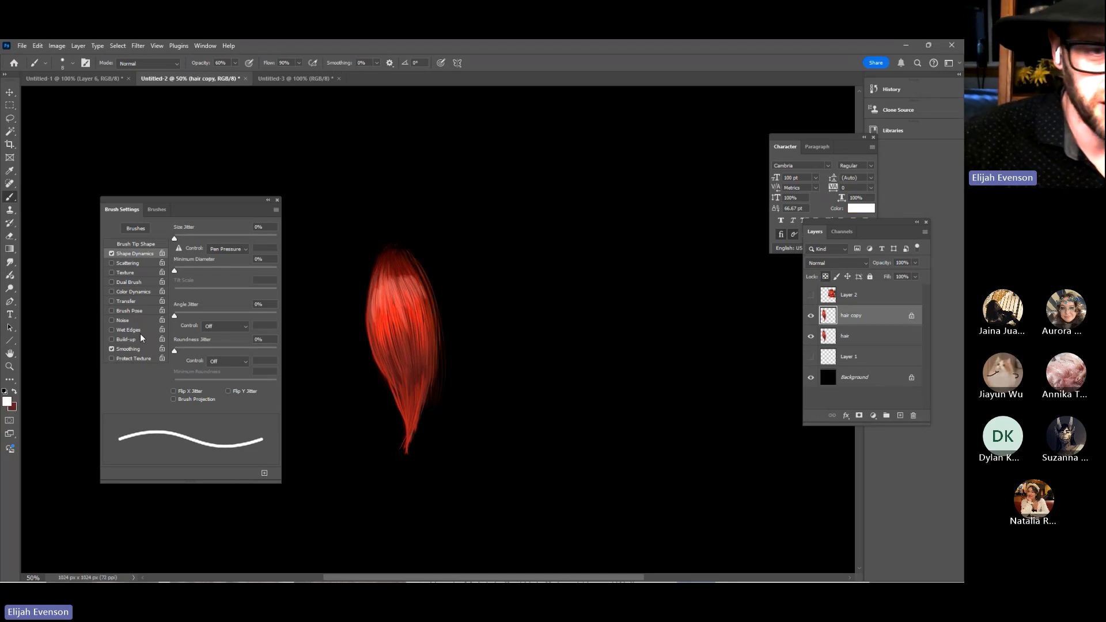
pyautogui.hotkey('alt', 'BackSpace')
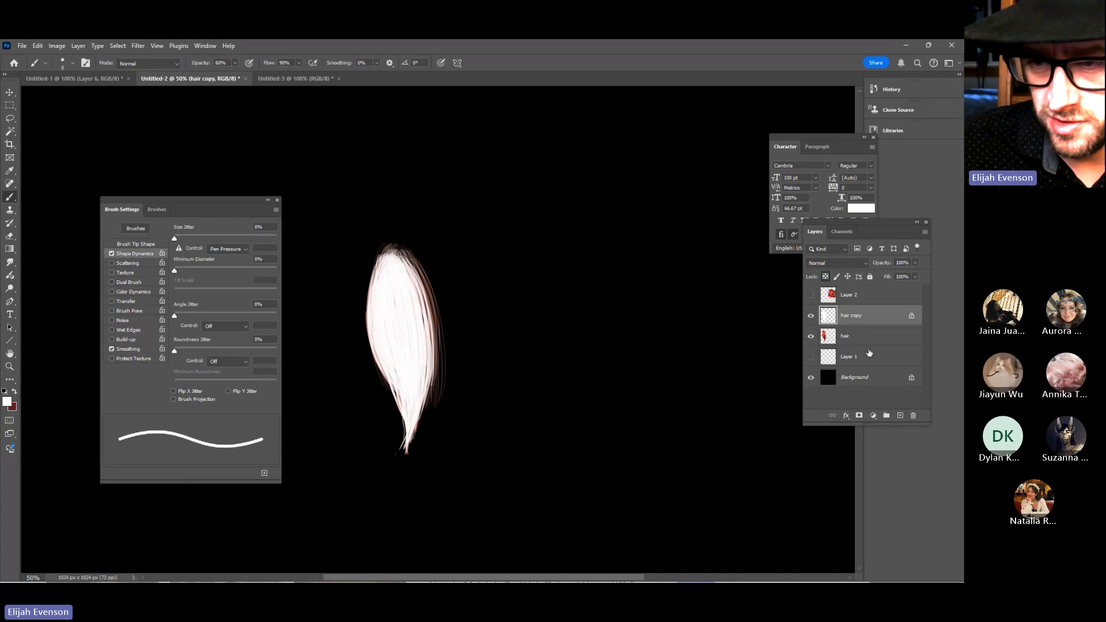
# Hide the white hair copy, try stamping the visible red hair and black background into a merged layer, and delete that layer
pyautogui.click(810, 342)
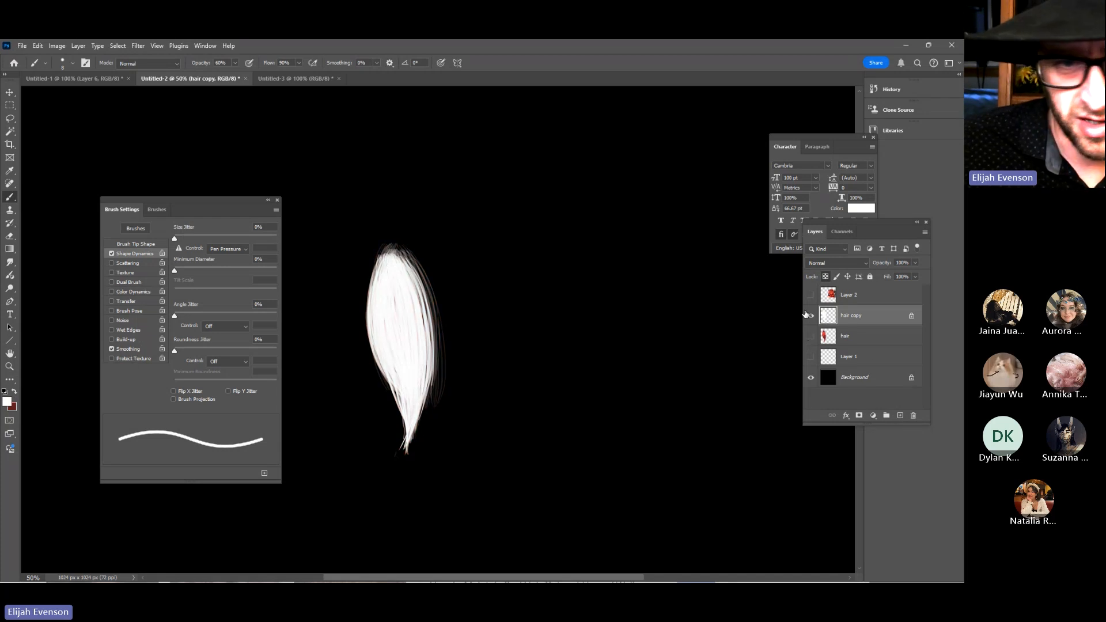
pyautogui.click(811, 336)
pyautogui.click(811, 315)
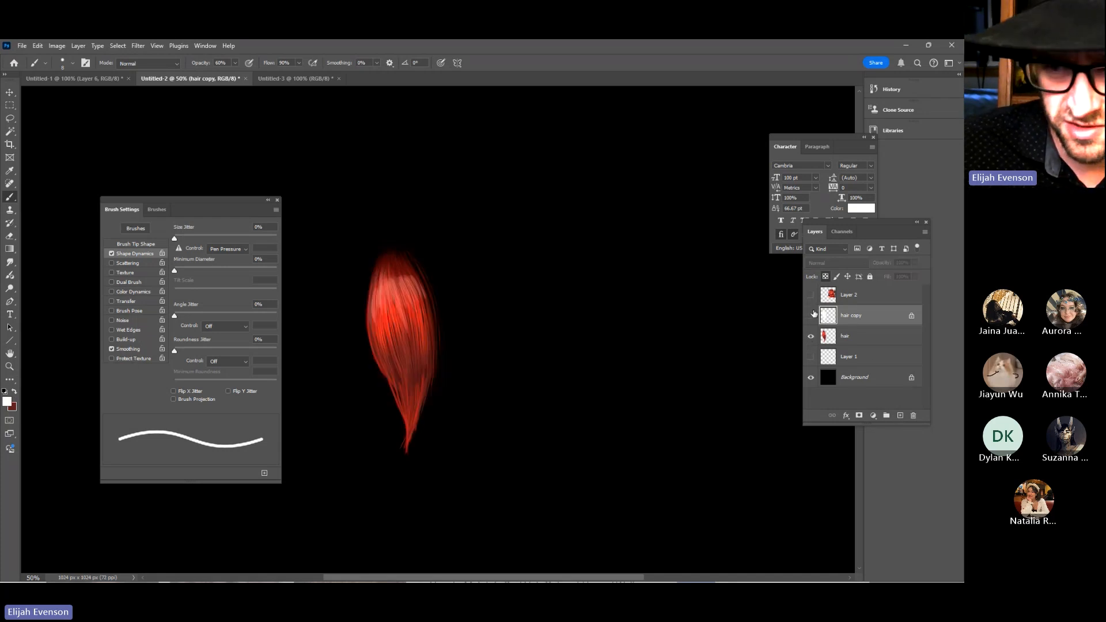
pyautogui.hotkey('ctrl', 'shift', 'alt', 'e')
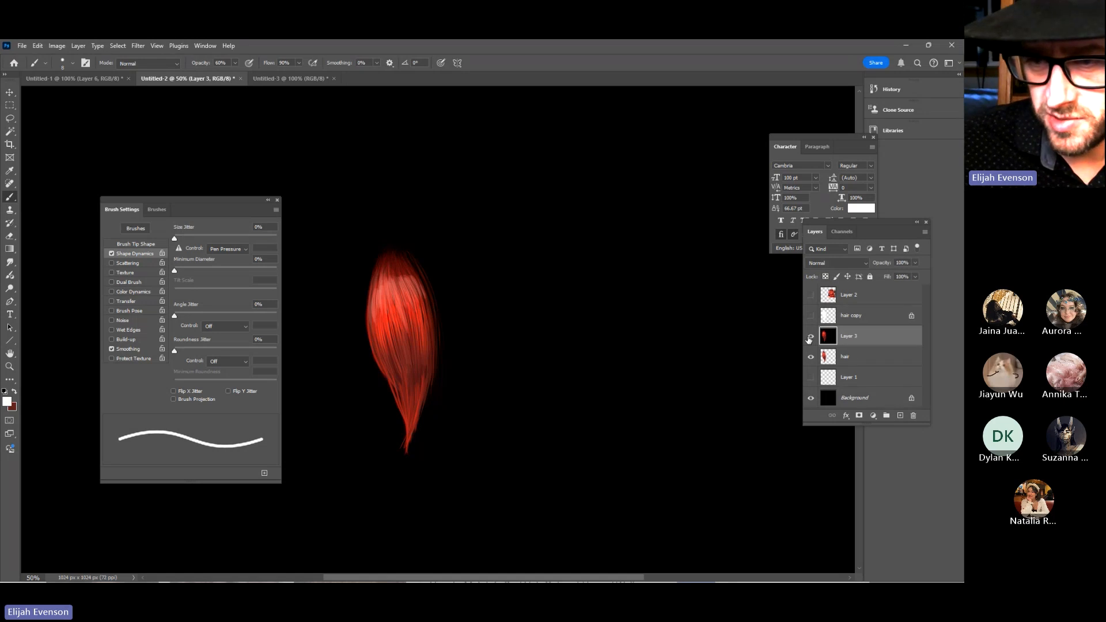
pyautogui.press('Delete')
# Try filling the whole Background layer with a dark red sampled from the hair and undo the fill
pyautogui.click(857, 386)
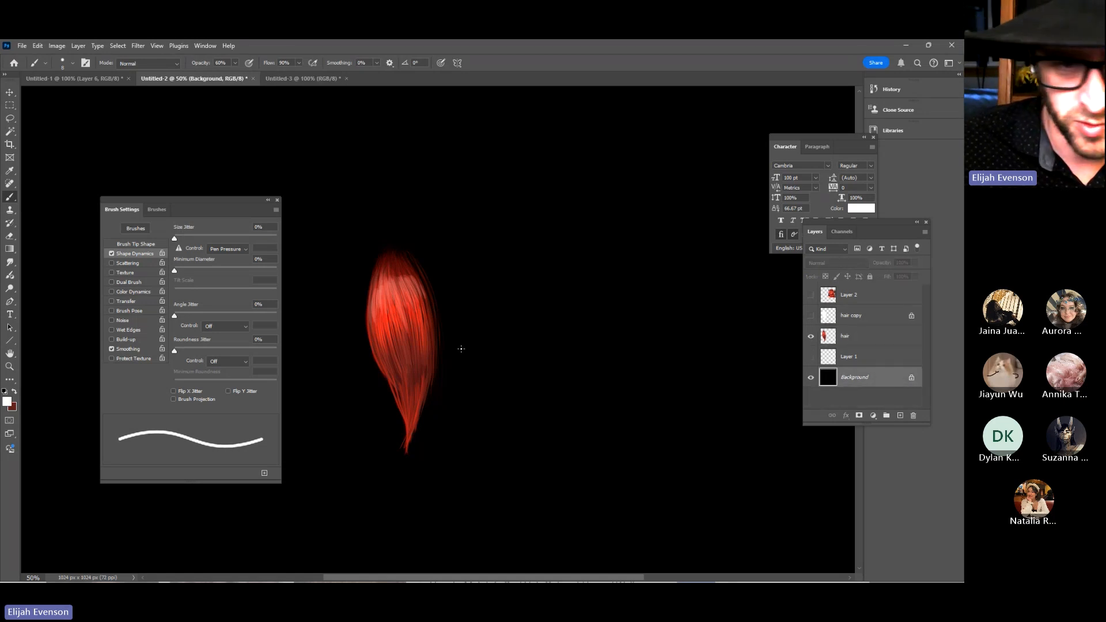
pyautogui.click(421, 367)
pyautogui.hotkey('ctrl', 'a')
pyautogui.hotkey('alt', 'BackSpace')
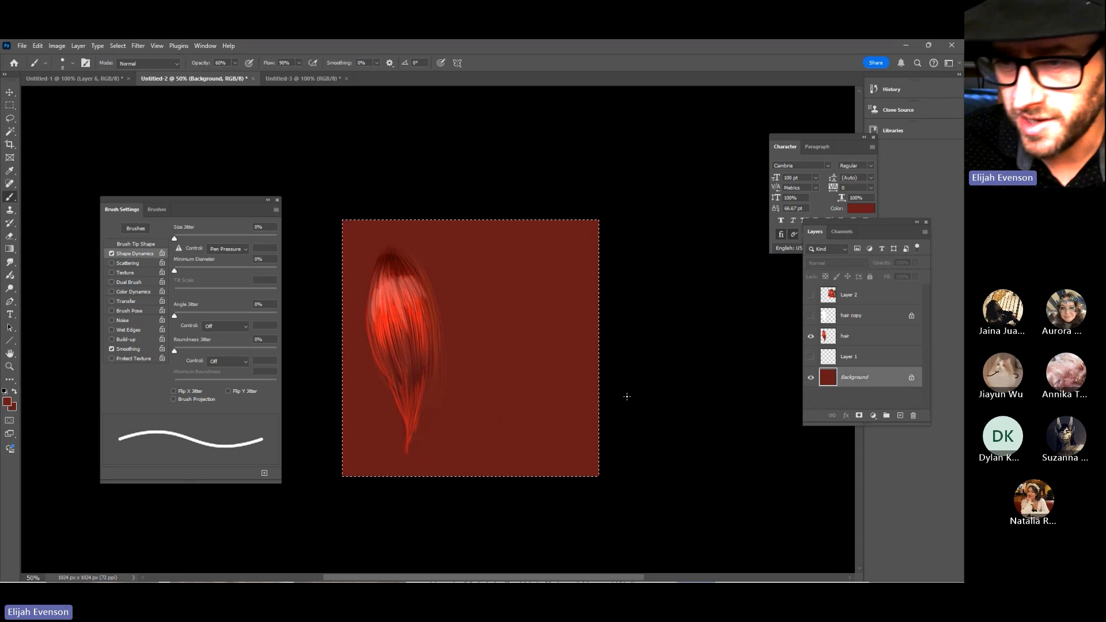
pyautogui.hotkey('ctrl', 'z')
# Show only the white hair copy over the black Background and stamp the visible layers into a new merged layer
pyautogui.click(811, 316)
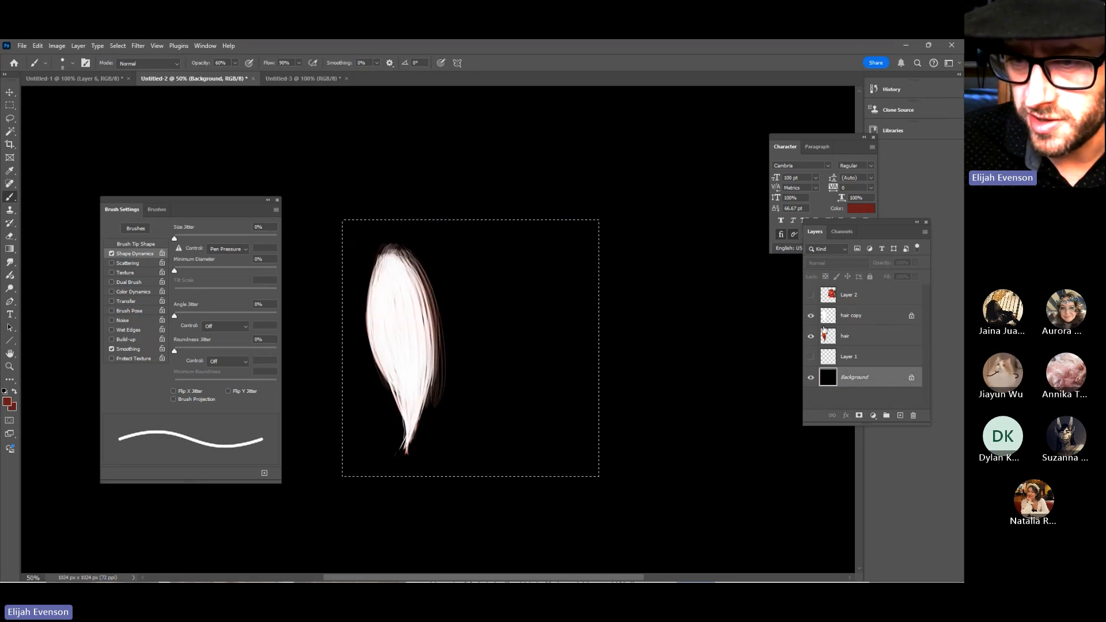
pyautogui.click(810, 336)
pyautogui.click(866, 320)
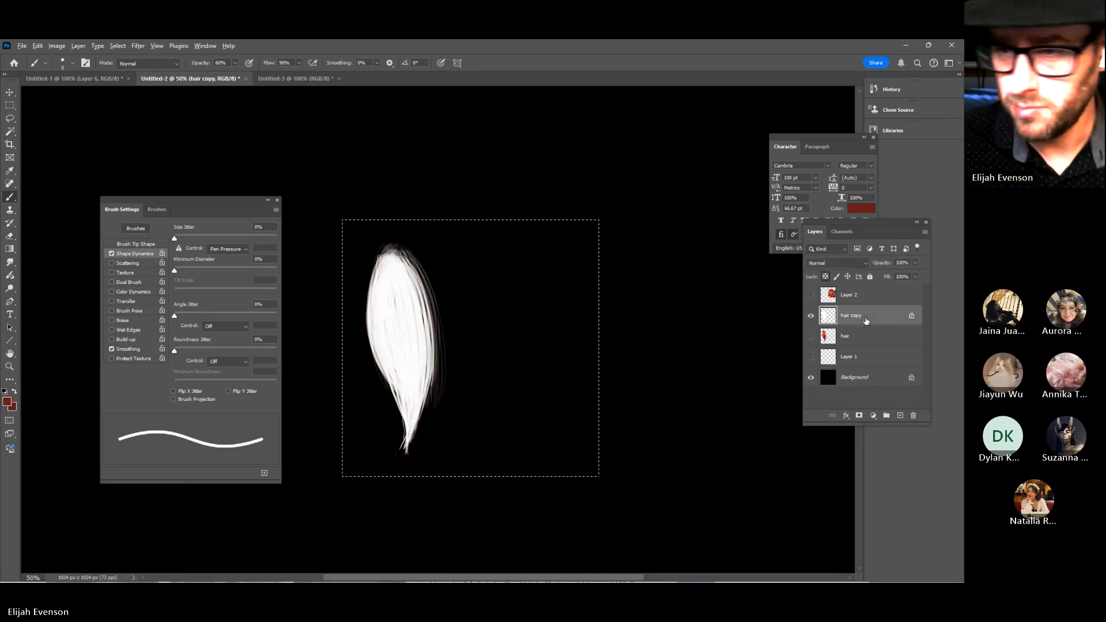
pyautogui.hotkey('ctrl', 'shift', 'alt', 'e')
# With only the red hair shown, fill the Background layer with dark red and merge the hair layer into it
pyautogui.click(810, 339)
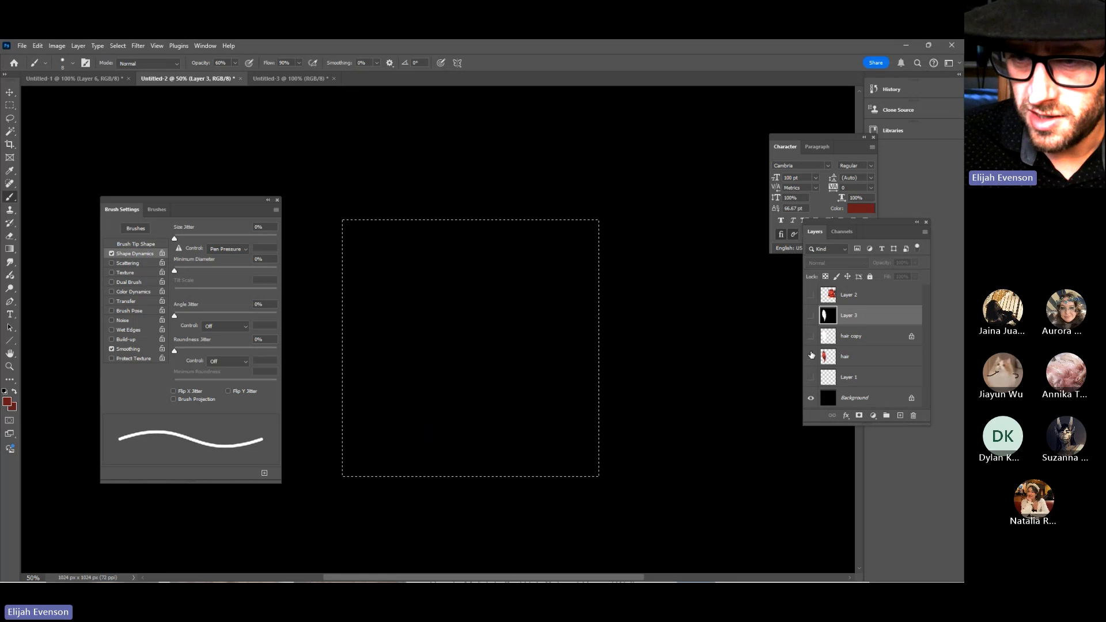
pyautogui.click(827, 397)
pyautogui.keyDown('alt'); pyautogui.click(501, 382); pyautogui.keyUp('alt')
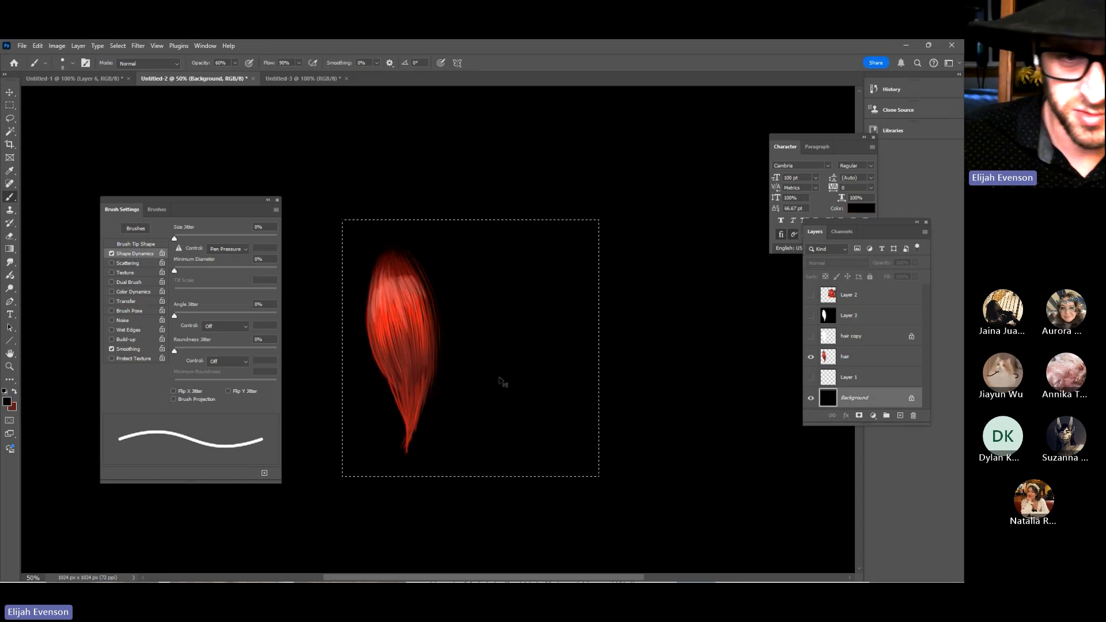
pyautogui.hotkey('ctrl', 'BackSpace')
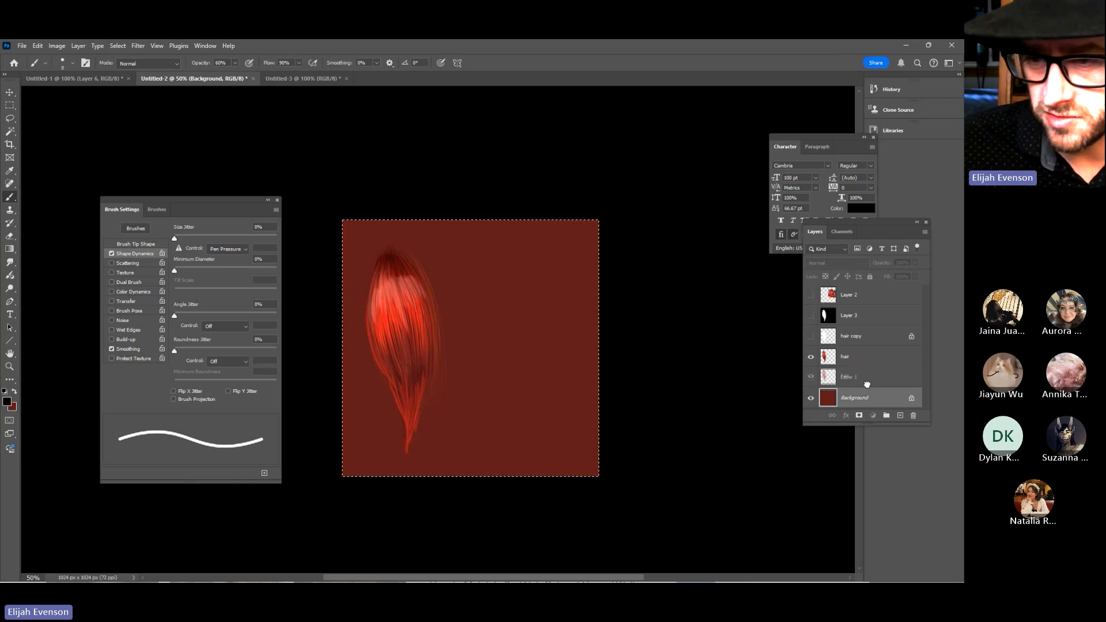
pyautogui.click(866, 362)
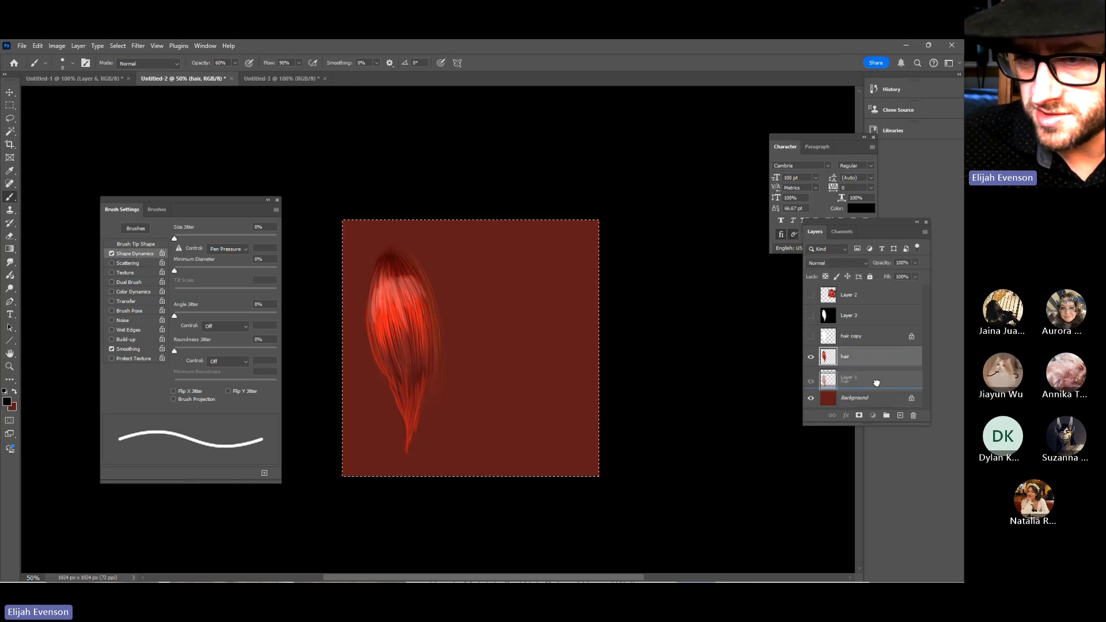
pyautogui.hotkey('ctrl', 'shift', 'e')
# Delete Layer 1, hair copy and Layer 2, and show the white-on-black mask in Layer 3
pyautogui.click(867, 356)
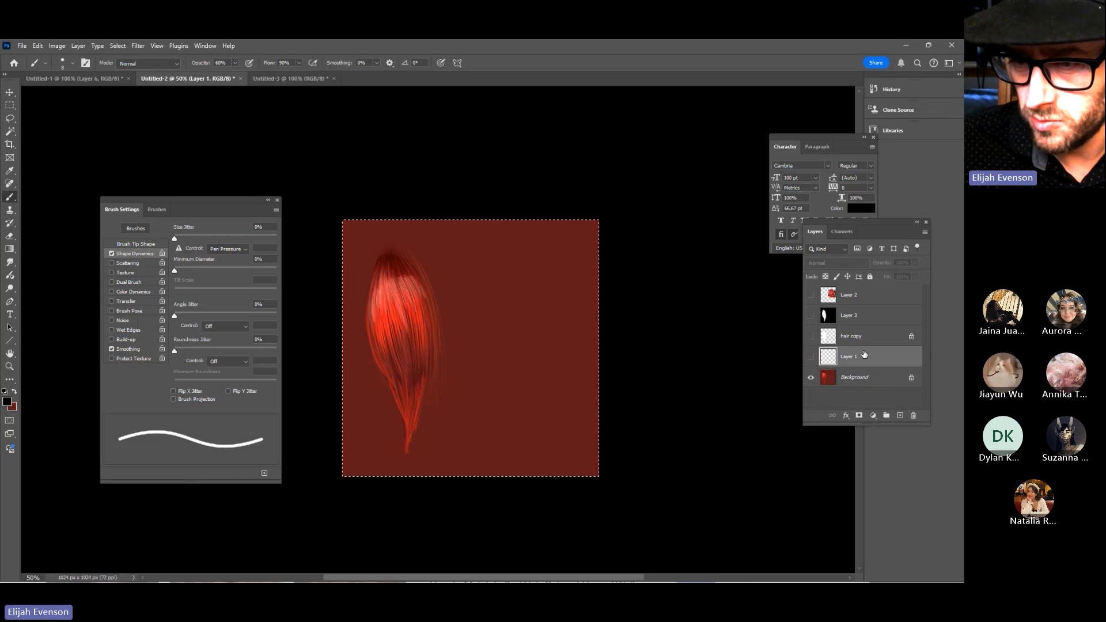
pyautogui.click(870, 341)
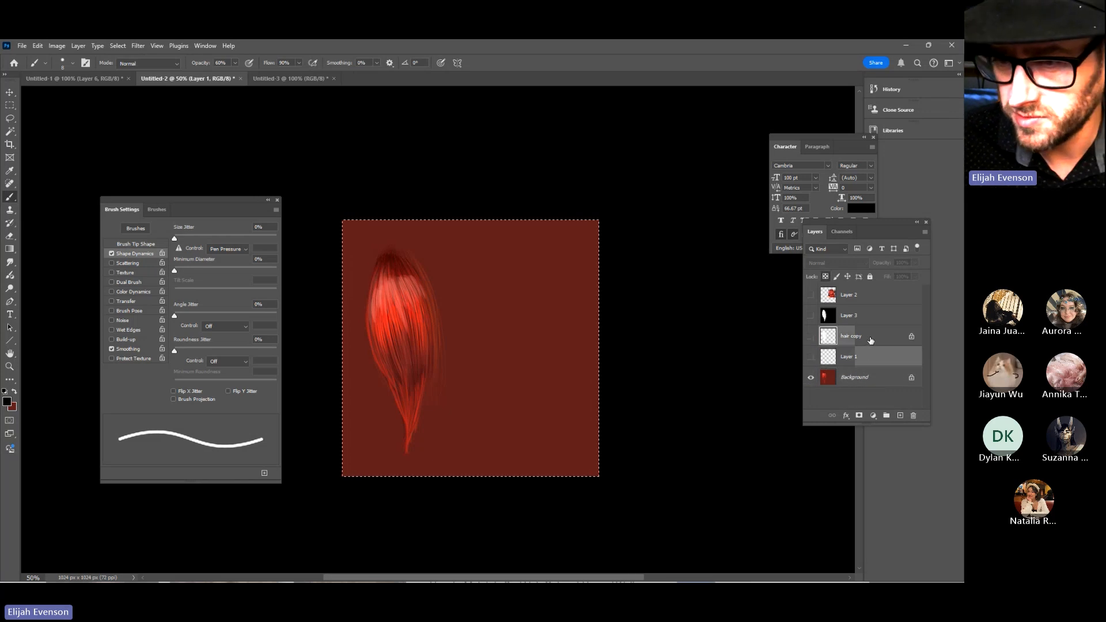
pyautogui.keyDown('shift'); pyautogui.click(891, 358); pyautogui.keyUp('shift')
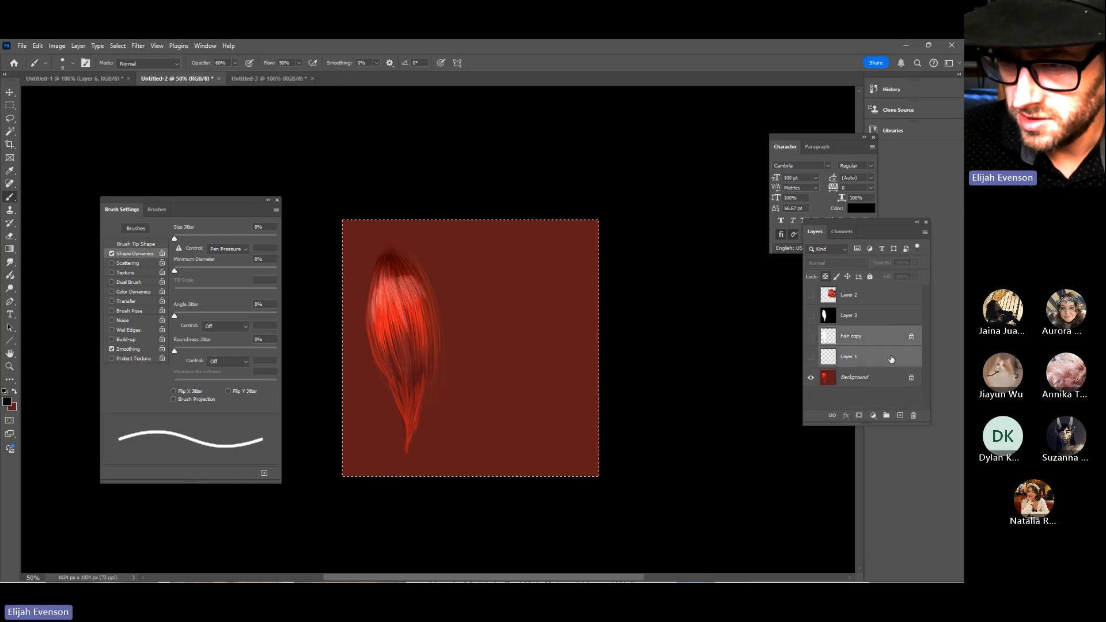
pyautogui.click(912, 415)
pyautogui.click(864, 296)
pyautogui.moveTo(864, 296); pyautogui.dragTo(913, 416)
pyautogui.click(811, 295)
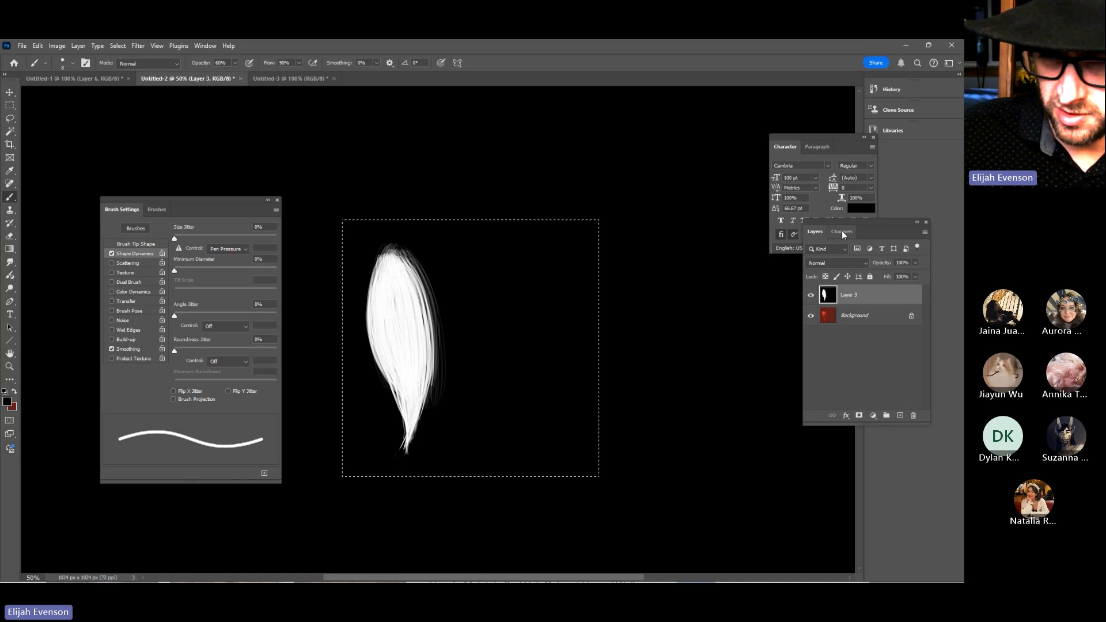
# Paste the white-on-black hair mask into a new alpha channel and delete Layer 3 from the image
pyautogui.click(841, 232)
pyautogui.click(876, 434)
pyautogui.hotkey('ctrl', 'v')
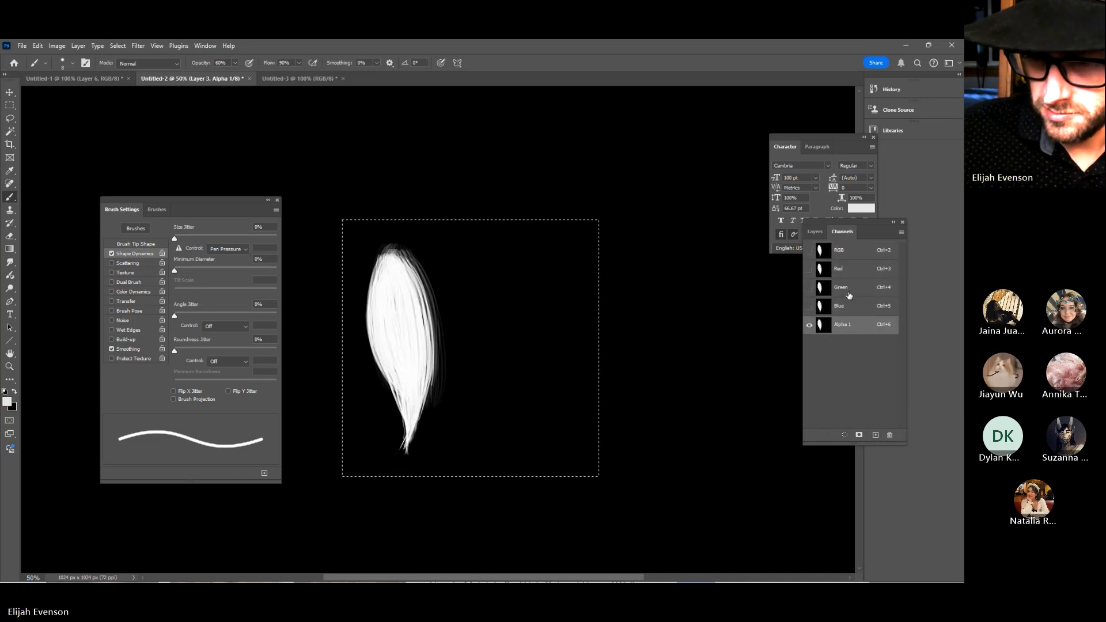
pyautogui.click(814, 231)
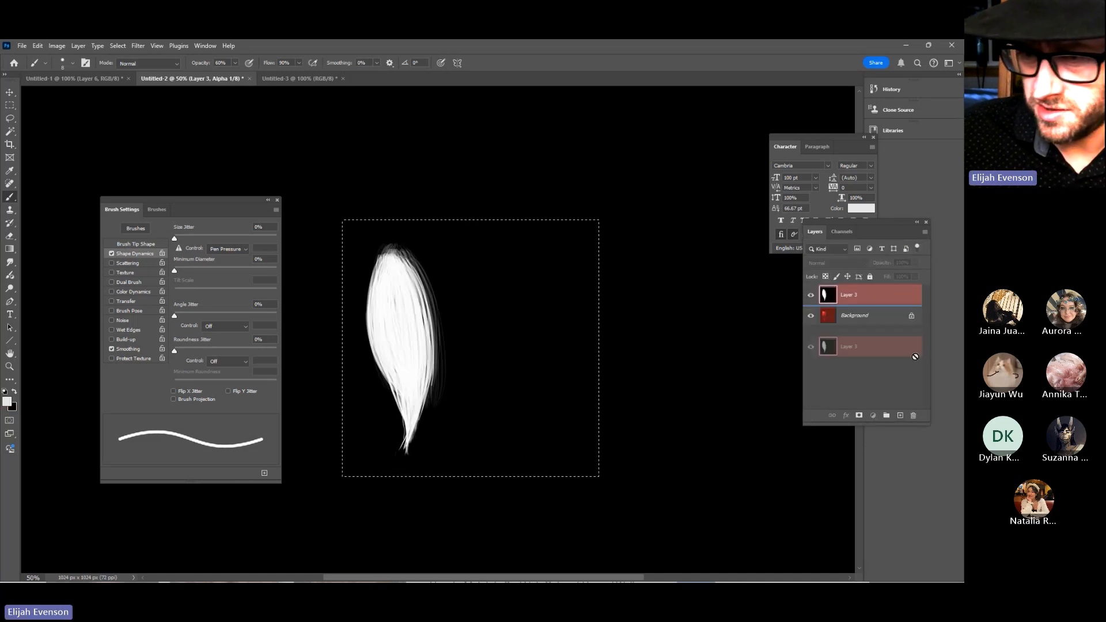
pyautogui.moveTo(847, 295); pyautogui.dragTo(912, 416)
pyautogui.click(841, 231)
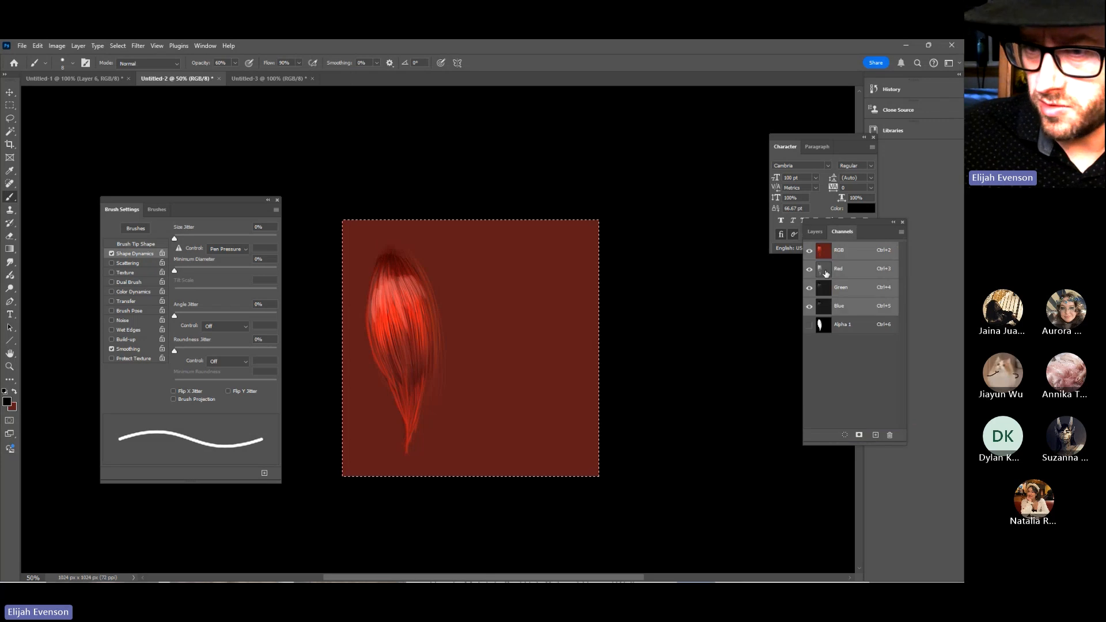
pyautogui.click(809, 325)
pyautogui.click(809, 326)
# Save the image as a 32 bits/pixel Targa file named haircard in the video_demos folder
pyautogui.hotkey('ctrl', 's')
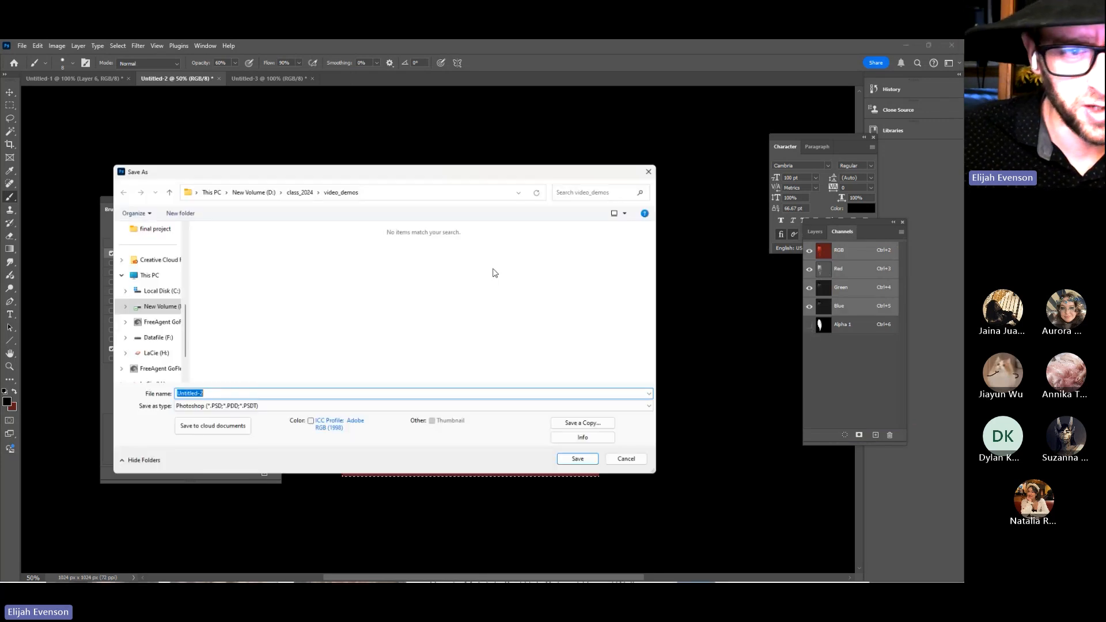
pyautogui.click(271, 409)
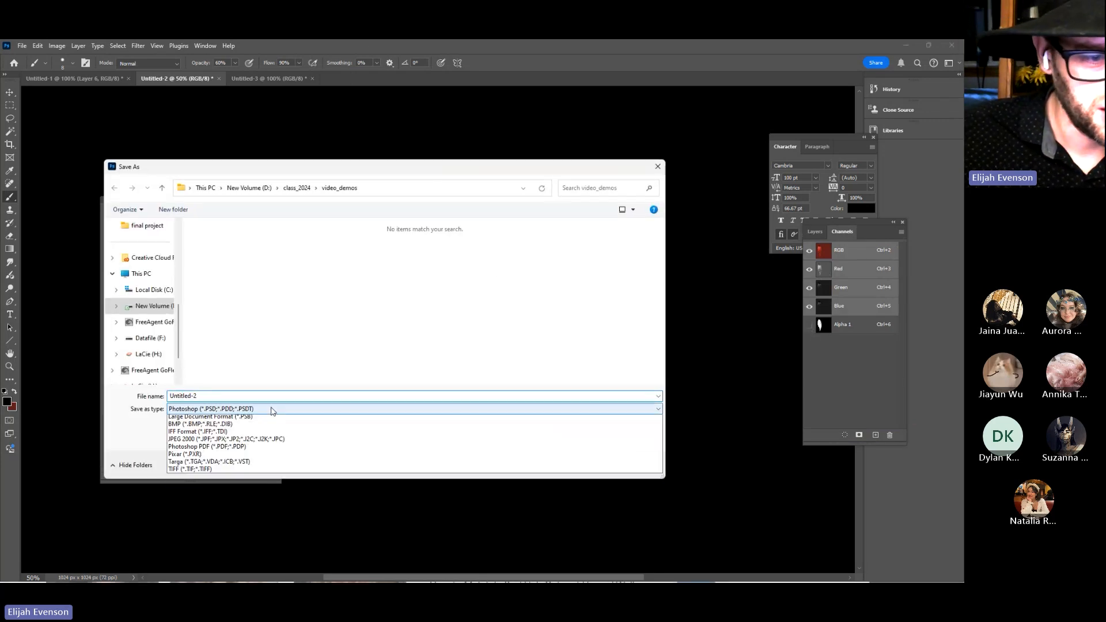
pyautogui.click(215, 470)
pyautogui.click(269, 396)
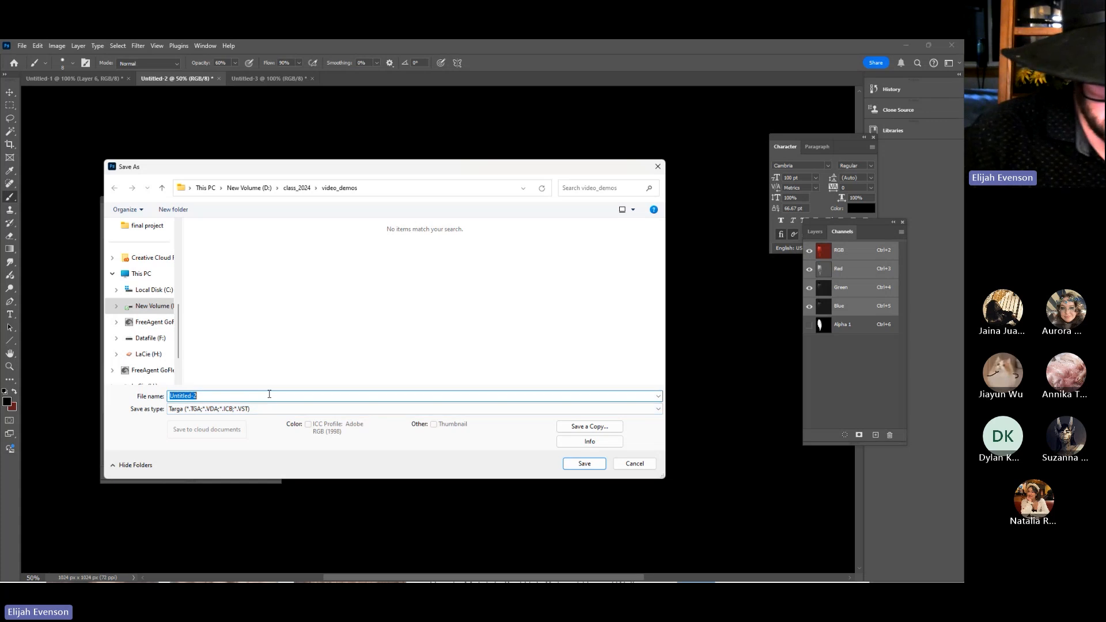
pyautogui.write('haircard')
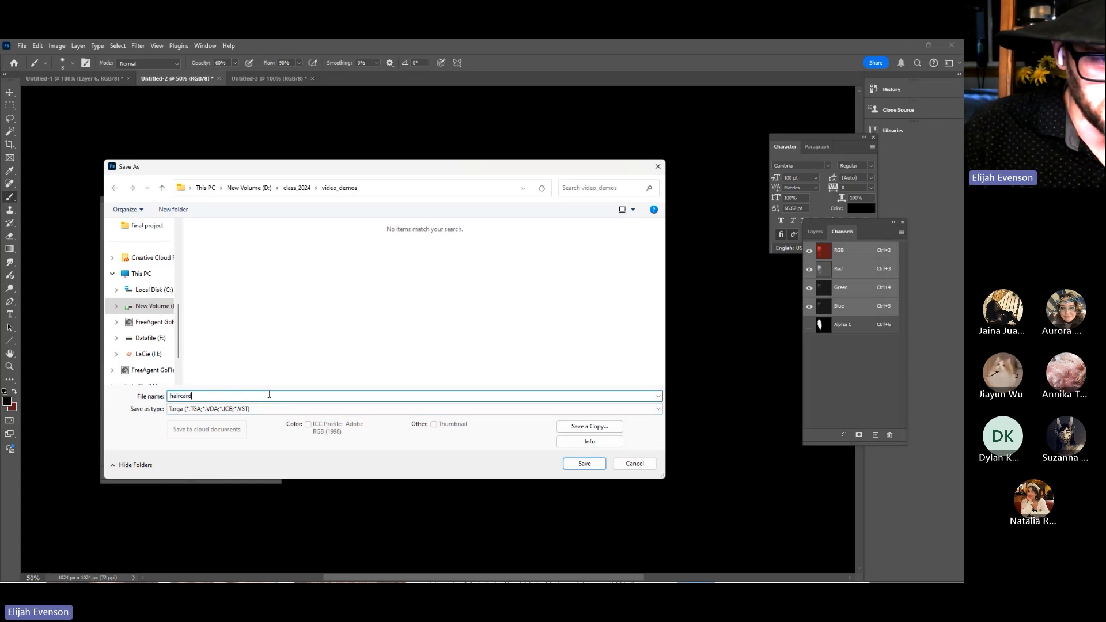
pyautogui.press('Return')
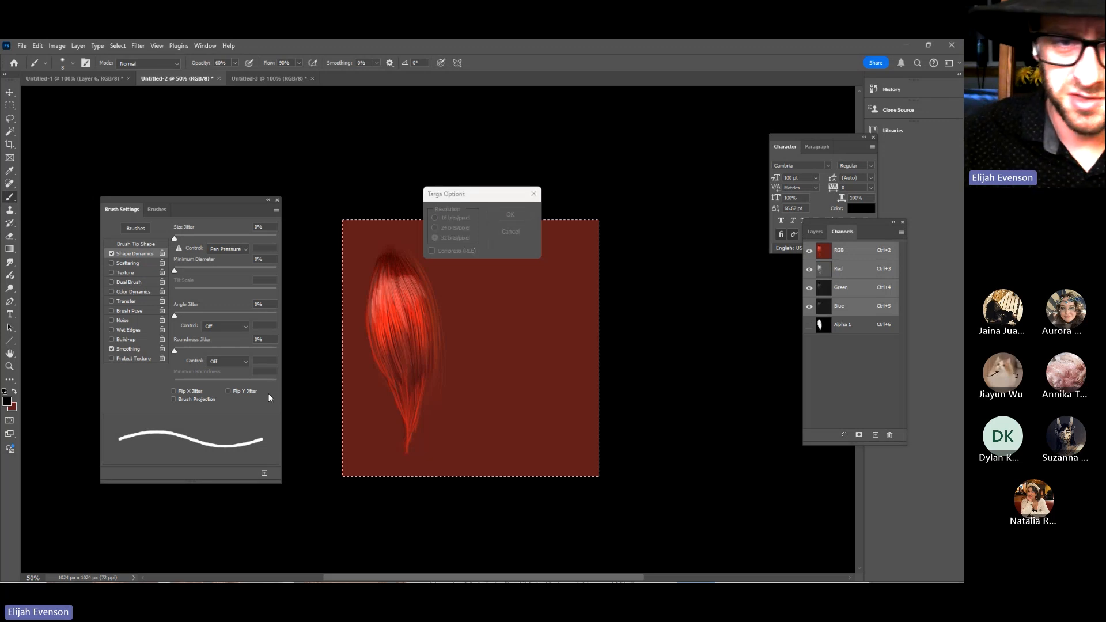
pyautogui.press('Return')
# Switch to ZBrush and examine the blue hair on the head model from the side, front and above
pyautogui.hotkey('alt', 'Tab')
pyautogui.click(422, 300)
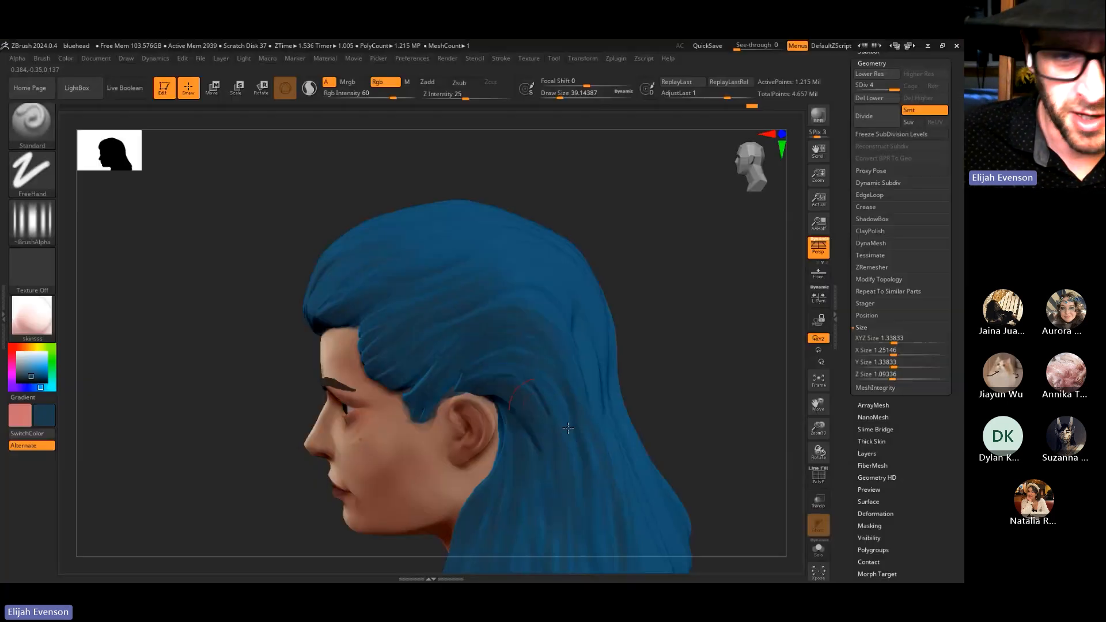
pyautogui.moveTo(686, 412); pyautogui.dragTo(763, 407)
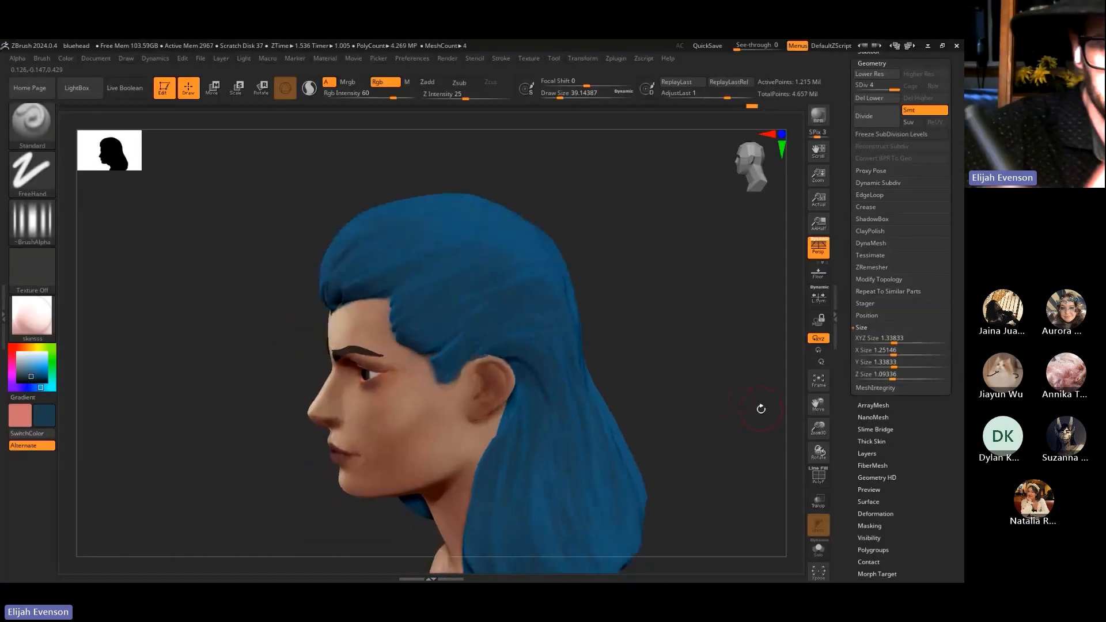
pyautogui.moveTo(628, 351); pyautogui.dragTo(711, 345)
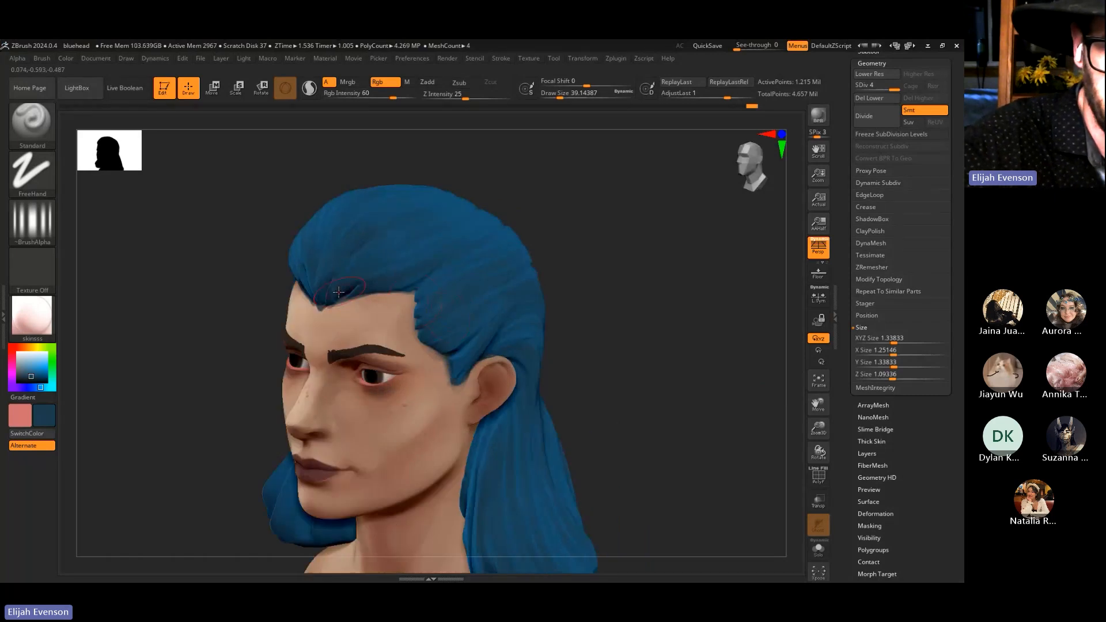
pyautogui.moveTo(567, 235); pyautogui.dragTo(632, 309)
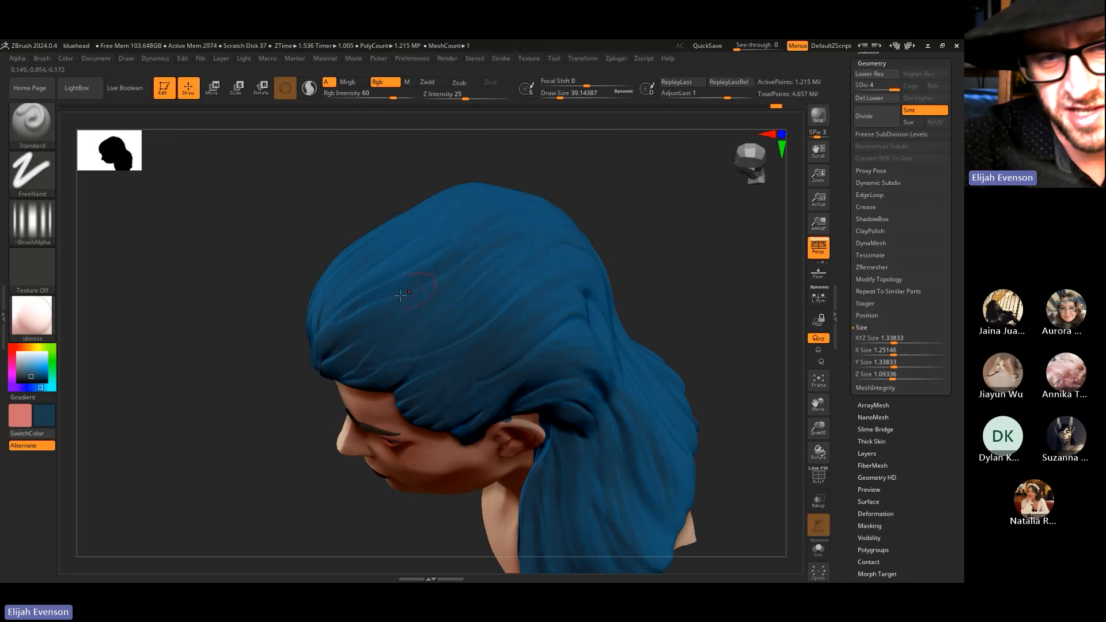
pyautogui.moveTo(694, 288); pyautogui.dragTo(558, 261)
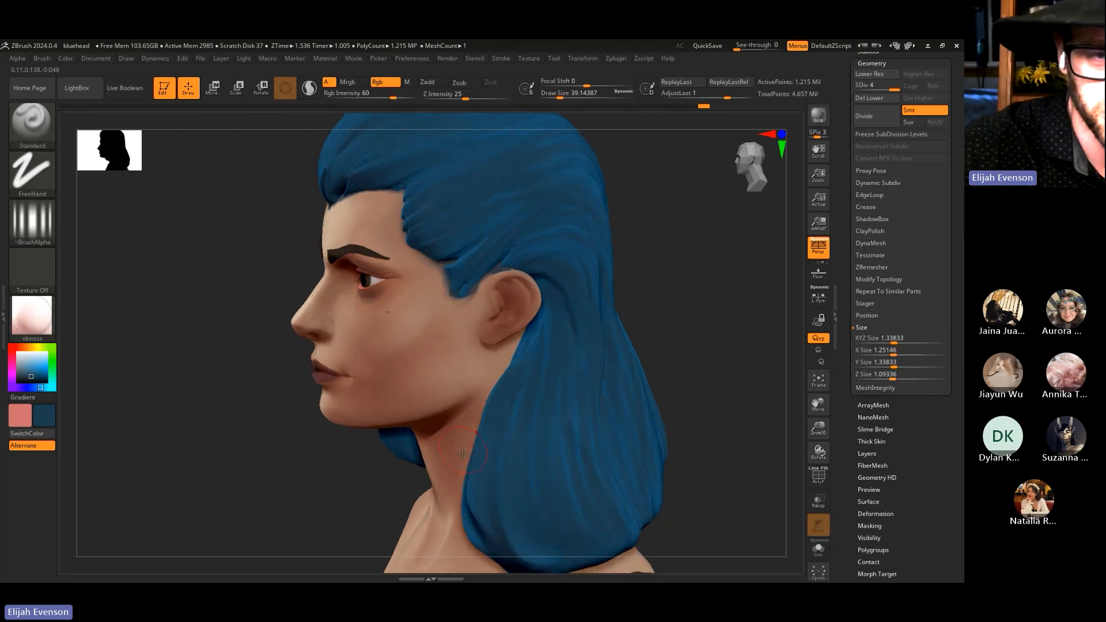
pyautogui.keyDown('alt'); pyautogui.moveTo(701, 283); pyautogui.dragTo(685, 425); pyautogui.keyUp('alt')
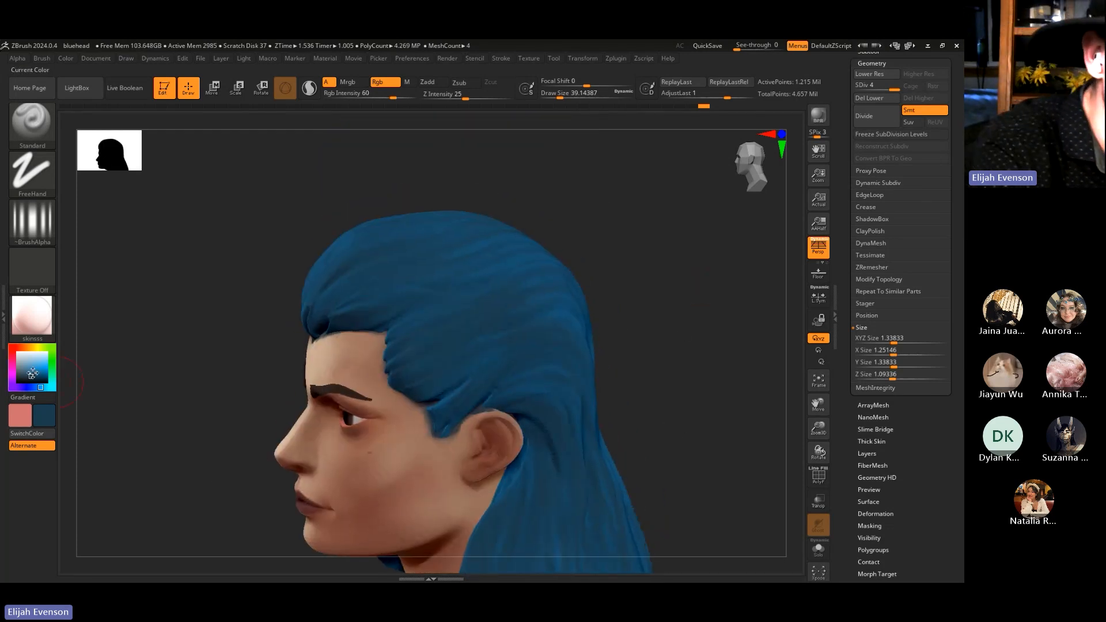
# Pick a lighter blue, set Rgb Intensity to 12, and paint lighter strands over the upper hair
pyautogui.moveTo(33, 373); pyautogui.dragTo(26, 369)
pyautogui.click(356, 95)
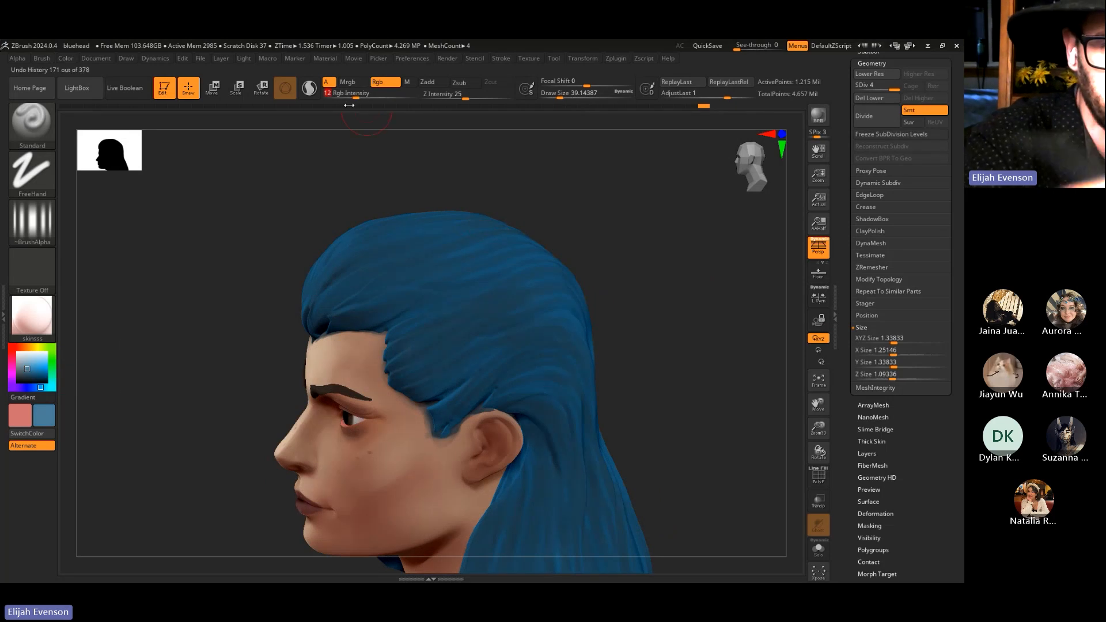
pyautogui.moveTo(501, 186); pyautogui.dragTo(413, 302)
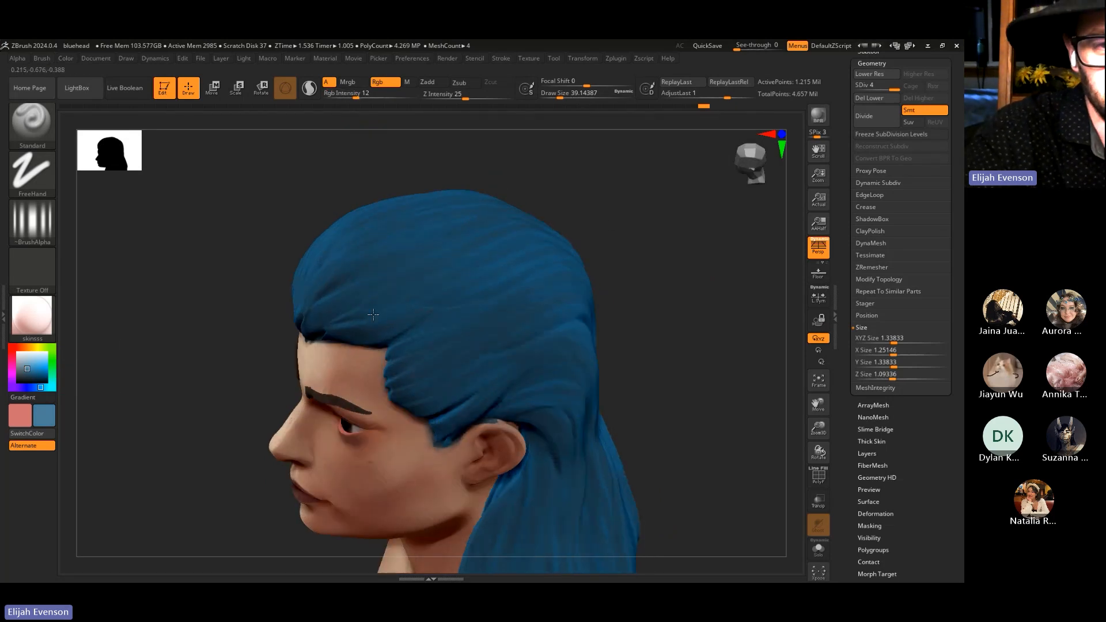
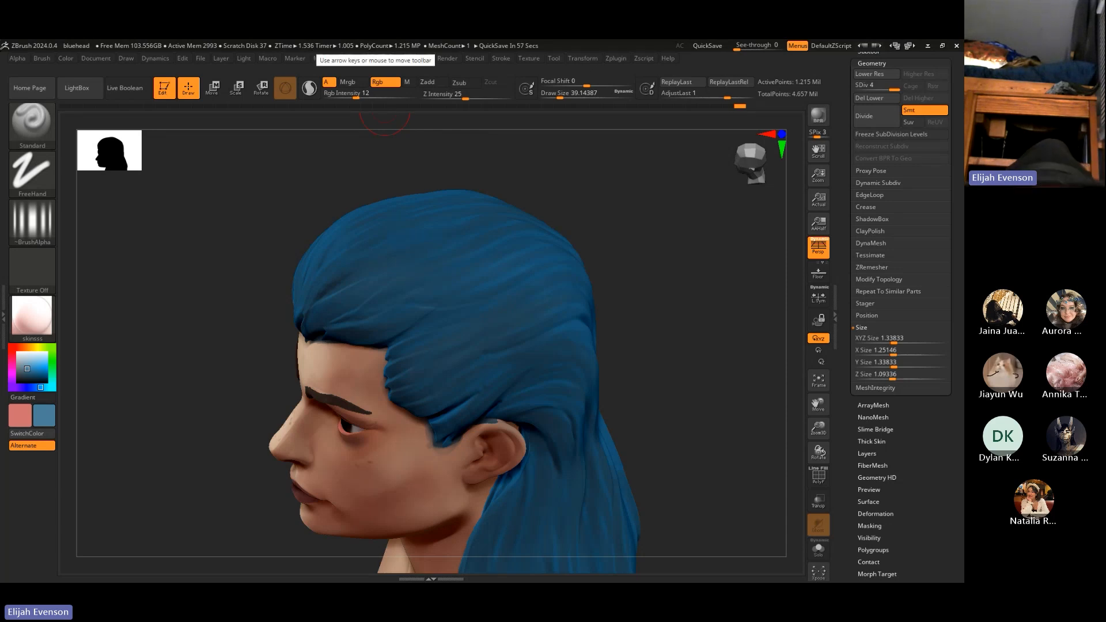
pyautogui.click(501, 58)
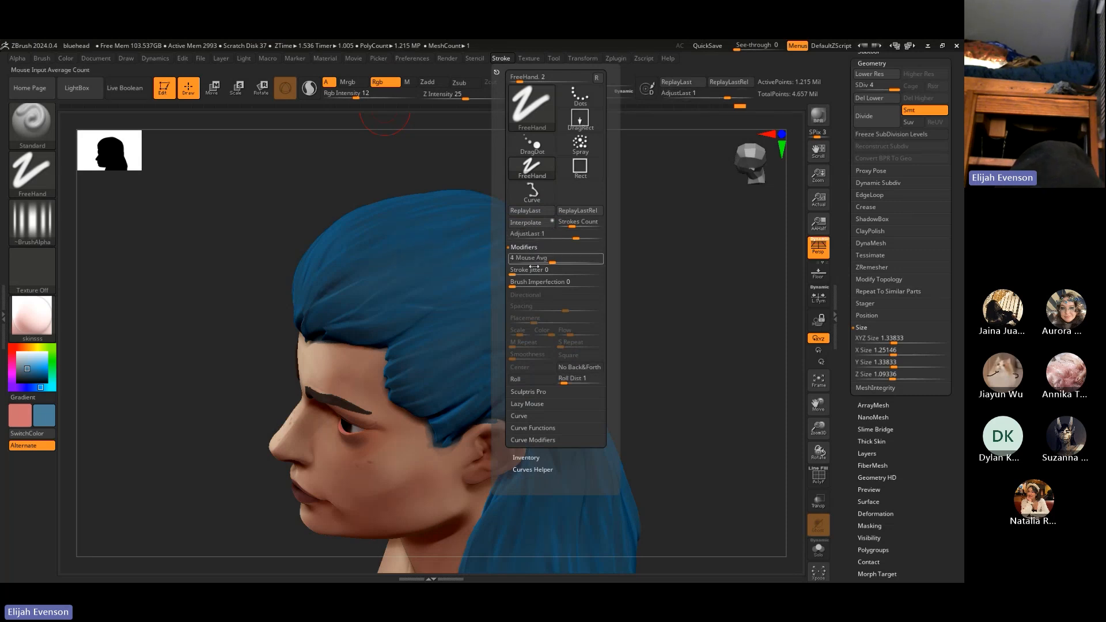
pyautogui.click(503, 58)
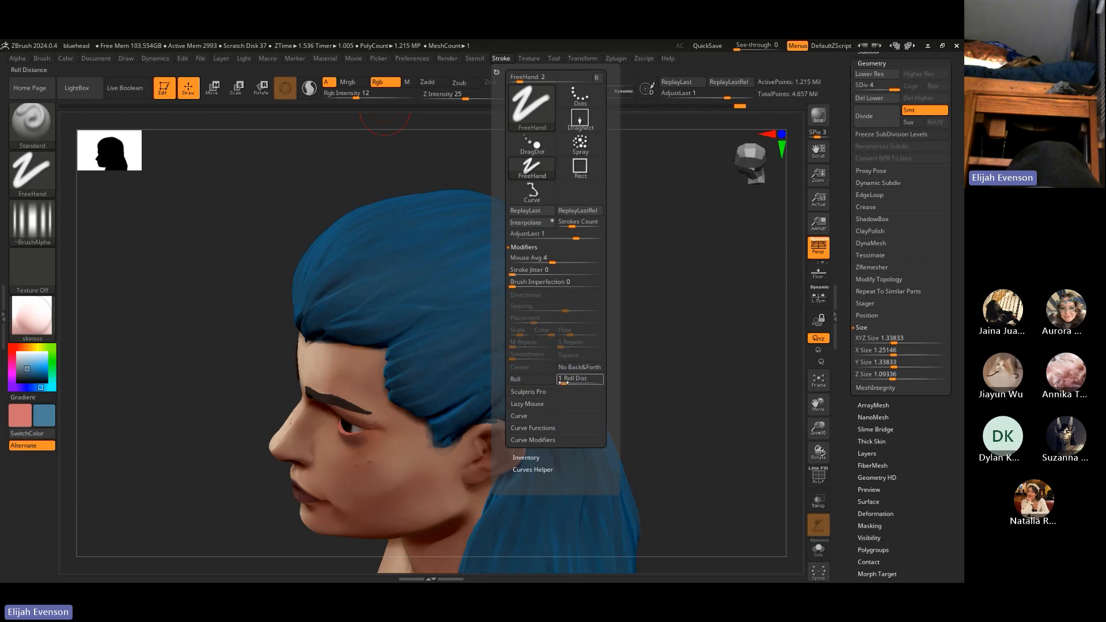
pyautogui.click(592, 382)
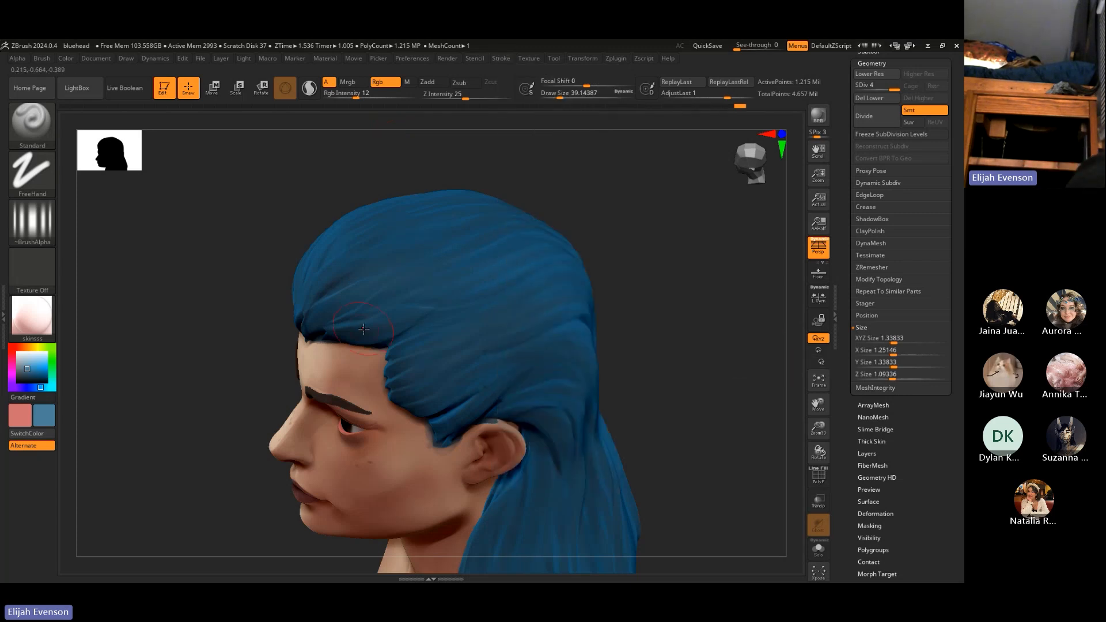
# Paint a soft pale grey highlight across the side of the hair with Rgb Intensity 8, Draw Size about 49 and Focal Shift -54
pyautogui.moveTo(612, 276); pyautogui.dragTo(655, 305)
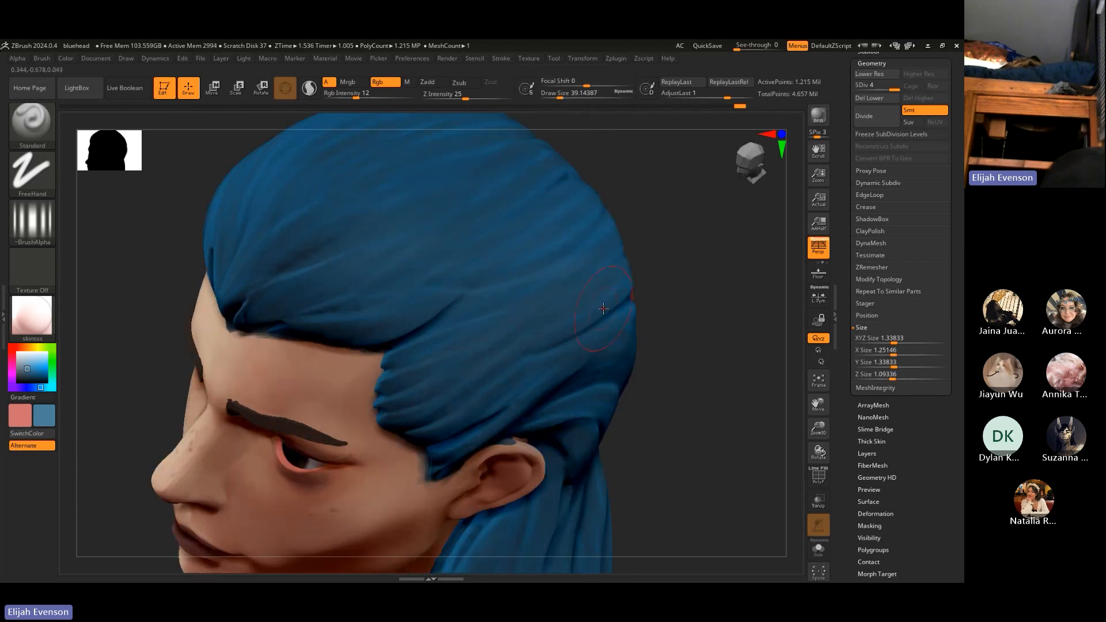
pyautogui.moveTo(26, 364); pyautogui.dragTo(19, 356)
pyautogui.moveTo(356, 95); pyautogui.dragTo(347, 95)
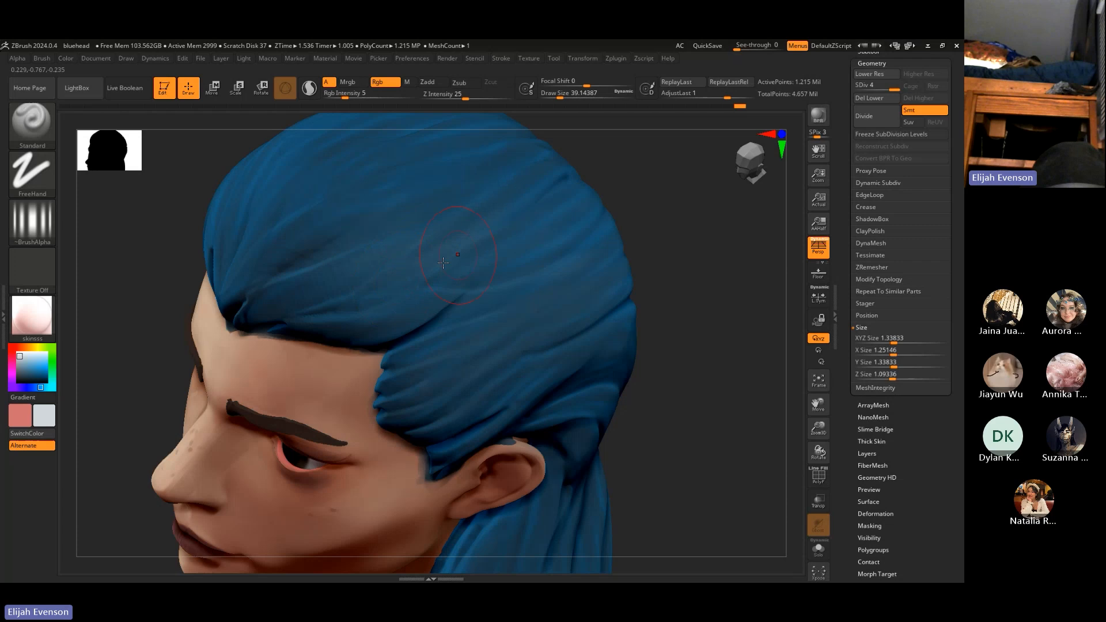
pyautogui.press('s')
pyautogui.moveTo(508, 257); pyautogui.dragTo(449, 184)
pyautogui.moveTo(566, 87); pyautogui.dragTo(561, 87)
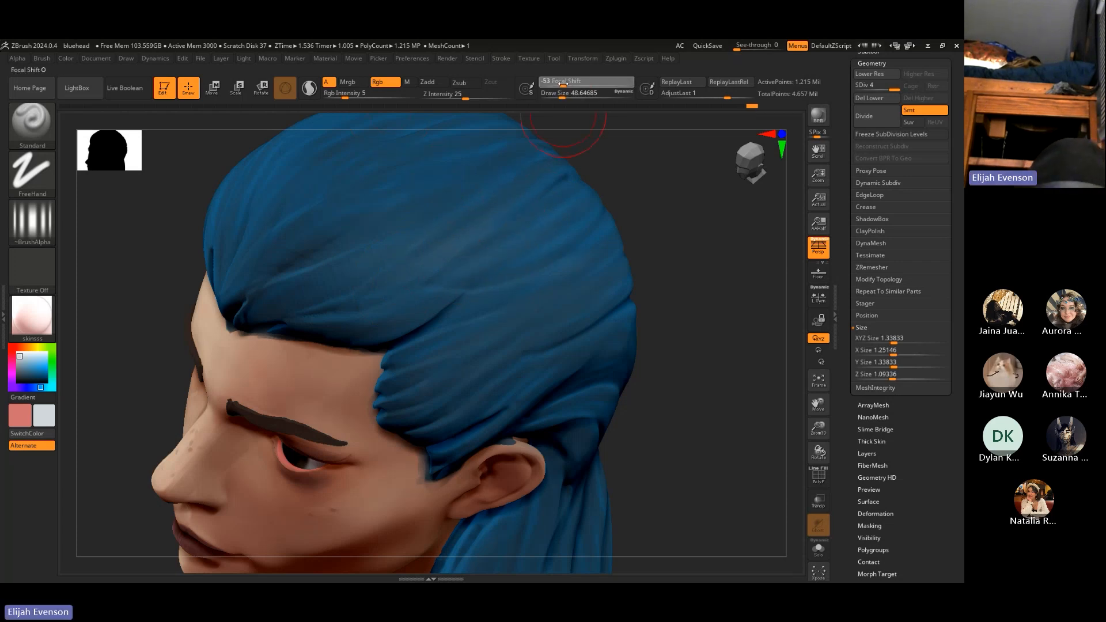
pyautogui.moveTo(344, 95); pyautogui.dragTo(350, 95)
pyautogui.moveTo(320, 285)
pyautogui.mouseDown()
pyautogui.moveTo(452, 223)
pyautogui.moveTo(412, 250)
pyautogui.mouseUp()
# Turn off Zadd for the Smooth brush and blend only the color of the pale highlight into the blue hair
pyautogui.press('shift')
pyautogui.press('shift')
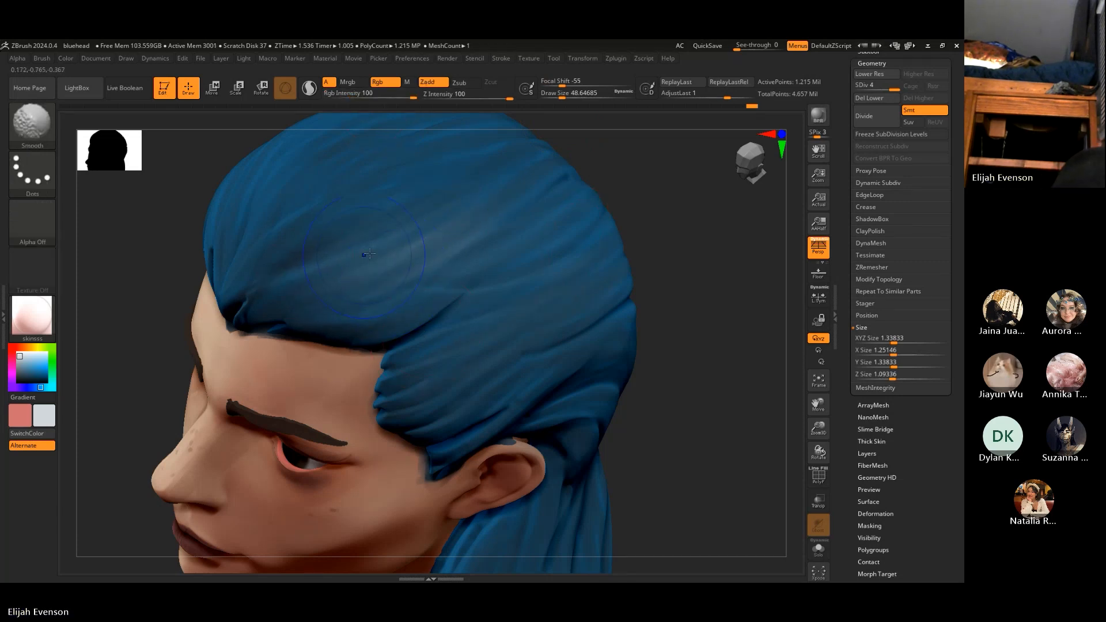
pyautogui.keyDown('shift'); pyautogui.click(431, 83); pyautogui.keyUp('shift')
pyautogui.moveTo(313, 262)
pyautogui.keyDown('shift'); pyautogui.mouseDown()
pyautogui.moveTo(287, 293)
pyautogui.moveTo(325, 286)
pyautogui.mouseUp(); pyautogui.keyUp('shift')
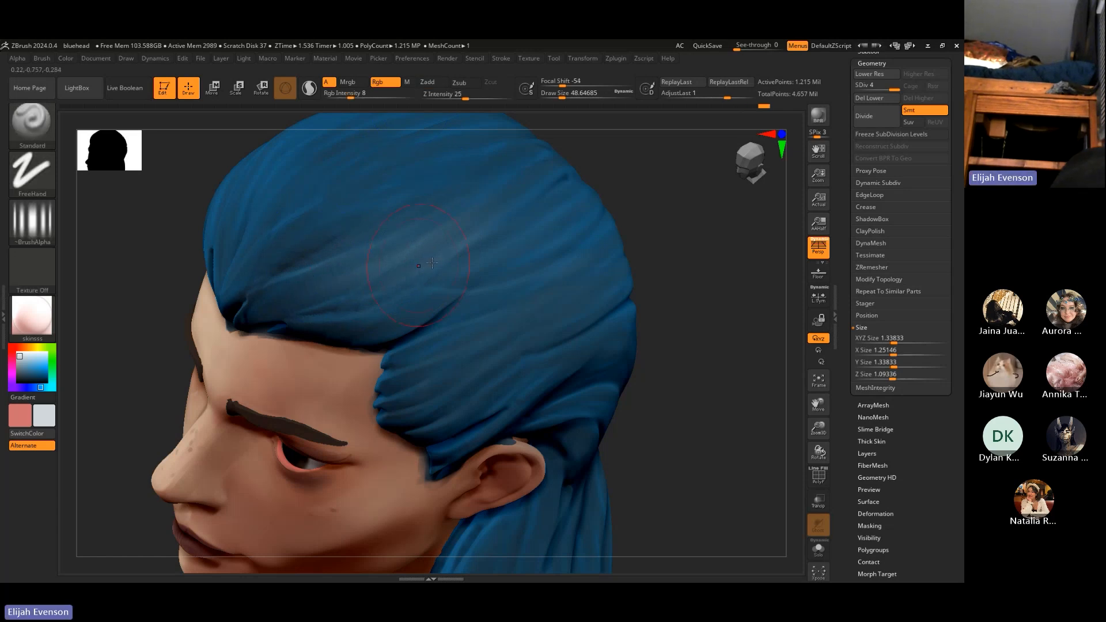
pyautogui.moveTo(641, 240); pyautogui.dragTo(700, 248)
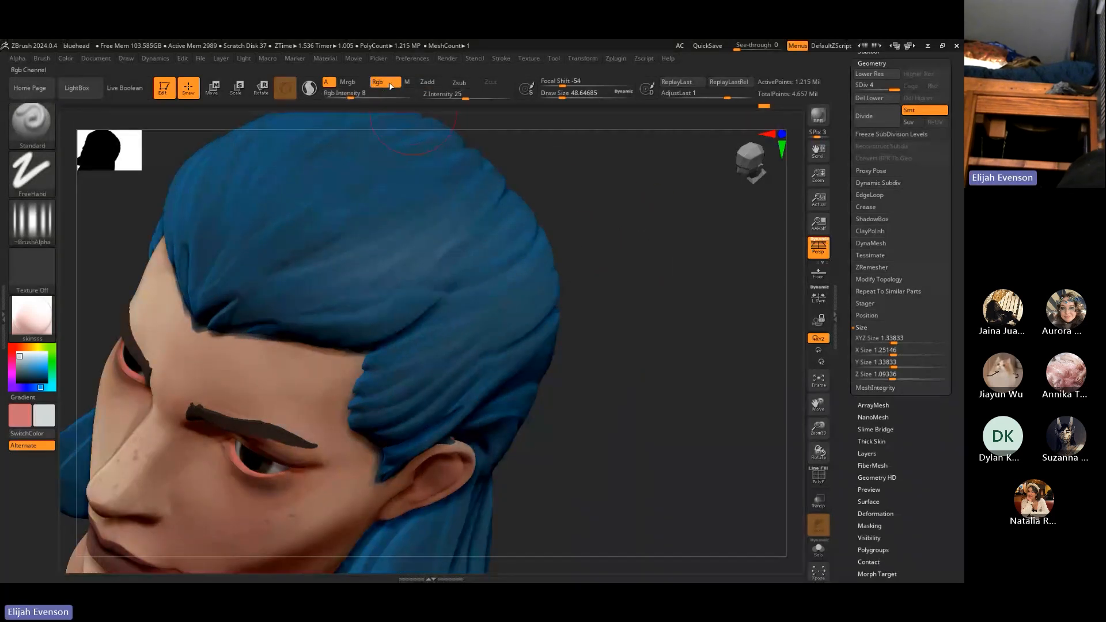
pyautogui.press('shift')
pyautogui.moveTo(428, 228)
pyautogui.keyDown('shift'); pyautogui.mouseDown()
pyautogui.moveTo(281, 315)
pyautogui.moveTo(397, 288)
pyautogui.moveTo(280, 305)
pyautogui.mouseUp(); pyautogui.keyUp('shift')
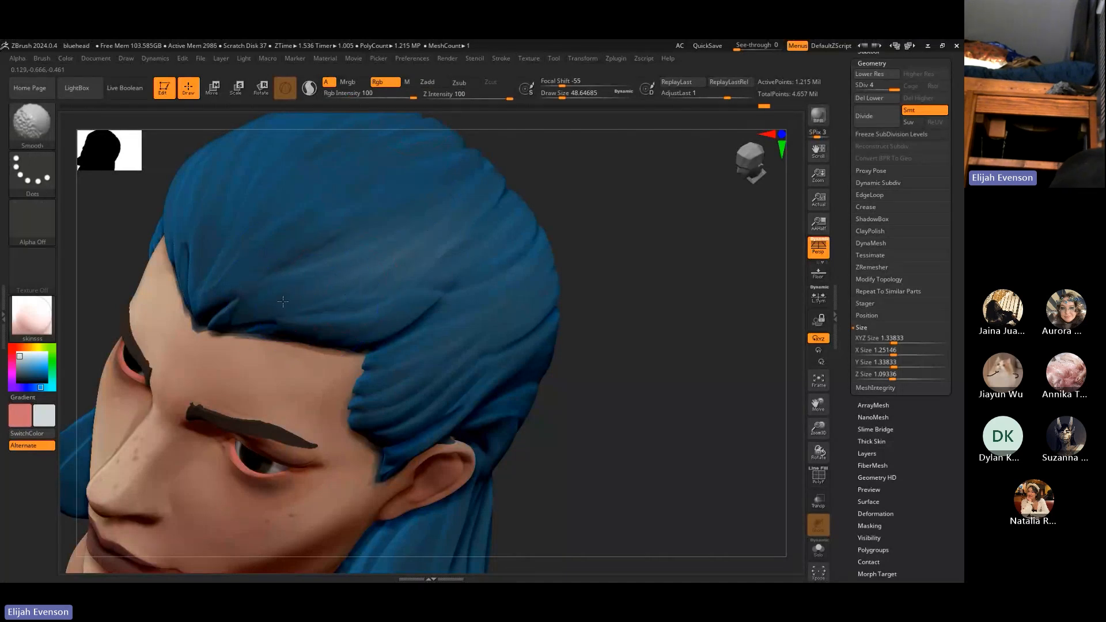
# Turn Zadd back on for the Smooth brush and smooth the hair around the pale highlight
pyautogui.click(432, 83)
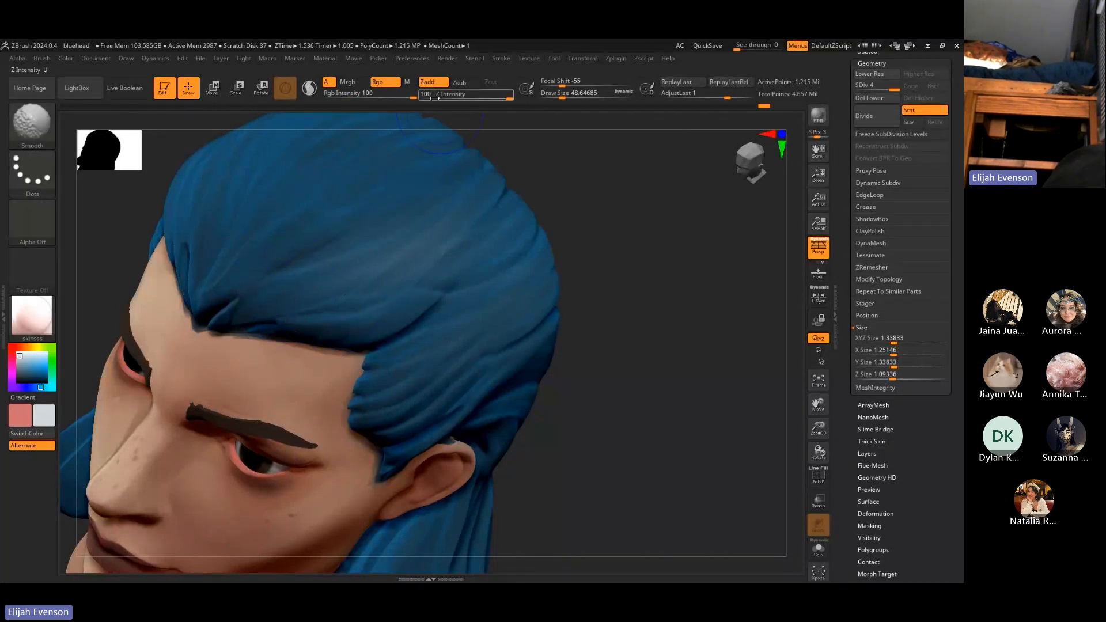
pyautogui.moveTo(414, 263)
pyautogui.mouseDown()
pyautogui.moveTo(311, 305)
pyautogui.moveTo(398, 288)
pyautogui.moveTo(250, 303)
pyautogui.moveTo(387, 291)
pyautogui.mouseUp()
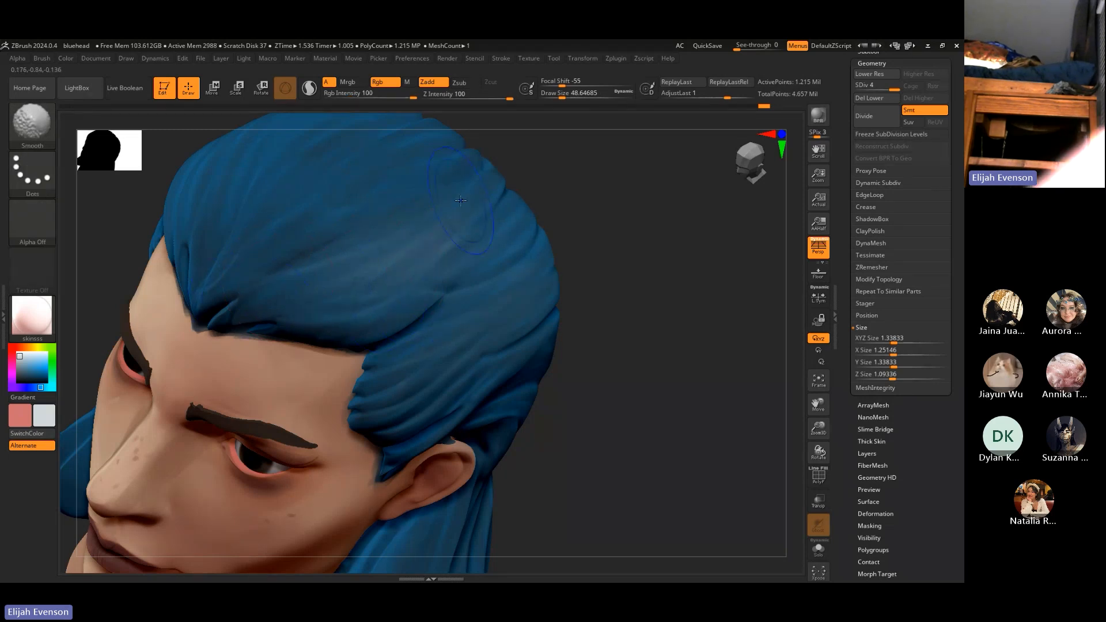
pyautogui.moveTo(586, 329); pyautogui.dragTo(604, 334)
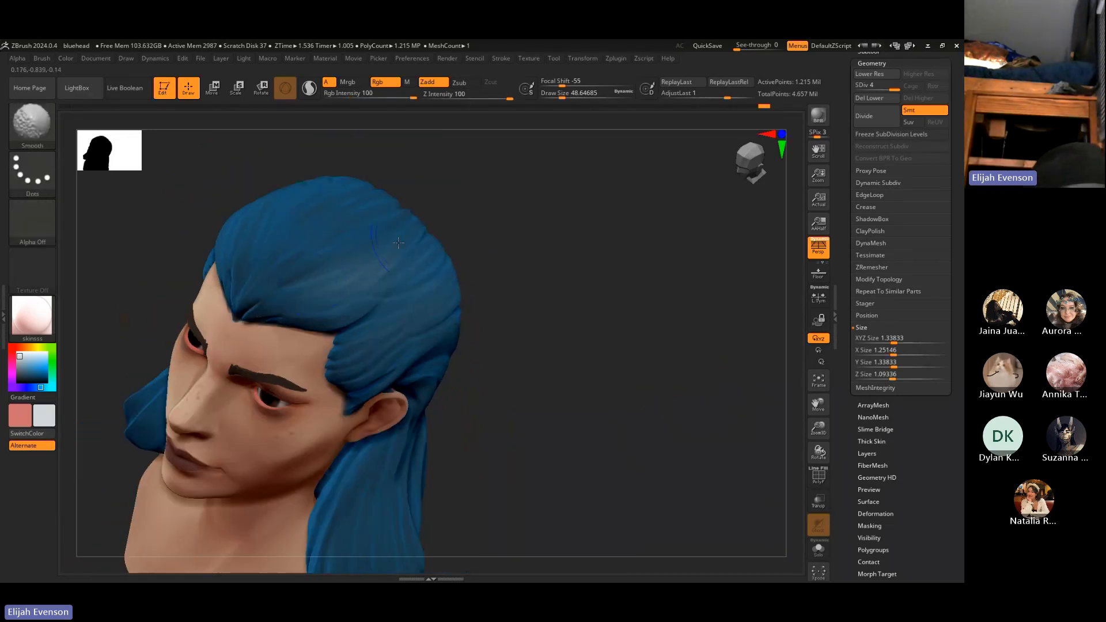
pyautogui.click(42, 144)
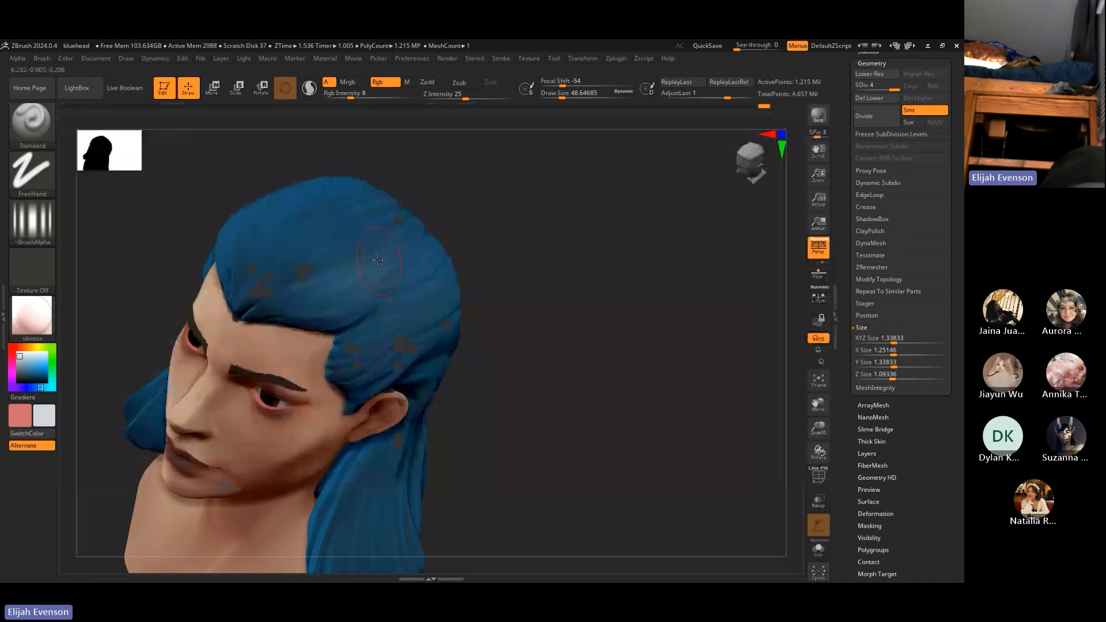
# Paint more soft pale grey highlights over the front and side of the swept-back hair at Rgb Intensity 8
pyautogui.moveTo(307, 255); pyautogui.dragTo(268, 269)
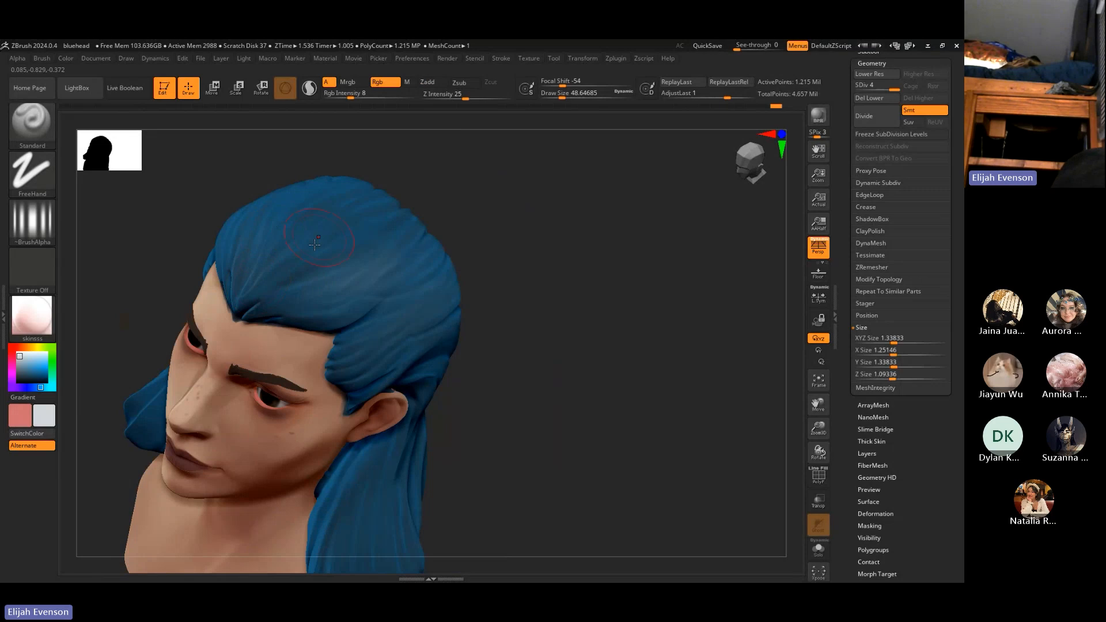
pyautogui.moveTo(290, 299); pyautogui.dragTo(393, 279)
pyautogui.moveTo(489, 280)
pyautogui.mouseDown()
pyautogui.moveTo(436, 292)
pyautogui.moveTo(613, 250)
pyautogui.moveTo(656, 294)
pyautogui.moveTo(610, 314)
pyautogui.moveTo(365, 272)
pyautogui.moveTo(329, 303)
pyautogui.mouseUp()
pyautogui.moveTo(383, 265); pyautogui.dragTo(354, 299, button='right')
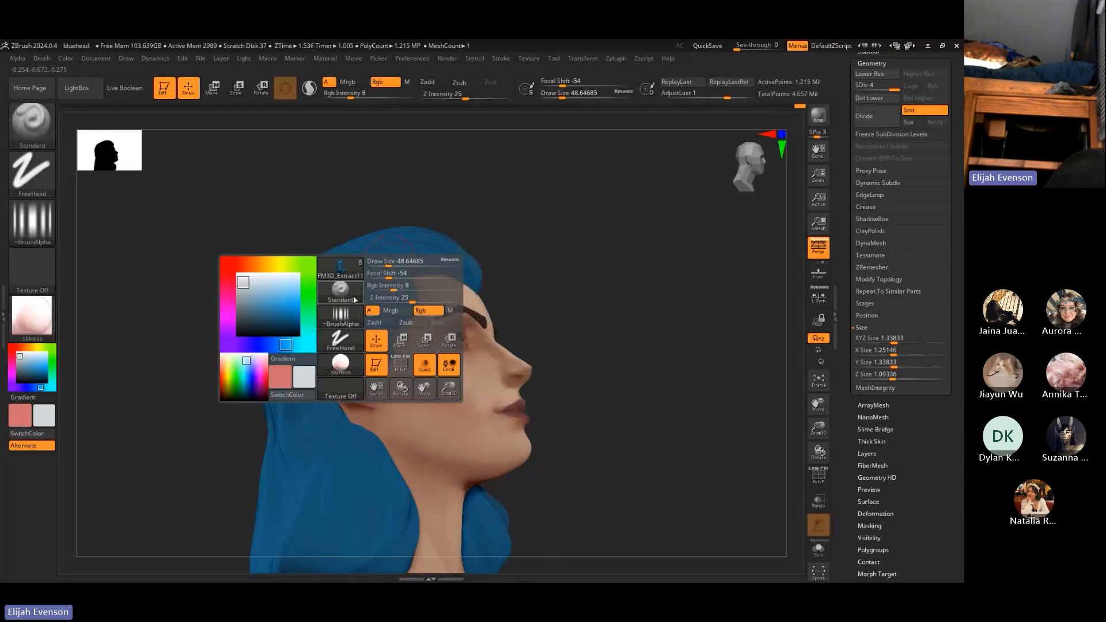
pyautogui.click(355, 299)
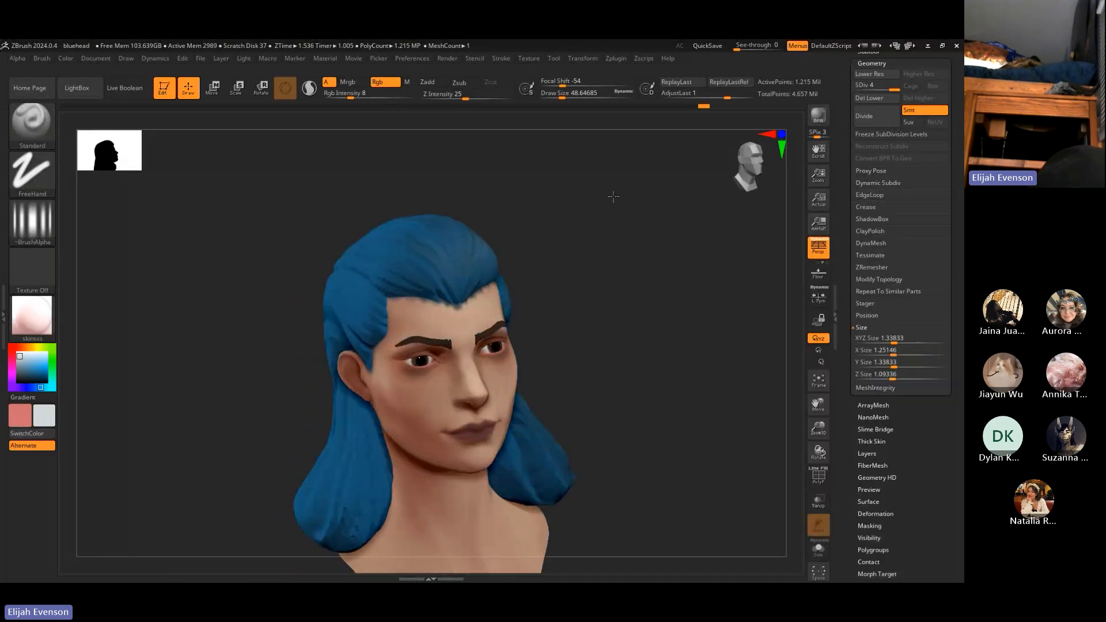
# Paint soft pale grey highlights over the crown and above the ear on the opposite side of the head
pyautogui.moveTo(613, 197); pyautogui.dragTo(615, 237)
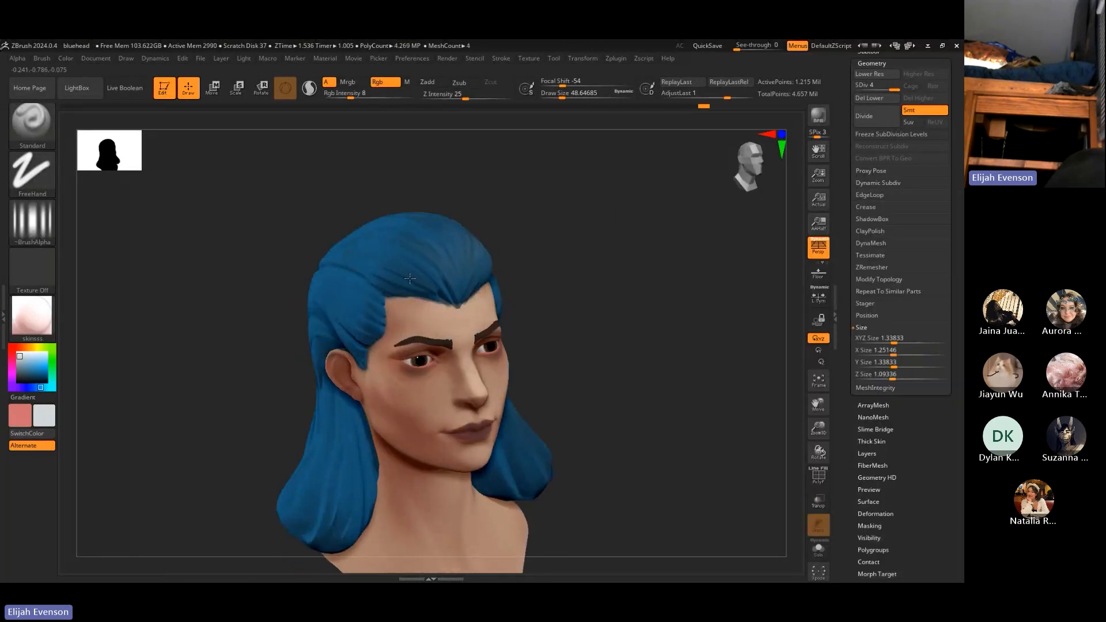
pyautogui.moveTo(432, 281); pyautogui.dragTo(401, 251)
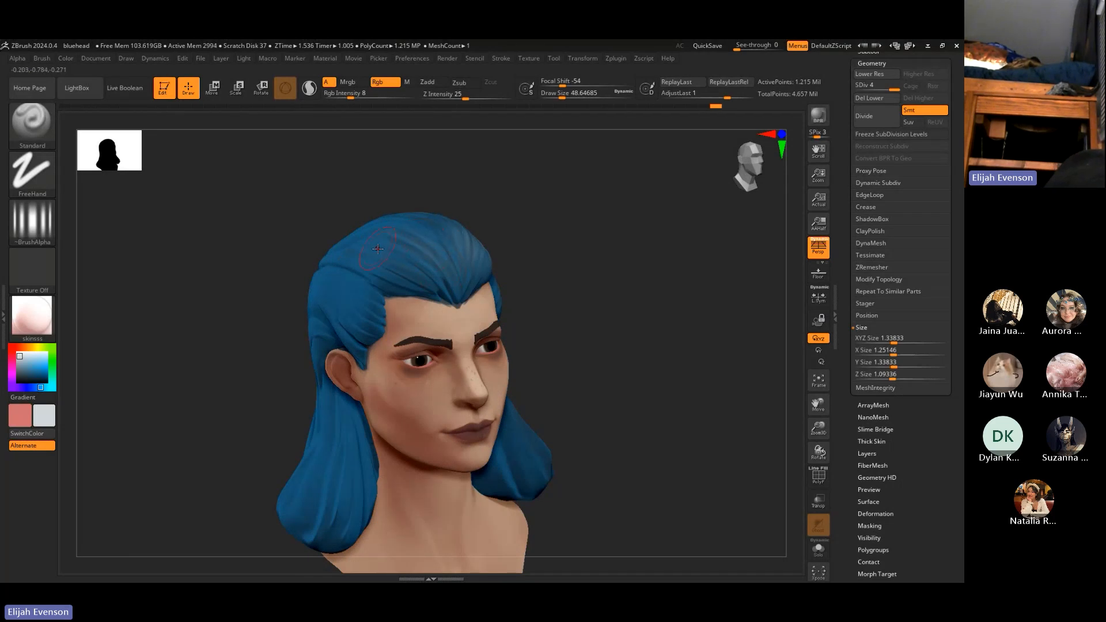
pyautogui.moveTo(428, 251); pyautogui.dragTo(448, 264)
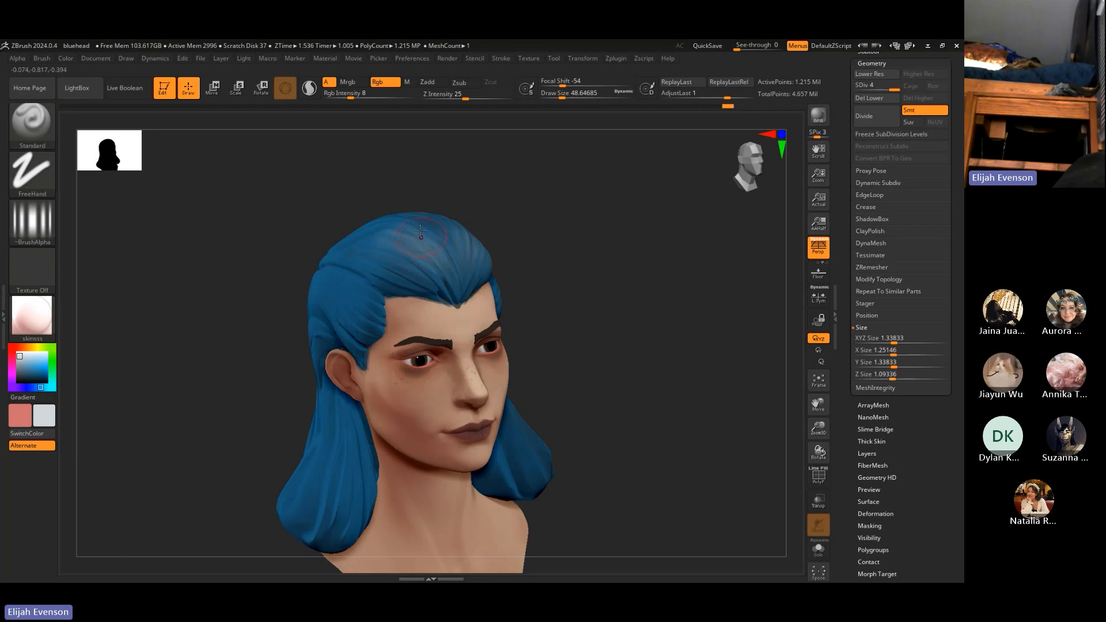
pyautogui.moveTo(420, 231); pyautogui.dragTo(426, 263)
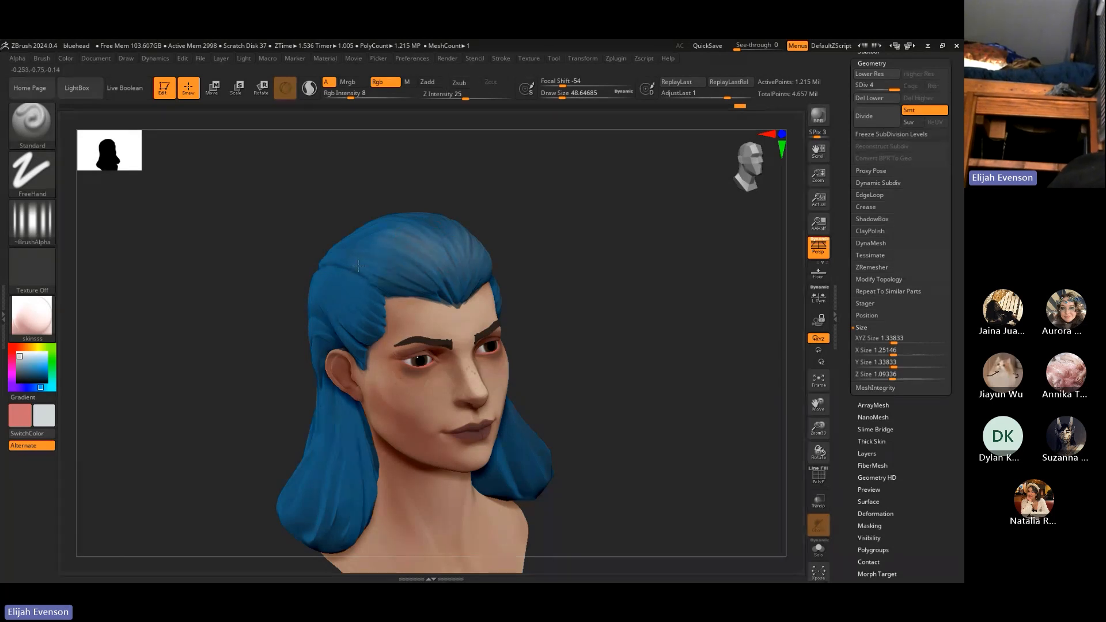
pyautogui.moveTo(334, 281); pyautogui.dragTo(326, 293)
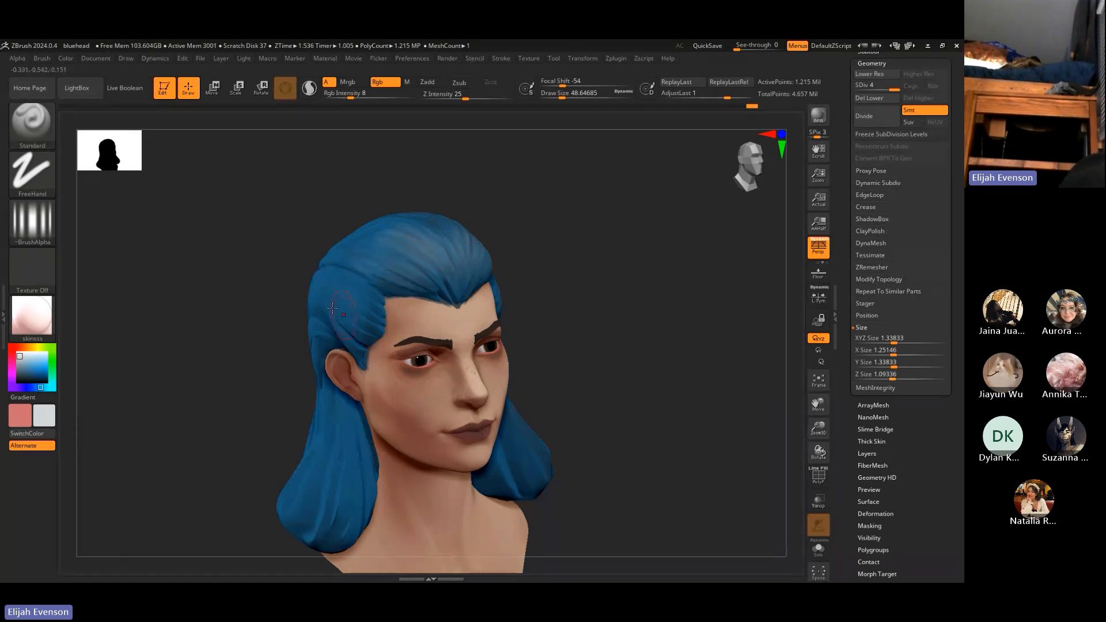
# Paint pale highlights from the back of the crown toward the ear on the side of the hair
pyautogui.moveTo(743, 287); pyautogui.dragTo(632, 304)
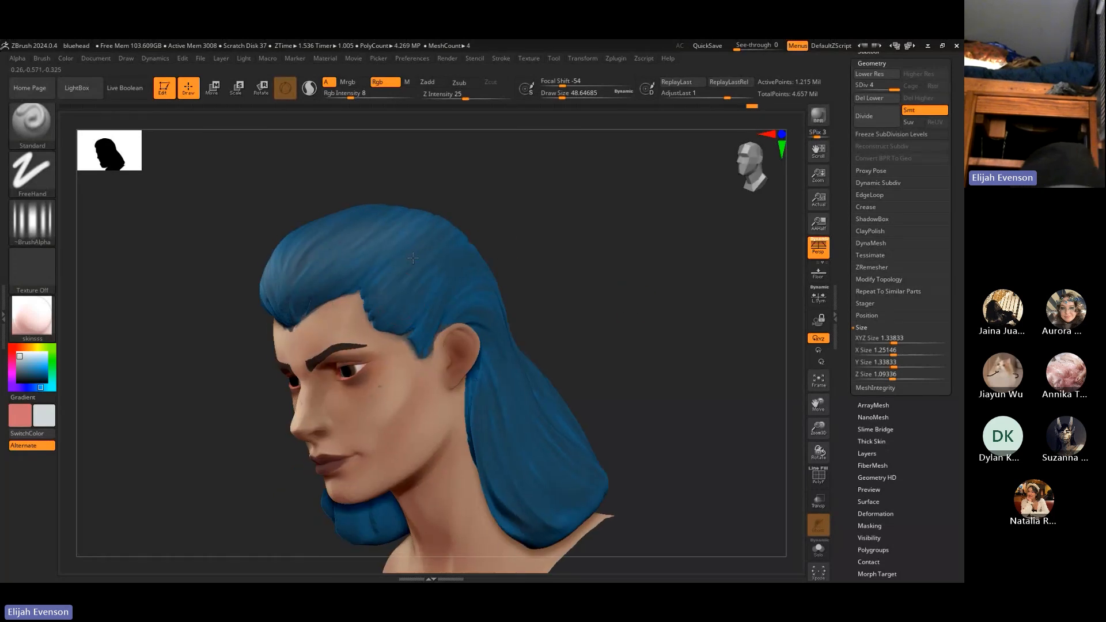
pyautogui.moveTo(499, 252); pyautogui.dragTo(518, 296)
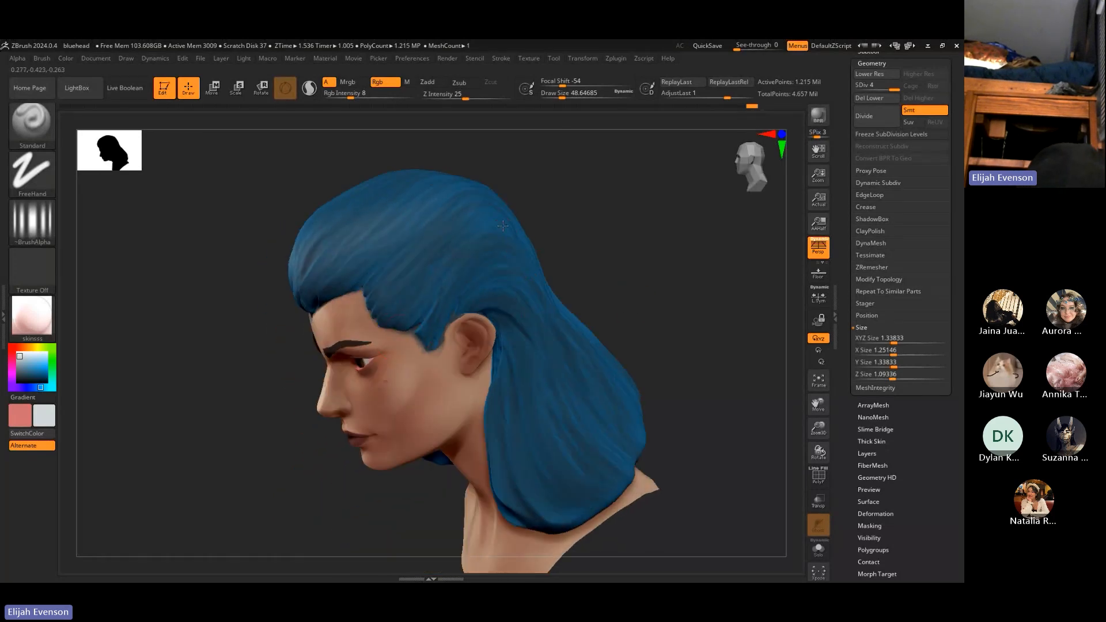
pyautogui.moveTo(502, 225); pyautogui.dragTo(440, 337)
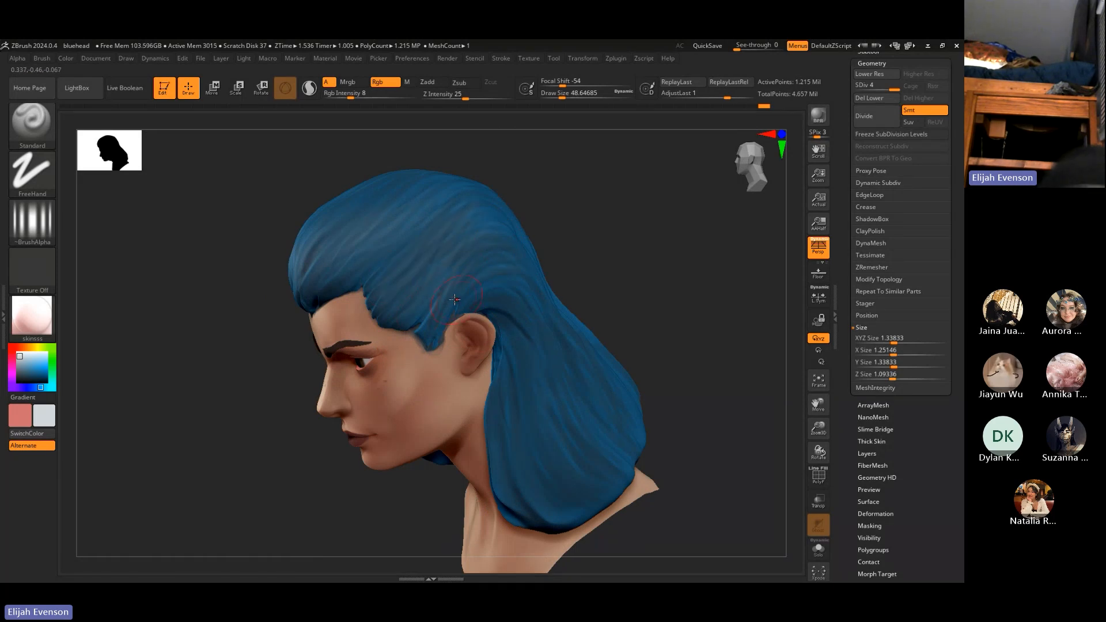
pyautogui.moveTo(580, 246)
pyautogui.mouseDown()
pyautogui.moveTo(419, 247)
pyautogui.moveTo(448, 202)
pyautogui.mouseUp()
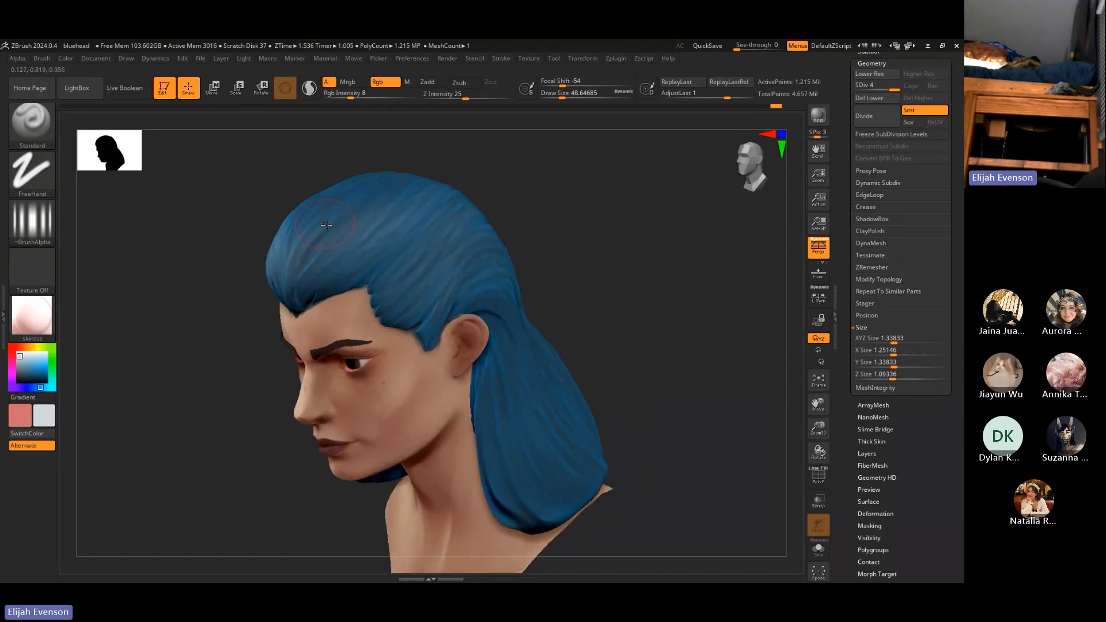
# Sample a darker blue from the hair and paint strands with it between the highlights on the upper hair
pyautogui.press('c')
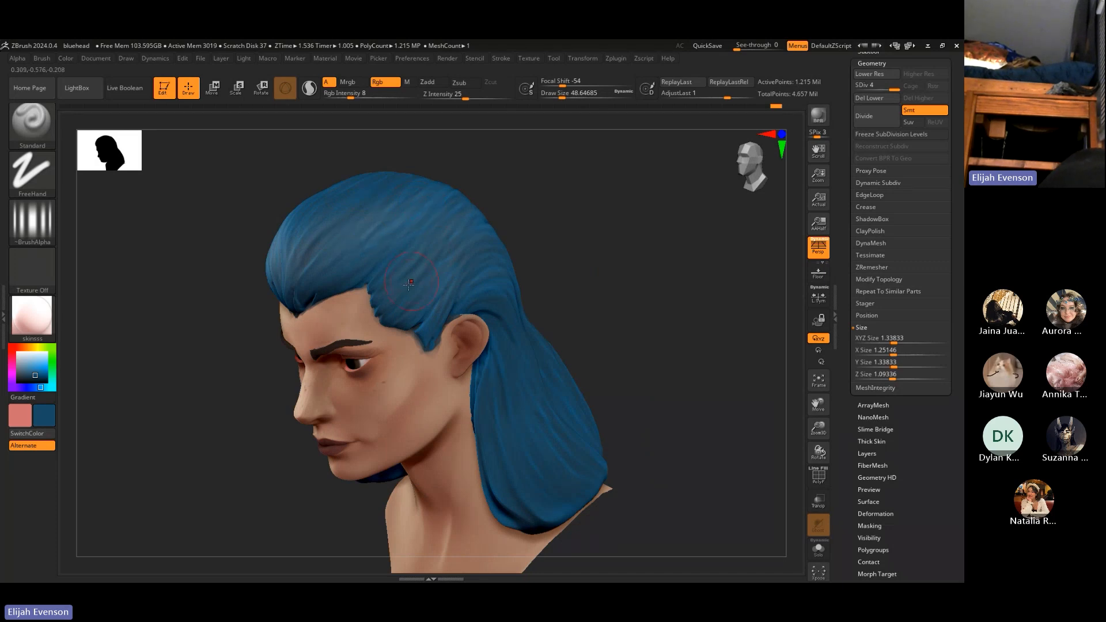
pyautogui.moveTo(578, 321); pyautogui.dragTo(577, 297)
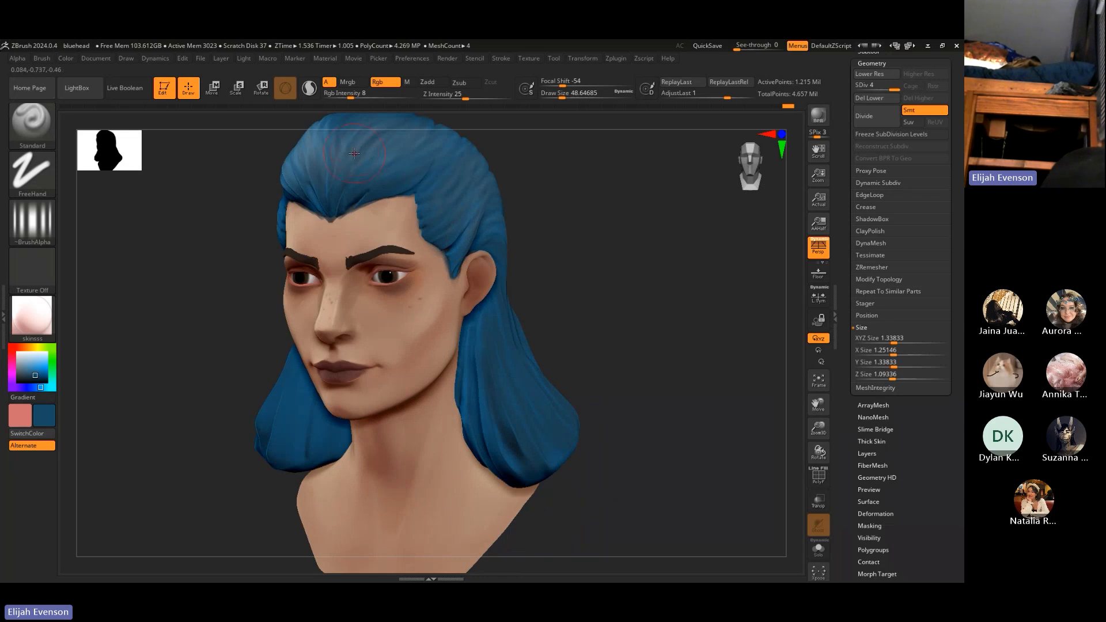
# Pick a lighter blue and paint strands on the lower locks at Rgb Intensity 14, using Draw Size 28.75 and about 49
pyautogui.moveTo(29, 369); pyautogui.dragTo(26, 363)
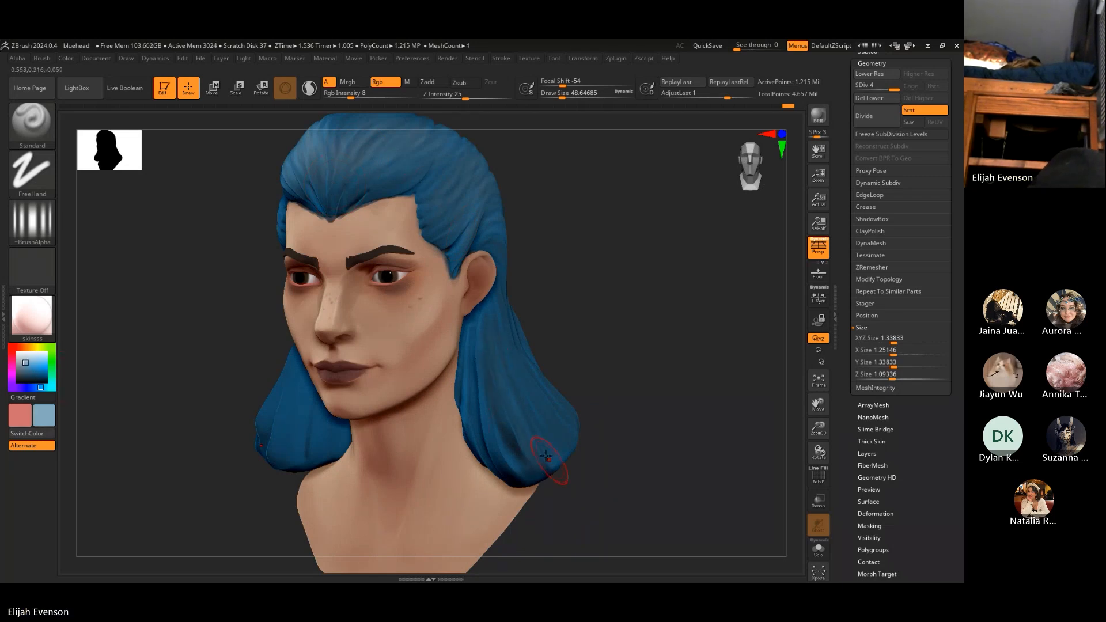
pyautogui.moveTo(546, 457); pyautogui.dragTo(520, 386)
pyautogui.click(359, 94)
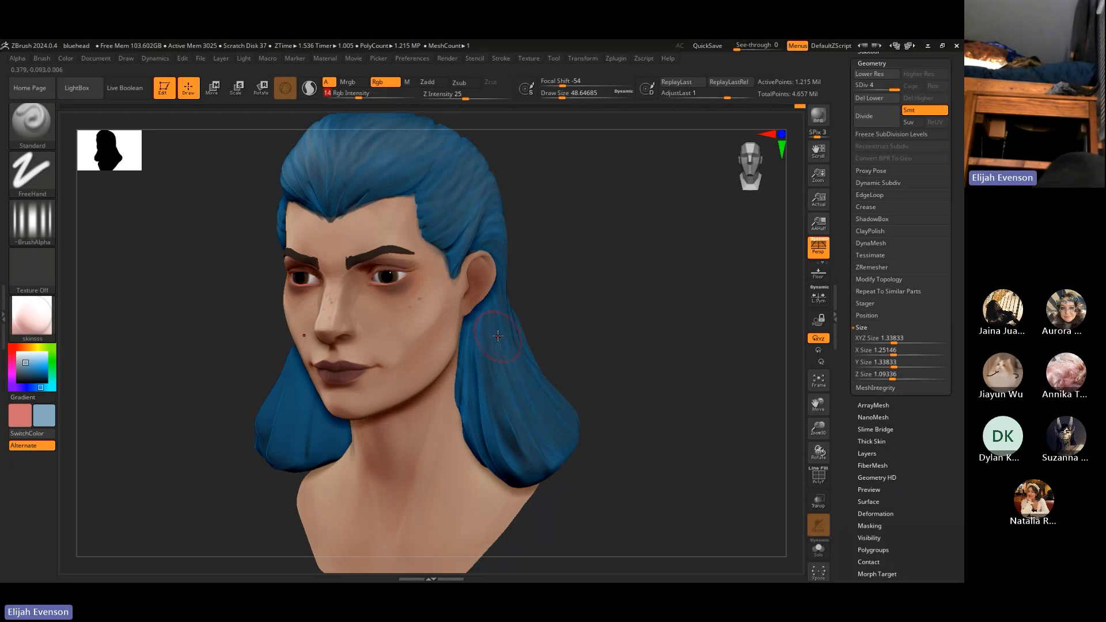
pyautogui.press('s')
pyautogui.click(524, 392)
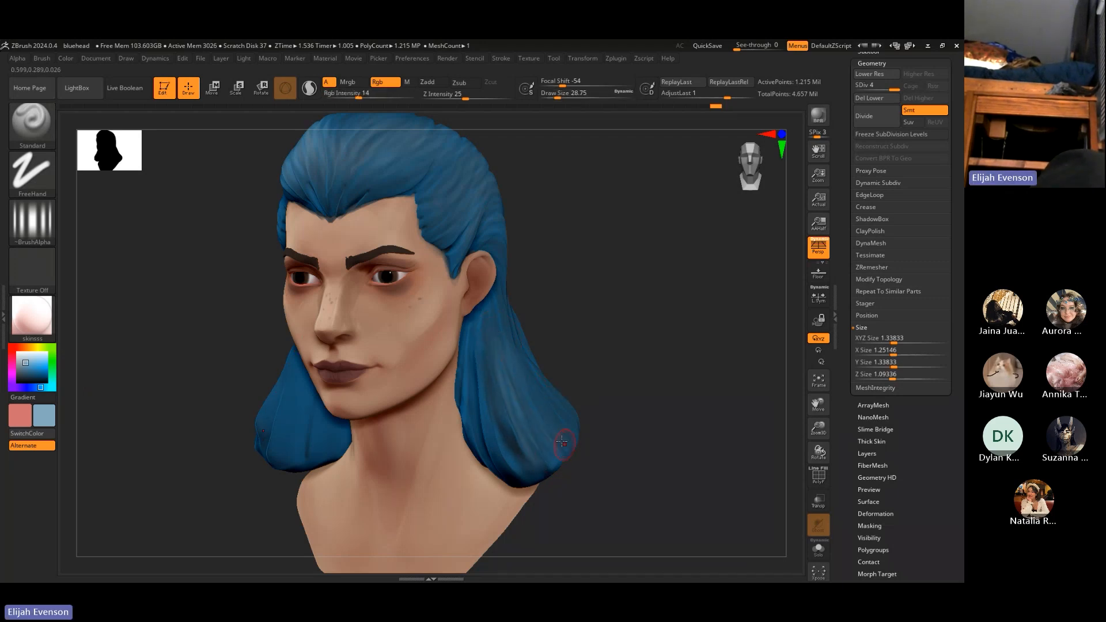
pyautogui.moveTo(562, 442); pyautogui.dragTo(536, 387)
pyautogui.click(562, 95)
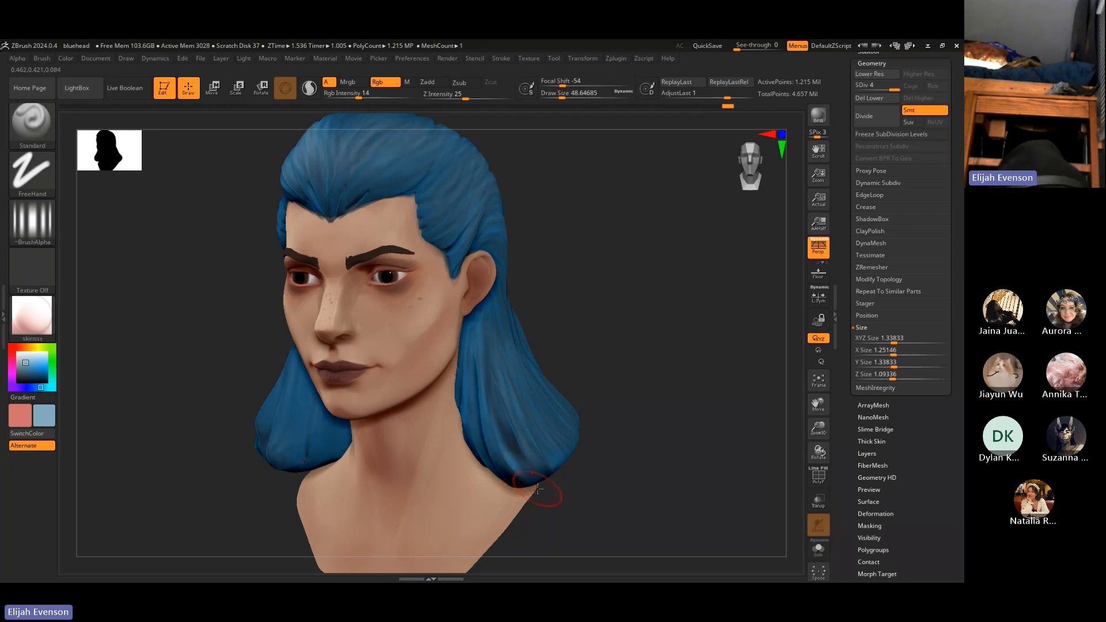
# Sample a medium blue from the hair and subdivide the hair mesh to SDiv 5
pyautogui.moveTo(548, 494); pyautogui.dragTo(673, 353)
pyautogui.press('c')
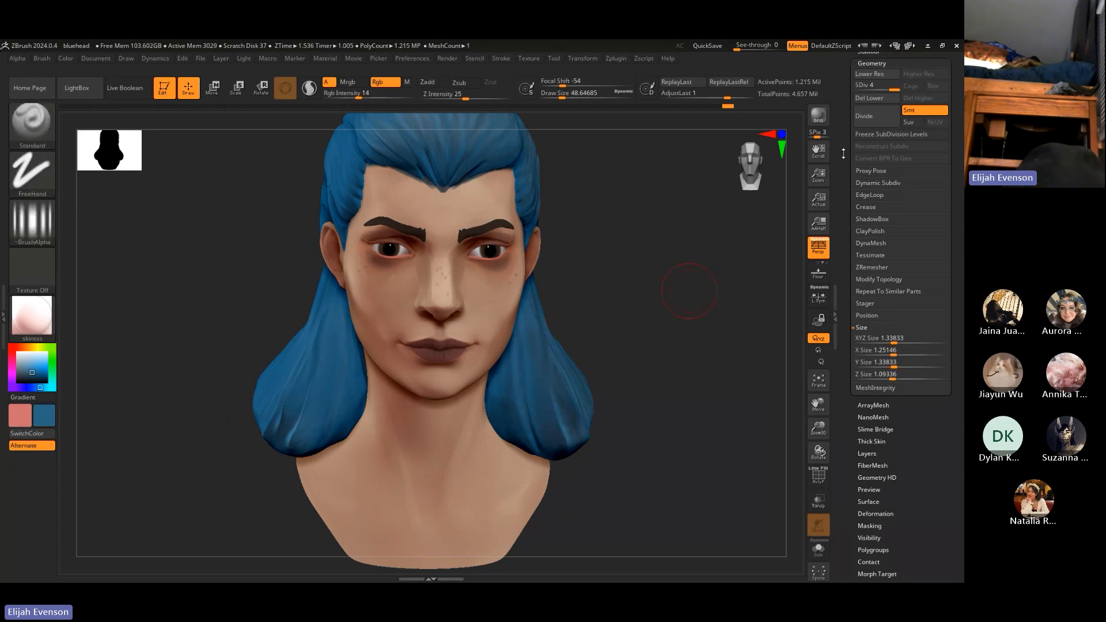
pyautogui.hotkey('ctrl', 'd')
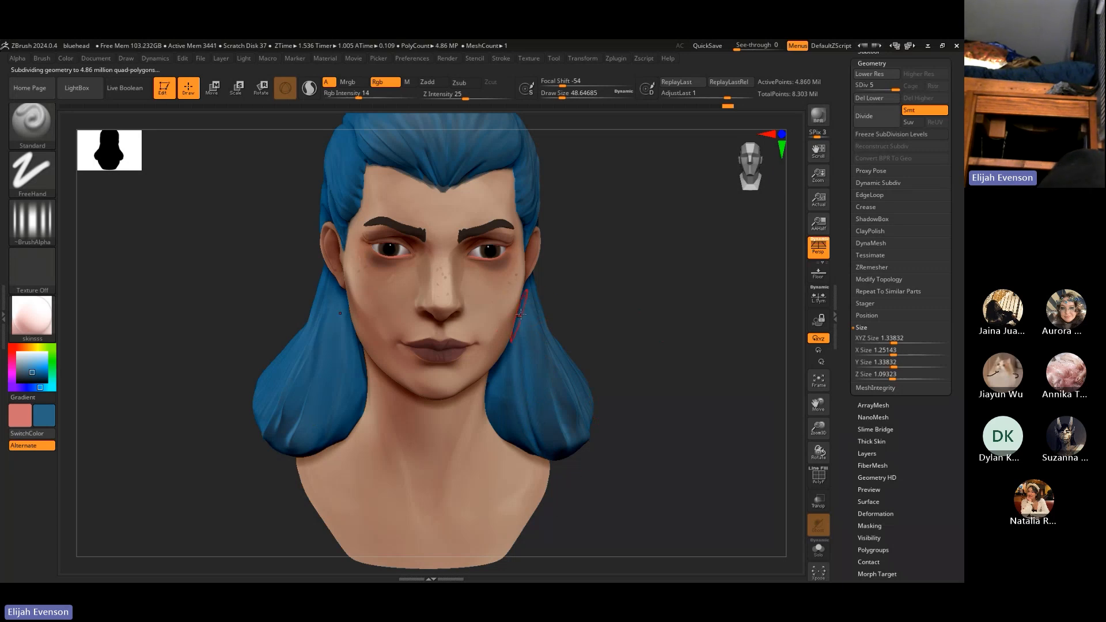
# Paint medium blue strands along the lower locks on both sides, raising Rgb Intensity to 58
pyautogui.moveTo(646, 385); pyautogui.dragTo(627, 387)
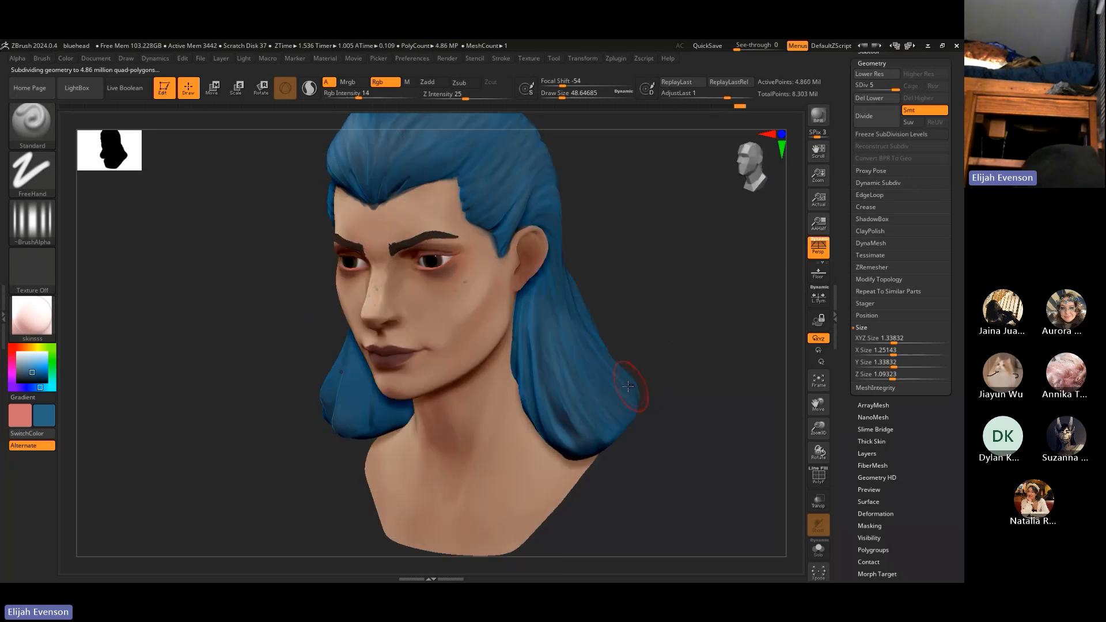
pyautogui.moveTo(304, 442); pyautogui.dragTo(354, 343)
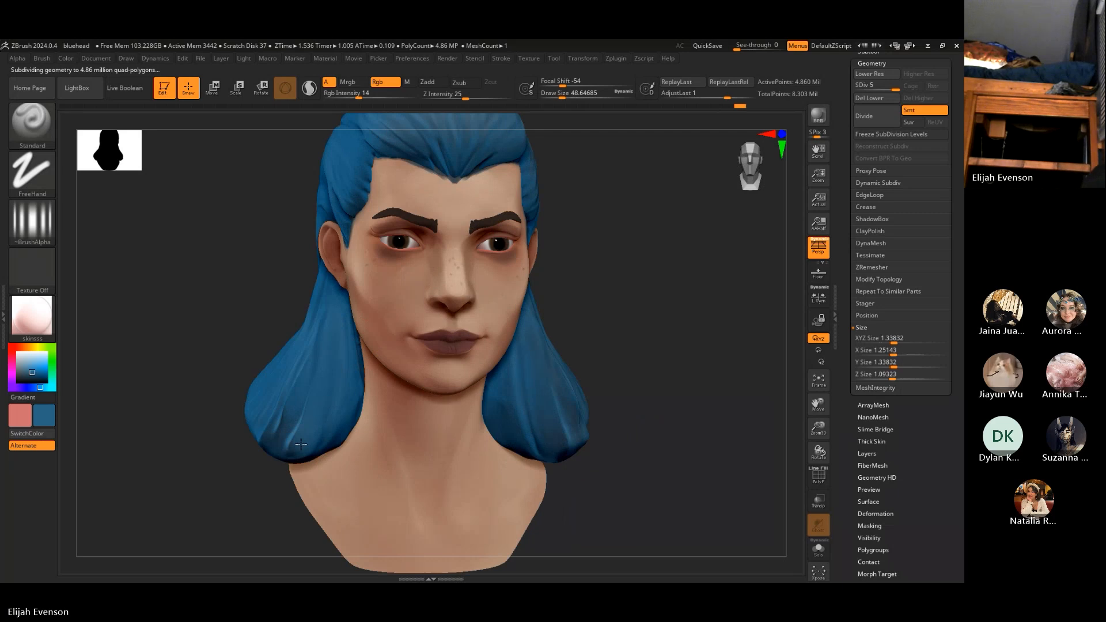
pyautogui.click(392, 97)
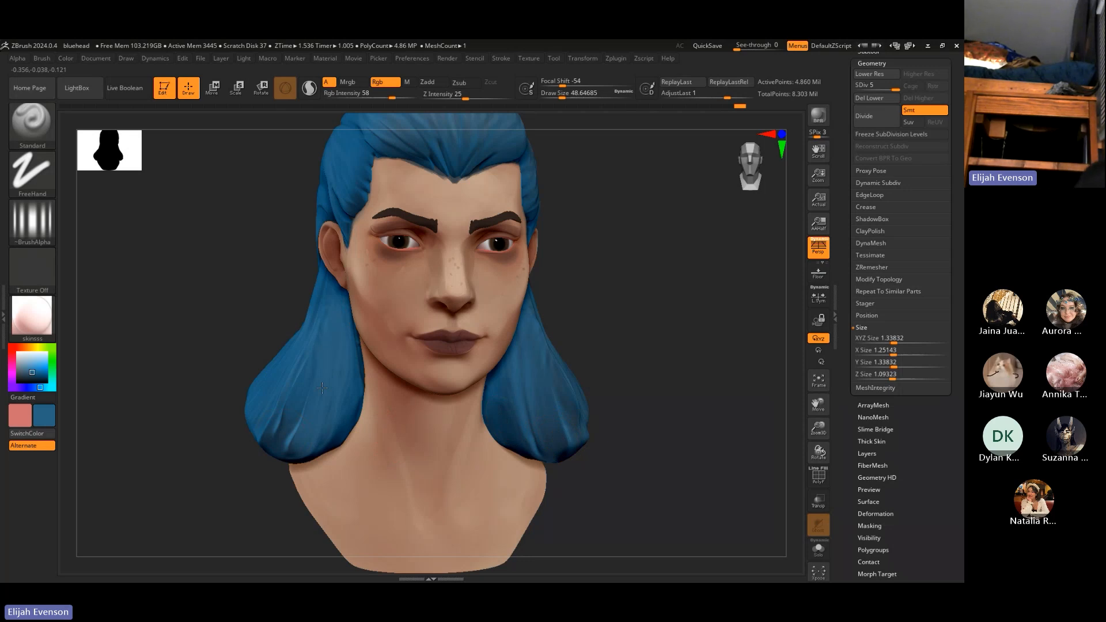
pyautogui.moveTo(667, 415); pyautogui.dragTo(531, 315)
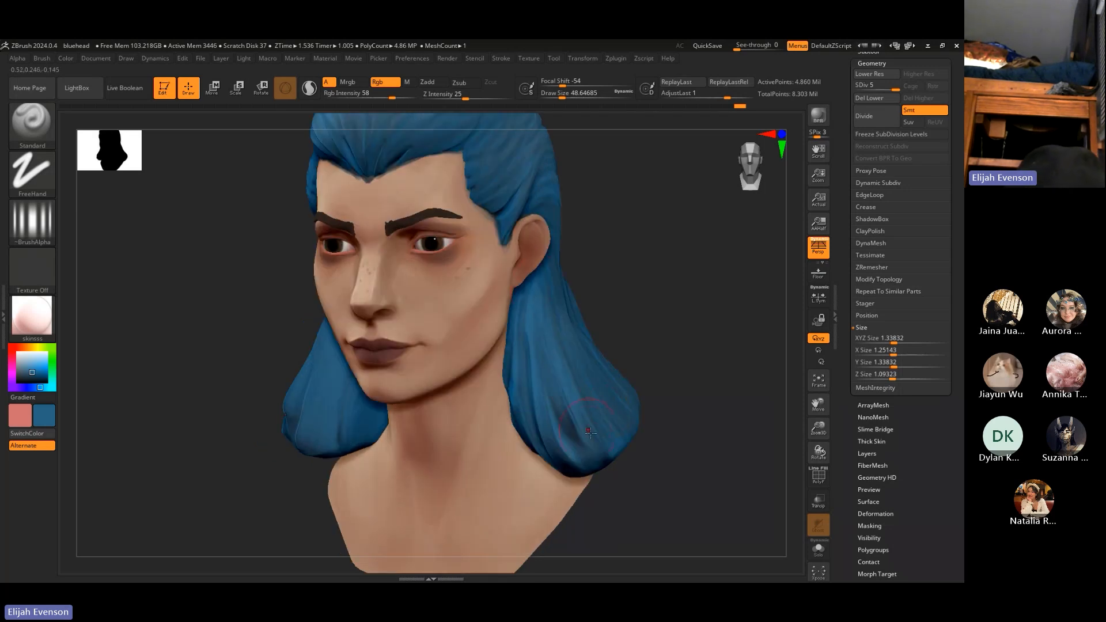
# Paint long medium blue strands down the side and back of the hair at Rgb Intensity 58
pyautogui.keyDown('alt'); pyautogui.moveTo(662, 414); pyautogui.dragTo(699, 266); pyautogui.keyUp('alt')
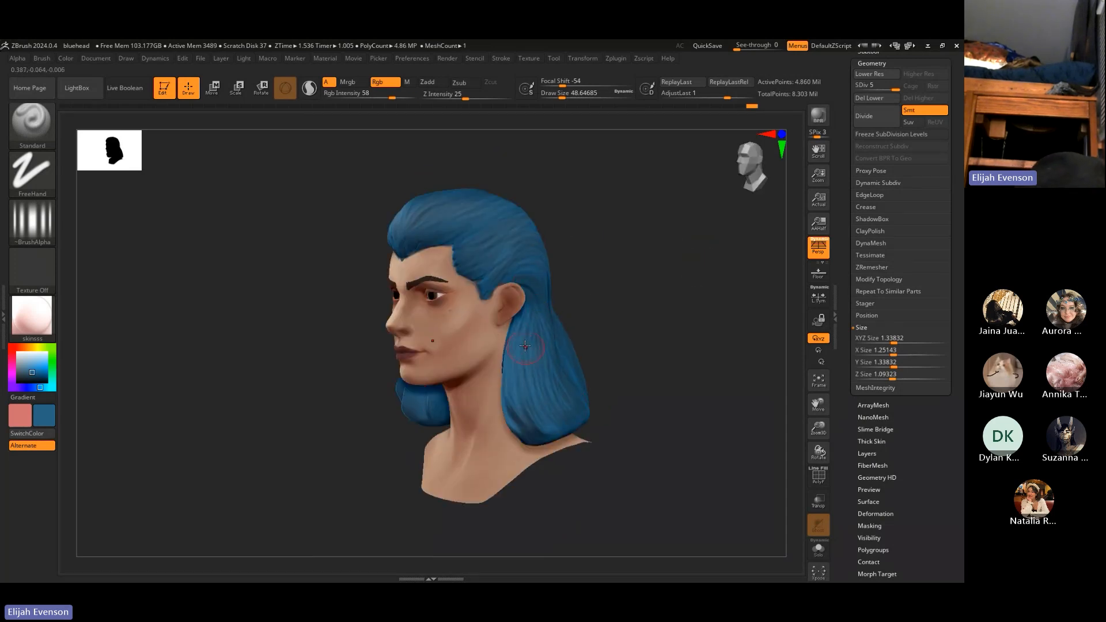
pyautogui.moveTo(576, 442); pyautogui.dragTo(545, 286)
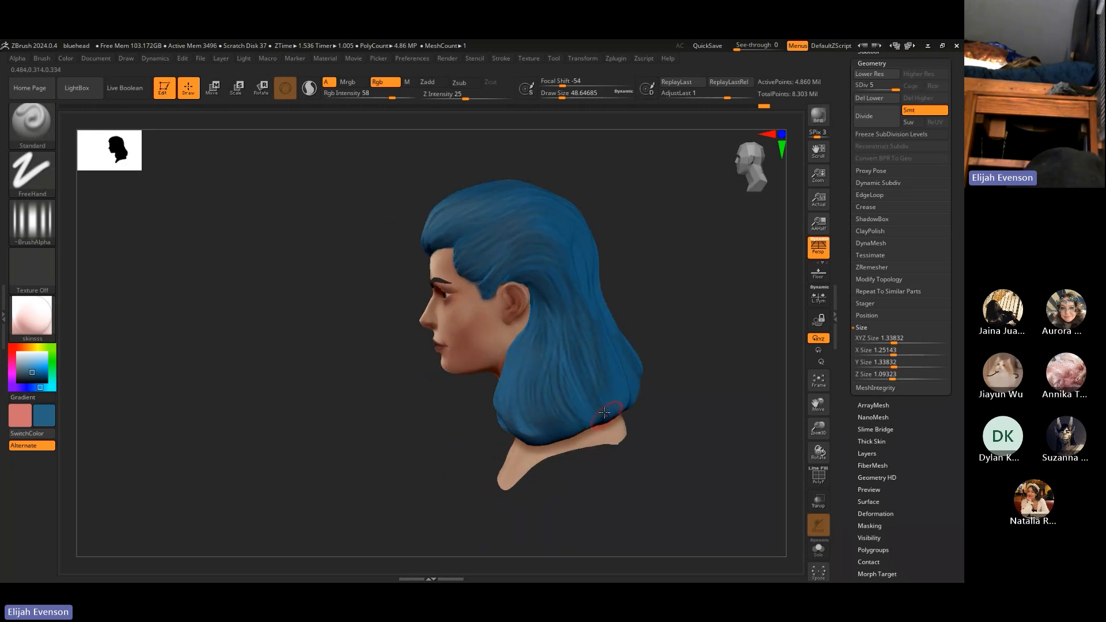
pyautogui.moveTo(657, 406); pyautogui.dragTo(696, 367)
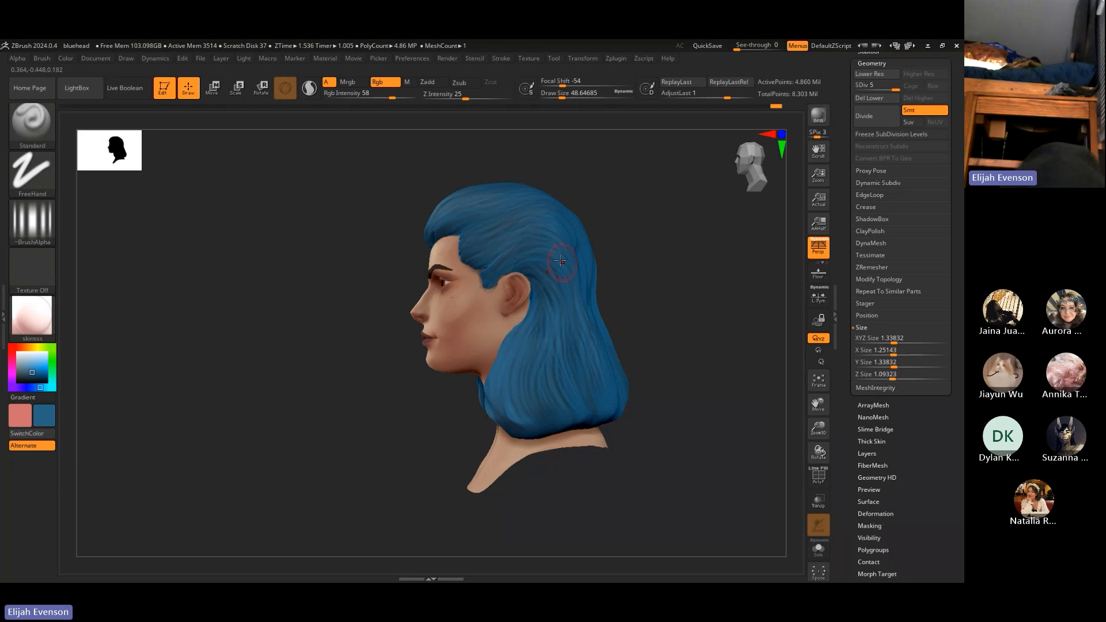
pyautogui.moveTo(715, 250); pyautogui.dragTo(599, 296)
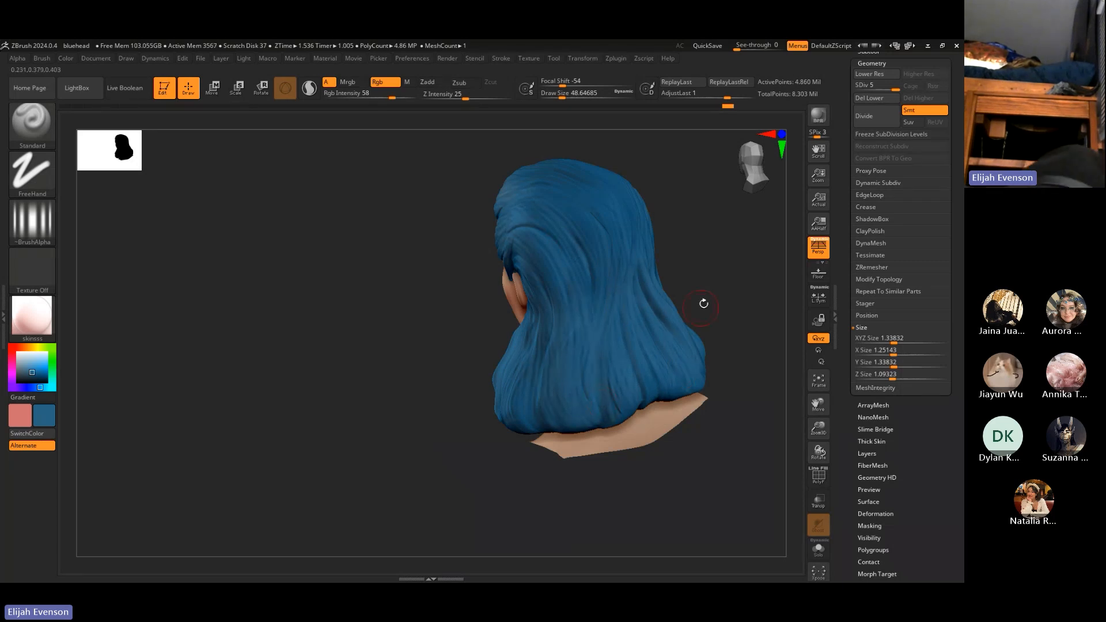
# Inspect the painted hair from the front, make the head the active subtool, and isolate it with Solo
pyautogui.moveTo(703, 303); pyautogui.dragTo(666, 259)
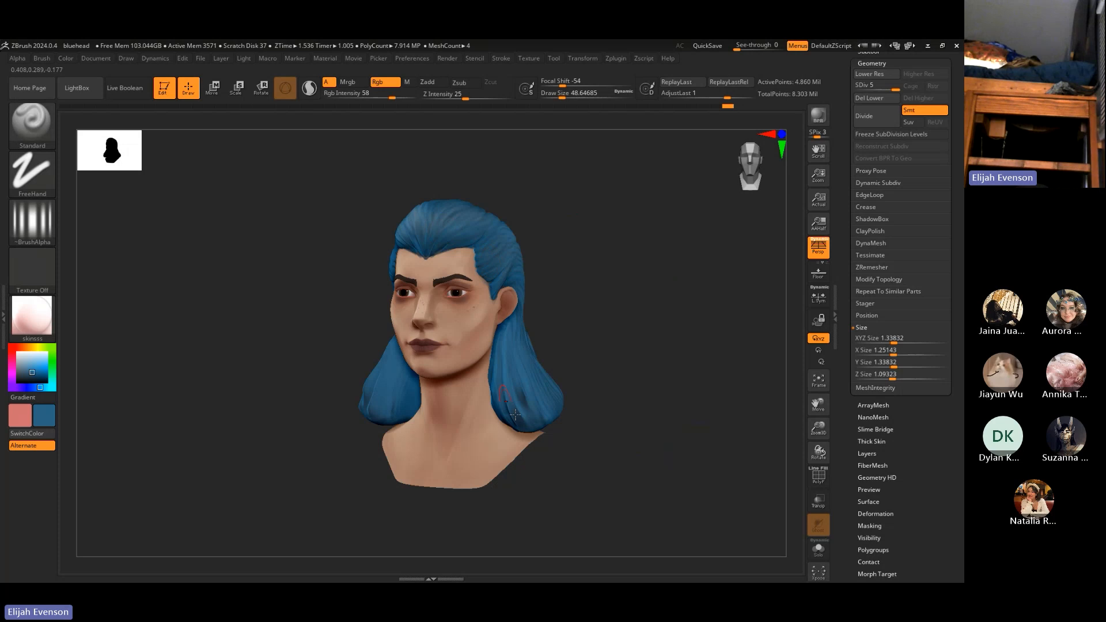
pyautogui.keyDown('alt'); pyautogui.moveTo(592, 294); pyautogui.dragTo(604, 354); pyautogui.keyUp('alt')
pyautogui.keyDown('alt'); pyautogui.moveTo(648, 302); pyautogui.dragTo(681, 224); pyautogui.keyUp('alt')
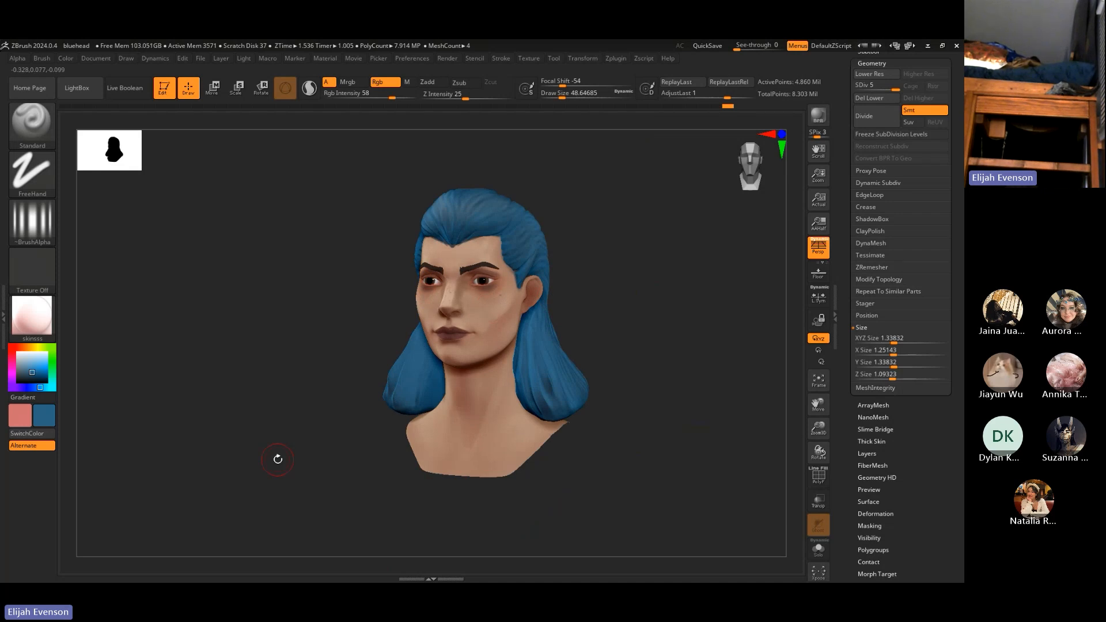
pyautogui.keyDown('alt'); pyautogui.click(470, 446); pyautogui.keyUp('alt')
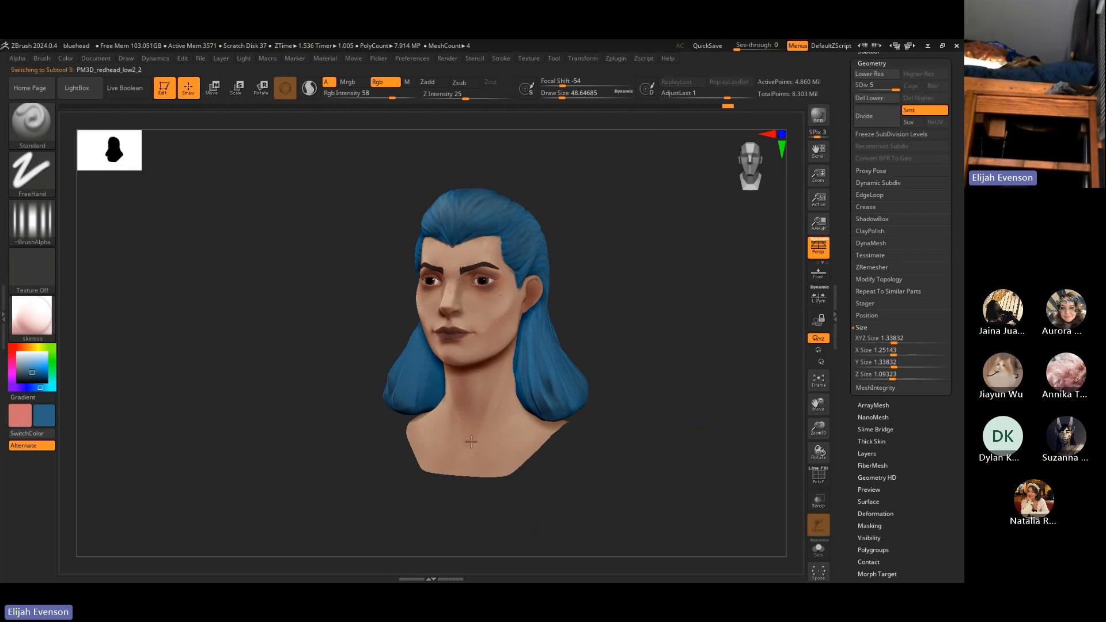
pyautogui.click(823, 556)
pyautogui.moveTo(654, 370); pyautogui.dragTo(668, 400)
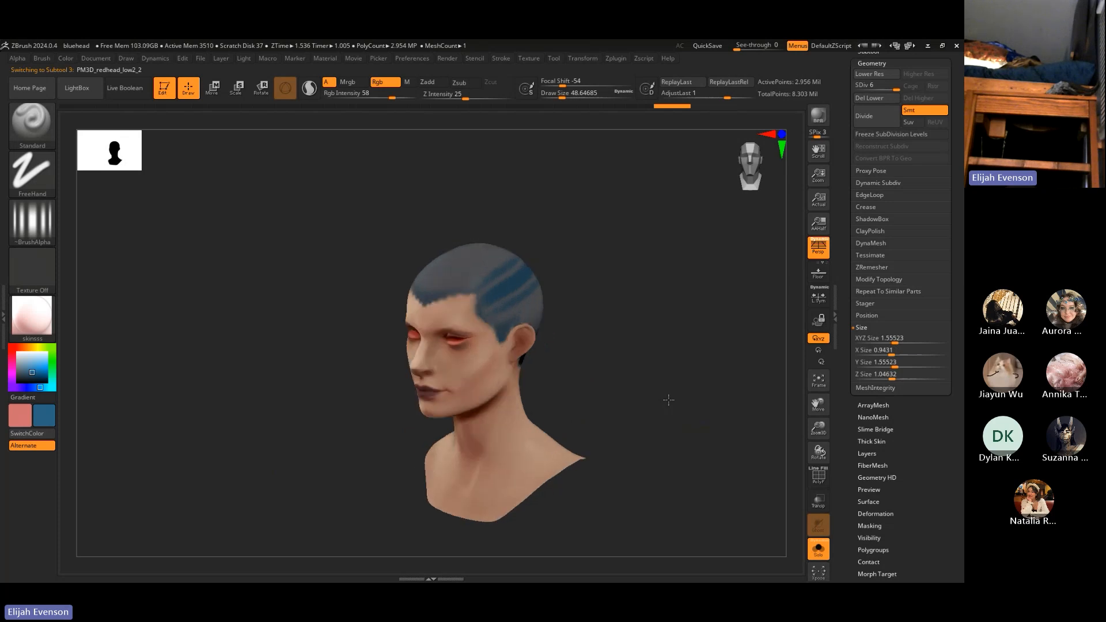
# Step back through the head's undo history to the state before the blue stripes on the scalp, and inspect its side
pyautogui.moveTo(589, 321); pyautogui.dragTo(627, 207)
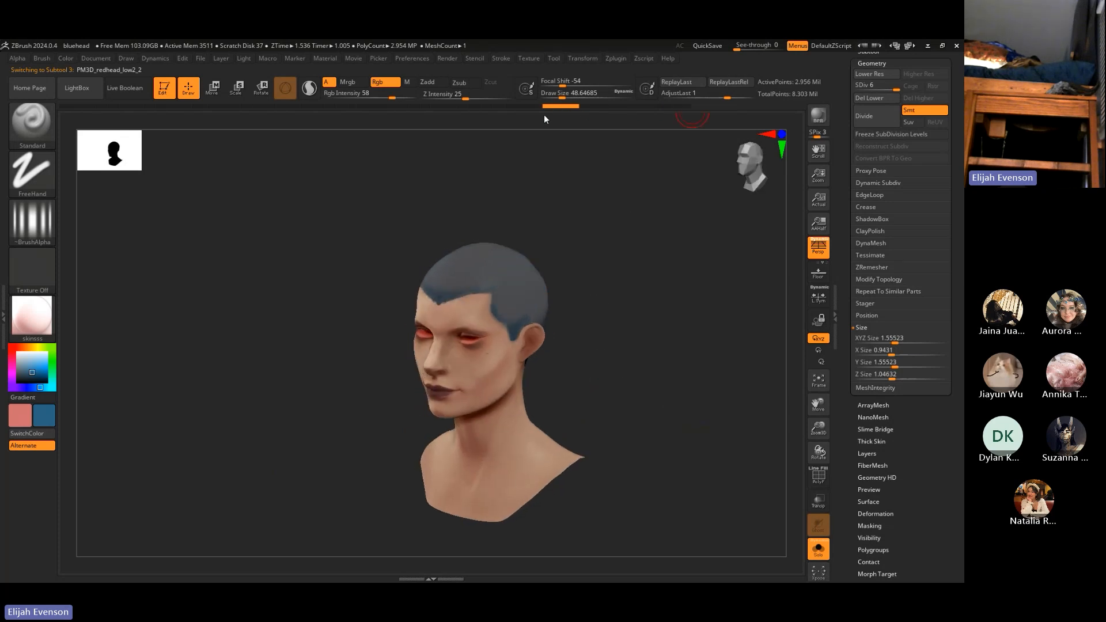
pyautogui.moveTo(582, 119); pyautogui.dragTo(584, 122)
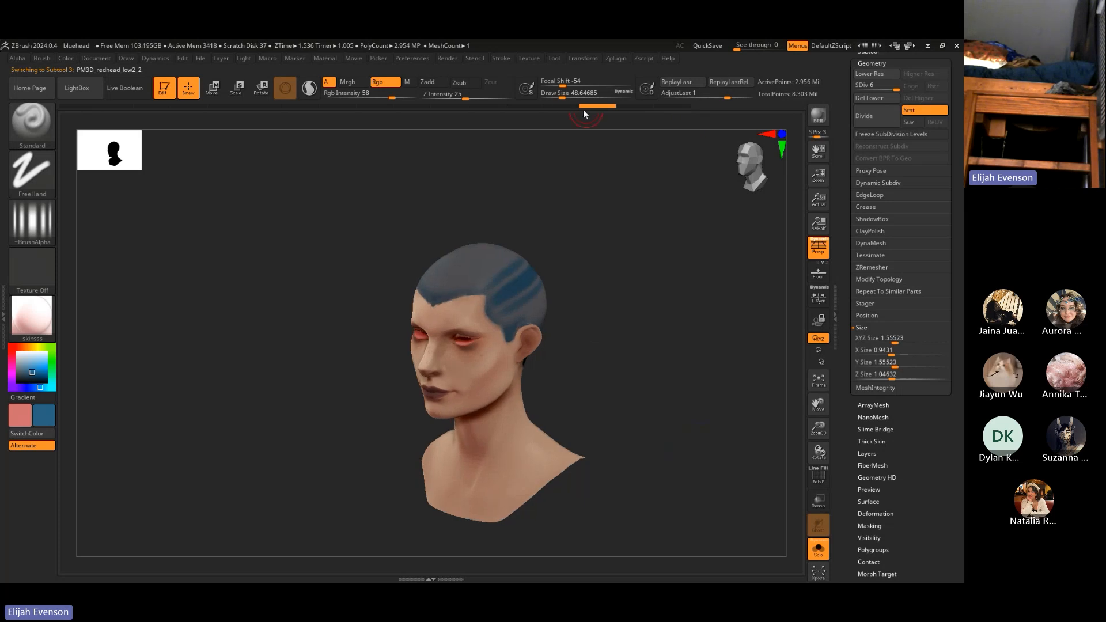
pyautogui.click(569, 108)
pyautogui.moveTo(607, 253)
pyautogui.mouseDown()
pyautogui.moveTo(585, 272)
pyautogui.moveTo(340, 302)
pyautogui.mouseUp()
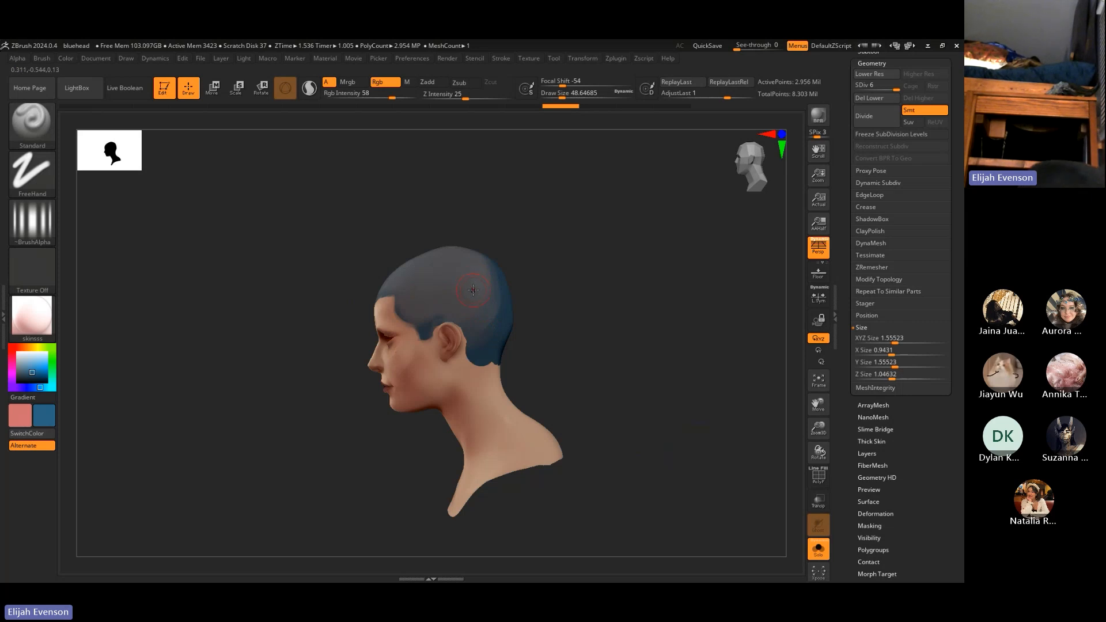
# Sample the scalp's grey and paint over the blue at the side and back of the head, varying the brush size
pyautogui.press('c')
pyautogui.moveTo(479, 349); pyautogui.dragTo(487, 246)
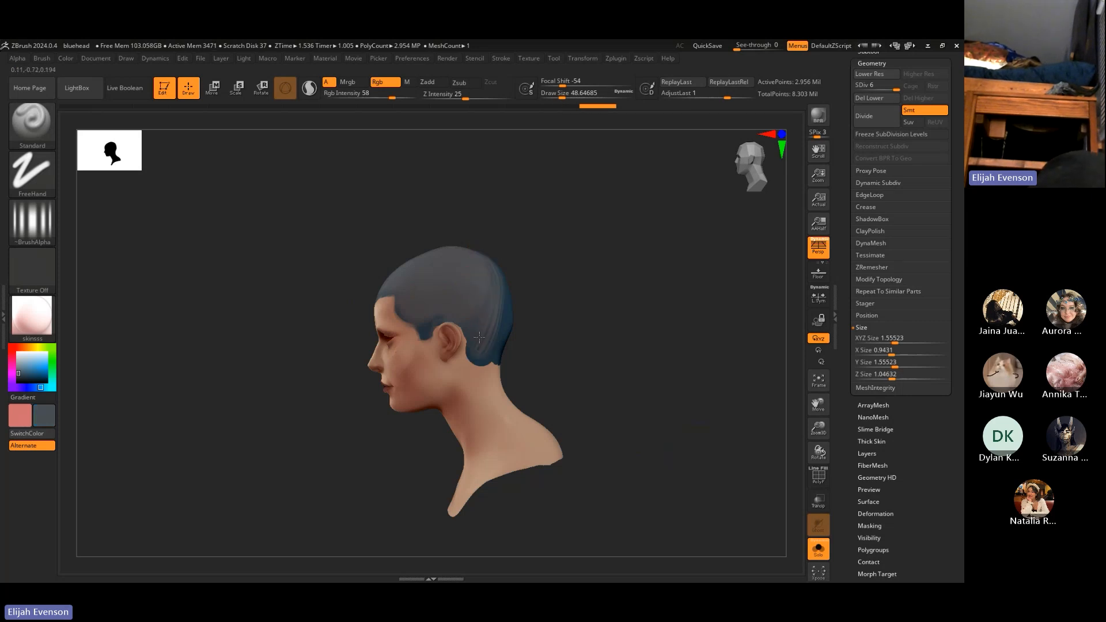
pyautogui.press('s')
pyautogui.moveTo(486, 300); pyautogui.dragTo(485, 351)
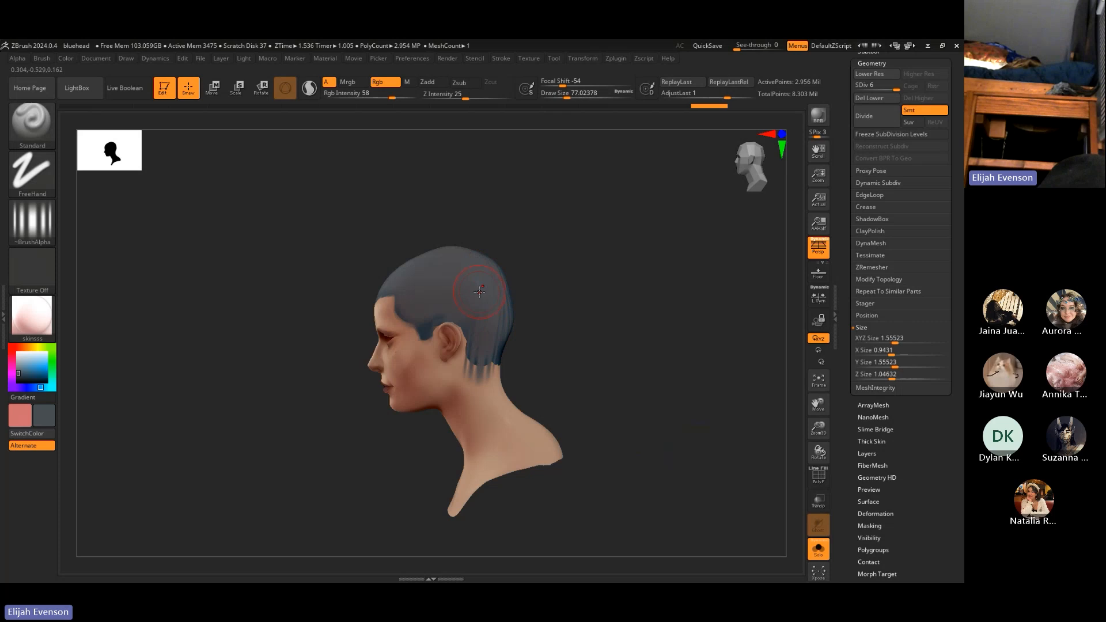
pyautogui.press('s')
pyautogui.moveTo(482, 312)
pyautogui.mouseDown()
pyautogui.moveTo(481, 365)
pyautogui.moveTo(479, 344)
pyautogui.moveTo(495, 356)
pyautogui.moveTo(504, 265)
pyautogui.mouseUp()
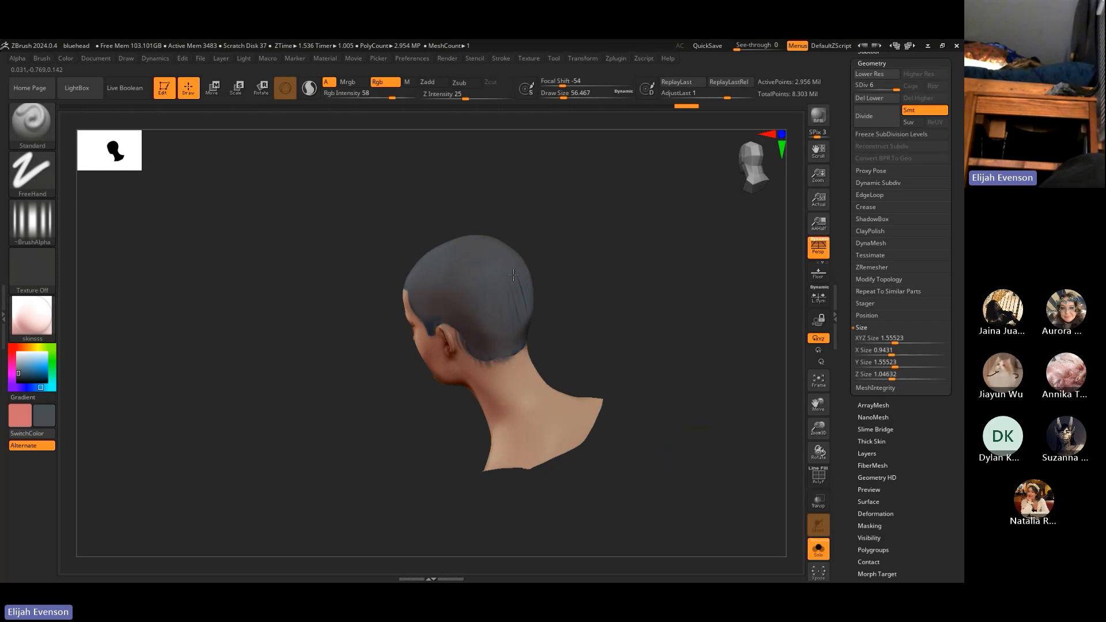
# Paint grey over the blue patch at the temple and sideburn in front of the ear, reducing Draw Size to about 37
pyautogui.moveTo(632, 296); pyautogui.dragTo(595, 279)
pyautogui.press('s')
pyautogui.click(433, 314)
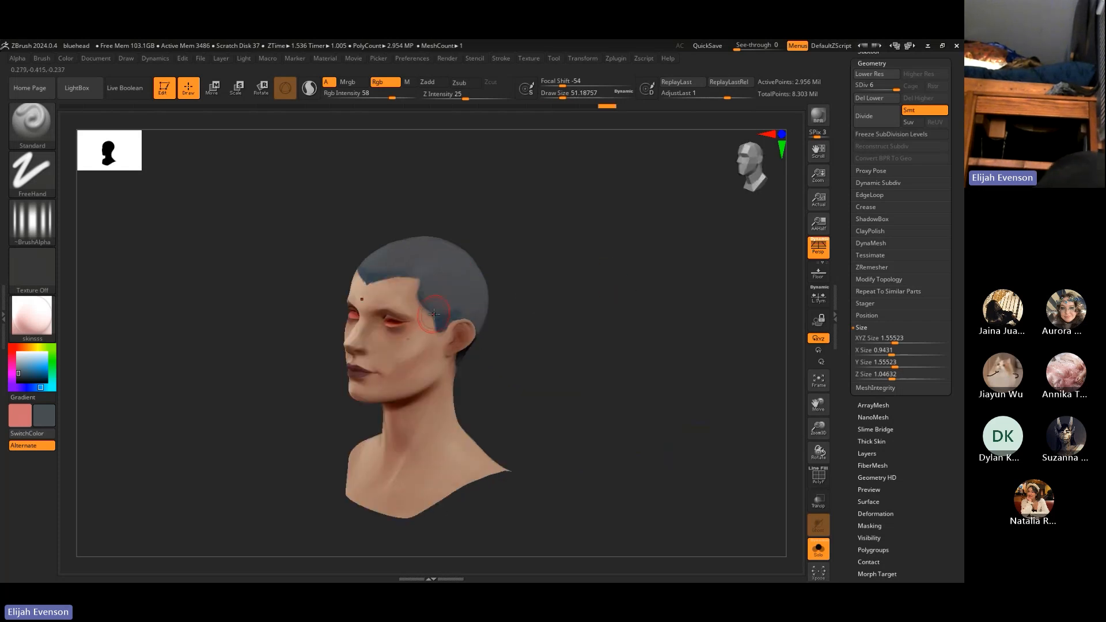
pyautogui.press('s')
pyautogui.click(438, 328)
pyautogui.moveTo(437, 331)
pyautogui.mouseDown()
pyautogui.moveTo(444, 318)
pyautogui.moveTo(442, 330)
pyautogui.mouseUp()
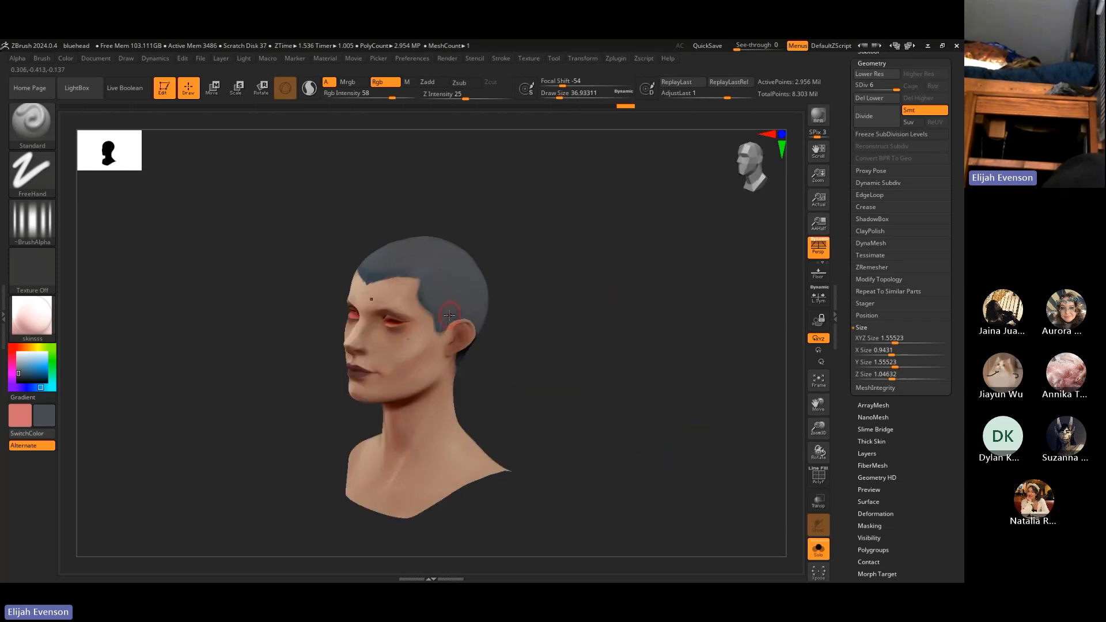
pyautogui.moveTo(466, 233); pyautogui.dragTo(664, 276)
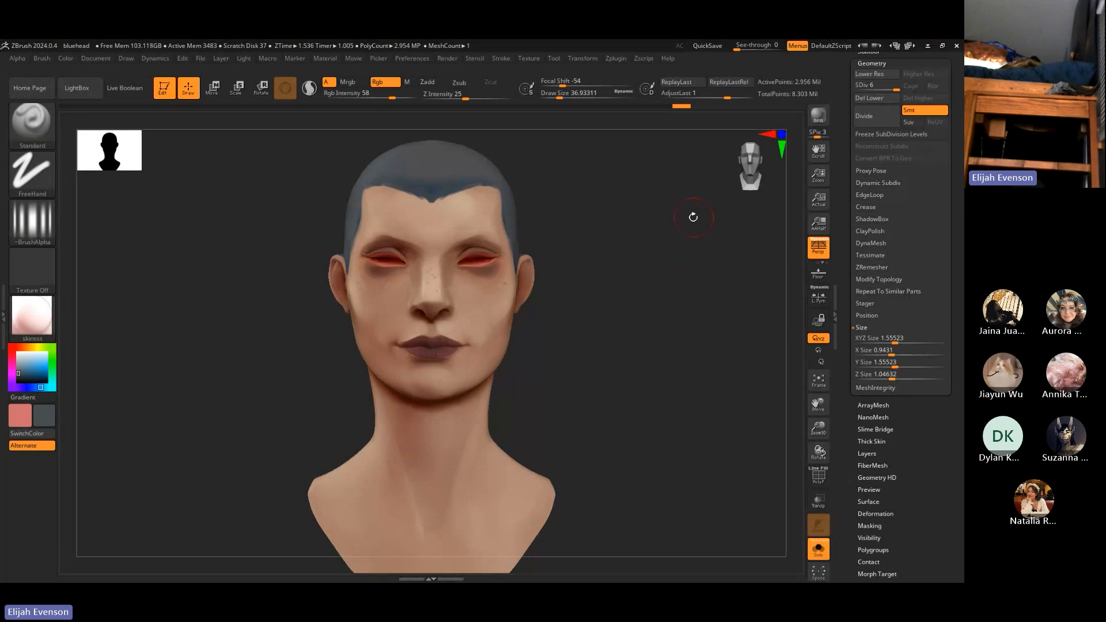
# Show the polyframe on the head and lower its subdivision level to 5
pyautogui.moveTo(627, 244); pyautogui.dragTo(758, 283)
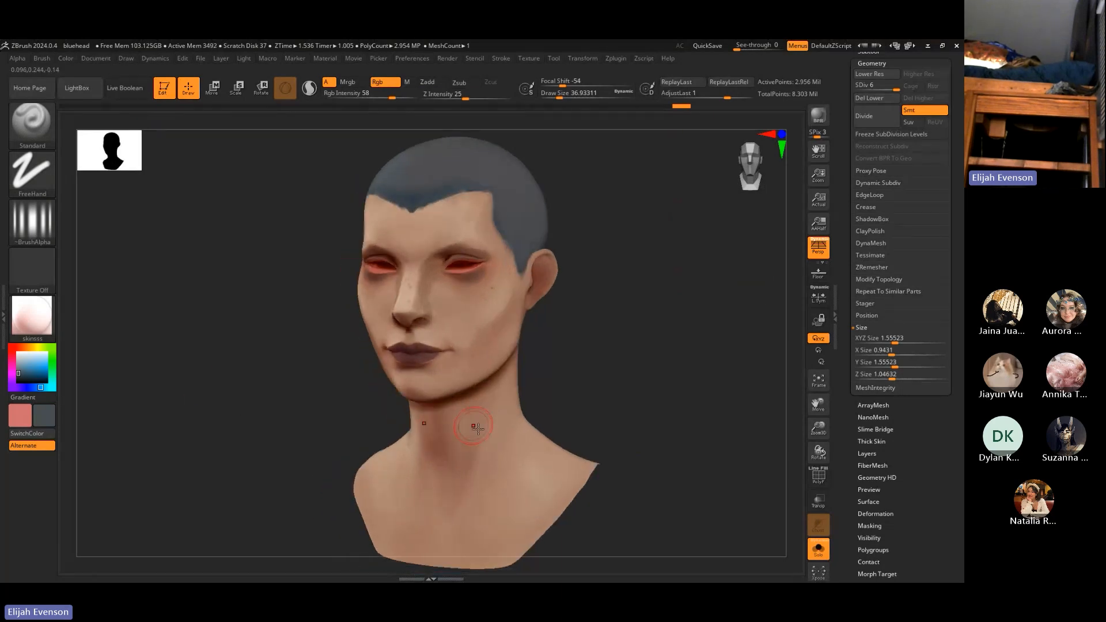
pyautogui.click(813, 474)
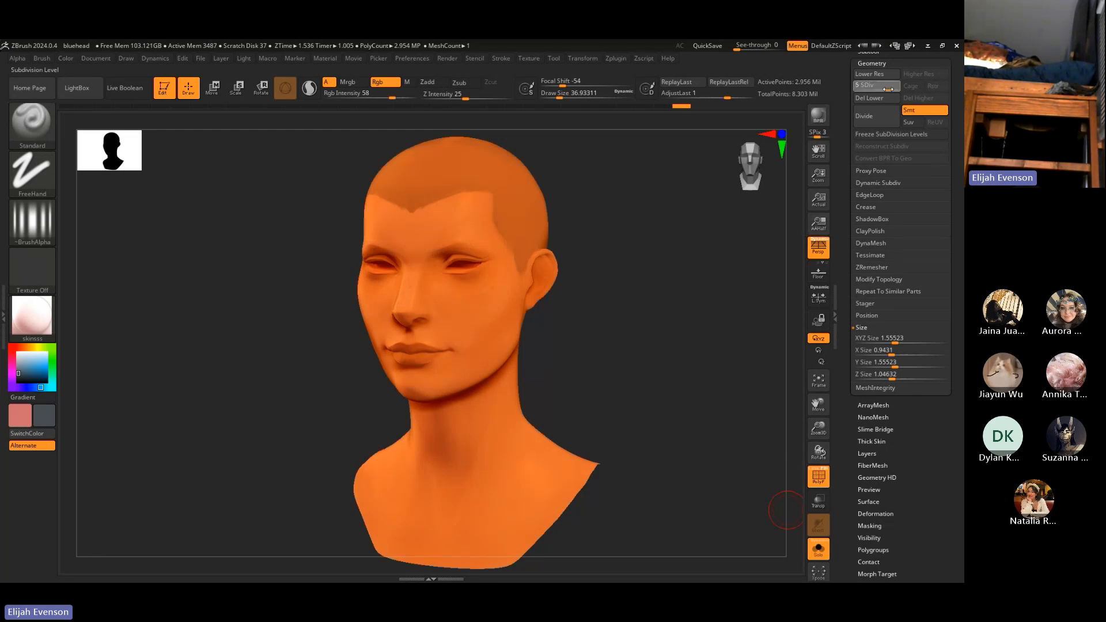
pyautogui.moveTo(888, 88); pyautogui.dragTo(886, 88)
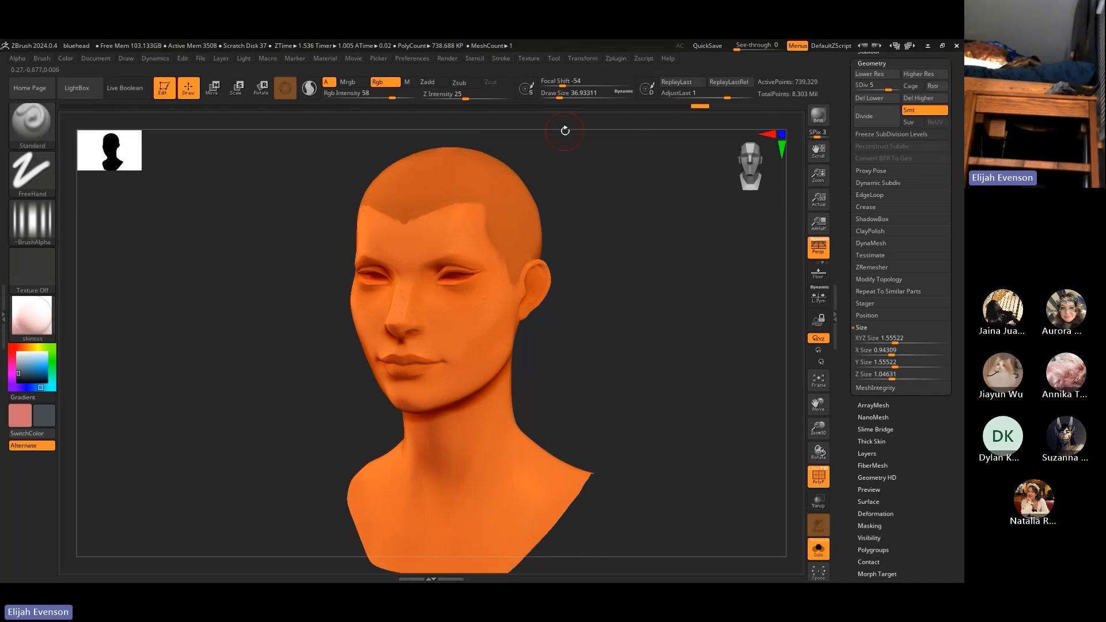
# Examine the Decimation Master plugin's options and its point-count presets
pyautogui.click(618, 60)
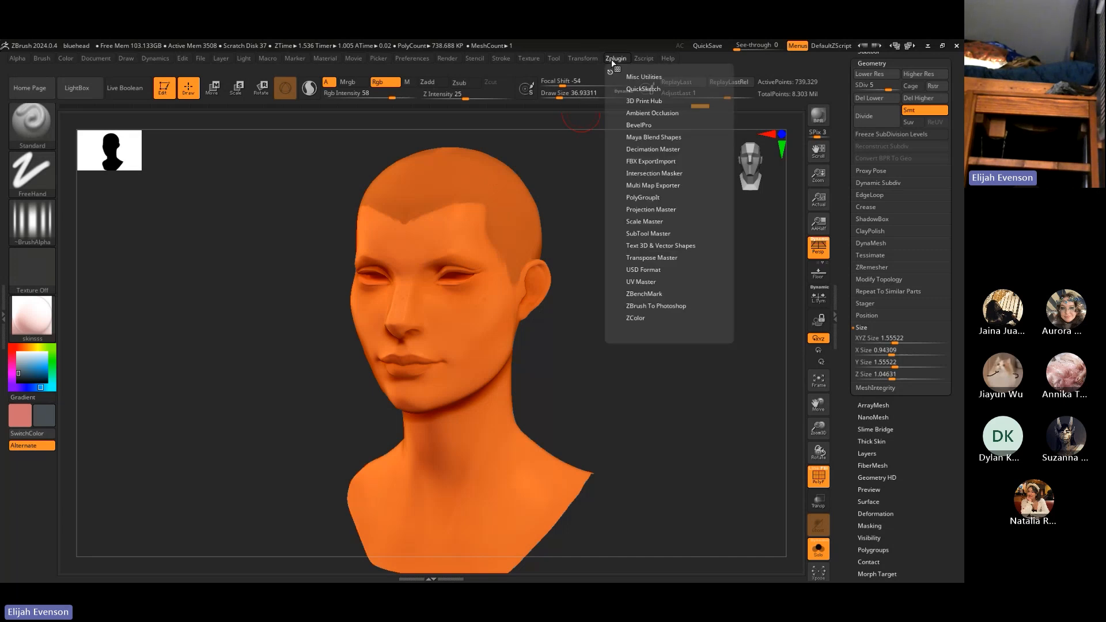
pyautogui.click(651, 148)
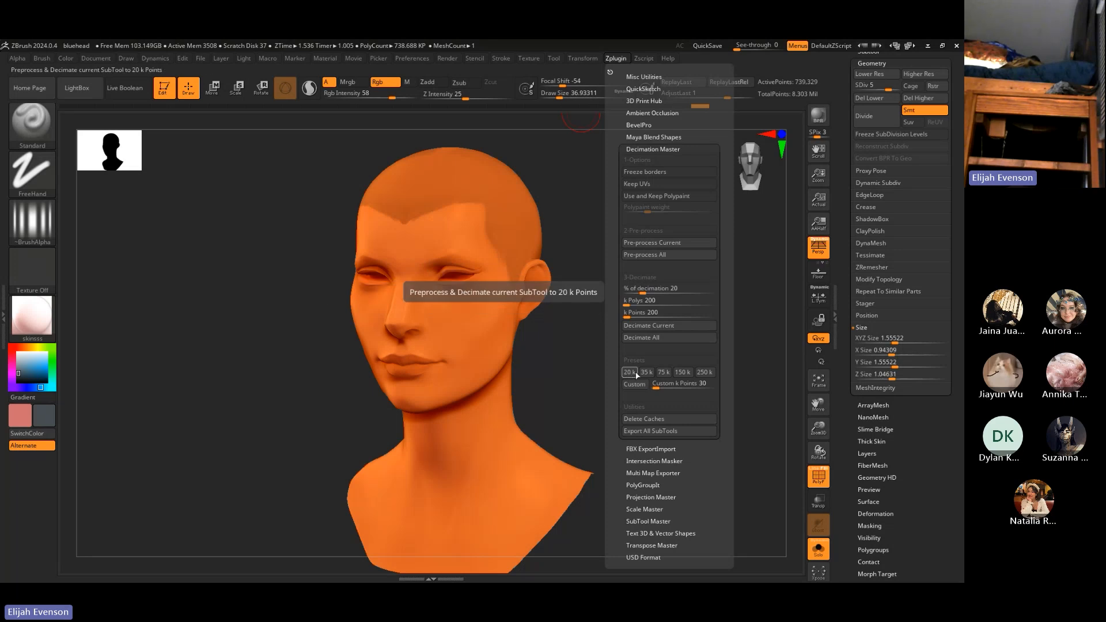
pyautogui.moveTo(637, 365); pyautogui.dragTo(649, 372)
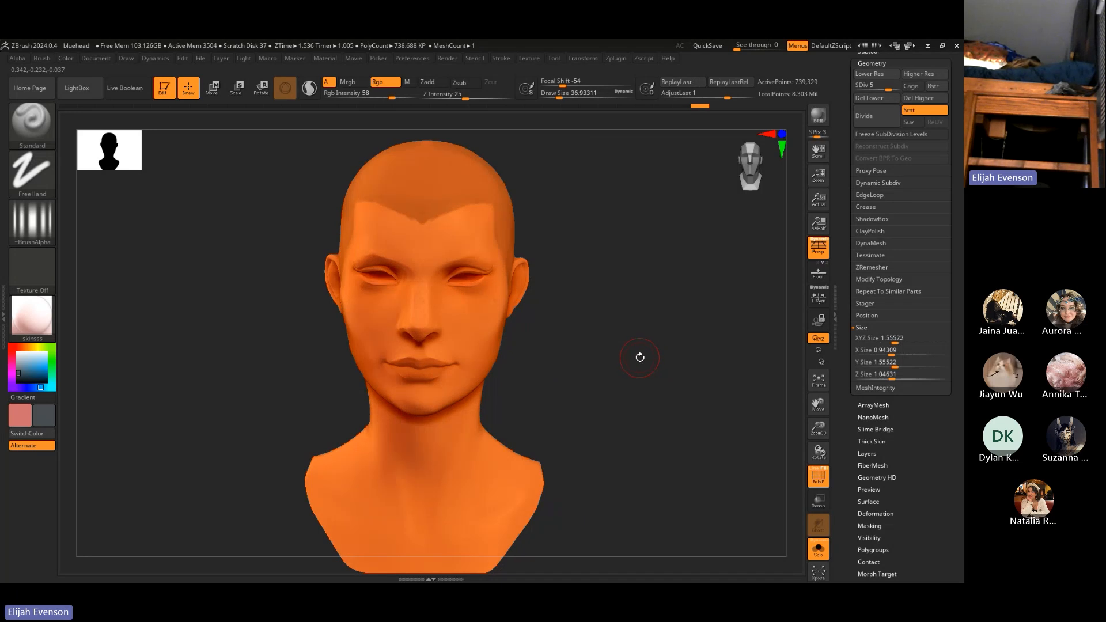
# Lower the head to subdivision level 4 and turn off the polyframe display
pyautogui.moveTo(628, 524); pyautogui.dragTo(388, 210)
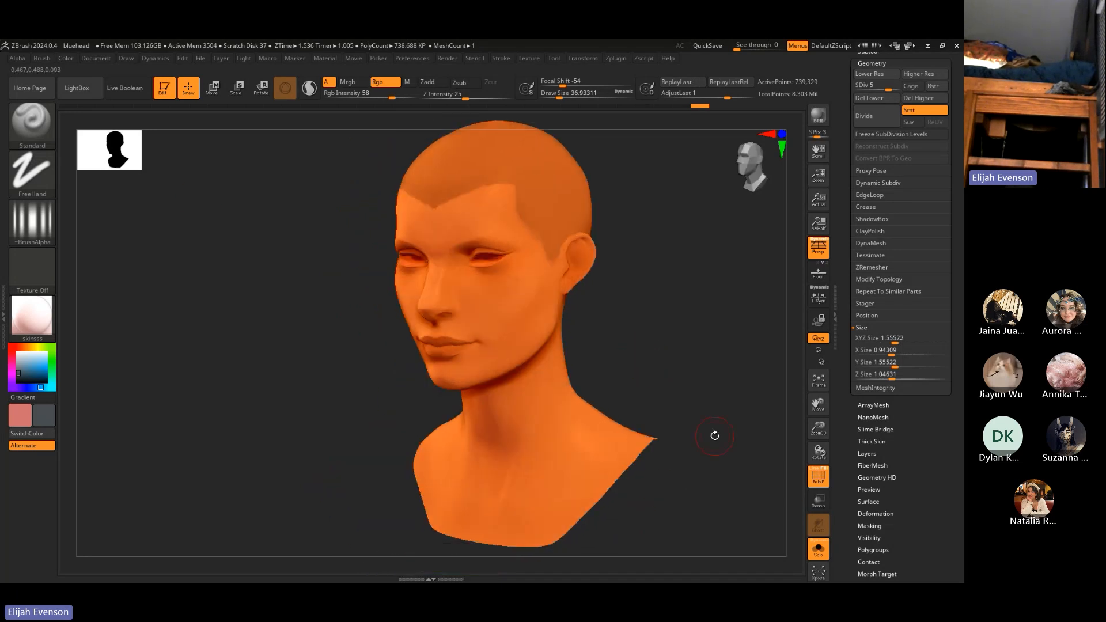
pyautogui.moveTo(714, 435); pyautogui.dragTo(675, 345)
pyautogui.hotkey('shift', 'd')
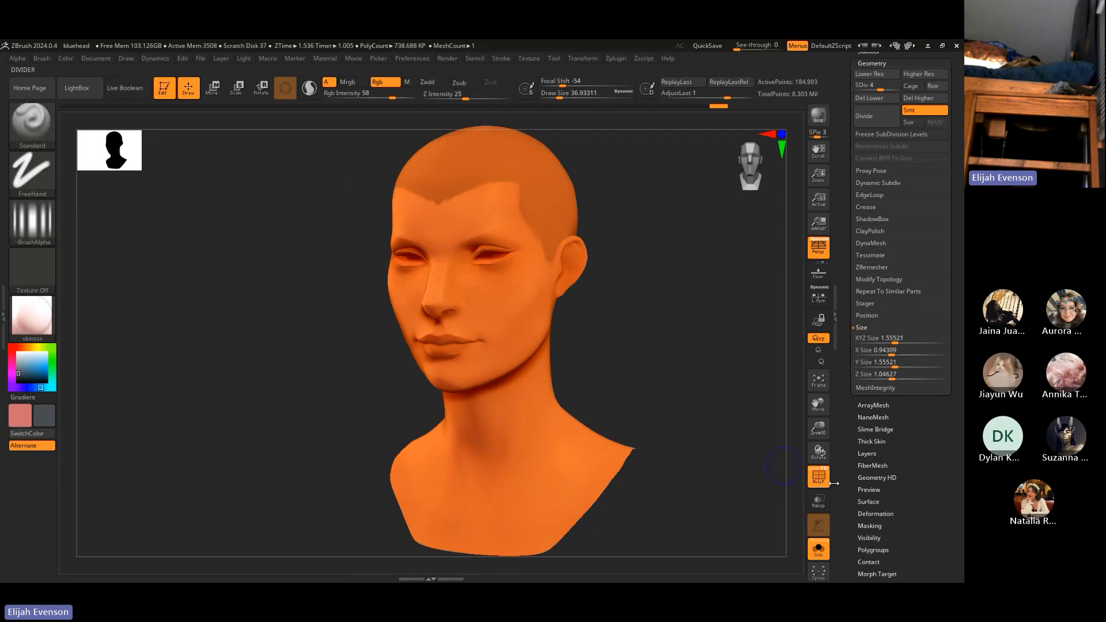
pyautogui.click(819, 477)
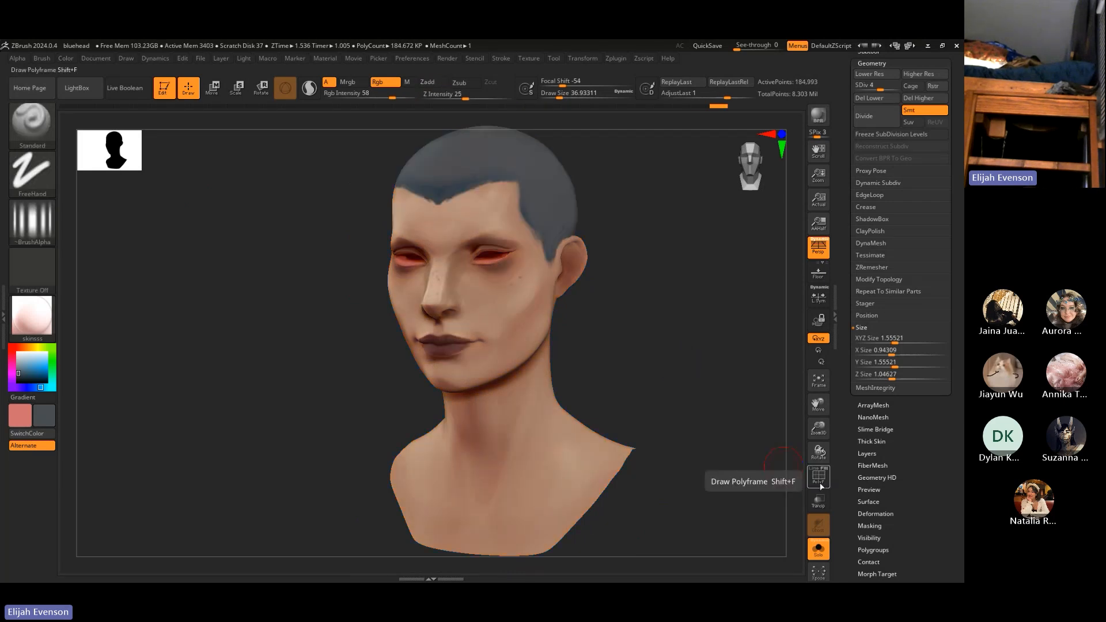
# Export the head as an OBJ, overwriting bluehead_face_high.obj in the arcane folder
pyautogui.keyDown('alt'); pyautogui.moveTo(770, 273); pyautogui.dragTo(765, 292); pyautogui.keyUp('alt')
pyautogui.moveTo(961, 270); pyautogui.dragTo(962, 384)
pyautogui.click(922, 122)
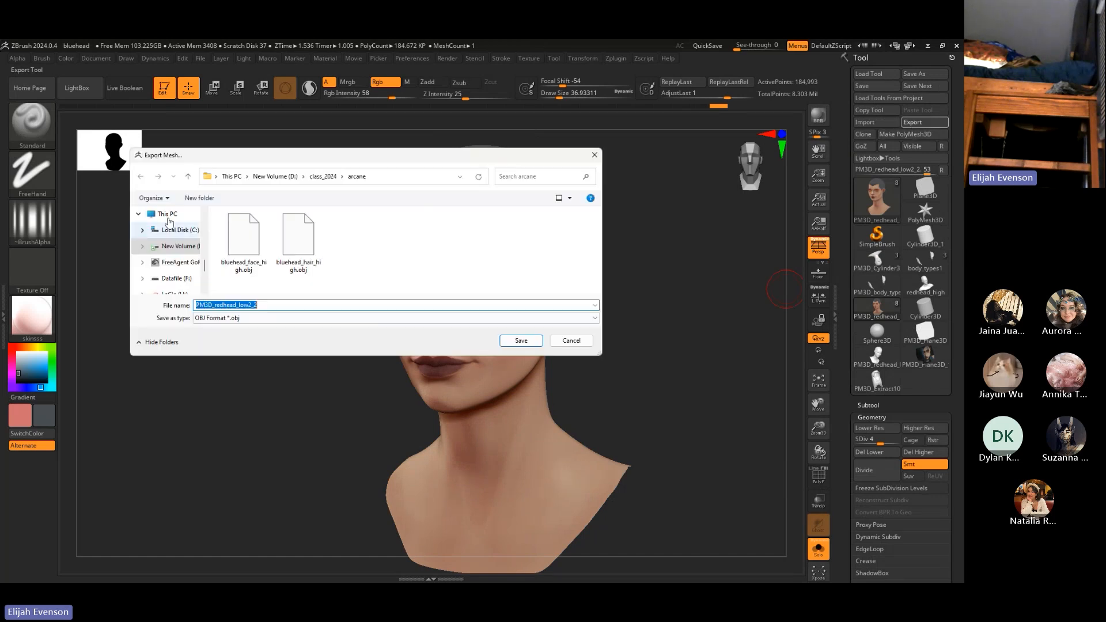
pyautogui.click(242, 230)
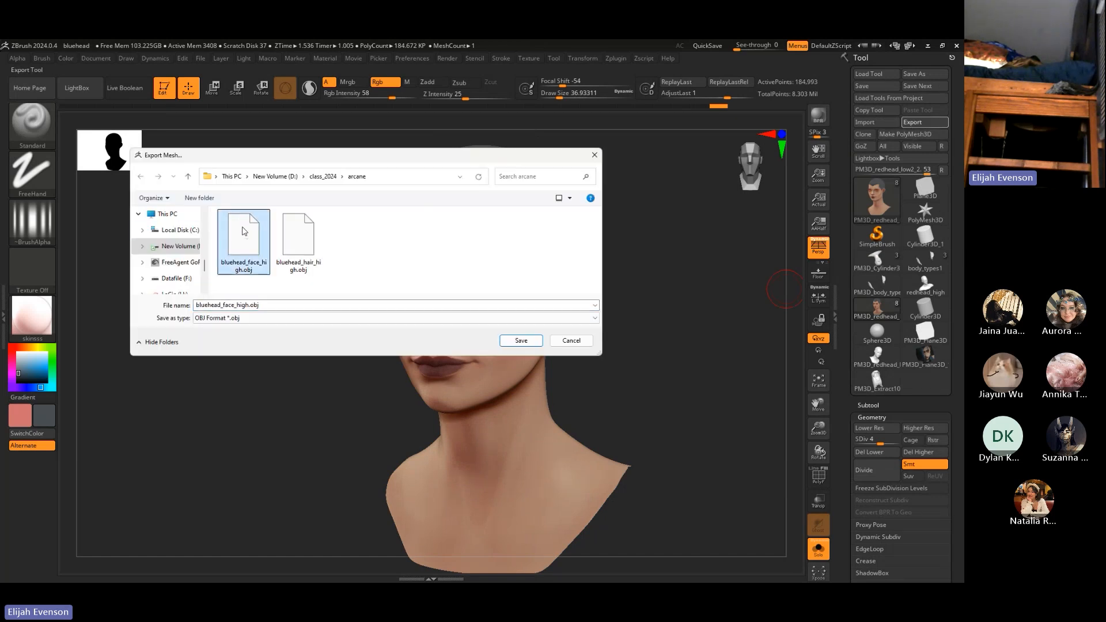
pyautogui.doubleClick(242, 231)
pyautogui.click(506, 316)
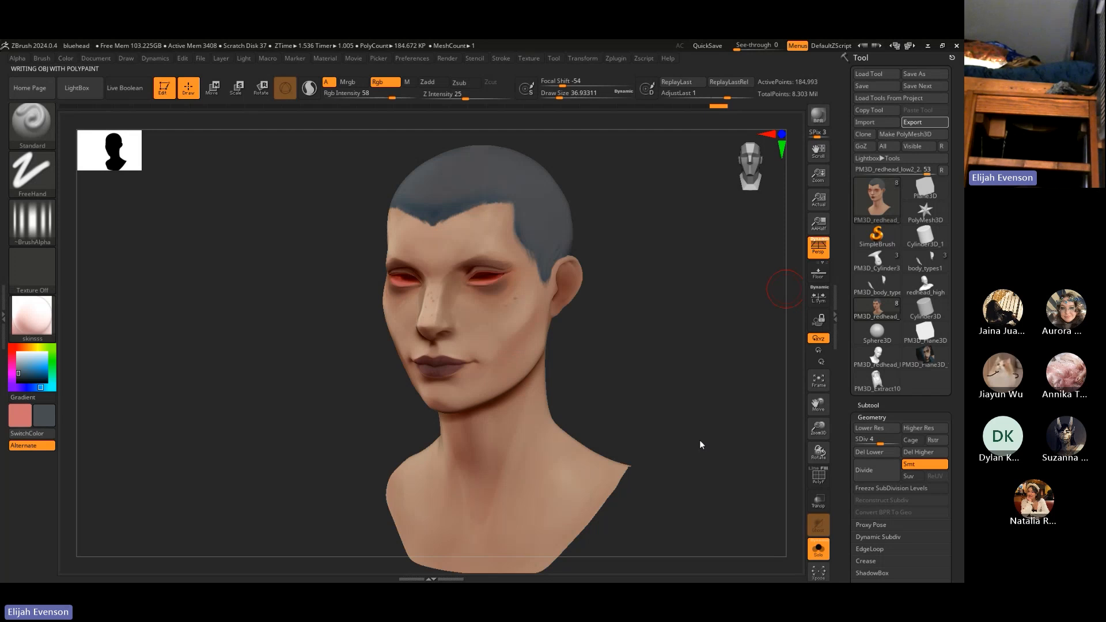
# Turn off Solo, make the hair the active subtool, and lower it to subdivision level 2
pyautogui.click(818, 549)
pyautogui.keyDown('alt'); pyautogui.click(596, 403); pyautogui.keyUp('alt')
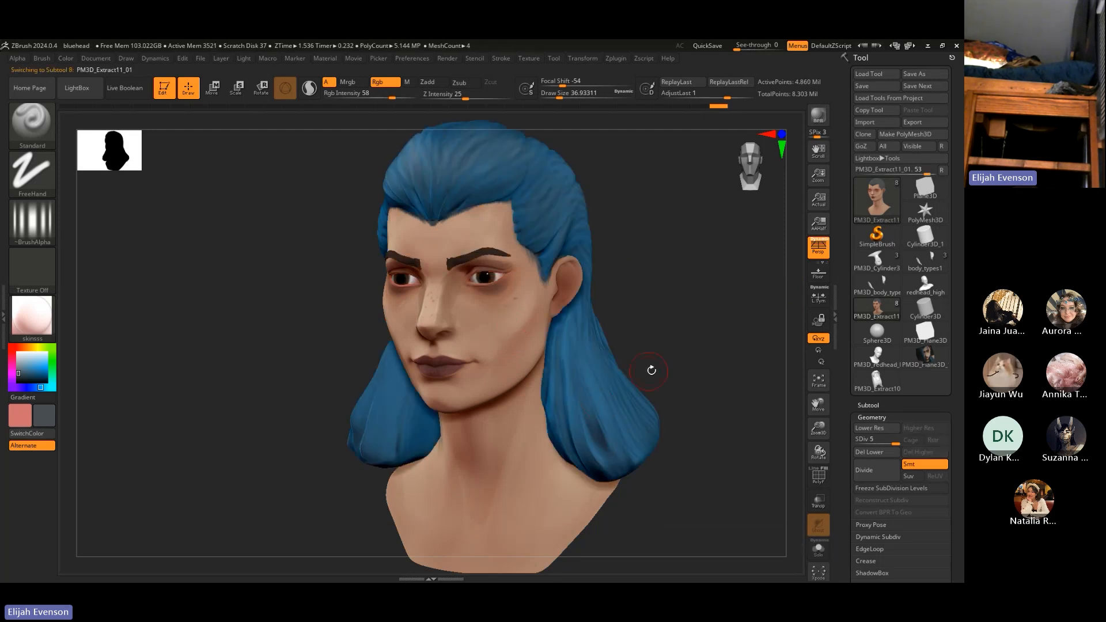
pyautogui.press('shift')
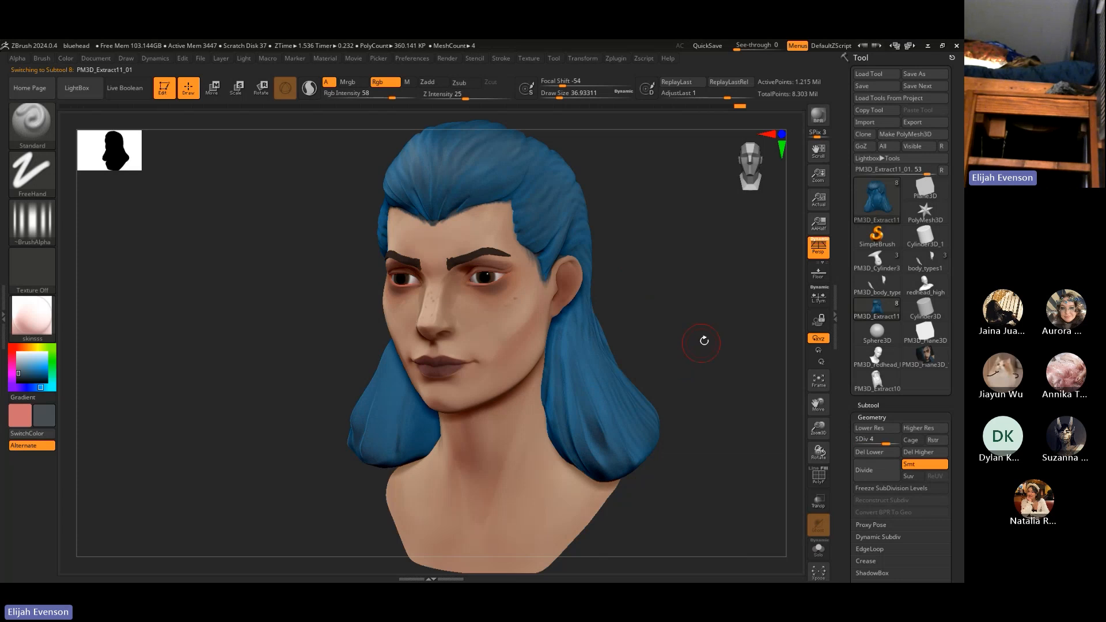
pyautogui.hotkey('shift', 'd')
pyautogui.hotkey('shift', 'd')
pyautogui.hotkey('shift', 'd')
pyautogui.moveTo(681, 366); pyautogui.dragTo(506, 477)
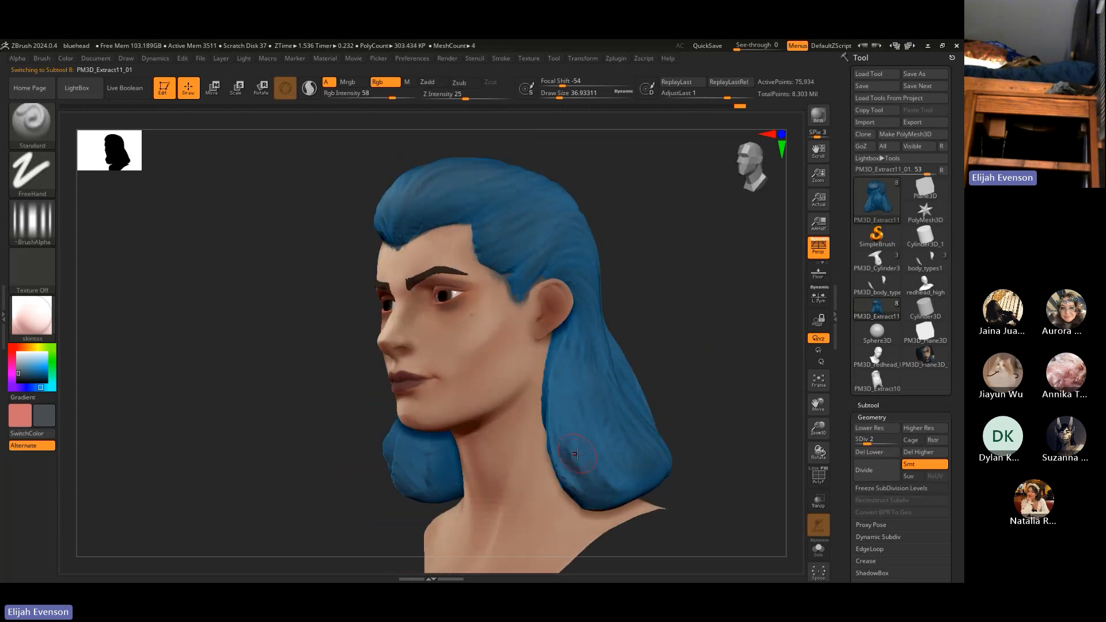
# Compare the hair's subdivision levels and set it to level 4
pyautogui.moveTo(679, 384); pyautogui.dragTo(708, 377)
pyautogui.press('d')
pyautogui.press('d')
pyautogui.press('d')
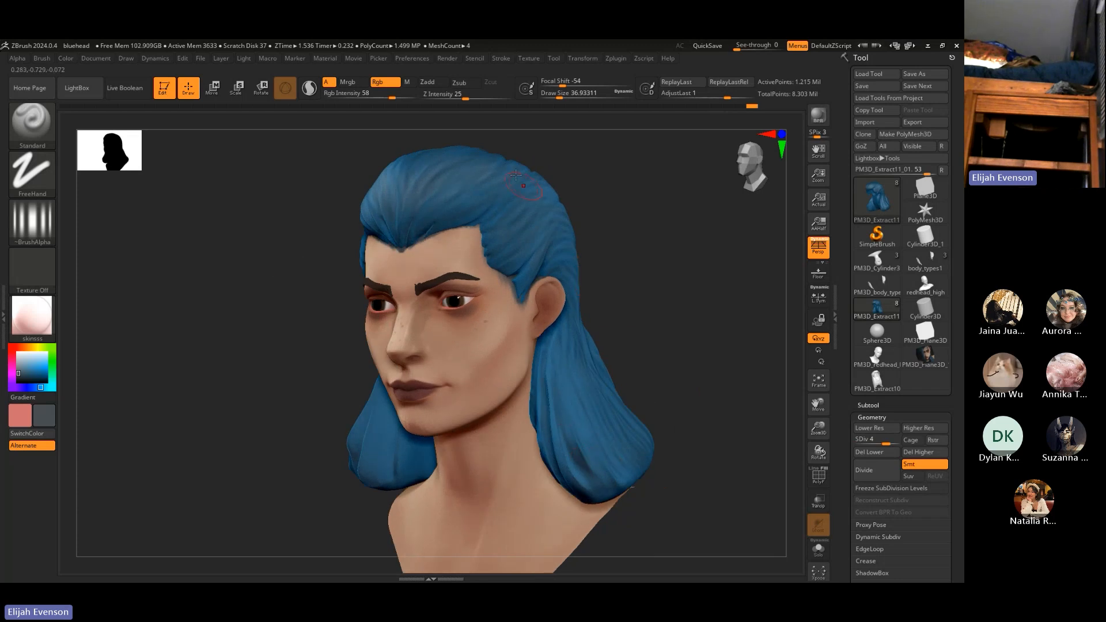
pyautogui.hotkey('shift', 'd')
pyautogui.press('d')
# Export the hair as an OBJ, overwriting bluehead_hair_high.obj in the arcane folder
pyautogui.moveTo(668, 391); pyautogui.dragTo(747, 387)
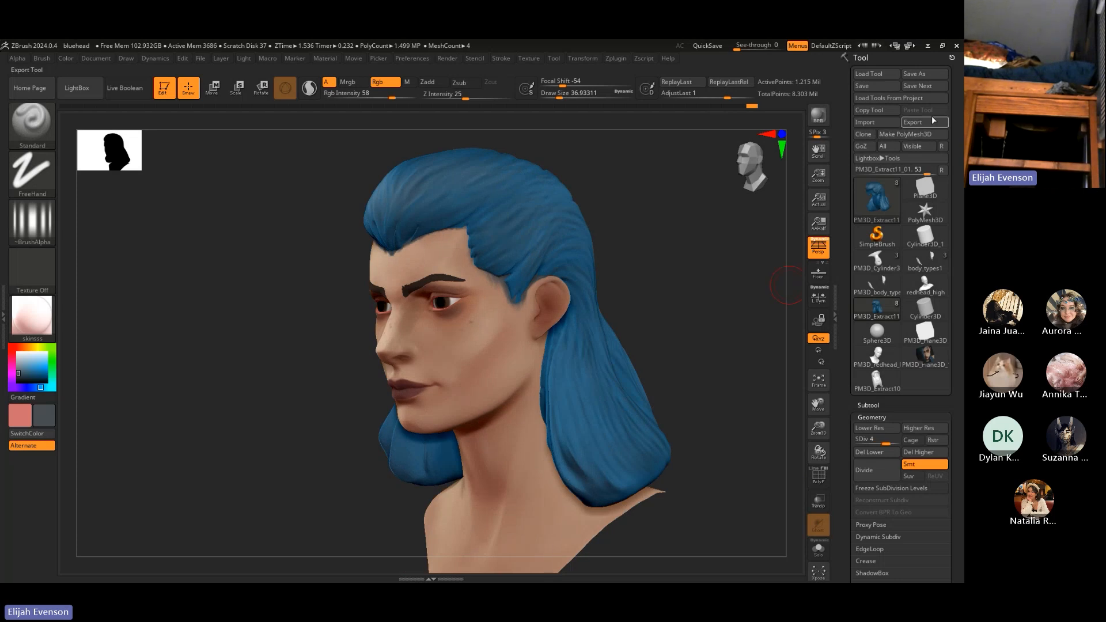
pyautogui.click(933, 120)
pyautogui.click(307, 237)
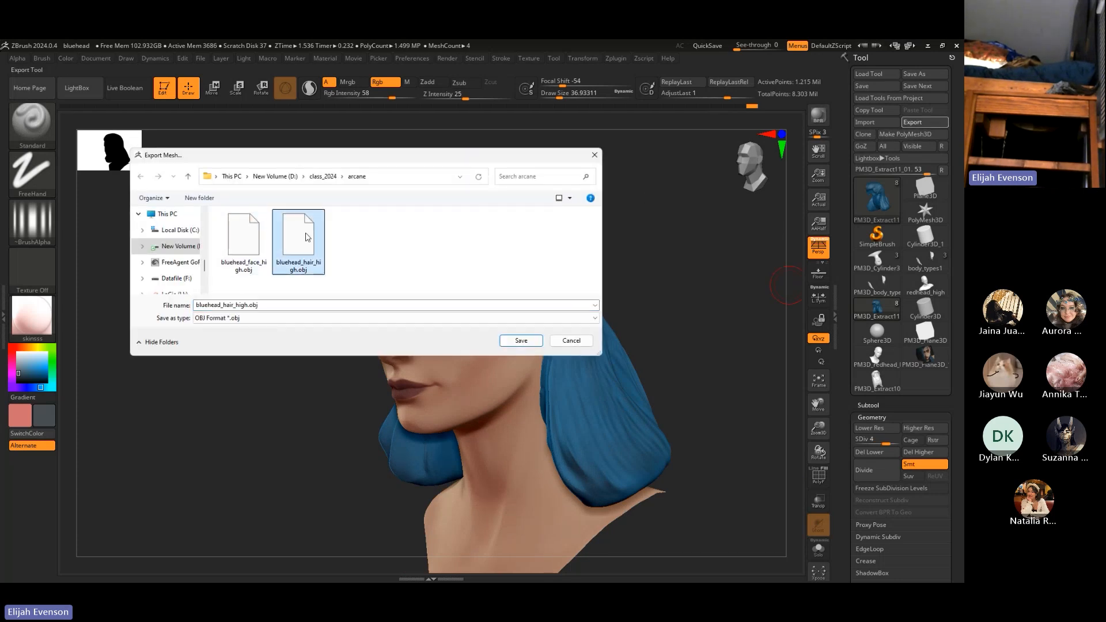
pyautogui.press('Return')
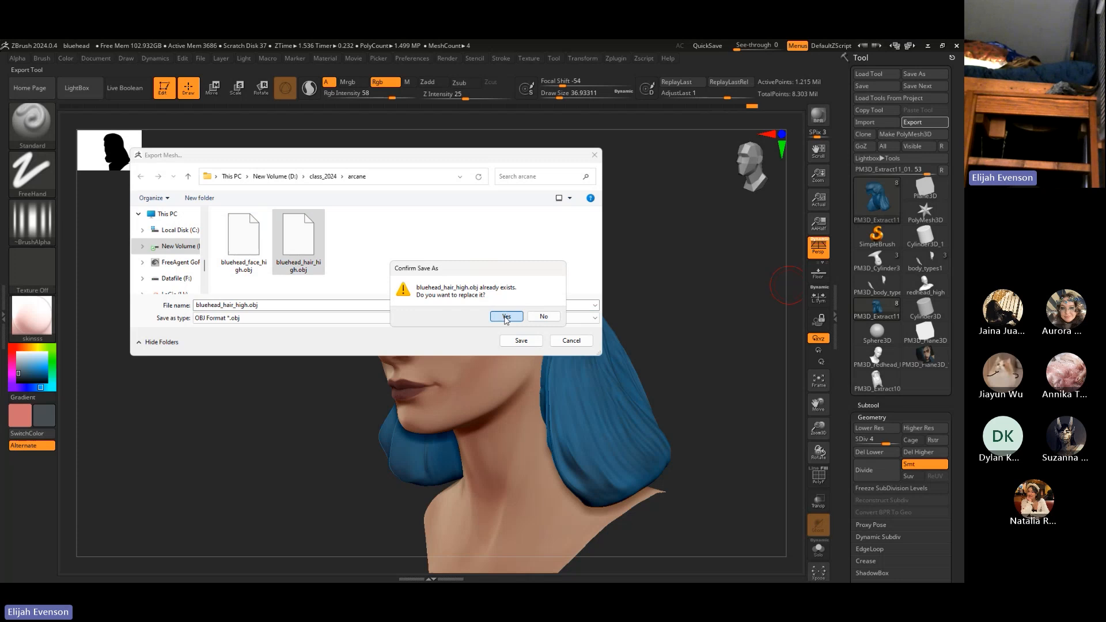
pyautogui.click(506, 316)
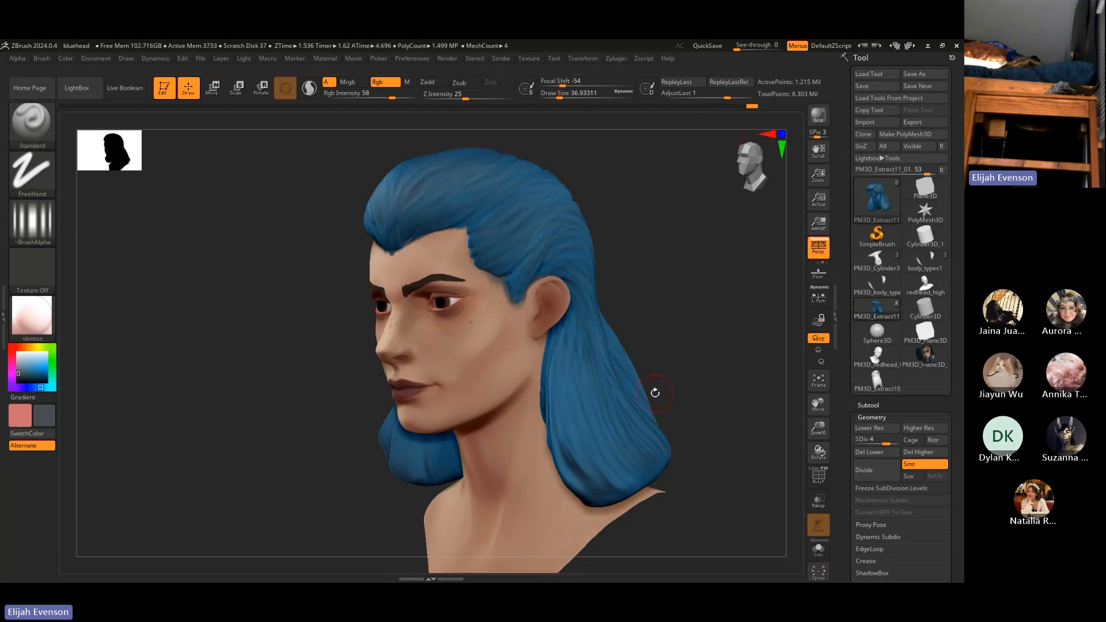
# Export the hair again as an OBJ named bluehead_hair_med in the arcane folder
pyautogui.keyDown('shift'); pyautogui.moveTo(695, 348); pyautogui.dragTo(700, 354); pyautogui.keyUp('shift')
pyautogui.click(929, 126)
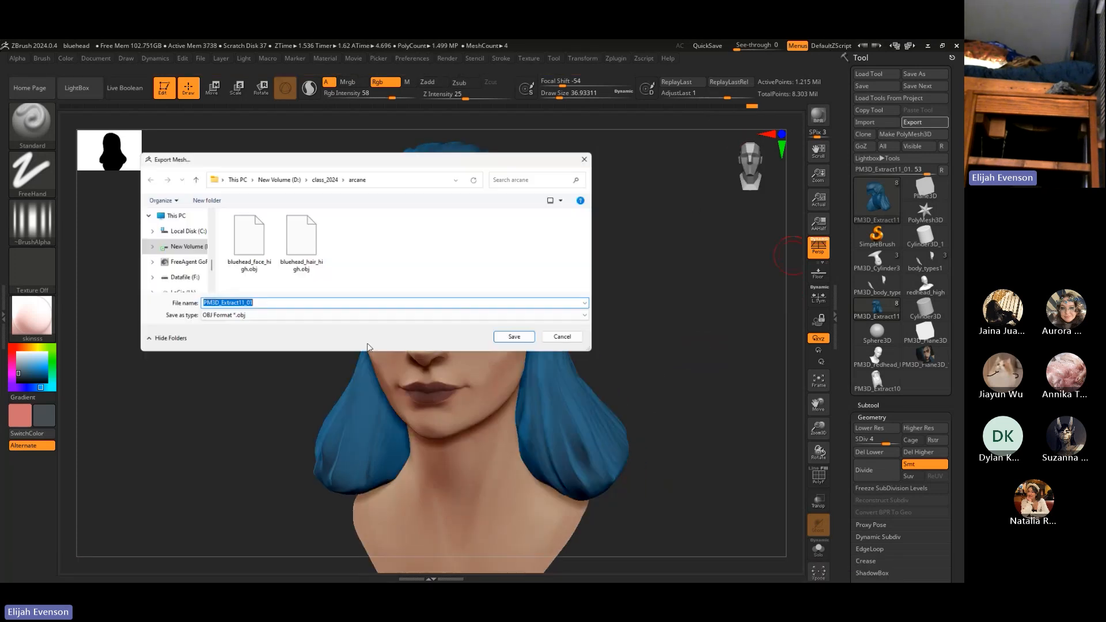
pyautogui.click(299, 242)
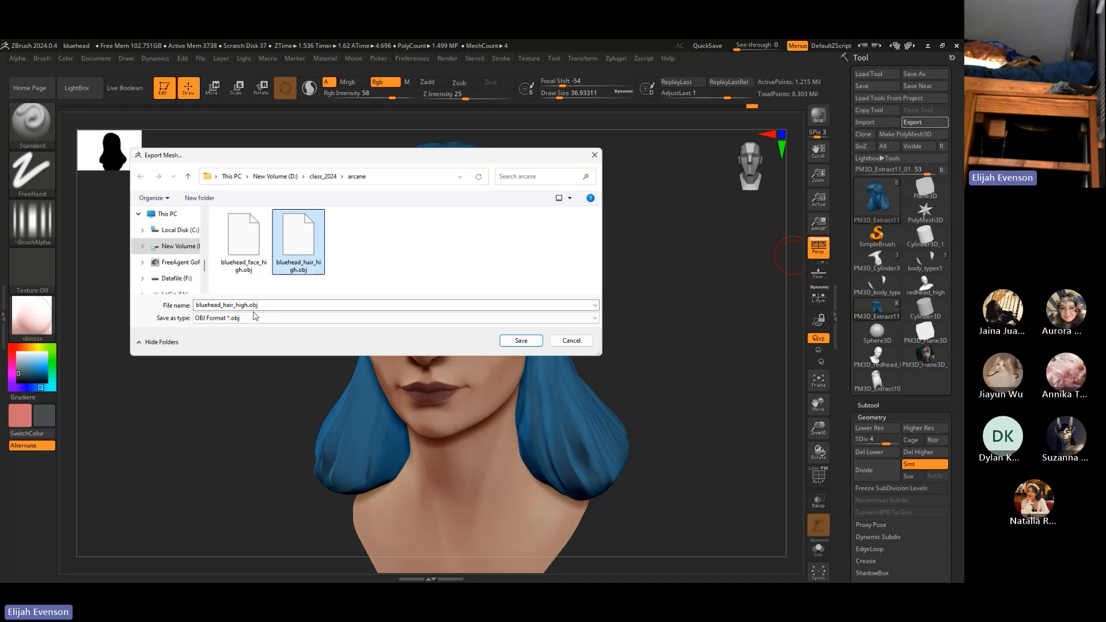
pyautogui.click(234, 305)
pyautogui.moveTo(234, 305); pyautogui.dragTo(326, 302)
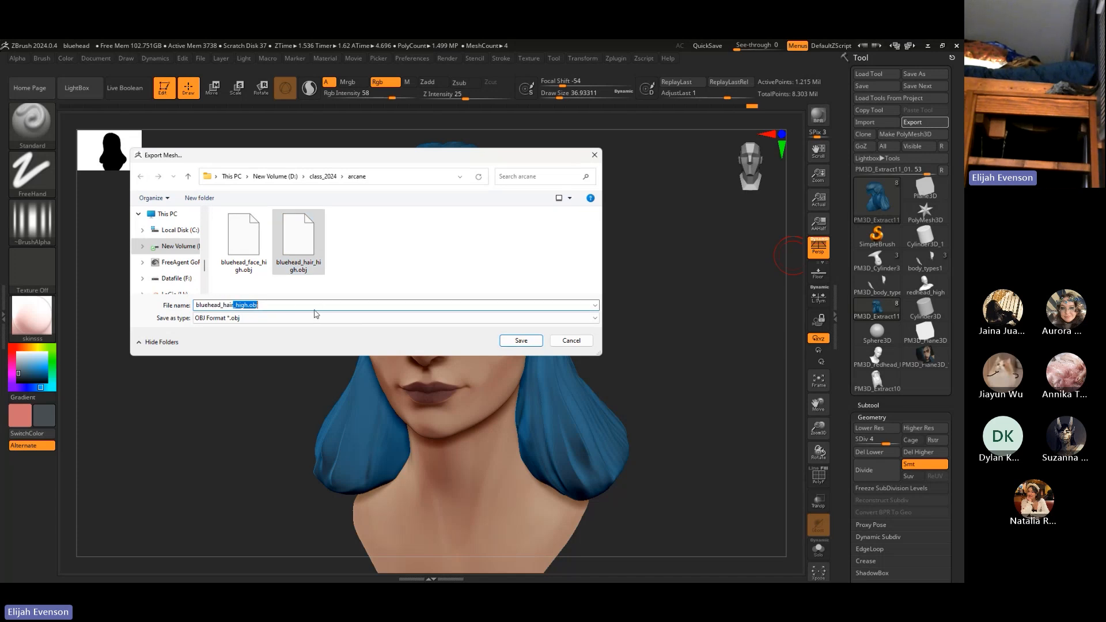
pyautogui.write('_med')
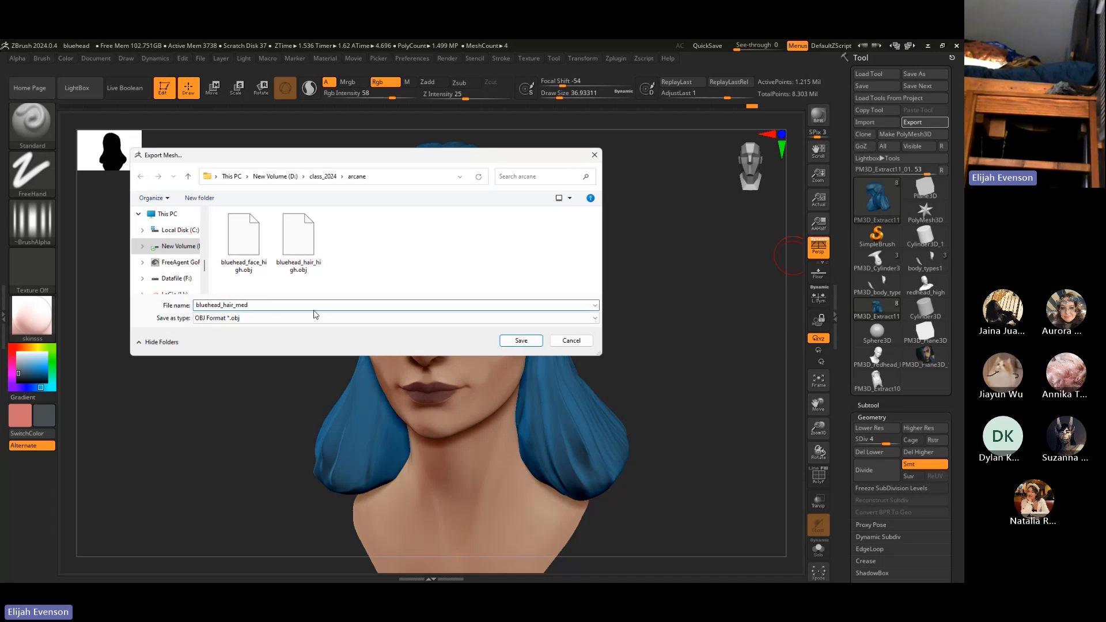
pyautogui.press('Return')
# Make the head the active subtool and export it as an OBJ, basing the file name on bluehead_face_high with its "high" ending replaced
pyautogui.moveTo(637, 343); pyautogui.dragTo(626, 345)
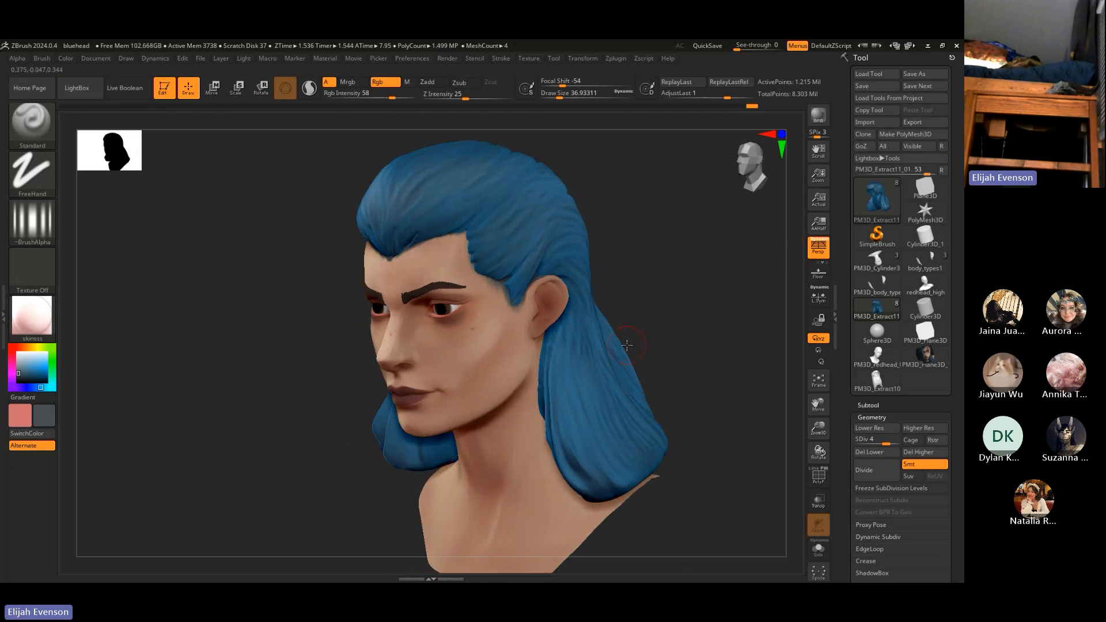
pyautogui.keyDown('alt'); pyautogui.click(450, 472); pyautogui.keyUp('alt')
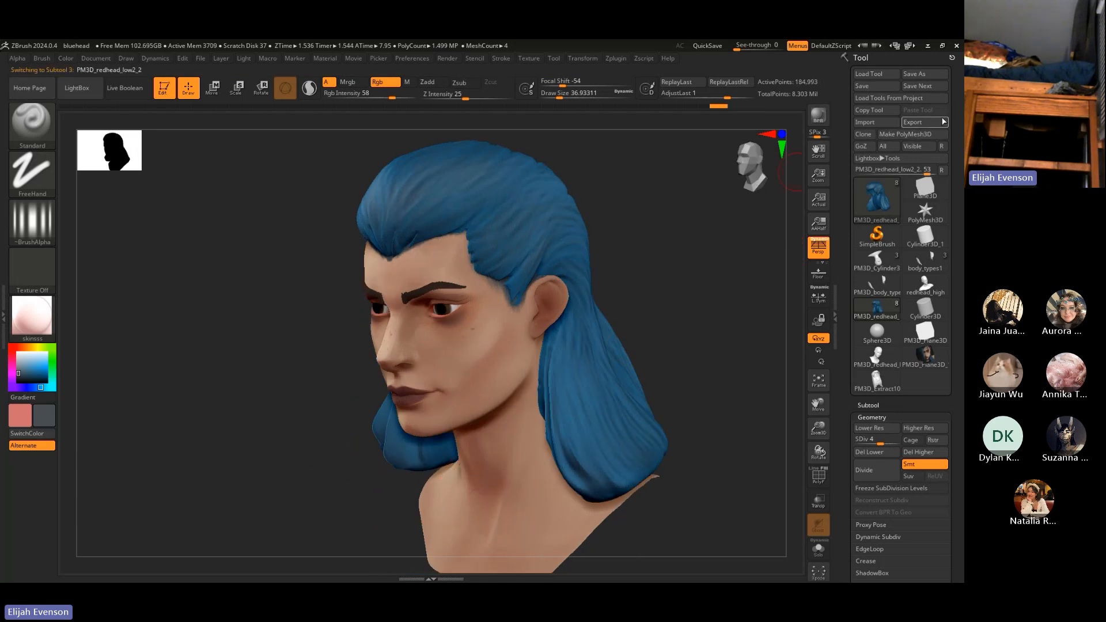
pyautogui.click(943, 122)
pyautogui.click(253, 242)
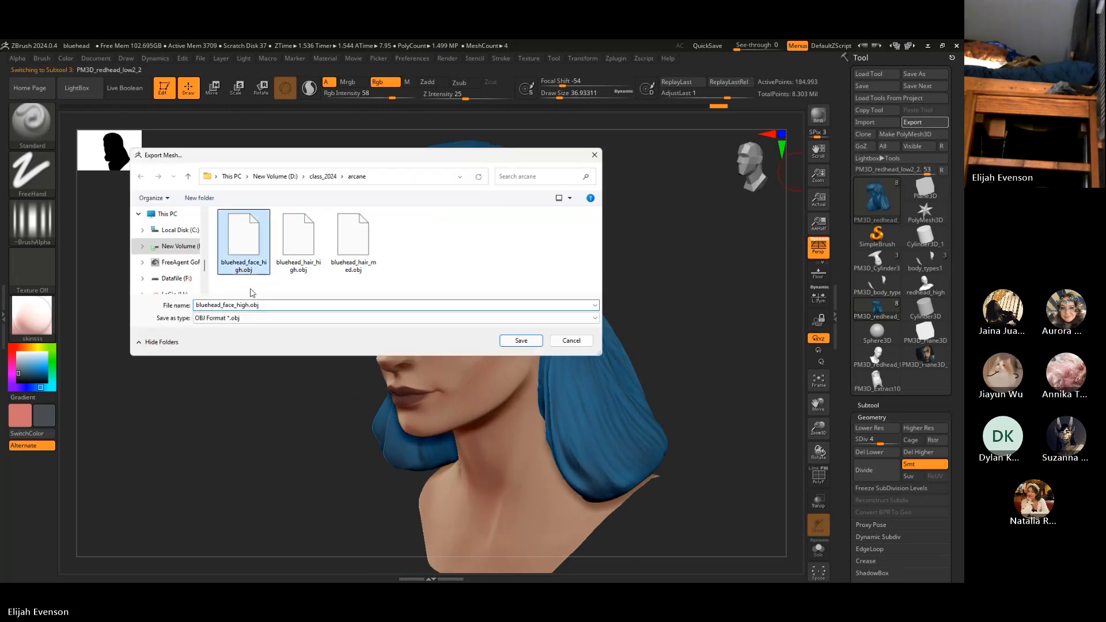
pyautogui.click(241, 305)
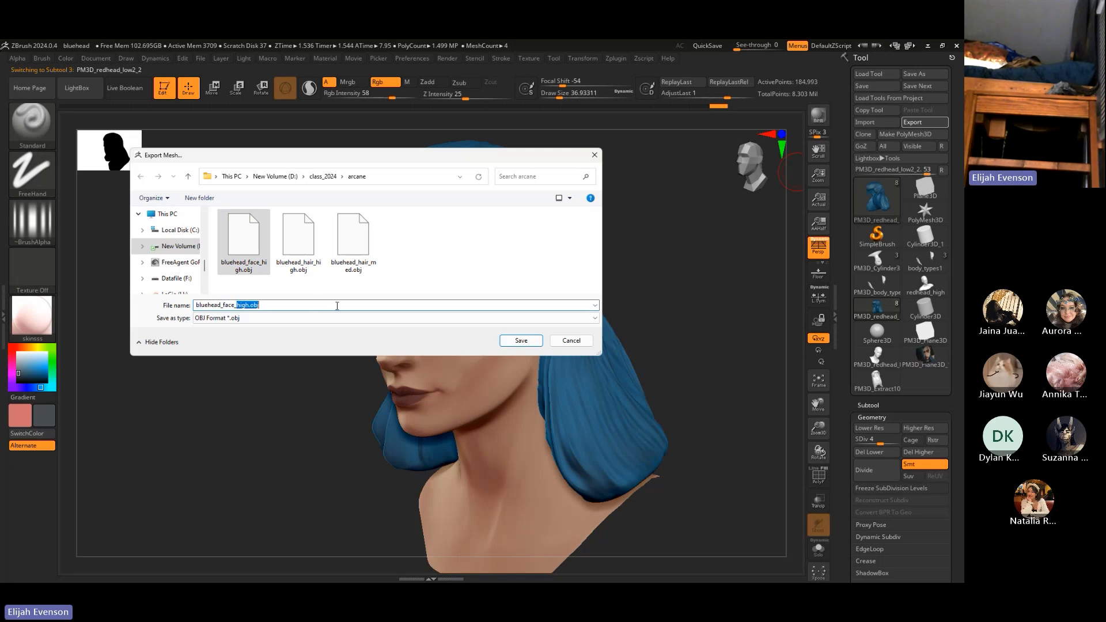
pyautogui.press('Return')
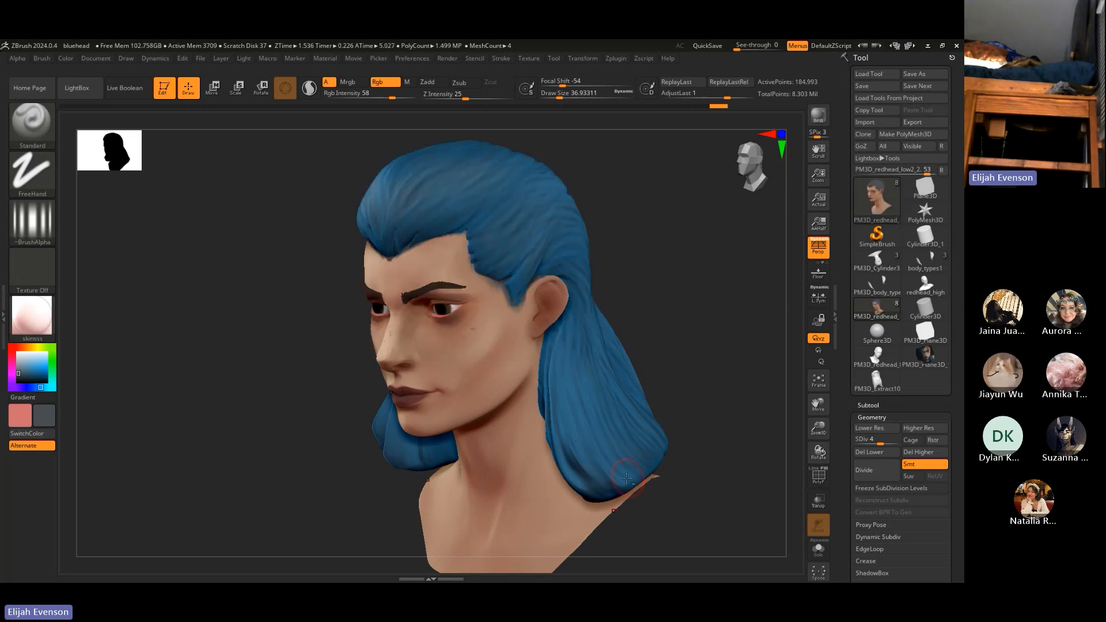
# Make the hair the active subtool, raise it to subdivision level 5, and export it as an OBJ over bluehead_hair_high.obj
pyautogui.keyDown('alt'); pyautogui.click(608, 439); pyautogui.keyUp('alt')
pyautogui.moveTo(653, 374); pyautogui.dragTo(748, 289)
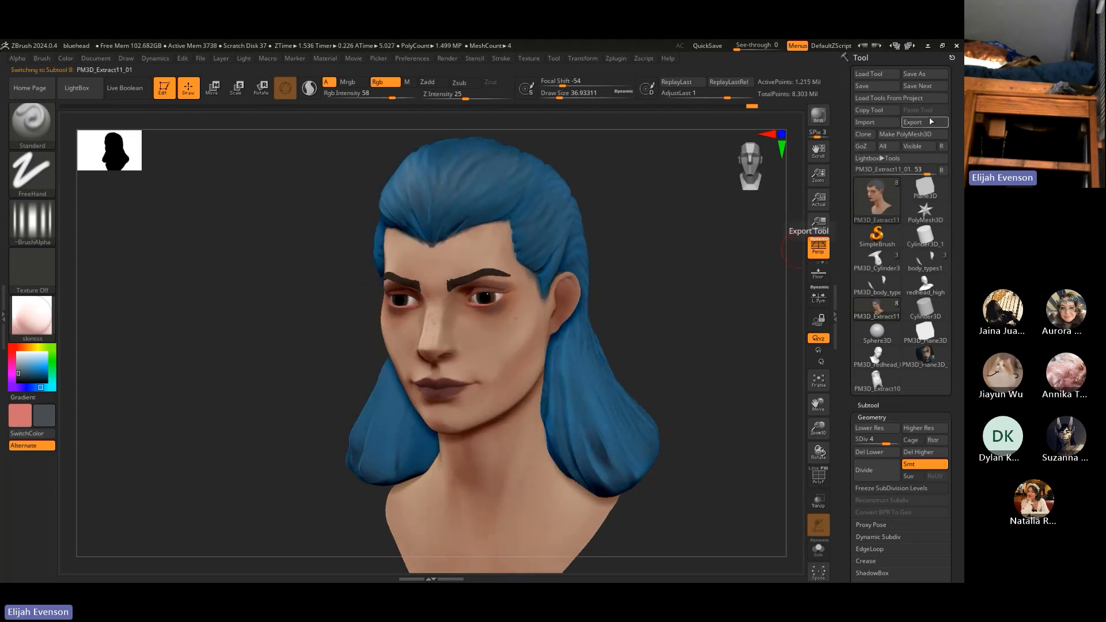
pyautogui.press('d')
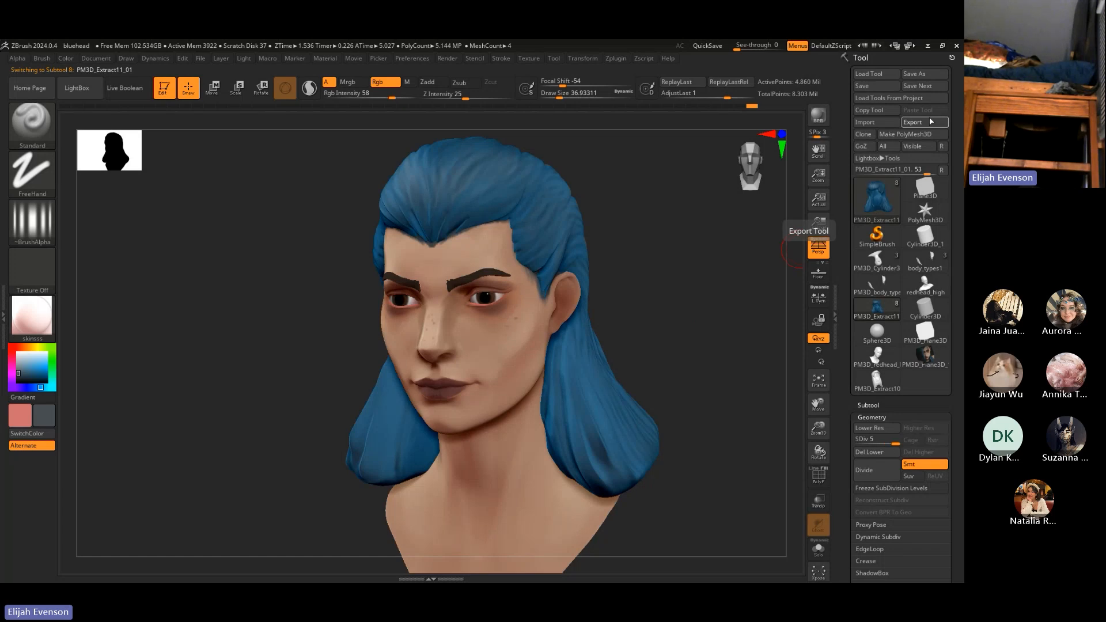
pyautogui.click(930, 121)
pyautogui.click(353, 236)
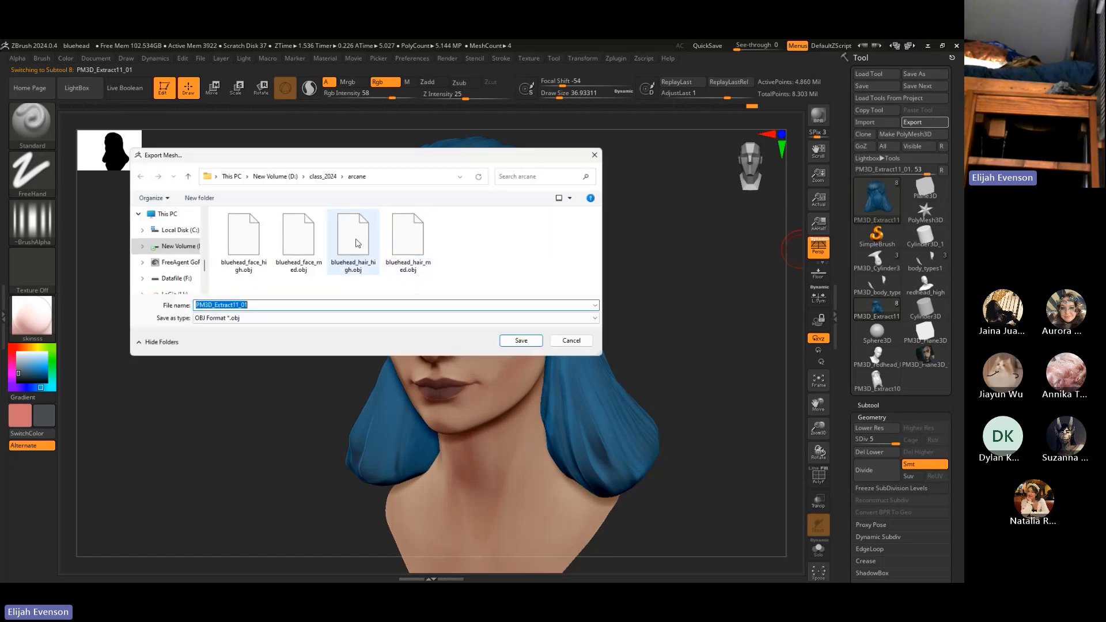
pyautogui.doubleClick(353, 237)
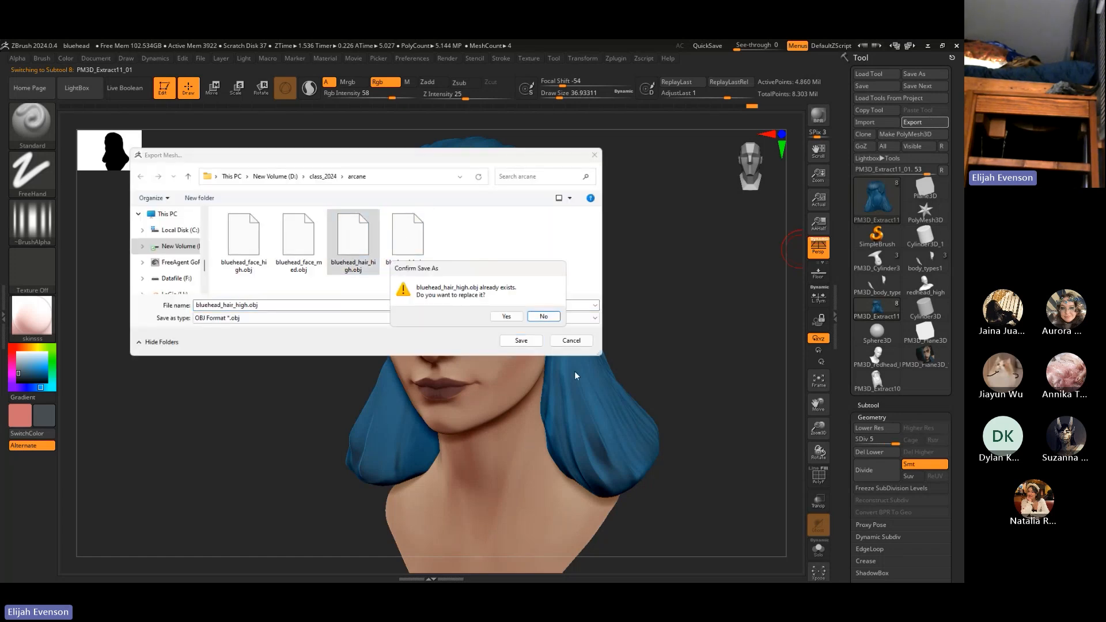
pyautogui.click(505, 316)
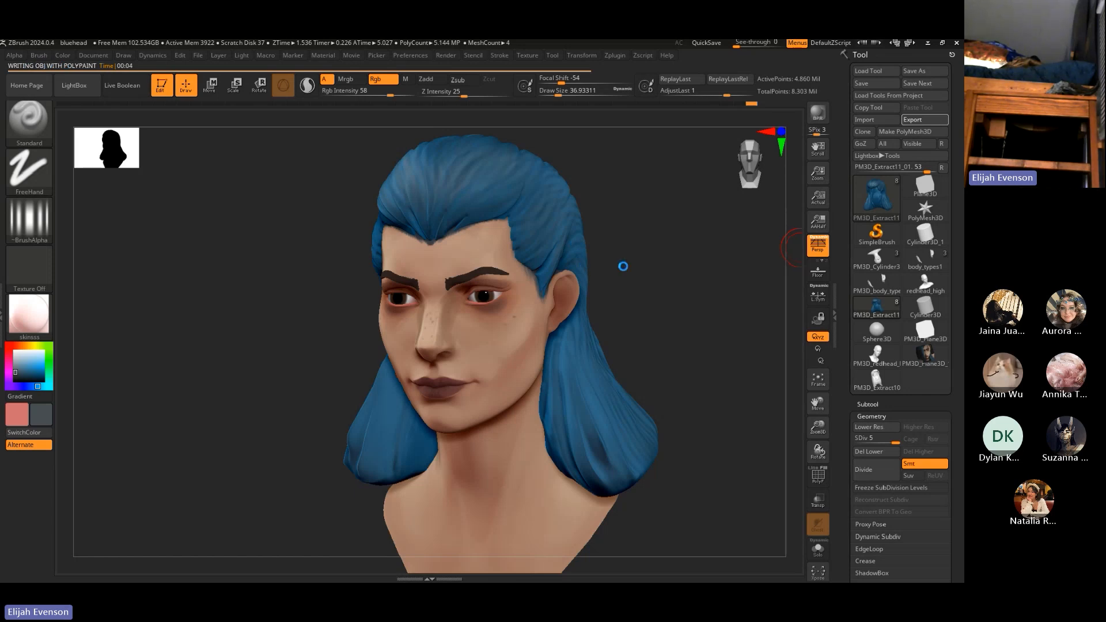
# Make the head the active subtool
pyautogui.keyDown('alt'); pyautogui.click(522, 335); pyautogui.keyUp('alt')
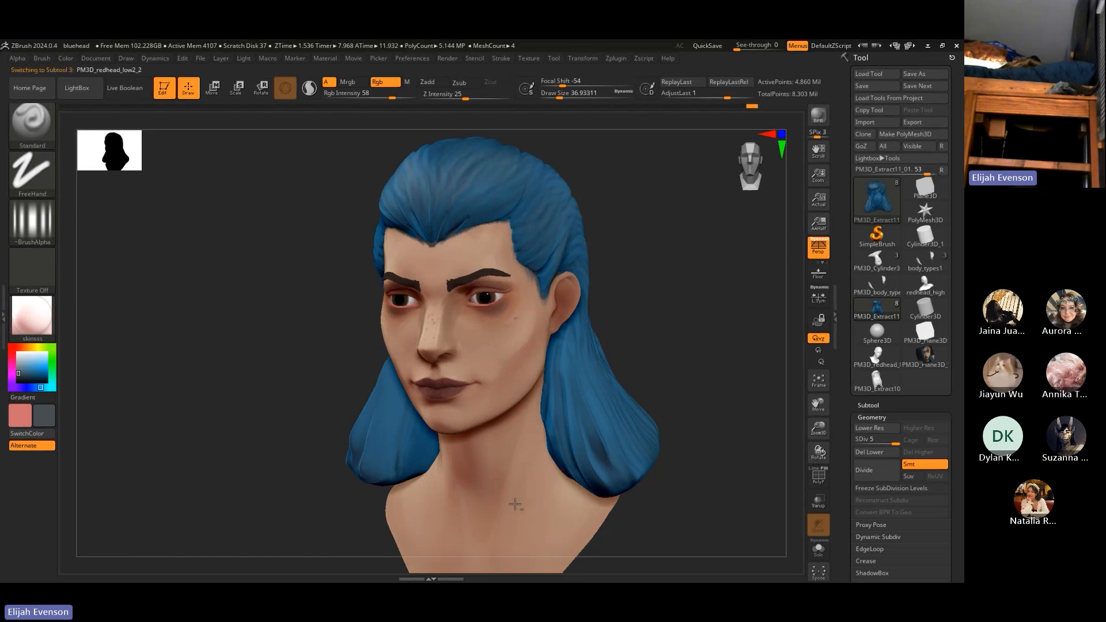
pyautogui.moveTo(716, 341); pyautogui.dragTo(708, 342)
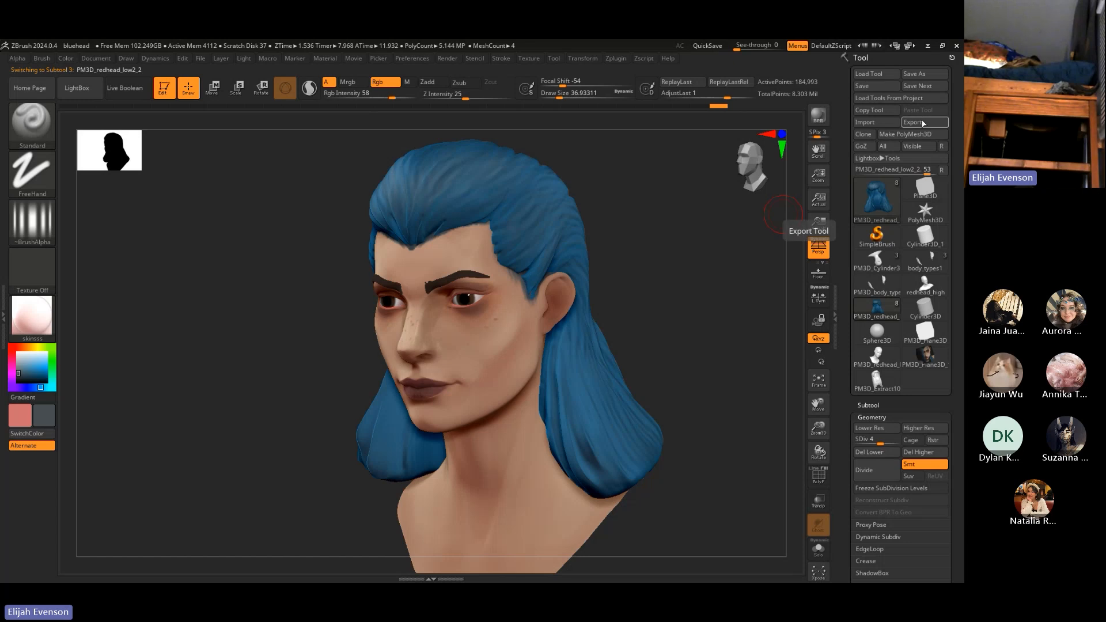
pyautogui.click(920, 124)
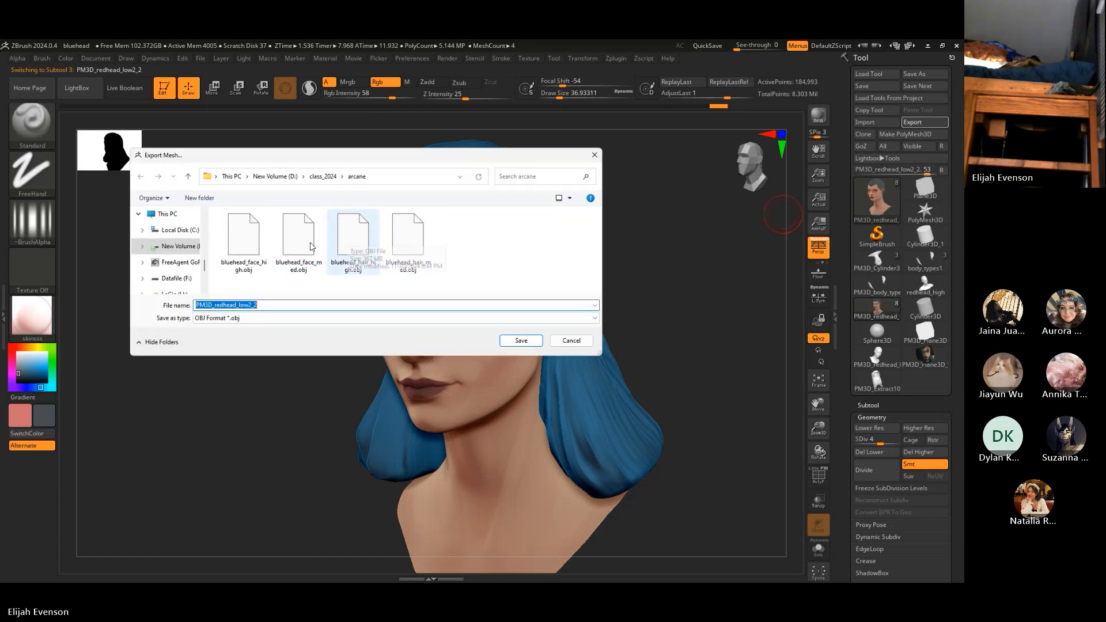
pyautogui.click(358, 242)
pyautogui.doubleClick(358, 242)
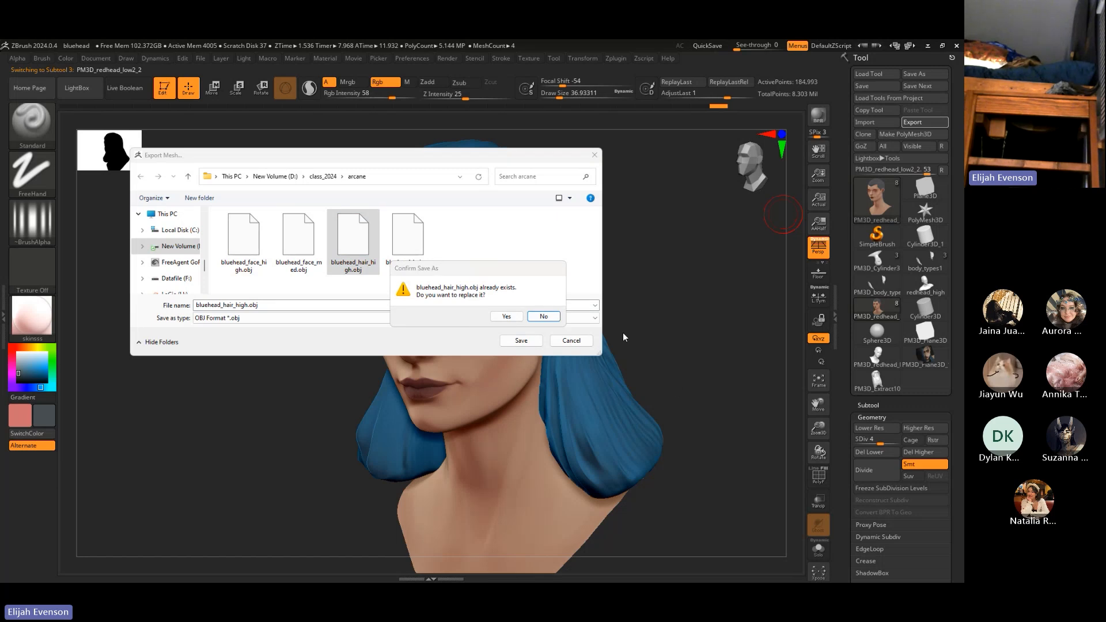
pyautogui.click(546, 319)
pyautogui.click(572, 341)
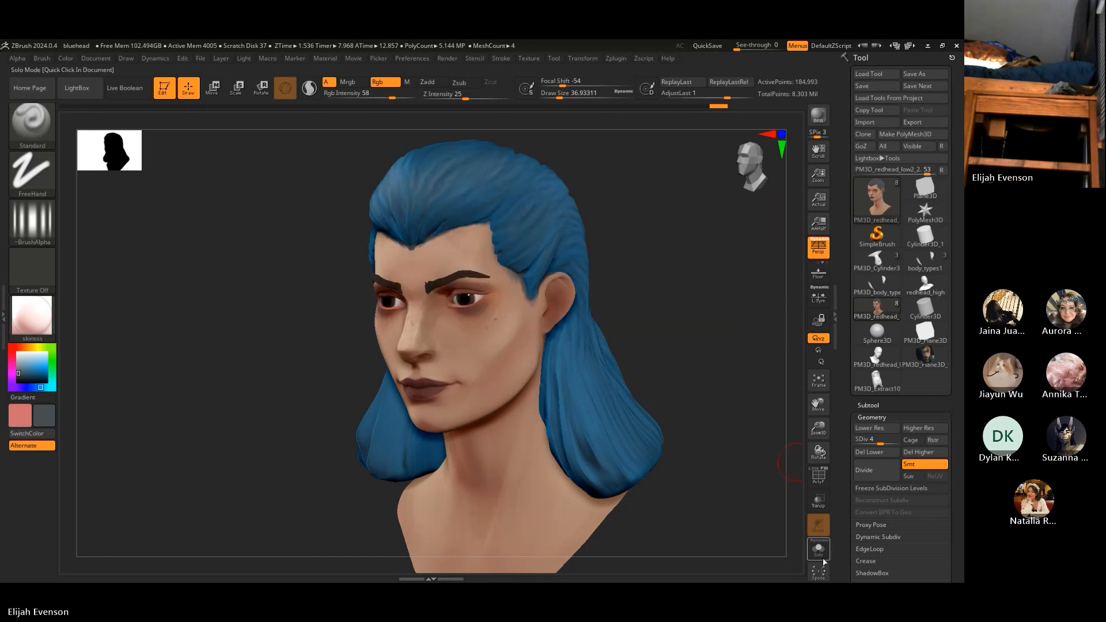
pyautogui.click(818, 548)
pyautogui.click(818, 549)
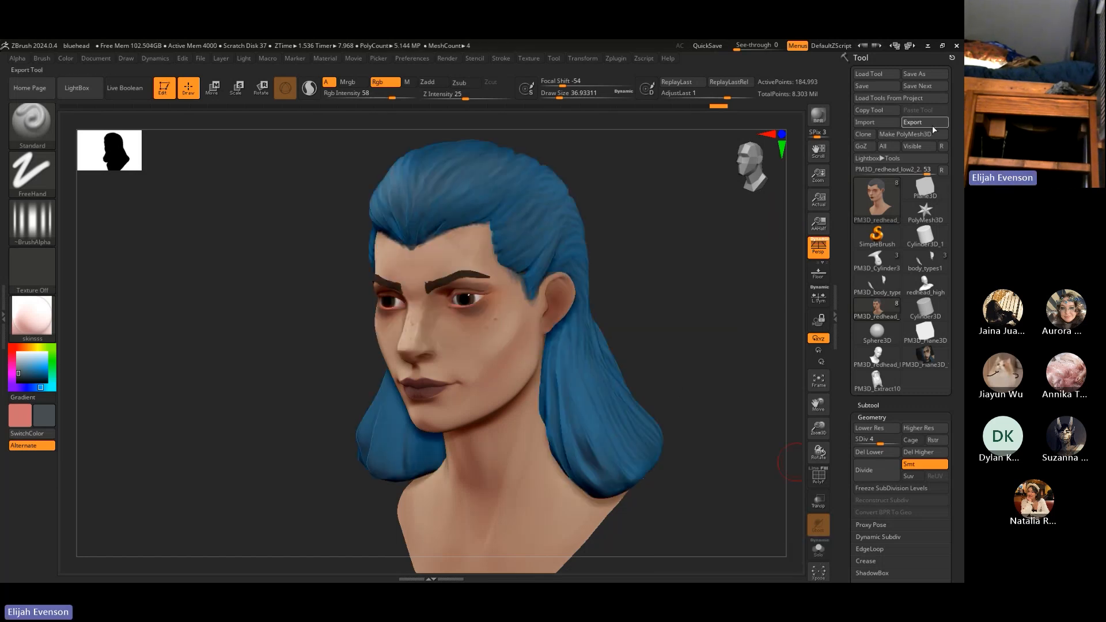
# Export the head as an OBJ, overwriting bluehead_face_high.obj in the arcane folder
pyautogui.click(932, 125)
pyautogui.click(243, 239)
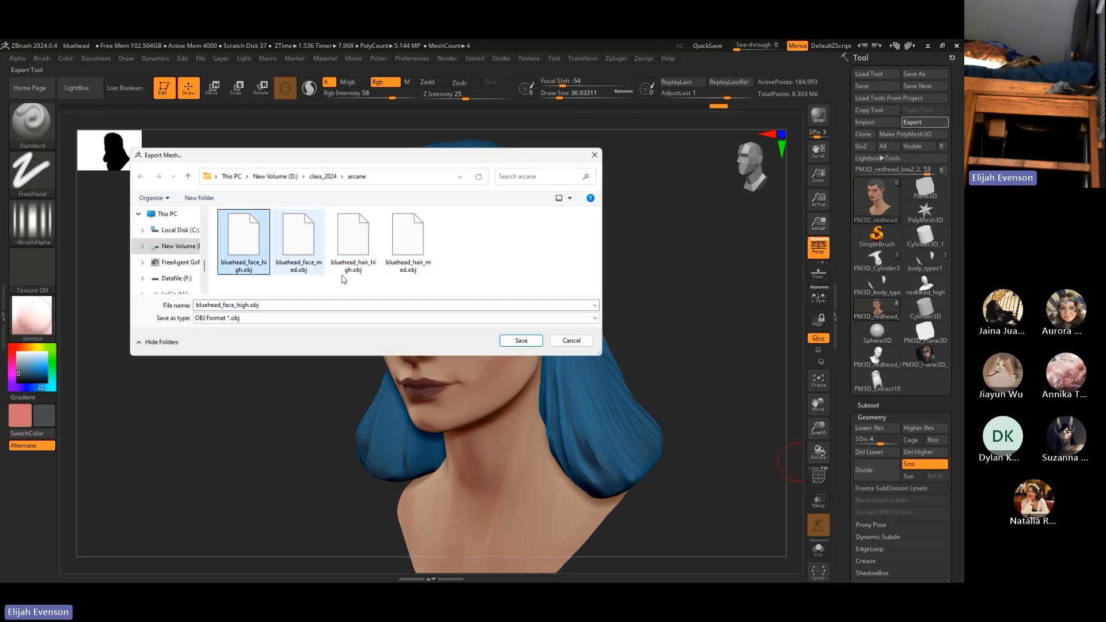
pyautogui.click(521, 341)
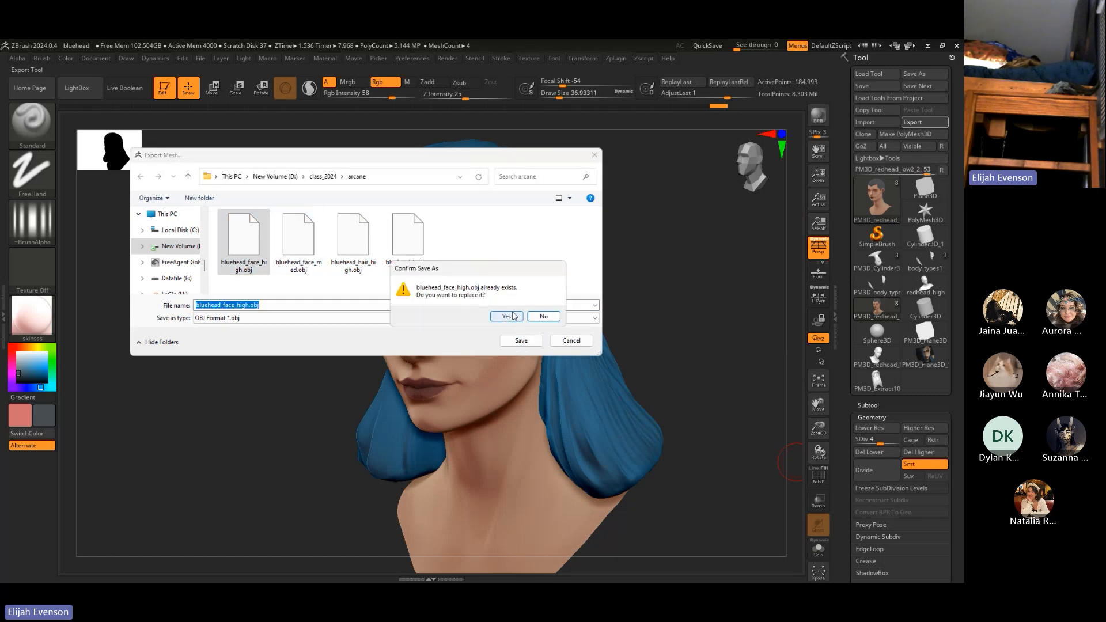
pyautogui.click(510, 311)
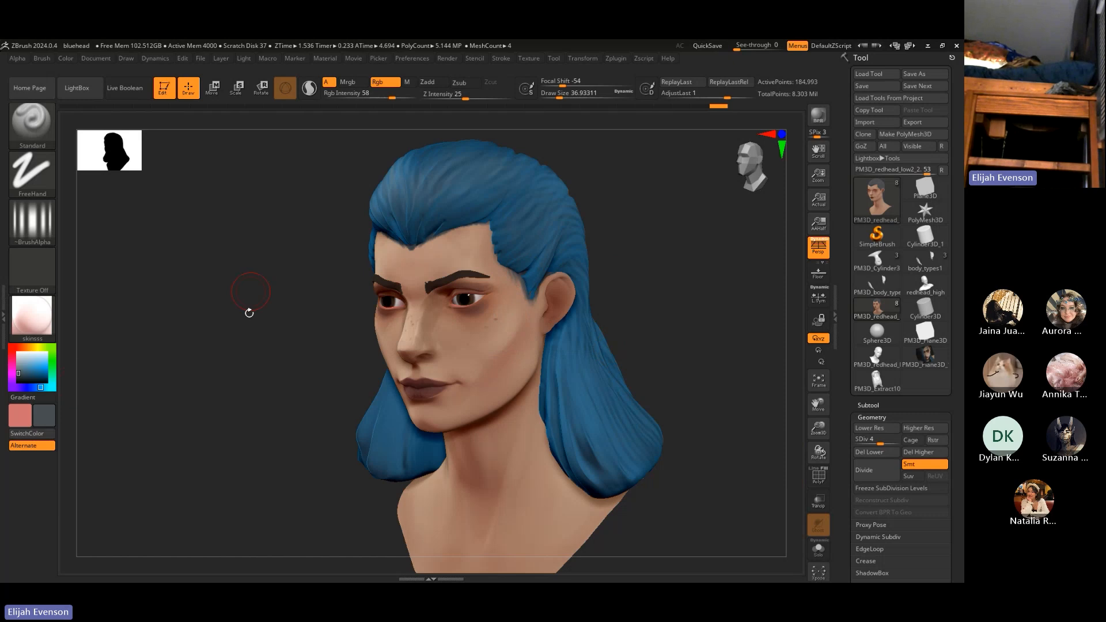
# Switch to Maya and start a new scene, discarding the unsaved changes in the current one
pyautogui.hotkey('alt', 'Tab')
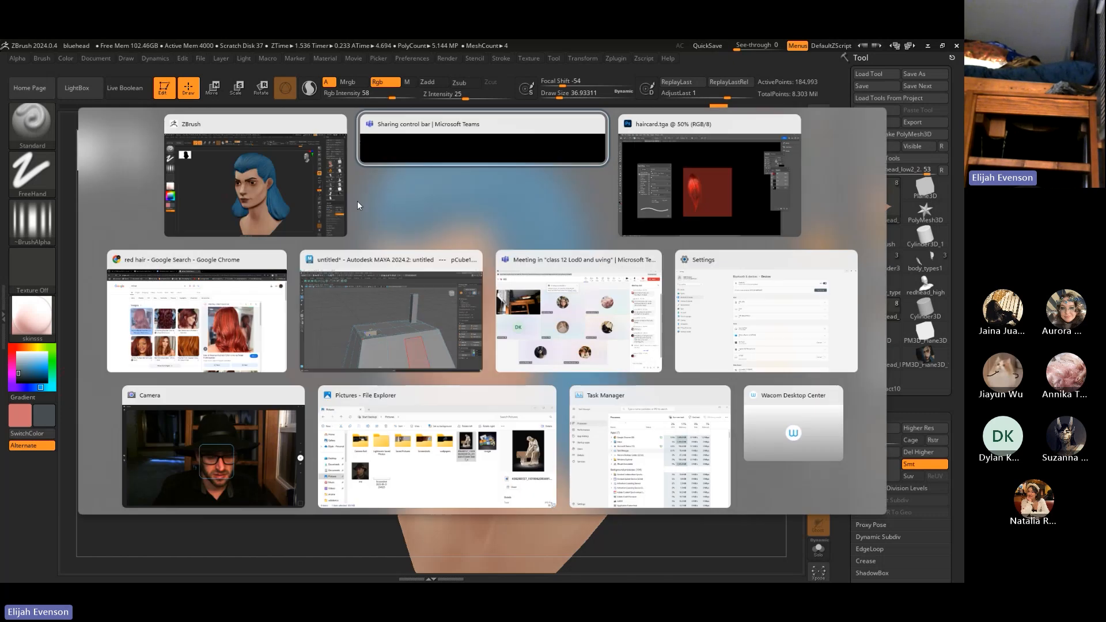
pyautogui.click(337, 301)
pyautogui.click(24, 58)
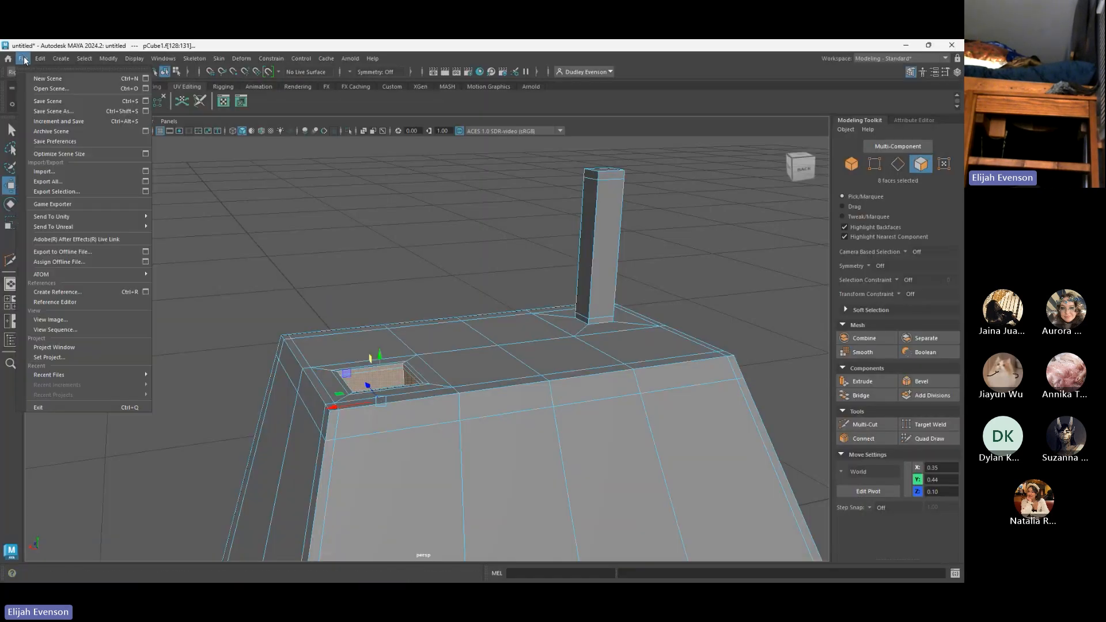
pyautogui.click(41, 78)
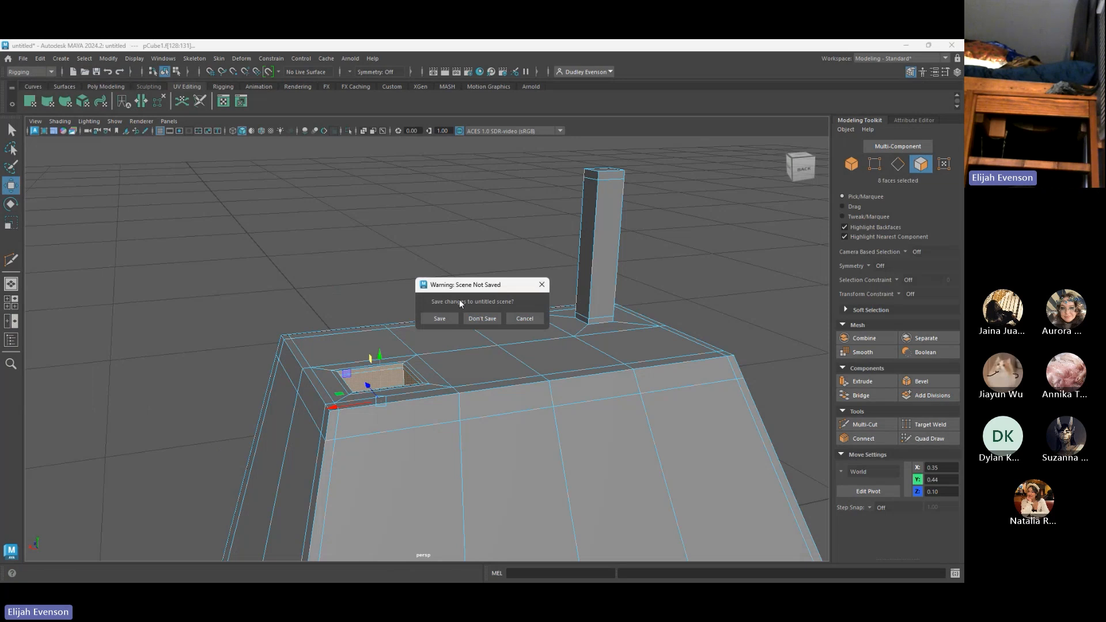
pyautogui.click(472, 318)
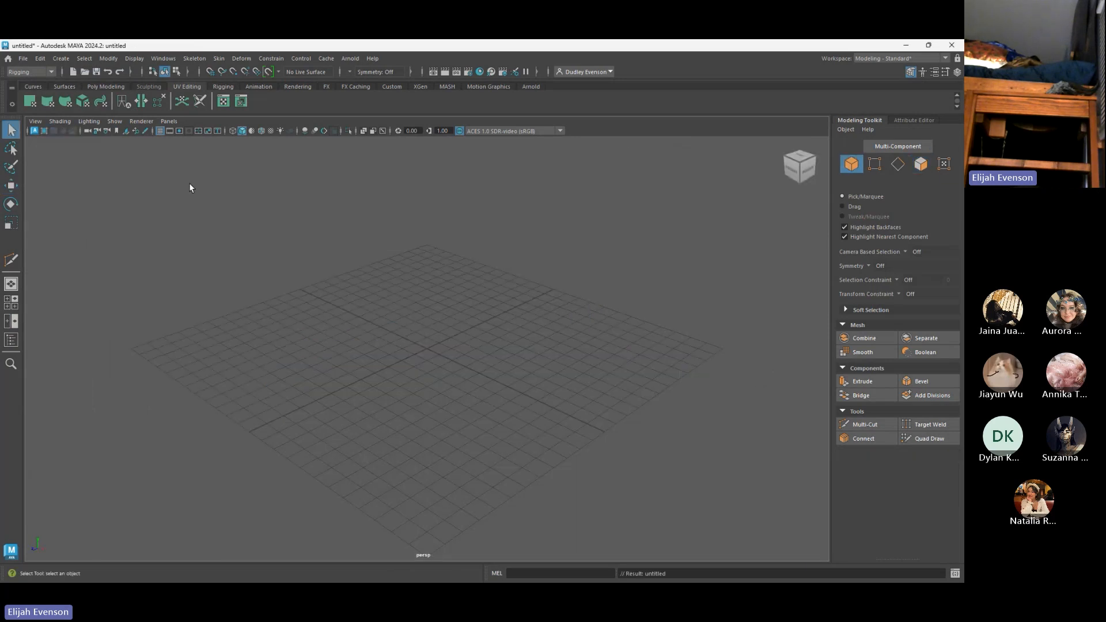
# Import bluehead_face_med.obj from the arcane folder into the empty scene
pyautogui.click(22, 58)
pyautogui.click(44, 171)
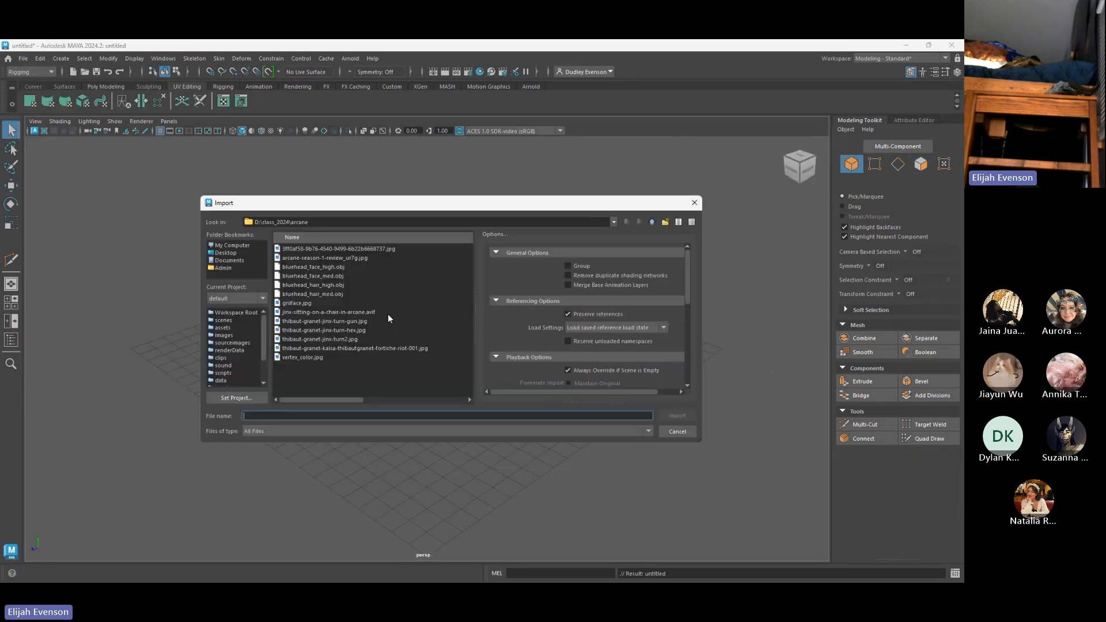
pyautogui.click(331, 277)
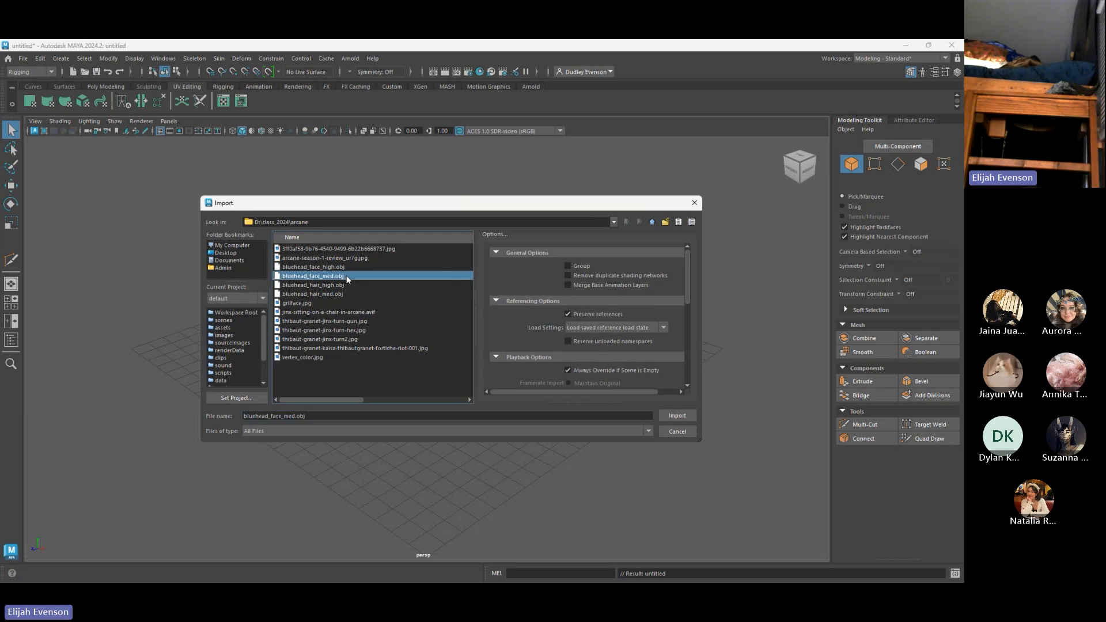
pyautogui.doubleClick(346, 275)
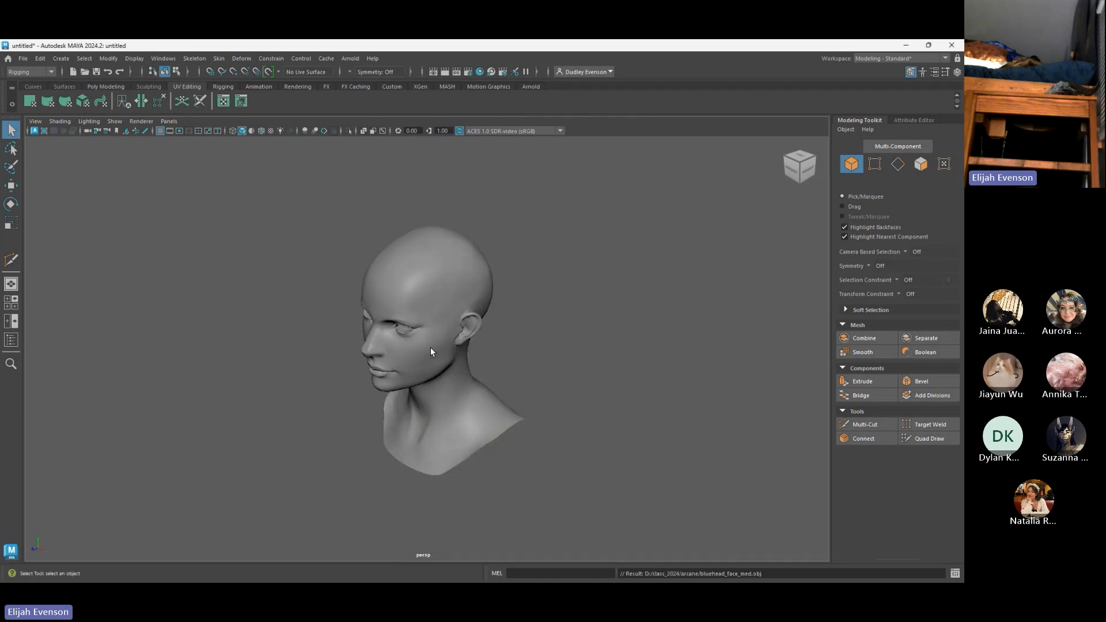
# Examine the imported head's shape and mesh density from several angles, with and without its wireframe highlighted
pyautogui.click(427, 348)
pyautogui.press('f')
pyautogui.click(548, 362)
pyautogui.keyDown('alt'); pyautogui.moveTo(547, 361); pyautogui.dragTo(365, 361); pyautogui.keyUp('alt')
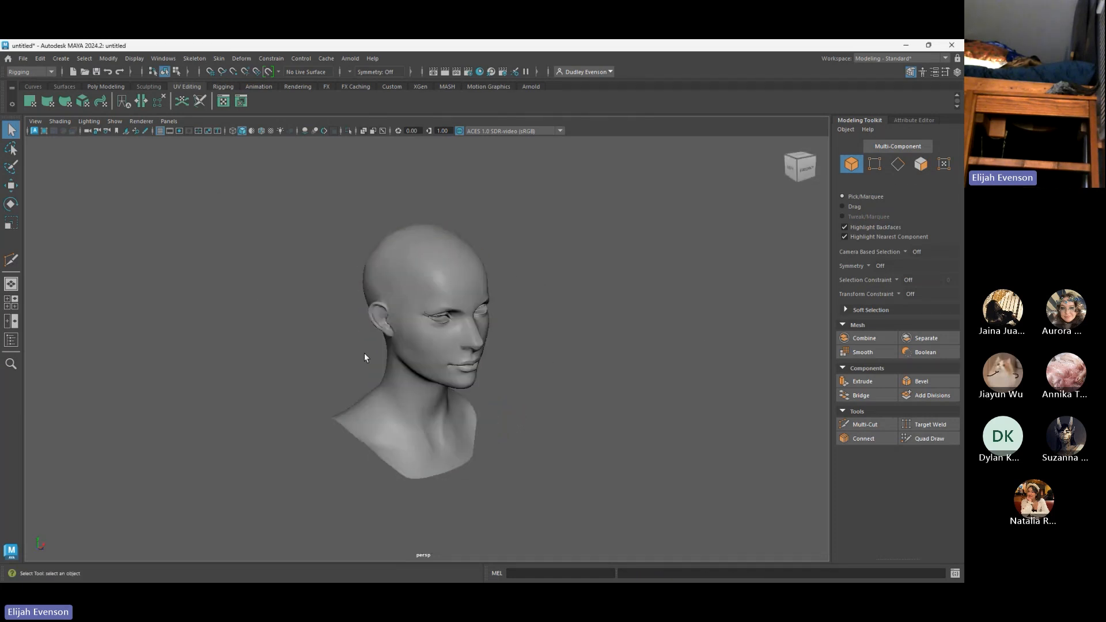
pyautogui.keyDown('alt'); pyautogui.moveTo(365, 360); pyautogui.dragTo(661, 476, button='right'); pyautogui.keyUp('alt')
pyautogui.click(479, 382)
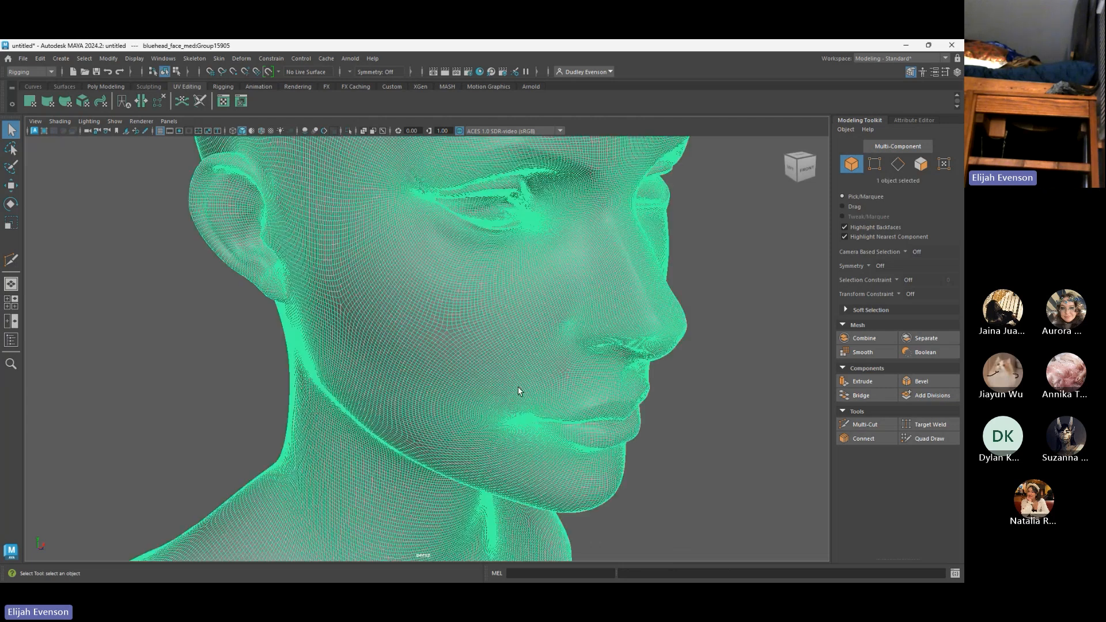
pyautogui.moveTo(516, 388)
pyautogui.keyDown('alt'); pyautogui.mouseDown()
pyautogui.moveTo(591, 392)
pyautogui.moveTo(411, 436)
pyautogui.mouseUp(); pyautogui.keyUp('alt')
pyautogui.click(606, 381)
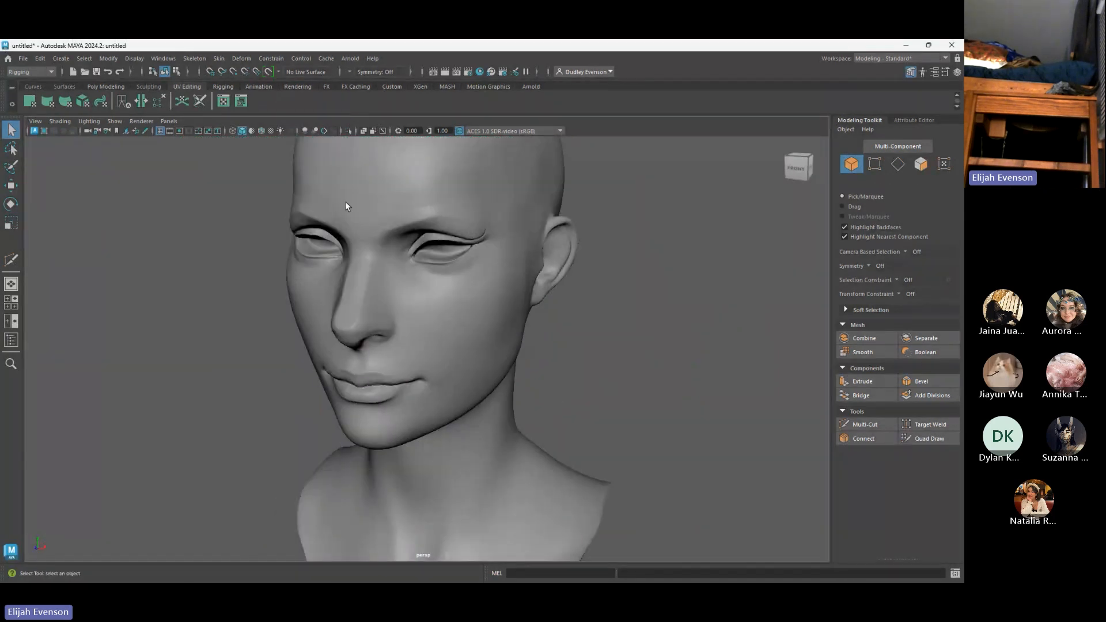
pyautogui.click(383, 265)
pyautogui.click(245, 273)
pyautogui.click(336, 216)
pyautogui.keyDown('alt'); pyautogui.moveTo(247, 277); pyautogui.dragTo(266, 271); pyautogui.keyUp('alt')
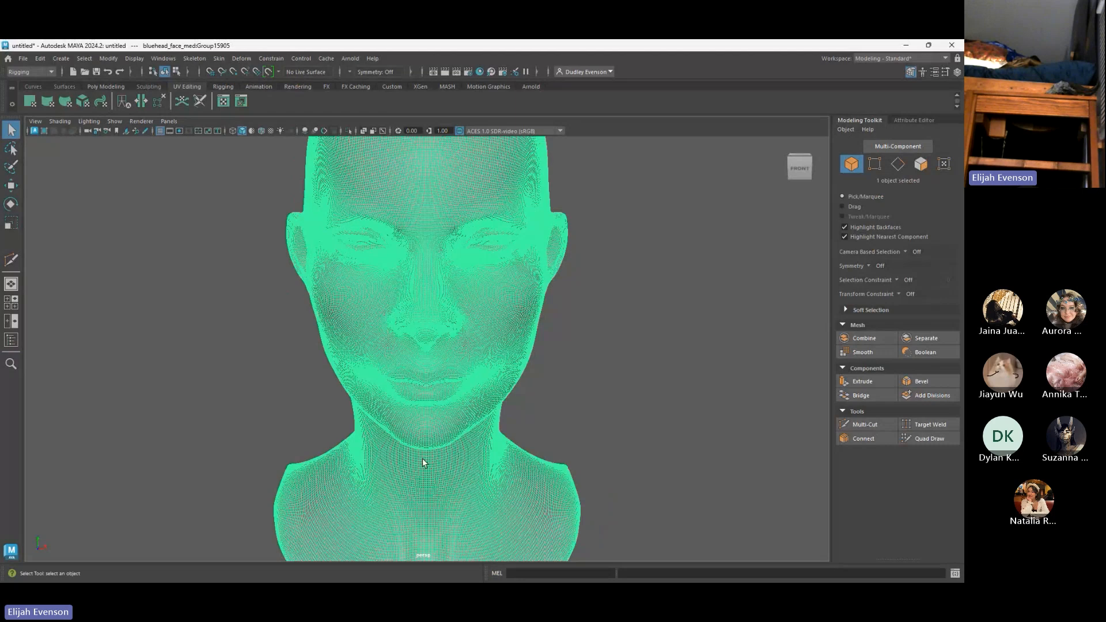
pyautogui.keyDown('alt'); pyautogui.moveTo(594, 326); pyautogui.dragTo(565, 326); pyautogui.keyUp('alt')
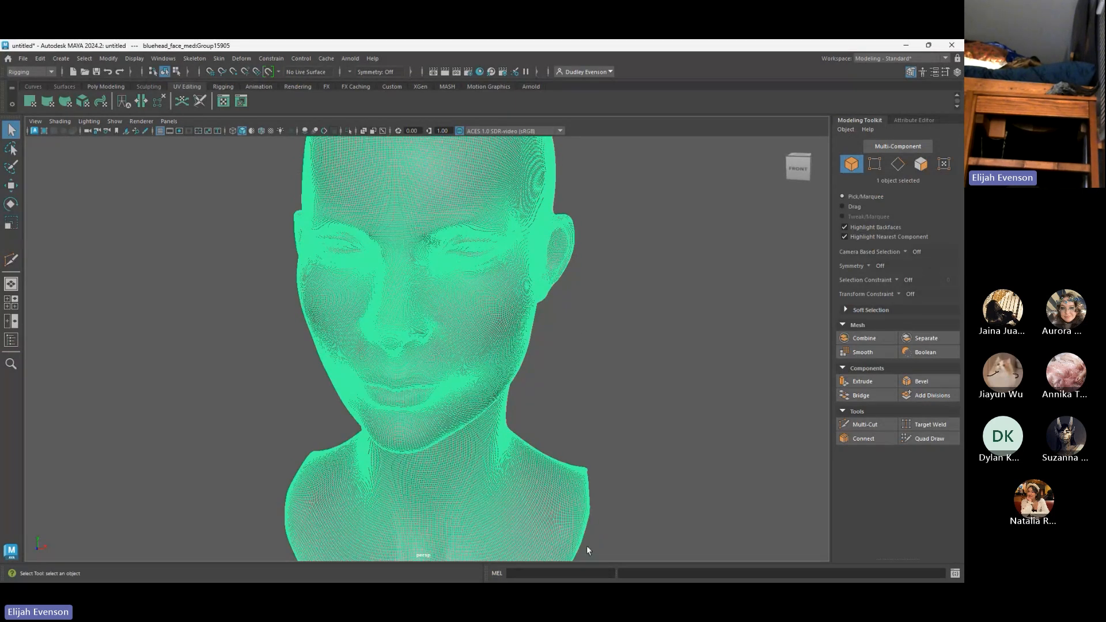
pyautogui.press('f')
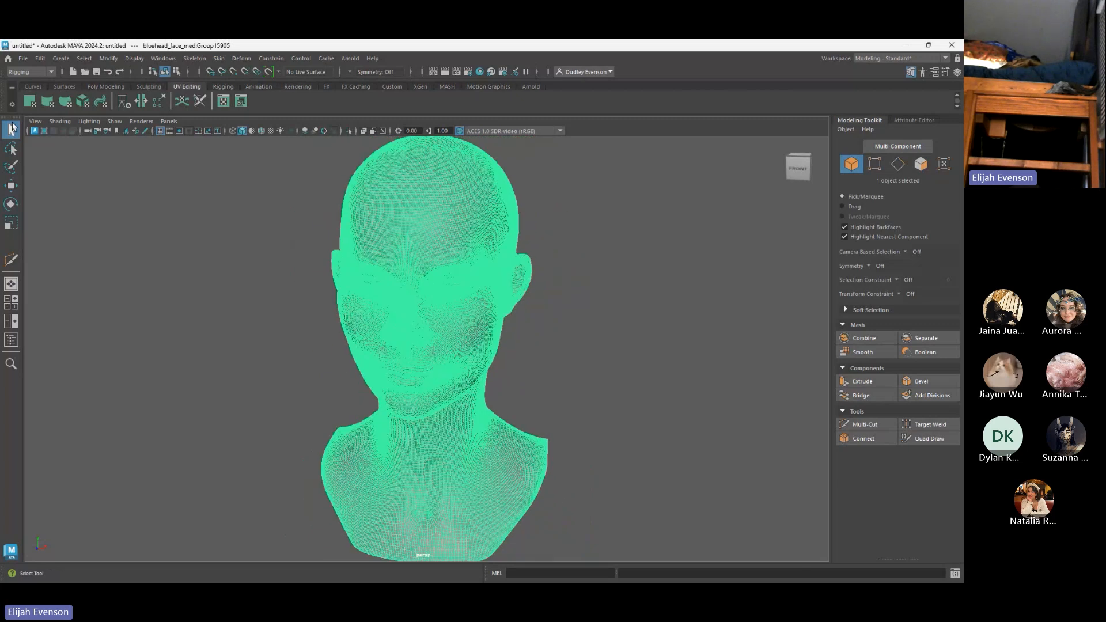
# Import bluehead_hair_med.obj from the arcane folder into the same scene as the head
pyautogui.click(23, 58)
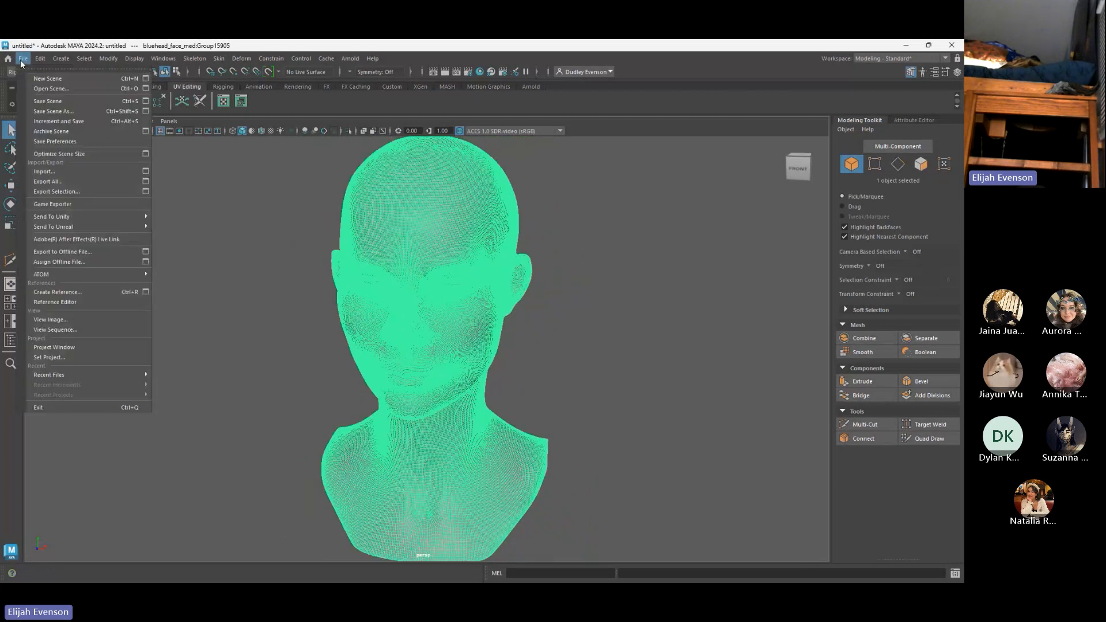
pyautogui.click(71, 171)
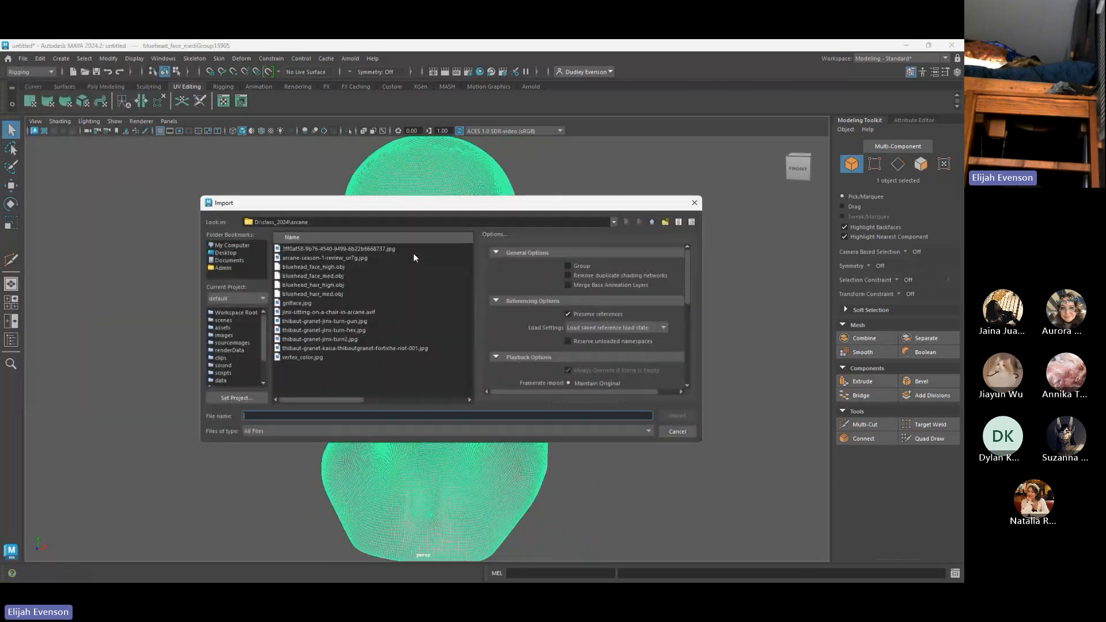
pyautogui.doubleClick(336, 289)
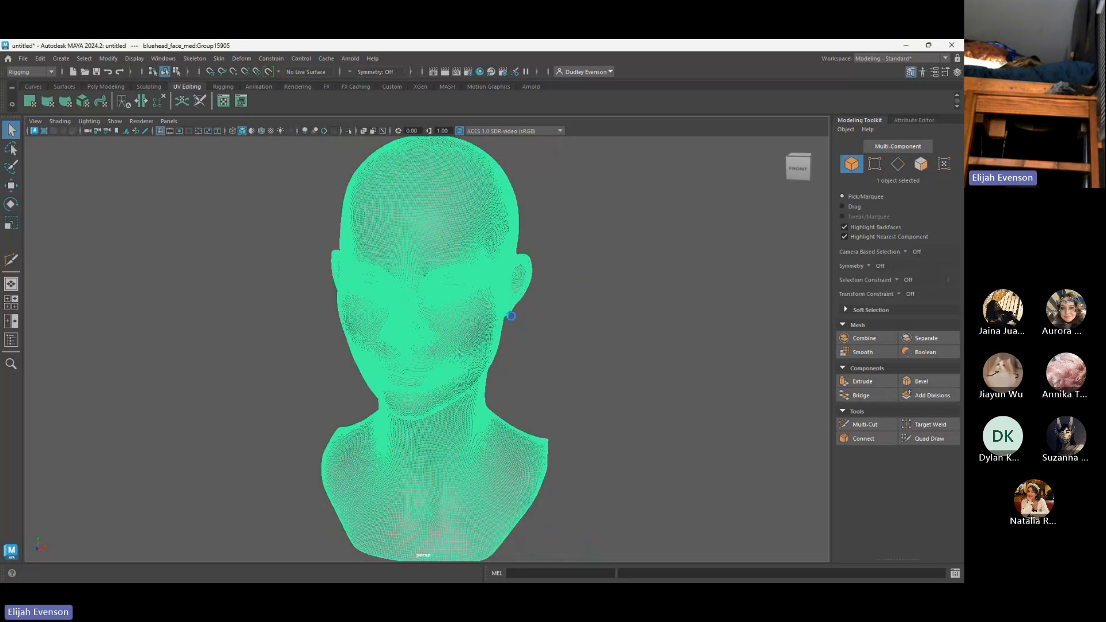
pyautogui.click(544, 341)
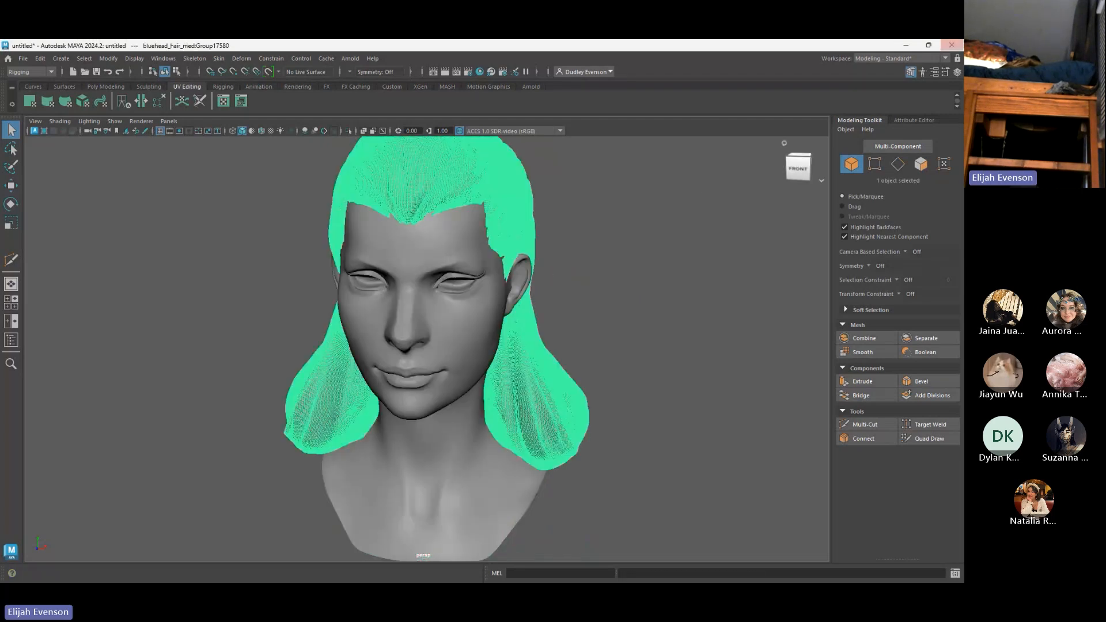
# Create a display layer named hair_mid and add the selected hair mesh to it
pyautogui.click(956, 73)
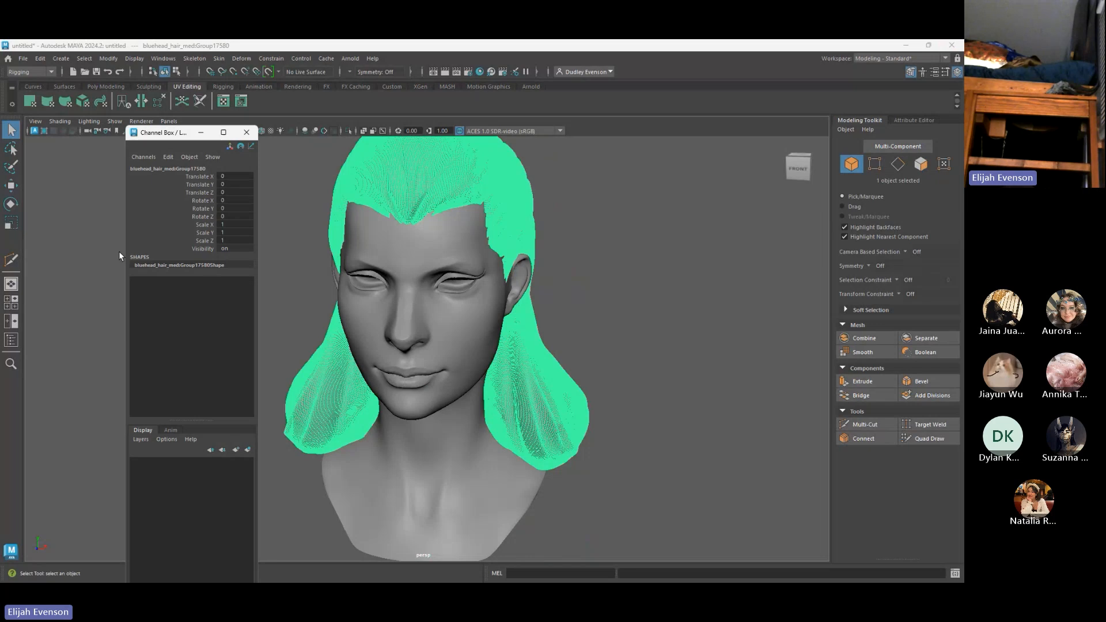
pyautogui.click(141, 439)
pyautogui.click(148, 449)
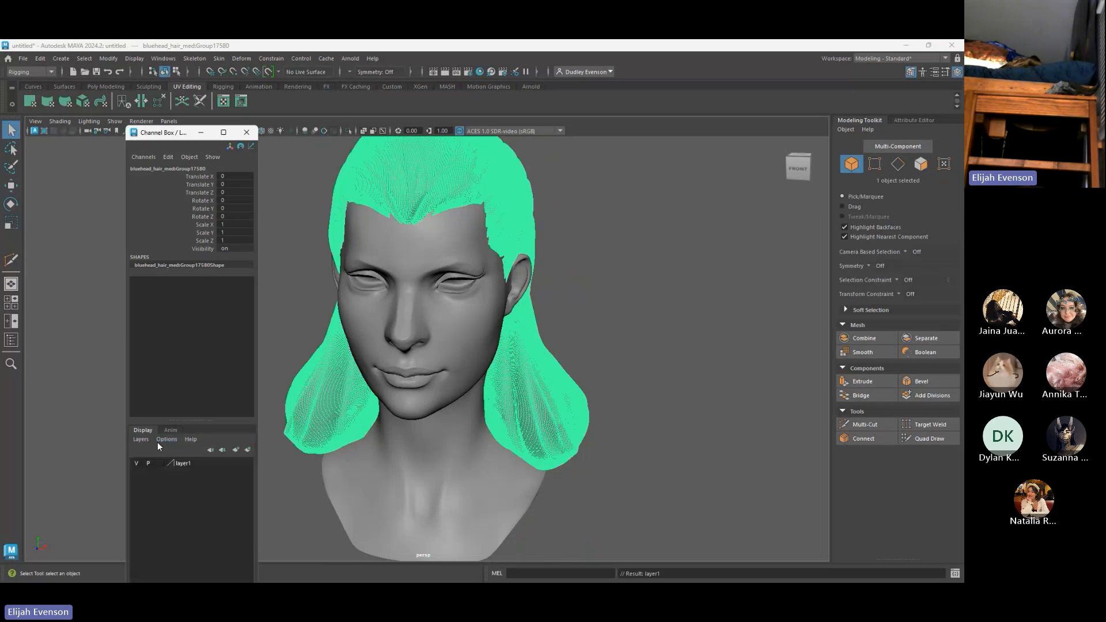
pyautogui.doubleClick(190, 462)
pyautogui.write('hair_mid')
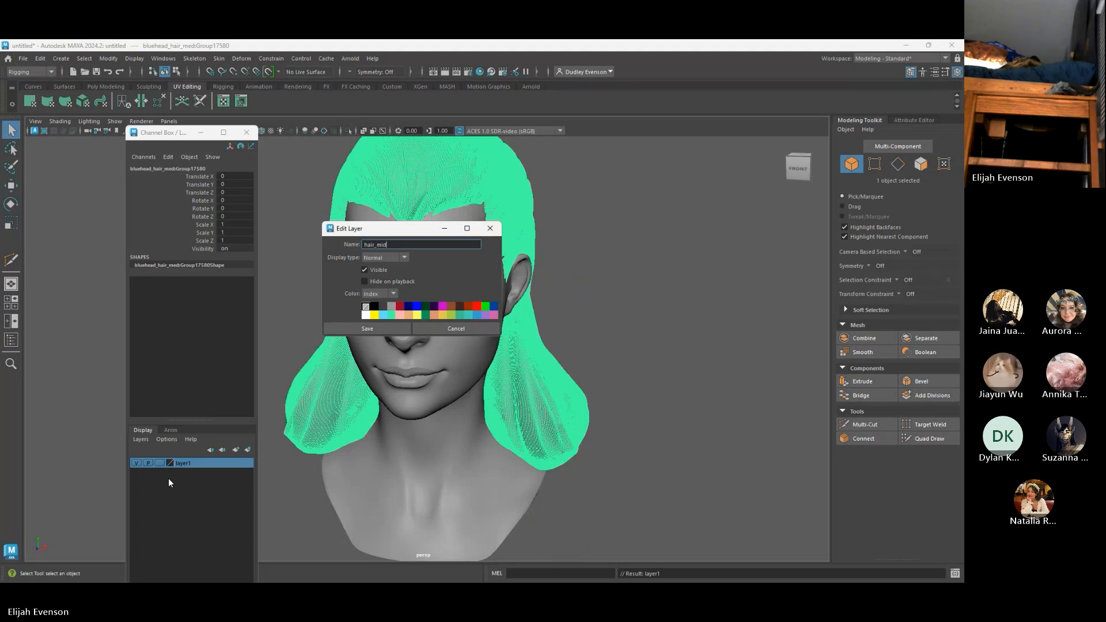
pyautogui.click(385, 324)
pyautogui.rightClick(233, 464)
pyautogui.click(319, 327)
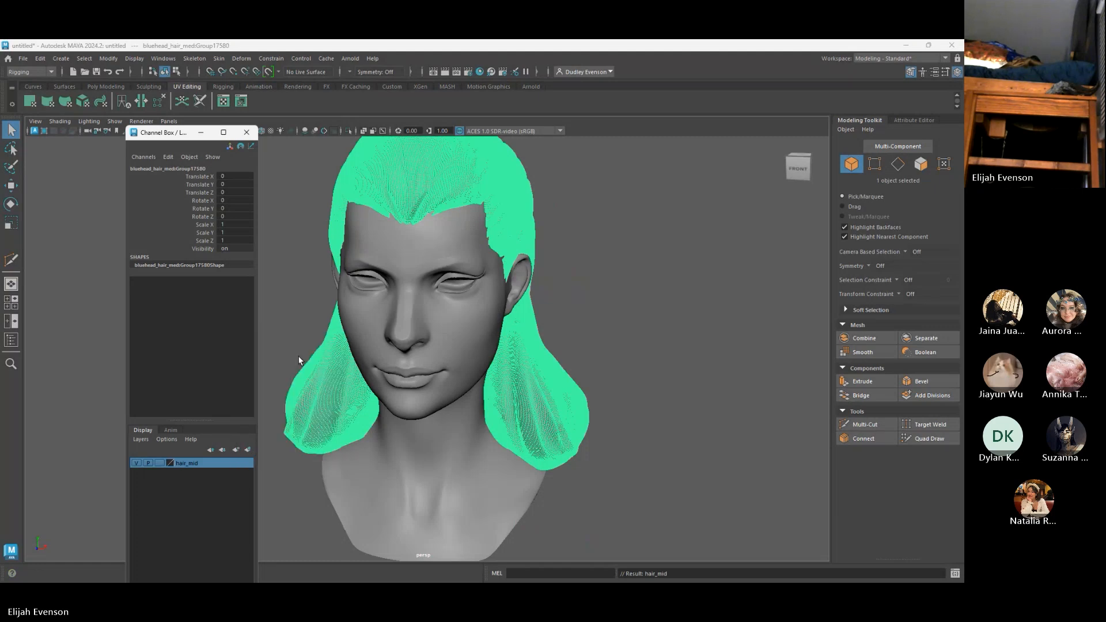
# Create a display layer named face_mid for the head mesh
pyautogui.click(410, 388)
pyautogui.click(138, 440)
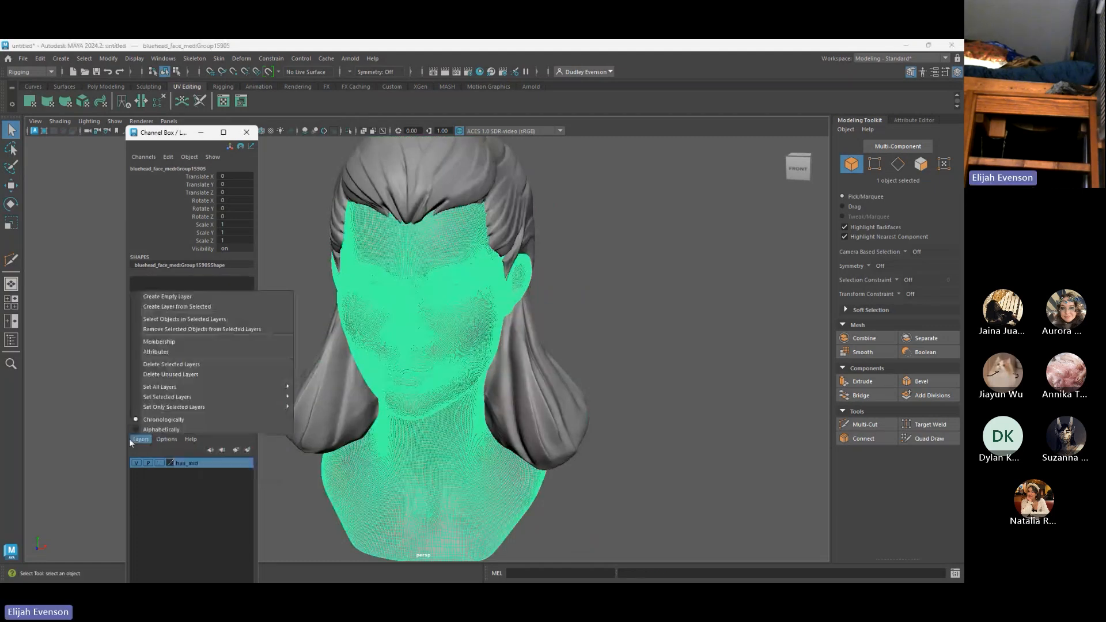
pyautogui.click(165, 296)
pyautogui.doubleClick(182, 463)
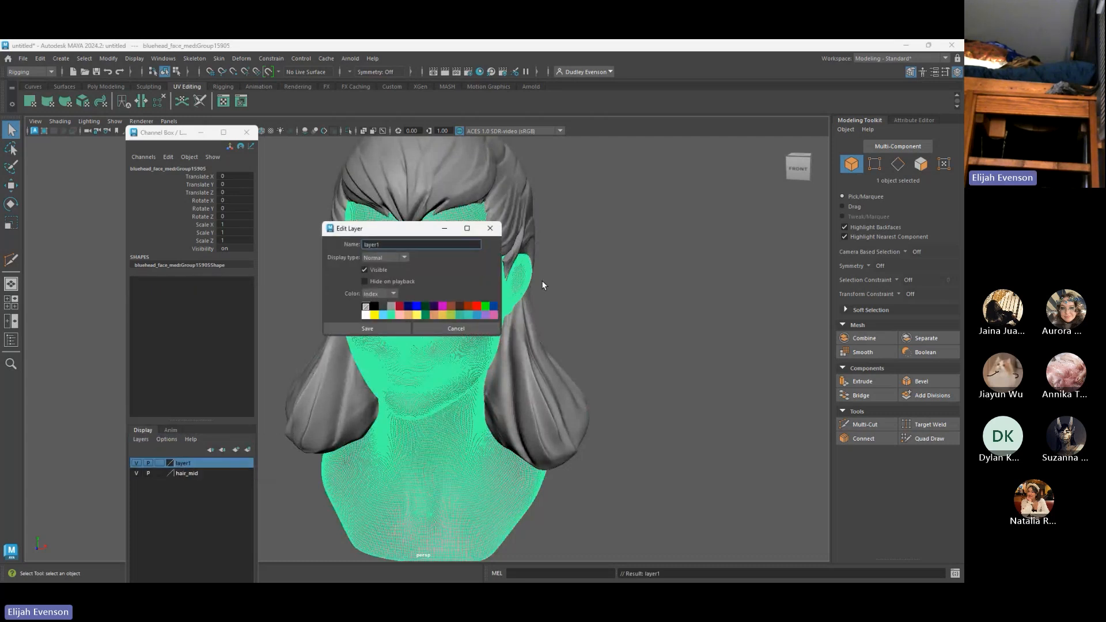
pyautogui.write('face_mid_')
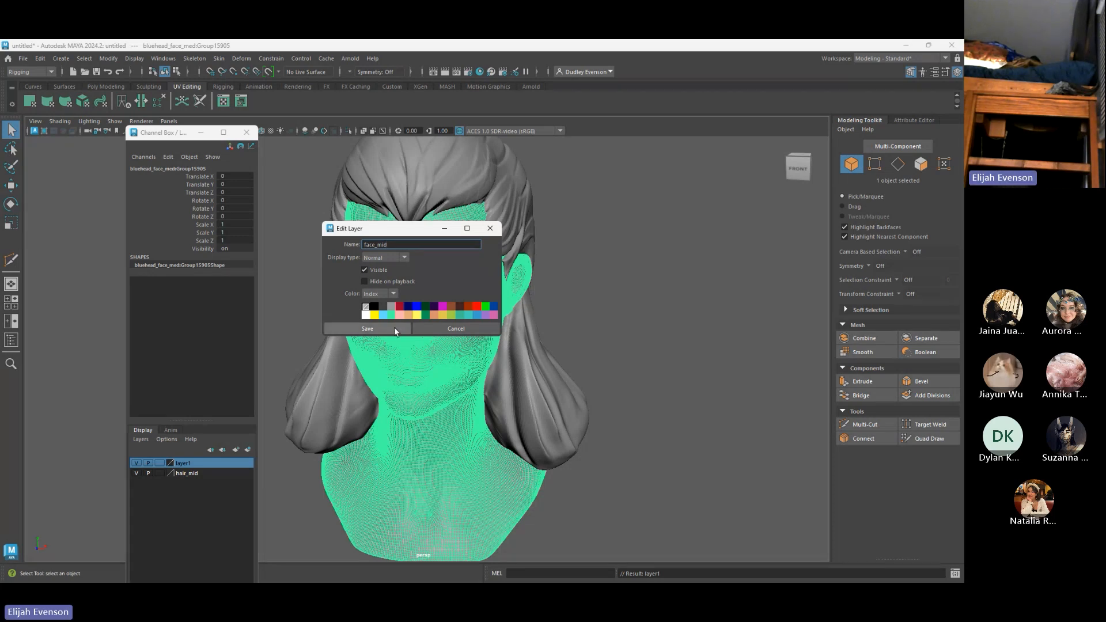
pyautogui.click(367, 328)
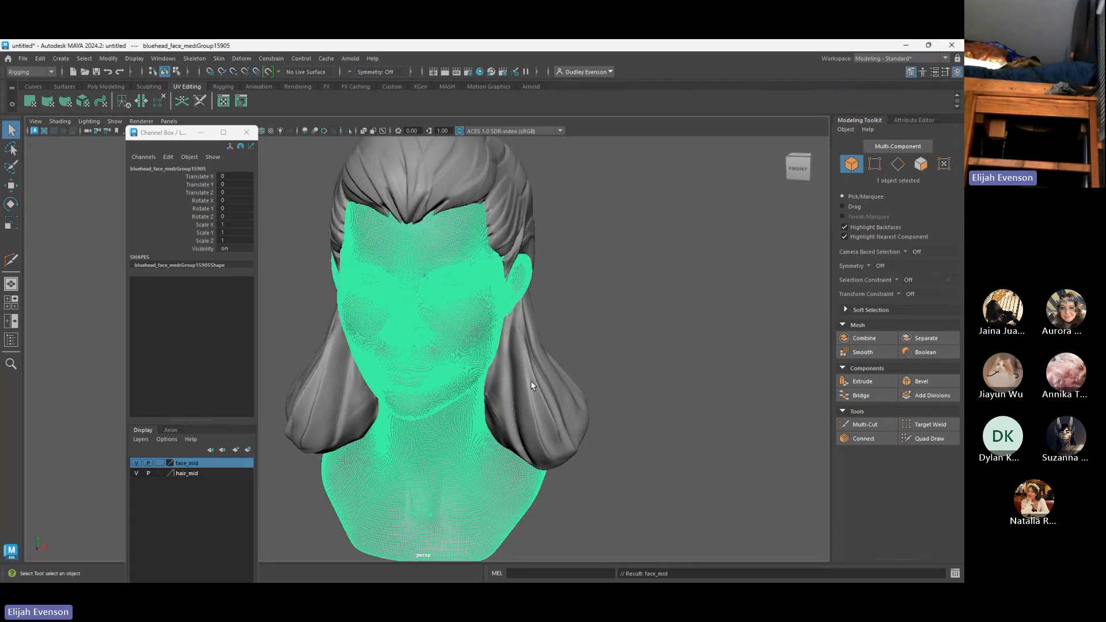
# Toggle the hair_mid layer's visibility to expose the separate lower hair piece, and delete that piece and the main hair mesh
pyautogui.click(136, 472)
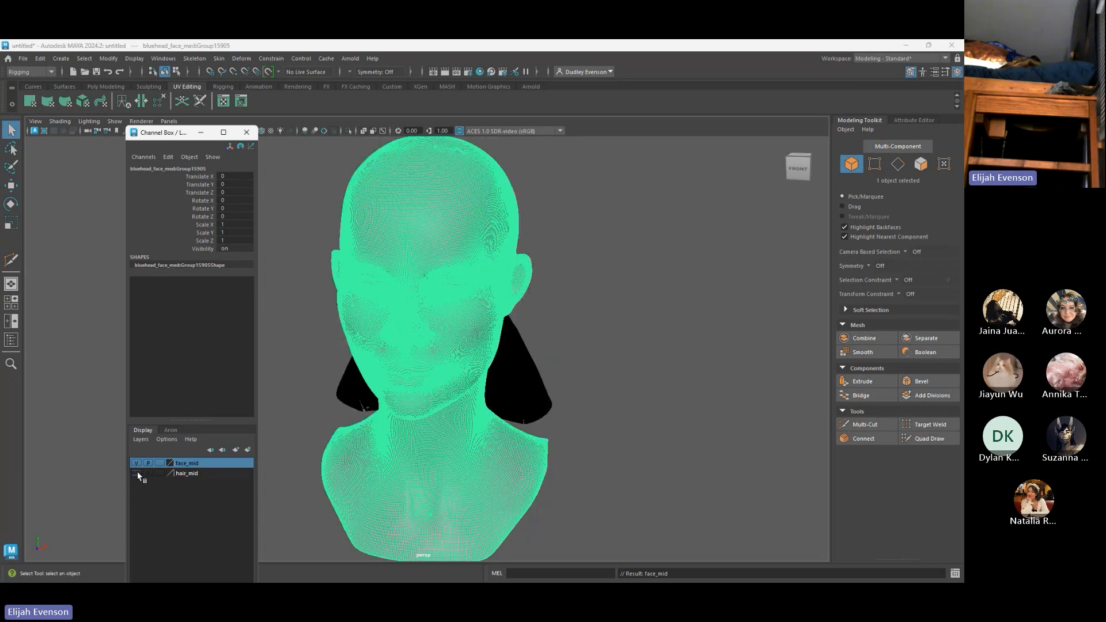
pyautogui.keyDown('alt'); pyautogui.moveTo(700, 398); pyautogui.dragTo(489, 411); pyautogui.keyUp('alt')
pyautogui.click(565, 392)
pyautogui.click(137, 473)
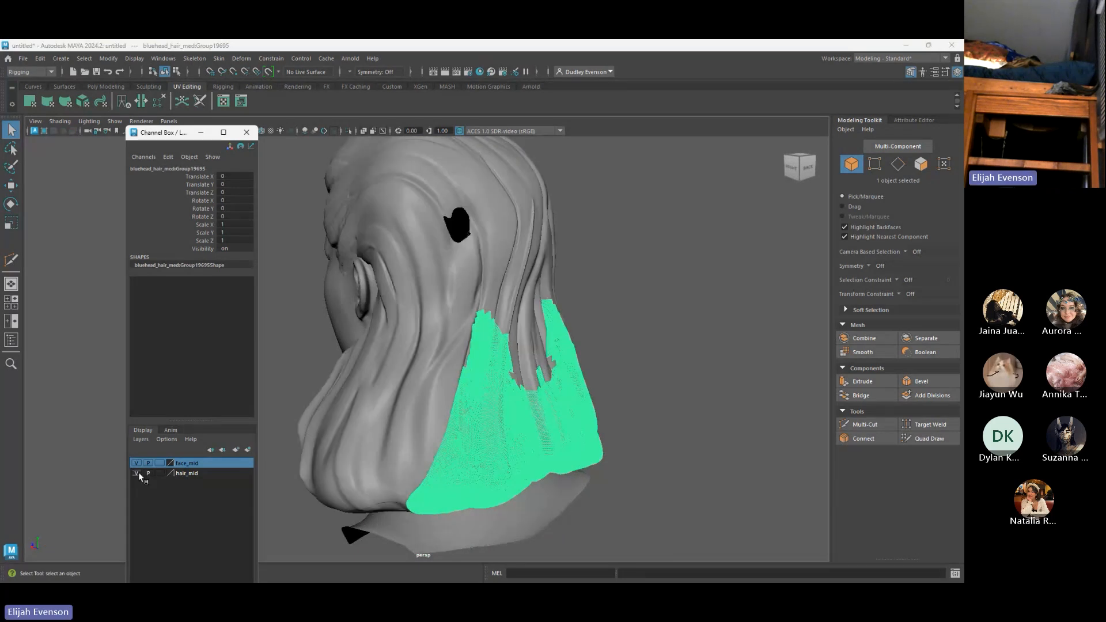
pyautogui.press('Delete')
pyautogui.click(536, 290)
pyautogui.press('Delete')
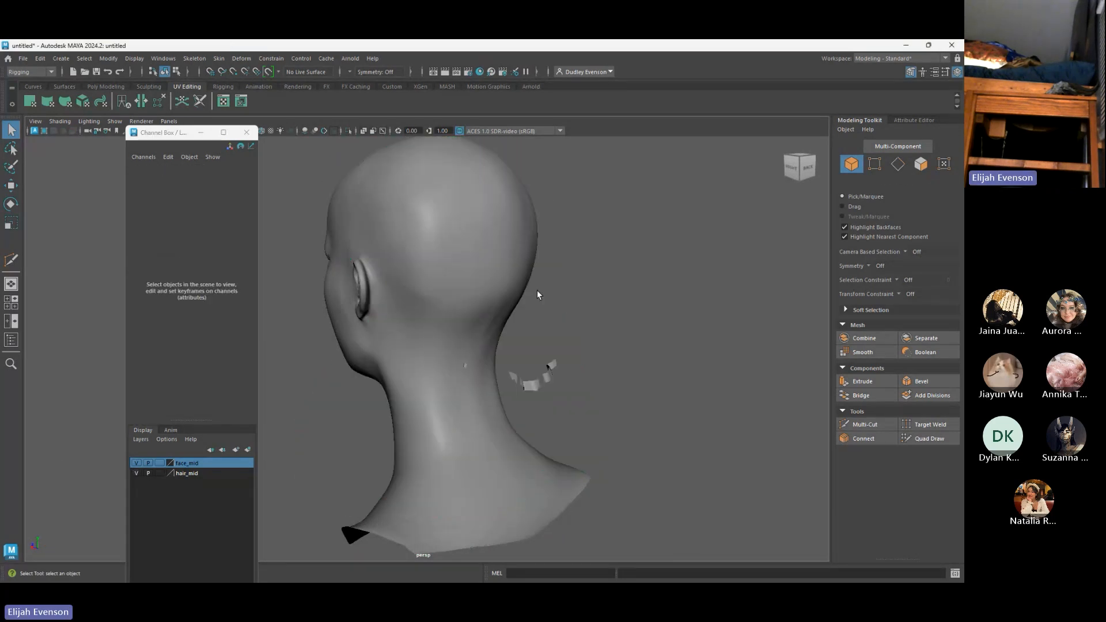
# Select the three leftover hair fragments behind the neck without the head mesh and delete them
pyautogui.keyDown('alt'); pyautogui.moveTo(539, 364); pyautogui.dragTo(588, 380); pyautogui.keyUp('alt')
pyautogui.moveTo(593, 389); pyautogui.dragTo(160, 311)
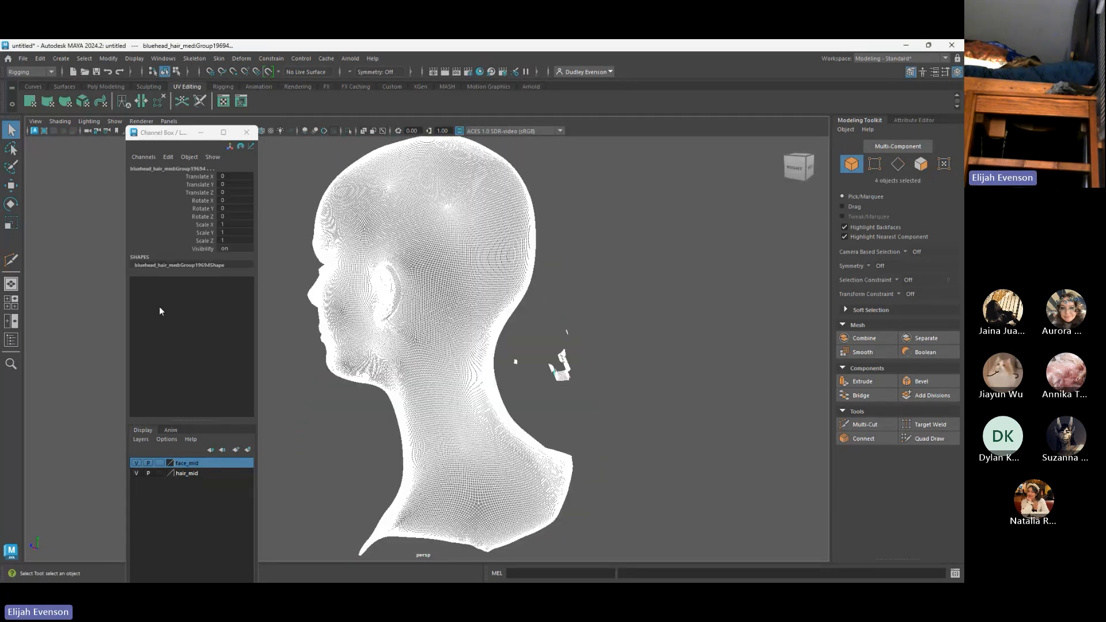
pyautogui.click(11, 340)
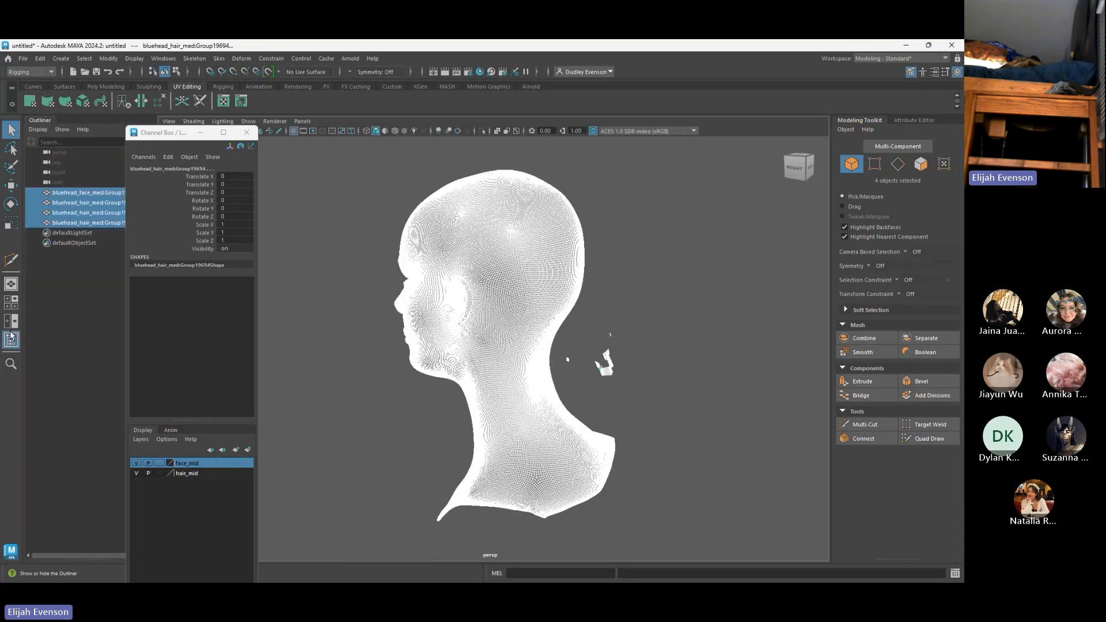
pyautogui.click(61, 203)
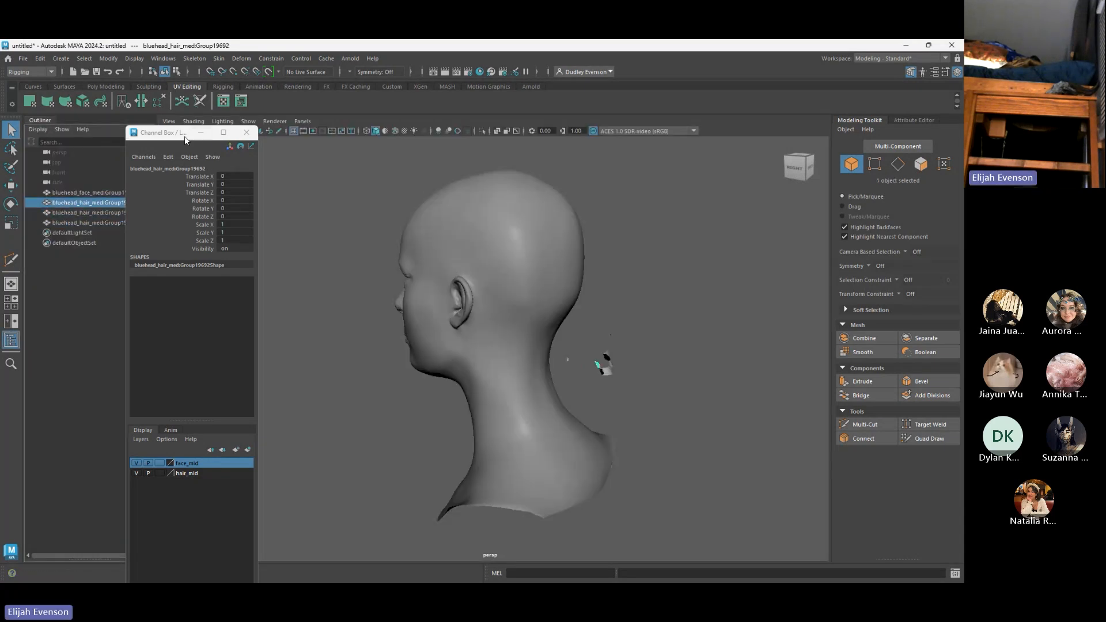
pyautogui.moveTo(185, 135); pyautogui.dragTo(265, 159)
pyautogui.keyDown('ctrl'); pyautogui.click(95, 212); pyautogui.keyUp('ctrl')
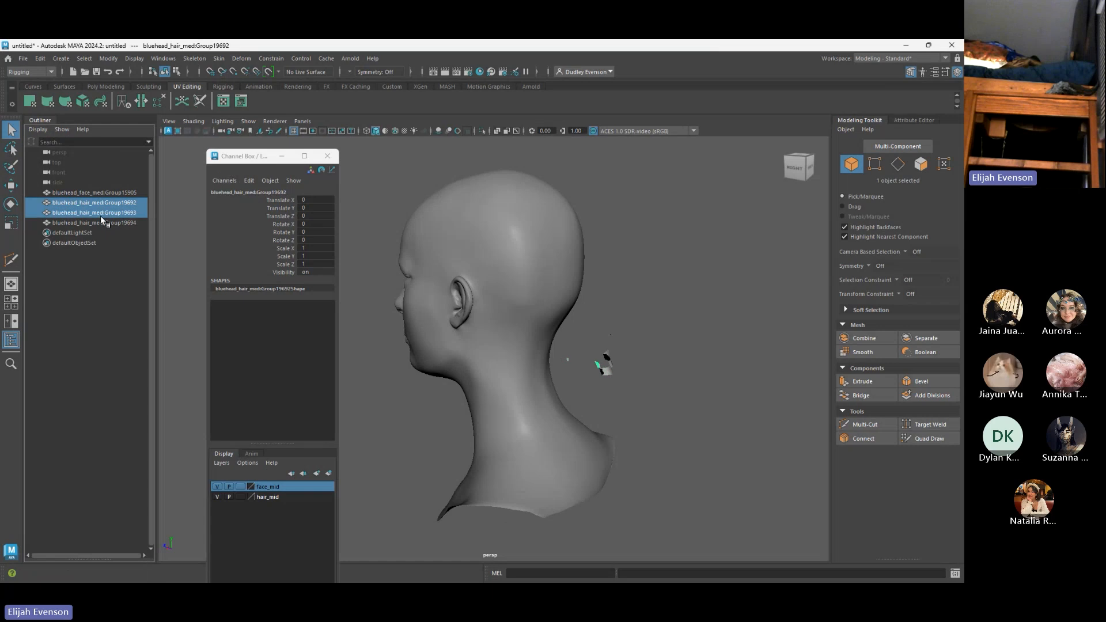
pyautogui.moveTo(100, 216); pyautogui.dragTo(104, 229)
pyautogui.click(109, 221)
pyautogui.keyDown('shift'); pyautogui.click(114, 204); pyautogui.keyUp('shift')
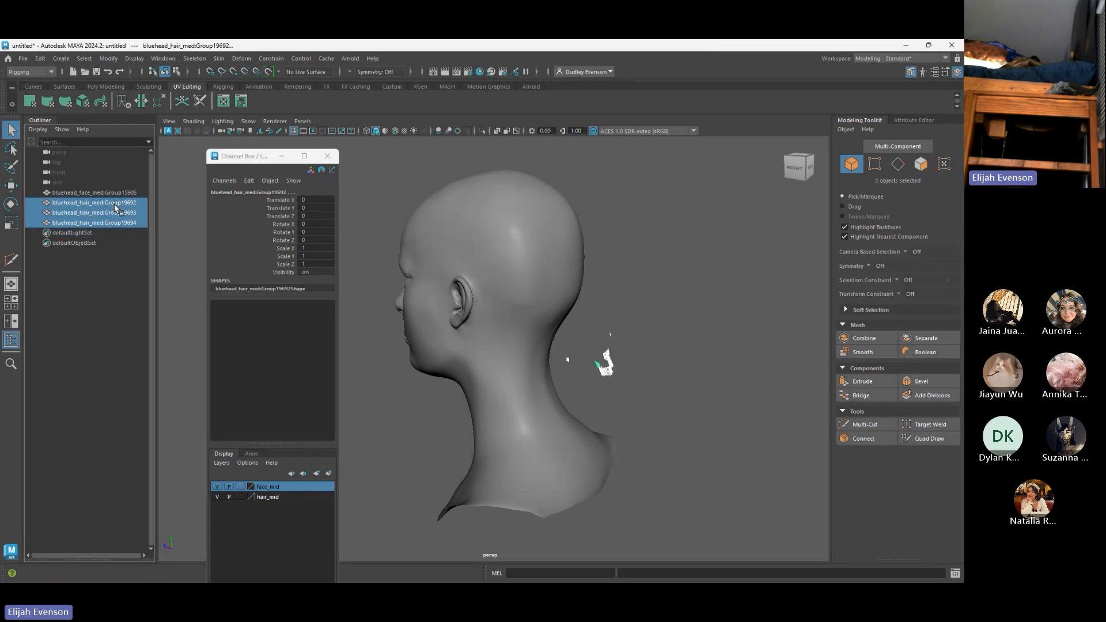
# Switch to ZBrush, turn on the polygroup display and isolate the hair subtool
pyautogui.hotkey('alt', 'Tab')
pyautogui.click(456, 205)
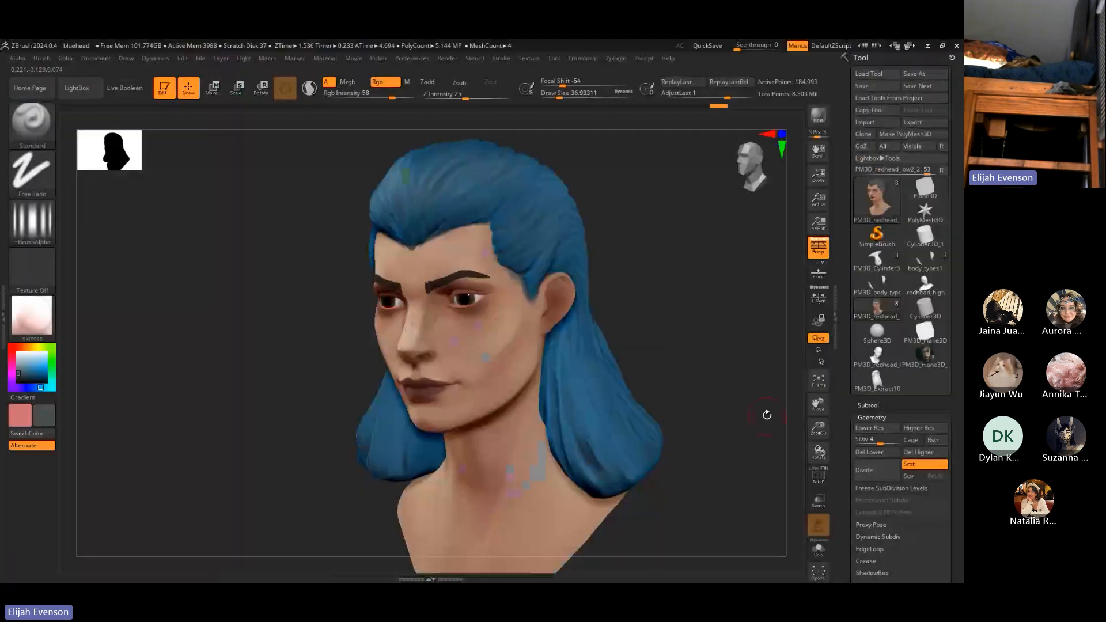
pyautogui.hotkey('shift', 'f')
pyautogui.moveTo(793, 468); pyautogui.dragTo(584, 401)
pyautogui.keyDown('alt'); pyautogui.click(584, 401); pyautogui.keyUp('alt')
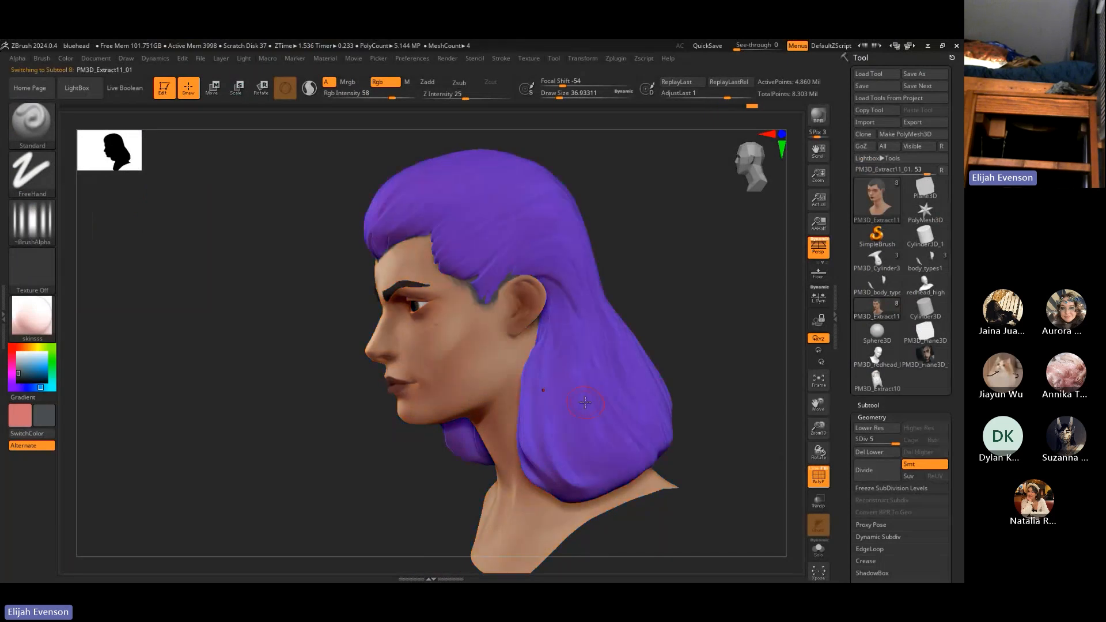
pyautogui.moveTo(727, 437); pyautogui.dragTo(564, 470)
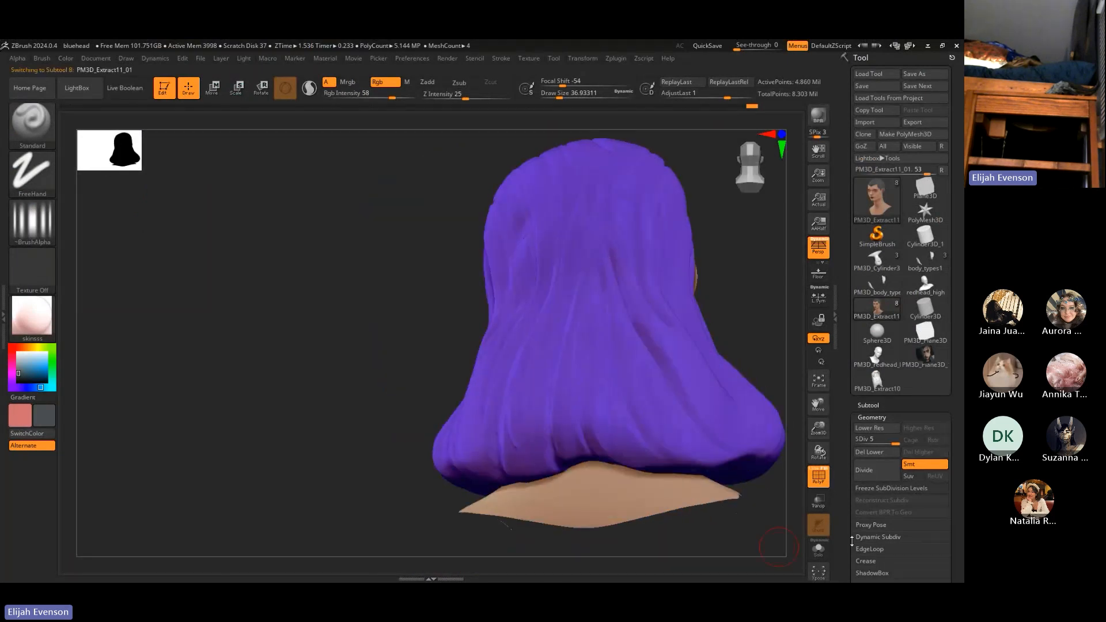
pyautogui.click(822, 551)
# Examine the isolated hair from several angles, with and without its polygroup colours
pyautogui.moveTo(601, 516)
pyautogui.mouseDown()
pyautogui.moveTo(663, 460)
pyautogui.moveTo(691, 353)
pyautogui.moveTo(715, 476)
pyautogui.moveTo(669, 506)
pyautogui.moveTo(714, 490)
pyautogui.moveTo(698, 513)
pyautogui.mouseUp()
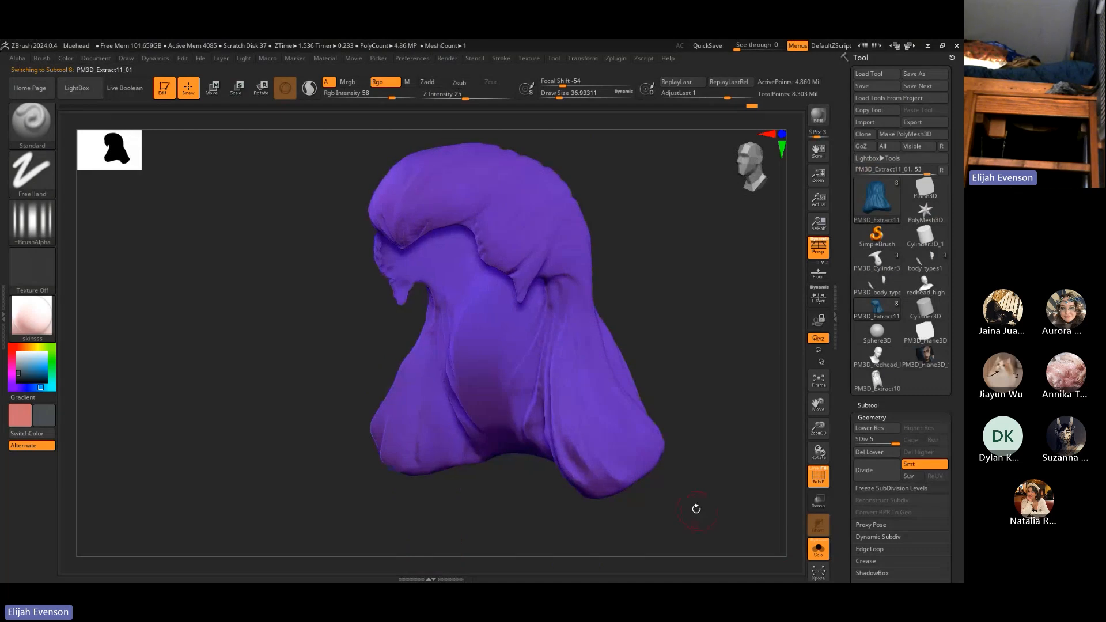
pyautogui.press('ctrl')
pyautogui.moveTo(691, 269)
pyautogui.mouseDown()
pyautogui.moveTo(652, 279)
pyautogui.moveTo(781, 419)
pyautogui.mouseUp()
pyautogui.click(818, 477)
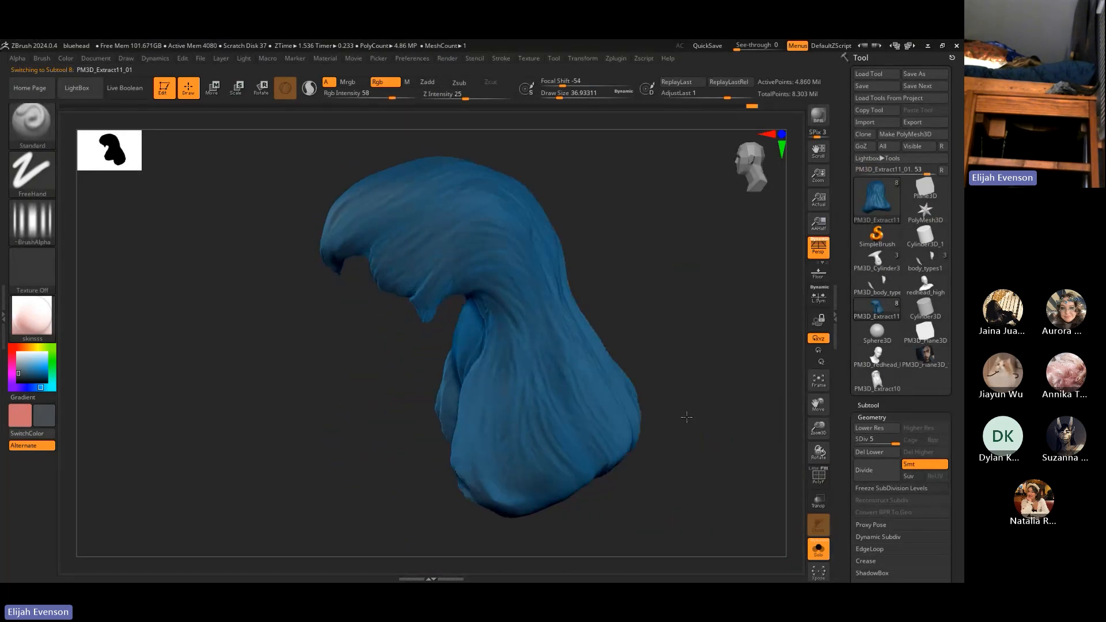
pyautogui.moveTo(698, 414)
pyautogui.mouseDown()
pyautogui.moveTo(713, 346)
pyautogui.moveTo(776, 232)
pyautogui.mouseUp()
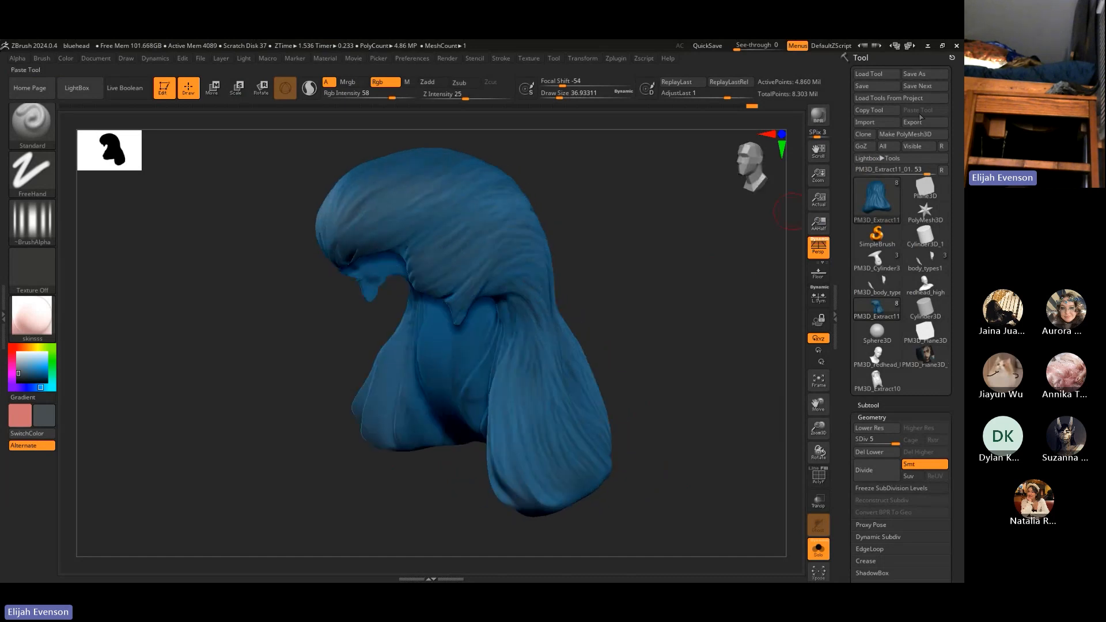
# Export the isolated hair at subdivision level 5 to the arcane folder, replacing bluehead_hair_med.obj
pyautogui.click(920, 122)
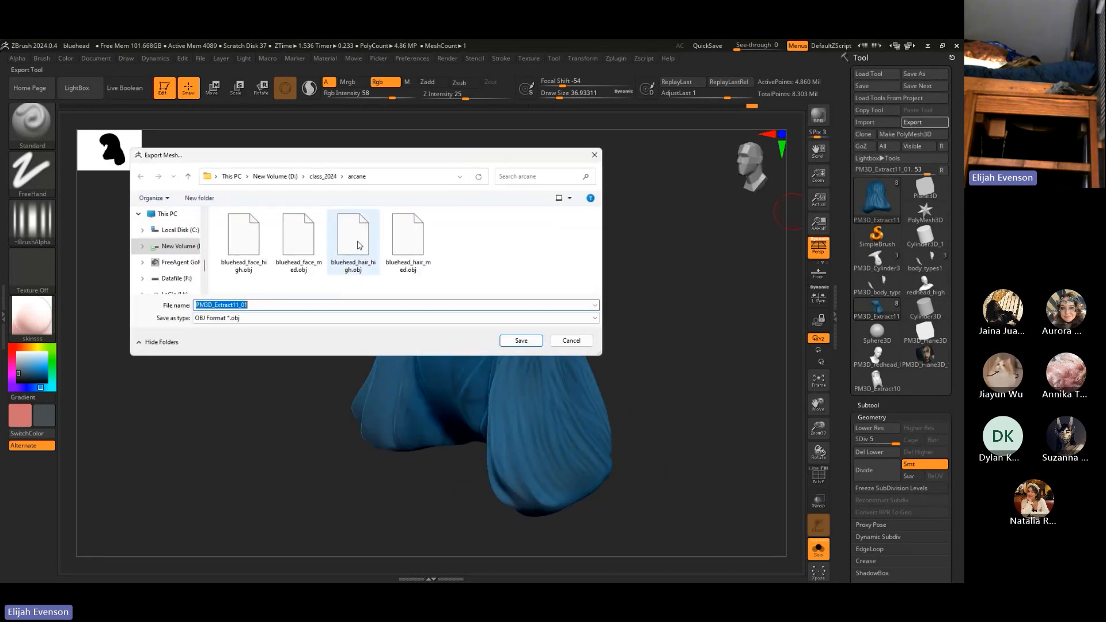
pyautogui.click(416, 250)
pyautogui.click(521, 341)
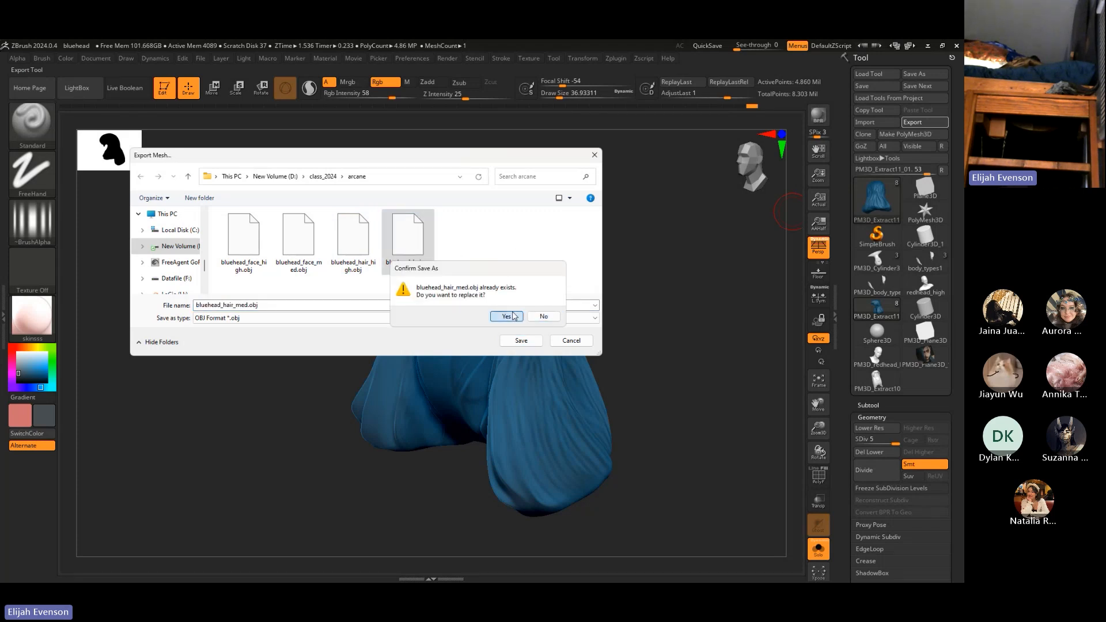
pyautogui.click(505, 315)
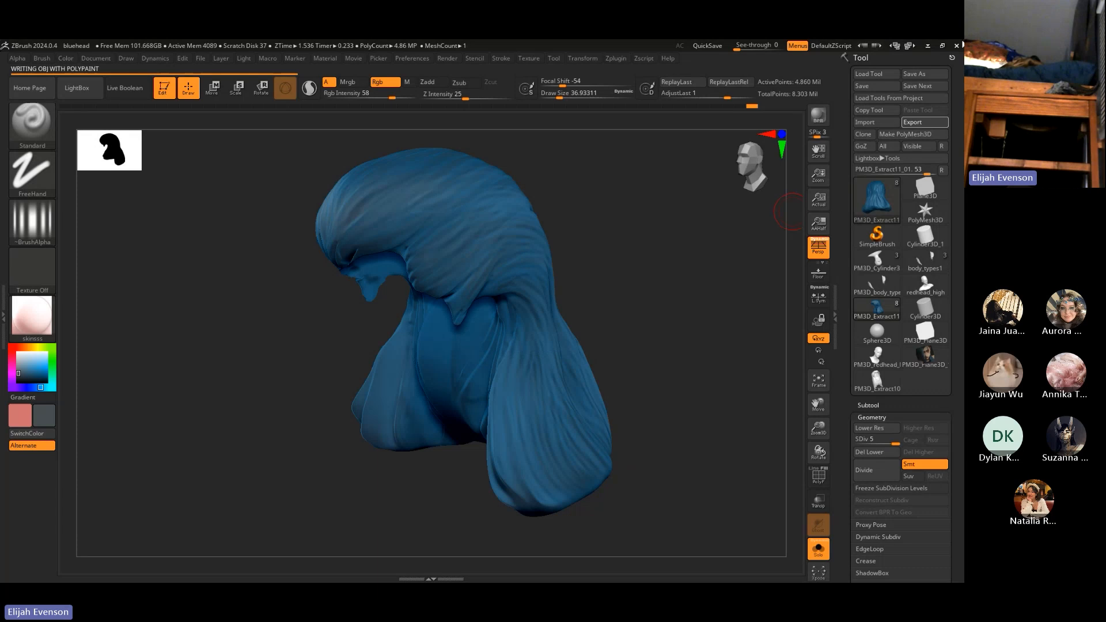
pyautogui.hotkey('alt', 'Tab')
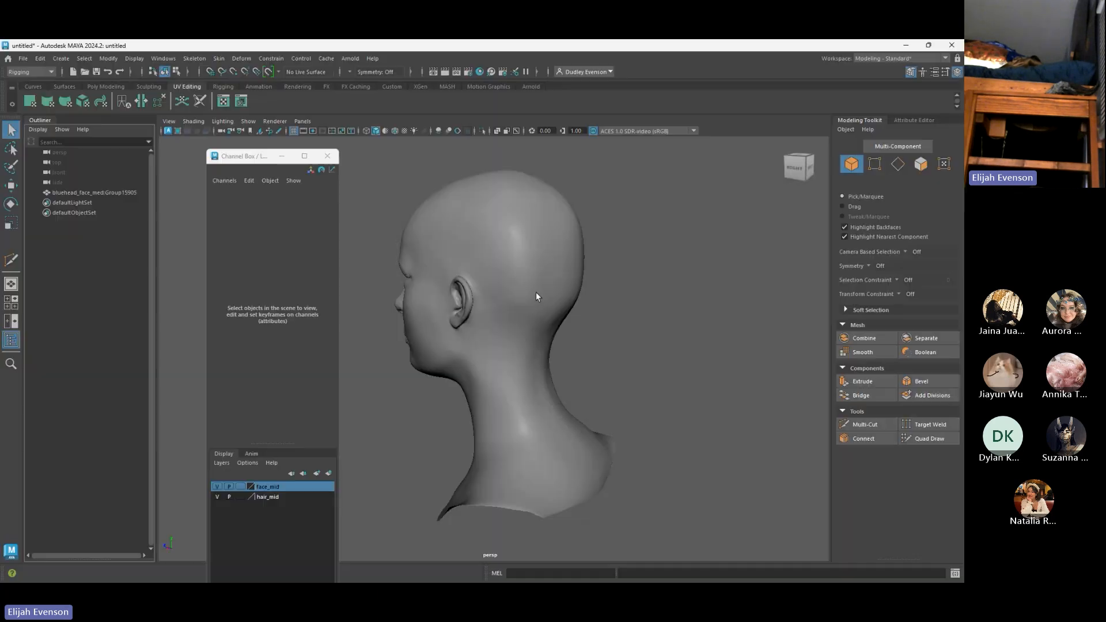
pyautogui.hotkey('alt', 'Tab')
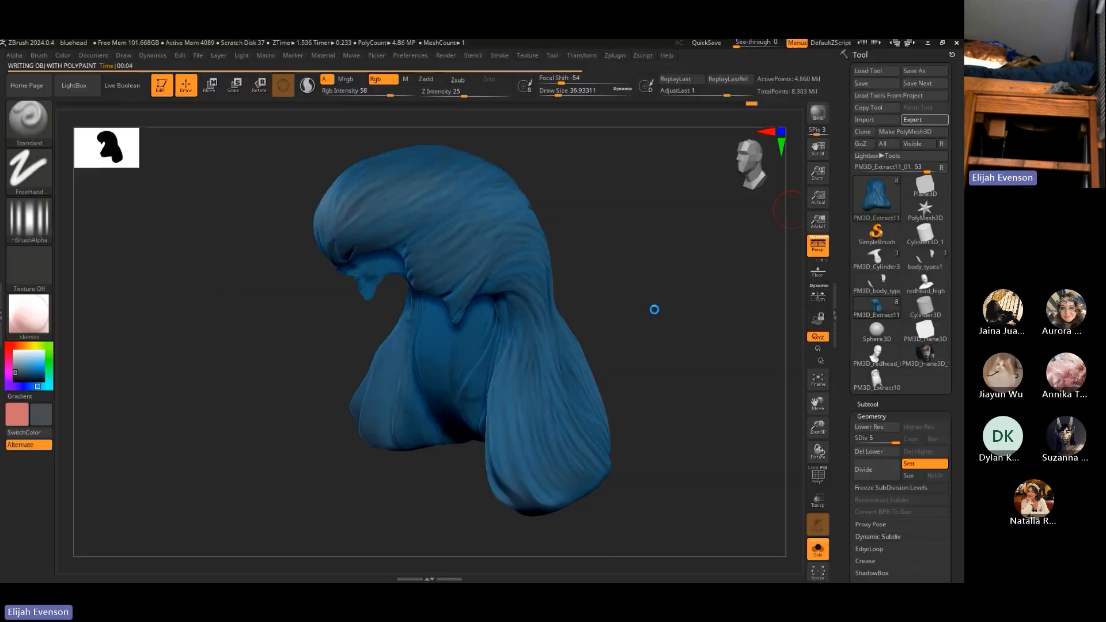
# Switch to Maya, close the floating channel box and import bluehead_hair_med.obj from the arcane folder
pyautogui.hotkey('alt', 'Tab')
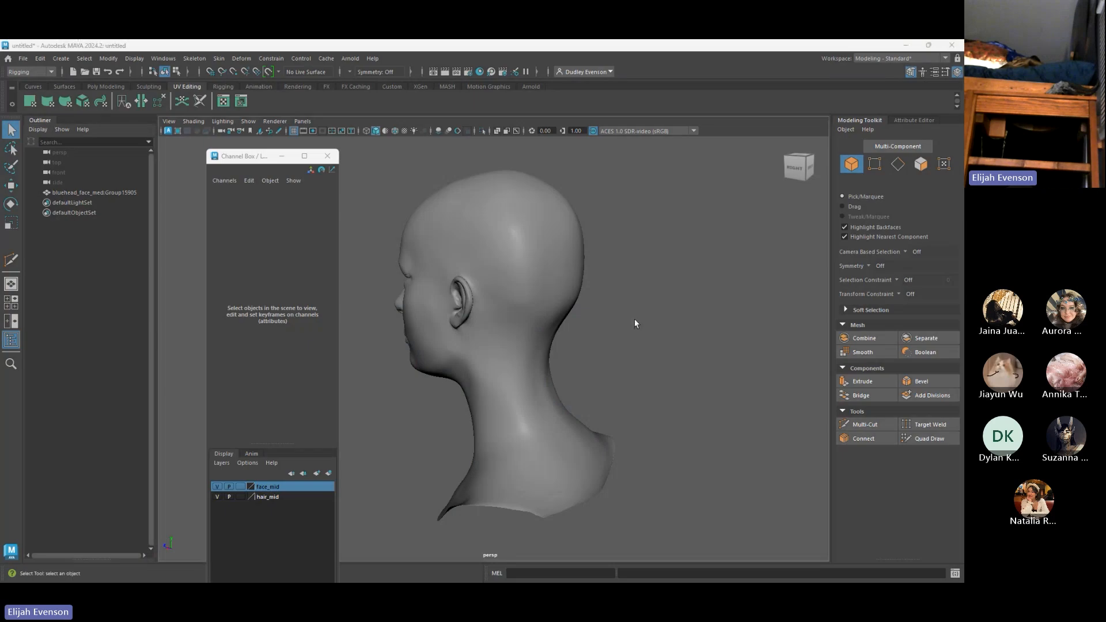
pyautogui.keyDown('alt'); pyautogui.moveTo(603, 372); pyautogui.dragTo(699, 363); pyautogui.keyUp('alt')
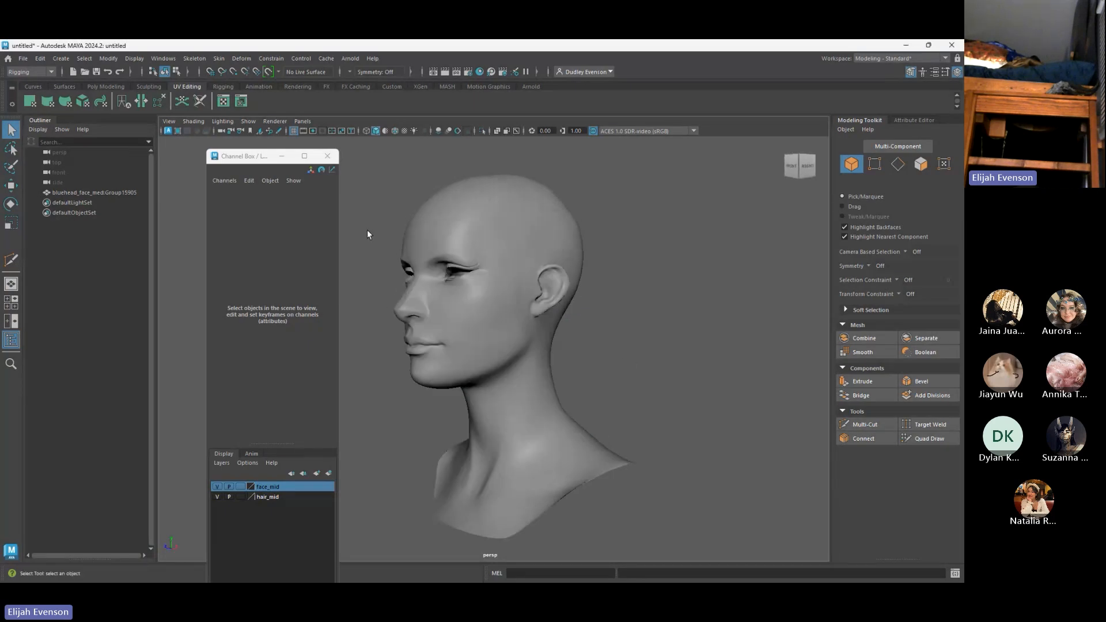
pyautogui.click(327, 156)
pyautogui.click(23, 58)
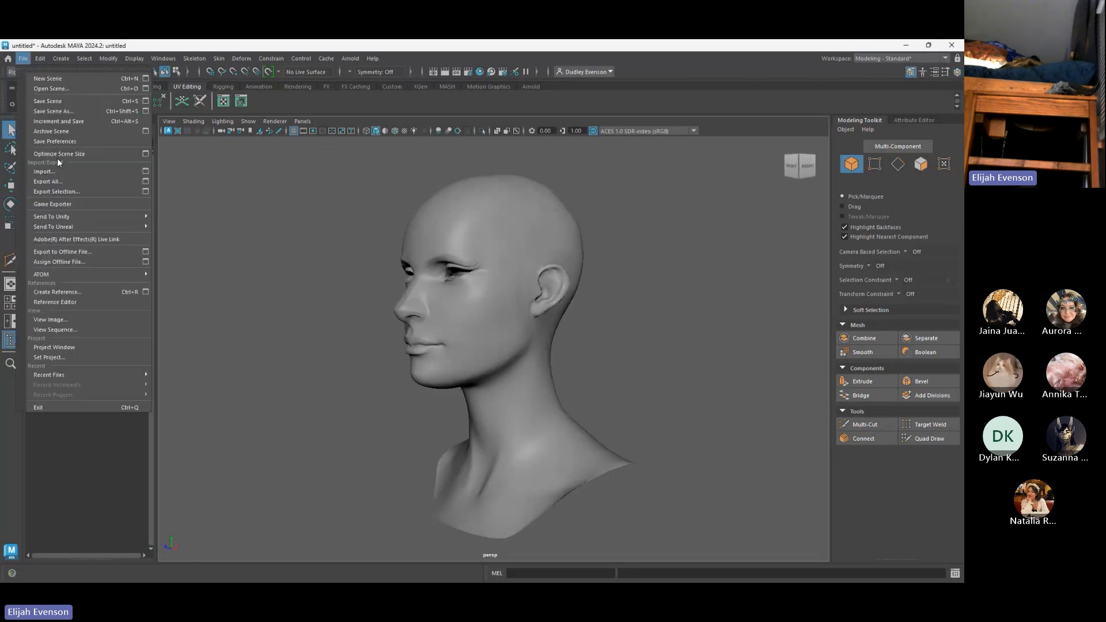
pyautogui.click(68, 171)
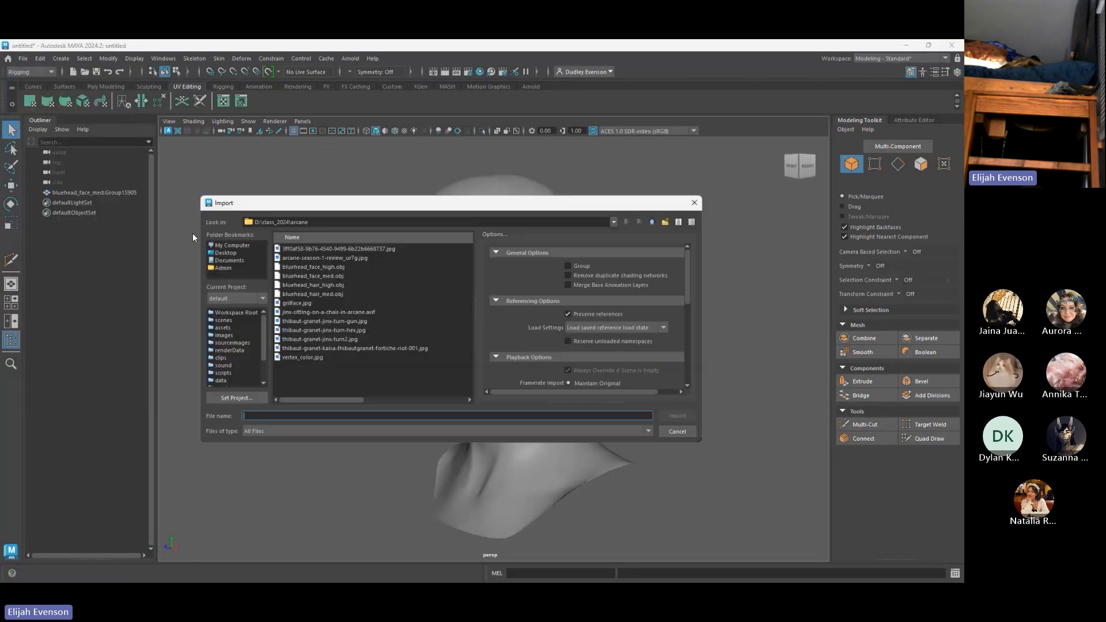
pyautogui.click(339, 276)
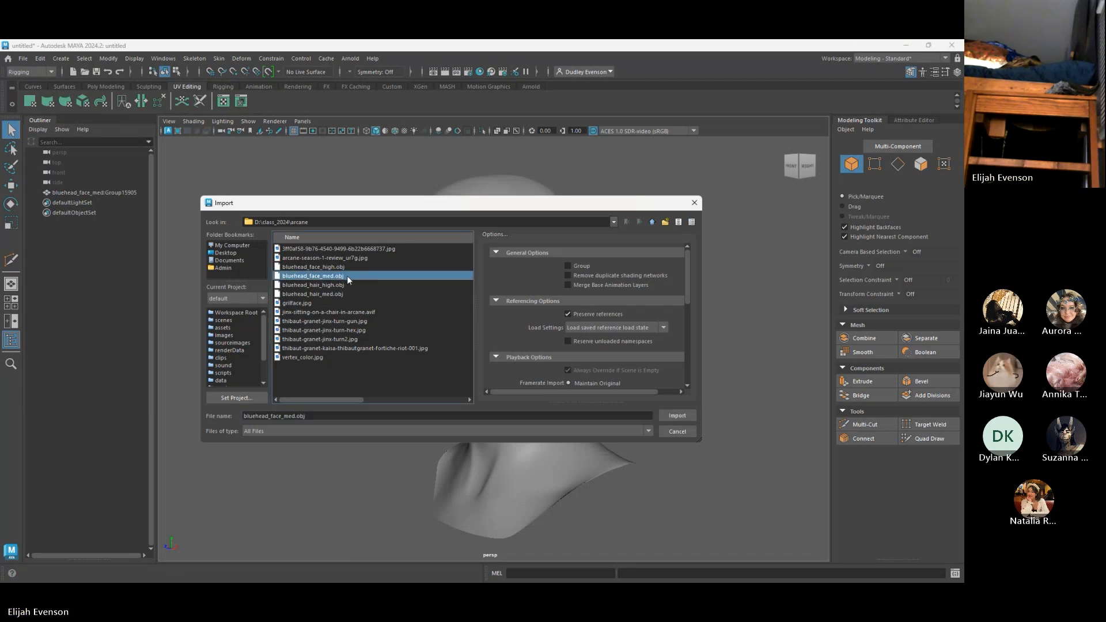
pyautogui.doubleClick(326, 294)
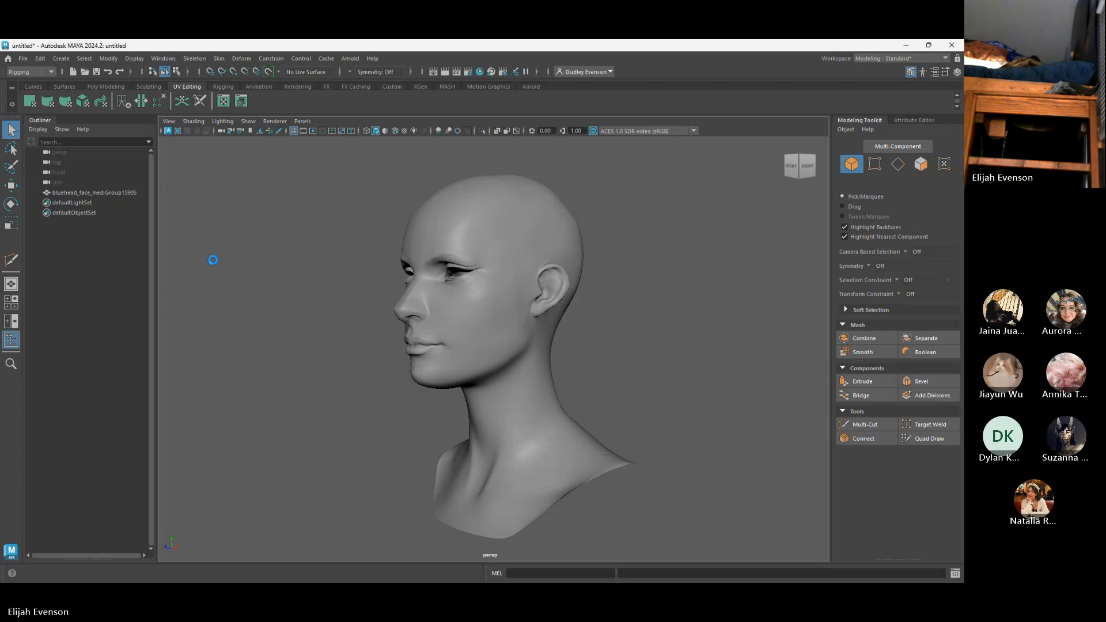
# Switch to ZBrush, lower the hair to subdivision level 3 and export it over bluehead_hair_med.obj
pyautogui.hotkey('alt', 'Tab')
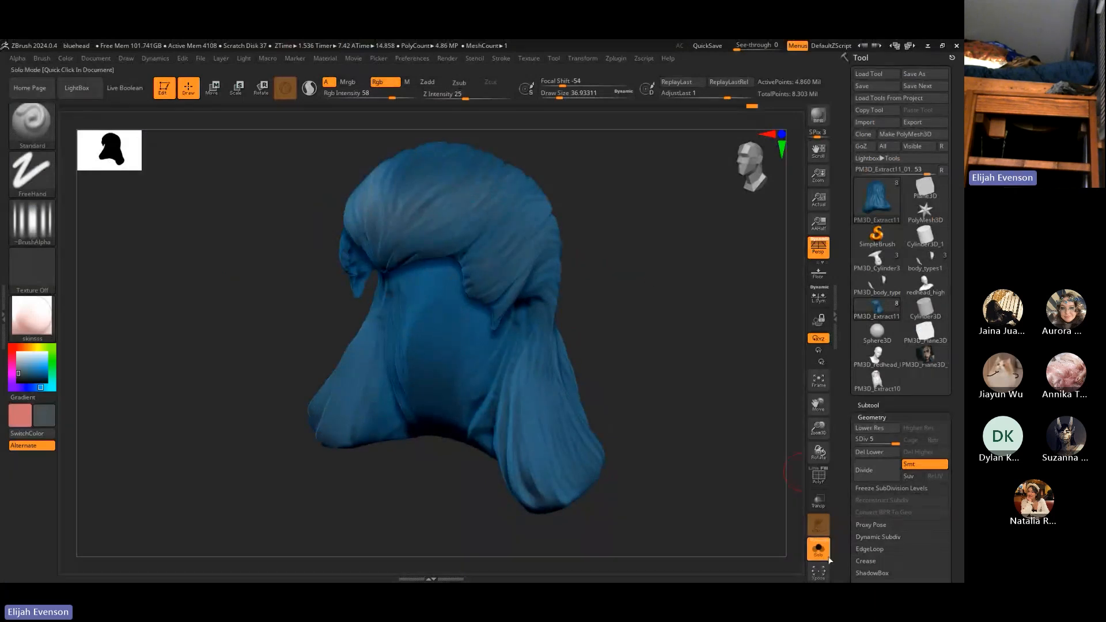
pyautogui.hotkey('shift', 'd')
pyautogui.hotkey('shift', 'd')
pyautogui.moveTo(685, 368); pyautogui.dragTo(666, 374)
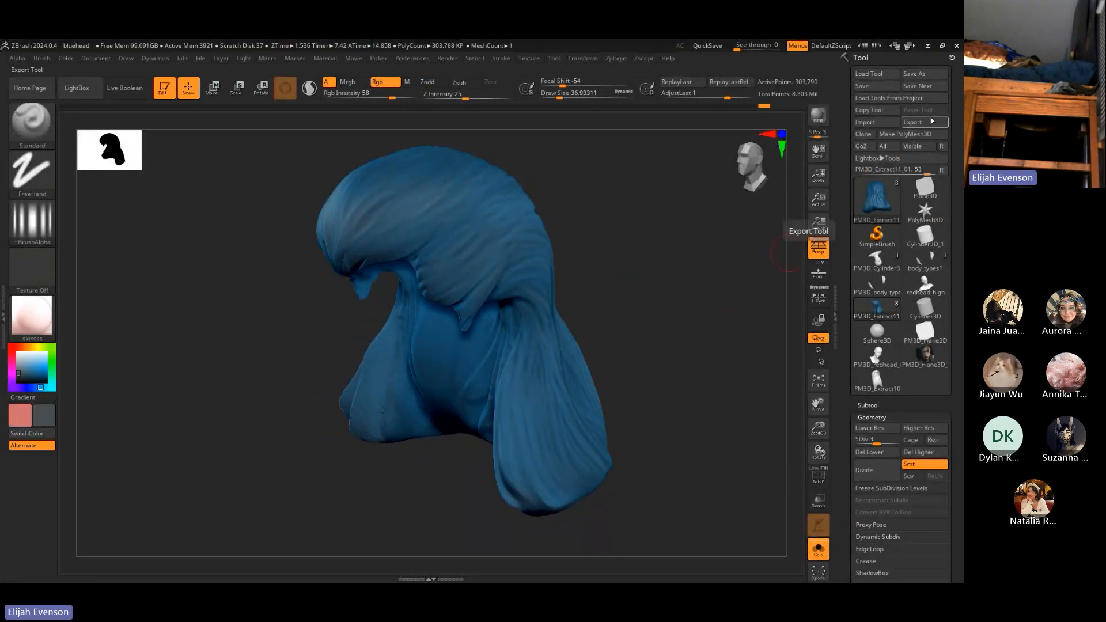
pyautogui.click(912, 122)
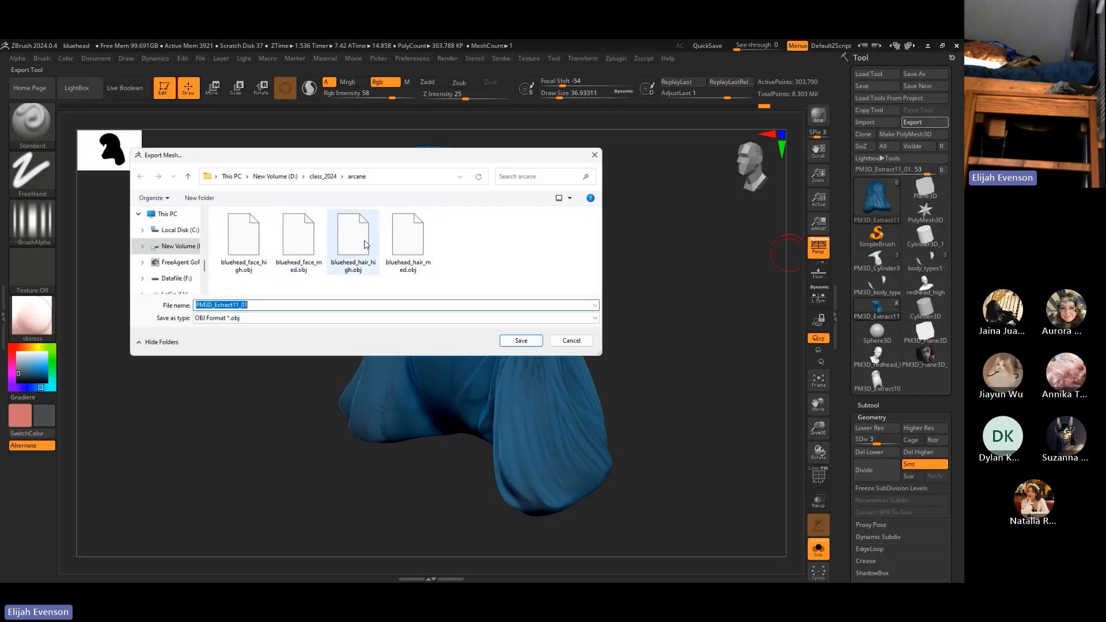
pyautogui.doubleClick(418, 247)
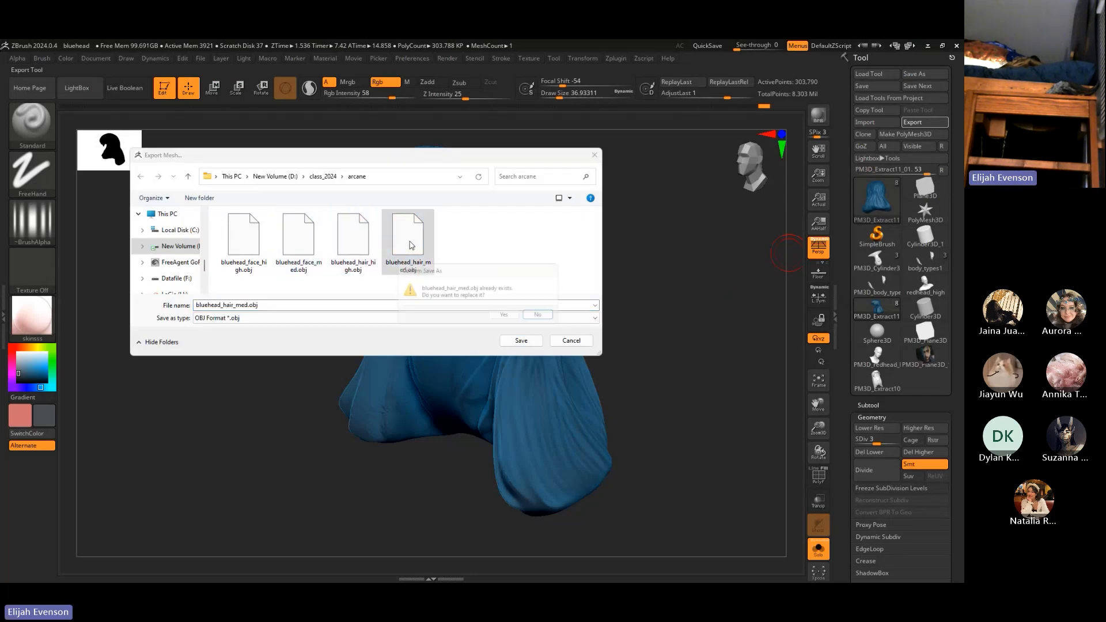
pyautogui.click(509, 320)
# Switch to Maya and delete the previously imported hair mesh, leaving the head in the scene
pyautogui.hotkey('alt', 'Tab')
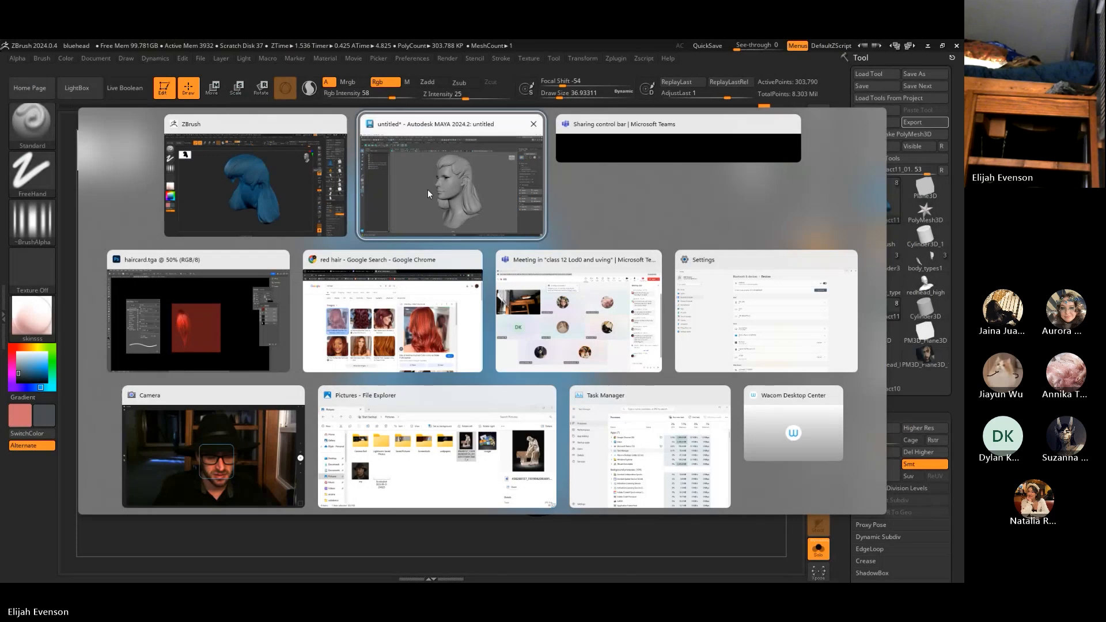
pyautogui.click(405, 192)
pyautogui.click(568, 243)
pyautogui.moveTo(568, 245)
pyautogui.keyDown('alt'); pyautogui.mouseDown()
pyautogui.moveTo(559, 257)
pyautogui.moveTo(587, 248)
pyautogui.mouseUp(); pyautogui.keyUp('alt')
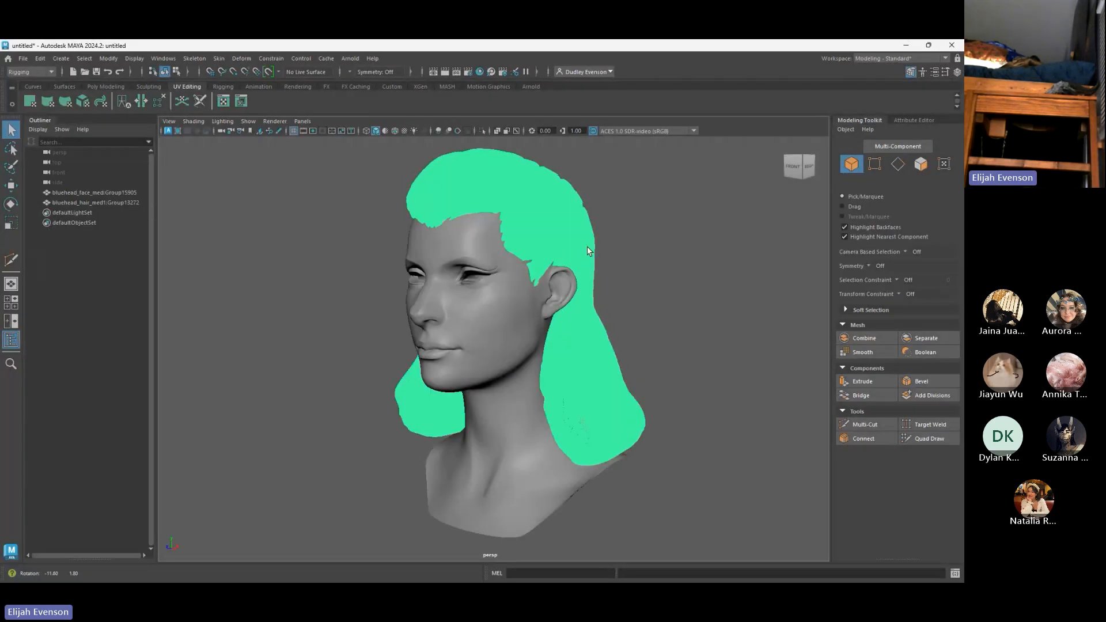
pyautogui.keyDown('alt'); pyautogui.moveTo(588, 247); pyautogui.dragTo(939, 477, button='right'); pyautogui.keyUp('alt')
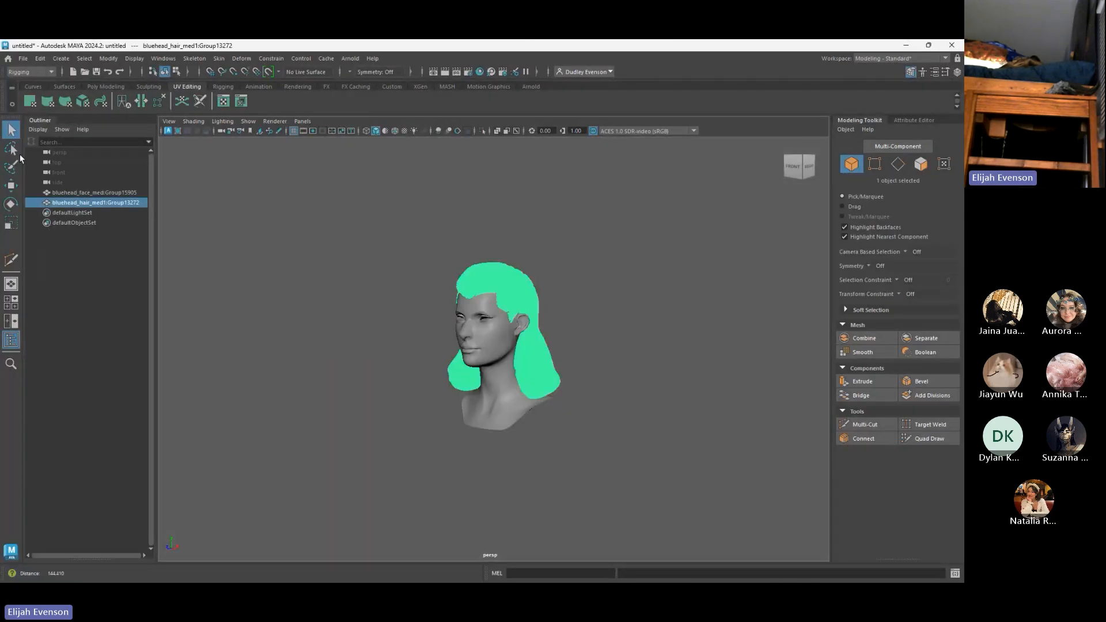
pyautogui.click(618, 300)
pyautogui.press('f')
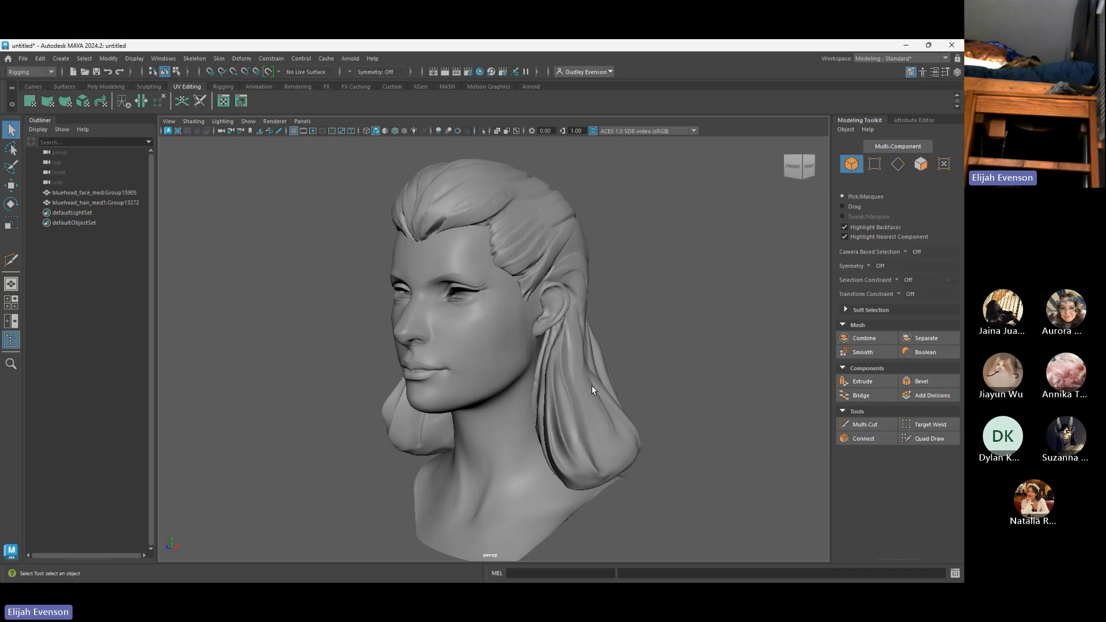
pyautogui.click(592, 390)
pyautogui.press('Delete')
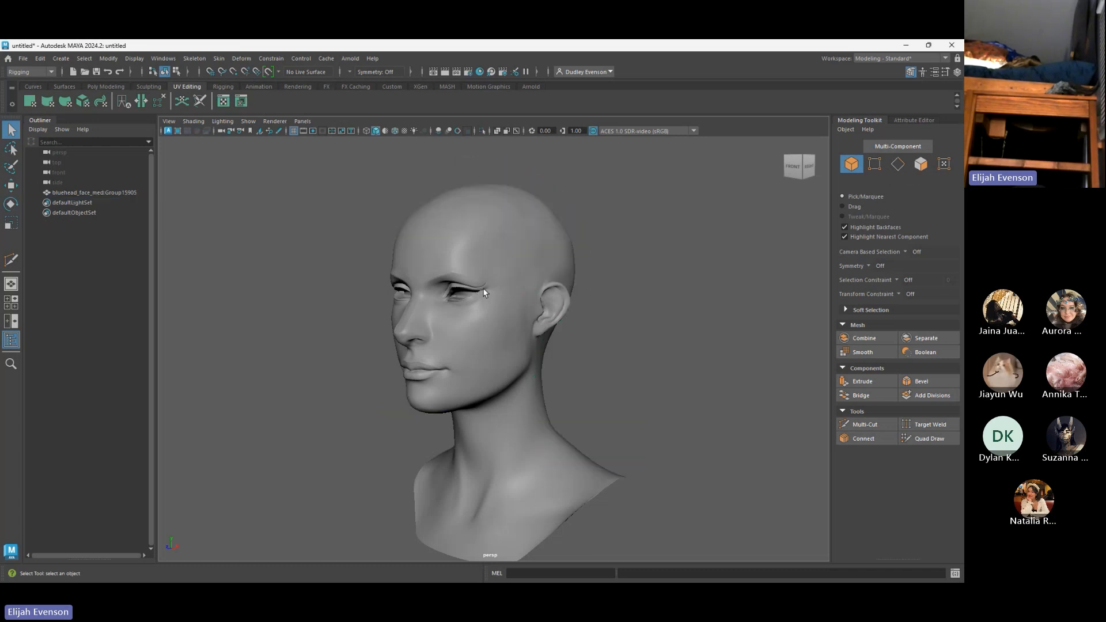
# Import the re-exported bluehead_hair_med.obj from the arcane folder
pyautogui.click(25, 59)
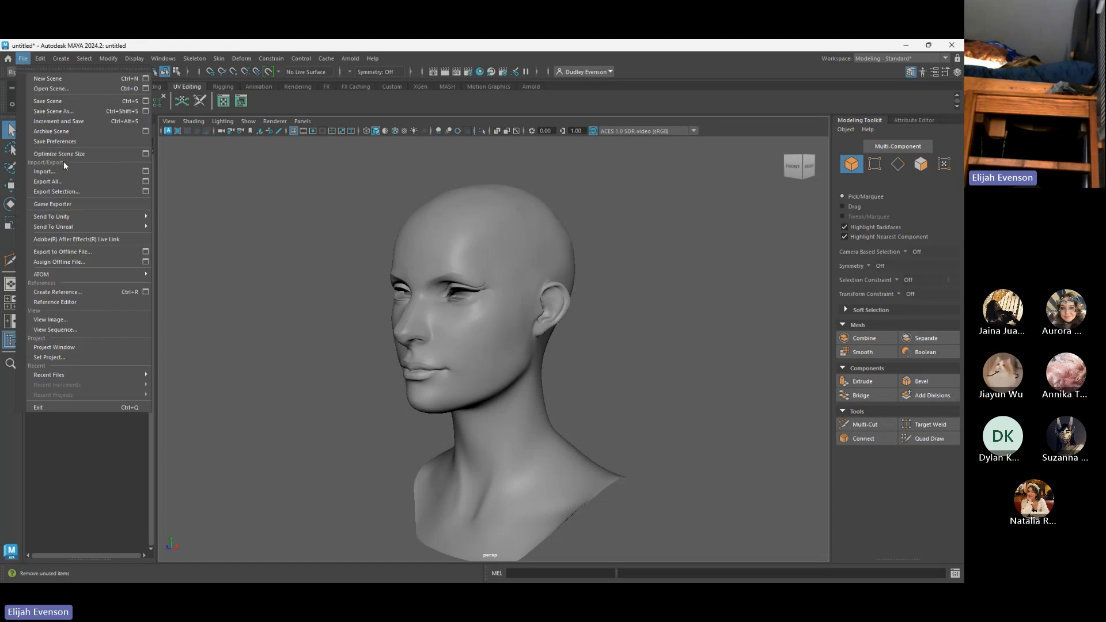
pyautogui.click(68, 173)
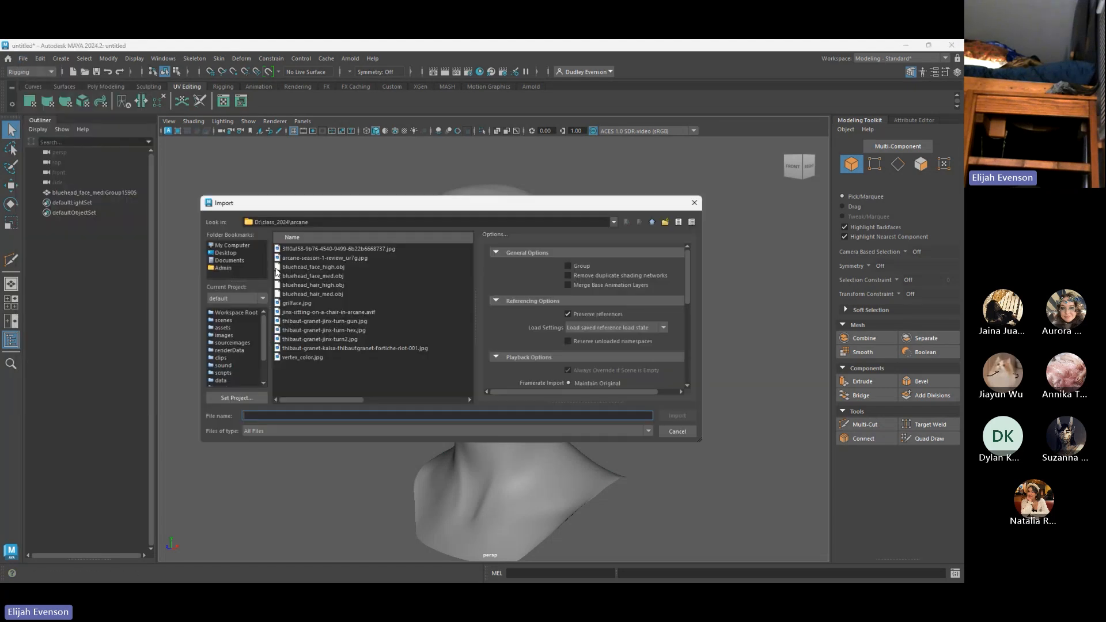
pyautogui.click(334, 293)
pyautogui.doubleClick(340, 294)
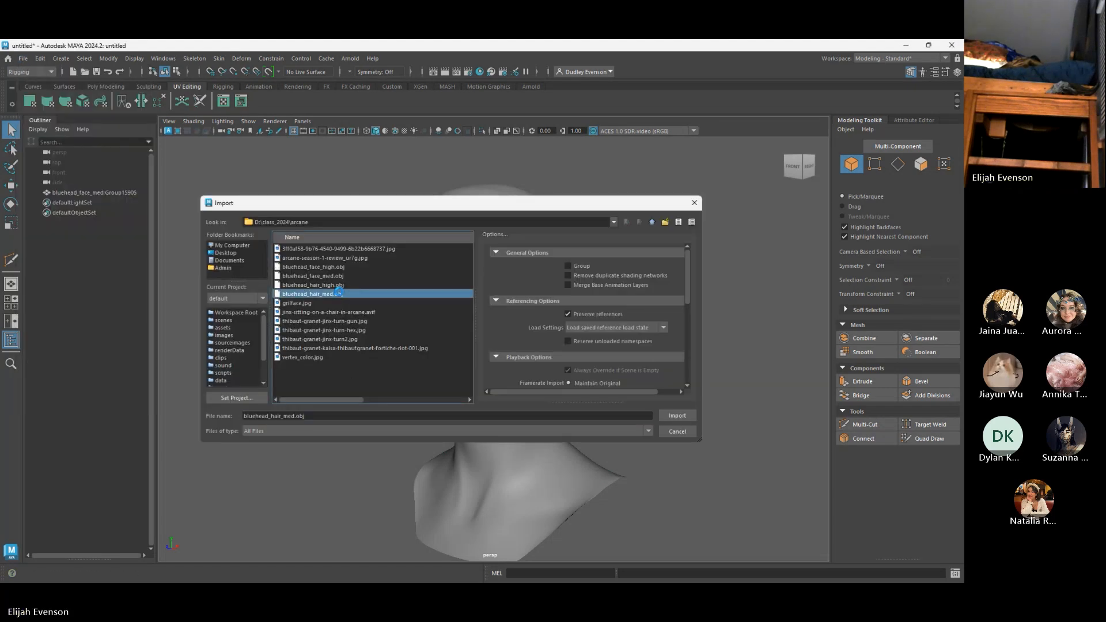
pyautogui.click(569, 375)
pyautogui.moveTo(655, 395)
pyautogui.keyDown('alt'); pyautogui.mouseDown()
pyautogui.moveTo(634, 416)
pyautogui.moveTo(656, 403)
pyautogui.mouseUp(); pyautogui.keyUp('alt')
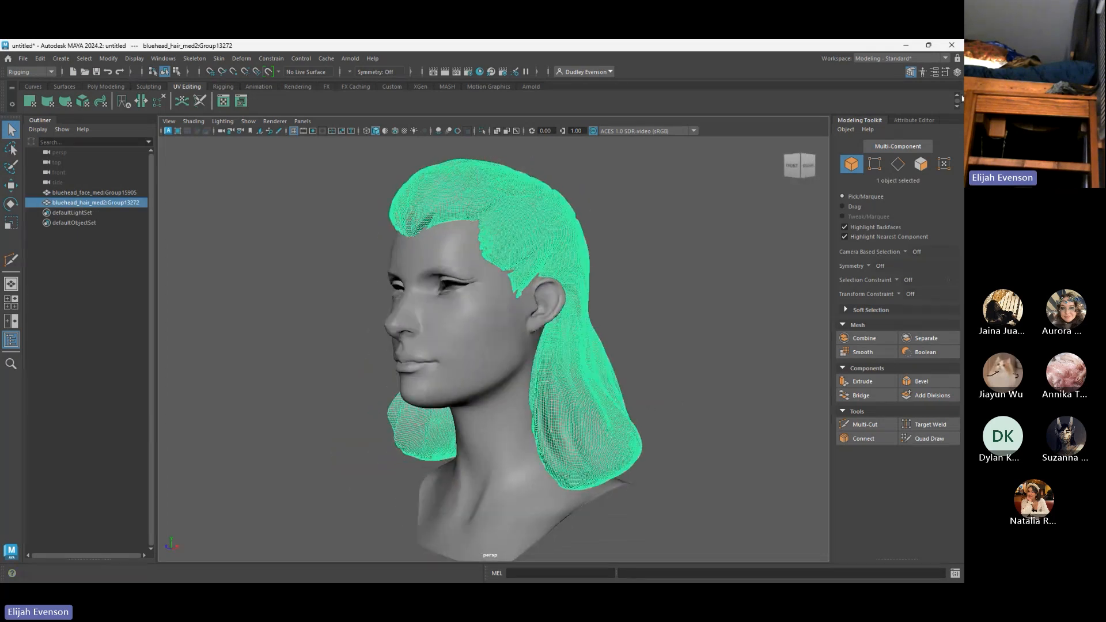
# Add the imported hair to the hair_mid display layer, hide that layer and close the channel box
pyautogui.click(933, 72)
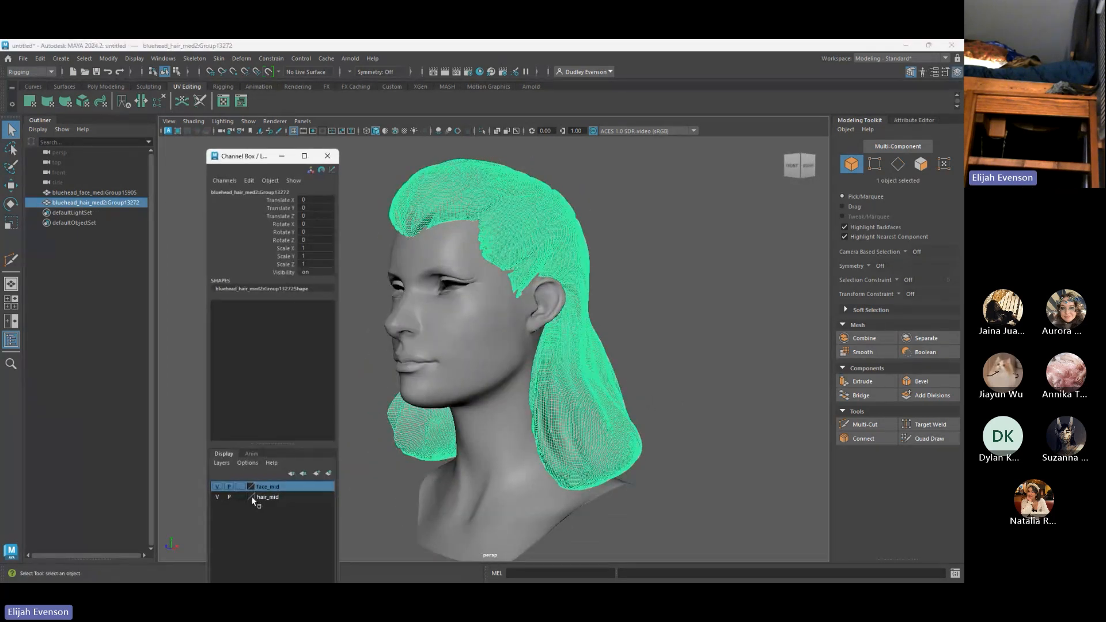
pyautogui.click(256, 497)
pyautogui.rightClick(276, 496)
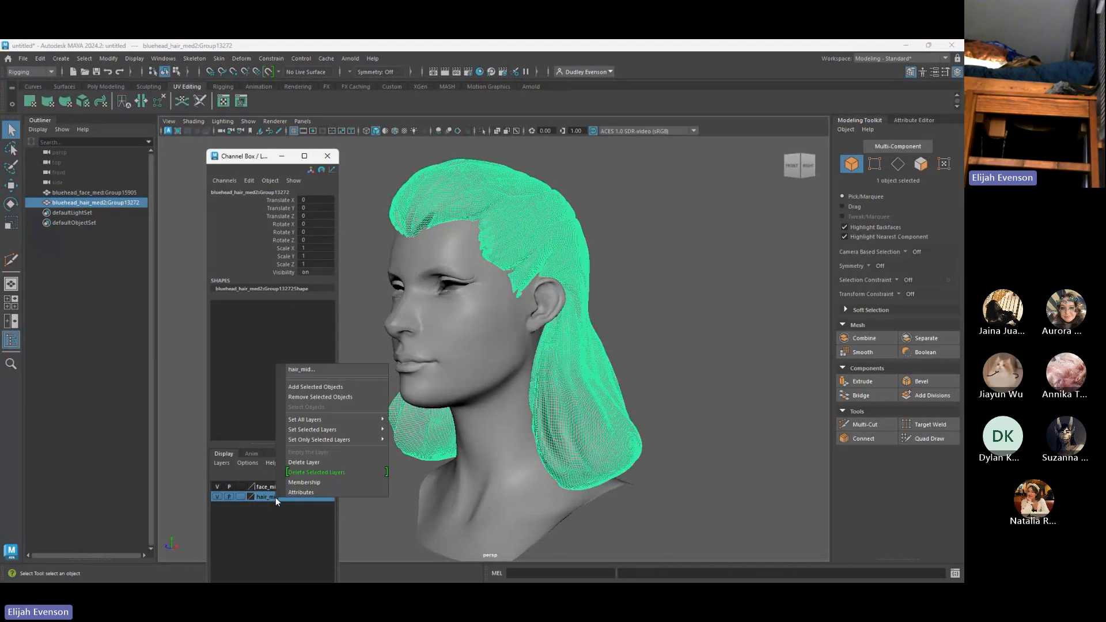
pyautogui.click(333, 393)
pyautogui.click(217, 497)
pyautogui.click(217, 496)
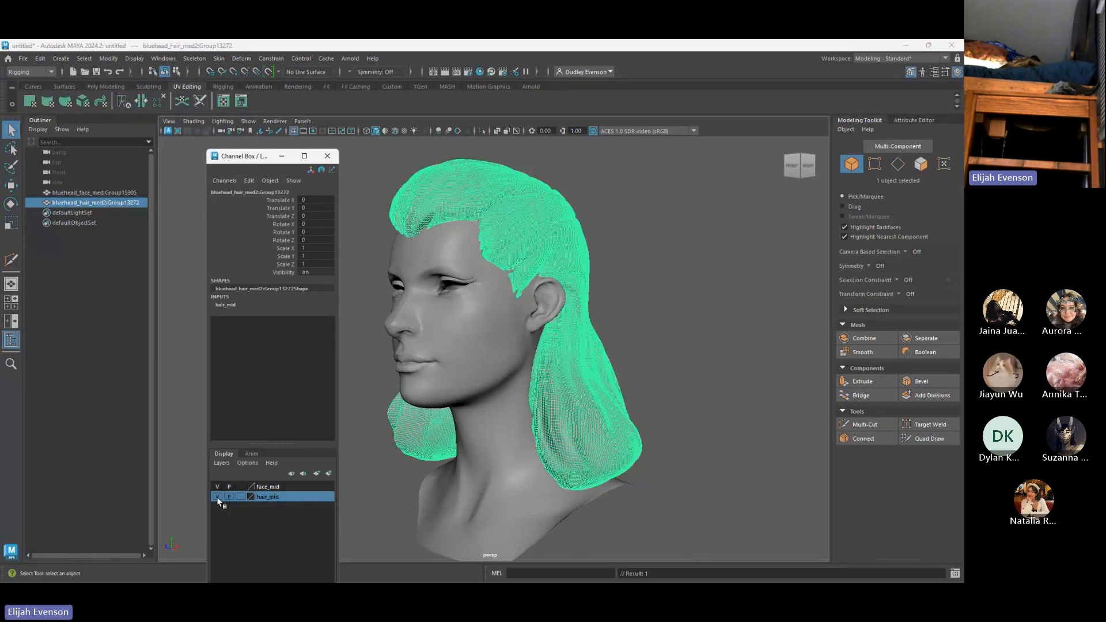
pyautogui.click(217, 496)
pyautogui.click(329, 156)
# Select the head mesh and examine its wireframe up close and from several angles
pyautogui.keyDown('alt'); pyautogui.moveTo(392, 226); pyautogui.dragTo(465, 231); pyautogui.keyUp('alt')
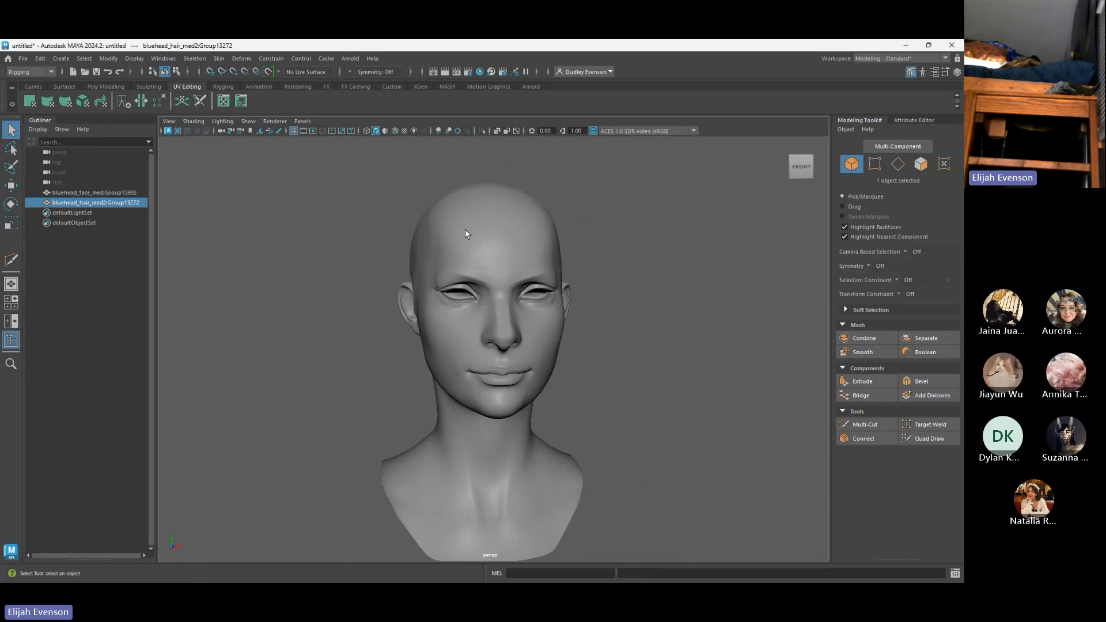
pyautogui.click(467, 233)
pyautogui.keyDown('alt'); pyautogui.moveTo(682, 335); pyautogui.dragTo(686, 363); pyautogui.keyUp('alt')
pyautogui.keyDown('alt'); pyautogui.moveTo(686, 362); pyautogui.dragTo(927, 430, button='right'); pyautogui.keyUp('alt')
pyautogui.keyDown('alt'); pyautogui.moveTo(504, 326); pyautogui.dragTo(503, 326, button='middle'); pyautogui.keyUp('alt')
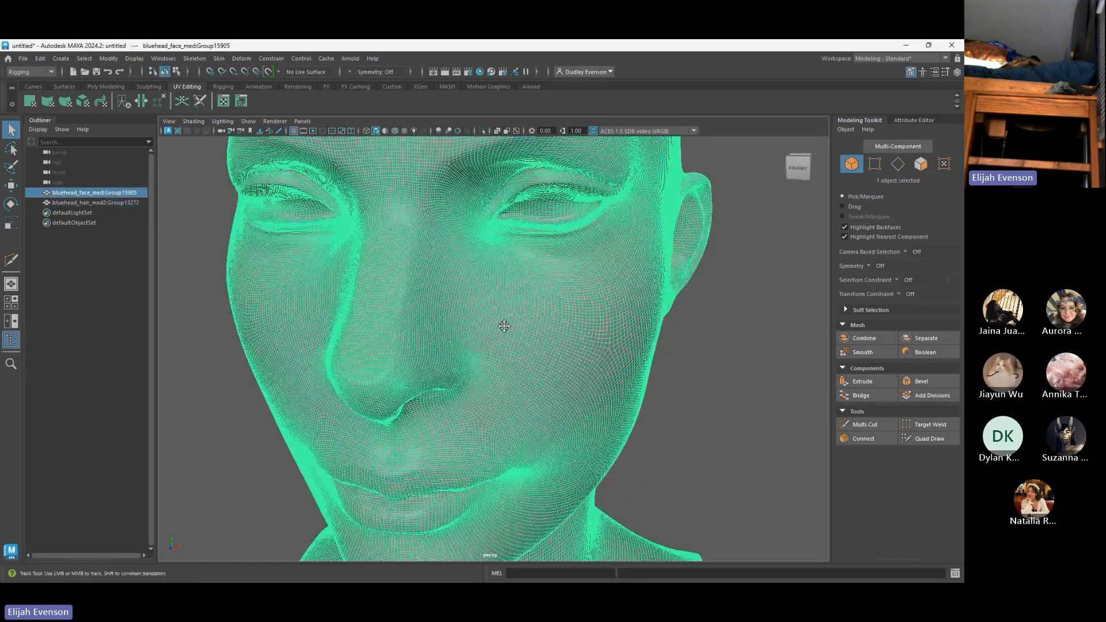
pyautogui.press('f')
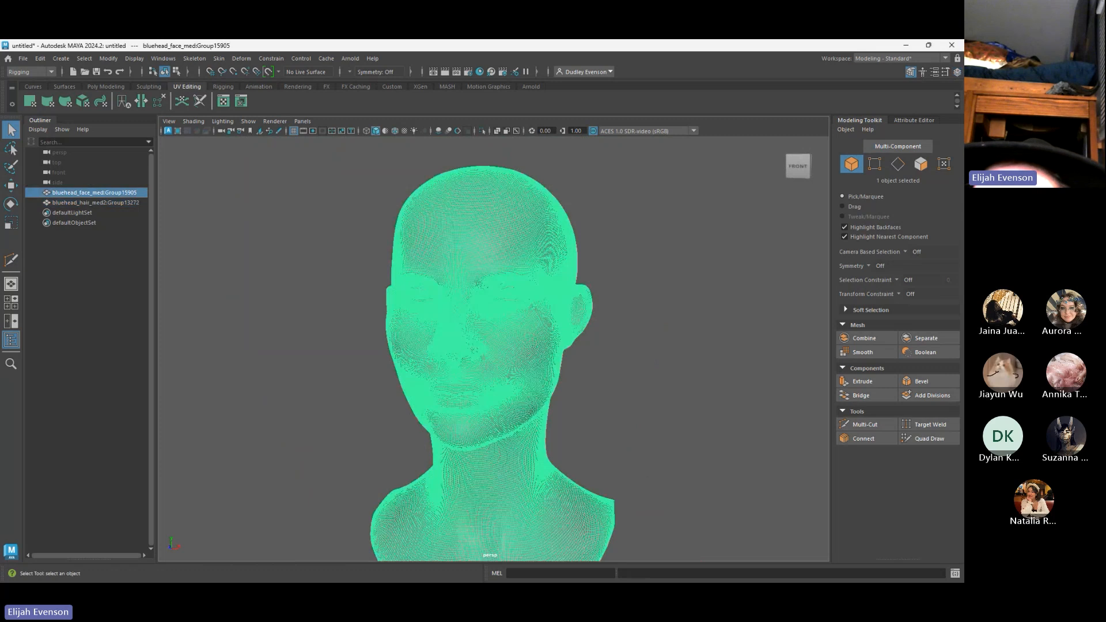
pyautogui.keyDown('alt'); pyautogui.moveTo(665, 365); pyautogui.dragTo(668, 337, button='middle'); pyautogui.keyUp('alt')
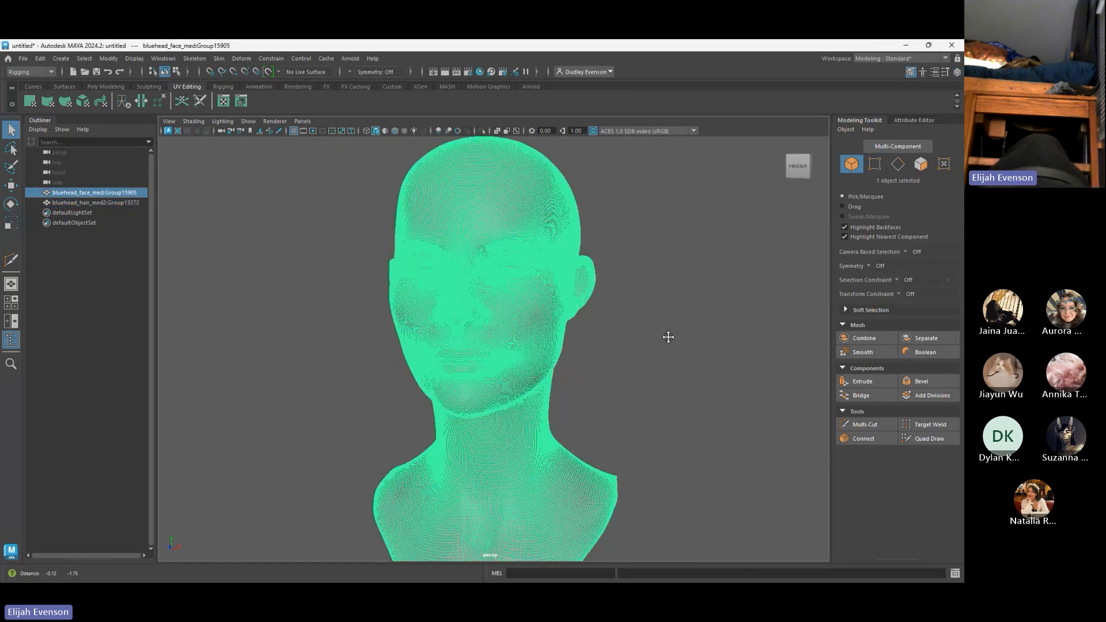
pyautogui.keyDown('alt'); pyautogui.moveTo(668, 337); pyautogui.dragTo(219, 388); pyautogui.keyUp('alt')
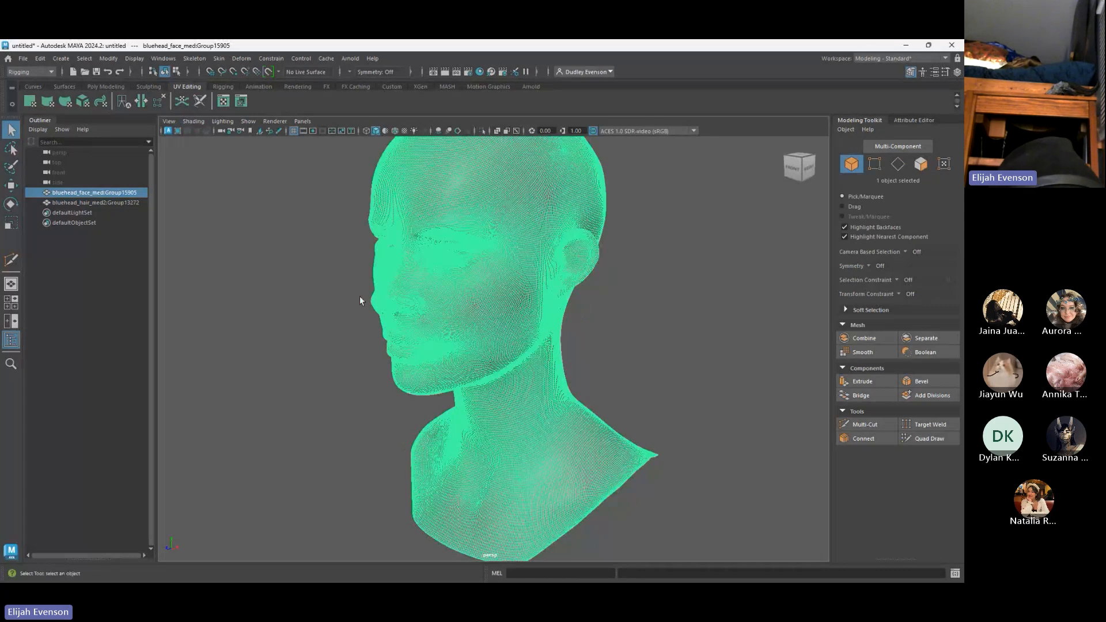
pyautogui.keyDown('alt'); pyautogui.moveTo(288, 266); pyautogui.dragTo(314, 269); pyautogui.keyUp('alt')
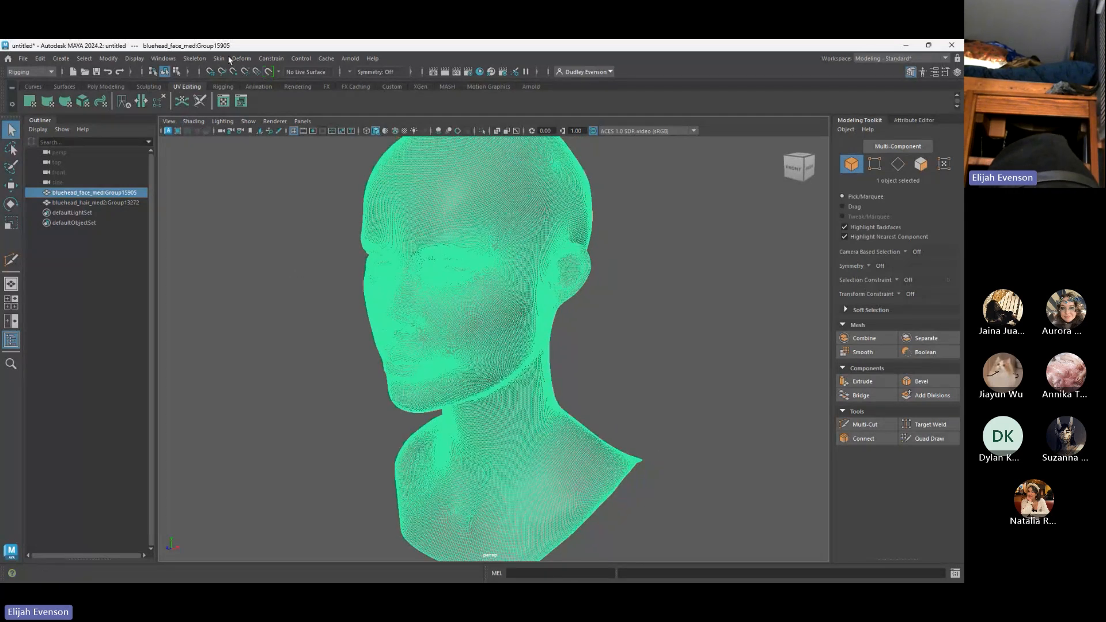
pyautogui.keyDown('alt'); pyautogui.moveTo(247, 202); pyautogui.dragTo(236, 162); pyautogui.keyUp('alt')
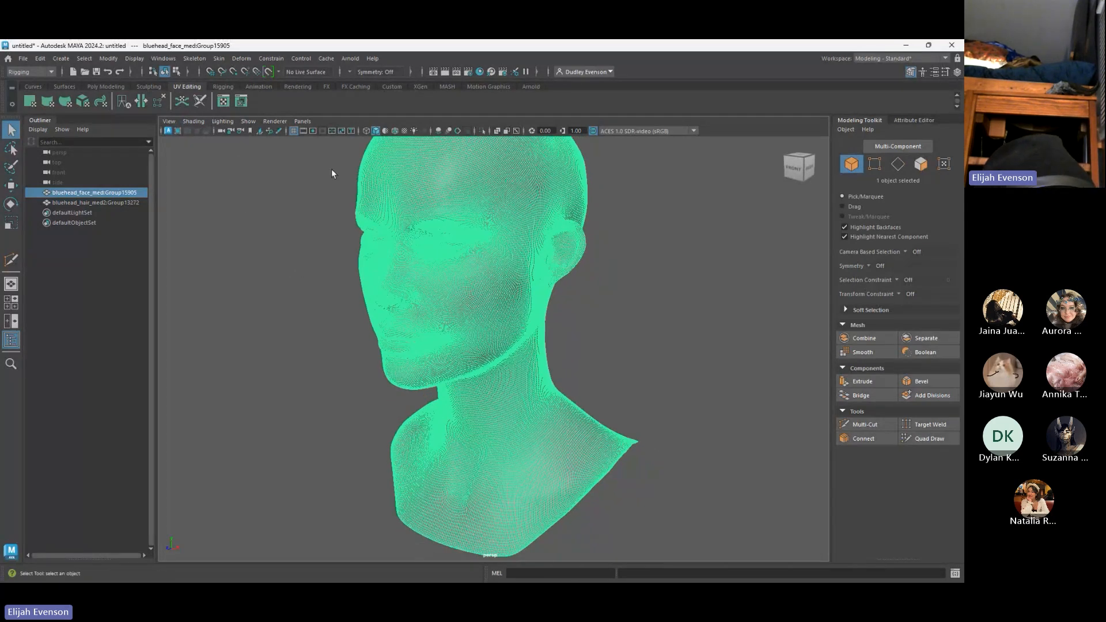
pyautogui.keyDown('alt'); pyautogui.moveTo(483, 231); pyautogui.dragTo(460, 277); pyautogui.keyUp('alt')
pyautogui.keyDown('alt'); pyautogui.moveTo(172, 248); pyautogui.dragTo(198, 250); pyautogui.keyUp('alt')
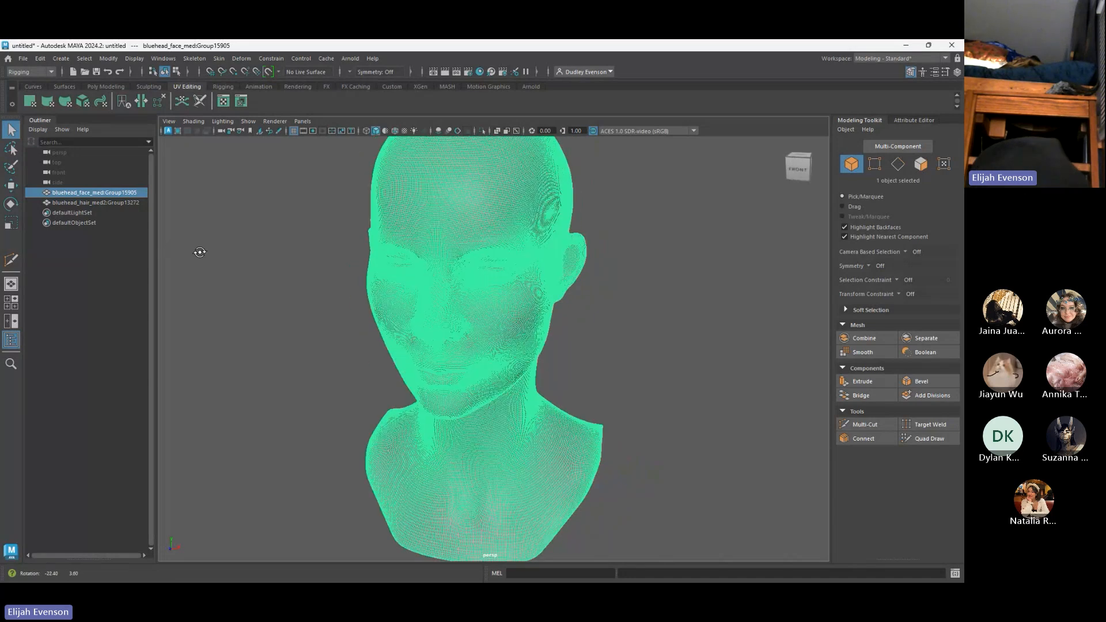
# Make the head mesh a live surface, show it shaded and activate Quad Draw
pyautogui.click(267, 72)
pyautogui.press('5')
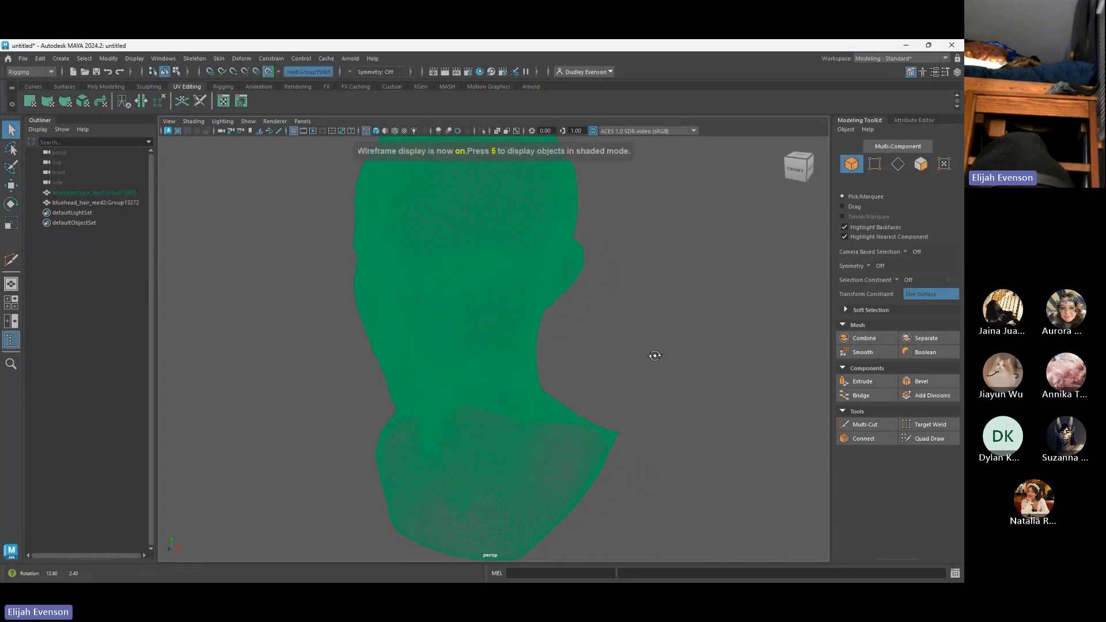
pyautogui.press('5')
pyautogui.press('4')
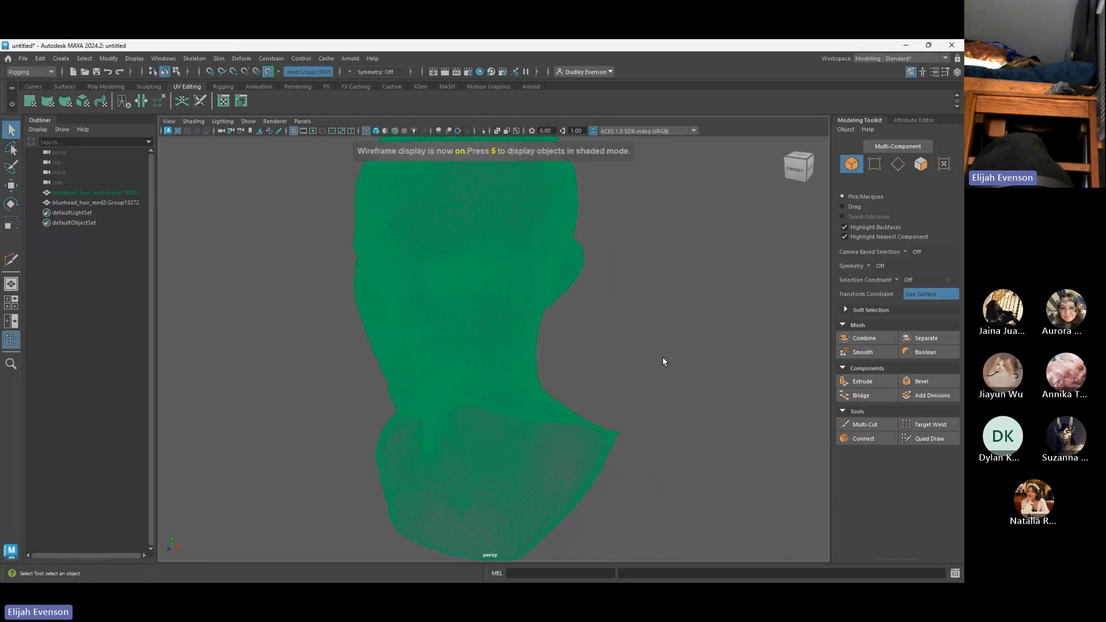
pyautogui.press('5')
pyautogui.keyDown('alt'); pyautogui.moveTo(472, 305); pyautogui.dragTo(489, 340, button='right'); pyautogui.keyUp('alt')
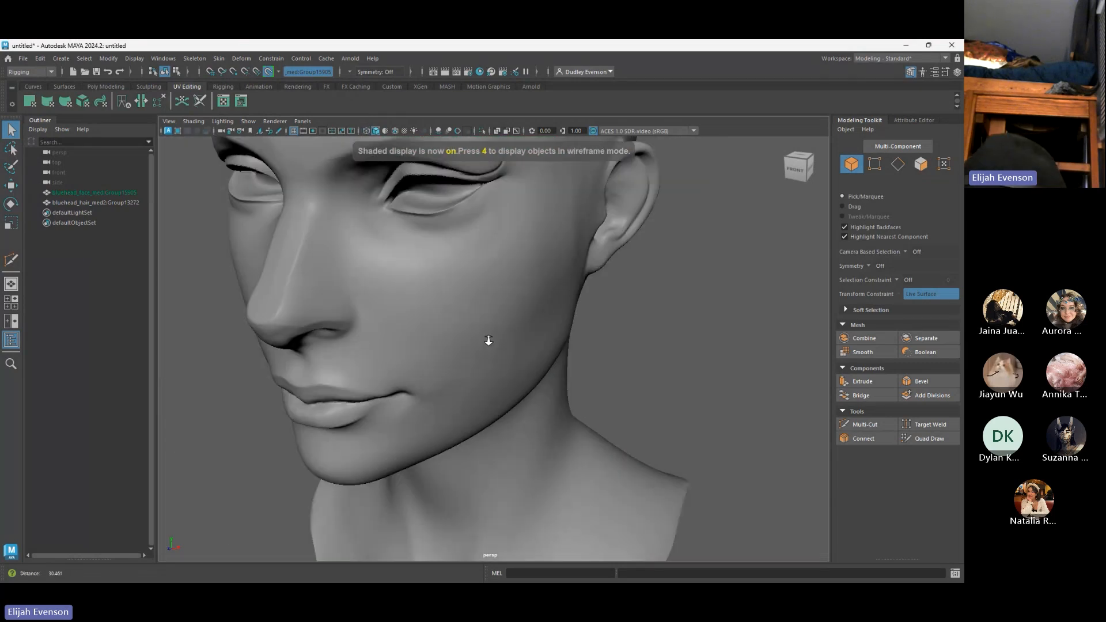
pyautogui.click(928, 438)
# Examine the mouth, nose and jaw of the live head from front and three-quarter angles
pyautogui.keyDown('alt'); pyautogui.moveTo(301, 369); pyautogui.dragTo(392, 378, button='right'); pyautogui.keyUp('alt')
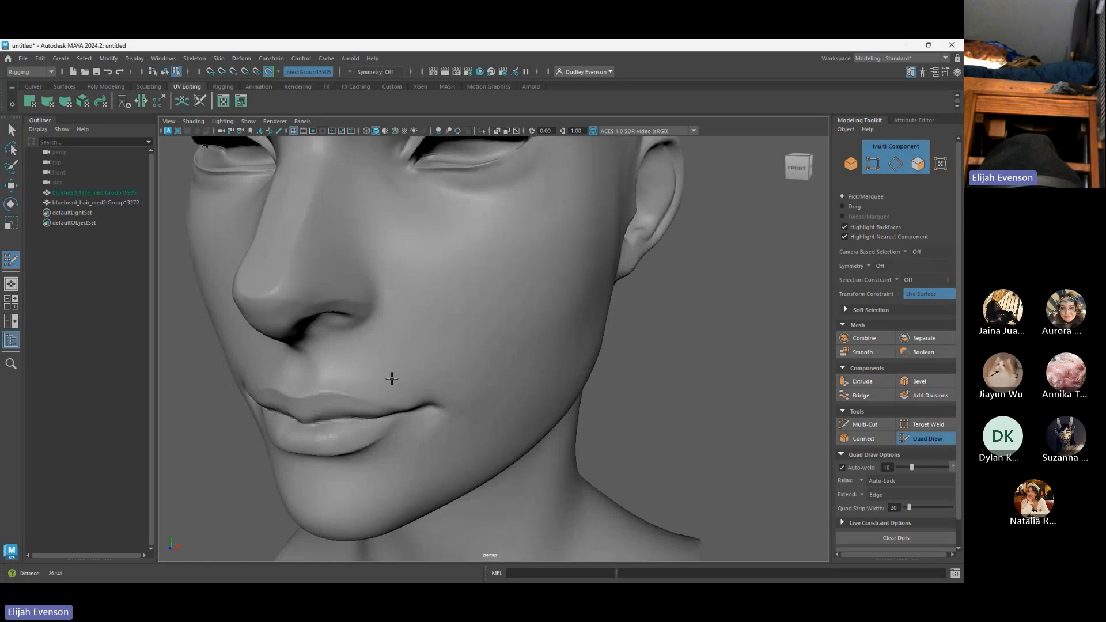
pyautogui.keyDown('alt'); pyautogui.moveTo(423, 376); pyautogui.dragTo(610, 302); pyautogui.keyUp('alt')
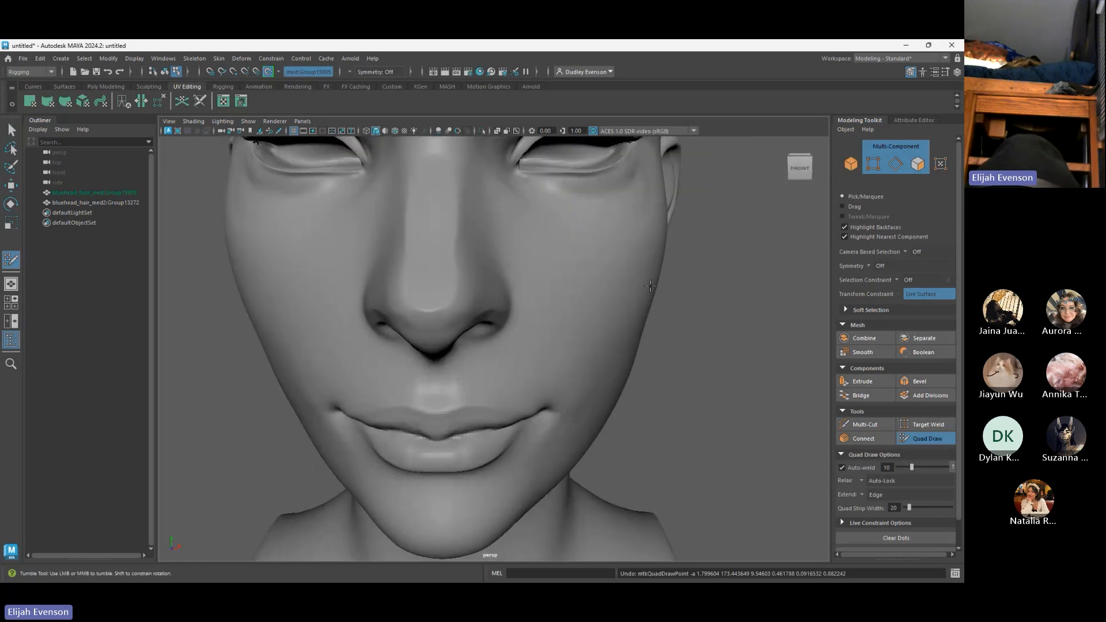
pyautogui.keyDown('alt'); pyautogui.moveTo(689, 310); pyautogui.dragTo(713, 316); pyautogui.keyUp('alt')
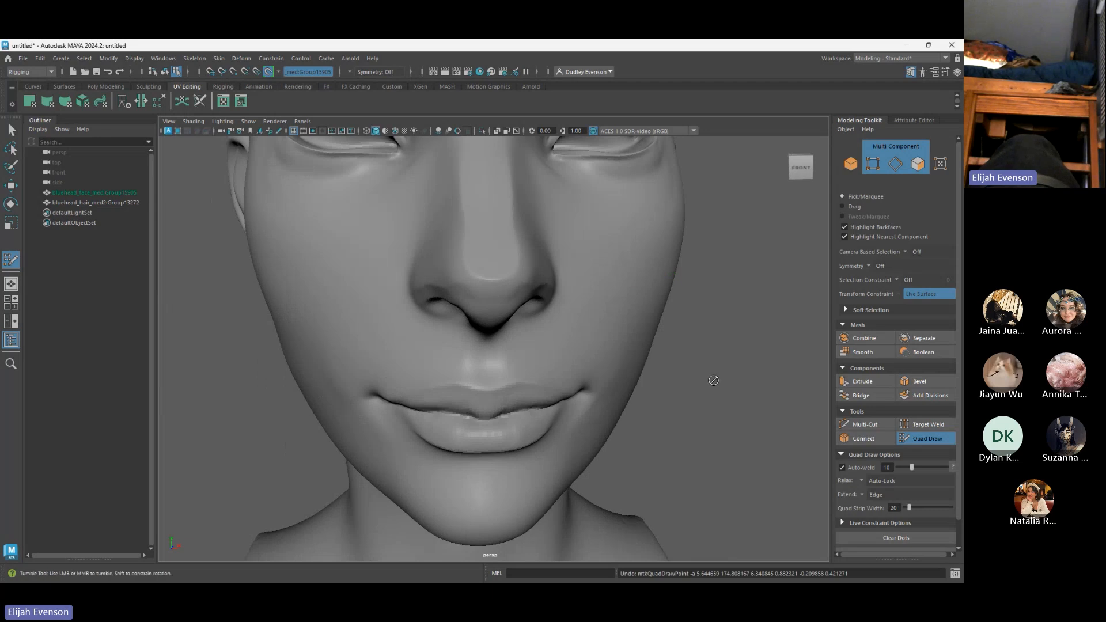
pyautogui.keyDown('alt'); pyautogui.moveTo(710, 378); pyautogui.dragTo(618, 383, button='right'); pyautogui.keyUp('alt')
pyautogui.keyDown('alt'); pyautogui.moveTo(619, 383); pyautogui.dragTo(592, 385); pyautogui.keyUp('alt')
pyautogui.keyDown('alt'); pyautogui.moveTo(592, 384); pyautogui.dragTo(590, 390, button='right'); pyautogui.keyUp('alt')
pyautogui.keyDown('alt'); pyautogui.moveTo(590, 390); pyautogui.dragTo(701, 343); pyautogui.keyUp('alt')
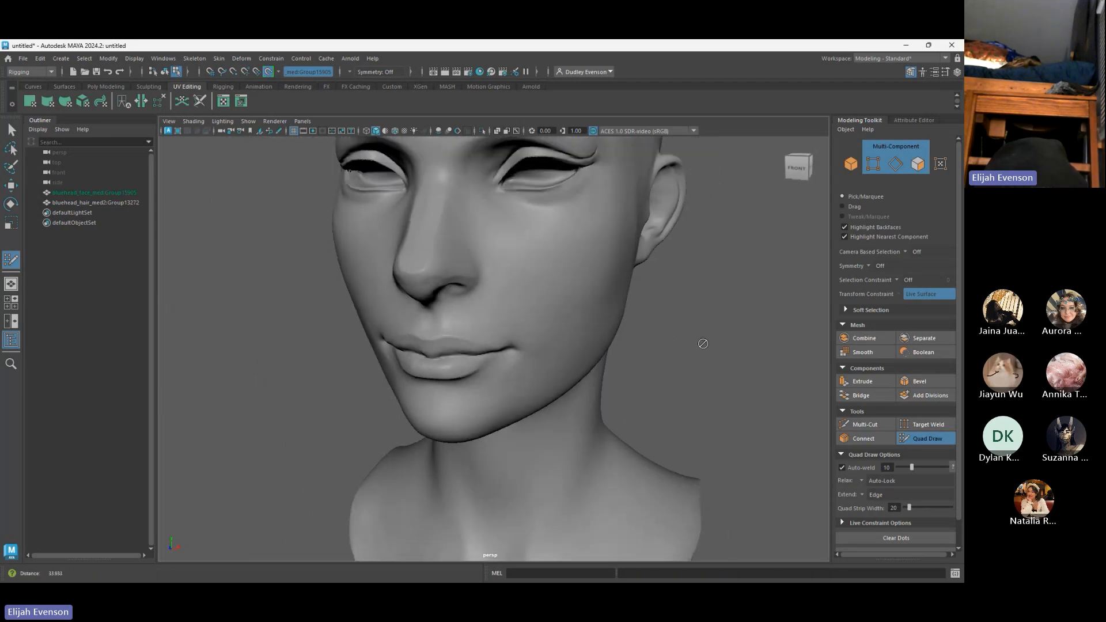
pyautogui.keyDown('alt'); pyautogui.moveTo(630, 340); pyautogui.dragTo(673, 335, button='right'); pyautogui.keyUp('alt')
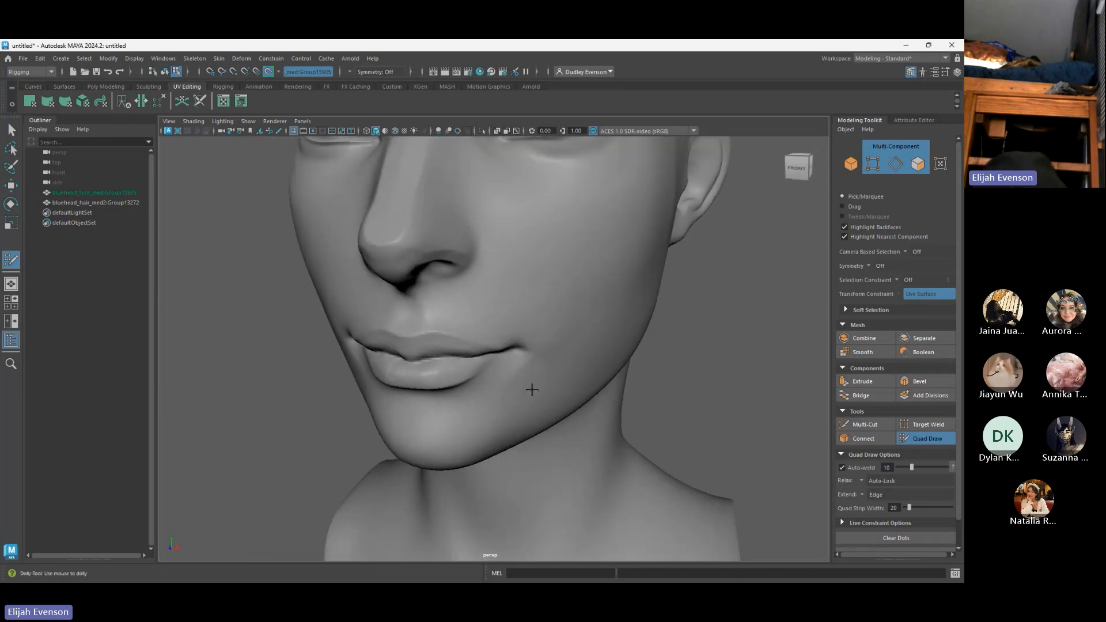
pyautogui.moveTo(475, 375)
pyautogui.keyDown('alt'); pyautogui.mouseDown()
pyautogui.moveTo(501, 370)
pyautogui.moveTo(414, 373)
pyautogui.moveTo(492, 376)
pyautogui.mouseUp(); pyautogui.keyUp('alt')
pyautogui.keyDown('alt'); pyautogui.moveTo(492, 375); pyautogui.dragTo(584, 342, button='right'); pyautogui.keyUp('alt')
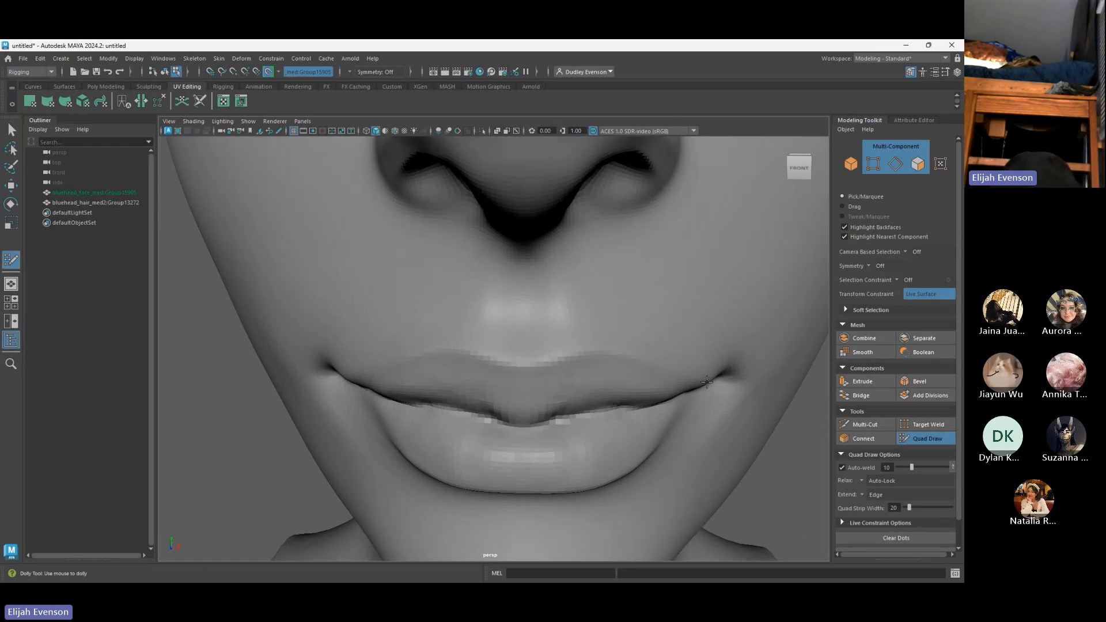
pyautogui.keyDown('alt'); pyautogui.moveTo(574, 384); pyautogui.dragTo(457, 366, button='right'); pyautogui.keyUp('alt')
pyautogui.keyDown('alt'); pyautogui.moveTo(561, 368); pyautogui.dragTo(494, 365); pyautogui.keyUp('alt')
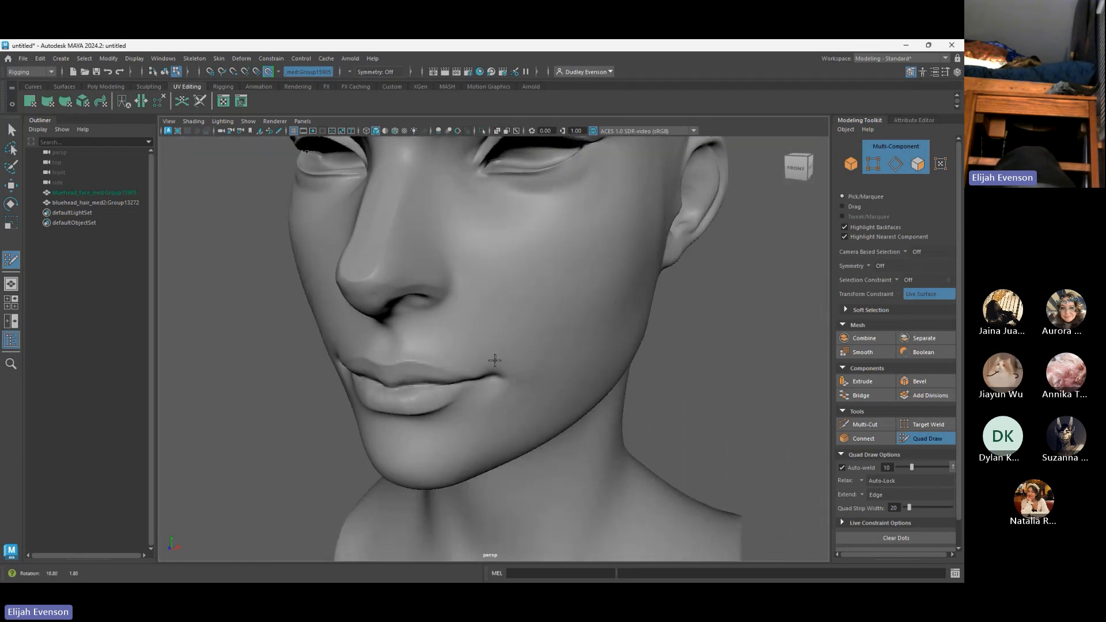
pyautogui.keyDown('alt'); pyautogui.moveTo(274, 337); pyautogui.dragTo(425, 372, button='right'); pyautogui.keyUp('alt')
pyautogui.keyDown('alt'); pyautogui.moveTo(425, 372); pyautogui.dragTo(489, 370); pyautogui.keyUp('alt')
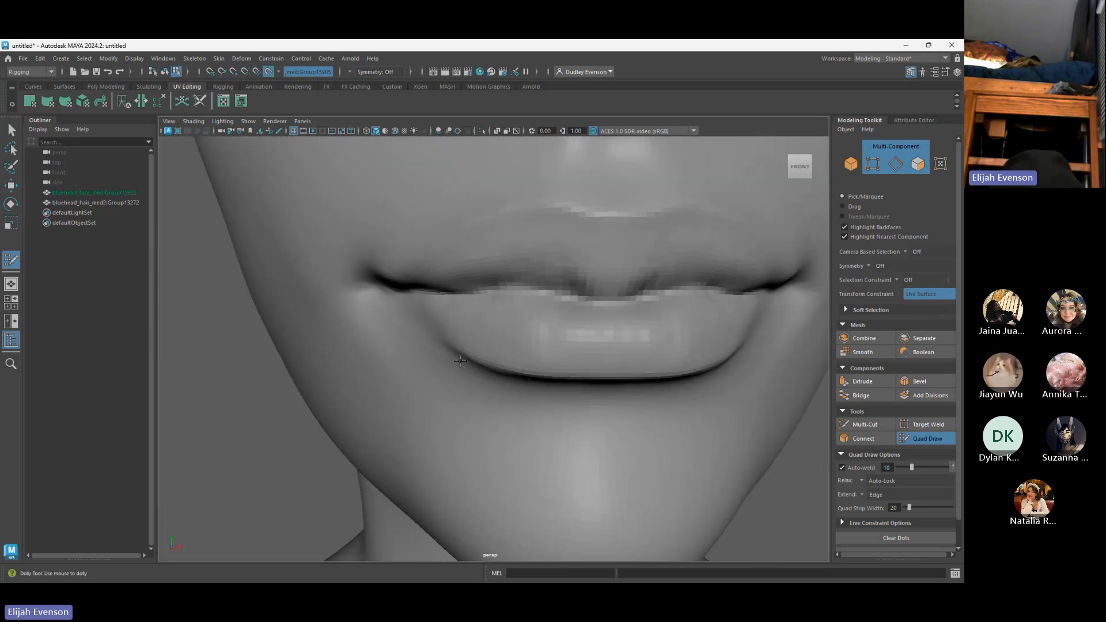
pyautogui.keyDown('alt'); pyautogui.moveTo(490, 369); pyautogui.dragTo(225, 354, button='right'); pyautogui.keyUp('alt')
pyautogui.keyDown('alt'); pyautogui.moveTo(666, 335); pyautogui.dragTo(647, 385, button='middle'); pyautogui.keyUp('alt')
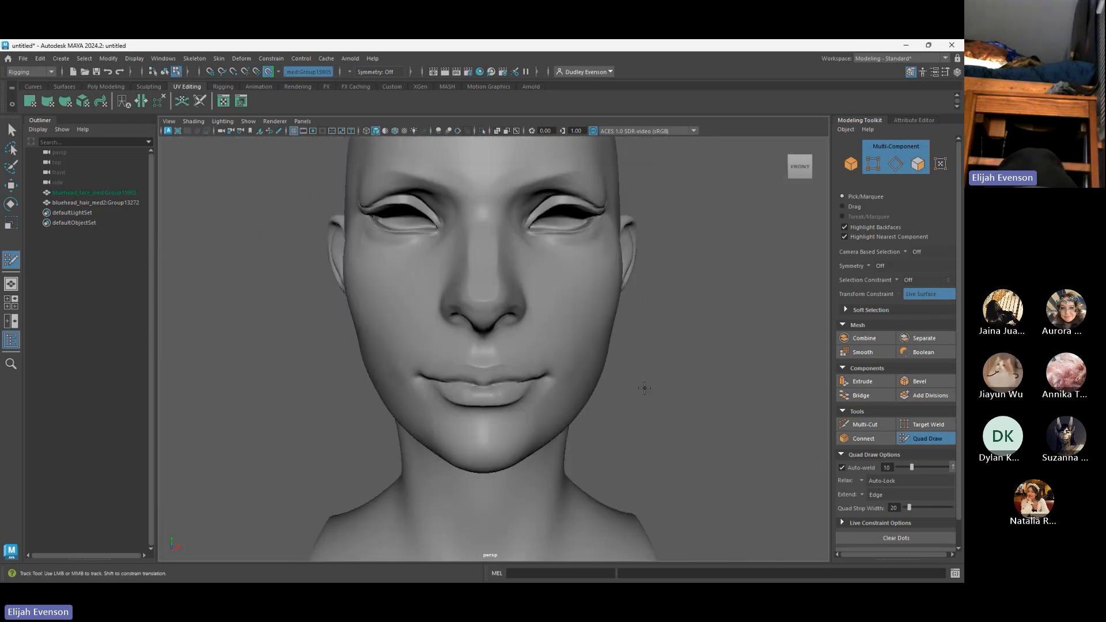
pyautogui.keyDown('alt'); pyautogui.moveTo(647, 386); pyautogui.dragTo(692, 388, button='right'); pyautogui.keyUp('alt')
pyautogui.keyDown('alt'); pyautogui.moveTo(692, 388); pyautogui.dragTo(633, 368); pyautogui.keyUp('alt')
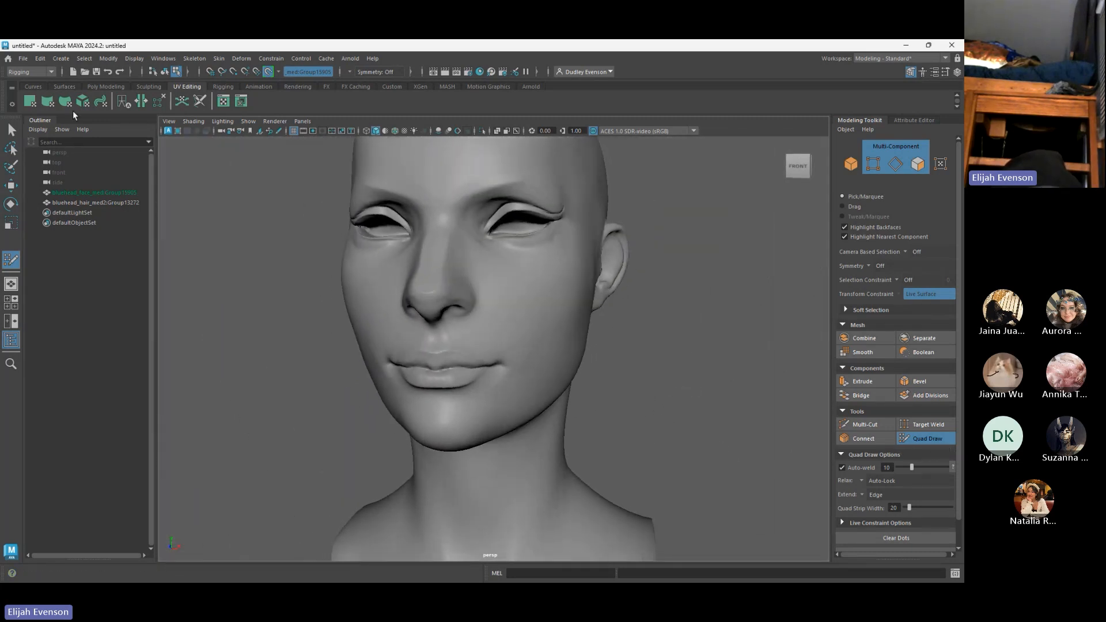
# Open the perspective camera's attributes, narrow its angle of view to about 33 and frame the whole head
pyautogui.click(166, 121)
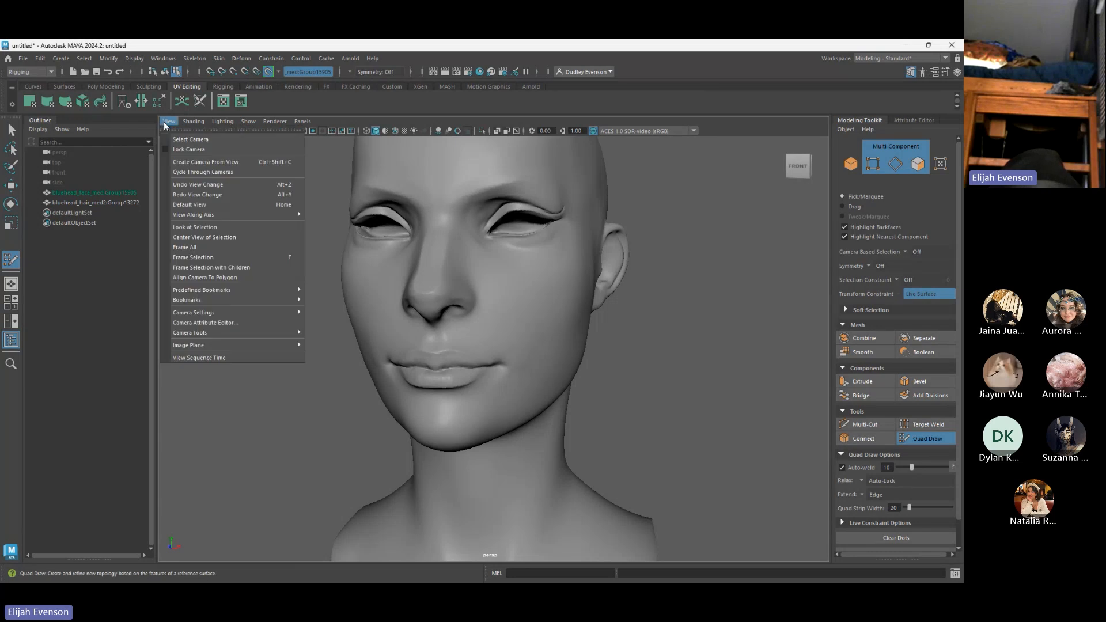
pyautogui.click(260, 322)
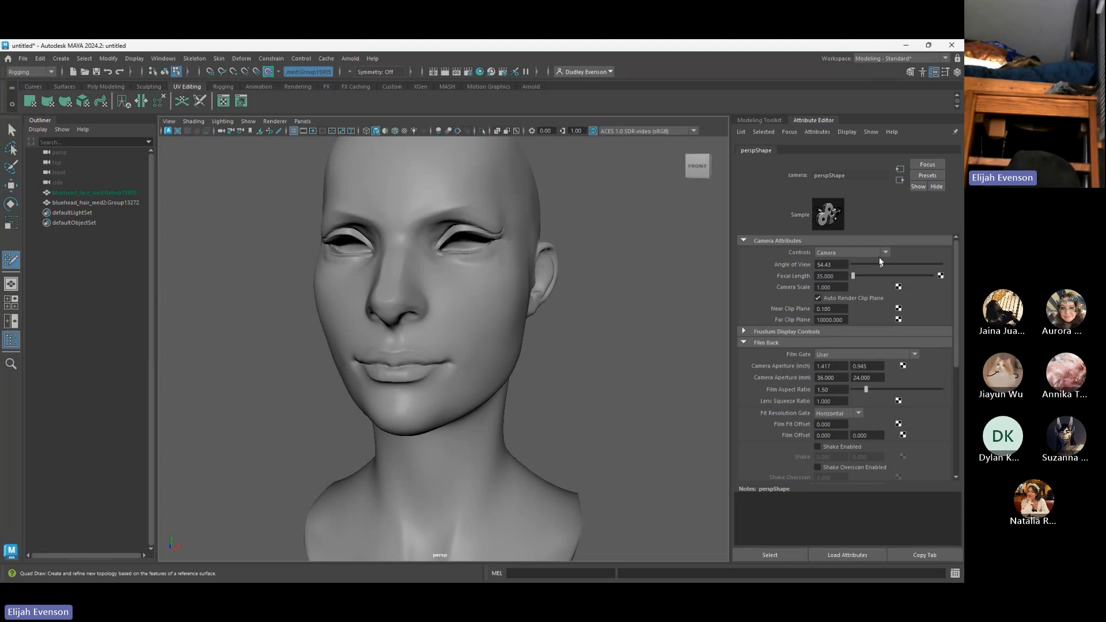
pyautogui.moveTo(880, 266); pyautogui.dragTo(875, 264)
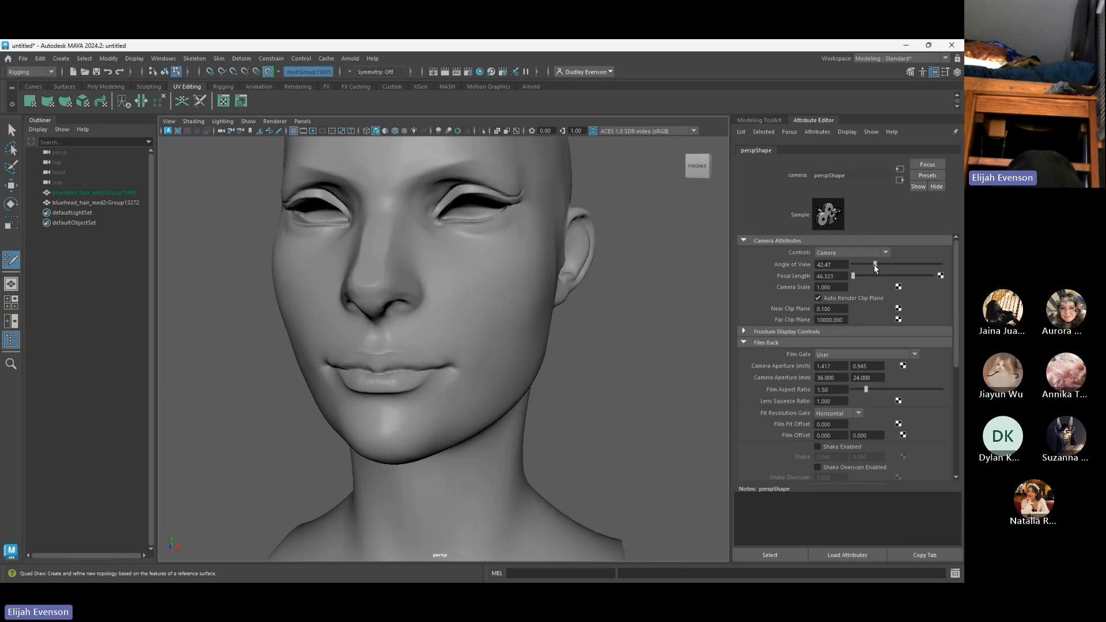
pyautogui.keyDown('alt'); pyautogui.moveTo(437, 348); pyautogui.dragTo(299, 345, button='right'); pyautogui.keyUp('alt')
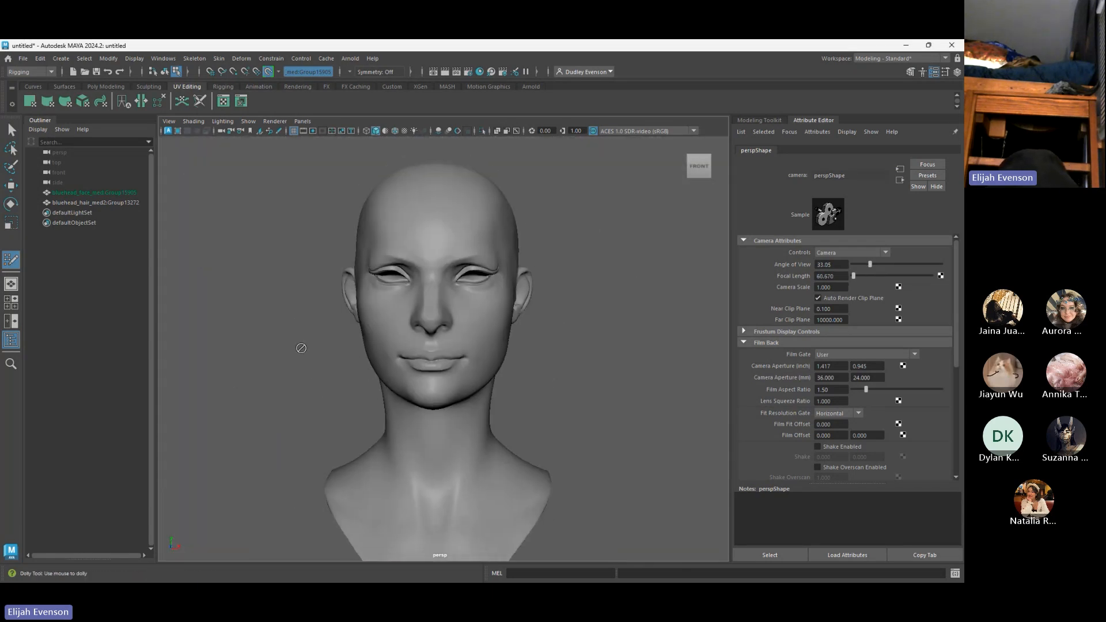
pyautogui.moveTo(299, 345)
pyautogui.keyDown('alt'); pyautogui.mouseDown()
pyautogui.moveTo(314, 359)
pyautogui.moveTo(286, 358)
pyautogui.moveTo(313, 343)
pyautogui.moveTo(293, 348)
pyautogui.mouseUp(); pyautogui.keyUp('alt')
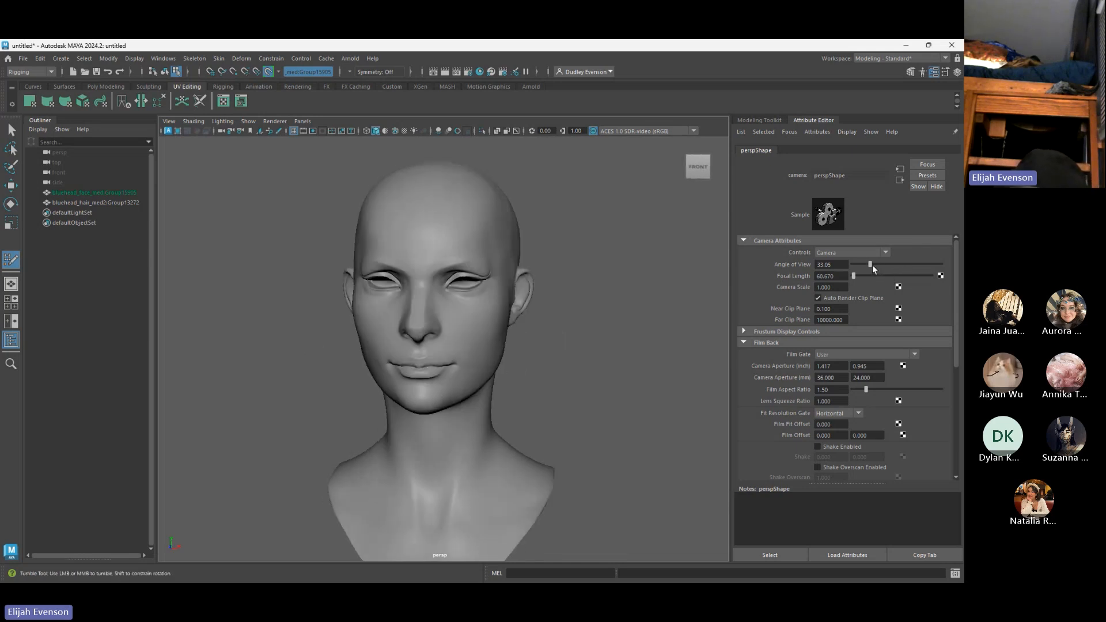
# Compare the head's proportions at camera angles of view of about 76, 26 and 37, reframing it each time
pyautogui.moveTo(872, 267); pyautogui.dragTo(893, 267)
pyautogui.keyDown('alt'); pyautogui.moveTo(536, 380); pyautogui.dragTo(588, 423, button='right'); pyautogui.keyUp('alt')
pyautogui.keyDown('alt'); pyautogui.moveTo(587, 423); pyautogui.dragTo(557, 446); pyautogui.keyUp('alt')
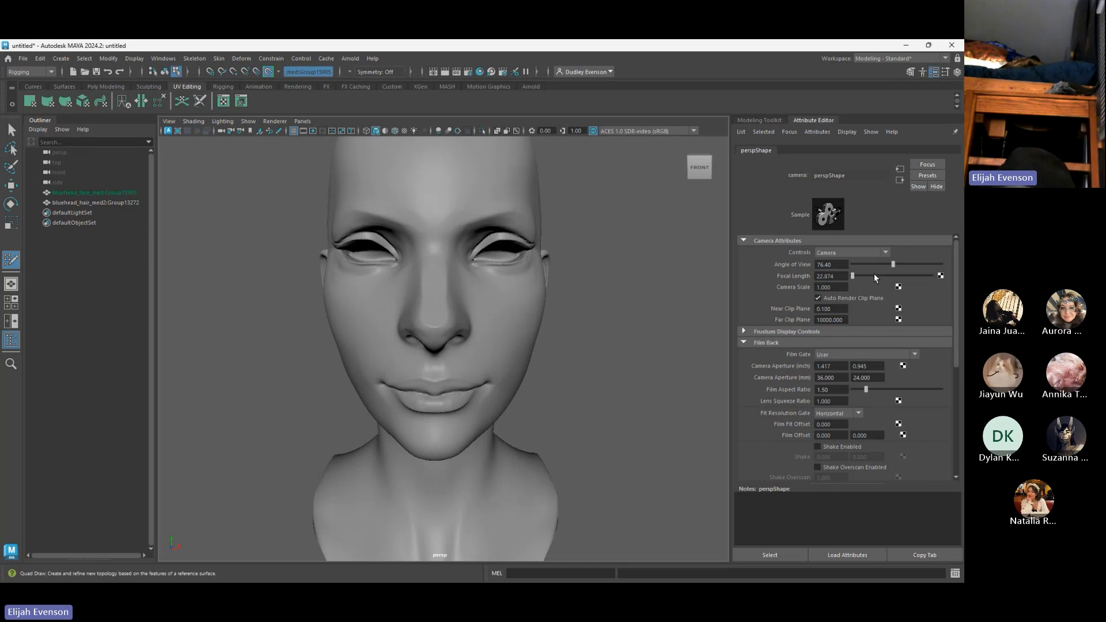
pyautogui.moveTo(865, 264); pyautogui.dragTo(866, 265)
pyautogui.keyDown('alt'); pyautogui.moveTo(614, 337); pyautogui.dragTo(351, 301, button='right'); pyautogui.keyUp('alt')
pyautogui.keyDown('alt'); pyautogui.moveTo(351, 301); pyautogui.dragTo(368, 306); pyautogui.keyUp('alt')
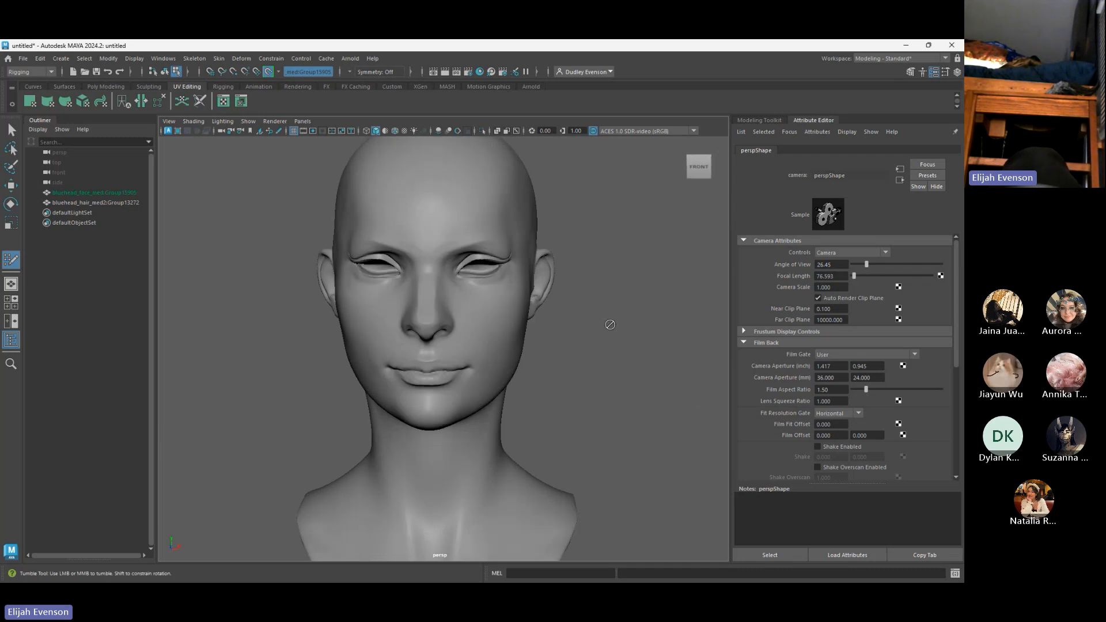
pyautogui.click(873, 265)
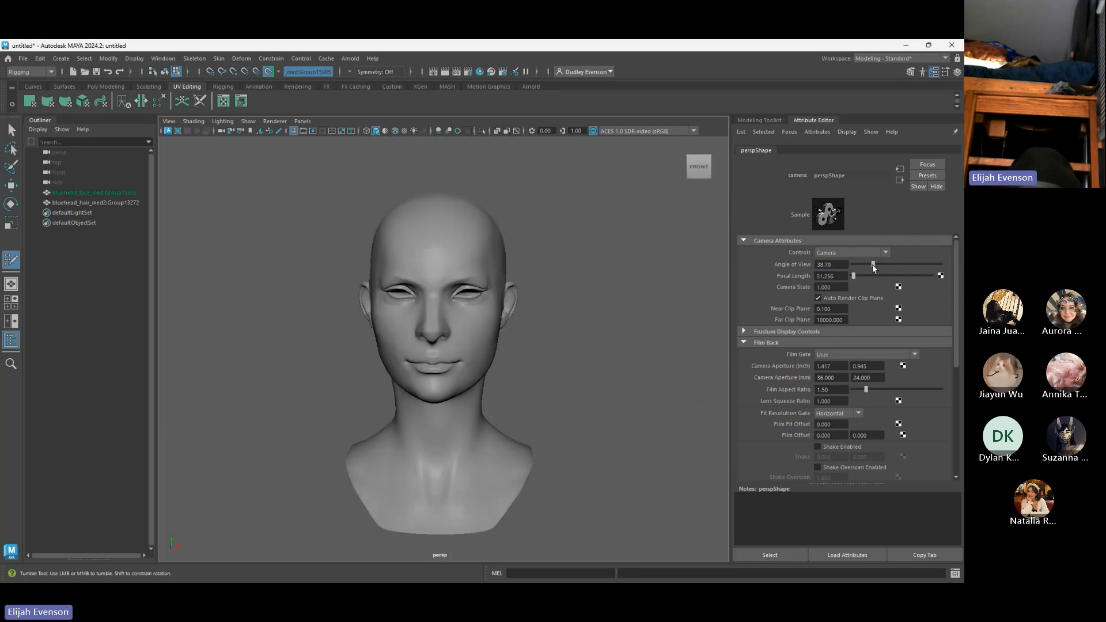
pyautogui.moveTo(872, 264); pyautogui.dragTo(871, 265)
pyautogui.keyDown('alt'); pyautogui.moveTo(552, 351); pyautogui.dragTo(624, 378, button='right'); pyautogui.keyUp('alt')
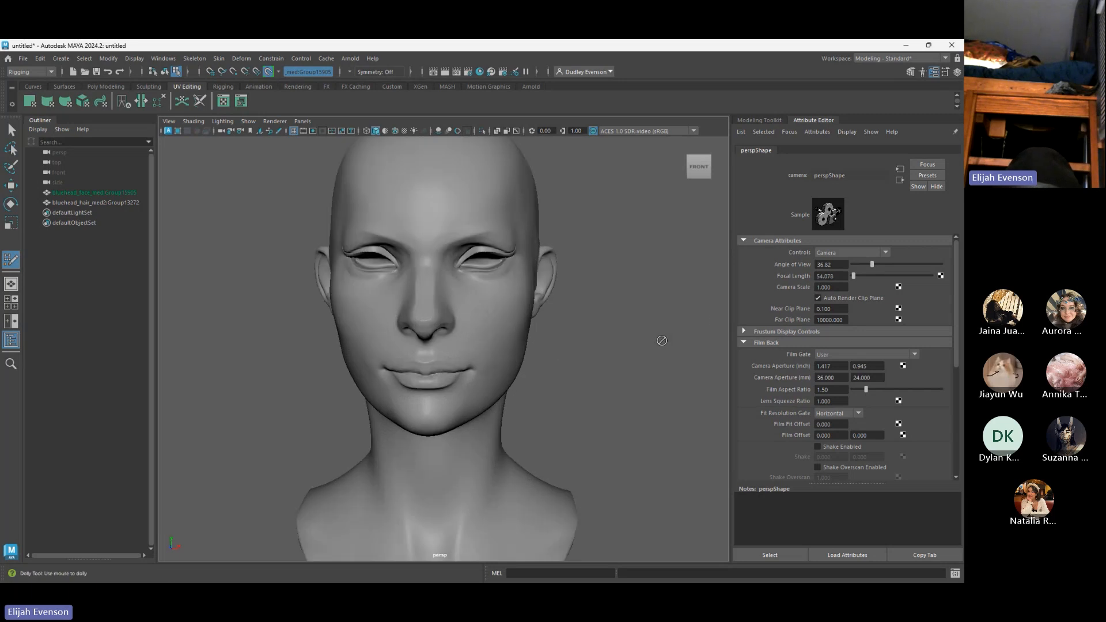
# Set the camera's angle of view to 35 and inspect the shaded head from both three-quarter sides
pyautogui.doubleClick(841, 265)
pyautogui.write('35')
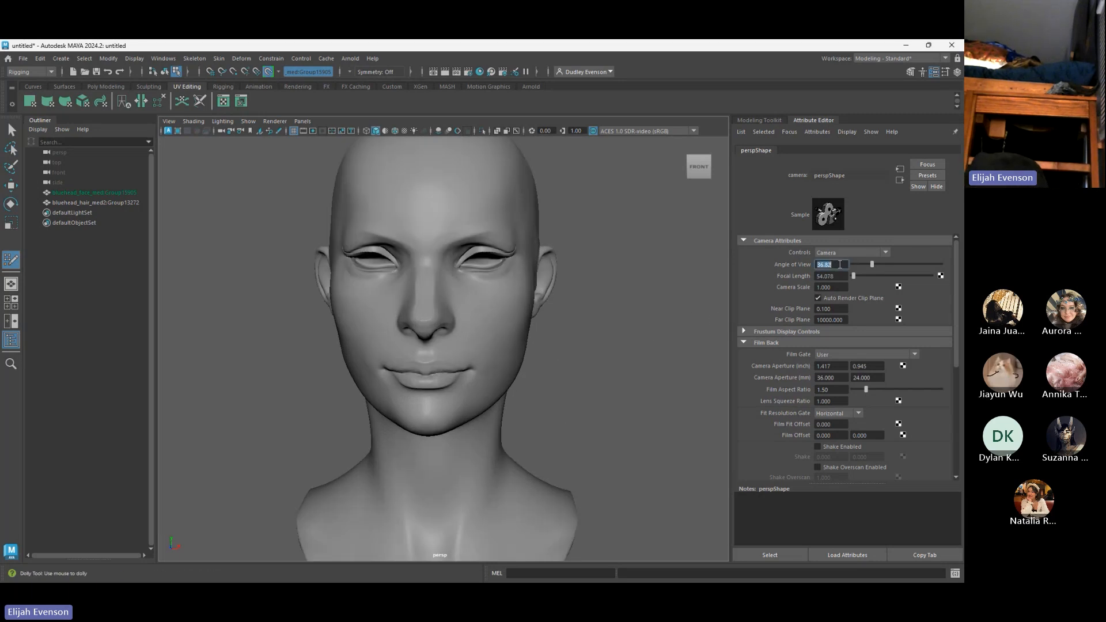
pyautogui.press('Tab')
pyautogui.keyDown('alt'); pyautogui.moveTo(499, 442); pyautogui.dragTo(476, 377); pyautogui.keyUp('alt')
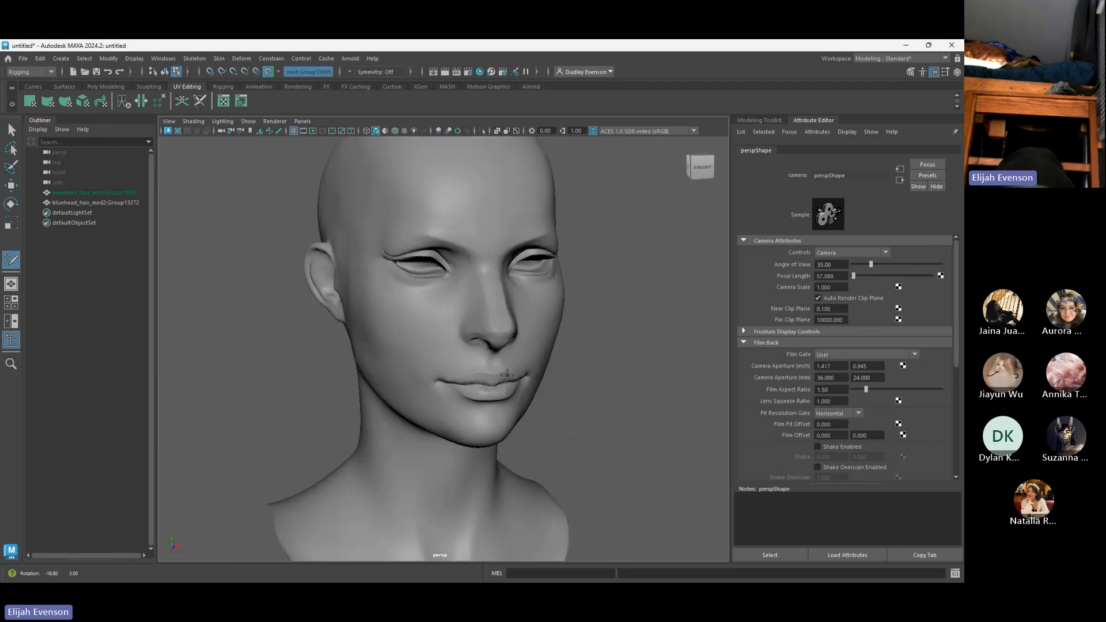
pyautogui.scroll(2, 518, 392)
pyautogui.keyDown('alt'); pyautogui.moveTo(577, 398); pyautogui.dragTo(579, 406, button='middle'); pyautogui.keyUp('alt')
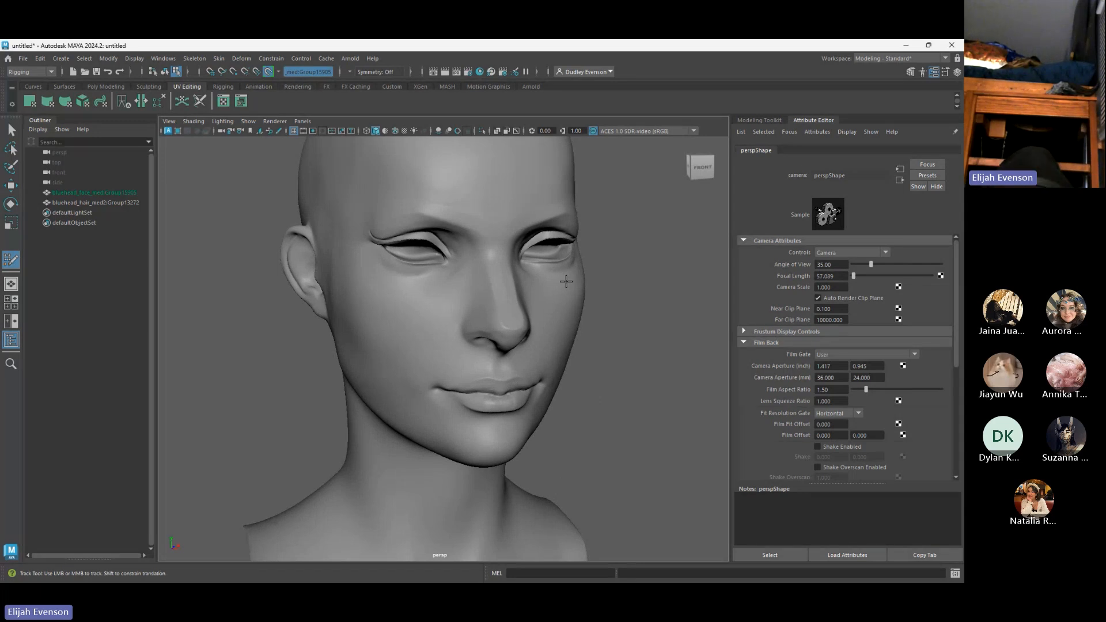
pyautogui.moveTo(566, 281)
pyautogui.keyDown('alt'); pyautogui.mouseDown()
pyautogui.moveTo(612, 439)
pyautogui.moveTo(540, 439)
pyautogui.moveTo(592, 387)
pyautogui.mouseUp(); pyautogui.keyUp('alt')
pyautogui.press('4')
pyautogui.press('5')
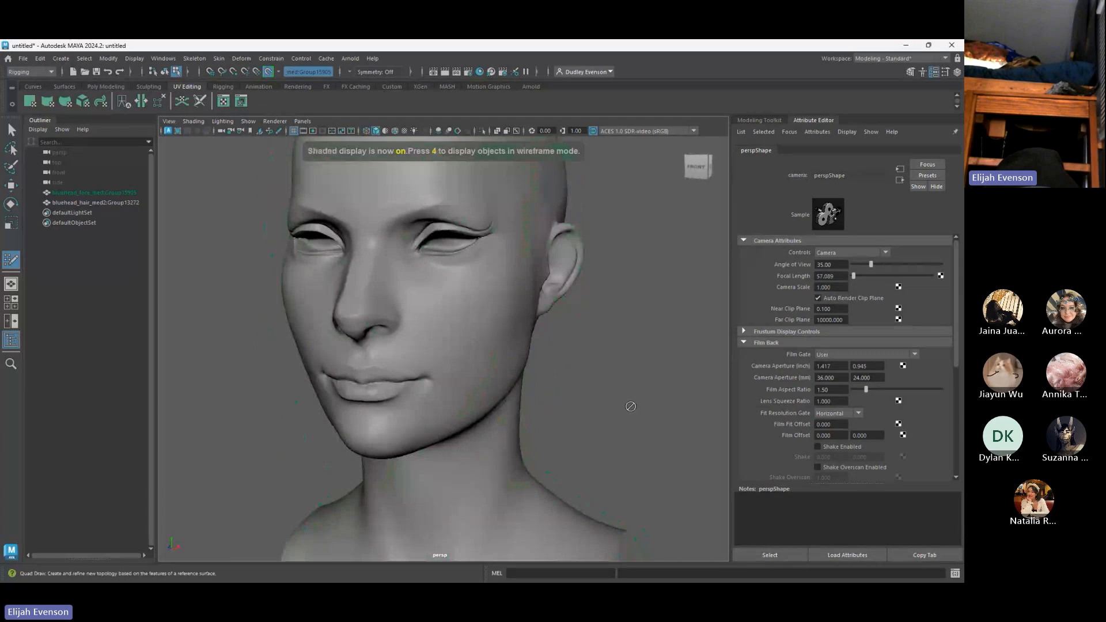
pyautogui.scroll(5, 630, 406)
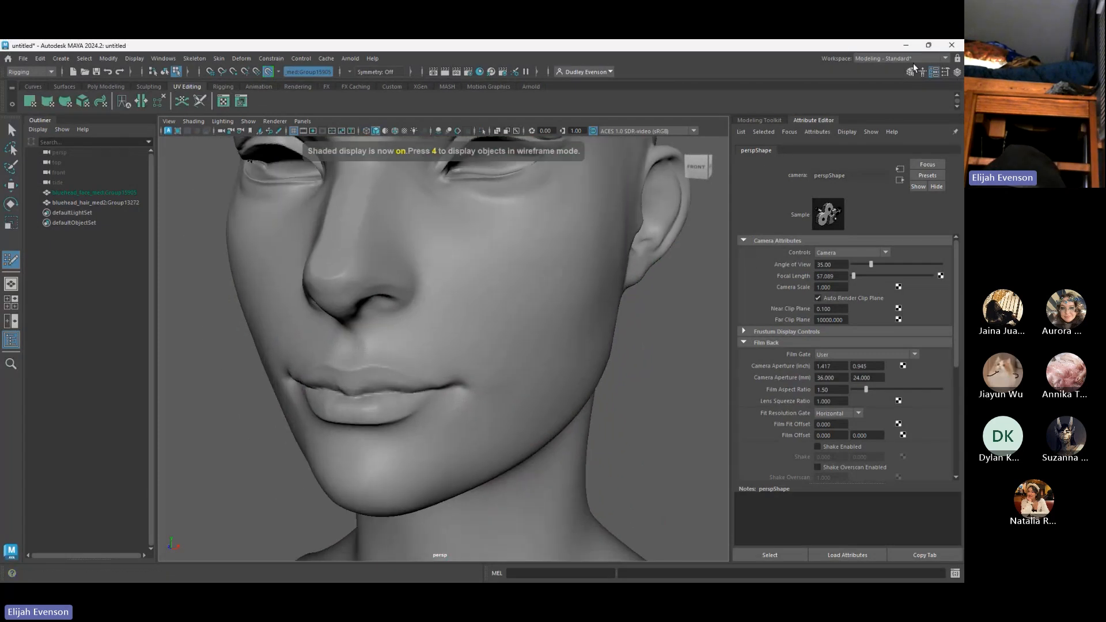
# Show the Modeling Toolkit again and look over the mouth and face of the live head
pyautogui.click(910, 72)
pyautogui.keyDown('alt'); pyautogui.moveTo(461, 435); pyautogui.dragTo(500, 437); pyautogui.keyUp('alt')
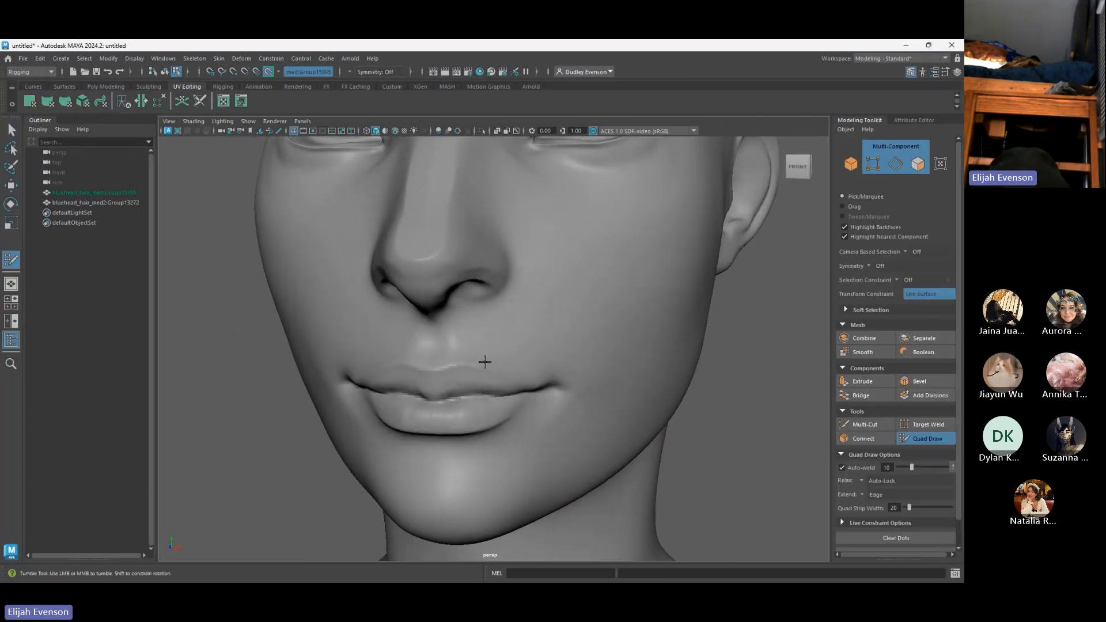
pyautogui.scroll(-6, 592, 432)
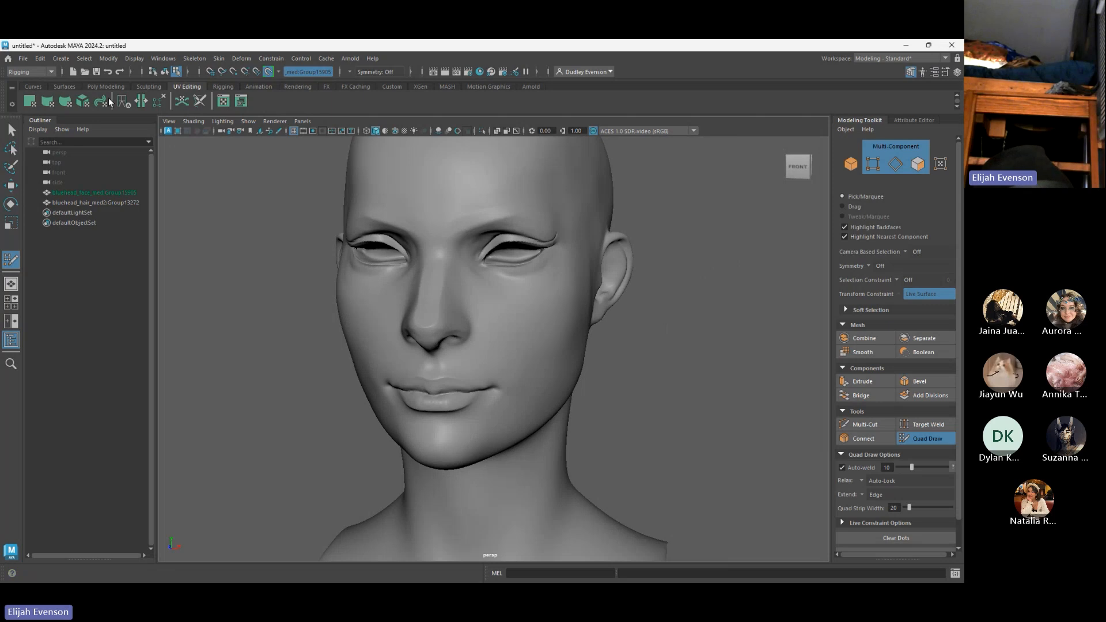
# Leave Quad Draw, create a polygon cylinder and raise it along Y to the head's neck
pyautogui.press('q')
pyautogui.moveTo(693, 351)
pyautogui.keyDown('alt'); pyautogui.mouseDown()
pyautogui.moveTo(627, 363)
pyautogui.moveTo(642, 372)
pyautogui.mouseUp(); pyautogui.keyUp('alt')
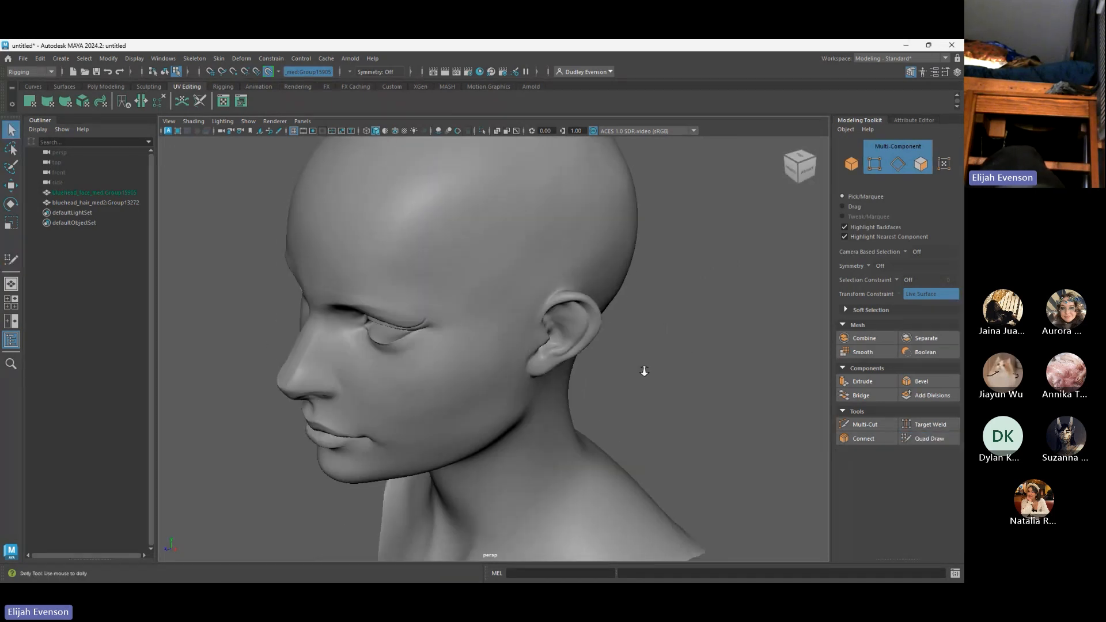
pyautogui.scroll(-4, 440, 299)
pyautogui.keyDown('alt'); pyautogui.moveTo(440, 301); pyautogui.dragTo(567, 314); pyautogui.keyUp('alt')
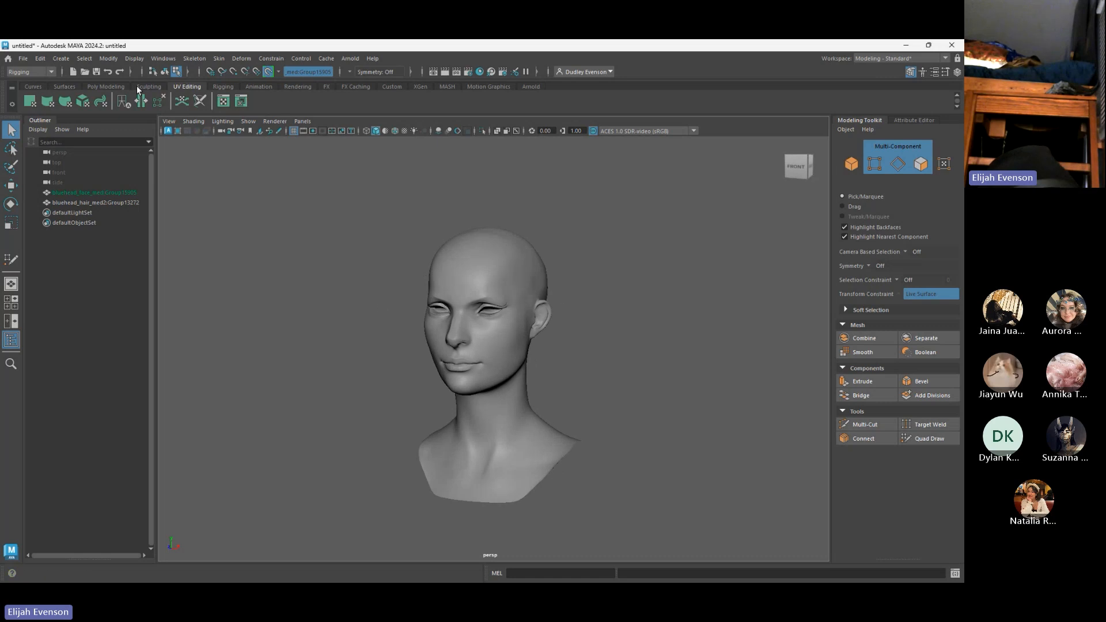
pyautogui.click(107, 87)
pyautogui.click(56, 102)
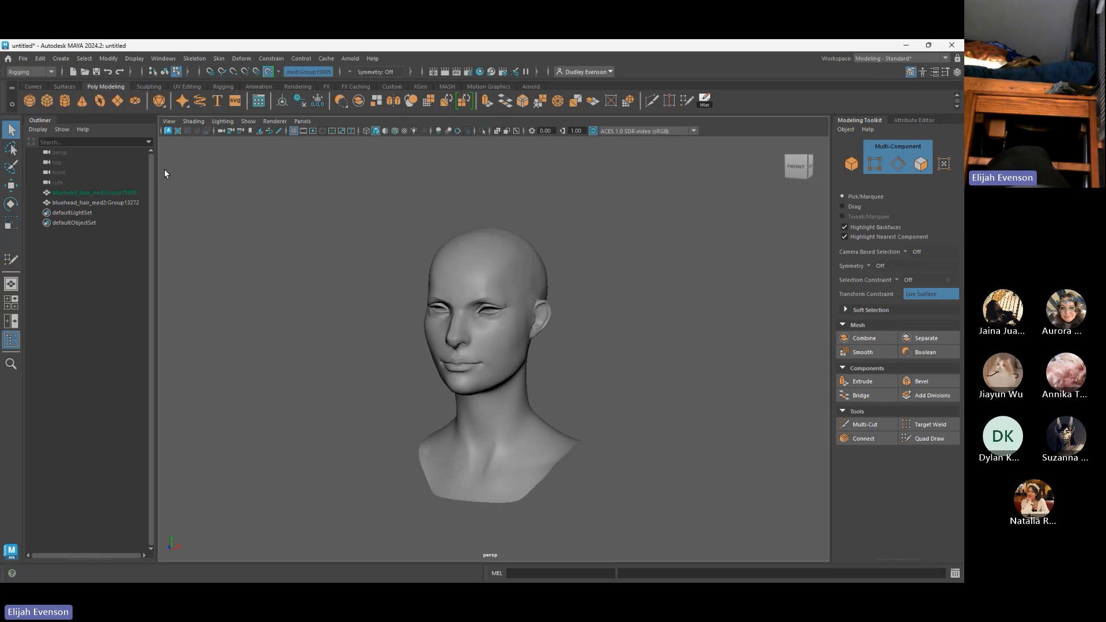
pyautogui.press('w')
pyautogui.scroll(-6, 507, 456)
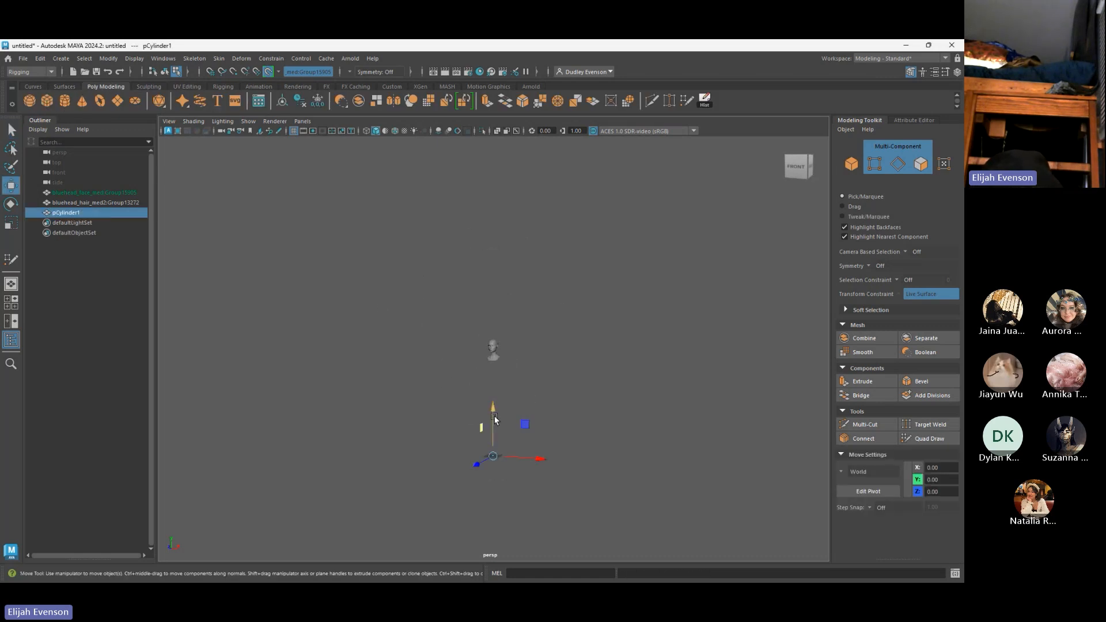
pyautogui.moveTo(495, 419); pyautogui.dragTo(499, 289)
pyautogui.press('f')
# Scale the cylinder up so that it encircles the neck
pyautogui.press('r')
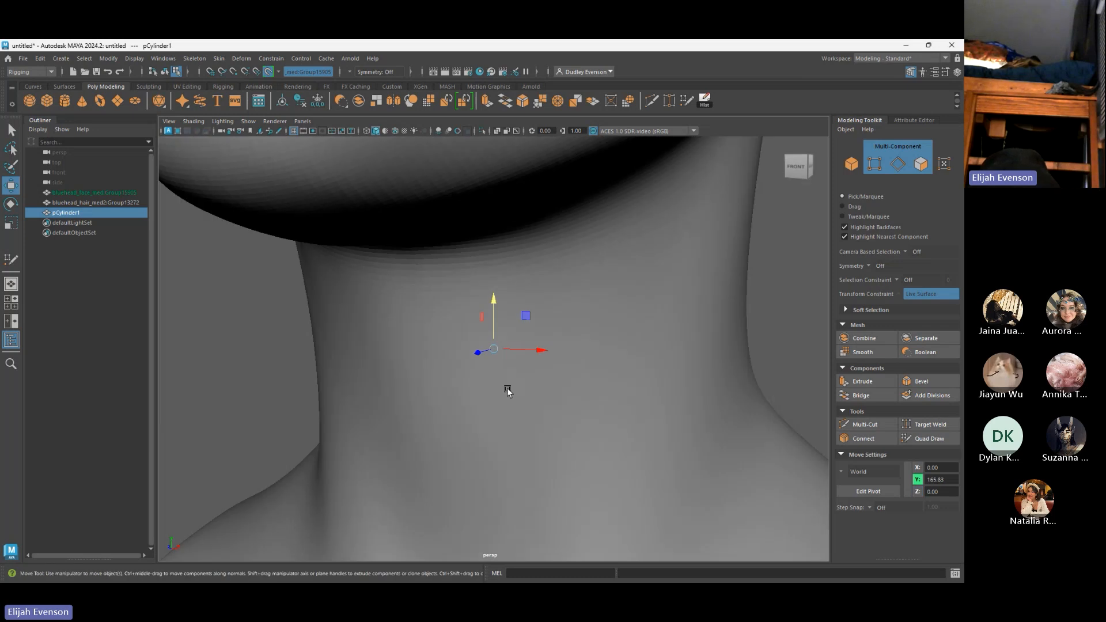
pyautogui.scroll(-5, 507, 388)
pyautogui.moveTo(493, 353); pyautogui.dragTo(515, 341)
pyautogui.press('e')
pyautogui.press('r')
pyautogui.press('q')
# Convert the cylinder's two cap centre vertices to a face selection and delete the caps, leaving an open ring
pyautogui.press('4')
pyautogui.moveTo(515, 341); pyautogui.dragTo(499, 338, button='right')
pyautogui.moveTo(499, 339)
pyautogui.keyDown('alt'); pyautogui.mouseDown()
pyautogui.moveTo(502, 360)
pyautogui.moveTo(495, 346)
pyautogui.mouseUp(); pyautogui.keyUp('alt')
pyautogui.keyDown('ctrl'); pyautogui.rightClick(496, 345); pyautogui.keyUp('ctrl')
pyautogui.click(496, 374)
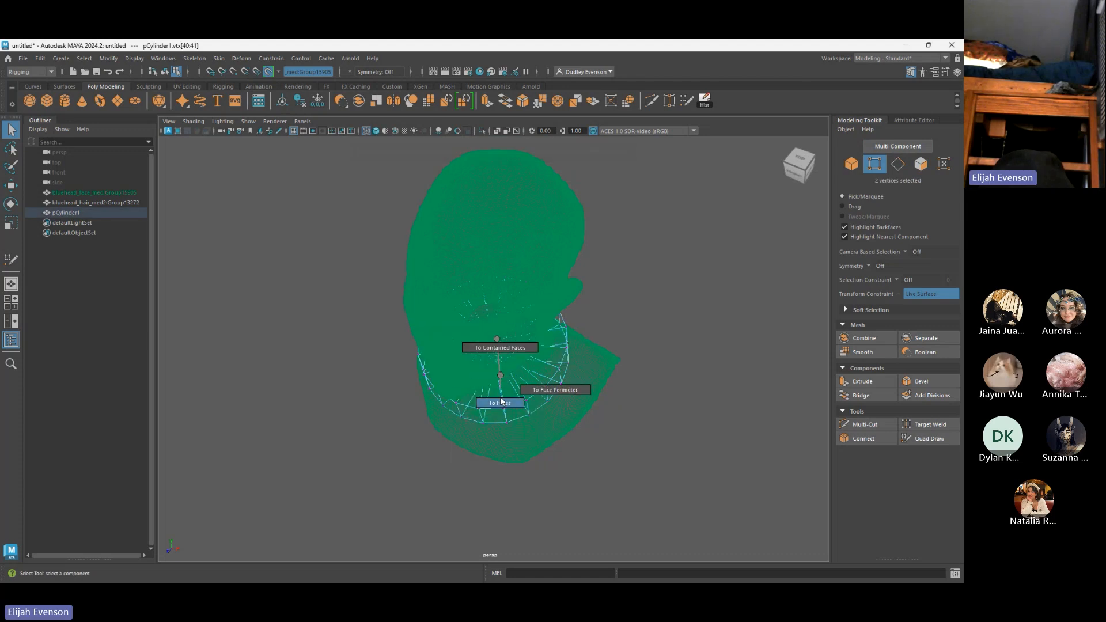
pyautogui.moveTo(499, 392)
pyautogui.keyDown('alt'); pyautogui.mouseDown()
pyautogui.moveTo(503, 381)
pyautogui.moveTo(479, 367)
pyautogui.moveTo(513, 357)
pyautogui.moveTo(509, 372)
pyautogui.mouseUp(); pyautogui.keyUp('alt')
pyautogui.click(479, 371)
# Activate Quad Draw on the open ring and pull one front vertex of its upper edge toward the chin
pyautogui.press('5')
pyautogui.scroll(4, 508, 372)
pyautogui.click(935, 440)
pyautogui.keyDown('alt'); pyautogui.moveTo(481, 307); pyautogui.dragTo(494, 327); pyautogui.keyUp('alt')
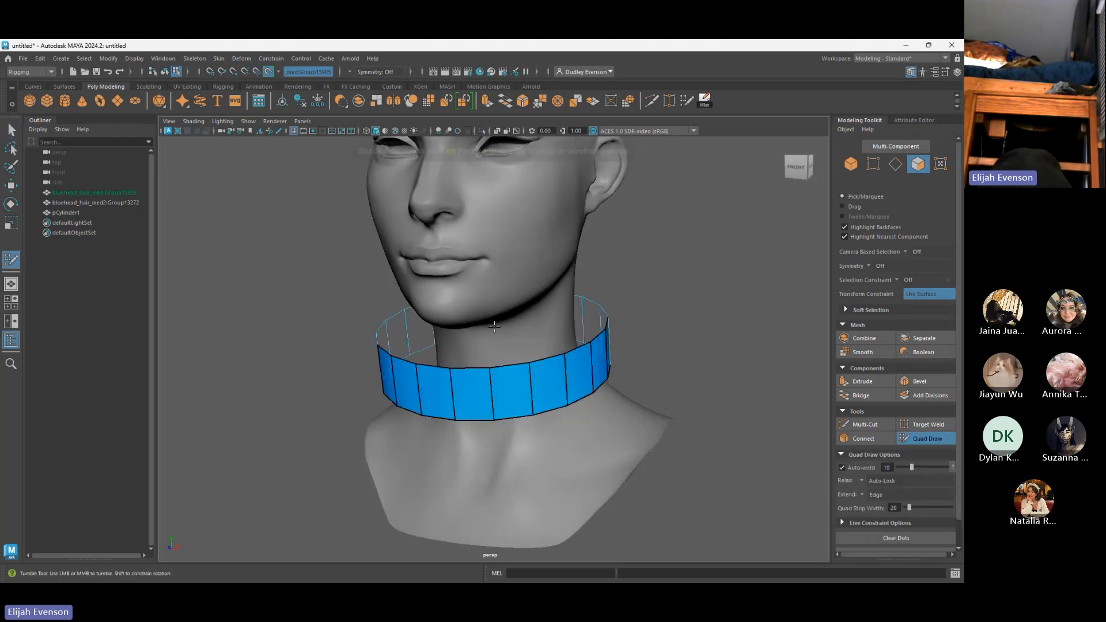
pyautogui.moveTo(491, 367); pyautogui.dragTo(484, 325)
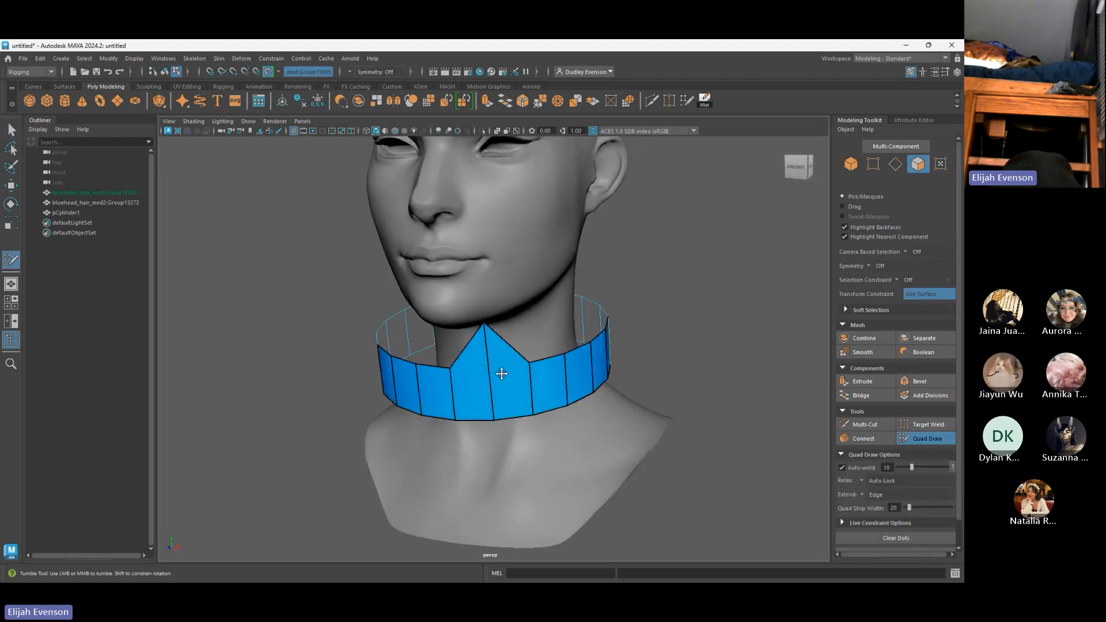
# Place four Quad Draw dots on the cheek beside the mouth and fill them with a quad
pyautogui.keyDown('alt'); pyautogui.moveTo(531, 360); pyautogui.dragTo(467, 242); pyautogui.keyUp('alt')
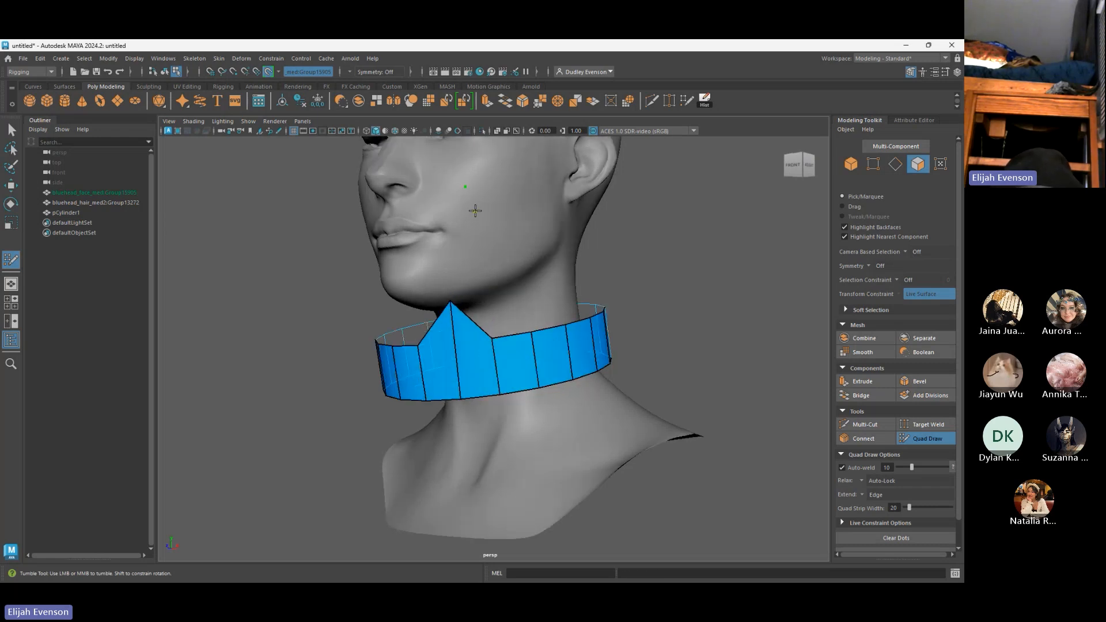
pyautogui.keyDown('alt'); pyautogui.moveTo(472, 256); pyautogui.dragTo(525, 323); pyautogui.keyUp('alt')
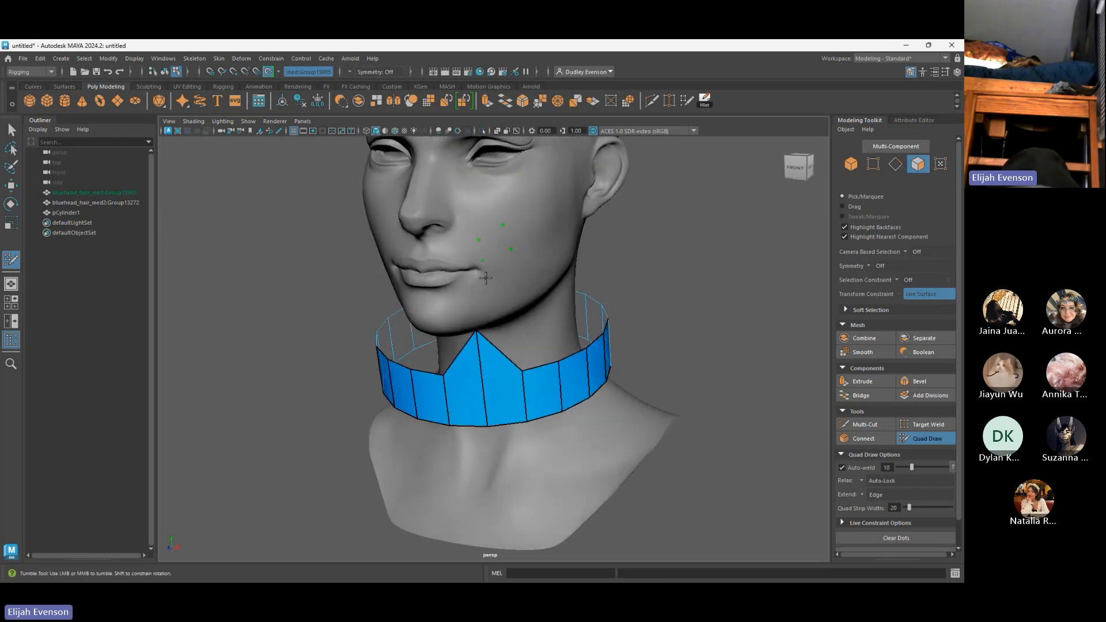
pyautogui.scroll(3, 530, 332)
pyautogui.keyDown('alt'); pyautogui.moveTo(530, 332); pyautogui.dragTo(538, 361, button='middle'); pyautogui.keyUp('alt')
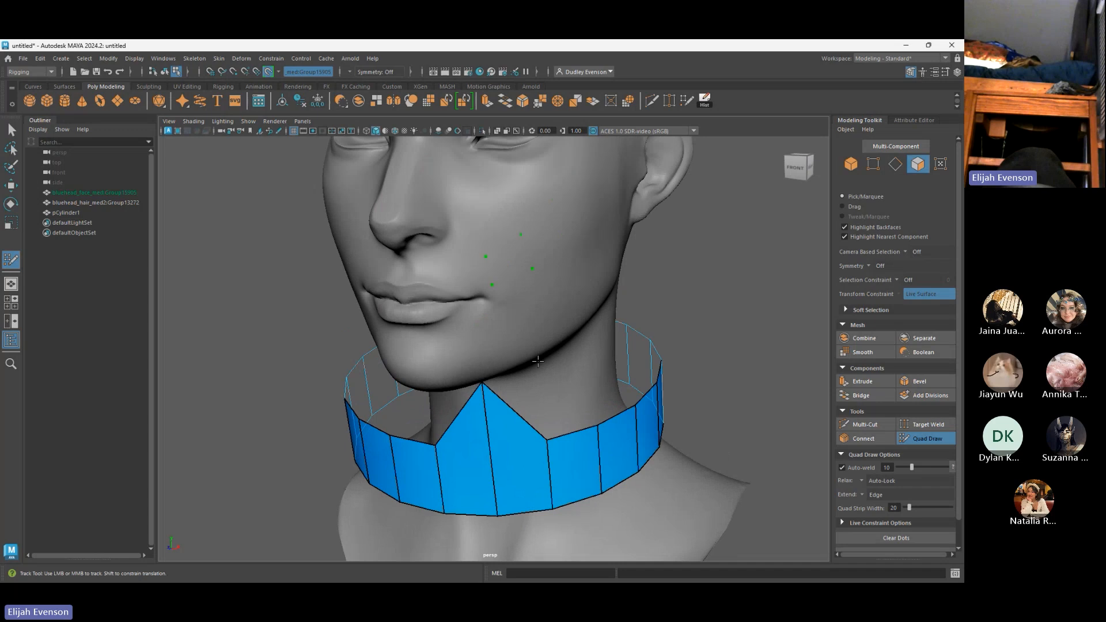
pyautogui.keyDown('shift'); pyautogui.click(505, 261); pyautogui.keyUp('shift')
pyautogui.keyDown('alt'); pyautogui.moveTo(492, 323); pyautogui.dragTo(569, 344); pyautogui.keyUp('alt')
pyautogui.scroll(2, 578, 347)
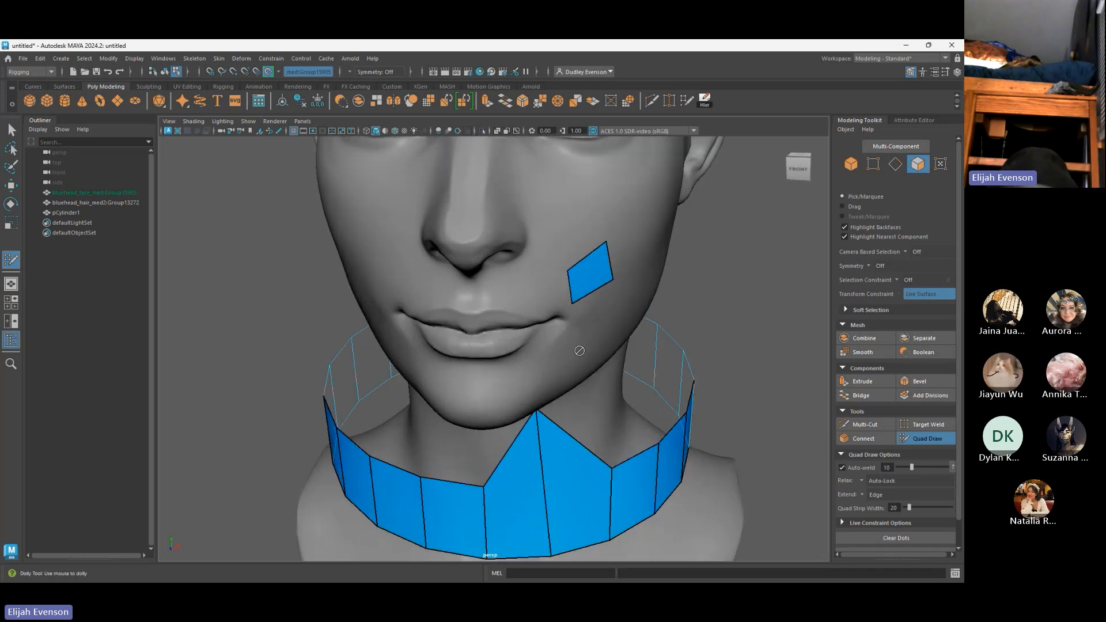
# Undo the cheek quad, its dots, the moved ring vertex and the removal of the cylinder's caps
pyautogui.hotkey('ctrl', 'z')
pyautogui.hotkey('ctrl', 'z')
pyautogui.hotkey('ctrl', 'z')
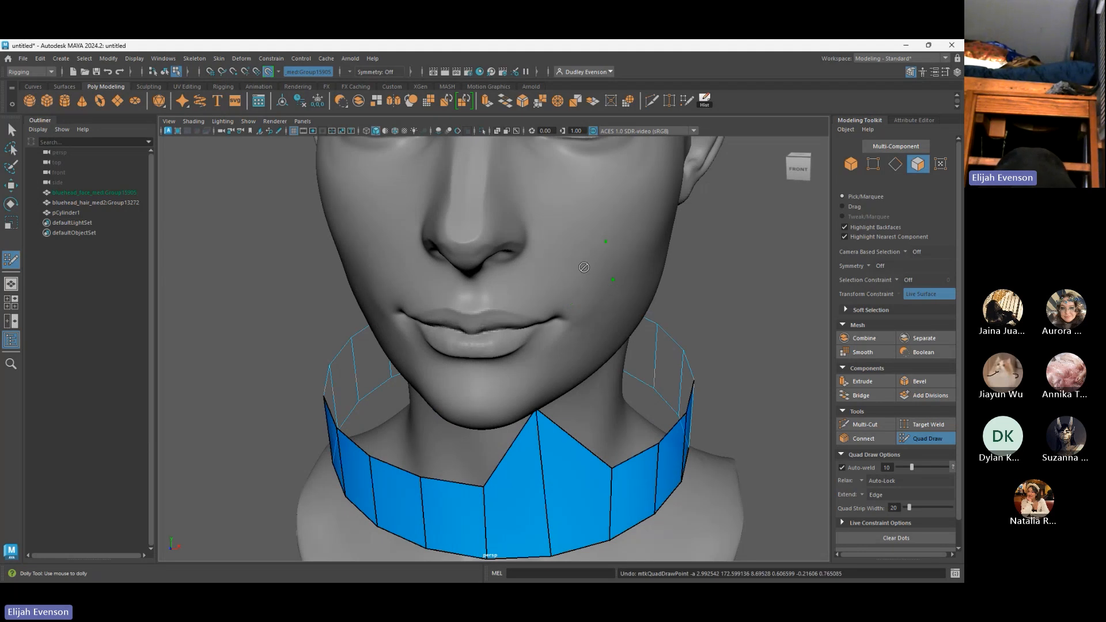
pyautogui.scroll(-5, 630, 359)
pyautogui.hotkey('ctrl', 'z')
pyautogui.scroll(3, 637, 371)
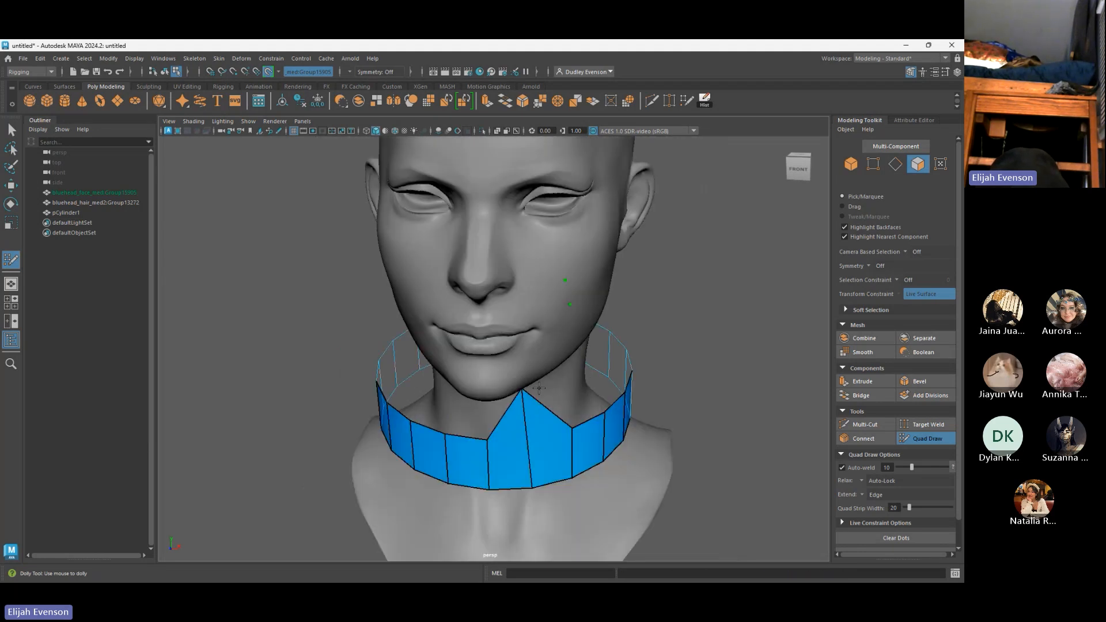
pyautogui.scroll(-4, 648, 392)
pyautogui.hotkey('ctrl', 'z')
pyautogui.hotkey('ctrl', 'z')
# Return to object selection and delete the cylinder around the neck
pyautogui.keyDown('alt'); pyautogui.moveTo(659, 413); pyautogui.dragTo(554, 383); pyautogui.keyUp('alt')
pyautogui.press('F8')
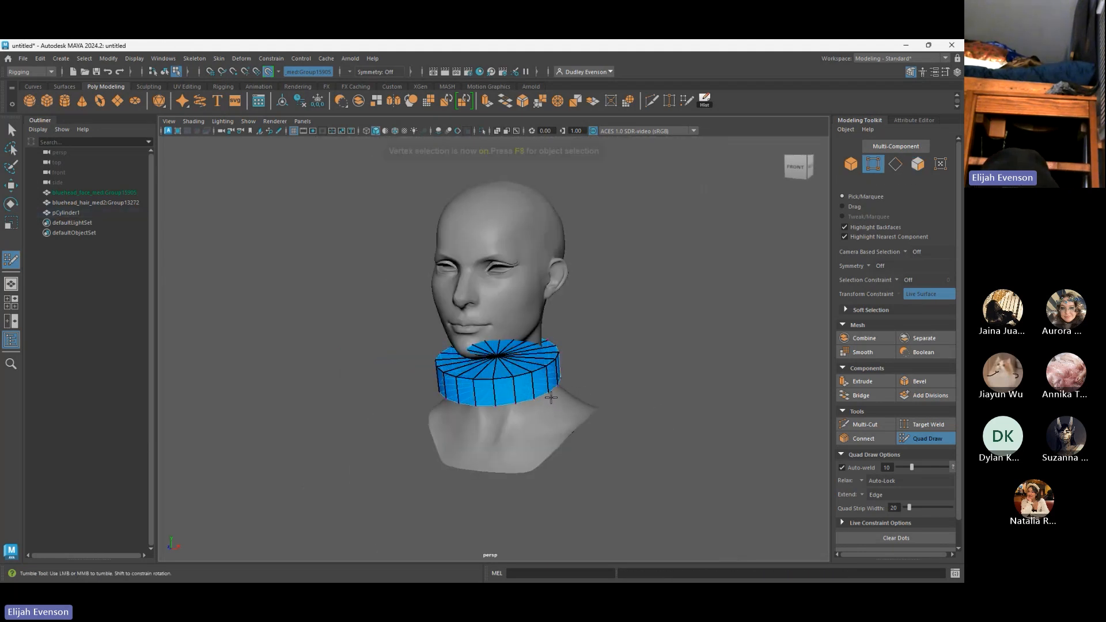
pyautogui.press('Delete')
# Set modelling symmetry to Object X for Quad Draw
pyautogui.keyDown('alt'); pyautogui.moveTo(517, 401); pyautogui.dragTo(553, 377); pyautogui.keyUp('alt')
pyautogui.click(348, 71)
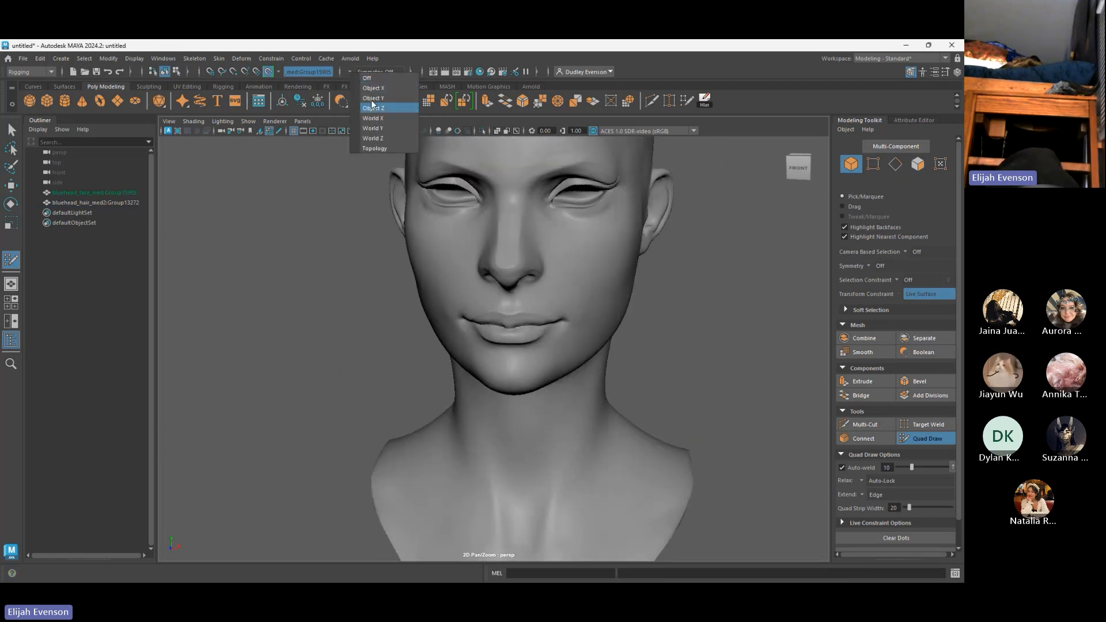
pyautogui.click(371, 88)
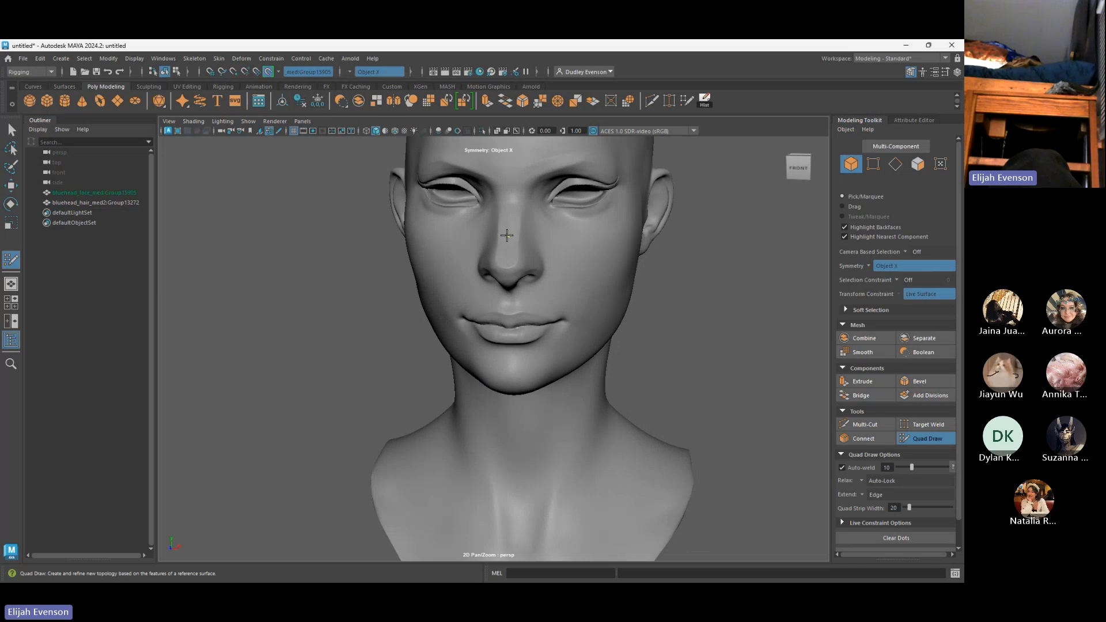
# Place symmetrical Quad Draw dots along the upper lip's edge and around the mouth corners, adjusting some of their positions
pyautogui.keyDown('alt'); pyautogui.moveTo(505, 235); pyautogui.dragTo(415, 360); pyautogui.keyUp('alt')
pyautogui.scroll(3, 457, 398)
pyautogui.keyDown('alt'); pyautogui.moveTo(504, 329); pyautogui.dragTo(456, 395, button='middle'); pyautogui.keyUp('alt')
pyautogui.scroll(1, 460, 380)
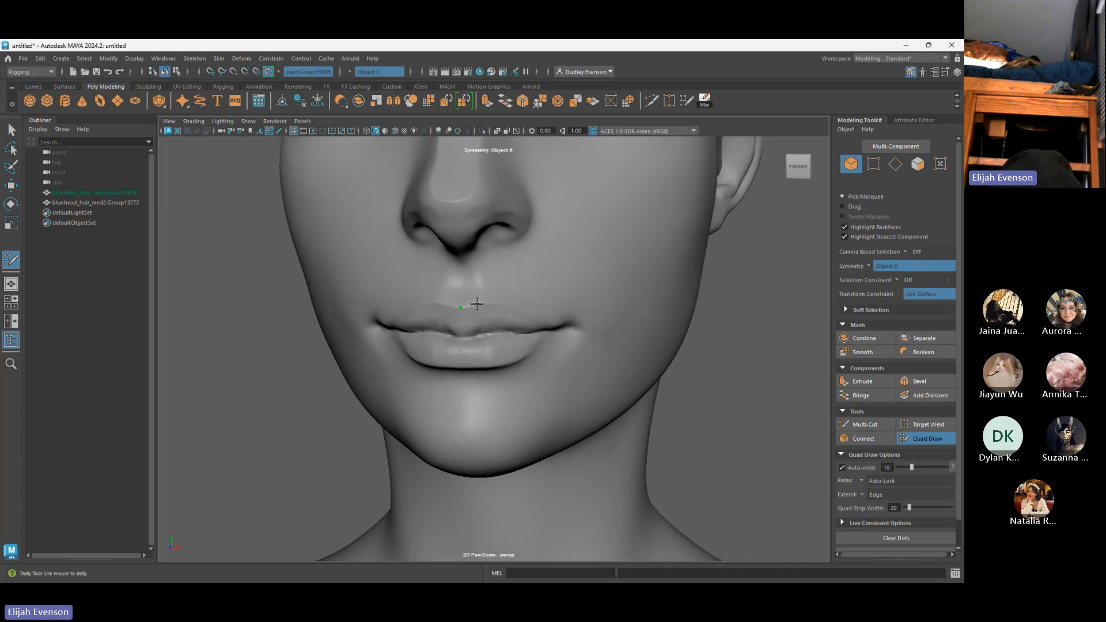
pyautogui.click(518, 309)
pyautogui.moveTo(560, 336)
pyautogui.mouseDown()
pyautogui.moveTo(555, 318)
pyautogui.moveTo(541, 317)
pyautogui.mouseUp()
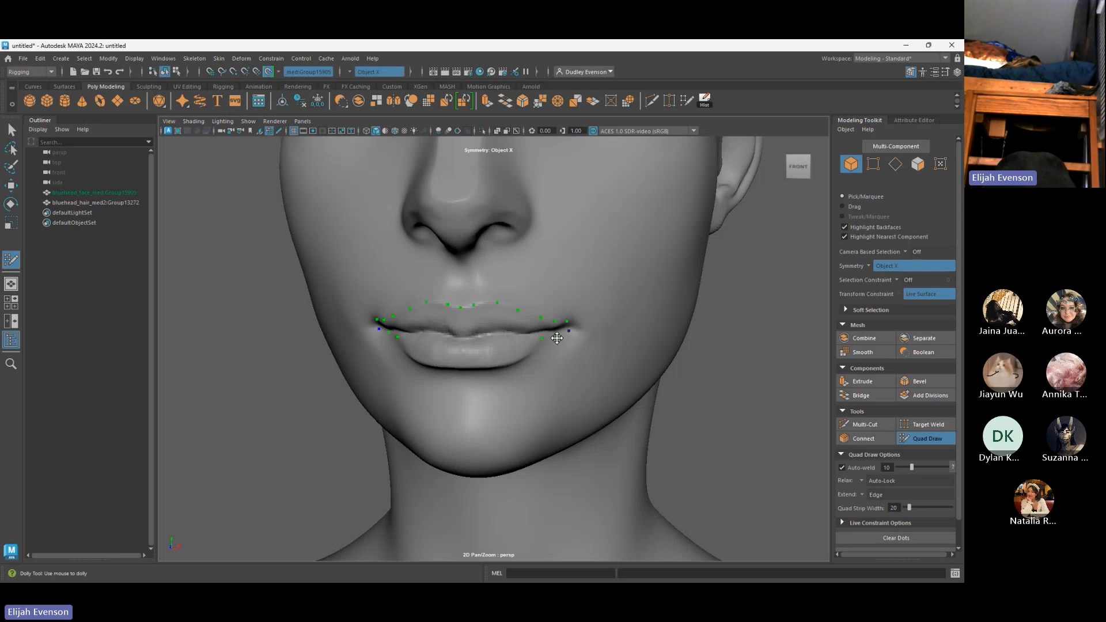
pyautogui.moveTo(541, 339); pyautogui.dragTo(541, 344)
# Undo the dots placed along the upper lip and around the mouth corners
pyautogui.hotkey('ctrl', 'z')
pyautogui.hotkey('ctrl', 'z')
pyautogui.hotkey('ctrl', 'z')
pyautogui.hotkey('ctrl', 'z')
pyautogui.hotkey('ctrl', 'z')
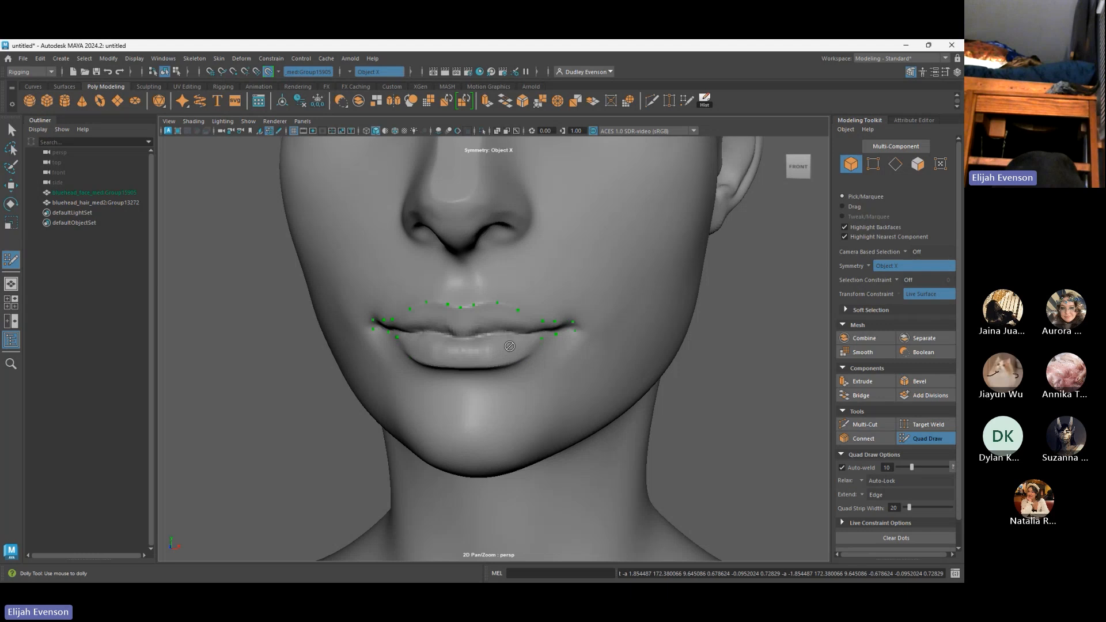
pyautogui.hotkey('ctrl', 'z')
pyautogui.hotkey('ctrl', 'z')
pyautogui.hotkey('ctrl', 'z')
pyautogui.hotkey('ctrl', 'z')
pyautogui.hotkey('ctrl', 'z')
pyautogui.hotkey('ctrl', 'z')
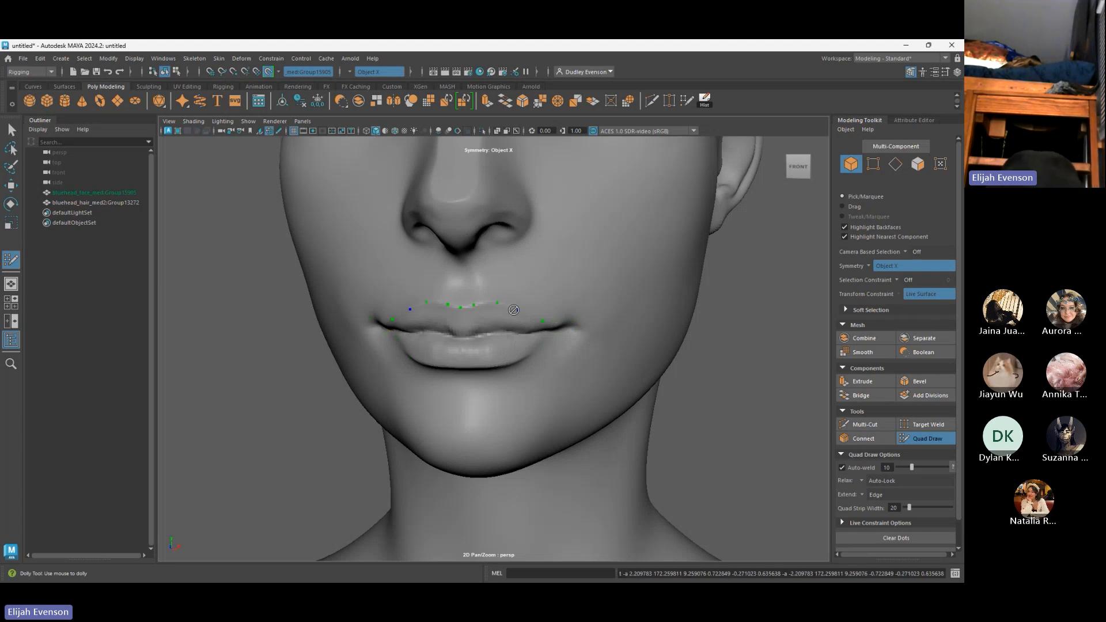
pyautogui.hotkey('ctrl', 'z')
pyautogui.hotkey('ctrl', 'z')
pyautogui.hotkey('ctrl', 'z')
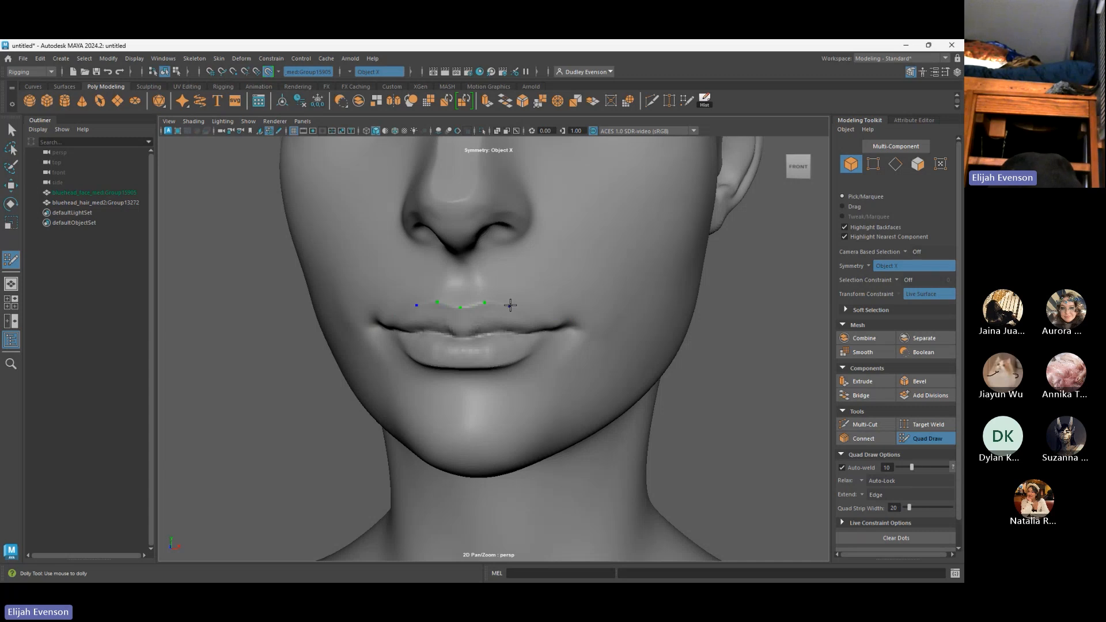
# Place more widely spaced dots around the outline of both lips and fill the two centre quads of the lower lip
pyautogui.click(543, 321)
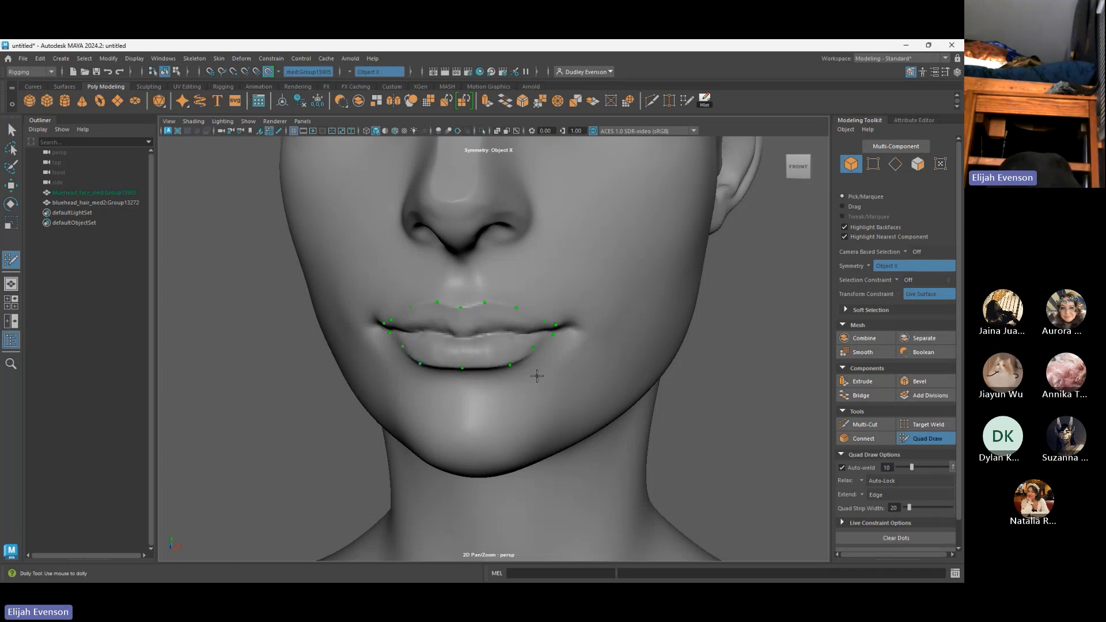
pyautogui.keyDown('alt'); pyautogui.moveTo(457, 359); pyautogui.dragTo(574, 394, button='right'); pyautogui.keyUp('alt')
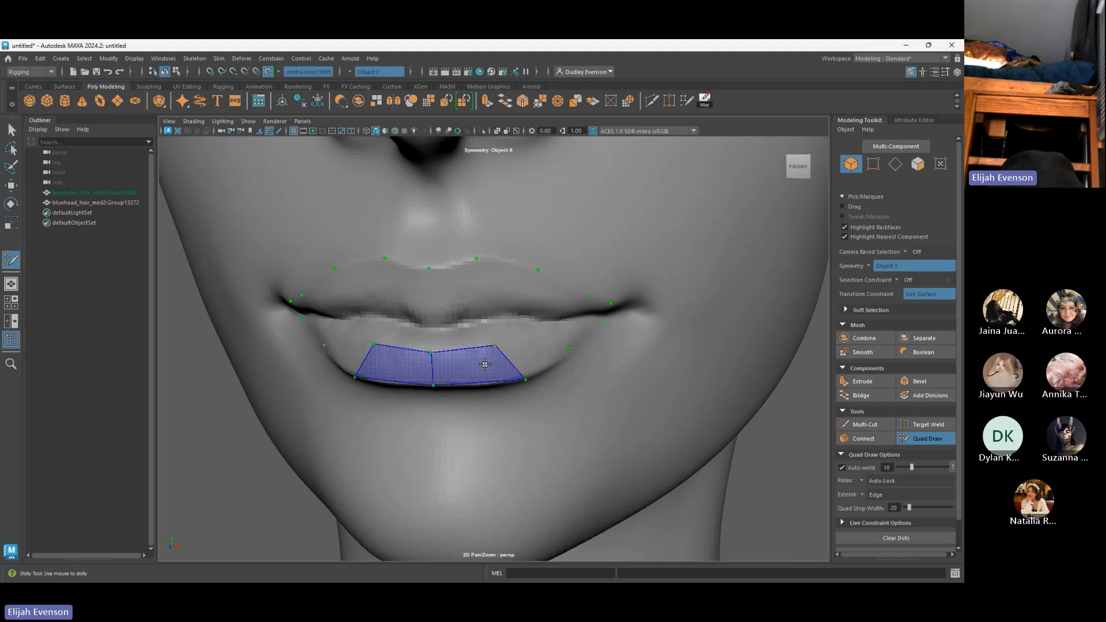
pyautogui.keyDown('shift'); pyautogui.click(495, 345); pyautogui.keyUp('shift')
# Raise the centre quads' upper vertices to the mouth line and fill two more lower-lip quads toward the mouth corner
pyautogui.moveTo(431, 352); pyautogui.dragTo(433, 325)
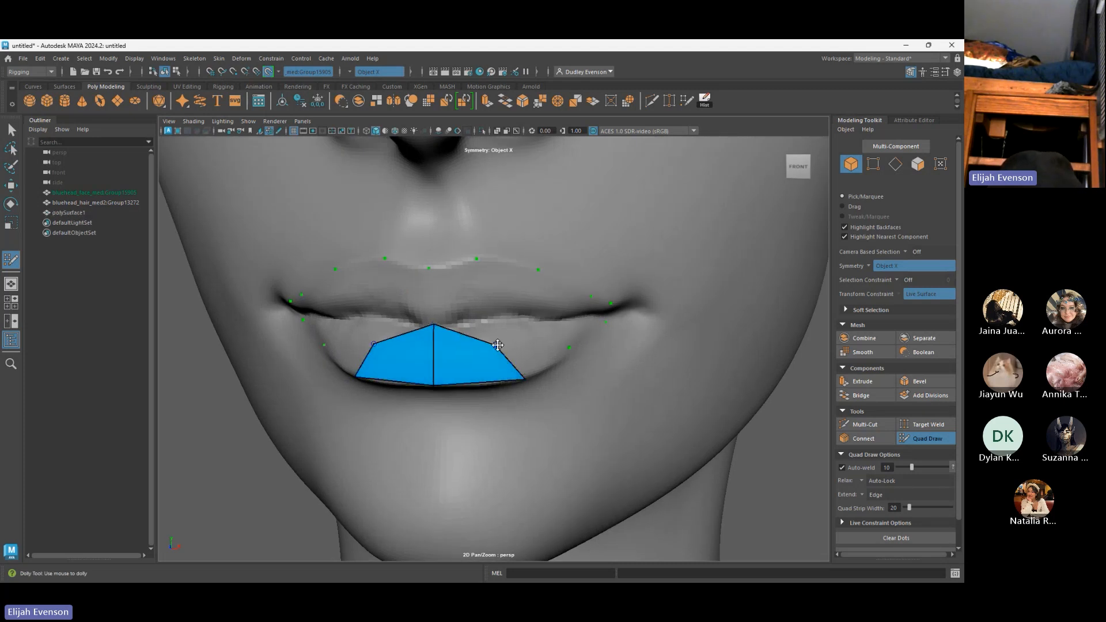
pyautogui.moveTo(496, 345); pyautogui.dragTo(490, 319)
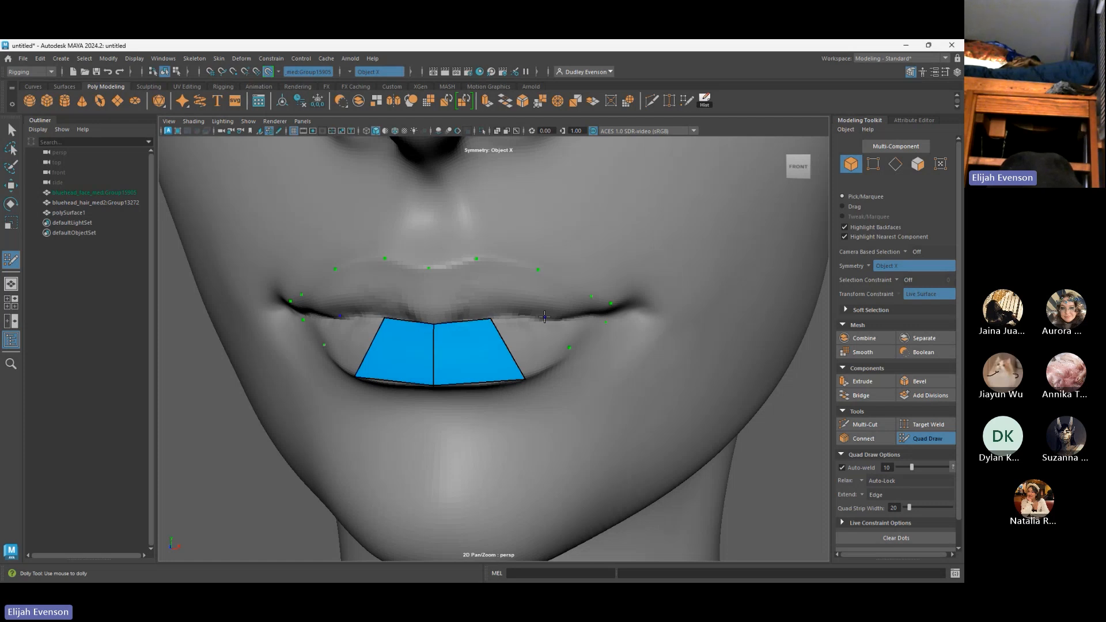
pyautogui.keyDown('shift'); pyautogui.click(536, 340); pyautogui.keyUp('shift')
pyautogui.keyDown('alt'); pyautogui.moveTo(613, 344); pyautogui.dragTo(398, 406); pyautogui.keyUp('alt')
pyautogui.keyDown('alt'); pyautogui.moveTo(398, 407); pyautogui.dragTo(431, 364, button='middle'); pyautogui.keyUp('alt')
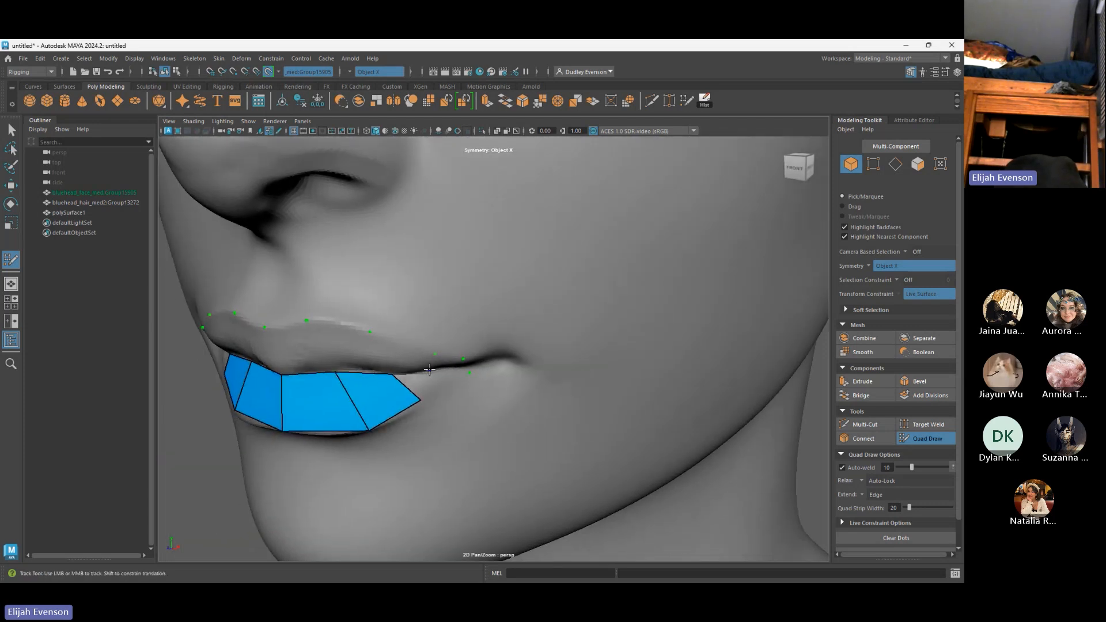
pyautogui.click(429, 370)
pyautogui.scroll(2, 428, 384)
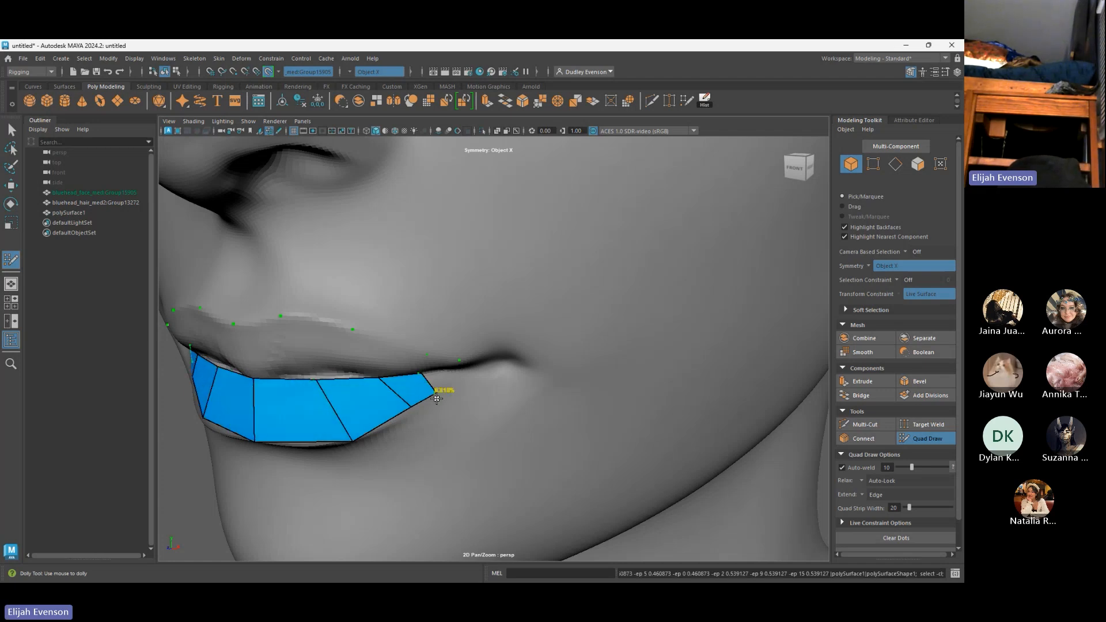
pyautogui.scroll(1, 435, 387)
# Reposition the lower-lip quads' vertices to follow the mouth line and the lip's lower edge with more even spacing
pyautogui.moveTo(400, 411); pyautogui.dragTo(393, 427)
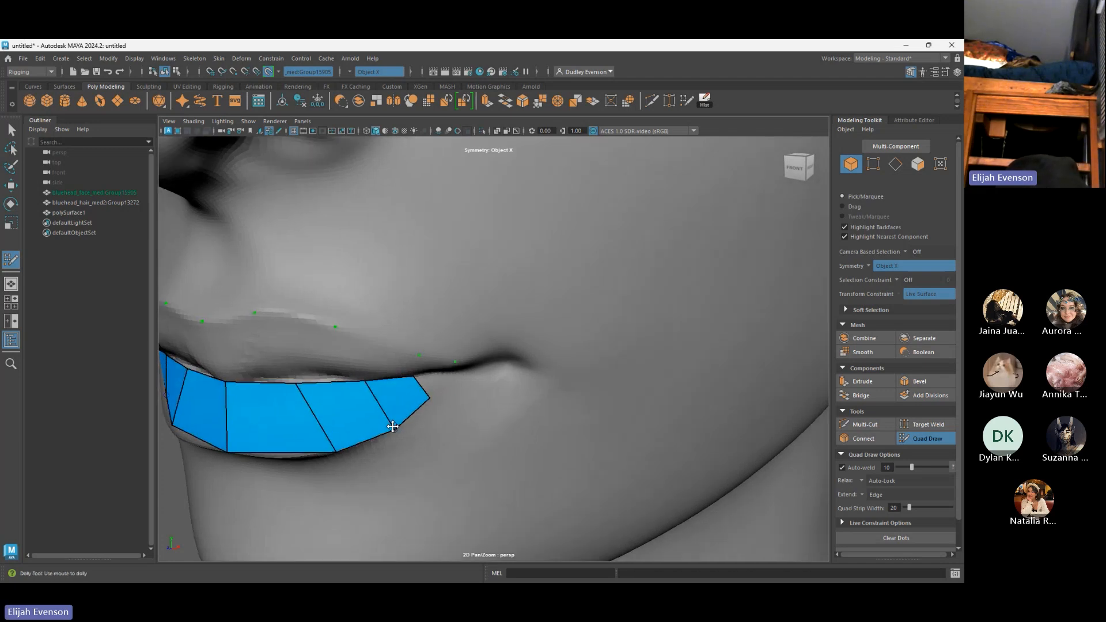
pyautogui.moveTo(364, 382); pyautogui.dragTo(414, 379)
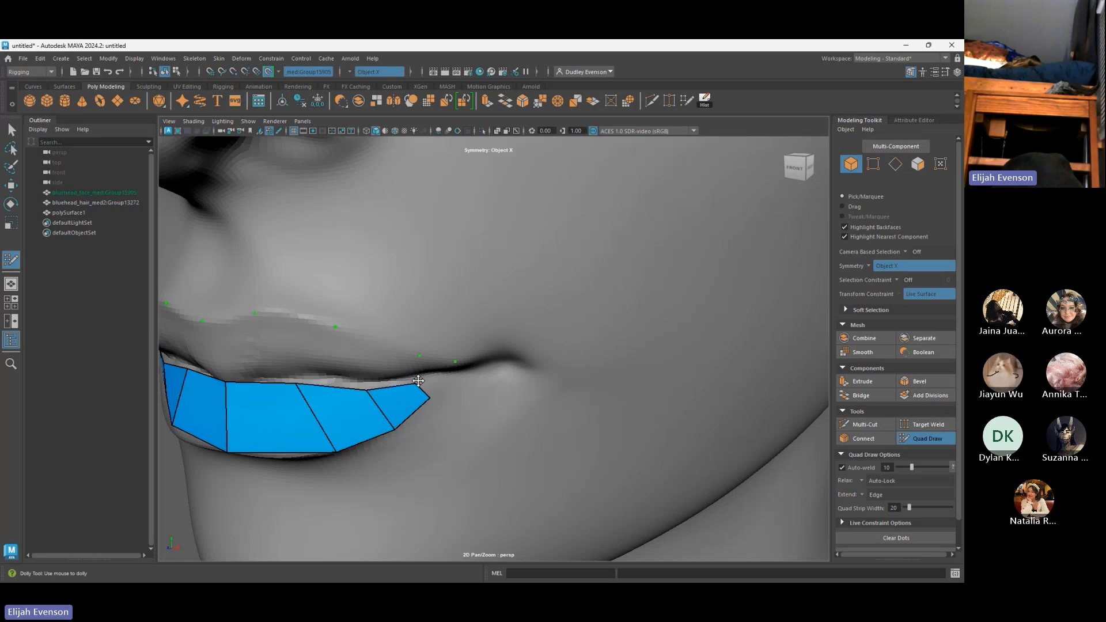
pyautogui.moveTo(226, 382); pyautogui.dragTo(227, 391)
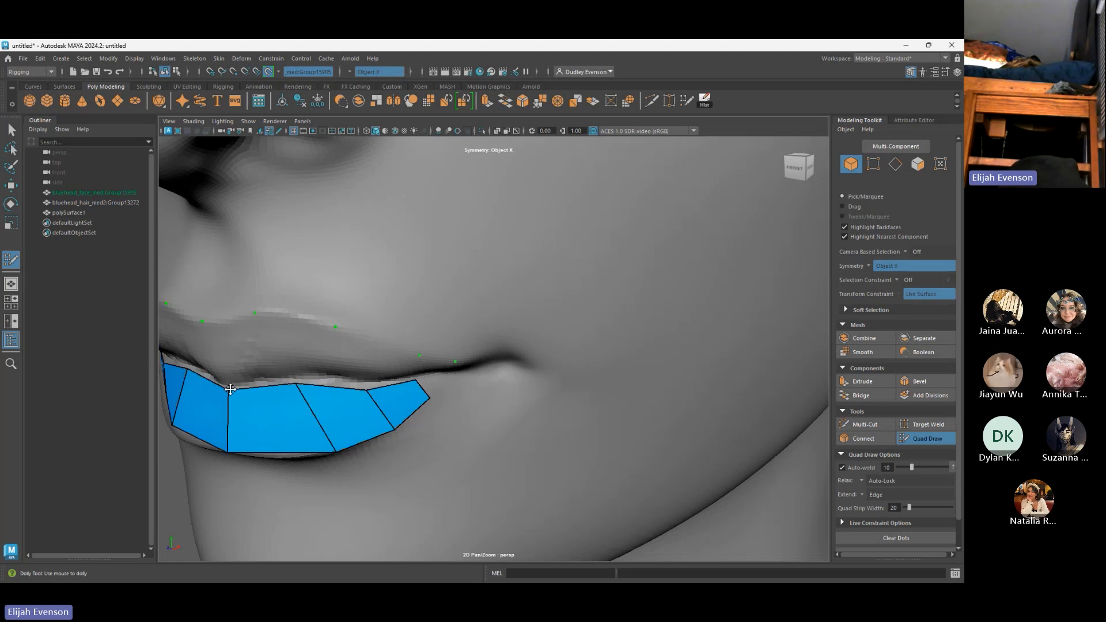
pyautogui.moveTo(297, 385); pyautogui.dragTo(311, 391)
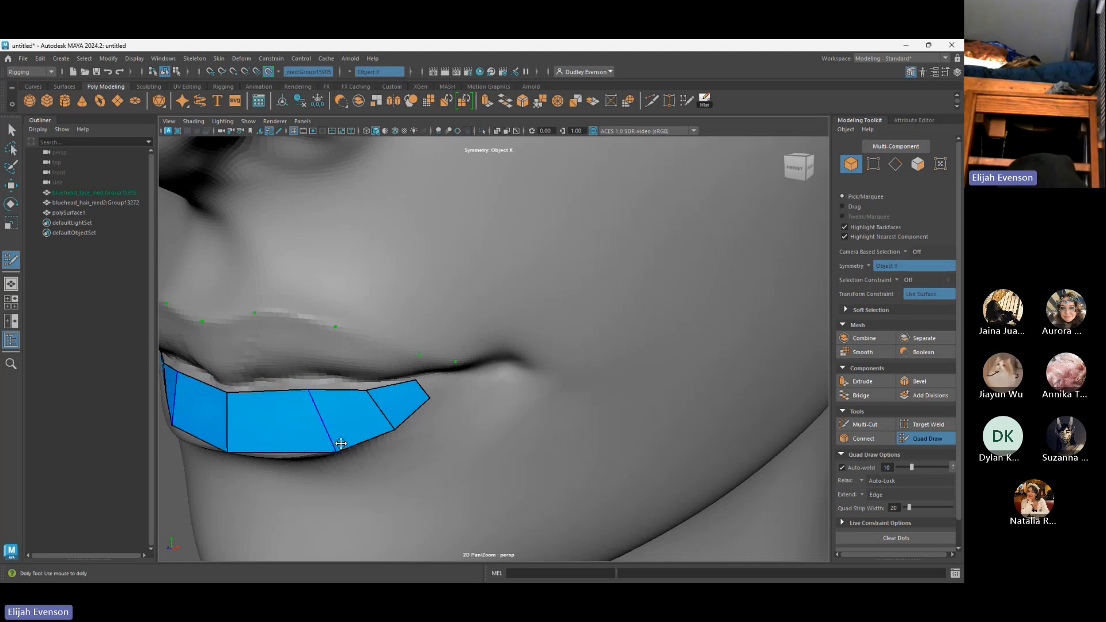
pyautogui.moveTo(335, 452); pyautogui.dragTo(313, 456)
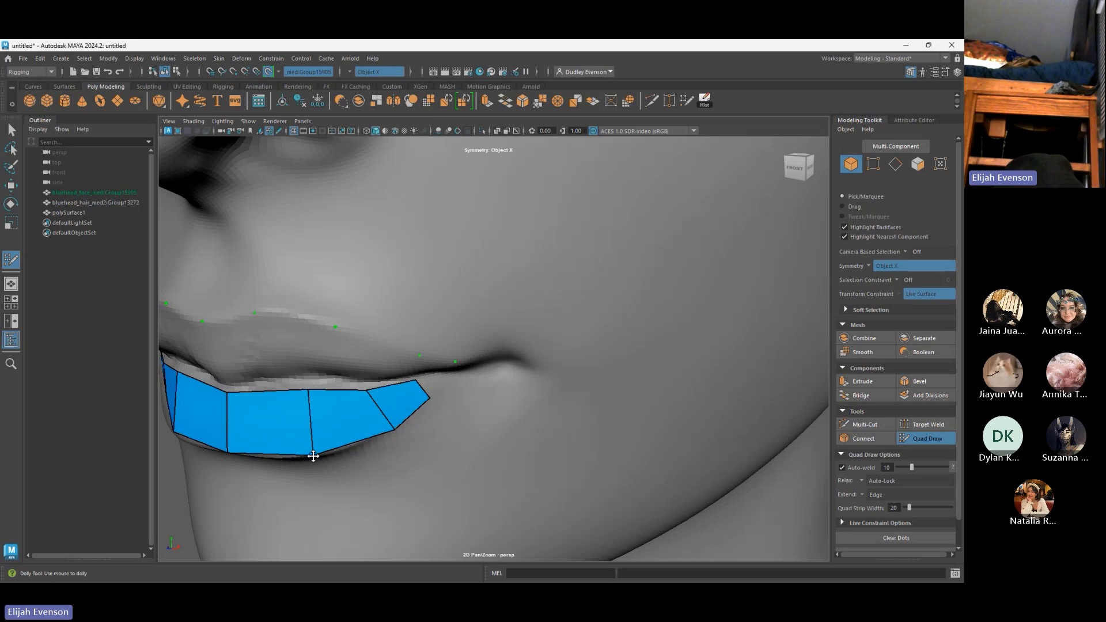
# Extend the lower-lip strip toward the mouth corner with one small quad, adjusting its outer dot to fit
pyautogui.click(471, 380)
pyautogui.keyDown('shift'); pyautogui.click(443, 383); pyautogui.keyUp('shift')
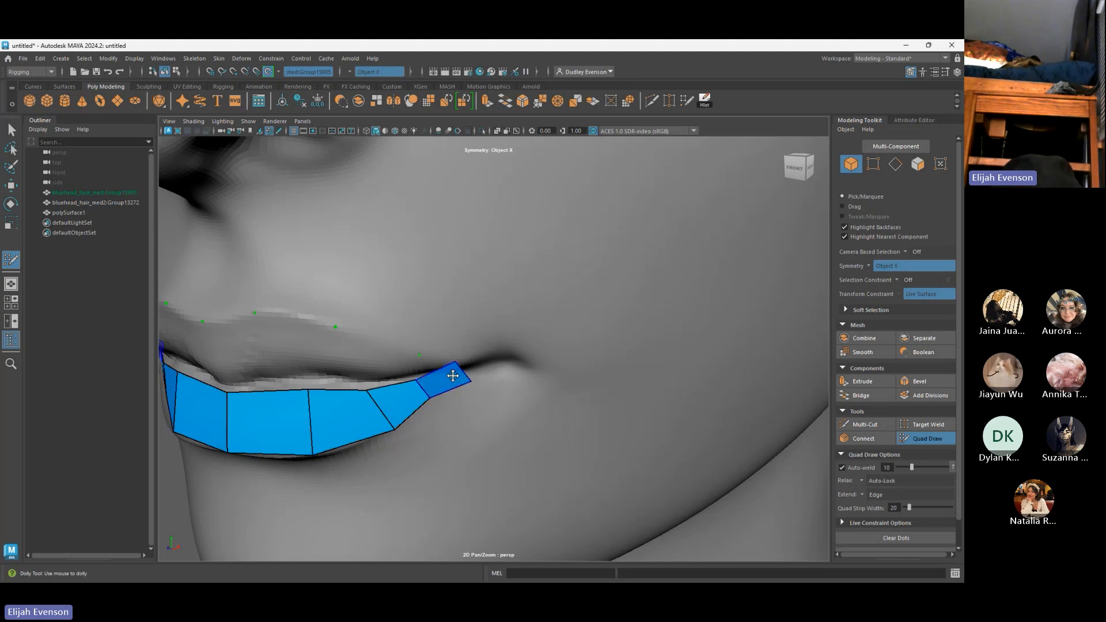
pyautogui.hotkey('ctrl', 'z')
pyautogui.keyDown('shift'); pyautogui.click(439, 387); pyautogui.keyUp('shift')
pyautogui.hotkey('ctrl', 'z')
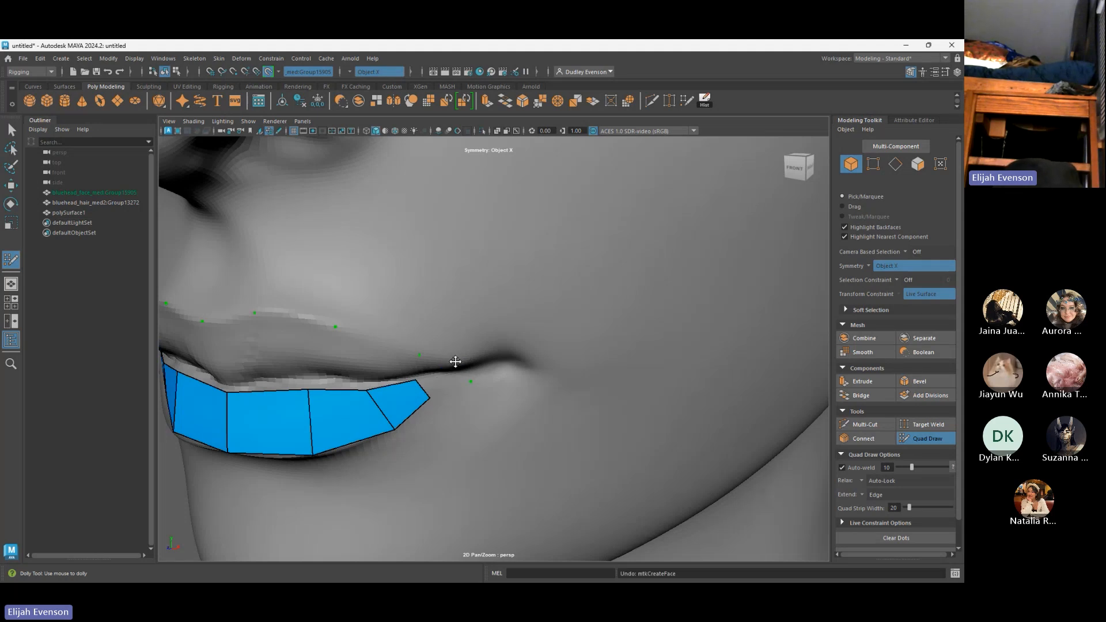
pyautogui.moveTo(471, 382)
pyautogui.mouseDown()
pyautogui.moveTo(450, 376)
pyautogui.moveTo(453, 392)
pyautogui.moveTo(447, 375)
pyautogui.moveTo(462, 389)
pyautogui.mouseUp()
pyautogui.keyDown('shift'); pyautogui.click(443, 387); pyautogui.keyUp('shift')
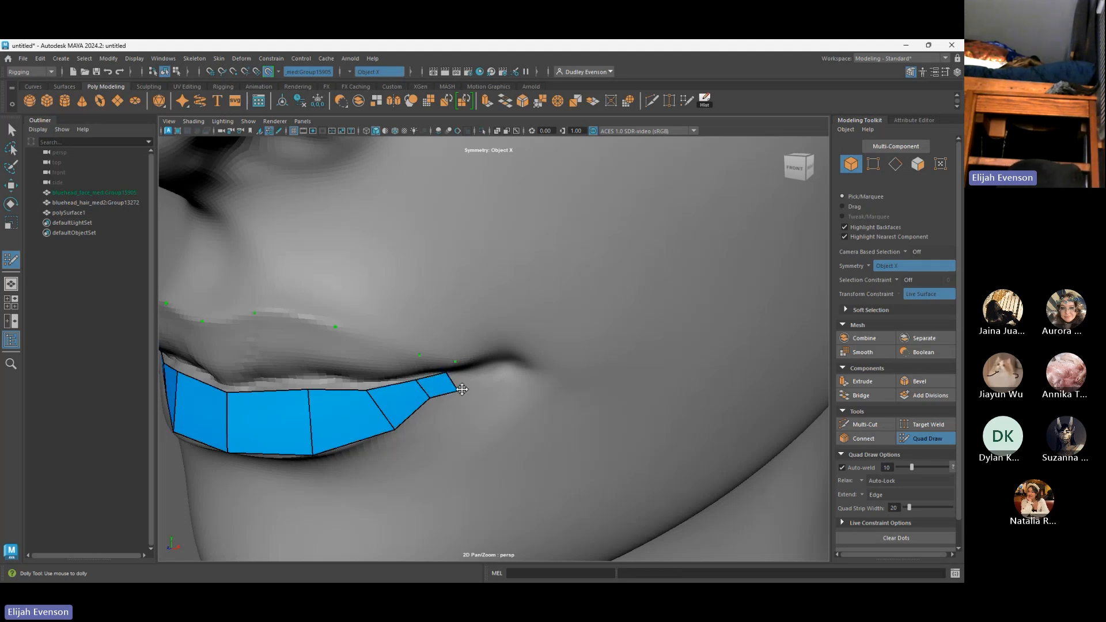
# Fill a quad at the mouth corner and another above it on the upper lip, raising the upper one's top vertex
pyautogui.click(479, 366)
pyautogui.keyDown('shift'); pyautogui.click(461, 379); pyautogui.keyUp('shift')
pyautogui.moveTo(456, 362); pyautogui.dragTo(474, 365)
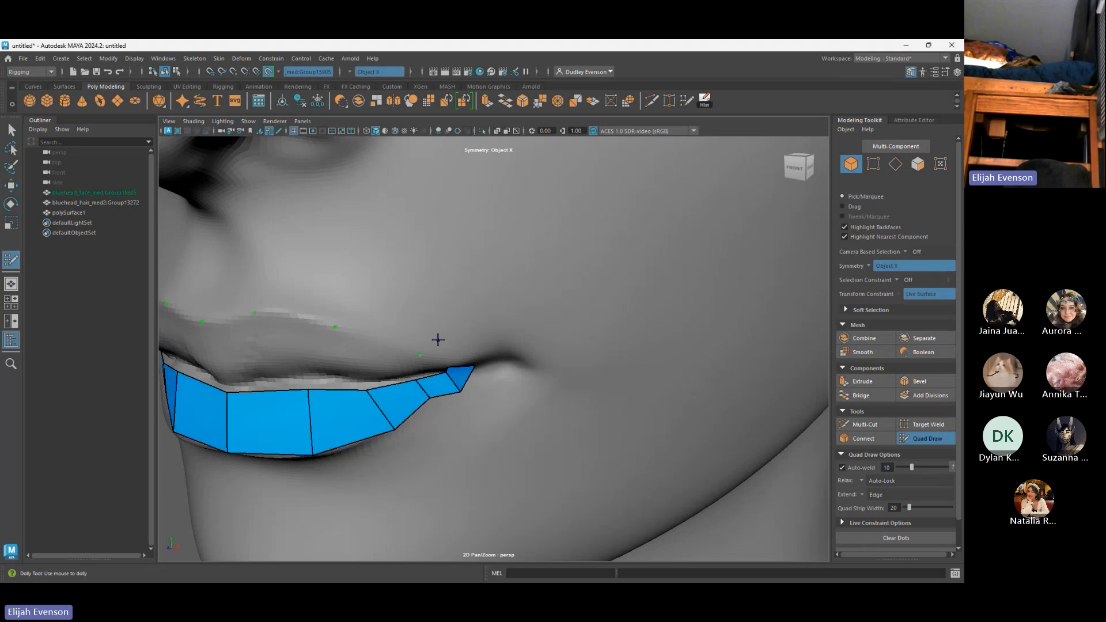
pyautogui.keyDown('shift'); pyautogui.click(445, 355); pyautogui.keyUp('shift')
pyautogui.keyDown('alt'); pyautogui.moveTo(405, 370); pyautogui.dragTo(427, 372); pyautogui.keyUp('alt')
pyautogui.moveTo(616, 314)
pyautogui.mouseDown()
pyautogui.moveTo(601, 331)
pyautogui.moveTo(626, 328)
pyautogui.moveTo(625, 301)
pyautogui.mouseUp()
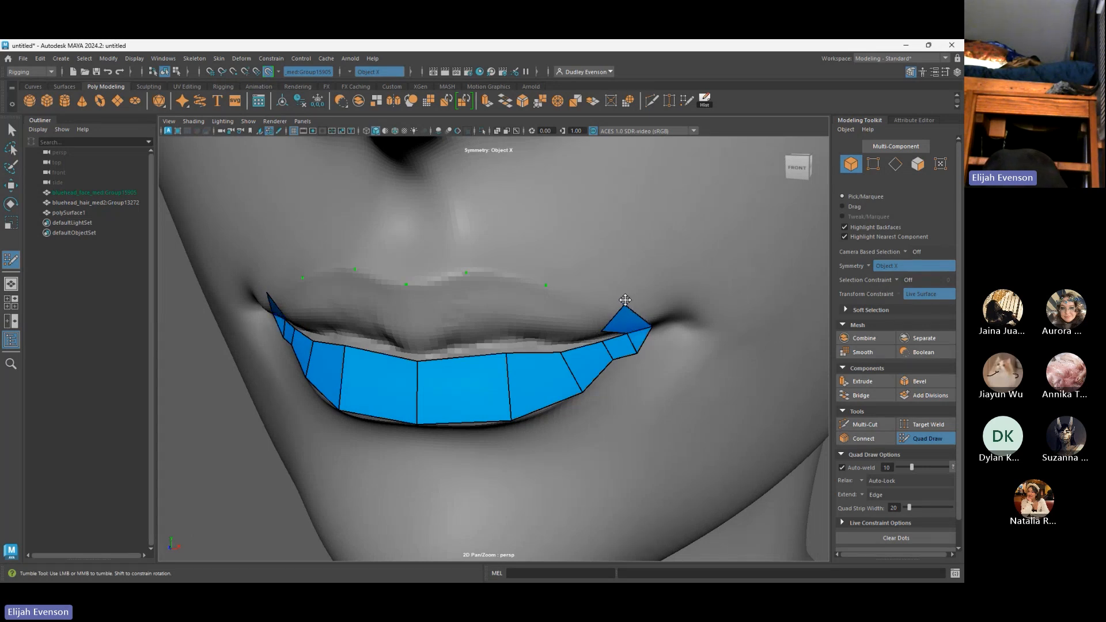
# Pull the mouth-corner quad's outer vertices outward and try to insert an edge across it
pyautogui.scroll(2, 691, 369)
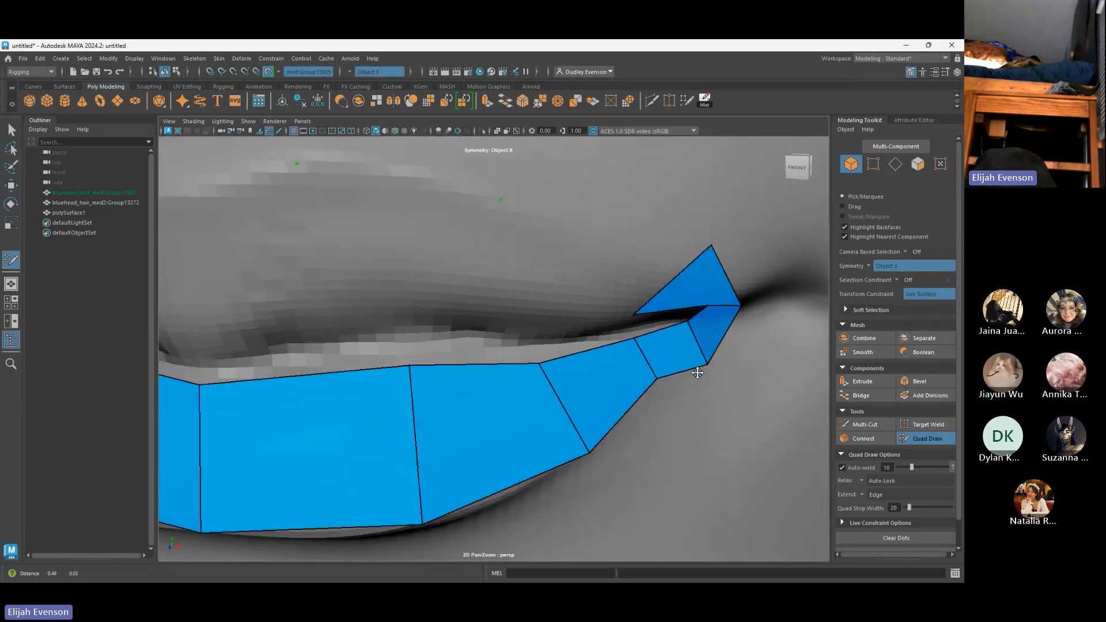
pyautogui.keyDown('alt'); pyautogui.moveTo(698, 373); pyautogui.dragTo(610, 395, button='middle'); pyautogui.keyUp('alt')
pyautogui.moveTo(615, 326); pyautogui.dragTo(646, 313)
pyautogui.moveTo(621, 384); pyautogui.dragTo(665, 375)
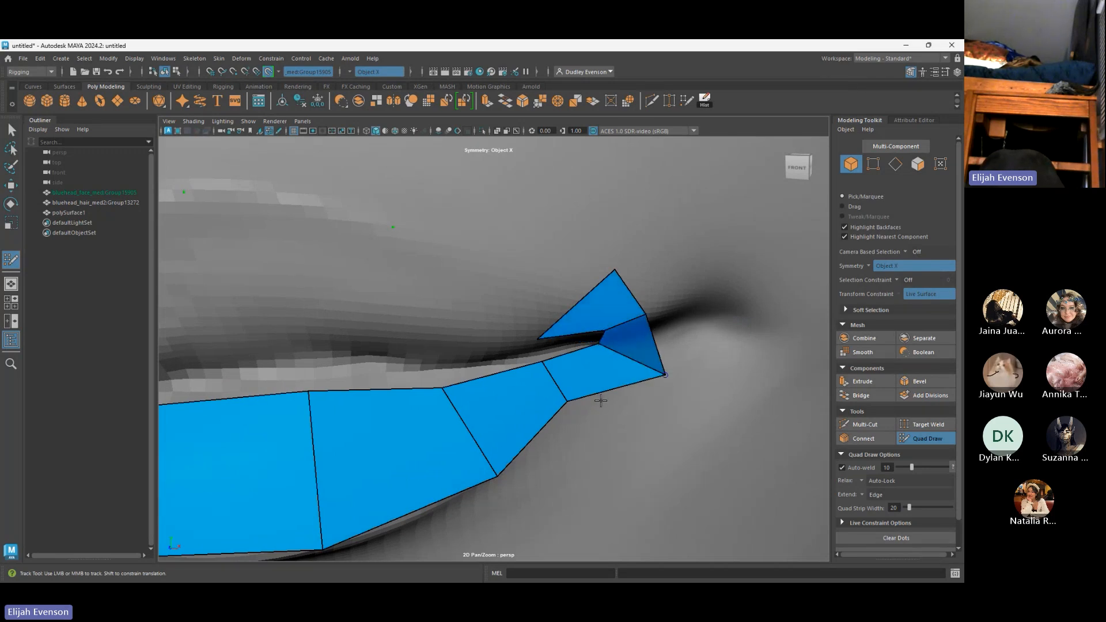
pyautogui.keyDown('ctrl'); pyautogui.click(620, 343); pyautogui.keyUp('ctrl')
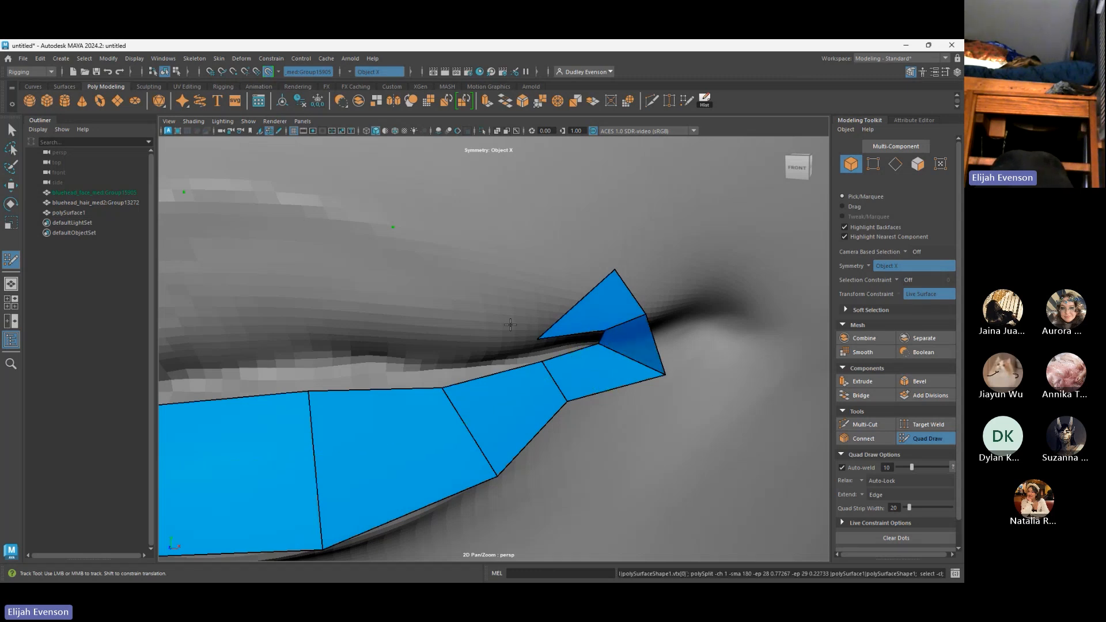
# Place two dots along the upper lip's inner edge and fill two quads from the mouth corner toward the lip's centre
pyautogui.keyDown('alt'); pyautogui.moveTo(474, 345); pyautogui.dragTo(425, 336, button='right'); pyautogui.keyUp('alt')
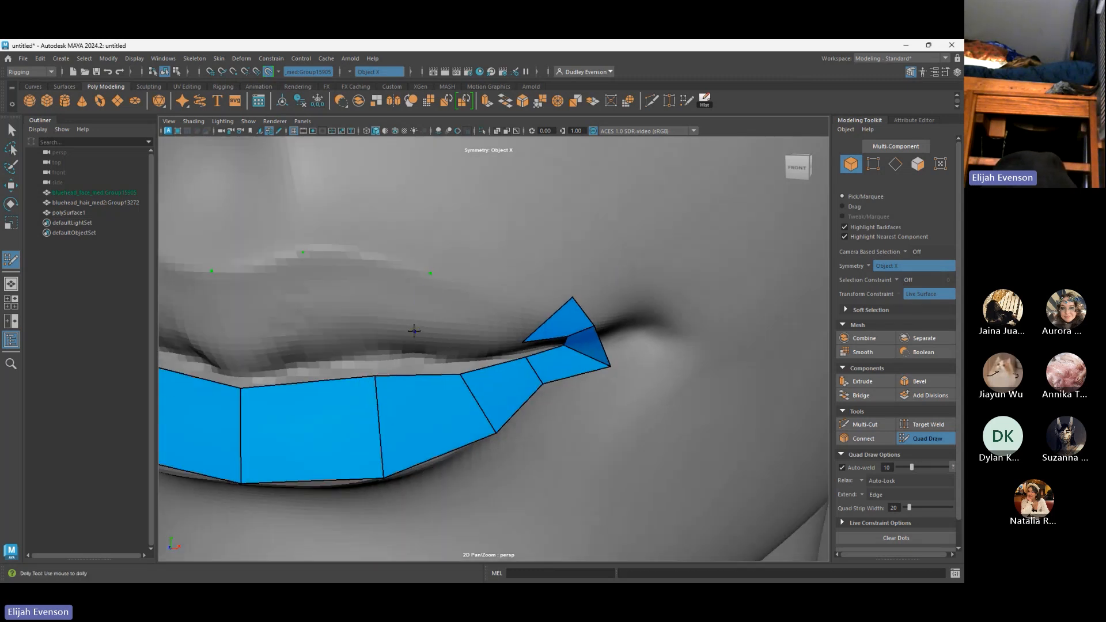
pyautogui.click(413, 331)
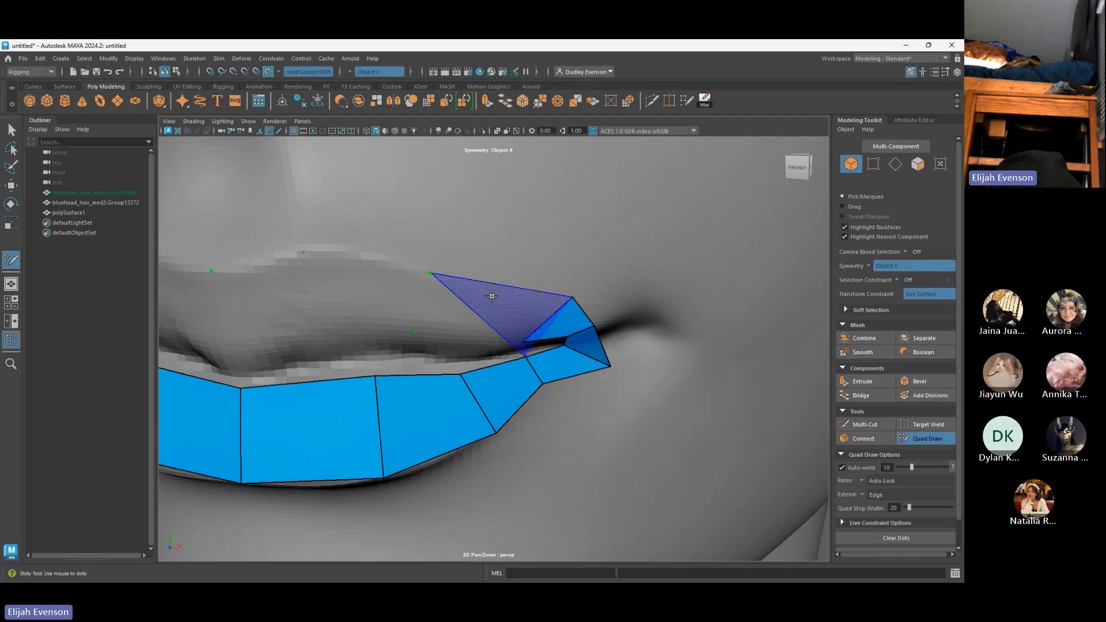
pyautogui.keyDown('shift'); pyautogui.click(472, 307); pyautogui.keyUp('shift')
pyautogui.click(315, 334)
pyautogui.keyDown('shift'); pyautogui.click(369, 298); pyautogui.keyUp('shift')
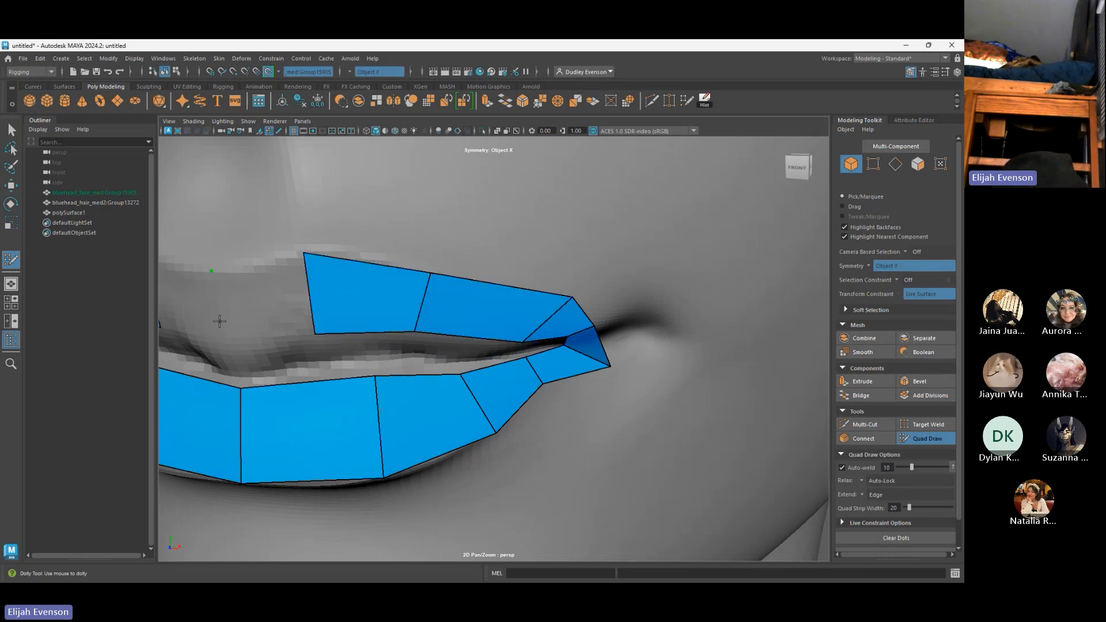
pyautogui.click(225, 352)
pyautogui.keyDown('shift'); pyautogui.click(268, 305); pyautogui.keyUp('shift')
pyautogui.hotkey('ctrl', 'z')
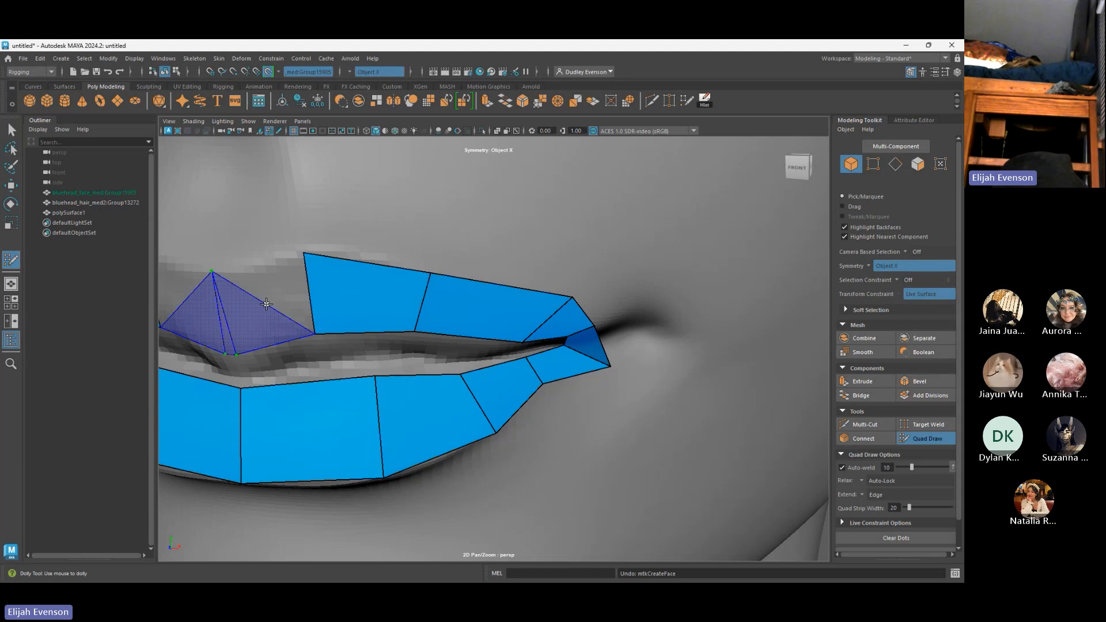
pyautogui.hotkey('ctrl', 'z')
# Place a vertex at the upper lip's lower centre edge and fill the remaining gap with symmetric quads
pyautogui.click(232, 353)
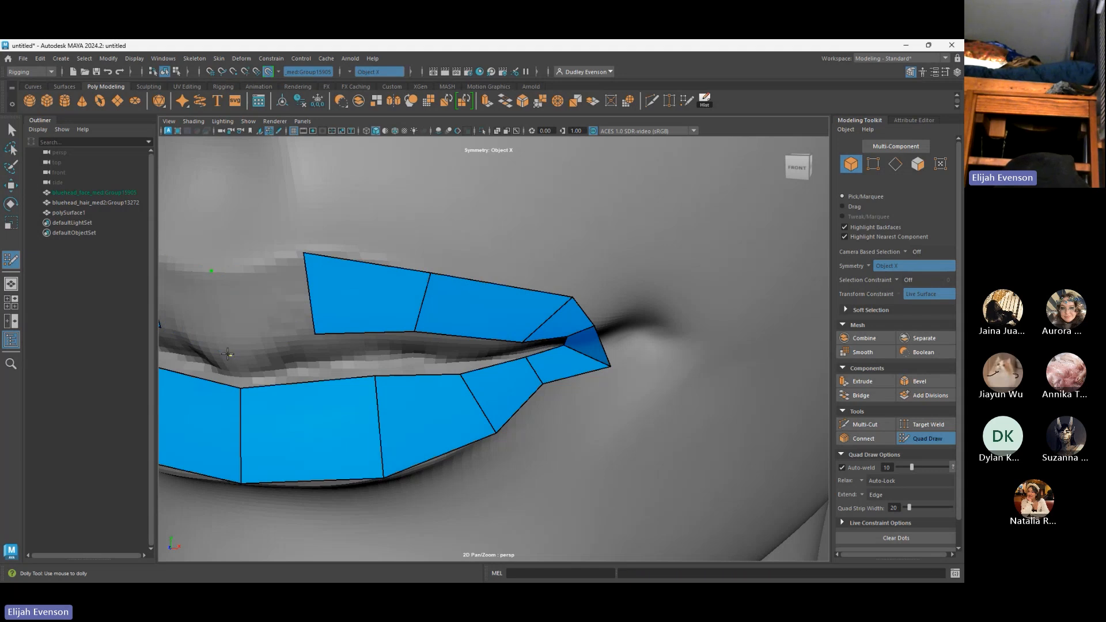
pyautogui.keyDown('shift'); pyautogui.click(272, 292); pyautogui.keyUp('shift')
pyautogui.scroll(-5, 478, 259)
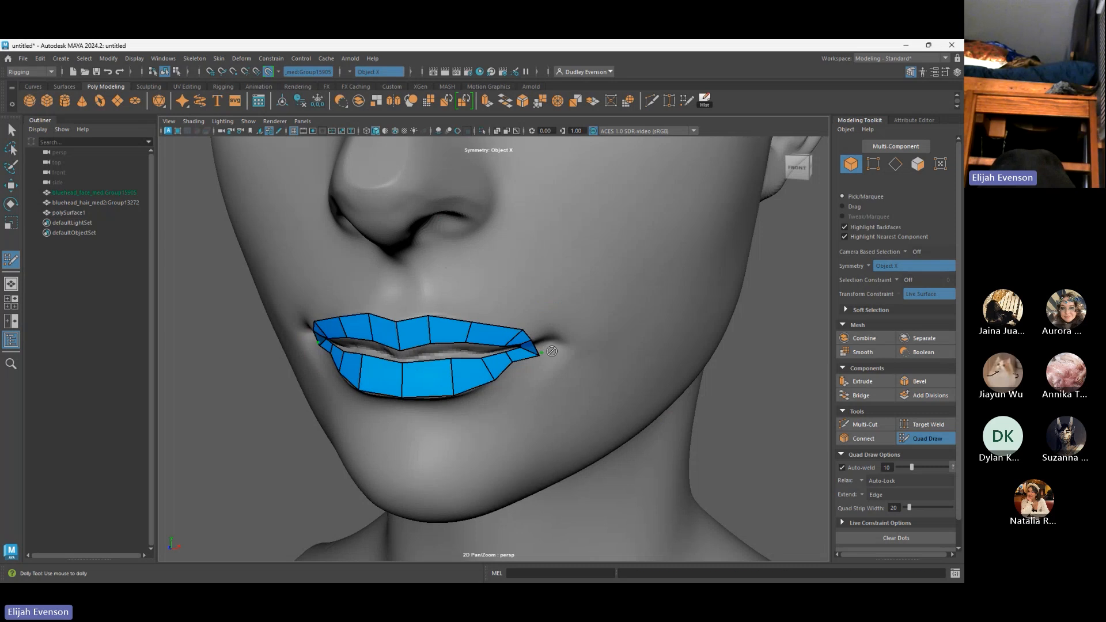
# Reposition the mouth-corner vertices outward and shift the neighbouring upper- and lower-lip vertices towards the corner
pyautogui.moveTo(531, 339); pyautogui.dragTo(554, 347)
pyautogui.scroll(5, 545, 335)
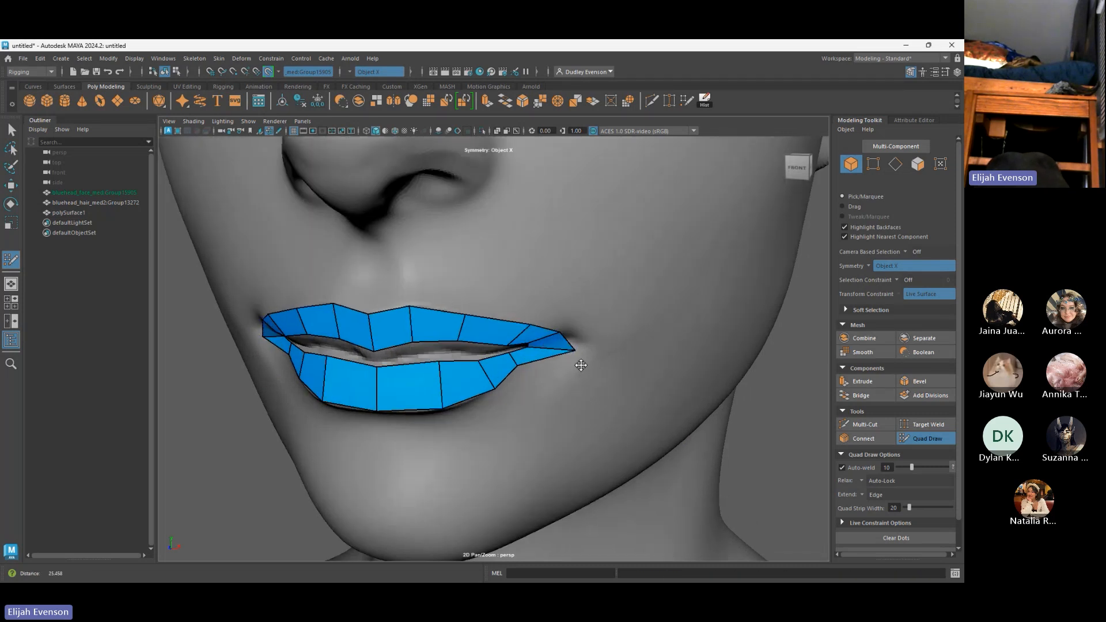
pyautogui.moveTo(544, 336); pyautogui.dragTo(569, 344)
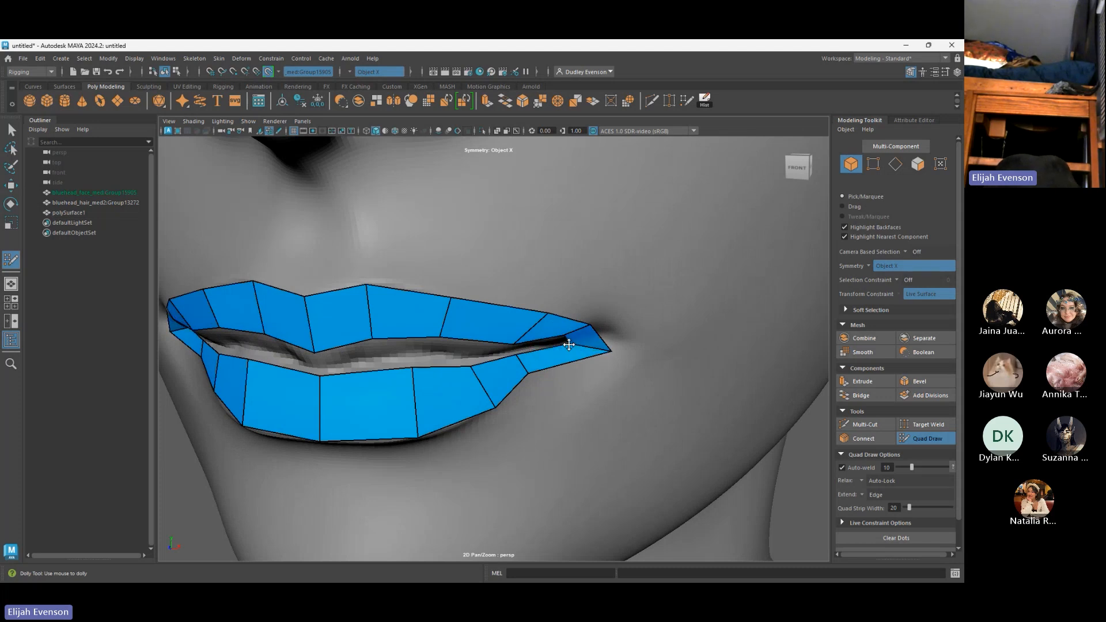
pyautogui.moveTo(441, 337); pyautogui.dragTo(462, 339)
pyautogui.moveTo(452, 298); pyautogui.dragTo(464, 298)
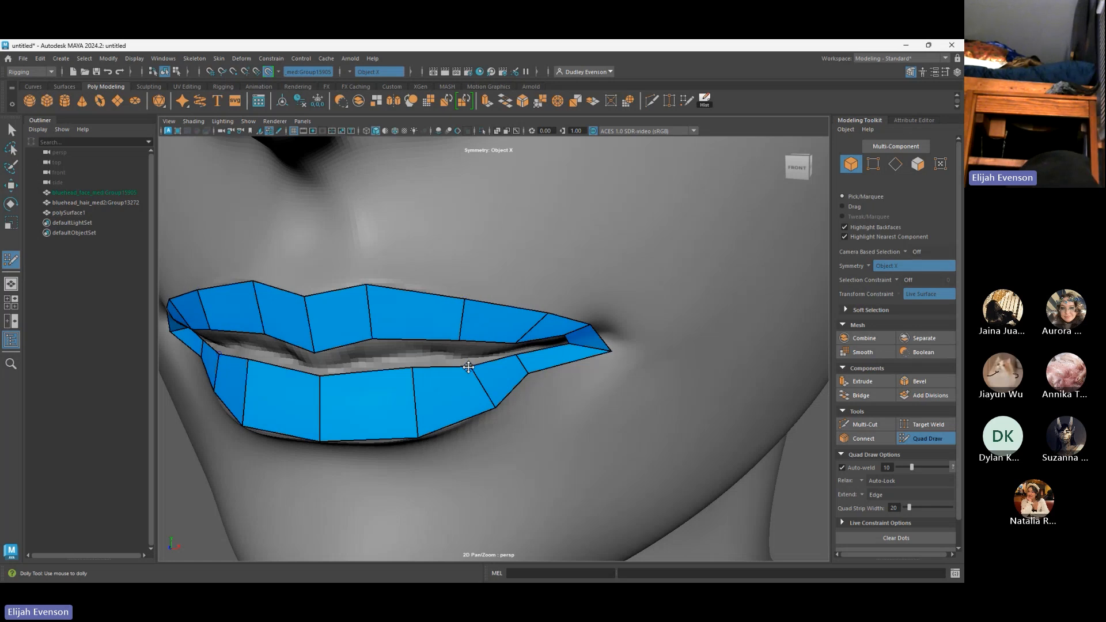
pyautogui.moveTo(471, 366); pyautogui.dragTo(511, 351)
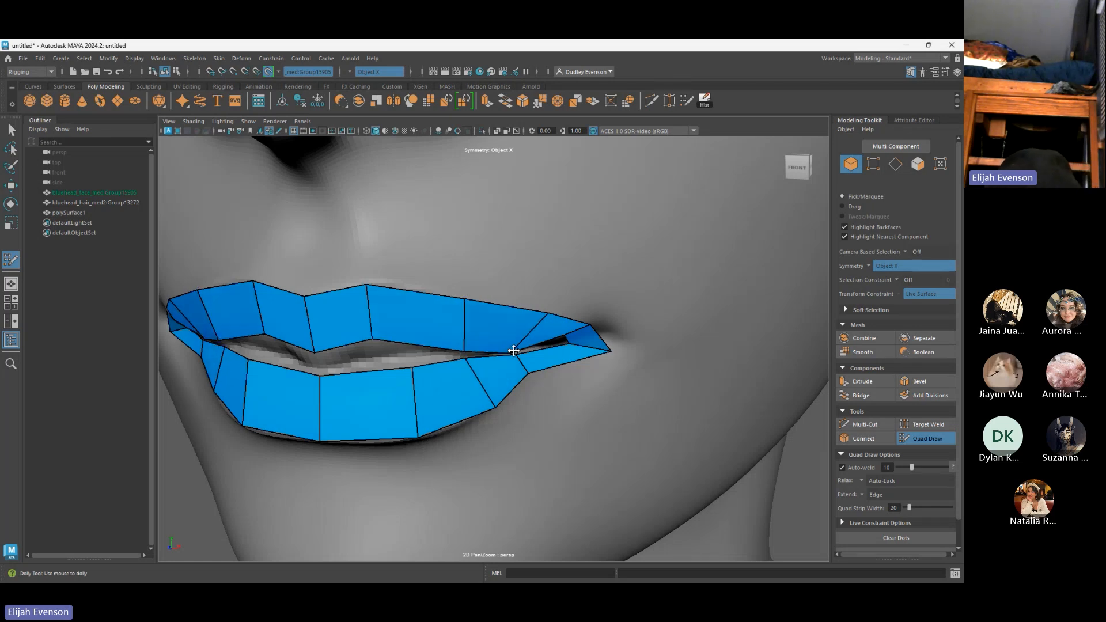
# Insert a vertical edge loop in both the lower and upper lip and adjust vertices to narrow the mouth opening
pyautogui.moveTo(413, 368)
pyautogui.mouseDown()
pyautogui.moveTo(318, 375)
pyautogui.moveTo(314, 355)
pyautogui.moveTo(413, 361)
pyautogui.mouseUp()
pyautogui.keyDown('ctrl'); pyautogui.click(369, 371); pyautogui.keyUp('ctrl')
pyautogui.keyDown('ctrl'); pyautogui.click(418, 341); pyautogui.keyUp('ctrl')
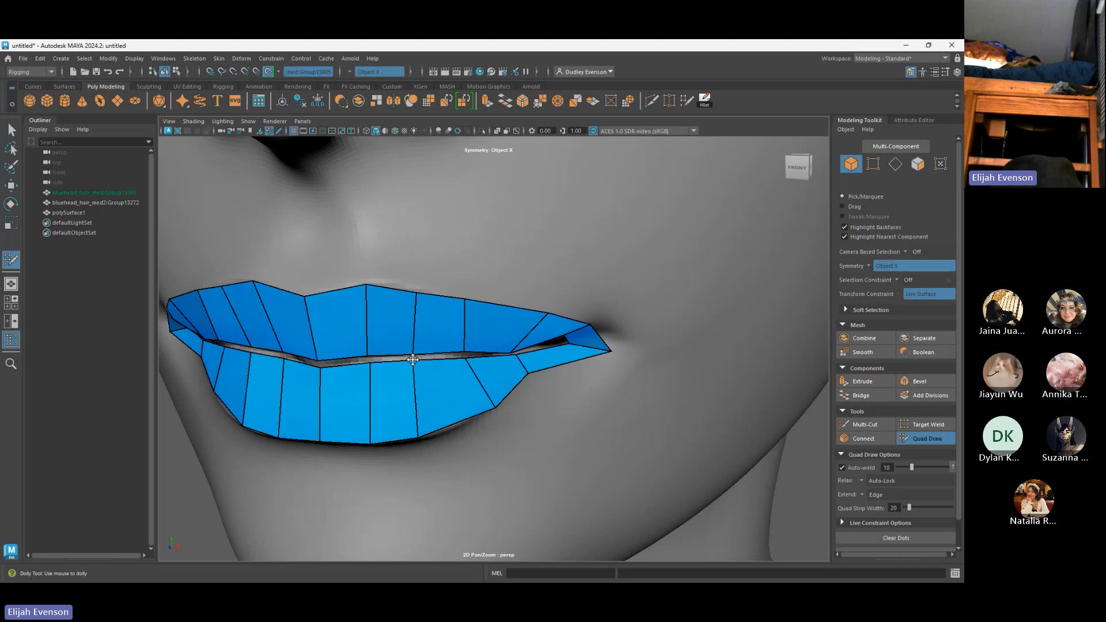
pyautogui.moveTo(565, 332); pyautogui.dragTo(566, 335)
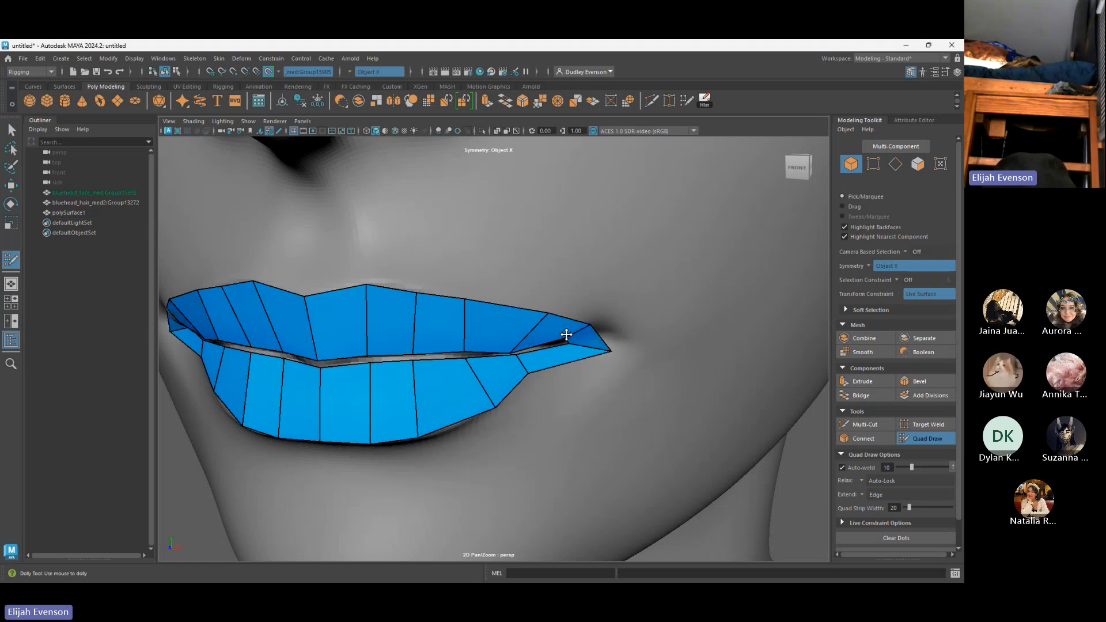
pyautogui.keyDown('alt'); pyautogui.moveTo(565, 334); pyautogui.dragTo(433, 324, button='right'); pyautogui.keyUp('alt')
pyautogui.moveTo(542, 333)
pyautogui.keyDown('alt'); pyautogui.mouseDown()
pyautogui.moveTo(523, 342)
pyautogui.moveTo(558, 338)
pyautogui.mouseUp(); pyautogui.keyUp('alt')
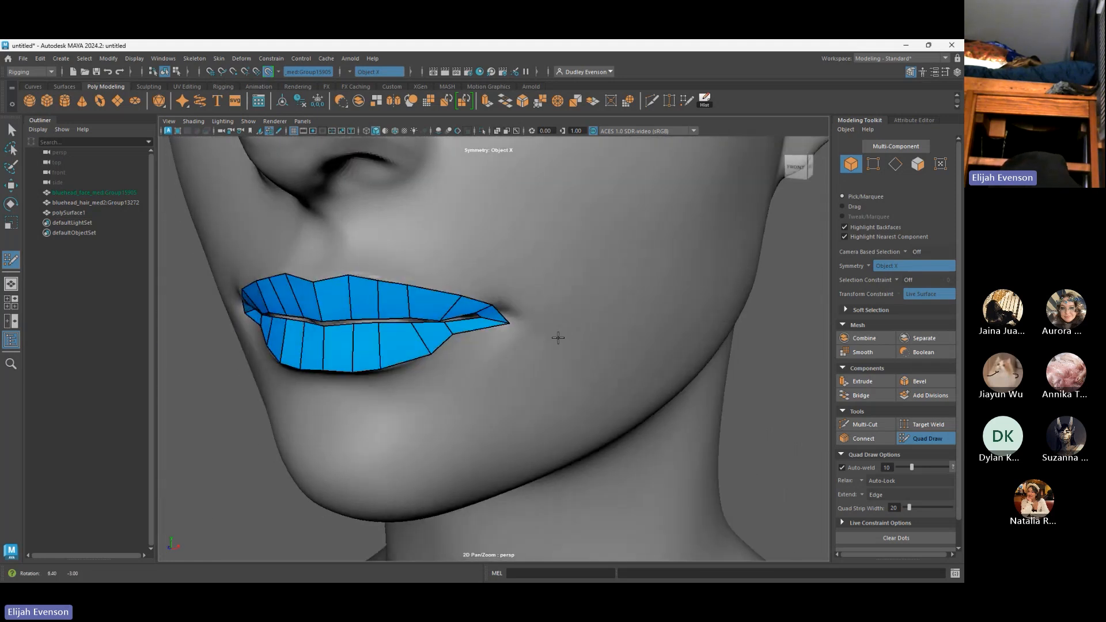
pyautogui.keyDown('ctrl'); pyautogui.click(445, 306); pyautogui.keyUp('ctrl')
pyautogui.keyDown('ctrl'); pyautogui.click(465, 306); pyautogui.keyUp('ctrl')
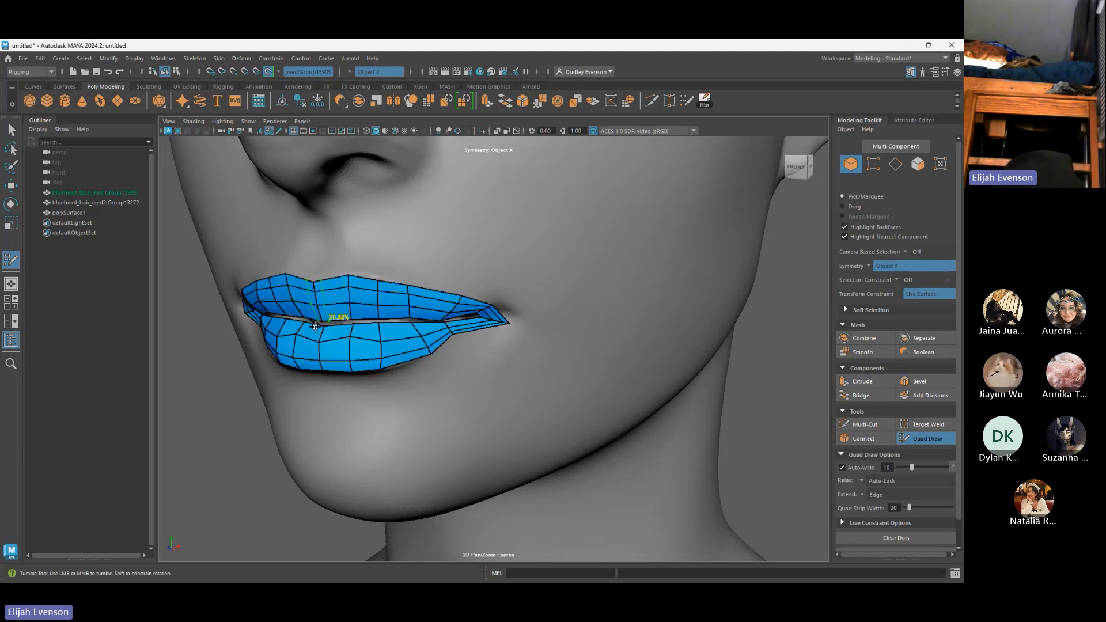
pyautogui.hotkey('ctrl', 'z')
pyautogui.hotkey('ctrl', 'z')
# Extend a symmetric row of quads above the upper lip, from below the nose towards the mouth corners
pyautogui.keyDown('alt'); pyautogui.moveTo(392, 302); pyautogui.dragTo(348, 315, button='right'); pyautogui.keyUp('alt')
pyautogui.keyDown('alt'); pyautogui.moveTo(348, 314); pyautogui.dragTo(388, 297); pyautogui.keyUp('alt')
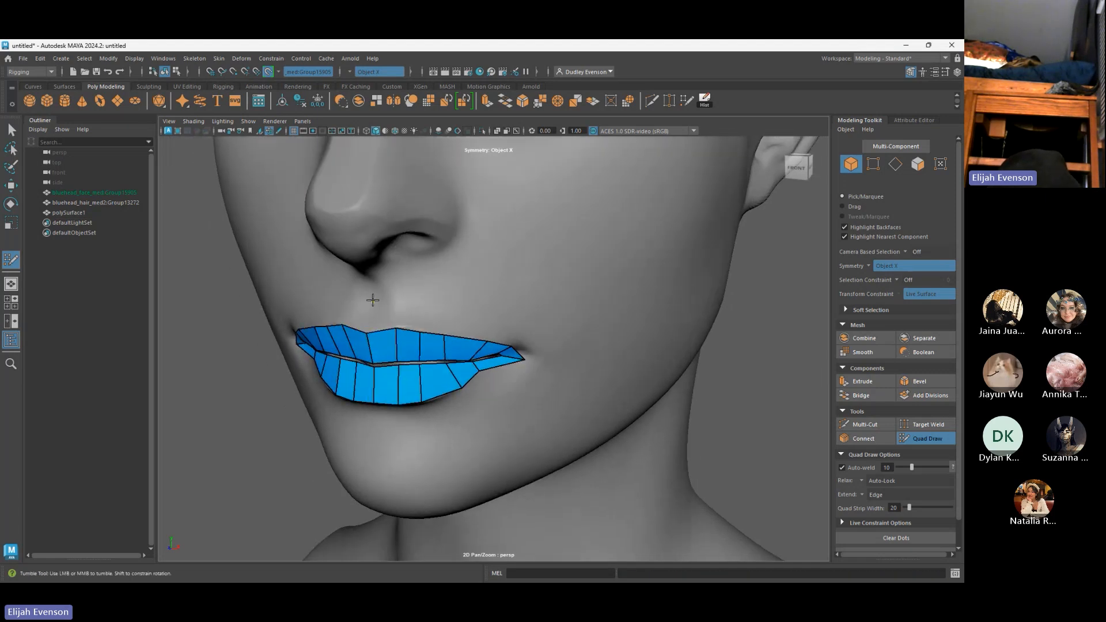
pyautogui.keyDown('shift'); pyautogui.click(380, 316); pyautogui.keyUp('shift')
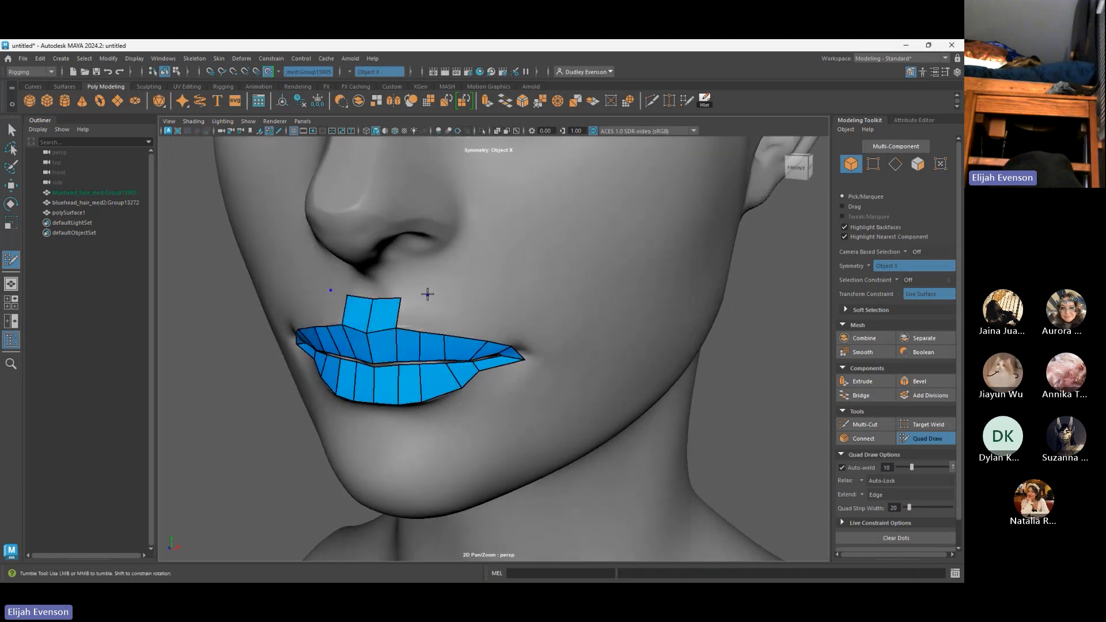
pyautogui.keyDown('shift'); pyautogui.click(413, 314); pyautogui.keyUp('shift')
pyautogui.keyDown('shift'); pyautogui.click(448, 313); pyautogui.keyUp('shift')
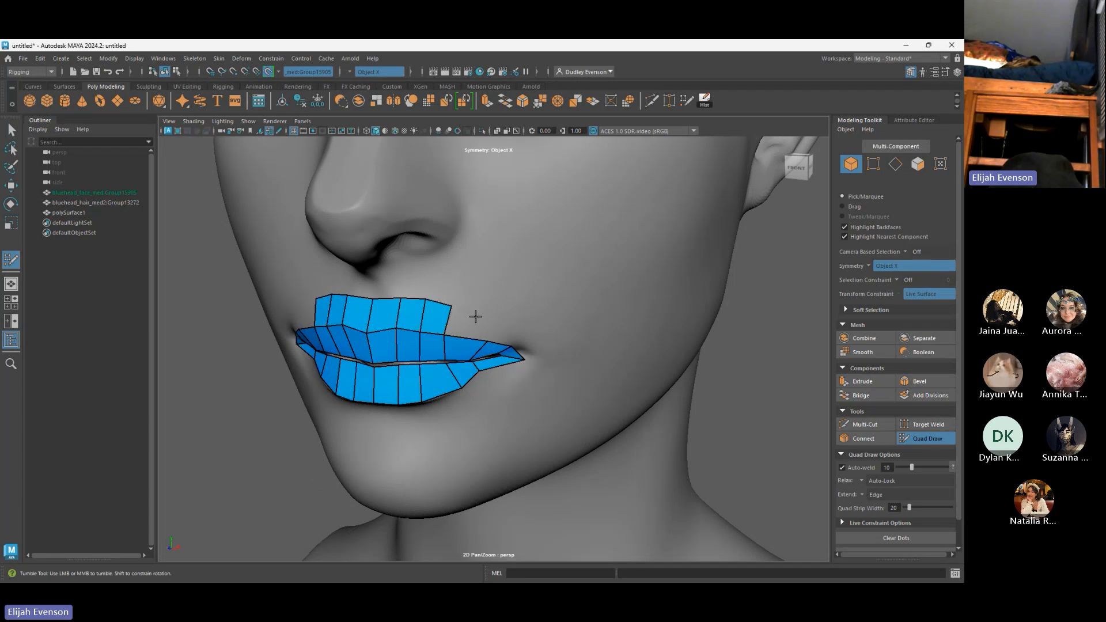
pyautogui.keyDown('shift'); pyautogui.click(470, 321); pyautogui.keyUp('shift')
# Continue the outer quad row from the upper lip around the mouth corner
pyautogui.click(530, 324)
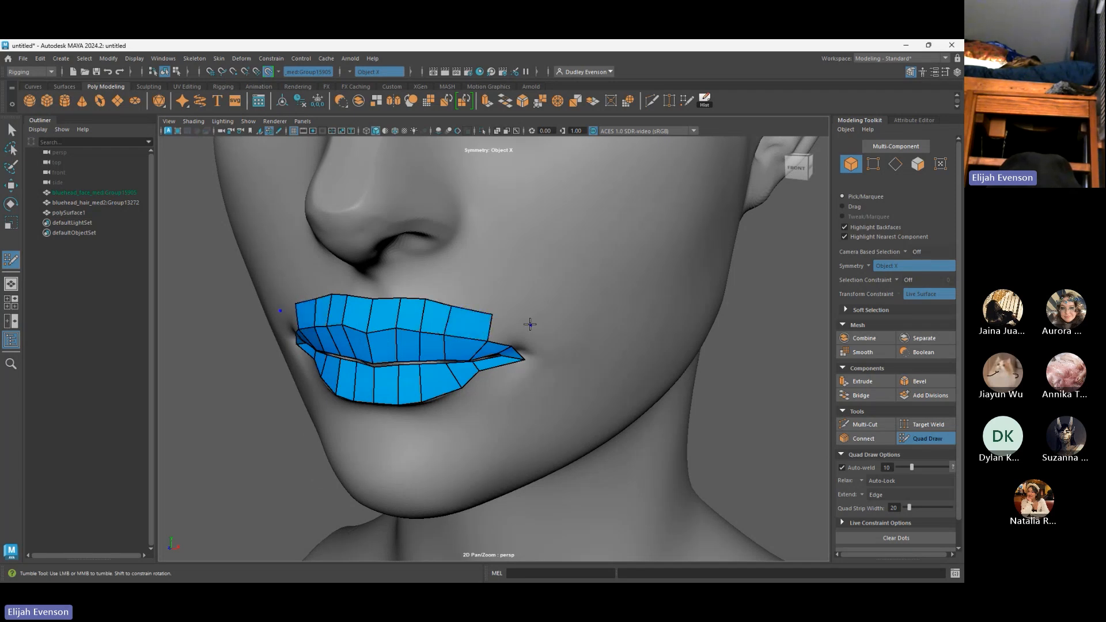
pyautogui.keyDown('shift'); pyautogui.click(510, 326); pyautogui.keyUp('shift')
pyautogui.click(546, 337)
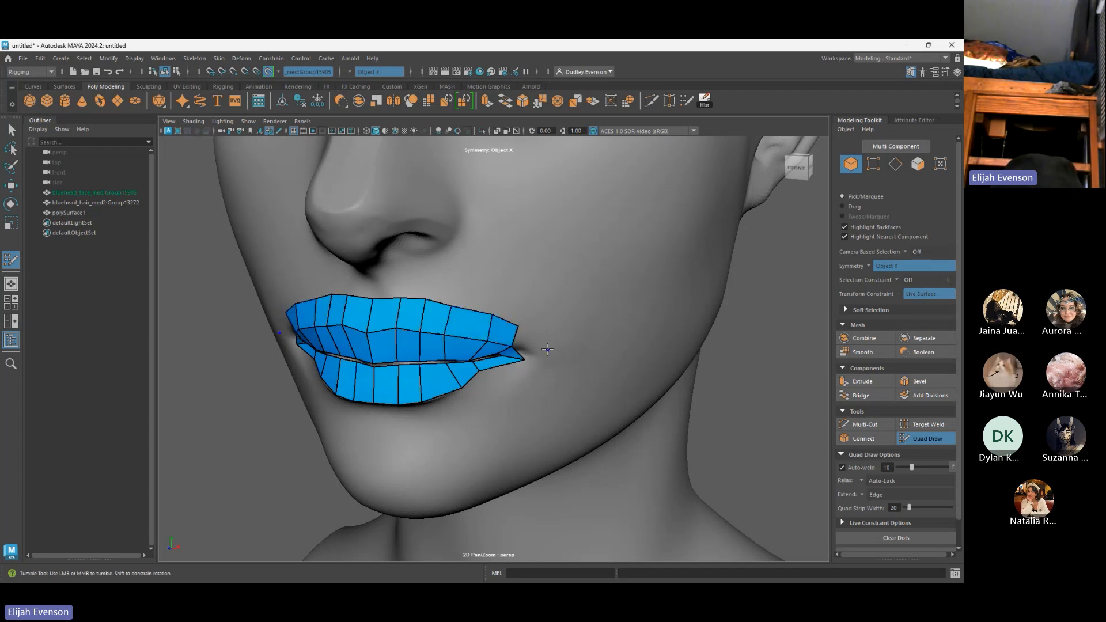
pyautogui.click(538, 363)
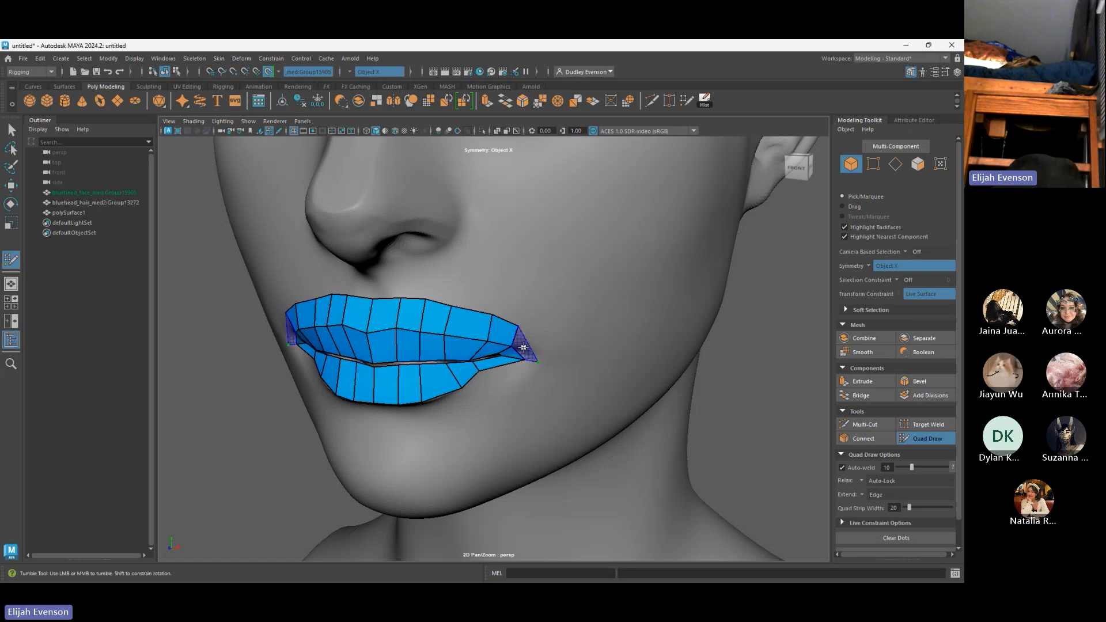
pyautogui.keyDown('shift'); pyautogui.click(523, 347); pyautogui.keyUp('shift')
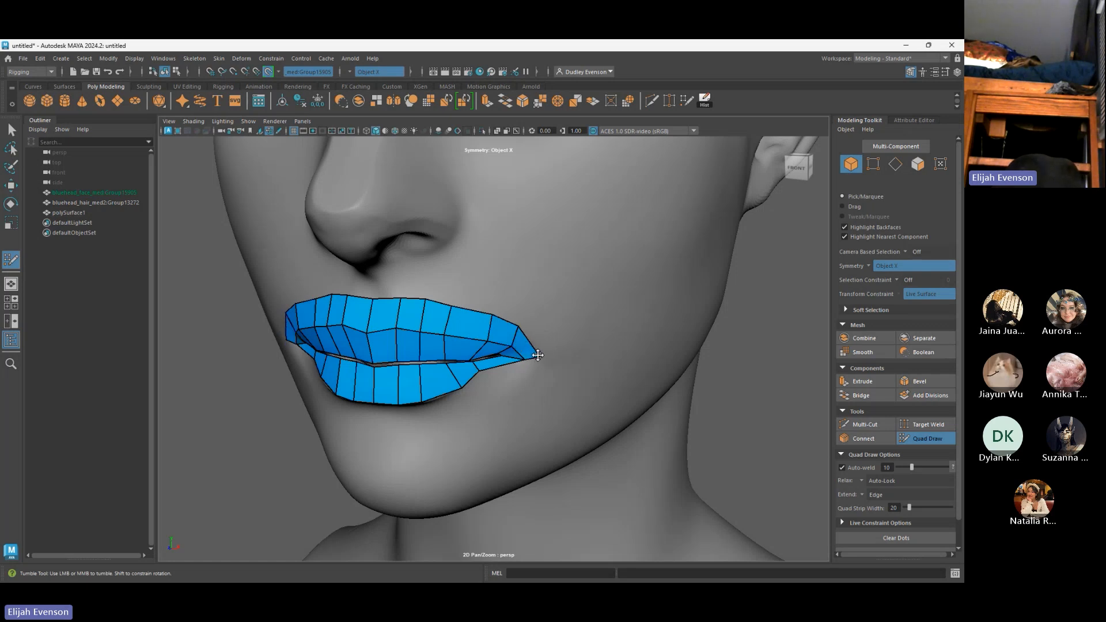
# Place vertices below the mouth corner and fill quads that carry the outer row onto the lower lip
pyautogui.keyDown('ctrl'); pyautogui.click(499, 365); pyautogui.keyUp('ctrl')
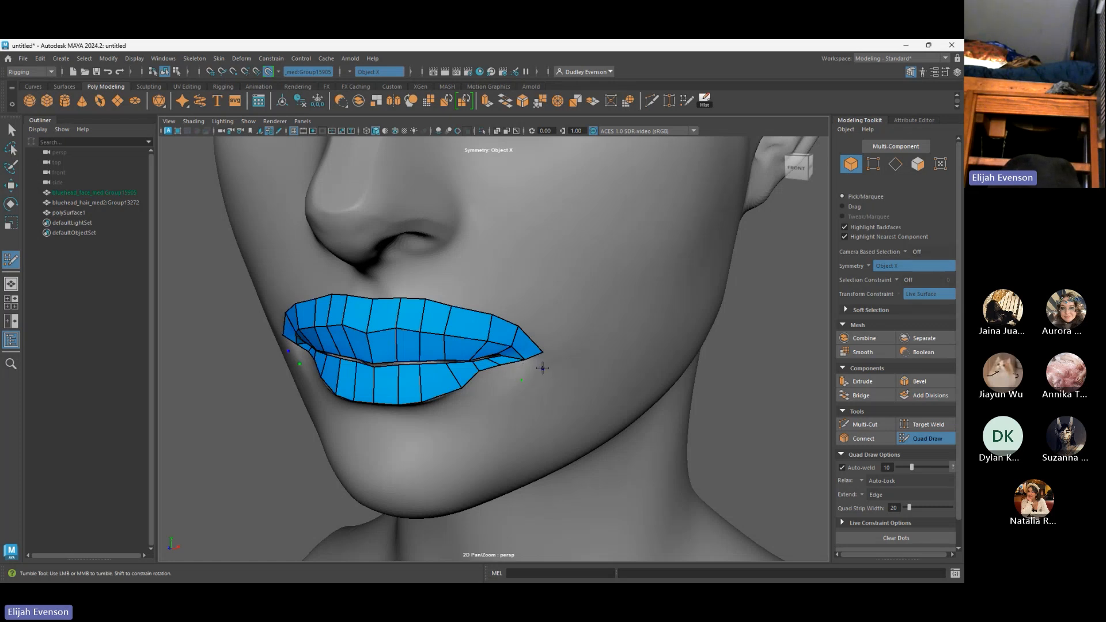
pyautogui.click(543, 368)
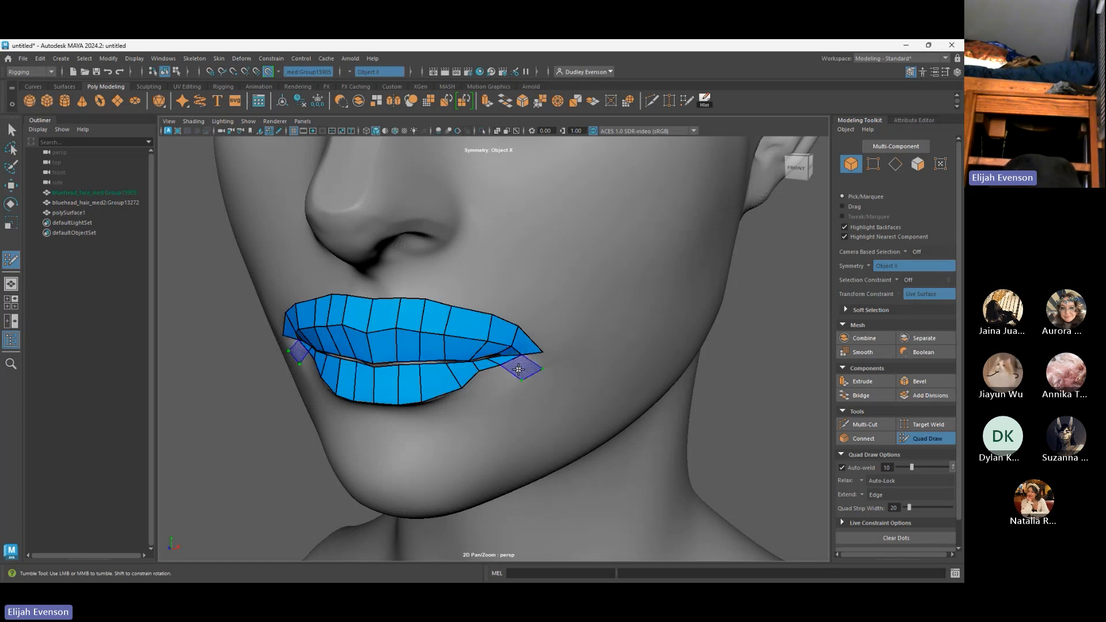
pyautogui.keyDown('shift'); pyautogui.click(545, 367); pyautogui.keyUp('shift')
pyautogui.moveTo(546, 367); pyautogui.dragTo(479, 373)
pyautogui.keyDown('shift'); pyautogui.click(502, 390); pyautogui.keyUp('shift')
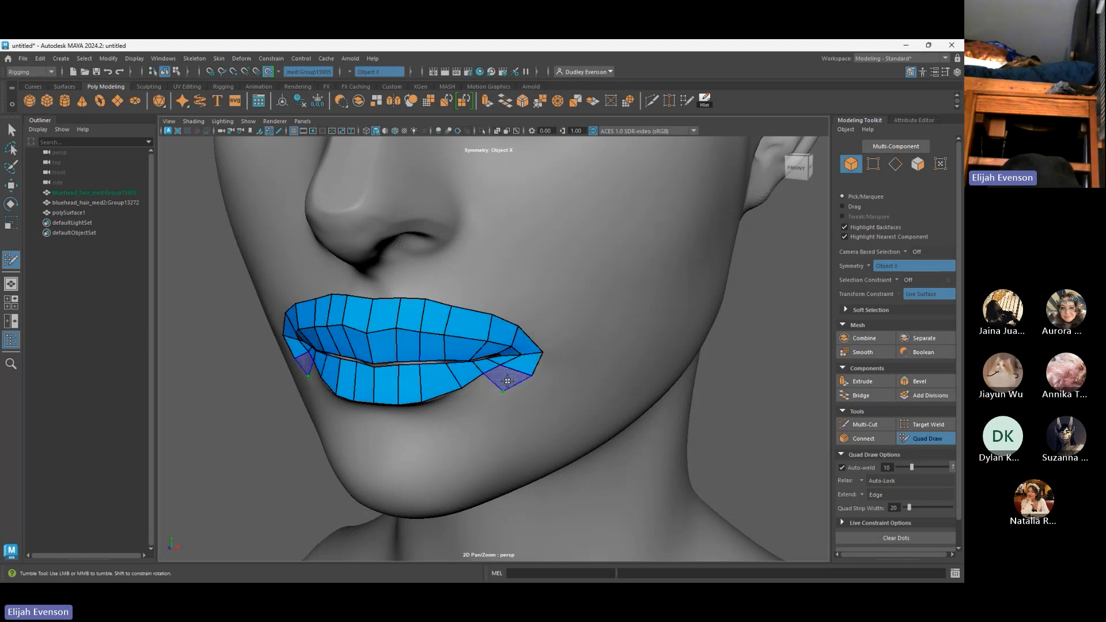
# Complete the outer quad row beneath the lower lip to the centre line, closing the ring around the mouth
pyautogui.keyDown('shift'); pyautogui.click(482, 395); pyautogui.keyUp('shift')
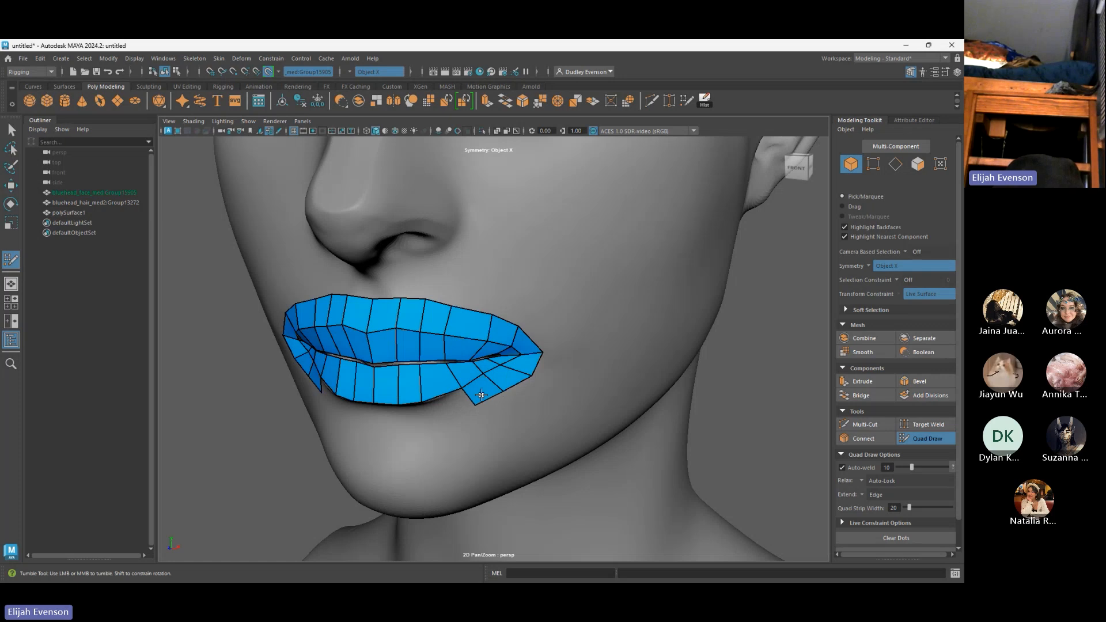
pyautogui.keyDown('shift'); pyautogui.click(435, 423); pyautogui.keyUp('shift')
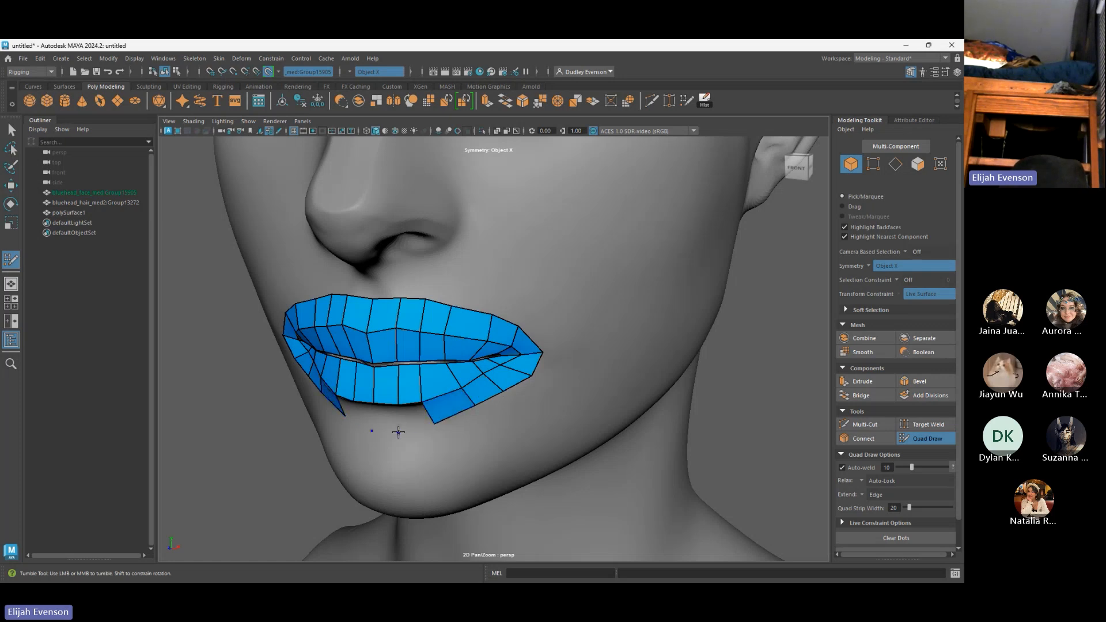
pyautogui.keyDown('shift'); pyautogui.click(398, 432); pyautogui.keyUp('shift')
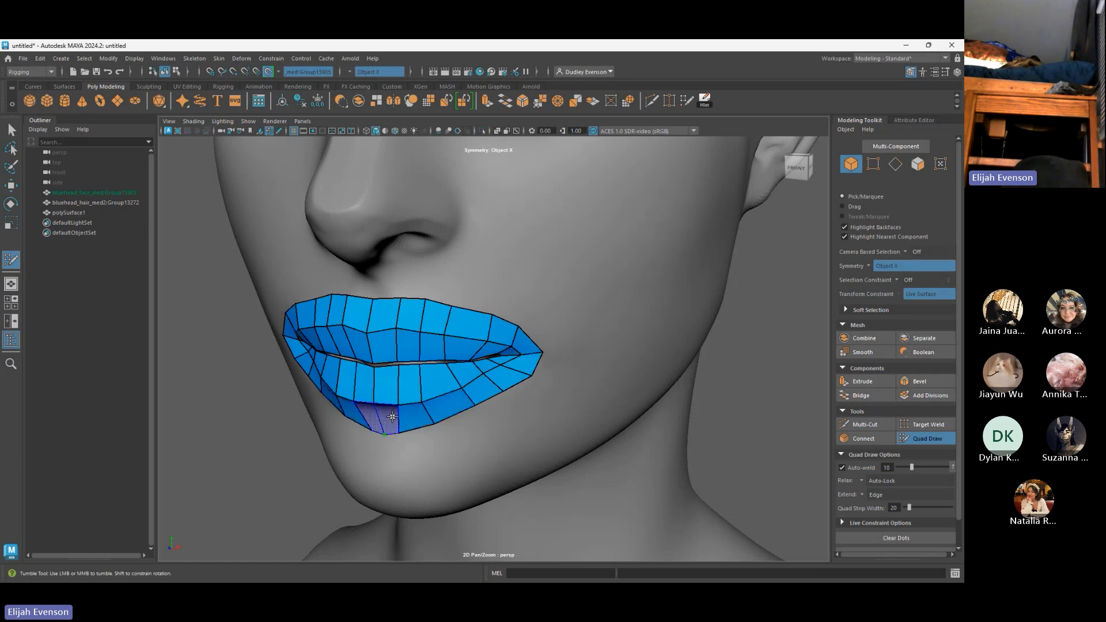
pyautogui.keyDown('shift'); pyautogui.click(383, 419); pyautogui.keyUp('shift')
# Move the outer ring's border vertices outward beneath the lower lip and at the mouth corner to even out the quads
pyautogui.moveTo(432, 425); pyautogui.dragTo(484, 430)
pyautogui.moveTo(505, 395); pyautogui.dragTo(523, 416)
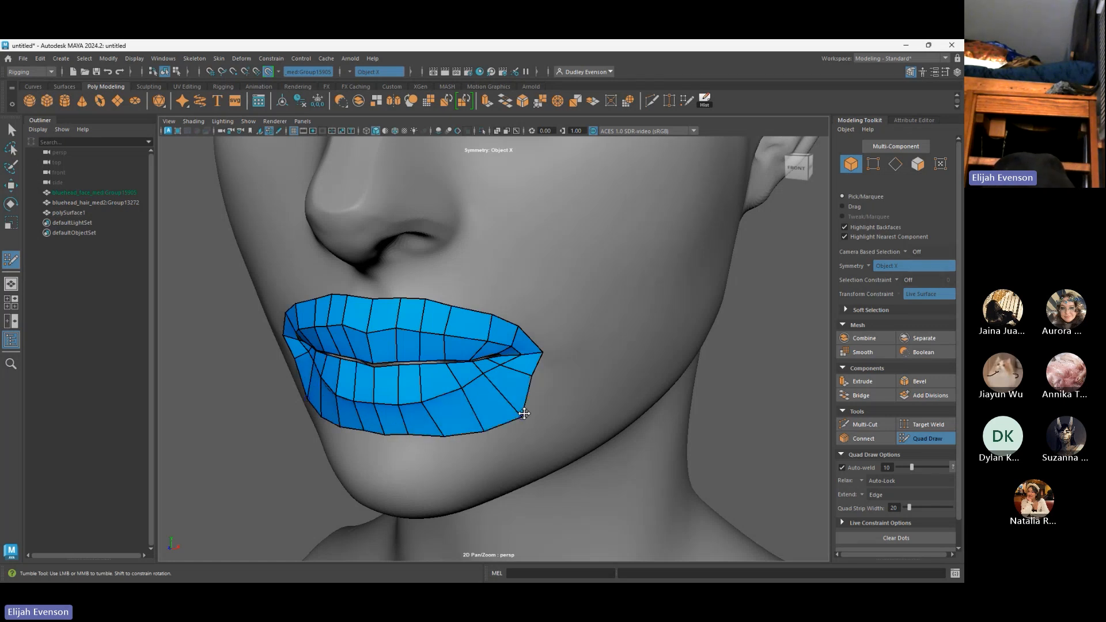
pyautogui.keyDown('ctrl'); pyautogui.click(474, 410); pyautogui.keyUp('ctrl')
pyautogui.keyDown('ctrl'); pyautogui.click(422, 375); pyautogui.keyUp('ctrl')
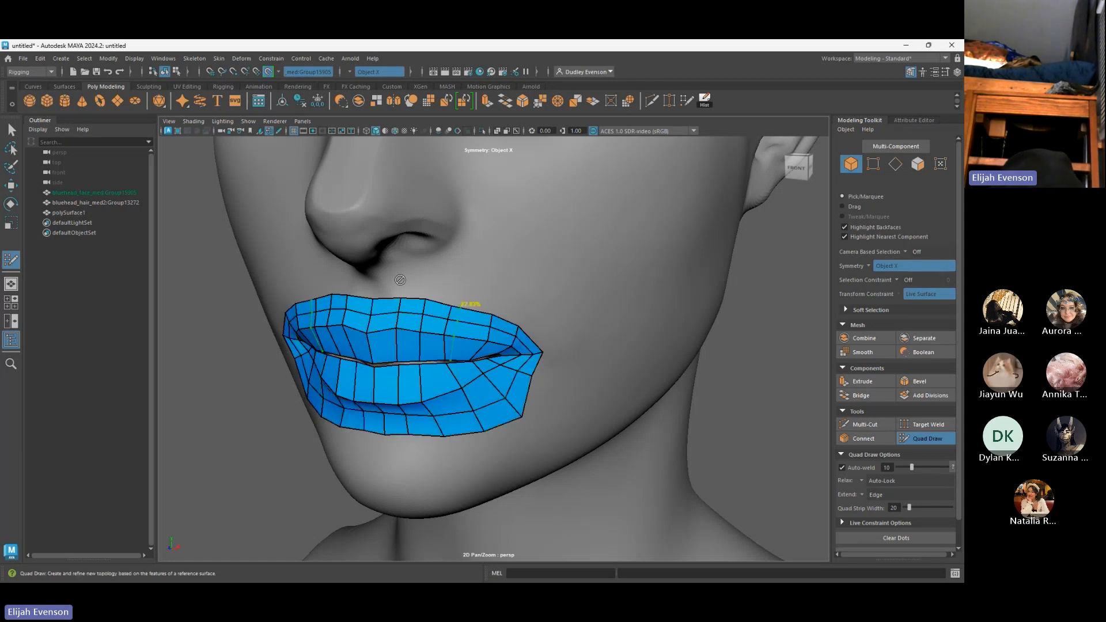
pyautogui.moveTo(529, 373); pyautogui.dragTo(553, 349)
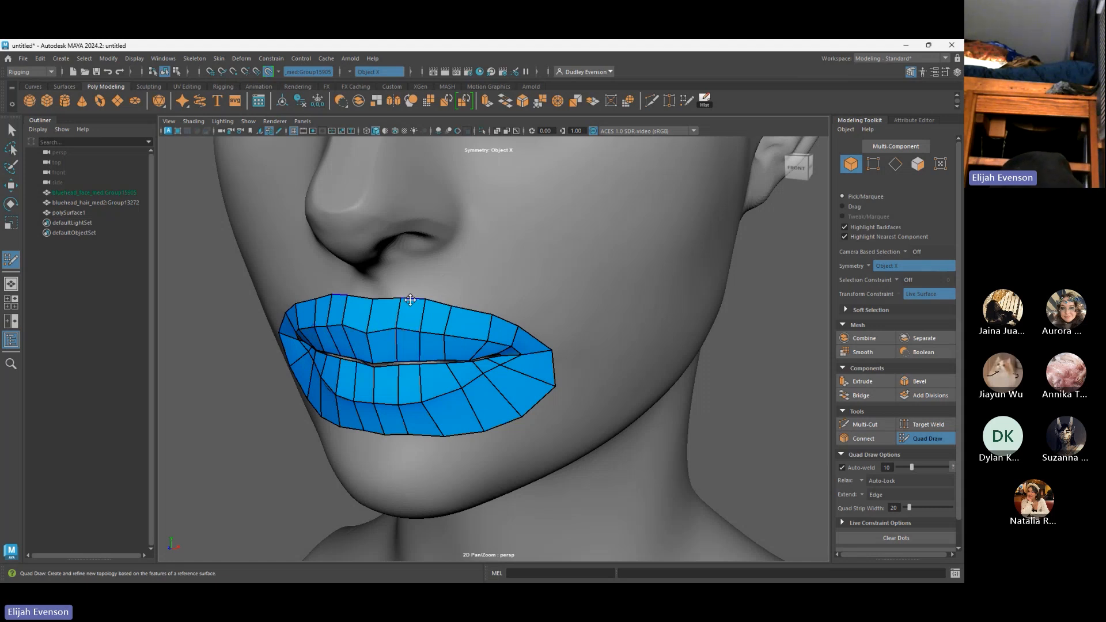
pyautogui.moveTo(402, 299); pyautogui.dragTo(469, 272)
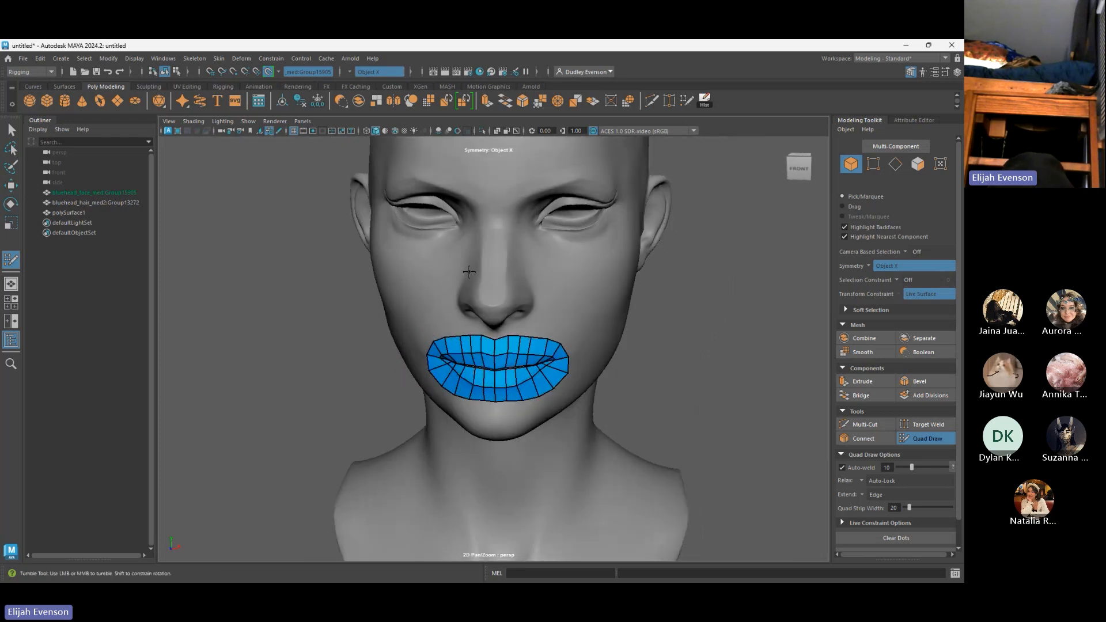
# Undo the last vertex tweak on the lip mesh
pyautogui.keyDown('alt'); pyautogui.moveTo(546, 249); pyautogui.dragTo(502, 291, button='middle'); pyautogui.keyUp('alt')
pyautogui.keyDown('alt'); pyautogui.moveTo(616, 295); pyautogui.dragTo(560, 326); pyautogui.keyUp('alt')
pyautogui.keyDown('alt'); pyautogui.moveTo(455, 330); pyautogui.dragTo(492, 337, button='right'); pyautogui.keyUp('alt')
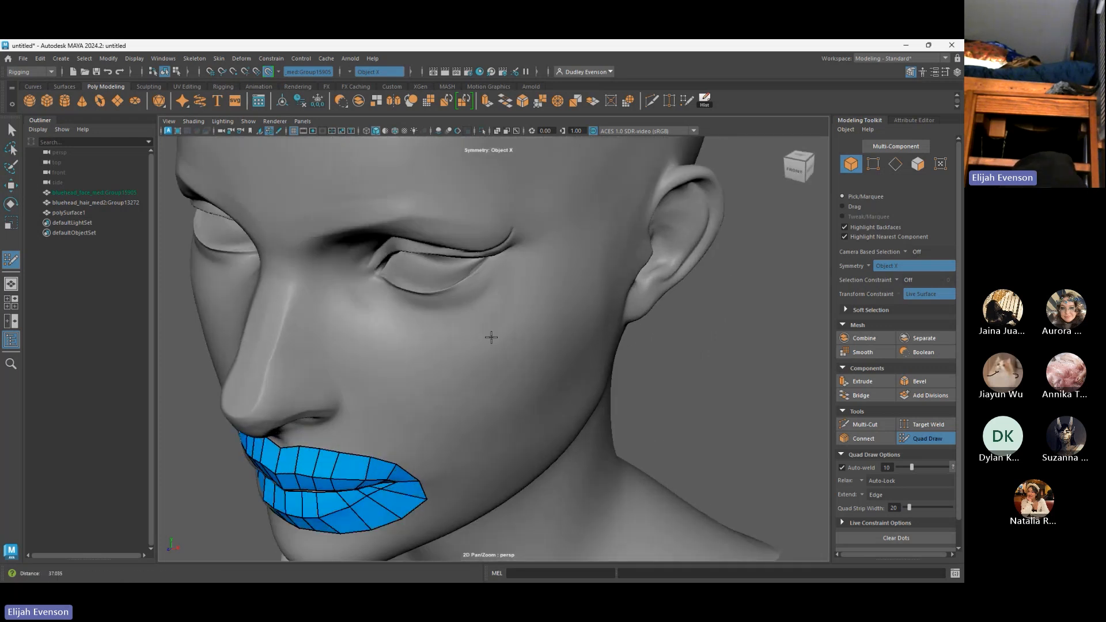
pyautogui.keyDown('alt'); pyautogui.moveTo(491, 338); pyautogui.dragTo(380, 479); pyautogui.keyUp('alt')
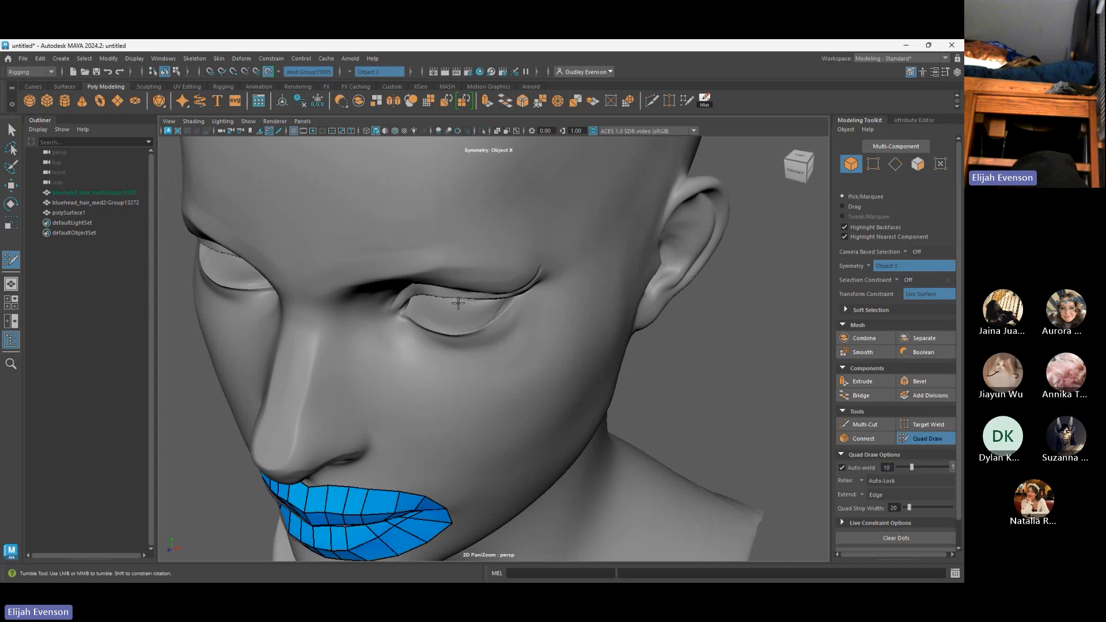
pyautogui.keyDown('alt'); pyautogui.moveTo(395, 419); pyautogui.dragTo(444, 368); pyautogui.keyUp('alt')
pyautogui.hotkey('ctrl', 'z')
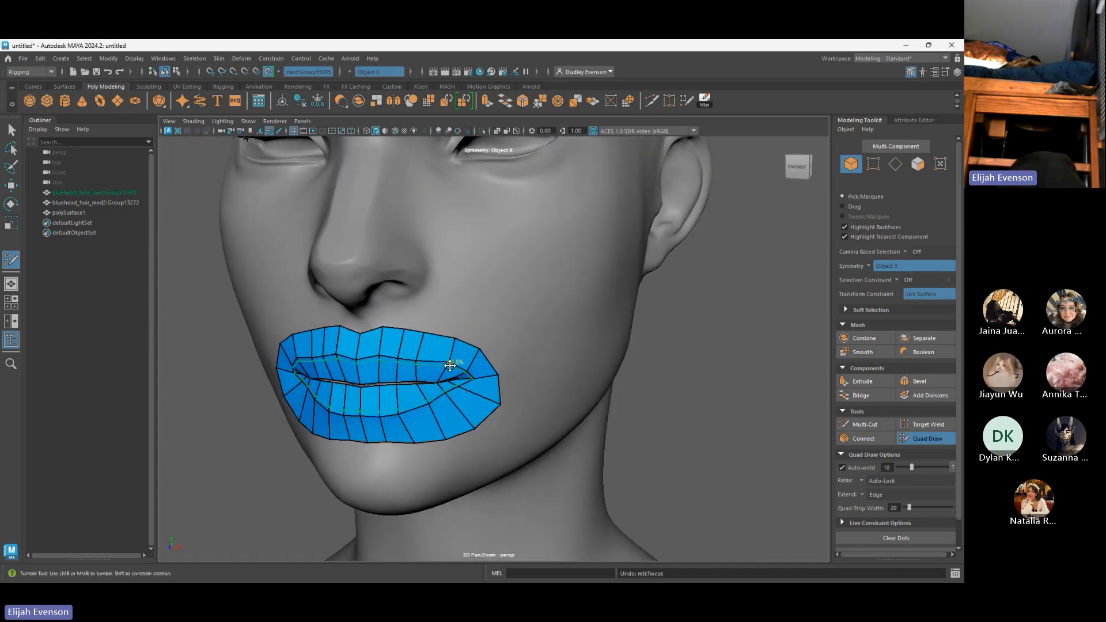
pyautogui.keyDown('ctrl'); pyautogui.click(450, 366); pyautogui.keyUp('ctrl')
pyautogui.scroll(5, 463, 370)
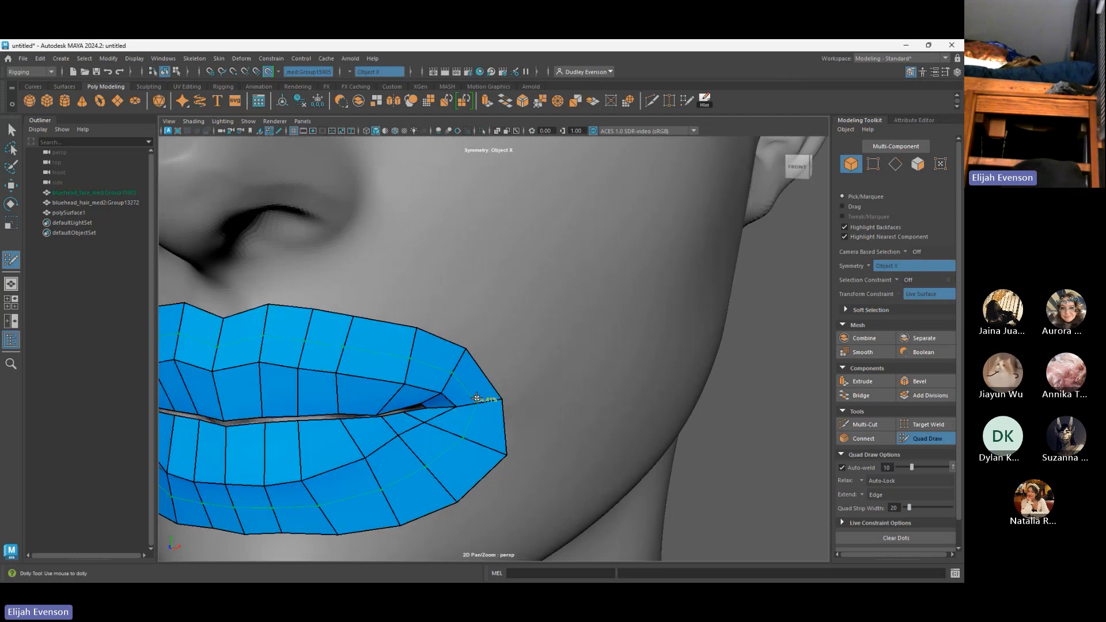
pyautogui.keyDown('ctrl'); pyautogui.click(427, 384); pyautogui.keyUp('ctrl')
pyautogui.scroll(-5, 496, 367)
pyautogui.keyDown('alt'); pyautogui.moveTo(372, 330); pyautogui.dragTo(370, 350); pyautogui.keyUp('alt')
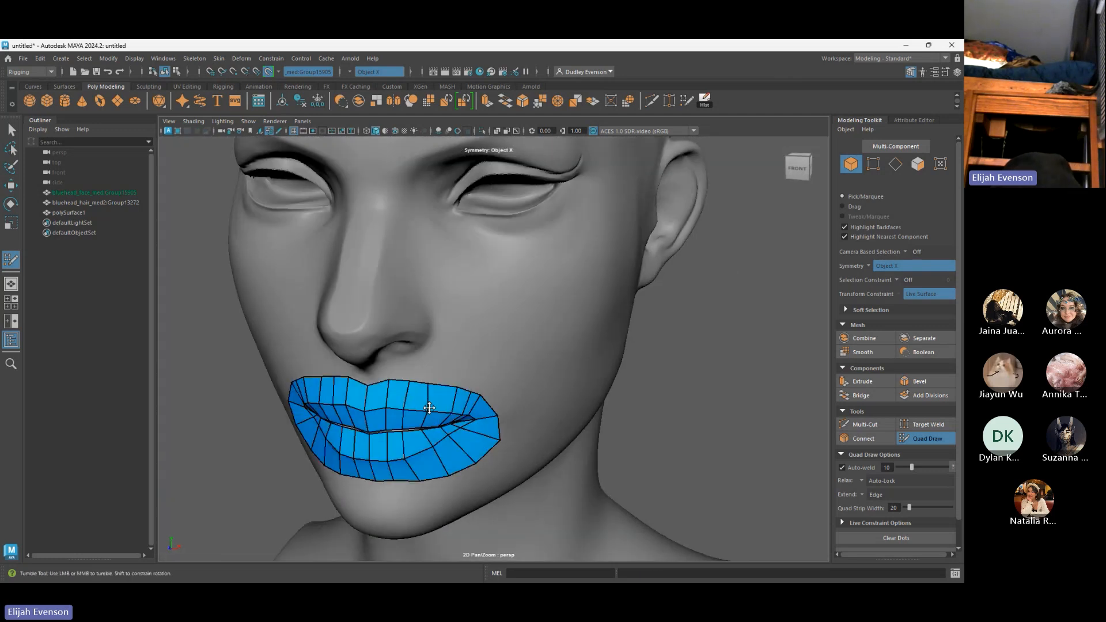
# Reshape the outer ring by moving its border vertices below the lower lip and beside the mouth corner
pyautogui.keyDown('alt'); pyautogui.moveTo(433, 382); pyautogui.dragTo(393, 316); pyautogui.keyUp('alt')
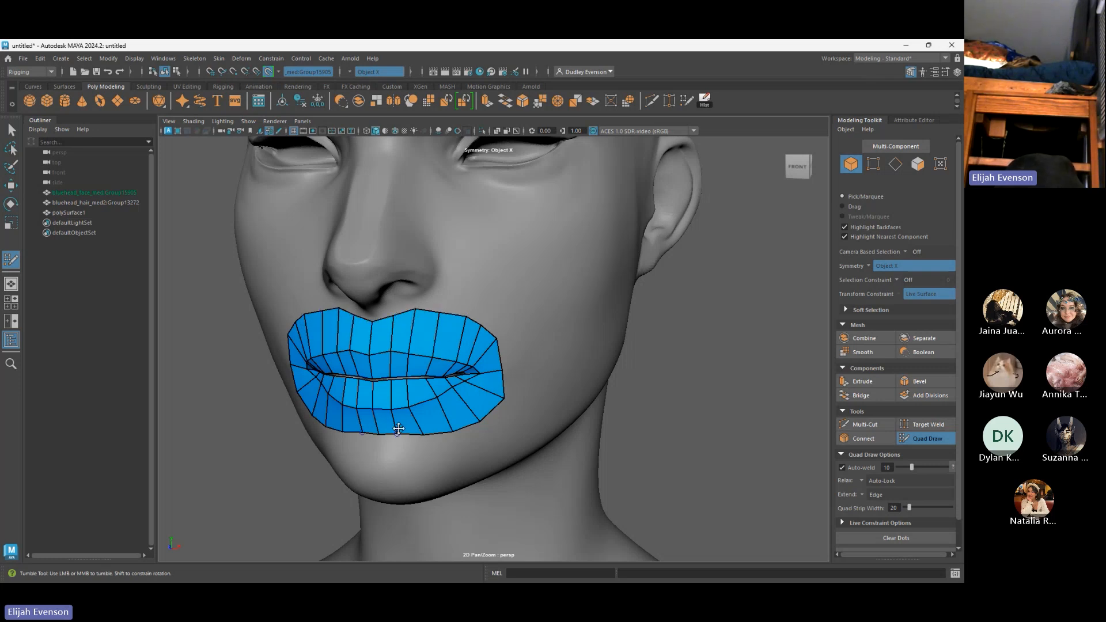
pyautogui.moveTo(415, 436); pyautogui.dragTo(457, 444)
pyautogui.moveTo(498, 396); pyautogui.dragTo(509, 413)
pyautogui.moveTo(377, 434); pyautogui.dragTo(365, 412)
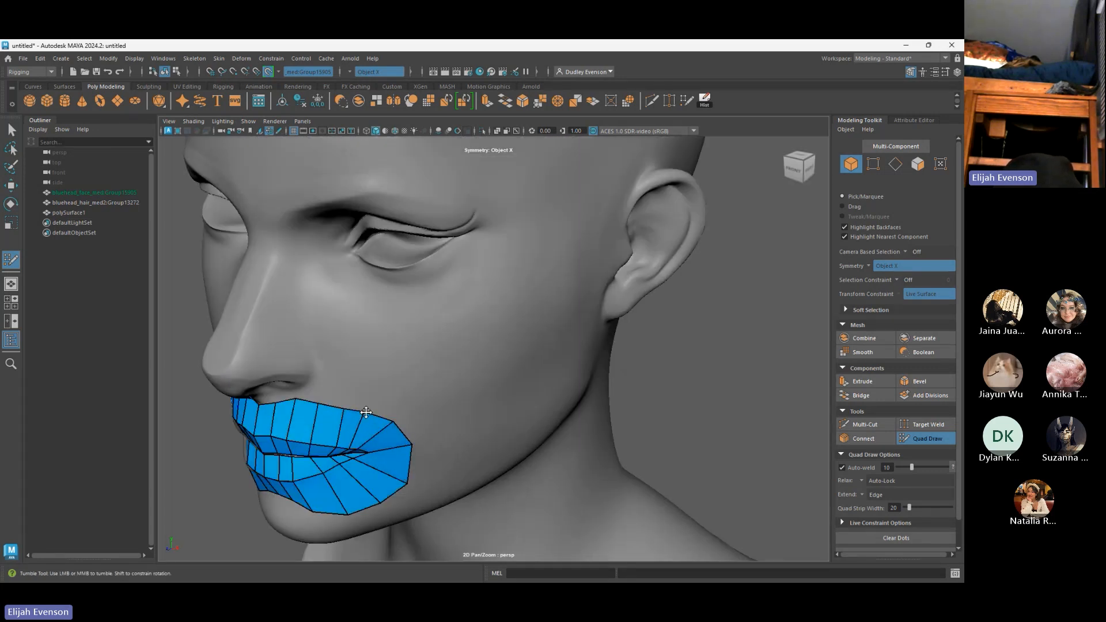
# Try to insert an edge loop through the quads above the mouth corner, and undo it
pyautogui.keyDown('ctrl'); pyautogui.click(363, 431); pyautogui.keyUp('ctrl')
pyautogui.hotkey('ctrl', 'z')
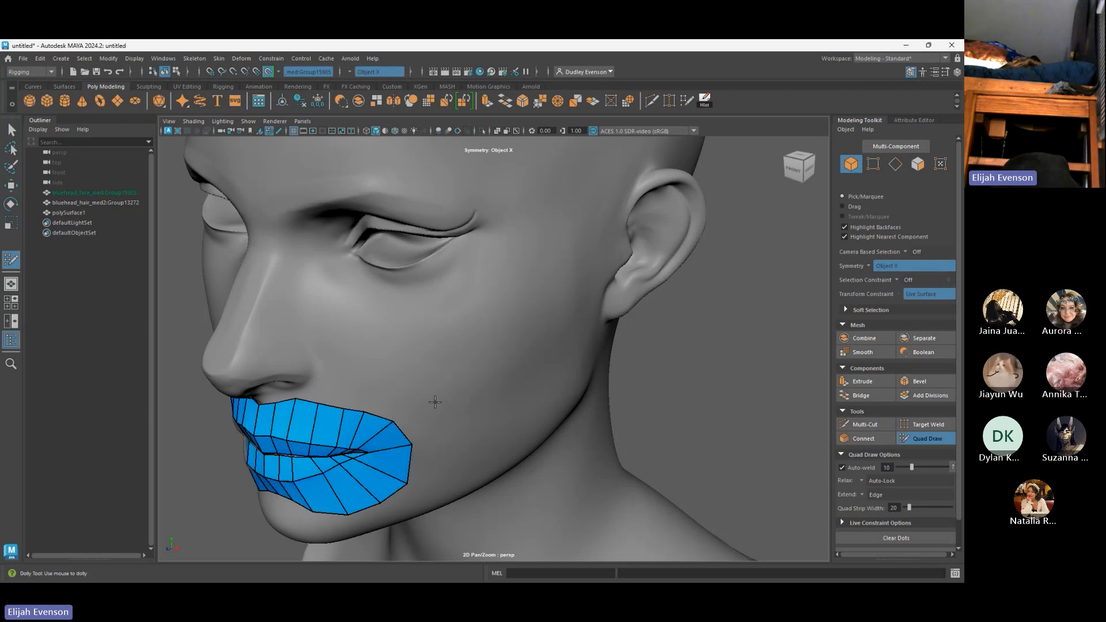
# Start a quad strip at the inner corner of the eye with two quads, and adjust the corner vertex to follow the lid
pyautogui.keyDown('alt'); pyautogui.moveTo(439, 402); pyautogui.dragTo(358, 403); pyautogui.keyUp('alt')
pyautogui.keyDown('alt'); pyautogui.moveTo(385, 328); pyautogui.dragTo(559, 383, button='right'); pyautogui.keyUp('alt')
pyautogui.keyDown('alt'); pyautogui.moveTo(559, 322); pyautogui.dragTo(540, 372, button='middle'); pyautogui.keyUp('alt')
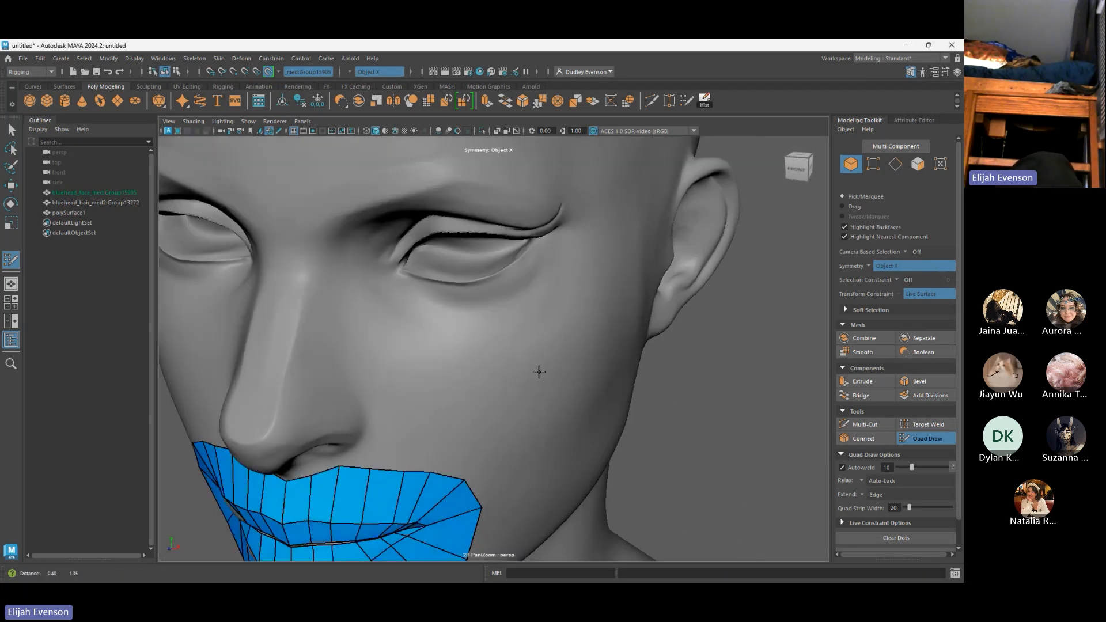
pyautogui.keyDown('alt'); pyautogui.moveTo(540, 373); pyautogui.dragTo(580, 425, button='right'); pyautogui.keyUp('alt')
pyautogui.keyDown('alt'); pyautogui.moveTo(447, 357); pyautogui.dragTo(476, 405); pyautogui.keyUp('alt')
pyautogui.keyDown('alt'); pyautogui.moveTo(476, 404); pyautogui.dragTo(499, 416, button='right'); pyautogui.keyUp('alt')
pyautogui.keyDown('alt'); pyautogui.moveTo(454, 317); pyautogui.dragTo(479, 414, button='middle'); pyautogui.keyUp('alt')
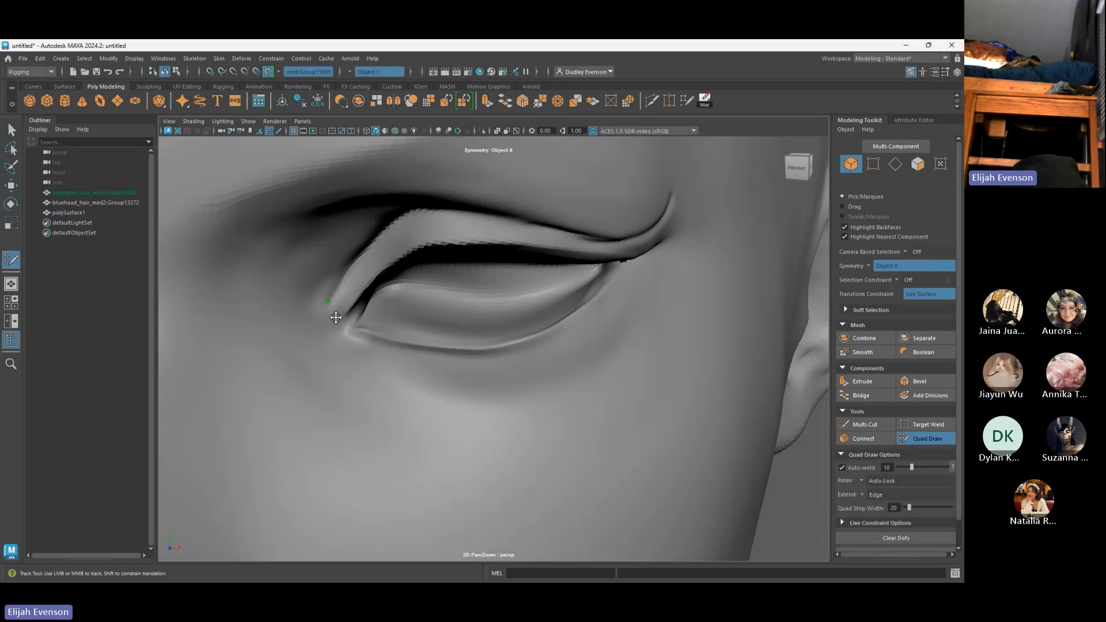
pyautogui.keyDown('shift'); pyautogui.click(341, 280); pyautogui.keyUp('shift')
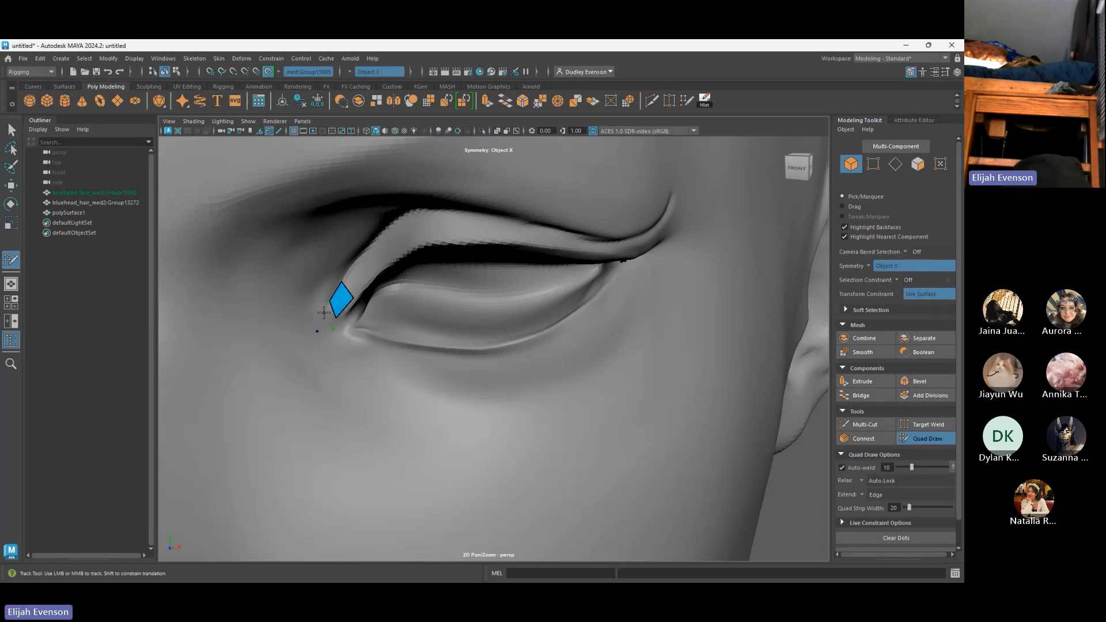
pyautogui.keyDown('shift'); pyautogui.click(324, 316); pyautogui.keyUp('shift')
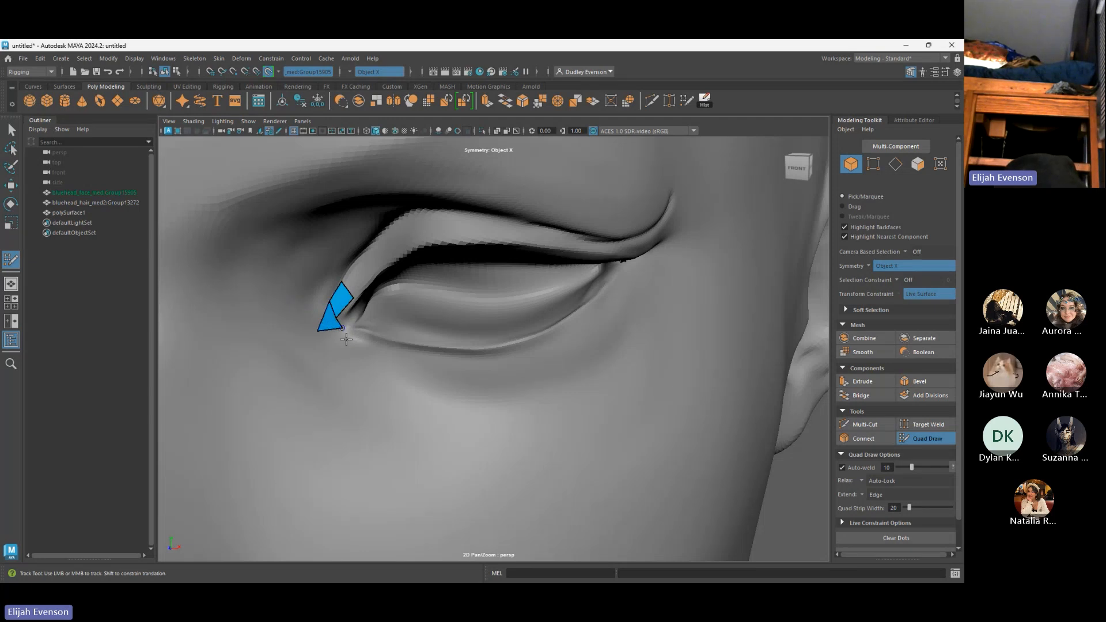
pyautogui.moveTo(338, 321); pyautogui.dragTo(321, 335)
# Extend the strip from the inner eye corner with three quads along the lower eyelid's edge
pyautogui.keyDown('shift'); pyautogui.click(348, 334); pyautogui.keyUp('shift')
pyautogui.click(368, 357)
pyautogui.keyDown('shift'); pyautogui.click(361, 341); pyautogui.keyUp('shift')
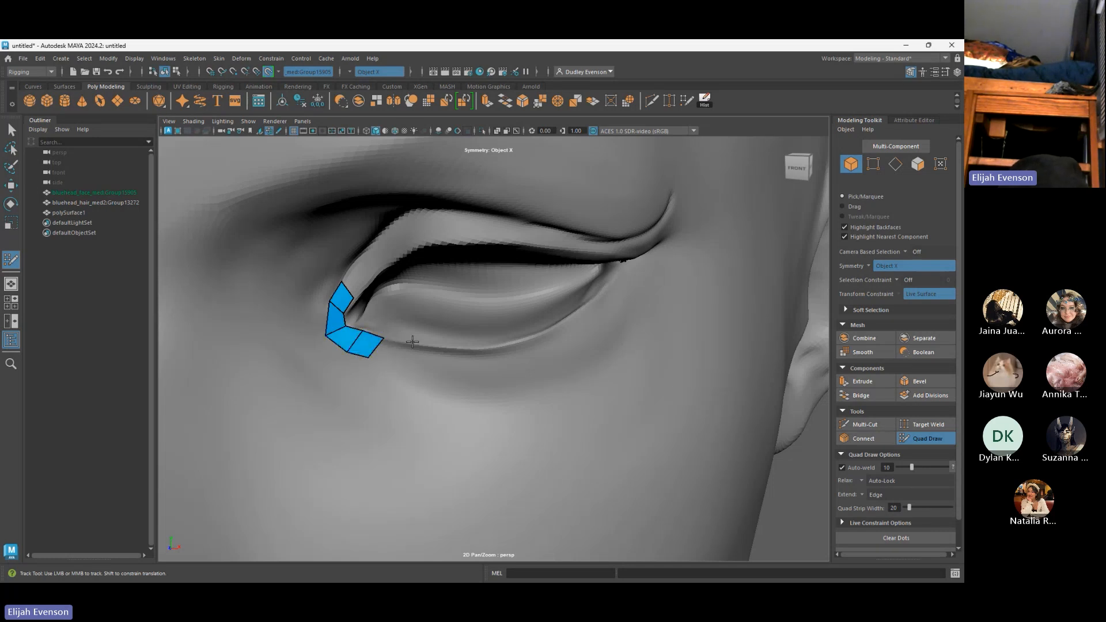
pyautogui.click(398, 365)
pyautogui.keyDown('shift'); pyautogui.click(389, 351); pyautogui.keyUp('shift')
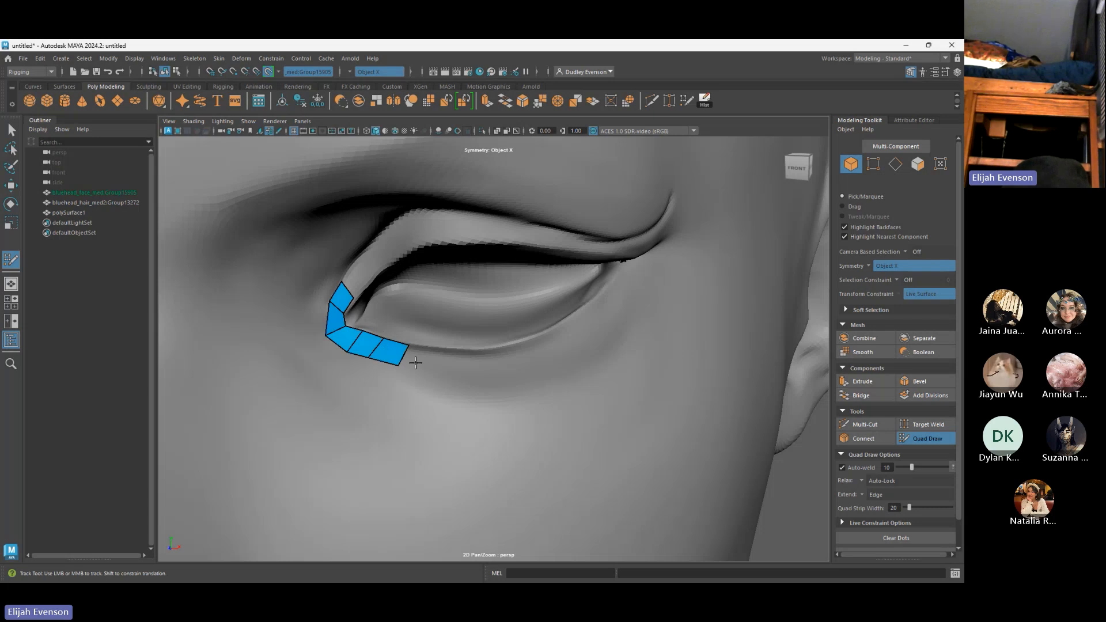
# Extend the strip from the inner eye corner upward along the upper eyelid's rim
pyautogui.keyDown('alt'); pyautogui.moveTo(415, 363); pyautogui.dragTo(447, 369); pyautogui.keyUp('alt')
pyautogui.keyDown('alt'); pyautogui.moveTo(467, 361); pyautogui.dragTo(379, 299, button='middle'); pyautogui.keyUp('alt')
pyautogui.keyDown('alt'); pyautogui.moveTo(725, 454); pyautogui.dragTo(528, 310); pyautogui.keyUp('alt')
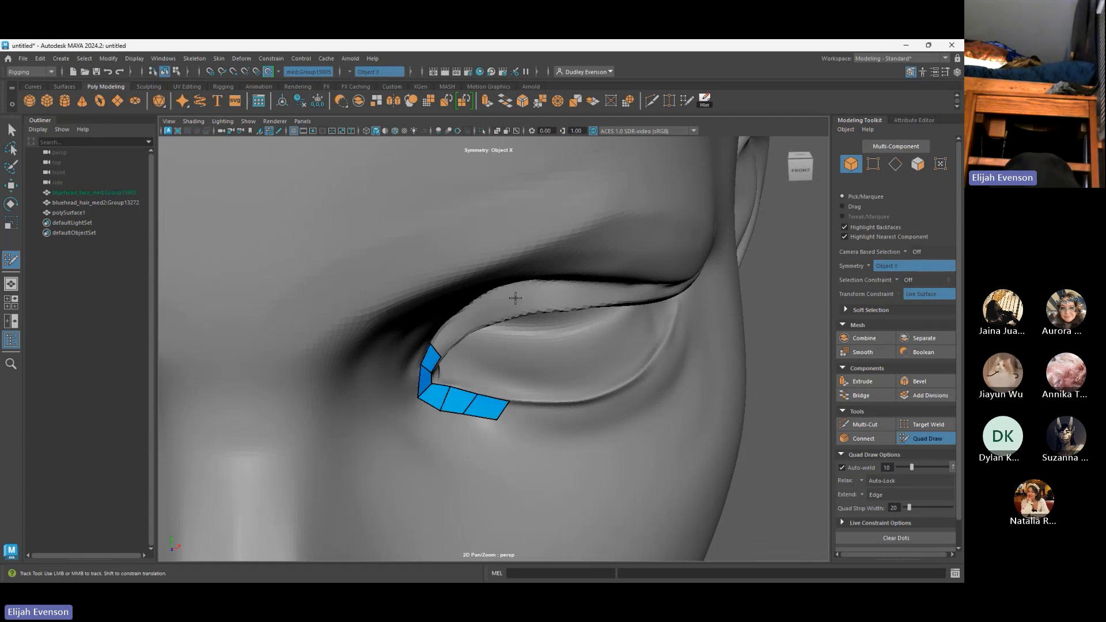
pyautogui.keyDown('alt'); pyautogui.moveTo(547, 309); pyautogui.dragTo(495, 323); pyautogui.keyUp('alt')
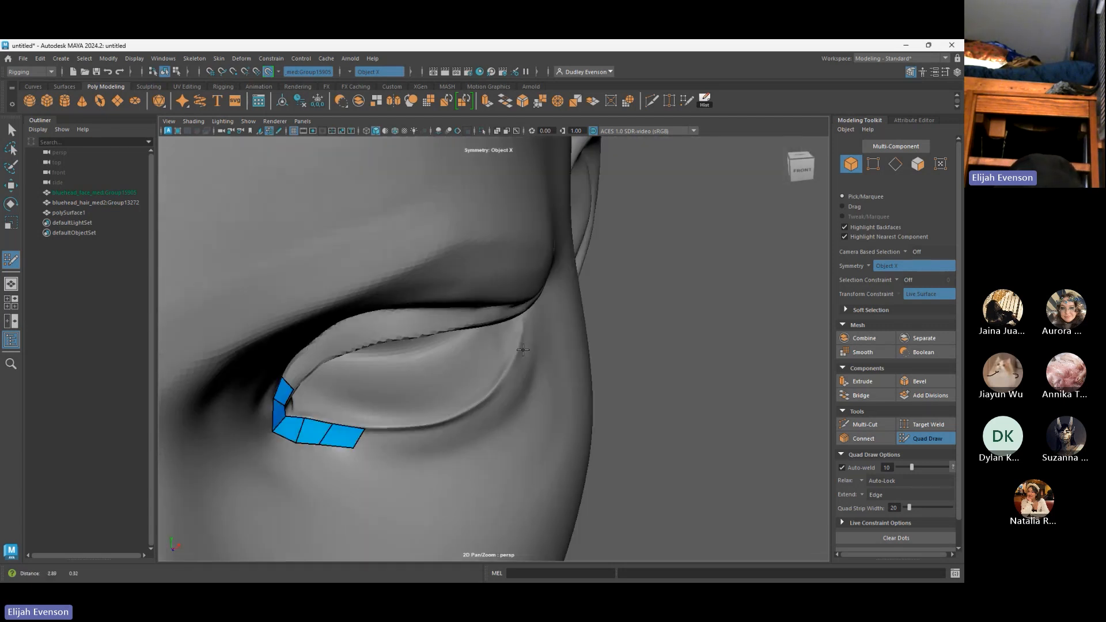
pyautogui.keyDown('alt'); pyautogui.moveTo(495, 323); pyautogui.dragTo(434, 378, button='right'); pyautogui.keyUp('alt')
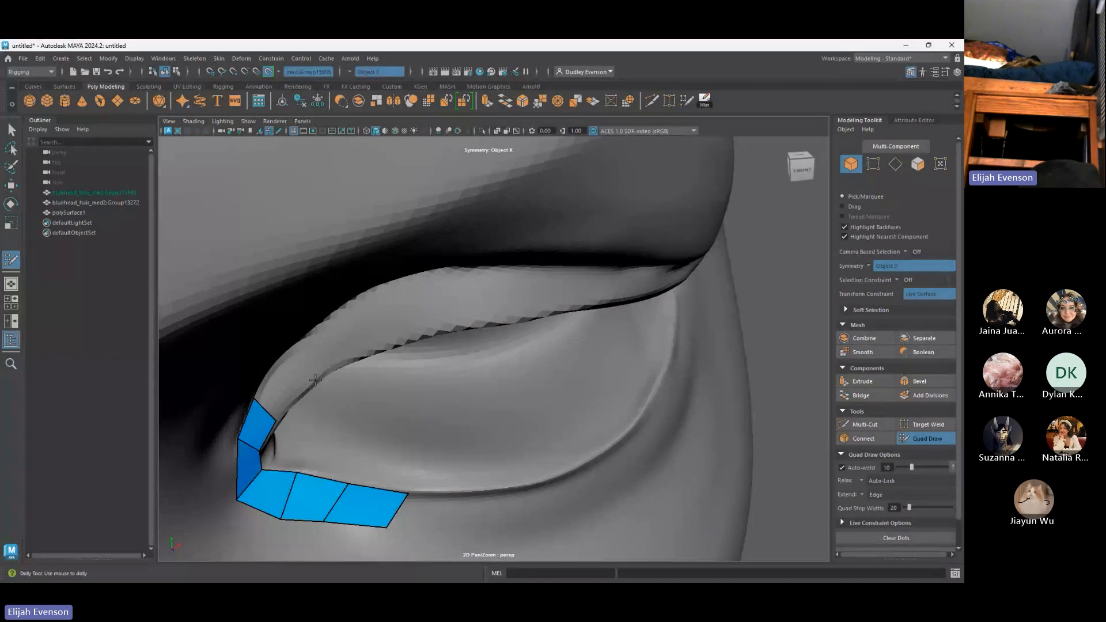
pyautogui.click(285, 356)
pyautogui.keyDown('shift'); pyautogui.click(282, 377); pyautogui.keyUp('shift')
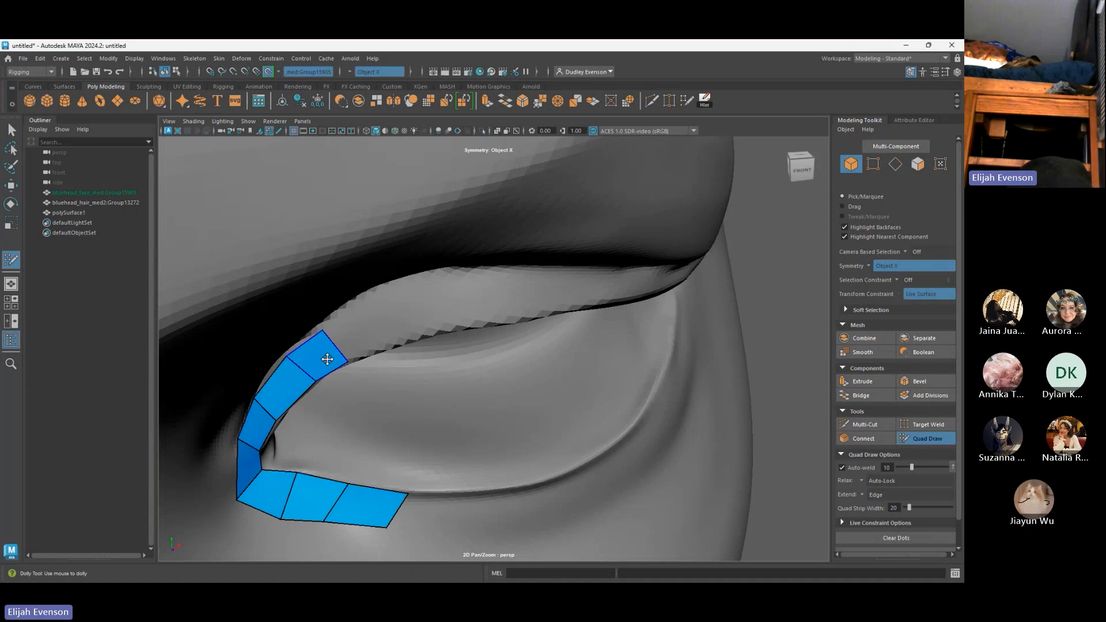
# Switch to ZBrush to examine the eye area of the painted head, and return to Maya
pyautogui.hotkey('alt', 'Tab')
pyautogui.click(818, 549)
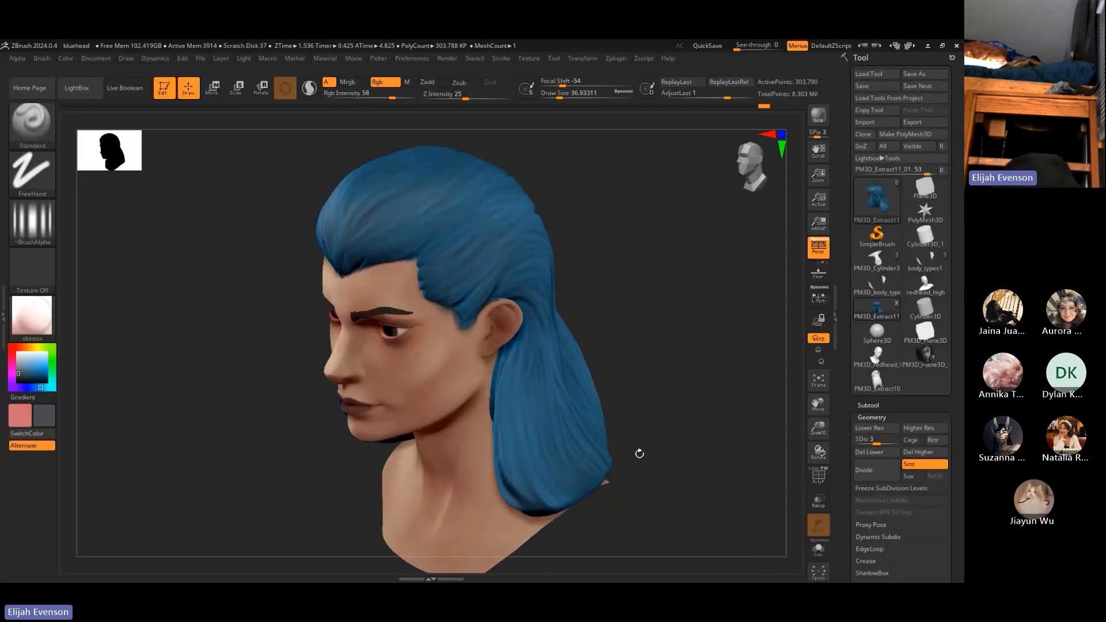
pyautogui.keyDown('alt'); pyautogui.moveTo(619, 272); pyautogui.dragTo(670, 336); pyautogui.keyUp('alt')
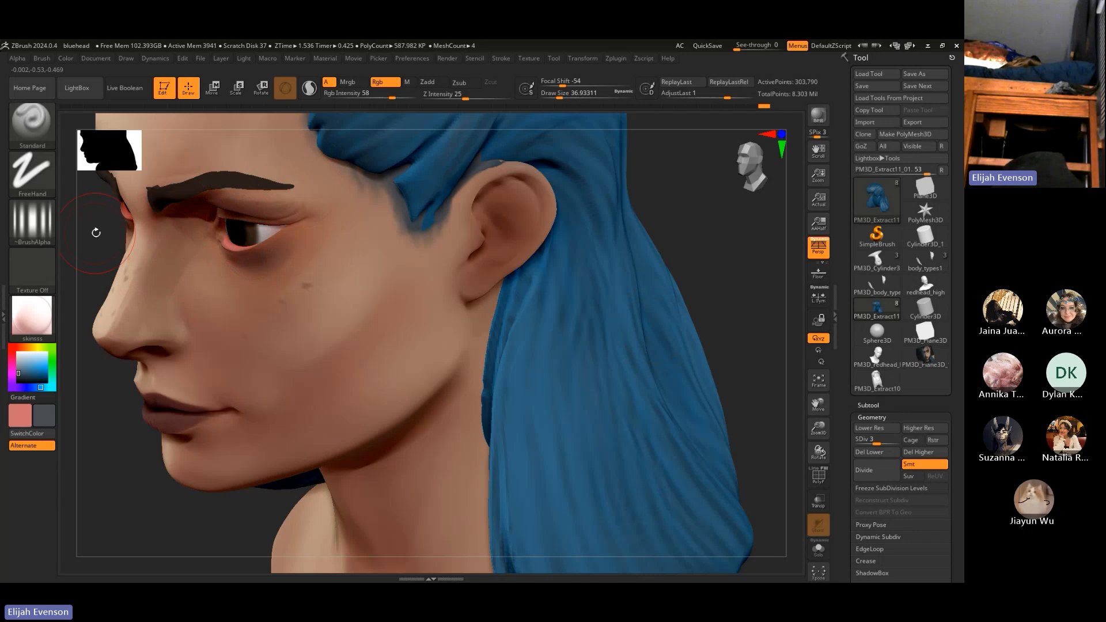
pyautogui.hotkey('alt', 'Tab')
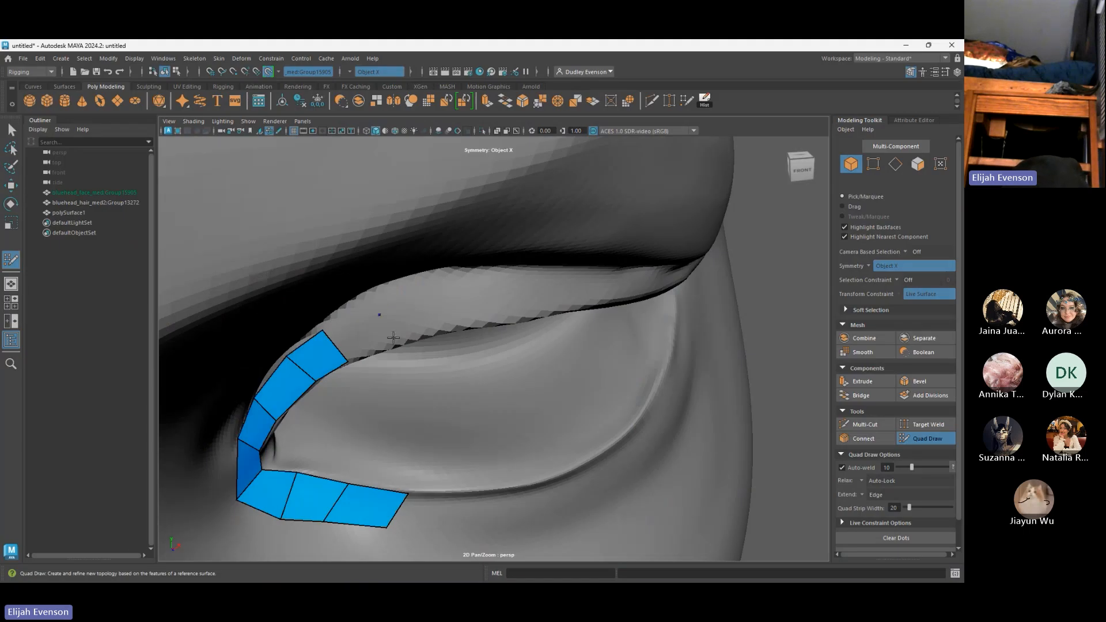
# Continue the quads along the middle of the upper eyelid, moving the strip's upper vertices up to the eyelid crease
pyautogui.keyDown('shift'); pyautogui.click(398, 344); pyautogui.keyUp('shift')
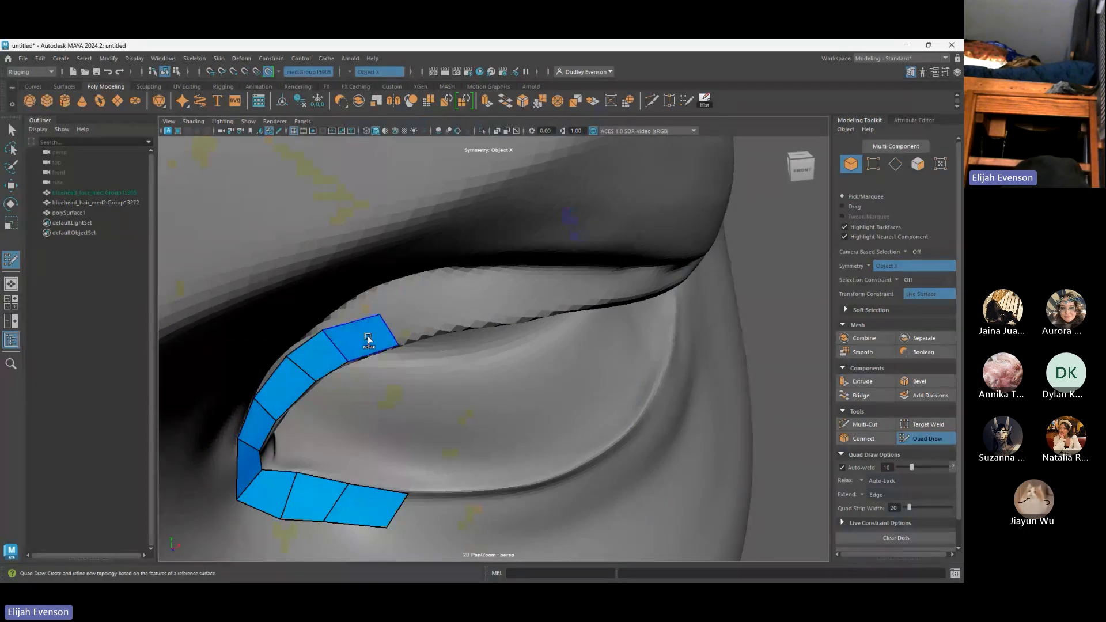
pyautogui.keyDown('shift'); pyautogui.click(437, 334); pyautogui.keyUp('shift')
pyautogui.moveTo(420, 299); pyautogui.dragTo(458, 316)
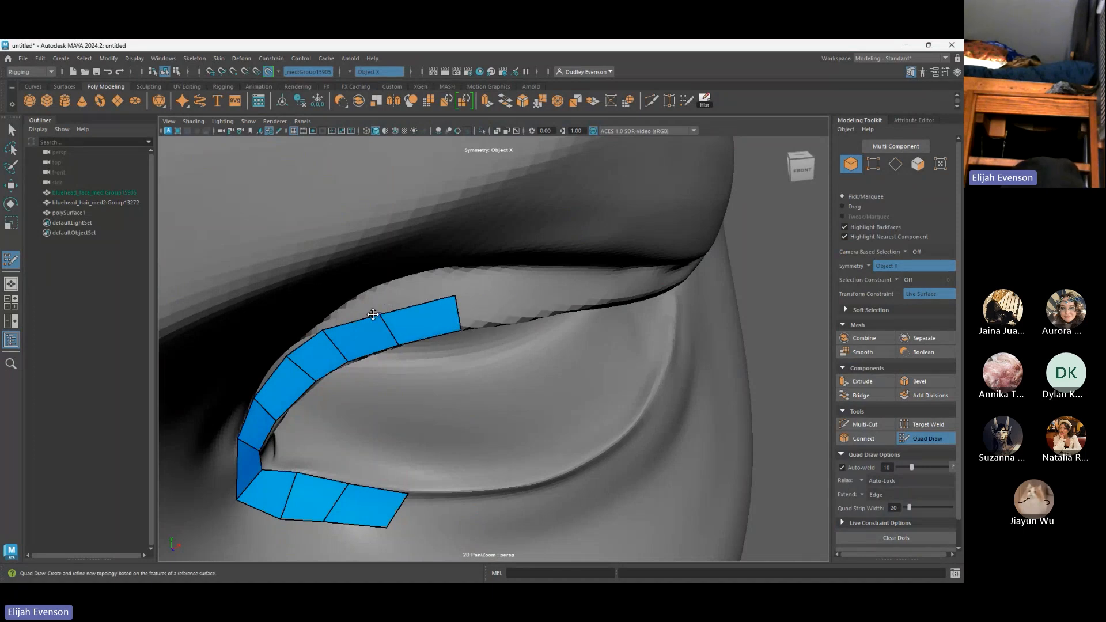
pyautogui.moveTo(373, 314); pyautogui.dragTo(371, 290)
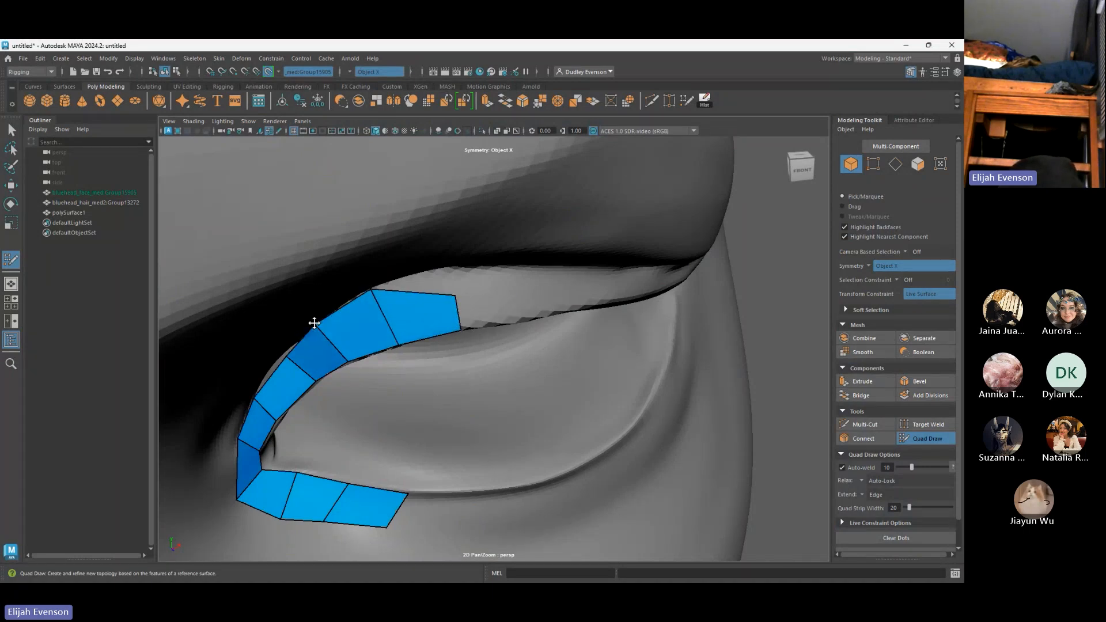
pyautogui.moveTo(455, 296); pyautogui.dragTo(449, 269)
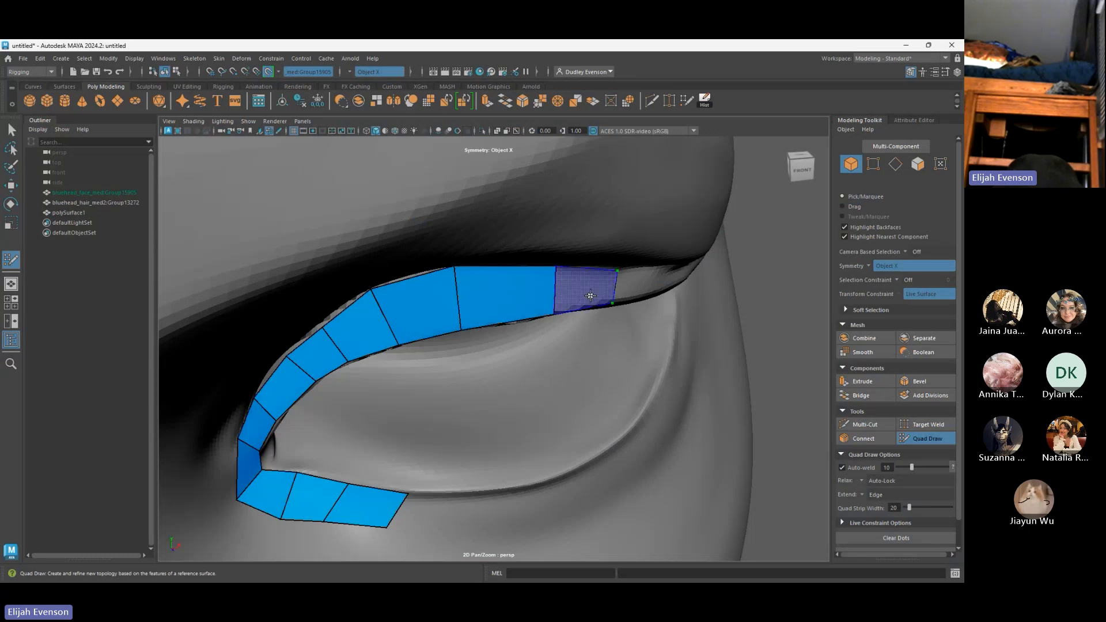
# Extend the upper eyelid strip with quads toward the outer eye corner, shifting a crease vertex to fit the lid's curve
pyautogui.keyDown('alt'); pyautogui.moveTo(553, 308); pyautogui.dragTo(431, 293); pyautogui.keyUp('alt')
pyautogui.keyDown('alt'); pyautogui.moveTo(431, 293); pyautogui.dragTo(741, 313, button='middle'); pyautogui.keyUp('alt')
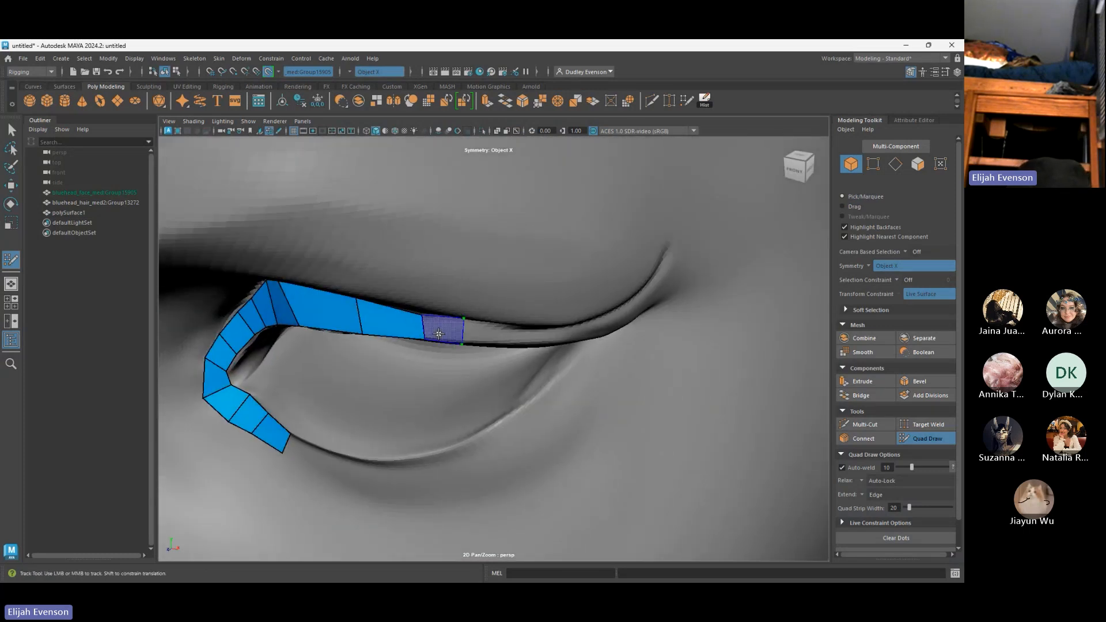
pyautogui.keyDown('shift'); pyautogui.click(460, 335); pyautogui.keyUp('shift')
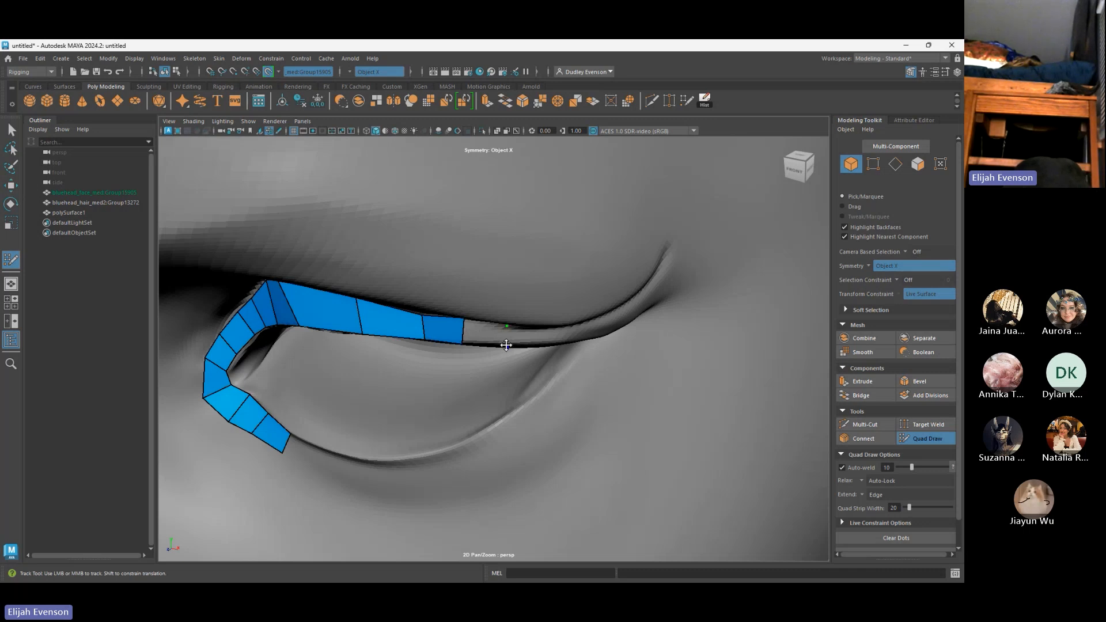
pyautogui.keyDown('shift'); pyautogui.click(506, 344); pyautogui.keyUp('shift')
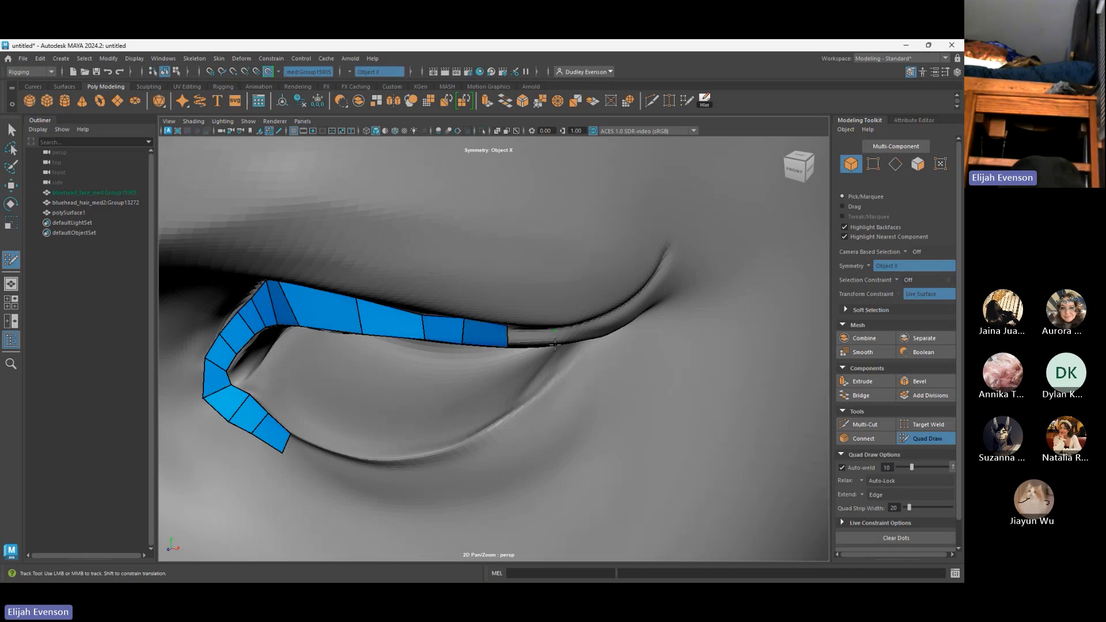
pyautogui.keyDown('shift'); pyautogui.click(555, 339); pyautogui.keyUp('shift')
pyautogui.moveTo(556, 327); pyautogui.dragTo(569, 328)
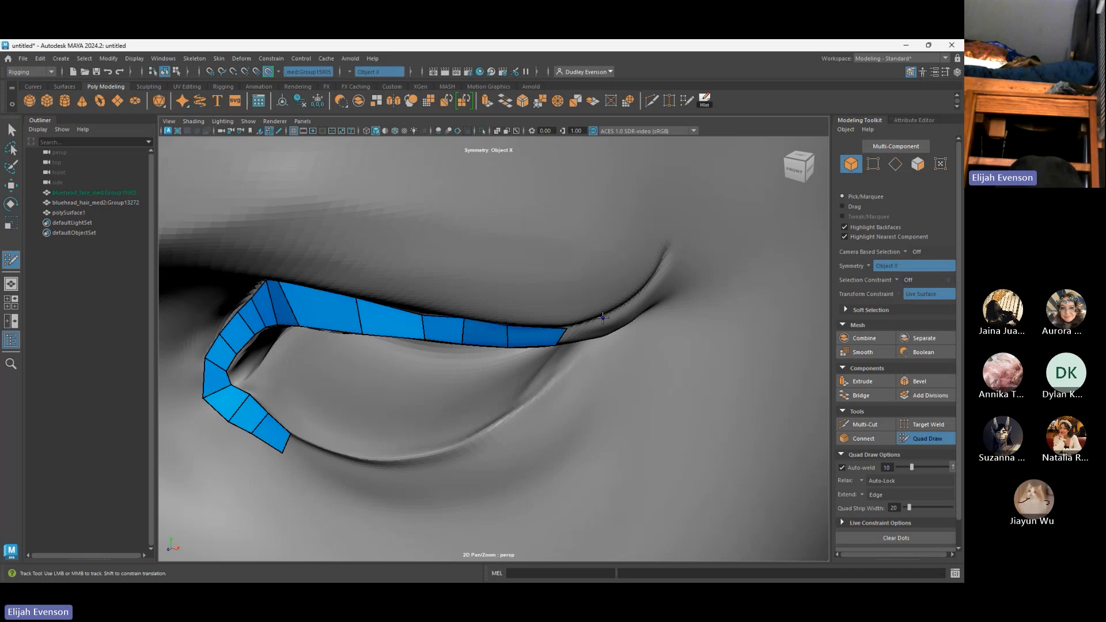
pyautogui.keyDown('shift'); pyautogui.click(595, 337); pyautogui.keyUp('shift')
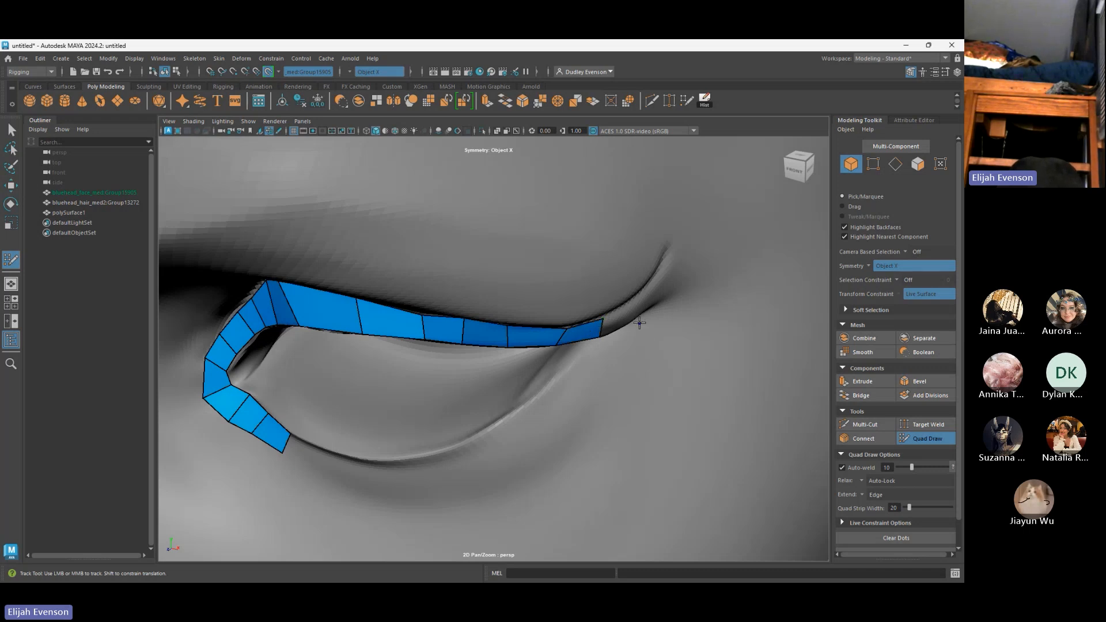
# Add a quad turning around the outer eye corner, and reposition its vertex onto the end of the lid fold
pyautogui.keyDown('alt'); pyautogui.moveTo(668, 361); pyautogui.dragTo(664, 348); pyautogui.keyUp('alt')
pyautogui.keyDown('alt'); pyautogui.moveTo(664, 347); pyautogui.dragTo(645, 482, button='middle'); pyautogui.keyUp('alt')
pyautogui.scroll(2, 645, 494)
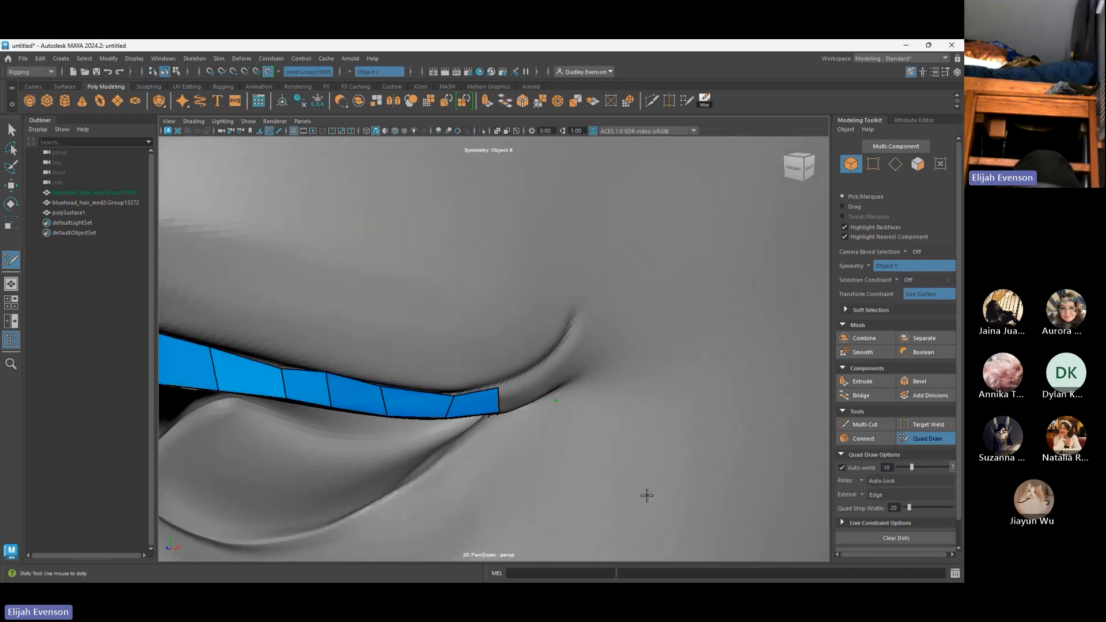
pyautogui.keyDown('alt'); pyautogui.moveTo(649, 499); pyautogui.dragTo(645, 472); pyautogui.keyUp('alt')
pyautogui.keyDown('alt'); pyautogui.moveTo(645, 472); pyautogui.dragTo(615, 552, button='right'); pyautogui.keyUp('alt')
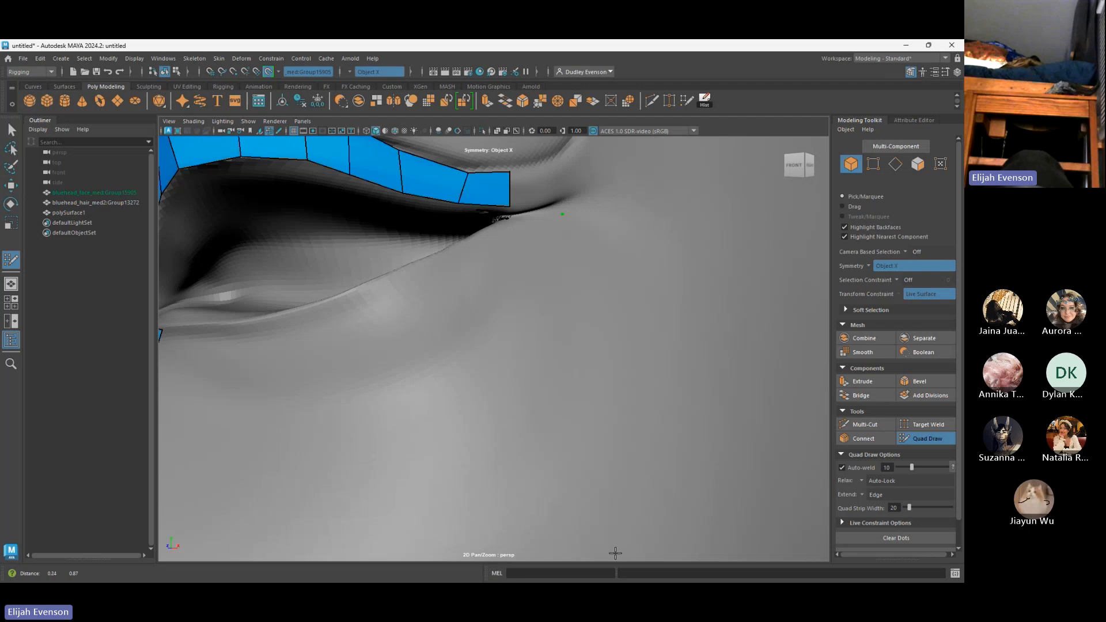
pyautogui.keyDown('alt'); pyautogui.moveTo(505, 230); pyautogui.dragTo(467, 297, button='middle'); pyautogui.keyUp('alt')
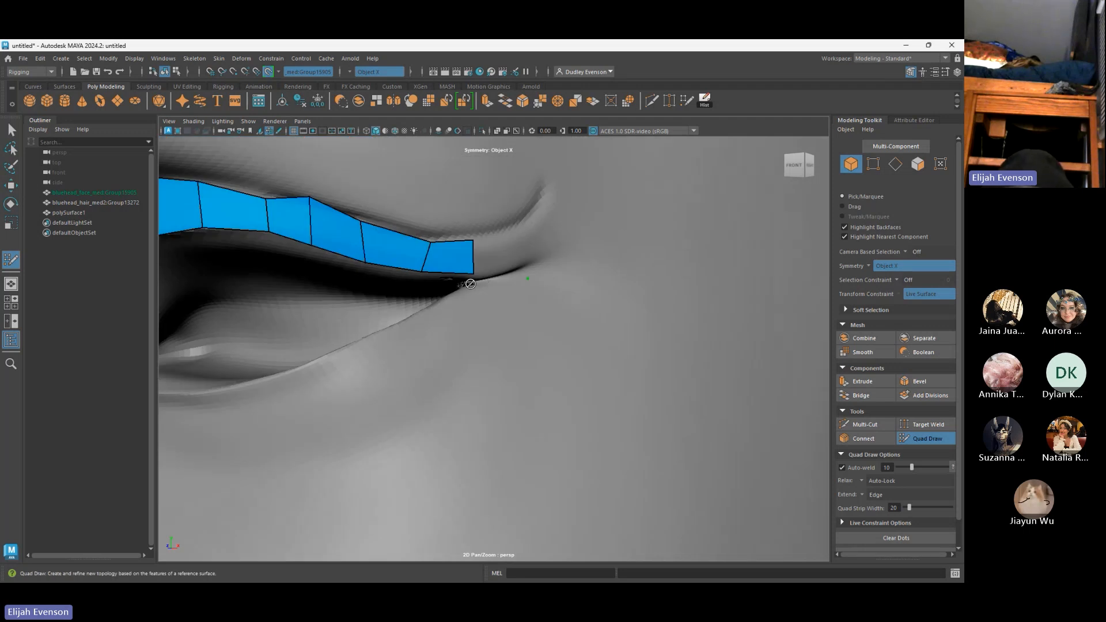
pyautogui.keyDown('alt'); pyautogui.moveTo(554, 254); pyautogui.dragTo(577, 277, button='middle'); pyautogui.keyUp('alt')
pyautogui.keyDown('alt'); pyautogui.moveTo(577, 276); pyautogui.dragTo(578, 277); pyautogui.keyUp('alt')
pyautogui.keyDown('alt'); pyautogui.moveTo(577, 278); pyautogui.dragTo(628, 299, button='middle'); pyautogui.keyUp('alt')
pyautogui.keyDown('alt'); pyautogui.moveTo(629, 299); pyautogui.dragTo(523, 330, button='right'); pyautogui.keyUp('alt')
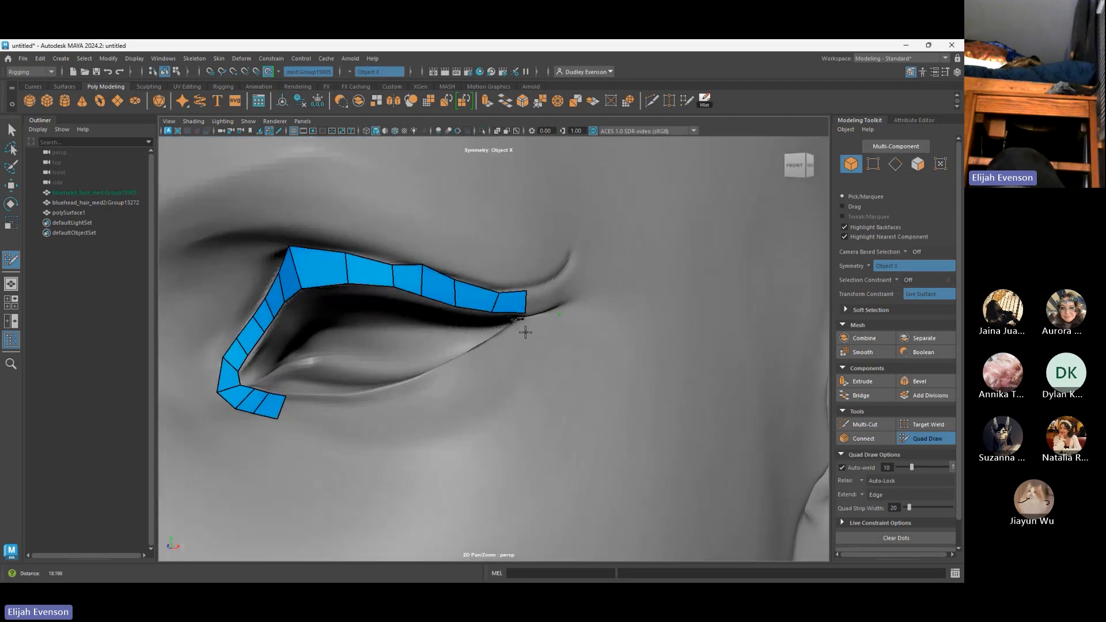
pyautogui.keyDown('alt'); pyautogui.moveTo(597, 281); pyautogui.dragTo(546, 327, button='middle'); pyautogui.keyUp('alt')
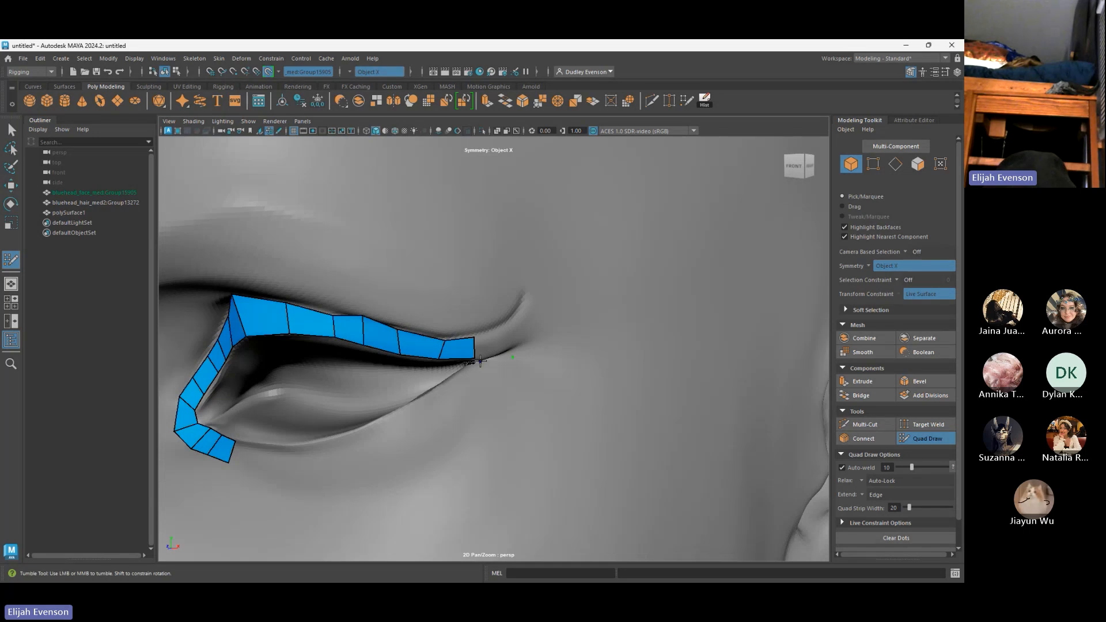
pyautogui.keyDown('shift'); pyautogui.click(485, 353); pyautogui.keyUp('shift')
pyautogui.moveTo(513, 358); pyautogui.dragTo(487, 338)
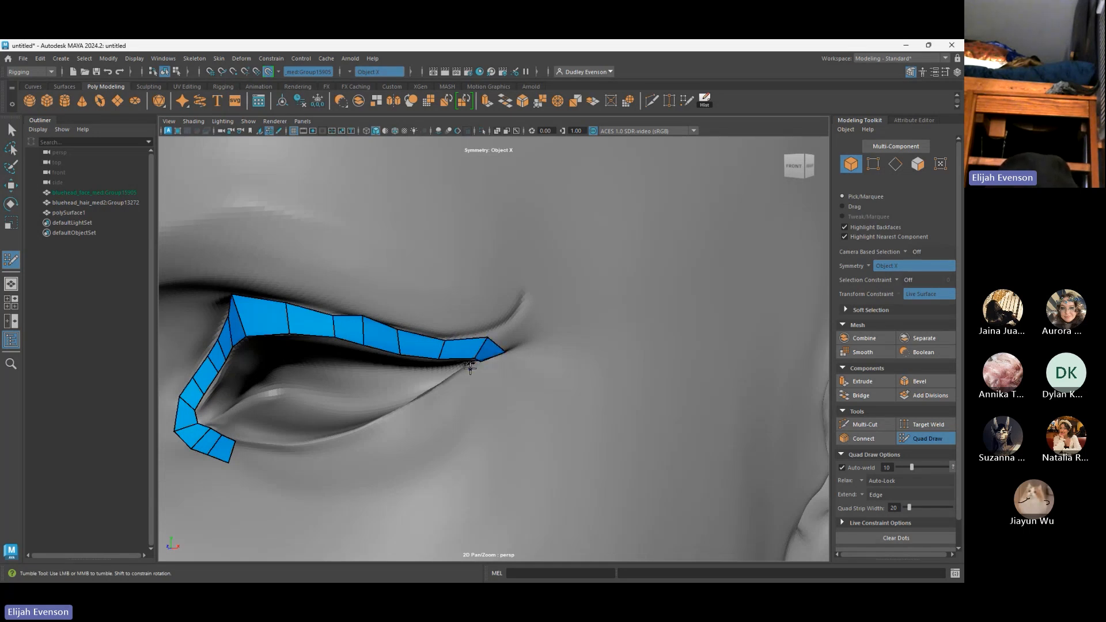
# Build three quads from the outer eye corner down along the lower eyelid's edge
pyautogui.keyDown('shift'); pyautogui.click(488, 368); pyautogui.keyUp('shift')
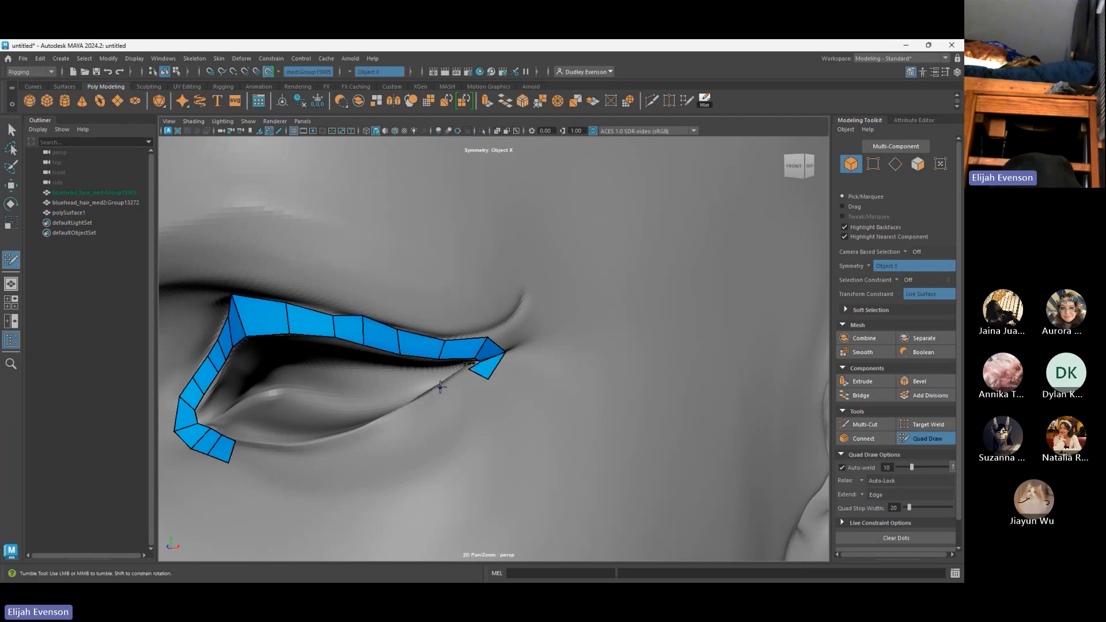
pyautogui.keyDown('shift'); pyautogui.click(461, 409); pyautogui.keyUp('shift')
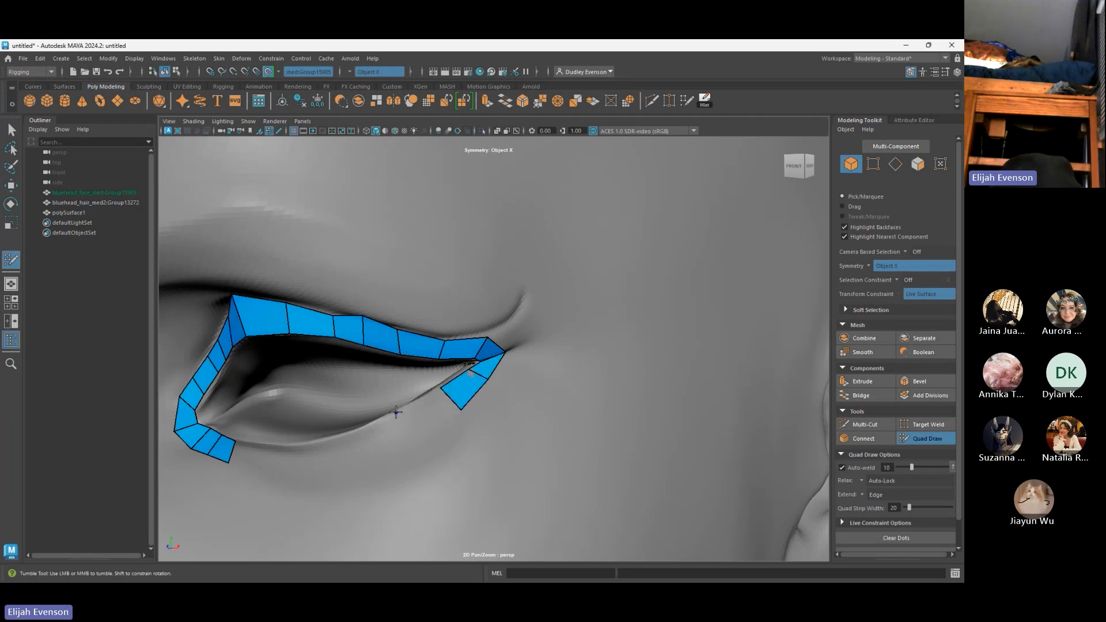
pyautogui.keyDown('shift'); pyautogui.click(416, 443); pyautogui.keyUp('shift')
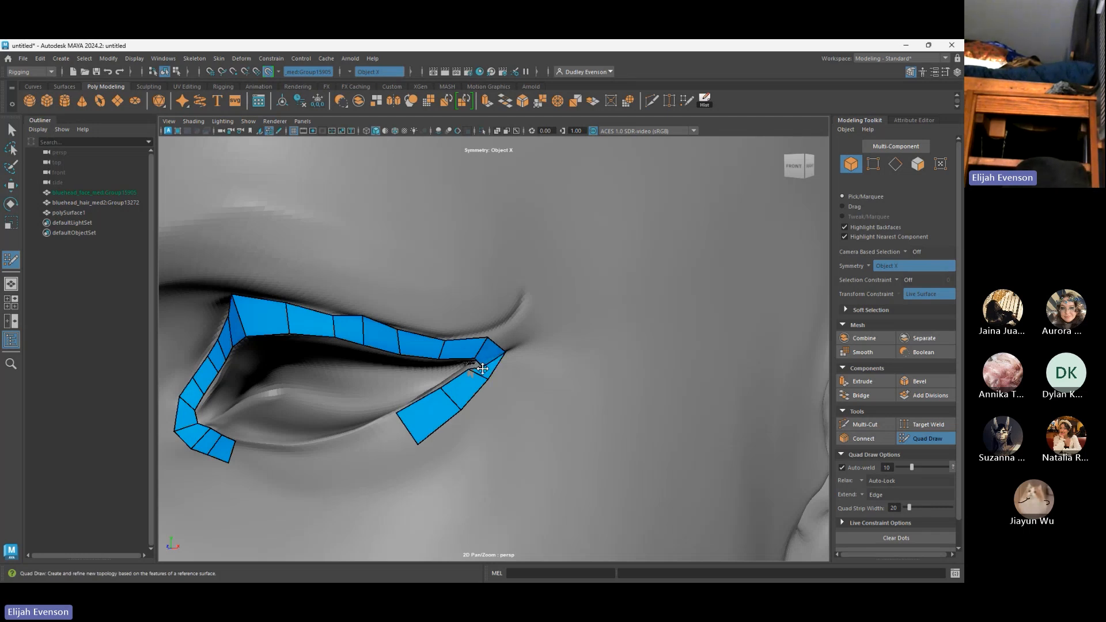
# Close the eyelid ring with four quads along the lower lid, joining the outer strip to the inner-corner strip
pyautogui.click(359, 431)
pyautogui.click(375, 459)
pyautogui.keyDown('shift'); pyautogui.click(387, 436); pyautogui.keyUp('shift')
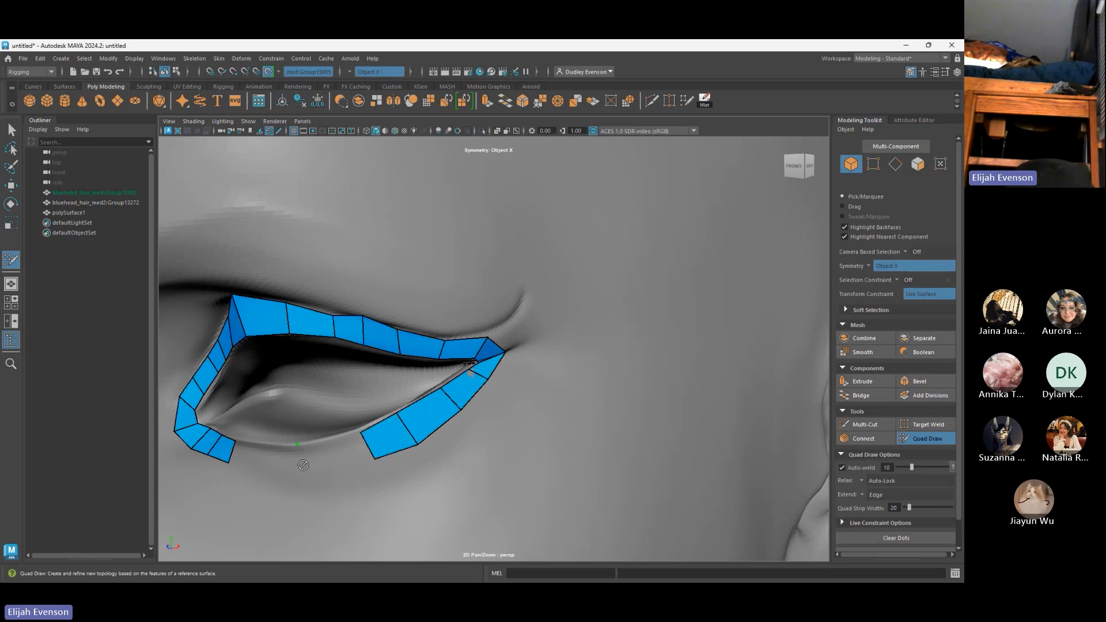
pyautogui.keyDown('shift'); pyautogui.click(308, 469); pyautogui.keyUp('shift')
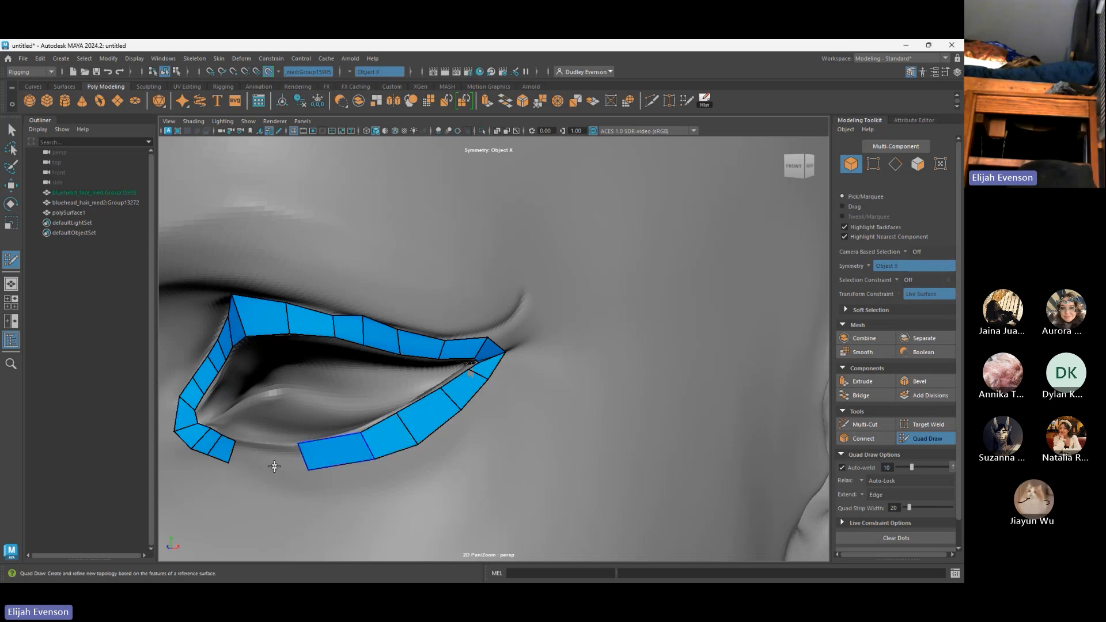
pyautogui.click(264, 472)
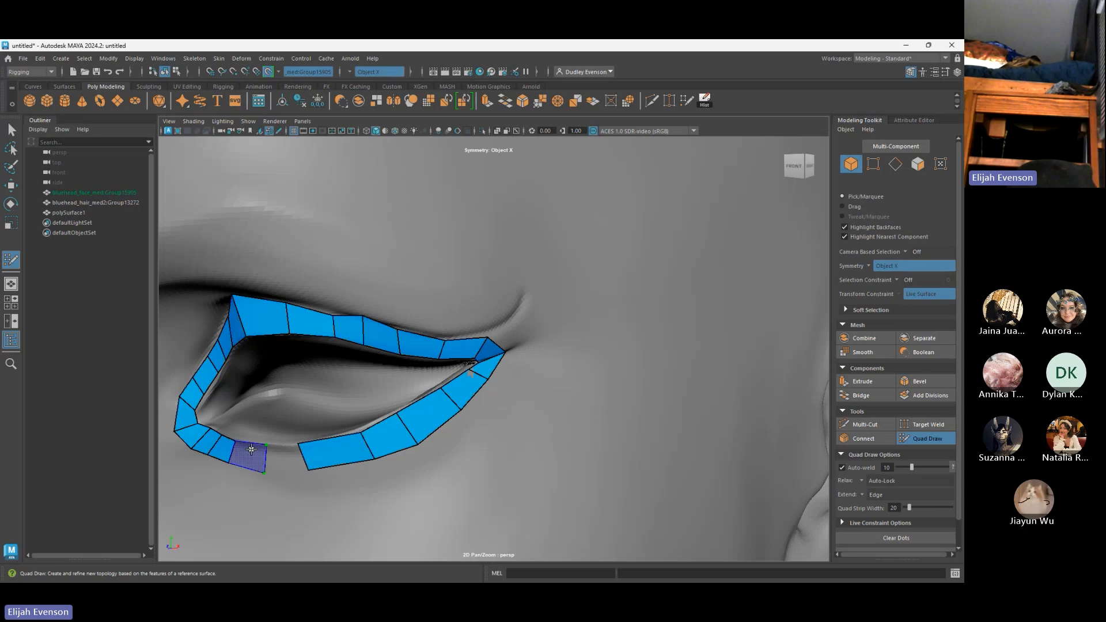
pyautogui.keyDown('shift'); pyautogui.click(250, 451); pyautogui.keyUp('shift')
pyautogui.keyDown('shift'); pyautogui.click(289, 461); pyautogui.keyUp('shift')
# Reposition the vertices along the upper edge of the upper eyelid strip to even out the quad spacing
pyautogui.keyDown('alt'); pyautogui.moveTo(338, 477); pyautogui.dragTo(279, 460, button='right'); pyautogui.keyUp('alt')
pyautogui.keyDown('alt'); pyautogui.moveTo(279, 460); pyautogui.dragTo(302, 457); pyautogui.keyUp('alt')
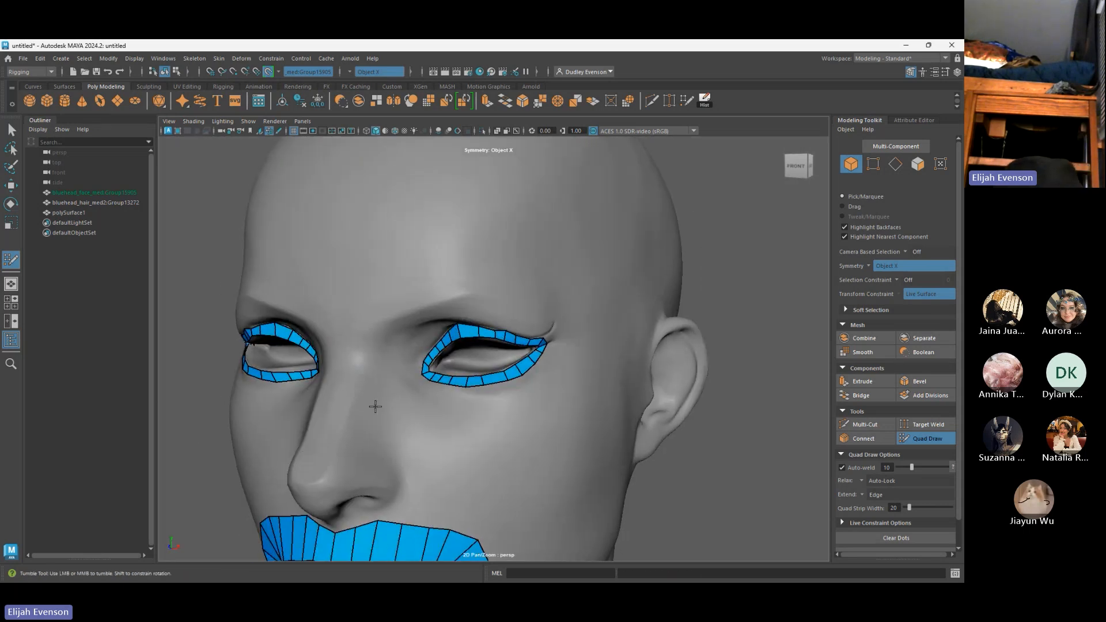
pyautogui.keyDown('alt'); pyautogui.moveTo(437, 532); pyautogui.dragTo(474, 438, button='middle'); pyautogui.keyUp('alt')
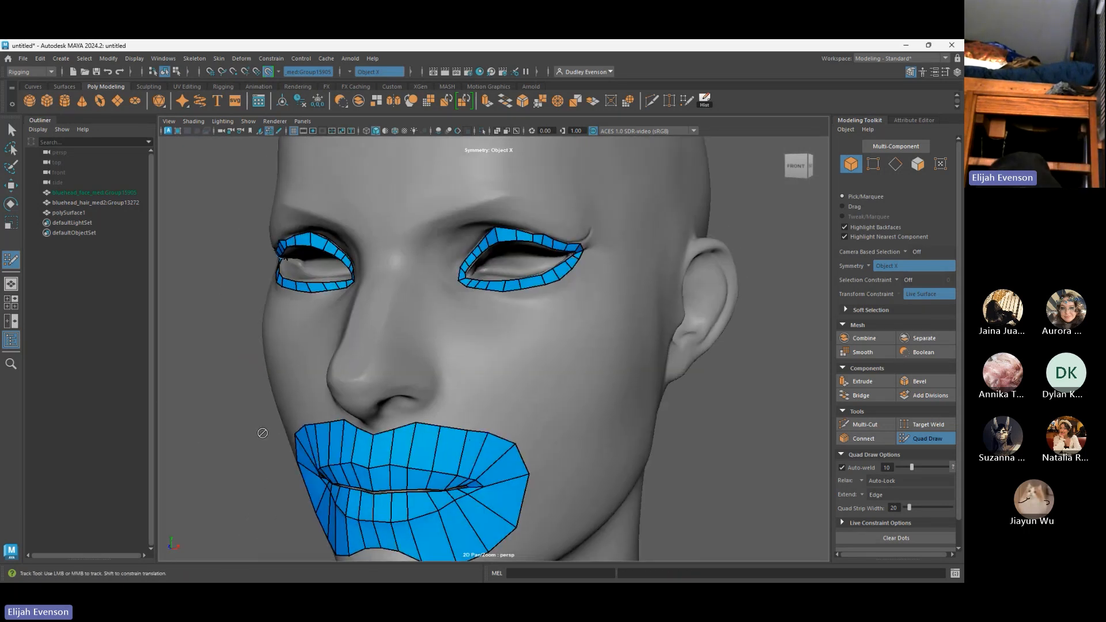
pyautogui.keyDown('alt'); pyautogui.moveTo(403, 456); pyautogui.dragTo(473, 371, button='right'); pyautogui.keyUp('alt')
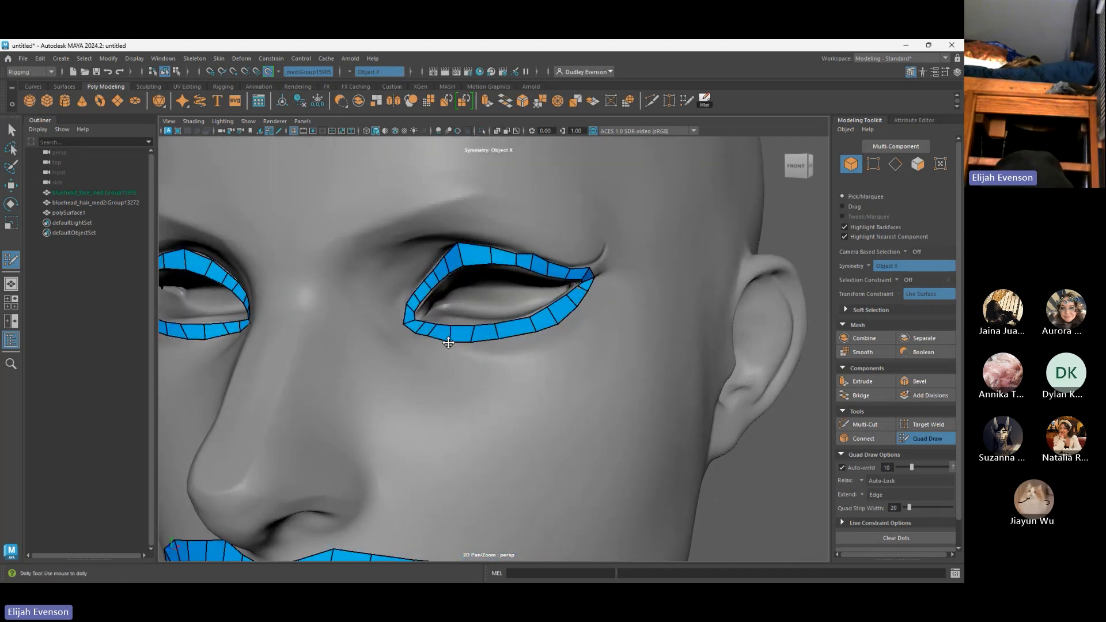
pyautogui.moveTo(517, 255); pyautogui.dragTo(488, 242)
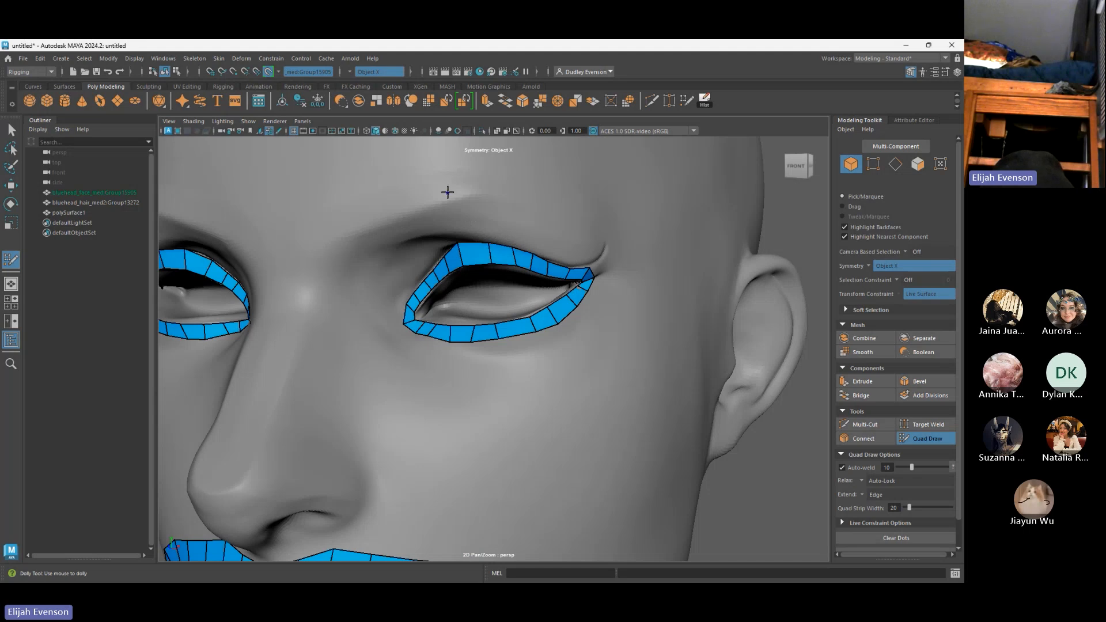
# Add a quad rising from the peak of the upper eyelid strip and pull its two upper vertices onto the forehead
pyautogui.keyDown('shift'); pyautogui.click(468, 221); pyautogui.keyUp('shift')
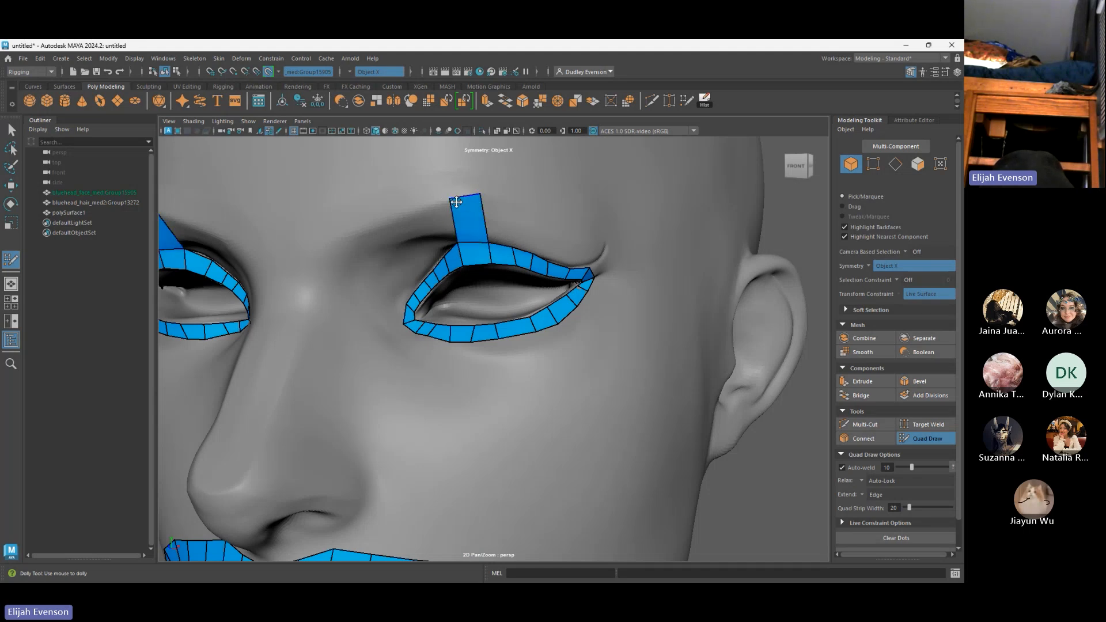
pyautogui.moveTo(450, 198); pyautogui.dragTo(442, 146)
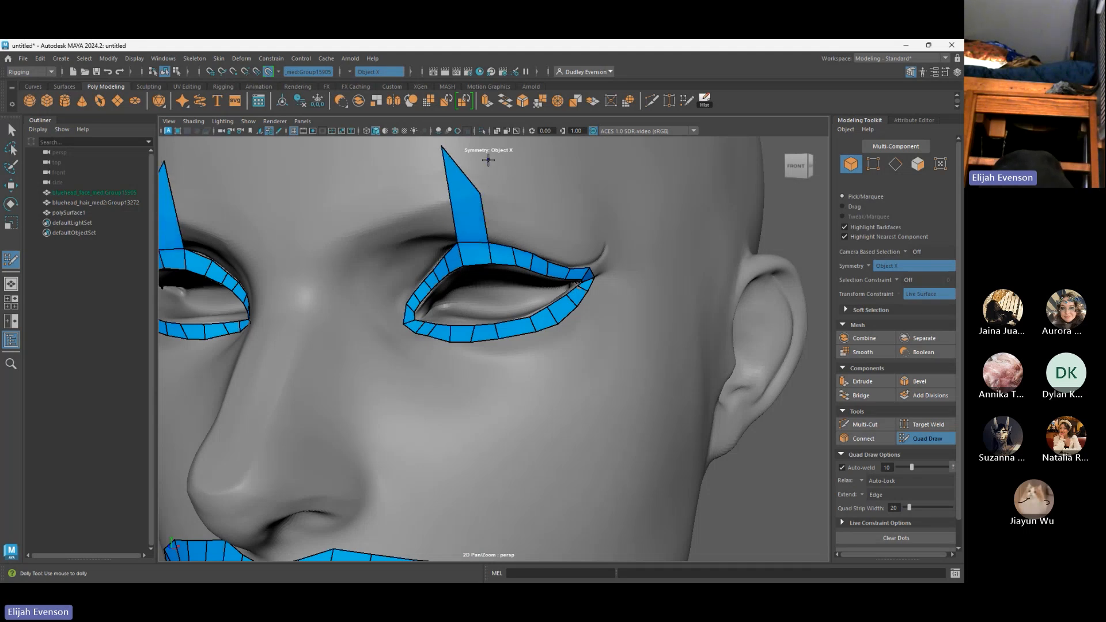
pyautogui.moveTo(480, 191); pyautogui.dragTo(490, 150)
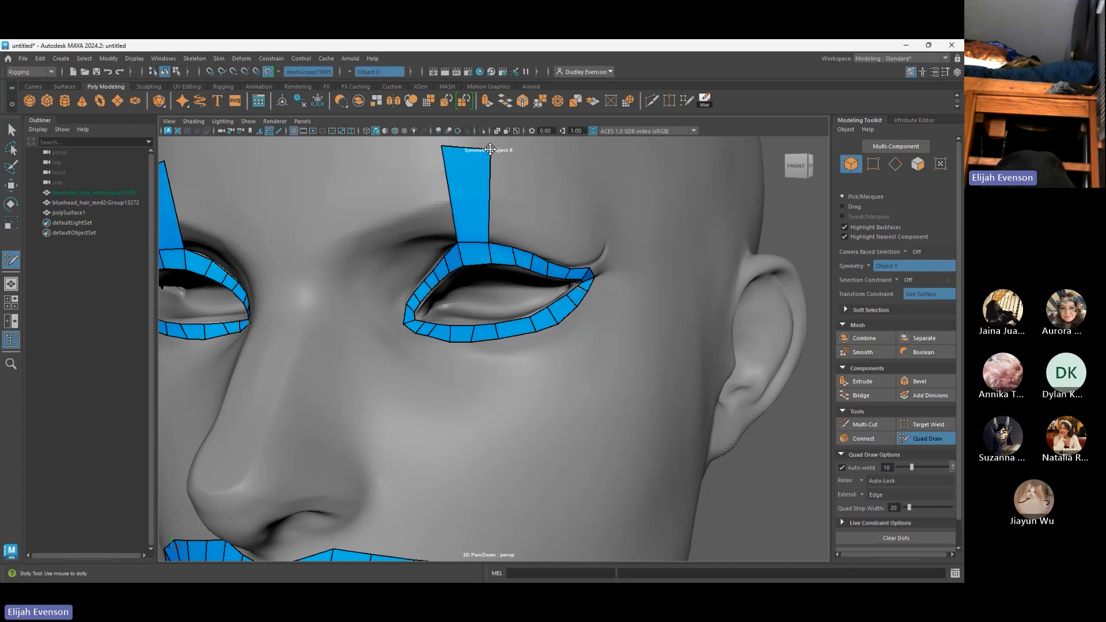
# Insert an edge across the tall brow quad at the brow ridge and adjust its inner vertex
pyautogui.keyDown('ctrl'); pyautogui.click(452, 200); pyautogui.keyUp('ctrl')
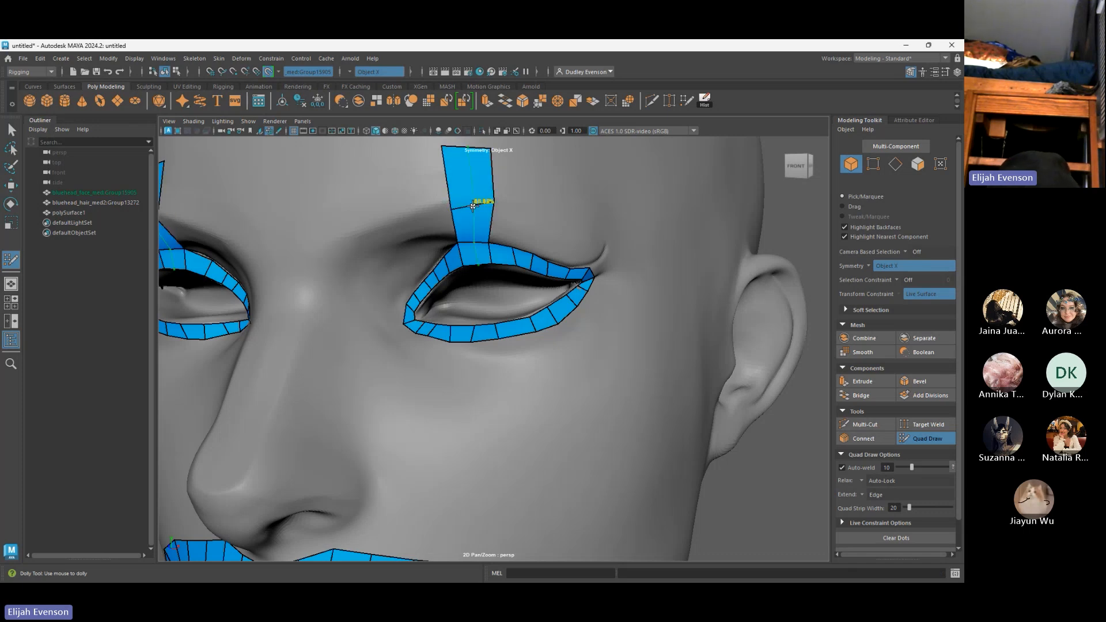
pyautogui.moveTo(450, 212); pyautogui.dragTo(451, 203)
pyautogui.keyDown('alt'); pyautogui.moveTo(494, 232); pyautogui.dragTo(479, 235); pyautogui.keyUp('alt')
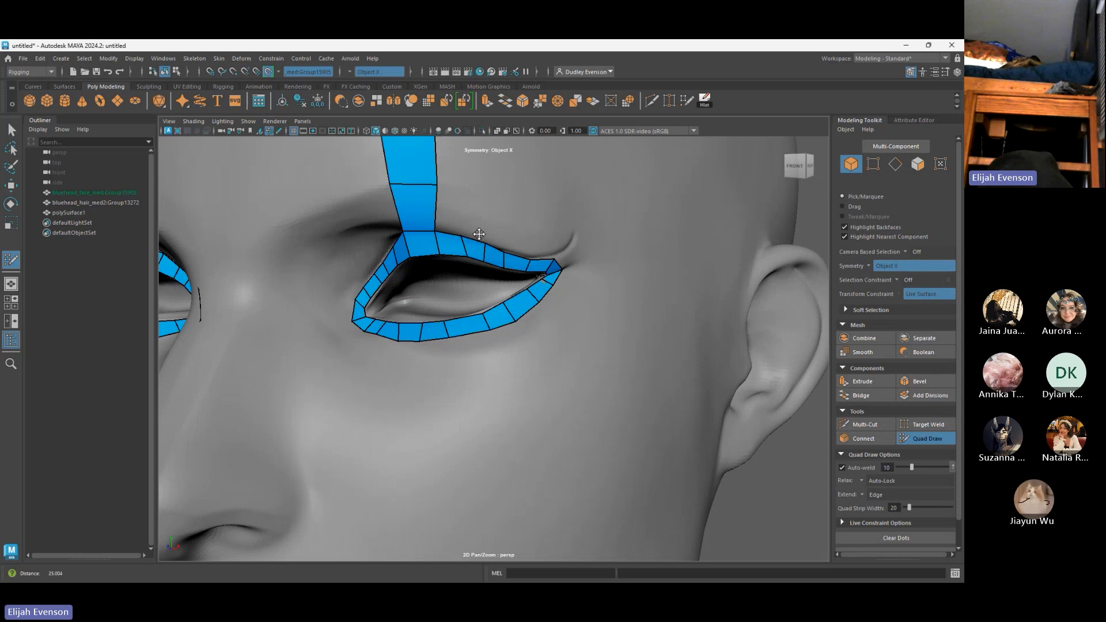
pyautogui.keyDown('alt'); pyautogui.moveTo(479, 235); pyautogui.dragTo(236, 220, button='right'); pyautogui.keyUp('alt')
pyautogui.keyDown('alt'); pyautogui.moveTo(236, 221); pyautogui.dragTo(356, 361); pyautogui.keyUp('alt')
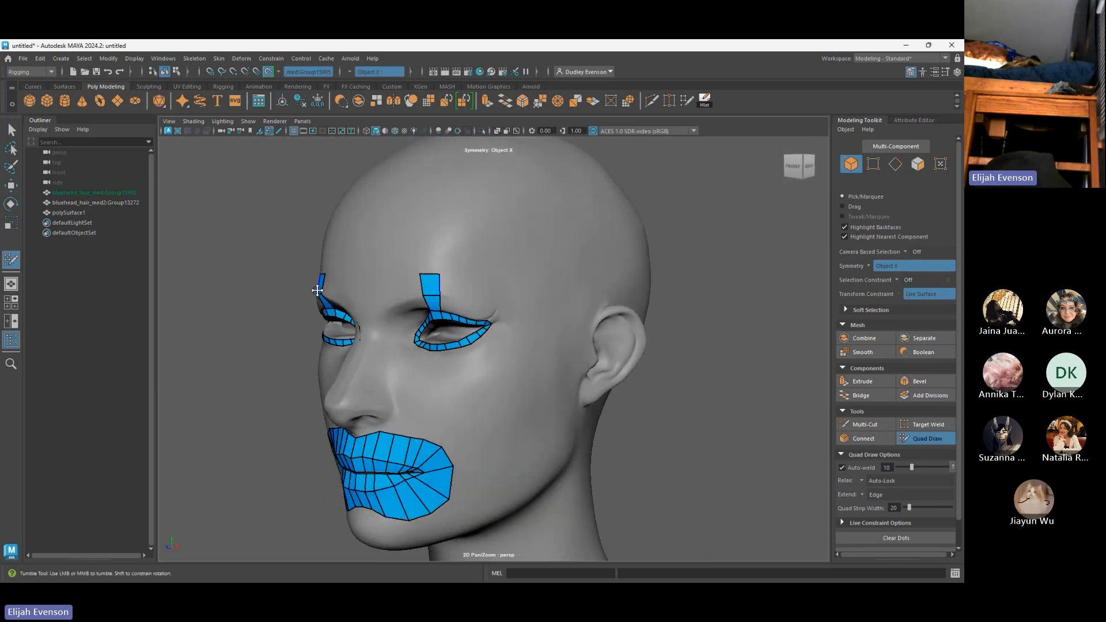
pyautogui.keyDown('alt'); pyautogui.moveTo(317, 290); pyautogui.dragTo(339, 295); pyautogui.keyUp('alt')
pyautogui.keyDown('alt'); pyautogui.moveTo(339, 295); pyautogui.dragTo(507, 280, button='right'); pyautogui.keyUp('alt')
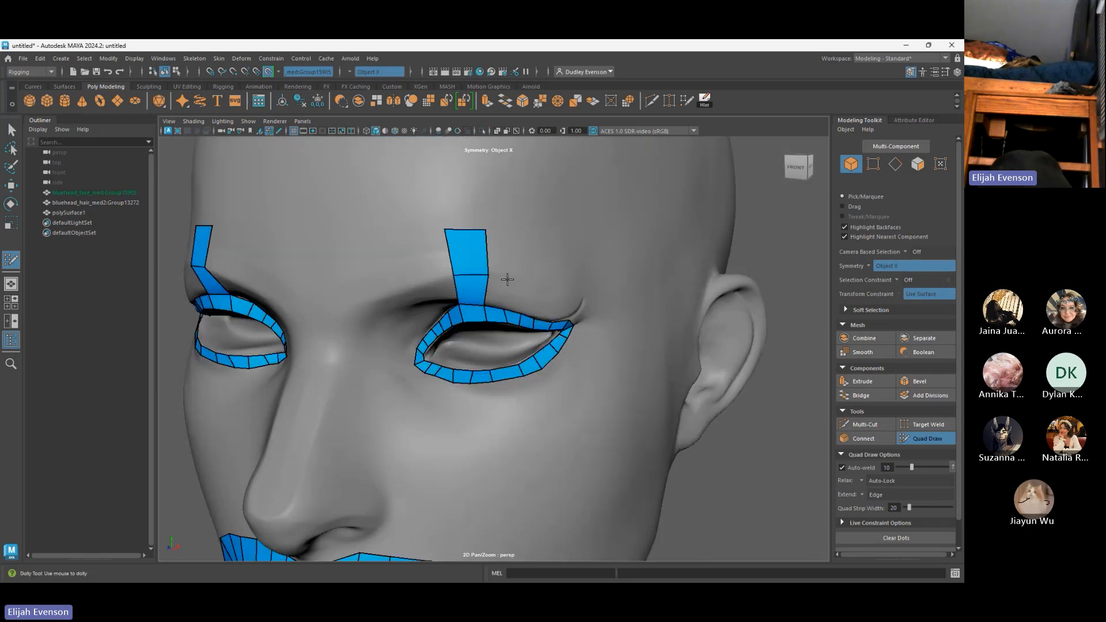
# Switch to ZBrush to examine the brow and eye area of the painted head, and return to Maya
pyautogui.hotkey('alt', 'Tab')
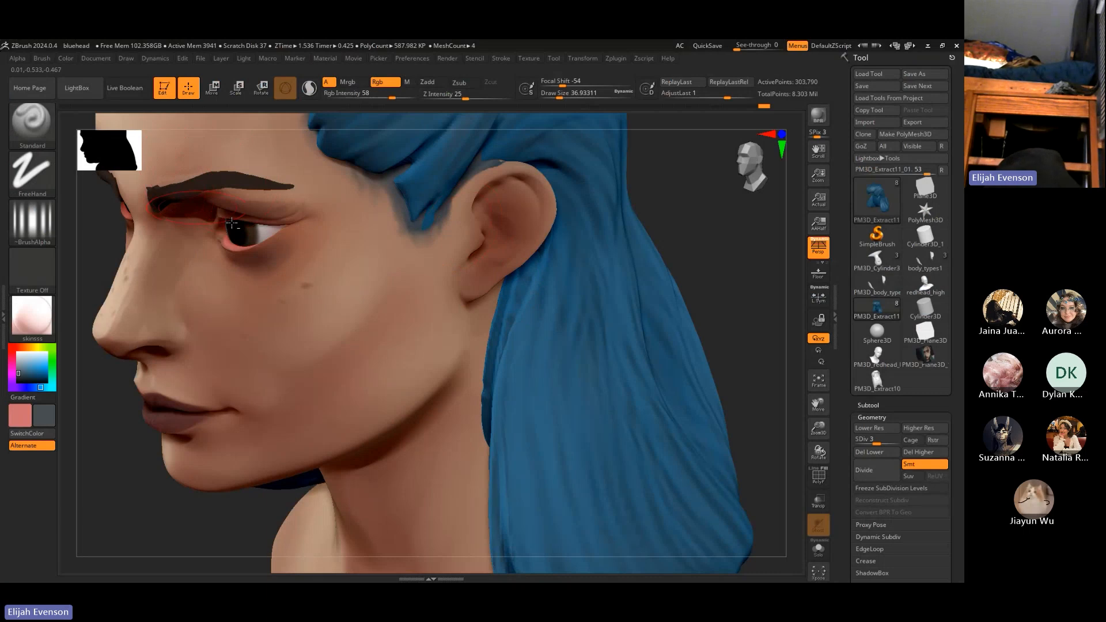
pyautogui.hotkey('alt', 'Tab')
pyautogui.keyDown('alt'); pyautogui.moveTo(581, 341); pyautogui.dragTo(585, 318); pyautogui.keyUp('alt')
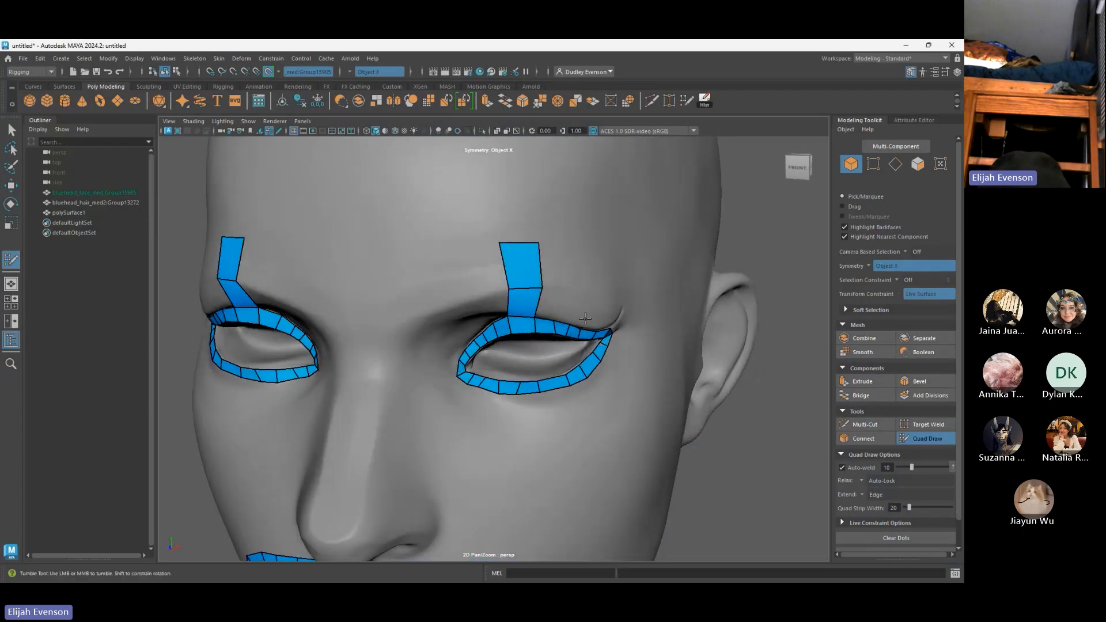
# Try a short quad beside the brow strip, delete it, and remove the edge crossing the strip
pyautogui.keyDown('shift'); pyautogui.click(554, 301); pyautogui.keyUp('shift')
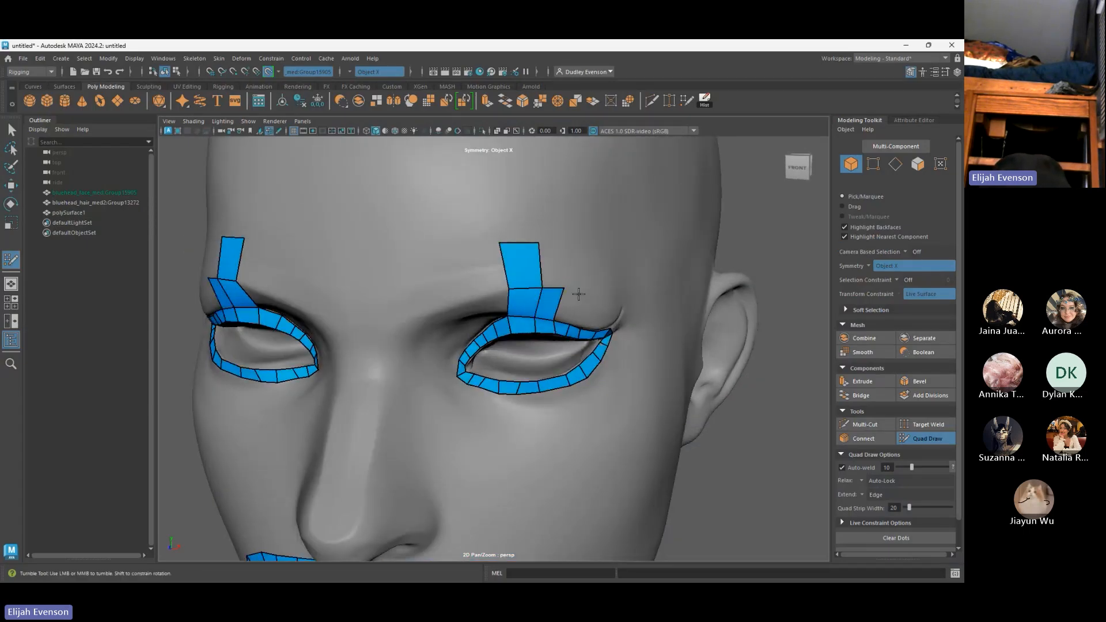
pyautogui.keyDown('ctrl'); pyautogui.keyDown('shift'); pyautogui.click(544, 297); pyautogui.keyUp('shift'); pyautogui.keyUp('ctrl')
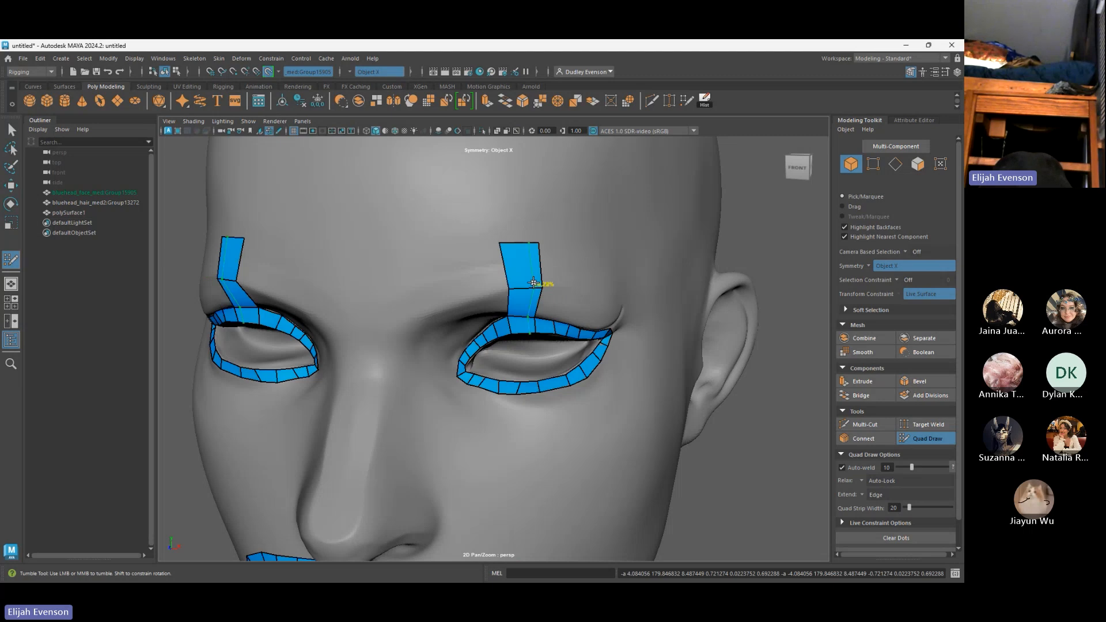
pyautogui.keyDown('ctrl'); pyautogui.keyDown('shift'); pyautogui.click(533, 284); pyautogui.keyUp('shift'); pyautogui.keyUp('ctrl')
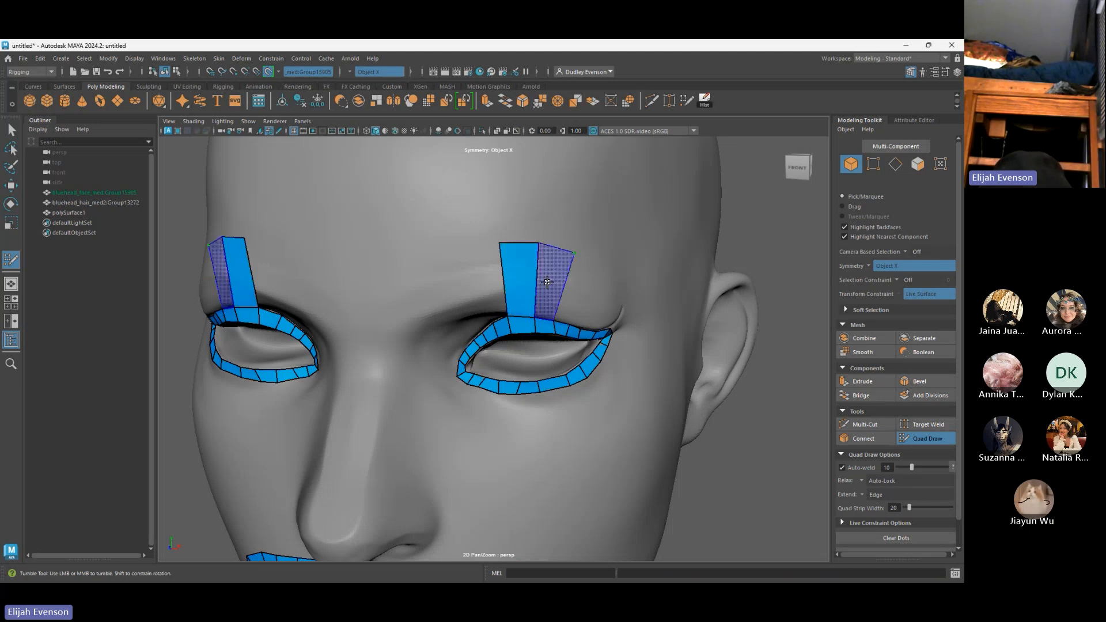
# Fill two tall quads beside the brow quad, spanning from the upper eyelid strip to the forehead
pyautogui.keyDown('shift'); pyautogui.click(547, 282); pyautogui.keyUp('shift')
pyautogui.keyDown('alt'); pyautogui.moveTo(610, 293); pyautogui.dragTo(578, 316); pyautogui.keyUp('alt')
pyautogui.keyDown('alt'); pyautogui.moveTo(578, 316); pyautogui.dragTo(588, 315, button='right'); pyautogui.keyUp('alt')
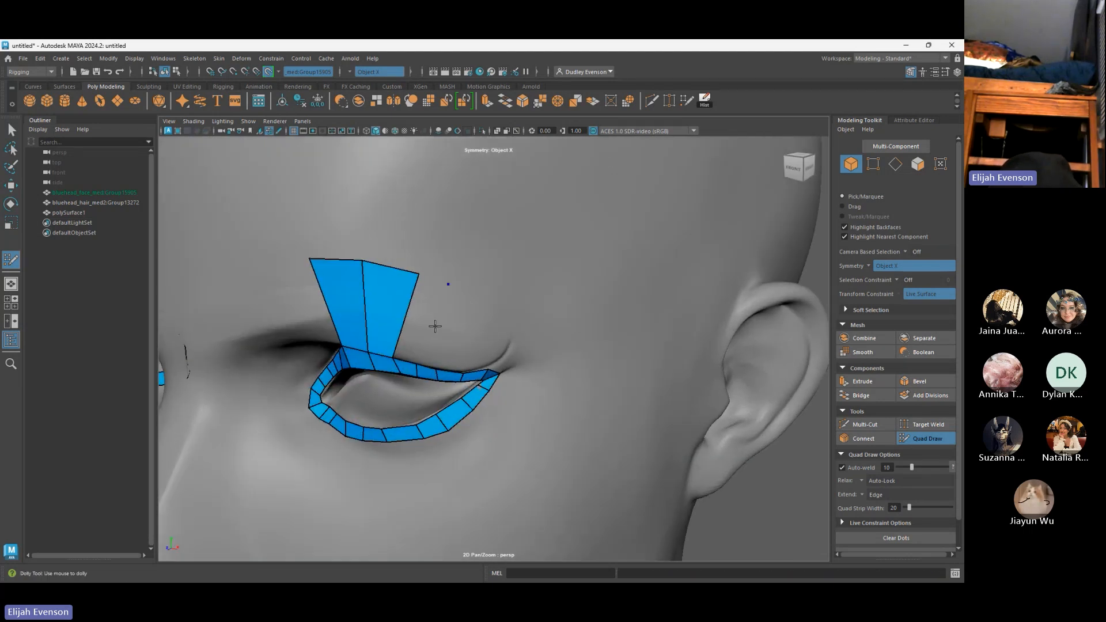
pyautogui.keyDown('shift'); pyautogui.click(414, 312); pyautogui.keyUp('shift')
pyautogui.keyDown('shift'); pyautogui.click(425, 320); pyautogui.keyUp('shift')
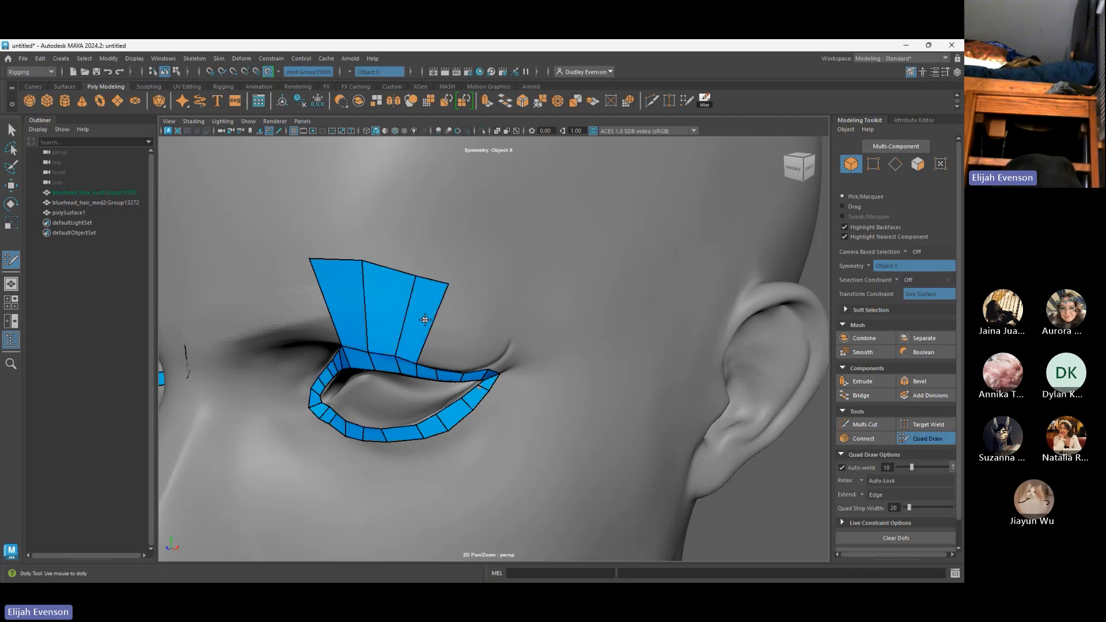
# Continue the quads above the upper eyelid to the outer eye corner, pulling their outer vertices out toward the brow and temple
pyautogui.click(487, 292)
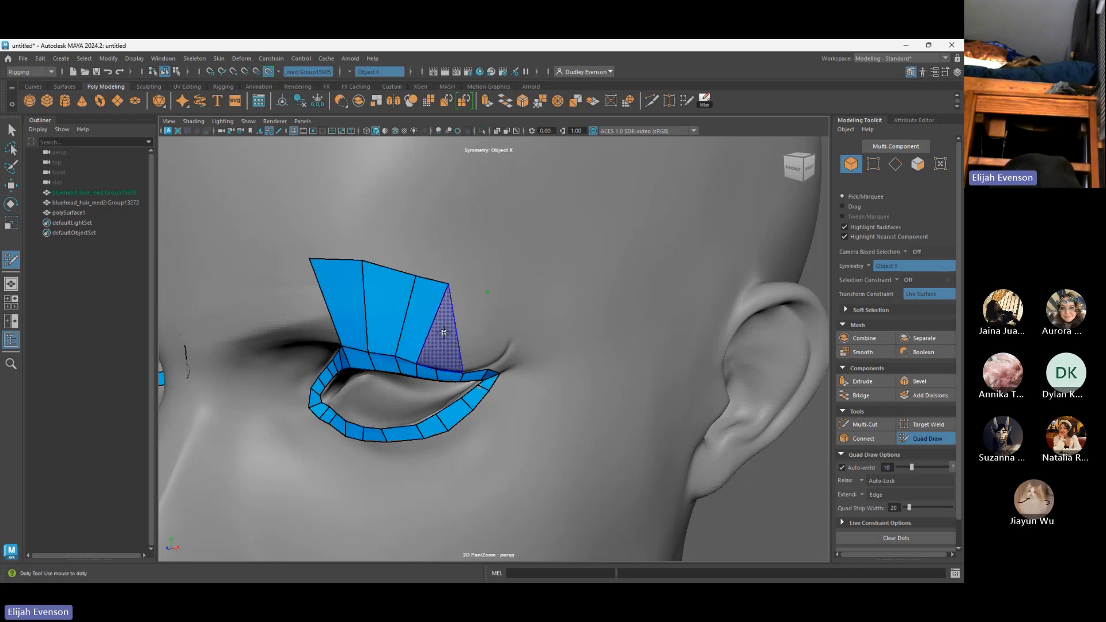
pyautogui.moveTo(488, 292); pyautogui.dragTo(452, 330)
pyautogui.keyDown('shift'); pyautogui.click(430, 348); pyautogui.keyUp('shift')
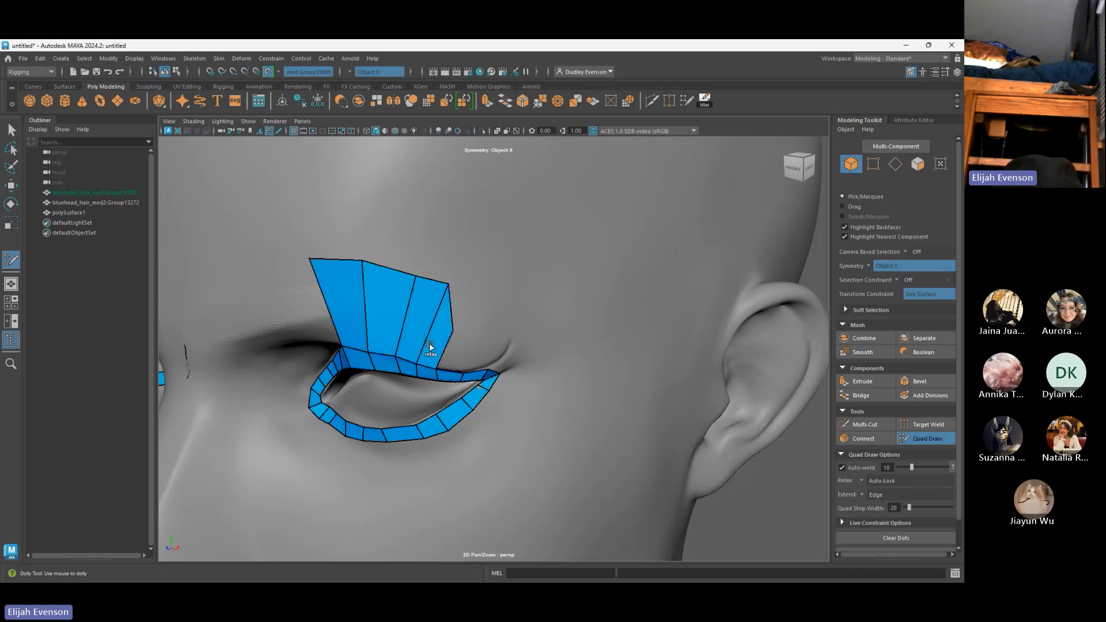
pyautogui.keyDown('shift'); pyautogui.click(456, 356); pyautogui.keyUp('shift')
pyautogui.click(496, 341)
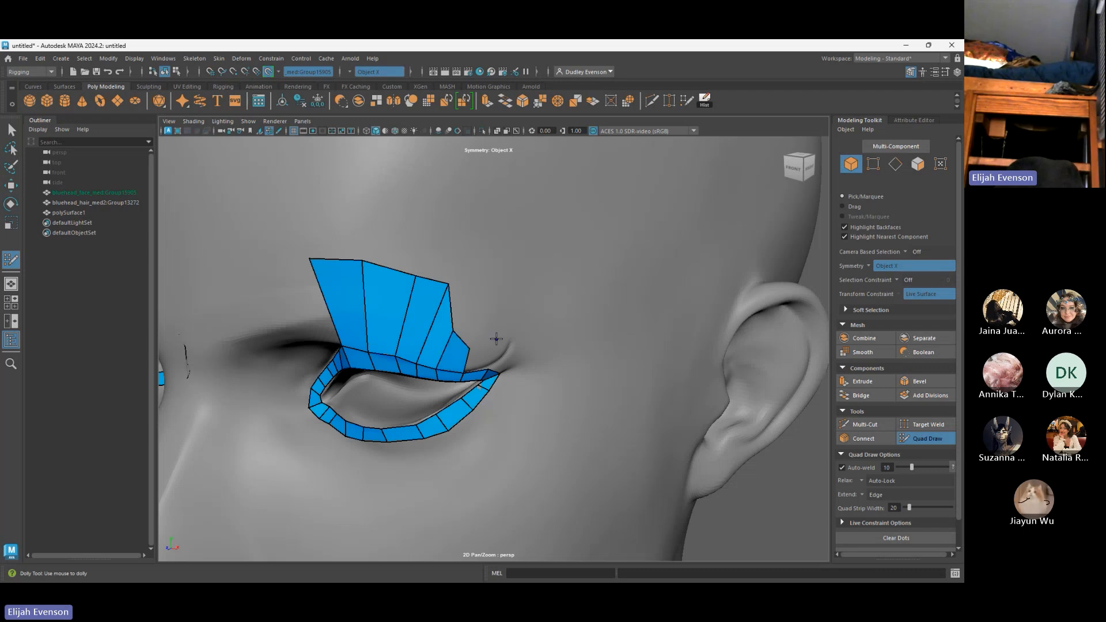
pyautogui.keyDown('shift'); pyautogui.click(489, 351); pyautogui.keyUp('shift')
pyautogui.moveTo(469, 348); pyautogui.dragTo(474, 292)
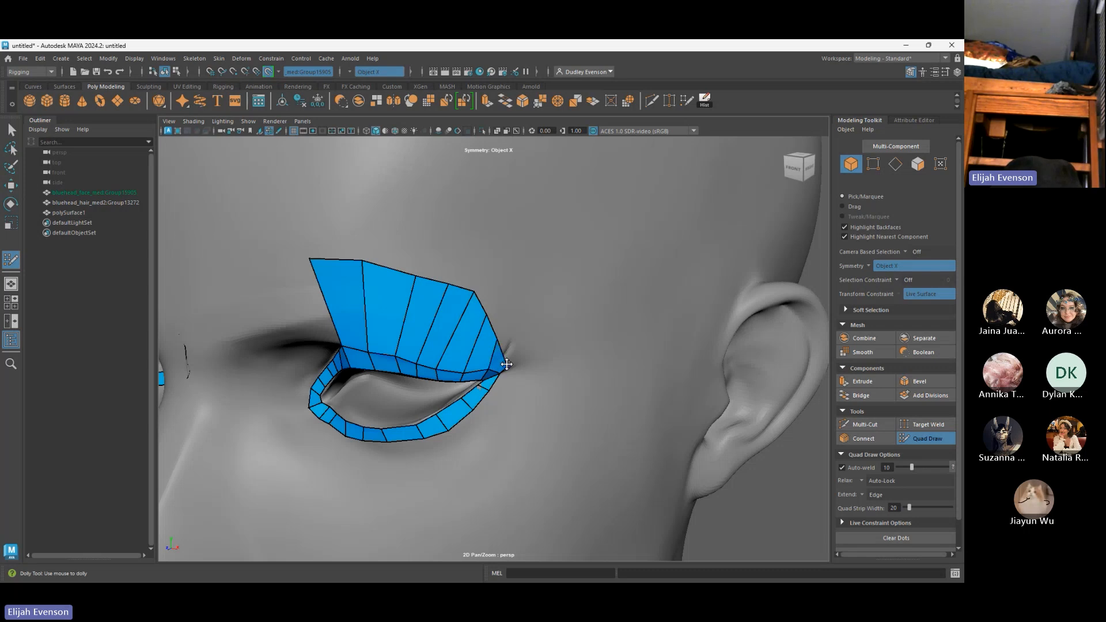
pyautogui.moveTo(506, 364); pyautogui.dragTo(550, 348)
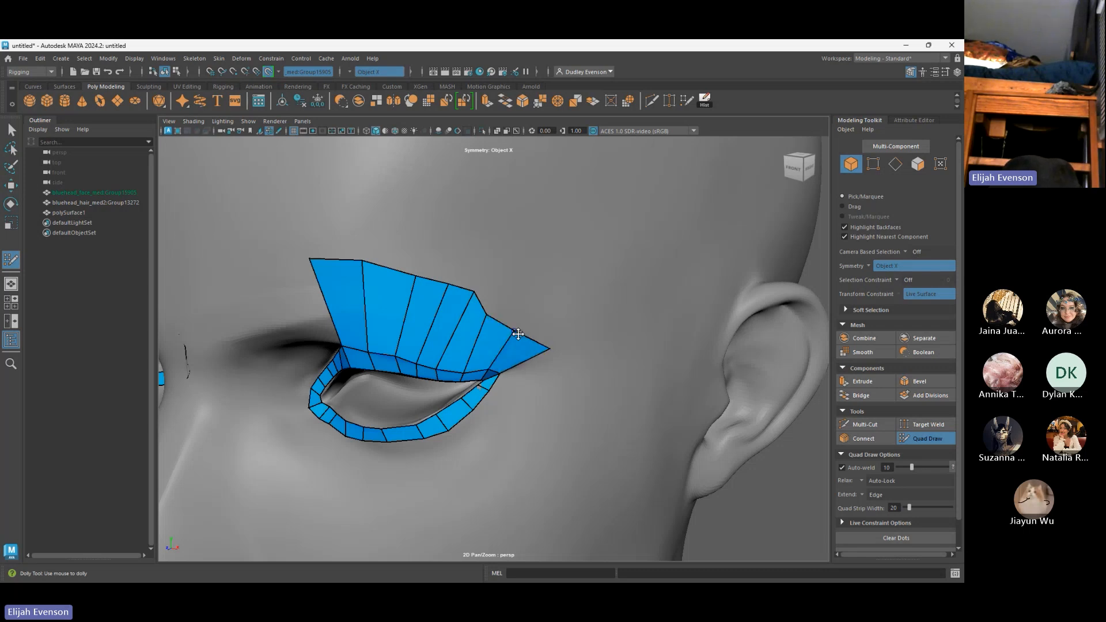
# Add a quad beside the outer eye corner and split it with an edge running through the eyelid ring
pyautogui.click(531, 396)
pyautogui.keyDown('shift'); pyautogui.click(528, 382); pyautogui.keyUp('shift')
pyautogui.keyDown('alt'); pyautogui.moveTo(500, 387); pyautogui.dragTo(578, 436, button='right'); pyautogui.keyUp('alt')
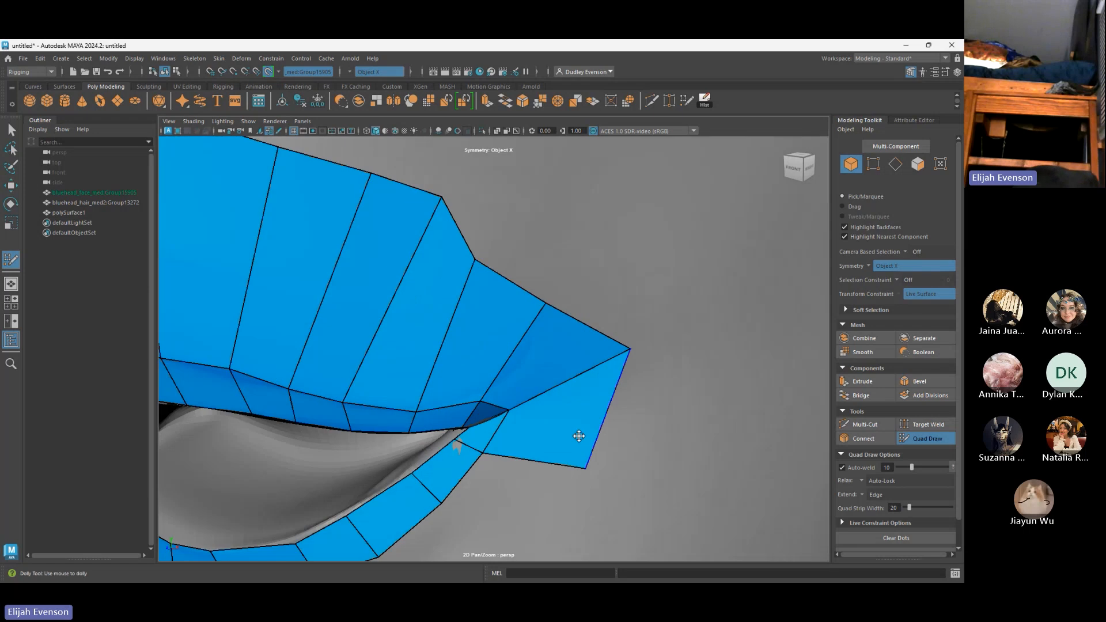
pyautogui.keyDown('ctrl'); pyautogui.click(498, 431); pyautogui.keyUp('ctrl')
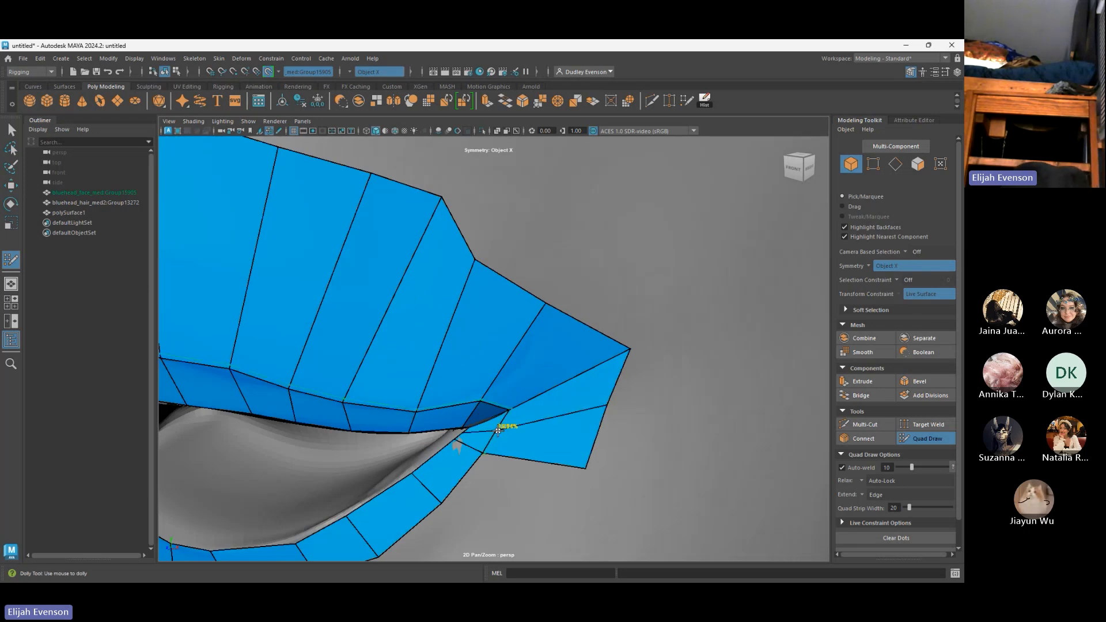
# Extend the outer ring with three quads from the outer eye corner down onto the cheek below the lower eyelid
pyautogui.scroll(-5, 498, 431)
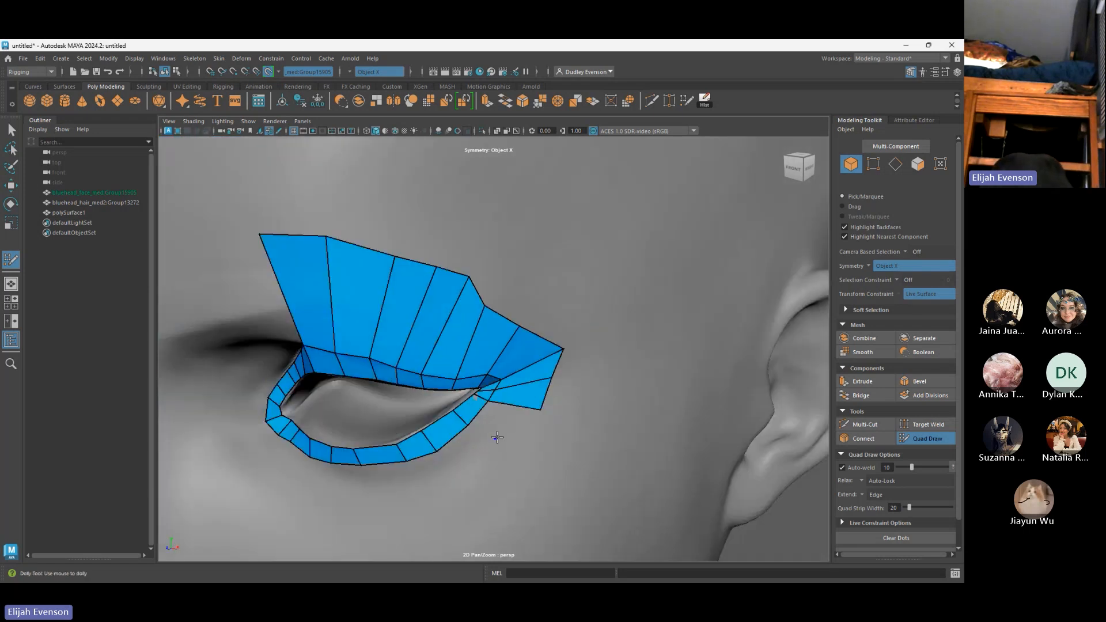
pyautogui.keyDown('shift'); pyautogui.click(466, 546); pyautogui.keyUp('shift')
pyautogui.keyDown('alt'); pyautogui.moveTo(466, 546); pyautogui.dragTo(496, 456, button='middle'); pyautogui.keyUp('alt')
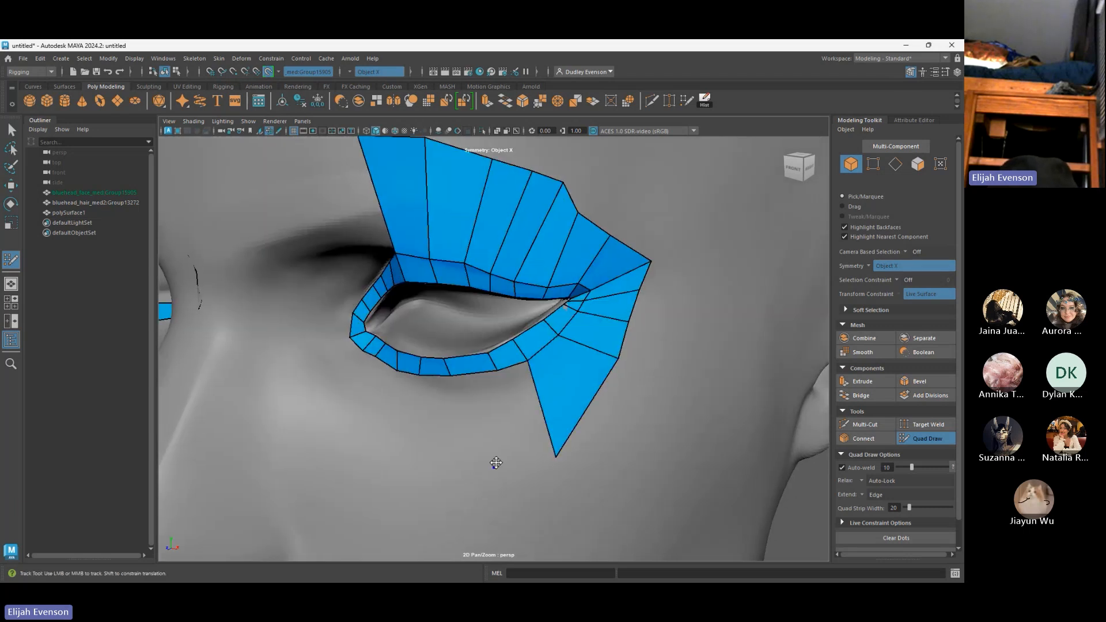
pyautogui.keyDown('shift'); pyautogui.click(489, 449); pyautogui.keyUp('shift')
pyautogui.hotkey('ctrl', 'z')
pyautogui.keyDown('shift'); pyautogui.click(520, 429); pyautogui.keyUp('shift')
# Continue the outer ring with four quads below the lower eyelid, running from the cheek toward the inner eye corner
pyautogui.click(445, 457)
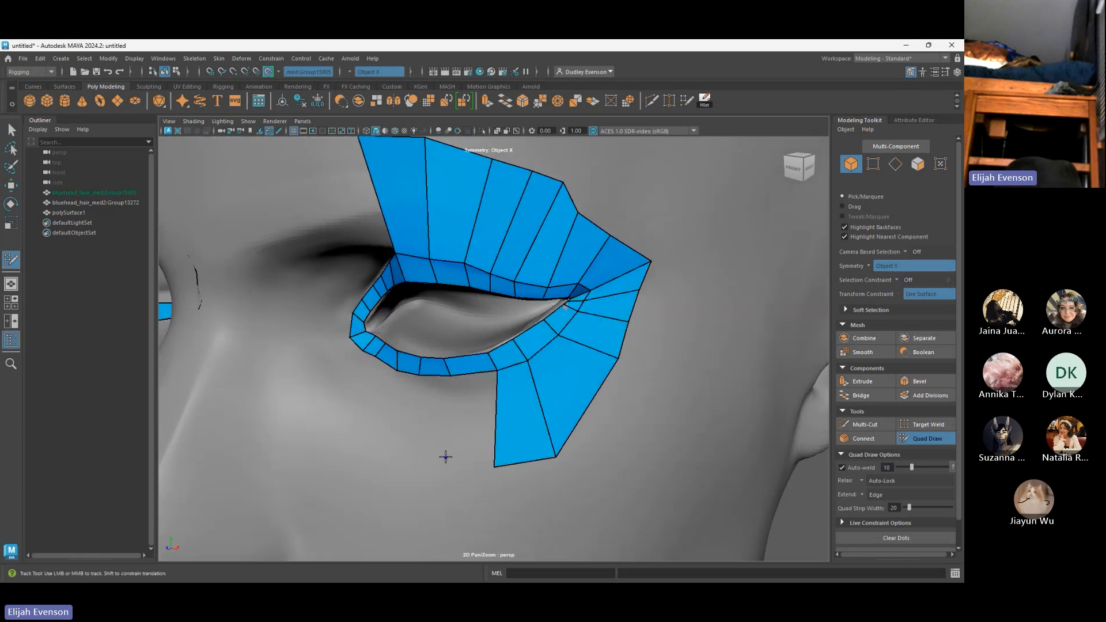
pyautogui.keyDown('alt'); pyautogui.moveTo(469, 425); pyautogui.dragTo(526, 427); pyautogui.keyUp('alt')
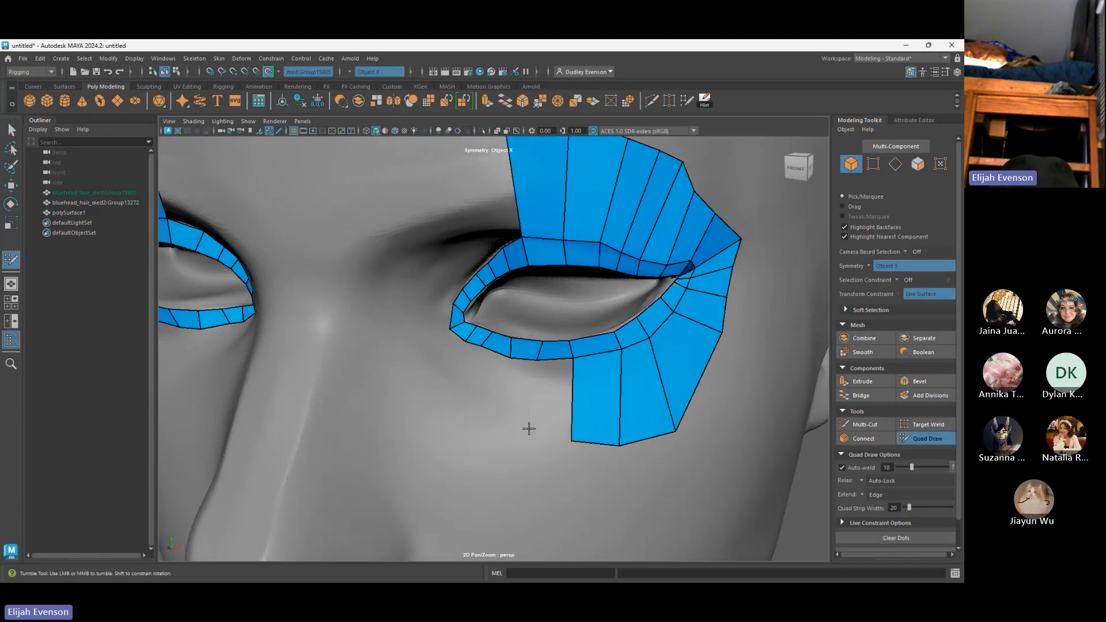
pyautogui.keyDown('shift'); pyautogui.click(558, 410); pyautogui.keyUp('shift')
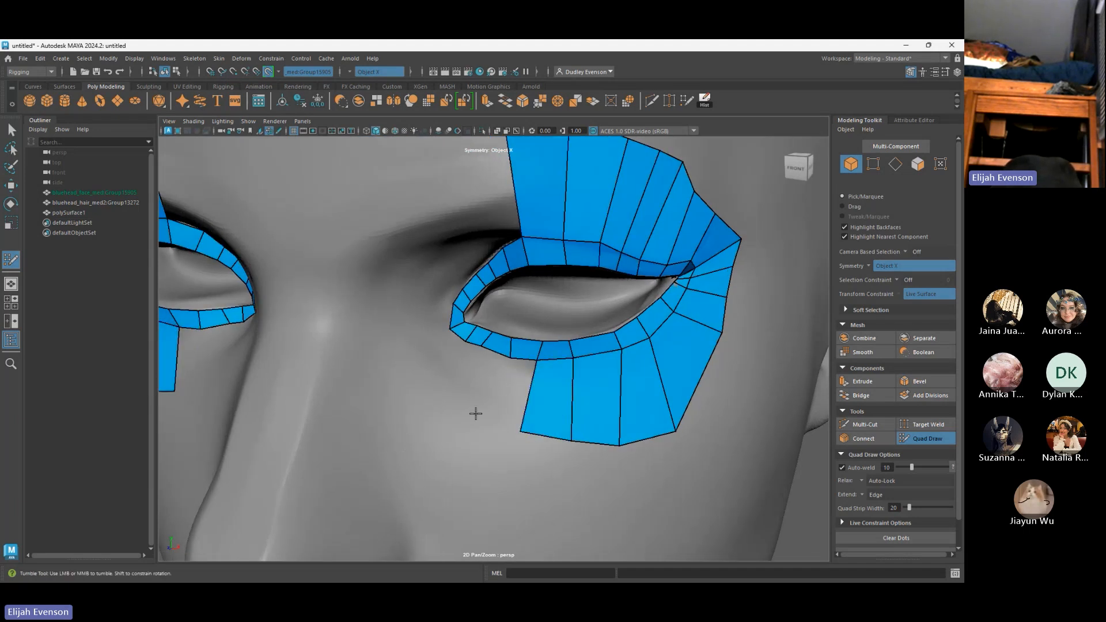
pyautogui.keyDown('shift'); pyautogui.click(506, 398); pyautogui.keyUp('shift')
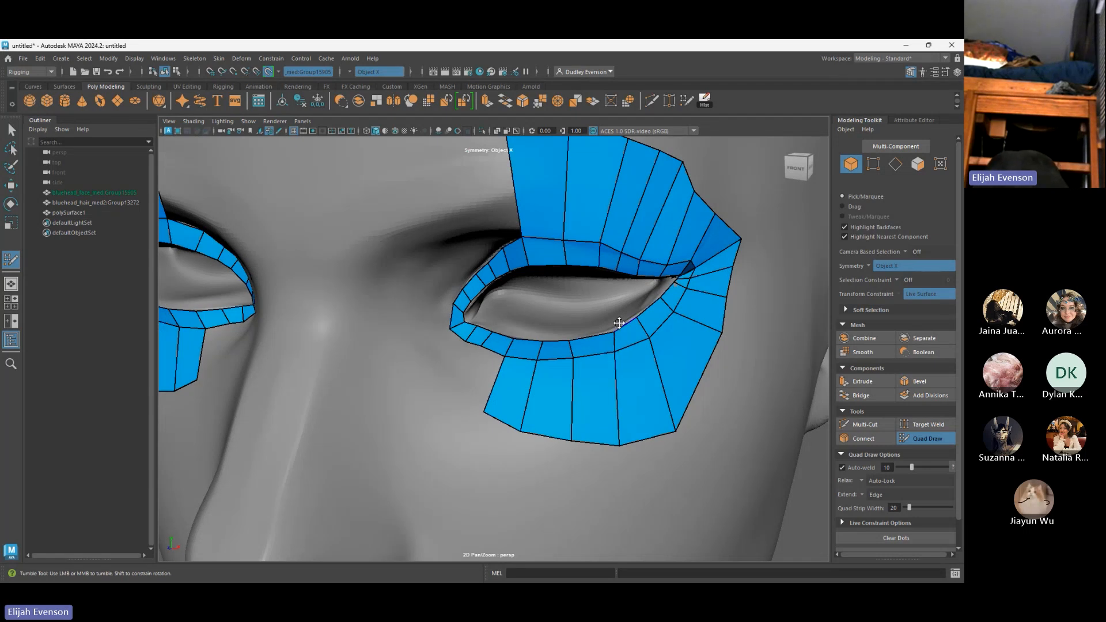
pyautogui.click(453, 378)
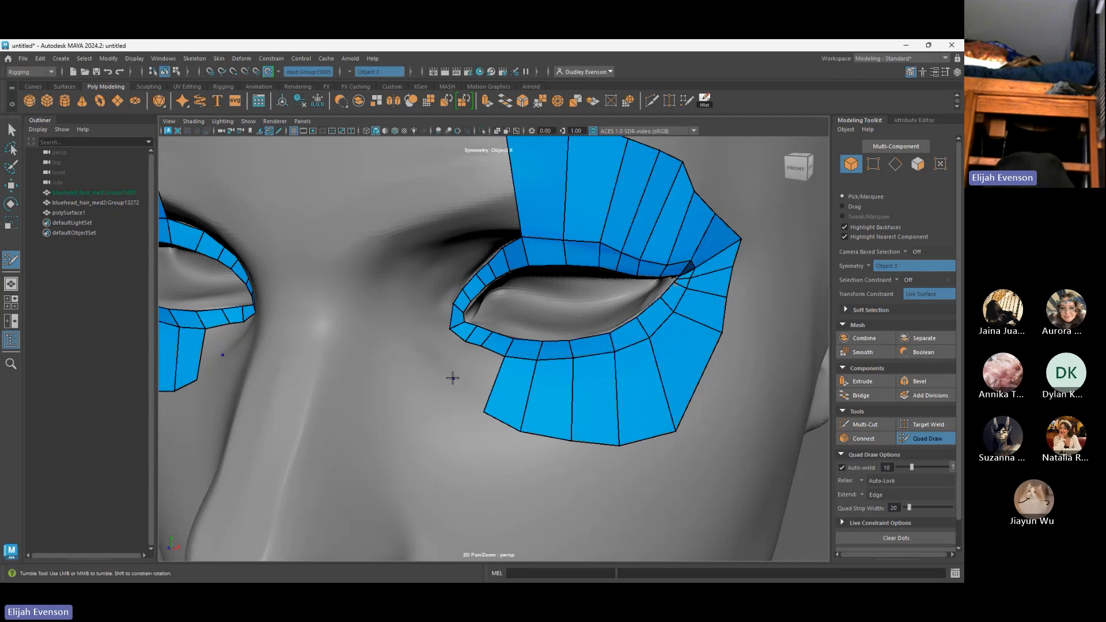
pyautogui.keyDown('shift'); pyautogui.click(481, 382); pyautogui.keyUp('shift')
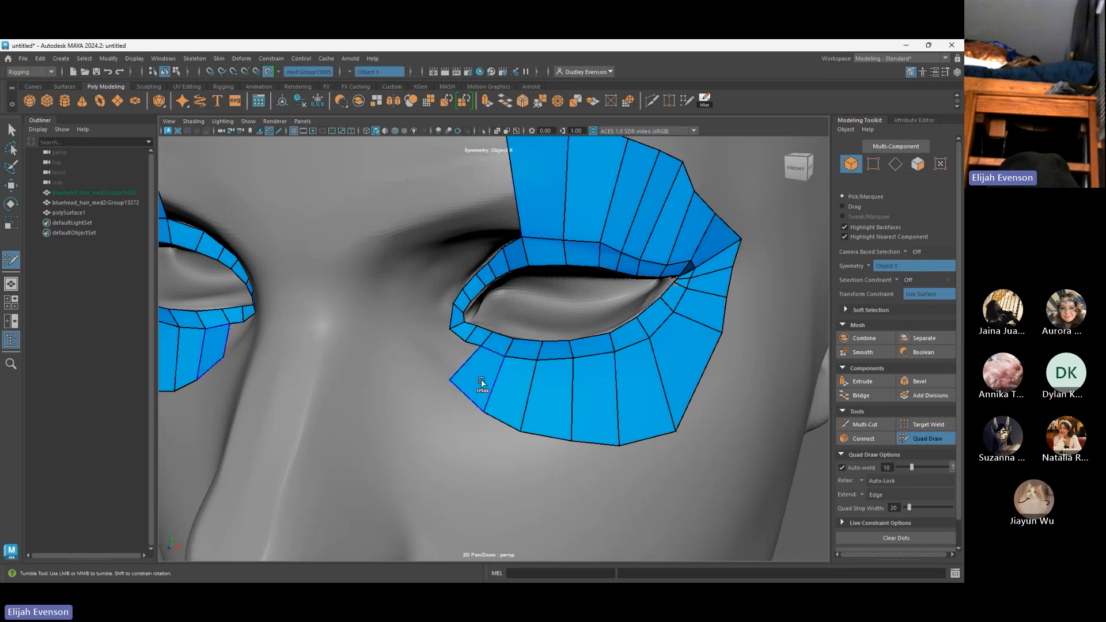
# Wrap the outer ring around the inner eye corner with three more quads, splitting the last one with an edge through the eyelid ring
pyautogui.keyDown('shift'); pyautogui.moveTo(441, 353); pyautogui.dragTo(444, 354); pyautogui.keyUp('shift')
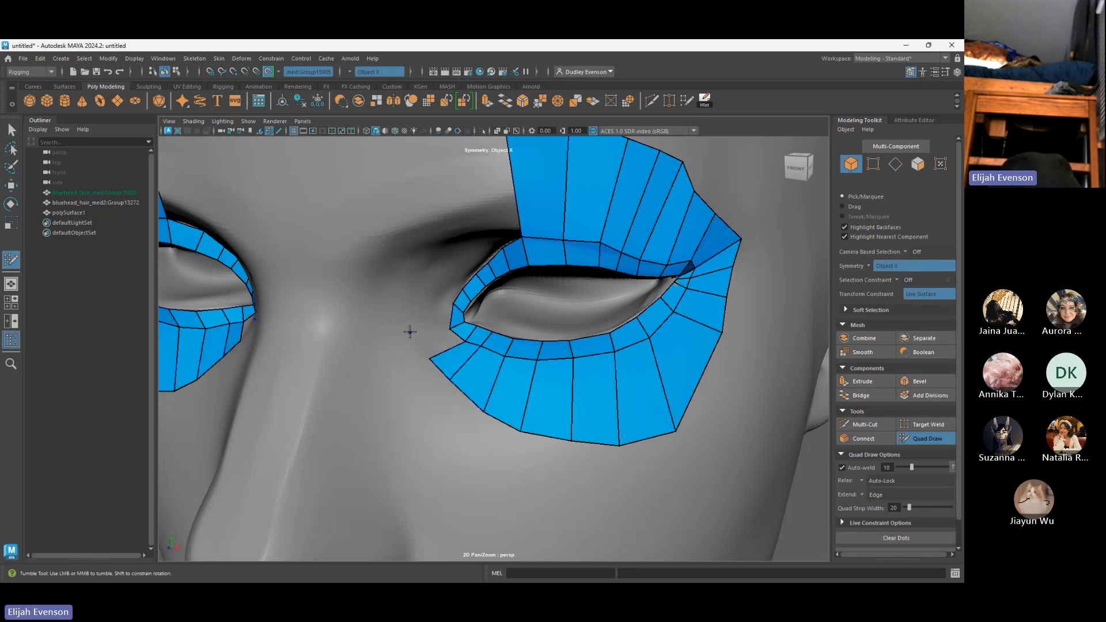
pyautogui.click(414, 335)
pyautogui.keyDown('shift'); pyautogui.click(437, 346); pyautogui.keyUp('shift')
pyautogui.click(418, 299)
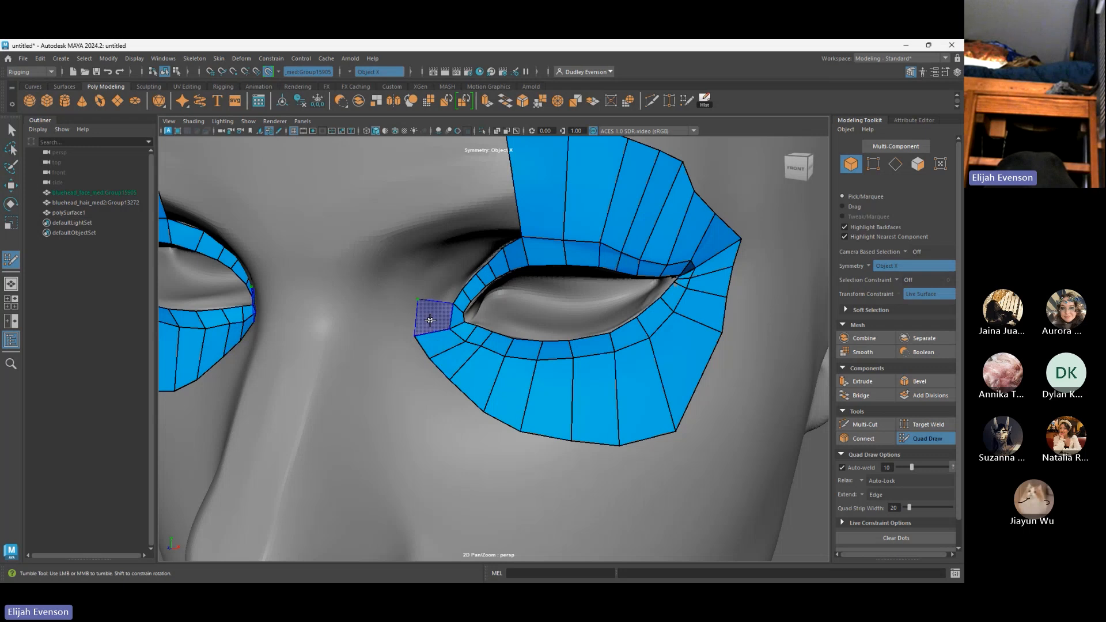
pyautogui.keyDown('shift'); pyautogui.click(430, 320); pyautogui.keyUp('shift')
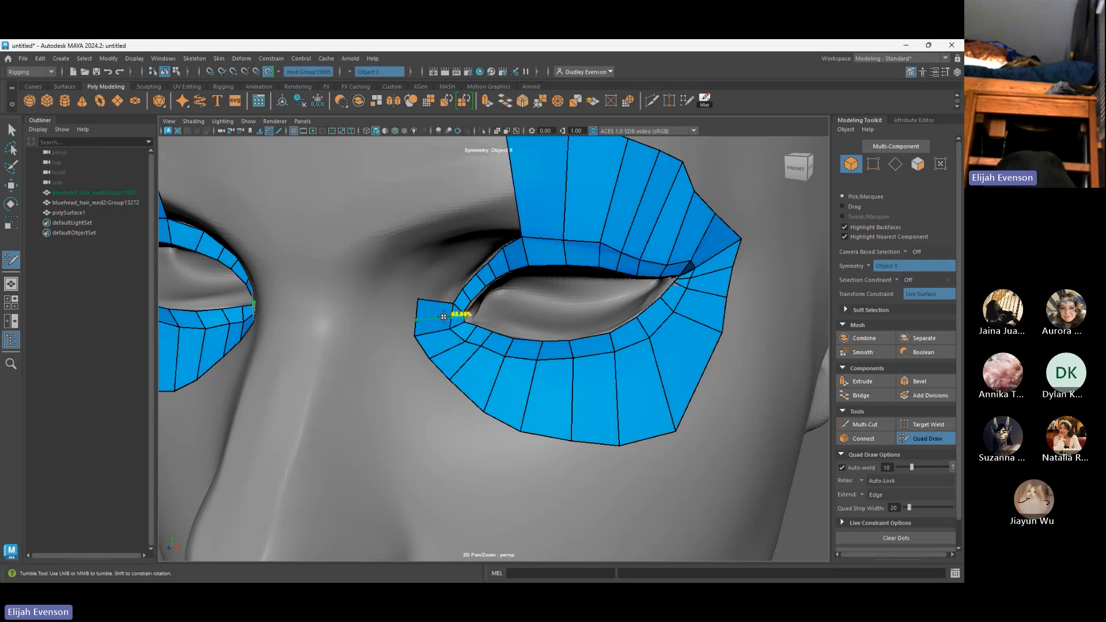
pyautogui.keyDown('ctrl'); pyautogui.click(443, 316); pyautogui.keyUp('ctrl')
# Pull the outer ring vertices beside and below the inner eye corner out toward the nose and cheek
pyautogui.keyDown('alt'); pyautogui.moveTo(434, 339); pyautogui.dragTo(444, 387, button='middle'); pyautogui.keyUp('alt')
pyautogui.moveTo(428, 353)
pyautogui.mouseDown()
pyautogui.moveTo(398, 356)
pyautogui.moveTo(398, 389)
pyautogui.moveTo(456, 440)
pyautogui.mouseUp()
pyautogui.moveTo(494, 461); pyautogui.dragTo(490, 466)
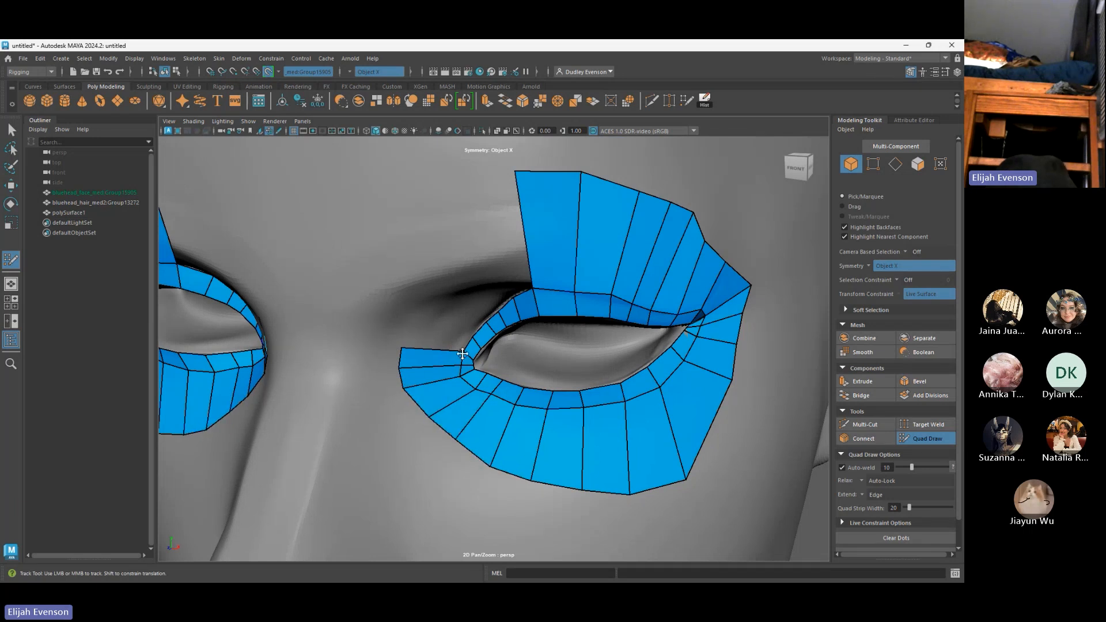
# Add three quads from the inner eye corner up along the upper eyelid strip toward the inner brow
pyautogui.click(410, 306)
pyautogui.keyDown('shift'); pyautogui.click(434, 332); pyautogui.keyUp('shift')
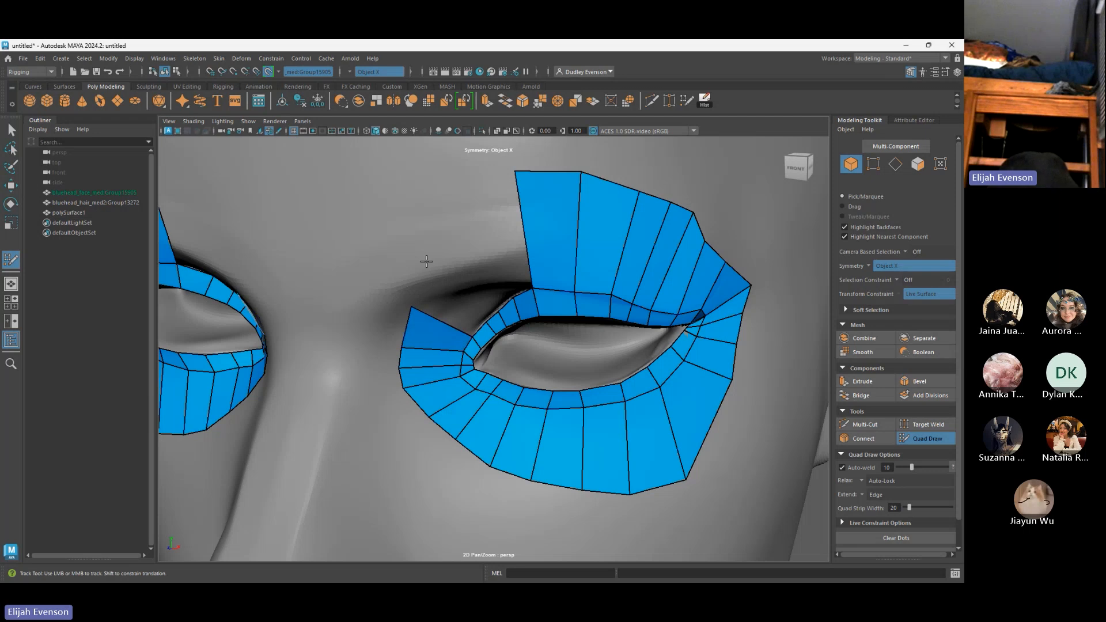
pyautogui.moveTo(434, 260); pyautogui.dragTo(440, 250)
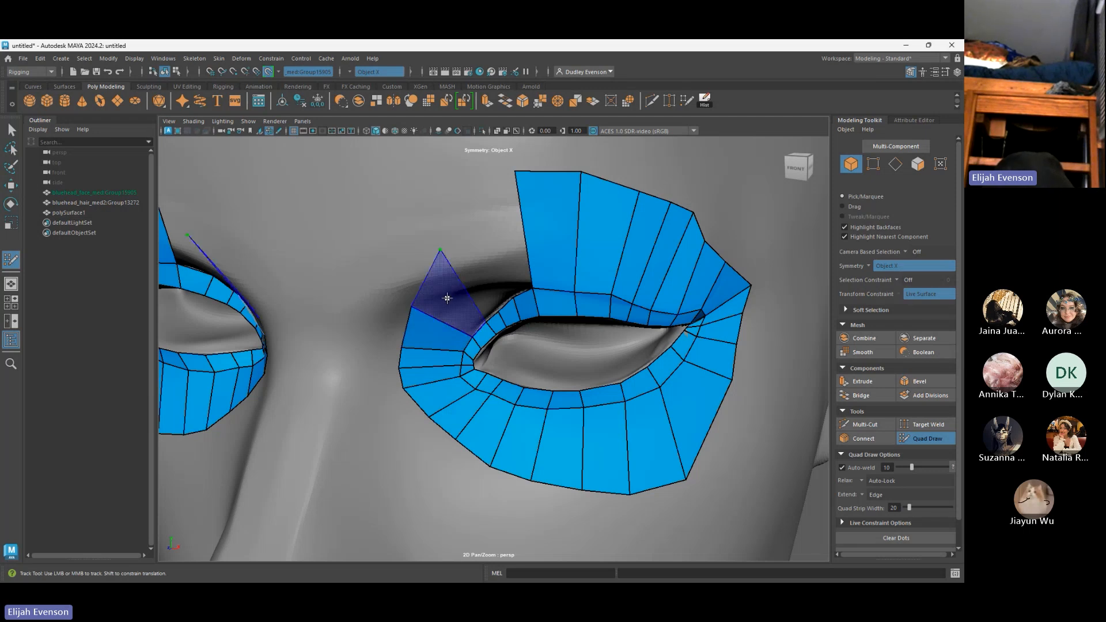
pyautogui.keyDown('shift'); pyautogui.click(446, 298); pyautogui.keyUp('shift')
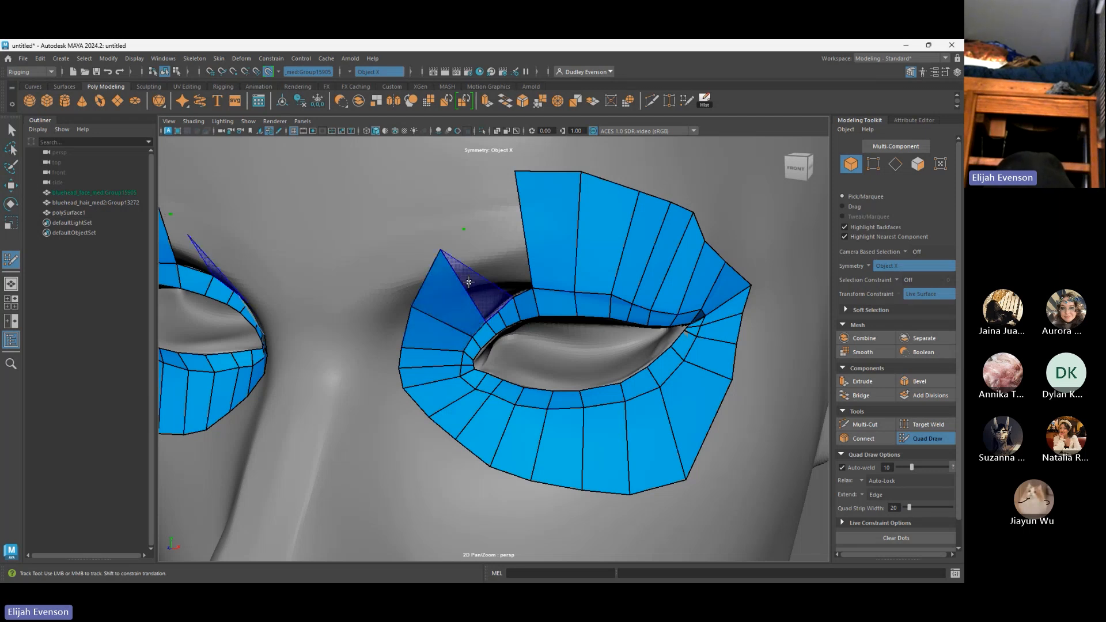
pyautogui.moveTo(440, 250); pyautogui.dragTo(464, 230)
# Close the remaining gap in the outer ring with two quads at the inner brow and raise their shared top vertex
pyautogui.click(490, 214)
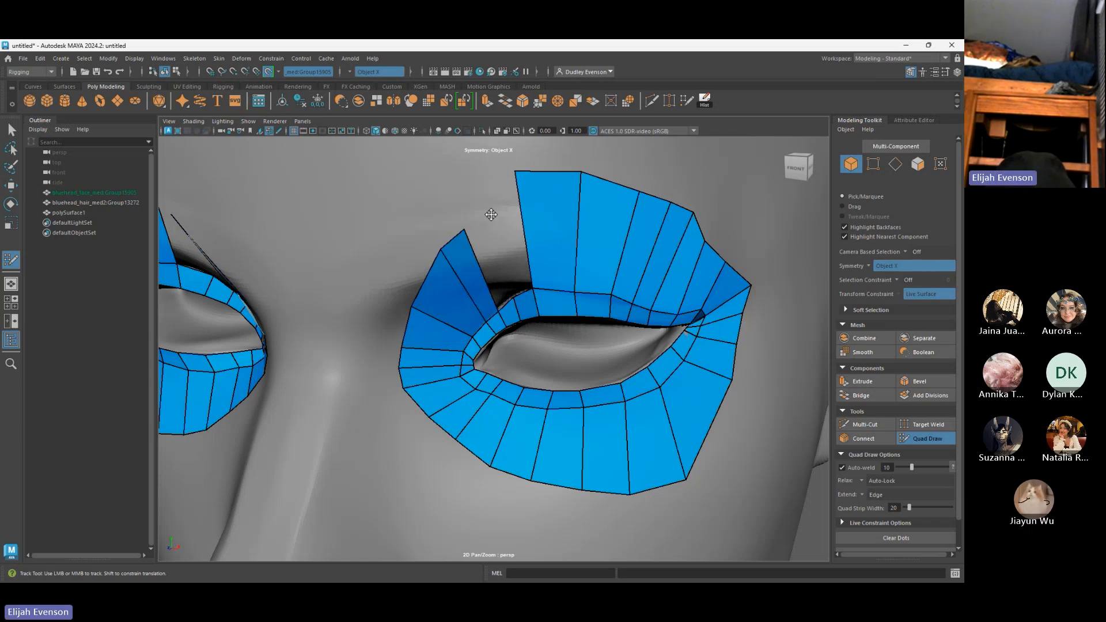
pyautogui.keyDown('shift'); pyautogui.click(508, 233); pyautogui.keyUp('shift')
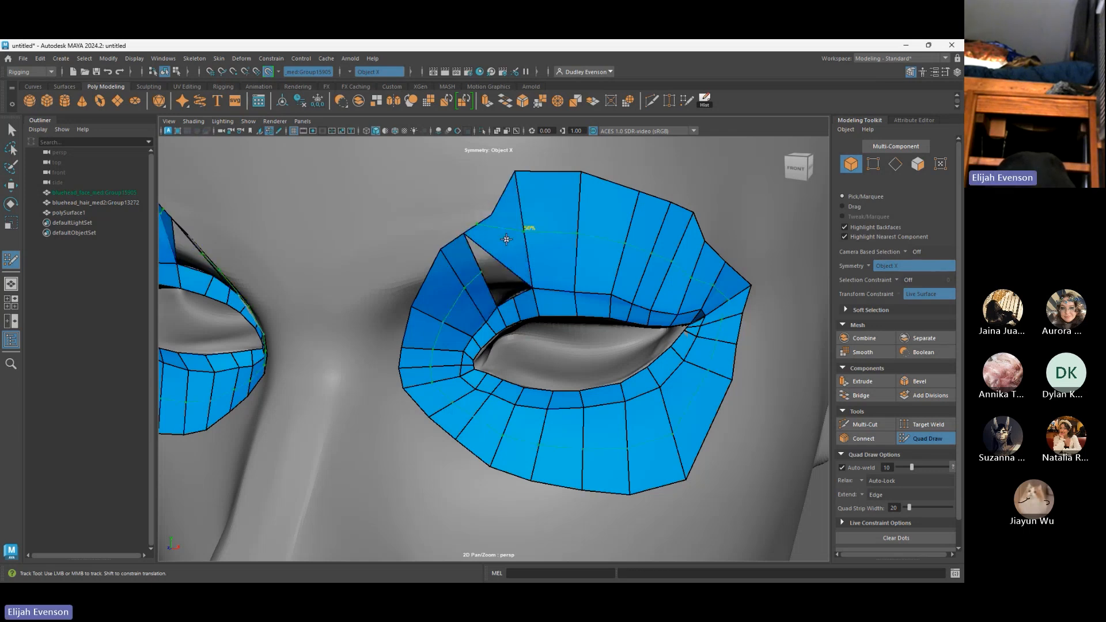
pyautogui.hotkey('ctrl', 'z')
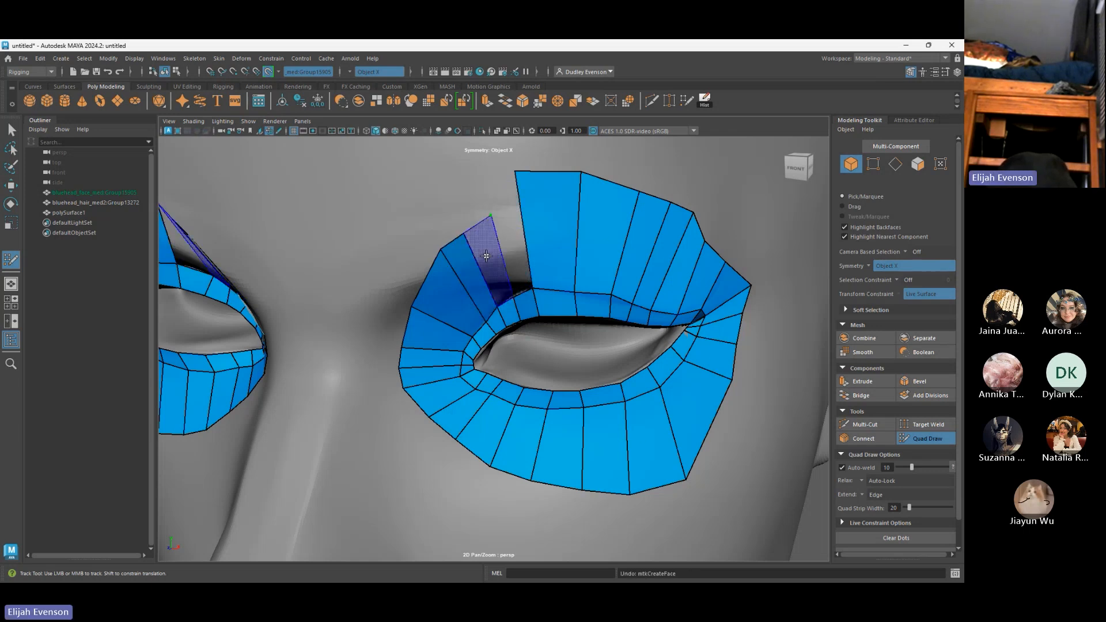
pyautogui.keyDown('shift'); pyautogui.click(505, 242); pyautogui.keyUp('shift')
pyautogui.moveTo(492, 214); pyautogui.dragTo(482, 181)
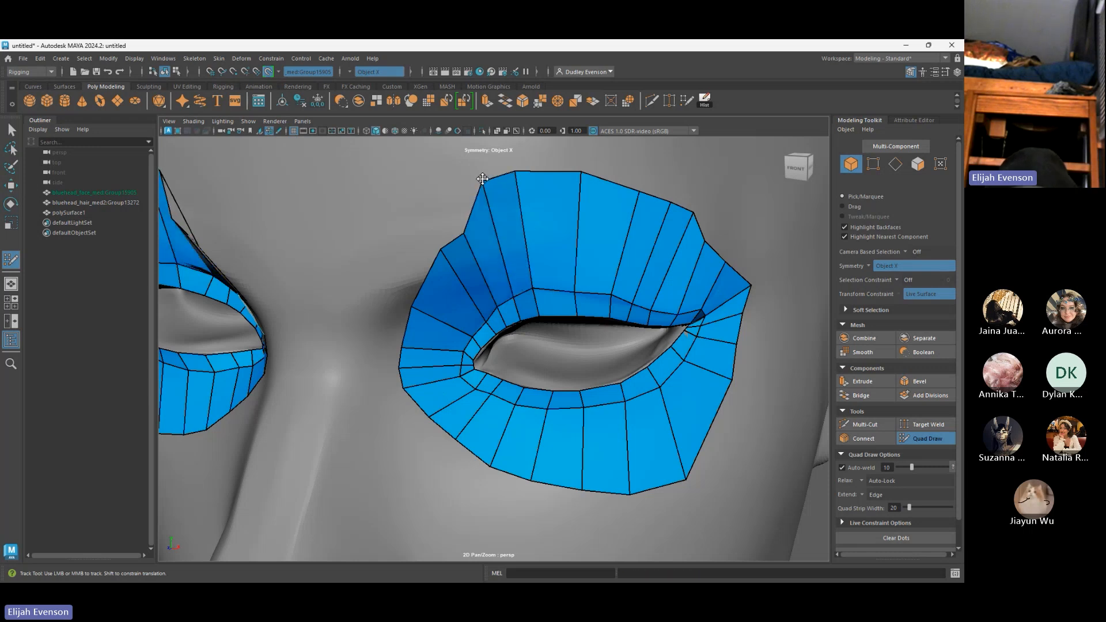
# Widen the outer ring between the inner brow and inner eye corner by moving its outer vertices toward the nose bridge
pyautogui.moveTo(463, 234); pyautogui.dragTo(450, 207)
pyautogui.hotkey('ctrl', 'z')
pyautogui.moveTo(441, 249); pyautogui.dragTo(425, 250)
pyautogui.moveTo(449, 209); pyautogui.dragTo(415, 232)
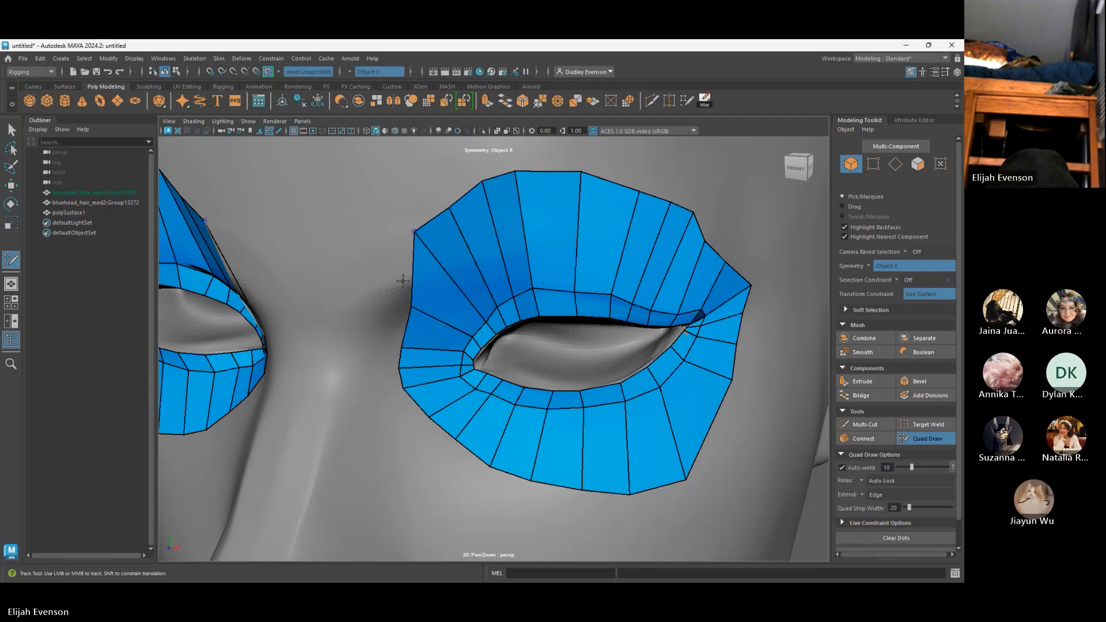
pyautogui.moveTo(411, 308); pyautogui.dragTo(380, 302)
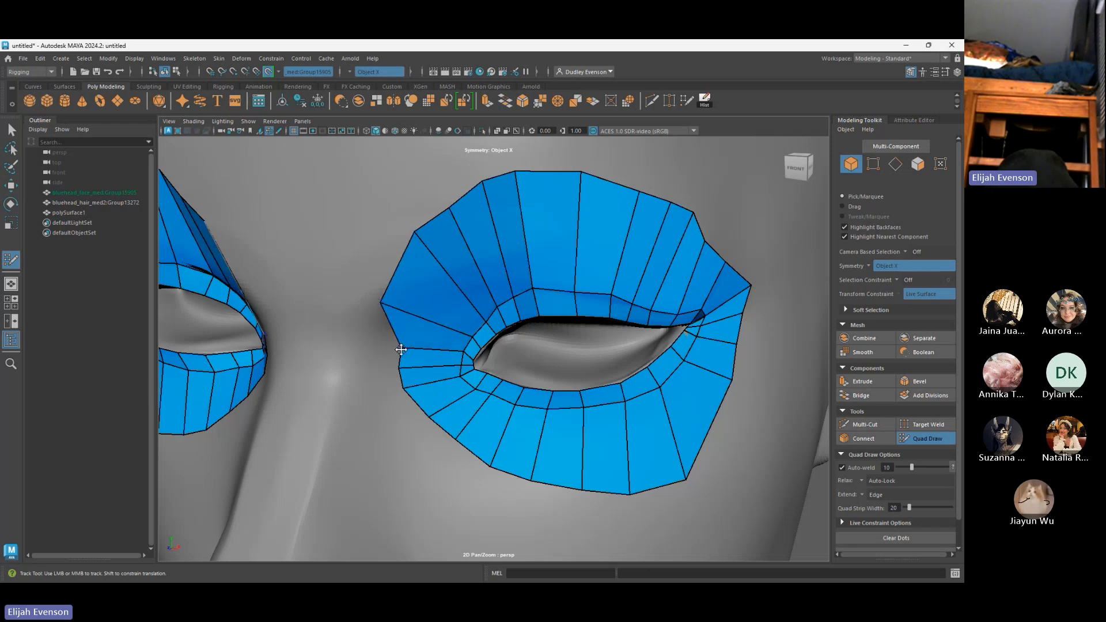
pyautogui.moveTo(401, 349)
pyautogui.mouseDown()
pyautogui.moveTo(381, 347)
pyautogui.moveTo(392, 401)
pyautogui.mouseUp()
# Round off the outer ring at the temple and upper cheek by repositioning its outer vertices into an even curve
pyautogui.scroll(-6, 440, 407)
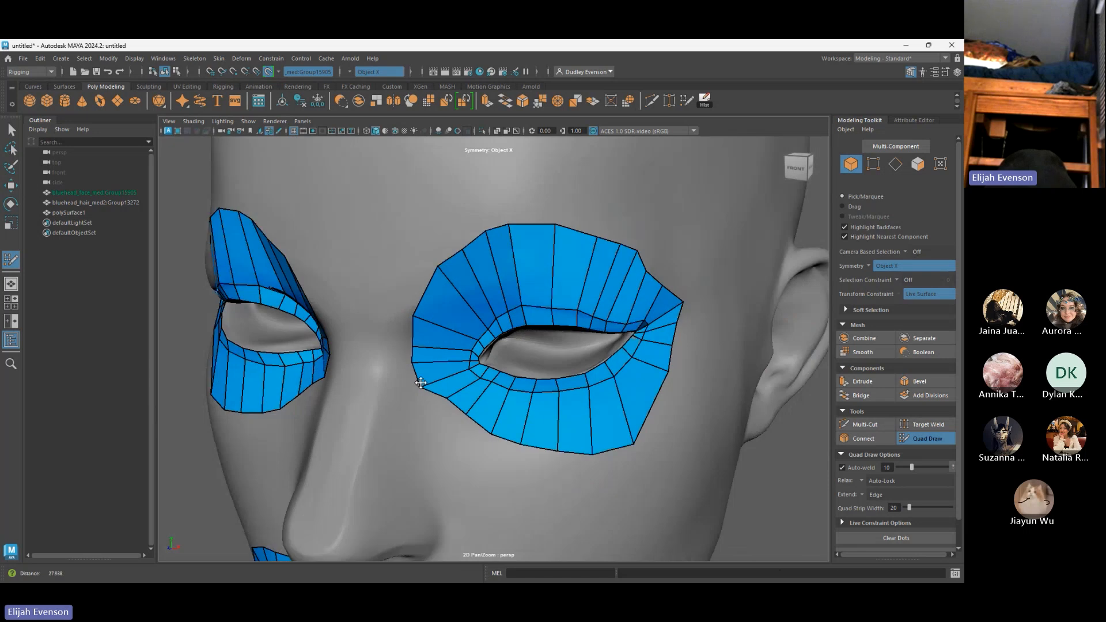
pyautogui.scroll(3, 753, 271)
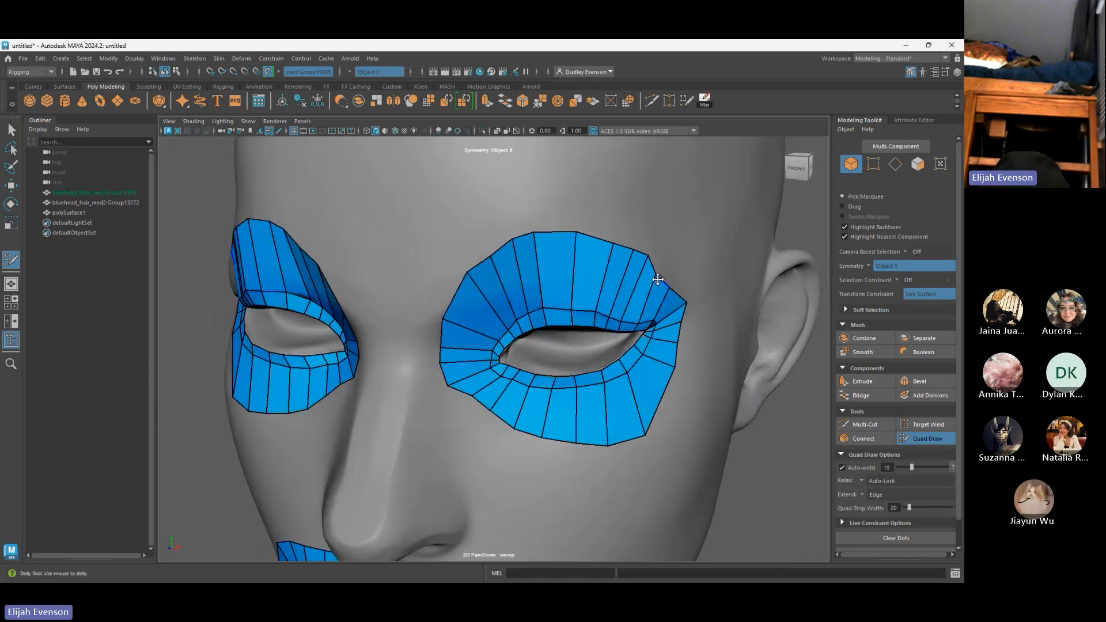
pyautogui.moveTo(649, 257)
pyautogui.mouseDown()
pyautogui.moveTo(682, 281)
pyautogui.moveTo(685, 331)
pyautogui.mouseUp()
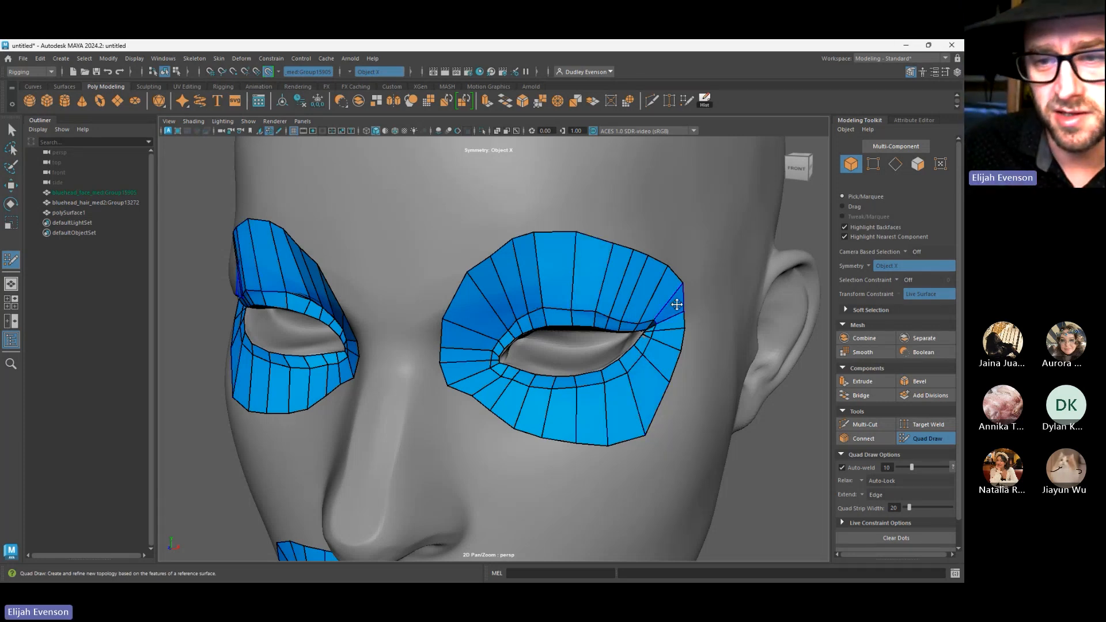
pyautogui.moveTo(669, 385); pyautogui.dragTo(680, 391)
pyautogui.moveTo(681, 352); pyautogui.dragTo(688, 355)
# Place symmetric dots outlining the nose across the bridge, down the wings and along its underside
pyautogui.keyDown('alt'); pyautogui.moveTo(687, 366); pyautogui.dragTo(469, 429, button='right'); pyautogui.keyUp('alt')
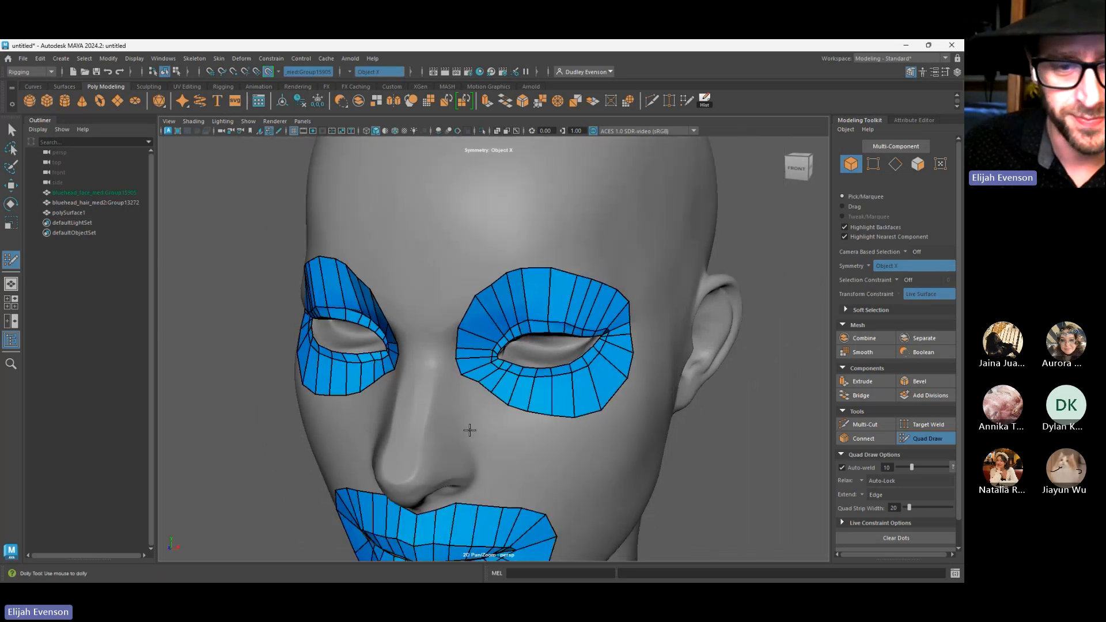
pyautogui.keyDown('alt'); pyautogui.moveTo(469, 430); pyautogui.dragTo(515, 429); pyautogui.keyUp('alt')
pyautogui.keyDown('alt'); pyautogui.moveTo(499, 407); pyautogui.dragTo(531, 435, button='right'); pyautogui.keyUp('alt')
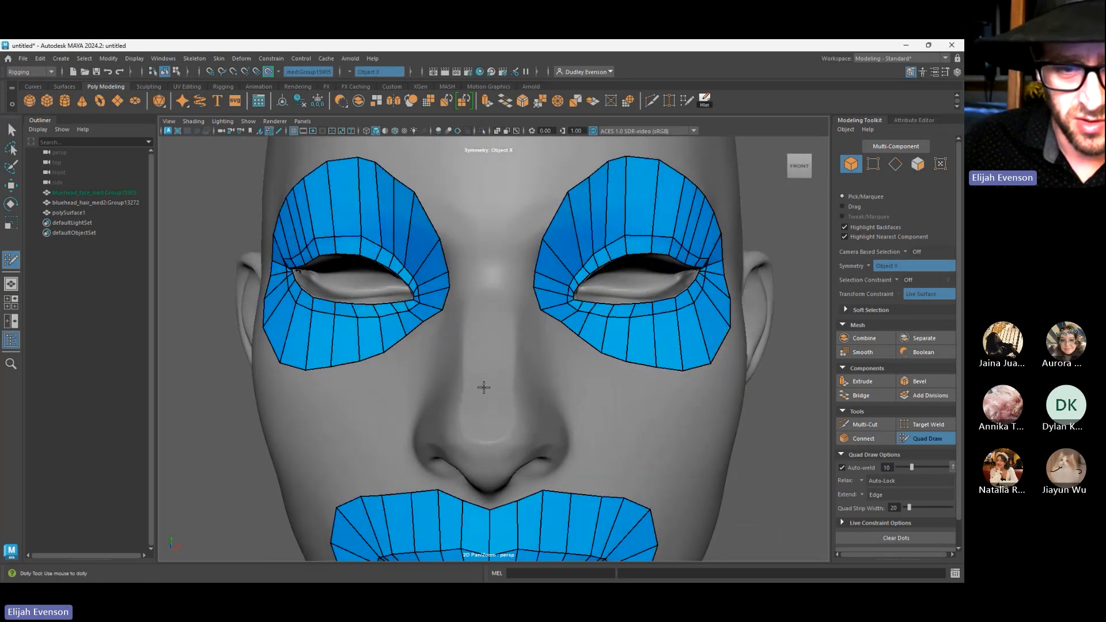
pyautogui.keyDown('alt'); pyautogui.moveTo(482, 388); pyautogui.dragTo(470, 381); pyautogui.keyUp('alt')
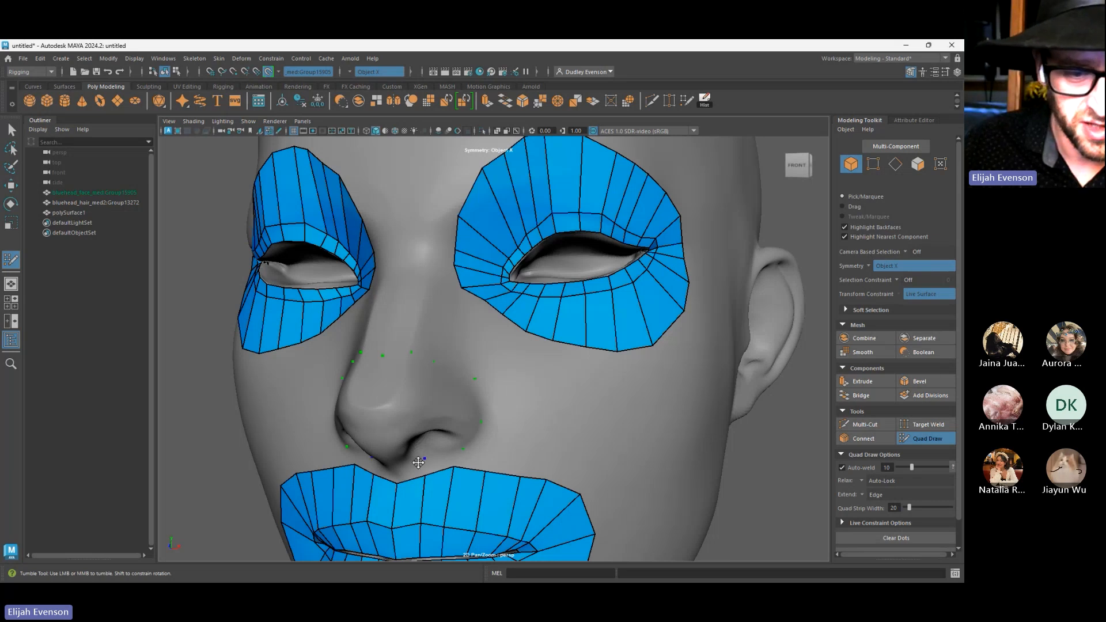
pyautogui.click(378, 449)
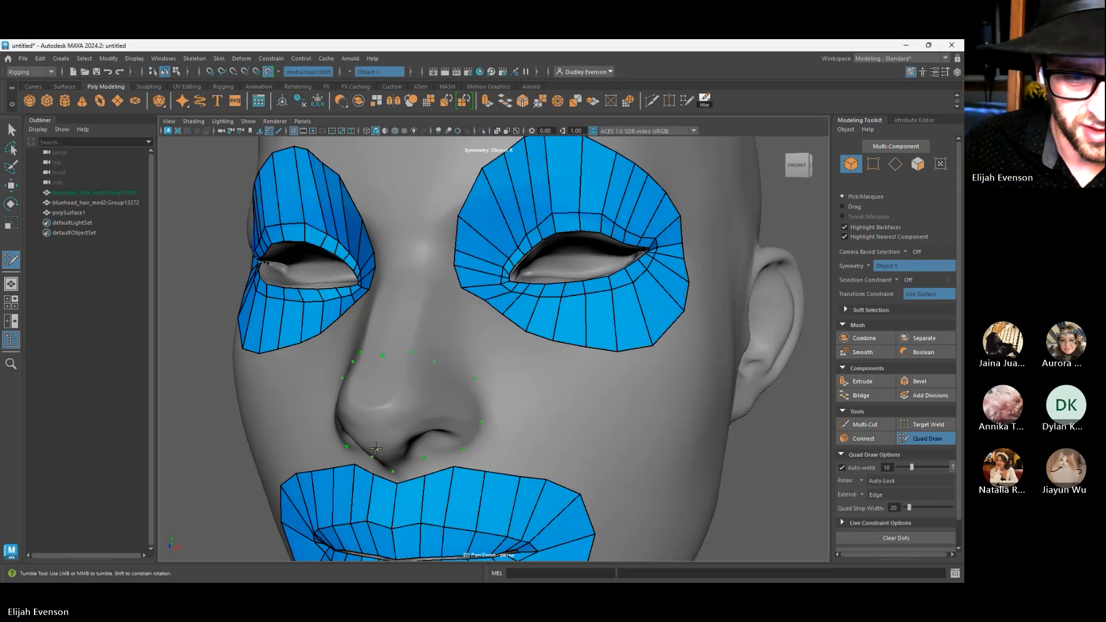
# Fill the first quads beneath the nose tip and pull their outer vertices in onto the septum between the nostrils
pyautogui.keyDown('alt'); pyautogui.moveTo(405, 451); pyautogui.dragTo(408, 443); pyautogui.keyUp('alt')
pyautogui.scroll(1, 409, 443)
pyautogui.keyDown('shift'); pyautogui.click(410, 442); pyautogui.keyUp('shift')
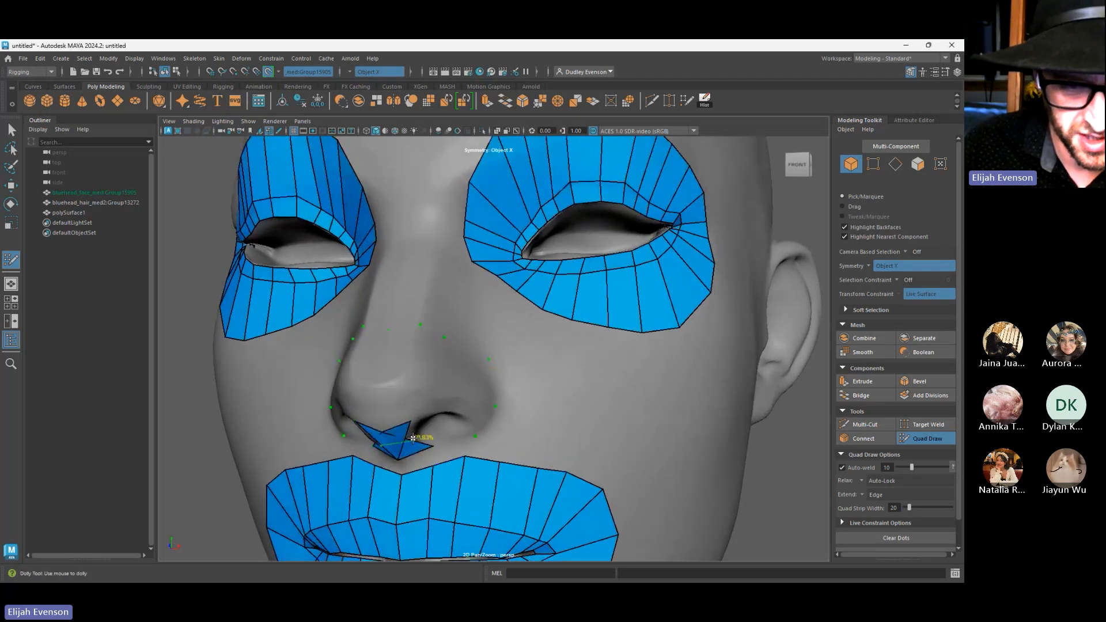
pyautogui.keyDown('ctrl'); pyautogui.click(412, 438); pyautogui.keyUp('ctrl')
pyautogui.moveTo(433, 447)
pyautogui.mouseDown()
pyautogui.moveTo(416, 449)
pyautogui.moveTo(403, 426)
pyautogui.mouseUp()
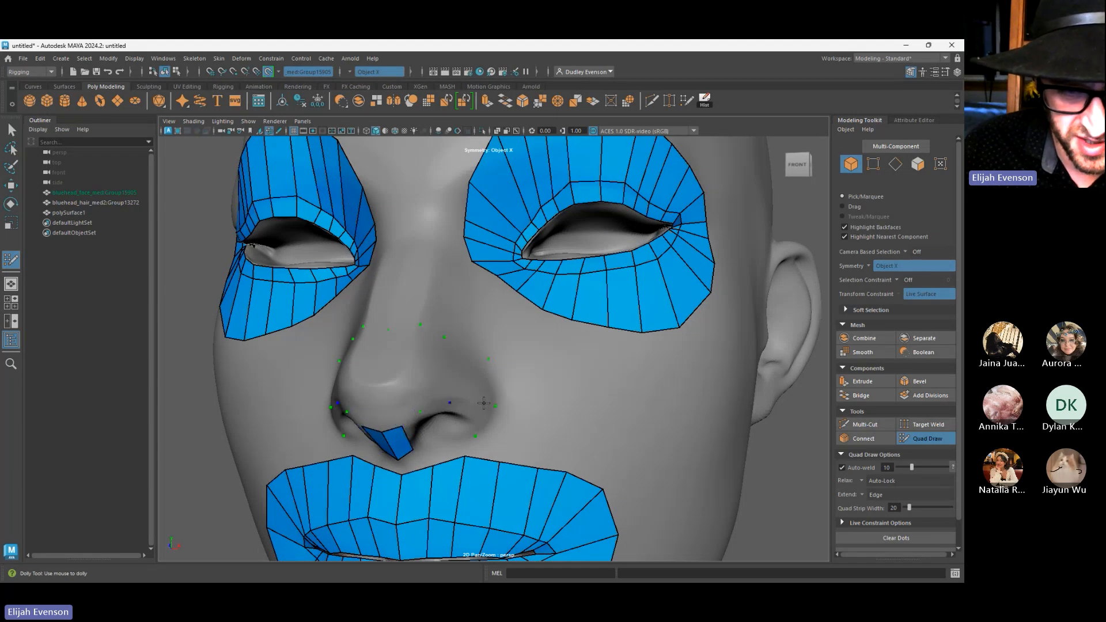
# Place more symmetric dots around the nostril rims
pyautogui.hotkey('ctrl', 'z')
pyautogui.click(461, 412)
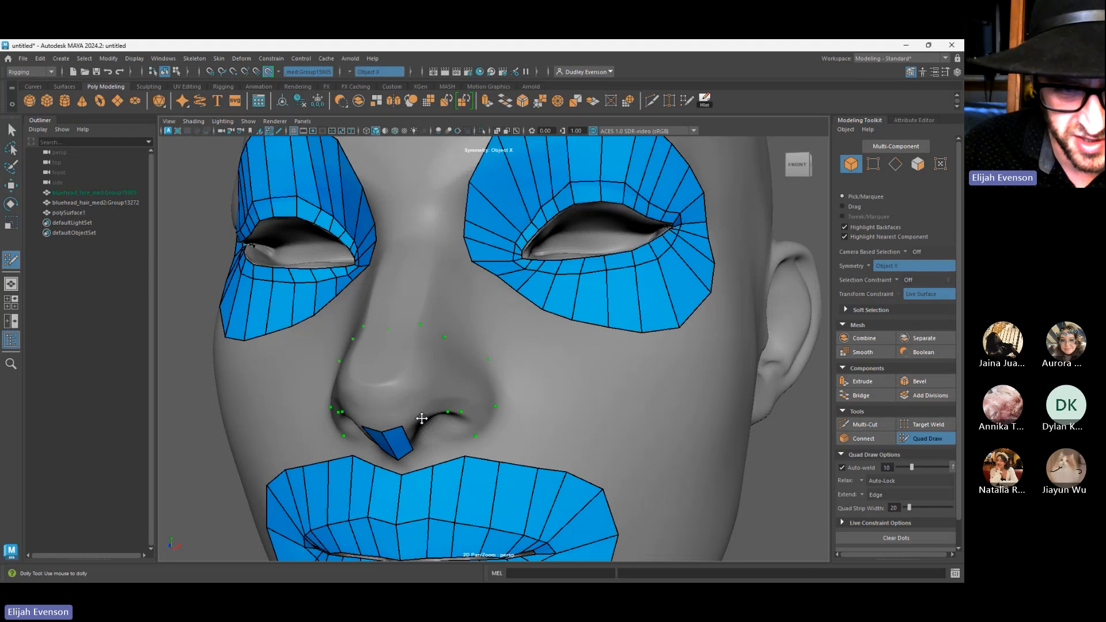
pyautogui.scroll(3, 488, 419)
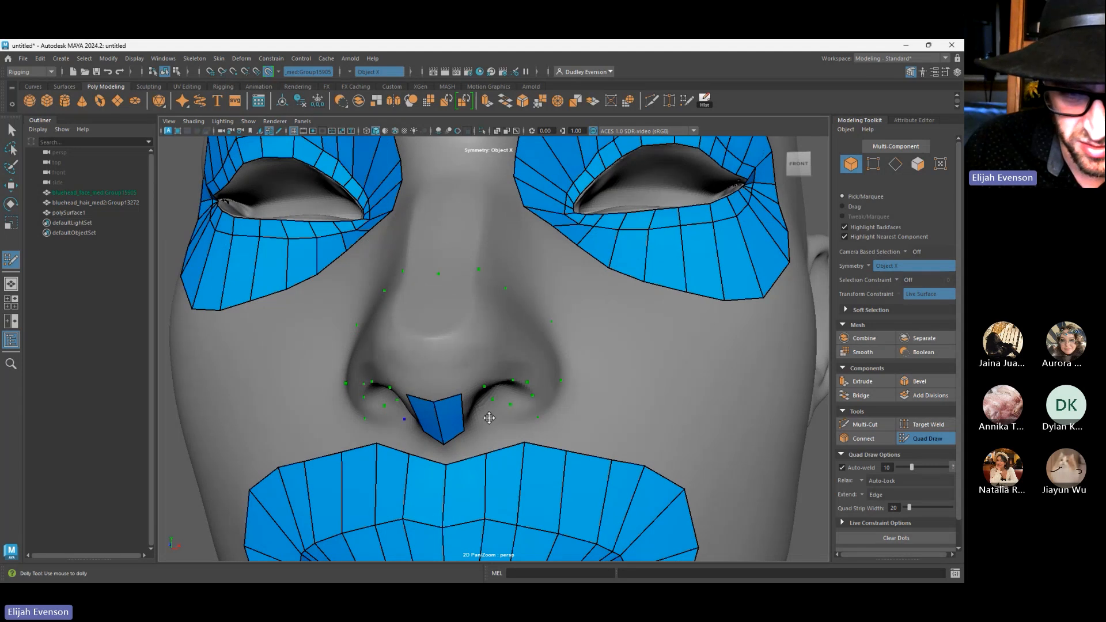
# Fill a strip of five quads from beneath the nostril around the outer wing to its upper rim
pyautogui.keyDown('shift'); pyautogui.click(499, 410); pyautogui.keyUp('shift')
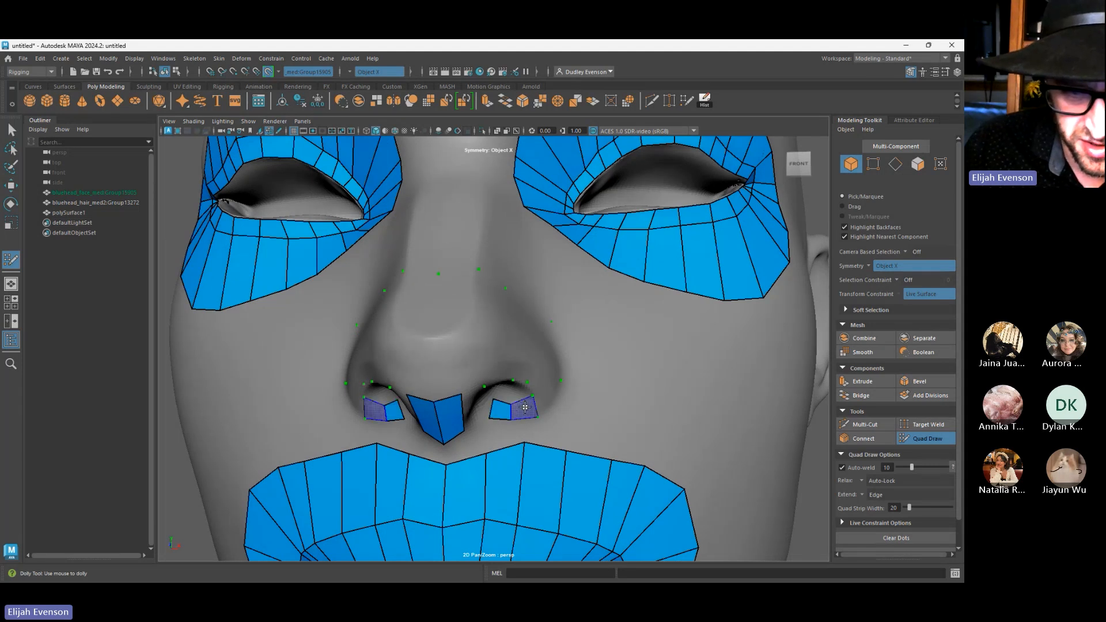
pyautogui.keyDown('shift'); pyautogui.click(524, 407); pyautogui.keyUp('shift')
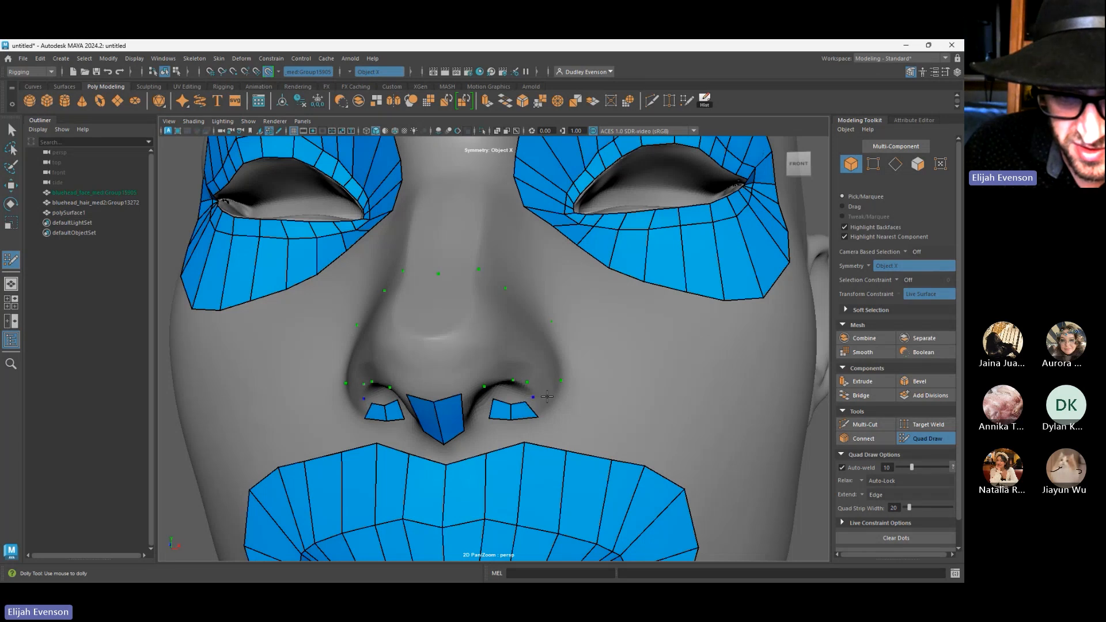
pyautogui.keyDown('shift'); pyautogui.click(540, 405); pyautogui.keyUp('shift')
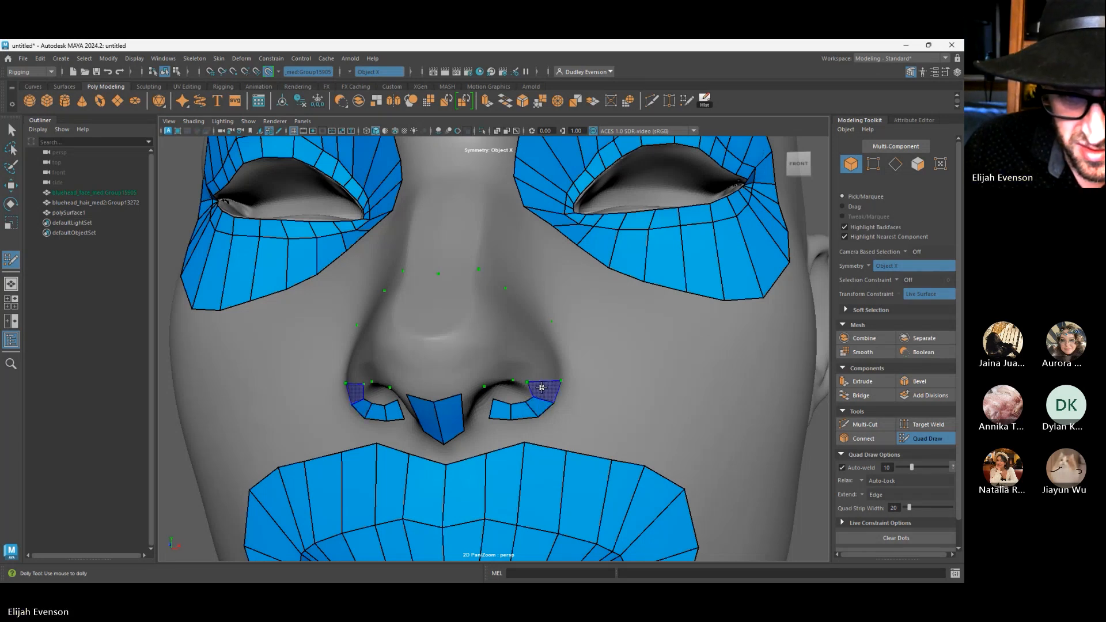
pyautogui.keyDown('shift'); pyautogui.click(545, 390); pyautogui.keyUp('shift')
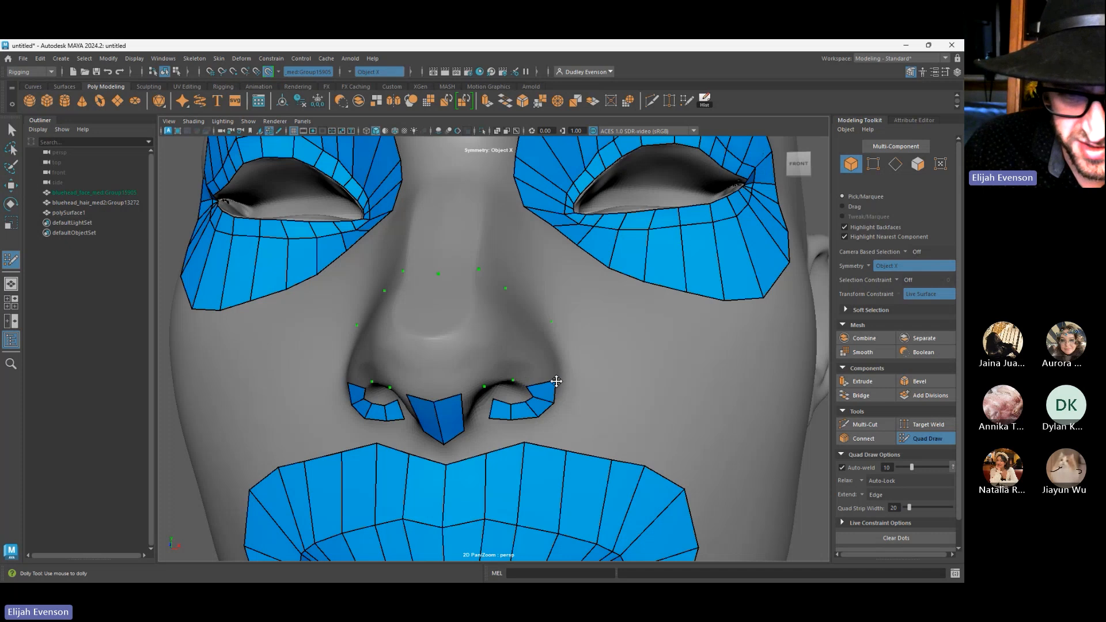
pyautogui.keyDown('shift'); pyautogui.click(528, 378); pyautogui.keyUp('shift')
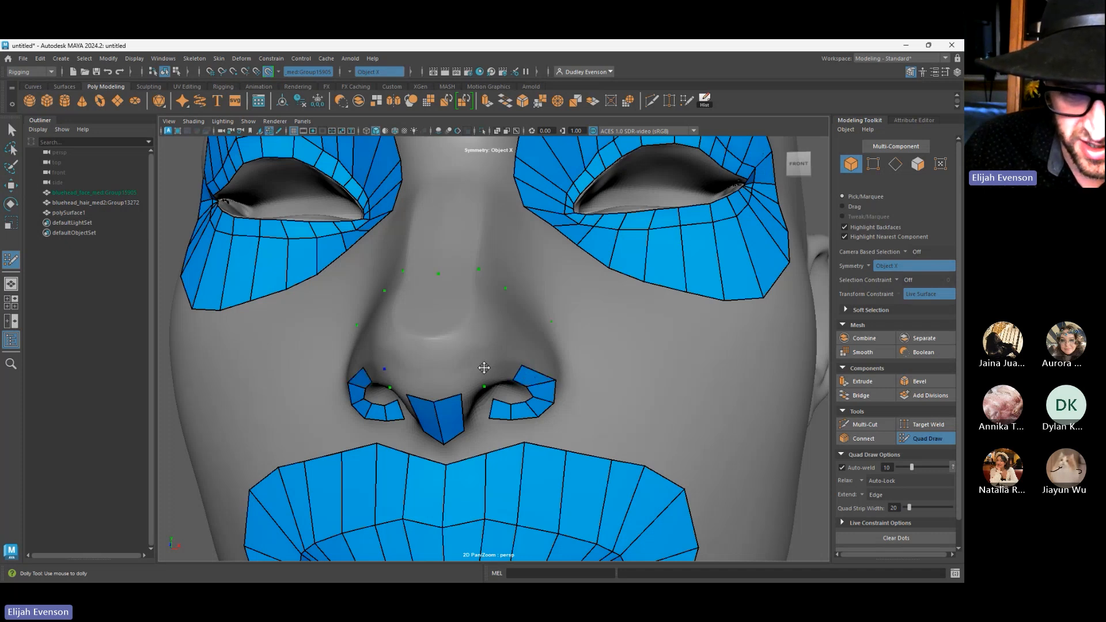
# Extend the nostril's upper rim with quads toward the septum, undo the misplaced result and adjust the strip's end vertices
pyautogui.keyDown('shift'); pyautogui.click(498, 376); pyautogui.keyUp('shift')
pyautogui.click(470, 379)
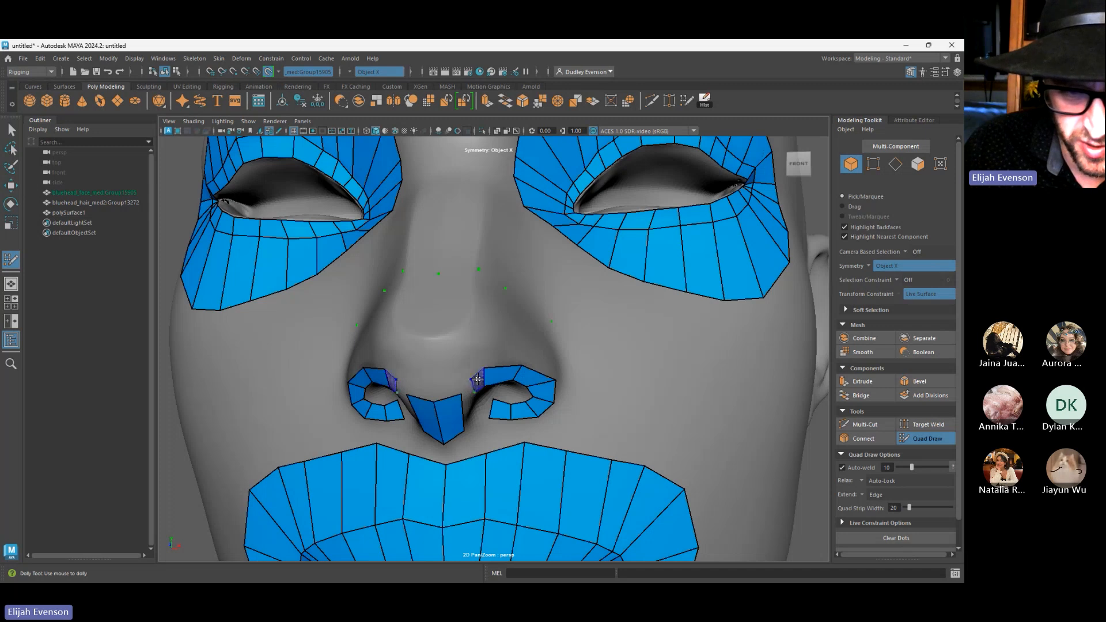
pyautogui.keyDown('alt'); pyautogui.moveTo(467, 395); pyautogui.dragTo(185, 328); pyautogui.keyUp('alt')
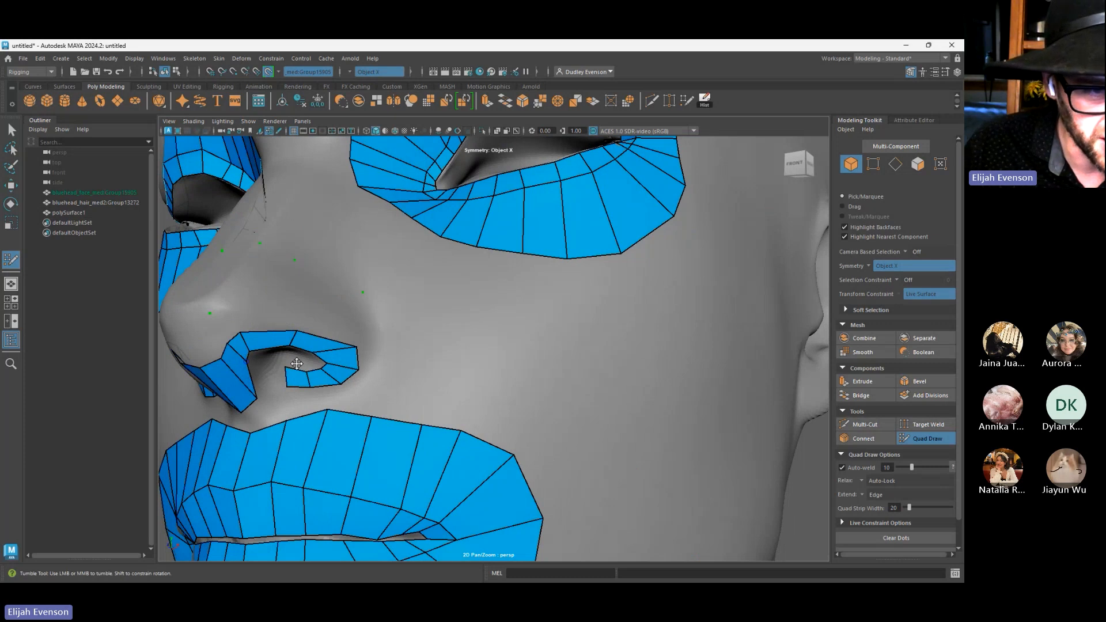
pyautogui.keyDown('alt'); pyautogui.moveTo(233, 357); pyautogui.dragTo(354, 372); pyautogui.keyUp('alt')
pyautogui.keyDown('alt'); pyautogui.moveTo(354, 372); pyautogui.dragTo(413, 361, button='right'); pyautogui.keyUp('alt')
pyautogui.hotkey('ctrl', 'z')
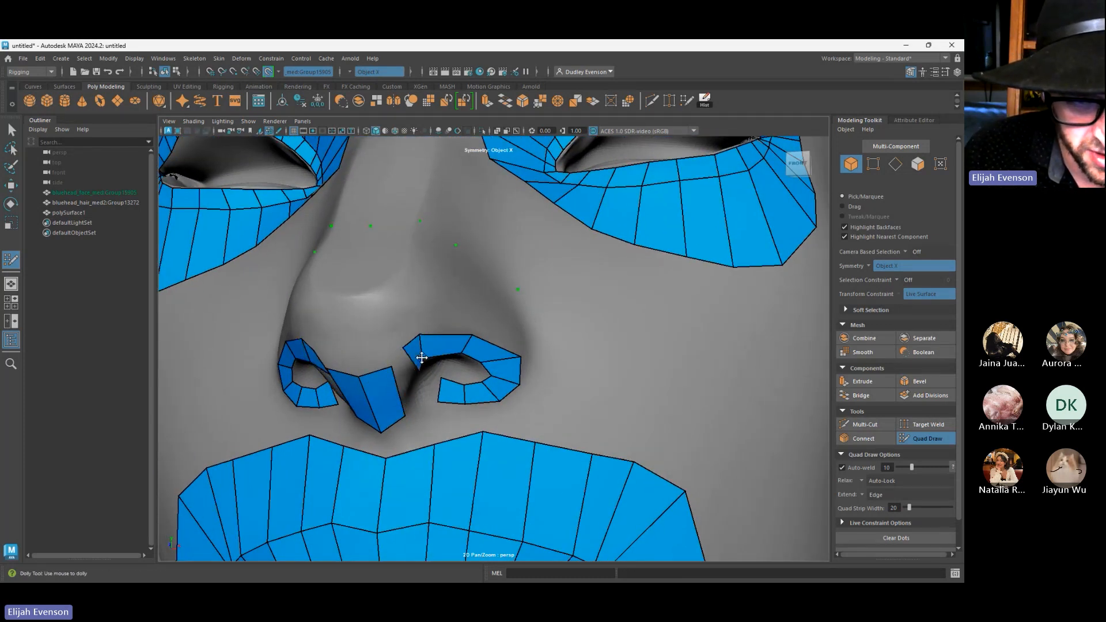
pyautogui.moveTo(421, 357)
pyautogui.mouseDown()
pyautogui.moveTo(435, 355)
pyautogui.moveTo(425, 363)
pyautogui.mouseUp()
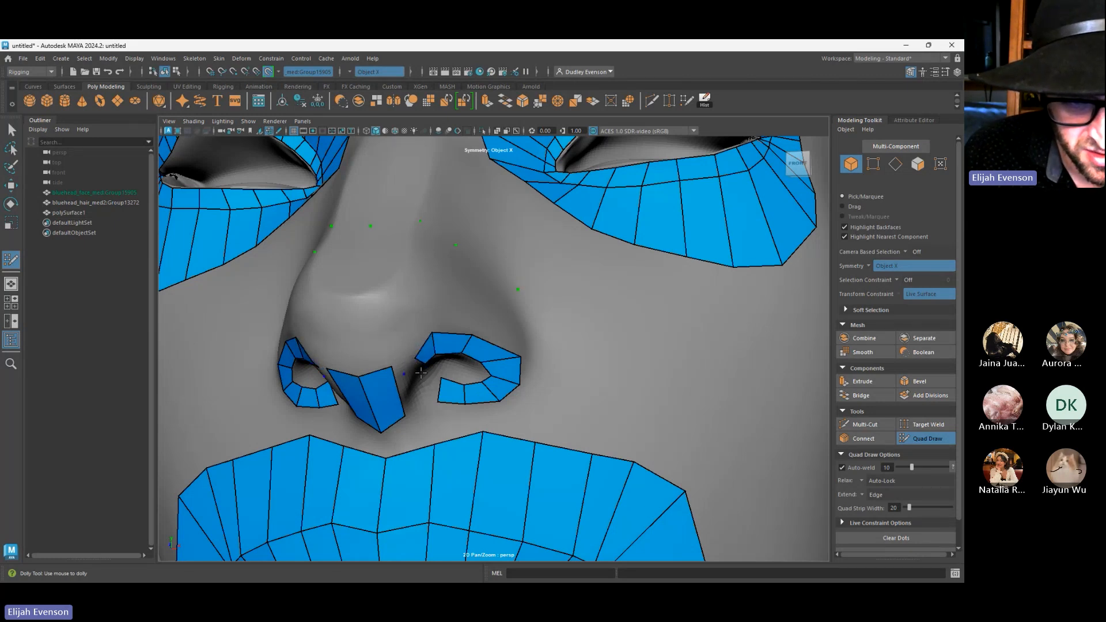
# Close the quad ring around the nostril by adding dots and filling quads along its inner side
pyautogui.click(424, 374)
pyautogui.keyDown('shift'); pyautogui.click(415, 367); pyautogui.keyUp('shift')
pyautogui.moveTo(437, 379); pyautogui.dragTo(432, 377)
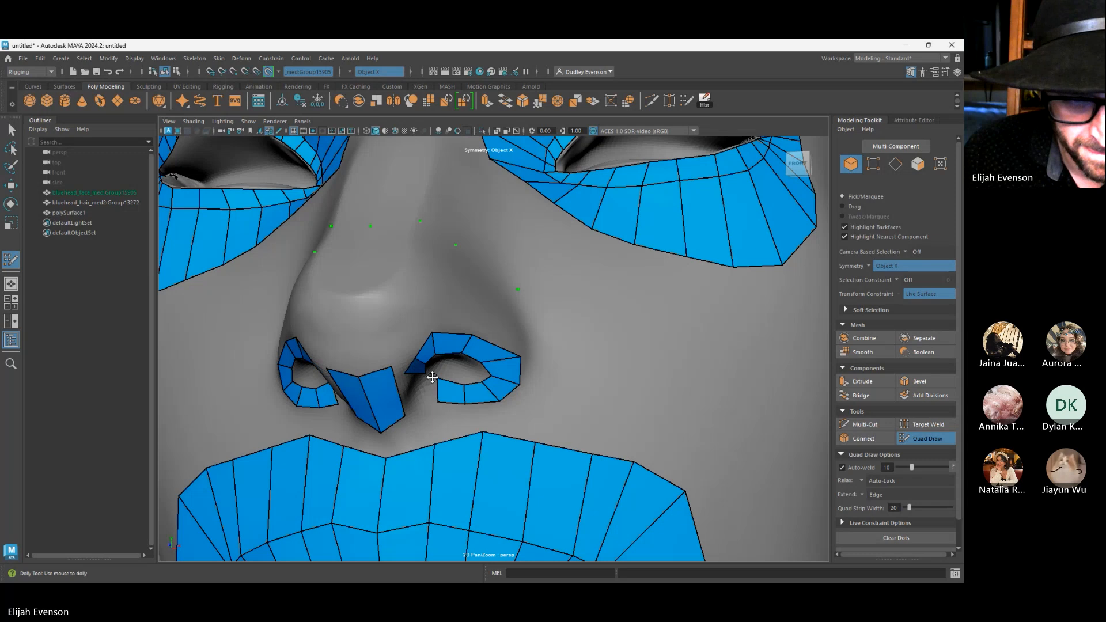
pyautogui.keyDown('shift'); pyautogui.click(422, 386); pyautogui.keyUp('shift')
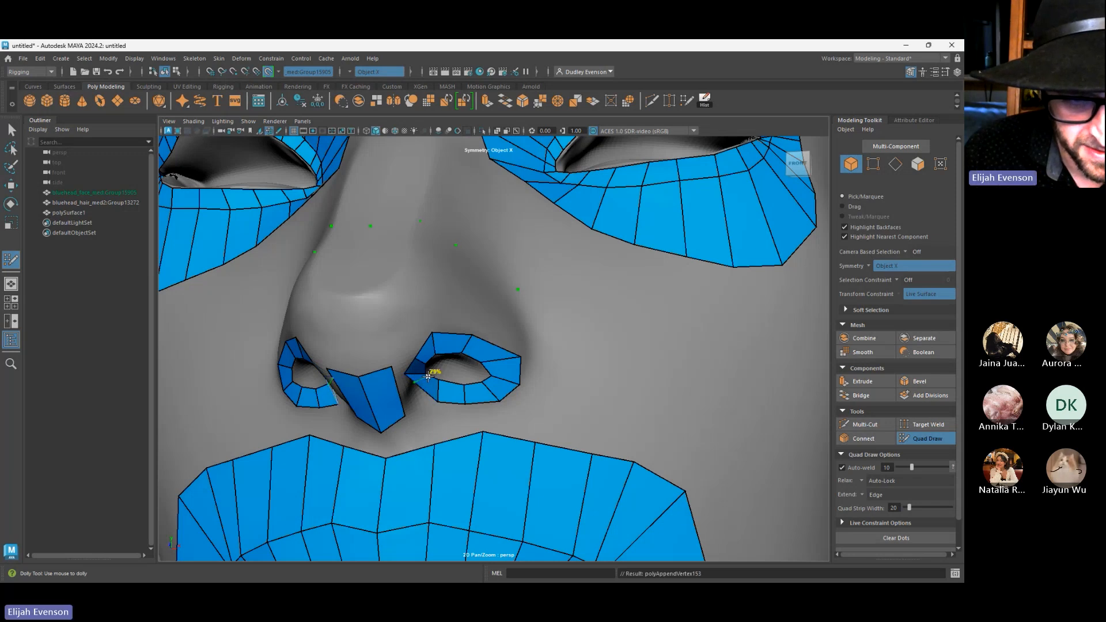
# Insert edge loops through the nostril ring's inner end and across the septum, and fill the gap joining the two
pyautogui.keyDown('ctrl'); pyautogui.click(428, 377); pyautogui.keyUp('ctrl')
pyautogui.keyDown('ctrl'); pyautogui.click(398, 400); pyautogui.keyUp('ctrl')
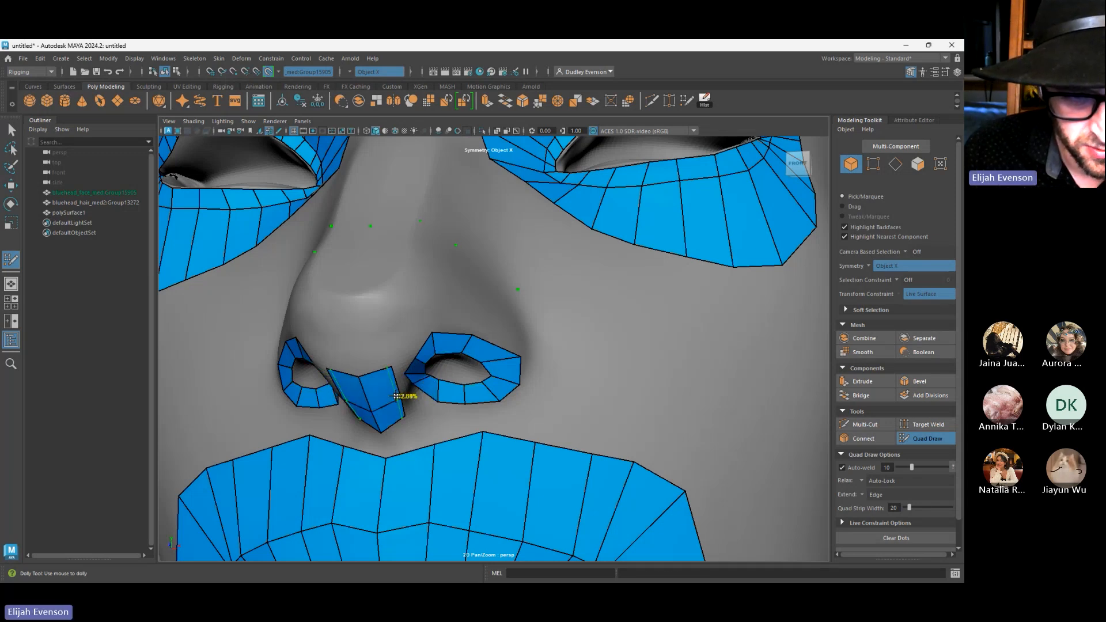
pyautogui.keyDown('shift'); pyautogui.click(409, 390); pyautogui.keyUp('shift')
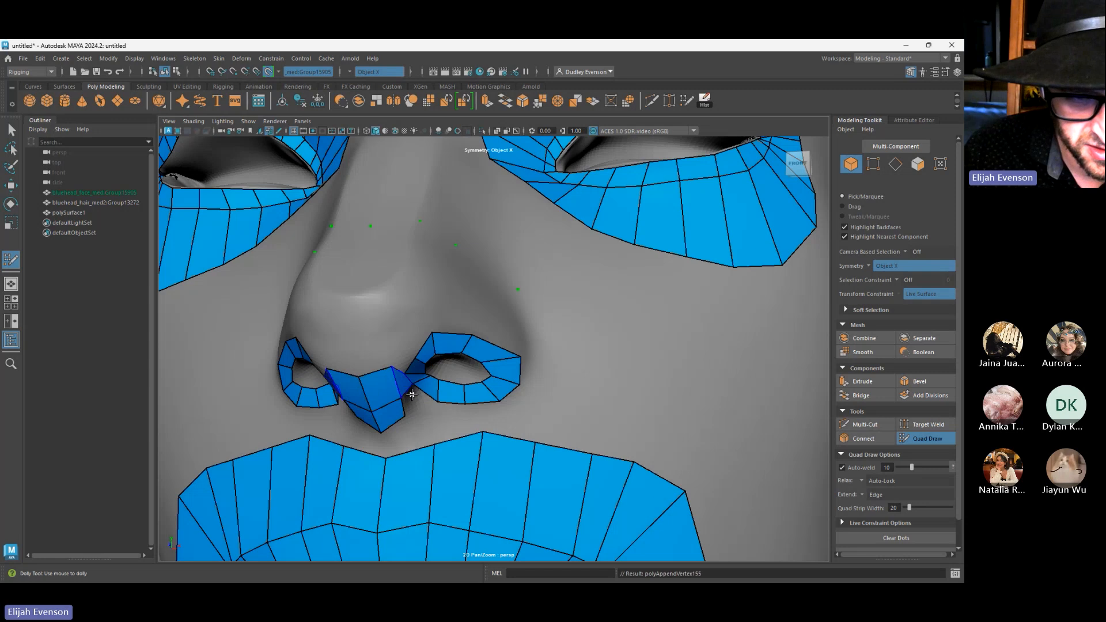
# Fill two rows of quads over the underside of the nose tip and join them to the nostril's inner rim
pyautogui.keyDown('shift'); pyautogui.click(397, 356); pyautogui.keyUp('shift')
pyautogui.hotkey('ctrl', 'z')
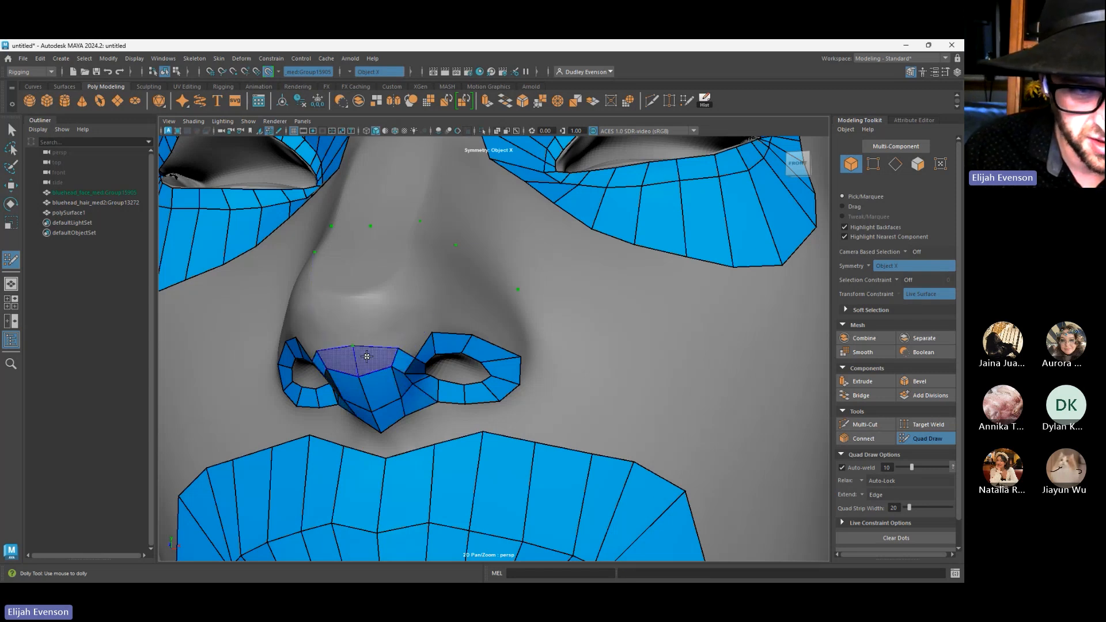
pyautogui.keyDown('shift'); pyautogui.click(368, 356); pyautogui.keyUp('shift')
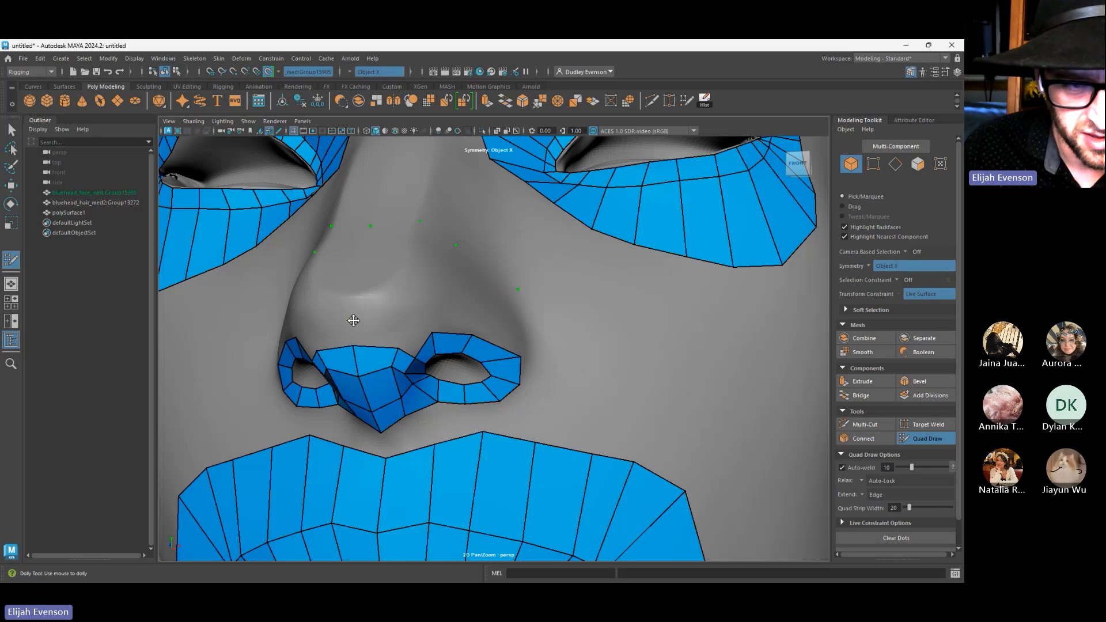
pyautogui.keyDown('shift'); pyautogui.click(368, 322); pyautogui.keyUp('shift')
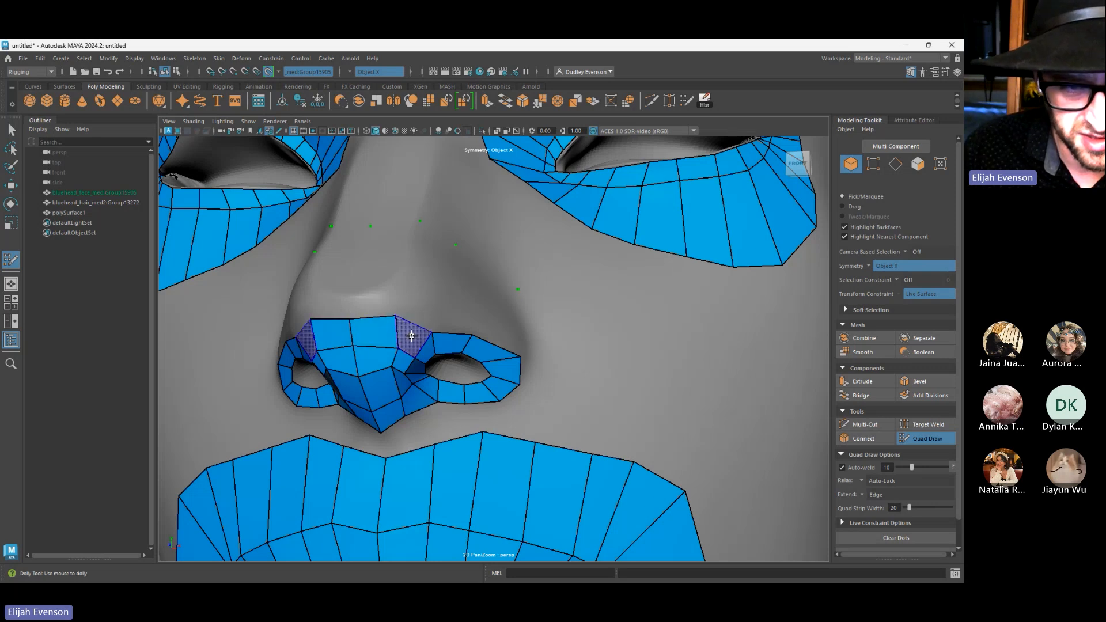
pyautogui.keyDown('shift'); pyautogui.click(411, 336); pyautogui.keyUp('shift')
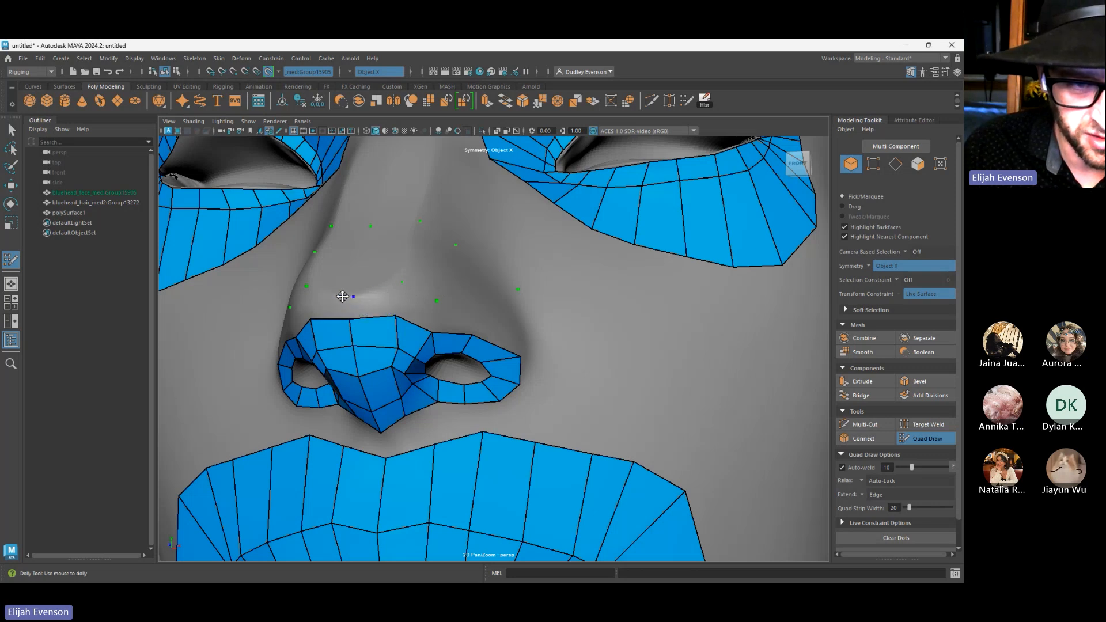
# Fill a row of quads over the nose tip and continue it above the nostril to the outer wing
pyautogui.keyDown('shift'); pyautogui.click(351, 297); pyautogui.keyUp('shift')
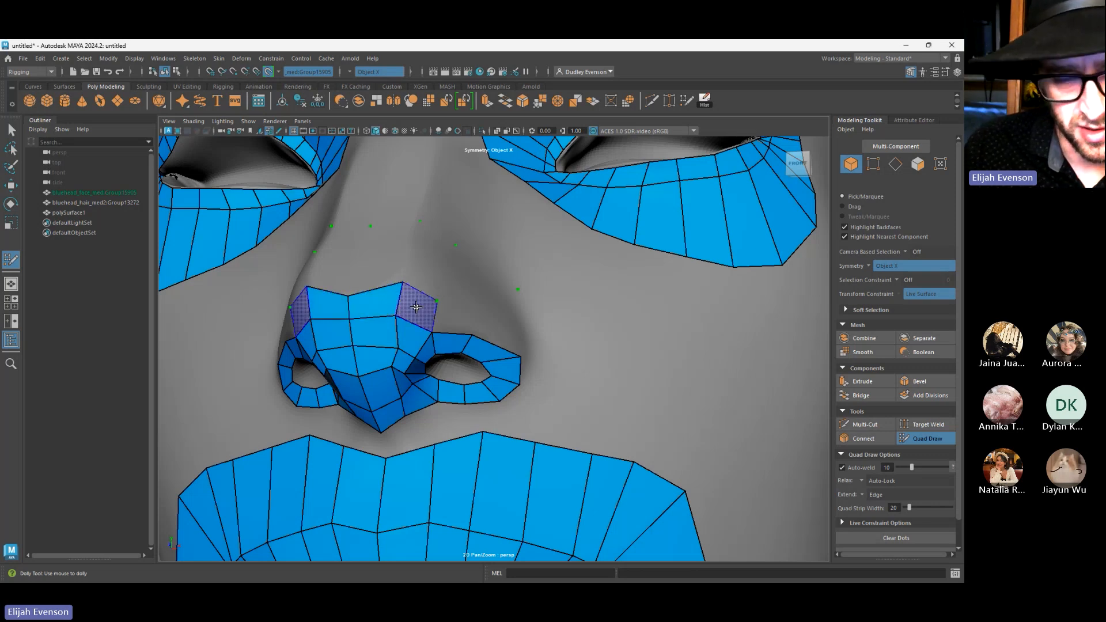
pyautogui.keyDown('shift'); pyautogui.click(416, 307); pyautogui.keyUp('shift')
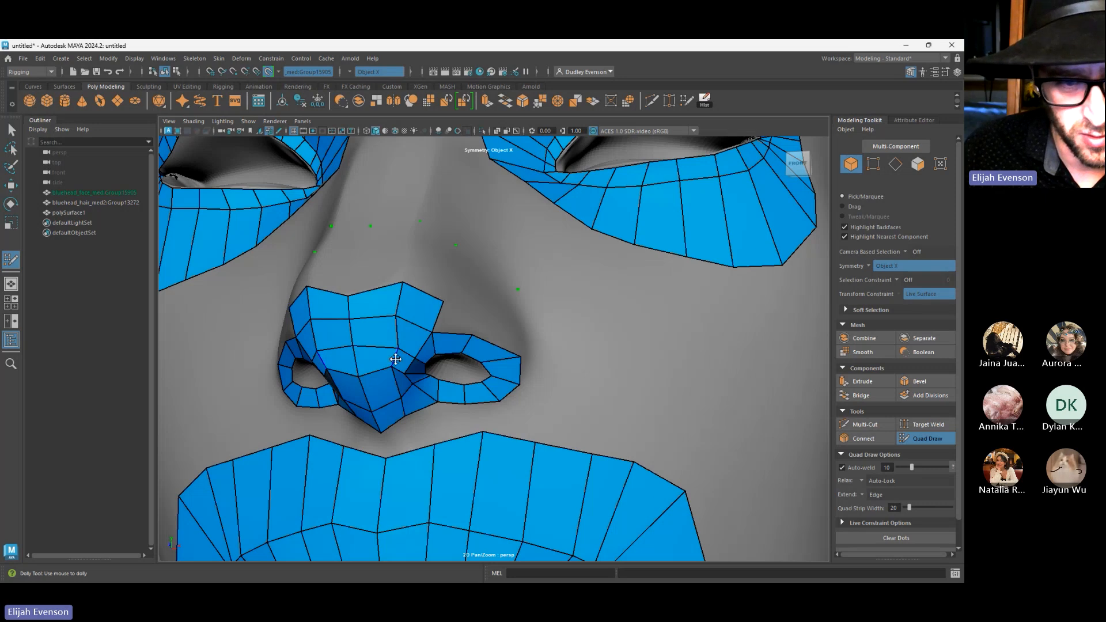
pyautogui.click(485, 314)
pyautogui.keyDown('shift'); pyautogui.click(462, 318); pyautogui.keyUp('shift')
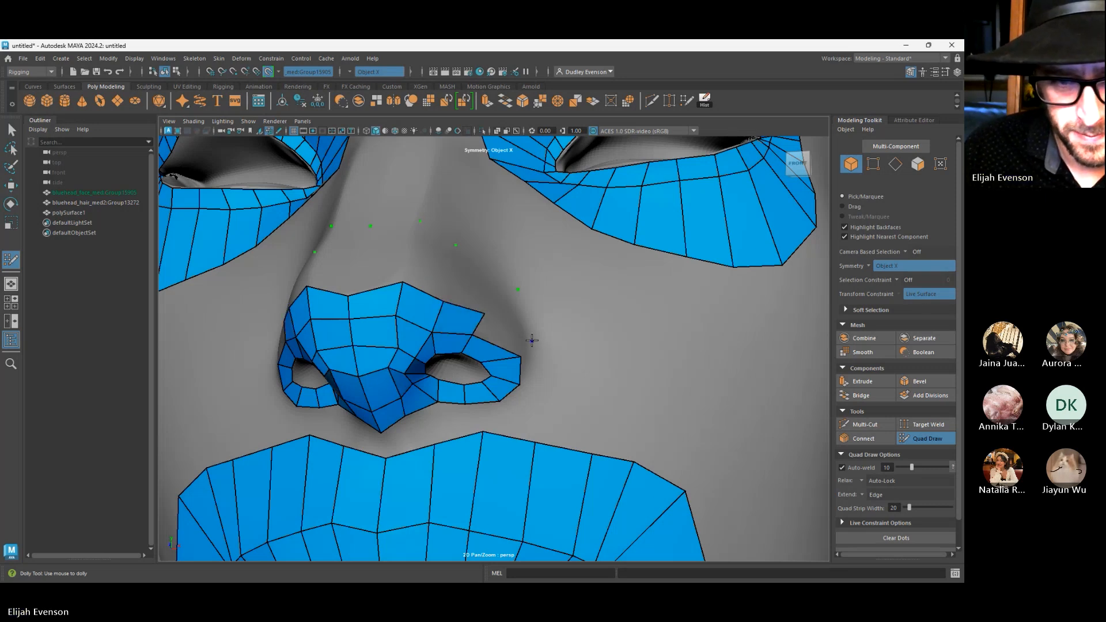
pyautogui.keyDown('shift'); pyautogui.click(496, 330); pyautogui.keyUp('shift')
pyautogui.moveTo(519, 290); pyautogui.dragTo(527, 323)
# Pull the wing's outer rim vertex outward and move the dot above it closer to the wing crease
pyautogui.keyDown('alt'); pyautogui.moveTo(499, 398); pyautogui.dragTo(511, 375, button='middle'); pyautogui.keyUp('alt')
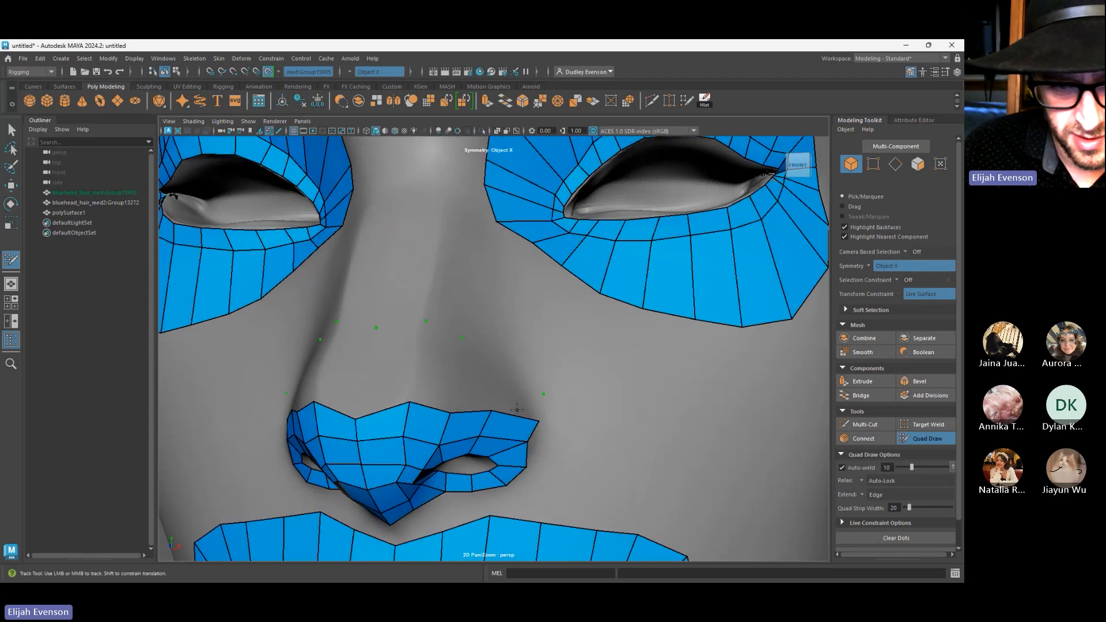
pyautogui.keyDown('shift'); pyautogui.click(559, 461); pyautogui.keyUp('shift')
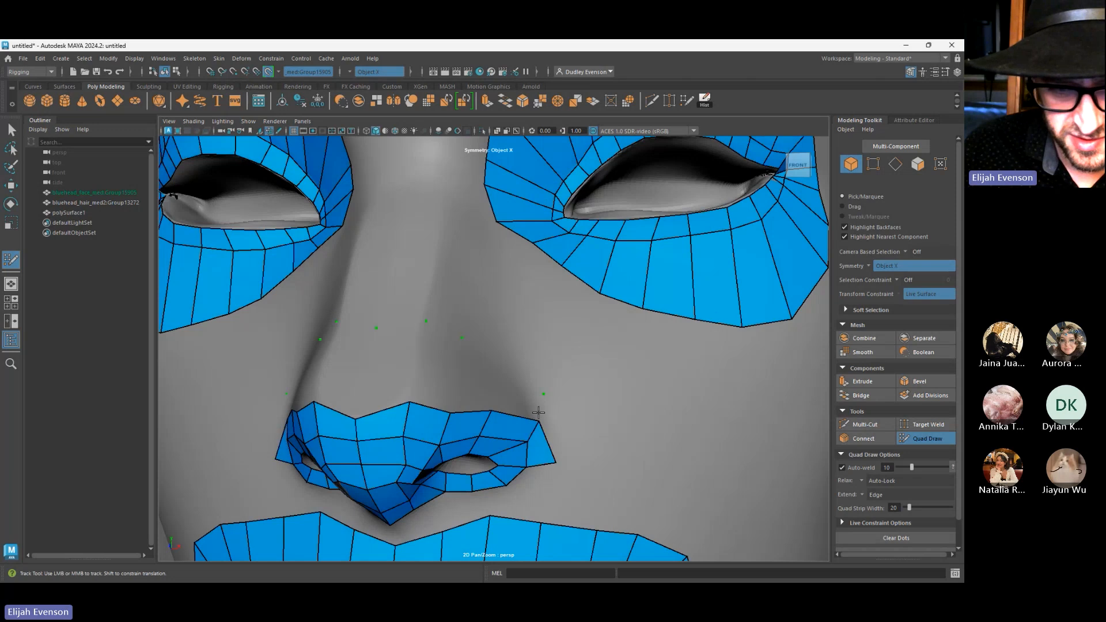
pyautogui.moveTo(526, 442)
pyautogui.mouseDown()
pyautogui.moveTo(509, 443)
pyautogui.moveTo(516, 466)
pyautogui.moveTo(543, 457)
pyautogui.moveTo(525, 425)
pyautogui.moveTo(534, 448)
pyautogui.mouseUp()
pyautogui.moveTo(544, 394); pyautogui.dragTo(534, 395)
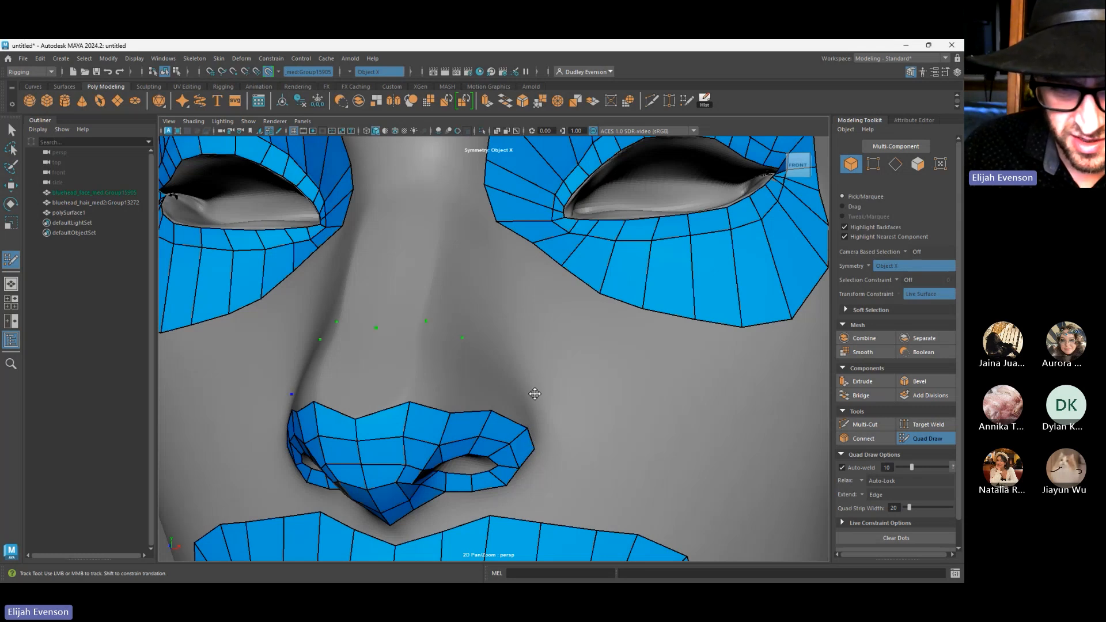
# Fill two quads along the top of the nose wing and move the dot beside the bridge down toward the tip
pyautogui.click(501, 383)
pyautogui.keyDown('shift'); pyautogui.click(513, 401); pyautogui.keyUp('shift')
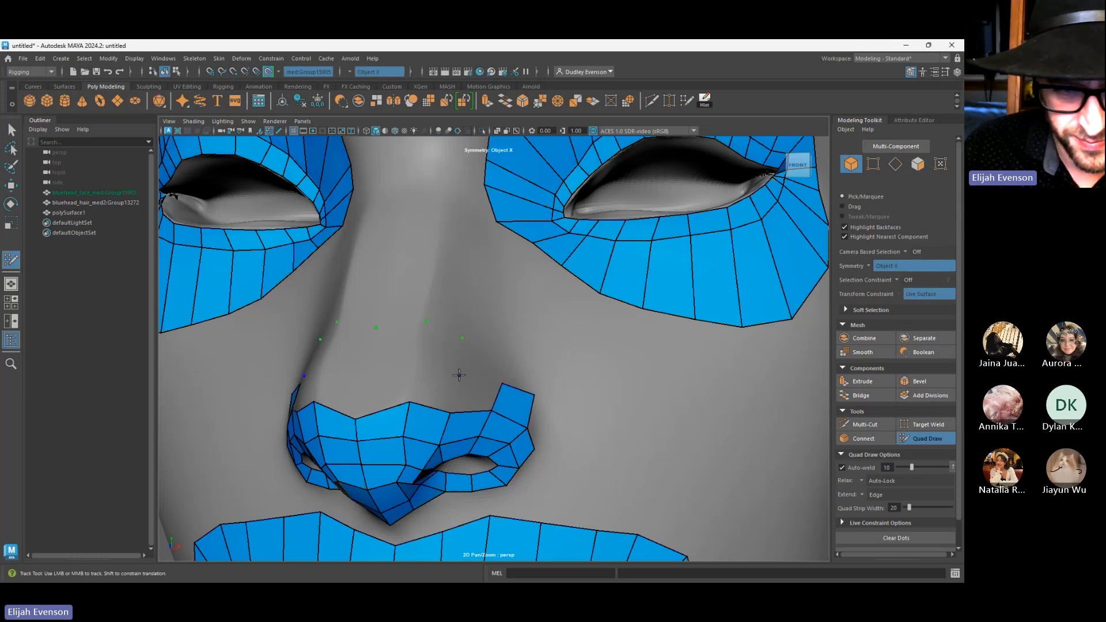
pyautogui.keyDown('shift'); pyautogui.click(467, 395); pyautogui.keyUp('shift')
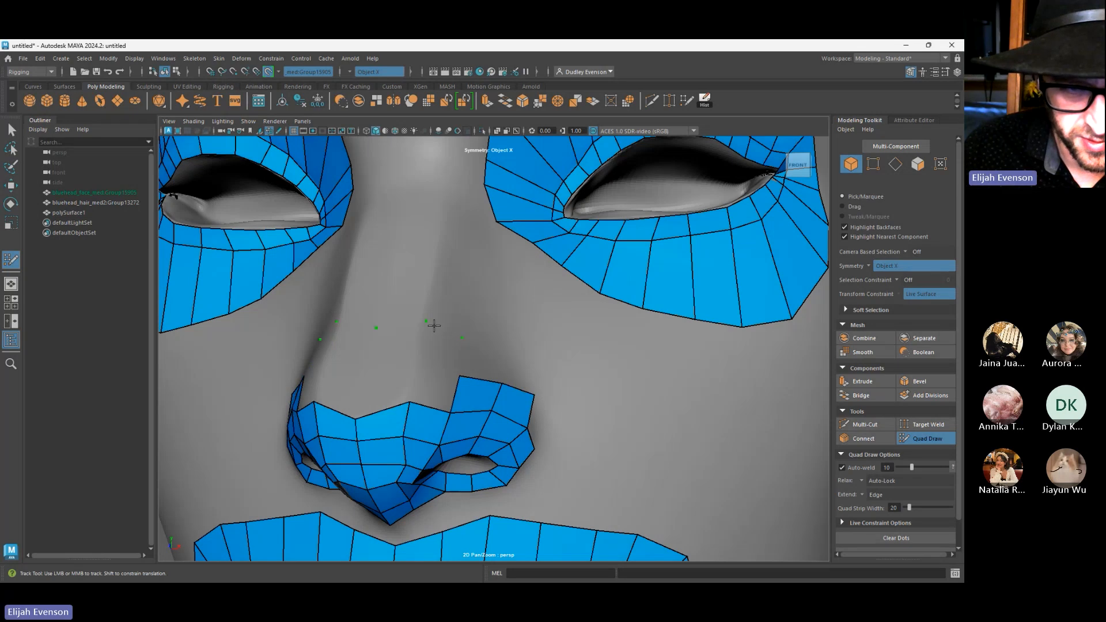
pyautogui.moveTo(425, 320); pyautogui.dragTo(417, 357)
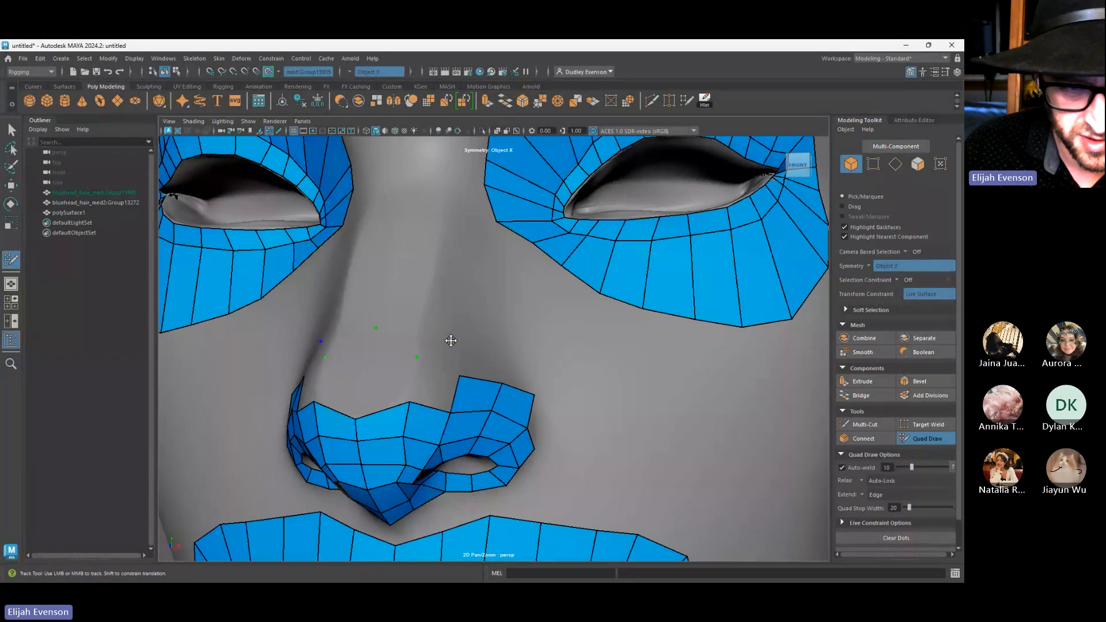
# Fill an outer band of quads around the side of the wing and beneath the nostril to the septum
pyautogui.click(552, 427)
pyautogui.keyDown('shift'); pyautogui.click(539, 426); pyautogui.keyUp('shift')
pyautogui.click(542, 473)
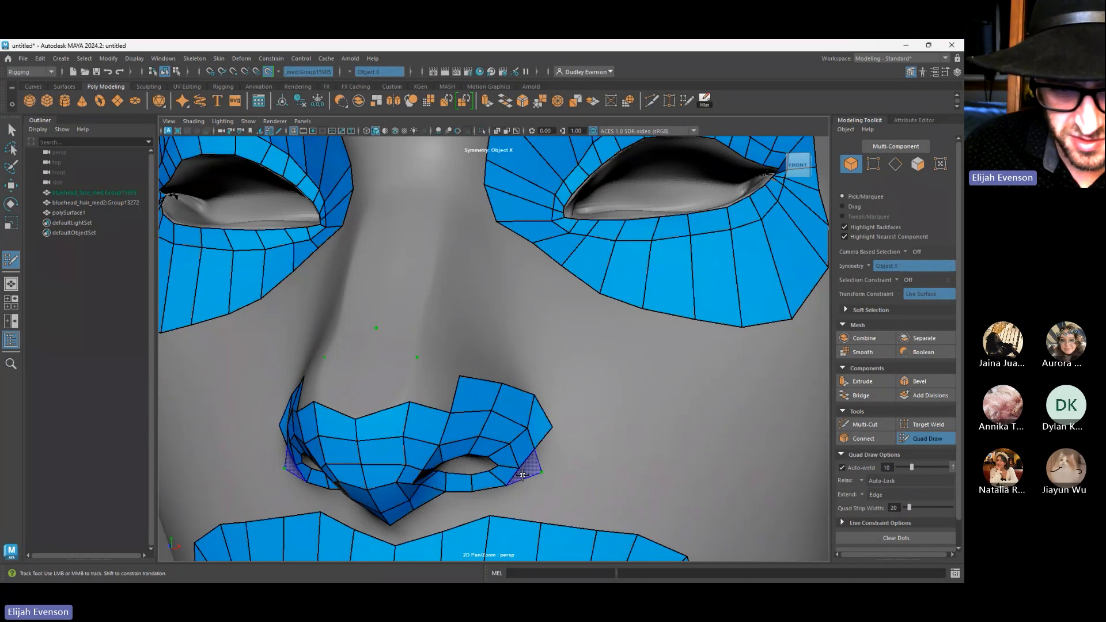
pyautogui.click(522, 493)
pyautogui.keyDown('shift'); pyautogui.click(526, 482); pyautogui.keyUp('shift')
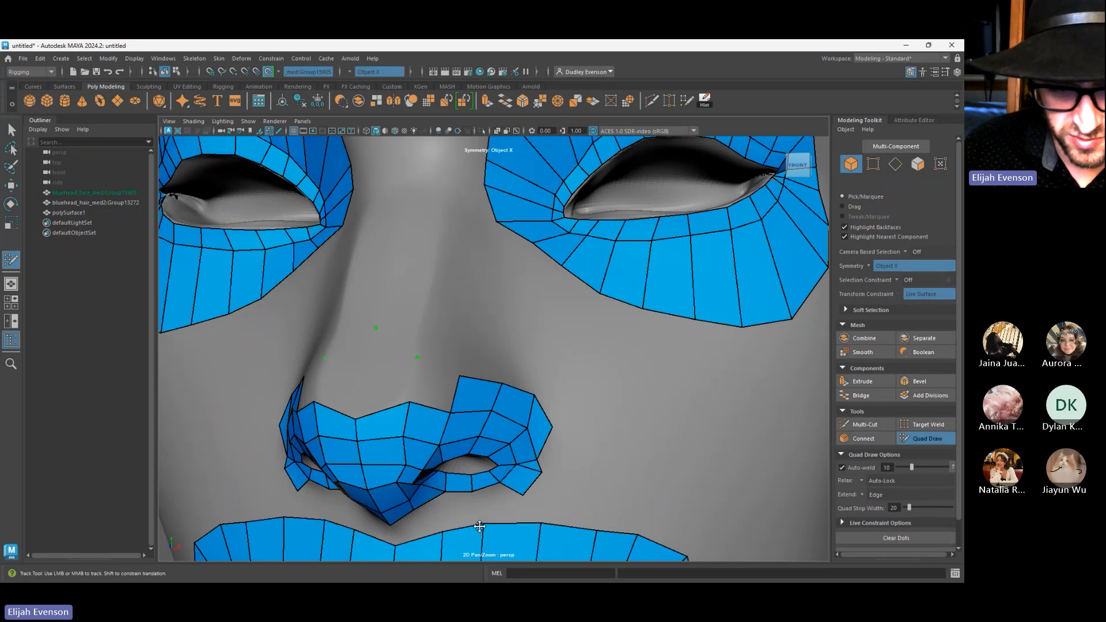
pyautogui.keyDown('alt'); pyautogui.moveTo(481, 521); pyautogui.dragTo(471, 452, button='middle'); pyautogui.keyUp('alt')
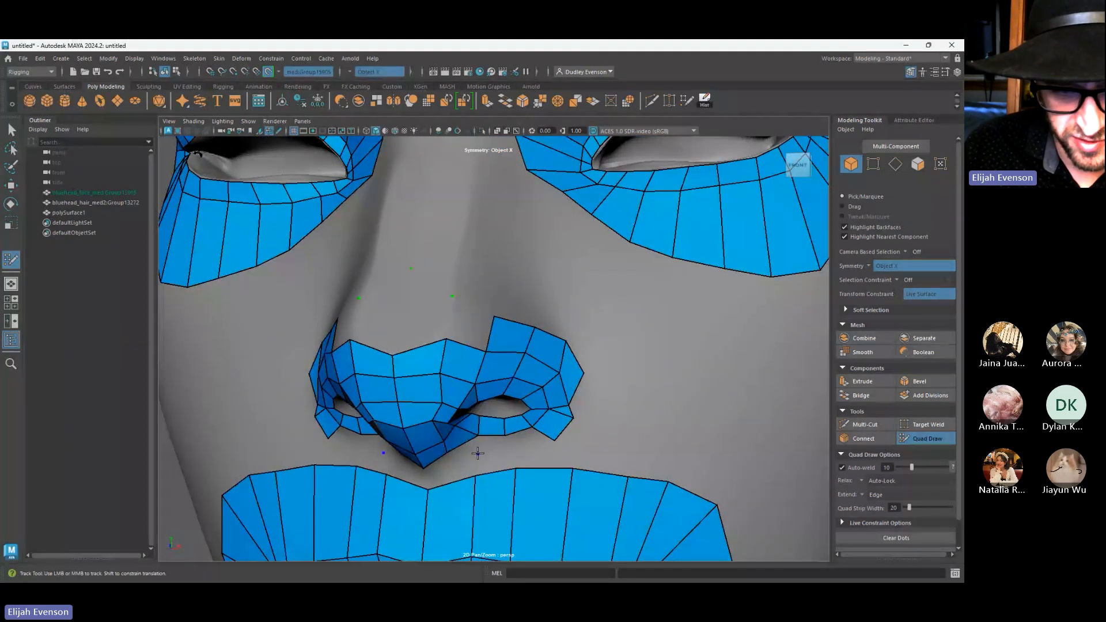
pyautogui.keyDown('shift'); pyautogui.click(478, 452); pyautogui.keyUp('shift')
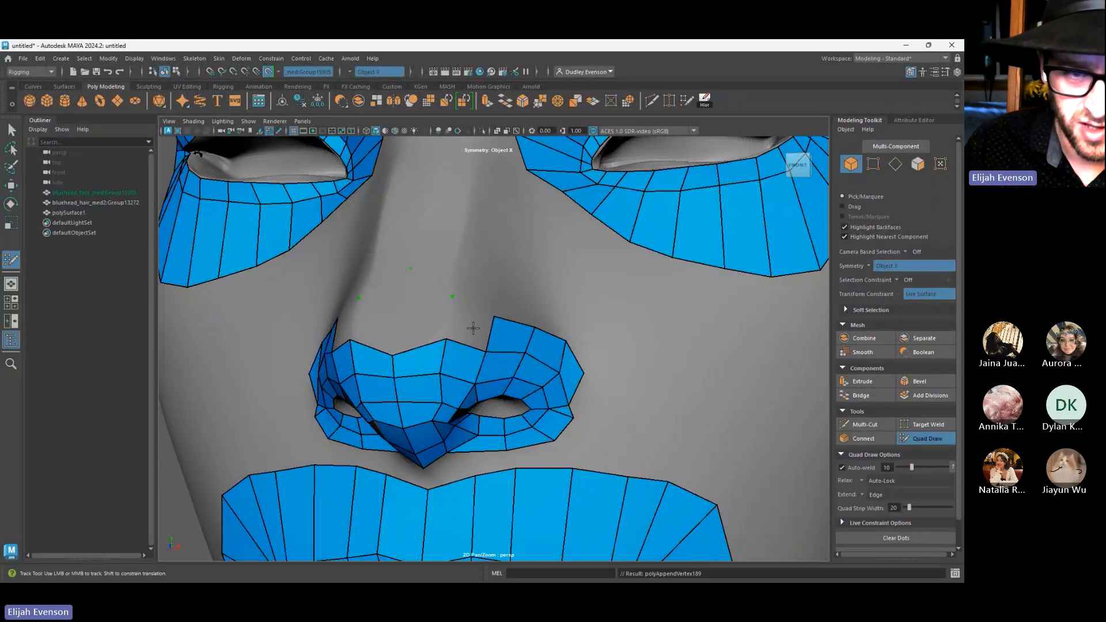
# Fill the remaining quads between the wing tops and the center dot across the lower nose bridge
pyautogui.keyDown('shift'); pyautogui.click(428, 308); pyautogui.keyUp('shift')
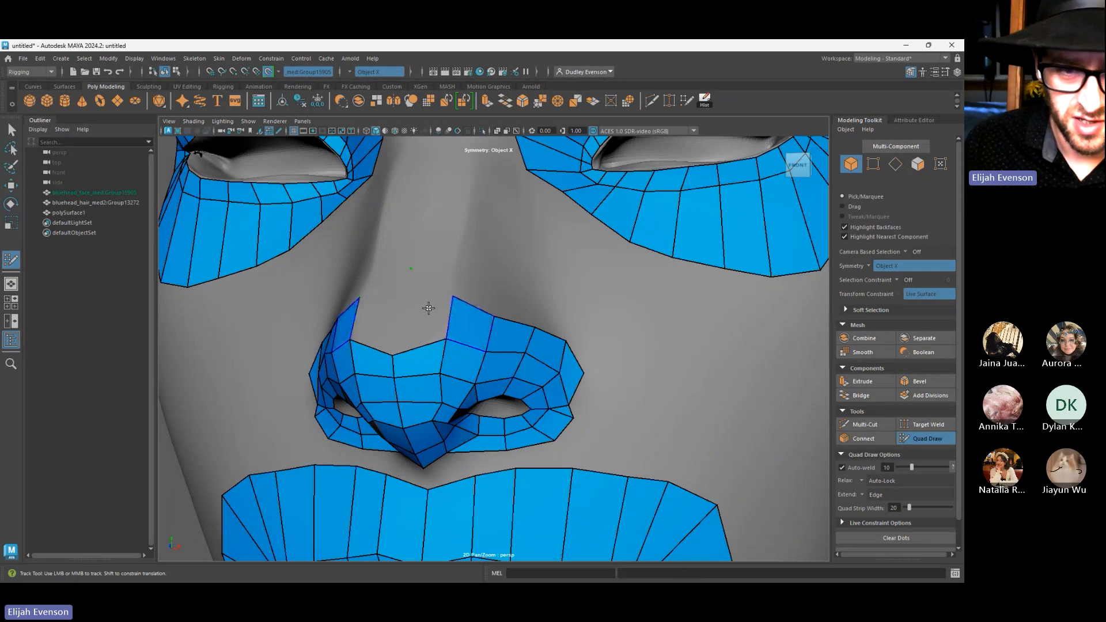
pyautogui.keyDown('shift'); pyautogui.click(428, 308); pyautogui.keyUp('shift')
pyautogui.keyDown('alt'); pyautogui.moveTo(428, 308); pyautogui.dragTo(565, 367, button='right'); pyautogui.keyUp('alt')
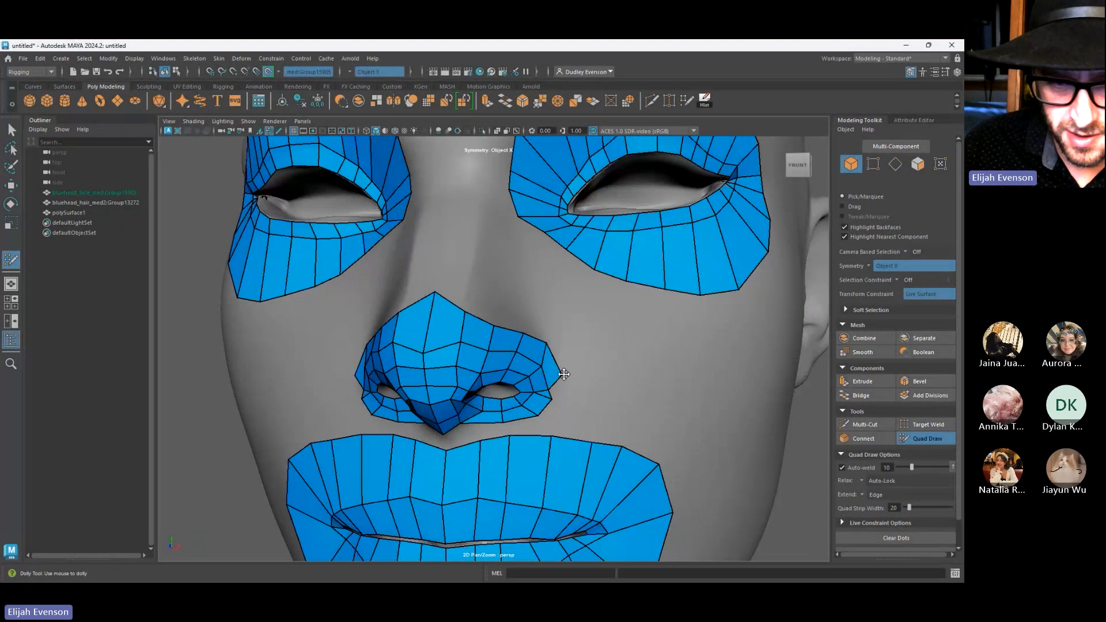
# Place a ring of symmetric dots around the ear, from the earlobe up the front, over the top and down behind
pyautogui.keyDown('alt'); pyautogui.moveTo(633, 379); pyautogui.dragTo(548, 379); pyautogui.keyUp('alt')
pyautogui.keyDown('alt'); pyautogui.moveTo(548, 380); pyautogui.dragTo(427, 329, button='right'); pyautogui.keyUp('alt')
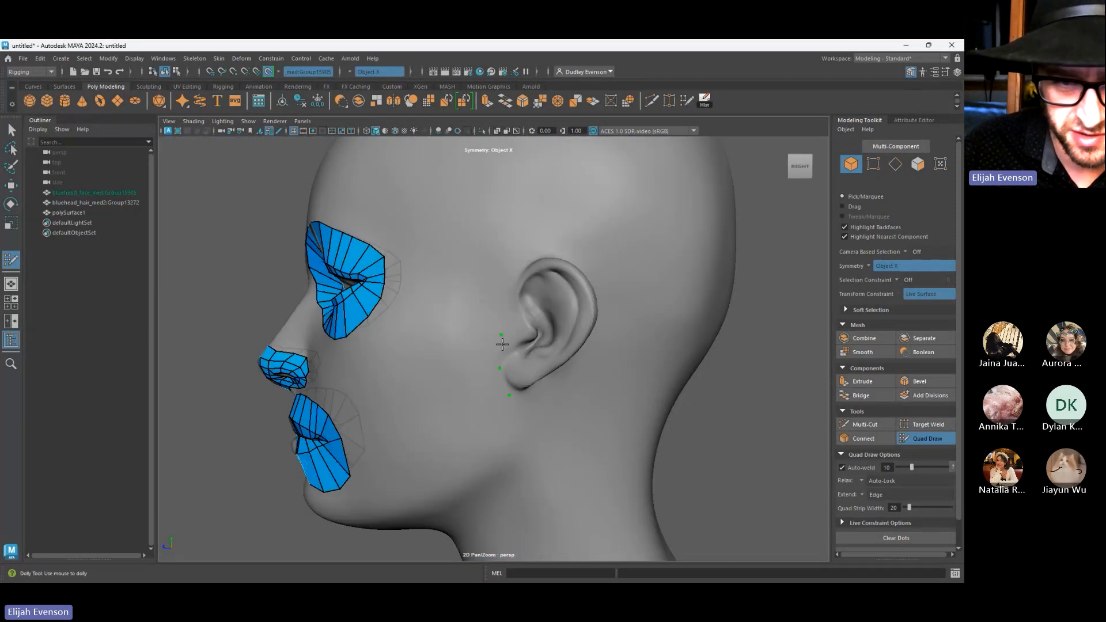
pyautogui.click(501, 315)
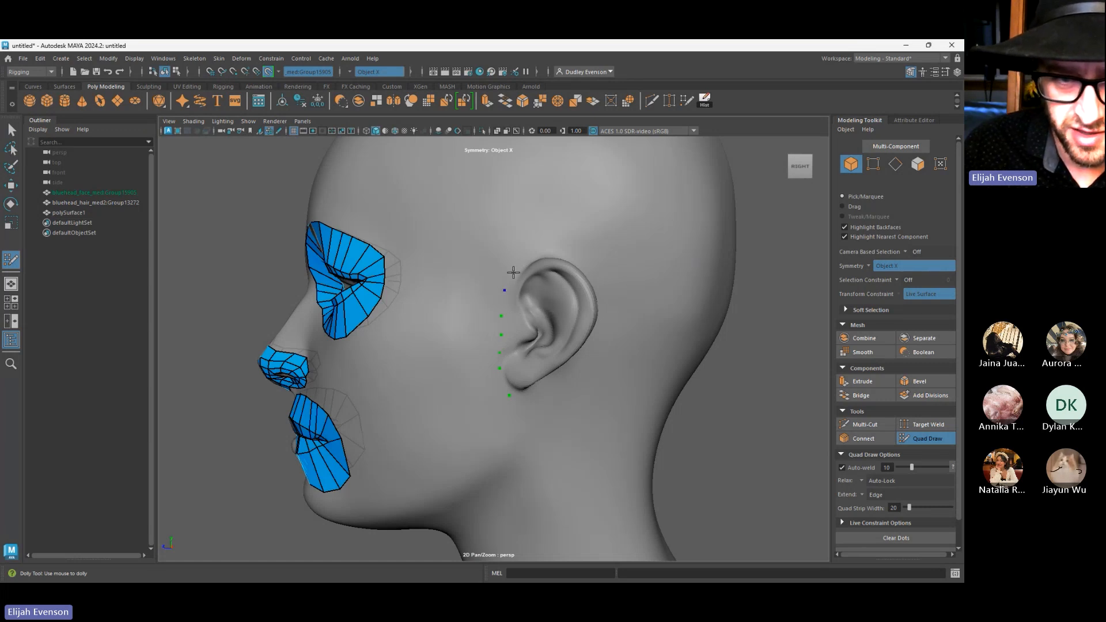
pyautogui.click(516, 265)
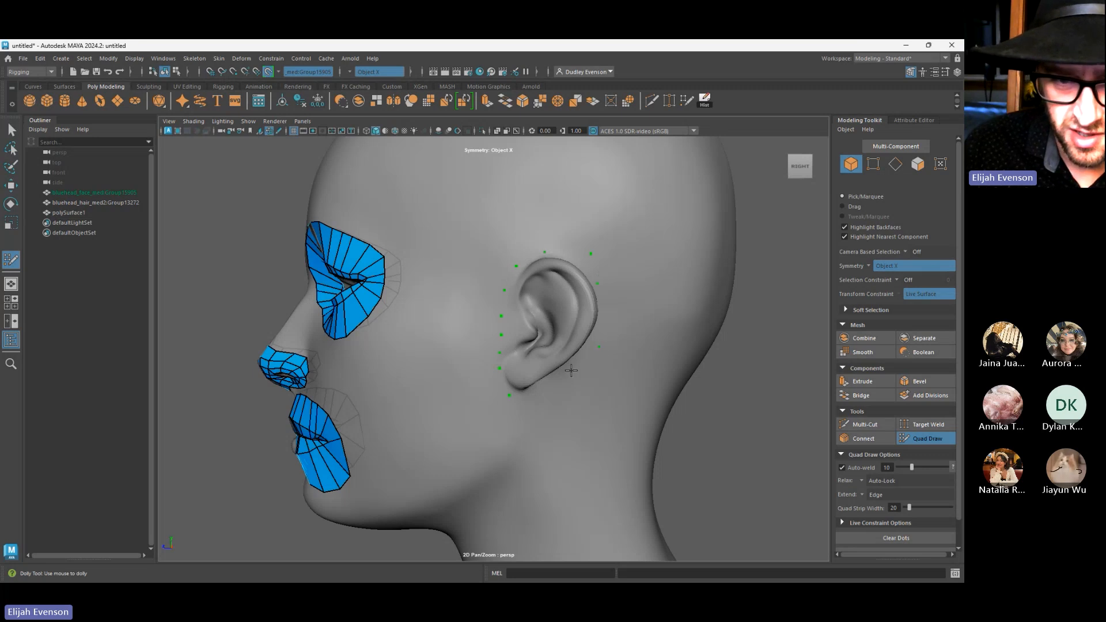
pyautogui.click(542, 392)
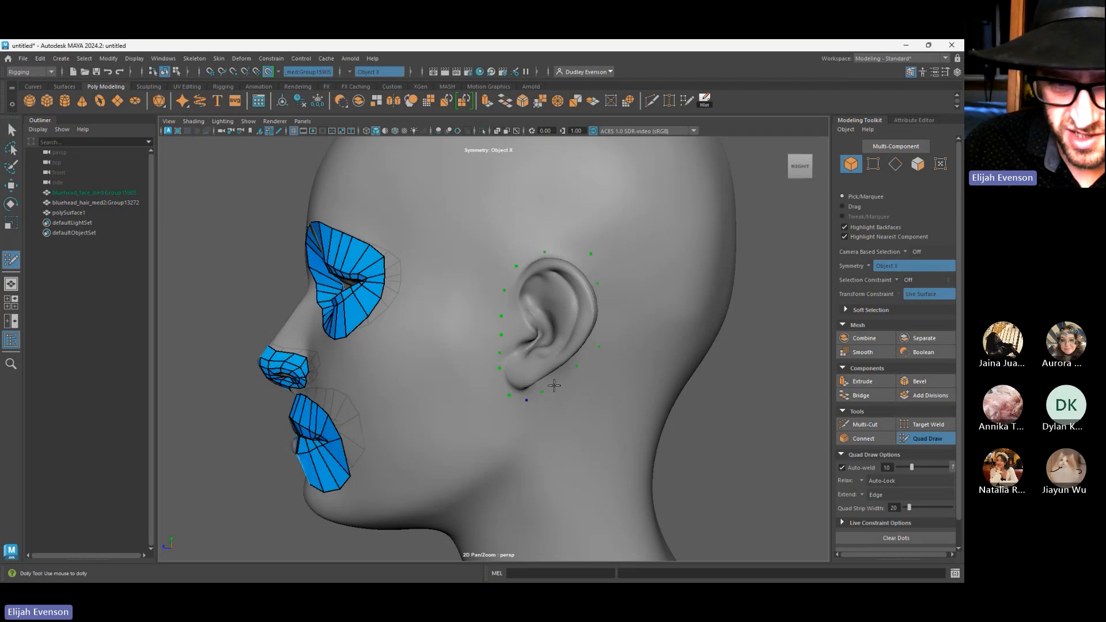
# Fill a strip of symmetric quads up the front of the ear, from the earlobe to the top of the ear
pyautogui.scroll(2, 479, 395)
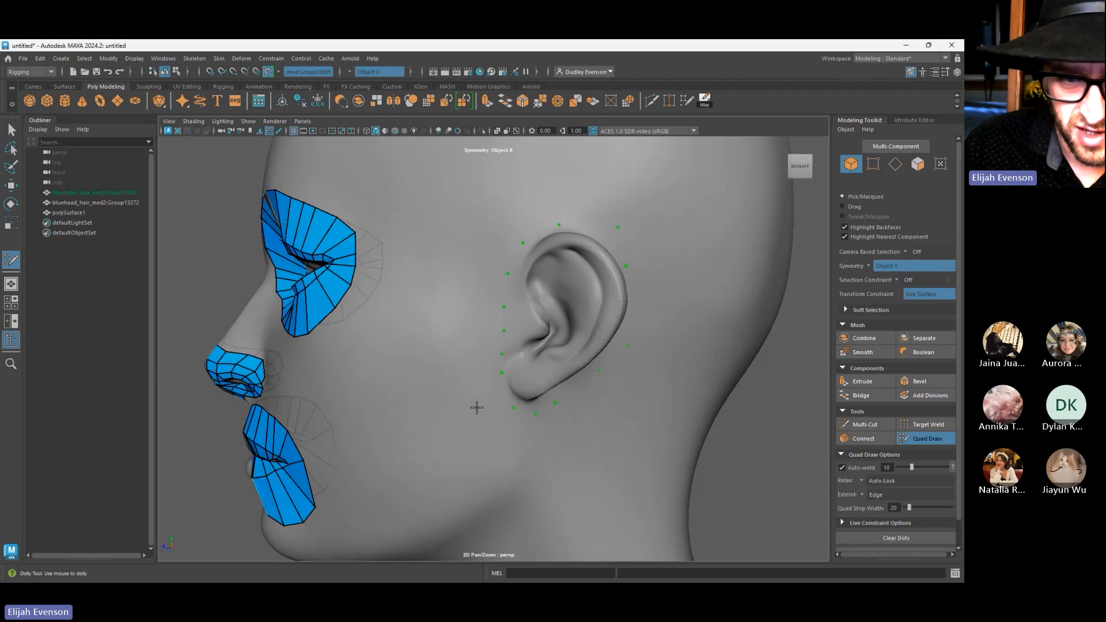
pyautogui.keyDown('shift'); pyautogui.click(489, 381); pyautogui.keyUp('shift')
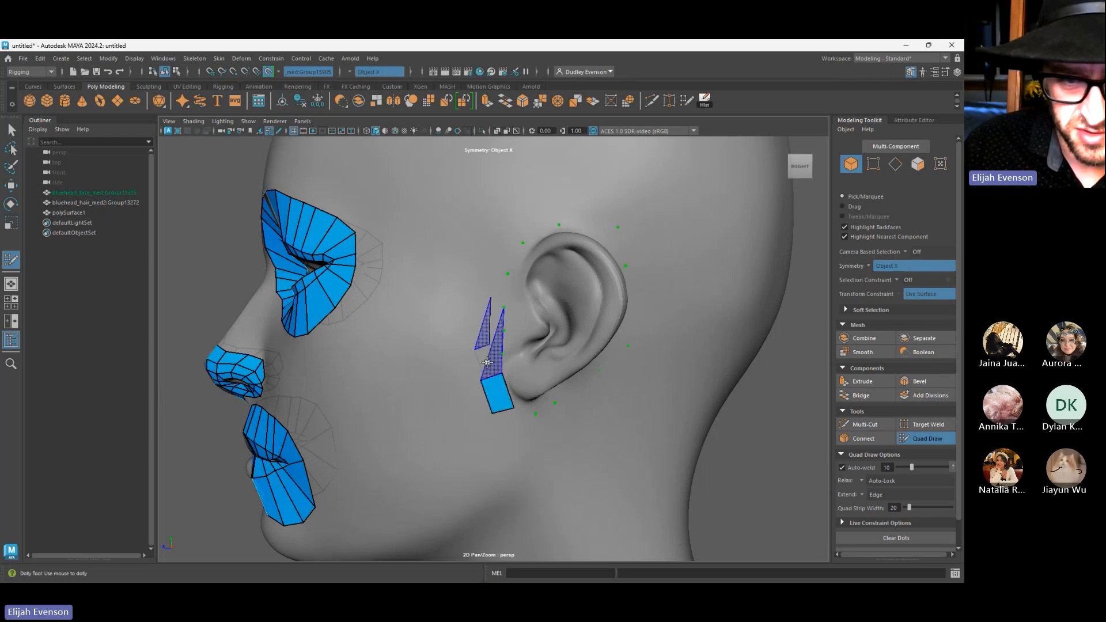
pyautogui.keyDown('shift'); pyautogui.click(481, 356); pyautogui.keyUp('shift')
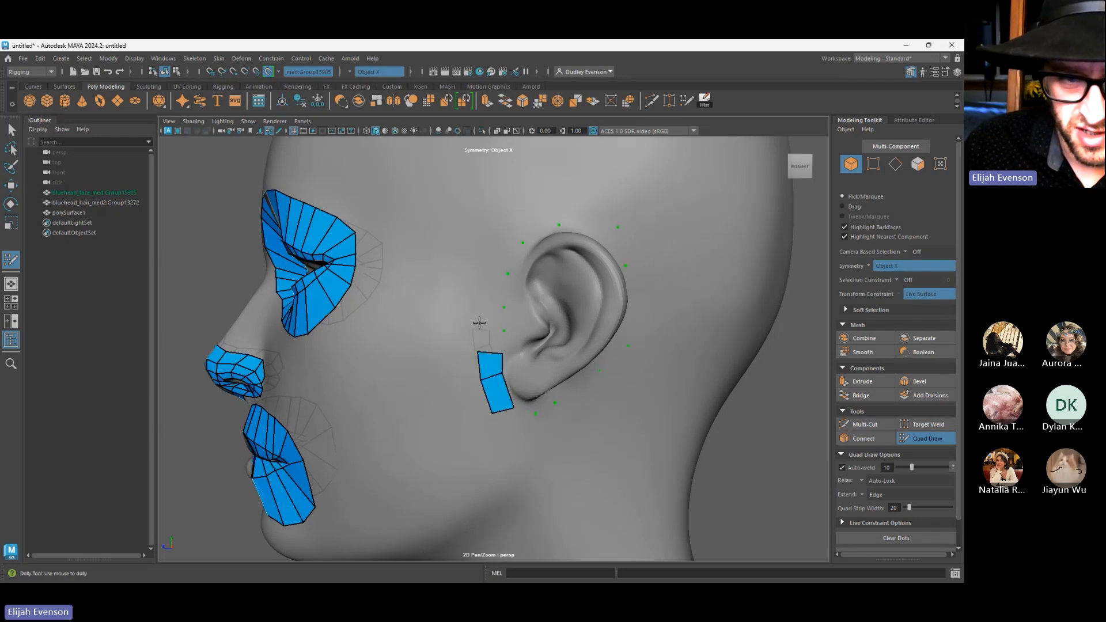
pyautogui.keyDown('shift'); pyautogui.click(471, 312); pyautogui.keyUp('shift')
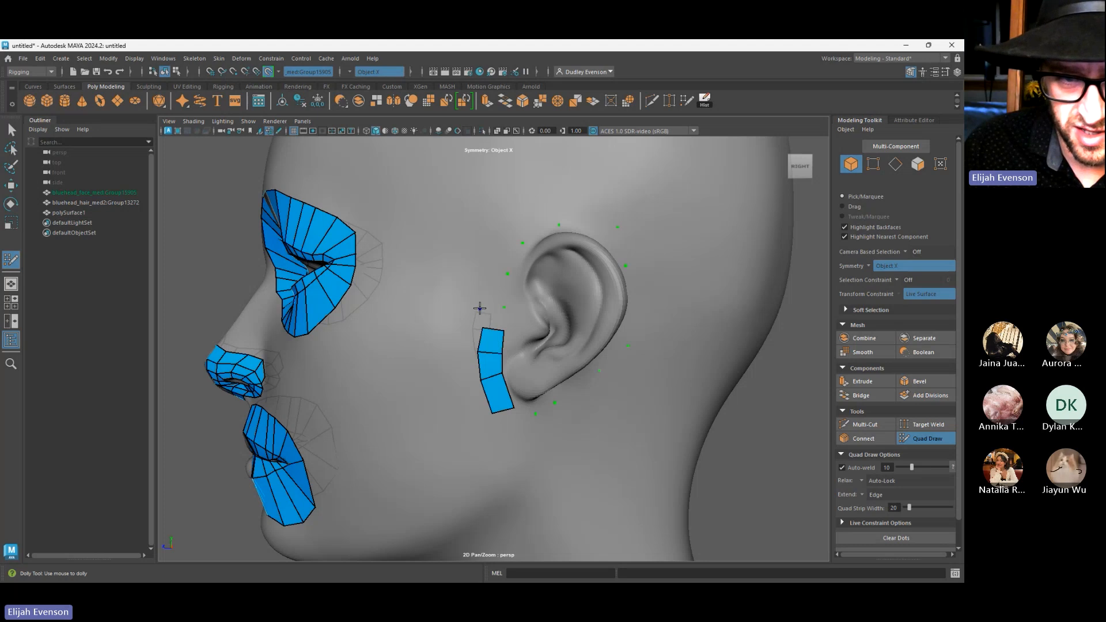
pyautogui.keyDown('shift'); pyautogui.click(481, 304); pyautogui.keyUp('shift')
pyautogui.keyDown('shift'); pyautogui.click(483, 272); pyautogui.keyUp('shift')
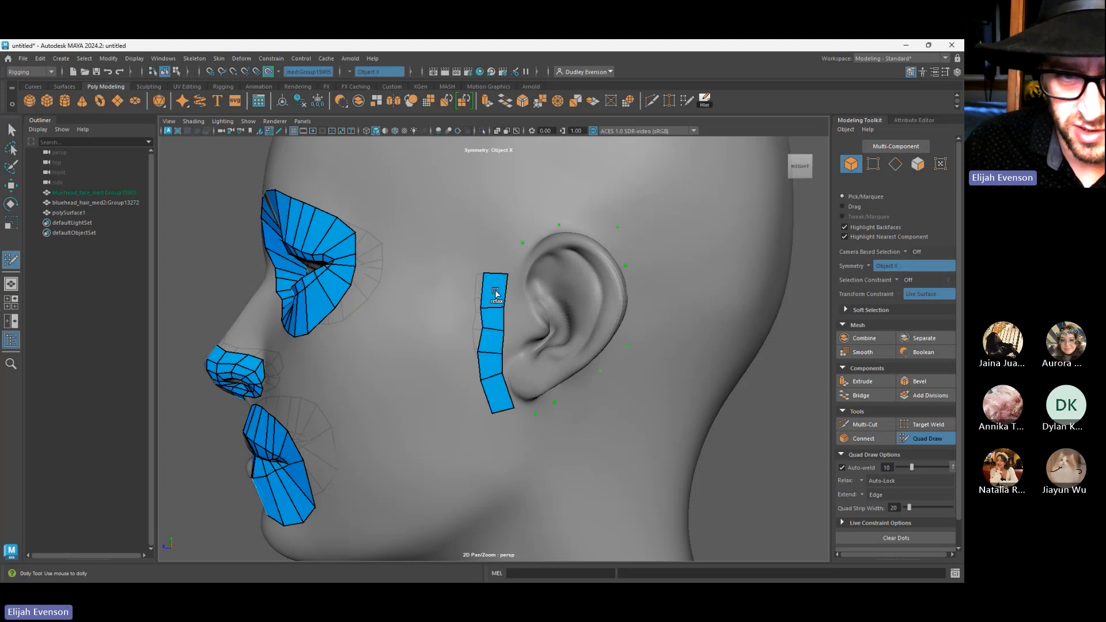
pyautogui.keyDown('shift'); pyautogui.click(525, 227); pyautogui.keyUp('shift')
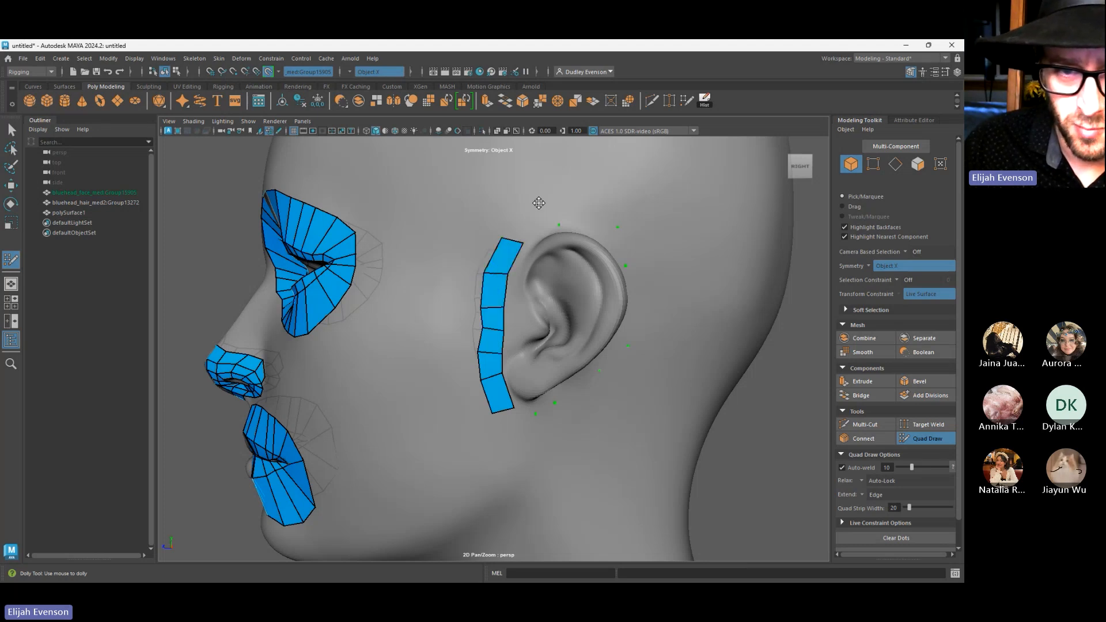
pyautogui.keyDown('shift'); pyautogui.click(547, 211); pyautogui.keyUp('shift')
# Undo the last change, place a new dot above the ear, and extend the strip by one quad over the top
pyautogui.keyDown('alt'); pyautogui.moveTo(599, 193); pyautogui.dragTo(617, 221); pyautogui.keyUp('alt')
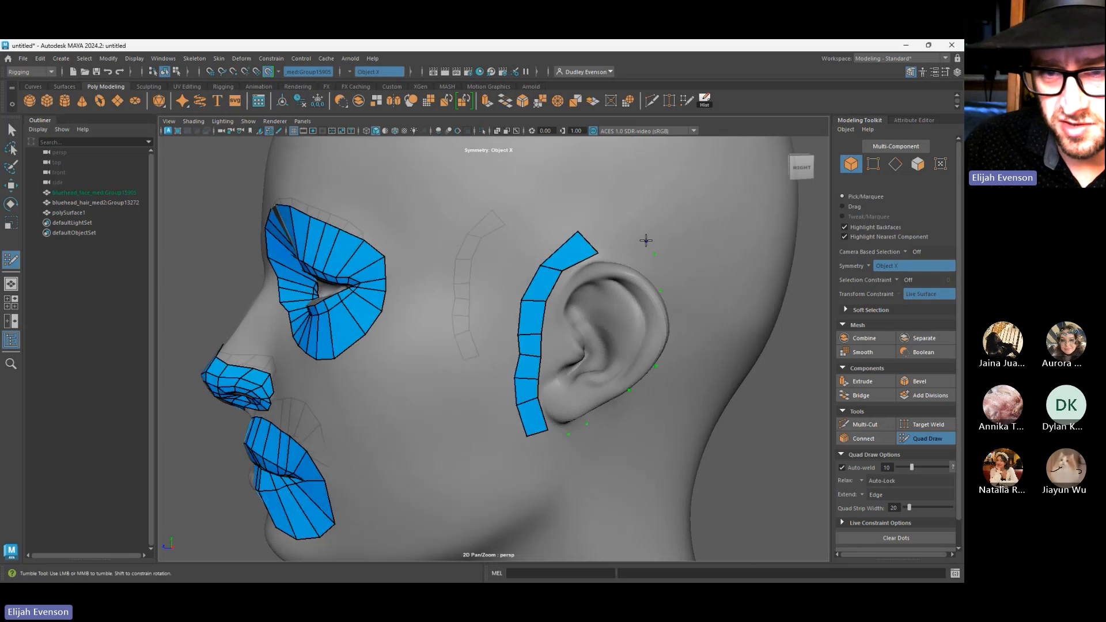
pyautogui.hotkey('ctrl', 'z')
pyautogui.click(628, 245)
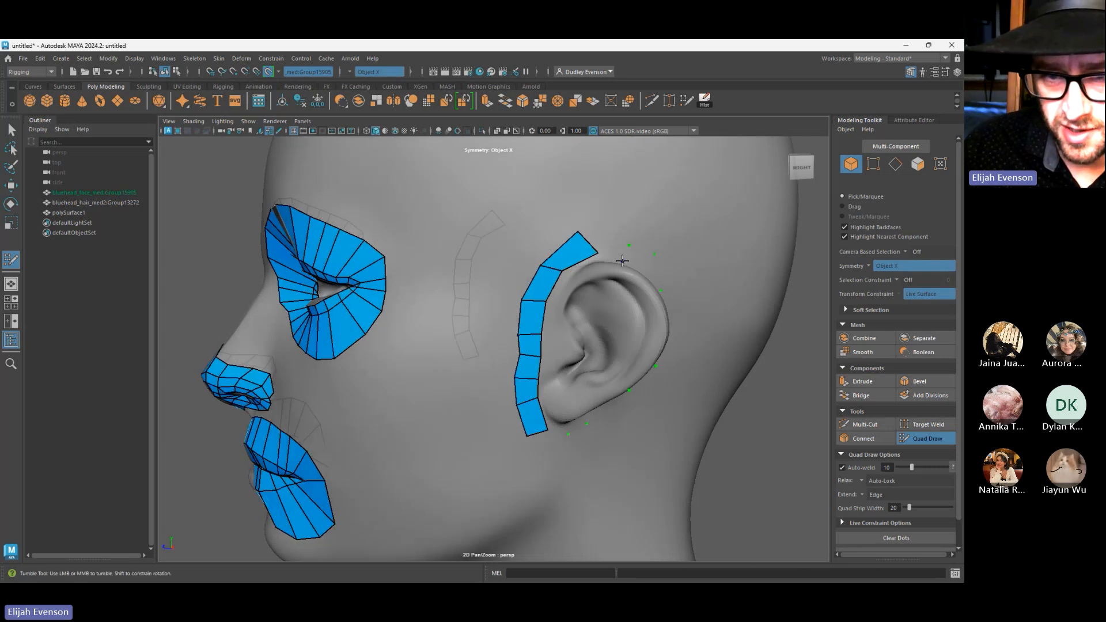
pyautogui.keyDown('shift'); pyautogui.click(605, 257); pyautogui.keyUp('shift')
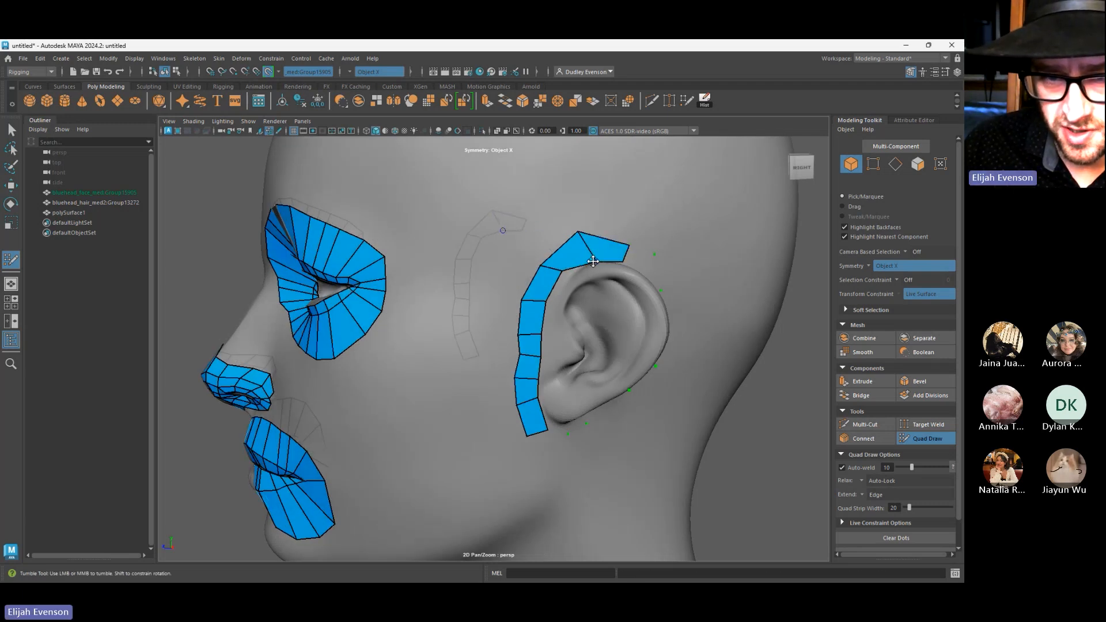
# Fill another quad past the top of the ear and adjust its inner corners to follow the ear's rim
pyautogui.keyDown('alt'); pyautogui.moveTo(593, 261); pyautogui.dragTo(679, 365, button='right'); pyautogui.keyUp('alt')
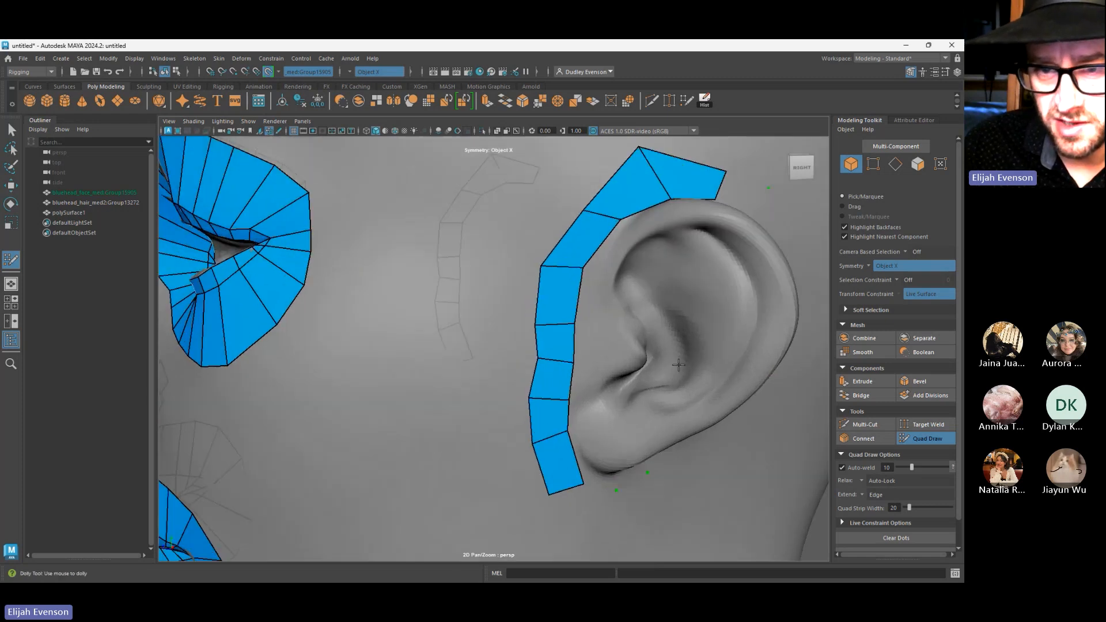
pyautogui.keyDown('alt'); pyautogui.moveTo(679, 364); pyautogui.dragTo(574, 397, button='middle'); pyautogui.keyUp('alt')
pyautogui.keyDown('alt'); pyautogui.moveTo(660, 247); pyautogui.dragTo(613, 259); pyautogui.keyUp('alt')
pyautogui.keyDown('shift'); pyautogui.click(595, 263); pyautogui.keyUp('shift')
pyautogui.moveTo(624, 304); pyautogui.dragTo(603, 288)
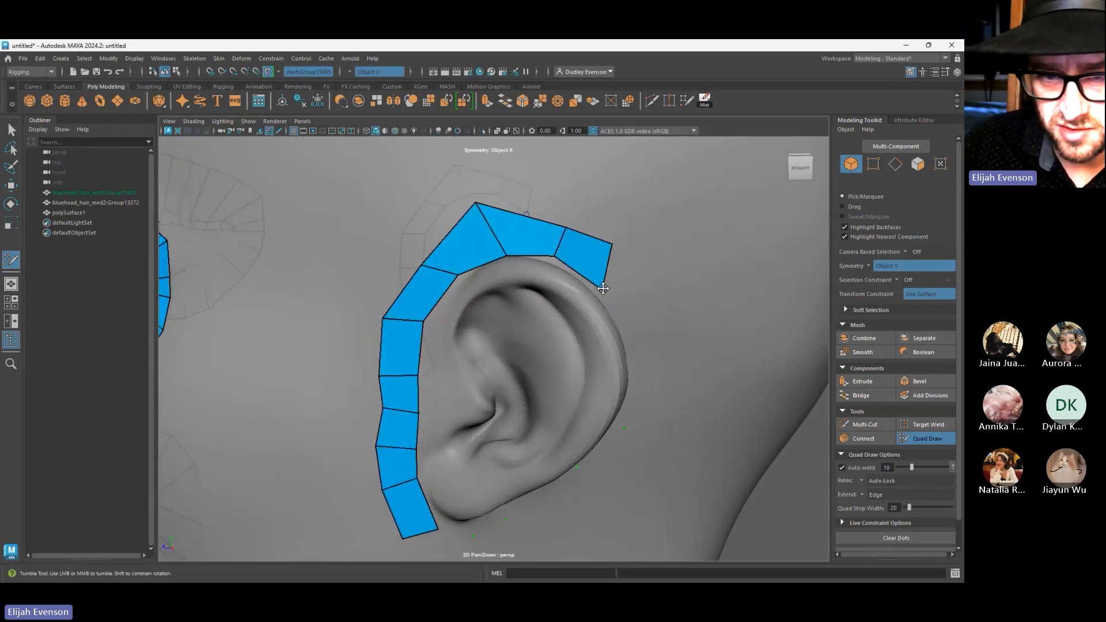
pyautogui.moveTo(554, 255); pyautogui.dragTo(550, 260)
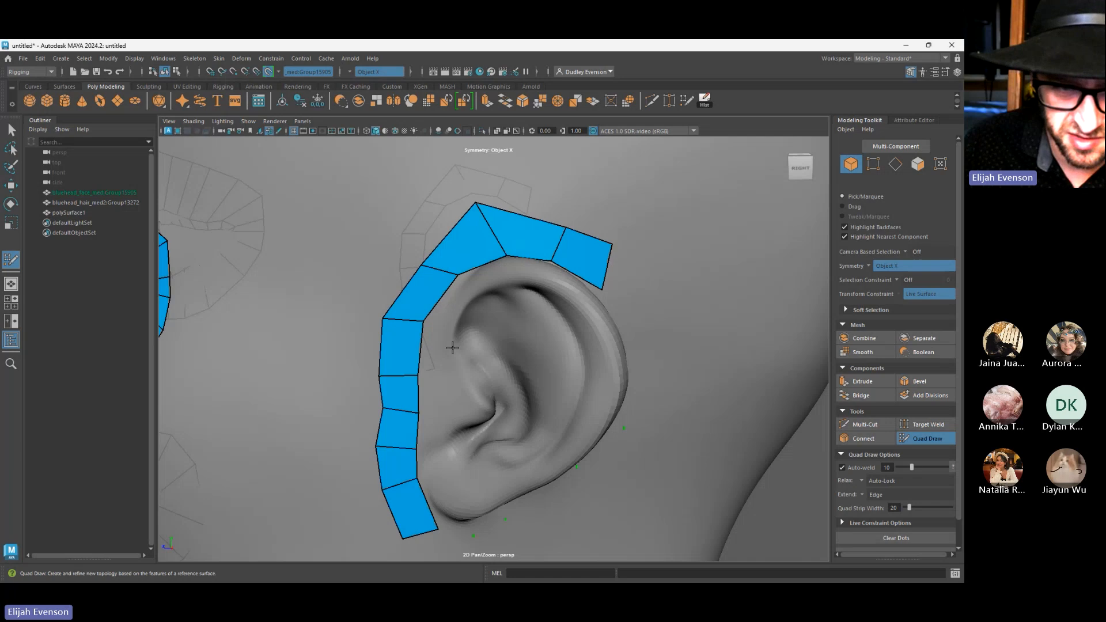
# Add a quad behind the upper ear and reshape the neighbouring inner and outer corners into a smooth curve
pyautogui.keyDown('alt'); pyautogui.moveTo(619, 379); pyautogui.dragTo(525, 327); pyautogui.keyUp('alt')
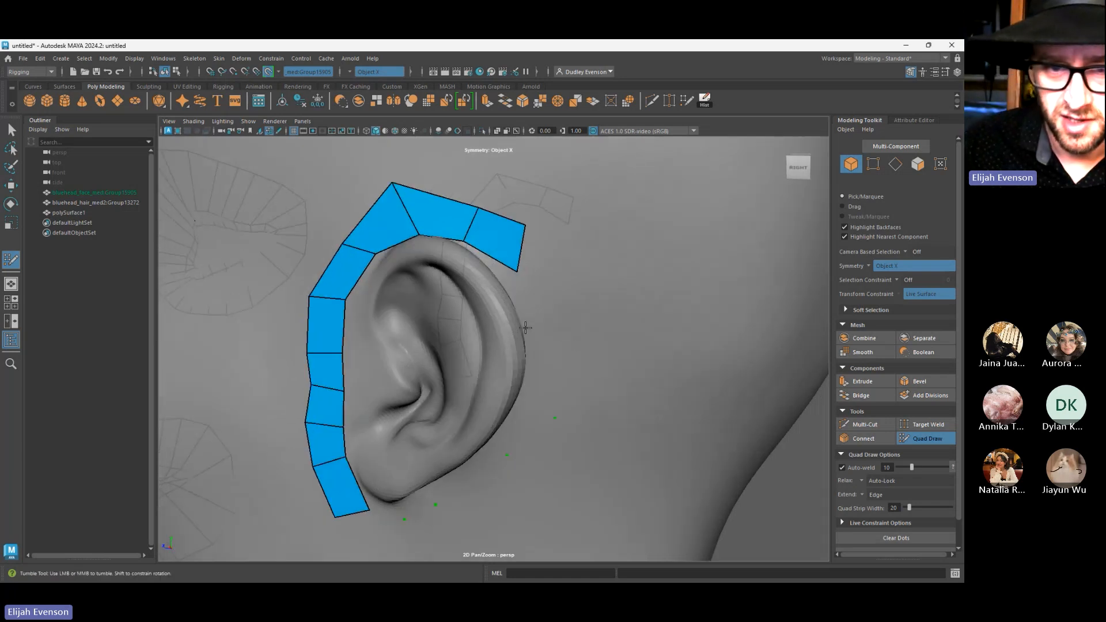
pyautogui.click(572, 301)
pyautogui.keyDown('shift'); pyautogui.click(547, 289); pyautogui.keyUp('shift')
pyautogui.moveTo(517, 271); pyautogui.dragTo(498, 275)
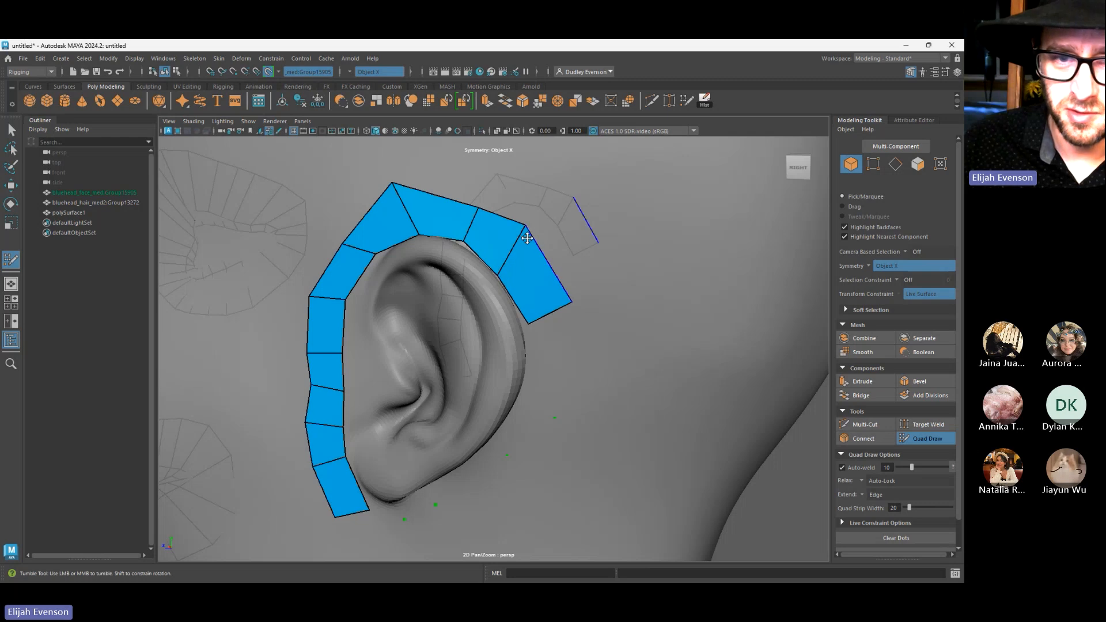
pyautogui.moveTo(527, 238); pyautogui.dragTo(535, 246)
pyautogui.moveTo(484, 210); pyautogui.dragTo(482, 180)
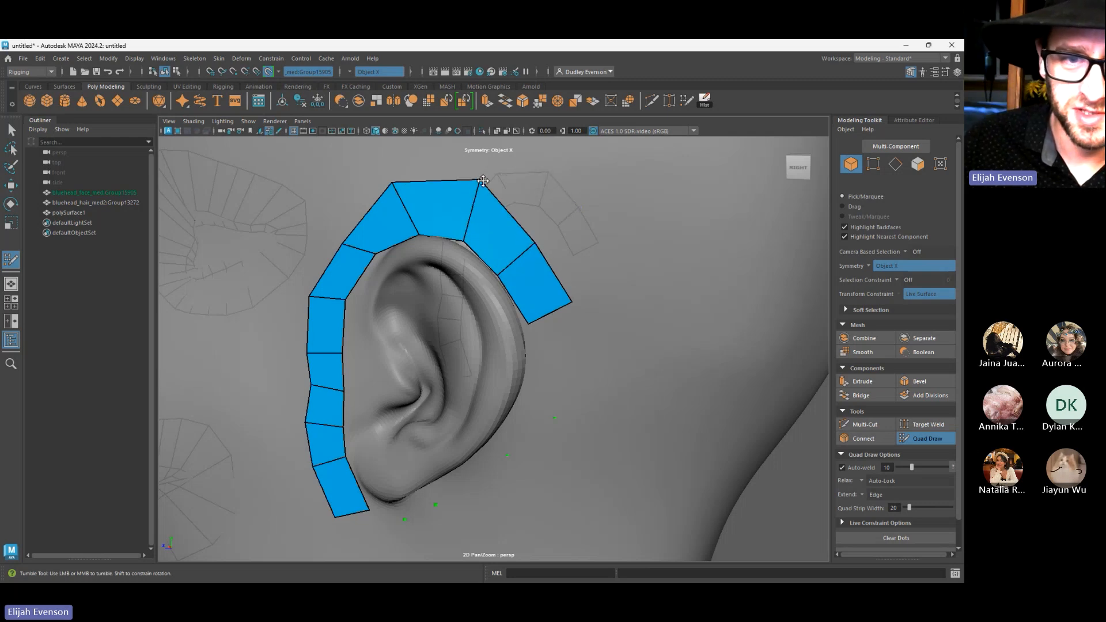
# Fill two quads down behind the middle of the ear, moving the outer dot outward to widen the second
pyautogui.keyDown('shift'); pyautogui.click(546, 353); pyautogui.keyUp('shift')
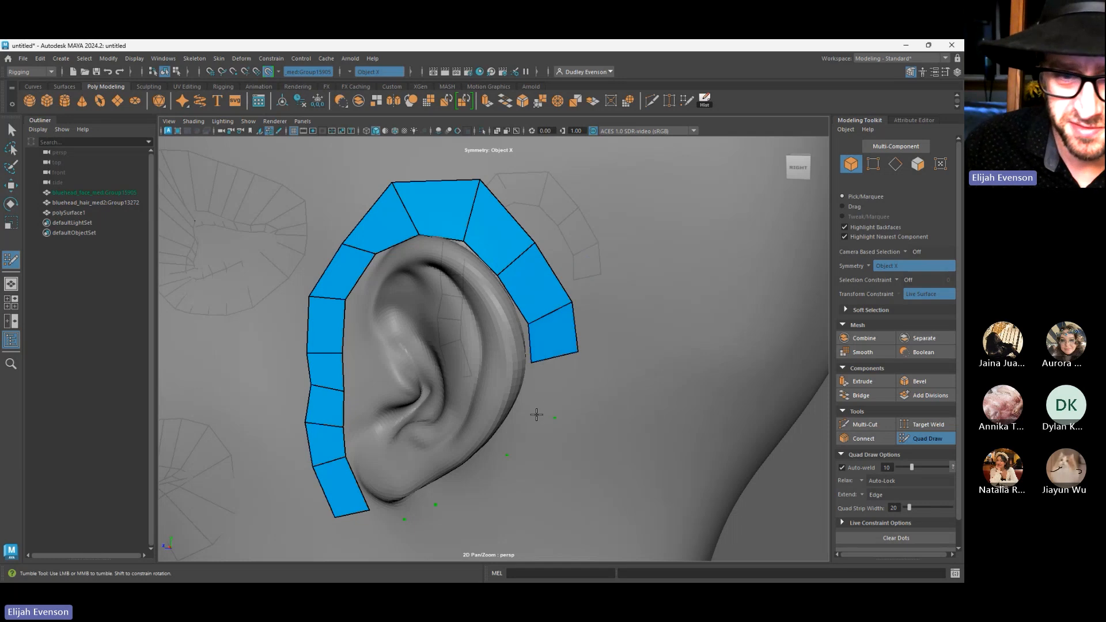
pyautogui.moveTo(554, 415); pyautogui.dragTo(579, 407)
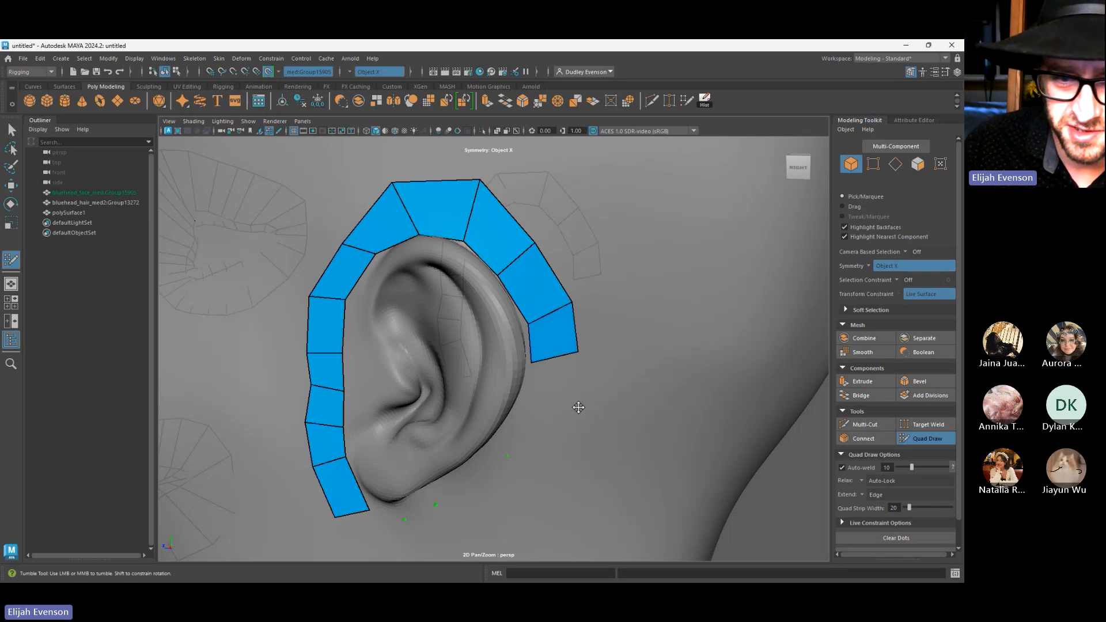
pyautogui.keyDown('shift'); pyautogui.click(544, 382); pyautogui.keyUp('shift')
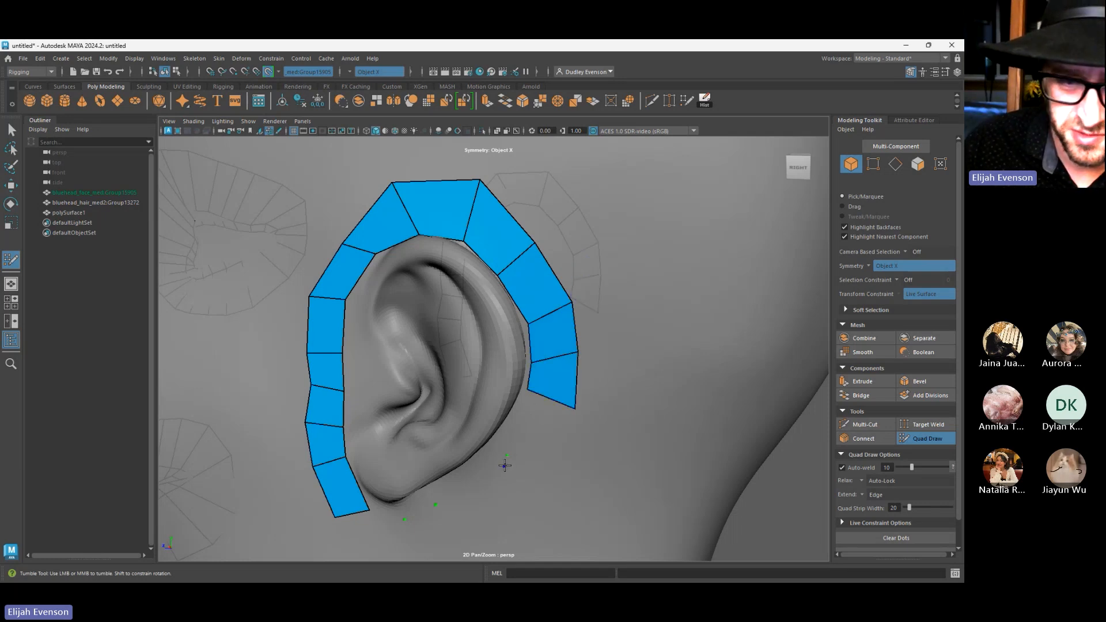
# Place an outer dot behind the lower ear and fill four quads around toward the bottom of the earlobe
pyautogui.click(534, 468)
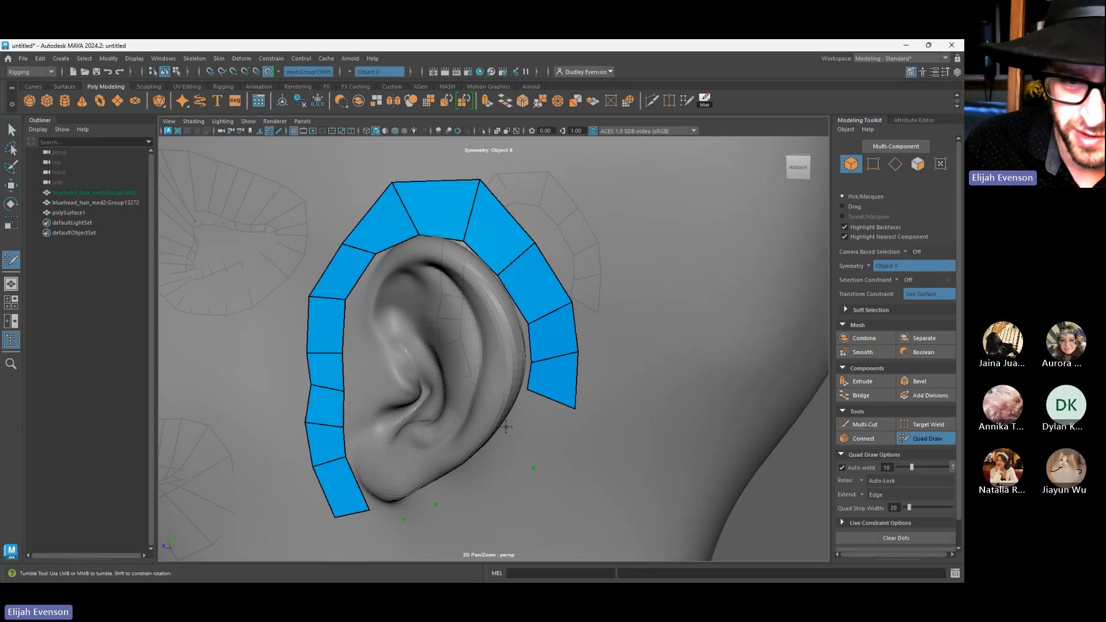
pyautogui.keyDown('shift'); pyautogui.click(504, 435); pyautogui.keyUp('shift')
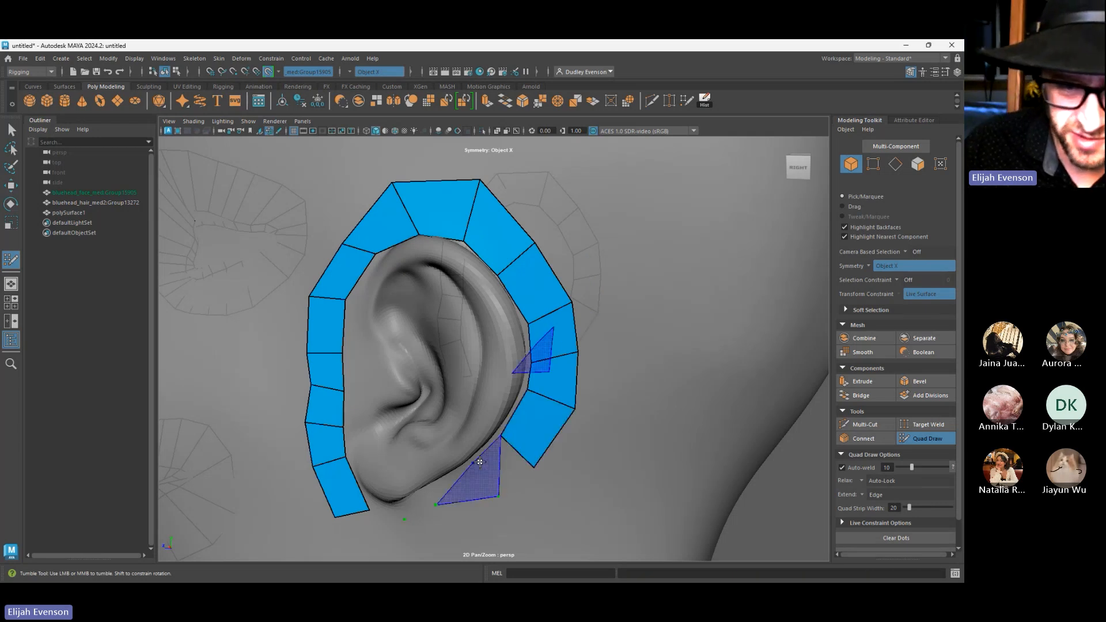
pyautogui.keyDown('shift'); pyautogui.click(477, 461); pyautogui.keyUp('shift')
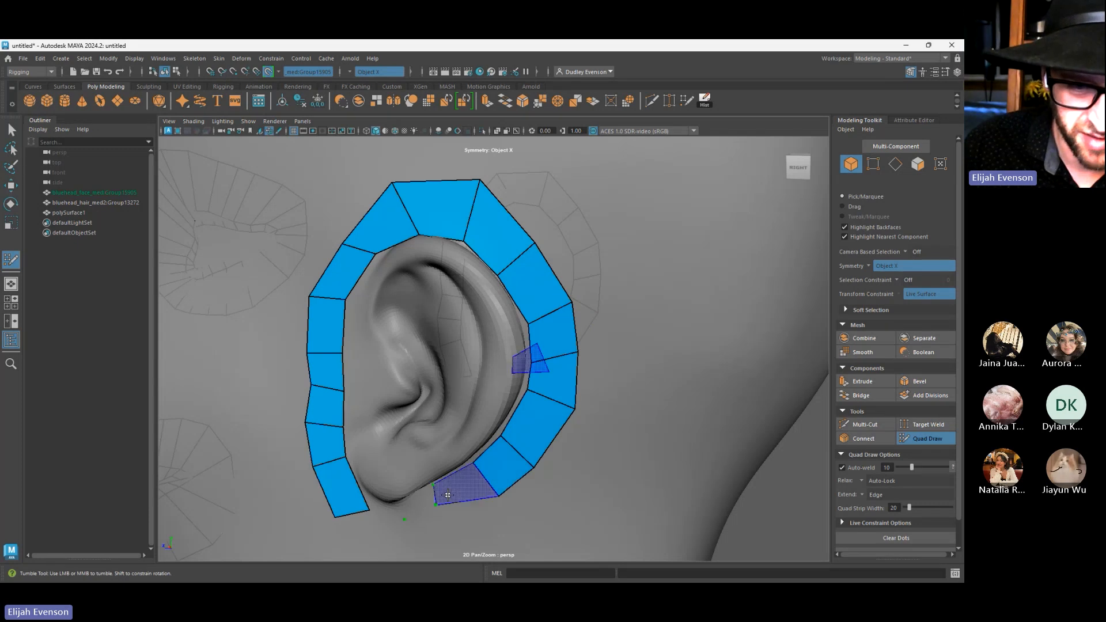
pyautogui.keyDown('shift'); pyautogui.click(455, 494); pyautogui.keyUp('shift')
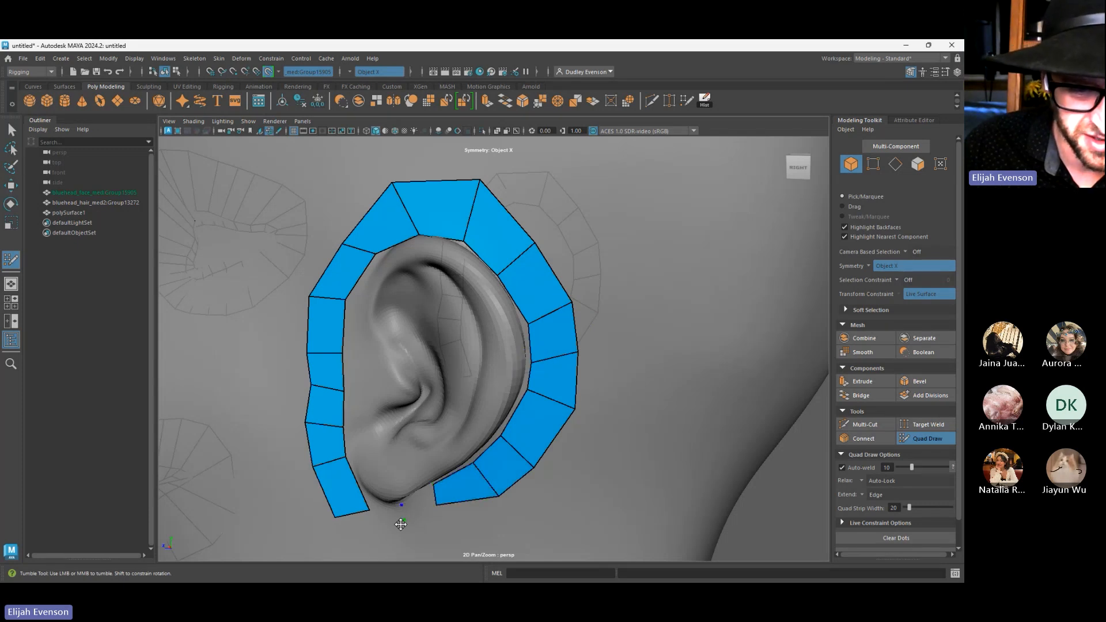
pyautogui.keyDown('shift'); pyautogui.click(446, 513); pyautogui.keyUp('shift')
# Move the front strip's bottom inner corner up along the earlobe and fill two quads to close the ring
pyautogui.moveTo(369, 510); pyautogui.dragTo(360, 479)
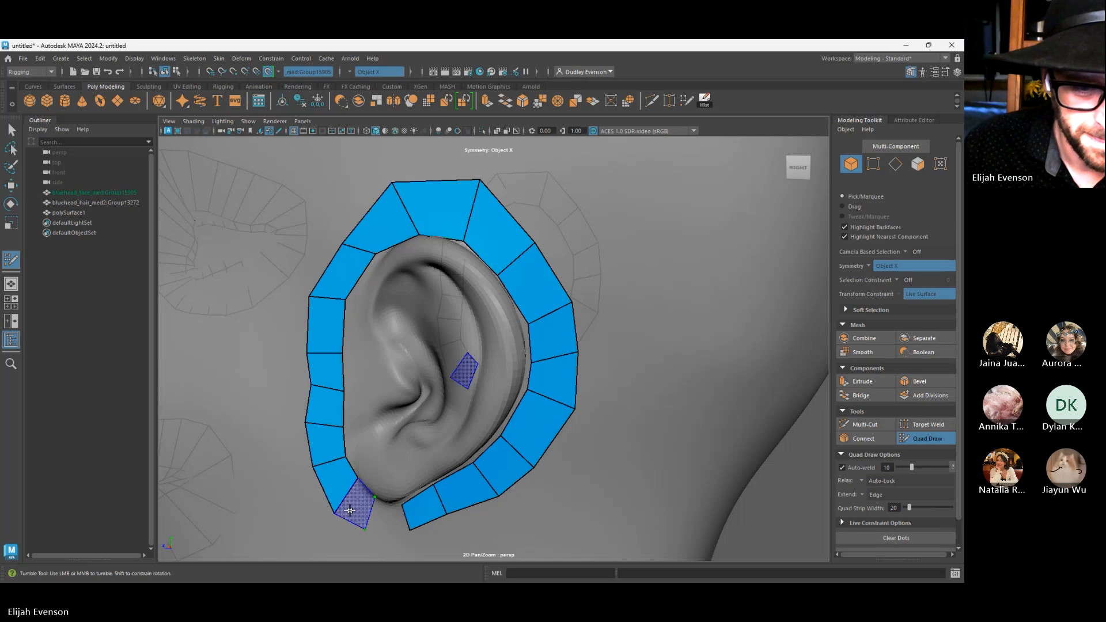
pyautogui.keyDown('shift'); pyautogui.click(350, 510); pyautogui.keyUp('shift')
pyautogui.keyDown('shift'); pyautogui.click(390, 520); pyautogui.keyUp('shift')
# Pull the ring's inner vertices behind the ear inward so they sit against the crease where the ear meets the head
pyautogui.keyDown('alt'); pyautogui.moveTo(522, 502); pyautogui.dragTo(474, 496); pyautogui.keyUp('alt')
pyautogui.keyDown('alt'); pyautogui.moveTo(474, 495); pyautogui.dragTo(459, 471, button='right'); pyautogui.keyUp('alt')
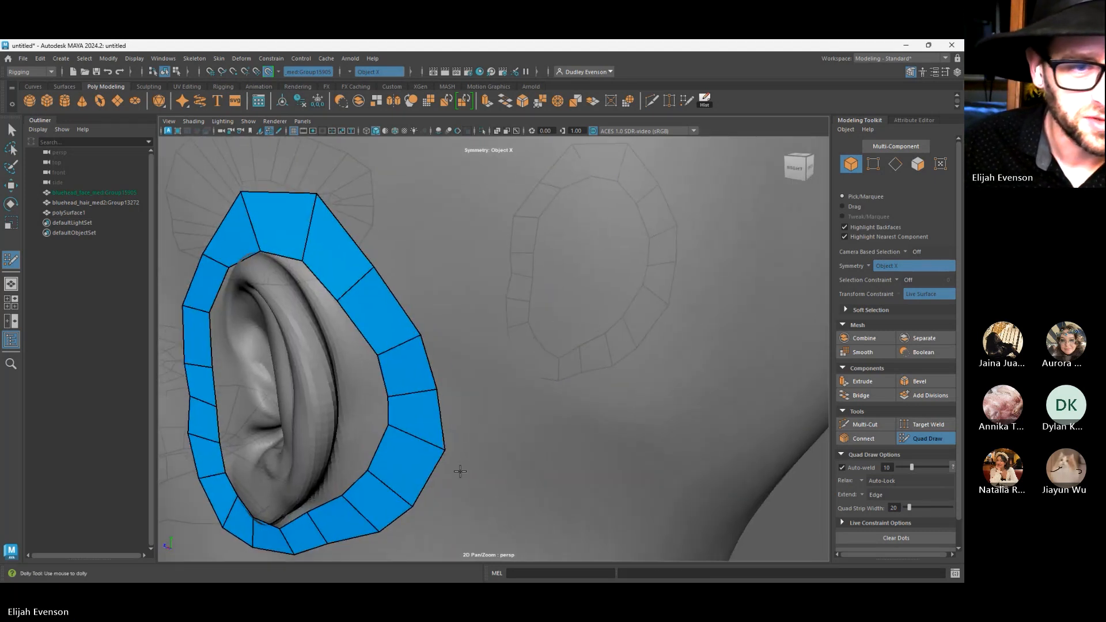
pyautogui.moveTo(302, 260); pyautogui.dragTo(293, 268)
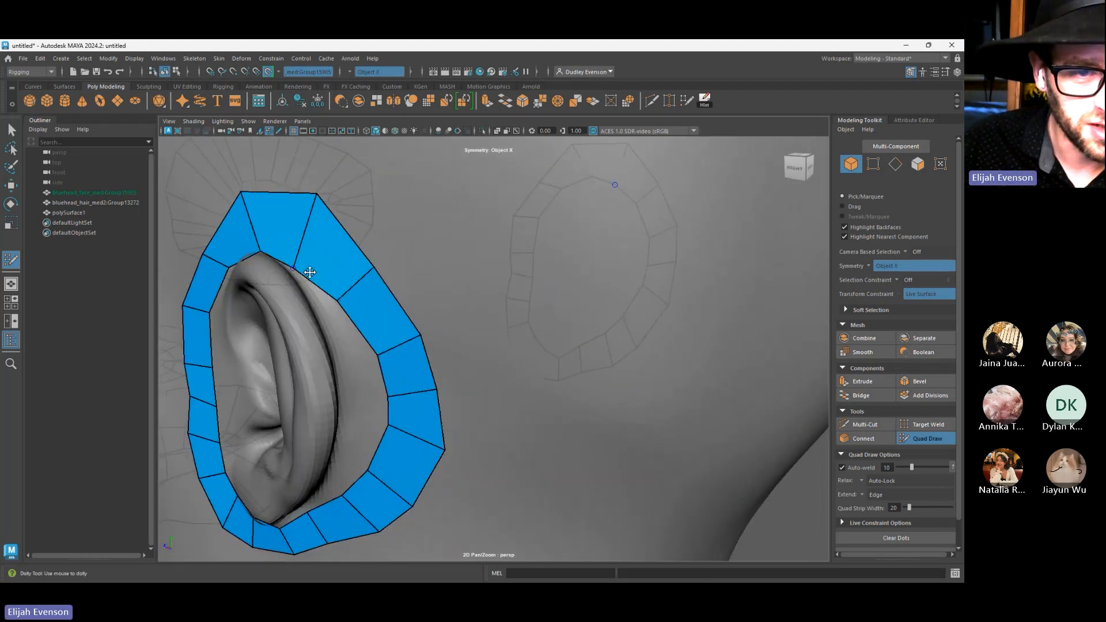
pyautogui.moveTo(338, 301); pyautogui.dragTo(322, 312)
pyautogui.moveTo(377, 346); pyautogui.dragTo(344, 349)
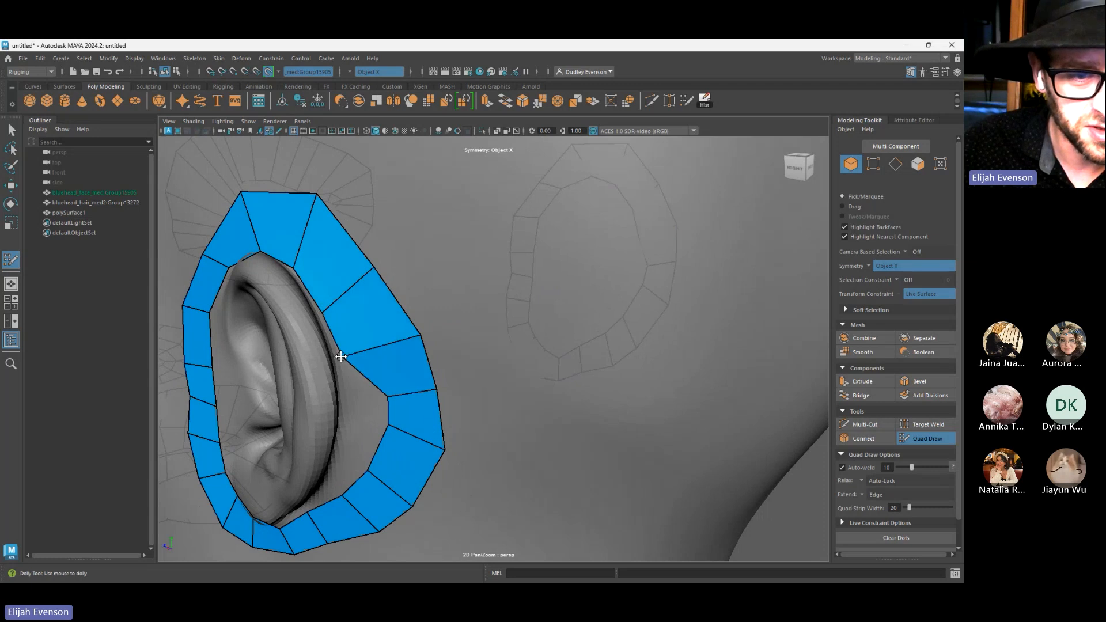
pyautogui.moveTo(388, 403); pyautogui.dragTo(348, 425)
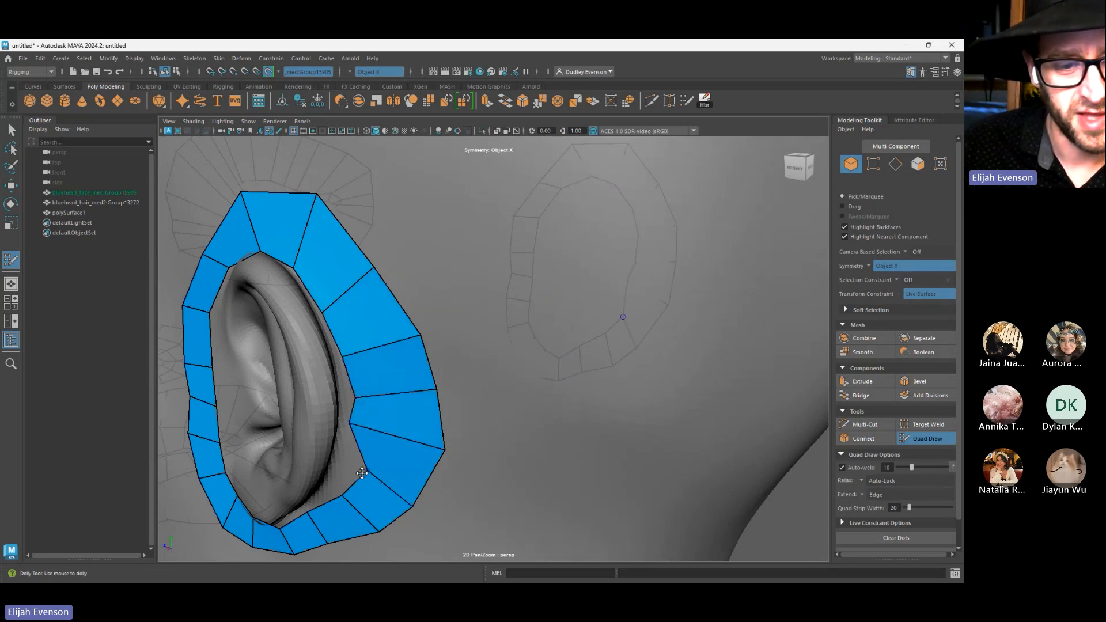
pyautogui.moveTo(362, 473); pyautogui.dragTo(314, 500)
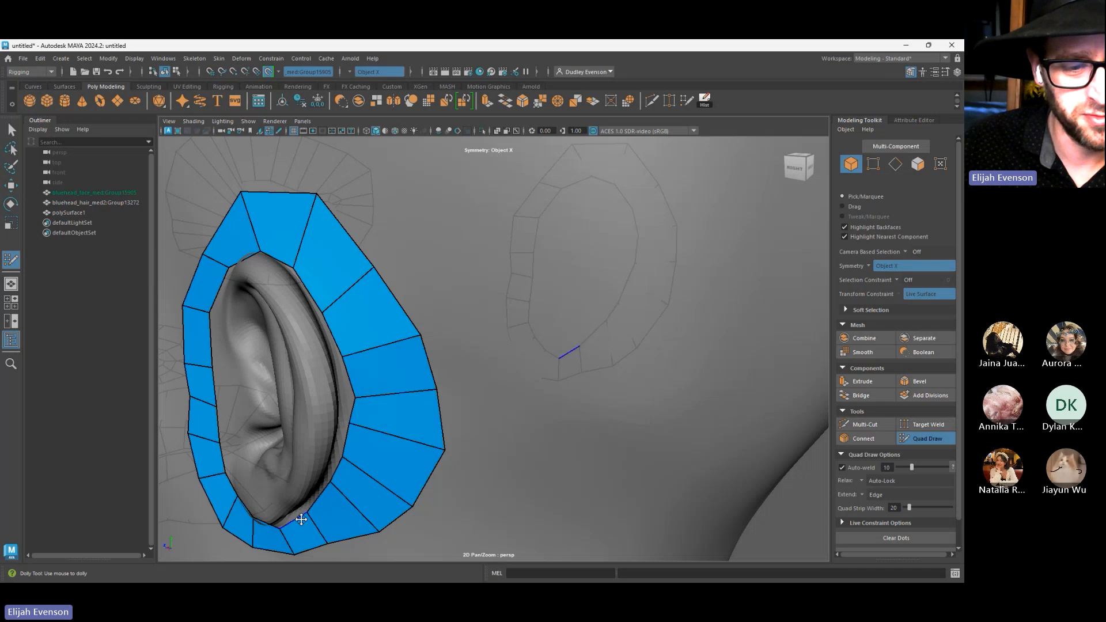
# Switch to the Chrome window and search Google for "washington cyclone 2024"
pyautogui.hotkey('alt', 'Tab')
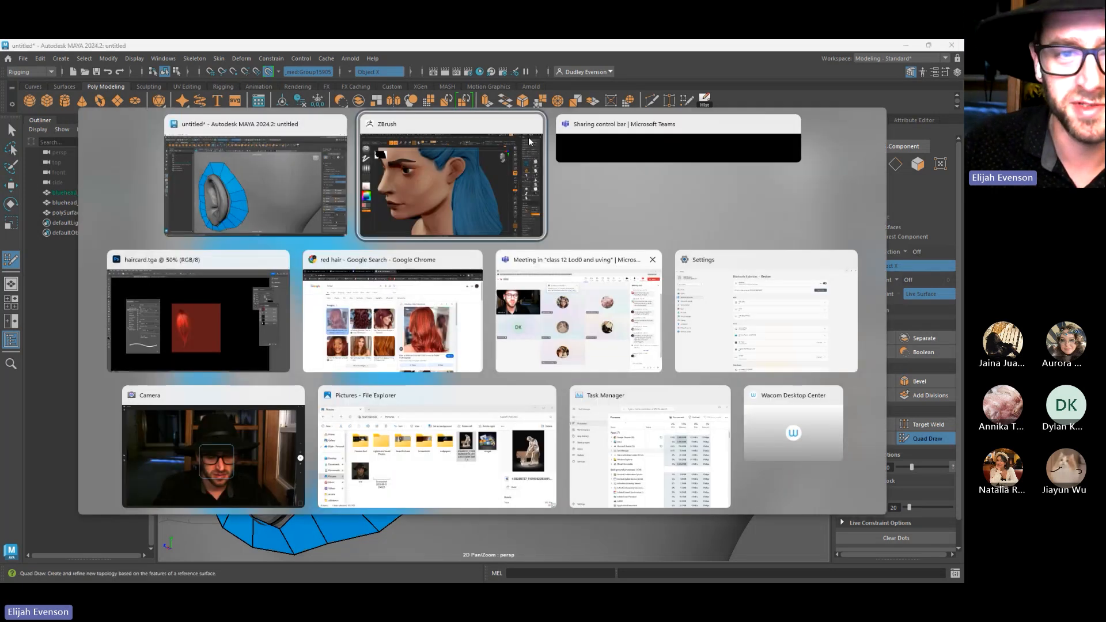
pyautogui.click(392, 320)
pyautogui.click(174, 219)
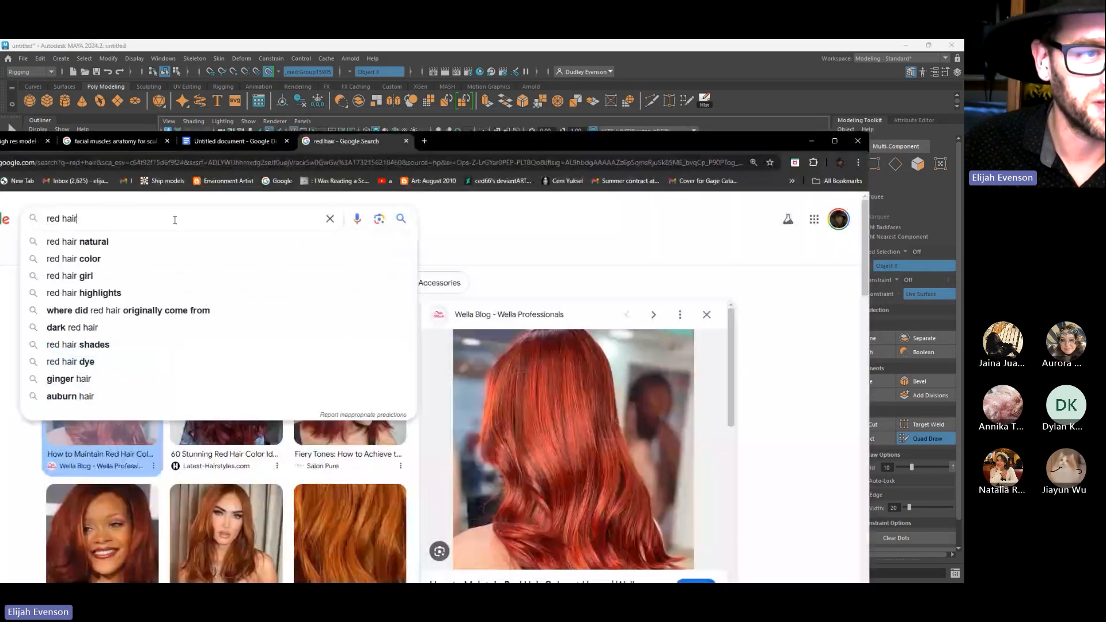
pyautogui.hotkey('ctrl', 'a')
pyautogui.write('was')
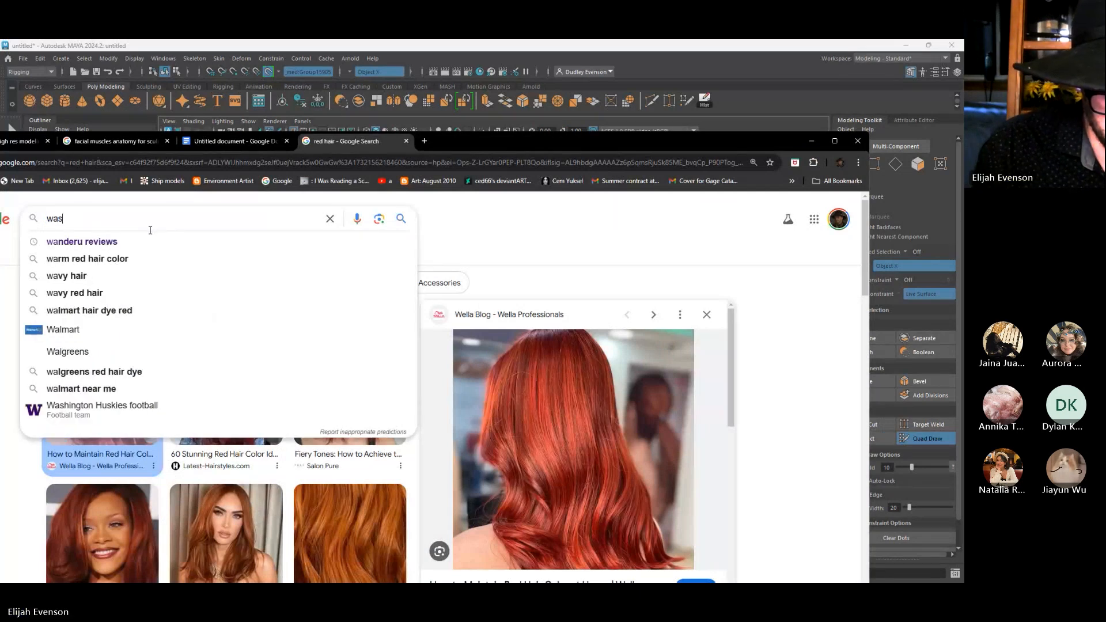
pyautogui.write('hington cyclone')
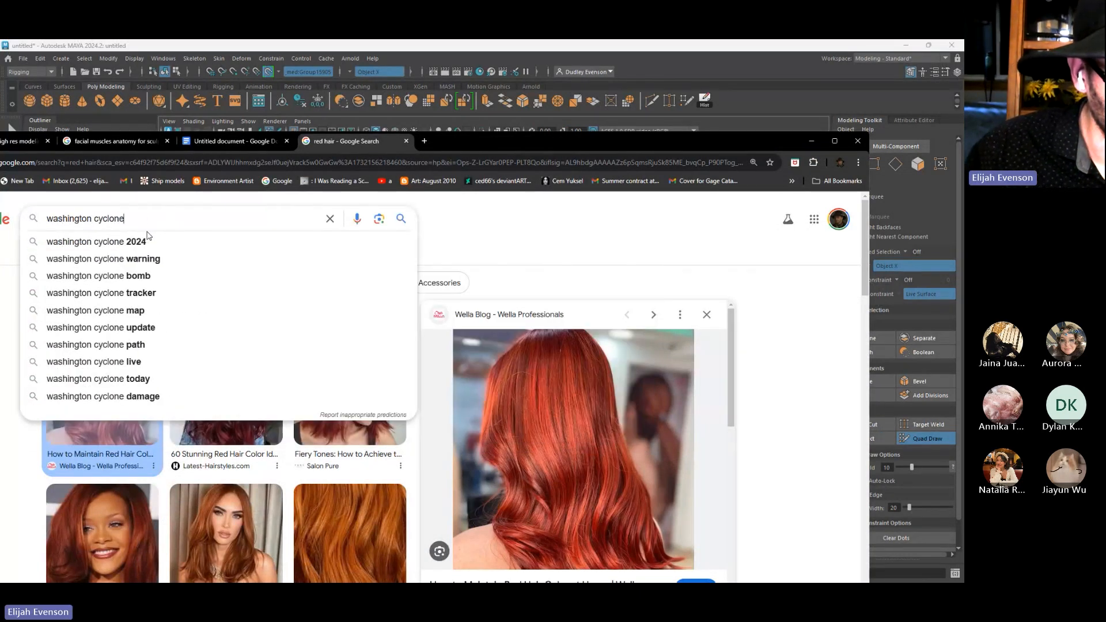
pyautogui.click(148, 238)
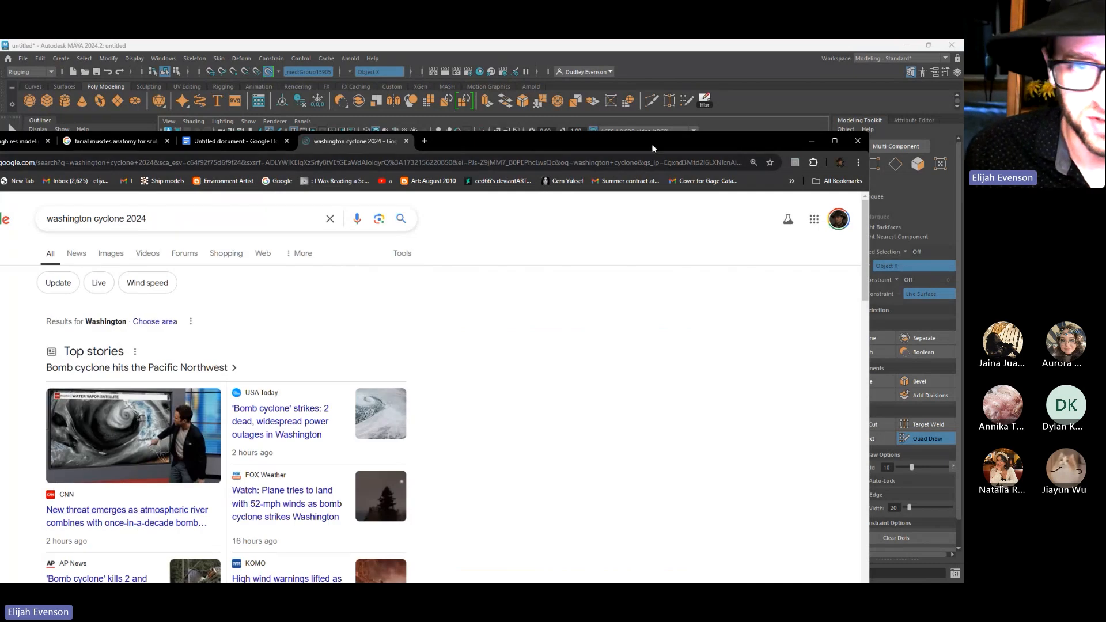
# Move the browser beside the ear model and show the image results for the cyclone search
pyautogui.moveTo(651, 143); pyautogui.dragTo(611, 61)
pyautogui.click(715, 244)
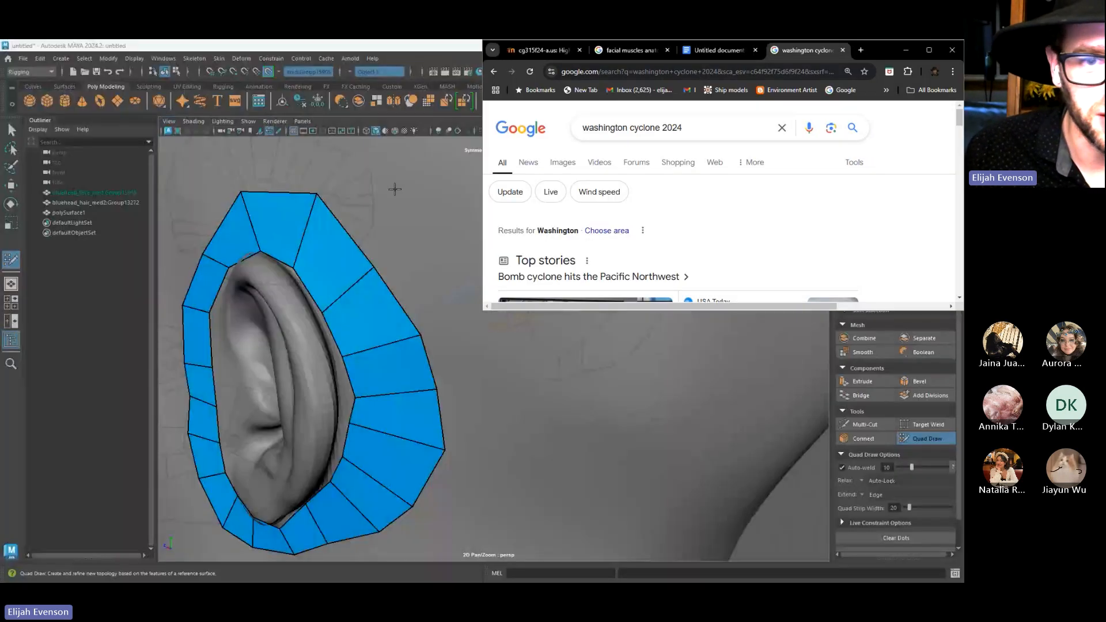
pyautogui.click(562, 162)
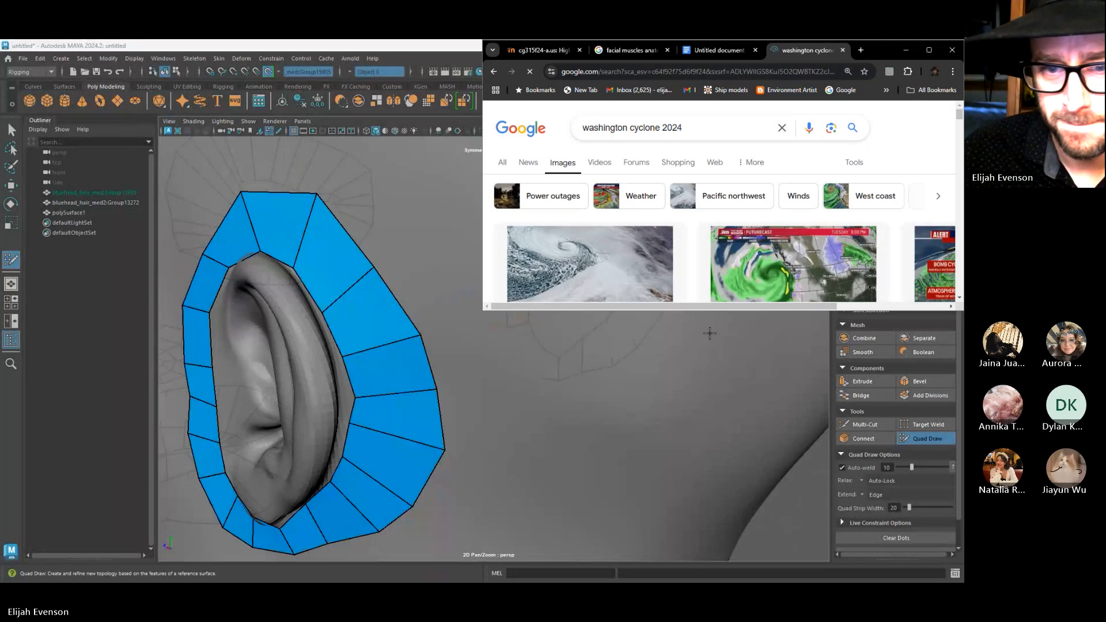
# Enlarge the browser window and preview several satellite pictures of the cyclone from the image results
pyautogui.moveTo(692, 312); pyautogui.dragTo(692, 582)
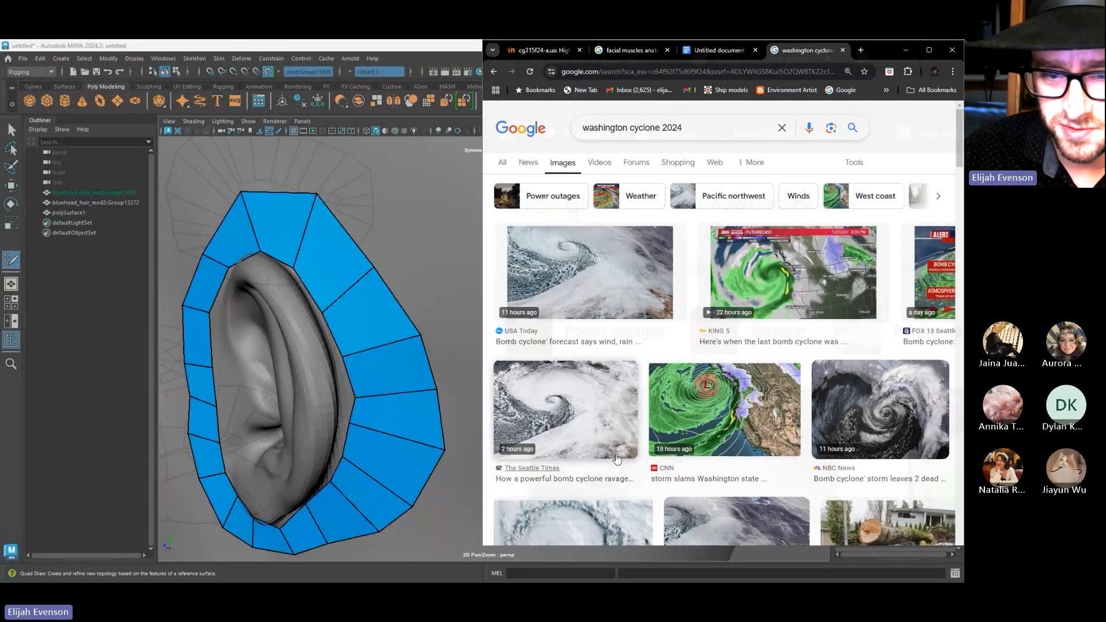
pyautogui.click(591, 426)
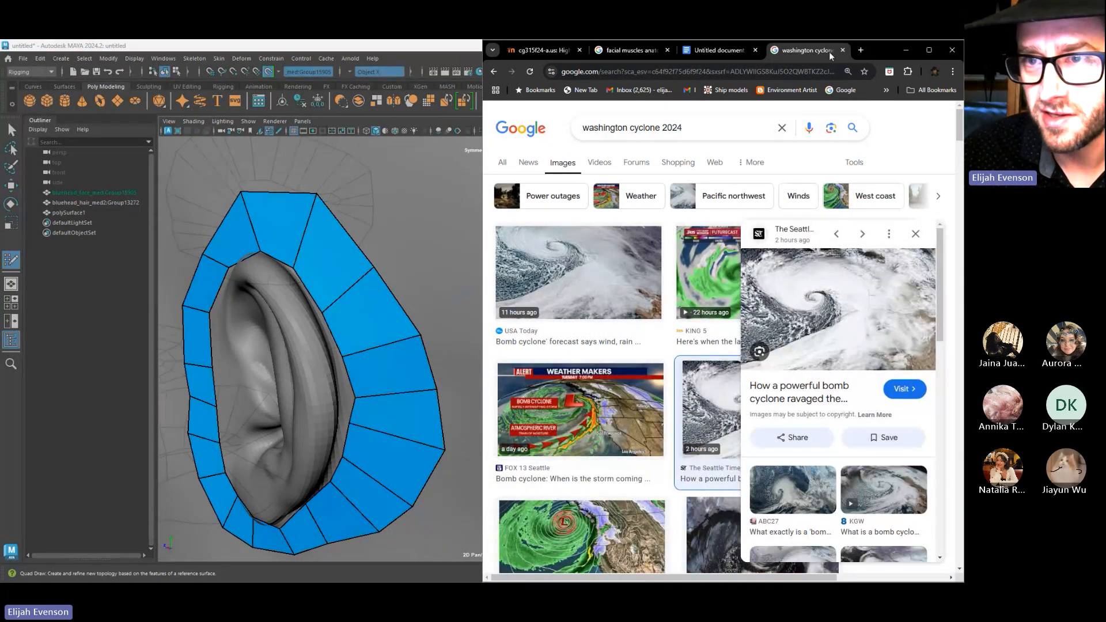
pyautogui.doubleClick(880, 47)
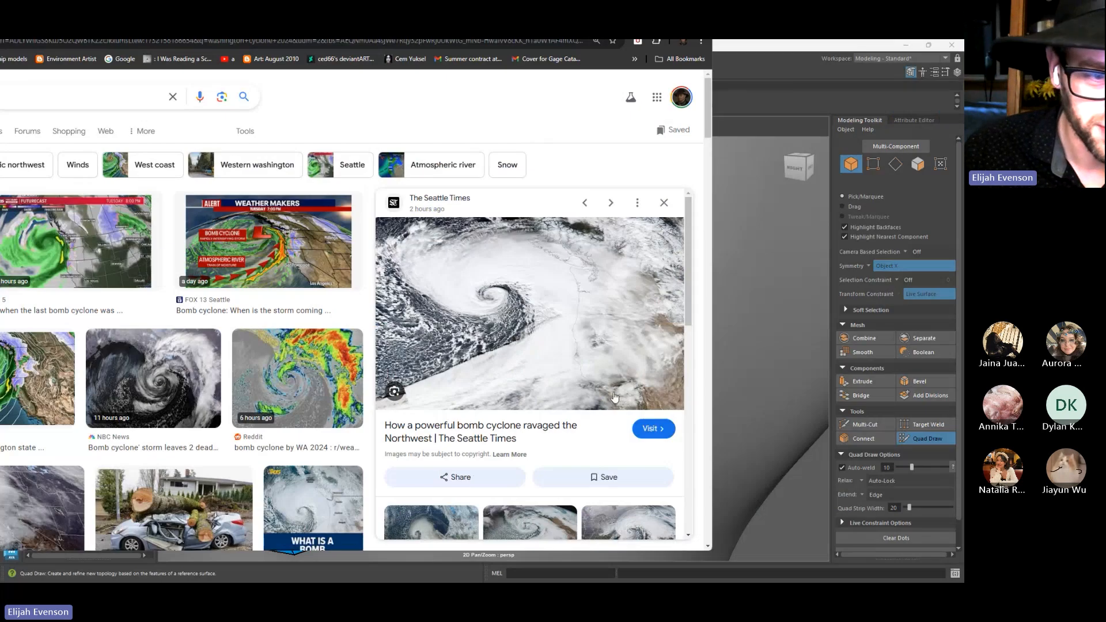
pyautogui.click(182, 384)
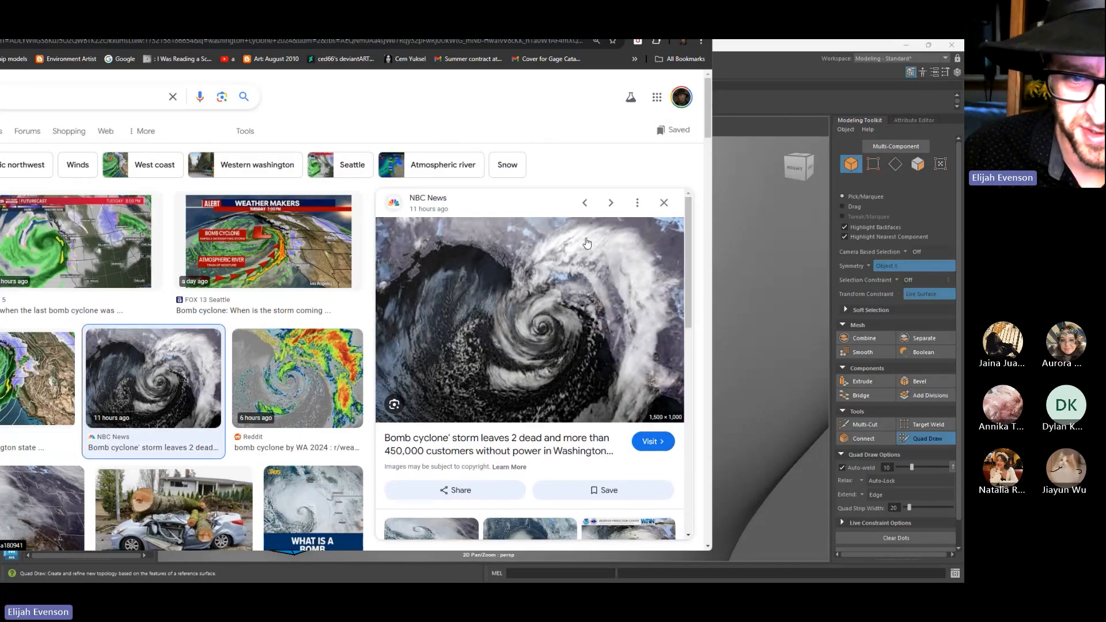
pyautogui.scroll(-3, 288, 357)
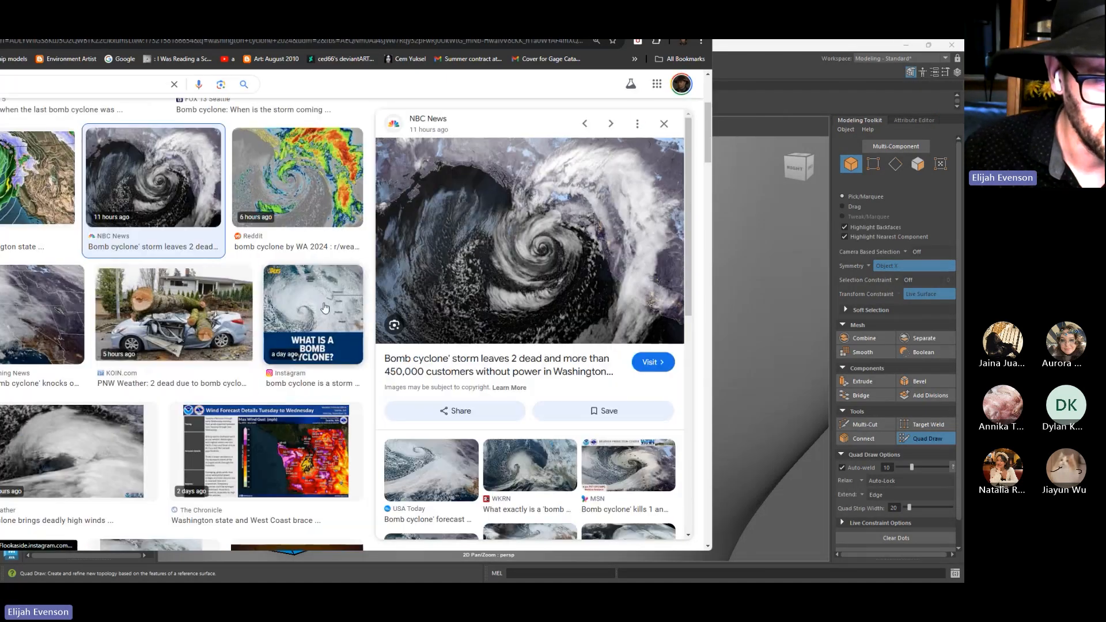
pyautogui.click(313, 311)
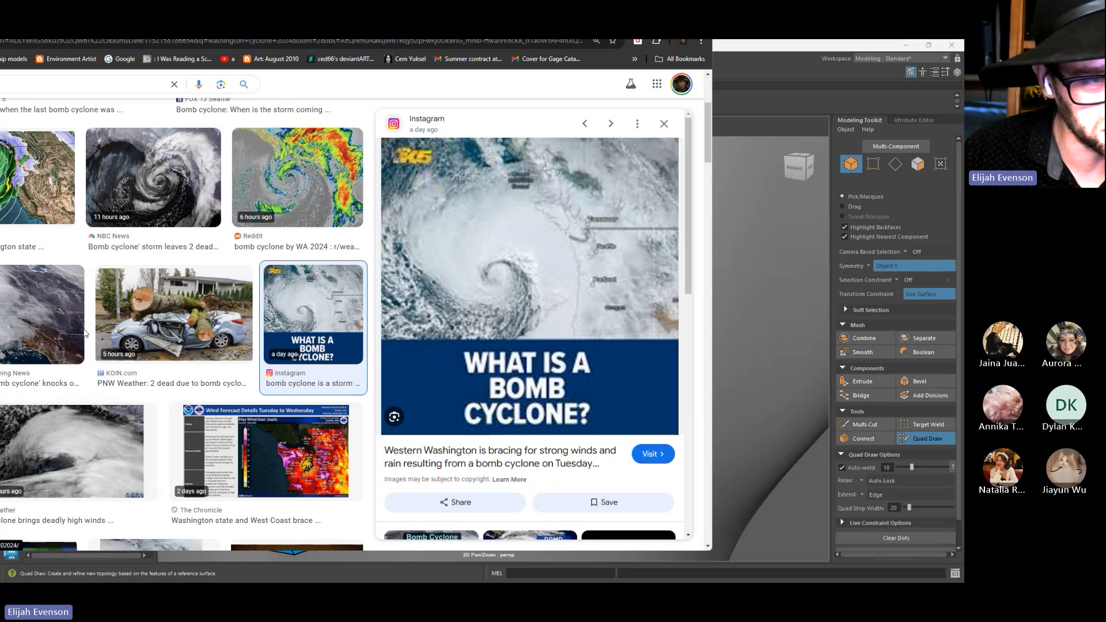
pyautogui.scroll(-3, 85, 333)
pyautogui.scroll(3, 161, 220)
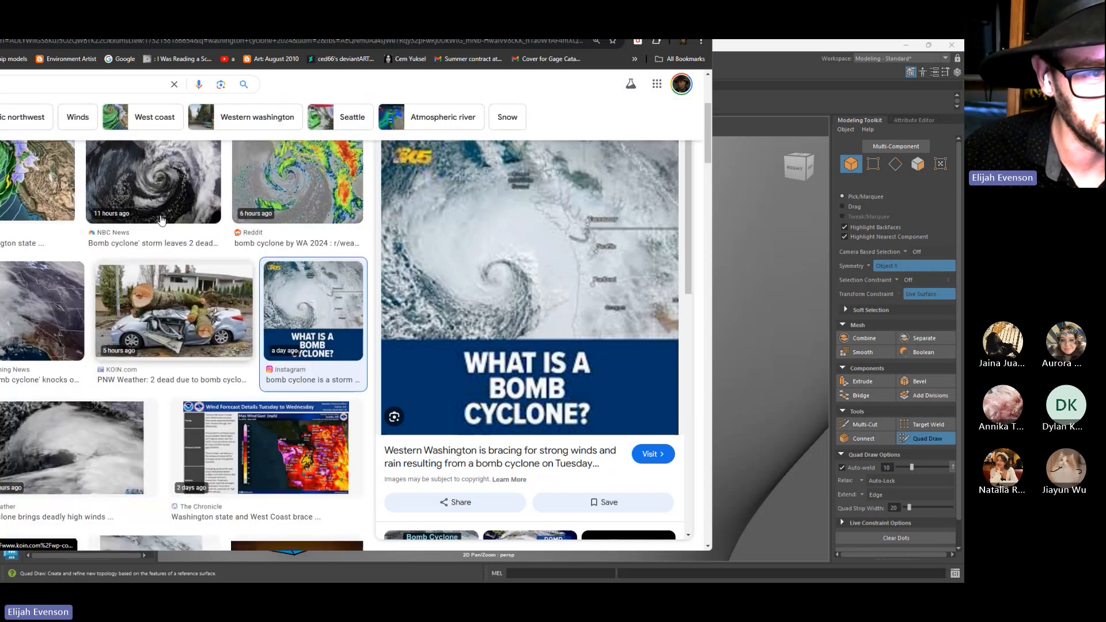
pyautogui.click(162, 220)
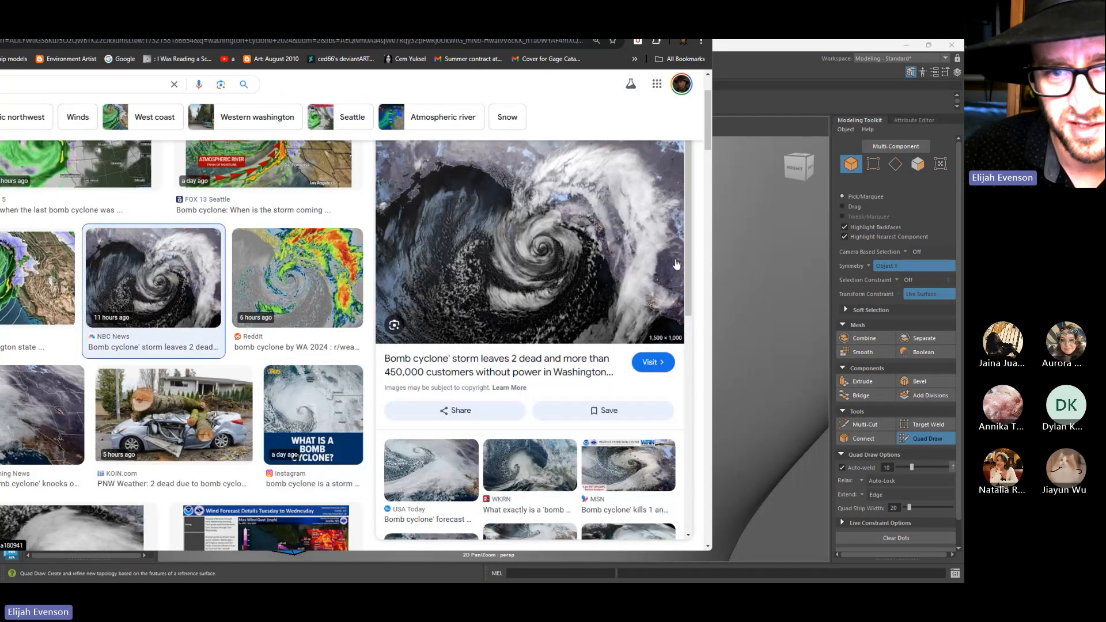
# Switch back to Maya and place Quad Draw dots along the ear's outer rim from its top down toward the lobe
pyautogui.click(764, 263)
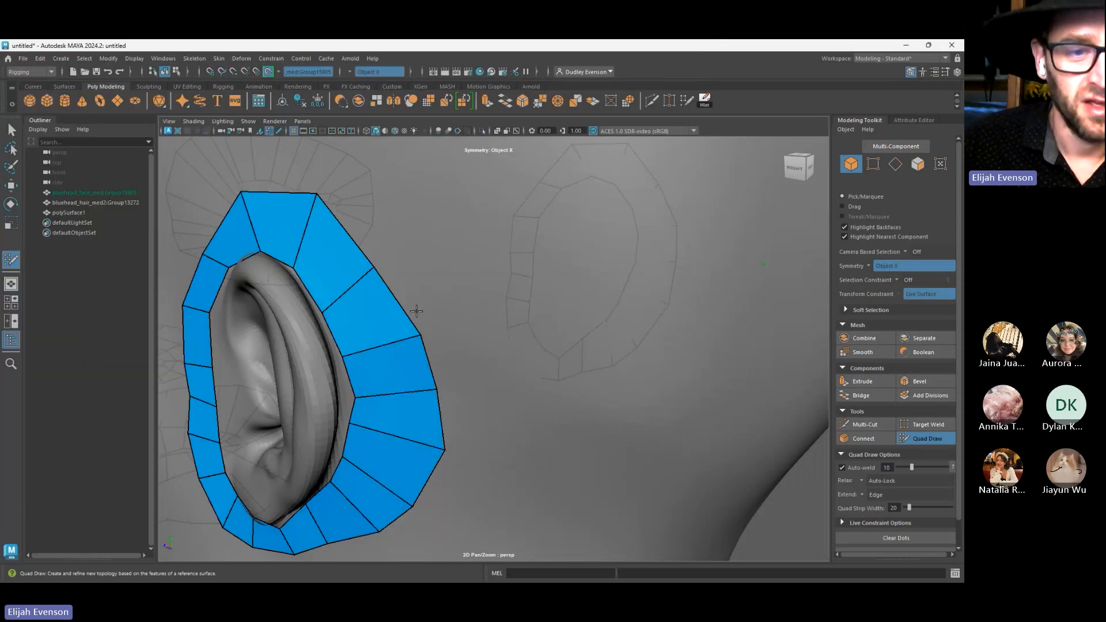
pyautogui.keyDown('alt'); pyautogui.moveTo(416, 311); pyautogui.dragTo(501, 365); pyautogui.keyUp('alt')
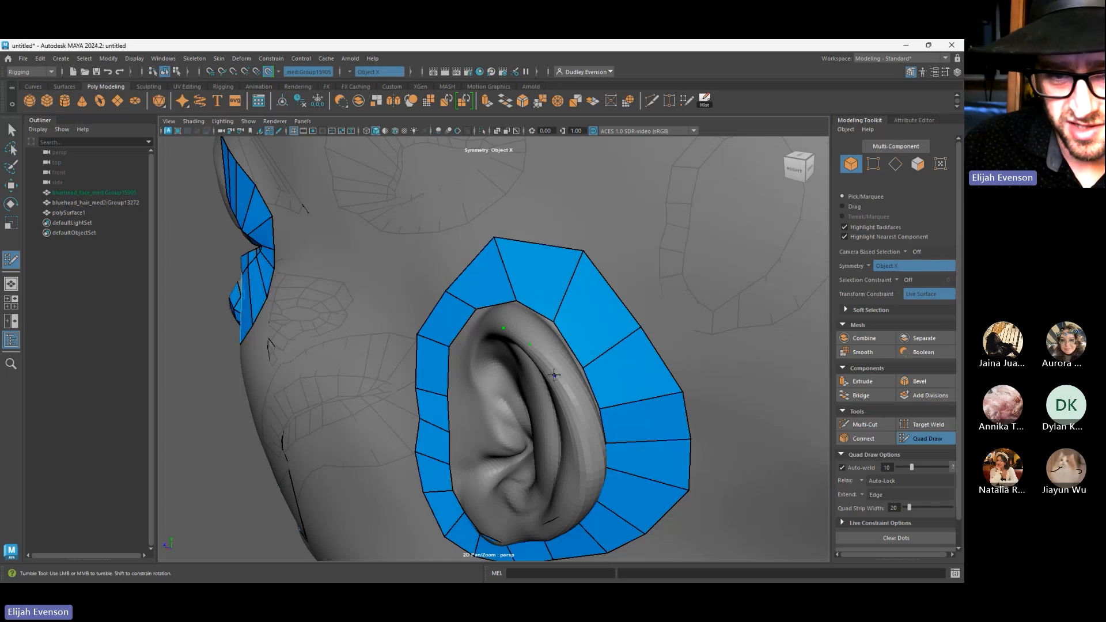
pyautogui.click(562, 375)
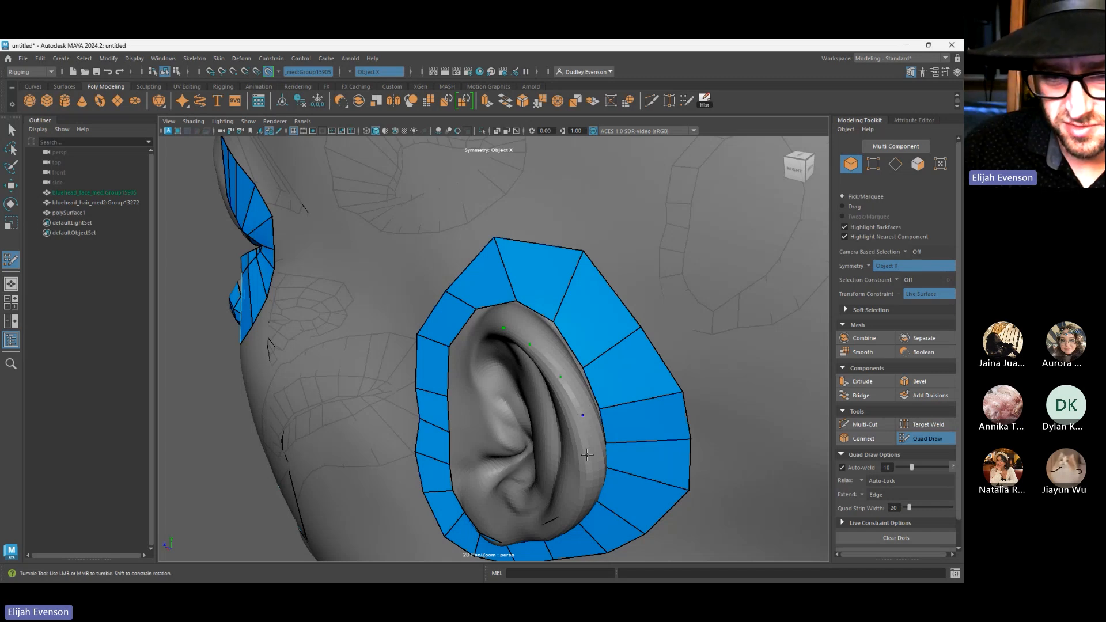
pyautogui.keyDown('alt'); pyautogui.moveTo(591, 456); pyautogui.dragTo(713, 227); pyautogui.keyUp('alt')
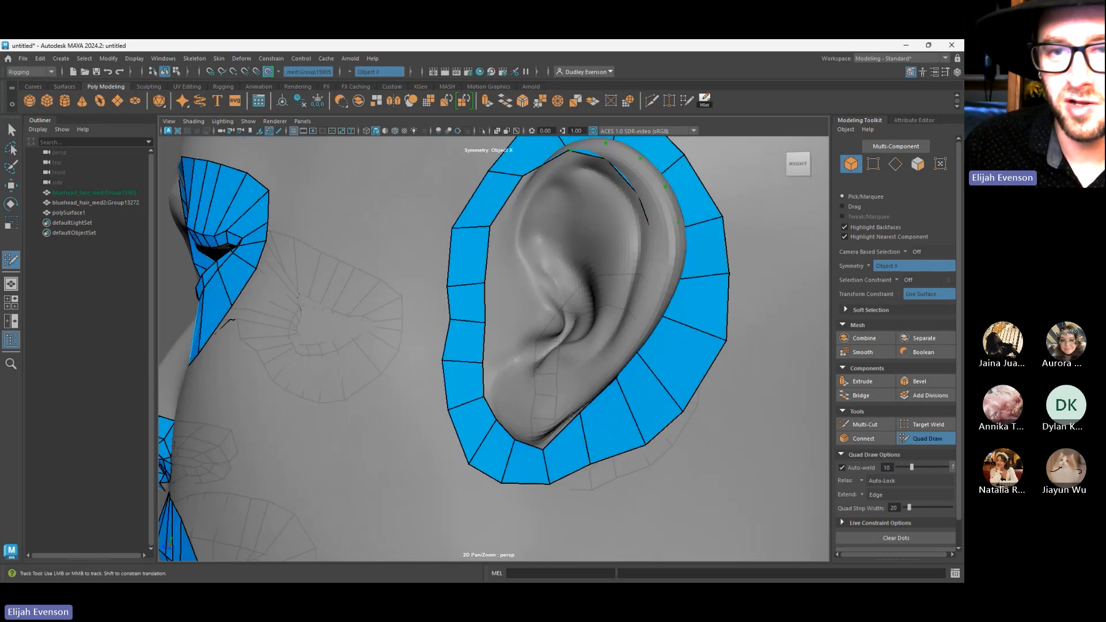
pyautogui.click(667, 269)
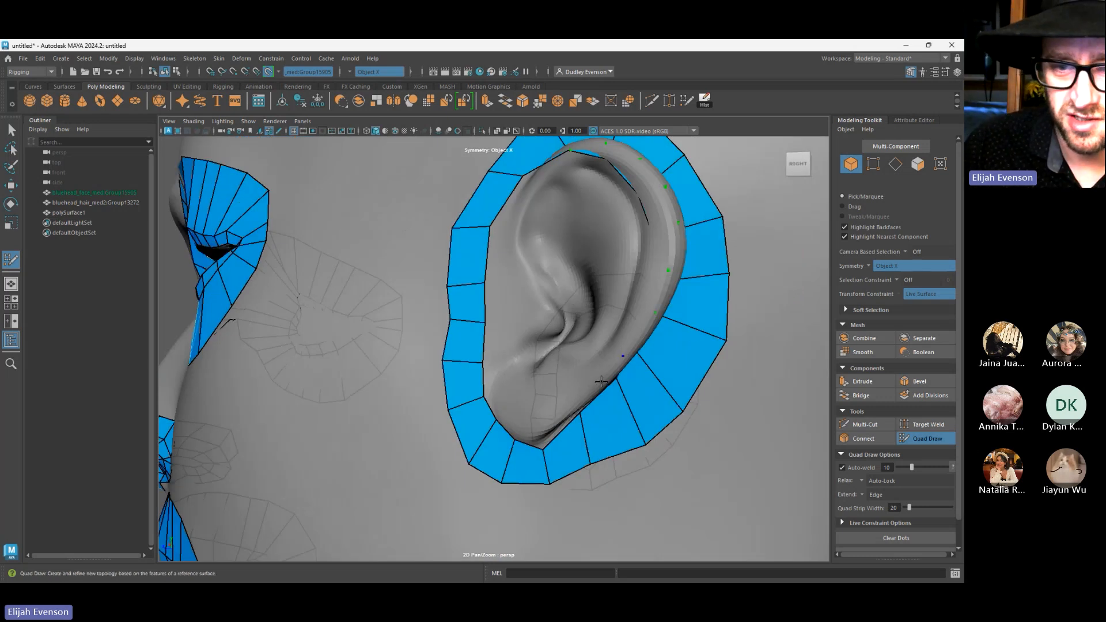
pyautogui.click(567, 404)
# Fill the first two quads of the new strip at the top of the ear's outer rim
pyautogui.keyDown('alt'); pyautogui.moveTo(559, 388); pyautogui.dragTo(519, 388); pyautogui.keyUp('alt')
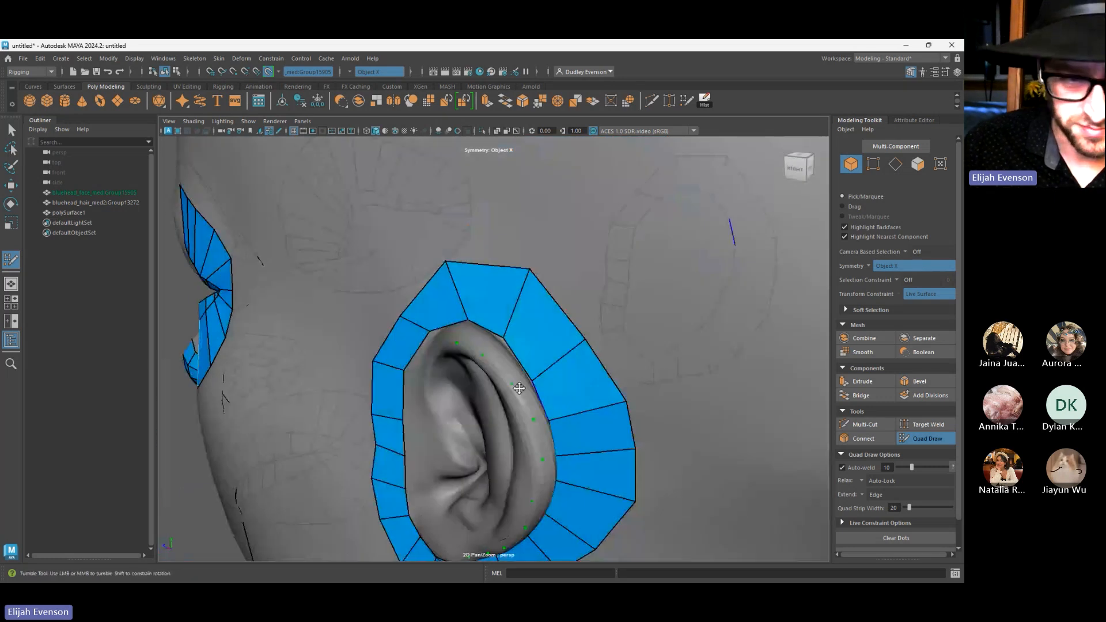
pyautogui.scroll(1, 513, 380)
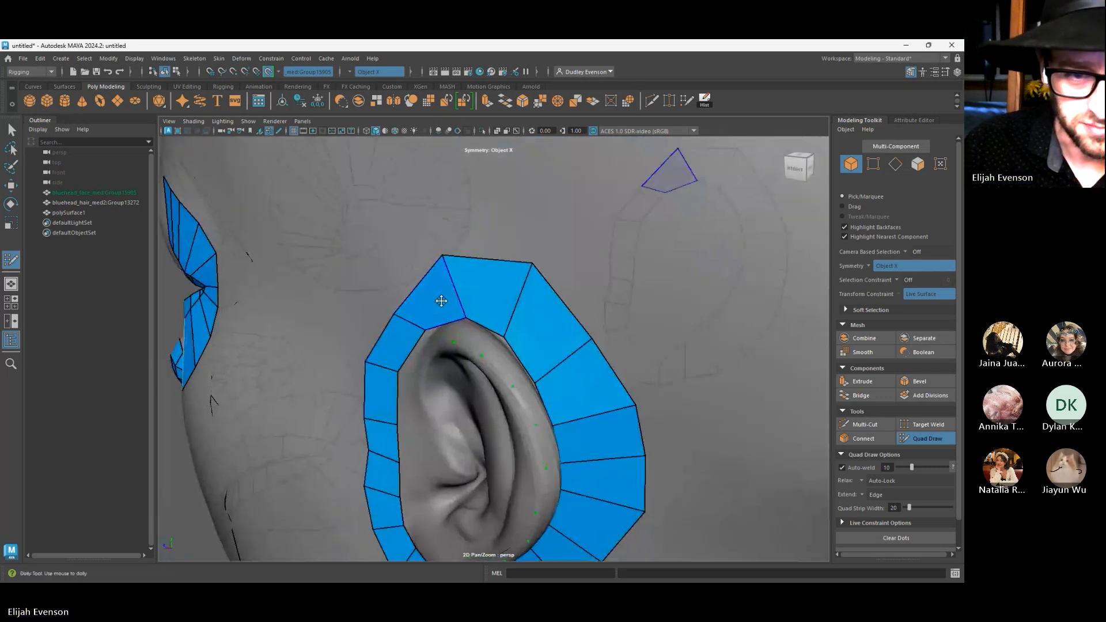
pyautogui.keyDown('shift'); pyautogui.click(477, 342); pyautogui.keyUp('shift')
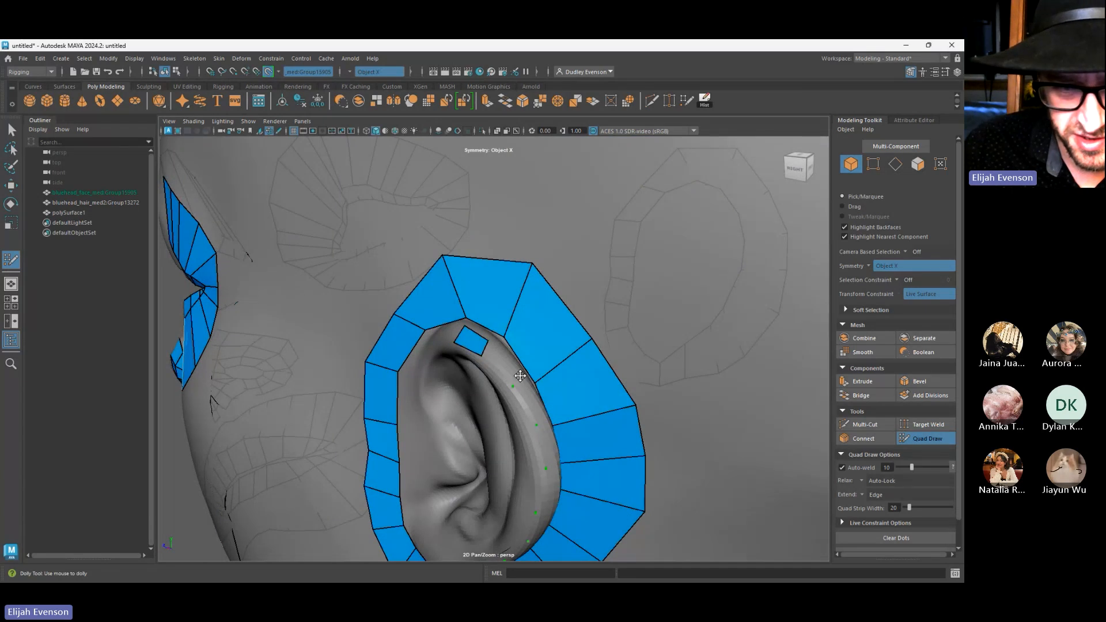
pyautogui.keyDown('shift'); pyautogui.click(500, 368); pyautogui.keyUp('shift')
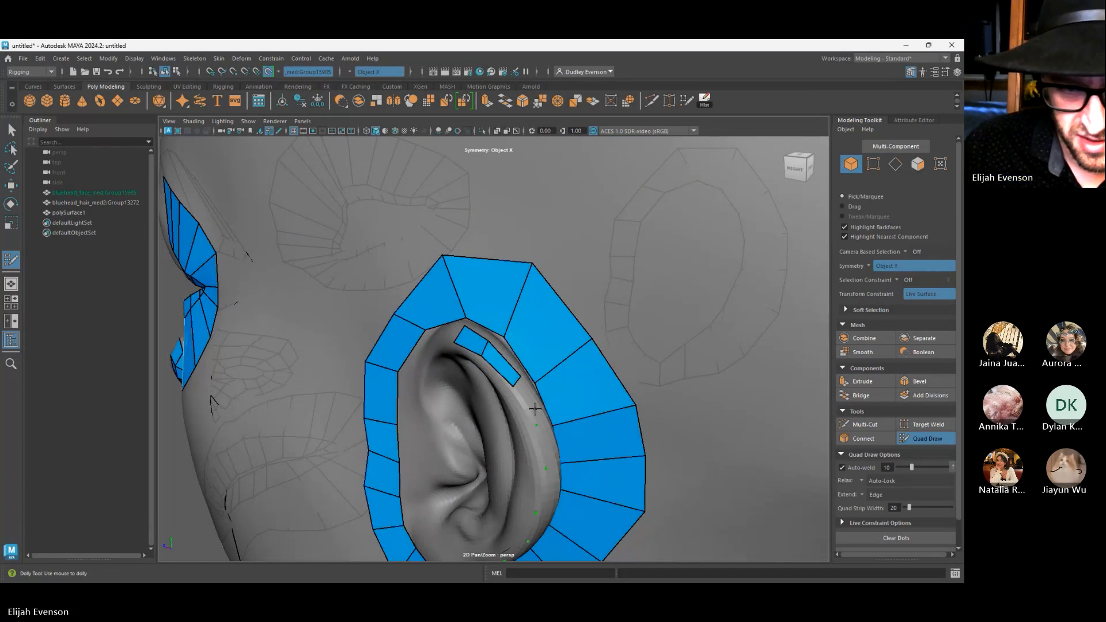
# Continue the rim strip down the back edge of the ear with two more quads, adding the dots they need
pyautogui.keyDown('alt'); pyautogui.moveTo(535, 408); pyautogui.dragTo(439, 414); pyautogui.keyUp('alt')
pyautogui.click(425, 419)
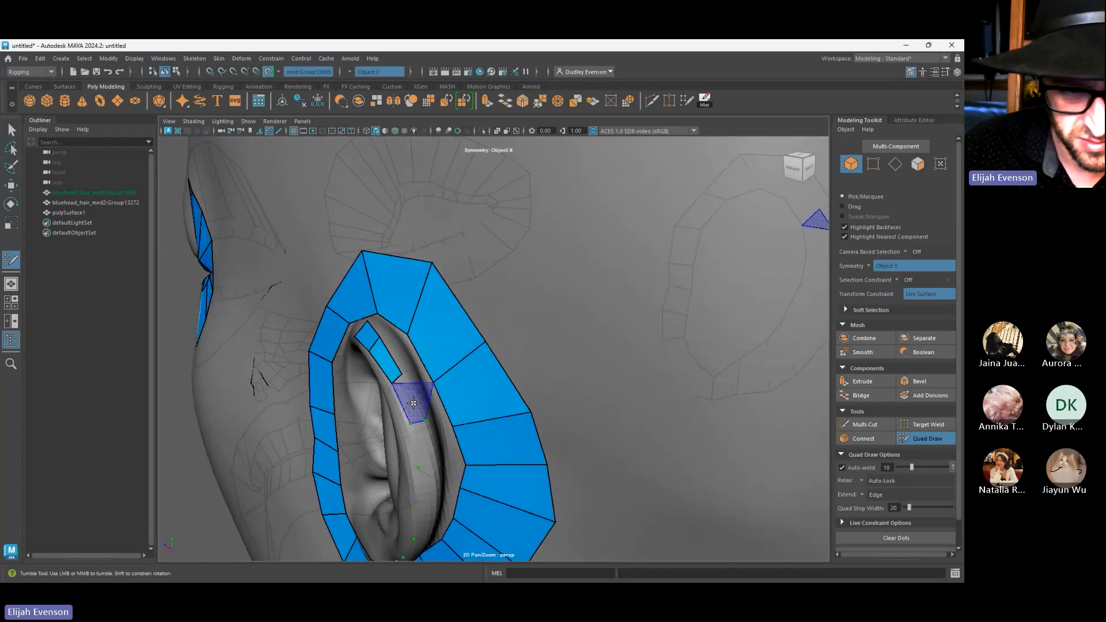
pyautogui.keyDown('shift'); pyautogui.click(412, 409); pyautogui.keyUp('shift')
pyautogui.hotkey('ctrl', 'z')
pyautogui.keyDown('shift'); pyautogui.click(410, 412); pyautogui.keyUp('shift')
pyautogui.moveTo(409, 418); pyautogui.dragTo(401, 429)
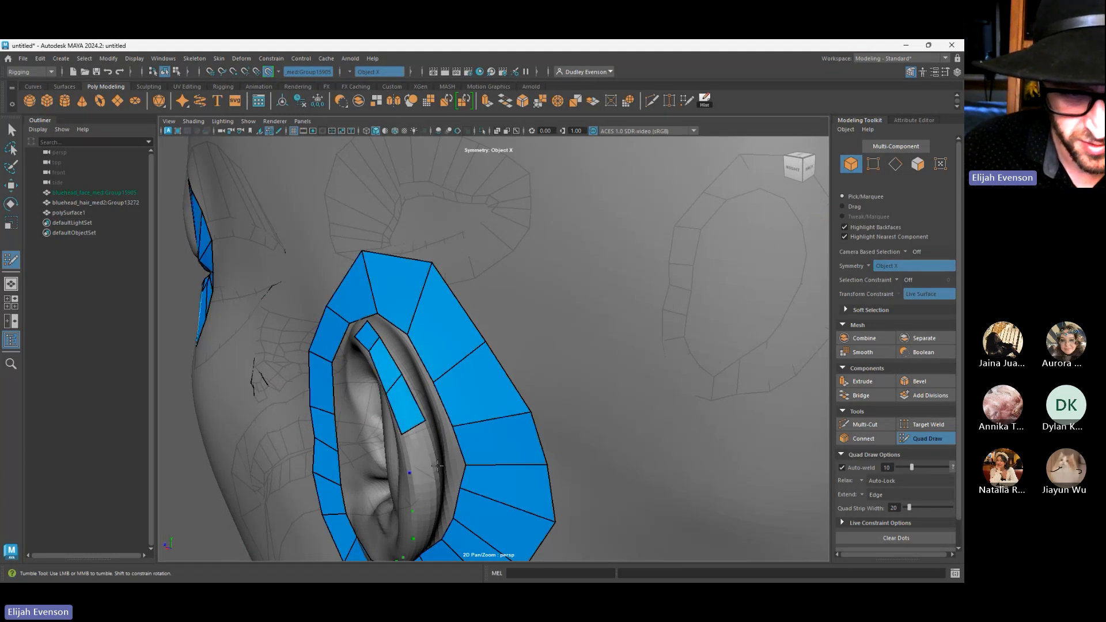
pyautogui.keyDown('alt'); pyautogui.moveTo(425, 447); pyautogui.dragTo(453, 362); pyautogui.keyUp('alt')
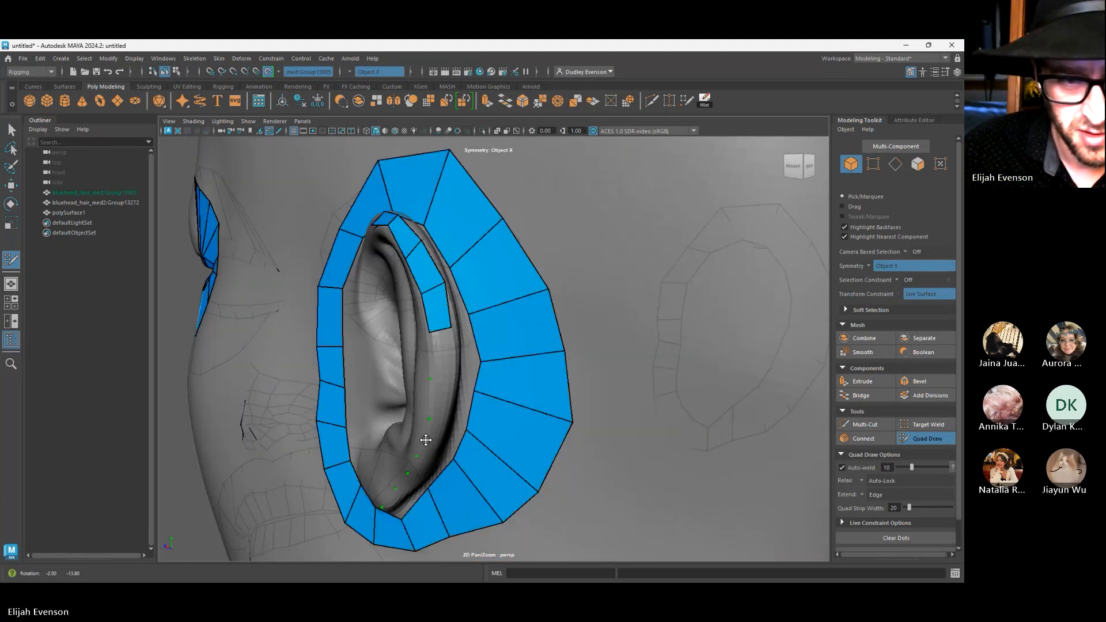
pyautogui.click(451, 374)
pyautogui.keyDown('shift'); pyautogui.click(449, 368); pyautogui.keyUp('shift')
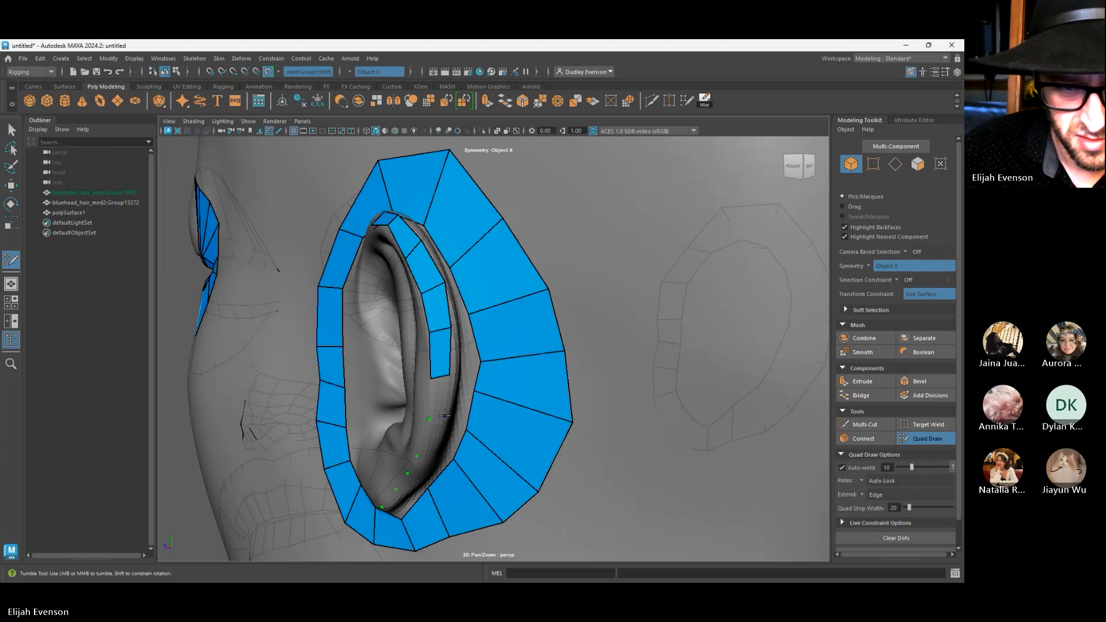
# Fill four more quads along the lower rim of the ear to bring the strip down to the earlobe
pyautogui.keyDown('alt'); pyautogui.moveTo(444, 415); pyautogui.dragTo(438, 318); pyautogui.keyUp('alt')
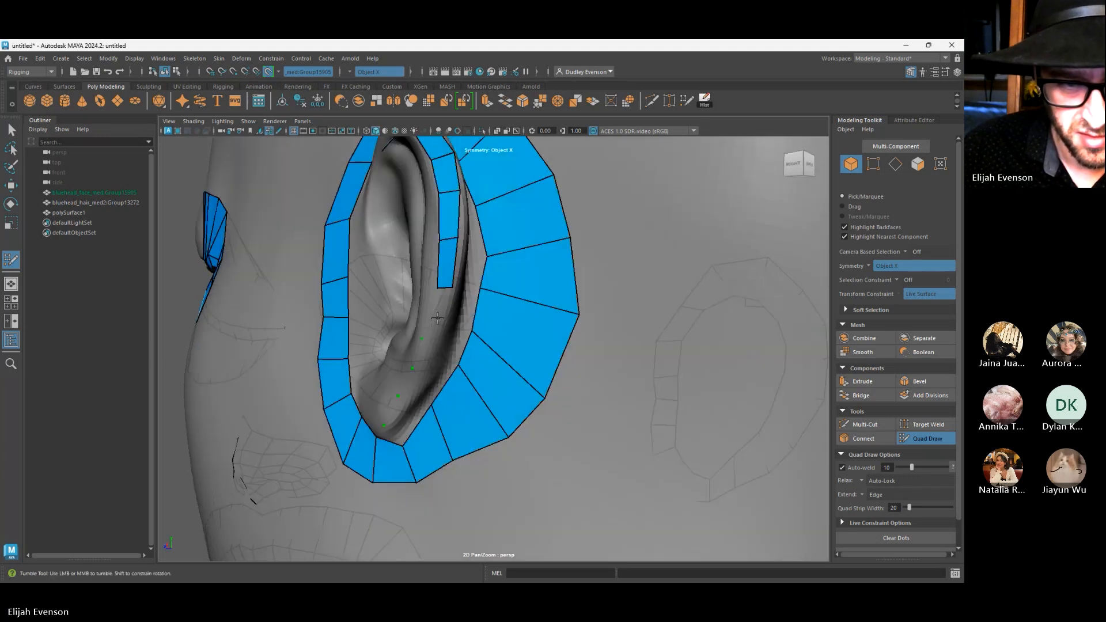
pyautogui.keyDown('shift'); pyautogui.click(433, 348); pyautogui.keyUp('shift')
pyautogui.keyDown('shift'); pyautogui.click(427, 360); pyautogui.keyUp('shift')
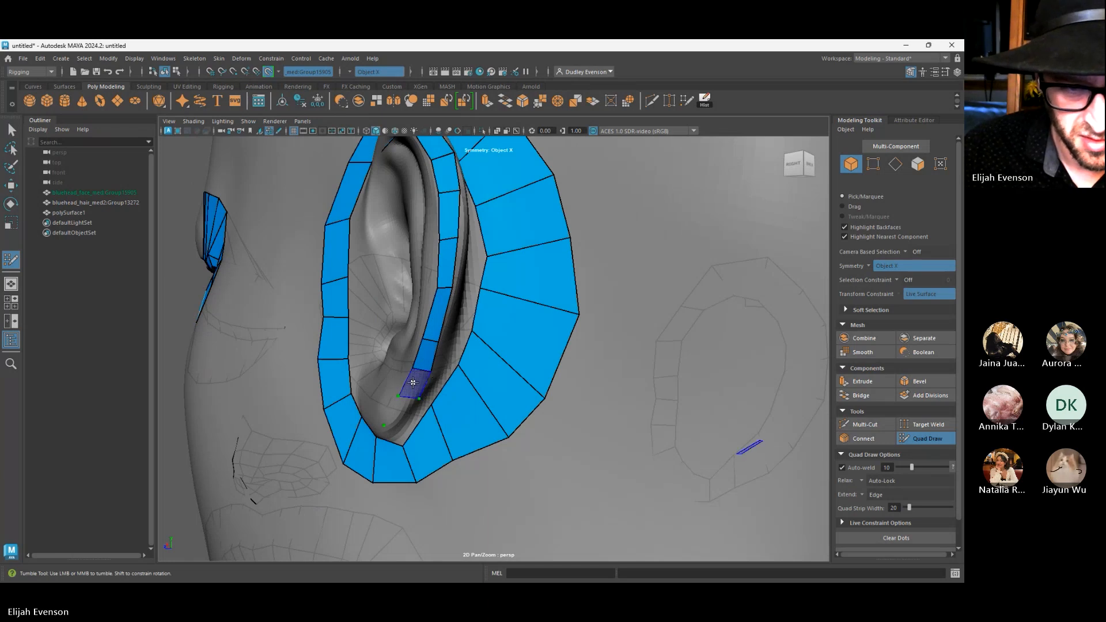
pyautogui.keyDown('shift'); pyautogui.click(406, 399); pyautogui.keyUp('shift')
pyautogui.keyDown('alt'); pyautogui.moveTo(406, 399); pyautogui.dragTo(426, 401); pyautogui.keyUp('alt')
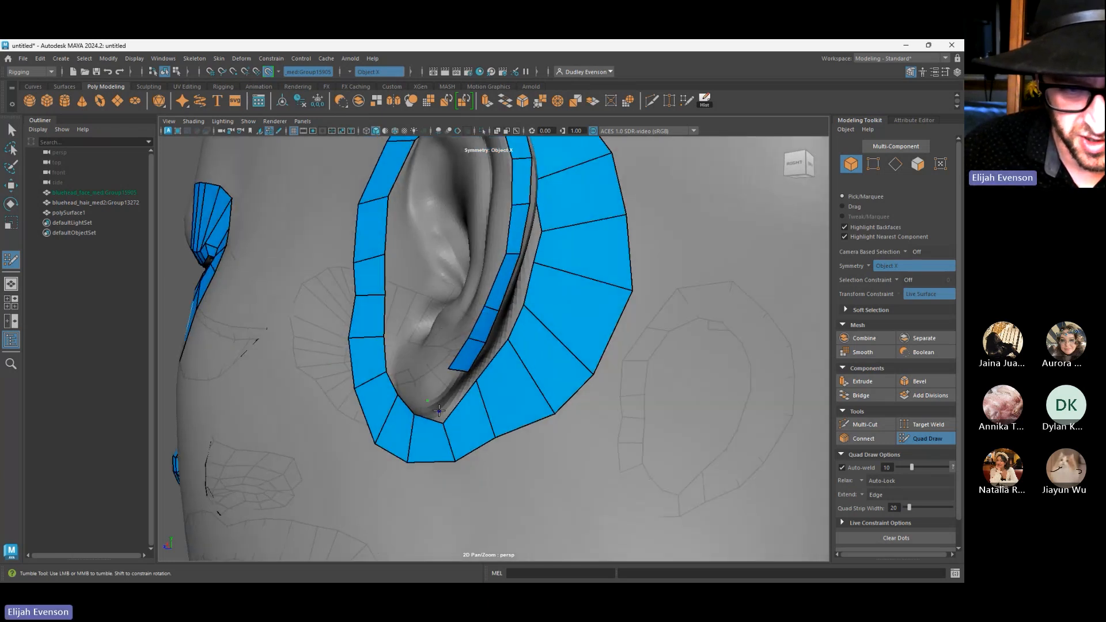
pyautogui.keyDown('shift'); pyautogui.click(429, 398); pyautogui.keyUp('shift')
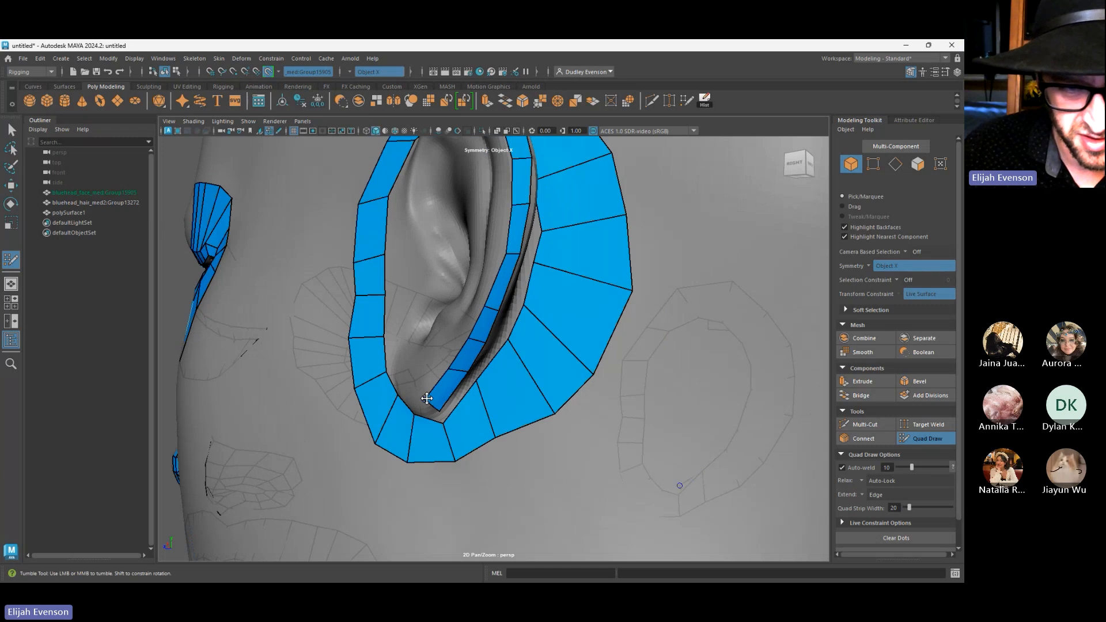
# Extend the rim strip around the bottom of the earlobe with two quads that turn up toward its front edge
pyautogui.keyDown('alt'); pyautogui.moveTo(427, 398); pyautogui.dragTo(575, 413); pyautogui.keyUp('alt')
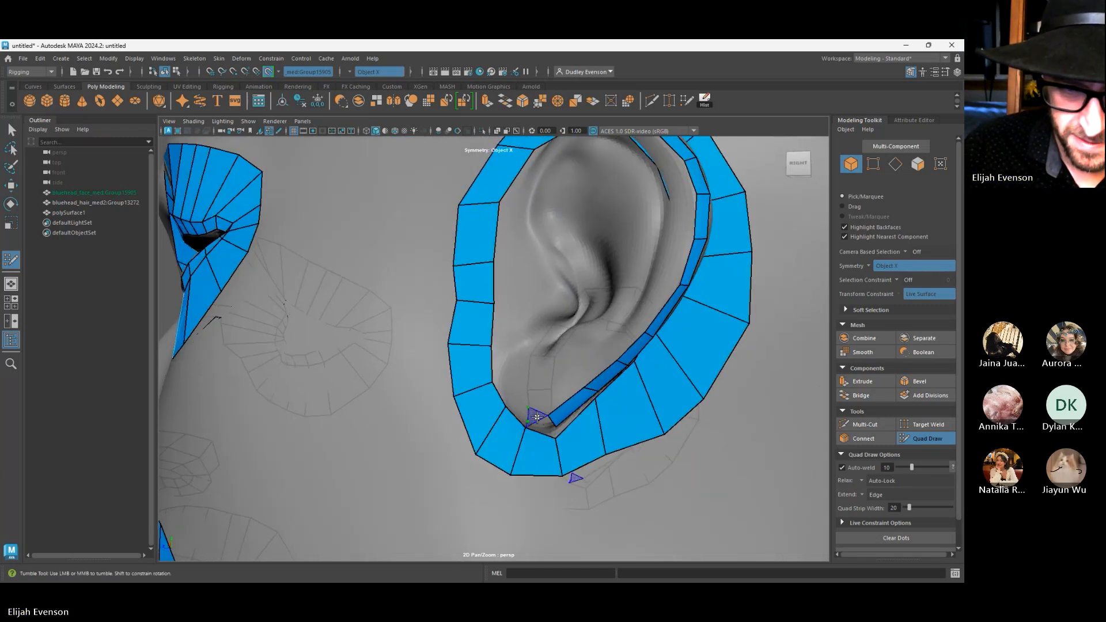
pyautogui.hotkey('ctrl', 'z')
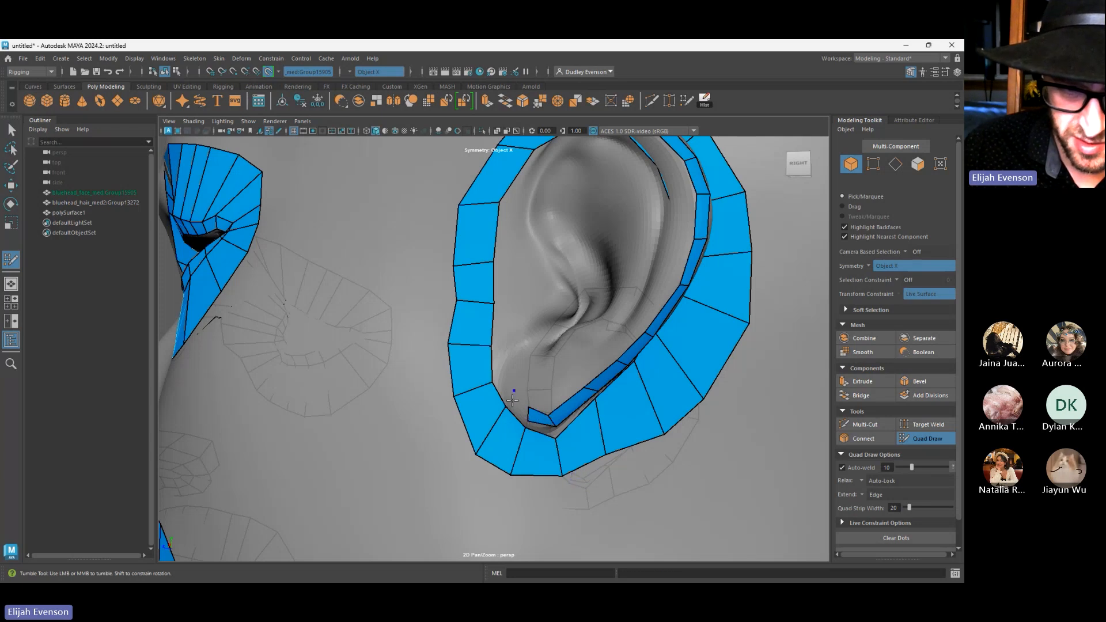
pyautogui.scroll(4, 520, 407)
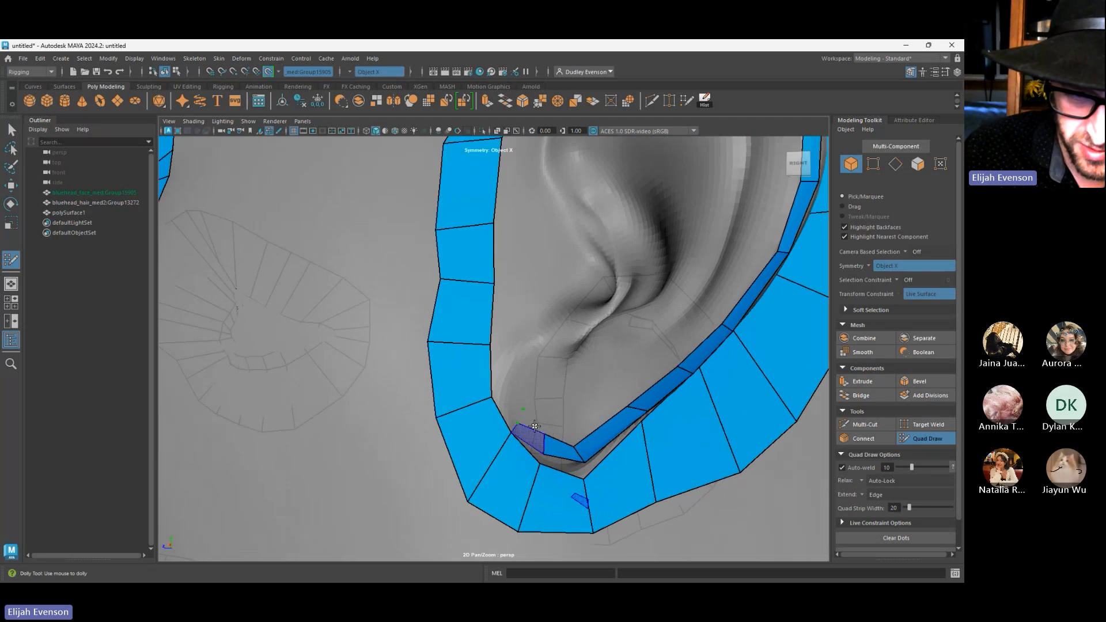
pyautogui.scroll(3, 530, 429)
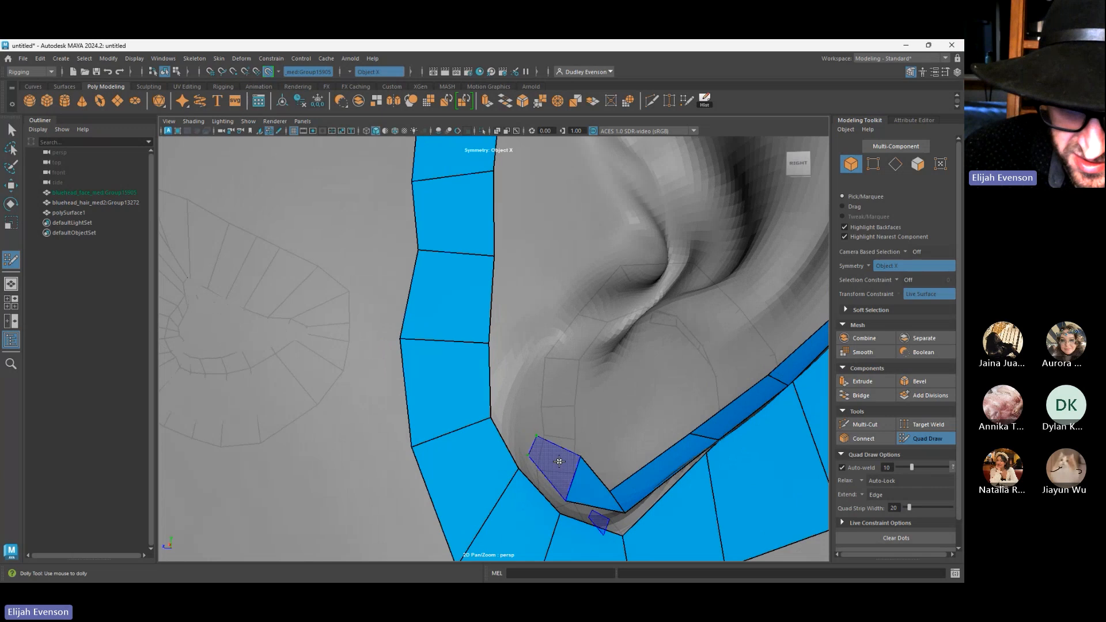
pyautogui.keyDown('shift'); pyautogui.click(560, 465); pyautogui.keyUp('shift')
pyautogui.moveTo(584, 459)
pyautogui.mouseDown()
pyautogui.moveTo(578, 473)
pyautogui.moveTo(600, 432)
pyautogui.moveTo(580, 367)
pyautogui.mouseUp()
pyautogui.keyDown('alt'); pyautogui.moveTo(580, 366); pyautogui.dragTo(525, 358, button='right'); pyautogui.keyUp('alt')
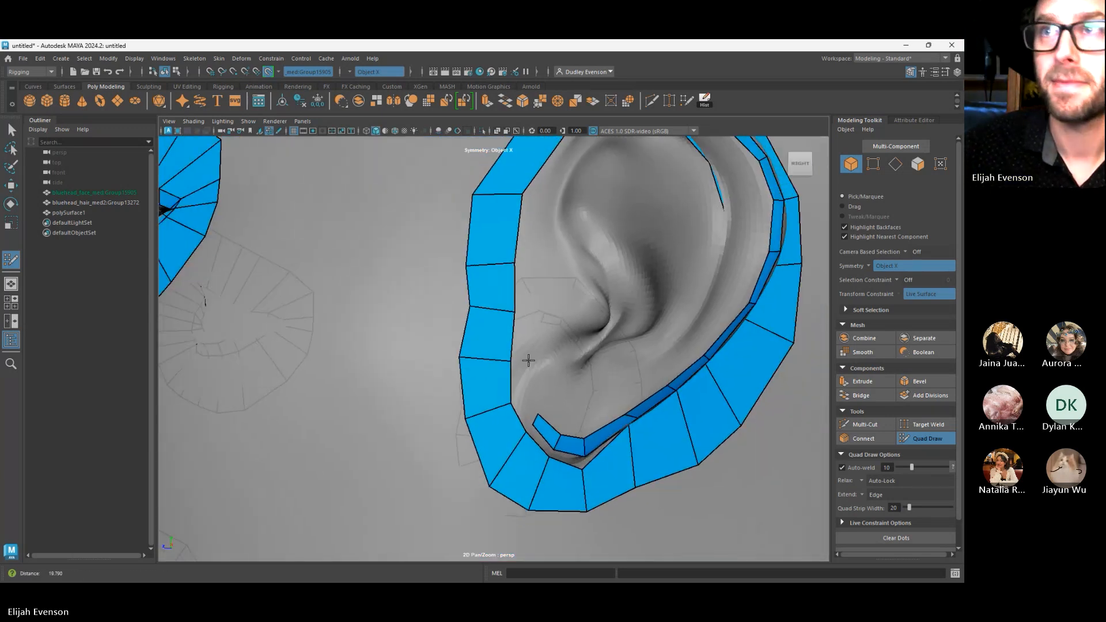
# Fill quads between the rim strip and the surrounding ring along the upper back of the ear
pyautogui.keyDown('alt'); pyautogui.moveTo(526, 358); pyautogui.dragTo(542, 296); pyautogui.keyUp('alt')
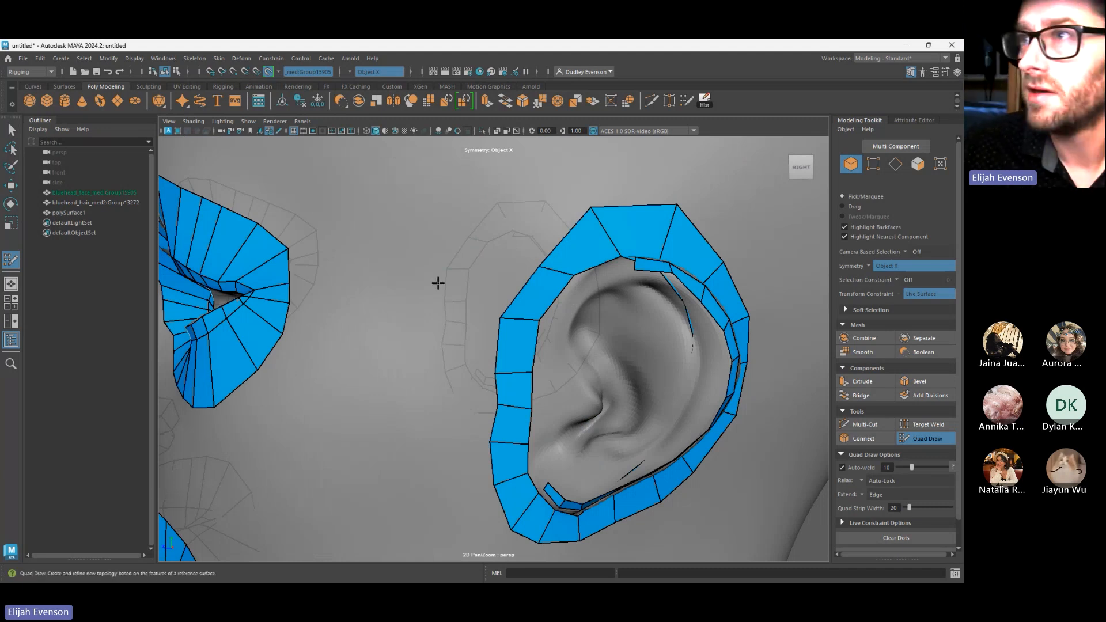
pyautogui.keyDown('alt'); pyautogui.moveTo(566, 333); pyautogui.dragTo(420, 284, button='right'); pyautogui.keyUp('alt')
pyautogui.keyDown('alt'); pyautogui.moveTo(419, 284); pyautogui.dragTo(472, 300); pyautogui.keyUp('alt')
pyautogui.keyDown('alt'); pyautogui.moveTo(472, 300); pyautogui.dragTo(518, 374, button='right'); pyautogui.keyUp('alt')
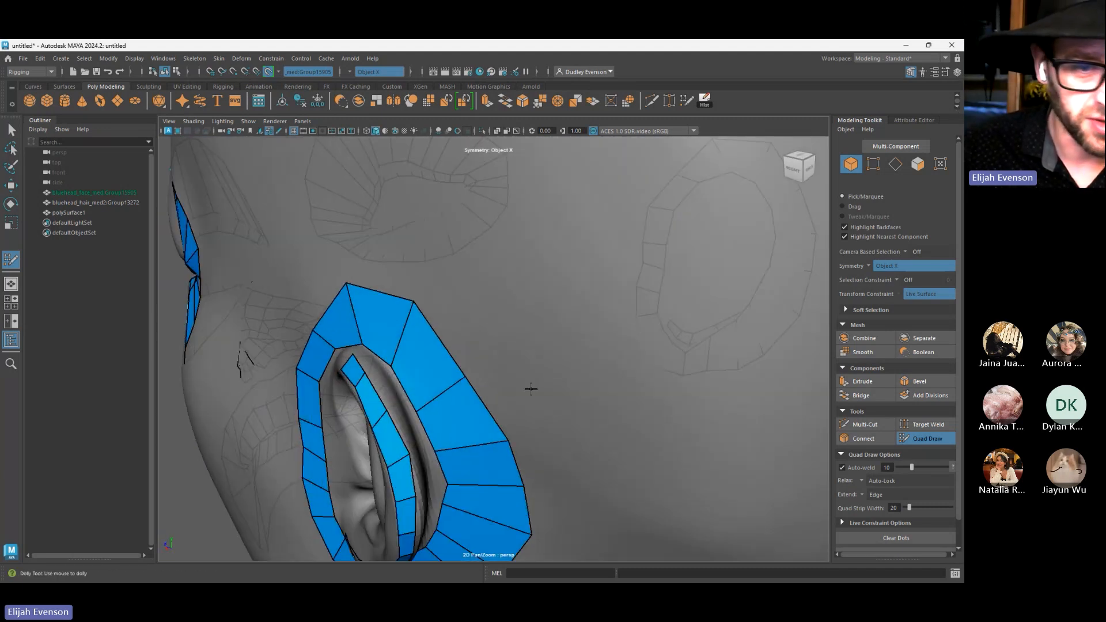
pyautogui.keyDown('shift'); pyautogui.click(389, 389); pyautogui.keyUp('shift')
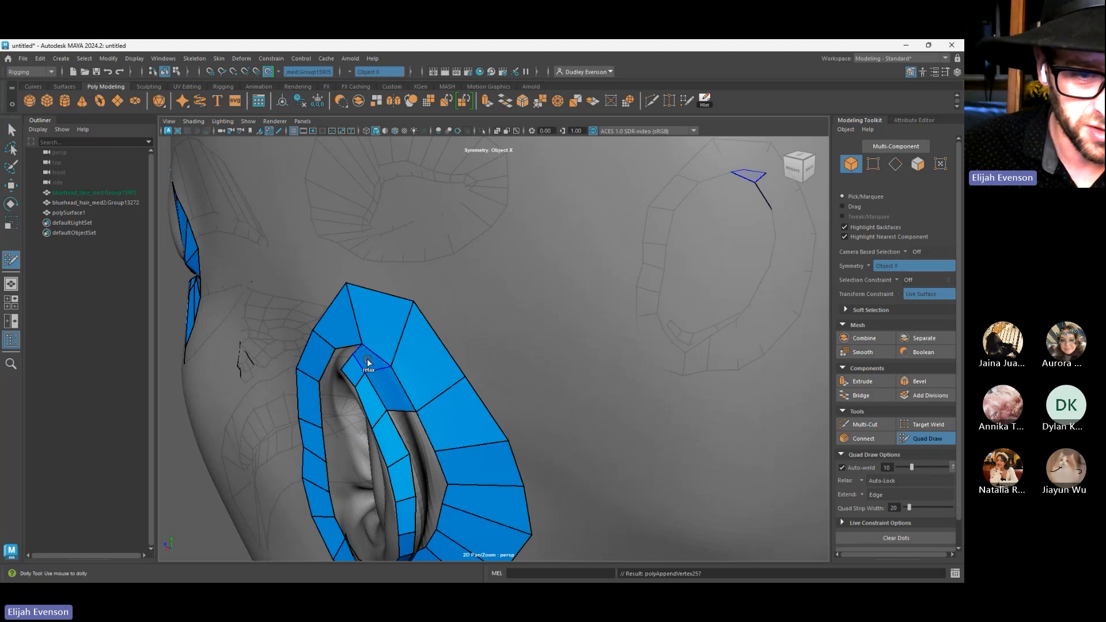
pyautogui.keyDown('shift'); pyautogui.click(414, 433); pyautogui.keyUp('shift')
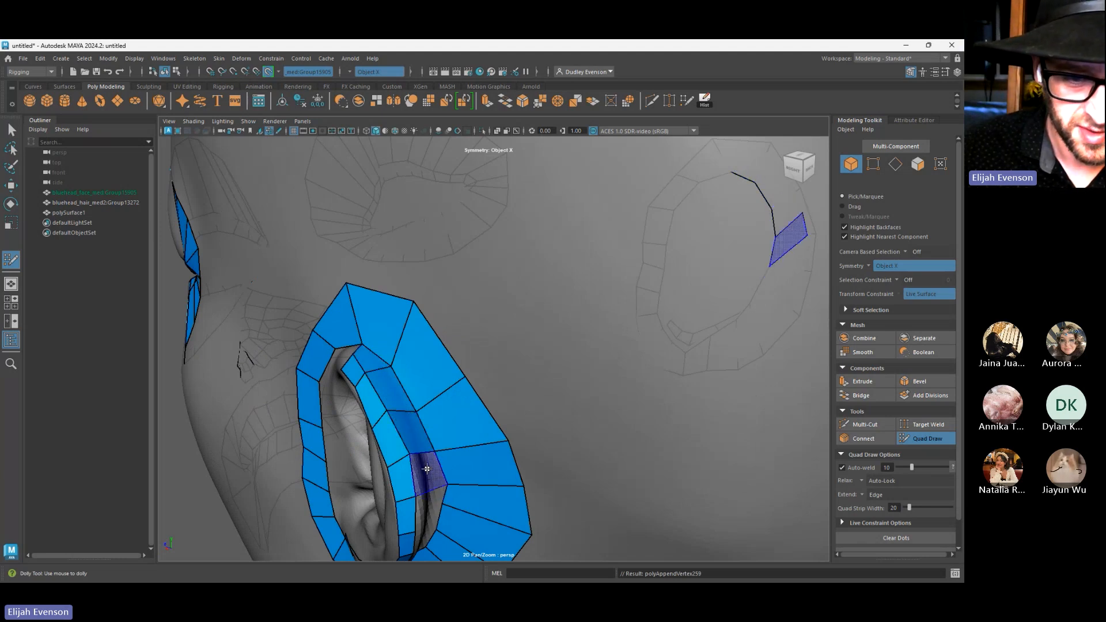
# Continue bridging the rim strip to the surrounding ring down the lower back of the ear toward the earlobe
pyautogui.keyDown('alt'); pyautogui.moveTo(430, 478); pyautogui.dragTo(461, 316); pyautogui.keyUp('alt')
pyautogui.keyDown('shift'); pyautogui.click(455, 332); pyautogui.keyUp('shift')
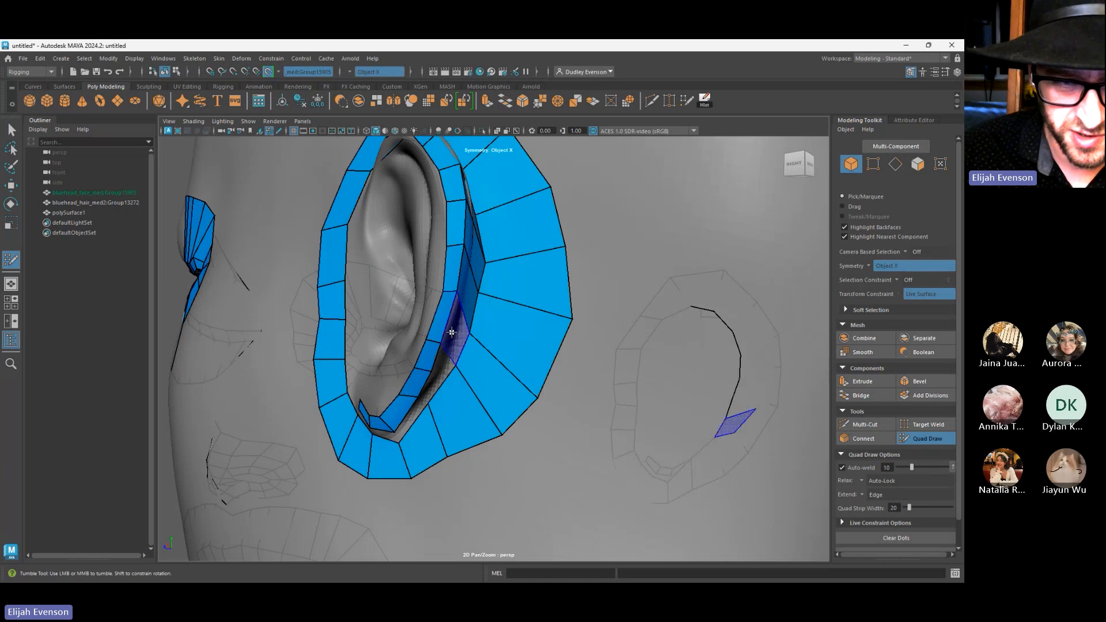
pyautogui.keyDown('shift'); pyautogui.click(441, 372); pyautogui.keyUp('shift')
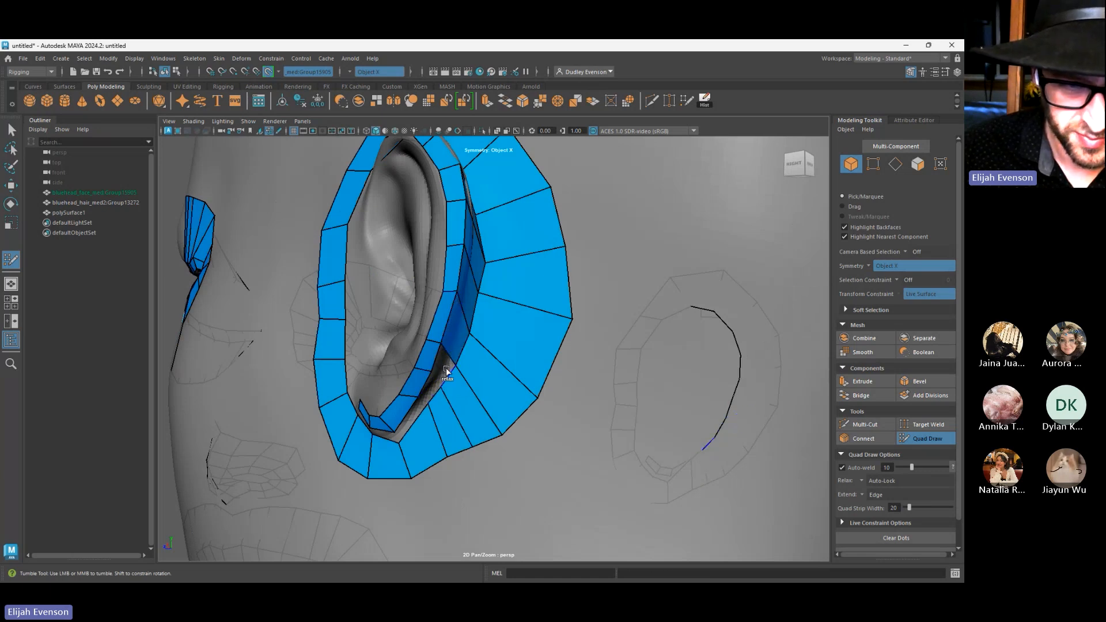
pyautogui.keyDown('shift'); pyautogui.click(415, 416); pyautogui.keyUp('shift')
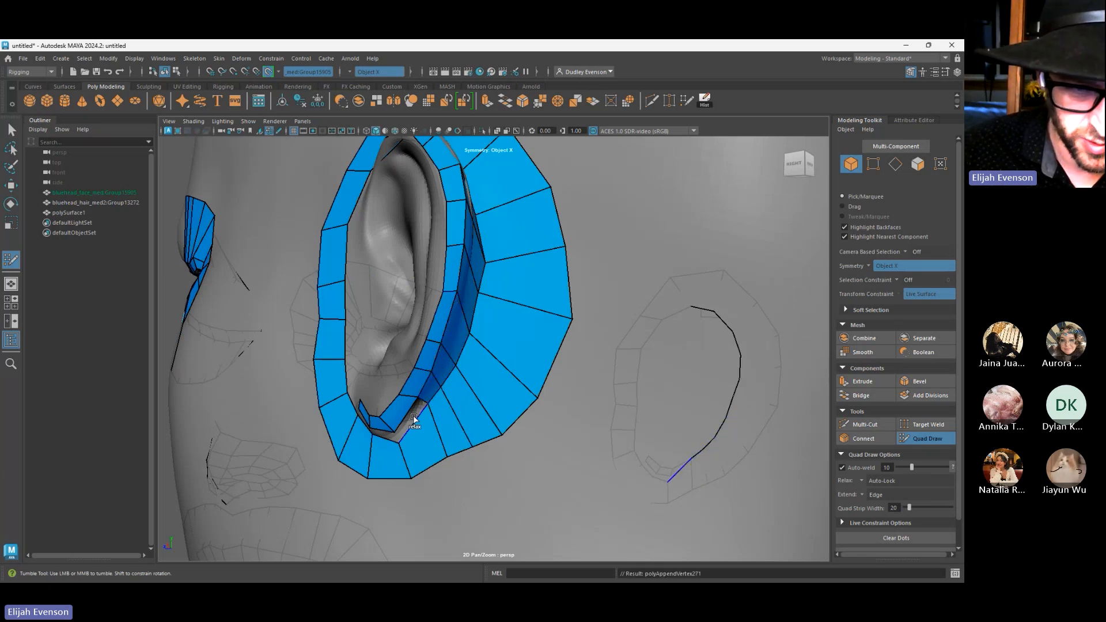
pyautogui.keyDown('shift'); pyautogui.click(411, 411); pyautogui.keyUp('shift')
# Close the gap beneath the earlobe and extend the connecting quads around its front edge, adding the dot they need
pyautogui.keyDown('alt'); pyautogui.moveTo(381, 436); pyautogui.dragTo(423, 432); pyautogui.keyUp('alt')
pyautogui.keyDown('alt'); pyautogui.moveTo(529, 437); pyautogui.dragTo(630, 493, button='right'); pyautogui.keyUp('alt')
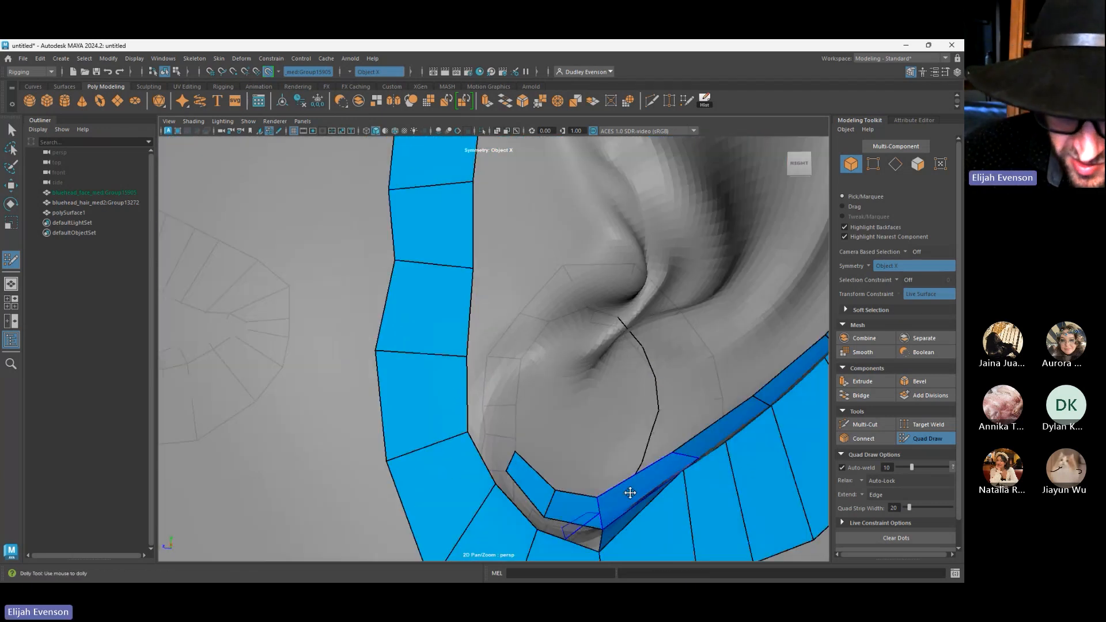
pyautogui.keyDown('shift'); pyautogui.click(571, 527); pyautogui.keyUp('shift')
pyautogui.click(487, 419)
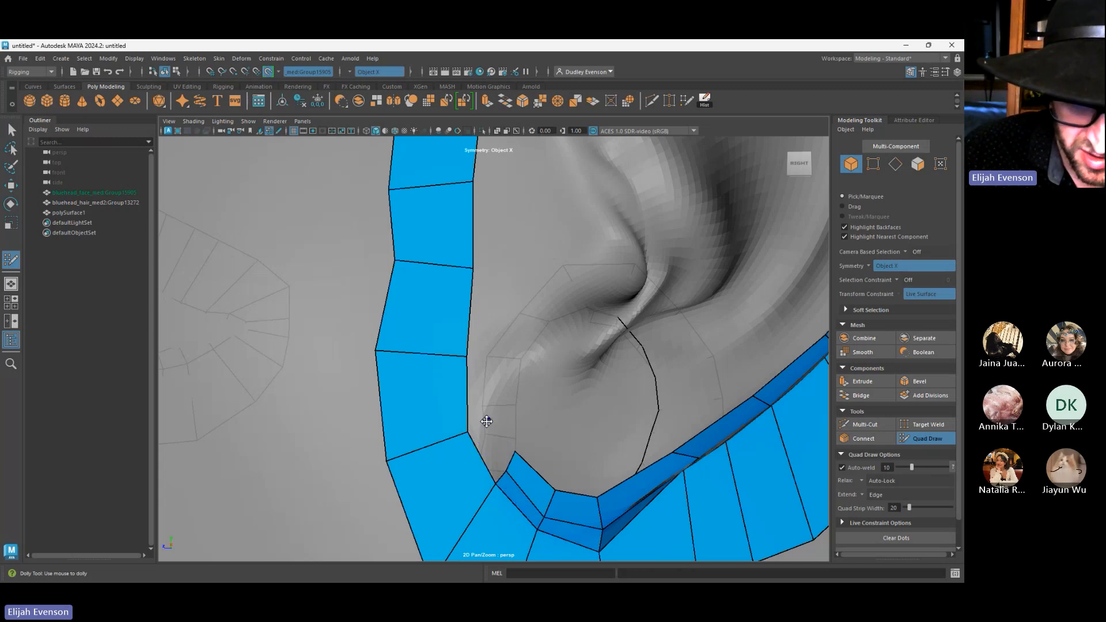
pyautogui.keyDown('shift'); pyautogui.click(484, 451); pyautogui.keyUp('shift')
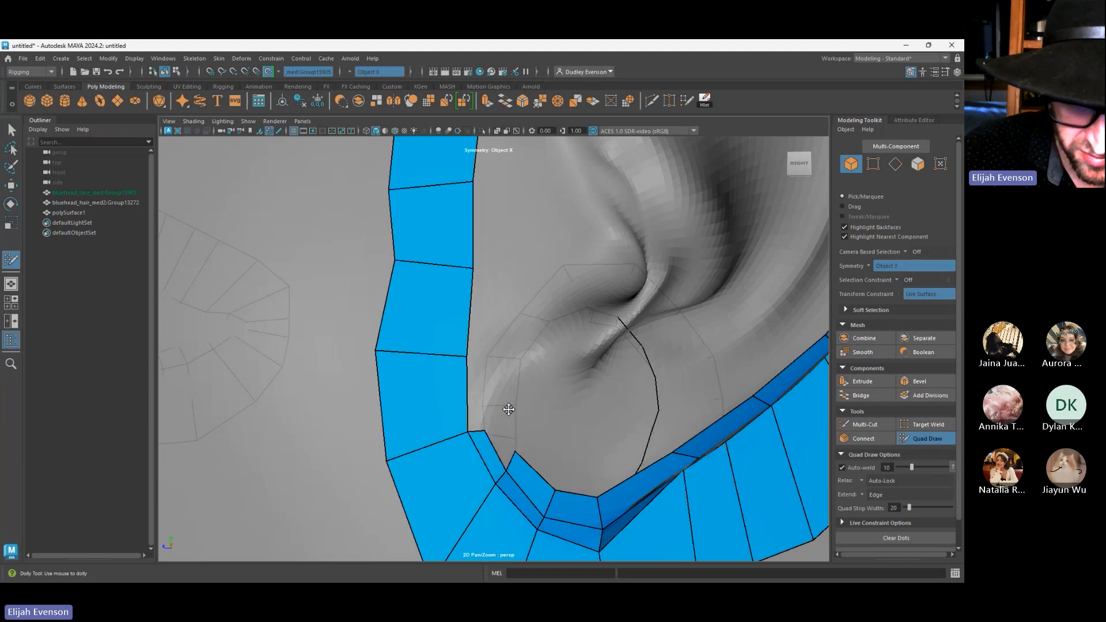
# Shift the ring's inner vertices away from the earlobe and fill a quad beside them in front of the lobe
pyautogui.scroll(-2, 576, 432)
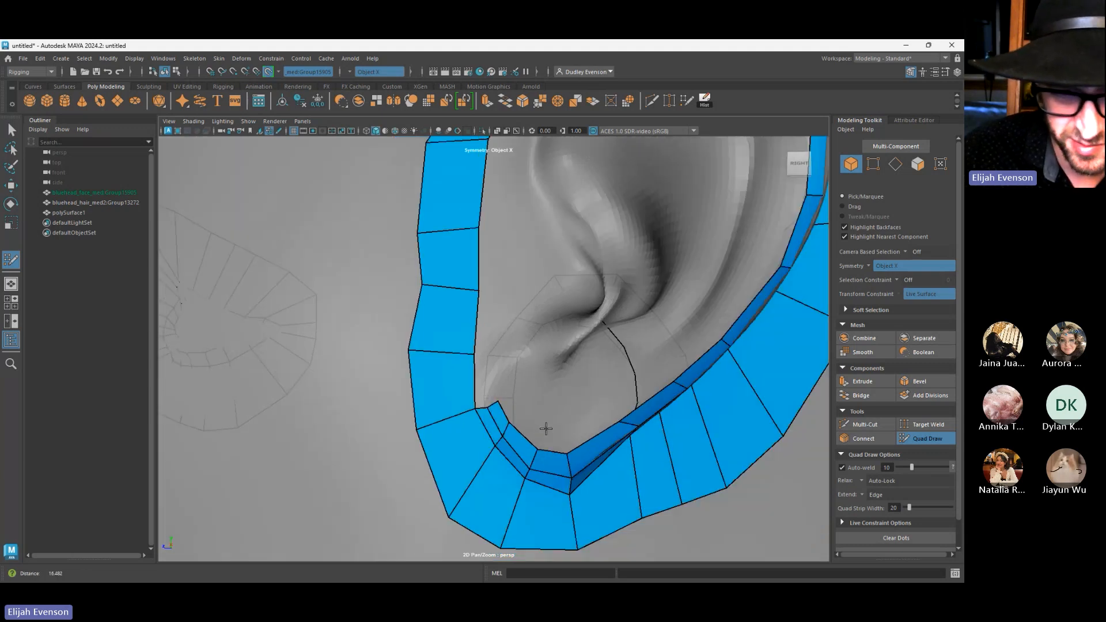
pyautogui.click(486, 356)
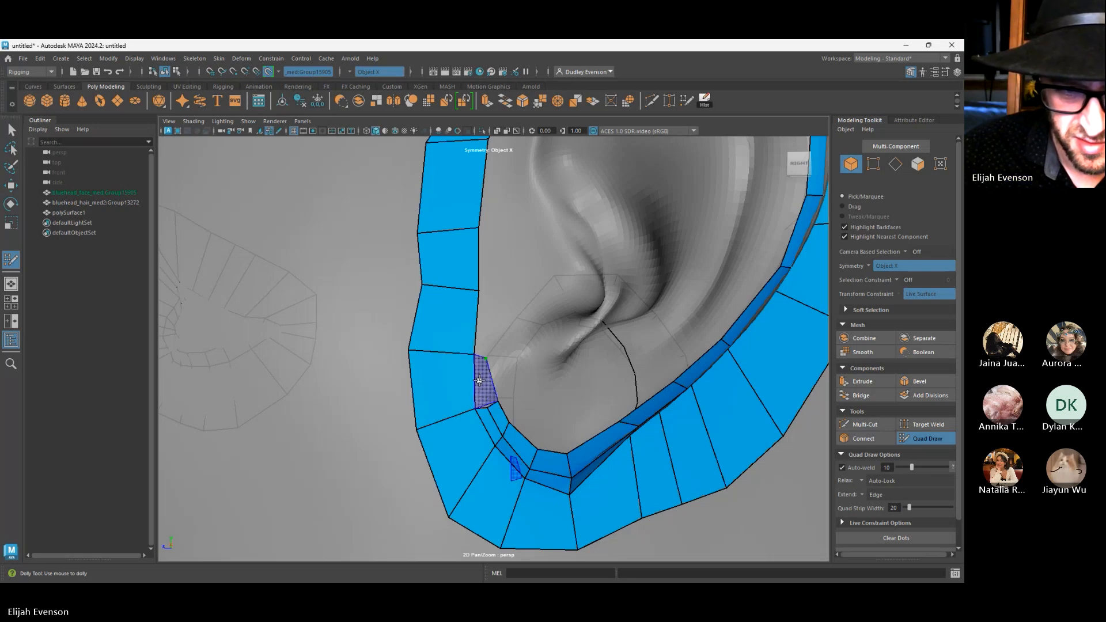
pyautogui.scroll(3, 490, 403)
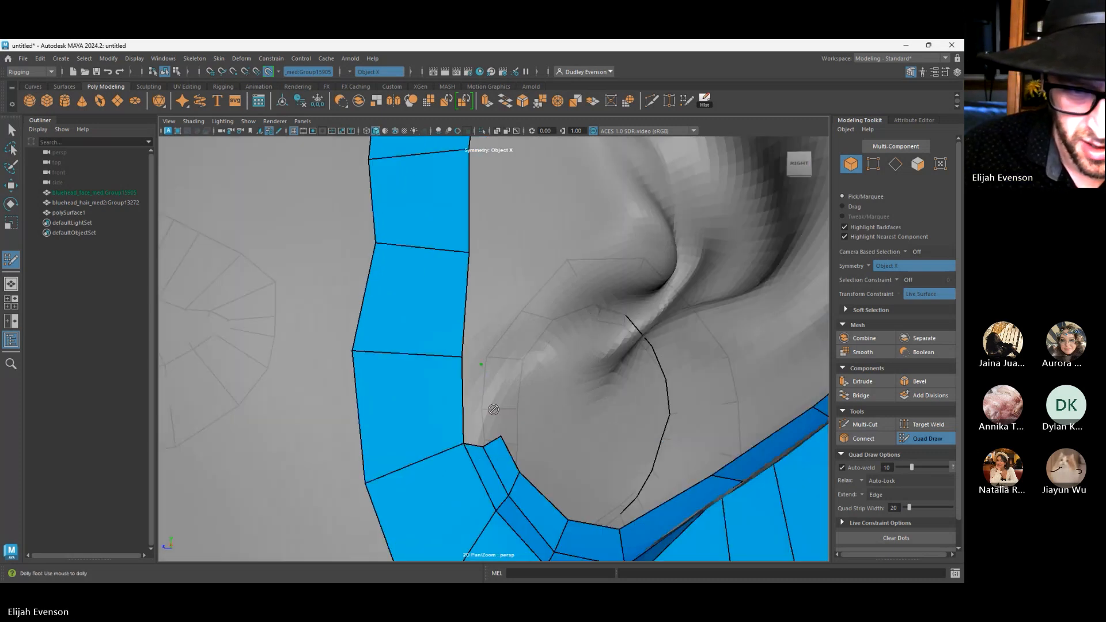
pyautogui.moveTo(463, 355); pyautogui.dragTo(438, 355)
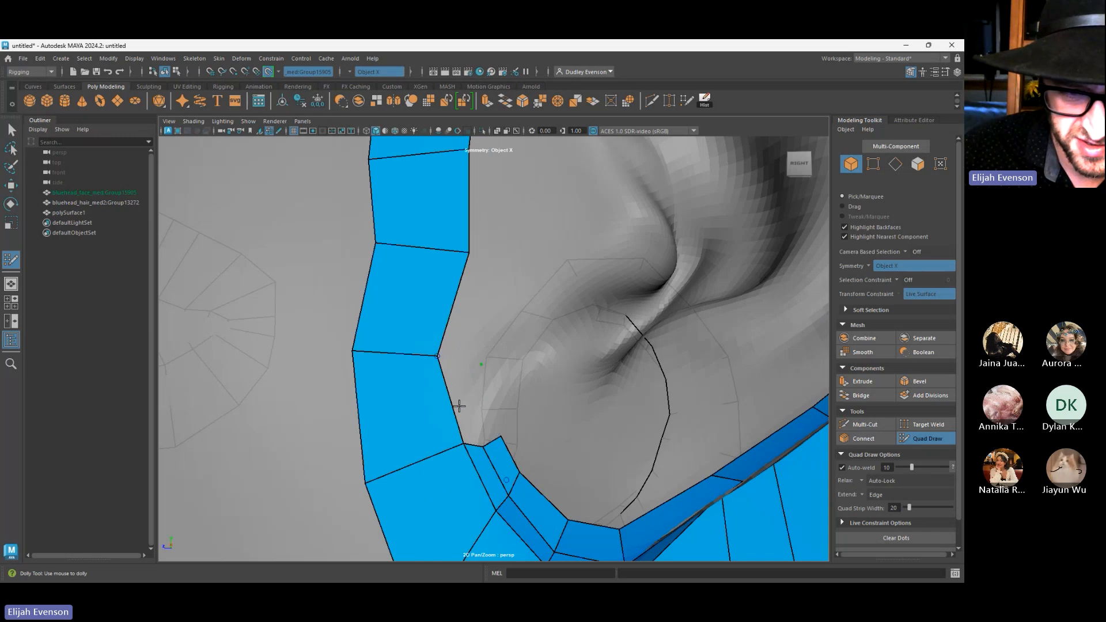
pyautogui.keyDown('shift'); pyautogui.click(447, 397); pyautogui.keyUp('shift')
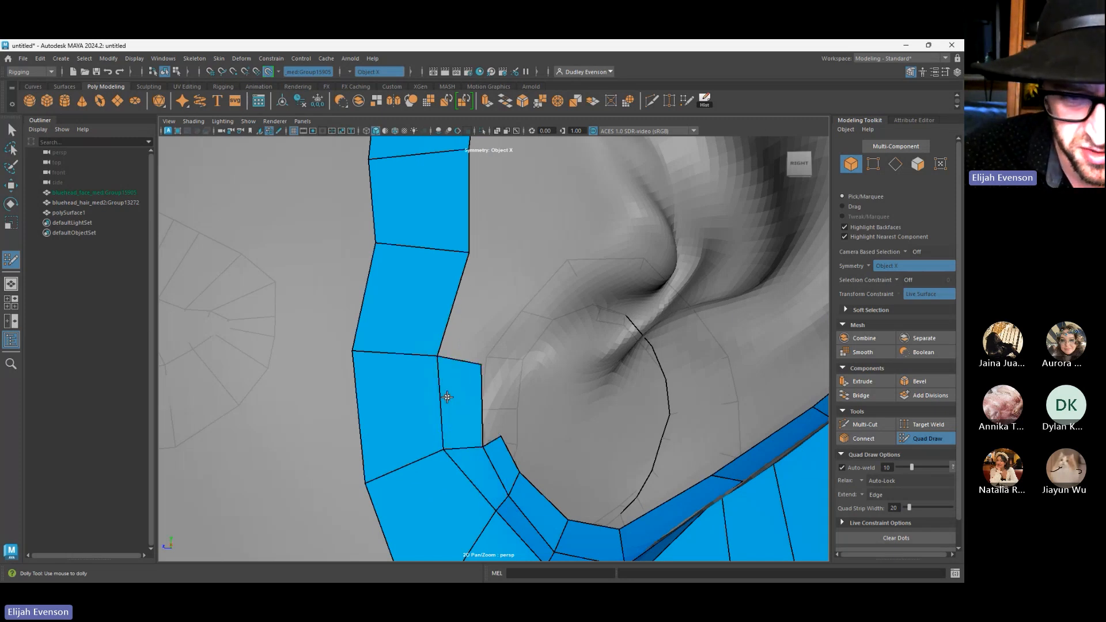
# Add a second quad alongside the one in front of the earlobe and adjust its corner vertices to even out both rows
pyautogui.moveTo(482, 364)
pyautogui.mouseDown()
pyautogui.moveTo(463, 363)
pyautogui.moveTo(503, 360)
pyautogui.moveTo(473, 362)
pyautogui.mouseUp()
pyautogui.click(493, 359)
pyautogui.keyDown('shift'); pyautogui.click(499, 360); pyautogui.keyUp('shift')
pyautogui.moveTo(484, 446)
pyautogui.mouseDown()
pyautogui.moveTo(473, 441)
pyautogui.moveTo(504, 438)
pyautogui.mouseUp()
pyautogui.moveTo(509, 357); pyautogui.dragTo(500, 361)
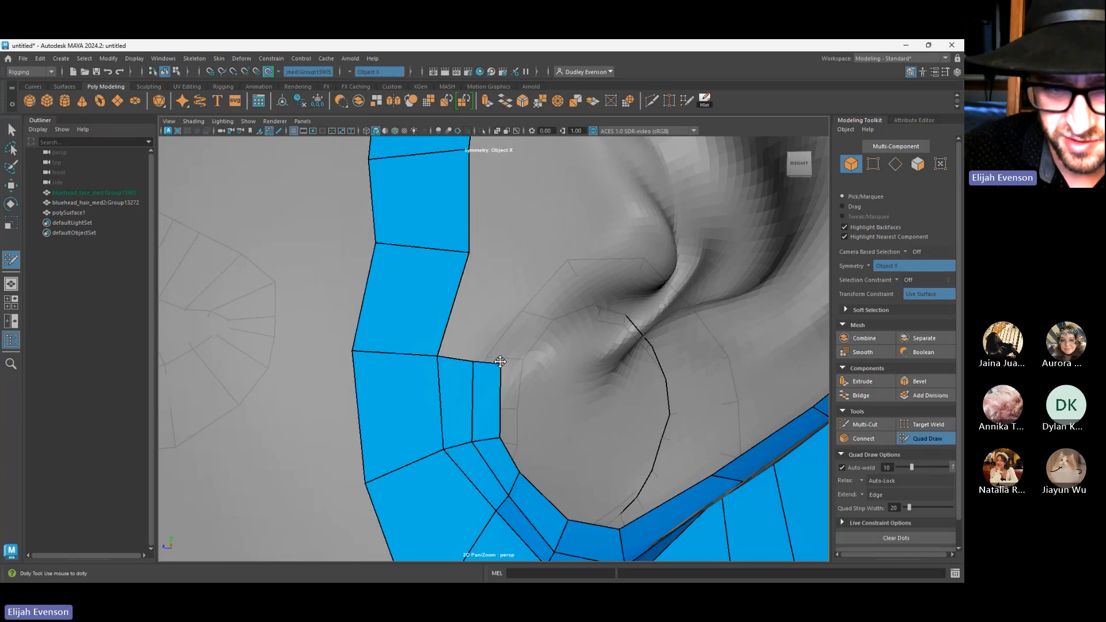
# Extend the row inside the ring up the front of the ear with two more quads
pyautogui.scroll(-2, 482, 363)
pyautogui.keyDown('alt'); pyautogui.moveTo(478, 343); pyautogui.dragTo(476, 385, button='middle'); pyautogui.keyUp('alt')
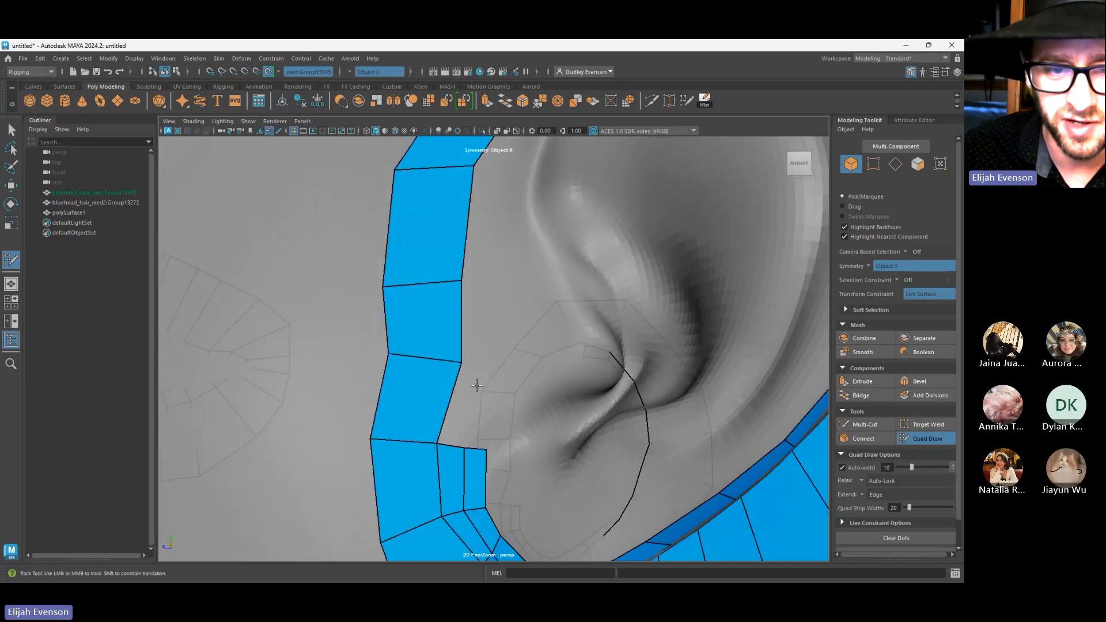
pyautogui.keyDown('alt'); pyautogui.moveTo(489, 328); pyautogui.dragTo(484, 370, button='middle'); pyautogui.keyUp('alt')
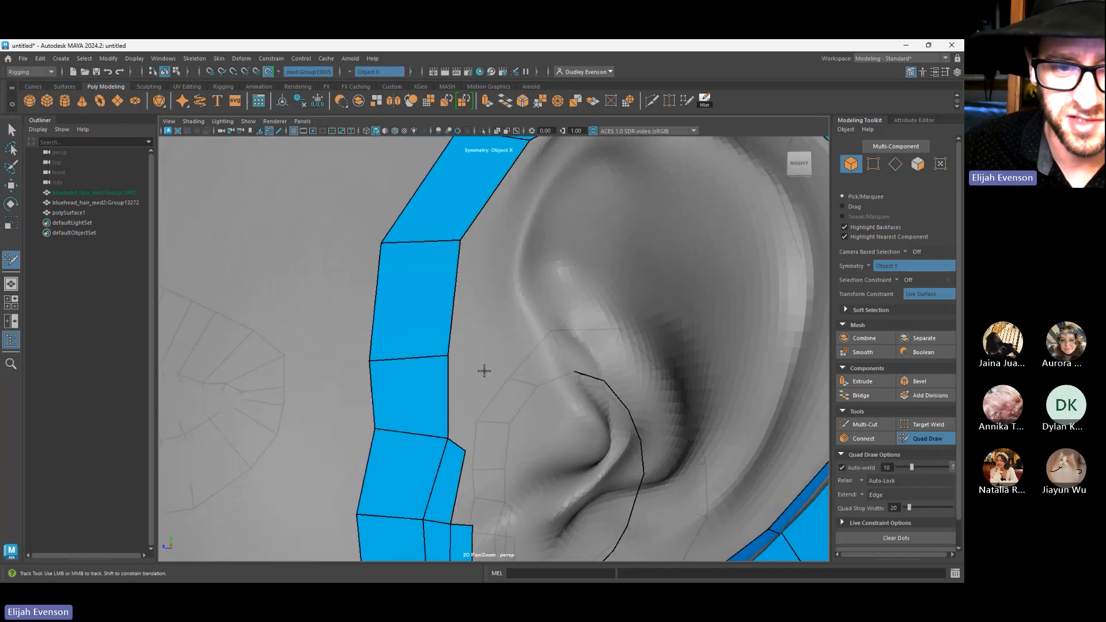
pyautogui.keyDown('shift'); pyautogui.click(465, 385); pyautogui.keyUp('shift')
# Place dots along the ear's upper front edge and fill two quads that carry the inner row toward the top
pyautogui.keyDown('alt'); pyautogui.moveTo(511, 255); pyautogui.dragTo(490, 313, button='middle'); pyautogui.keyUp('alt')
pyautogui.click(469, 299)
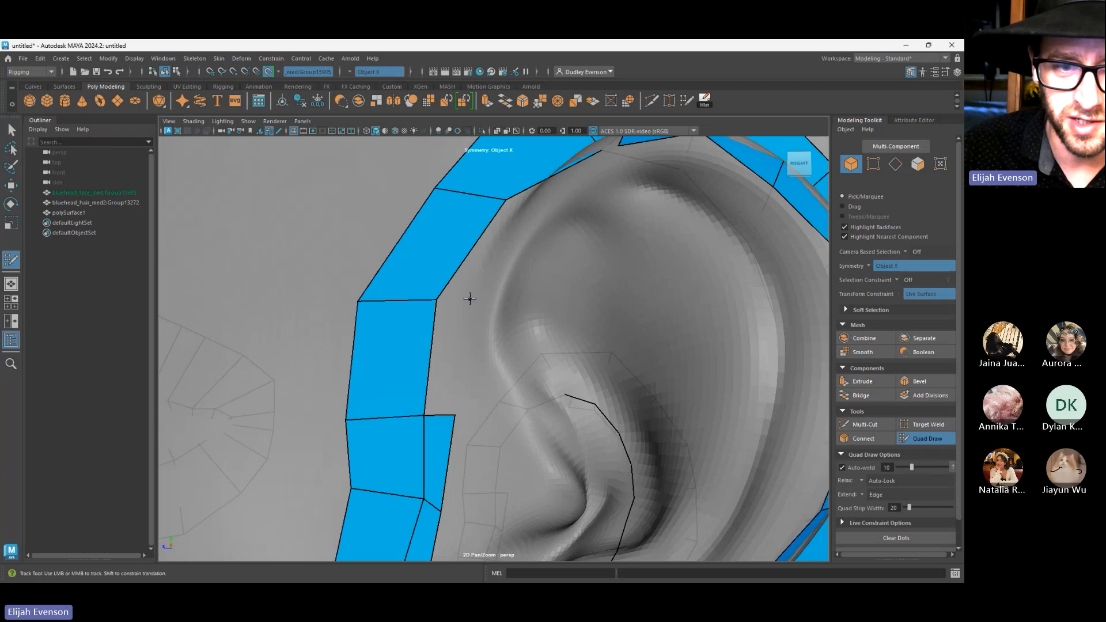
pyautogui.keyDown('shift'); pyautogui.click(455, 332); pyautogui.keyUp('shift')
pyautogui.click(523, 199)
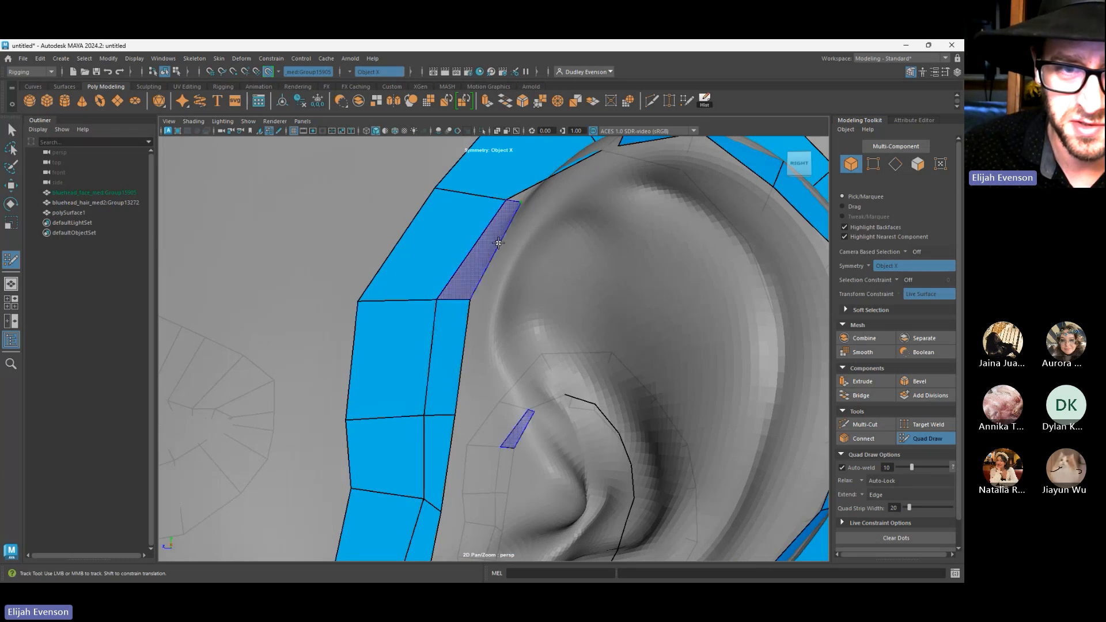
pyautogui.keyDown('shift'); pyautogui.click(492, 242); pyautogui.keyUp('shift')
# Adjust the inner row's end vertex and fill the quad over the ear's top front to join it to the rim strip
pyautogui.scroll(-3, 545, 226)
pyautogui.keyDown('alt'); pyautogui.moveTo(507, 237); pyautogui.dragTo(528, 264); pyautogui.keyUp('alt')
pyautogui.keyDown('alt'); pyautogui.moveTo(528, 264); pyautogui.dragTo(475, 259, button='middle'); pyautogui.keyUp('alt')
pyautogui.scroll(4, 474, 259)
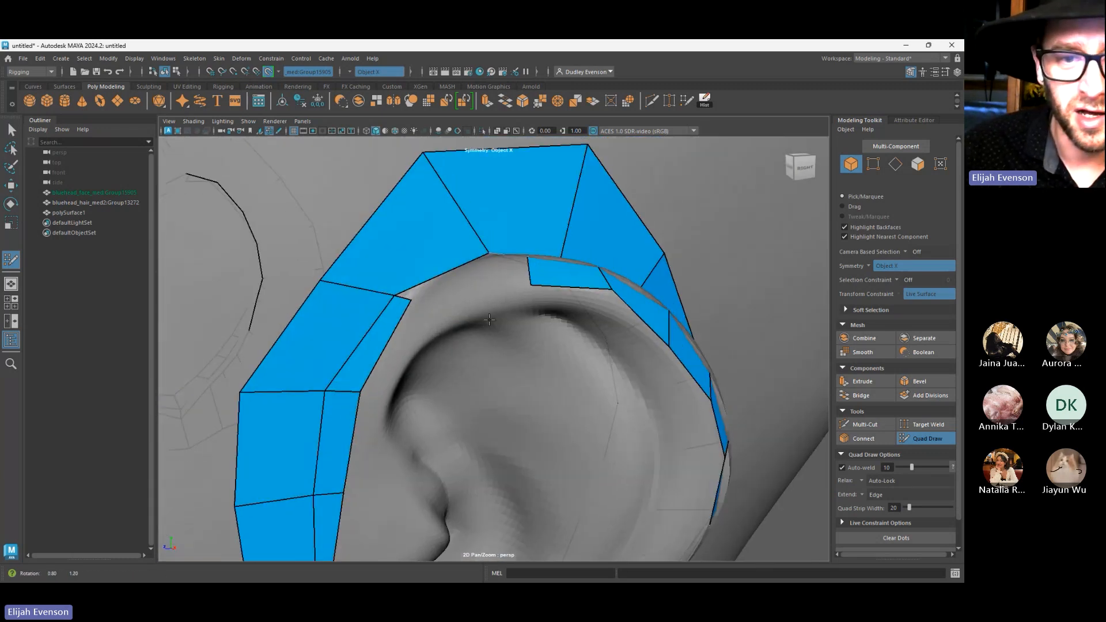
pyautogui.keyDown('alt'); pyautogui.moveTo(474, 259); pyautogui.dragTo(528, 341); pyautogui.keyUp('alt')
pyautogui.keyDown('alt'); pyautogui.moveTo(528, 341); pyautogui.dragTo(543, 351, button='middle'); pyautogui.keyUp('alt')
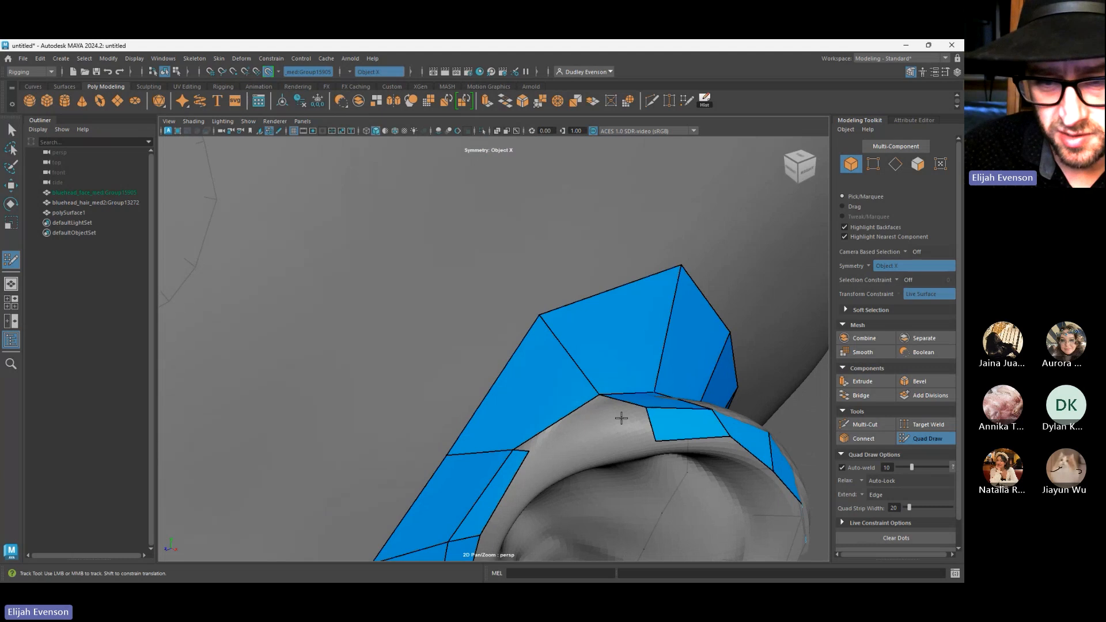
pyautogui.keyDown('shift'); pyautogui.click(528, 454); pyautogui.keyUp('shift')
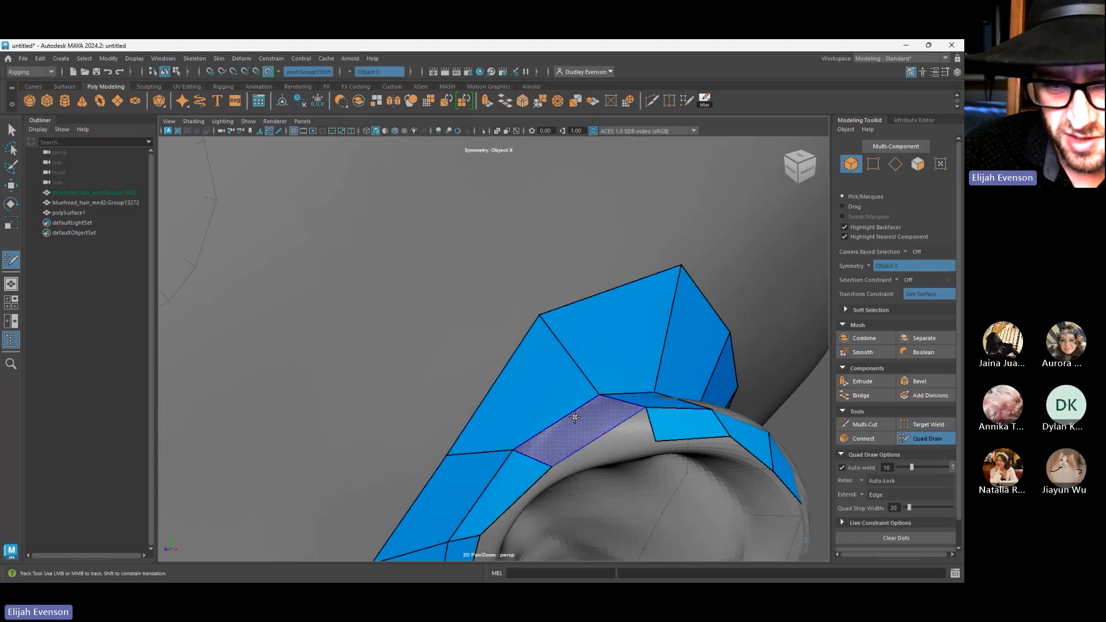
pyautogui.keyDown('shift'); pyautogui.click(574, 417); pyautogui.keyUp('shift')
# Fill two quads of a second inner row from the start of the rim strip down the ear's upper front
pyautogui.moveTo(541, 456)
pyautogui.keyDown('alt'); pyautogui.mouseDown()
pyautogui.moveTo(565, 434)
pyautogui.moveTo(459, 304)
pyautogui.mouseUp(); pyautogui.keyUp('alt')
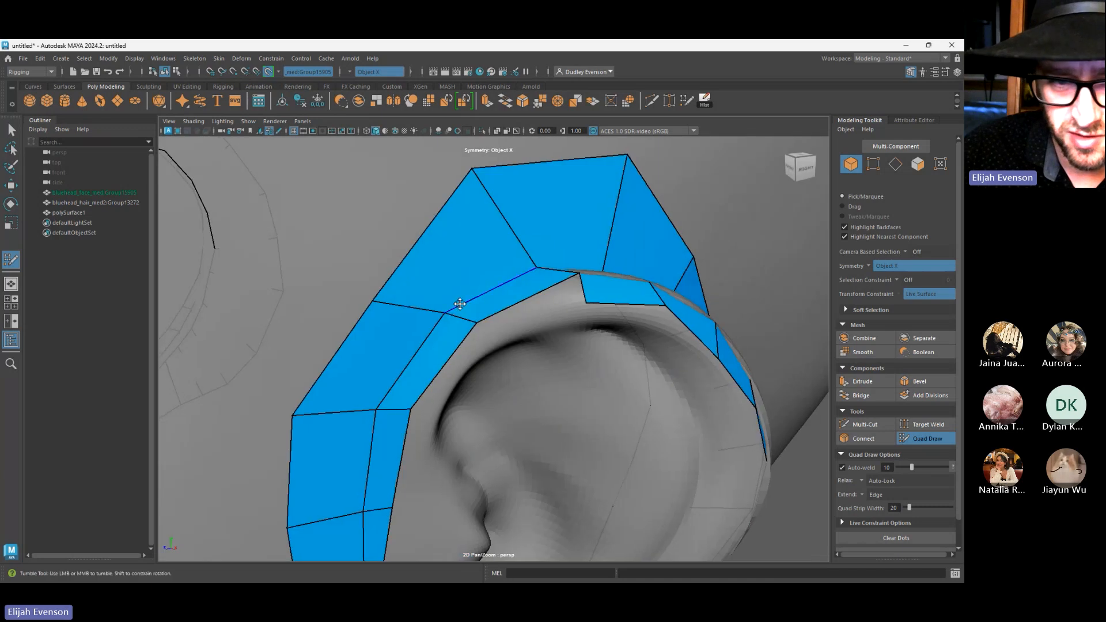
pyautogui.keyDown('shift'); pyautogui.click(523, 311); pyautogui.keyUp('shift')
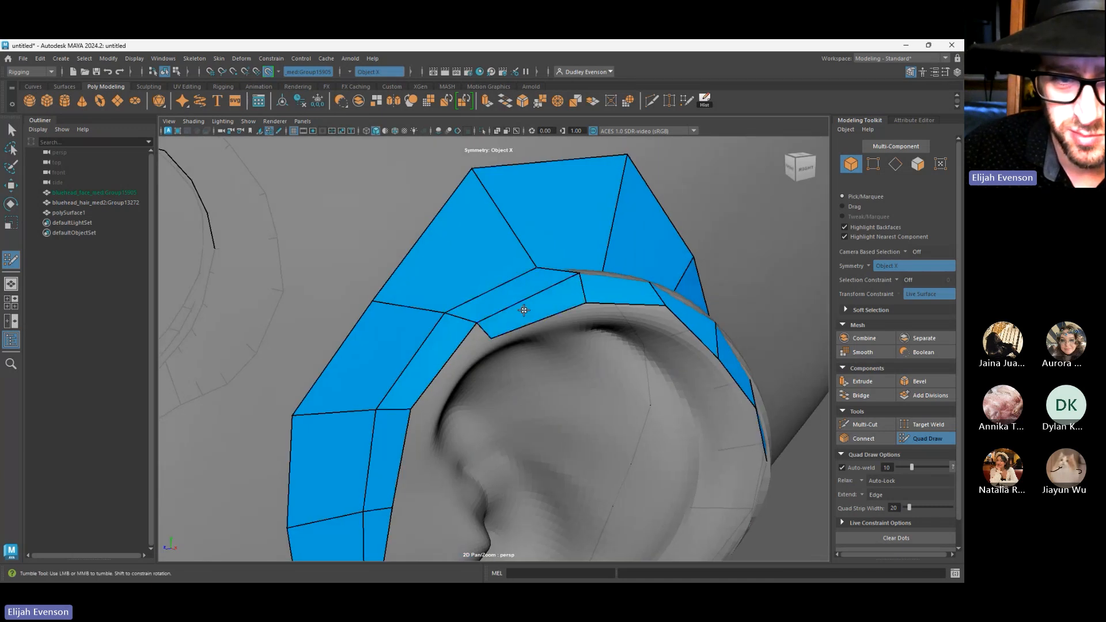
pyautogui.keyDown('shift'); pyautogui.click(436, 412); pyautogui.keyUp('shift')
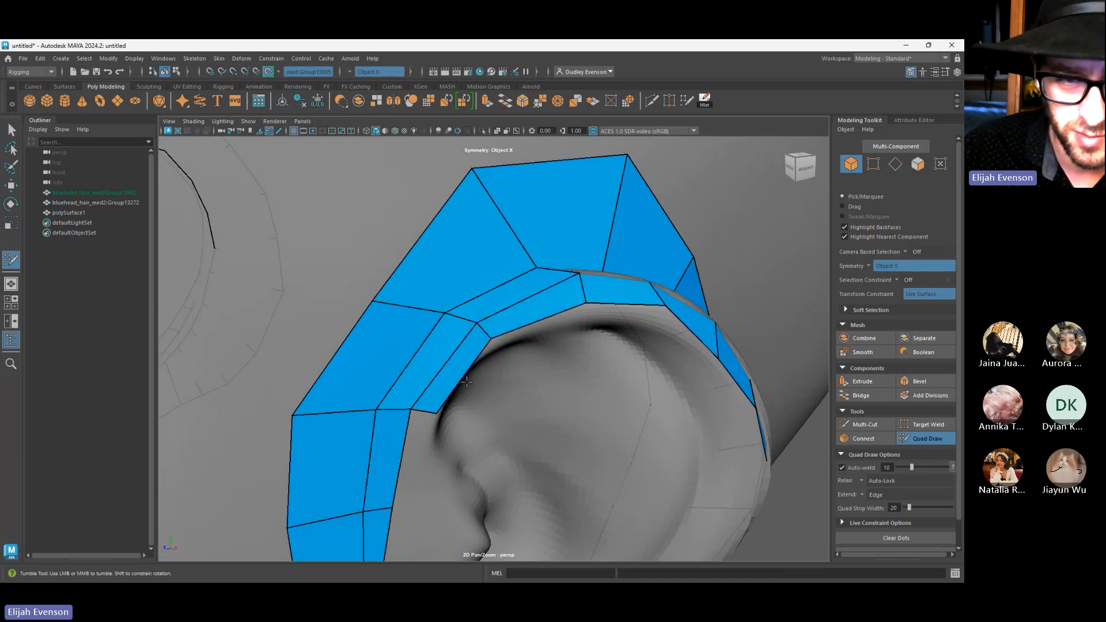
# Try inserting extra edge loops across the strips at the top of the ear and undo them
pyautogui.keyDown('alt'); pyautogui.moveTo(436, 412); pyautogui.dragTo(451, 250); pyautogui.keyUp('alt')
pyautogui.scroll(-5, 451, 250)
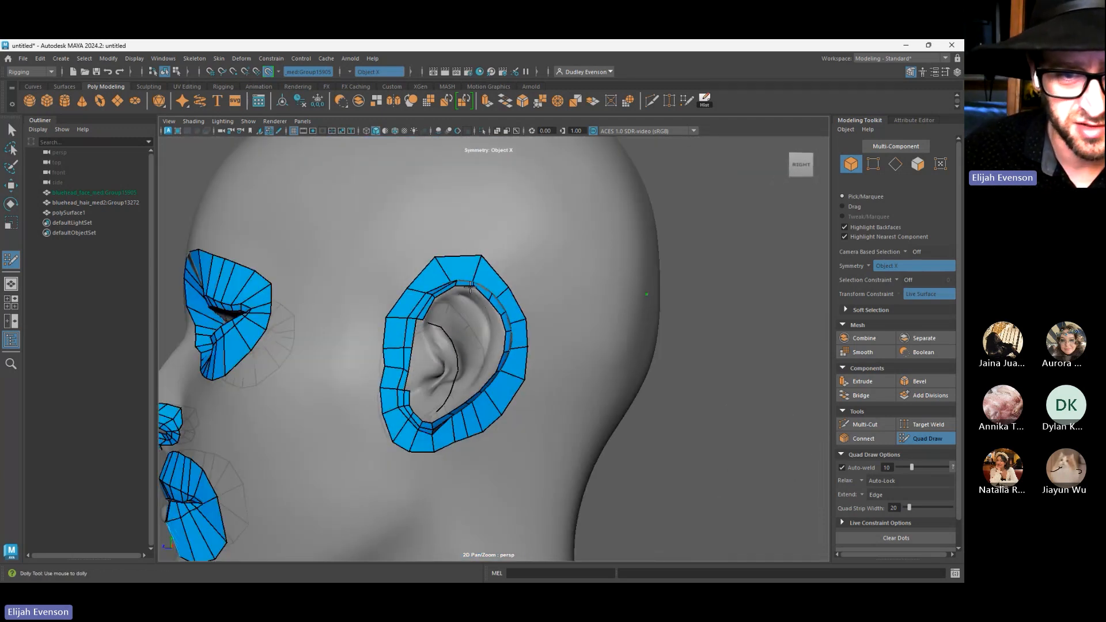
pyautogui.scroll(4, 501, 340)
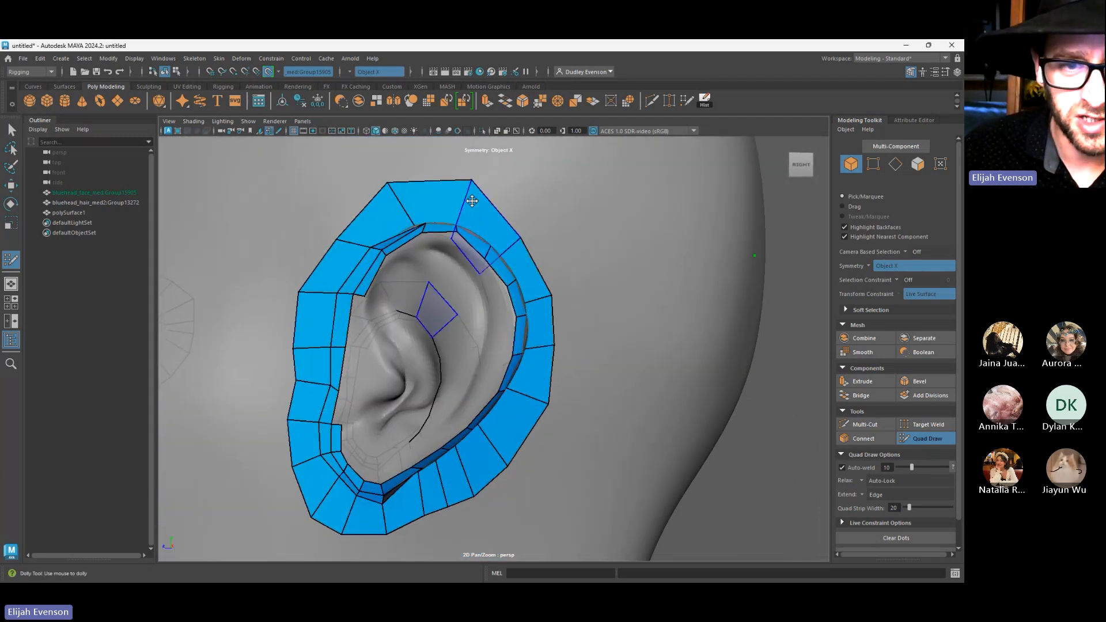
pyautogui.click(456, 234)
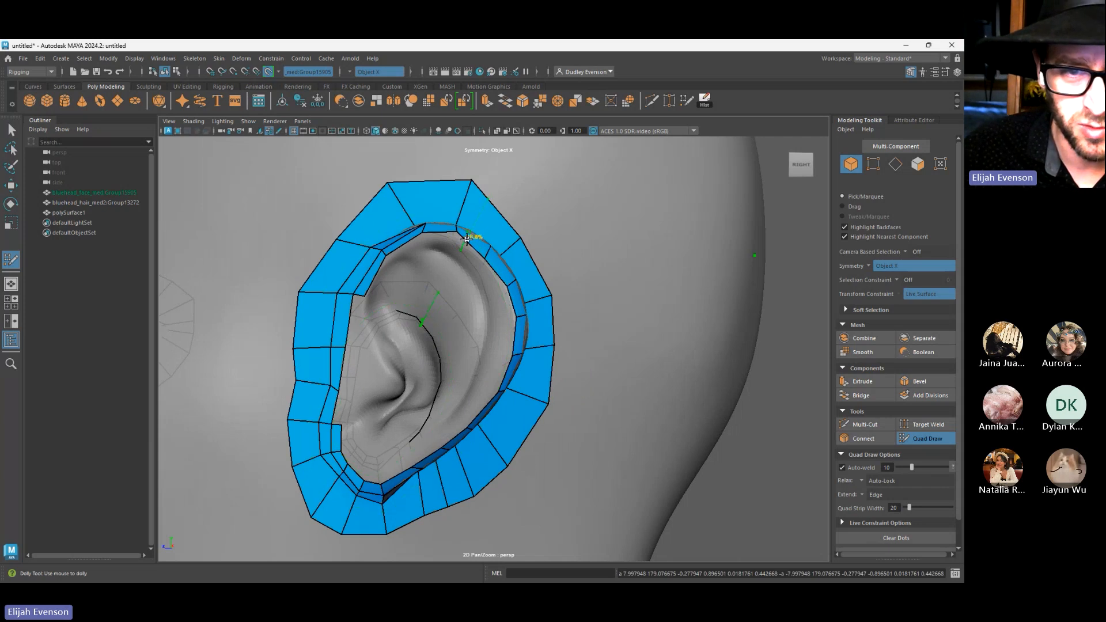
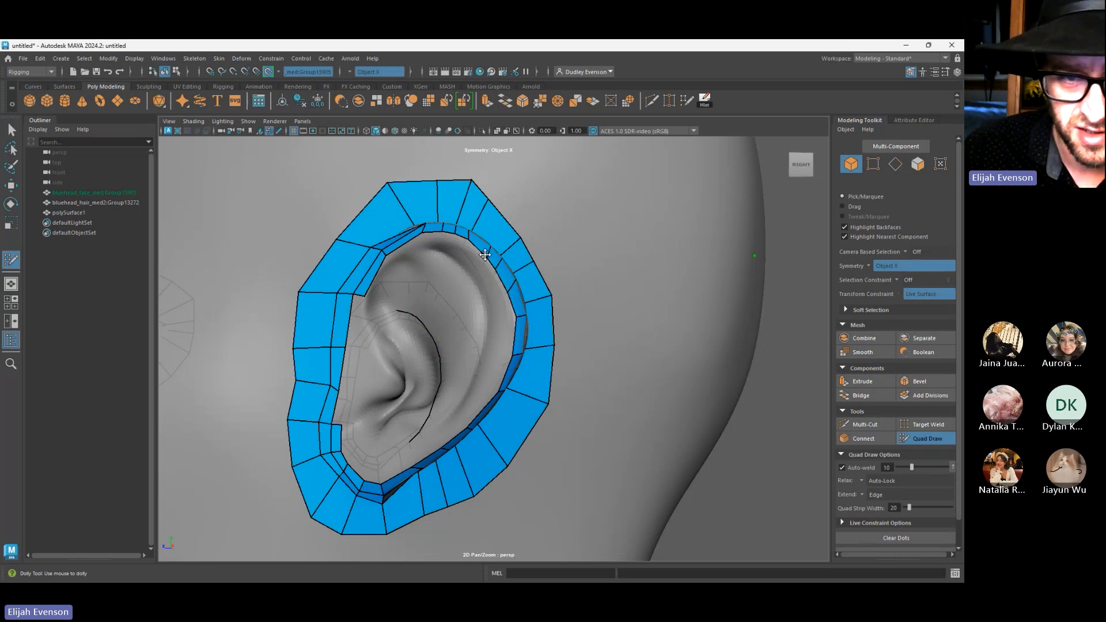
pyautogui.hotkey('ctrl', 'z')
pyautogui.hotkey('ctrl', 'z')
pyautogui.hotkey('ctrl', 'z')
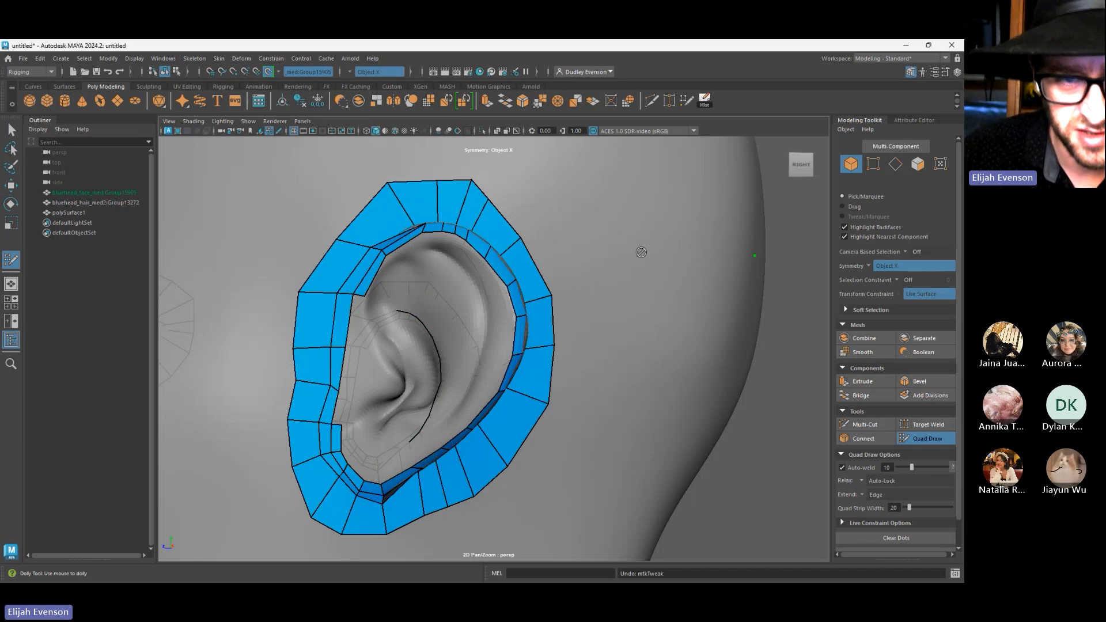
pyautogui.hotkey('ctrl', 'z')
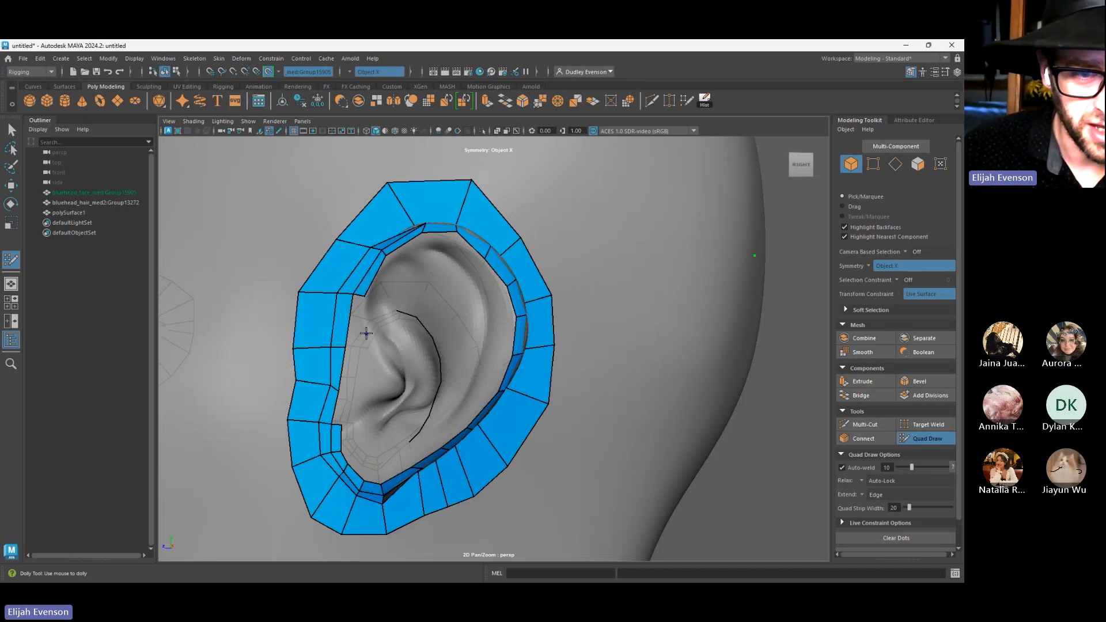
# Fill the second inner row down the front of the ear over the tragus and weld its open corner vertices together
pyautogui.keyDown('alt'); pyautogui.moveTo(365, 336); pyautogui.dragTo(407, 345); pyautogui.keyUp('alt')
pyautogui.keyDown('alt'); pyautogui.moveTo(407, 346); pyautogui.dragTo(487, 417, button='right'); pyautogui.keyUp('alt')
pyautogui.keyDown('shift'); pyautogui.click(441, 366); pyautogui.keyUp('shift')
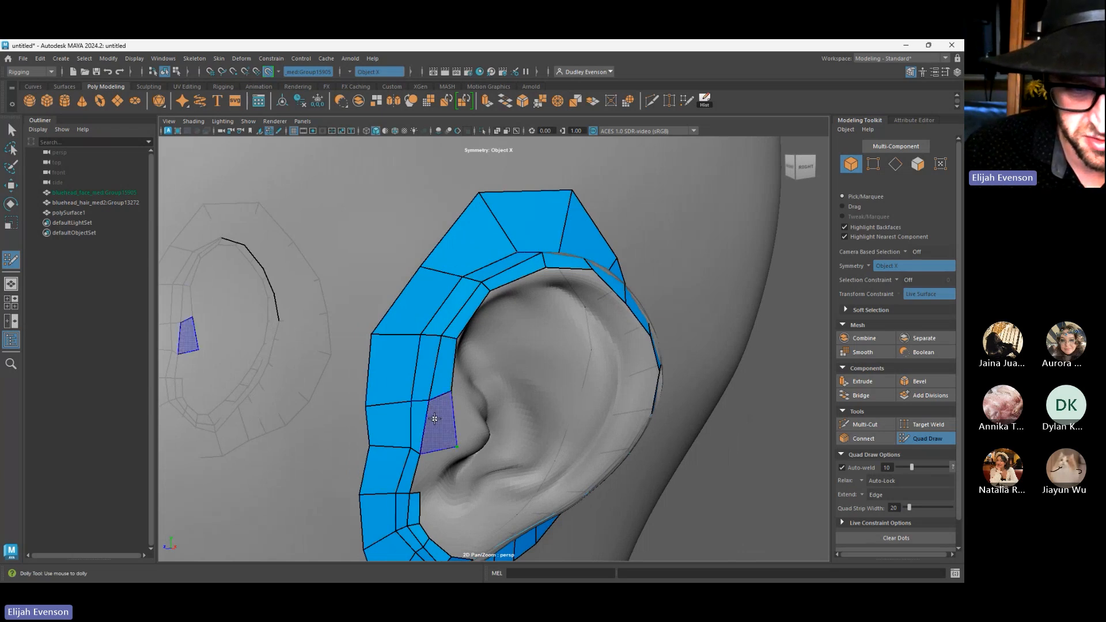
pyautogui.keyDown('shift'); pyautogui.click(441, 441); pyautogui.keyUp('shift')
pyautogui.keyDown('shift'); pyautogui.click(451, 464); pyautogui.keyUp('shift')
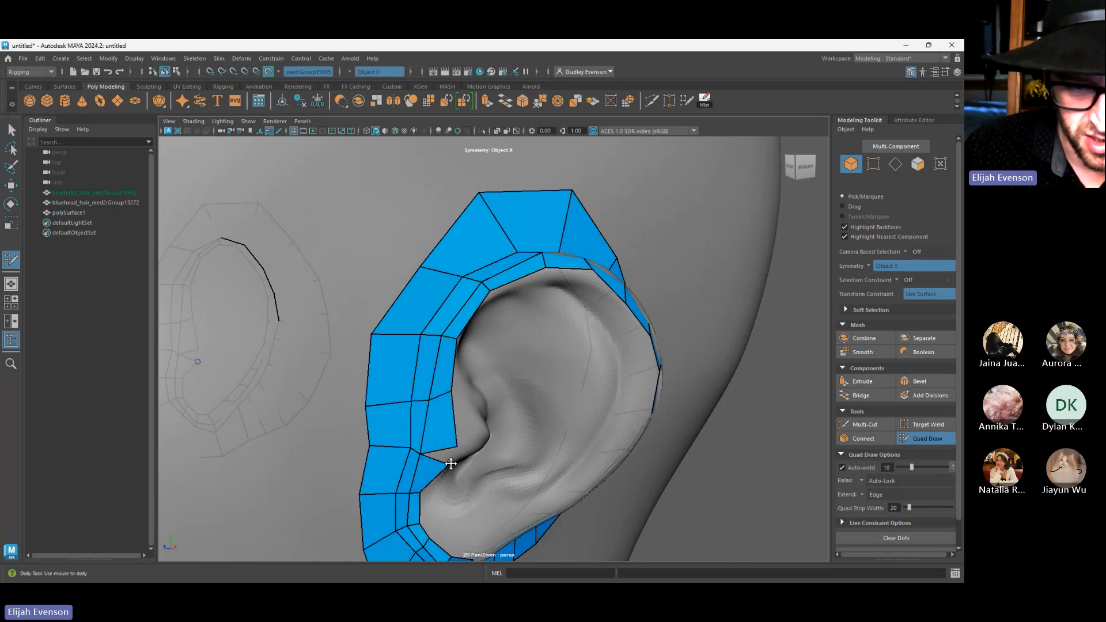
pyautogui.moveTo(450, 464); pyautogui.dragTo(443, 406)
pyautogui.keyDown('alt'); pyautogui.moveTo(443, 406); pyautogui.dragTo(483, 395, button='right'); pyautogui.keyUp('alt')
pyautogui.keyDown('alt'); pyautogui.moveTo(483, 395); pyautogui.dragTo(480, 353); pyautogui.keyUp('alt')
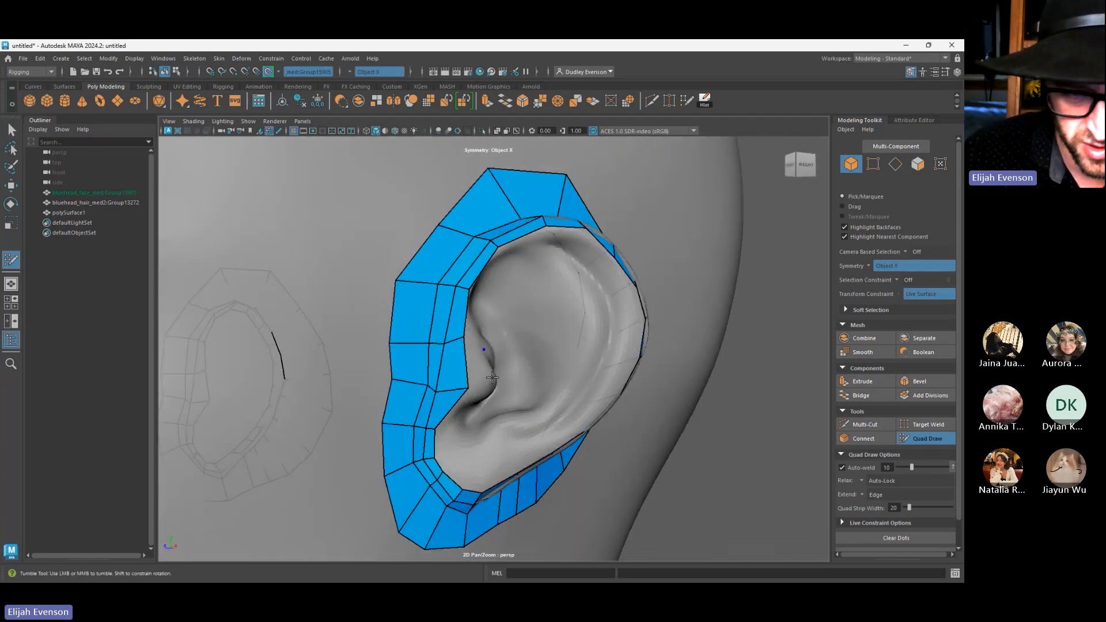
# Fill quads of the inner row over the tragus tip, down through the notch below it and onto the earlobe
pyautogui.keyDown('shift'); pyautogui.click(489, 381); pyautogui.keyUp('shift')
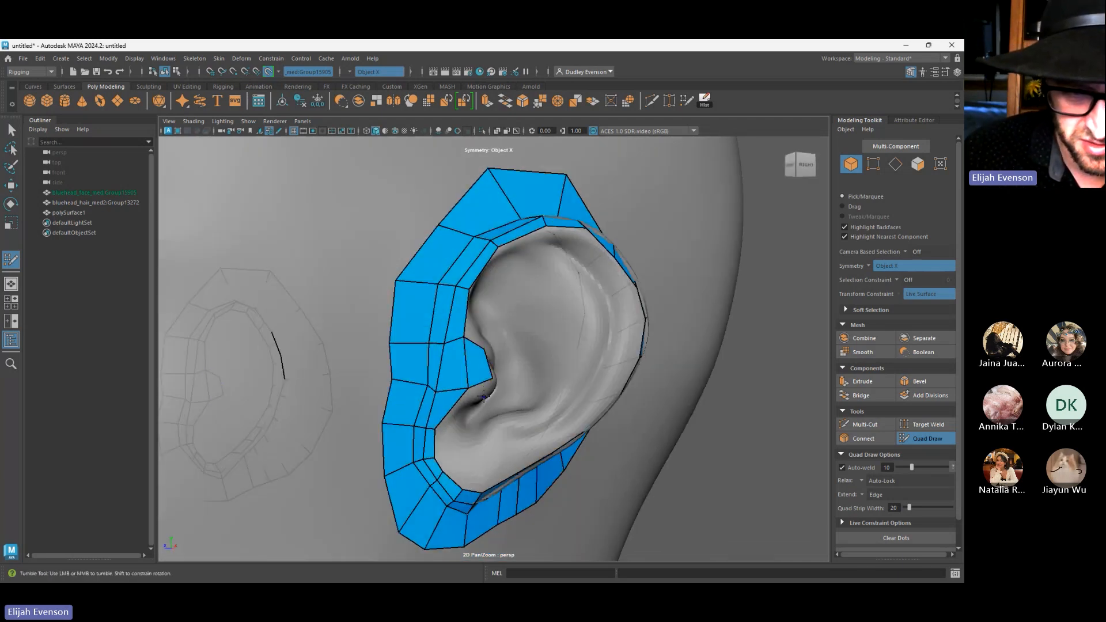
pyautogui.keyDown('shift'); pyautogui.click(469, 403); pyautogui.keyUp('shift')
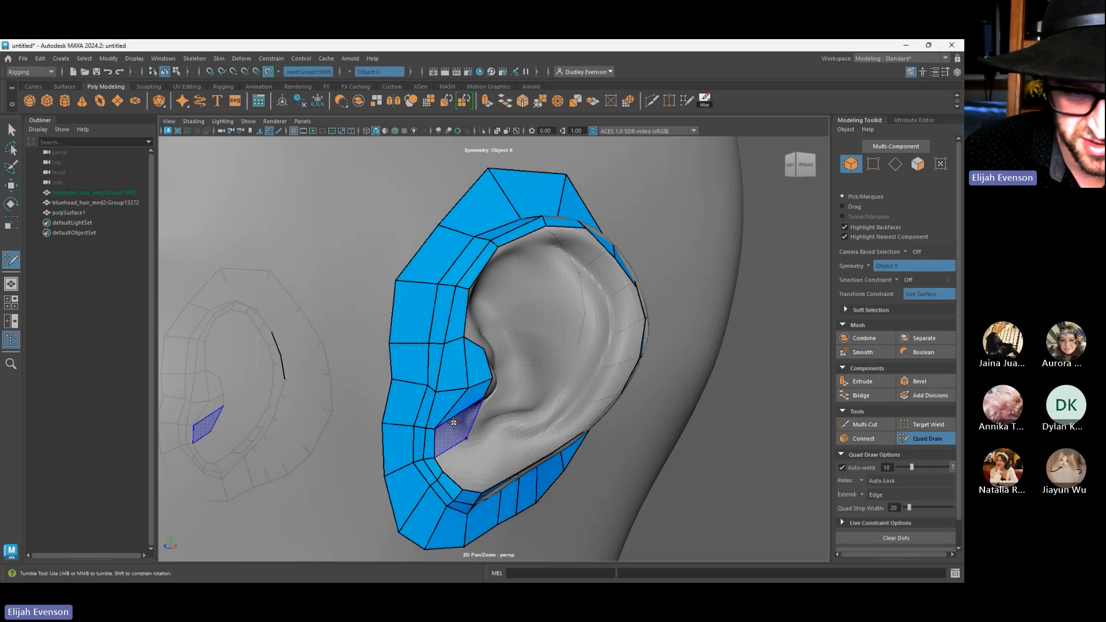
pyautogui.keyDown('shift'); pyautogui.click(452, 423); pyautogui.keyUp('shift')
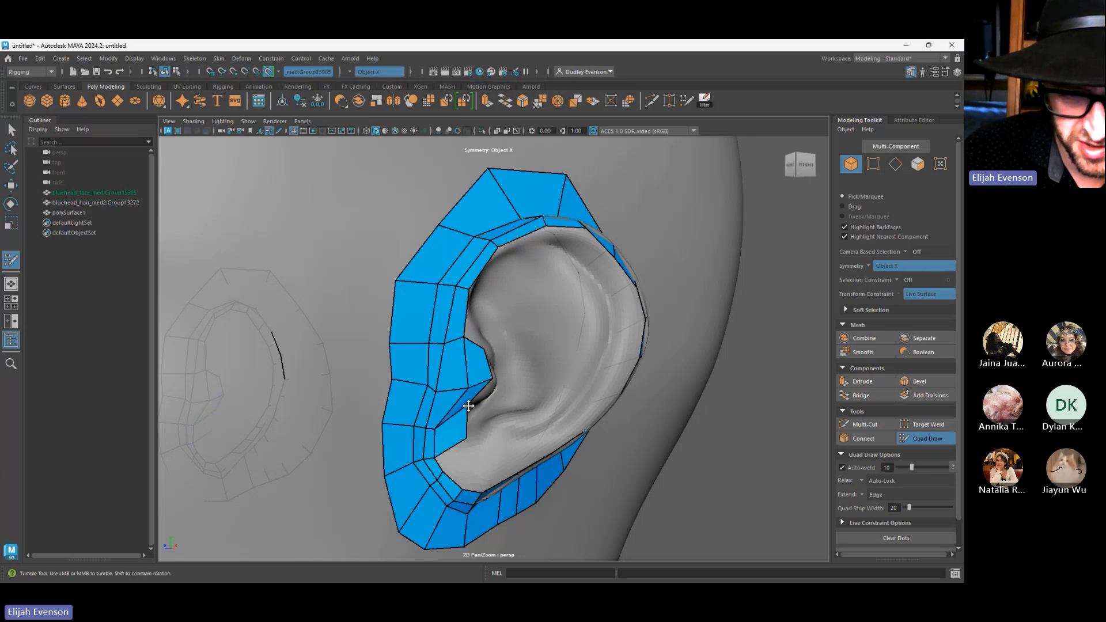
pyautogui.keyDown('shift'); pyautogui.click(469, 457); pyautogui.keyUp('shift')
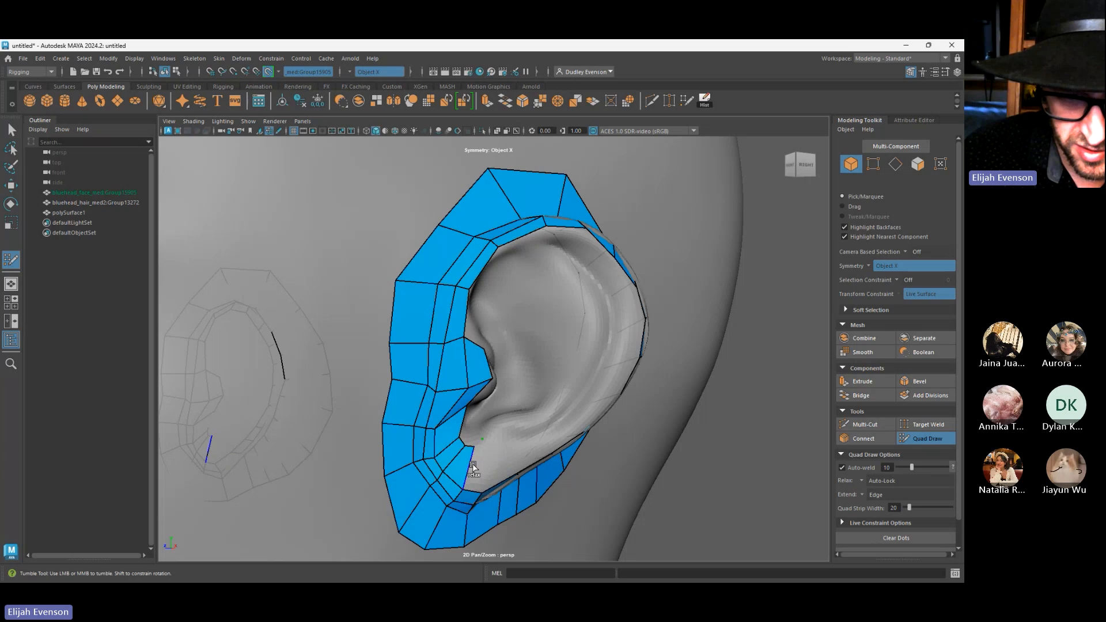
pyautogui.keyDown('shift'); pyautogui.click(473, 464); pyautogui.keyUp('shift')
# Continue the inner row of quads from the earlobe along the ear's lower back edge, joined to the rim strip
pyautogui.keyDown('alt'); pyautogui.moveTo(505, 433); pyautogui.dragTo(487, 446); pyautogui.keyUp('alt')
pyautogui.scroll(1, 489, 447)
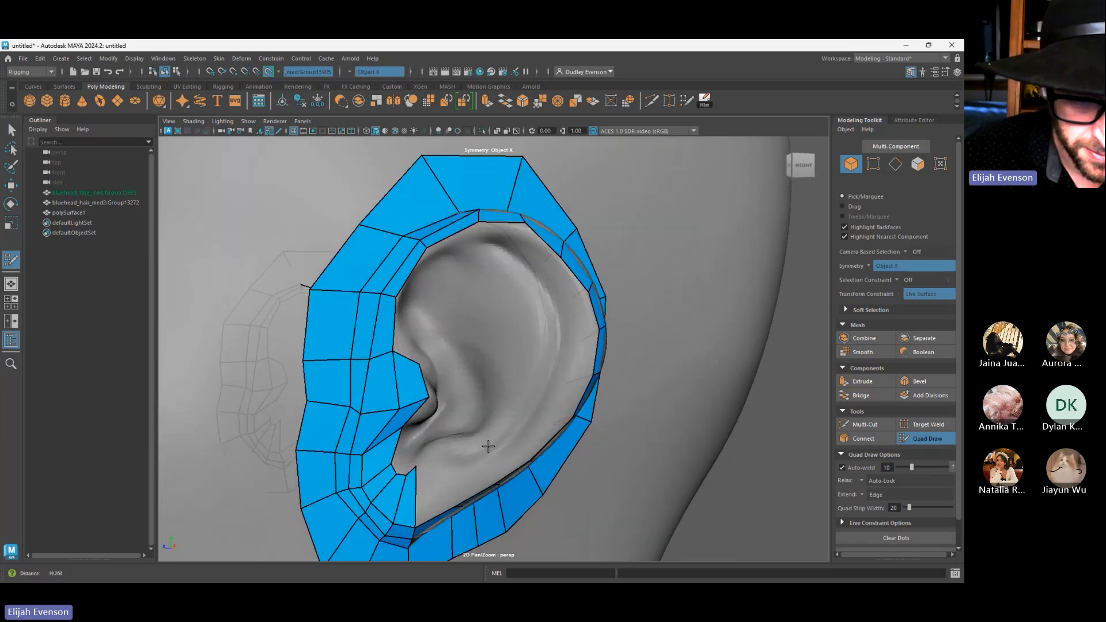
pyautogui.keyDown('alt'); pyautogui.moveTo(489, 447); pyautogui.dragTo(535, 382, button='middle'); pyautogui.keyUp('alt')
pyautogui.keyDown('alt'); pyautogui.moveTo(535, 383); pyautogui.dragTo(489, 365); pyautogui.keyUp('alt')
pyautogui.scroll(1, 474, 418)
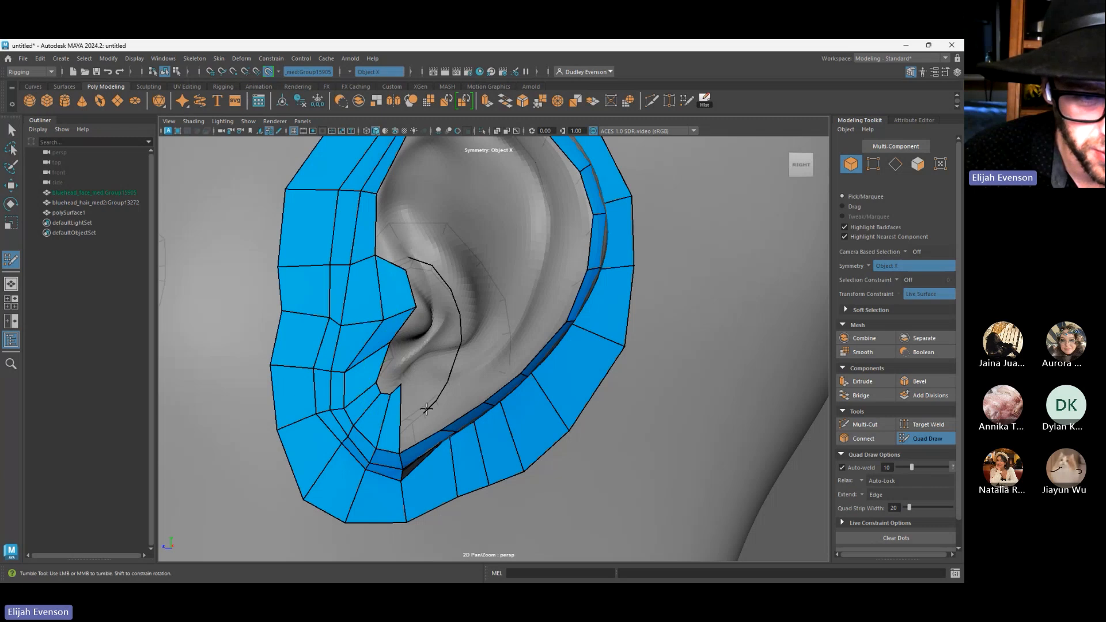
pyautogui.keyDown('shift'); pyautogui.click(409, 418); pyautogui.keyUp('shift')
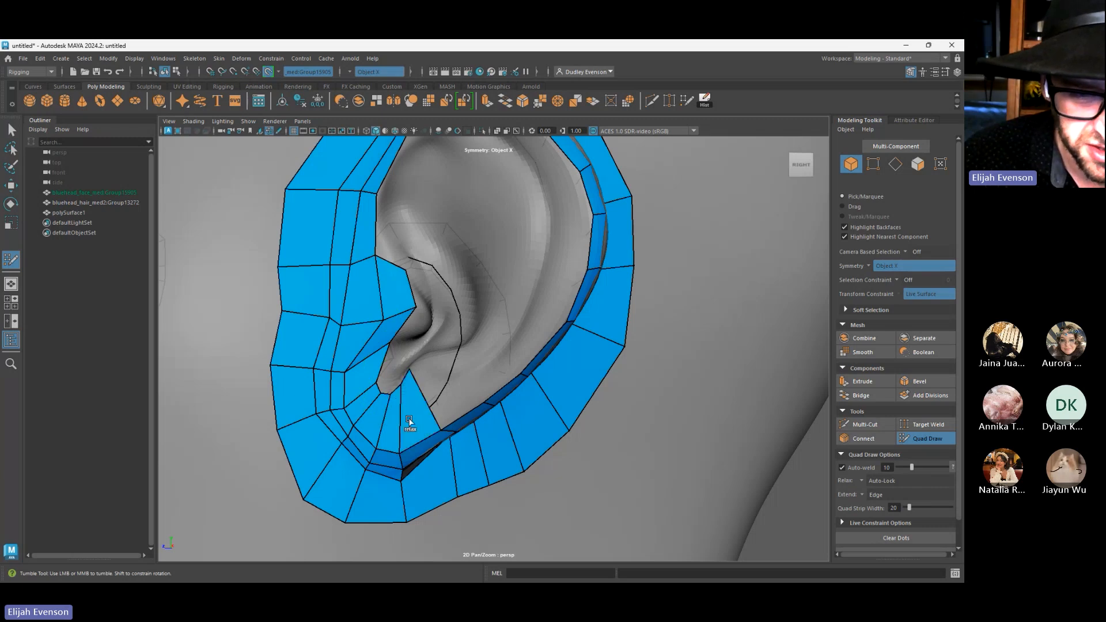
pyautogui.keyDown('alt'); pyautogui.moveTo(409, 419); pyautogui.dragTo(457, 416); pyautogui.keyUp('alt')
pyautogui.keyDown('shift'); pyautogui.click(530, 413); pyautogui.keyUp('shift')
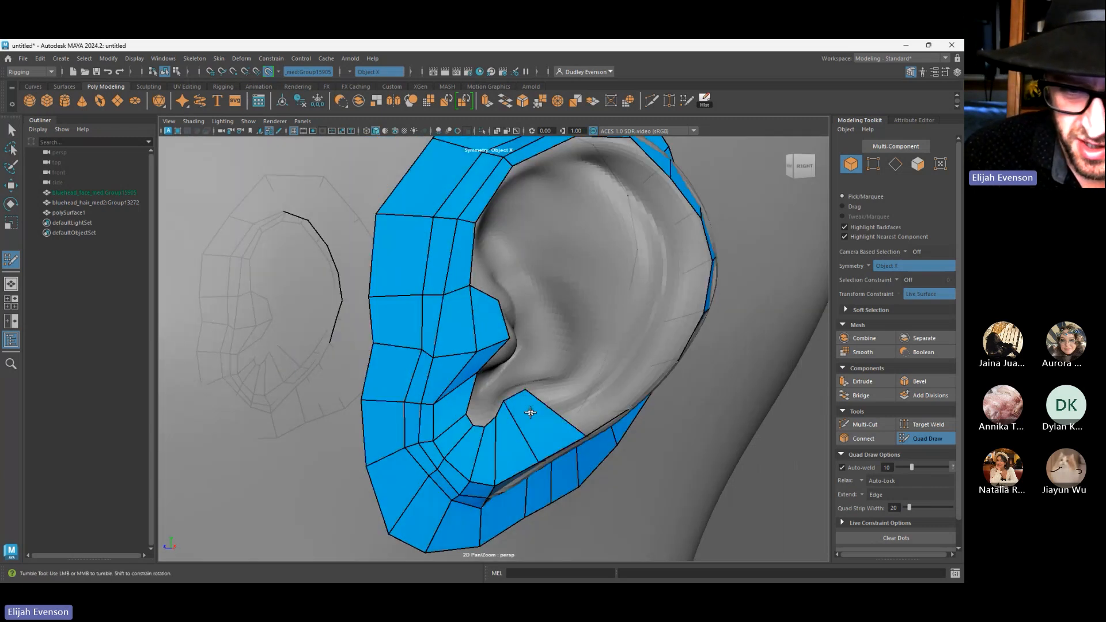
pyautogui.moveTo(554, 393)
pyautogui.keyDown('alt'); pyautogui.mouseDown()
pyautogui.moveTo(526, 392)
pyautogui.moveTo(556, 398)
pyautogui.mouseUp(); pyautogui.keyUp('alt')
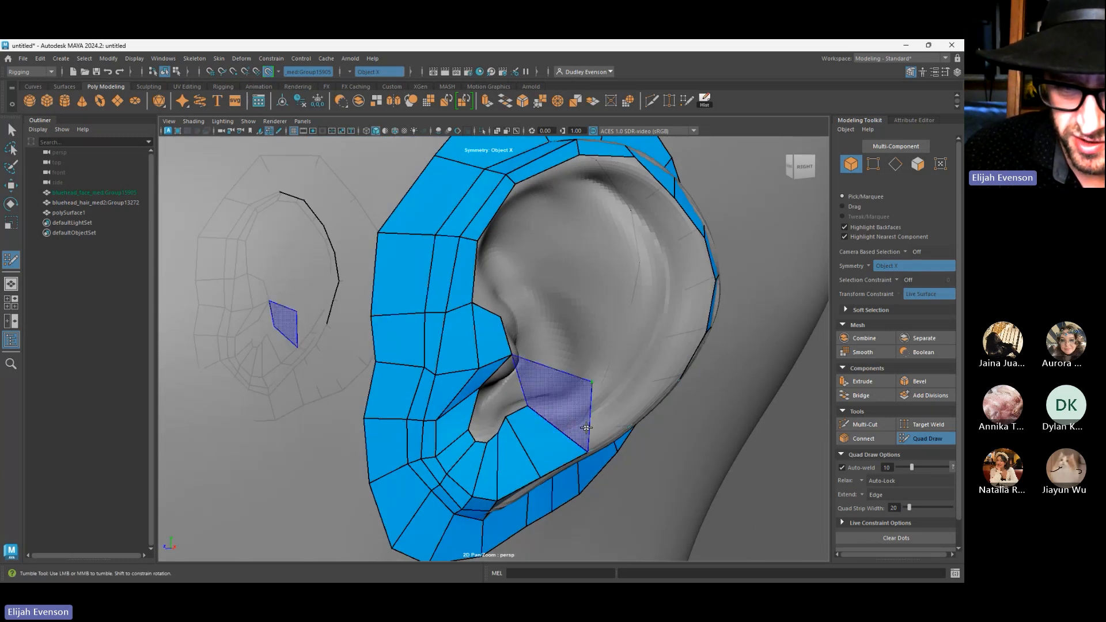
pyautogui.keyDown('alt'); pyautogui.moveTo(593, 395); pyautogui.dragTo(528, 386); pyautogui.keyUp('alt')
pyautogui.keyDown('shift'); pyautogui.click(400, 328); pyautogui.keyUp('shift')
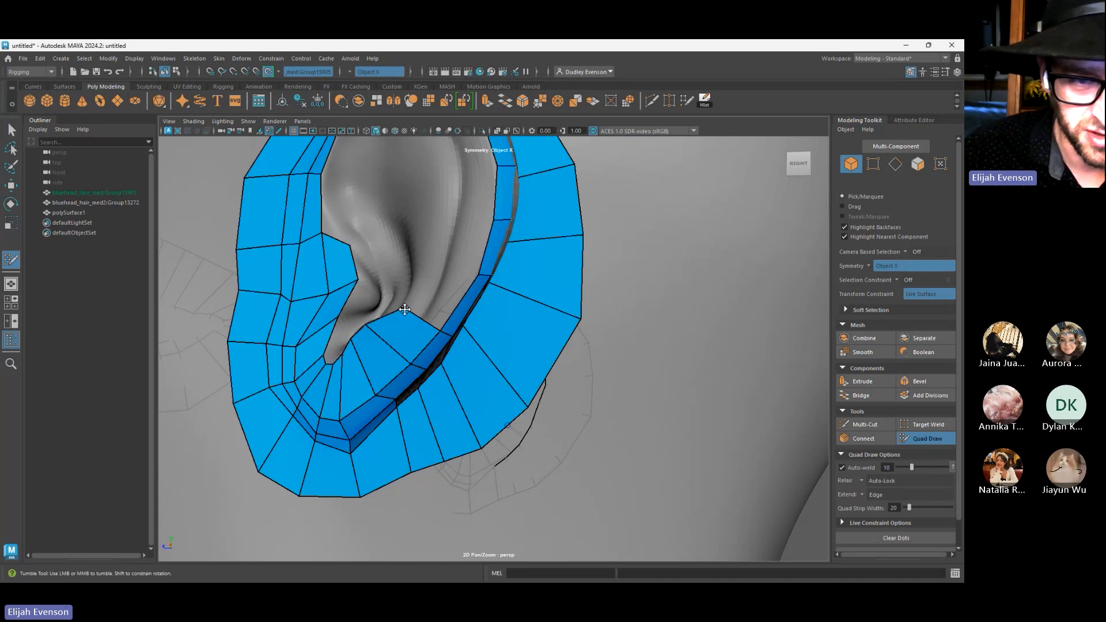
# Fill the inner row of quads up the back of the ear along the rim strip to the upper back
pyautogui.keyDown('alt'); pyautogui.moveTo(404, 310); pyautogui.dragTo(429, 335); pyautogui.keyUp('alt')
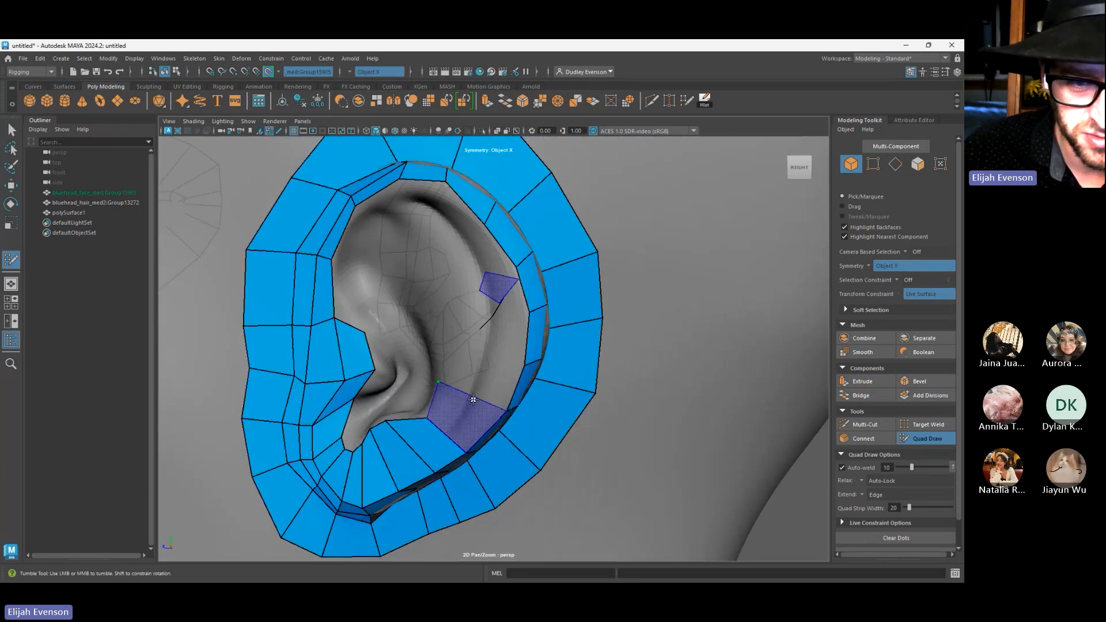
pyautogui.keyDown('shift'); pyautogui.click(452, 366); pyautogui.keyUp('shift')
pyautogui.keyDown('shift'); pyautogui.click(455, 356); pyautogui.keyUp('shift')
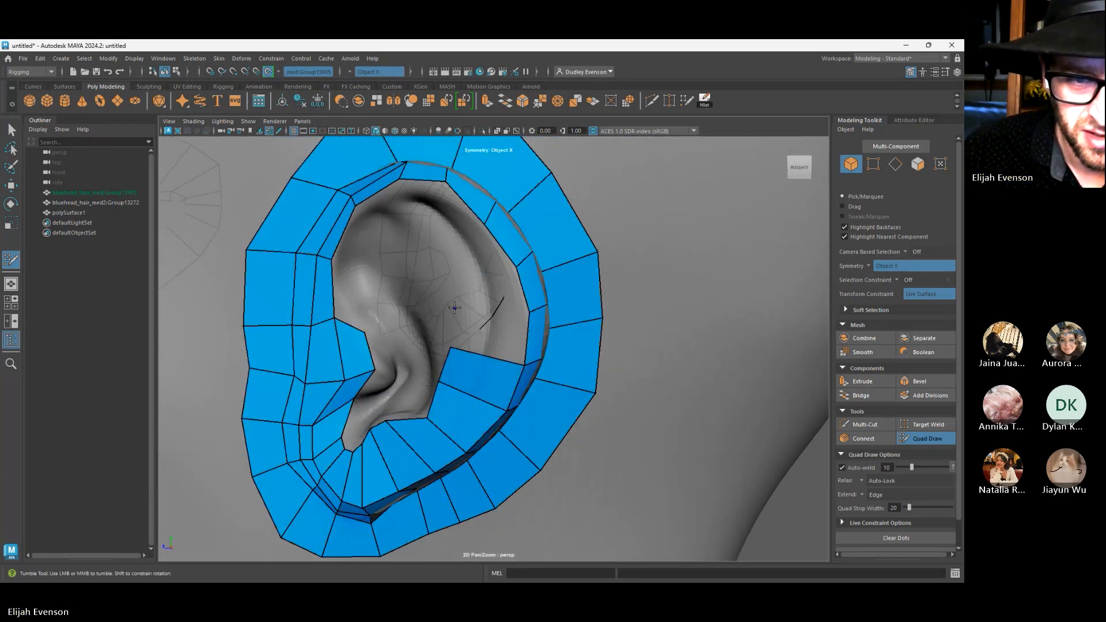
pyautogui.keyDown('shift'); pyautogui.click(455, 309); pyautogui.keyUp('shift')
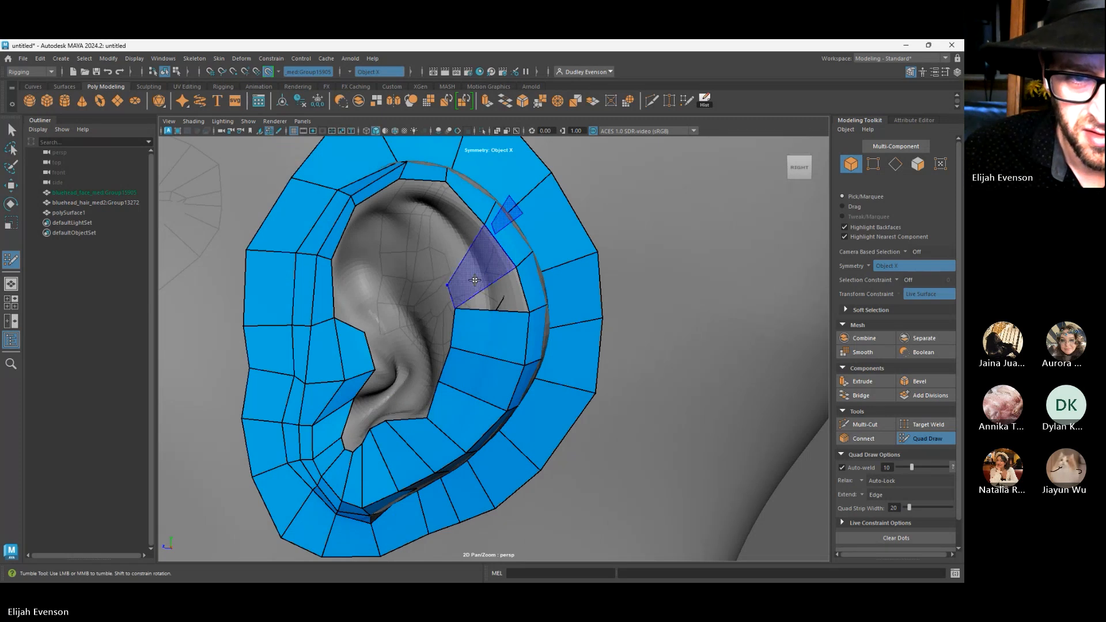
pyautogui.keyDown('shift'); pyautogui.click(489, 294); pyautogui.keyUp('shift')
pyautogui.moveTo(478, 270); pyautogui.dragTo(485, 225)
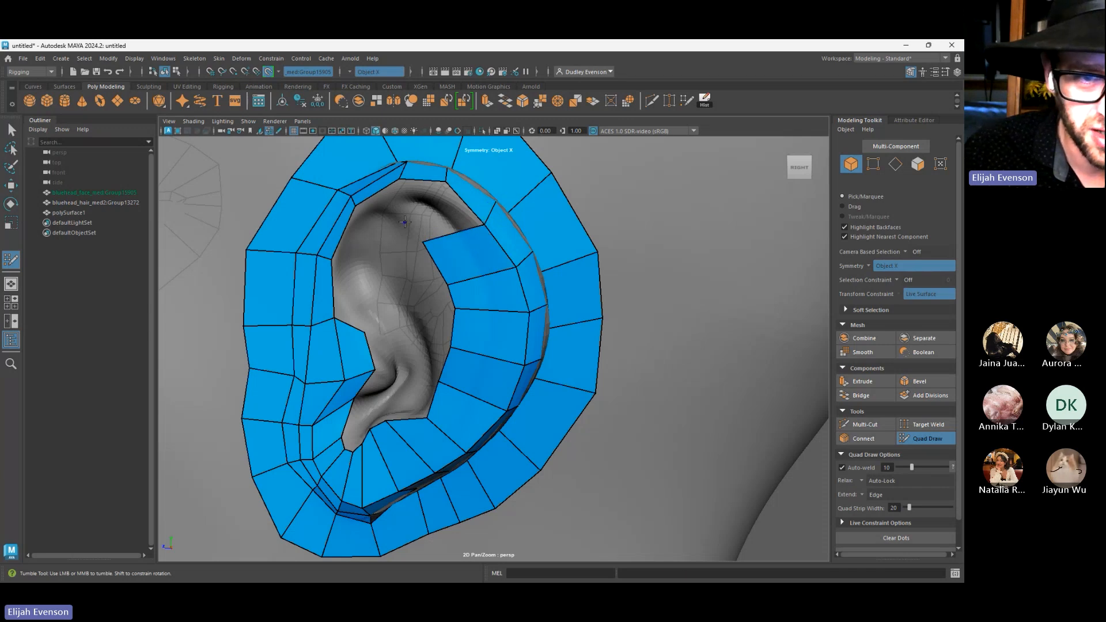
# Reposition the inner row's upper-back vertices and fill two more quads across the ear's top
pyautogui.moveTo(424, 242); pyautogui.dragTo(454, 249)
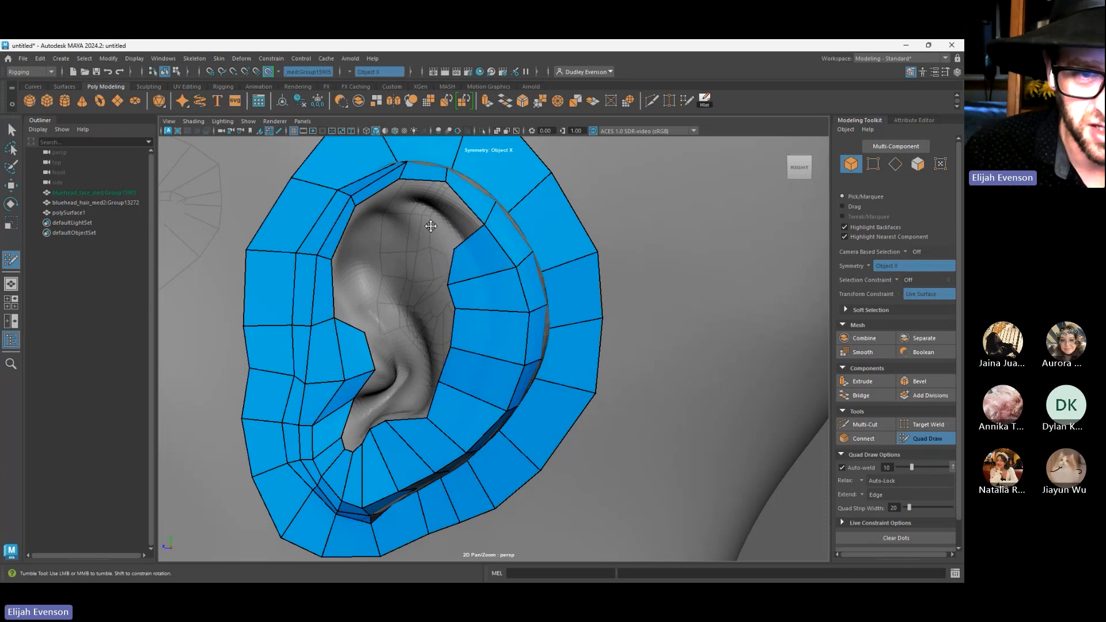
pyautogui.keyDown('shift'); pyautogui.click(450, 227); pyautogui.keyUp('shift')
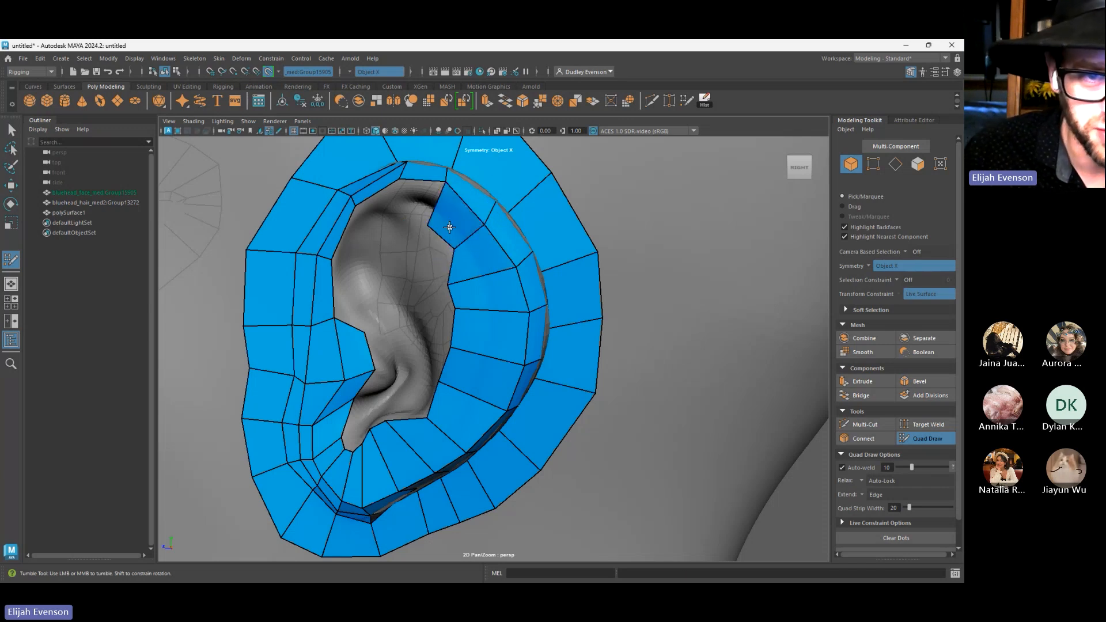
pyautogui.keyDown('shift'); pyautogui.click(412, 201); pyautogui.keyUp('shift')
pyautogui.moveTo(428, 226); pyautogui.dragTo(437, 205)
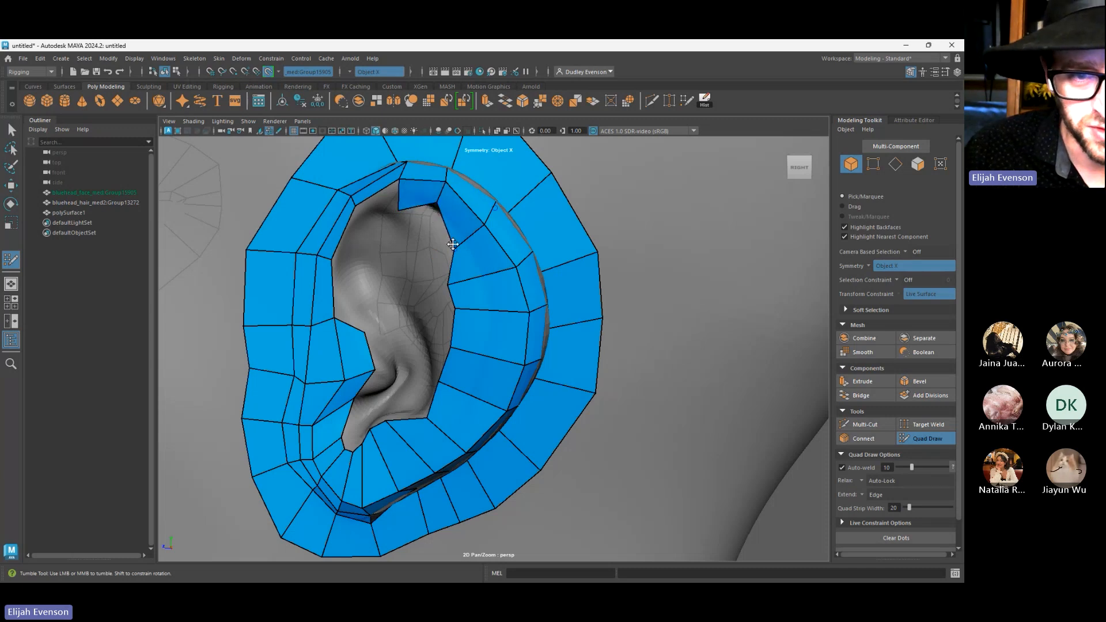
# Move the inner row's edge vertices along the back of the ear outward to narrow and even out the row
pyautogui.moveTo(453, 244); pyautogui.dragTo(472, 237)
pyautogui.moveTo(451, 284); pyautogui.dragTo(487, 310)
pyautogui.moveTo(439, 355); pyautogui.dragTo(472, 351)
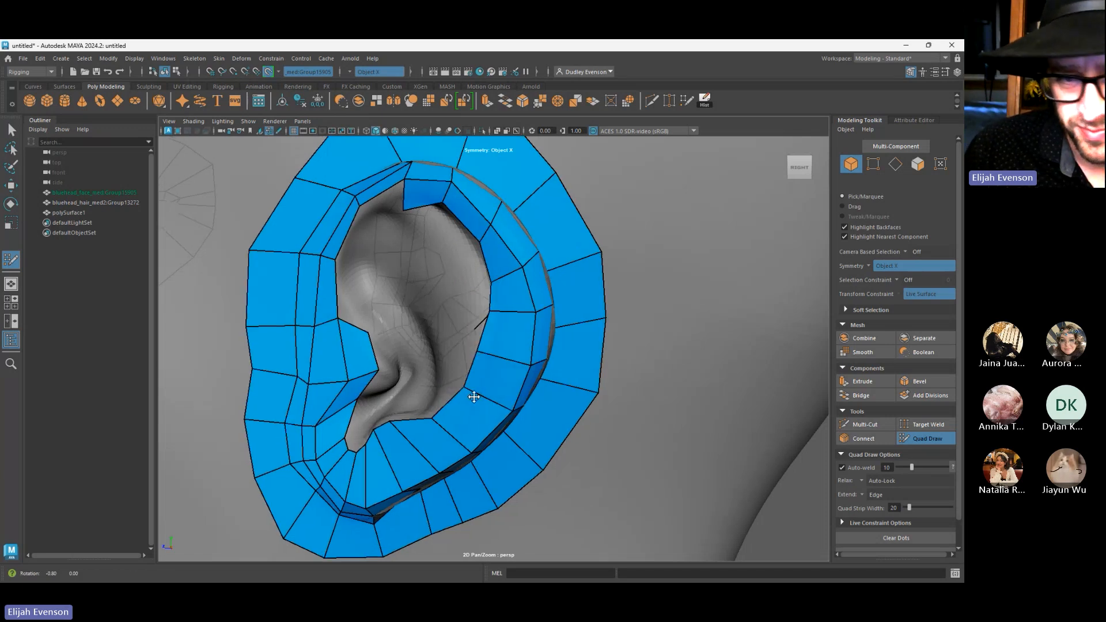
# Insert edge loops running around the ear through the rim strip and the inner row
pyautogui.keyDown('alt'); pyautogui.moveTo(477, 395); pyautogui.dragTo(558, 290); pyautogui.keyUp('alt')
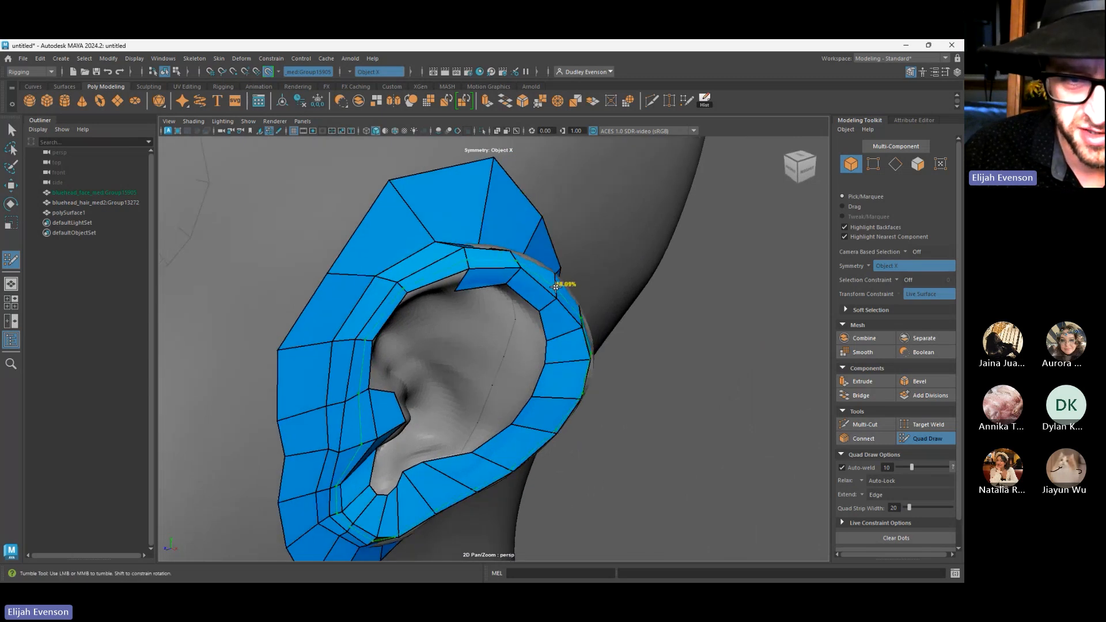
pyautogui.keyDown('ctrl'); pyautogui.click(559, 291); pyautogui.keyUp('ctrl')
pyautogui.keyDown('ctrl'); pyautogui.click(569, 338); pyautogui.keyUp('ctrl')
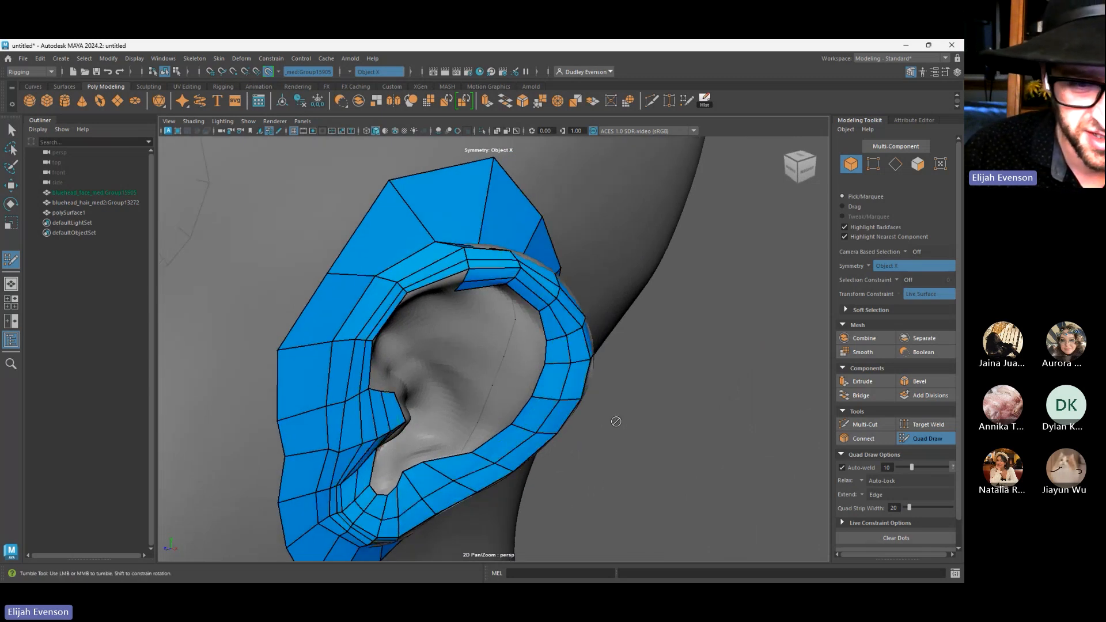
# Fill two quads of a deeper row along the ear's upper front, above the tragus
pyautogui.scroll(2, 390, 378)
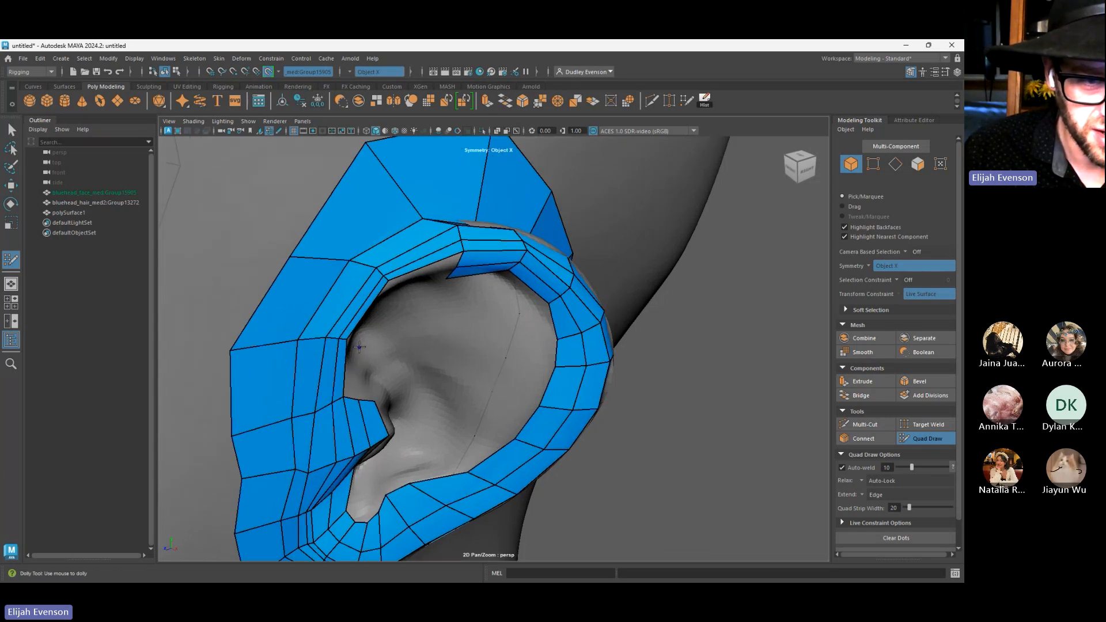
pyautogui.keyDown('shift'); pyautogui.click(350, 372); pyautogui.keyUp('shift')
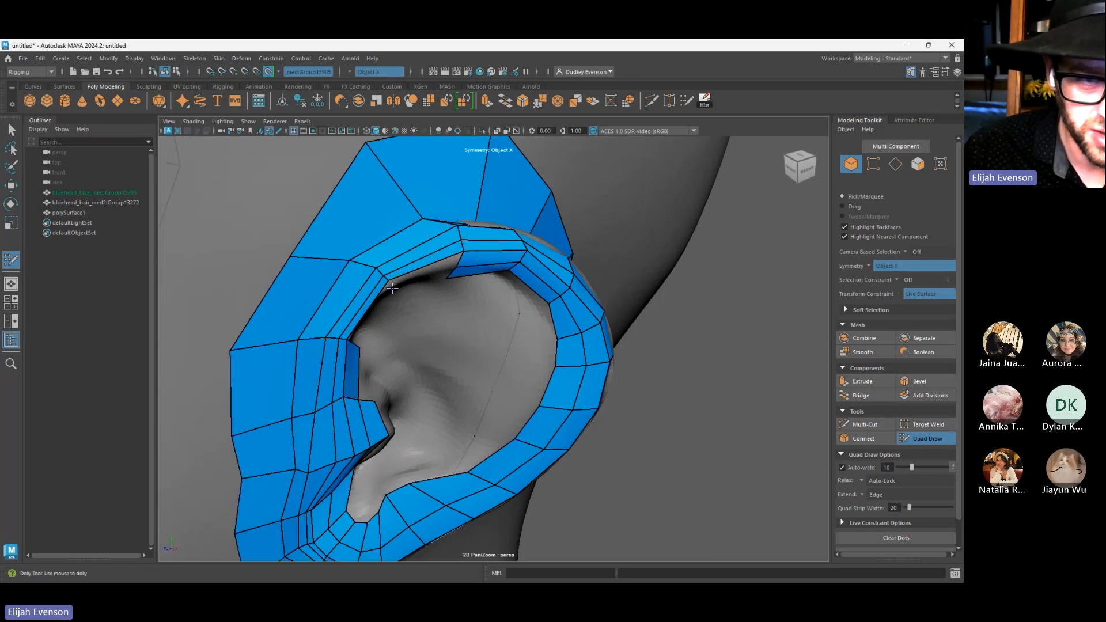
pyautogui.keyDown('shift'); pyautogui.click(374, 317); pyautogui.keyUp('shift')
# Fill the gap under the ear's top front and move its lower vertex up to follow the rim
pyautogui.keyDown('alt'); pyautogui.moveTo(432, 278); pyautogui.dragTo(412, 275); pyautogui.keyUp('alt')
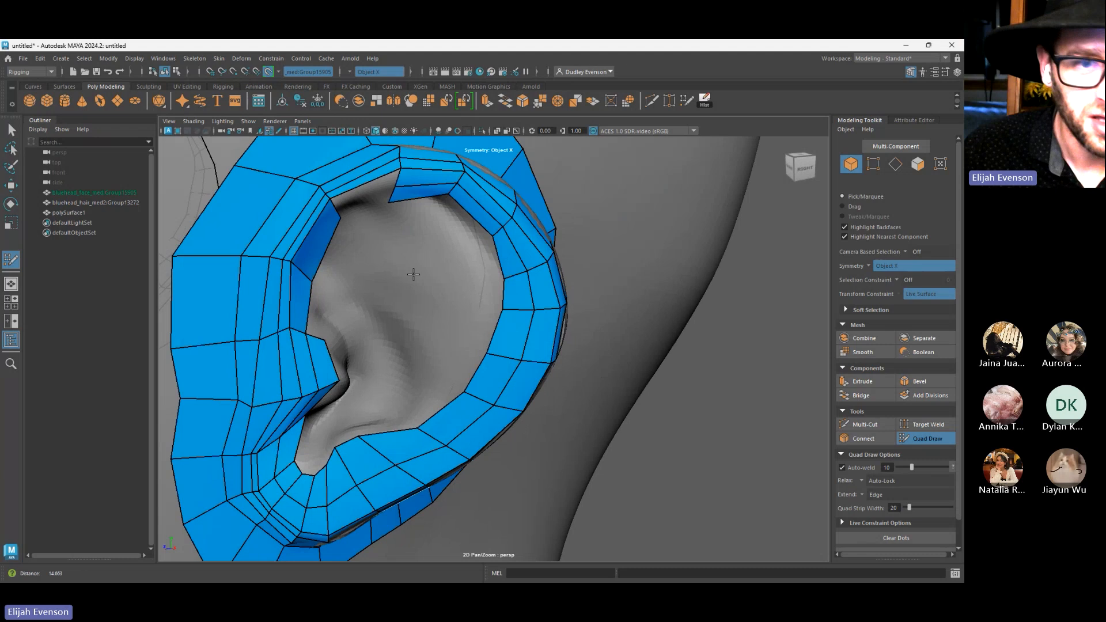
pyautogui.scroll(2, 413, 274)
pyautogui.keyDown('alt'); pyautogui.moveTo(422, 275); pyautogui.dragTo(472, 386, button='middle'); pyautogui.keyUp('alt')
pyautogui.keyDown('alt'); pyautogui.moveTo(471, 386); pyautogui.dragTo(403, 345); pyautogui.keyUp('alt')
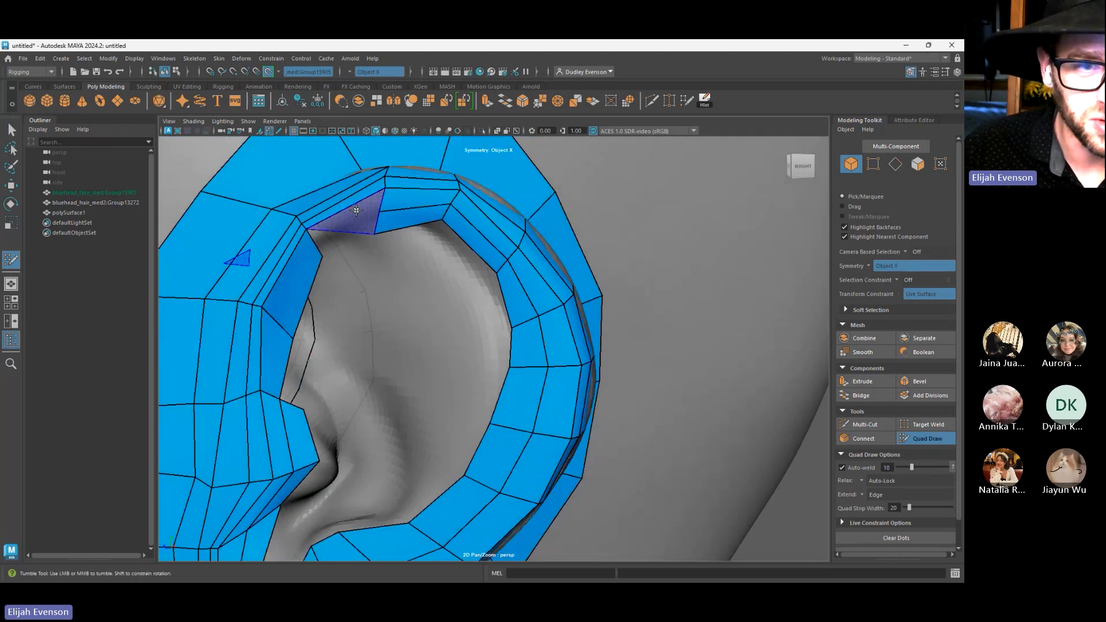
pyautogui.keyDown('shift'); pyautogui.click(357, 215); pyautogui.keyUp('shift')
pyautogui.moveTo(375, 233); pyautogui.dragTo(384, 208)
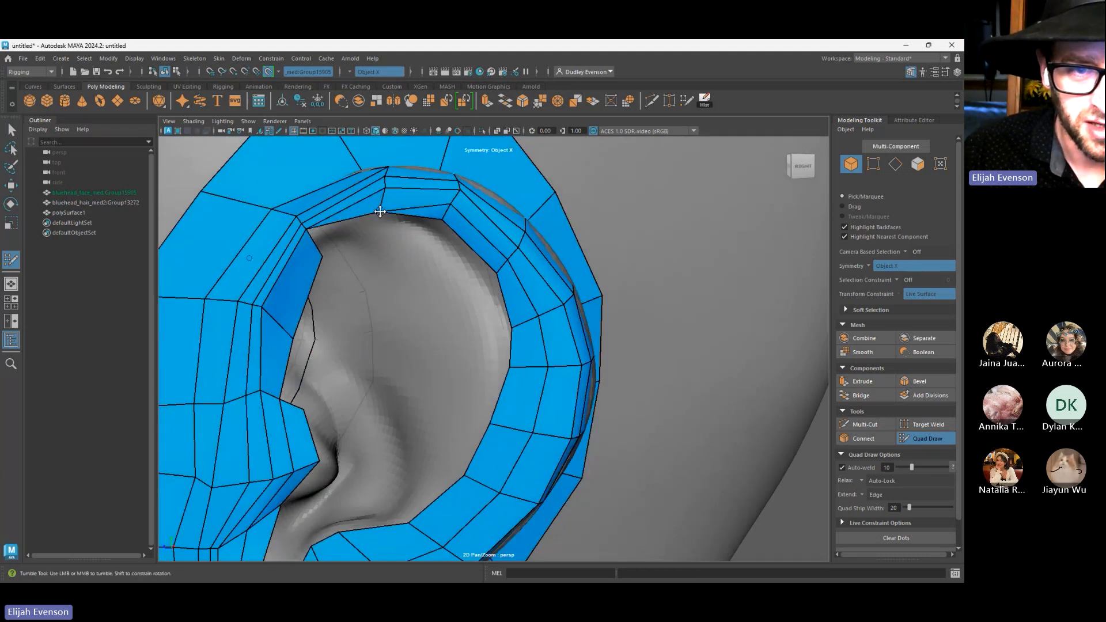
# Shift the deeper row's top corner vertex, fill the remaining gap to the top row and adjust the adjoining top vertex
pyautogui.moveTo(321, 256); pyautogui.dragTo(312, 248)
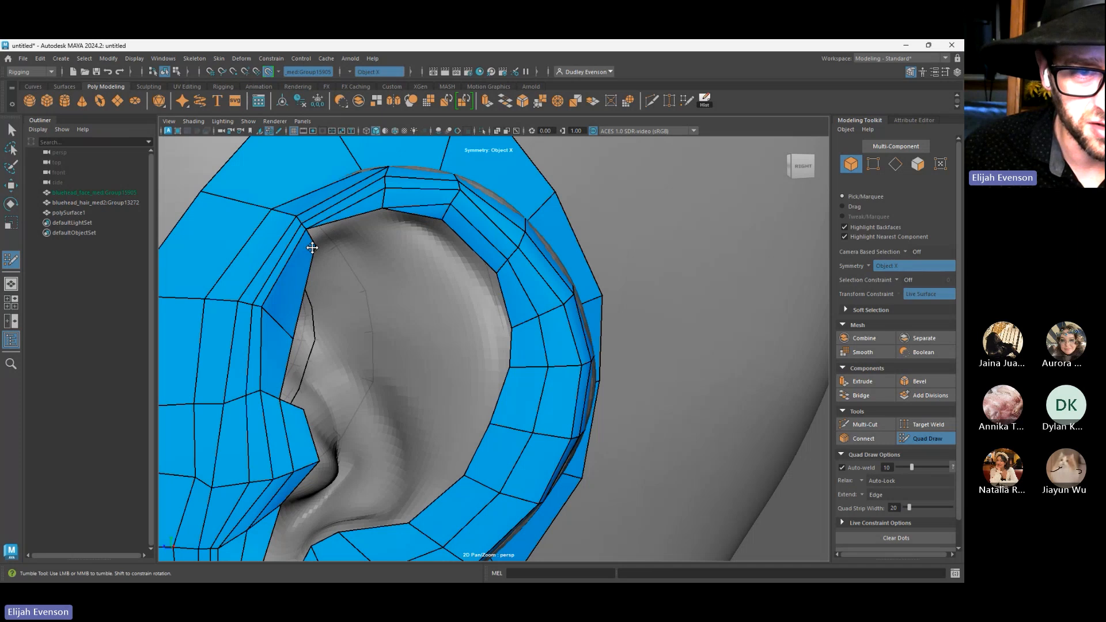
pyautogui.keyDown('shift'); pyautogui.click(340, 229); pyautogui.keyUp('shift')
pyautogui.moveTo(383, 208); pyautogui.dragTo(378, 211)
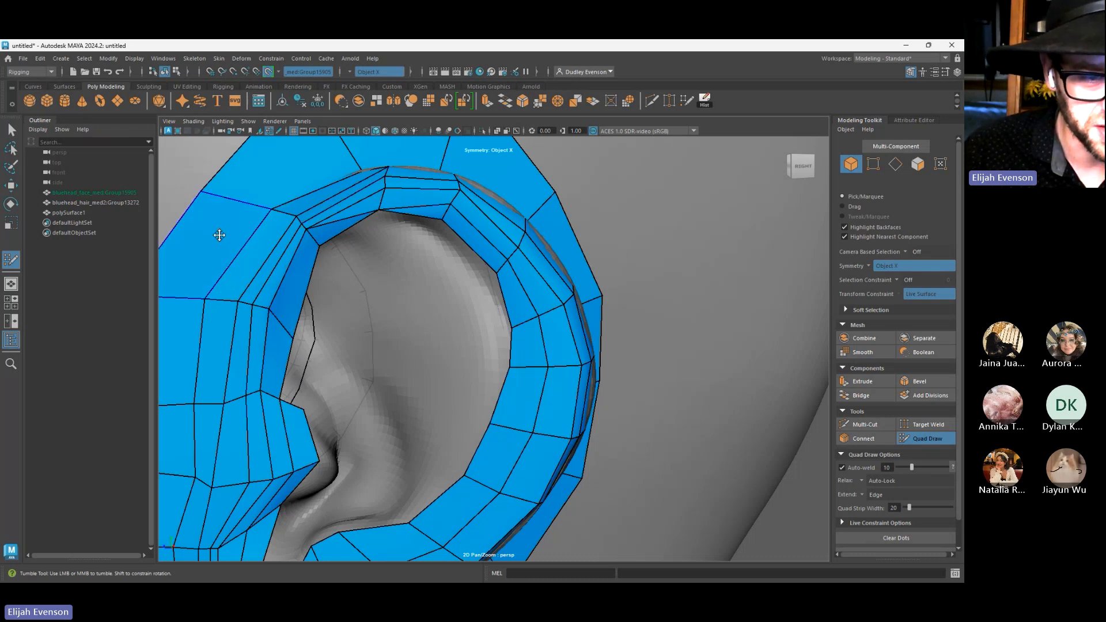
# Fill the first rear quad of the deeper row beneath the ear's top rim and check its fit from the front
pyautogui.scroll(-5, 178, 319)
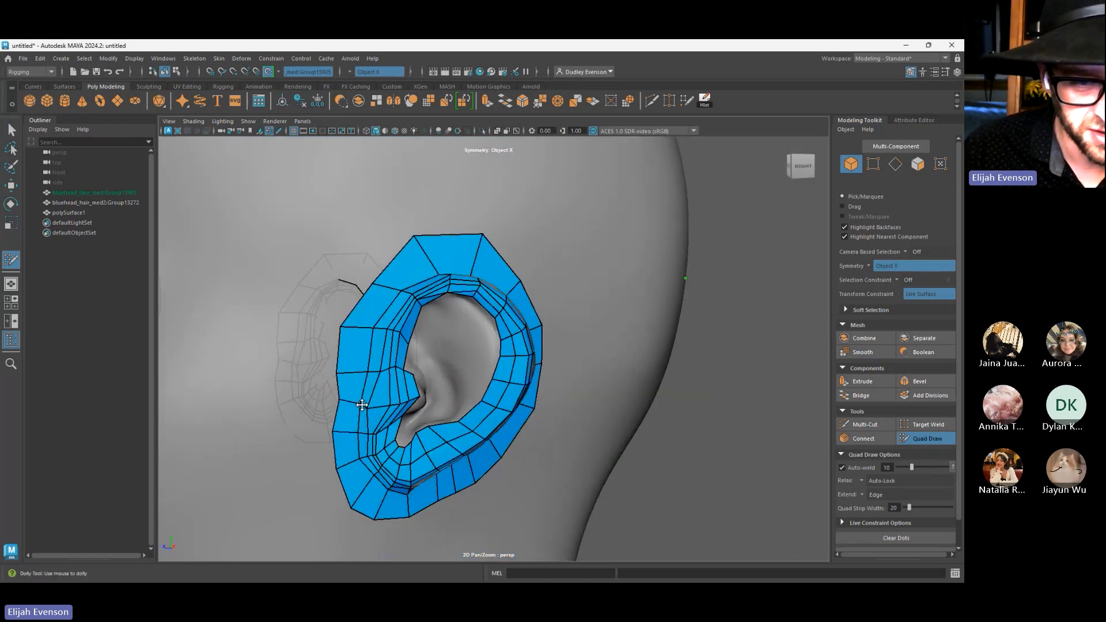
pyautogui.scroll(5, 411, 355)
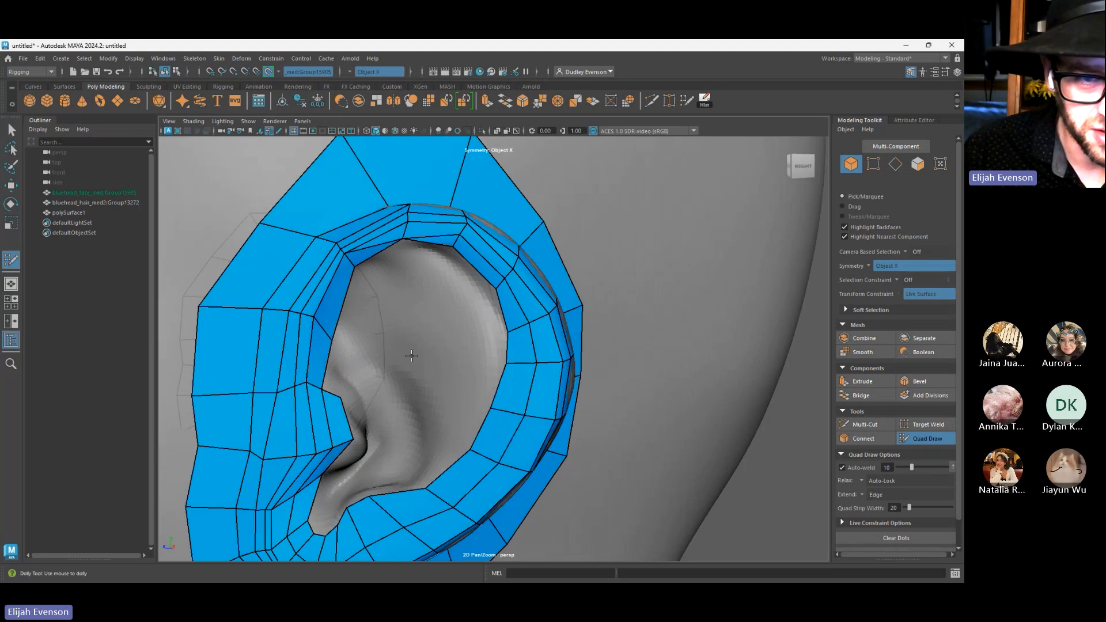
pyautogui.keyDown('shift'); pyautogui.click(427, 258); pyautogui.keyUp('shift')
pyautogui.moveTo(494, 264)
pyautogui.keyDown('alt'); pyautogui.mouseDown()
pyautogui.moveTo(543, 267)
pyautogui.moveTo(798, 351)
pyautogui.mouseUp(); pyautogui.keyUp('alt')
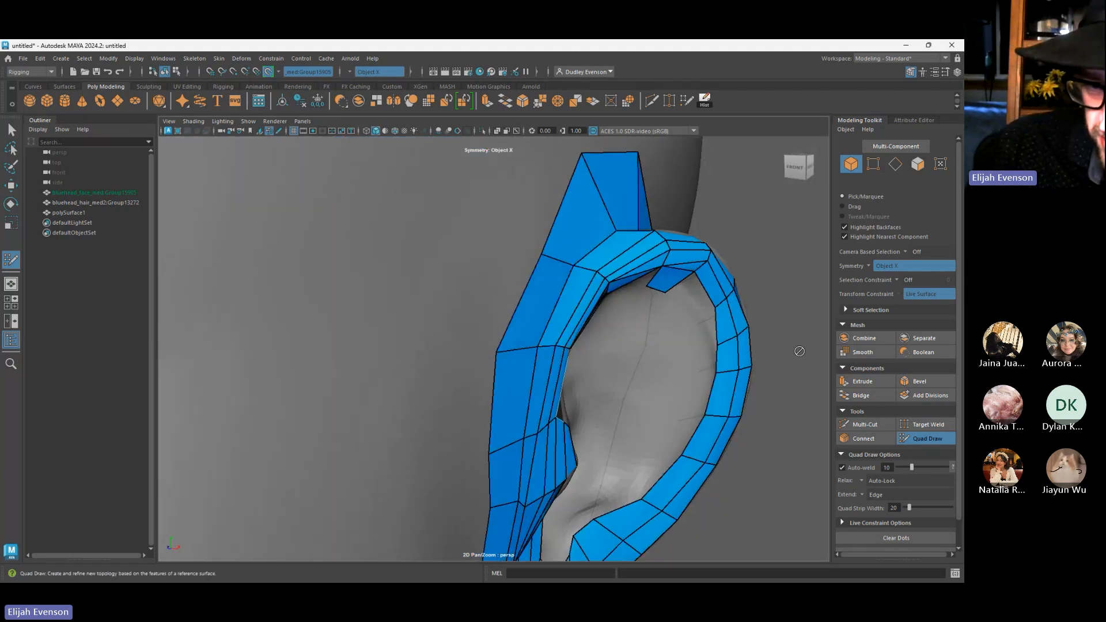
pyautogui.keyDown('alt'); pyautogui.moveTo(708, 395); pyautogui.dragTo(296, 278); pyautogui.keyUp('alt')
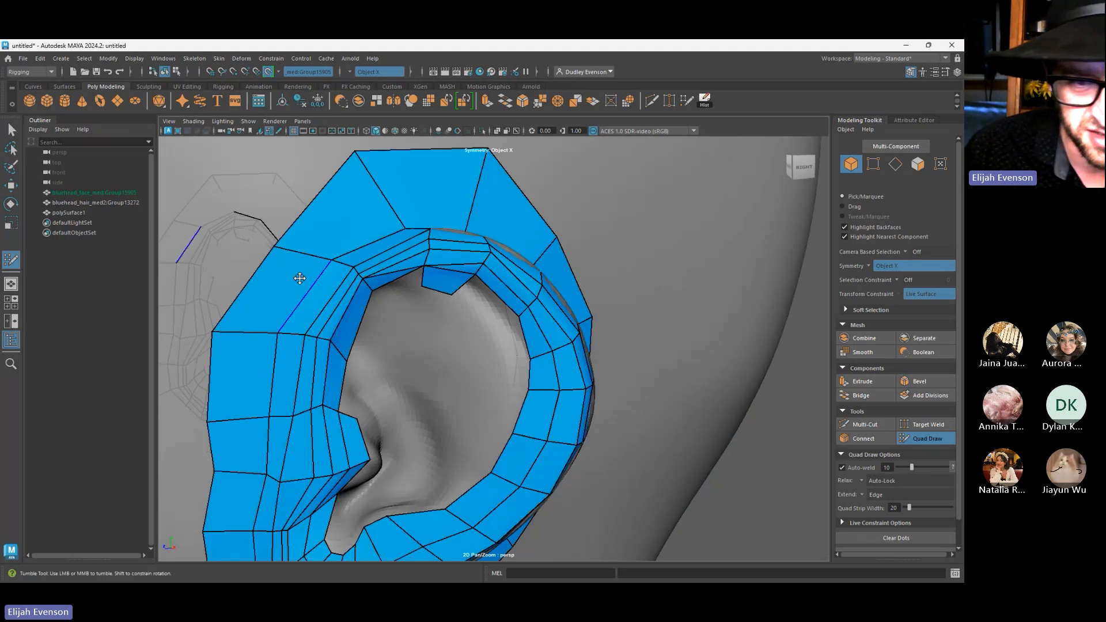
# Continue the deeper row of quads down the rear inner rim to the lower back of the concha
pyautogui.keyDown('shift'); pyautogui.click(501, 341); pyautogui.keyUp('shift')
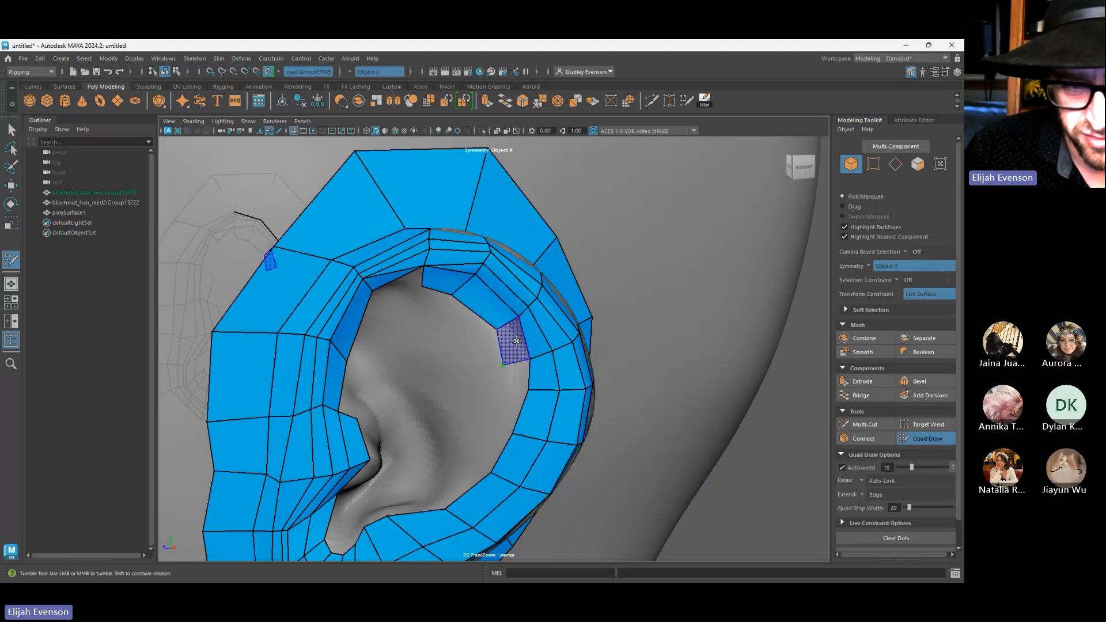
pyautogui.keyDown('shift'); pyautogui.click(512, 340); pyautogui.keyUp('shift')
pyautogui.keyDown('shift'); pyautogui.click(514, 377); pyautogui.keyUp('shift')
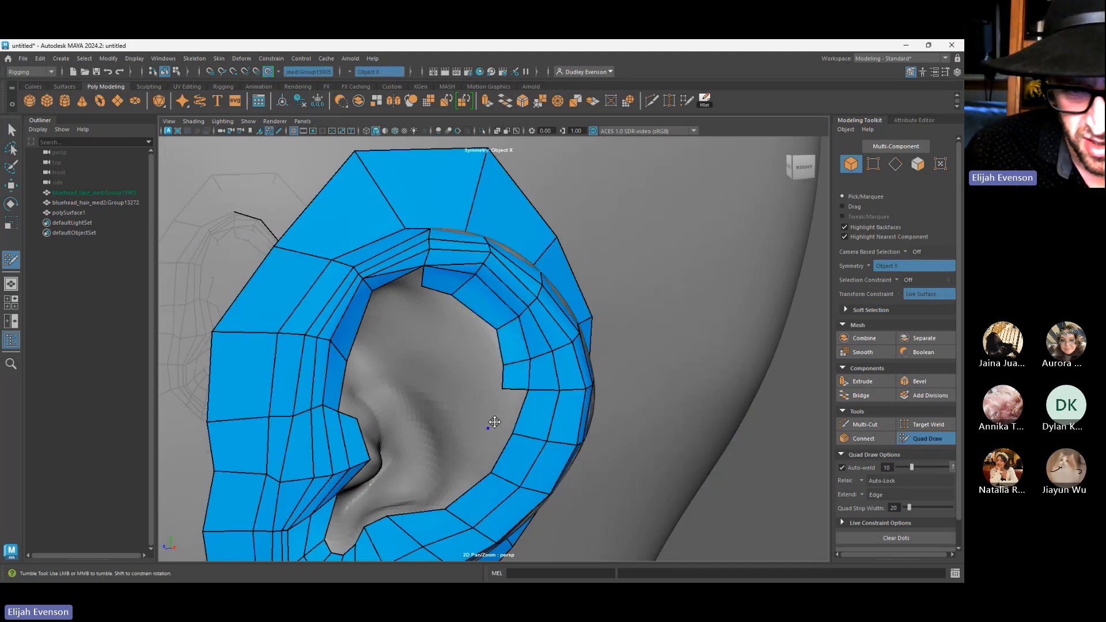
pyautogui.keyDown('shift'); pyautogui.click(495, 417); pyautogui.keyUp('shift')
pyautogui.keyDown('shift'); pyautogui.click(468, 465); pyautogui.keyUp('shift')
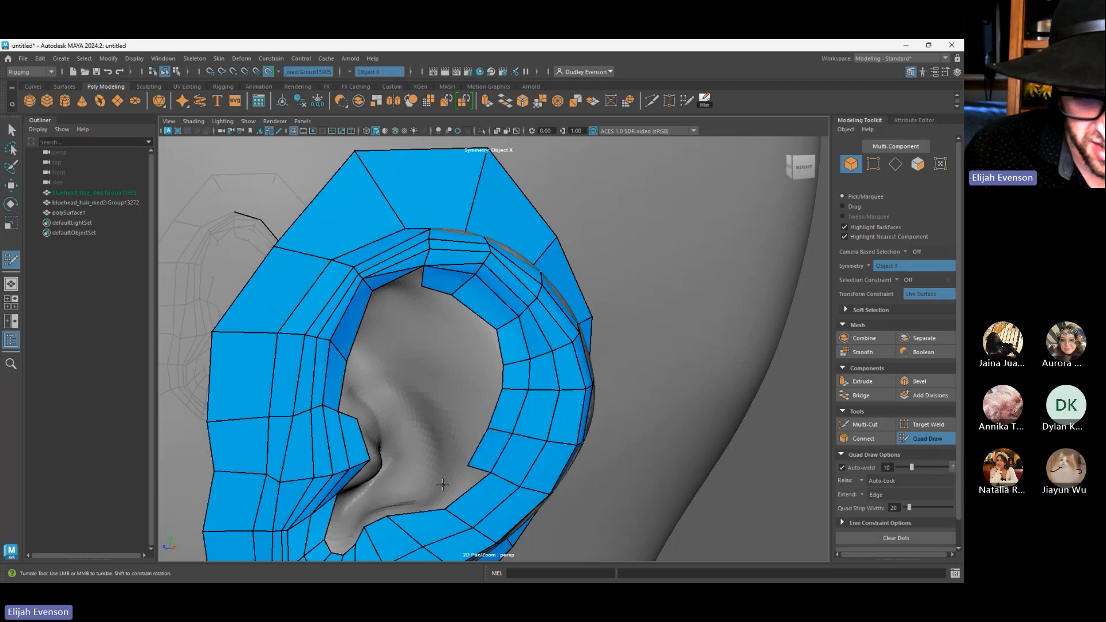
pyautogui.keyDown('shift'); pyautogui.click(455, 486); pyautogui.keyUp('shift')
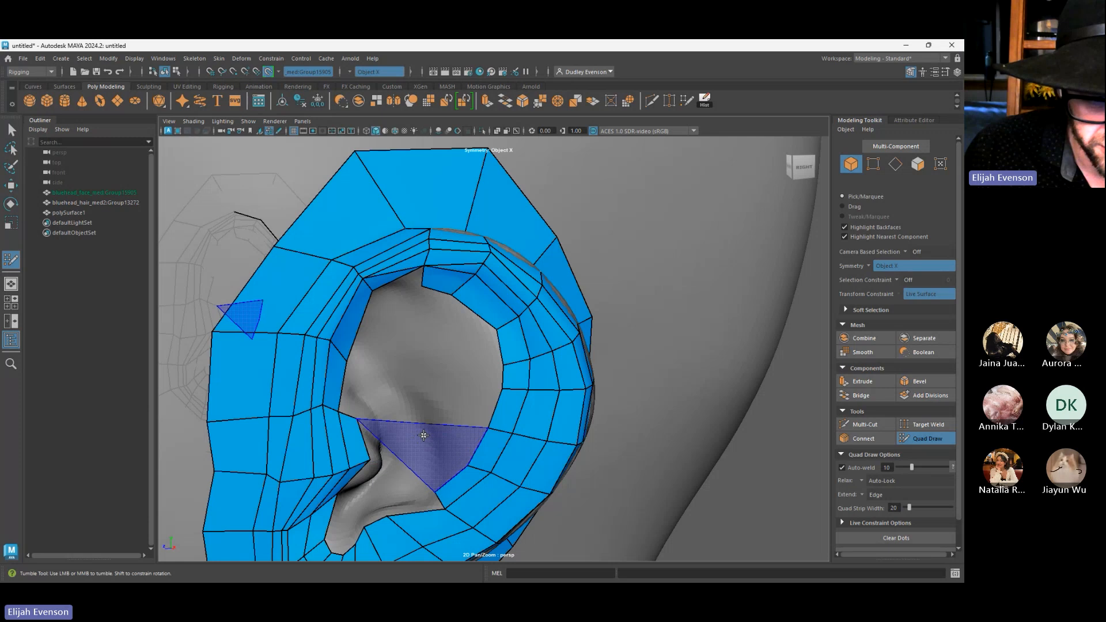
# Bridge the tragus to the rear deeper row with one quad across the concha and adjust the tragus corner vertex
pyautogui.keyDown('shift'); pyautogui.click(413, 441); pyautogui.keyUp('shift')
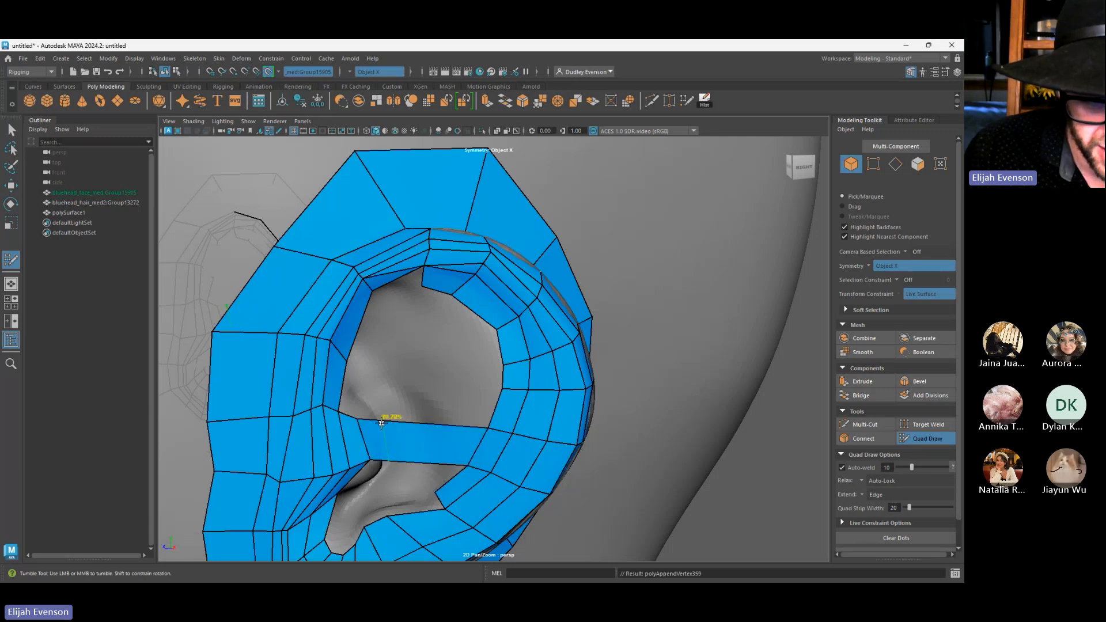
pyautogui.moveTo(358, 419)
pyautogui.mouseDown()
pyautogui.moveTo(368, 436)
pyautogui.moveTo(314, 420)
pyautogui.mouseUp()
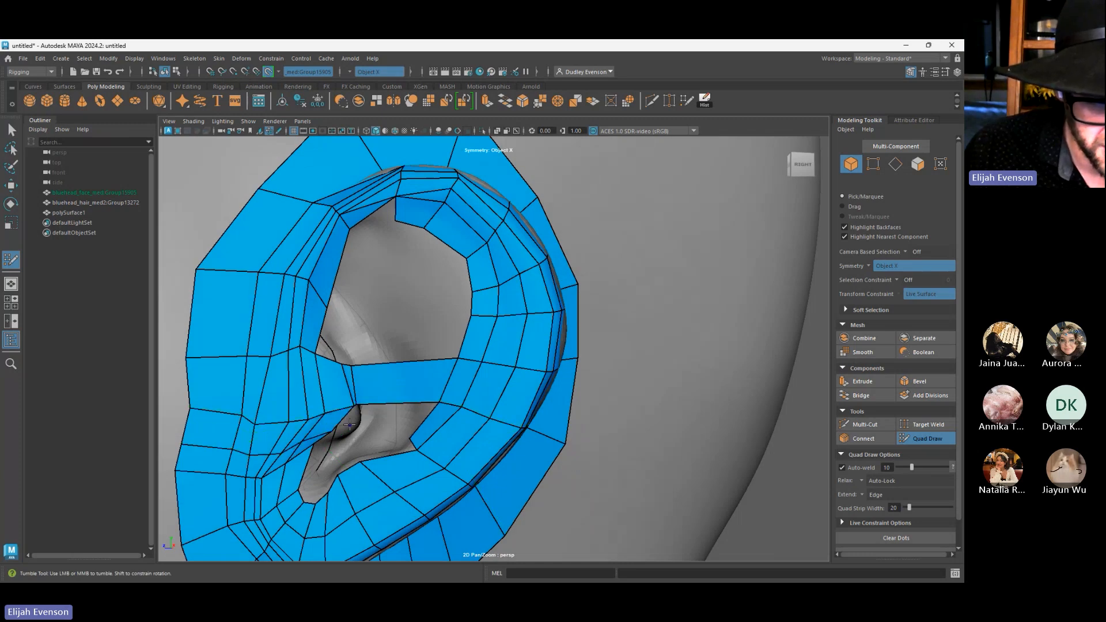
pyautogui.keyDown('alt'); pyautogui.moveTo(337, 424); pyautogui.dragTo(325, 400); pyautogui.keyUp('alt')
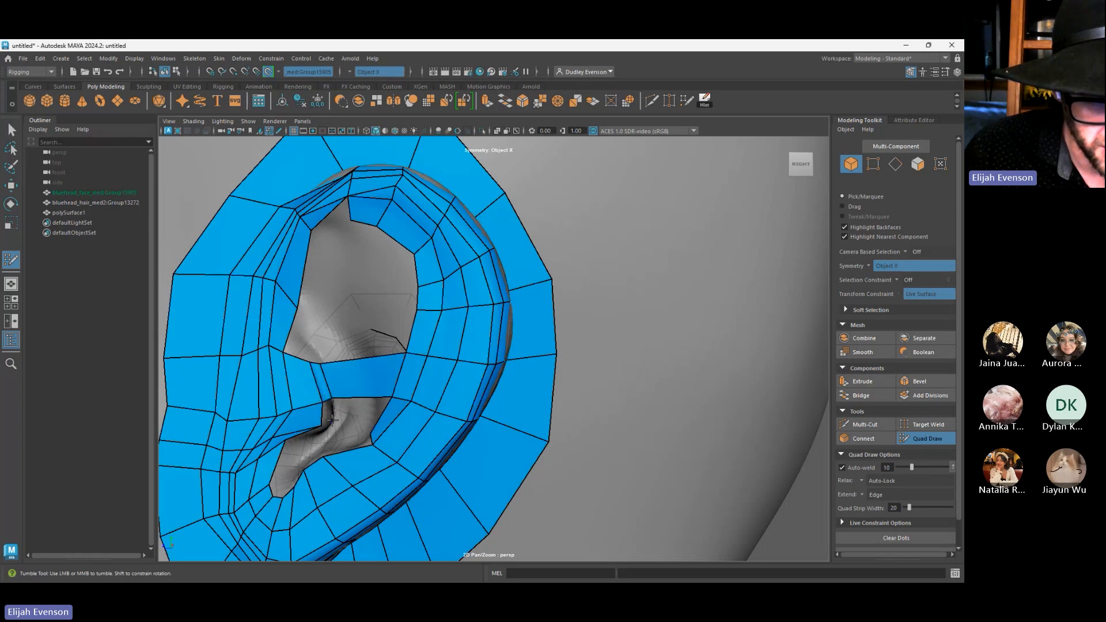
# Fill a quad on the front wall of the notch below the tragus and pull its upper vertex toward the tragus underside
pyautogui.keyDown('shift'); pyautogui.click(327, 413); pyautogui.keyUp('shift')
pyautogui.scroll(4, 304, 448)
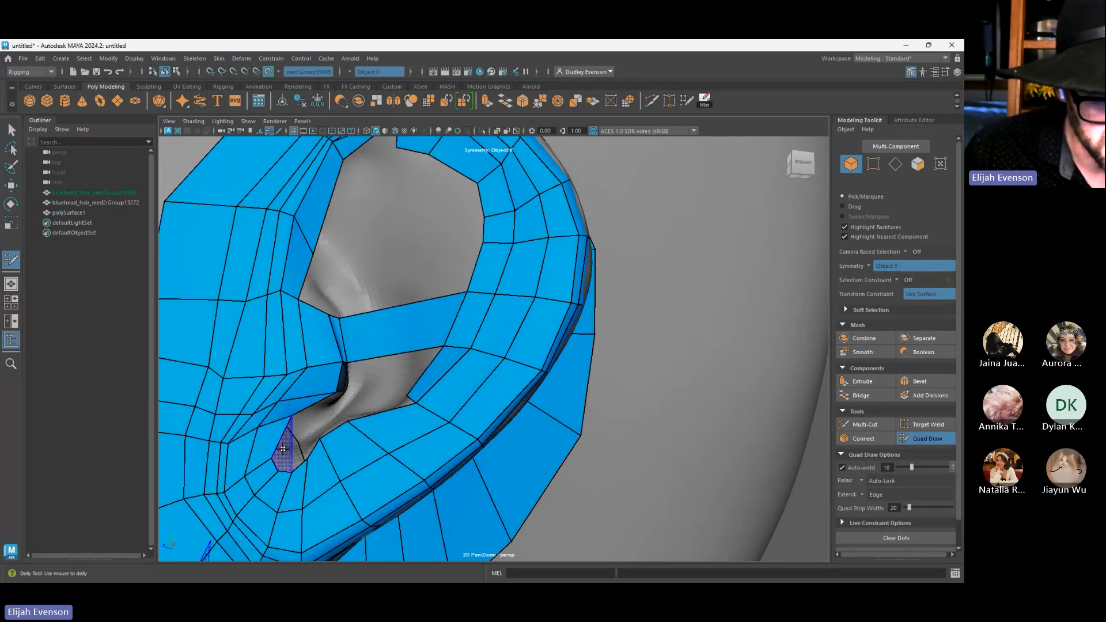
pyautogui.scroll(4, 283, 448)
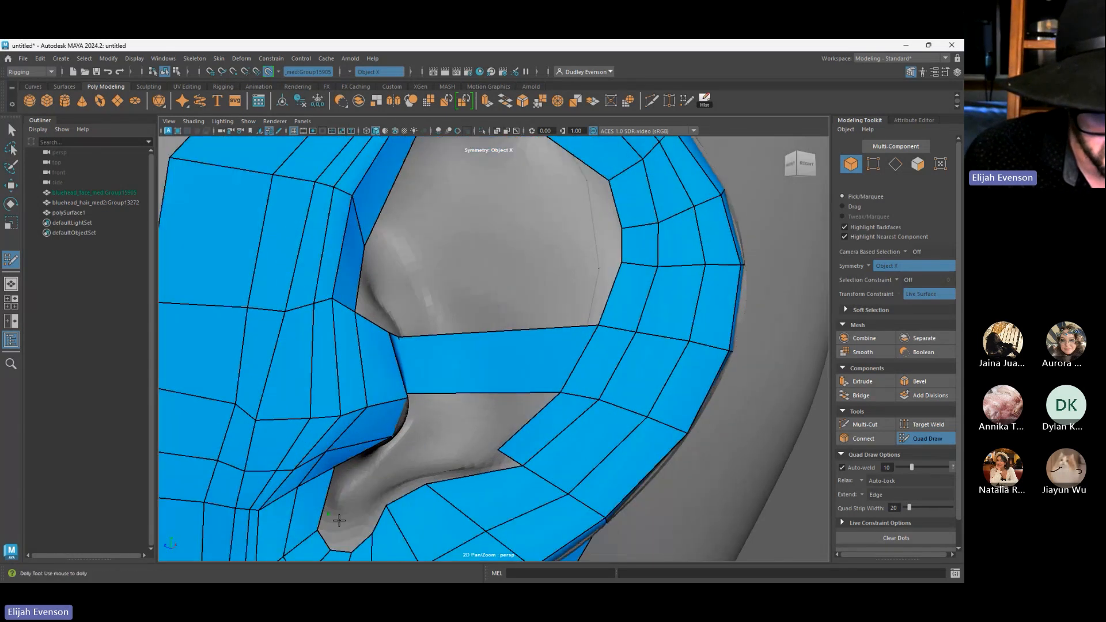
pyautogui.click(341, 525)
pyautogui.keyDown('shift'); pyautogui.click(328, 528); pyautogui.keyUp('shift')
pyautogui.moveTo(328, 514)
pyautogui.mouseDown()
pyautogui.moveTo(340, 454)
pyautogui.moveTo(329, 467)
pyautogui.mouseUp()
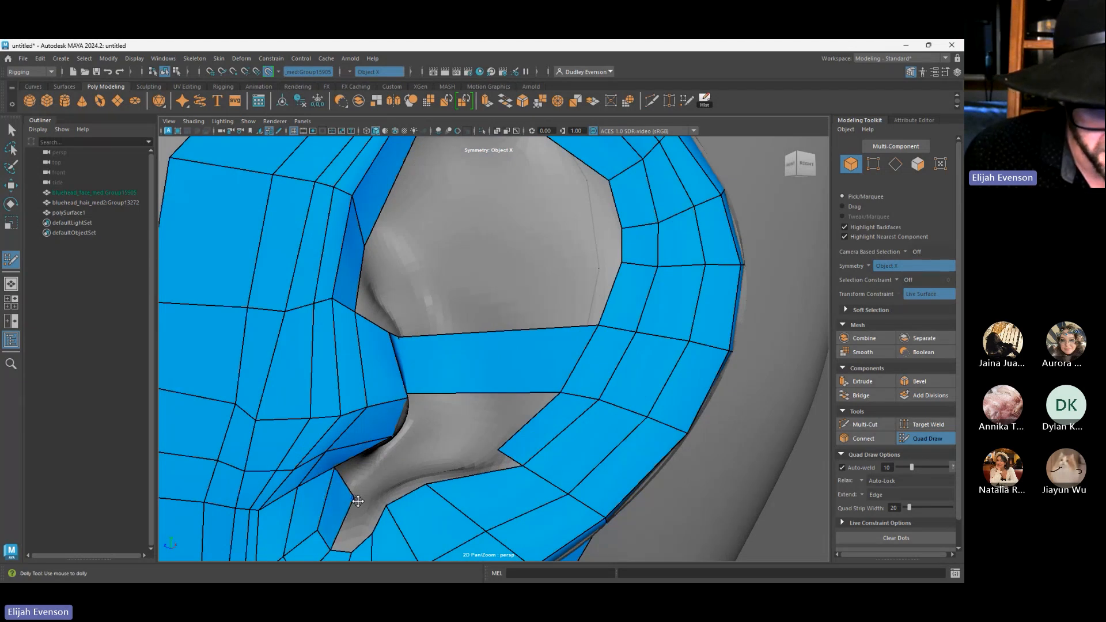
# Undo the misplaced notch vertex edits and fill a quad across the notch floor to the rear inner row
pyautogui.keyDown('alt'); pyautogui.moveTo(365, 495); pyautogui.dragTo(394, 454, button='middle'); pyautogui.keyUp('alt')
pyautogui.keyDown('shift'); pyautogui.click(385, 475); pyautogui.keyUp('shift')
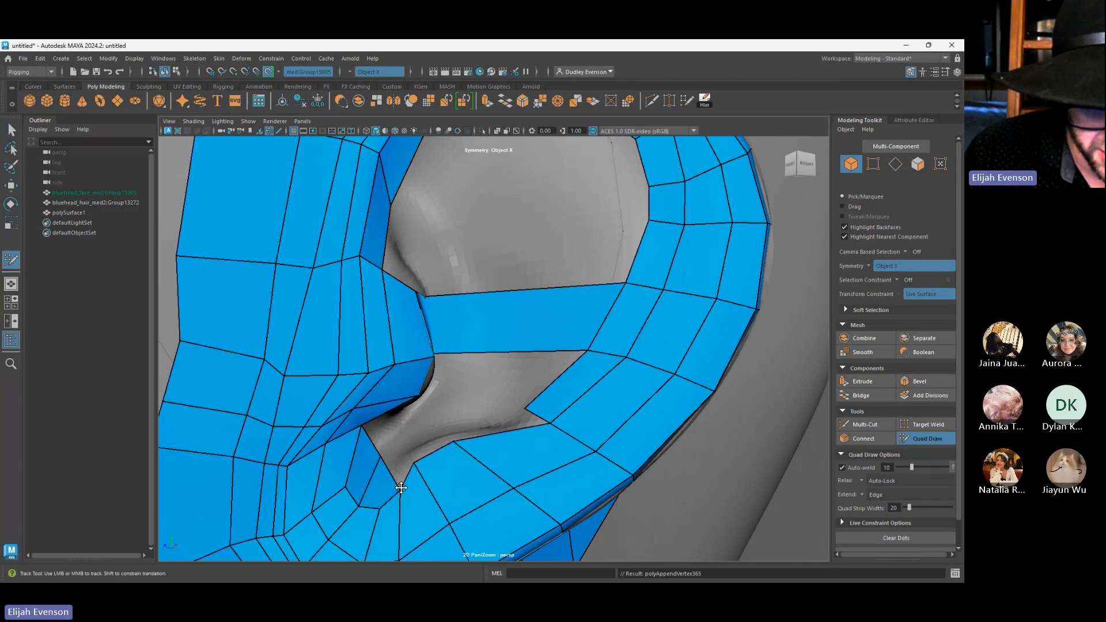
pyautogui.moveTo(398, 490); pyautogui.dragTo(405, 470)
pyautogui.hotkey('ctrl', 'z')
pyautogui.hotkey('ctrl', 'z')
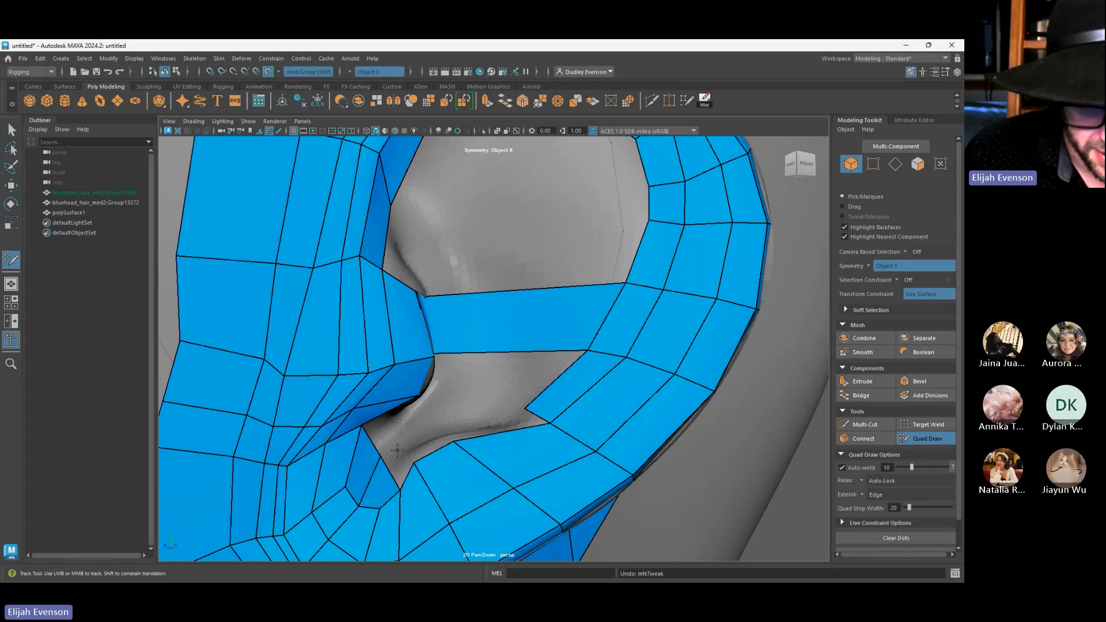
pyautogui.keyDown('shift'); pyautogui.click(397, 450); pyautogui.keyUp('shift')
pyautogui.keyDown('shift'); pyautogui.click(396, 461); pyautogui.keyUp('shift')
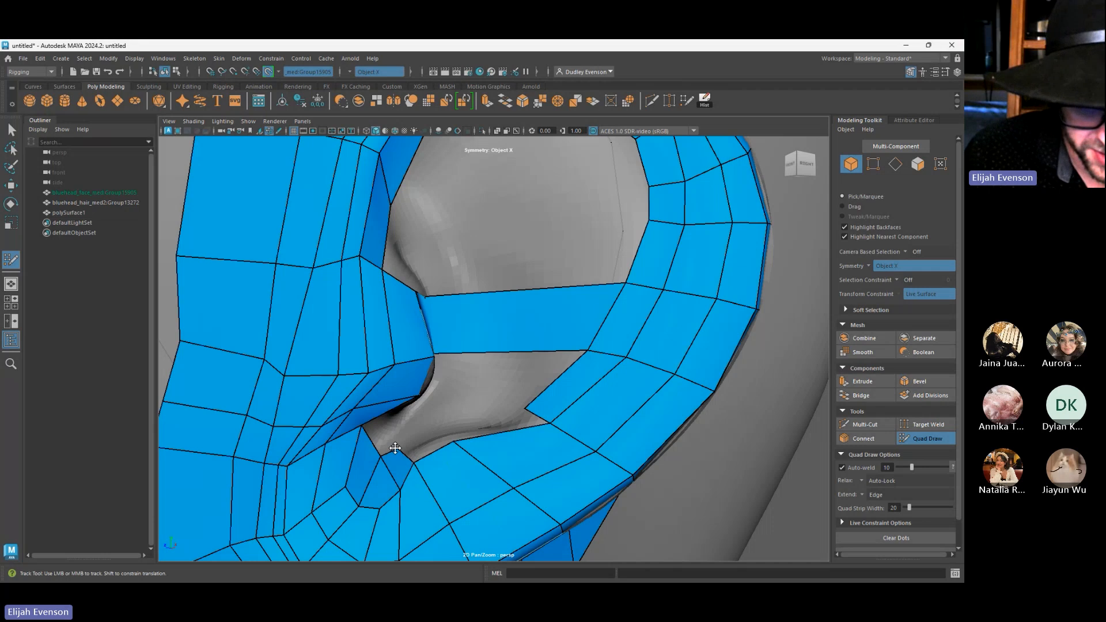
# Reposition the notch quad's upper vertices, fill the quad joining it to the tragus underside and adjust the neighbouring front vertex
pyautogui.moveTo(396, 448); pyautogui.dragTo(399, 440)
pyautogui.moveTo(413, 462); pyautogui.dragTo(412, 459)
pyautogui.keyDown('shift'); pyautogui.click(386, 427); pyautogui.keyUp('shift')
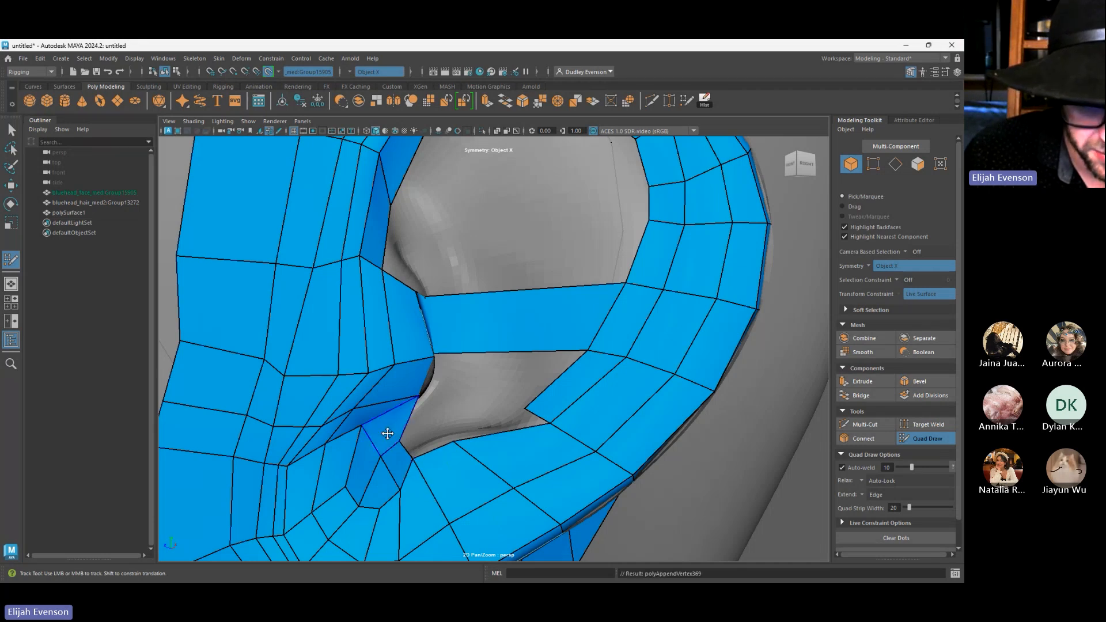
pyautogui.keyDown('alt'); pyautogui.moveTo(419, 431); pyautogui.dragTo(536, 471); pyautogui.keyUp('alt')
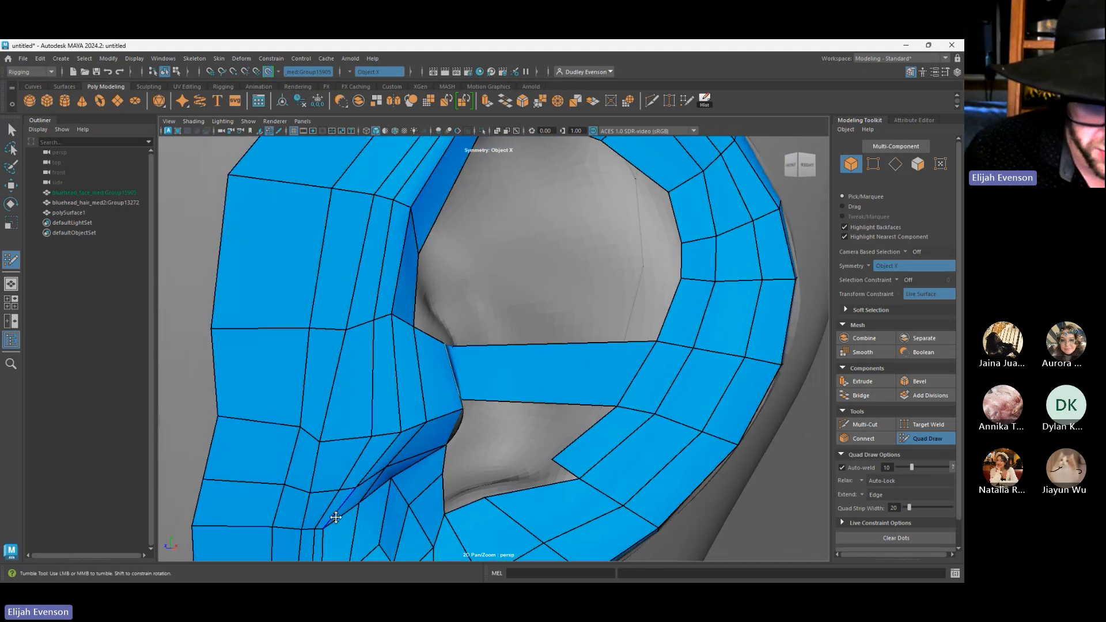
pyautogui.keyDown('alt'); pyautogui.moveTo(382, 513); pyautogui.dragTo(392, 468, button='middle'); pyautogui.keyUp('alt')
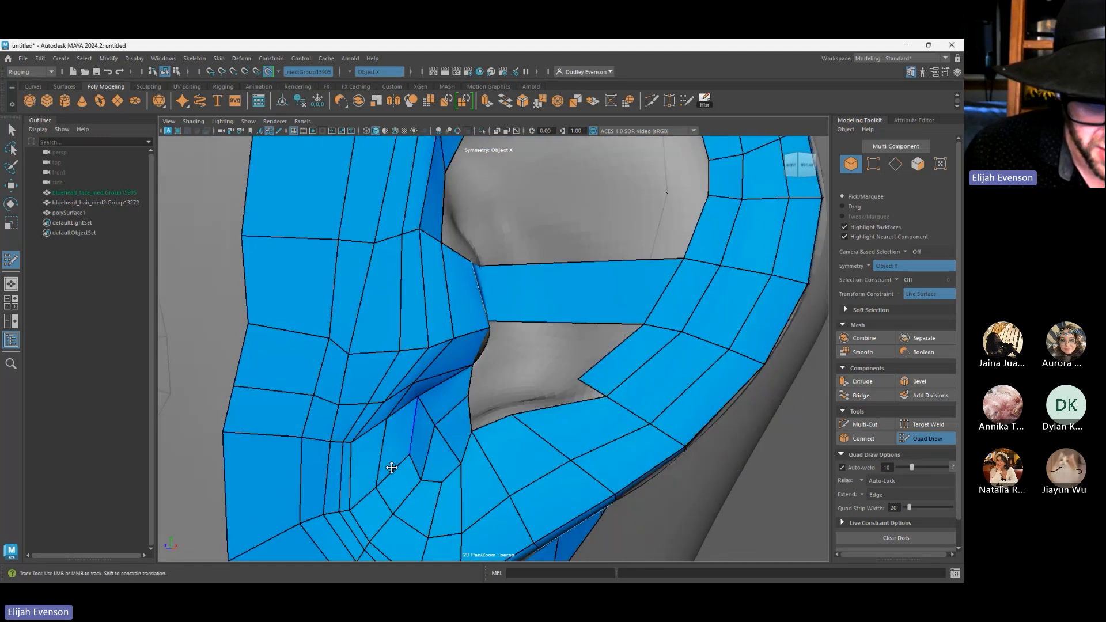
pyautogui.click(380, 454)
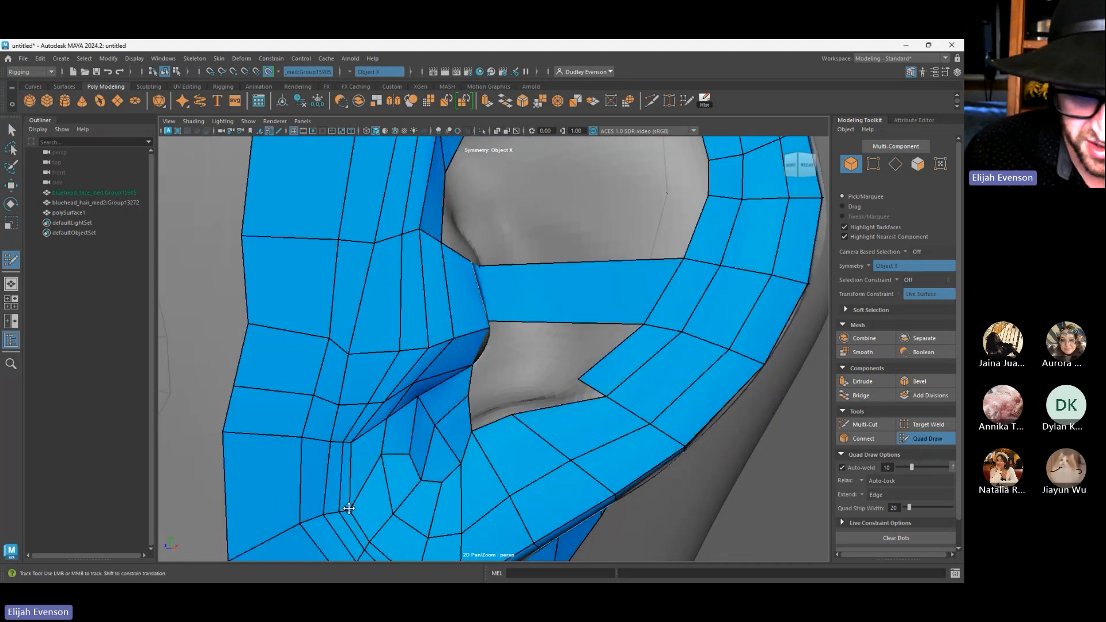
# Replace the misfit quad beside the notch with two quads along the concha's lower edge, reaching the rear deeper row
pyautogui.keyDown('alt'); pyautogui.moveTo(349, 508); pyautogui.dragTo(324, 499); pyautogui.keyUp('alt')
pyautogui.keyDown('shift'); pyautogui.click(425, 442); pyautogui.keyUp('shift')
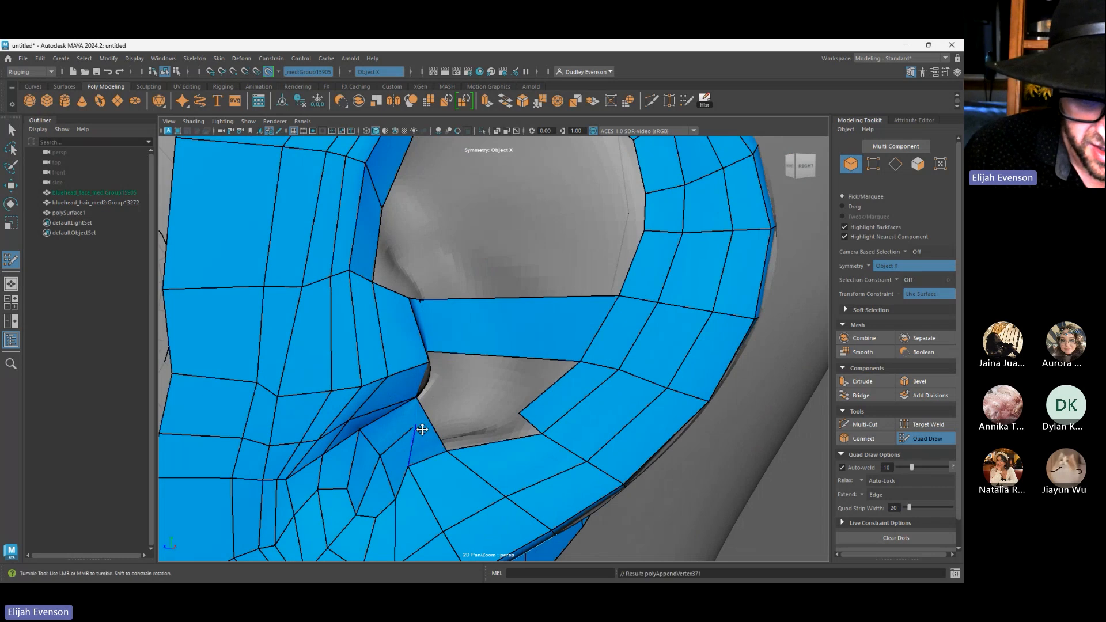
pyautogui.hotkey('ctrl', 'z')
pyautogui.moveTo(416, 426); pyautogui.dragTo(447, 444)
pyautogui.click(441, 425)
pyautogui.keyDown('shift'); pyautogui.click(429, 443); pyautogui.keyUp('shift')
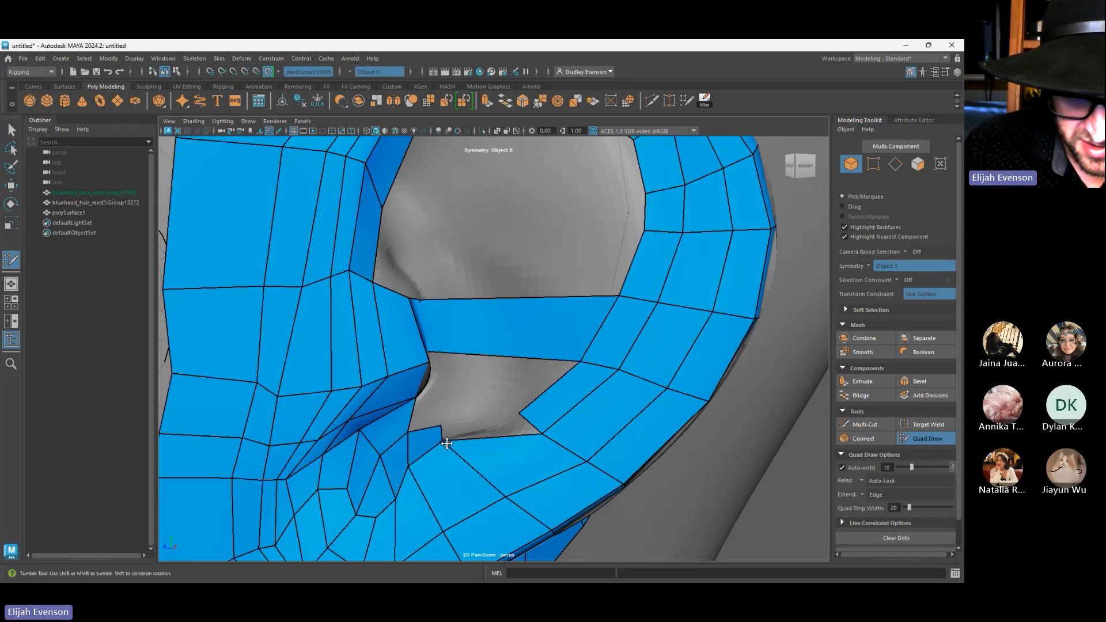
pyautogui.keyDown('shift'); pyautogui.click(484, 431); pyautogui.keyUp('shift')
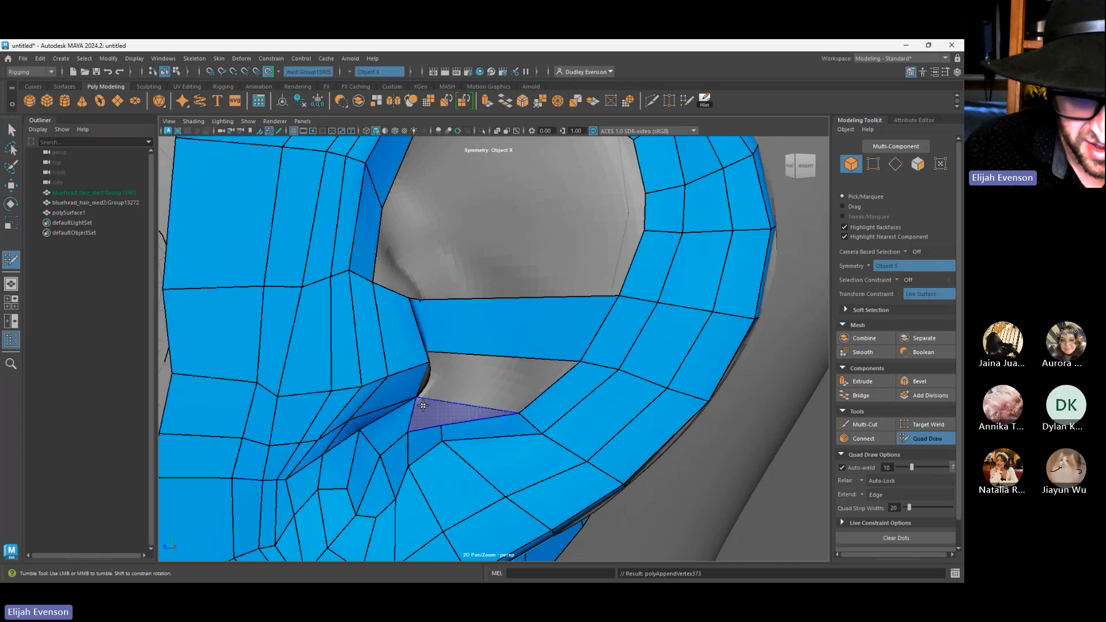
# Close the remaining opening between the bridging quad and the concha's lower edge beneath the tragus
pyautogui.keyDown('alt'); pyautogui.moveTo(457, 370); pyautogui.dragTo(321, 423); pyautogui.keyUp('alt')
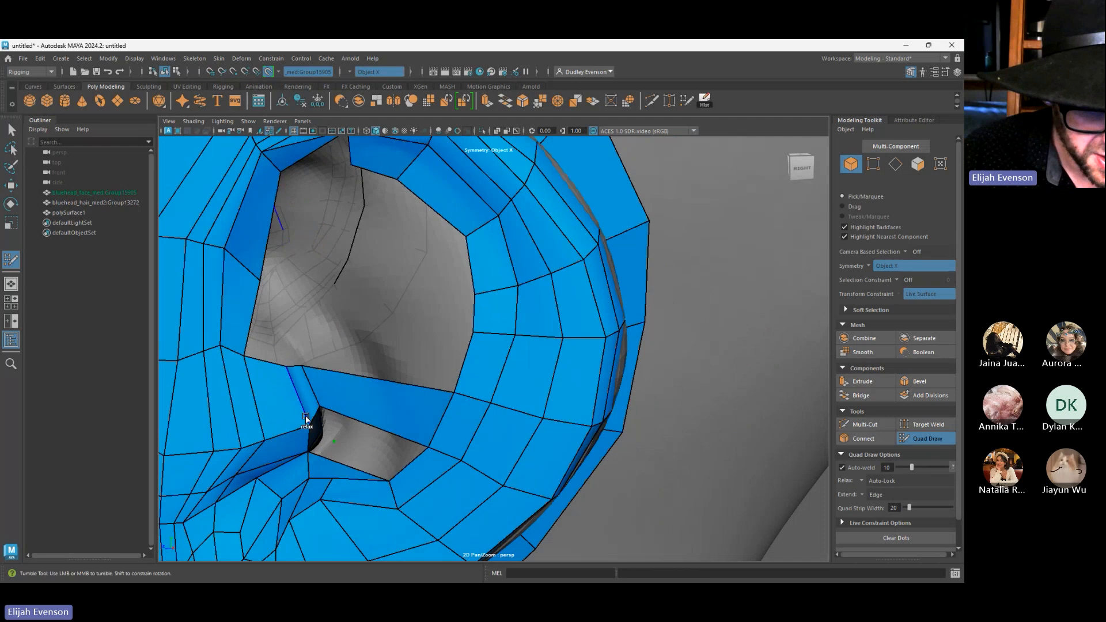
pyautogui.keyDown('alt'); pyautogui.moveTo(323, 442); pyautogui.dragTo(284, 387); pyautogui.keyUp('alt')
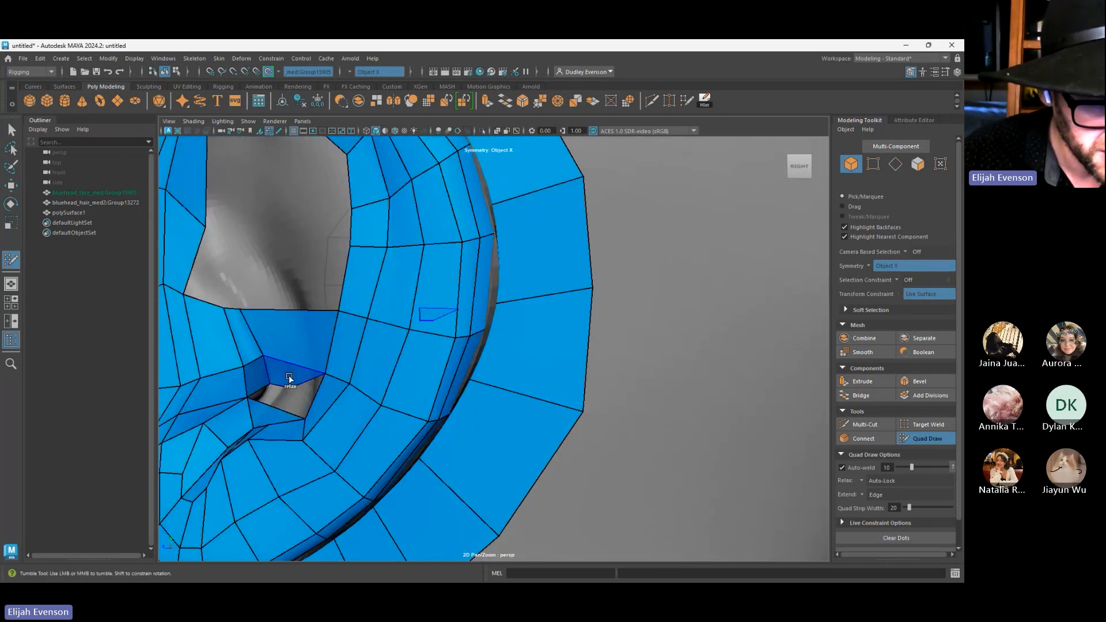
pyautogui.moveTo(286, 386)
pyautogui.keyDown('alt'); pyautogui.mouseDown()
pyautogui.moveTo(489, 391)
pyautogui.moveTo(531, 408)
pyautogui.moveTo(525, 423)
pyautogui.moveTo(150, 434)
pyautogui.mouseUp(); pyautogui.keyUp('alt')
pyautogui.scroll(-4, 395, 386)
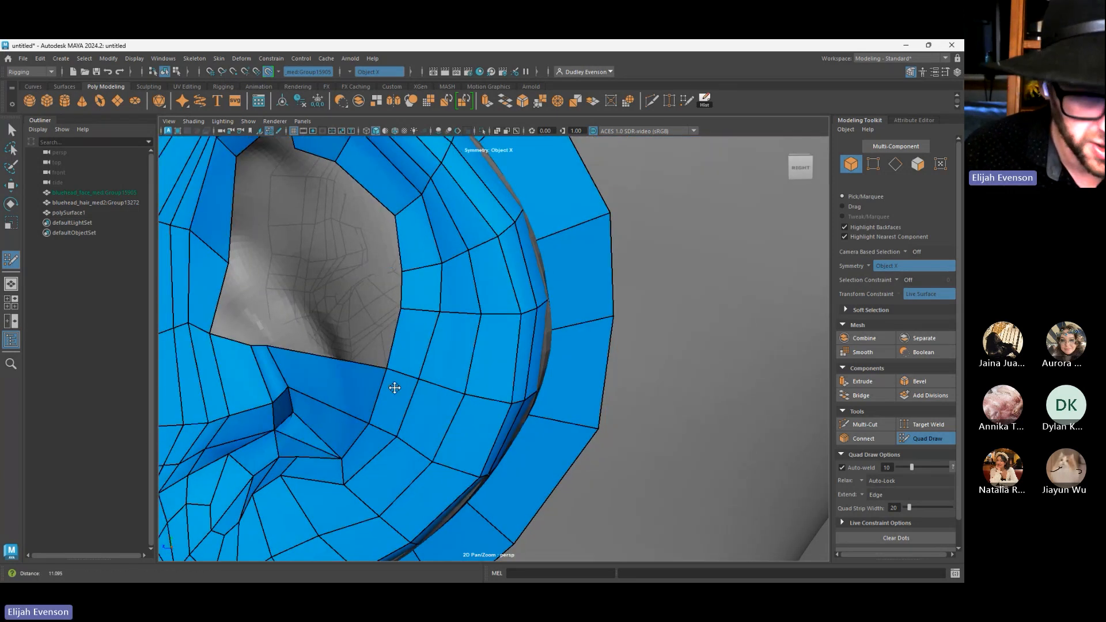
# Fill the gap along the front inner wall above the tragus and weld its lower vertex to the bridging quad's corner
pyautogui.keyDown('alt'); pyautogui.moveTo(305, 369); pyautogui.dragTo(338, 358); pyautogui.keyUp('alt')
pyautogui.keyDown('alt'); pyautogui.moveTo(363, 357); pyautogui.dragTo(396, 382, button='middle'); pyautogui.keyUp('alt')
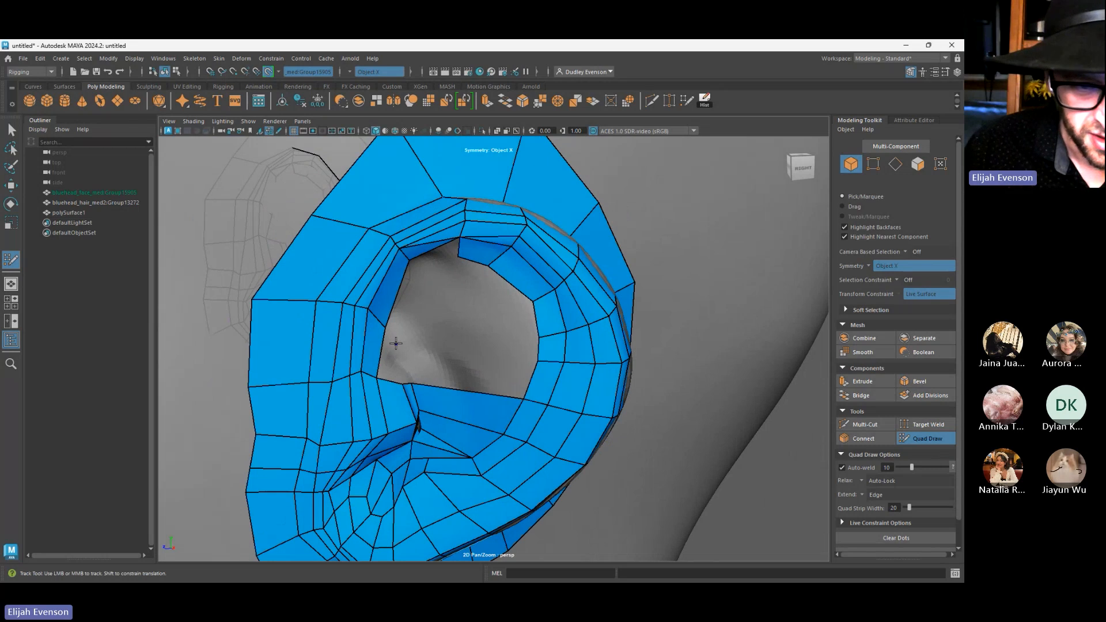
pyautogui.moveTo(394, 364)
pyautogui.keyDown('shift'); pyautogui.mouseDown()
pyautogui.moveTo(393, 355)
pyautogui.moveTo(386, 374)
pyautogui.mouseUp(); pyautogui.keyUp('shift')
pyautogui.hotkey('ctrl', 'z')
pyautogui.scroll(2, 386, 374)
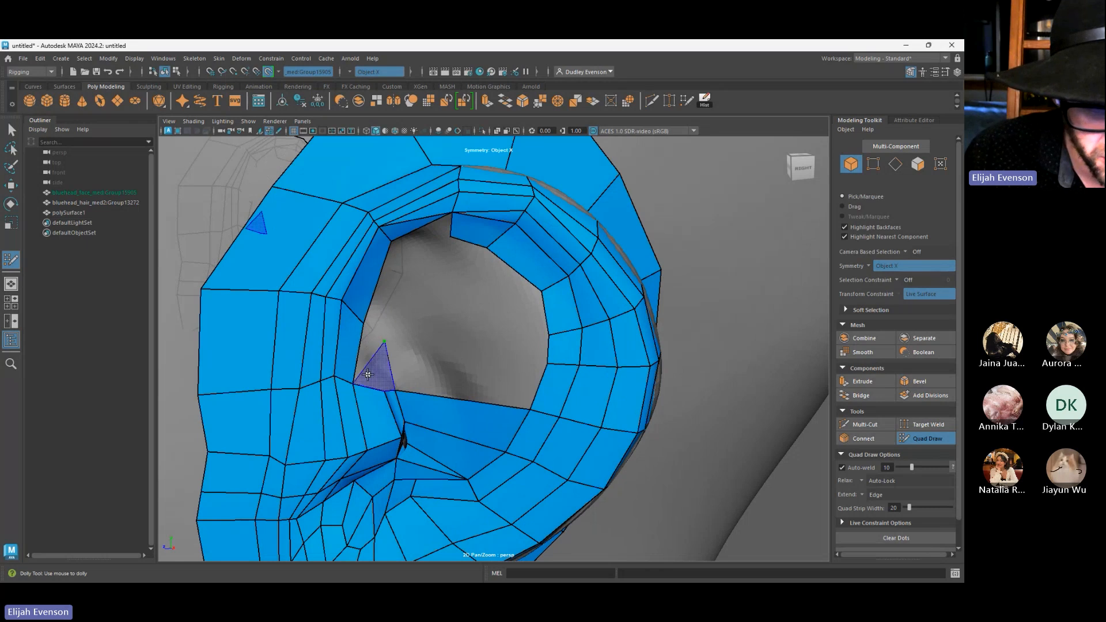
pyautogui.keyDown('shift'); pyautogui.click(378, 366); pyautogui.keyUp('shift')
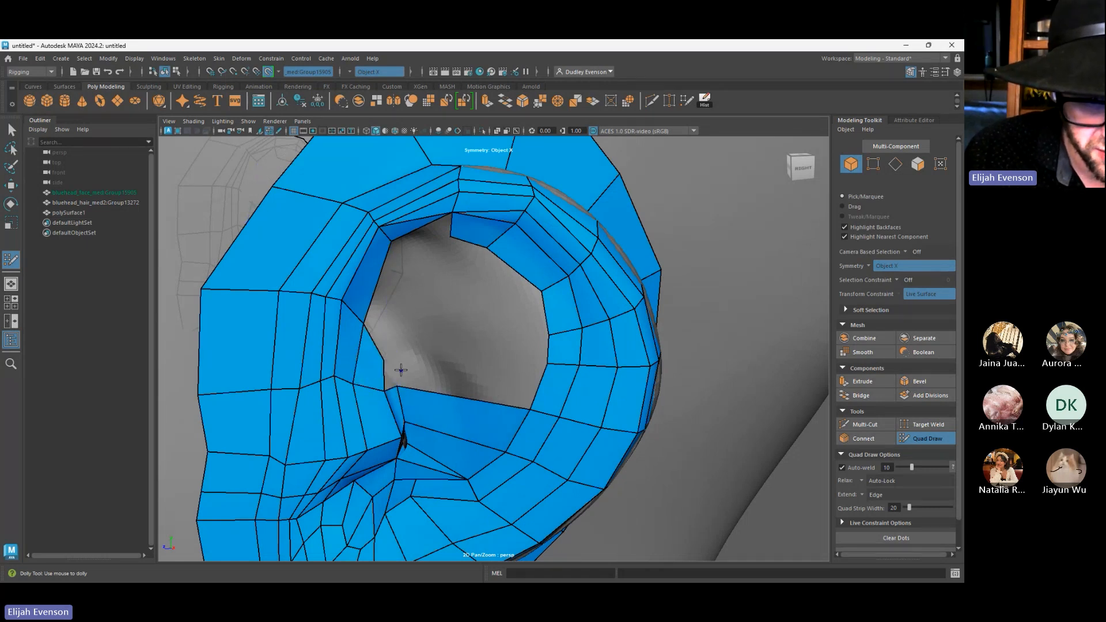
pyautogui.keyDown('shift'); pyautogui.click(391, 376); pyautogui.keyUp('shift')
pyautogui.moveTo(399, 371); pyautogui.dragTo(398, 386)
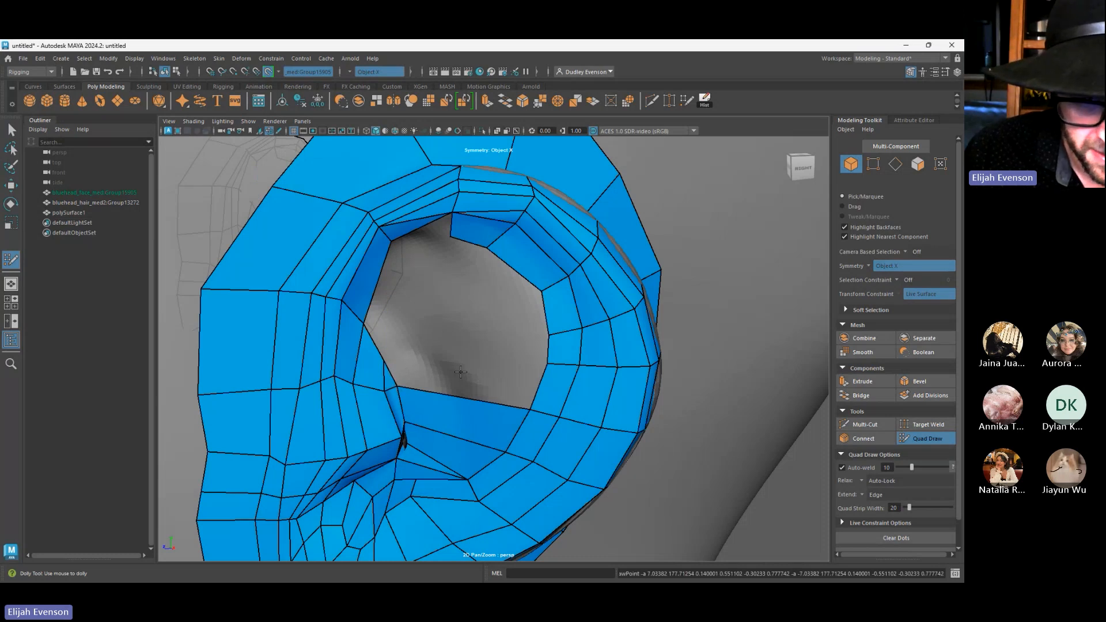
# Fill a quad across the concha above the bridging quad and undo the oversized quad above it
pyautogui.keyDown('shift'); pyautogui.click(442, 339); pyautogui.keyUp('shift')
pyautogui.keyDown('shift'); pyautogui.click(442, 335); pyautogui.keyUp('shift')
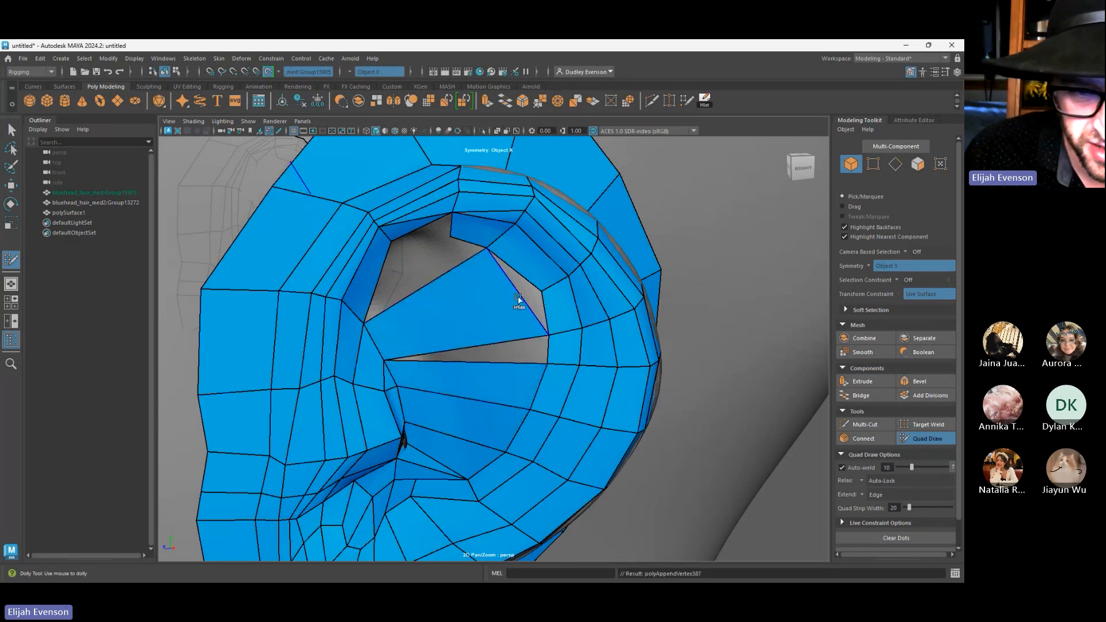
pyautogui.hotkey('ctrl', 'z')
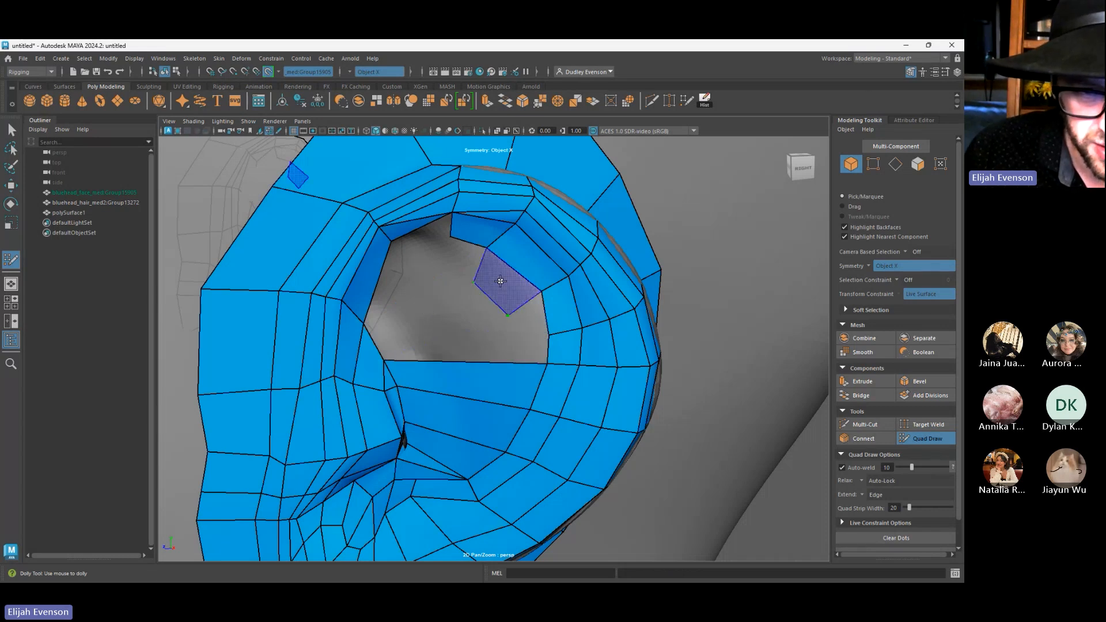
# Fill a further inner row of quads beneath the ear's upper rim, working from the rear toward the front
pyautogui.keyDown('shift'); pyautogui.click(504, 279); pyautogui.keyUp('shift')
pyautogui.keyDown('shift'); pyautogui.click(464, 259); pyautogui.keyUp('shift')
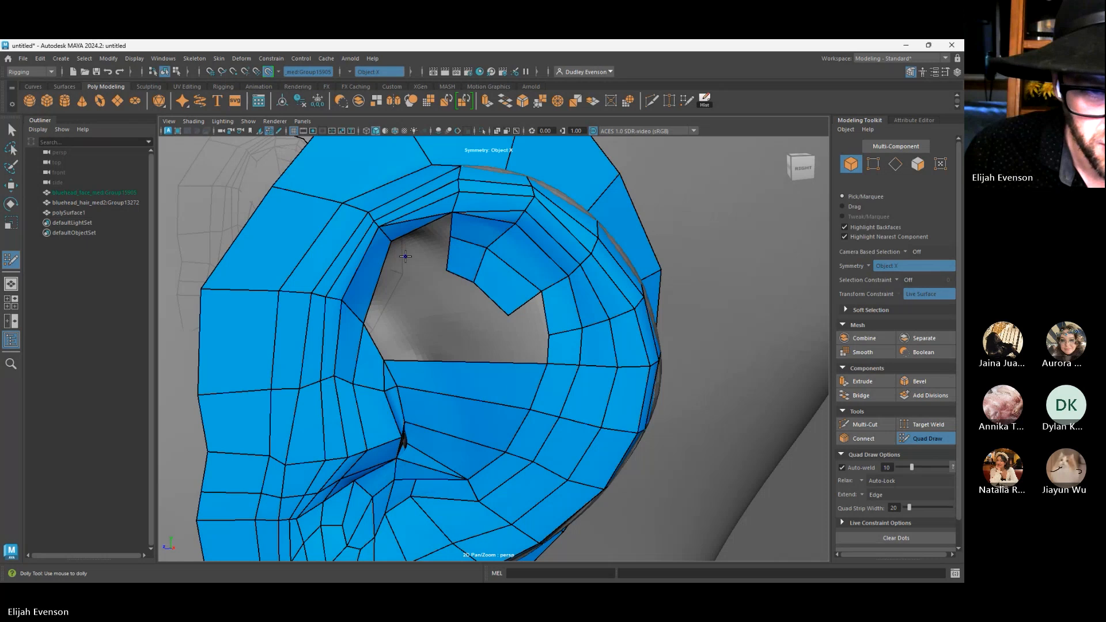
pyautogui.keyDown('shift'); pyautogui.click(421, 265); pyautogui.keyUp('shift')
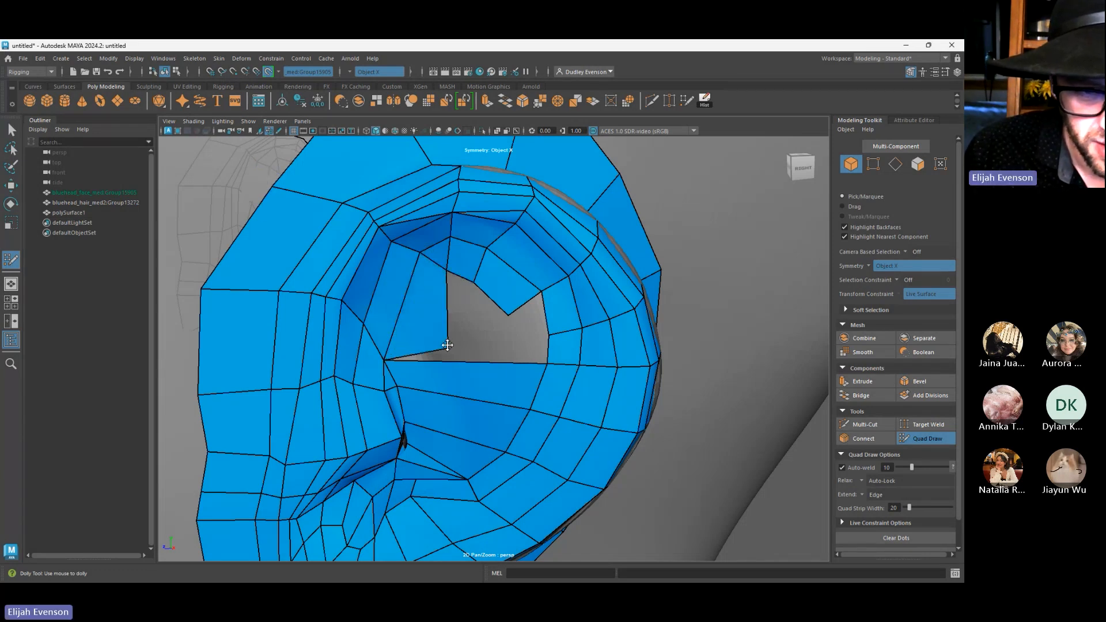
# Weld the front inner quad's lower corner to the concha's upper edge and reposition the inner row's vertices beneath the ear's upper rim
pyautogui.keyDown('shift'); pyautogui.click(437, 329); pyautogui.keyUp('shift')
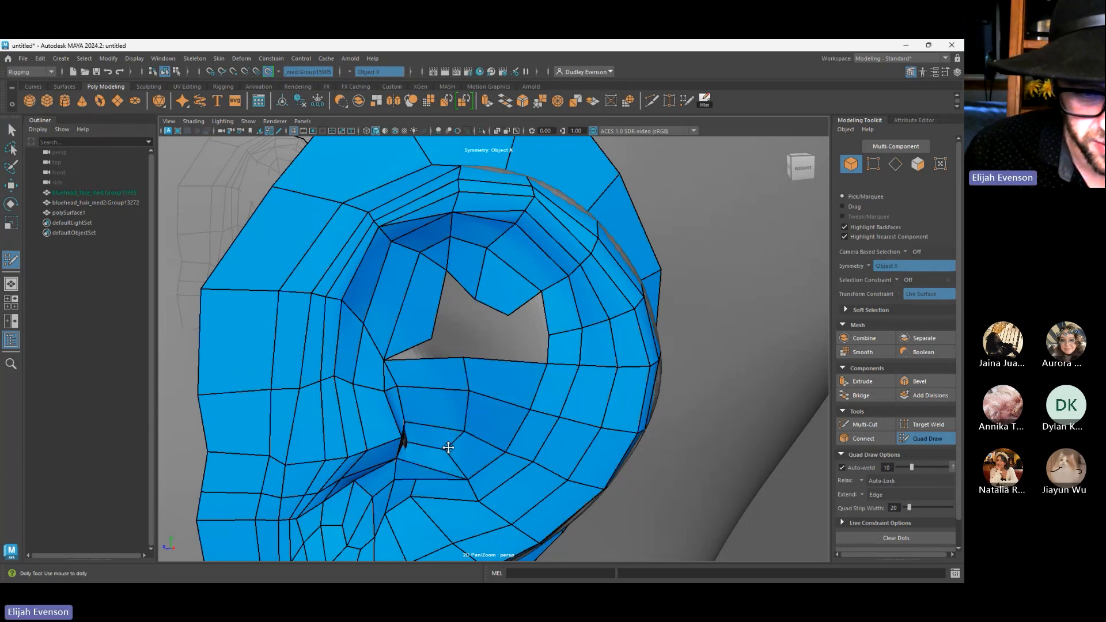
pyautogui.moveTo(432, 335); pyautogui.dragTo(461, 353)
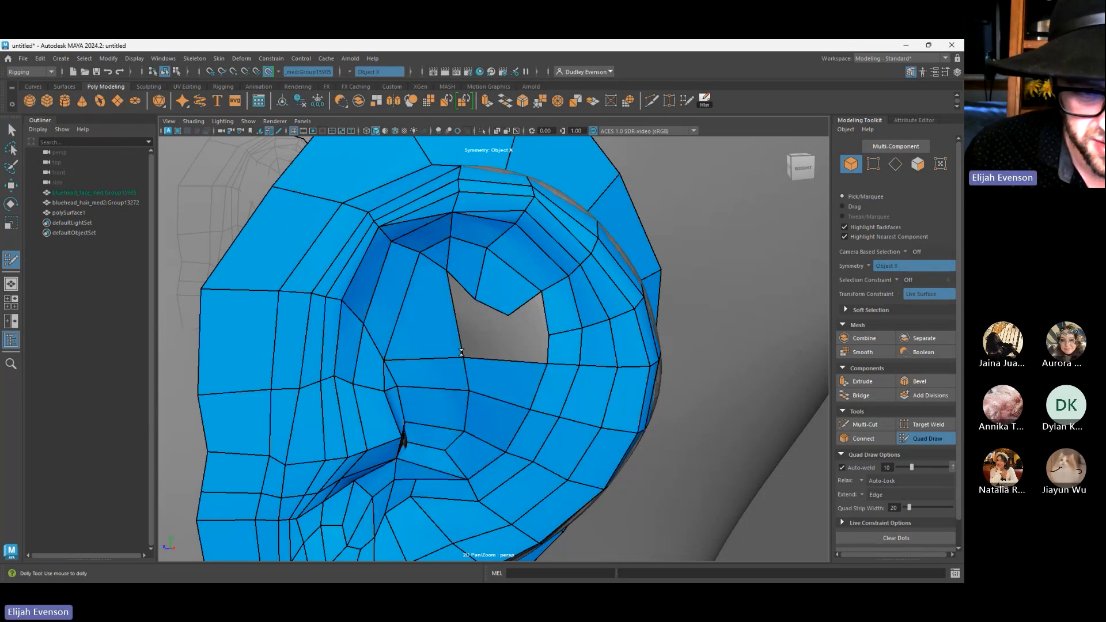
pyautogui.moveTo(478, 305)
pyautogui.mouseDown()
pyautogui.moveTo(485, 280)
pyautogui.moveTo(523, 301)
pyautogui.moveTo(508, 301)
pyautogui.mouseUp()
pyautogui.hotkey('ctrl', 'z')
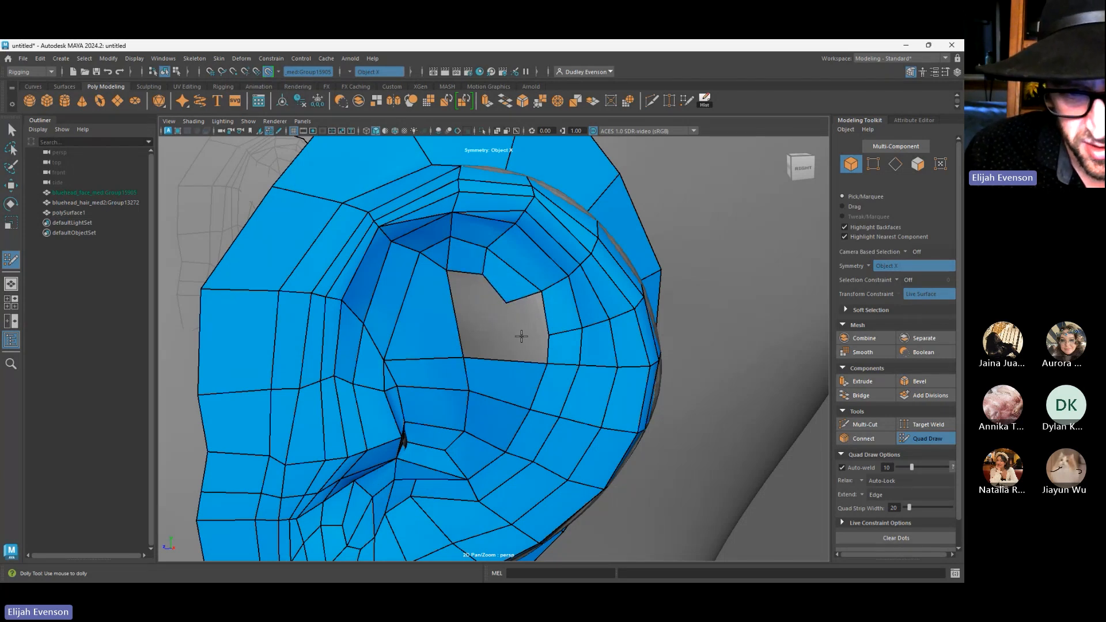
# Fill the last opening in the ear's upper concha with quads and even out the surrounding vertices
pyautogui.click(519, 337)
pyautogui.keyDown('shift'); pyautogui.click(523, 316); pyautogui.keyUp('shift')
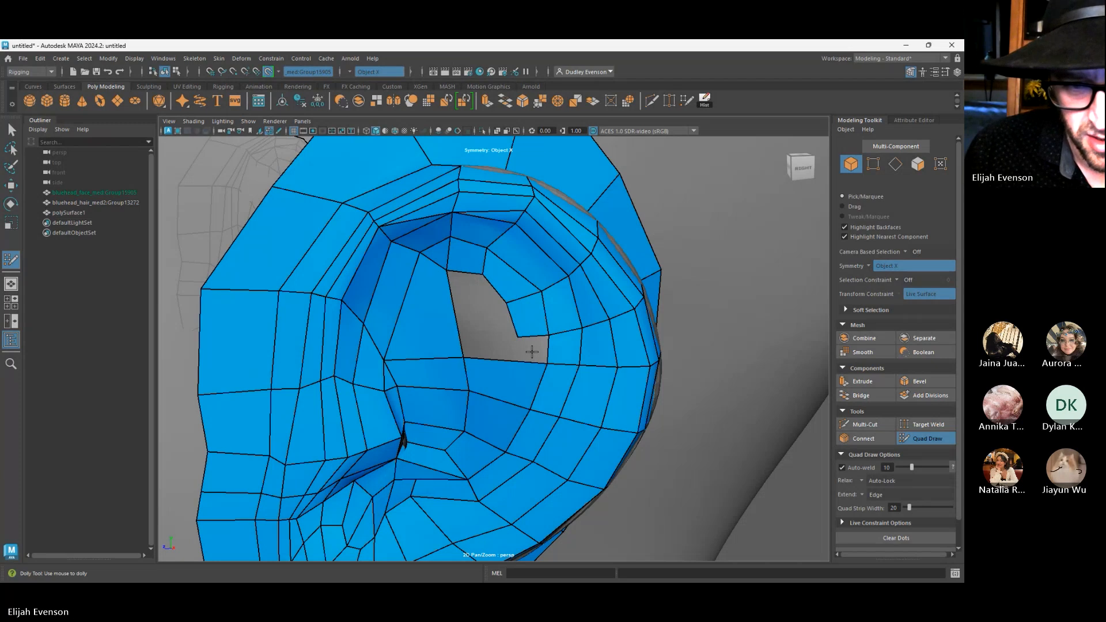
pyautogui.keyDown('shift'); pyautogui.click(484, 321); pyautogui.keyUp('shift')
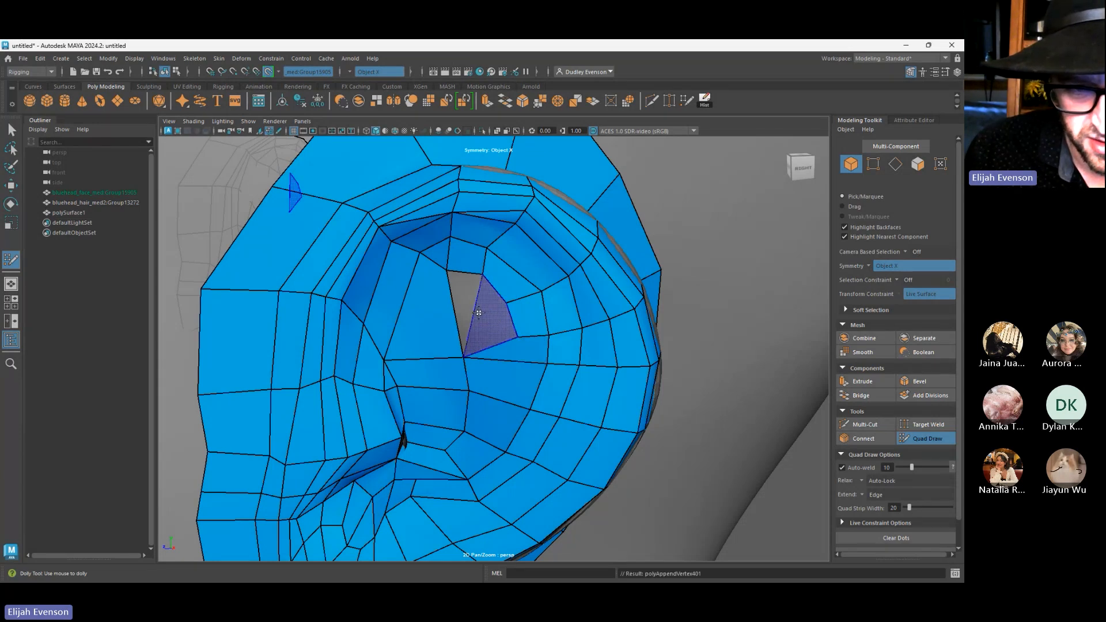
pyautogui.keyDown('shift'); pyautogui.click(457, 299); pyautogui.keyUp('shift')
pyautogui.keyDown('alt'); pyautogui.moveTo(457, 298); pyautogui.dragTo(484, 279, button='right'); pyautogui.keyUp('alt')
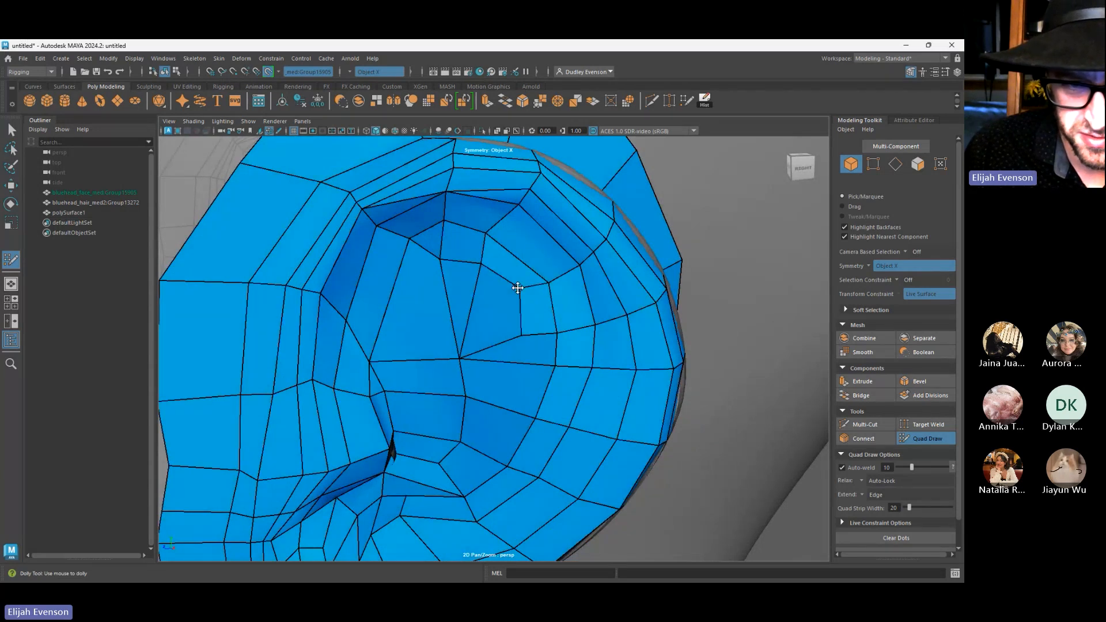
pyautogui.moveTo(517, 287)
pyautogui.mouseDown()
pyautogui.moveTo(486, 314)
pyautogui.moveTo(504, 302)
pyautogui.moveTo(521, 335)
pyautogui.moveTo(518, 316)
pyautogui.moveTo(294, 311)
pyautogui.moveTo(394, 315)
pyautogui.mouseUp()
# Inspect the closed ear mesh from behind, the side and the front, then examine the face patches
pyautogui.scroll(-5, 521, 316)
pyautogui.scroll(5, 518, 346)
pyautogui.keyDown('alt'); pyautogui.moveTo(582, 357); pyautogui.dragTo(474, 391); pyautogui.keyUp('alt')
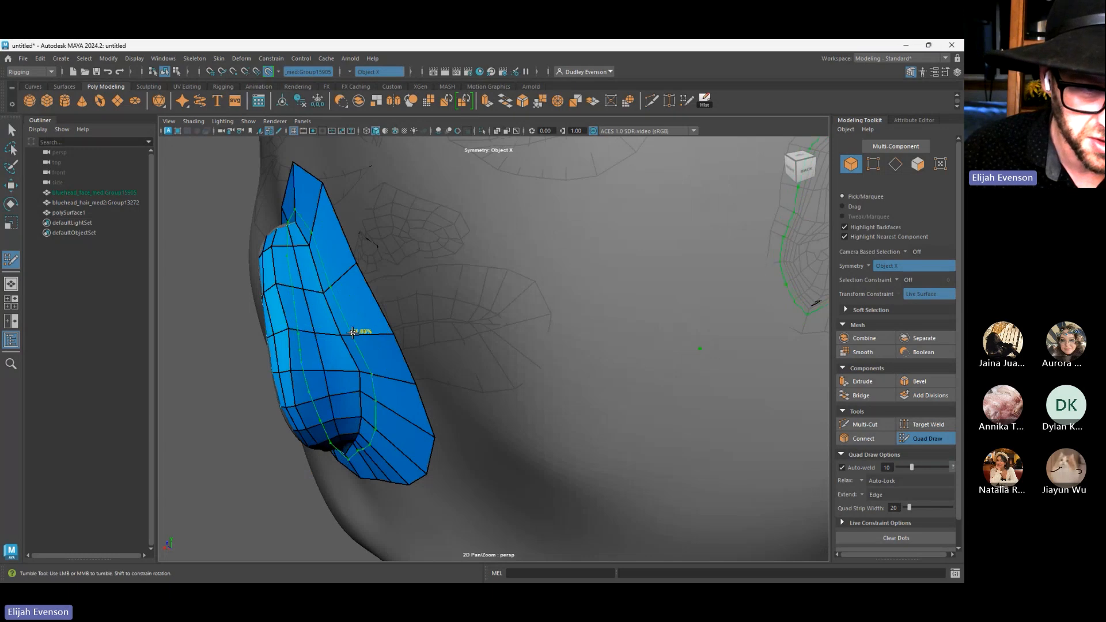
pyautogui.keyDown('alt'); pyautogui.moveTo(349, 333); pyautogui.dragTo(422, 344); pyautogui.keyUp('alt')
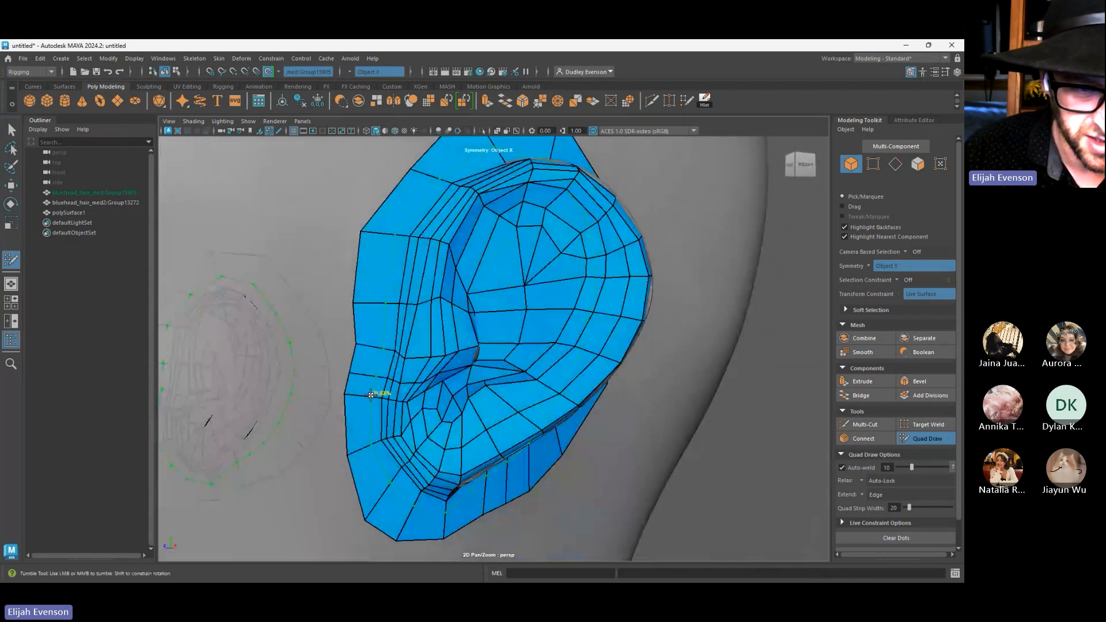
pyautogui.keyDown('alt'); pyautogui.moveTo(378, 392); pyautogui.dragTo(419, 306, button='right'); pyautogui.keyUp('alt')
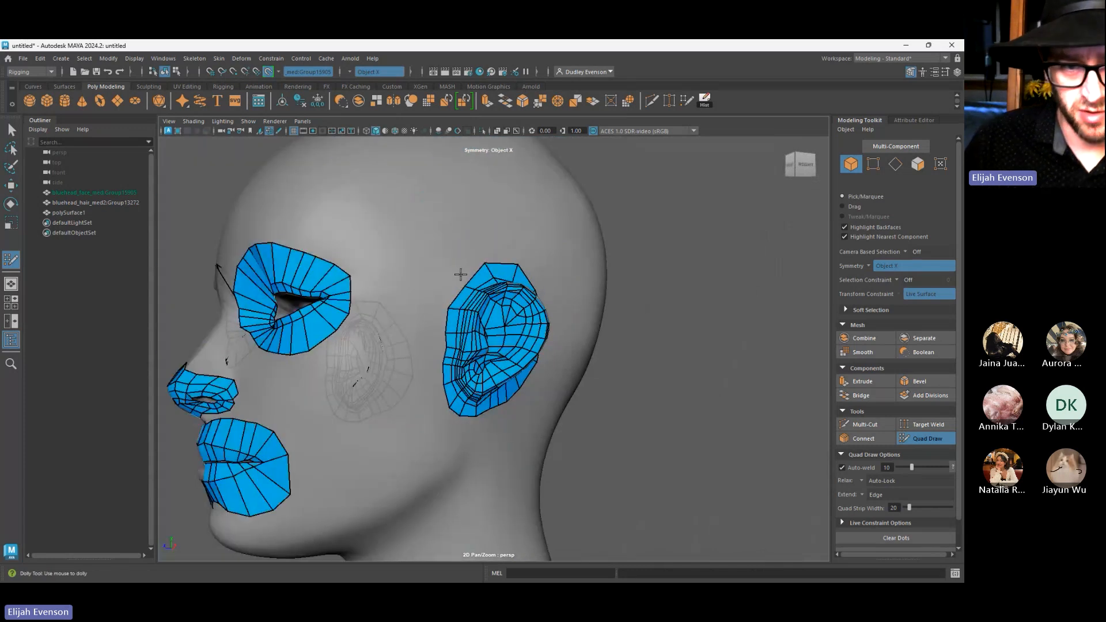
pyautogui.keyDown('alt'); pyautogui.moveTo(459, 271); pyautogui.dragTo(408, 300); pyautogui.keyUp('alt')
pyautogui.keyDown('alt'); pyautogui.moveTo(409, 300); pyautogui.dragTo(603, 358, button='right'); pyautogui.keyUp('alt')
pyautogui.keyDown('alt'); pyautogui.moveTo(525, 327); pyautogui.dragTo(519, 346); pyautogui.keyUp('alt')
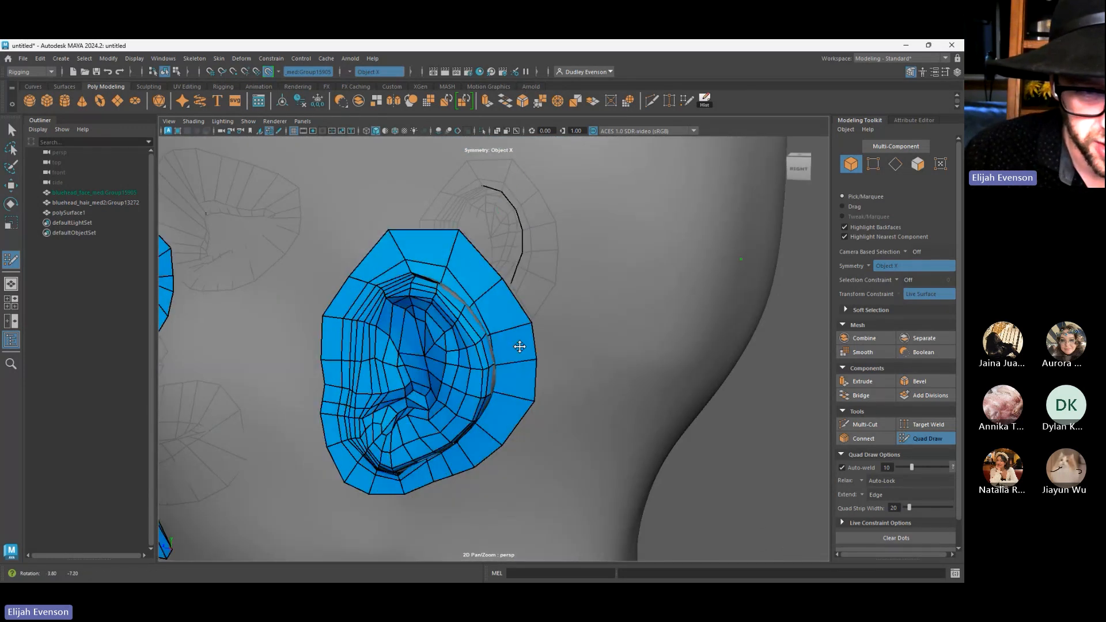
pyautogui.keyDown('ctrl'); pyautogui.click(451, 311); pyautogui.keyUp('ctrl')
pyautogui.keyDown('alt'); pyautogui.moveTo(473, 268); pyautogui.dragTo(201, 253, button='right'); pyautogui.keyUp('alt')
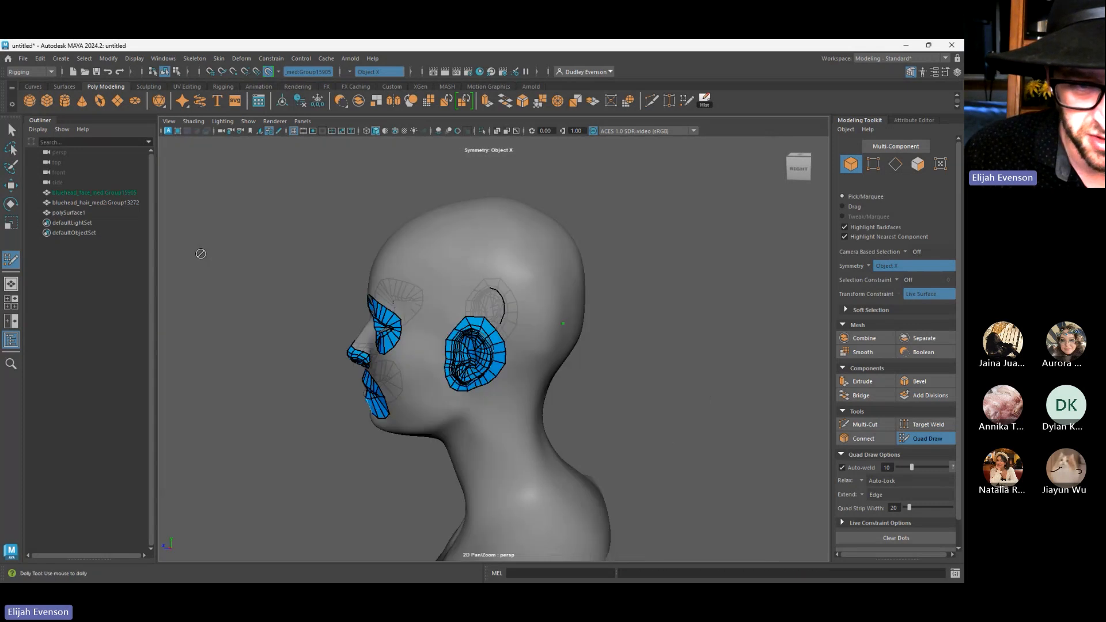
pyautogui.keyDown('alt'); pyautogui.moveTo(201, 253); pyautogui.dragTo(507, 276); pyautogui.keyUp('alt')
pyautogui.keyDown('alt'); pyautogui.moveTo(507, 276); pyautogui.dragTo(510, 293, button='right'); pyautogui.keyUp('alt')
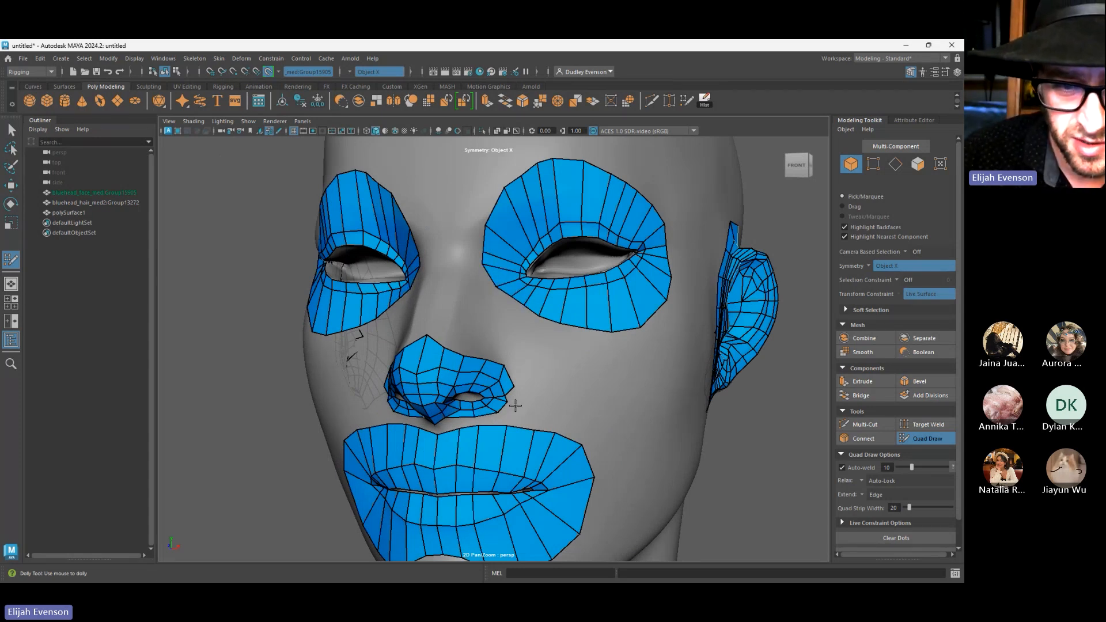
# Place a dot beside the nostril's lower corner and bridge the base of the nose to the middle of the upper lip with quads
pyautogui.scroll(5, 554, 425)
pyautogui.click(523, 487)
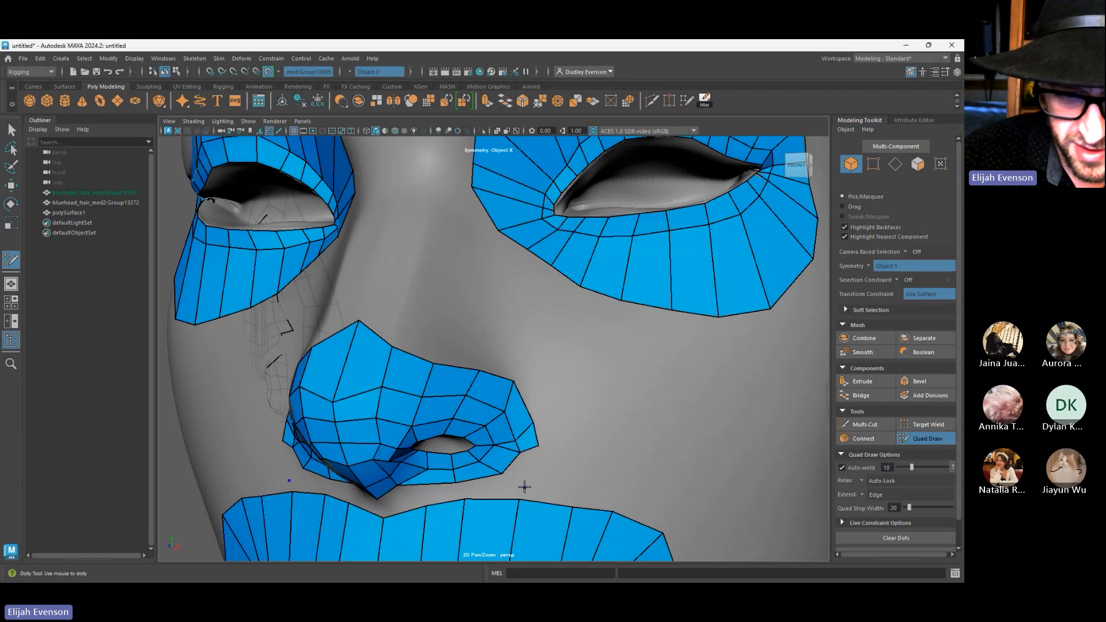
pyautogui.keyDown('alt'); pyautogui.moveTo(432, 441); pyautogui.dragTo(506, 370, button='middle'); pyautogui.keyUp('alt')
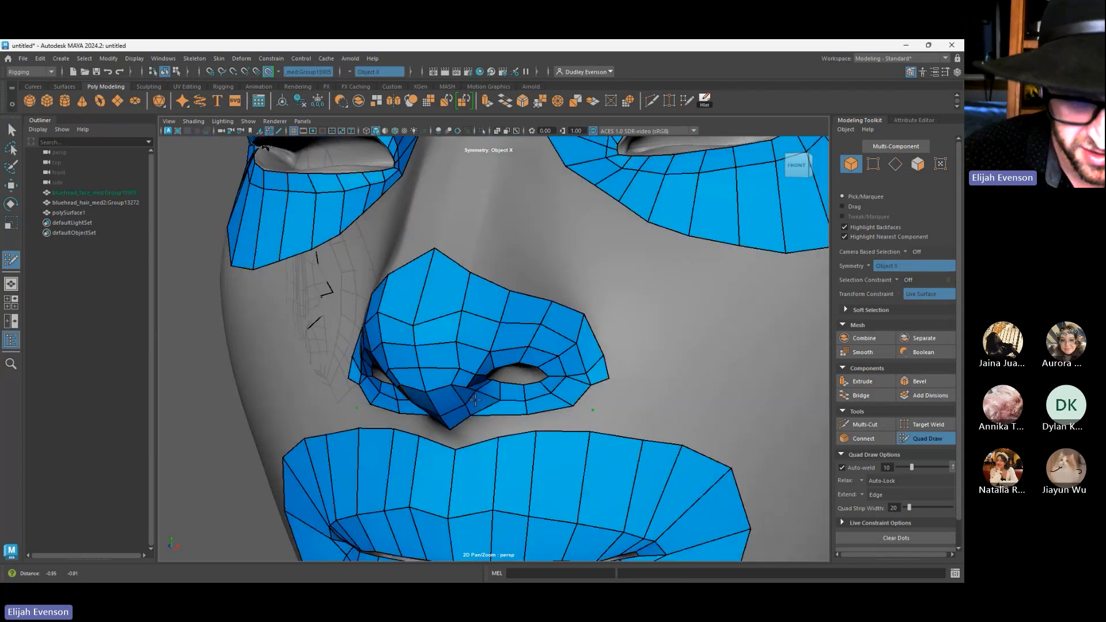
pyautogui.keyDown('alt'); pyautogui.moveTo(506, 371); pyautogui.dragTo(496, 331); pyautogui.keyUp('alt')
pyautogui.keyDown('alt'); pyautogui.moveTo(497, 331); pyautogui.dragTo(478, 407, button='middle'); pyautogui.keyUp('alt')
pyautogui.keyDown('alt'); pyautogui.moveTo(479, 407); pyautogui.dragTo(513, 296); pyautogui.keyUp('alt')
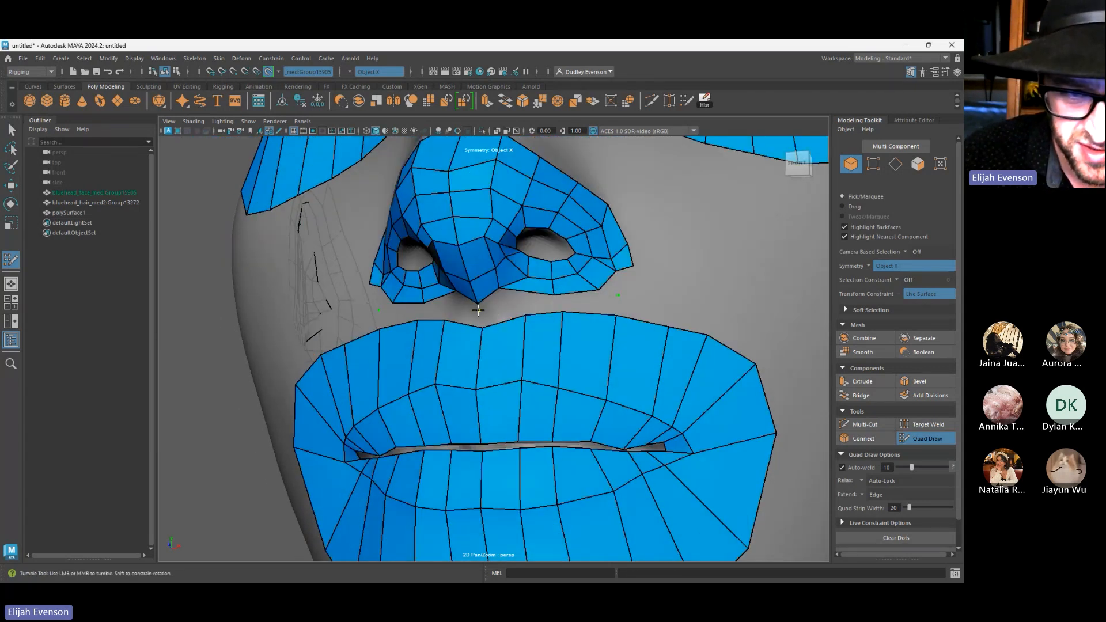
pyautogui.keyDown('shift'); pyautogui.click(497, 302); pyautogui.keyUp('shift')
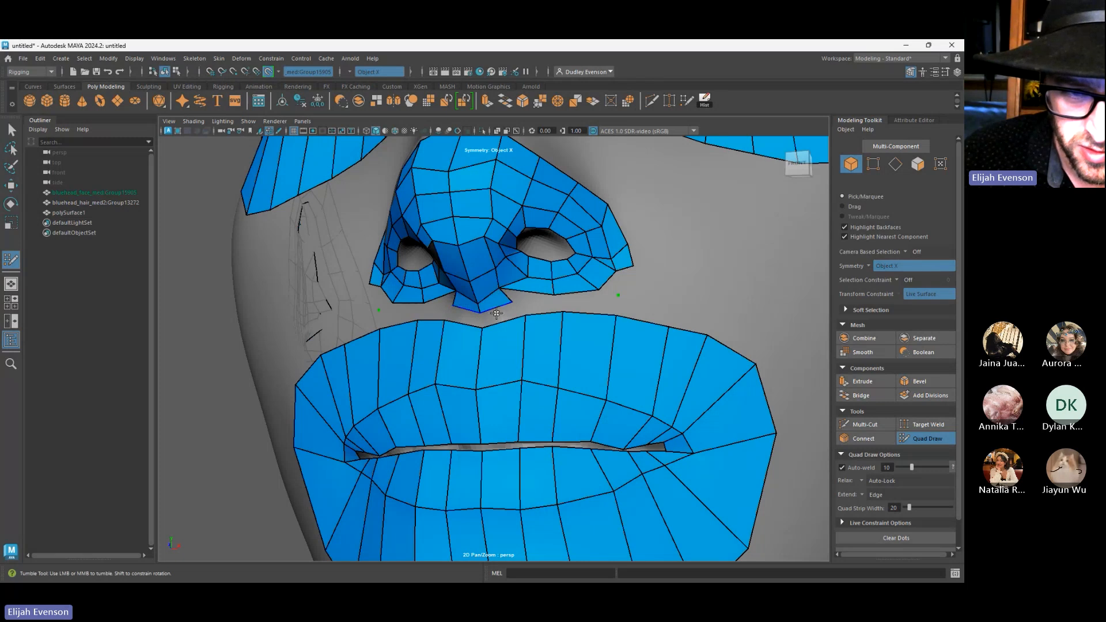
pyautogui.keyDown('shift'); pyautogui.click(499, 315); pyautogui.keyUp('shift')
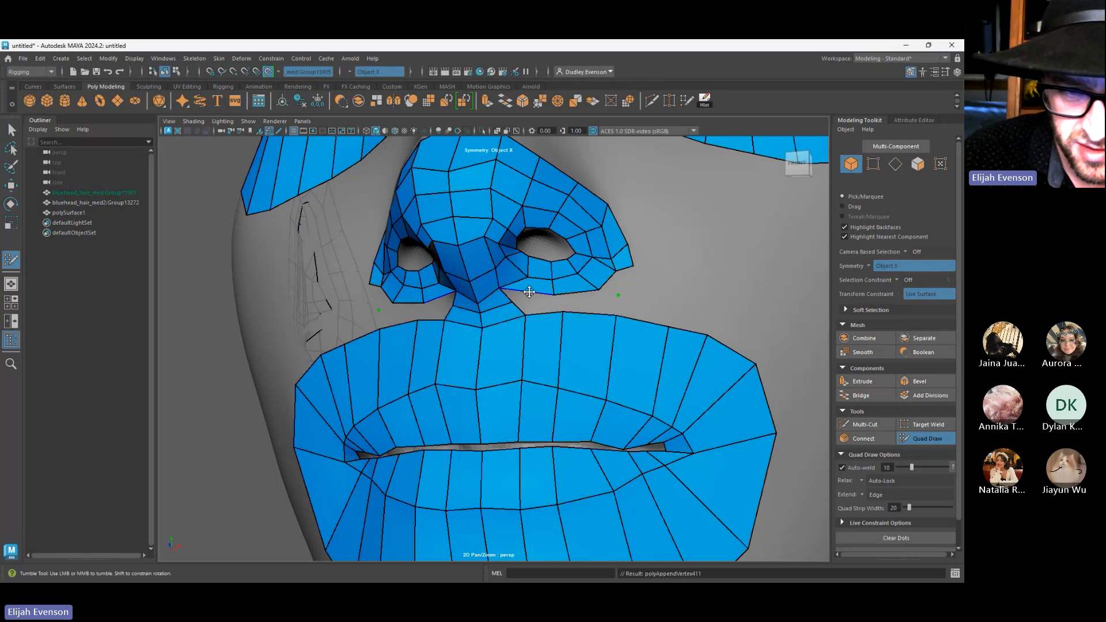
# Fill the gap between the nostril's lower edge and the upper lip with quads, and adjust the vertex at the nostril's outer edge
pyautogui.keyDown('ctrl'); pyautogui.click(523, 288); pyautogui.keyUp('ctrl')
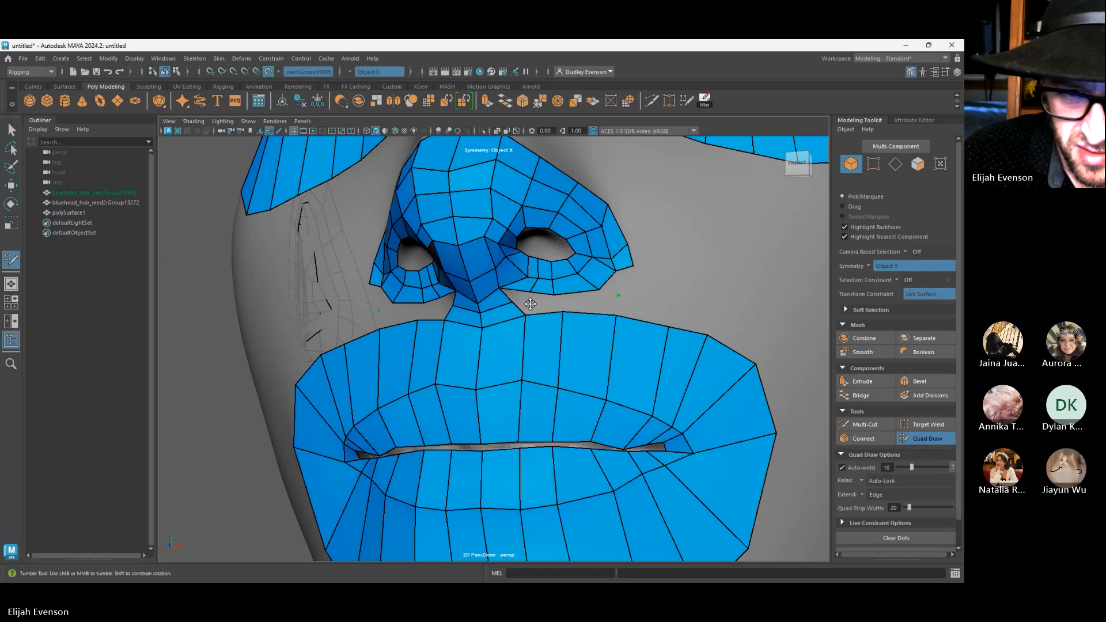
pyautogui.keyDown('shift'); pyautogui.click(528, 305); pyautogui.keyUp('shift')
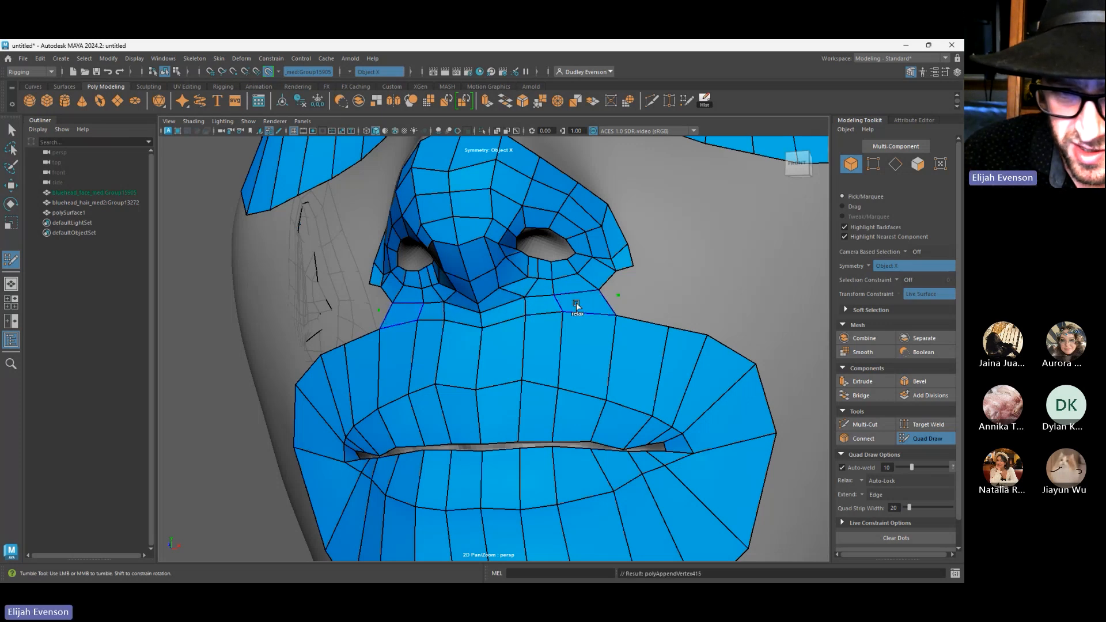
pyautogui.keyDown('alt'); pyautogui.moveTo(577, 303); pyautogui.dragTo(637, 306); pyautogui.keyUp('alt')
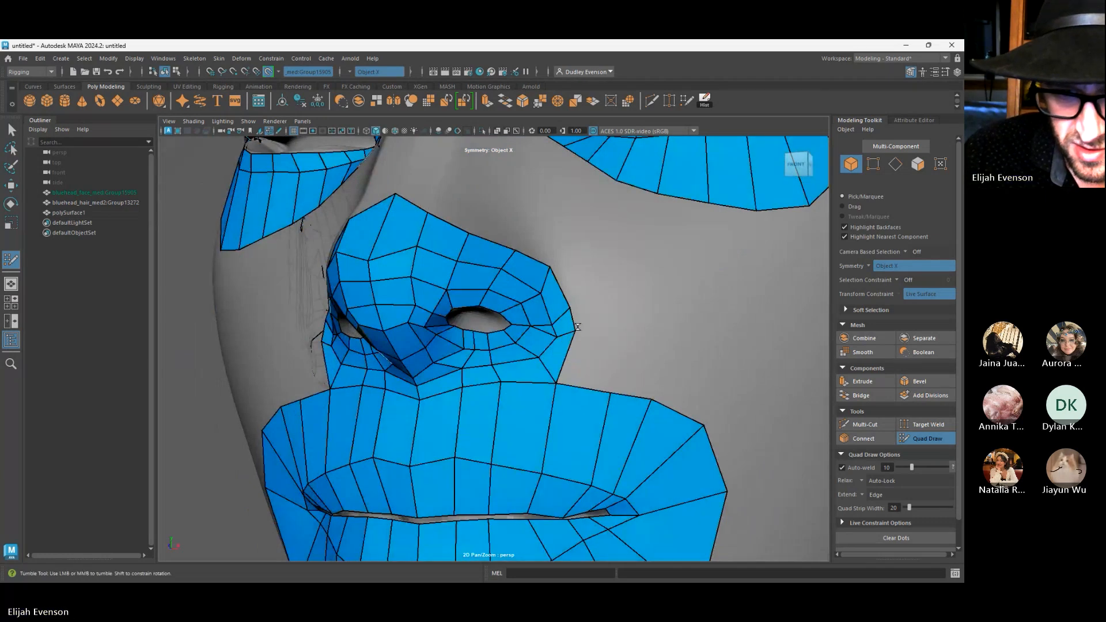
pyautogui.moveTo(577, 328)
pyautogui.mouseDown()
pyautogui.moveTo(576, 343)
pyautogui.moveTo(575, 312)
pyautogui.mouseUp()
pyautogui.keyDown('alt'); pyautogui.moveTo(575, 313); pyautogui.dragTo(514, 299, button='right'); pyautogui.keyUp('alt')
pyautogui.keyDown('alt'); pyautogui.moveTo(514, 298); pyautogui.dragTo(627, 346); pyautogui.keyUp('alt')
pyautogui.keyDown('alt'); pyautogui.moveTo(628, 346); pyautogui.dragTo(733, 388, button='right'); pyautogui.keyUp('alt')
pyautogui.keyDown('alt'); pyautogui.moveTo(733, 387); pyautogui.dragTo(651, 381); pyautogui.keyUp('alt')
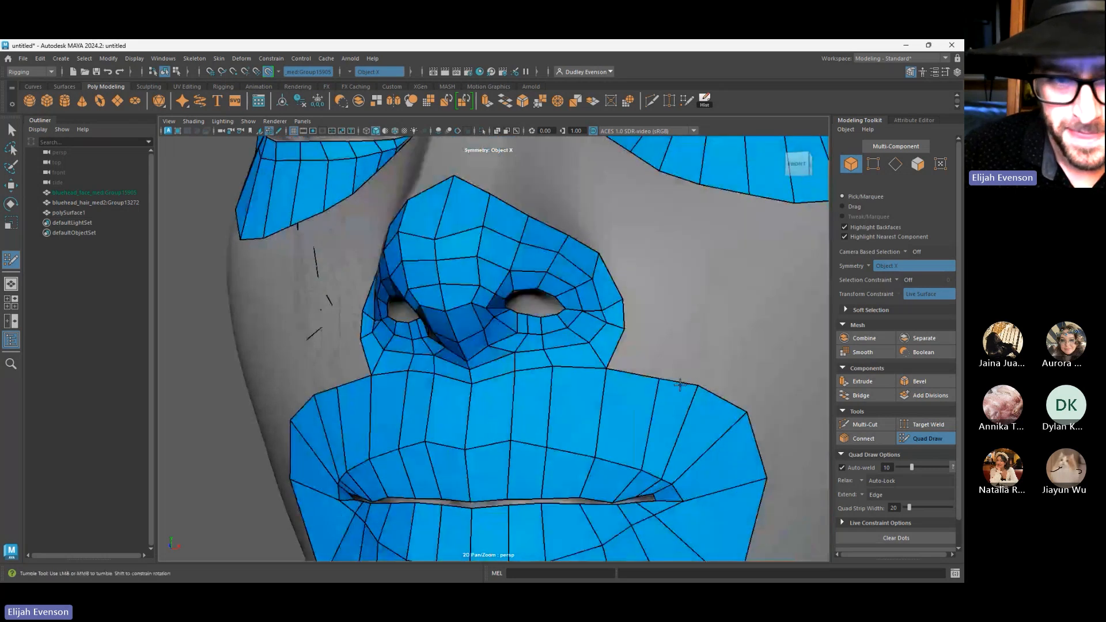
# Close the nostril opening with a row of quads from its outer corner to the septum
pyautogui.keyDown('alt'); pyautogui.moveTo(547, 288); pyautogui.dragTo(607, 285, button='right'); pyautogui.keyUp('alt')
pyautogui.keyDown('alt'); pyautogui.moveTo(607, 285); pyautogui.dragTo(590, 325, button='middle'); pyautogui.keyUp('alt')
pyautogui.keyDown('alt'); pyautogui.moveTo(589, 325); pyautogui.dragTo(619, 328, button='right'); pyautogui.keyUp('alt')
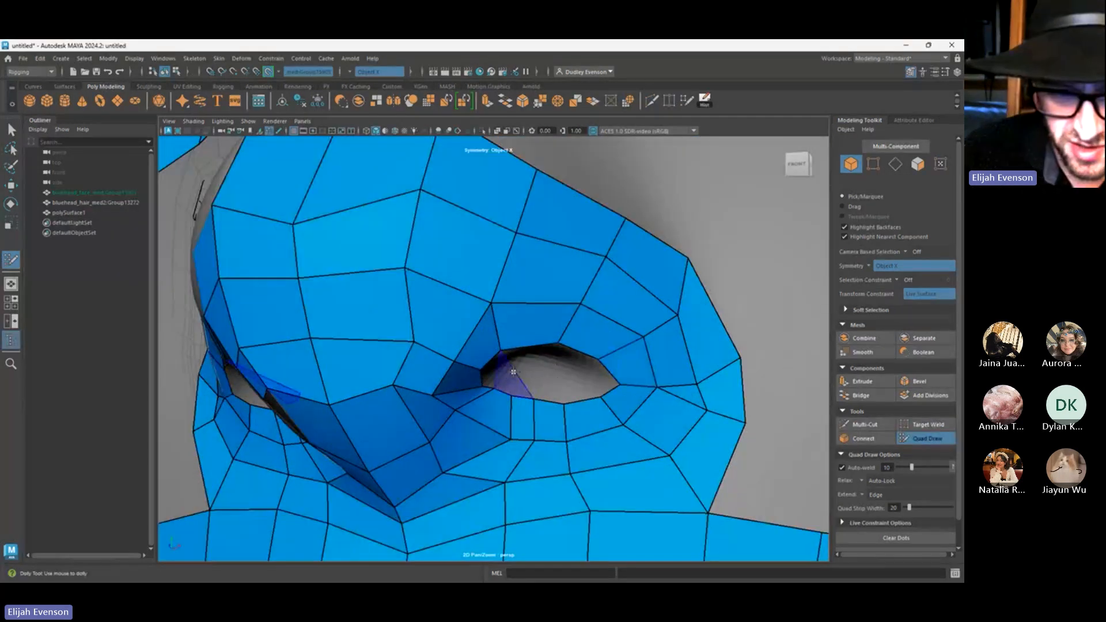
pyautogui.keyDown('shift'); pyautogui.click(491, 374); pyautogui.keyUp('shift')
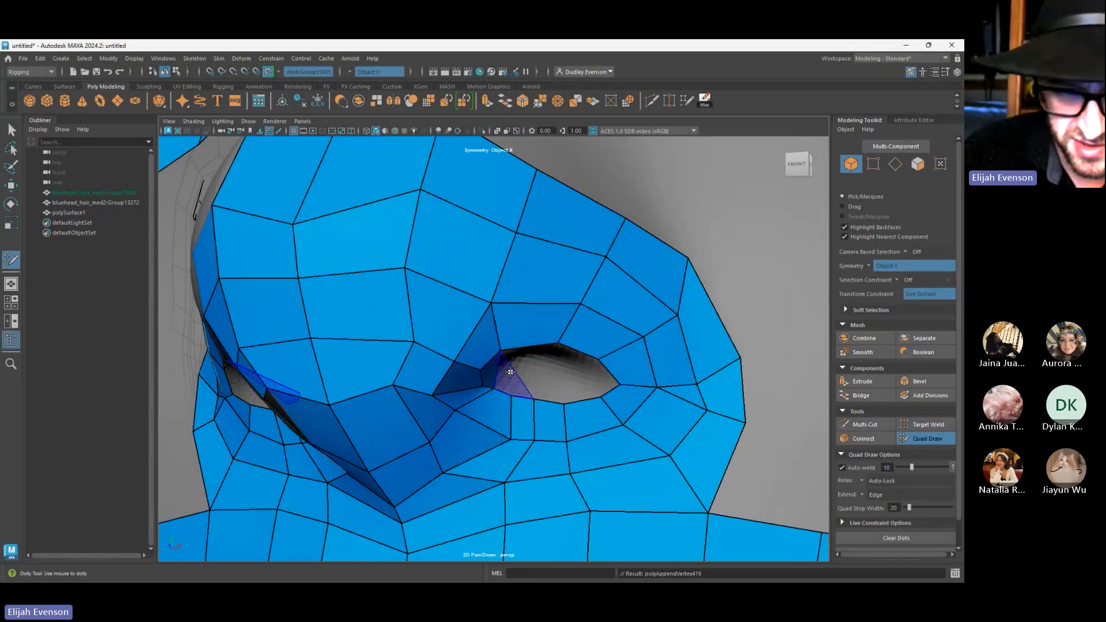
pyautogui.hotkey('ctrl', 'z')
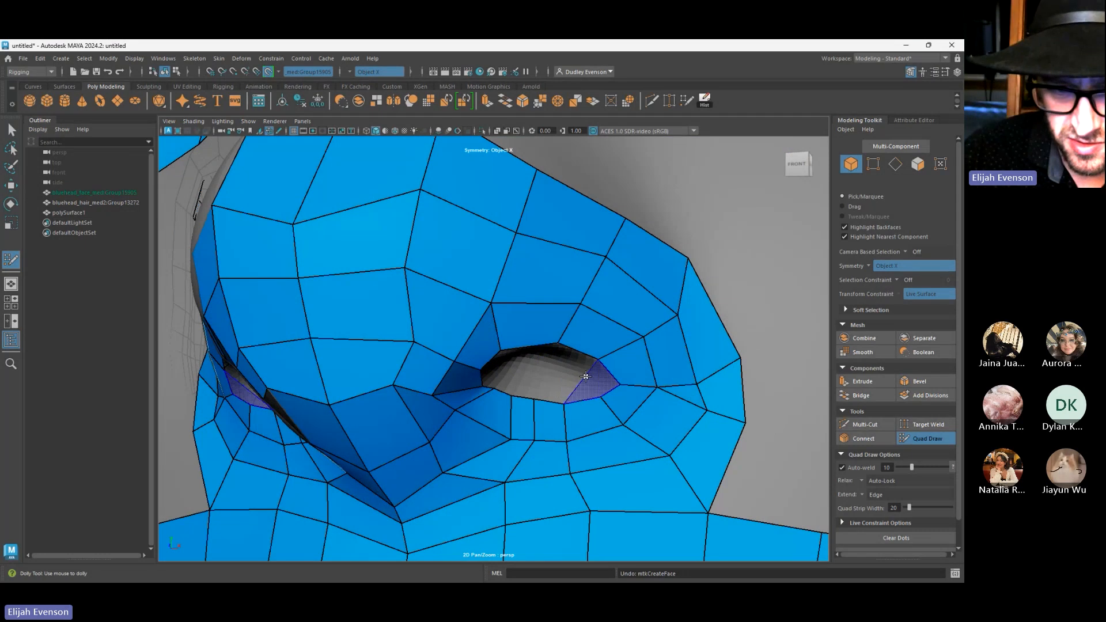
pyautogui.keyDown('shift'); pyautogui.click(585, 376); pyautogui.keyUp('shift')
pyautogui.keyDown('shift'); pyautogui.click(518, 371); pyautogui.keyUp('shift')
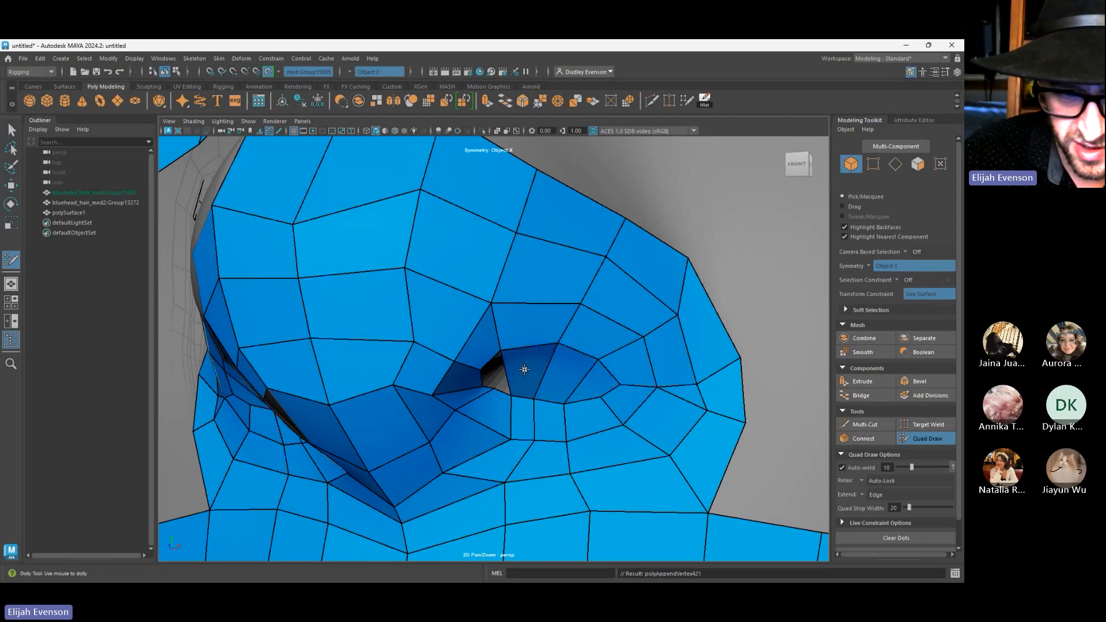
pyautogui.keyDown('shift'); pyautogui.click(500, 382); pyautogui.keyUp('shift')
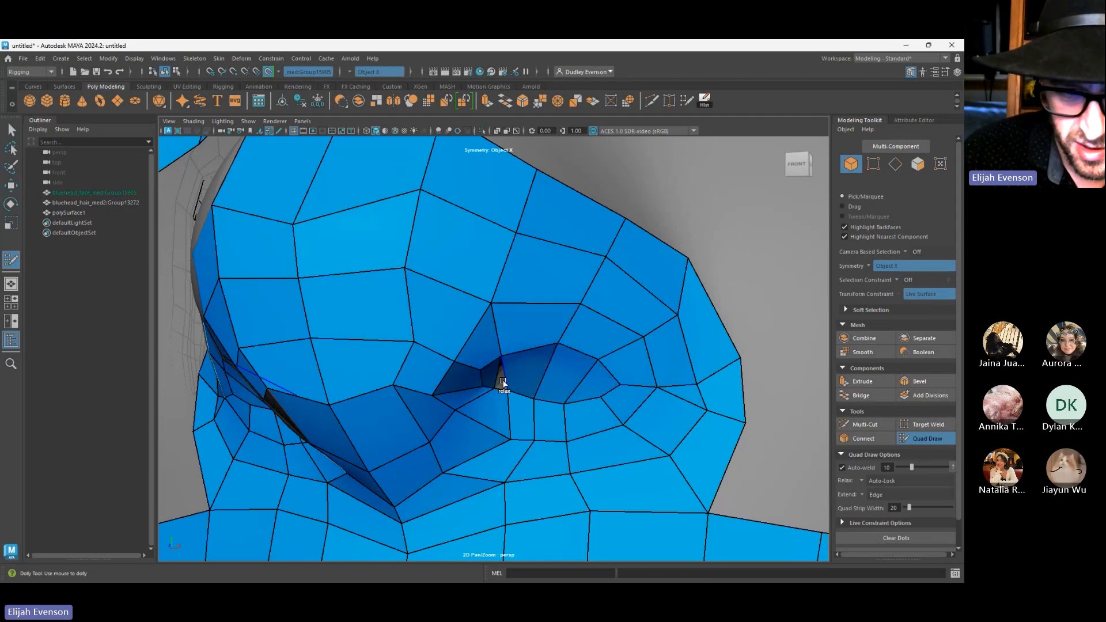
pyautogui.keyDown('shift'); pyautogui.click(500, 381); pyautogui.keyUp('shift')
# Select the new nostril faces, extrude them with an inset, and move them up into the nose
pyautogui.press('q')
pyautogui.press('F11')
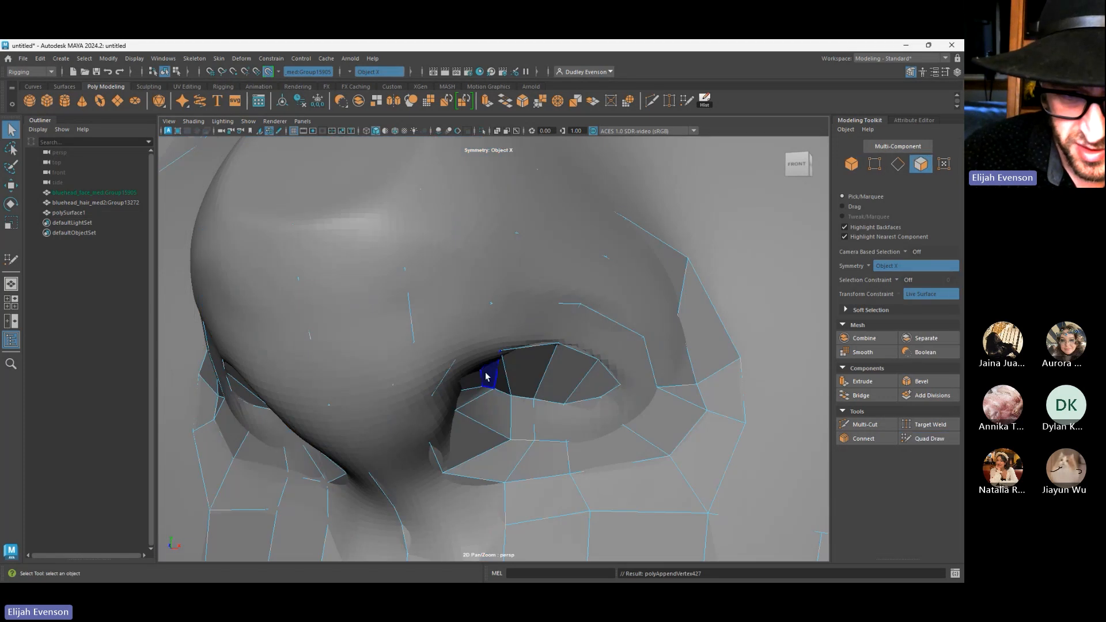
pyautogui.click(525, 375)
pyautogui.keyDown('shift'); pyautogui.click(561, 377); pyautogui.keyUp('shift')
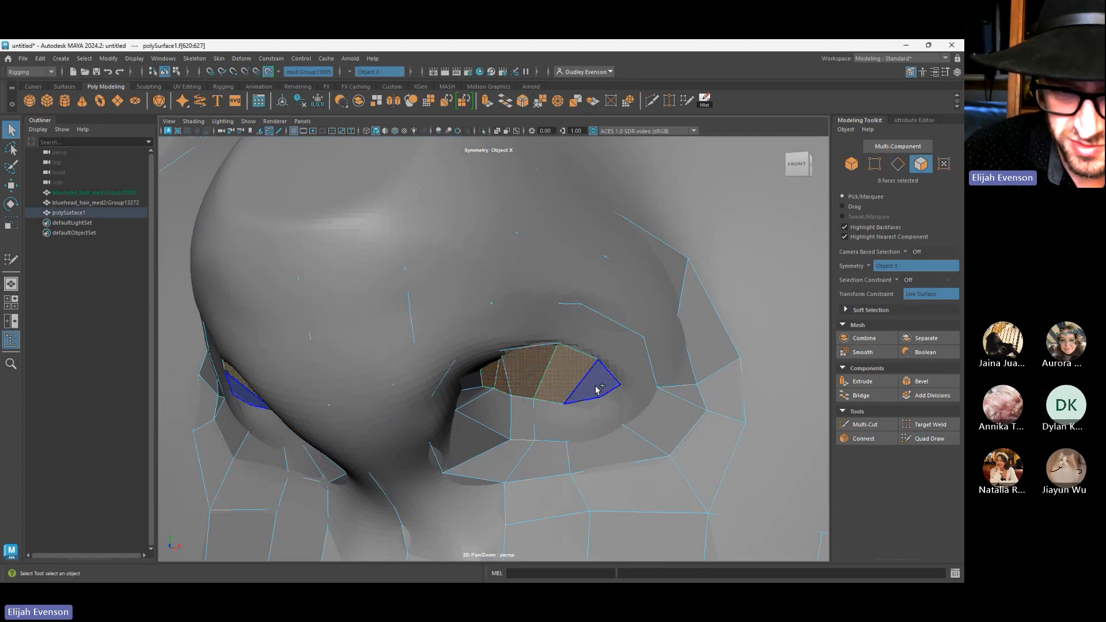
pyautogui.keyDown('shift'); pyautogui.click(596, 386); pyautogui.keyUp('shift')
pyautogui.click(862, 381)
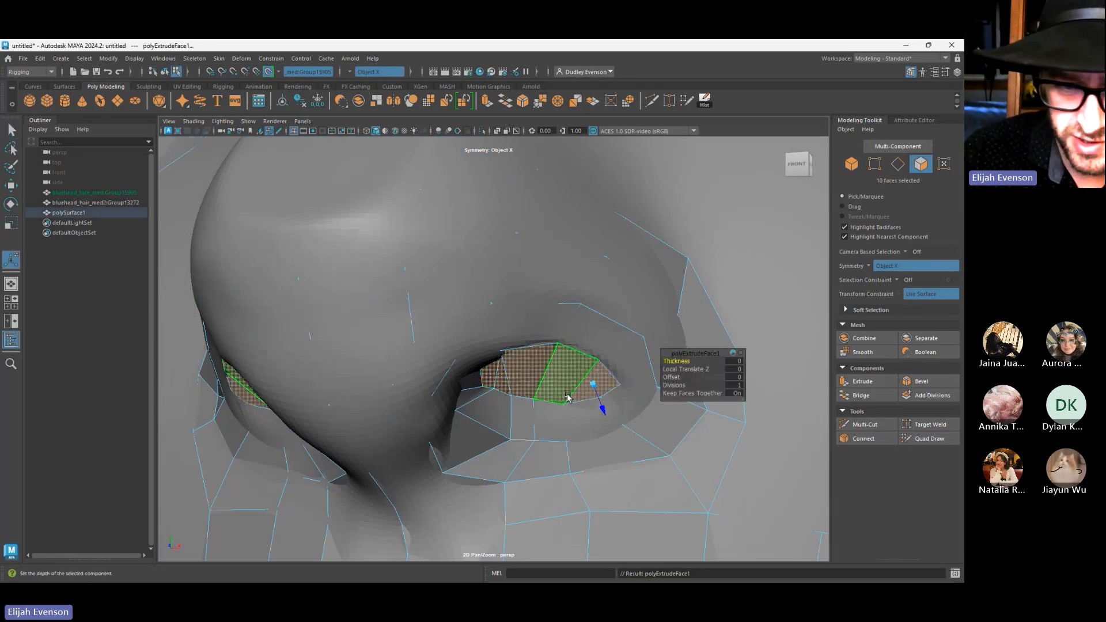
pyautogui.moveTo(600, 407); pyautogui.dragTo(593, 411)
pyautogui.press('w')
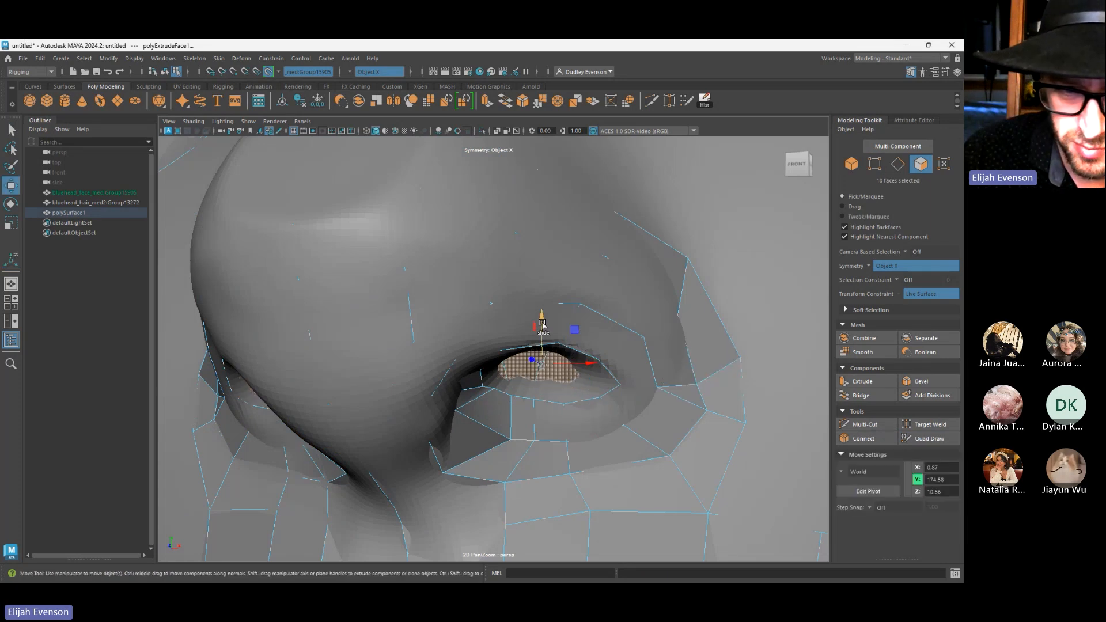
pyautogui.moveTo(542, 320)
pyautogui.mouseDown()
pyautogui.moveTo(542, 303)
pyautogui.moveTo(541, 320)
pyautogui.mouseUp()
# Resume Quad Draw on the retopology mesh and lower the pointed center vertex on the upper edge of the nose patch
pyautogui.scroll(-6, 562, 329)
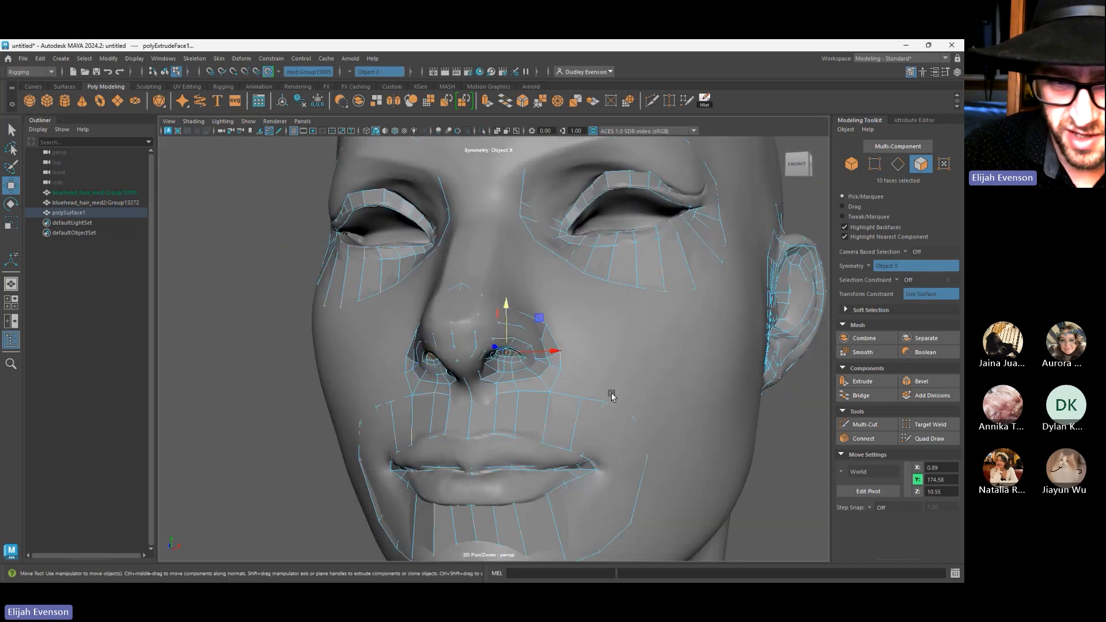
pyautogui.press('F8')
pyautogui.click(810, 481)
pyautogui.click(532, 450)
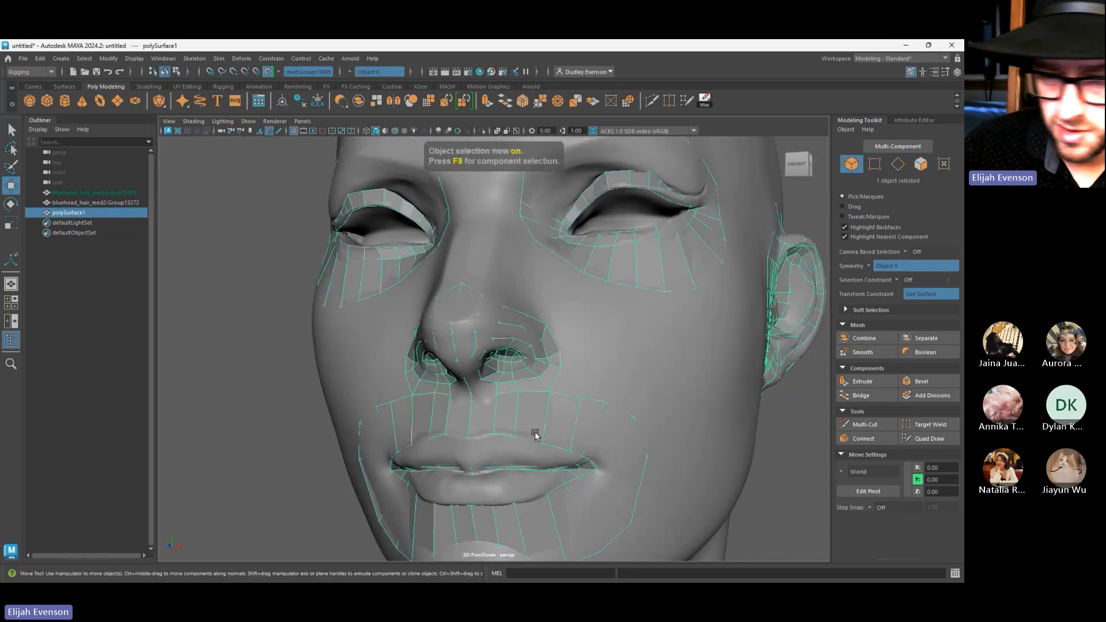
pyautogui.click(927, 438)
pyautogui.scroll(6, 691, 363)
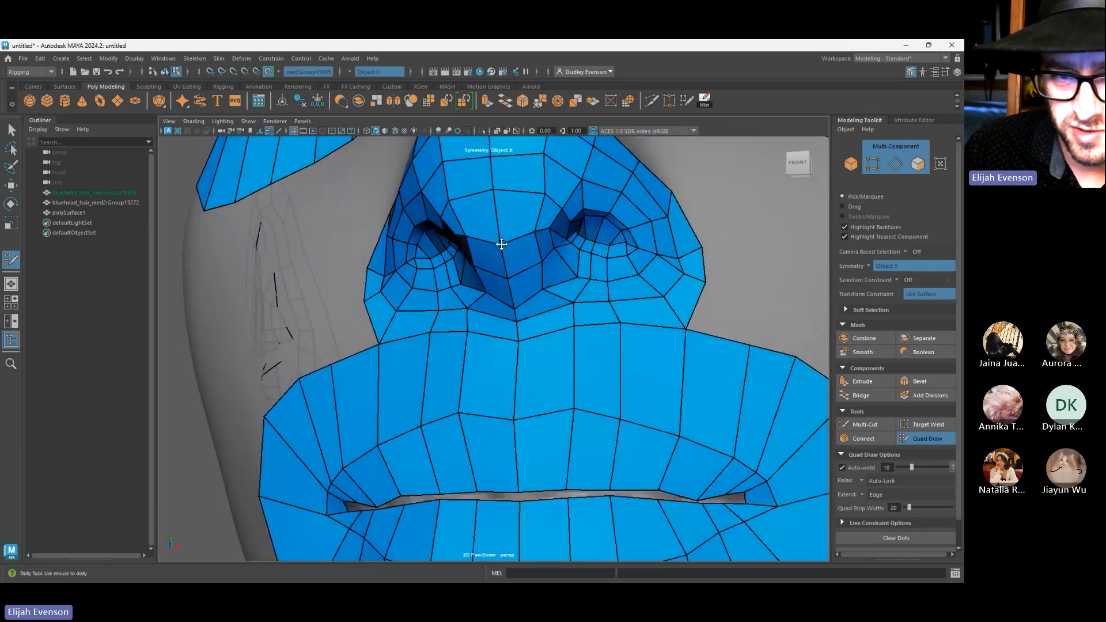
pyautogui.keyDown('alt'); pyautogui.moveTo(494, 201); pyautogui.dragTo(397, 410); pyautogui.keyUp('alt')
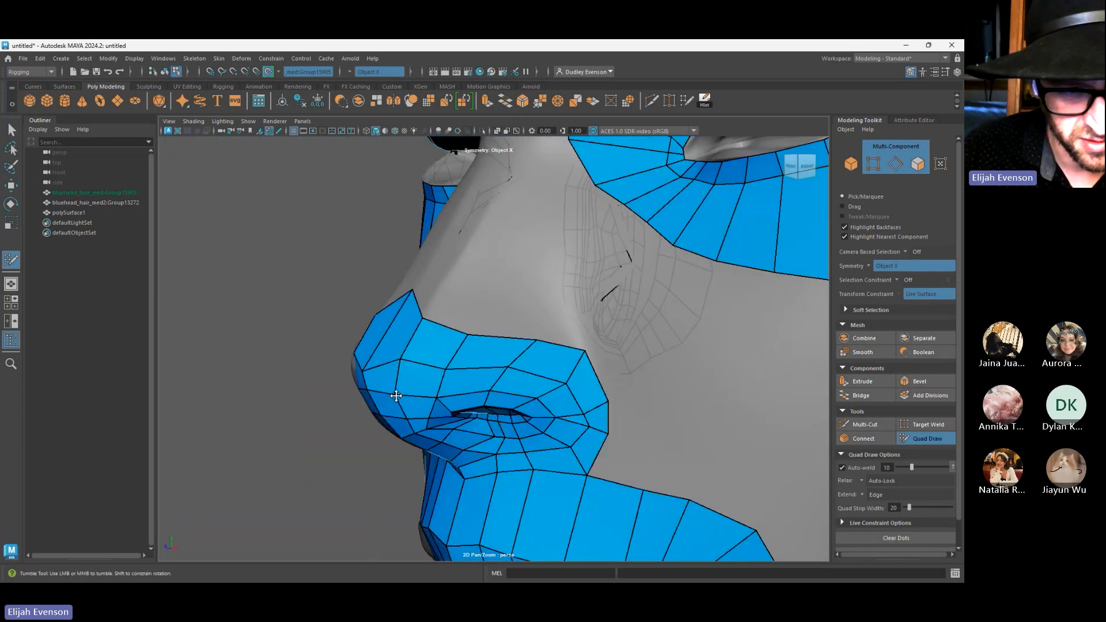
pyautogui.moveTo(413, 291)
pyautogui.mouseDown()
pyautogui.moveTo(397, 324)
pyautogui.moveTo(418, 333)
pyautogui.mouseUp()
pyautogui.keyDown('alt'); pyautogui.moveTo(530, 330); pyautogui.dragTo(420, 302, button='right'); pyautogui.keyUp('alt')
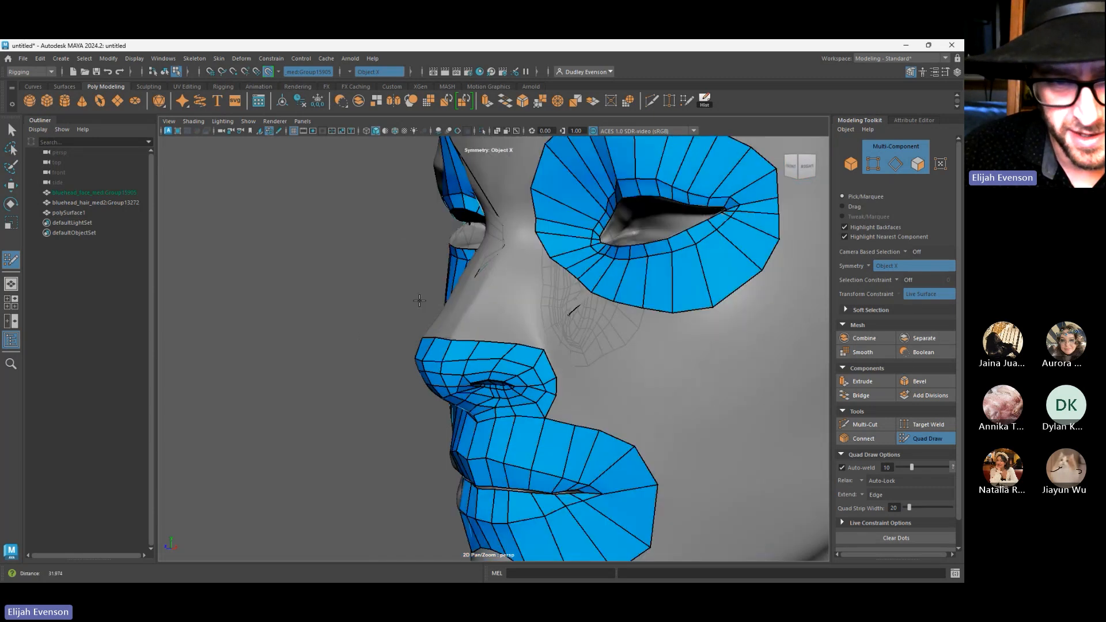
# Bridge the two eye patches with quads across the top of the nose, and pull their inner edge vertices in to weld onto the strip
pyautogui.keyDown('alt'); pyautogui.moveTo(420, 301); pyautogui.dragTo(711, 345); pyautogui.keyUp('alt')
pyautogui.keyDown('alt'); pyautogui.moveTo(710, 345); pyautogui.dragTo(478, 357, button='middle'); pyautogui.keyUp('alt')
pyautogui.keyDown('alt'); pyautogui.moveTo(478, 357); pyautogui.dragTo(550, 265); pyautogui.keyUp('alt')
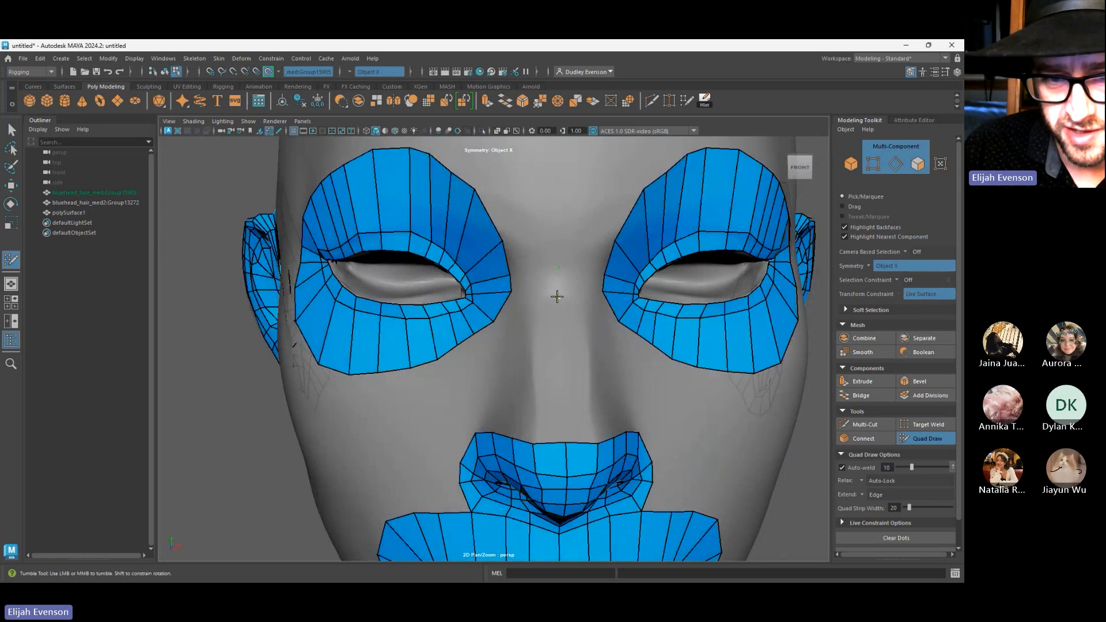
pyautogui.keyDown('shift'); pyautogui.click(595, 276); pyautogui.keyUp('shift')
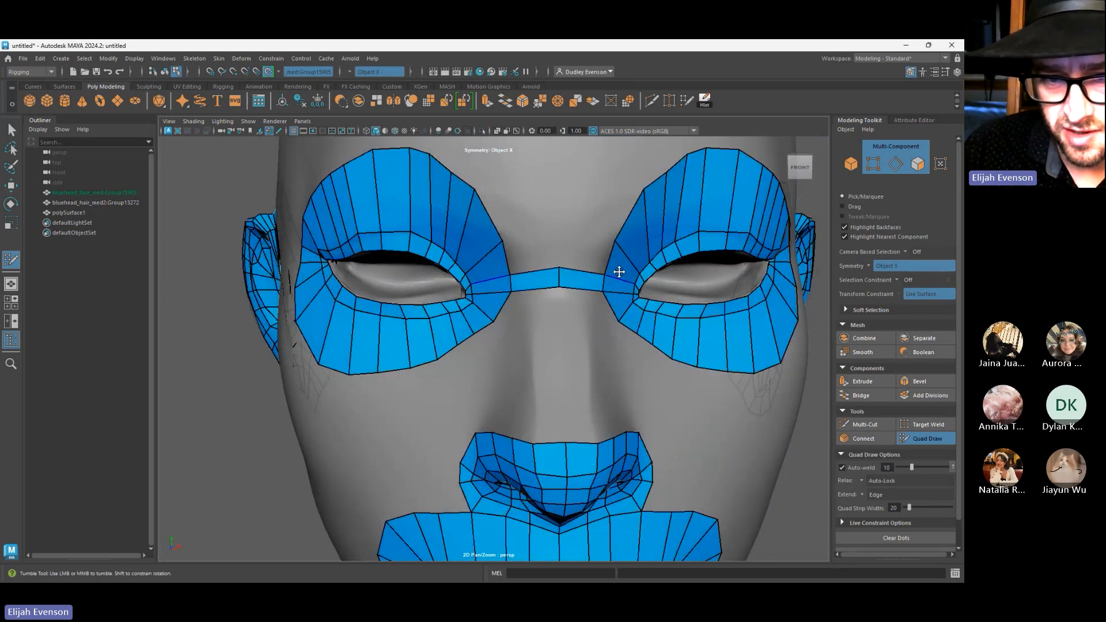
pyautogui.moveTo(603, 276)
pyautogui.mouseDown()
pyautogui.moveTo(590, 263)
pyautogui.moveTo(590, 286)
pyautogui.mouseUp()
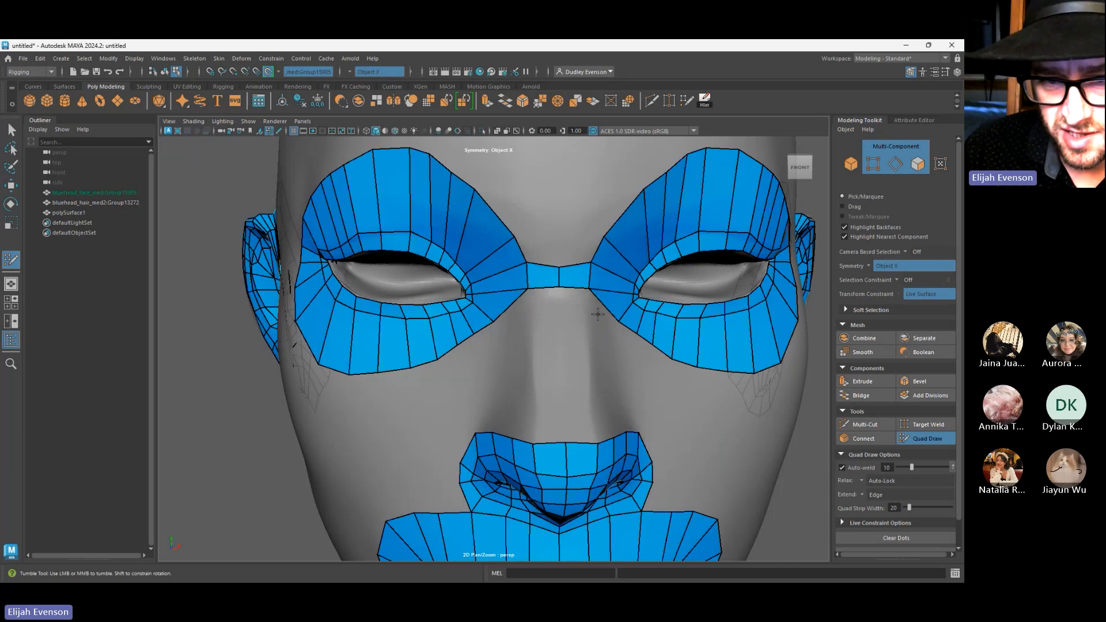
# Add a second row of quads directly below the strip between the eyes on the nose bridge
pyautogui.keyDown('alt'); pyautogui.moveTo(619, 322); pyautogui.dragTo(561, 329); pyautogui.keyUp('alt')
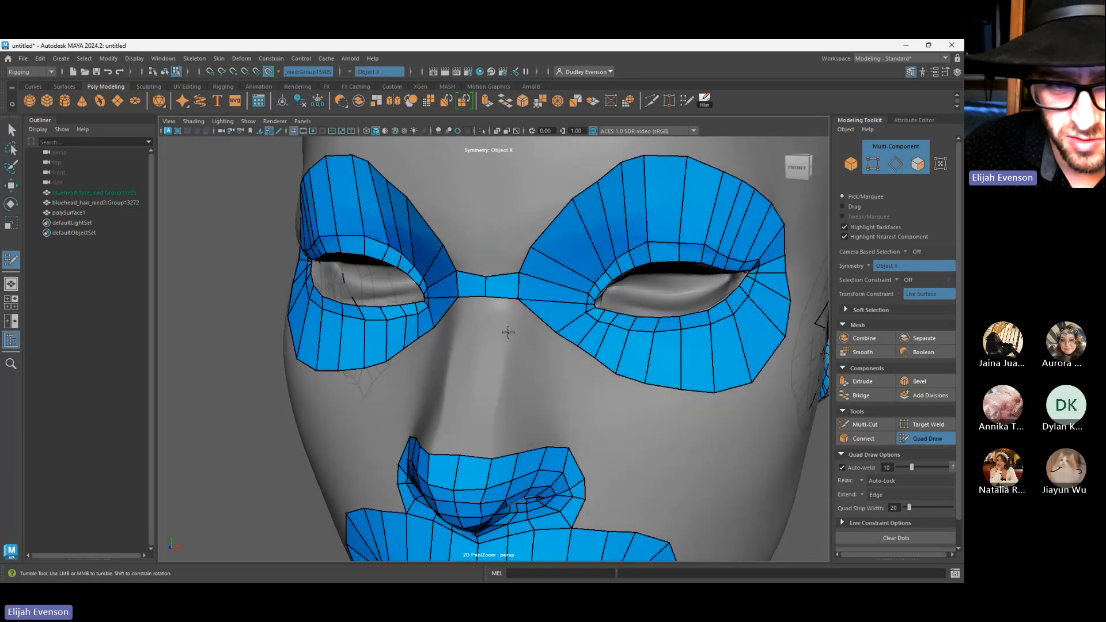
pyautogui.click(507, 316)
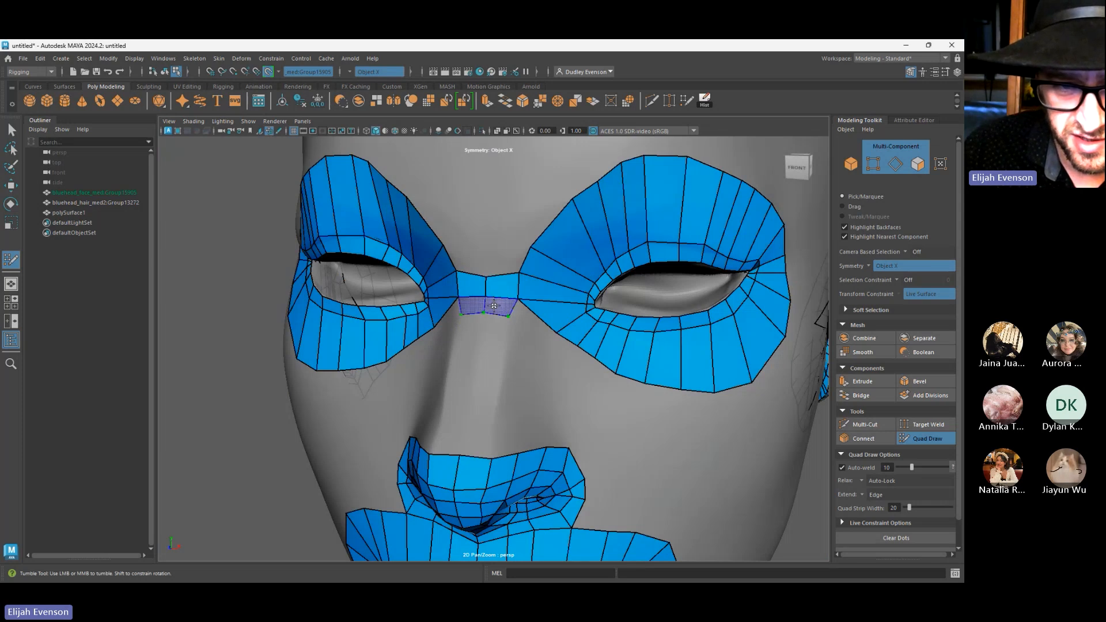
pyautogui.keyDown('shift'); pyautogui.click(495, 305); pyautogui.keyUp('shift')
# Extend the nose bridge strip down the nose with long quads and weld its lower vertices to the upper edge of the nose patch
pyautogui.keyDown('alt'); pyautogui.moveTo(489, 429); pyautogui.dragTo(494, 362); pyautogui.keyUp('alt')
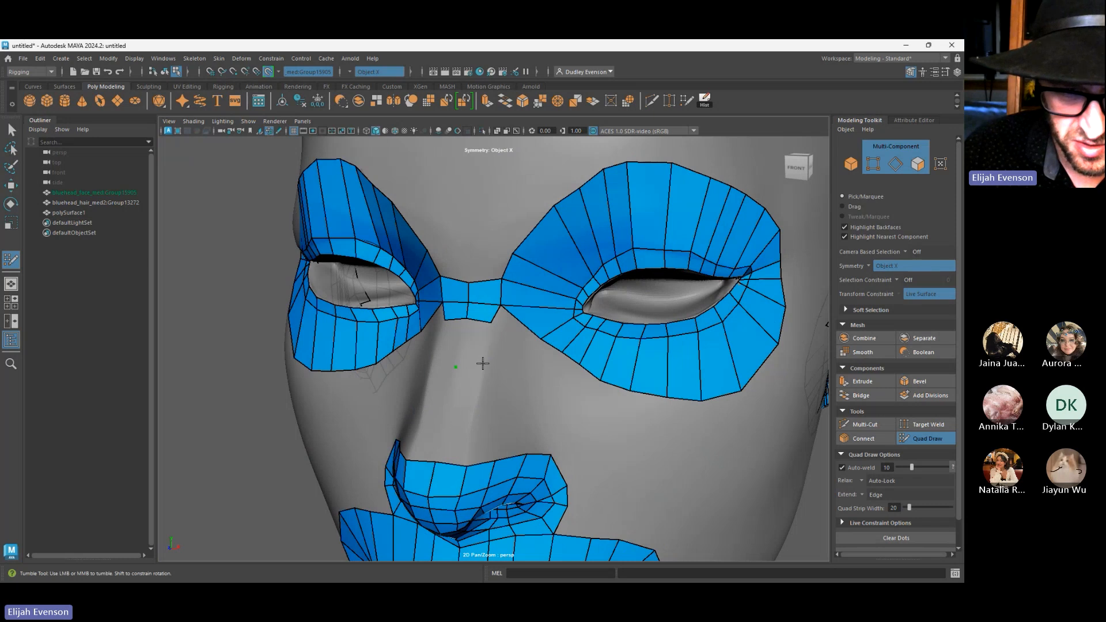
pyautogui.keyDown('shift'); pyautogui.click(480, 336); pyautogui.keyUp('shift')
pyautogui.moveTo(489, 342); pyautogui.dragTo(468, 465)
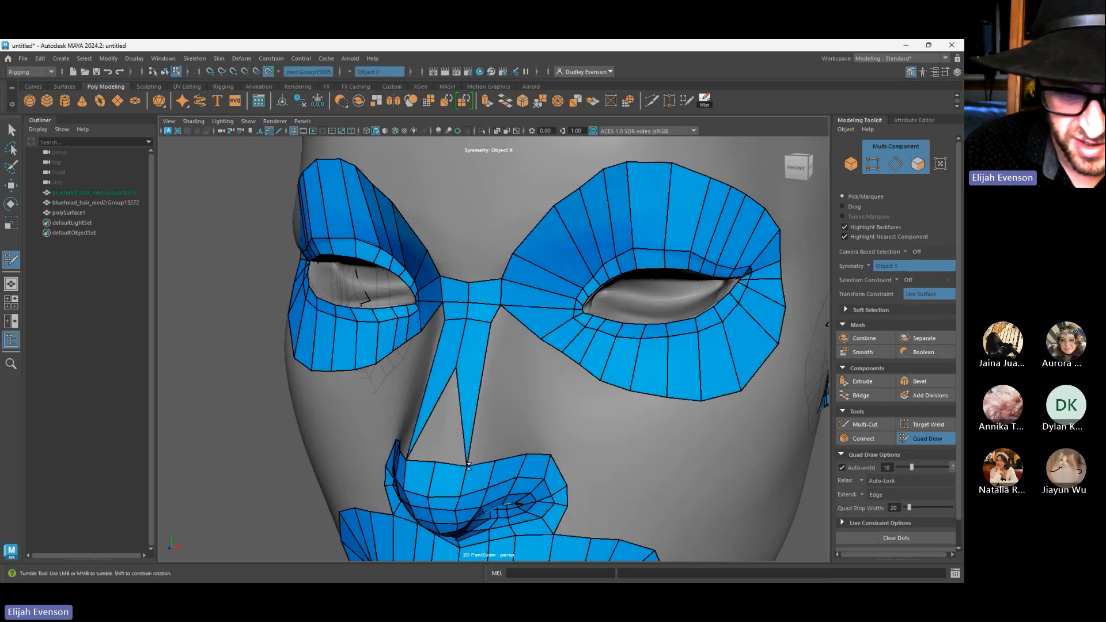
pyautogui.moveTo(455, 369); pyautogui.dragTo(437, 465)
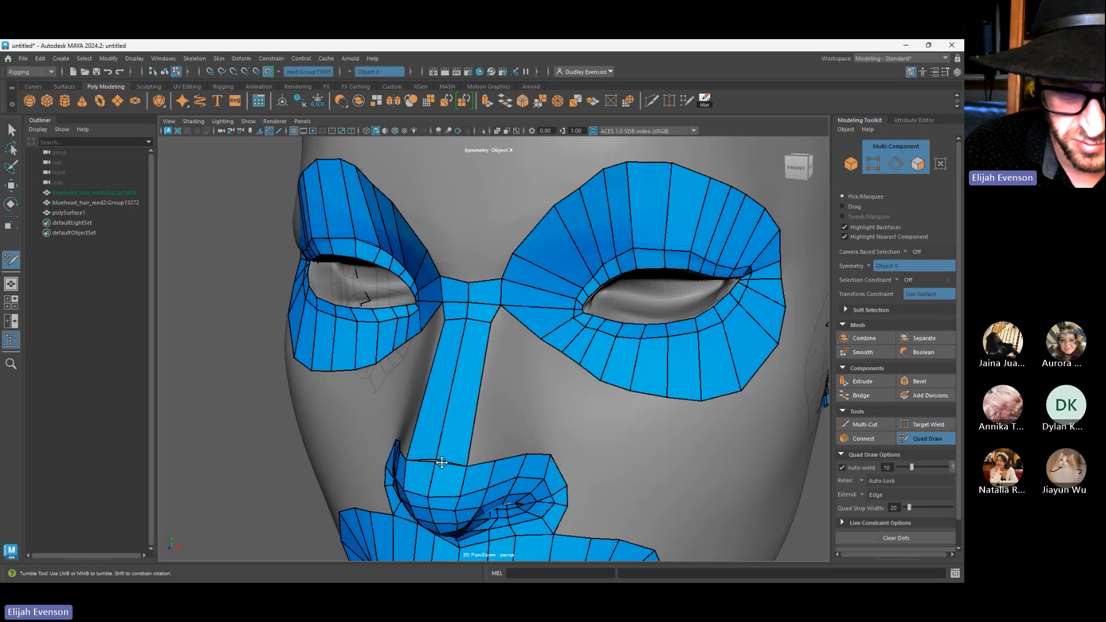
# Insert three edge loops across the long quads on the nose bridge, spaced roughly evenly down its length
pyautogui.keyDown('ctrl'); pyautogui.click(460, 345); pyautogui.keyUp('ctrl')
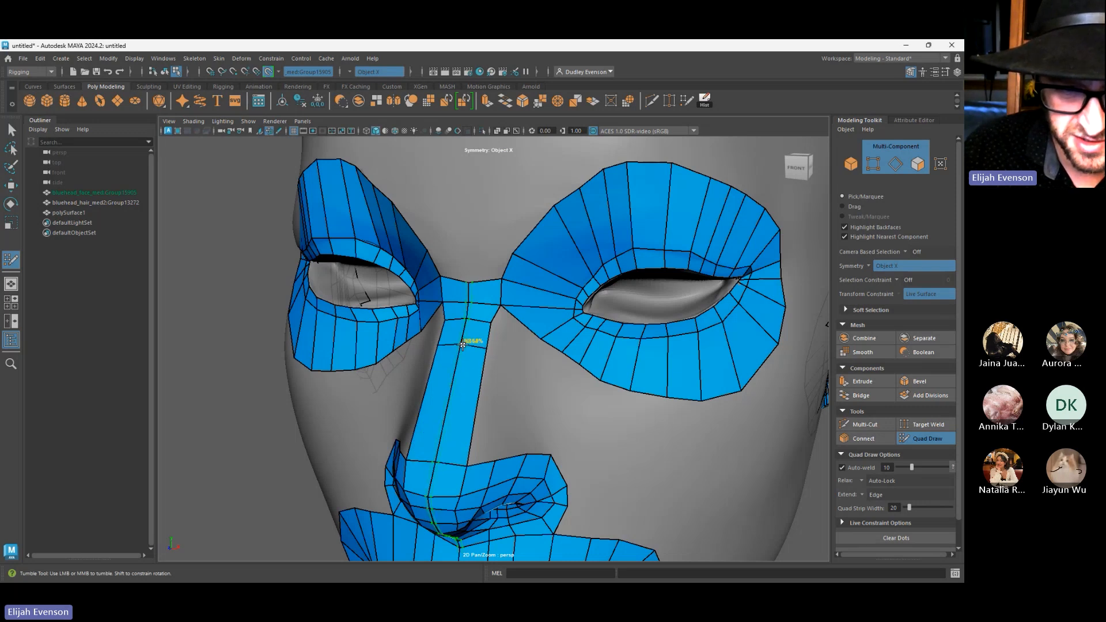
pyautogui.keyDown('ctrl'); pyautogui.click(453, 381); pyautogui.keyUp('ctrl')
pyautogui.keyDown('ctrl'); pyautogui.click(445, 425); pyautogui.keyUp('ctrl')
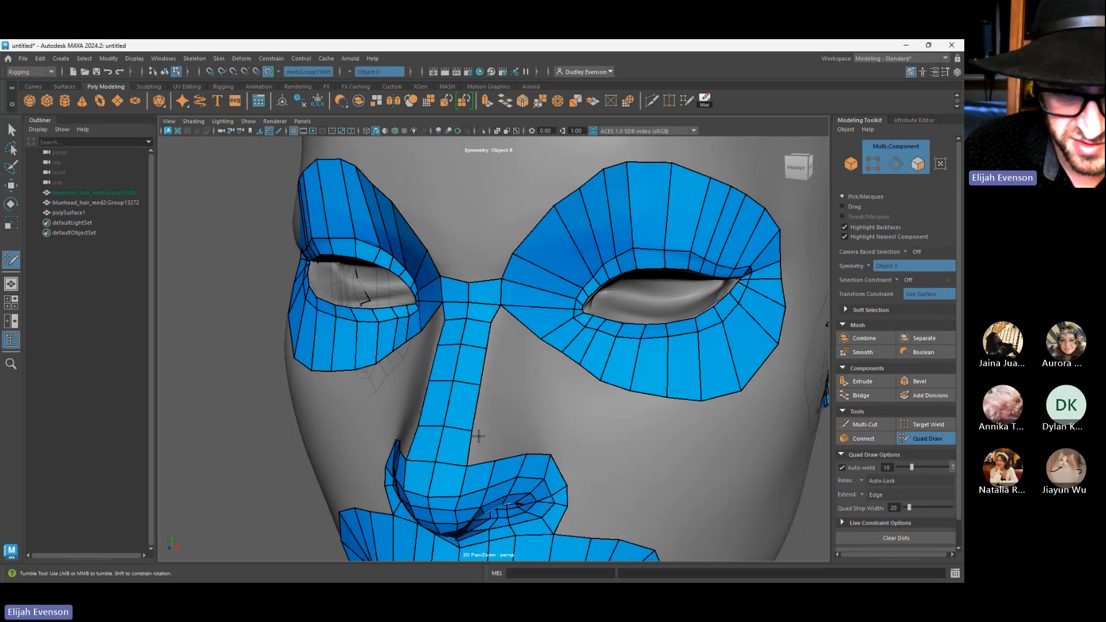
# Fill the gap between the two eye loops with a row of quads above the nose bridge
pyautogui.keyDown('alt'); pyautogui.moveTo(480, 428); pyautogui.dragTo(528, 285); pyautogui.keyUp('alt')
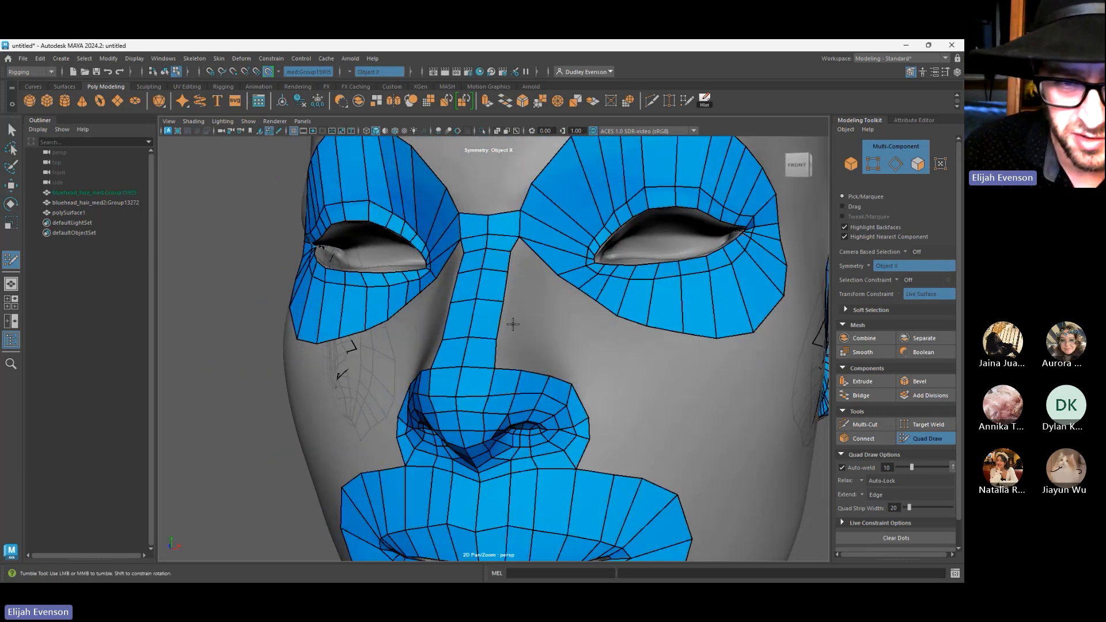
pyautogui.keyDown('alt'); pyautogui.moveTo(513, 325); pyautogui.dragTo(519, 408, button='middle'); pyautogui.keyUp('alt')
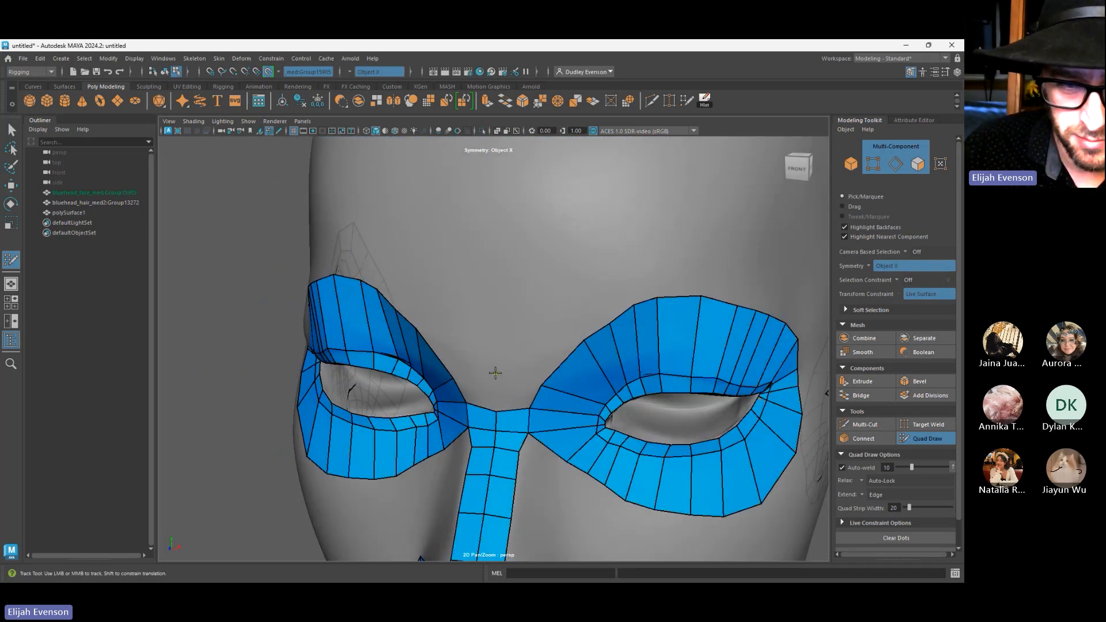
pyautogui.keyDown('shift'); pyautogui.click(505, 385); pyautogui.keyUp('shift')
pyautogui.click(504, 323)
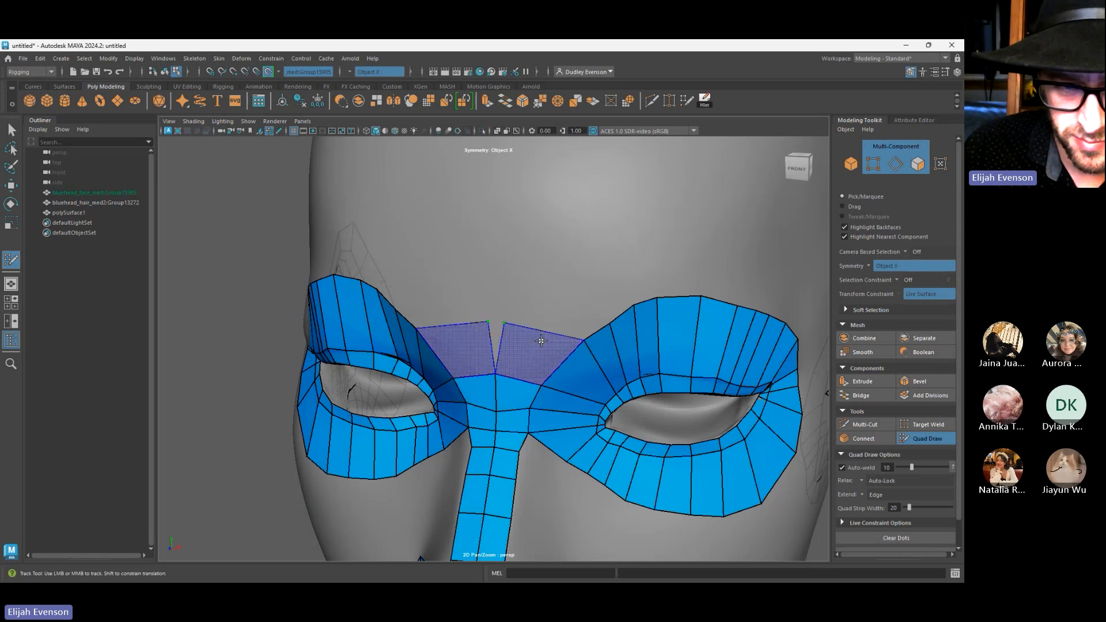
pyautogui.keyDown('shift'); pyautogui.click(528, 351); pyautogui.keyUp('shift')
pyautogui.moveTo(489, 321); pyautogui.dragTo(503, 324)
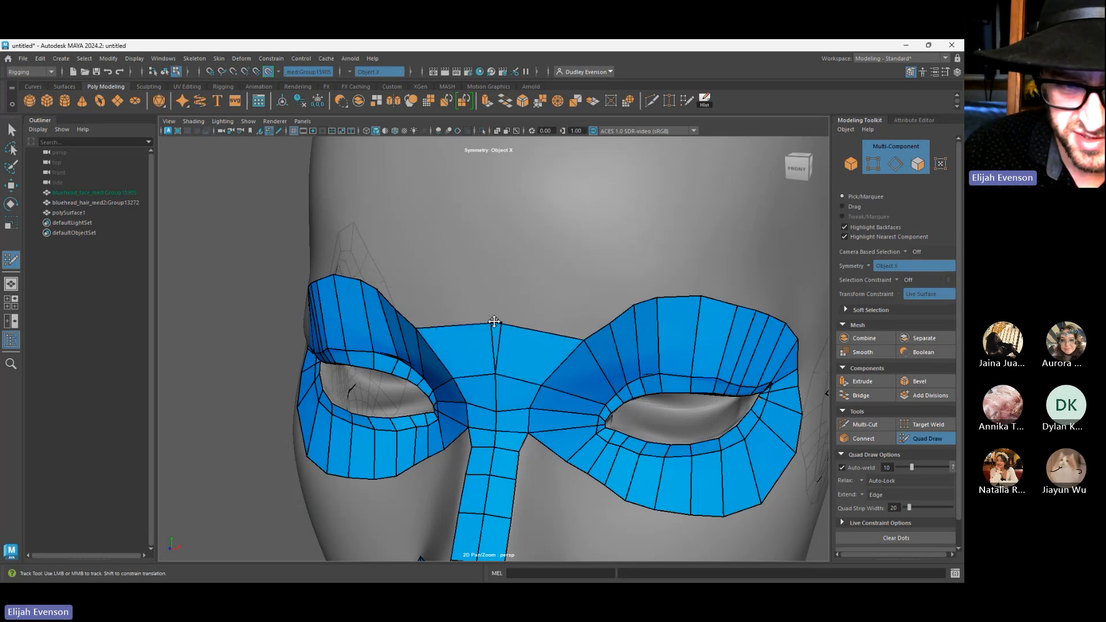
pyautogui.keyDown('ctrl'); pyautogui.keyDown('shift'); pyautogui.click(534, 349); pyautogui.keyUp('shift'); pyautogui.keyUp('ctrl')
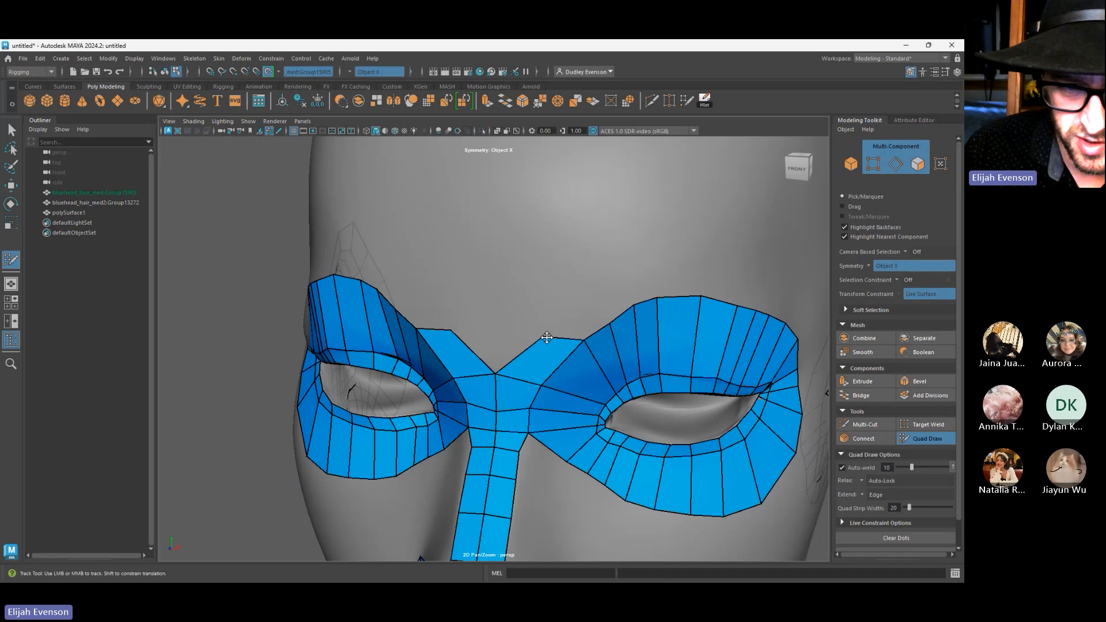
pyautogui.moveTo(534, 349)
pyautogui.mouseDown()
pyautogui.moveTo(581, 307)
pyautogui.moveTo(568, 314)
pyautogui.mouseUp()
pyautogui.hotkey('ctrl', 'z')
pyautogui.hotkey('ctrl', 'z')
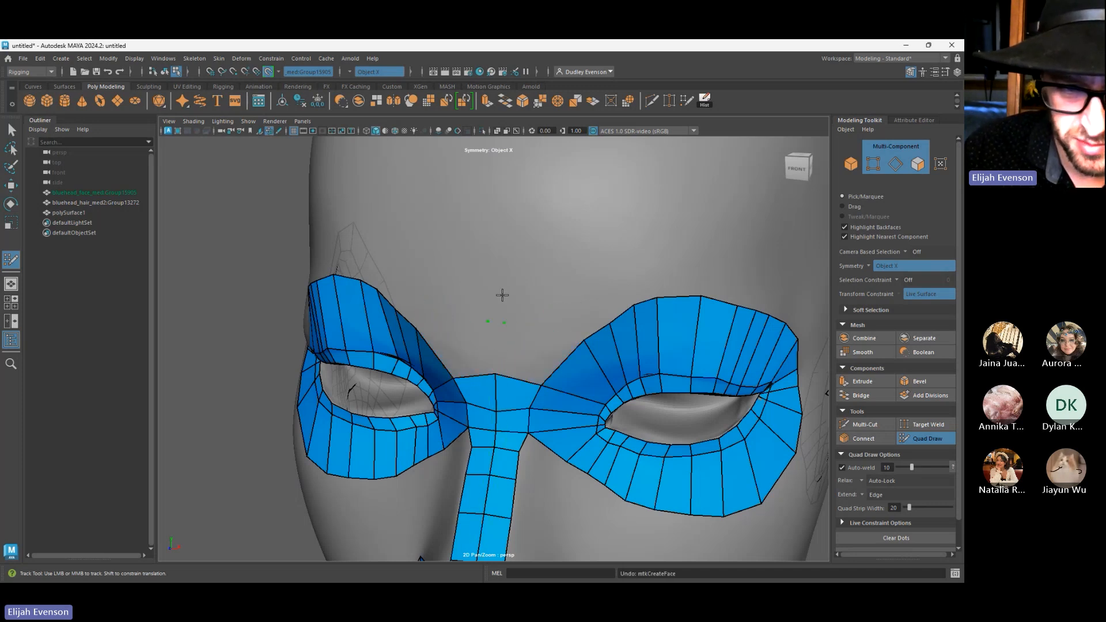
# Insert mirrored edge loops down the nose bridge and fill a second row of quads between the brows
pyautogui.click(496, 326)
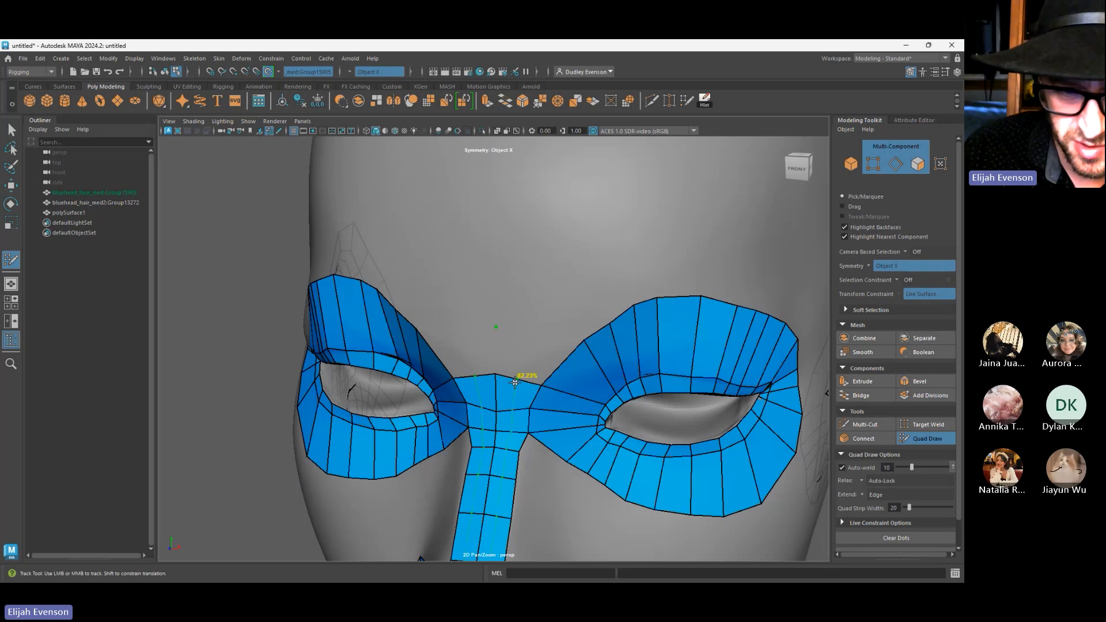
pyautogui.keyDown('shift'); pyautogui.click(518, 337); pyautogui.keyUp('shift')
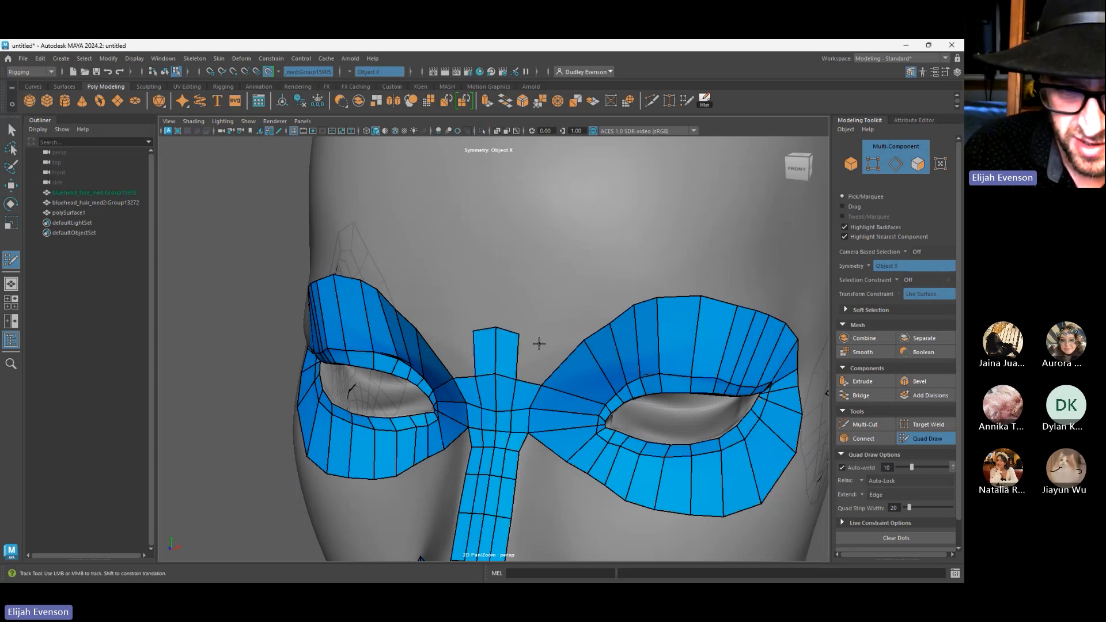
pyautogui.keyDown('shift'); pyautogui.click(538, 344); pyautogui.keyUp('shift')
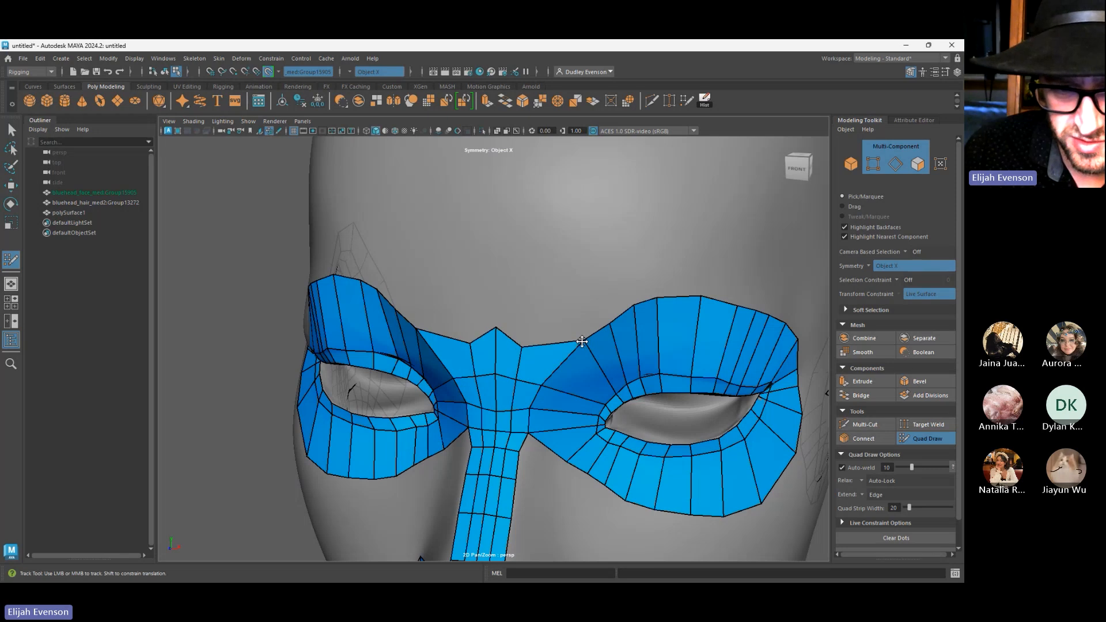
# Even out the upper edge of the row between the brows by repositioning its centre and outer vertices
pyautogui.moveTo(582, 341); pyautogui.dragTo(582, 346)
pyautogui.moveTo(495, 328); pyautogui.dragTo(498, 343)
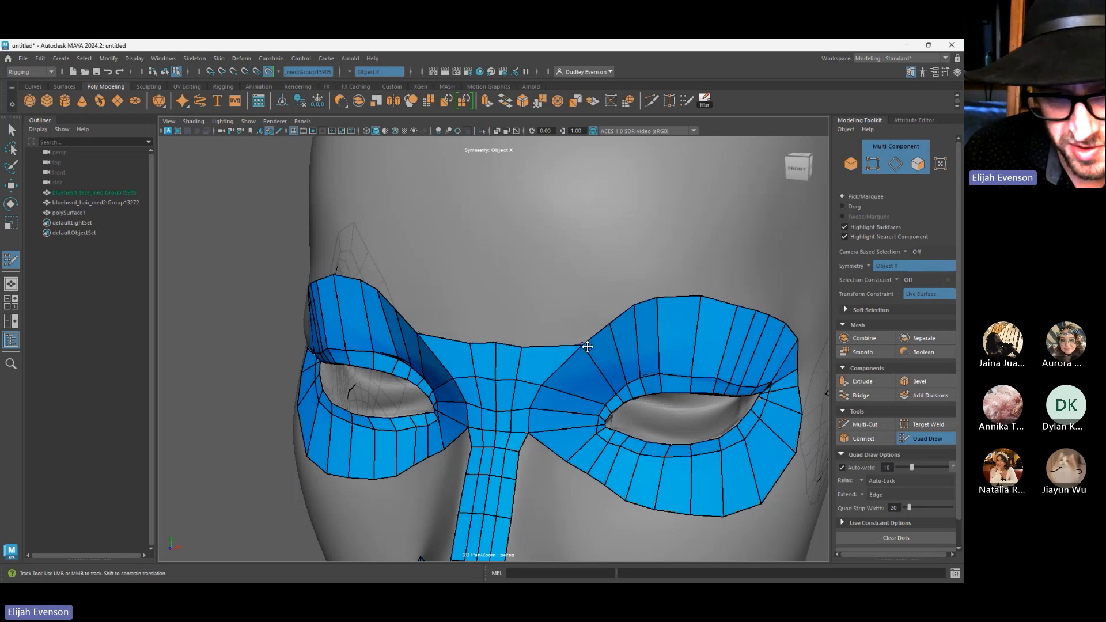
pyautogui.moveTo(583, 345); pyautogui.dragTo(538, 381)
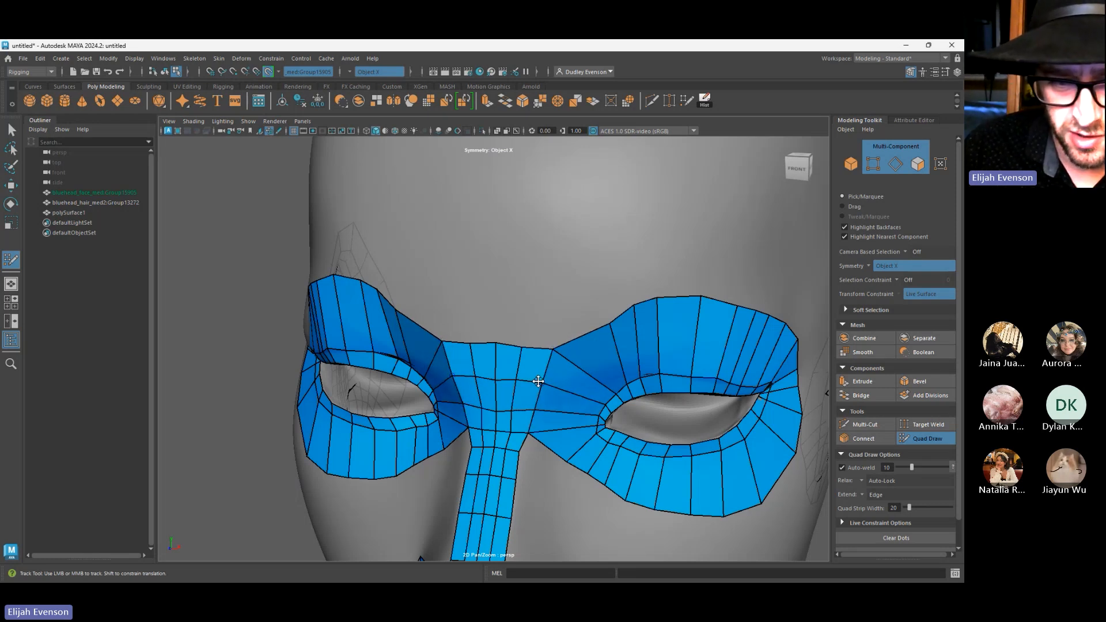
pyautogui.keyDown('alt'); pyautogui.moveTo(599, 372); pyautogui.dragTo(567, 396, button='middle'); pyautogui.keyUp('alt')
pyautogui.moveTo(571, 372); pyautogui.dragTo(555, 366)
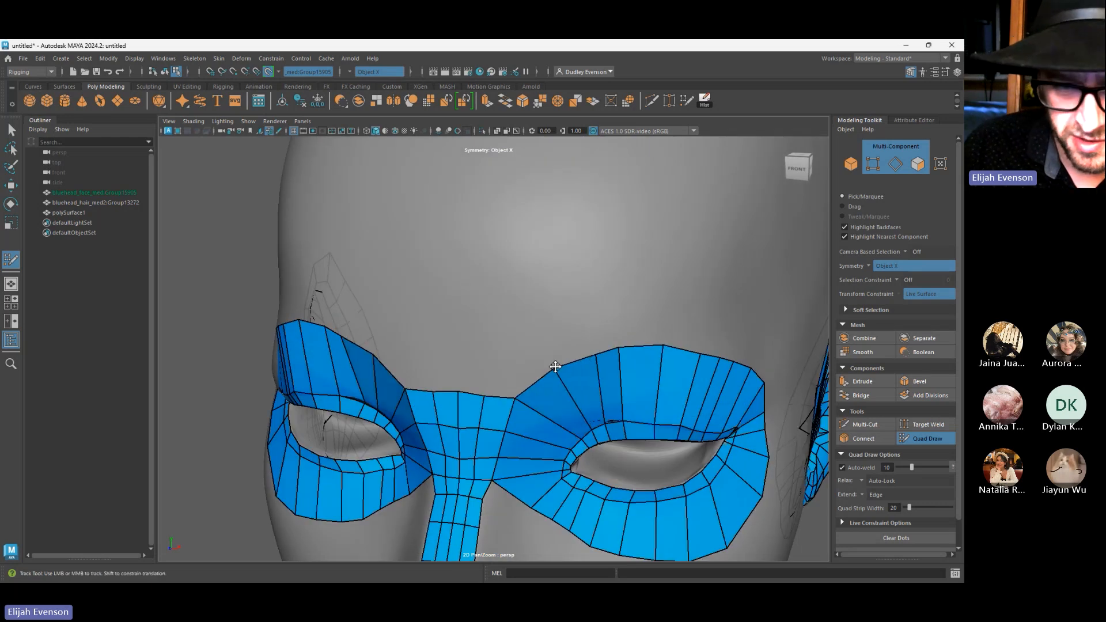
# Fill a third row of quads between the brows, connecting both eye loops across the centre line
pyautogui.click(496, 348)
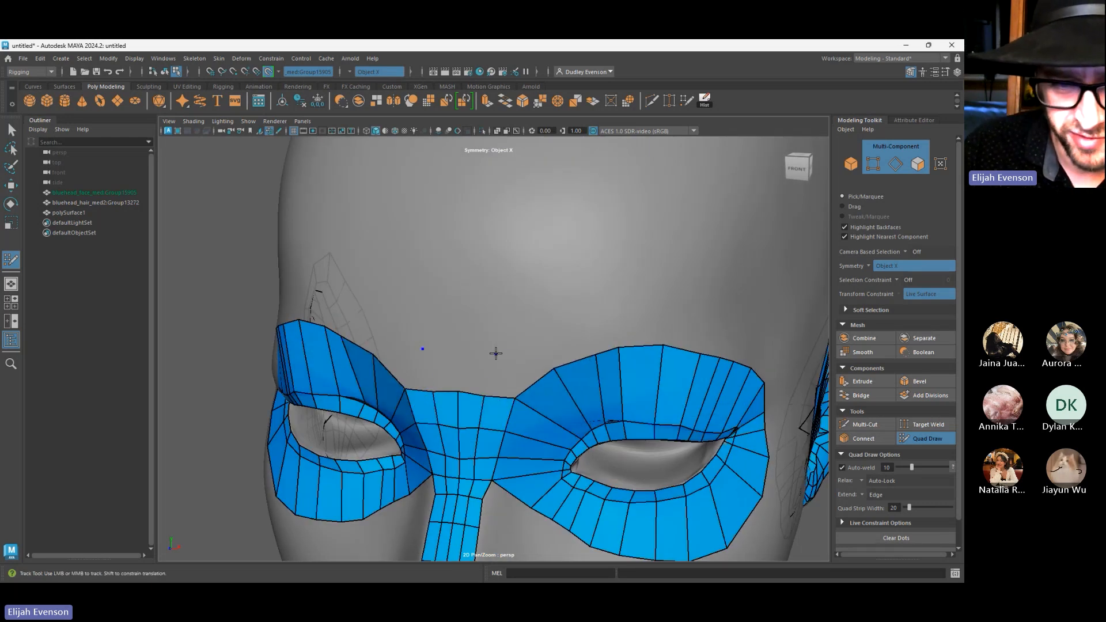
pyautogui.keyDown('shift'); pyautogui.click(523, 371); pyautogui.keyUp('shift')
pyautogui.keyDown('shift'); pyautogui.click(460, 345); pyautogui.keyUp('shift')
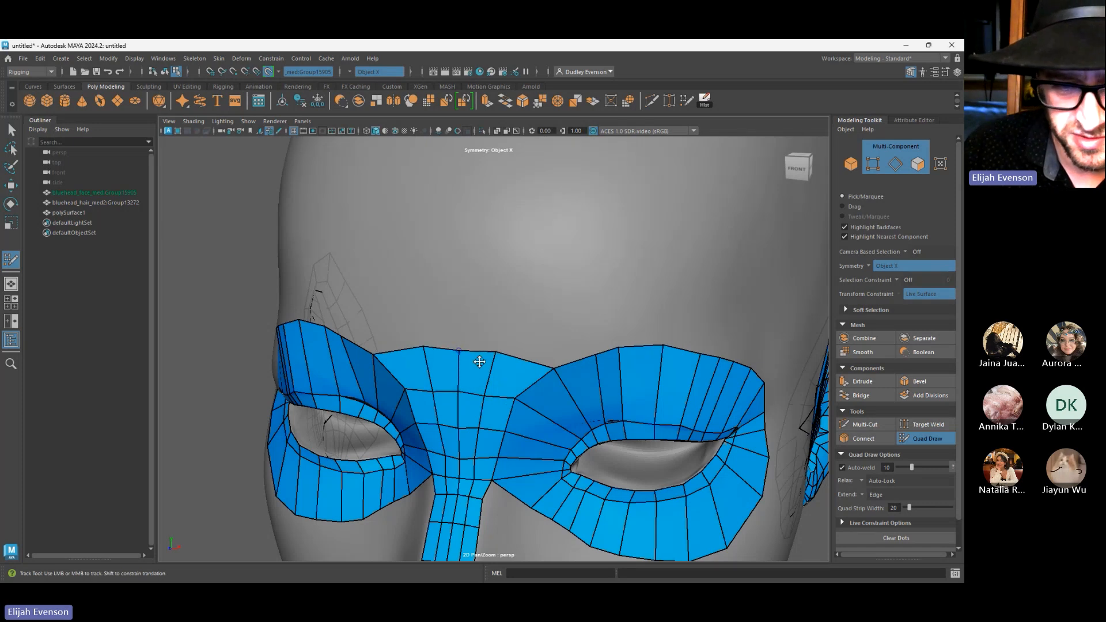
# Examine the new topology around the brow, nose, cheek and mouth from the side and the front
pyautogui.keyDown('alt'); pyautogui.moveTo(478, 363); pyautogui.dragTo(326, 311, button='right'); pyautogui.keyUp('alt')
pyautogui.keyDown('alt'); pyautogui.moveTo(490, 374); pyautogui.dragTo(532, 350); pyautogui.keyUp('alt')
pyautogui.keyDown('alt'); pyautogui.moveTo(655, 431); pyautogui.dragTo(596, 455); pyautogui.keyUp('alt')
pyautogui.keyDown('alt'); pyautogui.moveTo(596, 461); pyautogui.dragTo(592, 317, button='middle'); pyautogui.keyUp('alt')
pyautogui.keyDown('alt'); pyautogui.moveTo(593, 316); pyautogui.dragTo(686, 345, button='right'); pyautogui.keyUp('alt')
pyautogui.keyDown('alt'); pyautogui.moveTo(480, 423); pyautogui.dragTo(481, 455); pyautogui.keyUp('alt')
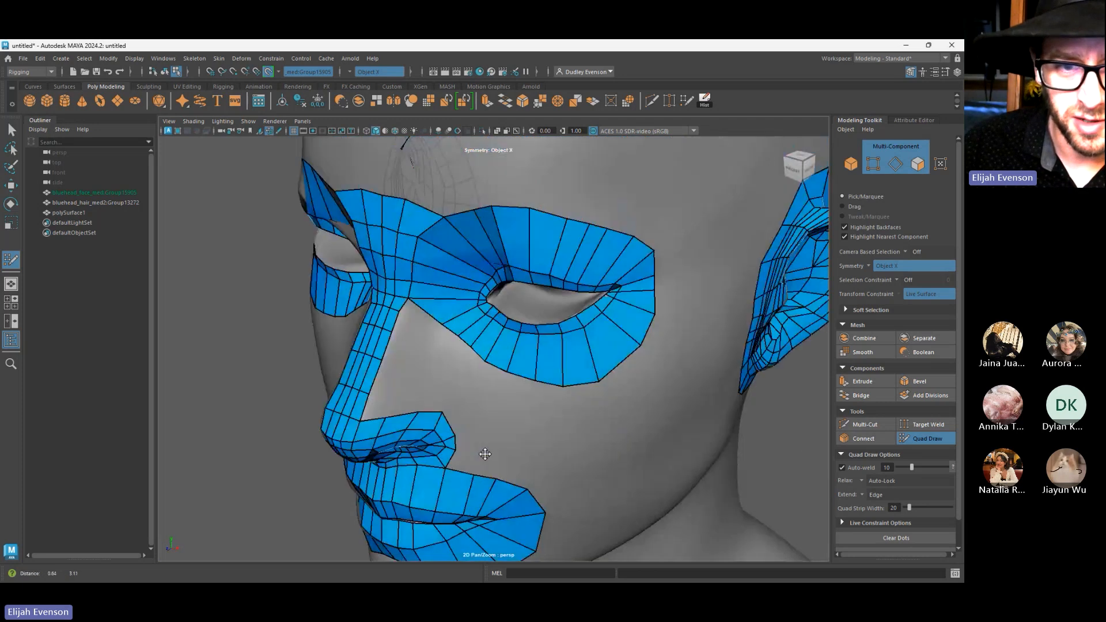
pyautogui.keyDown('alt'); pyautogui.moveTo(481, 454); pyautogui.dragTo(473, 520, button='middle'); pyautogui.keyUp('alt')
pyautogui.keyDown('alt'); pyautogui.moveTo(371, 275); pyautogui.dragTo(510, 299); pyautogui.keyUp('alt')
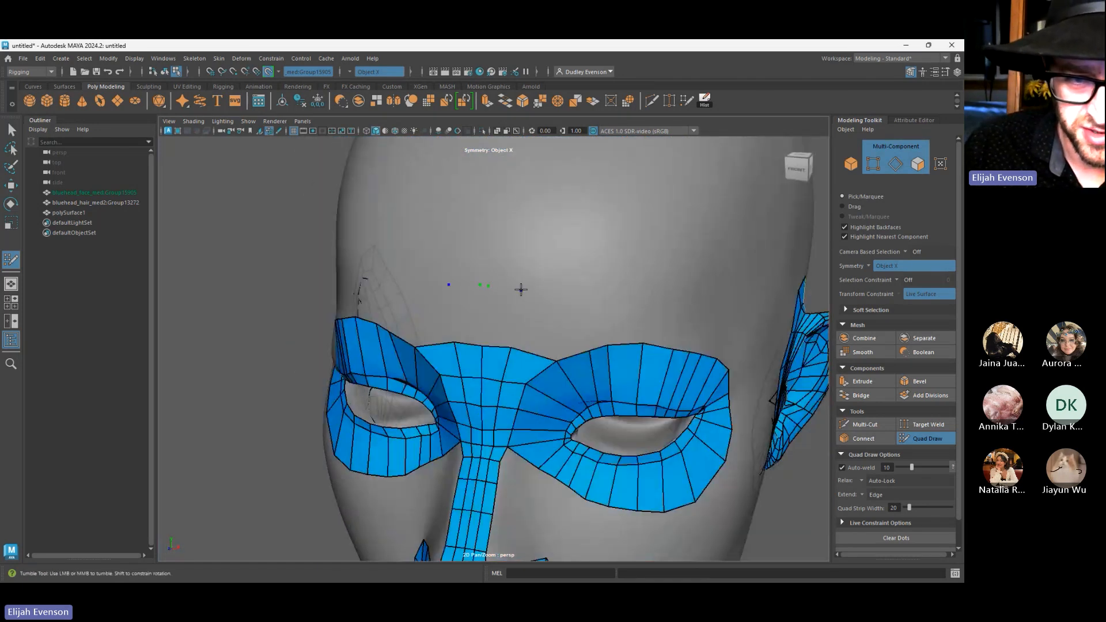
# Undo the misplaced points and fill two tall mirrored quads up the middle of the forehead
pyautogui.hotkey('ctrl', 'z')
pyautogui.hotkey('ctrl', 'z')
pyautogui.click(485, 281)
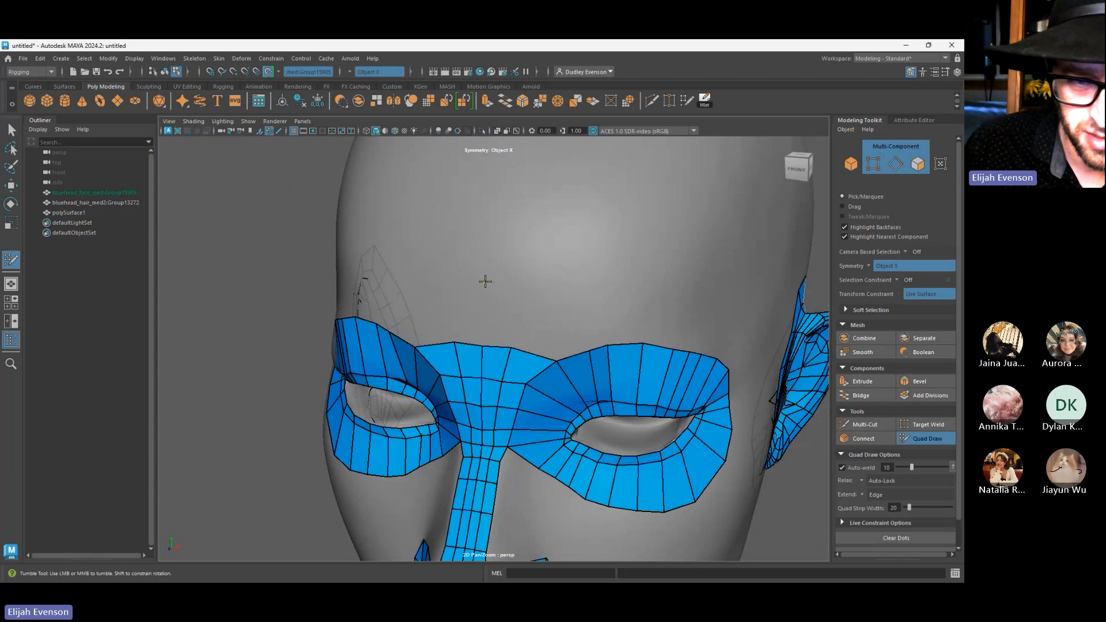
pyautogui.click(515, 283)
pyautogui.keyDown('shift'); pyautogui.click(493, 331); pyautogui.keyUp('shift')
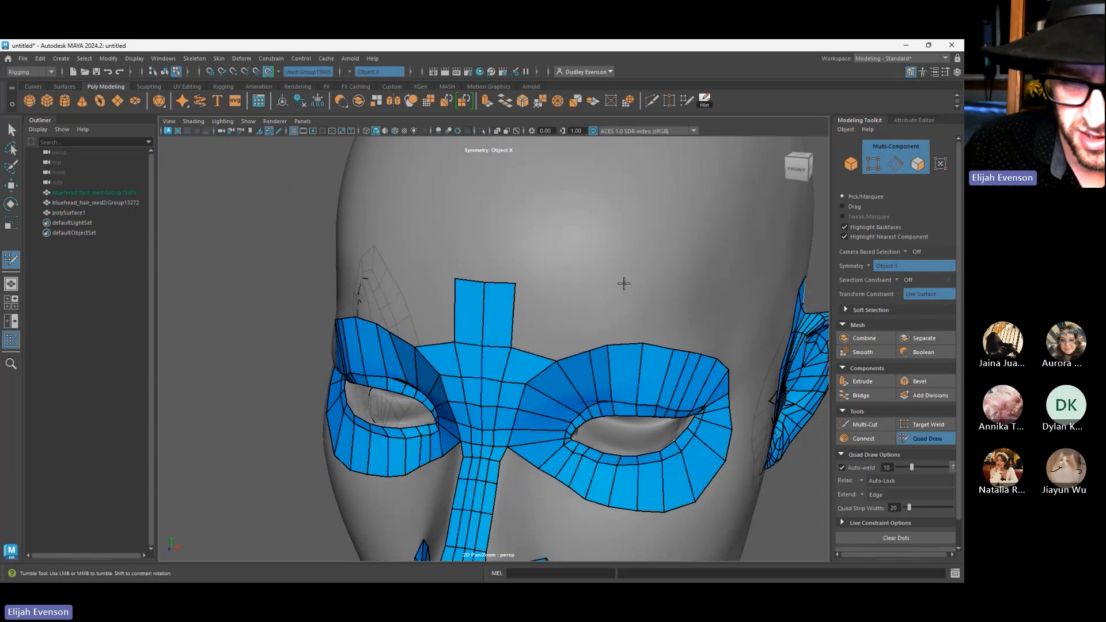
# Place points high on the forehead and fill two large mirrored quads near the hairline, across the centre line
pyautogui.scroll(-3, 621, 305)
pyautogui.keyDown('alt'); pyautogui.moveTo(586, 303); pyautogui.dragTo(542, 306); pyautogui.keyUp('alt')
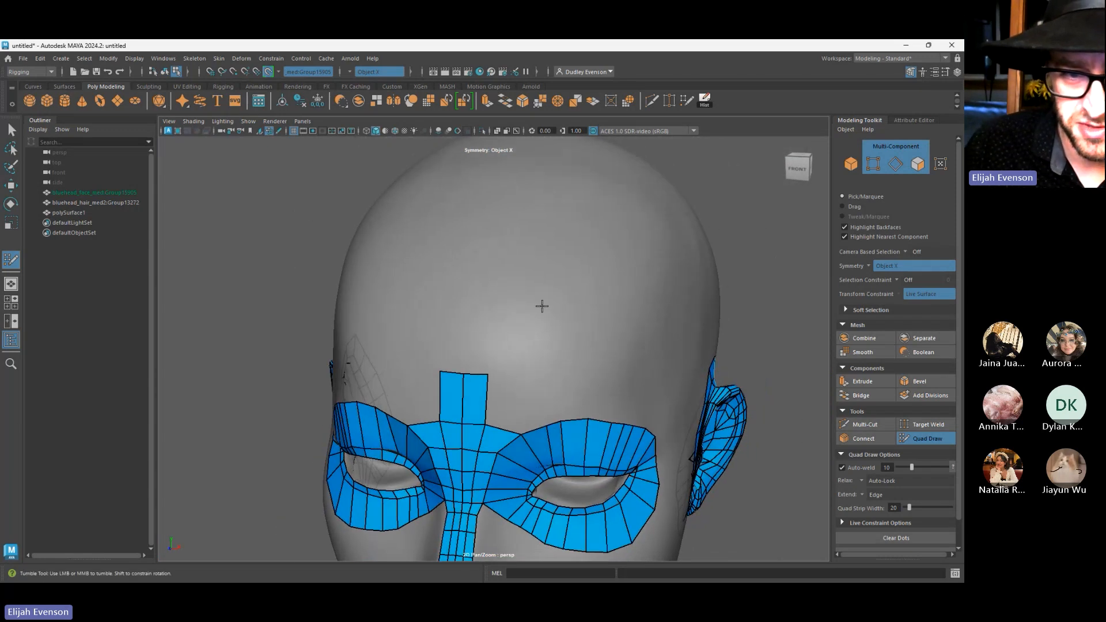
pyautogui.press('alt')
pyautogui.click(477, 249)
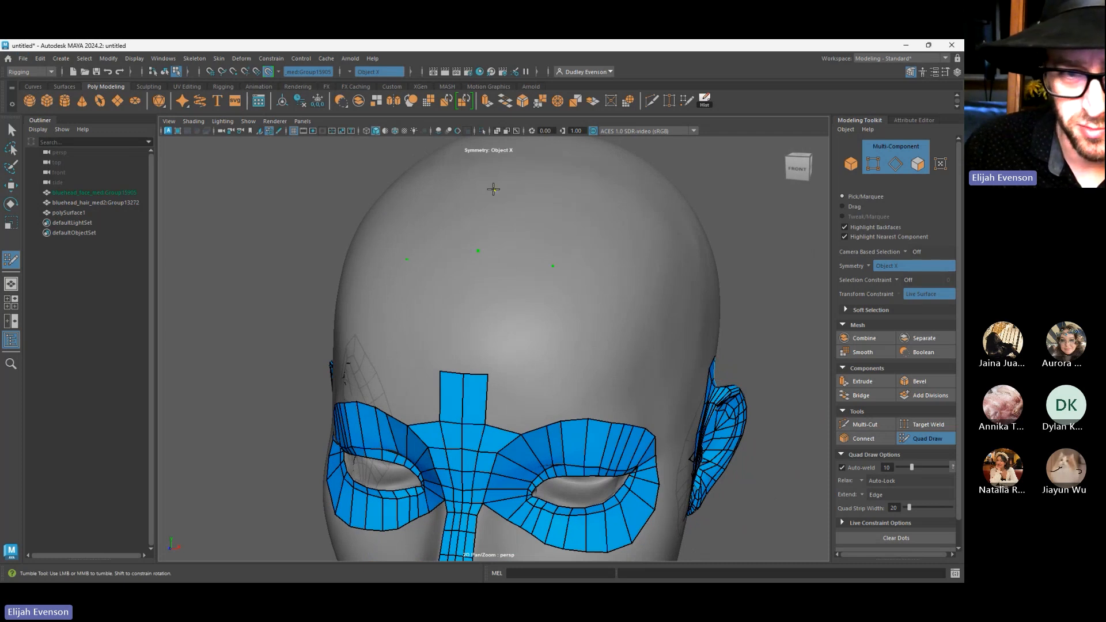
pyautogui.click(495, 188)
pyautogui.click(571, 202)
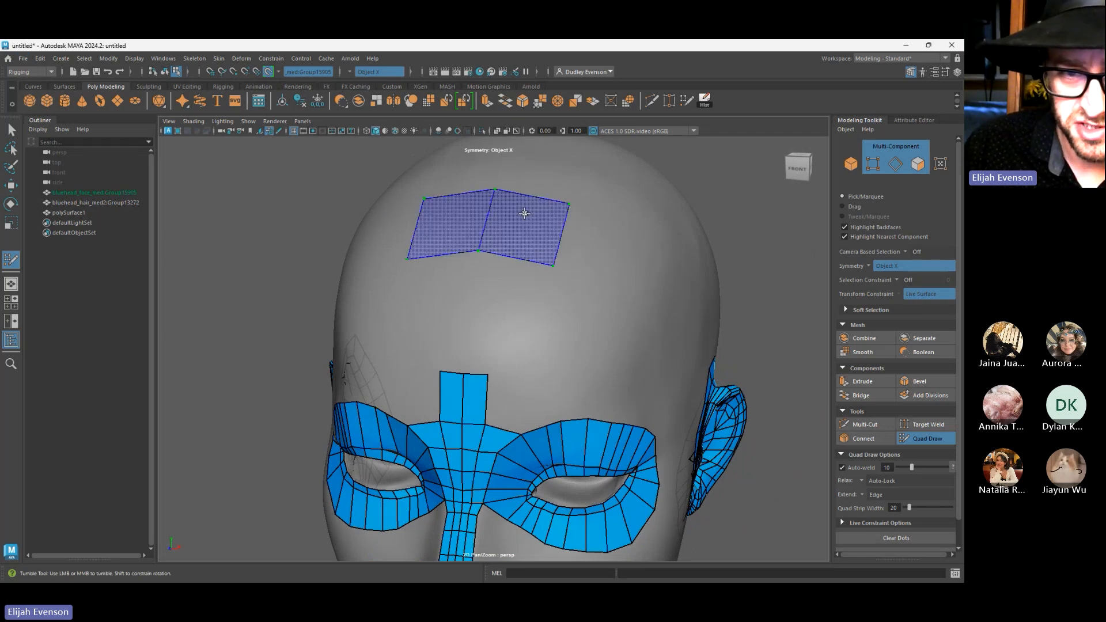
pyautogui.keyDown('shift'); pyautogui.click(536, 222); pyautogui.keyUp('shift')
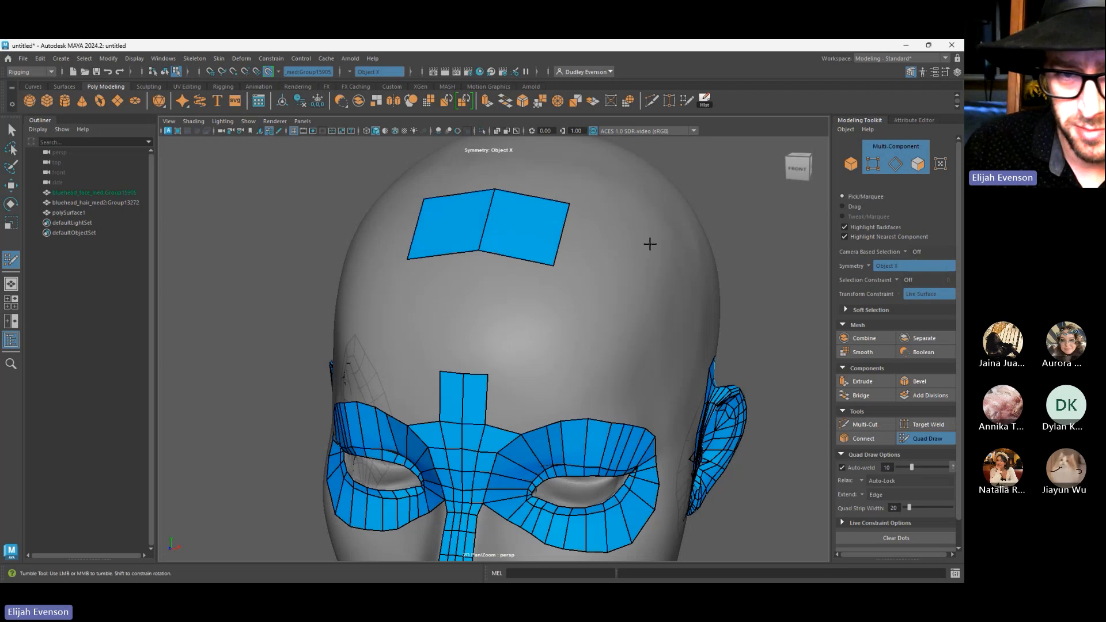
# Extend the hairline strip with two more quads toward the temple on each side
pyautogui.keyDown('shift'); pyautogui.click(625, 299); pyautogui.keyUp('shift')
pyautogui.keyDown('alt'); pyautogui.moveTo(625, 299); pyautogui.dragTo(633, 290); pyautogui.keyUp('alt')
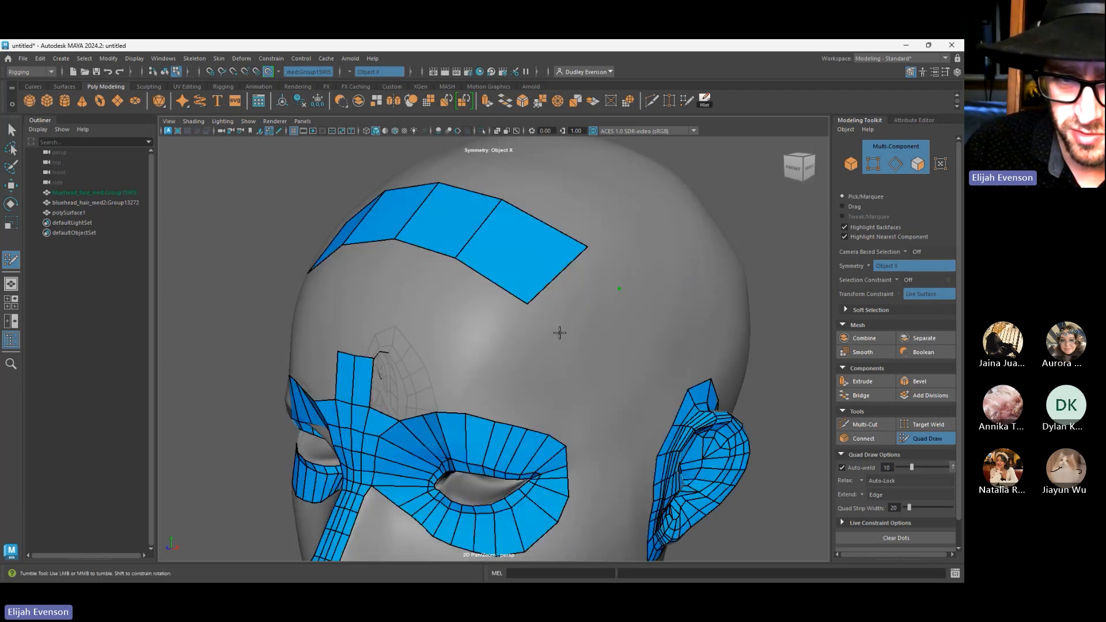
pyautogui.keyDown('shift'); pyautogui.click(554, 299); pyautogui.keyUp('shift')
pyautogui.moveTo(518, 283)
pyautogui.keyDown('alt'); pyautogui.mouseDown()
pyautogui.moveTo(486, 248)
pyautogui.moveTo(446, 250)
pyautogui.moveTo(483, 202)
pyautogui.mouseUp(); pyautogui.keyUp('alt')
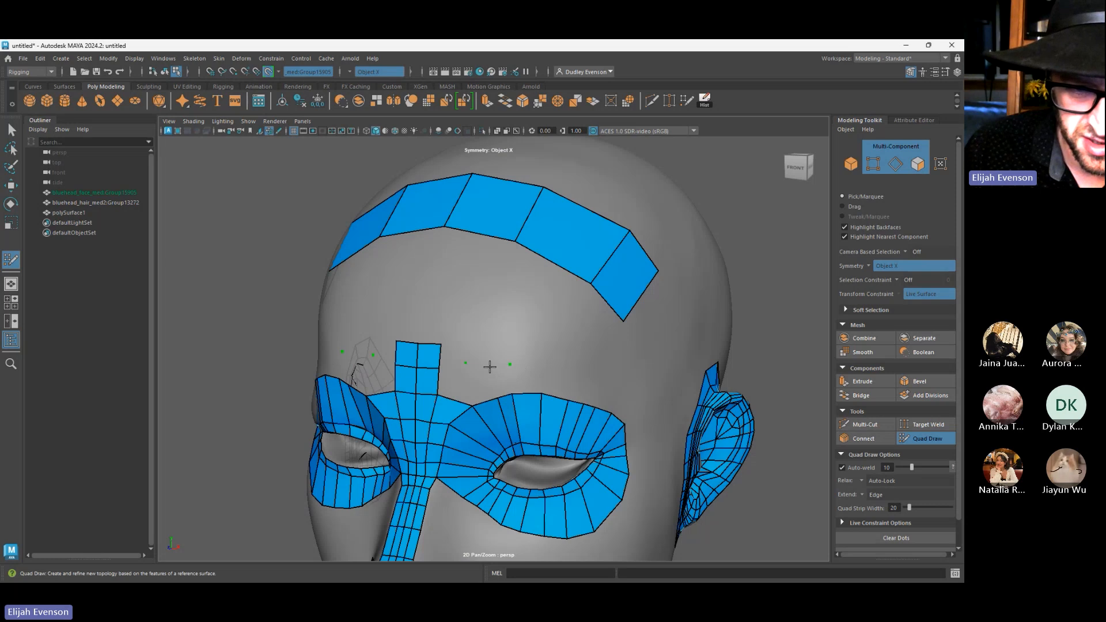
# Fill a row of quads above the eye loop, from beside the central forehead columns to the outer brow
pyautogui.keyDown('shift'); pyautogui.click(463, 366); pyautogui.keyUp('shift')
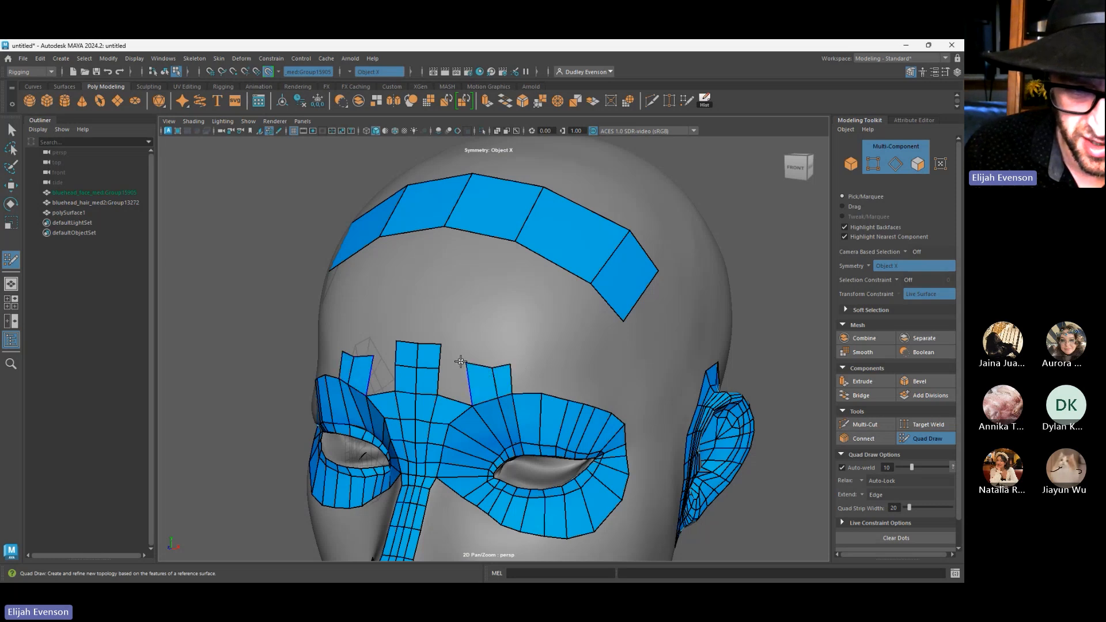
pyautogui.keyDown('shift'); pyautogui.click(464, 364); pyautogui.keyUp('shift')
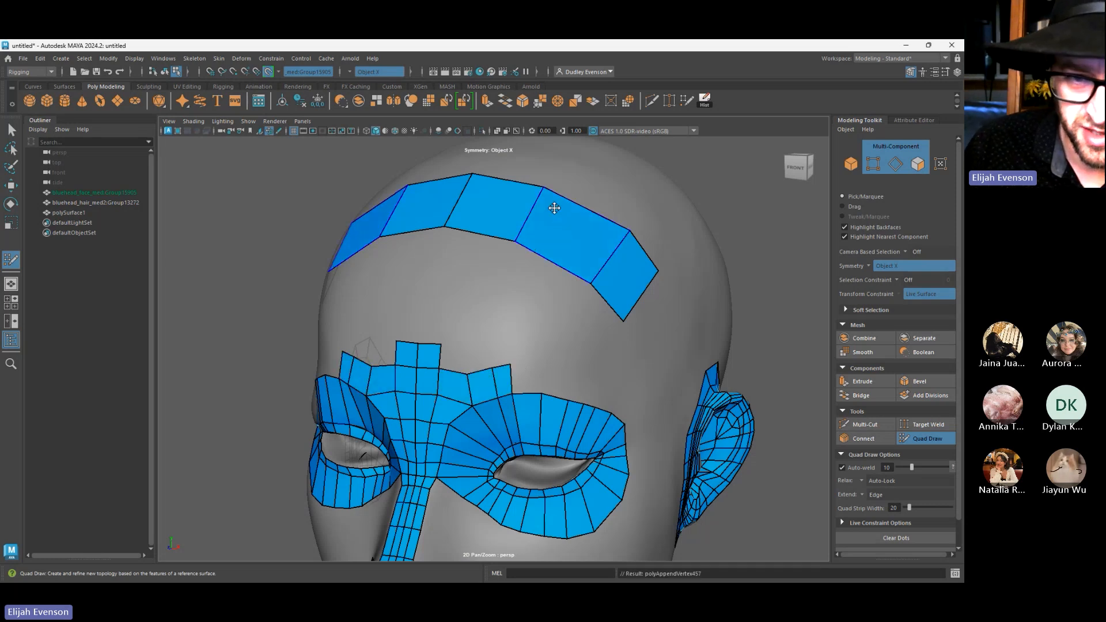
pyautogui.click(541, 365)
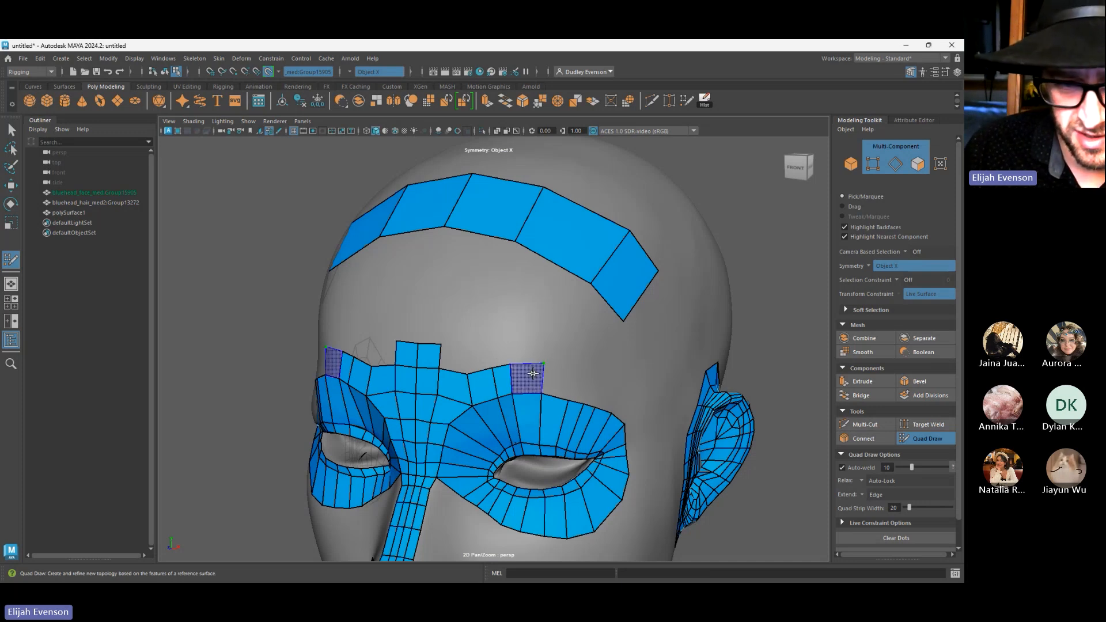
pyautogui.keyDown('shift'); pyautogui.click(544, 373); pyautogui.keyUp('shift')
pyautogui.click(572, 366)
pyautogui.keyDown('shift'); pyautogui.click(576, 372); pyautogui.keyUp('shift')
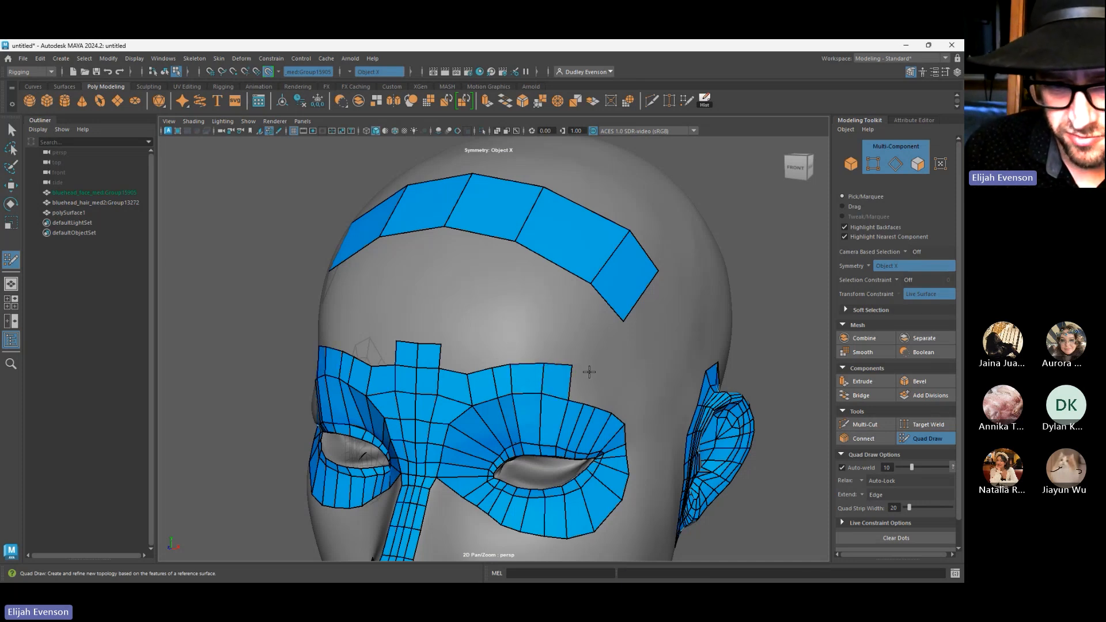
pyautogui.keyDown('shift'); pyautogui.click(595, 375); pyautogui.keyUp('shift')
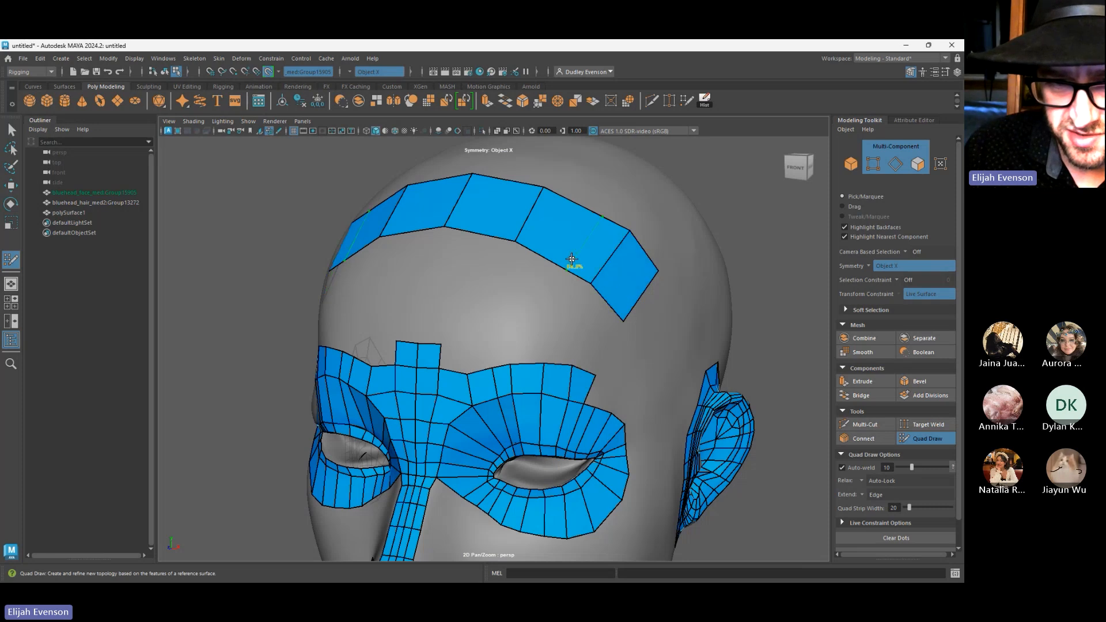
# Add another quad at the outer end of the brow row, toward the temple
pyautogui.keyDown('alt'); pyautogui.moveTo(610, 399); pyautogui.dragTo(491, 406); pyautogui.keyUp('alt')
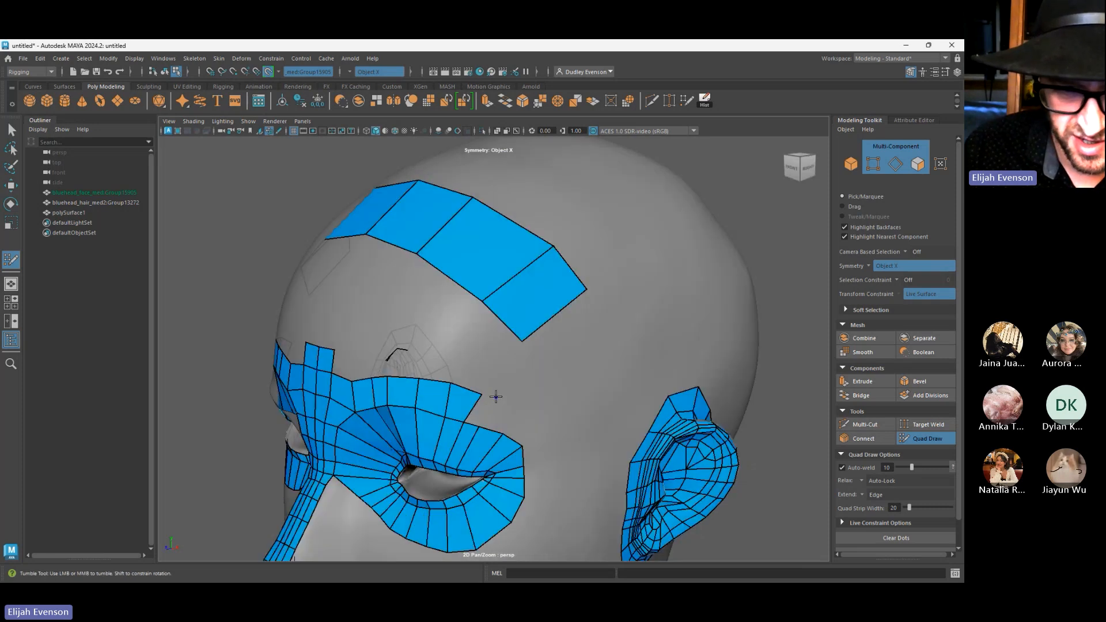
pyautogui.click(495, 396)
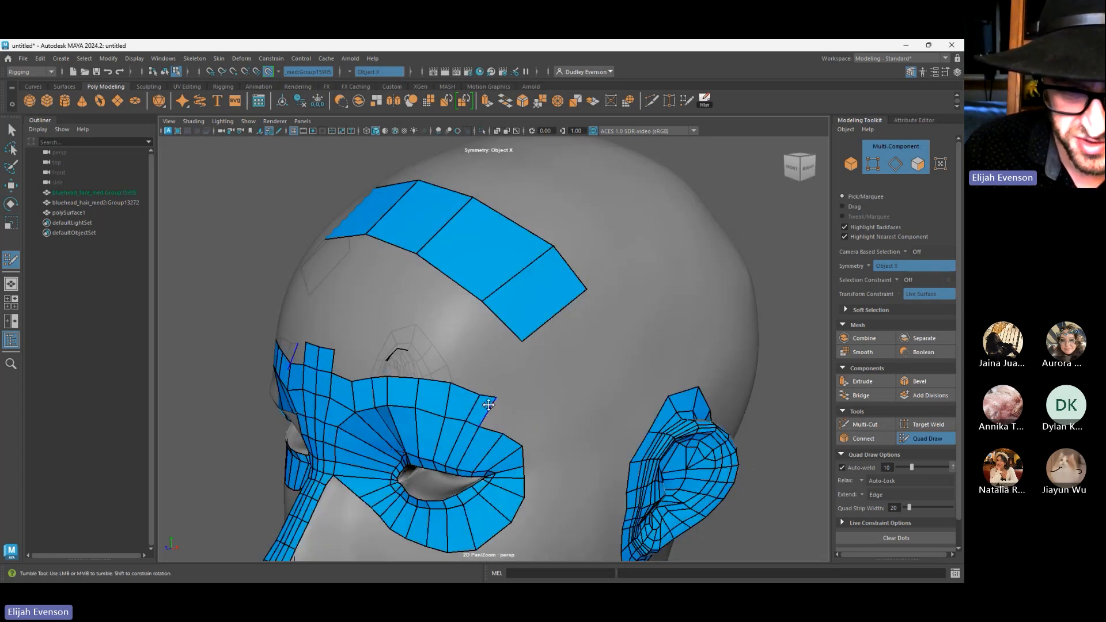
pyautogui.keyDown('shift'); pyautogui.click(484, 387); pyautogui.keyUp('shift')
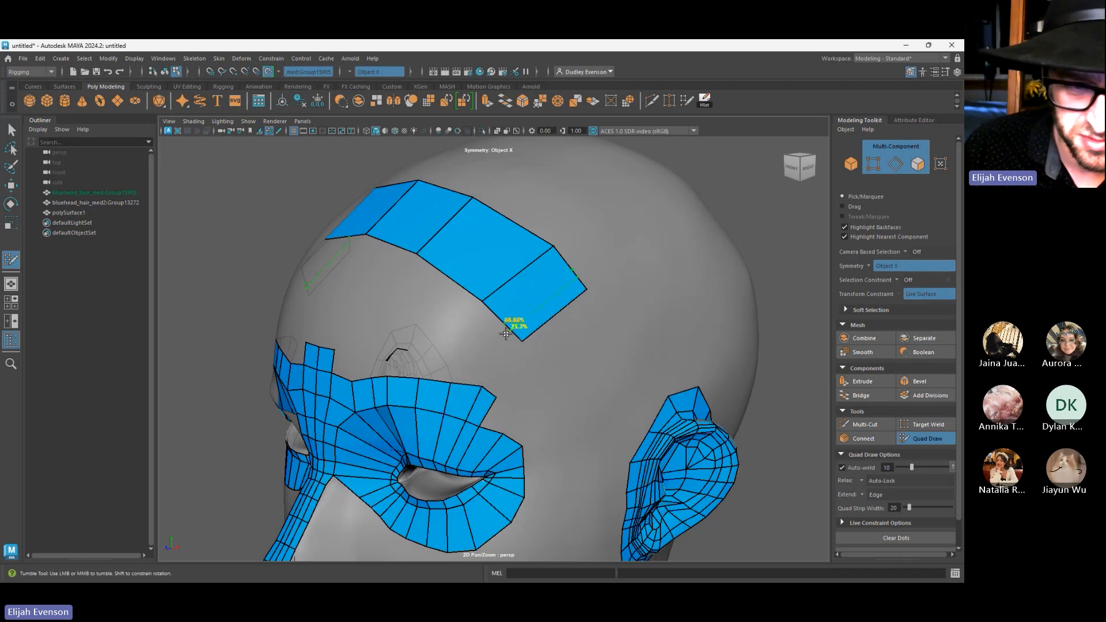
# Extrude the brow row's upper edge upward into another row that joins the central forehead columns
pyautogui.keyDown('alt'); pyautogui.moveTo(505, 333); pyautogui.dragTo(468, 385); pyautogui.keyUp('alt')
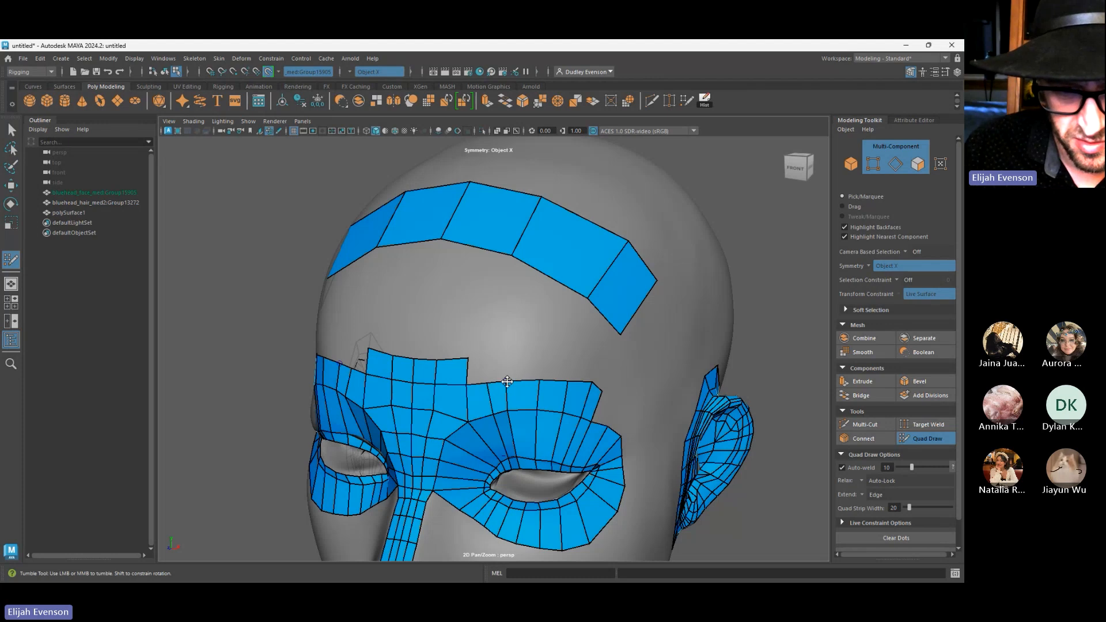
pyautogui.press('Tab')
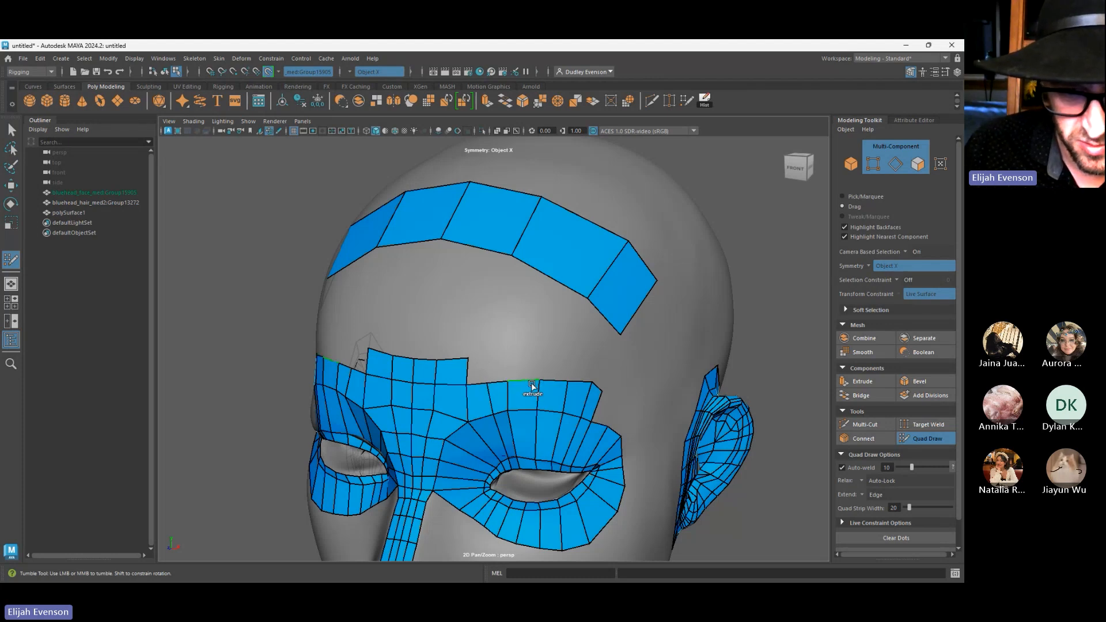
pyautogui.moveTo(532, 386); pyautogui.dragTo(531, 359)
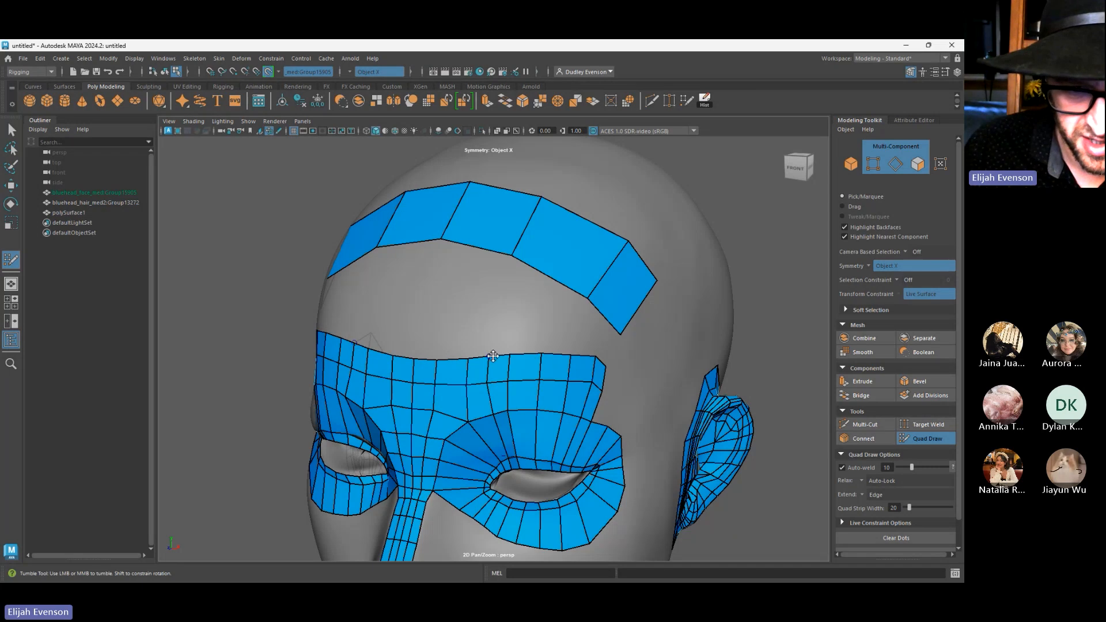
# Extrude another row above the forehead patch and pull the hairline strip's lower vertices down close to its upper edge
pyautogui.moveTo(502, 357); pyautogui.dragTo(506, 318)
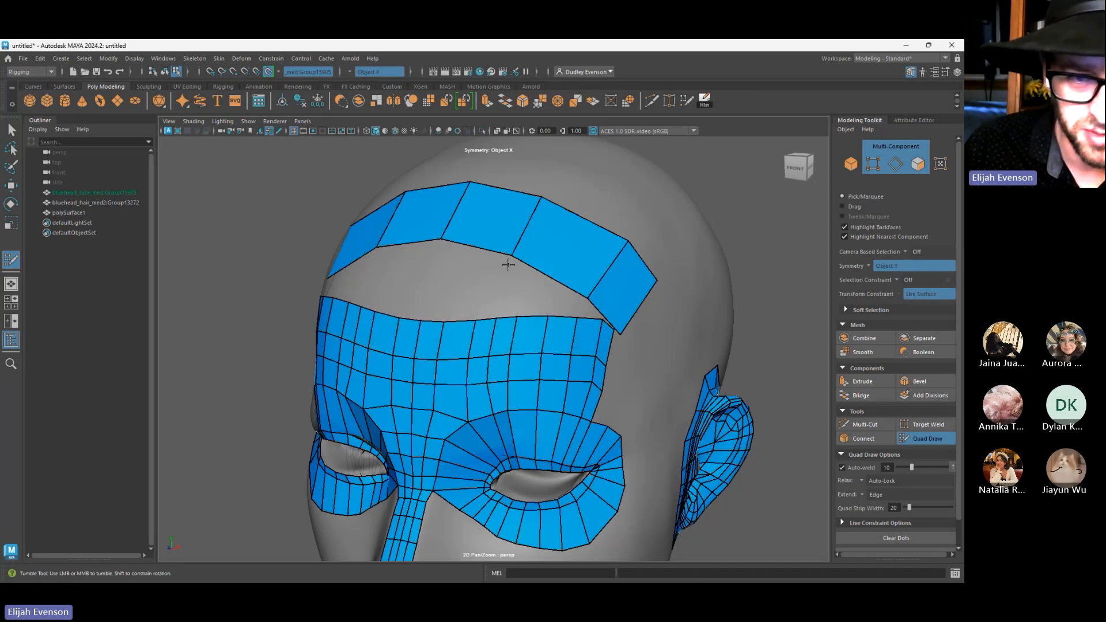
pyautogui.keyDown('alt'); pyautogui.moveTo(579, 294); pyautogui.dragTo(547, 289); pyautogui.keyUp('alt')
pyautogui.moveTo(470, 256); pyautogui.dragTo(461, 301)
pyautogui.moveTo(577, 336); pyautogui.dragTo(574, 321)
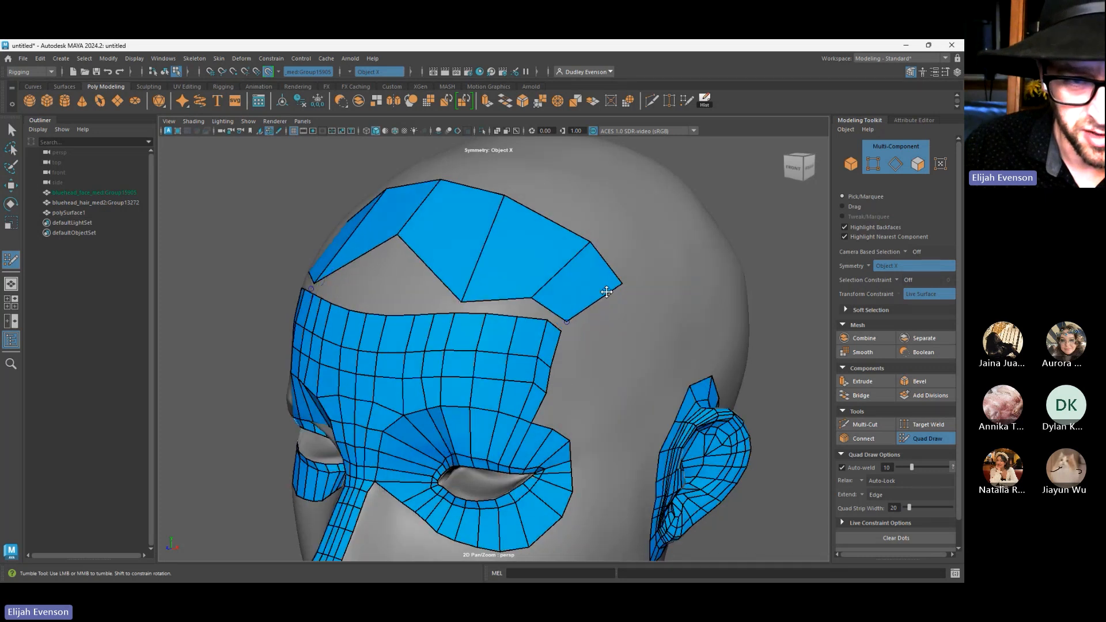
pyautogui.moveTo(398, 236); pyautogui.dragTo(372, 297)
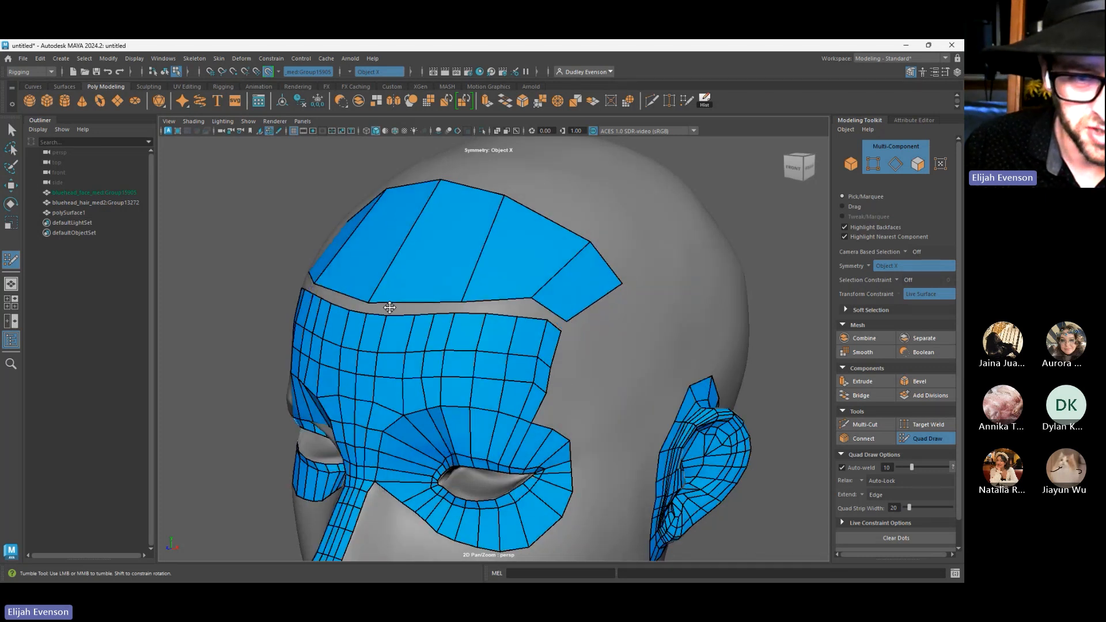
# Extrude the hairline strip's rear border across the scalp to the back of the head
pyautogui.keyDown('alt'); pyautogui.moveTo(563, 223); pyautogui.dragTo(535, 278, button='middle'); pyautogui.keyUp('alt')
pyautogui.keyDown('alt'); pyautogui.moveTo(534, 278); pyautogui.dragTo(526, 353); pyautogui.keyUp('alt')
pyautogui.keyDown('alt'); pyautogui.moveTo(525, 354); pyautogui.dragTo(556, 360, button='middle'); pyautogui.keyUp('alt')
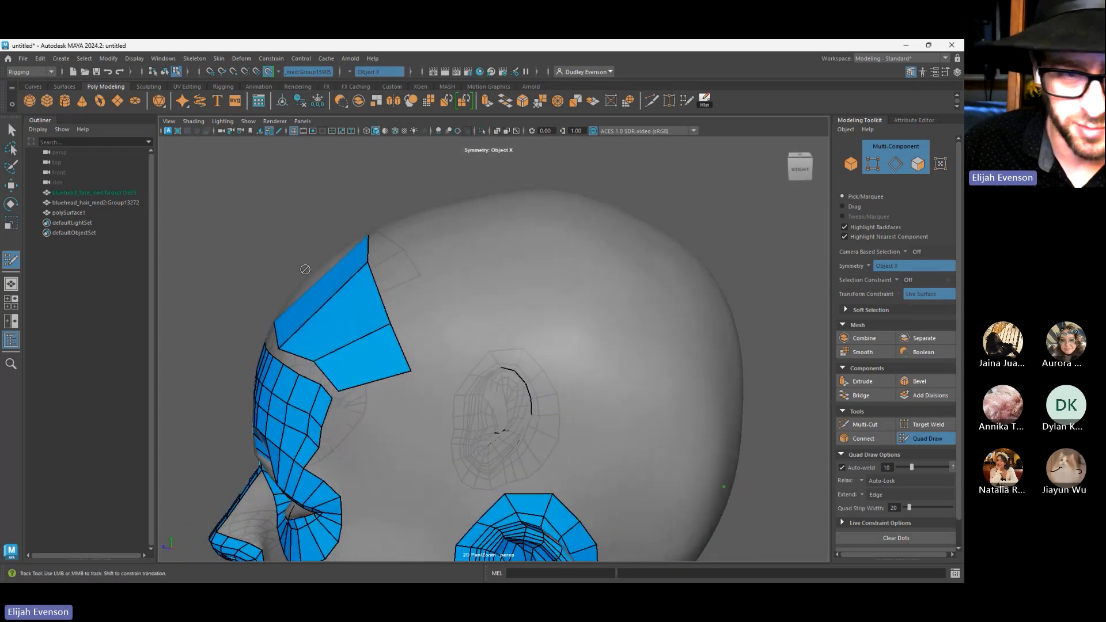
pyautogui.moveTo(382, 292)
pyautogui.mouseDown(button='middle')
pyautogui.moveTo(488, 247)
pyautogui.moveTo(545, 247)
pyautogui.moveTo(684, 308)
pyautogui.moveTo(716, 338)
pyautogui.moveTo(730, 329)
pyautogui.mouseUp(button='middle')
pyautogui.keyDown('alt'); pyautogui.moveTo(708, 346); pyautogui.dragTo(570, 298); pyautogui.keyUp('alt')
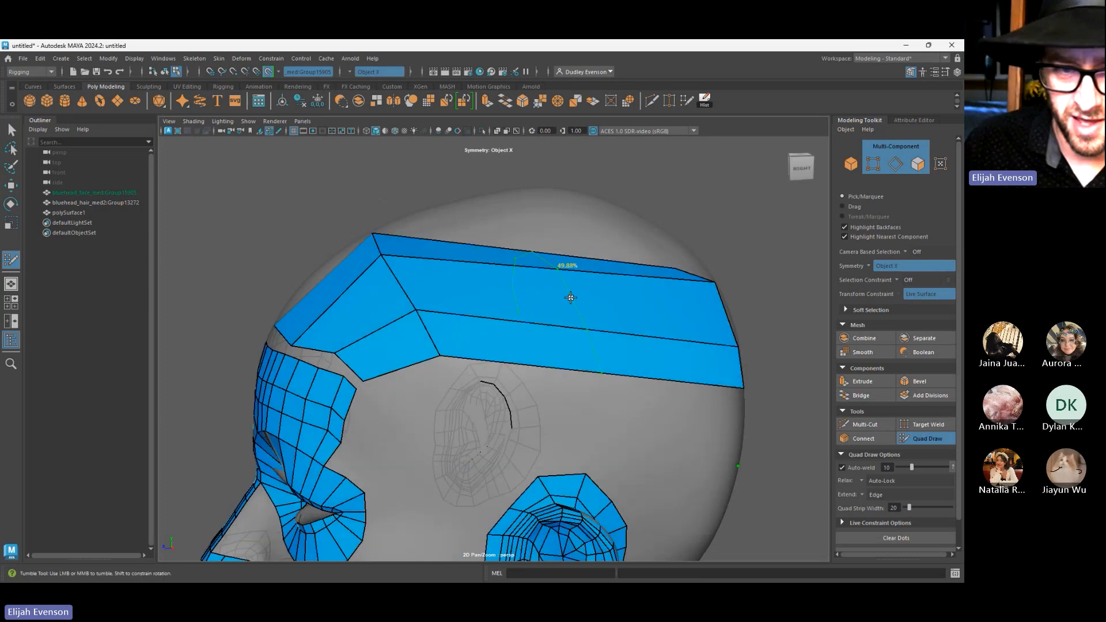
# Insert several edge loops across the long scalp quads so the cap follows the curve of the head
pyautogui.keyDown('ctrl'); pyautogui.click(541, 346); pyautogui.keyUp('ctrl')
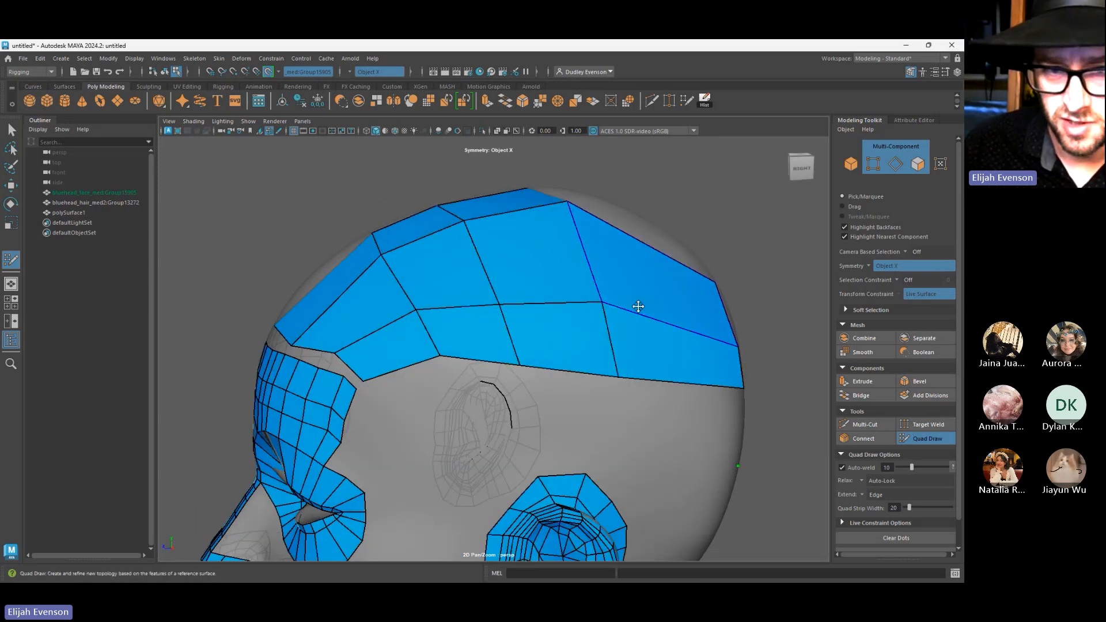
pyautogui.keyDown('alt'); pyautogui.moveTo(638, 306); pyautogui.dragTo(548, 309); pyautogui.keyUp('alt')
pyautogui.keyDown('ctrl'); pyautogui.click(592, 294); pyautogui.keyUp('ctrl')
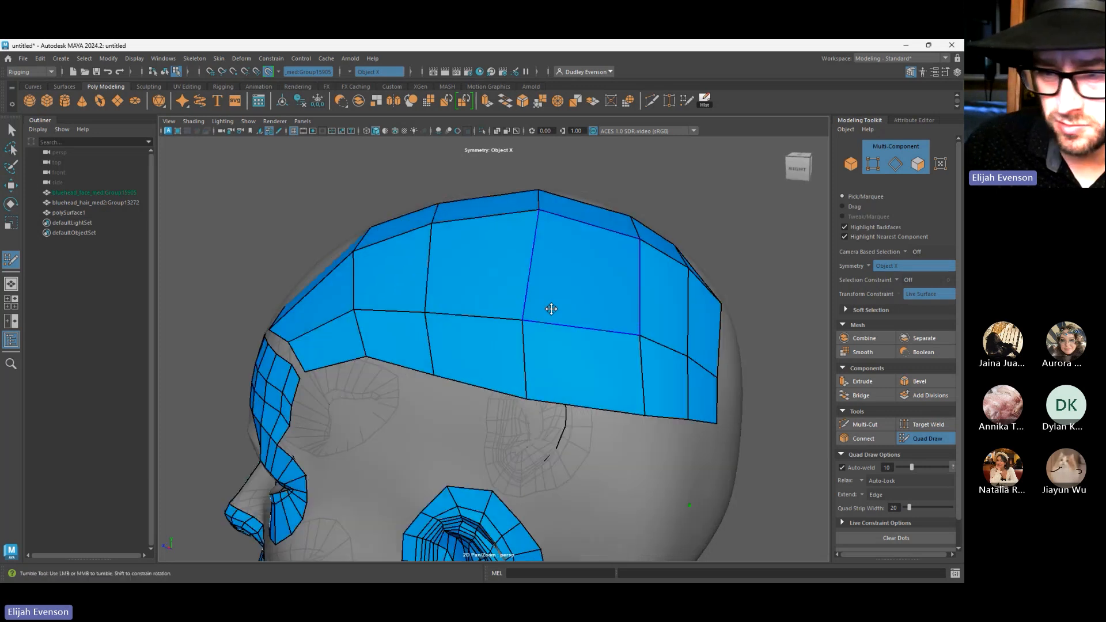
pyautogui.keyDown('ctrl'); pyautogui.click(589, 244); pyautogui.keyUp('ctrl')
pyautogui.keyDown('ctrl'); pyautogui.click(483, 219); pyautogui.keyUp('ctrl')
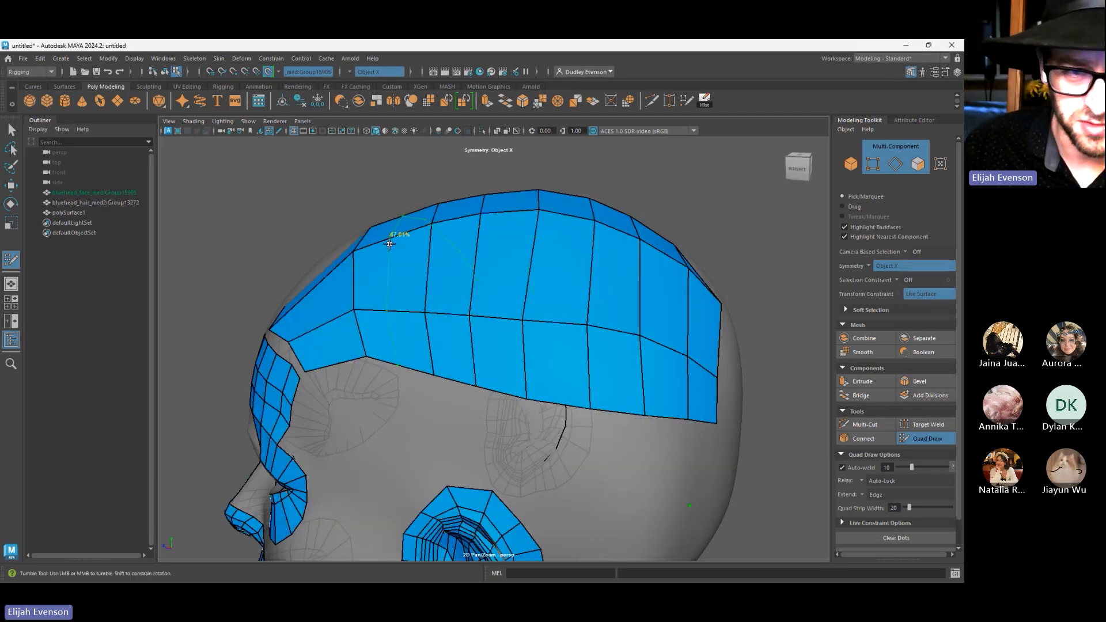
pyautogui.keyDown('ctrl'); pyautogui.click(390, 244); pyautogui.keyUp('ctrl')
# Fill a quad between the scalp cap's lower edge and the top of the ear, and adjust the cap vertices above it
pyautogui.keyDown('alt'); pyautogui.moveTo(401, 304); pyautogui.dragTo(530, 323); pyautogui.keyUp('alt')
pyautogui.keyDown('alt'); pyautogui.moveTo(531, 323); pyautogui.dragTo(515, 286, button='right'); pyautogui.keyUp('alt')
pyautogui.keyDown('alt'); pyautogui.moveTo(516, 286); pyautogui.dragTo(602, 276); pyautogui.keyUp('alt')
pyautogui.keyDown('alt'); pyautogui.moveTo(619, 306); pyautogui.dragTo(700, 375, button='right'); pyautogui.keyUp('alt')
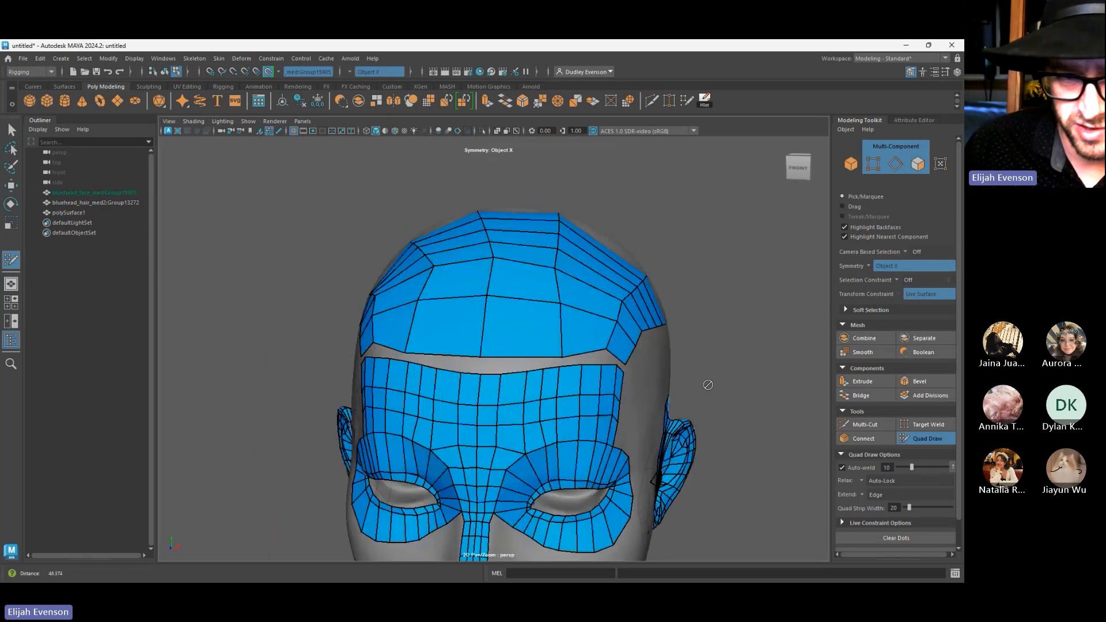
pyautogui.keyDown('alt'); pyautogui.moveTo(700, 373); pyautogui.dragTo(551, 365); pyautogui.keyUp('alt')
pyautogui.keyDown('alt'); pyautogui.moveTo(550, 365); pyautogui.dragTo(541, 342, button='middle'); pyautogui.keyUp('alt')
pyautogui.keyDown('alt'); pyautogui.moveTo(401, 321); pyautogui.dragTo(435, 325); pyautogui.keyUp('alt')
pyautogui.keyDown('alt'); pyautogui.moveTo(435, 324); pyautogui.dragTo(520, 344, button='right'); pyautogui.keyUp('alt')
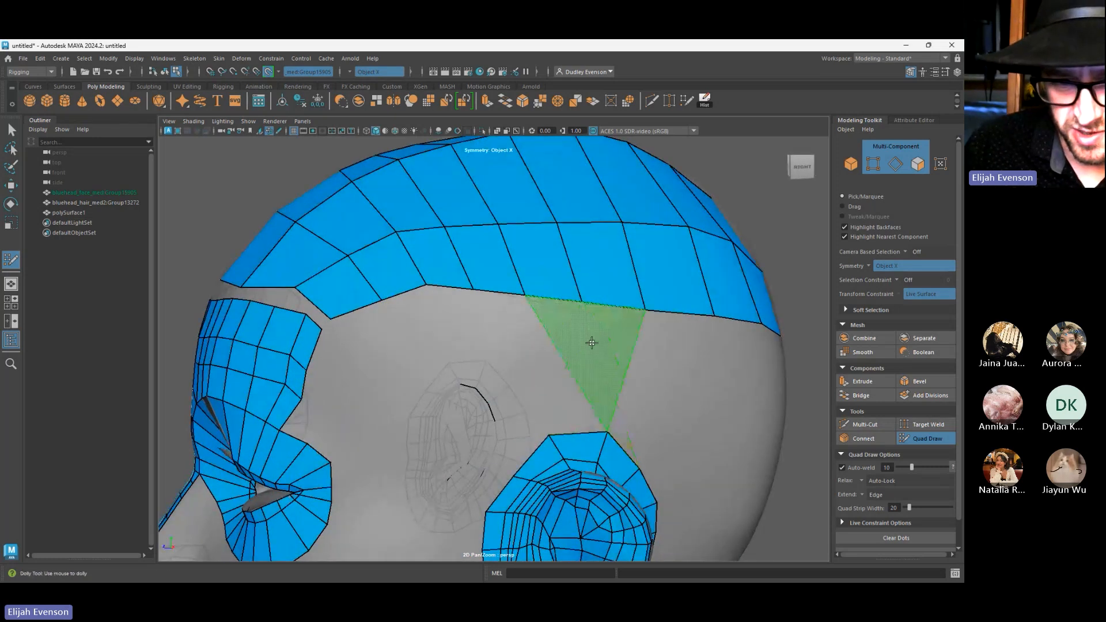
pyautogui.keyDown('shift'); pyautogui.click(573, 368); pyautogui.keyUp('shift')
pyautogui.moveTo(568, 298); pyautogui.dragTo(563, 298)
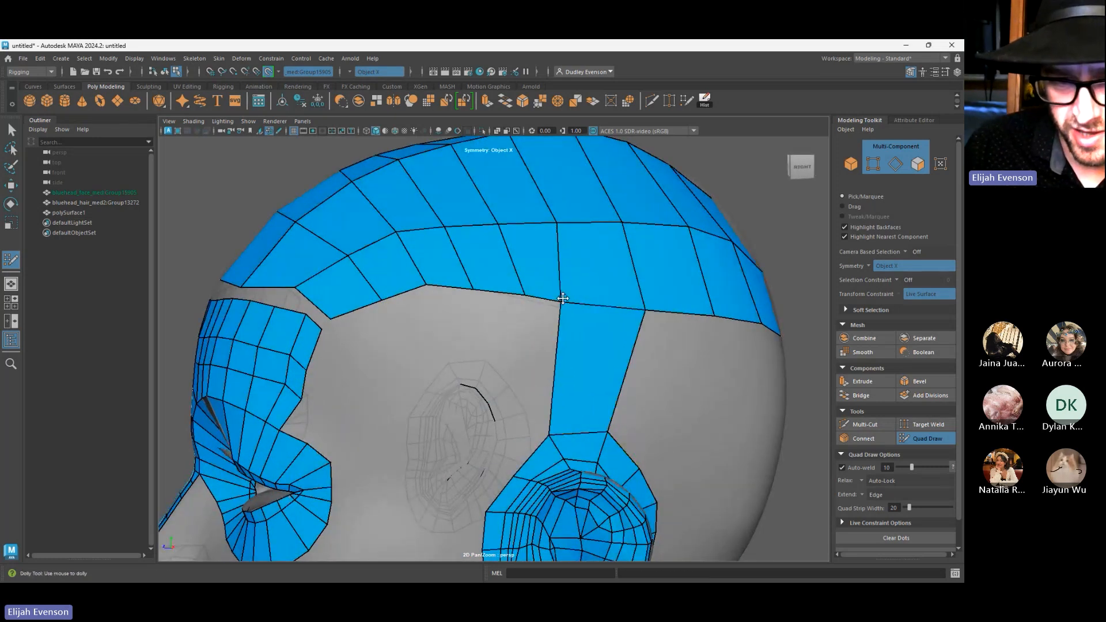
pyautogui.moveTo(555, 221); pyautogui.dragTo(551, 218)
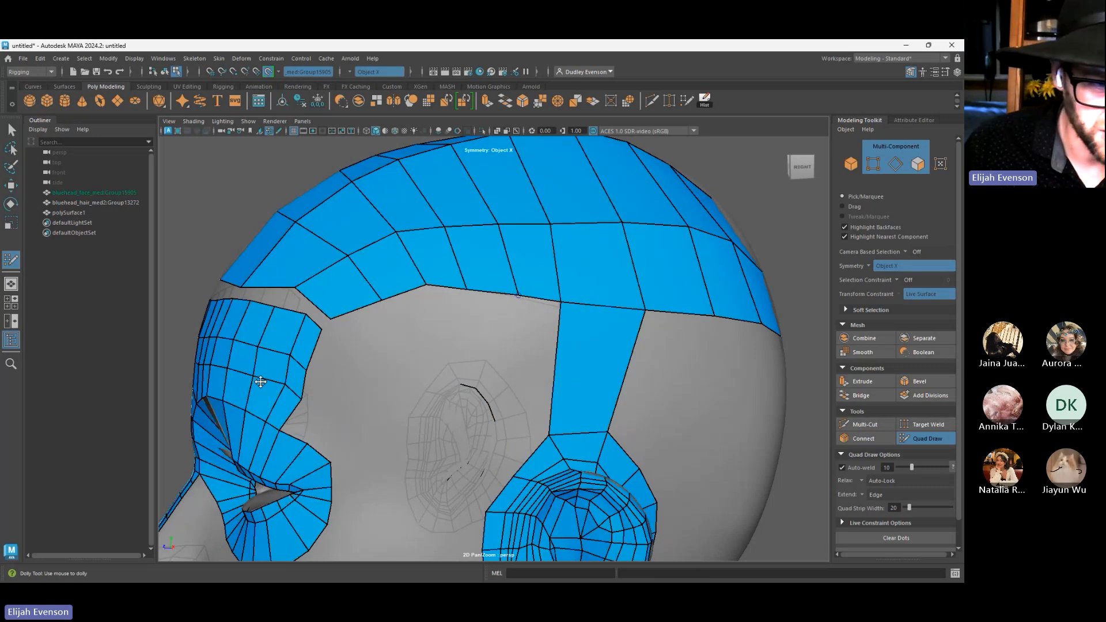
pyautogui.keyDown('alt'); pyautogui.moveTo(290, 412); pyautogui.dragTo(353, 397); pyautogui.keyUp('alt')
pyautogui.keyDown('alt'); pyautogui.moveTo(353, 398); pyautogui.dragTo(482, 348, button='right'); pyautogui.keyUp('alt')
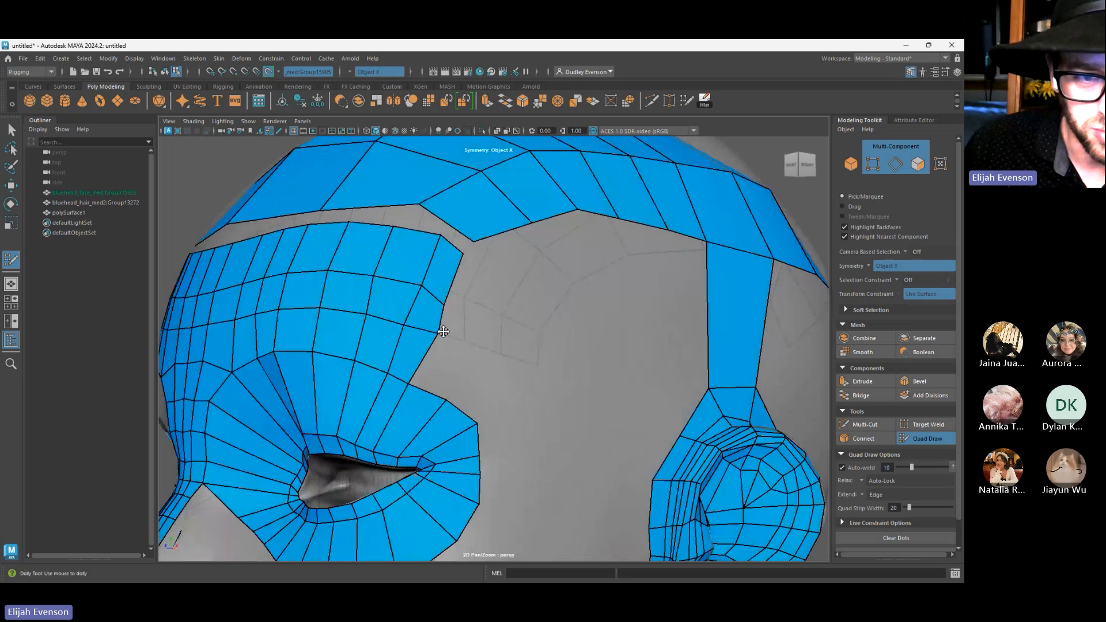
pyautogui.keyDown('alt'); pyautogui.moveTo(418, 287); pyautogui.dragTo(471, 314); pyautogui.keyUp('alt')
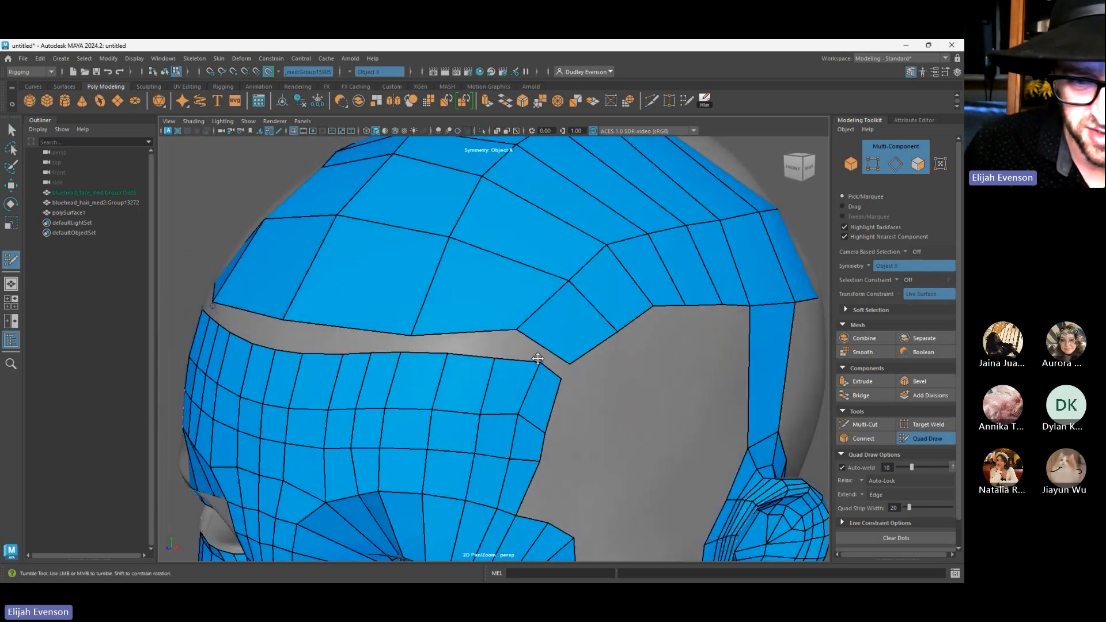
pyautogui.keyDown('alt'); pyautogui.moveTo(529, 363); pyautogui.dragTo(351, 254, button='right'); pyautogui.keyUp('alt')
pyautogui.keyDown('alt'); pyautogui.moveTo(351, 254); pyautogui.dragTo(268, 326); pyautogui.keyUp('alt')
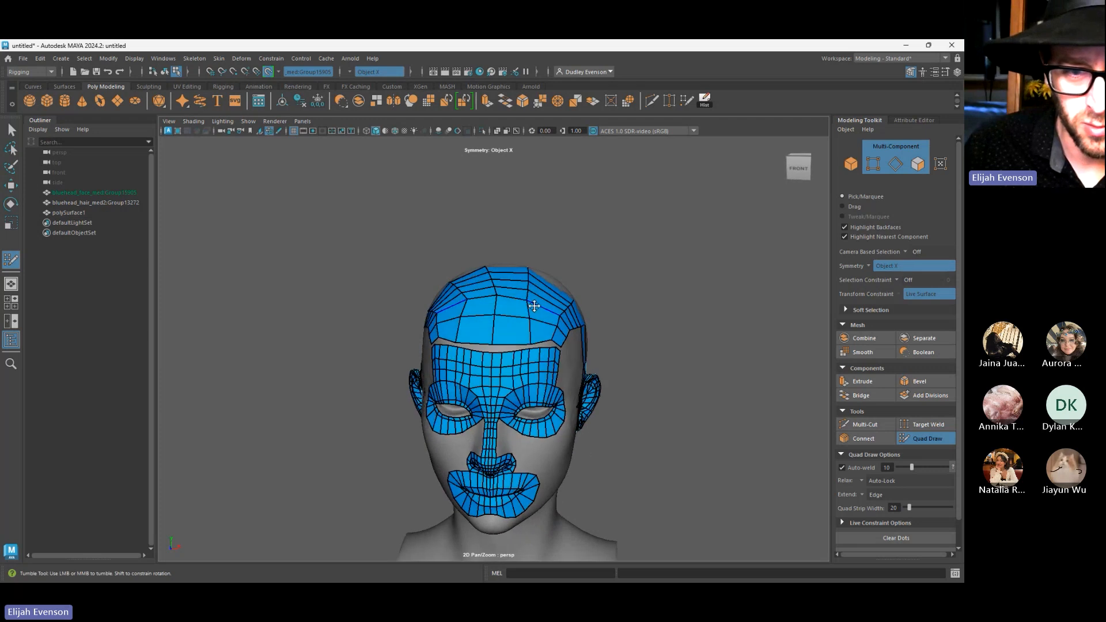
# Leave Quad Draw, turn symmetry off, and select and delete the scalp cap faces above the forehead patch
pyautogui.press('q')
pyautogui.press('4')
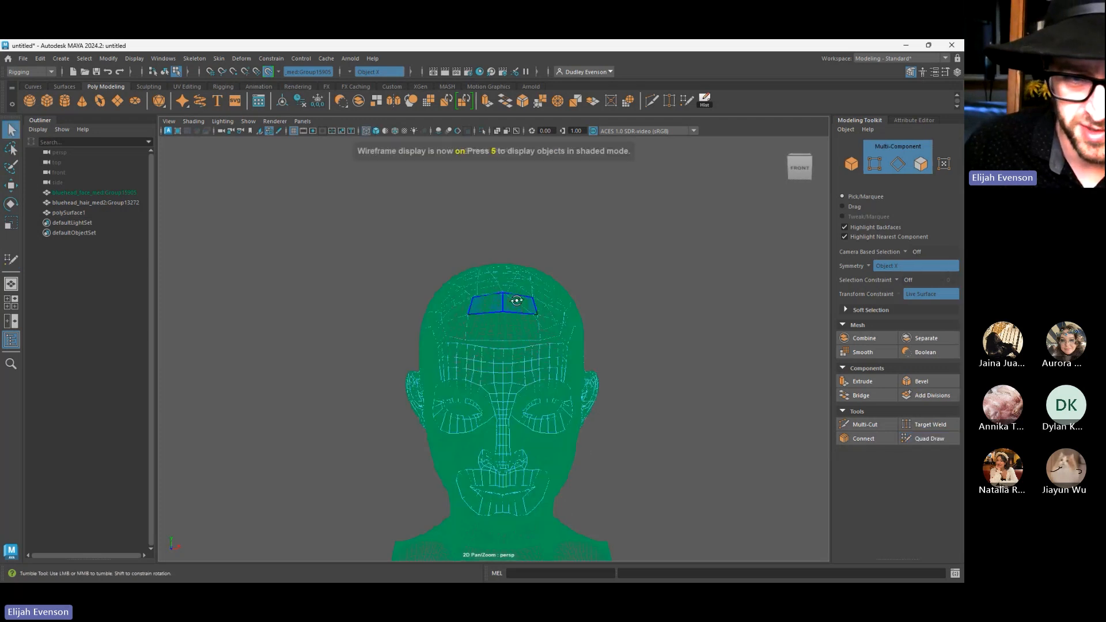
pyautogui.press('5')
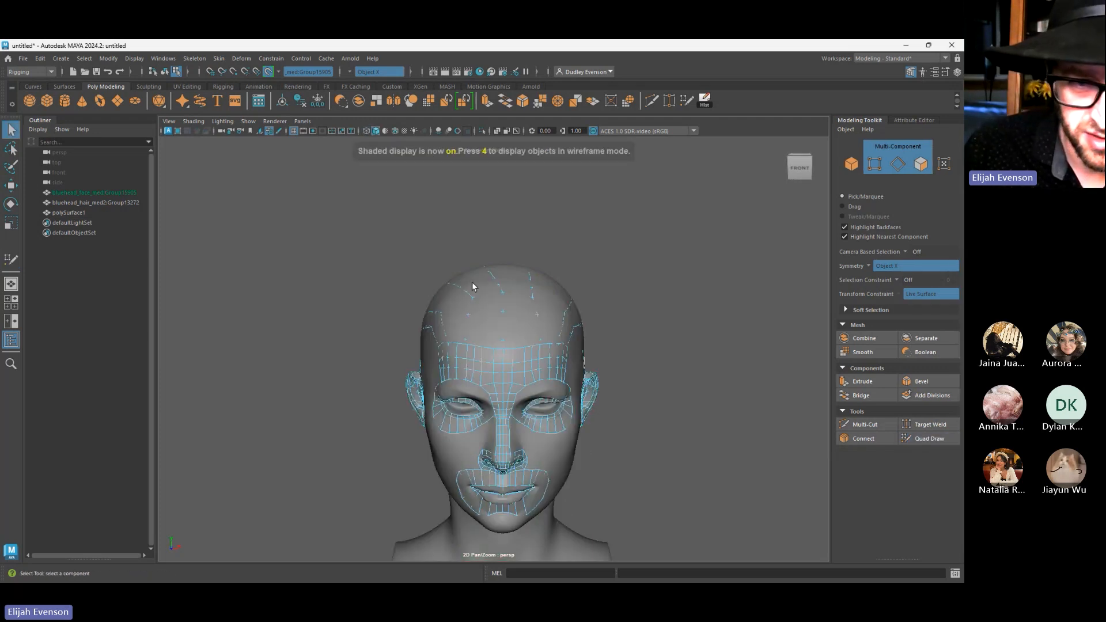
pyautogui.press('F11')
pyautogui.moveTo(394, 259); pyautogui.dragTo(480, 332)
pyautogui.press('4')
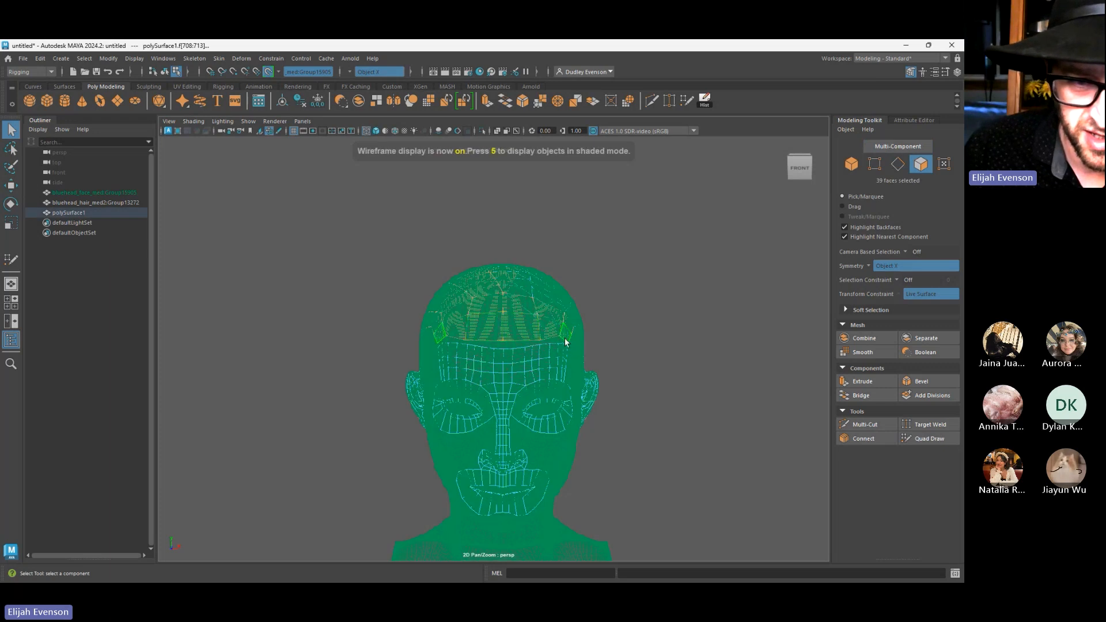
pyautogui.keyDown('alt'); pyautogui.moveTo(563, 338); pyautogui.dragTo(519, 300); pyautogui.keyUp('alt')
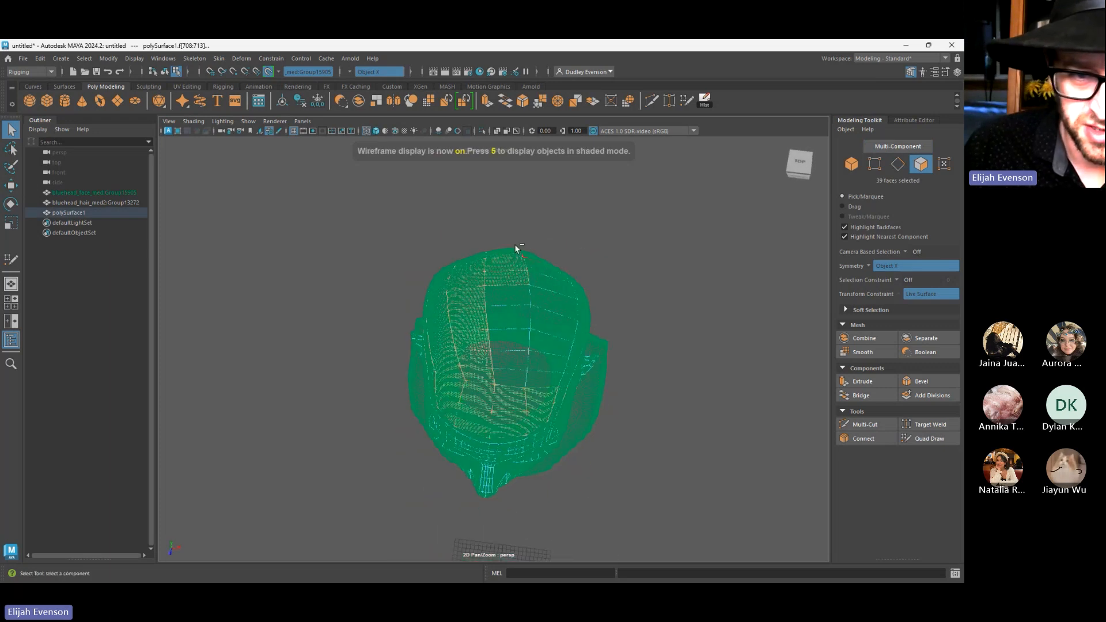
pyautogui.moveTo(514, 244); pyautogui.dragTo(524, 365)
pyautogui.keyDown('shift'); pyautogui.click(461, 334); pyautogui.keyUp('shift')
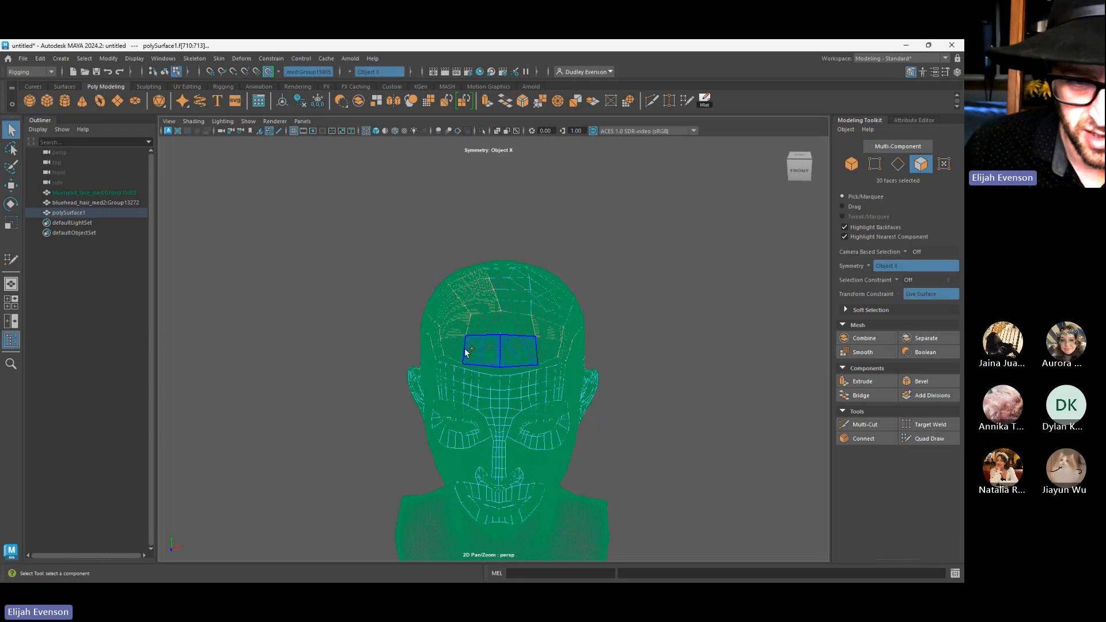
pyautogui.keyDown('shift'); pyautogui.click(465, 348); pyautogui.keyUp('shift')
pyautogui.keyDown('shift'); pyautogui.click(493, 325); pyautogui.keyUp('shift')
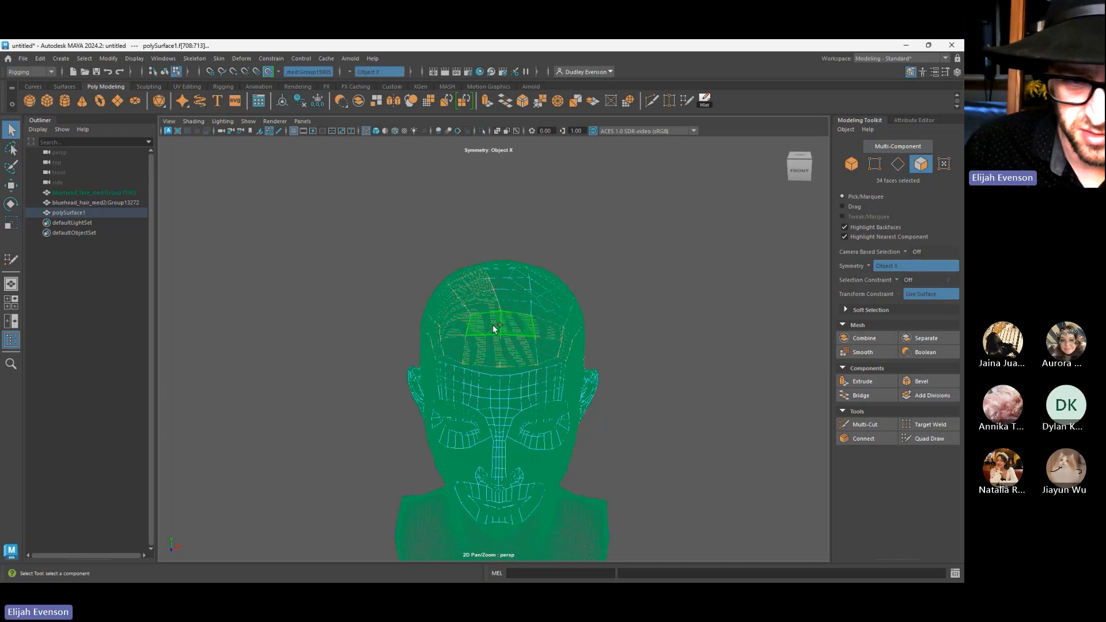
pyautogui.click(350, 71)
pyautogui.click(380, 82)
pyautogui.click(404, 180)
pyautogui.keyDown('alt'); pyautogui.moveTo(409, 264); pyautogui.dragTo(415, 260); pyautogui.keyUp('alt')
pyautogui.moveTo(413, 254); pyautogui.dragTo(441, 321)
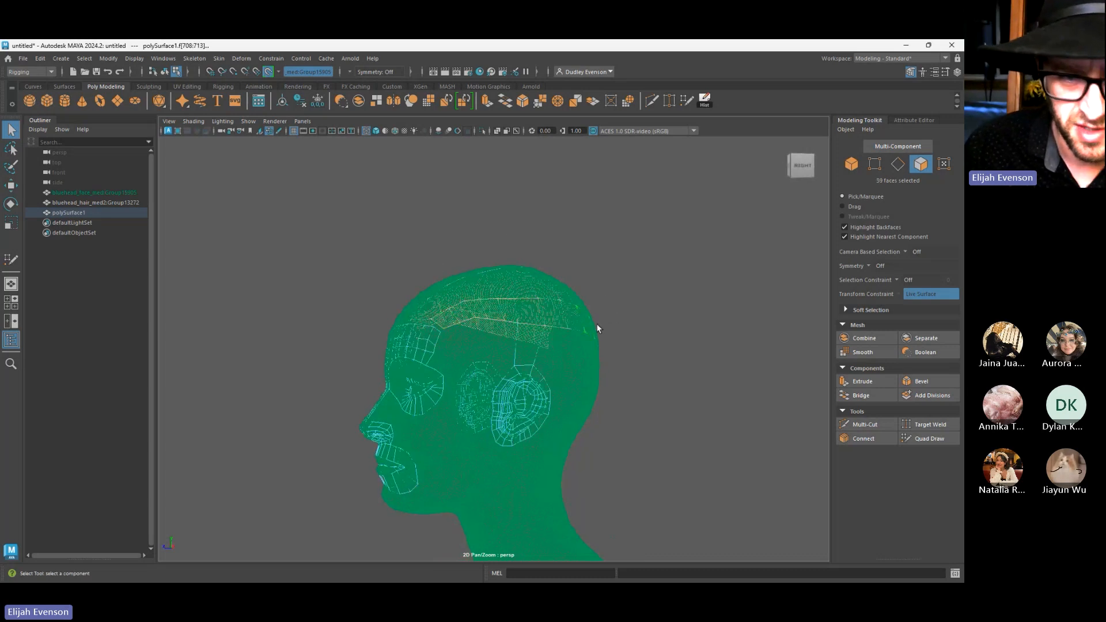
pyautogui.press('Delete')
# Delete the leftover quads above the ear and forehead, and return to shaded display
pyautogui.keyDown('alt'); pyautogui.moveTo(320, 267); pyautogui.dragTo(409, 281); pyautogui.keyUp('alt')
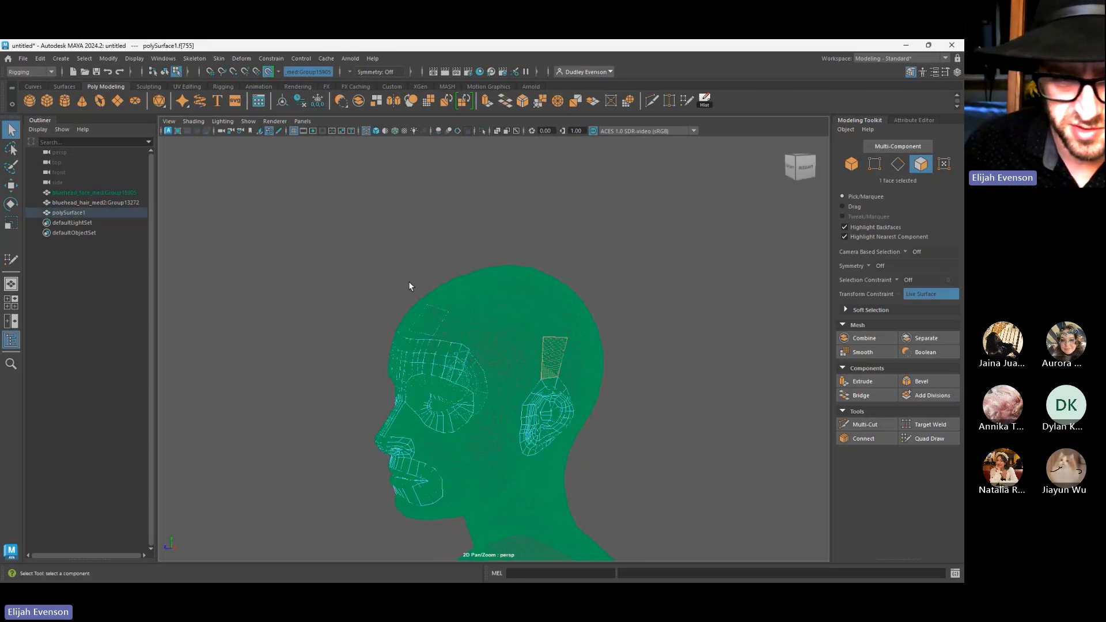
pyautogui.click(434, 329)
pyautogui.press('5')
pyautogui.keyDown('alt'); pyautogui.moveTo(435, 329); pyautogui.dragTo(465, 264); pyautogui.keyUp('alt')
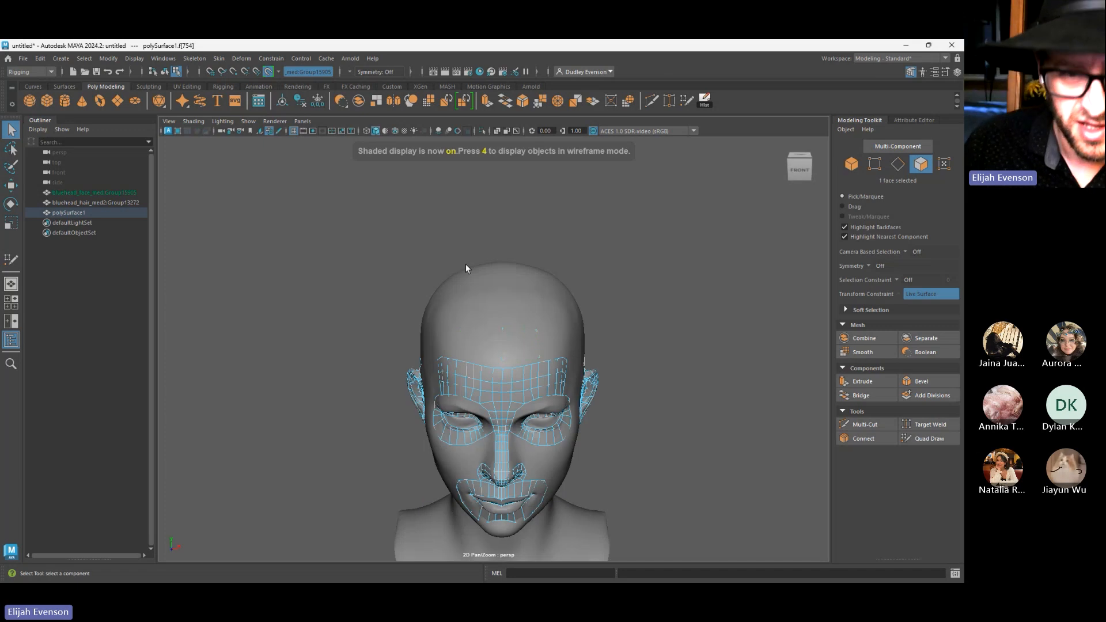
pyautogui.click(465, 264)
# Set symmetry back to Object X and reactivate Quad Draw on the retopology mesh
pyautogui.click(349, 70)
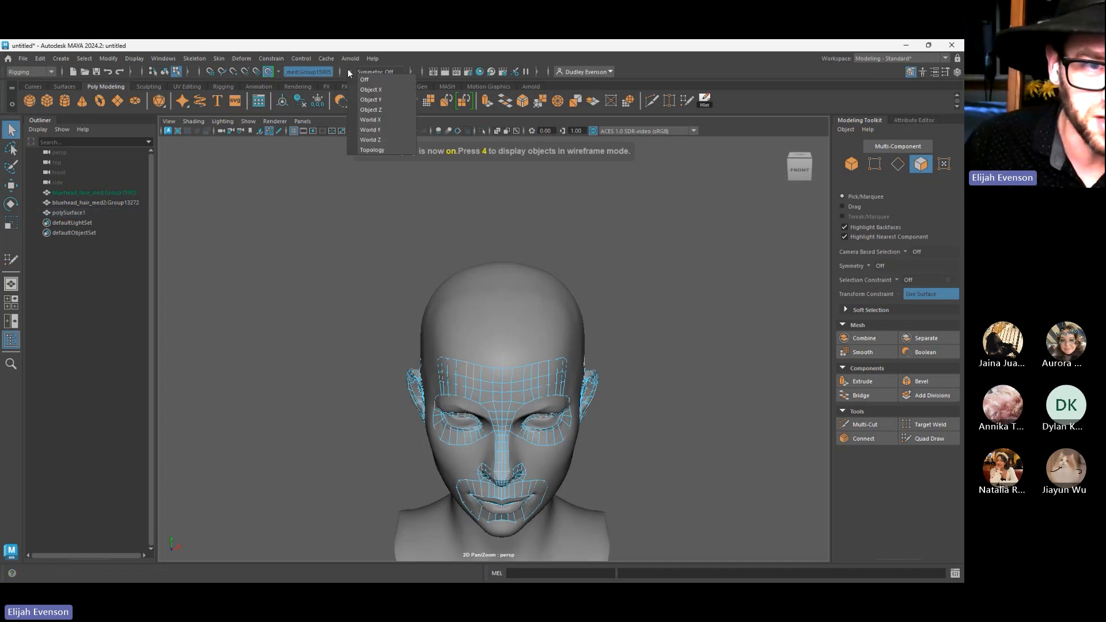
pyautogui.click(374, 90)
pyautogui.scroll(4, 506, 368)
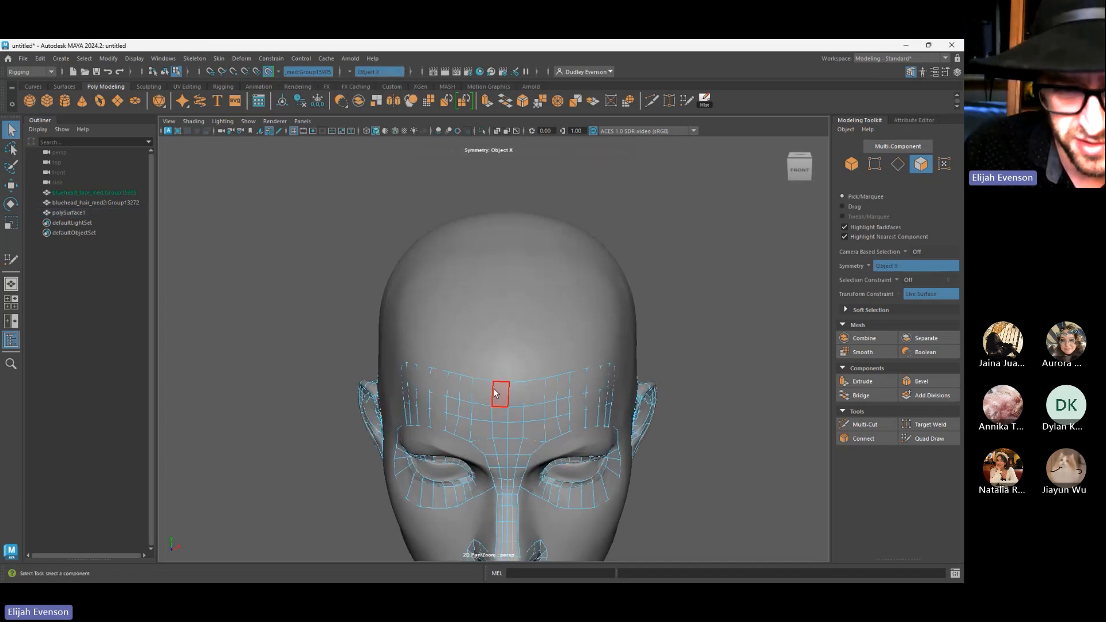
pyautogui.scroll(1, 533, 390)
pyautogui.click(916, 438)
pyautogui.scroll(3, 472, 388)
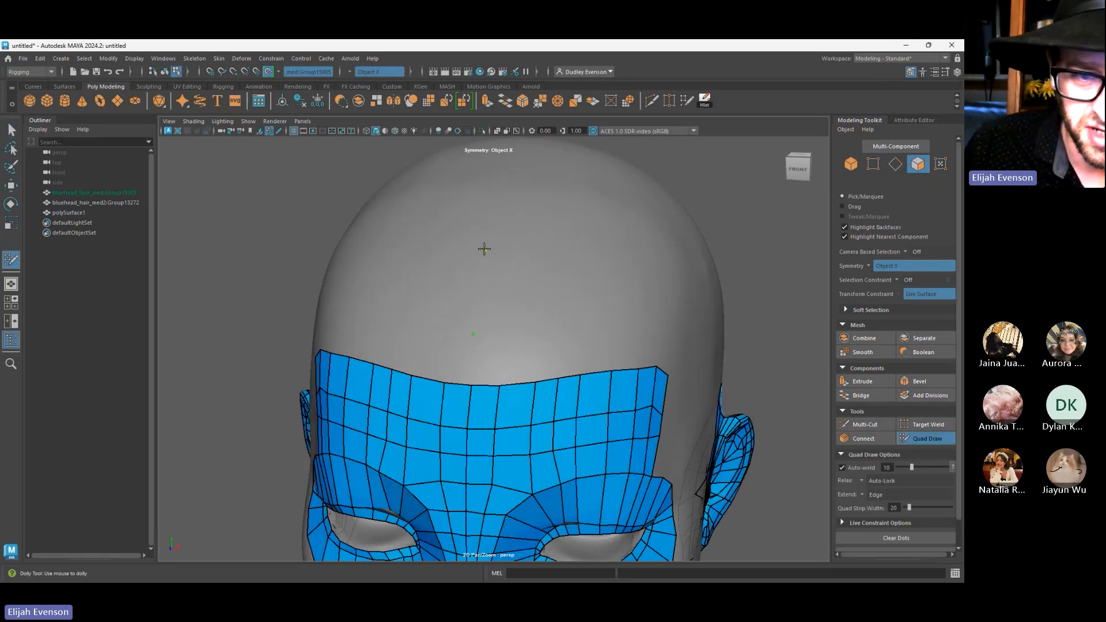
# Place dots up the scalp beyond the forehead patch and fill two rows of mirrored quads along the centerline
pyautogui.moveTo(483, 248)
pyautogui.keyDown('alt'); pyautogui.mouseDown()
pyautogui.moveTo(501, 264)
pyautogui.moveTo(498, 249)
pyautogui.mouseUp(); pyautogui.keyUp('alt')
pyautogui.scroll(-4, 518, 267)
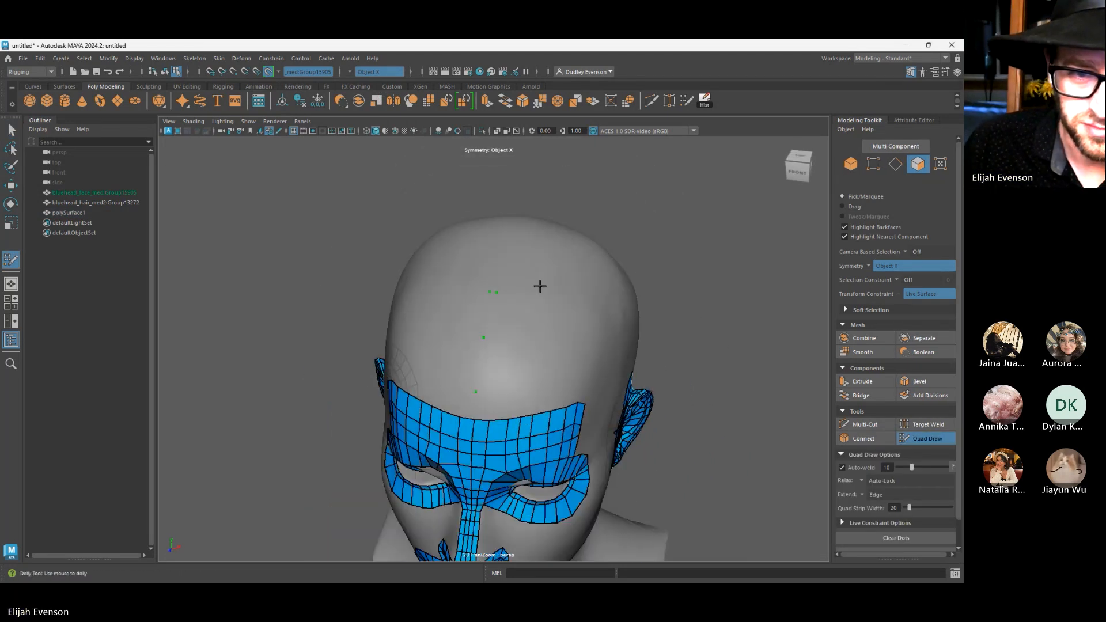
pyautogui.keyDown('alt'); pyautogui.moveTo(538, 286); pyautogui.dragTo(681, 404); pyautogui.keyUp('alt')
pyautogui.scroll(6, 681, 405)
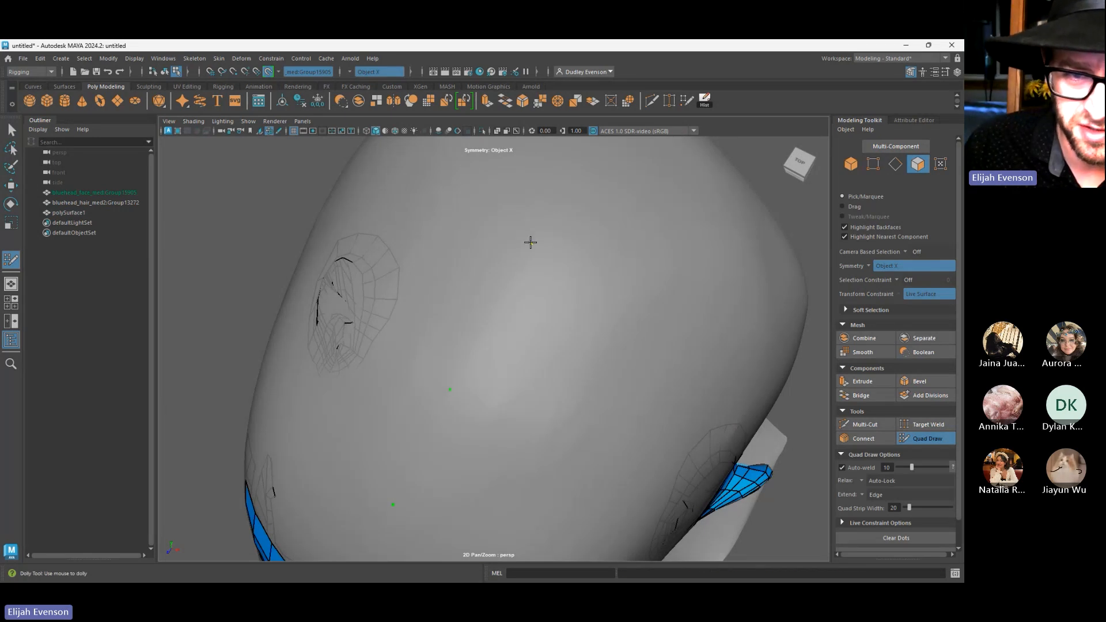
pyautogui.scroll(-3, 541, 407)
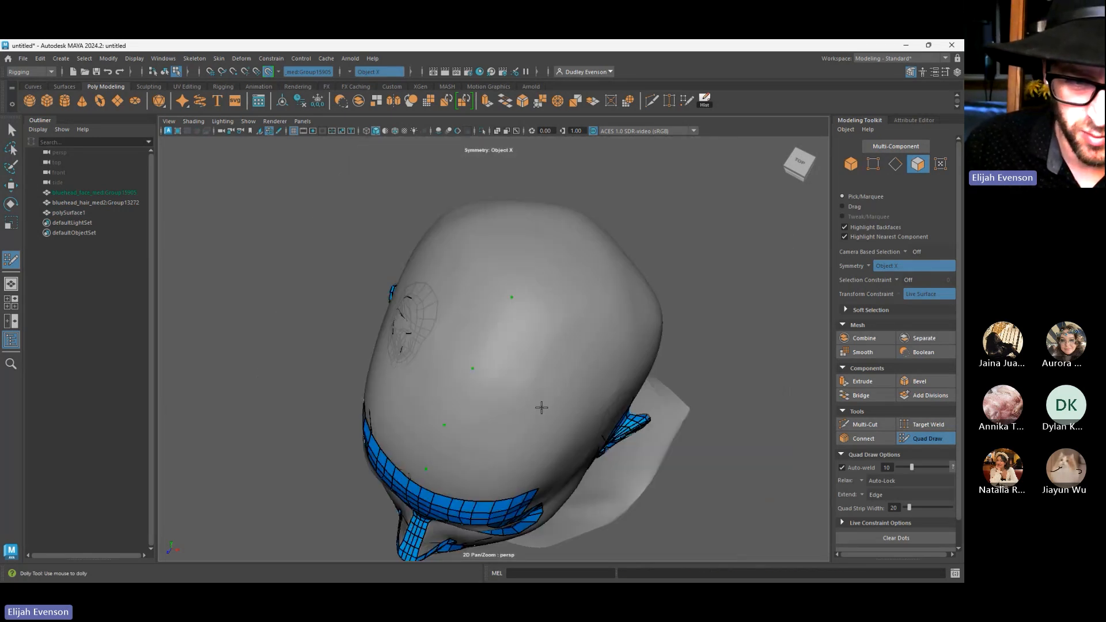
pyautogui.keyDown('alt'); pyautogui.moveTo(541, 407); pyautogui.dragTo(495, 390); pyautogui.keyUp('alt')
pyautogui.keyDown('shift'); pyautogui.click(481, 387); pyautogui.keyUp('shift')
pyautogui.click(518, 340)
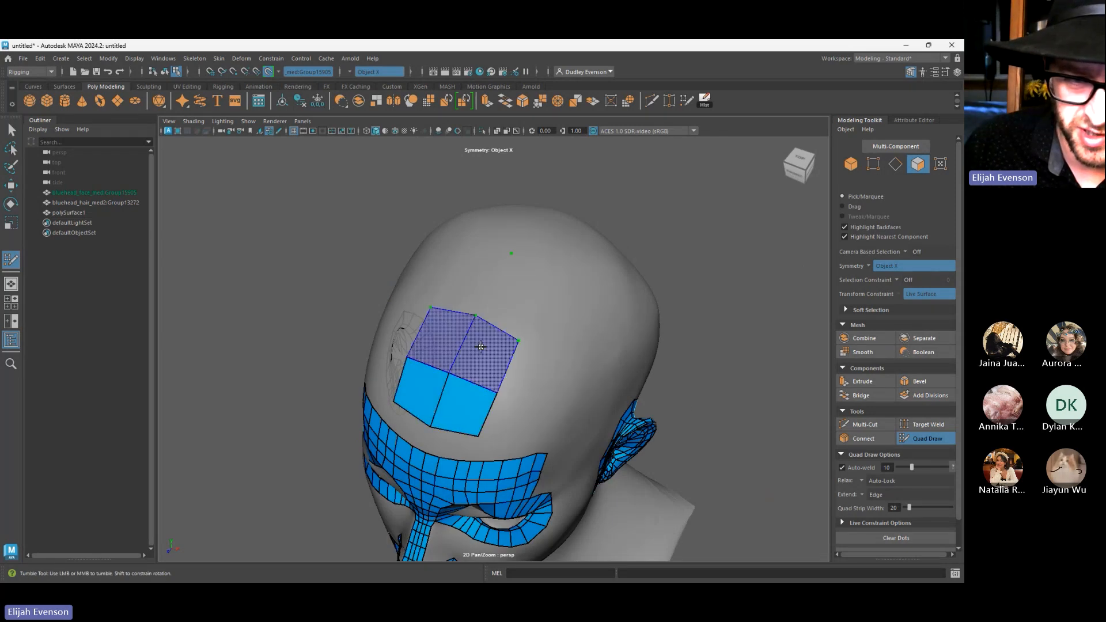
pyautogui.keyDown('shift'); pyautogui.click(487, 353); pyautogui.keyUp('shift')
# Add another row of mirrored centerline quads down the back of the head and raise the outer vertices of its upper edge
pyautogui.keyDown('alt'); pyautogui.moveTo(575, 298); pyautogui.dragTo(495, 287); pyautogui.keyUp('alt')
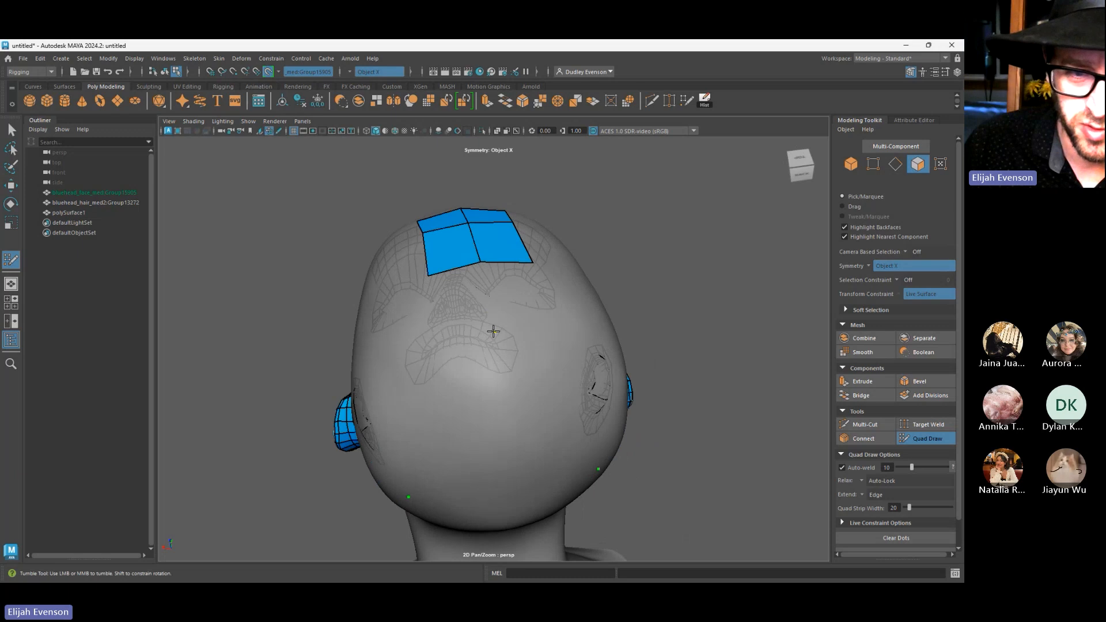
pyautogui.keyDown('alt'); pyautogui.moveTo(433, 350); pyautogui.dragTo(514, 339); pyautogui.keyUp('alt')
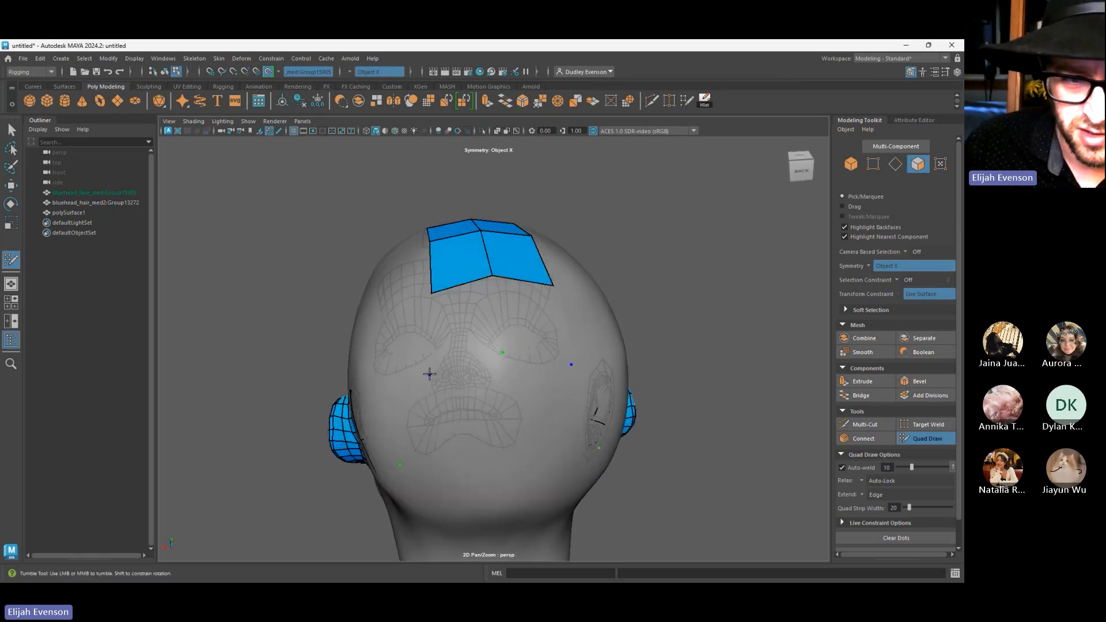
pyautogui.keyDown('alt'); pyautogui.moveTo(475, 369); pyautogui.dragTo(511, 351); pyautogui.keyUp('alt')
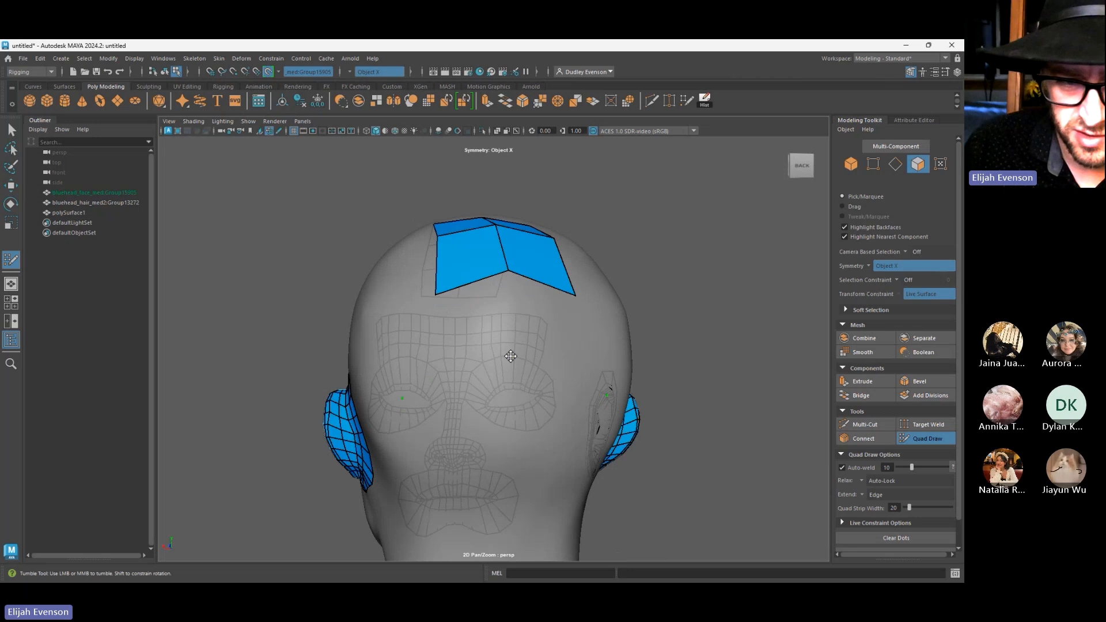
pyautogui.keyDown('shift'); pyautogui.click(483, 321); pyautogui.keyUp('shift')
pyautogui.moveTo(435, 295)
pyautogui.mouseDown()
pyautogui.moveTo(438, 267)
pyautogui.moveTo(437, 277)
pyautogui.mouseUp()
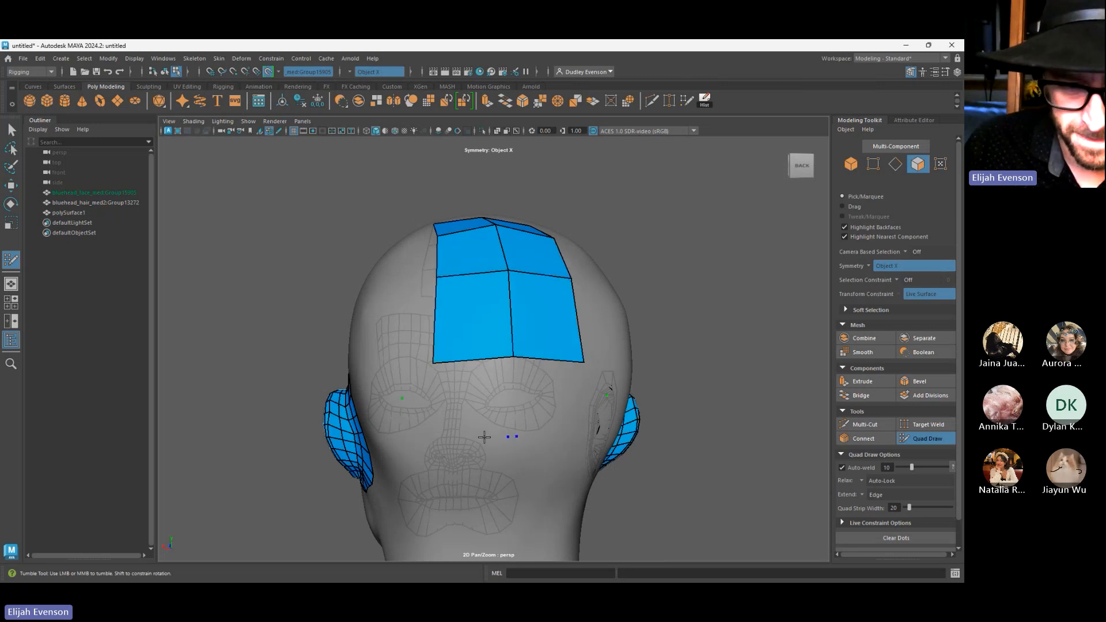
# Place dots below the centerline strip on the back of the head and fill another row of mirrored quads
pyautogui.click(510, 441)
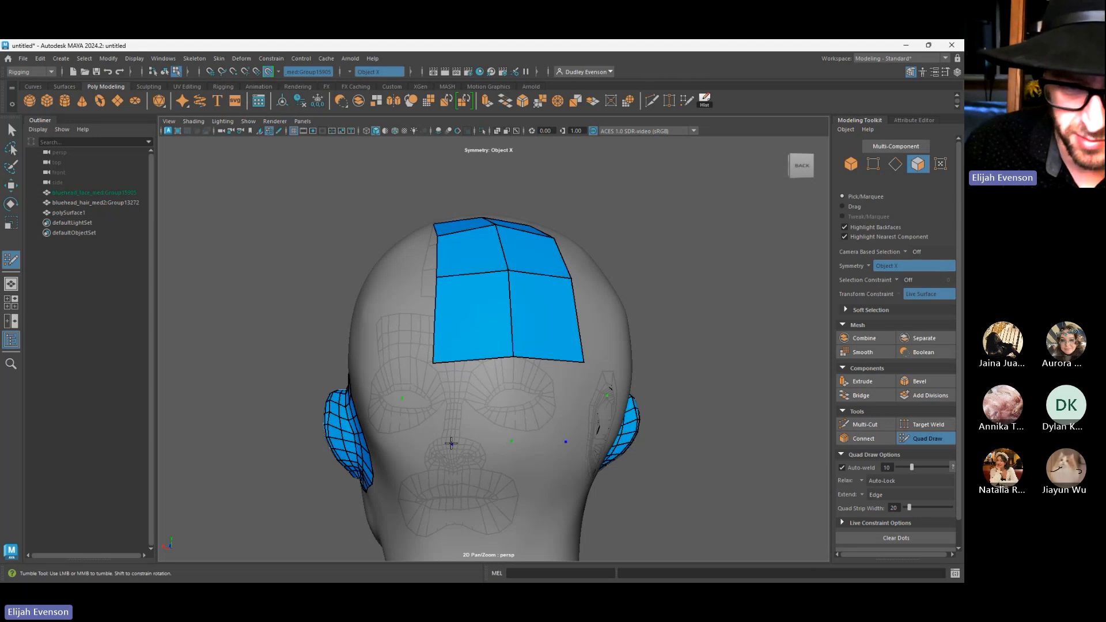
pyautogui.click(430, 444)
pyautogui.keyDown('shift'); pyautogui.click(466, 425); pyautogui.keyUp('shift')
pyautogui.hotkey('ctrl', 'z')
pyautogui.keyDown('shift'); pyautogui.click(487, 403); pyautogui.keyUp('shift')
pyautogui.keyDown('alt'); pyautogui.moveTo(488, 446); pyautogui.dragTo(522, 401); pyautogui.keyUp('alt')
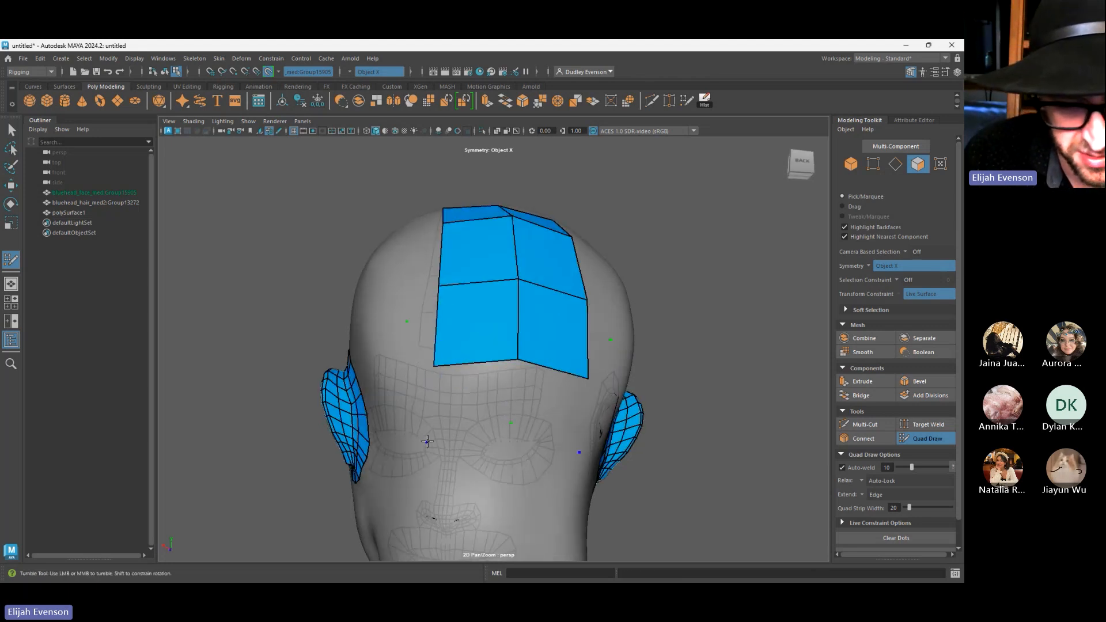
pyautogui.keyDown('shift'); pyautogui.click(487, 405); pyautogui.keyUp('shift')
pyautogui.moveTo(510, 422); pyautogui.dragTo(512, 443)
# Fill one more row of mirrored centerline quads to carry the strip down to the nape
pyautogui.keyDown('alt'); pyautogui.moveTo(512, 442); pyautogui.dragTo(433, 477); pyautogui.keyUp('alt')
pyautogui.scroll(-4, 434, 477)
pyautogui.keyDown('alt'); pyautogui.moveTo(434, 478); pyautogui.dragTo(498, 386, button='middle'); pyautogui.keyUp('alt')
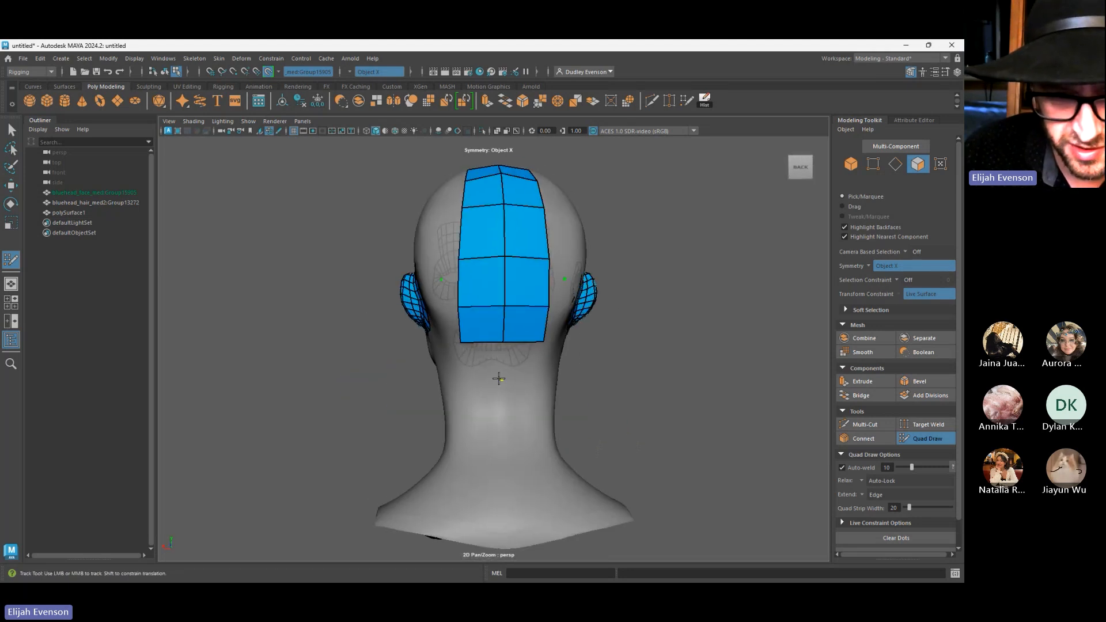
pyautogui.keyDown('shift'); pyautogui.click(487, 377); pyautogui.keyUp('shift')
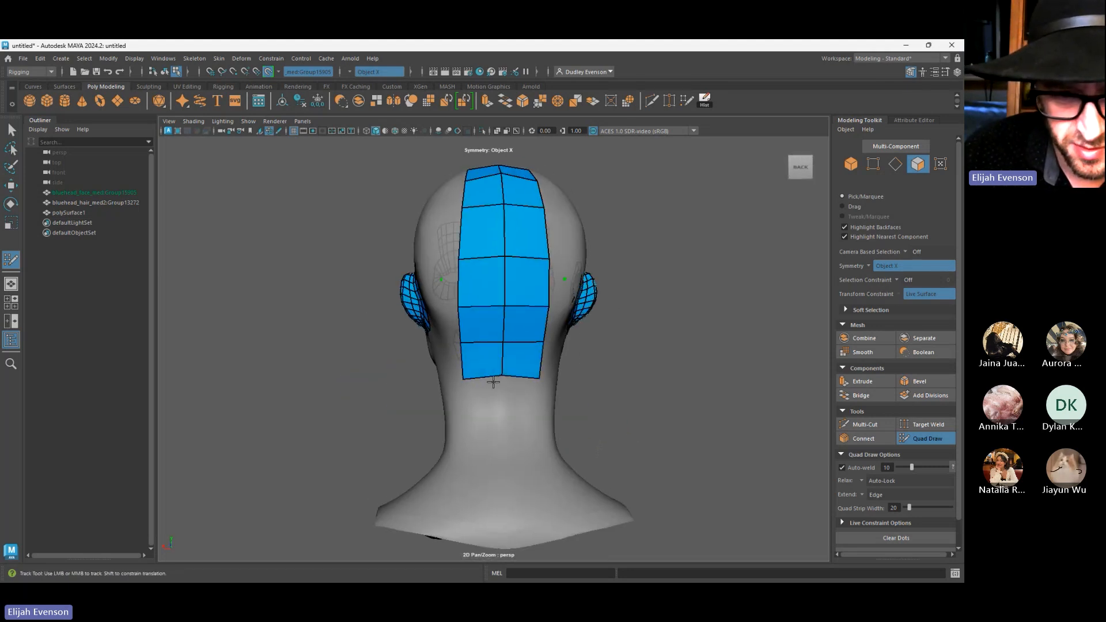
# Extend the mirrored centerline strip with quads from the nape down the back of the neck to the bust's base
pyautogui.keyDown('ctrl'); pyautogui.moveTo(487, 402); pyautogui.dragTo(498, 553); pyautogui.keyUp('ctrl')
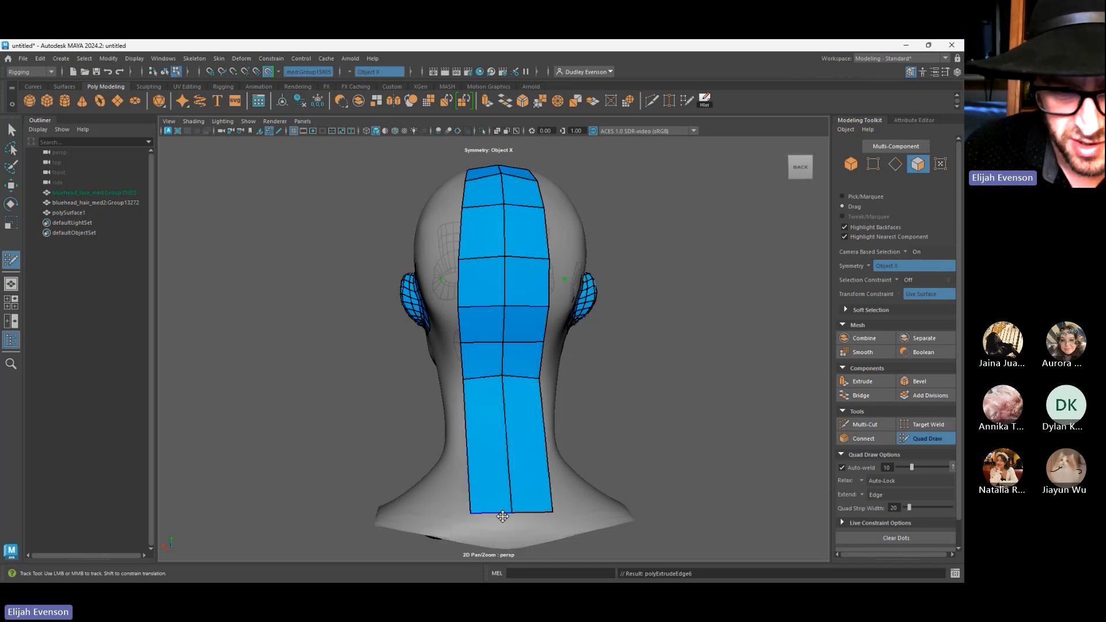
pyautogui.hotkey('ctrl', 'z')
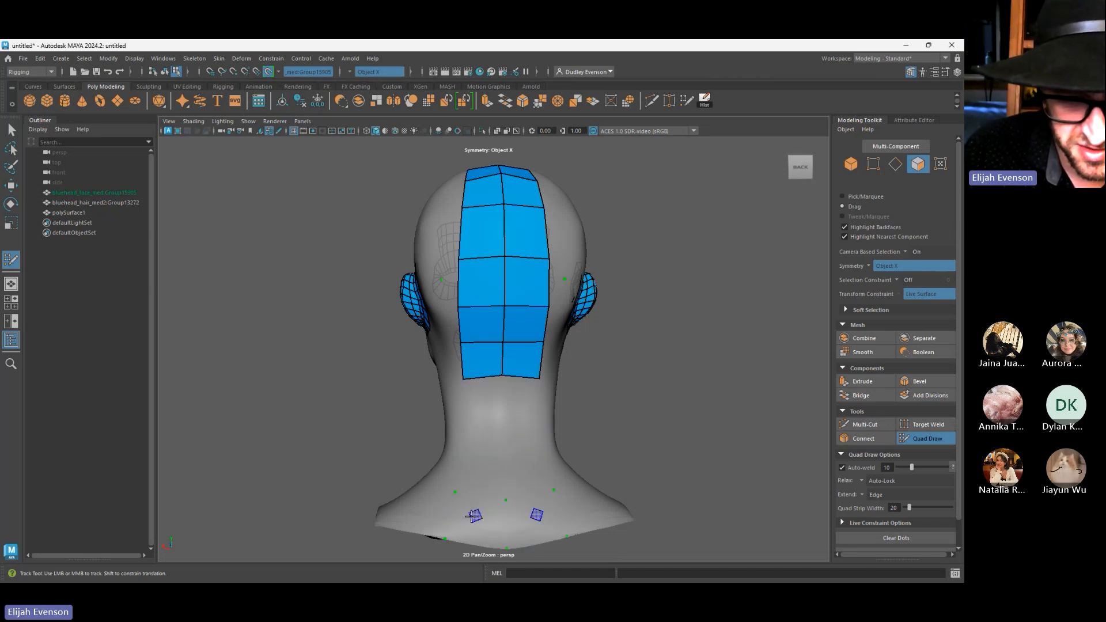
pyautogui.keyDown('shift'); pyautogui.click(469, 514); pyautogui.keyUp('shift')
pyautogui.keyDown('shift'); pyautogui.click(475, 424); pyautogui.keyUp('shift')
pyautogui.keyDown('alt'); pyautogui.moveTo(476, 424); pyautogui.dragTo(566, 453); pyautogui.keyUp('alt')
pyautogui.keyDown('alt'); pyautogui.moveTo(563, 411); pyautogui.dragTo(537, 375); pyautogui.keyUp('alt')
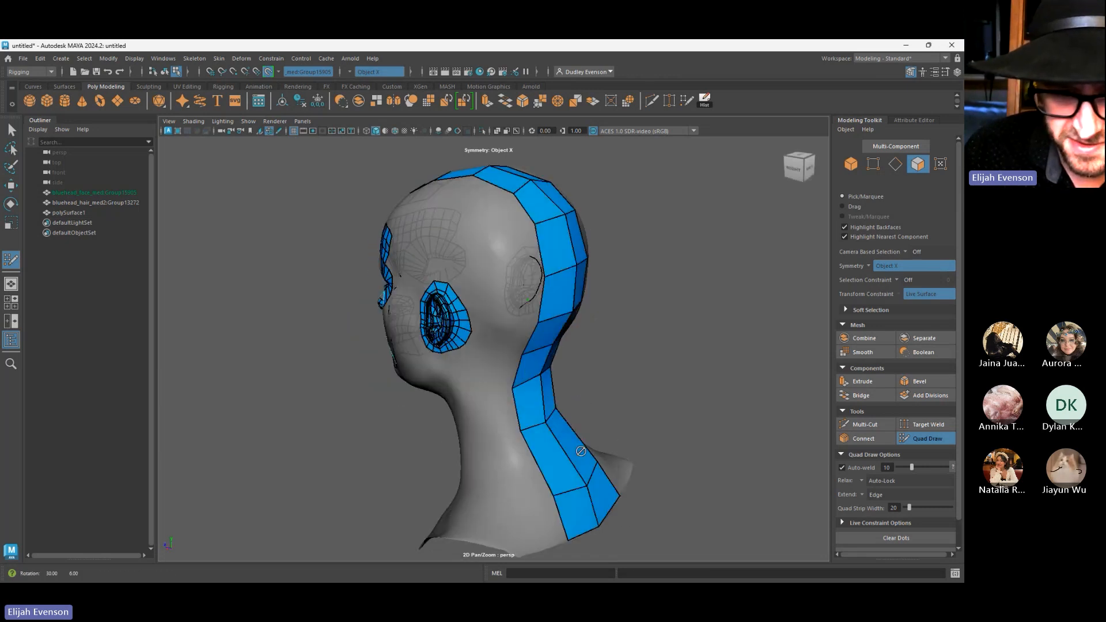
# Add a second column of mirrored quads alongside the scalp strip, from the hairline back to the crown
pyautogui.moveTo(547, 451)
pyautogui.keyDown('alt'); pyautogui.mouseDown()
pyautogui.moveTo(576, 443)
pyautogui.moveTo(507, 440)
pyautogui.moveTo(637, 447)
pyautogui.moveTo(576, 415)
pyautogui.moveTo(450, 388)
pyautogui.moveTo(397, 350)
pyautogui.moveTo(425, 434)
pyautogui.mouseUp(); pyautogui.keyUp('alt')
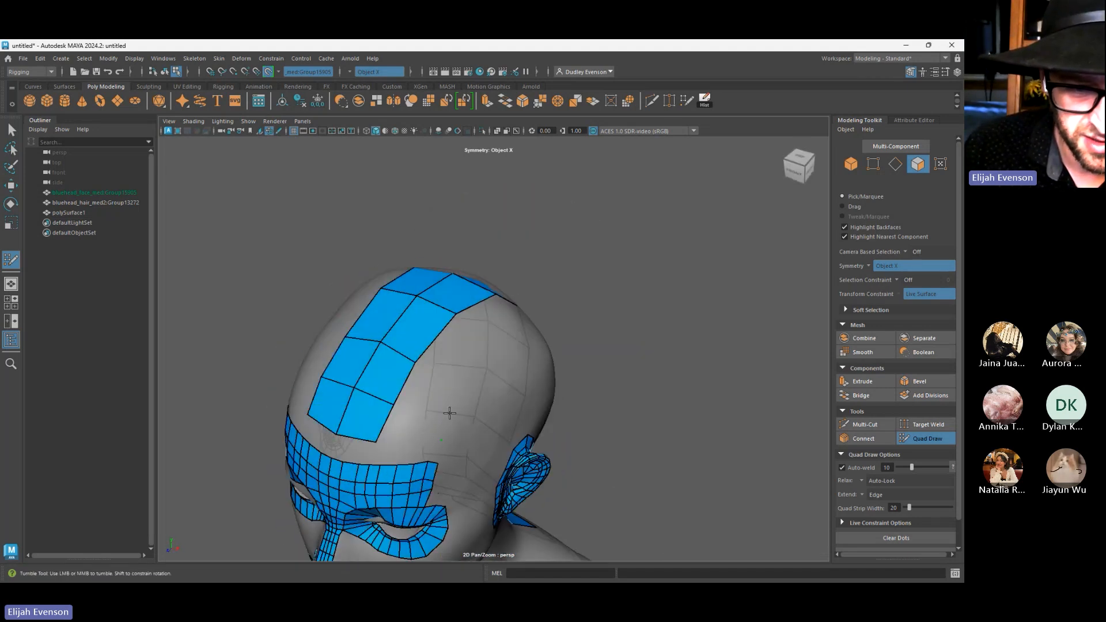
pyautogui.keyDown('shift'); pyautogui.click(420, 423); pyautogui.keyUp('shift')
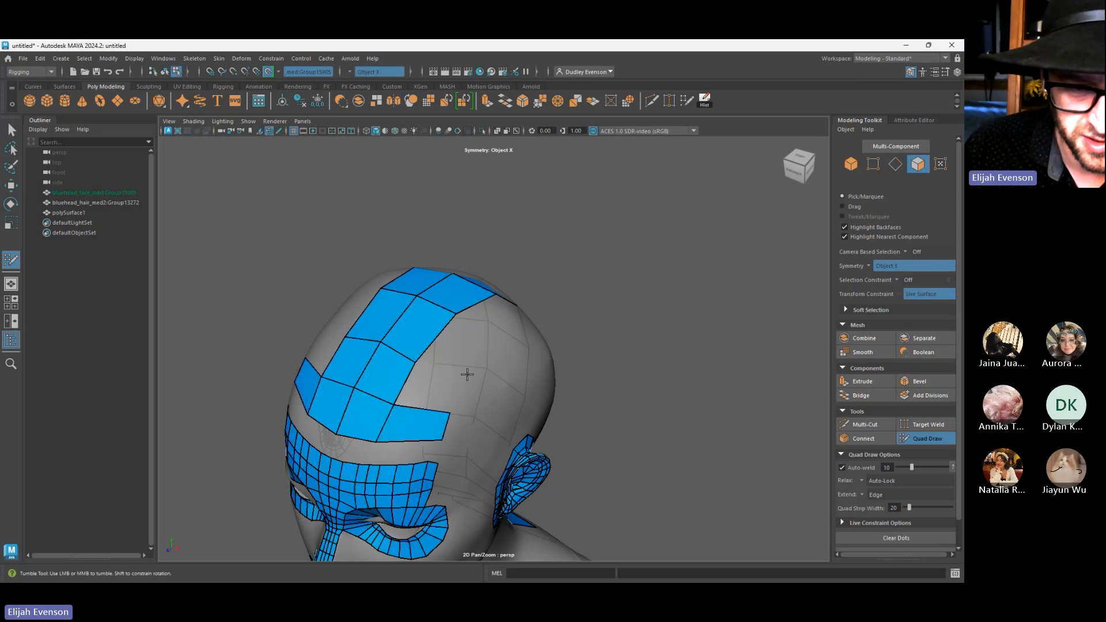
pyautogui.click(459, 375)
pyautogui.keyDown('shift'); pyautogui.click(433, 387); pyautogui.keyUp('shift')
pyautogui.moveTo(465, 380)
pyautogui.keyDown('alt'); pyautogui.mouseDown()
pyautogui.moveTo(371, 356)
pyautogui.moveTo(417, 308)
pyautogui.mouseUp(); pyautogui.keyUp('alt')
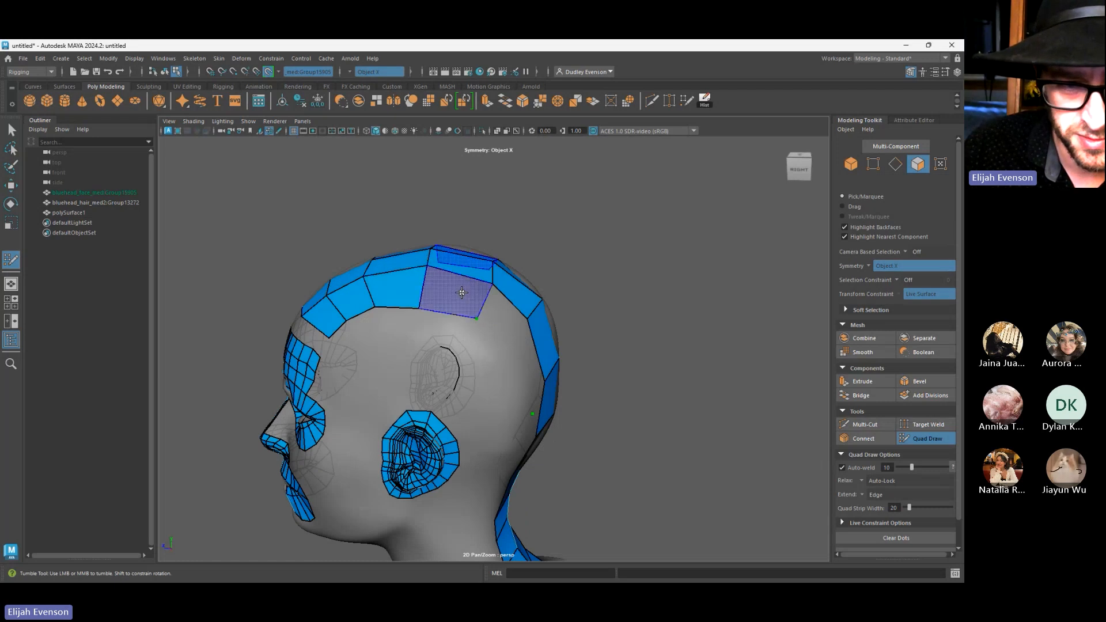
# Continue the second column of mirrored quads from the crown down the back of the head
pyautogui.moveTo(498, 344)
pyautogui.keyDown('alt'); pyautogui.mouseDown()
pyautogui.moveTo(478, 355)
pyautogui.moveTo(458, 405)
pyautogui.mouseUp(); pyautogui.keyUp('alt')
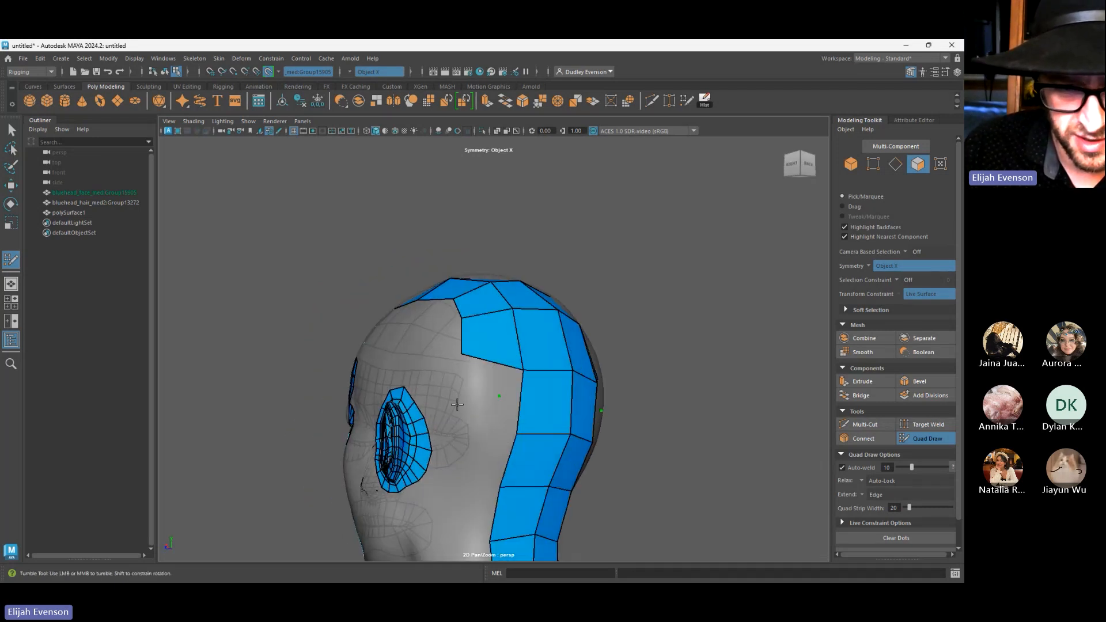
pyautogui.click(467, 423)
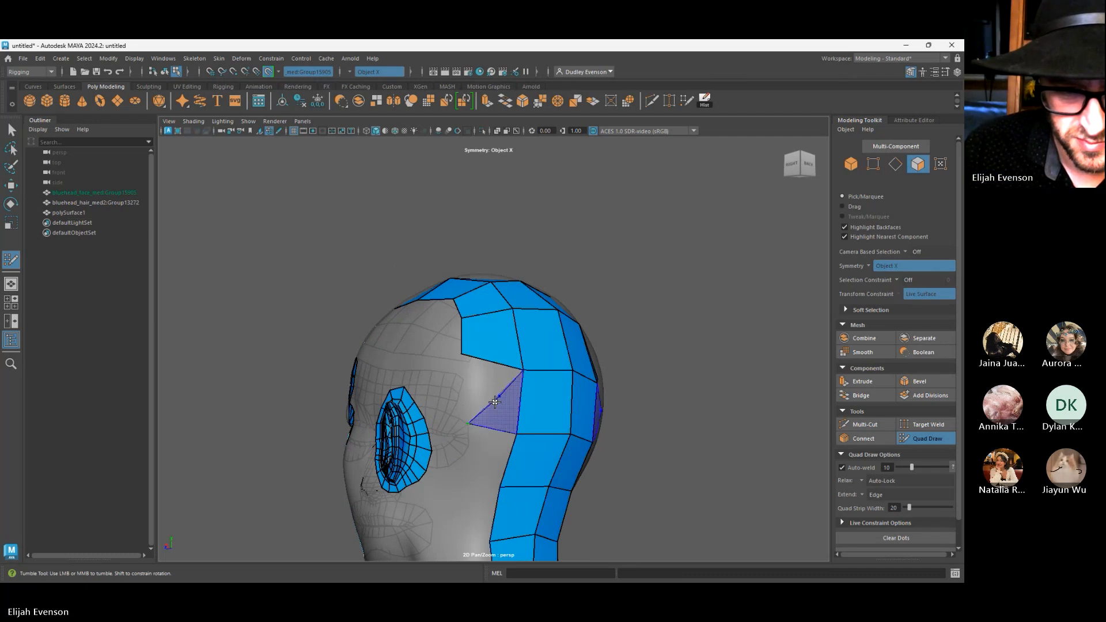
pyautogui.click(459, 482)
pyautogui.keyDown('shift'); pyautogui.click(479, 463); pyautogui.keyUp('shift')
pyautogui.keyDown('shift'); pyautogui.click(487, 404); pyautogui.keyUp('shift')
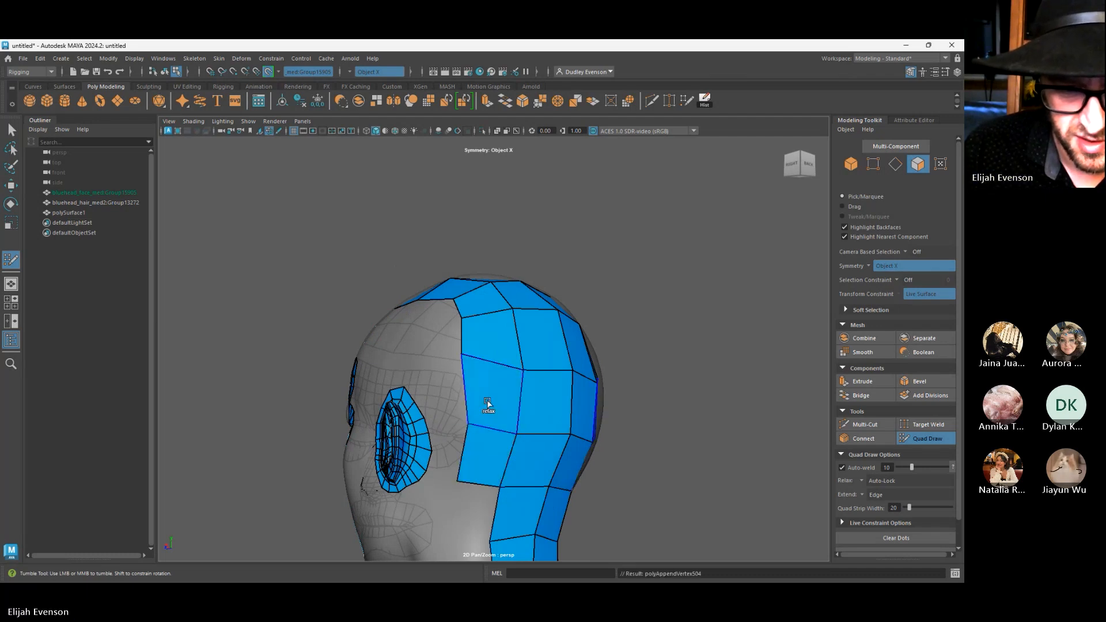
# Extend the outer column of mirrored quads behind the ear down to the nape
pyautogui.keyDown('alt'); pyautogui.moveTo(474, 446); pyautogui.dragTo(484, 480); pyautogui.keyUp('alt')
pyautogui.keyDown('alt'); pyautogui.moveTo(483, 481); pyautogui.dragTo(485, 323, button='middle'); pyautogui.keyUp('alt')
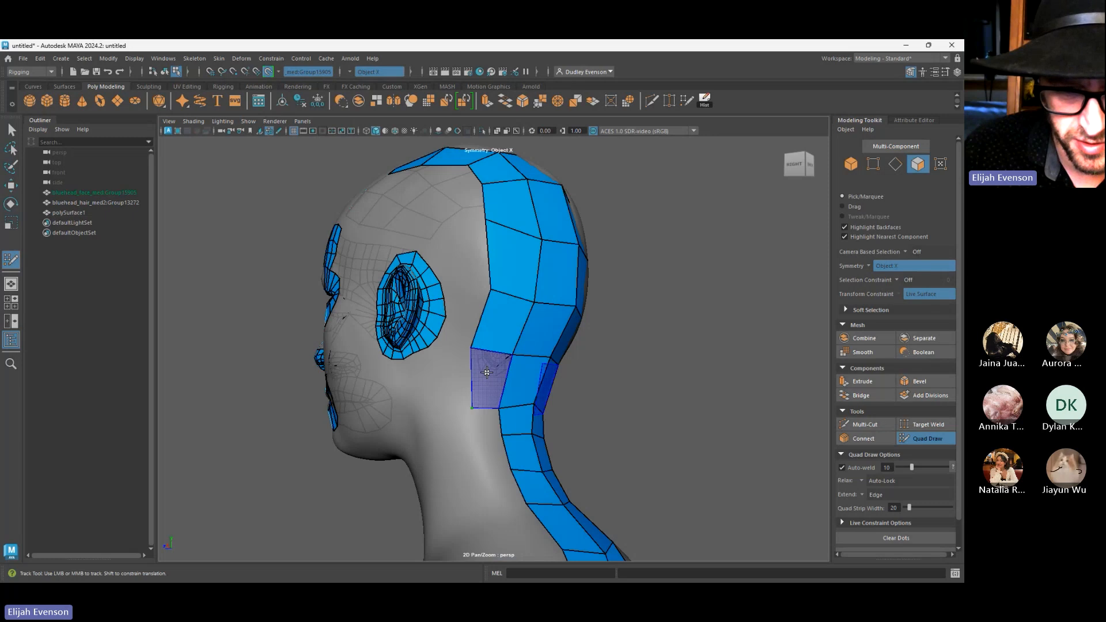
pyautogui.keyDown('alt'); pyautogui.moveTo(481, 420); pyautogui.dragTo(455, 442); pyautogui.keyUp('alt')
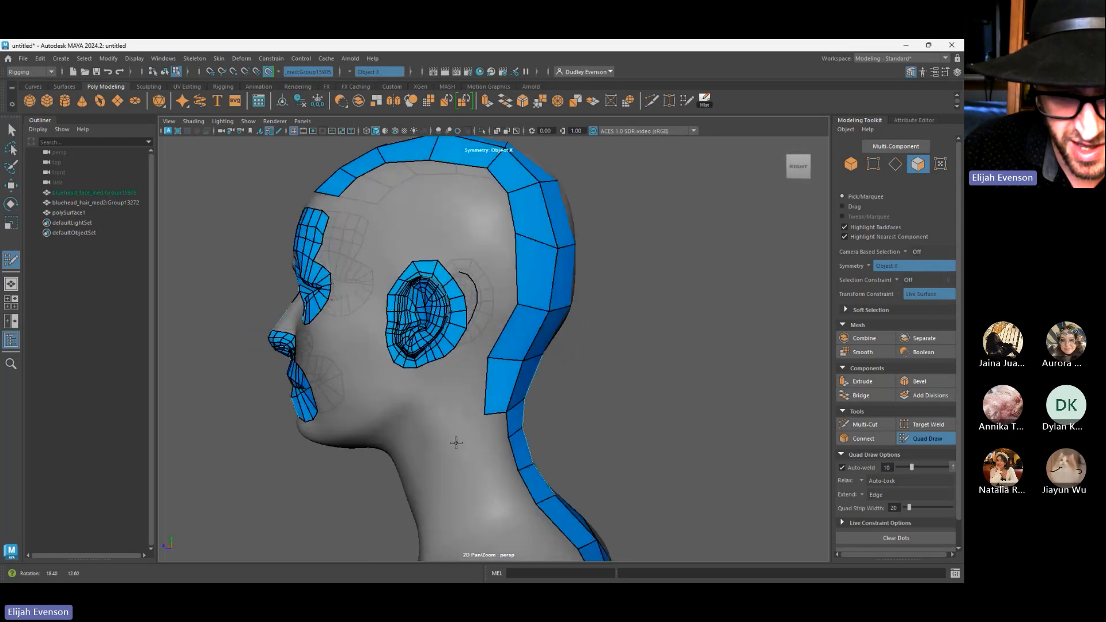
pyautogui.keyDown('shift'); pyautogui.click(494, 437); pyautogui.keyUp('shift')
pyautogui.moveTo(501, 416)
pyautogui.mouseDown()
pyautogui.moveTo(391, 487)
pyautogui.moveTo(448, 439)
pyautogui.mouseUp()
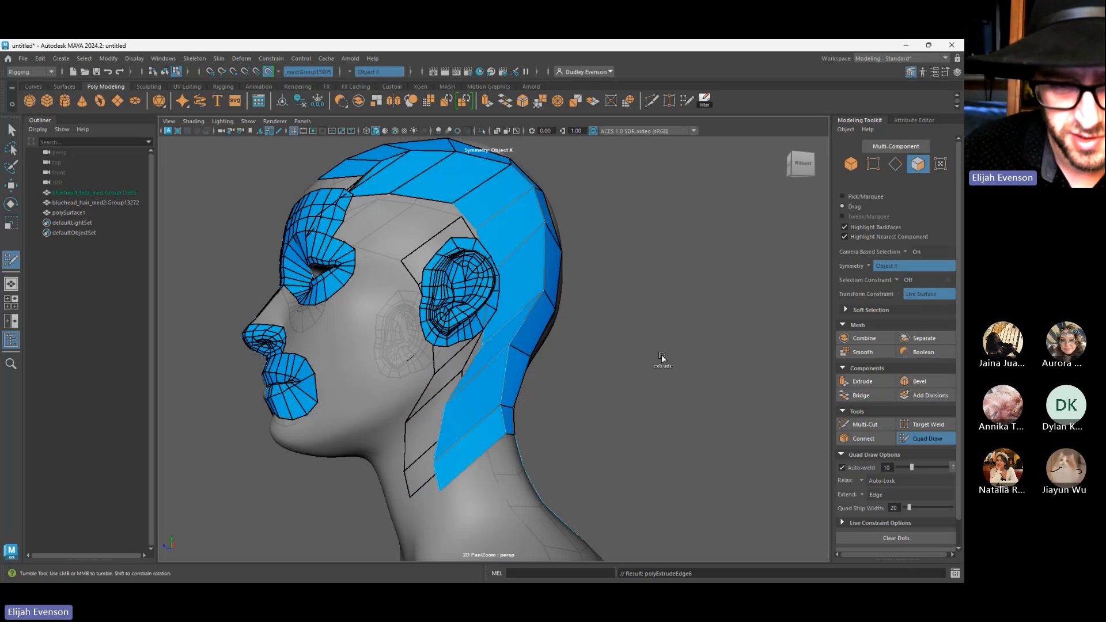
pyautogui.hotkey('alt', 'Tab')
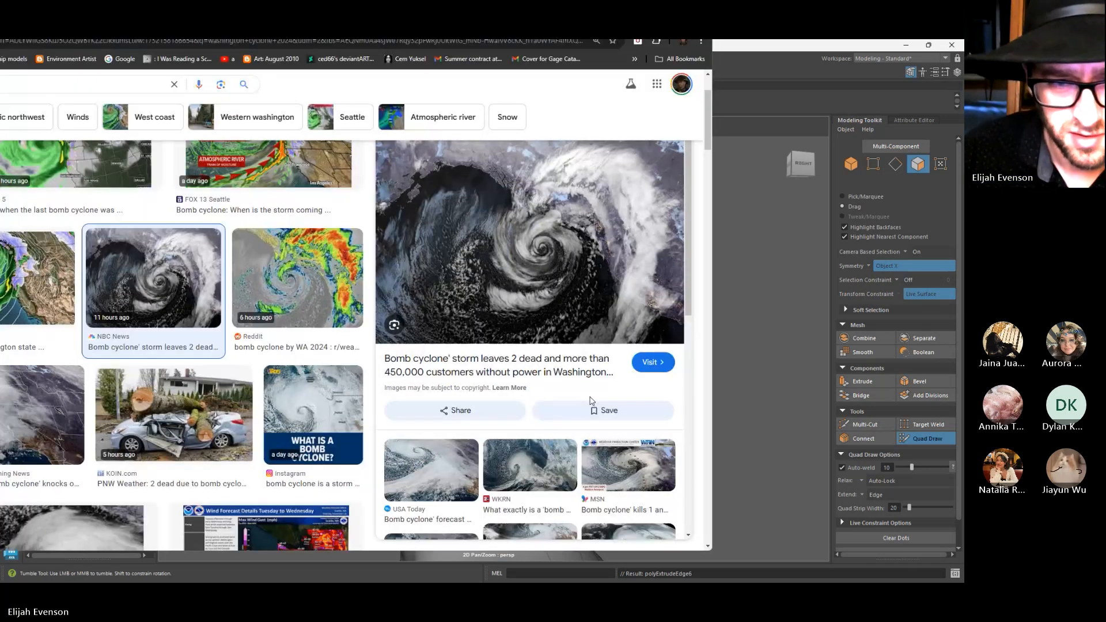
pyautogui.hotkey('alt', 'Tab')
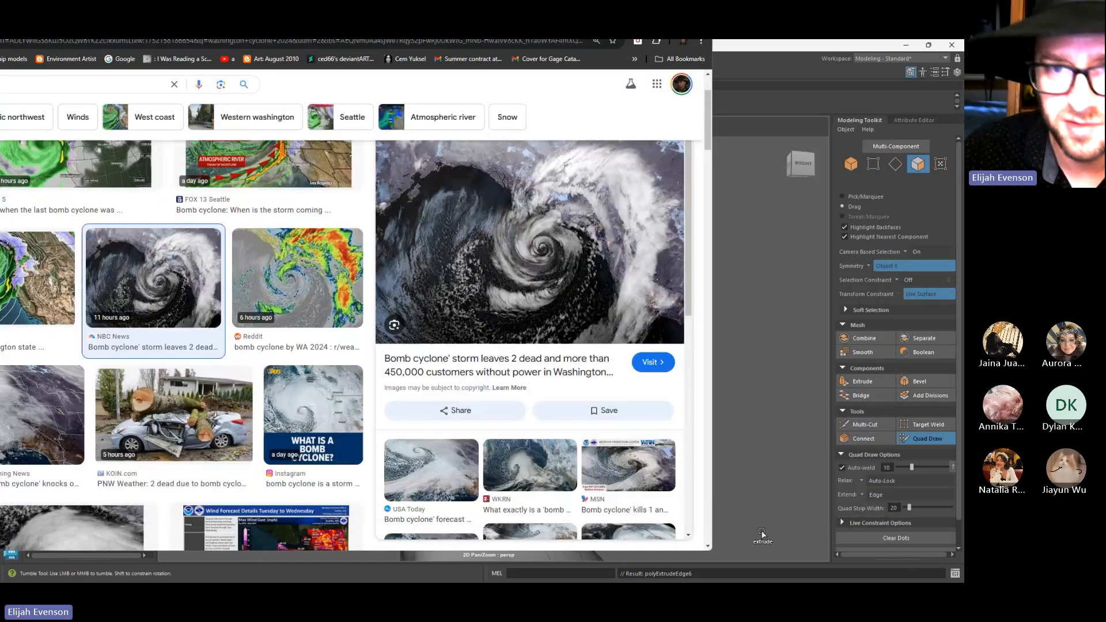
pyautogui.click(659, 44)
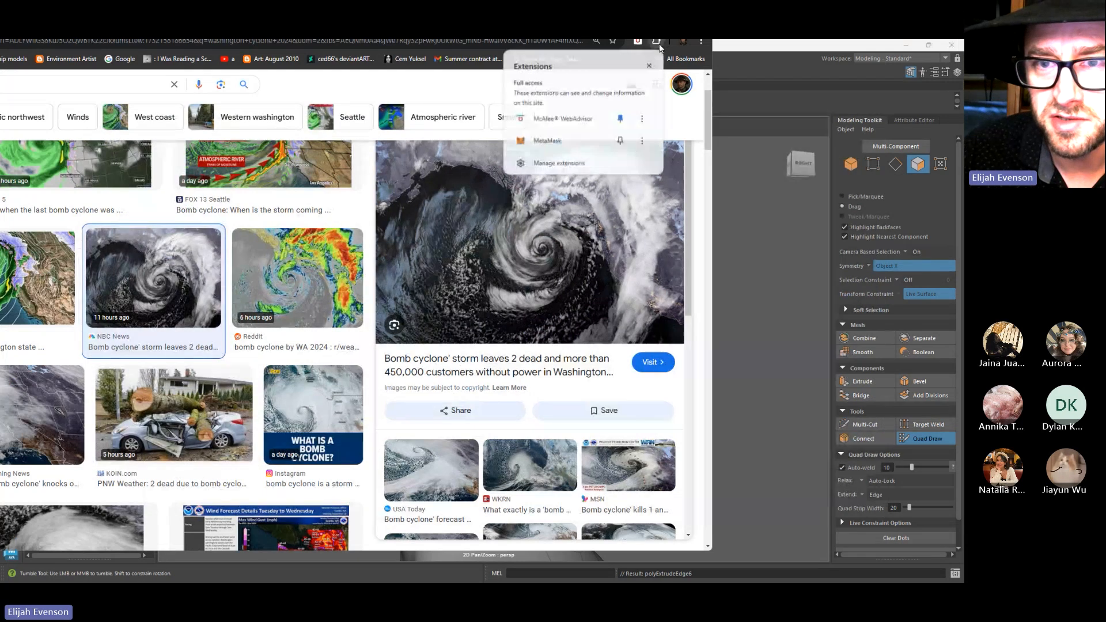
pyautogui.click(743, 249)
pyautogui.hotkey('alt', 'Tab')
pyautogui.hotkey('alt', 'Tab')
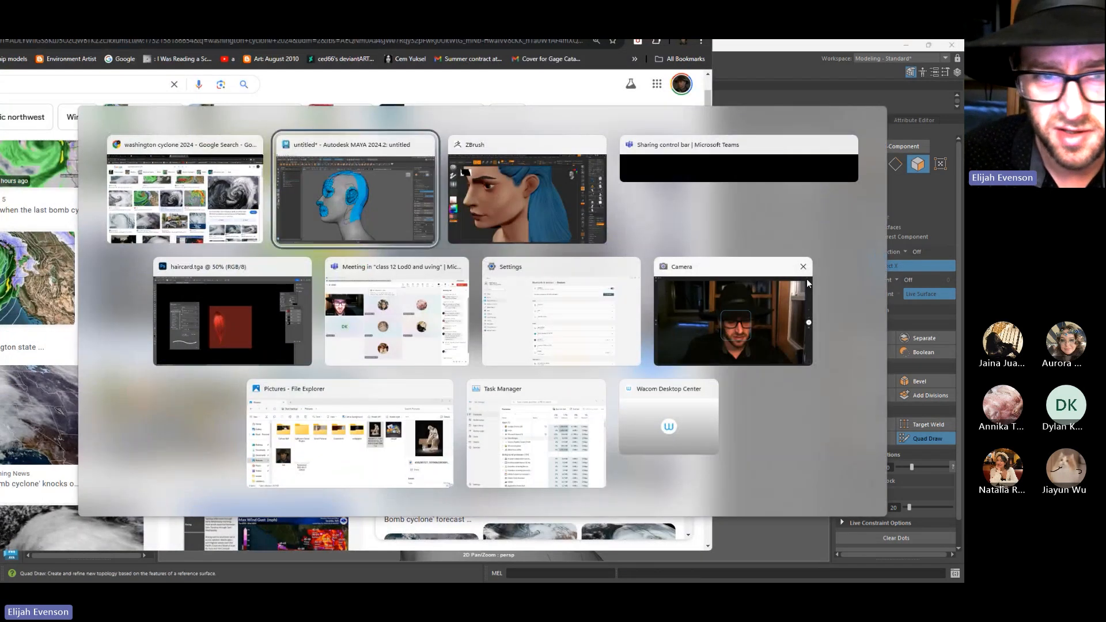
pyautogui.click(334, 189)
pyautogui.keyDown('alt'); pyautogui.moveTo(448, 292); pyautogui.dragTo(618, 422); pyautogui.keyUp('alt')
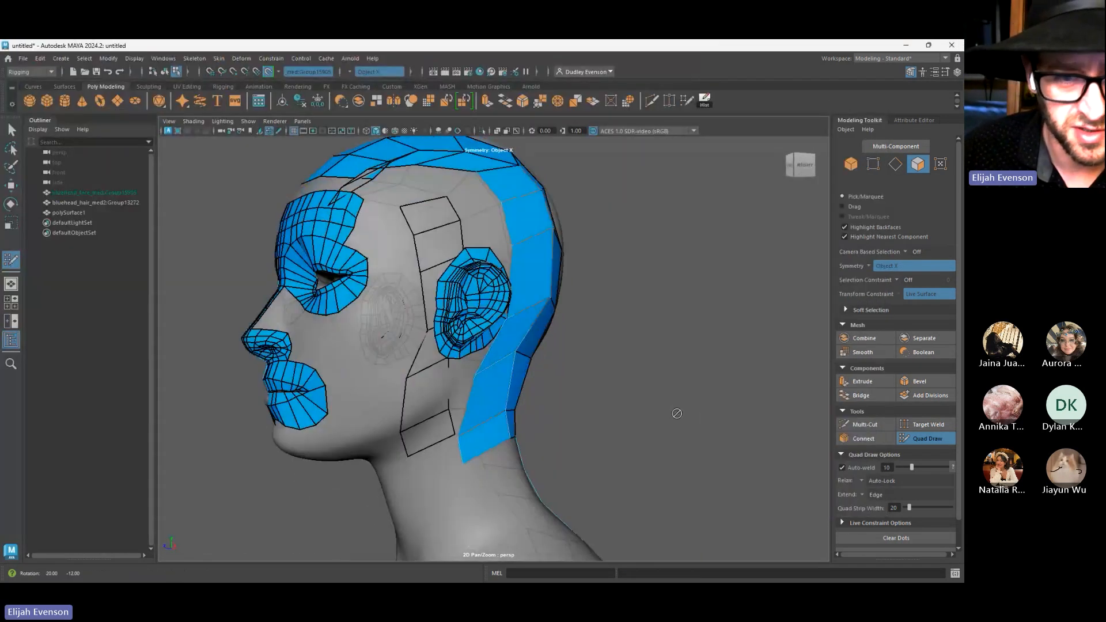
pyautogui.hotkey('ctrl', 'z')
# Save the scene as a Maya Binary file named head in D:\class_2024\arcane
pyautogui.hotkey('ctrl', 's')
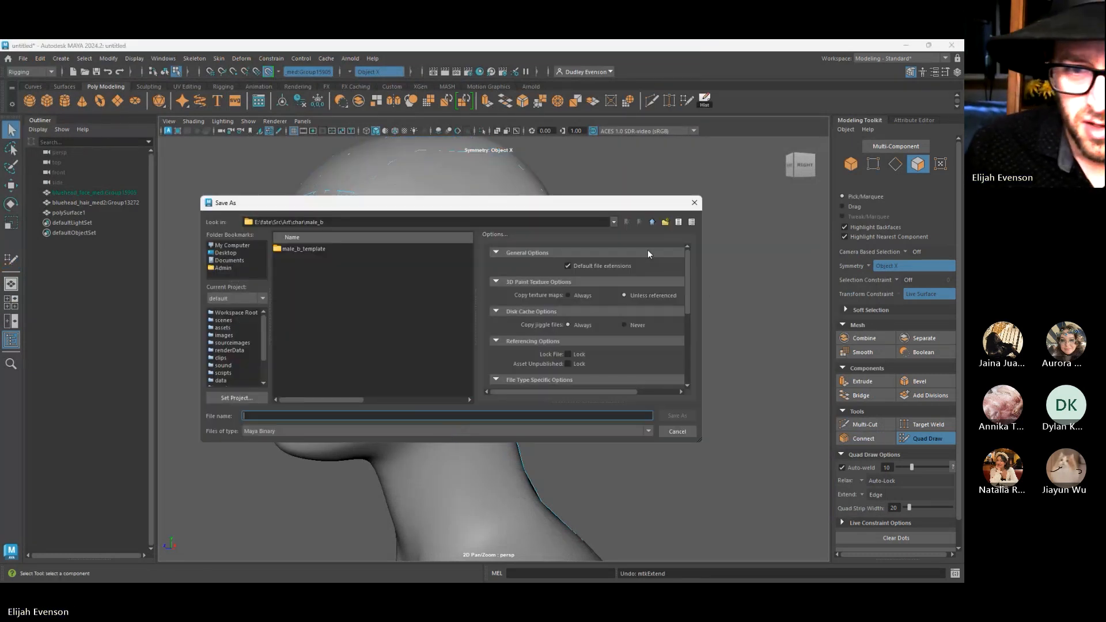
pyautogui.click(603, 223)
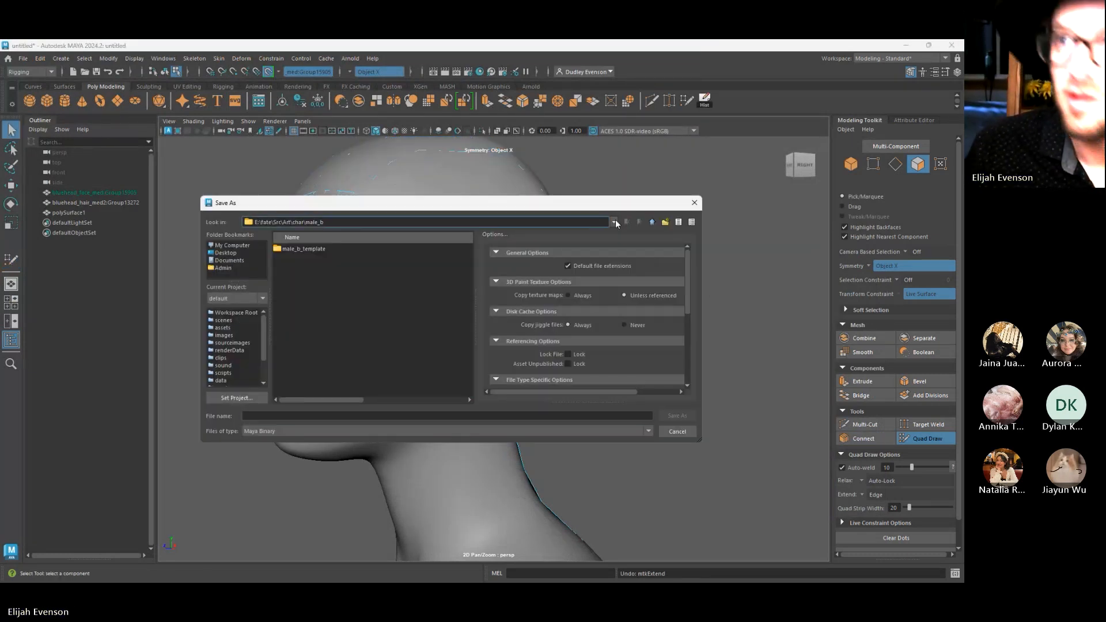
pyautogui.click(614, 222)
pyautogui.click(603, 208)
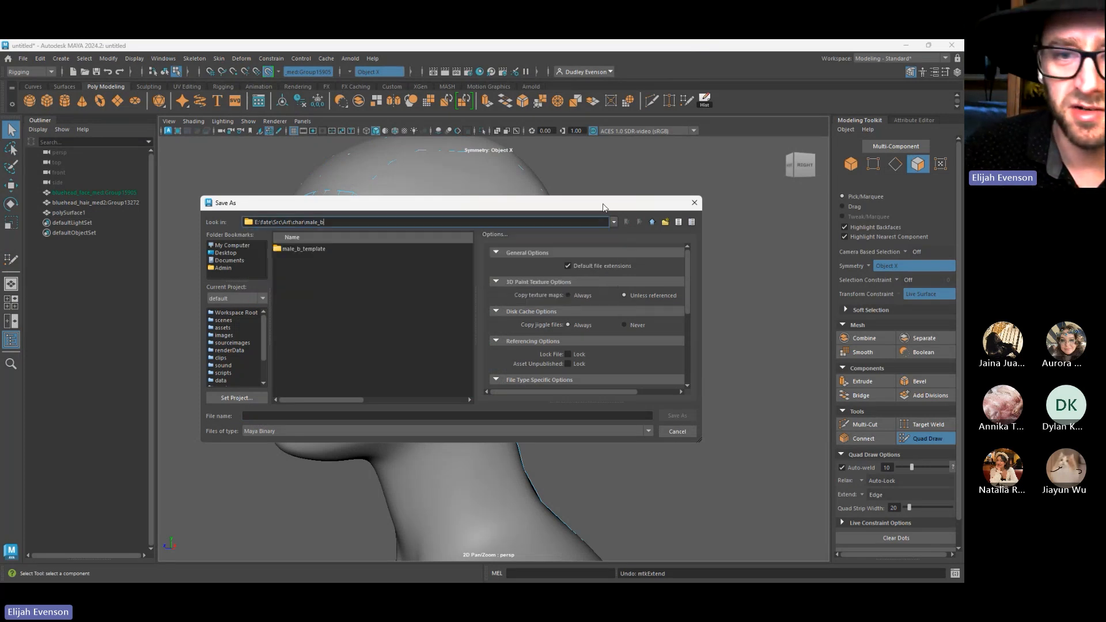
pyautogui.click(613, 221)
pyautogui.scroll(-6, 299, 288)
pyautogui.scroll(-1, 281, 311)
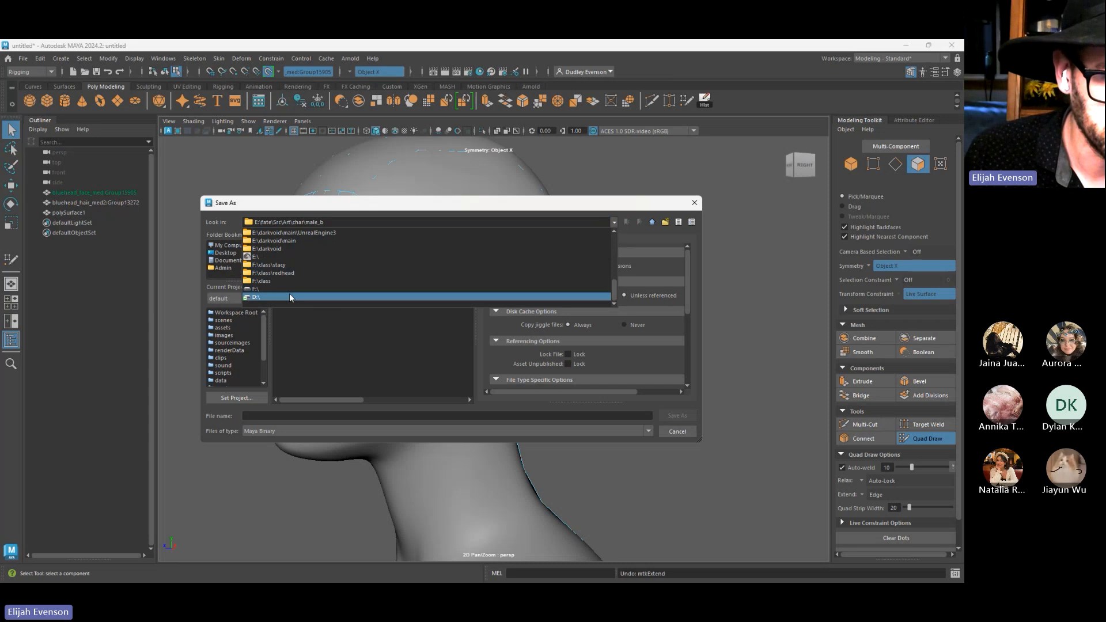
pyautogui.click(289, 294)
pyautogui.doubleClick(306, 321)
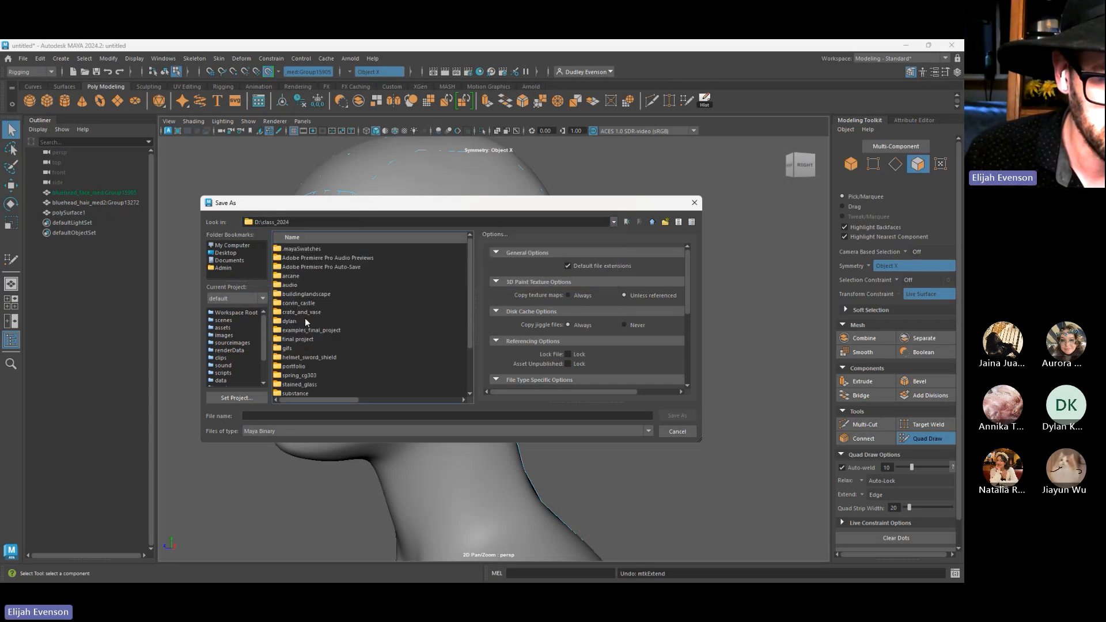
pyautogui.doubleClick(303, 277)
pyautogui.click(281, 415)
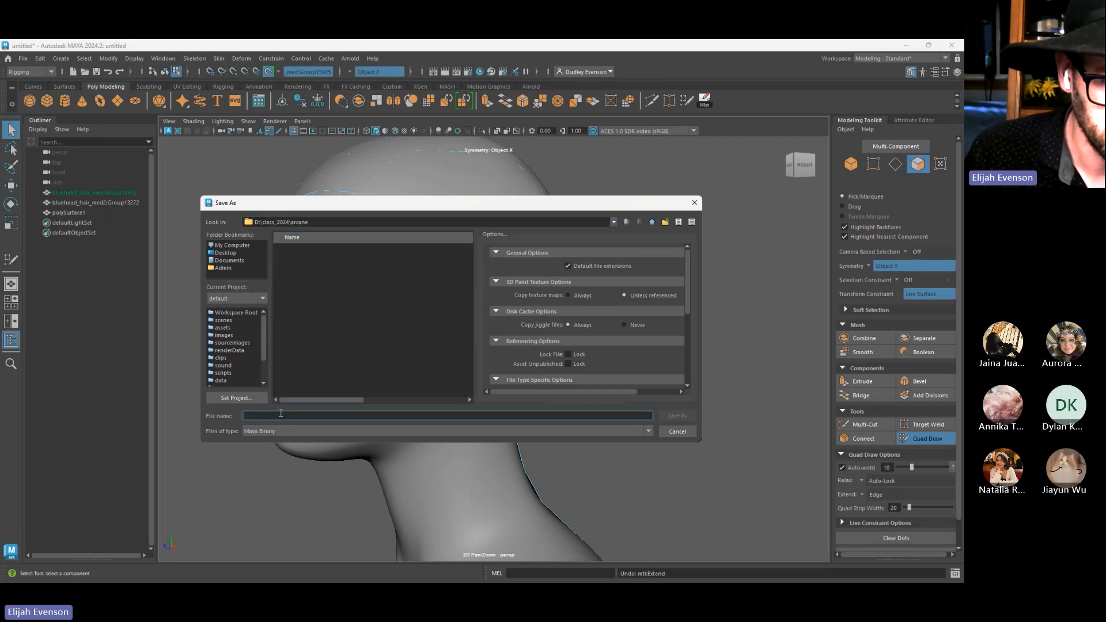
pyautogui.write('head')
pyautogui.press('Return')
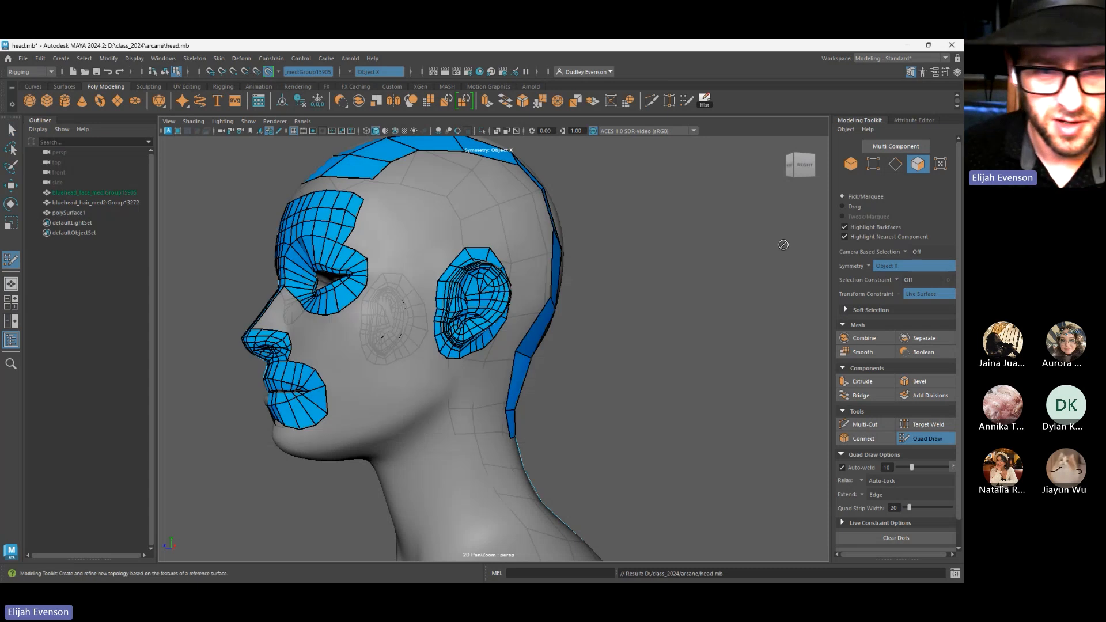
# Place a line of centerline dots from below the lower lip over the chin and down the throat to the chest's edge
pyautogui.keyDown('alt'); pyautogui.moveTo(253, 278); pyautogui.dragTo(224, 277); pyautogui.keyUp('alt')
pyautogui.keyDown('alt'); pyautogui.moveTo(380, 460); pyautogui.dragTo(462, 469); pyautogui.keyUp('alt')
pyautogui.keyDown('alt'); pyautogui.moveTo(461, 469); pyautogui.dragTo(464, 406, button='middle'); pyautogui.keyUp('alt')
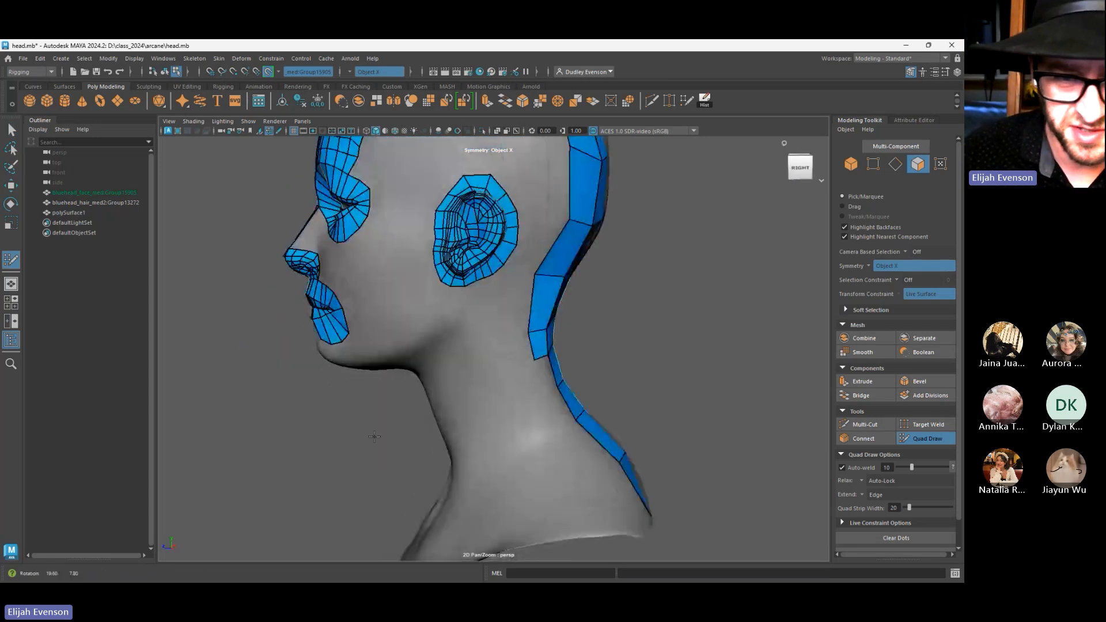
pyautogui.keyDown('alt'); pyautogui.moveTo(375, 437); pyautogui.dragTo(477, 378); pyautogui.keyUp('alt')
pyautogui.hotkey('ctrl', 'z')
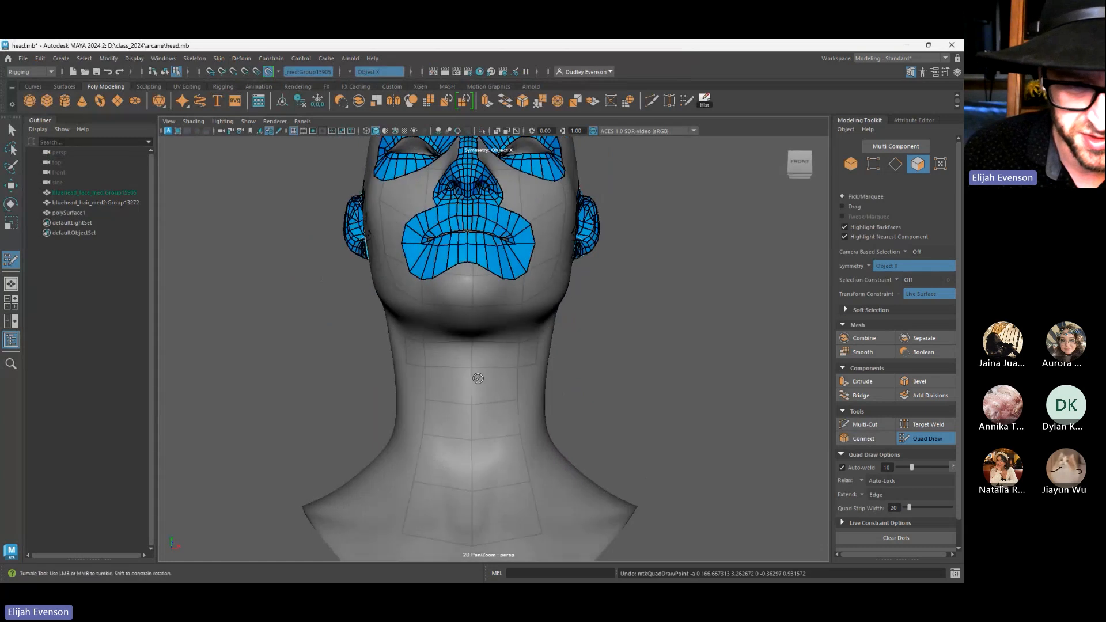
pyautogui.click(466, 270)
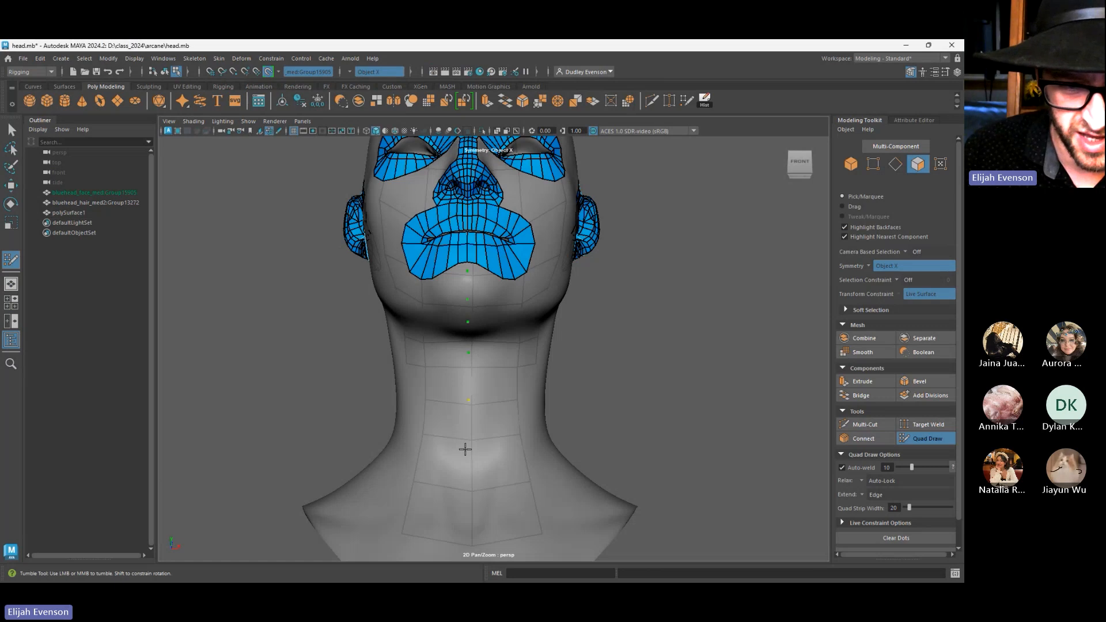
pyautogui.keyDown('alt'); pyautogui.moveTo(470, 451); pyautogui.dragTo(460, 489); pyautogui.keyUp('alt')
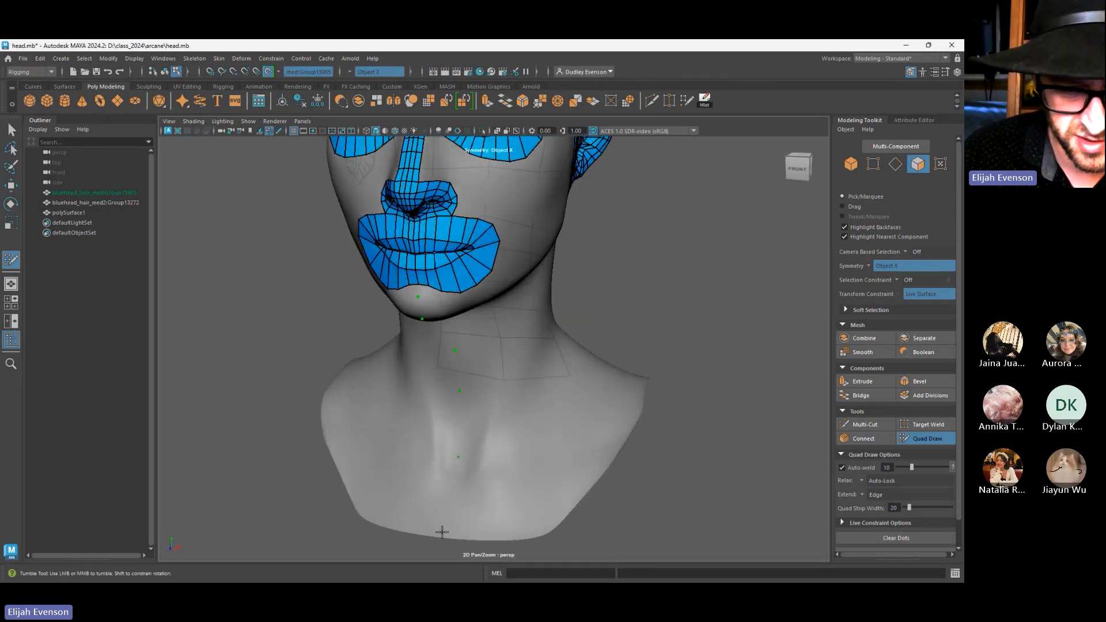
pyautogui.keyDown('alt'); pyautogui.moveTo(447, 535); pyautogui.dragTo(436, 440); pyautogui.keyUp('alt')
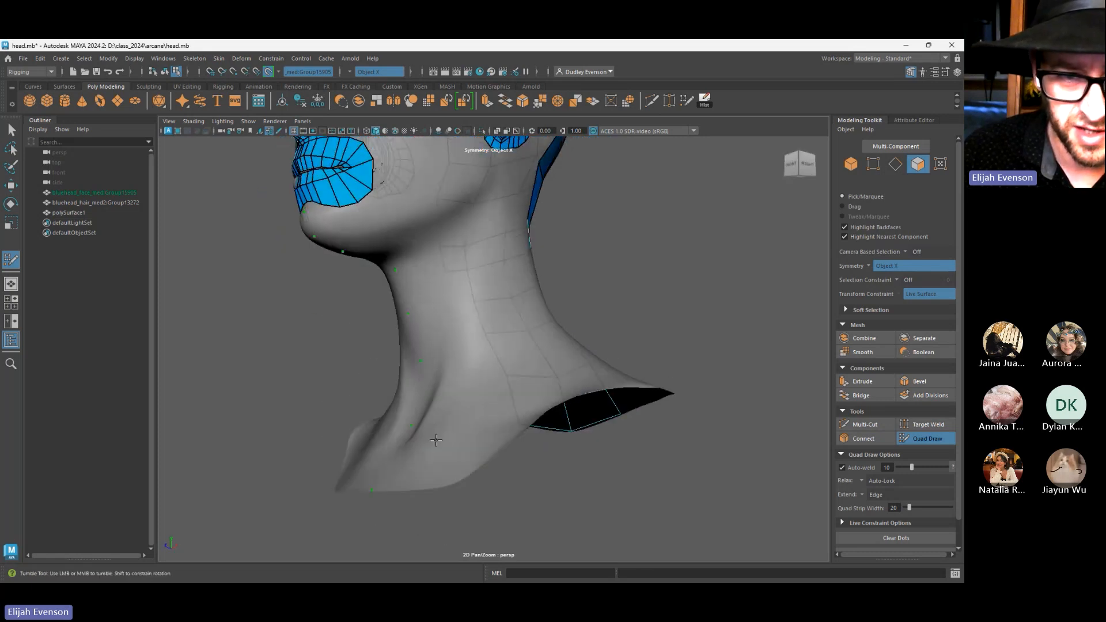
# Fill a band of mirrored quads around the upper neck, linking the throat dots to the strip at the nape
pyautogui.moveTo(423, 307)
pyautogui.keyDown('alt'); pyautogui.mouseDown()
pyautogui.moveTo(415, 277)
pyautogui.moveTo(425, 310)
pyautogui.moveTo(483, 320)
pyautogui.moveTo(486, 296)
pyautogui.moveTo(451, 238)
pyautogui.moveTo(444, 273)
pyautogui.moveTo(472, 357)
pyautogui.moveTo(449, 434)
pyautogui.moveTo(464, 447)
pyautogui.moveTo(465, 396)
pyautogui.mouseUp(); pyautogui.keyUp('alt')
pyautogui.keyDown('shift'); pyautogui.click(426, 303); pyautogui.keyUp('shift')
pyautogui.keyDown('shift'); pyautogui.click(424, 266); pyautogui.keyUp('shift')
pyautogui.keyDown('shift'); pyautogui.click(473, 242); pyautogui.keyUp('shift')
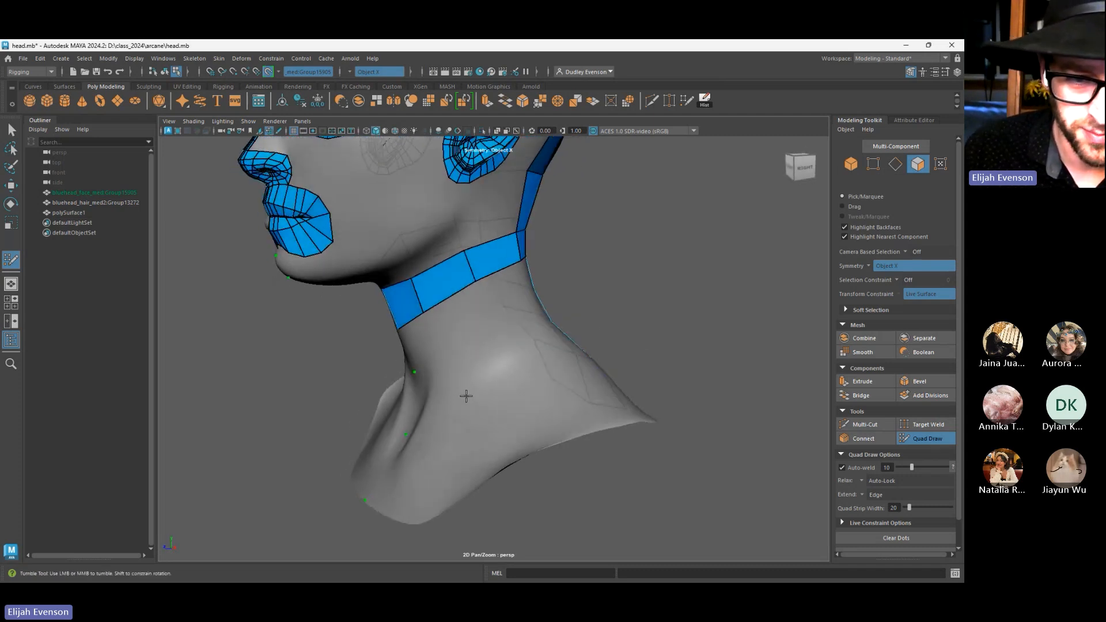
# Draw a band of mirrored quads around the lower neck toward the nape, and insert edge loops across the back strip
pyautogui.keyDown('shift'); pyautogui.click(440, 369); pyautogui.keyUp('shift')
pyautogui.moveTo(484, 355)
pyautogui.keyDown('alt'); pyautogui.mouseDown()
pyautogui.moveTo(474, 353)
pyautogui.moveTo(513, 353)
pyautogui.moveTo(469, 343)
pyautogui.moveTo(516, 329)
pyautogui.moveTo(497, 342)
pyautogui.mouseUp(); pyautogui.keyUp('alt')
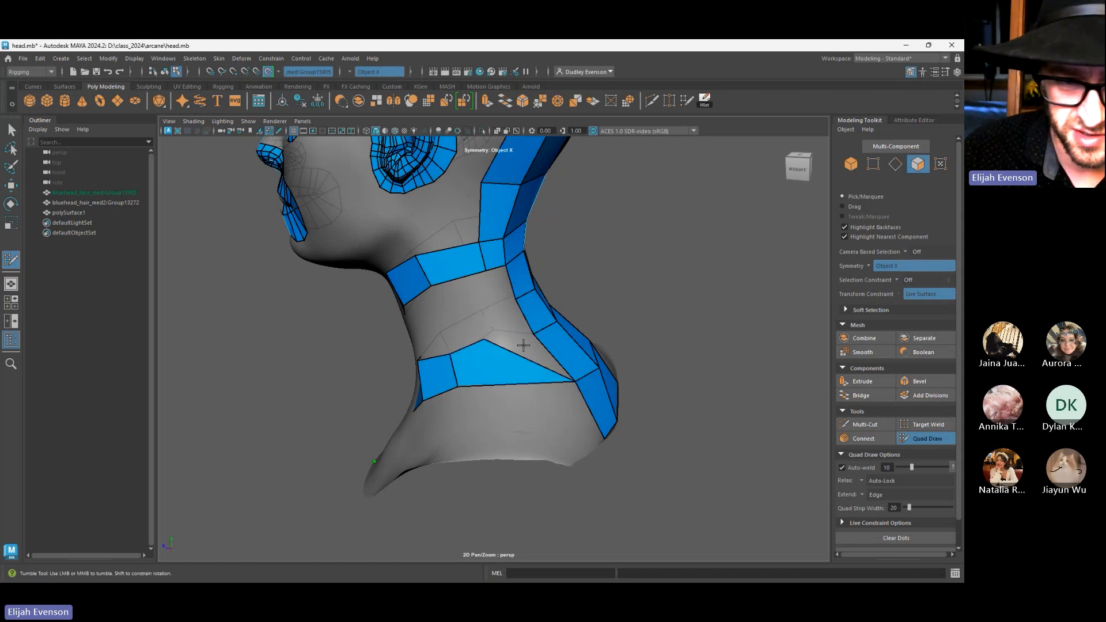
pyautogui.moveTo(460, 361)
pyautogui.keyDown('alt'); pyautogui.mouseDown()
pyautogui.moveTo(485, 311)
pyautogui.moveTo(532, 293)
pyautogui.mouseUp(); pyautogui.keyUp('alt')
pyautogui.keyDown('ctrl'); pyautogui.click(535, 312); pyautogui.keyUp('ctrl')
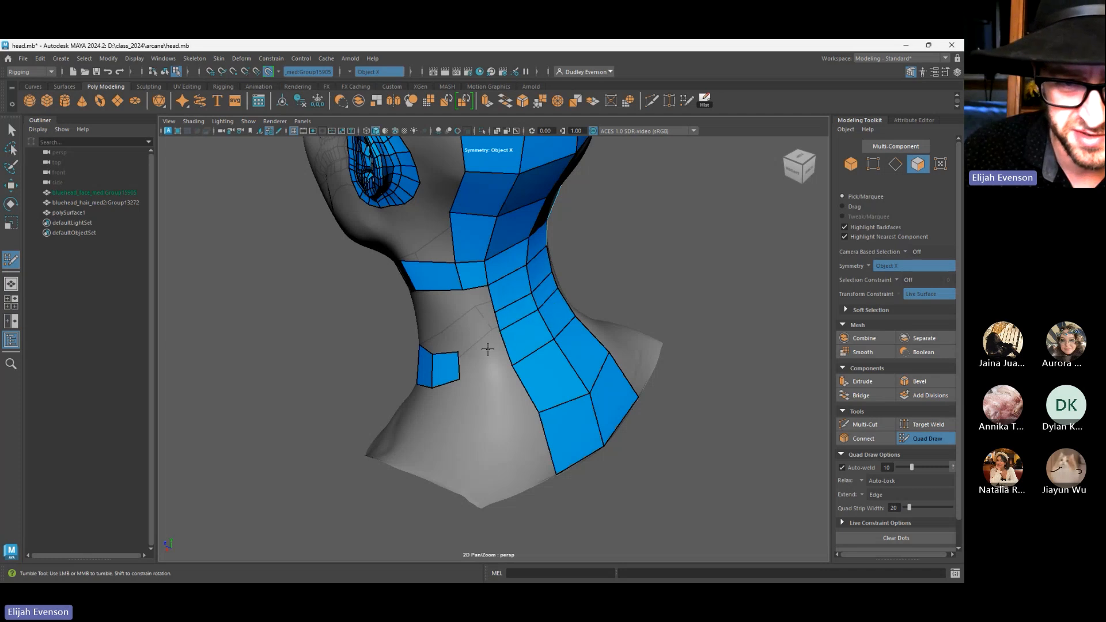
pyautogui.moveTo(482, 364)
pyautogui.keyDown('alt'); pyautogui.mouseDown()
pyautogui.moveTo(484, 323)
pyautogui.moveTo(501, 326)
pyautogui.moveTo(492, 330)
pyautogui.moveTo(489, 311)
pyautogui.mouseUp(); pyautogui.keyUp('alt')
pyautogui.hotkey('ctrl', 'z')
pyautogui.click(426, 330)
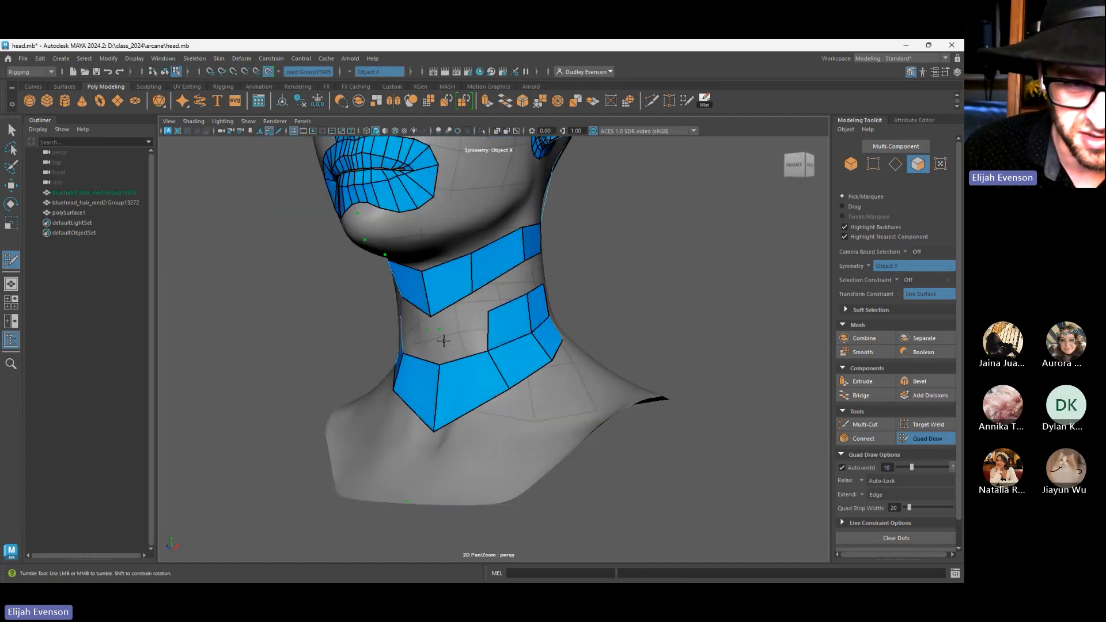
# Fill the gap between the upper and lower neck bands with mirrored quads, and insert a vertical edge loop on the neck's side
pyautogui.keyDown('shift'); pyautogui.click(461, 340); pyautogui.keyUp('shift')
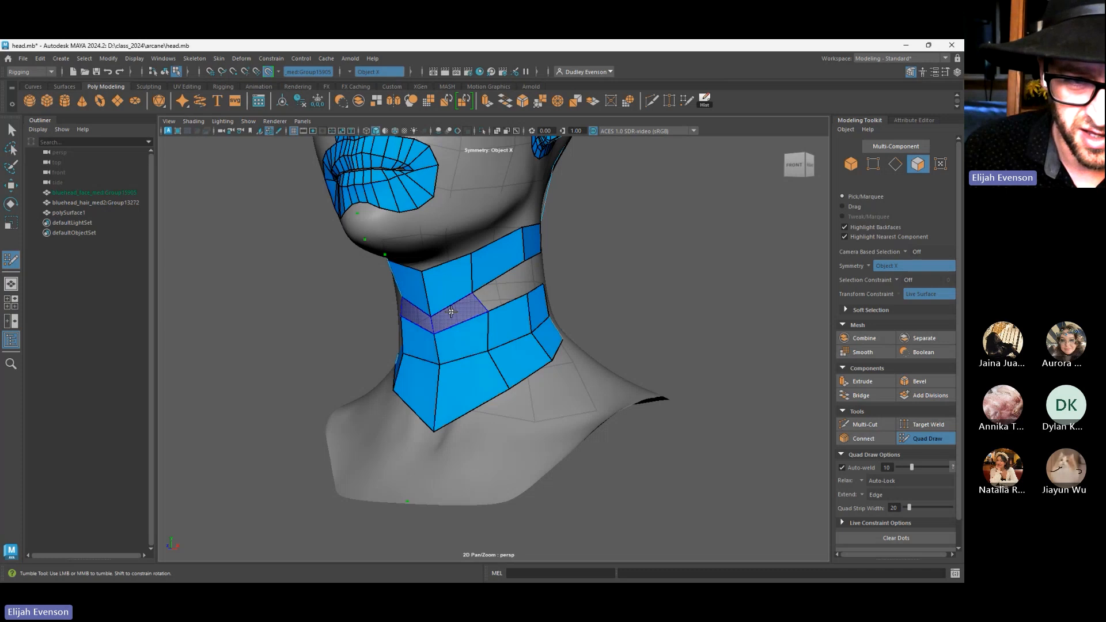
pyautogui.keyDown('shift'); pyautogui.click(447, 308); pyautogui.keyUp('shift')
pyautogui.keyDown('shift'); pyautogui.click(493, 295); pyautogui.keyUp('shift')
pyautogui.moveTo(489, 314)
pyautogui.mouseDown()
pyautogui.moveTo(476, 324)
pyautogui.moveTo(499, 321)
pyautogui.moveTo(473, 313)
pyautogui.mouseUp()
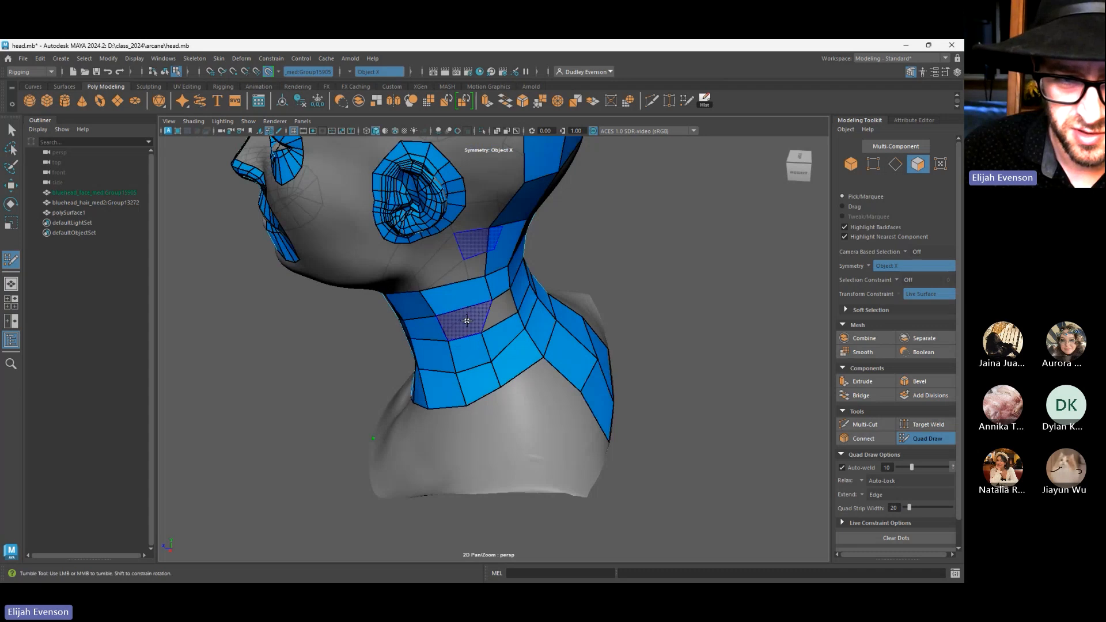
pyautogui.keyDown('shift'); pyautogui.click(466, 321); pyautogui.keyUp('shift')
pyautogui.hotkey('ctrl', 'z')
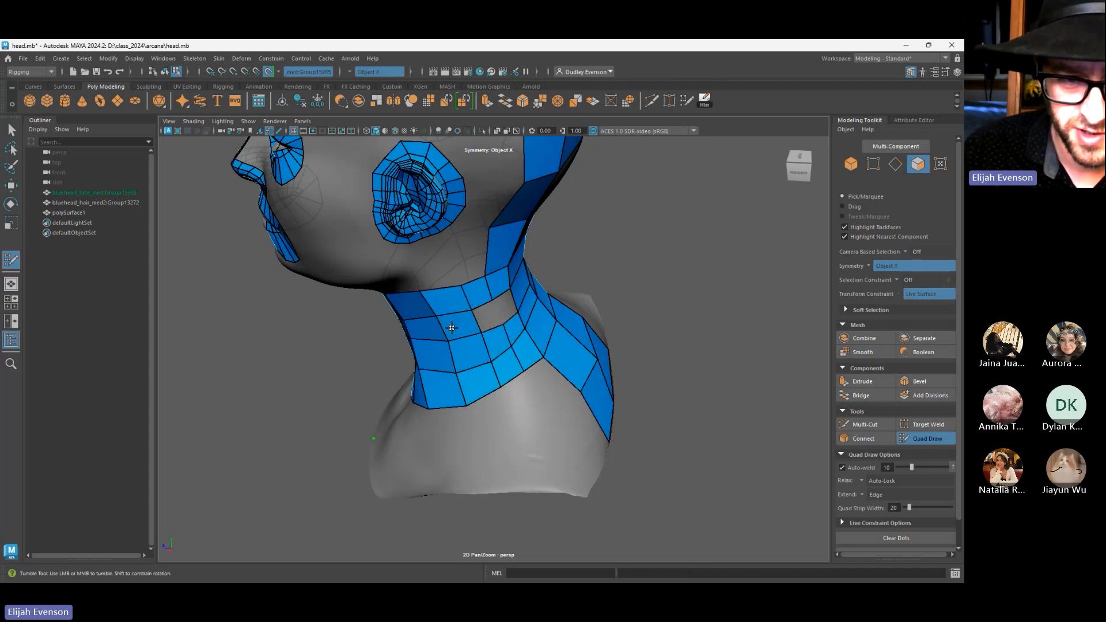
pyautogui.moveTo(506, 309)
pyautogui.keyDown('alt'); pyautogui.mouseDown()
pyautogui.moveTo(448, 325)
pyautogui.moveTo(595, 314)
pyautogui.moveTo(410, 316)
pyautogui.moveTo(444, 362)
pyautogui.moveTo(473, 314)
pyautogui.moveTo(494, 312)
pyautogui.moveTo(453, 323)
pyautogui.moveTo(521, 318)
pyautogui.mouseUp(); pyautogui.keyUp('alt')
pyautogui.keyDown('alt'); pyautogui.moveTo(520, 318); pyautogui.dragTo(496, 371, button='middle'); pyautogui.keyUp('alt')
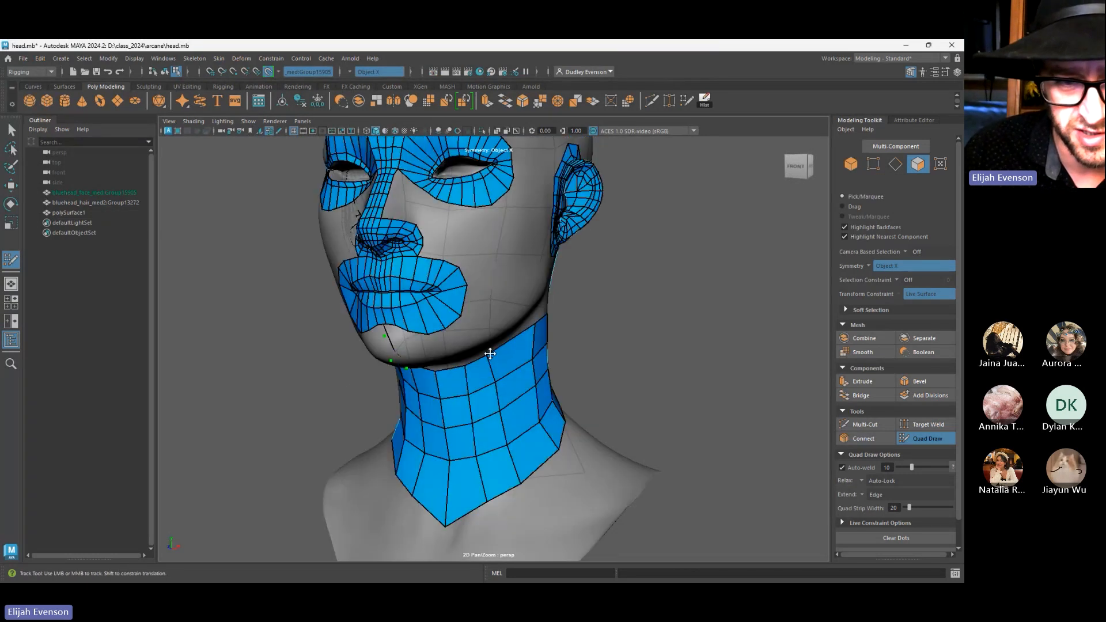
# Connect the lower lip to the front of the neck with a two-quad-wide centerline strip running over and under the chin
pyautogui.keyDown('alt'); pyautogui.moveTo(494, 353); pyautogui.dragTo(637, 382, button='right'); pyautogui.keyUp('alt')
pyautogui.keyDown('alt'); pyautogui.moveTo(454, 380); pyautogui.dragTo(477, 356); pyautogui.keyUp('alt')
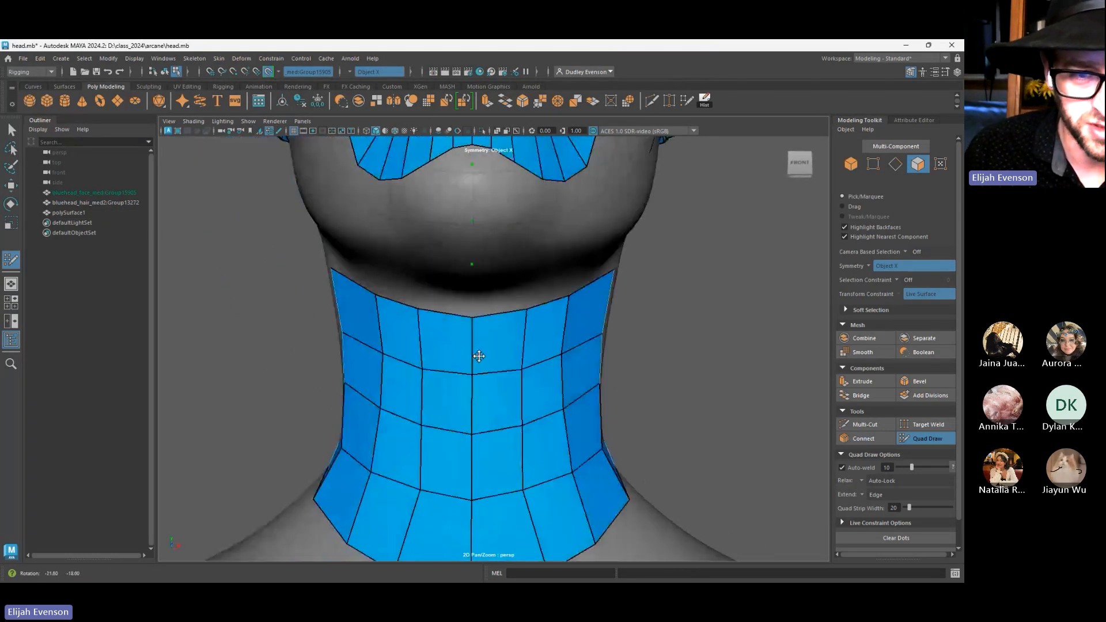
pyautogui.keyDown('alt'); pyautogui.moveTo(476, 356); pyautogui.dragTo(454, 419, button='middle'); pyautogui.keyUp('alt')
pyautogui.keyDown('alt'); pyautogui.moveTo(455, 418); pyautogui.dragTo(430, 364); pyautogui.keyUp('alt')
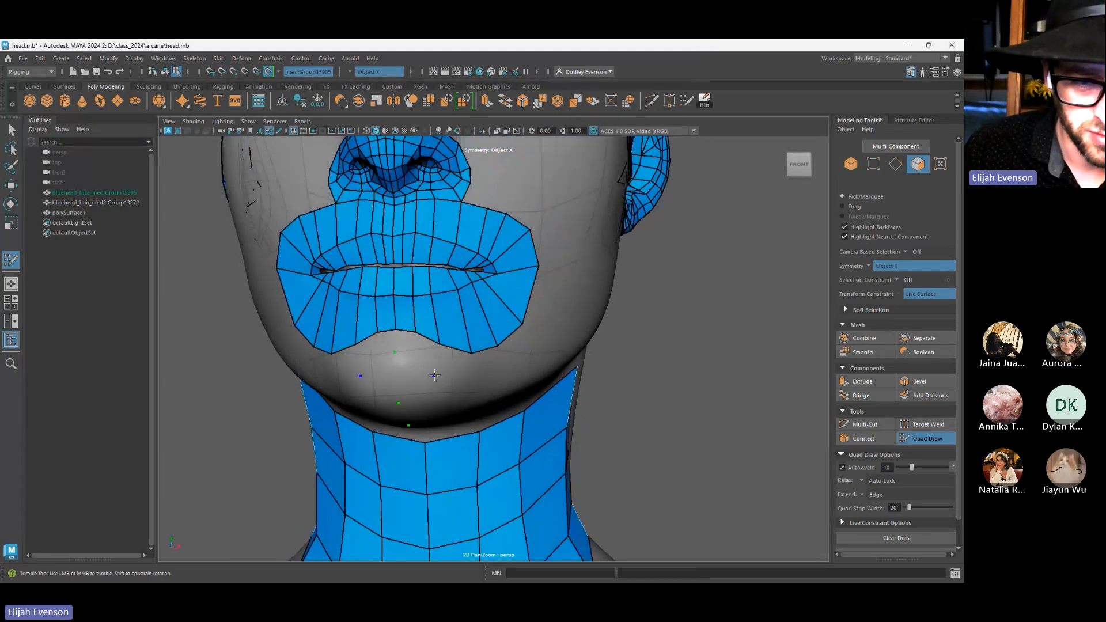
pyautogui.keyDown('shift'); pyautogui.click(408, 345); pyautogui.keyUp('shift')
pyautogui.keyDown('alt'); pyautogui.moveTo(408, 346); pyautogui.dragTo(417, 303); pyautogui.keyUp('alt')
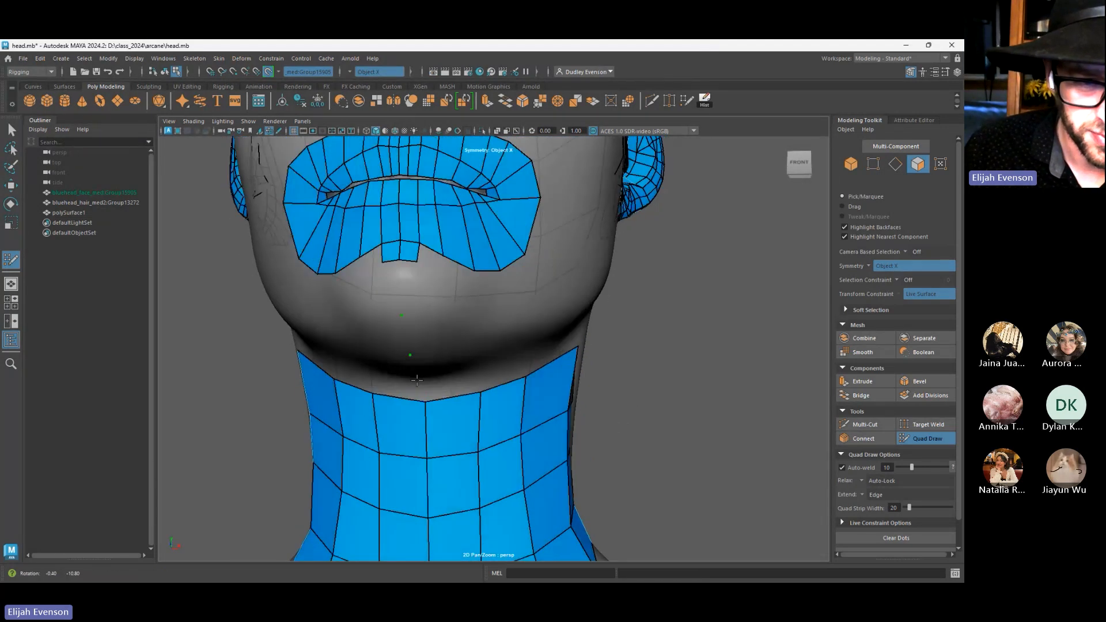
pyautogui.keyDown('shift'); pyautogui.click(410, 289); pyautogui.keyUp('shift')
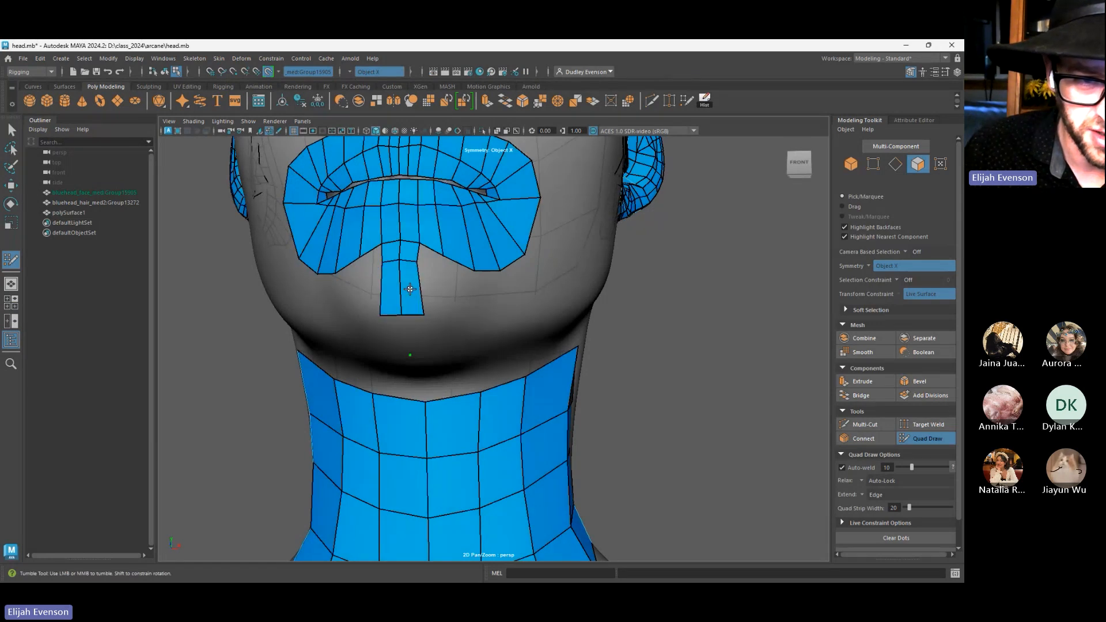
pyautogui.keyDown('shift'); pyautogui.click(410, 349); pyautogui.keyUp('shift')
pyautogui.keyDown('alt'); pyautogui.moveTo(410, 345); pyautogui.dragTo(467, 245); pyautogui.keyUp('alt')
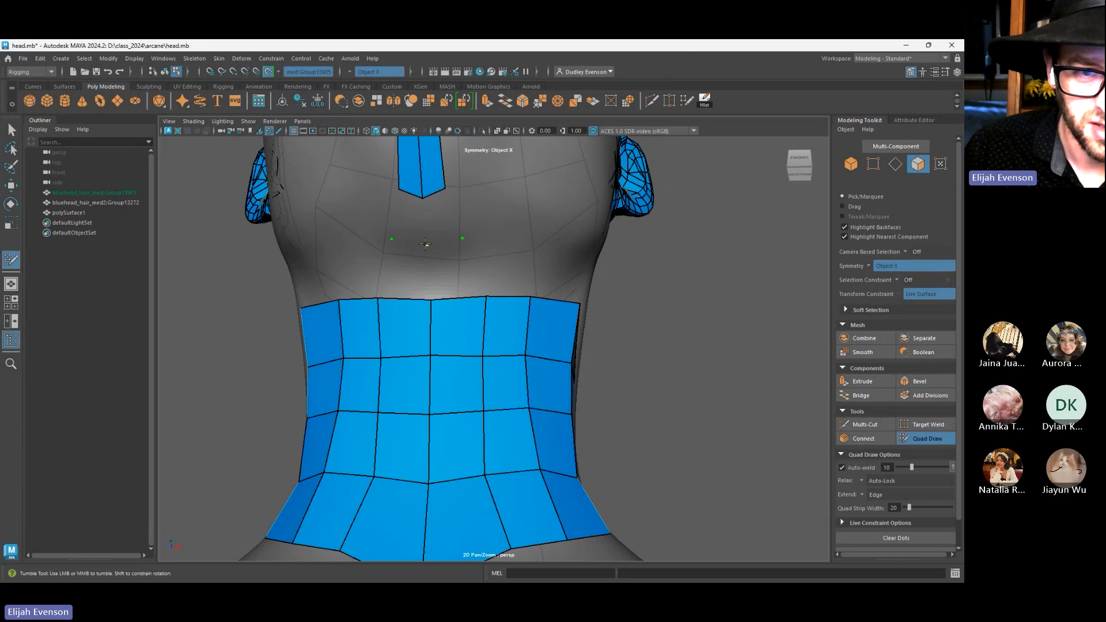
pyautogui.keyDown('shift'); pyautogui.click(436, 219); pyautogui.keyUp('shift')
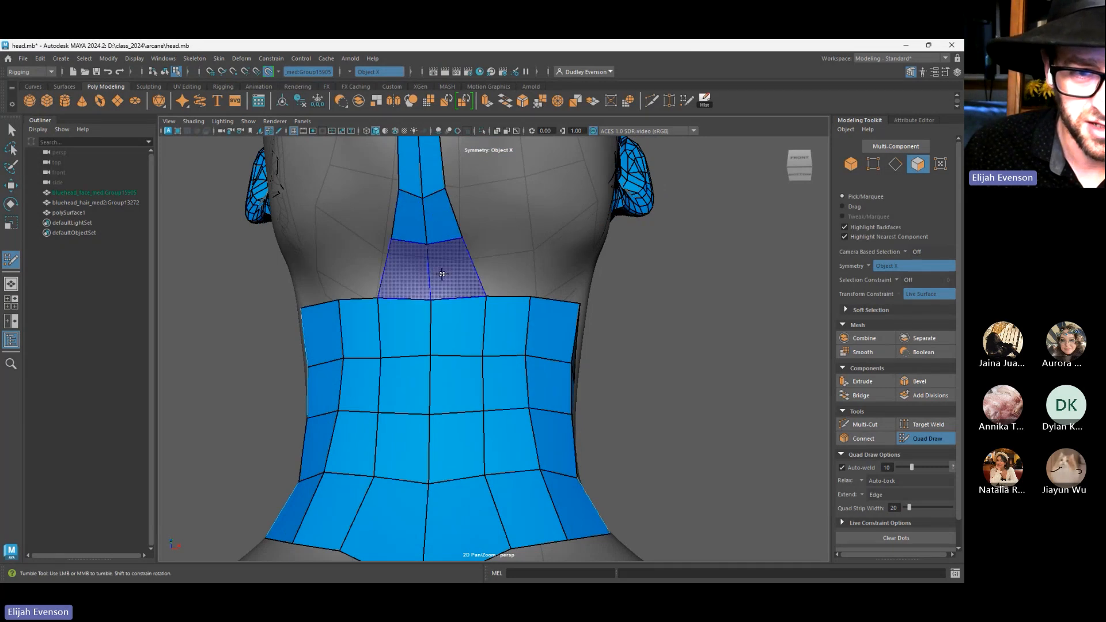
pyautogui.keyDown('shift'); pyautogui.click(442, 274); pyautogui.keyUp('shift')
# Add mirrored quads under the jaw along the neck's upper edge, starting beside the chin strip
pyautogui.moveTo(442, 274)
pyautogui.keyDown('alt'); pyautogui.mouseDown()
pyautogui.moveTo(452, 301)
pyautogui.moveTo(311, 386)
pyautogui.mouseUp(); pyautogui.keyUp('alt')
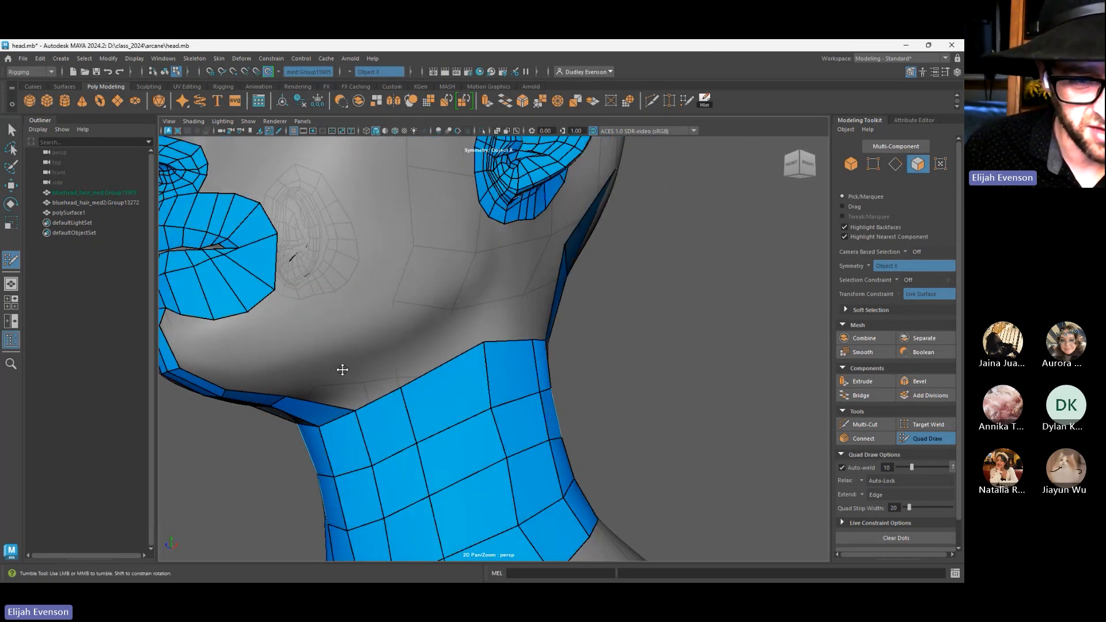
pyautogui.keyDown('shift'); pyautogui.click(350, 385); pyautogui.keyUp('shift')
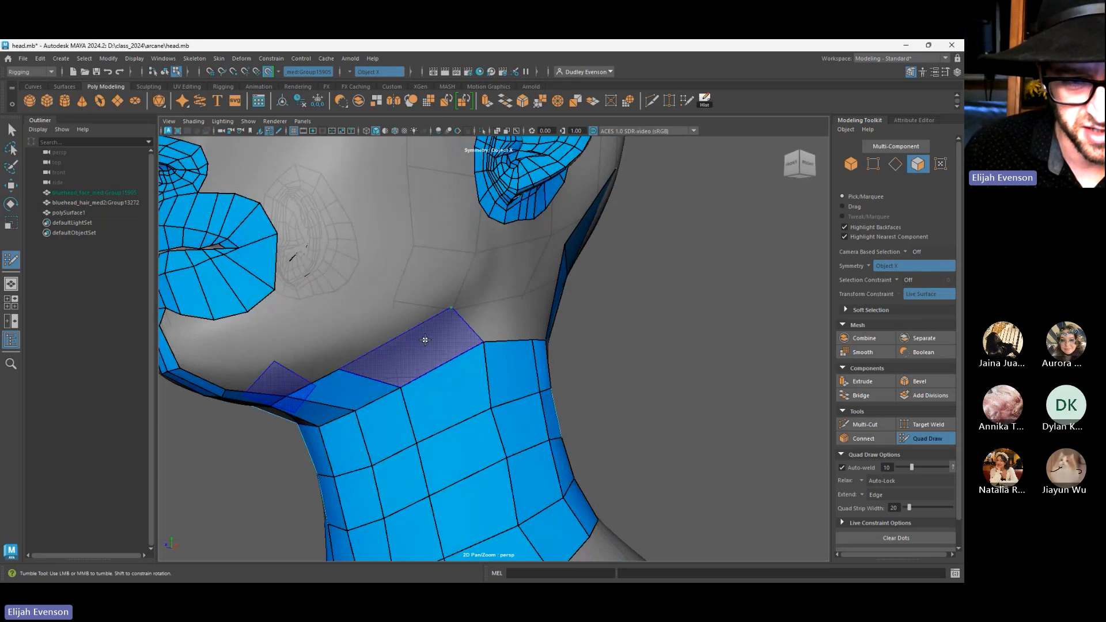
pyautogui.keyDown('shift'); pyautogui.click(422, 338); pyautogui.keyUp('shift')
# Reposition the jaw quad's outer corner and the vertices down the neck's side to even out the vertical edge flow
pyautogui.keyDown('alt'); pyautogui.moveTo(422, 338); pyautogui.dragTo(417, 378); pyautogui.keyUp('alt')
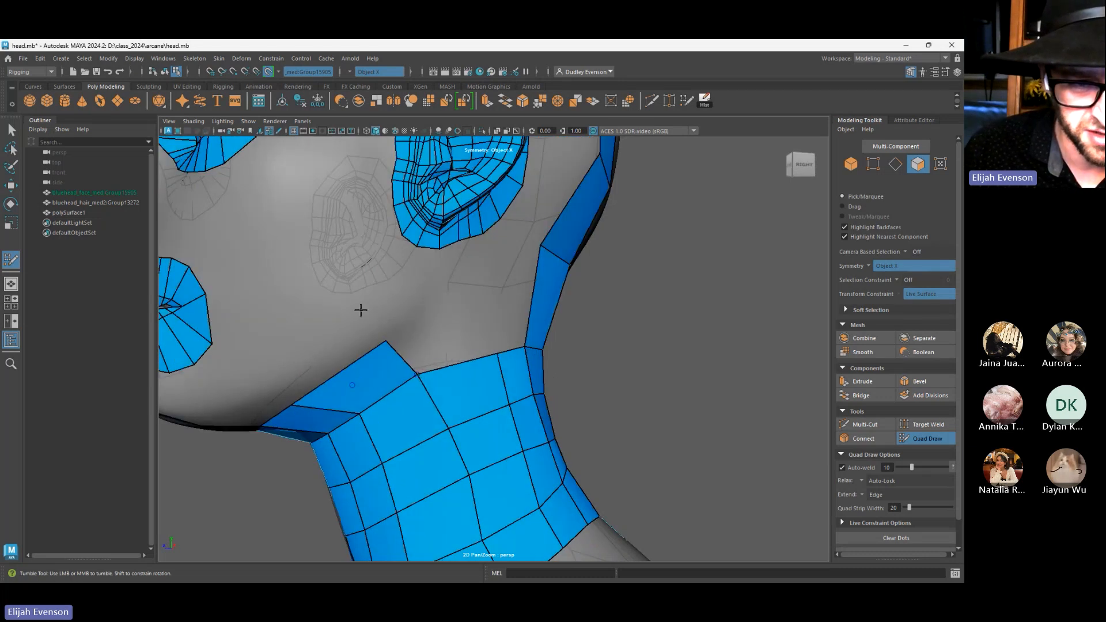
pyautogui.moveTo(385, 341)
pyautogui.mouseDown()
pyautogui.moveTo(377, 364)
pyautogui.moveTo(402, 386)
pyautogui.mouseUp()
pyautogui.moveTo(448, 429); pyautogui.dragTo(433, 436)
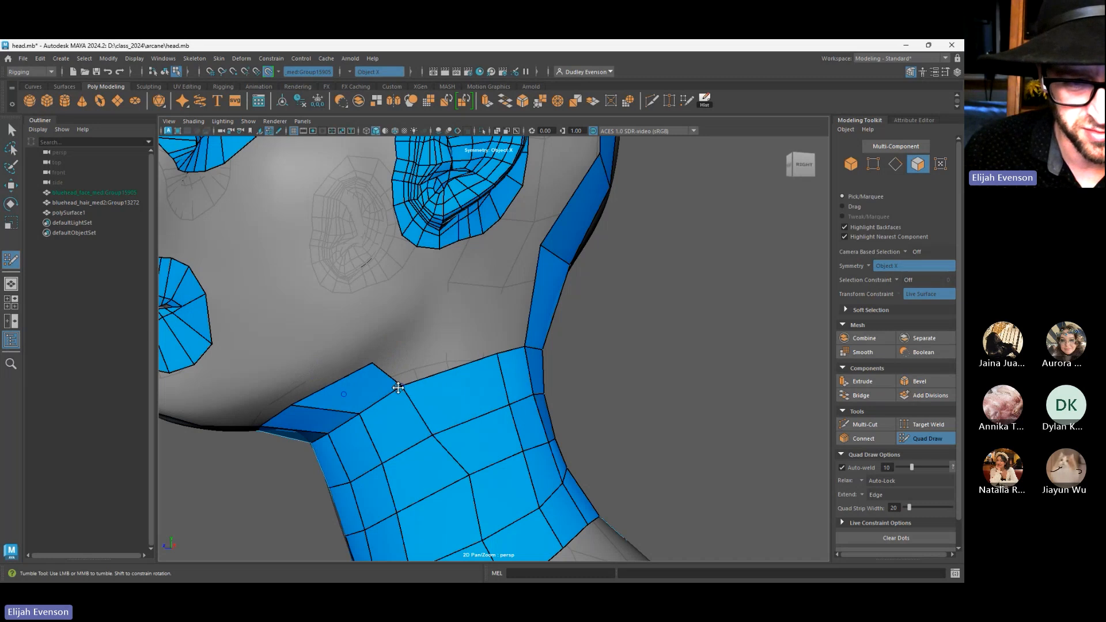
pyautogui.moveTo(399, 386); pyautogui.dragTo(419, 377)
pyautogui.moveTo(434, 436)
pyautogui.mouseDown()
pyautogui.moveTo(411, 443)
pyautogui.moveTo(426, 437)
pyautogui.mouseUp()
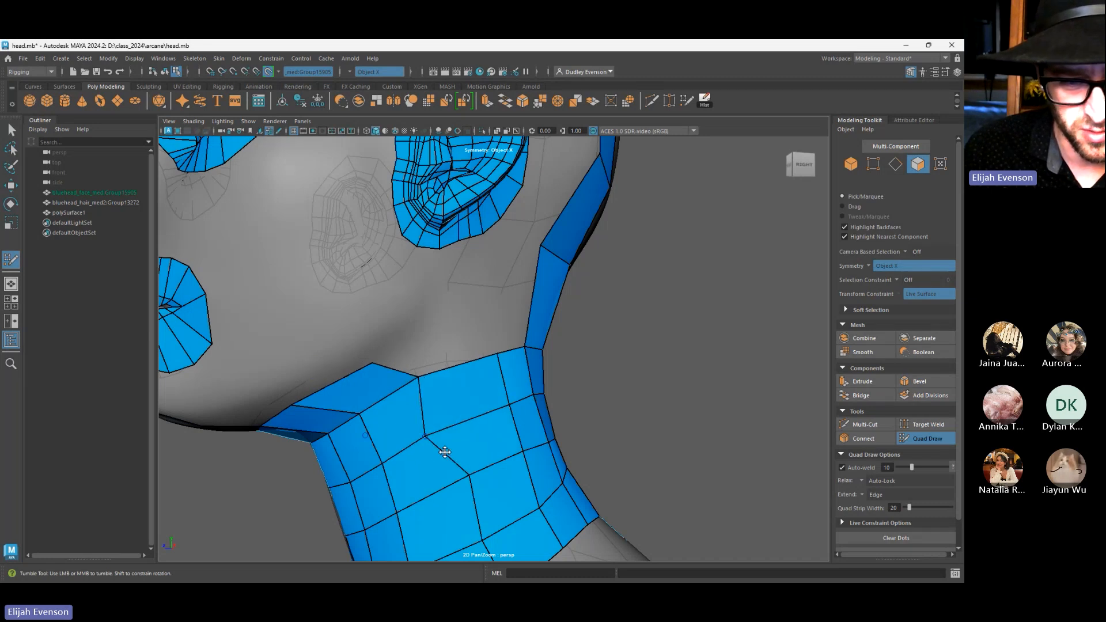
pyautogui.moveTo(469, 475); pyautogui.dragTo(447, 487)
pyautogui.keyDown('alt'); pyautogui.moveTo(447, 488); pyautogui.dragTo(463, 421, button='middle'); pyautogui.keyUp('alt')
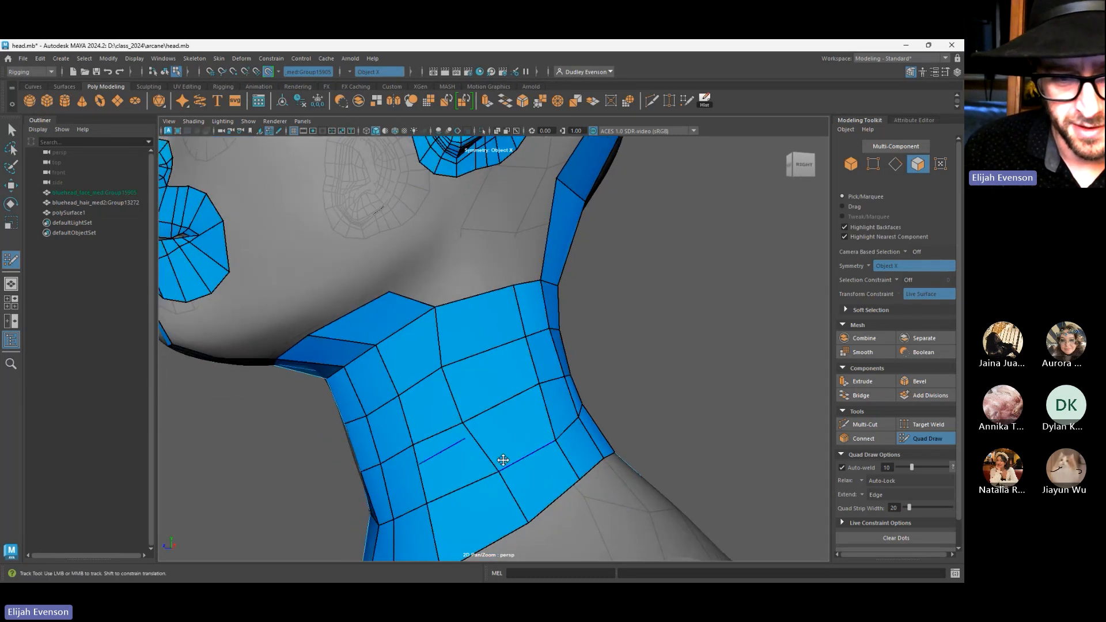
pyautogui.moveTo(499, 469); pyautogui.dragTo(484, 474)
pyautogui.moveTo(527, 522)
pyautogui.mouseDown()
pyautogui.moveTo(497, 538)
pyautogui.moveTo(504, 531)
pyautogui.mouseUp()
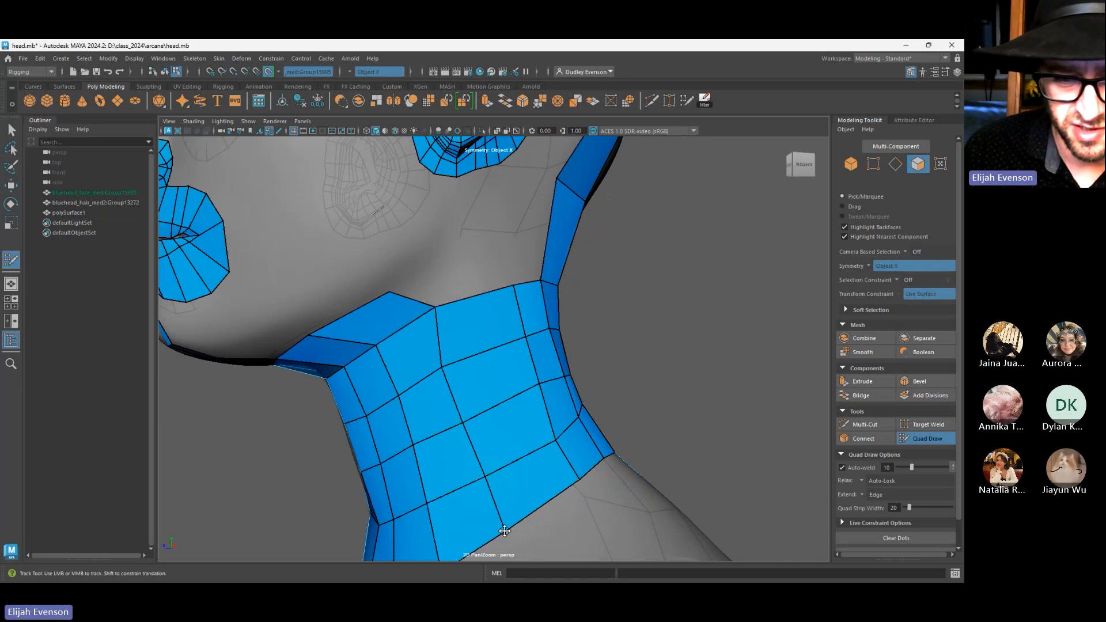
# Extend the row of mirrored jaw quads backward along the neck's upper edge to beneath the ear
pyautogui.keyDown('alt'); pyautogui.moveTo(476, 459); pyautogui.dragTo(428, 274); pyautogui.keyUp('alt')
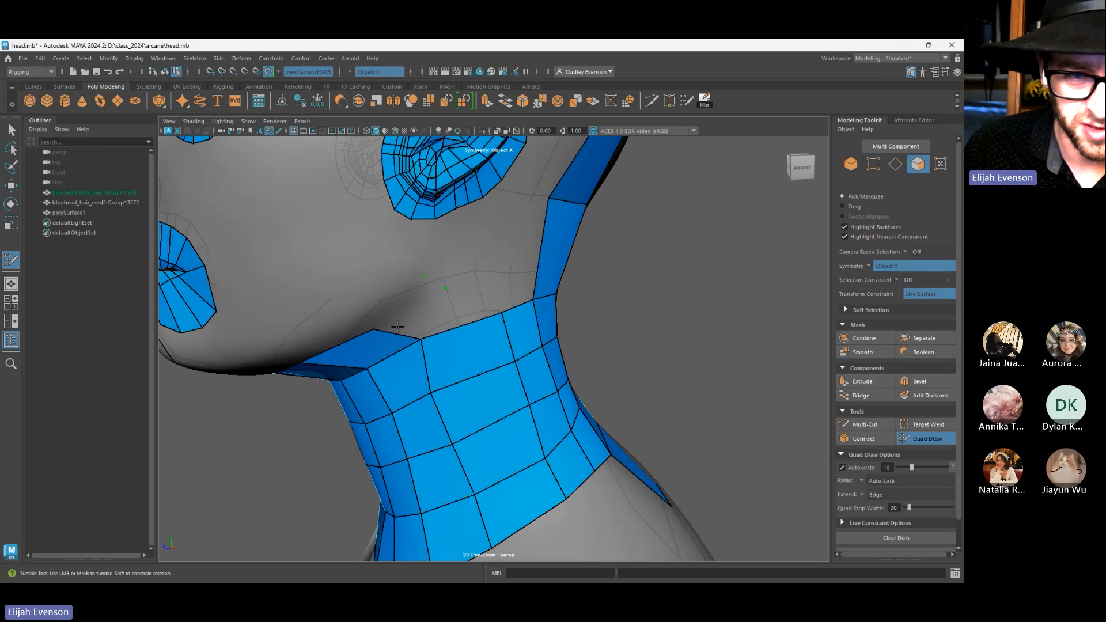
pyautogui.keyDown('shift'); pyautogui.click(411, 314); pyautogui.keyUp('shift')
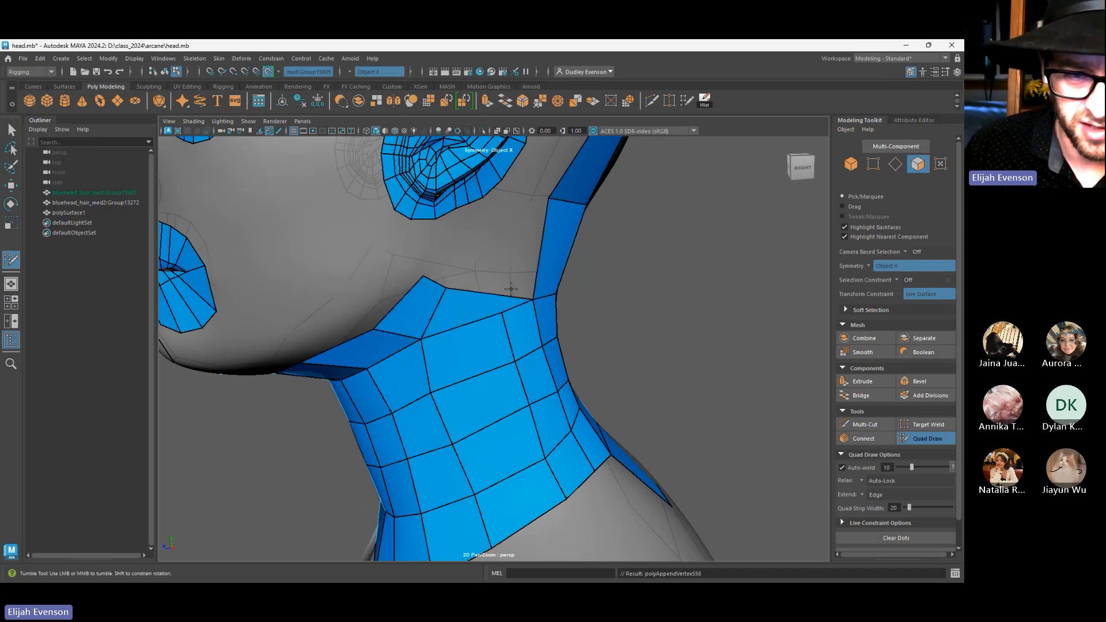
pyautogui.click(491, 287)
pyautogui.keyDown('shift'); pyautogui.click(462, 307); pyautogui.keyUp('shift')
pyautogui.keyDown('shift'); pyautogui.click(409, 314); pyautogui.keyUp('shift')
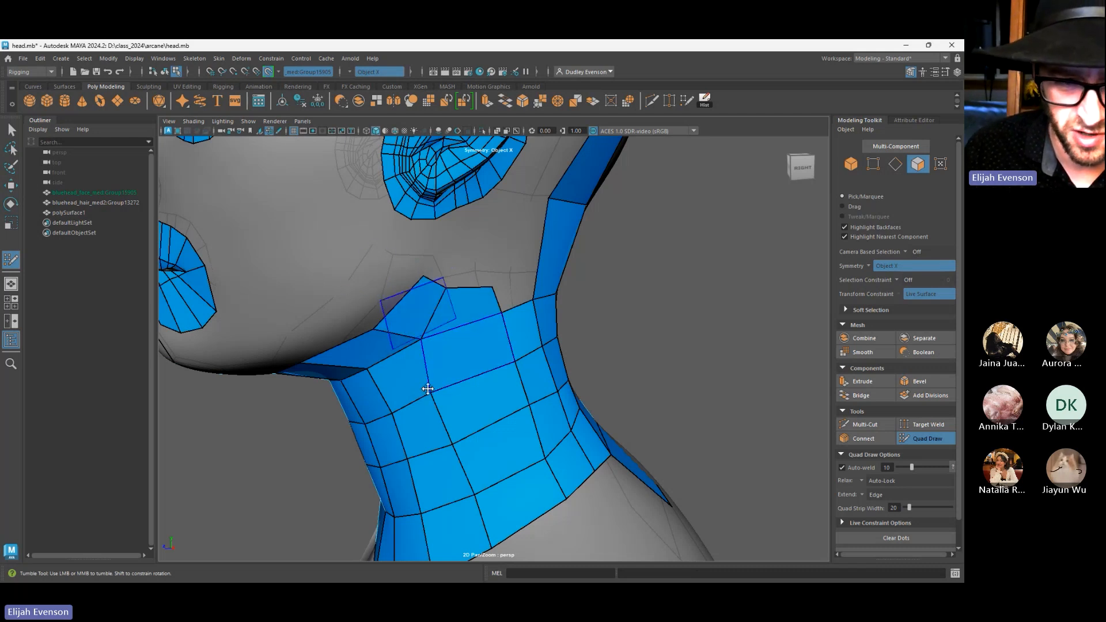
# Insert edge loops through the neck's side and the back strip, and fill the gap joining the jaw row to the back strip
pyautogui.keyDown('ctrl'); pyautogui.click(465, 323); pyautogui.keyUp('ctrl')
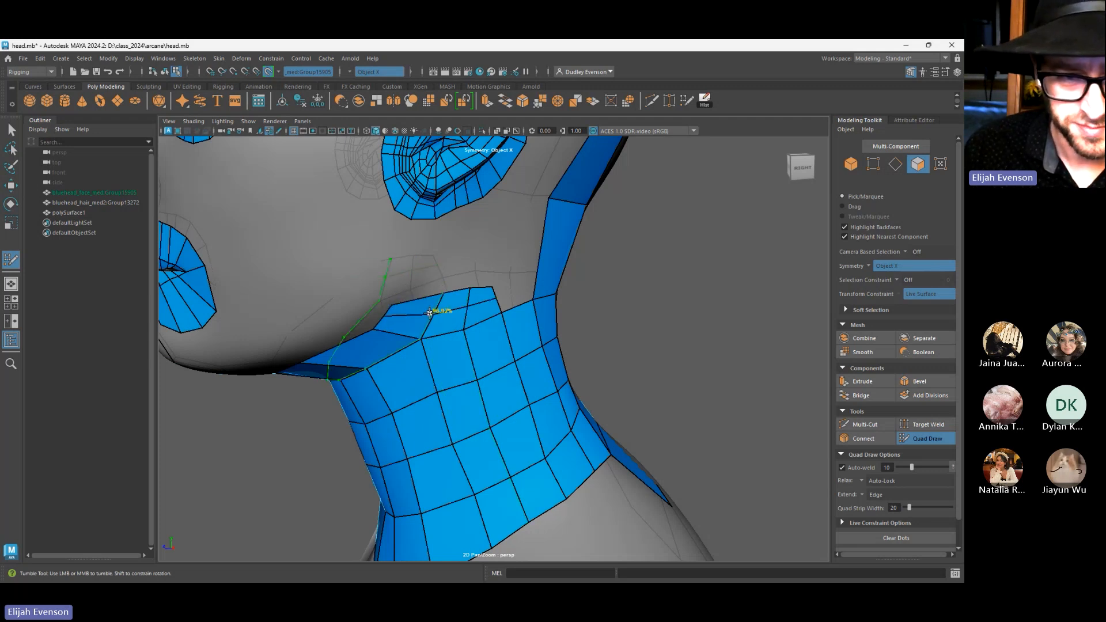
pyautogui.moveTo(429, 312)
pyautogui.keyDown('alt'); pyautogui.mouseDown()
pyautogui.moveTo(427, 328)
pyautogui.moveTo(440, 309)
pyautogui.mouseUp(); pyautogui.keyUp('alt')
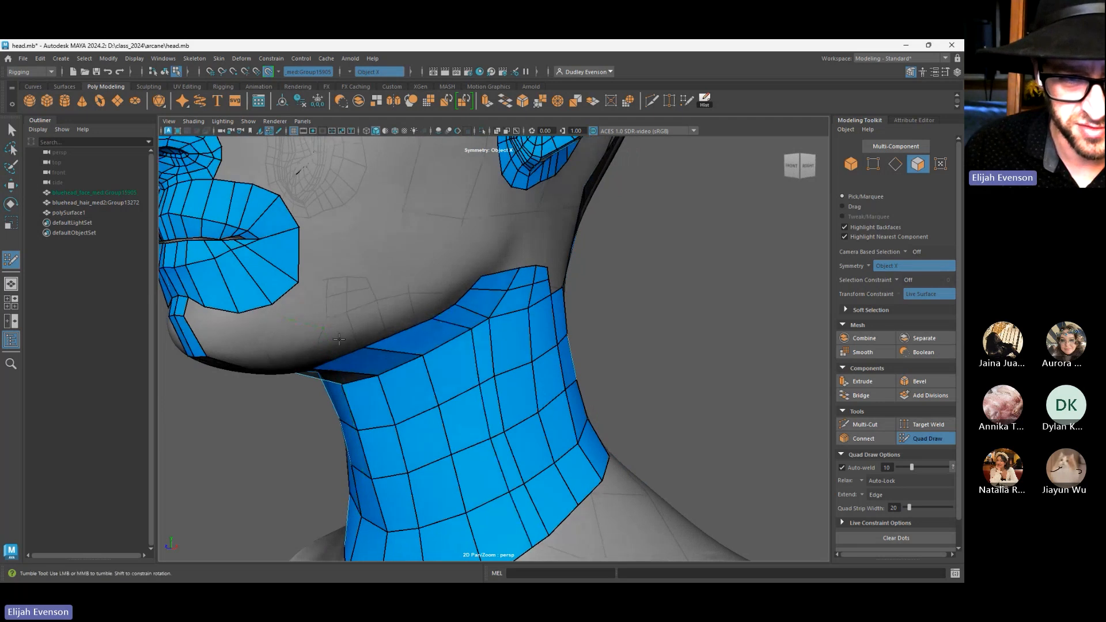
pyautogui.moveTo(441, 354)
pyautogui.keyDown('alt'); pyautogui.mouseDown()
pyautogui.moveTo(388, 351)
pyautogui.moveTo(496, 288)
pyautogui.mouseUp(); pyautogui.keyUp('alt')
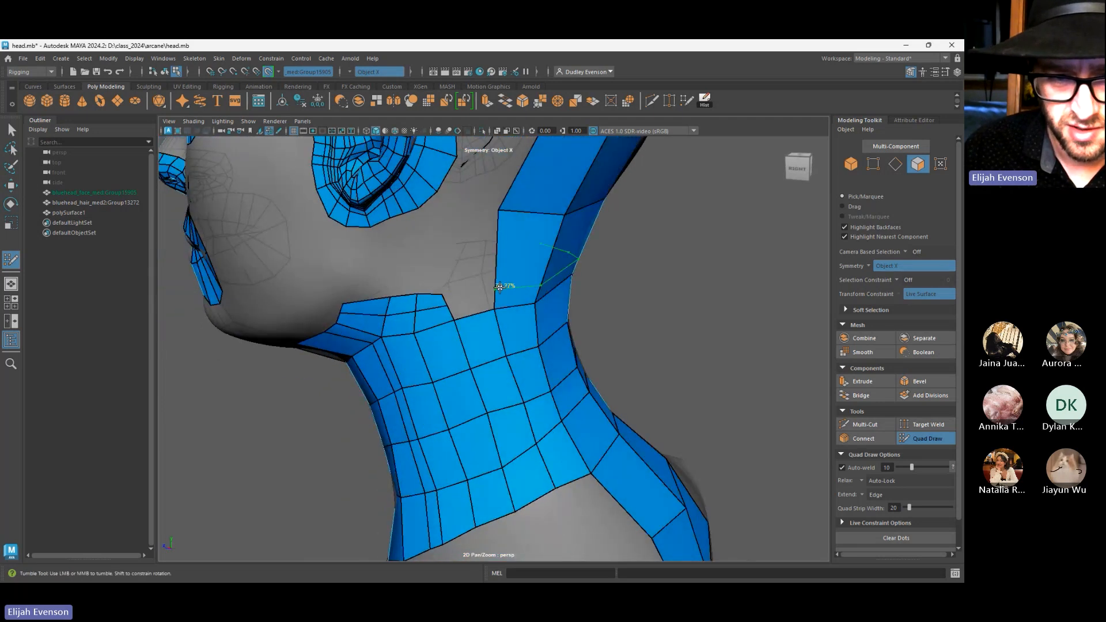
pyautogui.keyDown('shift'); pyautogui.click(499, 286); pyautogui.keyUp('shift')
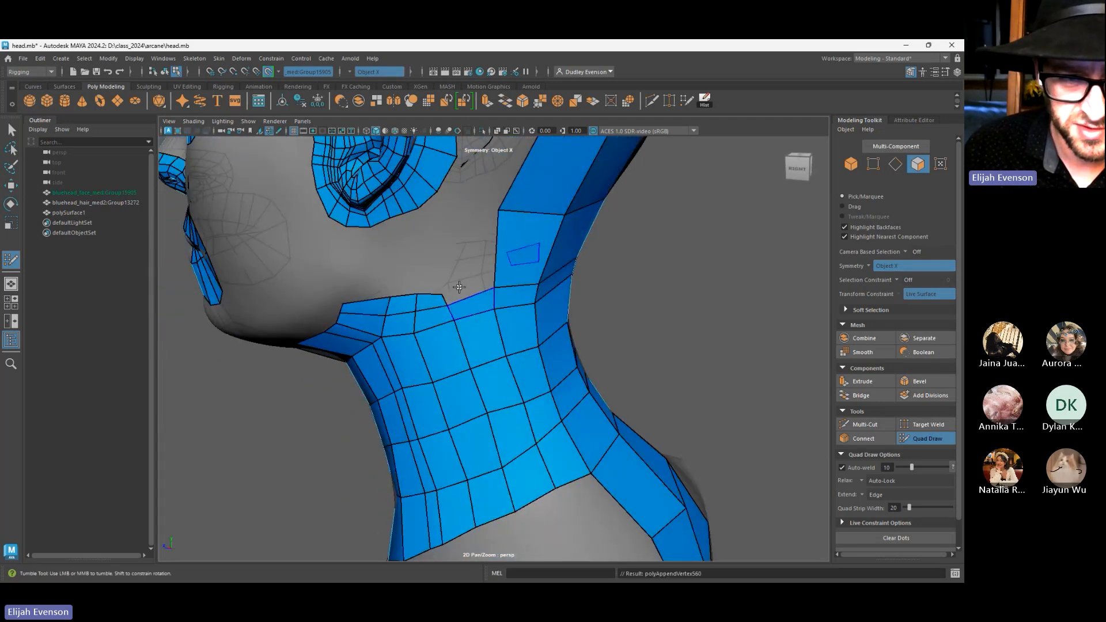
pyautogui.keyDown('ctrl'); pyautogui.click(494, 266); pyautogui.keyUp('ctrl')
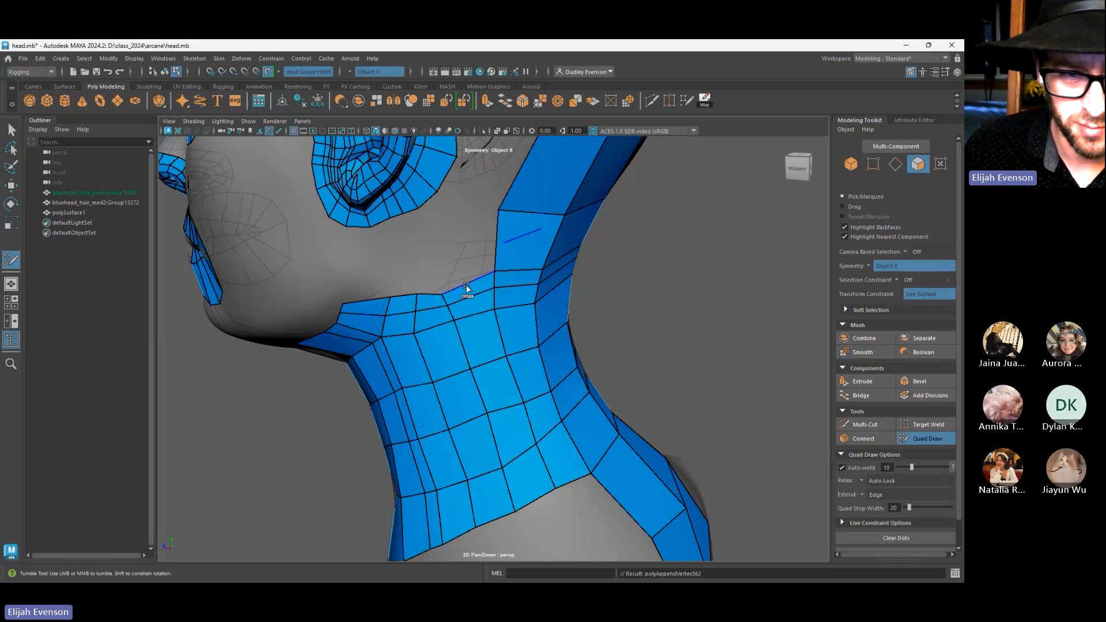
# Add mirrored quads along the front of the outer ear ring beside the earlobe, and undo the last one
pyautogui.keyDown('alt'); pyautogui.moveTo(443, 290); pyautogui.dragTo(516, 271); pyautogui.keyUp('alt')
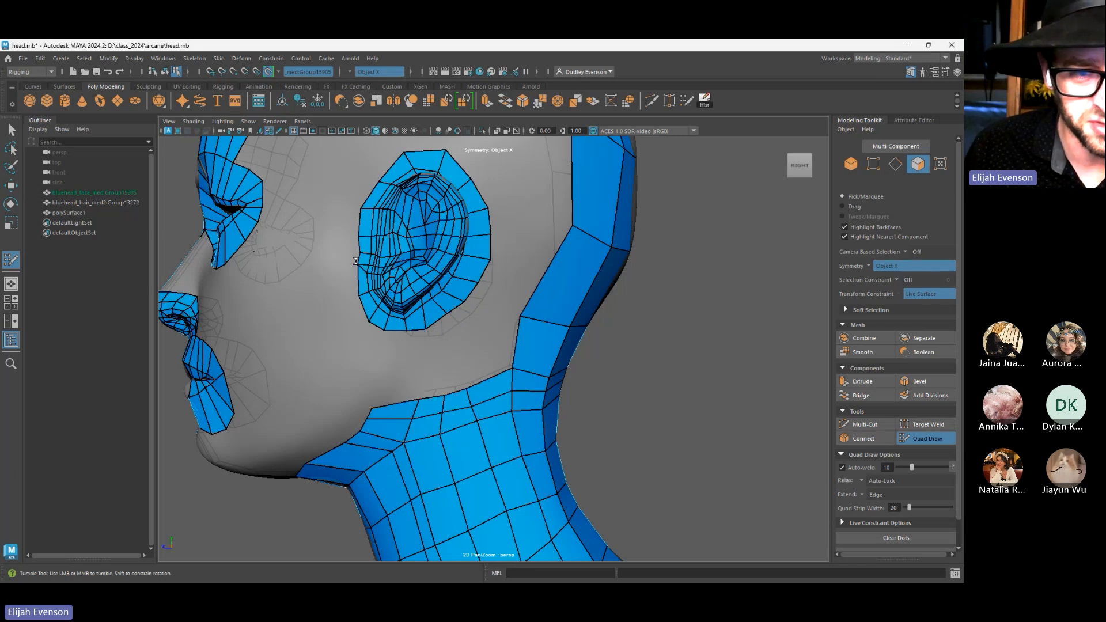
pyautogui.keyDown('alt'); pyautogui.moveTo(343, 281); pyautogui.dragTo(378, 296); pyautogui.keyUp('alt')
pyautogui.keyDown('alt'); pyautogui.moveTo(377, 296); pyautogui.dragTo(403, 281, button='right'); pyautogui.keyUp('alt')
pyautogui.hotkey('ctrl', 'z')
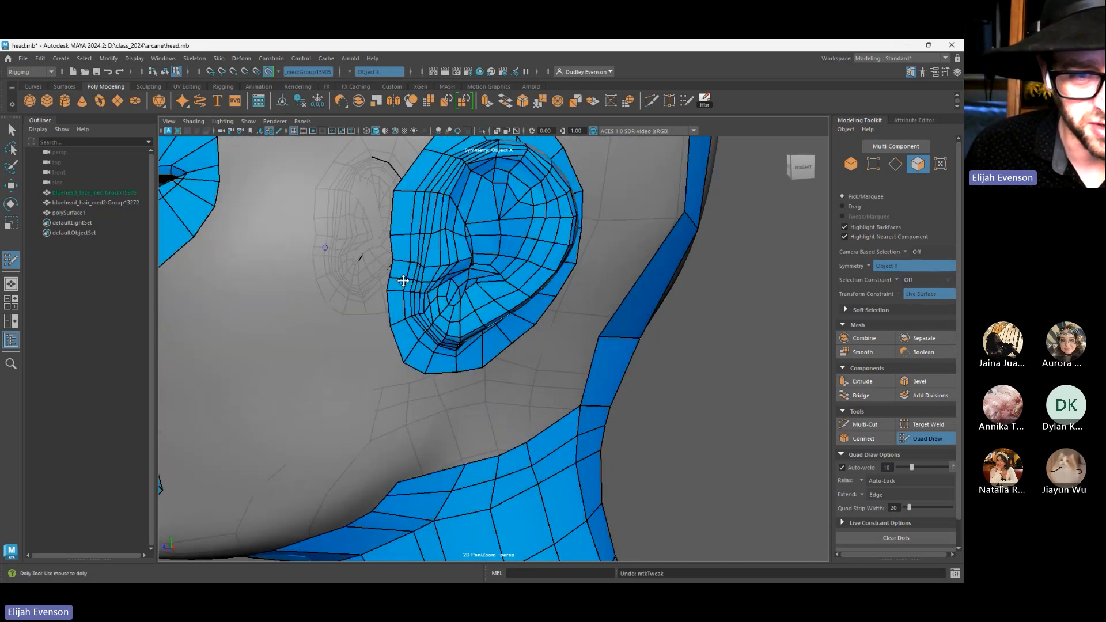
pyautogui.click(371, 288)
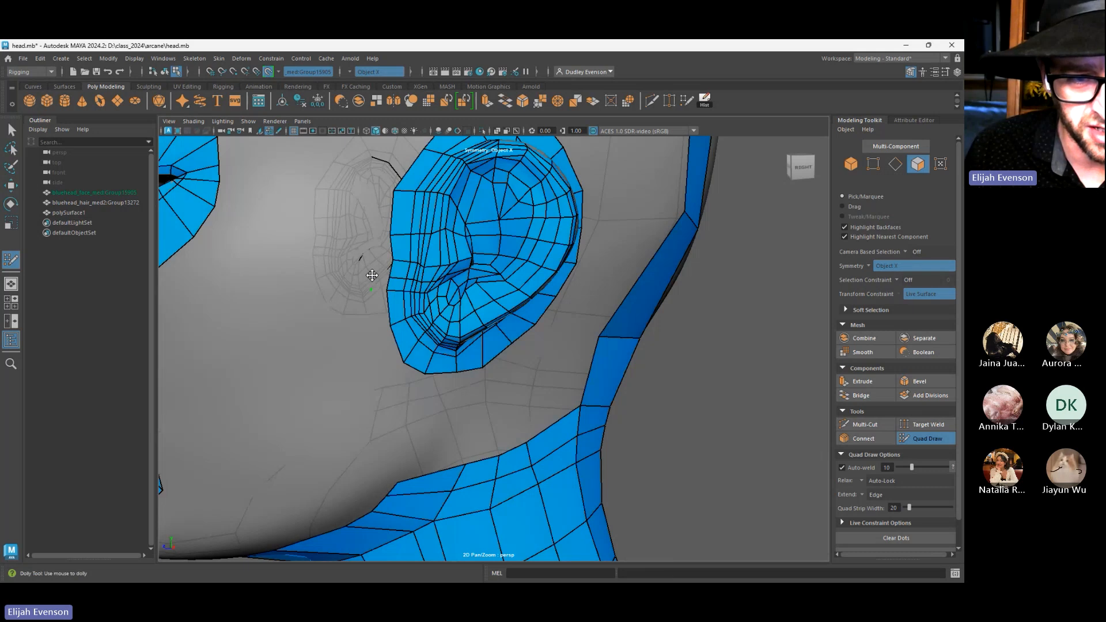
pyautogui.click(372, 276)
pyautogui.keyDown('shift'); pyautogui.click(379, 282); pyautogui.keyUp('shift')
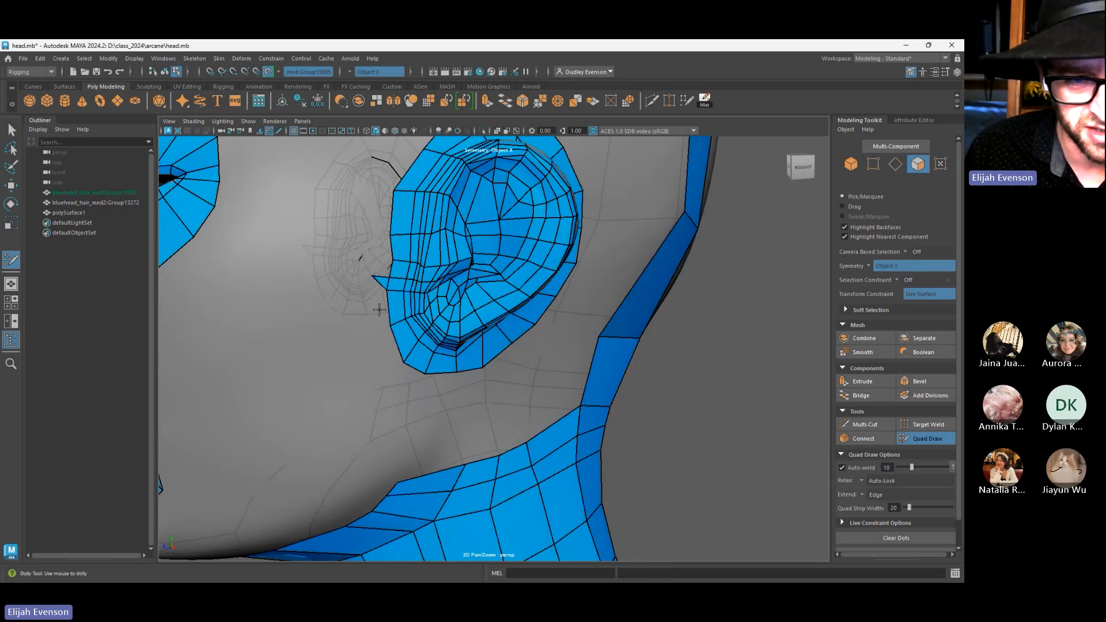
pyautogui.click(371, 324)
pyautogui.keyDown('shift'); pyautogui.click(379, 305); pyautogui.keyUp('shift')
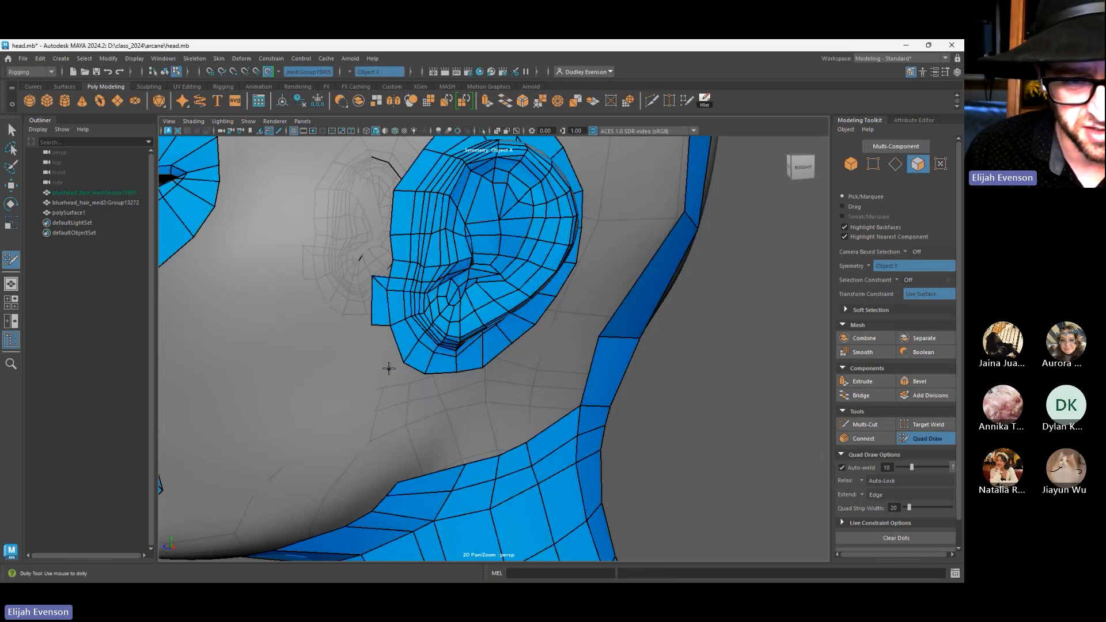
pyautogui.keyDown('alt'); pyautogui.moveTo(316, 240); pyautogui.dragTo(432, 291, button='middle'); pyautogui.keyUp('alt')
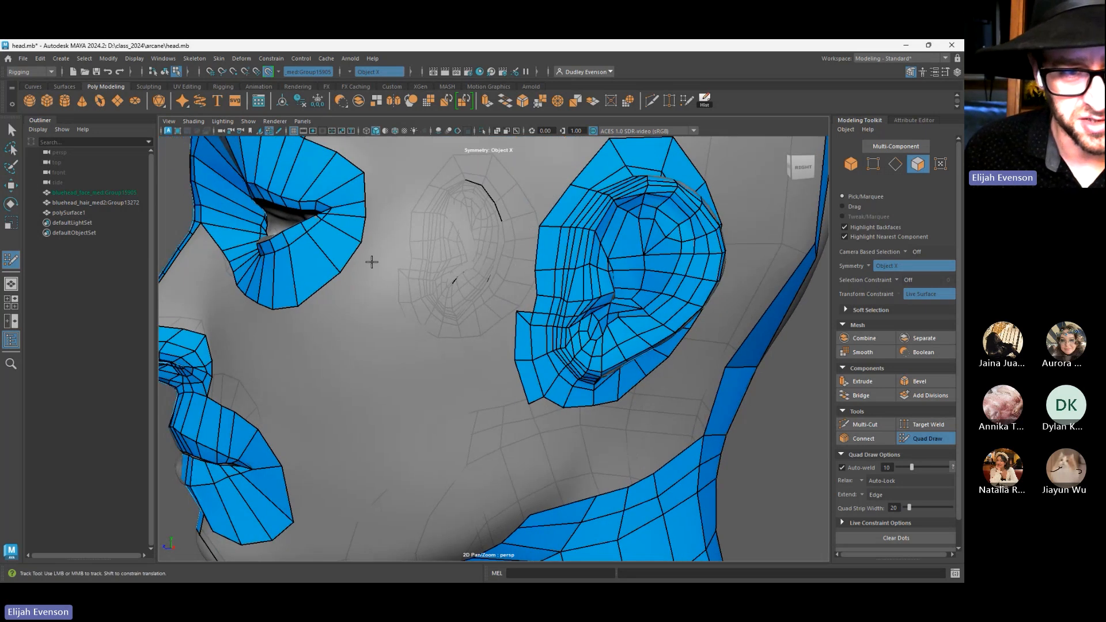
pyautogui.hotkey('ctrl', 'z')
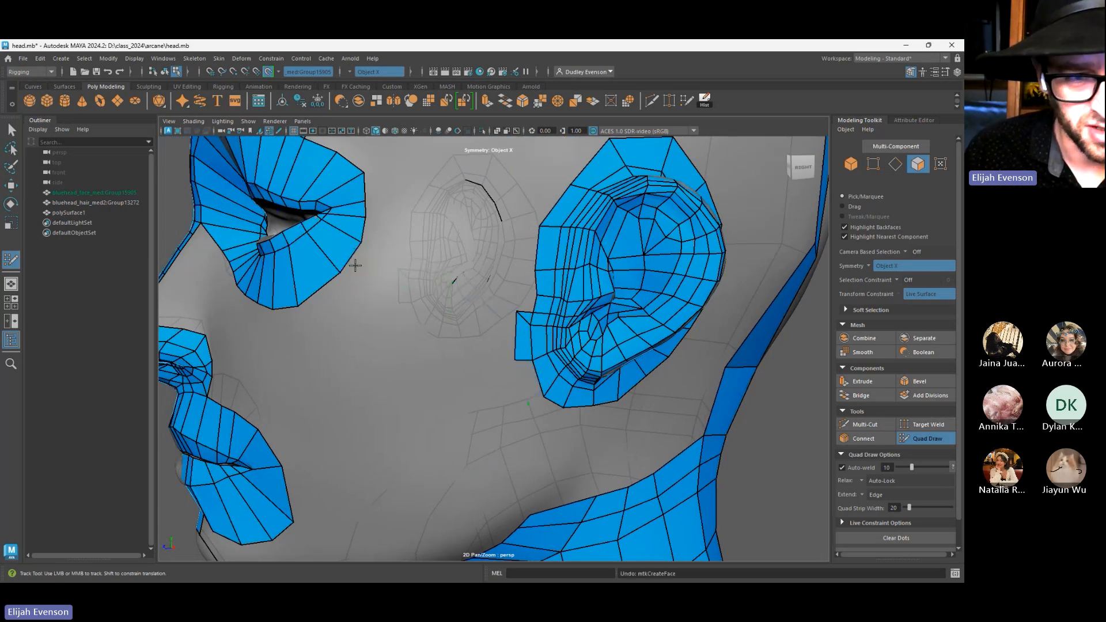
# Undo the mirrored quads added in front of the outer ear ring beside the earlobe
pyautogui.keyDown('alt'); pyautogui.moveTo(306, 333); pyautogui.dragTo(550, 339); pyautogui.keyUp('alt')
pyautogui.hotkey('ctrl', 'z')
pyautogui.hotkey('ctrl', 'z')
pyautogui.hotkey('ctrl', 'z')
pyautogui.hotkey('ctrl', 'z')
pyautogui.hotkey('ctrl', 'z')
pyautogui.hotkey('ctrl', 'z')
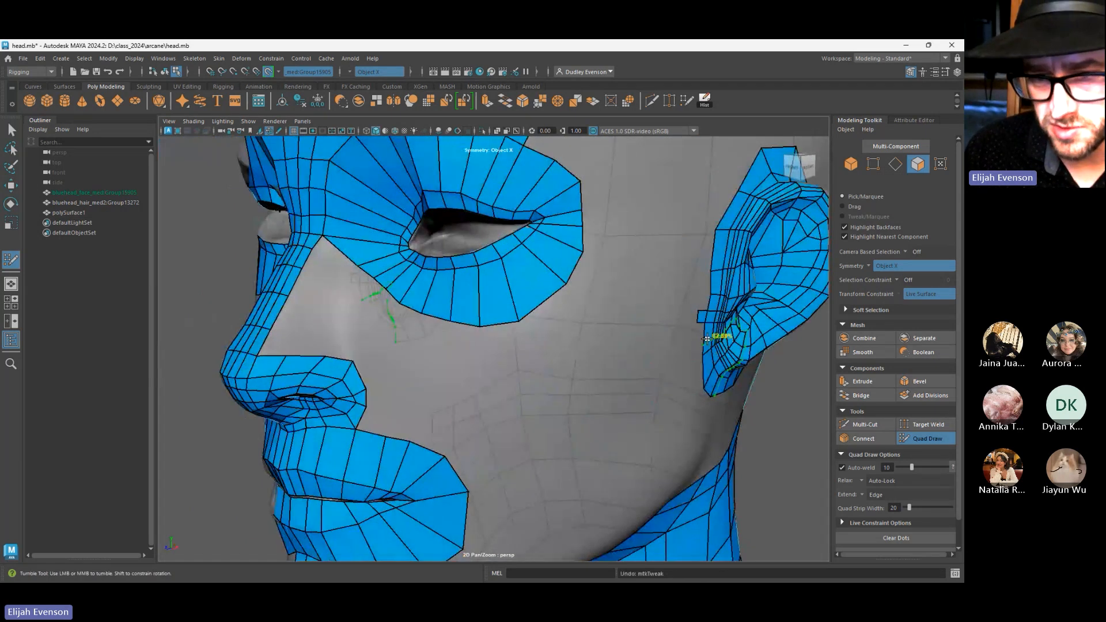
pyautogui.keyDown('alt'); pyautogui.moveTo(593, 296); pyautogui.dragTo(422, 366); pyautogui.keyUp('alt')
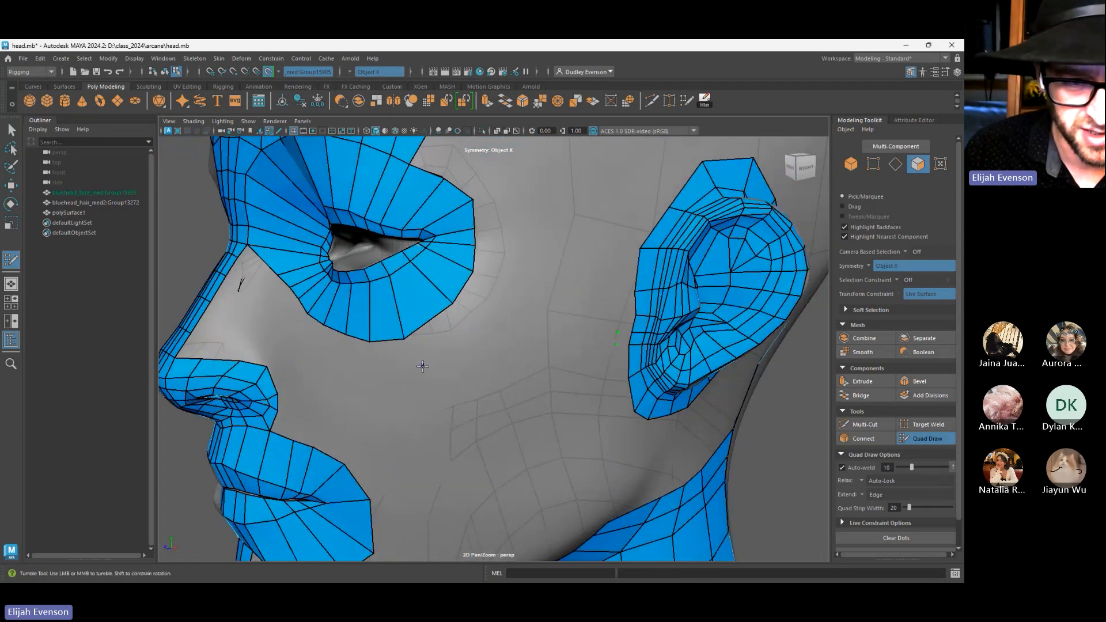
# Extend mirrored quads from the eye ring's lower outer edge down the cheek, undoing the quad that snaps to the earlobe
pyautogui.keyDown('shift'); pyautogui.click(432, 339); pyautogui.keyUp('shift')
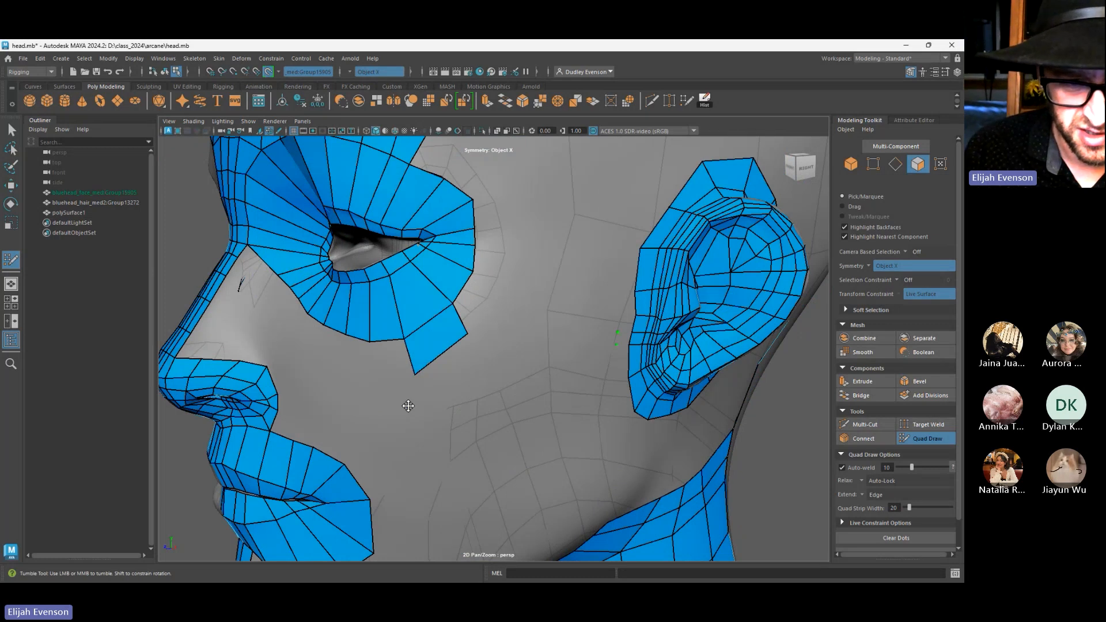
pyautogui.keyDown('alt'); pyautogui.moveTo(407, 406); pyautogui.dragTo(471, 372); pyautogui.keyUp('alt')
pyautogui.keyDown('shift'); pyautogui.click(539, 371); pyautogui.keyUp('shift')
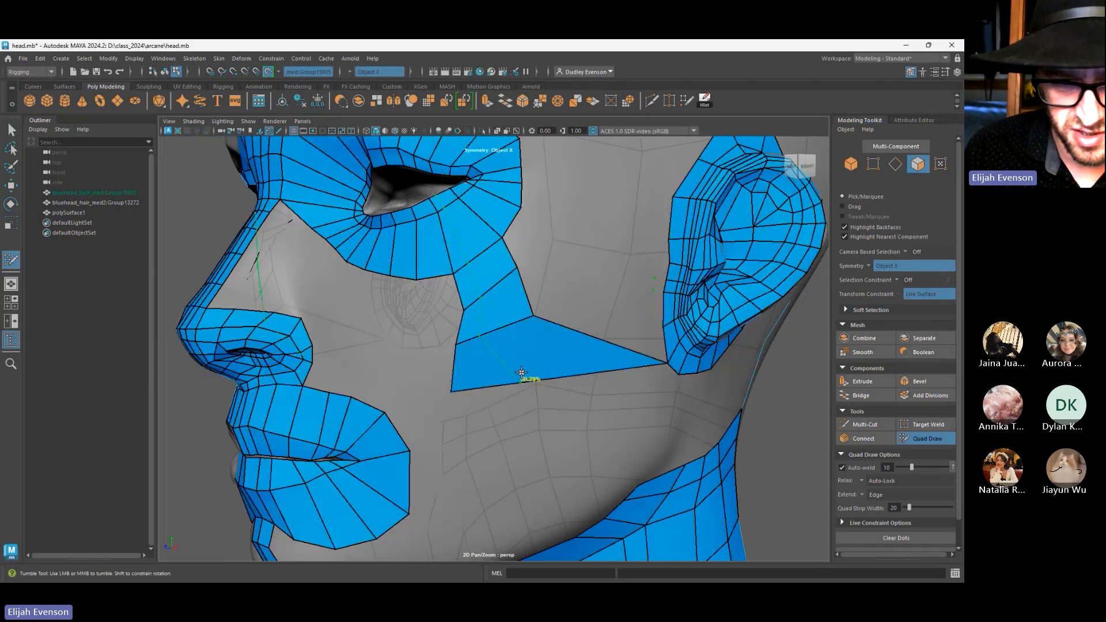
pyautogui.hotkey('ctrl', 'z')
pyautogui.click(534, 363)
pyautogui.keyDown('shift'); pyautogui.click(510, 347); pyautogui.keyUp('shift')
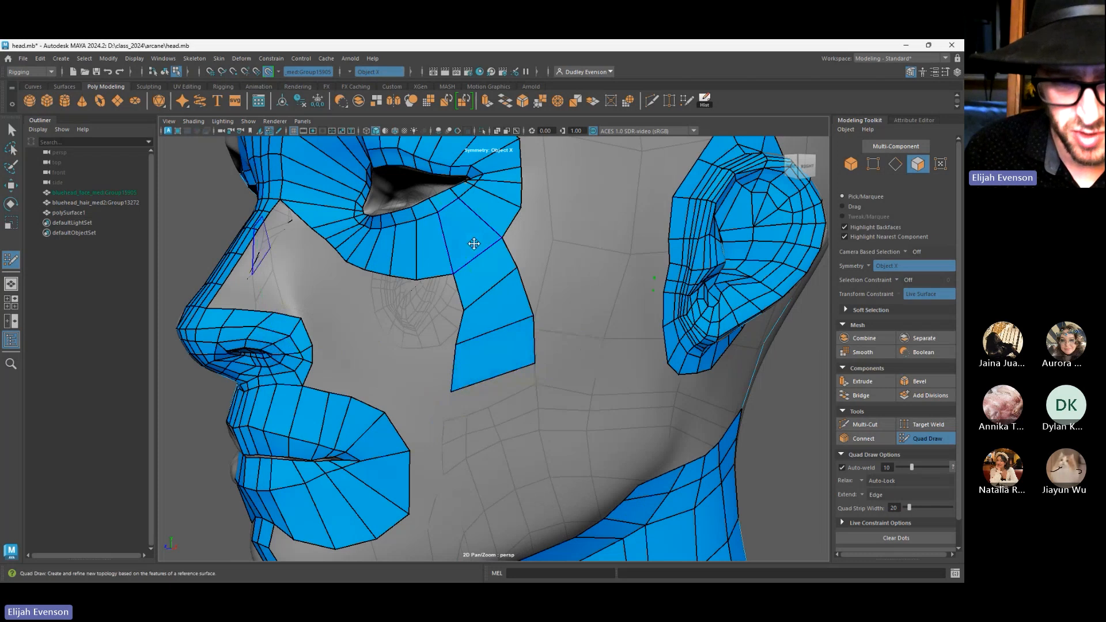
# Continue the mirrored cheek strip quad by quad down to the jaw and join it to the neck's upper edge
pyautogui.keyDown('alt'); pyautogui.moveTo(473, 243); pyautogui.dragTo(490, 334); pyautogui.keyUp('alt')
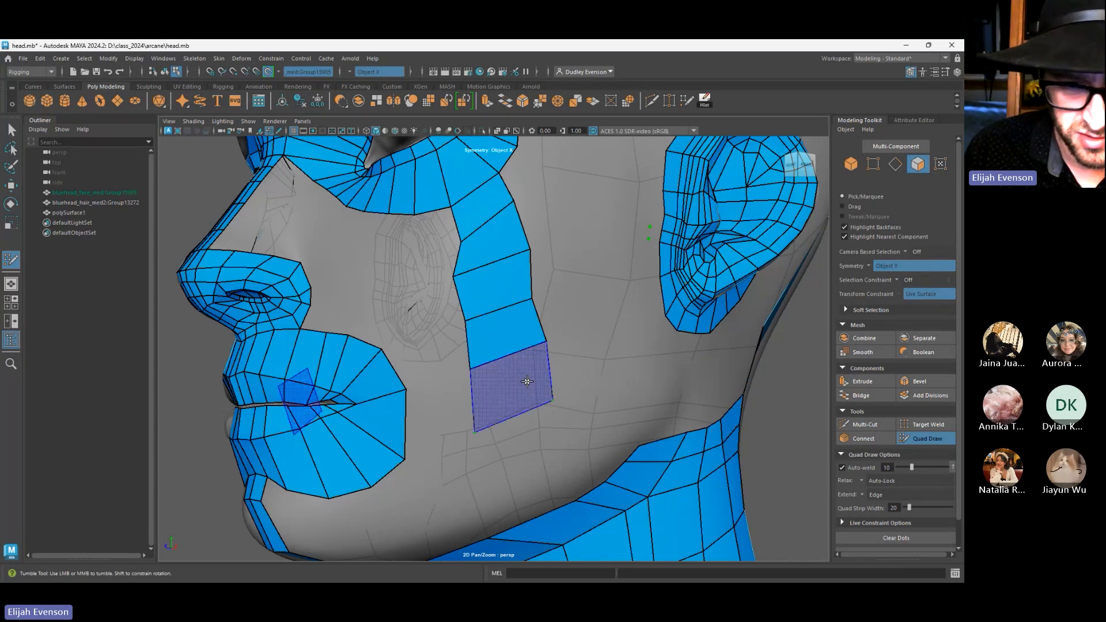
pyautogui.keyDown('alt'); pyautogui.moveTo(552, 395); pyautogui.dragTo(506, 420, button='middle'); pyautogui.keyUp('alt')
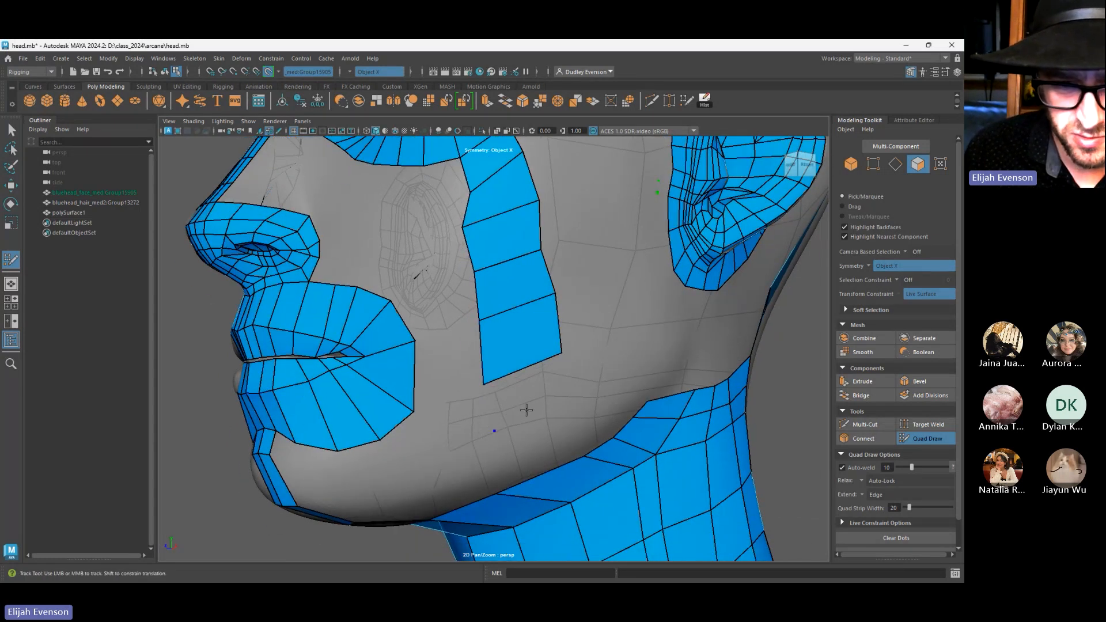
pyautogui.click(568, 399)
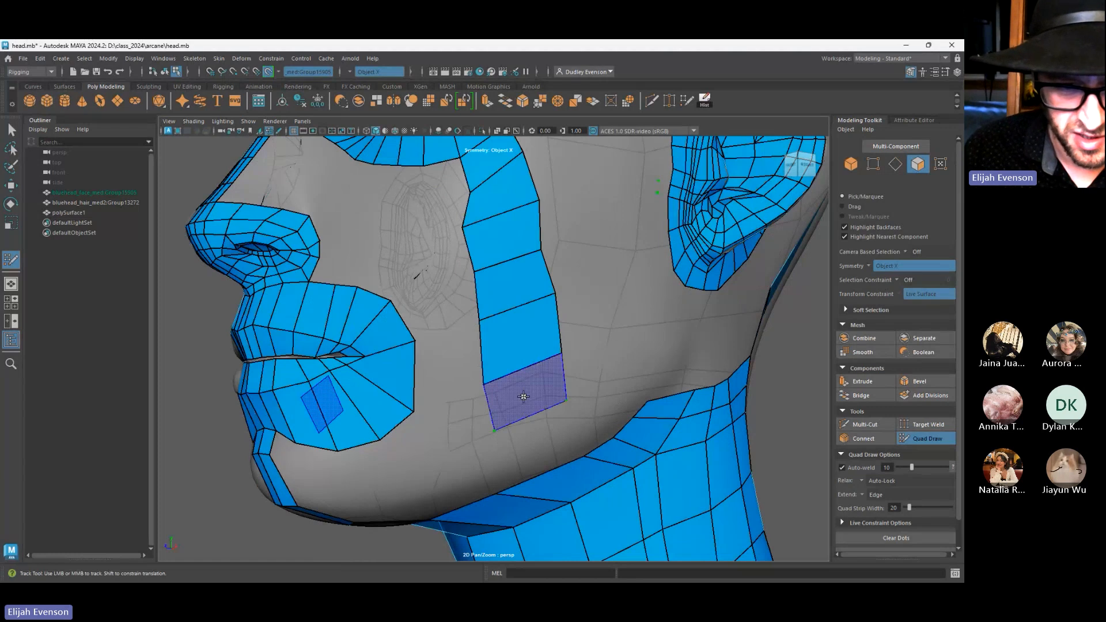
pyautogui.keyDown('alt'); pyautogui.moveTo(523, 396); pyautogui.dragTo(407, 415); pyautogui.keyUp('alt')
pyautogui.moveTo(481, 440)
pyautogui.keyDown('alt'); pyautogui.mouseDown()
pyautogui.moveTo(501, 466)
pyautogui.moveTo(489, 464)
pyautogui.mouseUp(); pyautogui.keyUp('alt')
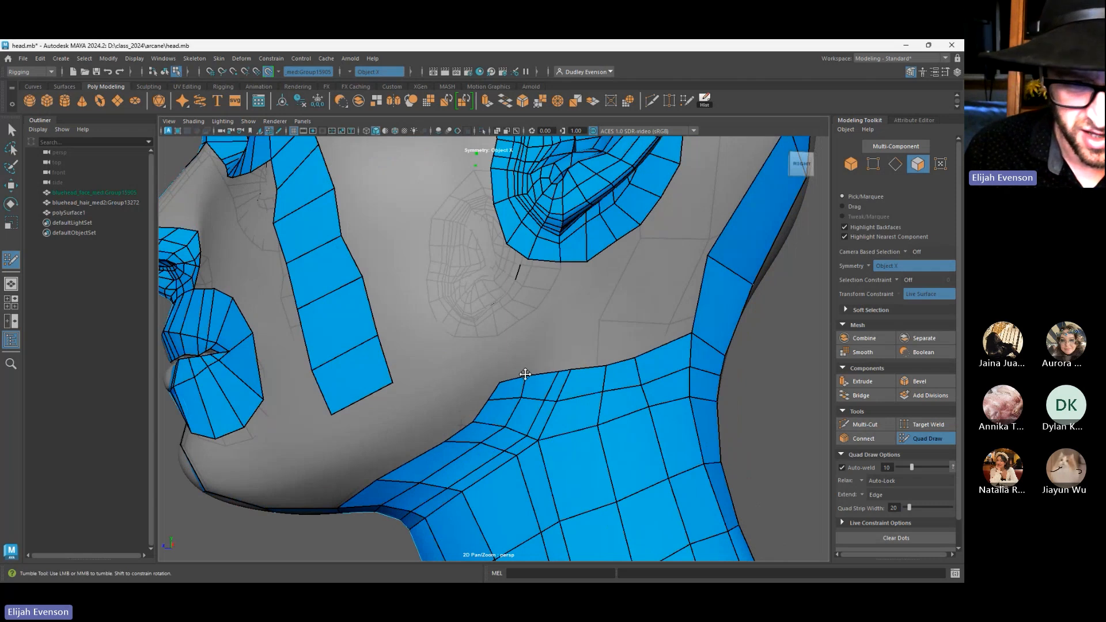
pyautogui.moveTo(388, 423)
pyautogui.keyDown('alt'); pyautogui.mouseDown()
pyautogui.moveTo(382, 439)
pyautogui.moveTo(403, 439)
pyautogui.moveTo(441, 395)
pyautogui.mouseUp(); pyautogui.keyUp('alt')
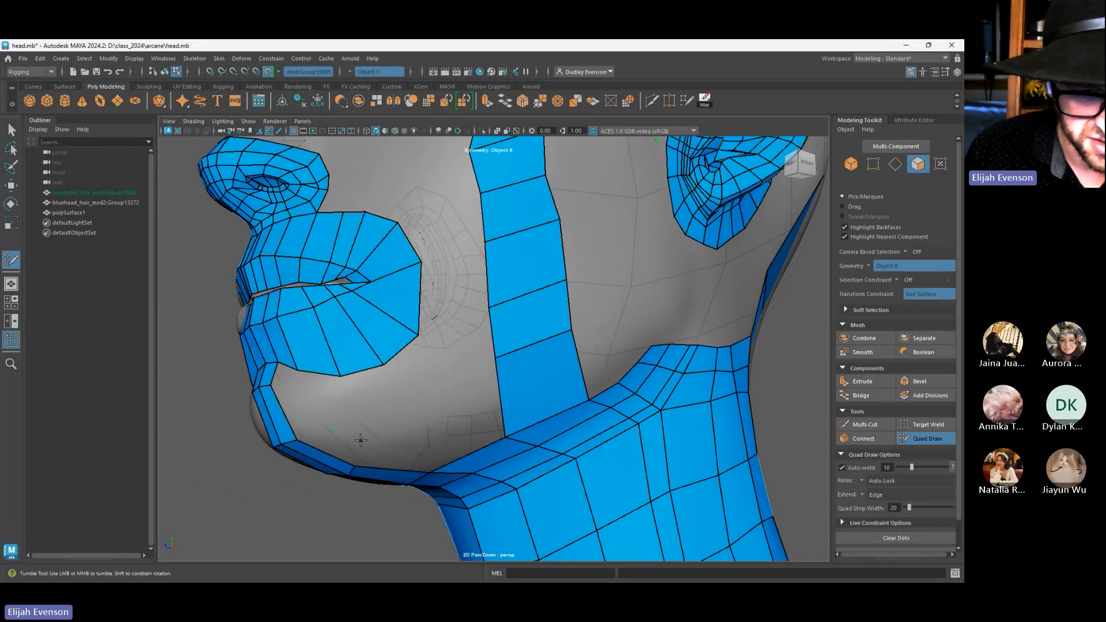
# Build mirrored quads from the chin strip backward along the jawline and bridge them to the bottom of the cheek strip
pyautogui.keyDown('shift'); pyautogui.click(334, 448); pyautogui.keyUp('shift')
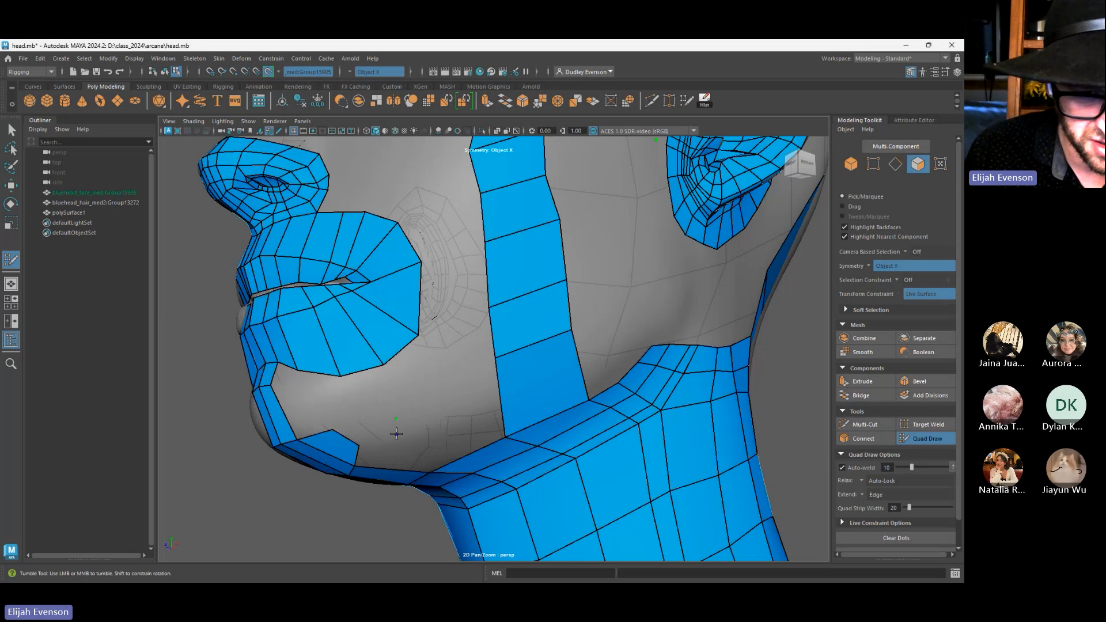
pyautogui.keyDown('shift'); pyautogui.click(378, 445); pyautogui.keyUp('shift')
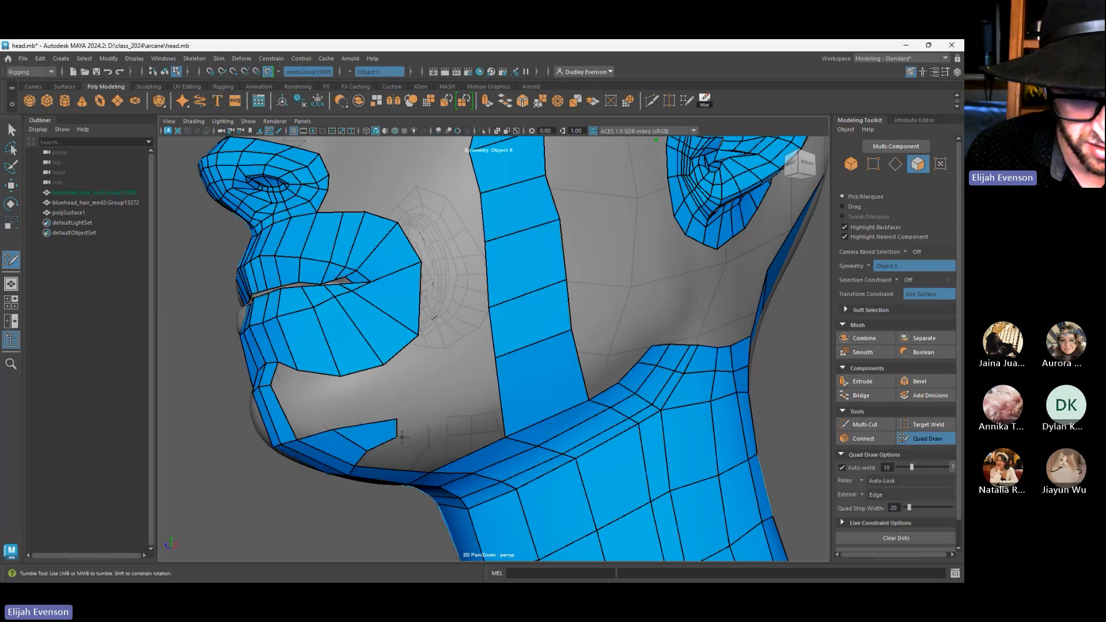
pyautogui.moveTo(403, 445)
pyautogui.mouseDown()
pyautogui.moveTo(383, 440)
pyautogui.moveTo(403, 441)
pyautogui.mouseUp()
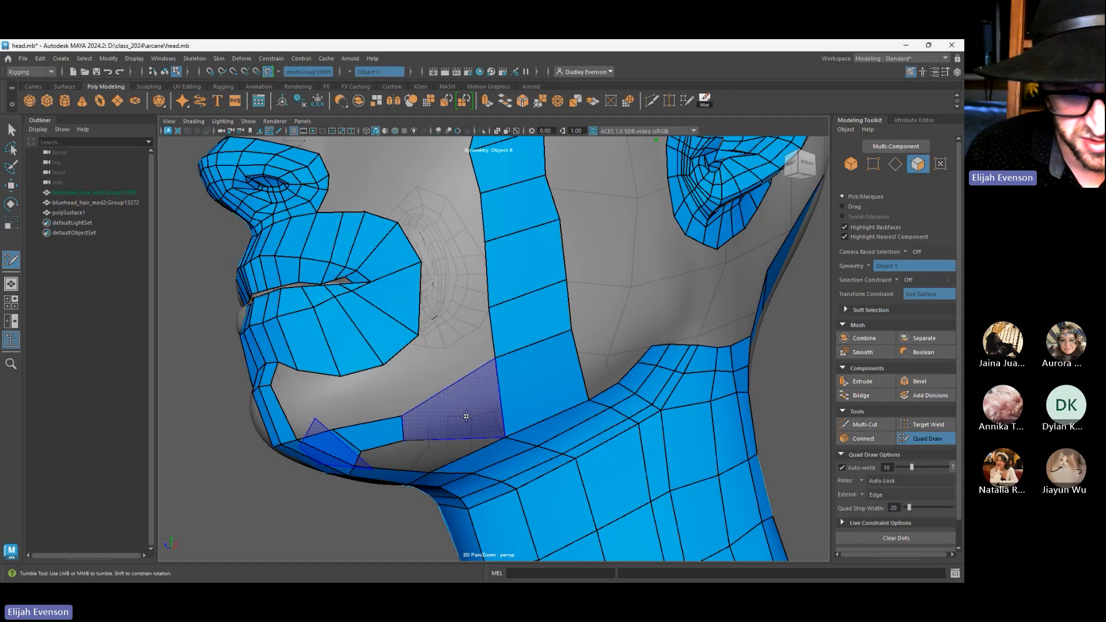
pyautogui.keyDown('shift'); pyautogui.click(458, 416); pyautogui.keyUp('shift')
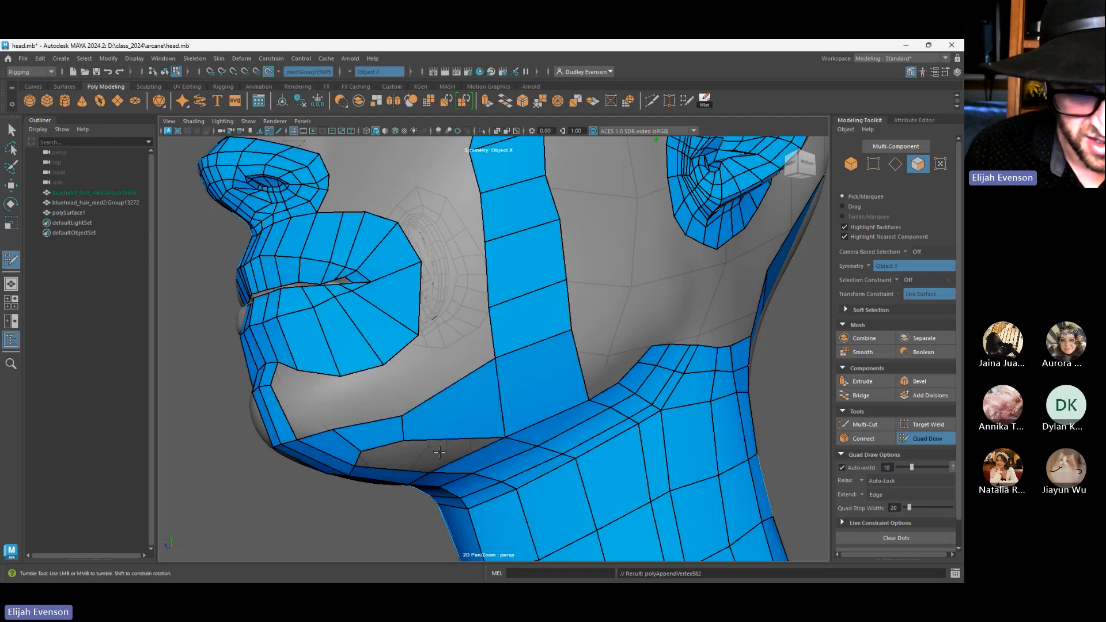
# Insert an edge through the jawline bridge quad and fill the gap beneath the jaw with quads down to the neck
pyautogui.keyDown('alt'); pyautogui.moveTo(436, 450); pyautogui.dragTo(459, 417, button='middle'); pyautogui.keyUp('alt')
pyautogui.keyDown('alt'); pyautogui.moveTo(459, 417); pyautogui.dragTo(461, 392); pyautogui.keyUp('alt')
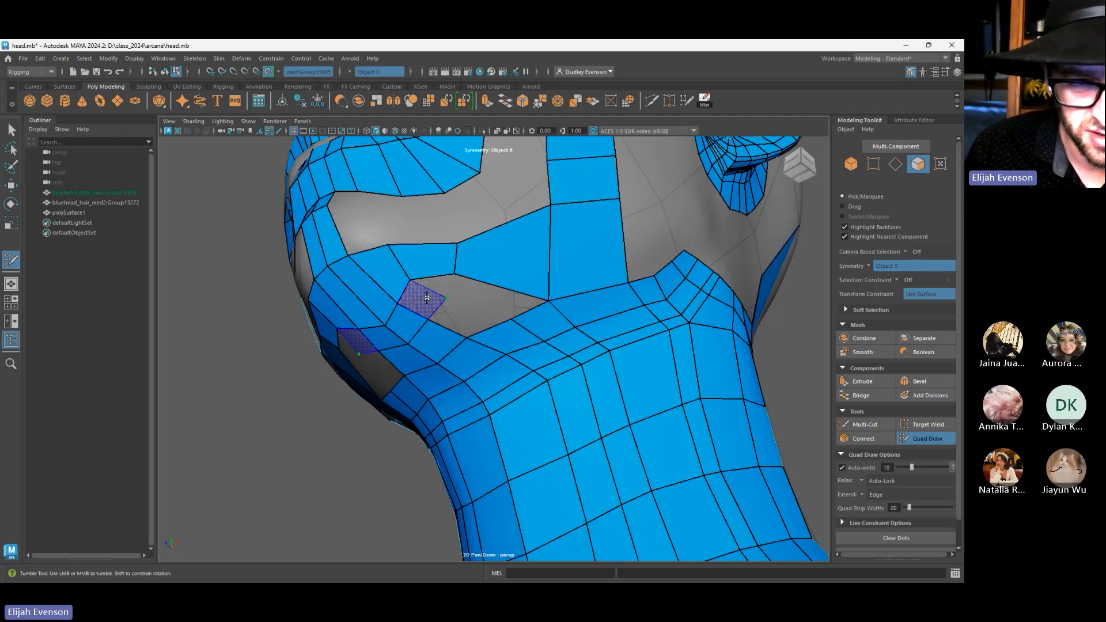
pyautogui.keyDown('shift'); pyautogui.click(475, 262); pyautogui.keyUp('shift')
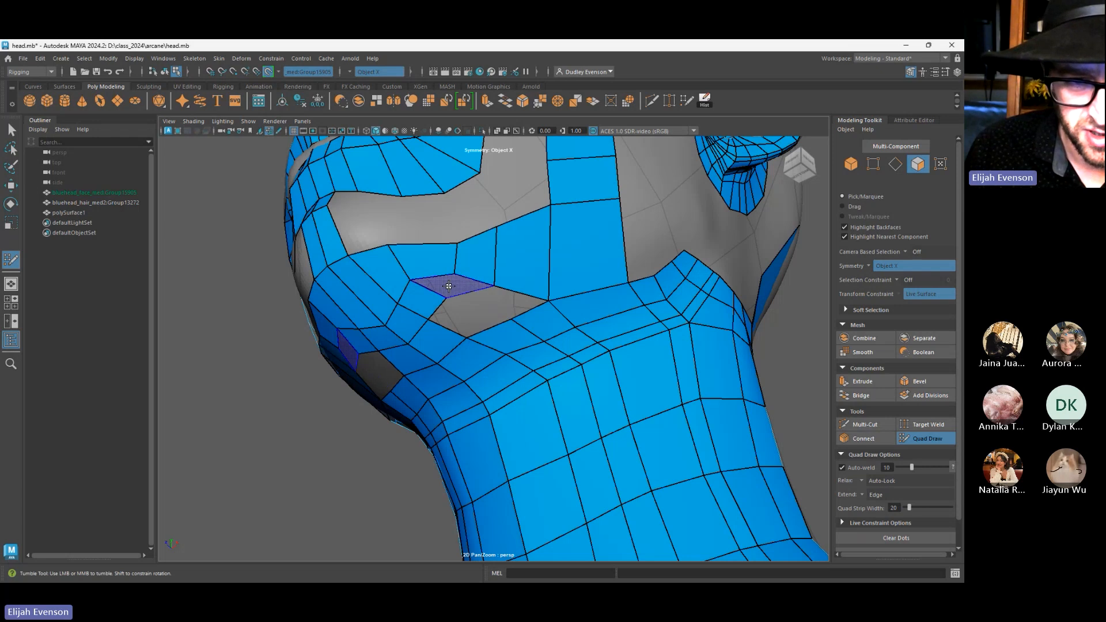
pyautogui.keyDown('shift'); pyautogui.click(449, 286); pyautogui.keyUp('shift')
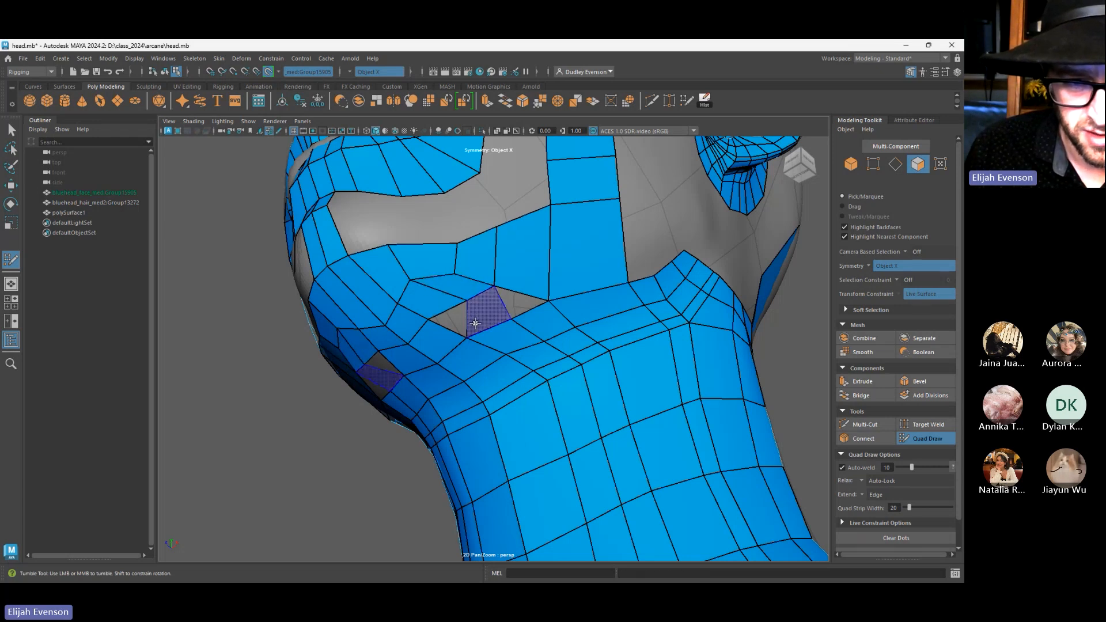
pyautogui.keyDown('shift'); pyautogui.click(495, 308); pyautogui.keyUp('shift')
pyautogui.keyDown('alt'); pyautogui.moveTo(506, 303); pyautogui.dragTo(430, 360); pyautogui.keyUp('alt')
pyautogui.moveTo(501, 387)
pyautogui.keyDown('alt'); pyautogui.mouseDown()
pyautogui.moveTo(496, 400)
pyautogui.moveTo(393, 398)
pyautogui.mouseUp(); pyautogui.keyUp('alt')
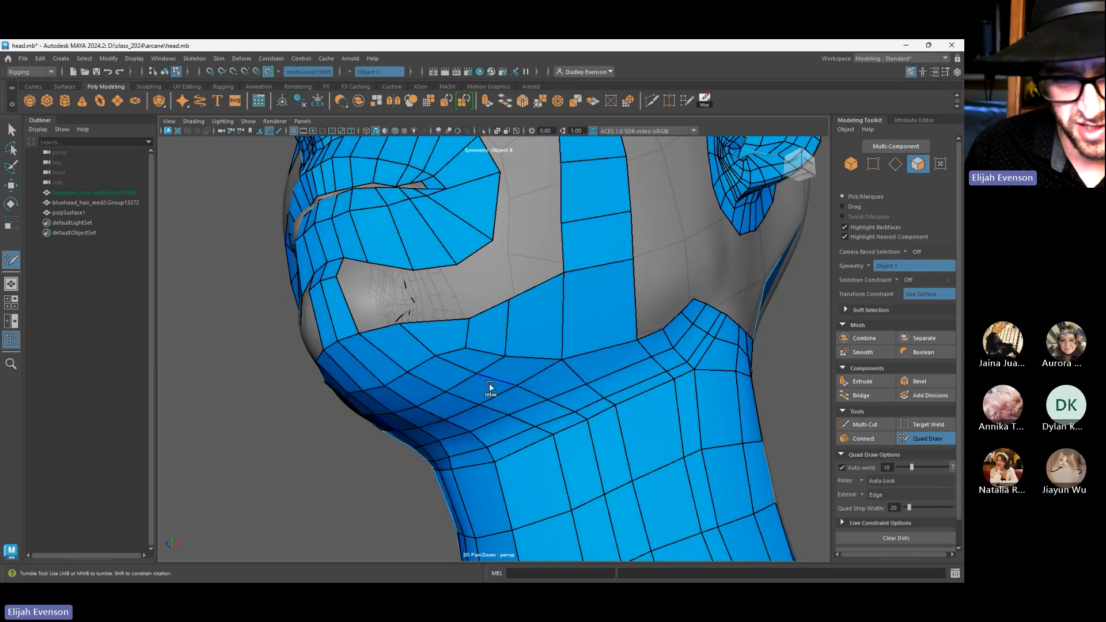
pyautogui.keyDown('alt'); pyautogui.moveTo(489, 382); pyautogui.dragTo(447, 435); pyautogui.keyUp('alt')
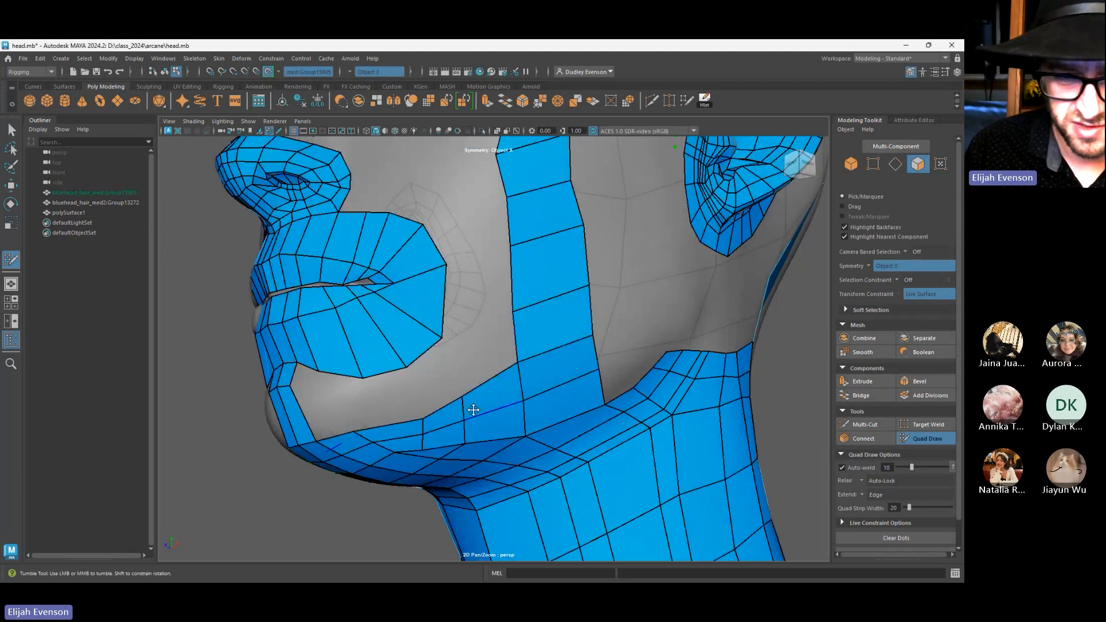
# Insert concentric edge loops through the ring of quads around the mouth
pyautogui.keyDown('alt'); pyautogui.moveTo(469, 407); pyautogui.dragTo(511, 434); pyautogui.keyUp('alt')
pyautogui.keyDown('alt'); pyautogui.moveTo(345, 454); pyautogui.dragTo(387, 431); pyautogui.keyUp('alt')
pyautogui.moveTo(589, 294)
pyautogui.keyDown('alt'); pyautogui.mouseDown()
pyautogui.moveTo(586, 307)
pyautogui.moveTo(574, 297)
pyautogui.mouseUp(); pyautogui.keyUp('alt')
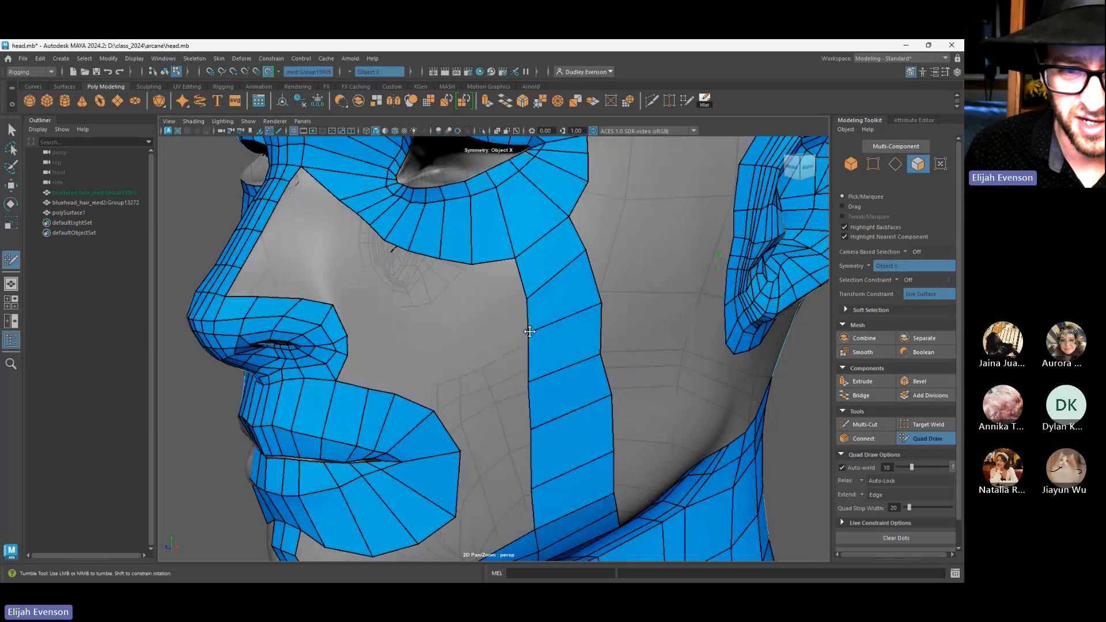
pyautogui.keyDown('alt'); pyautogui.moveTo(528, 321); pyautogui.dragTo(465, 437, button='middle'); pyautogui.keyUp('alt')
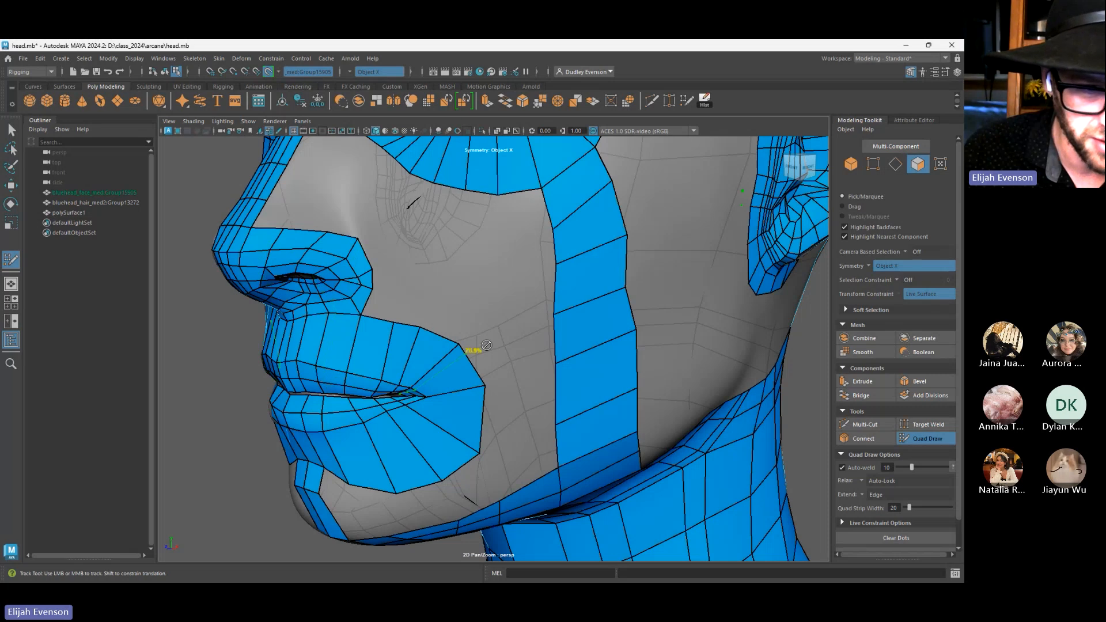
pyautogui.keyDown('ctrl'); pyautogui.click(344, 450); pyautogui.keyUp('ctrl')
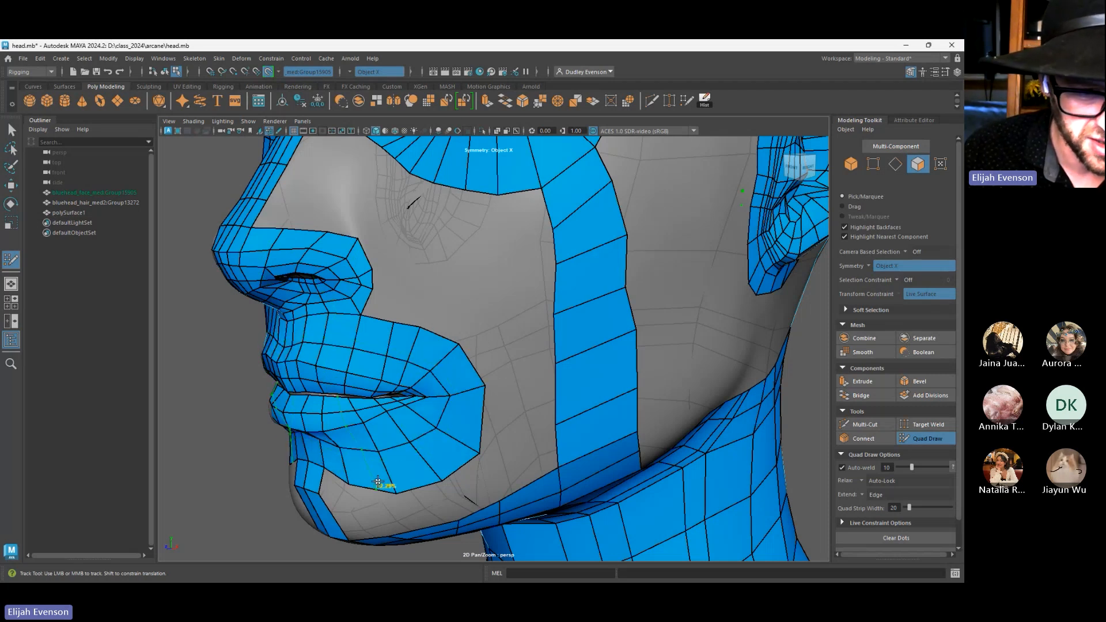
pyautogui.keyDown('ctrl'); pyautogui.click(390, 469); pyautogui.keyUp('ctrl')
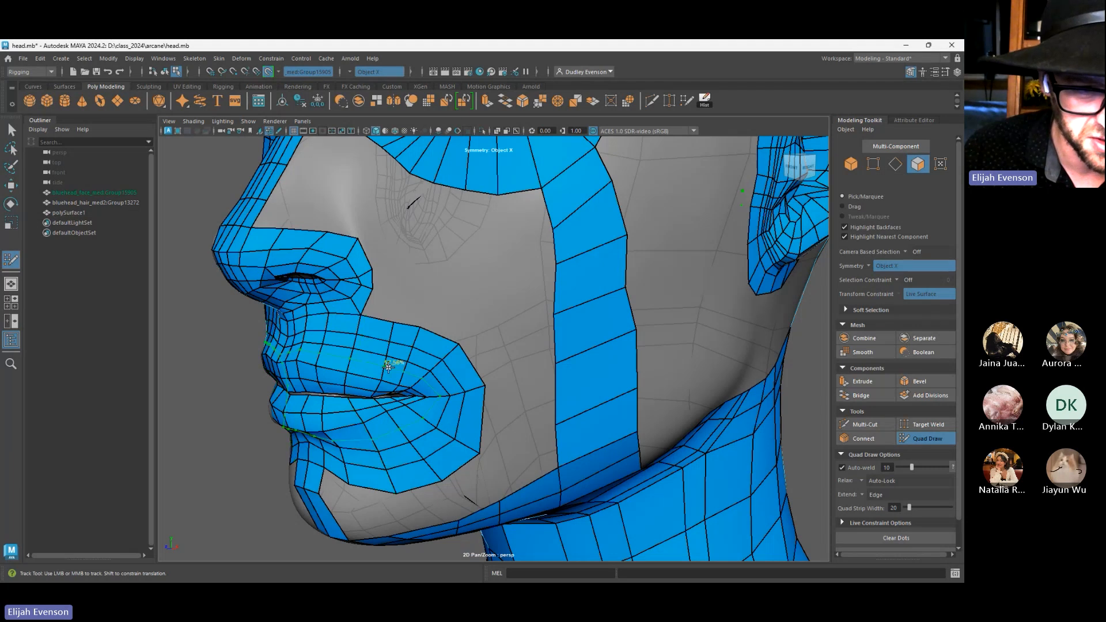
# Fill the corner below the lower lip, insert an edge loop across the chin strip, and fill the corner at the chin's base
pyautogui.keyDown('alt'); pyautogui.moveTo(531, 373); pyautogui.dragTo(368, 363, button='right'); pyautogui.keyUp('alt')
pyautogui.keyDown('alt'); pyautogui.moveTo(368, 363); pyautogui.dragTo(432, 371); pyautogui.keyUp('alt')
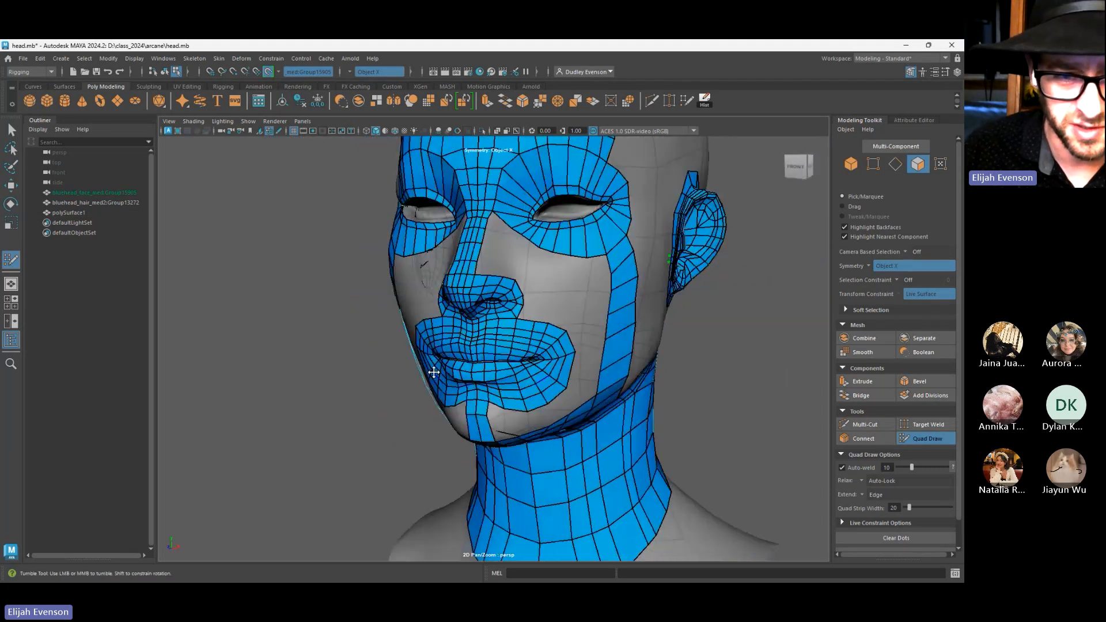
pyautogui.keyDown('alt'); pyautogui.moveTo(432, 371); pyautogui.dragTo(511, 396, button='right'); pyautogui.keyUp('alt')
pyautogui.keyDown('alt'); pyautogui.moveTo(511, 397); pyautogui.dragTo(440, 417); pyautogui.keyUp('alt')
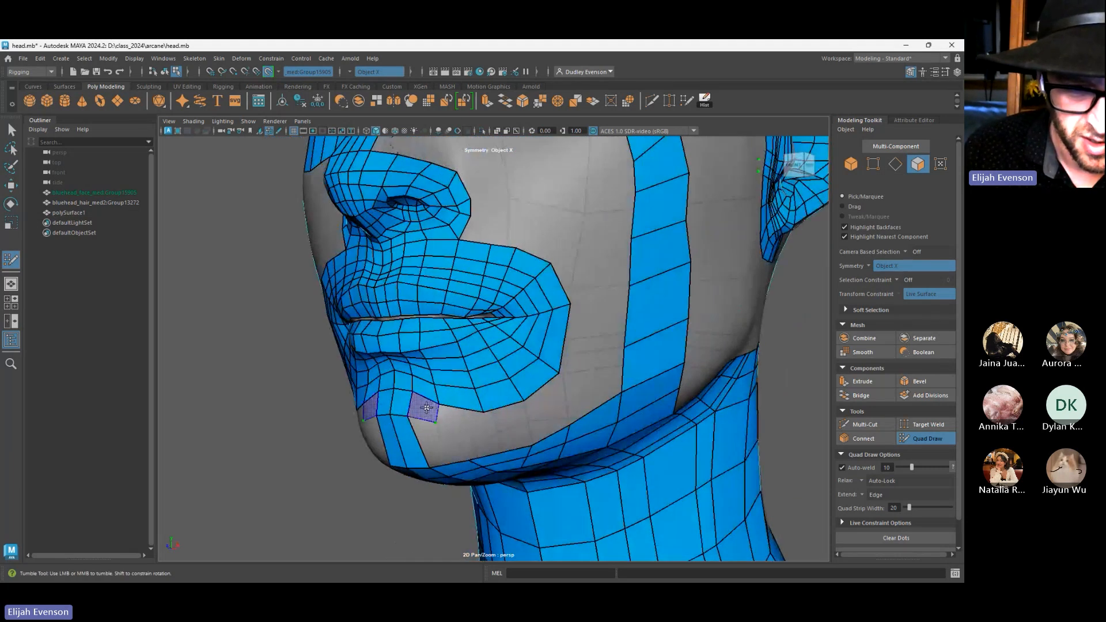
pyautogui.keyDown('shift'); pyautogui.click(426, 408); pyautogui.keyUp('shift')
pyautogui.keyDown('ctrl'); pyautogui.click(408, 446); pyautogui.keyUp('ctrl')
pyautogui.moveTo(431, 446)
pyautogui.keyDown('alt'); pyautogui.mouseDown()
pyautogui.moveTo(365, 452)
pyautogui.moveTo(305, 438)
pyautogui.mouseUp(); pyautogui.keyUp('alt')
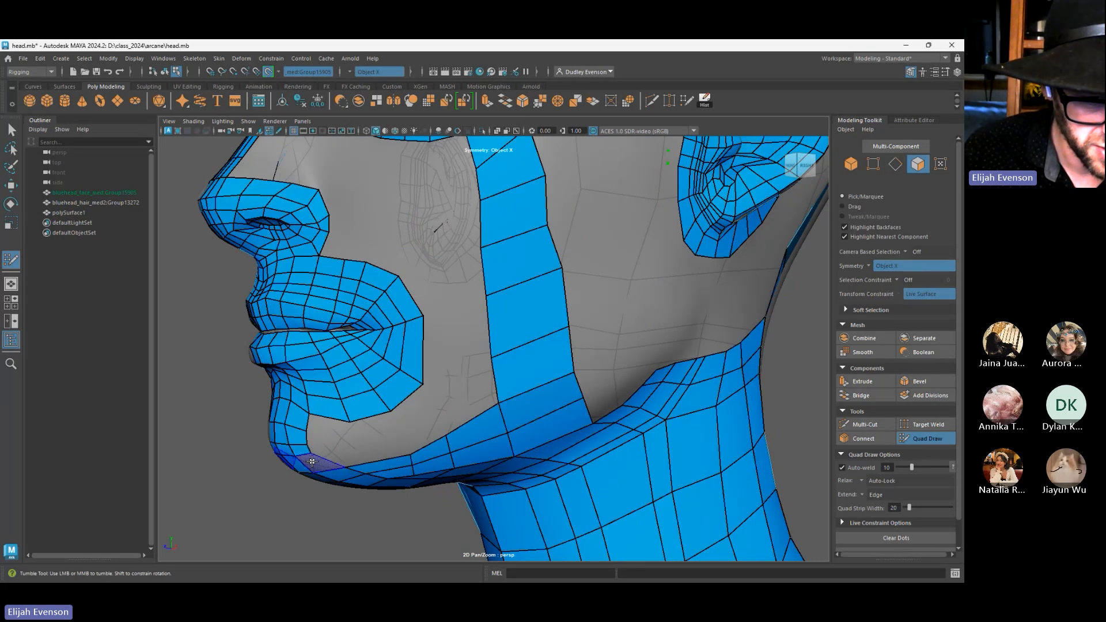
pyautogui.keyDown('shift'); pyautogui.click(313, 462); pyautogui.keyUp('shift')
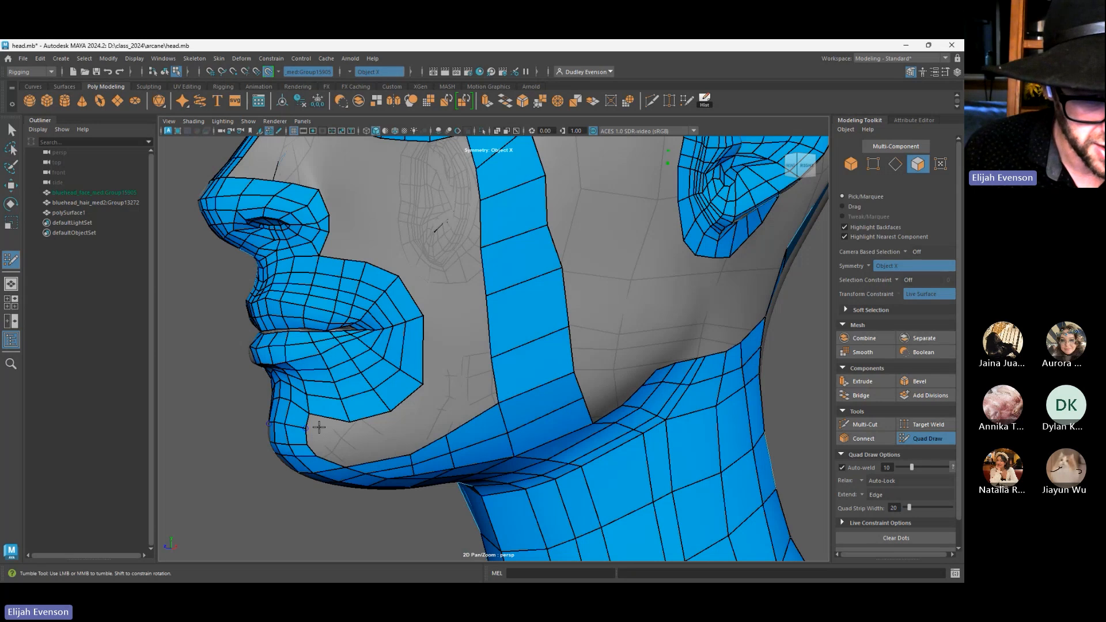
# Fill the side of the chin with quads between the mouth ring and jawline, undoing the misplaced face and adjusting the outer vertex
pyautogui.keyDown('alt'); pyautogui.moveTo(318, 427); pyautogui.dragTo(438, 465, button='right'); pyautogui.keyUp('alt')
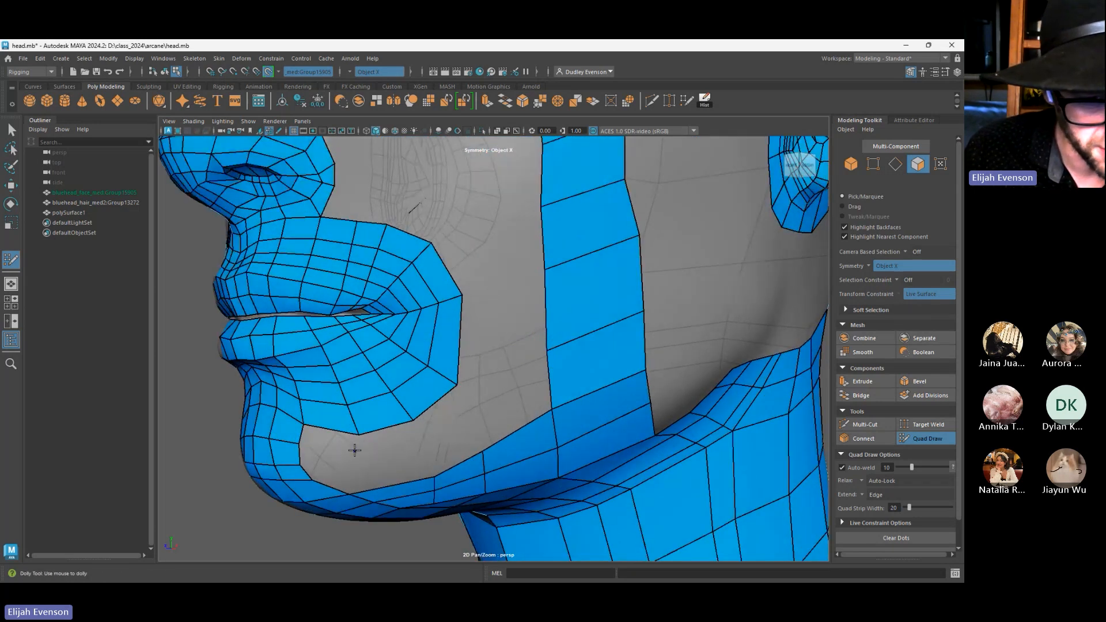
pyautogui.keyDown('shift'); pyautogui.click(327, 439); pyautogui.keyUp('shift')
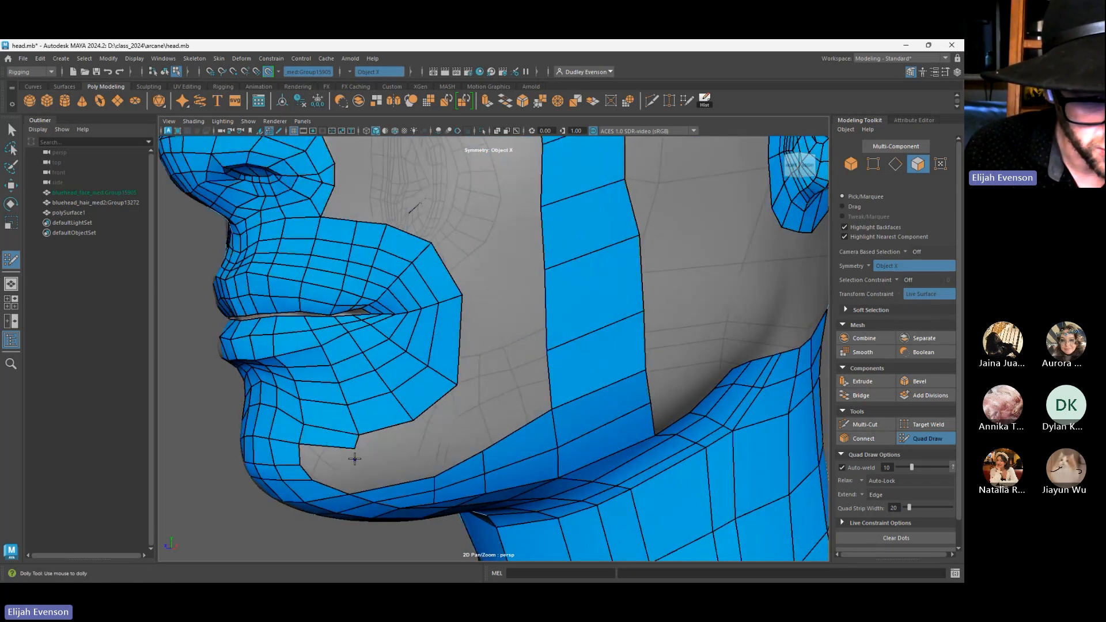
pyautogui.keyDown('shift'); pyautogui.click(329, 455); pyautogui.keyUp('shift')
pyautogui.hotkey('ctrl', 'z')
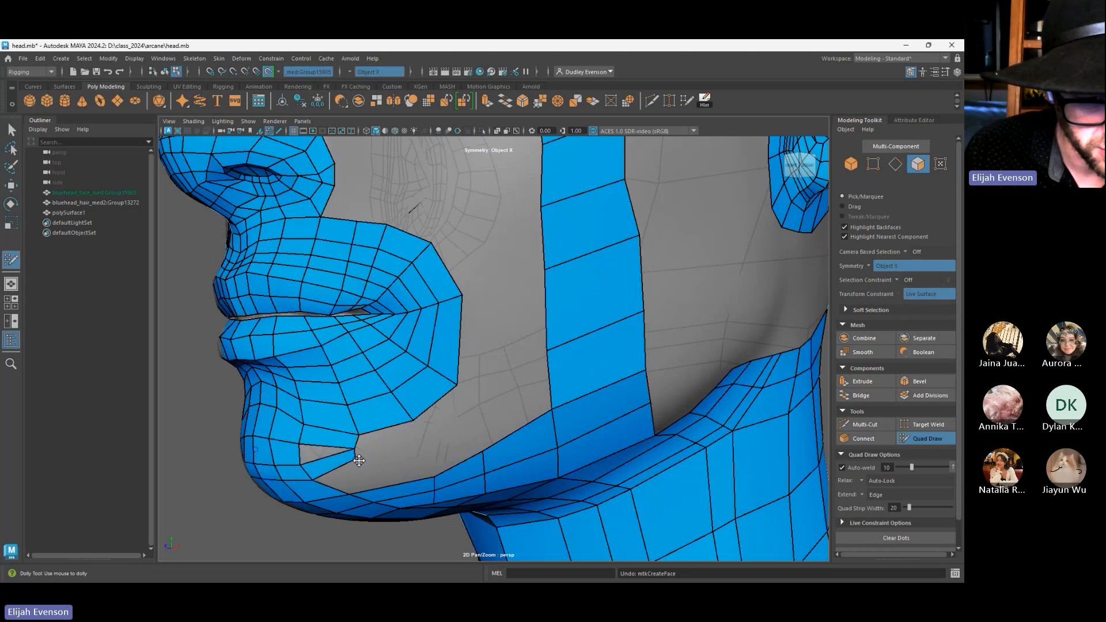
pyautogui.hotkey('ctrl', 'z')
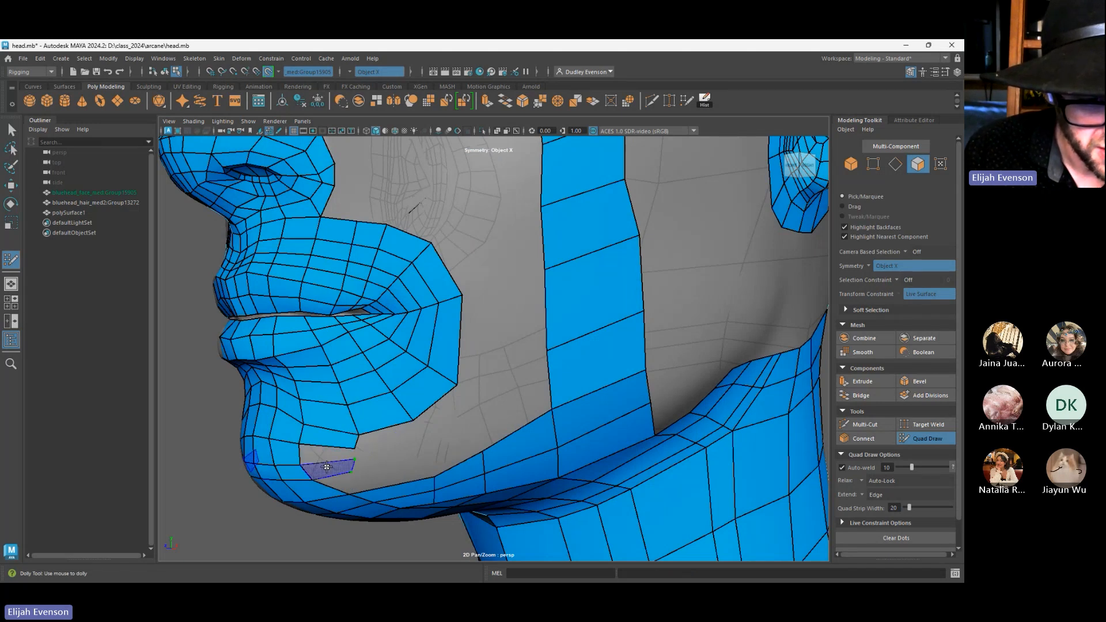
pyautogui.keyDown('shift'); pyautogui.click(328, 453); pyautogui.keyUp('shift')
pyautogui.moveTo(352, 471); pyautogui.dragTo(380, 464)
pyautogui.keyDown('shift'); pyautogui.click(368, 479); pyautogui.keyUp('shift')
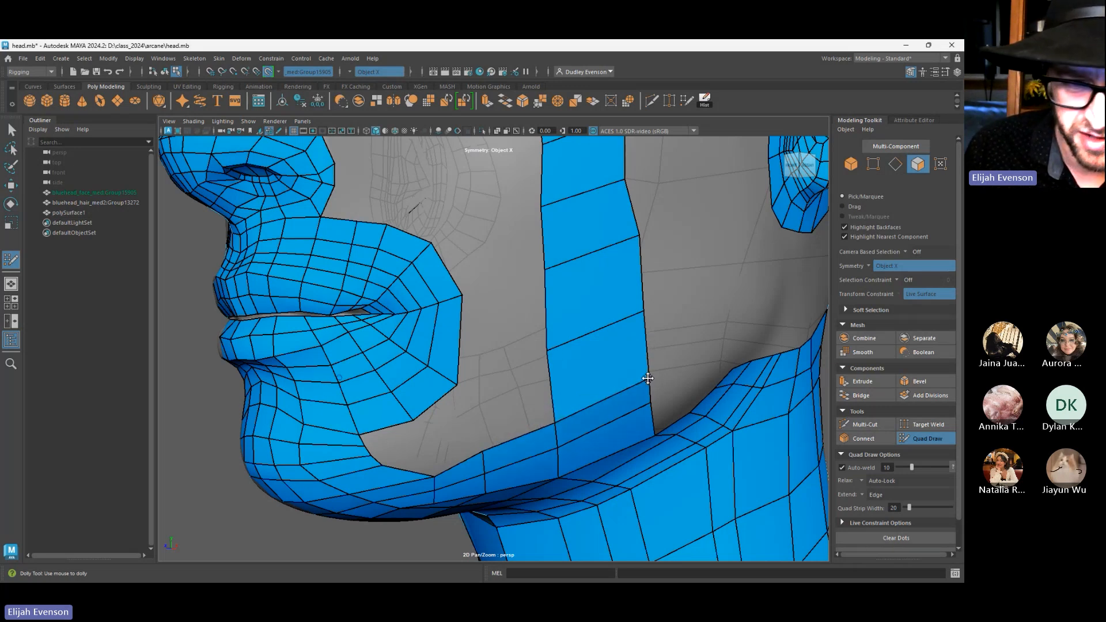
# Bridge the mouth ring's outer edge to the cheek strip and fill the quads beneath it down to the jawline
pyautogui.keyDown('alt'); pyautogui.moveTo(647, 378); pyautogui.dragTo(498, 332); pyautogui.keyUp('alt')
pyautogui.keyDown('shift'); pyautogui.click(498, 331); pyautogui.keyUp('shift')
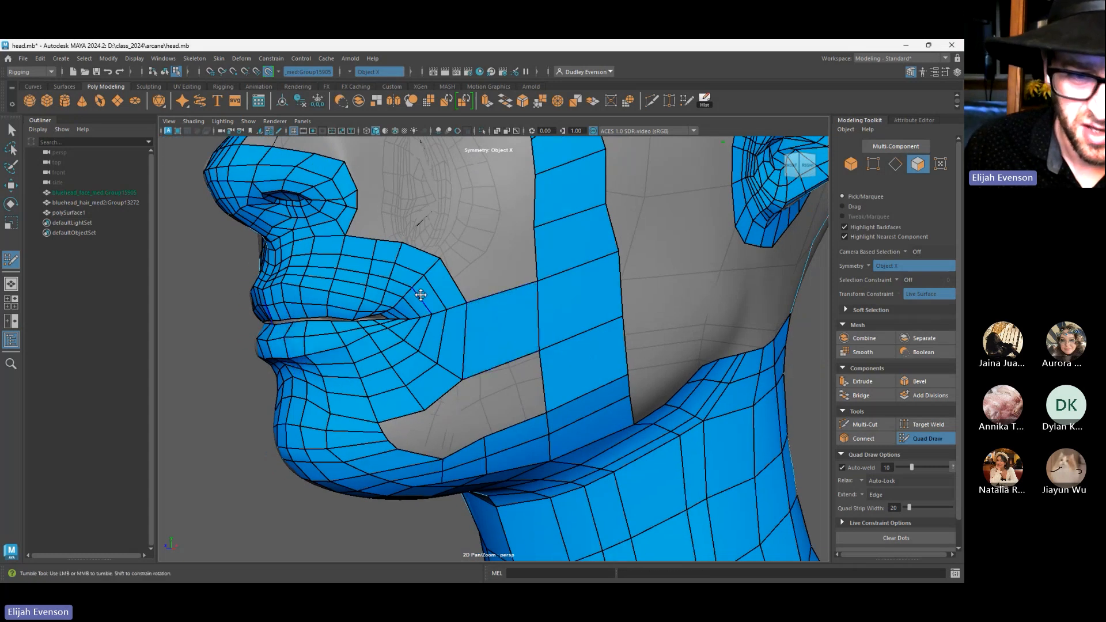
pyautogui.keyDown('alt'); pyautogui.moveTo(420, 295); pyautogui.dragTo(416, 302); pyautogui.keyUp('alt')
pyautogui.keyDown('shift'); pyautogui.click(448, 421); pyautogui.keyUp('shift')
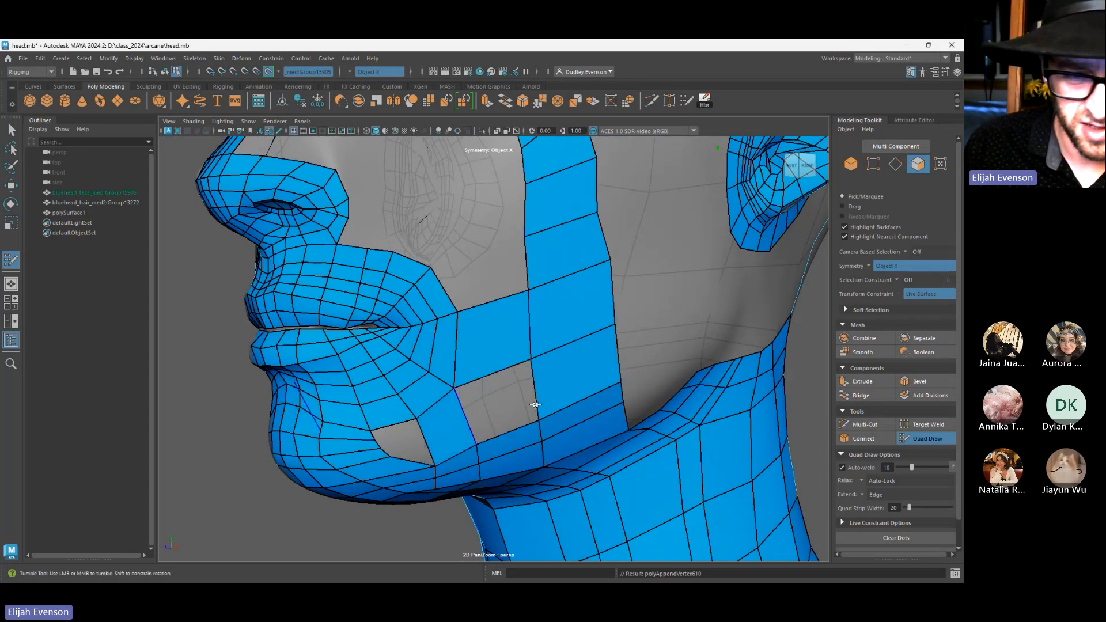
pyautogui.keyDown('shift'); pyautogui.click(497, 403); pyautogui.keyUp('shift')
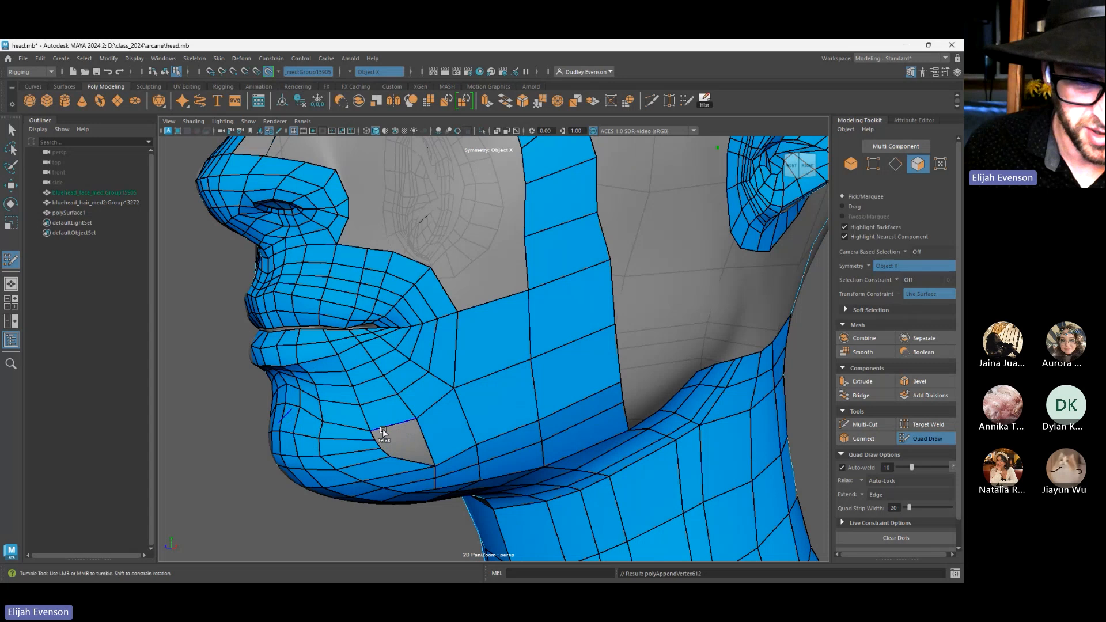
# Fill the remaining gap at the side of the chin with quads above the jawline
pyautogui.keyDown('alt'); pyautogui.moveTo(390, 437); pyautogui.dragTo(413, 450, button='right'); pyautogui.keyUp('alt')
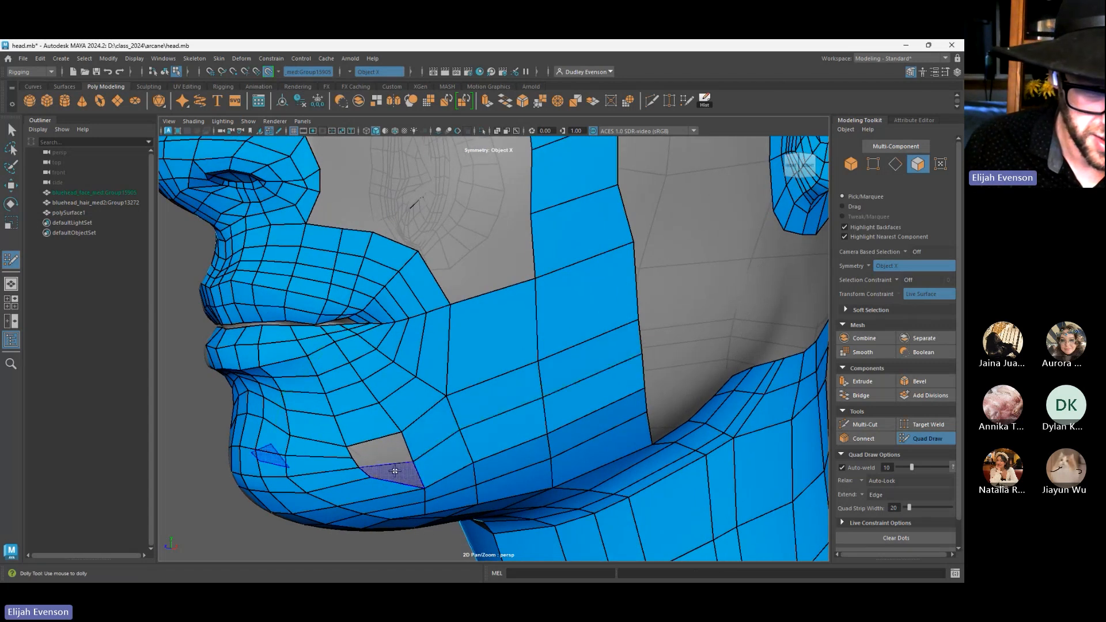
pyautogui.keyDown('shift'); pyautogui.click(395, 471); pyautogui.keyUp('shift')
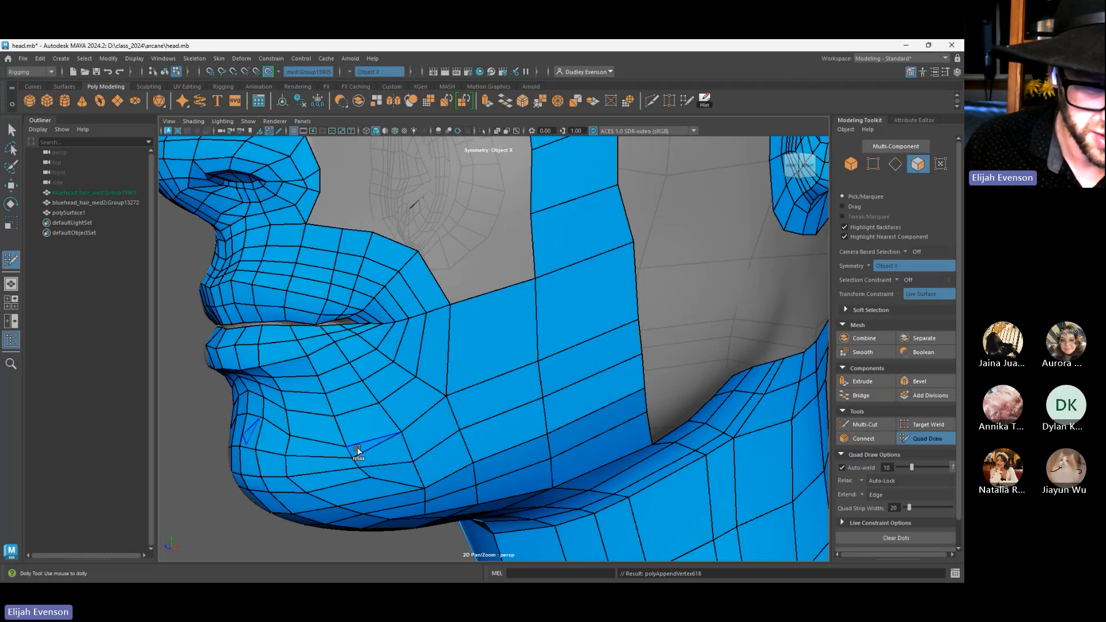
# Fill quads on the cheek below the outer eye and bridge the cheek to the side of the nostril
pyautogui.scroll(-3, 357, 414)
pyautogui.keyDown('alt'); pyautogui.moveTo(357, 414); pyautogui.dragTo(455, 416); pyautogui.keyUp('alt')
pyautogui.scroll(1, 494, 420)
pyautogui.keyDown('alt'); pyautogui.moveTo(494, 420); pyautogui.dragTo(491, 464, button='middle'); pyautogui.keyUp('alt')
pyautogui.scroll(1, 492, 464)
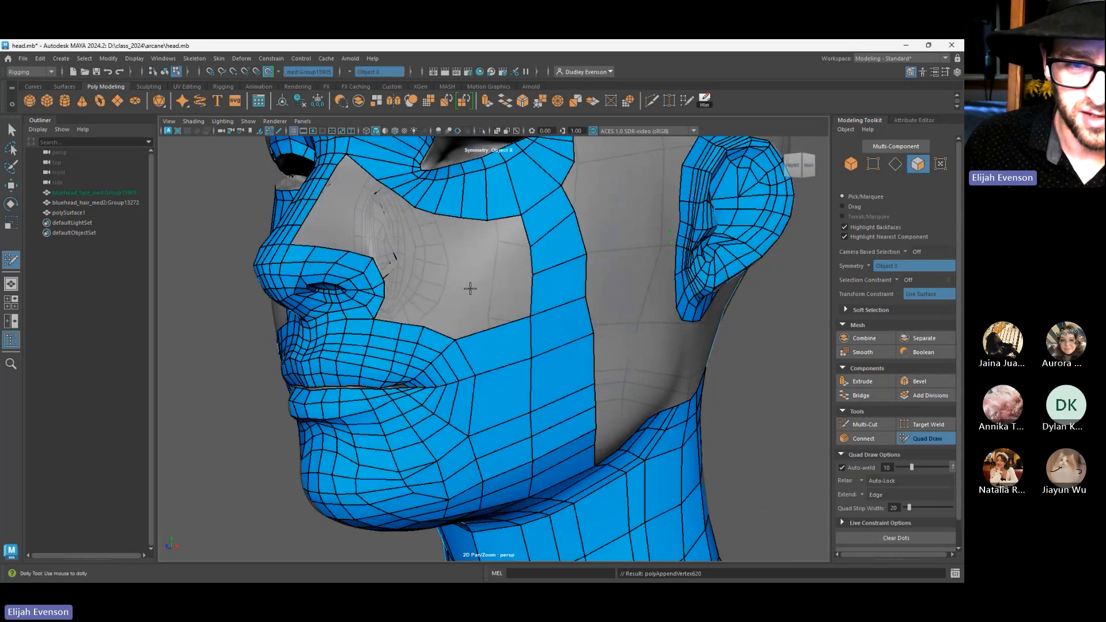
pyautogui.moveTo(546, 323)
pyautogui.keyDown('alt'); pyautogui.mouseDown()
pyautogui.moveTo(455, 403)
pyautogui.moveTo(526, 383)
pyautogui.mouseUp(); pyautogui.keyUp('alt')
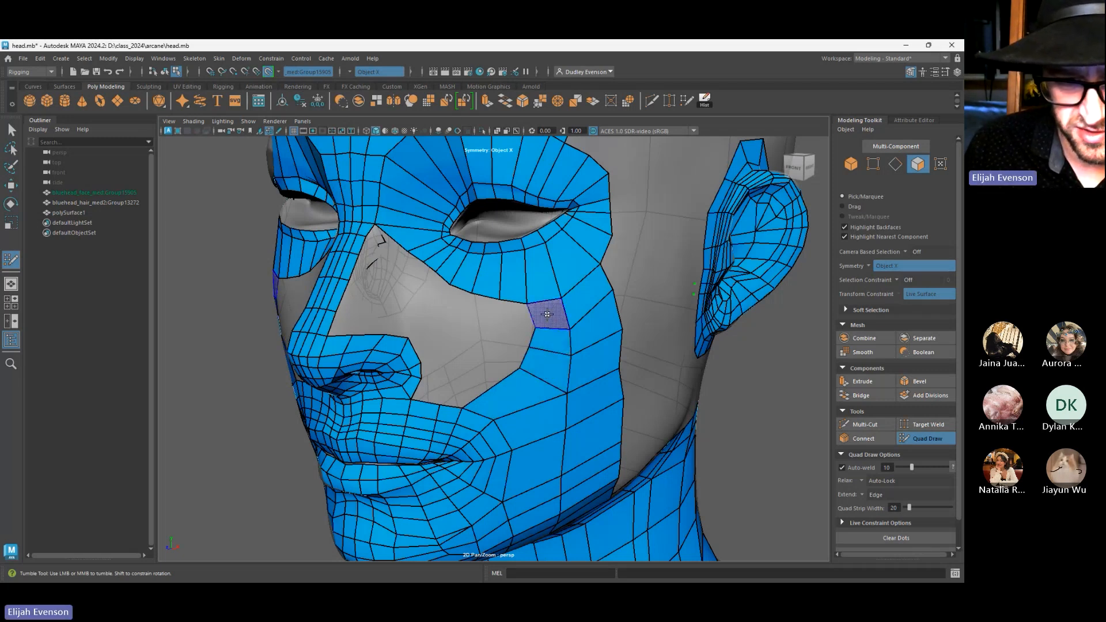
pyautogui.keyDown('alt'); pyautogui.moveTo(522, 279); pyautogui.dragTo(556, 305); pyautogui.keyUp('alt')
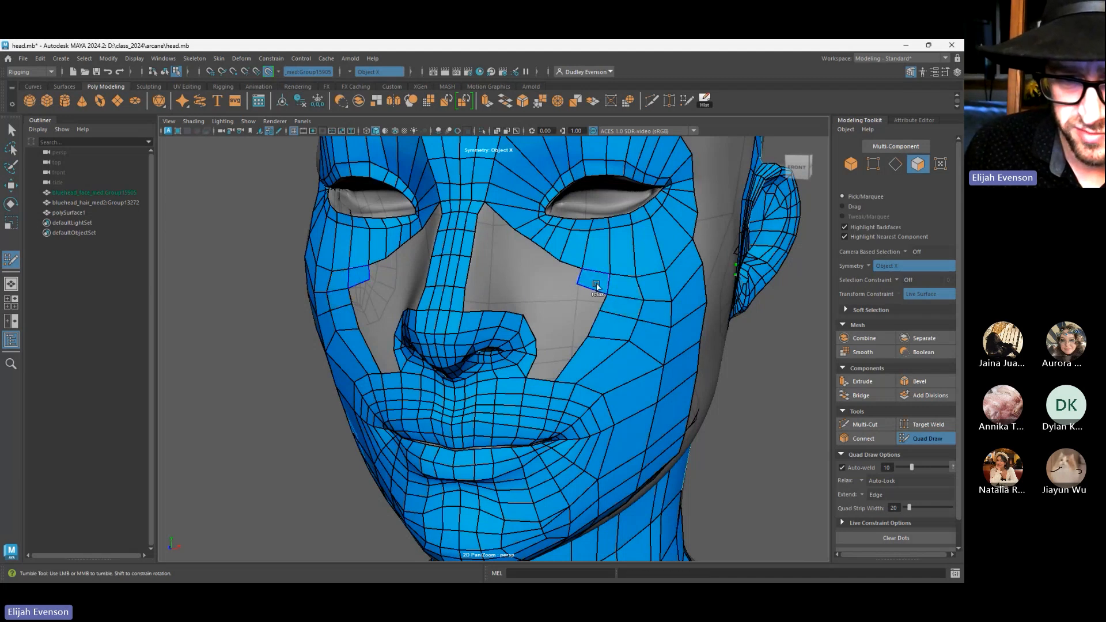
pyautogui.keyDown('shift'); pyautogui.click(571, 311); pyautogui.keyUp('shift')
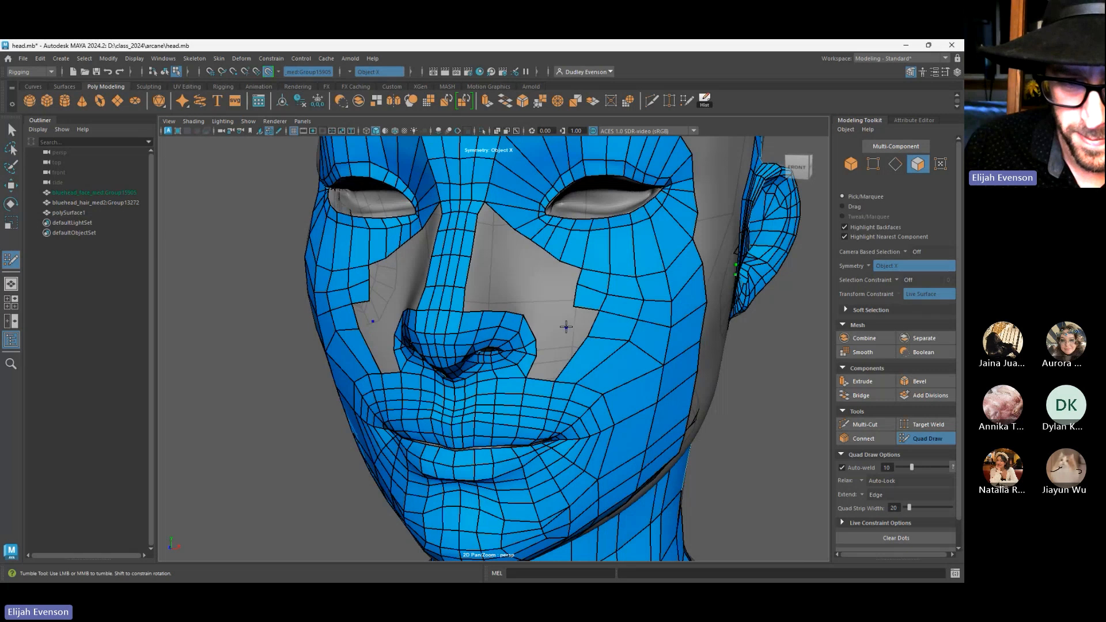
pyautogui.keyDown('shift'); pyautogui.click(565, 327); pyautogui.keyUp('shift')
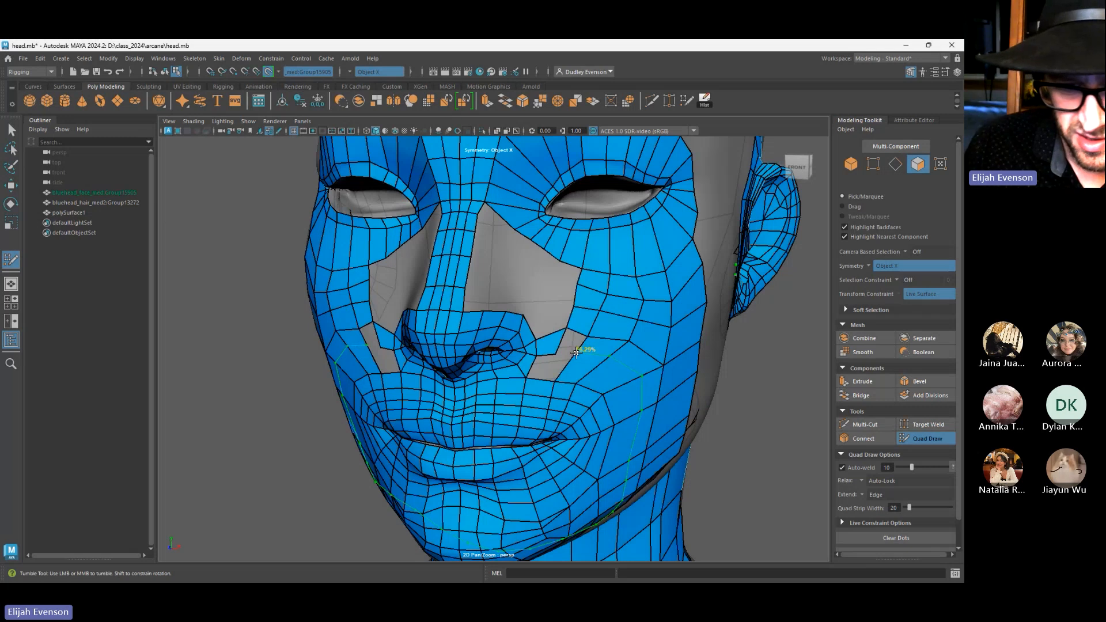
# Insert an edge loop around the mouth ring and fill the gap between the upper lip, nostril and cheek with quads
pyautogui.keyDown('alt'); pyautogui.moveTo(576, 351); pyautogui.dragTo(456, 341); pyautogui.keyUp('alt')
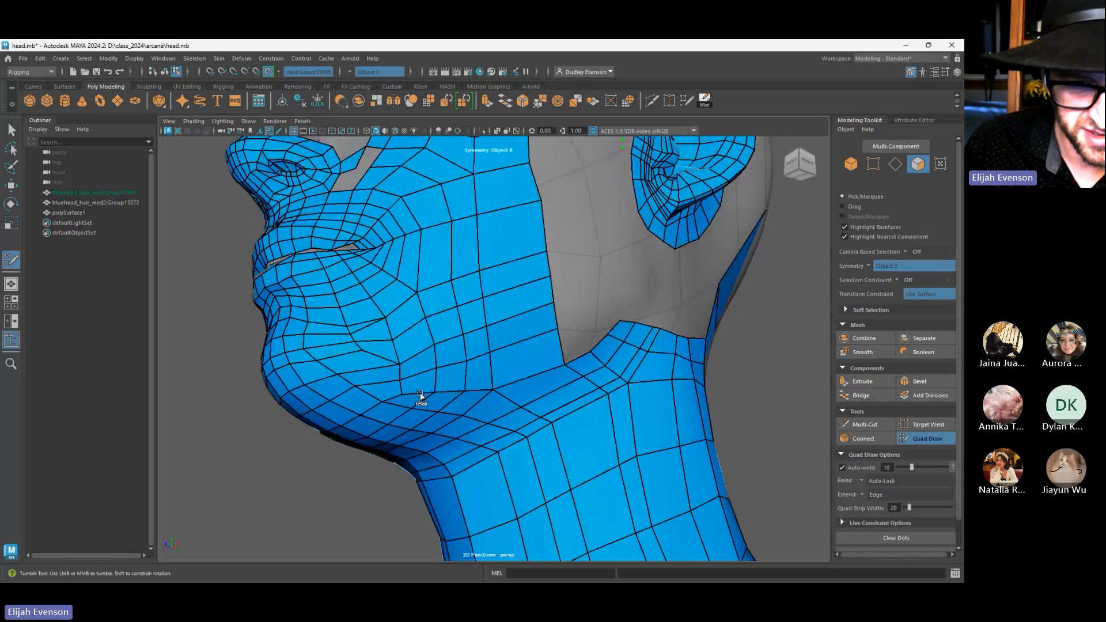
pyautogui.keyDown('alt'); pyautogui.moveTo(513, 399); pyautogui.dragTo(466, 363); pyautogui.keyUp('alt')
pyautogui.keyDown('shift'); pyautogui.click(428, 314); pyautogui.keyUp('shift')
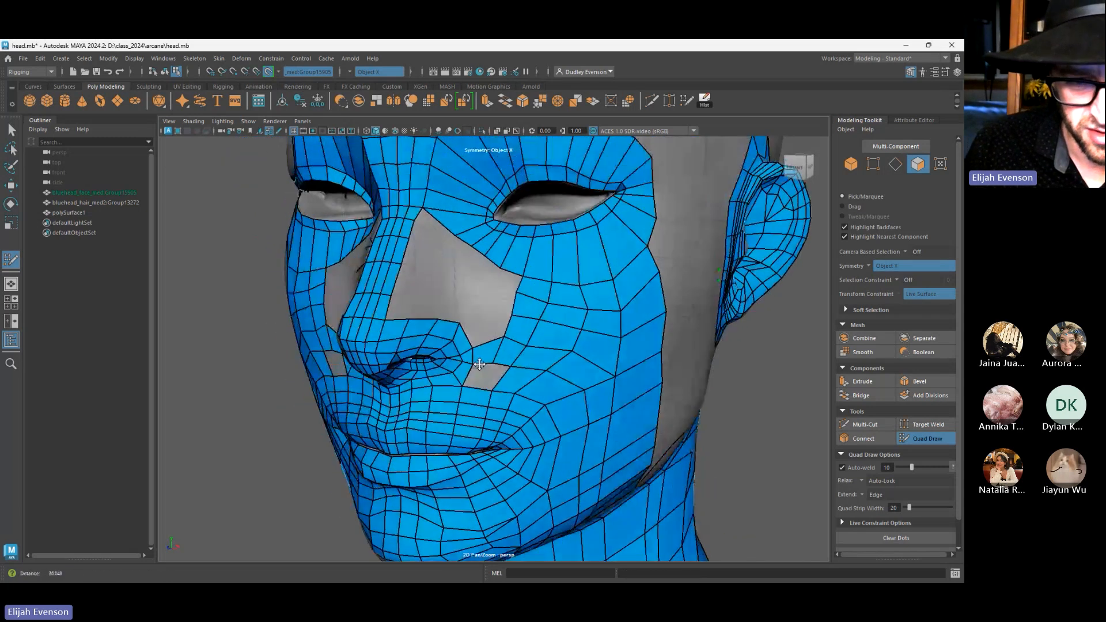
pyautogui.scroll(2, 482, 374)
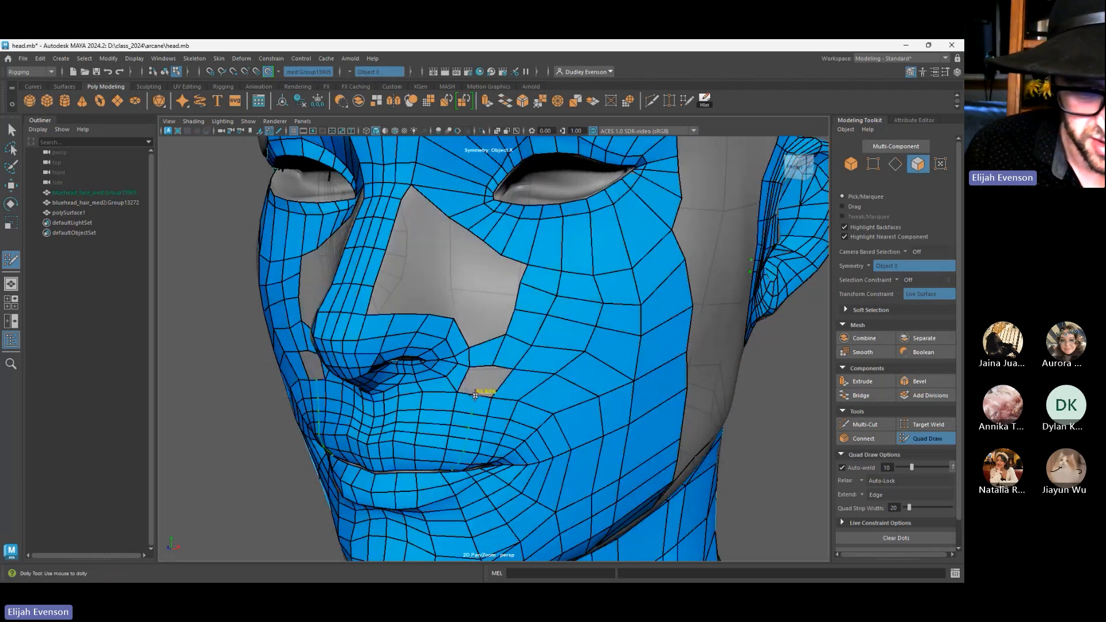
pyautogui.moveTo(482, 378)
pyautogui.keyDown('alt'); pyautogui.mouseDown()
pyautogui.moveTo(490, 390)
pyautogui.moveTo(500, 382)
pyautogui.mouseUp(); pyautogui.keyUp('alt')
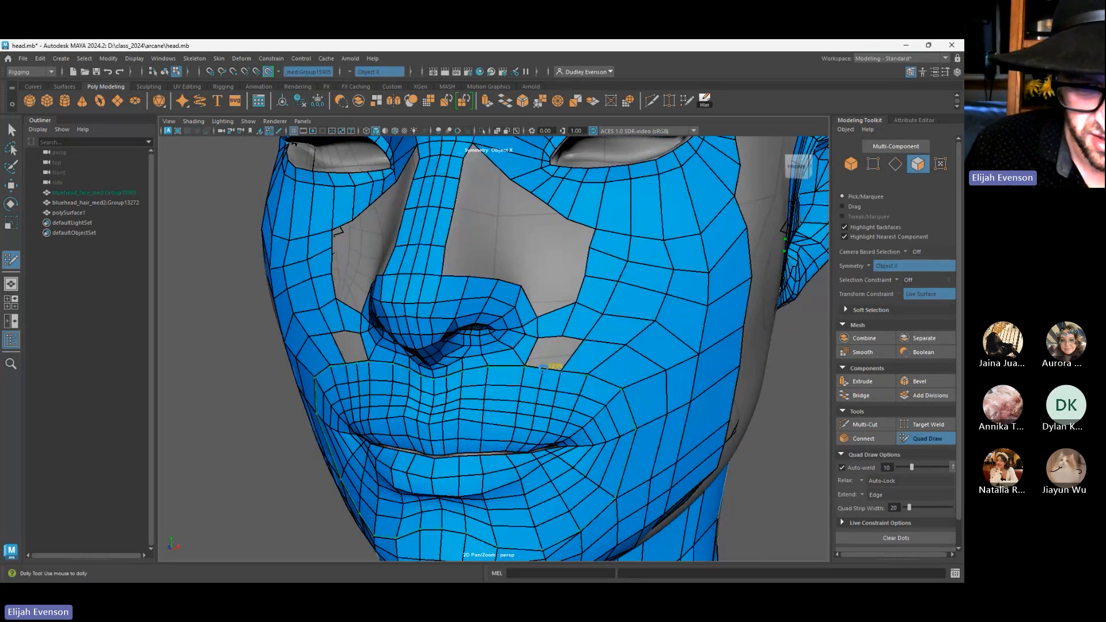
pyautogui.keyDown('ctrl'); pyautogui.click(501, 381); pyautogui.keyUp('ctrl')
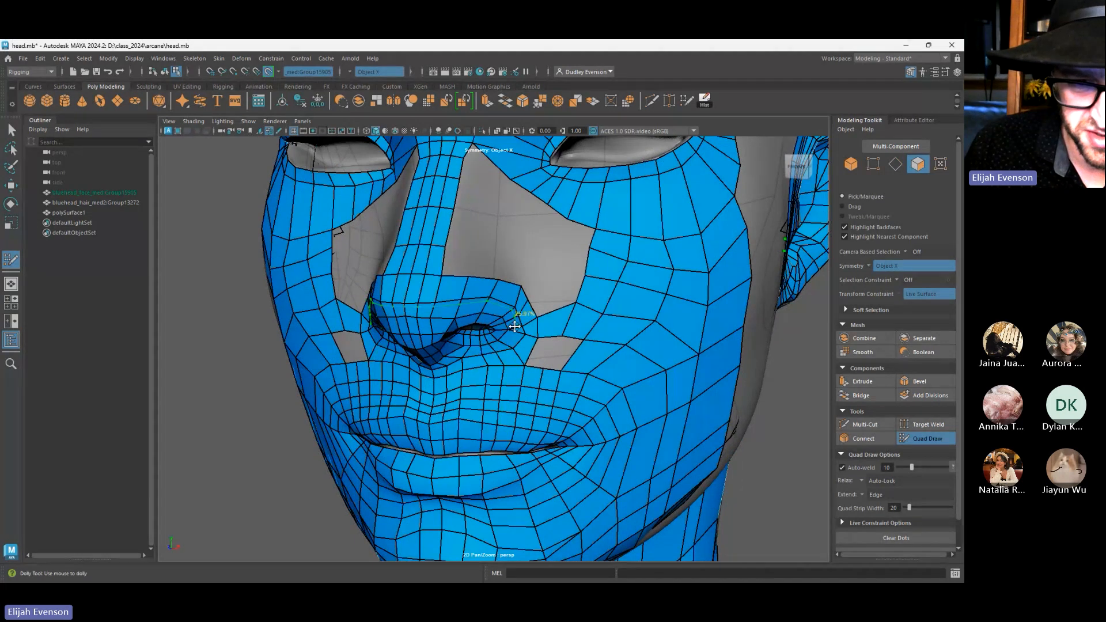
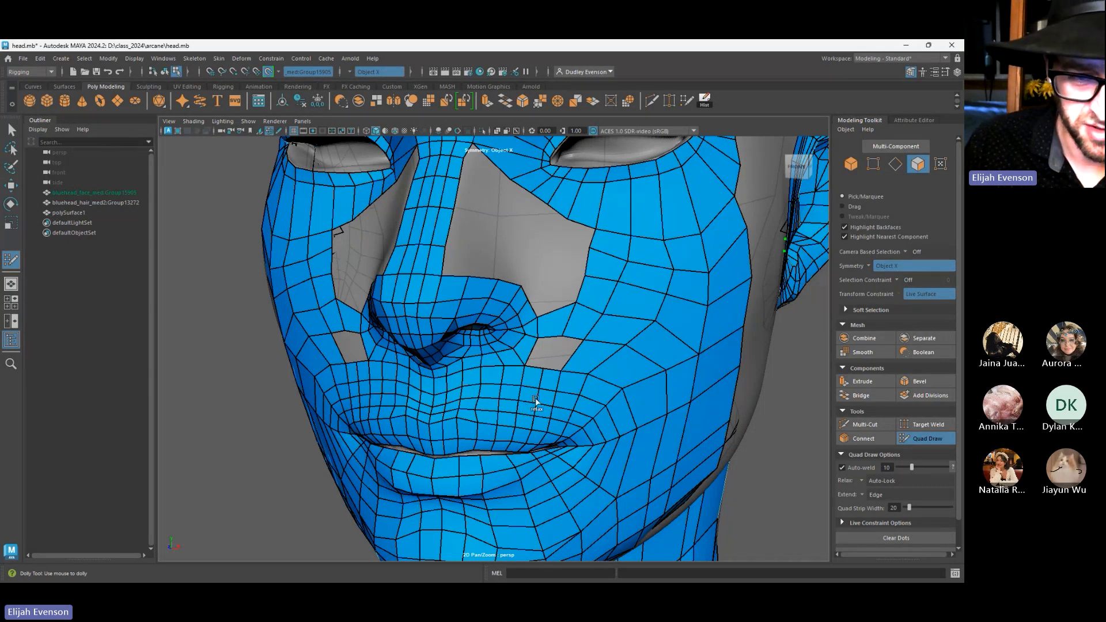
pyautogui.keyDown('alt'); pyautogui.moveTo(535, 399); pyautogui.dragTo(467, 377); pyautogui.keyUp('alt')
pyautogui.keyDown('shift'); pyautogui.click(488, 376); pyautogui.keyUp('shift')
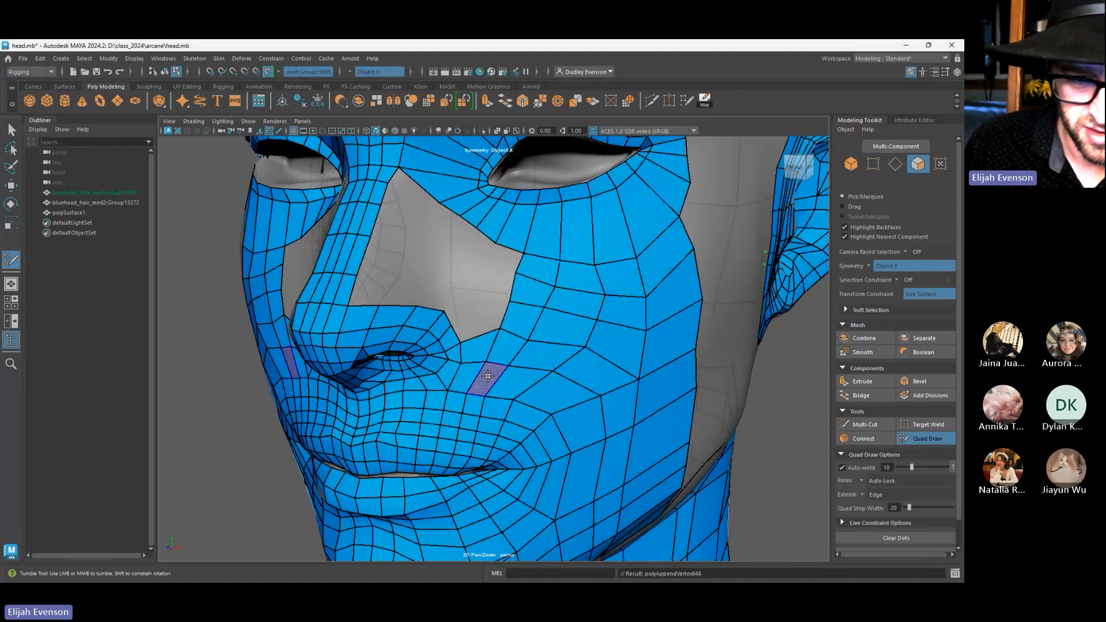
# Place a point on the inner cheek and fill a quad under the lower eyelid loops toward the nose
pyautogui.keyDown('alt'); pyautogui.moveTo(487, 381); pyautogui.dragTo(493, 384); pyautogui.keyUp('alt')
pyautogui.keyDown('alt'); pyautogui.moveTo(503, 348); pyautogui.dragTo(530, 379, button='middle'); pyautogui.keyUp('alt')
pyautogui.moveTo(531, 379); pyautogui.dragTo(525, 387)
pyautogui.keyDown('alt'); pyautogui.moveTo(525, 387); pyautogui.dragTo(512, 429, button='middle'); pyautogui.keyUp('alt')
pyautogui.click(510, 352)
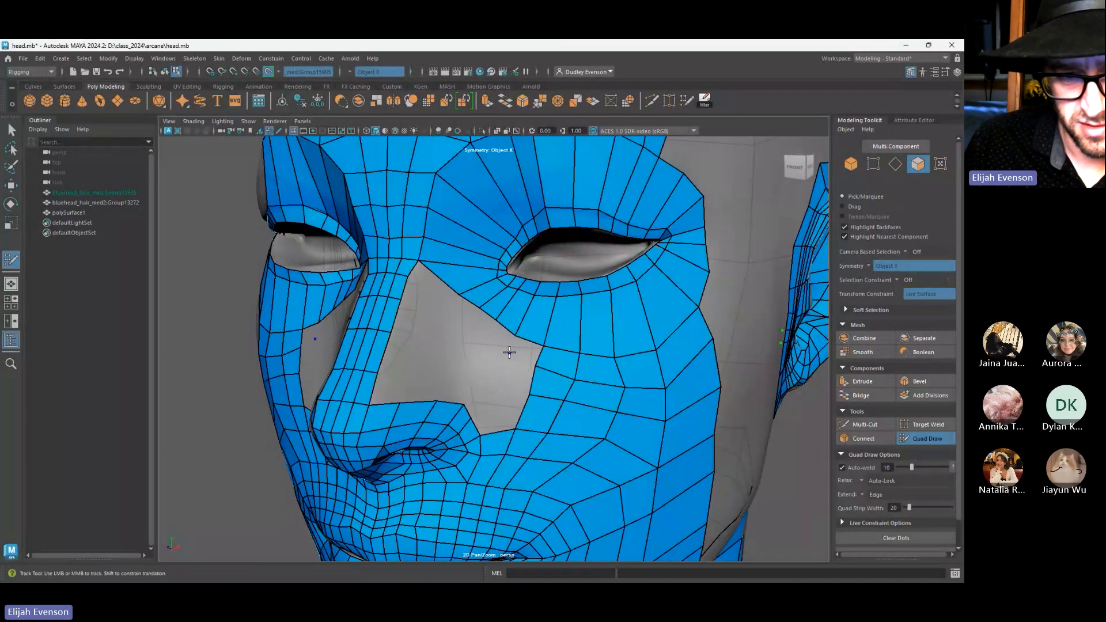
pyautogui.keyDown('shift'); pyautogui.click(522, 349); pyautogui.keyUp('shift')
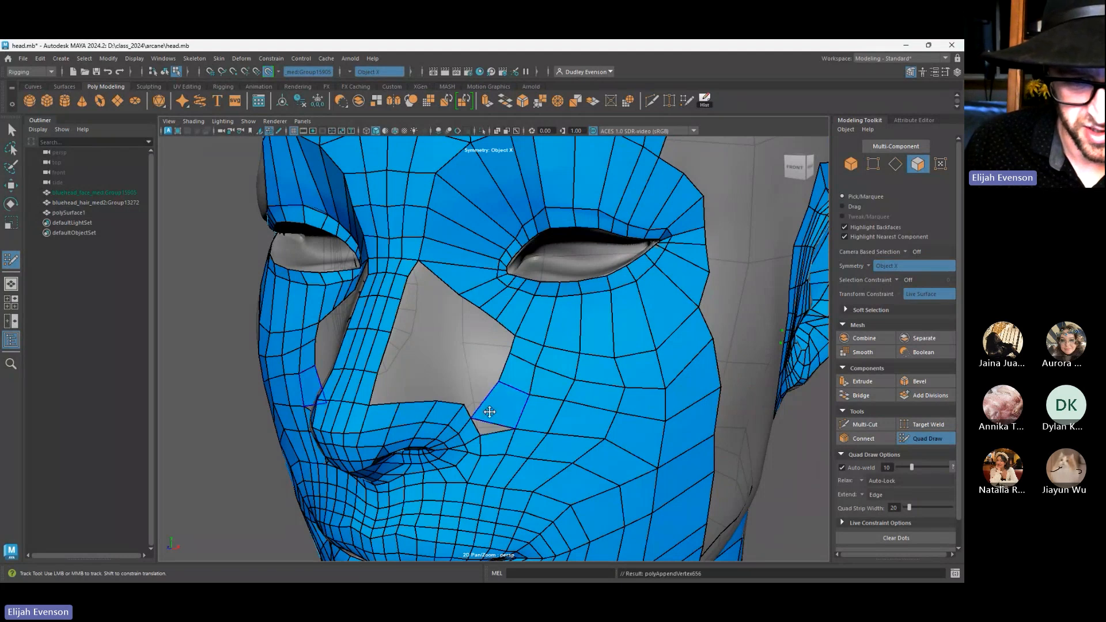
# Try to close the notch between the inner cheek and the nostril wing with quads
pyautogui.keyDown('shift'); pyautogui.click(487, 411); pyautogui.keyUp('shift')
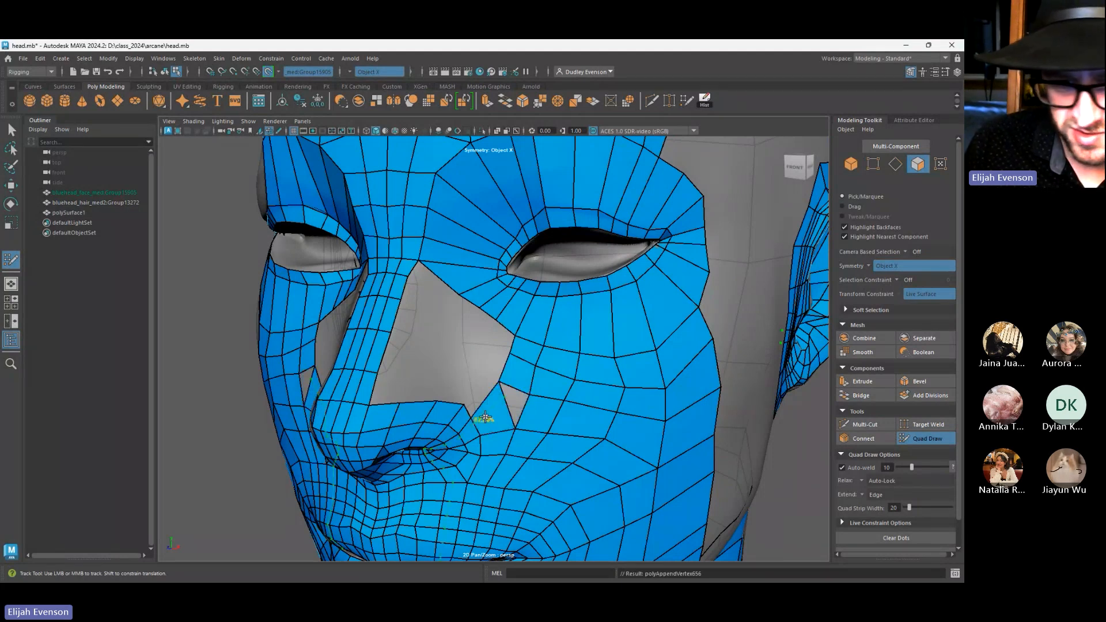
pyautogui.keyDown('alt'); pyautogui.moveTo(486, 417); pyautogui.dragTo(596, 452); pyautogui.keyUp('alt')
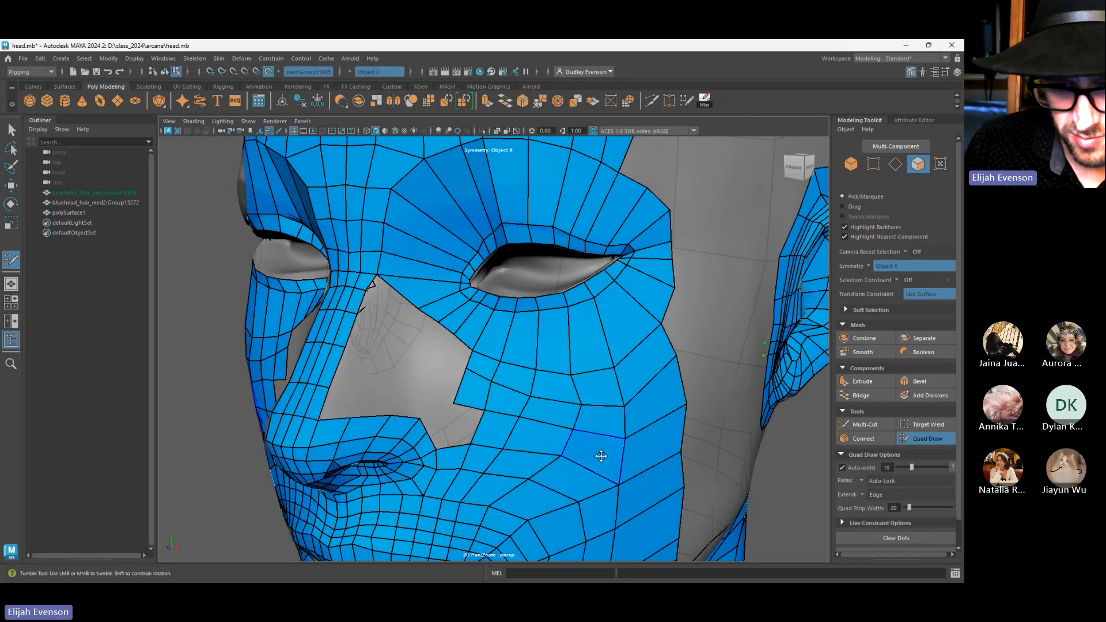
pyautogui.keyDown('shift'); pyautogui.click(455, 437); pyautogui.keyUp('shift')
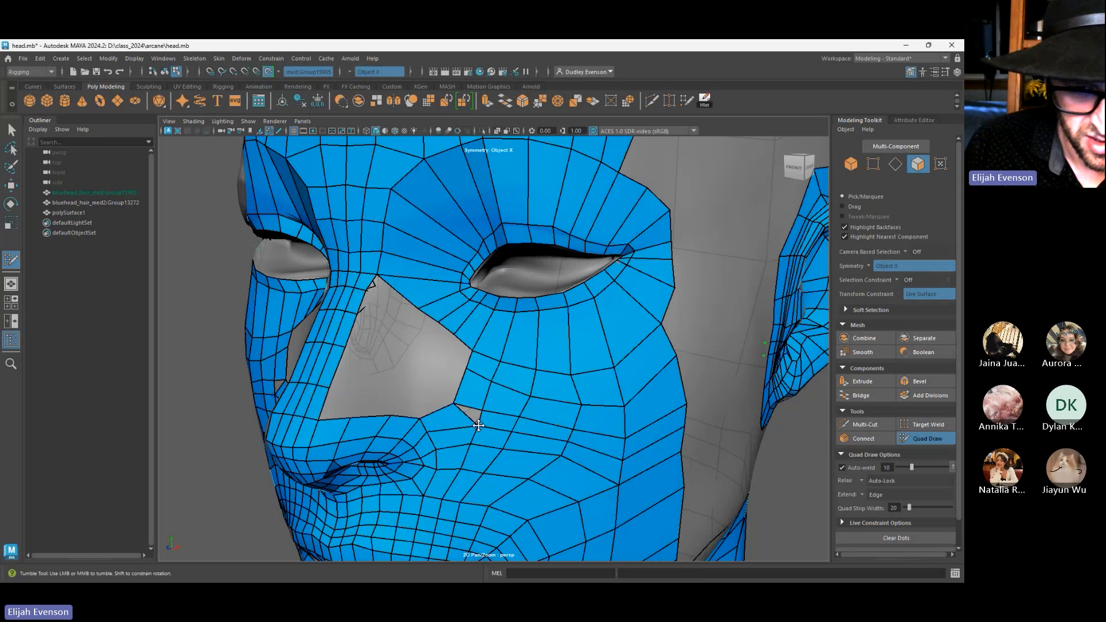
pyautogui.hotkey('ctrl', 'z')
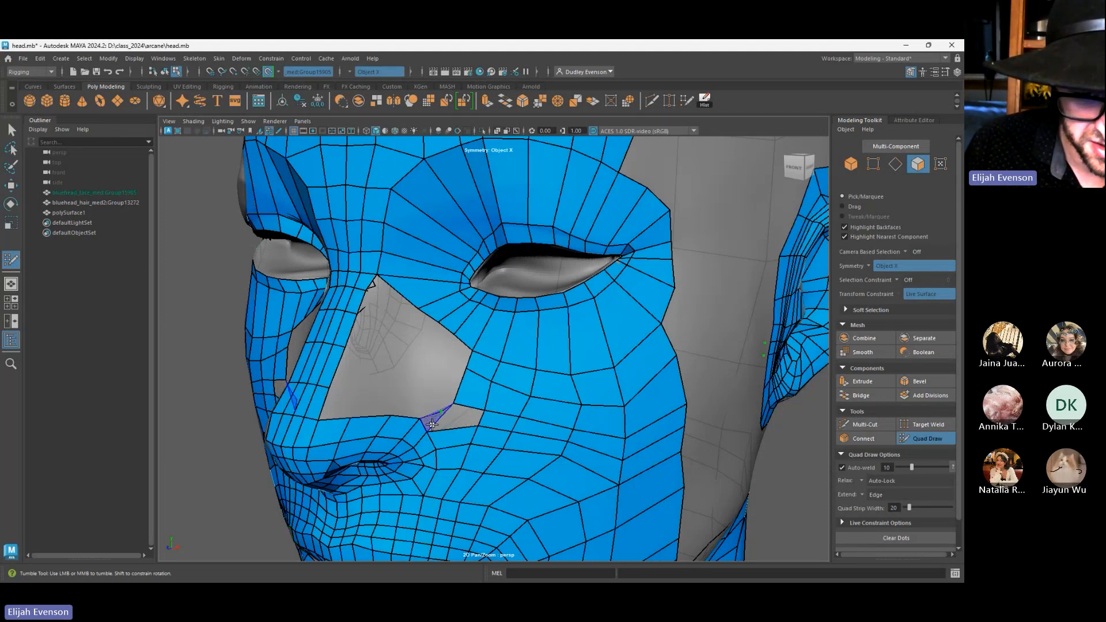
pyautogui.scroll(2, 433, 426)
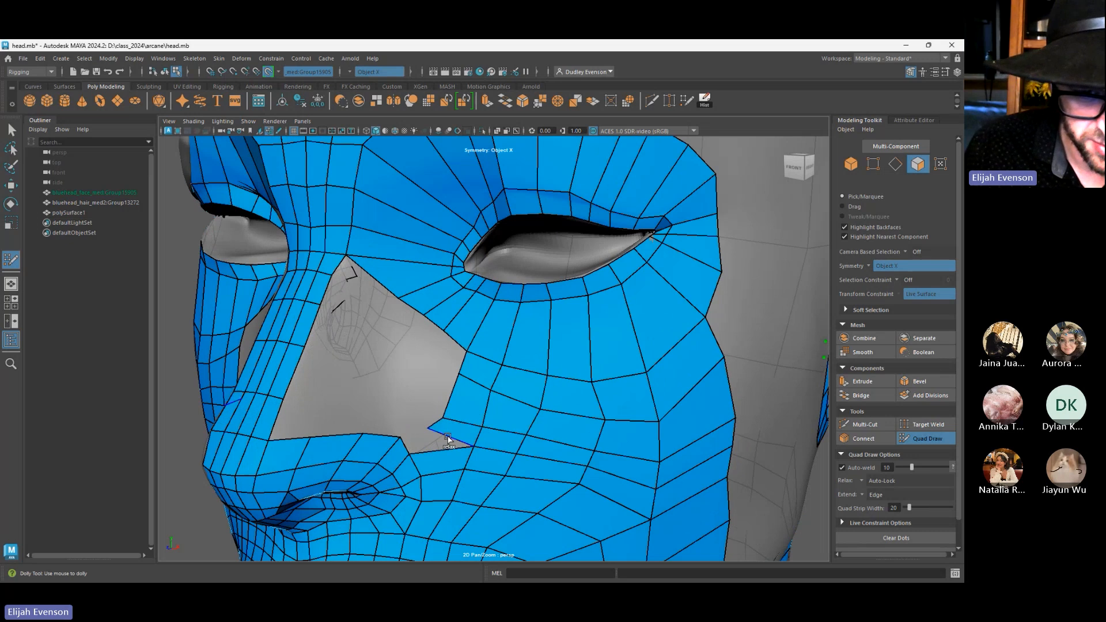
pyautogui.keyDown('alt'); pyautogui.moveTo(450, 440); pyautogui.dragTo(487, 380, button='middle'); pyautogui.keyUp('alt')
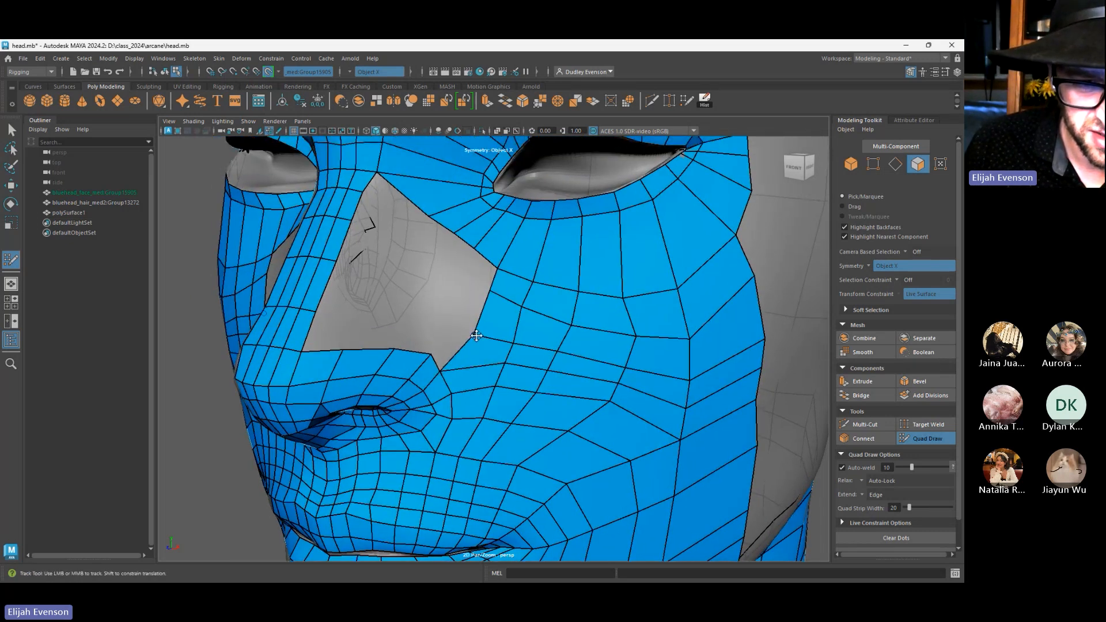
pyautogui.keyDown('alt'); pyautogui.moveTo(481, 343); pyautogui.dragTo(586, 320); pyautogui.keyUp('alt')
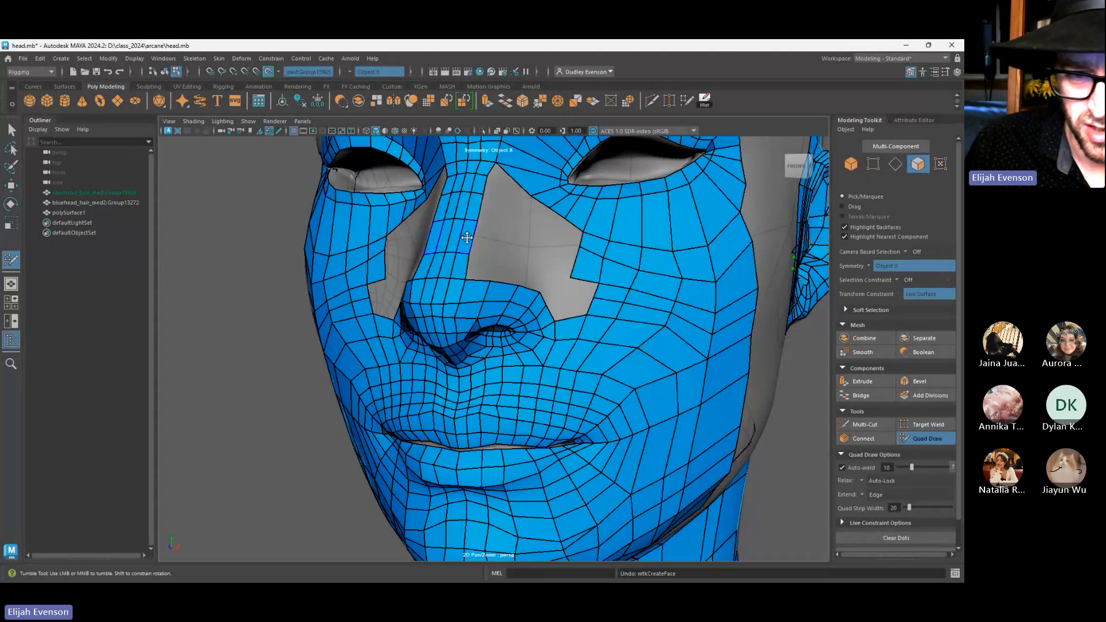
# Reposition the cheek border vertices beside the nose and delete the quads bridging the nostril to the cheek
pyautogui.moveTo(573, 279)
pyautogui.mouseDown()
pyautogui.moveTo(576, 263)
pyautogui.moveTo(599, 270)
pyautogui.mouseUp()
pyautogui.moveTo(598, 308); pyautogui.dragTo(602, 291)
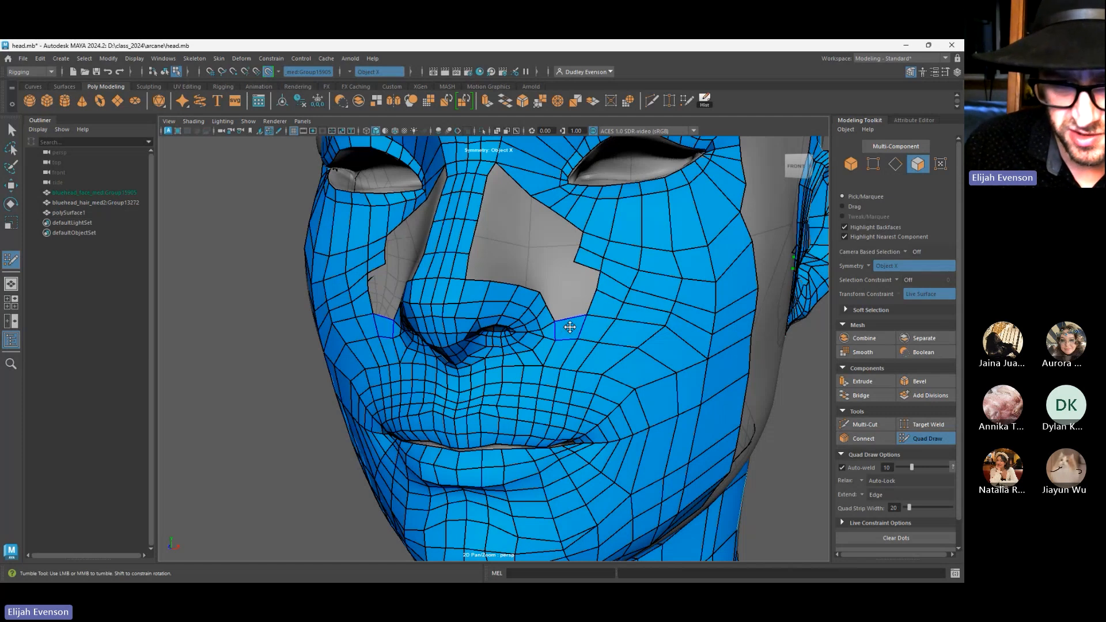
pyautogui.press('q')
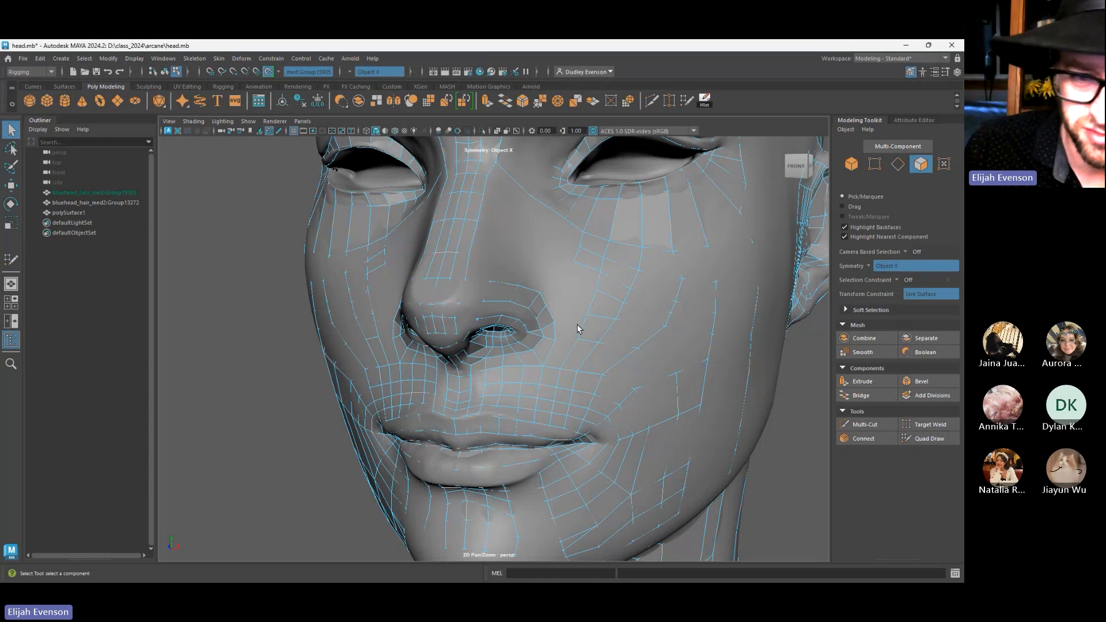
pyautogui.click(923, 437)
pyautogui.scroll(5, 612, 307)
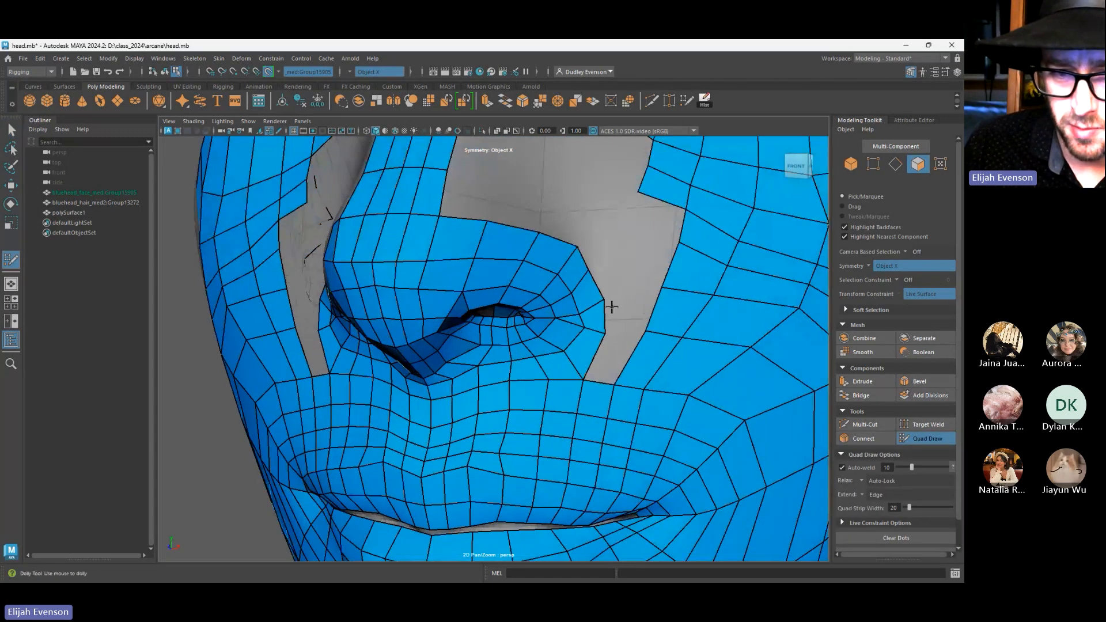
# Switch to Photoshop, examine the facial muscle and topology references around the nose and cheek, and return to Maya
pyautogui.hotkey('alt', 'Tab')
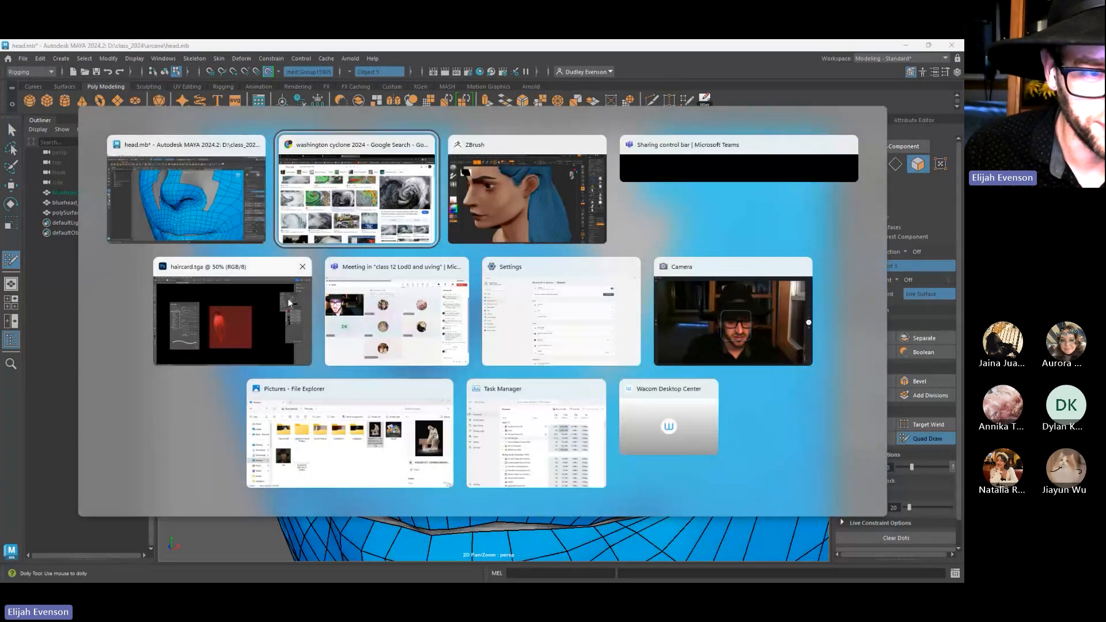
pyautogui.click(281, 305)
pyautogui.click(247, 84)
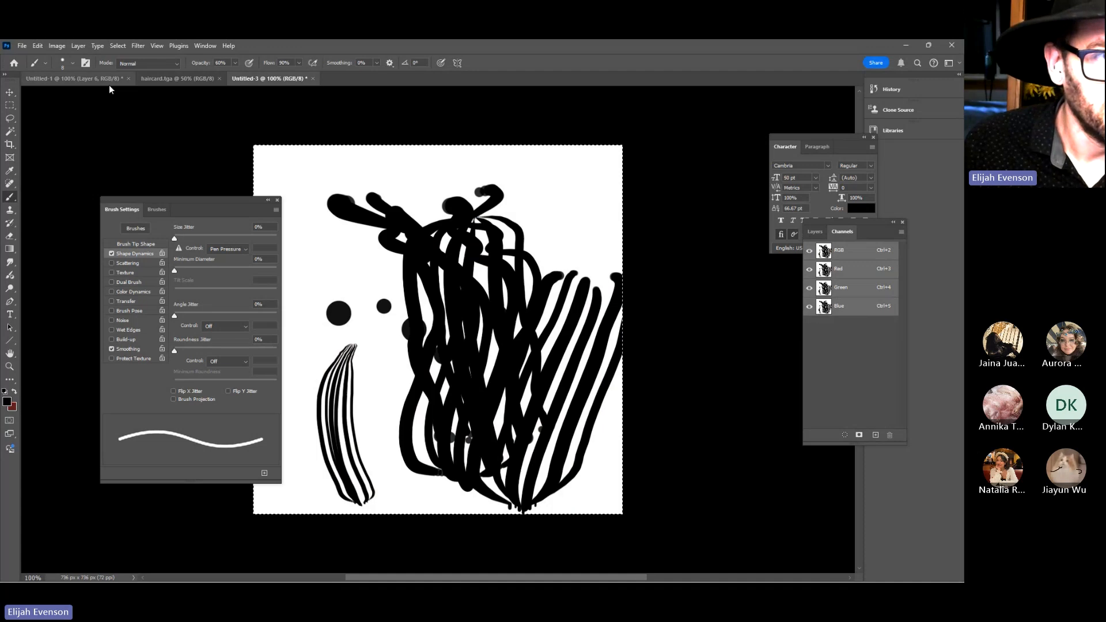
pyautogui.click(109, 84)
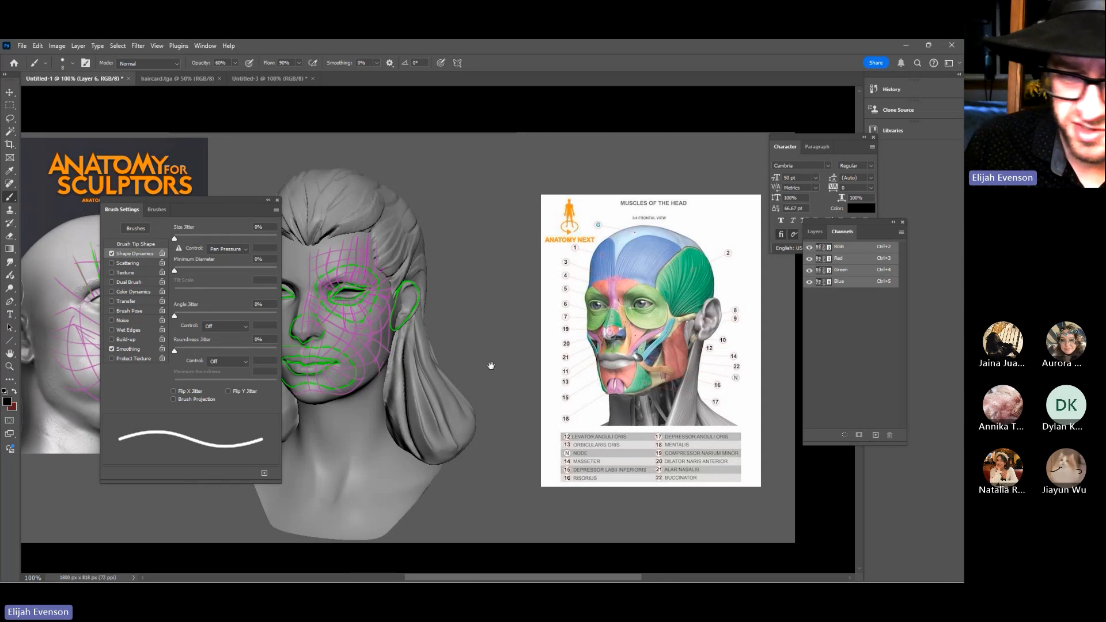
pyautogui.moveTo(320, 352); pyautogui.dragTo(797, 390)
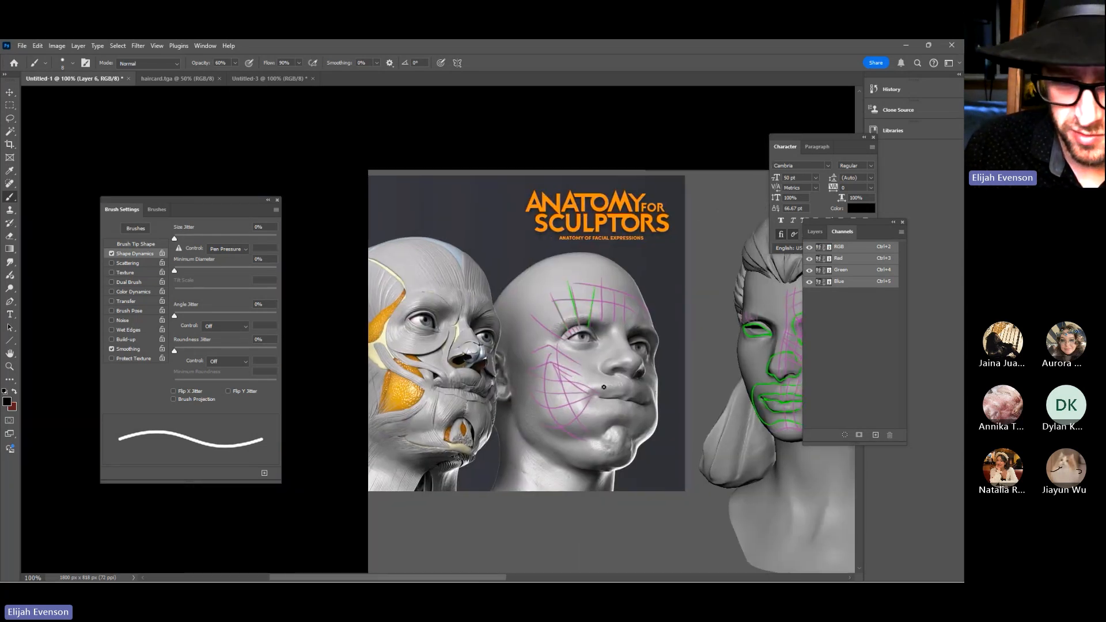
pyautogui.moveTo(577, 402); pyautogui.dragTo(415, 401)
pyautogui.hotkey('alt', 'Tab')
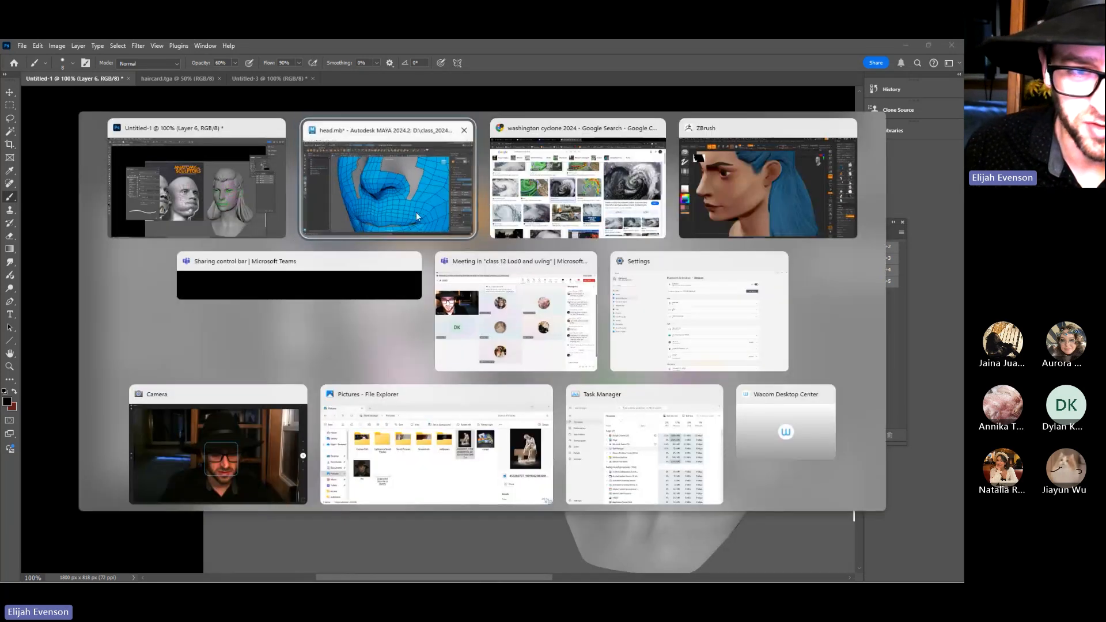
# Delete the quad at the lower corner of the nose-cheek gap and move the neighbouring border vertices outward toward the cheek
pyautogui.moveTo(645, 331)
pyautogui.mouseDown()
pyautogui.moveTo(630, 328)
pyautogui.moveTo(671, 270)
pyautogui.mouseUp()
pyautogui.moveTo(682, 337); pyautogui.dragTo(696, 323)
pyautogui.keyDown('alt'); pyautogui.moveTo(563, 353); pyautogui.dragTo(591, 378, button='middle'); pyautogui.keyUp('alt')
pyautogui.moveTo(567, 295); pyautogui.dragTo(567, 396, button='right')
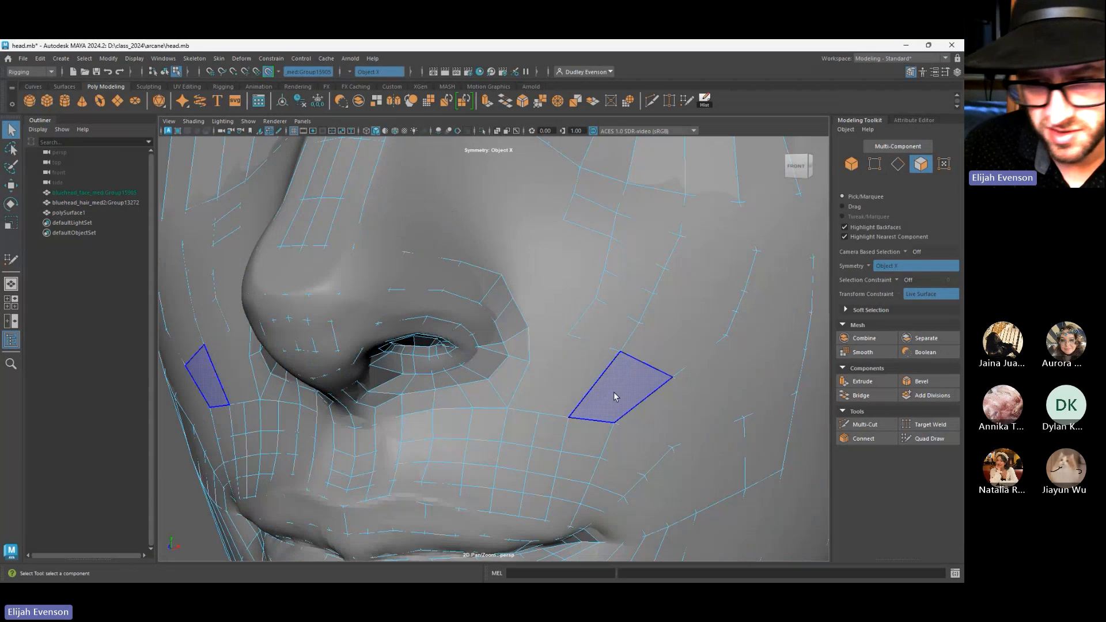
pyautogui.click(610, 337)
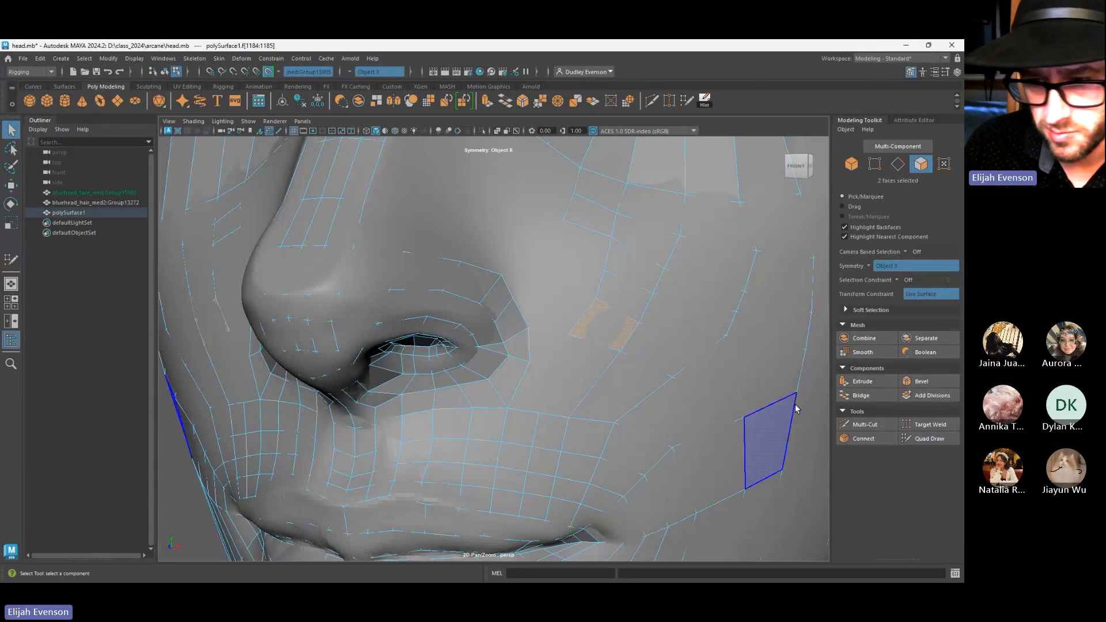
pyautogui.click(928, 438)
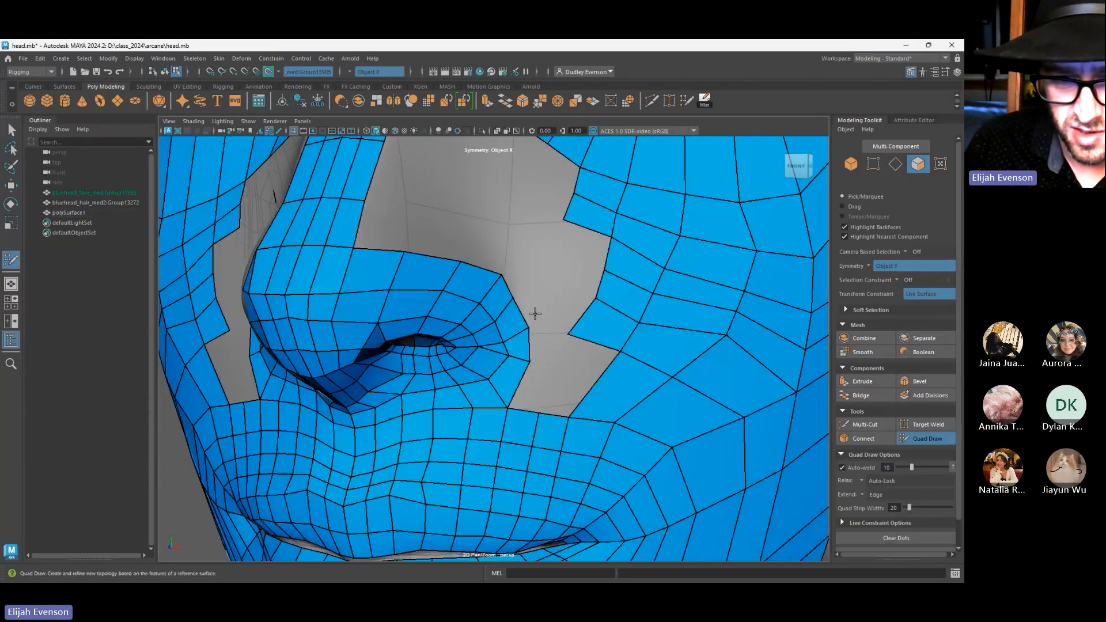
pyautogui.moveTo(569, 334)
pyautogui.mouseDown()
pyautogui.moveTo(582, 324)
pyautogui.moveTo(634, 344)
pyautogui.mouseUp()
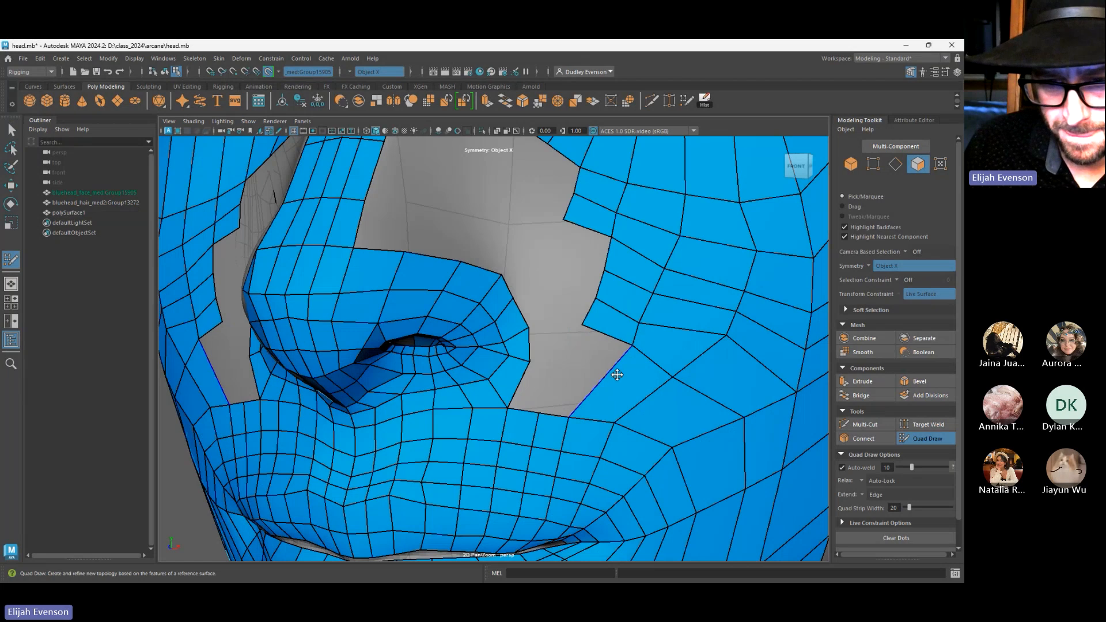
# Adjust the lower cheek border vertices and fill a column of quads up the cheek edge facing the nose
pyautogui.moveTo(672, 377); pyautogui.dragTo(682, 373)
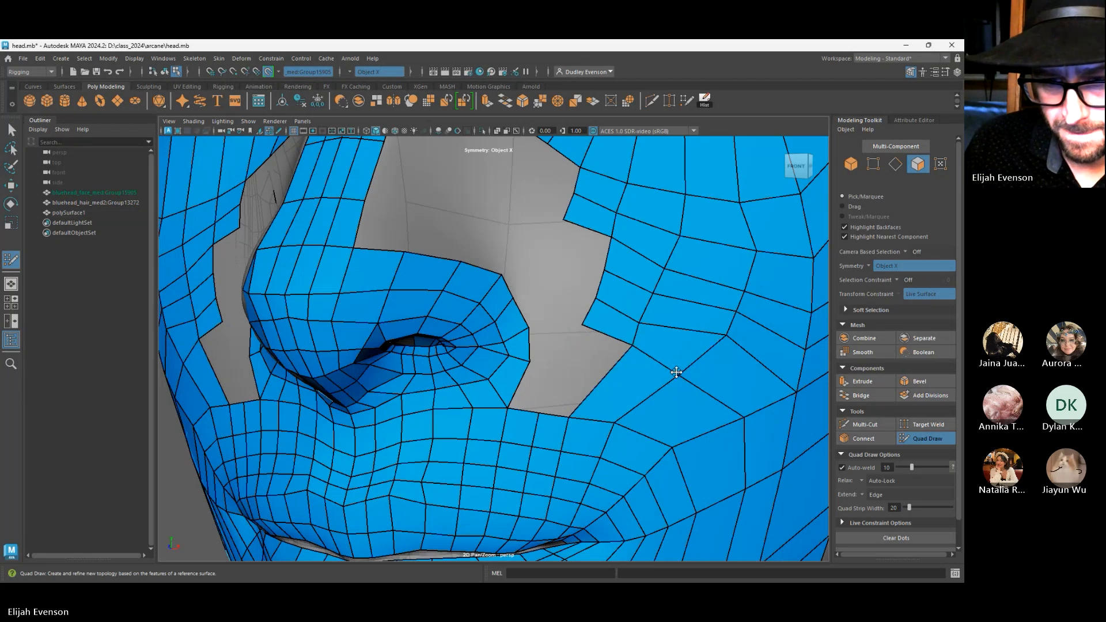
pyautogui.keyDown('ctrl'); pyautogui.click(605, 376); pyautogui.keyUp('ctrl')
pyautogui.click(584, 322)
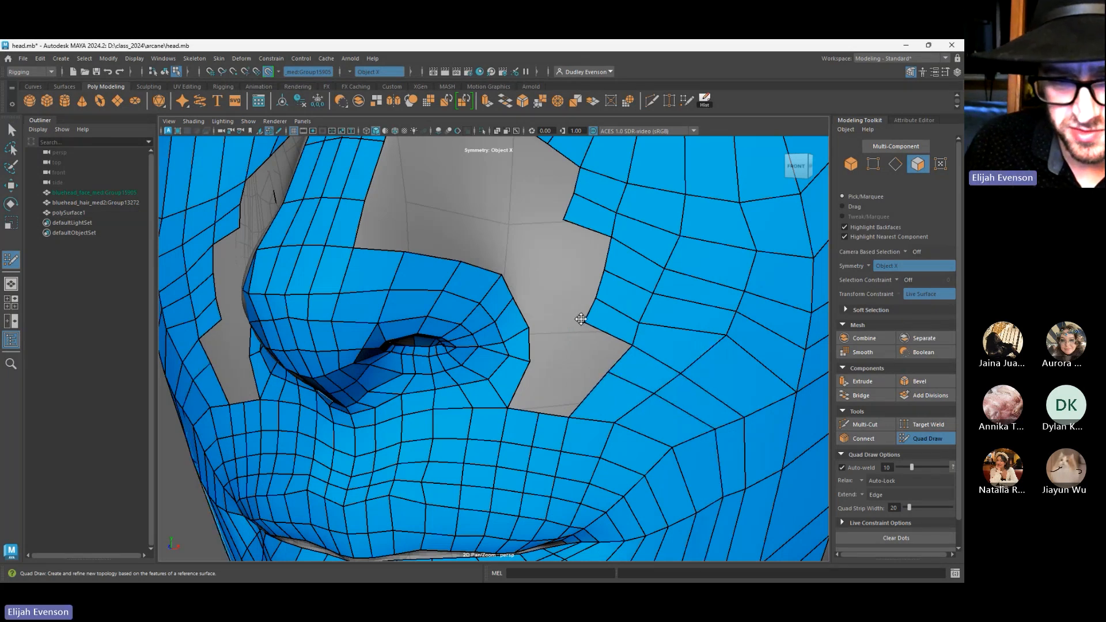
pyautogui.keyDown('shift'); pyautogui.click(596, 349); pyautogui.keyUp('shift')
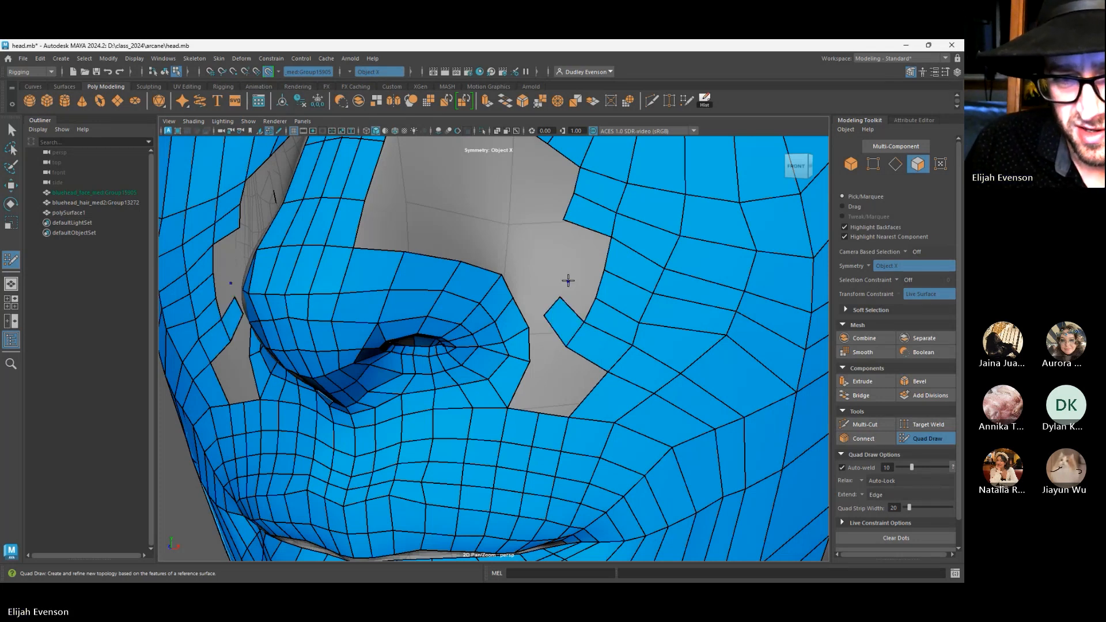
pyautogui.keyDown('shift'); pyautogui.click(572, 296); pyautogui.keyUp('shift')
pyautogui.keyDown('shift'); pyautogui.click(588, 270); pyautogui.keyUp('shift')
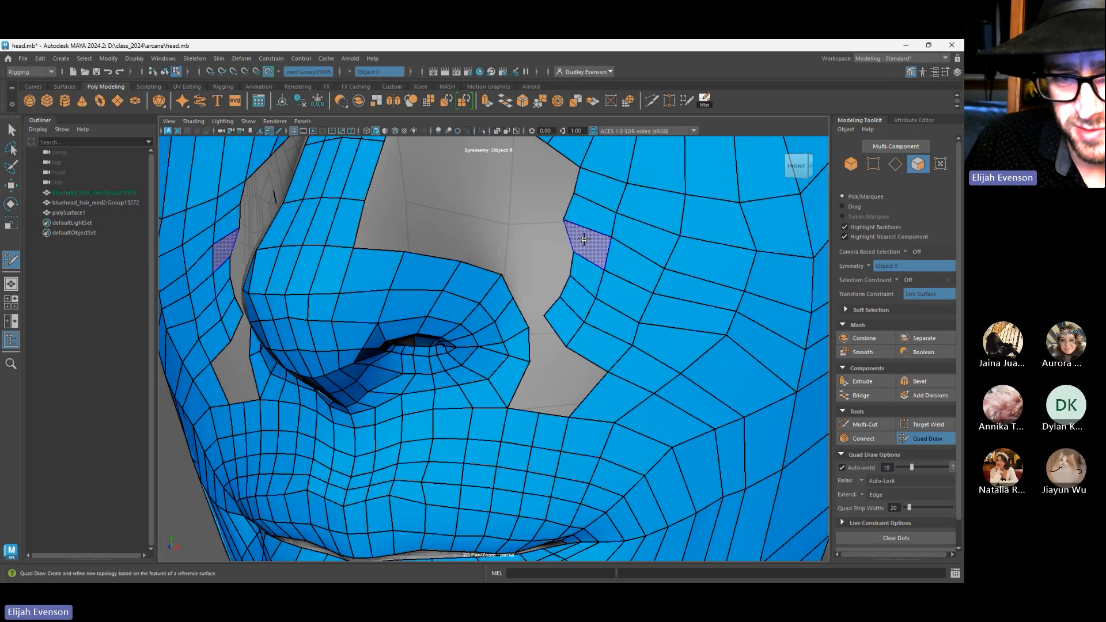
# Fill the gap between the nostril wing and the lower cheek with quads and nudge the adjoining cheek vertex outward
pyautogui.keyDown('alt'); pyautogui.moveTo(584, 240); pyautogui.dragTo(563, 371, button='middle'); pyautogui.keyUp('alt')
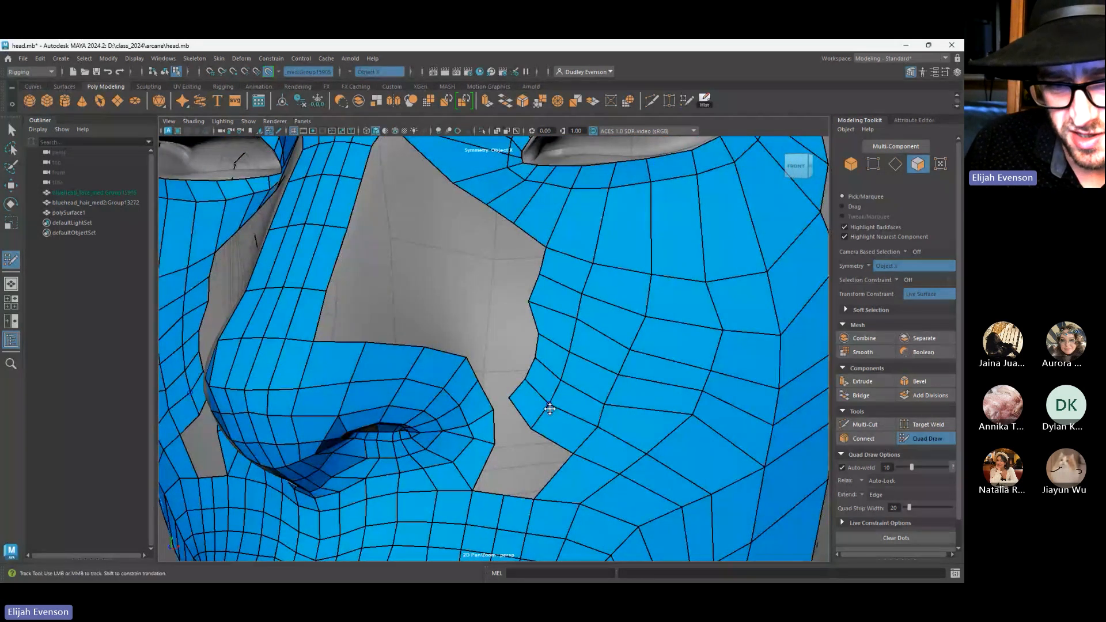
pyautogui.moveTo(534, 420)
pyautogui.keyDown('alt'); pyautogui.mouseDown(button='right')
pyautogui.moveTo(456, 395)
pyautogui.moveTo(519, 383)
pyautogui.moveTo(590, 509)
pyautogui.mouseUp(button='right'); pyautogui.keyUp('alt')
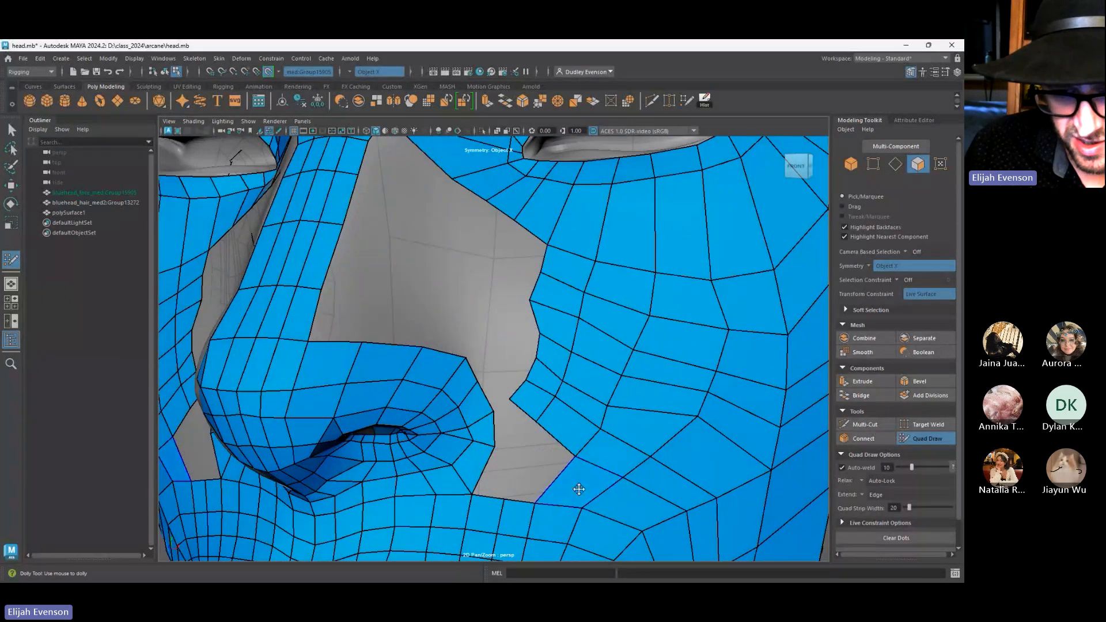
pyautogui.keyDown('alt'); pyautogui.moveTo(597, 480); pyautogui.dragTo(602, 462, button='middle'); pyautogui.keyUp('alt')
pyautogui.click(525, 445)
pyautogui.keyDown('shift'); pyautogui.click(503, 459); pyautogui.keyUp('shift')
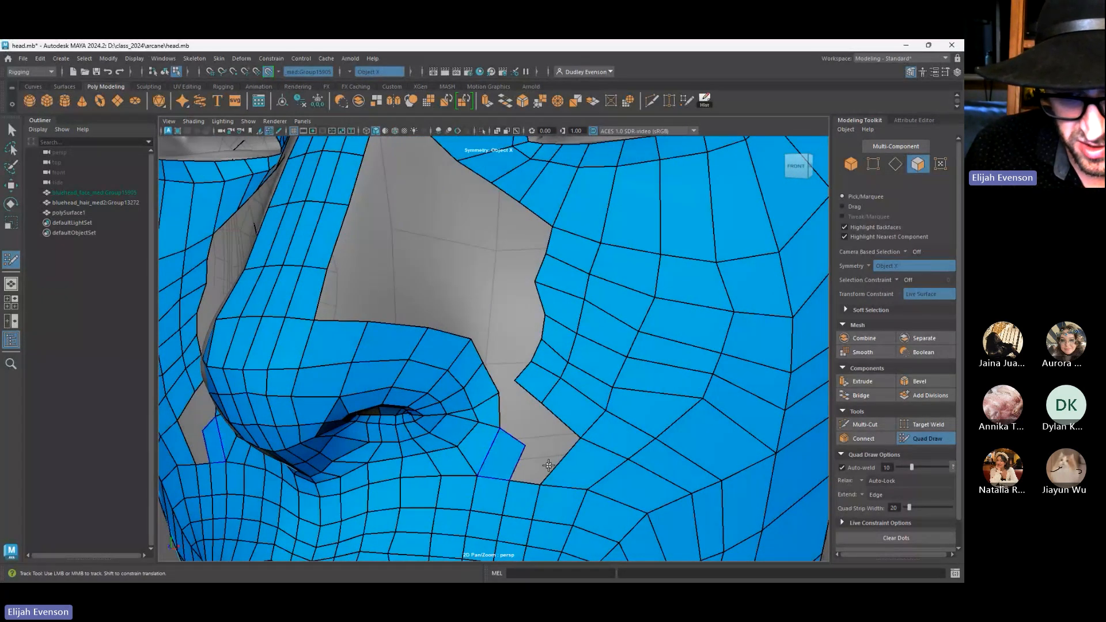
pyautogui.keyDown('shift'); pyautogui.click(543, 461); pyautogui.keyUp('shift')
pyautogui.moveTo(579, 439); pyautogui.dragTo(584, 433)
# Place points above the nostril wing and fill quads up the crease between the wing and the cheek
pyautogui.moveTo(583, 432)
pyautogui.keyDown('alt'); pyautogui.mouseDown(button='right')
pyautogui.moveTo(476, 419)
pyautogui.moveTo(521, 400)
pyautogui.moveTo(311, 373)
pyautogui.moveTo(447, 358)
pyautogui.moveTo(520, 326)
pyautogui.mouseUp(button='right'); pyautogui.keyUp('alt')
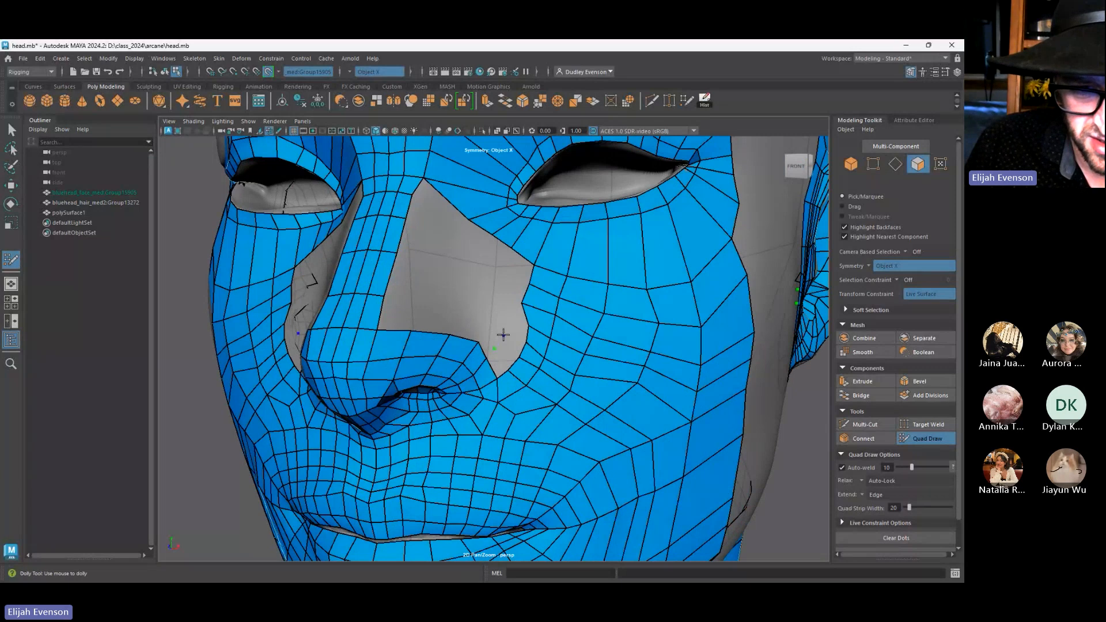
pyautogui.keyDown('shift'); pyautogui.click(495, 358); pyautogui.keyUp('shift')
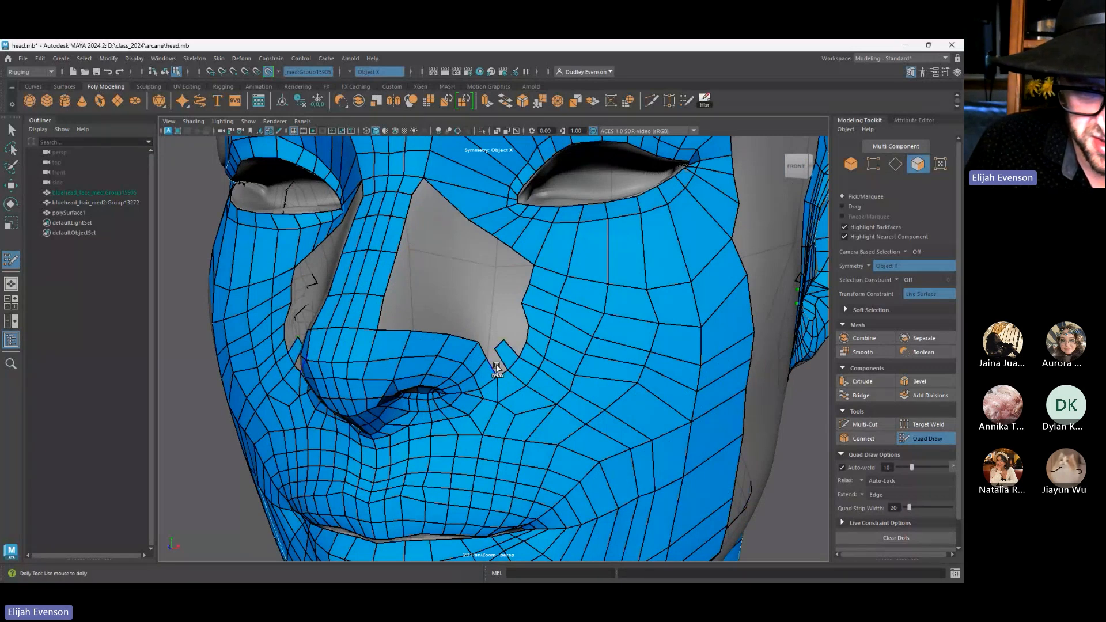
pyautogui.keyDown('shift'); pyautogui.click(496, 364); pyautogui.keyUp('shift')
pyautogui.click(484, 331)
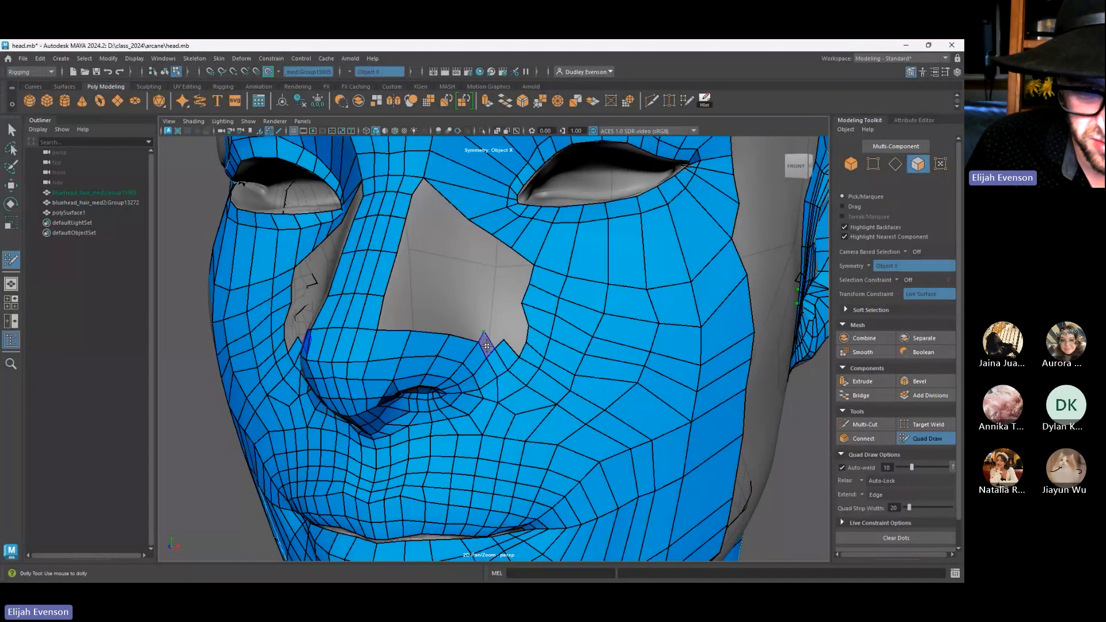
pyautogui.keyDown('shift'); pyautogui.click(487, 344); pyautogui.keyUp('shift')
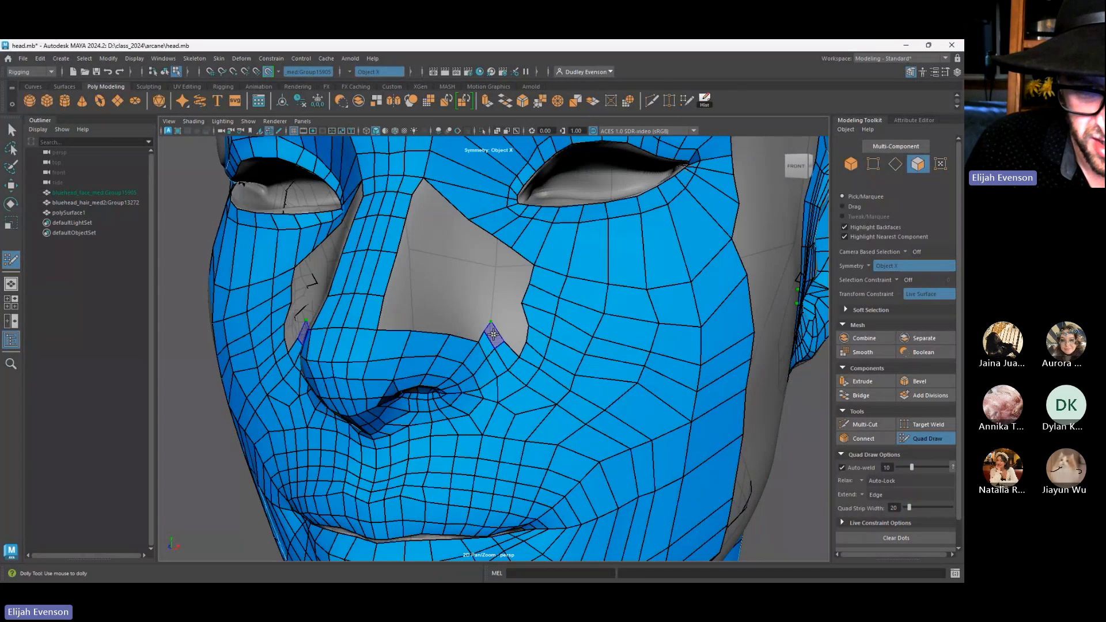
pyautogui.keyDown('shift'); pyautogui.click(495, 336); pyautogui.keyUp('shift')
# Add a row of quads along the top of the nostril wing and continue it up the side of the nose
pyautogui.click(457, 319)
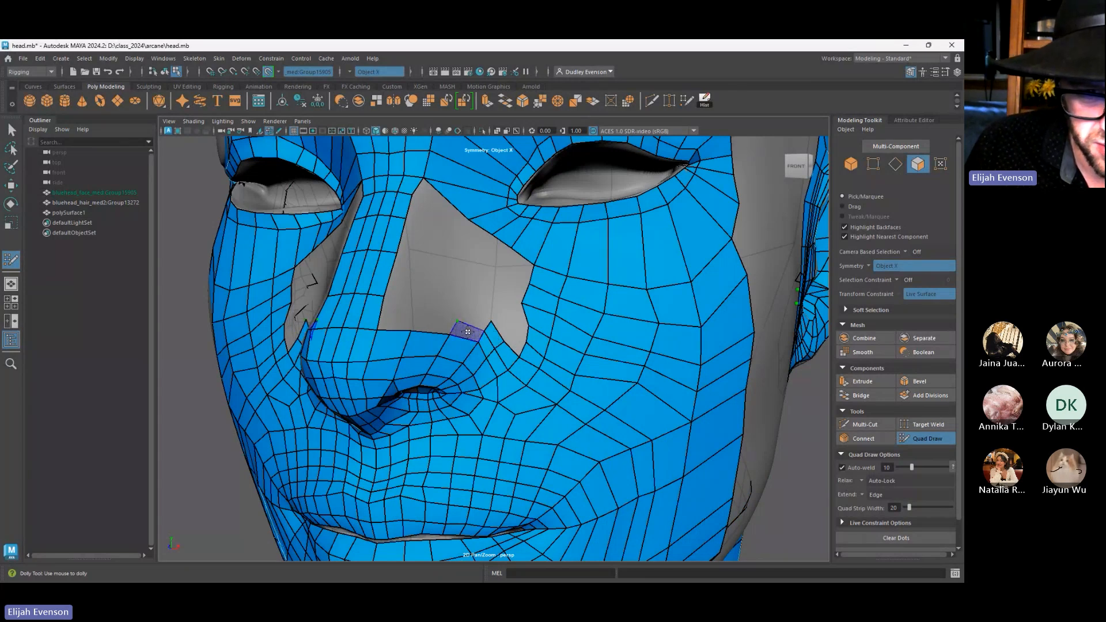
pyautogui.click(416, 313)
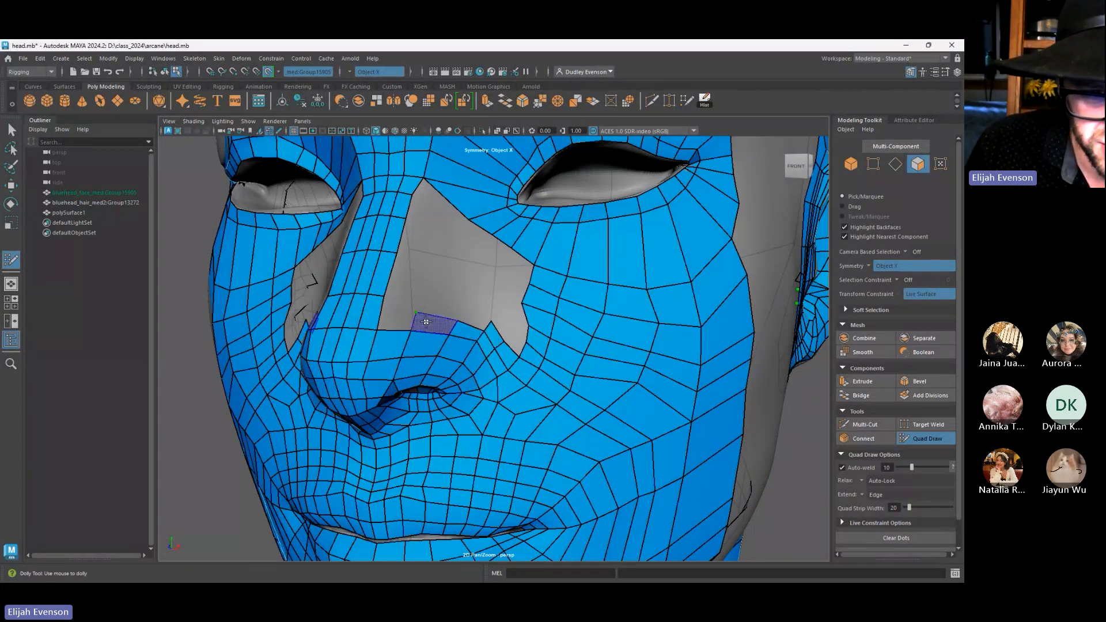
pyautogui.keyDown('shift'); pyautogui.click(413, 319); pyautogui.keyUp('shift')
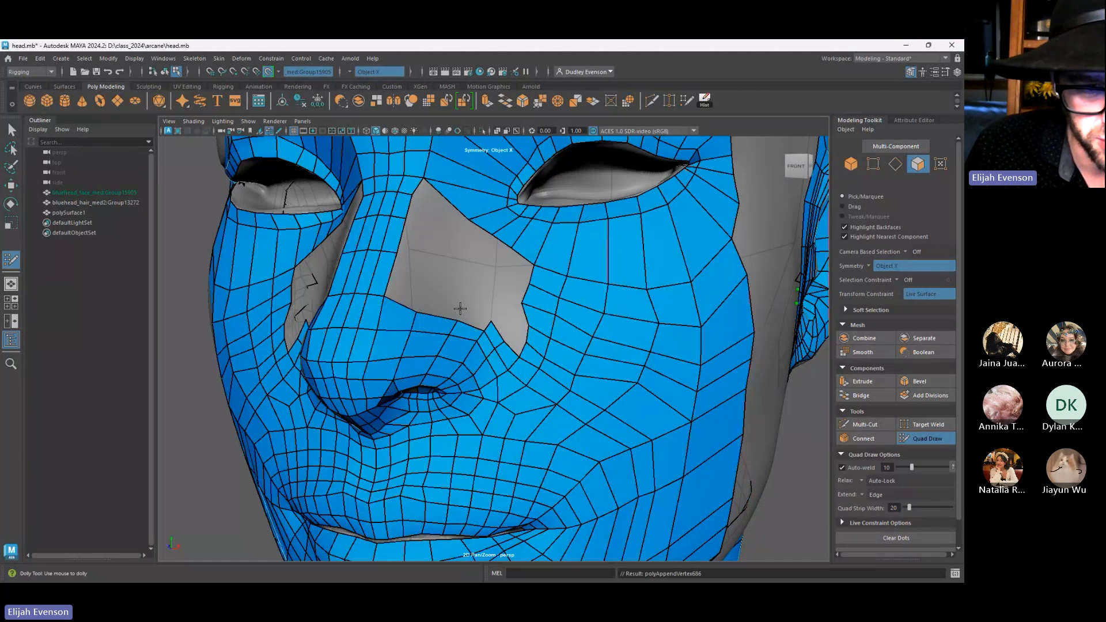
pyautogui.click(418, 268)
pyautogui.click(458, 296)
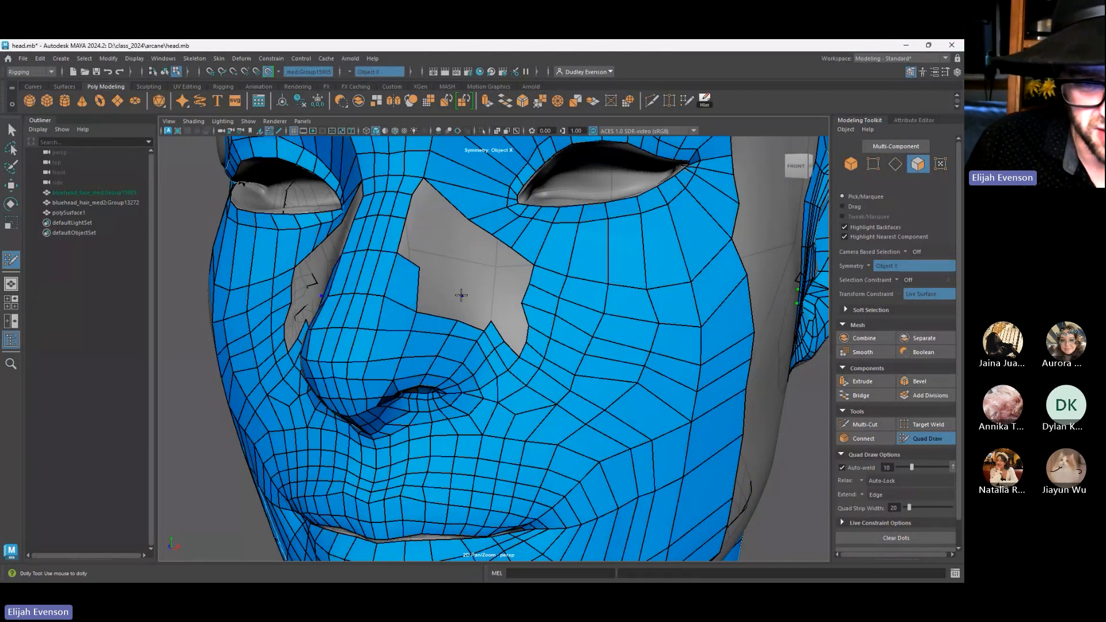
pyautogui.keyDown('shift'); pyautogui.click(445, 302); pyautogui.keyUp('shift')
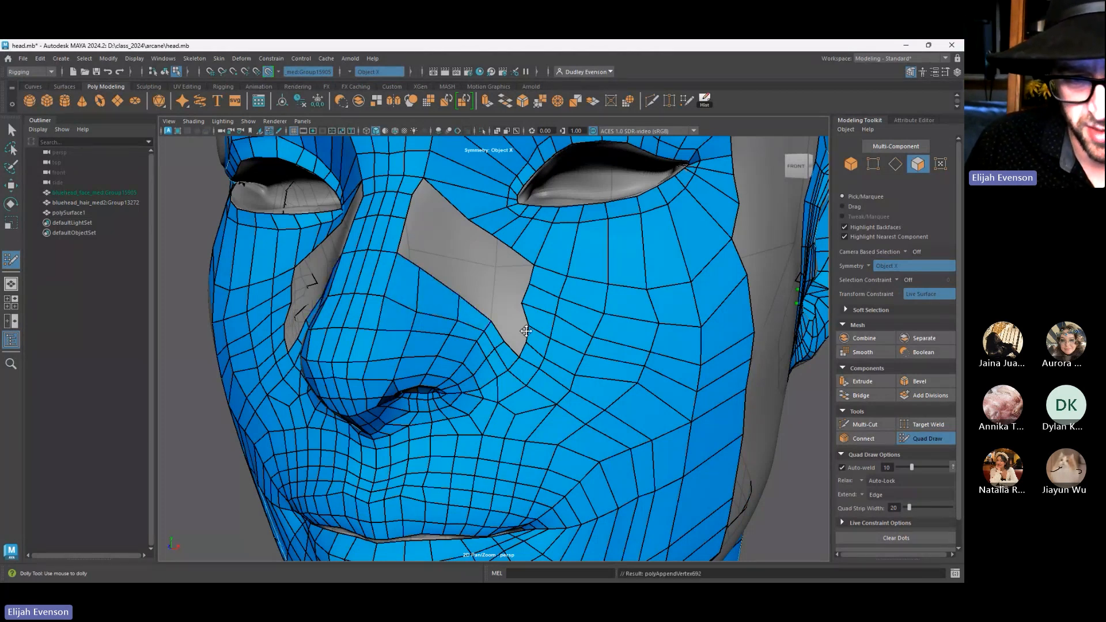
# Fill quads in the lower notch of the nose-cheek gap and move the new border vertex upward
pyautogui.keyDown('alt'); pyautogui.moveTo(532, 320); pyautogui.dragTo(530, 377, button='middle'); pyautogui.keyUp('alt')
pyautogui.keyDown('alt'); pyautogui.moveTo(530, 377); pyautogui.dragTo(556, 407, button='right'); pyautogui.keyUp('alt')
pyautogui.click(516, 405)
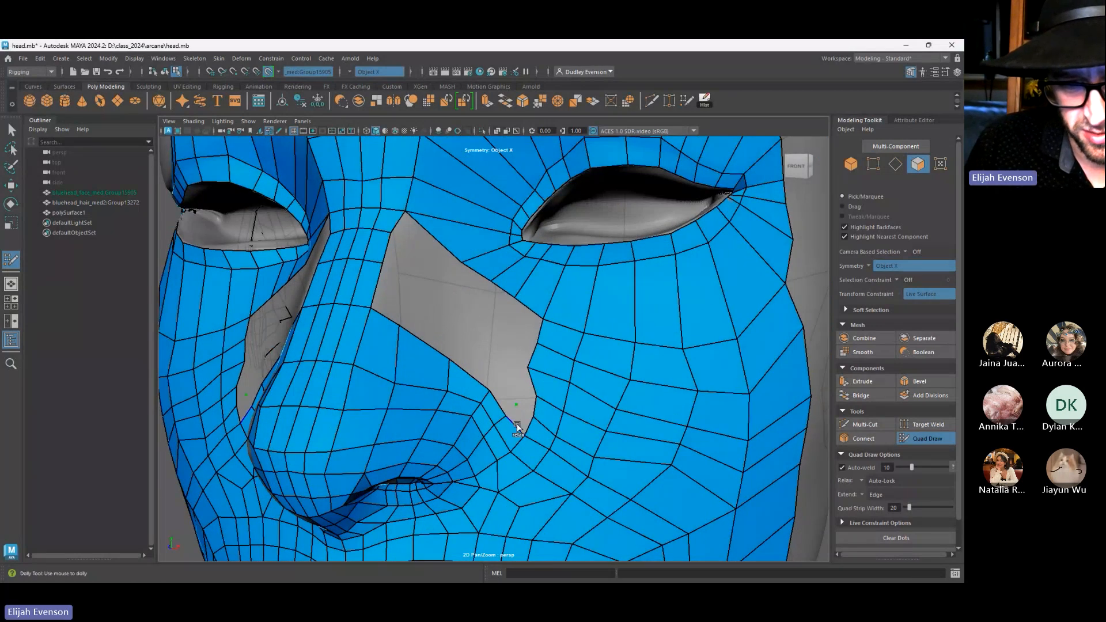
pyautogui.keyDown('shift'); pyautogui.click(520, 421); pyautogui.keyUp('shift')
pyautogui.moveTo(516, 403)
pyautogui.mouseDown()
pyautogui.moveTo(504, 394)
pyautogui.moveTo(523, 390)
pyautogui.mouseUp()
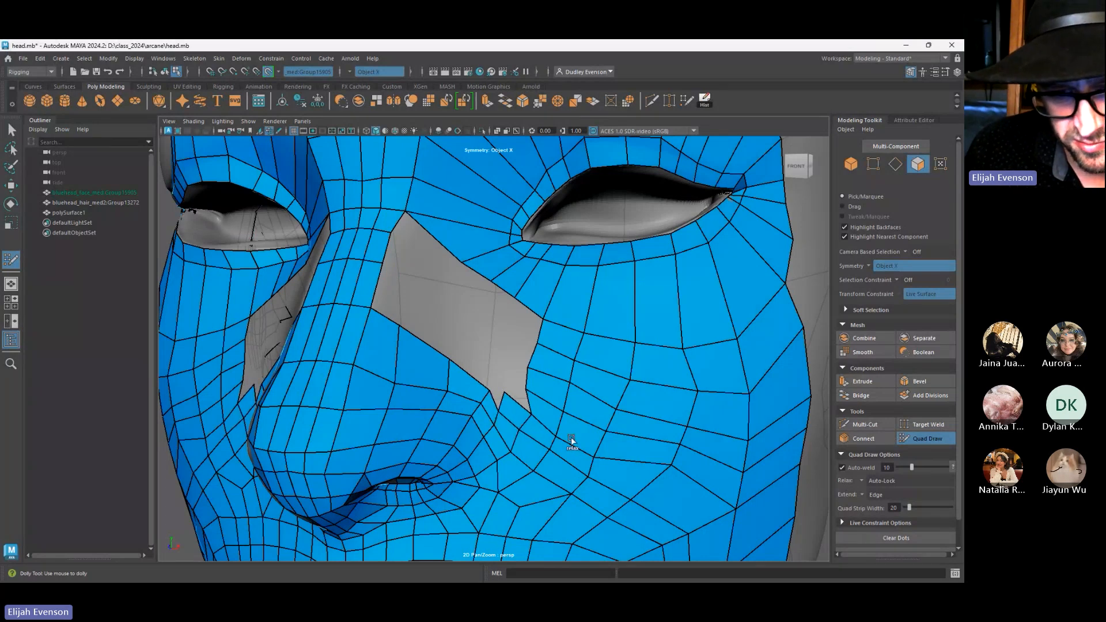
# Relax the quads on the cheek beside the nostril and check the flow around the nose
pyautogui.keyDown('alt'); pyautogui.moveTo(611, 402); pyautogui.dragTo(671, 375); pyautogui.keyUp('alt')
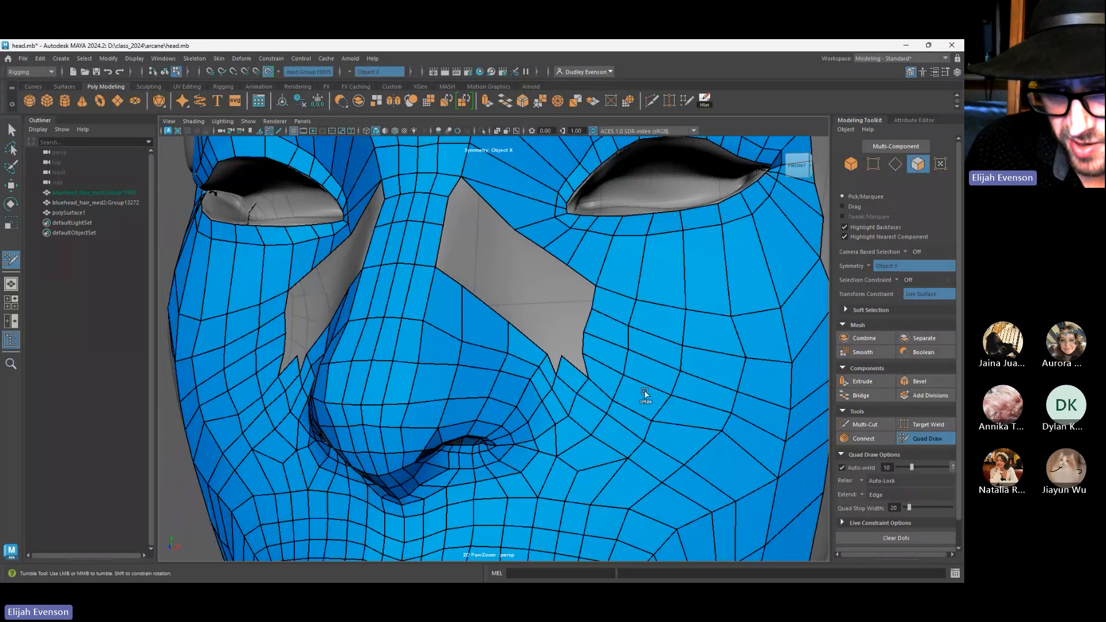
pyautogui.keyDown('alt'); pyautogui.moveTo(703, 424); pyautogui.dragTo(750, 459); pyautogui.keyUp('alt')
pyautogui.keyDown('alt'); pyautogui.moveTo(750, 460); pyautogui.dragTo(592, 455, button='right'); pyautogui.keyUp('alt')
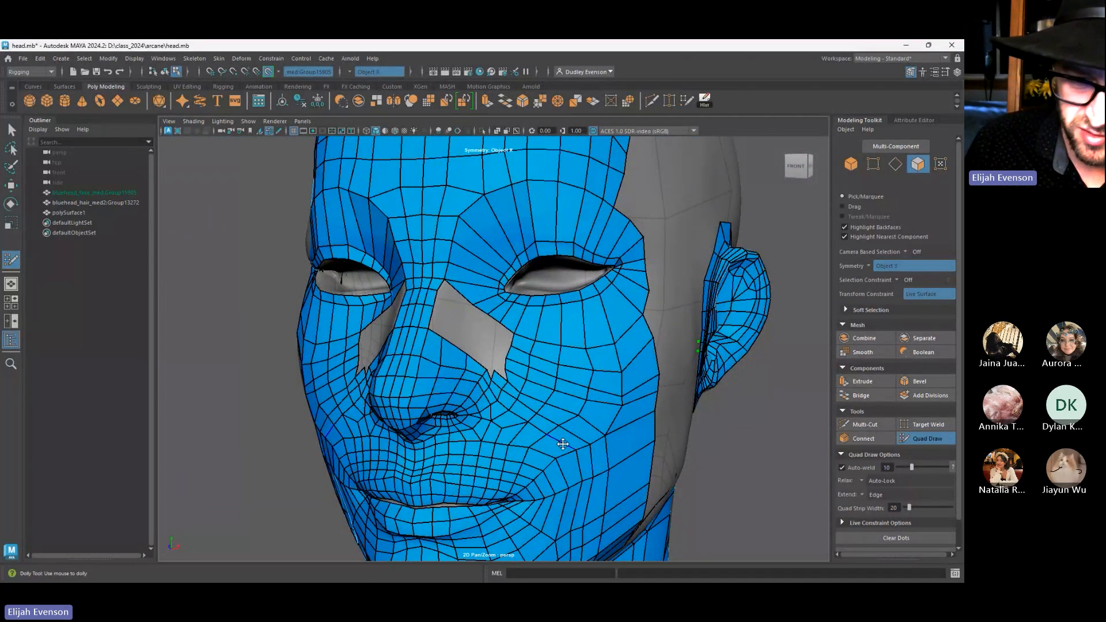
pyautogui.moveTo(549, 455)
pyautogui.keyDown('shift'); pyautogui.mouseDown()
pyautogui.moveTo(545, 413)
pyautogui.moveTo(497, 411)
pyautogui.moveTo(530, 448)
pyautogui.mouseUp(); pyautogui.keyUp('shift')
pyautogui.moveTo(530, 448)
pyautogui.keyDown('alt'); pyautogui.mouseDown(button='right')
pyautogui.moveTo(480, 413)
pyautogui.moveTo(604, 496)
pyautogui.mouseUp(button='right'); pyautogui.keyUp('alt')
pyautogui.keyDown('alt'); pyautogui.moveTo(620, 503); pyautogui.dragTo(606, 491, button='middle'); pyautogui.keyUp('alt')
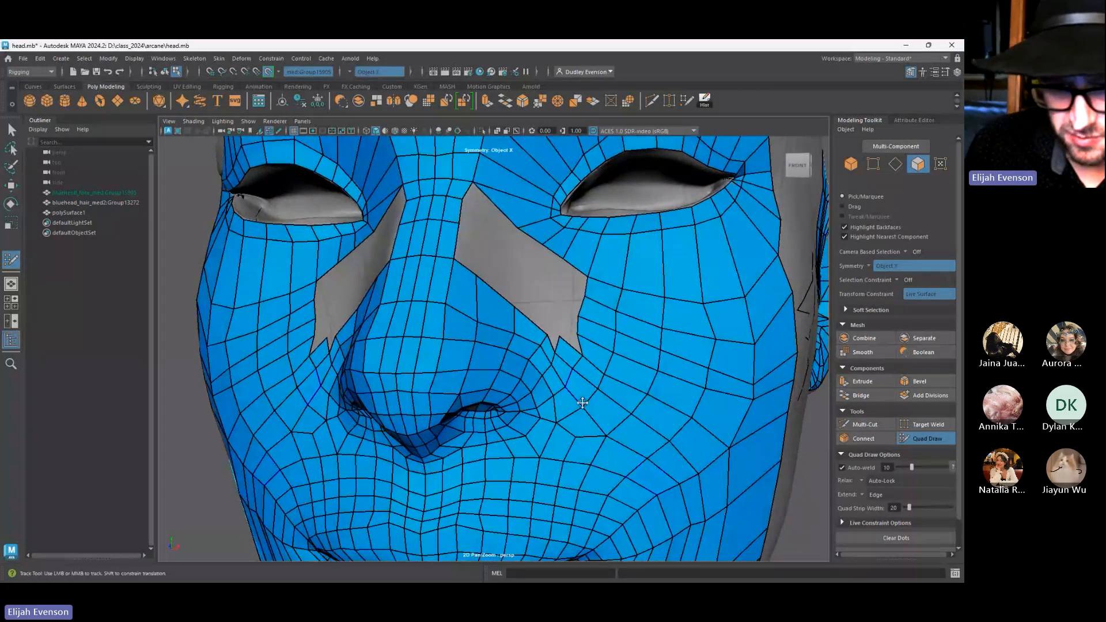
pyautogui.keyDown('alt'); pyautogui.moveTo(549, 433); pyautogui.dragTo(530, 436); pyautogui.keyUp('alt')
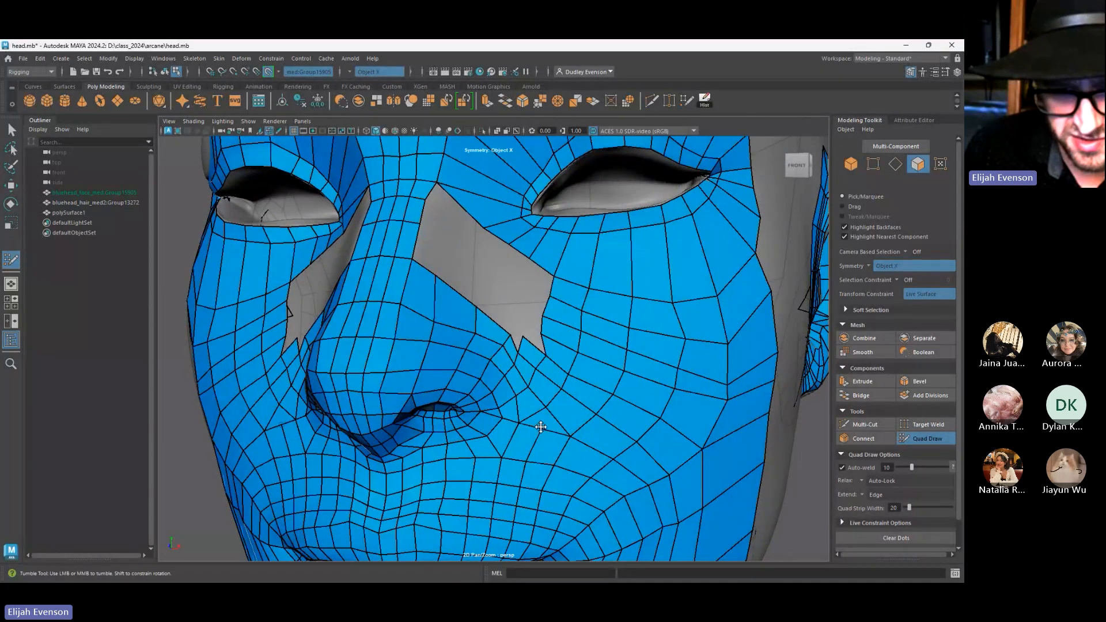
# Multi-Cut an extra edge line from the cheek around the nostril wing and across the nose, and return to Quad Draw
pyautogui.click(863, 424)
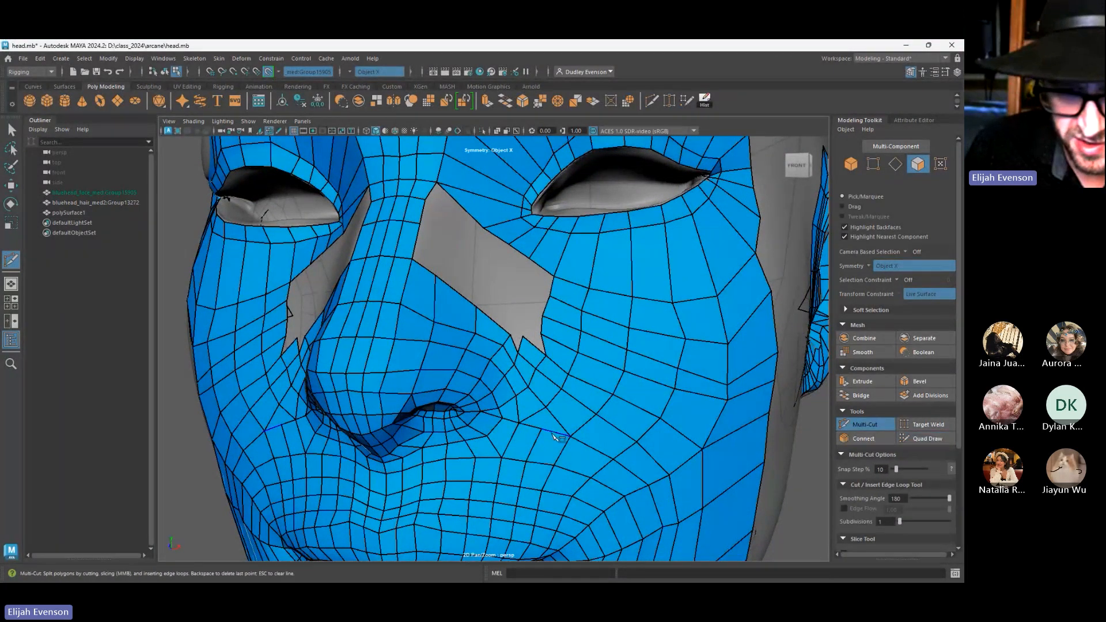
pyautogui.click(522, 392)
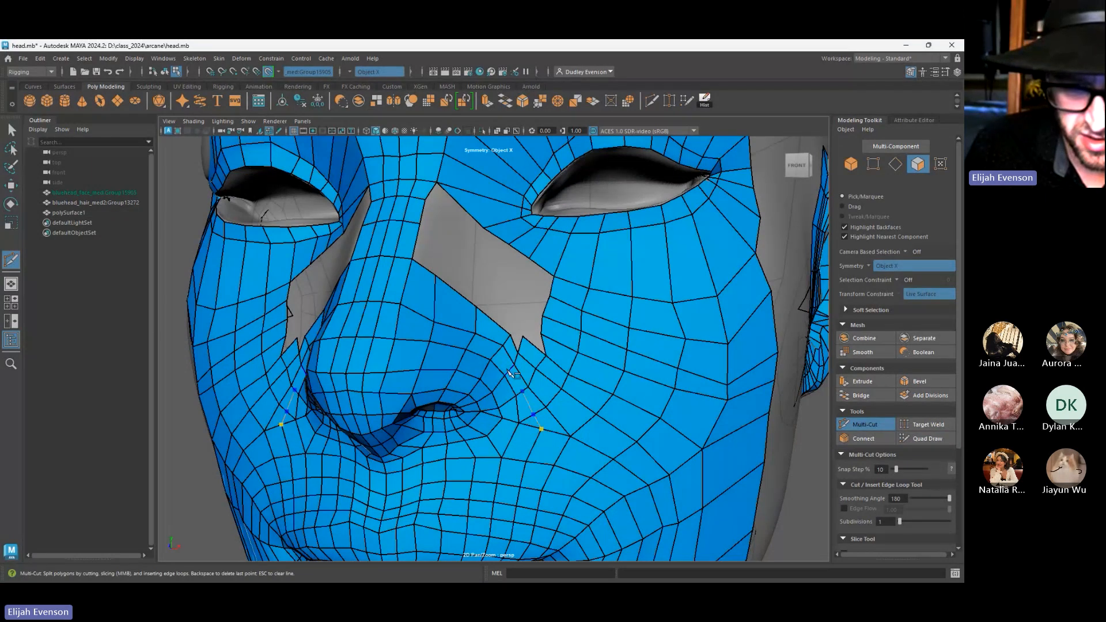
pyautogui.click(508, 372)
pyautogui.click(490, 360)
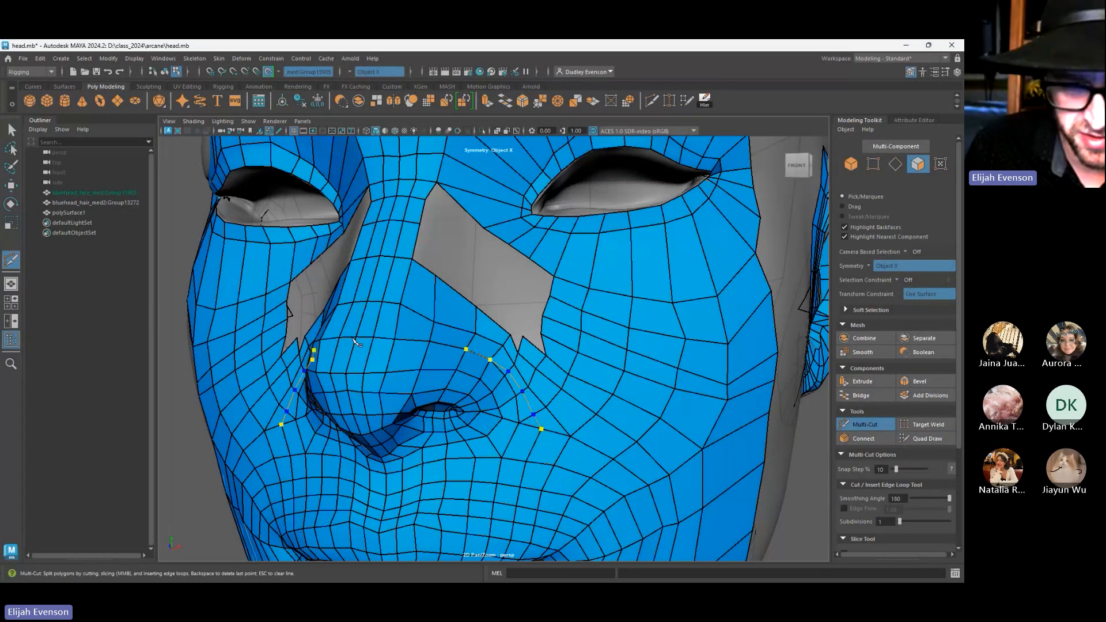
pyautogui.click(927, 438)
pyautogui.click(931, 438)
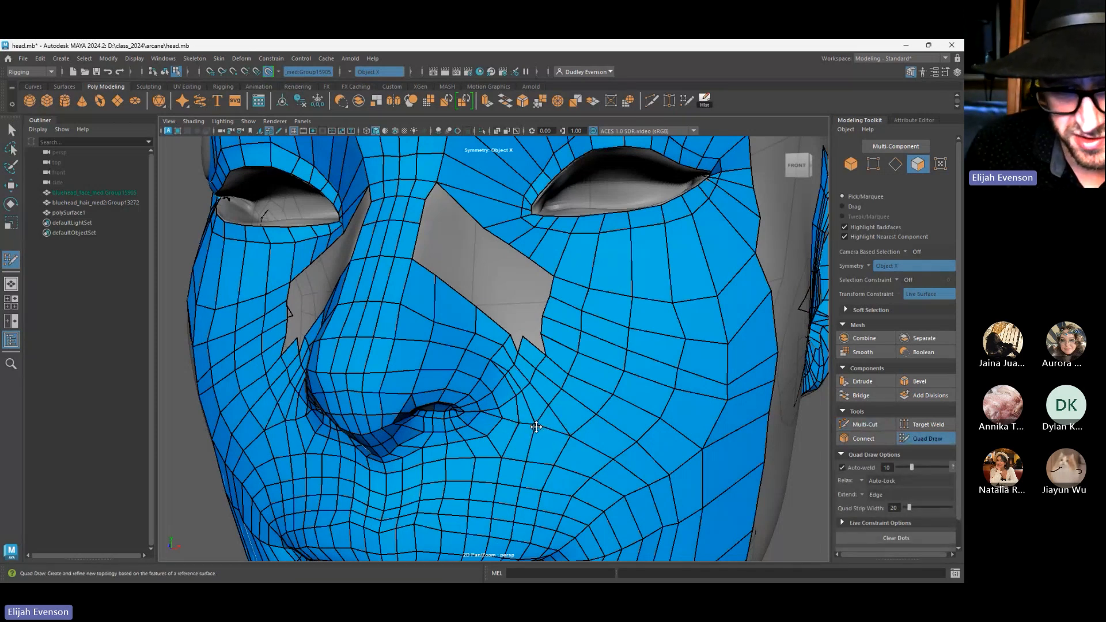
# Multi-Cut an edge from the cheek through the new edge line toward the outer nostril corner and switch to edge selection
pyautogui.scroll(2, 574, 477)
pyautogui.scroll(2, 574, 477)
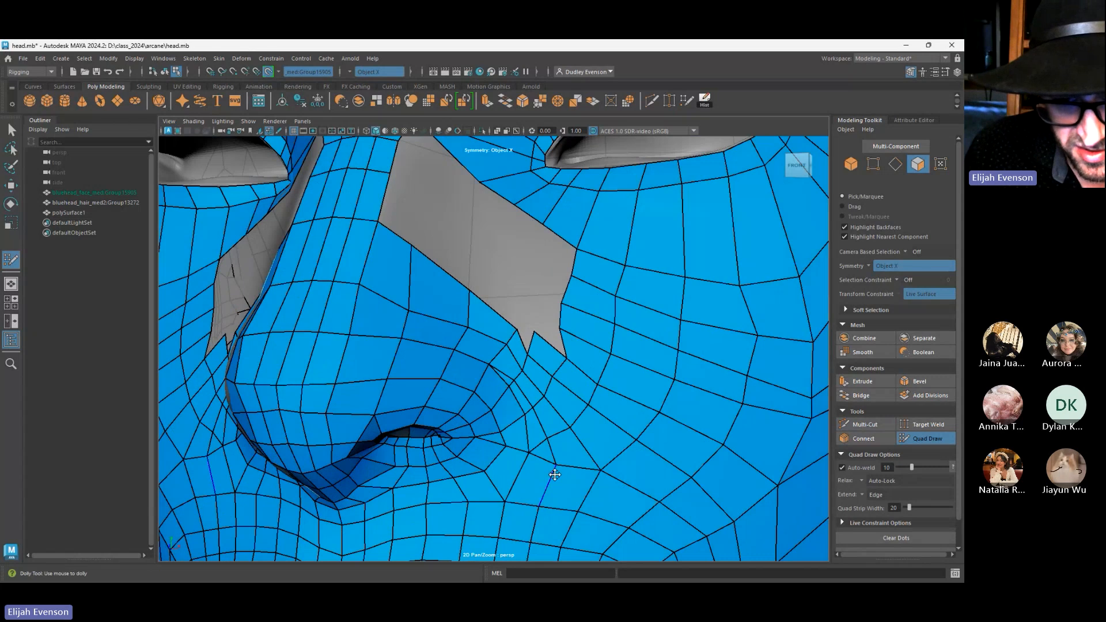
pyautogui.click(887, 426)
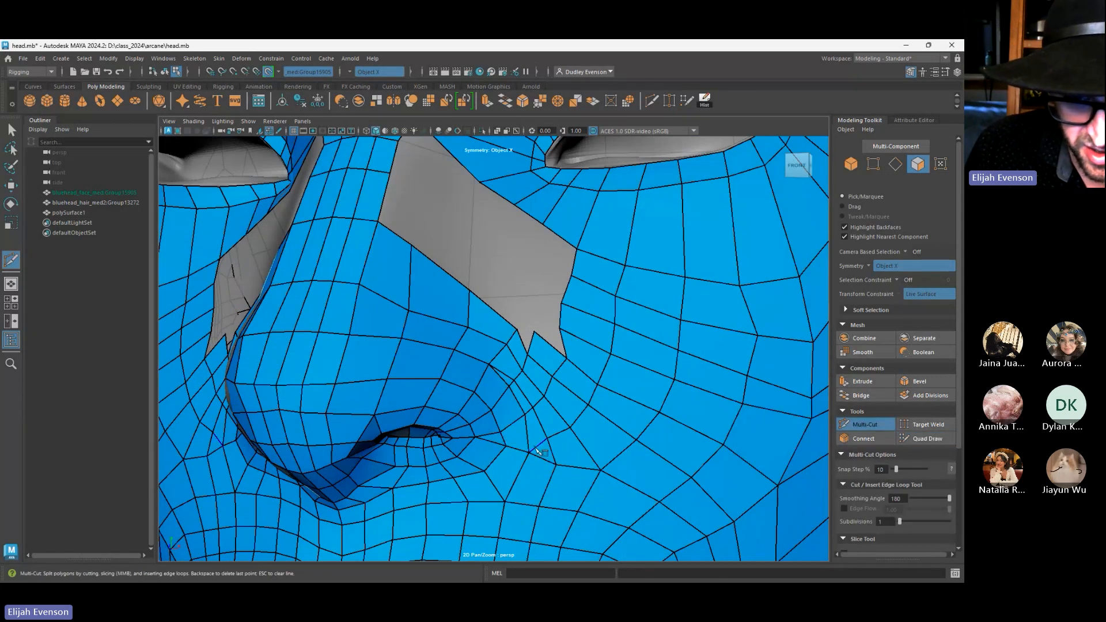
pyautogui.click(550, 436)
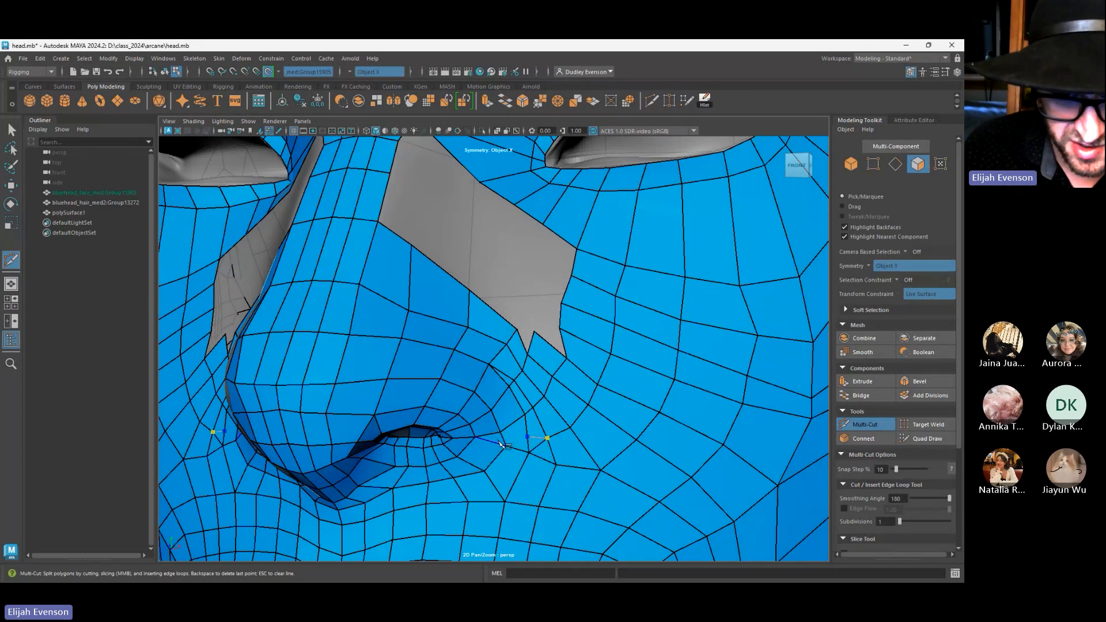
pyautogui.click(501, 433)
pyautogui.press('q')
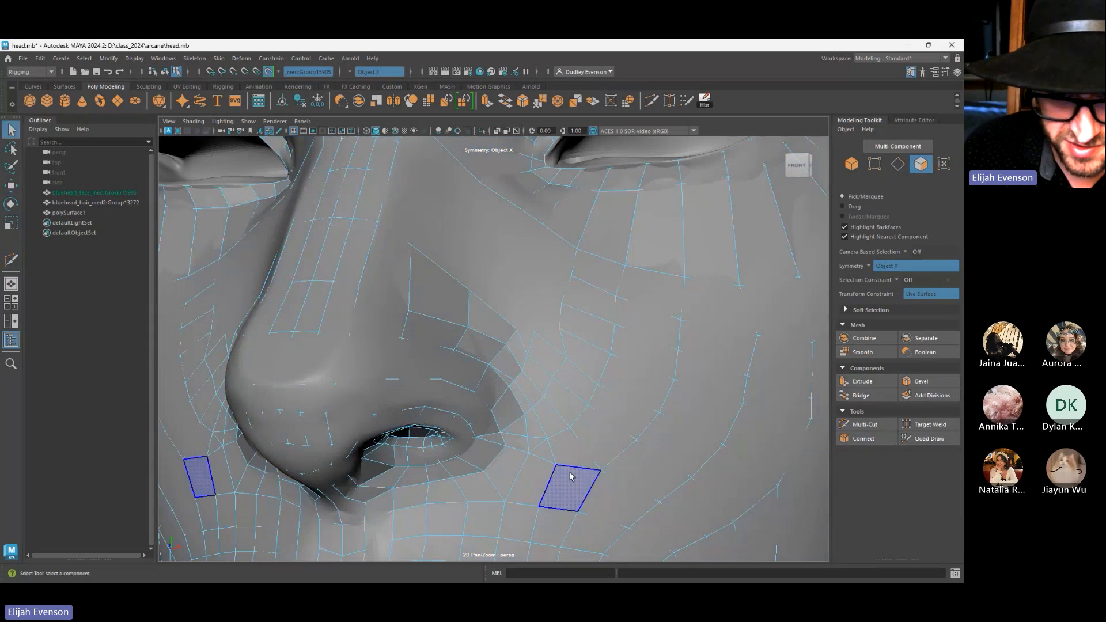
pyautogui.press('F10')
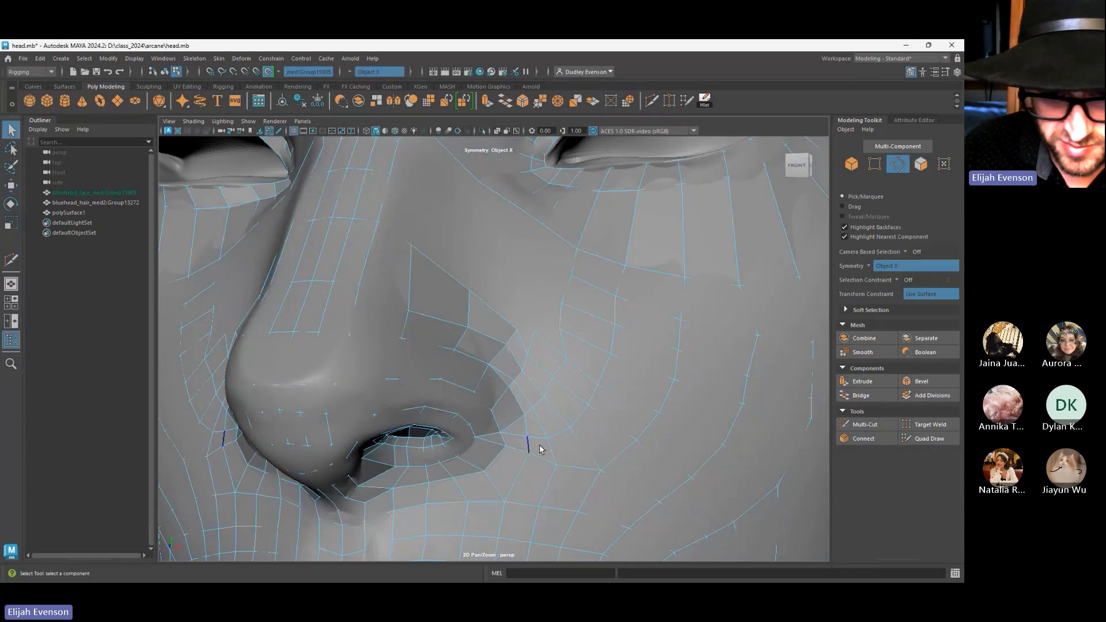
pyautogui.scroll(3, 501, 447)
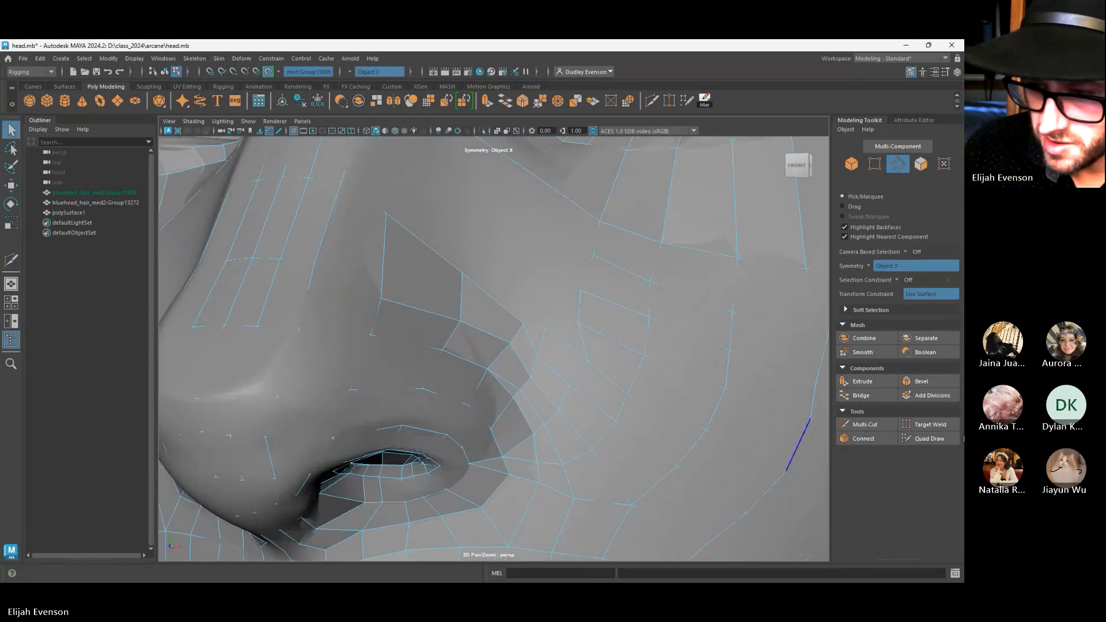
# Multi-Cut a short connecting edge from the new vertex beside the nostril to the neighbouring edge at its outer corner
pyautogui.click(864, 424)
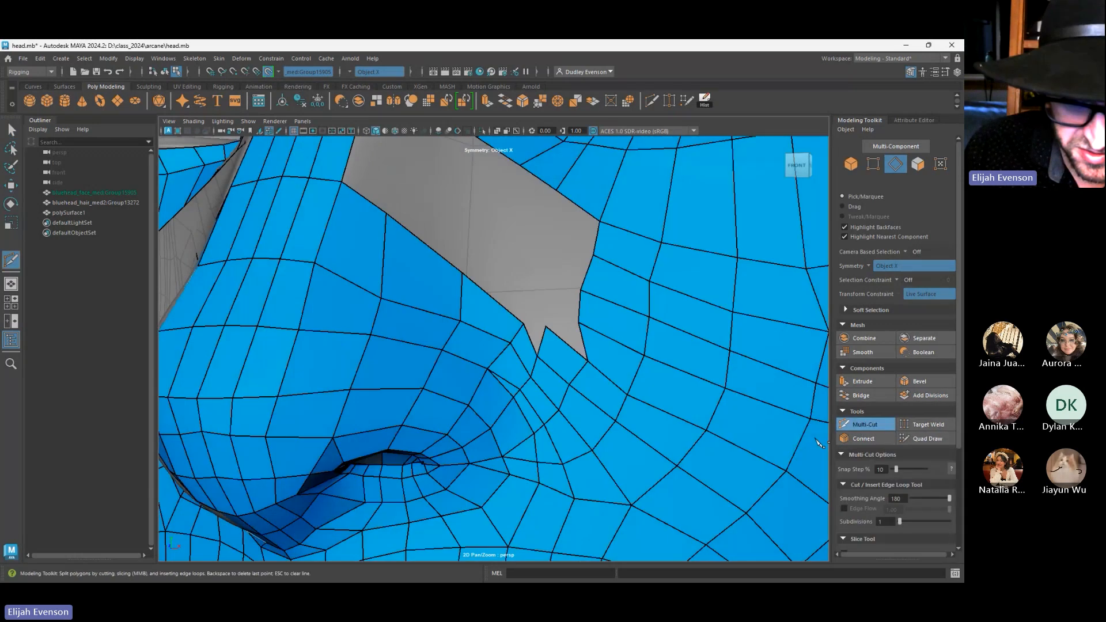
pyautogui.click(507, 469)
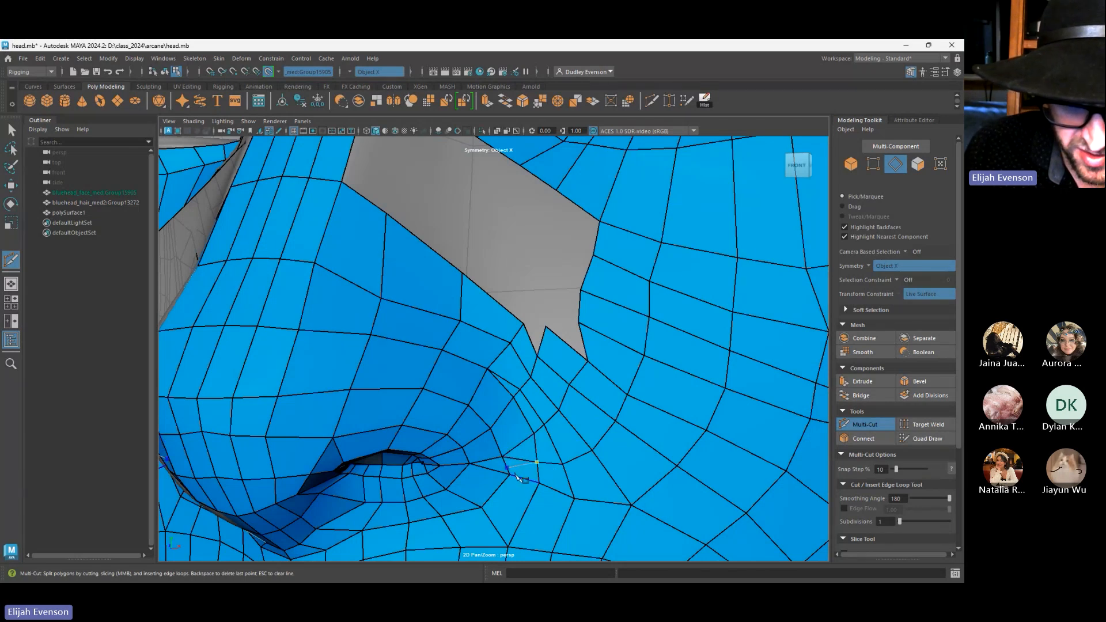
pyautogui.press('q')
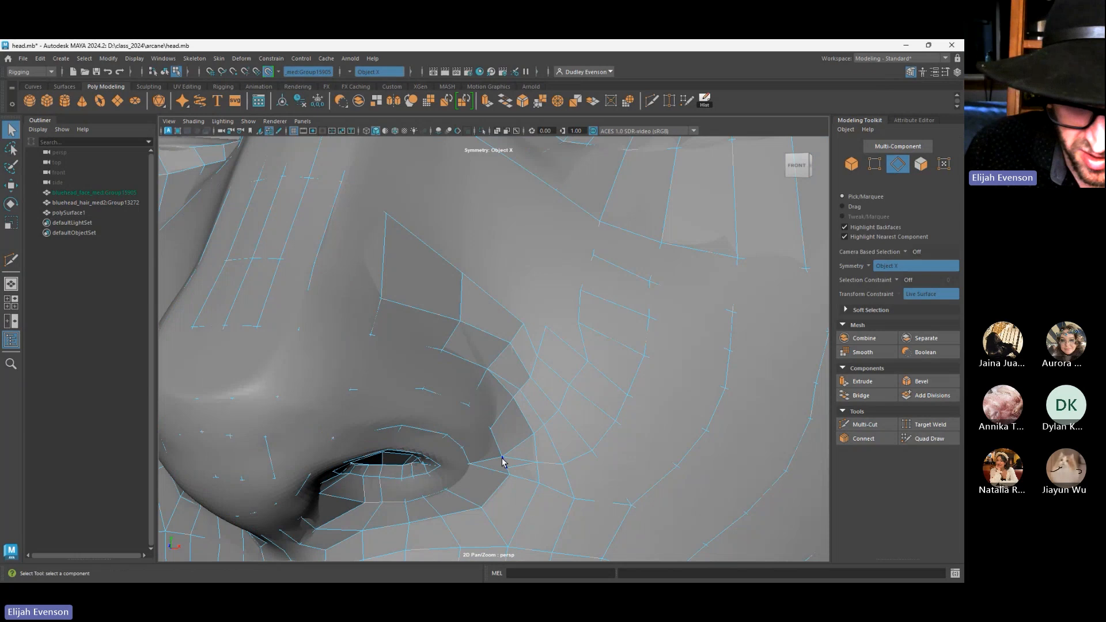
# Return to Quad Draw and reposition the vertices around the upper nostril wing and side of the nose for smoother edge flow
pyautogui.click(927, 438)
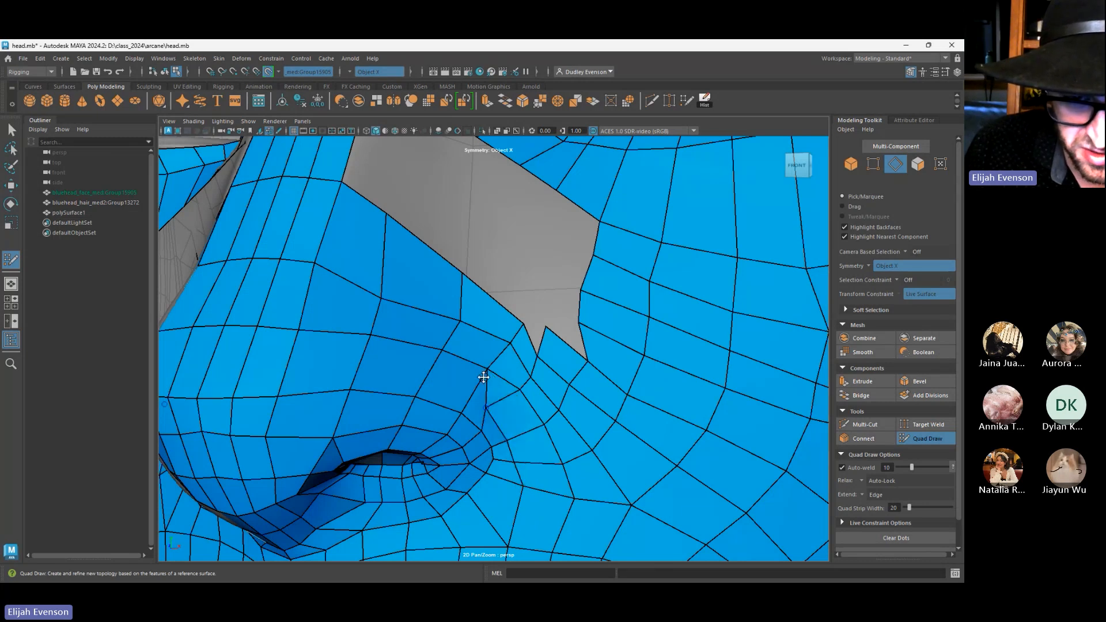
pyautogui.moveTo(486, 370); pyautogui.dragTo(449, 391)
pyautogui.moveTo(440, 351); pyautogui.dragTo(410, 375)
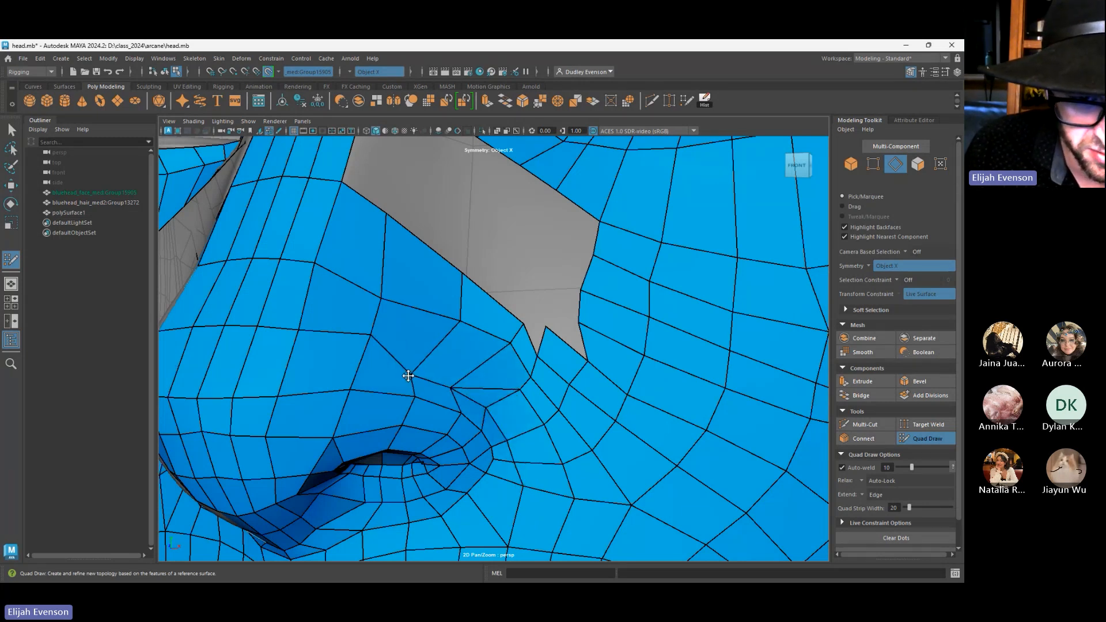
pyautogui.moveTo(369, 339); pyautogui.dragTo(368, 371)
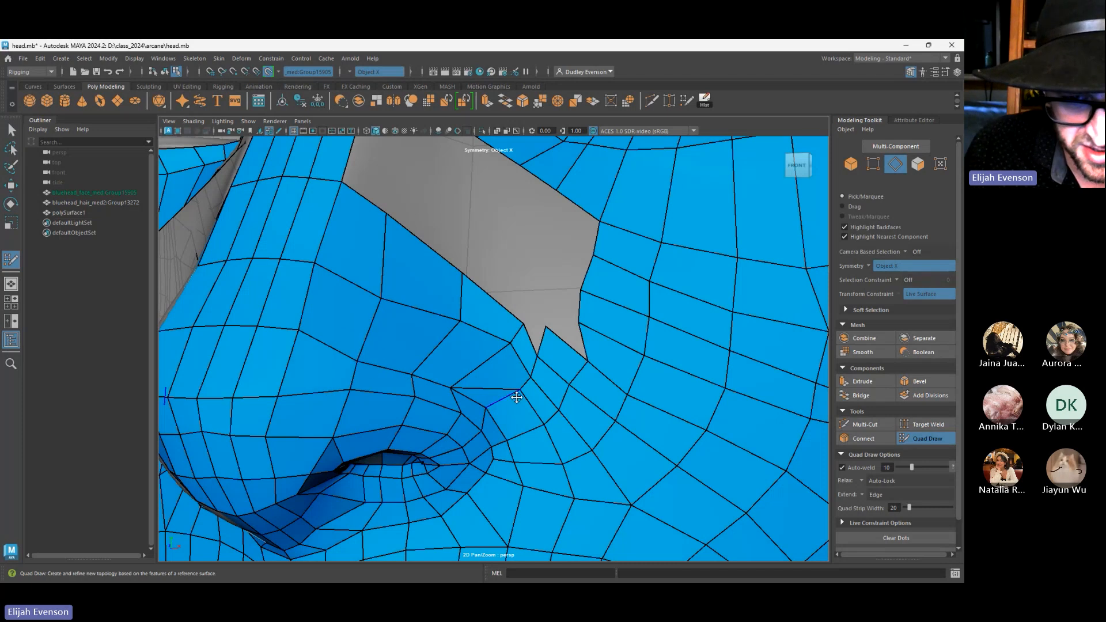
pyautogui.moveTo(520, 393); pyautogui.dragTo(505, 395)
pyautogui.moveTo(509, 341)
pyautogui.mouseDown()
pyautogui.moveTo(492, 353)
pyautogui.moveTo(434, 326)
pyautogui.mouseUp()
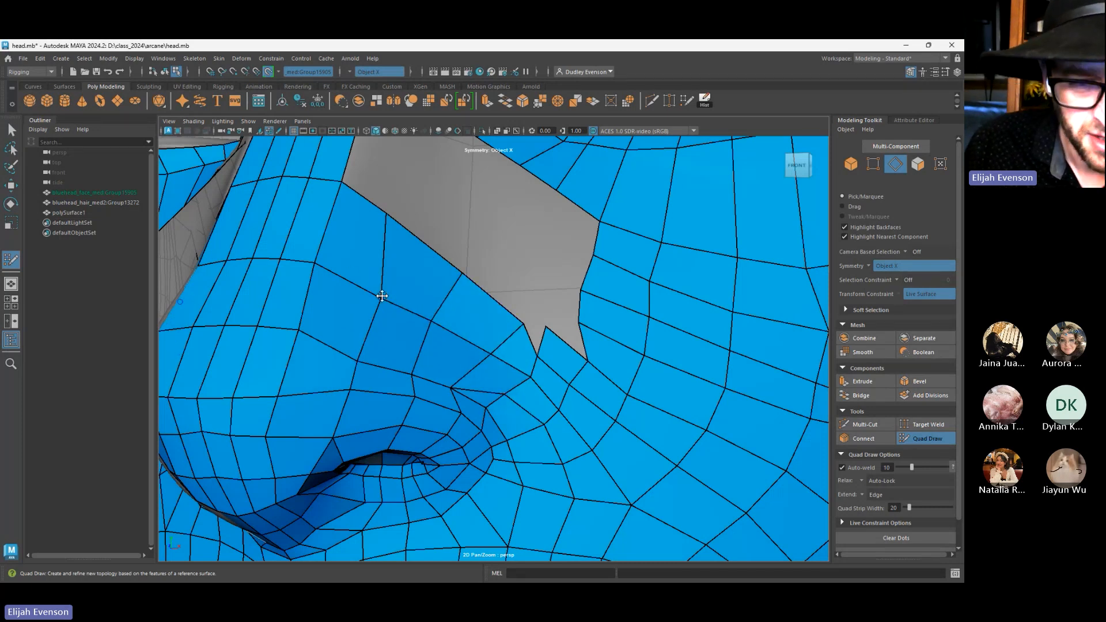
# Fill a first row of Quad Draw quads along the nose-side border of the nose-cheek gap, from beside the nostril to the upper nose
pyautogui.scroll(-10, 352, 264)
pyautogui.keyDown('alt'); pyautogui.moveTo(352, 264); pyautogui.dragTo(322, 270); pyautogui.keyUp('alt')
pyautogui.keyDown('alt'); pyautogui.moveTo(345, 288); pyautogui.dragTo(568, 469, button='right'); pyautogui.keyUp('alt')
pyautogui.keyDown('alt'); pyautogui.moveTo(369, 332); pyautogui.dragTo(378, 344, button='middle'); pyautogui.keyUp('alt')
pyautogui.scroll(3, 378, 344)
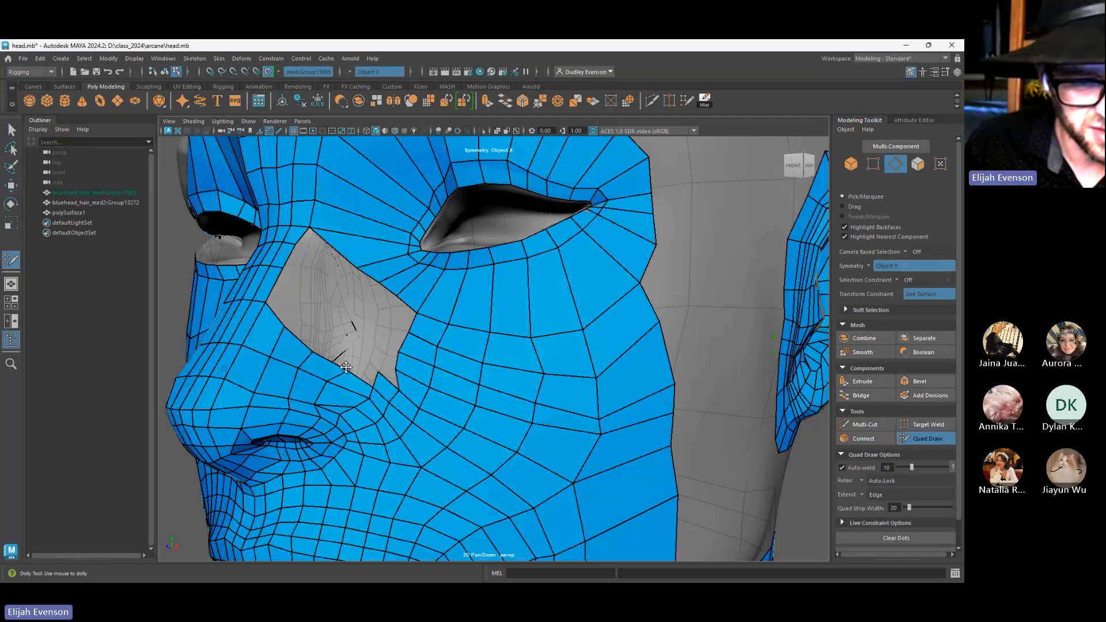
pyautogui.scroll(2, 346, 367)
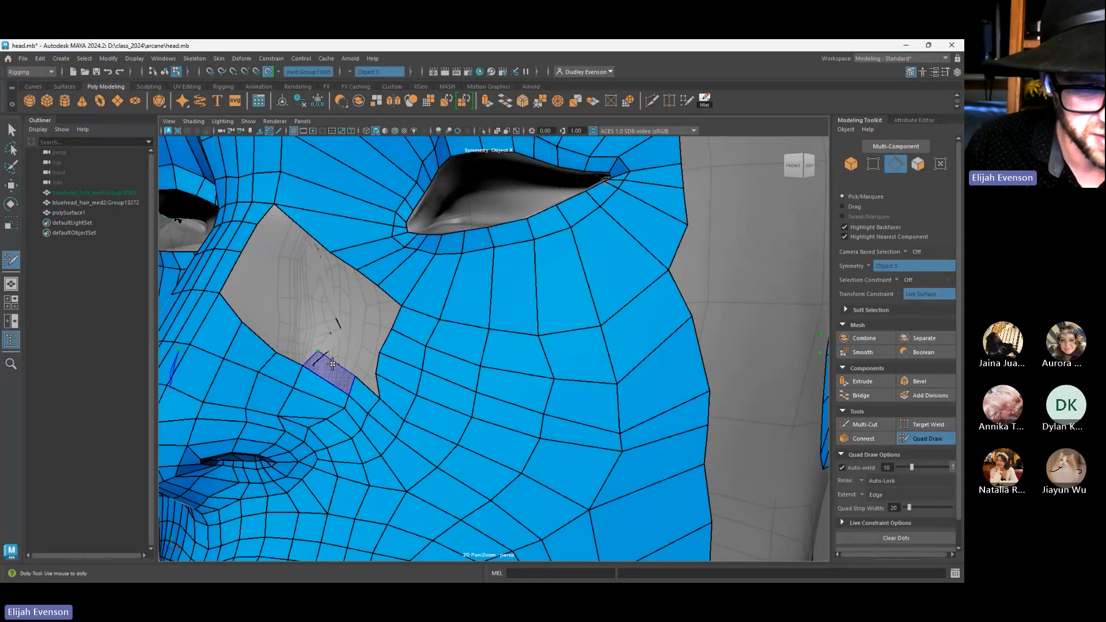
pyautogui.keyDown('shift'); pyautogui.click(333, 363); pyautogui.keyUp('shift')
pyautogui.click(260, 302)
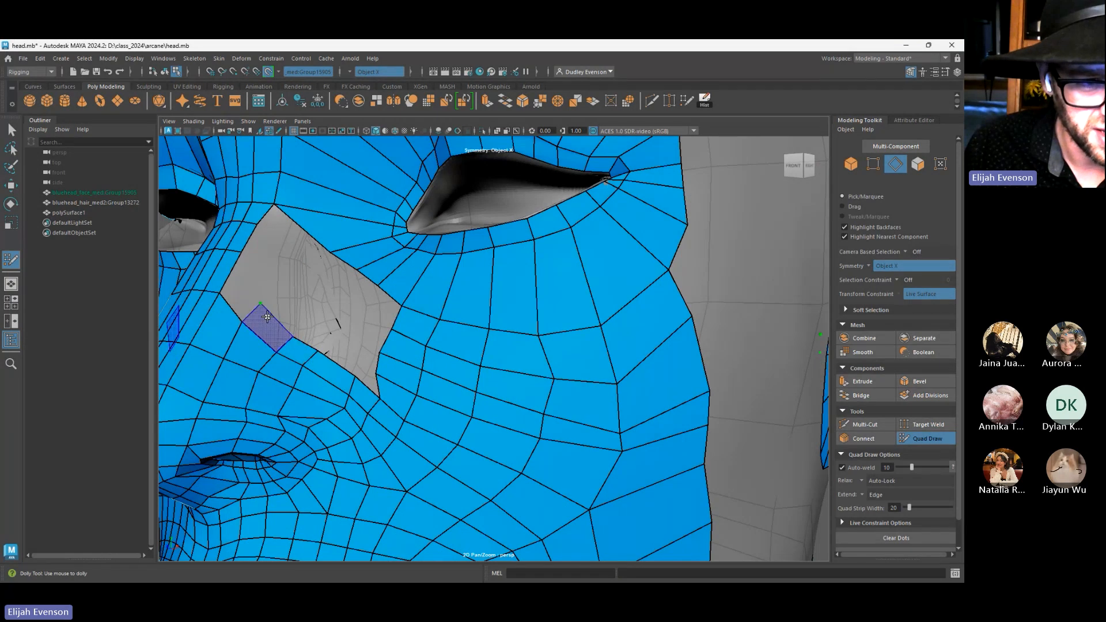
pyautogui.keyDown('shift'); pyautogui.click(268, 317); pyautogui.keyUp('shift')
pyautogui.keyDown('shift'); pyautogui.click(241, 280); pyautogui.keyUp('shift')
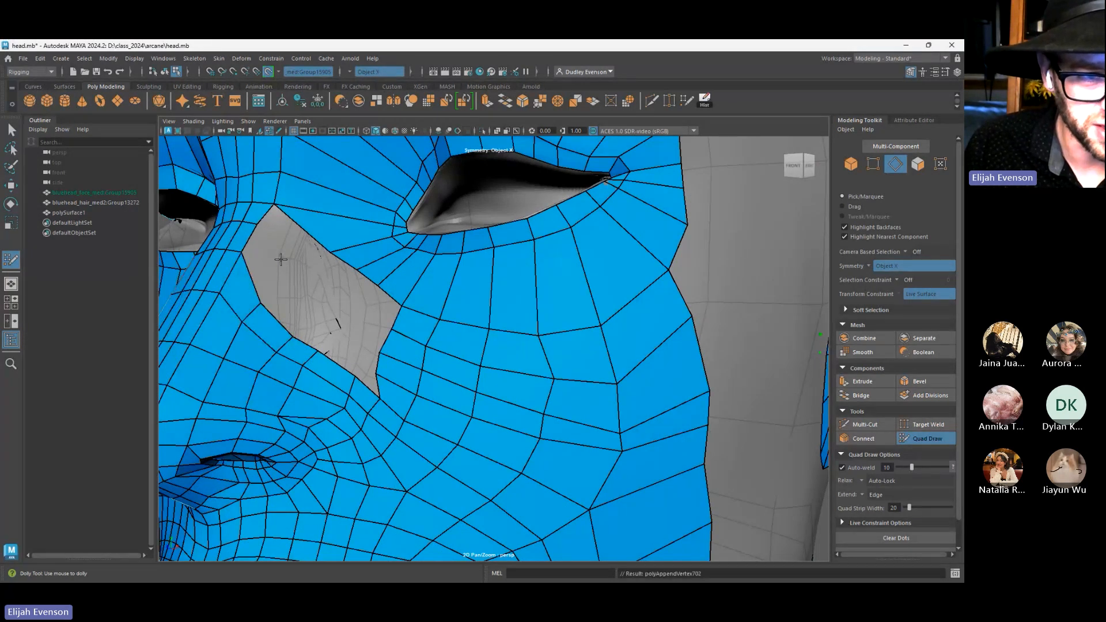
# Add a second row of quads inside the nose-cheek gap, extending the nose side toward the cheek
pyautogui.click(301, 288)
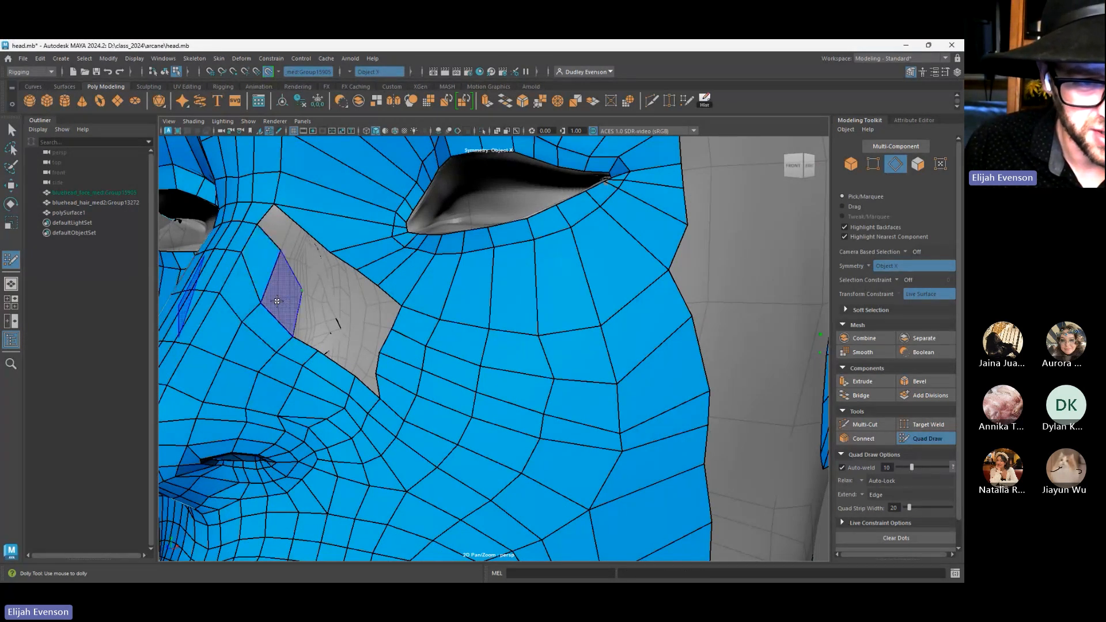
pyautogui.keyDown('shift'); pyautogui.click(282, 291); pyautogui.keyUp('shift')
pyautogui.keyDown('shift'); pyautogui.click(323, 322); pyautogui.keyUp('shift')
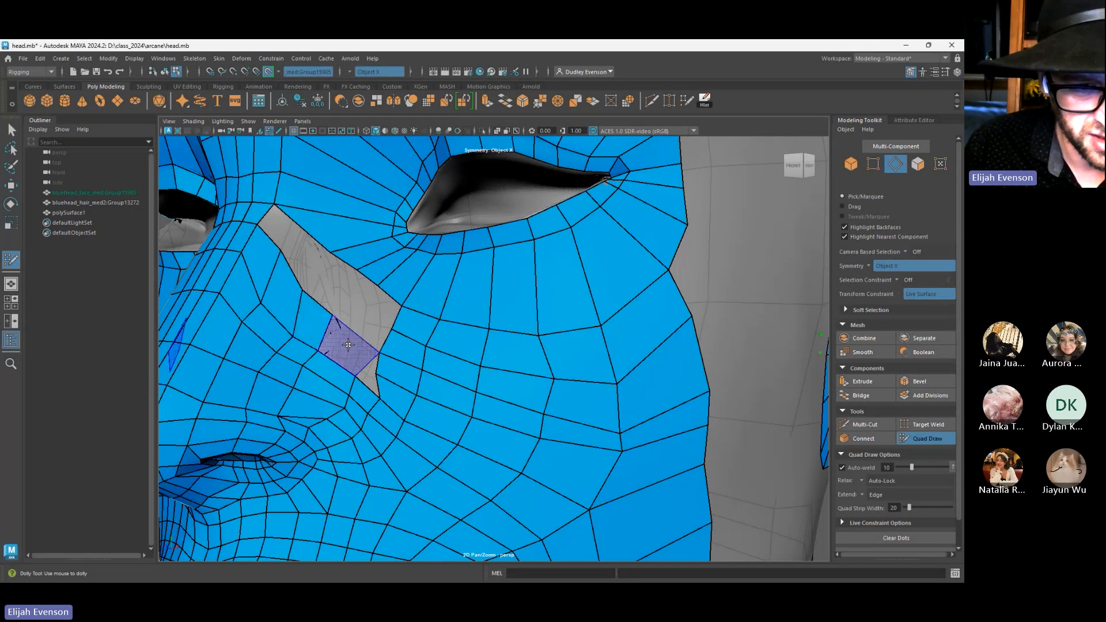
pyautogui.keyDown('shift'); pyautogui.click(340, 349); pyautogui.keyUp('shift')
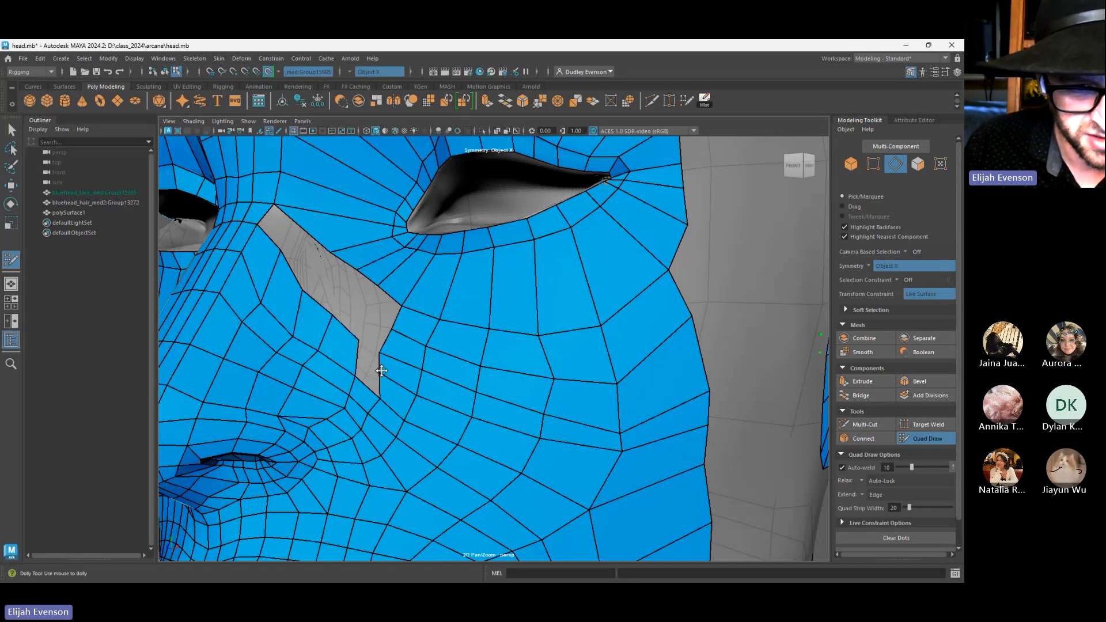
# Delete the mirrored pair of quads at the lower end of the newly drawn nose-side row
pyautogui.scroll(-5, 494, 401)
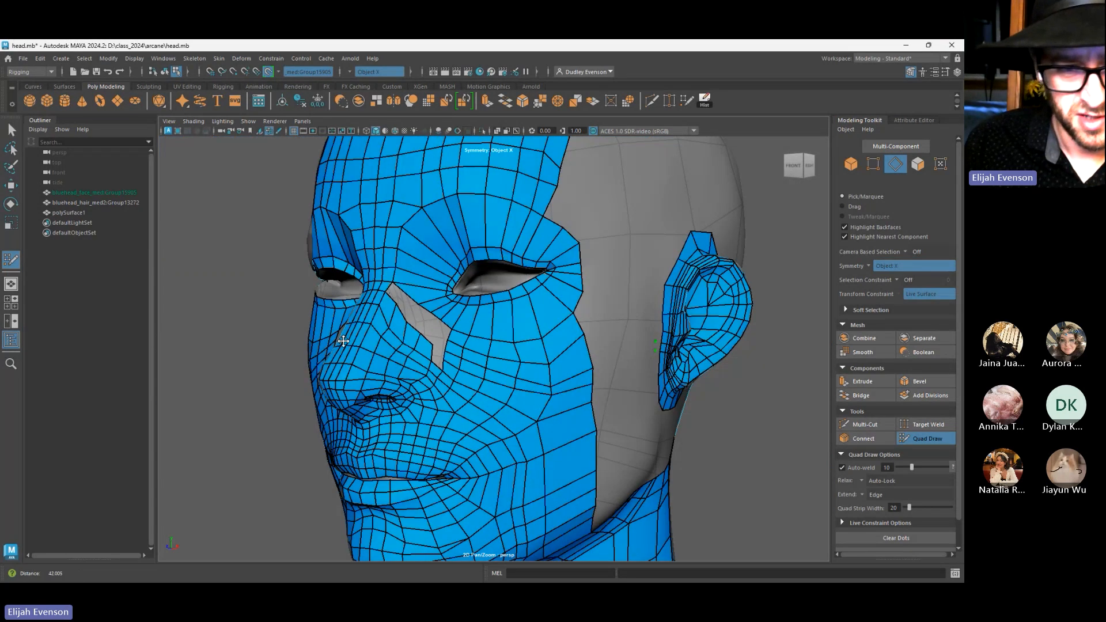
pyautogui.scroll(5, 329, 276)
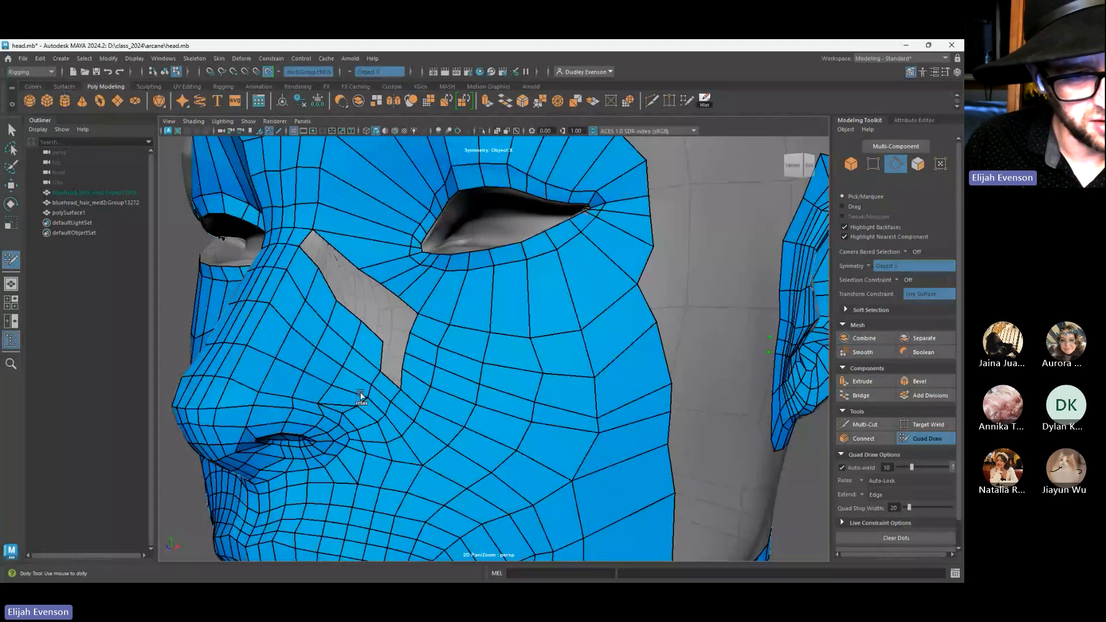
pyautogui.keyDown('alt'); pyautogui.moveTo(321, 323); pyautogui.dragTo(319, 333); pyautogui.keyUp('alt')
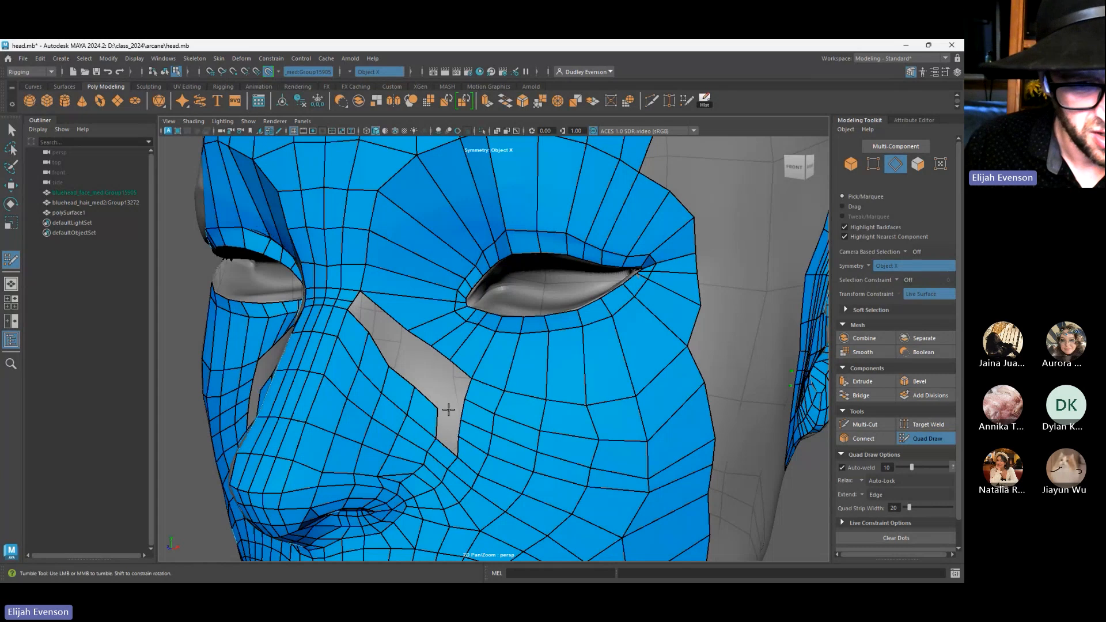
pyautogui.press('q')
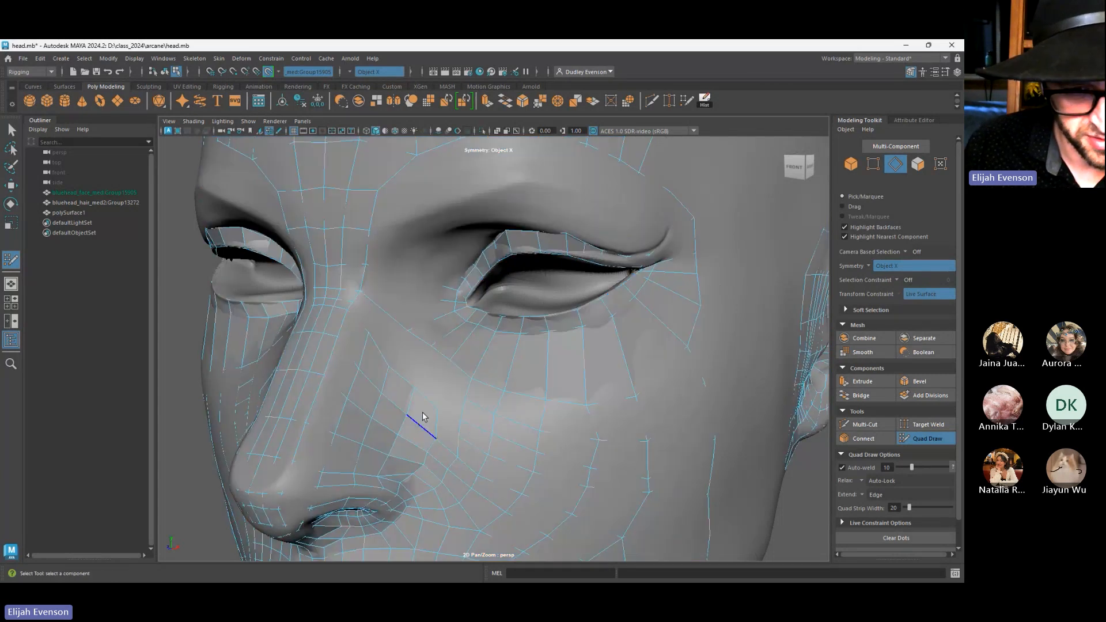
pyautogui.click(421, 413)
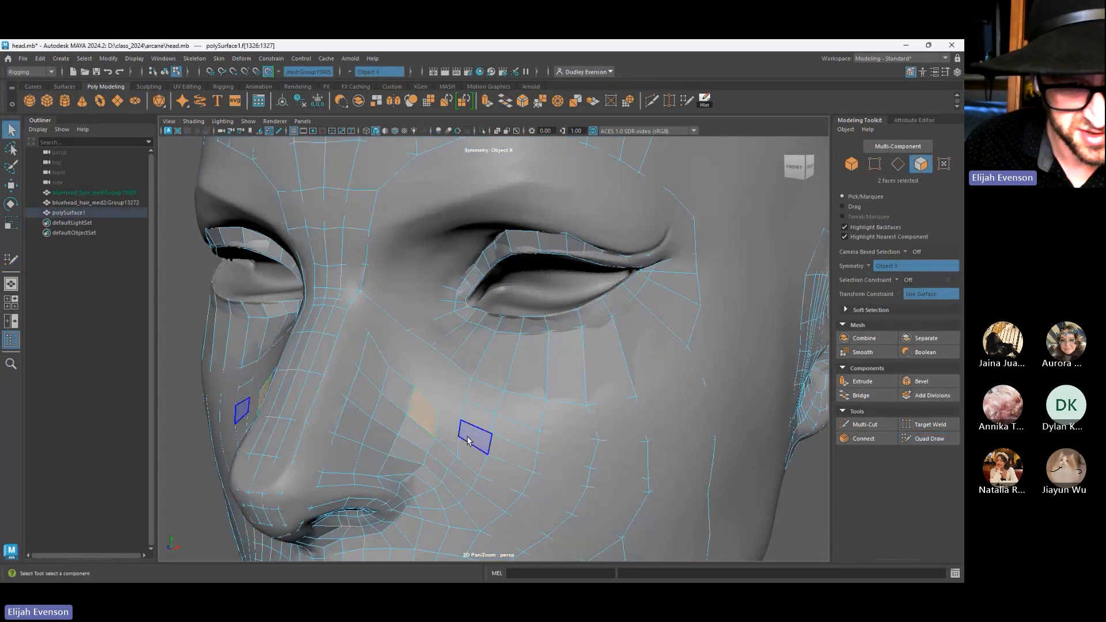
pyautogui.click(790, 423)
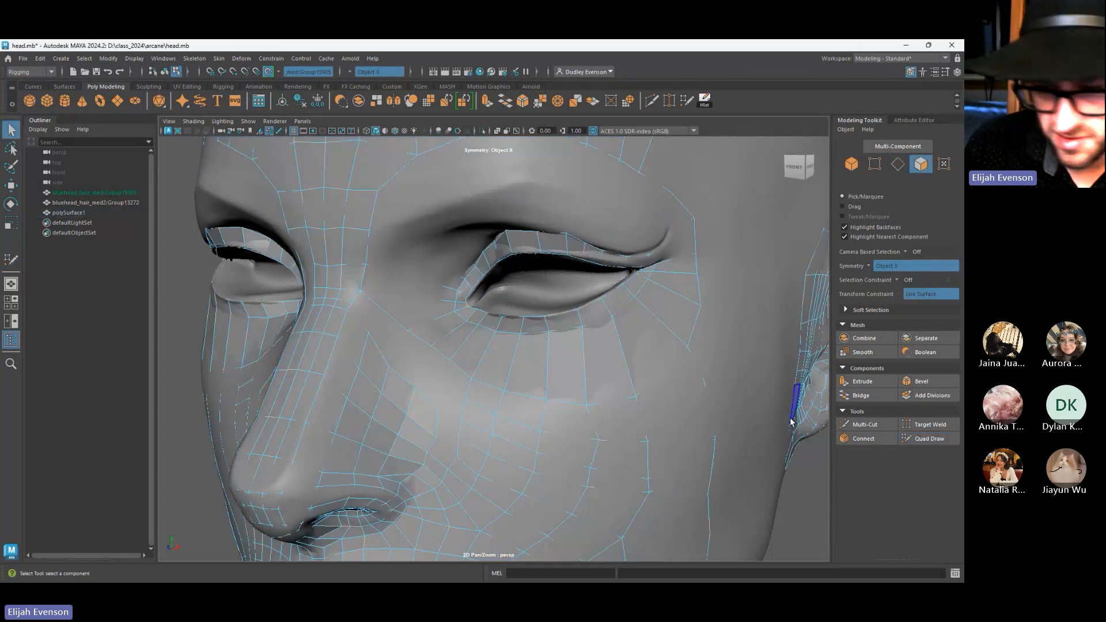
# Return to Quad Draw and fill the narrow lower end of the nose-cheek gap above the nostril wing with quads
pyautogui.click(929, 439)
pyautogui.scroll(6, 372, 416)
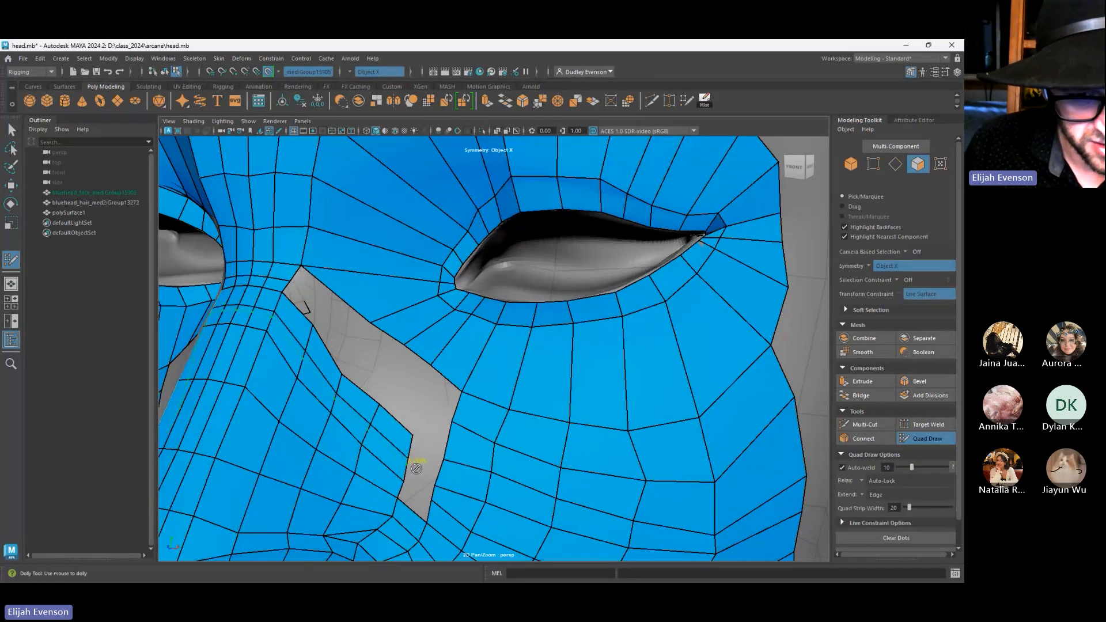
pyautogui.keyDown('shift'); pyautogui.click(413, 492); pyautogui.keyUp('shift')
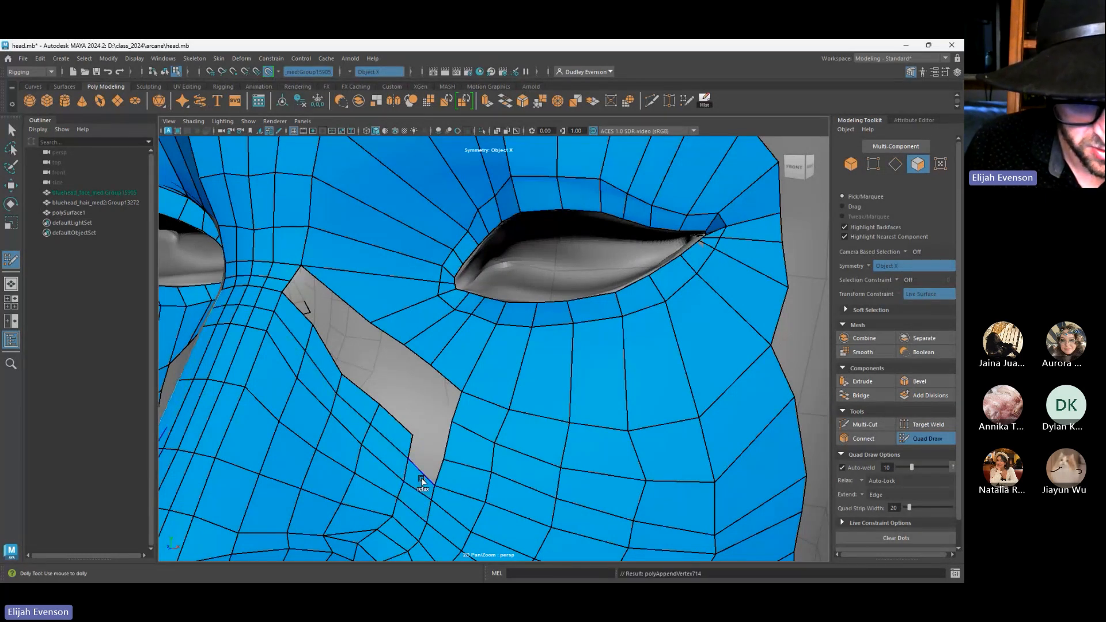
pyautogui.keyDown('shift'); pyautogui.click(426, 459); pyautogui.keyUp('shift')
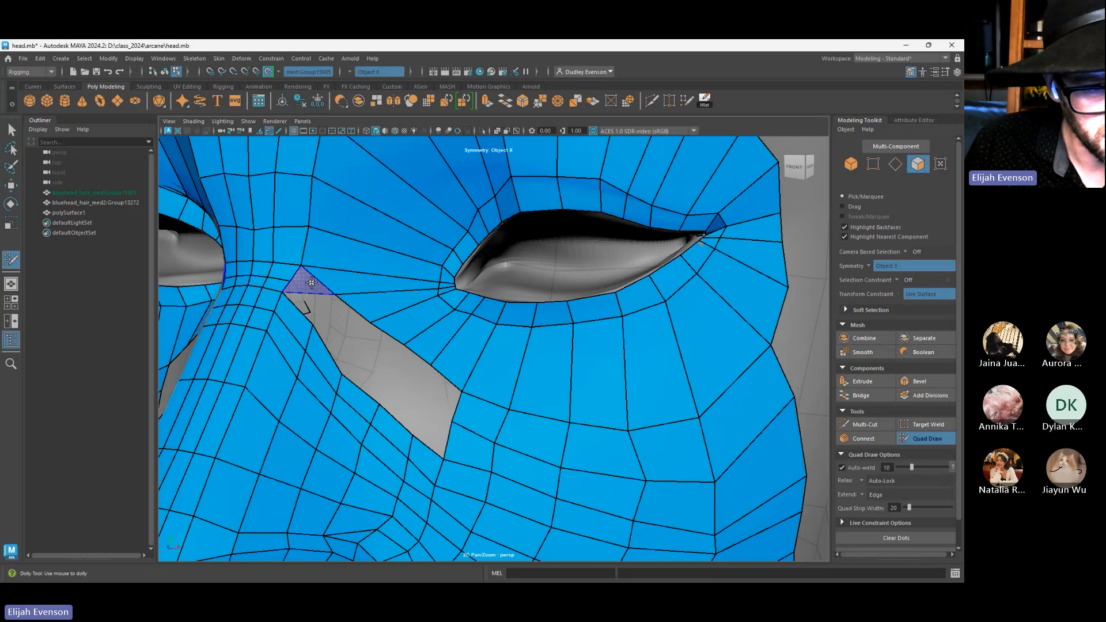
# Close the rest of the nose-cheek gap with quads, working from the upper nose near the inner eye corner down to the cheek
pyautogui.keyDown('shift'); pyautogui.click(313, 289); pyautogui.keyUp('shift')
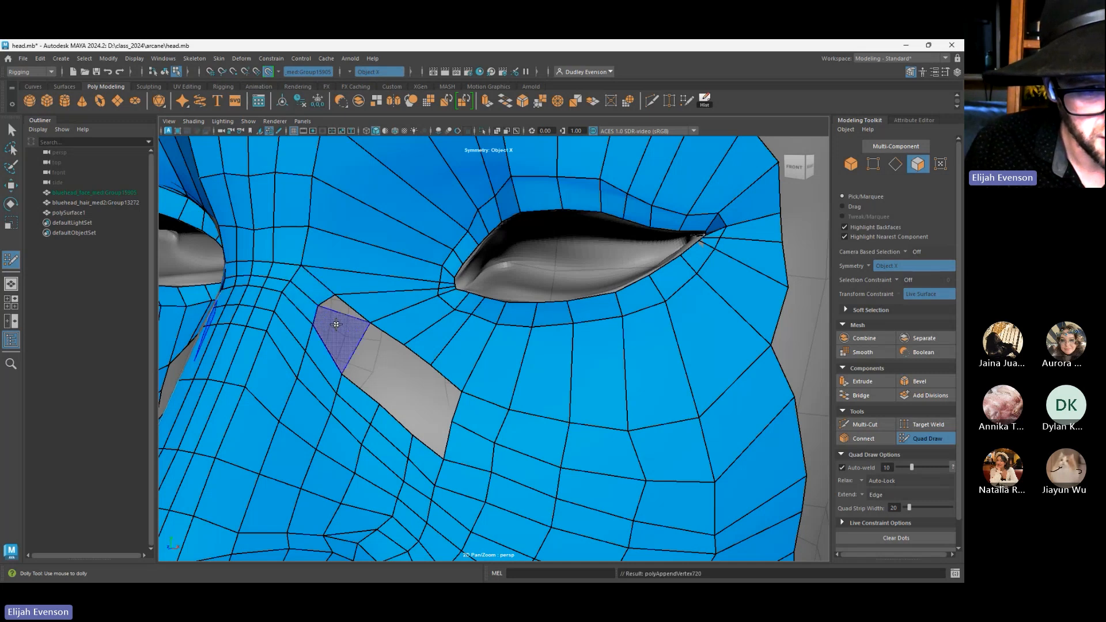
pyautogui.keyDown('shift'); pyautogui.click(351, 316); pyautogui.keyUp('shift')
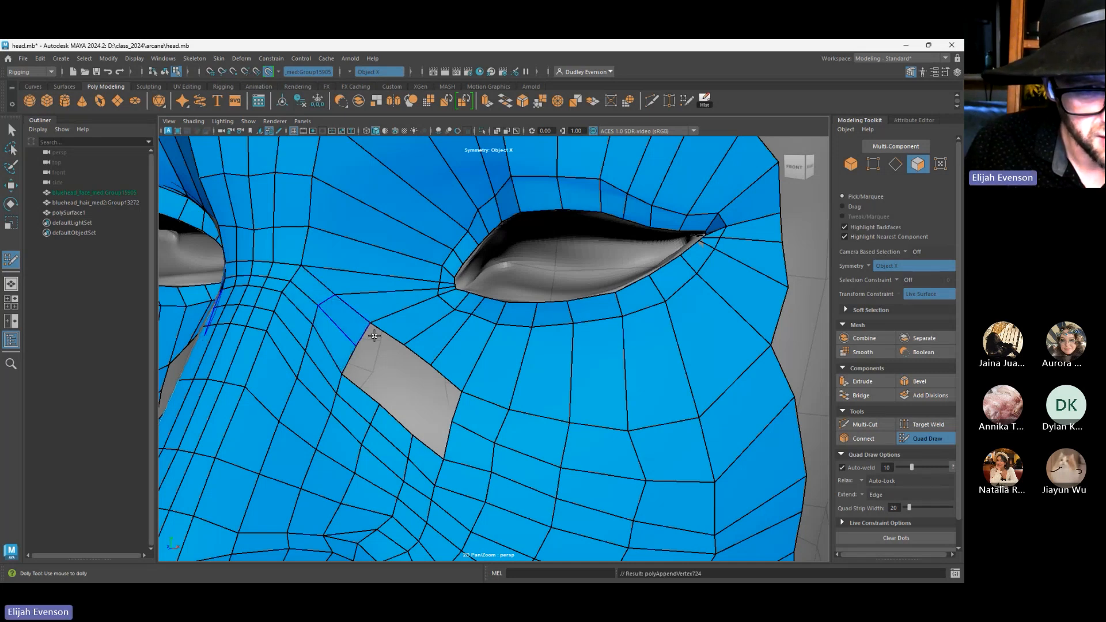
pyautogui.keyDown('shift'); pyautogui.click(383, 345); pyautogui.keyUp('shift')
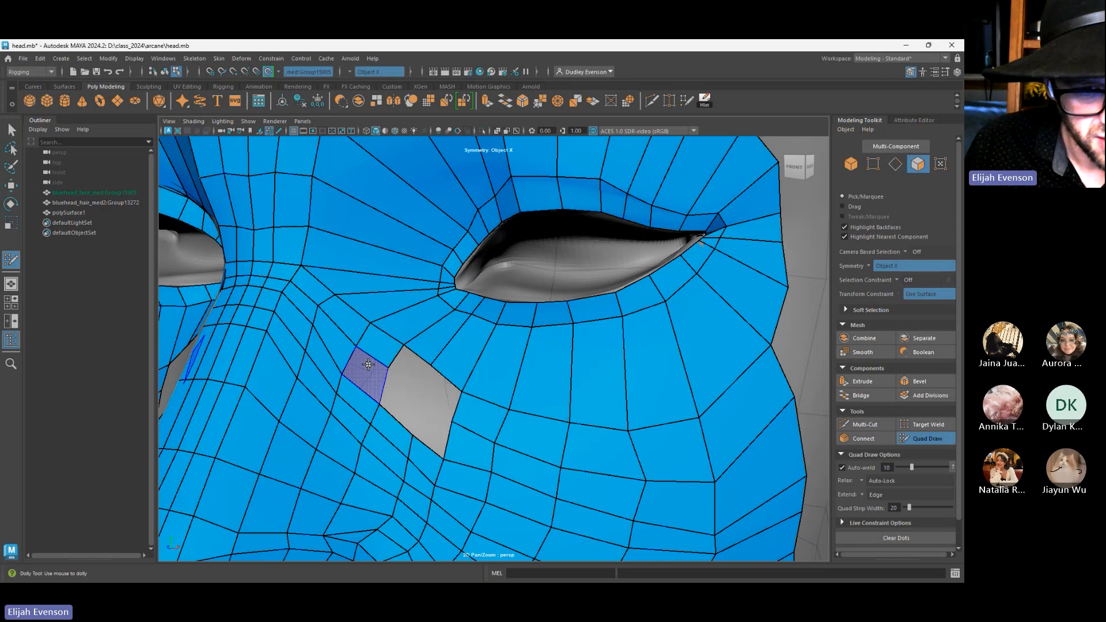
pyautogui.keyDown('shift'); pyautogui.click(398, 400); pyautogui.keyUp('shift')
pyautogui.keyDown('shift'); pyautogui.click(409, 371); pyautogui.keyUp('shift')
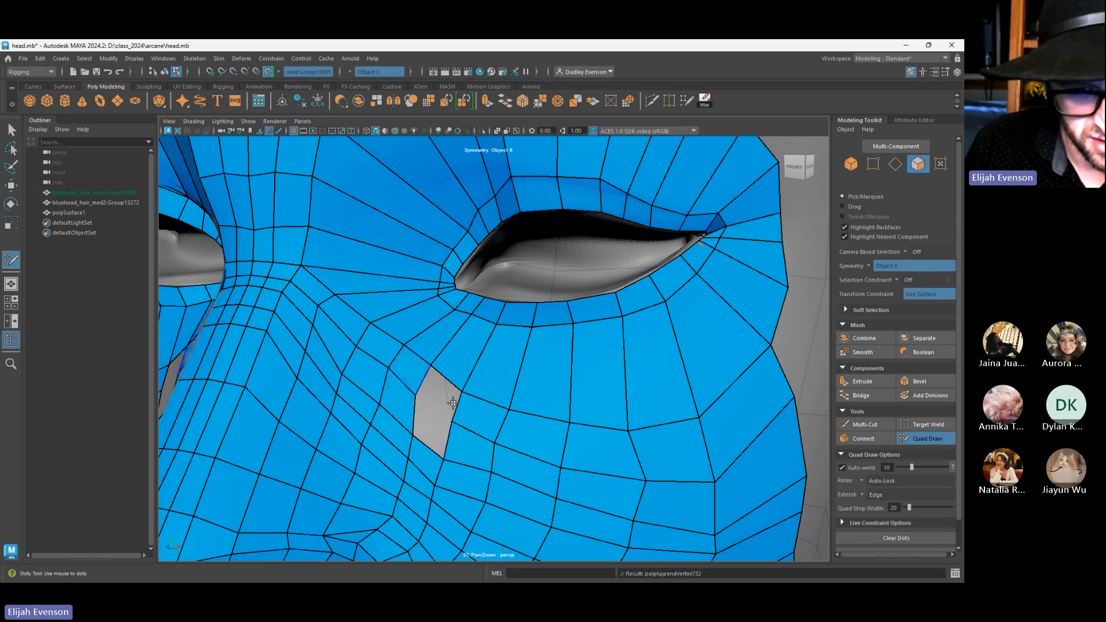
pyautogui.keyDown('shift'); pyautogui.click(442, 391); pyautogui.keyUp('shift')
pyautogui.keyDown('shift'); pyautogui.click(436, 425); pyautogui.keyUp('shift')
# Draw a strip of quads from the mesh border beside the outer eye corner across the temple to the front of the ear
pyautogui.scroll(-6, 515, 447)
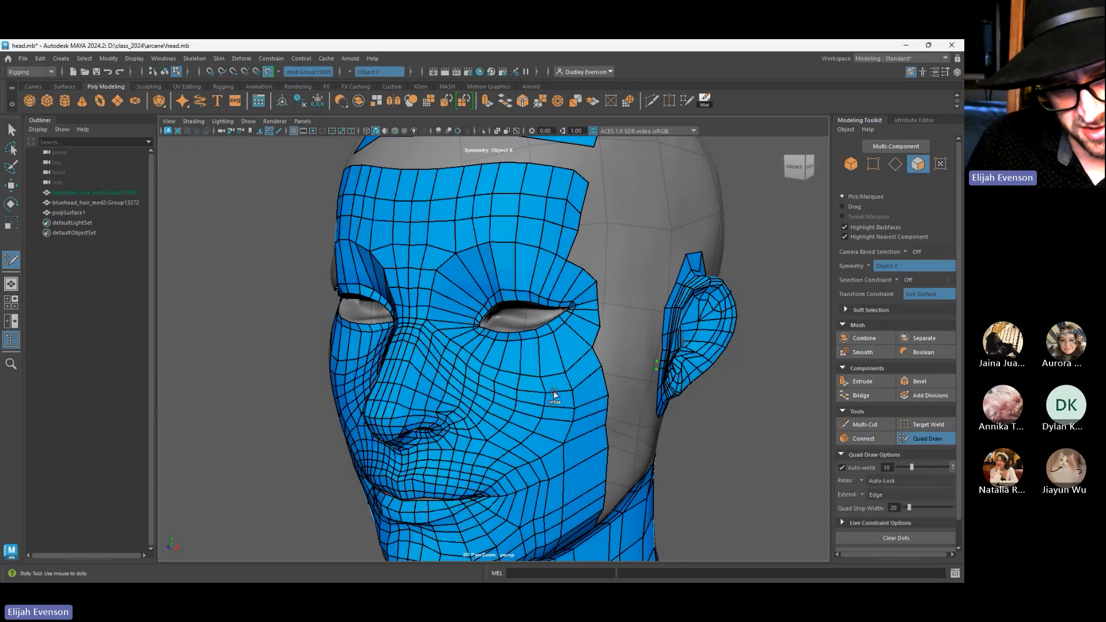
pyautogui.keyDown('alt'); pyautogui.moveTo(567, 440); pyautogui.dragTo(549, 390); pyautogui.keyUp('alt')
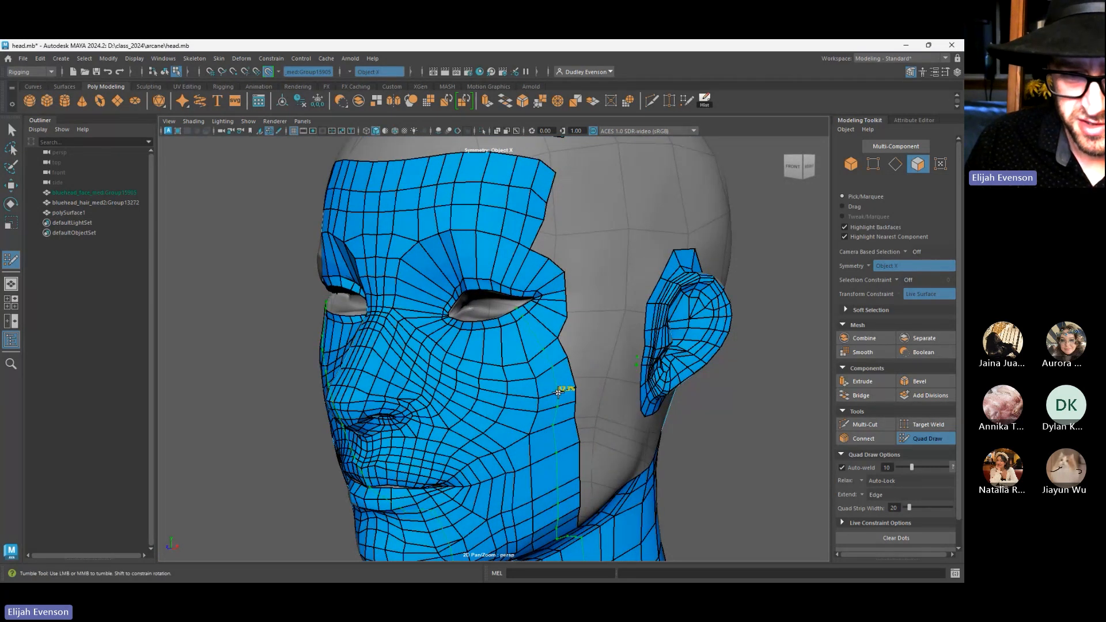
pyautogui.keyDown('alt'); pyautogui.moveTo(557, 393); pyautogui.dragTo(405, 315); pyautogui.keyUp('alt')
pyautogui.click(404, 313)
pyautogui.keyDown('shift'); pyautogui.click(392, 321); pyautogui.keyUp('shift')
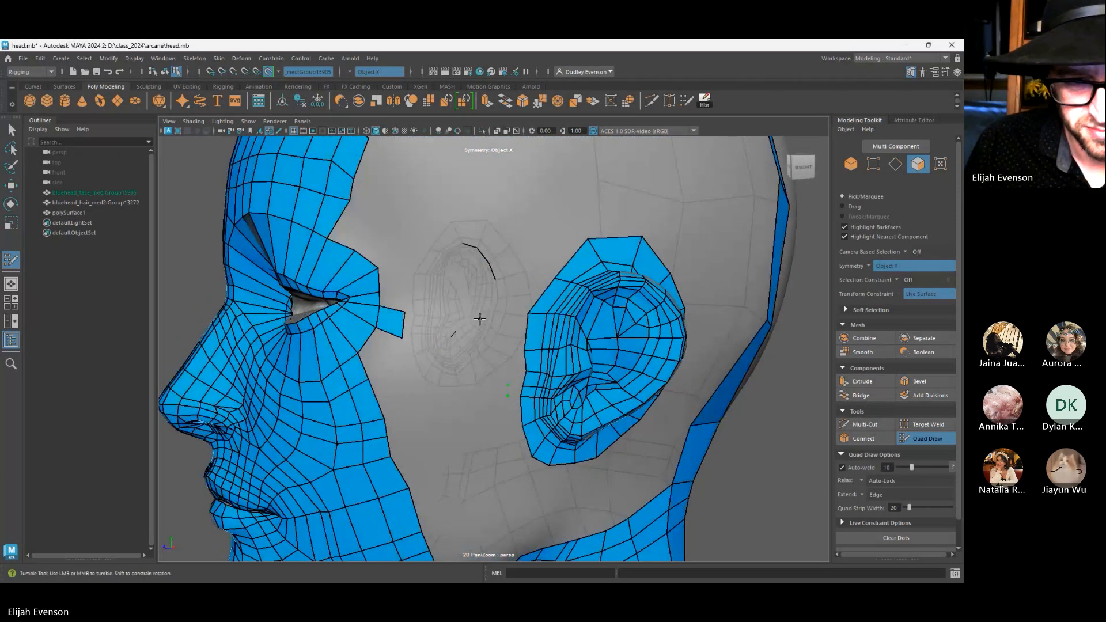
pyautogui.keyDown('shift'); pyautogui.click(461, 332); pyautogui.keyUp('shift')
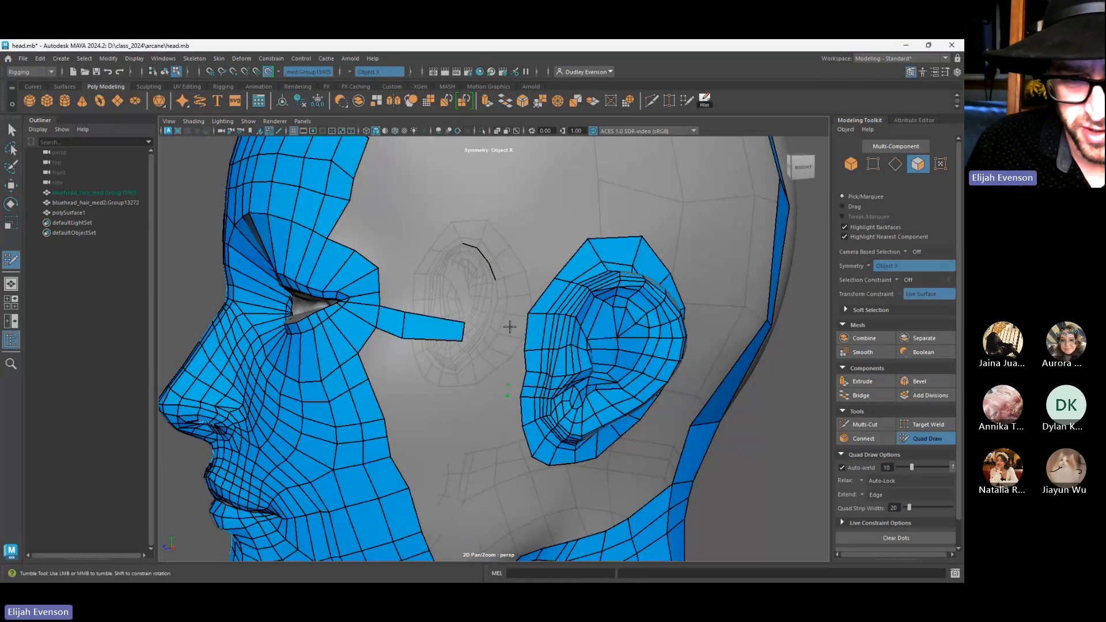
pyautogui.keyDown('shift'); pyautogui.click(482, 329); pyautogui.keyUp('shift')
# Connect the cheekbone to the ear with a second strip of quads below the first and insert an edge loop across it
pyautogui.moveTo(447, 375)
pyautogui.keyDown('alt'); pyautogui.mouseDown()
pyautogui.moveTo(468, 375)
pyautogui.moveTo(548, 442)
pyautogui.moveTo(528, 403)
pyautogui.moveTo(441, 442)
pyautogui.moveTo(452, 458)
pyautogui.mouseUp(); pyautogui.keyUp('alt')
pyautogui.moveTo(526, 407); pyautogui.dragTo(437, 423)
pyautogui.keyDown('ctrl'); pyautogui.click(539, 426); pyautogui.keyUp('ctrl')
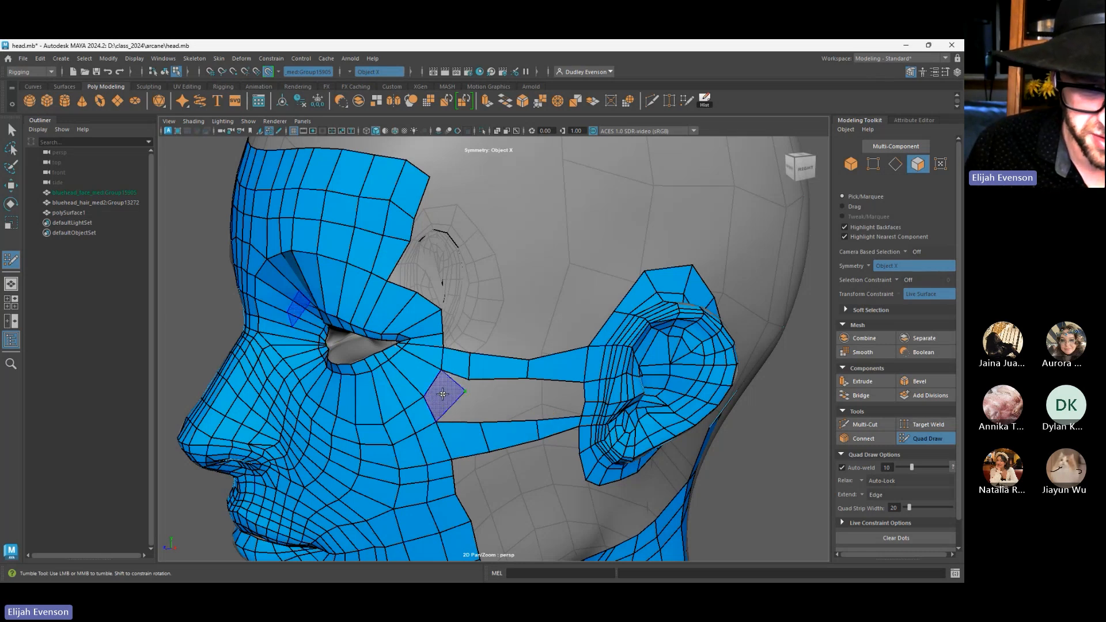
# Fill the gap between the two temple strips with quads from the outer eye to the ear and even out the row
pyautogui.keyDown('shift'); pyautogui.click(442, 394); pyautogui.keyUp('shift')
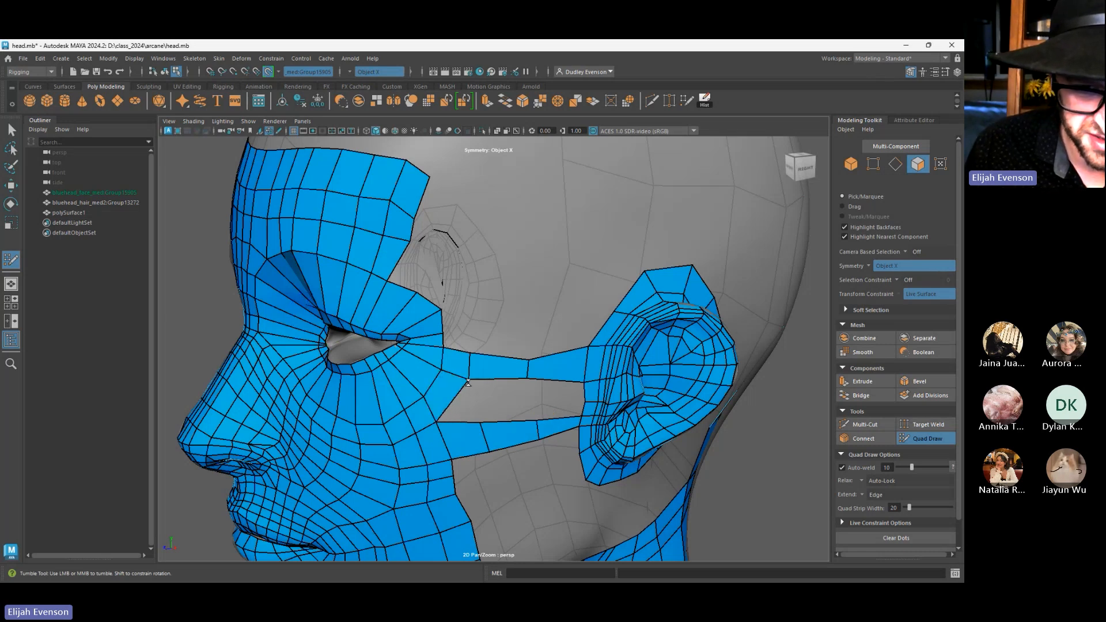
pyautogui.keyDown('shift'); pyautogui.click(484, 416); pyautogui.keyUp('shift')
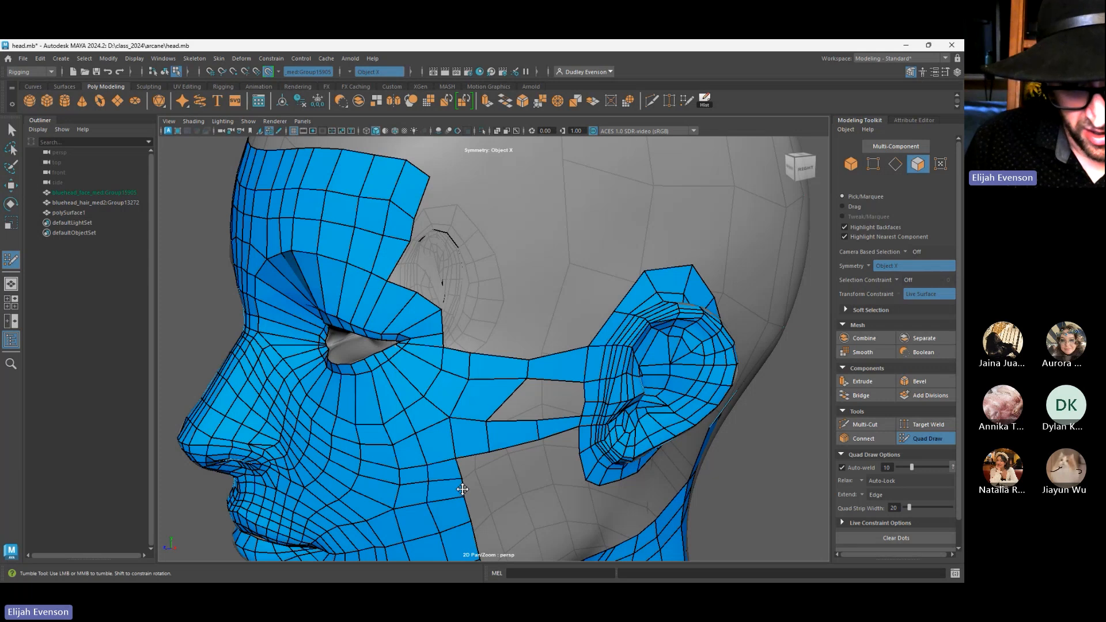
pyautogui.keyDown('alt'); pyautogui.moveTo(459, 470); pyautogui.dragTo(494, 395); pyautogui.keyUp('alt')
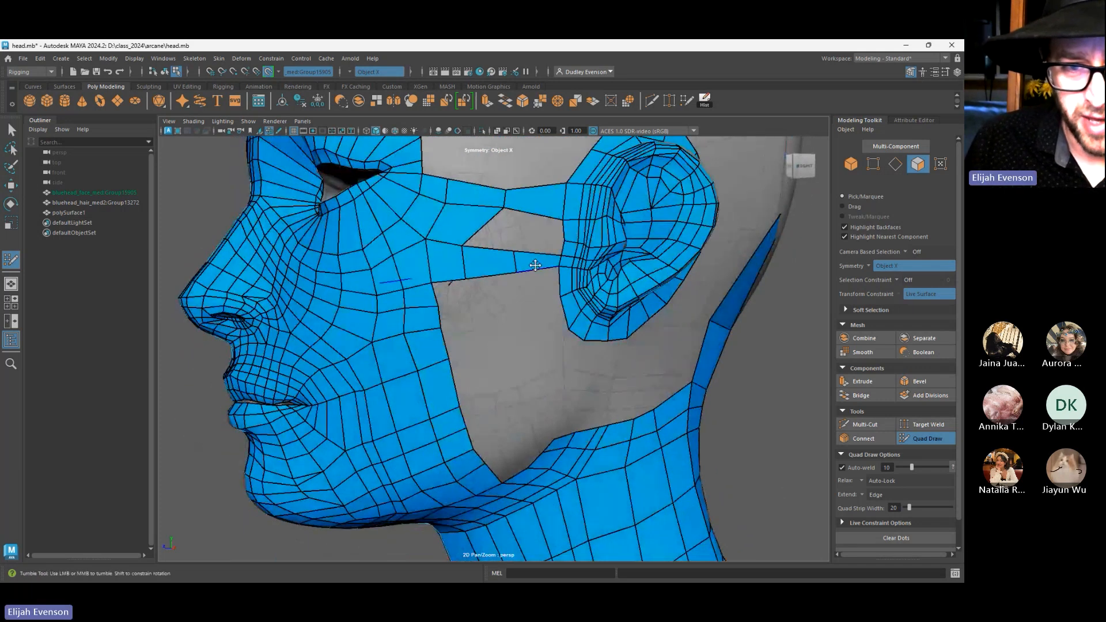
pyautogui.keyDown('shift'); pyautogui.click(493, 234); pyautogui.keyUp('shift')
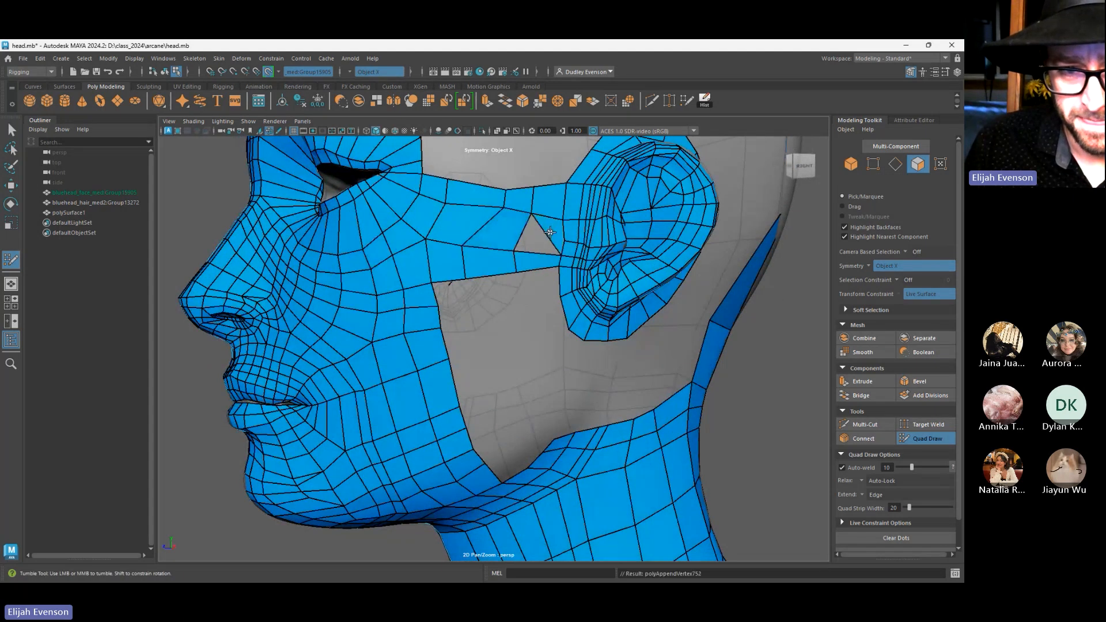
pyautogui.keyDown('shift'); pyautogui.click(539, 236); pyautogui.keyUp('shift')
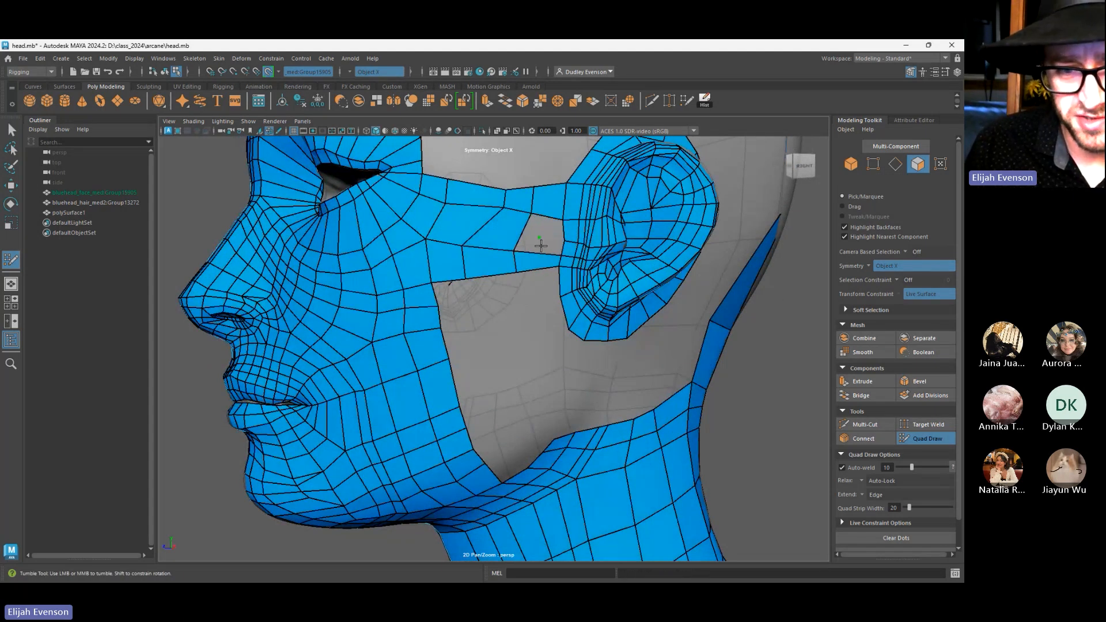
pyautogui.keyDown('alt'); pyautogui.moveTo(540, 245); pyautogui.dragTo(551, 334, button='middle'); pyautogui.keyUp('alt')
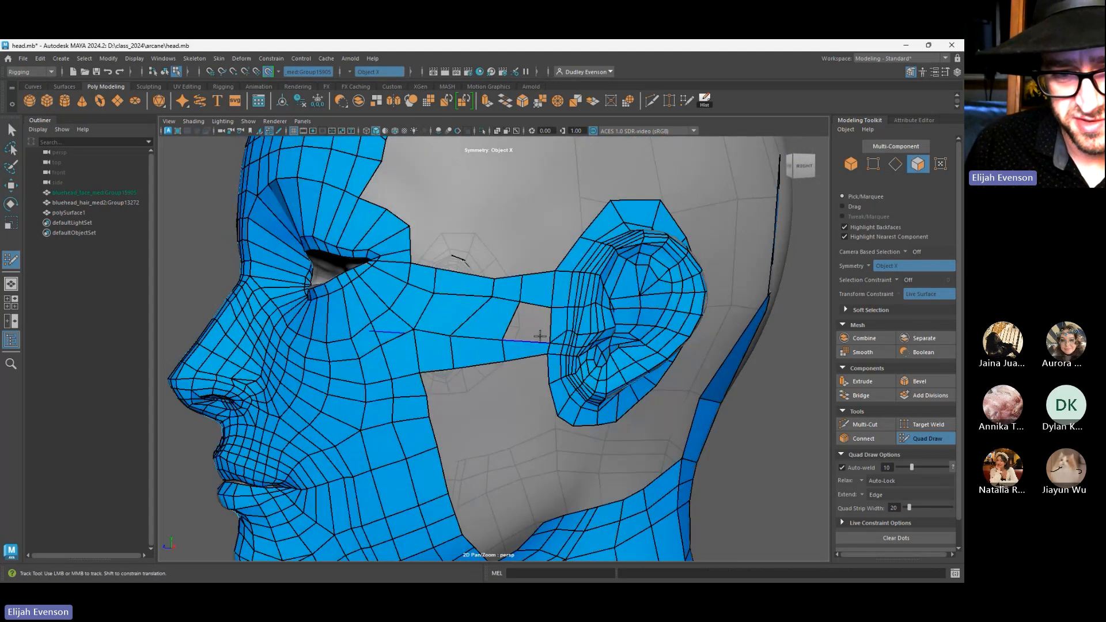
pyautogui.keyDown('shift'); pyautogui.click(531, 327); pyautogui.keyUp('shift')
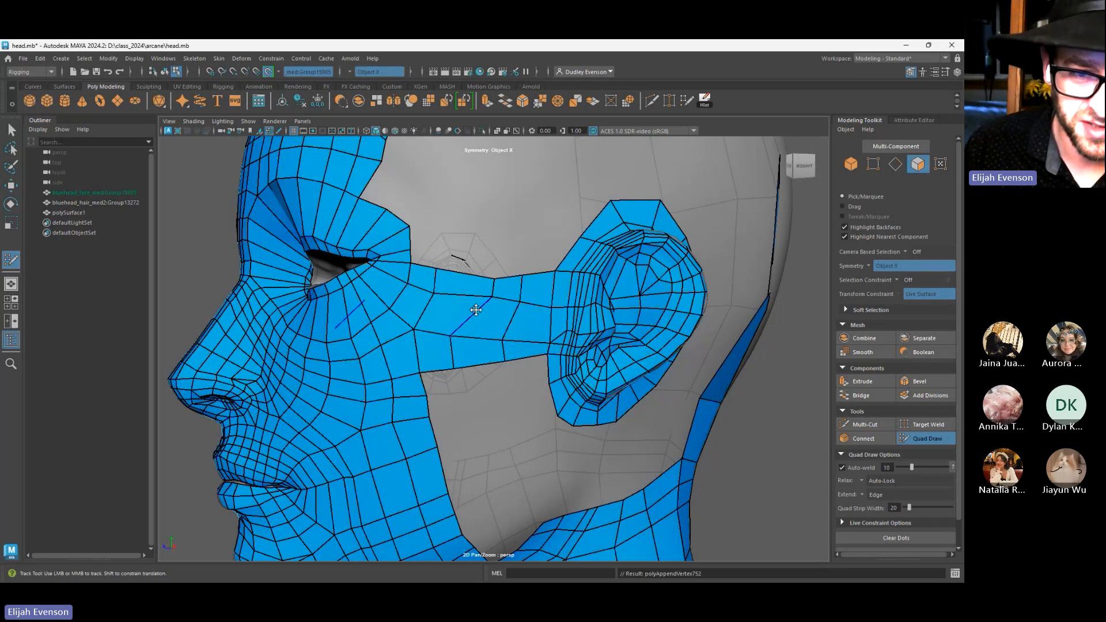
pyautogui.moveTo(487, 295)
pyautogui.mouseDown()
pyautogui.moveTo(465, 302)
pyautogui.moveTo(516, 307)
pyautogui.moveTo(468, 269)
pyautogui.moveTo(518, 271)
pyautogui.moveTo(461, 294)
pyautogui.mouseUp()
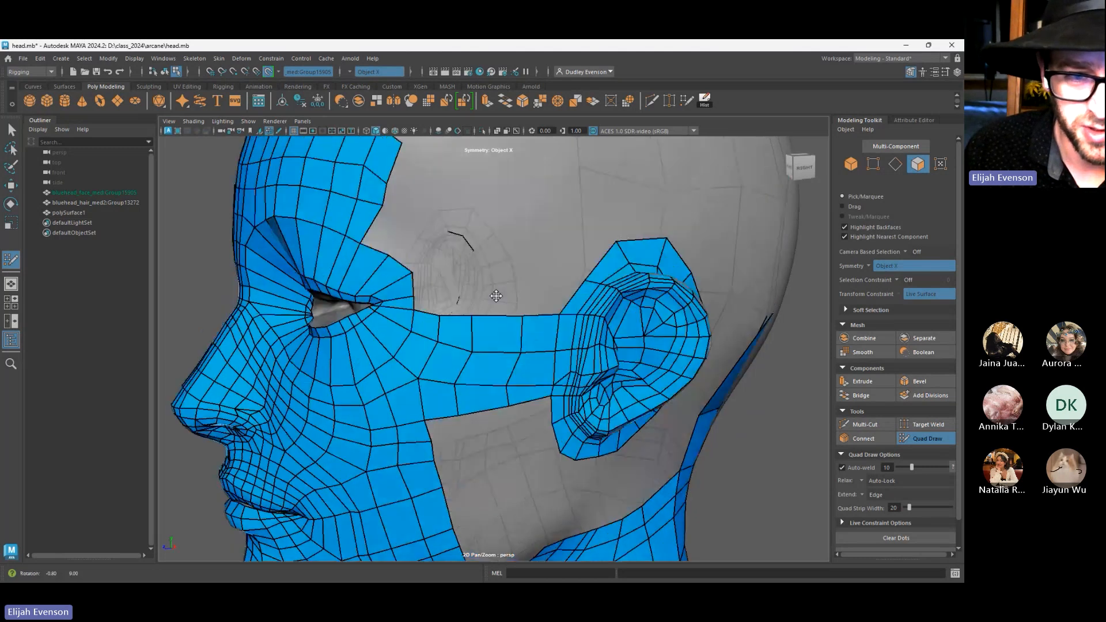
# Add two rows of quads above the temple strip, from the outer brow to the ear, and join the upper corner to the ear border
pyautogui.keyDown('shift'); pyautogui.click(454, 303); pyautogui.keyUp('shift')
pyautogui.keyDown('shift'); pyautogui.click(496, 304); pyautogui.keyUp('shift')
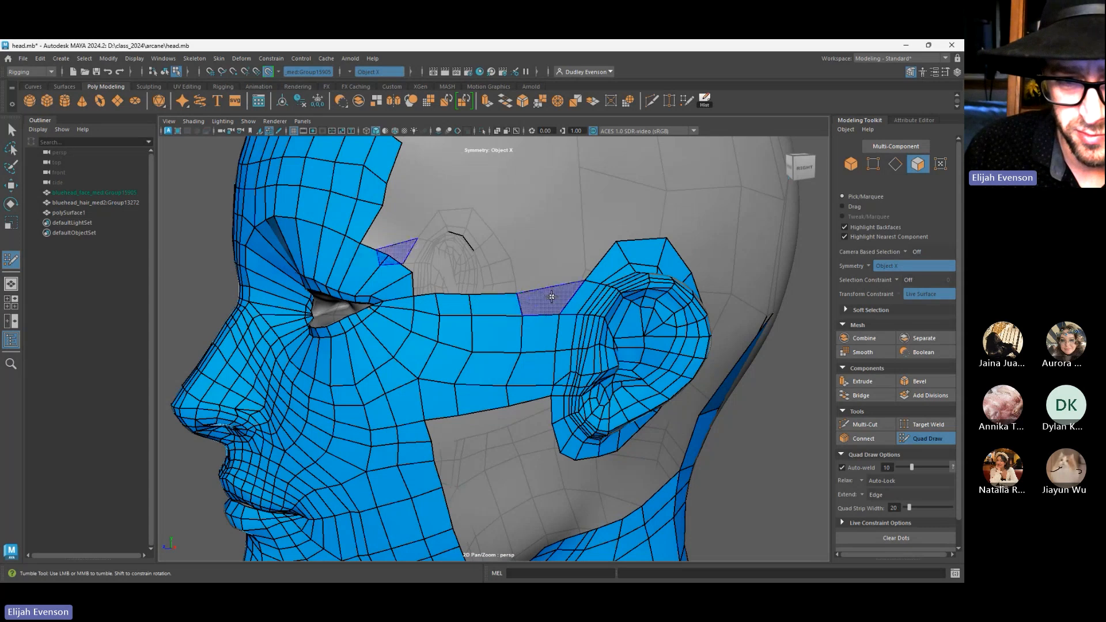
pyautogui.keyDown('shift'); pyautogui.click(552, 296); pyautogui.keyUp('shift')
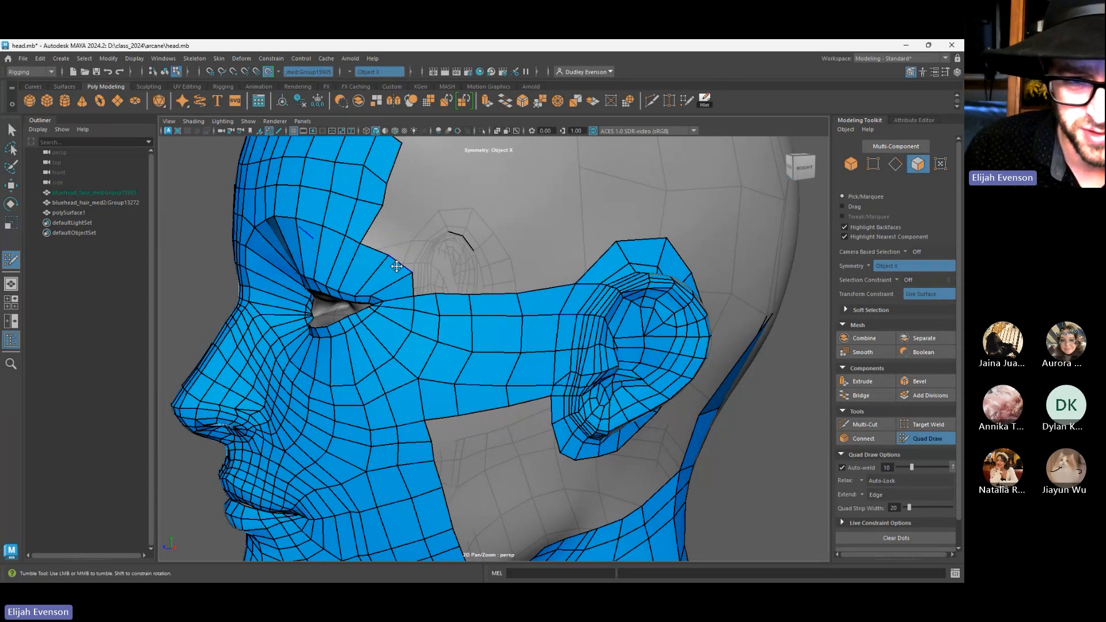
pyautogui.keyDown('shift'); pyautogui.click(450, 281); pyautogui.keyUp('shift')
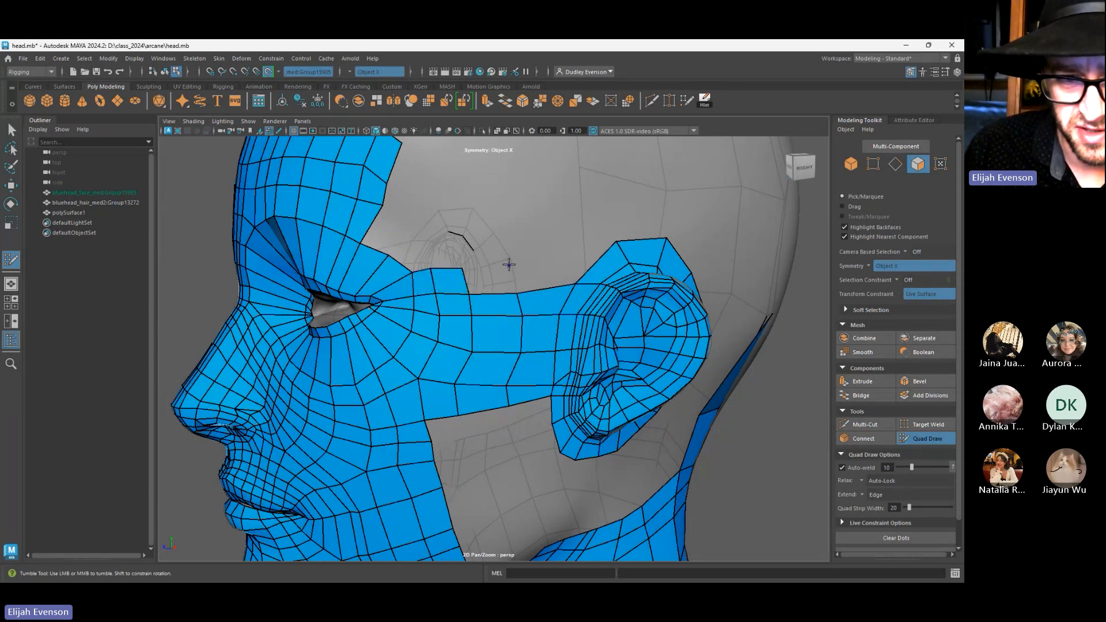
pyautogui.keyDown('shift'); pyautogui.click(490, 280); pyautogui.keyUp('shift')
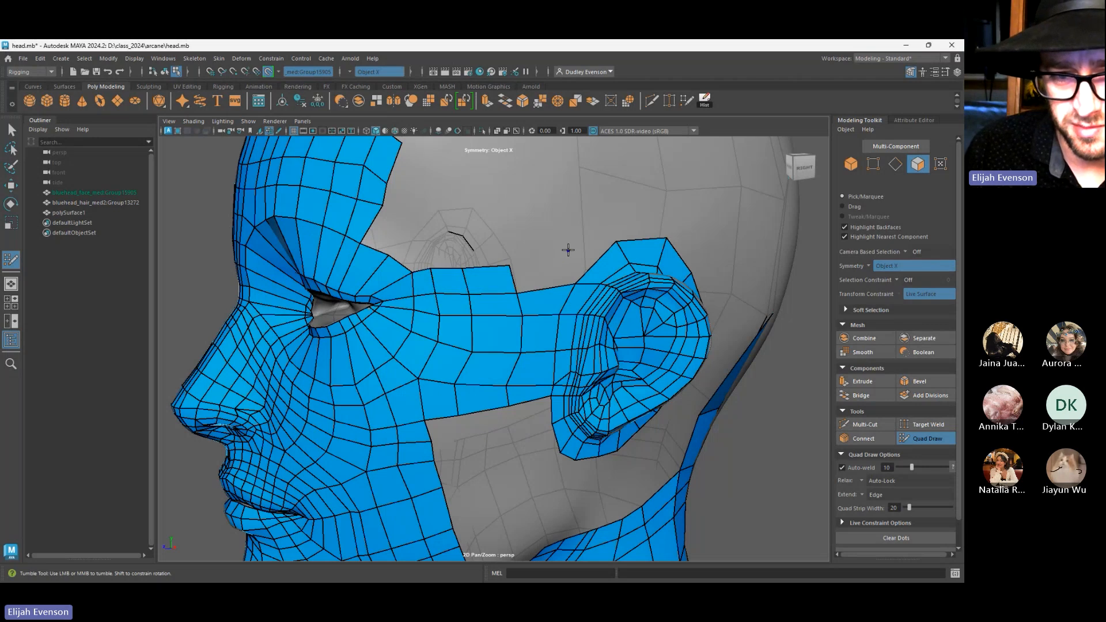
pyautogui.keyDown('shift'); pyautogui.click(545, 271); pyautogui.keyUp('shift')
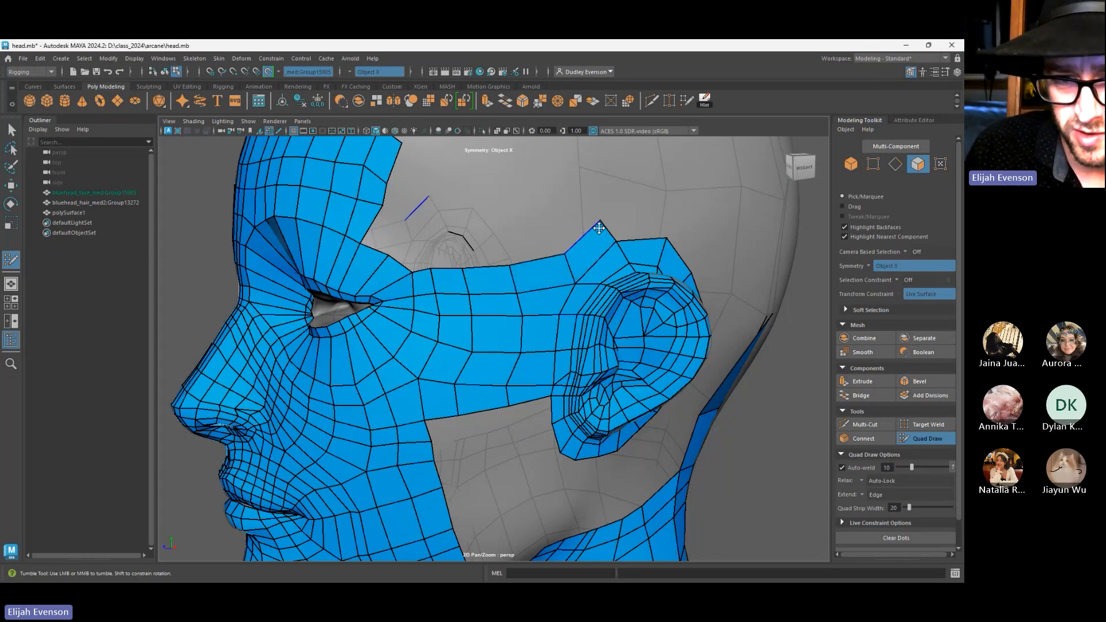
pyautogui.moveTo(599, 228); pyautogui.dragTo(618, 237)
# Insert two edge loops across the long faces between the brow and the upper eyelid
pyautogui.keyDown('alt'); pyautogui.moveTo(540, 252); pyautogui.dragTo(530, 329); pyautogui.keyUp('alt')
pyautogui.keyDown('alt'); pyautogui.moveTo(531, 328); pyautogui.dragTo(538, 271, button='middle'); pyautogui.keyUp('alt')
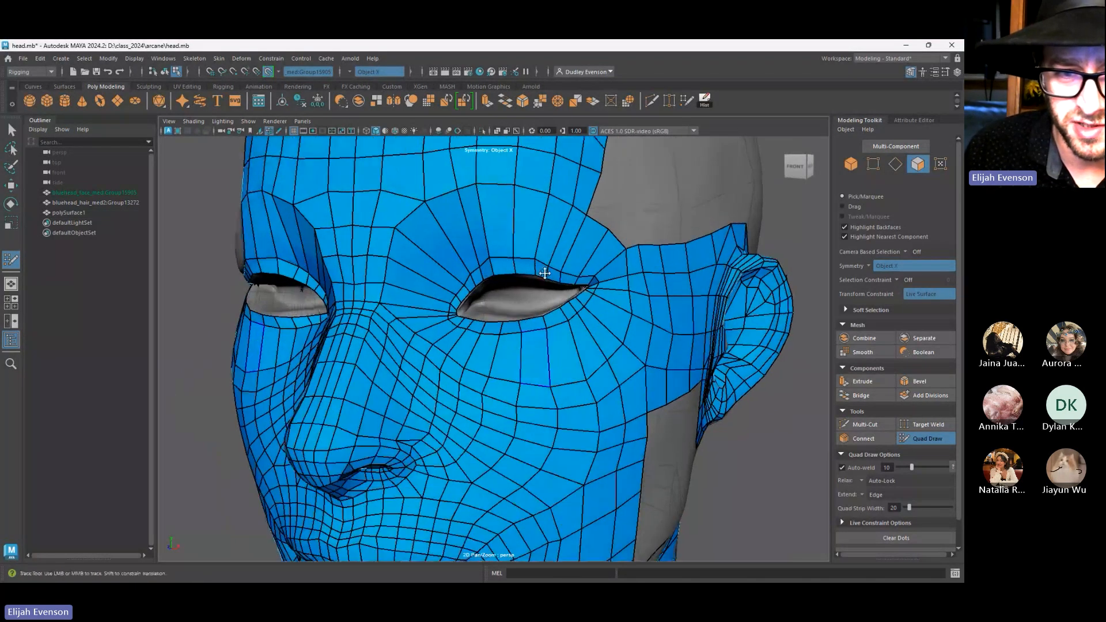
pyautogui.keyDown('alt'); pyautogui.moveTo(446, 301); pyautogui.dragTo(490, 318, button='right'); pyautogui.keyUp('alt')
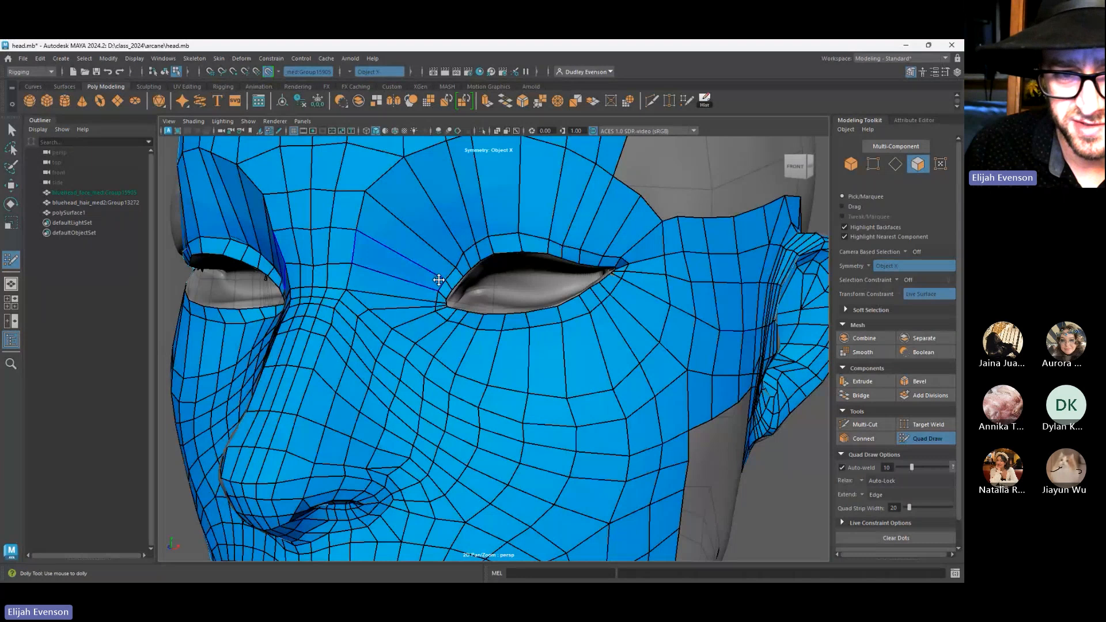
pyautogui.keyDown('alt'); pyautogui.moveTo(439, 280); pyautogui.dragTo(576, 348); pyautogui.keyUp('alt')
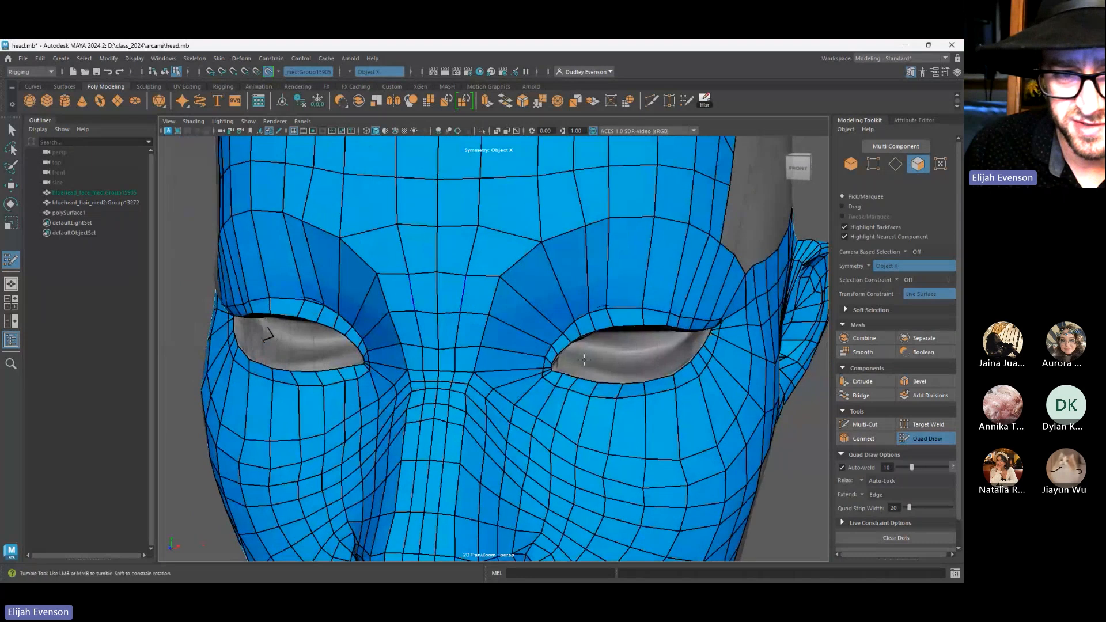
pyautogui.keyDown('ctrl'); pyautogui.click(558, 324); pyautogui.keyUp('ctrl')
pyautogui.keyDown('ctrl'); pyautogui.click(520, 301); pyautogui.keyUp('ctrl')
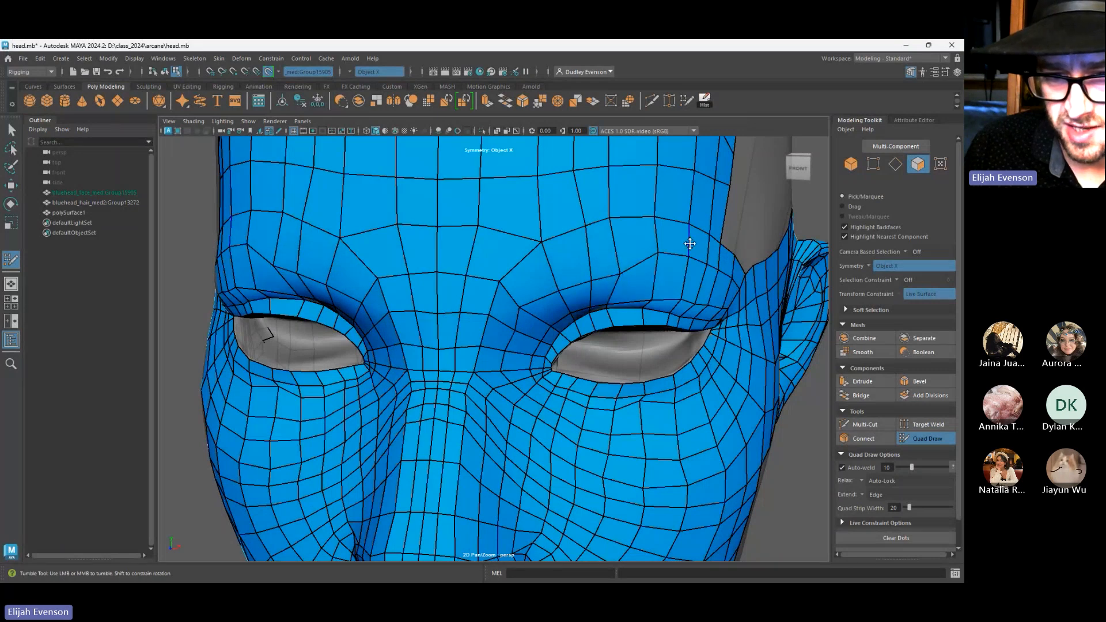
# Reposition the lower forehead vertices between and above the brows to even out the edge flow into the eye sockets
pyautogui.keyDown('alt'); pyautogui.moveTo(678, 272); pyautogui.dragTo(634, 274); pyautogui.keyUp('alt')
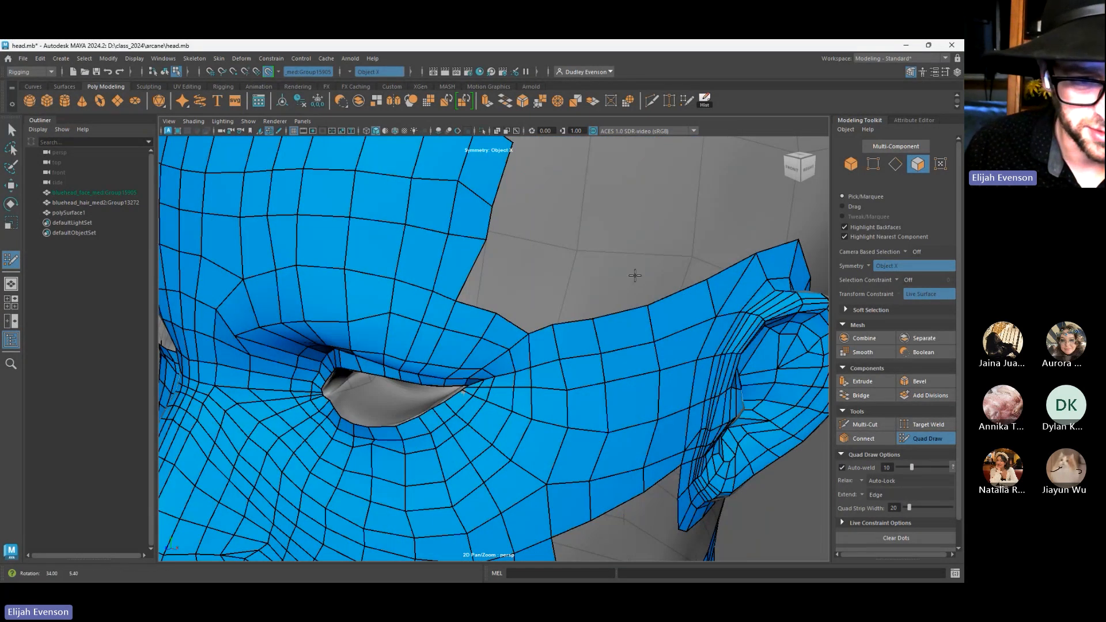
pyautogui.moveTo(392, 316)
pyautogui.mouseDown()
pyautogui.moveTo(383, 328)
pyautogui.moveTo(438, 340)
pyautogui.moveTo(469, 395)
pyautogui.mouseUp()
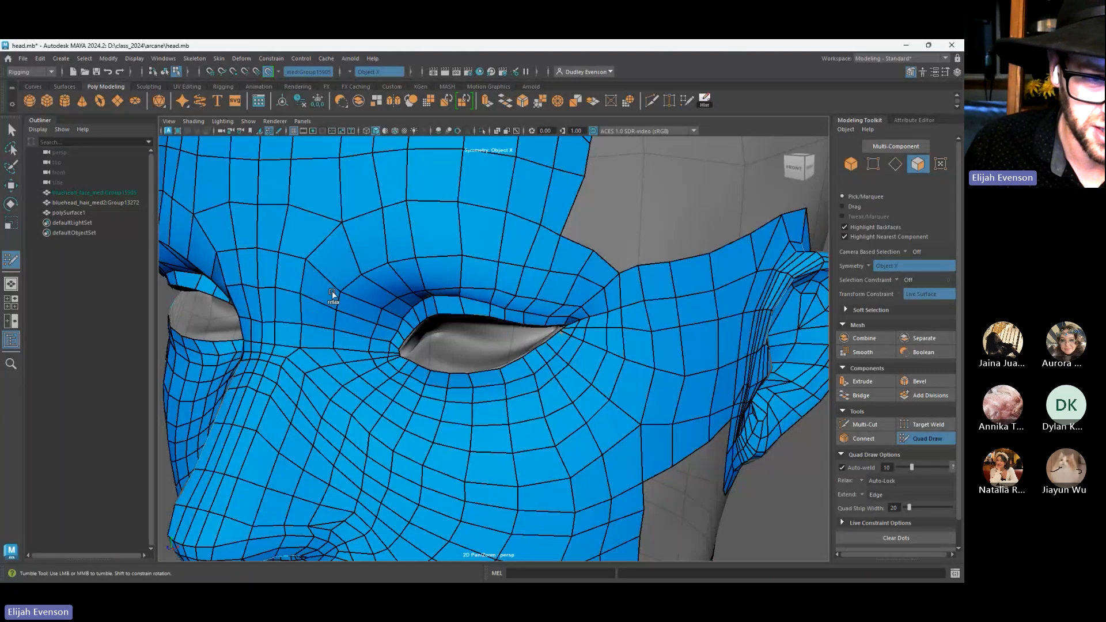
pyautogui.keyDown('alt'); pyautogui.moveTo(357, 265); pyautogui.dragTo(408, 295); pyautogui.keyUp('alt')
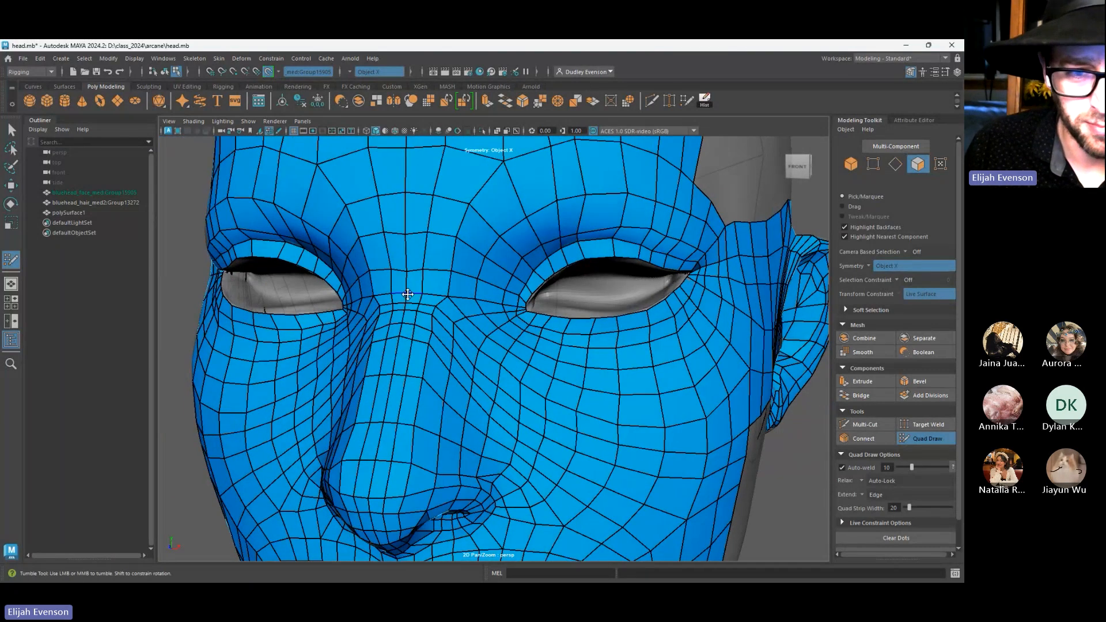
pyautogui.keyDown('alt'); pyautogui.moveTo(447, 277); pyautogui.dragTo(427, 329, button='middle'); pyautogui.keyUp('alt')
pyautogui.moveTo(484, 220); pyautogui.dragTo(440, 276)
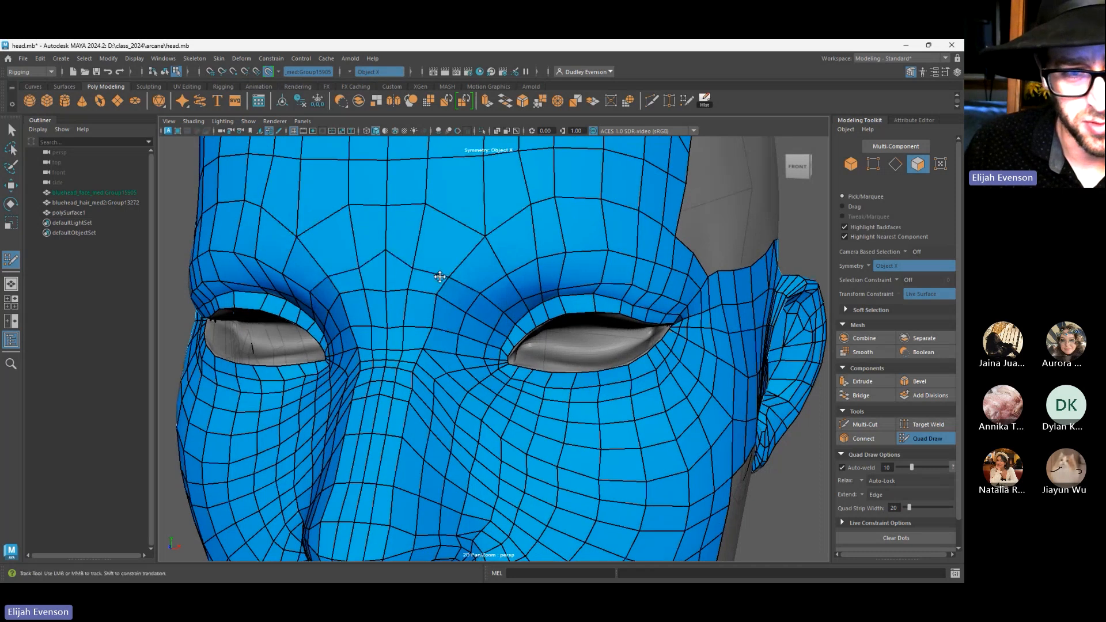
pyautogui.moveTo(386, 204); pyautogui.dragTo(386, 245)
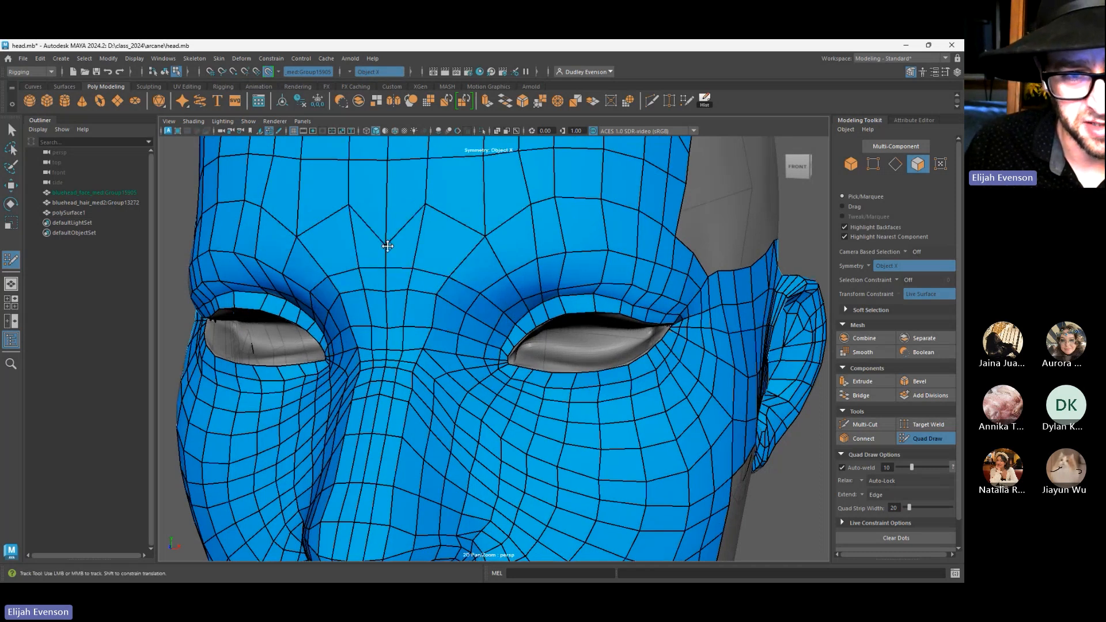
pyautogui.moveTo(425, 203); pyautogui.dragTo(422, 240)
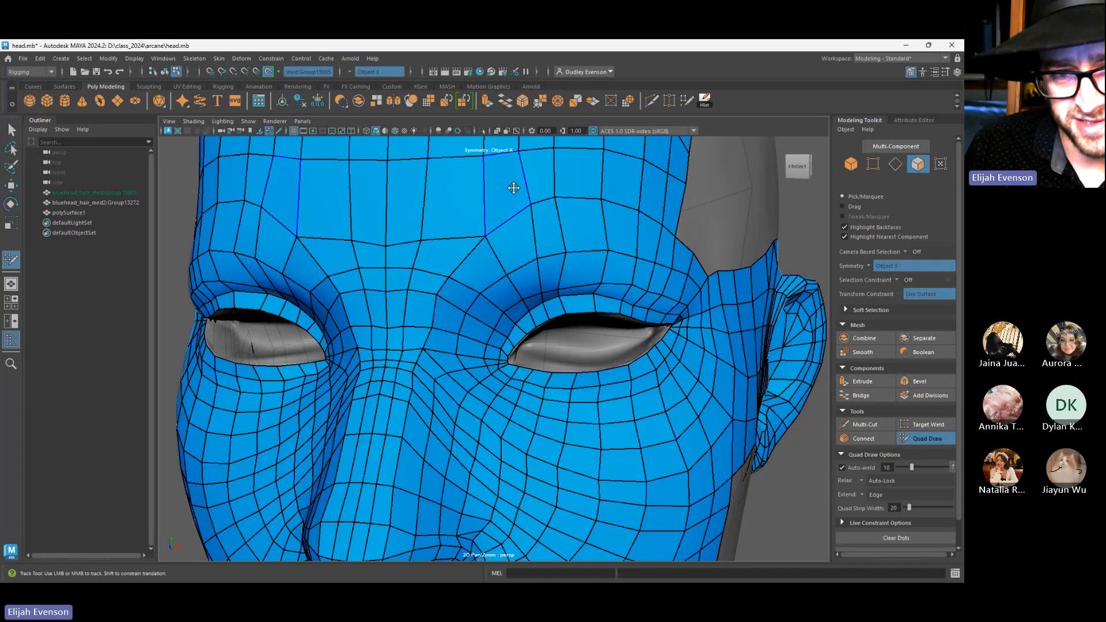
pyautogui.moveTo(532, 204)
pyautogui.mouseDown()
pyautogui.moveTo(521, 226)
pyautogui.moveTo(602, 223)
pyautogui.moveTo(662, 238)
pyautogui.moveTo(609, 228)
pyautogui.mouseUp()
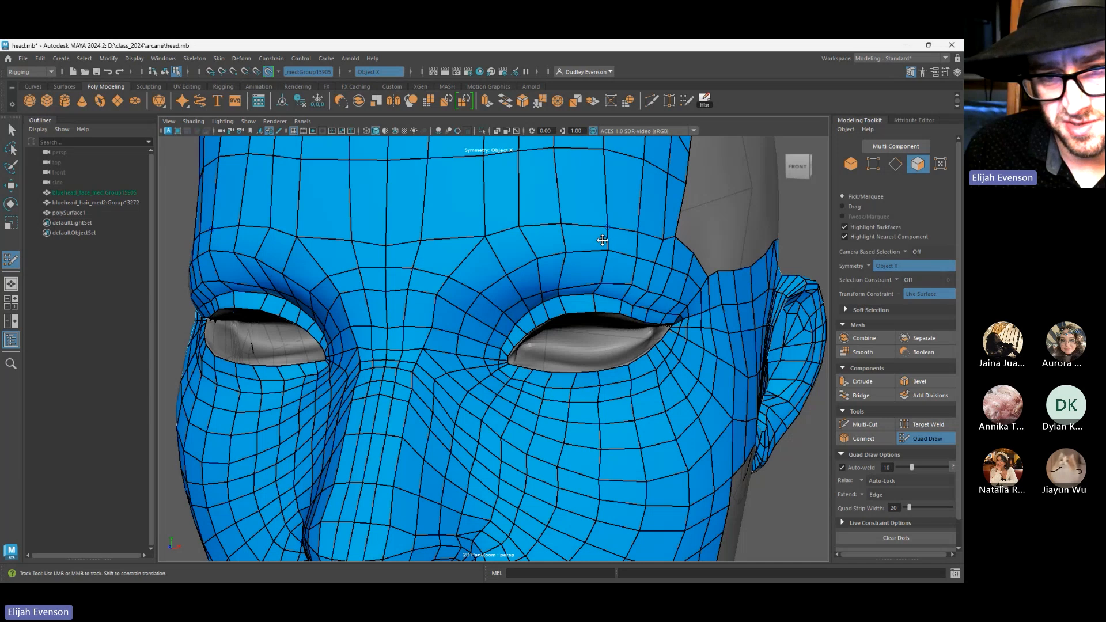
# Fill the notch beside the outer end of the brow with quads and adjust the mesh border vertices there
pyautogui.moveTo(627, 274)
pyautogui.keyDown('alt'); pyautogui.mouseDown()
pyautogui.moveTo(510, 282)
pyautogui.moveTo(521, 297)
pyautogui.mouseUp(); pyautogui.keyUp('alt')
pyautogui.moveTo(552, 300); pyautogui.dragTo(548, 308)
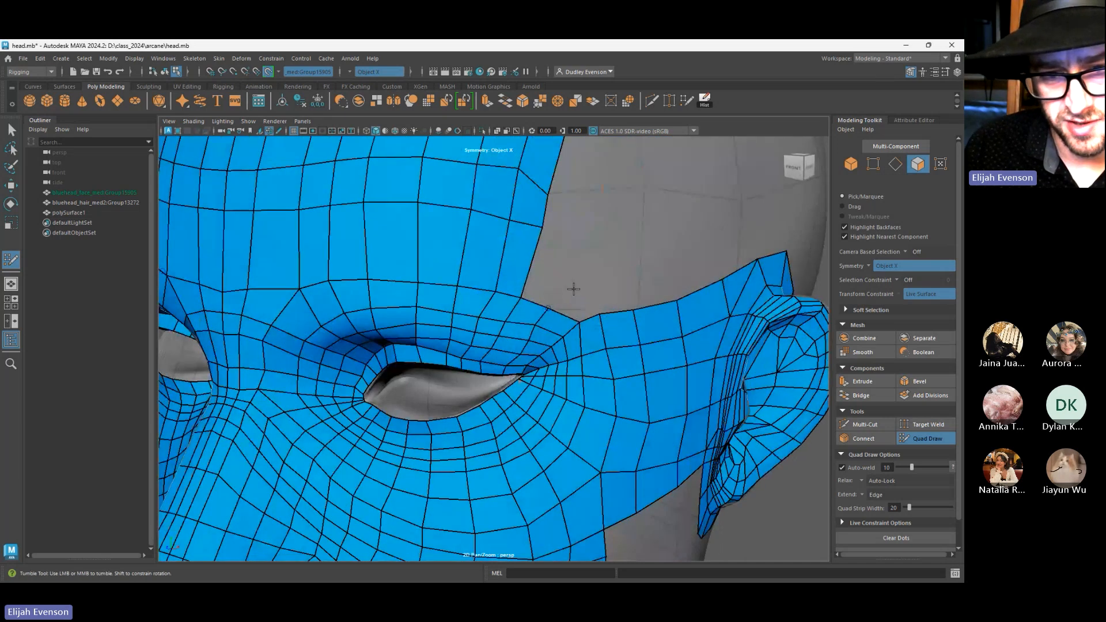
pyautogui.keyDown('shift'); pyautogui.click(546, 258); pyautogui.keyUp('shift')
pyautogui.keyDown('shift'); pyautogui.click(575, 283); pyautogui.keyUp('shift')
pyautogui.moveTo(575, 254); pyautogui.dragTo(583, 246)
# Examine the retopologized face from several angles, checking the mouth, the nose and the open eye area
pyautogui.keyDown('alt'); pyautogui.moveTo(583, 246); pyautogui.dragTo(299, 541, button='right'); pyautogui.keyUp('alt')
pyautogui.keyDown('alt'); pyautogui.moveTo(299, 541); pyautogui.dragTo(334, 553); pyautogui.keyUp('alt')
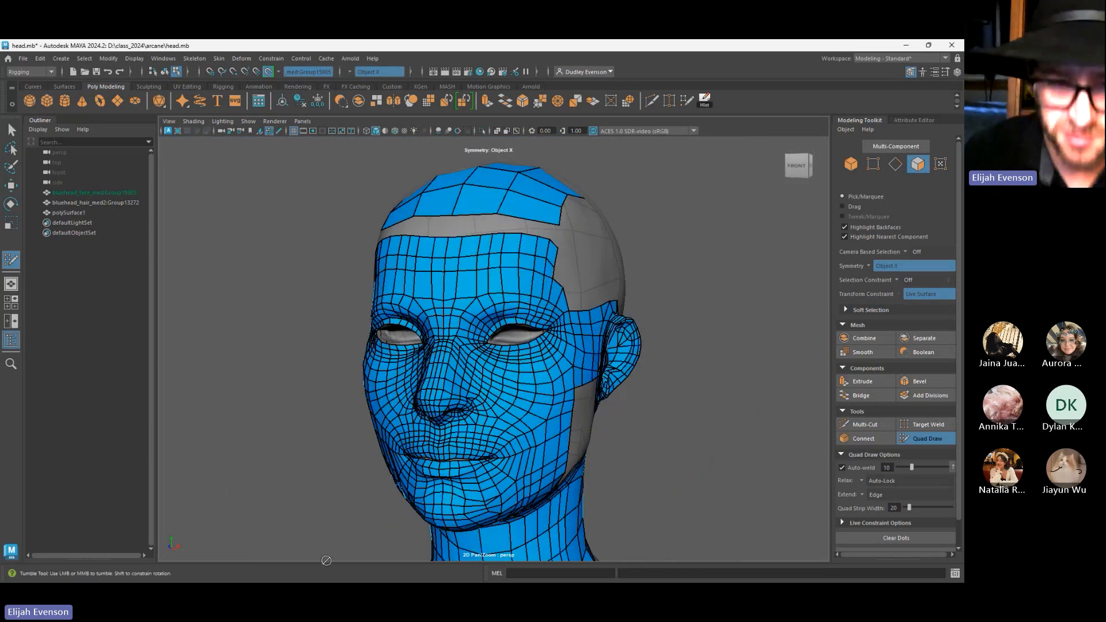
pyautogui.keyDown('alt'); pyautogui.moveTo(448, 340); pyautogui.dragTo(600, 363, button='right'); pyautogui.keyUp('alt')
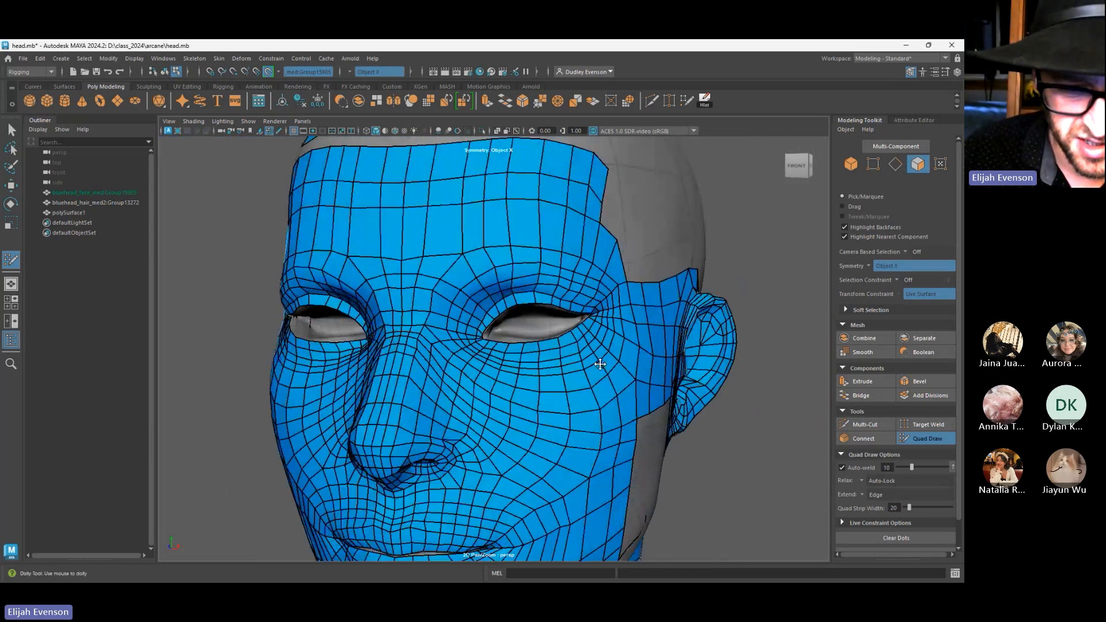
pyautogui.keyDown('alt'); pyautogui.moveTo(588, 368); pyautogui.dragTo(604, 254, button='middle'); pyautogui.keyUp('alt')
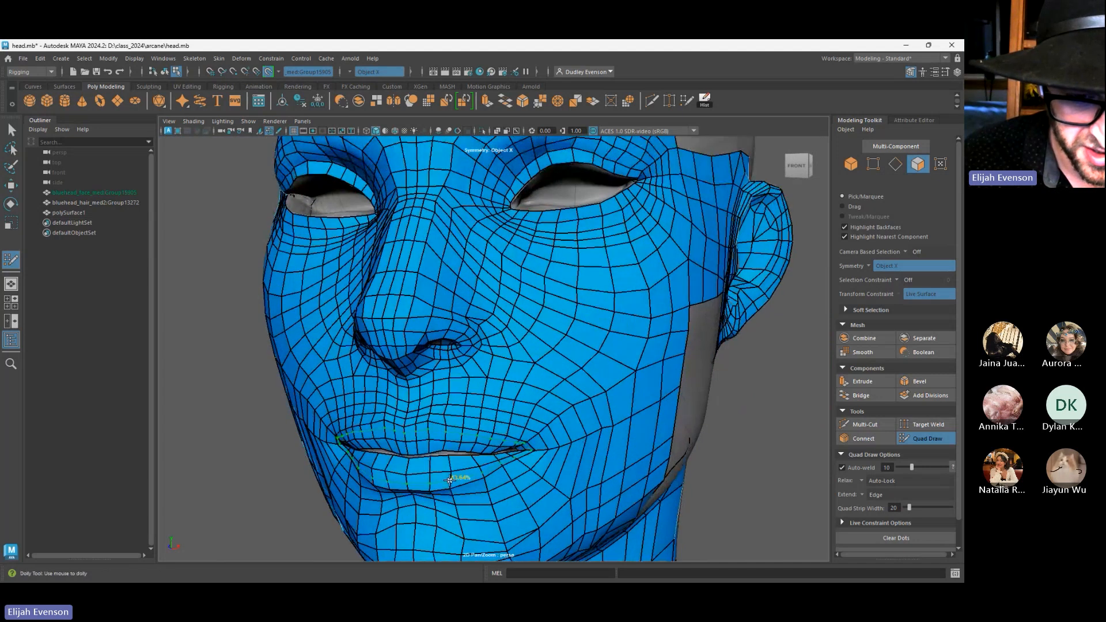
pyautogui.keyDown('alt'); pyautogui.moveTo(593, 326); pyautogui.dragTo(414, 332); pyautogui.keyUp('alt')
pyautogui.keyDown('alt'); pyautogui.moveTo(437, 309); pyautogui.dragTo(402, 377, button='right'); pyautogui.keyUp('alt')
pyautogui.keyDown('alt'); pyautogui.moveTo(402, 376); pyautogui.dragTo(406, 383, button='middle'); pyautogui.keyUp('alt')
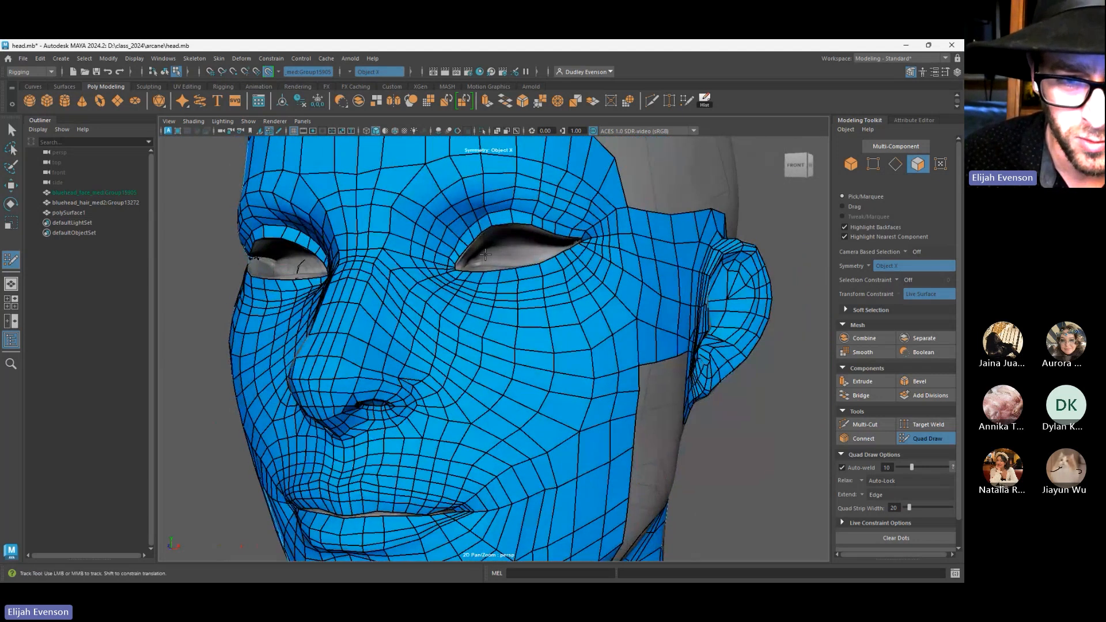
pyautogui.keyDown('alt'); pyautogui.moveTo(491, 253); pyautogui.dragTo(517, 323); pyautogui.keyUp('alt')
# Leave Quad Draw, fill the open eye hole with one polygon around its border using Append to Polygon, and save the scene
pyautogui.press('q')
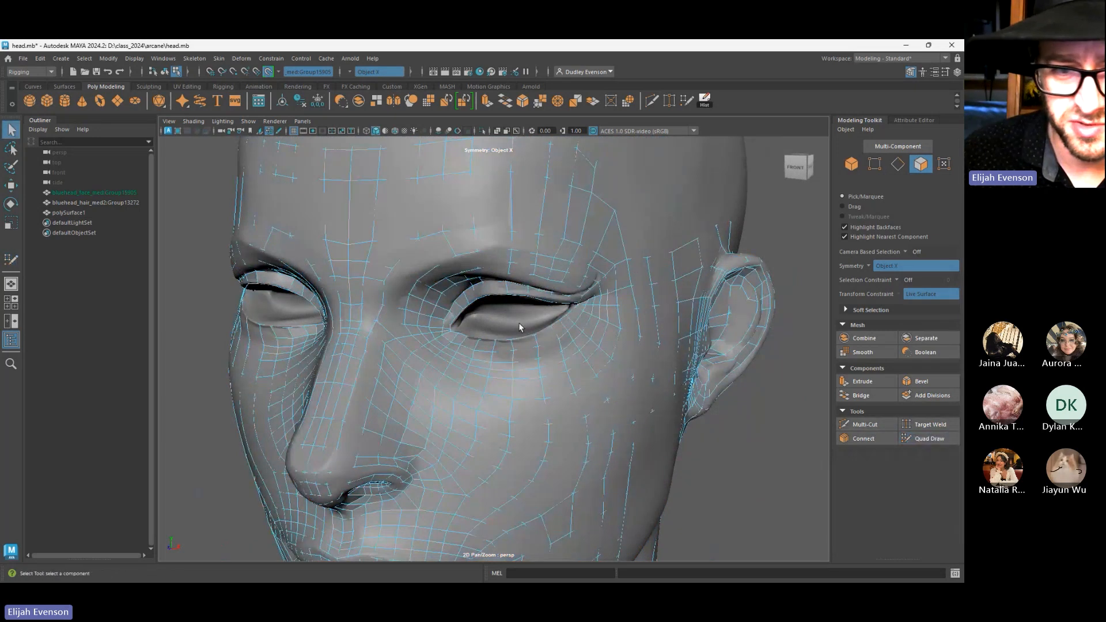
pyautogui.scroll(5, 518, 321)
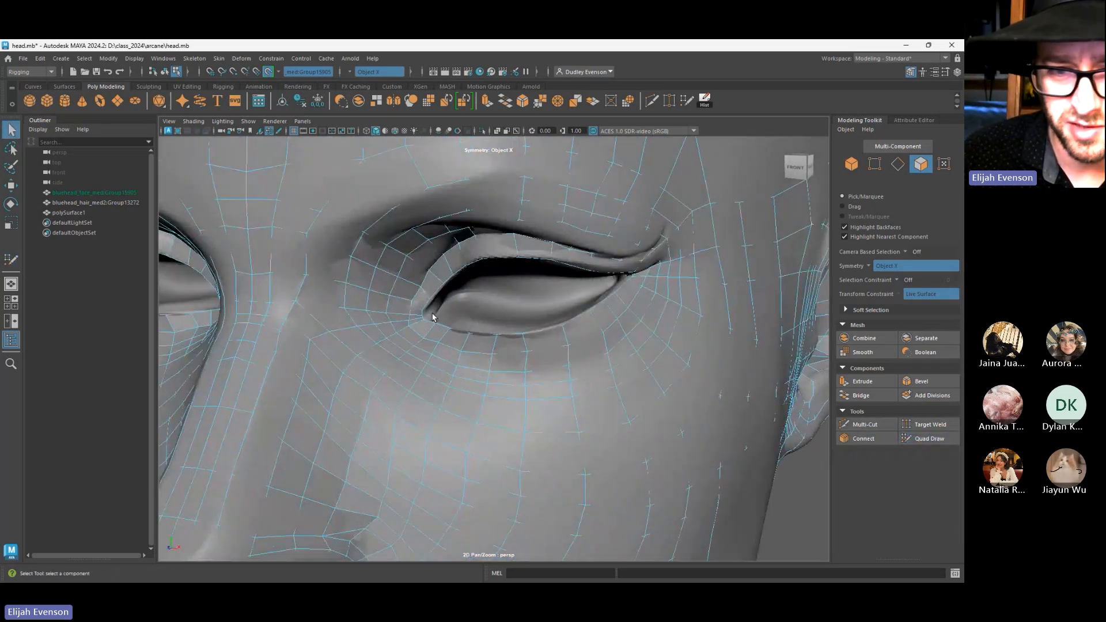
pyautogui.click(547, 166)
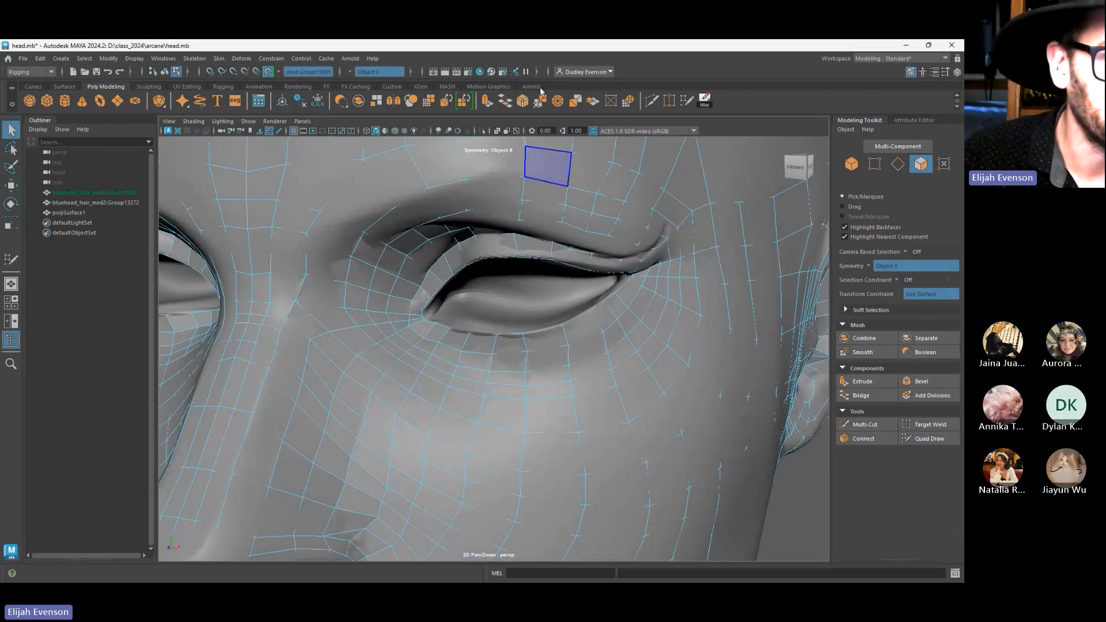
pyautogui.click(29, 71)
pyautogui.click(26, 82)
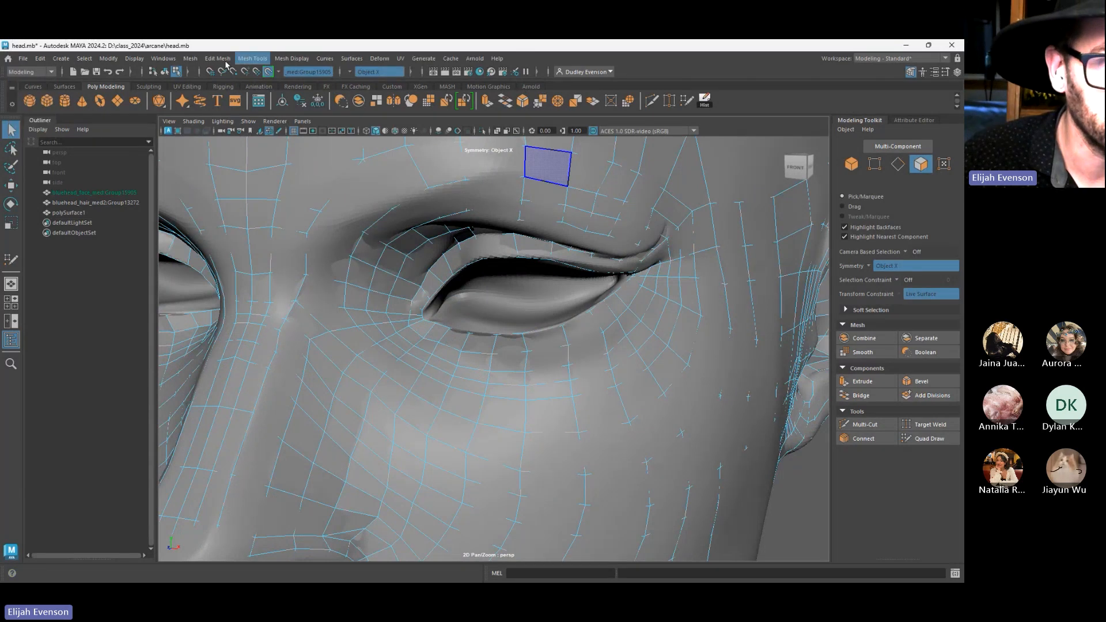
pyautogui.click(252, 58)
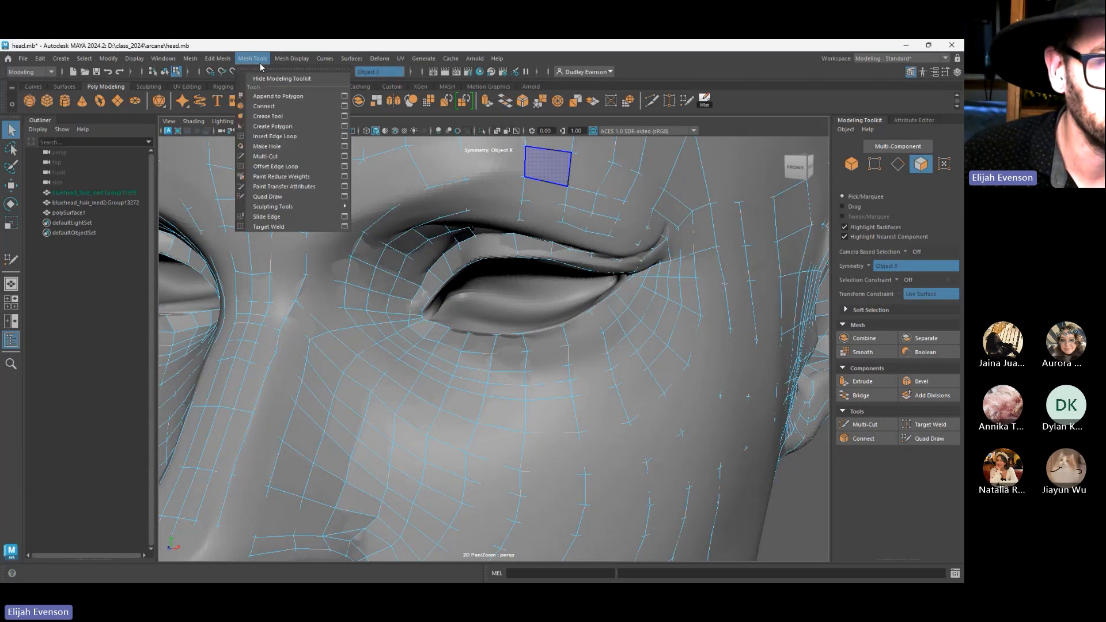
pyautogui.click(279, 96)
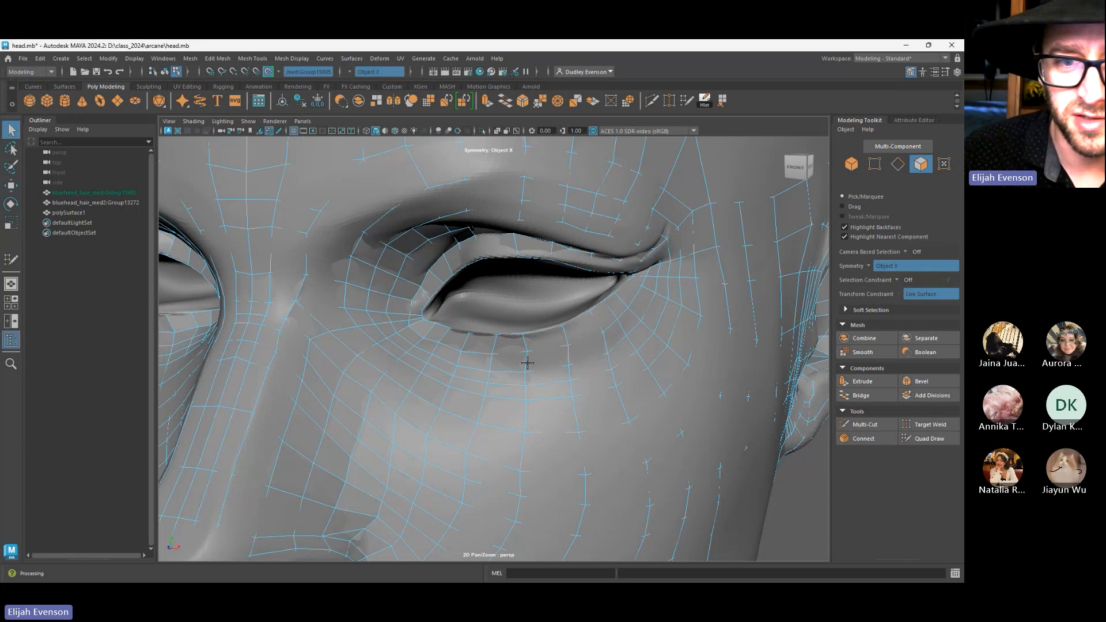
pyautogui.click(445, 327)
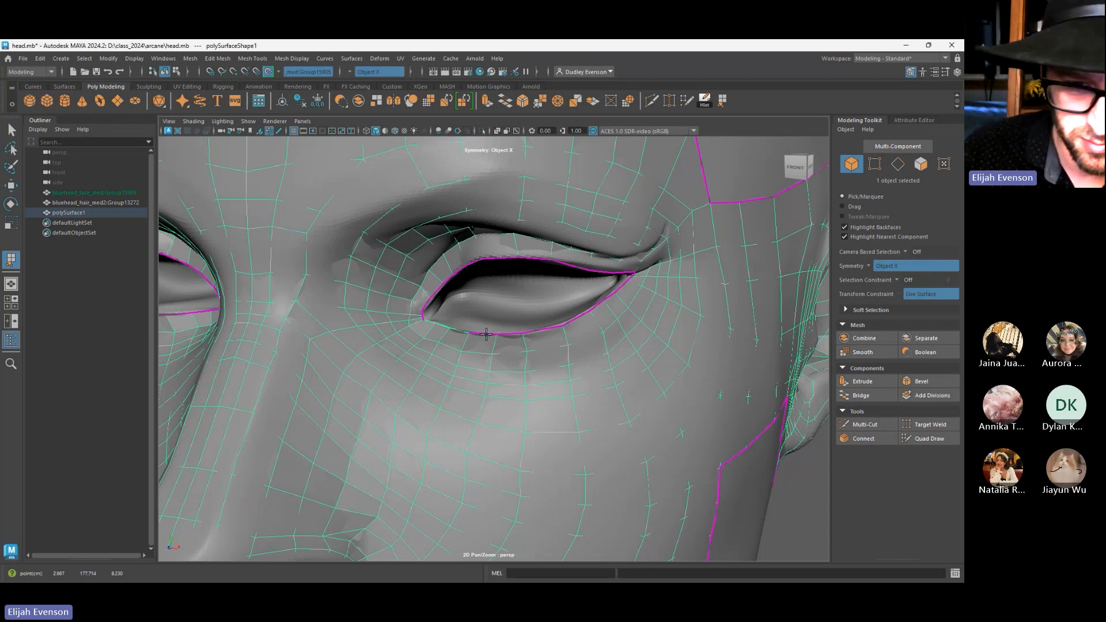
pyautogui.click(524, 335)
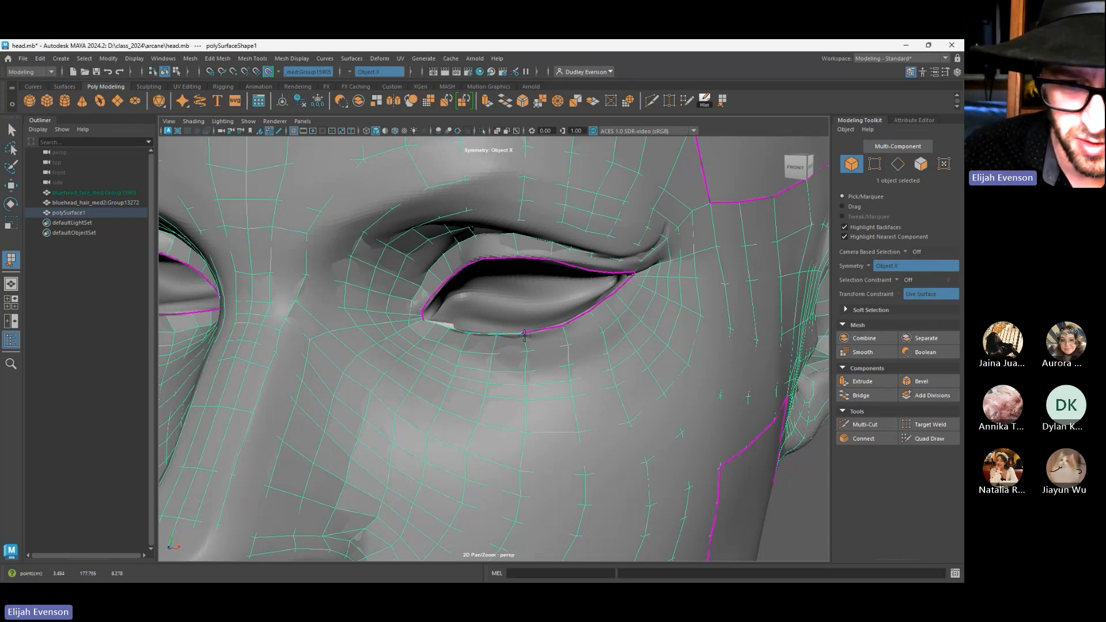
pyautogui.press('4')
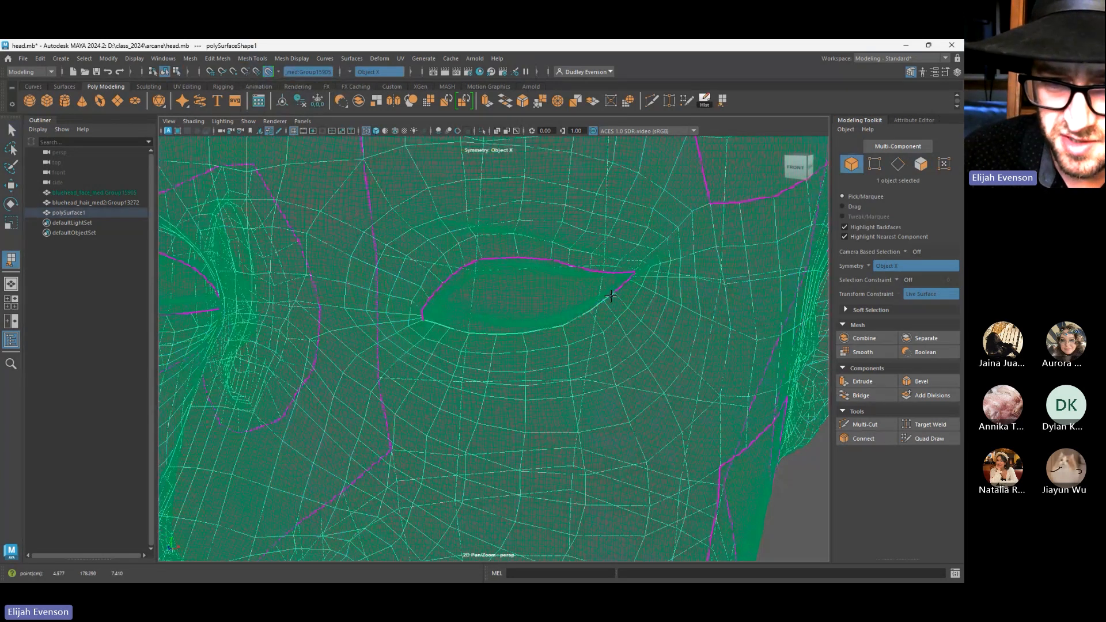
pyautogui.scroll(5, 634, 275)
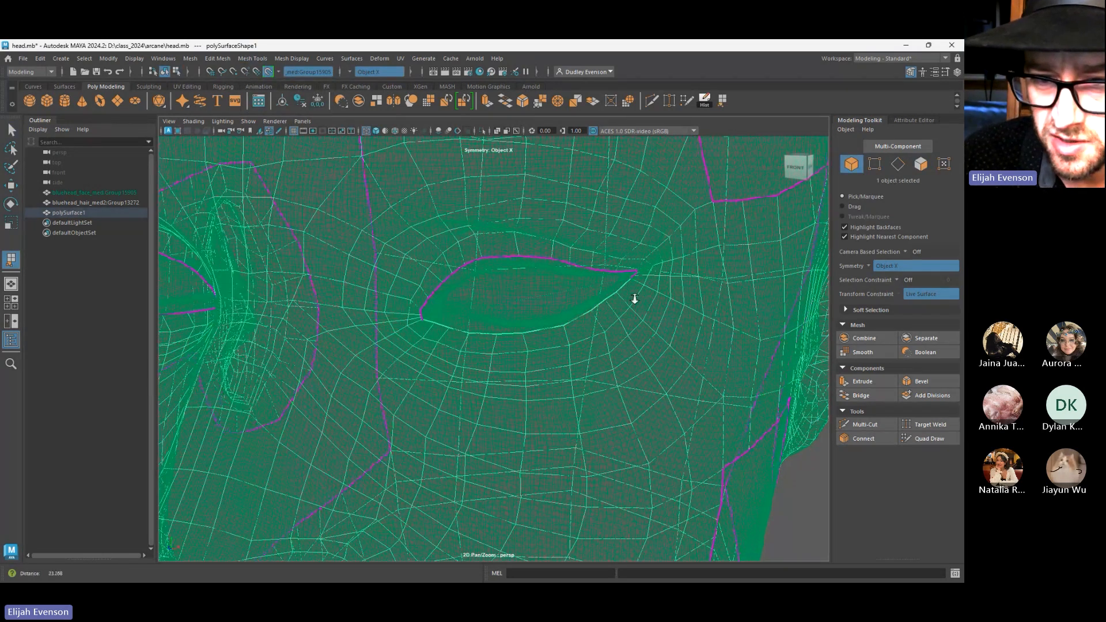
pyautogui.click(634, 328)
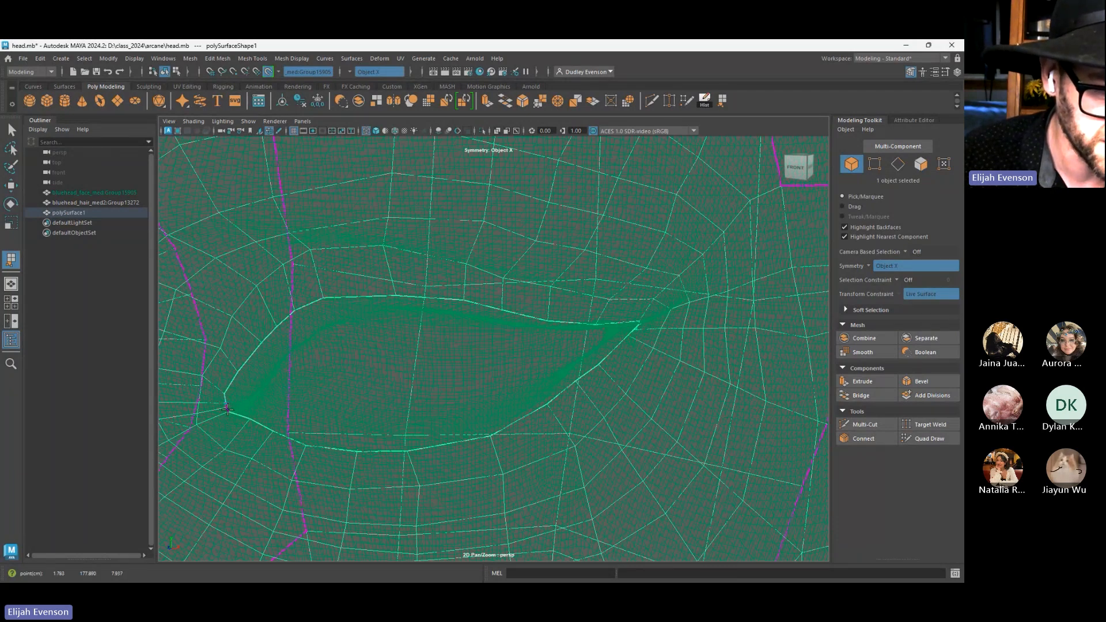
pyautogui.press('6')
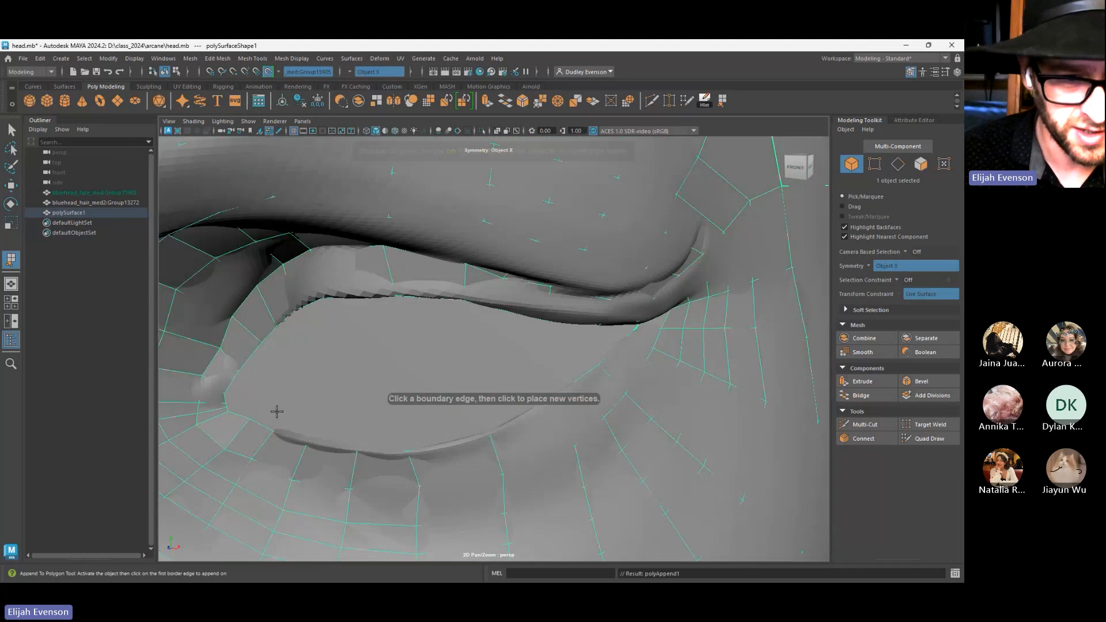
pyautogui.press('q')
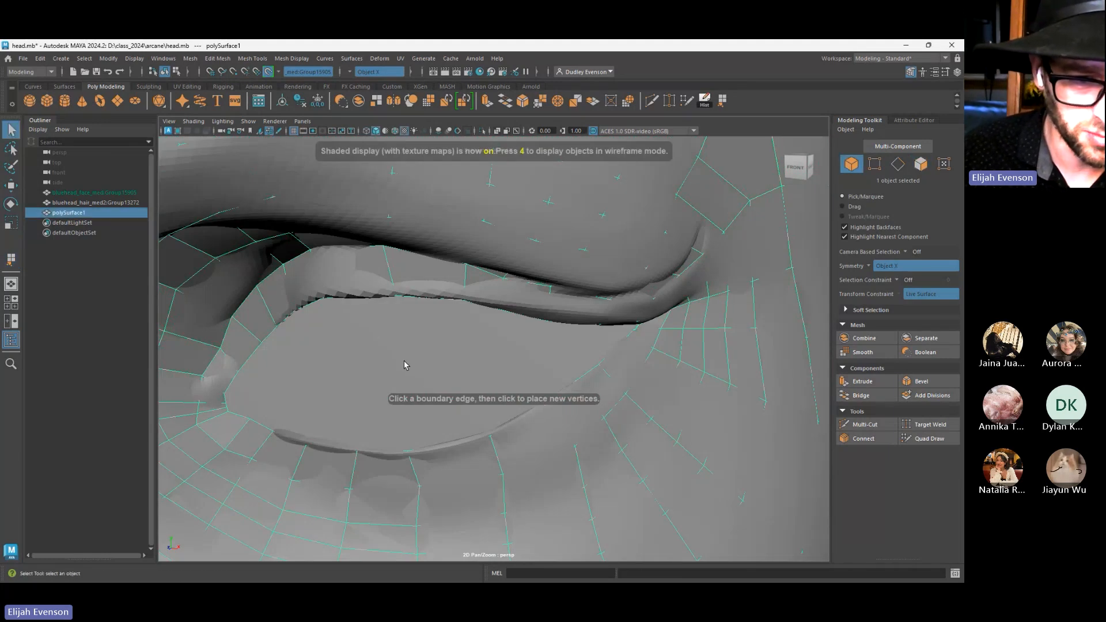
pyautogui.scroll(-5, 403, 362)
pyautogui.hotkey('ctrl', 's')
# Extrude the face that fills the eye opening, scale it slightly inward and move it along the Z axis
pyautogui.moveTo(500, 334); pyautogui.dragTo(501, 326, button='right')
pyautogui.click(518, 370)
pyautogui.scroll(-10, 518, 369)
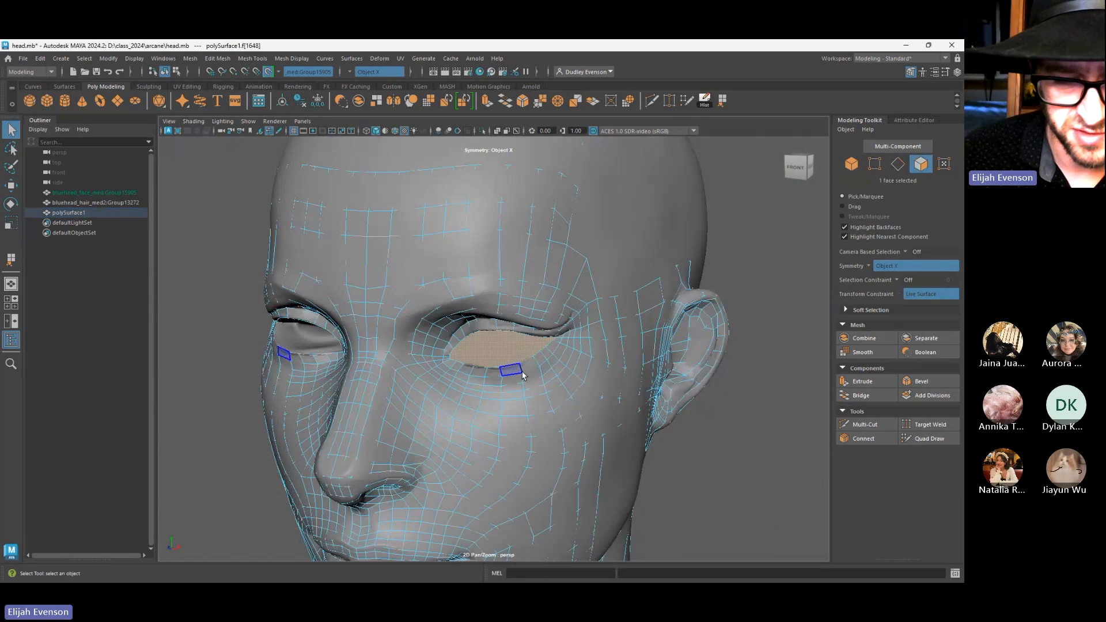
pyautogui.click(875, 383)
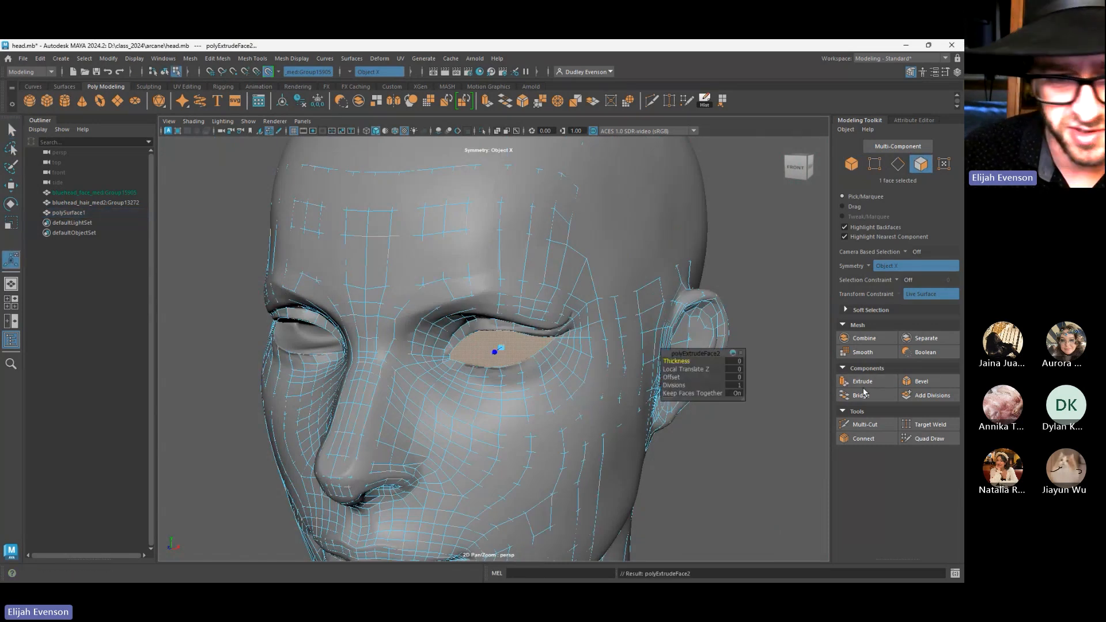
pyautogui.press('r')
pyautogui.moveTo(494, 348); pyautogui.dragTo(470, 397)
pyautogui.keyDown('alt'); pyautogui.moveTo(492, 402); pyautogui.dragTo(642, 418, button='right'); pyautogui.keyUp('alt')
pyautogui.press('w')
pyautogui.moveTo(317, 418)
pyautogui.mouseDown()
pyautogui.moveTo(300, 406)
pyautogui.moveTo(315, 414)
pyautogui.mouseUp()
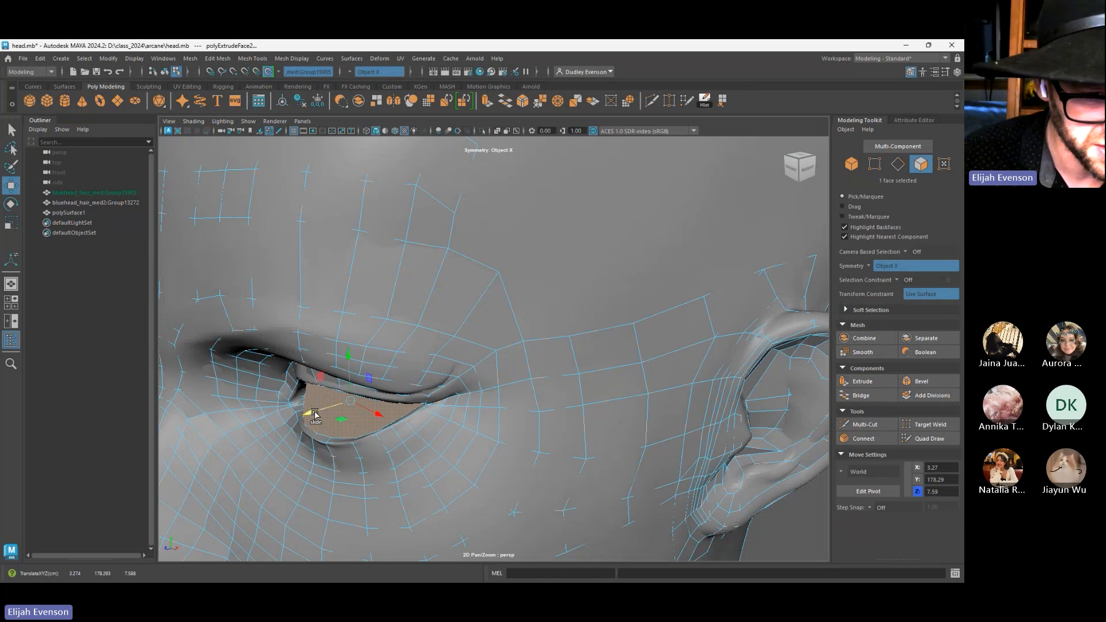
# Extrude the eye face a second time and try to move it along the Z axis
pyautogui.click(861, 381)
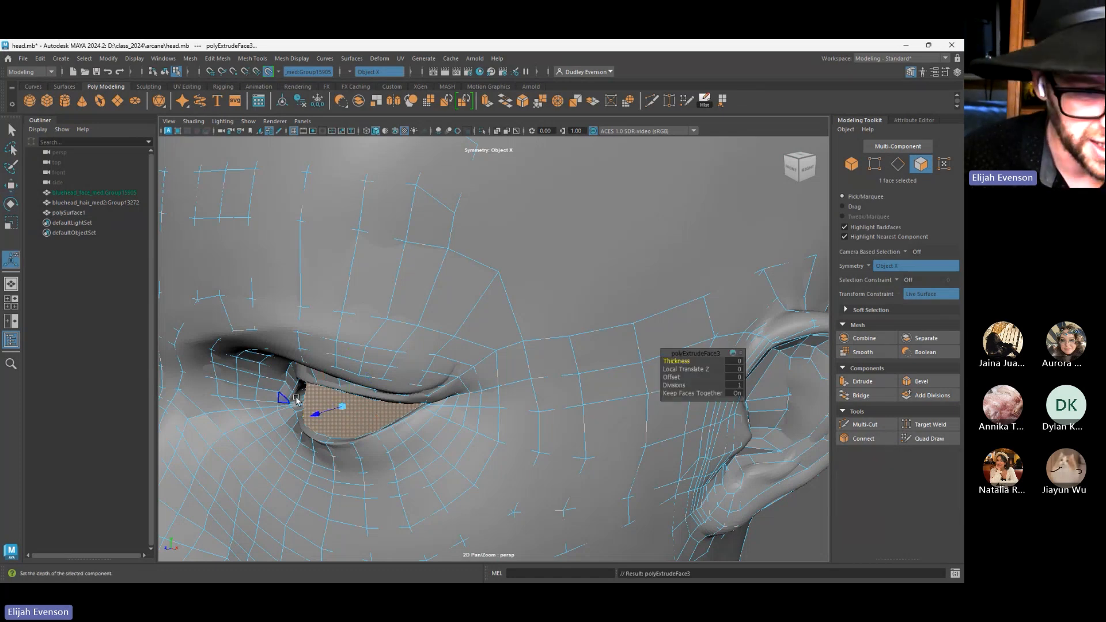
pyautogui.press('w')
pyautogui.moveTo(312, 416); pyautogui.dragTo(315, 419)
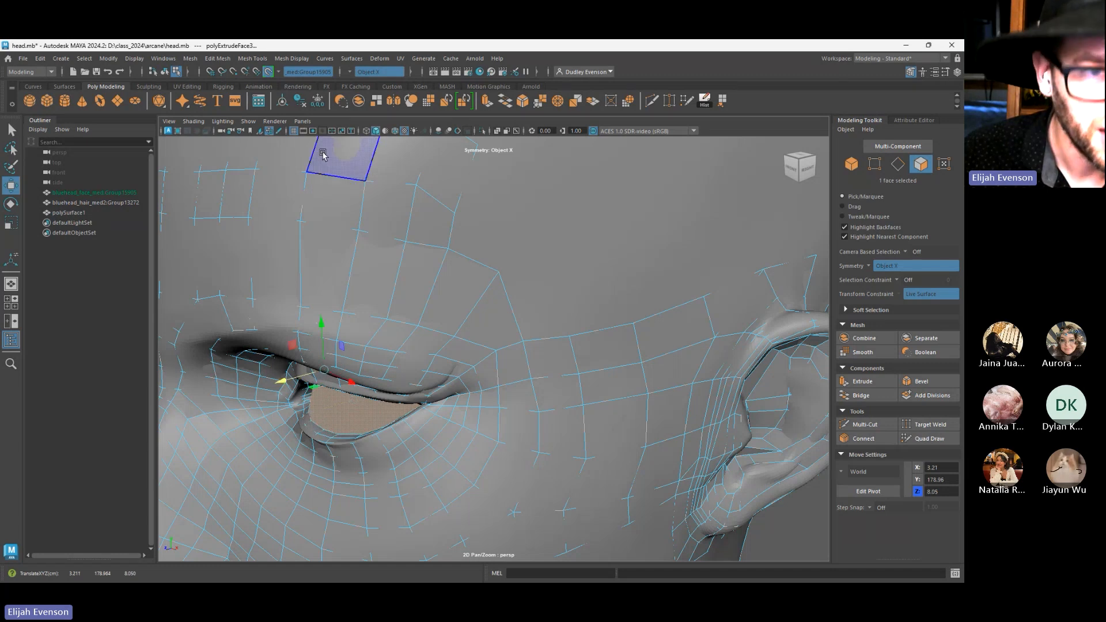
pyautogui.click(268, 72)
pyautogui.press('r')
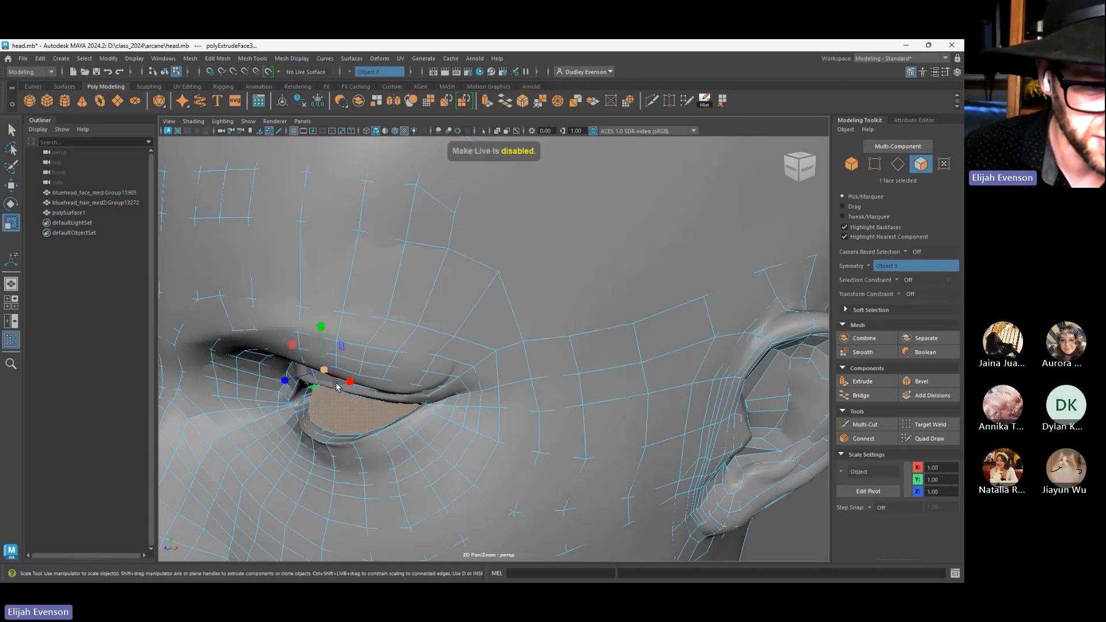
pyautogui.press('4')
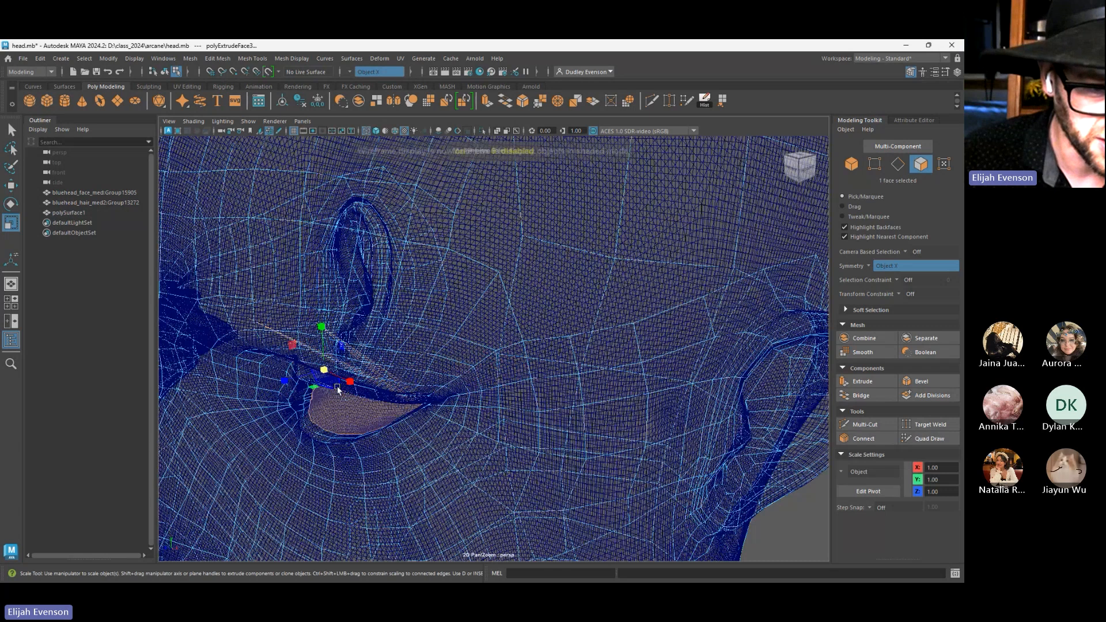
pyautogui.hotkey('ctrl', 'z')
pyautogui.hotkey('ctrl', 'z')
pyautogui.hotkey('ctrl', 'z')
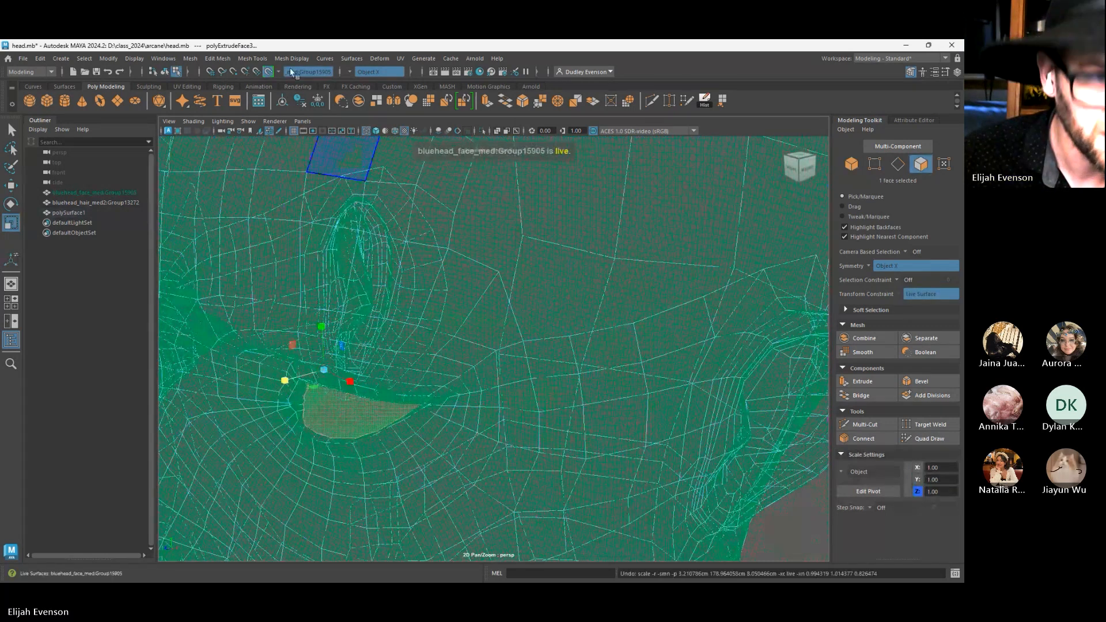
# Turn off the live surface and push the newly extruded eye face back into the socket along the Z axis
pyautogui.click(268, 71)
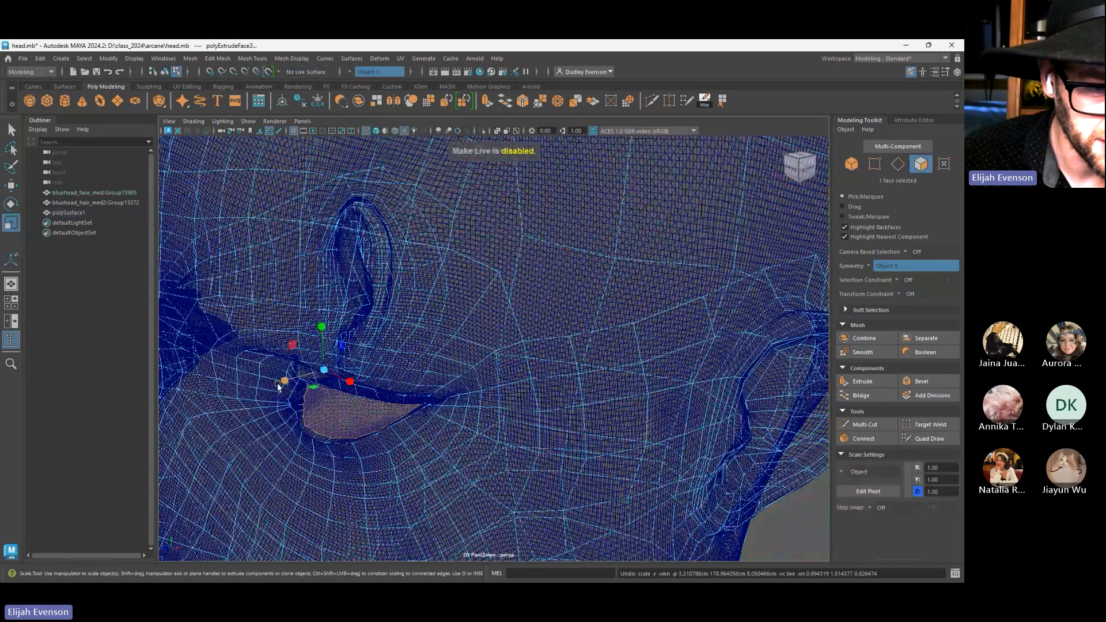
pyautogui.press('w')
pyautogui.moveTo(301, 413); pyautogui.dragTo(319, 410)
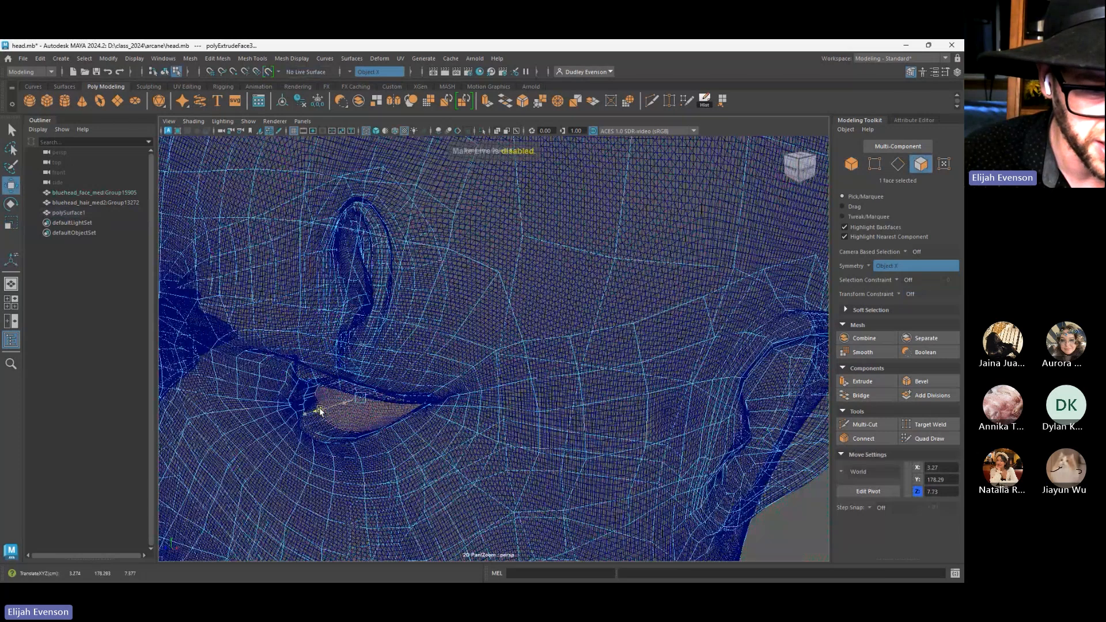
pyautogui.press('r')
pyautogui.press('f')
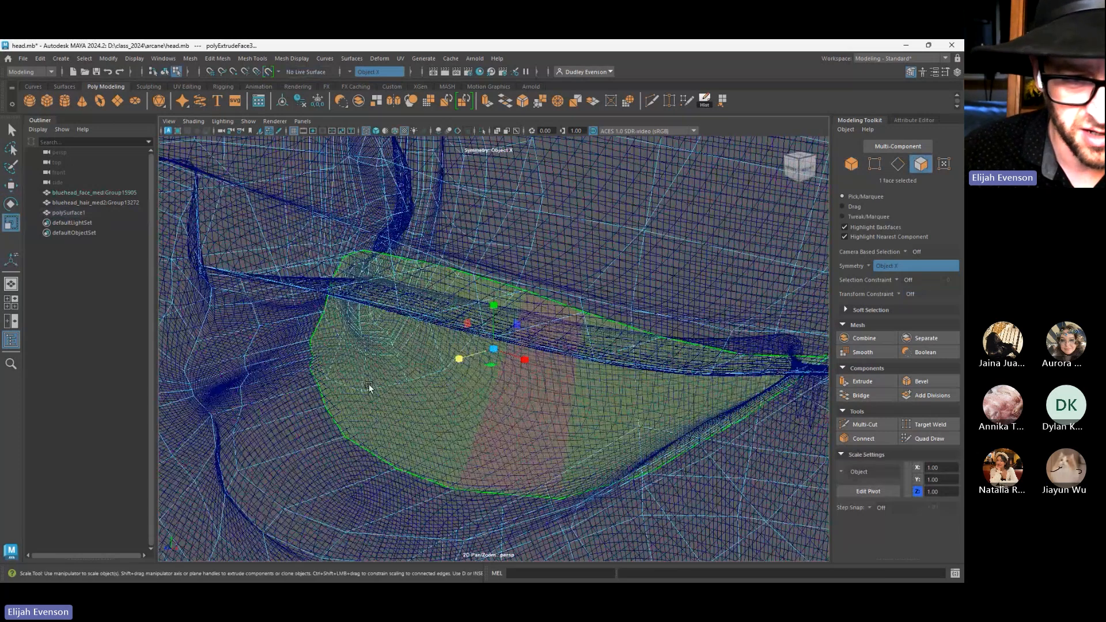
pyautogui.press('5')
pyautogui.scroll(-5, 496, 378)
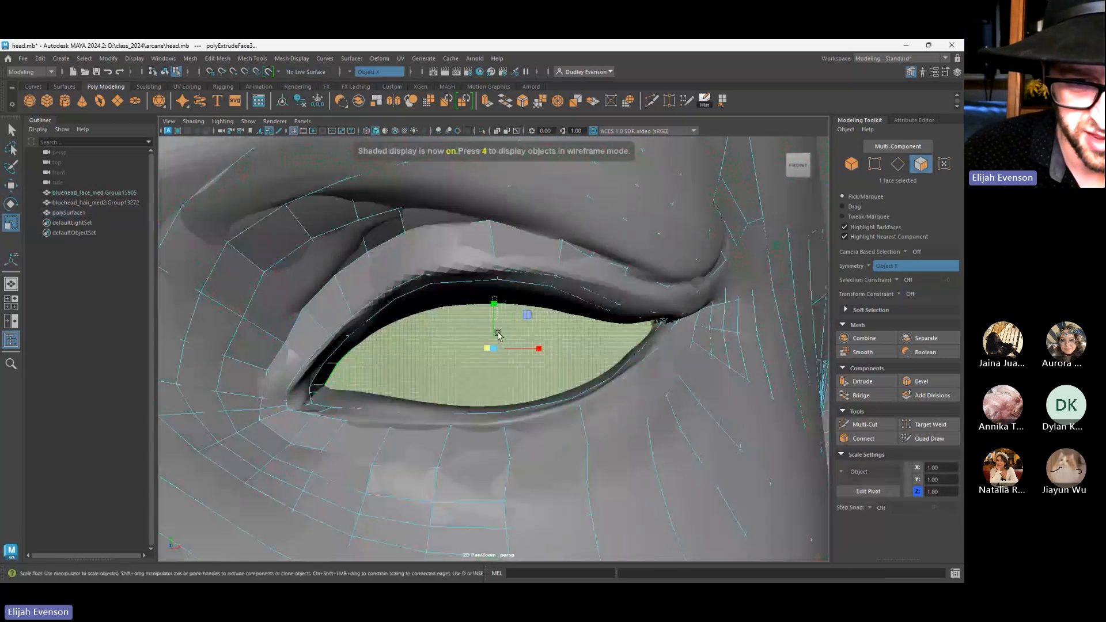
# Readjust the depth of the inner eye face inside the socket and scale the face down
pyautogui.moveTo(494, 311); pyautogui.dragTo(459, 396)
pyautogui.hotkey('ctrl', 'z')
pyautogui.press('w')
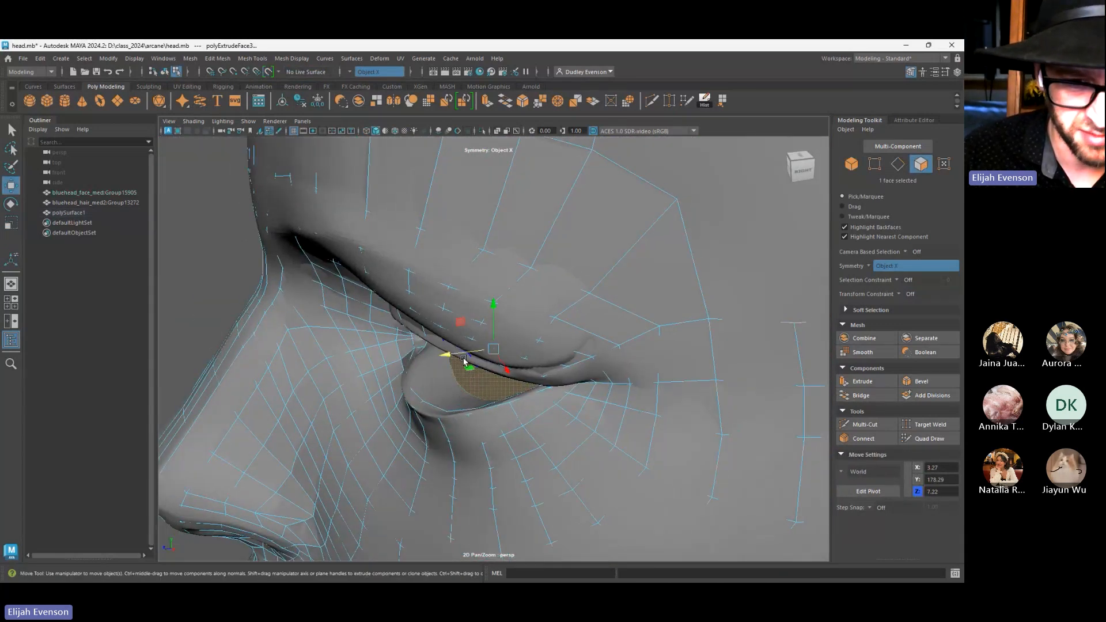
pyautogui.hotkey('ctrl', 'z')
pyautogui.moveTo(485, 359)
pyautogui.mouseDown()
pyautogui.moveTo(550, 368)
pyautogui.moveTo(474, 351)
pyautogui.mouseUp()
pyautogui.press('r')
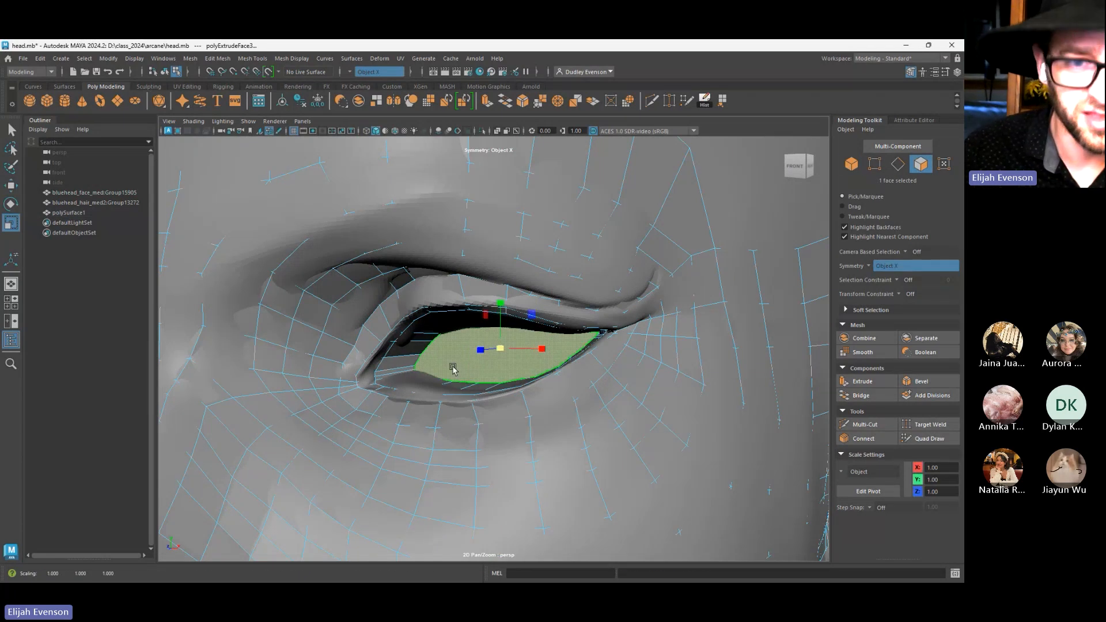
# Isolate the retopology mesh and examine the extruded eyelid rim and the rest of the head from several angles
pyautogui.press('F8')
pyautogui.press('F8')
pyautogui.press('F8')
pyautogui.click(482, 130)
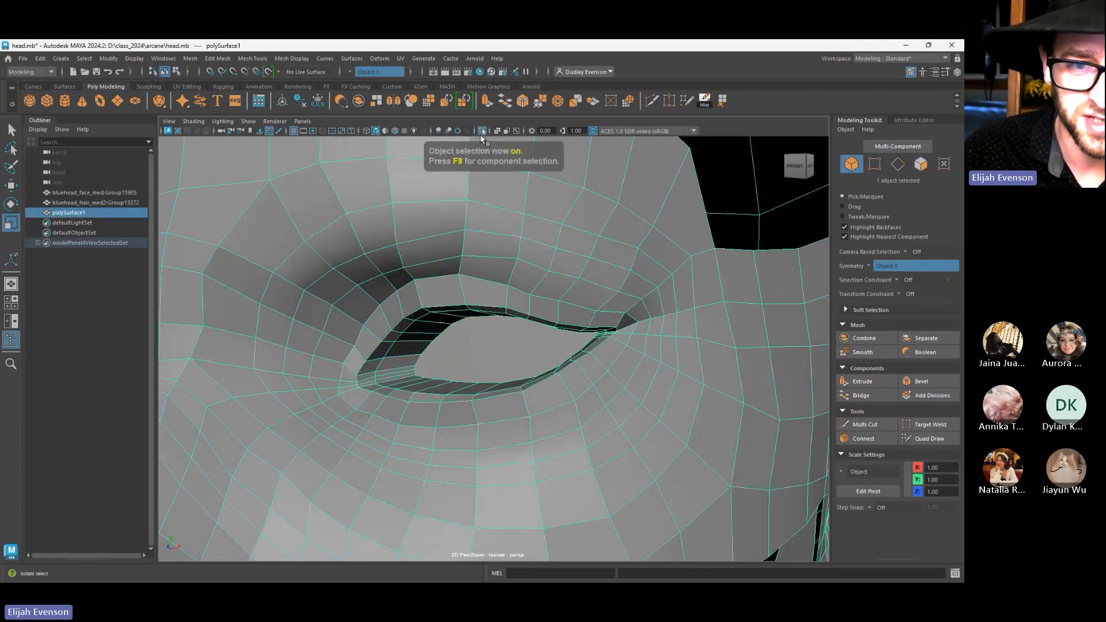
pyautogui.scroll(-8, 480, 350)
pyautogui.click(734, 410)
pyautogui.keyDown('alt'); pyautogui.moveTo(734, 410); pyautogui.dragTo(712, 398); pyautogui.keyUp('alt')
pyautogui.keyDown('alt'); pyautogui.moveTo(712, 398); pyautogui.dragTo(819, 518, button='right'); pyautogui.keyUp('alt')
pyautogui.keyDown('alt'); pyautogui.moveTo(596, 397); pyautogui.dragTo(626, 442); pyautogui.keyUp('alt')
pyautogui.click(625, 442)
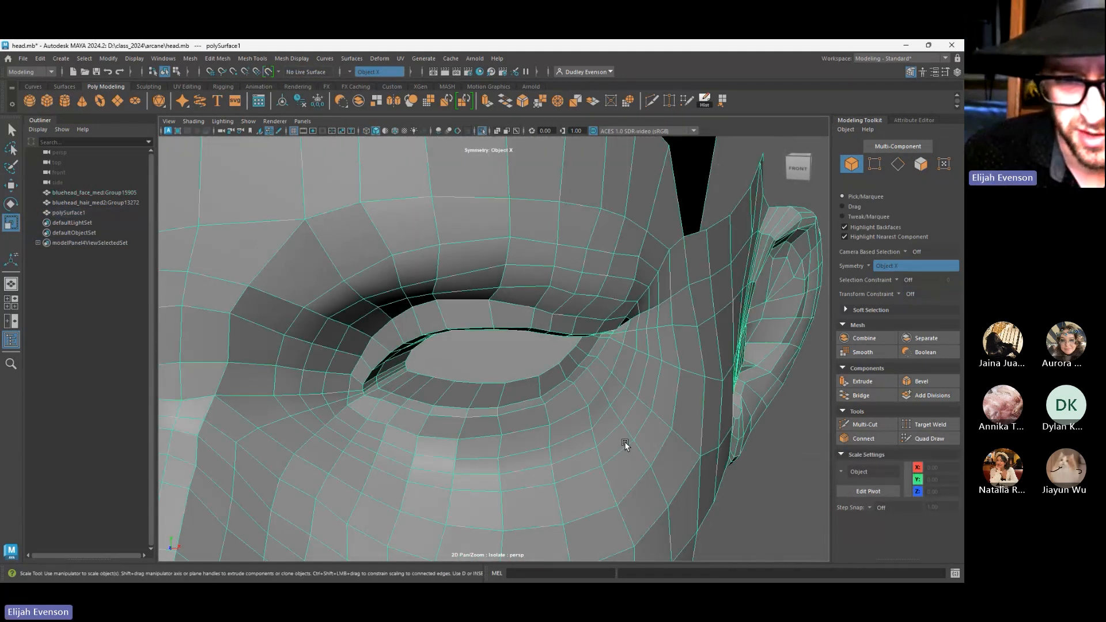
pyautogui.keyDown('alt'); pyautogui.moveTo(624, 442); pyautogui.dragTo(530, 326, button='right'); pyautogui.keyUp('alt')
pyautogui.keyDown('alt'); pyautogui.moveTo(531, 326); pyautogui.dragTo(553, 340); pyautogui.keyUp('alt')
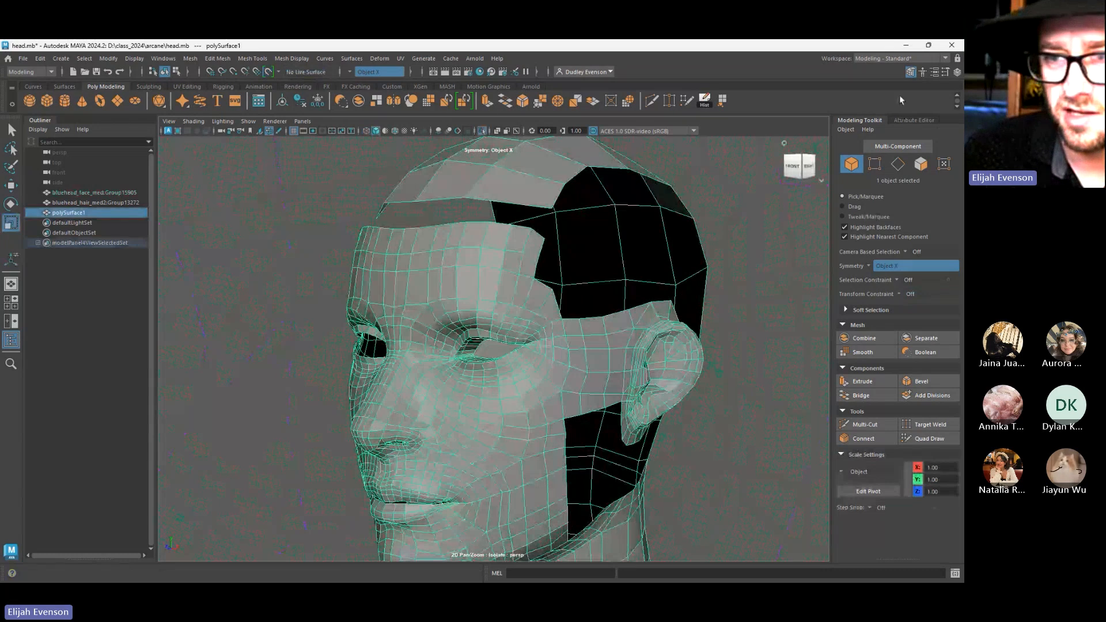
# End the isolation, make the sculpted face mesh live again and resume Quad Draw around the eye
pyautogui.click(482, 132)
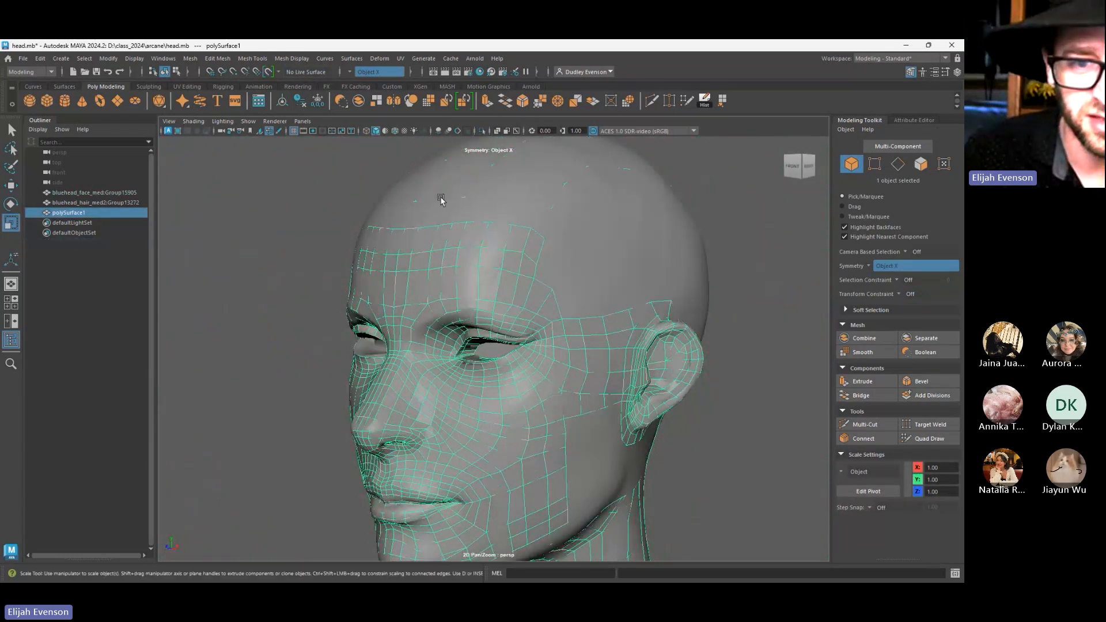
pyautogui.click(629, 279)
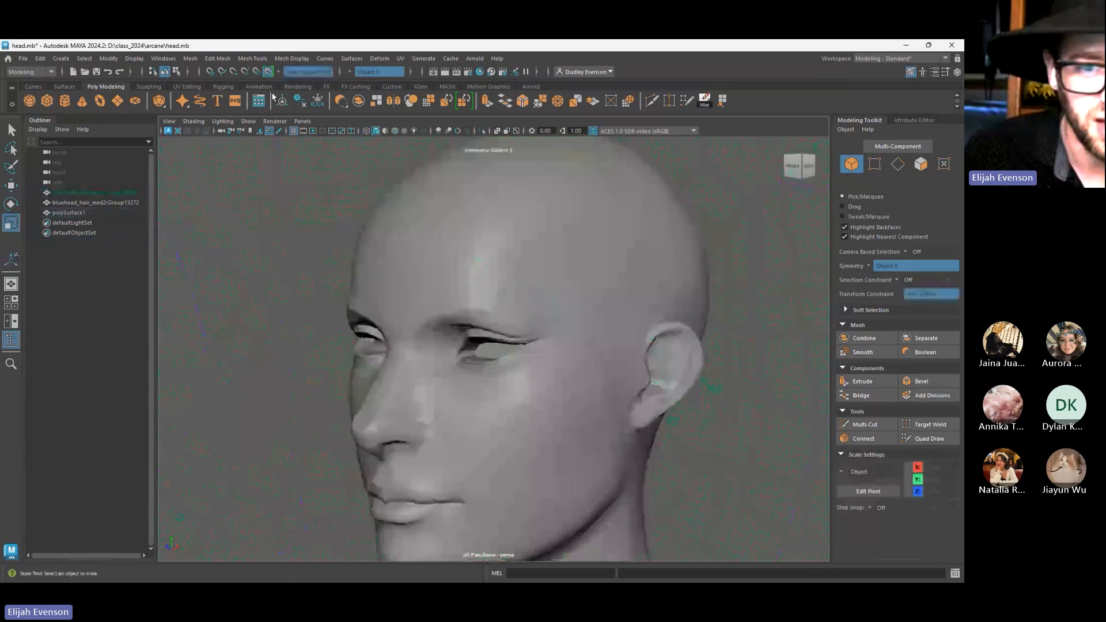
pyautogui.click(268, 71)
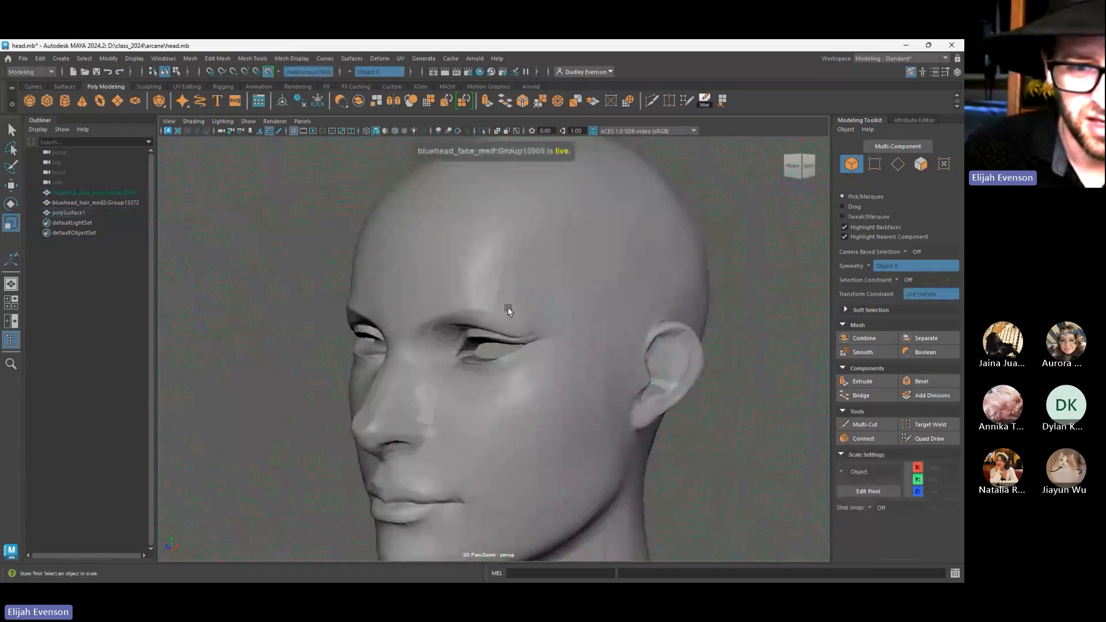
pyautogui.click(929, 441)
pyautogui.moveTo(403, 410)
pyautogui.keyDown('alt'); pyautogui.mouseDown()
pyautogui.moveTo(488, 412)
pyautogui.moveTo(424, 419)
pyautogui.mouseUp(); pyautogui.keyUp('alt')
pyautogui.keyDown('alt'); pyautogui.moveTo(425, 419); pyautogui.dragTo(669, 546, button='right'); pyautogui.keyUp('alt')
pyautogui.keyDown('alt'); pyautogui.moveTo(670, 545); pyautogui.dragTo(409, 350); pyautogui.keyUp('alt')
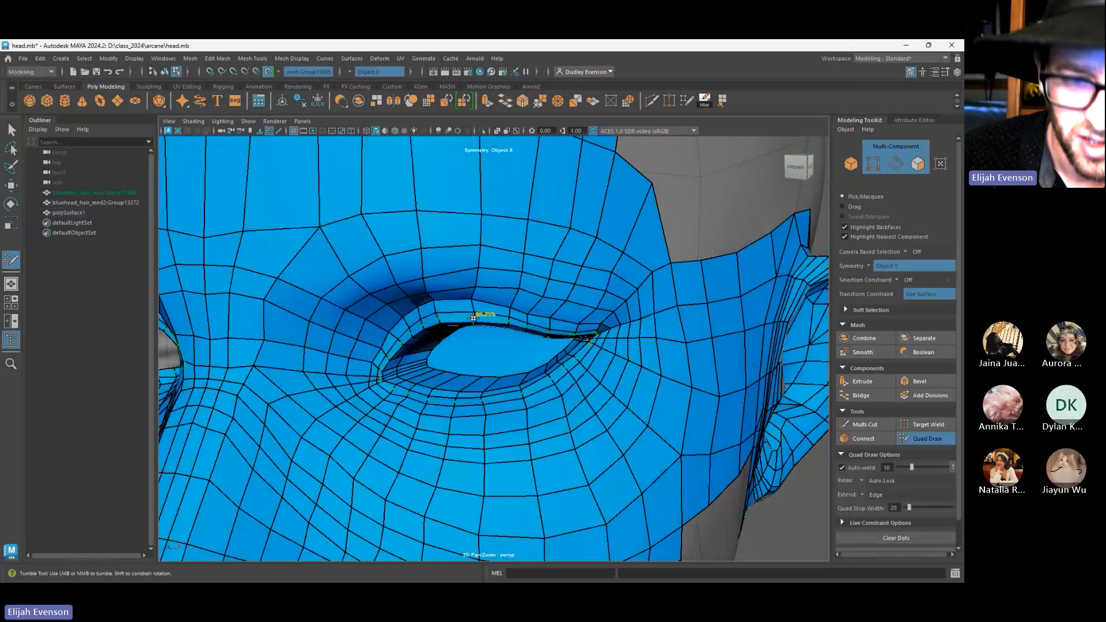
pyautogui.keyDown('alt'); pyautogui.moveTo(481, 314); pyautogui.dragTo(582, 348); pyautogui.keyUp('alt')
pyautogui.keyDown('alt'); pyautogui.moveTo(323, 398); pyautogui.dragTo(259, 420); pyautogui.keyUp('alt')
pyautogui.keyDown('alt'); pyautogui.moveTo(259, 420); pyautogui.dragTo(208, 479, button='right'); pyautogui.keyUp('alt')
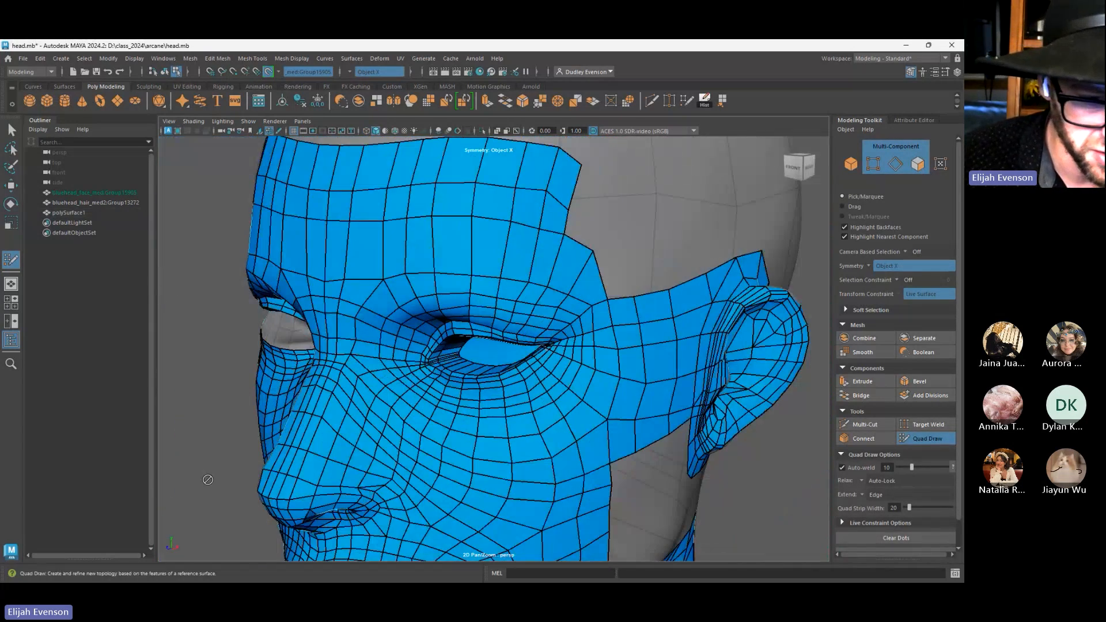
# Try to scale the inner eye face along the Y axis
pyautogui.keyDown('alt'); pyautogui.moveTo(377, 556); pyautogui.dragTo(399, 527, button='middle'); pyautogui.keyUp('alt')
pyautogui.keyDown('alt'); pyautogui.moveTo(389, 534); pyautogui.dragTo(409, 525); pyautogui.keyUp('alt')
pyautogui.keyDown('alt'); pyautogui.moveTo(410, 526); pyautogui.dragTo(413, 444, button='middle'); pyautogui.keyUp('alt')
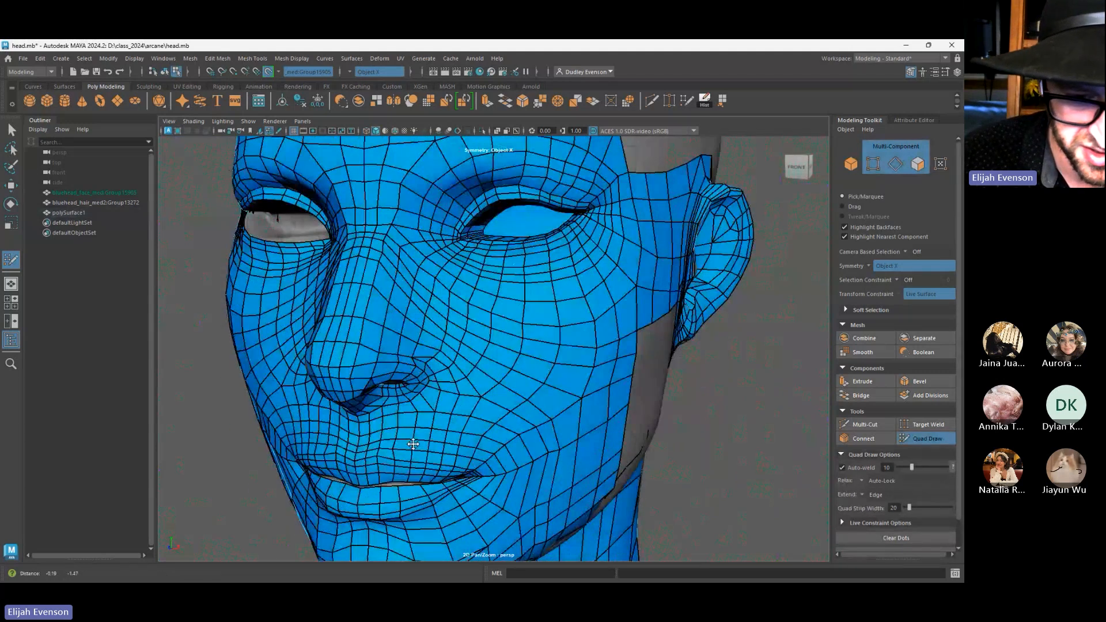
pyautogui.keyDown('alt'); pyautogui.moveTo(413, 444); pyautogui.dragTo(465, 312); pyautogui.keyUp('alt')
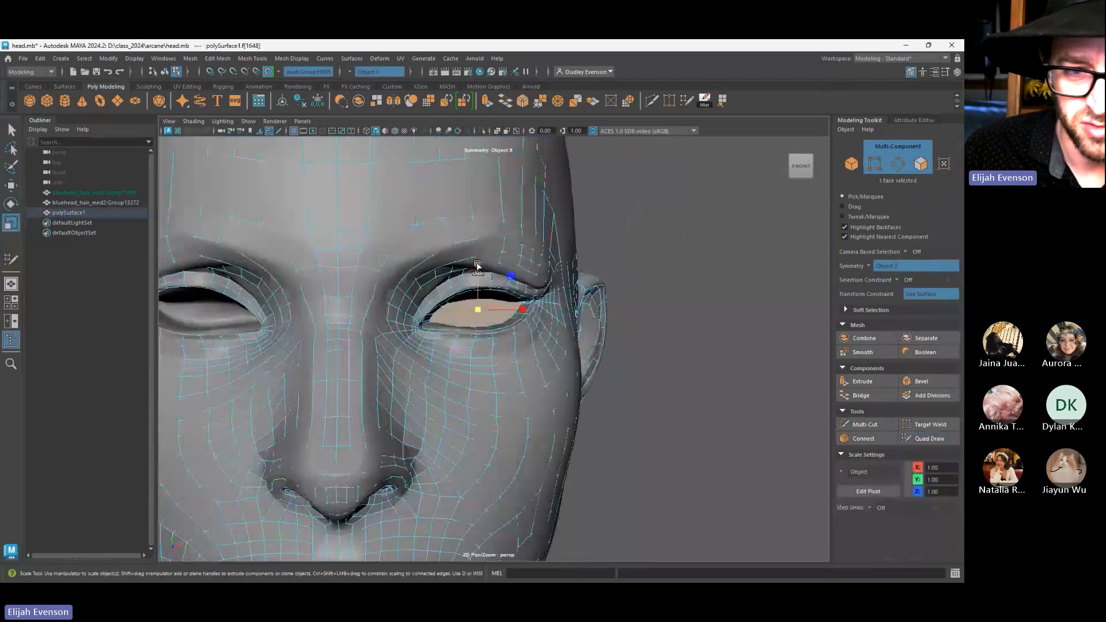
pyautogui.moveTo(477, 264); pyautogui.dragTo(477, 254)
pyautogui.hotkey('ctrl', 'z')
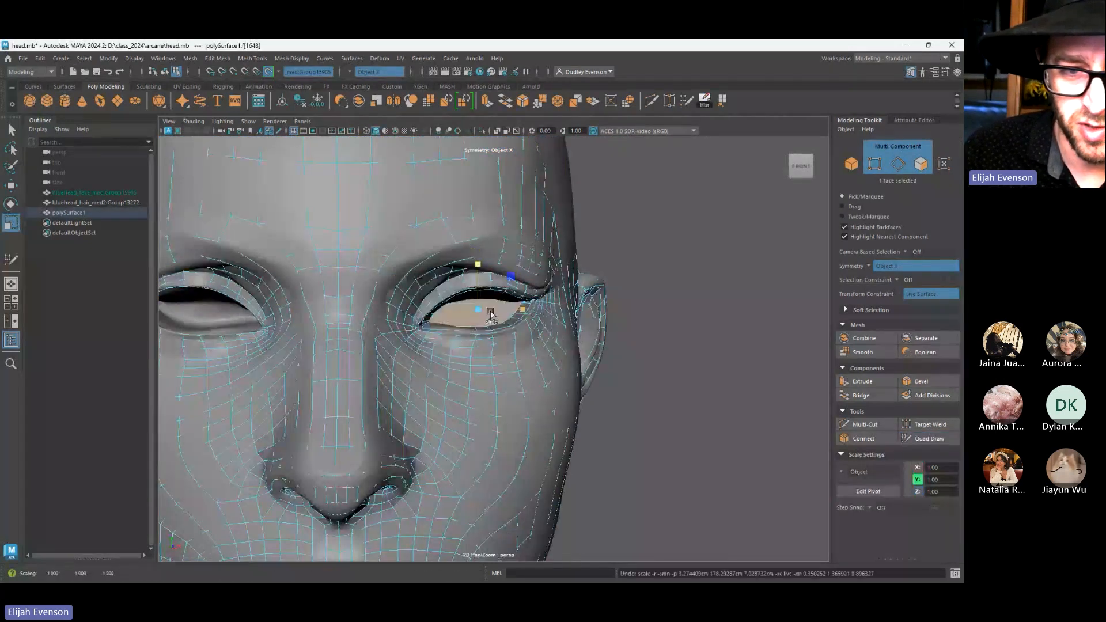
# Turn off the live surface and isolate the retopology mesh to examine the eye rim, ending the isolation when done
pyautogui.click(269, 71)
pyautogui.keyDown('alt'); pyautogui.moveTo(510, 291); pyautogui.dragTo(484, 288); pyautogui.keyUp('alt')
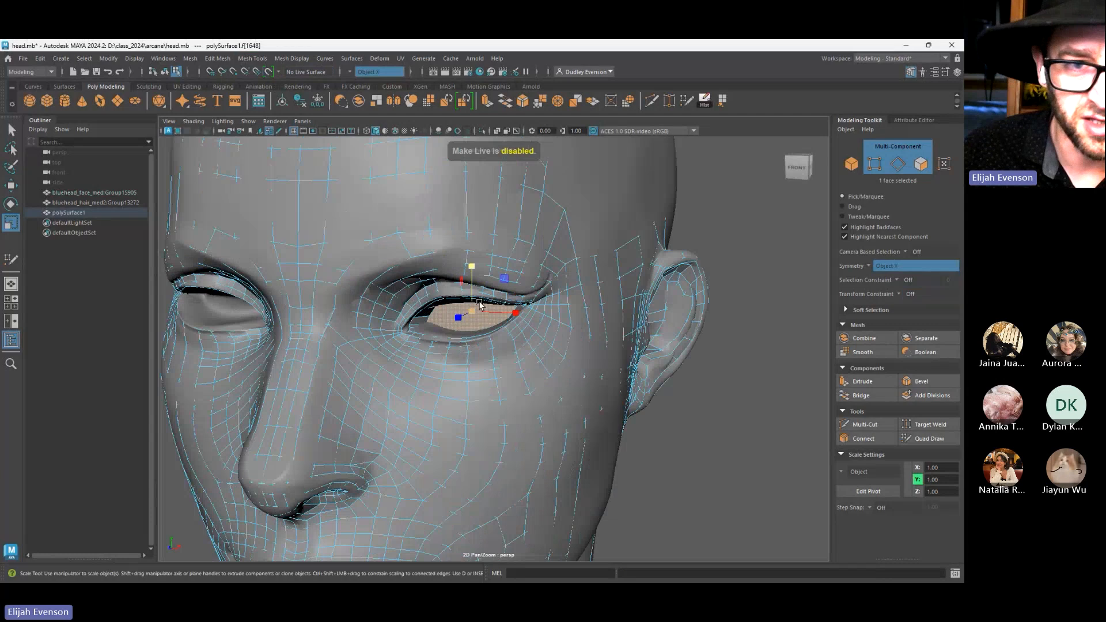
pyautogui.press('4')
pyautogui.press('F8')
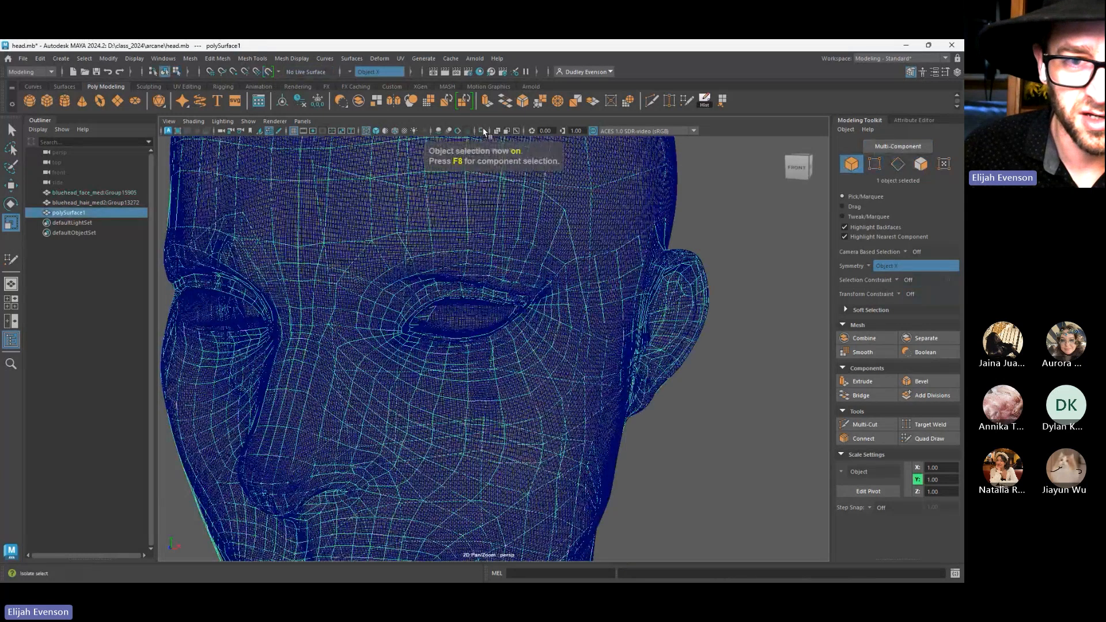
pyautogui.click(483, 131)
pyautogui.press('5')
pyautogui.moveTo(560, 423)
pyautogui.keyDown('alt'); pyautogui.mouseDown()
pyautogui.moveTo(469, 423)
pyautogui.moveTo(482, 436)
pyautogui.moveTo(632, 435)
pyautogui.moveTo(559, 423)
pyautogui.moveTo(500, 352)
pyautogui.mouseUp(); pyautogui.keyUp('alt')
pyautogui.hotkey('ctrl', '1')
# Make the sculpted face mesh live again and resume Quad Draw on the retopology mesh
pyautogui.click(587, 188)
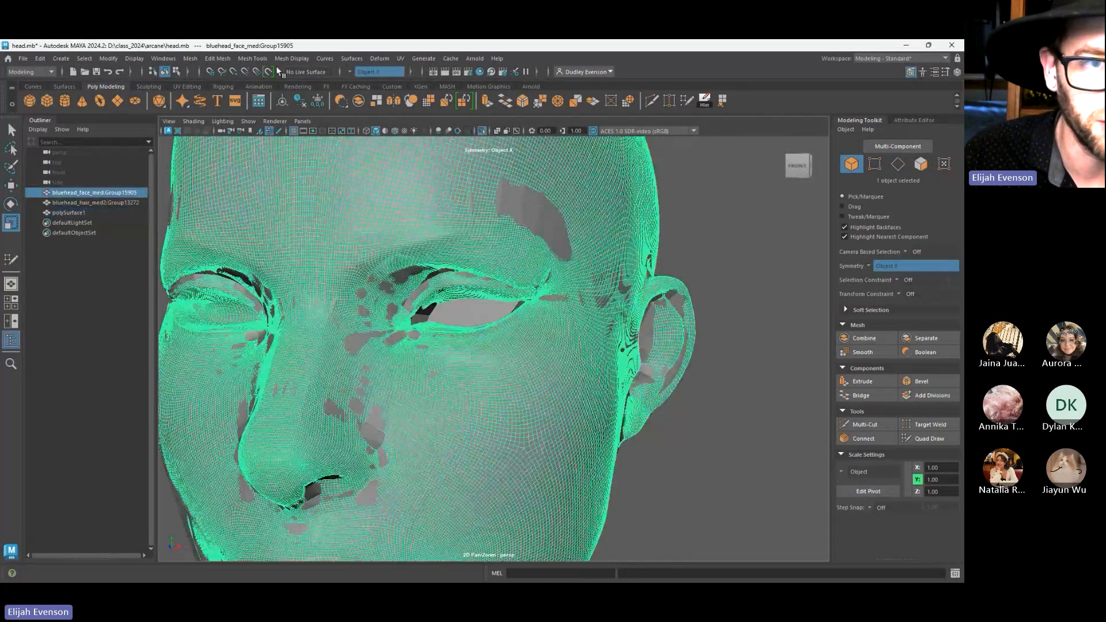
pyautogui.click(269, 72)
pyautogui.click(521, 320)
pyautogui.keyDown('alt'); pyautogui.moveTo(521, 320); pyautogui.dragTo(494, 331); pyautogui.keyUp('alt')
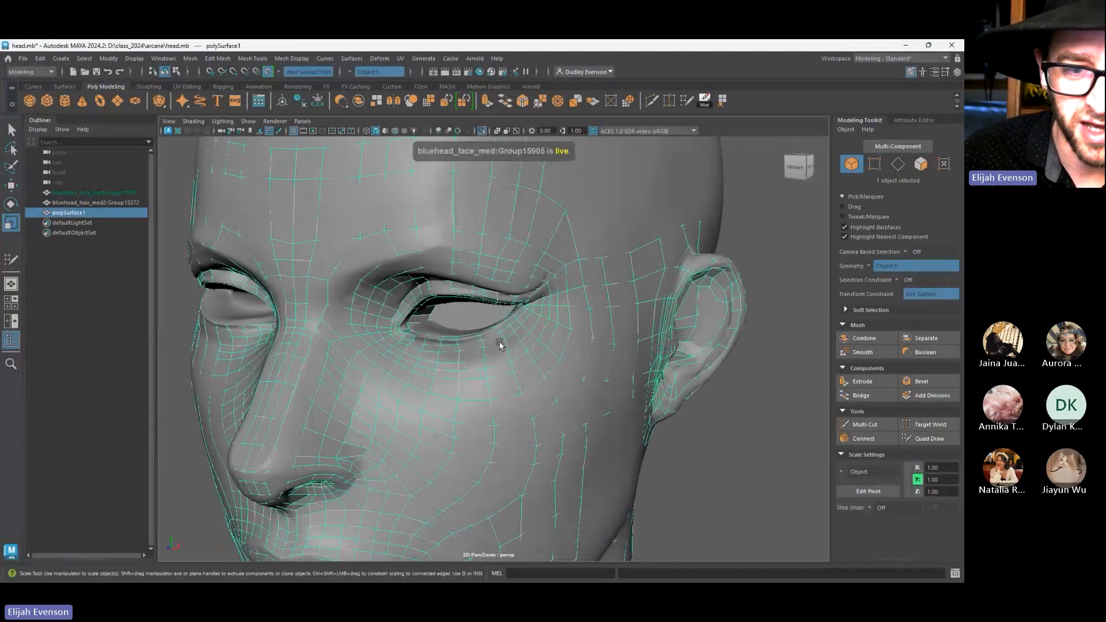
pyautogui.keyDown('alt'); pyautogui.moveTo(456, 509); pyautogui.dragTo(518, 283); pyautogui.keyUp('alt')
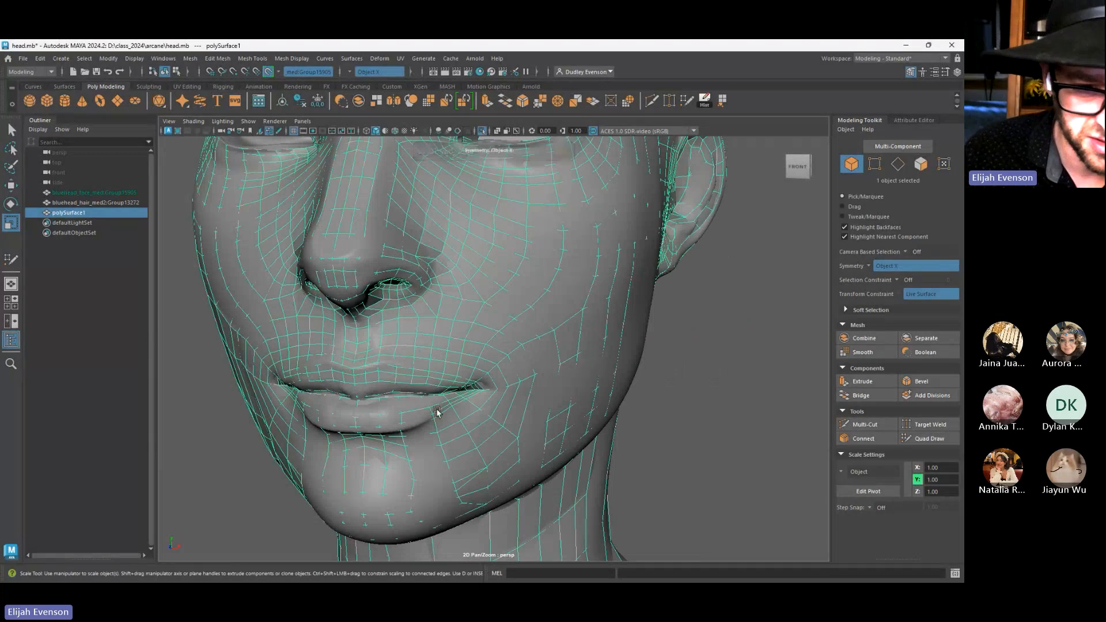
pyautogui.keyDown('alt'); pyautogui.moveTo(511, 389); pyautogui.dragTo(300, 466); pyautogui.keyUp('alt')
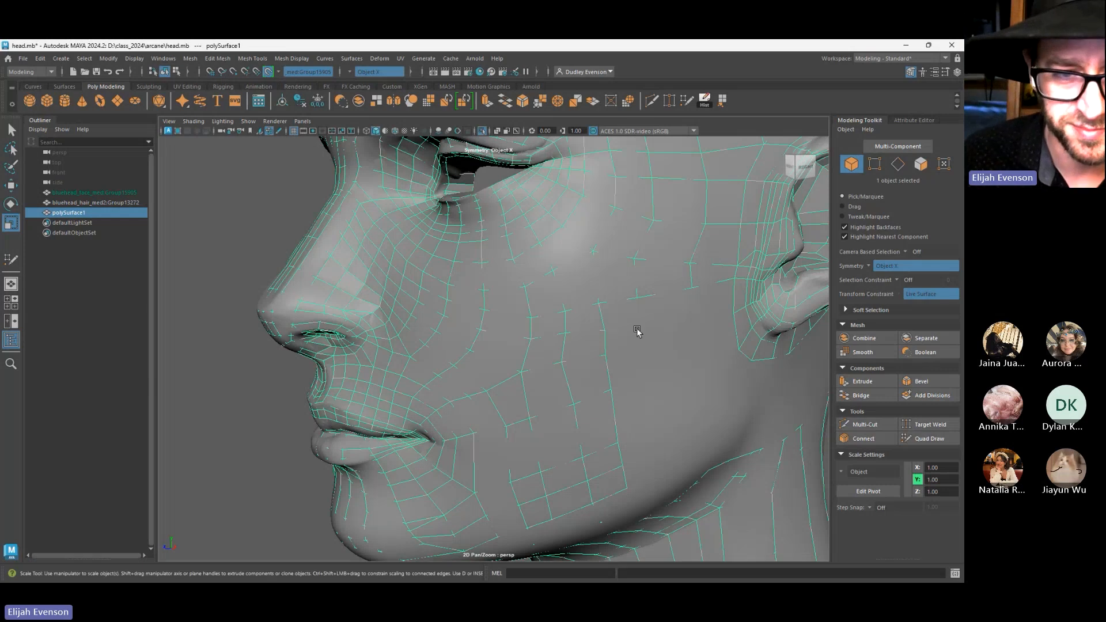
pyautogui.keyDown('alt'); pyautogui.moveTo(637, 331); pyautogui.dragTo(521, 491); pyautogui.keyUp('alt')
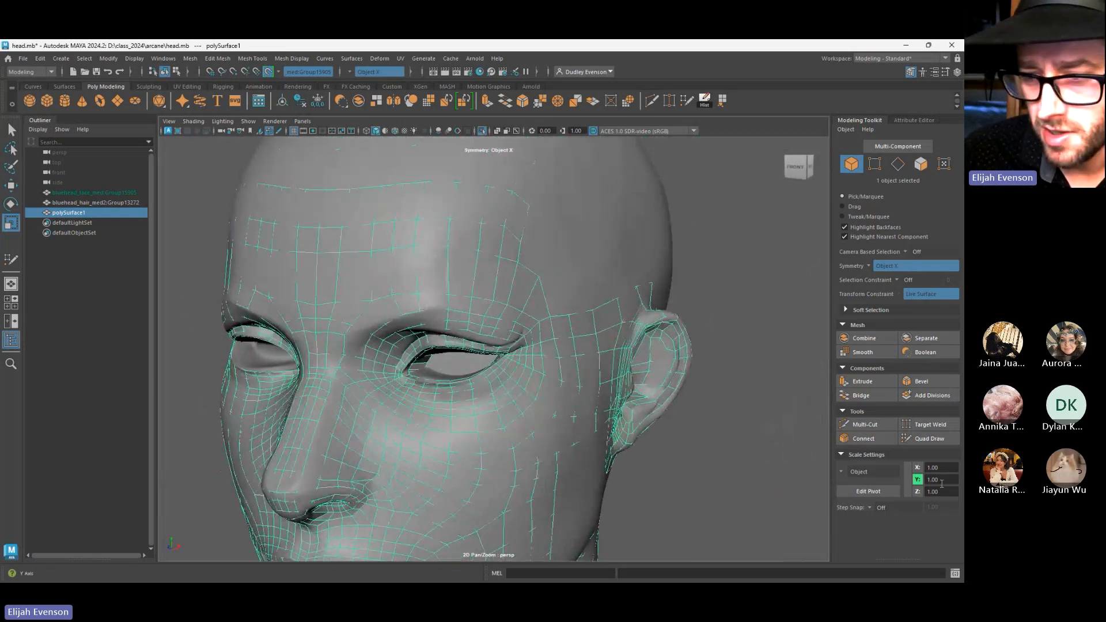
pyautogui.click(927, 439)
pyautogui.press('4')
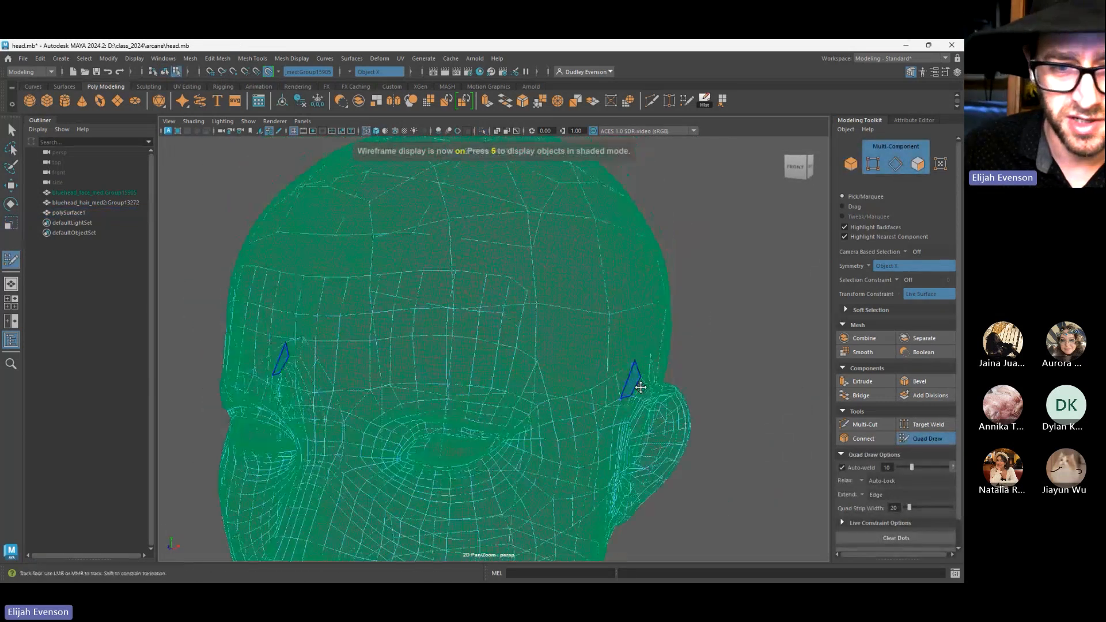
pyautogui.press('5')
# Move the lowest corner vertex at the front of the neck patch slightly upward
pyautogui.keyDown('alt'); pyautogui.moveTo(640, 387); pyautogui.dragTo(458, 336); pyautogui.keyUp('alt')
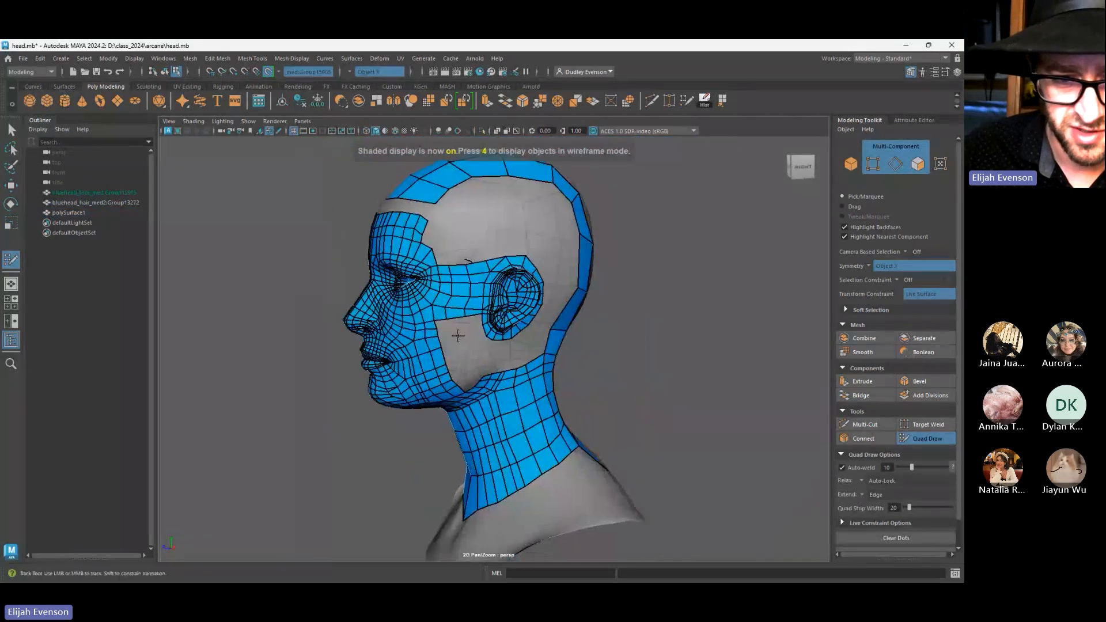
pyautogui.keyDown('alt'); pyautogui.moveTo(457, 336); pyautogui.dragTo(500, 381, button='right'); pyautogui.keyUp('alt')
pyautogui.keyDown('alt'); pyautogui.moveTo(500, 380); pyautogui.dragTo(512, 385); pyautogui.keyUp('alt')
pyautogui.keyDown('alt'); pyautogui.moveTo(460, 397); pyautogui.dragTo(521, 453, button='right'); pyautogui.keyUp('alt')
pyautogui.keyDown('alt'); pyautogui.moveTo(520, 454); pyautogui.dragTo(533, 134, button='middle'); pyautogui.keyUp('alt')
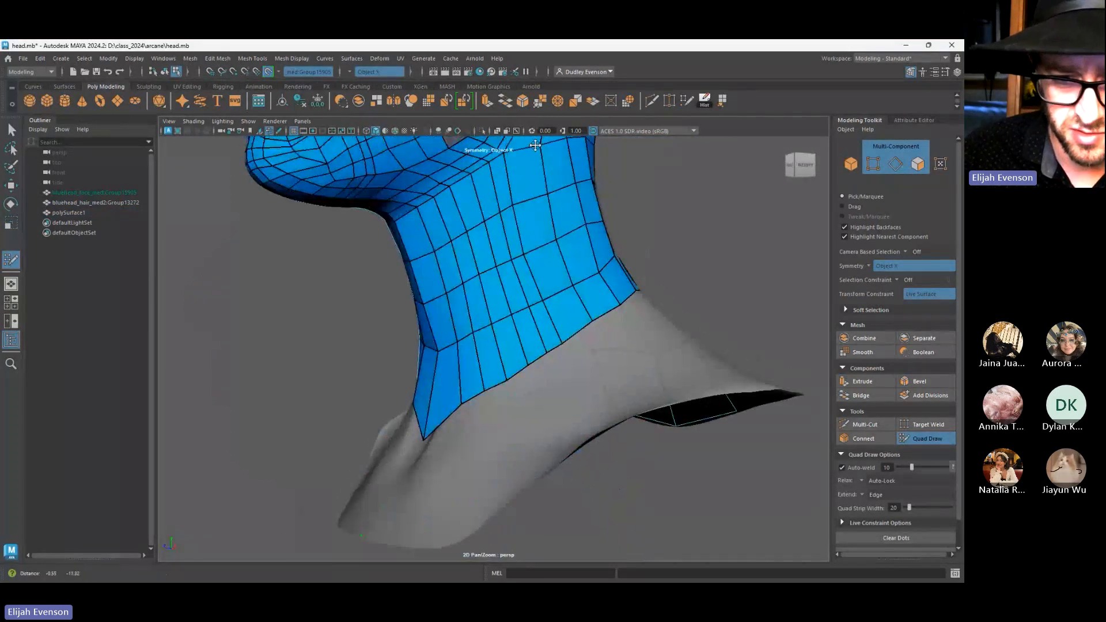
pyautogui.keyDown('alt'); pyautogui.moveTo(455, 351); pyautogui.dragTo(495, 360); pyautogui.keyUp('alt')
pyautogui.keyDown('alt'); pyautogui.moveTo(495, 360); pyautogui.dragTo(520, 400, button='middle'); pyautogui.keyUp('alt')
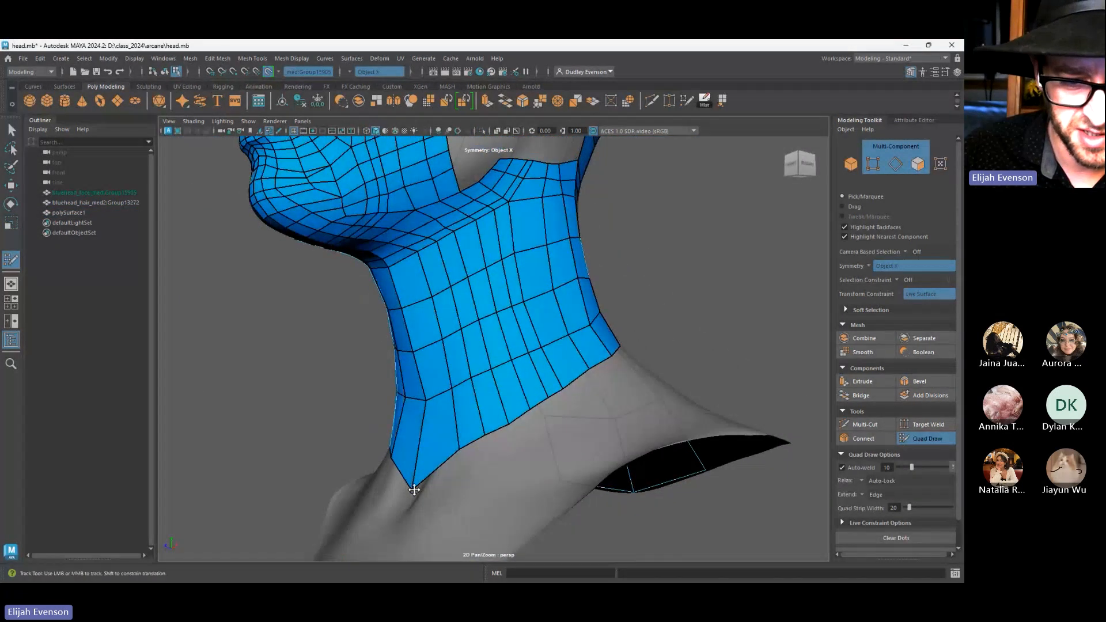
pyautogui.moveTo(413, 490); pyautogui.dragTo(416, 459)
# Fill a row of three quads along the upper edge of the jaw gap, from the cheek to the ear
pyautogui.keyDown('alt'); pyautogui.moveTo(514, 244); pyautogui.dragTo(495, 443, button='middle'); pyautogui.keyUp('alt')
pyautogui.keyDown('alt'); pyautogui.moveTo(483, 349); pyautogui.dragTo(420, 340); pyautogui.keyUp('alt')
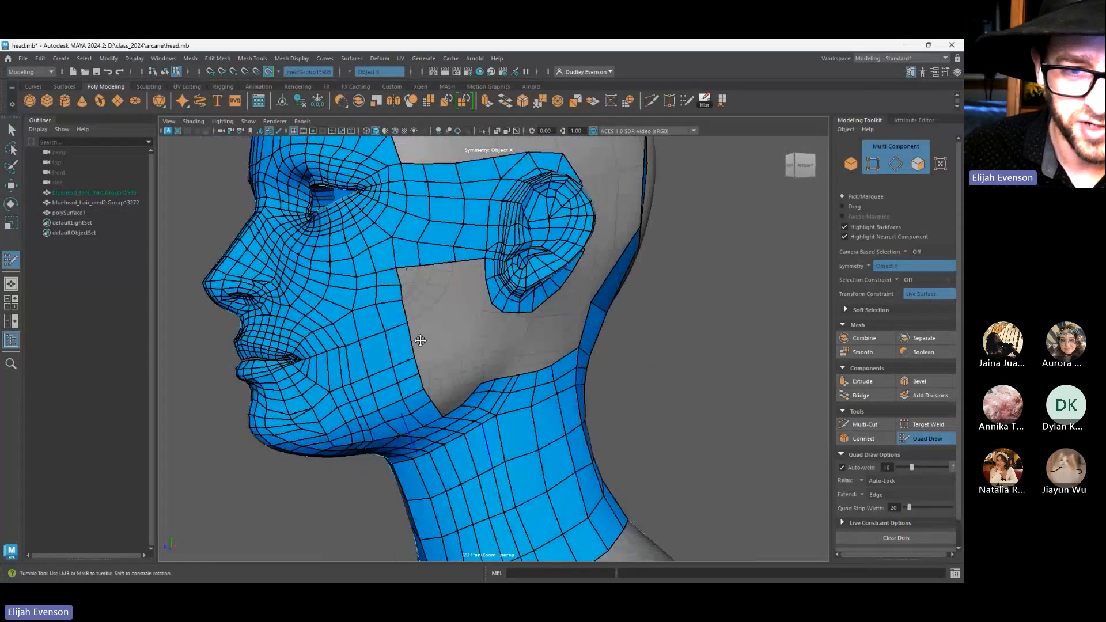
pyautogui.keyDown('alt'); pyautogui.moveTo(409, 233); pyautogui.dragTo(511, 289, button='right'); pyautogui.keyUp('alt')
pyautogui.keyDown('alt'); pyautogui.moveTo(465, 278); pyautogui.dragTo(496, 311, button='middle'); pyautogui.keyUp('alt')
pyautogui.keyDown('alt'); pyautogui.moveTo(434, 287); pyautogui.dragTo(394, 287); pyautogui.keyUp('alt')
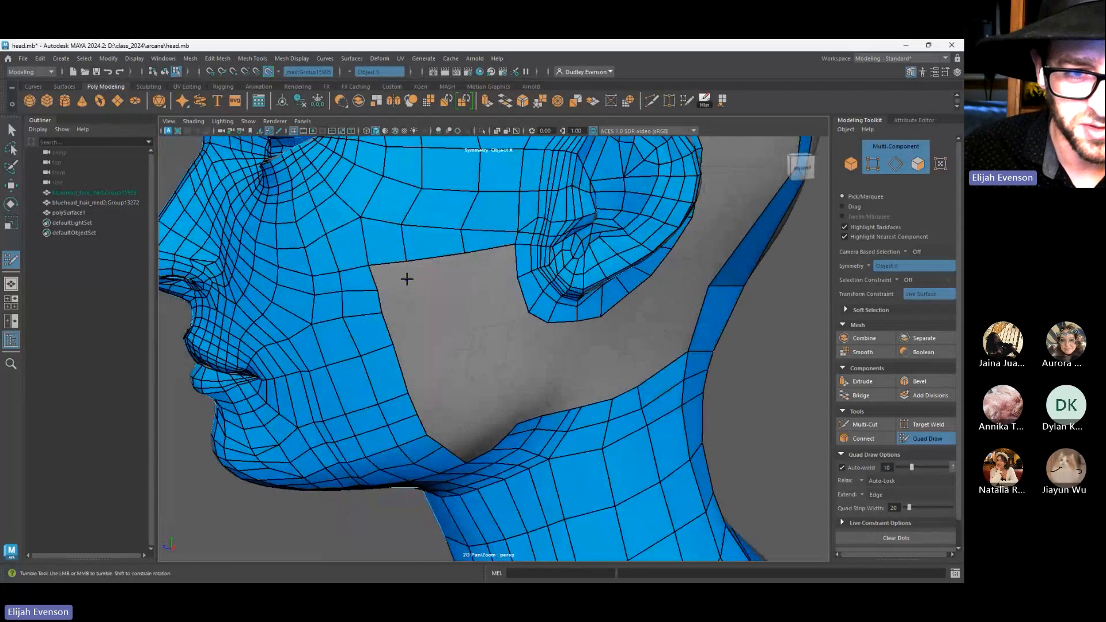
pyautogui.keyDown('shift'); pyautogui.click(389, 277); pyautogui.keyUp('shift')
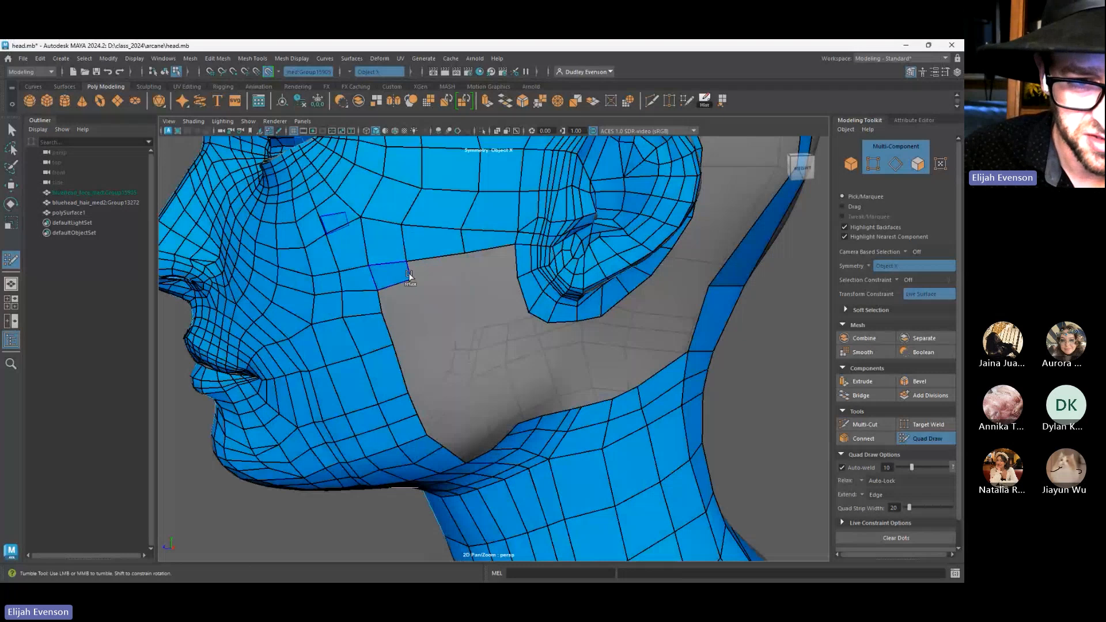
pyautogui.keyDown('shift'); pyautogui.click(443, 267); pyautogui.keyUp('shift')
pyautogui.keyDown('shift'); pyautogui.click(492, 264); pyautogui.keyUp('shift')
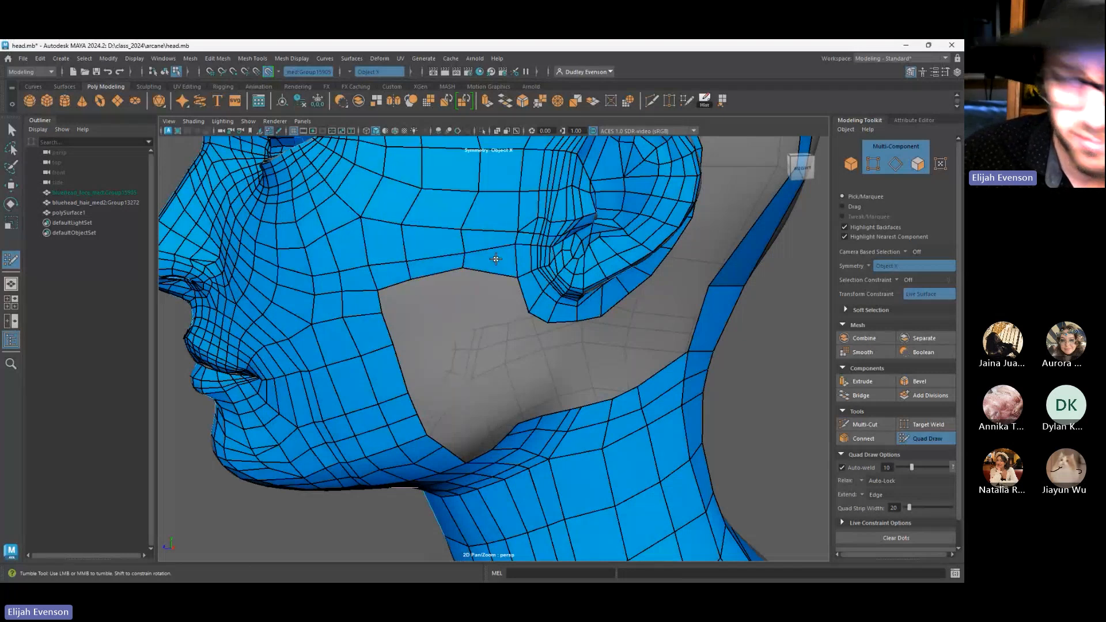
# Fill a second row of quads between cheek and earlobe, moving its vertices to even out the spacing
pyautogui.keyDown('alt'); pyautogui.moveTo(365, 305); pyautogui.dragTo(392, 292, button='right'); pyautogui.keyUp('alt')
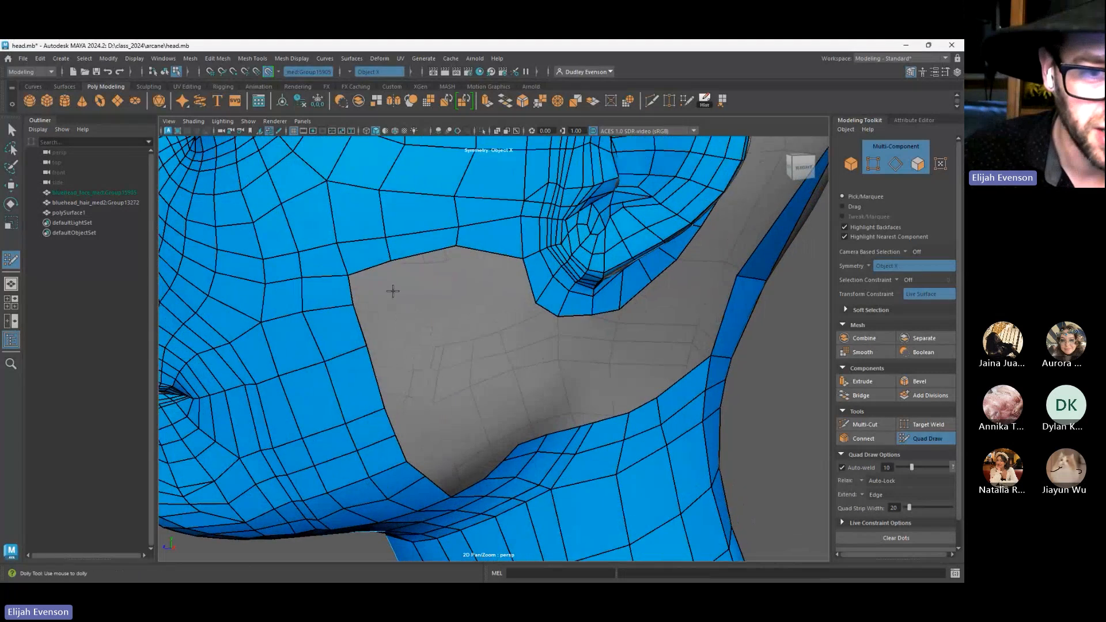
pyautogui.keyDown('shift'); pyautogui.click(389, 281); pyautogui.keyUp('shift')
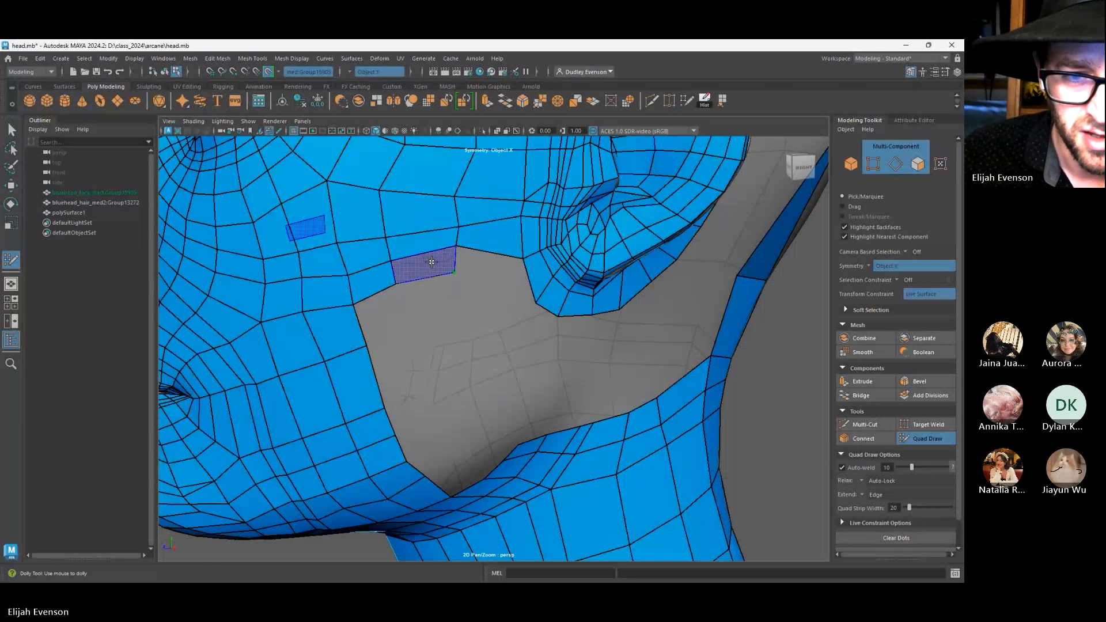
pyautogui.keyDown('shift'); pyautogui.click(429, 265); pyautogui.keyUp('shift')
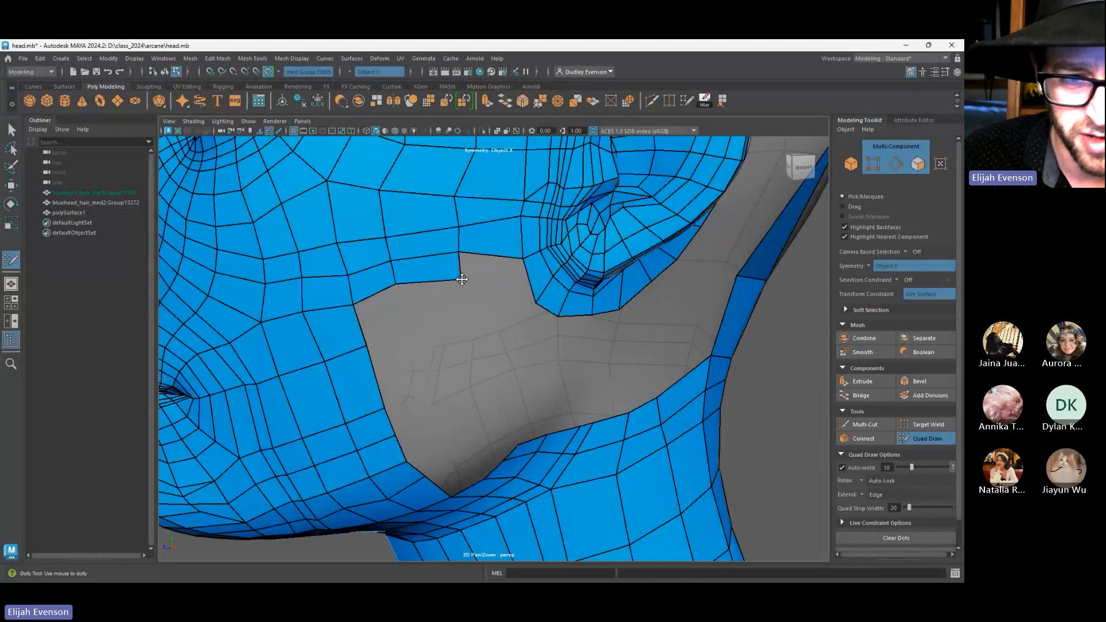
pyautogui.keyDown('shift'); pyautogui.click(396, 287); pyautogui.keyUp('shift')
pyautogui.moveTo(390, 261); pyautogui.dragTo(394, 266)
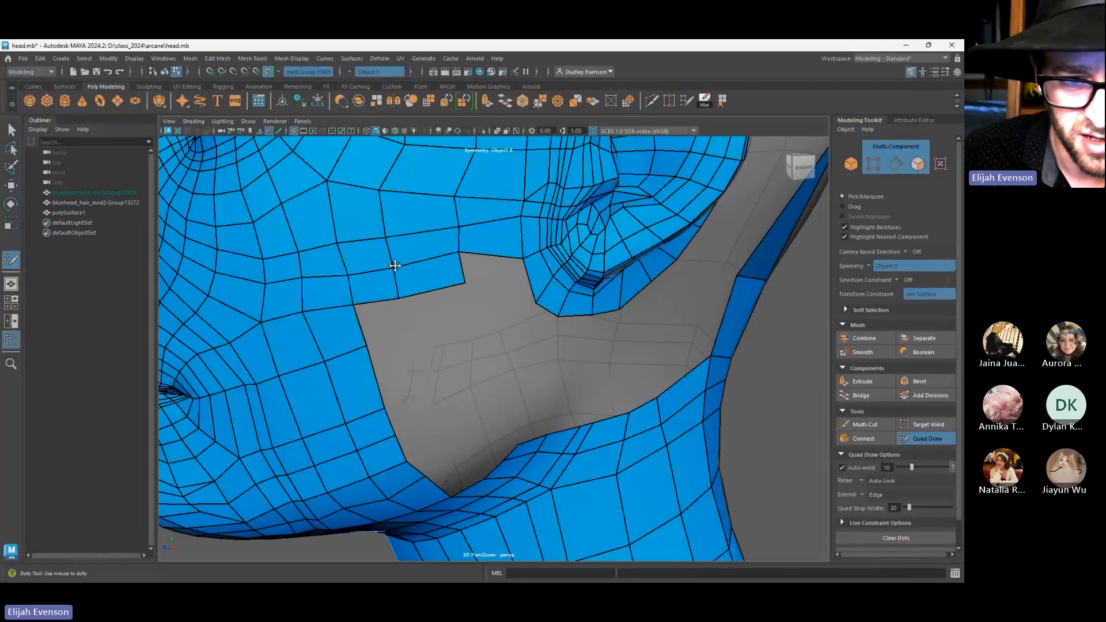
pyautogui.moveTo(460, 252); pyautogui.dragTo(468, 282)
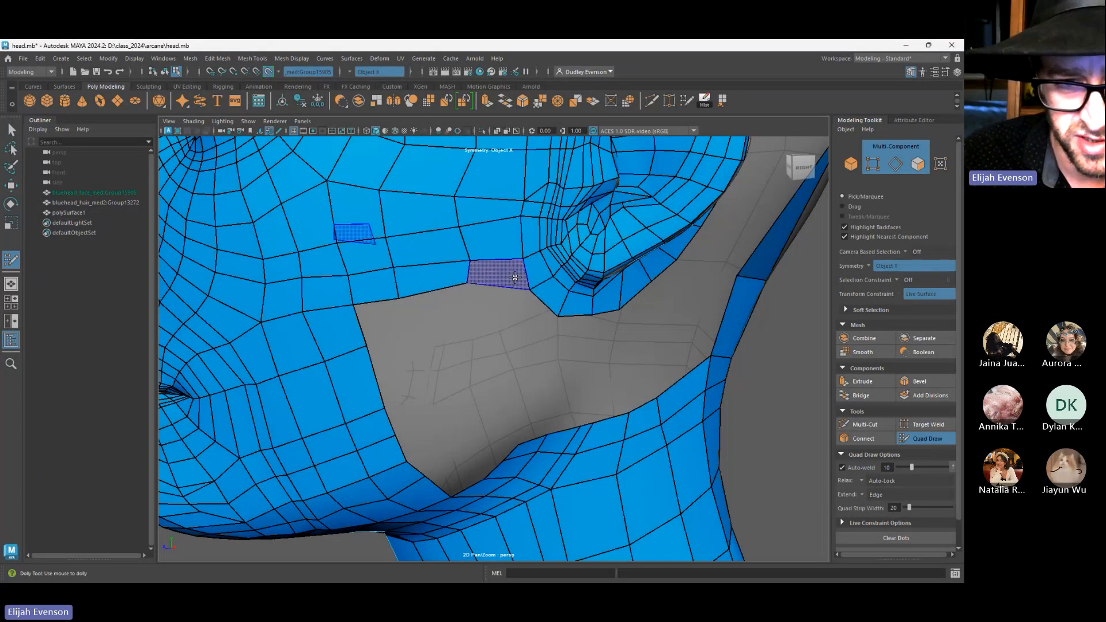
pyautogui.keyDown('shift'); pyautogui.click(467, 273); pyautogui.keyUp('shift')
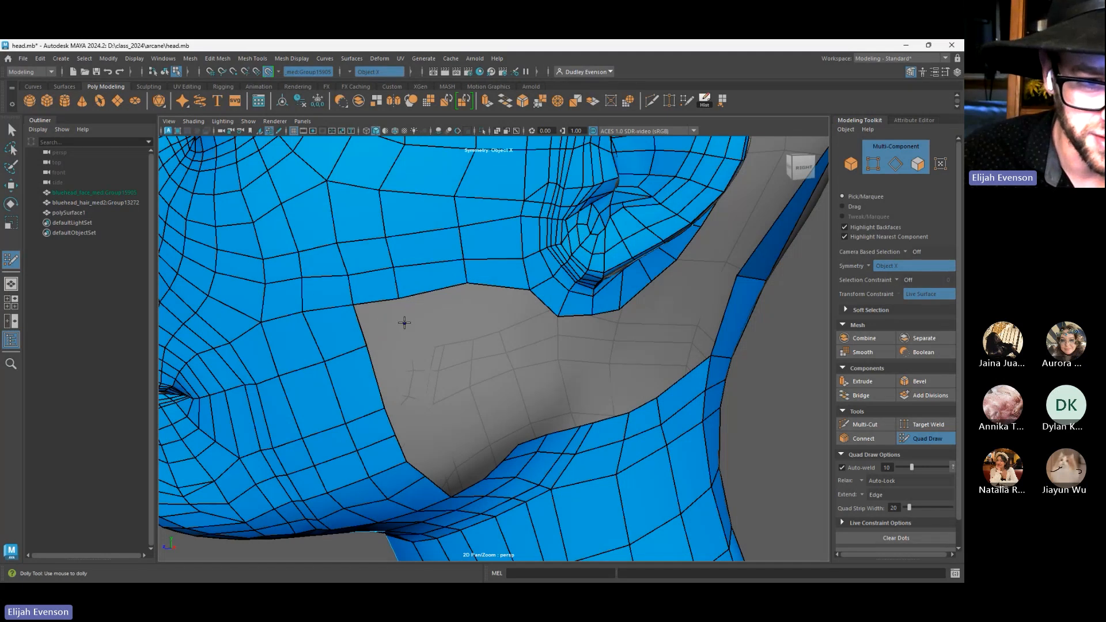
# Fill a third row of quads across the jaw gap towards the earlobe and straighten its lower edge near the cheek
pyautogui.keyDown('shift'); pyautogui.click(404, 323); pyautogui.keyUp('shift')
pyautogui.keyDown('shift'); pyautogui.click(441, 304); pyautogui.keyUp('shift')
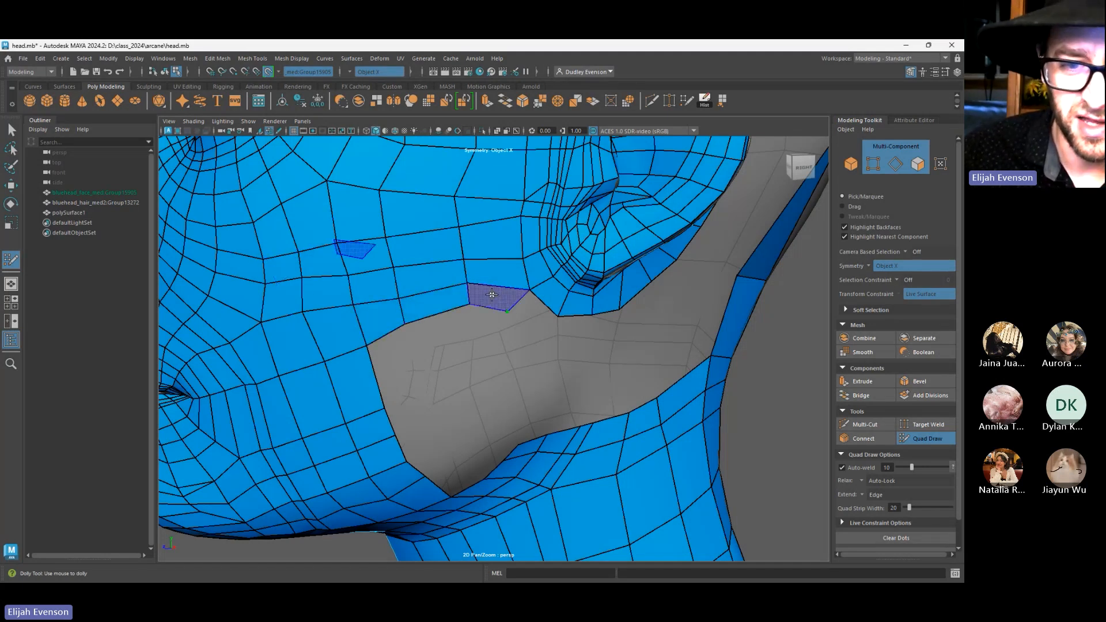
pyautogui.keyDown('shift'); pyautogui.click(497, 296); pyautogui.keyUp('shift')
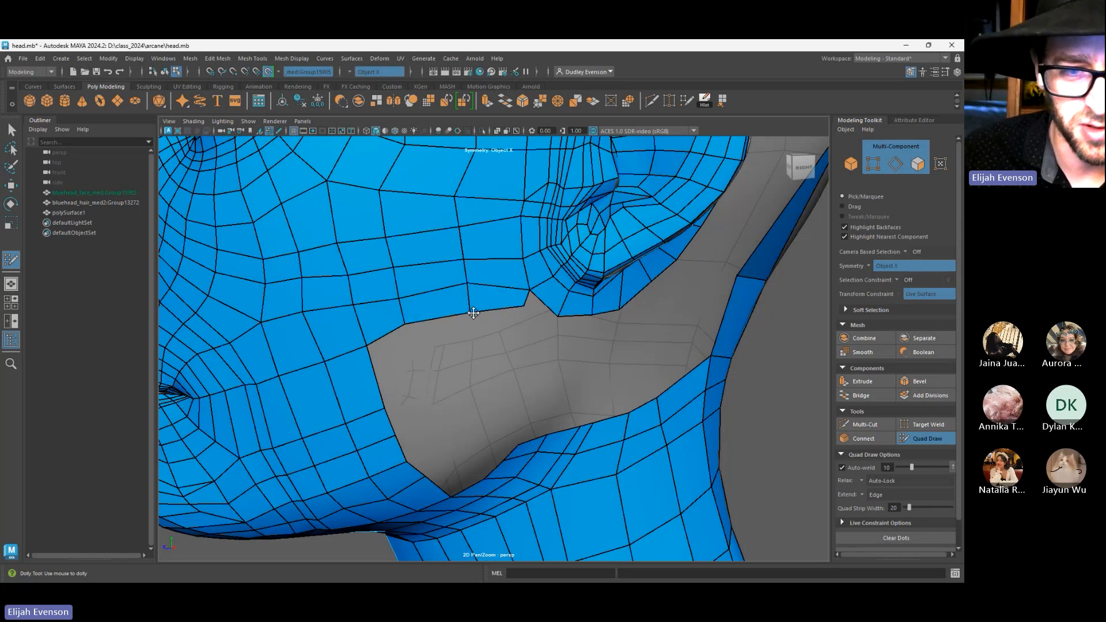
pyautogui.moveTo(404, 327); pyautogui.dragTo(405, 335)
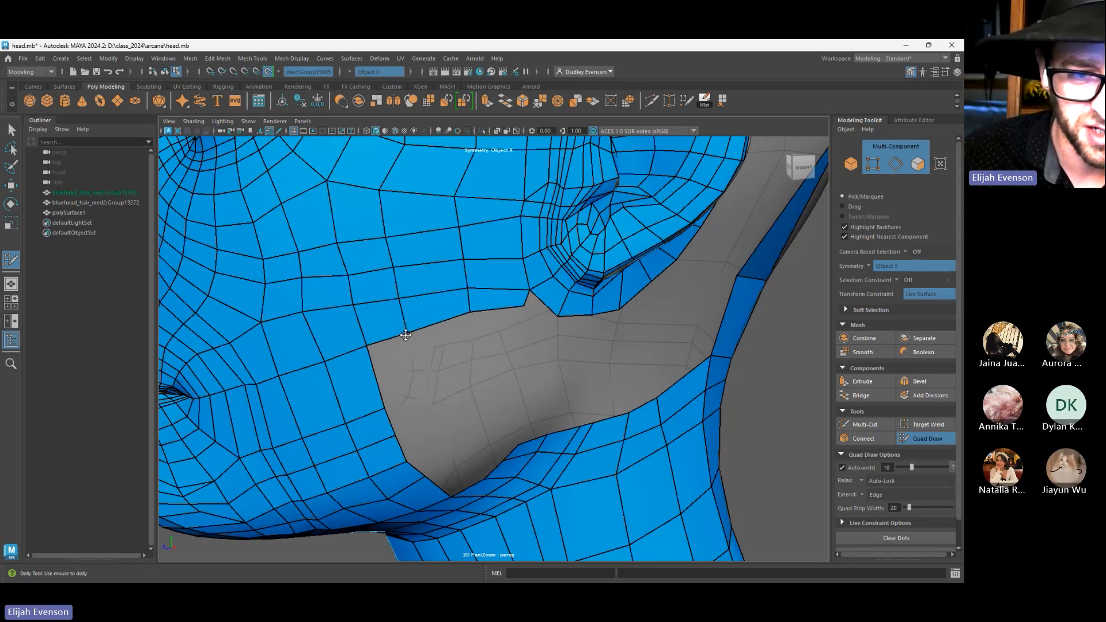
# Fill the next row of quads down the jaw gap and close the notch beside the earlobe
pyautogui.keyDown('alt'); pyautogui.moveTo(447, 373); pyautogui.dragTo(432, 392); pyautogui.keyUp('alt')
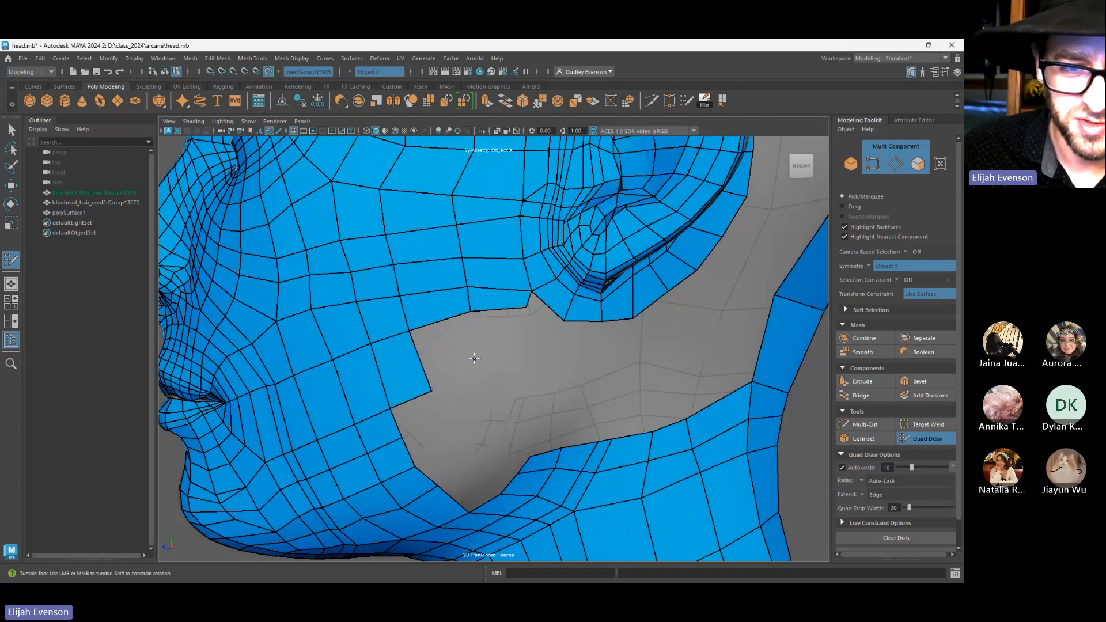
pyautogui.keyDown('shift'); pyautogui.click(448, 348); pyautogui.keyUp('shift')
pyautogui.keyDown('shift'); pyautogui.click(499, 337); pyautogui.keyUp('shift')
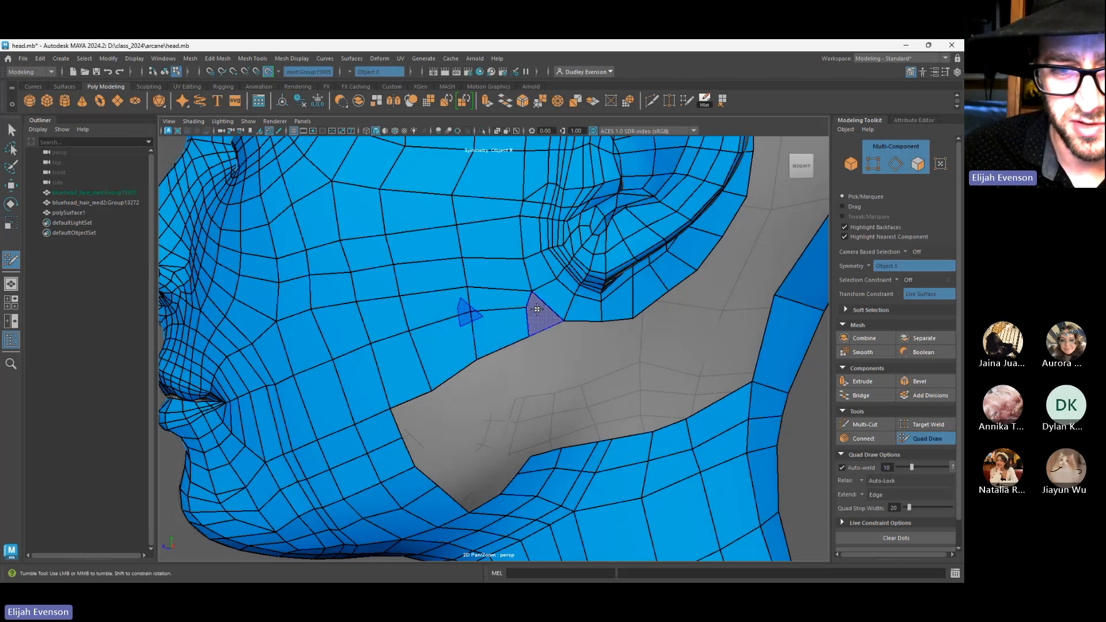
pyautogui.keyDown('shift'); pyautogui.click(537, 309); pyautogui.keyUp('shift')
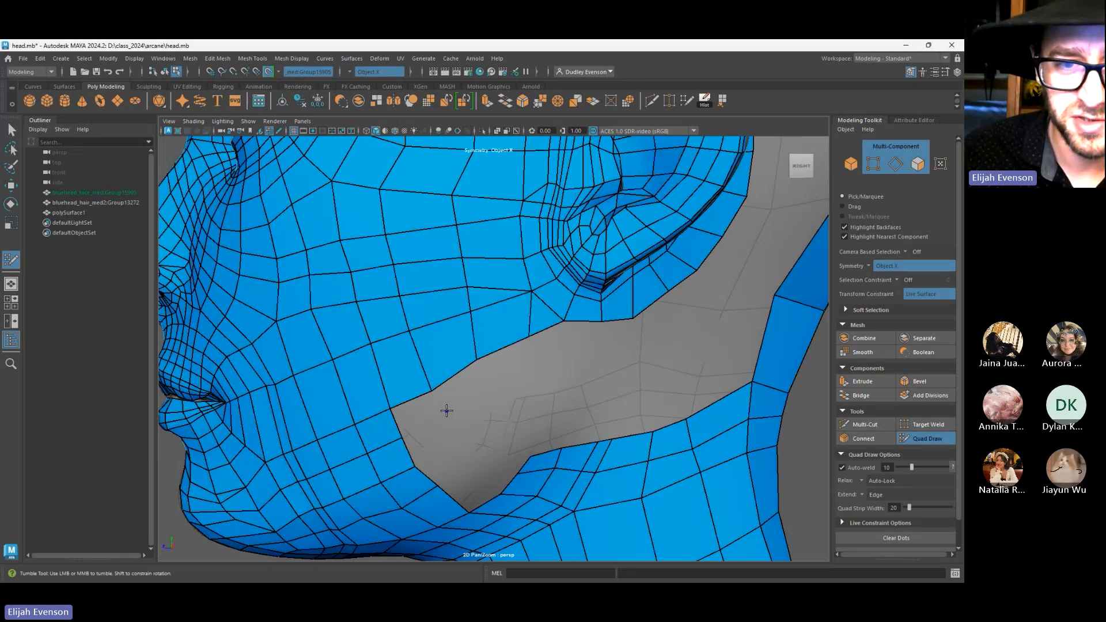
# Switch from Quad Draw to Multi-Cut for cutting the new faces between the cheek and earlobe
pyautogui.keyDown('alt'); pyautogui.moveTo(504, 221); pyautogui.dragTo(554, 255, button='middle'); pyautogui.keyUp('alt')
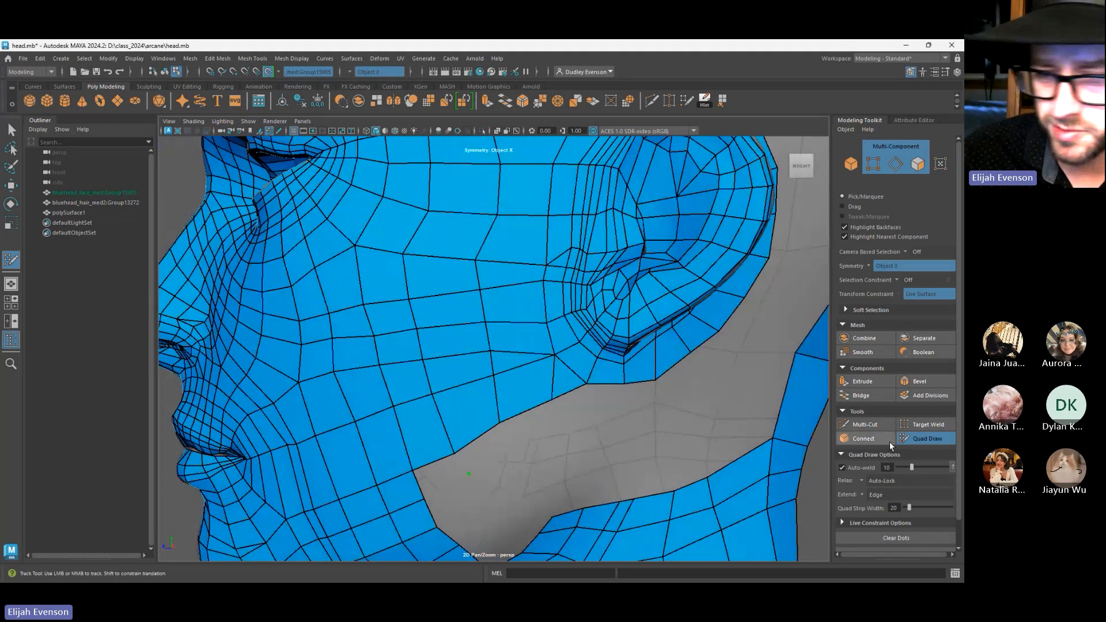
pyautogui.click(876, 427)
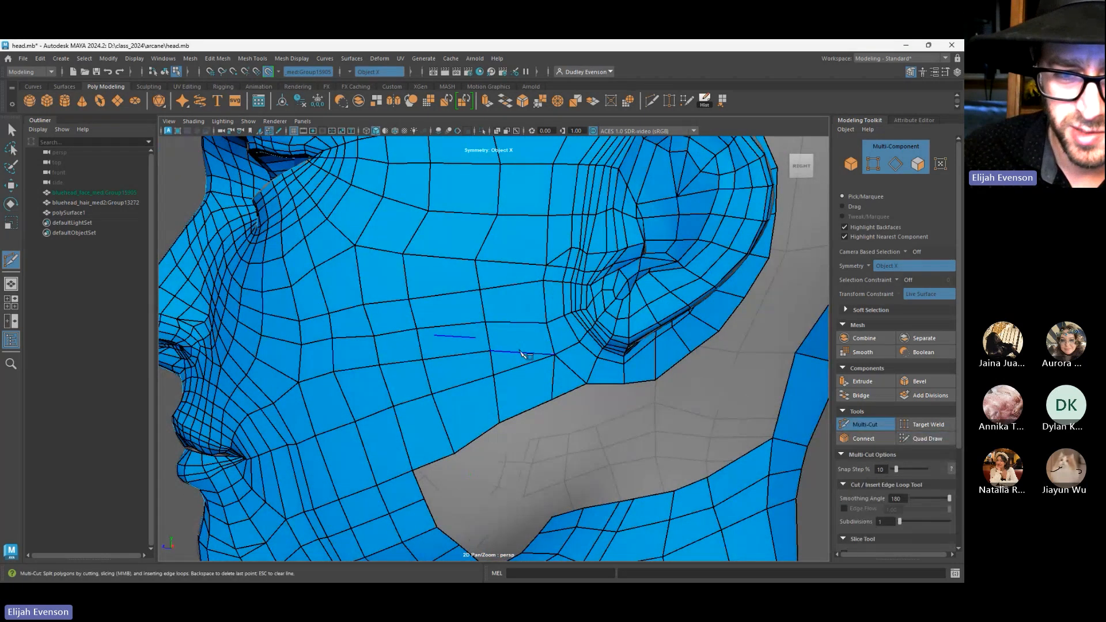
# Cut a new edge across the cheek to the front of the ear with Multi-Cut
pyautogui.press('q')
pyautogui.press('y')
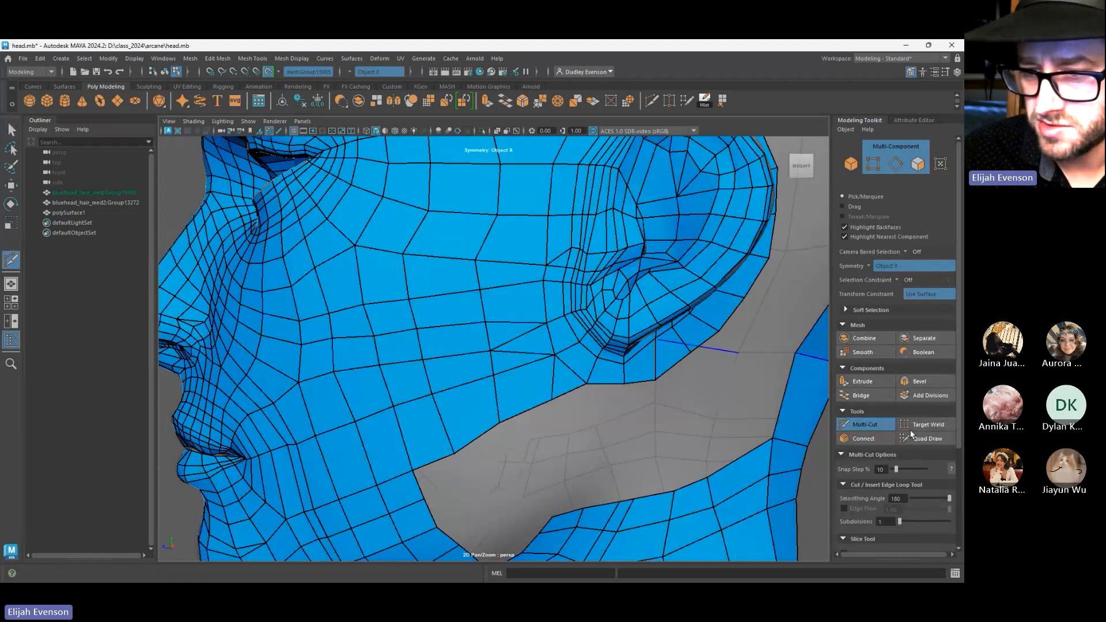
pyautogui.click(570, 248)
pyautogui.click(475, 261)
pyautogui.press('q')
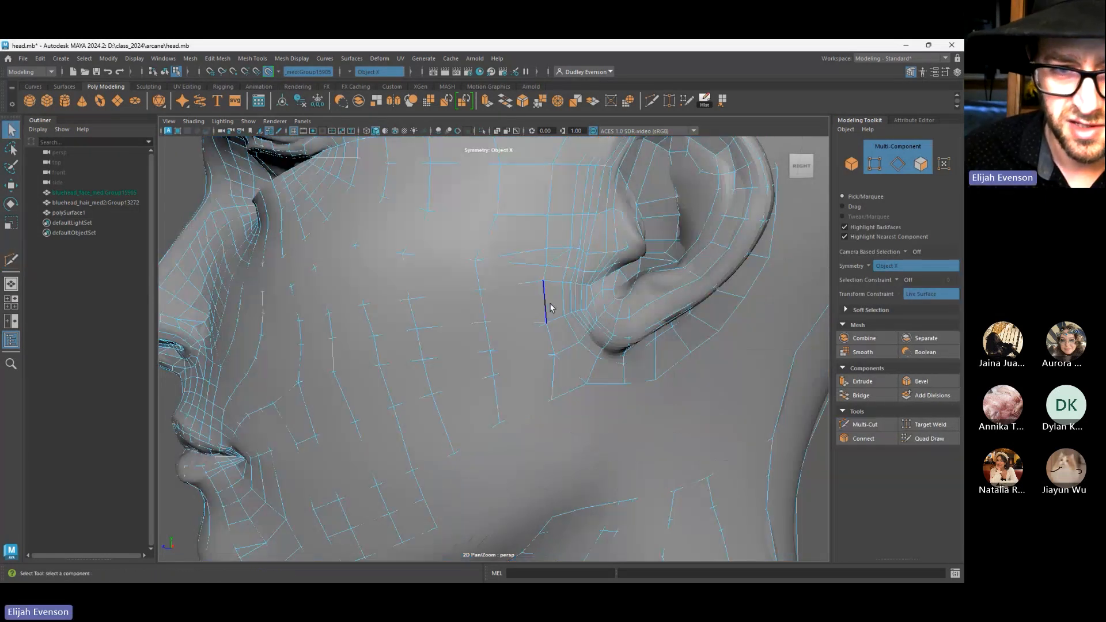
pyautogui.press('6')
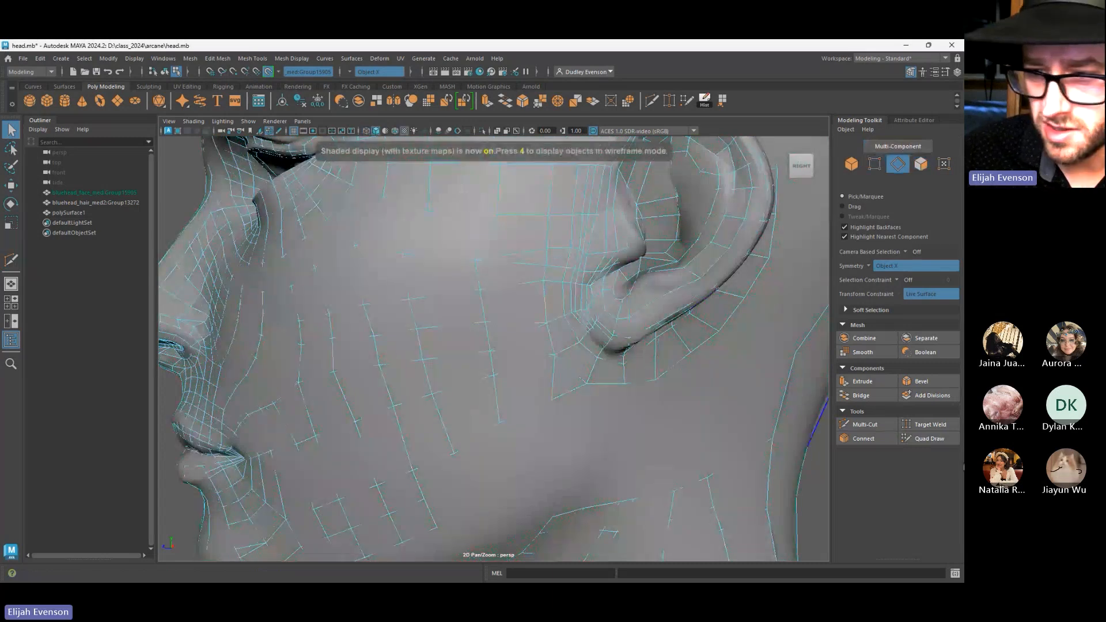
pyautogui.click(925, 438)
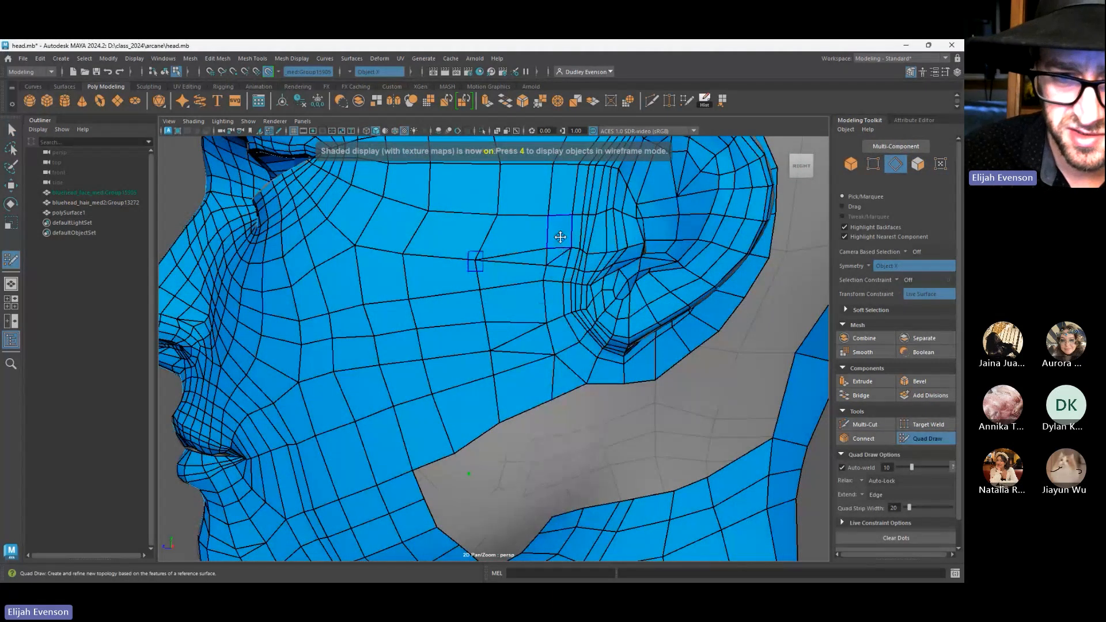
# Delete the short diagonal edge just in front of the ear
pyautogui.press('q')
pyautogui.click(557, 256)
pyautogui.hotkey('ctrl', 'Delete')
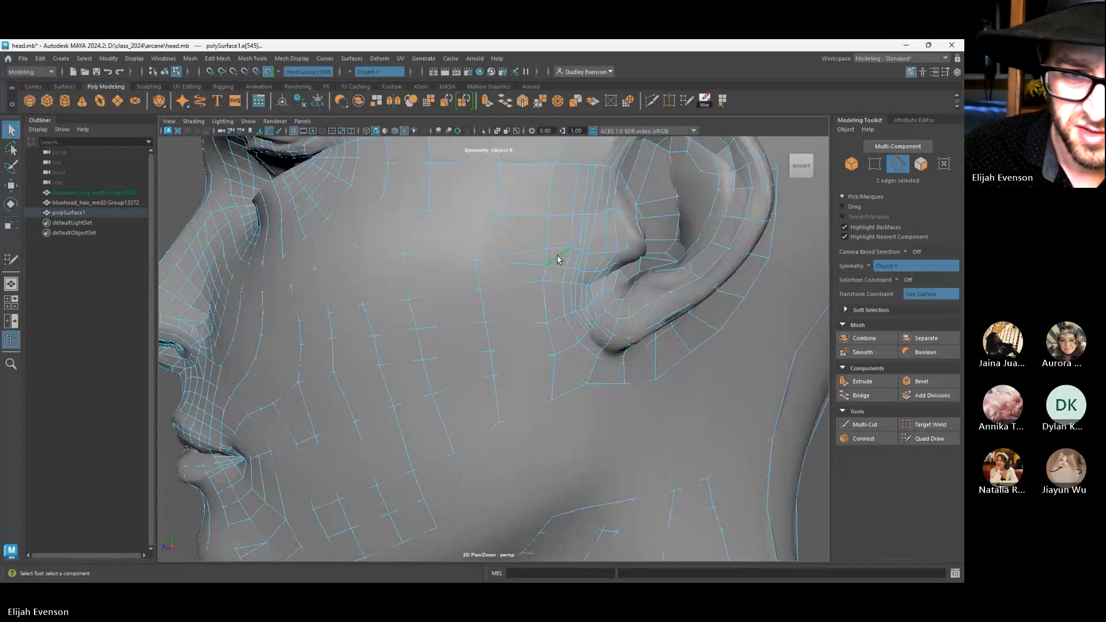
# Examine the edge flow between the cheek and the earlobe in wireframe display
pyautogui.press('4')
pyautogui.press('w')
pyautogui.press('5')
pyautogui.press('5')
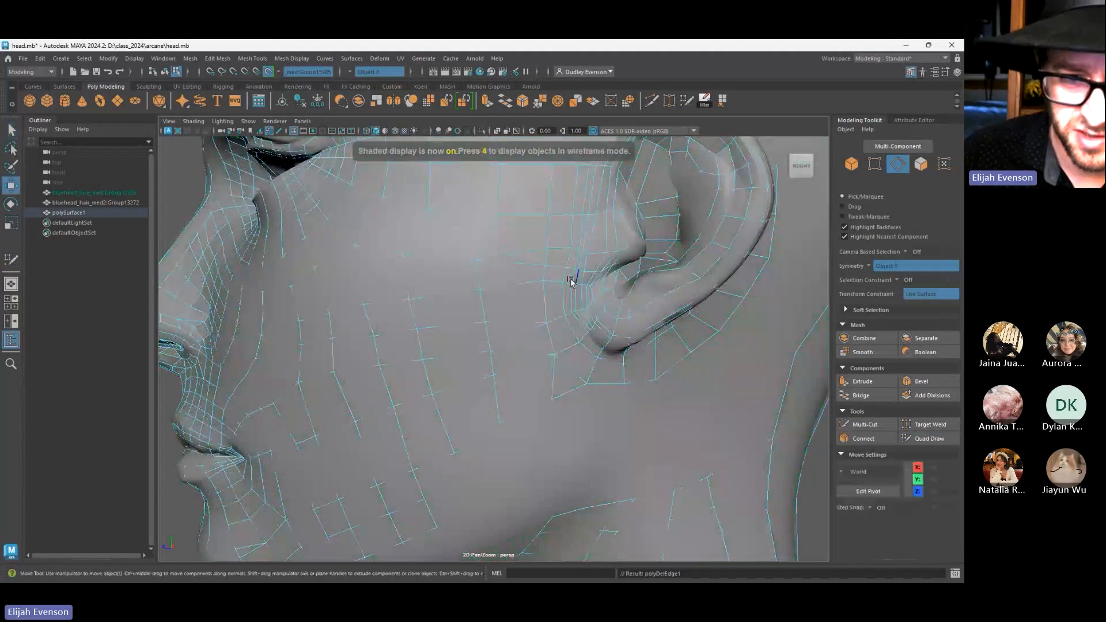
pyautogui.click(539, 334)
pyautogui.press('4')
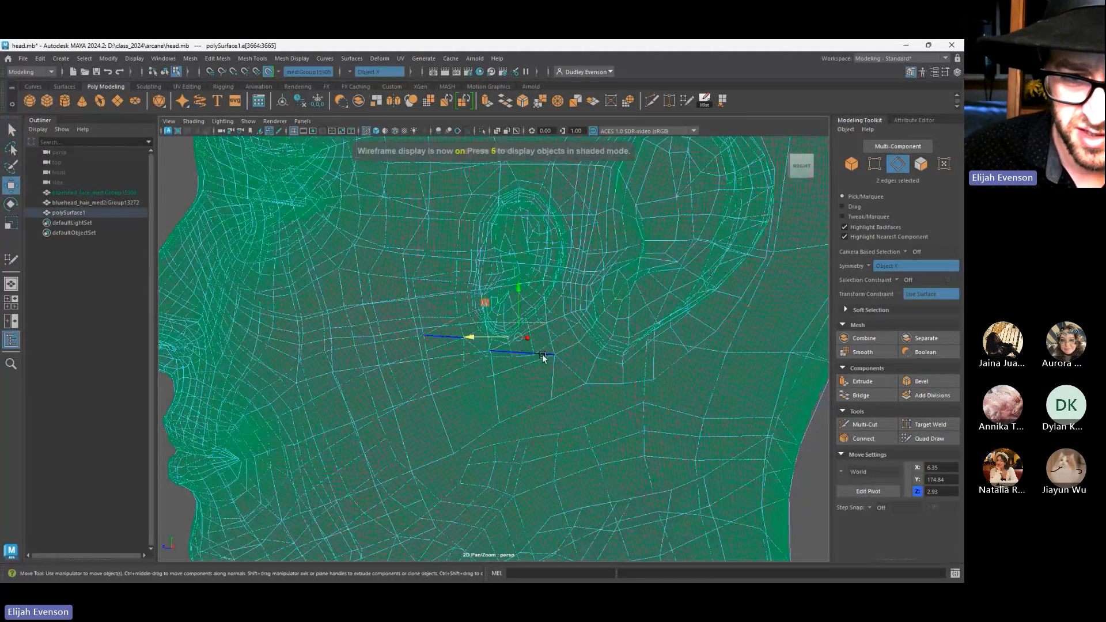
pyautogui.keyDown('alt'); pyautogui.moveTo(544, 358); pyautogui.dragTo(534, 366); pyautogui.keyUp('alt')
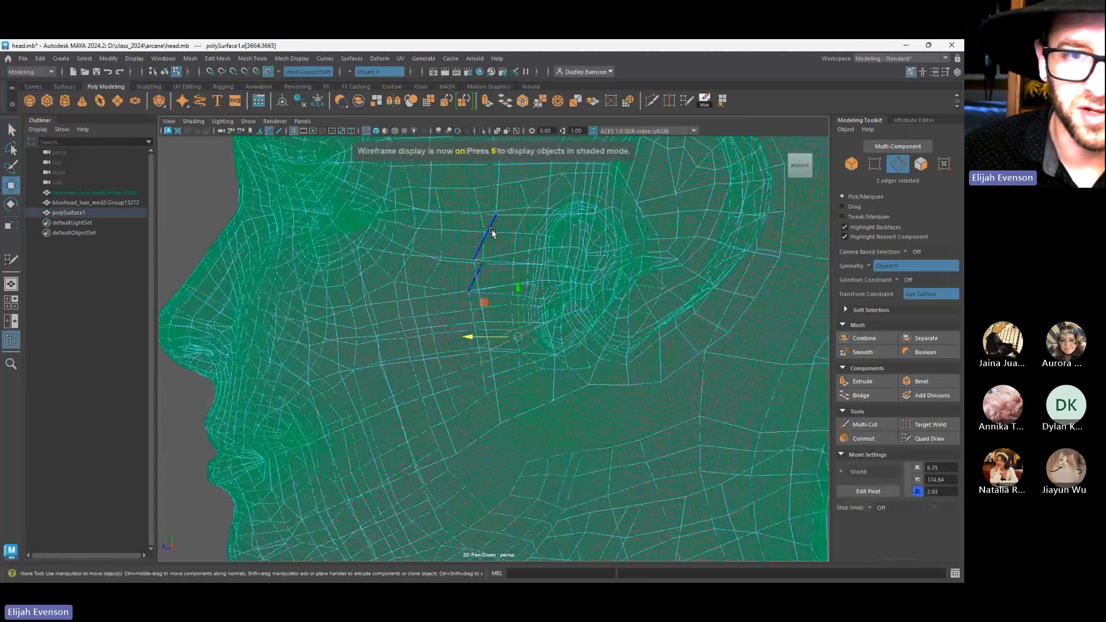
pyautogui.press('5')
# Try to hide the high-resolution head through the face_mid display layer
pyautogui.press('F8')
pyautogui.click(957, 72)
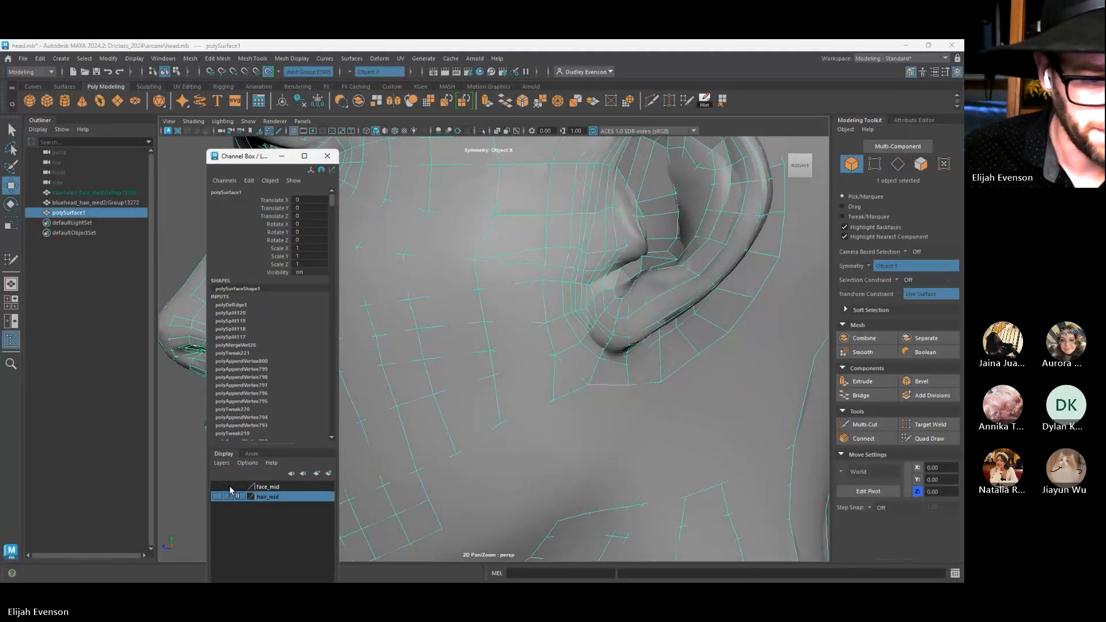
pyautogui.click(560, 459)
pyautogui.press('q')
pyautogui.click(327, 156)
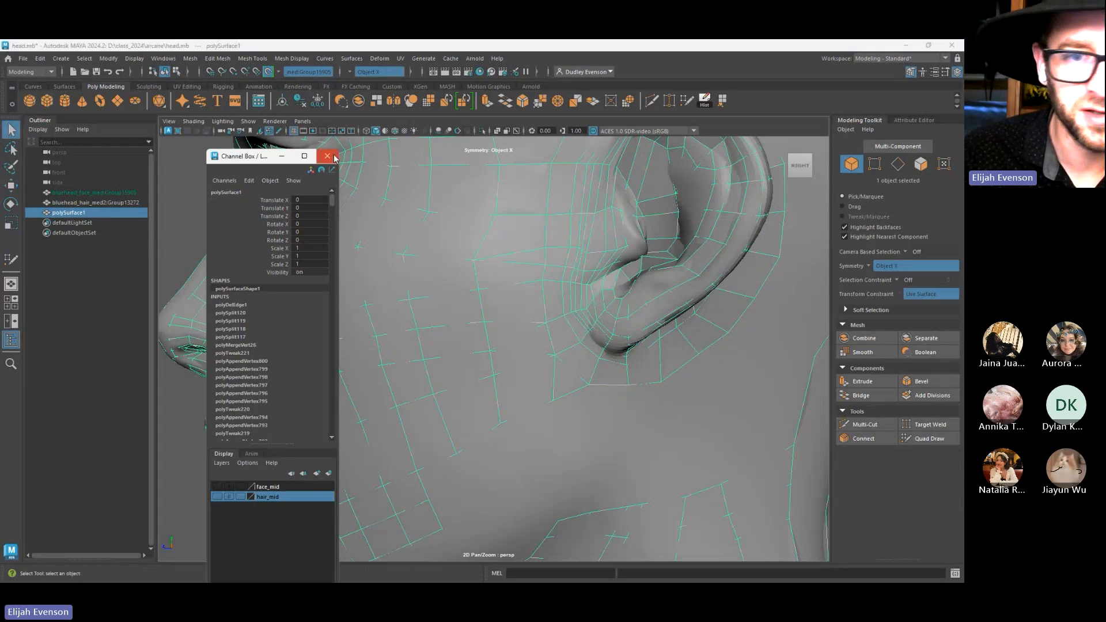
# Turn off the live surface and select the high-resolution head mesh as an object
pyautogui.press('F8')
pyautogui.scroll(-5, 597, 365)
pyautogui.click(268, 73)
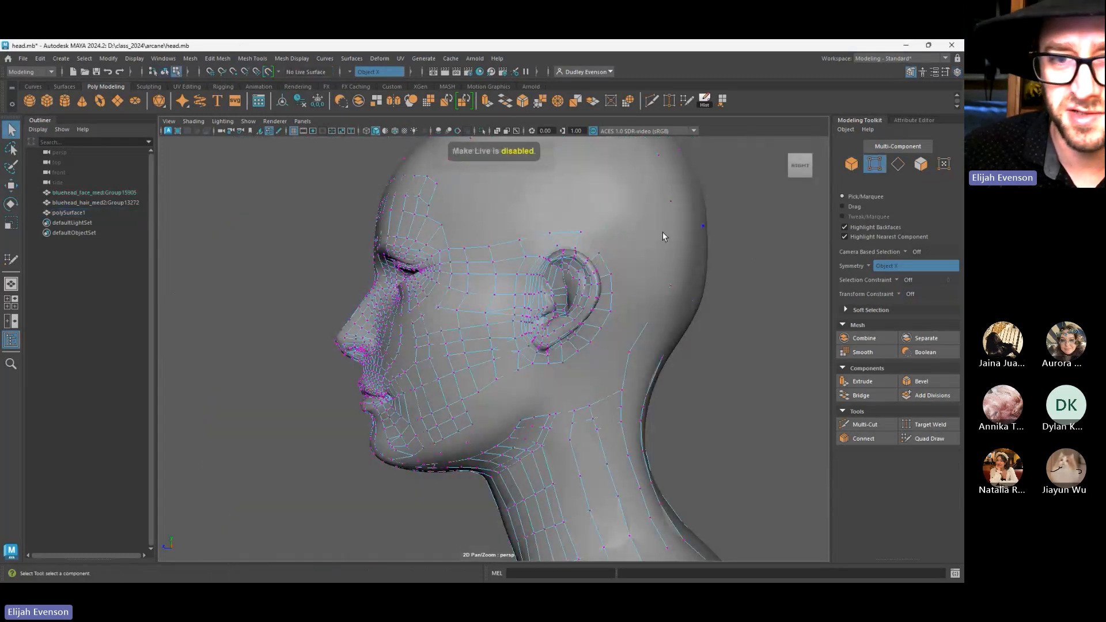
pyautogui.click(649, 219)
pyautogui.press('F8')
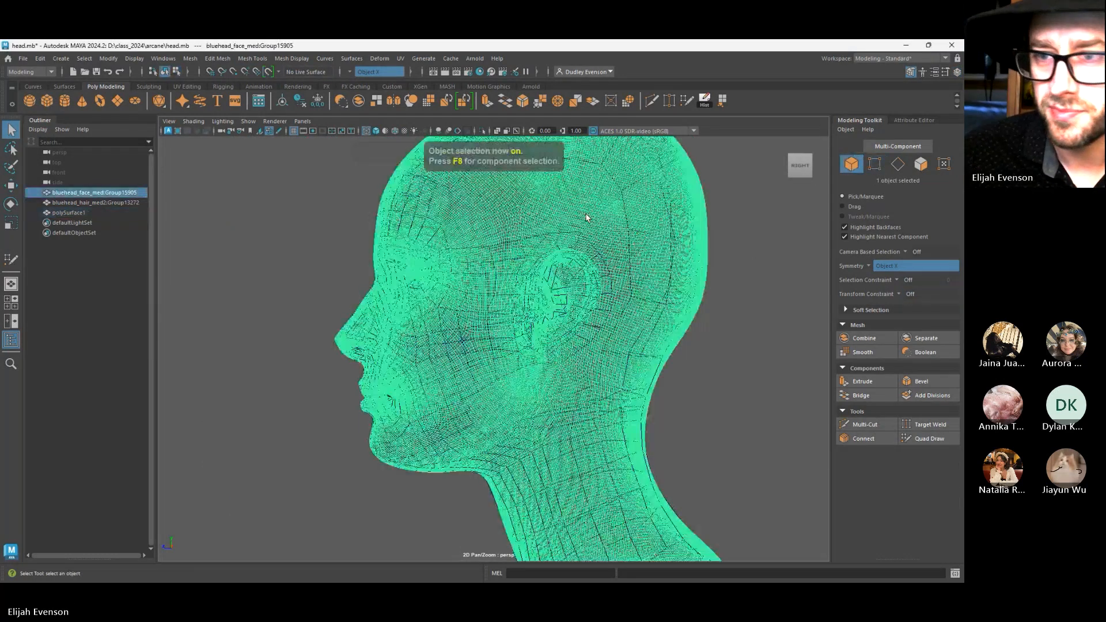
# Try to assign the selected head mesh to the hidden face_mid display layer
pyautogui.keyDown('alt'); pyautogui.moveTo(586, 217); pyautogui.dragTo(737, 178); pyautogui.keyUp('alt')
pyautogui.click(957, 72)
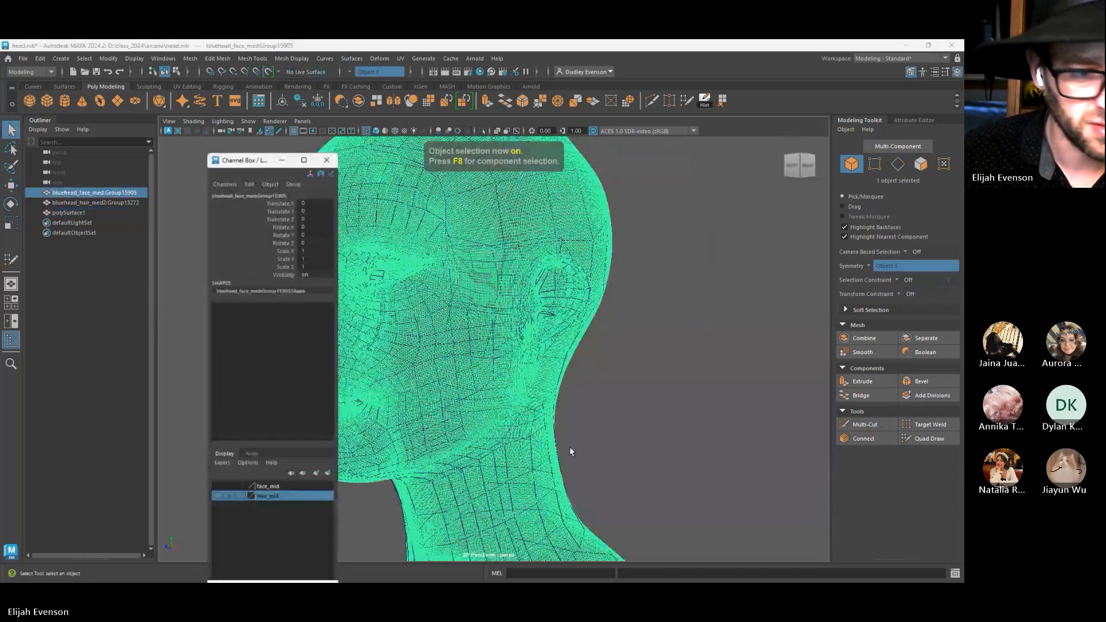
pyautogui.rightClick(277, 488)
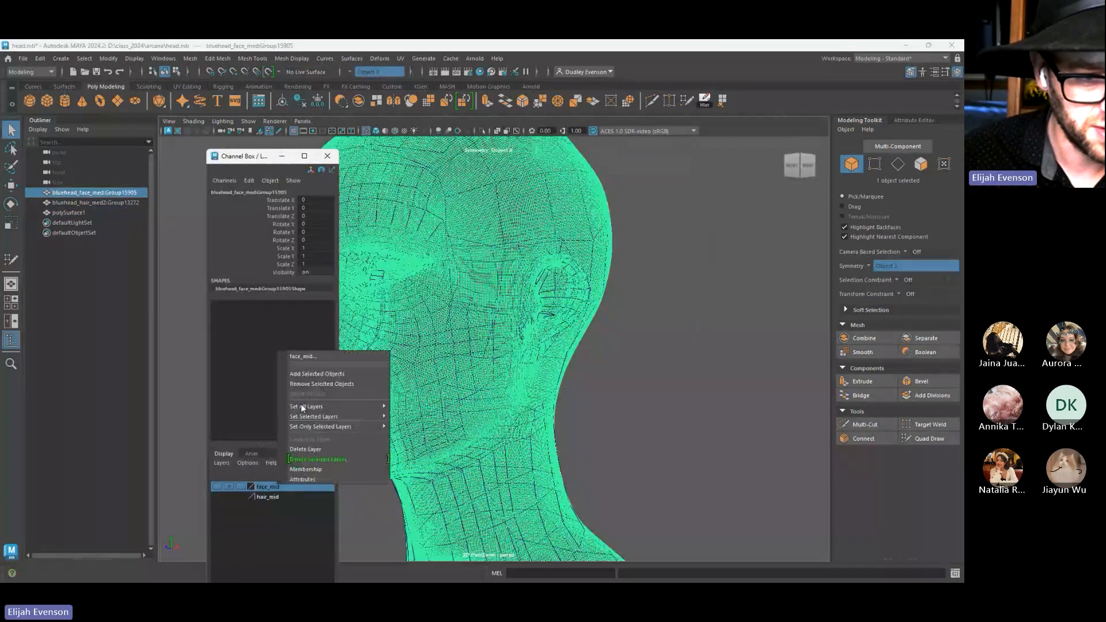
pyautogui.click(305, 384)
pyautogui.click(333, 161)
pyautogui.press('6')
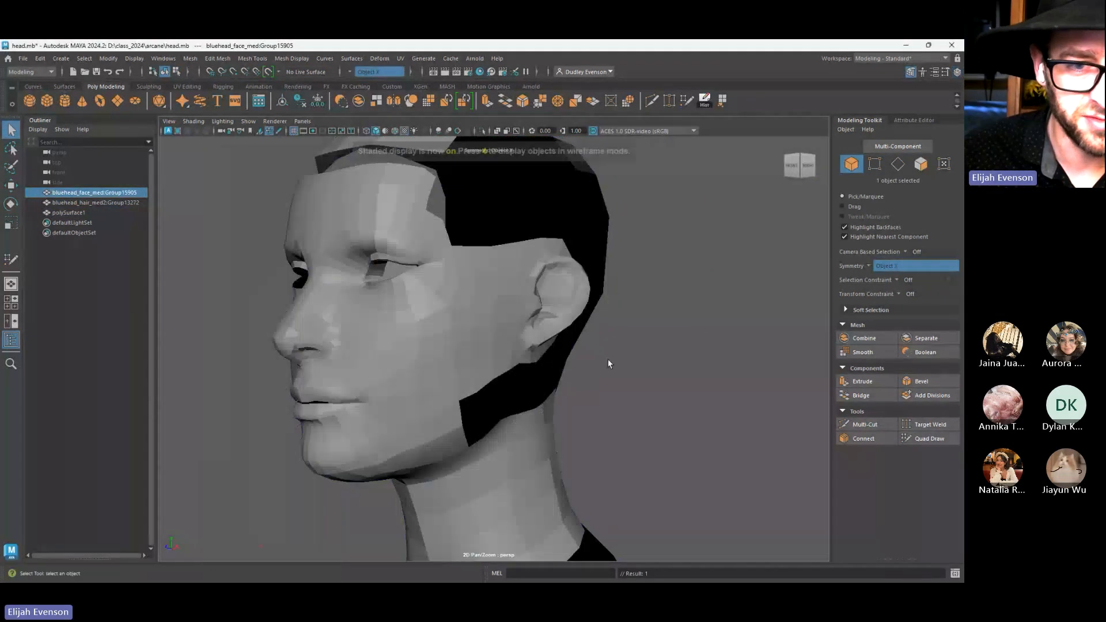
pyautogui.scroll(5, 551, 379)
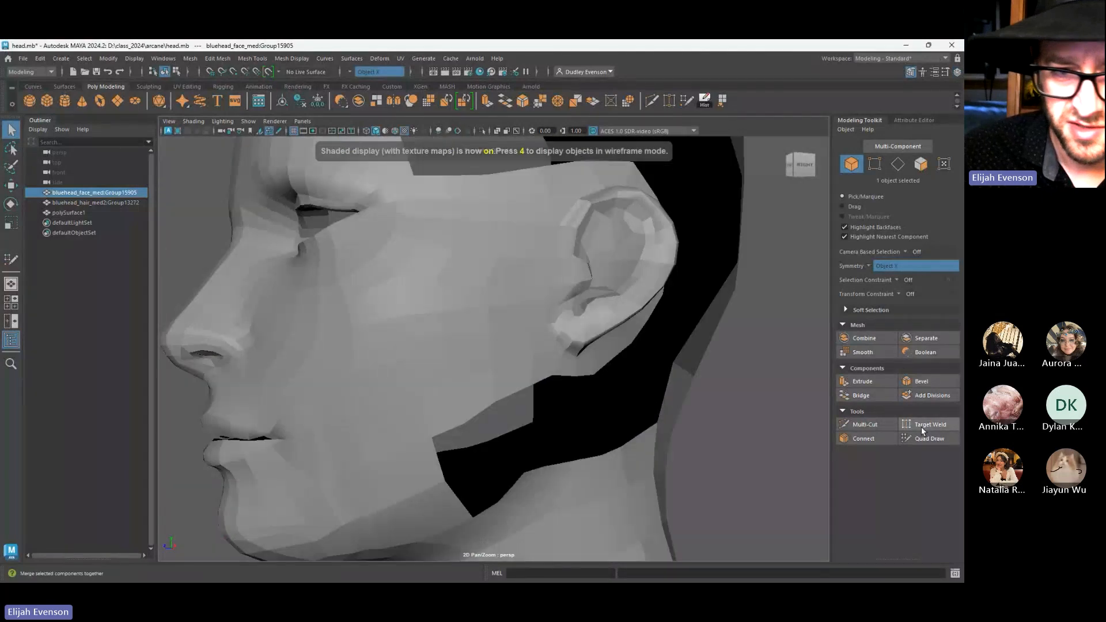
pyautogui.click(933, 440)
pyautogui.keyDown('alt'); pyautogui.moveTo(546, 272); pyautogui.dragTo(526, 301, button='middle'); pyautogui.keyUp('alt')
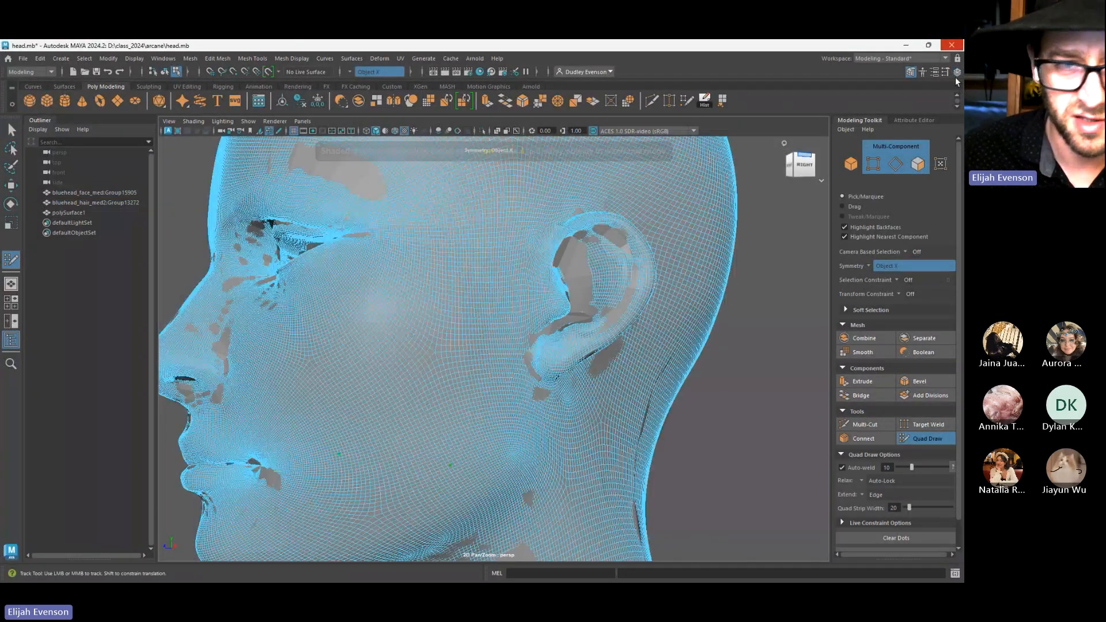
pyautogui.press('F8')
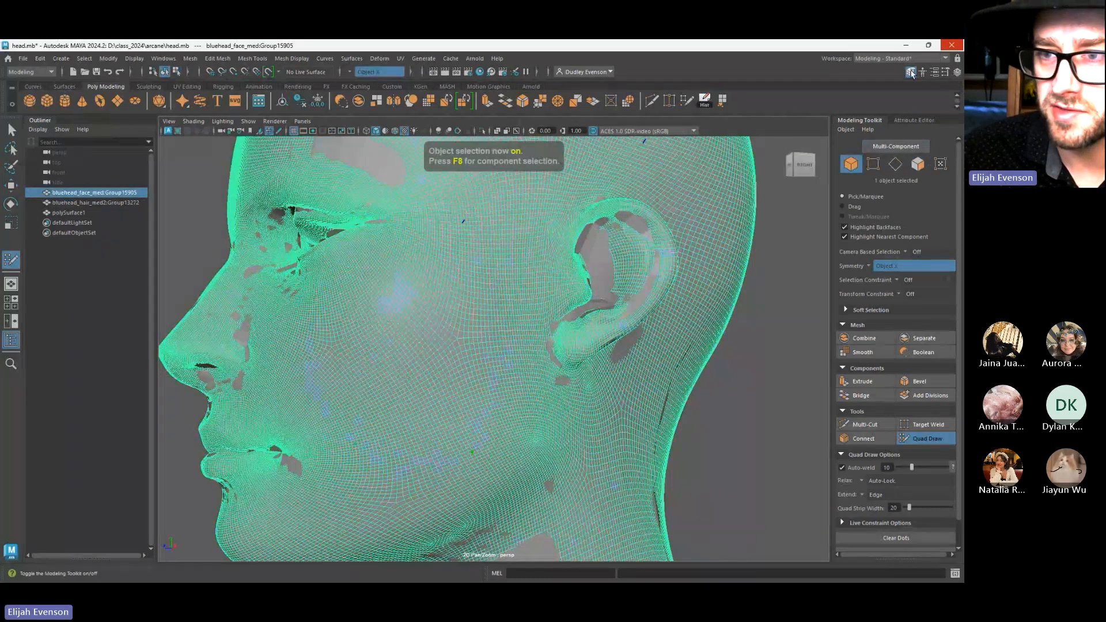
# Add the selected high-resolution head mesh to the face_mid display layer
pyautogui.click(957, 72)
pyautogui.rightClick(292, 488)
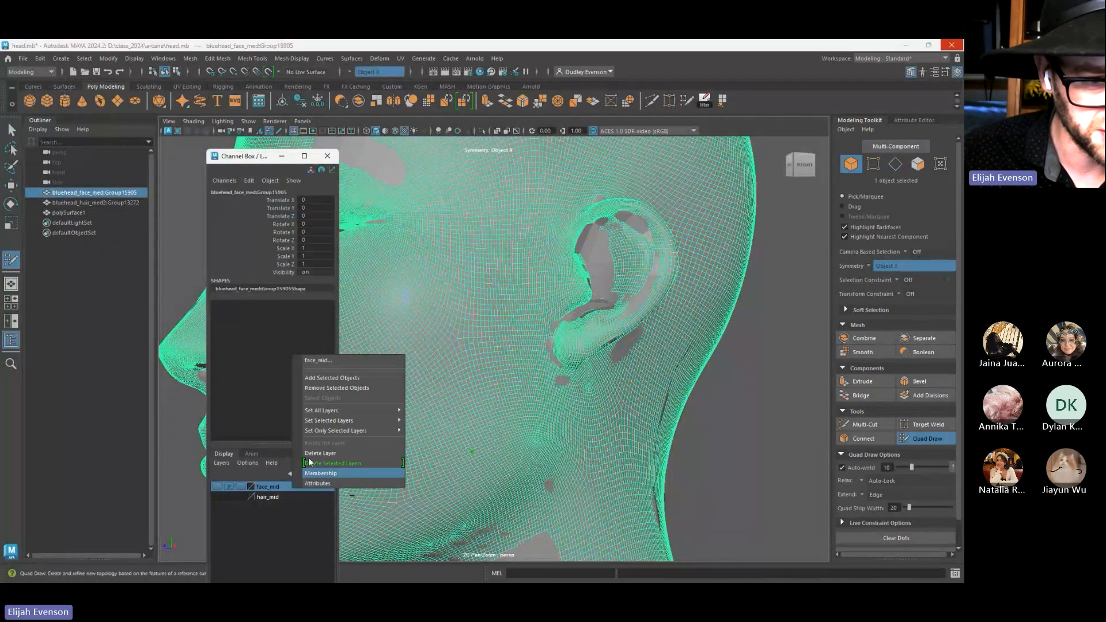
pyautogui.click(318, 378)
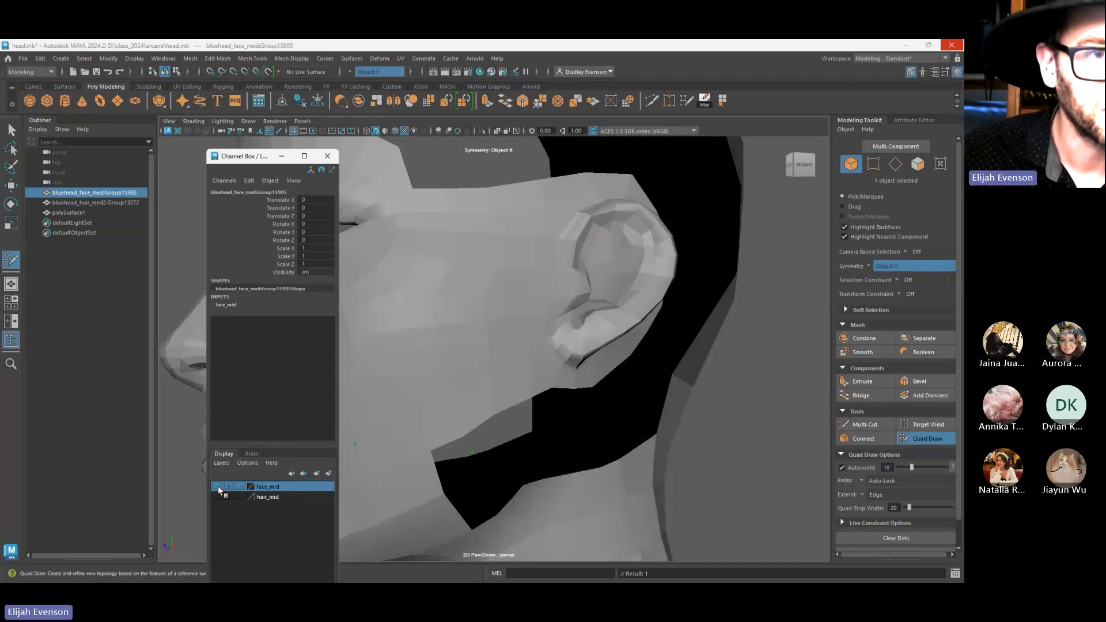
# Show the face_mid layer and make the high-resolution head mesh the live surface
pyautogui.click(217, 486)
pyautogui.click(268, 72)
pyautogui.press('4')
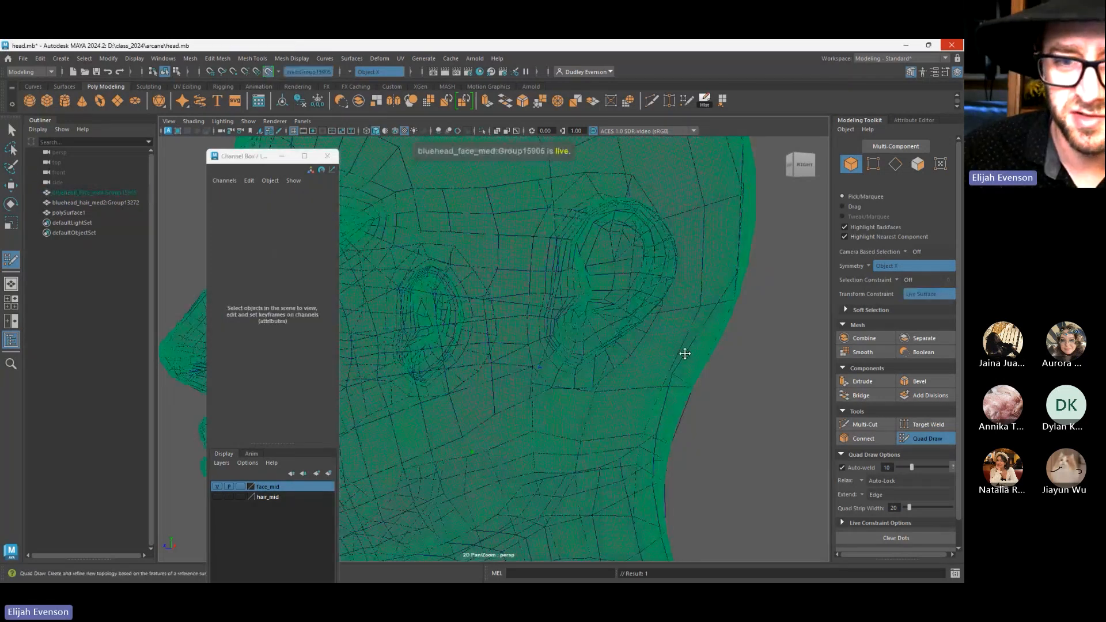
# Hide the face_mid layer and return the viewport to shaded display
pyautogui.click(218, 488)
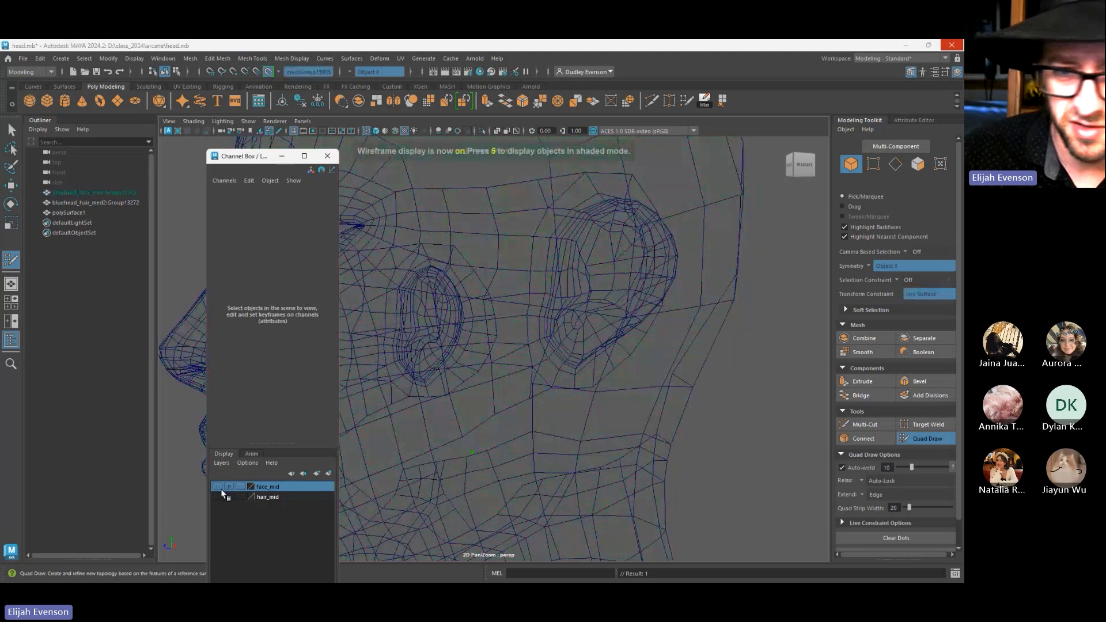
pyautogui.press('5')
pyautogui.moveTo(471, 335)
pyautogui.keyDown('alt'); pyautogui.mouseDown()
pyautogui.moveTo(493, 353)
pyautogui.moveTo(517, 348)
pyautogui.moveTo(494, 361)
pyautogui.mouseUp(); pyautogui.keyUp('alt')
pyautogui.press('q')
pyautogui.click(327, 157)
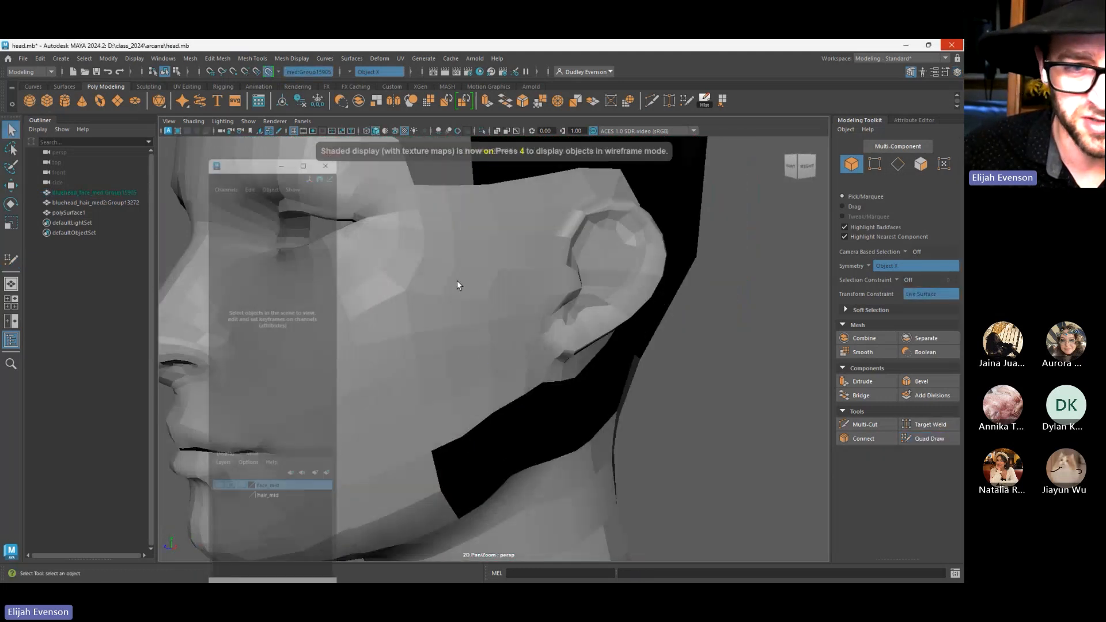
# Examine the retopology mesh between the cheek and the ear with Quad Draw and in wireframe display
pyautogui.click(476, 310)
pyautogui.click(927, 439)
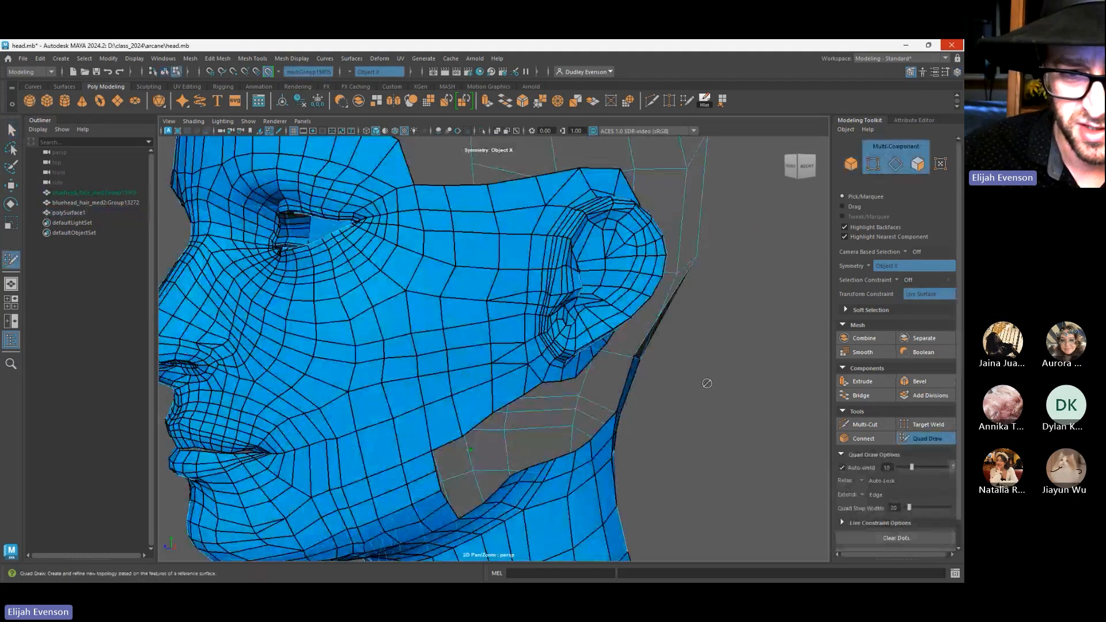
pyautogui.moveTo(709, 383)
pyautogui.keyDown('alt'); pyautogui.mouseDown()
pyautogui.moveTo(501, 357)
pyautogui.moveTo(496, 333)
pyautogui.mouseUp(); pyautogui.keyUp('alt')
pyautogui.keyDown('alt'); pyautogui.moveTo(496, 334); pyautogui.dragTo(487, 368, button='middle'); pyautogui.keyUp('alt')
pyautogui.keyDown('alt'); pyautogui.moveTo(503, 373); pyautogui.dragTo(545, 420, button='right'); pyautogui.keyUp('alt')
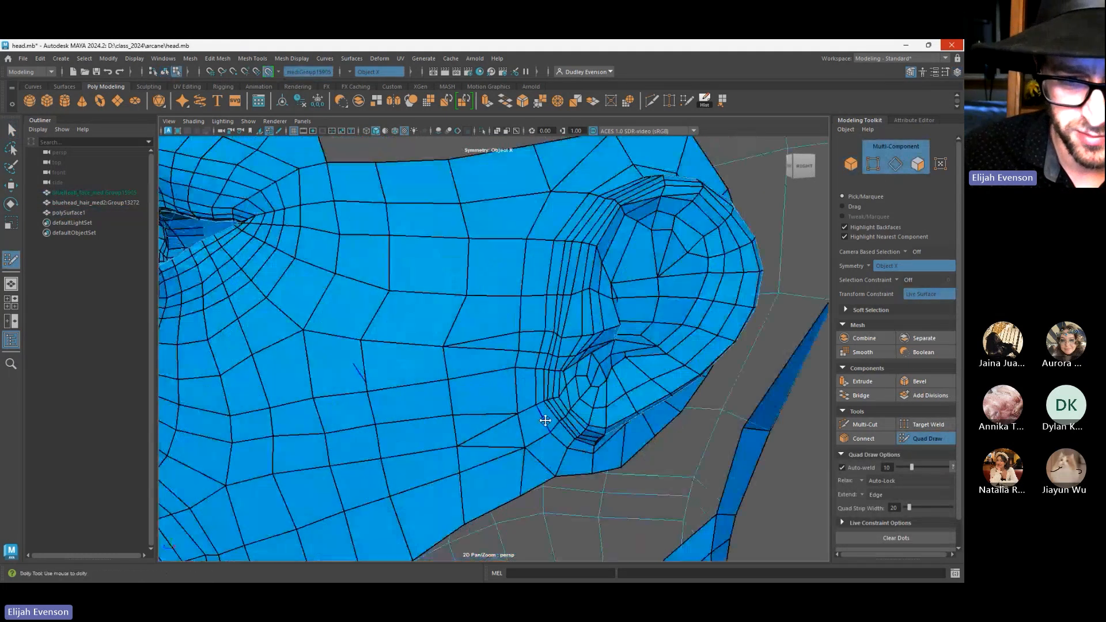
pyautogui.moveTo(545, 419)
pyautogui.keyDown('alt'); pyautogui.mouseDown()
pyautogui.moveTo(582, 400)
pyautogui.moveTo(554, 418)
pyautogui.mouseUp(); pyautogui.keyUp('alt')
pyautogui.press('q')
pyautogui.click(488, 430)
pyautogui.press('4')
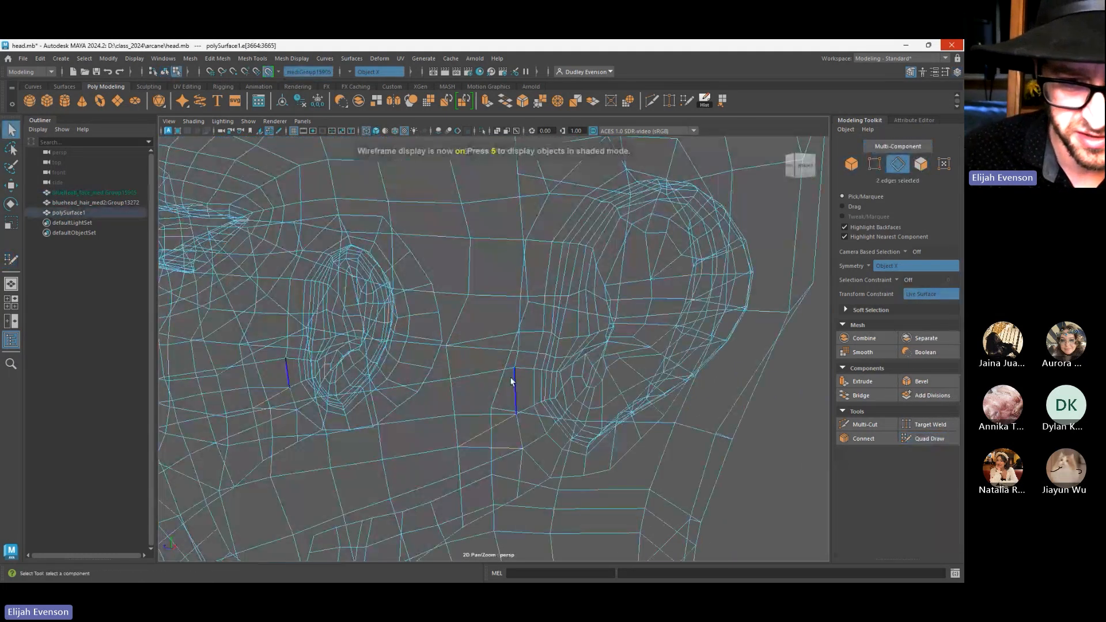
pyautogui.press('5')
pyautogui.keyDown('alt'); pyautogui.moveTo(476, 461); pyautogui.dragTo(488, 453); pyautogui.keyUp('alt')
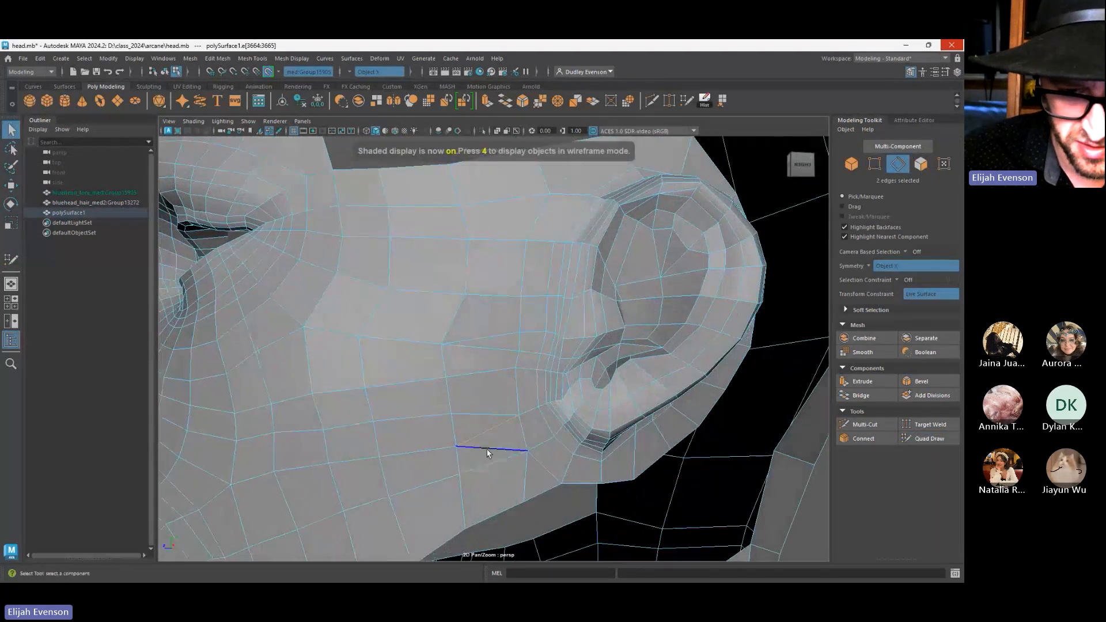
# Delete the four horizontal edges between the cheek and the ear, at and above the earlobe
pyautogui.click(476, 447)
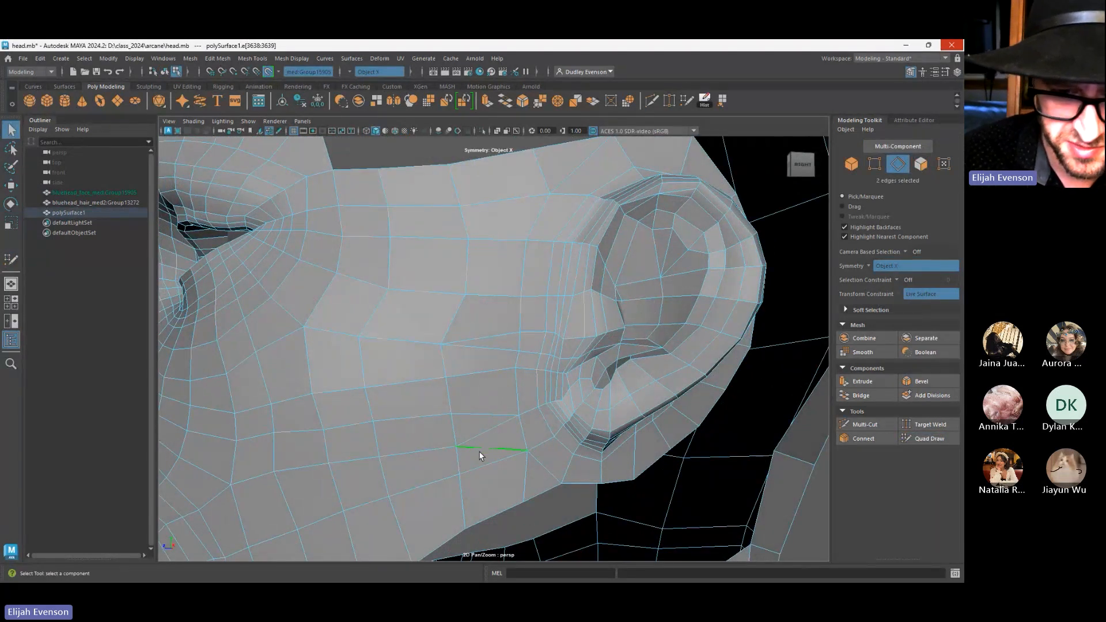
pyautogui.press('Delete')
pyautogui.click(486, 411)
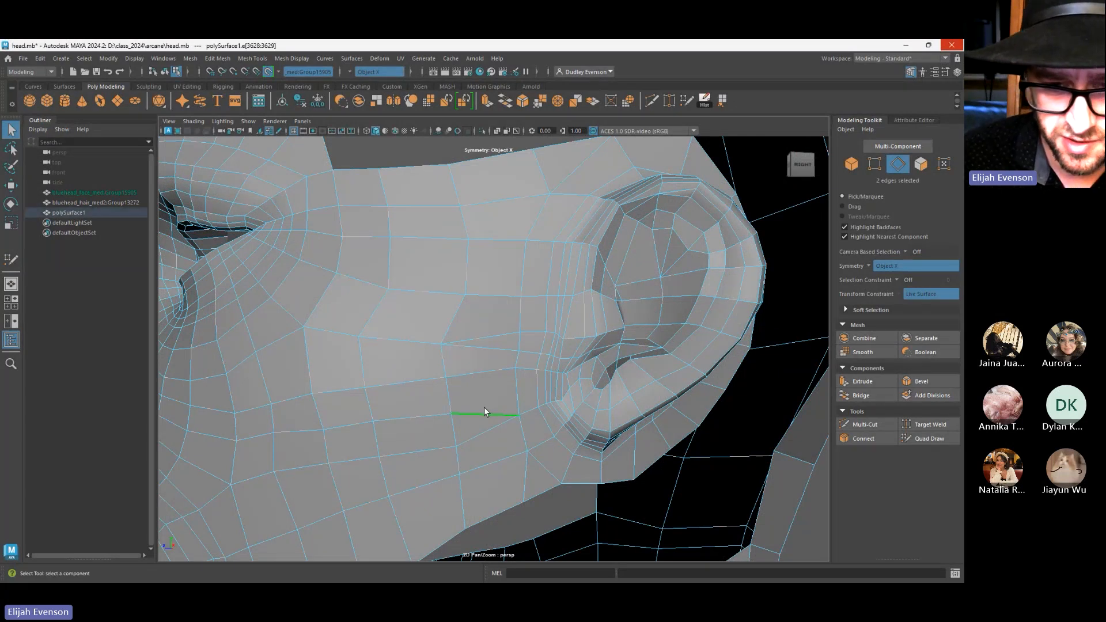
pyautogui.press('Delete')
pyautogui.click(483, 348)
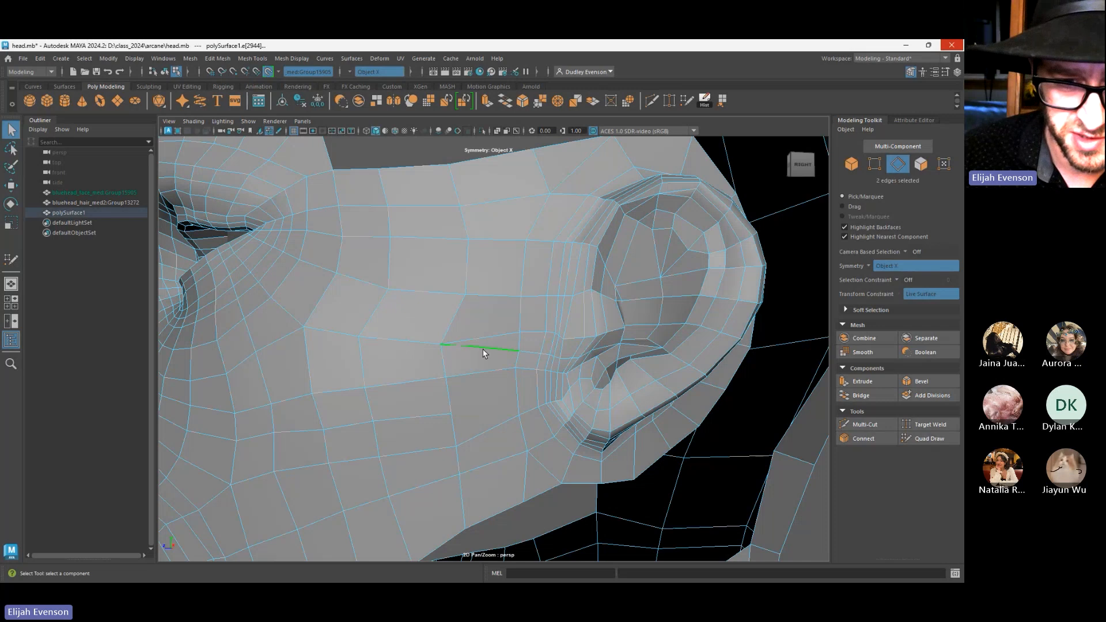
pyautogui.press('Delete')
pyautogui.click(489, 371)
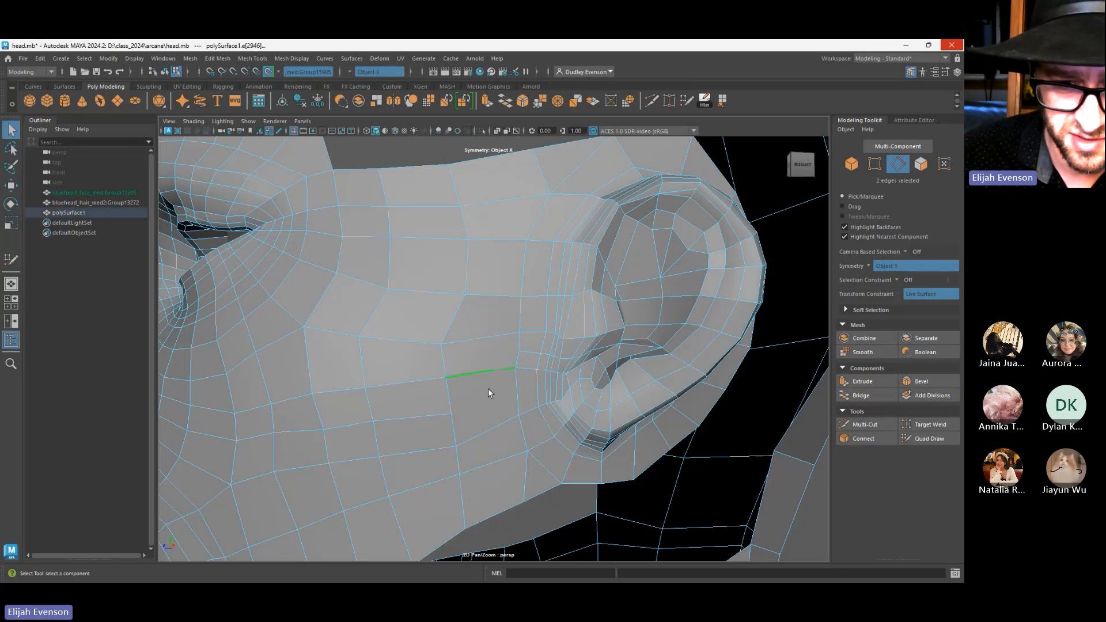
pyautogui.press('Delete')
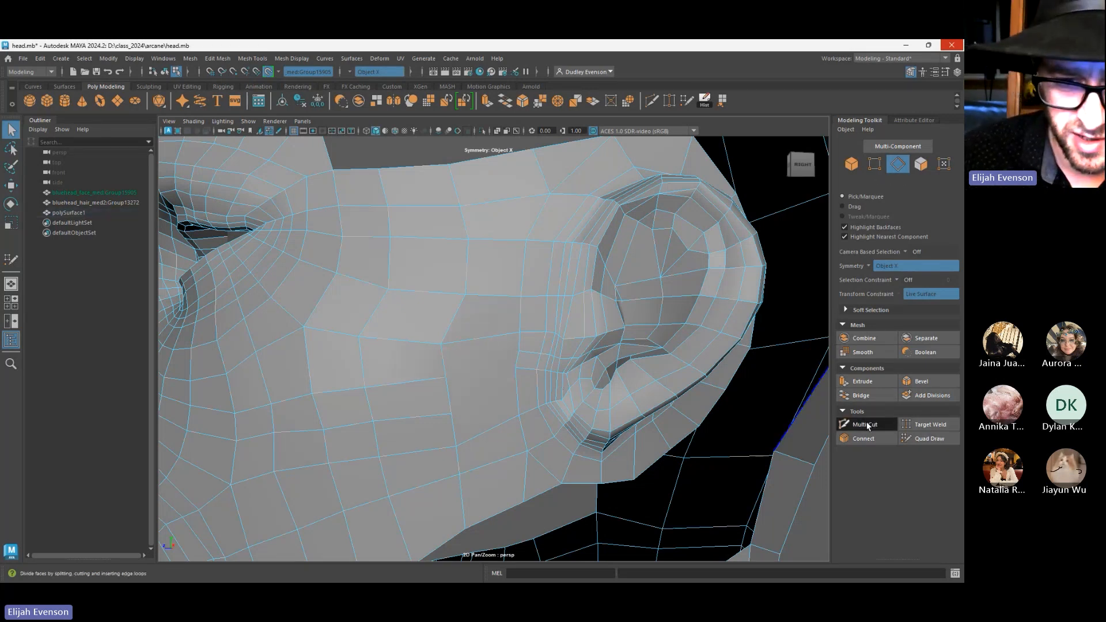
# Reconnect the loose cheek edges to the edges in front of the ear with Multi-Cut, and return to Quad Draw
pyautogui.click(867, 425)
pyautogui.press('q')
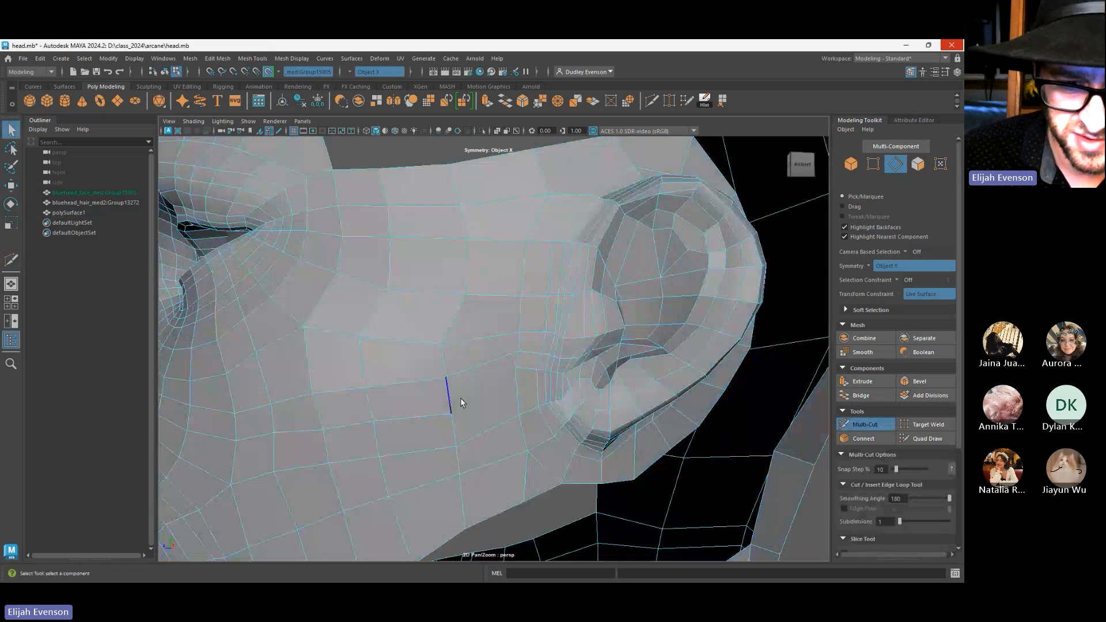
pyautogui.press('y')
pyautogui.click(451, 416)
pyautogui.press('q')
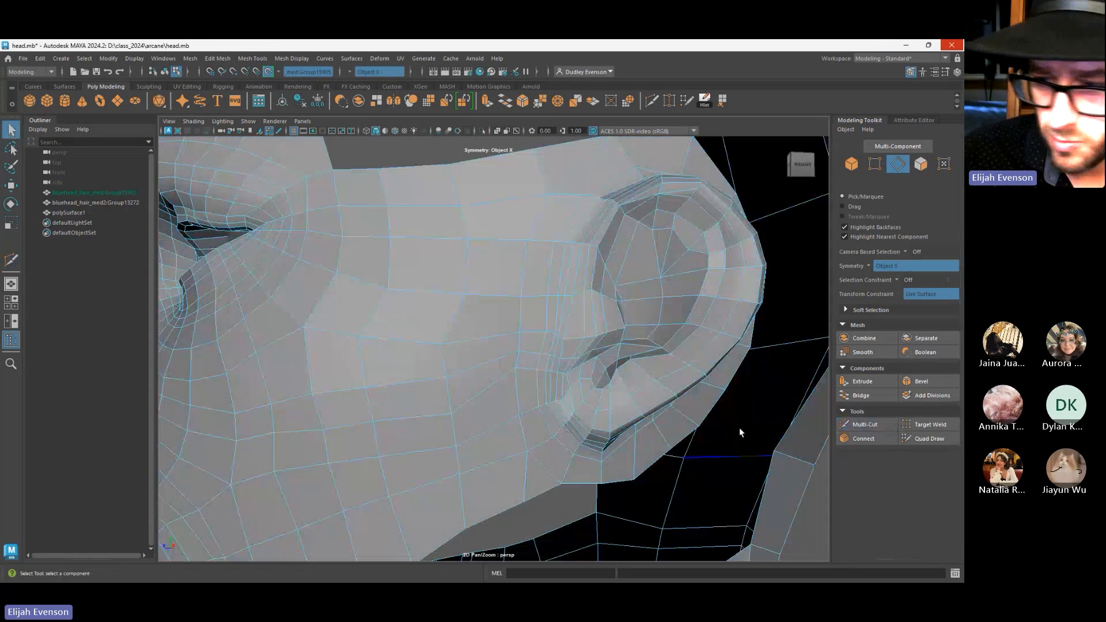
pyautogui.click(904, 438)
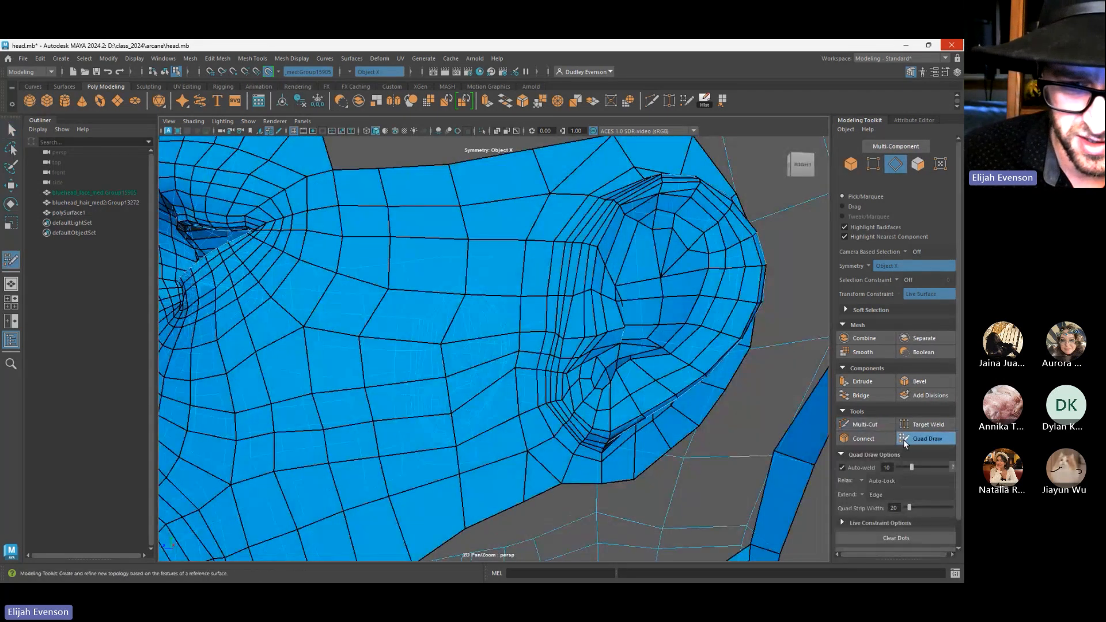
# Fill the open jaw edge below the cheek with a row of Quad Draw faces running back toward the earlobe
pyautogui.scroll(-3, 445, 411)
pyautogui.moveTo(430, 423)
pyautogui.keyDown('alt'); pyautogui.mouseDown()
pyautogui.moveTo(416, 426)
pyautogui.moveTo(464, 390)
pyautogui.moveTo(444, 434)
pyautogui.mouseUp(); pyautogui.keyUp('alt')
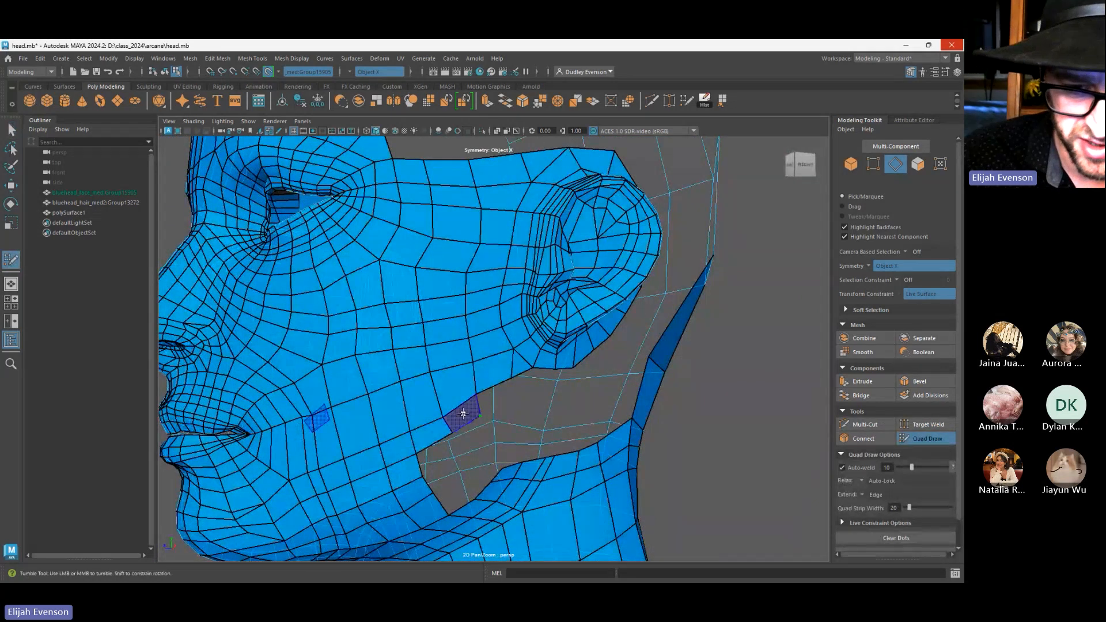
pyautogui.moveTo(507, 400)
pyautogui.keyDown('alt'); pyautogui.mouseDown()
pyautogui.moveTo(541, 371)
pyautogui.moveTo(577, 405)
pyautogui.mouseUp(); pyautogui.keyUp('alt')
pyautogui.keyDown('shift'); pyautogui.click(533, 382); pyautogui.keyUp('shift')
pyautogui.keyDown('alt'); pyautogui.moveTo(577, 404); pyautogui.dragTo(571, 351, button='middle'); pyautogui.keyUp('alt')
pyautogui.keyDown('alt'); pyautogui.moveTo(391, 426); pyautogui.dragTo(458, 439, button='right'); pyautogui.keyUp('alt')
pyautogui.click(473, 419)
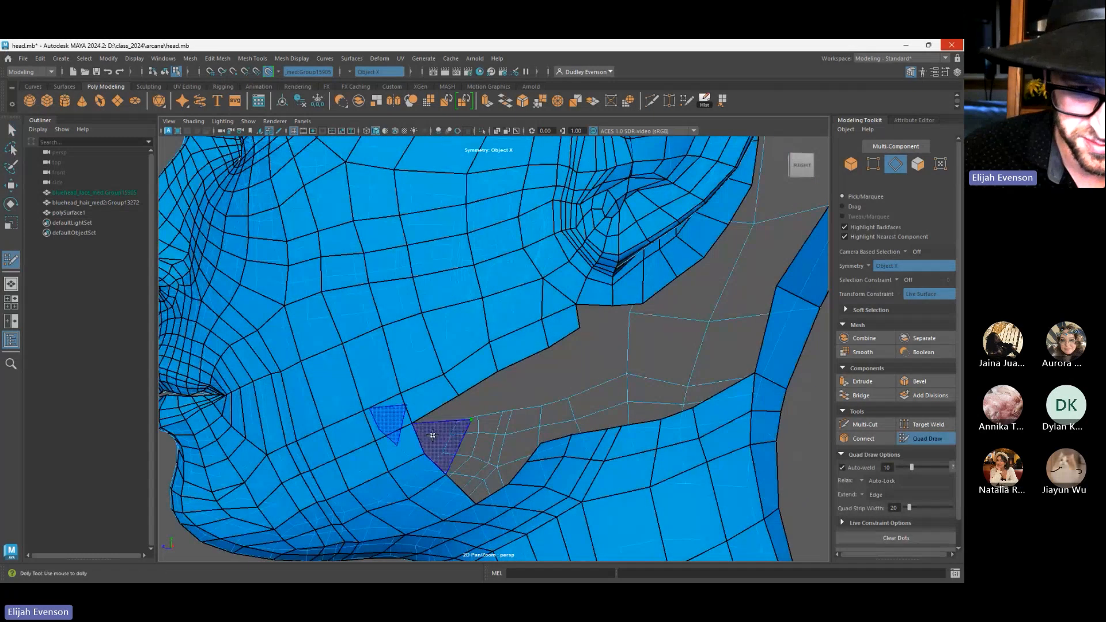
pyautogui.keyDown('shift'); pyautogui.click(435, 433); pyautogui.keyUp('shift')
pyautogui.keyDown('shift'); pyautogui.click(507, 396); pyautogui.keyUp('shift')
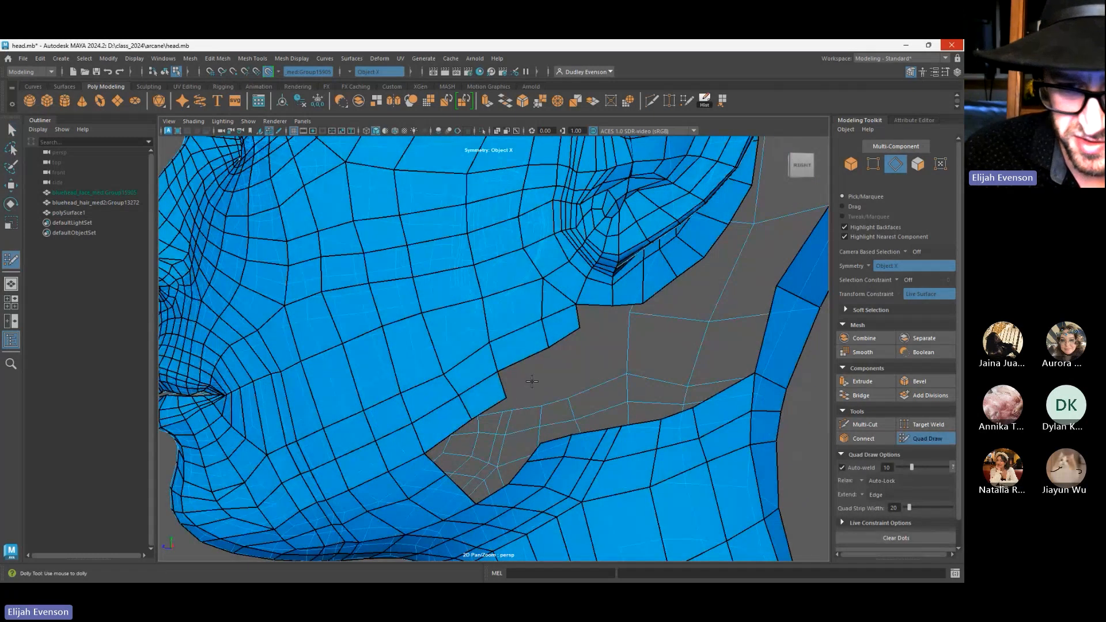
pyautogui.keyDown('shift'); pyautogui.click(551, 368); pyautogui.keyUp('shift')
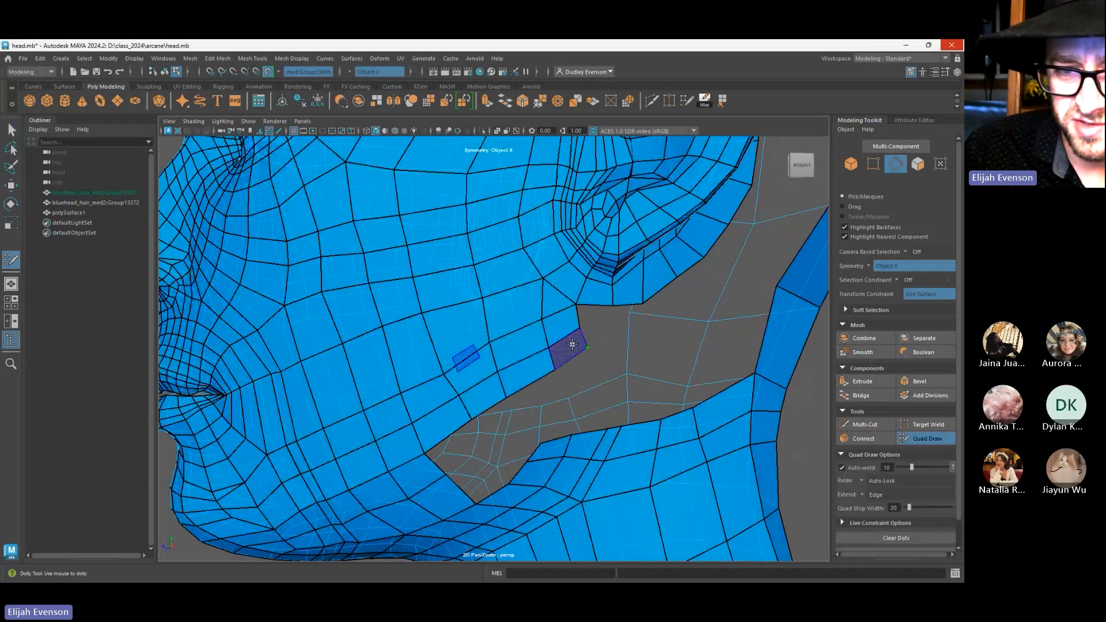
# Bridge the jaw below the earlobe to the neck with Quad Draw faces and fill the upper corner of the enclosed gap
pyautogui.moveTo(570, 346)
pyautogui.keyDown('alt'); pyautogui.mouseDown()
pyautogui.moveTo(604, 342)
pyautogui.moveTo(618, 326)
pyautogui.moveTo(552, 345)
pyautogui.moveTo(581, 347)
pyautogui.moveTo(599, 436)
pyautogui.moveTo(575, 395)
pyautogui.moveTo(644, 425)
pyautogui.moveTo(567, 402)
pyautogui.mouseUp(); pyautogui.keyUp('alt')
pyautogui.keyDown('shift'); pyautogui.click(600, 319); pyautogui.keyUp('shift')
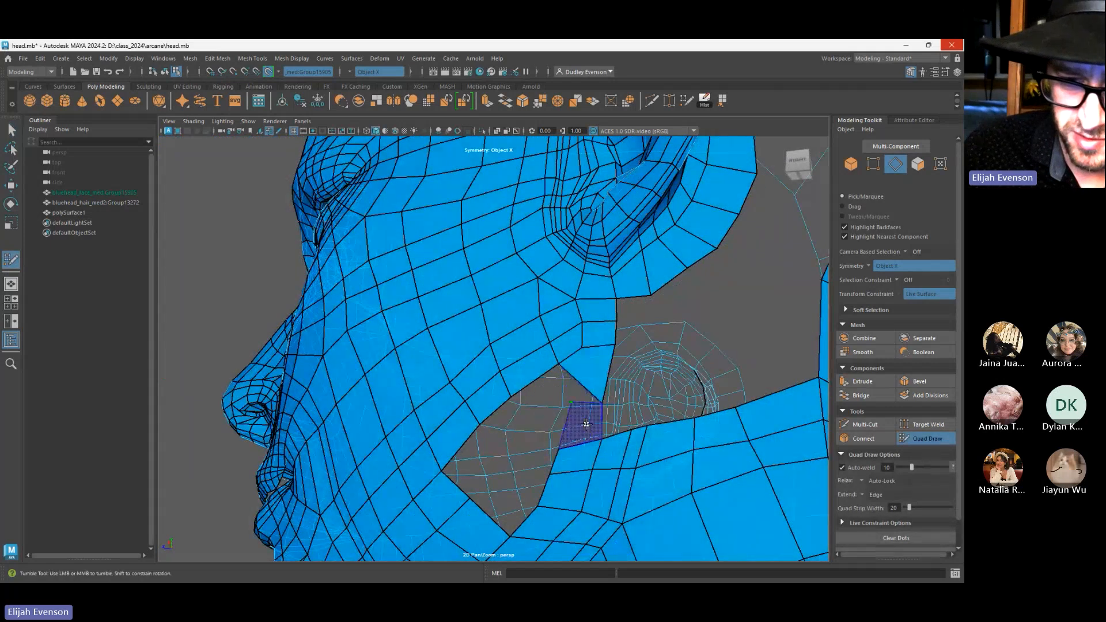
pyautogui.keyDown('shift'); pyautogui.click(583, 416); pyautogui.keyUp('shift')
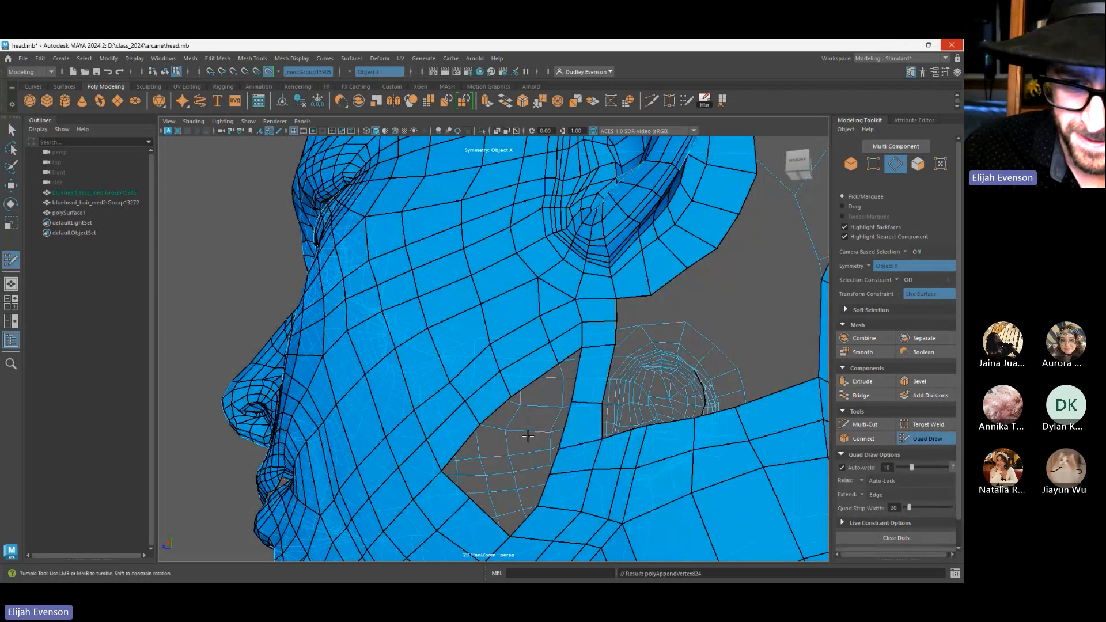
pyautogui.scroll(4, 554, 367)
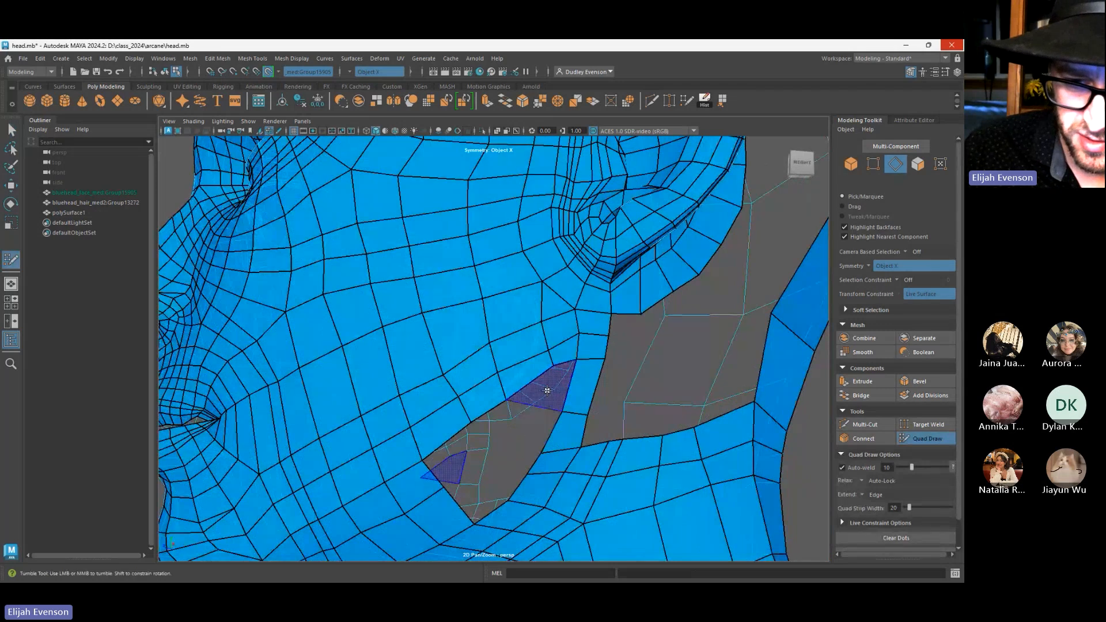
pyautogui.keyDown('shift'); pyautogui.click(548, 387); pyautogui.keyUp('shift')
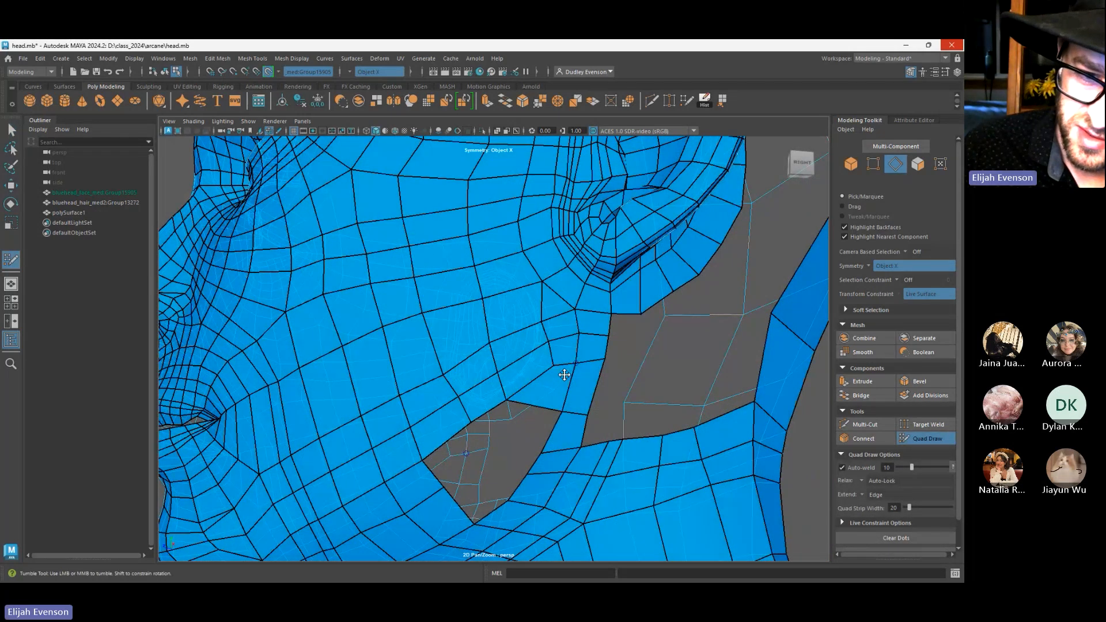
# Fill the next quad in the gap between the jaw and neck, undoing and replacing the badly connected faces
pyautogui.keyDown('alt'); pyautogui.moveTo(575, 364); pyautogui.dragTo(508, 393); pyautogui.keyUp('alt')
pyautogui.keyDown('shift'); pyautogui.click(521, 431); pyautogui.keyUp('shift')
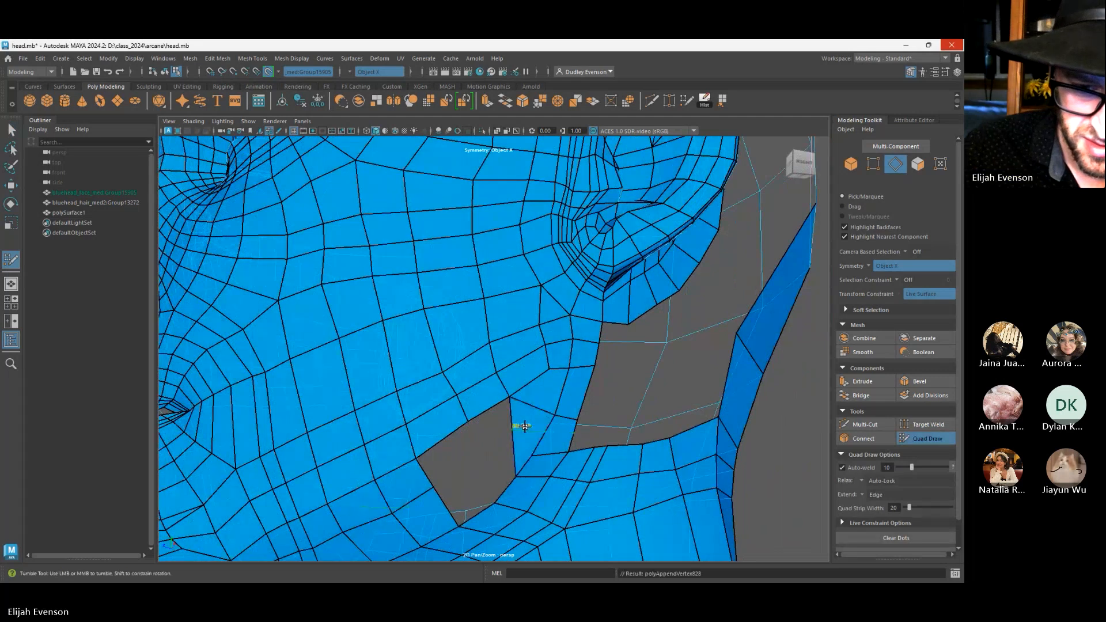
pyautogui.hotkey('ctrl', 'z')
pyautogui.keyDown('shift'); pyautogui.click(520, 425); pyautogui.keyUp('shift')
pyautogui.hotkey('ctrl', 'z')
pyautogui.keyDown('shift'); pyautogui.click(512, 419); pyautogui.keyUp('shift')
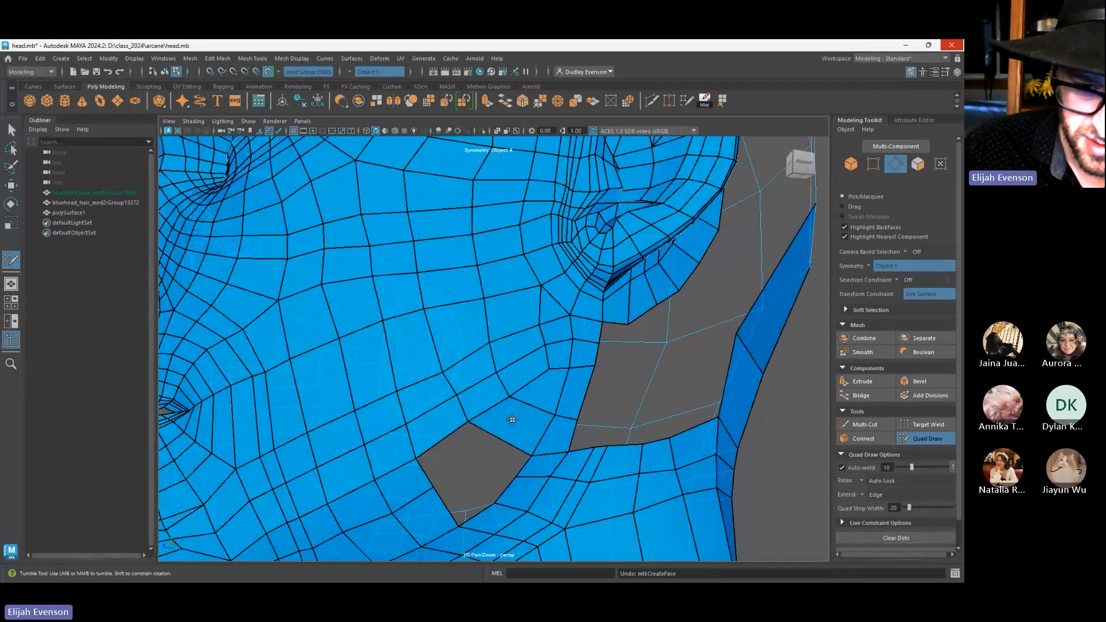
# Delete the horizontal edge loop running across the upper neck behind the jaw gap
pyautogui.keyDown('alt'); pyautogui.moveTo(474, 461); pyautogui.dragTo(486, 427, button='middle'); pyautogui.keyUp('alt')
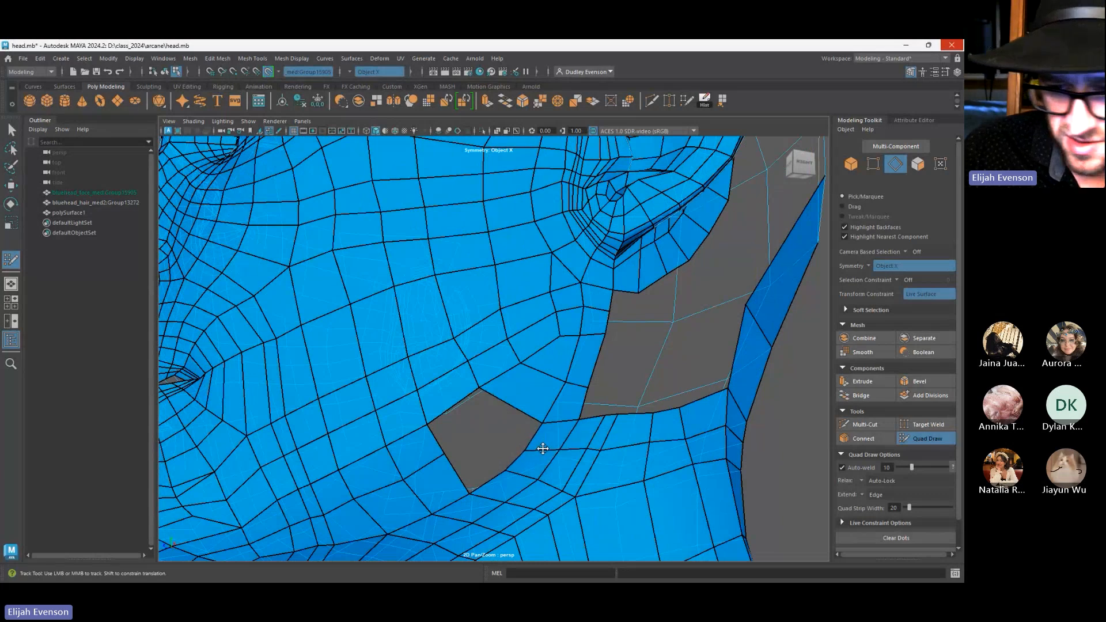
pyautogui.keyDown('alt'); pyautogui.moveTo(558, 448); pyautogui.dragTo(523, 440); pyautogui.keyUp('alt')
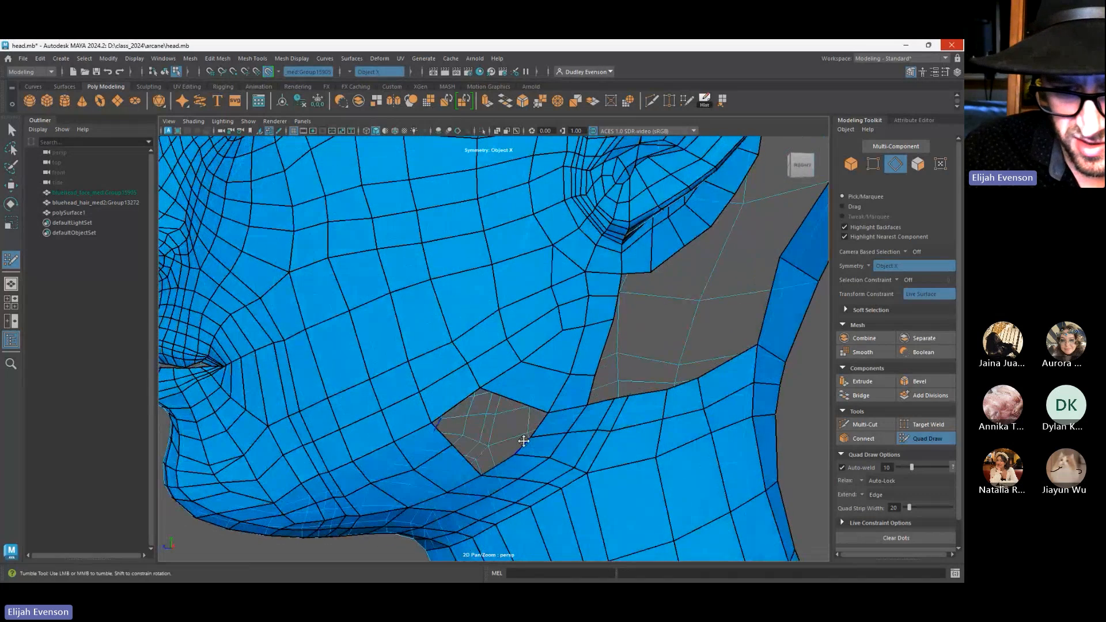
pyautogui.press('q')
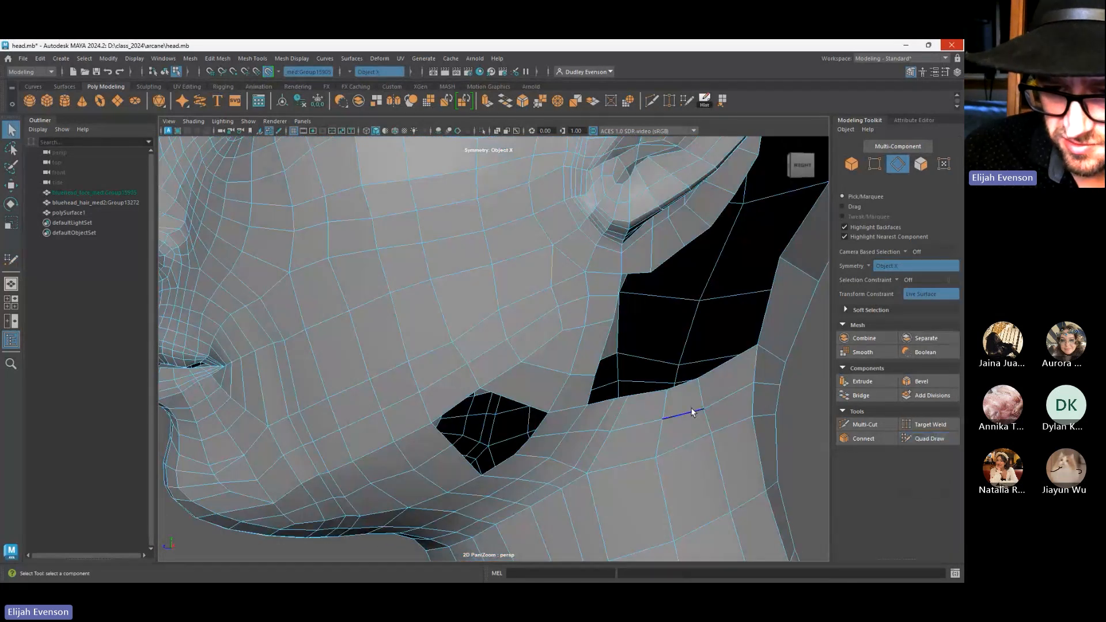
pyautogui.doubleClick(676, 412)
pyautogui.hotkey('ctrl', 'Delete')
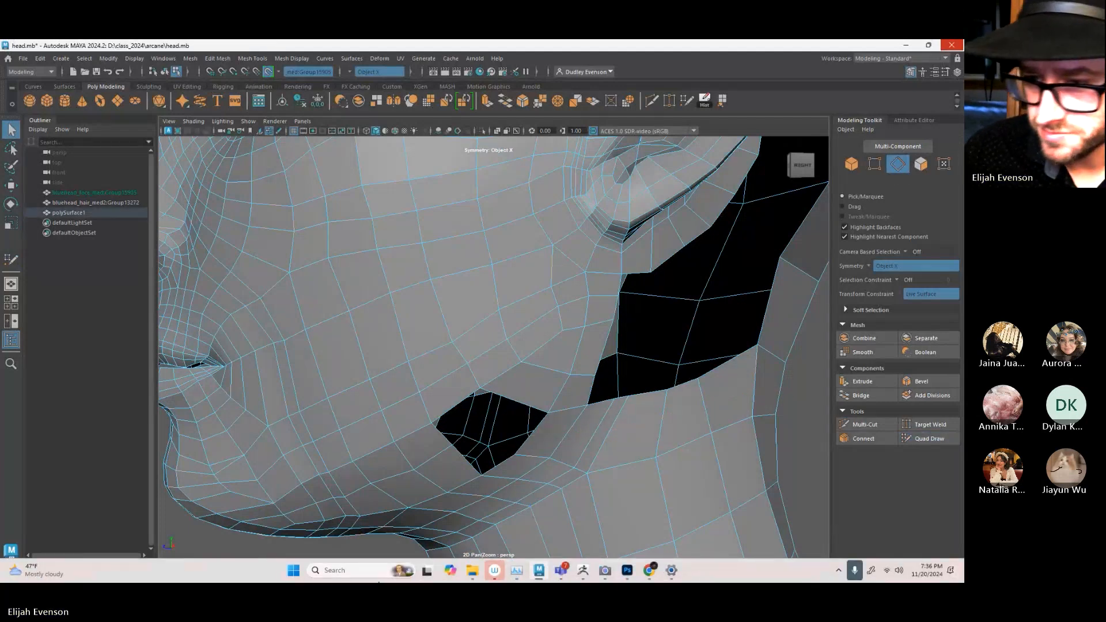
# Fill two faces at the front and lower side of the jaw gap with Quad Draw
pyautogui.click(939, 438)
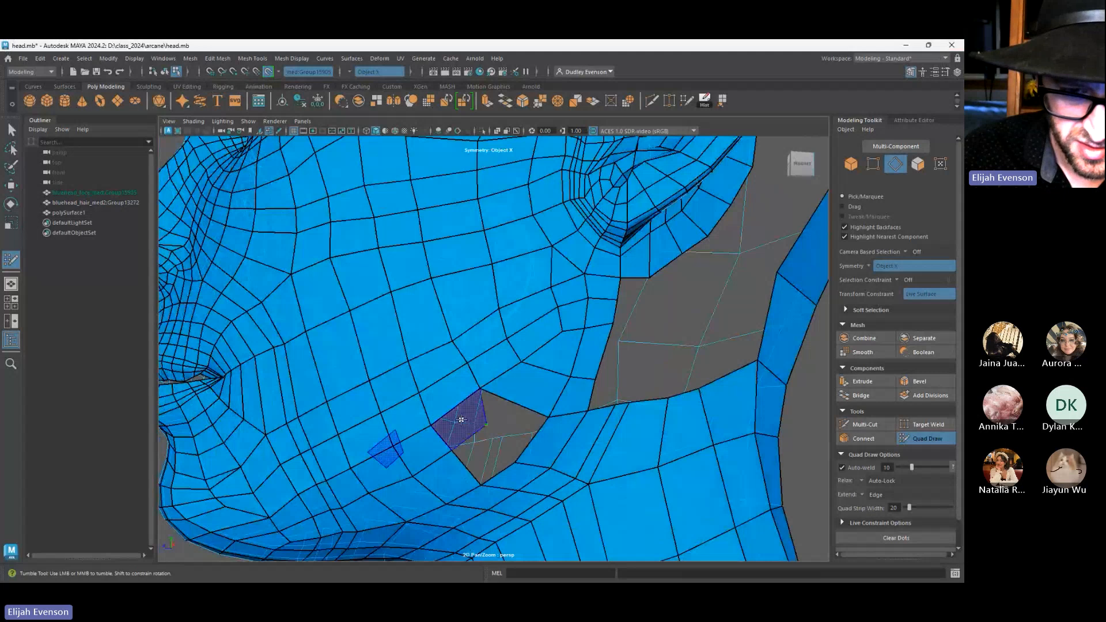
pyautogui.keyDown('shift'); pyautogui.click(460, 419); pyautogui.keyUp('shift')
pyautogui.keyDown('shift'); pyautogui.click(479, 451); pyautogui.keyUp('shift')
pyautogui.moveTo(485, 425); pyautogui.dragTo(488, 419)
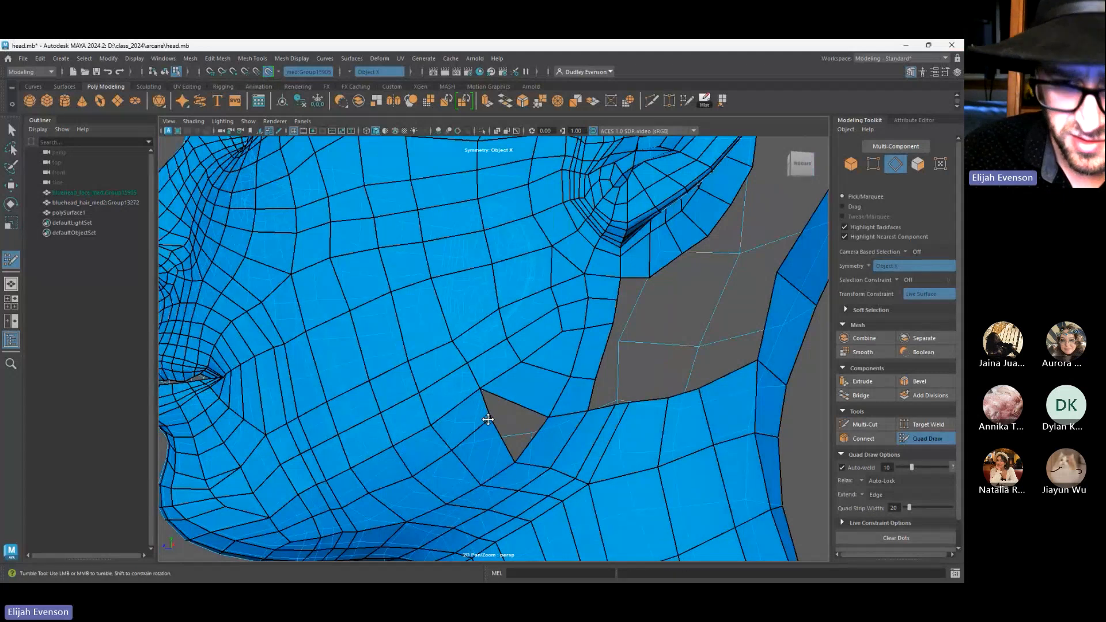
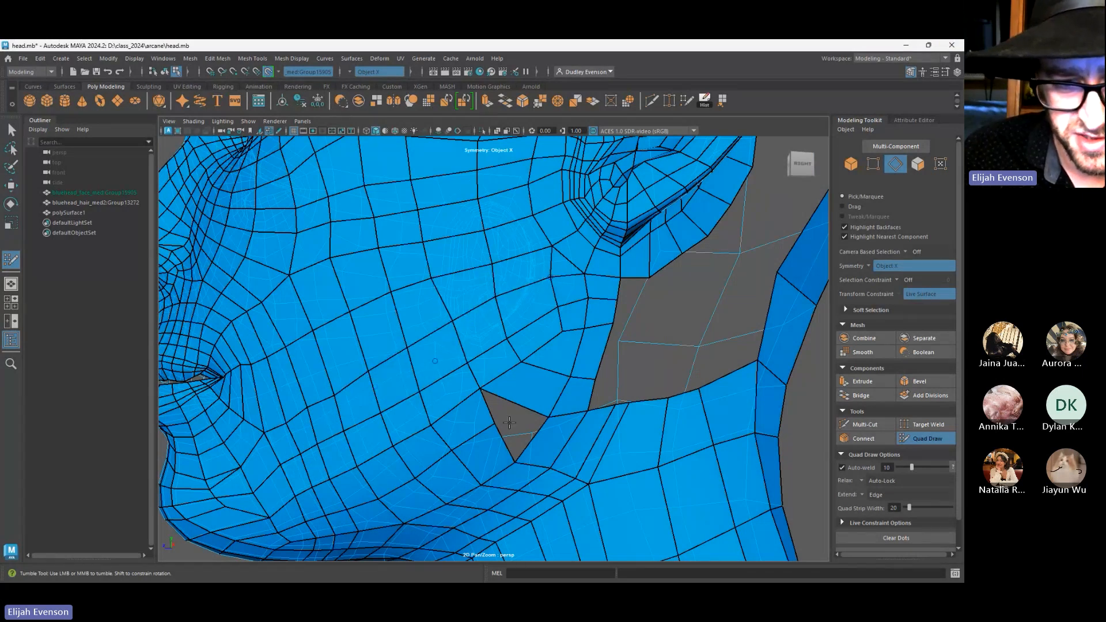
# Cut a new edge with Multi-Cut from the loop below the earlobe down to the border of the remaining jaw gap
pyautogui.moveTo(506, 425)
pyautogui.keyDown('alt'); pyautogui.mouseDown()
pyautogui.moveTo(567, 413)
pyautogui.moveTo(498, 410)
pyautogui.mouseUp(); pyautogui.keyUp('alt')
pyautogui.click(859, 424)
pyautogui.keyDown('alt'); pyautogui.moveTo(556, 335); pyautogui.dragTo(530, 332); pyautogui.keyUp('alt')
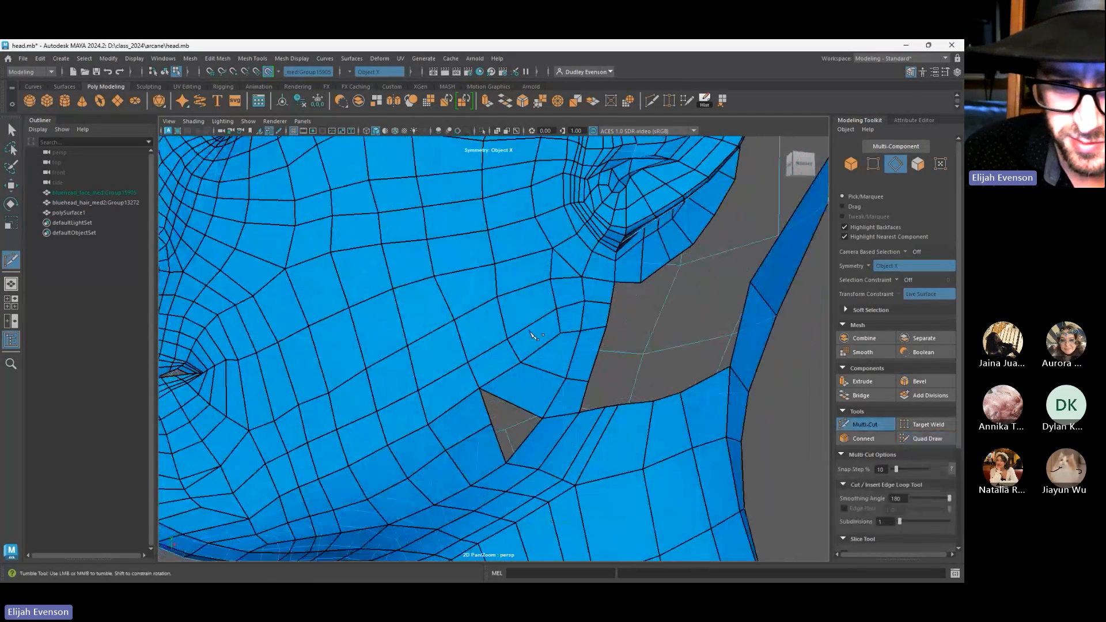
pyautogui.click(541, 369)
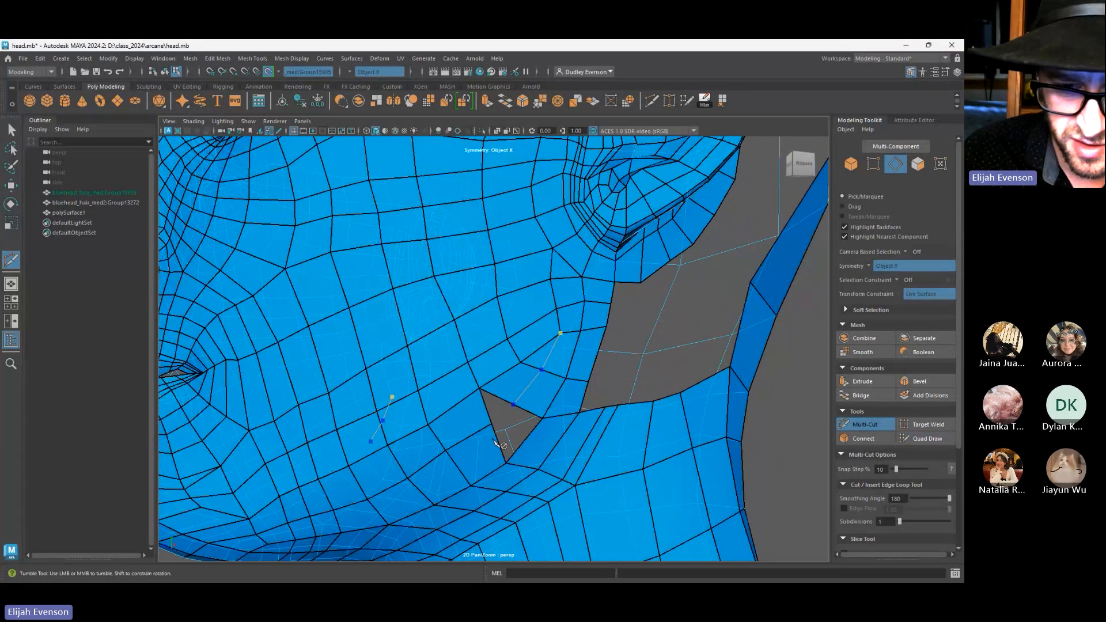
# Fill the quad between the new cut and the neck with Quad Draw, and undo the stray vertex tweak
pyautogui.click(927, 438)
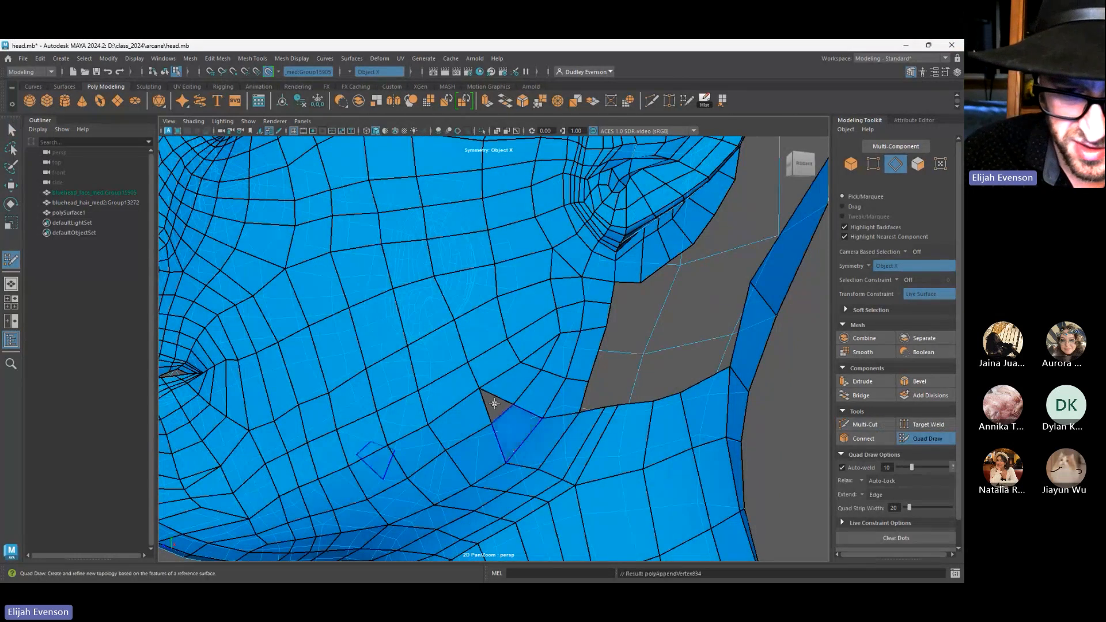
pyautogui.keyDown('shift'); pyautogui.click(493, 405); pyautogui.keyUp('shift')
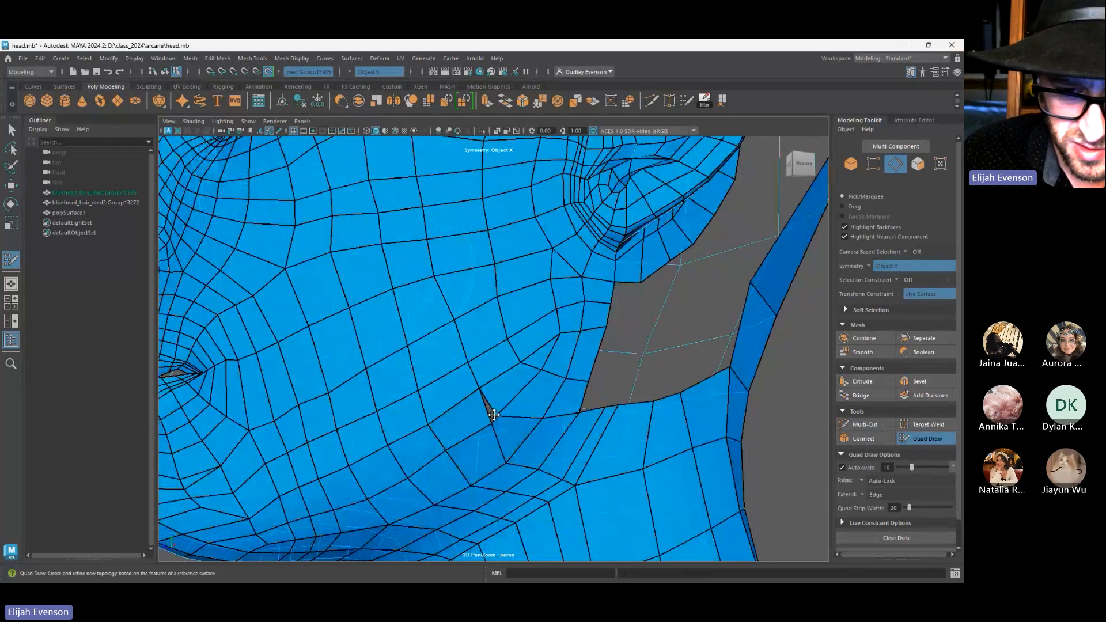
pyautogui.hotkey('ctrl', 'z')
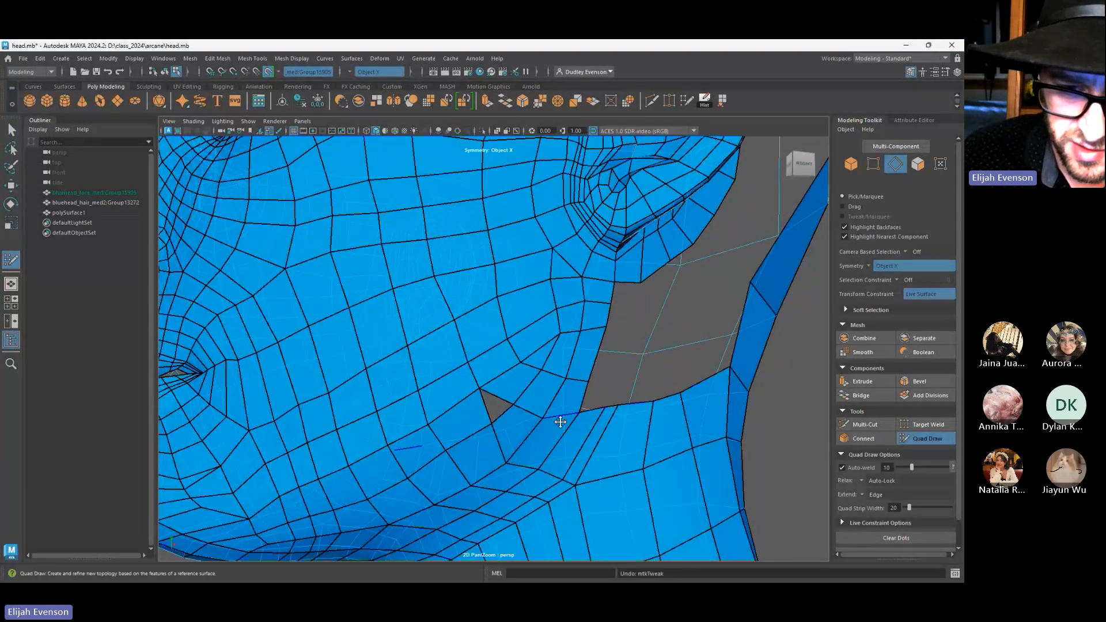
pyautogui.keyDown('alt'); pyautogui.moveTo(563, 420); pyautogui.dragTo(542, 421); pyautogui.keyUp('alt')
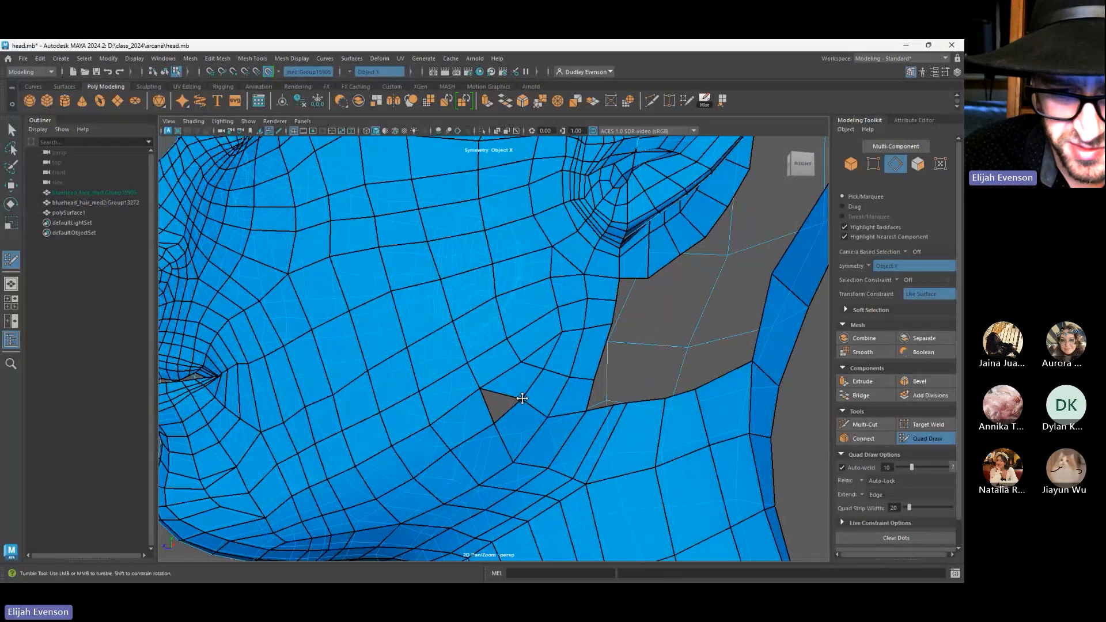
# Cut an edge from the gap's corner to the vertex above it, and fill the remaining triangular hole with Quad Draw
pyautogui.click(863, 424)
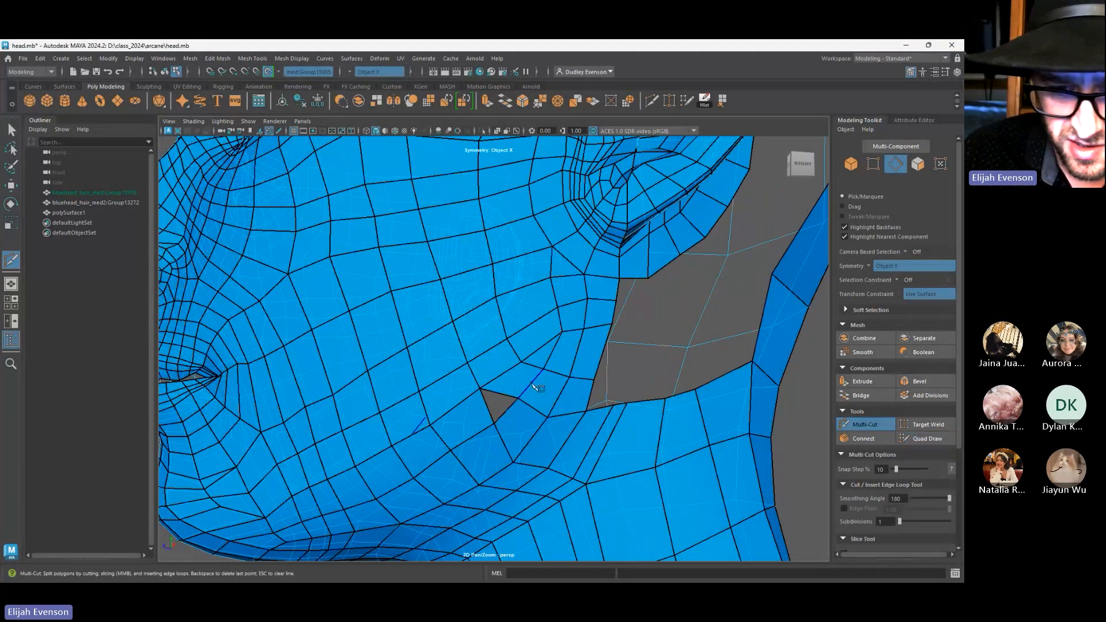
pyautogui.click(518, 398)
pyautogui.click(521, 362)
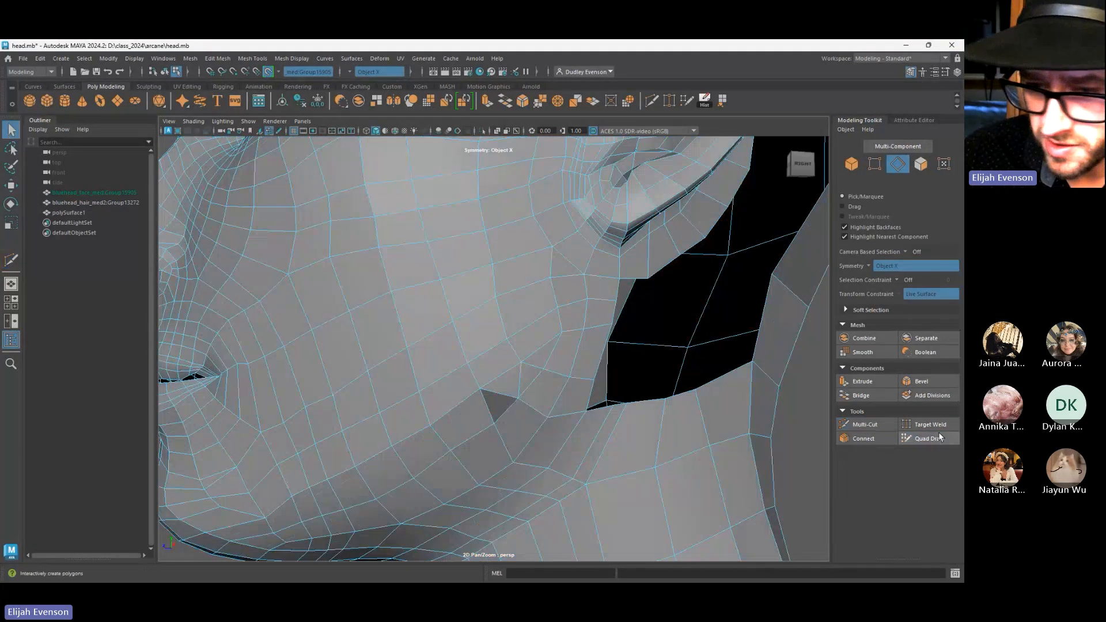
pyautogui.click(938, 433)
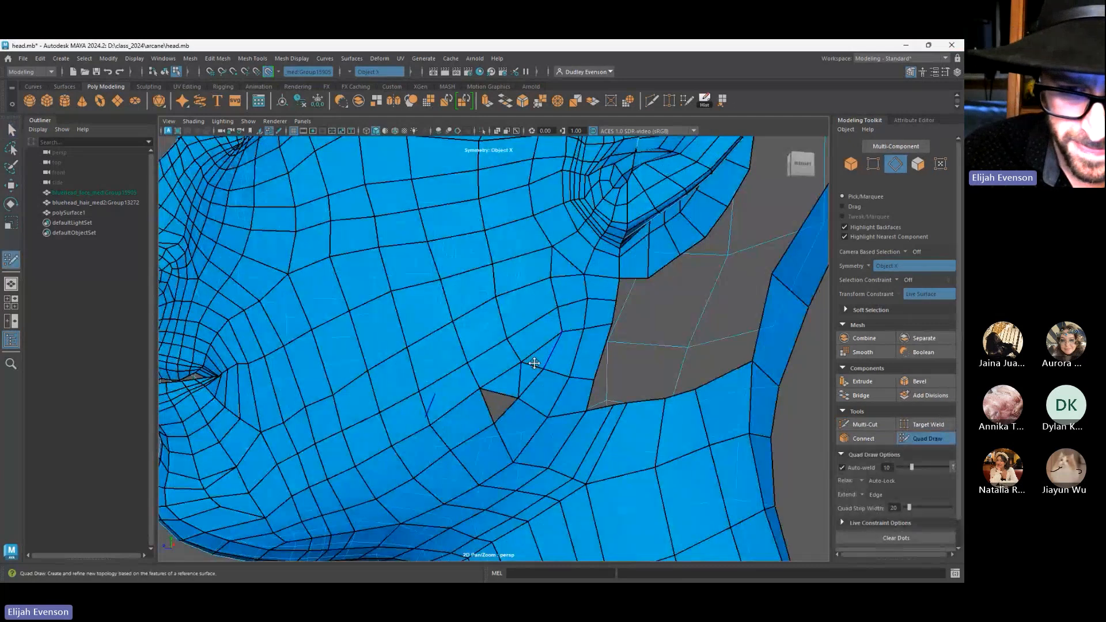
pyautogui.keyDown('shift'); pyautogui.click(498, 406); pyautogui.keyUp('shift')
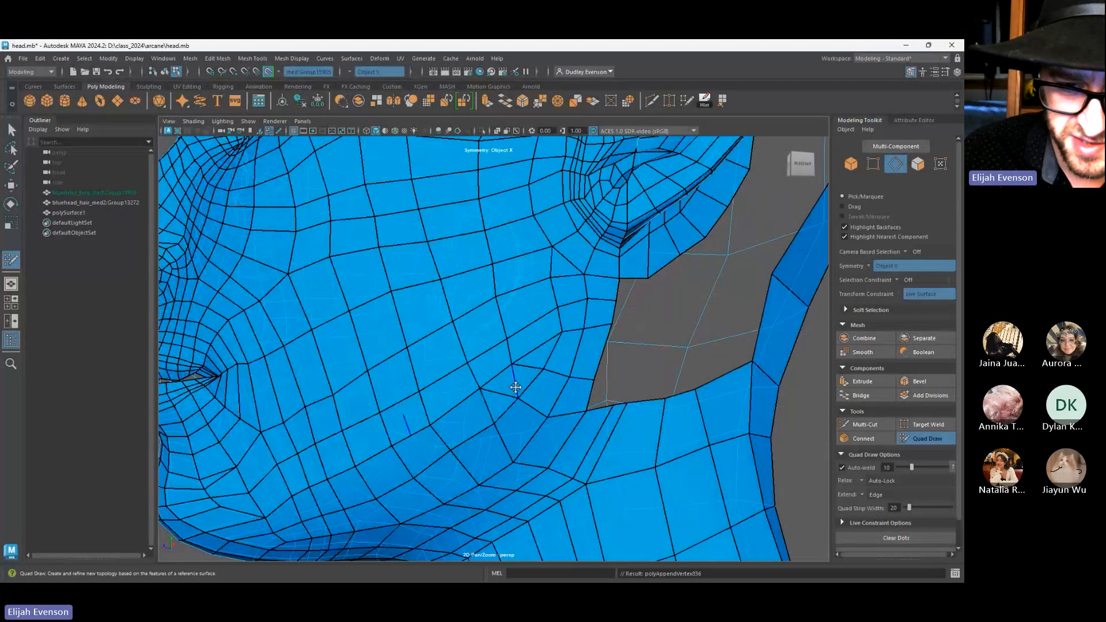
# Delete the leftover edges around the filled hole at the jaw corner
pyautogui.press('q')
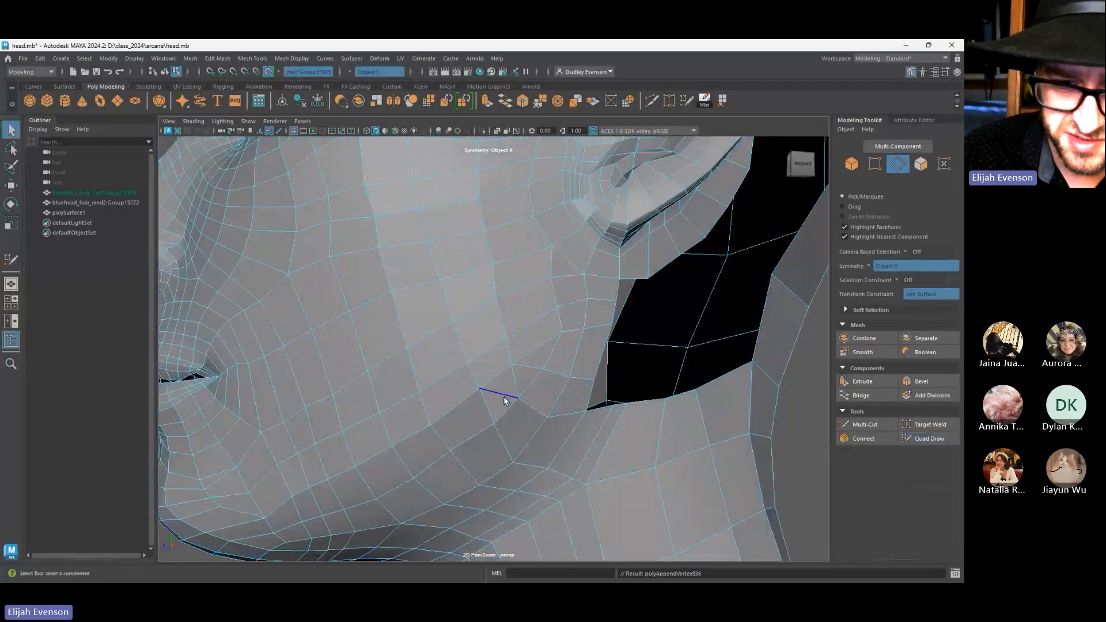
pyautogui.click(531, 367)
pyautogui.press('Delete')
pyautogui.keyDown('alt'); pyautogui.moveTo(527, 424); pyautogui.dragTo(537, 440); pyautogui.keyUp('alt')
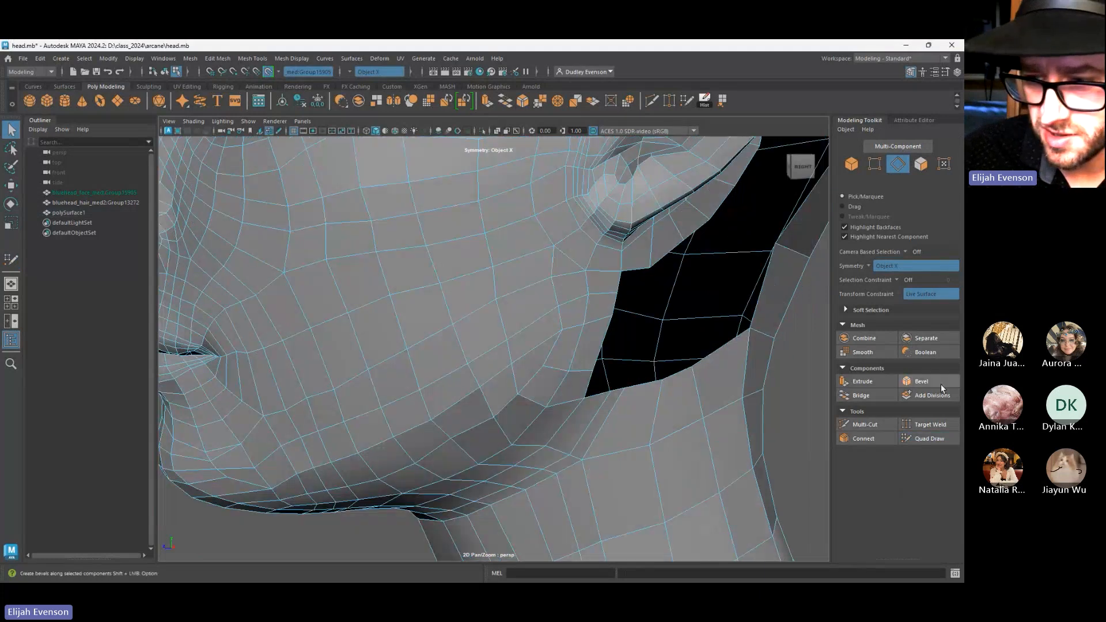
# Examine the edge flow of the cheek, jaw and whole face in Quad Draw from side and front angles
pyautogui.click(943, 437)
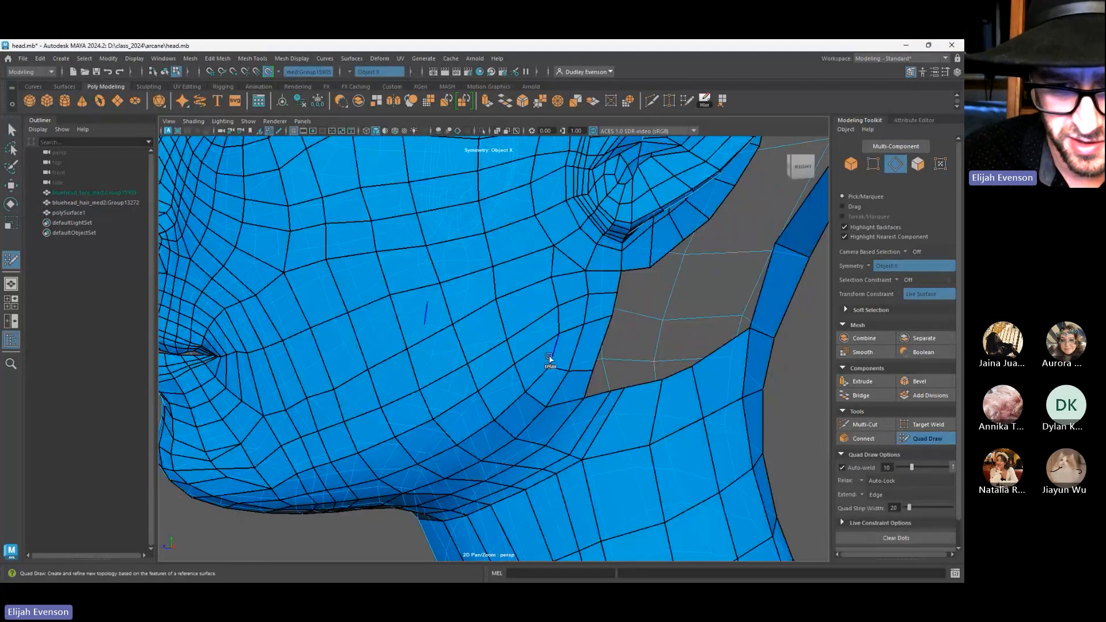
pyautogui.keyDown('alt'); pyautogui.moveTo(548, 363); pyautogui.dragTo(504, 329, button='right'); pyautogui.keyUp('alt')
pyautogui.keyDown('alt'); pyautogui.moveTo(503, 329); pyautogui.dragTo(365, 344); pyautogui.keyUp('alt')
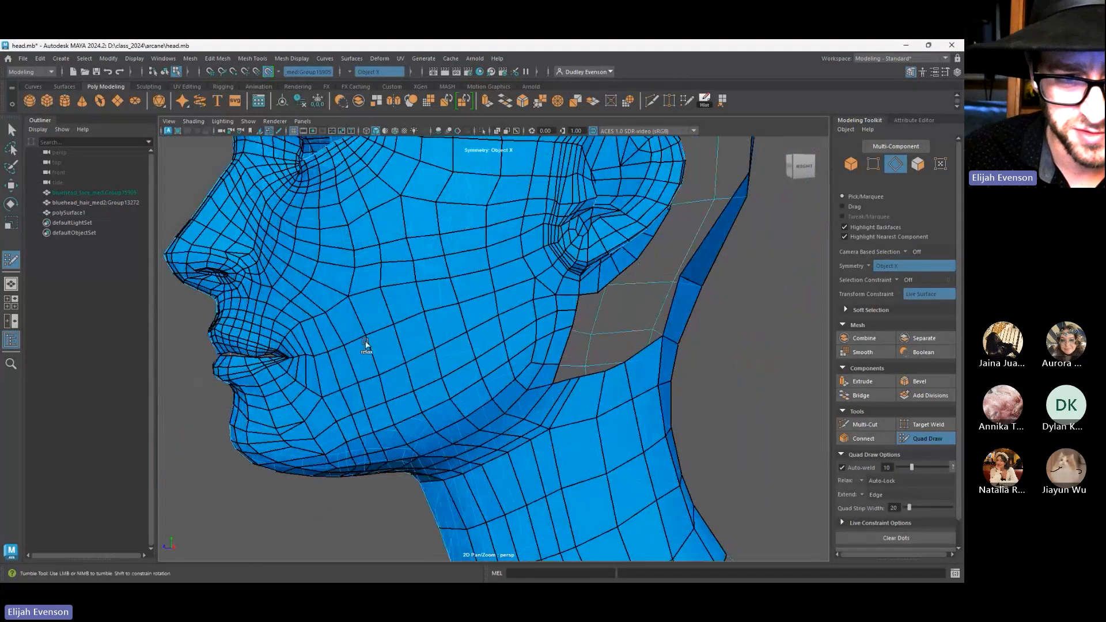
pyautogui.keyDown('alt'); pyautogui.moveTo(457, 279); pyautogui.dragTo(257, 244, button='right'); pyautogui.keyUp('alt')
pyautogui.keyDown('alt'); pyautogui.moveTo(257, 244); pyautogui.dragTo(439, 306); pyautogui.keyUp('alt')
pyautogui.keyDown('alt'); pyautogui.moveTo(439, 306); pyautogui.dragTo(480, 301, button='right'); pyautogui.keyUp('alt')
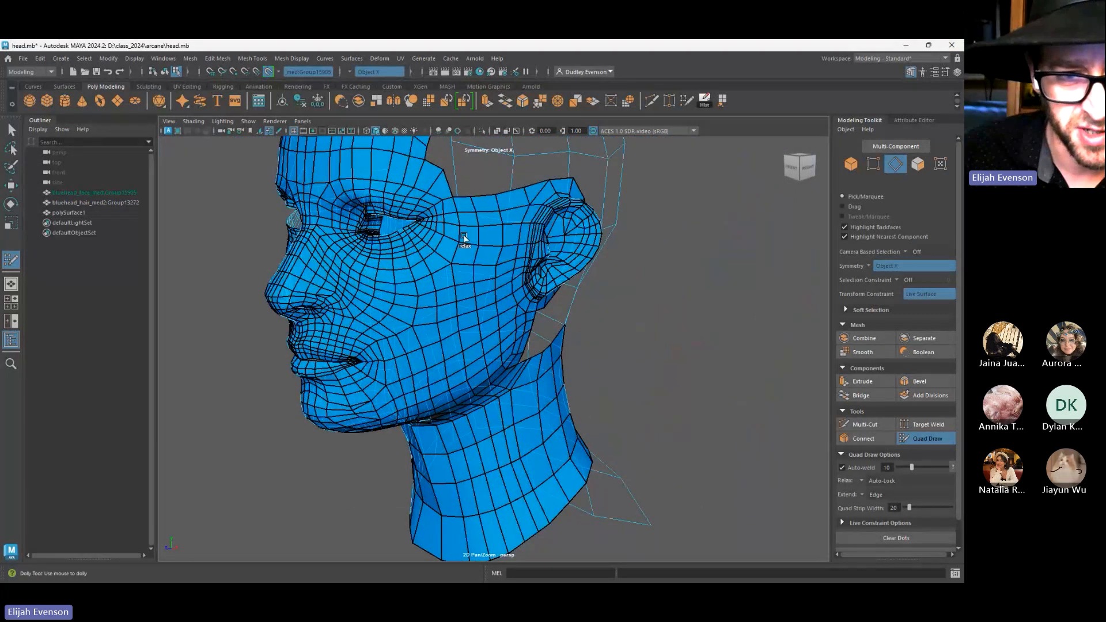
pyautogui.keyDown('alt'); pyautogui.moveTo(469, 257); pyautogui.dragTo(497, 265); pyautogui.keyUp('alt')
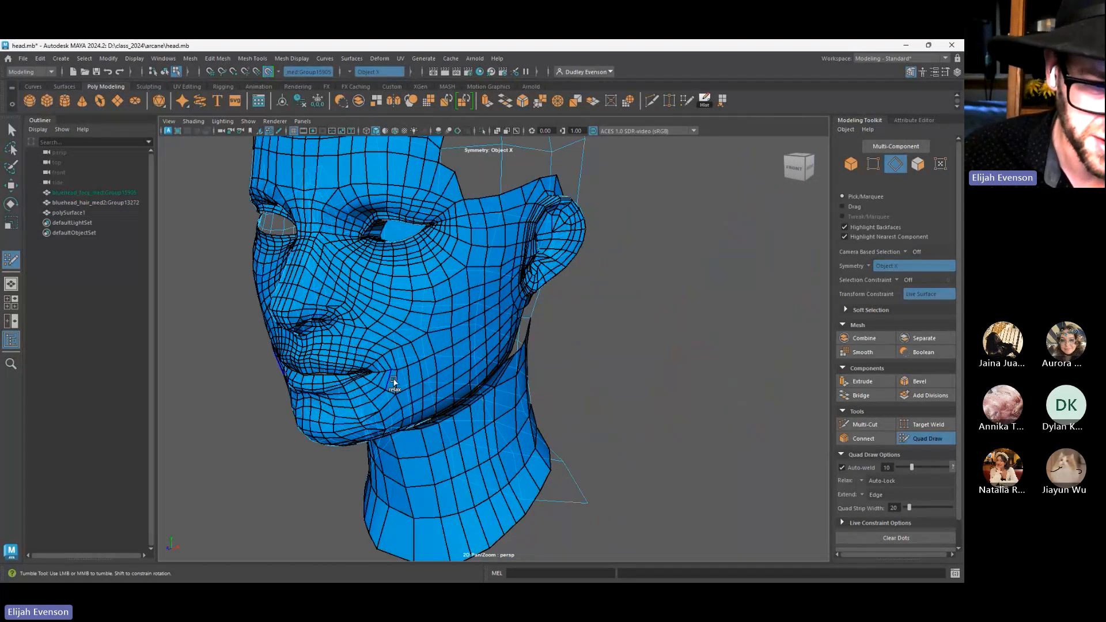
# Reposition a border vertex of the jaw strip below the earlobe with Quad Draw
pyautogui.keyDown('alt'); pyautogui.moveTo(417, 420); pyautogui.dragTo(326, 412); pyautogui.keyUp('alt')
pyautogui.keyDown('alt'); pyautogui.moveTo(556, 343); pyautogui.dragTo(629, 338, button='right'); pyautogui.keyUp('alt')
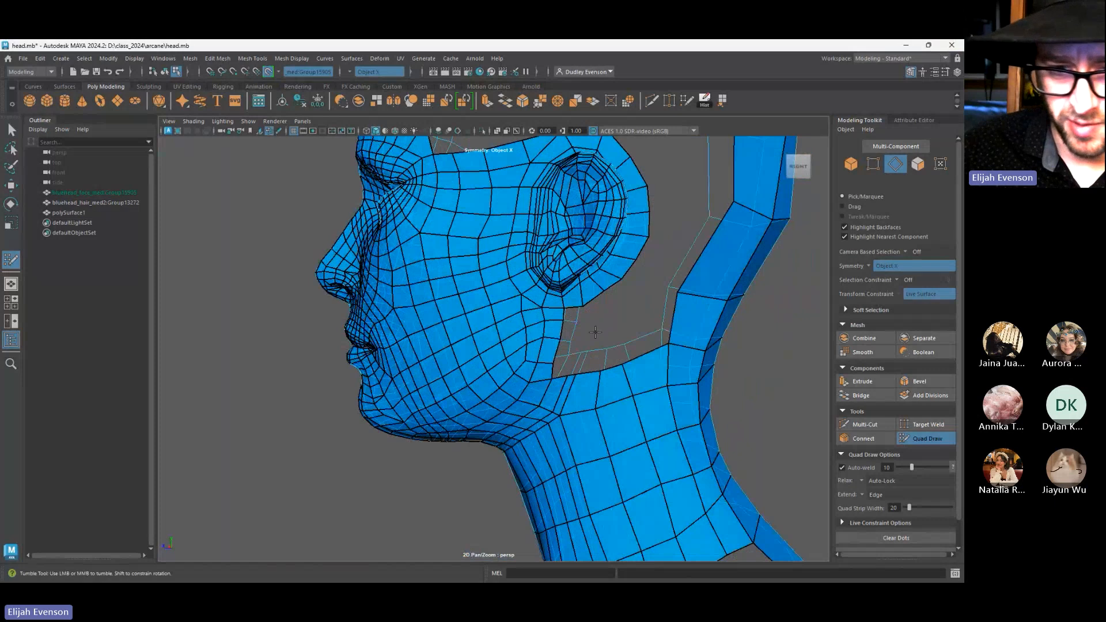
pyautogui.moveTo(561, 338); pyautogui.dragTo(563, 325)
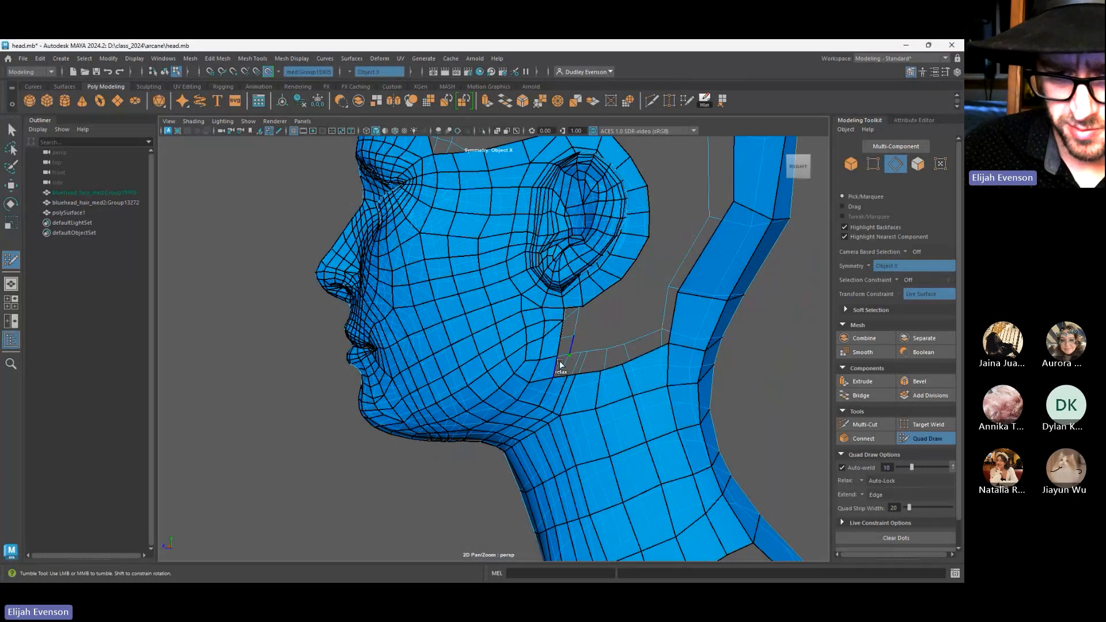
# Fill a row of Quad Draw faces along the upper neck border from the jaw corner to the back-of-head strip, adjusting its border vertices
pyautogui.scroll(2, 571, 360)
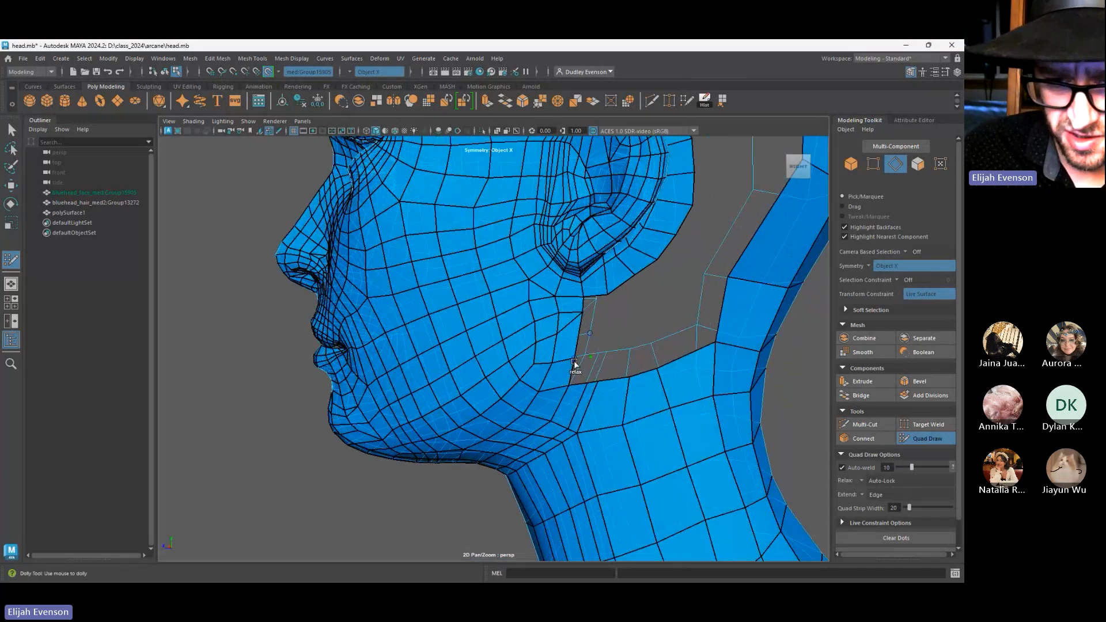
pyautogui.click(603, 358)
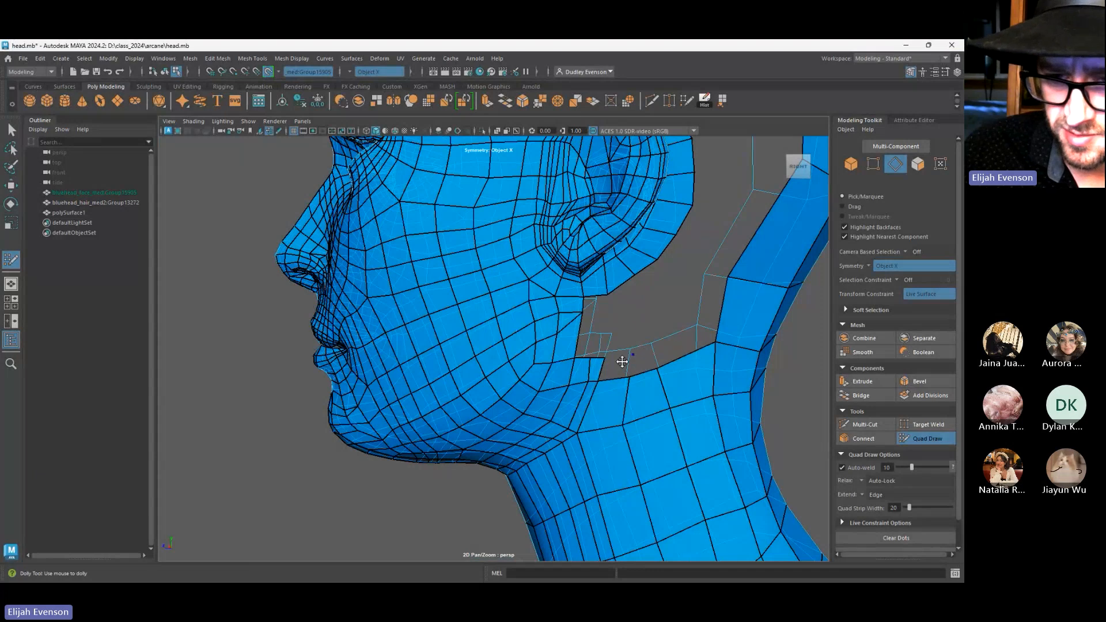
pyautogui.moveTo(622, 361); pyautogui.dragTo(680, 334)
pyautogui.click(651, 346)
pyautogui.keyDown('shift'); pyautogui.click(645, 359); pyautogui.keyUp('shift')
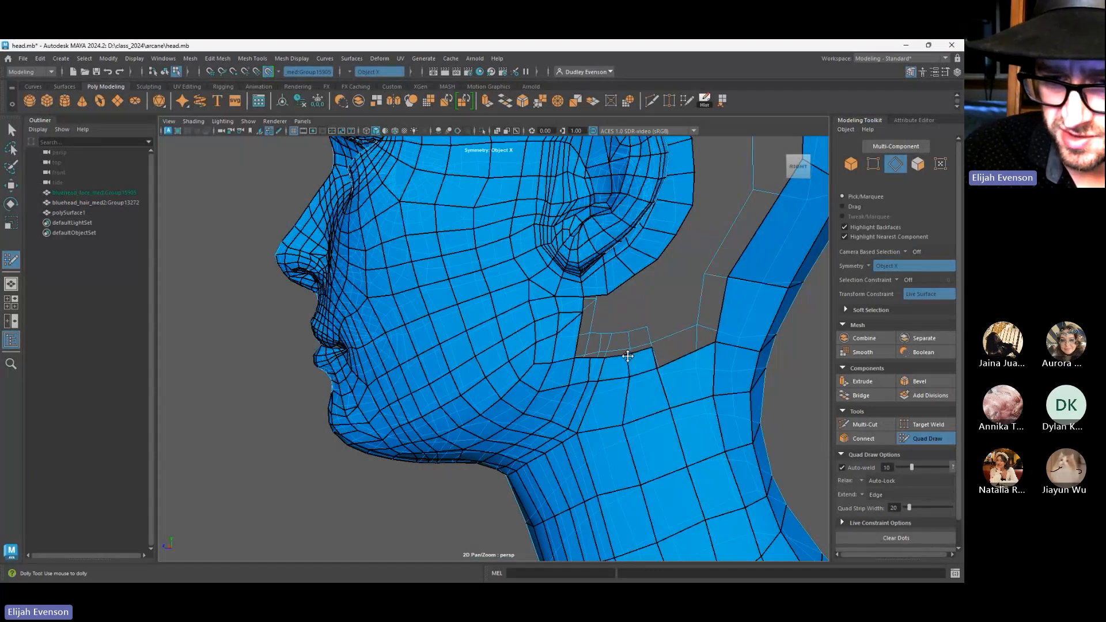
pyautogui.keyDown('shift'); pyautogui.click(713, 318); pyautogui.keyUp('shift')
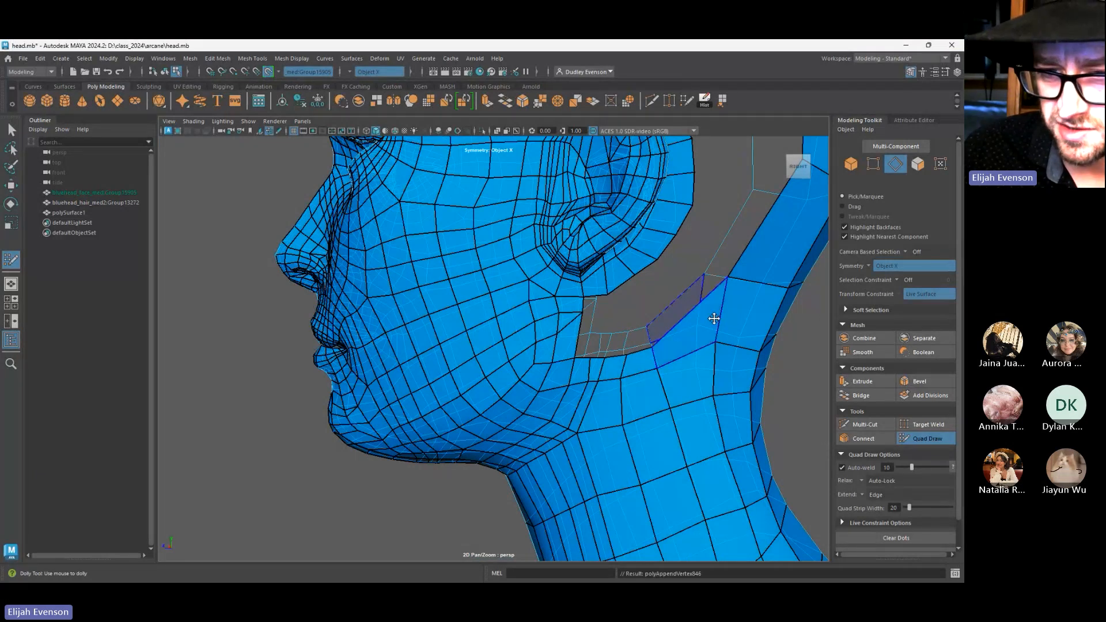
pyautogui.moveTo(736, 273); pyautogui.dragTo(729, 299)
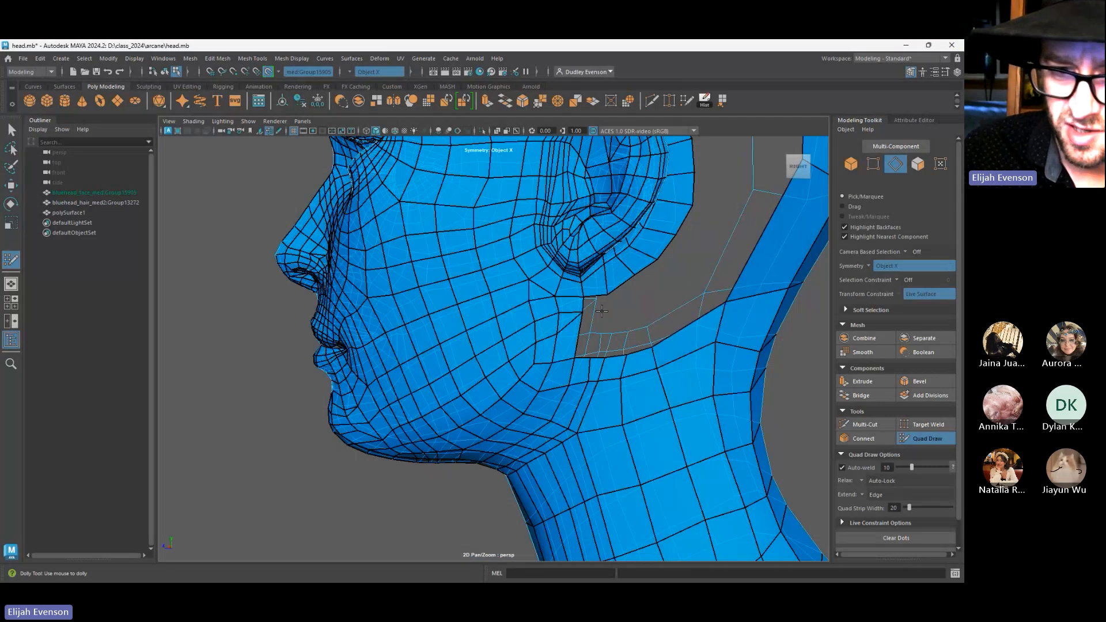
# Bridge the forehead to the scalp strip with Quad Draw faces from the centerline outward, including one triangle
pyautogui.keyDown('alt'); pyautogui.moveTo(601, 310); pyautogui.dragTo(698, 178); pyautogui.keyUp('alt')
pyautogui.moveTo(672, 230)
pyautogui.keyDown('alt'); pyautogui.mouseDown()
pyautogui.moveTo(707, 296)
pyautogui.moveTo(686, 340)
pyautogui.moveTo(718, 262)
pyautogui.mouseUp(); pyautogui.keyUp('alt')
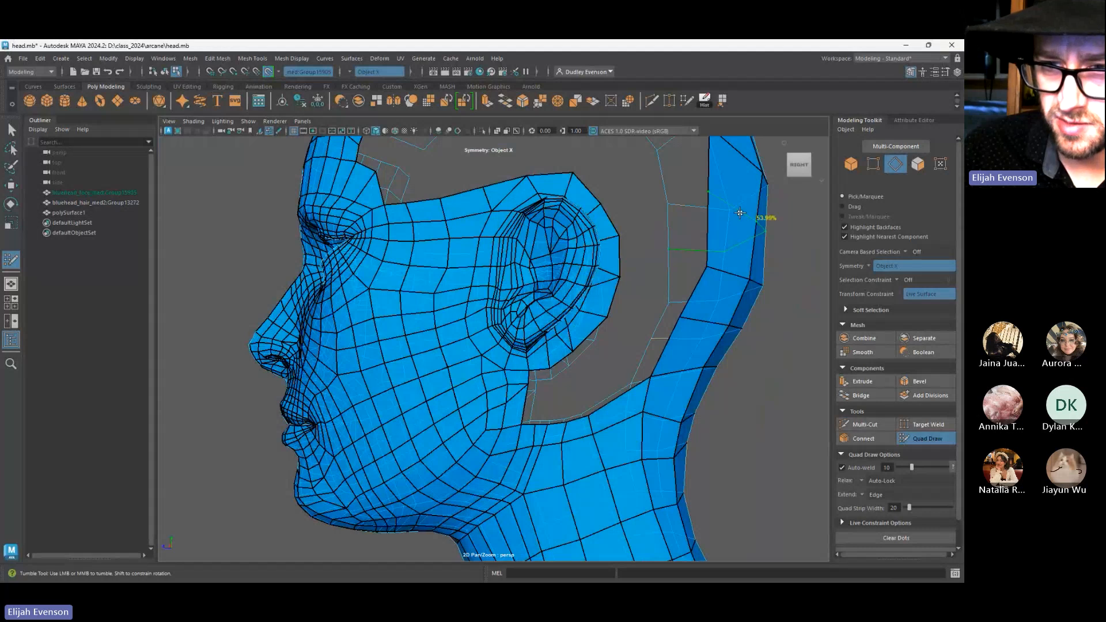
pyautogui.keyDown('alt'); pyautogui.moveTo(743, 215); pyautogui.dragTo(605, 237, button='right'); pyautogui.keyUp('alt')
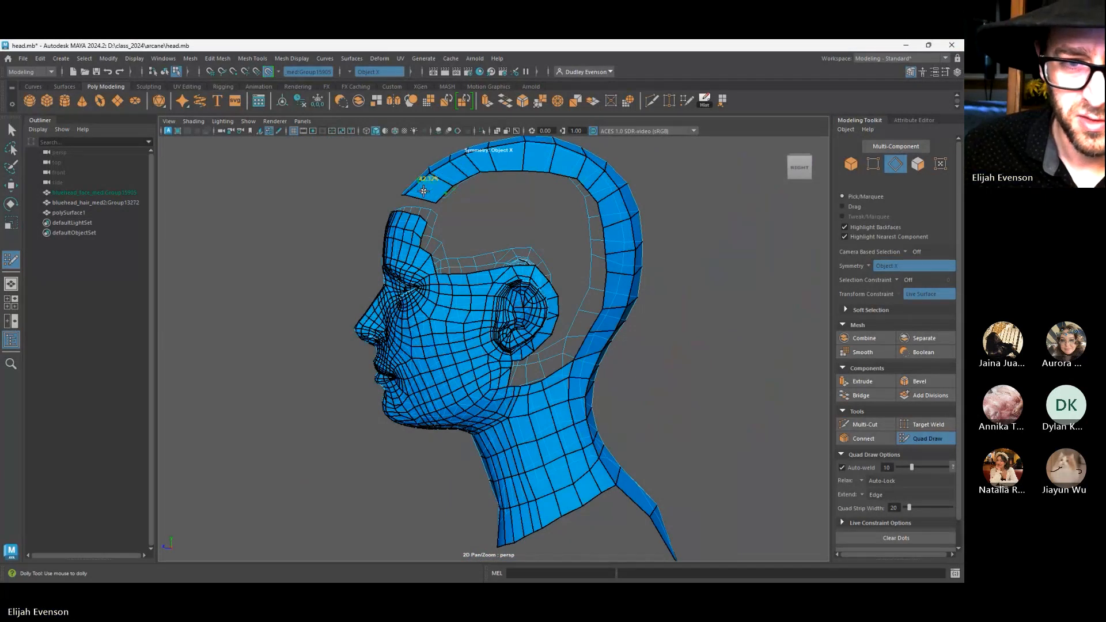
pyautogui.keyDown('alt'); pyautogui.moveTo(423, 191); pyautogui.dragTo(630, 411, button='right'); pyautogui.keyUp('alt')
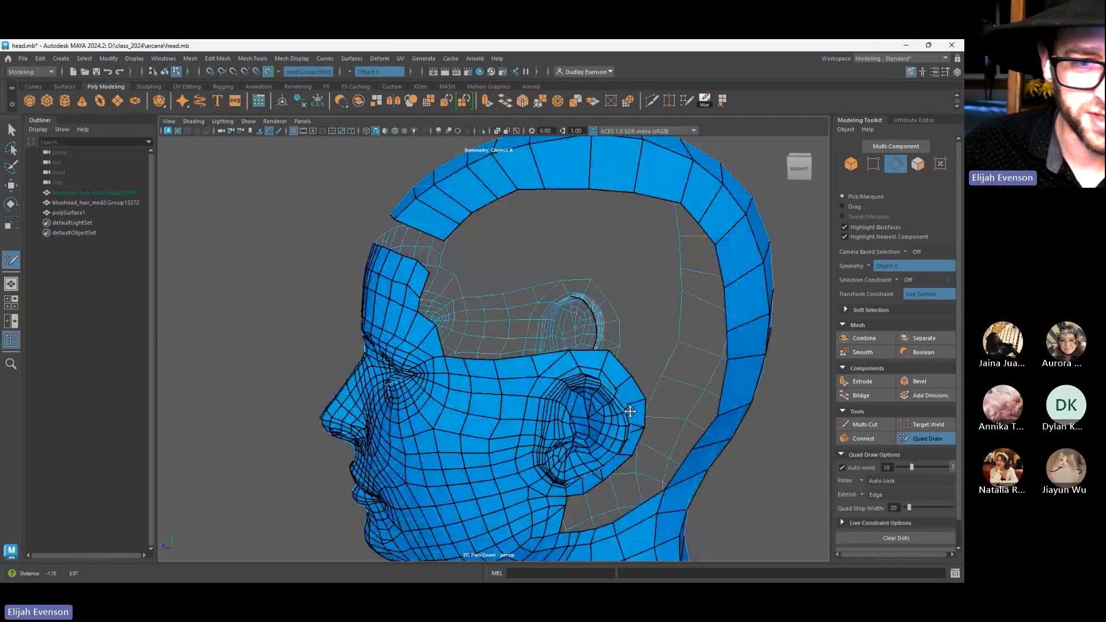
pyautogui.keyDown('alt'); pyautogui.moveTo(630, 411); pyautogui.dragTo(446, 277); pyautogui.keyUp('alt')
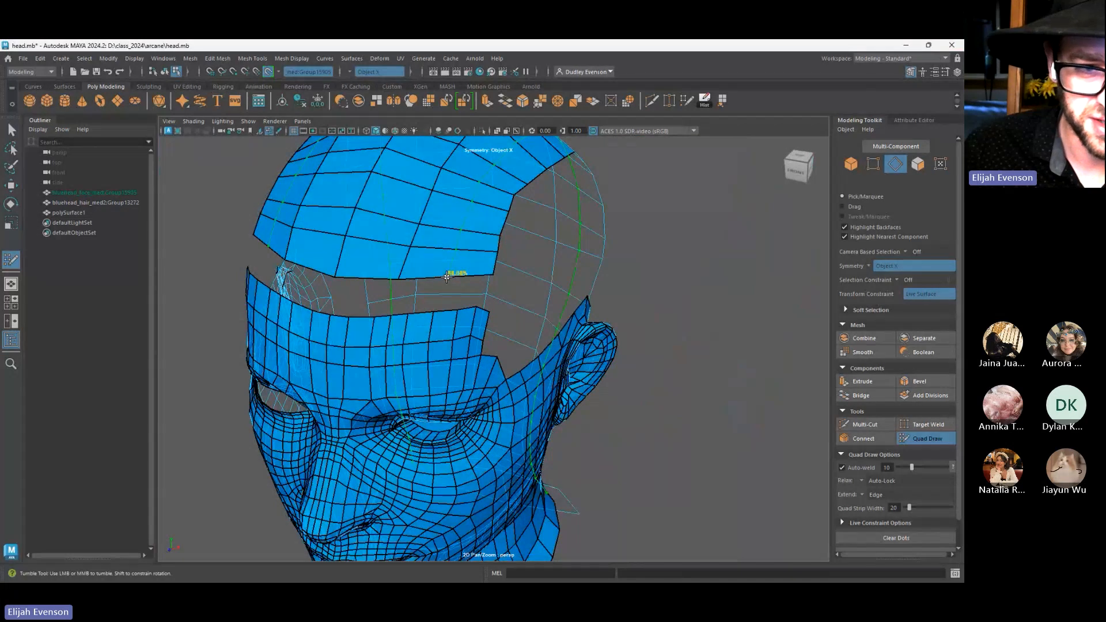
pyautogui.moveTo(446, 277)
pyautogui.keyDown('alt'); pyautogui.mouseDown()
pyautogui.moveTo(398, 266)
pyautogui.moveTo(433, 298)
pyautogui.moveTo(397, 291)
pyautogui.mouseUp(); pyautogui.keyUp('alt')
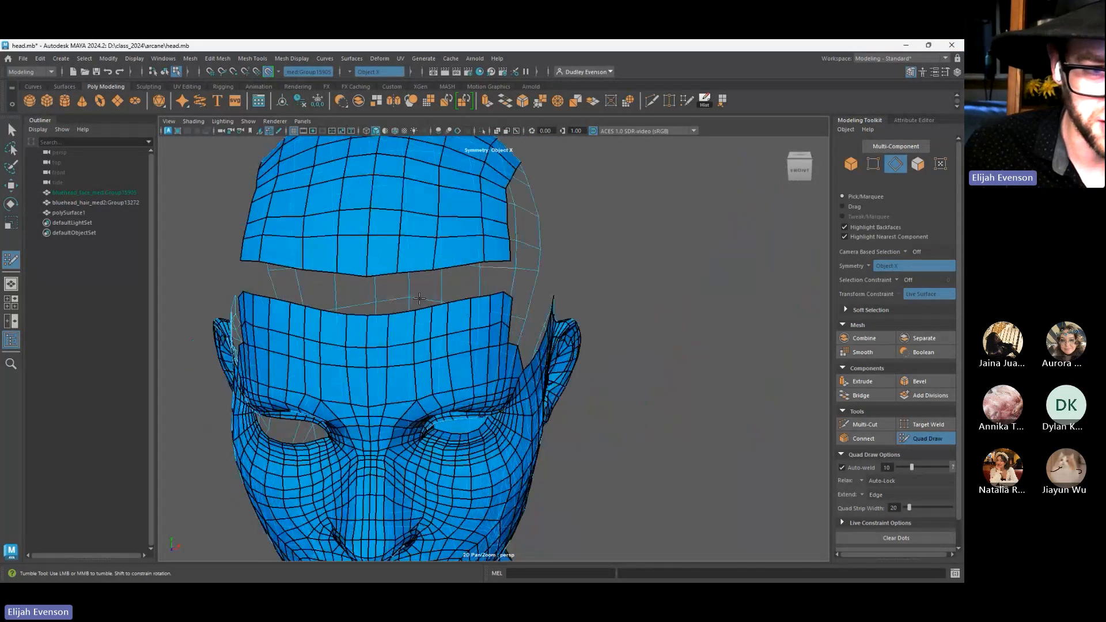
pyautogui.keyDown('shift'); pyautogui.click(380, 294); pyautogui.keyUp('shift')
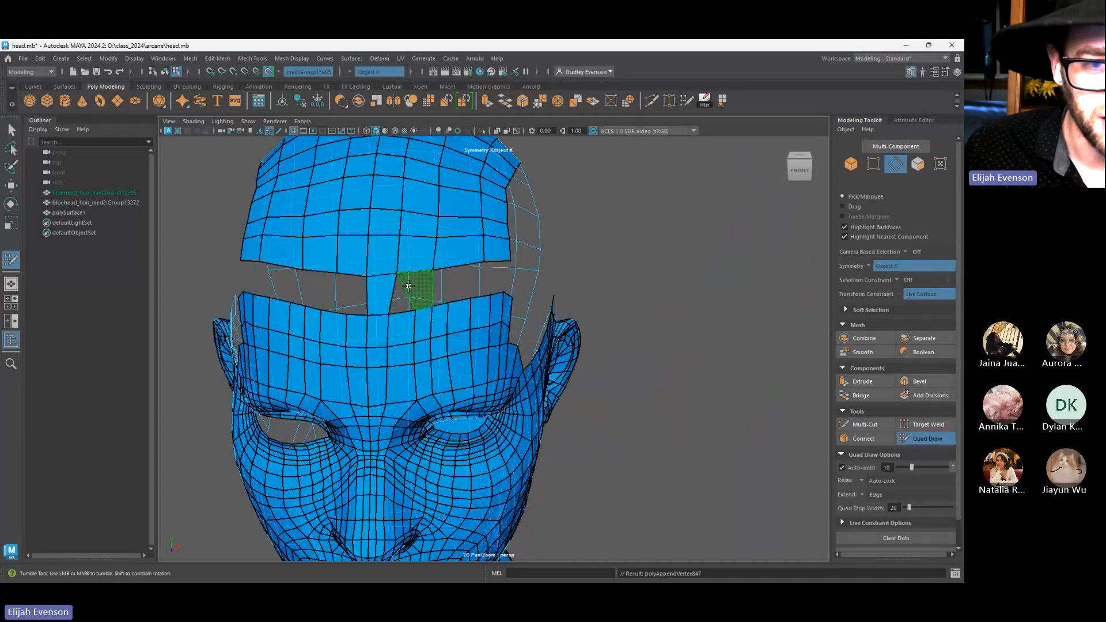
pyautogui.keyDown('shift'); pyautogui.click(405, 285); pyautogui.keyUp('shift')
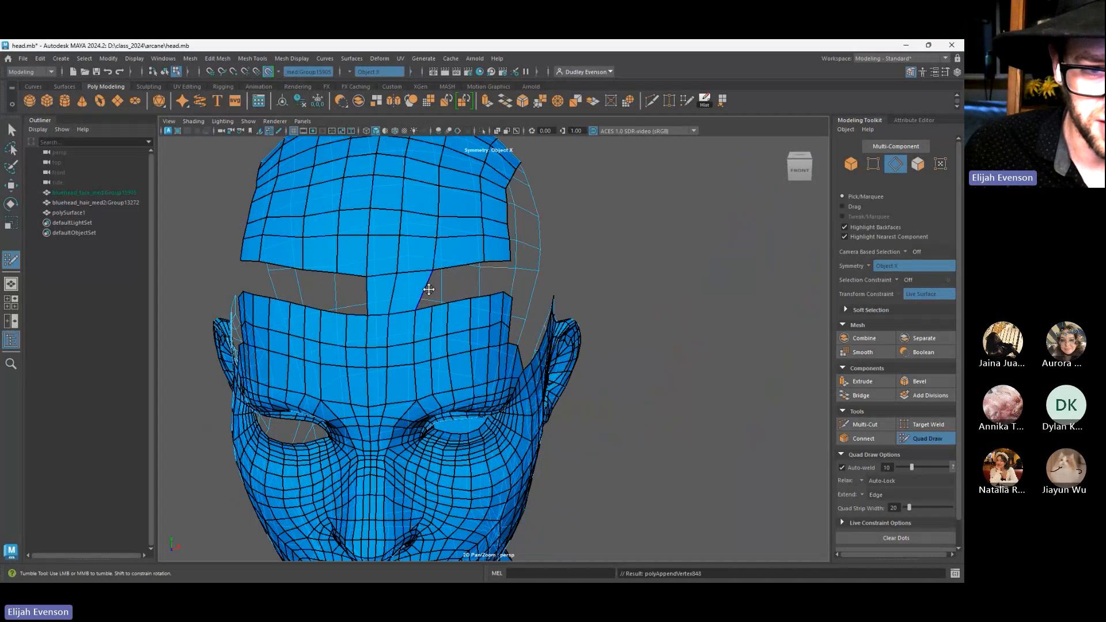
pyautogui.keyDown('shift'); pyautogui.click(435, 301); pyautogui.keyUp('shift')
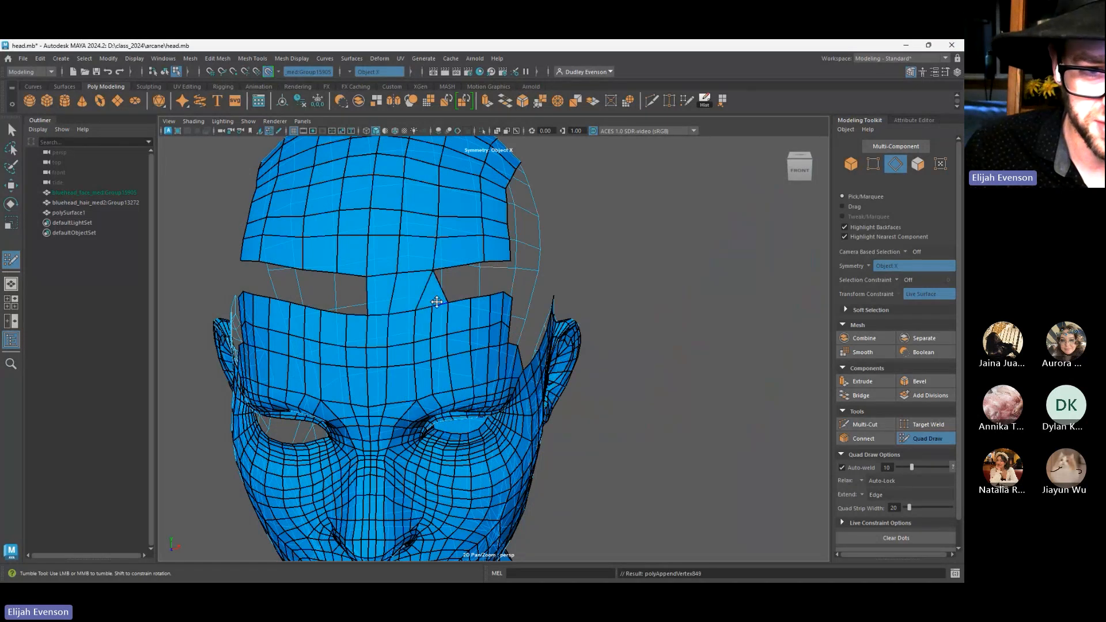
# Fill the rest of the gap between forehead and scalp out to the temple border with Quad Draw
pyautogui.keyDown('alt'); pyautogui.moveTo(494, 254); pyautogui.dragTo(397, 285); pyautogui.keyUp('alt')
pyautogui.click(865, 423)
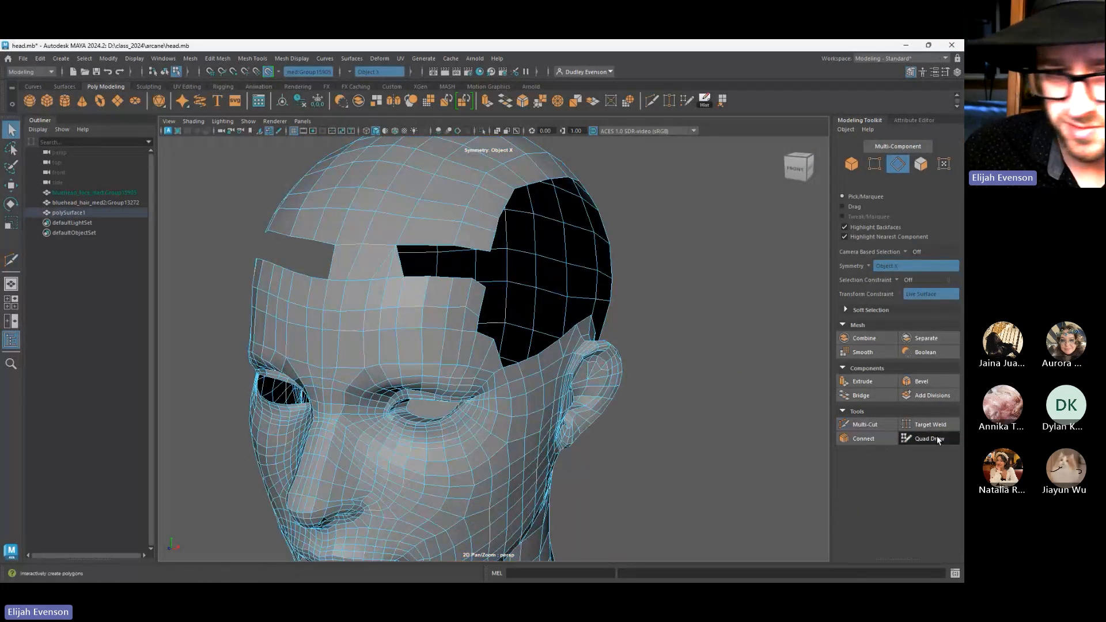
pyautogui.click(937, 435)
pyautogui.keyDown('shift'); pyautogui.click(431, 258); pyautogui.keyUp('shift')
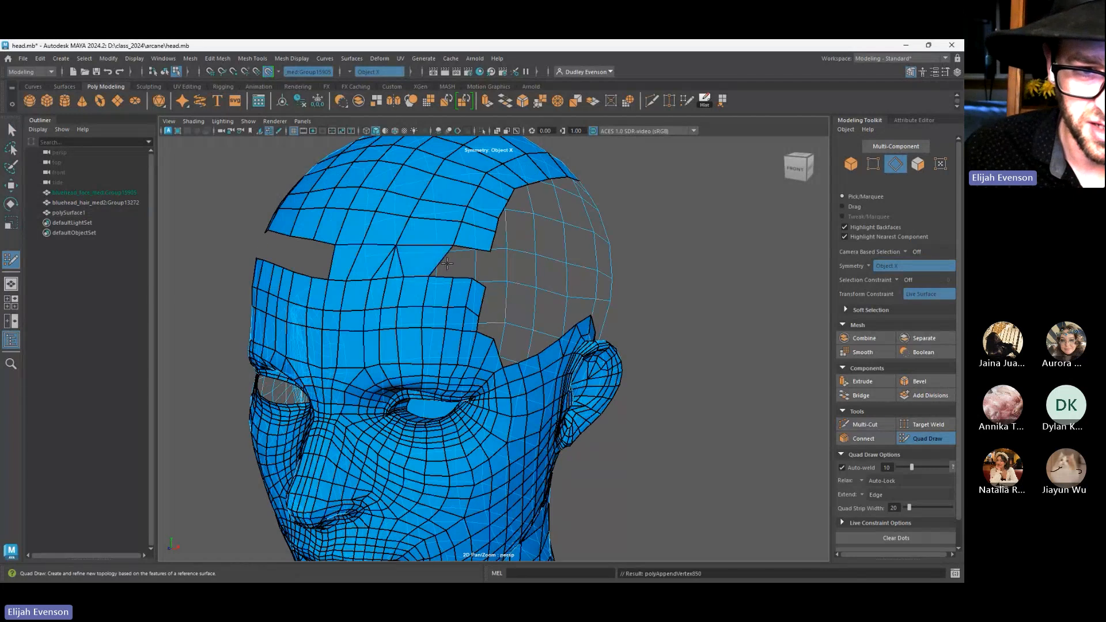
pyautogui.keyDown('shift'); pyautogui.click(451, 263); pyautogui.keyUp('shift')
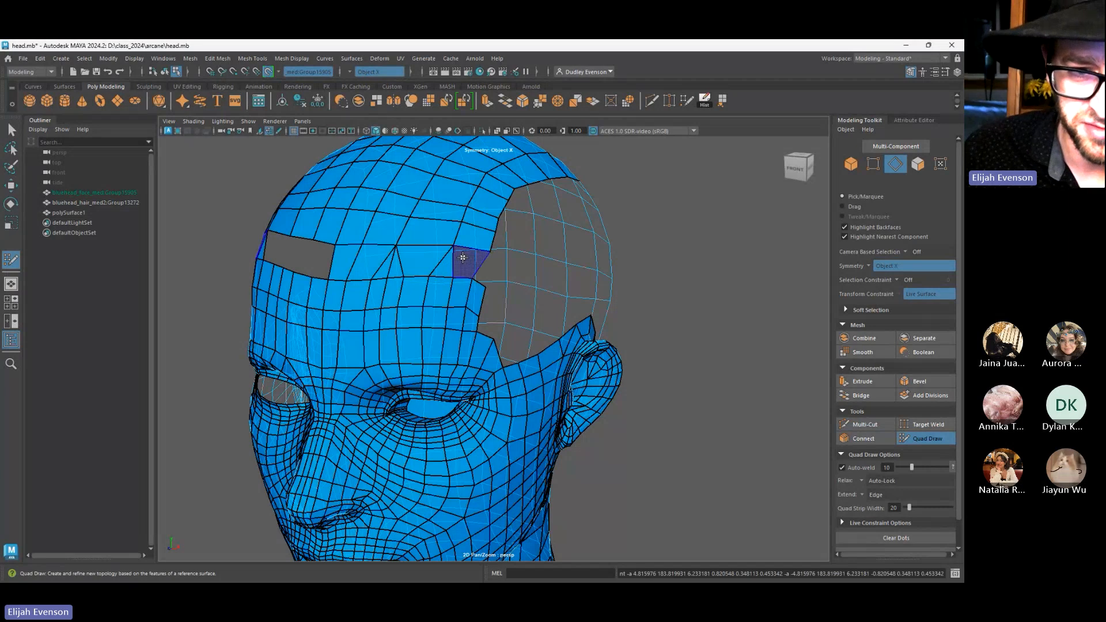
pyautogui.keyDown('shift'); pyautogui.click(471, 261); pyautogui.keyUp('shift')
# Fill the notches in the temple border beside the forehead with Quad Draw faces
pyautogui.keyDown('alt'); pyautogui.moveTo(490, 291); pyautogui.dragTo(459, 264); pyautogui.keyUp('alt')
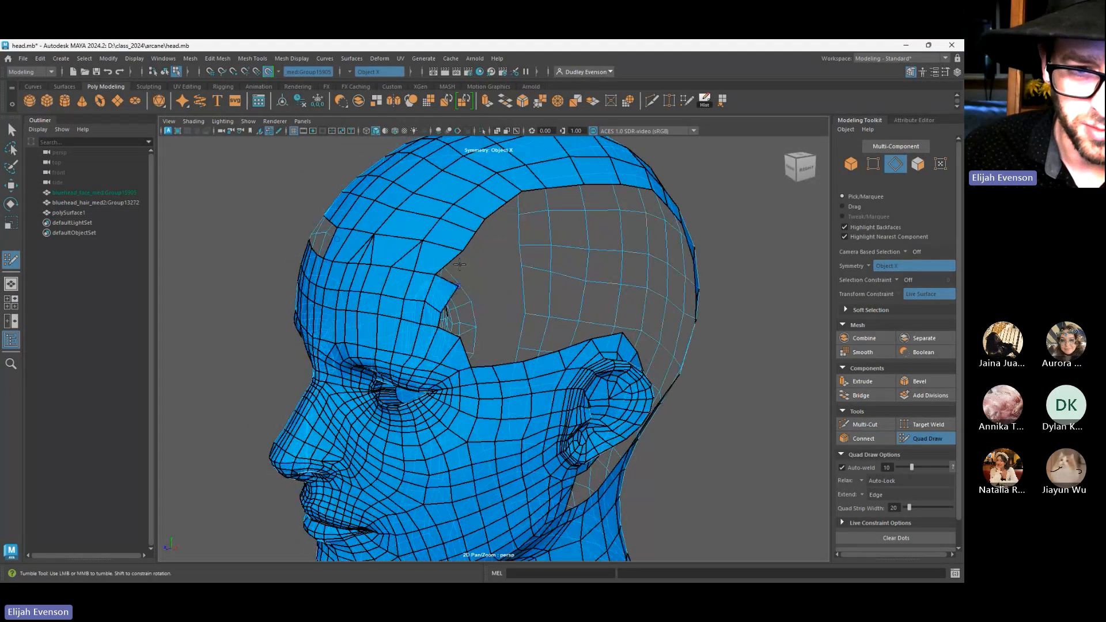
pyautogui.keyDown('alt'); pyautogui.moveTo(381, 310); pyautogui.dragTo(415, 319); pyautogui.keyUp('alt')
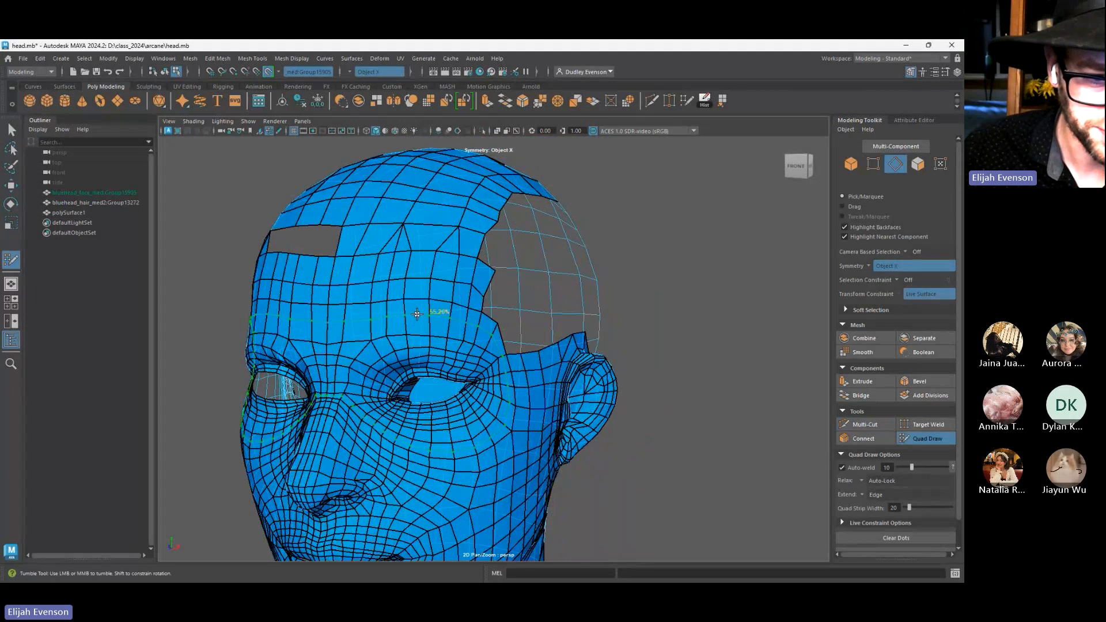
pyautogui.moveTo(373, 400)
pyautogui.keyDown('shift'); pyautogui.mouseDown()
pyautogui.moveTo(421, 441)
pyautogui.moveTo(514, 411)
pyautogui.mouseUp(); pyautogui.keyUp('shift')
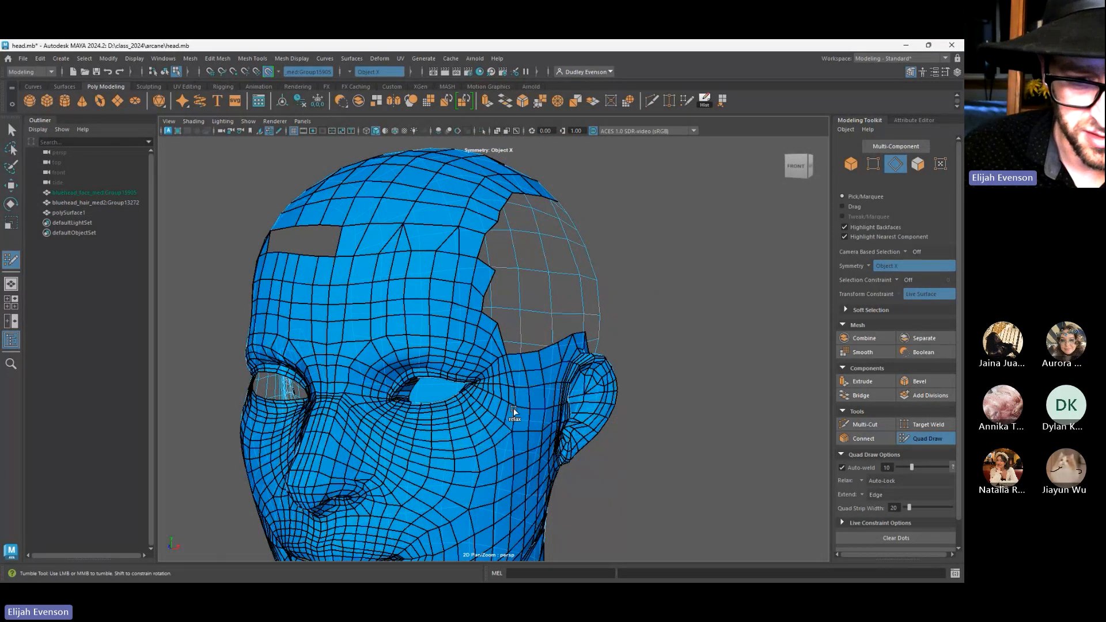
pyautogui.keyDown('shift'); pyautogui.moveTo(363, 342); pyautogui.dragTo(354, 379); pyautogui.keyUp('shift')
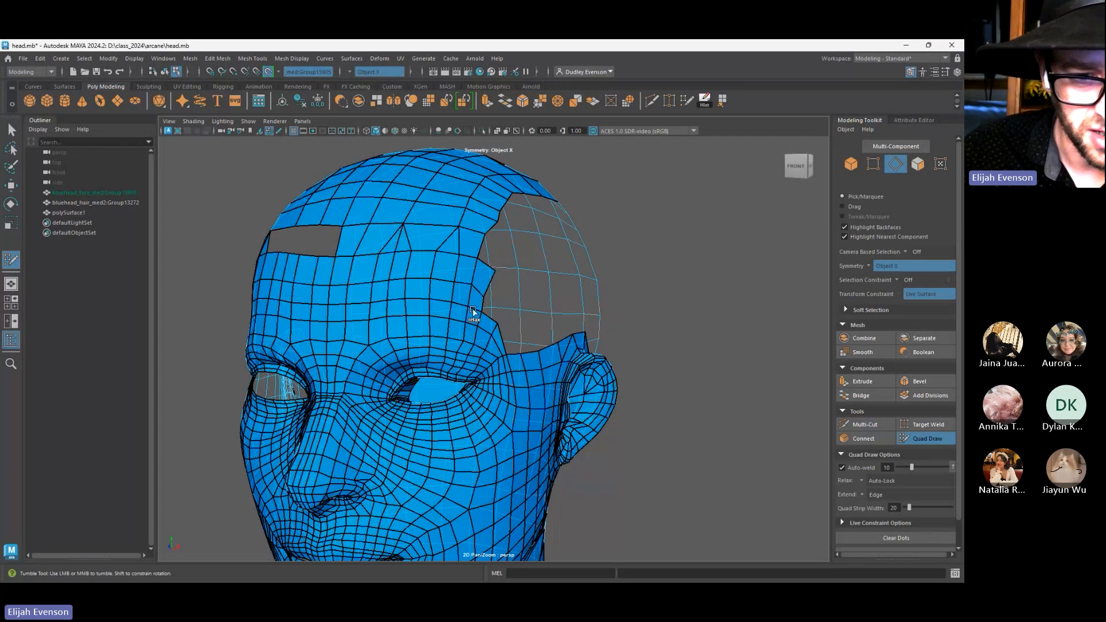
pyautogui.keyDown('alt'); pyautogui.moveTo(476, 314); pyautogui.dragTo(481, 292); pyautogui.keyUp('alt')
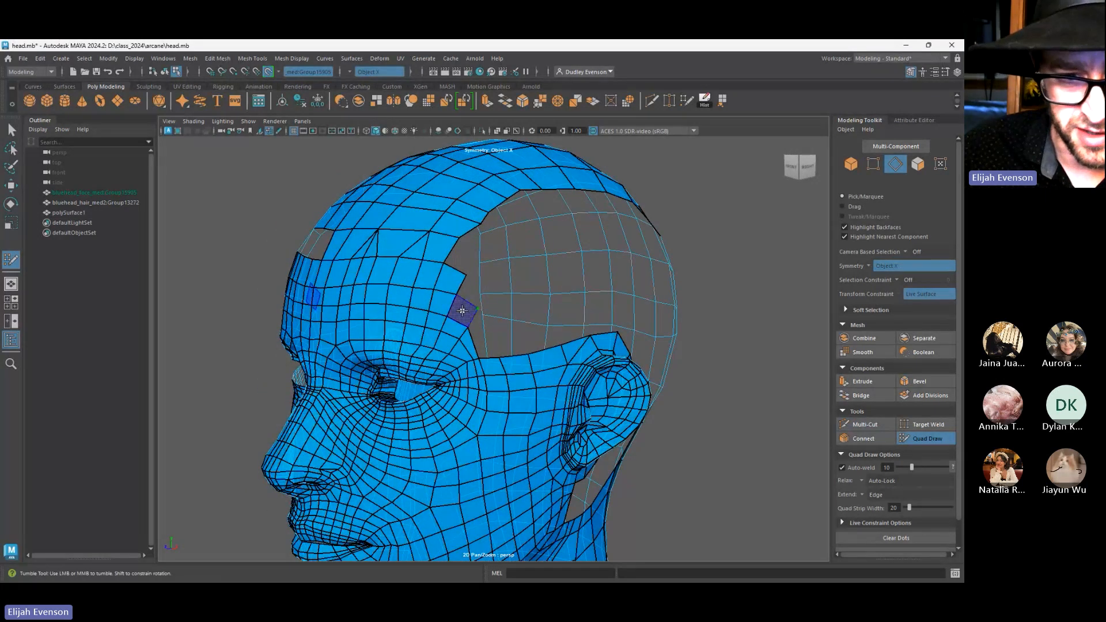
pyautogui.keyDown('shift'); pyautogui.click(464, 311); pyautogui.keyUp('shift')
pyautogui.keyDown('shift'); pyautogui.click(484, 334); pyautogui.keyUp('shift')
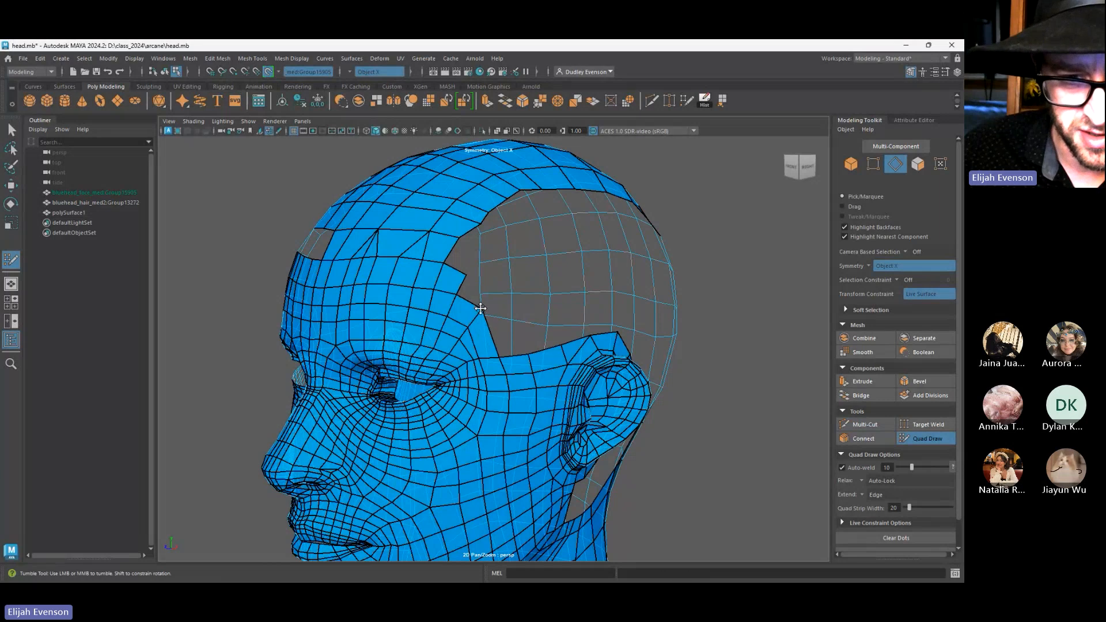
pyautogui.moveTo(494, 286)
pyautogui.keyDown('alt'); pyautogui.mouseDown()
pyautogui.moveTo(515, 313)
pyautogui.moveTo(493, 300)
pyautogui.mouseUp(); pyautogui.keyUp('alt')
pyautogui.keyDown('alt'); pyautogui.moveTo(449, 230); pyautogui.dragTo(456, 229); pyautogui.keyUp('alt')
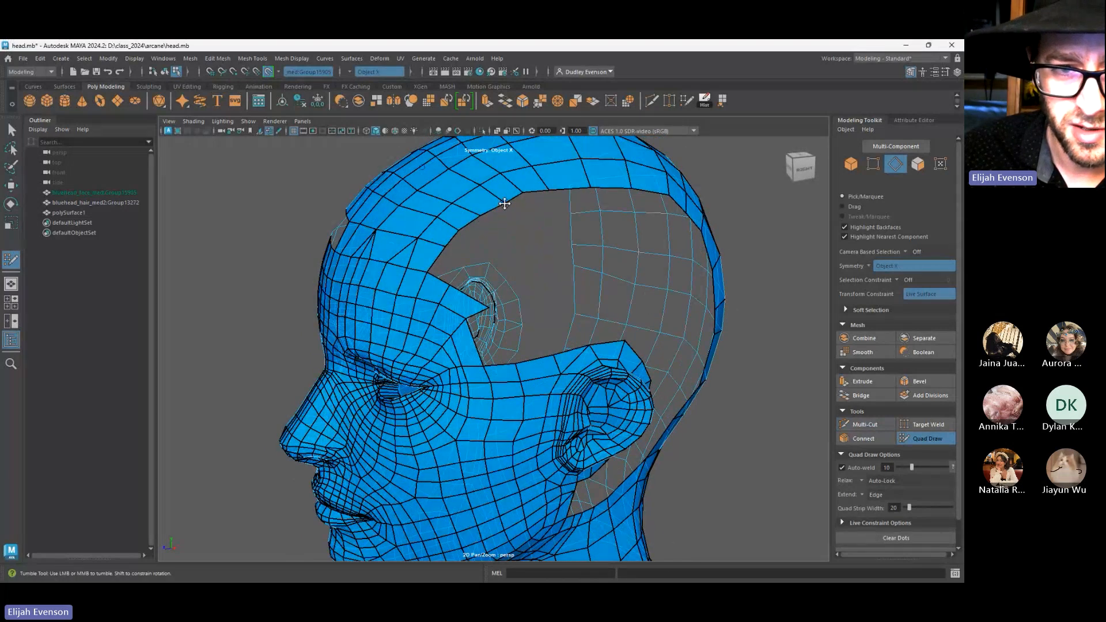
# Build a row of Quad Draw faces from the temple border back to above the ear
pyautogui.keyDown('alt'); pyautogui.moveTo(542, 211); pyautogui.dragTo(532, 220); pyautogui.keyUp('alt')
pyautogui.keyDown('alt'); pyautogui.moveTo(533, 219); pyautogui.dragTo(190, 128, button='right'); pyautogui.keyUp('alt')
pyautogui.keyDown('alt'); pyautogui.moveTo(449, 353); pyautogui.dragTo(651, 347); pyautogui.keyUp('alt')
pyautogui.keyDown('alt'); pyautogui.moveTo(326, 324); pyautogui.dragTo(516, 356, button='right'); pyautogui.keyUp('alt')
pyautogui.keyDown('alt'); pyautogui.moveTo(516, 356); pyautogui.dragTo(385, 311); pyautogui.keyUp('alt')
pyautogui.keyDown('alt'); pyautogui.moveTo(386, 311); pyautogui.dragTo(538, 356, button='right'); pyautogui.keyUp('alt')
pyautogui.keyDown('alt'); pyautogui.moveTo(537, 355); pyautogui.dragTo(569, 302); pyautogui.keyUp('alt')
pyautogui.click(573, 297)
pyautogui.keyDown('shift'); pyautogui.click(563, 318); pyautogui.keyUp('shift')
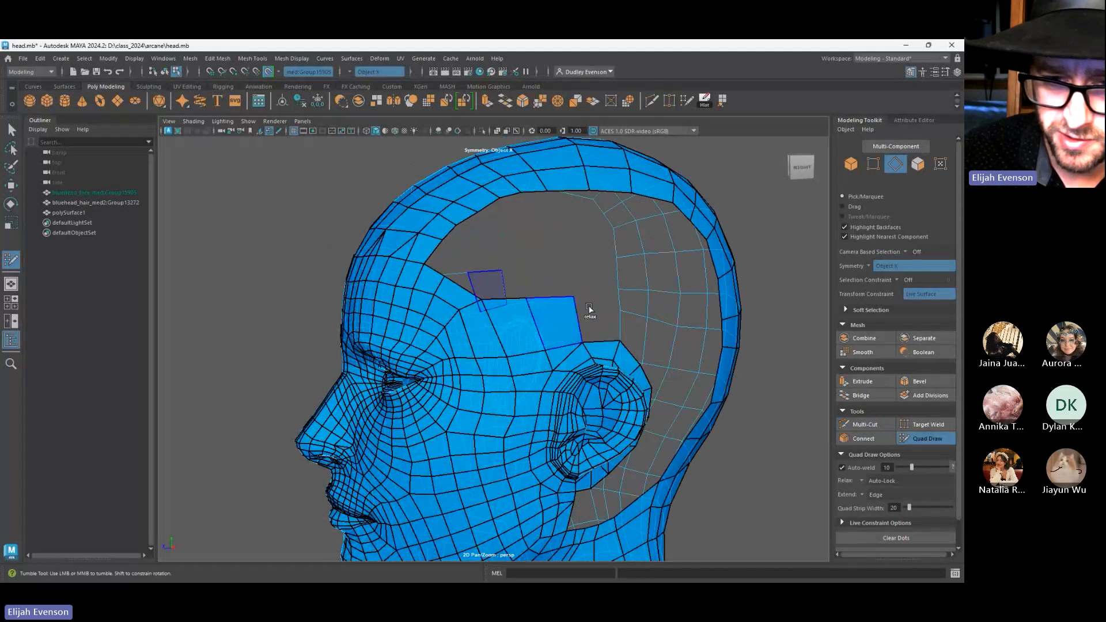
pyautogui.keyDown('shift'); pyautogui.click(619, 296); pyautogui.keyUp('shift')
# Extend the faces above the ear in two rows to the back-of-head strip, placing dots and filling quads
pyautogui.keyDown('alt'); pyautogui.moveTo(619, 296); pyautogui.dragTo(657, 314); pyautogui.keyUp('alt')
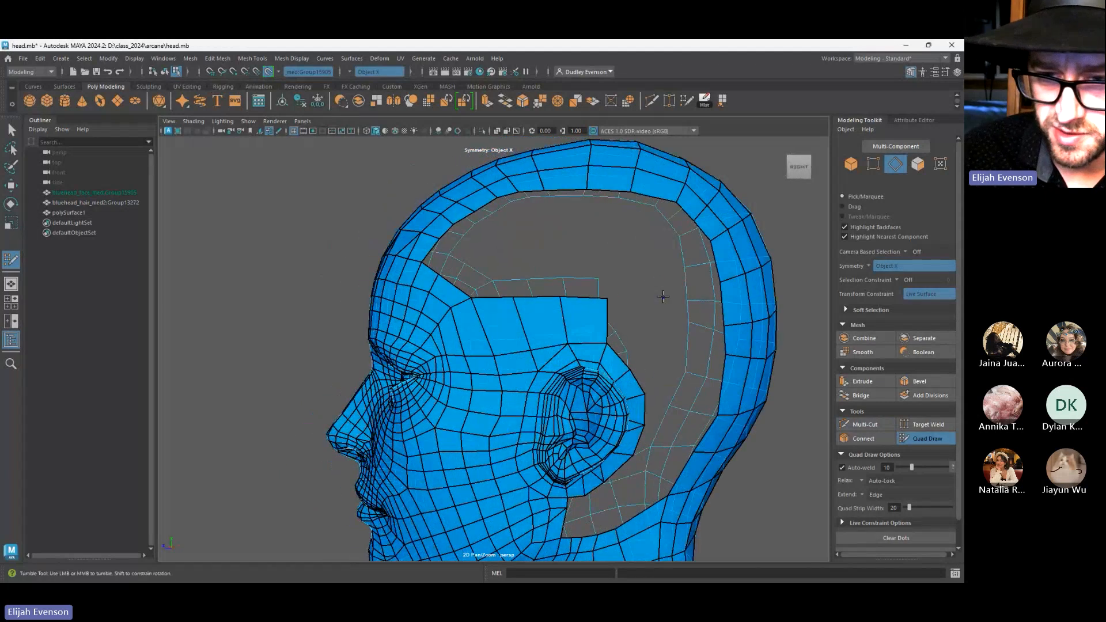
pyautogui.click(662, 326)
pyautogui.keyDown('shift'); pyautogui.click(629, 329); pyautogui.keyUp('shift')
pyautogui.hotkey('ctrl', 'z')
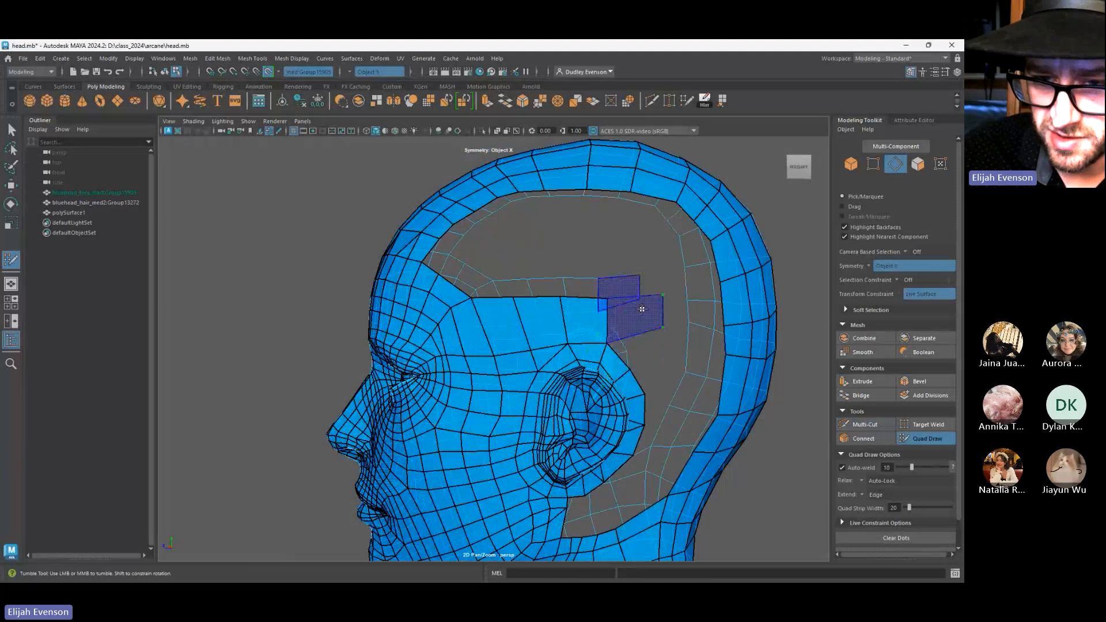
pyautogui.keyDown('shift'); pyautogui.click(641, 309); pyautogui.keyUp('shift')
pyautogui.keyDown('shift'); pyautogui.click(687, 301); pyautogui.keyUp('shift')
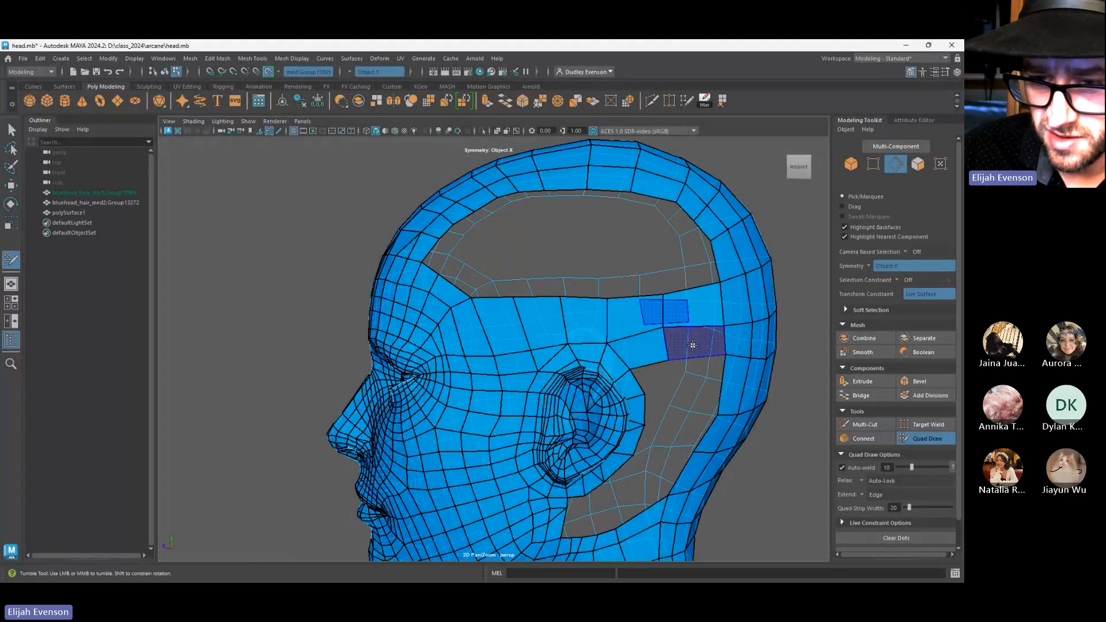
pyautogui.keyDown('shift'); pyautogui.click(692, 345); pyautogui.keyUp('shift')
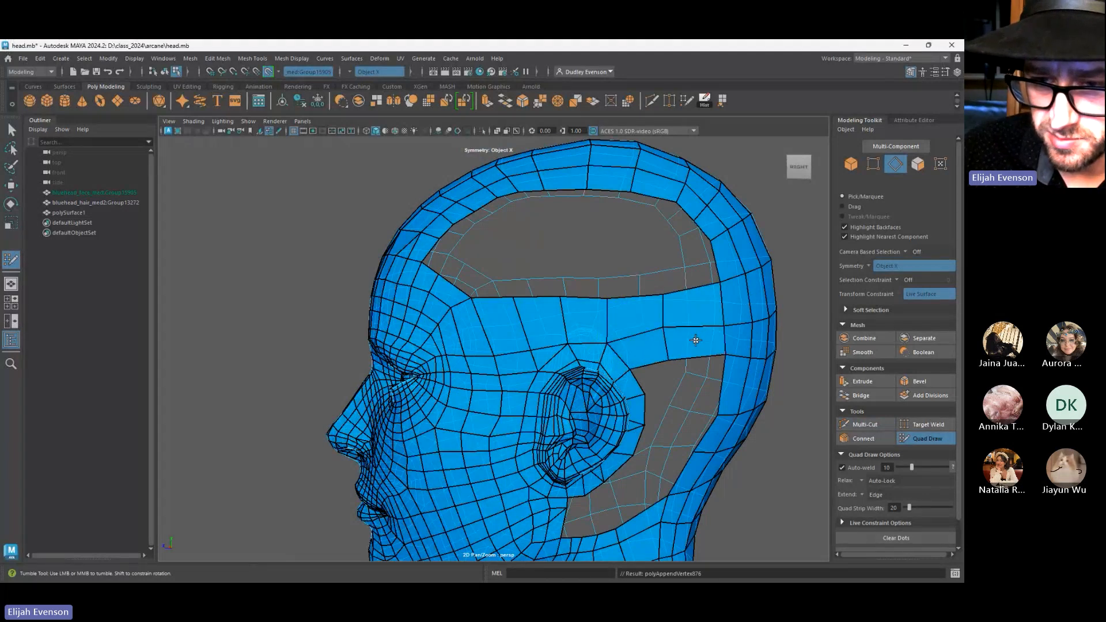
# Fill the upper part of the gap behind the ear with quads reaching the back-of-head strip
pyautogui.keyDown('shift'); pyautogui.click(663, 377); pyautogui.keyUp('shift')
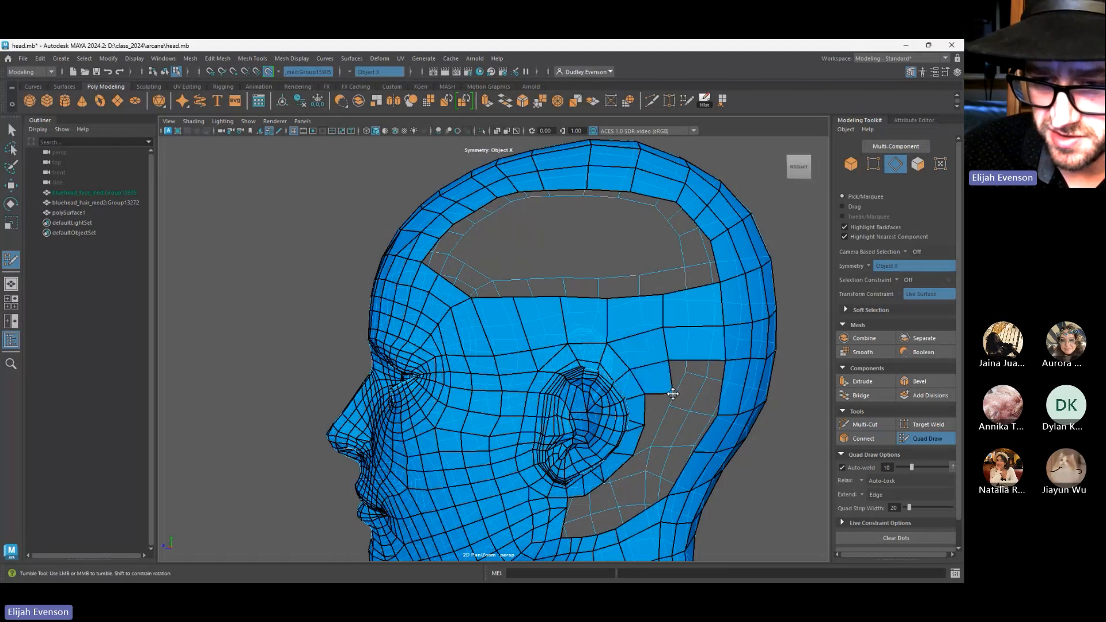
pyautogui.keyDown('shift'); pyautogui.click(673, 387); pyautogui.keyUp('shift')
pyautogui.keyDown('shift'); pyautogui.click(664, 424); pyautogui.keyUp('shift')
pyautogui.keyDown('alt'); pyautogui.moveTo(665, 423); pyautogui.dragTo(675, 406); pyautogui.keyUp('alt')
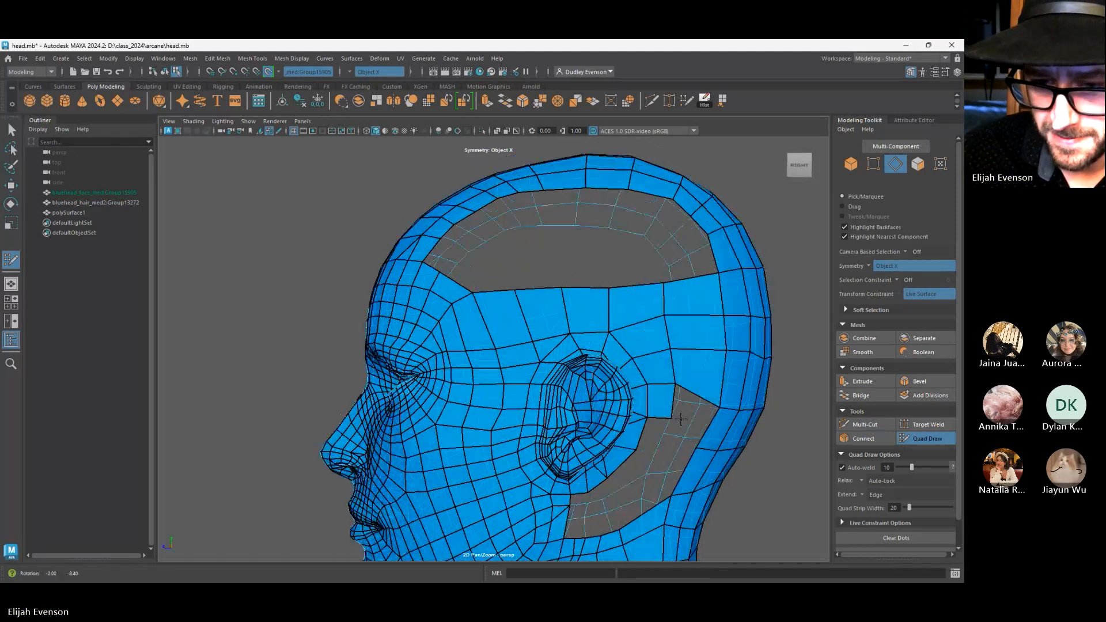
pyautogui.keyDown('shift'); pyautogui.click(684, 416); pyautogui.keyUp('shift')
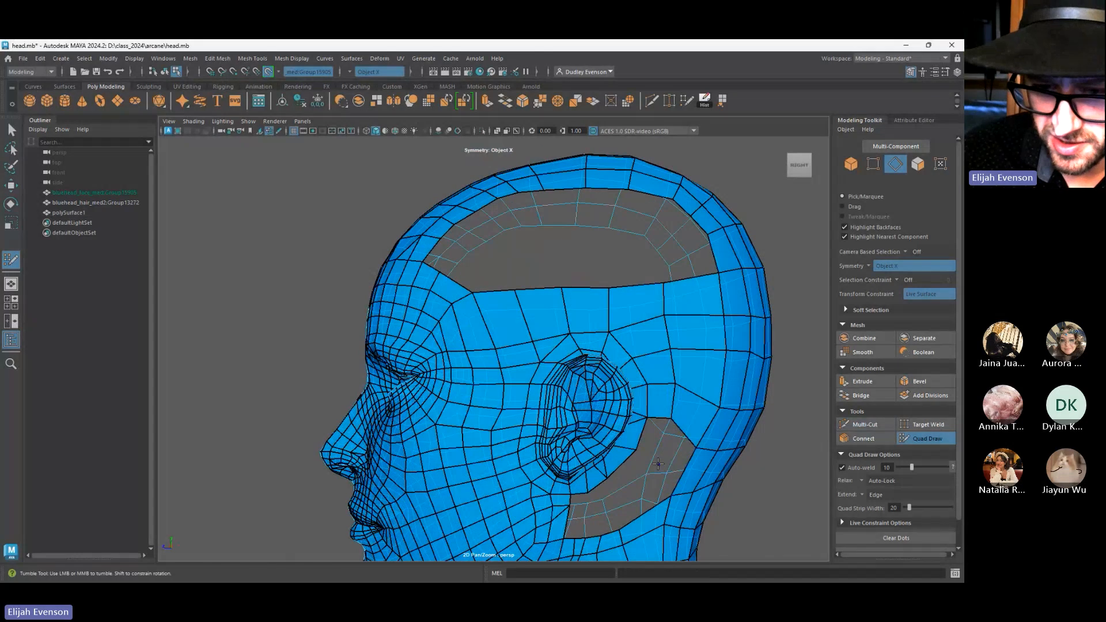
# Place a Quad Draw dot in the gap below the ear and try filling a face beside the earlobe
pyautogui.keyDown('alt'); pyautogui.moveTo(654, 471); pyautogui.dragTo(640, 432, button='middle'); pyautogui.keyUp('alt')
pyautogui.click(623, 468)
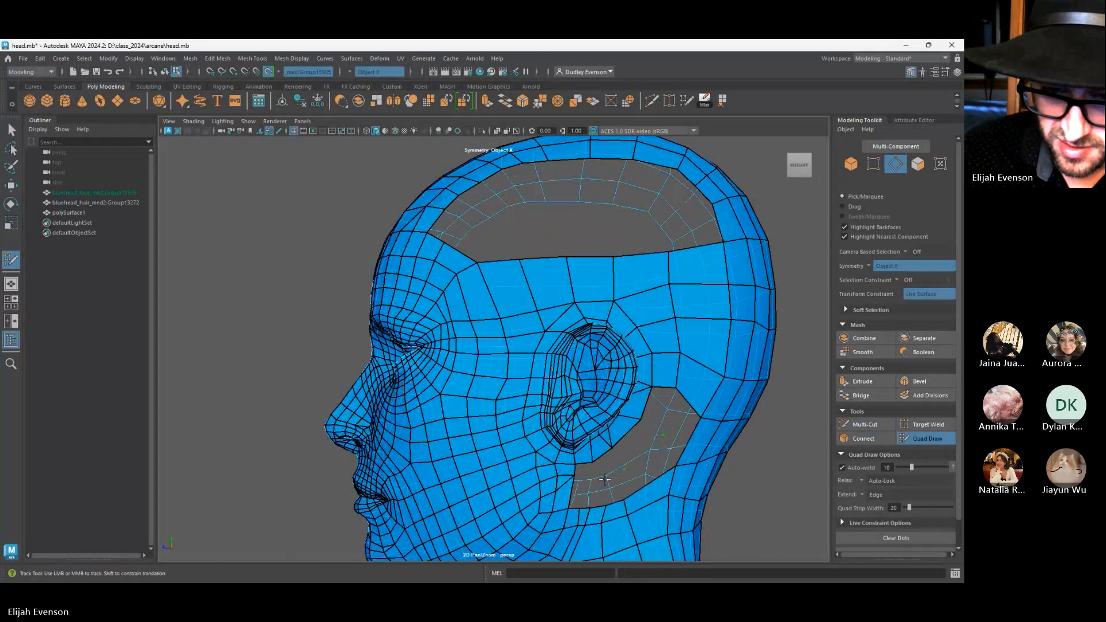
pyautogui.keyDown('shift'); pyautogui.click(604, 460); pyautogui.keyUp('shift')
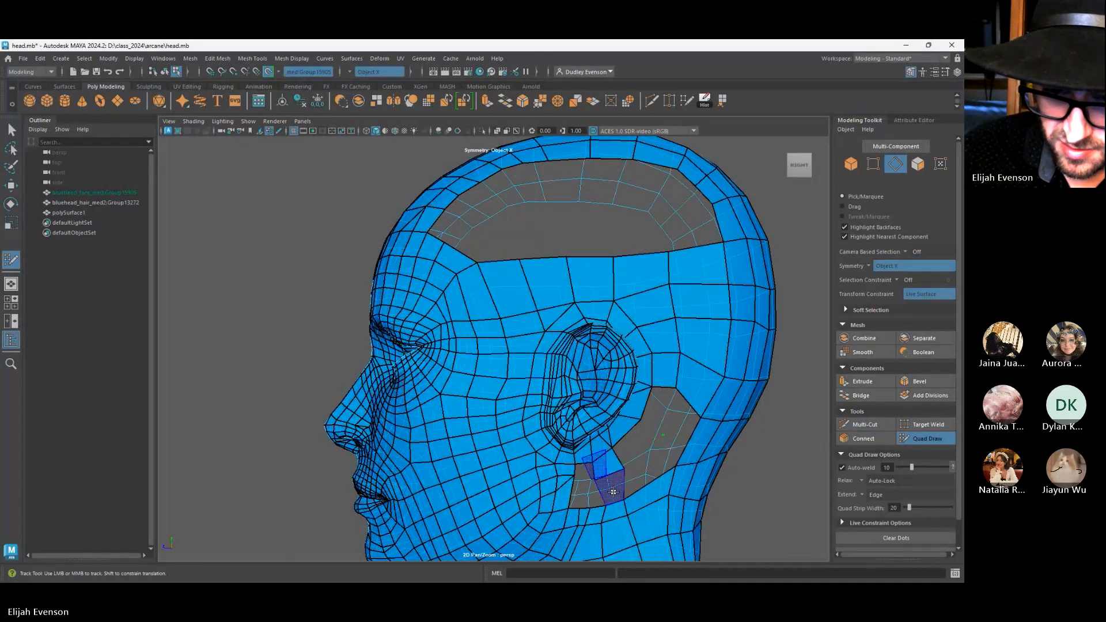
pyautogui.hotkey('ctrl', 'z')
# Fill the open area behind and below the ear with Quad Draw faces, connecting the ear border to the neck mesh
pyautogui.keyDown('alt'); pyautogui.moveTo(634, 482); pyautogui.dragTo(646, 482); pyautogui.keyUp('alt')
pyautogui.keyDown('alt'); pyautogui.moveTo(646, 482); pyautogui.dragTo(631, 429, button='middle'); pyautogui.keyUp('alt')
pyautogui.keyDown('alt'); pyautogui.moveTo(631, 430); pyautogui.dragTo(661, 439, button='right'); pyautogui.keyUp('alt')
pyautogui.keyDown('alt'); pyautogui.moveTo(661, 438); pyautogui.dragTo(639, 410, button='middle'); pyautogui.keyUp('alt')
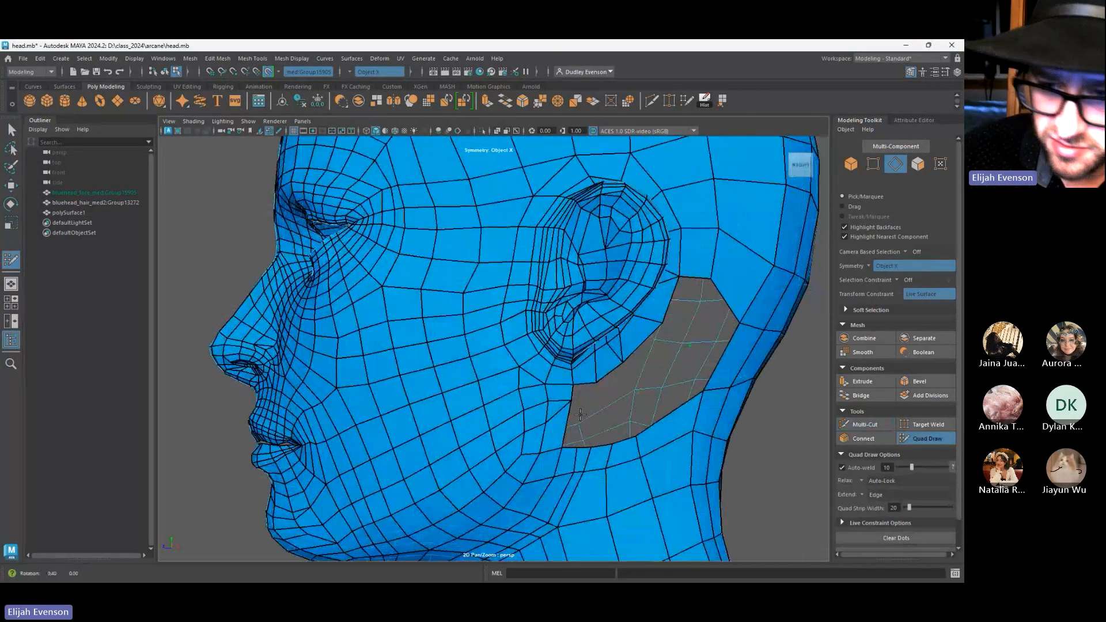
pyautogui.keyDown('alt'); pyautogui.moveTo(639, 410); pyautogui.dragTo(632, 409); pyautogui.keyUp('alt')
pyautogui.moveTo(723, 354)
pyautogui.keyDown('alt'); pyautogui.mouseDown()
pyautogui.moveTo(701, 357)
pyautogui.moveTo(720, 337)
pyautogui.mouseUp(); pyautogui.keyUp('alt')
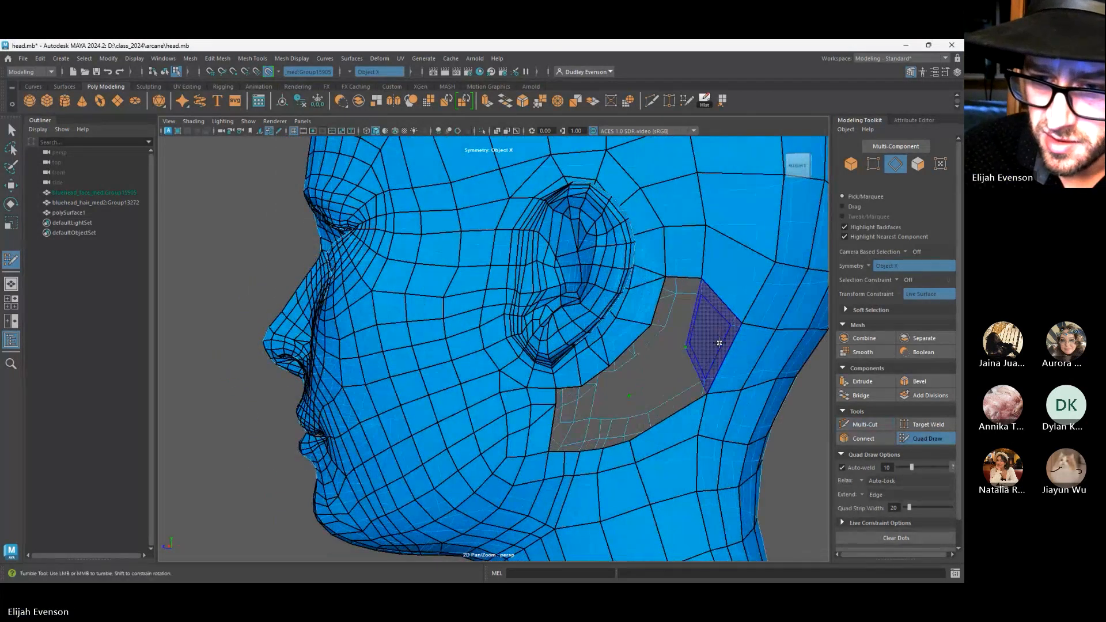
pyautogui.keyDown('shift'); pyautogui.click(672, 300); pyautogui.keyUp('shift')
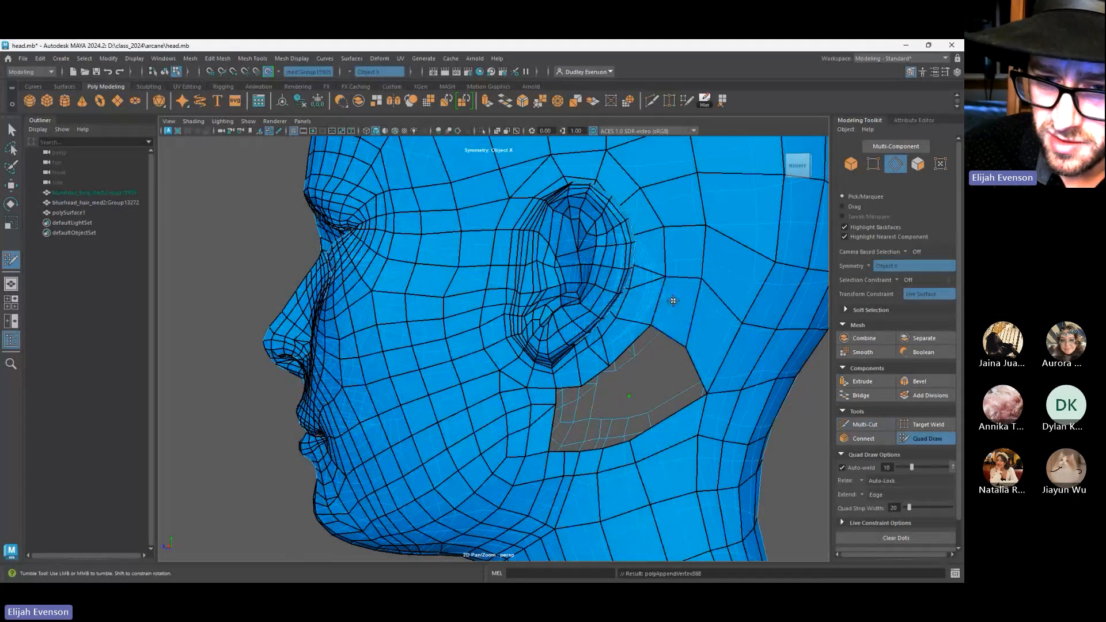
pyautogui.keyDown('shift'); pyautogui.click(635, 364); pyautogui.keyUp('shift')
pyautogui.keyDown('shift'); pyautogui.click(676, 383); pyautogui.keyUp('shift')
# Fill the lower part of the remaining gap below the earlobe with quads joining the jaw and neck edges
pyautogui.keyDown('alt'); pyautogui.moveTo(600, 423); pyautogui.dragTo(616, 420); pyautogui.keyUp('alt')
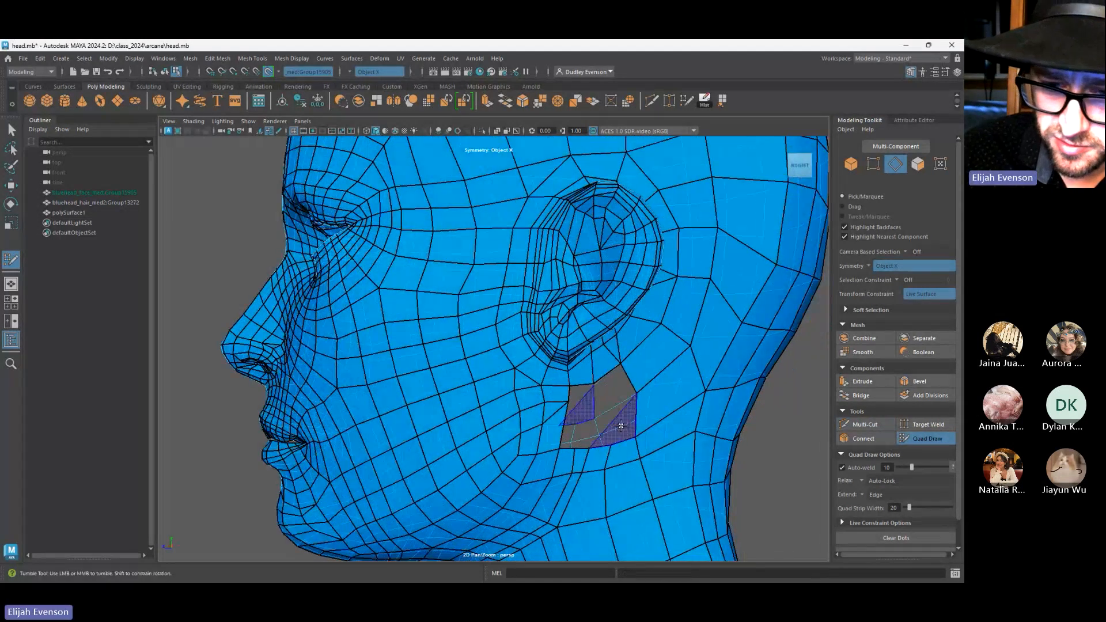
pyautogui.keyDown('shift'); pyautogui.click(626, 420); pyautogui.keyUp('shift')
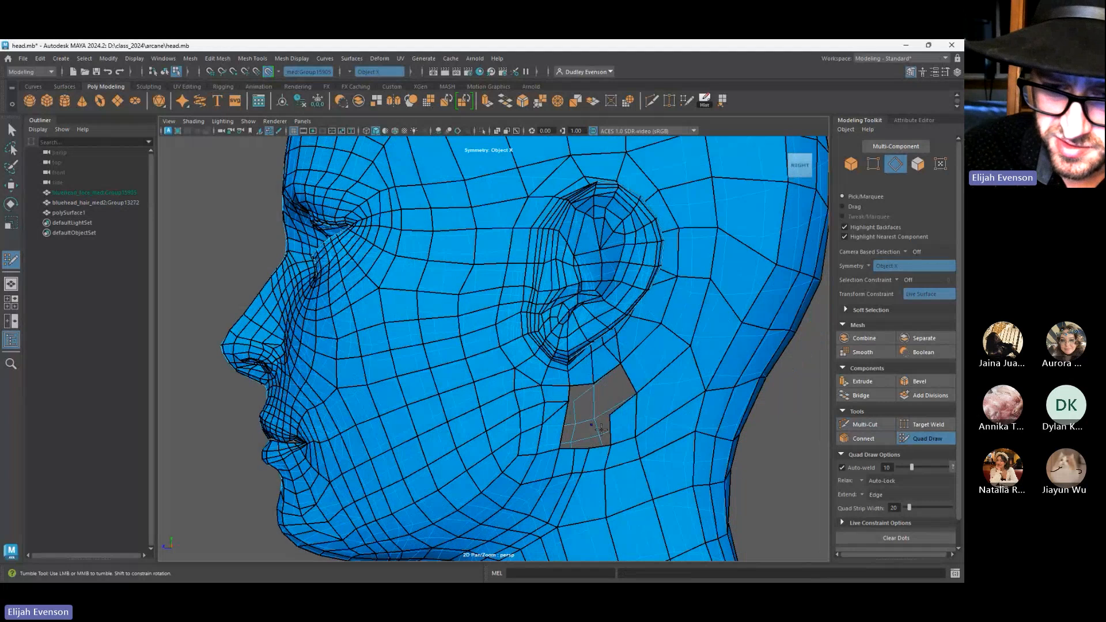
pyautogui.keyDown('shift'); pyautogui.click(601, 429); pyautogui.keyUp('shift')
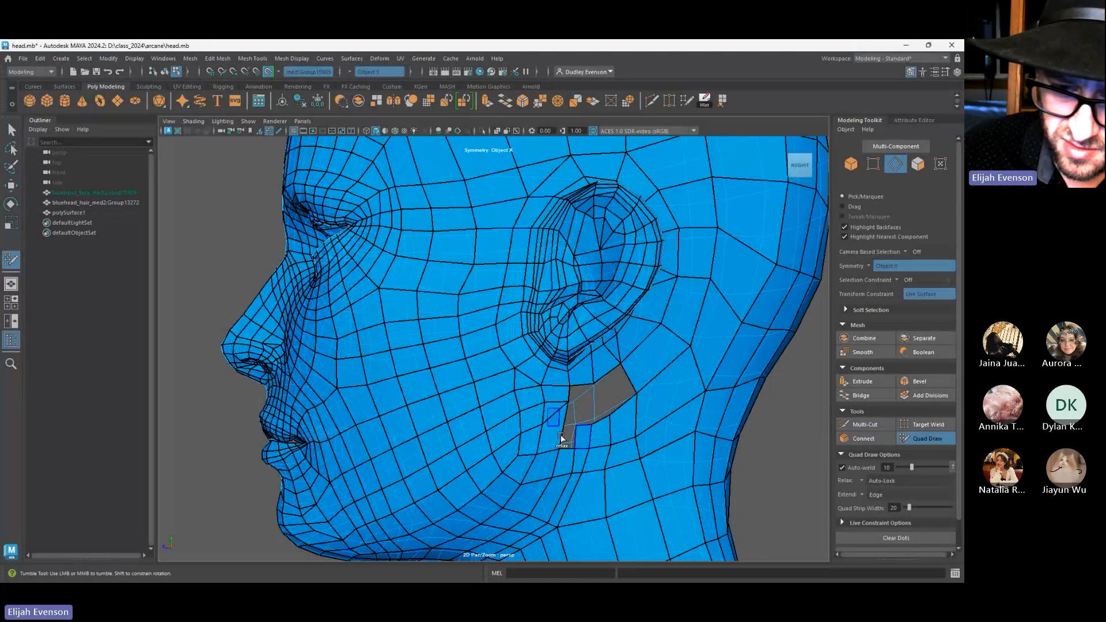
pyautogui.keyDown('shift'); pyautogui.click(572, 426); pyautogui.keyUp('shift')
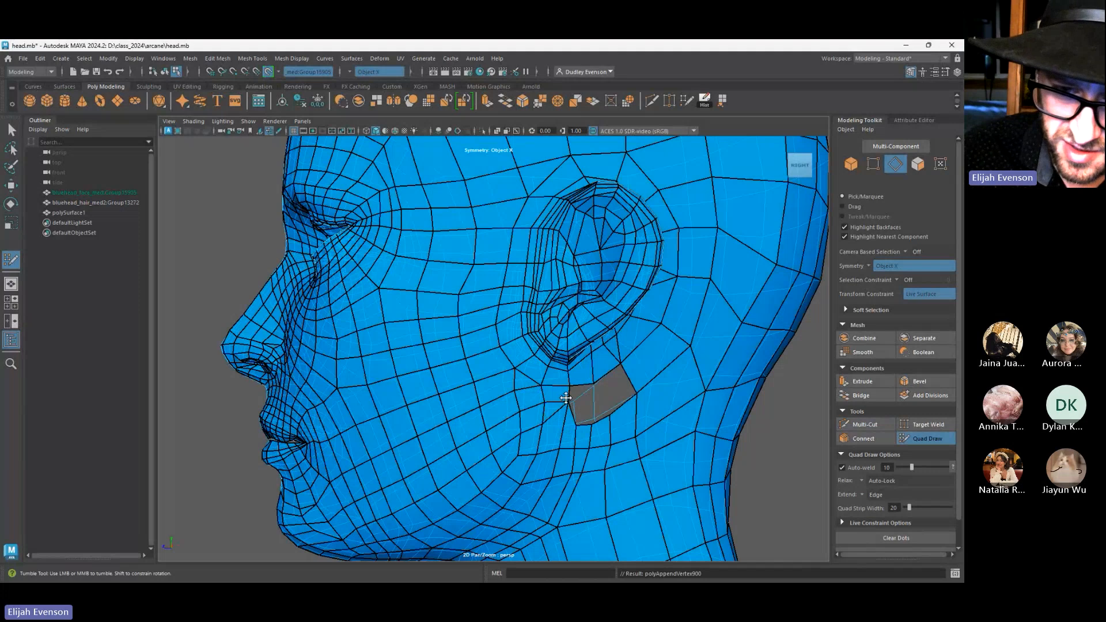
# Adjust the jaw-side vertex below the earlobe and close the last hole there with quads
pyautogui.moveTo(565, 398); pyautogui.dragTo(565, 391)
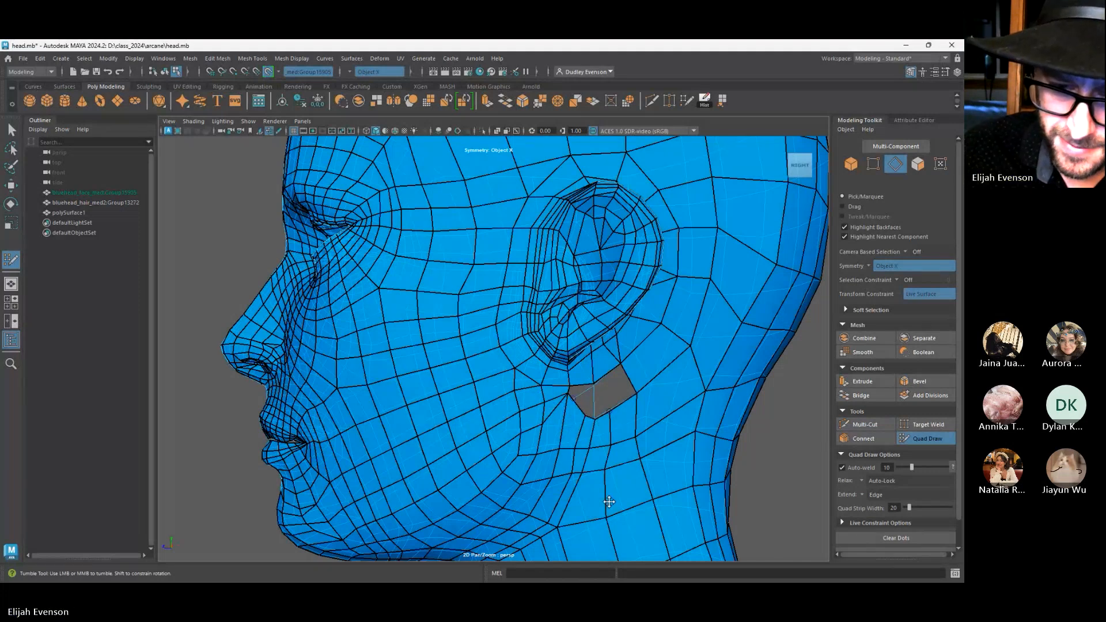
pyautogui.keyDown('alt'); pyautogui.moveTo(561, 538); pyautogui.dragTo(520, 502, button='right'); pyautogui.keyUp('alt')
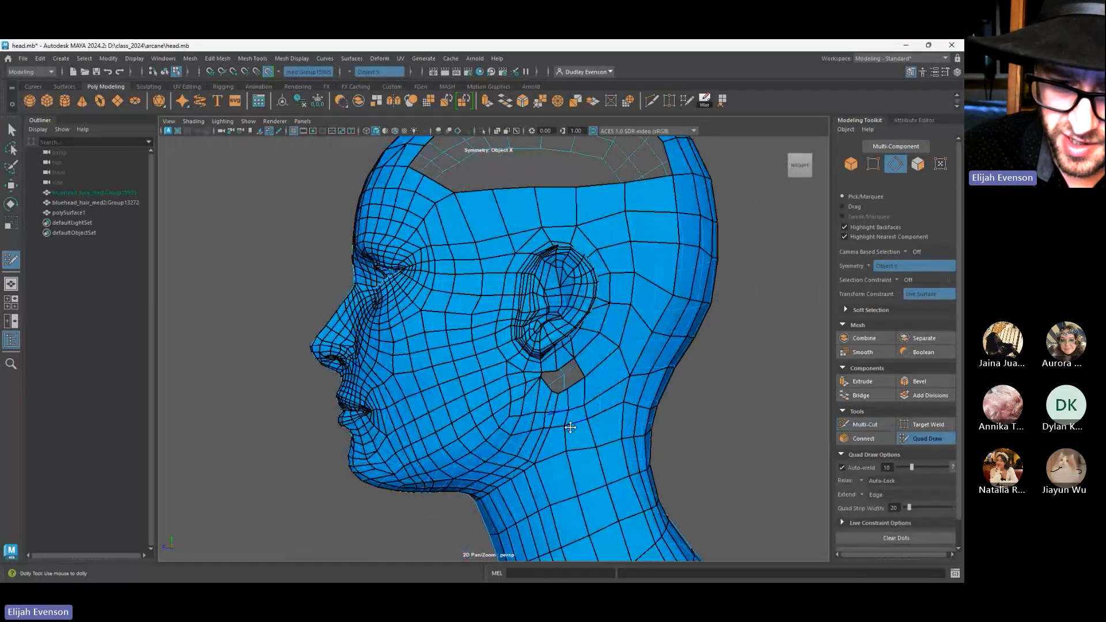
pyautogui.scroll(3, 569, 430)
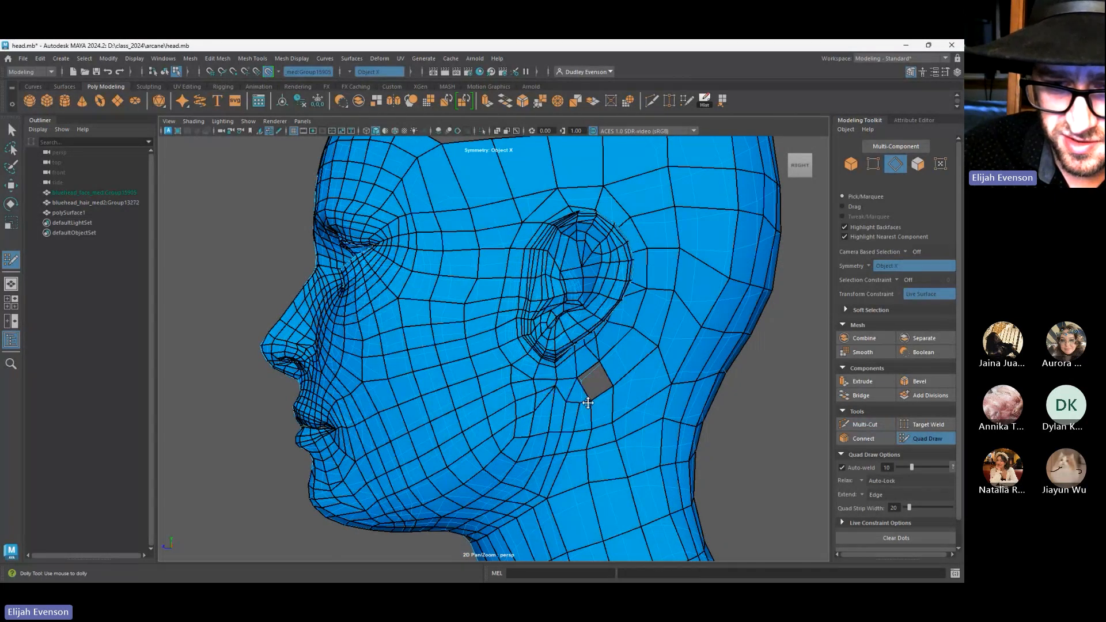
pyautogui.keyDown('shift'); pyautogui.click(594, 380); pyautogui.keyUp('shift')
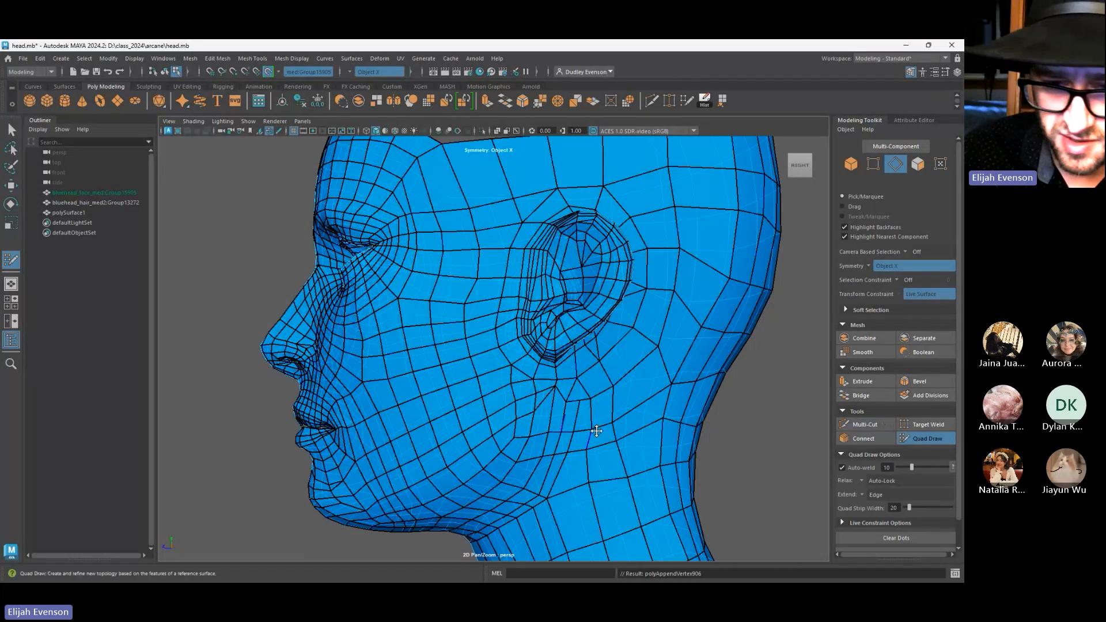
# Cut new edges through the faces directly below the earlobe with Multi-Cut, and return to Quad Draw
pyautogui.press('q')
pyautogui.click(870, 422)
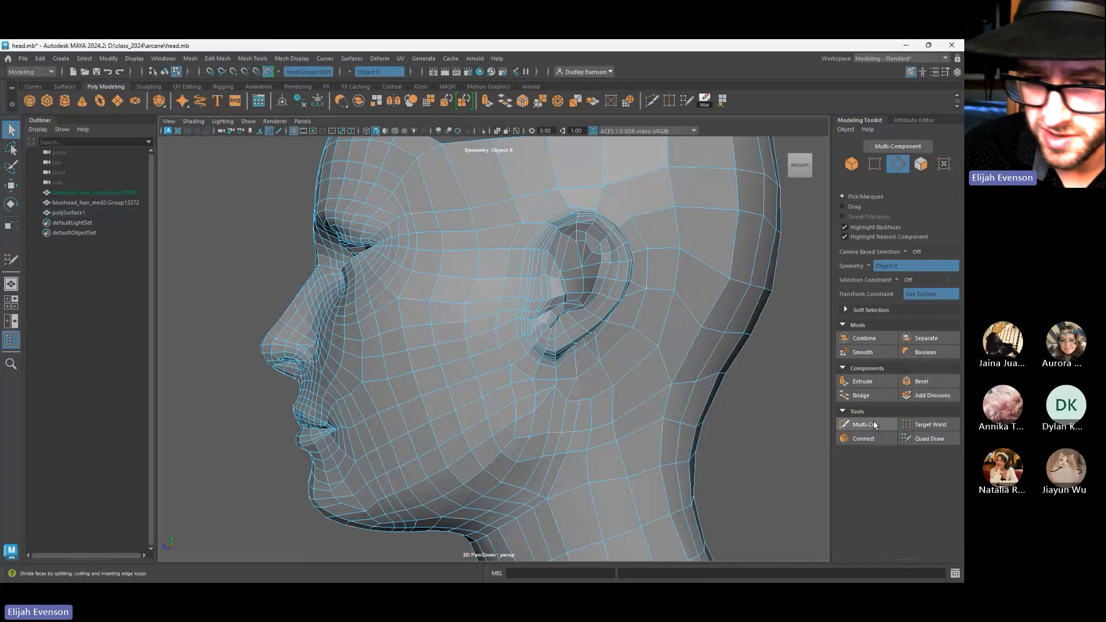
pyautogui.click(582, 400)
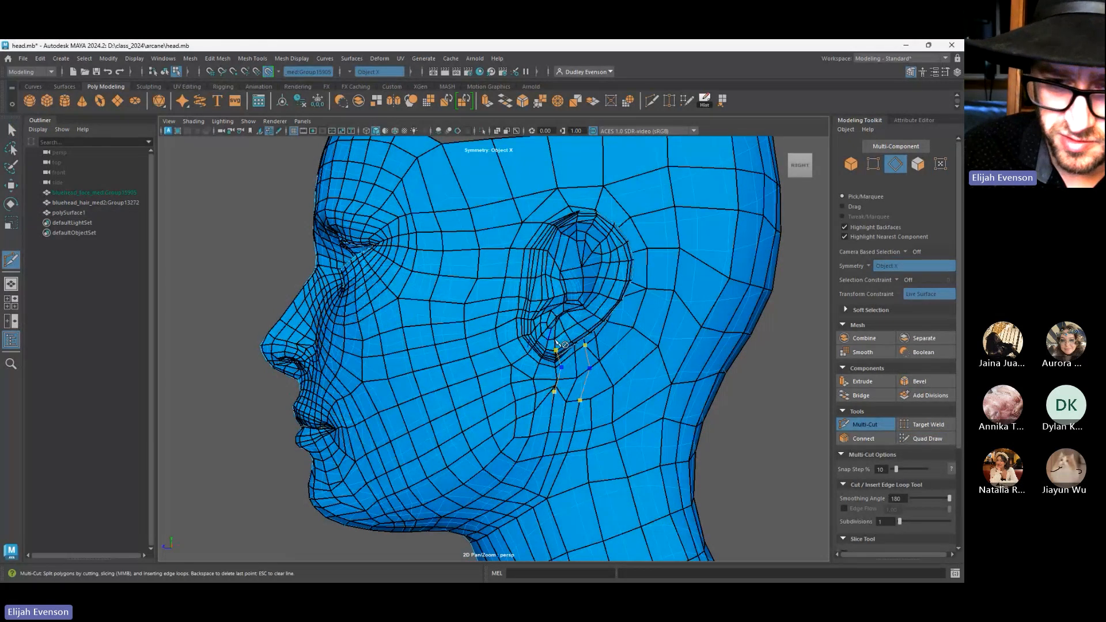
pyautogui.press('q')
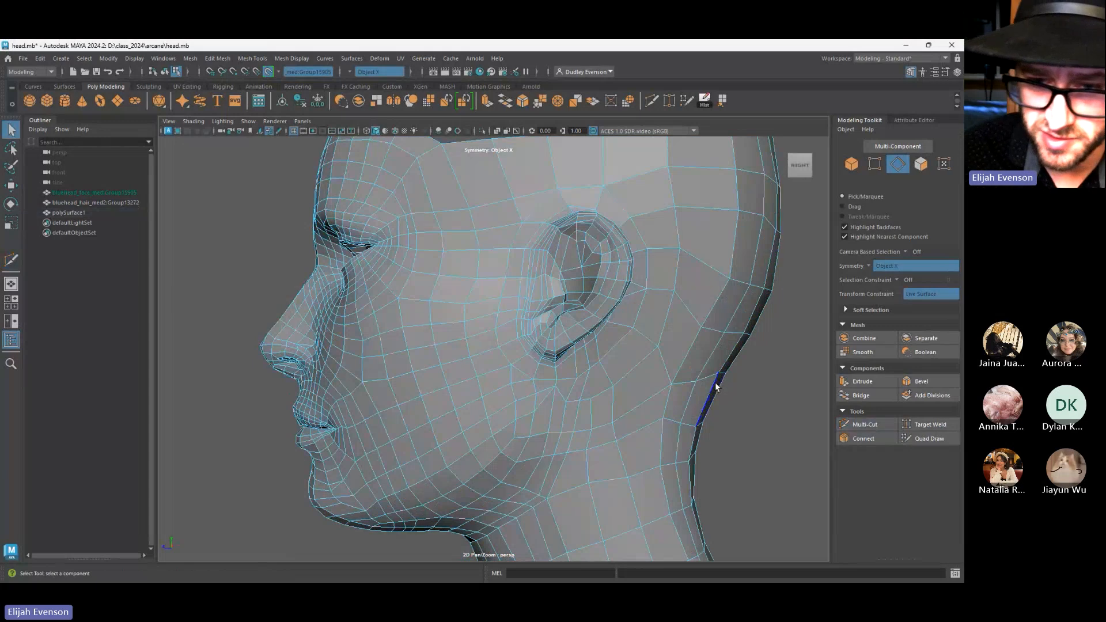
pyautogui.click(948, 442)
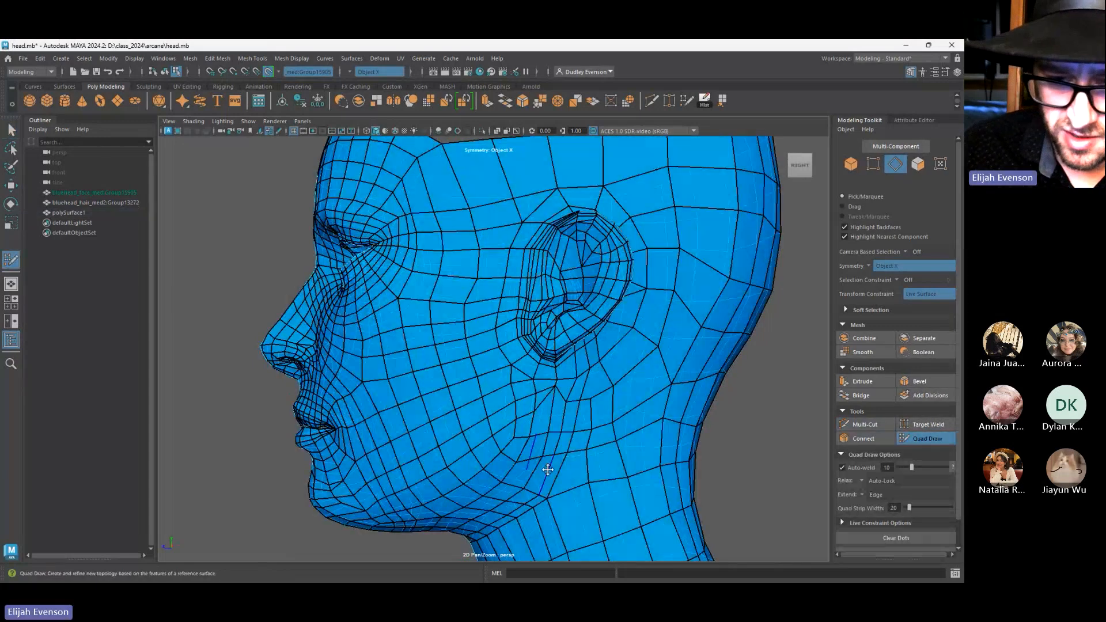
# Cut a short edge across the faces below the earlobe toward the neck with Multi-Cut
pyautogui.keyDown('alt'); pyautogui.moveTo(548, 464); pyautogui.dragTo(525, 387, button='right'); pyautogui.keyUp('alt')
pyautogui.keyDown('alt'); pyautogui.moveTo(525, 387); pyautogui.dragTo(543, 383, button='middle'); pyautogui.keyUp('alt')
pyautogui.keyDown('alt'); pyautogui.moveTo(550, 371); pyautogui.dragTo(638, 420, button='right'); pyautogui.keyUp('alt')
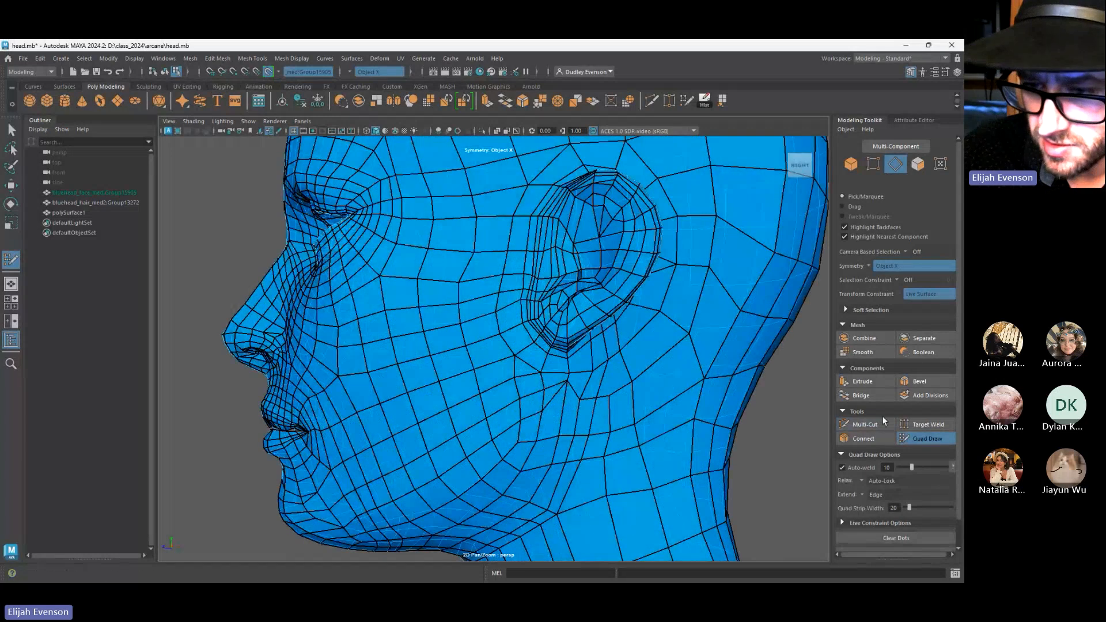
pyautogui.click(867, 425)
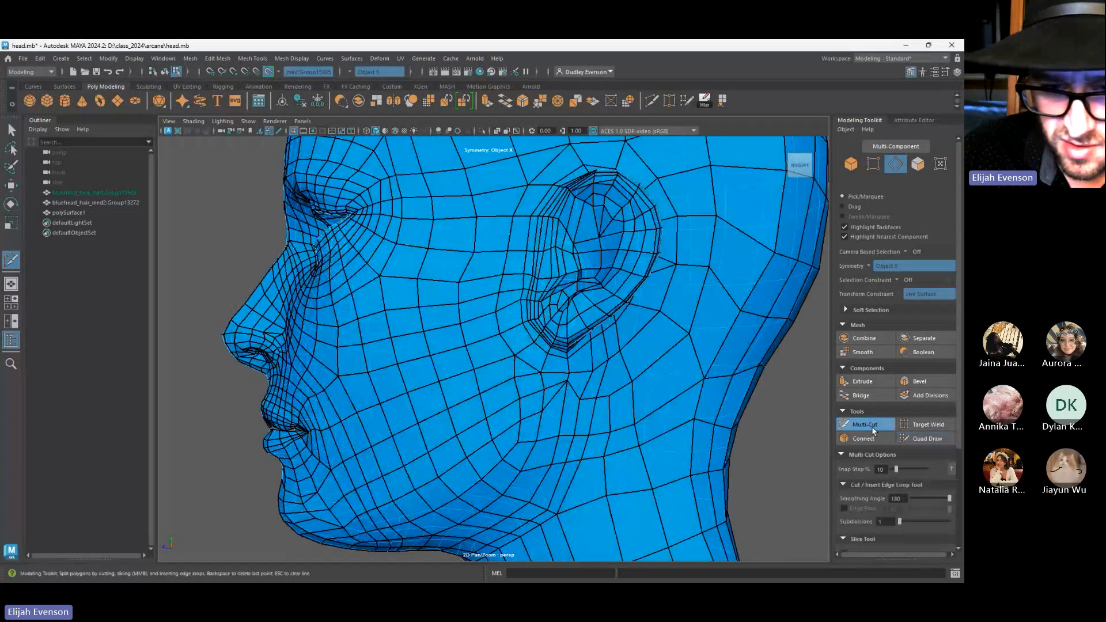
pyautogui.click(928, 439)
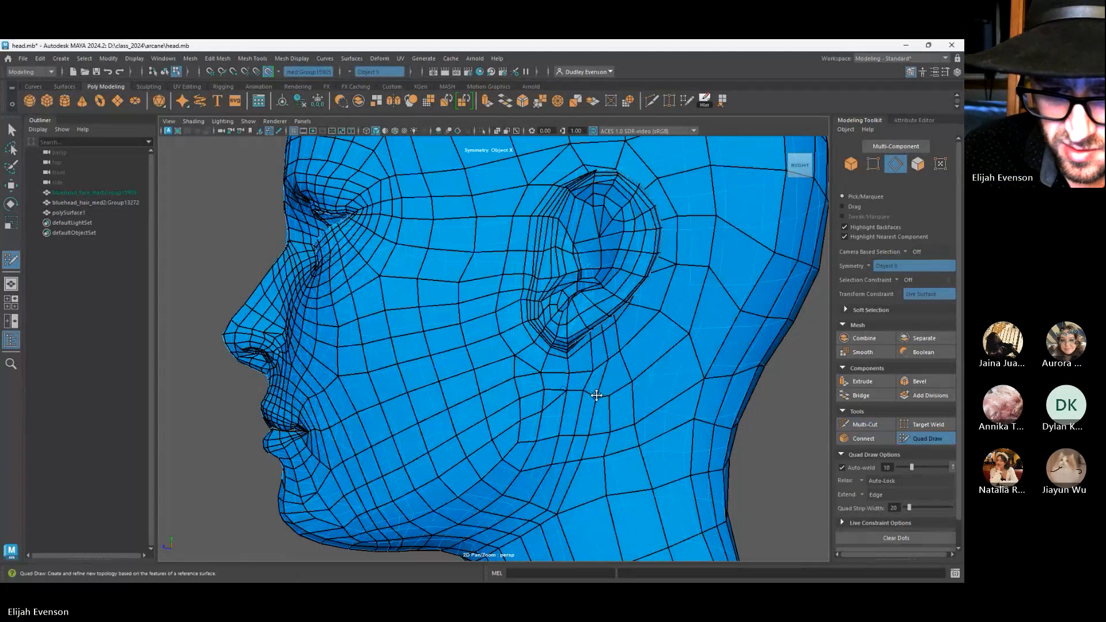
pyautogui.click(843, 424)
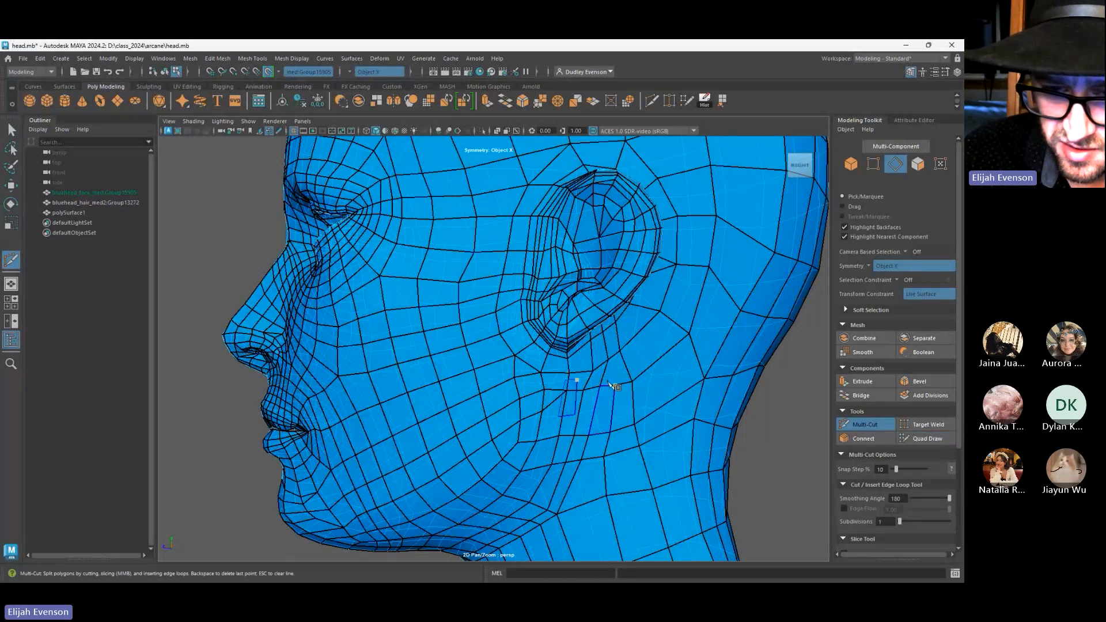
pyautogui.click(614, 384)
pyautogui.press('q')
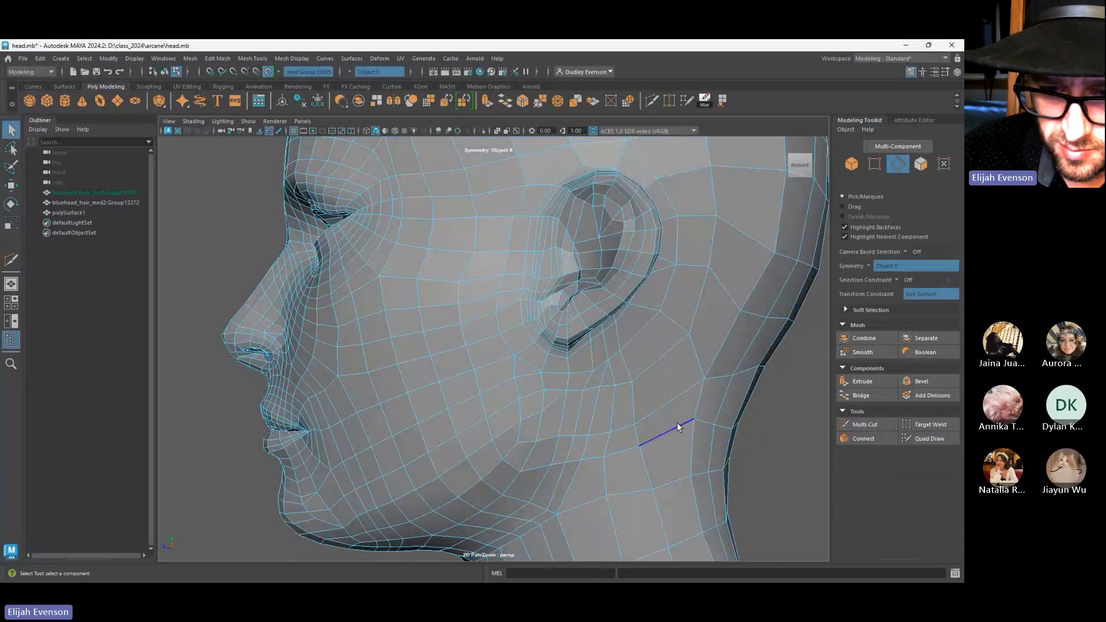
# Cut a row of edges from the rear jaw toward the neck below the earlobe, and undo the last Quad Draw tweak
pyautogui.click(848, 423)
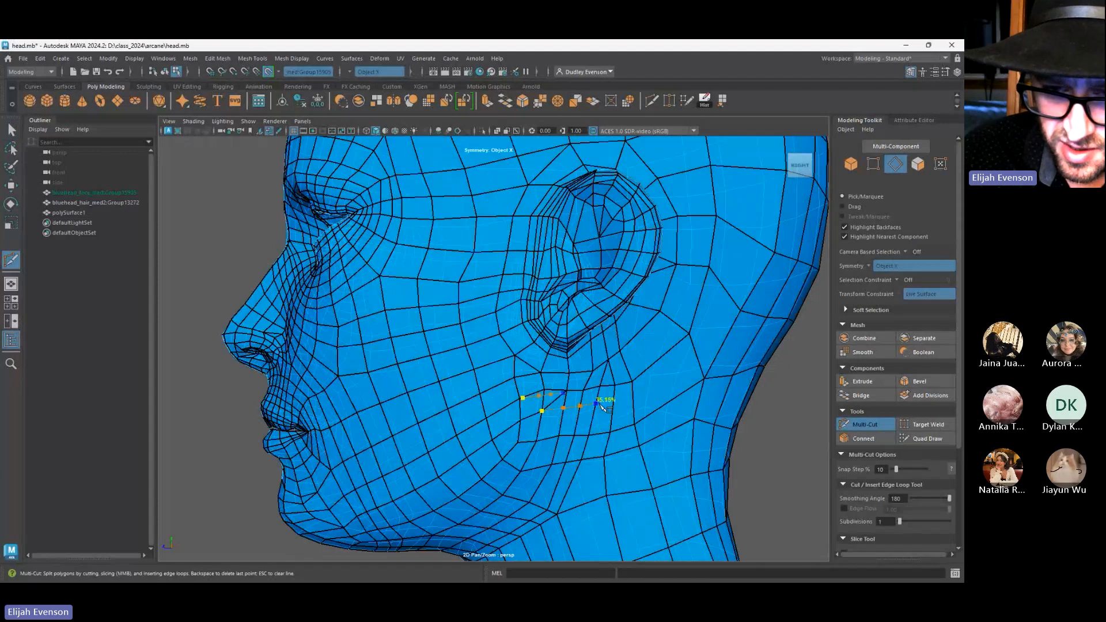
pyautogui.press('q')
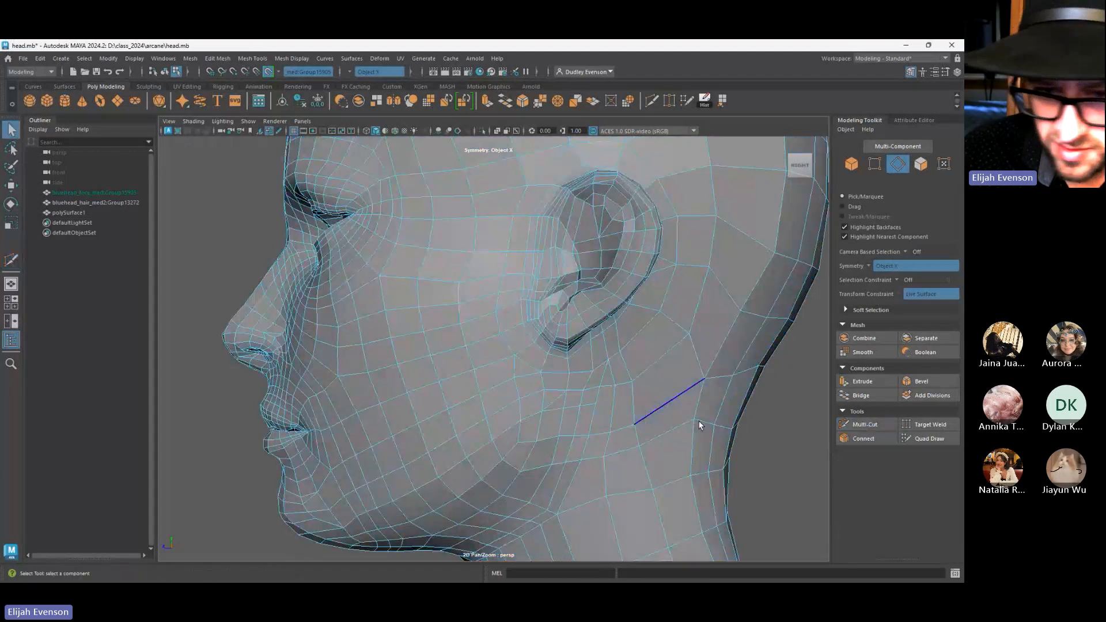
pyautogui.click(943, 438)
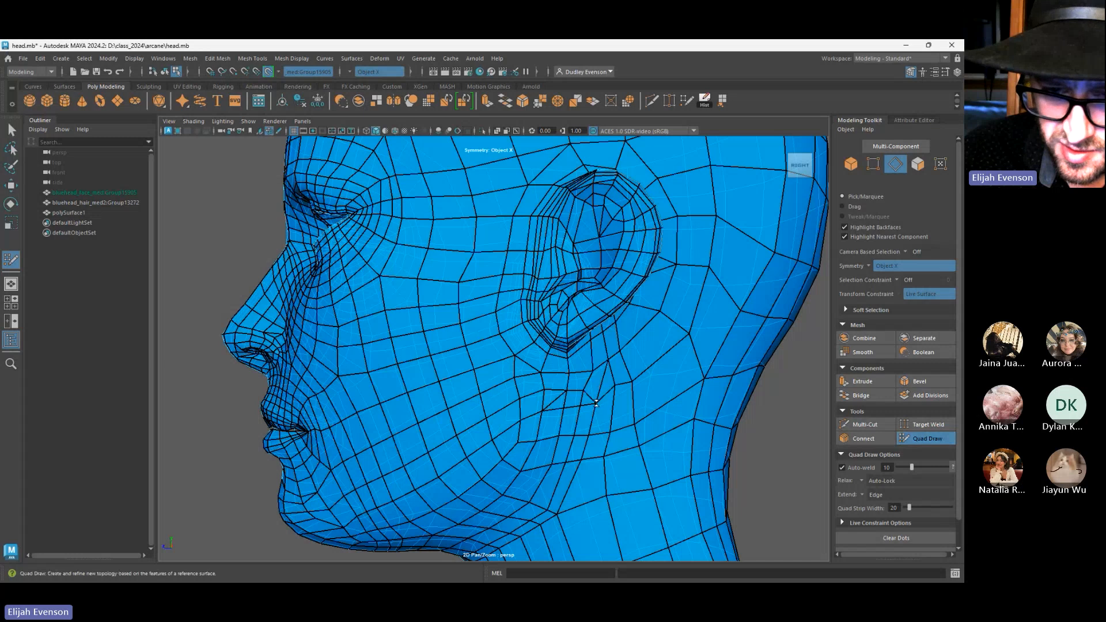
pyautogui.hotkey('ctrl', 'z')
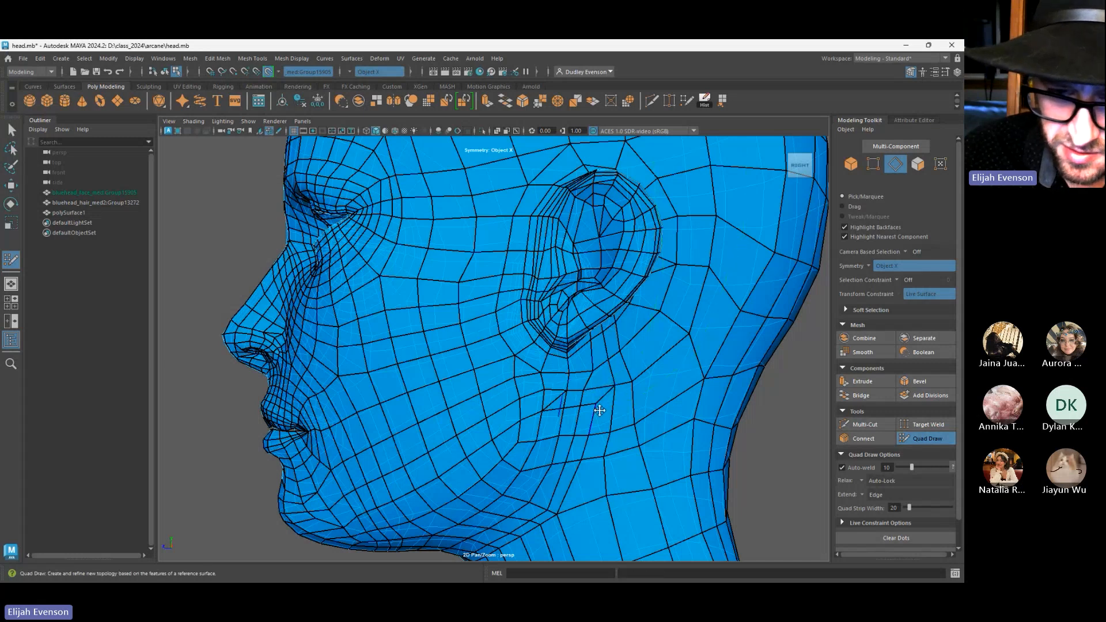
pyautogui.press('q')
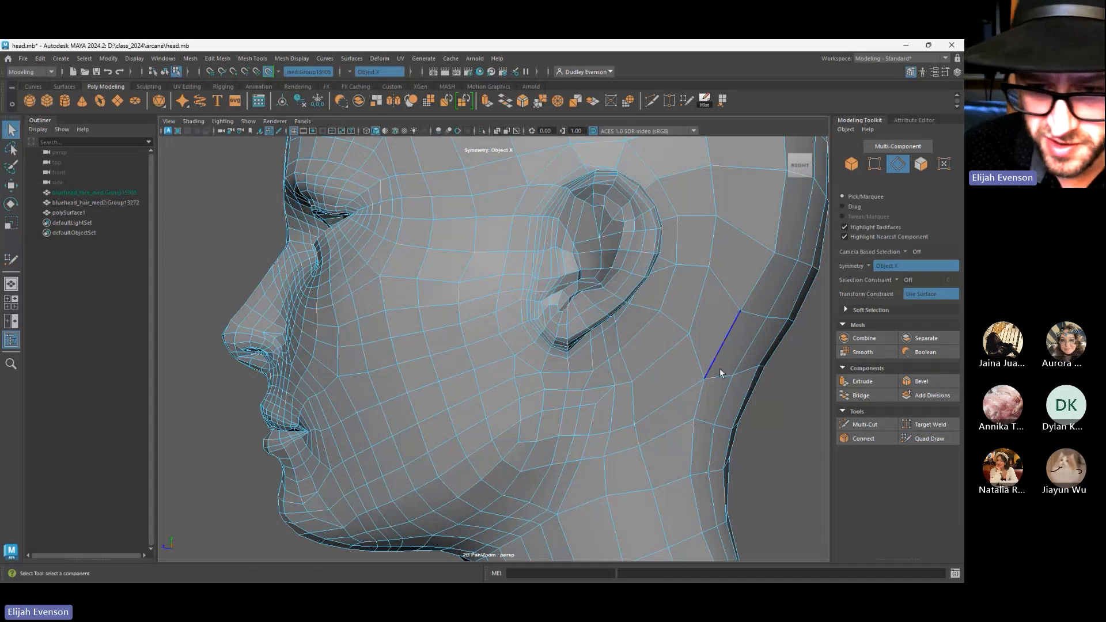
pyautogui.click(926, 440)
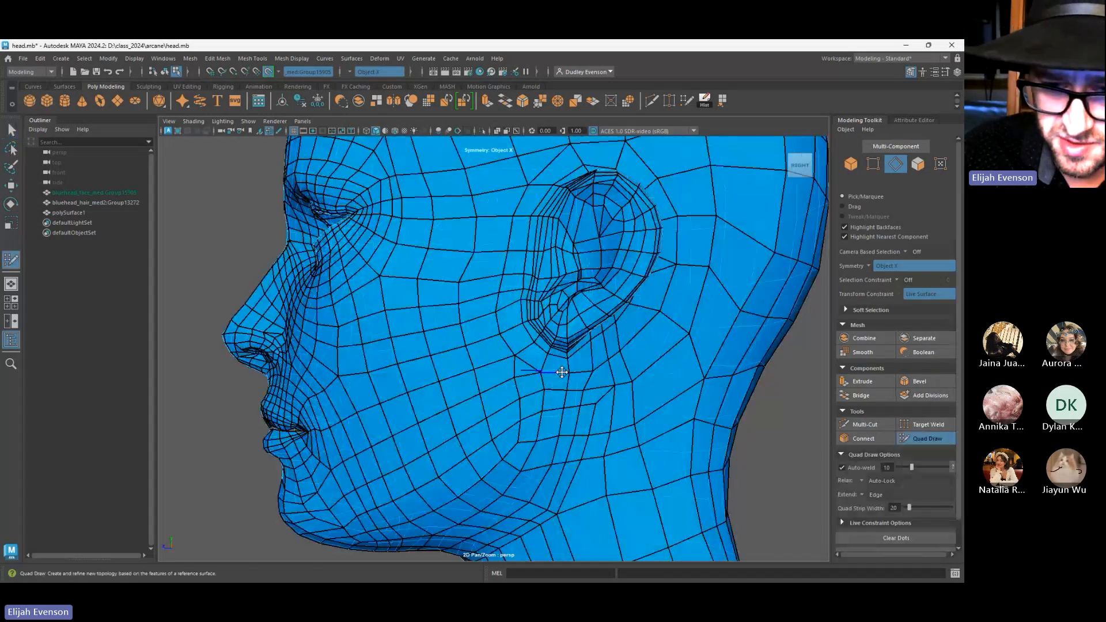
# Examine the retopologized head from the front, side and back for remaining gaps
pyautogui.scroll(-3, 600, 352)
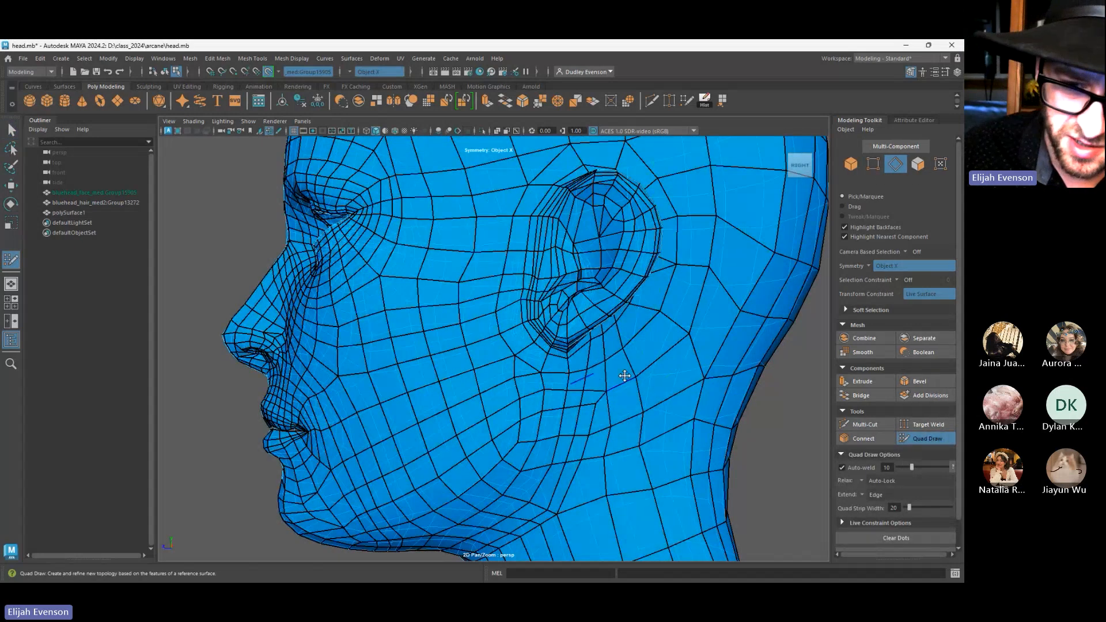
pyautogui.keyDown('alt'); pyautogui.moveTo(600, 351); pyautogui.dragTo(563, 360); pyautogui.keyUp('alt')
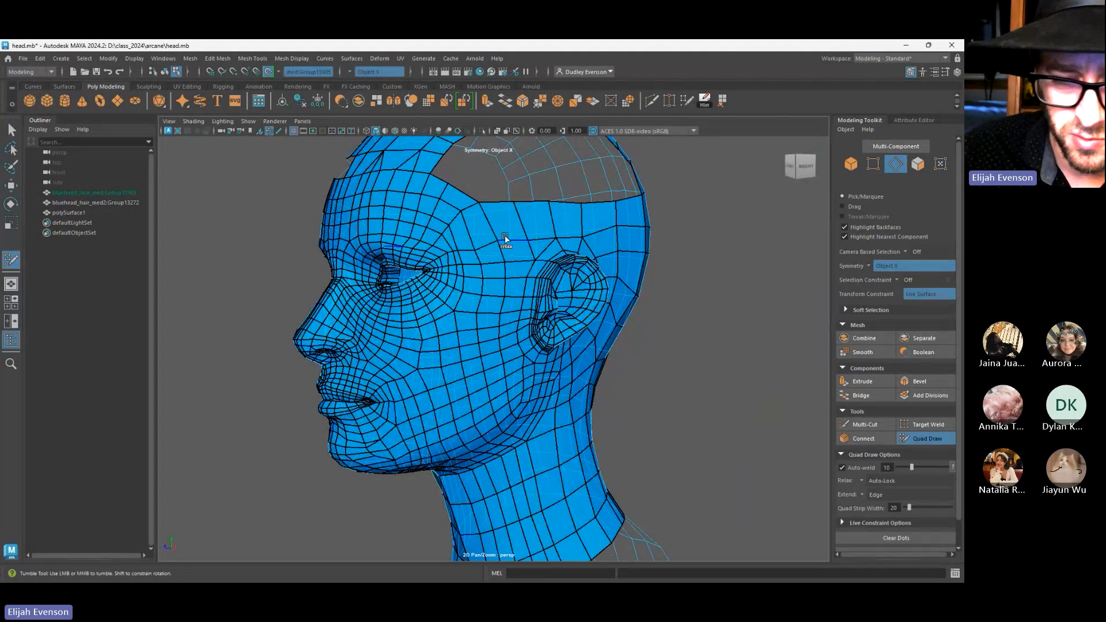
pyautogui.keyDown('alt'); pyautogui.moveTo(570, 248); pyautogui.dragTo(553, 244); pyautogui.keyUp('alt')
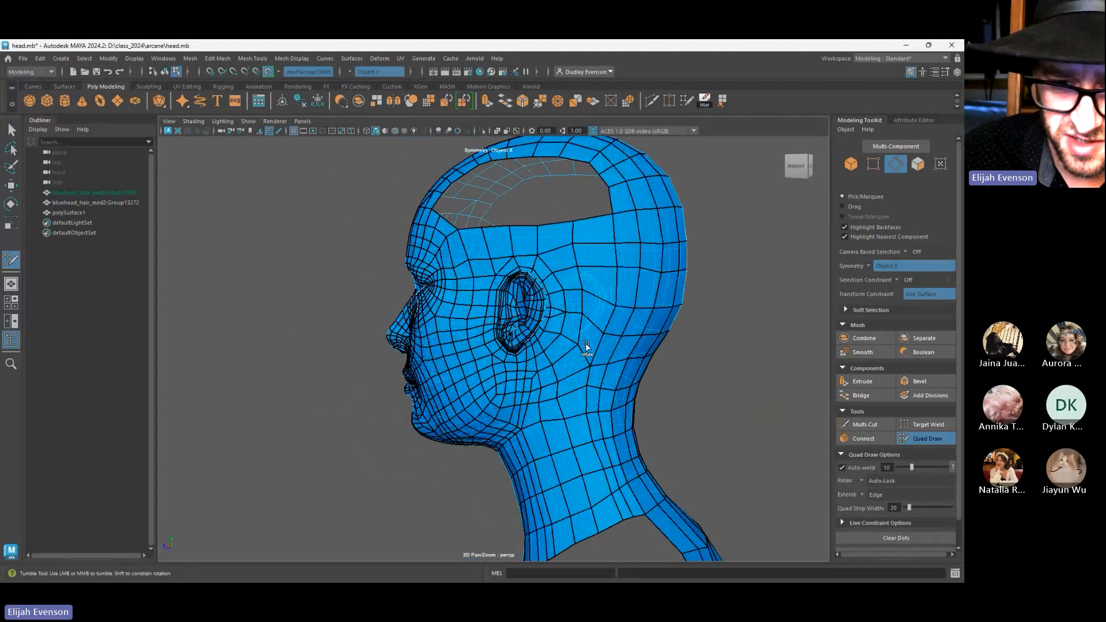
pyautogui.keyDown('alt'); pyautogui.moveTo(582, 326); pyautogui.dragTo(604, 316); pyautogui.keyUp('alt')
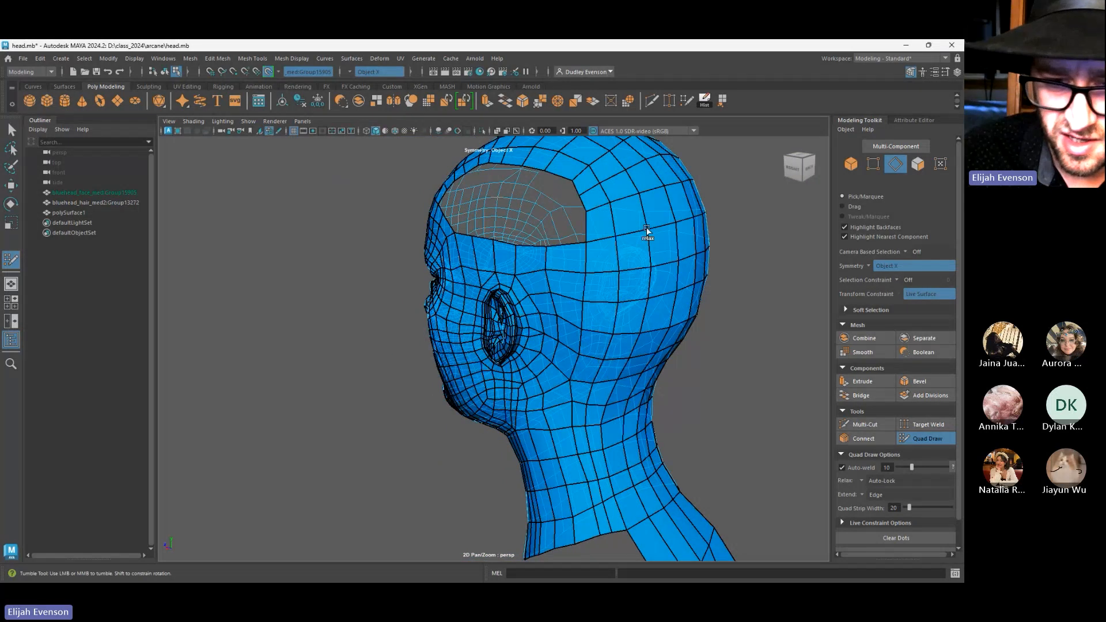
pyautogui.keyDown('alt'); pyautogui.moveTo(602, 439); pyautogui.dragTo(649, 415); pyautogui.keyUp('alt')
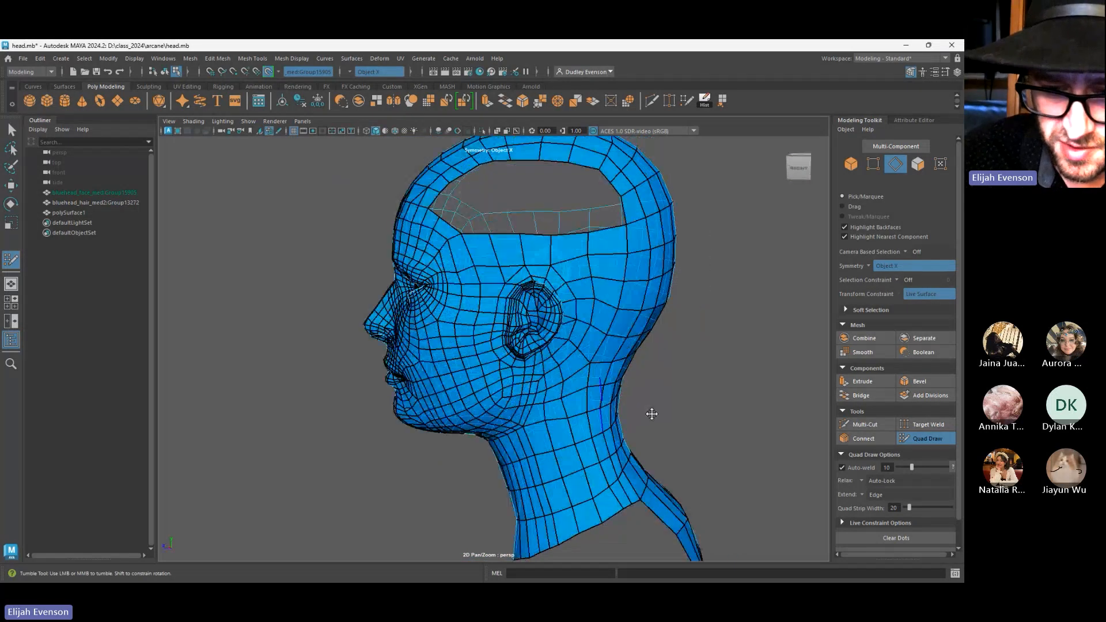
pyautogui.keyDown('alt'); pyautogui.moveTo(649, 415); pyautogui.dragTo(615, 479, button='right'); pyautogui.keyUp('alt')
pyautogui.scroll(5, 454, 328)
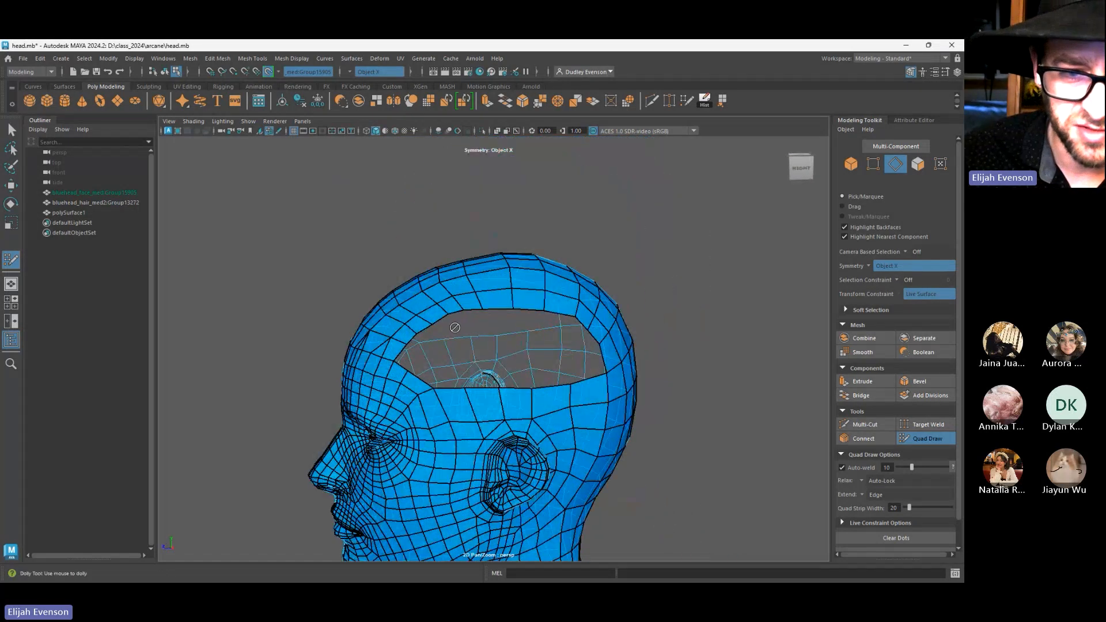
# Fill a quad at the front corner of the side scalp opening above the temple and reposition its free corner
pyautogui.keyDown('alt'); pyautogui.moveTo(488, 317); pyautogui.dragTo(355, 417); pyautogui.keyUp('alt')
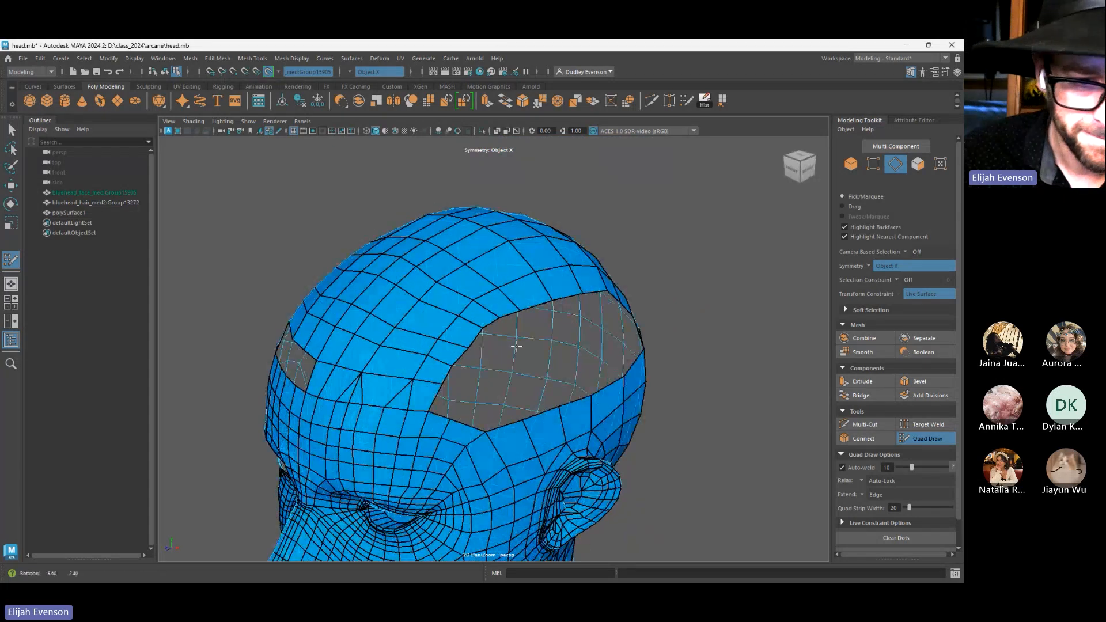
pyautogui.moveTo(442, 380)
pyautogui.keyDown('alt'); pyautogui.mouseDown()
pyautogui.moveTo(471, 382)
pyautogui.moveTo(461, 385)
pyautogui.mouseUp(); pyautogui.keyUp('alt')
pyautogui.keyDown('shift'); pyautogui.click(443, 392); pyautogui.keyUp('shift')
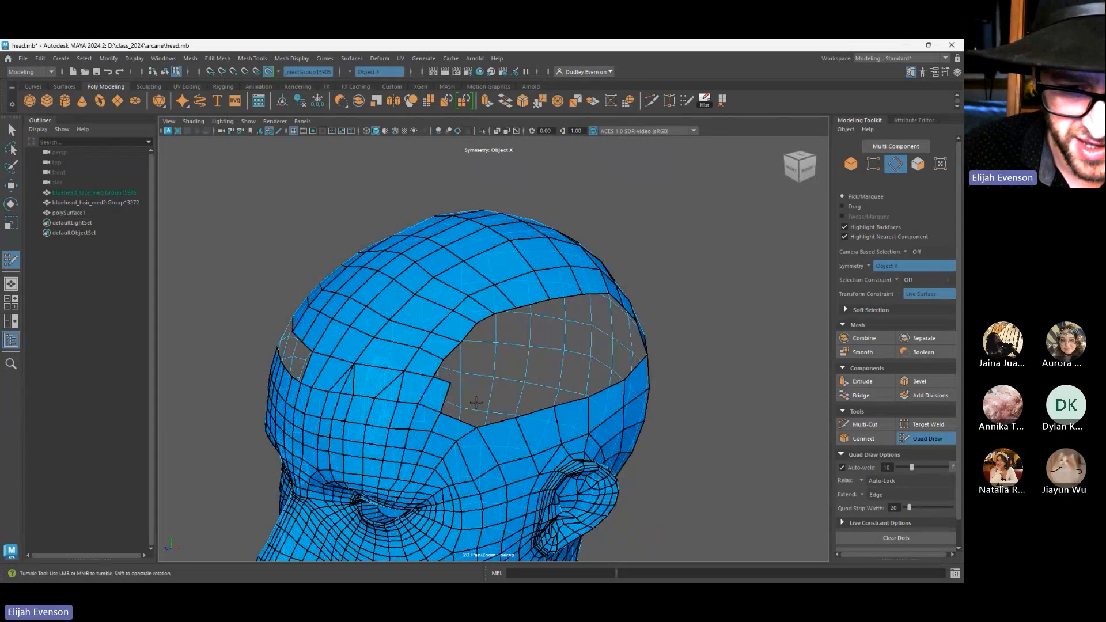
pyautogui.click(456, 389)
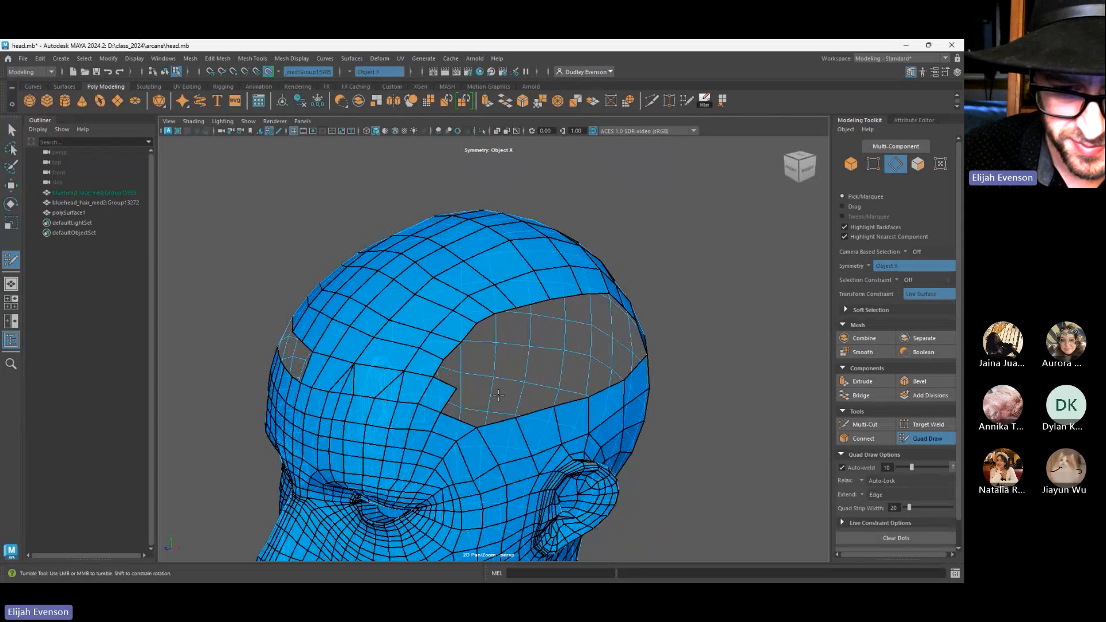
# Fill Quad Draw quads along the front edge of the side scalp opening and adjust the free corner of the uppermost one
pyautogui.click(468, 370)
pyautogui.keyDown('shift'); pyautogui.click(469, 362); pyautogui.keyUp('shift')
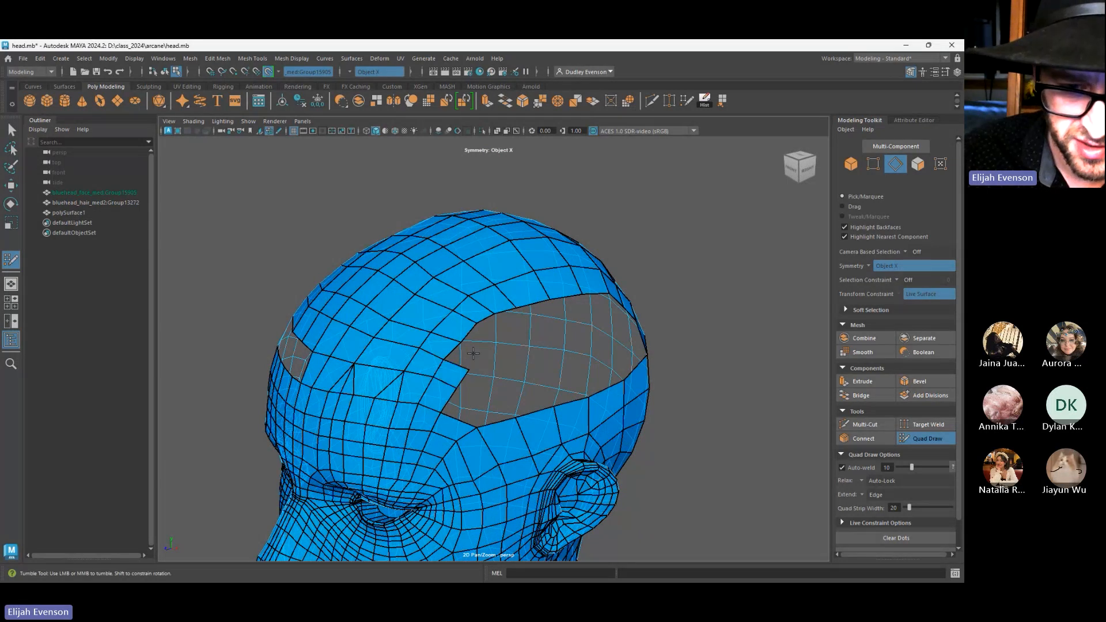
pyautogui.keyDown('shift'); pyautogui.click(467, 350); pyautogui.keyUp('shift')
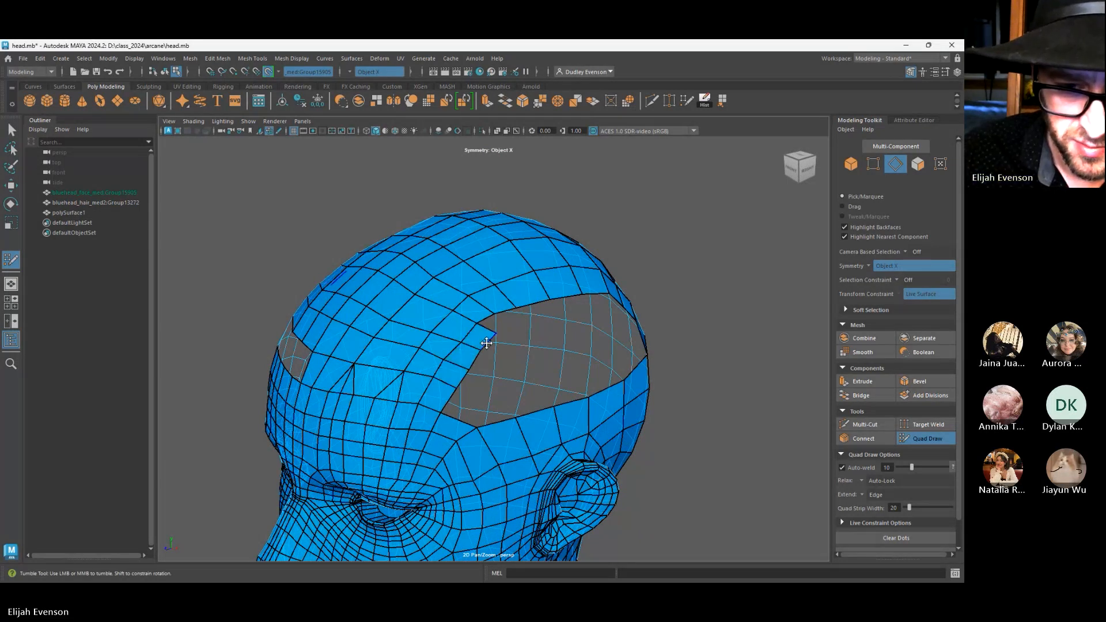
pyautogui.moveTo(483, 348); pyautogui.dragTo(484, 353)
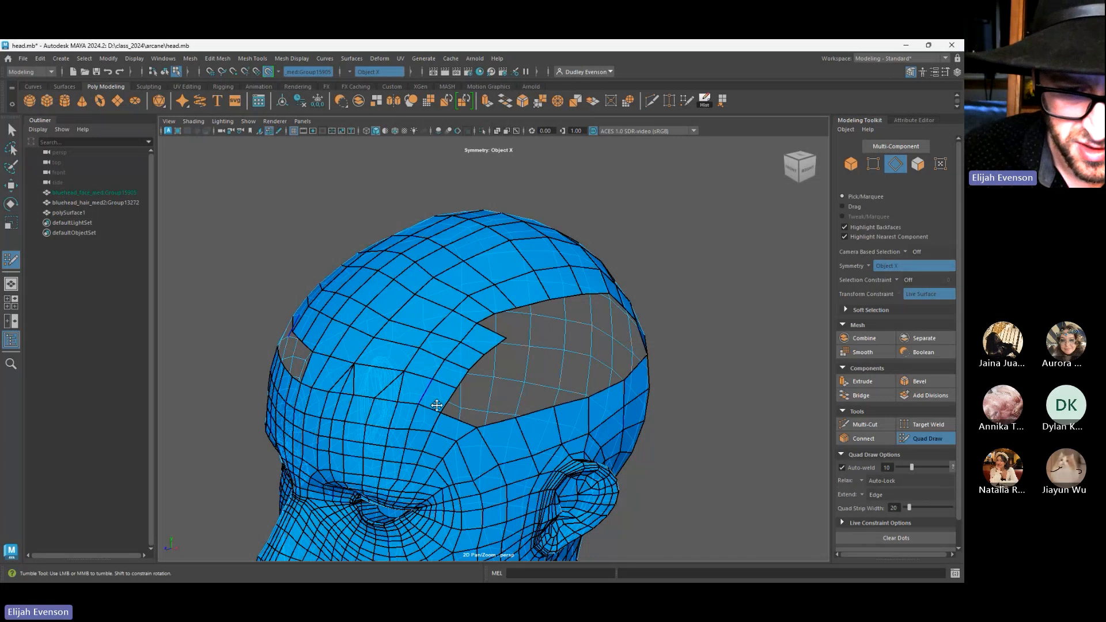
pyautogui.click(479, 409)
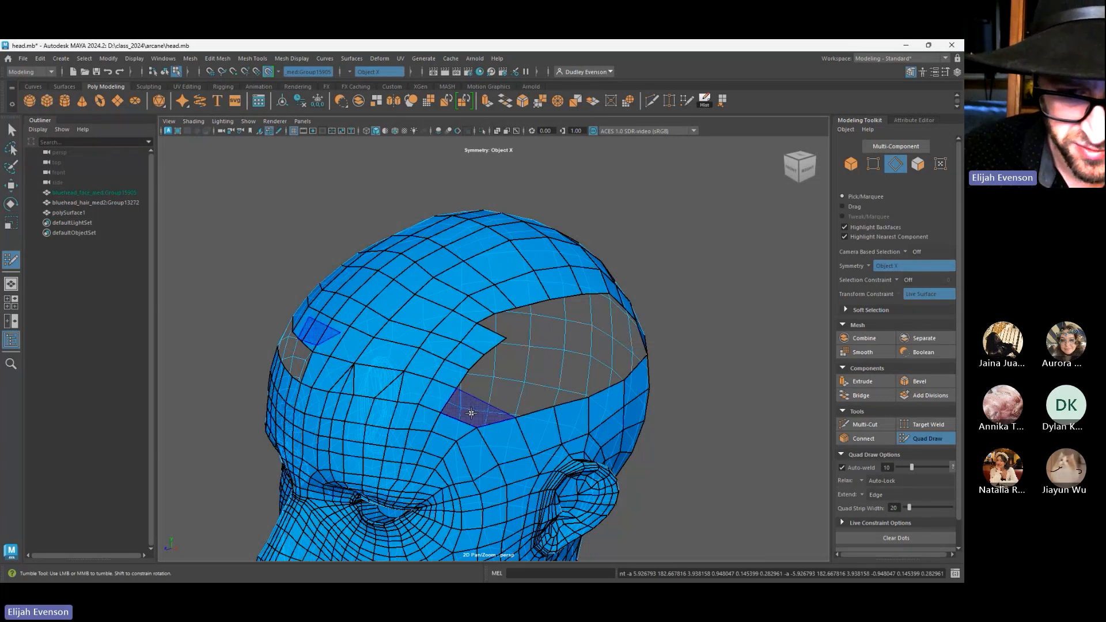
pyautogui.keyDown('shift'); pyautogui.click(480, 410); pyautogui.keyUp('shift')
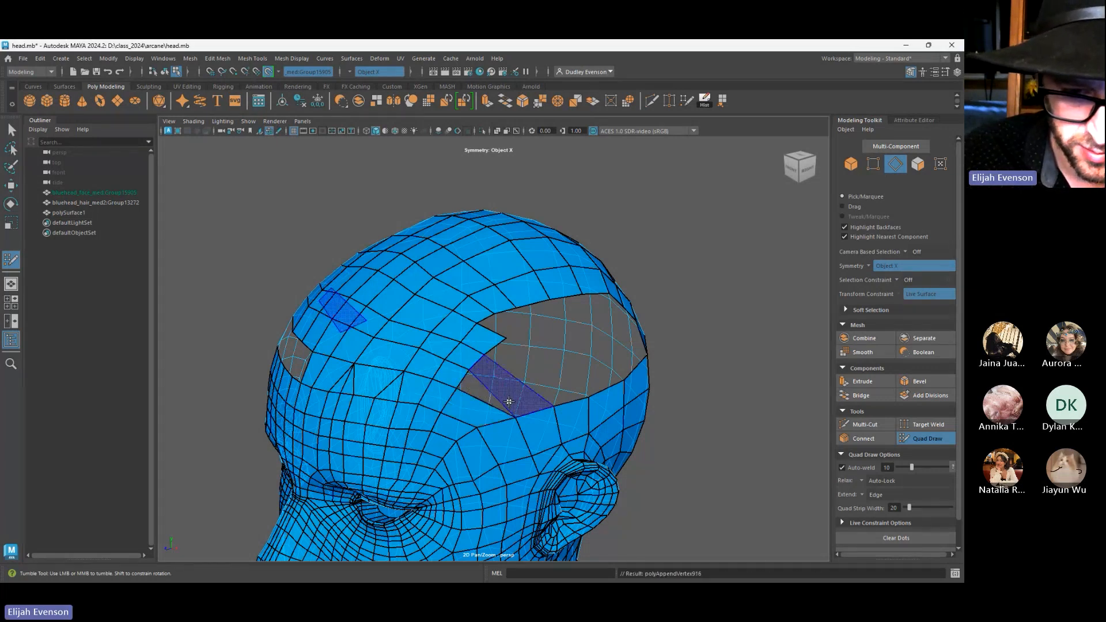
pyautogui.hotkey('ctrl', 'z')
# Fill the lower front corner of the side scalp opening with quads, repositioning a corner vertex to even out the new faces
pyautogui.keyDown('alt'); pyautogui.moveTo(463, 411); pyautogui.dragTo(431, 382); pyautogui.keyUp('alt')
pyautogui.keyDown('alt'); pyautogui.moveTo(437, 380); pyautogui.dragTo(467, 374, button='right'); pyautogui.keyUp('alt')
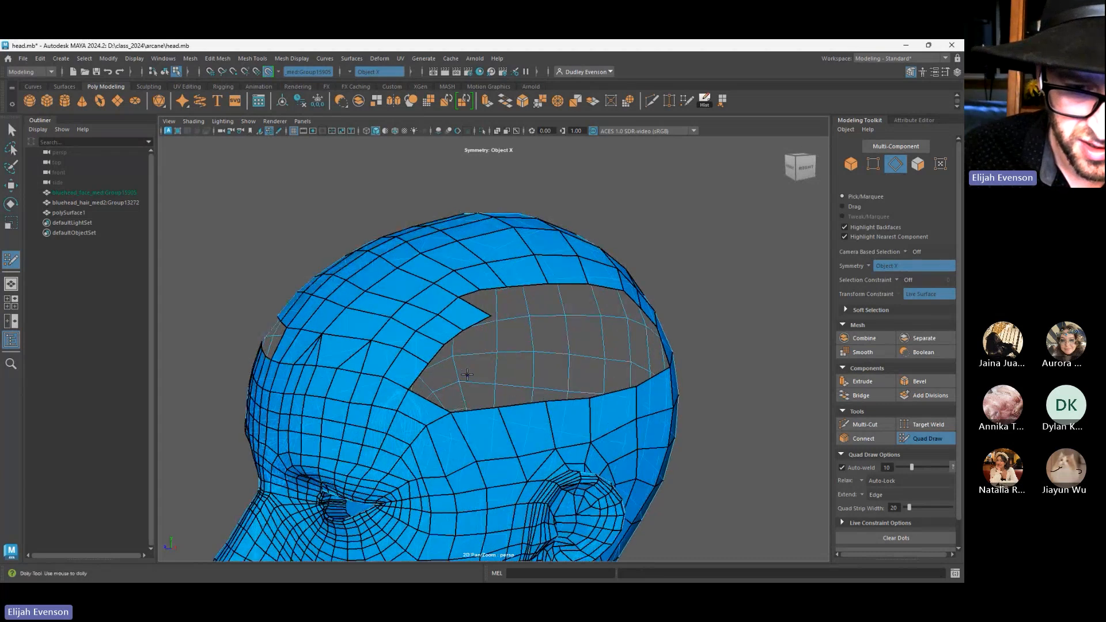
pyautogui.keyDown('shift'); pyautogui.click(437, 394); pyautogui.keyUp('shift')
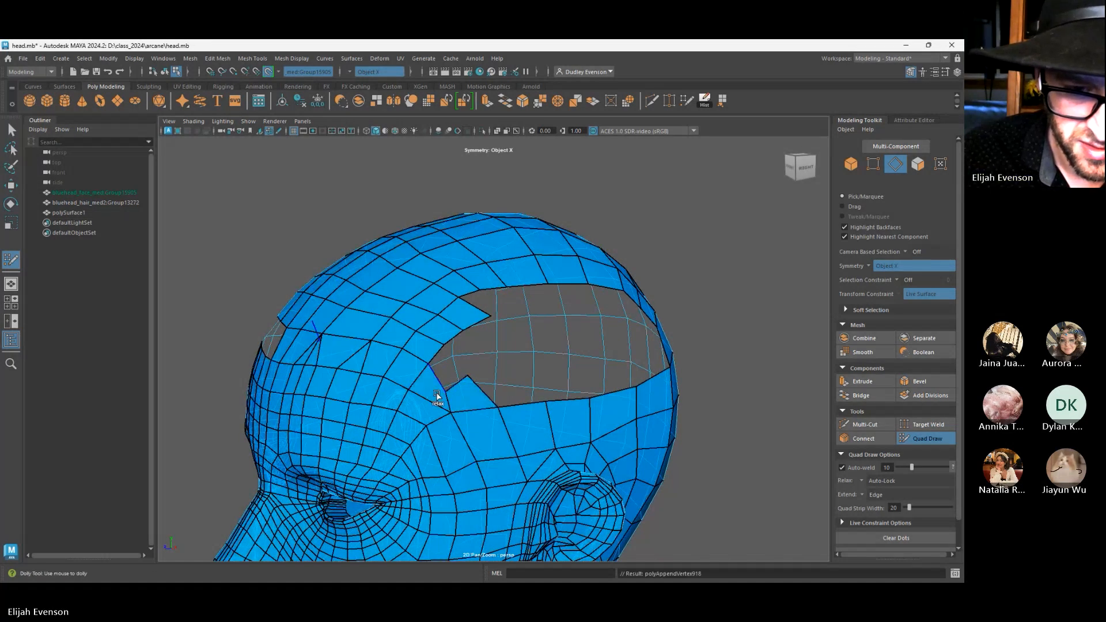
pyautogui.moveTo(445, 391); pyautogui.dragTo(478, 373)
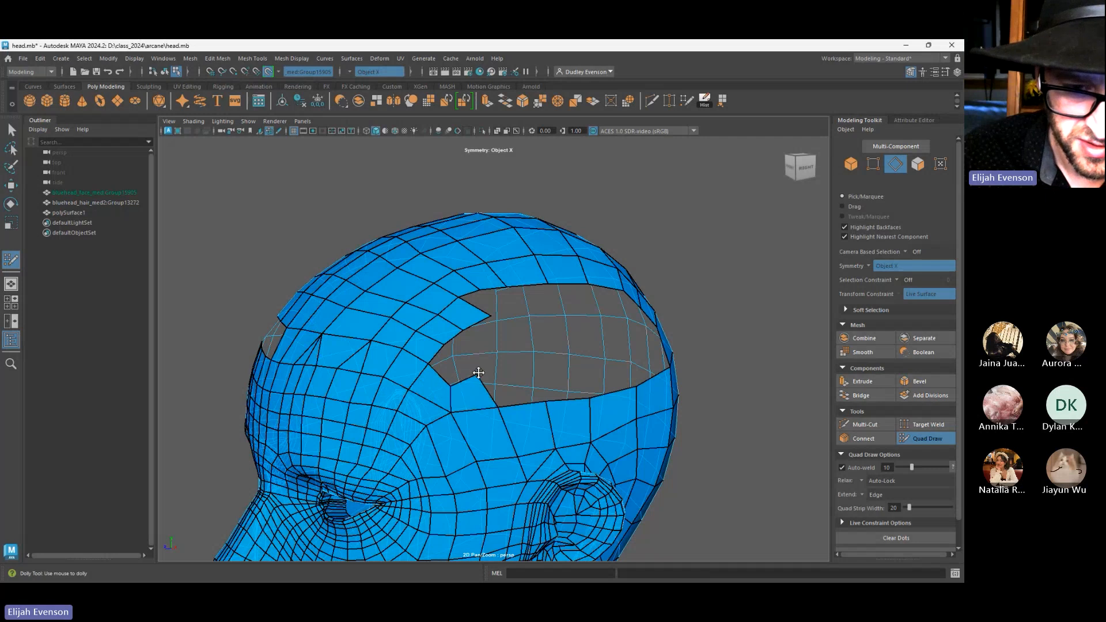
pyautogui.keyDown('shift'); pyautogui.click(455, 364); pyautogui.keyUp('shift')
pyautogui.keyDown('shift'); pyautogui.click(488, 358); pyautogui.keyUp('shift')
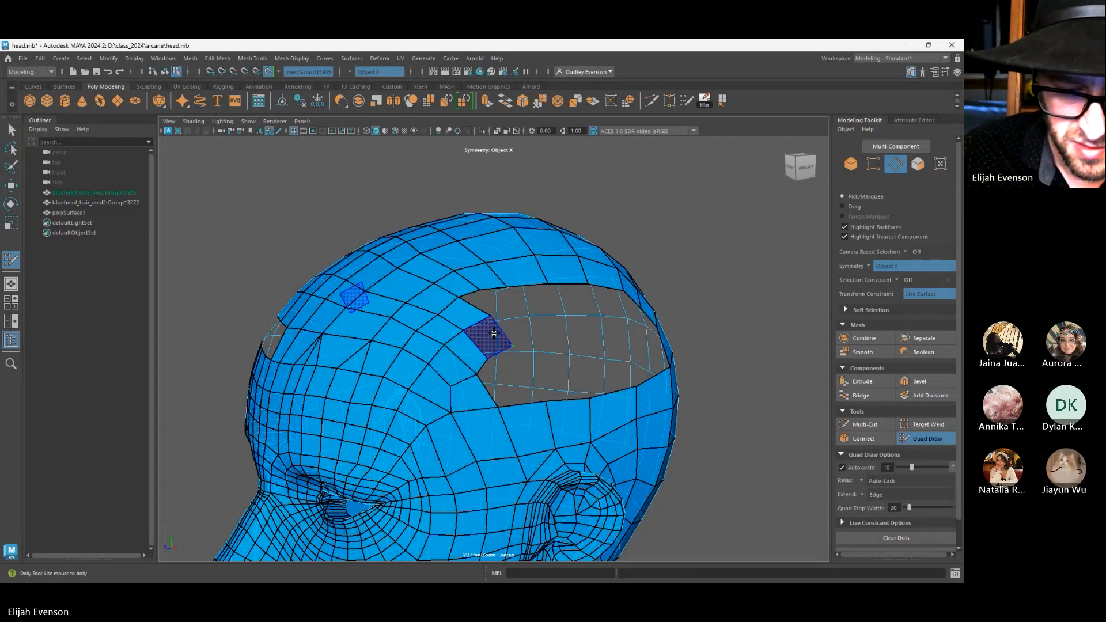
pyautogui.keyDown('shift'); pyautogui.click(493, 334); pyautogui.keyUp('shift')
pyautogui.keyDown('shift'); pyautogui.click(504, 391); pyautogui.keyUp('shift')
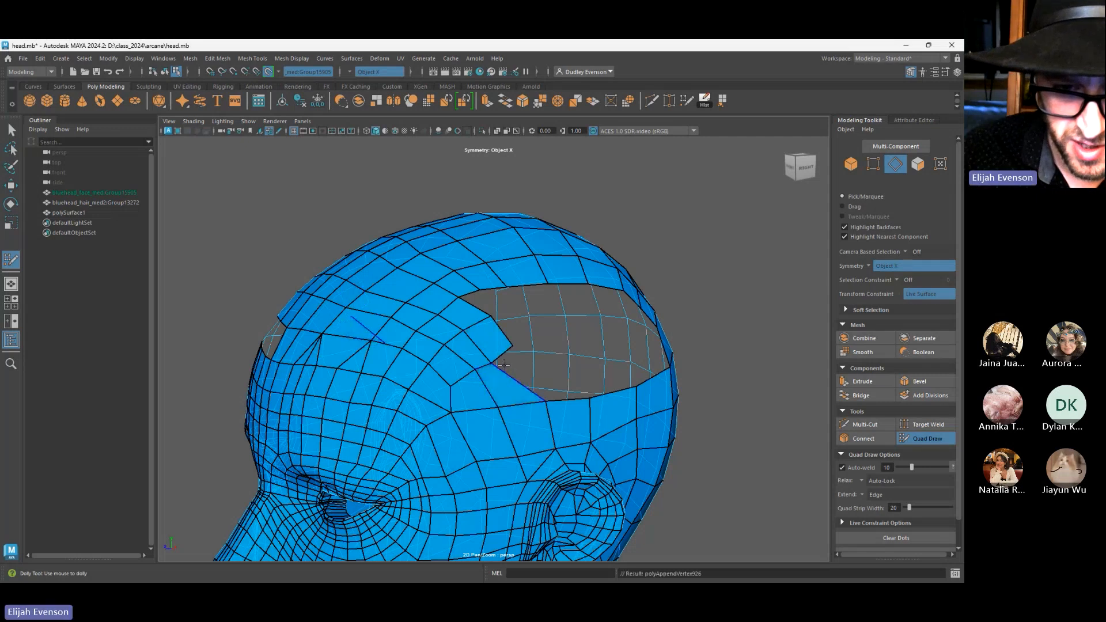
# Shift the vertices along the opening's lower edge above the ear forward and fill the adjoining quad at its front corner
pyautogui.moveTo(505, 391)
pyautogui.keyDown('alt'); pyautogui.mouseDown()
pyautogui.moveTo(473, 361)
pyautogui.moveTo(486, 394)
pyautogui.mouseUp(); pyautogui.keyUp('alt')
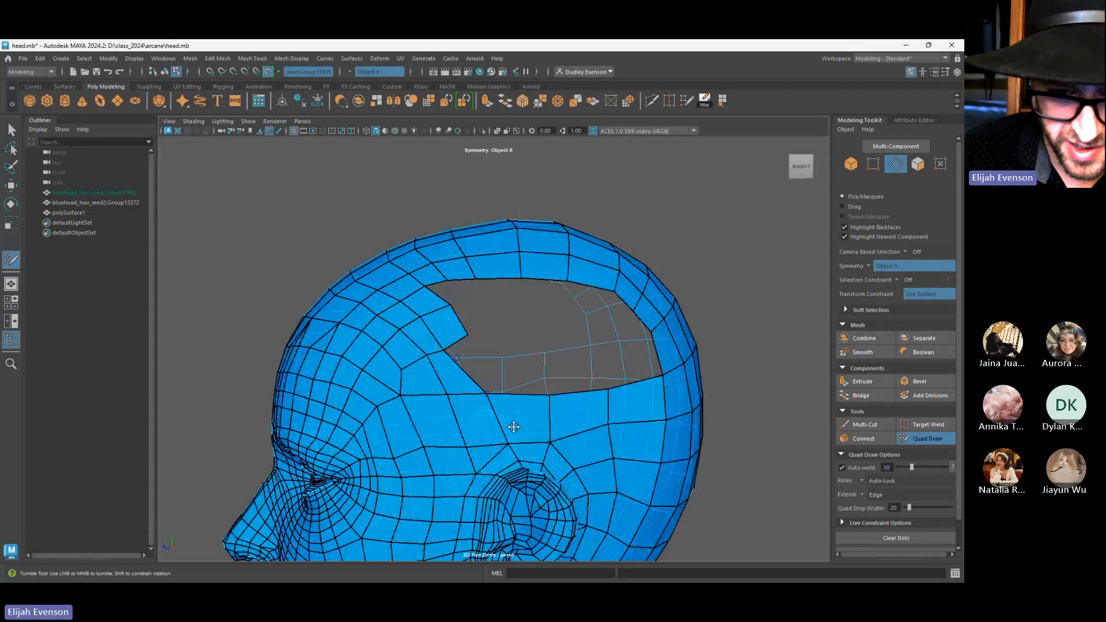
pyautogui.moveTo(508, 444); pyautogui.dragTo(494, 444)
pyautogui.moveTo(486, 394); pyautogui.dragTo(467, 395)
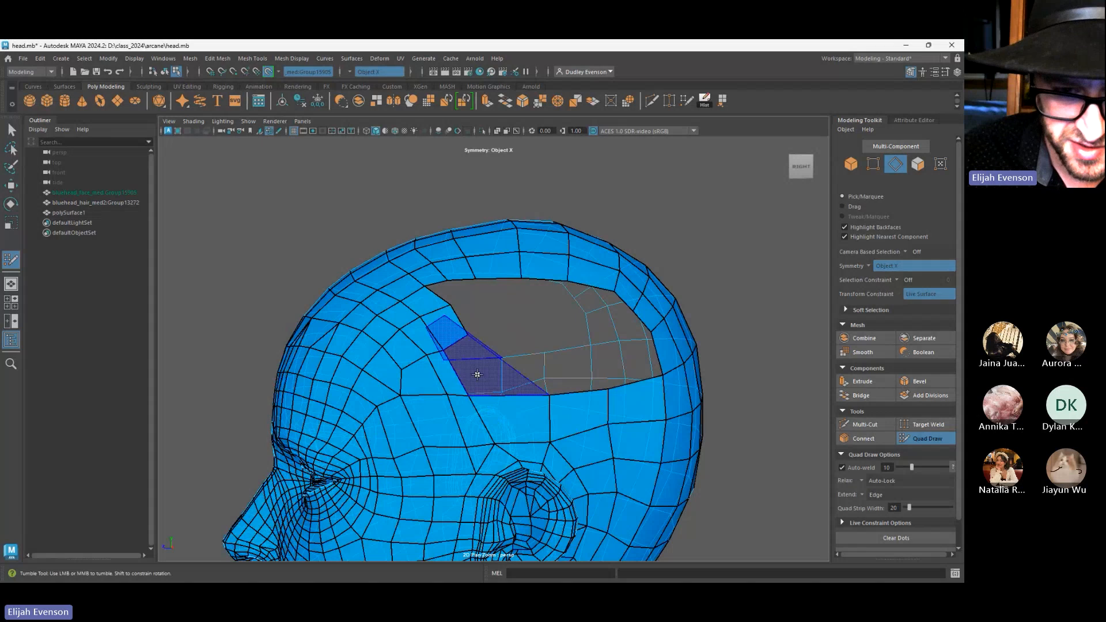
pyautogui.keyDown('shift'); pyautogui.click(477, 375); pyautogui.keyUp('shift')
pyautogui.moveTo(548, 395); pyautogui.dragTo(516, 392)
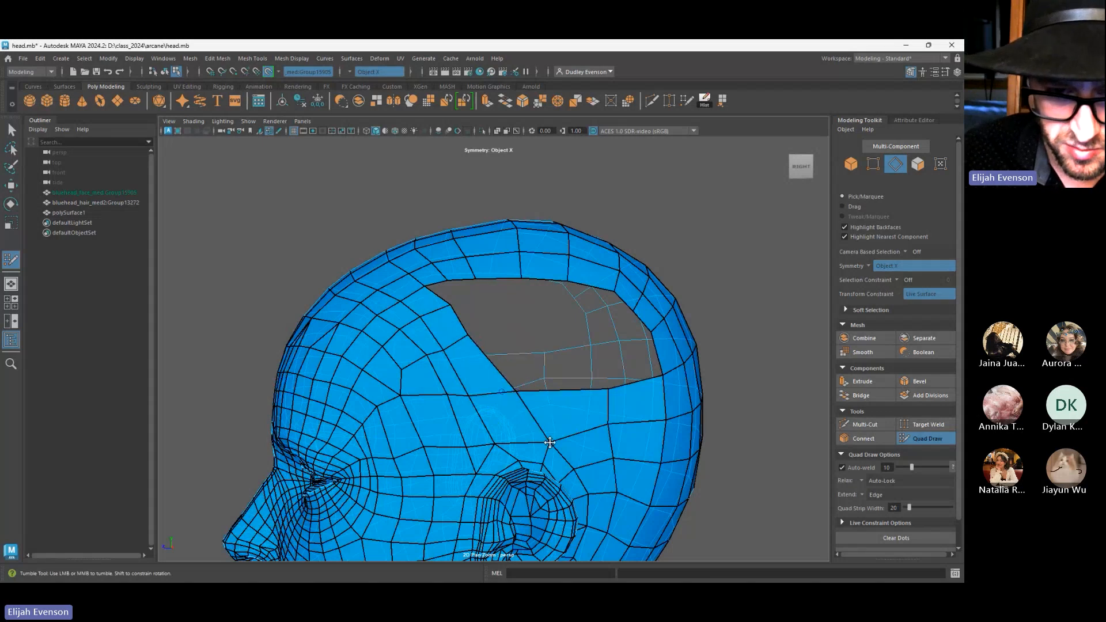
# Add a row of quads along the upper edge of the side scalp opening, working from front to back
pyautogui.keyDown('alt'); pyautogui.moveTo(653, 403); pyautogui.dragTo(434, 323); pyautogui.keyUp('alt')
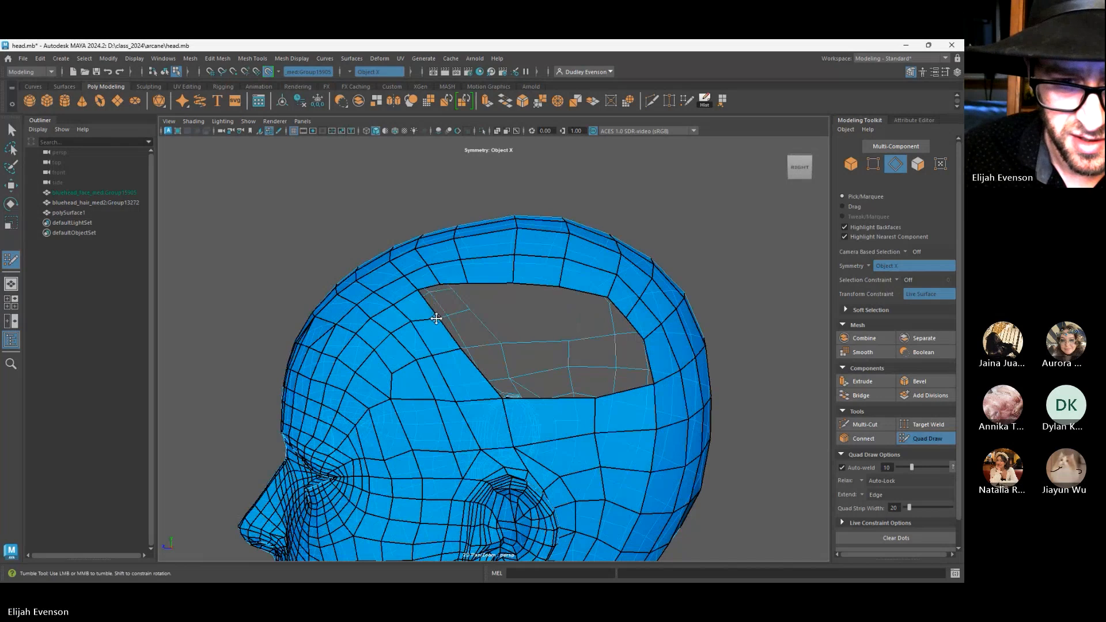
pyautogui.click(455, 310)
pyautogui.keyDown('shift'); pyautogui.click(444, 298); pyautogui.keyUp('shift')
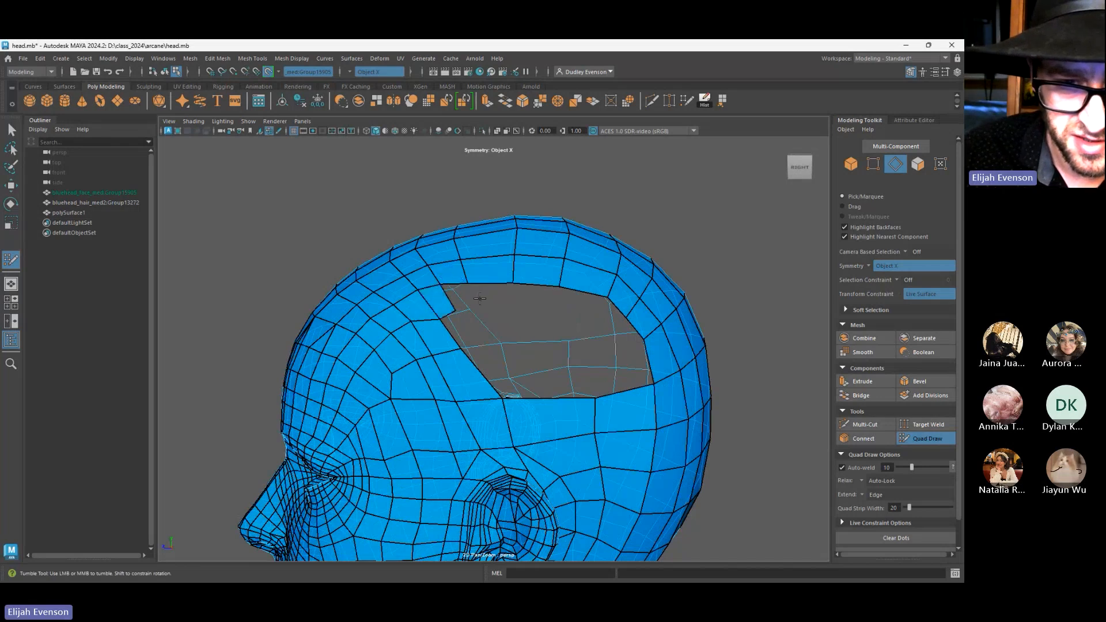
pyautogui.click(476, 303)
pyautogui.keyDown('shift'); pyautogui.click(461, 294); pyautogui.keyUp('shift')
pyautogui.click(516, 301)
pyautogui.keyDown('shift'); pyautogui.click(497, 293); pyautogui.keyUp('shift')
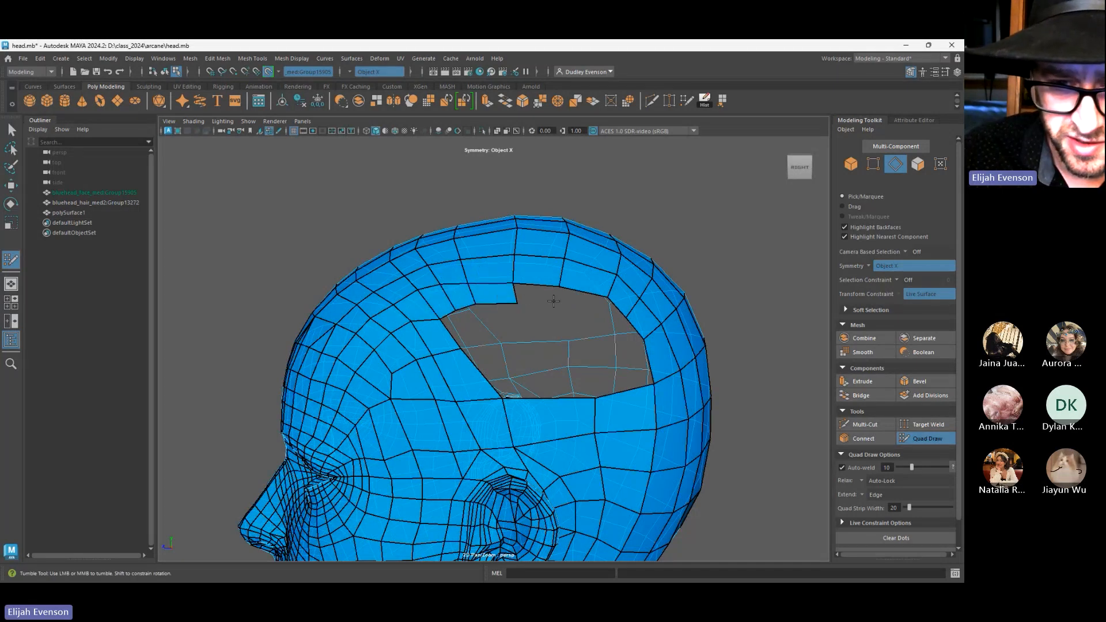
pyautogui.click(554, 302)
pyautogui.keyDown('shift'); pyautogui.click(536, 293); pyautogui.keyUp('shift')
pyautogui.click(591, 309)
pyautogui.keyDown('shift'); pyautogui.click(596, 297); pyautogui.keyUp('shift')
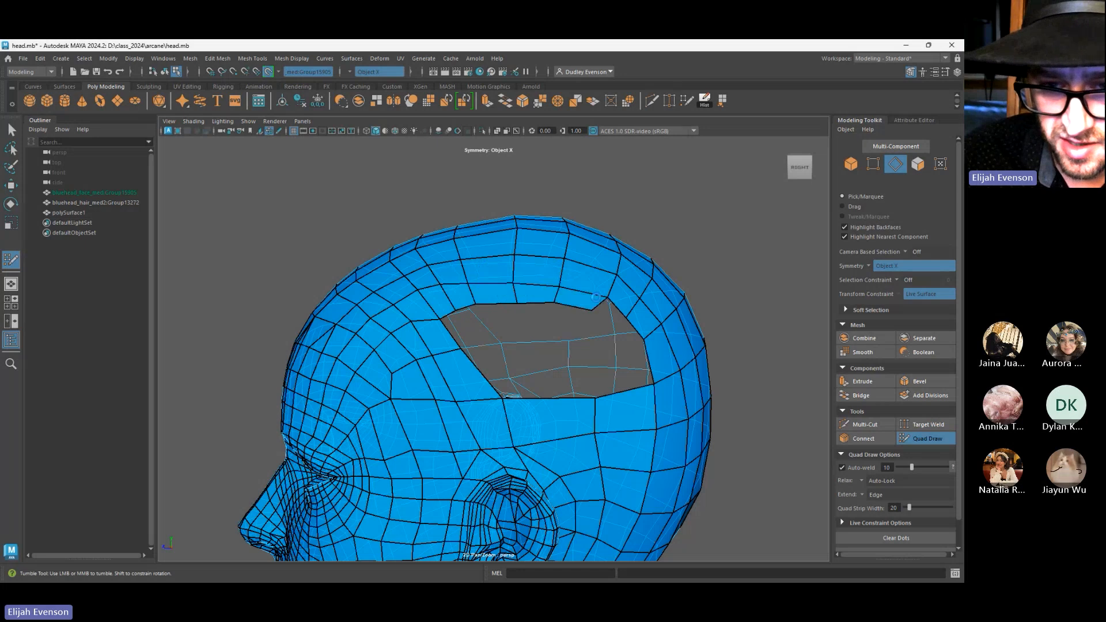
# Continue the row of quads down the rear edge of the scalp opening and move its inner corner vertex forward
pyautogui.click(609, 328)
pyautogui.keyDown('shift'); pyautogui.click(612, 315); pyautogui.keyUp('shift')
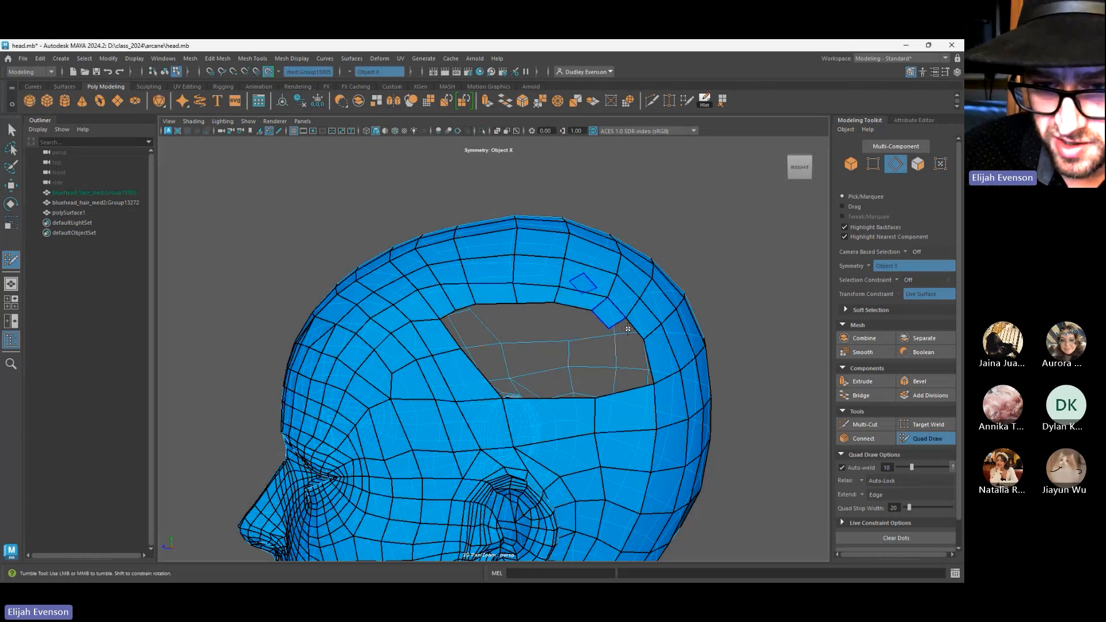
pyautogui.click(621, 346)
pyautogui.keyDown('shift'); pyautogui.click(629, 332); pyautogui.keyUp('shift')
pyautogui.keyDown('shift'); pyautogui.click(627, 376); pyautogui.keyUp('shift')
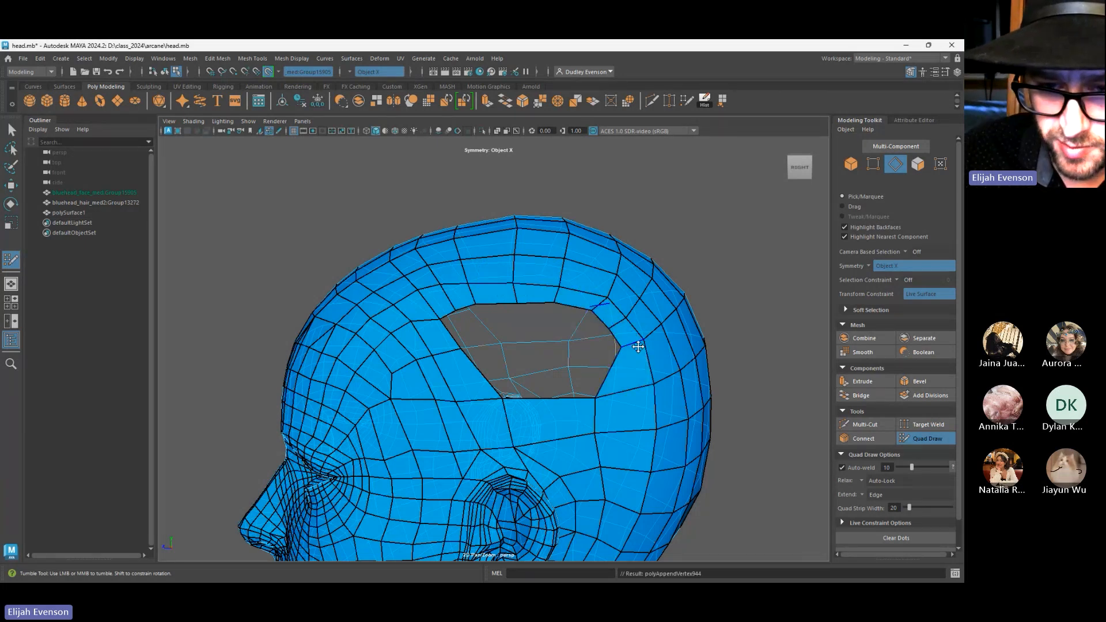
pyautogui.moveTo(621, 346); pyautogui.dragTo(607, 348)
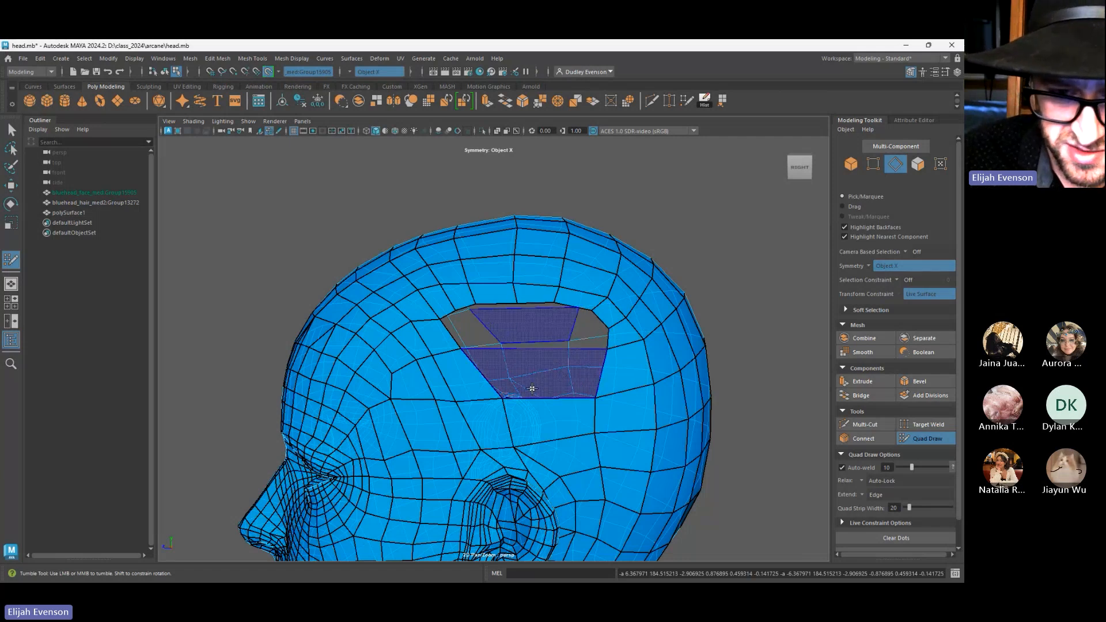
pyautogui.moveTo(531, 382)
pyautogui.keyDown('alt'); pyautogui.mouseDown()
pyautogui.moveTo(607, 386)
pyautogui.moveTo(592, 370)
pyautogui.mouseUp(); pyautogui.keyUp('alt')
pyautogui.keyDown('shift'); pyautogui.click(591, 370); pyautogui.keyUp('shift')
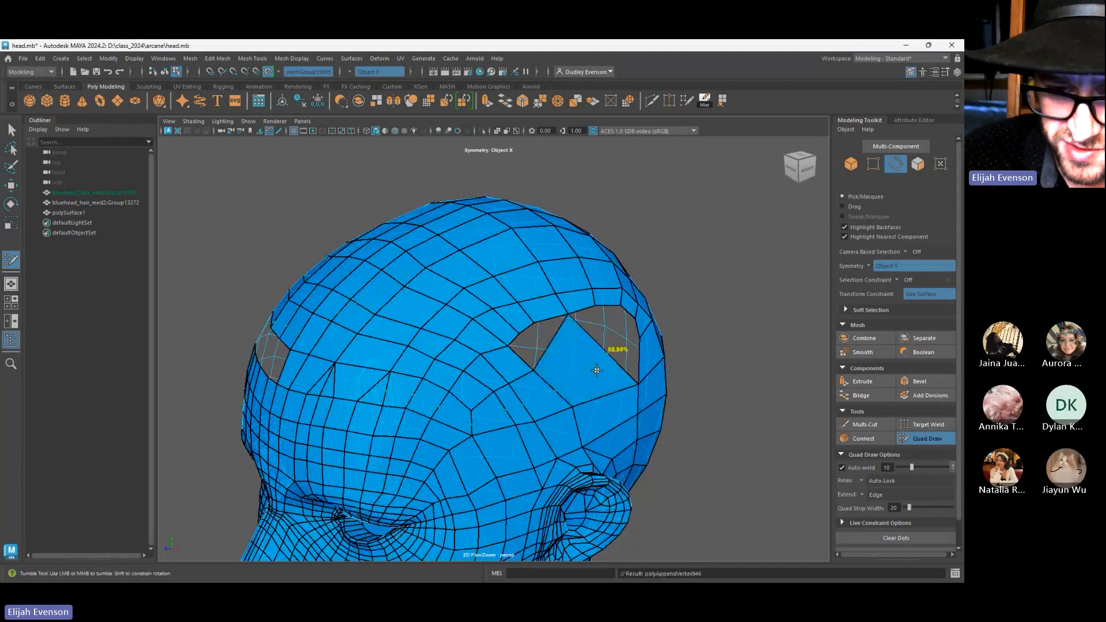
pyautogui.hotkey('ctrl', 'z')
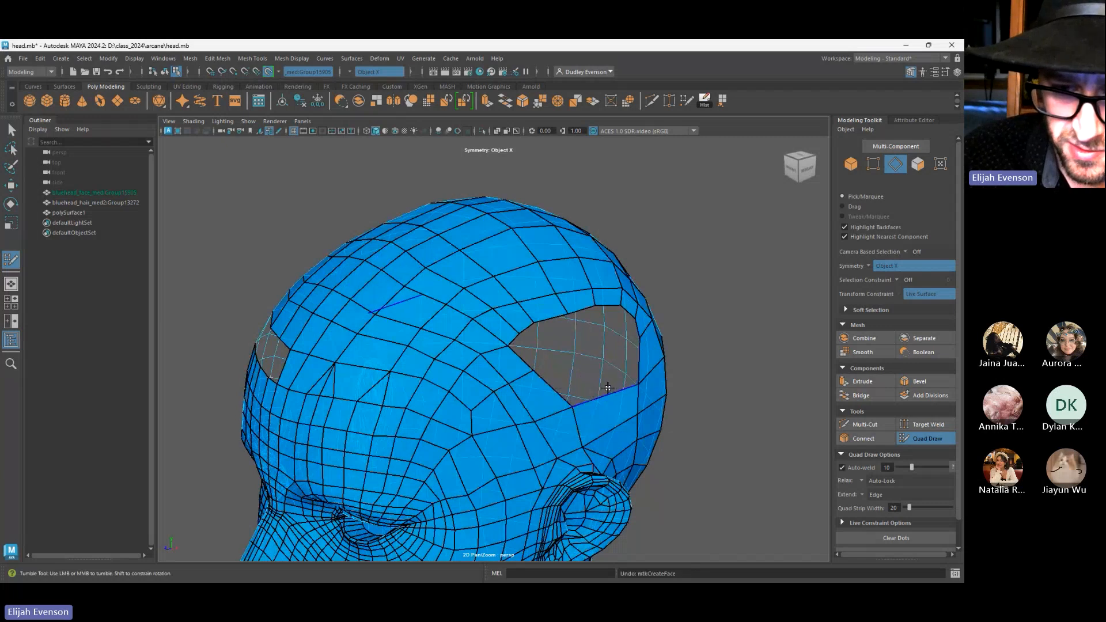
# Cut a vertical edge from the vertex behind the ear up to the lower edge of the scalp opening with Multi-Cut
pyautogui.keyDown('alt'); pyautogui.moveTo(608, 387); pyautogui.dragTo(546, 357); pyautogui.keyUp('alt')
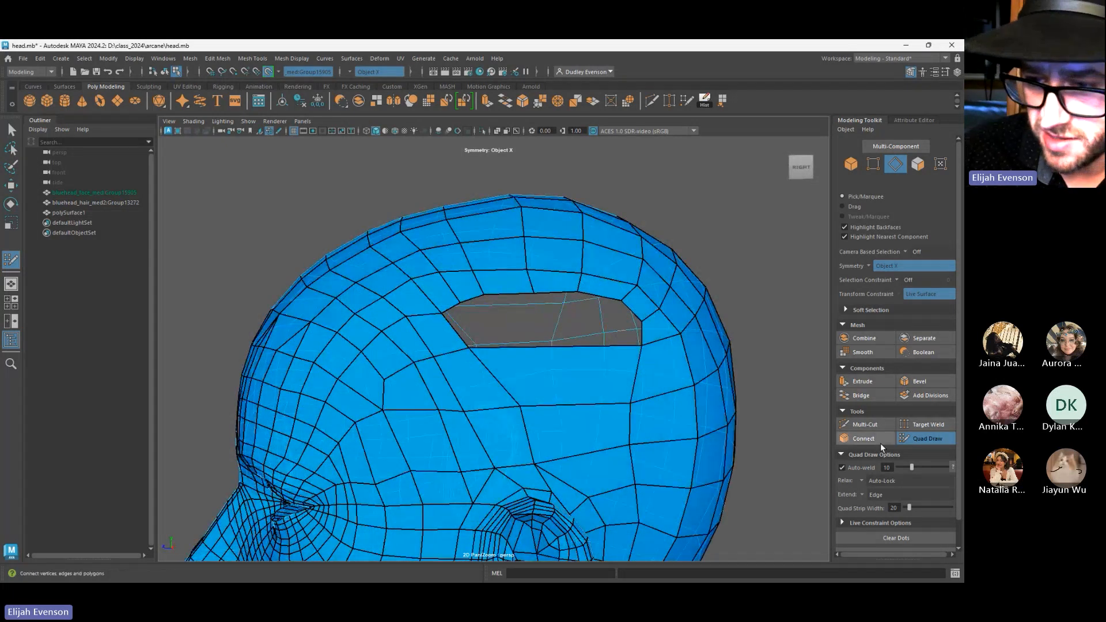
pyautogui.click(864, 425)
pyautogui.click(590, 498)
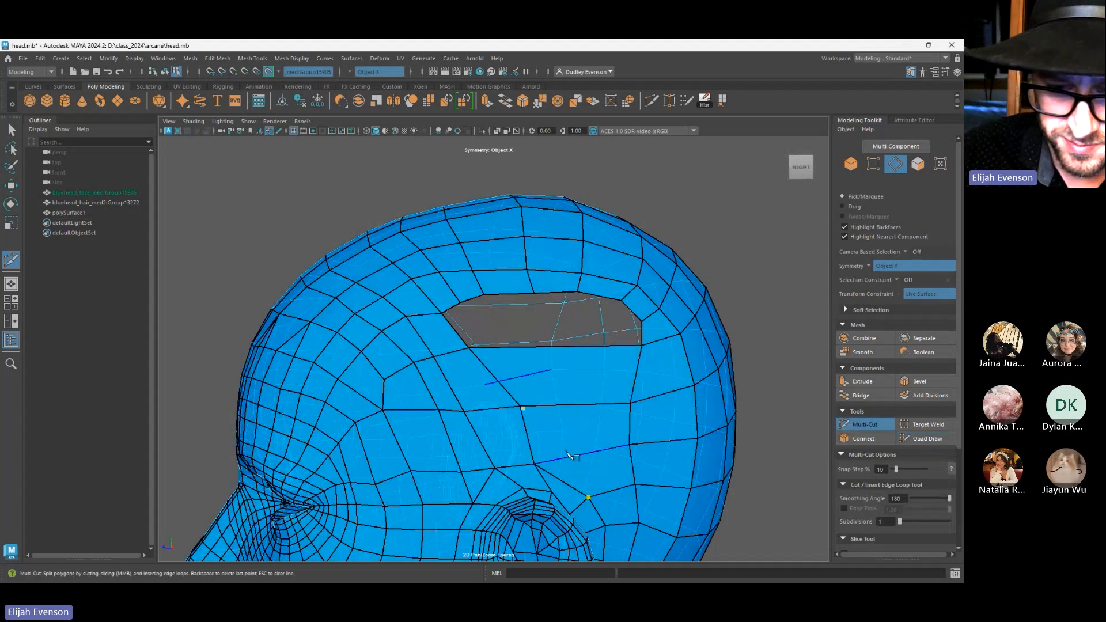
pyautogui.click(562, 406)
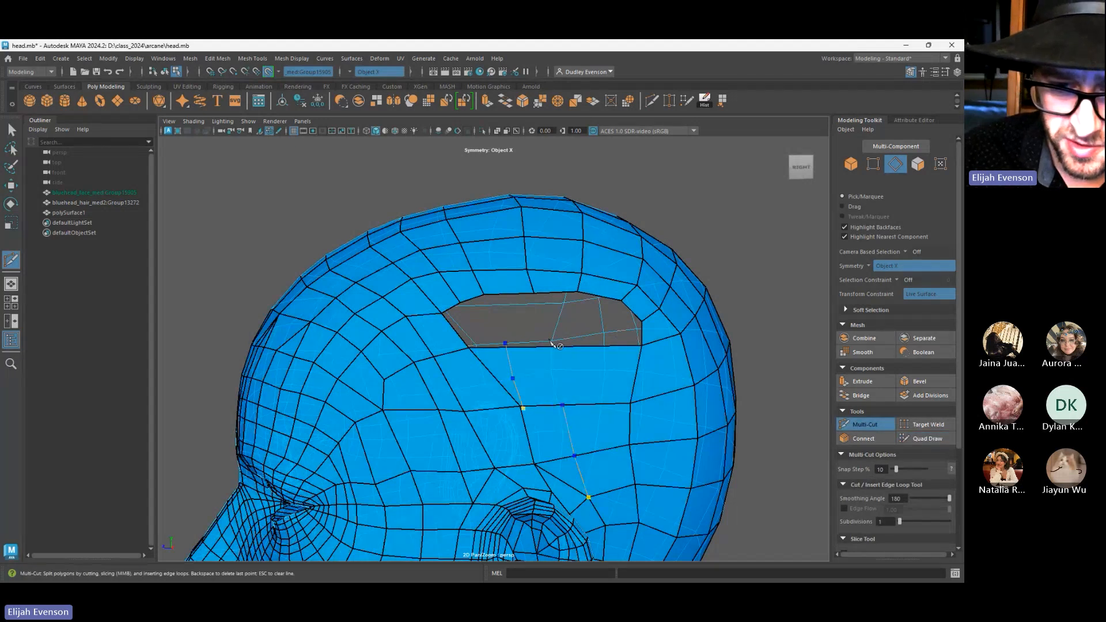
pyautogui.press('q')
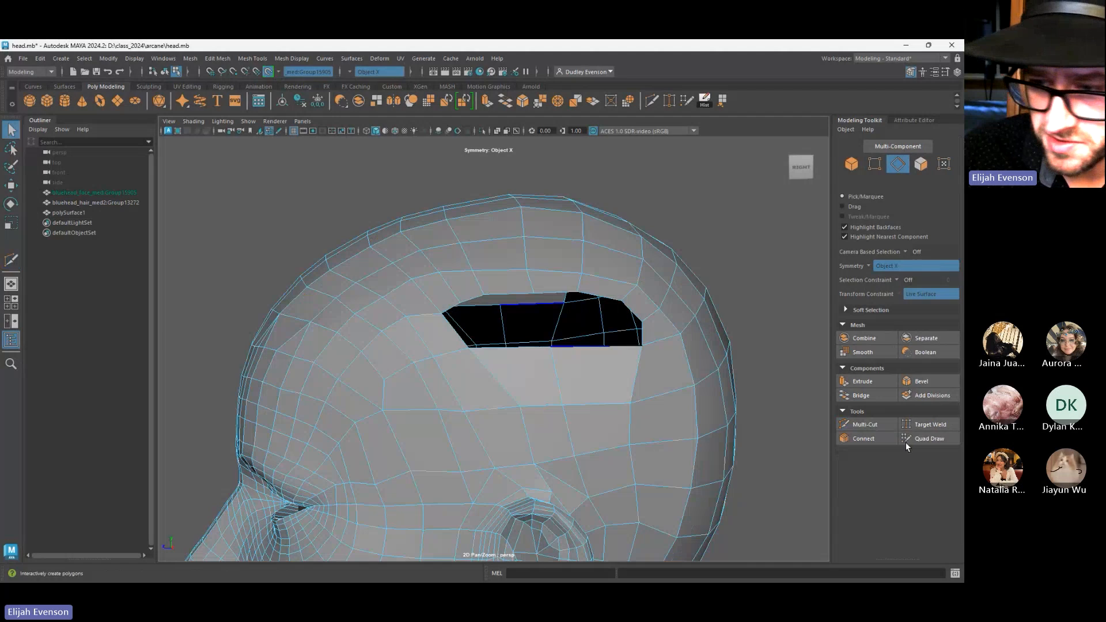
# Fill the rest of the side scalp opening with Quad Draw faces from the middle to its front and rear ends
pyautogui.click(905, 441)
pyautogui.keyDown('shift'); pyautogui.click(523, 327); pyautogui.keyUp('shift')
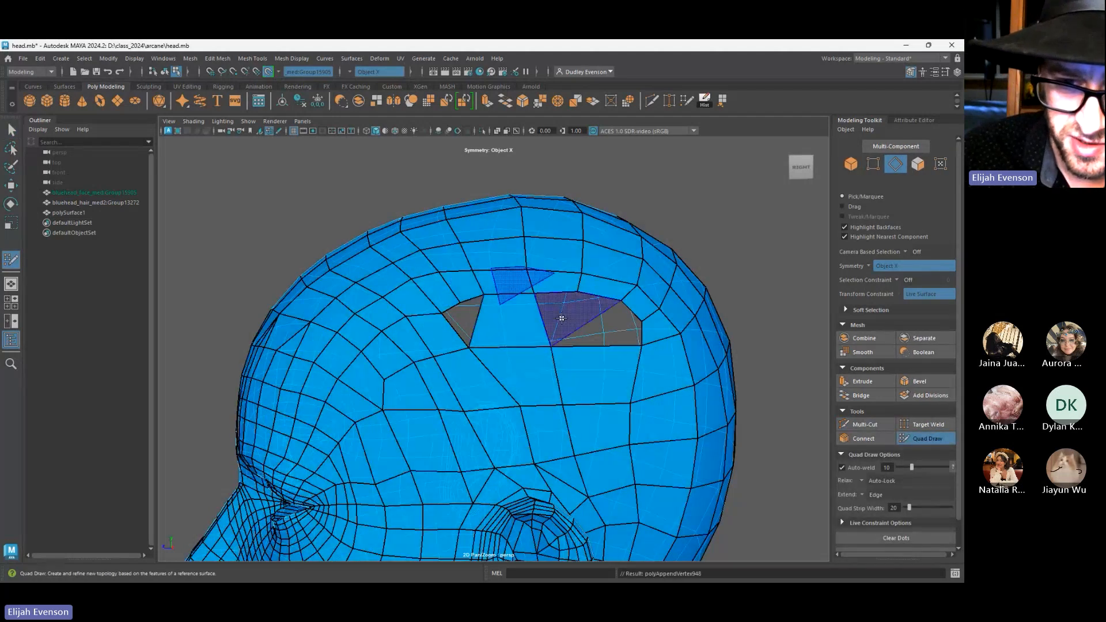
pyautogui.keyDown('shift'); pyautogui.click(604, 334); pyautogui.keyUp('shift')
pyautogui.keyDown('alt'); pyautogui.moveTo(609, 340); pyautogui.dragTo(608, 349); pyautogui.keyUp('alt')
pyautogui.keyDown('shift'); pyautogui.click(459, 329); pyautogui.keyUp('shift')
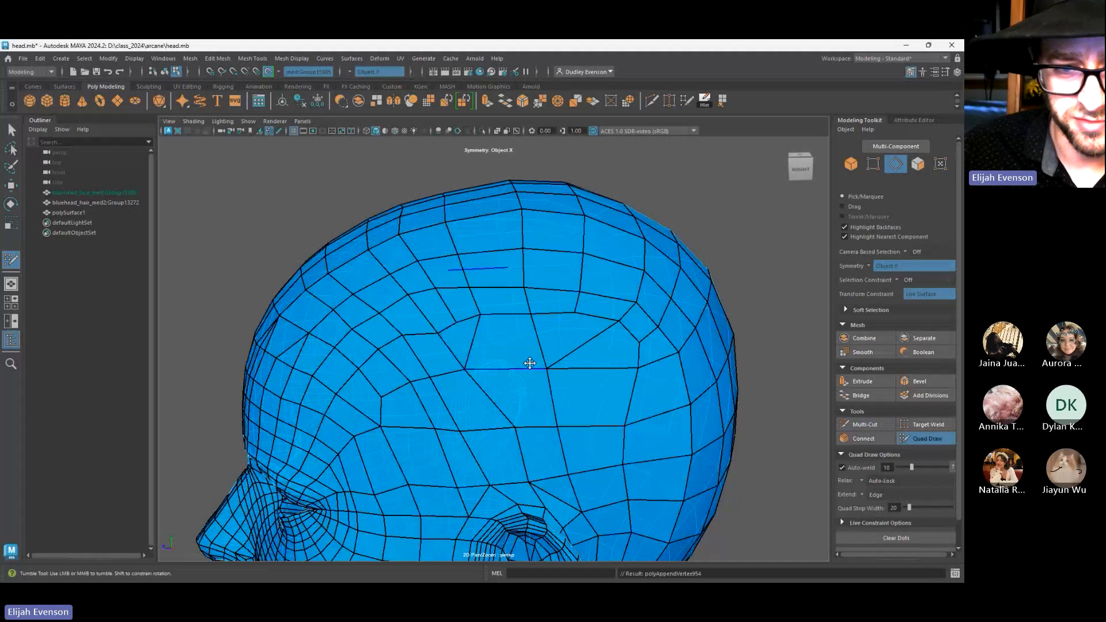
# Delete the rear diagonal edge and the front slanted edge inside the newly filled scalp patch
pyautogui.press('q')
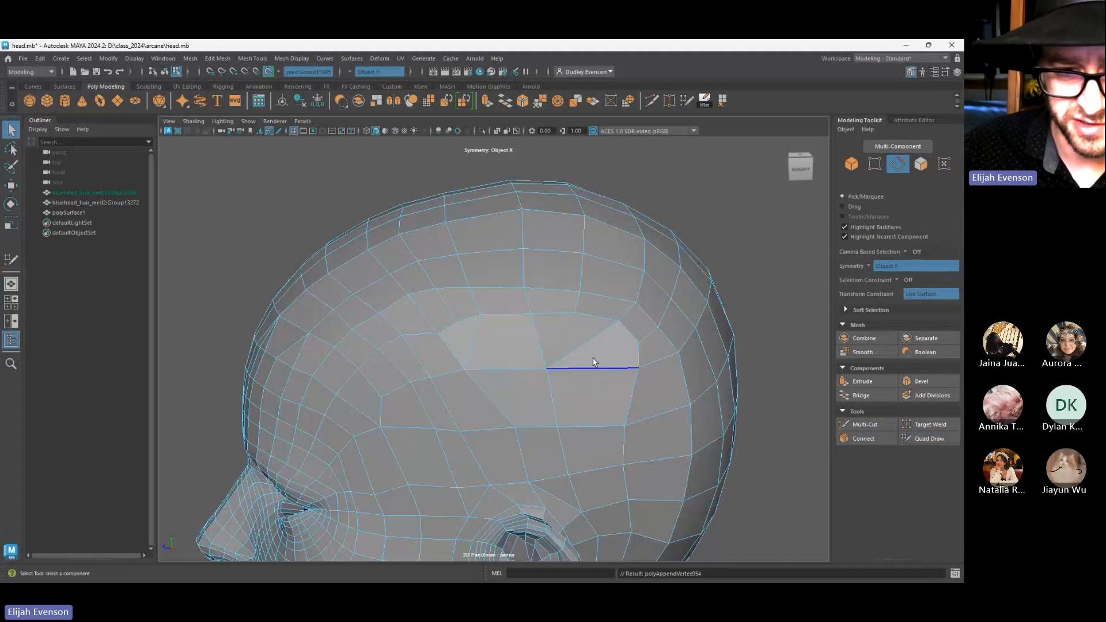
pyautogui.click(594, 366)
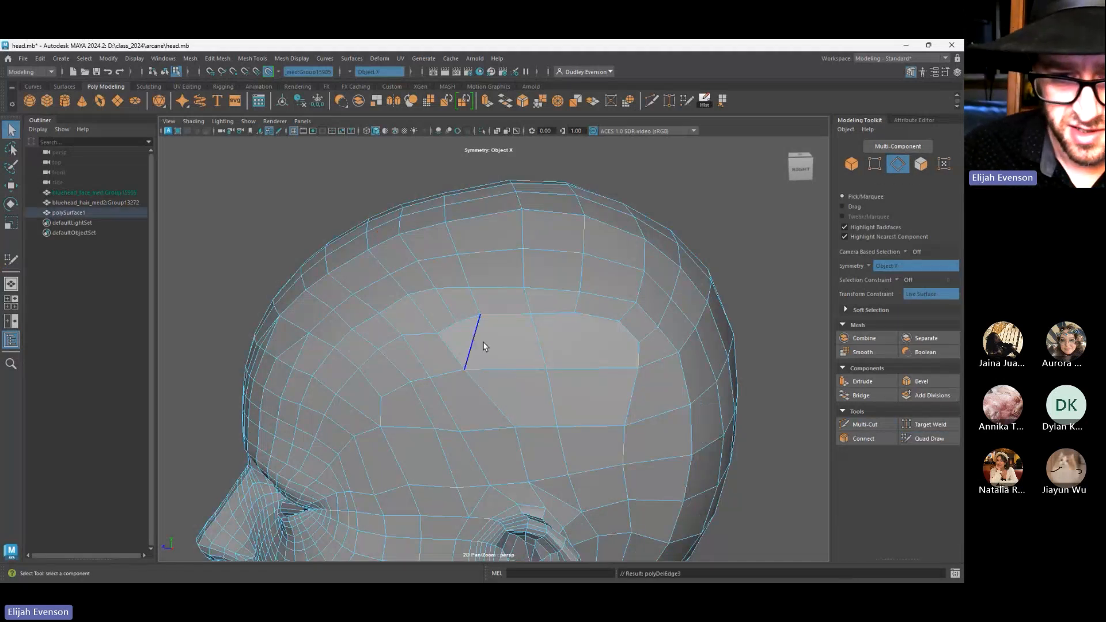
pyautogui.press('Delete')
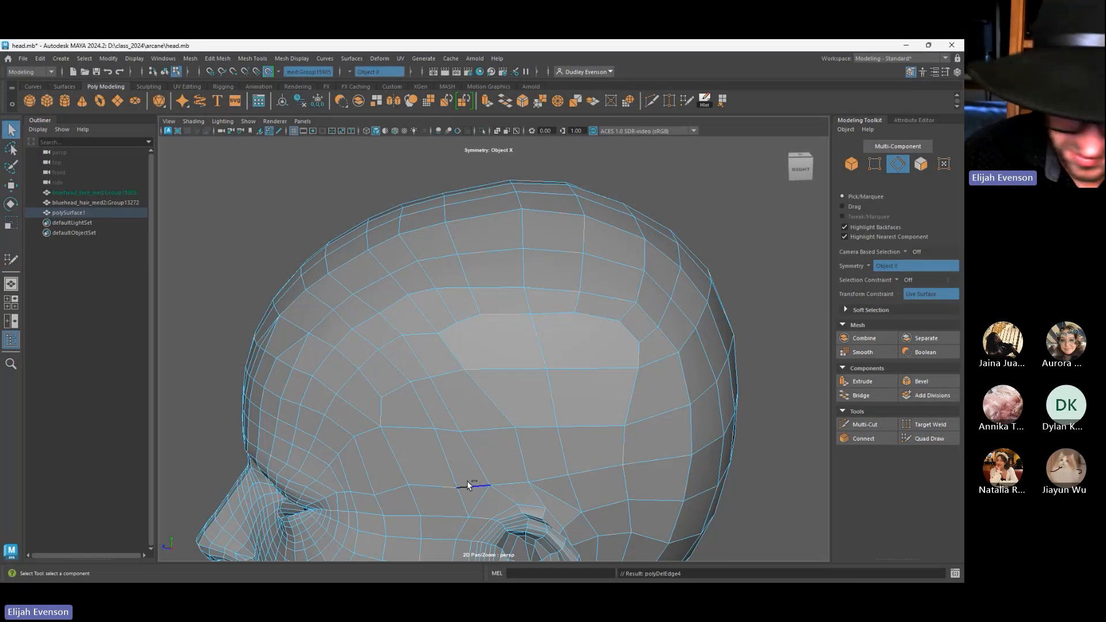
# Cut an edge with Multi-Cut from the filled patch's upper front vertex down through its lower edge to the vertex above the ear
pyautogui.keyDown('alt'); pyautogui.moveTo(446, 313); pyautogui.dragTo(553, 334); pyautogui.keyUp('alt')
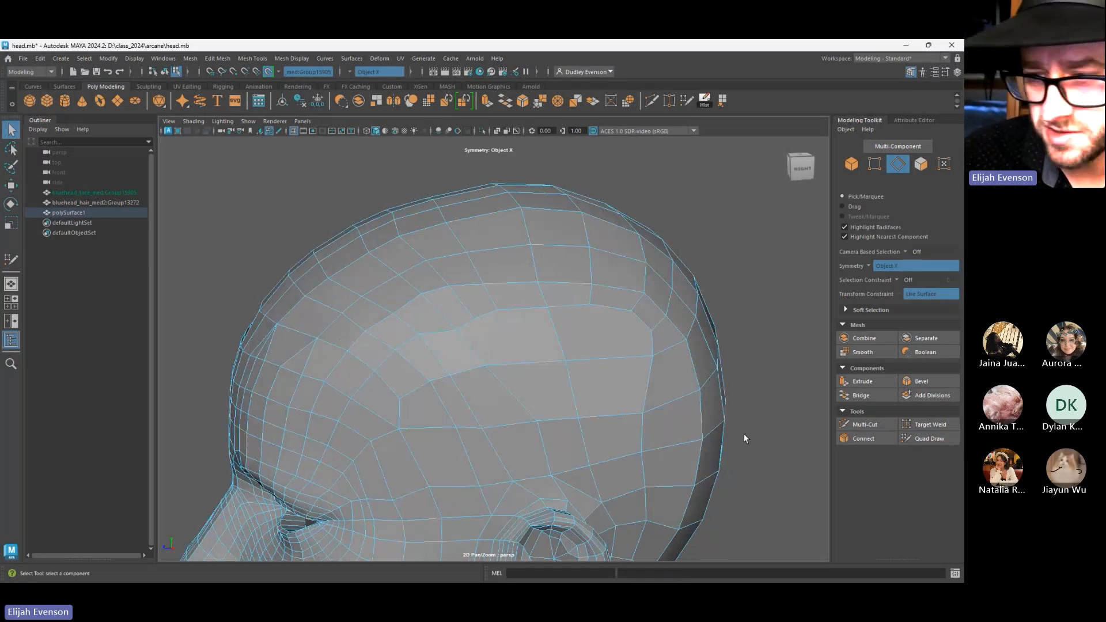
pyautogui.click(863, 425)
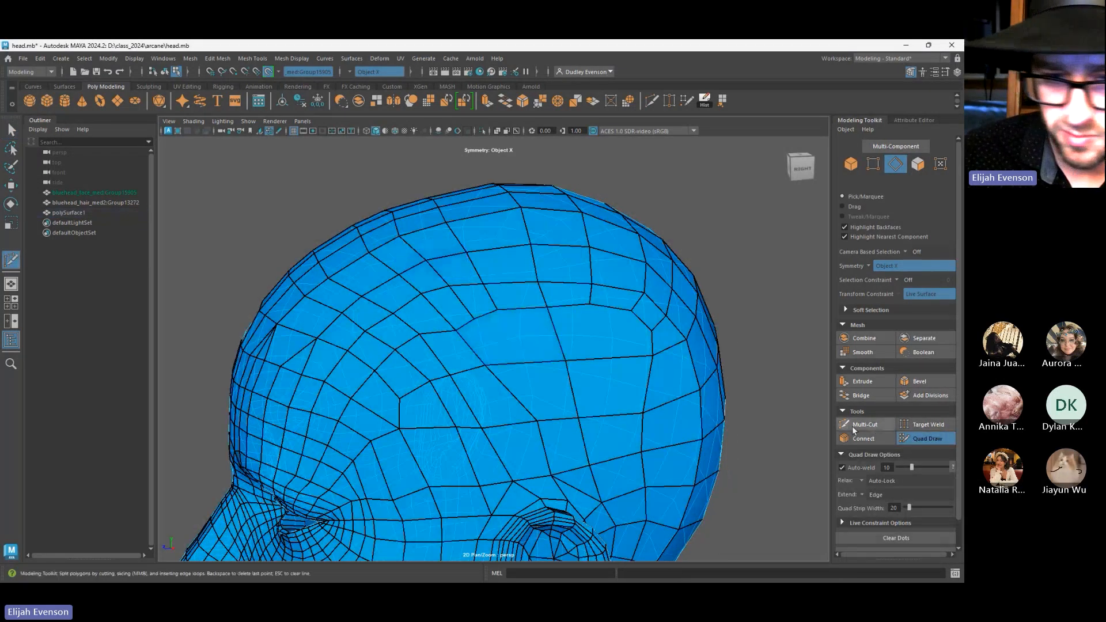
pyautogui.moveTo(517, 308); pyautogui.dragTo(491, 319)
pyautogui.click(521, 363)
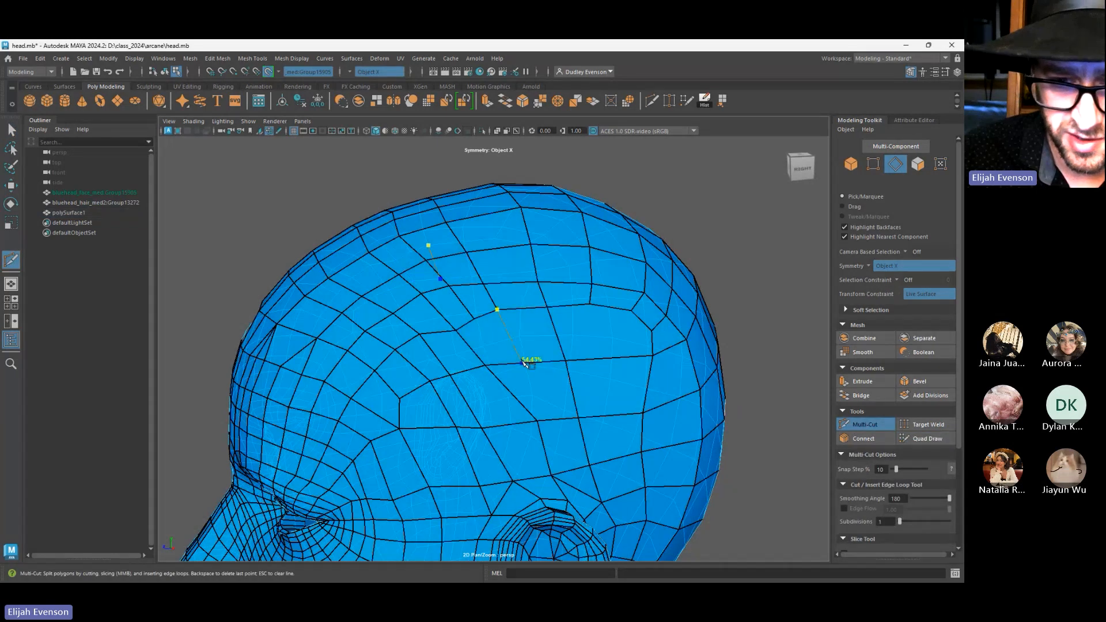
pyautogui.rightClick(486, 426)
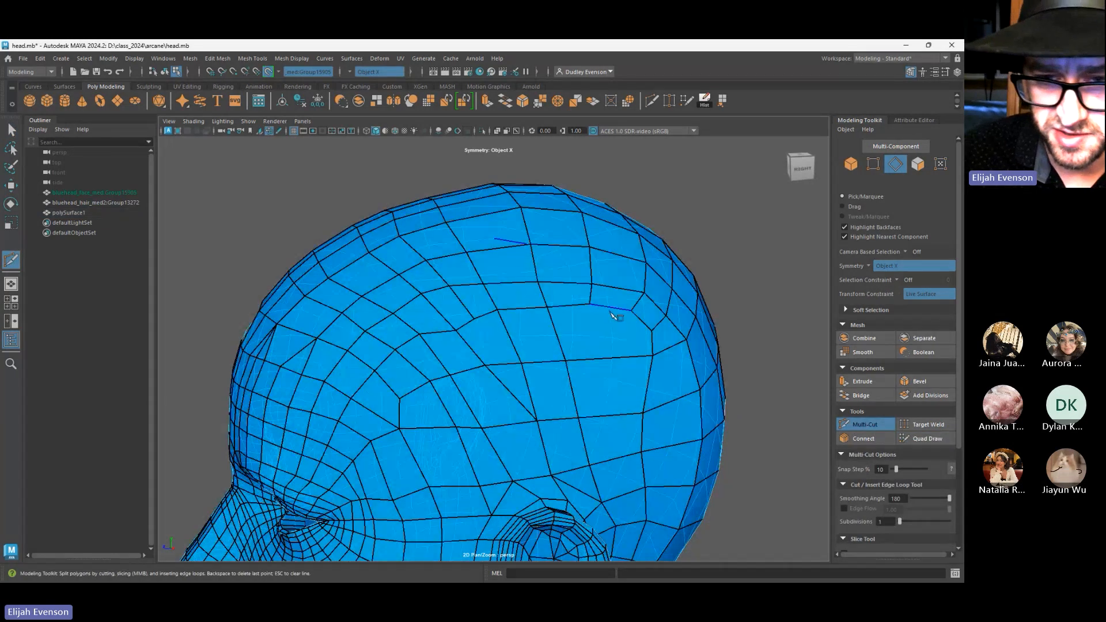
# Cut a vertical edge with Multi-Cut from the scalp patch's upper edge down through the rows to the vertex just behind the ear
pyautogui.click(591, 359)
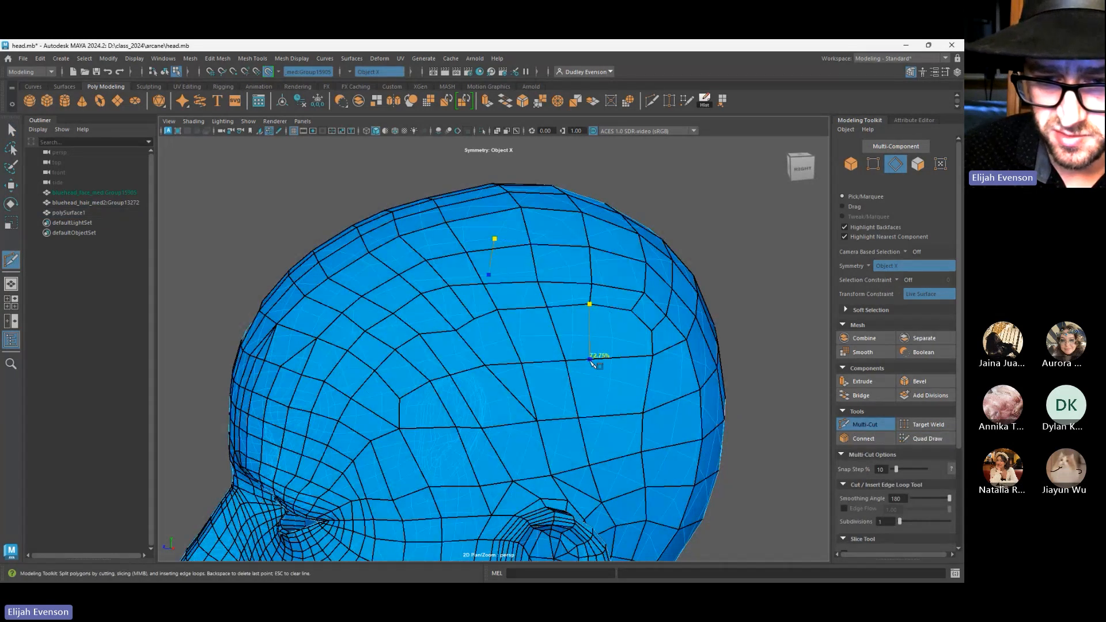
pyautogui.keyDown('alt'); pyautogui.moveTo(600, 419); pyautogui.dragTo(587, 414); pyautogui.keyUp('alt')
pyautogui.click(591, 457)
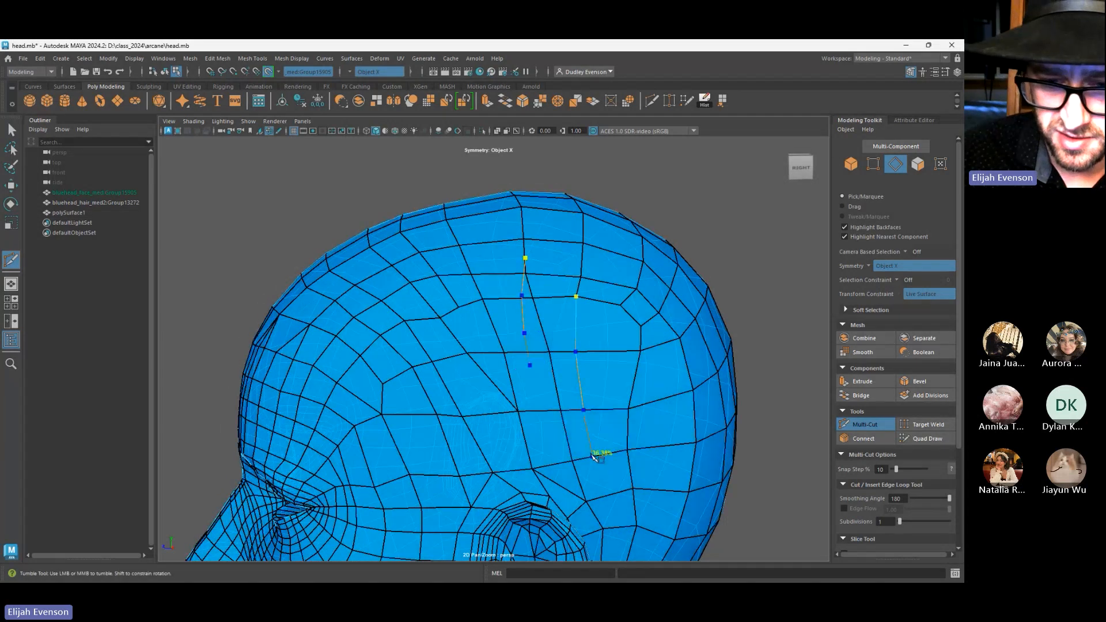
pyautogui.rightClick(602, 340)
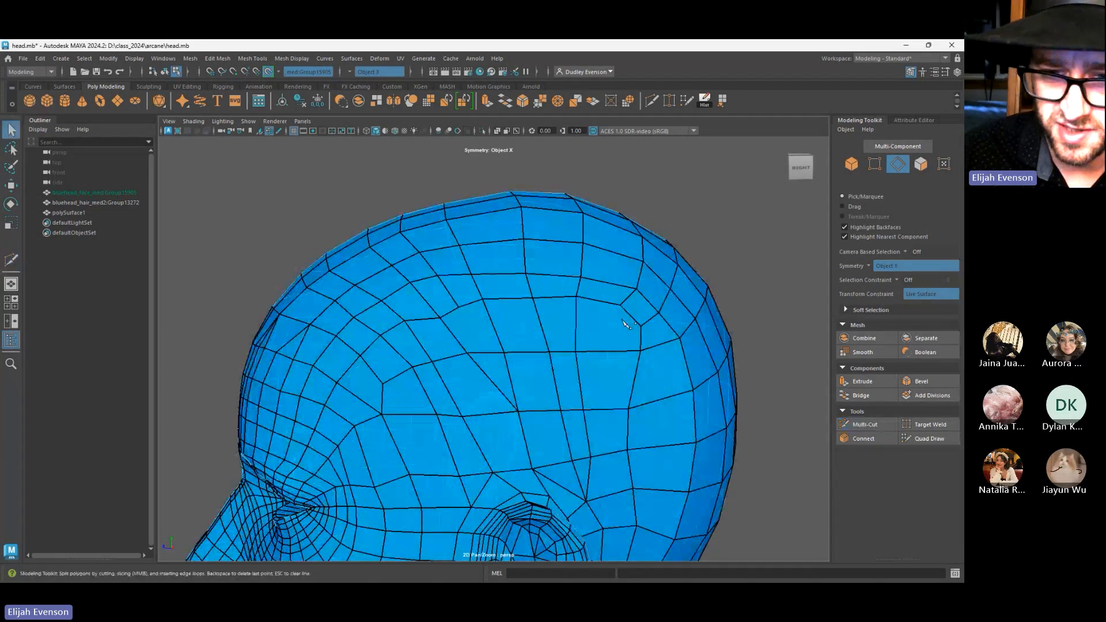
# Cut a second edge with Multi-Cut from the patch's upper rear corner vertex down to the area behind the ear
pyautogui.click(620, 305)
pyautogui.click(609, 352)
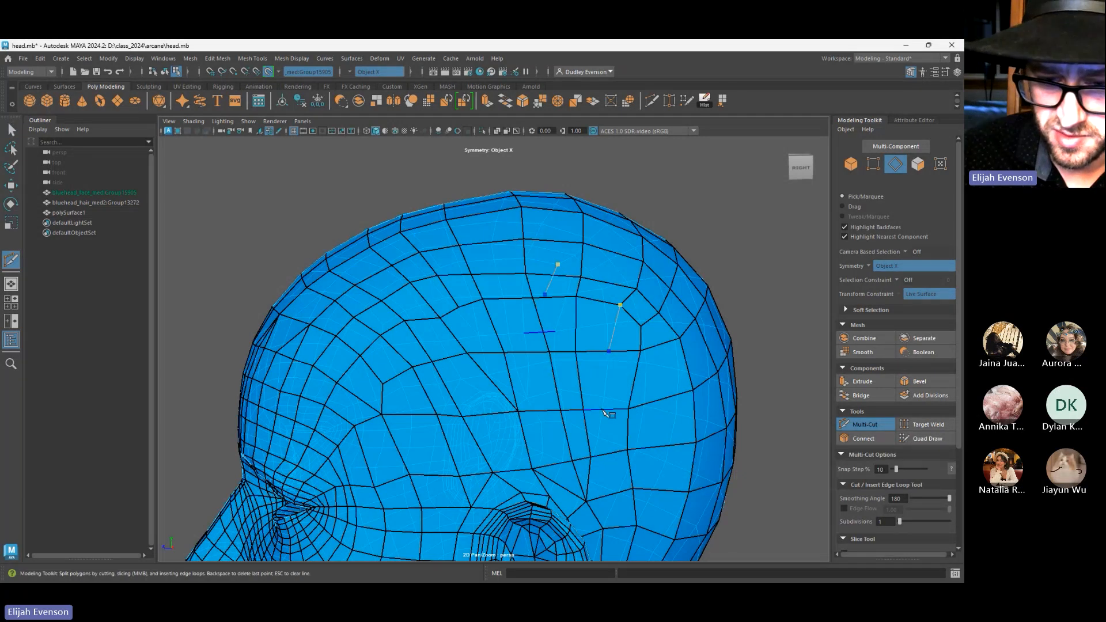
pyautogui.scroll(-5, 605, 412)
pyautogui.press('q')
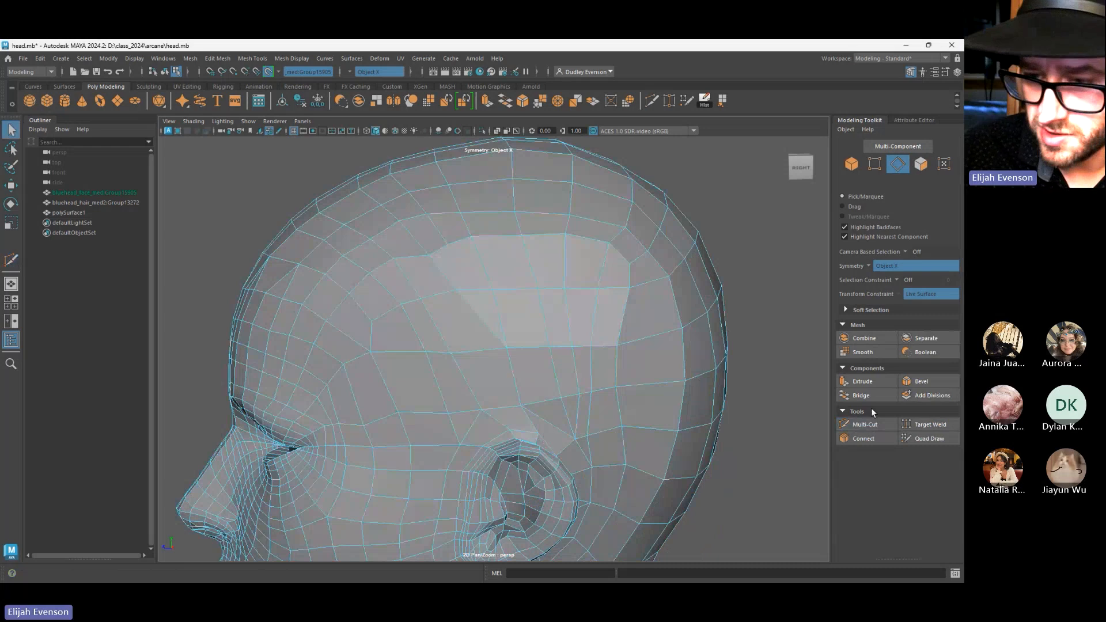
# Delete the short diagonal edge above the ear and the slanted edge at the lower front of the scalp patch
pyautogui.click(866, 423)
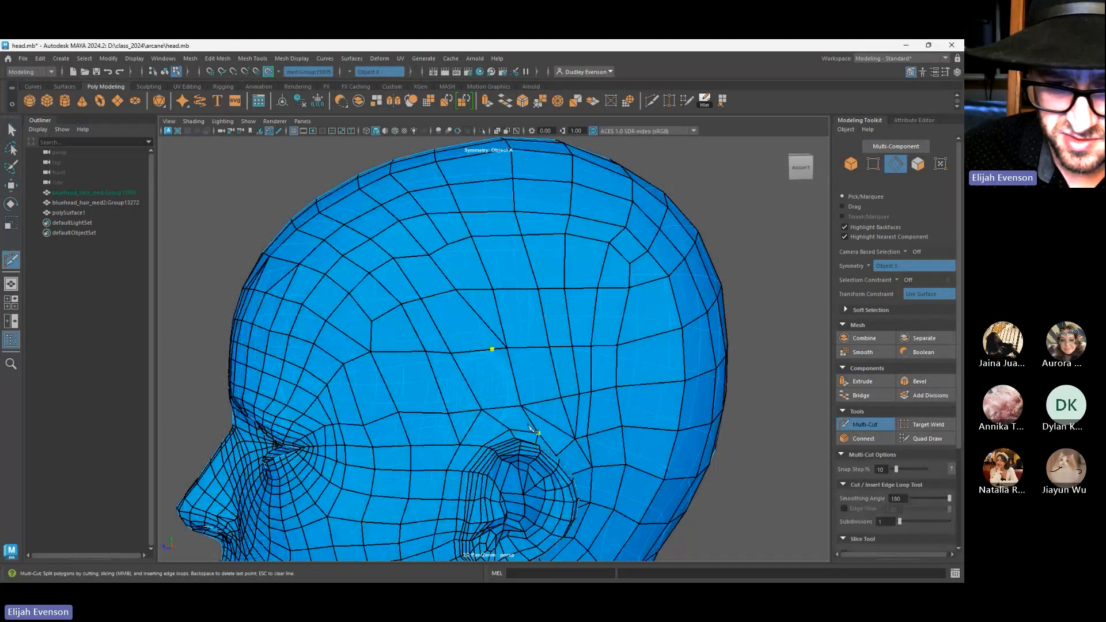
pyautogui.press('q')
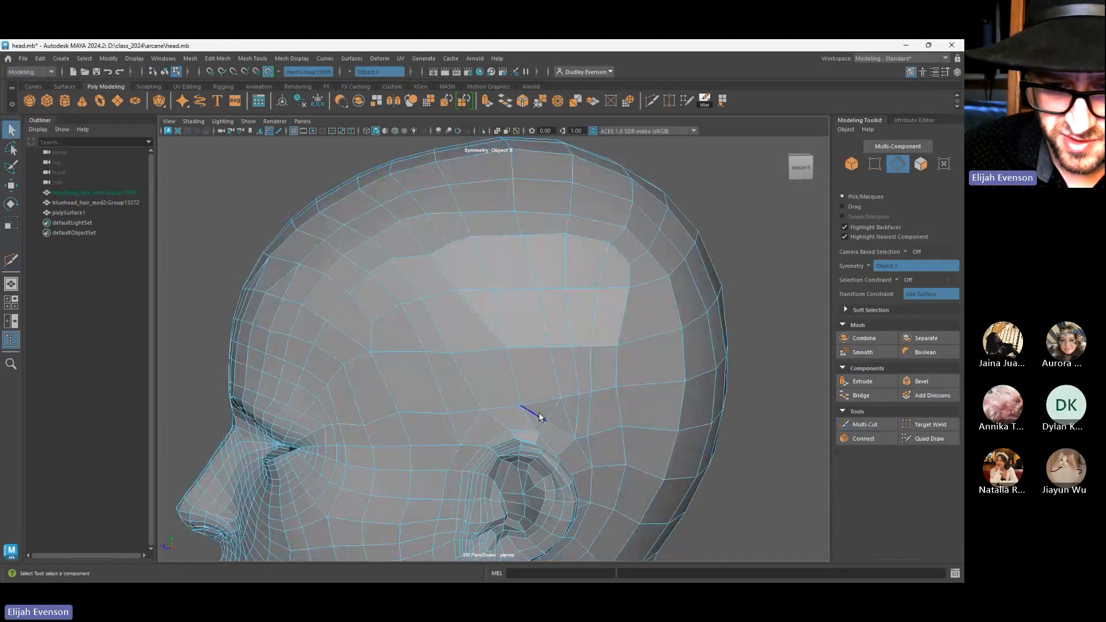
pyautogui.click(562, 426)
pyautogui.press('Delete')
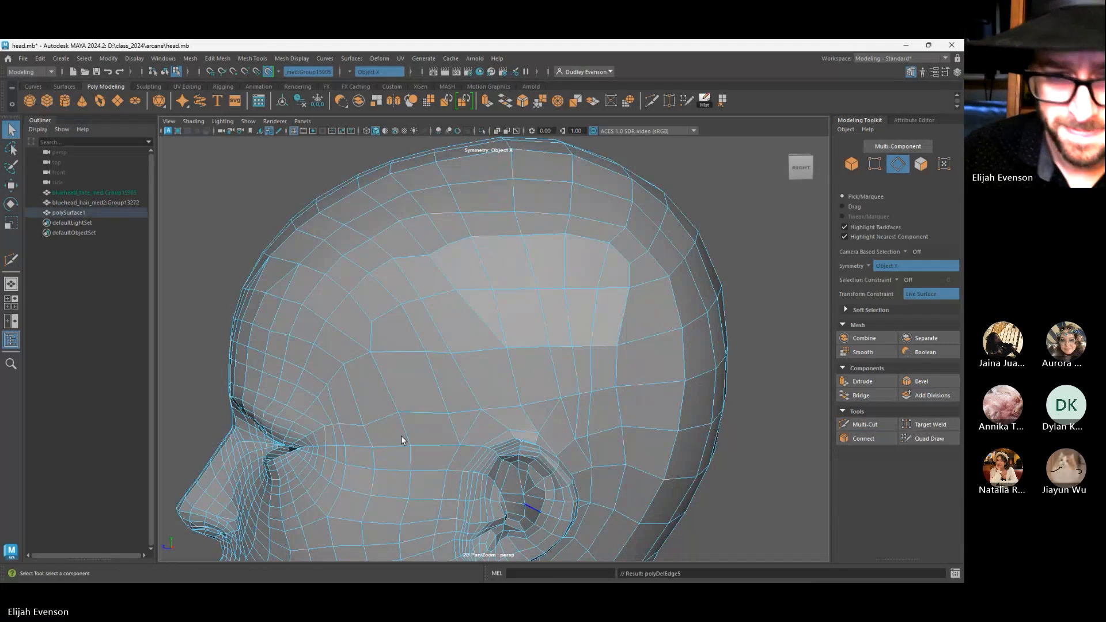
pyautogui.keyDown('alt'); pyautogui.moveTo(428, 345); pyautogui.dragTo(515, 409); pyautogui.keyUp('alt')
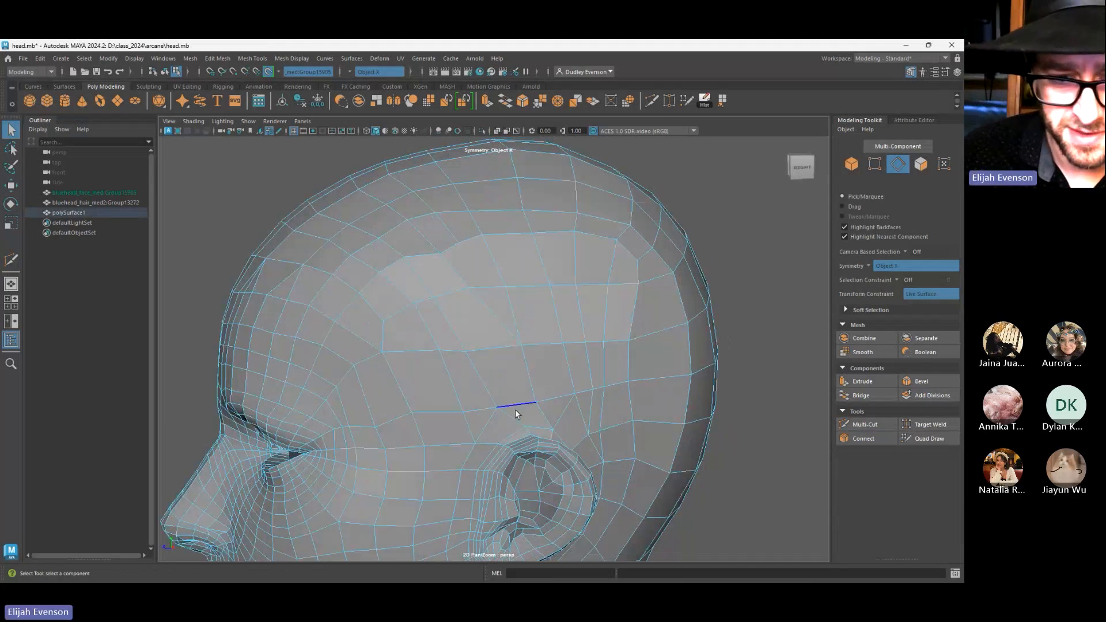
pyautogui.click(497, 308)
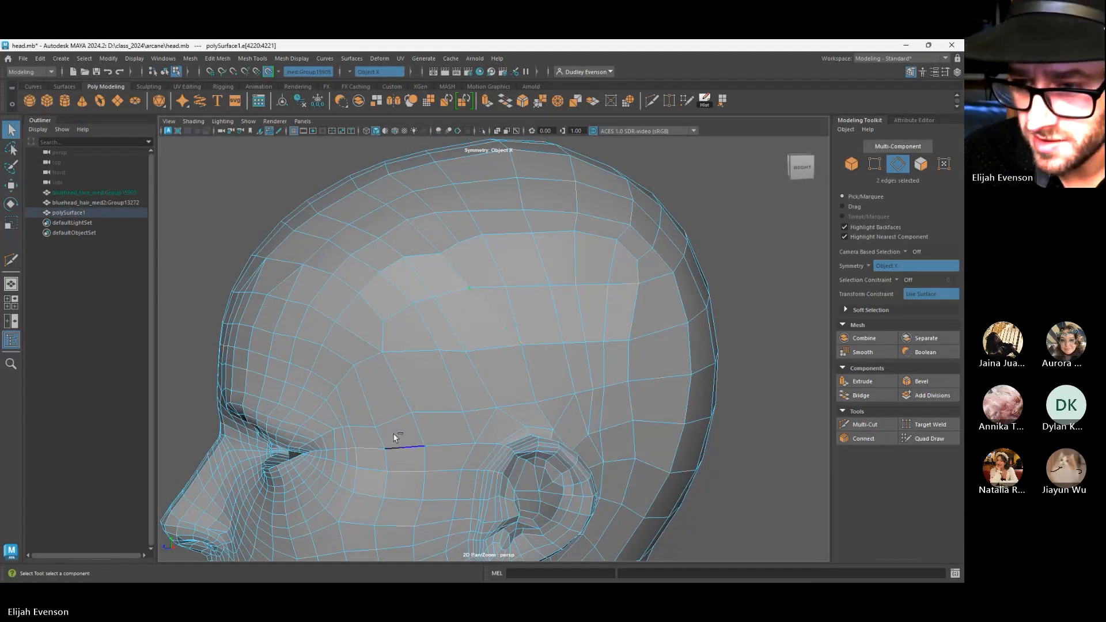
pyautogui.press('Delete')
# Cut an edge with Multi-Cut from the patch's front vertex down through two rows to the vertex at the top of the ear
pyautogui.click(869, 427)
pyautogui.click(469, 288)
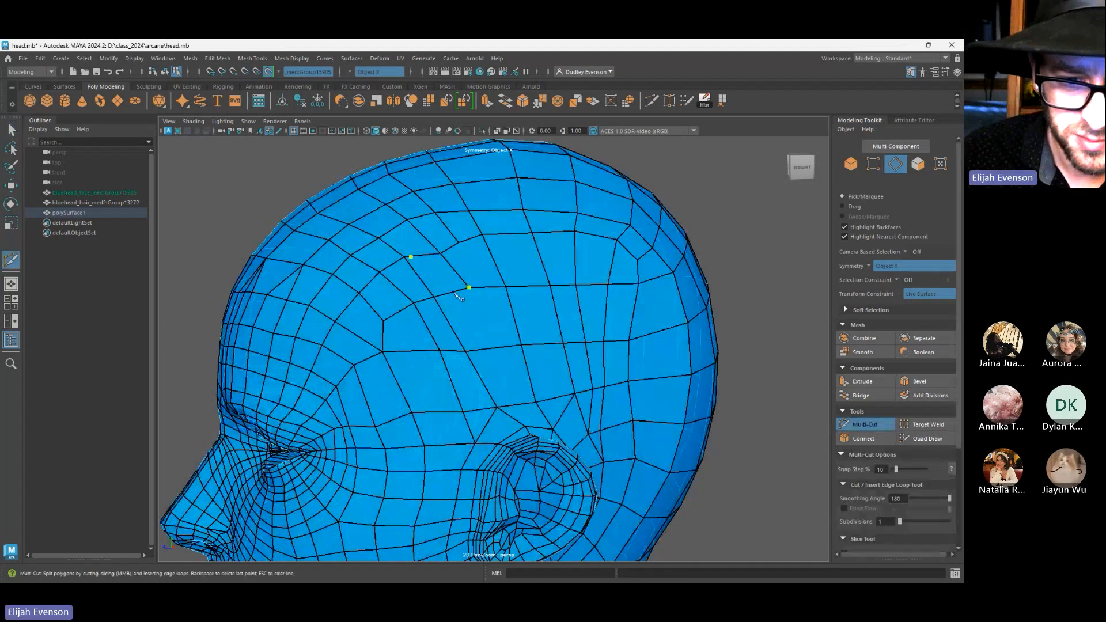
pyautogui.click(493, 349)
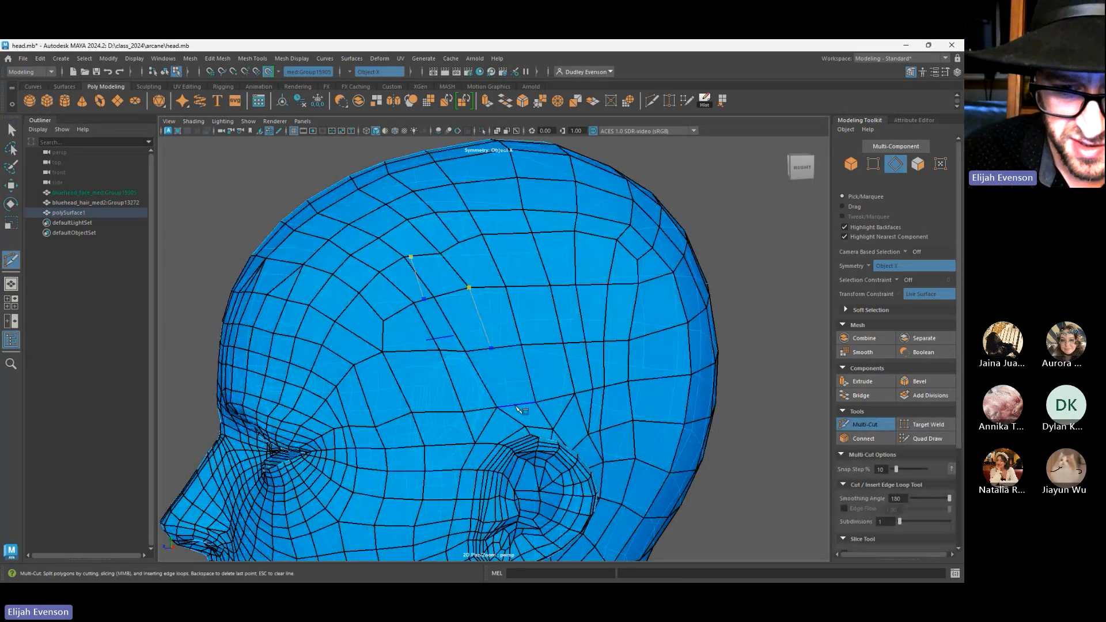
pyautogui.click(514, 405)
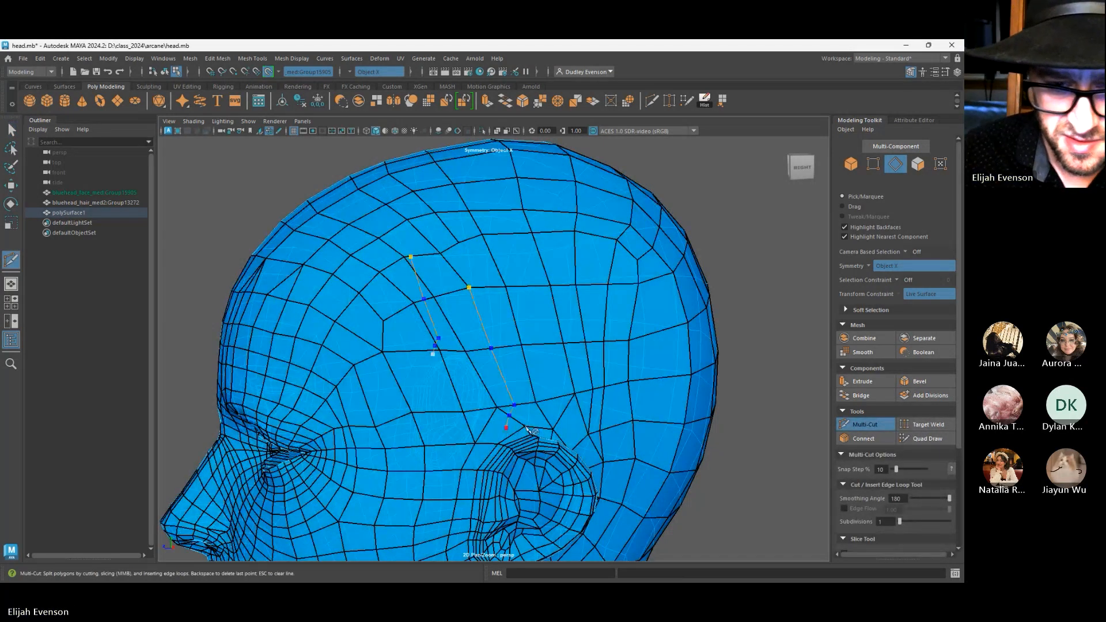
pyautogui.click(525, 427)
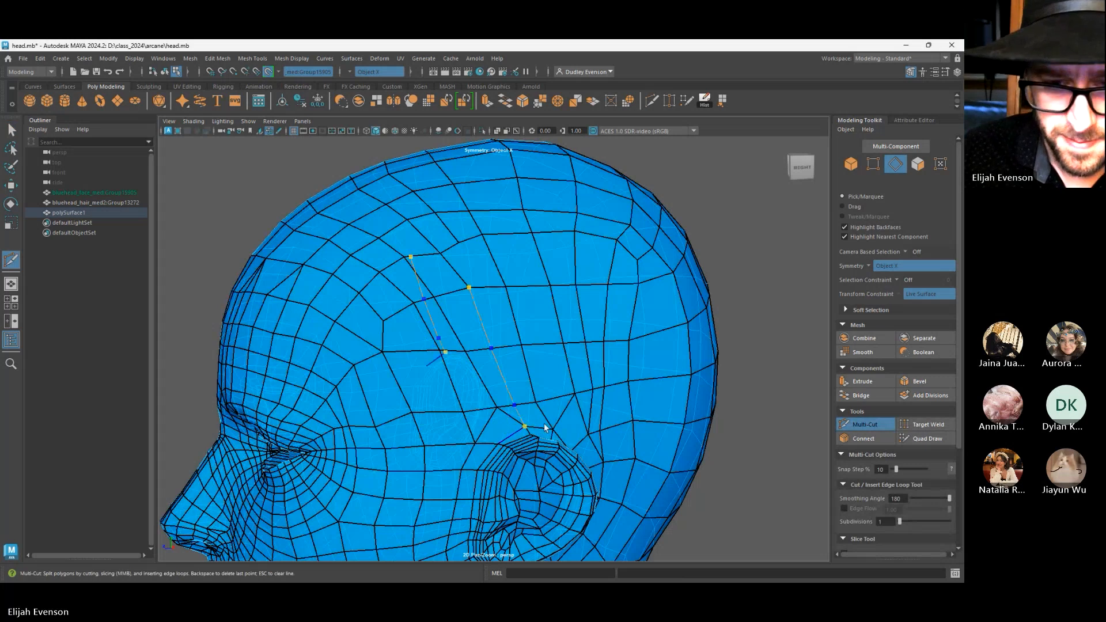
pyautogui.press('q')
# Cut an edge with Multi-Cut from the patch's upper front edge down to the vertex two rows below on the new front cut
pyautogui.moveTo(574, 397)
pyautogui.keyDown('alt'); pyautogui.mouseDown()
pyautogui.moveTo(557, 399)
pyautogui.moveTo(567, 402)
pyautogui.mouseUp(); pyautogui.keyUp('alt')
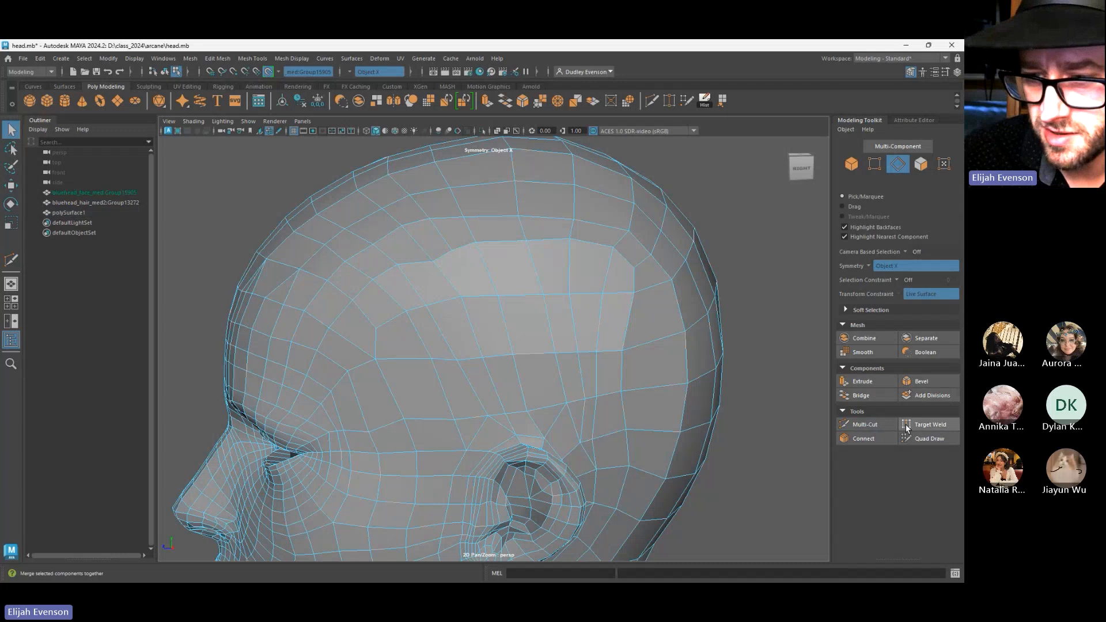
pyautogui.click(928, 439)
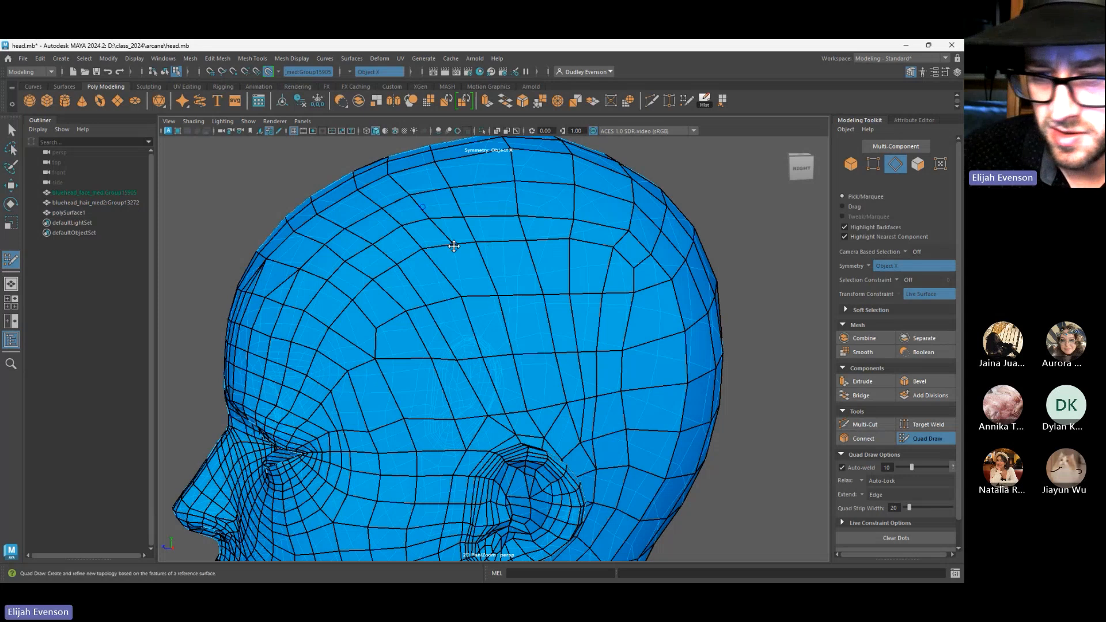
pyautogui.hotkey('ctrl', 'shift', 'x')
pyautogui.click(474, 296)
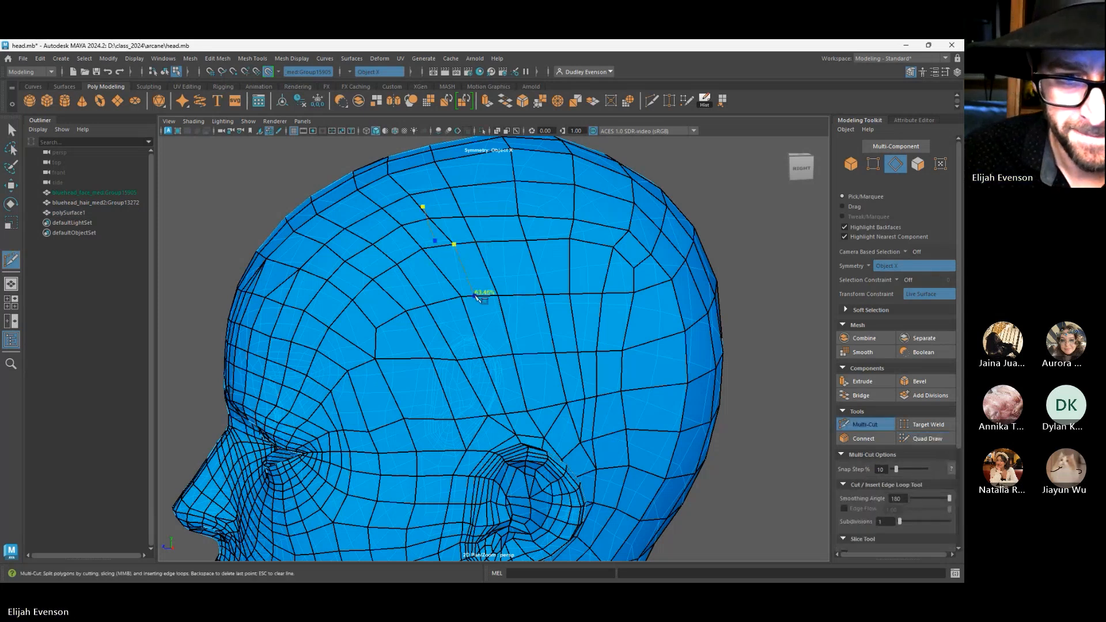
pyautogui.click(482, 356)
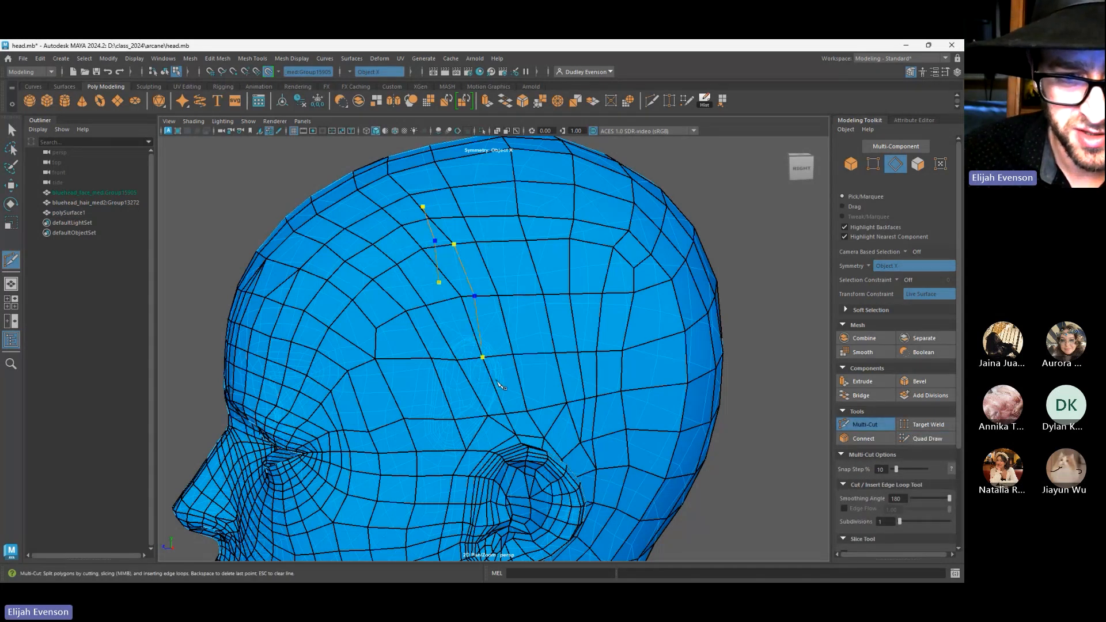
pyautogui.press('q')
# Relax the rerouted quads on the side of the scalp with Quad Draw
pyautogui.click(921, 439)
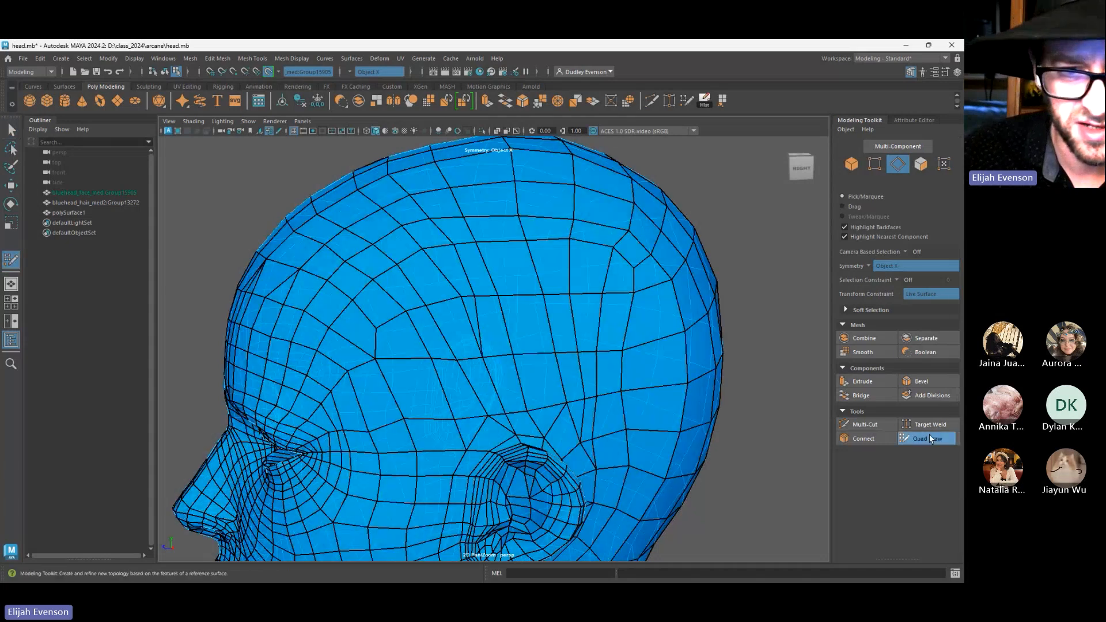
pyautogui.keyDown('shift'); pyautogui.moveTo(525, 196); pyautogui.dragTo(565, 251); pyautogui.keyUp('shift')
pyautogui.keyDown('alt'); pyautogui.moveTo(565, 252); pyautogui.dragTo(397, 285, button='right'); pyautogui.keyUp('alt')
pyautogui.keyDown('alt'); pyautogui.moveTo(398, 285); pyautogui.dragTo(442, 313); pyautogui.keyUp('alt')
pyautogui.moveTo(563, 287)
pyautogui.keyDown('alt'); pyautogui.mouseDown()
pyautogui.moveTo(530, 313)
pyautogui.moveTo(555, 326)
pyautogui.moveTo(538, 320)
pyautogui.mouseUp(); pyautogui.keyUp('alt')
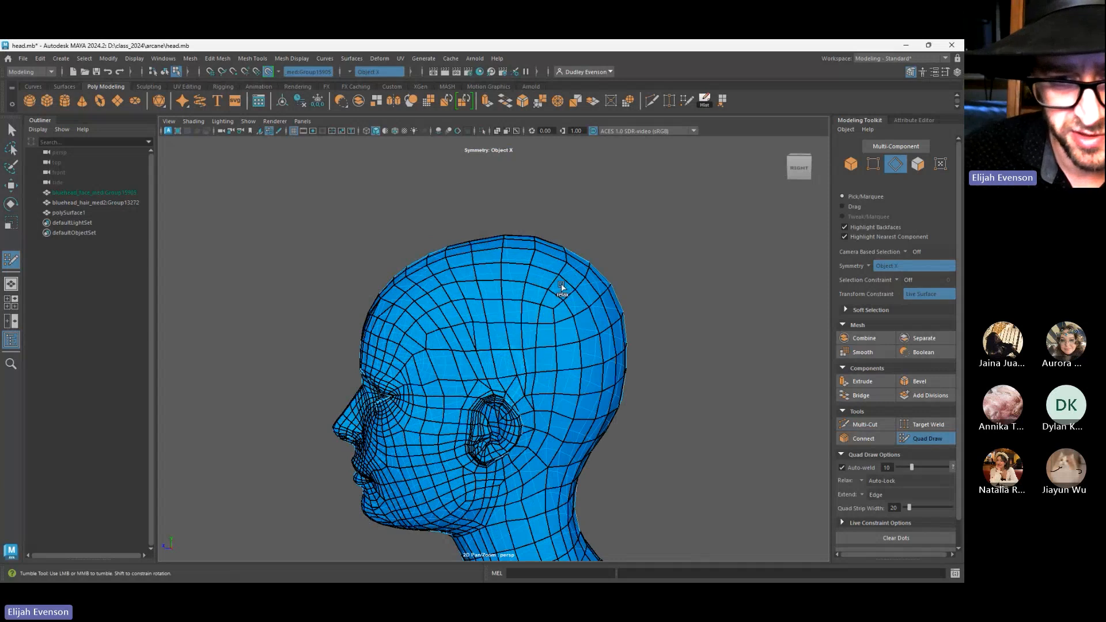
pyautogui.keyDown('alt'); pyautogui.moveTo(522, 287); pyautogui.dragTo(525, 338); pyautogui.keyUp('alt')
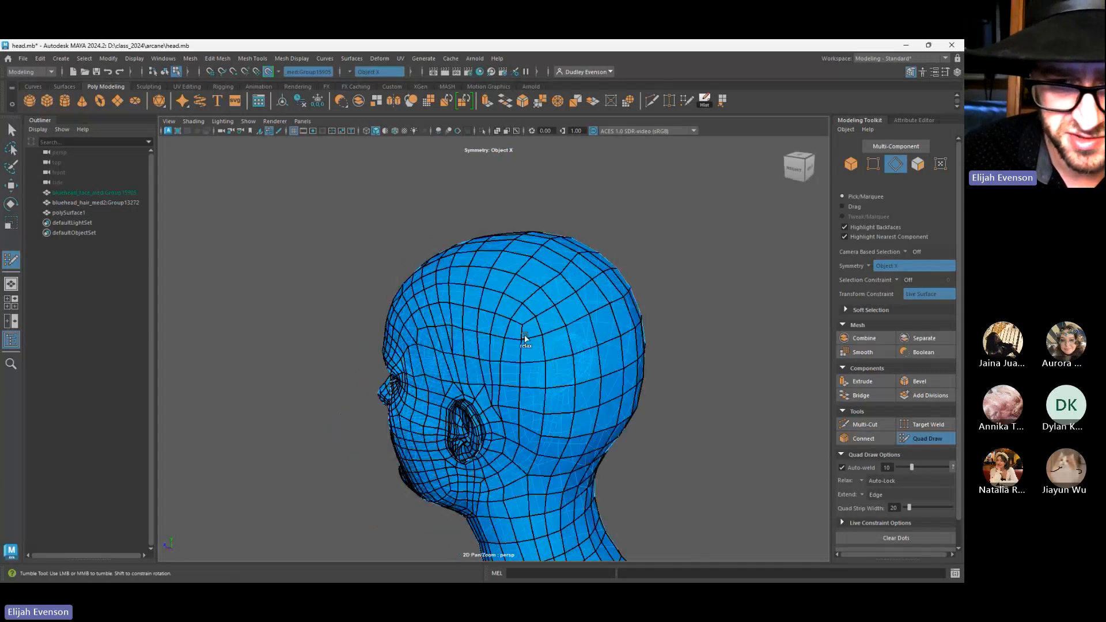
pyautogui.keyDown('alt'); pyautogui.moveTo(548, 436); pyautogui.dragTo(529, 334); pyautogui.keyUp('alt')
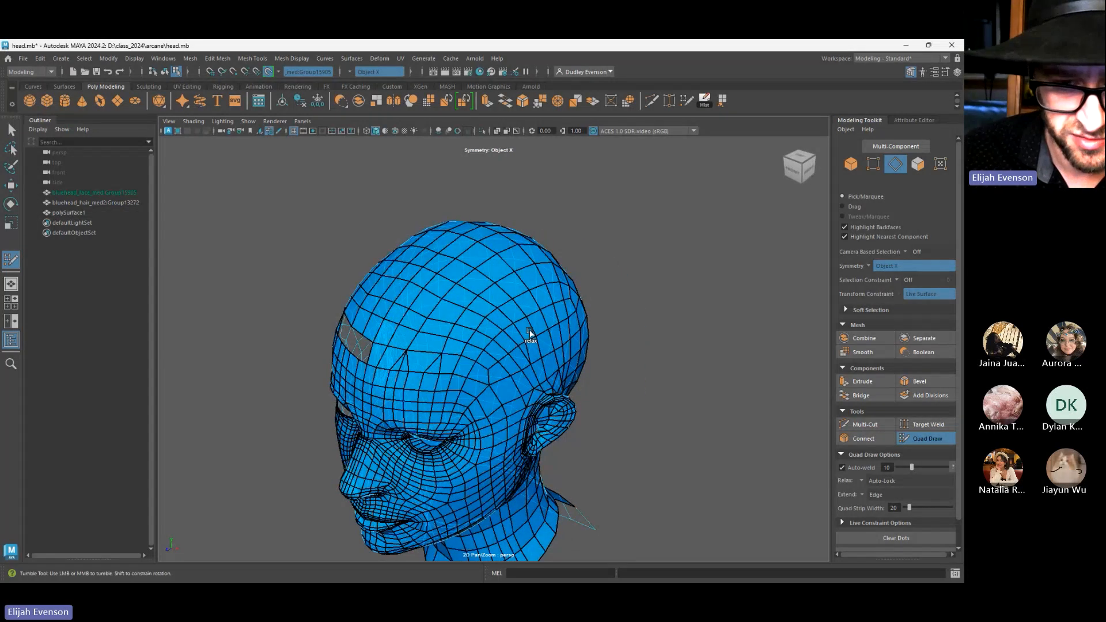
pyautogui.keyDown('alt'); pyautogui.moveTo(530, 333); pyautogui.dragTo(463, 360, button='right'); pyautogui.keyUp('alt')
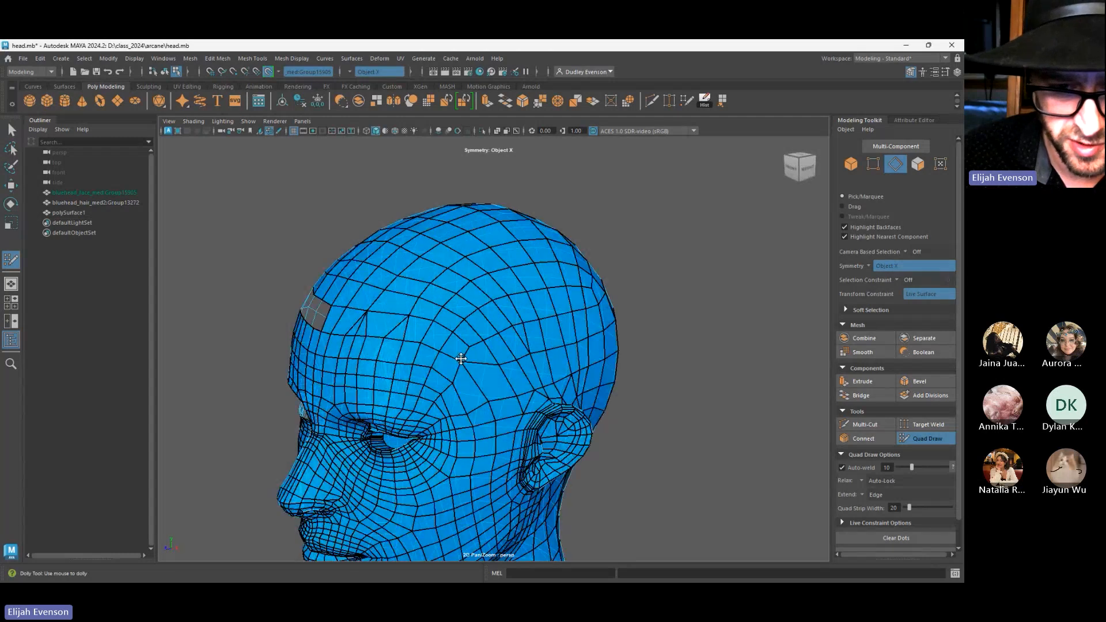
# Undo the last vertex tweak on the temple and nudge the vertex beyond the outer eye corner with Quad Draw
pyautogui.click(877, 428)
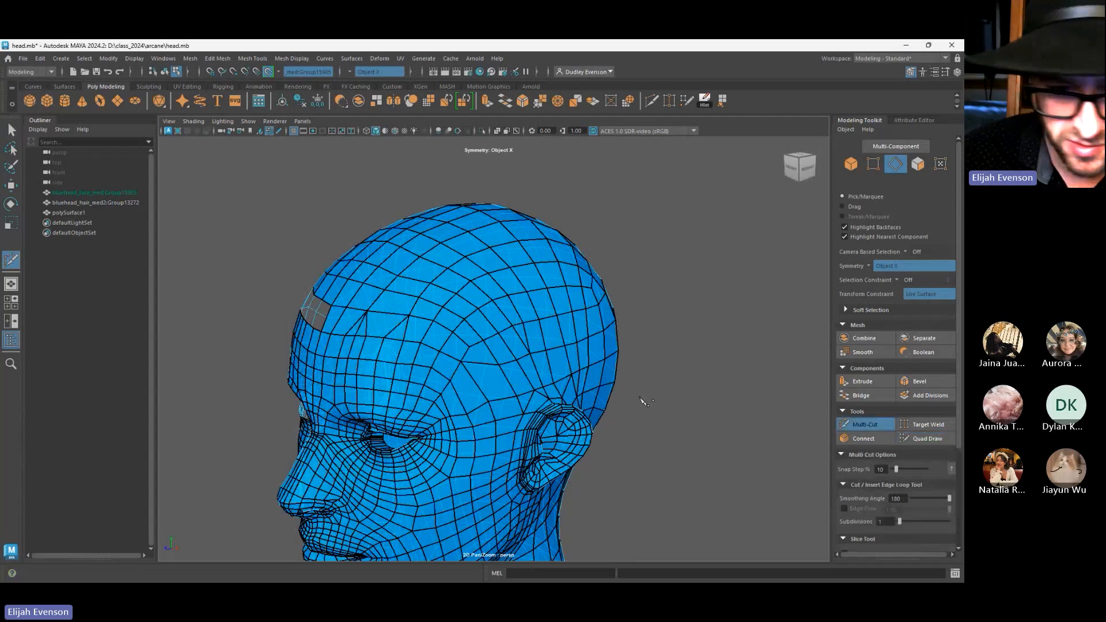
pyautogui.scroll(5, 547, 414)
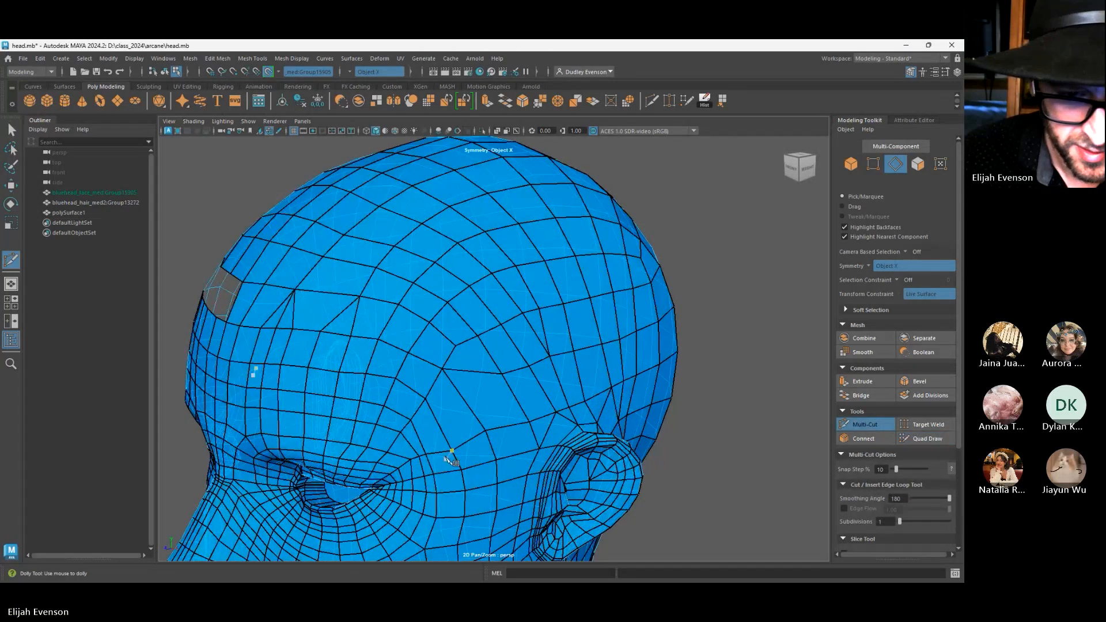
pyautogui.keyDown('alt'); pyautogui.moveTo(429, 471); pyautogui.dragTo(412, 422); pyautogui.keyUp('alt')
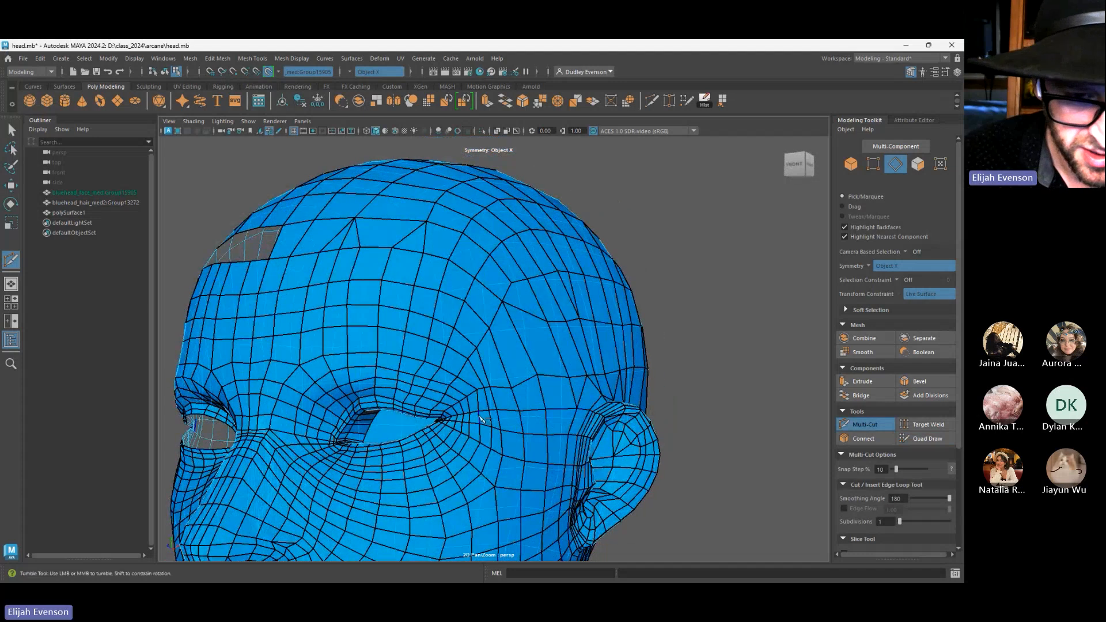
pyautogui.keyDown('alt'); pyautogui.moveTo(479, 419); pyautogui.dragTo(441, 414); pyautogui.keyUp('alt')
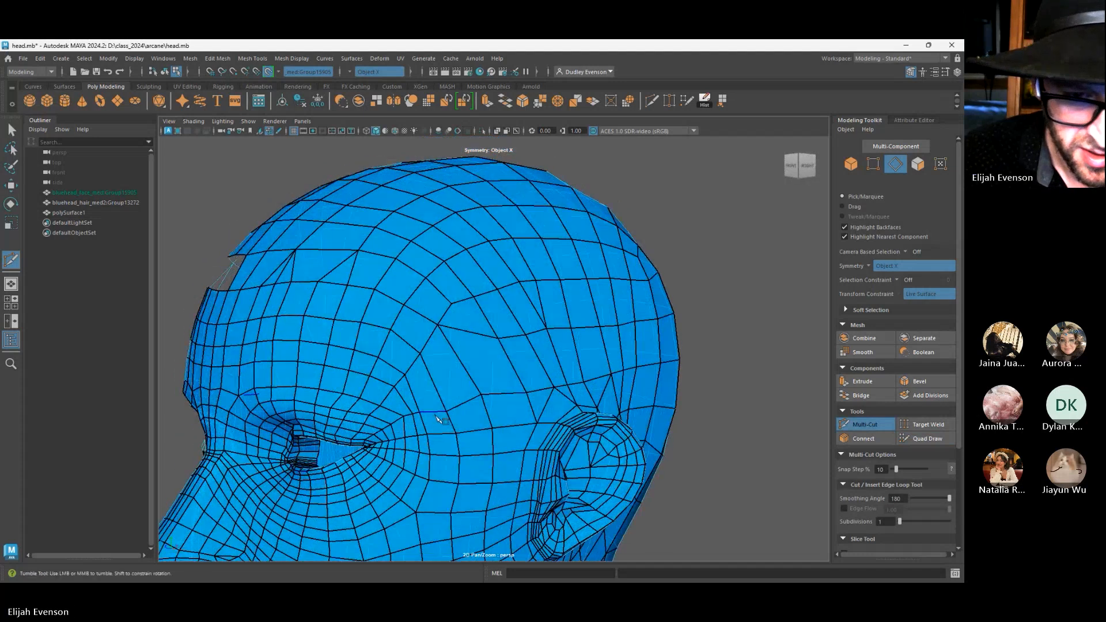
pyautogui.click(924, 438)
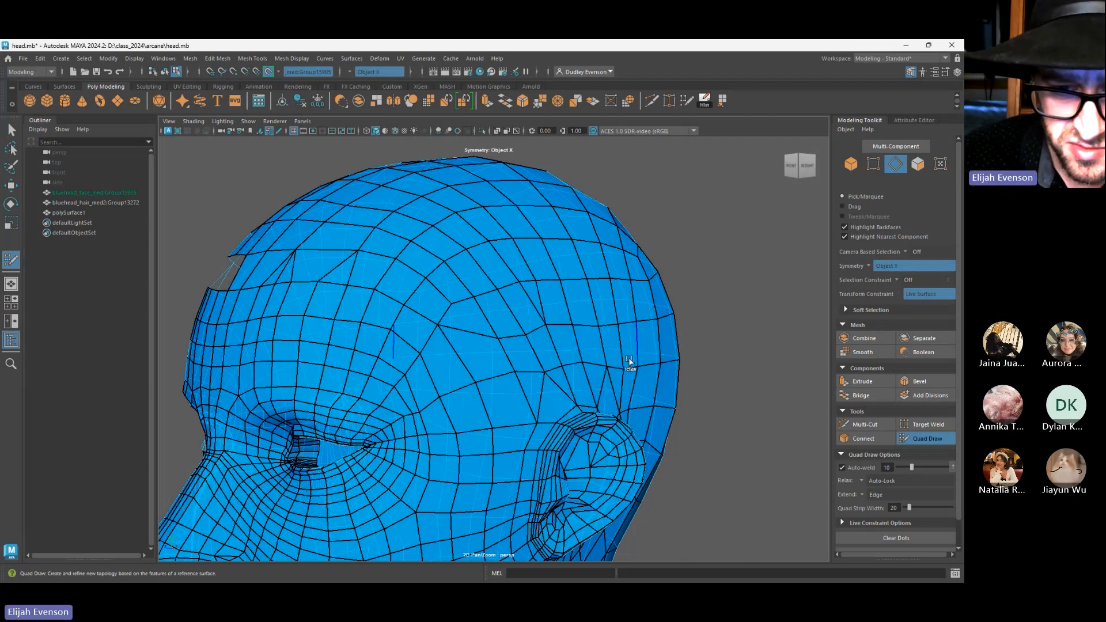
pyautogui.keyDown('alt'); pyautogui.moveTo(630, 361); pyautogui.dragTo(518, 370); pyautogui.keyUp('alt')
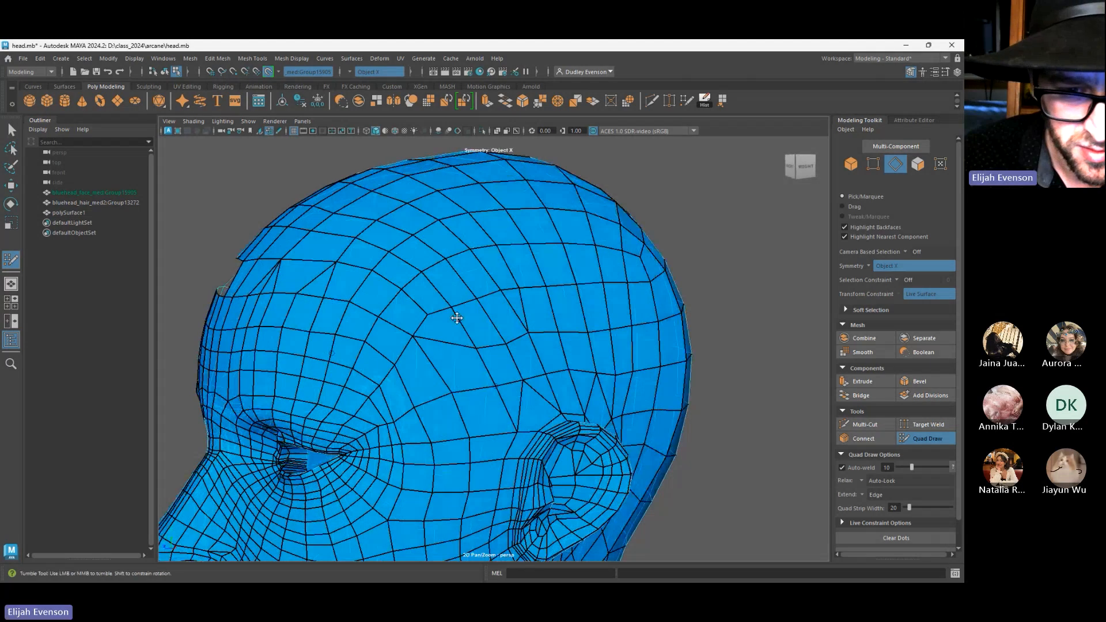
pyautogui.hotkey('ctrl', 'z')
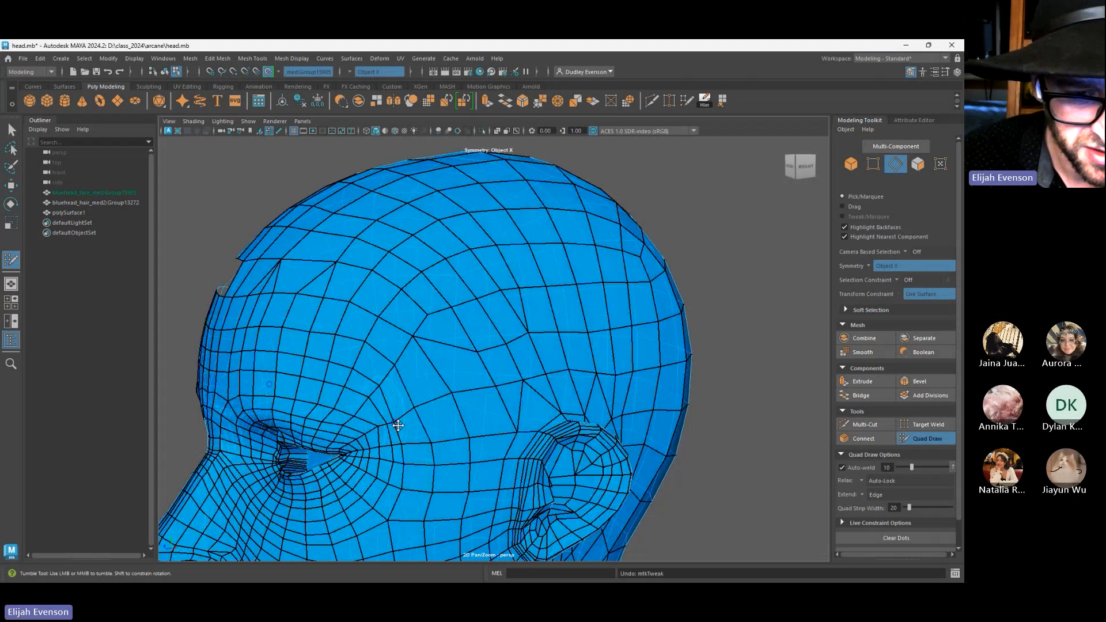
pyautogui.moveTo(395, 421); pyautogui.dragTo(397, 417)
# Delete the slanted four-sided face on the temple between the outer eye corner and the scalp patch
pyautogui.click(865, 424)
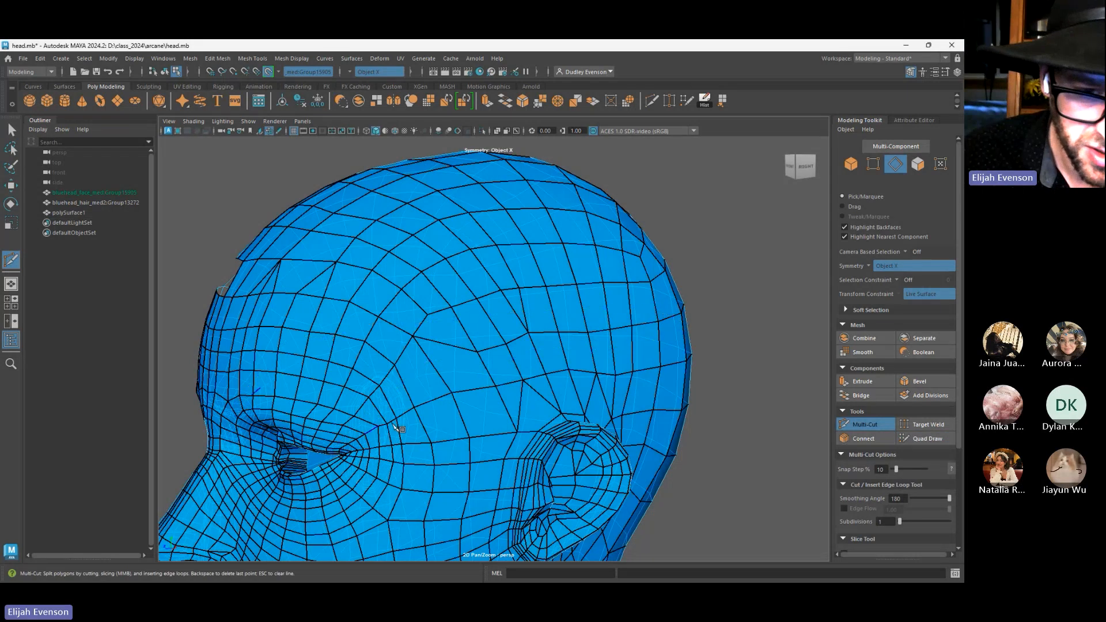
pyautogui.press('q')
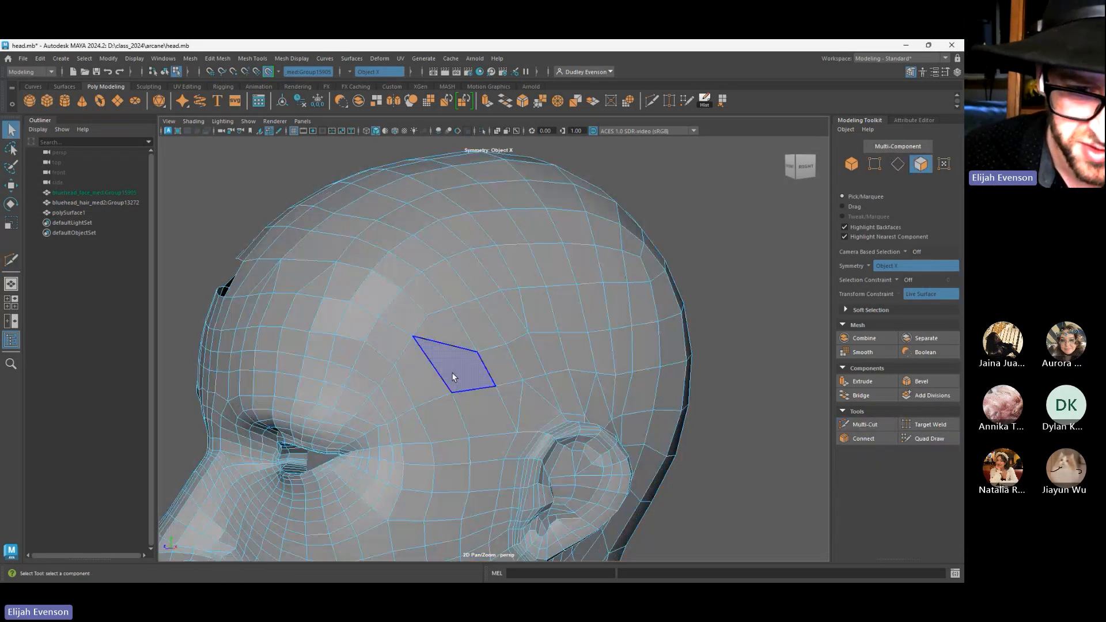
pyautogui.click(452, 374)
pyautogui.press('Delete')
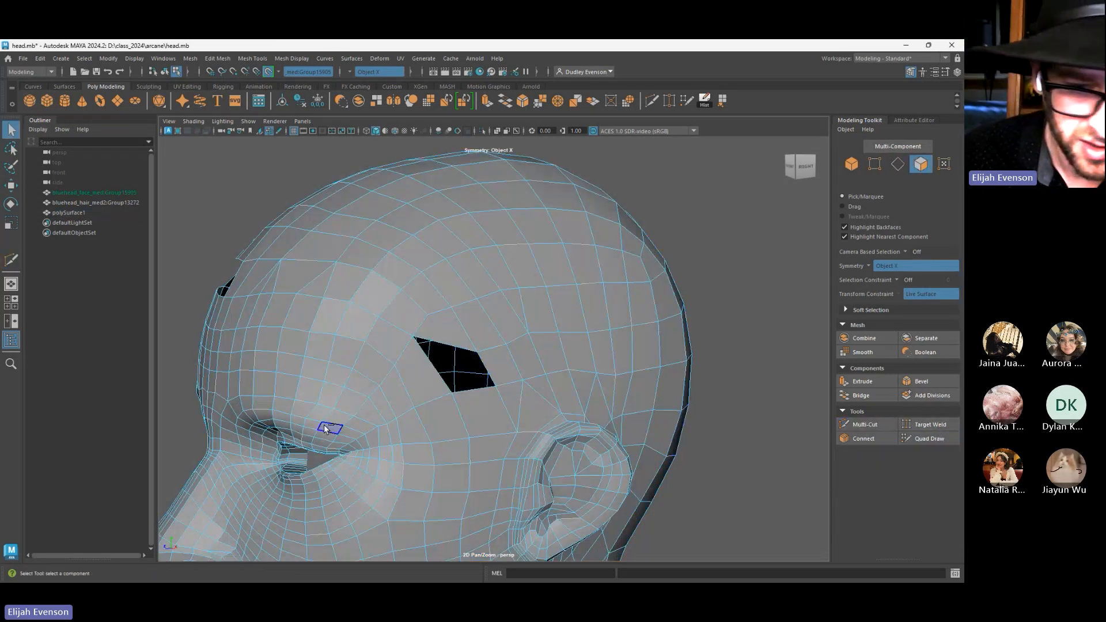
# Fill the hole on the temple with two new Quad Draw faces
pyautogui.click(867, 424)
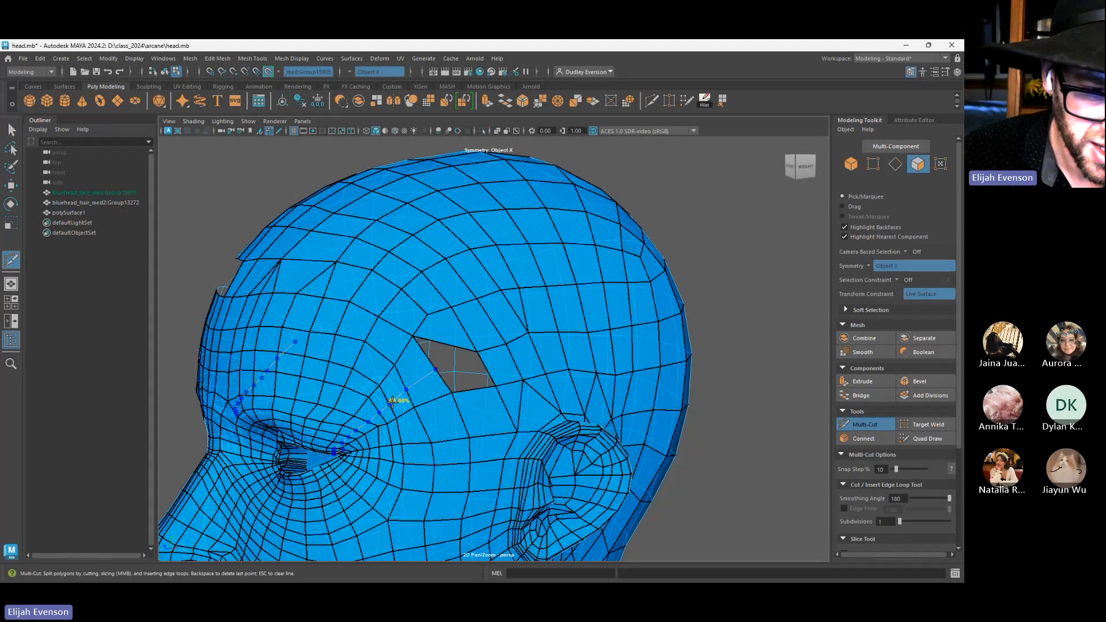
pyautogui.click(921, 439)
pyautogui.keyDown('shift'); pyautogui.click(442, 358); pyautogui.keyUp('shift')
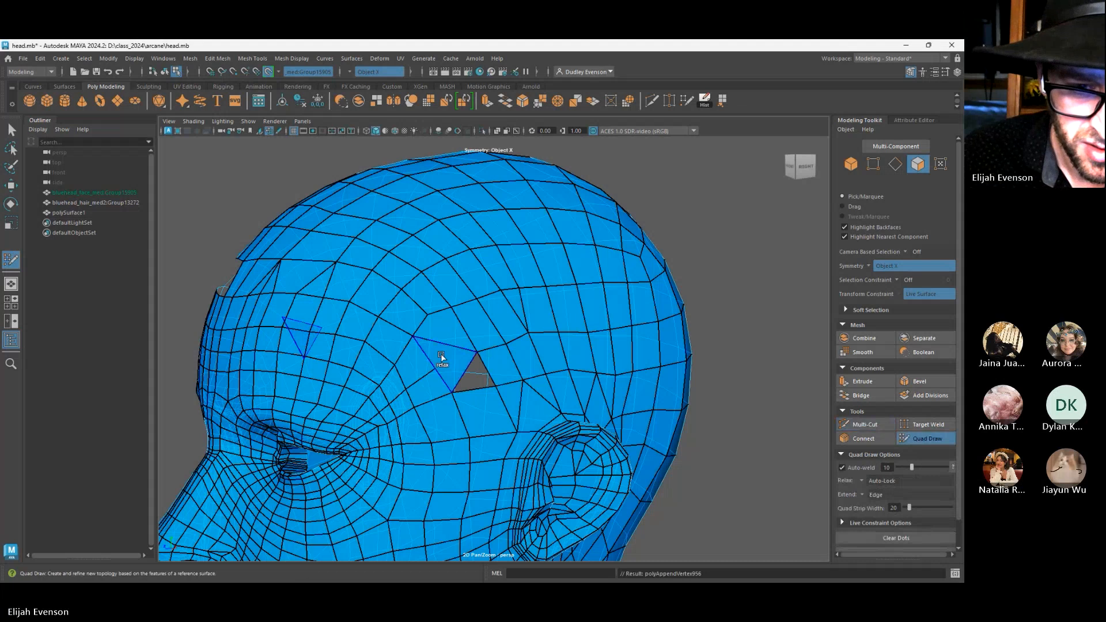
pyautogui.keyDown('shift'); pyautogui.click(475, 379); pyautogui.keyUp('shift')
pyautogui.press('q')
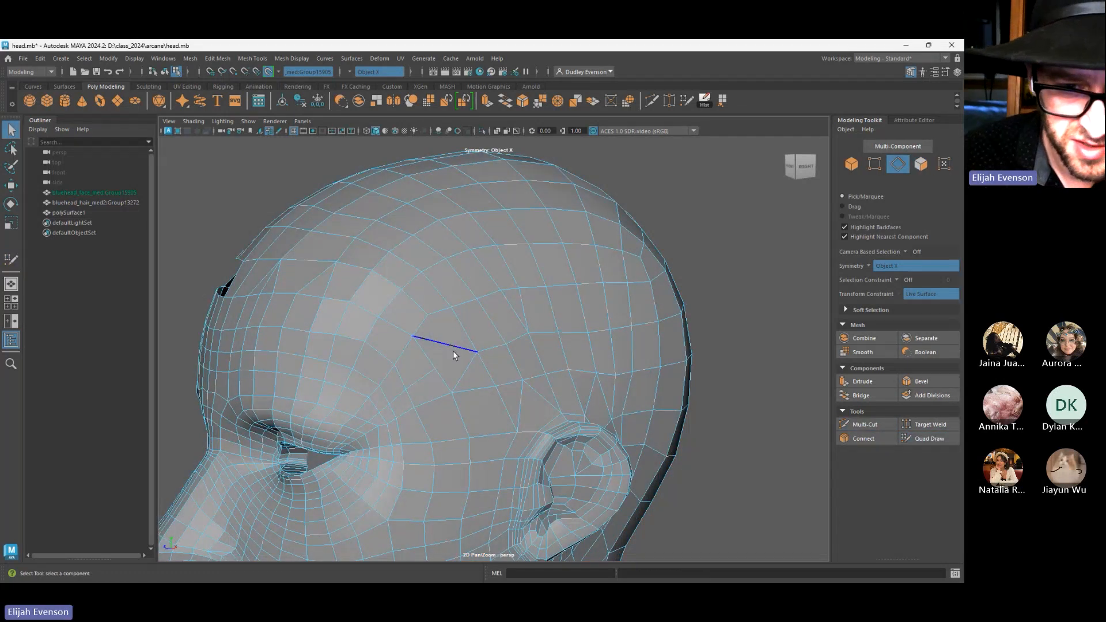
# Cut an edge with Multi-Cut from the filled temple area's upper front vertex through its middle down to the vertex two rows below
pyautogui.click(879, 423)
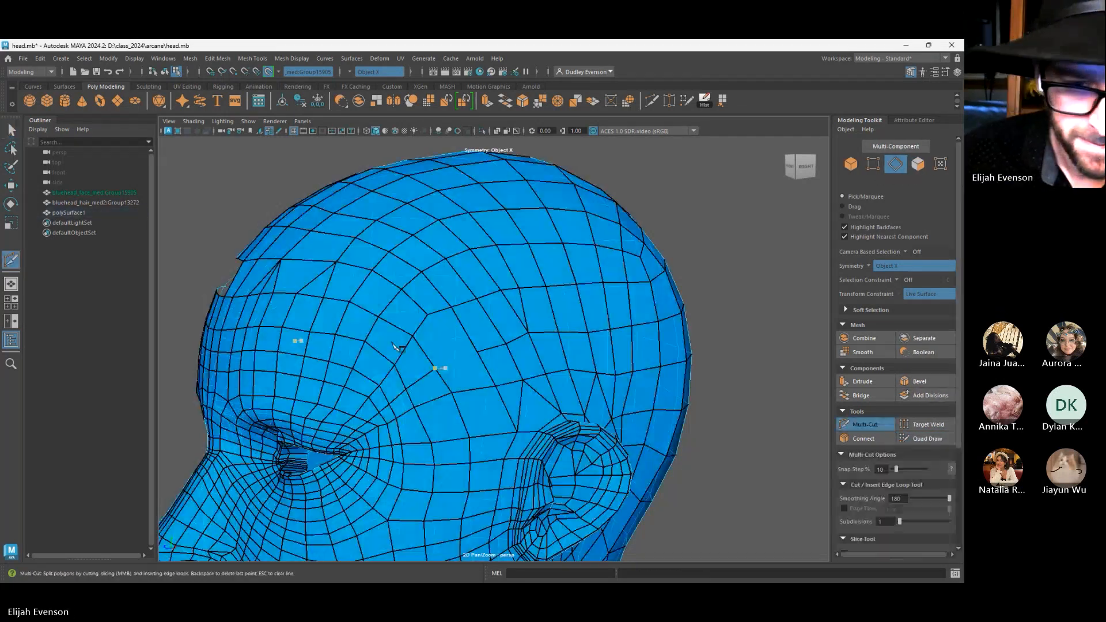
pyautogui.click(477, 352)
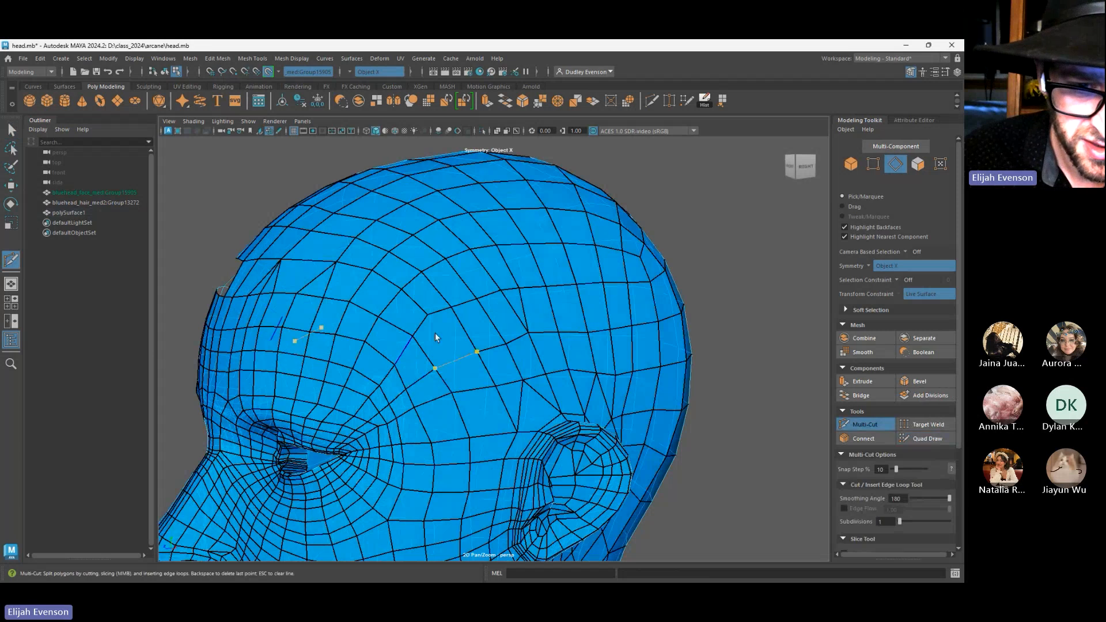
pyautogui.press('Escape')
pyautogui.click(427, 315)
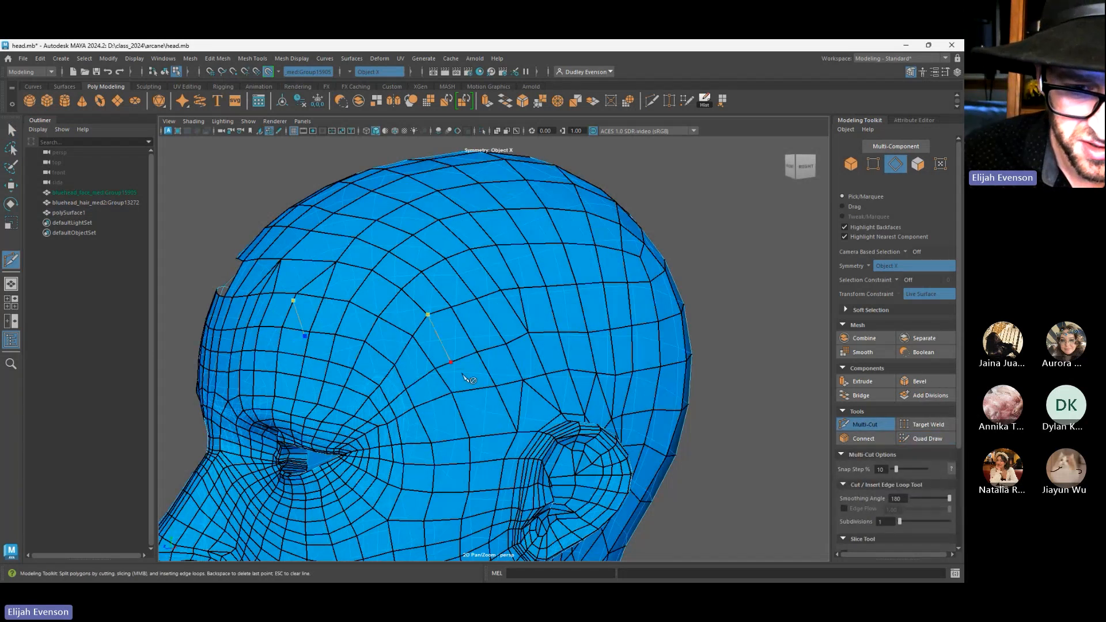
pyautogui.click(469, 438)
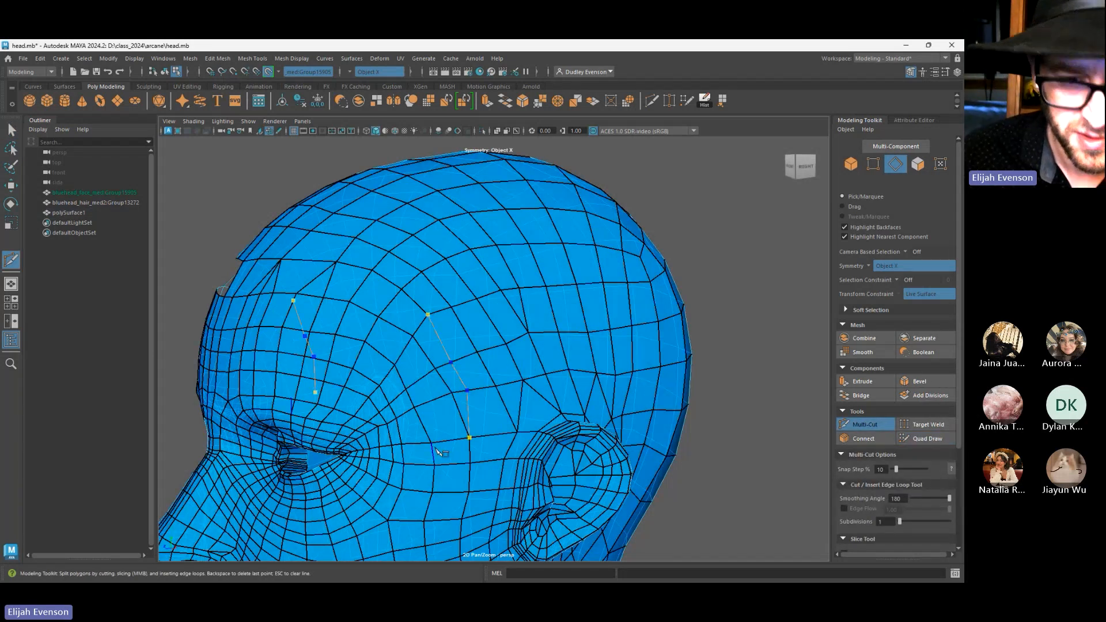
pyautogui.press('q')
# Examine the rerouted temple edge flow from the side and front of the head
pyautogui.scroll(-4, 446, 437)
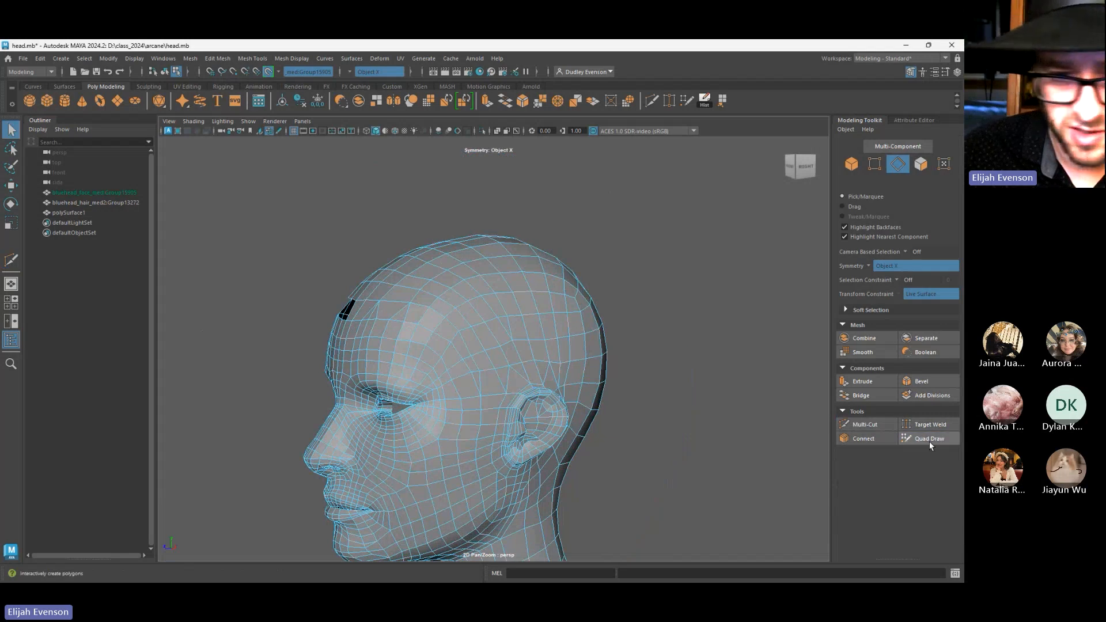
pyautogui.click(930, 440)
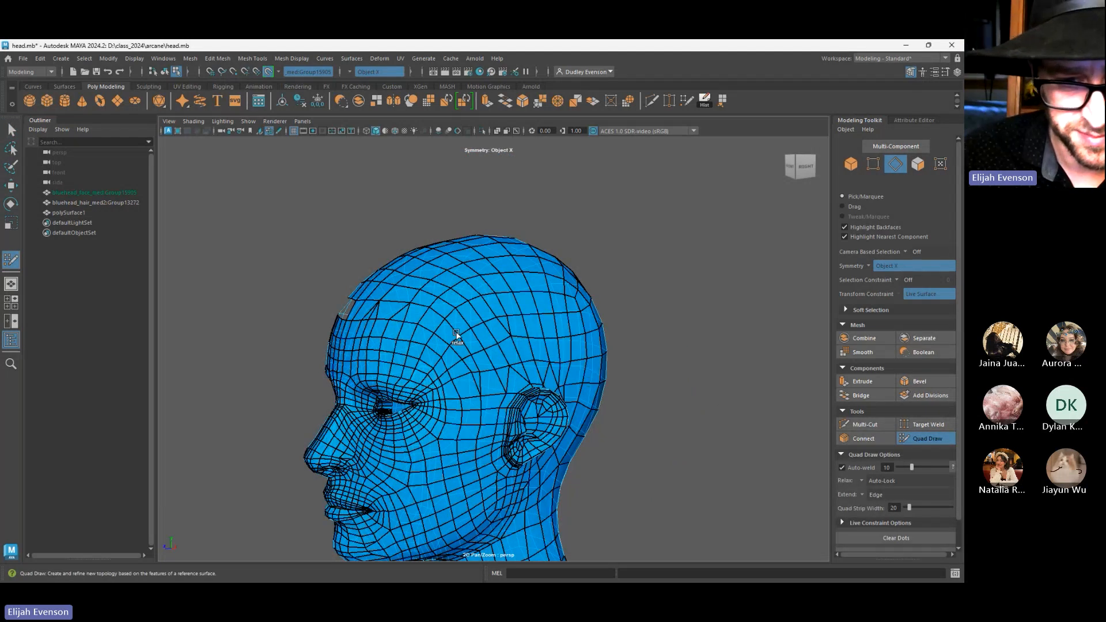
pyautogui.keyDown('alt'); pyautogui.moveTo(501, 301); pyautogui.dragTo(602, 354); pyautogui.keyUp('alt')
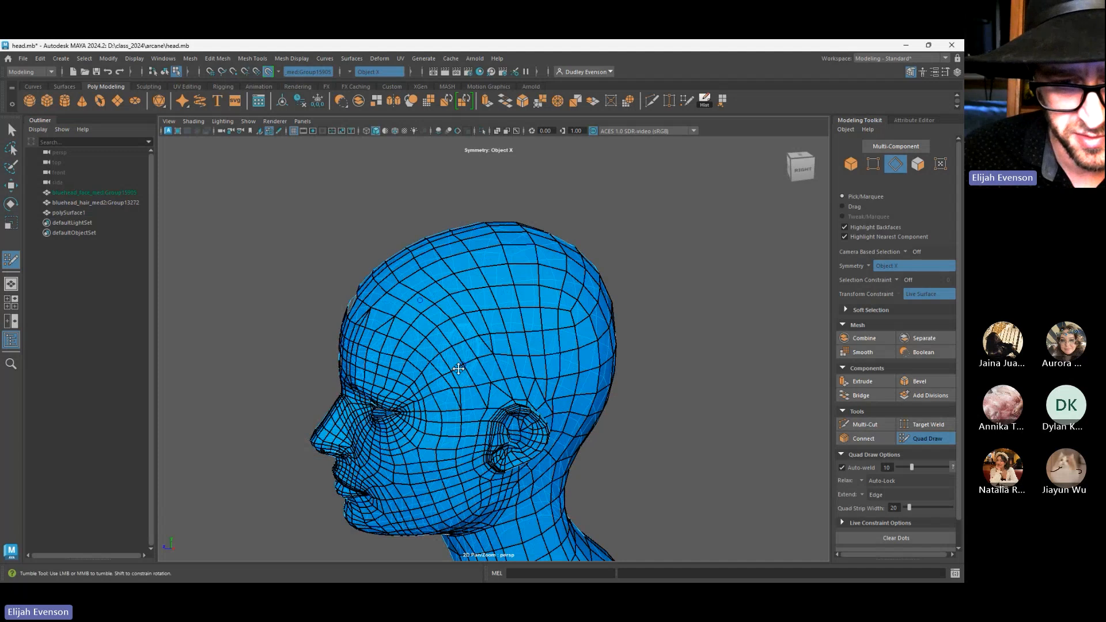
pyautogui.keyDown('alt'); pyautogui.moveTo(468, 380); pyautogui.dragTo(463, 365); pyautogui.keyUp('alt')
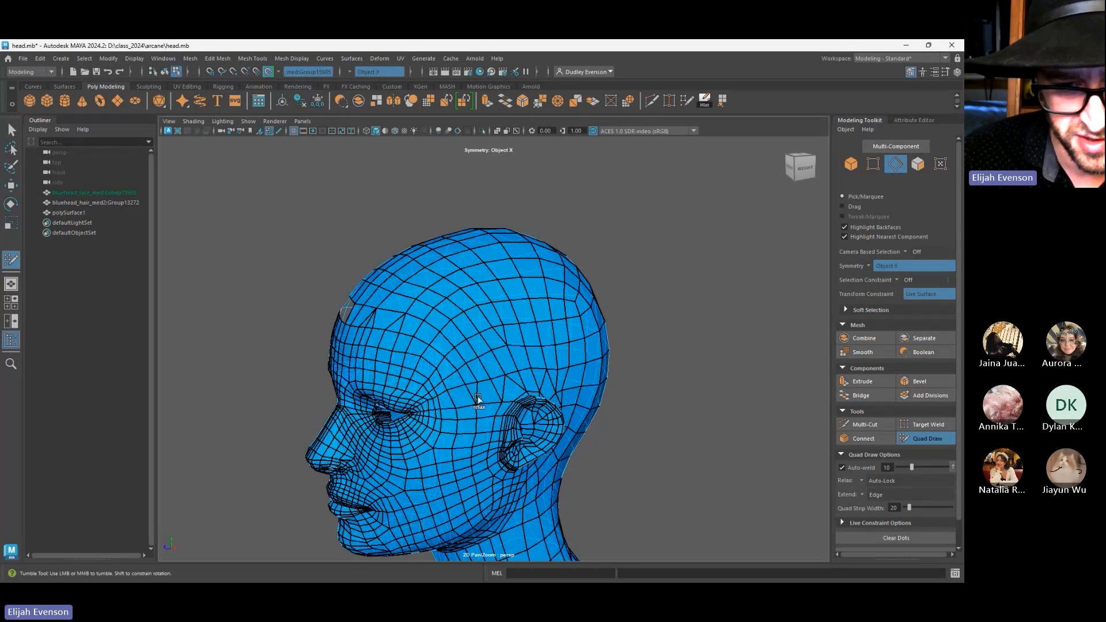
pyautogui.moveTo(478, 397)
pyautogui.keyDown('alt'); pyautogui.mouseDown()
pyautogui.moveTo(511, 372)
pyautogui.moveTo(531, 375)
pyautogui.mouseUp(); pyautogui.keyUp('alt')
pyautogui.press('q')
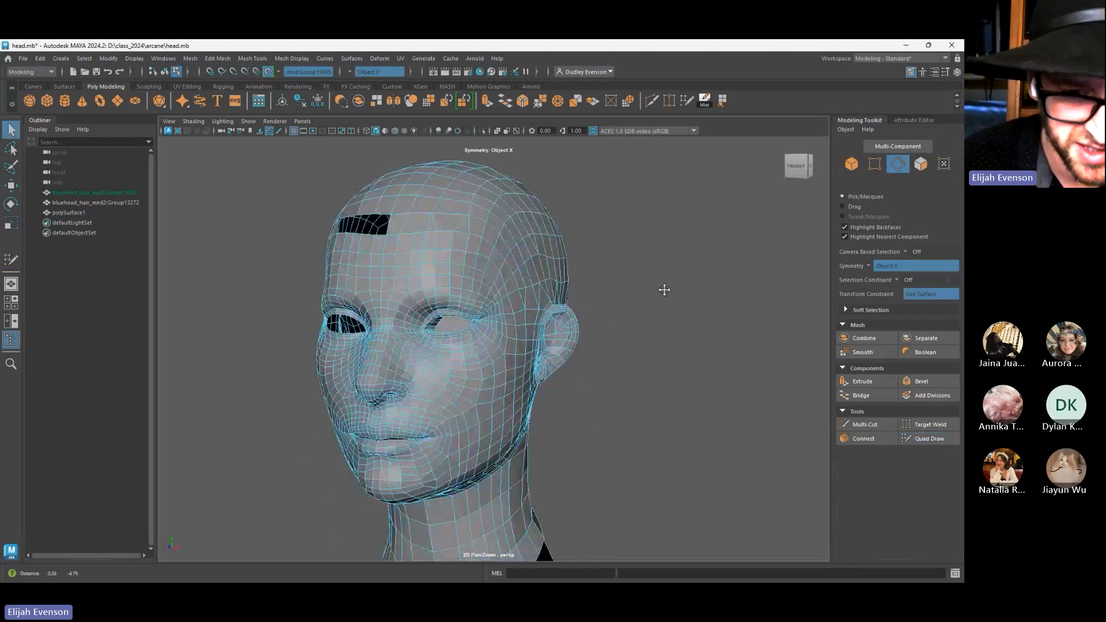
pyautogui.keyDown('alt'); pyautogui.moveTo(664, 290); pyautogui.dragTo(664, 278, button='middle'); pyautogui.keyUp('alt')
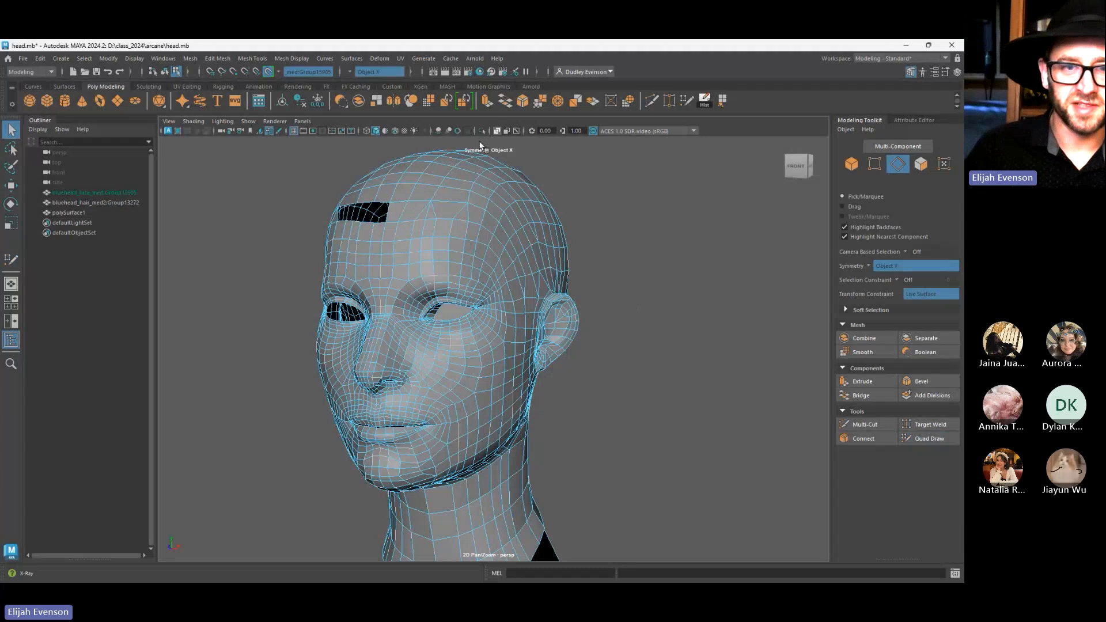
pyautogui.keyDown('alt'); pyautogui.moveTo(627, 284); pyautogui.dragTo(557, 351); pyautogui.keyUp('alt')
# Undo the last four changes
pyautogui.hotkey('ctrl', 'z')
pyautogui.hotkey('ctrl', 'z')
pyautogui.hotkey('ctrl', 'z')
pyautogui.hotkey('ctrl', 'z')
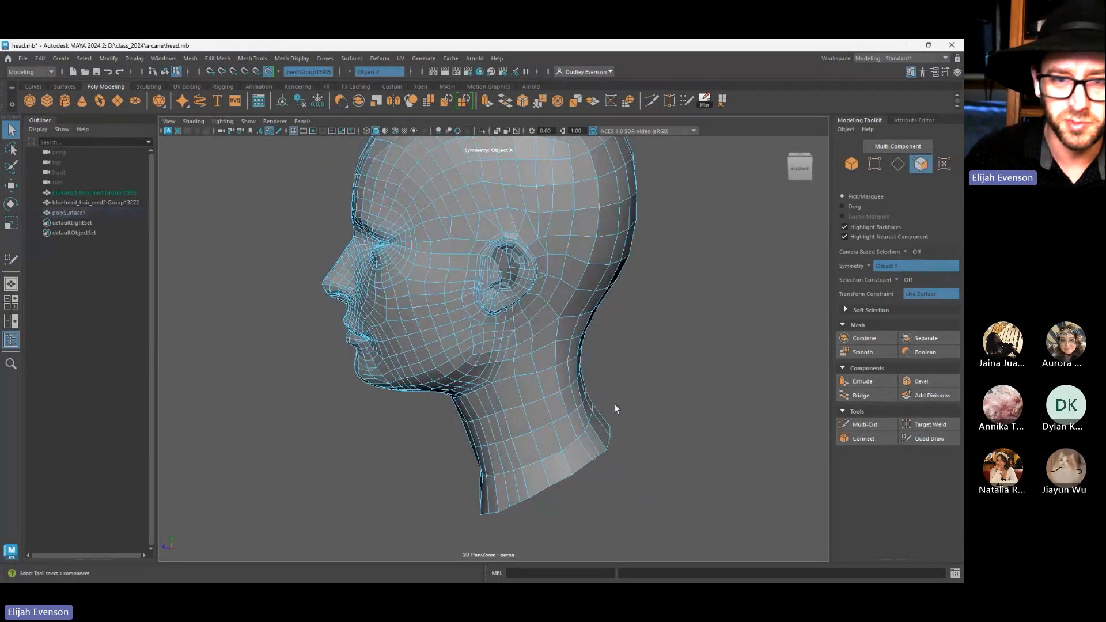
# Select the whole head mesh in object mode and apply Soften/Harden Edges to it
pyautogui.press('F8')
pyautogui.press('F8')
pyautogui.press('F8')
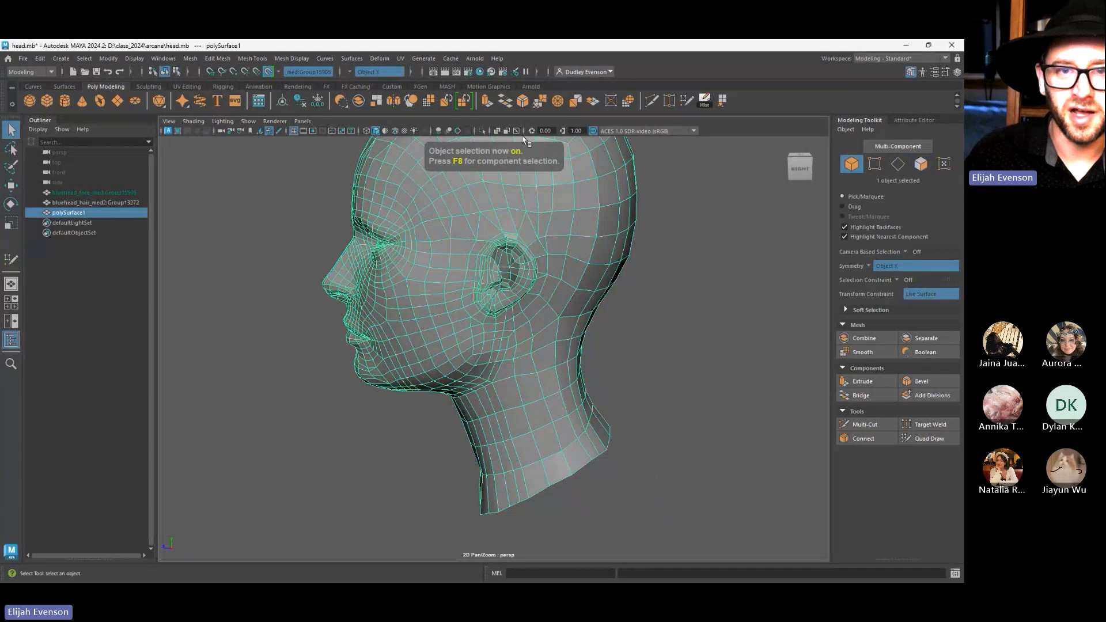
pyautogui.keyDown('alt'); pyautogui.moveTo(491, 210); pyautogui.dragTo(579, 282); pyautogui.keyUp('alt')
pyautogui.keyDown('alt'); pyautogui.moveTo(579, 282); pyautogui.dragTo(572, 281, button='middle'); pyautogui.keyUp('alt')
pyautogui.keyDown('alt'); pyautogui.moveTo(572, 282); pyautogui.dragTo(637, 326); pyautogui.keyUp('alt')
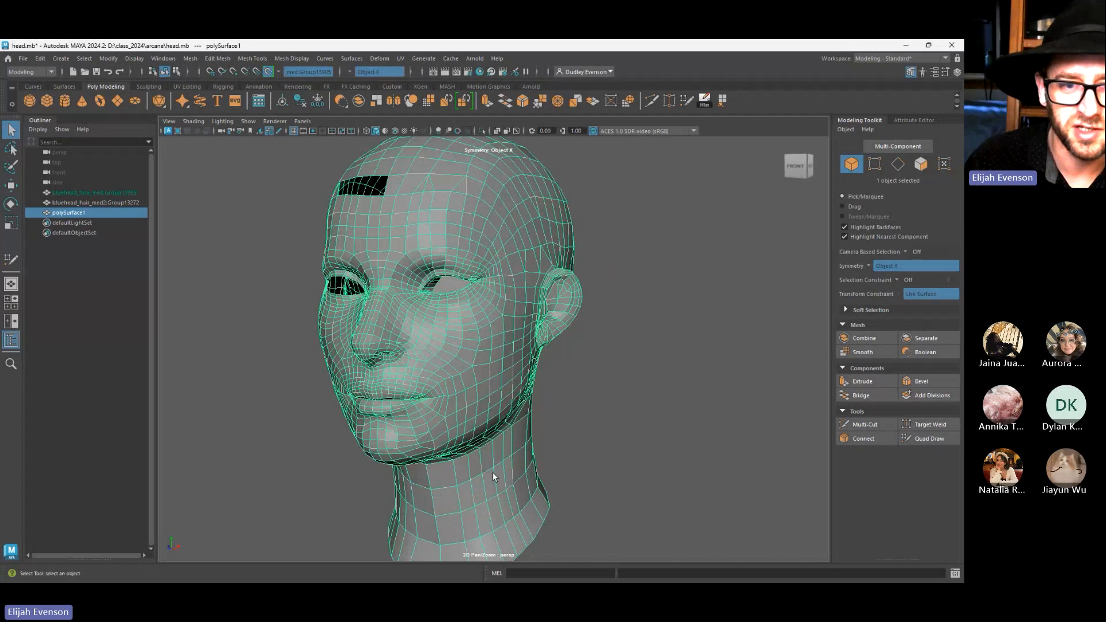
pyautogui.click(798, 317)
pyautogui.moveTo(749, 345)
pyautogui.keyDown('alt'); pyautogui.mouseDown()
pyautogui.moveTo(711, 370)
pyautogui.moveTo(760, 362)
pyautogui.moveTo(736, 363)
pyautogui.mouseUp(); pyautogui.keyUp('alt')
pyautogui.click(506, 248)
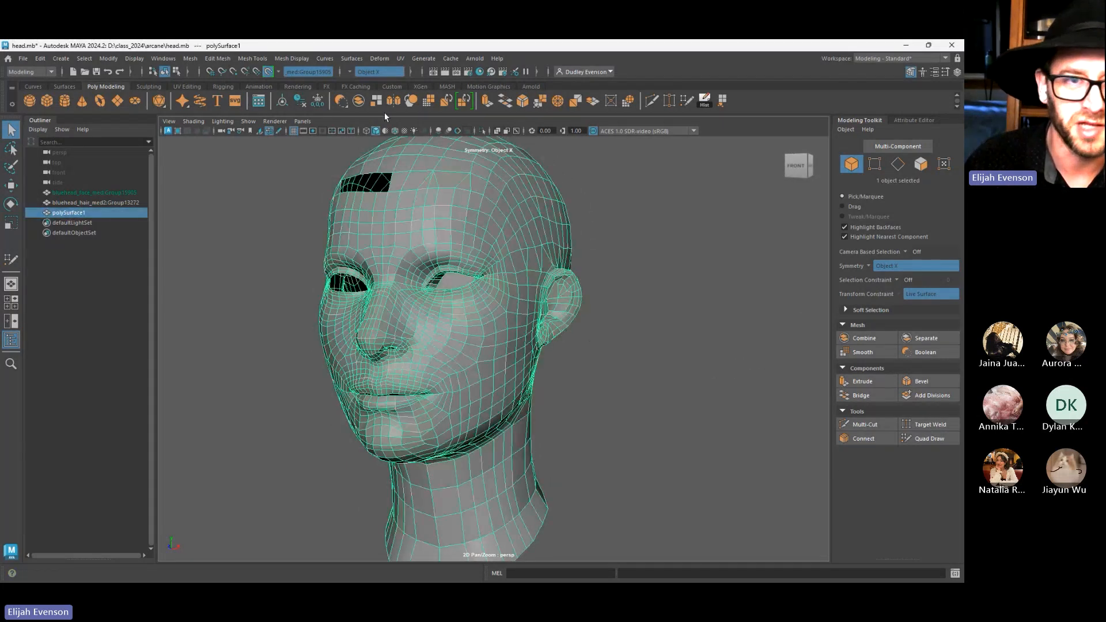
pyautogui.click(291, 58)
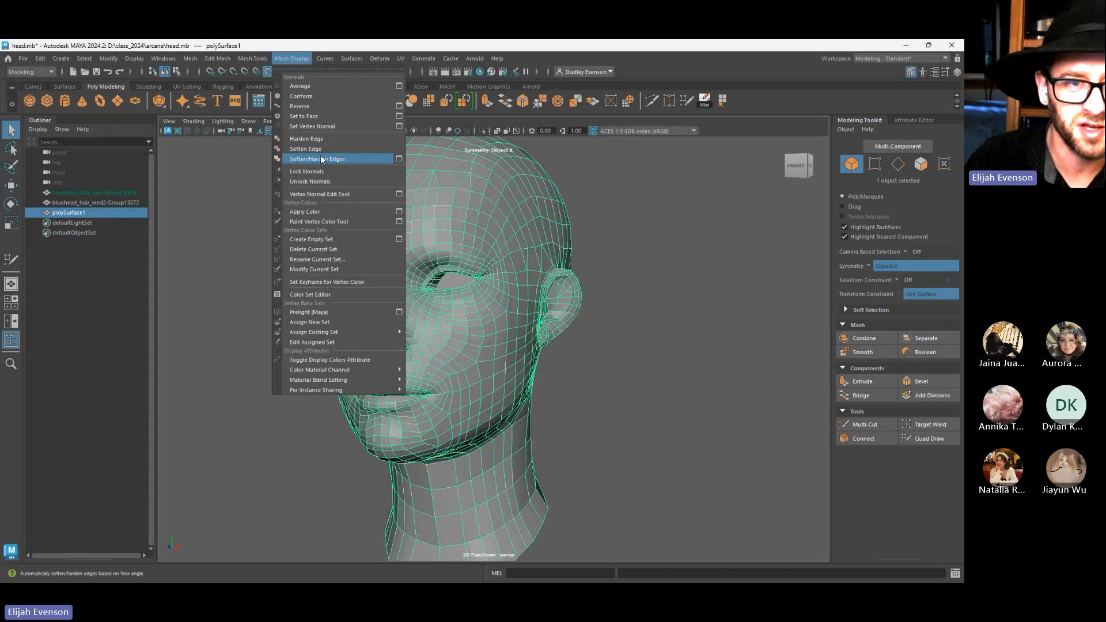
pyautogui.click(320, 155)
# Cut an edge with Multi-Cut from the vertex below and behind the earlobe up to the lobe's lower rim
pyautogui.click(606, 275)
pyautogui.moveTo(614, 282)
pyautogui.keyDown('alt'); pyautogui.mouseDown()
pyautogui.moveTo(576, 282)
pyautogui.moveTo(606, 287)
pyautogui.mouseUp(); pyautogui.keyUp('alt')
pyautogui.keyDown('alt'); pyautogui.moveTo(606, 287); pyautogui.dragTo(798, 369, button='right'); pyautogui.keyUp('alt')
pyautogui.keyDown('alt'); pyautogui.moveTo(571, 371); pyautogui.dragTo(537, 364); pyautogui.keyUp('alt')
pyautogui.click(616, 338)
pyautogui.keyDown('alt'); pyautogui.moveTo(558, 303); pyautogui.dragTo(482, 363, button='middle'); pyautogui.keyUp('alt')
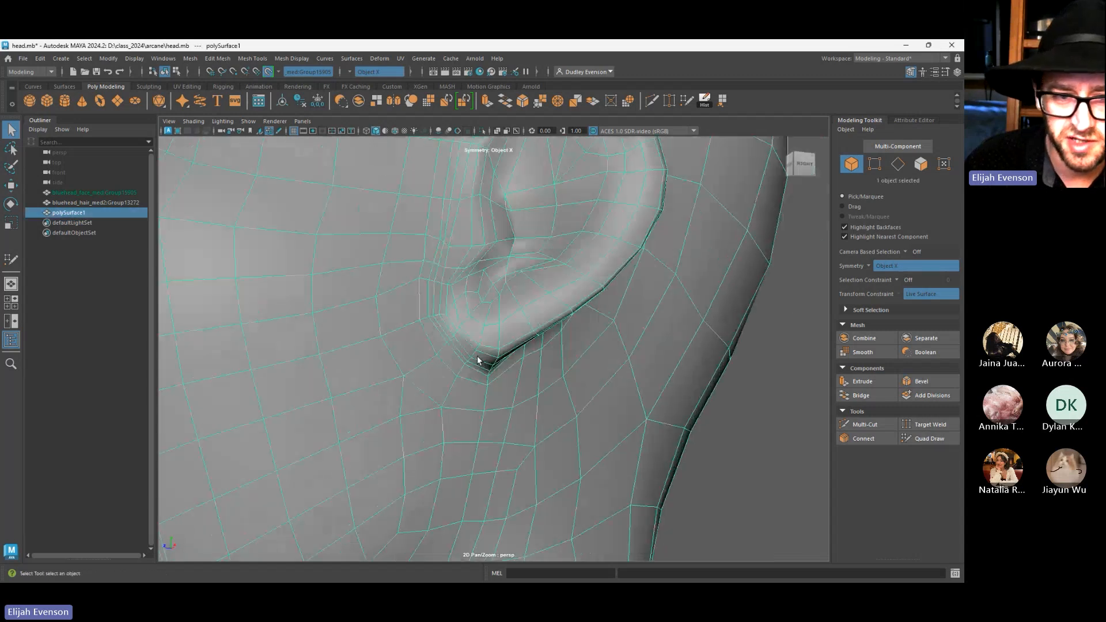
pyautogui.keyDown('alt'); pyautogui.moveTo(482, 362); pyautogui.dragTo(580, 444, button='right'); pyautogui.keyUp('alt')
pyautogui.keyDown('alt'); pyautogui.moveTo(580, 444); pyautogui.dragTo(548, 417); pyautogui.keyUp('alt')
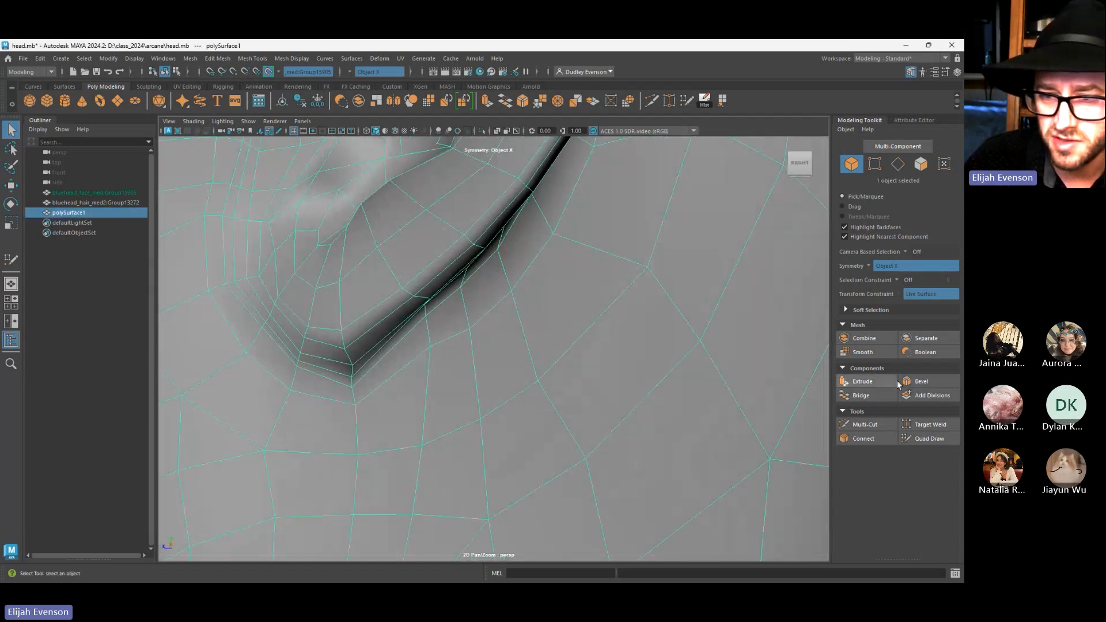
pyautogui.click(873, 426)
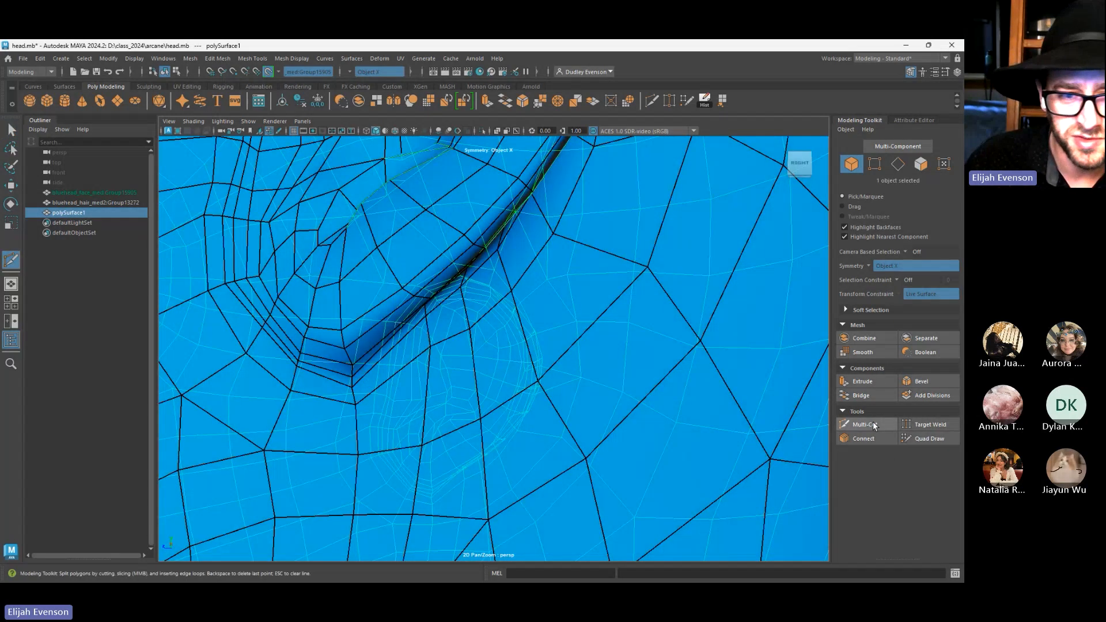
pyautogui.keyDown('alt'); pyautogui.moveTo(645, 380); pyautogui.dragTo(489, 396, button='right'); pyautogui.keyUp('alt')
pyautogui.keyDown('alt'); pyautogui.moveTo(489, 396); pyautogui.dragTo(461, 443); pyautogui.keyUp('alt')
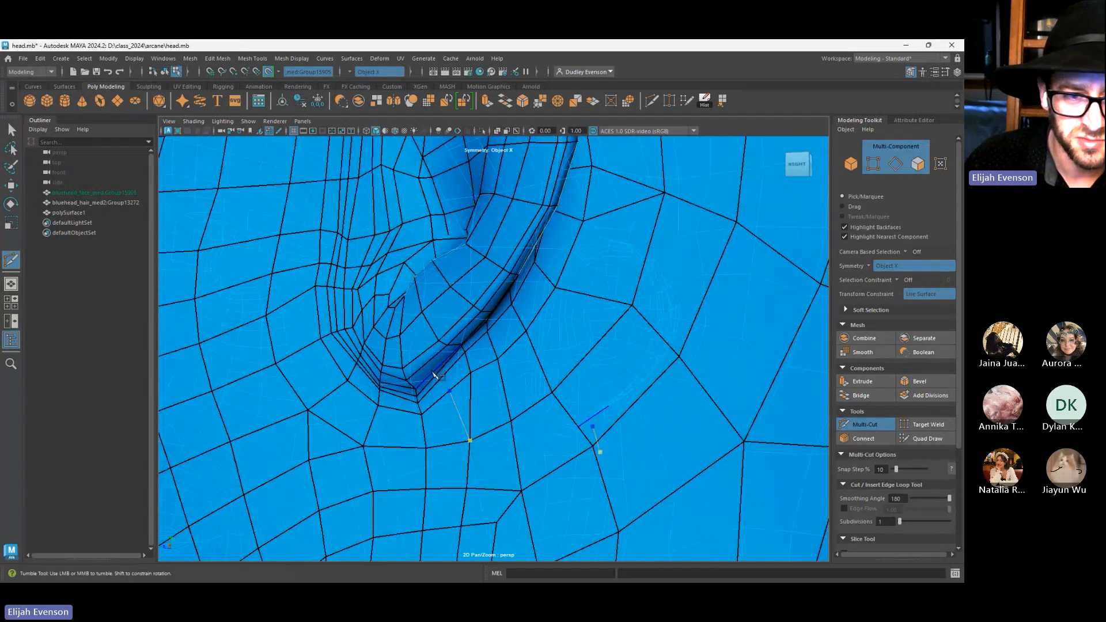
pyautogui.press('q')
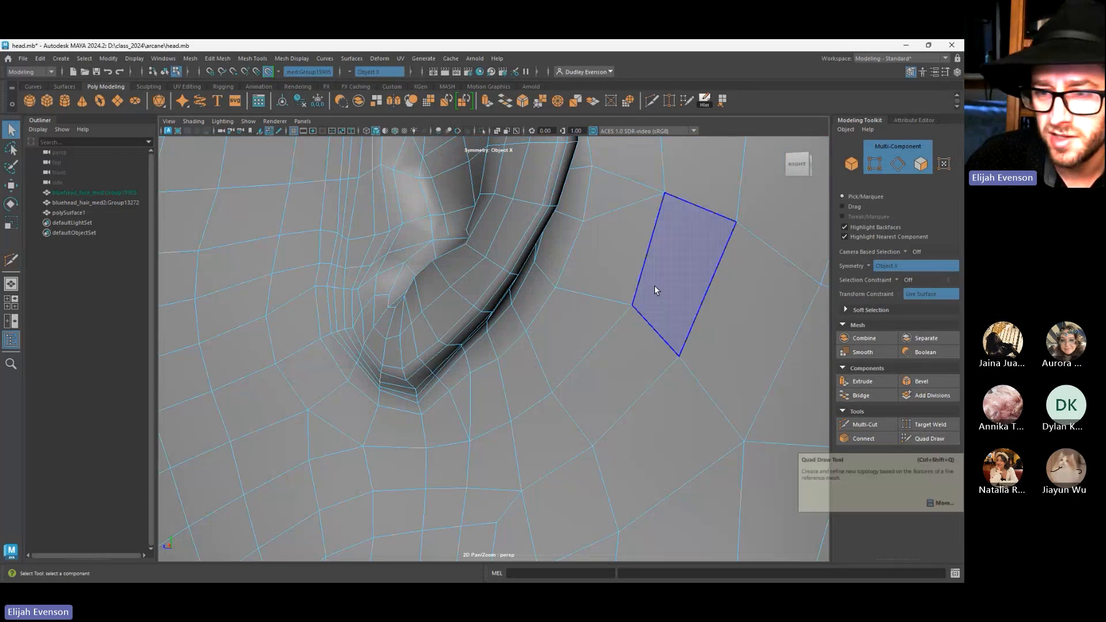
# Refine the edge loops around the bottom of the earlobe with Quad Draw
pyautogui.click(925, 439)
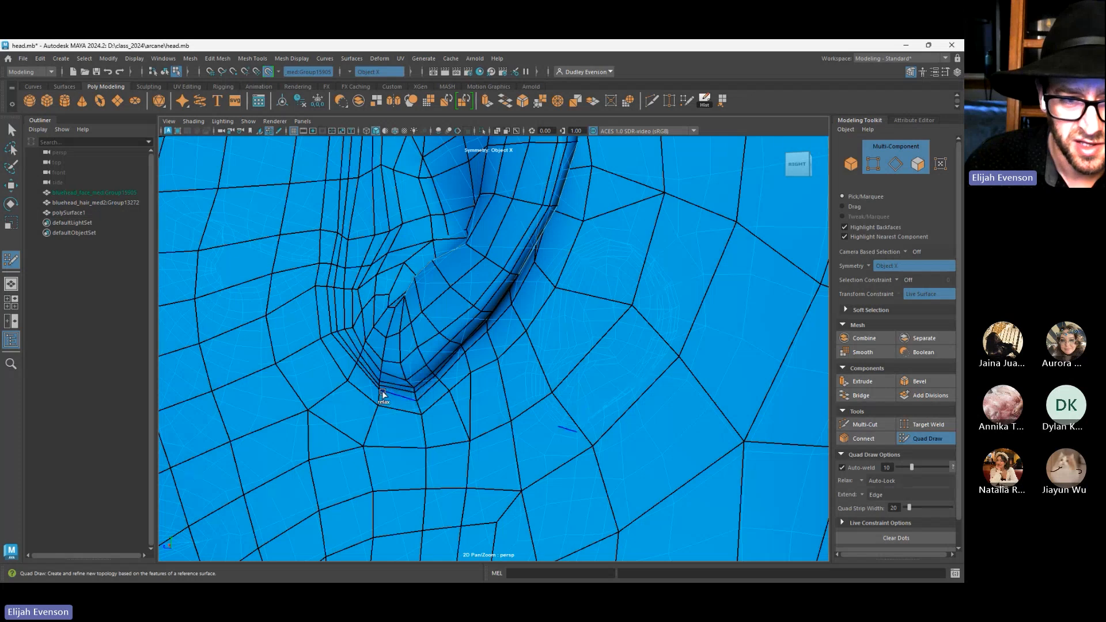
pyautogui.moveTo(413, 395)
pyautogui.keyDown('alt'); pyautogui.mouseDown()
pyautogui.moveTo(469, 382)
pyautogui.moveTo(440, 405)
pyautogui.moveTo(396, 386)
pyautogui.moveTo(418, 368)
pyautogui.mouseUp(); pyautogui.keyUp('alt')
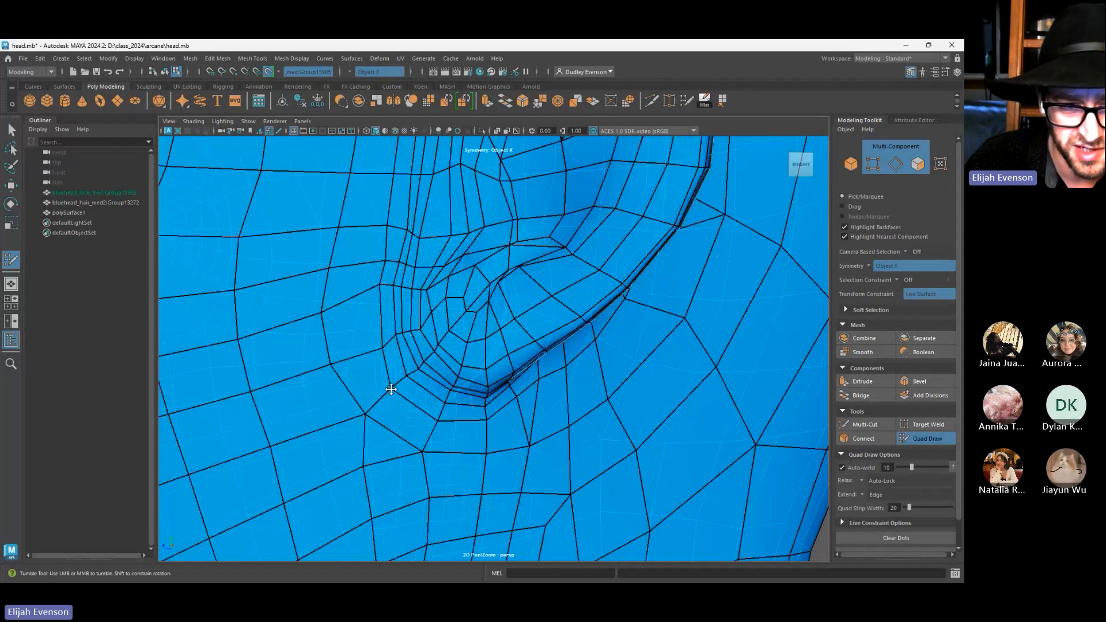
pyautogui.scroll(-7, 486, 321)
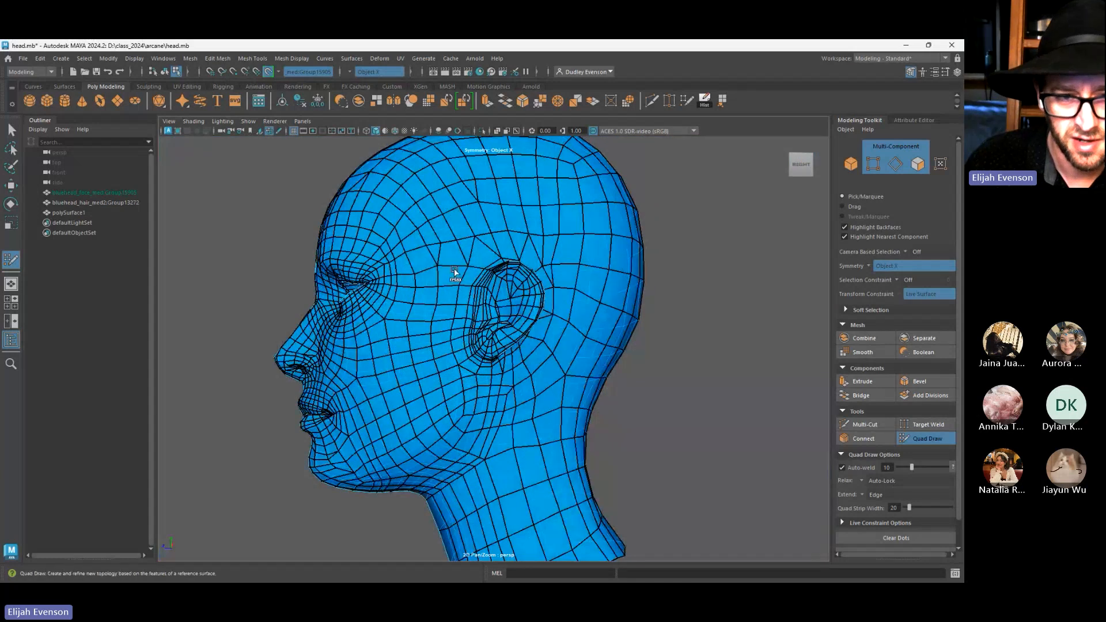
pyautogui.press('q')
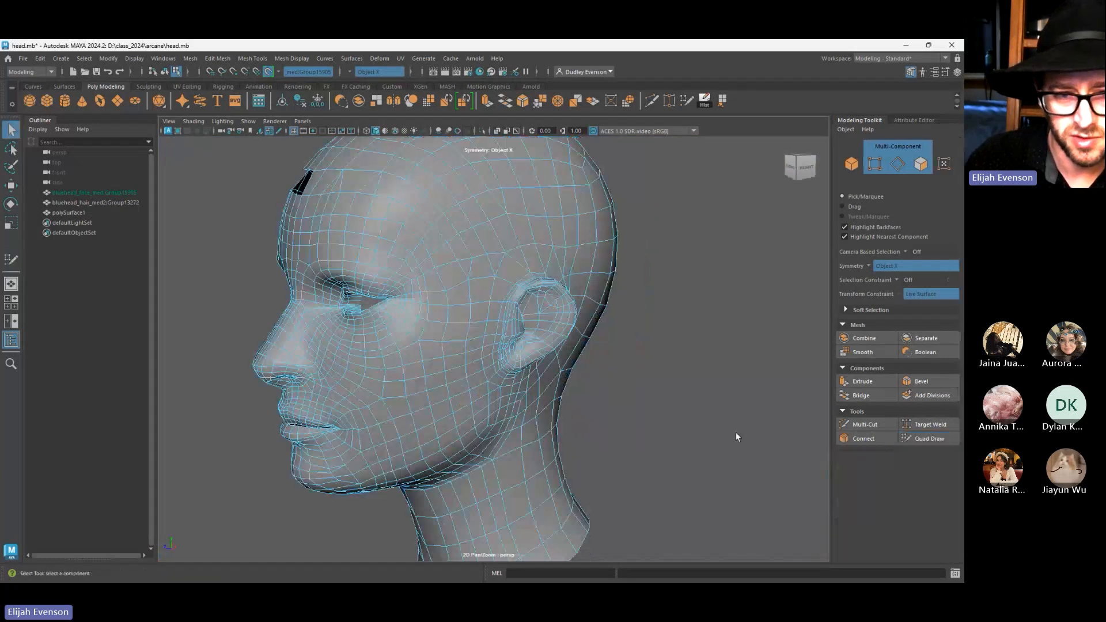
# Select the large face filling the eye opening in wireframe display and turn off the live surface
pyautogui.moveTo(734, 432)
pyautogui.keyDown('alt'); pyautogui.mouseDown()
pyautogui.moveTo(637, 457)
pyautogui.moveTo(705, 456)
pyautogui.moveTo(683, 462)
pyautogui.moveTo(701, 459)
pyautogui.moveTo(547, 413)
pyautogui.mouseUp(); pyautogui.keyUp('alt')
pyautogui.press('F8')
pyautogui.click(728, 449)
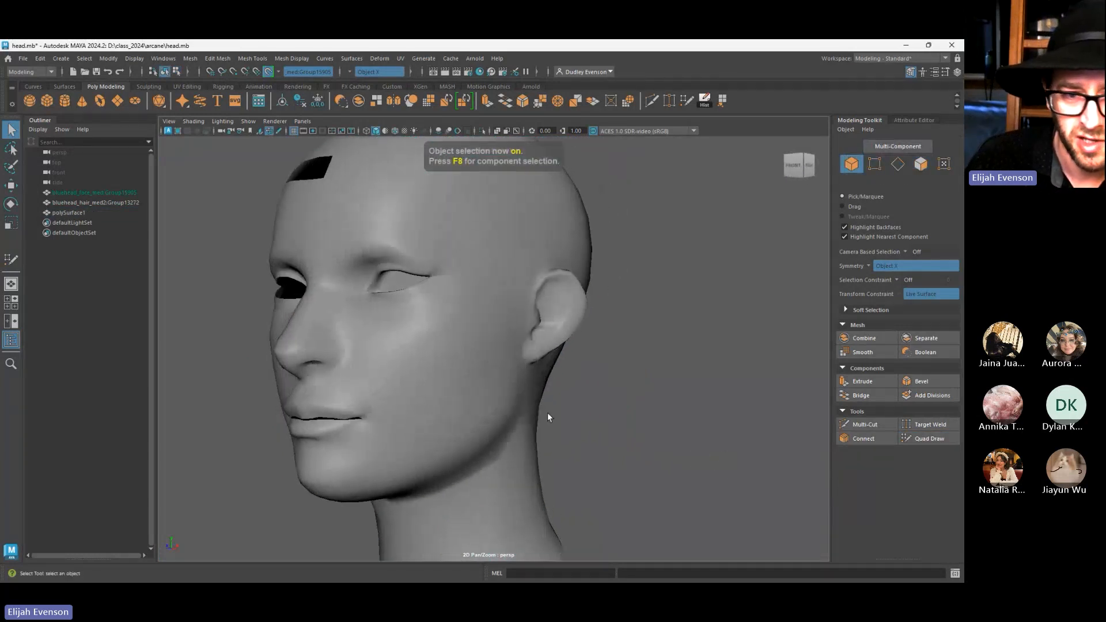
pyautogui.click(468, 389)
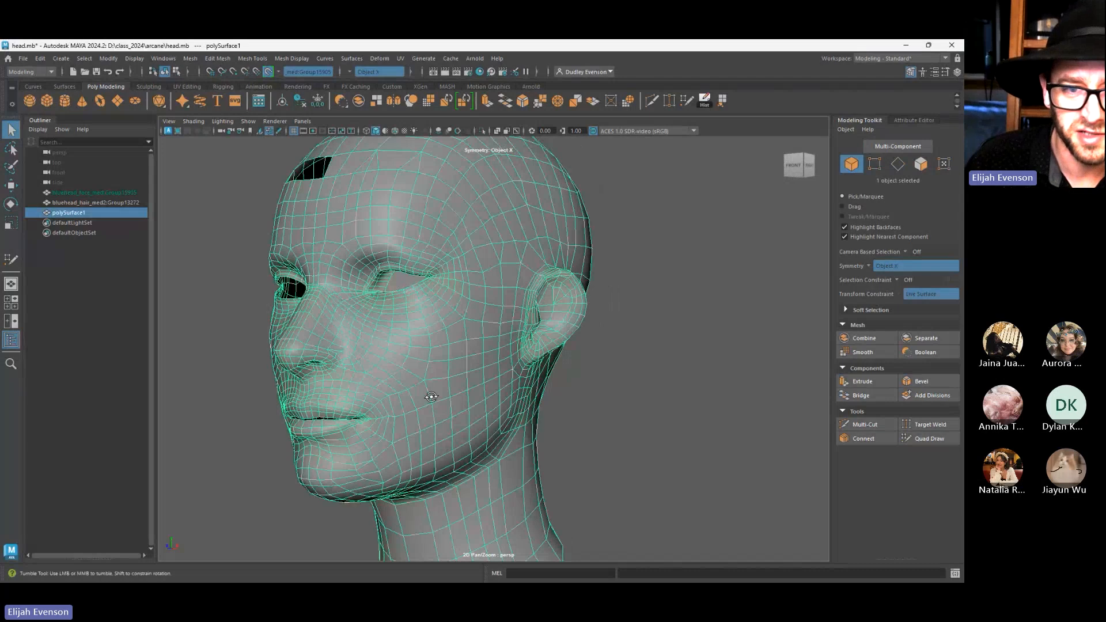
pyautogui.press('F8')
pyautogui.press('f')
pyautogui.keyDown('alt'); pyautogui.moveTo(504, 369); pyautogui.dragTo(542, 363); pyautogui.keyUp('alt')
pyautogui.press('4')
pyautogui.press('r')
pyautogui.click(269, 72)
pyautogui.keyDown('alt'); pyautogui.moveTo(534, 361); pyautogui.dragTo(432, 369); pyautogui.keyUp('alt')
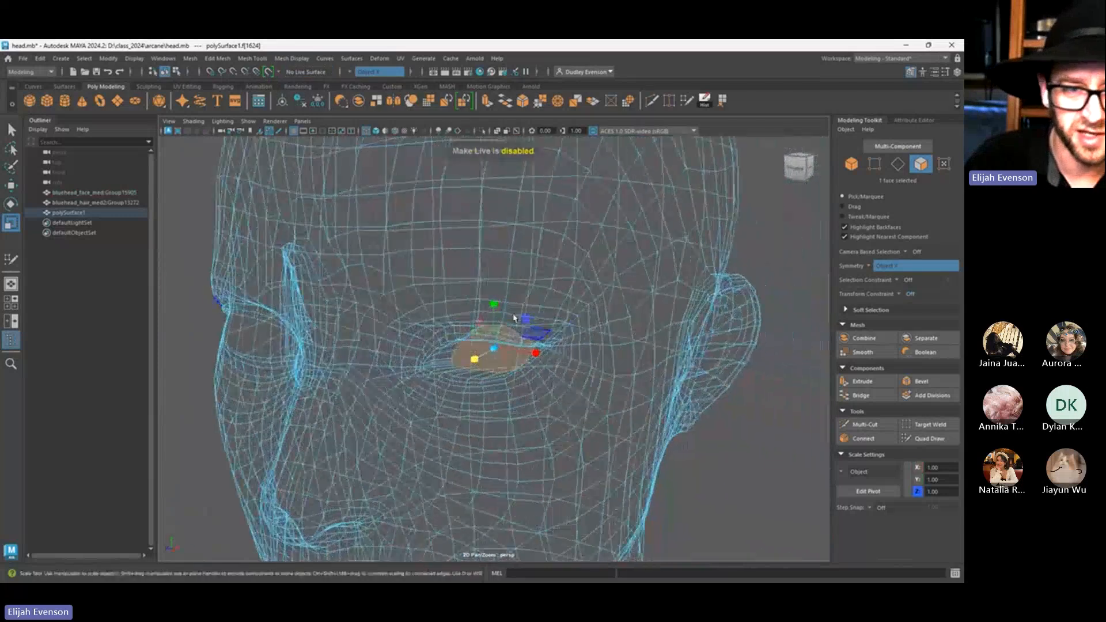
# Triangulate the selected face in the eye opening
pyautogui.click(243, 60)
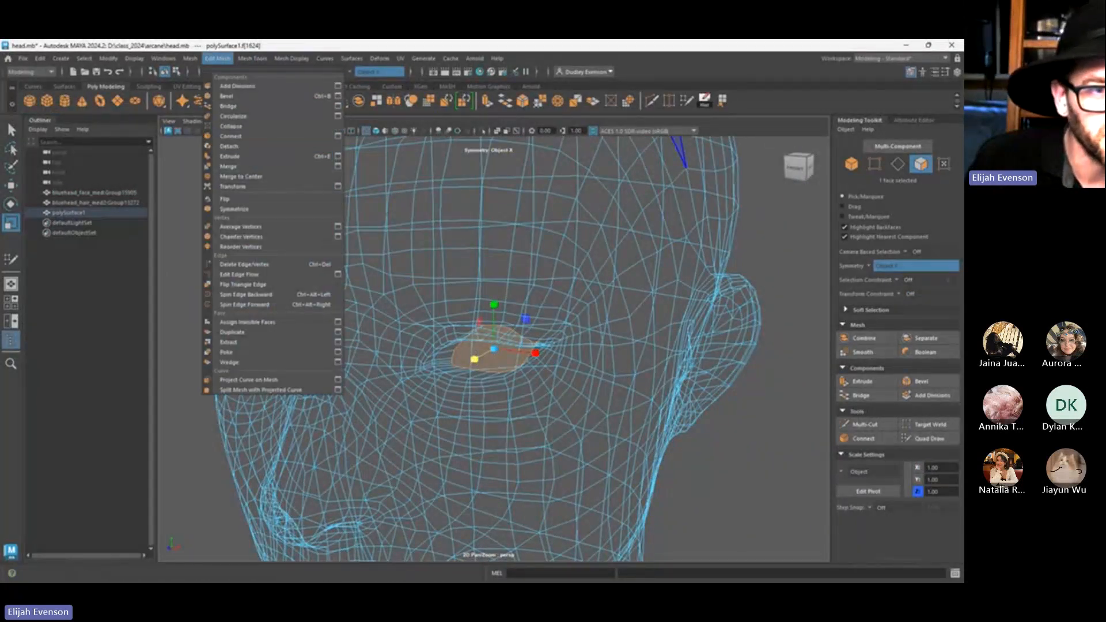
pyautogui.click(277, 59)
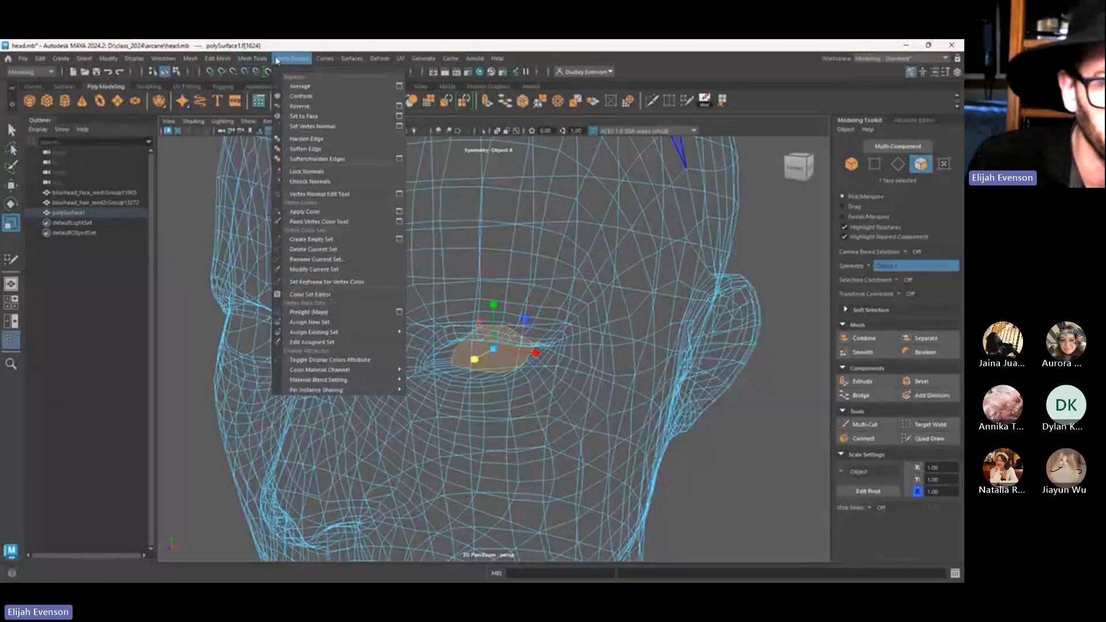
pyautogui.moveTo(261, 60)
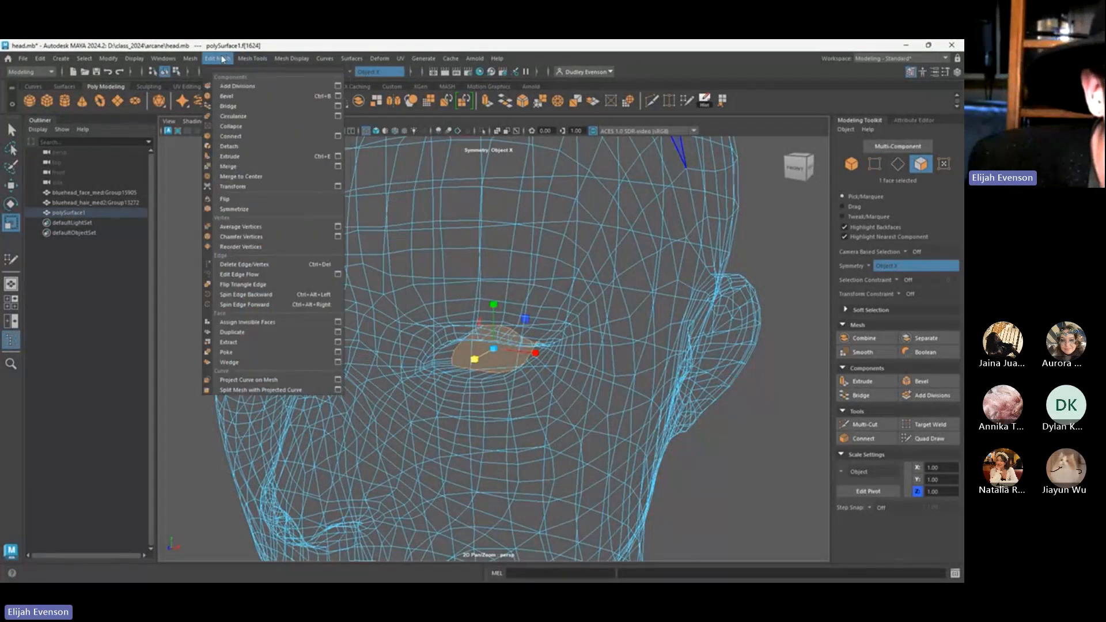
pyautogui.moveTo(187, 60)
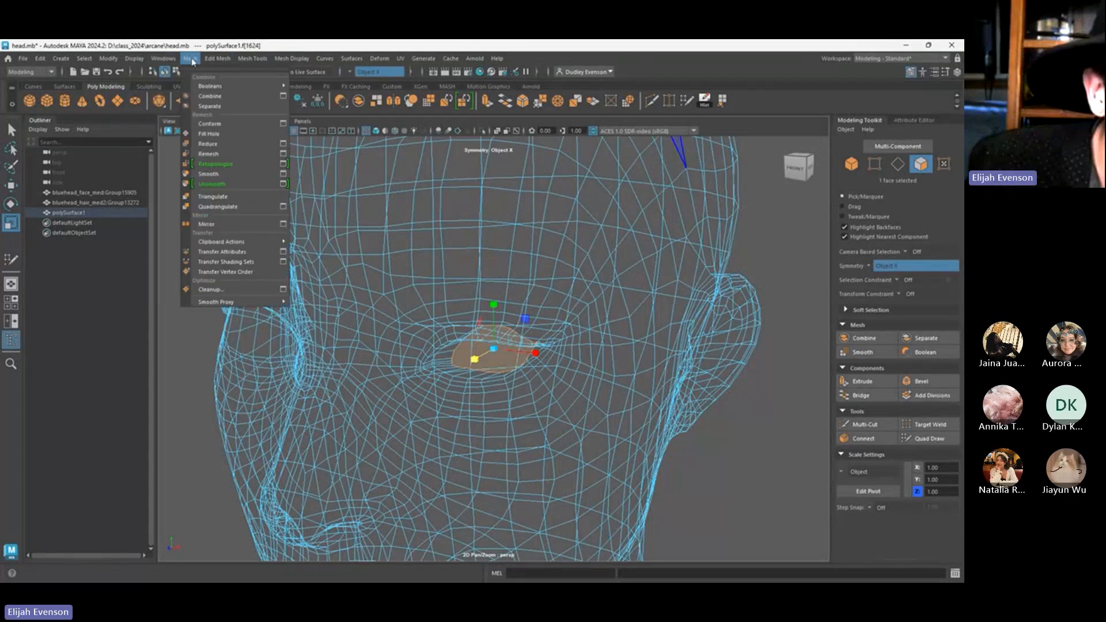
pyautogui.click(213, 197)
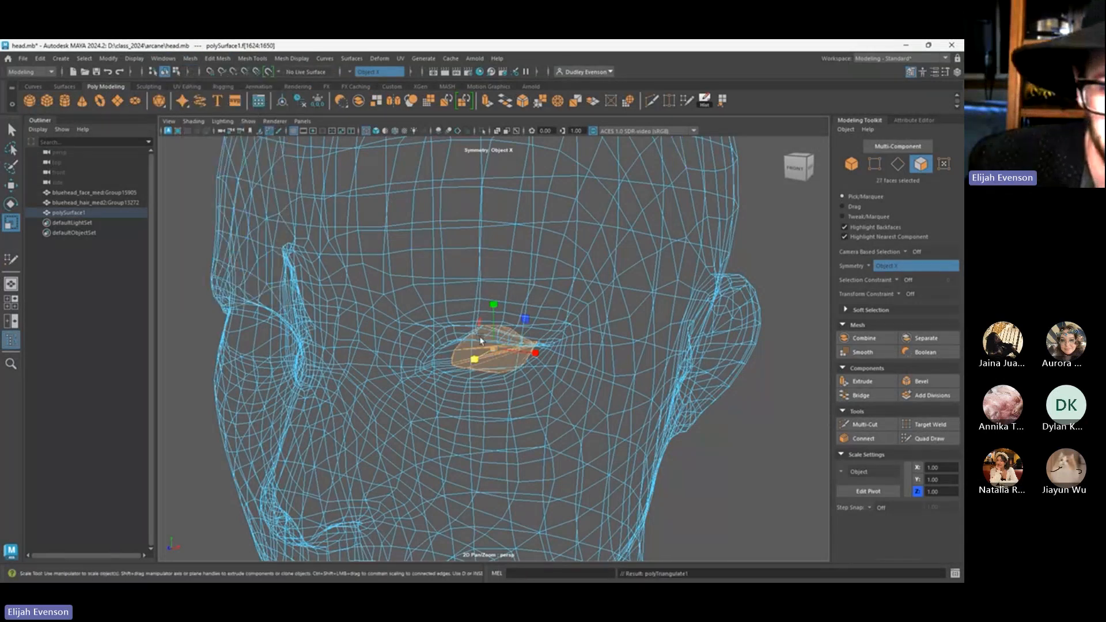
# Undo the triangulation of the face filling the eye opening
pyautogui.keyDown('alt'); pyautogui.moveTo(349, 319); pyautogui.dragTo(524, 332); pyautogui.keyUp('alt')
pyautogui.keyDown('alt'); pyautogui.moveTo(524, 332); pyautogui.dragTo(742, 444, button='right'); pyautogui.keyUp('alt')
pyautogui.keyDown('alt'); pyautogui.moveTo(659, 420); pyautogui.dragTo(709, 361); pyautogui.keyUp('alt')
pyautogui.hotkey('ctrl', 'z')
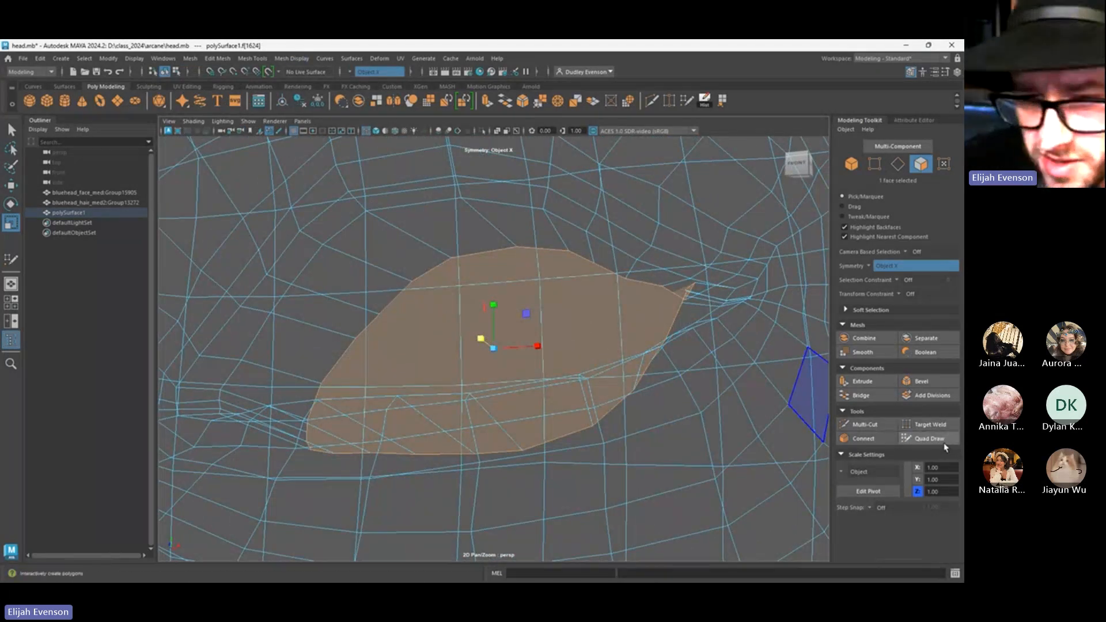
pyautogui.press('q')
pyautogui.moveTo(703, 295); pyautogui.dragTo(659, 291, button='right')
pyautogui.click(695, 285)
pyautogui.press('w')
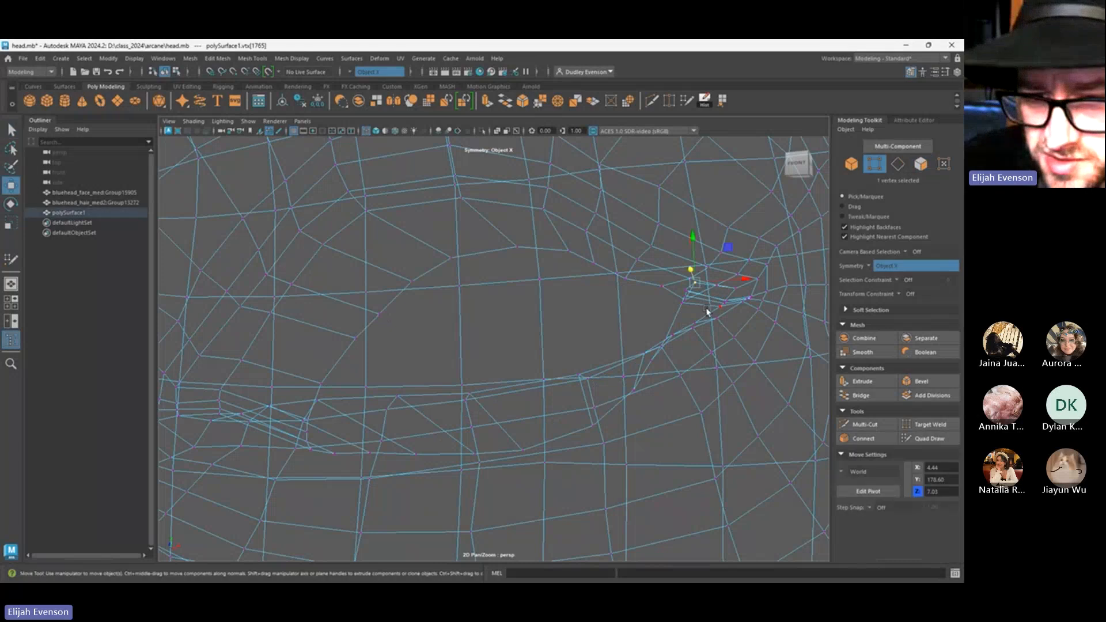
pyautogui.moveTo(704, 303)
pyautogui.keyDown('alt'); pyautogui.mouseDown()
pyautogui.moveTo(664, 323)
pyautogui.moveTo(699, 284)
pyautogui.moveTo(668, 304)
pyautogui.moveTo(722, 312)
pyautogui.mouseUp(); pyautogui.keyUp('alt')
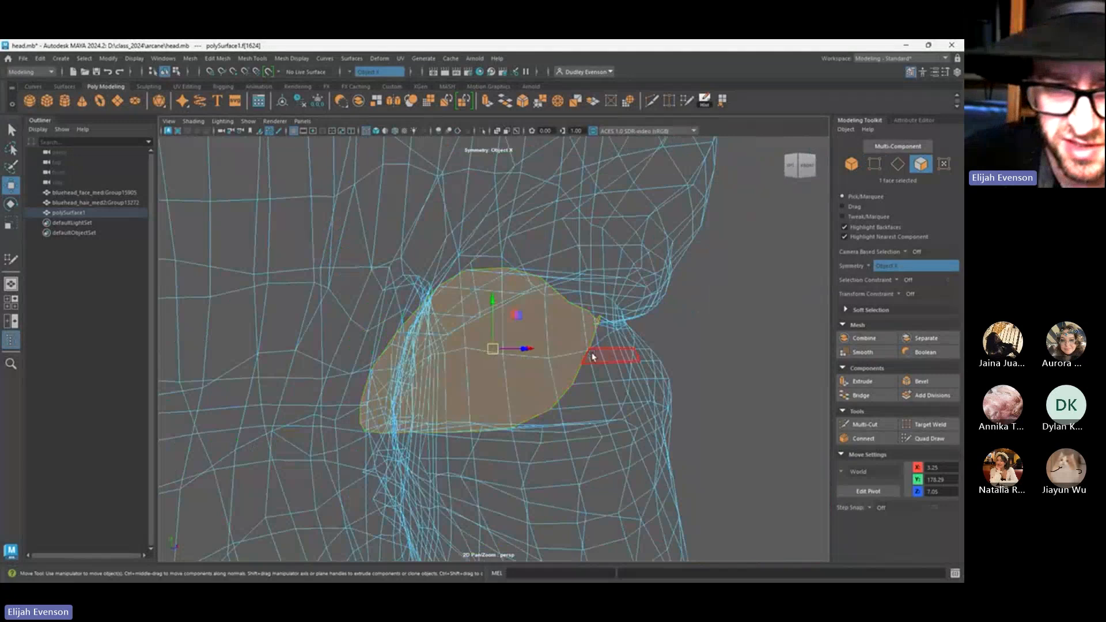
# Scale the face filling the eye opening down vertically in shaded display
pyautogui.press('5')
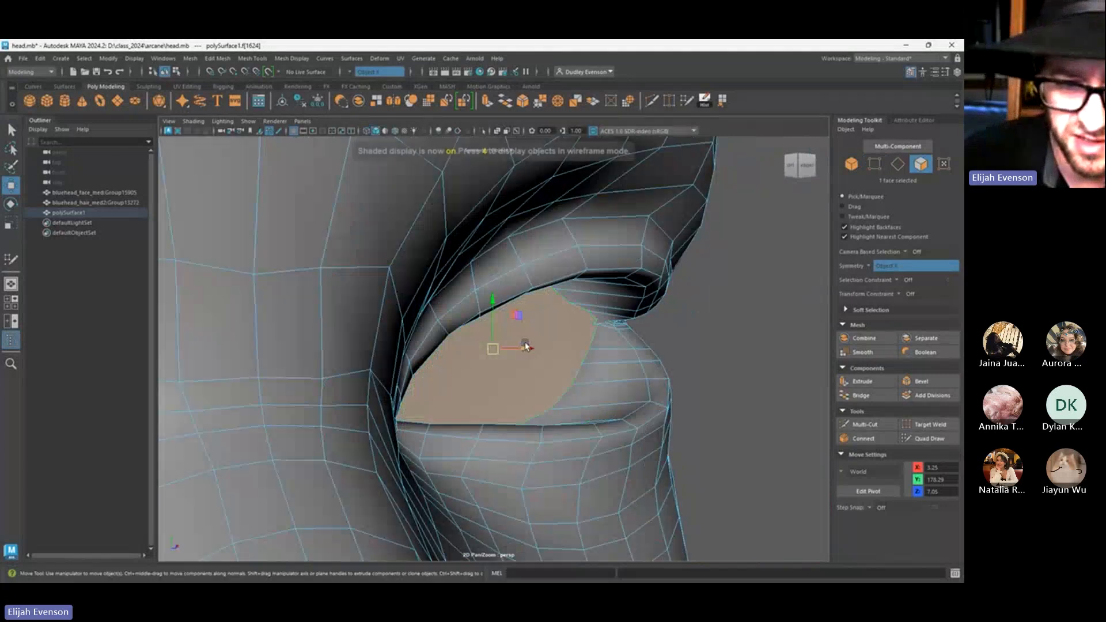
pyautogui.moveTo(526, 342)
pyautogui.keyDown('alt'); pyautogui.mouseDown()
pyautogui.moveTo(550, 383)
pyautogui.moveTo(523, 384)
pyautogui.moveTo(474, 349)
pyautogui.moveTo(471, 371)
pyautogui.moveTo(448, 341)
pyautogui.mouseUp(); pyautogui.keyUp('alt')
pyautogui.press('r')
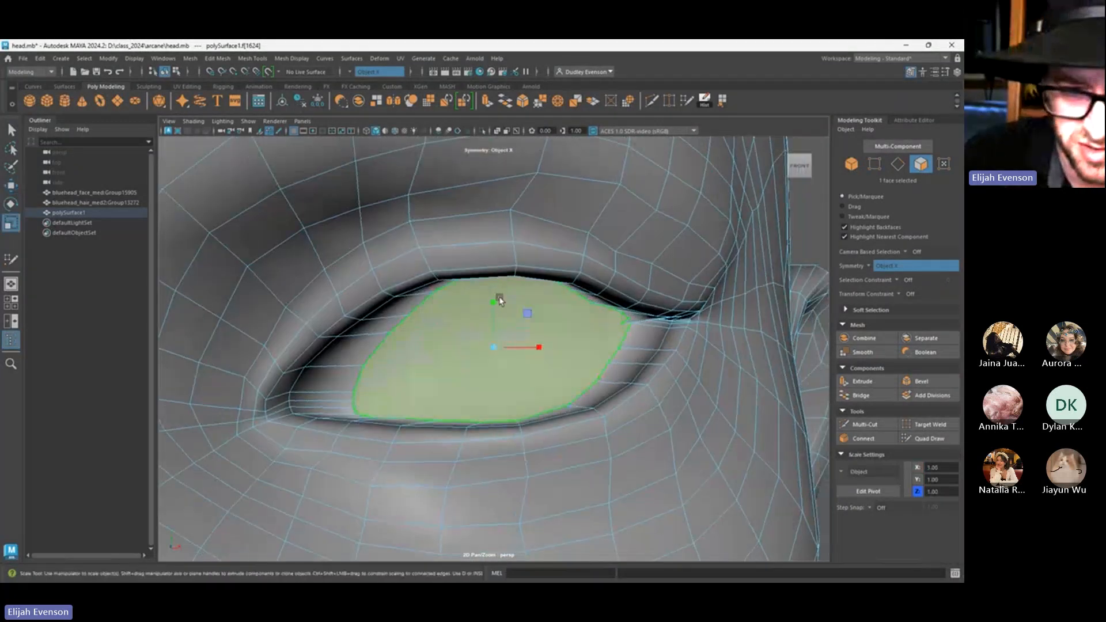
pyautogui.moveTo(500, 299); pyautogui.dragTo(497, 318)
# Examine the vertices around the dark gap at the outer corner of the eye
pyautogui.keyDown('alt'); pyautogui.moveTo(502, 322); pyautogui.dragTo(512, 326); pyautogui.keyUp('alt')
pyautogui.keyDown('alt'); pyautogui.moveTo(512, 326); pyautogui.dragTo(651, 412, button='right'); pyautogui.keyUp('alt')
pyautogui.keyDown('alt'); pyautogui.moveTo(651, 412); pyautogui.dragTo(689, 397); pyautogui.keyUp('alt')
pyautogui.keyDown('alt'); pyautogui.moveTo(689, 398); pyautogui.dragTo(598, 386, button='middle'); pyautogui.keyUp('alt')
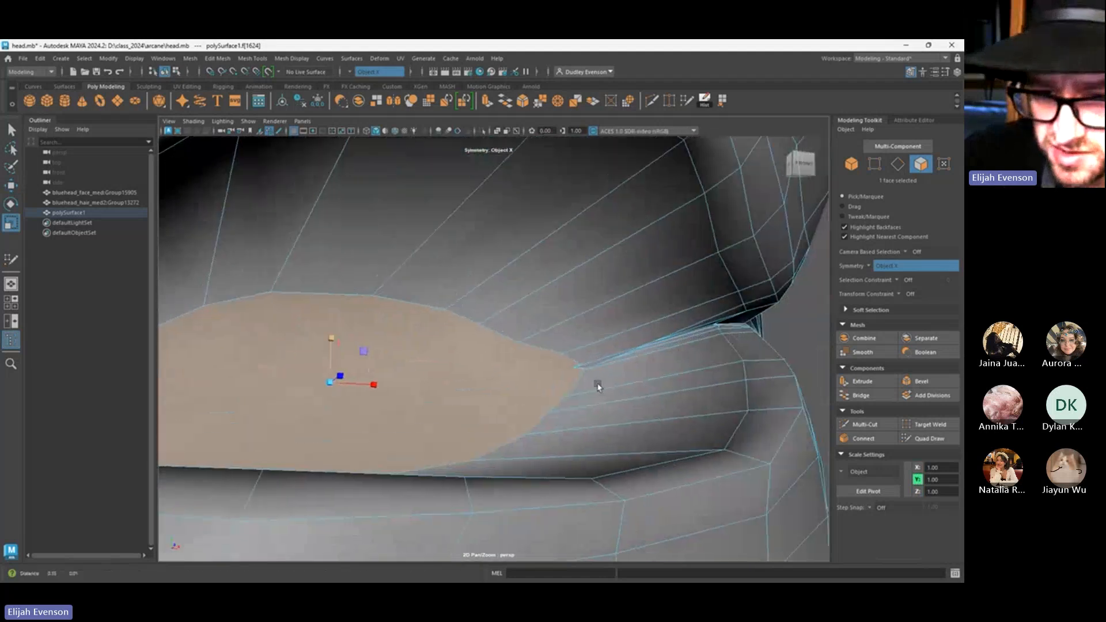
pyautogui.keyDown('alt'); pyautogui.moveTo(598, 385); pyautogui.dragTo(551, 398); pyautogui.keyUp('alt')
pyautogui.keyDown('alt'); pyautogui.moveTo(550, 391); pyautogui.dragTo(429, 396, button='middle'); pyautogui.keyUp('alt')
pyautogui.keyDown('alt'); pyautogui.moveTo(716, 329); pyautogui.dragTo(746, 400); pyautogui.keyUp('alt')
pyautogui.press('F9')
pyautogui.click(685, 335)
pyautogui.press('q')
pyautogui.click(672, 334)
pyautogui.press('w')
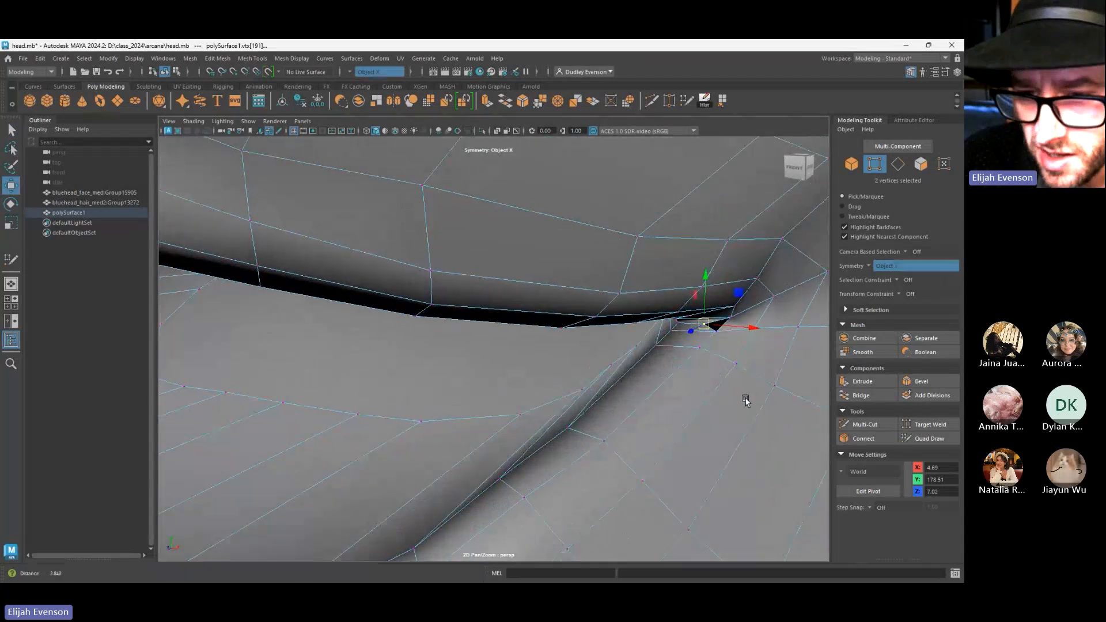
pyautogui.keyDown('alt'); pyautogui.moveTo(745, 401); pyautogui.dragTo(570, 461, button='middle'); pyautogui.keyUp('alt')
pyautogui.keyDown('alt'); pyautogui.moveTo(570, 461); pyautogui.dragTo(664, 491, button='right'); pyautogui.keyUp('alt')
pyautogui.keyDown('alt'); pyautogui.moveTo(663, 491); pyautogui.dragTo(662, 456); pyautogui.keyUp('alt')
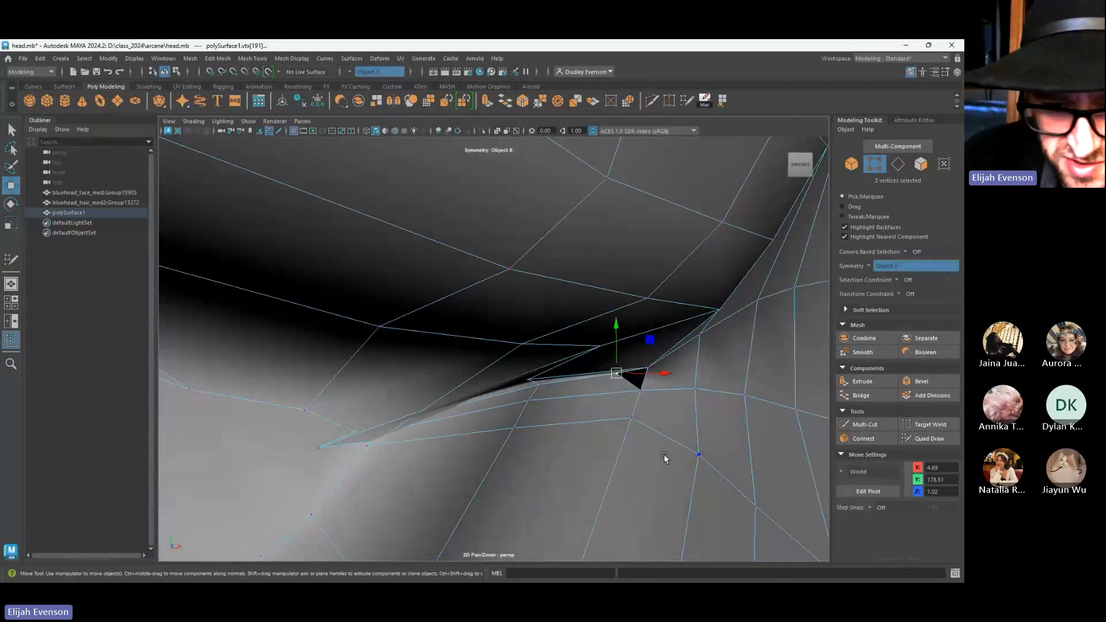
pyautogui.press('F10')
pyautogui.click(572, 391)
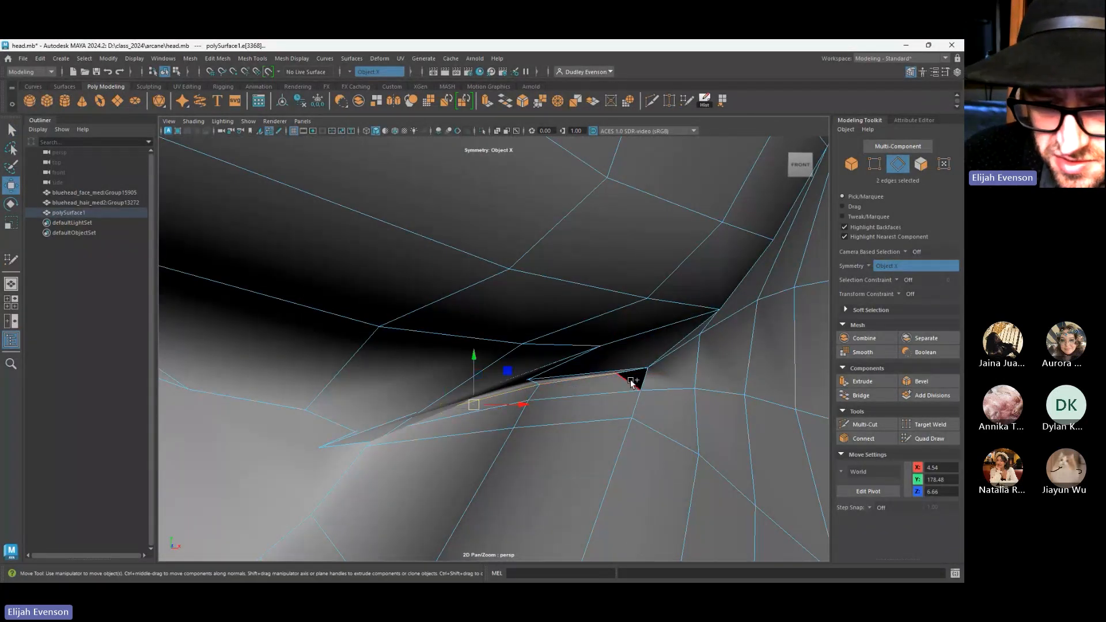
pyautogui.click(951, 440)
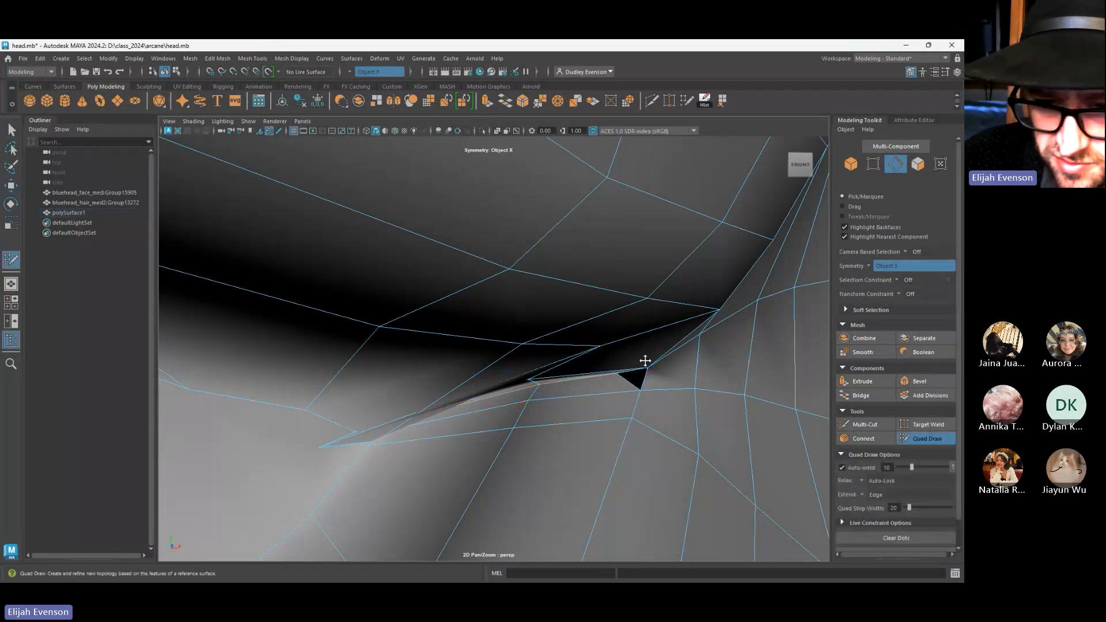
pyautogui.press('4')
pyautogui.keyDown('alt'); pyautogui.moveTo(666, 382); pyautogui.dragTo(593, 402); pyautogui.keyUp('alt')
pyautogui.click(593, 402)
pyautogui.press('q')
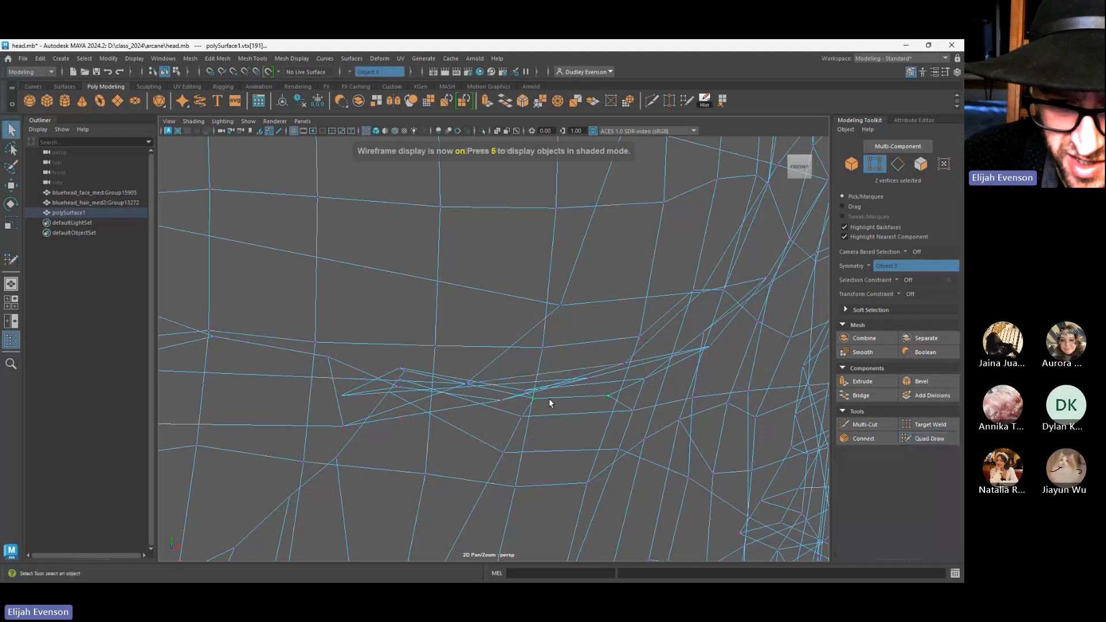
# Try deleting the edge beside the gap at the outer eye corner and undo the deletion
pyautogui.moveTo(548, 398); pyautogui.dragTo(542, 357, button='right')
pyautogui.click(511, 394)
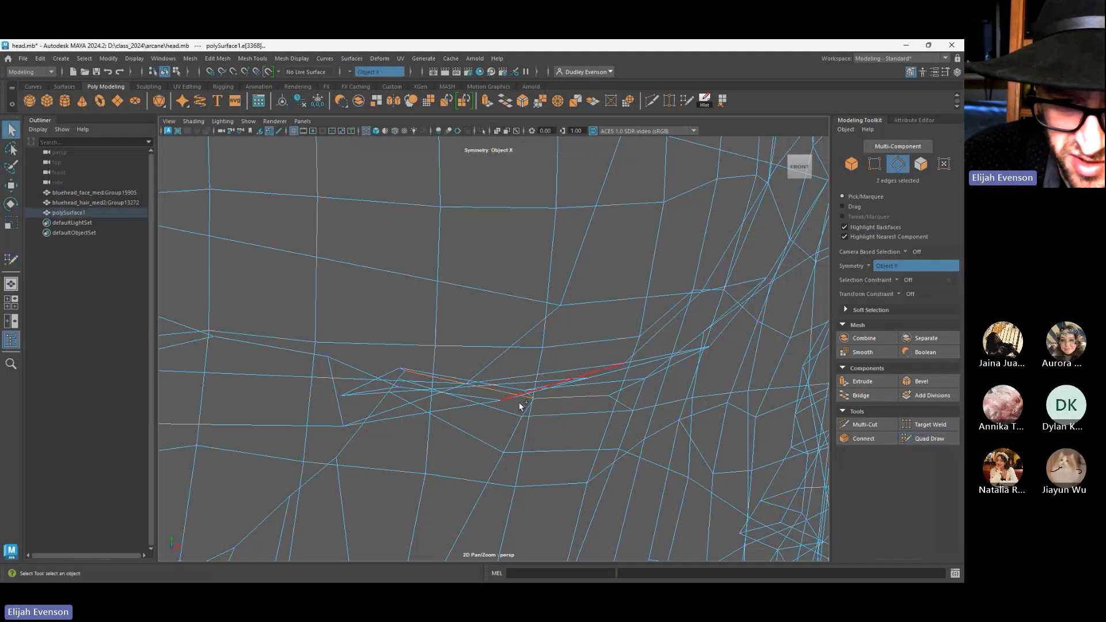
pyautogui.keyDown('alt'); pyautogui.moveTo(519, 402); pyautogui.dragTo(576, 412); pyautogui.keyUp('alt')
pyautogui.hotkey('ctrl', 'z')
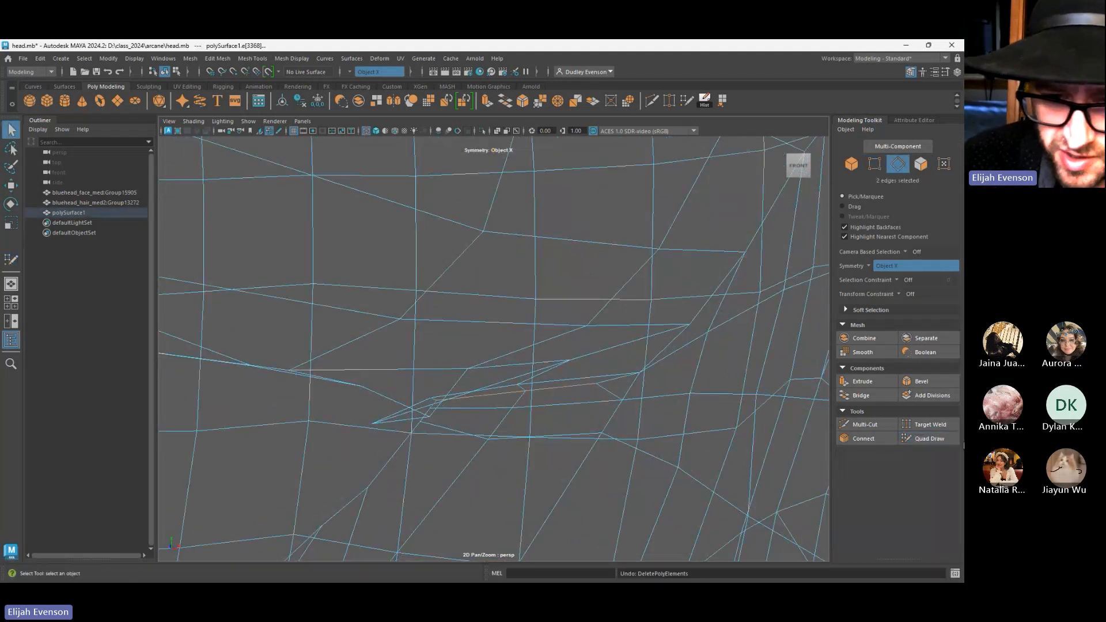
pyautogui.moveTo(617, 330)
pyautogui.keyDown('alt'); pyautogui.mouseDown()
pyautogui.moveTo(607, 360)
pyautogui.moveTo(675, 533)
pyautogui.moveTo(639, 490)
pyautogui.mouseUp(); pyautogui.keyUp('alt')
pyautogui.press('5')
pyautogui.keyDown('alt'); pyautogui.moveTo(609, 410); pyautogui.dragTo(606, 397); pyautogui.keyUp('alt')
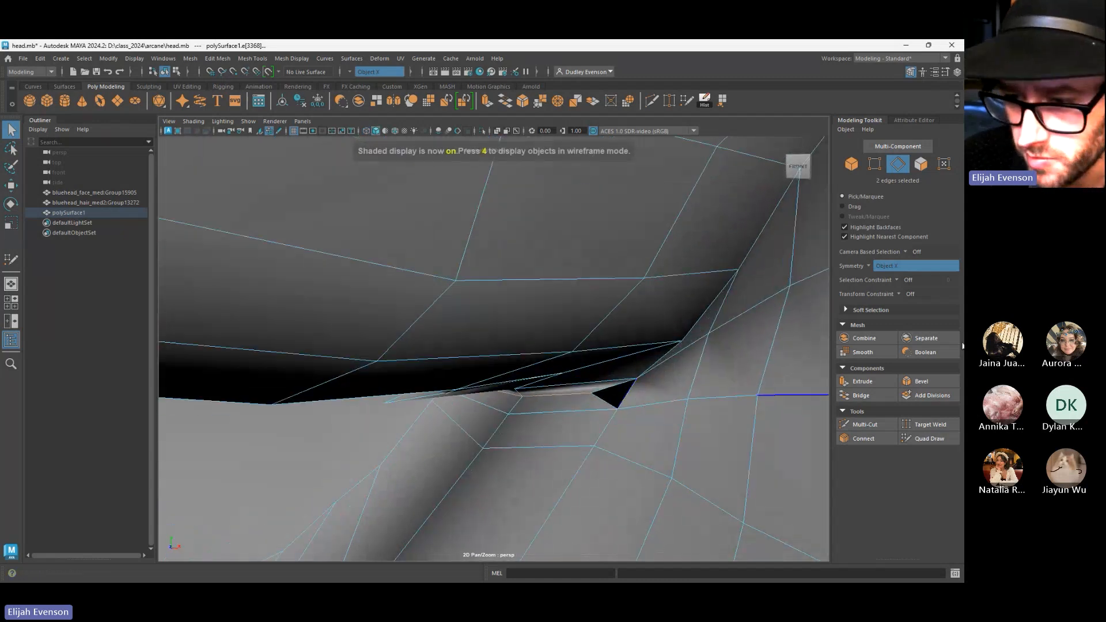
# Target-weld the stray vertex beside the gap at the outer eye corner onto its neighbour to close the gap
pyautogui.click(929, 425)
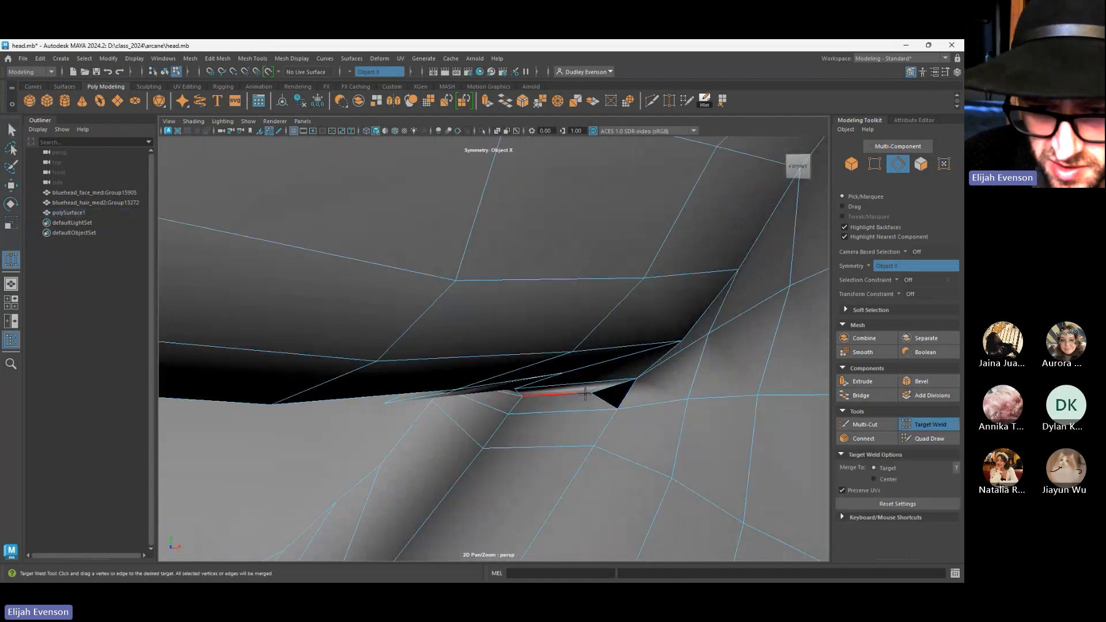
pyautogui.press('F9')
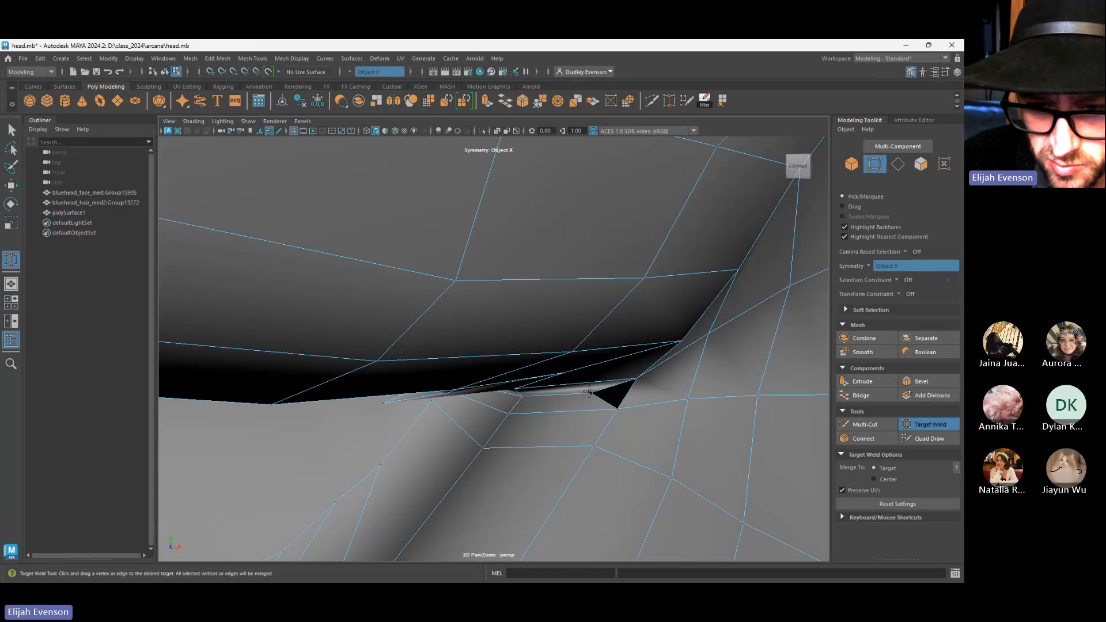
pyautogui.moveTo(637, 420); pyautogui.dragTo(633, 415)
pyautogui.keyDown('alt'); pyautogui.moveTo(633, 415); pyautogui.dragTo(647, 408); pyautogui.keyUp('alt')
# Delete the extra edges running along the crease into the outer corner of the eye opening
pyautogui.press('q')
pyautogui.press('F10')
pyautogui.click(556, 385)
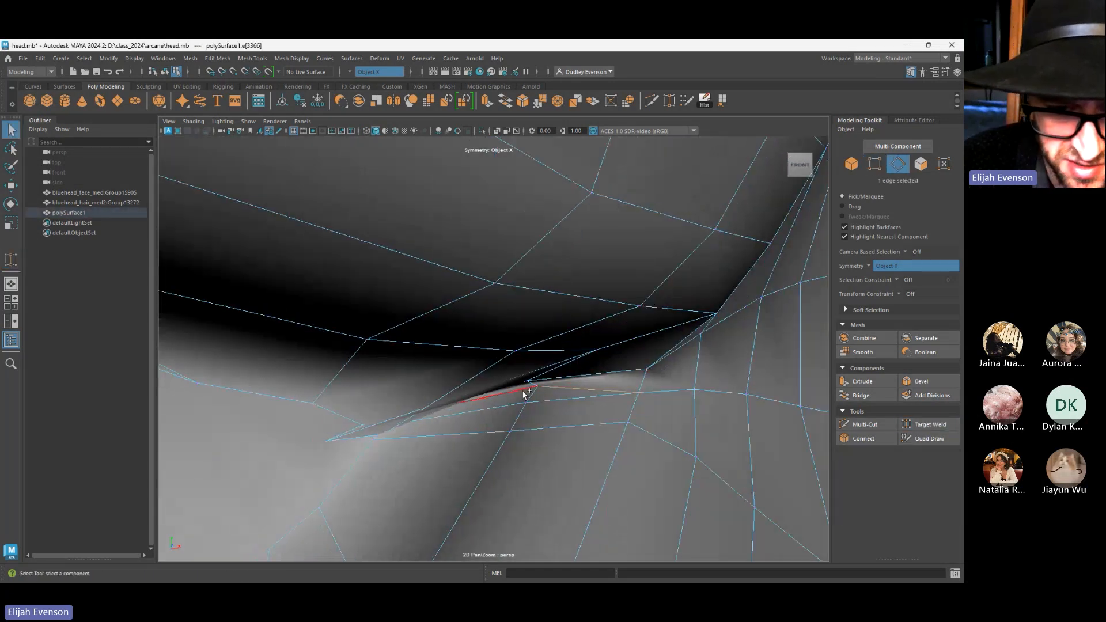
pyautogui.press('4')
pyautogui.keyDown('alt'); pyautogui.moveTo(440, 419); pyautogui.dragTo(425, 413); pyautogui.keyUp('alt')
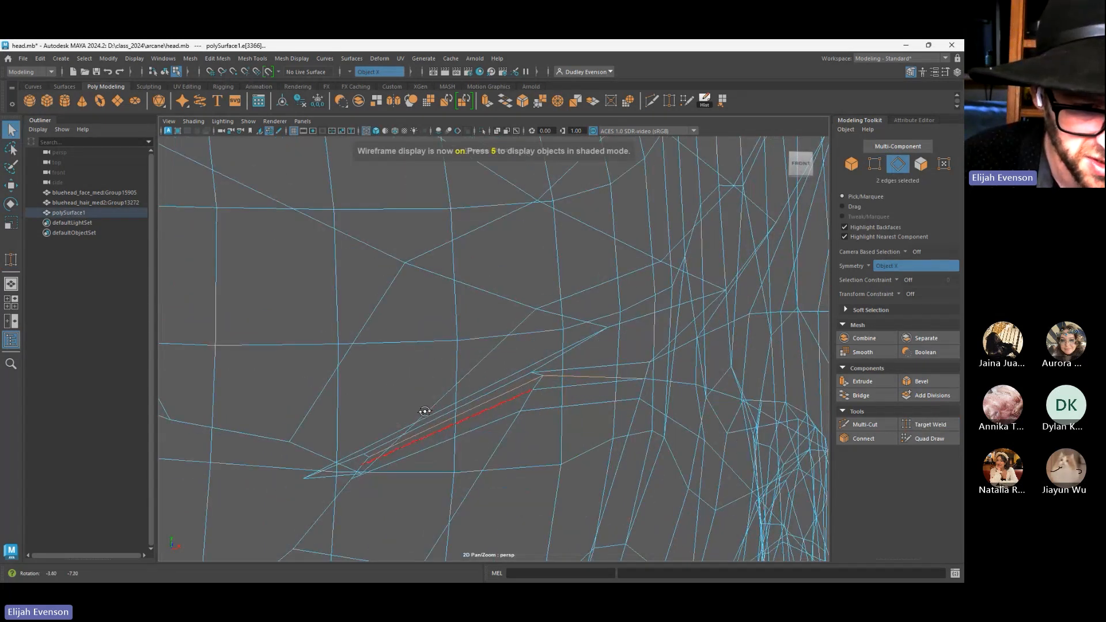
pyautogui.keyDown('alt'); pyautogui.moveTo(351, 464); pyautogui.dragTo(388, 459); pyautogui.keyUp('alt')
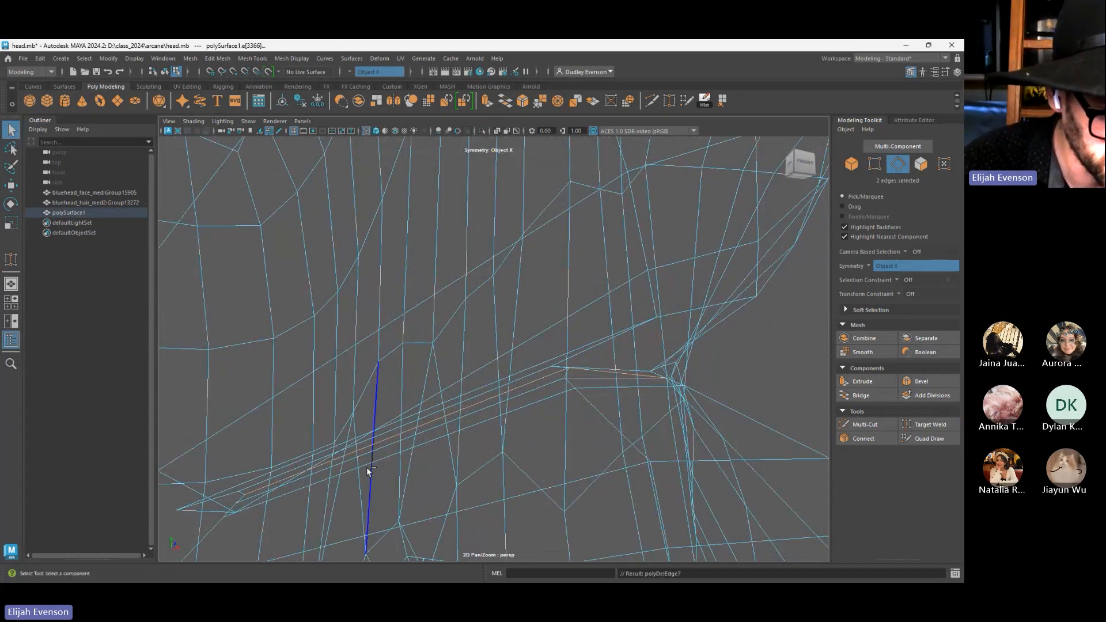
pyautogui.click(367, 468)
pyautogui.moveTo(367, 468)
pyautogui.keyDown('alt'); pyautogui.mouseDown()
pyautogui.moveTo(430, 431)
pyautogui.moveTo(400, 476)
pyautogui.moveTo(286, 451)
pyautogui.moveTo(358, 424)
pyautogui.moveTo(364, 401)
pyautogui.moveTo(348, 447)
pyautogui.moveTo(355, 440)
pyautogui.moveTo(361, 452)
pyautogui.mouseUp(); pyautogui.keyUp('alt')
# Reposition the tightly packed vertices at the outer corner of the eye opening to spread out the corner
pyautogui.press('F9')
pyautogui.press('5')
pyautogui.click(305, 451)
pyautogui.press('w')
pyautogui.press('4')
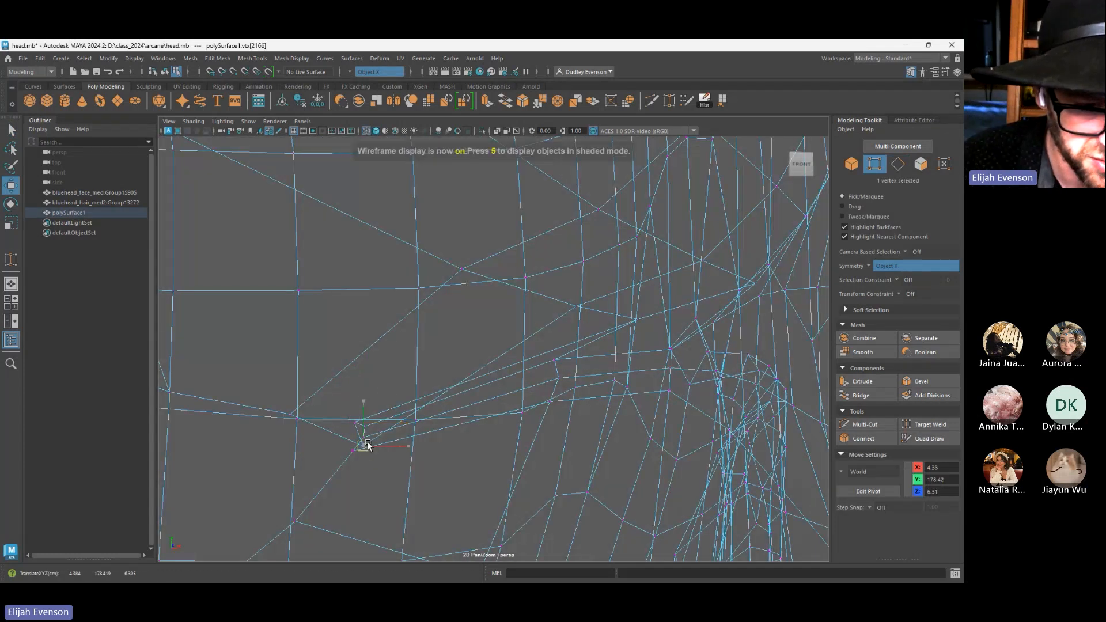
pyautogui.click(369, 429)
pyautogui.click(358, 424)
pyautogui.moveTo(357, 423); pyautogui.dragTo(366, 408)
# Raise the upper-rim vertices of the eye opening next to its outer corner
pyautogui.click(293, 412)
pyautogui.moveTo(296, 413); pyautogui.dragTo(288, 375)
pyautogui.press('5')
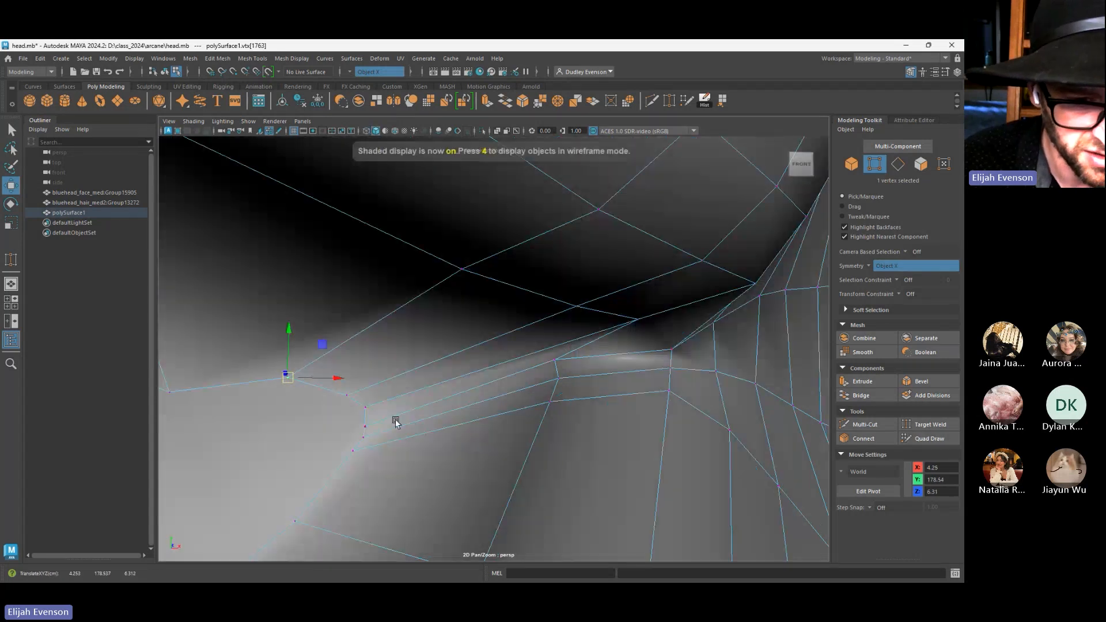
pyautogui.scroll(-4, 287, 374)
pyautogui.keyDown('alt'); pyautogui.moveTo(287, 375); pyautogui.dragTo(441, 343, button='middle'); pyautogui.keyUp('alt')
pyautogui.click(411, 357)
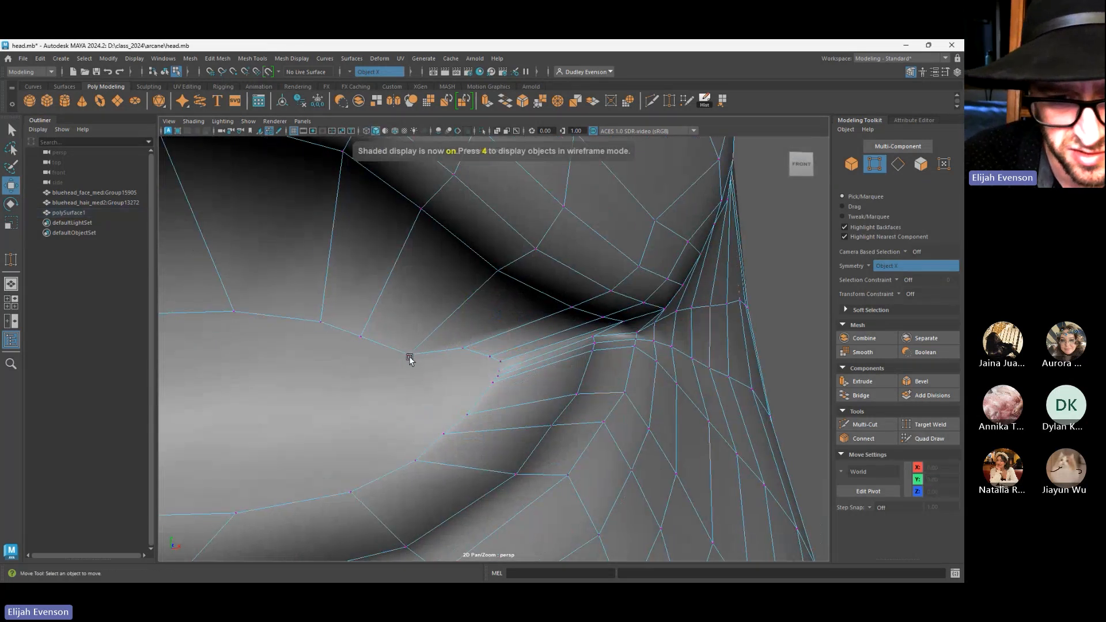
pyautogui.click(407, 356)
pyautogui.moveTo(407, 355); pyautogui.dragTo(415, 334)
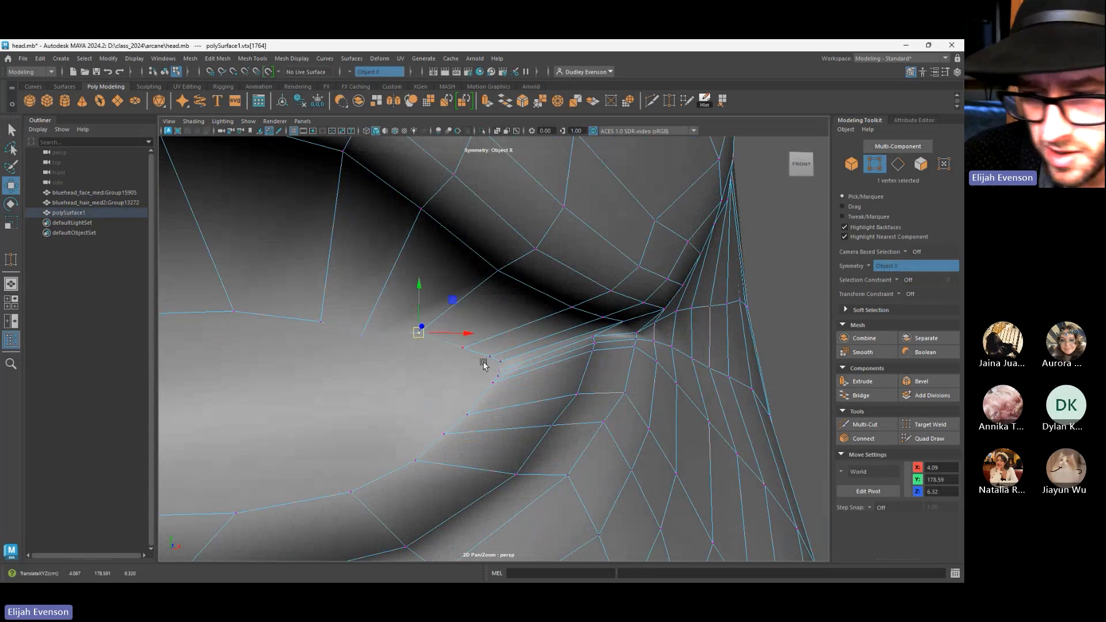
# Cut two short edges with Multi-Cut across the outer corner of the eye opening, joining upper-rim vertices to lower-rim ones
pyautogui.click(865, 424)
pyautogui.scroll(3, 268, 343)
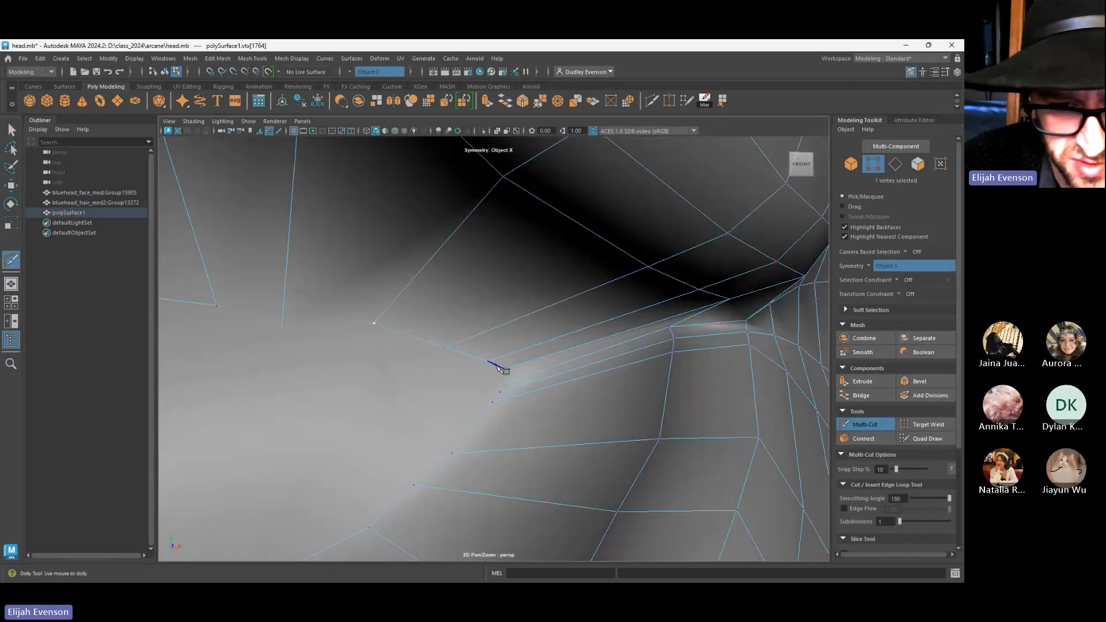
pyautogui.press('4')
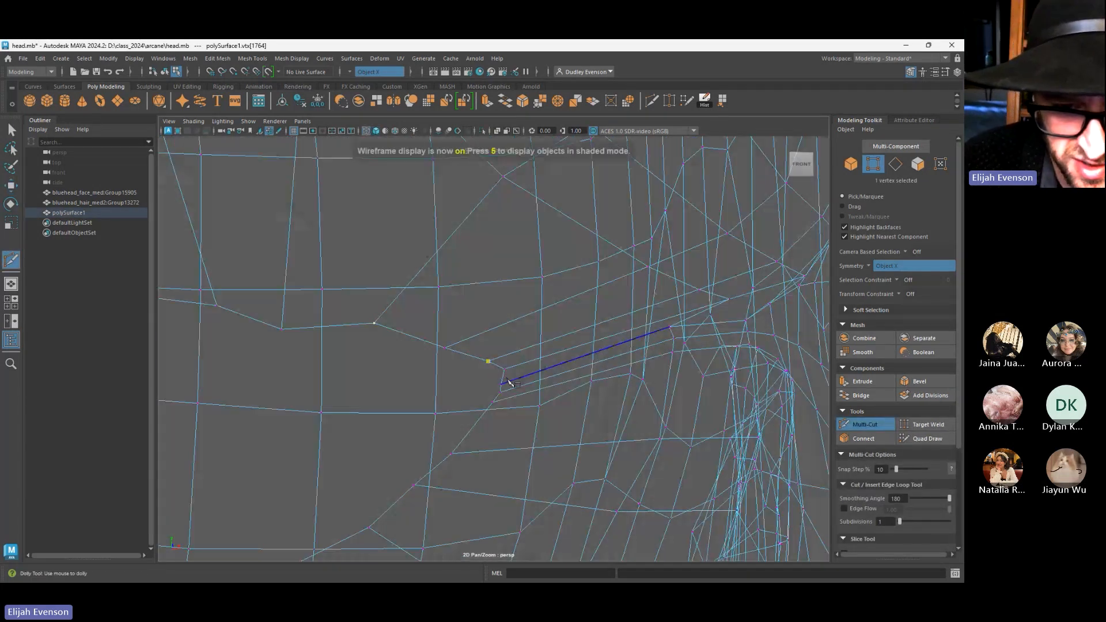
pyautogui.click(501, 383)
pyautogui.press('q')
pyautogui.press('y')
pyautogui.click(444, 347)
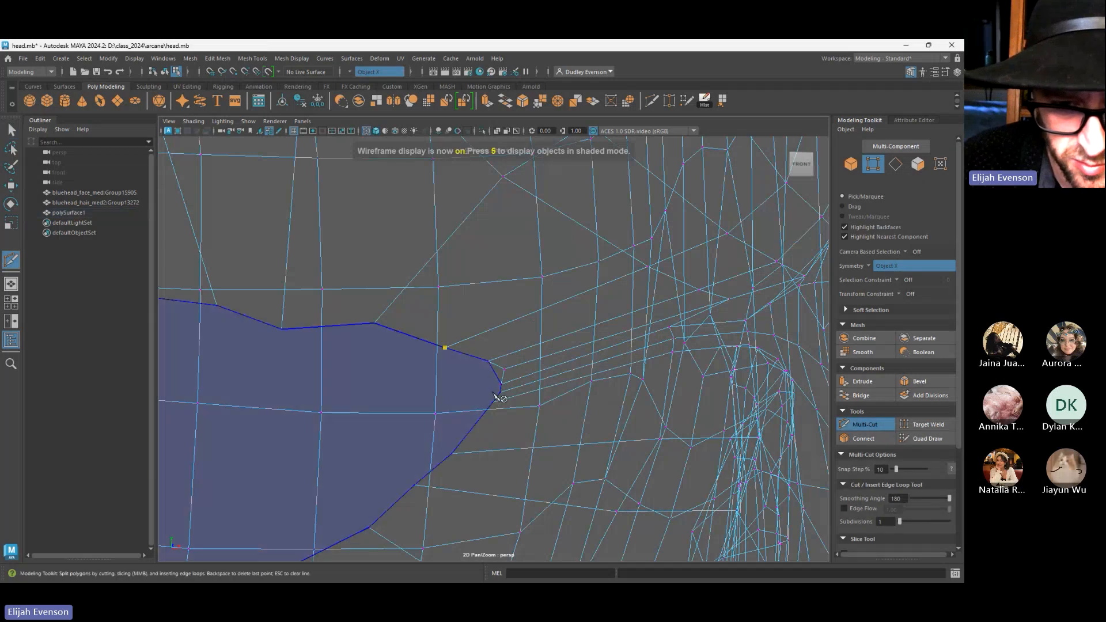
pyautogui.click(500, 392)
pyautogui.press('Return')
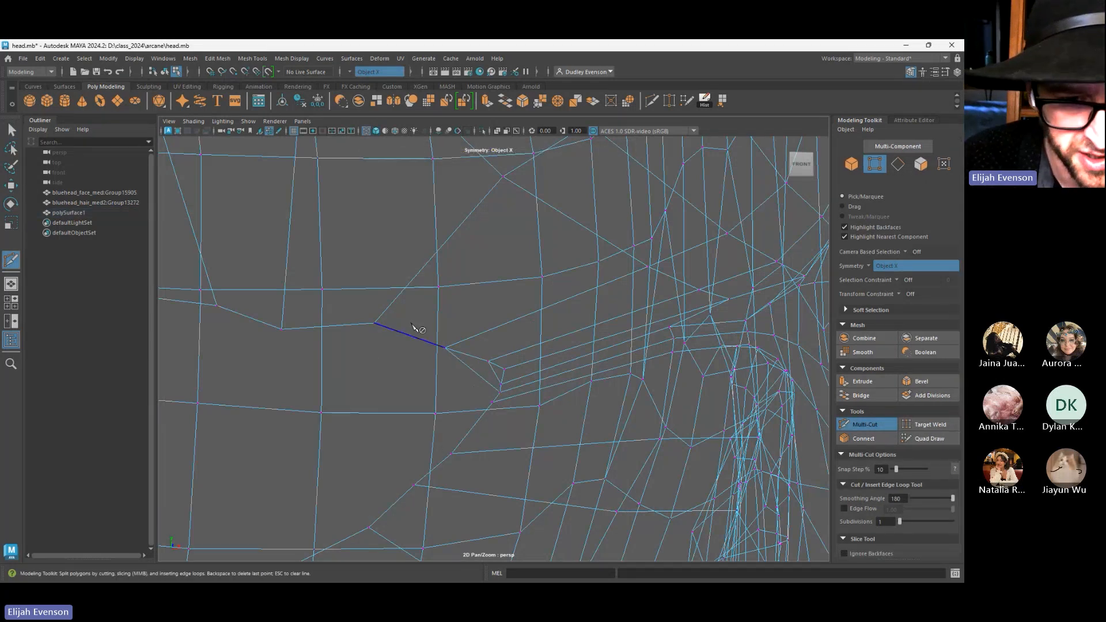
# Cut two longer edges between the next pairs of upper and lower rim vertices, moving inward from the outer eye corner
pyautogui.click(374, 323)
pyautogui.click(491, 399)
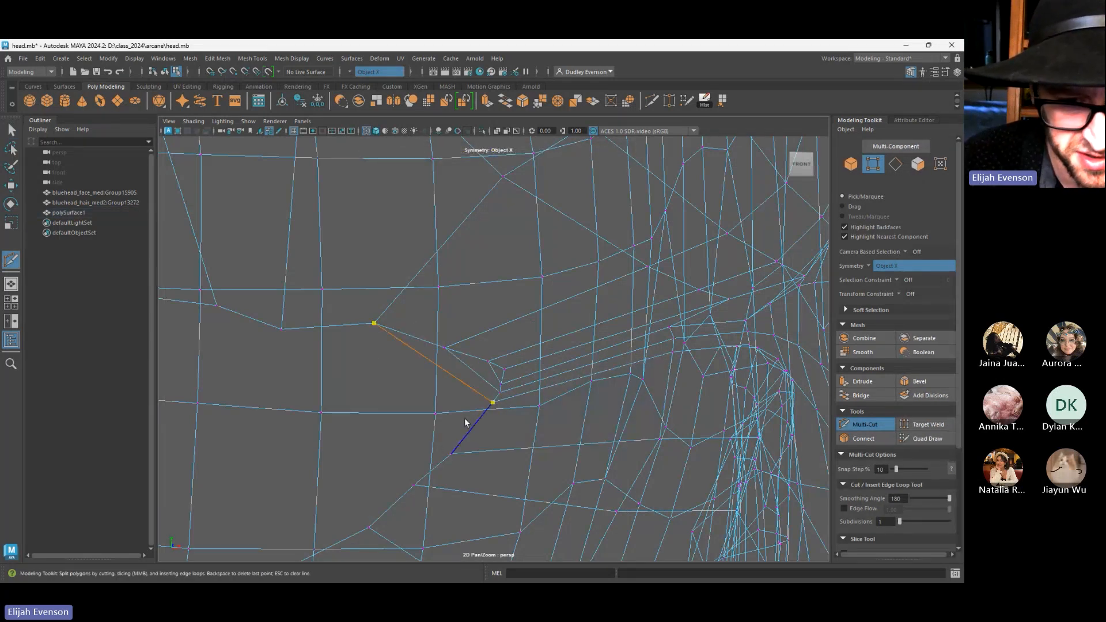
pyautogui.press('q')
pyautogui.press('y')
pyautogui.click(281, 329)
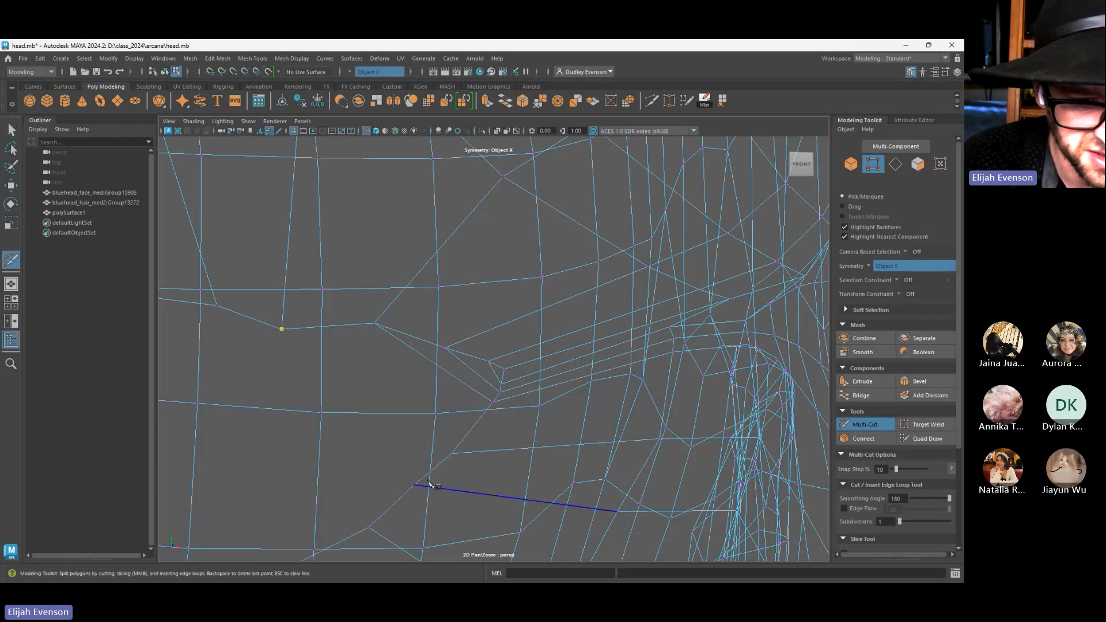
pyautogui.click(451, 453)
pyautogui.press('q')
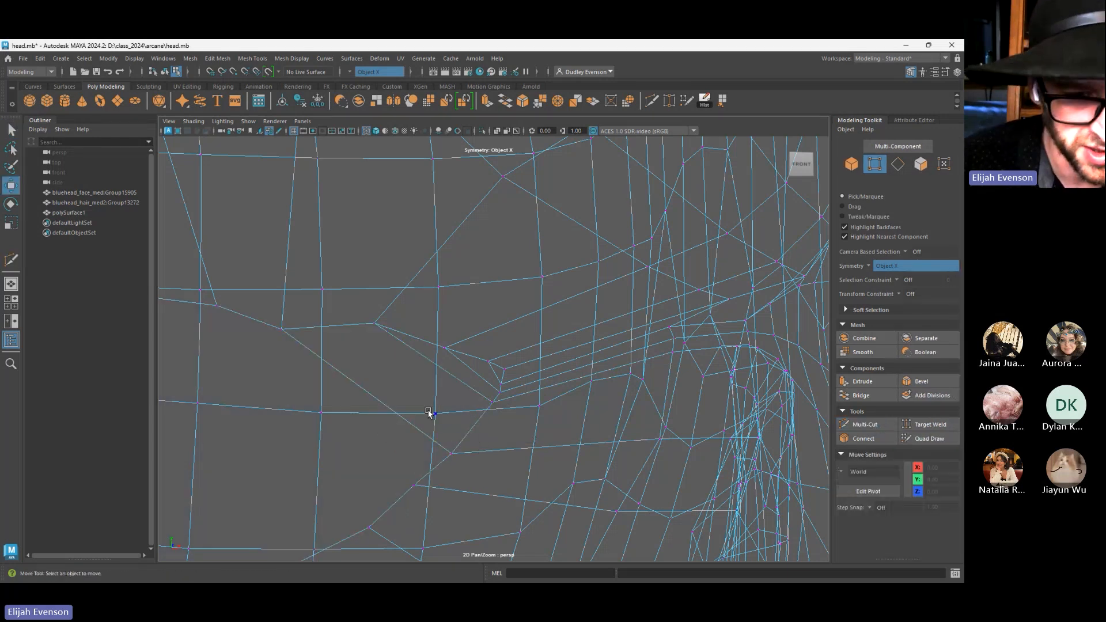
# Raise the upper-rim vertex at the start of the innermost cut to smooth the eye opening's rim
pyautogui.click(281, 329)
pyautogui.press('w')
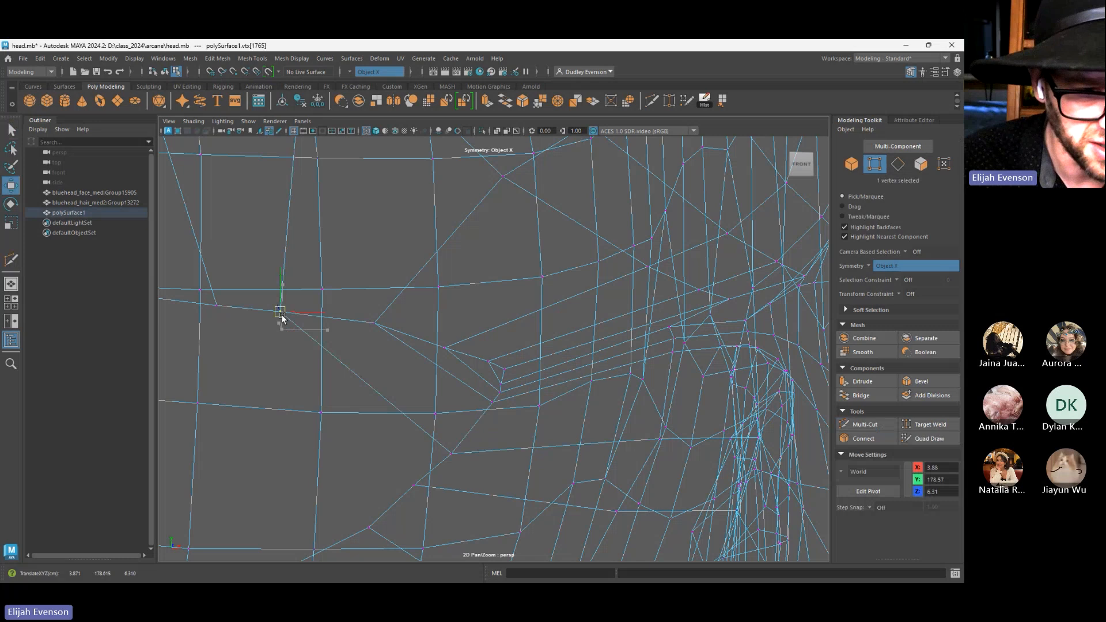
pyautogui.press('5')
pyautogui.scroll(-5, 328, 378)
pyautogui.moveTo(328, 378)
pyautogui.keyDown('alt'); pyautogui.mouseDown()
pyautogui.moveTo(454, 365)
pyautogui.moveTo(432, 382)
pyautogui.moveTo(337, 361)
pyautogui.mouseUp(); pyautogui.keyUp('alt')
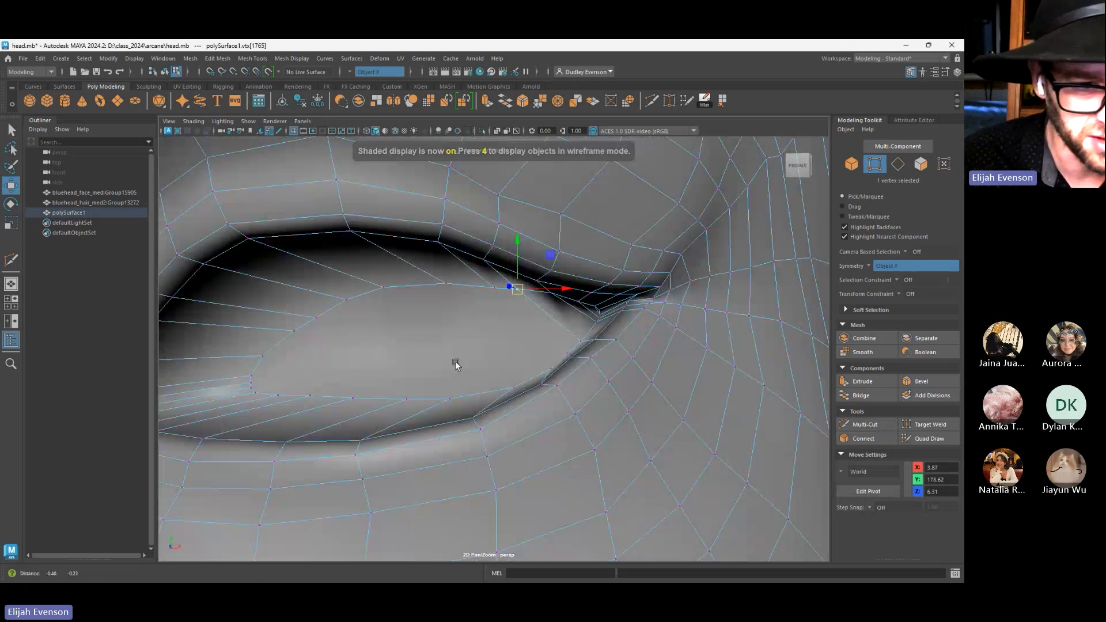
# Try to triangulate the large face that fills the eye opening
pyautogui.press('q')
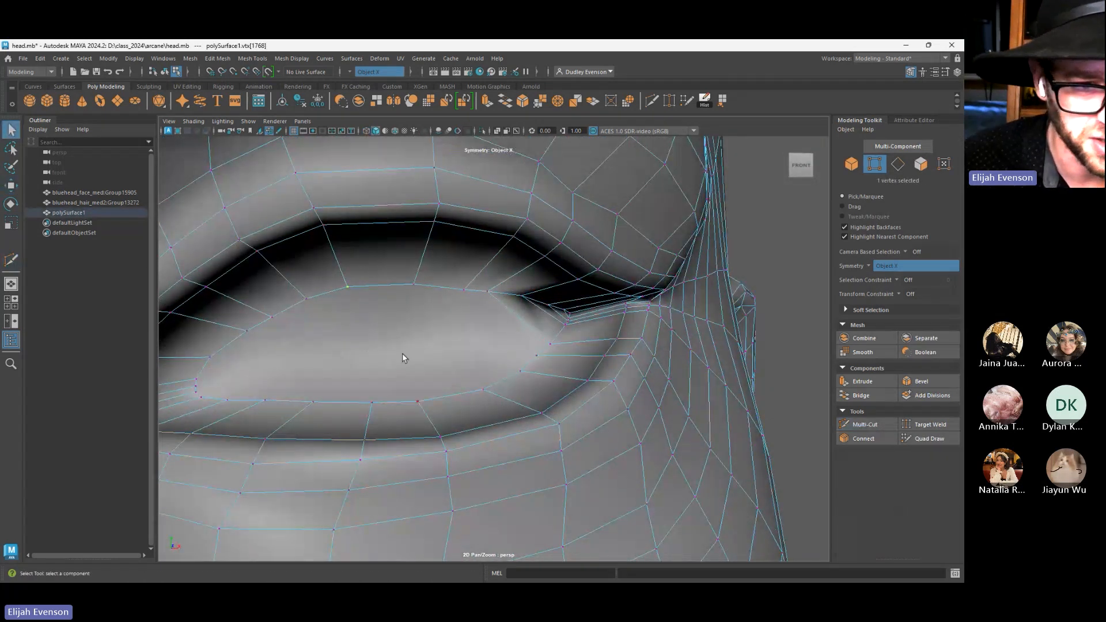
pyautogui.moveTo(402, 354); pyautogui.dragTo(413, 400, button='right')
pyautogui.click(440, 367)
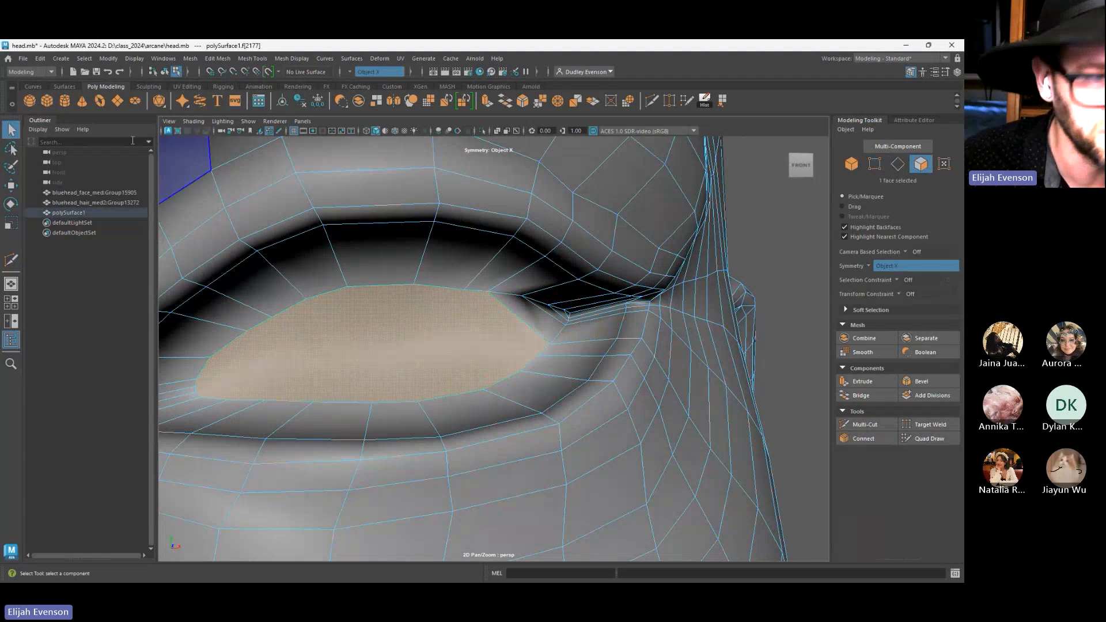
pyautogui.click(206, 61)
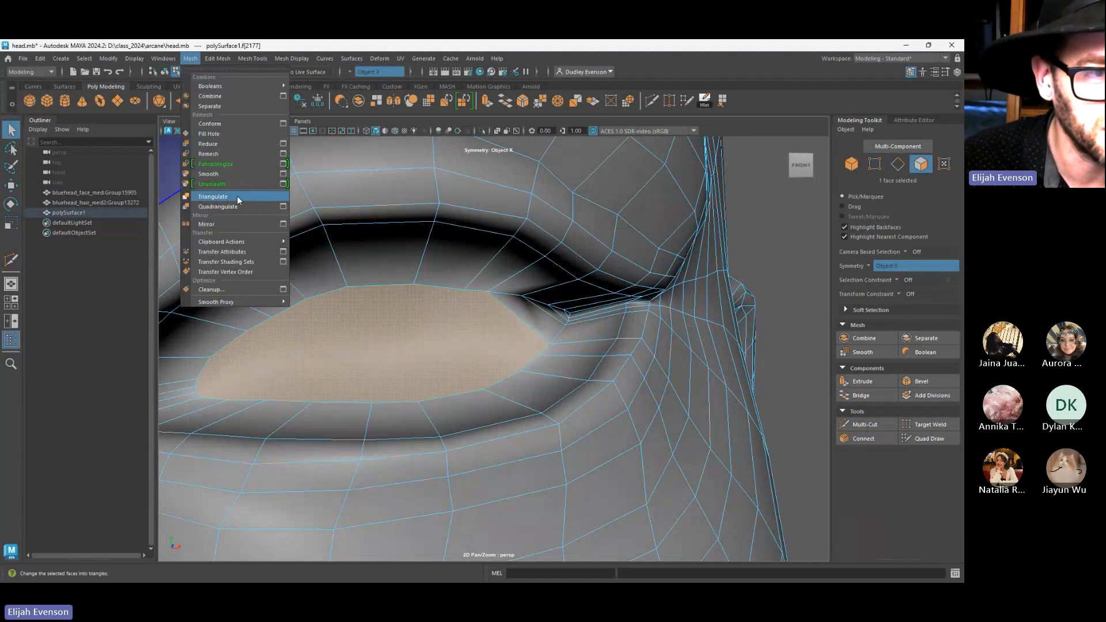
pyautogui.click(236, 195)
pyautogui.keyDown('alt'); pyautogui.moveTo(462, 364); pyautogui.dragTo(443, 366, button='right'); pyautogui.keyUp('alt')
pyautogui.hotkey('ctrl', 'z')
# Cut an edge with Multi-Cut across the middle of the eye opening's fill face, joining a lower-rim vertex to the upper-rim vertex above it
pyautogui.click(863, 424)
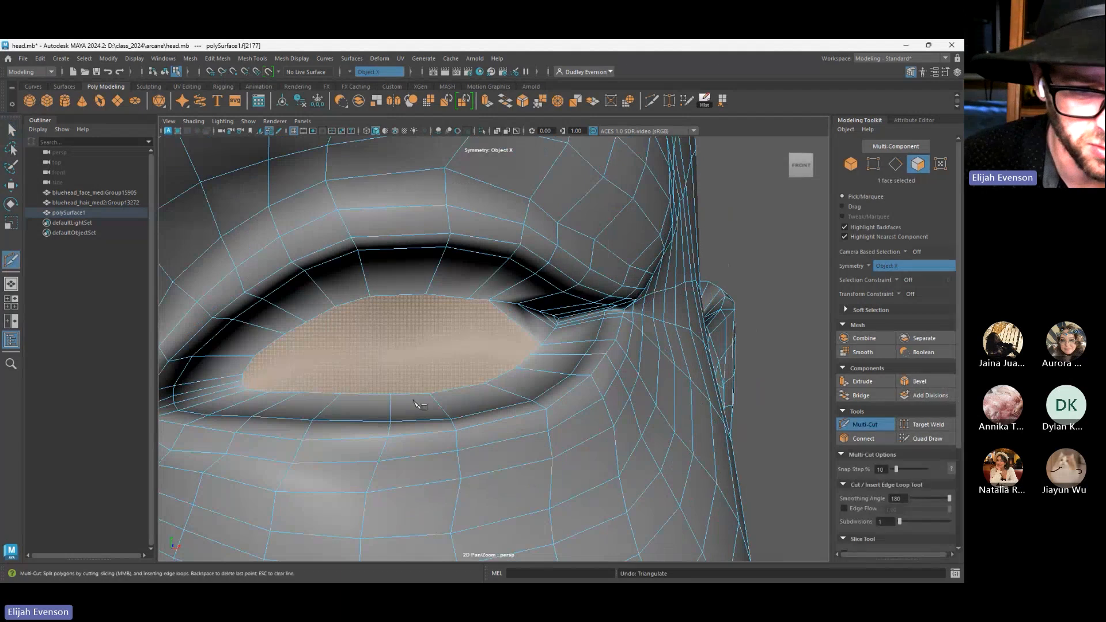
pyautogui.click(391, 394)
pyautogui.click(369, 296)
pyautogui.press('q')
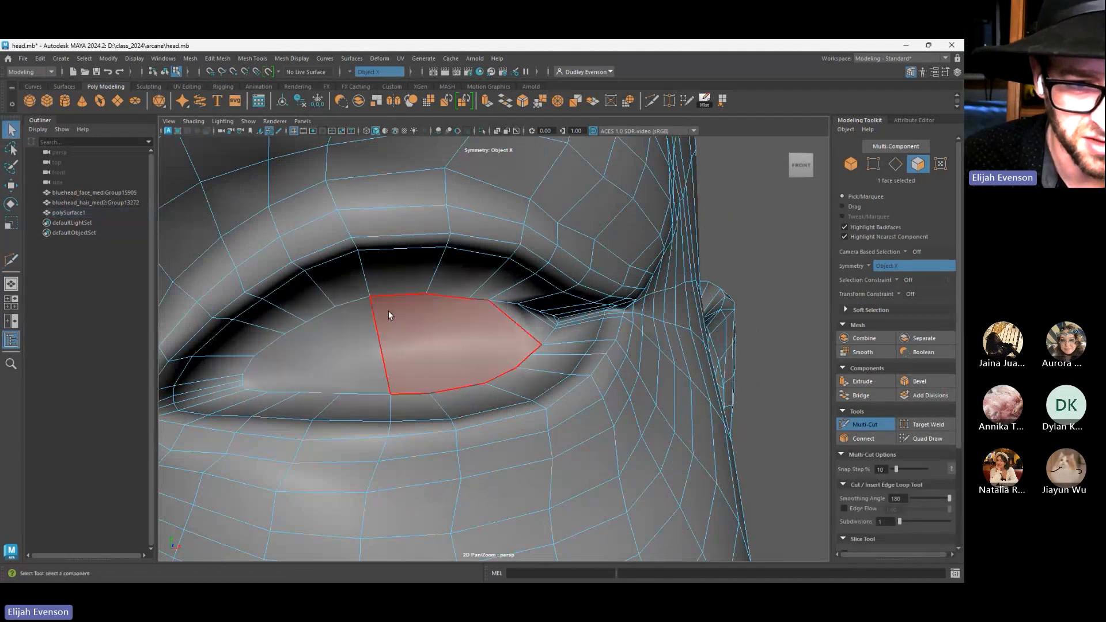
# Cut two more edges between the next upper and lower rim vertices, moving from the middle of the eye opening toward its outer corner
pyautogui.press('y')
pyautogui.click(426, 294)
pyautogui.click(429, 394)
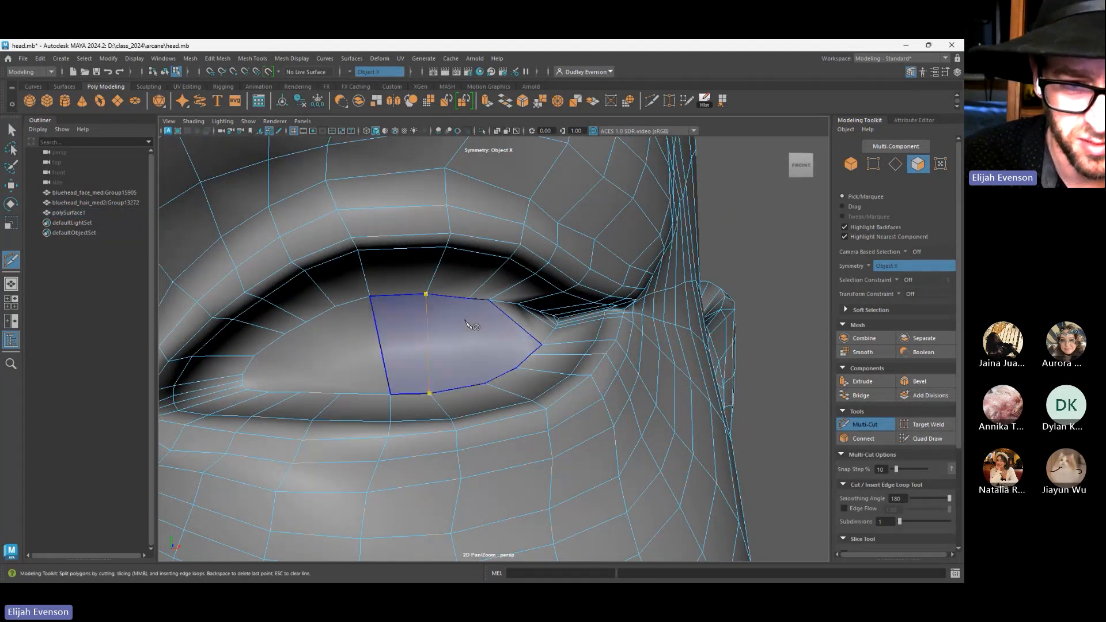
pyautogui.press('Return')
pyautogui.click(485, 383)
pyautogui.press('Return')
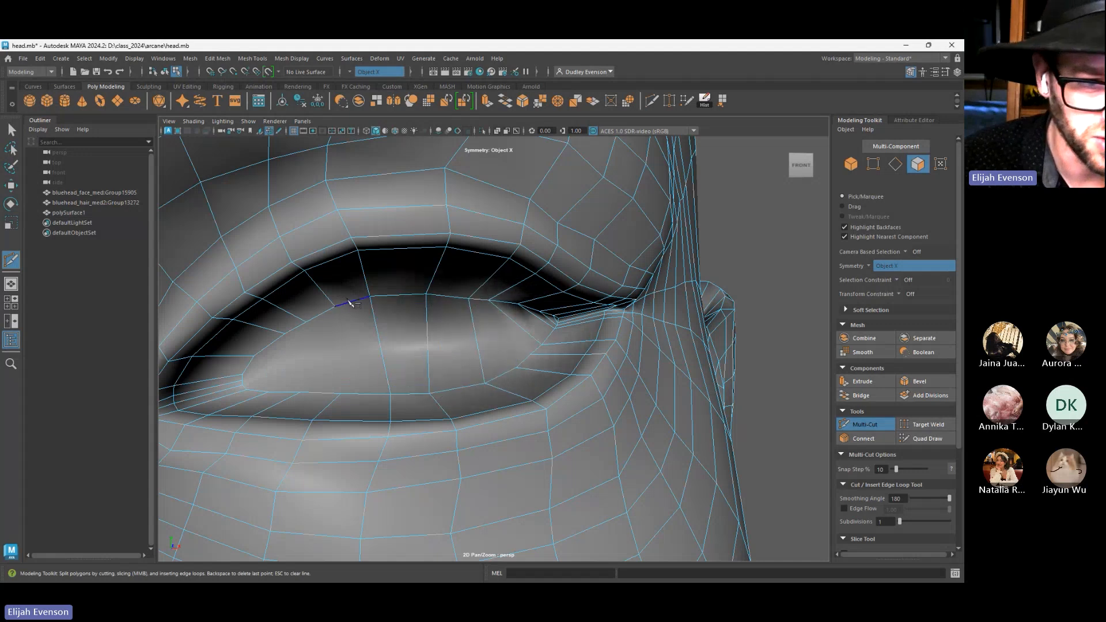
# Cut three edges across the inner part of the eye opening's fill face, joining upper-rim vertices to the lower rim
pyautogui.click(350, 302)
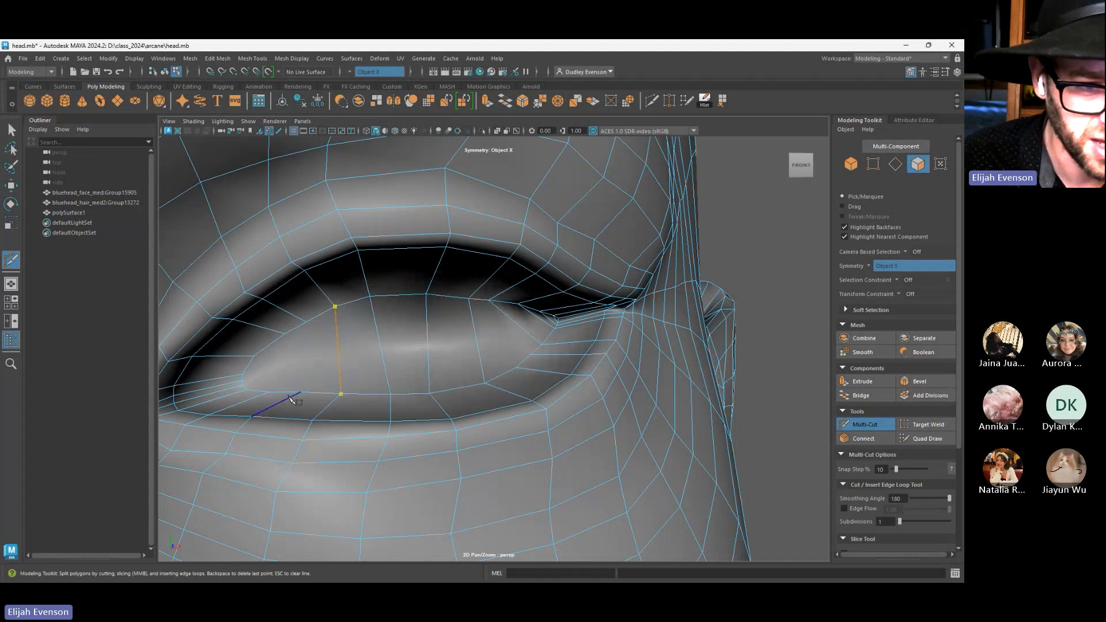
pyautogui.press('Return')
pyautogui.click(285, 334)
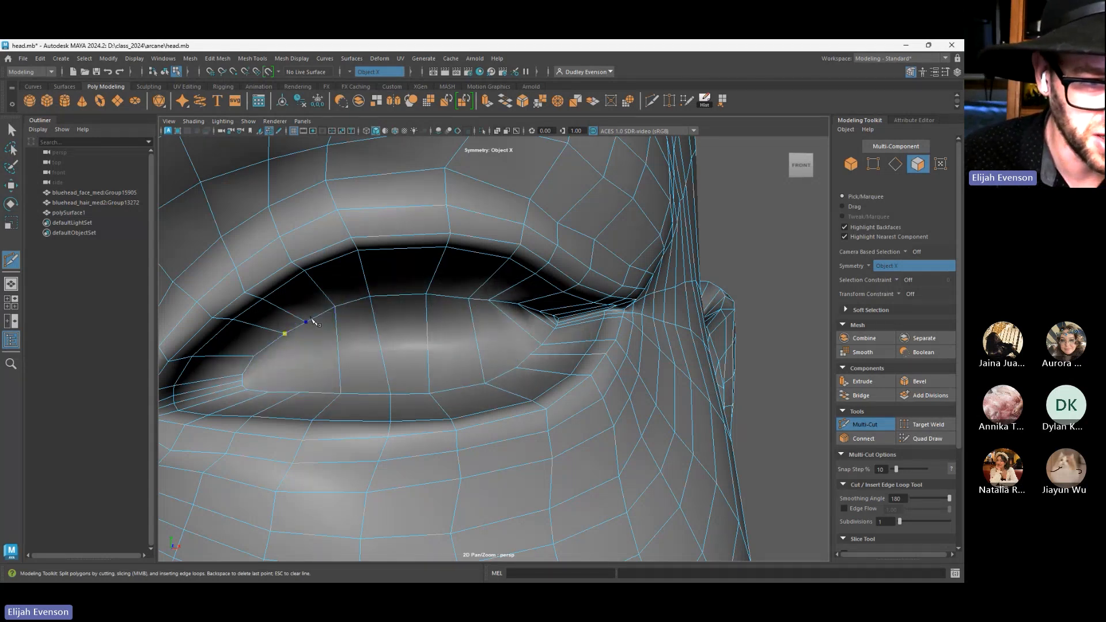
pyautogui.press('q')
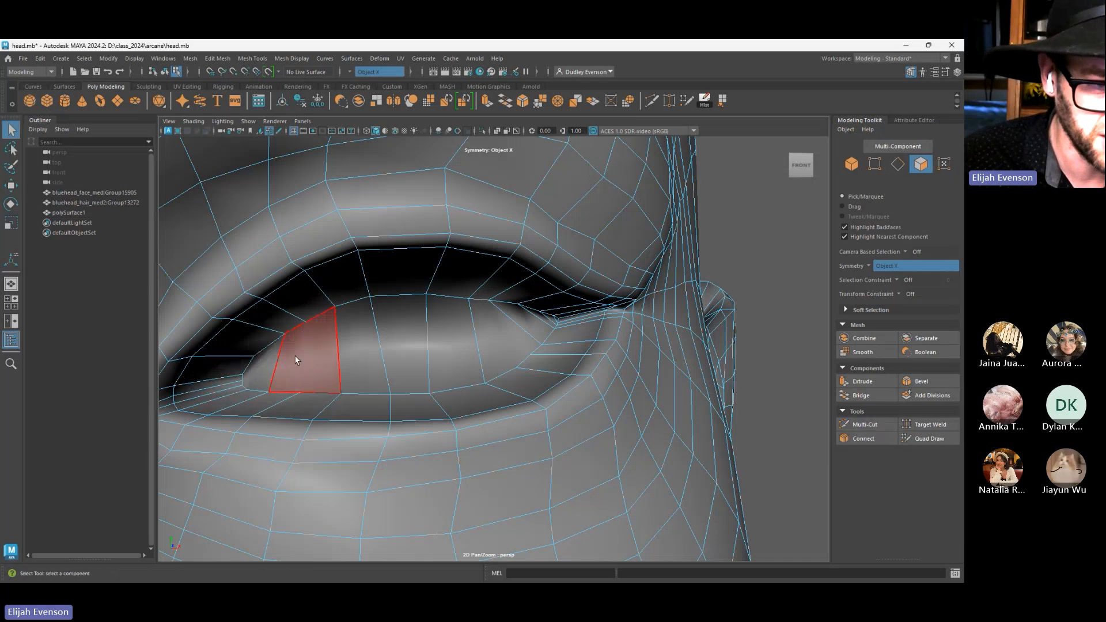
pyautogui.press('t')
pyautogui.click(868, 424)
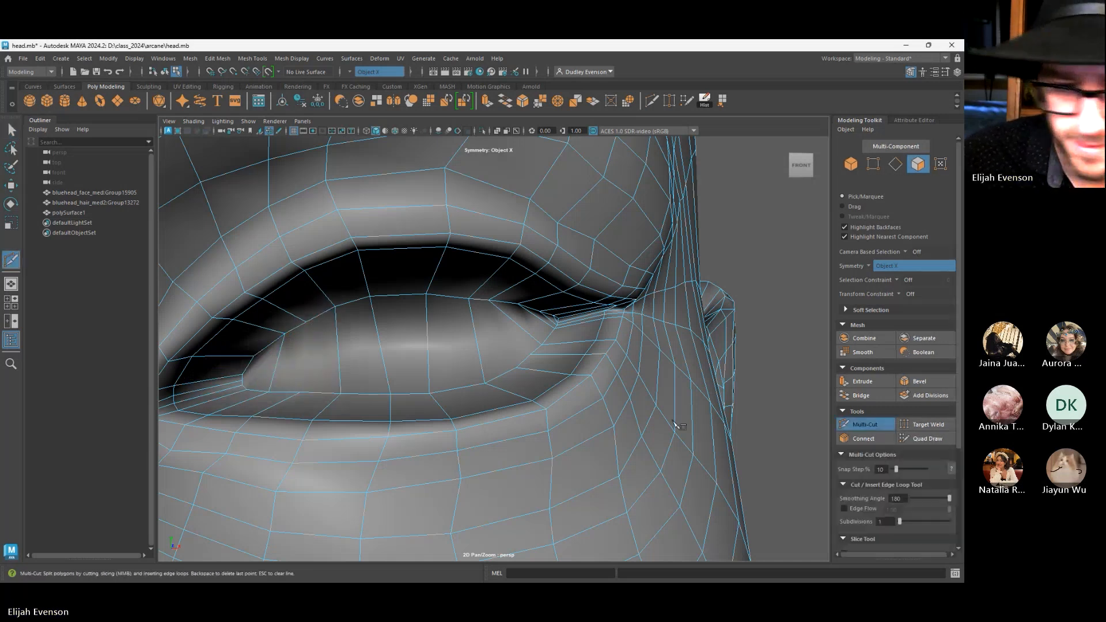
pyautogui.click(306, 321)
pyautogui.click(311, 387)
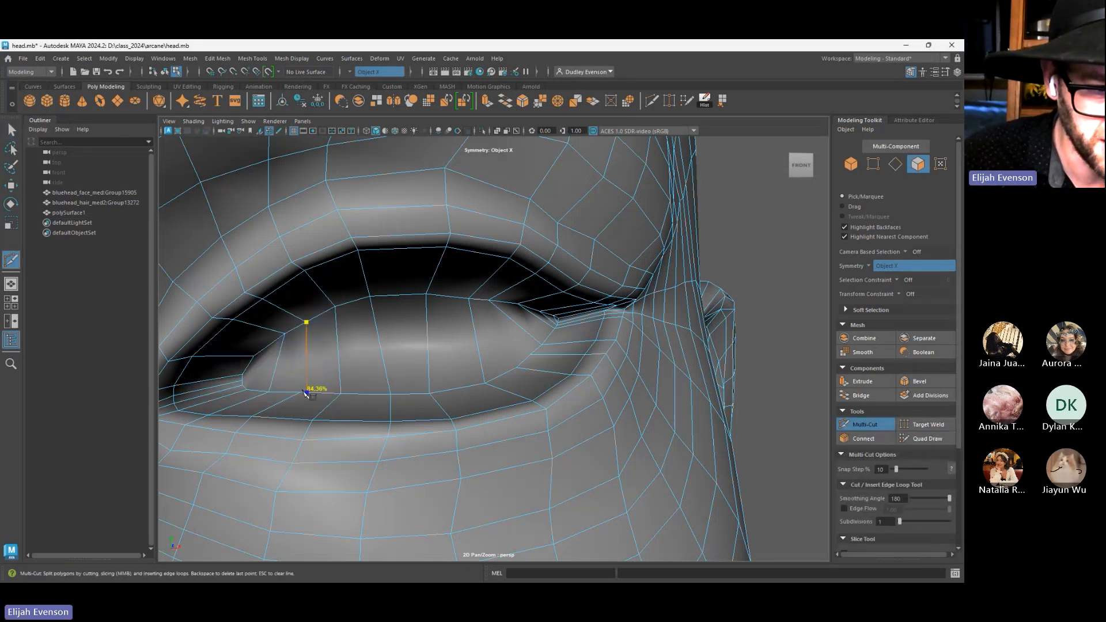
pyautogui.press('q')
# Split the many-sided face at the inner corner of the eye opening into smaller faces
pyautogui.click(286, 378)
pyautogui.click(260, 372)
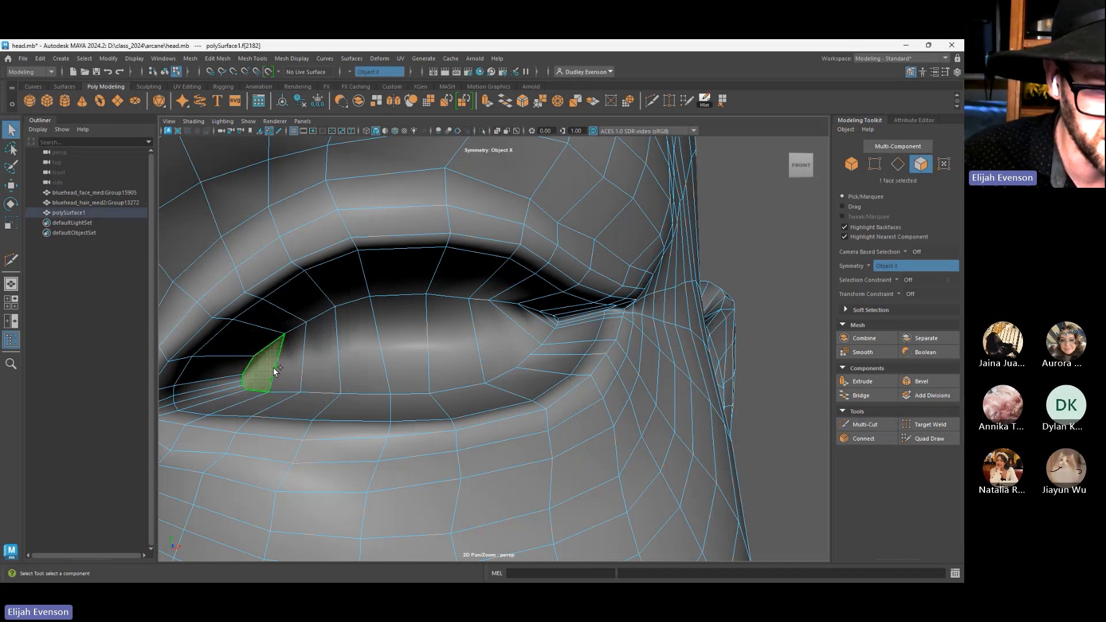
pyautogui.keyDown('shift'); pyautogui.click(289, 367); pyautogui.keyUp('shift')
pyautogui.keyDown('shift'); pyautogui.click(316, 361); pyautogui.keyUp('shift')
pyautogui.hotkey('ctrl', 'z')
pyautogui.hotkey('ctrl', 'z')
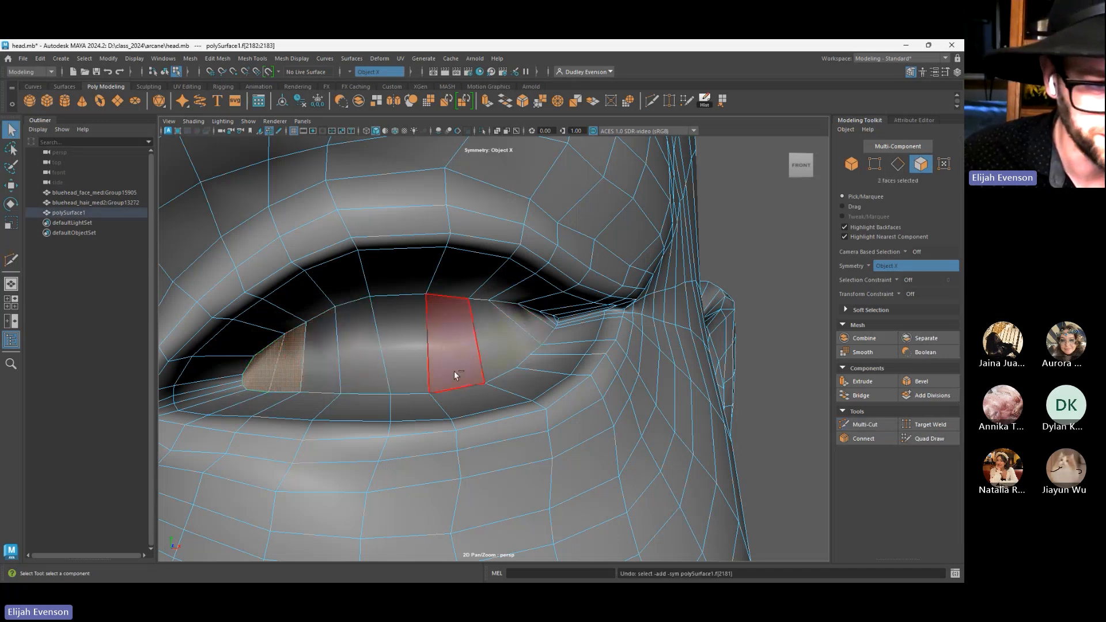
pyautogui.click(189, 58)
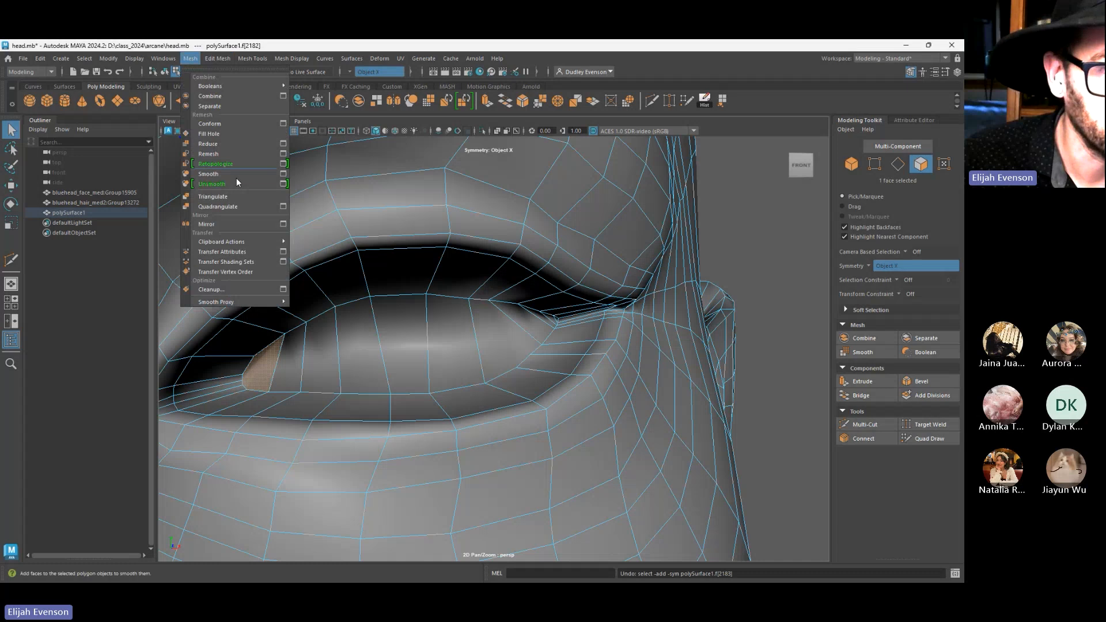
pyautogui.click(238, 207)
# Try smoothing the whole head mesh as an object to check how its surface flows
pyautogui.scroll(-5, 527, 304)
pyautogui.keyDown('alt'); pyautogui.moveTo(527, 304); pyautogui.dragTo(496, 344); pyautogui.keyUp('alt')
pyautogui.scroll(-5, 496, 343)
pyautogui.keyDown('alt'); pyautogui.moveTo(661, 347); pyautogui.dragTo(708, 334); pyautogui.keyUp('alt')
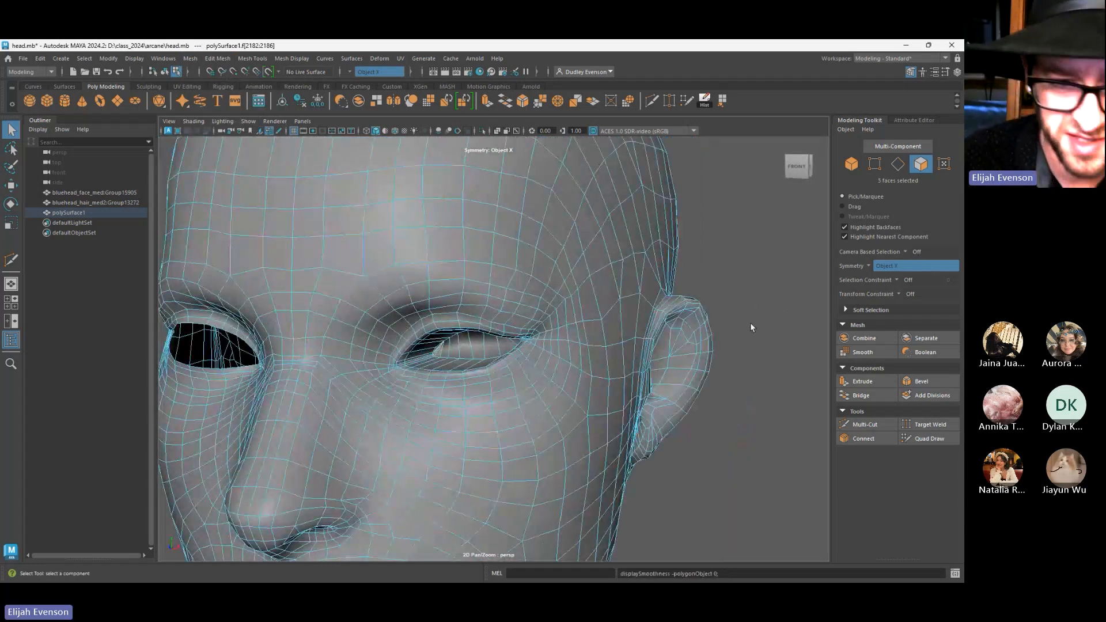
pyautogui.press('F8')
pyautogui.press('f')
pyautogui.click(859, 352)
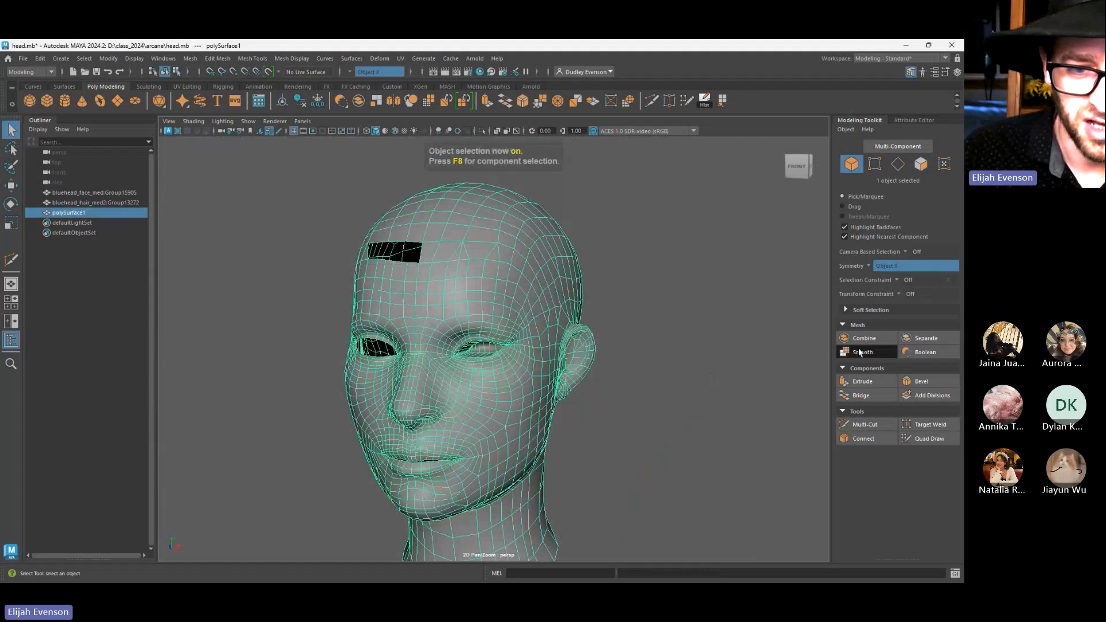
pyautogui.keyDown('alt'); pyautogui.moveTo(648, 425); pyautogui.dragTo(692, 427); pyautogui.keyUp('alt')
pyautogui.hotkey('ctrl', 'z')
pyautogui.click(707, 453)
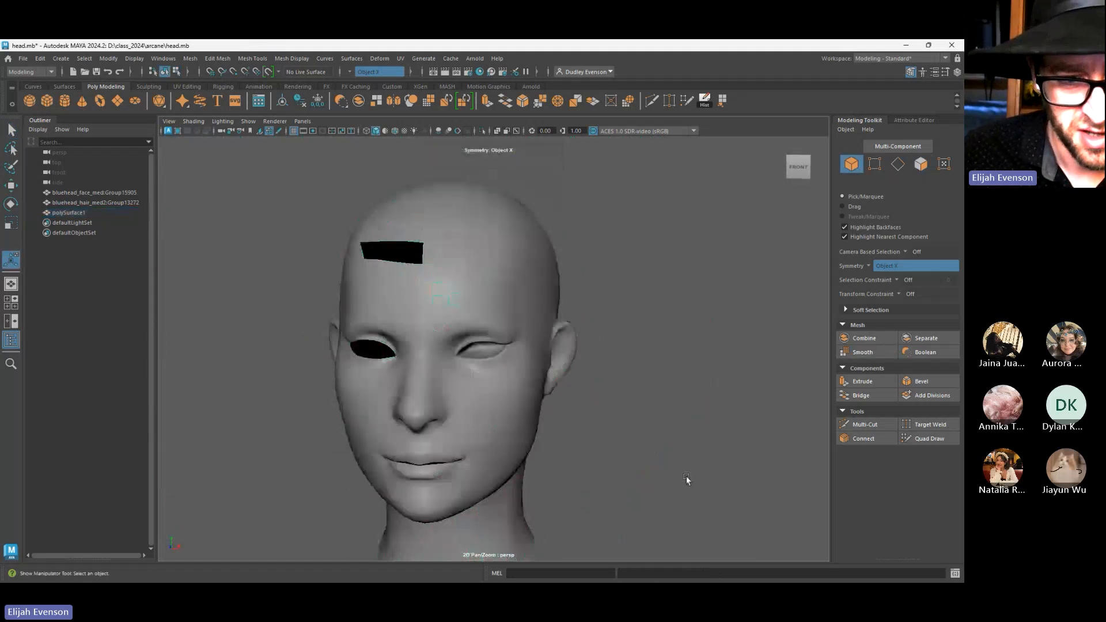
# Examine the head mesh from several angles, focusing on the filled eye opening and the edge flow around it
pyautogui.keyDown('alt'); pyautogui.moveTo(714, 479); pyautogui.dragTo(614, 368); pyautogui.keyUp('alt')
pyautogui.click(469, 345)
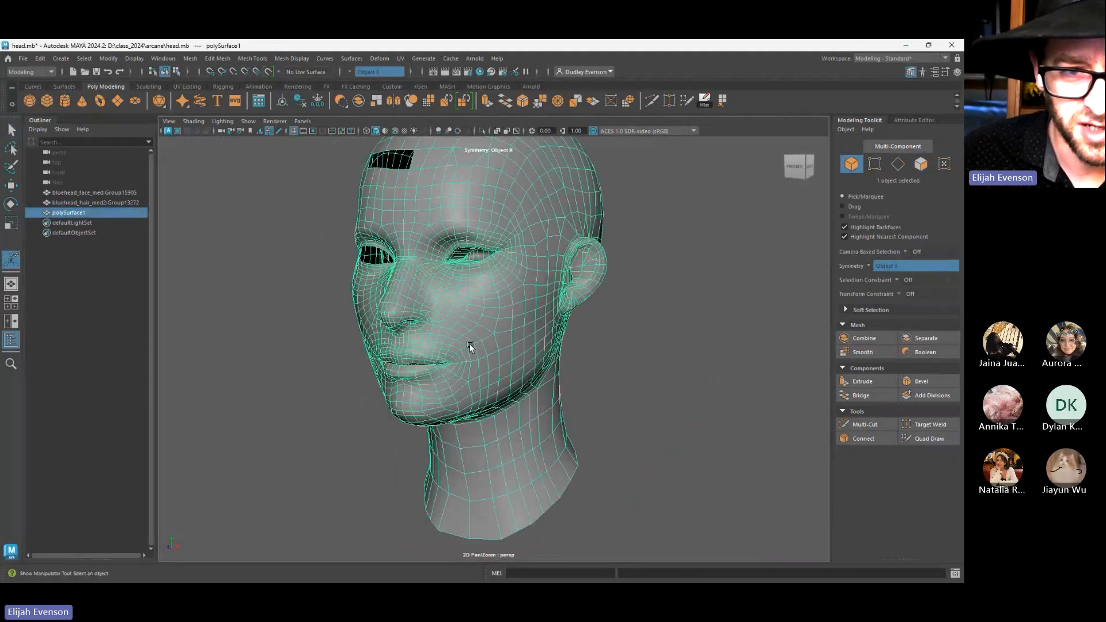
pyautogui.keyDown('alt'); pyautogui.moveTo(527, 406); pyautogui.dragTo(513, 357); pyautogui.keyUp('alt')
pyautogui.scroll(8, 437, 323)
pyautogui.keyDown('alt'); pyautogui.moveTo(426, 314); pyautogui.dragTo(535, 560, button='middle'); pyautogui.keyUp('alt')
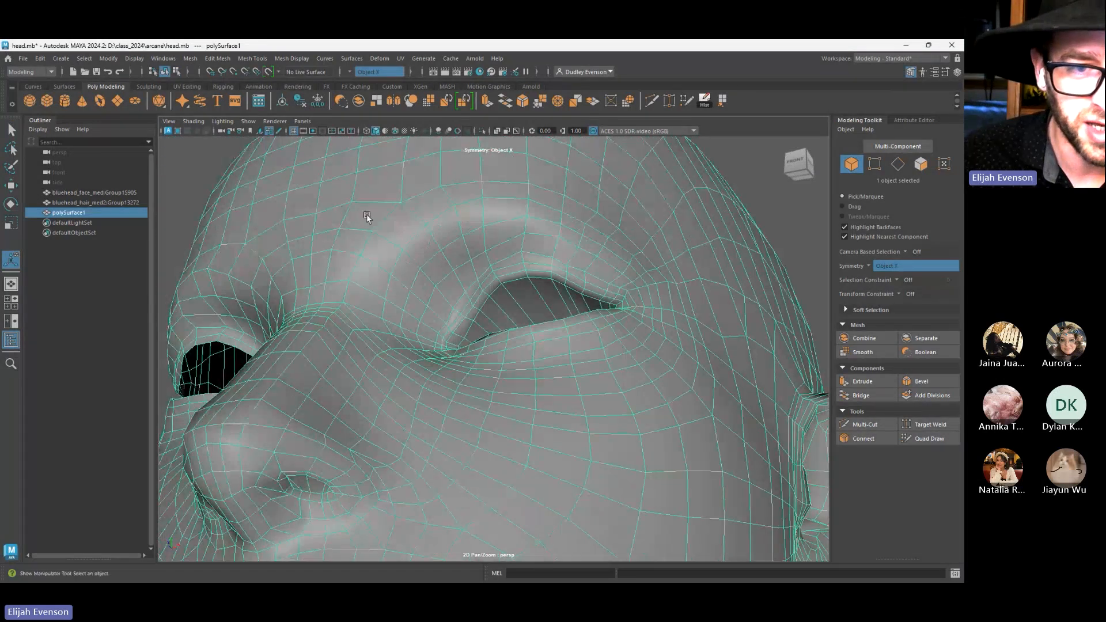
pyautogui.scroll(-10, 403, 291)
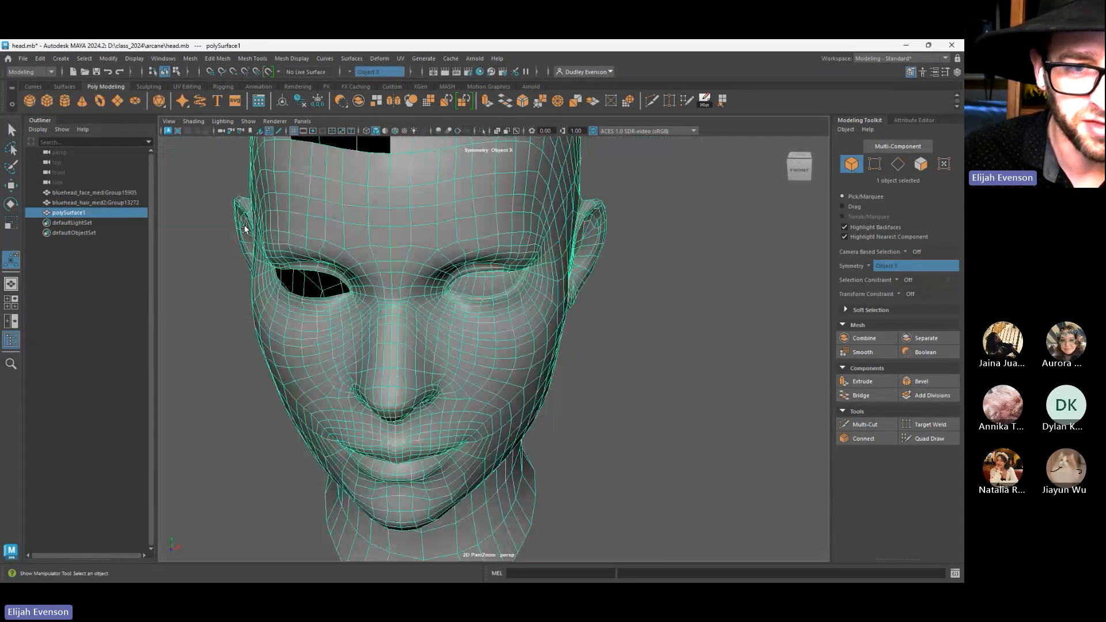
pyautogui.keyDown('alt'); pyautogui.moveTo(402, 311); pyautogui.dragTo(291, 304); pyautogui.keyUp('alt')
pyautogui.scroll(5, 521, 368)
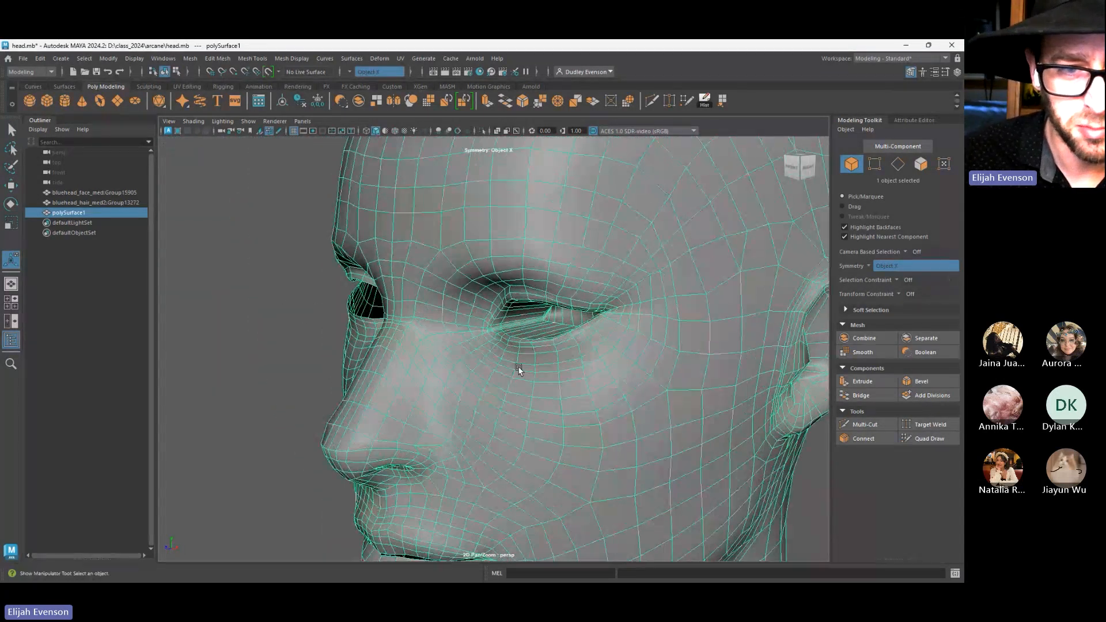
pyautogui.scroll(-1, 531, 368)
# Switch to face selection with wireframe display and turn selection symmetry off
pyautogui.moveTo(335, 274); pyautogui.dragTo(294, 276, button='right')
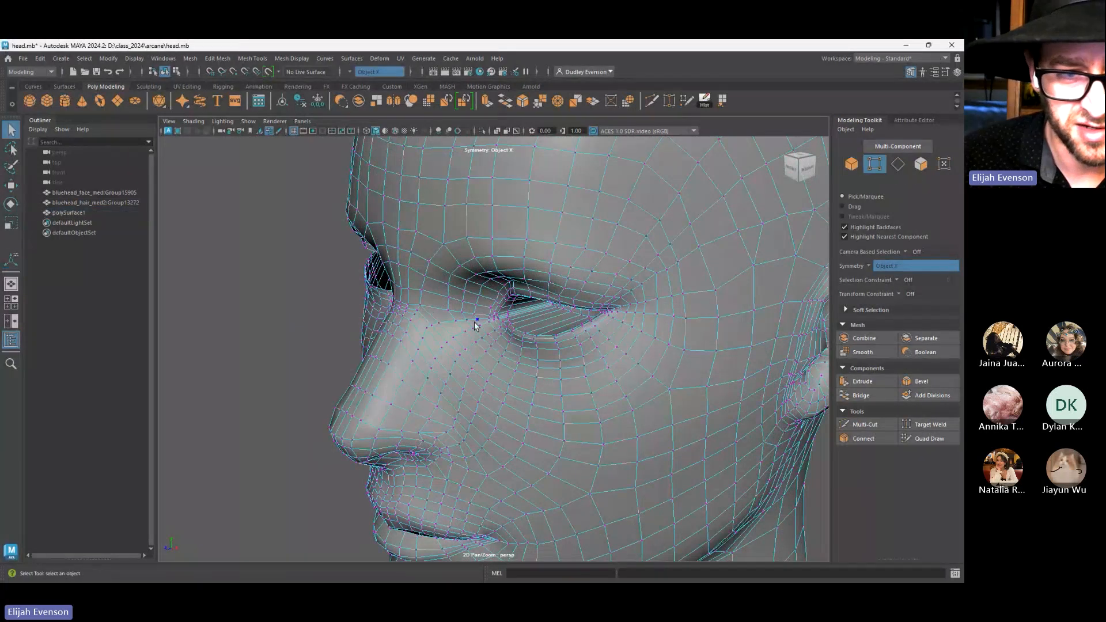
pyautogui.keyDown('alt'); pyautogui.moveTo(482, 321); pyautogui.dragTo(588, 326); pyautogui.keyUp('alt')
pyautogui.keyDown('alt'); pyautogui.moveTo(588, 325); pyautogui.dragTo(86, 323, button='right'); pyautogui.keyUp('alt')
pyautogui.moveTo(431, 349); pyautogui.dragTo(426, 381, button='right')
pyautogui.keyDown('alt'); pyautogui.moveTo(427, 384); pyautogui.dragTo(398, 322); pyautogui.keyUp('alt')
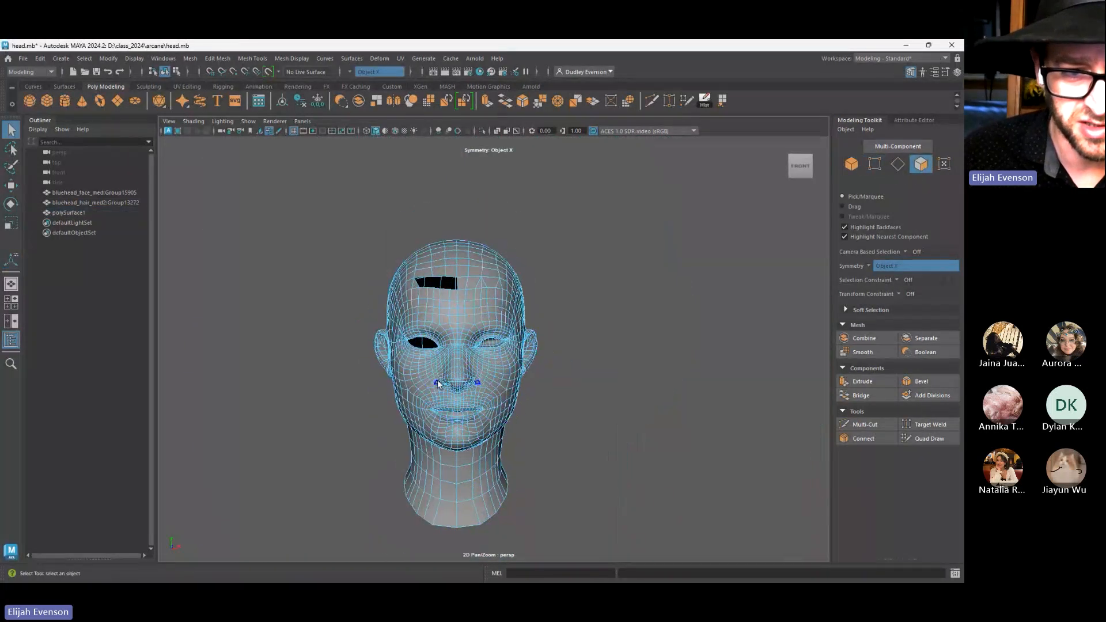
pyautogui.press('4')
pyautogui.moveTo(332, 238); pyautogui.dragTo(456, 560)
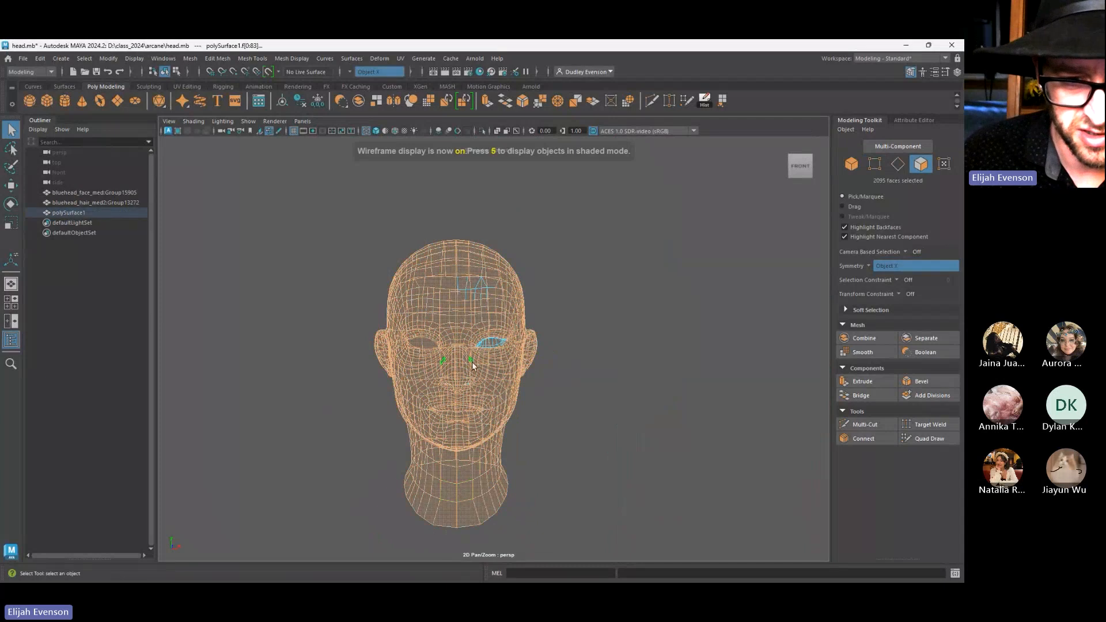
pyautogui.click(349, 71)
pyautogui.click(363, 77)
# Delete all faces on the half of the head with the empty eye socket, up to the centre line
pyautogui.click(330, 201)
pyautogui.moveTo(331, 204); pyautogui.dragTo(453, 570)
pyautogui.keyDown('alt'); pyautogui.moveTo(454, 521); pyautogui.dragTo(455, 510); pyautogui.keyUp('alt')
pyautogui.keyDown('alt'); pyautogui.moveTo(449, 436); pyautogui.dragTo(444, 429); pyautogui.keyUp('alt')
pyautogui.moveTo(329, 260); pyautogui.dragTo(457, 580)
pyautogui.scroll(5, 682, 488)
pyautogui.press('5')
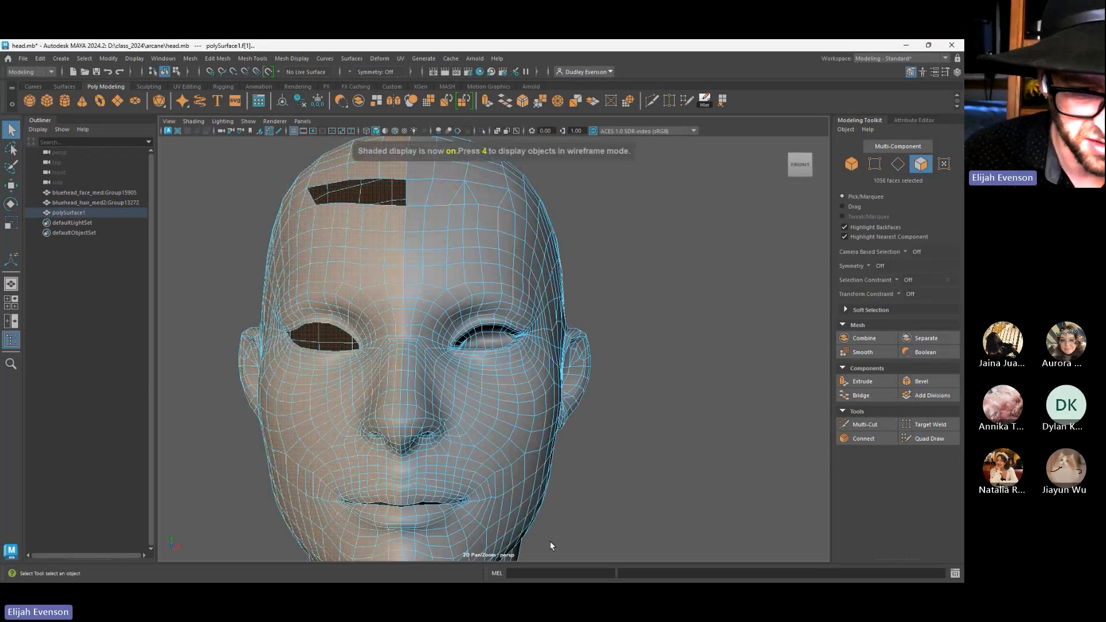
pyautogui.keyDown('alt'); pyautogui.moveTo(550, 540); pyautogui.dragTo(566, 451, button='middle'); pyautogui.keyUp('alt')
pyautogui.keyDown('alt'); pyautogui.moveTo(566, 451); pyautogui.dragTo(259, 440); pyautogui.keyUp('alt')
pyautogui.press('Delete')
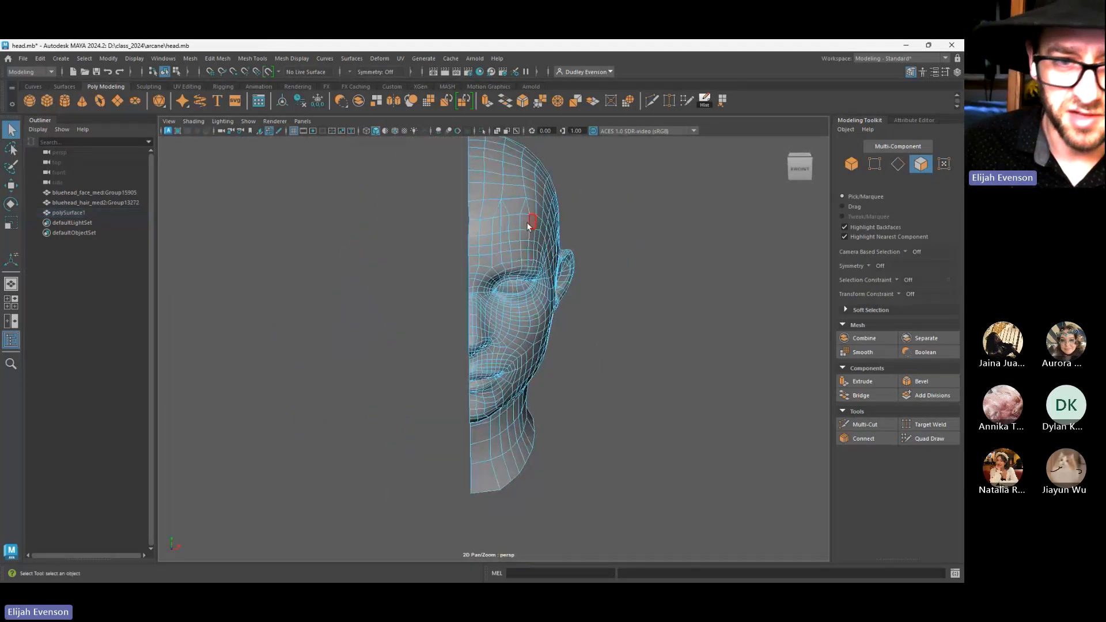
# Select the entire border edge loop along the open centre line of the remaining half head
pyautogui.press('F10')
pyautogui.doubleClick(469, 209)
pyautogui.scroll(5, 486, 369)
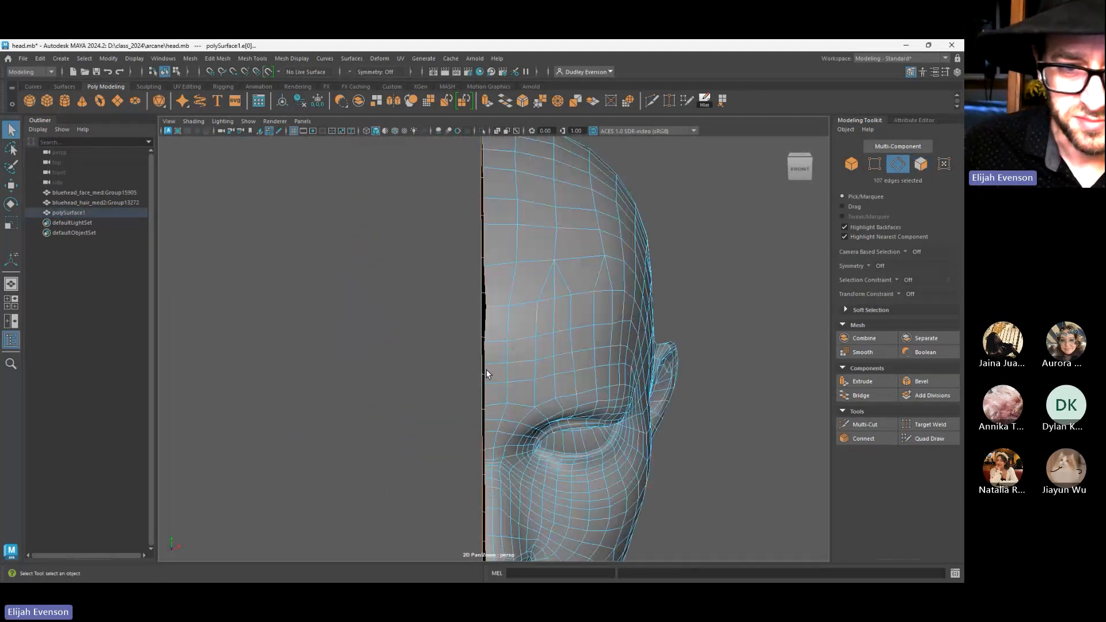
pyautogui.keyDown('alt'); pyautogui.moveTo(469, 245); pyautogui.dragTo(458, 270); pyautogui.keyUp('alt')
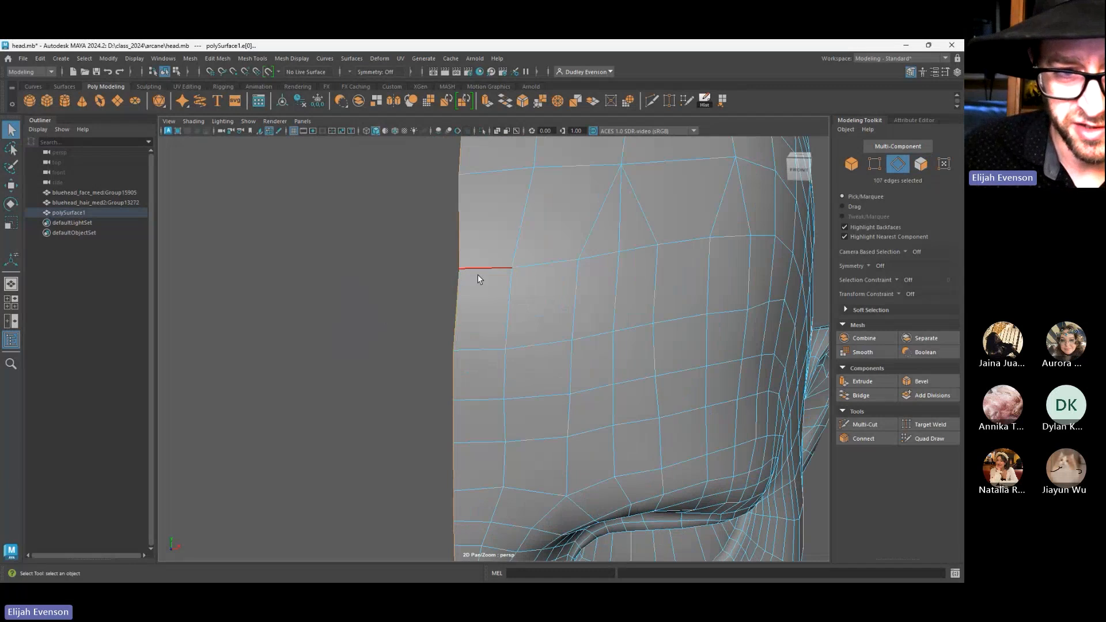
# Try to move the selected centre border edges along the X axis toward the head's middle plane
pyautogui.press('w')
pyautogui.scroll(-5, 662, 465)
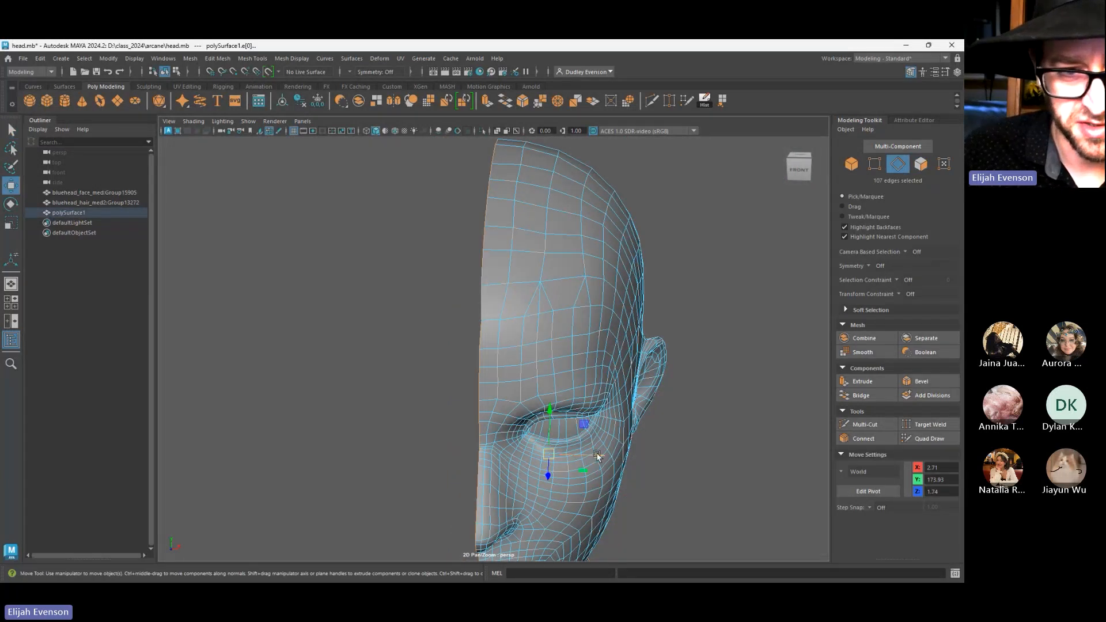
pyautogui.moveTo(601, 456); pyautogui.dragTo(509, 461)
pyautogui.hotkey('ctrl', 'z')
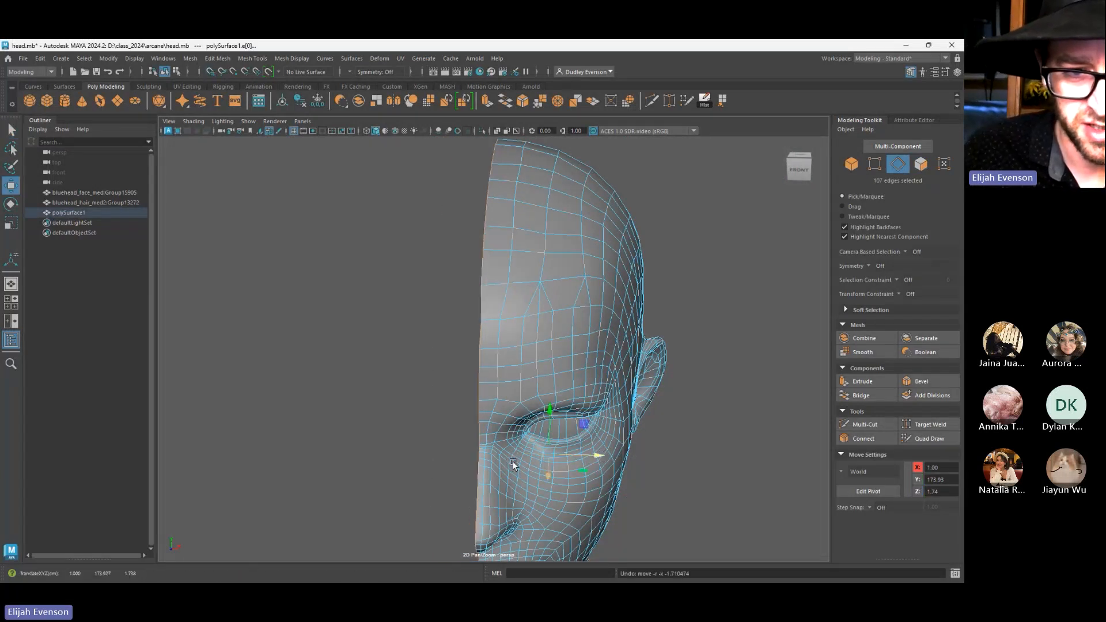
# Turn off Retain component spacing in the Move tool's snap settings
pyautogui.doubleClick(11, 186)
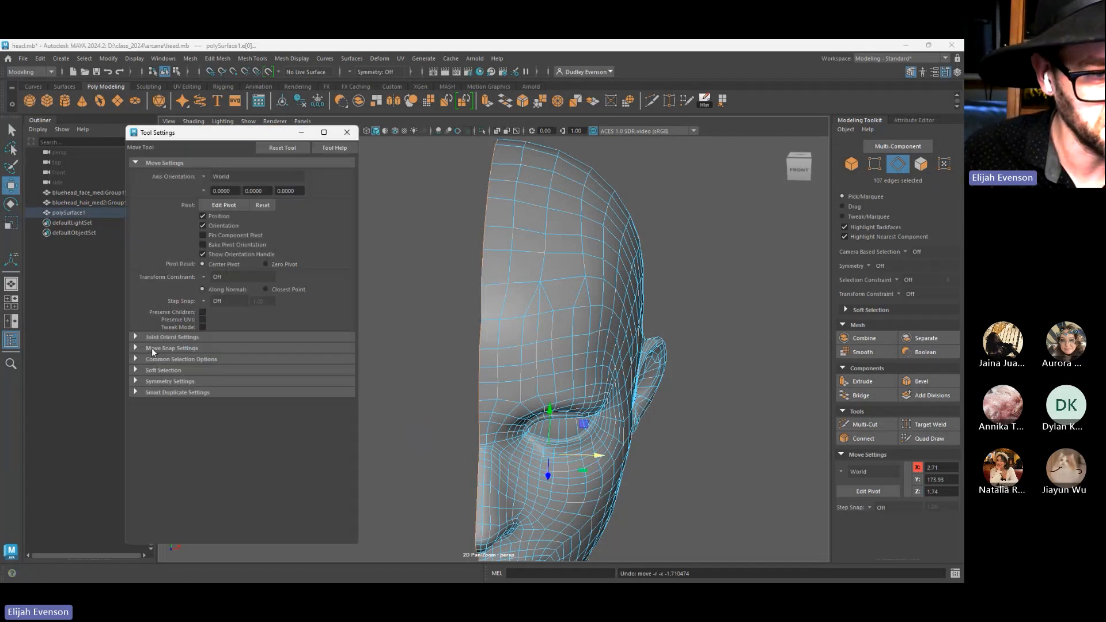
pyautogui.click(136, 348)
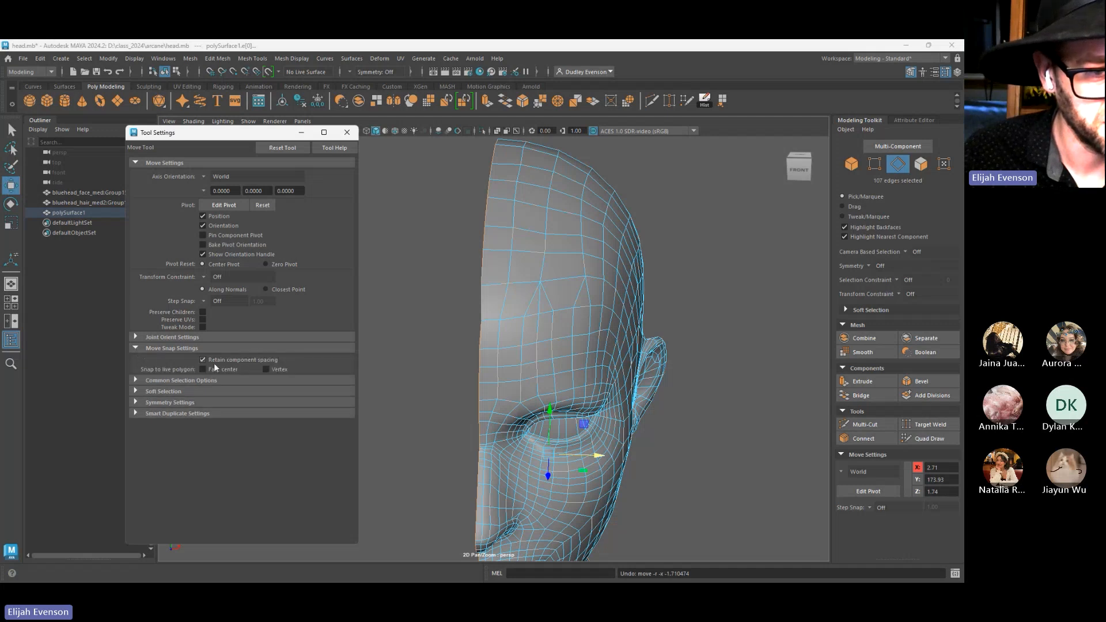
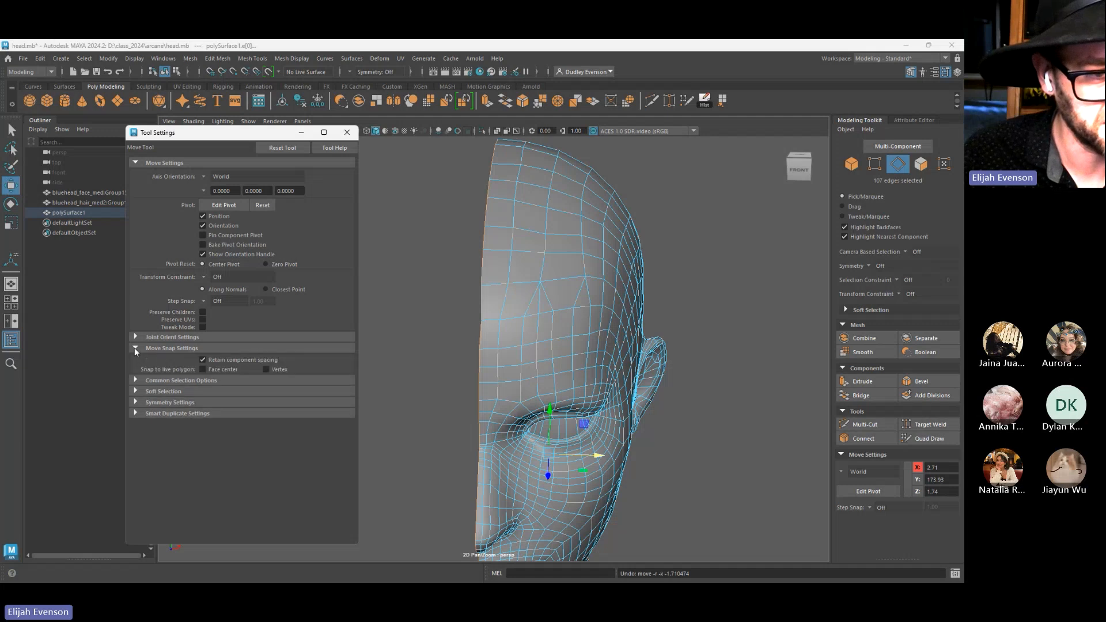
pyautogui.click(216, 362)
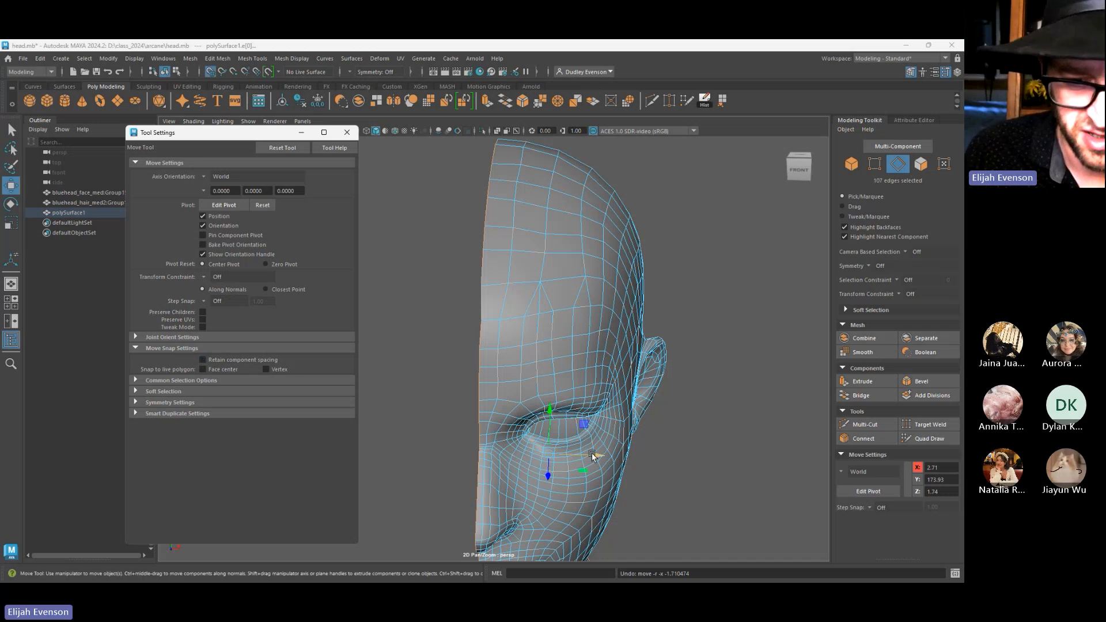
# Snap the selected centre border edges to X 0 and close the Move tool's settings
pyautogui.moveTo(601, 459); pyautogui.dragTo(489, 468)
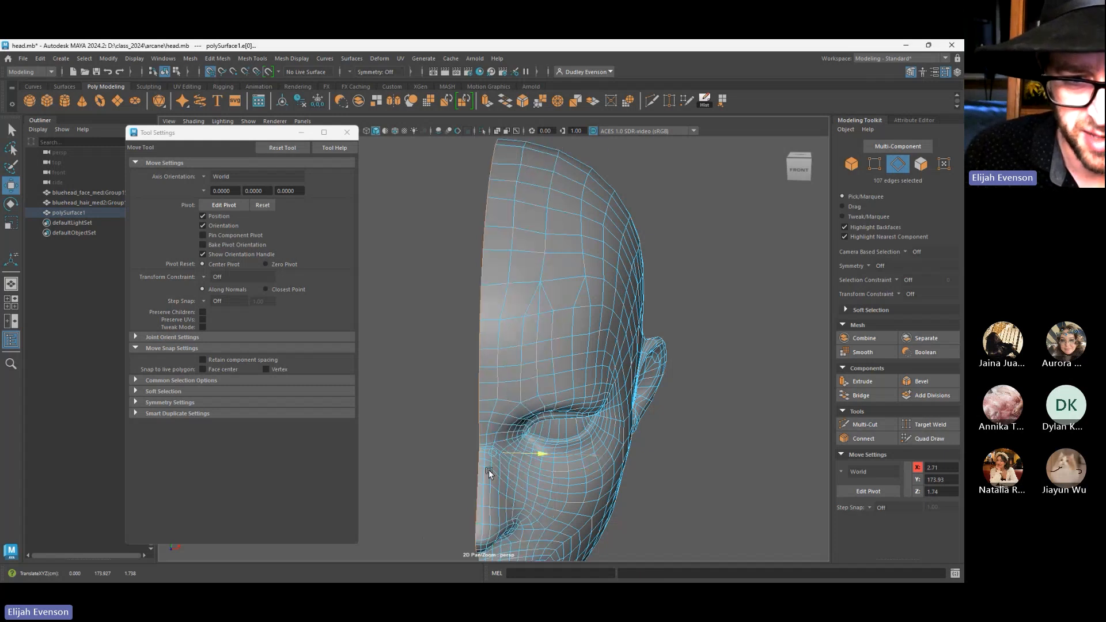
pyautogui.scroll(5, 462, 305)
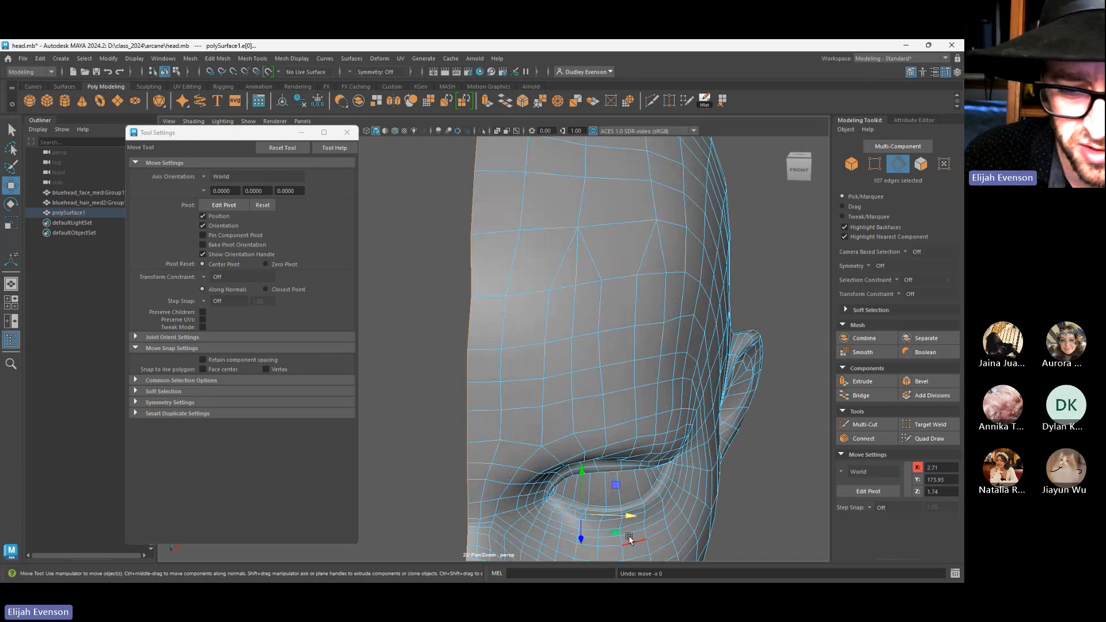
pyautogui.moveTo(629, 538); pyautogui.dragTo(491, 523)
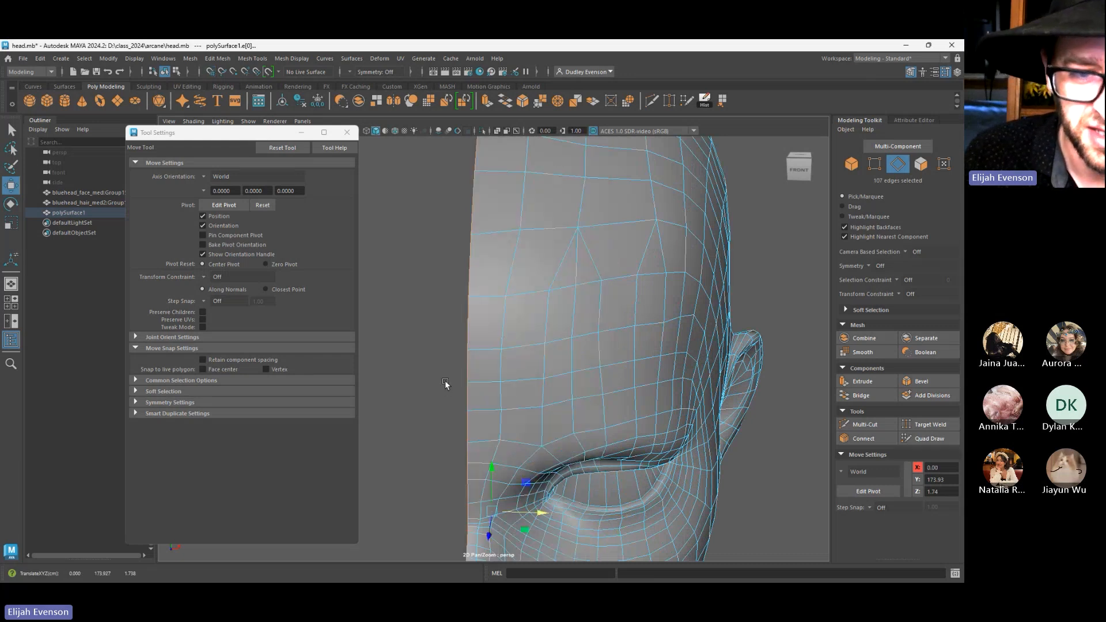
pyautogui.scroll(-5, 445, 374)
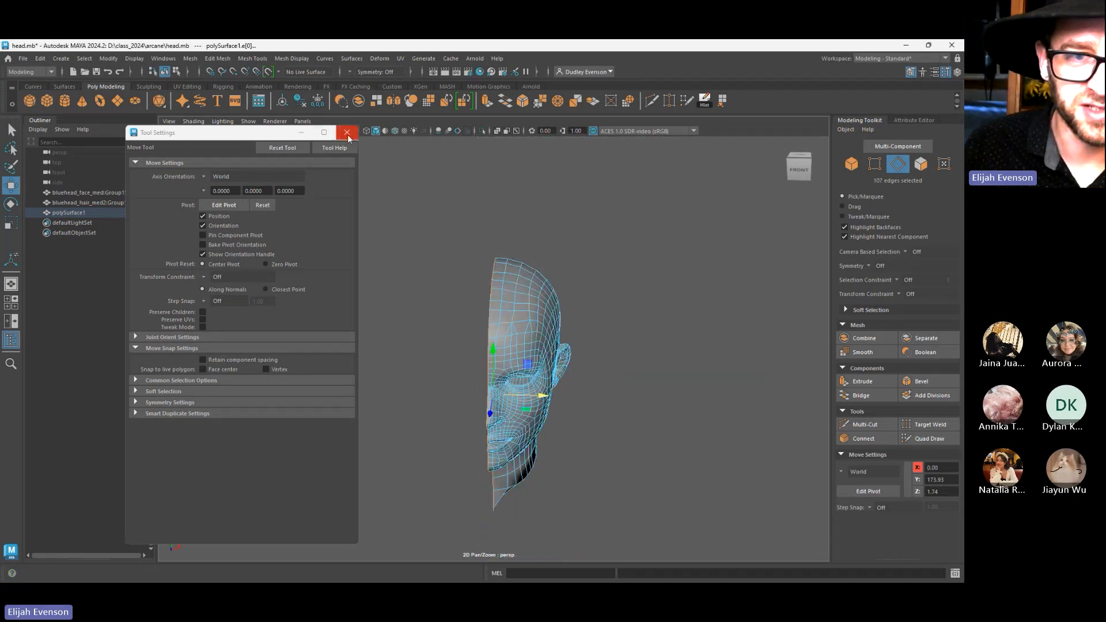
pyautogui.click(347, 133)
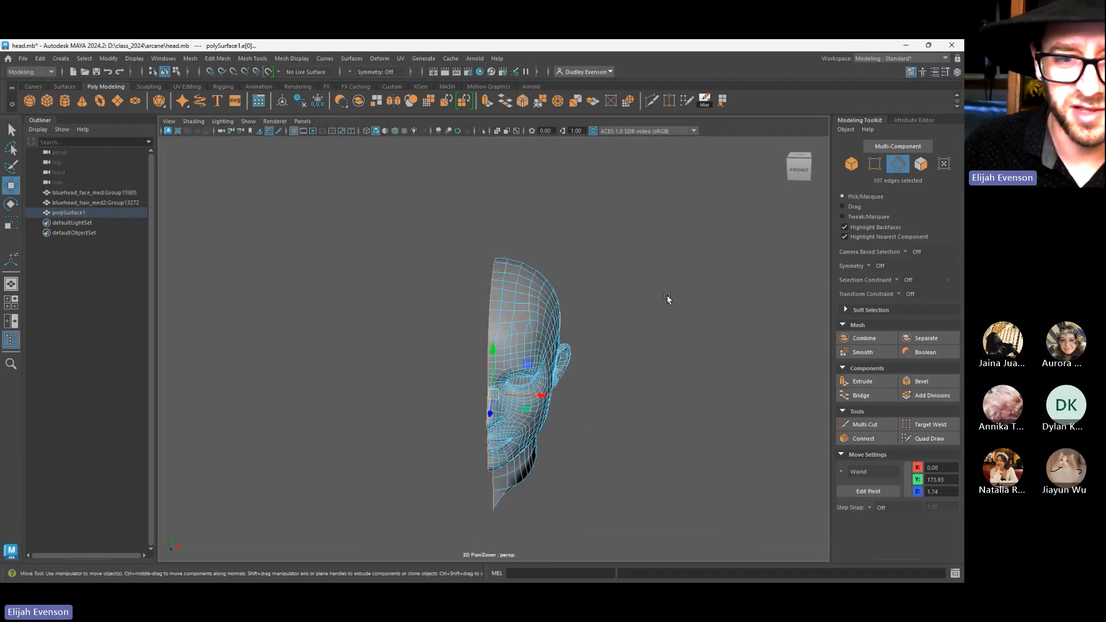
# Show the half head in wireframe and remove the neck-opening edges from the border selection
pyautogui.press('F8')
pyautogui.keyDown('alt'); pyautogui.moveTo(673, 319); pyautogui.dragTo(556, 510); pyautogui.keyUp('alt')
pyautogui.press('F8')
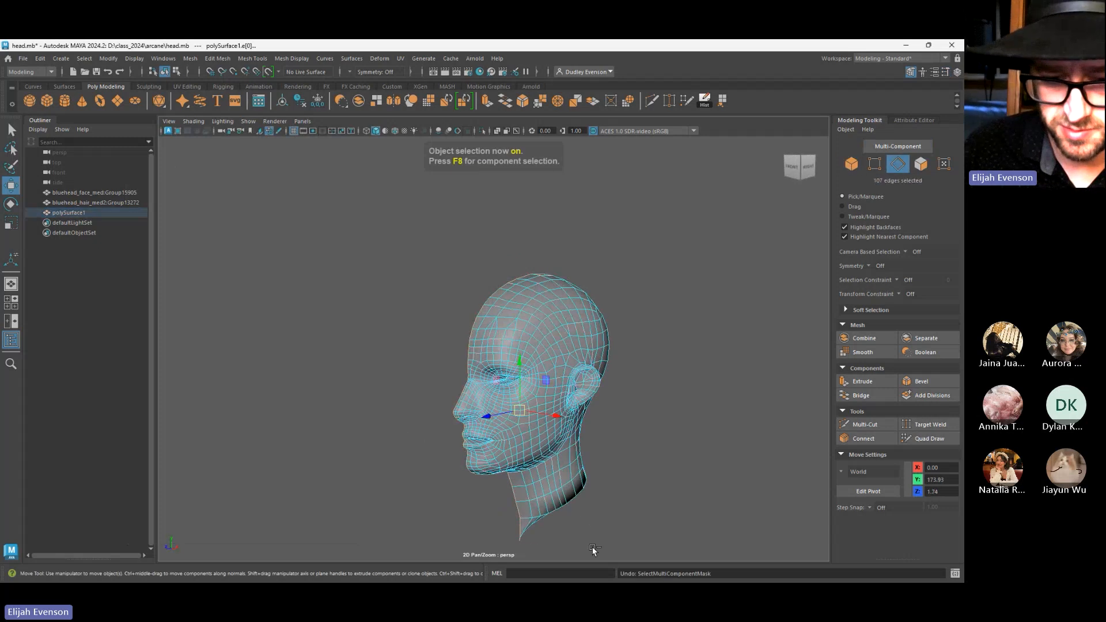
pyautogui.press('4')
pyautogui.keyDown('alt'); pyautogui.moveTo(573, 468); pyautogui.dragTo(608, 460); pyautogui.keyUp('alt')
pyautogui.keyDown('ctrl'); pyautogui.moveTo(589, 521); pyautogui.dragTo(535, 444); pyautogui.keyUp('ctrl')
pyautogui.moveTo(525, 548)
pyautogui.keyDown('ctrl'); pyautogui.mouseDown()
pyautogui.moveTo(501, 516)
pyautogui.moveTo(527, 492)
pyautogui.moveTo(477, 469)
pyautogui.moveTo(513, 489)
pyautogui.moveTo(578, 340)
pyautogui.mouseUp(); pyautogui.keyUp('ctrl')
pyautogui.scroll(3, 526, 492)
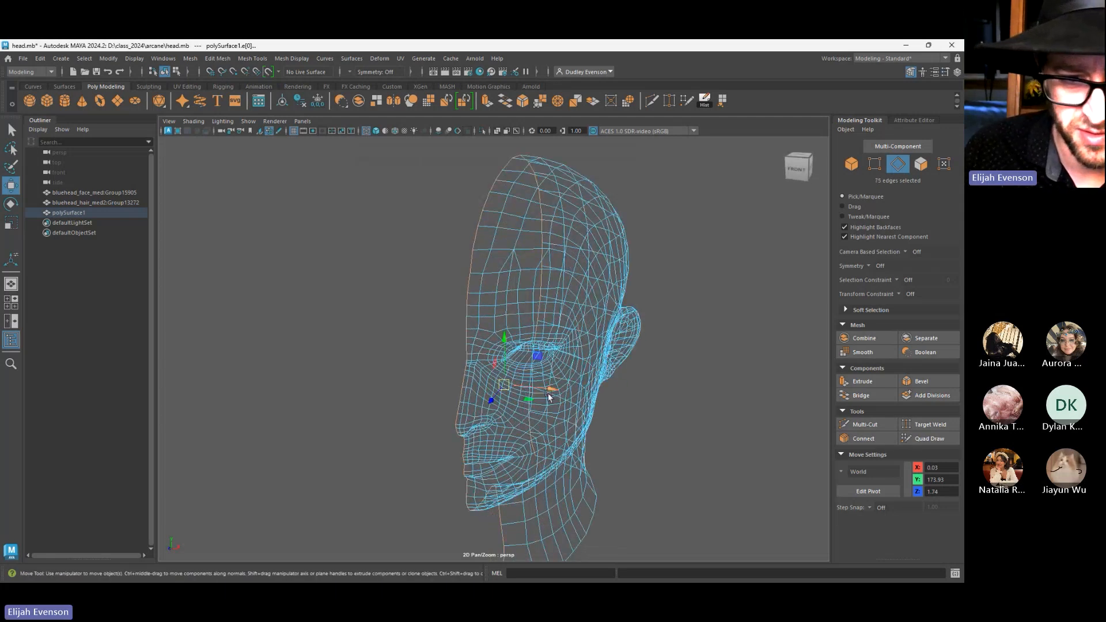
# Snap the remaining centre border edges along X to the head's middle plane and clear the selection
pyautogui.moveTo(548, 394); pyautogui.dragTo(485, 426)
pyautogui.hotkey('ctrl', 'z')
pyautogui.press('x')
pyautogui.click(616, 449)
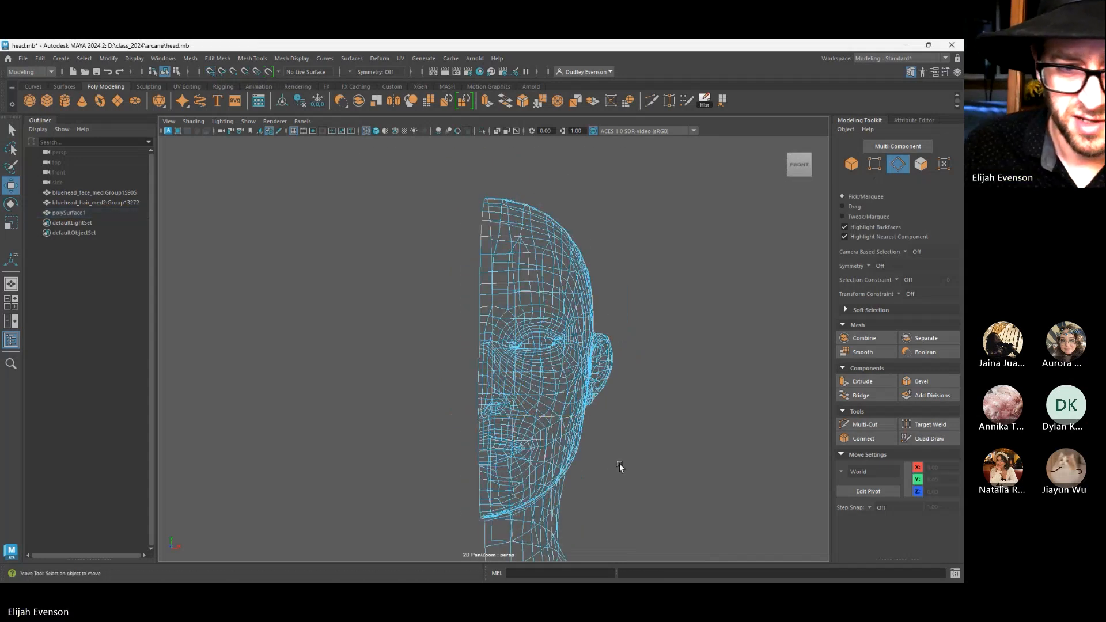
# Return the half head to shaded display in object mode and check its centre border and face from several angles
pyautogui.press('5')
pyautogui.press('F8')
pyautogui.keyDown('alt'); pyautogui.moveTo(661, 485); pyautogui.dragTo(605, 380); pyautogui.keyUp('alt')
pyautogui.keyDown('alt'); pyautogui.moveTo(433, 386); pyautogui.dragTo(440, 375); pyautogui.keyUp('alt')
pyautogui.keyDown('alt'); pyautogui.moveTo(633, 359); pyautogui.dragTo(597, 361); pyautogui.keyUp('alt')
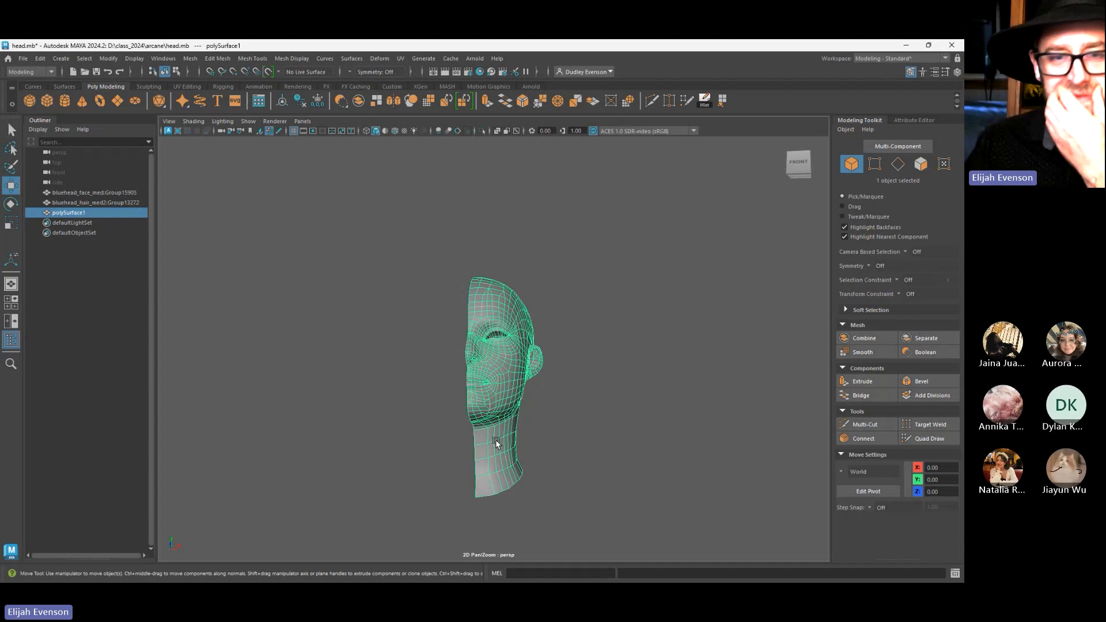
pyautogui.keyDown('alt'); pyautogui.moveTo(439, 344); pyautogui.dragTo(464, 353); pyautogui.keyUp('alt')
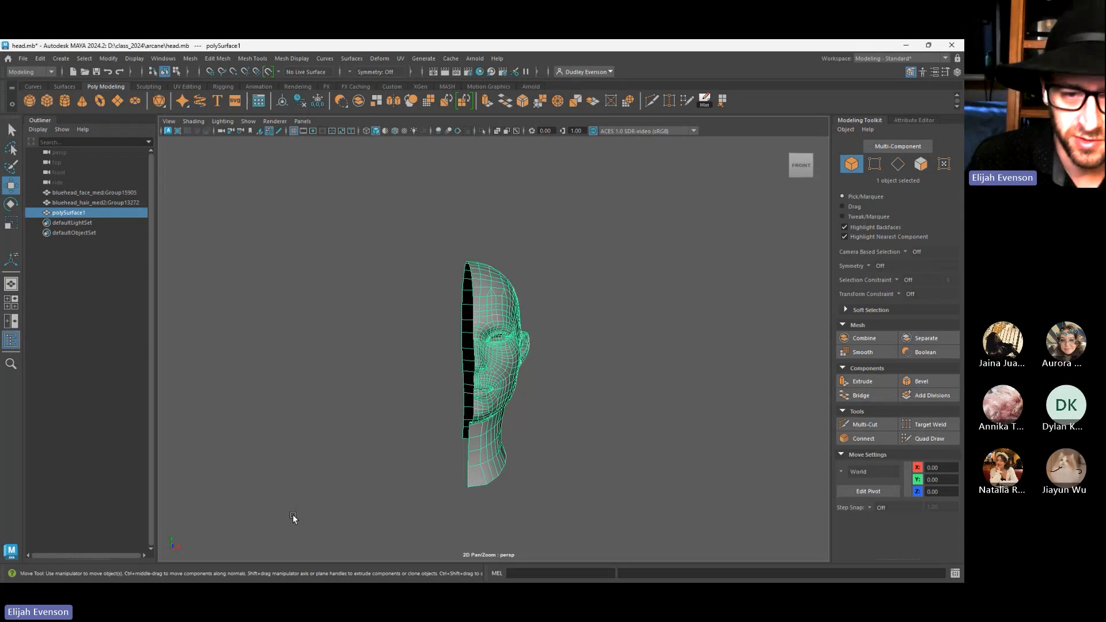
pyautogui.keyDown('alt'); pyautogui.moveTo(422, 425); pyautogui.dragTo(518, 378); pyautogui.keyUp('alt')
pyautogui.press('q')
pyautogui.keyDown('alt'); pyautogui.moveTo(519, 378); pyautogui.dragTo(724, 434, button='right'); pyautogui.keyUp('alt')
pyautogui.keyDown('alt'); pyautogui.moveTo(455, 374); pyautogui.dragTo(519, 366); pyautogui.keyUp('alt')
pyautogui.keyDown('alt'); pyautogui.moveTo(518, 366); pyautogui.dragTo(587, 378, button='right'); pyautogui.keyUp('alt')
pyautogui.keyDown('alt'); pyautogui.moveTo(541, 375); pyautogui.dragTo(534, 427, button='middle'); pyautogui.keyUp('alt')
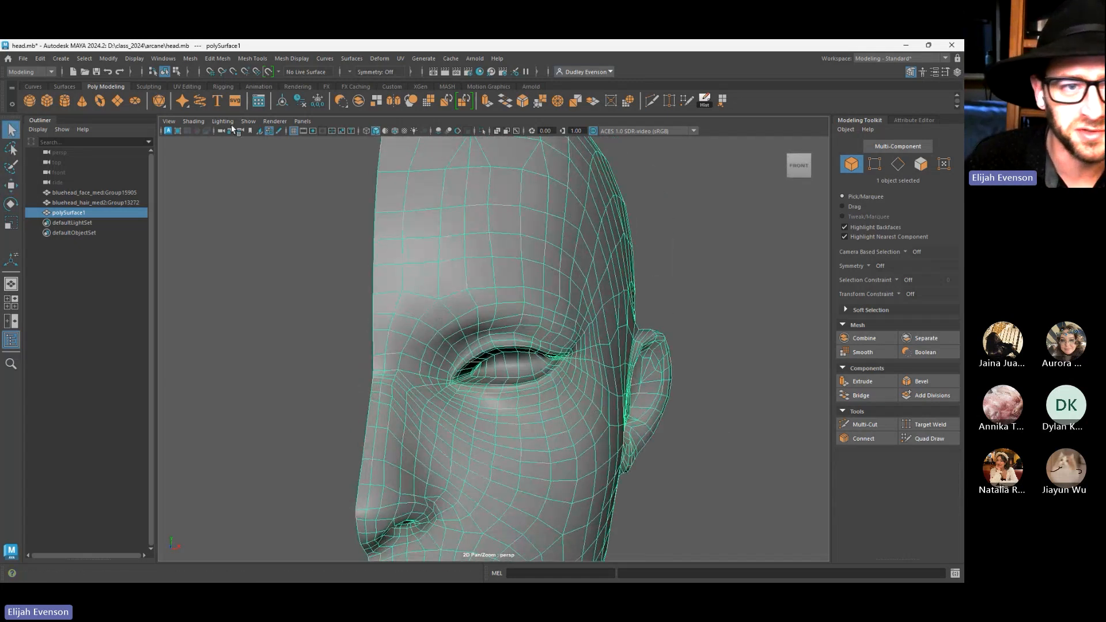
# Open the UV Editor for the half head and place it beside the model
pyautogui.click(186, 86)
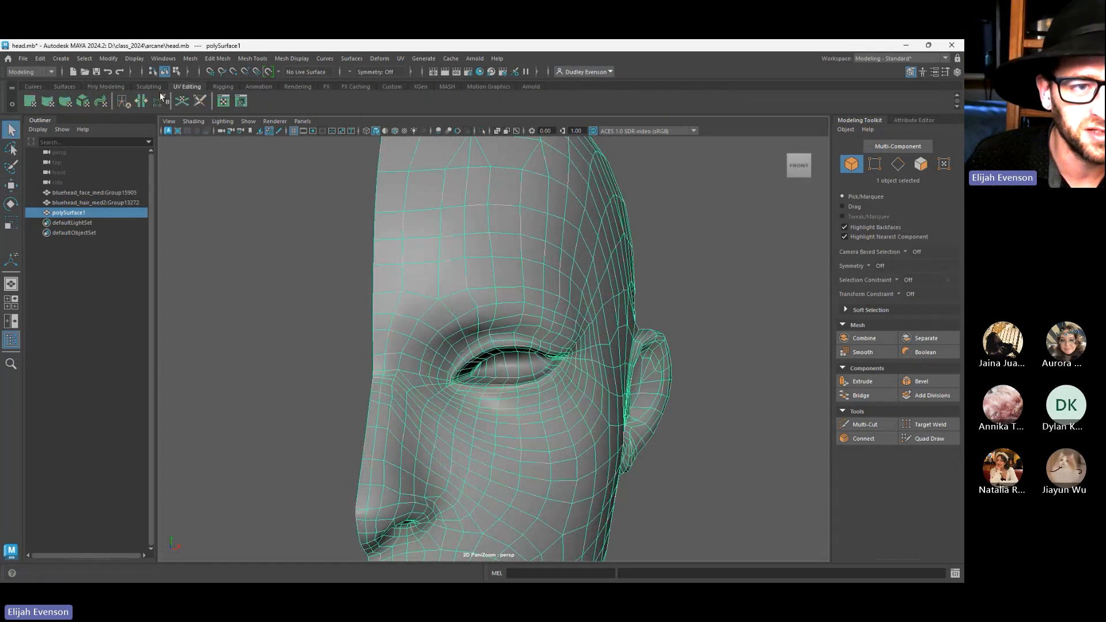
pyautogui.click(241, 102)
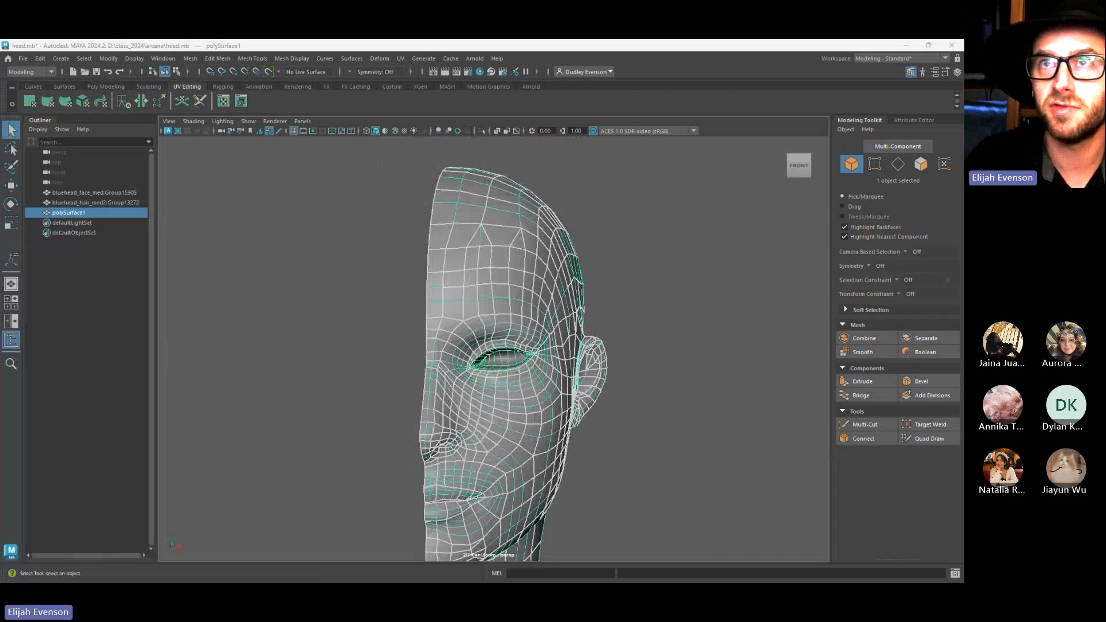
pyautogui.moveTo(841, 579); pyautogui.dragTo(767, 171)
pyautogui.scroll(-5, 403, 358)
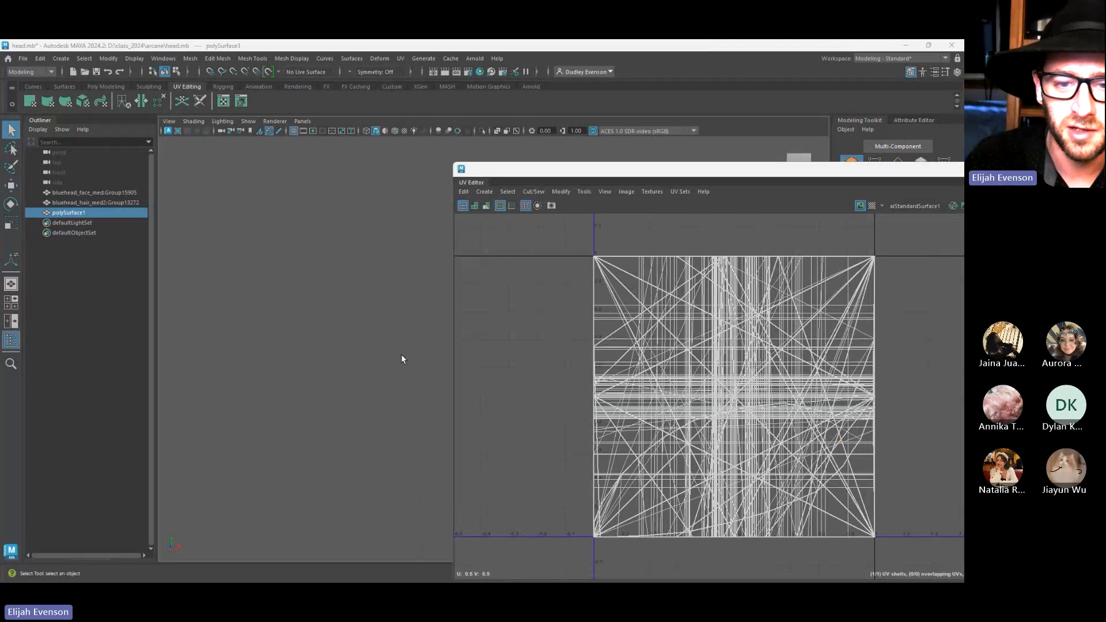
pyautogui.keyDown('alt'); pyautogui.moveTo(402, 358); pyautogui.dragTo(297, 317, button='middle'); pyautogui.keyUp('alt')
pyautogui.keyDown('alt'); pyautogui.moveTo(297, 316); pyautogui.dragTo(231, 357); pyautogui.keyUp('alt')
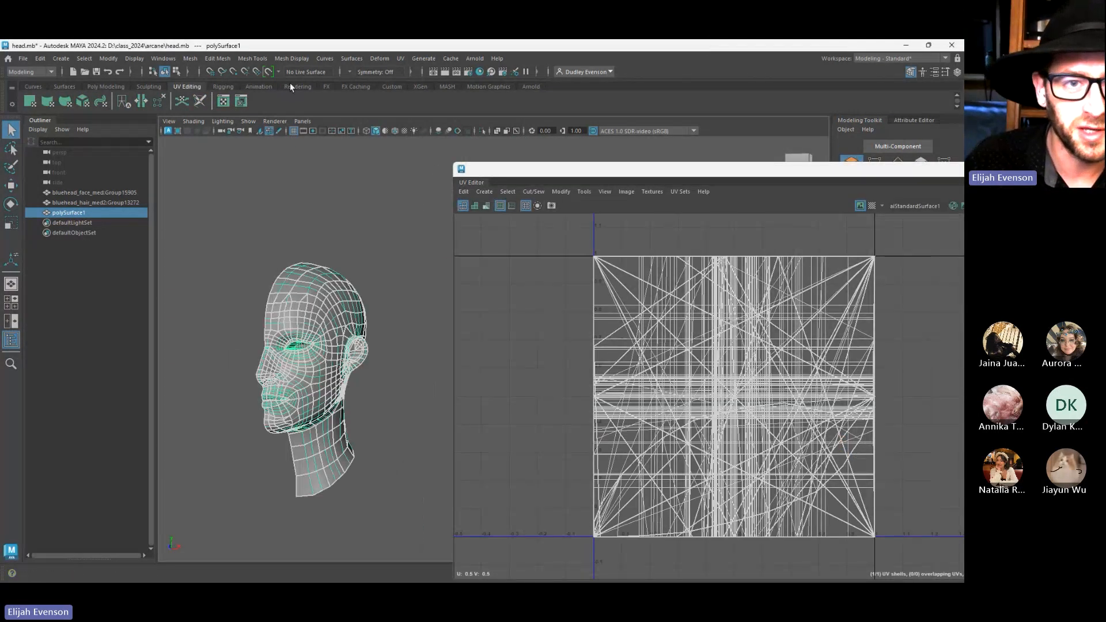
# Apply a planar UV projection to the half head from its side, then pick a face inside the ear
pyautogui.click(401, 59)
pyautogui.click(460, 181)
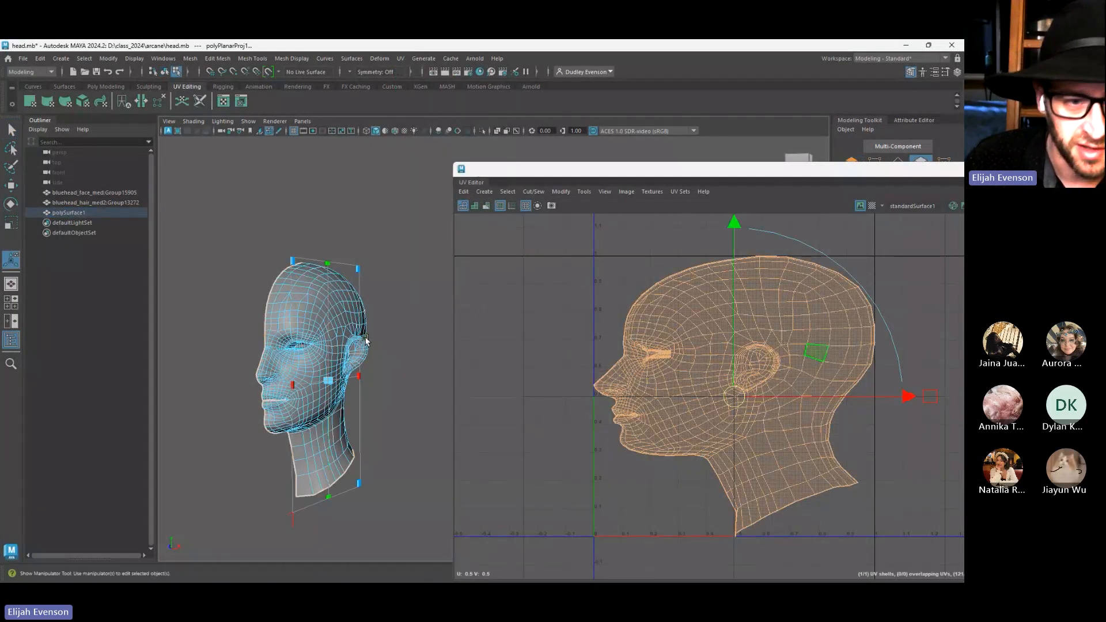
pyautogui.click(814, 351)
pyautogui.scroll(5, 397, 388)
pyautogui.keyDown('alt'); pyautogui.moveTo(239, 365); pyautogui.dragTo(466, 363, button='middle'); pyautogui.keyUp('alt')
pyautogui.press('q')
pyautogui.keyDown('alt'); pyautogui.moveTo(299, 388); pyautogui.dragTo(381, 373); pyautogui.keyUp('alt')
pyautogui.click(410, 358)
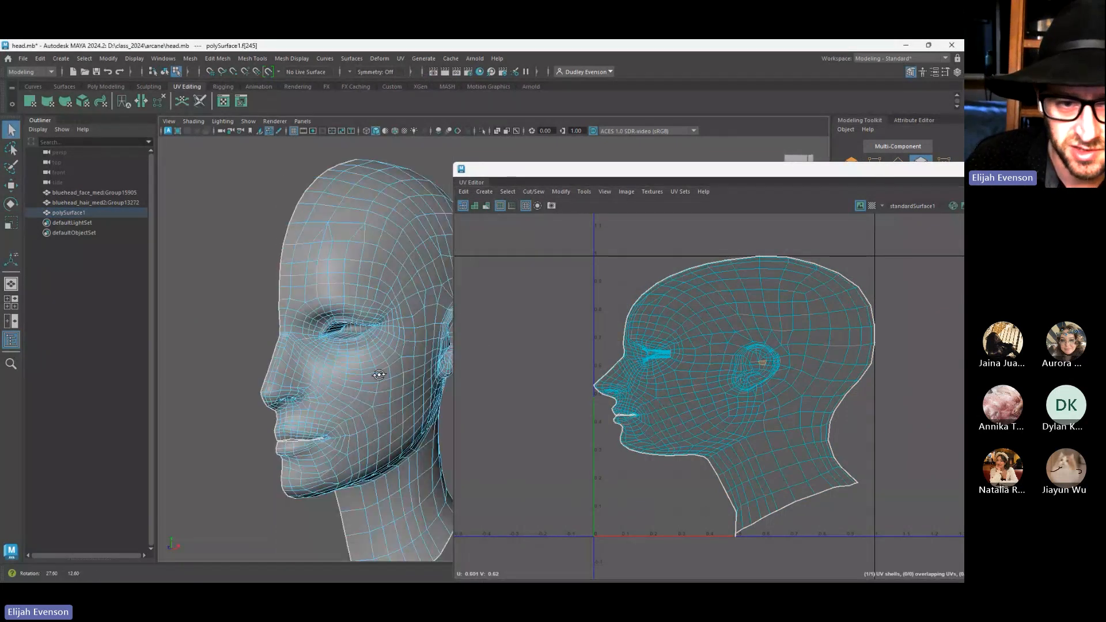
# Select the edge loop that runs around the base of the ear
pyautogui.scroll(5, 274, 403)
pyautogui.keyDown('alt'); pyautogui.moveTo(274, 403); pyautogui.dragTo(632, 400, button='middle'); pyautogui.keyUp('alt')
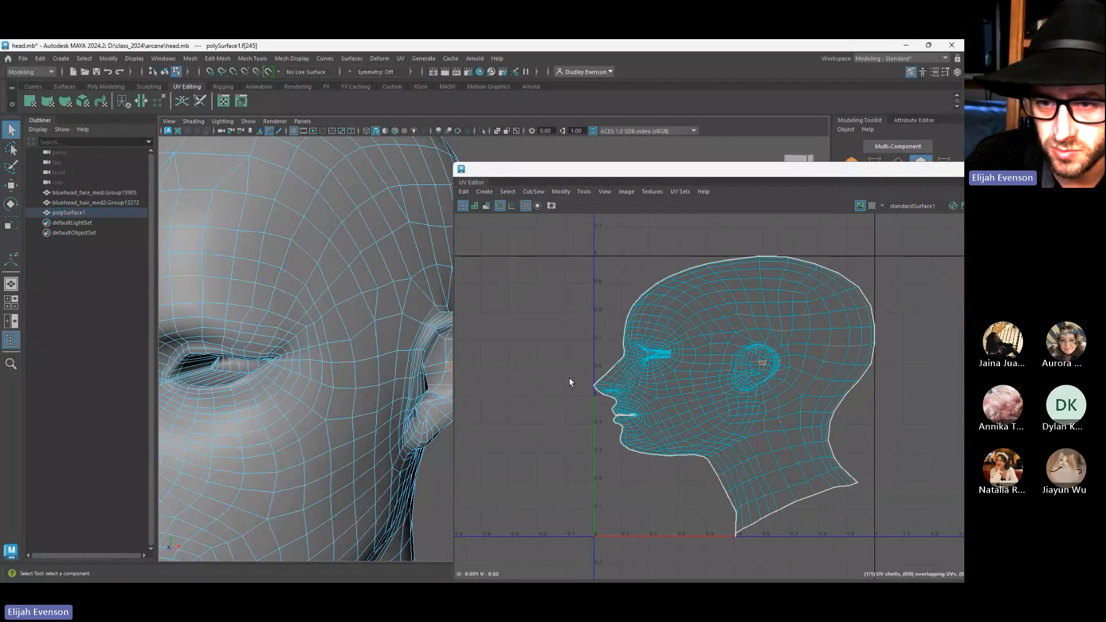
pyautogui.keyDown('alt'); pyautogui.moveTo(381, 356); pyautogui.dragTo(274, 346); pyautogui.keyUp('alt')
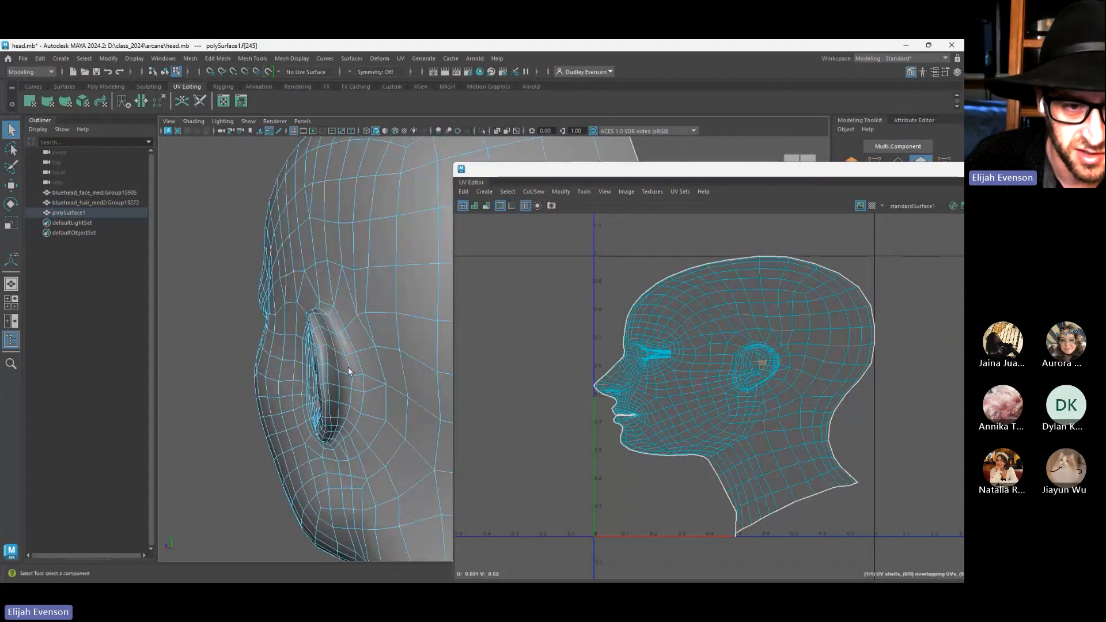
pyautogui.keyDown('alt'); pyautogui.moveTo(344, 396); pyautogui.dragTo(387, 385); pyautogui.keyUp('alt')
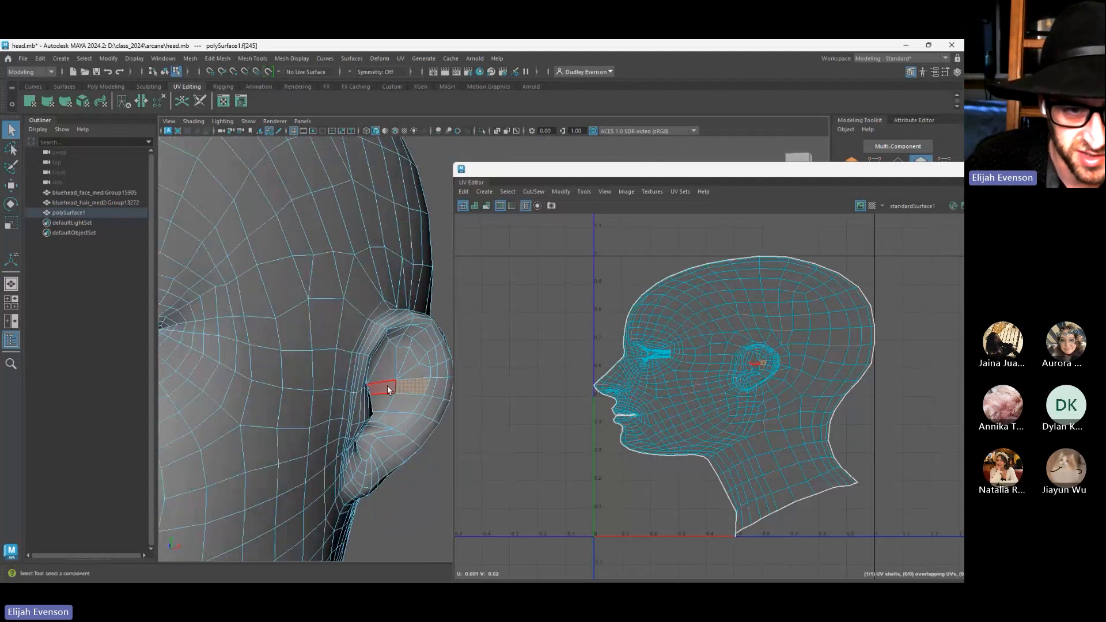
pyautogui.press('F10')
pyautogui.doubleClick(344, 364)
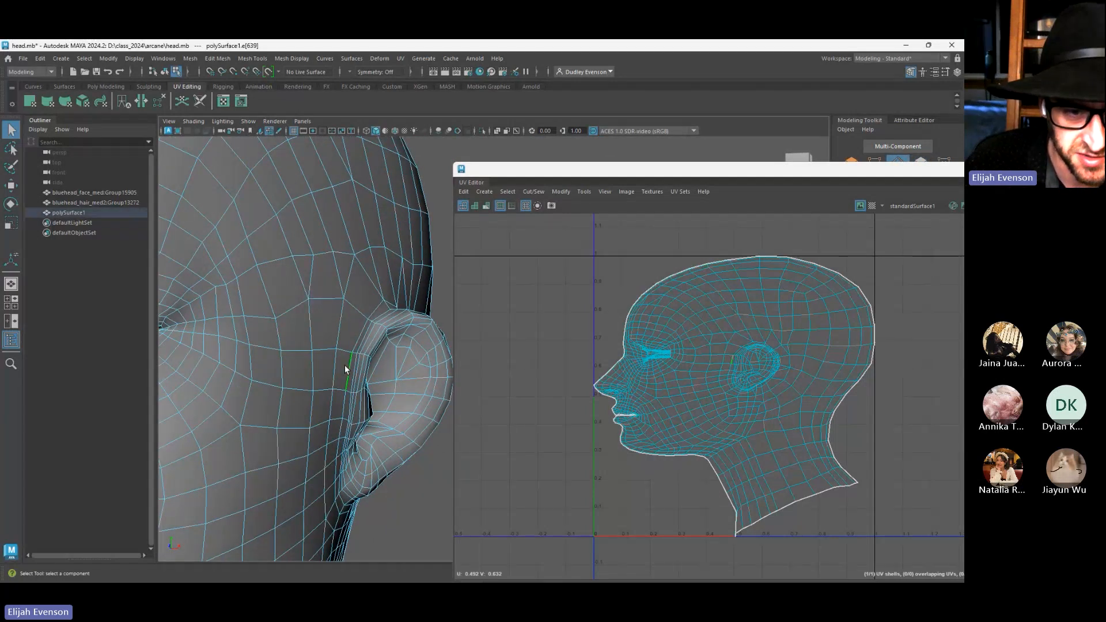
pyautogui.press('f')
pyautogui.keyDown('alt'); pyautogui.moveTo(424, 404); pyautogui.dragTo(315, 402); pyautogui.keyUp('alt')
pyautogui.keyDown('alt'); pyautogui.moveTo(316, 403); pyautogui.dragTo(126, 382, button='right'); pyautogui.keyUp('alt')
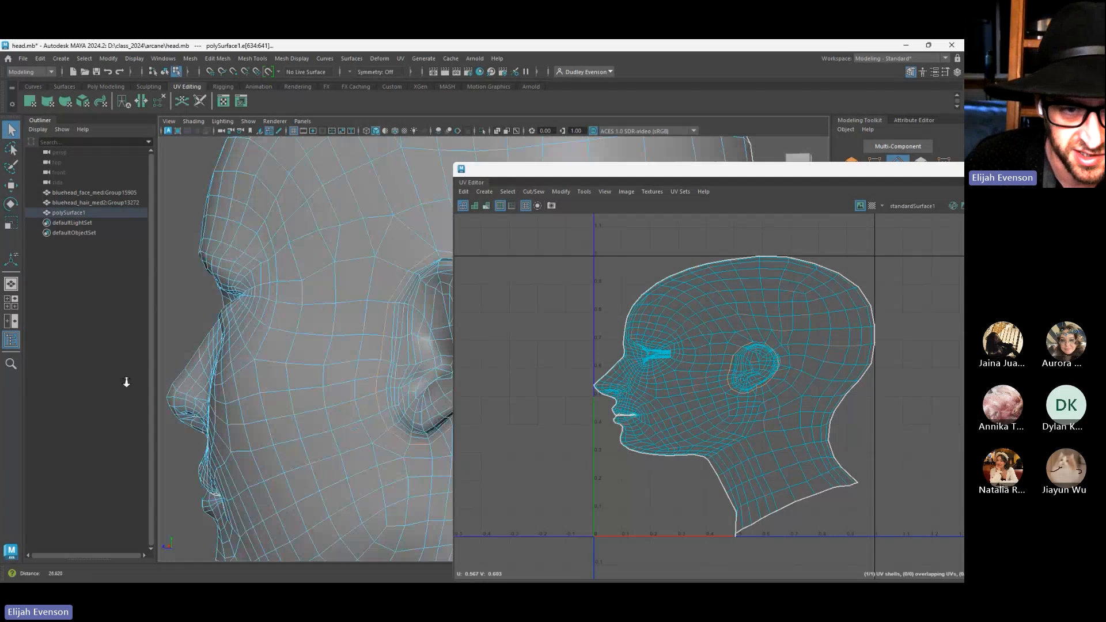
pyautogui.keyDown('alt'); pyautogui.moveTo(406, 346); pyautogui.dragTo(225, 398, button='middle'); pyautogui.keyUp('alt')
# Cut the UVs along the selected ear edge loop, then close the UV Editor
pyautogui.moveTo(642, 167); pyautogui.dragTo(246, 164)
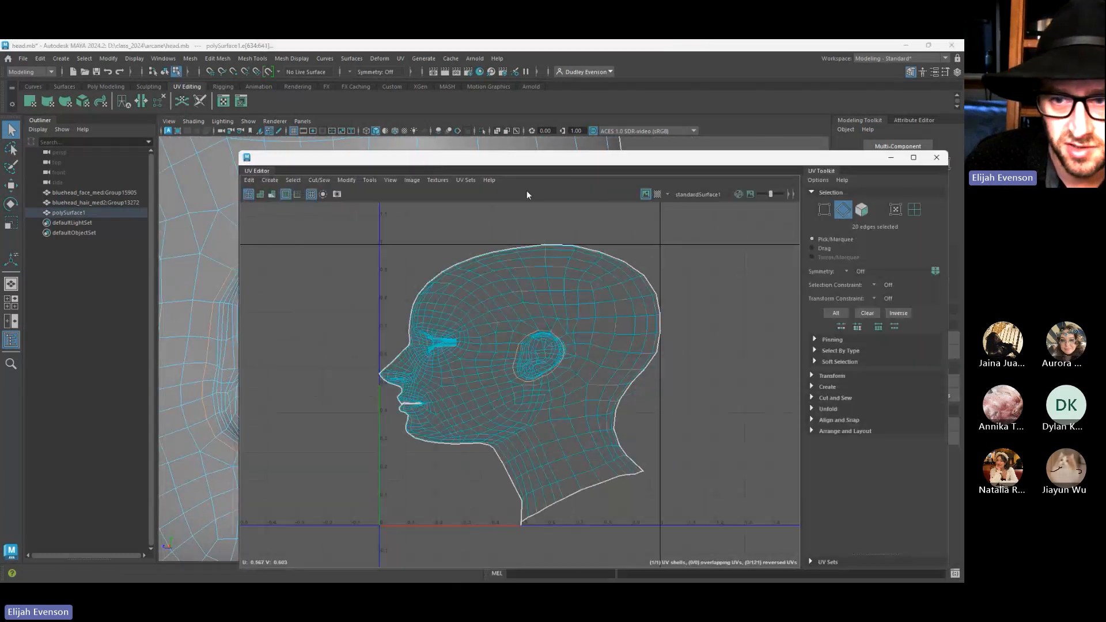
pyautogui.click(810, 397)
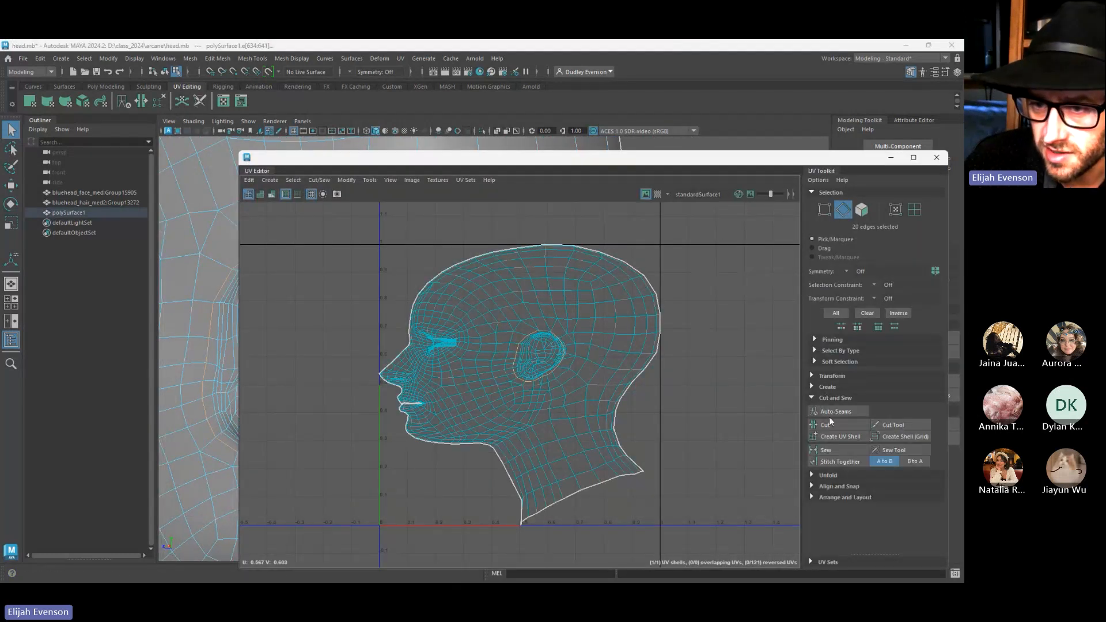
pyautogui.click(833, 424)
pyautogui.scroll(3, 558, 337)
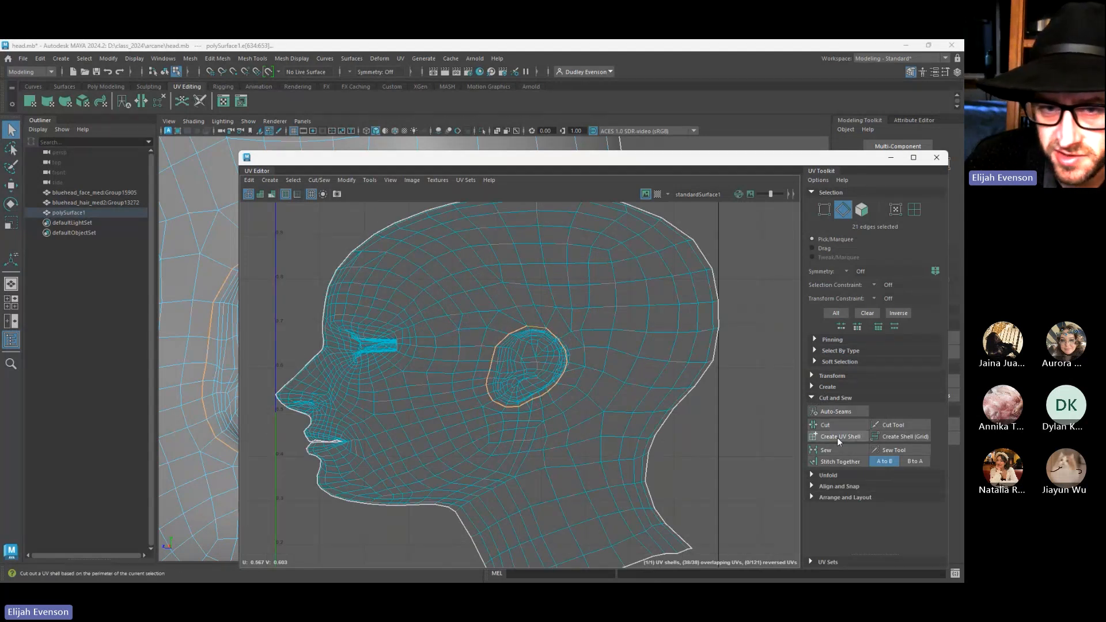
pyautogui.click(936, 157)
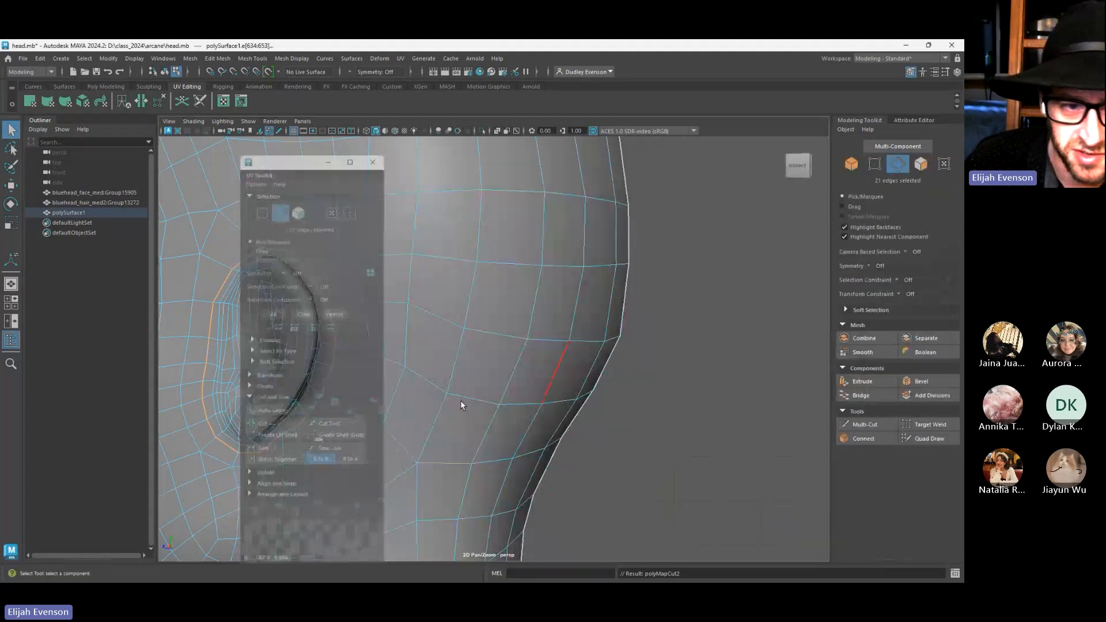
pyautogui.moveTo(461, 400); pyautogui.dragTo(387, 343, button='middle')
pyautogui.scroll(-5, 387, 344)
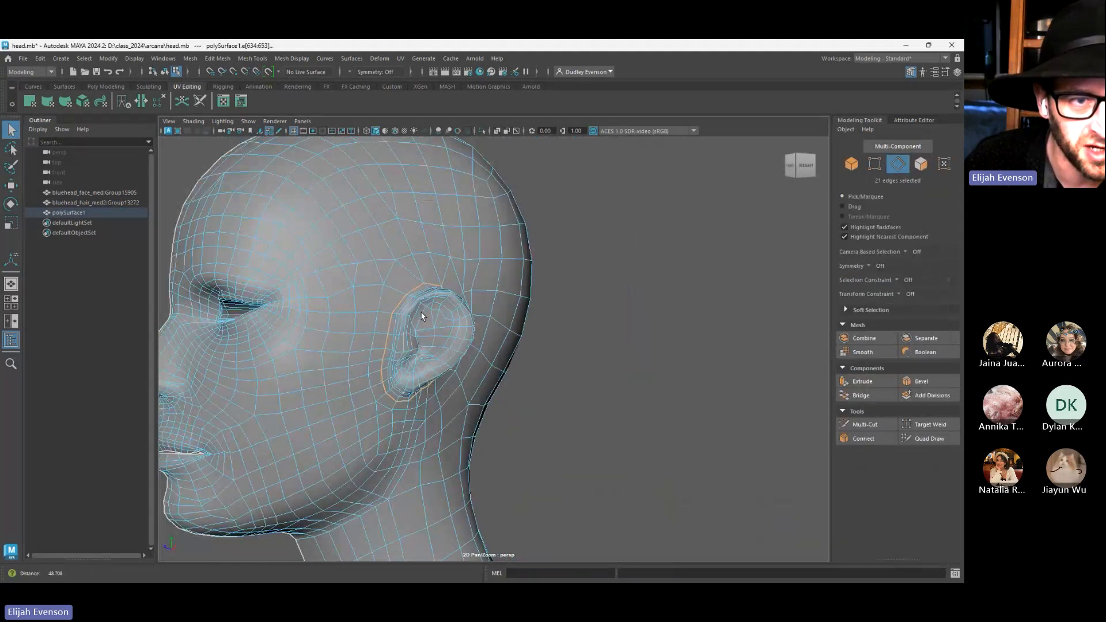
# Reopen the UV Editor and switch to UV Shell selection
pyautogui.click(224, 101)
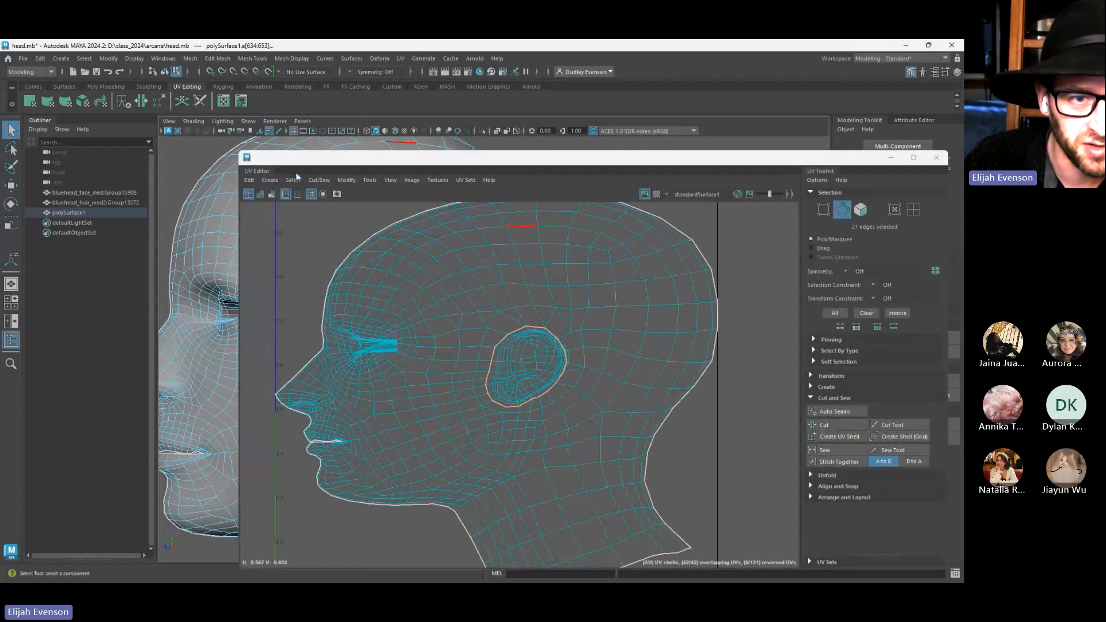
pyautogui.click(293, 180)
pyautogui.moveTo(358, 233)
pyautogui.click(441, 273)
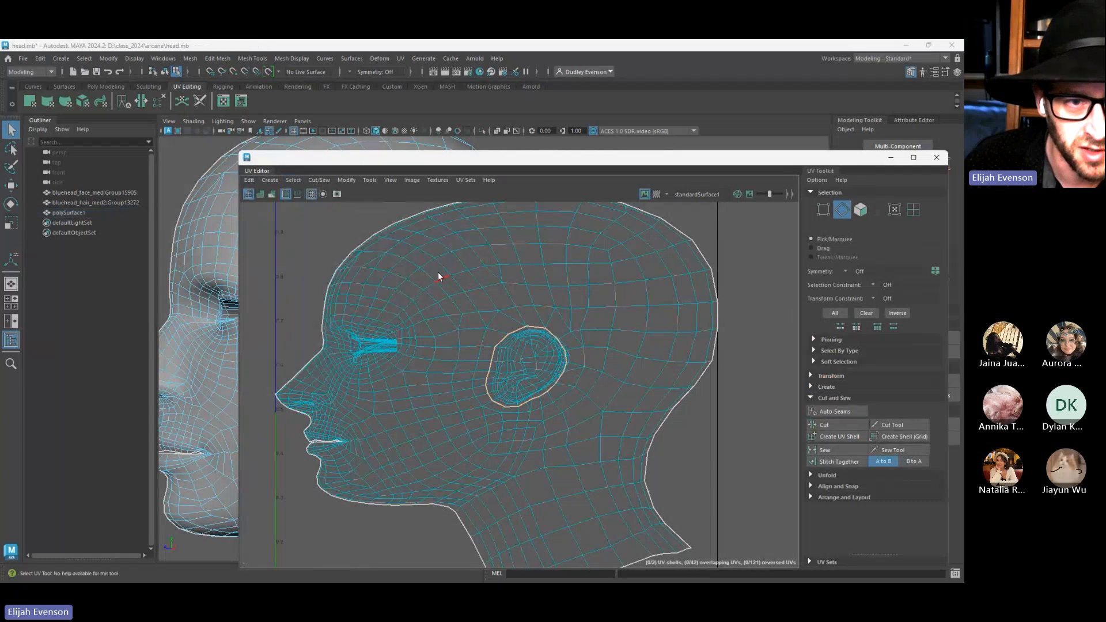
pyautogui.click(293, 179)
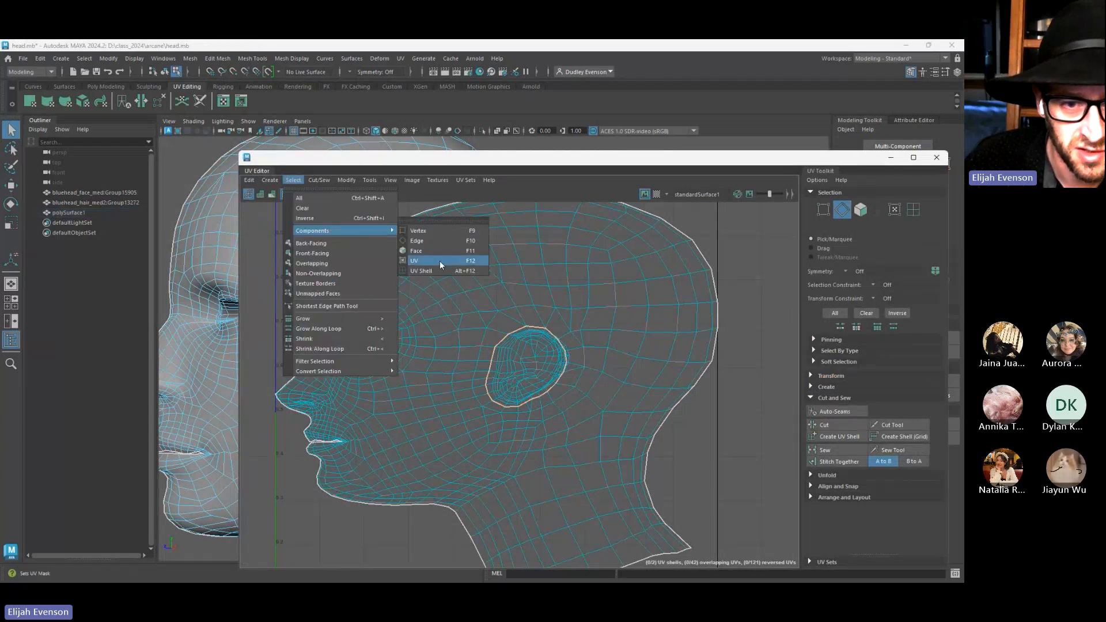
pyautogui.click(421, 271)
# Move the ear's UV shell off the head shell to outside the UV square, and fit the UV Editor to half the screen
pyautogui.click(533, 380)
pyautogui.press('w')
pyautogui.moveTo(533, 380); pyautogui.dragTo(786, 473)
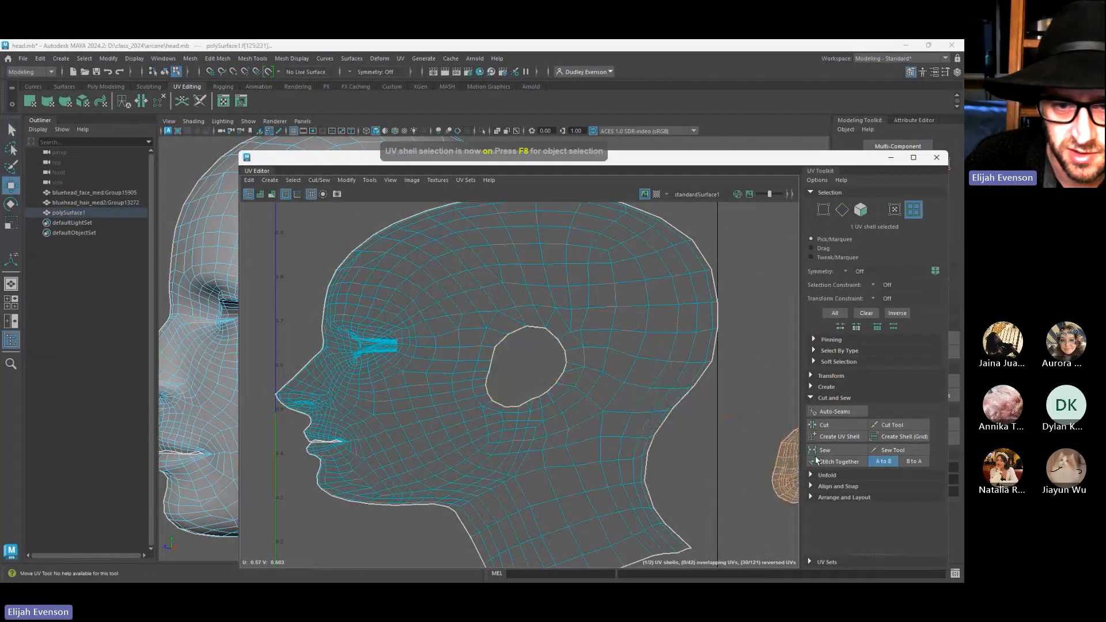
pyautogui.press('super+Right')
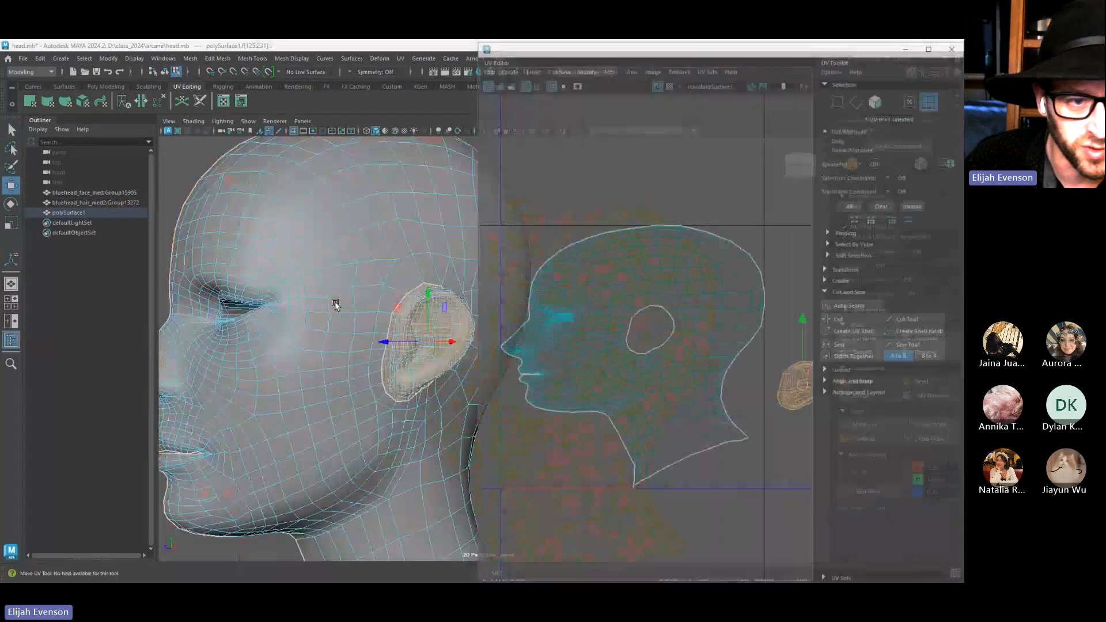
# Select two neighbouring faces inside the eye opening and examine the inner eyelid geometry up close
pyautogui.keyDown('alt'); pyautogui.moveTo(336, 303); pyautogui.dragTo(417, 311); pyautogui.keyUp('alt')
pyautogui.press('q')
pyautogui.moveTo(417, 311); pyautogui.dragTo(412, 316, button='right')
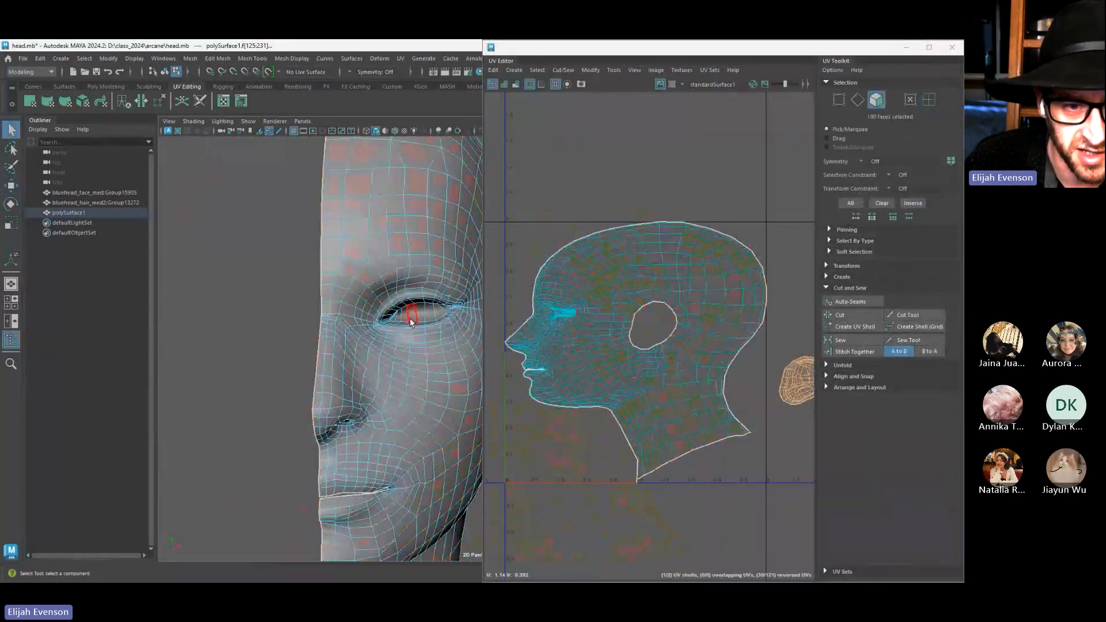
pyautogui.click(411, 315)
pyautogui.keyDown('shift'); pyautogui.click(397, 319); pyautogui.keyUp('shift')
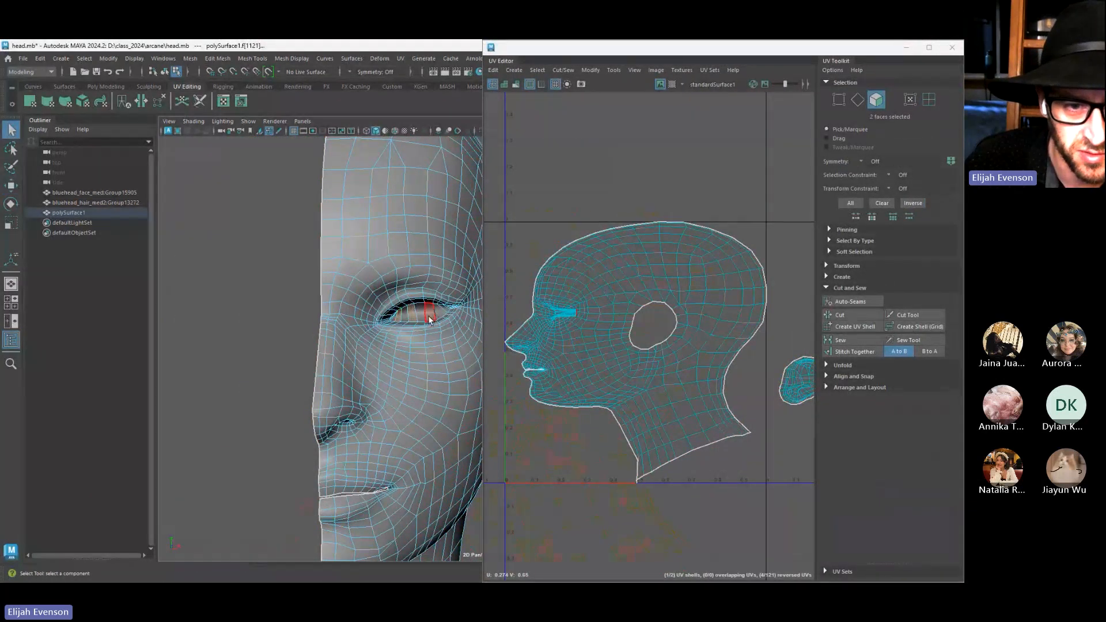
pyautogui.press('f')
pyautogui.keyDown('alt'); pyautogui.moveTo(422, 318); pyautogui.dragTo(323, 320, button='right'); pyautogui.keyUp('alt')
pyautogui.keyDown('alt'); pyautogui.moveTo(323, 320); pyautogui.dragTo(378, 332, button='middle'); pyautogui.keyUp('alt')
pyautogui.keyDown('alt'); pyautogui.moveTo(379, 332); pyautogui.dragTo(374, 337, button='right'); pyautogui.keyUp('alt')
pyautogui.keyDown('alt'); pyautogui.moveTo(375, 337); pyautogui.dragTo(396, 344); pyautogui.keyUp('alt')
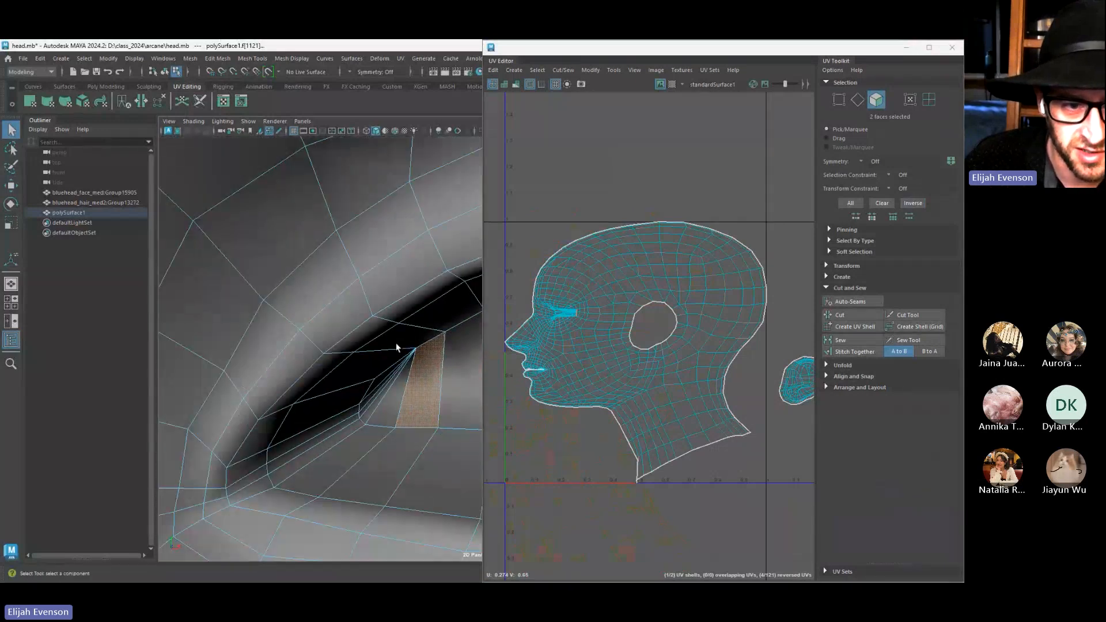
pyautogui.keyDown('alt'); pyautogui.moveTo(395, 343); pyautogui.dragTo(339, 339, button='right'); pyautogui.keyUp('alt')
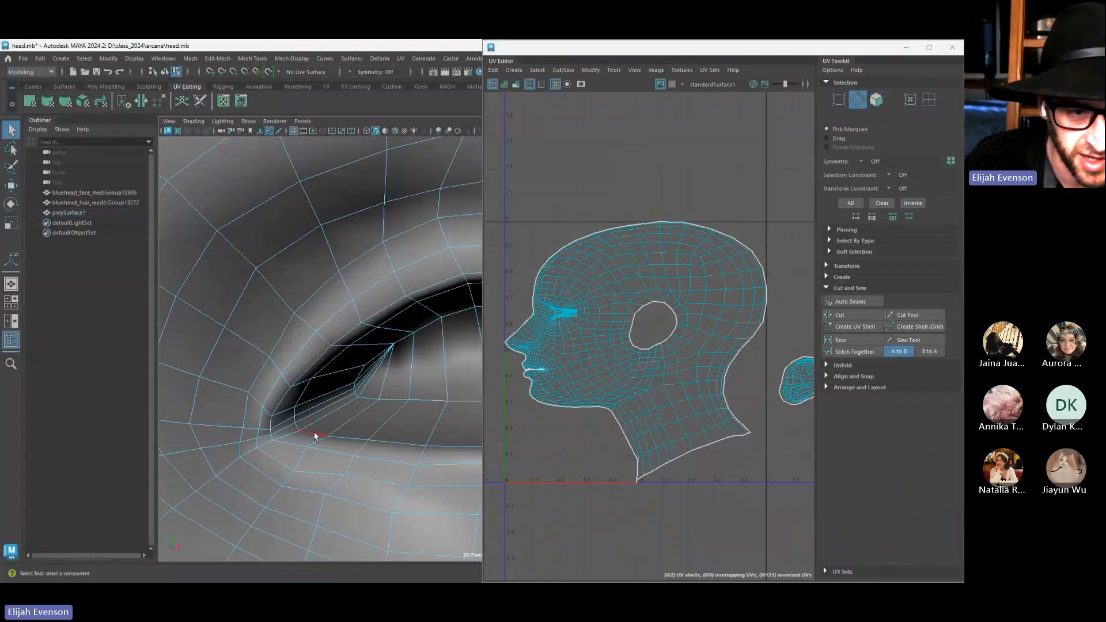
# Select the edge loop around the inner rim of the eyelids and cut the UVs along it
pyautogui.doubleClick(314, 432)
pyautogui.press('f')
pyautogui.keyDown('alt'); pyautogui.moveTo(398, 435); pyautogui.dragTo(331, 434, button='right'); pyautogui.keyUp('alt')
pyautogui.keyDown('alt'); pyautogui.moveTo(362, 433); pyautogui.dragTo(254, 432, button='middle'); pyautogui.keyUp('alt')
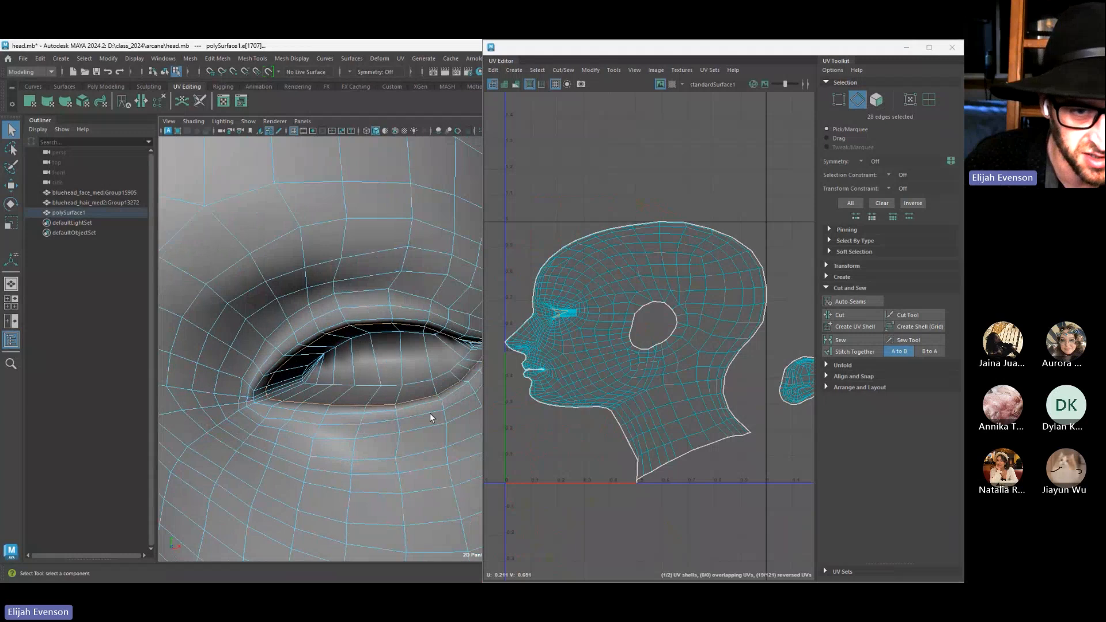
pyautogui.keyDown('alt'); pyautogui.moveTo(429, 413); pyautogui.dragTo(289, 390); pyautogui.keyUp('alt')
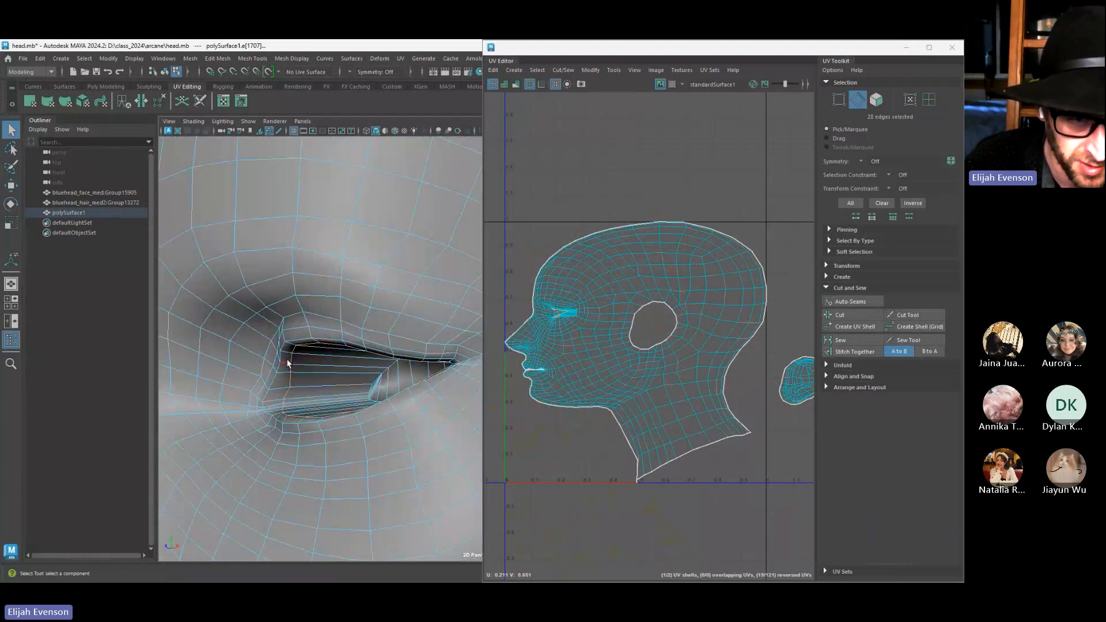
pyautogui.click(865, 320)
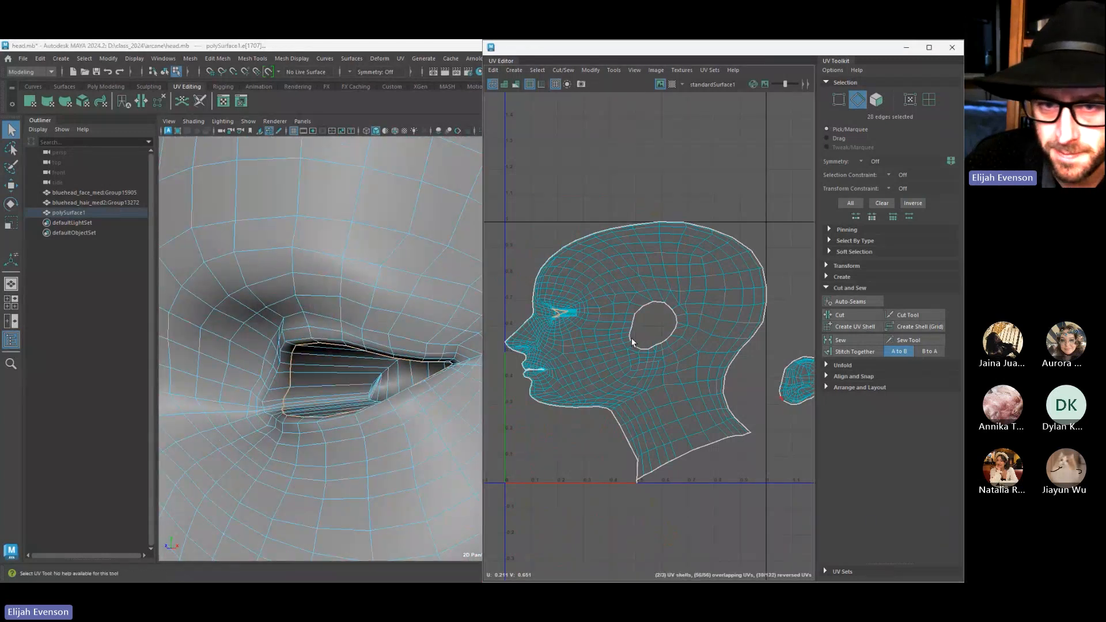
# Switch the UV Editor to UV Shell selection and select the inner eye's shell
pyautogui.click(538, 70)
pyautogui.moveTo(592, 121)
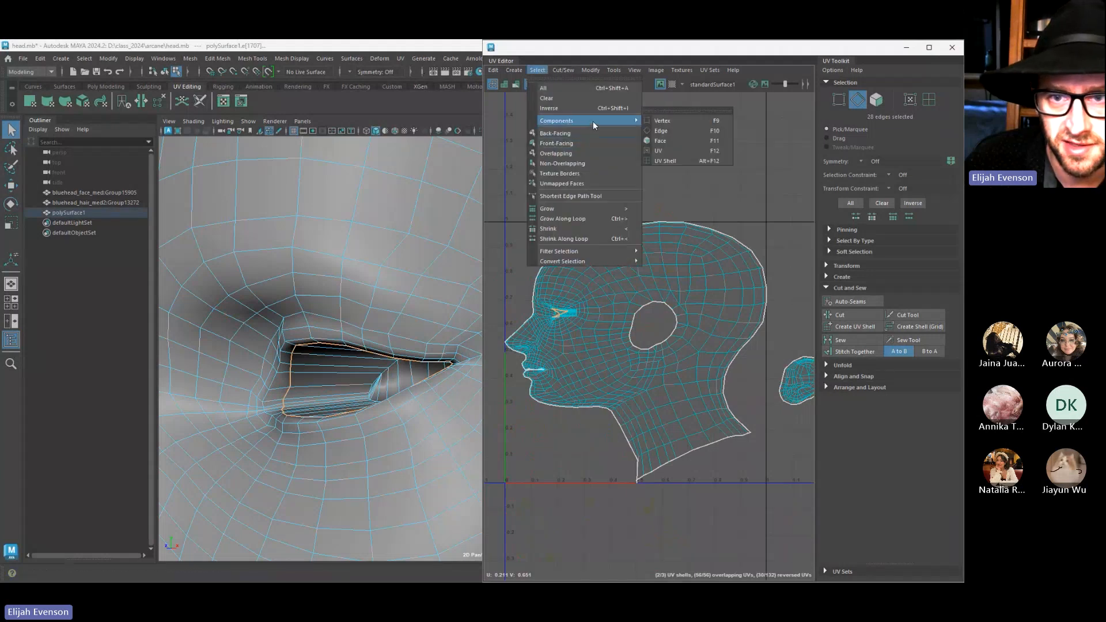
pyautogui.click(685, 157)
pyautogui.click(570, 318)
pyautogui.click(571, 309)
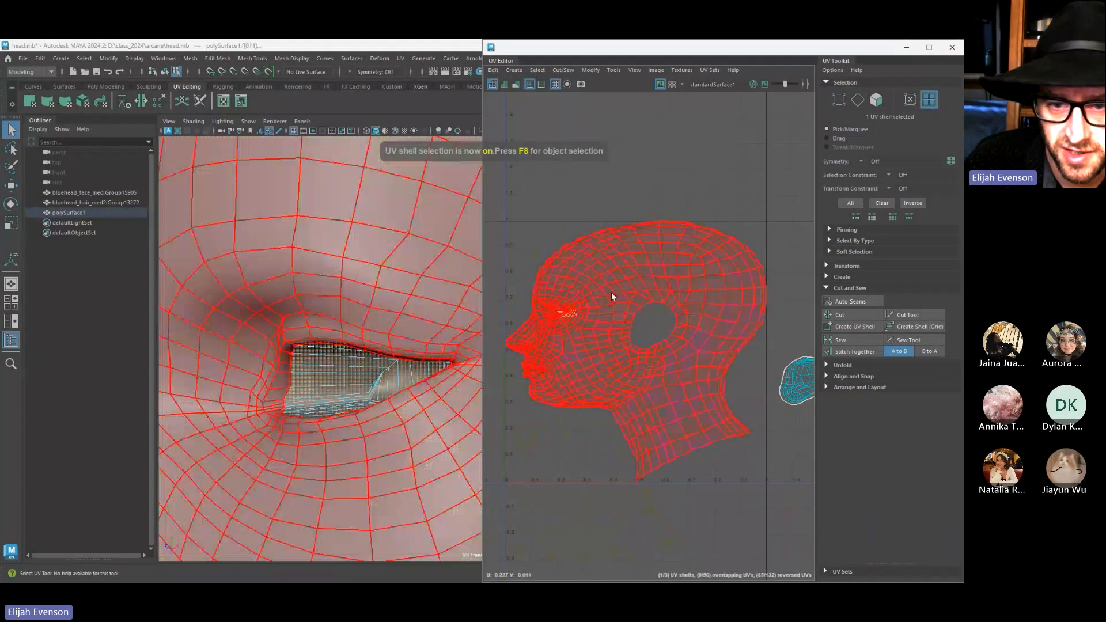
# Move the inner eye's UV shell off the head to outside the UV square, above the ear shell
pyautogui.press('w')
pyautogui.moveTo(567, 312); pyautogui.dragTo(745, 223)
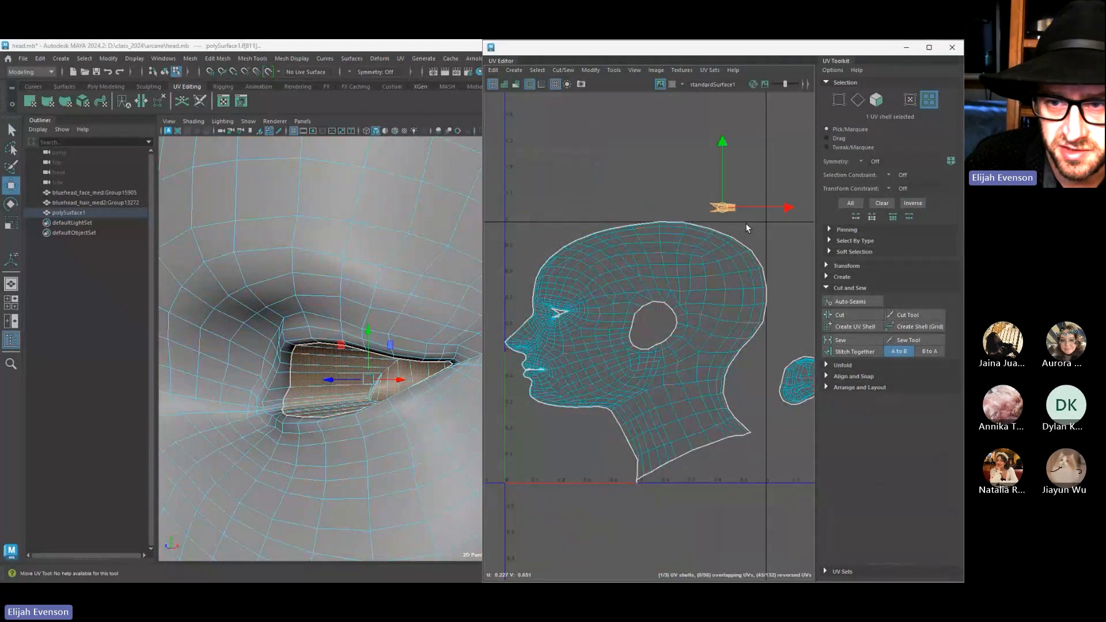
pyautogui.keyDown('alt'); pyautogui.moveTo(745, 222); pyautogui.dragTo(566, 218, button='middle'); pyautogui.keyUp('alt')
pyautogui.moveTo(545, 203); pyautogui.dragTo(626, 289)
pyautogui.scroll(-5, 602, 319)
pyautogui.scroll(10, 619, 347)
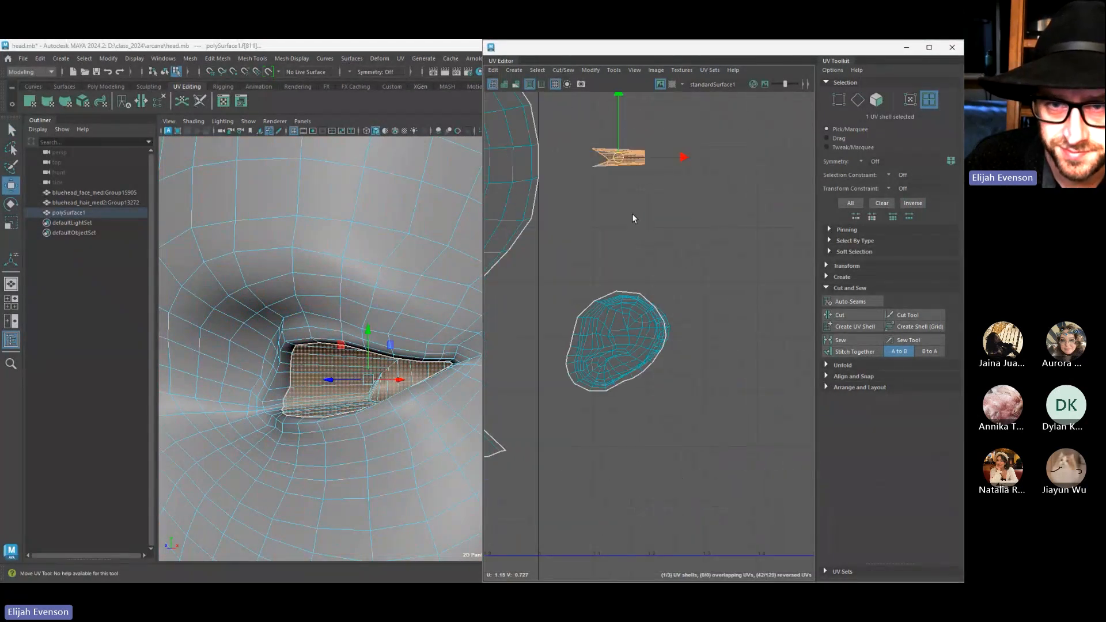
pyautogui.keyDown('alt'); pyautogui.moveTo(612, 195); pyautogui.dragTo(676, 440, button='middle'); pyautogui.keyUp('alt')
pyautogui.scroll(-4, 648, 414)
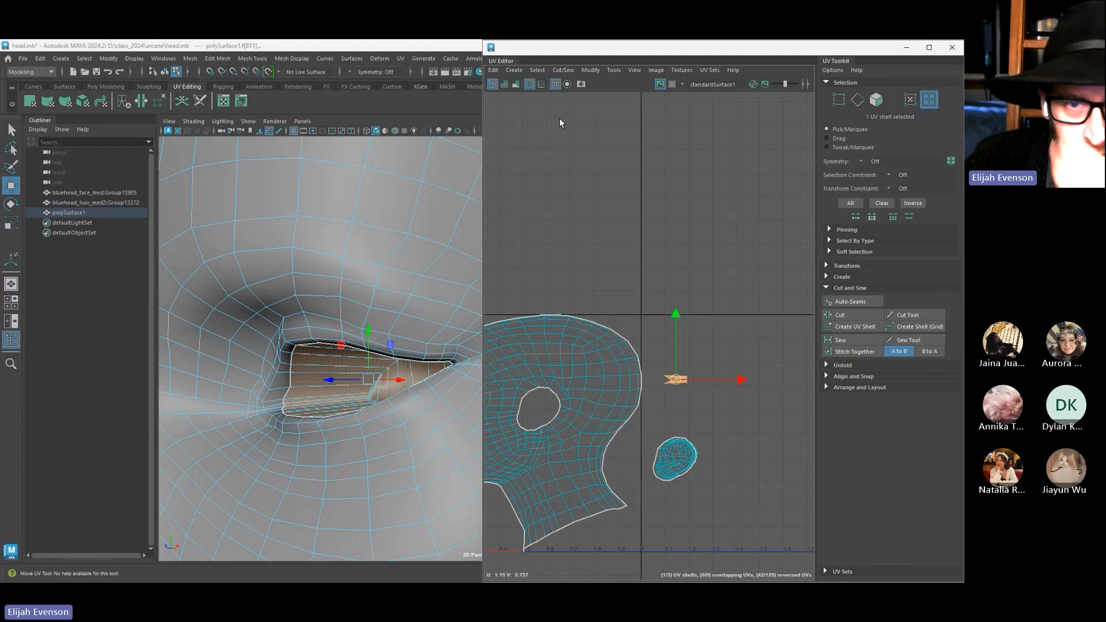
# Apply a planar UV projection from the X axis, fitted to the bounding box, to the inner eye shell
pyautogui.click(400, 59)
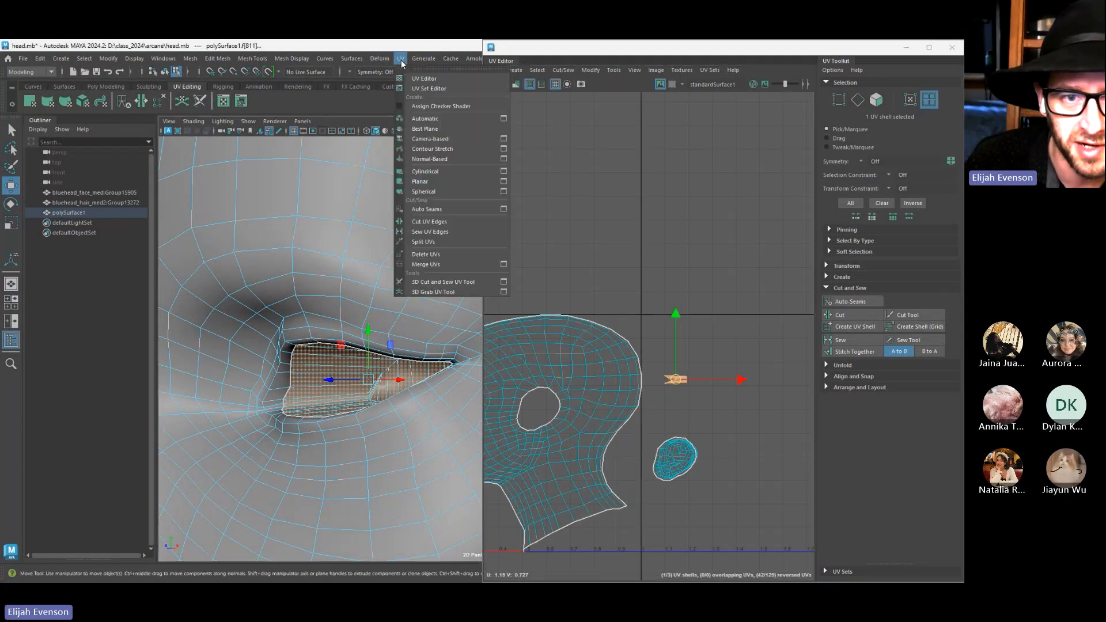
pyautogui.click(503, 181)
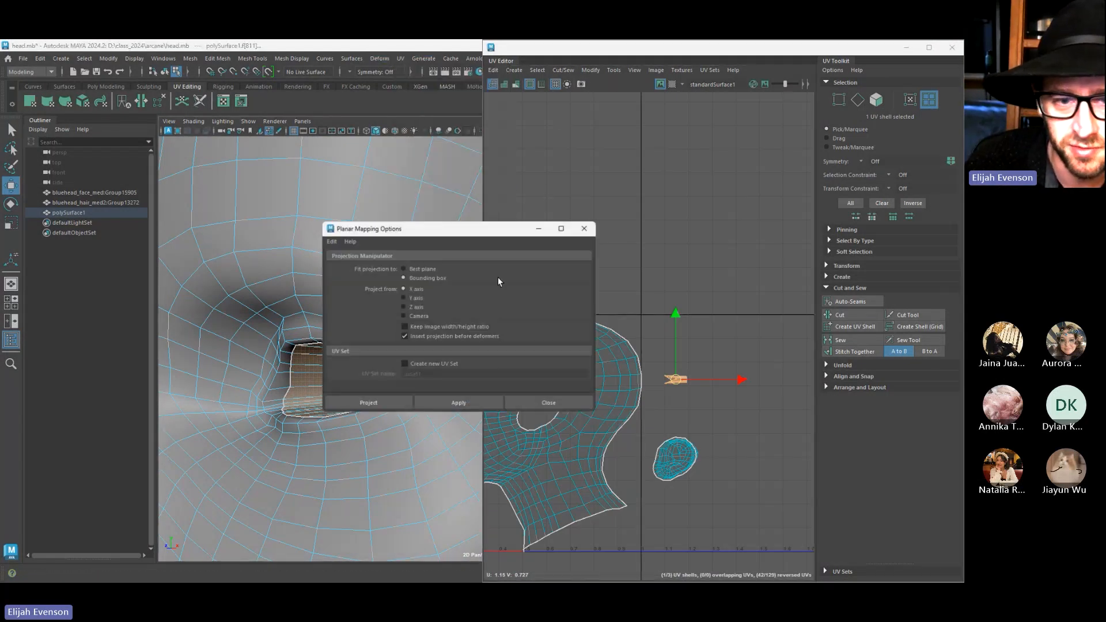
pyautogui.click(392, 403)
pyautogui.scroll(-5, 560, 437)
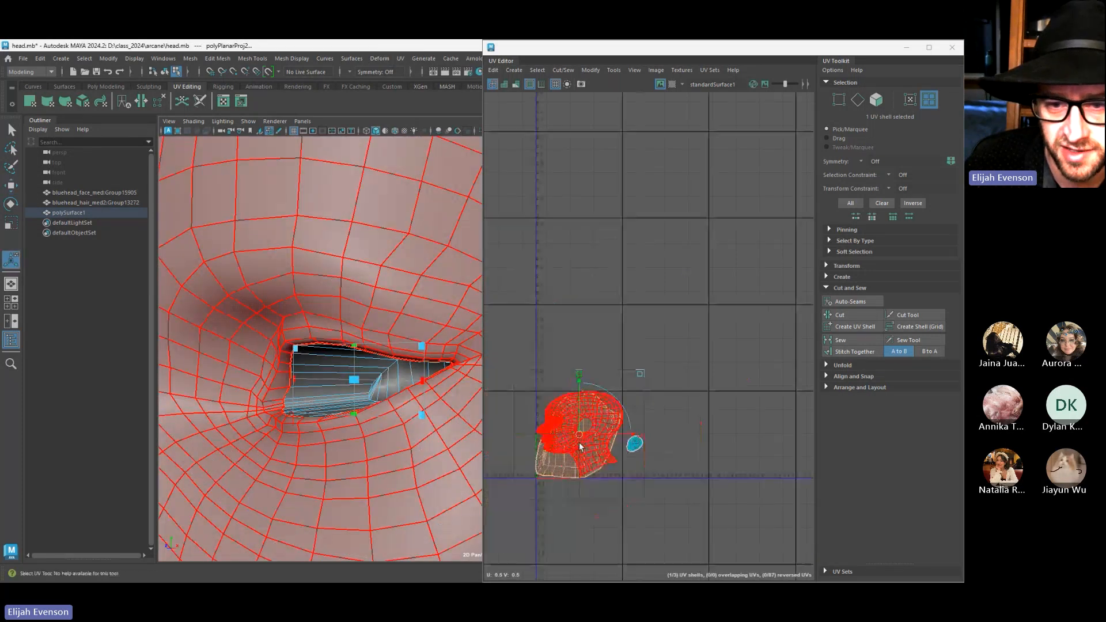
# Move the projected inner eye shell to empty space diagonally above the head shell and unfold its UVs
pyautogui.moveTo(579, 436); pyautogui.dragTo(707, 349)
pyautogui.click(708, 349)
pyautogui.moveTo(709, 349); pyautogui.dragTo(749, 346, button='right')
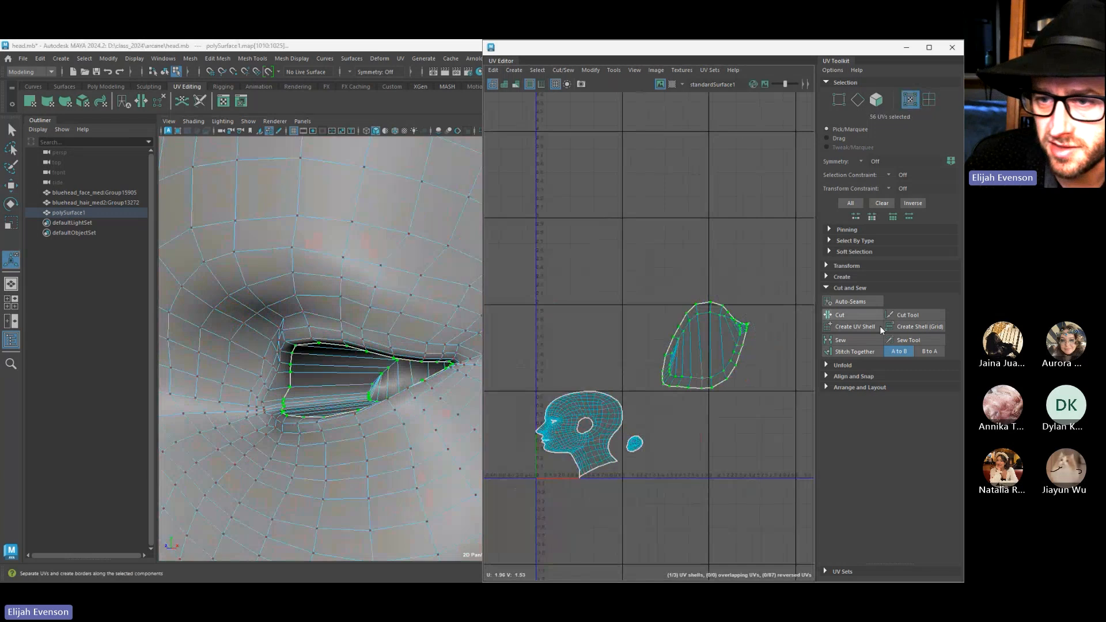
pyautogui.click(840, 365)
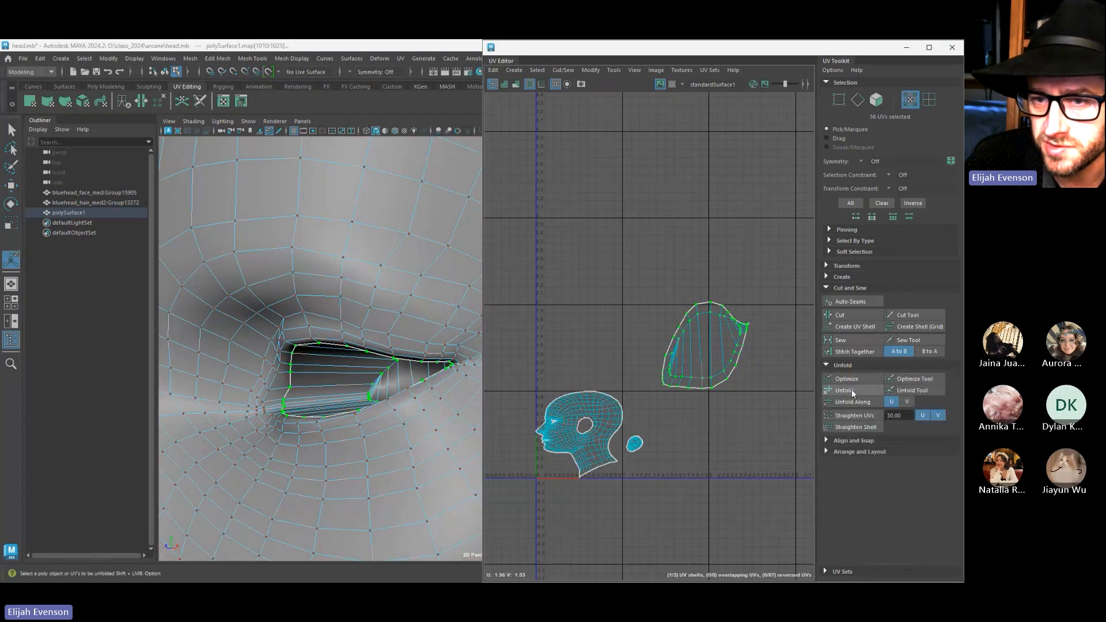
pyautogui.click(846, 390)
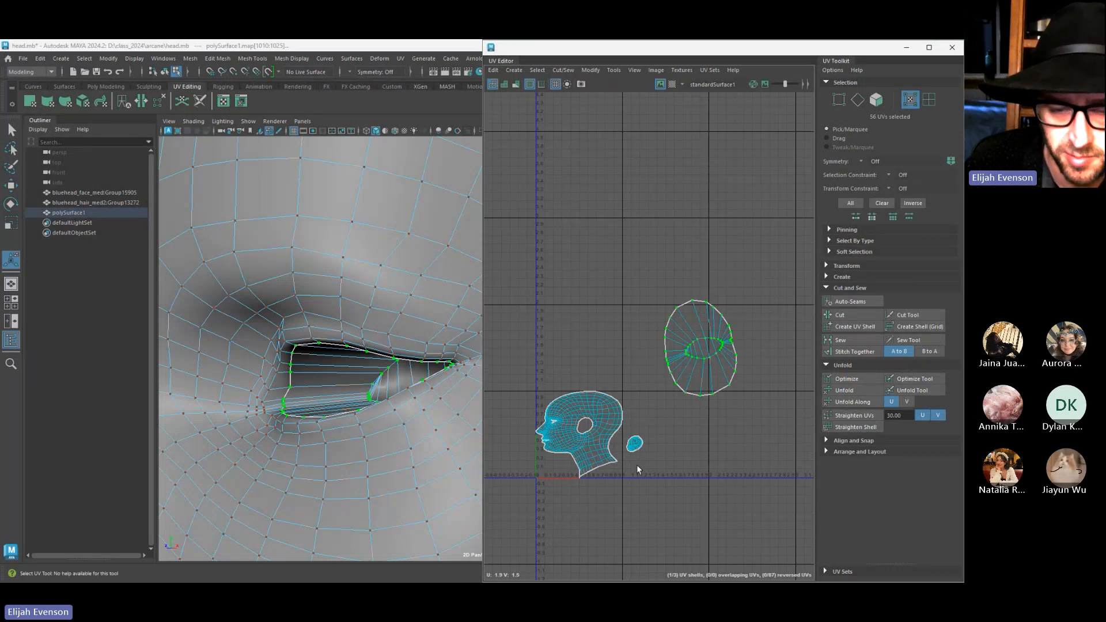
# Select all UVs of the ear shell and frame the ear on the model
pyautogui.scroll(5, 638, 470)
pyautogui.moveTo(634, 308); pyautogui.dragTo(491, 485)
pyautogui.press('f')
# Examine the back of the ear on the model from several angles to find a place for a seam
pyautogui.keyDown('alt'); pyautogui.moveTo(342, 339); pyautogui.dragTo(253, 348); pyautogui.keyUp('alt')
pyautogui.keyDown('alt'); pyautogui.moveTo(455, 363); pyautogui.dragTo(361, 371, button='middle'); pyautogui.keyUp('alt')
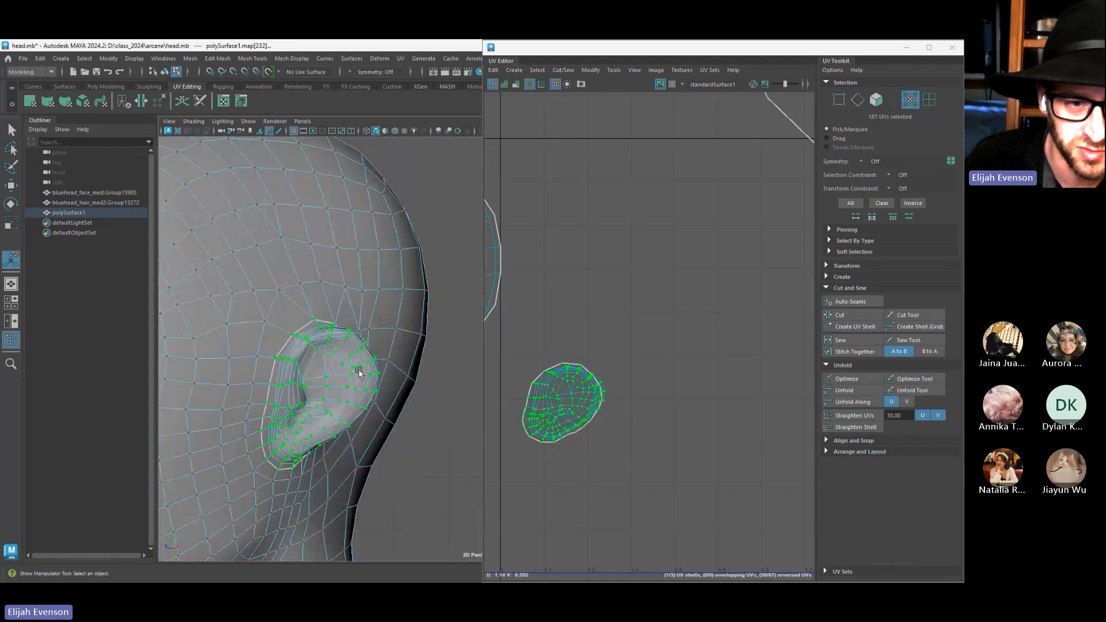
pyautogui.keyDown('alt'); pyautogui.moveTo(361, 371); pyautogui.dragTo(242, 377); pyautogui.keyUp('alt')
pyautogui.keyDown('alt'); pyautogui.moveTo(345, 360); pyautogui.dragTo(64, 390, button='middle'); pyautogui.keyUp('alt')
pyautogui.keyDown('alt'); pyautogui.moveTo(358, 353); pyautogui.dragTo(380, 375); pyautogui.keyUp('alt')
pyautogui.keyDown('alt'); pyautogui.moveTo(296, 401); pyautogui.dragTo(351, 328, button='middle'); pyautogui.keyUp('alt')
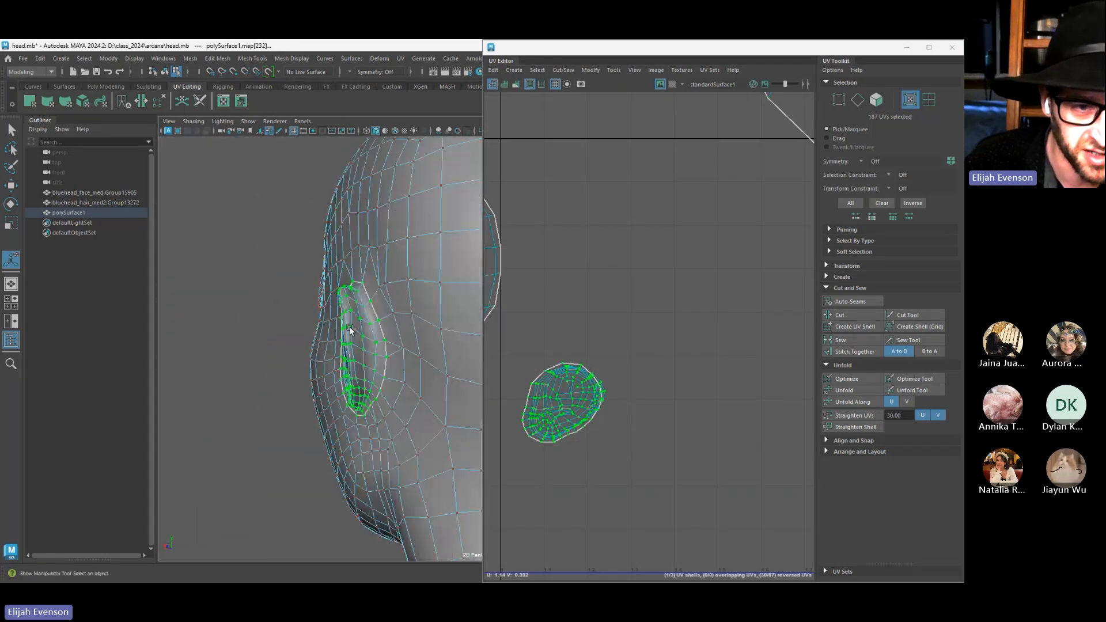
pyautogui.keyDown('alt'); pyautogui.moveTo(351, 328); pyautogui.dragTo(403, 346); pyautogui.keyUp('alt')
pyautogui.scroll(3, 363, 365)
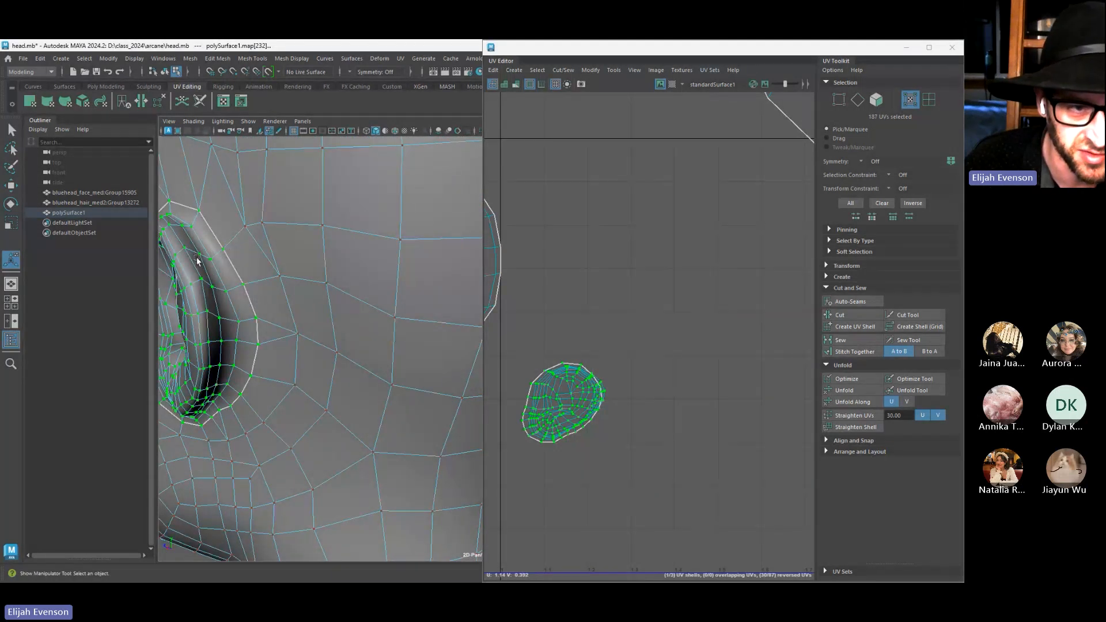
pyautogui.keyDown('alt'); pyautogui.moveTo(232, 250); pyautogui.dragTo(323, 280, button='middle'); pyautogui.keyUp('alt')
pyautogui.keyDown('alt'); pyautogui.moveTo(323, 280); pyautogui.dragTo(282, 274); pyautogui.keyUp('alt')
# Switch to edge selection and select the run of edges down the back of the ear toward the lobe
pyautogui.moveTo(282, 273); pyautogui.dragTo(271, 225, button='right')
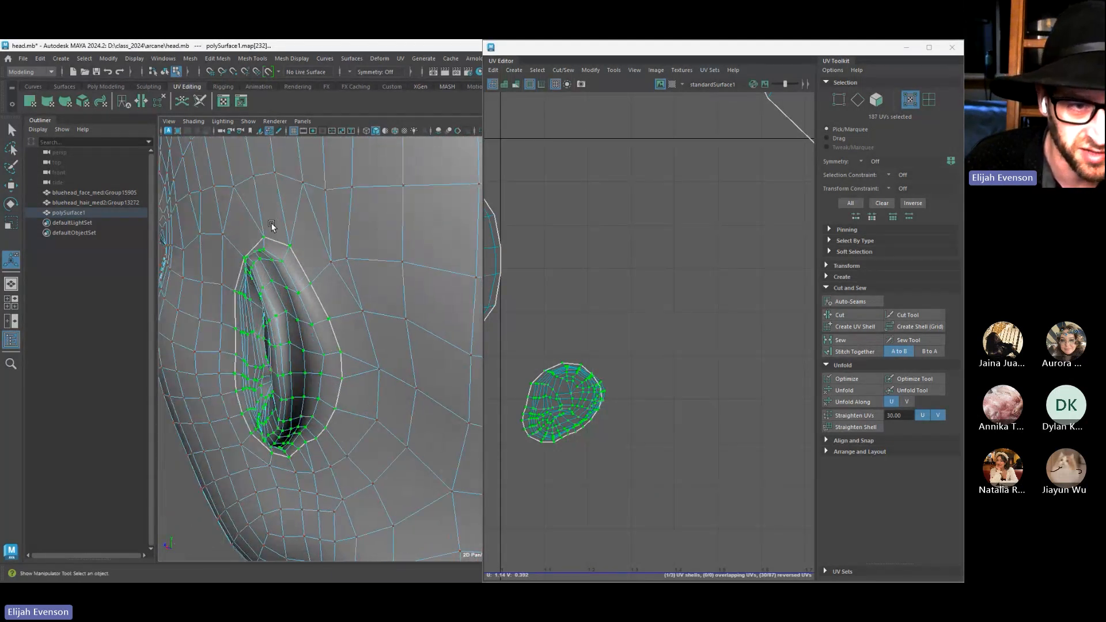
pyautogui.click(274, 268)
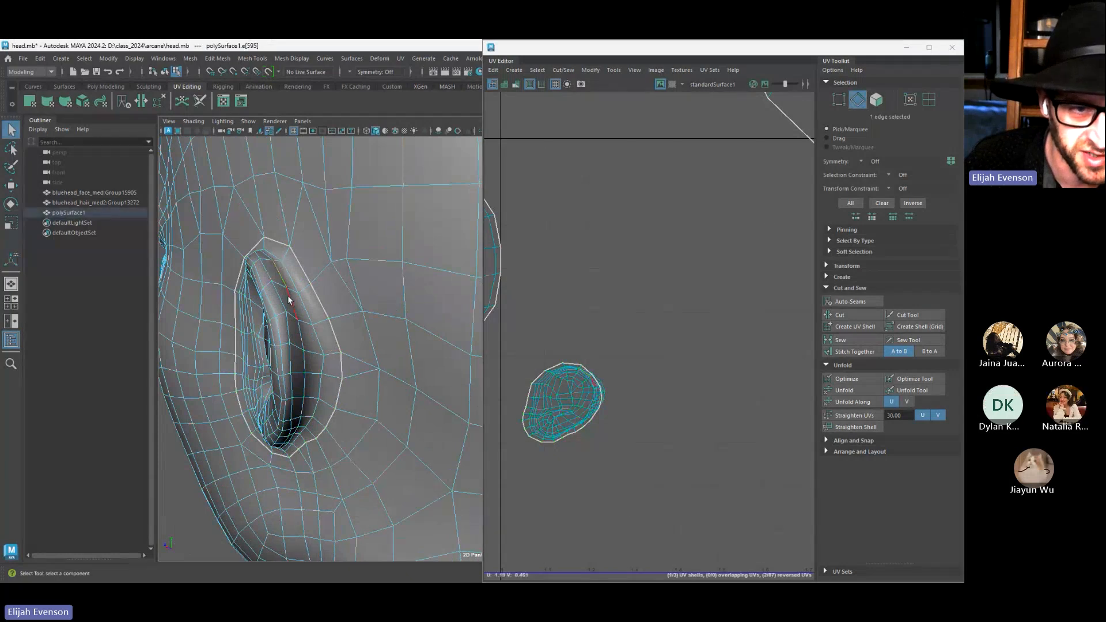
pyautogui.moveTo(289, 301)
pyautogui.keyDown('alt'); pyautogui.mouseDown()
pyautogui.moveTo(301, 313)
pyautogui.moveTo(307, 292)
pyautogui.mouseUp(); pyautogui.keyUp('alt')
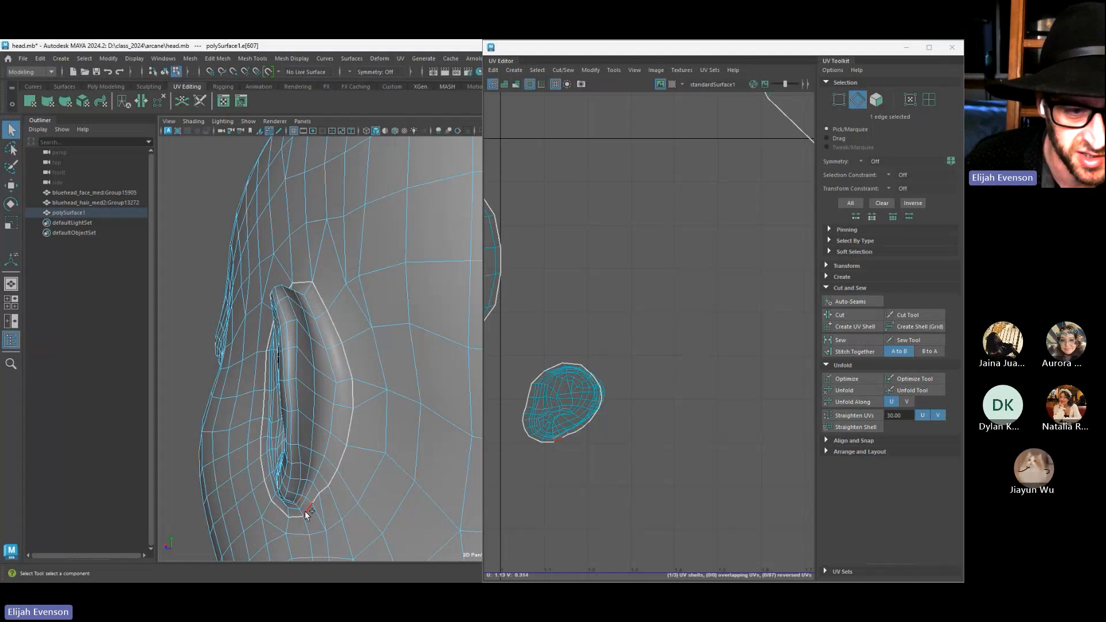
pyautogui.keyDown('shift'); pyautogui.click(306, 488); pyautogui.keyUp('shift')
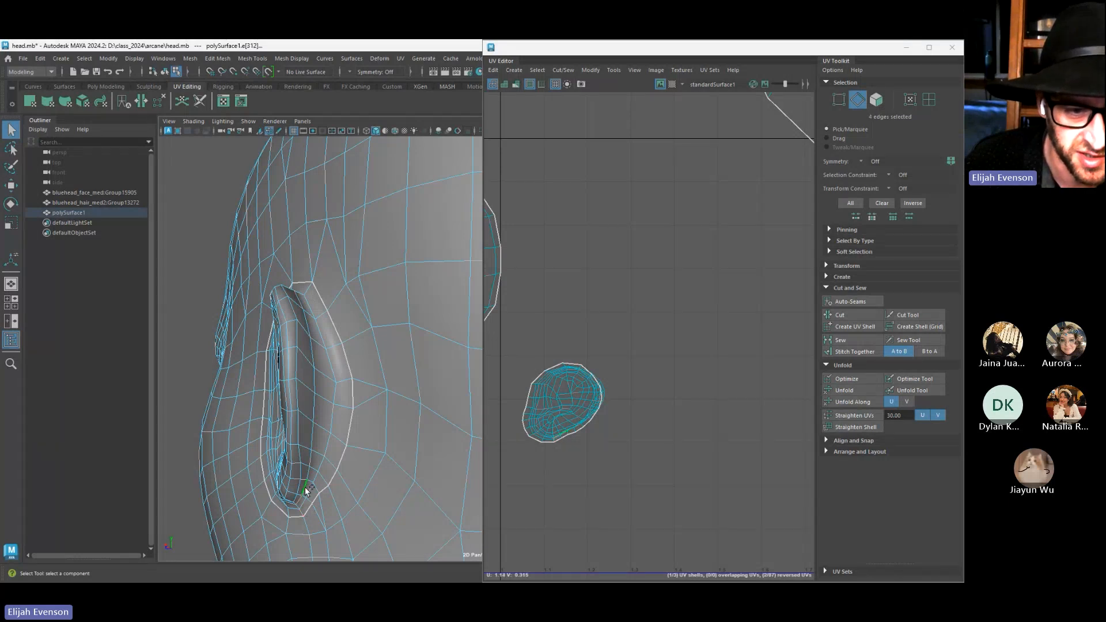
pyautogui.keyDown('shift'); pyautogui.doubleClick(306, 490); pyautogui.keyUp('shift')
# Refine the edge selection behind the ear by deselecting excess edges and adding the missing edge at its upper end
pyautogui.keyDown('alt'); pyautogui.moveTo(311, 369); pyautogui.dragTo(268, 274); pyautogui.keyUp('alt')
pyautogui.keyDown('alt'); pyautogui.moveTo(268, 274); pyautogui.dragTo(404, 200, button='middle'); pyautogui.keyUp('alt')
pyautogui.keyDown('ctrl'); pyautogui.moveTo(300, 143); pyautogui.dragTo(386, 412); pyautogui.keyUp('ctrl')
pyautogui.keyDown('ctrl'); pyautogui.moveTo(344, 164); pyautogui.dragTo(376, 192); pyautogui.keyUp('ctrl')
pyautogui.keyDown('alt'); pyautogui.moveTo(375, 192); pyautogui.dragTo(368, 238); pyautogui.keyUp('alt')
pyautogui.keyDown('shift'); pyautogui.click(395, 204); pyautogui.keyUp('shift')
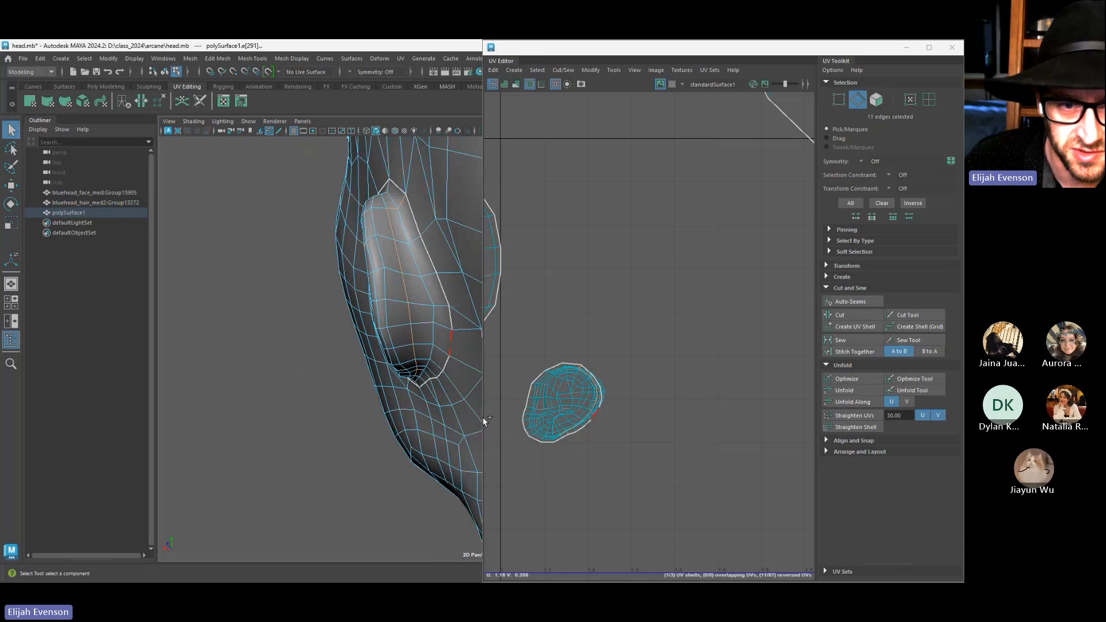
# Add the missing edges near the ear lobe and cut the UVs along the selected edges behind the ear
pyautogui.keyDown('alt'); pyautogui.moveTo(389, 450); pyautogui.dragTo(358, 479); pyautogui.keyUp('alt')
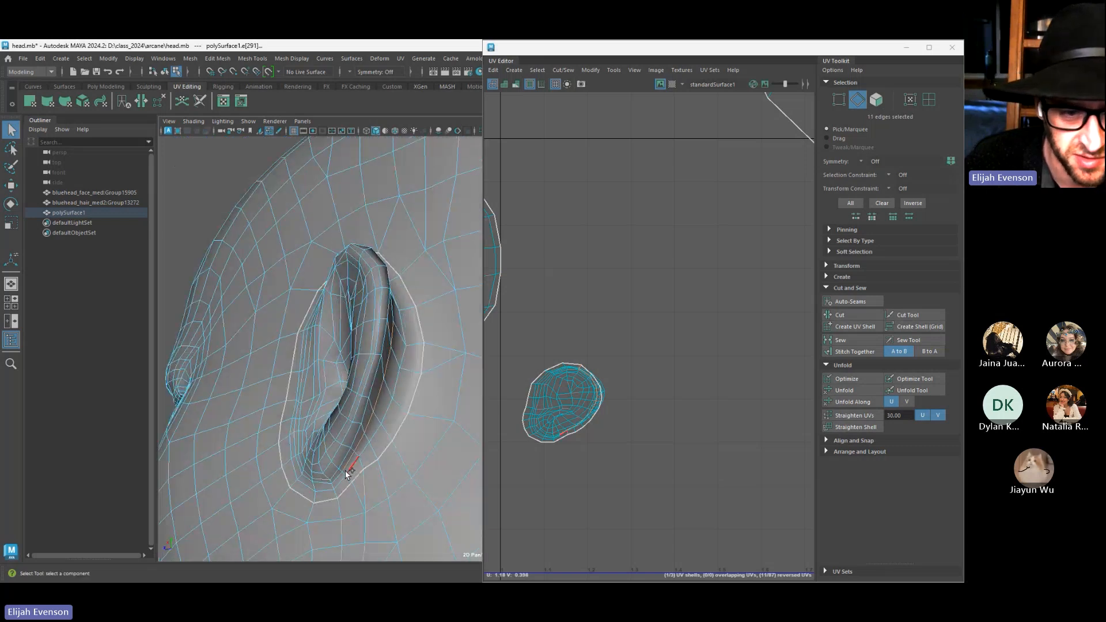
pyautogui.keyDown('shift'); pyautogui.click(349, 472); pyautogui.keyUp('shift')
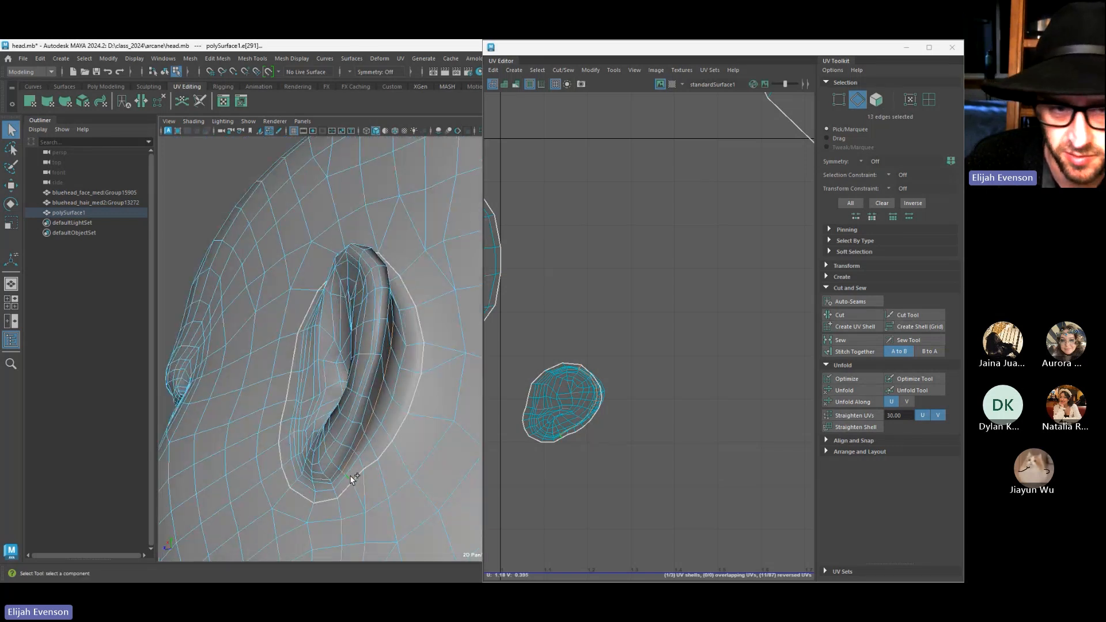
pyautogui.click(850, 314)
pyautogui.keyDown('alt'); pyautogui.moveTo(315, 451); pyautogui.dragTo(334, 427); pyautogui.keyUp('alt')
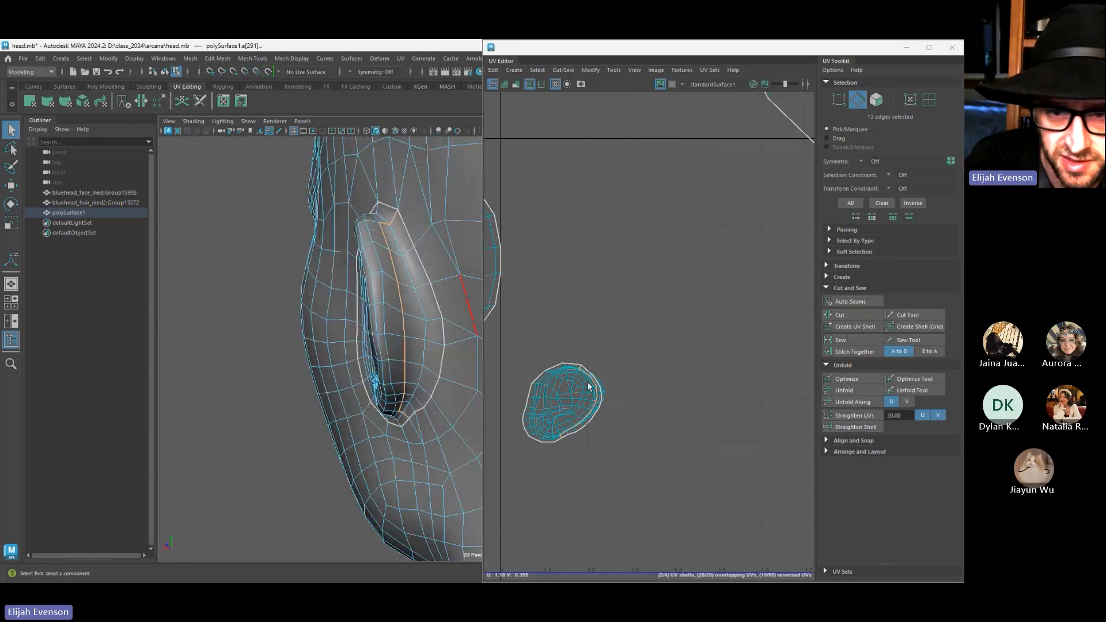
# Undo the last UV cut on the back of the ear
pyautogui.keyDown('alt'); pyautogui.moveTo(406, 262); pyautogui.dragTo(498, 166); pyautogui.keyUp('alt')
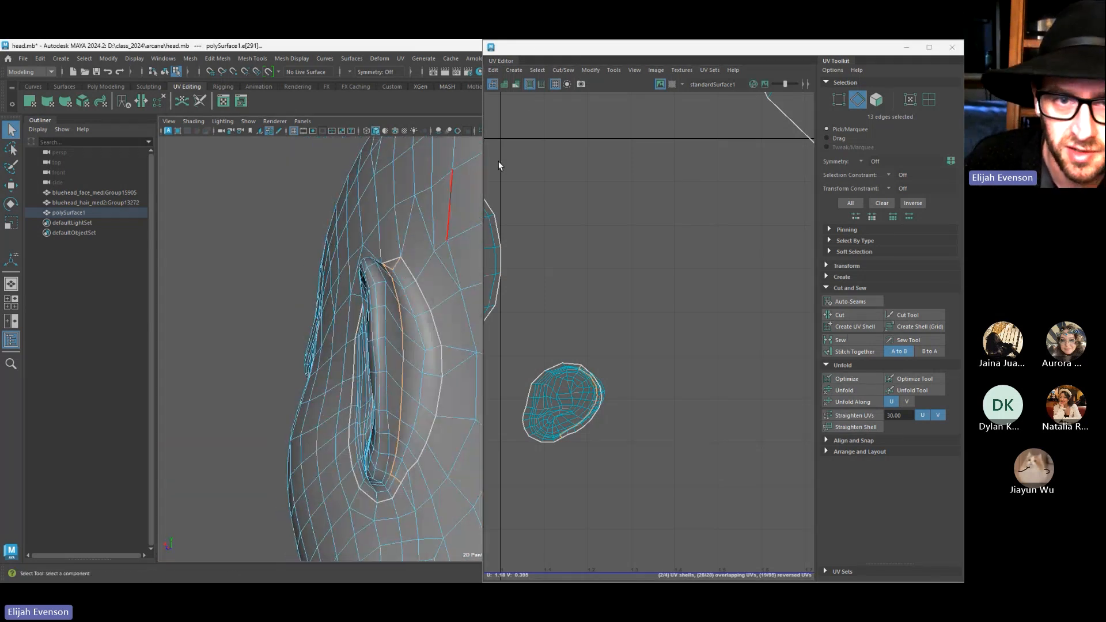
pyautogui.hotkey('ctrl', 'z')
pyautogui.keyDown('alt'); pyautogui.moveTo(407, 295); pyautogui.dragTo(399, 279); pyautogui.keyUp('alt')
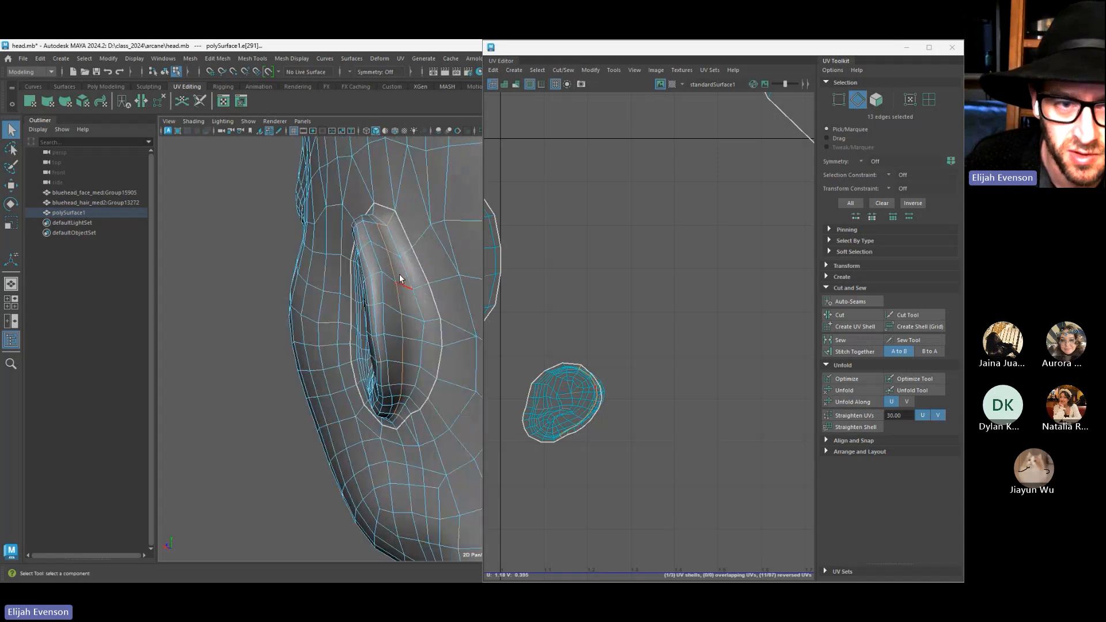
# Select the edge loop along the inner fold behind the ear, deselect its front portion, and cut the UVs there
pyautogui.keyDown('ctrl'); pyautogui.click(370, 224); pyautogui.keyUp('ctrl')
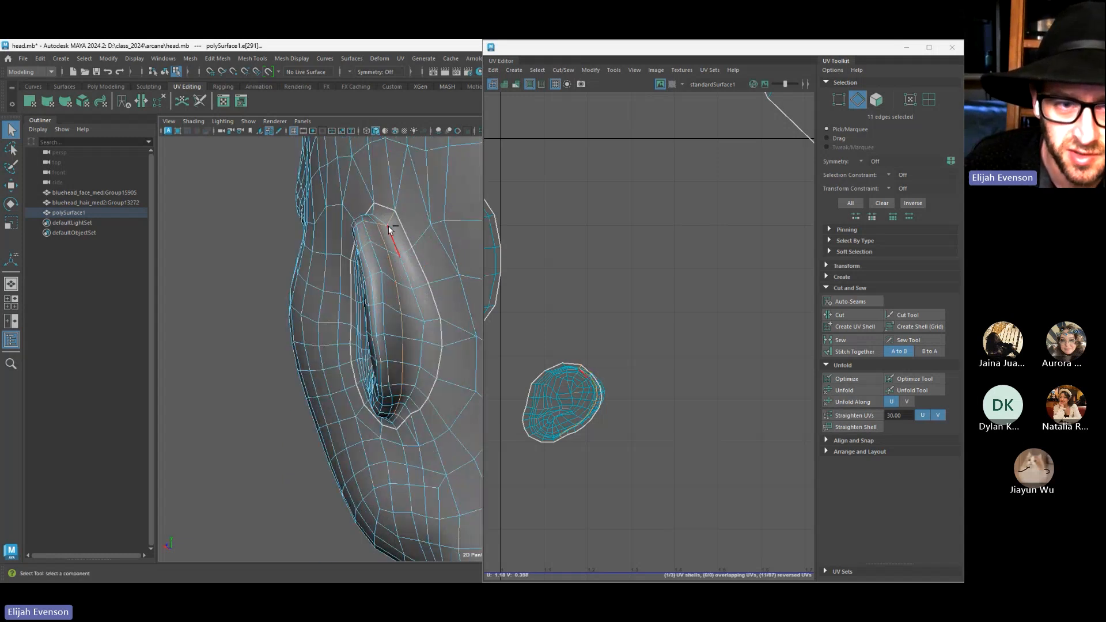
pyautogui.doubleClick(371, 228)
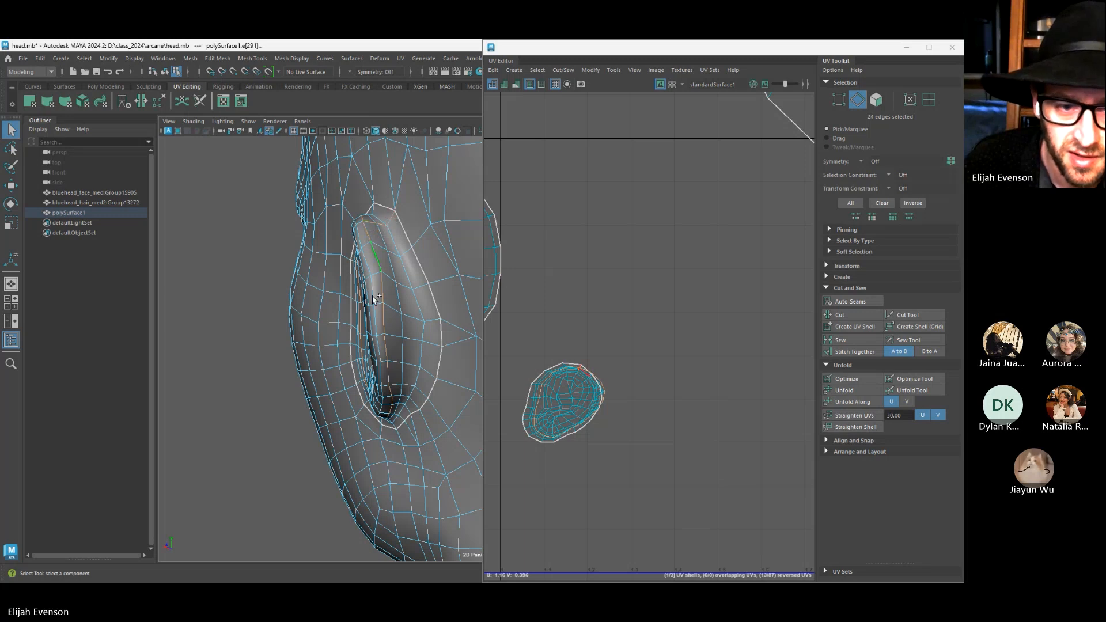
pyautogui.keyDown('alt'); pyautogui.moveTo(375, 297); pyautogui.dragTo(308, 455); pyautogui.keyUp('alt')
pyautogui.moveTo(321, 294); pyautogui.dragTo(400, 414)
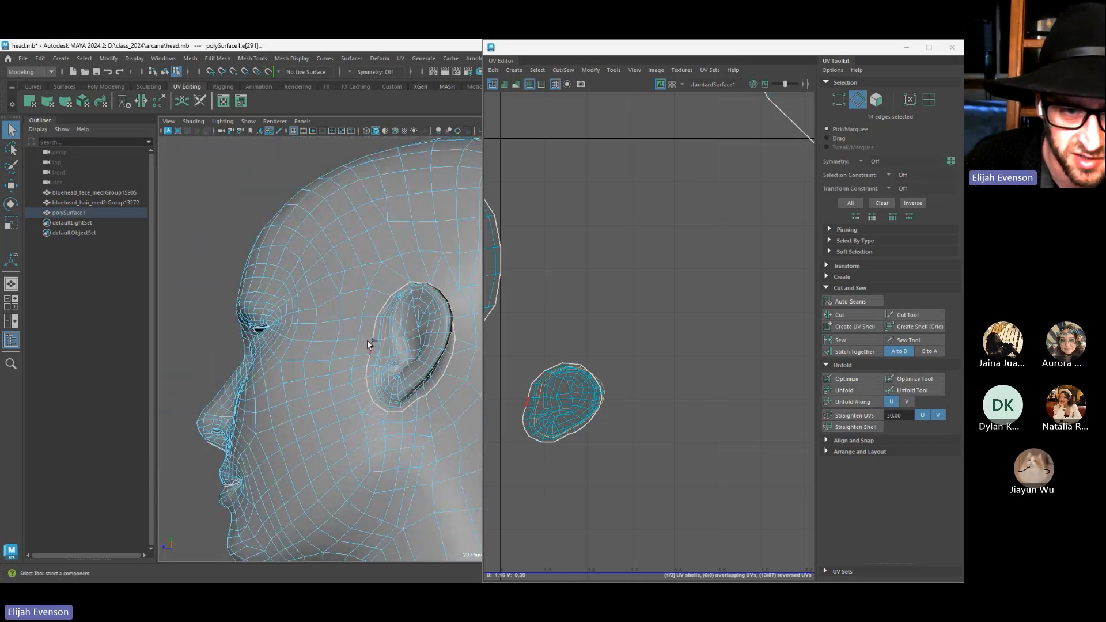
pyautogui.moveTo(358, 317); pyautogui.dragTo(265, 543)
pyautogui.keyDown('alt'); pyautogui.moveTo(288, 484); pyautogui.dragTo(343, 403, button='middle'); pyautogui.keyUp('alt')
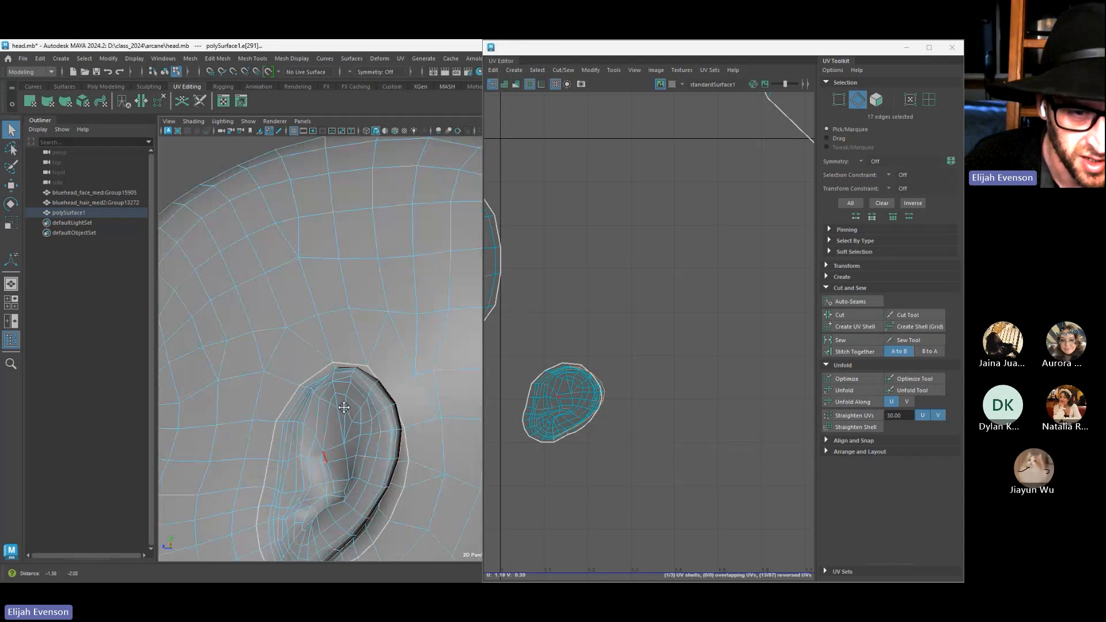
pyautogui.keyDown('alt'); pyautogui.moveTo(343, 403); pyautogui.dragTo(316, 453); pyautogui.keyUp('alt')
pyautogui.keyDown('ctrl'); pyautogui.click(387, 273); pyautogui.keyUp('ctrl')
pyautogui.keyDown('alt'); pyautogui.moveTo(388, 288); pyautogui.dragTo(357, 328); pyautogui.keyUp('alt')
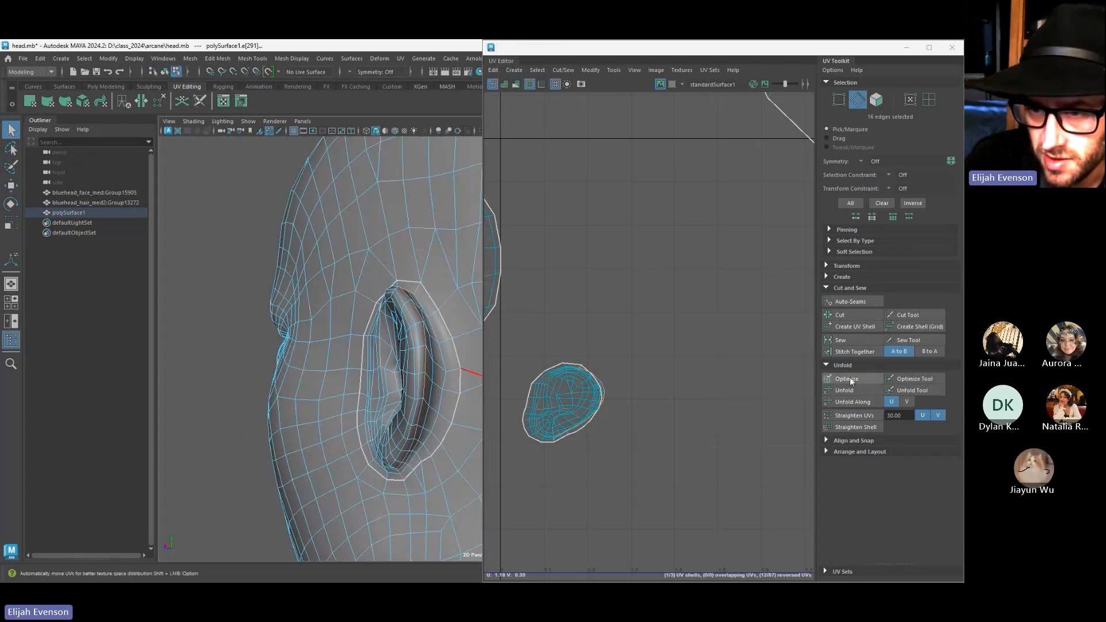
pyautogui.click(862, 317)
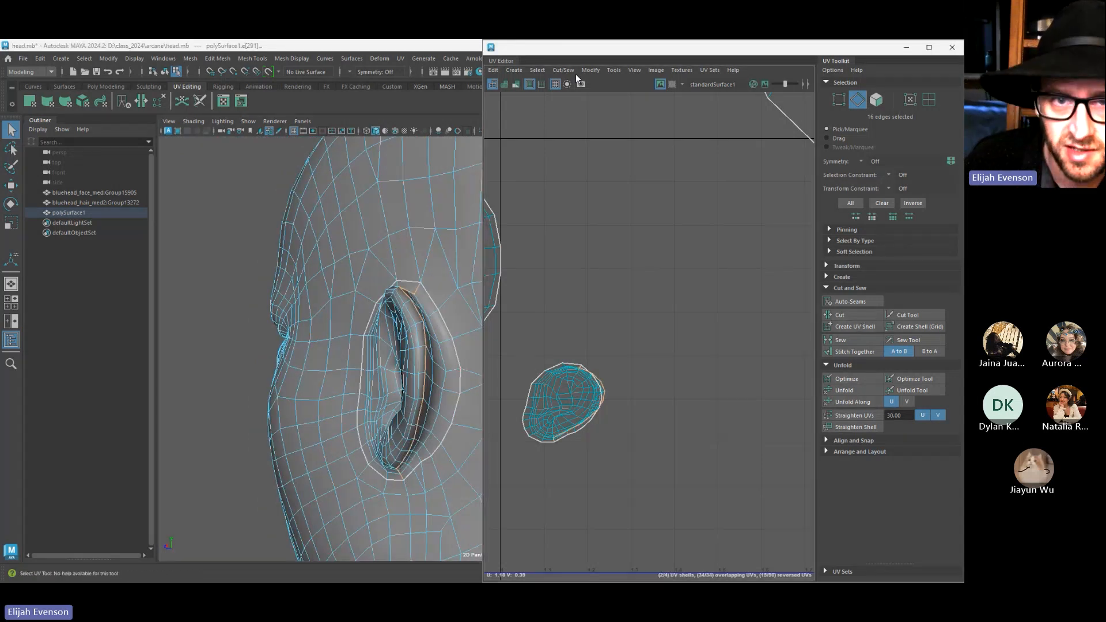
# Move the main ear piece away as its own UV shell and unfold it
pyautogui.click(537, 70)
pyautogui.moveTo(604, 121)
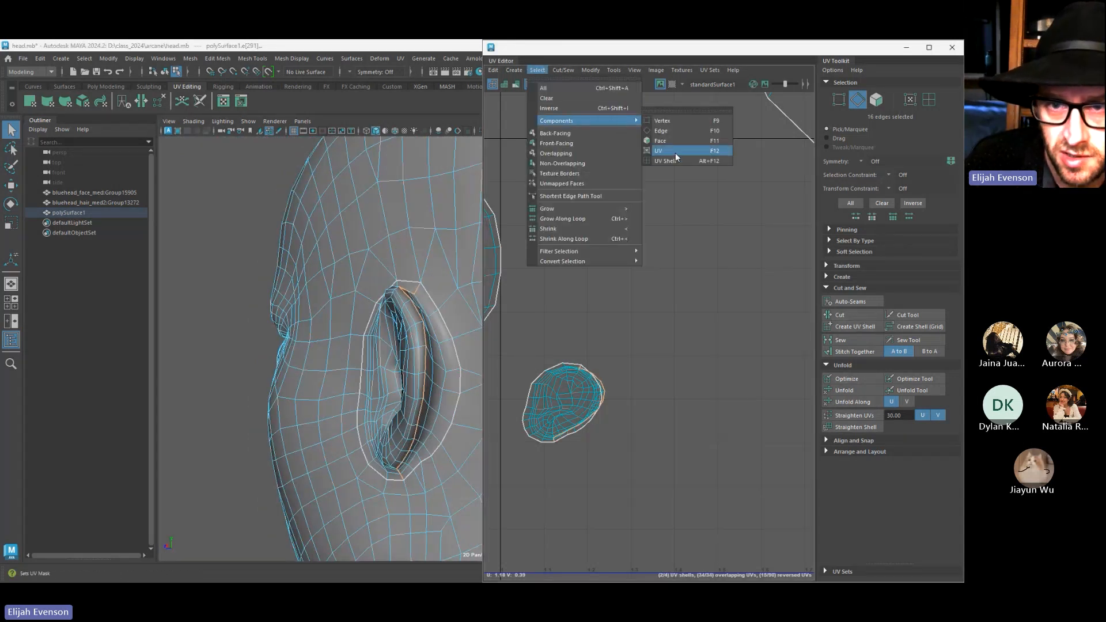
pyautogui.click(685, 161)
pyautogui.click(570, 418)
pyautogui.press('w')
pyautogui.moveTo(564, 403); pyautogui.dragTo(582, 278)
pyautogui.click(859, 391)
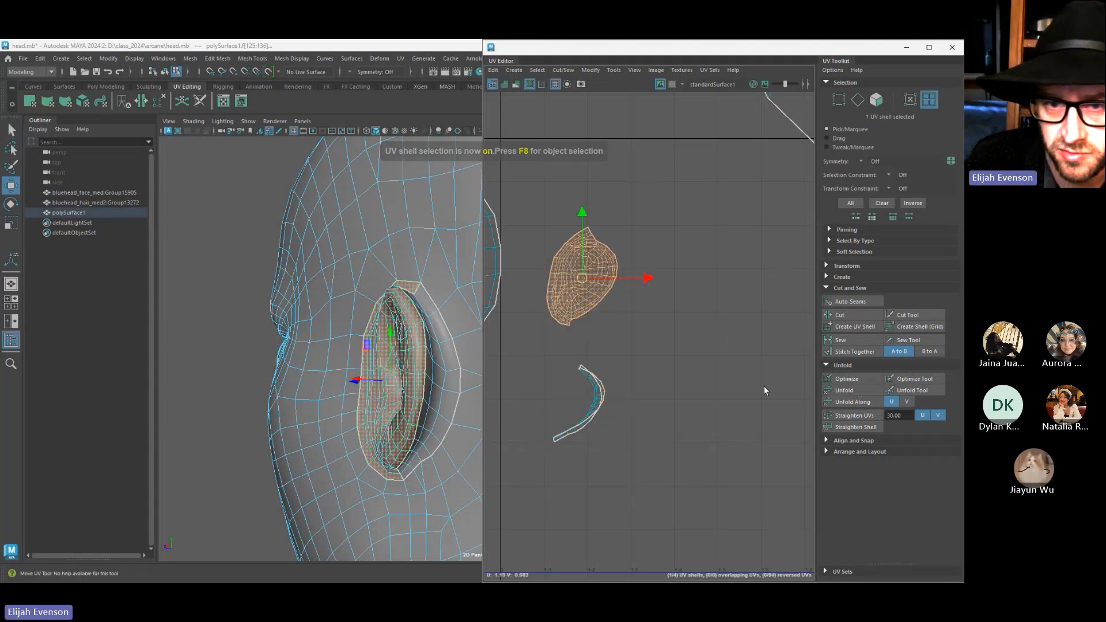
# Unfold the narrow UV shell from behind the ear and place it beside the main ear shell
pyautogui.click(590, 380)
pyautogui.click(852, 392)
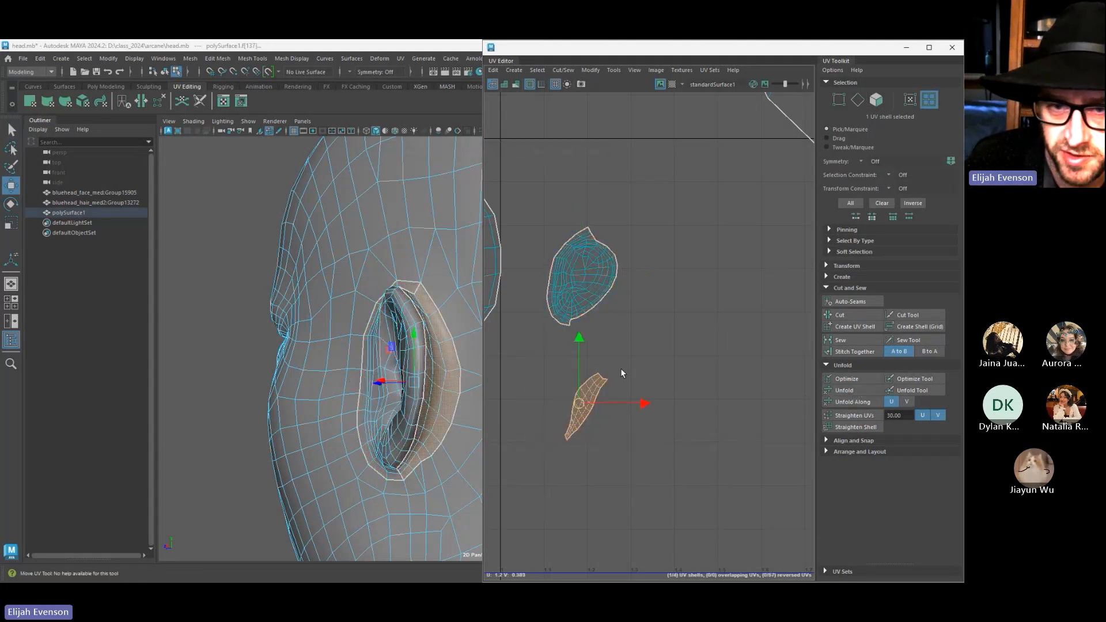
pyautogui.click(532, 444)
pyautogui.moveTo(547, 378); pyautogui.dragTo(635, 462)
pyautogui.moveTo(582, 404); pyautogui.dragTo(665, 311)
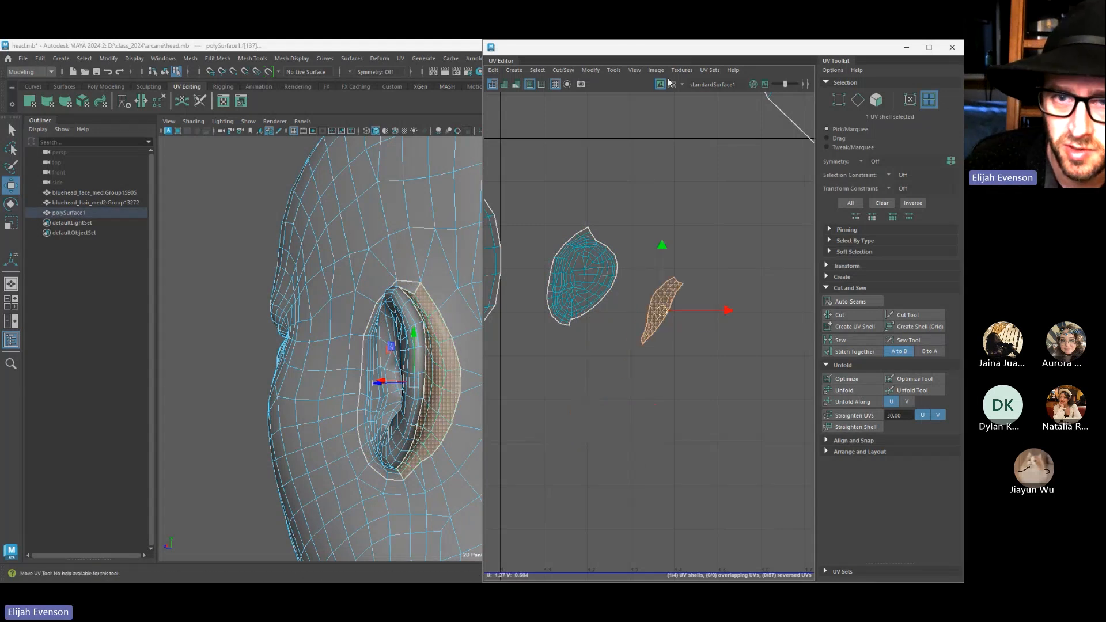
# Apply the checker map and examine its distribution on the head and across the whole UV layout
pyautogui.click(672, 83)
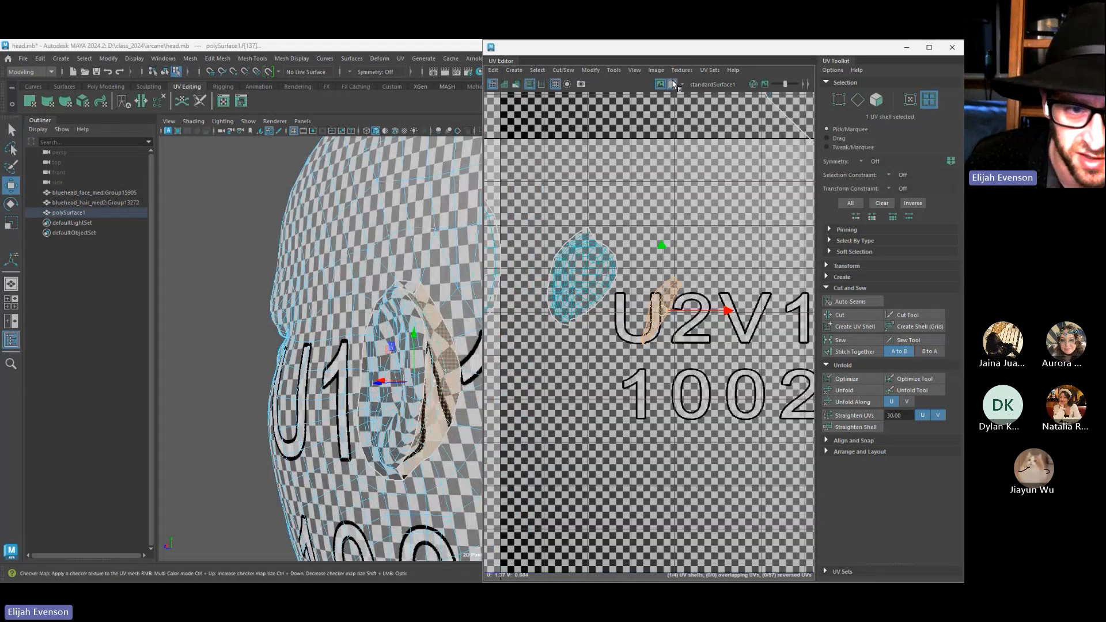
pyautogui.keyDown('alt'); pyautogui.moveTo(356, 358); pyautogui.dragTo(462, 436); pyautogui.keyUp('alt')
pyautogui.scroll(-5, 337, 402)
pyautogui.keyDown('alt'); pyautogui.moveTo(432, 438); pyautogui.dragTo(362, 452, button='middle'); pyautogui.keyUp('alt')
pyautogui.click(404, 455)
pyautogui.press('q')
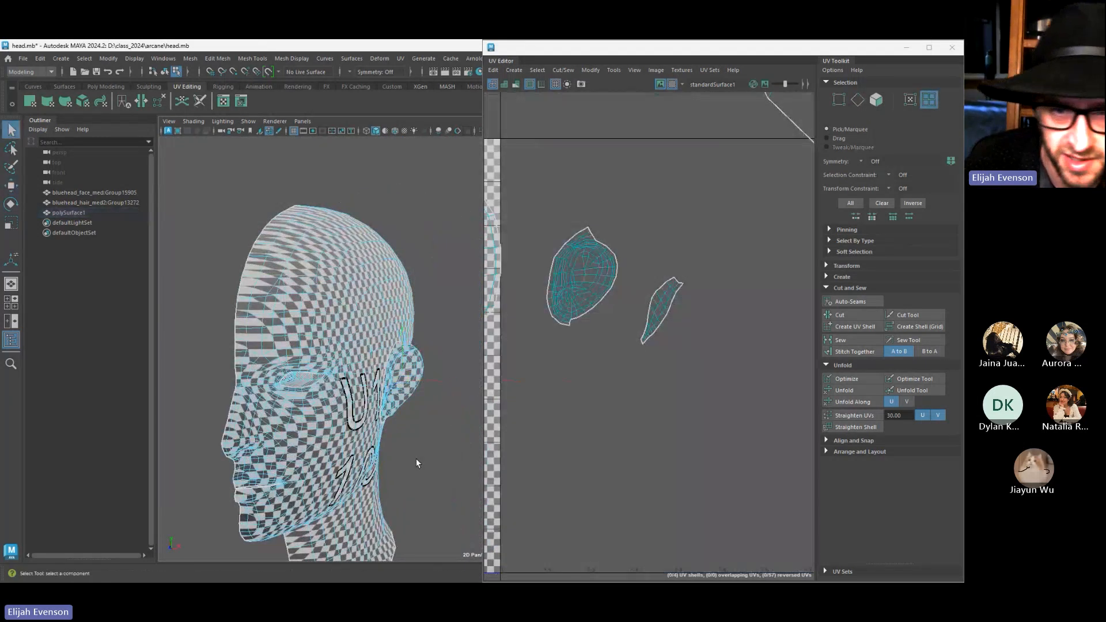
pyautogui.press('F8')
pyautogui.press('F8')
pyautogui.press('F8')
pyautogui.keyDown('alt'); pyautogui.moveTo(402, 464); pyautogui.dragTo(326, 417); pyautogui.keyUp('alt')
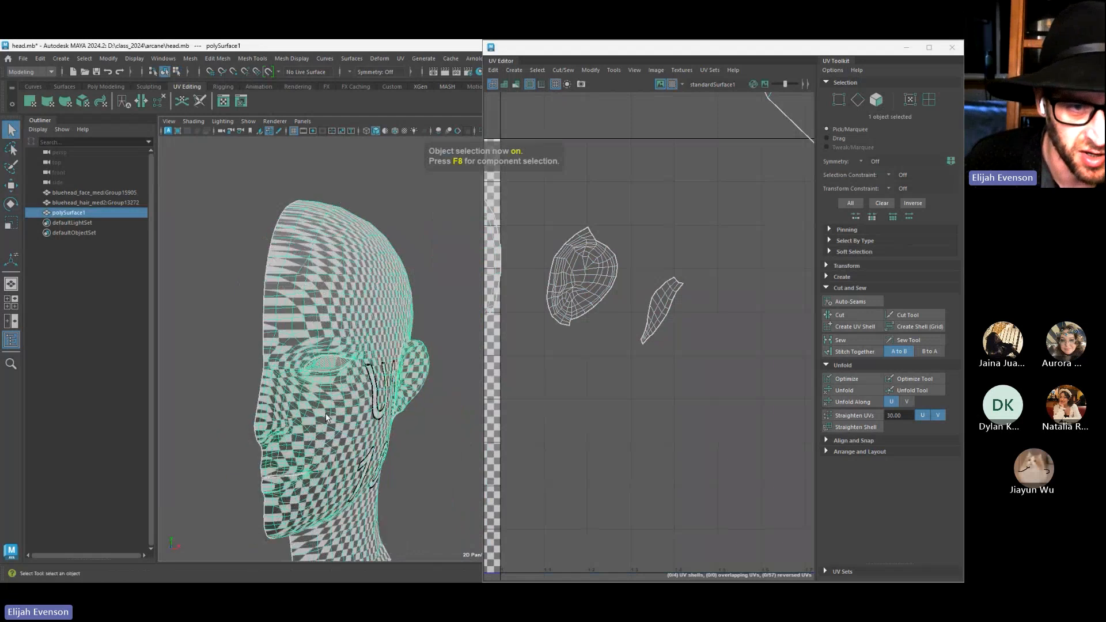
pyautogui.scroll(-10, 560, 420)
pyautogui.scroll(4, 654, 412)
pyautogui.keyDown('alt'); pyautogui.moveTo(555, 432); pyautogui.dragTo(690, 420, button='middle'); pyautogui.keyUp('alt')
# Select the faces of the head shell in the UV layout and inspect their checker pattern on the model
pyautogui.press('F8')
pyautogui.moveTo(524, 259); pyautogui.dragTo(703, 524)
pyautogui.press('F8')
pyautogui.press('F8')
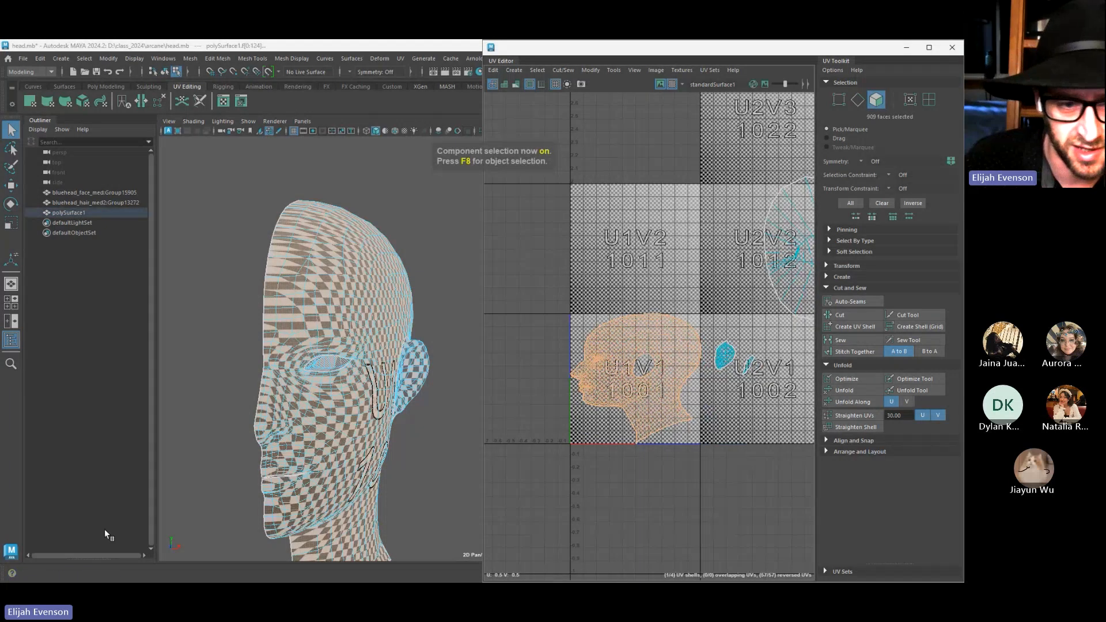
pyautogui.keyDown('alt'); pyautogui.moveTo(201, 505); pyautogui.dragTo(349, 365); pyautogui.keyUp('alt')
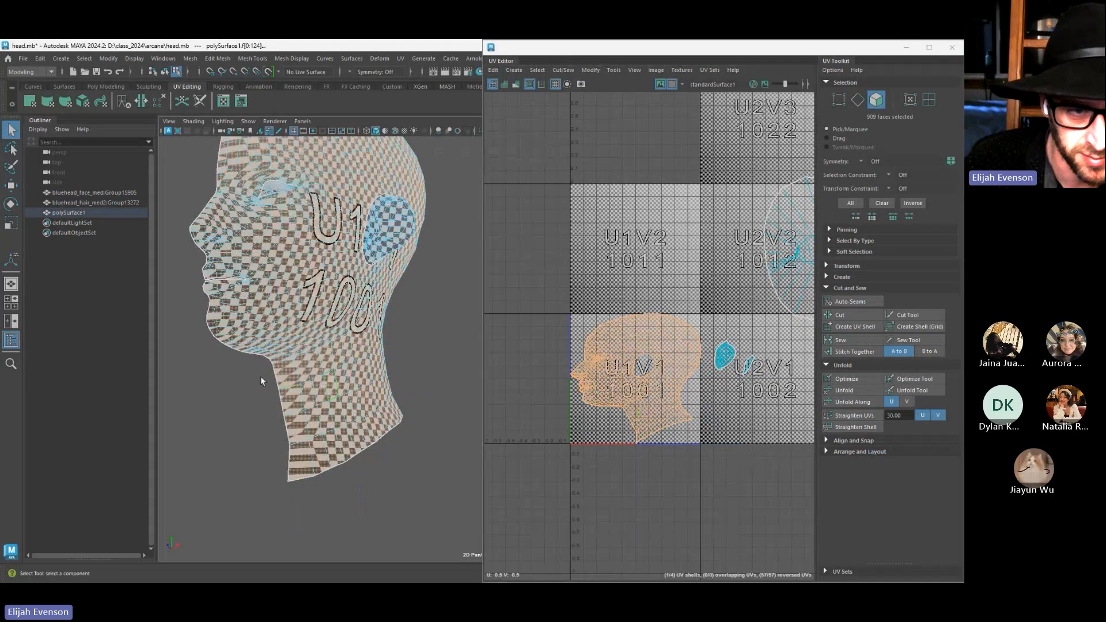
# Turn off the checker map and apply a planar UV projection to the neck faces below the jawline
pyautogui.moveTo(282, 368); pyautogui.dragTo(403, 426)
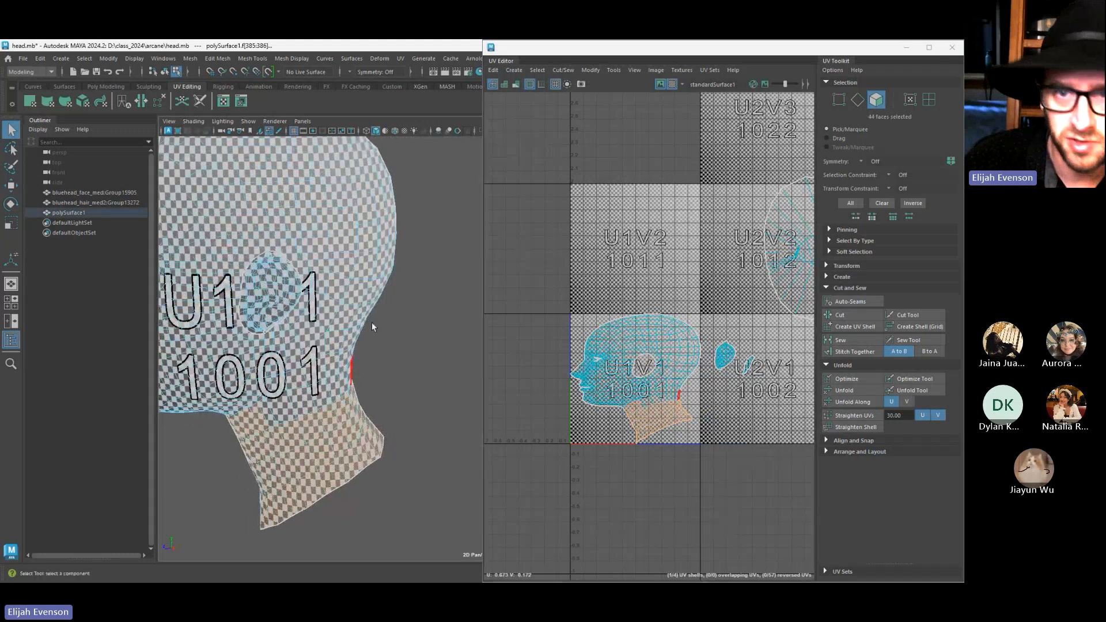
pyautogui.click(671, 84)
pyautogui.keyDown('shift'); pyautogui.moveTo(272, 422); pyautogui.dragTo(414, 461); pyautogui.keyUp('shift')
pyautogui.keyDown('ctrl'); pyautogui.keyDown('shift'); pyautogui.moveTo(350, 379); pyautogui.dragTo(450, 404); pyautogui.keyUp('shift'); pyautogui.keyUp('ctrl')
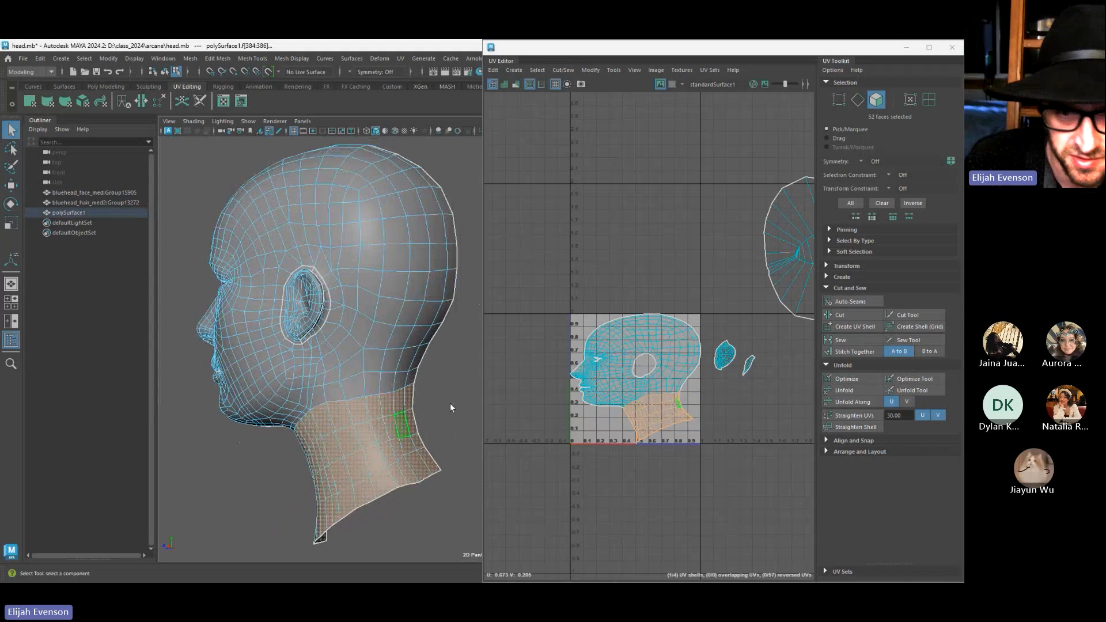
pyautogui.click(399, 58)
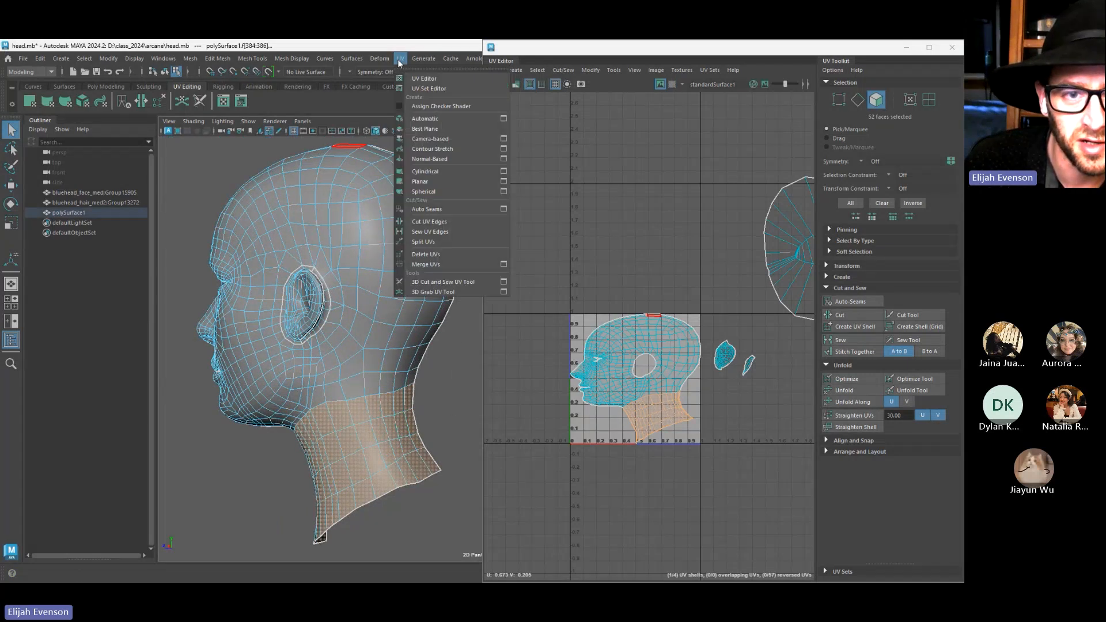
pyautogui.click(469, 184)
# Unfold the neck's UVs and place the shell outside the head's tile, above the round shell
pyautogui.press('w')
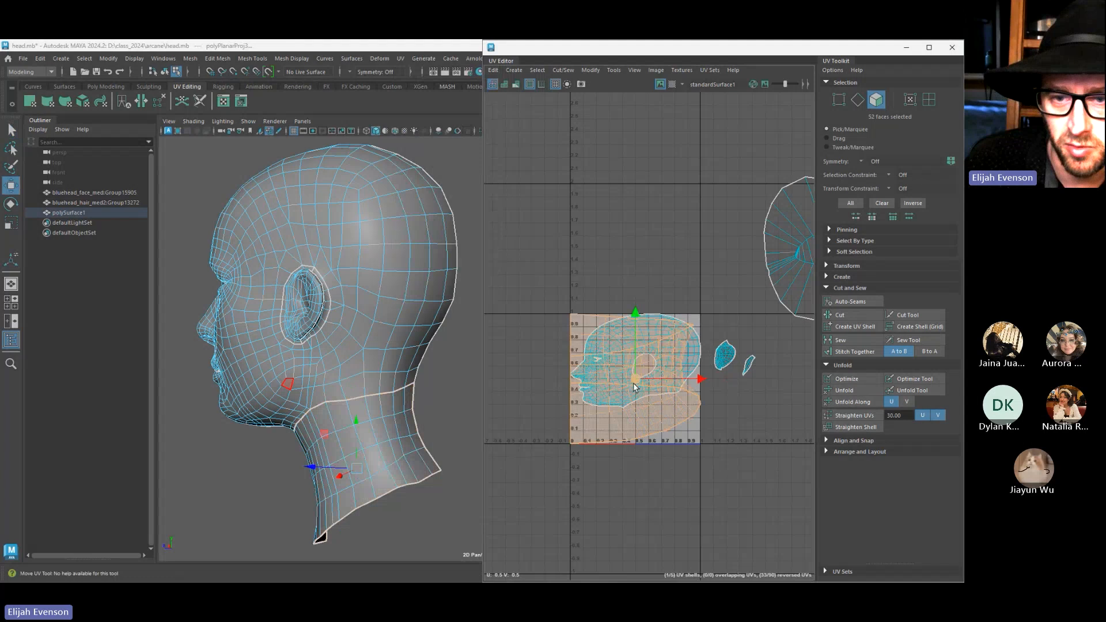
pyautogui.moveTo(636, 380); pyautogui.dragTo(622, 130)
pyautogui.keyDown('alt'); pyautogui.moveTo(662, 193); pyautogui.dragTo(660, 249, button='middle'); pyautogui.keyUp('alt')
pyautogui.moveTo(736, 279); pyautogui.dragTo(542, 97)
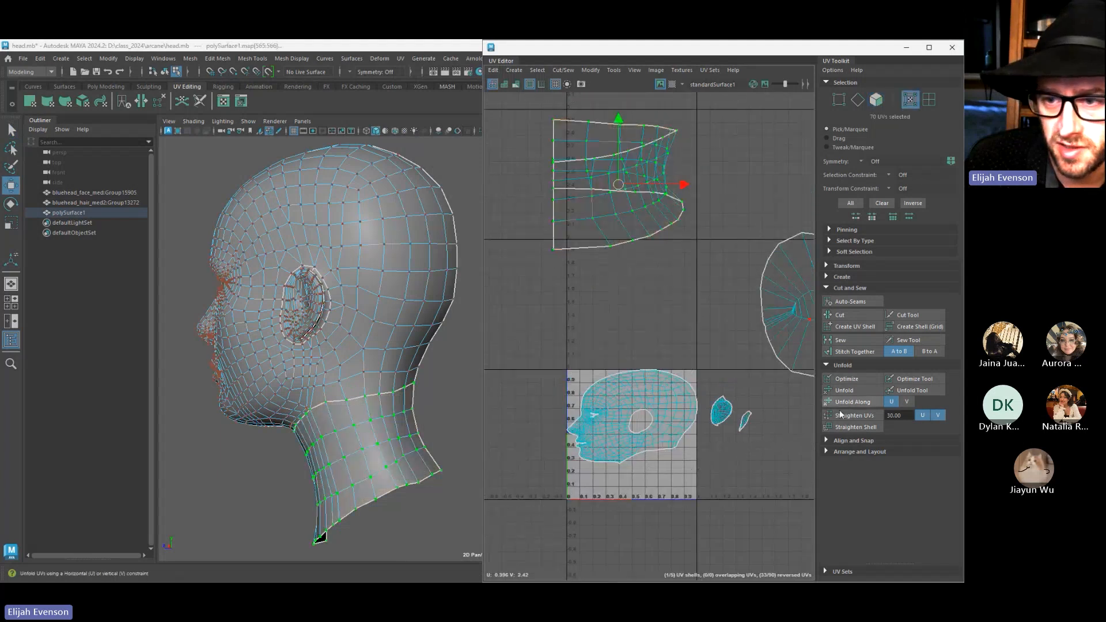
pyautogui.click(856, 390)
pyautogui.scroll(-4, 641, 242)
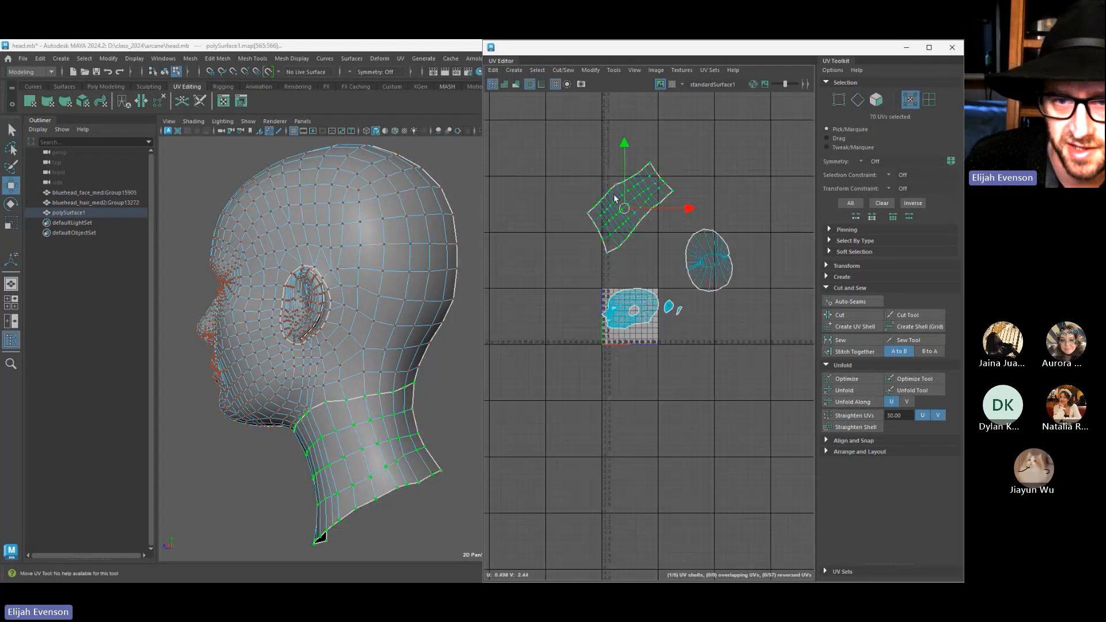
pyautogui.moveTo(628, 201); pyautogui.dragTo(718, 166)
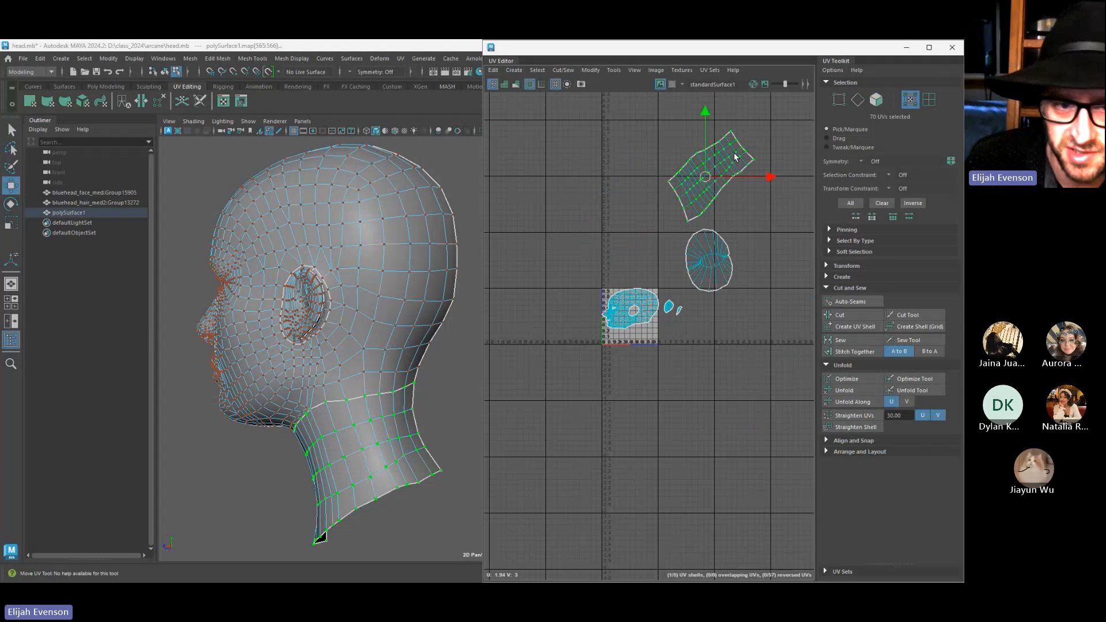
# Examine the half head in object mode alongside its unwrapped head, ear, neck and round UV shells
pyautogui.keyDown('alt'); pyautogui.moveTo(280, 459); pyautogui.dragTo(389, 455); pyautogui.keyUp('alt')
pyautogui.scroll(-10, 433, 385)
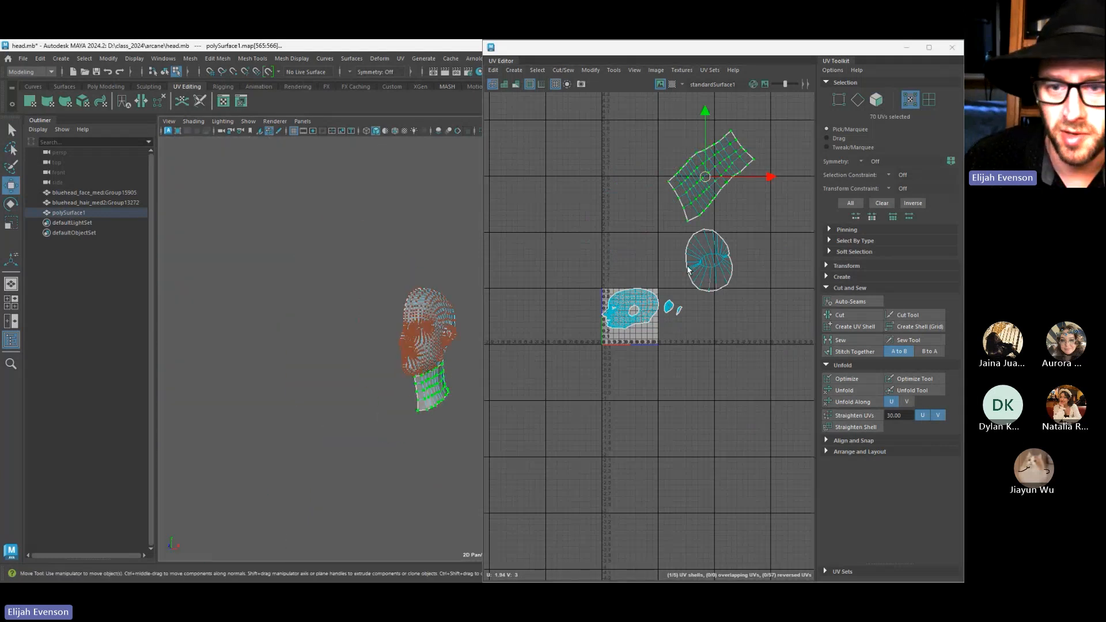
pyautogui.press('F8')
pyautogui.press('F8')
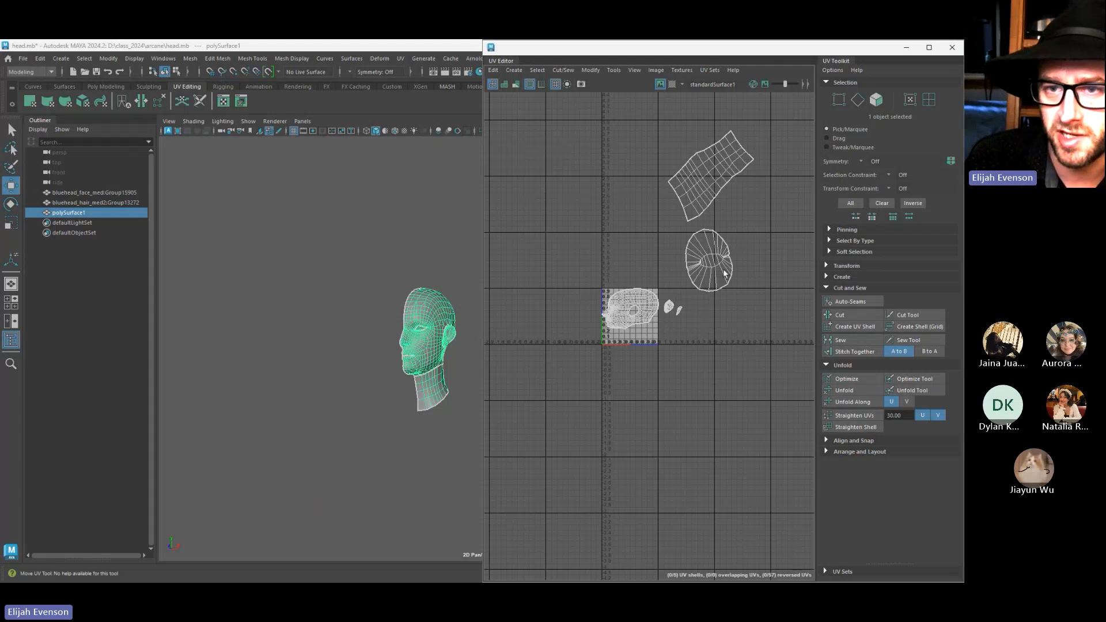
pyautogui.press('f')
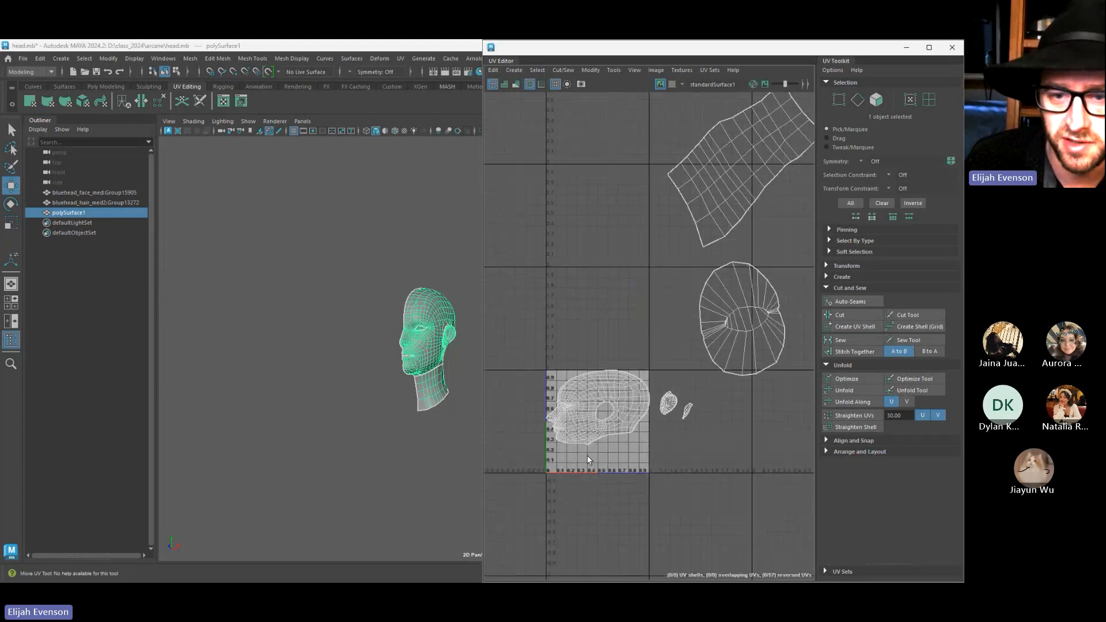
pyautogui.press('f')
pyautogui.keyDown('alt'); pyautogui.moveTo(377, 433); pyautogui.dragTo(387, 380); pyautogui.keyUp('alt')
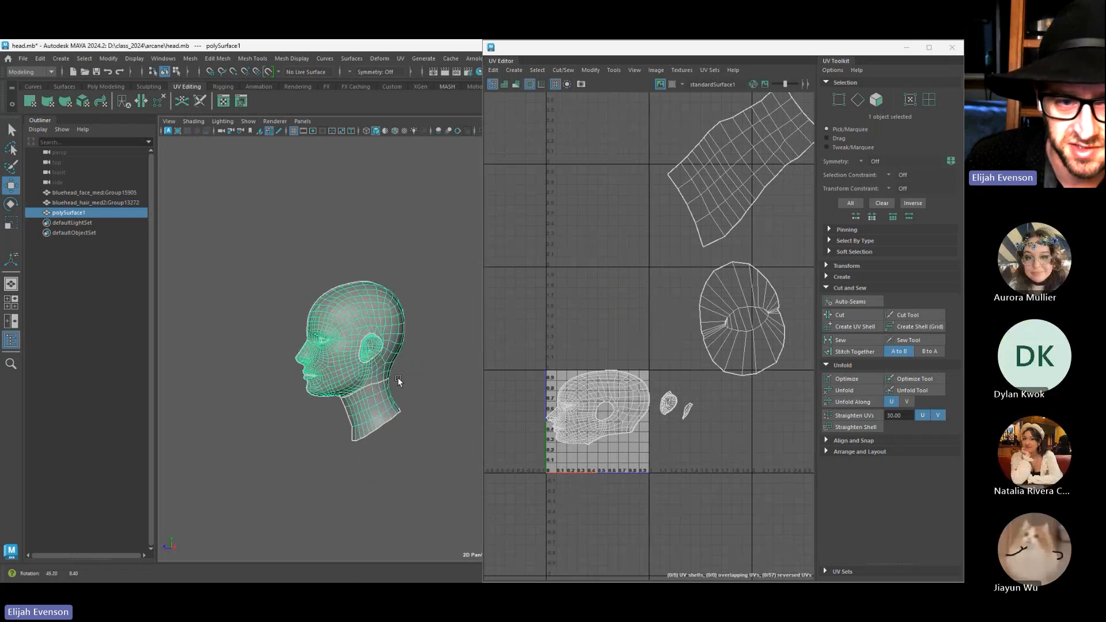
pyautogui.scroll(5, 362, 396)
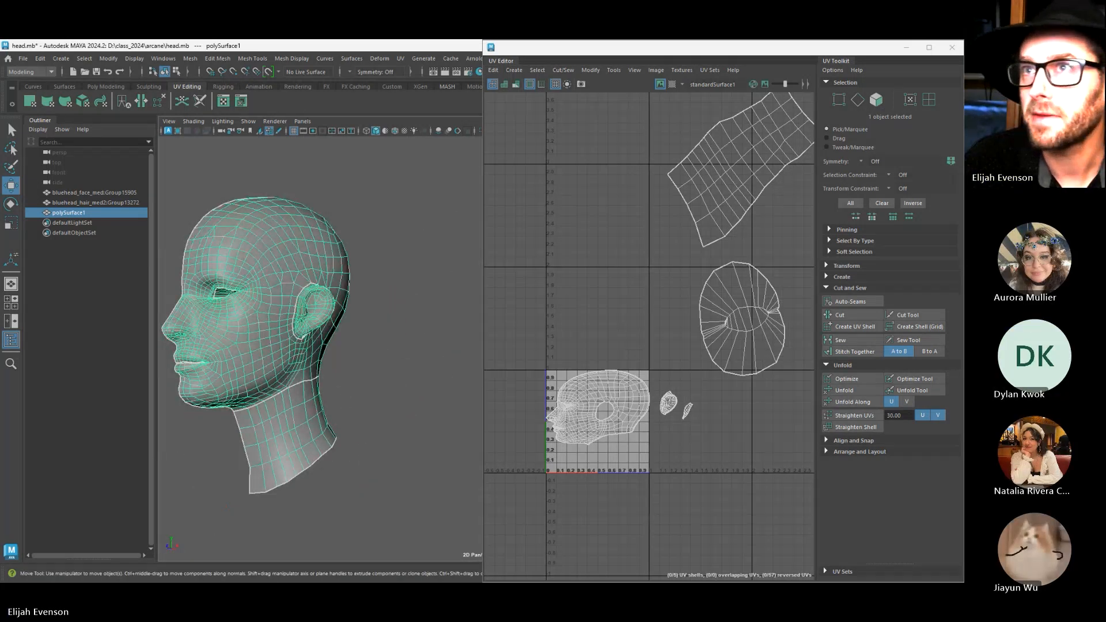
pyautogui.keyDown('alt'); pyautogui.moveTo(210, 288); pyautogui.dragTo(346, 383); pyautogui.keyUp('alt')
pyautogui.keyDown('alt'); pyautogui.moveTo(620, 398); pyautogui.dragTo(630, 391, button='middle'); pyautogui.keyUp('alt')
pyautogui.keyDown('alt'); pyautogui.moveTo(340, 411); pyautogui.dragTo(333, 377); pyautogui.keyUp('alt')
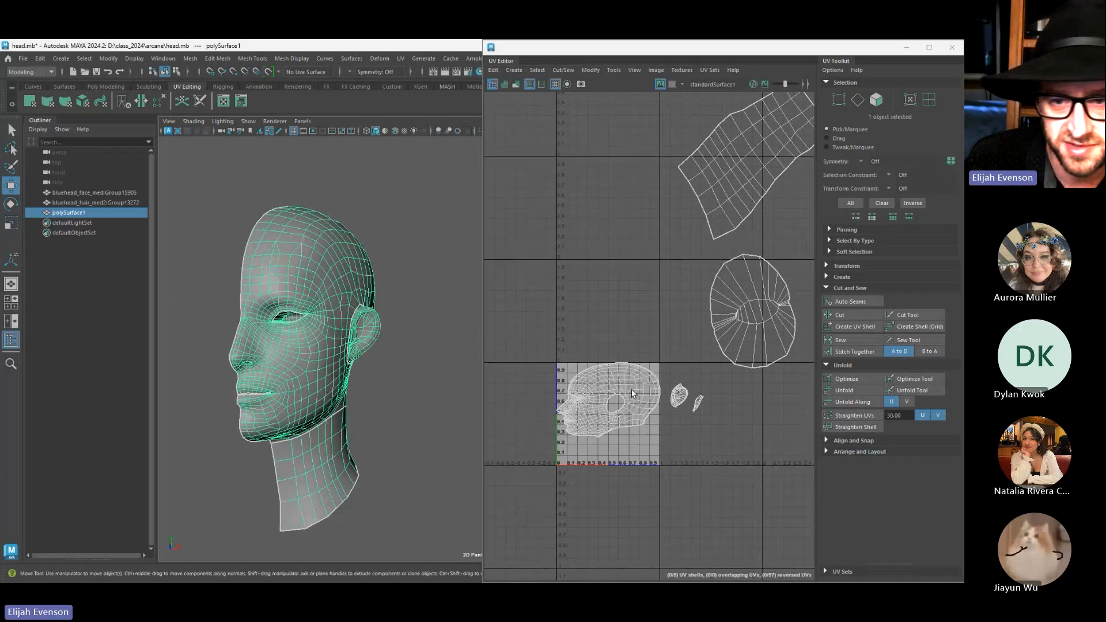
pyautogui.keyDown('alt'); pyautogui.moveTo(304, 336); pyautogui.dragTo(242, 346, button='right'); pyautogui.keyUp('alt')
pyautogui.press('F8')
pyautogui.press('F8')
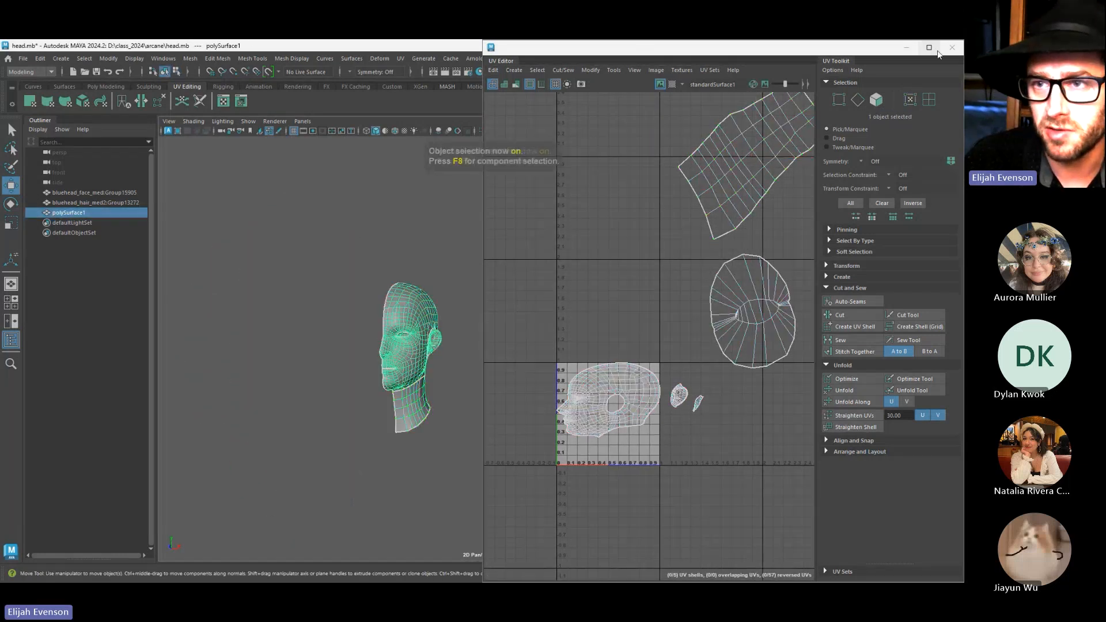
# Close the UV Editor and duplicate the half-head mesh with its transform attributes displayed
pyautogui.click(952, 48)
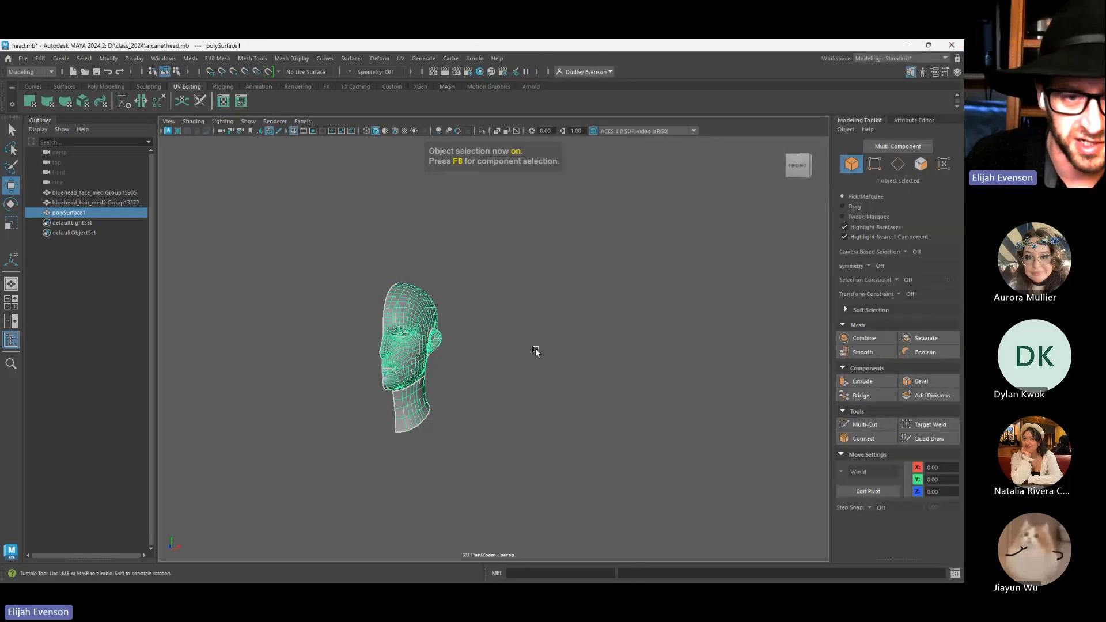
pyautogui.keyDown('alt'); pyautogui.moveTo(535, 348); pyautogui.dragTo(559, 321); pyautogui.keyUp('alt')
pyautogui.keyDown('alt'); pyautogui.moveTo(558, 322); pyautogui.dragTo(505, 376, button='right'); pyautogui.keyUp('alt')
pyautogui.keyDown('alt'); pyautogui.moveTo(505, 376); pyautogui.dragTo(524, 411); pyautogui.keyUp('alt')
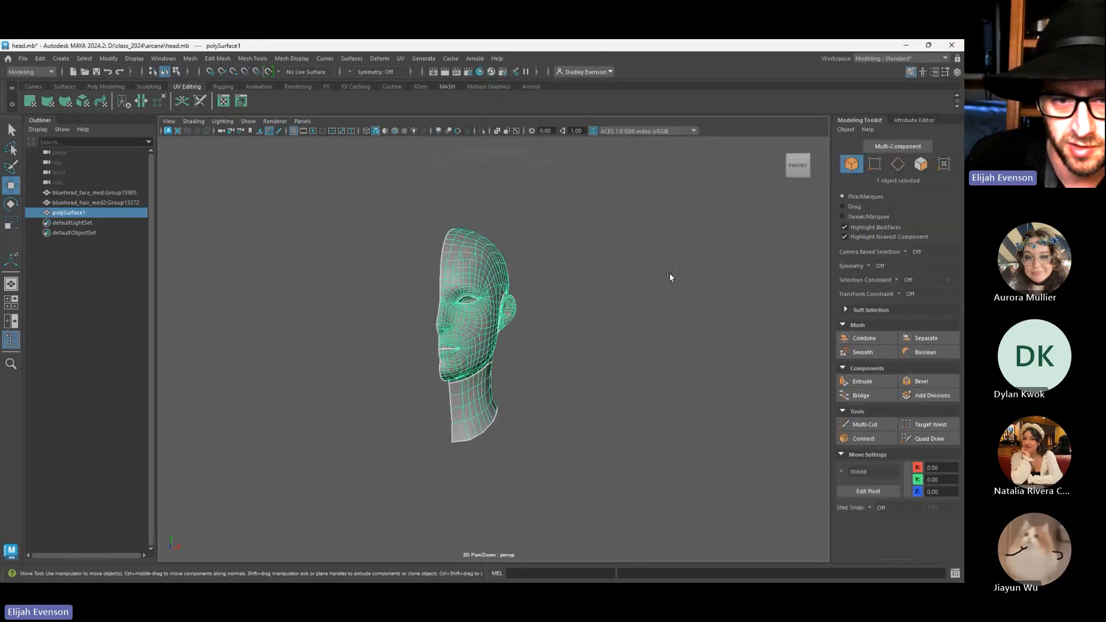
pyautogui.click(956, 71)
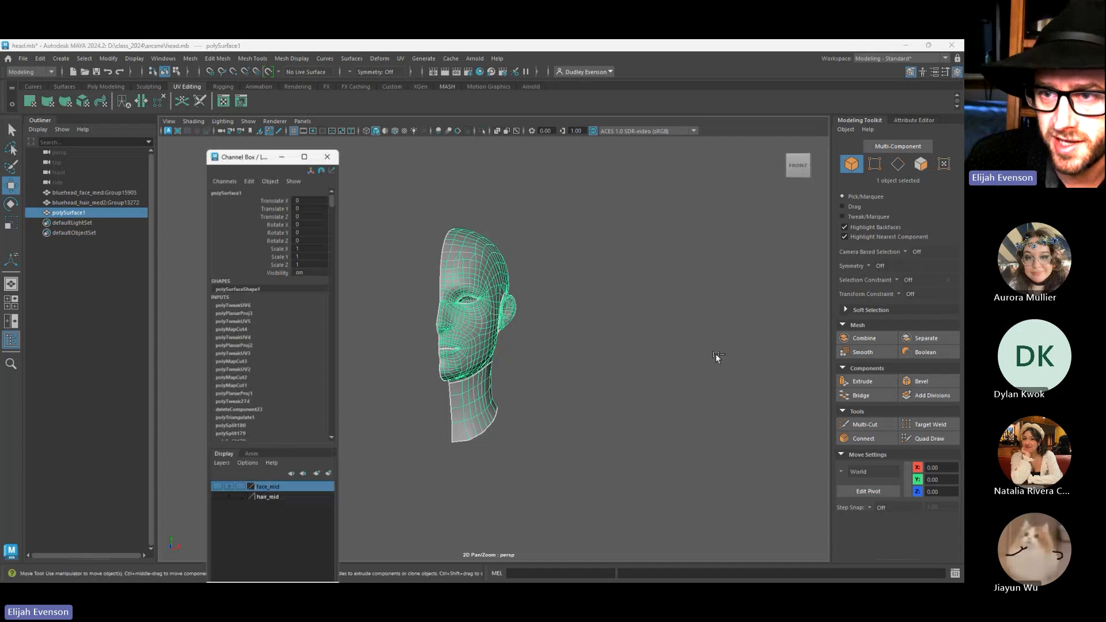
pyautogui.hotkey('ctrl', 'd')
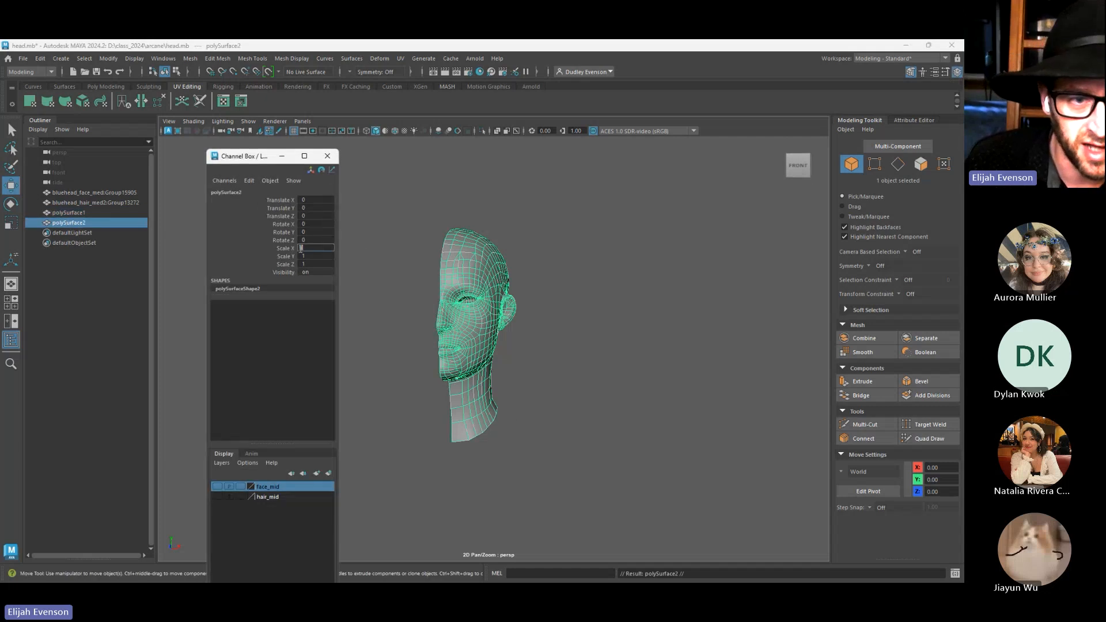
# Mirror the duplicated half head by setting its Scale X to -1, and freeze its transformations
pyautogui.write('-1')
pyautogui.press('Tab')
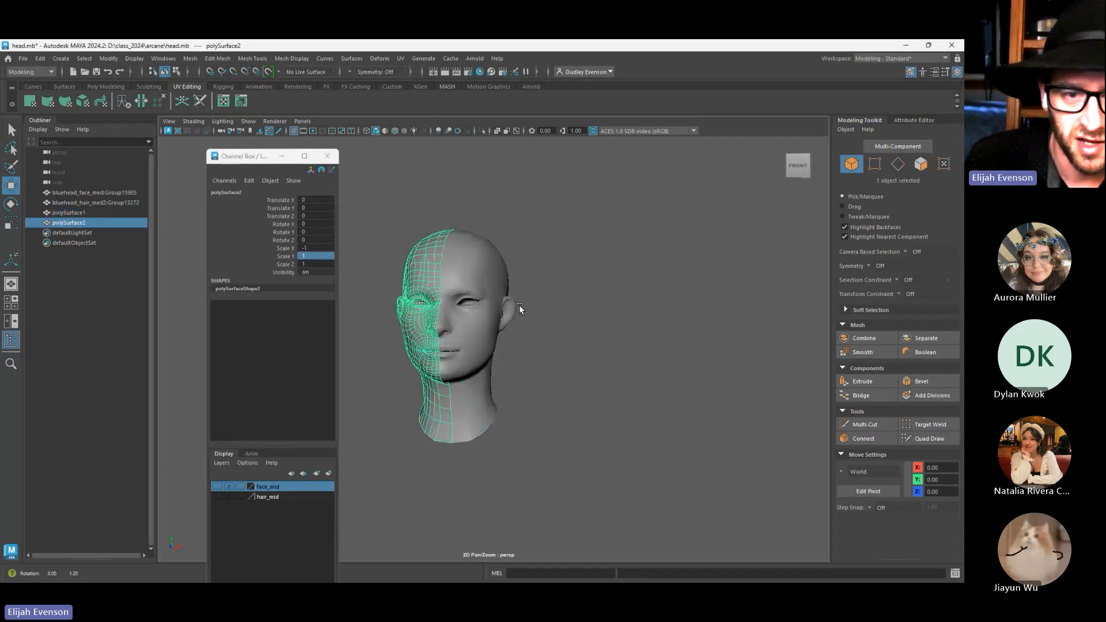
pyautogui.keyDown('alt'); pyautogui.moveTo(556, 338); pyautogui.dragTo(695, 409, button='right'); pyautogui.keyUp('alt')
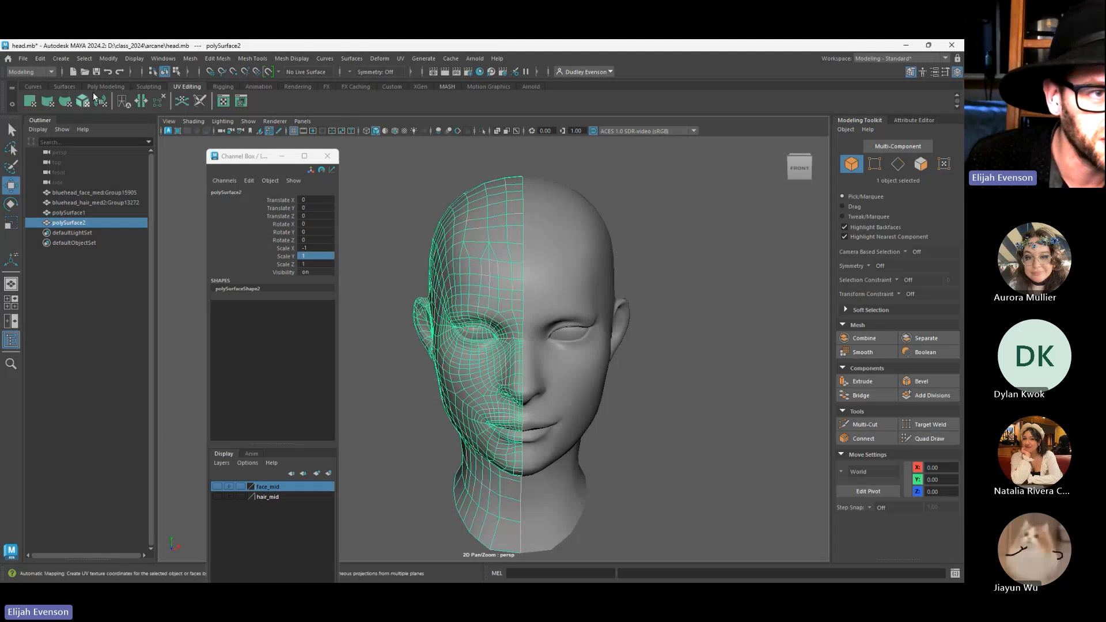
pyautogui.click(107, 58)
pyautogui.click(141, 108)
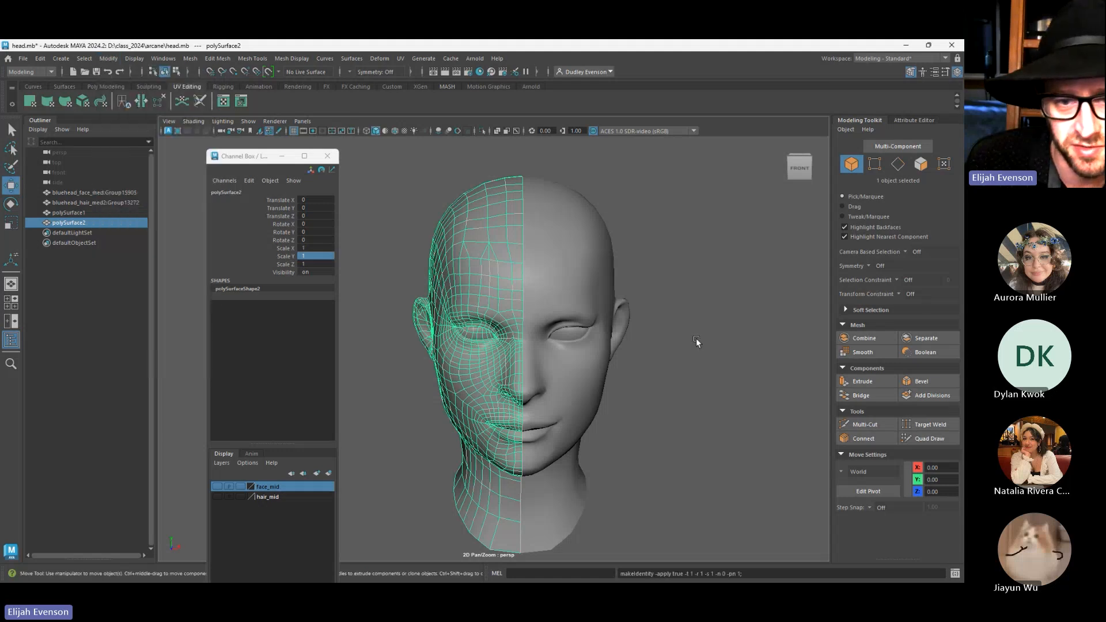
# Select both head halves and inspect how their wireframes meet along the face's centre line
pyautogui.click(595, 289)
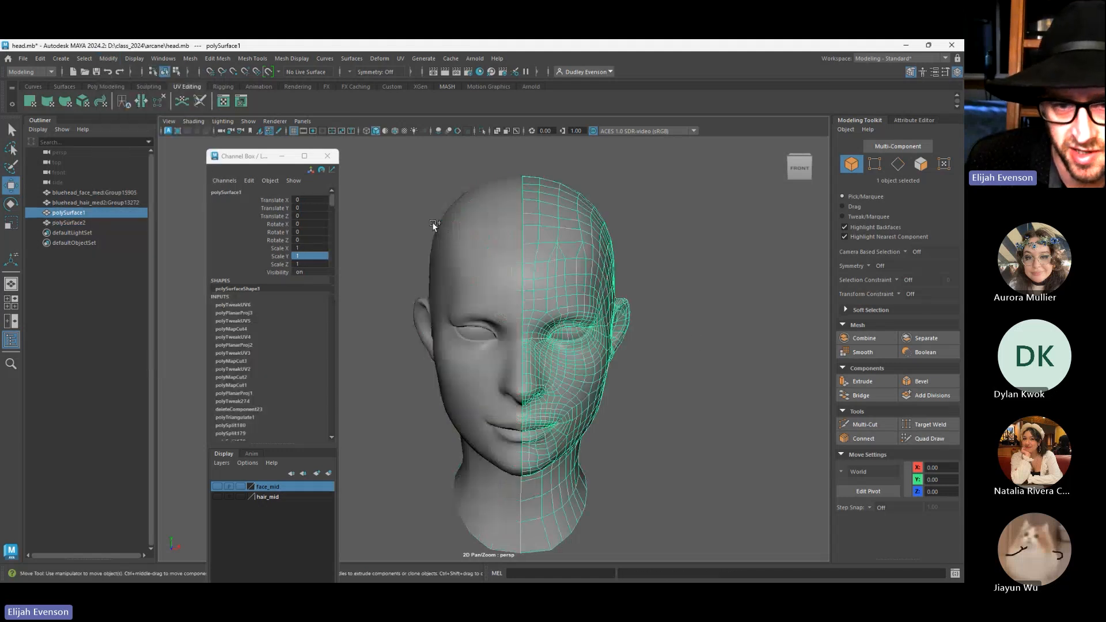
pyautogui.keyDown('shift'); pyautogui.click(461, 248); pyautogui.keyUp('shift')
pyautogui.keyDown('alt'); pyautogui.moveTo(477, 282); pyautogui.dragTo(518, 299); pyautogui.keyUp('alt')
pyautogui.keyDown('alt'); pyautogui.moveTo(518, 299); pyautogui.dragTo(614, 412, button='right'); pyautogui.keyUp('alt')
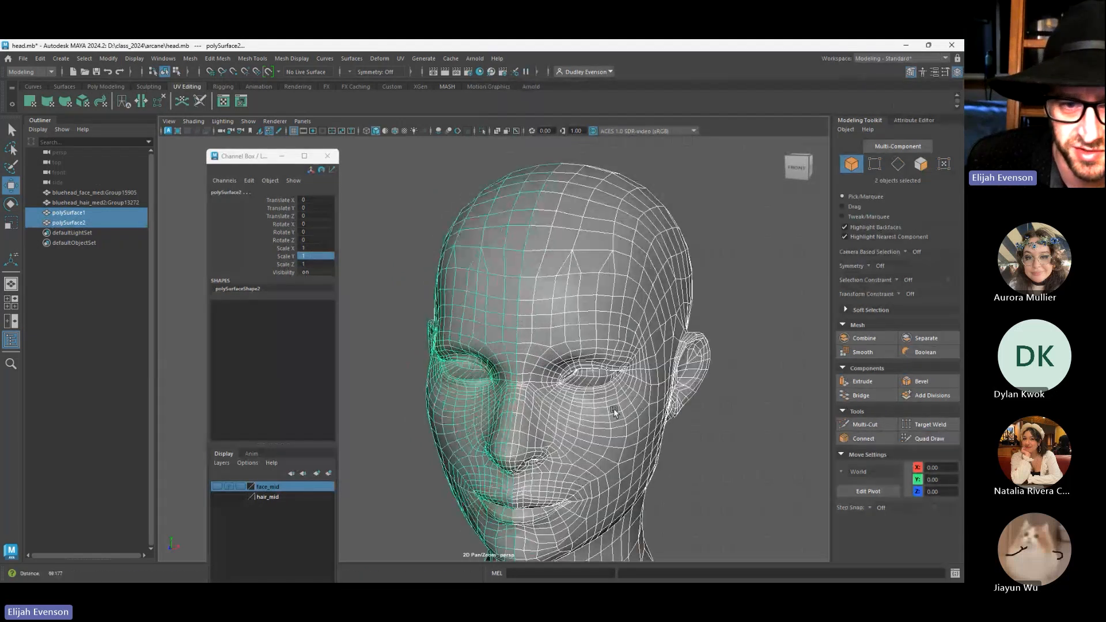
pyautogui.keyDown('alt'); pyautogui.moveTo(614, 411); pyautogui.dragTo(587, 340); pyautogui.keyUp('alt')
pyautogui.keyDown('alt'); pyautogui.moveTo(587, 340); pyautogui.dragTo(586, 314, button='middle'); pyautogui.keyUp('alt')
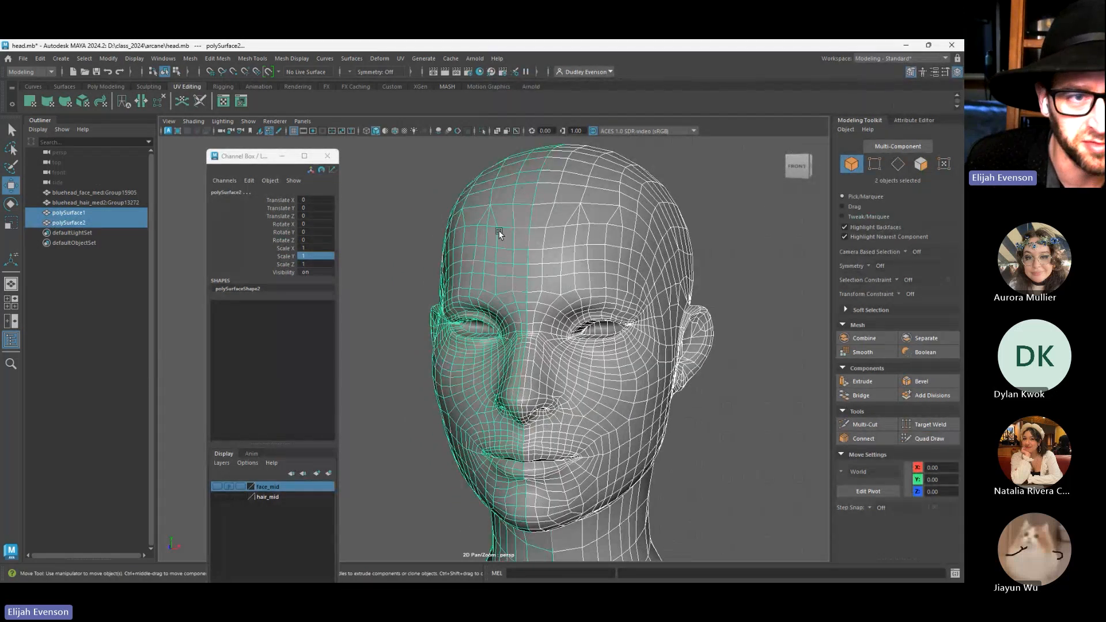
# Hide the Modeling Toolkit and show the Attribute Editor, keeping the Channel Box open
pyautogui.click(957, 73)
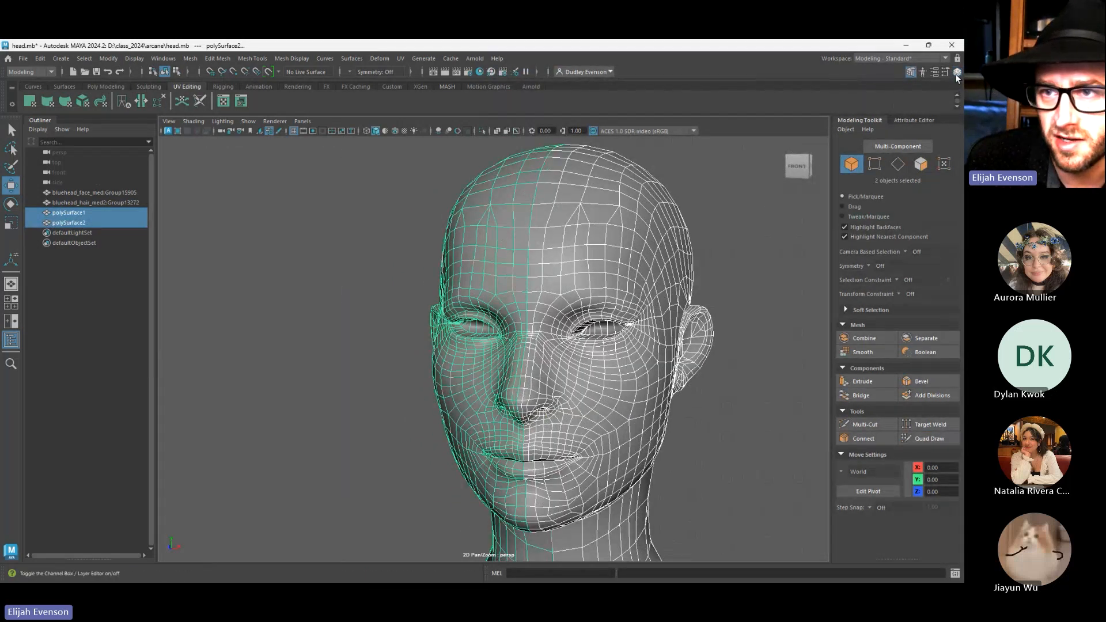
pyautogui.click(910, 72)
pyautogui.click(957, 72)
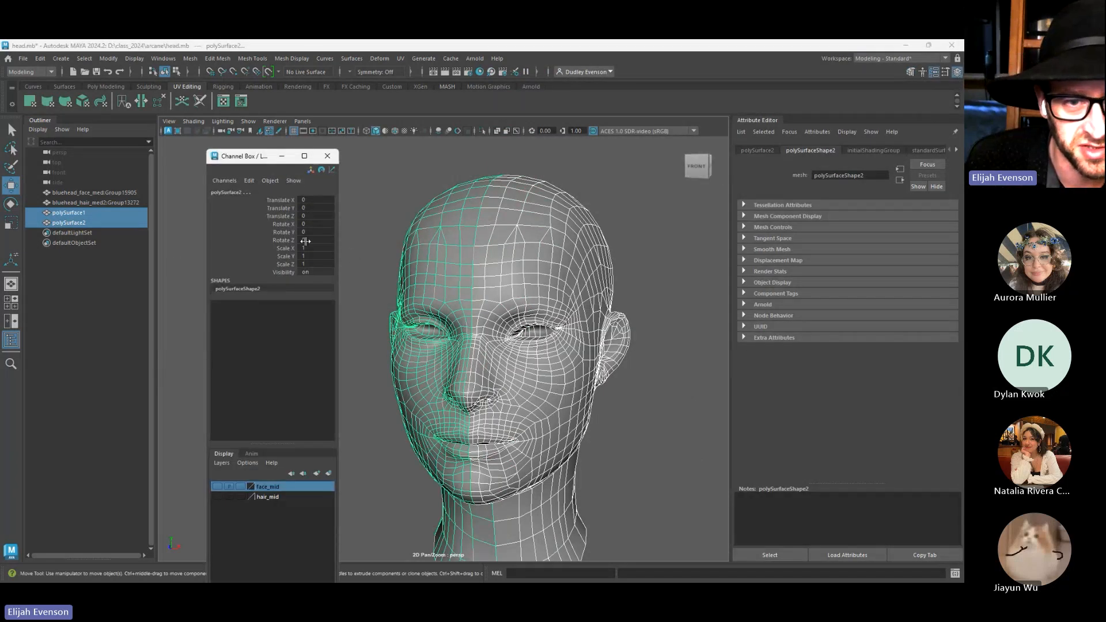
# Examine the centre seam across the forehead, comparing the border vertices of the two separate halves
pyautogui.click(447, 242)
pyautogui.click(494, 242)
pyautogui.click(468, 247)
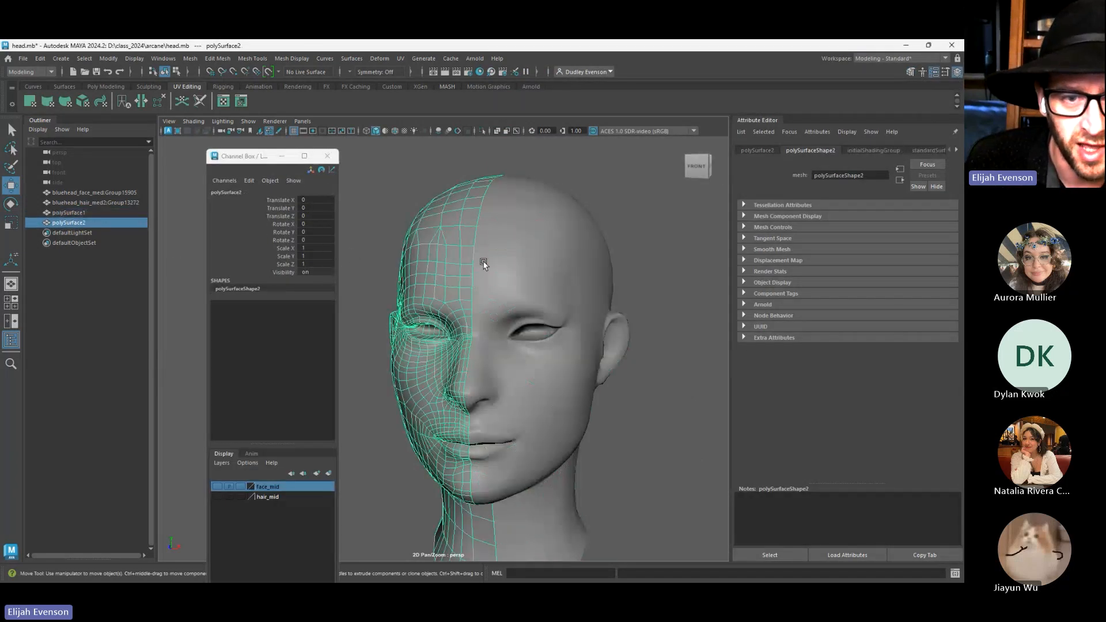
pyautogui.click(484, 264)
pyautogui.keyDown('alt'); pyautogui.moveTo(484, 264); pyautogui.dragTo(503, 352, button='middle'); pyautogui.keyUp('alt')
pyautogui.keyDown('alt'); pyautogui.moveTo(504, 352); pyautogui.dragTo(457, 375, button='right'); pyautogui.keyUp('alt')
pyautogui.keyDown('shift'); pyautogui.click(521, 350); pyautogui.keyUp('shift')
pyautogui.keyDown('alt'); pyautogui.moveTo(520, 350); pyautogui.dragTo(598, 312, button='middle'); pyautogui.keyUp('alt')
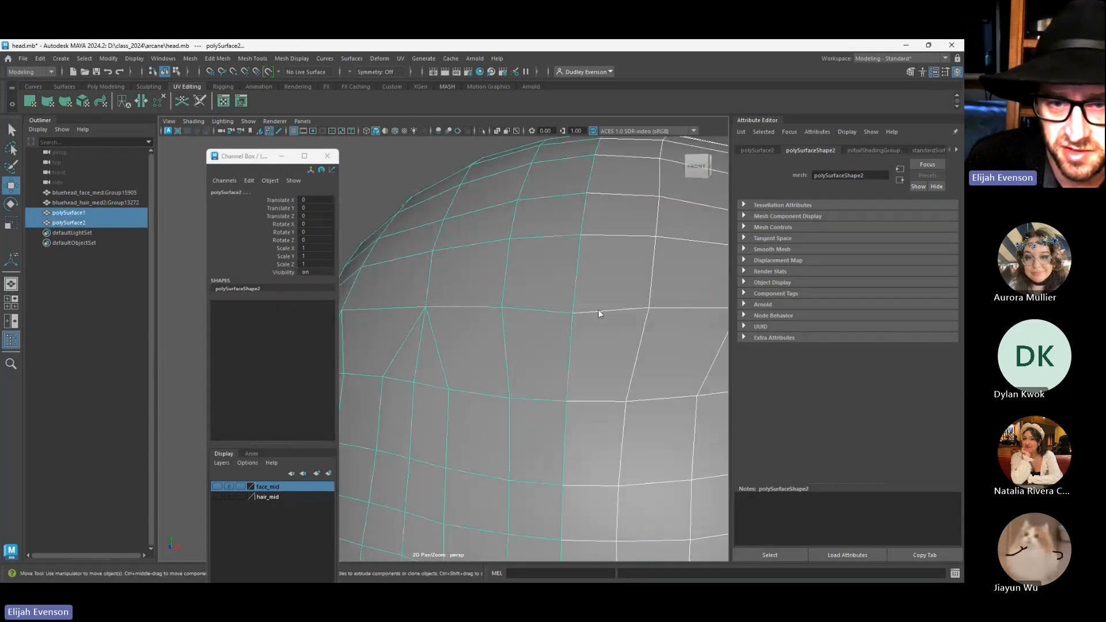
pyautogui.moveTo(597, 311); pyautogui.dragTo(561, 326, button='right')
pyautogui.click(565, 329)
pyautogui.click(553, 329)
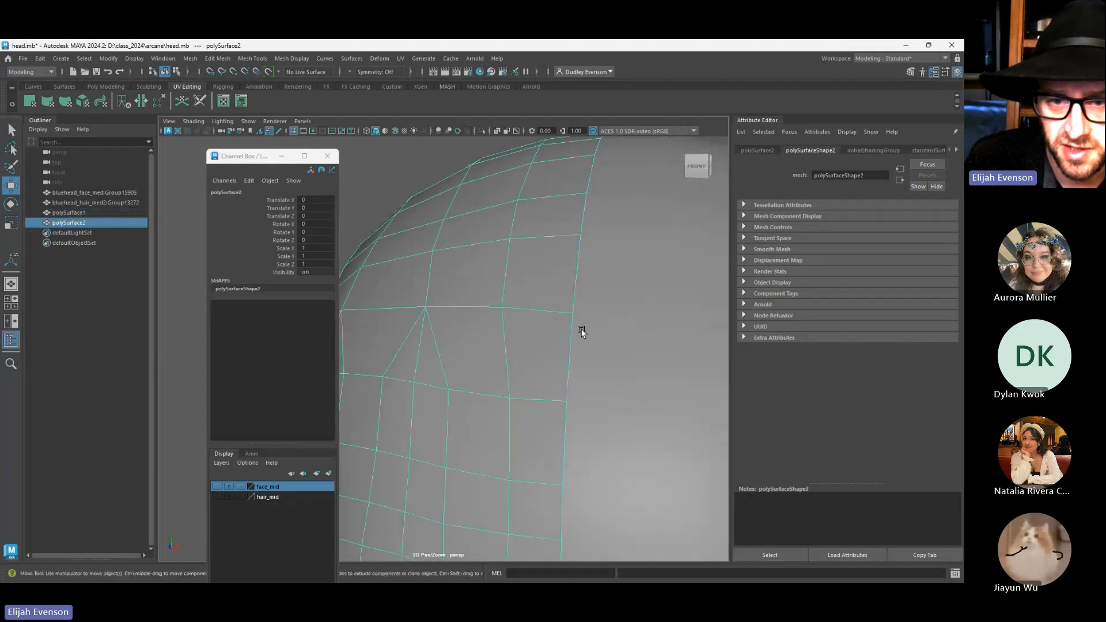
pyautogui.press('f')
# Combine the two head halves into one mesh and switch to vertex selection
pyautogui.keyDown('shift'); pyautogui.click(529, 394); pyautogui.keyUp('shift')
pyautogui.keyDown('alt'); pyautogui.moveTo(527, 391); pyautogui.dragTo(551, 275, button='middle'); pyautogui.keyUp('alt')
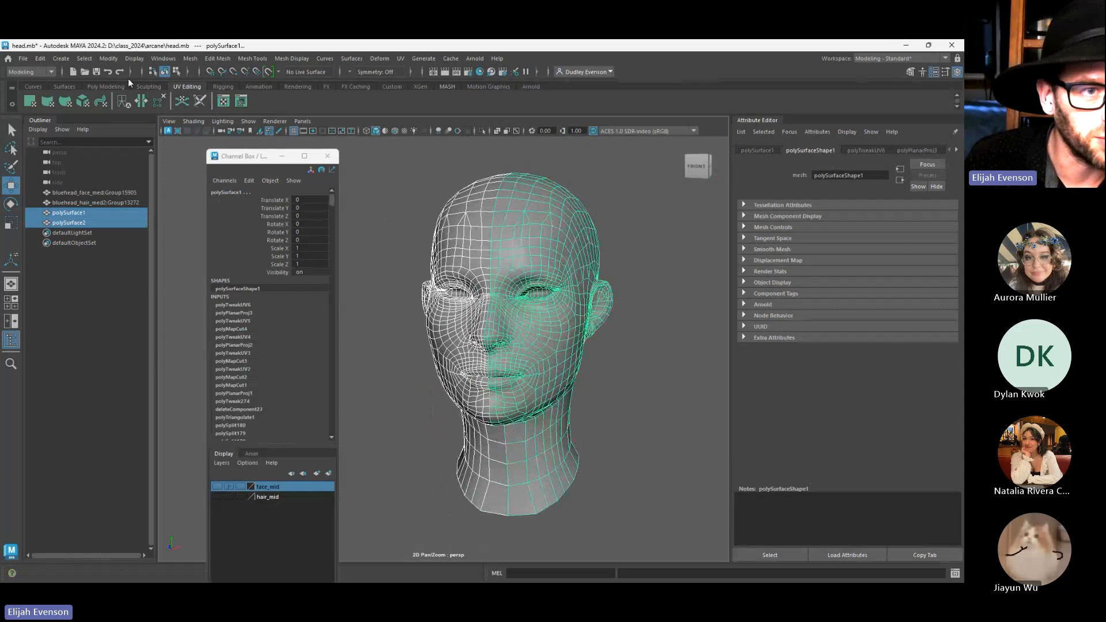
pyautogui.click(97, 85)
pyautogui.click(359, 102)
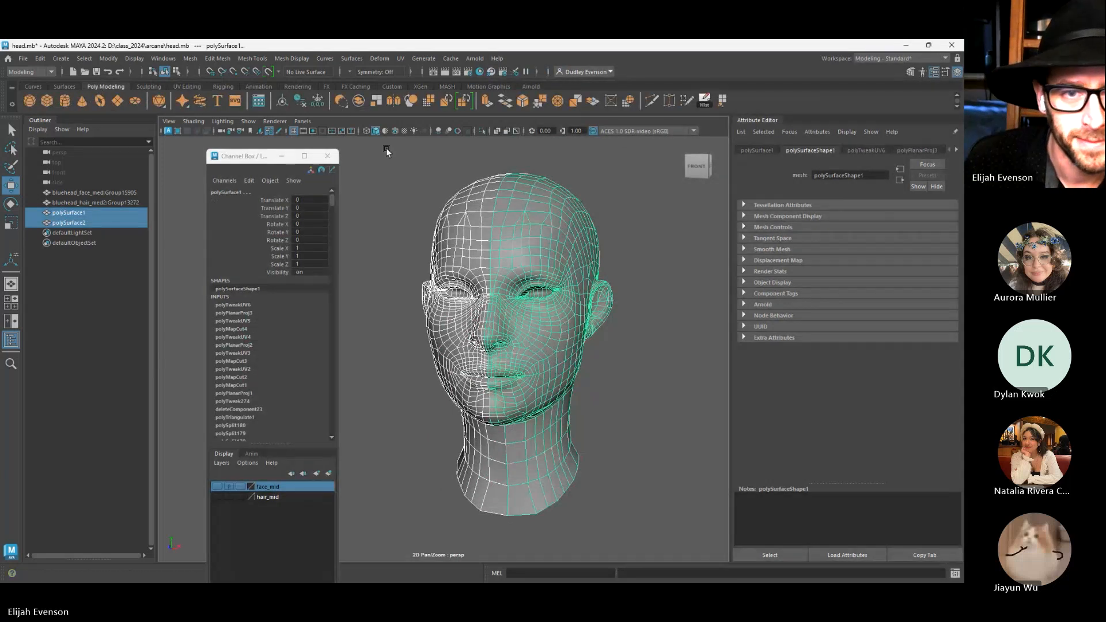
pyautogui.press('F9')
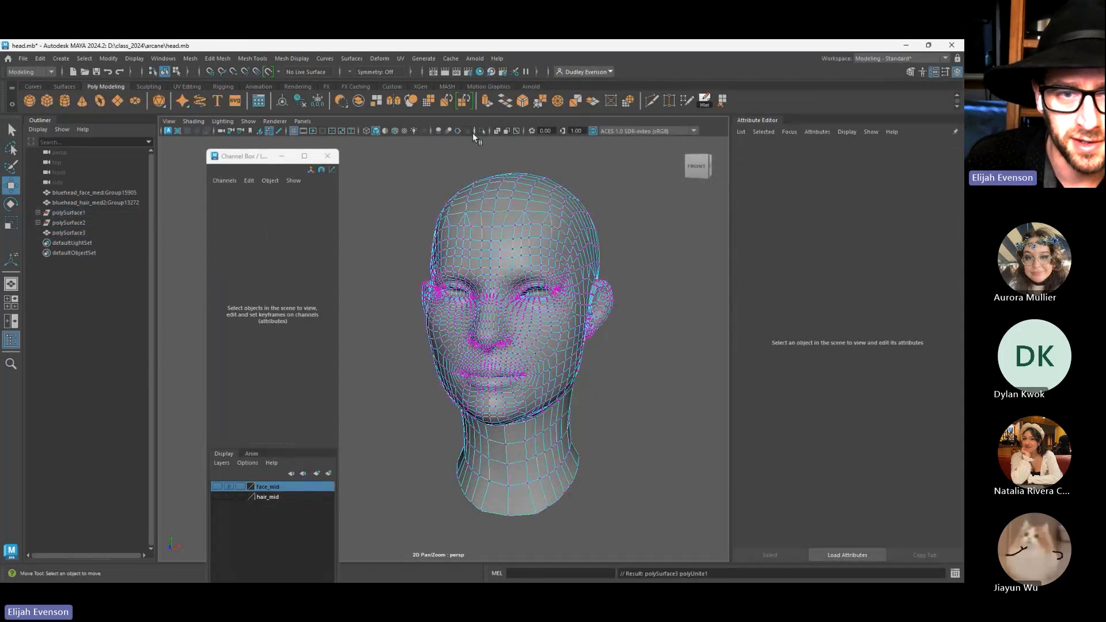
# Close the Channel Box and turn on the Poly Count heads-up display
pyautogui.click(327, 155)
pyautogui.click(144, 59)
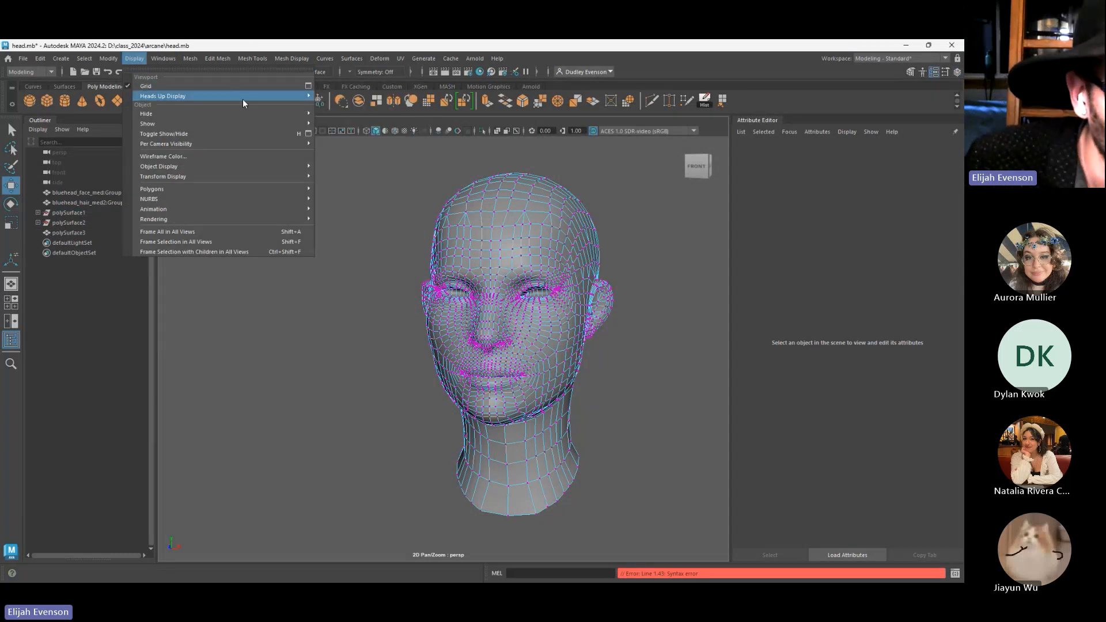
pyautogui.moveTo(304, 99)
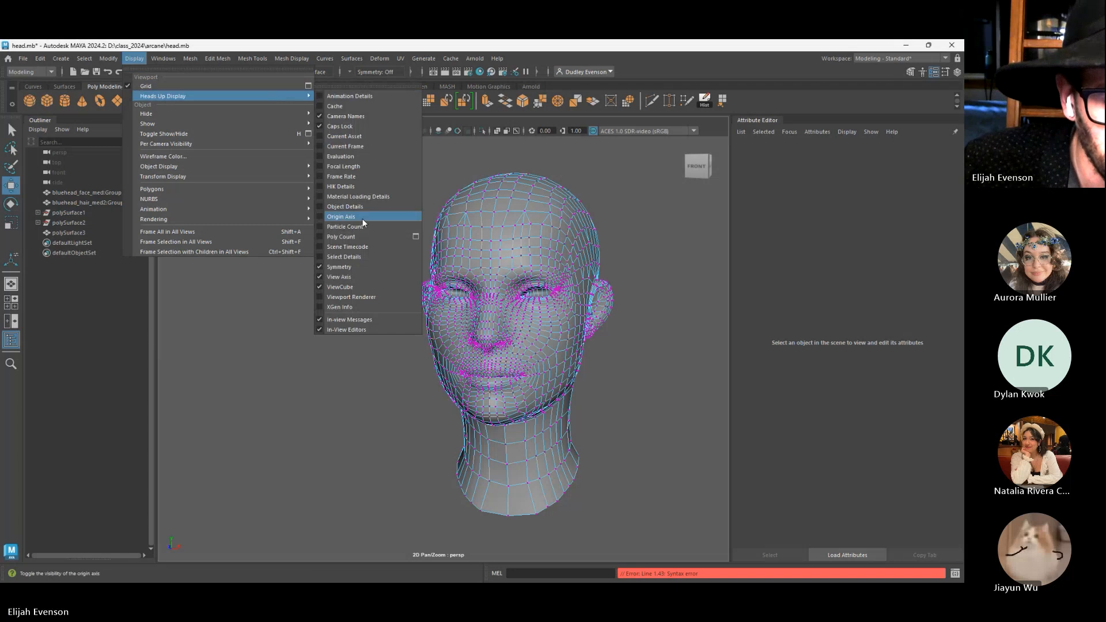
pyautogui.click(355, 238)
pyautogui.scroll(-5, 340, 221)
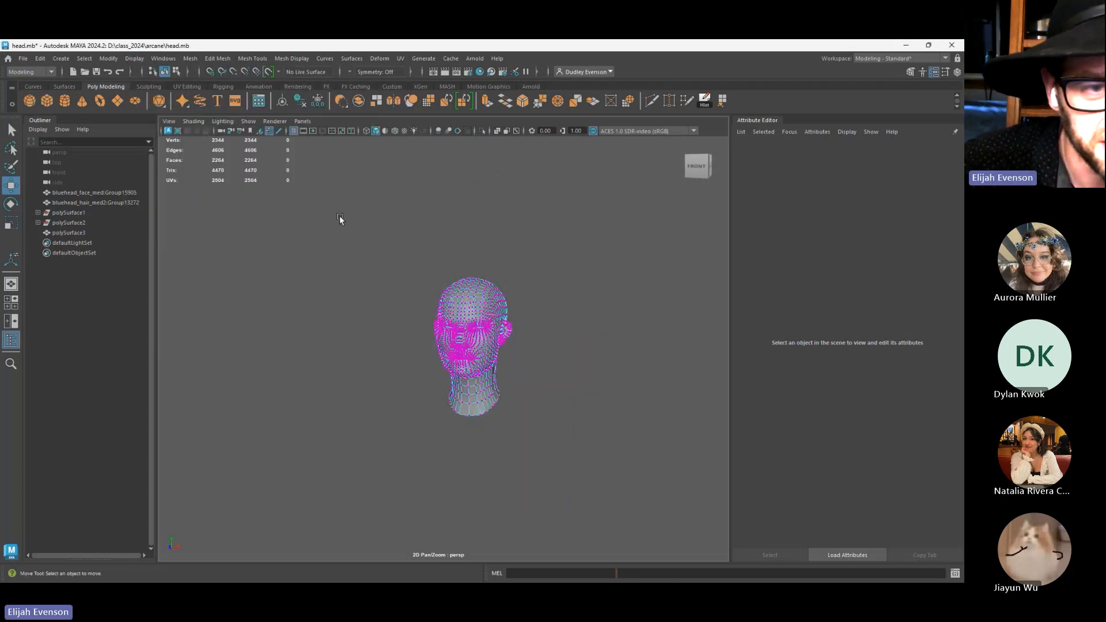
# Merge all vertices of the combined head with a threshold of 0.0100
pyautogui.moveTo(340, 215); pyautogui.dragTo(546, 450)
pyautogui.scroll(5, 455, 304)
pyautogui.moveTo(457, 306)
pyautogui.keyDown('alt'); pyautogui.mouseDown()
pyautogui.moveTo(440, 311)
pyautogui.moveTo(475, 320)
pyautogui.moveTo(447, 322)
pyautogui.mouseUp(); pyautogui.keyUp('alt')
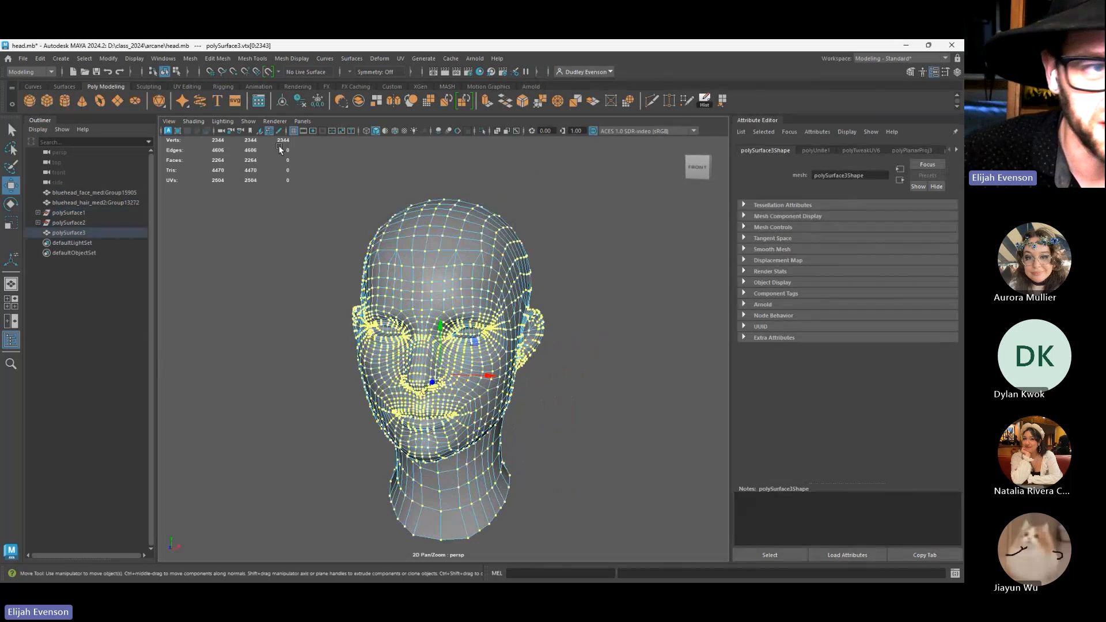
pyautogui.click(190, 58)
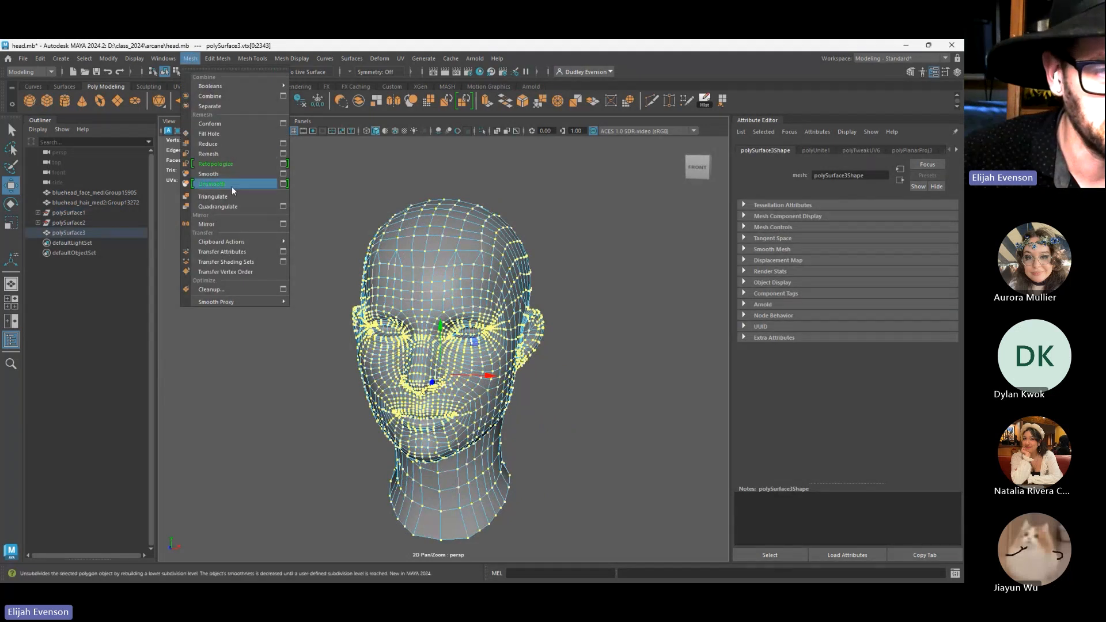
pyautogui.moveTo(218, 58)
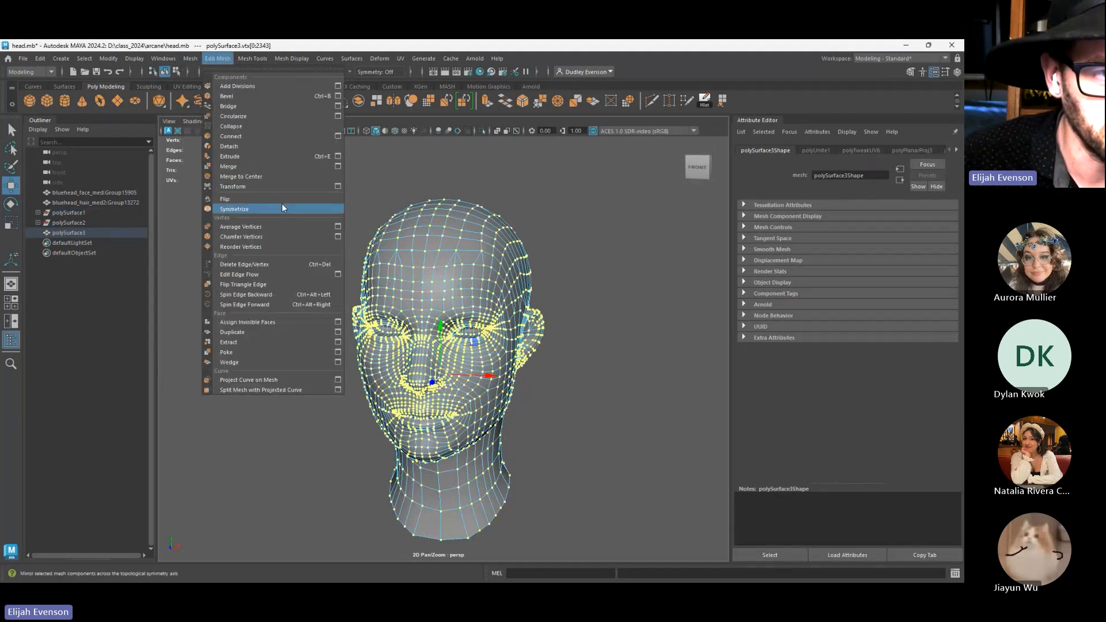
pyautogui.click(338, 166)
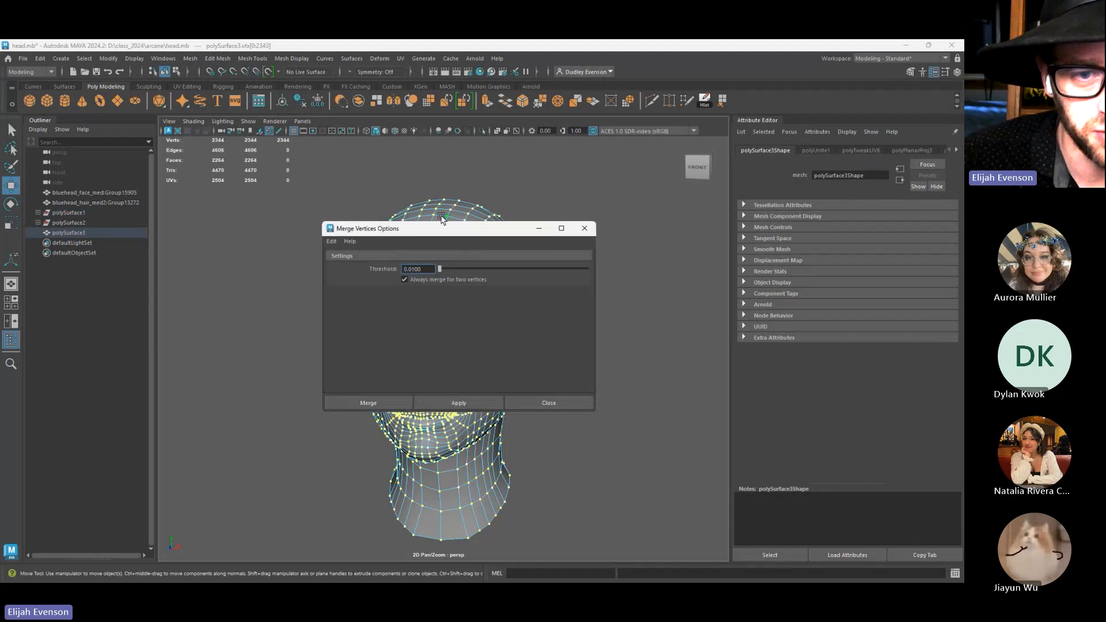
pyautogui.moveTo(428, 233); pyautogui.dragTo(687, 223)
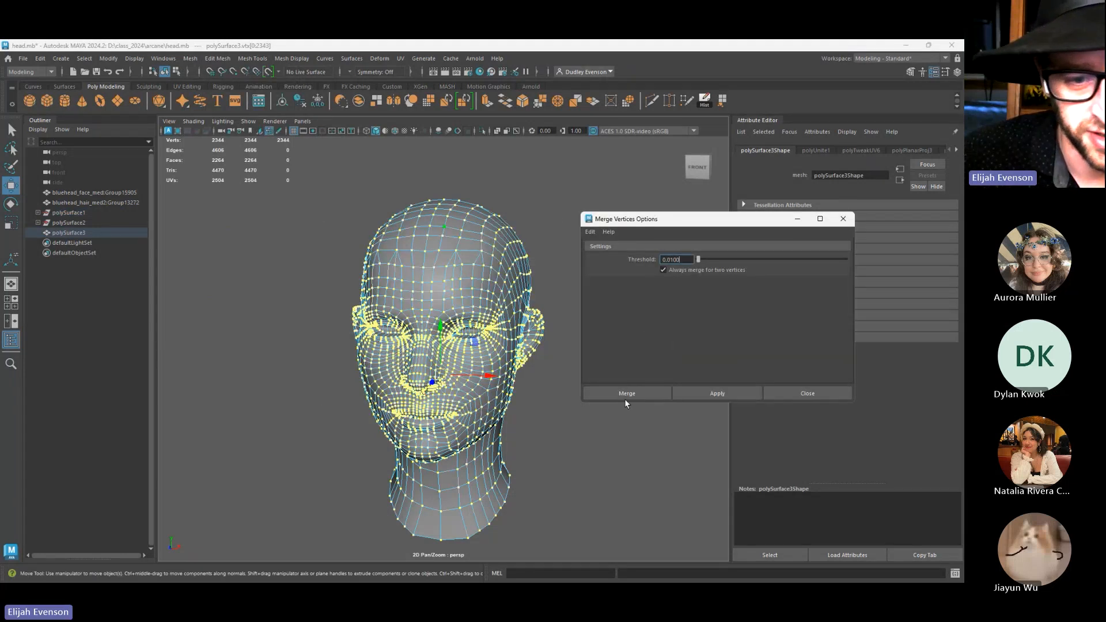
pyautogui.click(627, 394)
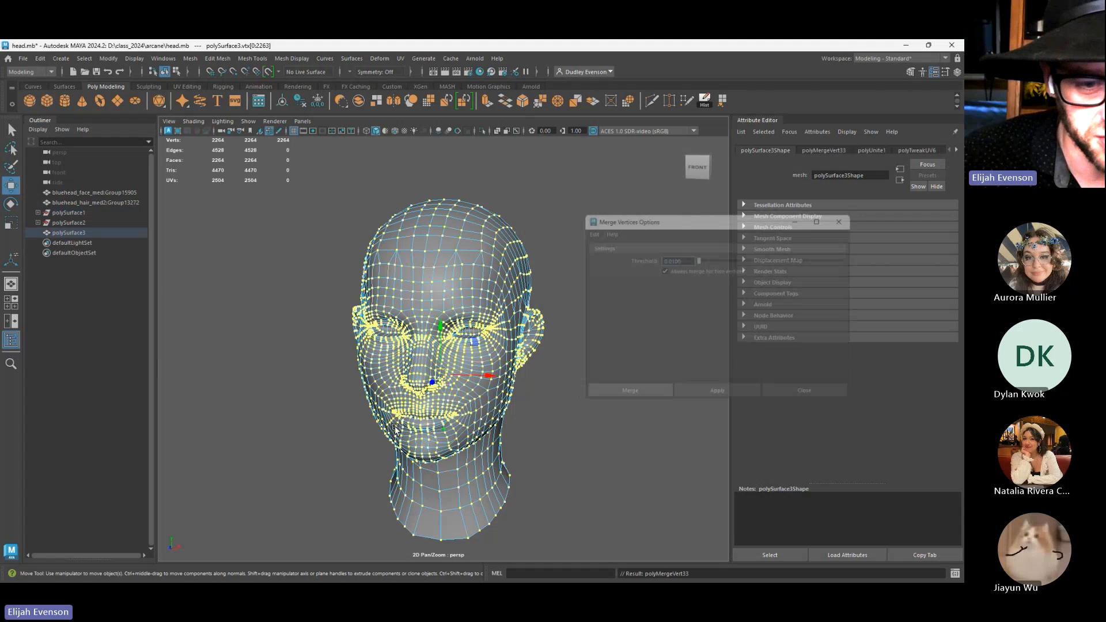
# Try moving a single vertex at the nostril's inner corner and undo the move
pyautogui.scroll(8, 464, 489)
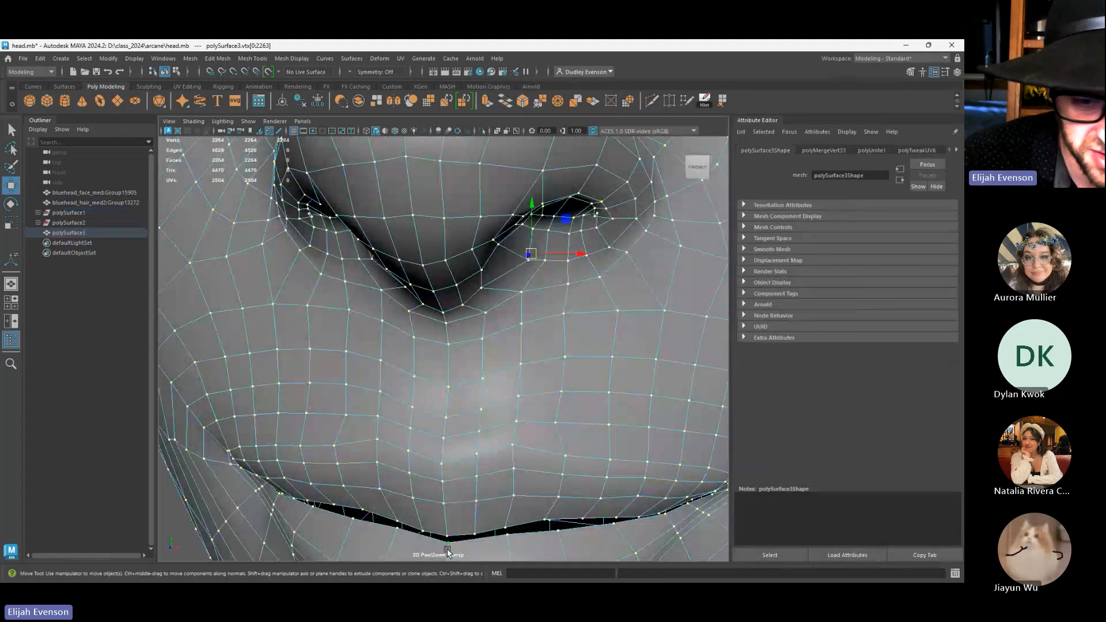
pyautogui.keyDown('alt'); pyautogui.moveTo(562, 212); pyautogui.dragTo(538, 229, button='middle'); pyautogui.keyUp('alt')
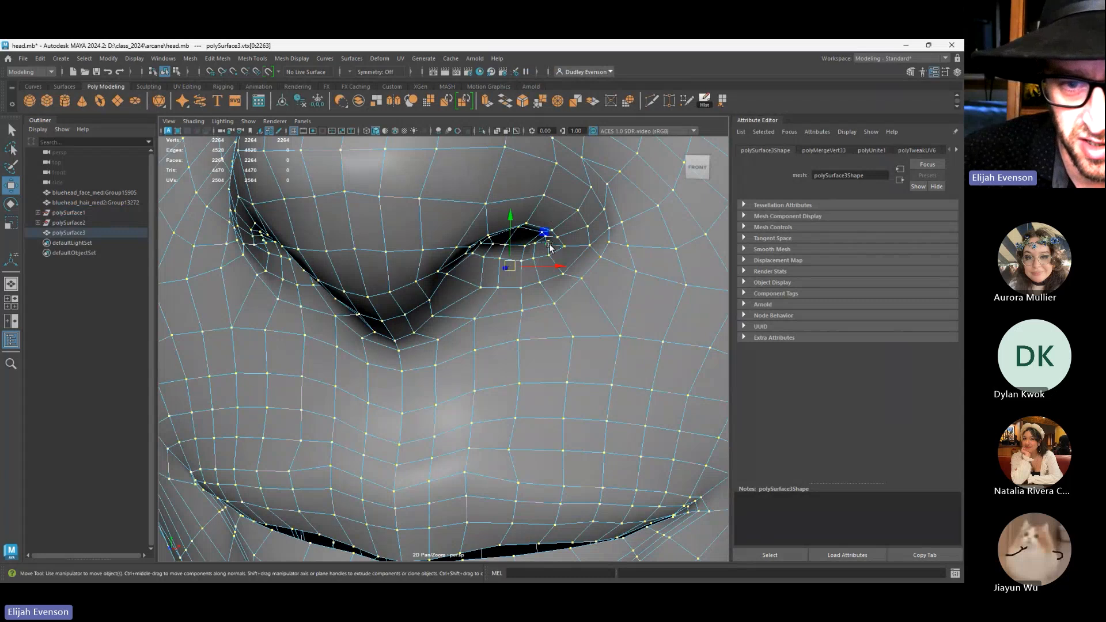
pyautogui.click(549, 246)
pyautogui.keyDown('alt'); pyautogui.moveTo(548, 246); pyautogui.dragTo(536, 300, button='middle'); pyautogui.keyUp('alt')
pyautogui.keyDown('alt'); pyautogui.moveTo(536, 300); pyautogui.dragTo(566, 314, button='right'); pyautogui.keyUp('alt')
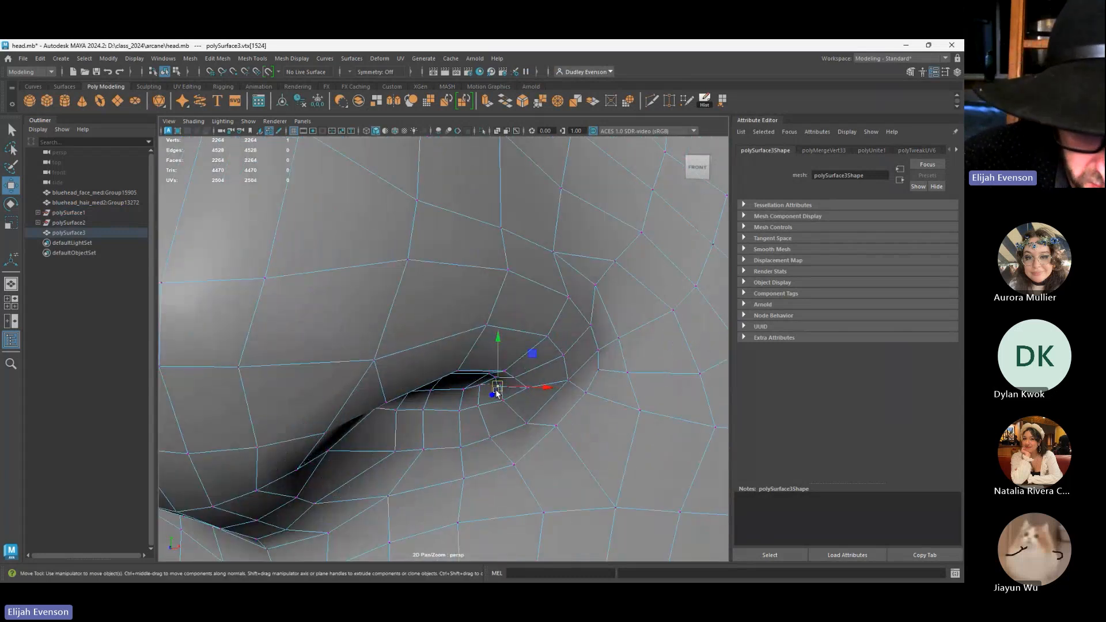
pyautogui.press('q')
pyautogui.keyDown('alt'); pyautogui.moveTo(511, 388); pyautogui.dragTo(513, 377); pyautogui.keyUp('alt')
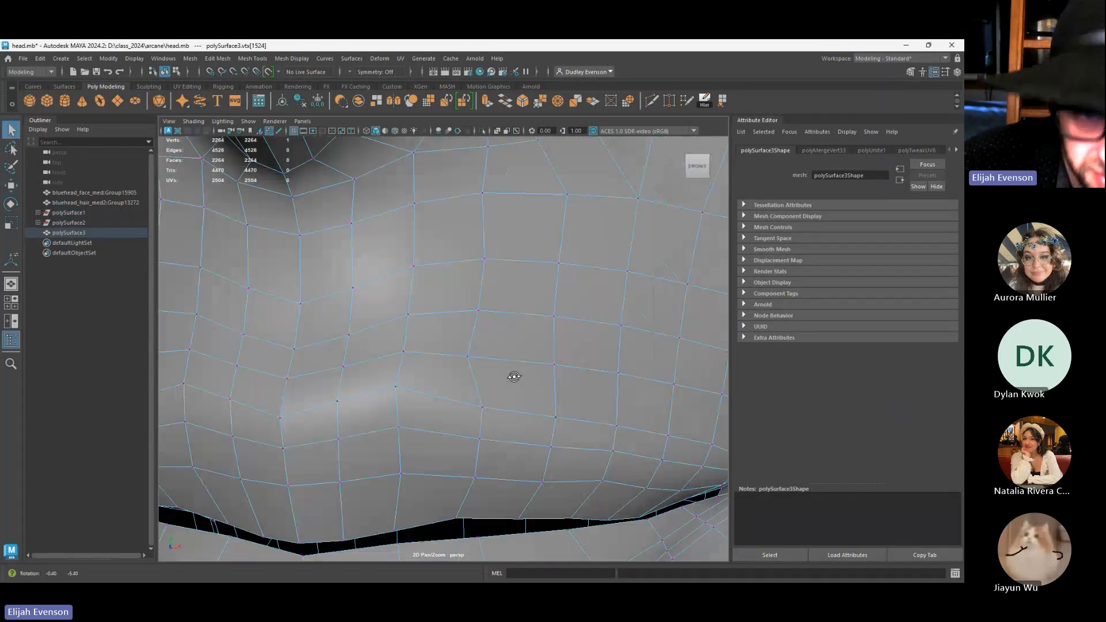
pyautogui.press('f')
pyautogui.keyDown('alt'); pyautogui.moveTo(539, 369); pyautogui.dragTo(370, 156, button='right'); pyautogui.keyUp('alt')
pyautogui.hotkey('ctrl', 'z')
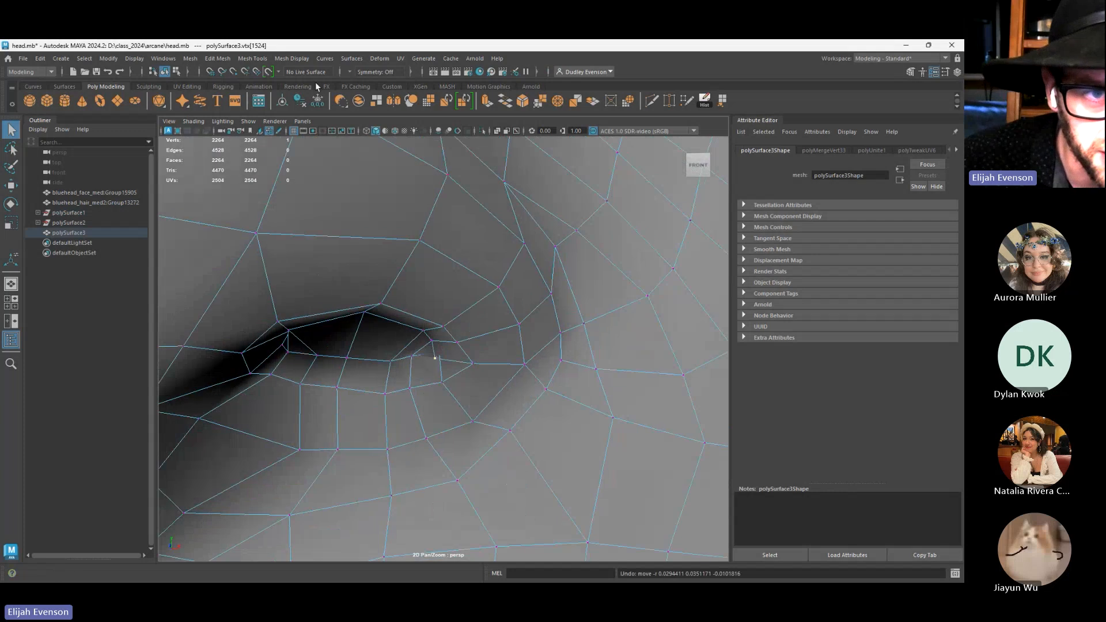
# Enable Object X symmetry and try moving the nostril's inner corner vertices on both sides
pyautogui.click(353, 73)
pyautogui.click(369, 94)
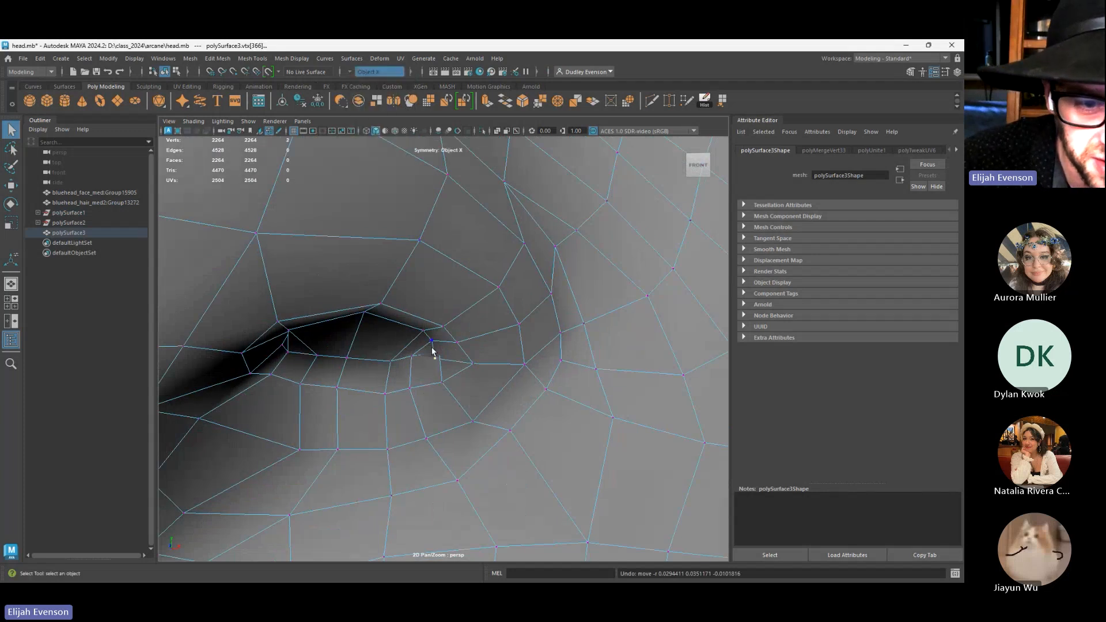
pyautogui.press('w')
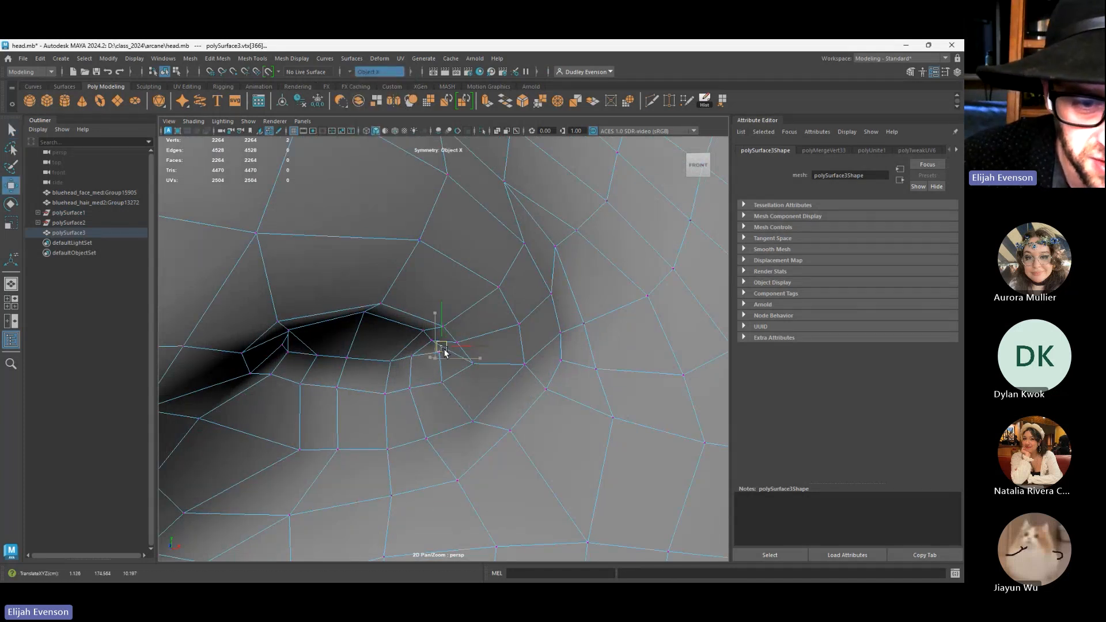
pyautogui.press('q')
pyautogui.moveTo(444, 351); pyautogui.dragTo(433, 354)
pyautogui.click(439, 353)
pyautogui.press('w')
pyautogui.keyDown('alt'); pyautogui.moveTo(467, 378); pyautogui.dragTo(207, 286, button='right'); pyautogui.keyUp('alt')
pyautogui.keyDown('alt'); pyautogui.moveTo(360, 313); pyautogui.dragTo(282, 358); pyautogui.keyUp('alt')
pyautogui.keyDown('alt'); pyautogui.moveTo(489, 340); pyautogui.dragTo(458, 251, button='right'); pyautogui.keyUp('alt')
# Select all of the head's vertices, and try moving one centre-line forehead vertex with symmetry active
pyautogui.press('F8')
pyautogui.moveTo(458, 251); pyautogui.dragTo(320, 251, button='right')
pyautogui.keyDown('alt'); pyautogui.moveTo(685, 544); pyautogui.dragTo(657, 514, button='right'); pyautogui.keyUp('alt')
pyautogui.moveTo(628, 548); pyautogui.dragTo(322, 164)
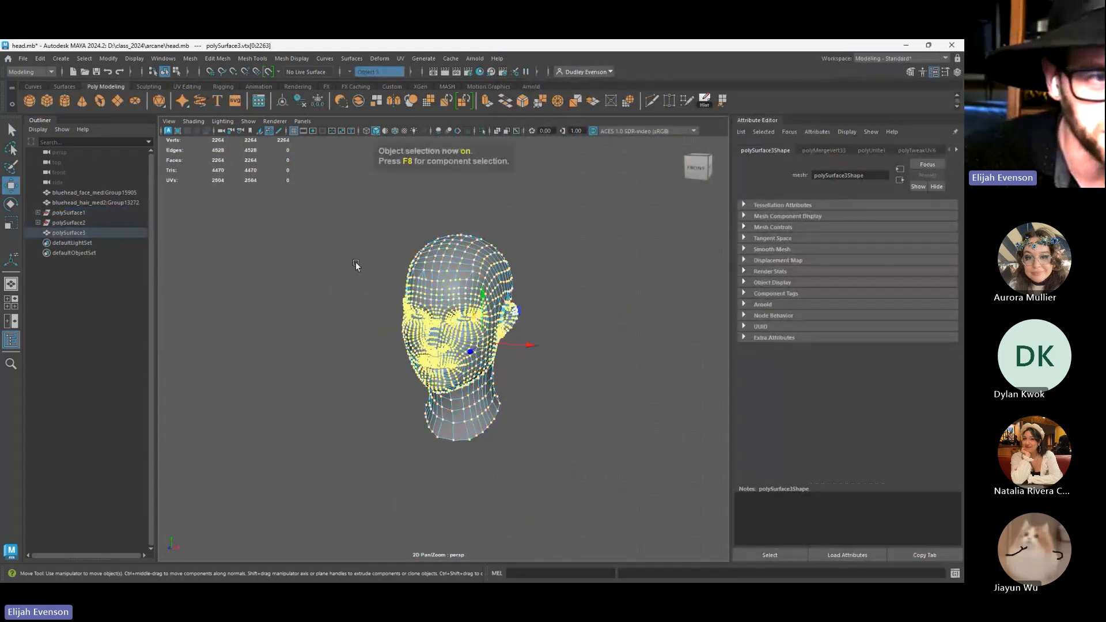
pyautogui.keyDown('alt'); pyautogui.moveTo(356, 265); pyautogui.dragTo(385, 261); pyautogui.keyUp('alt')
pyautogui.keyDown('alt'); pyautogui.moveTo(385, 261); pyautogui.dragTo(431, 231, button='right'); pyautogui.keyUp('alt')
pyautogui.click(425, 220)
pyautogui.moveTo(424, 220); pyautogui.dragTo(433, 219)
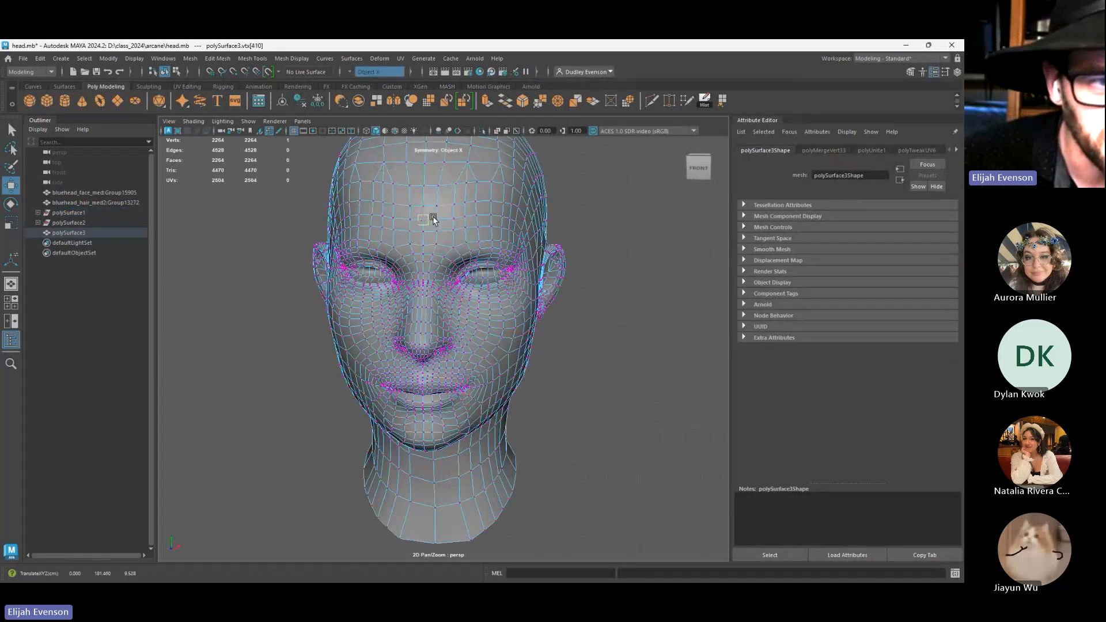
# Undo the vertex moves, the vertex merge and the combine to restore two separate head halves
pyautogui.hotkey('ctrl', 'z')
pyautogui.hotkey('ctrl', 'z')
pyautogui.hotkey('ctrl', 'z')
pyautogui.hotkey('ctrl', 'z')
pyautogui.hotkey('ctrl', 'z')
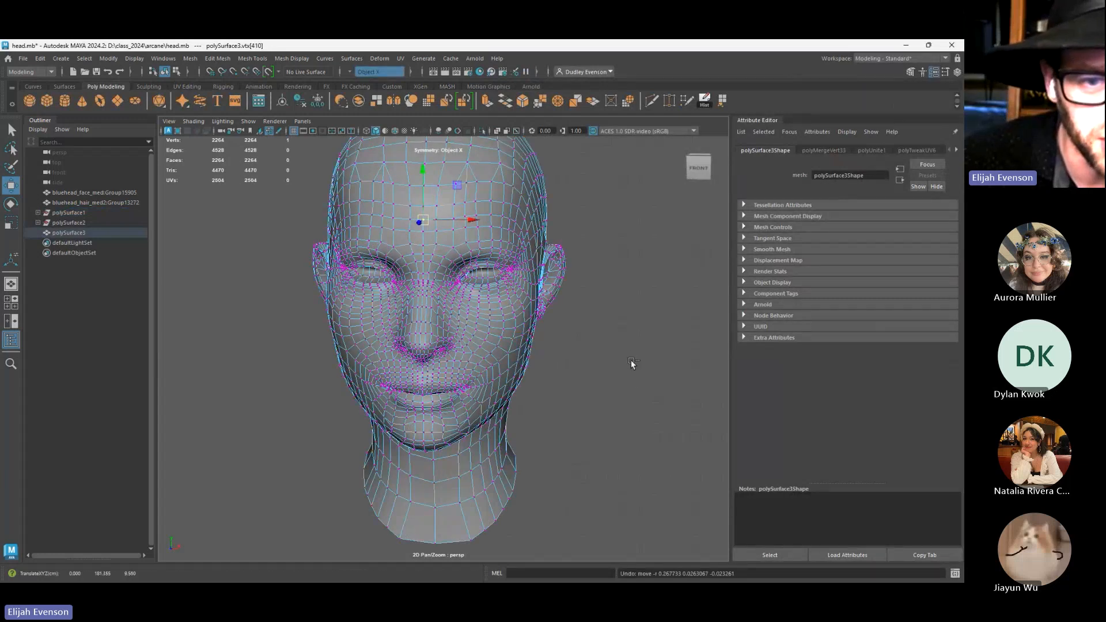
pyautogui.hotkey('ctrl', 'z')
pyautogui.hotkey('ctrl', 'z')
pyautogui.hotkey('ctrl', 'z')
pyautogui.hotkey('ctrl', 'z')
pyautogui.hotkey('ctrl', 'z')
pyautogui.hotkey('ctrl', 'z')
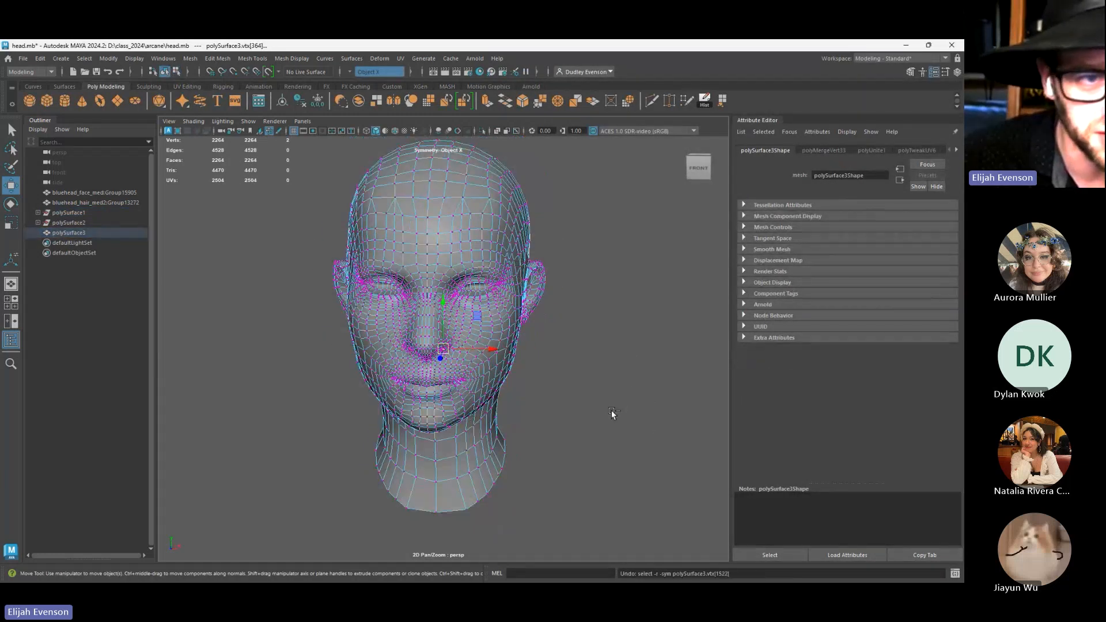
pyautogui.hotkey('ctrl', 'z')
pyautogui.hotkey('ctrl', 'z')
pyautogui.hotkey('ctrl', 'z')
pyautogui.hotkey('ctrl', 'z')
pyautogui.hotkey('ctrl', 'z')
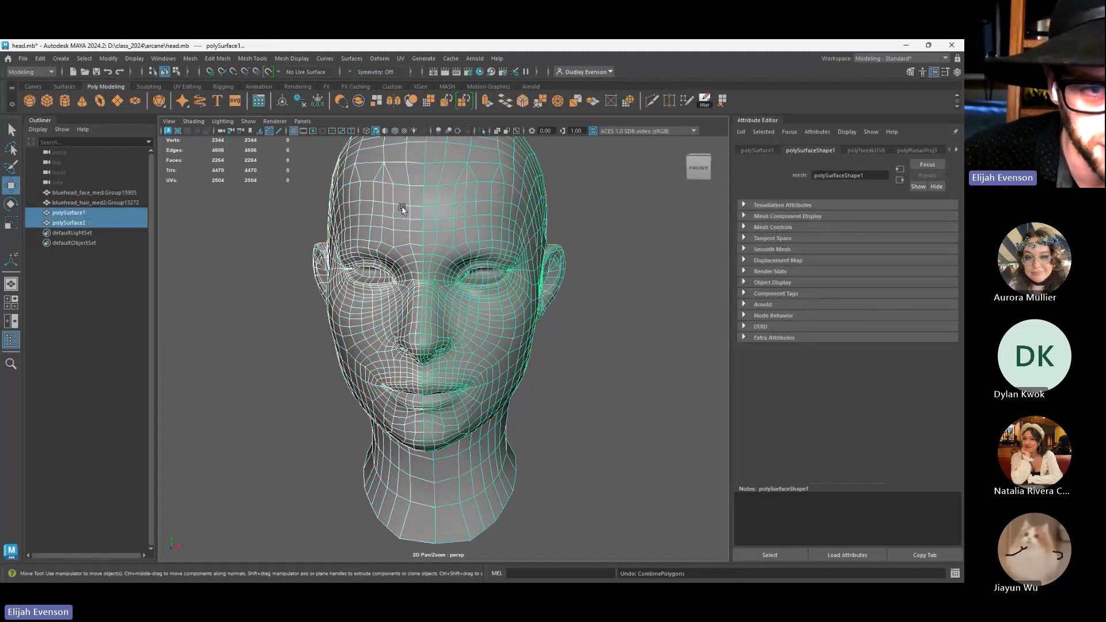
# Combine the two head halves into one mesh and switch to vertex selection around the nostril
pyautogui.scroll(5, 425, 371)
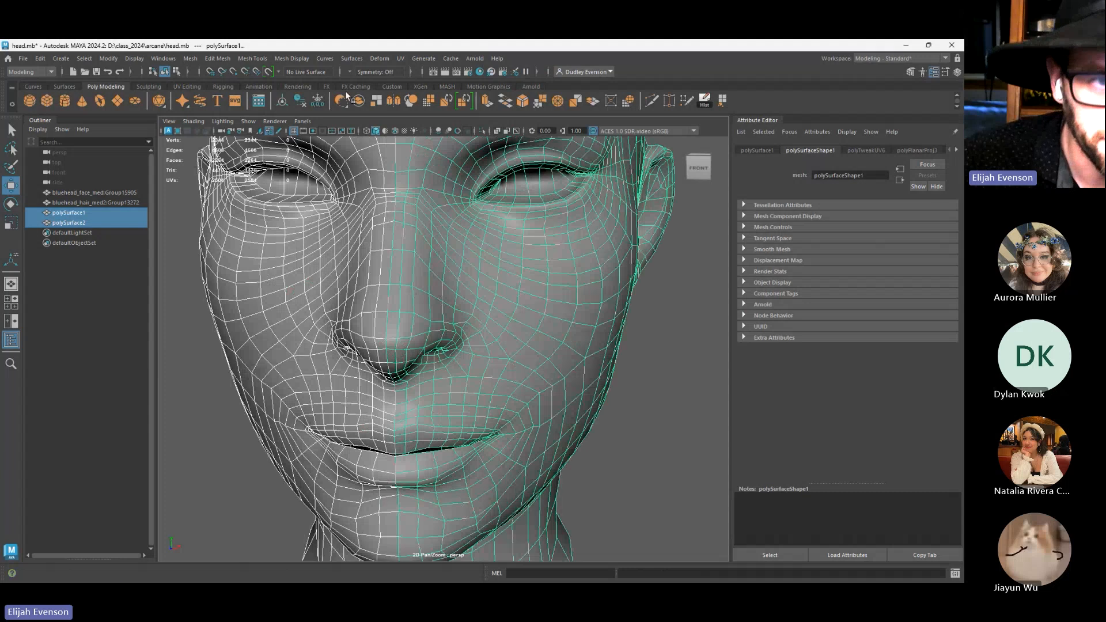
pyautogui.click(358, 101)
pyautogui.moveTo(519, 369); pyautogui.dragTo(463, 366, button='right')
pyautogui.scroll(5, 429, 358)
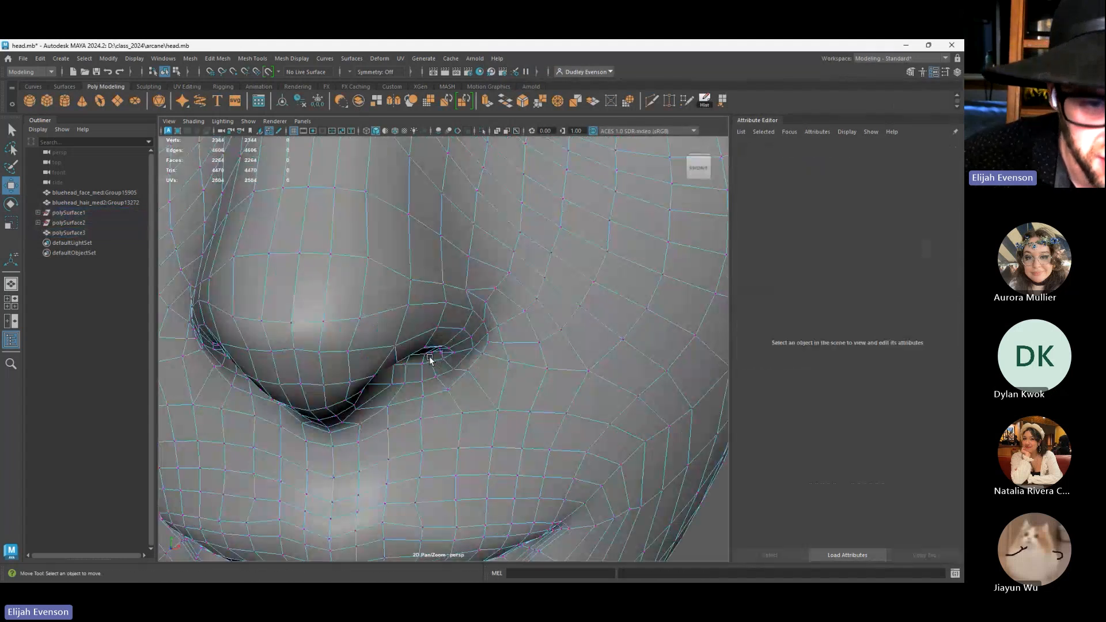
pyautogui.scroll(3, 430, 358)
# Try moving the nostril's inner corner vertex without and with Object X symmetry, and turn symmetry off
pyautogui.click(439, 357)
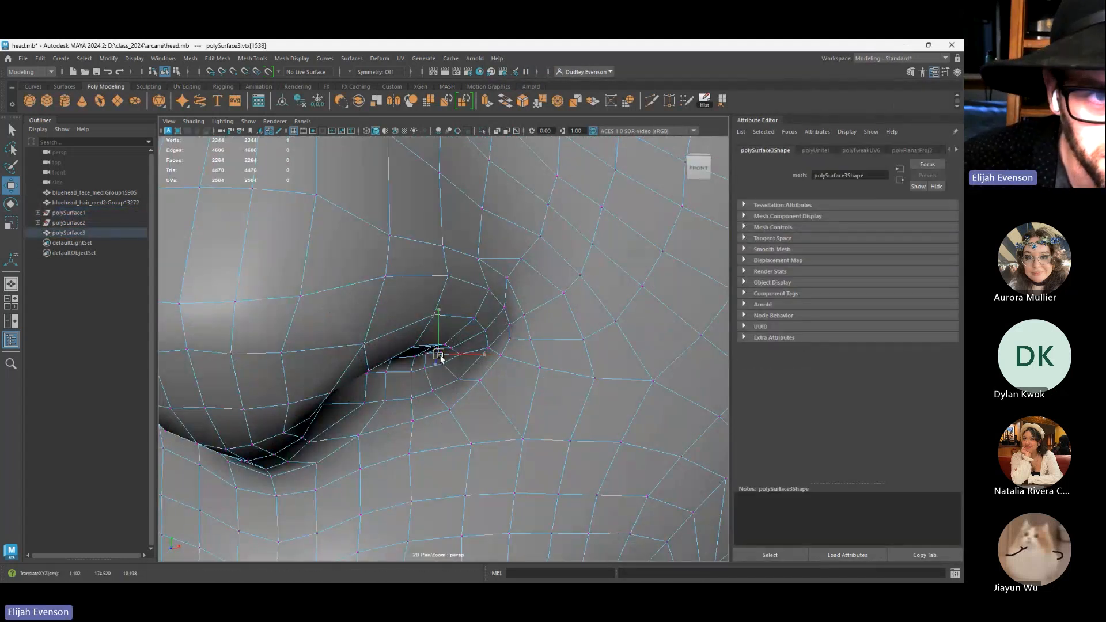
pyautogui.hotkey('ctrl', 'z')
pyautogui.click(358, 72)
pyautogui.click(366, 84)
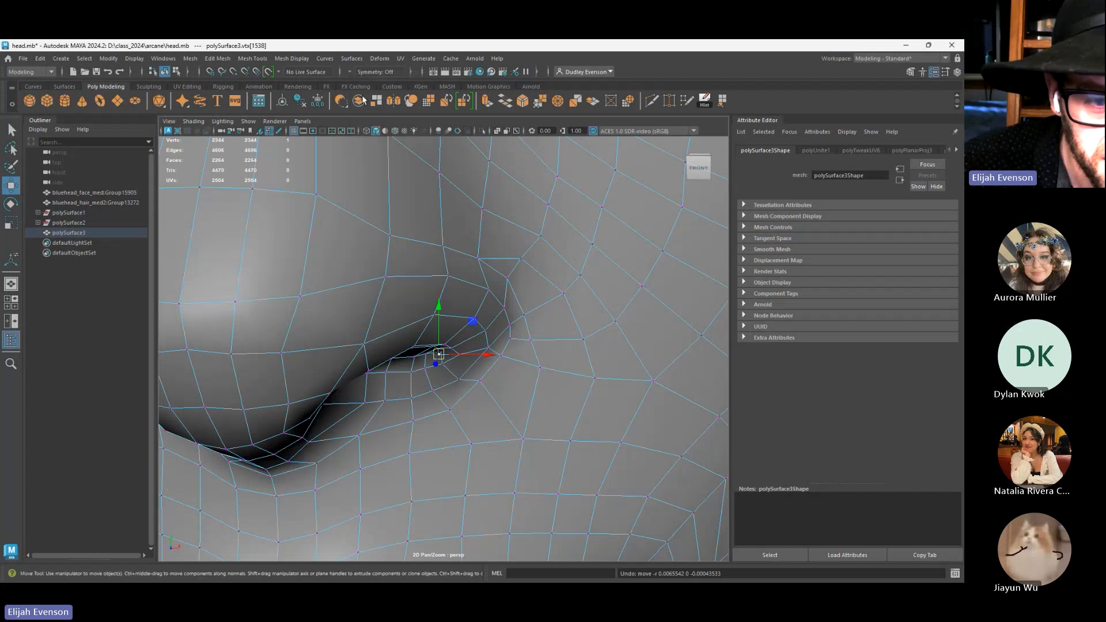
pyautogui.moveTo(431, 362); pyautogui.dragTo(441, 357)
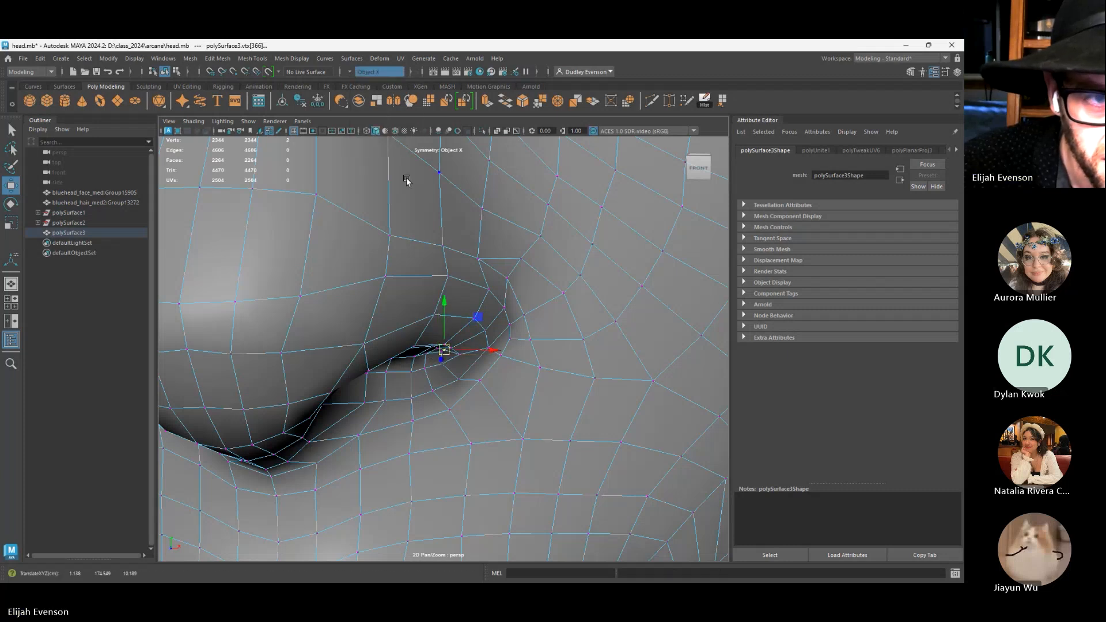
pyautogui.click(357, 71)
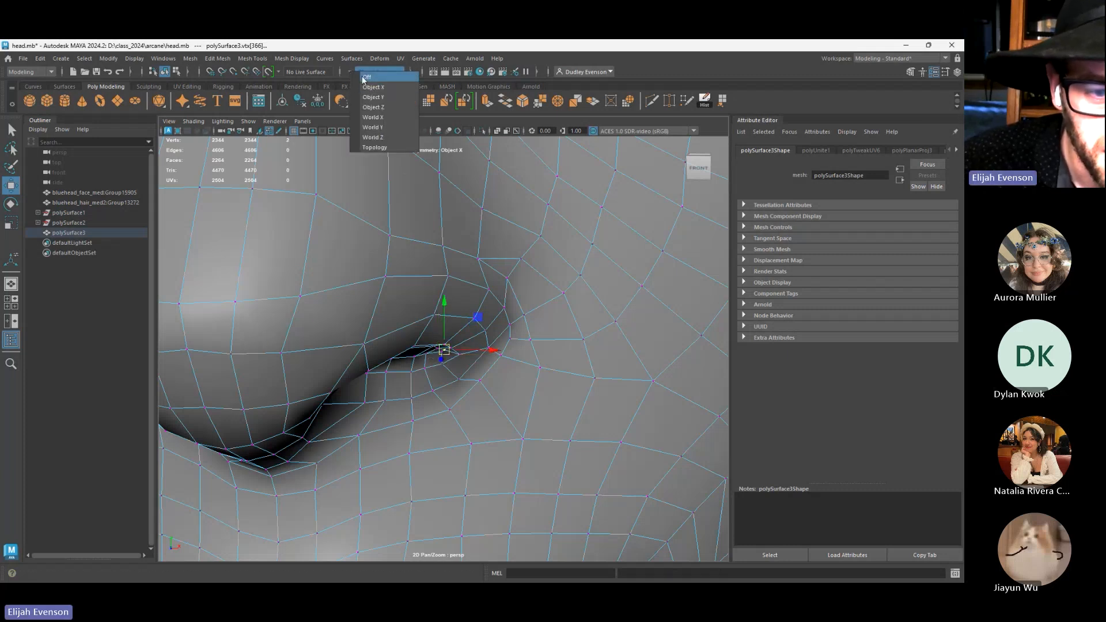
pyautogui.click(366, 78)
# Select a single vertex on the forehead's centre line to check the seam of the combined head
pyautogui.keyDown('alt'); pyautogui.moveTo(553, 345); pyautogui.dragTo(429, 375, button='right'); pyautogui.keyUp('alt')
pyautogui.click(668, 415)
pyautogui.keyDown('alt'); pyautogui.moveTo(668, 416); pyautogui.dragTo(637, 419); pyautogui.keyUp('alt')
pyautogui.click(424, 229)
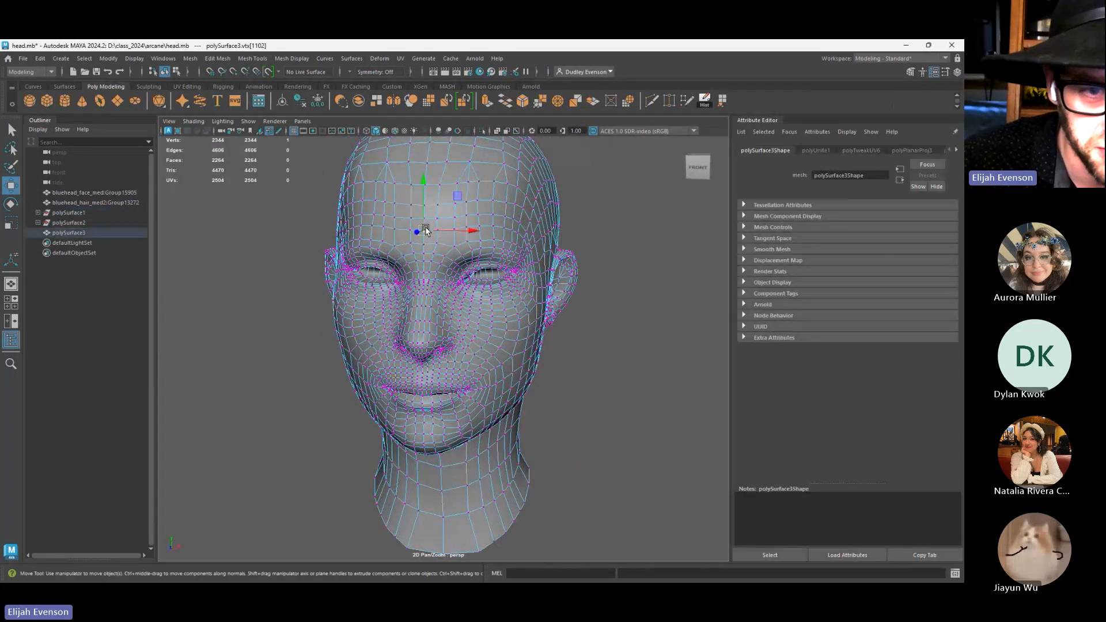
pyautogui.keyDown('alt'); pyautogui.moveTo(434, 226); pyautogui.dragTo(507, 282); pyautogui.keyUp('alt')
pyautogui.keyDown('alt'); pyautogui.moveTo(580, 309); pyautogui.dragTo(527, 340, button='right'); pyautogui.keyUp('alt')
pyautogui.keyDown('alt'); pyautogui.moveTo(527, 340); pyautogui.dragTo(489, 368); pyautogui.keyUp('alt')
# Select all vertices of the combined head and merge them with a threshold of 0.0100
pyautogui.moveTo(368, 233); pyautogui.dragTo(525, 458)
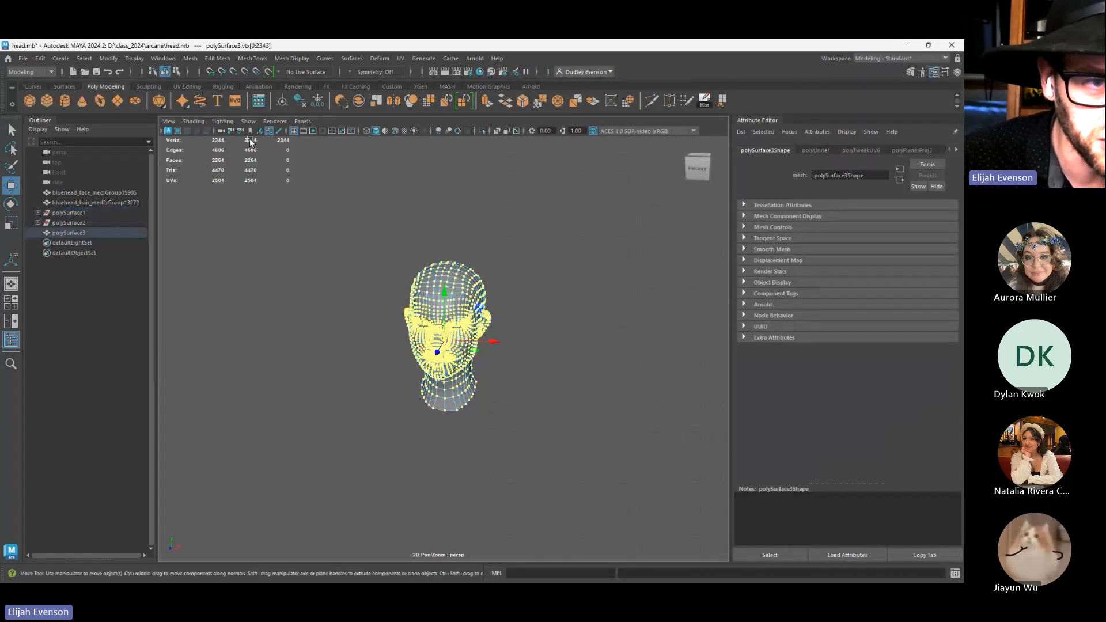
pyautogui.click(190, 58)
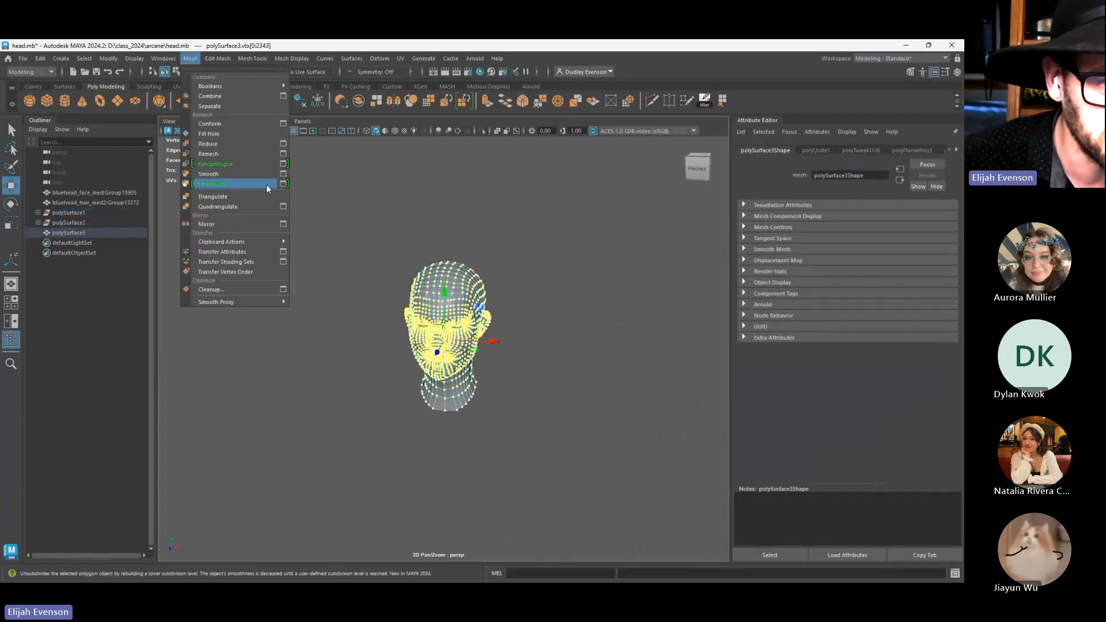
pyautogui.moveTo(204, 59)
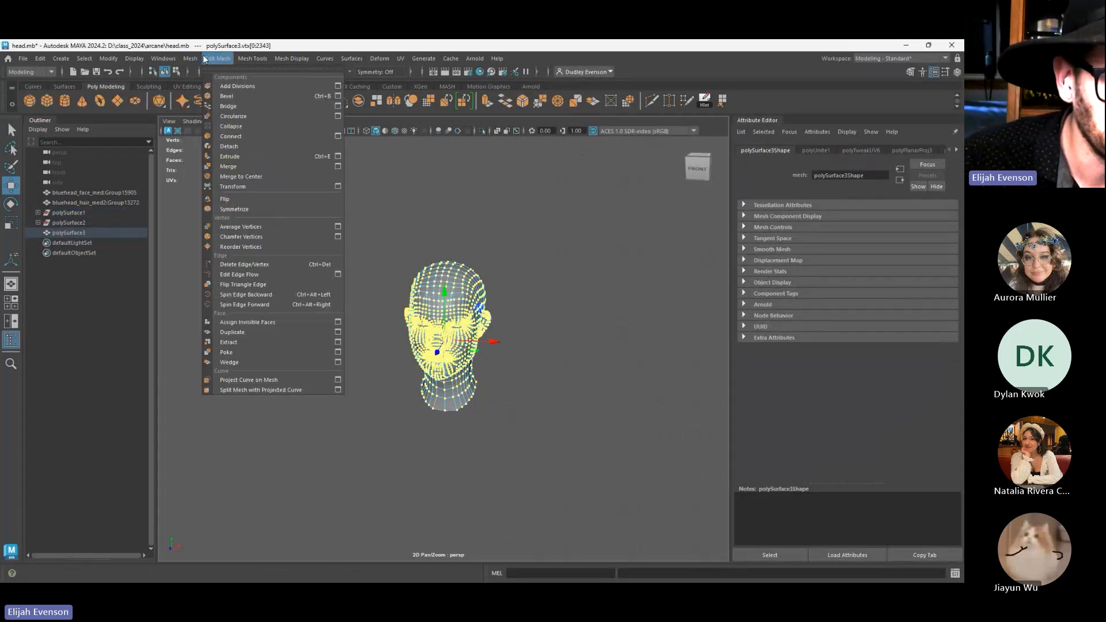
pyautogui.click(338, 166)
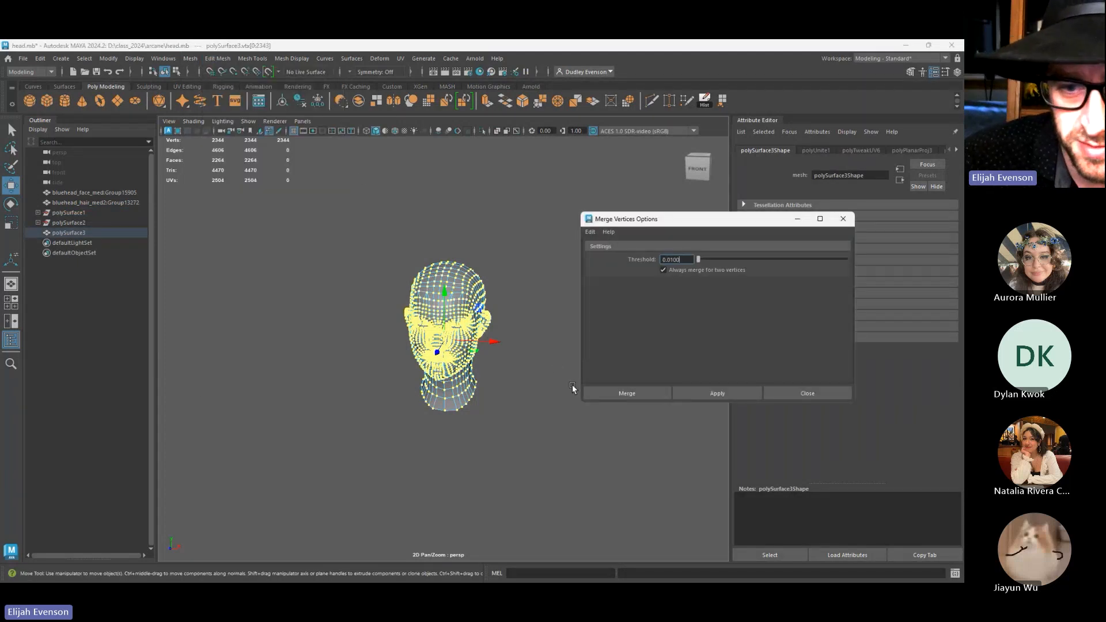
pyautogui.click(634, 396)
pyautogui.scroll(6, 394, 340)
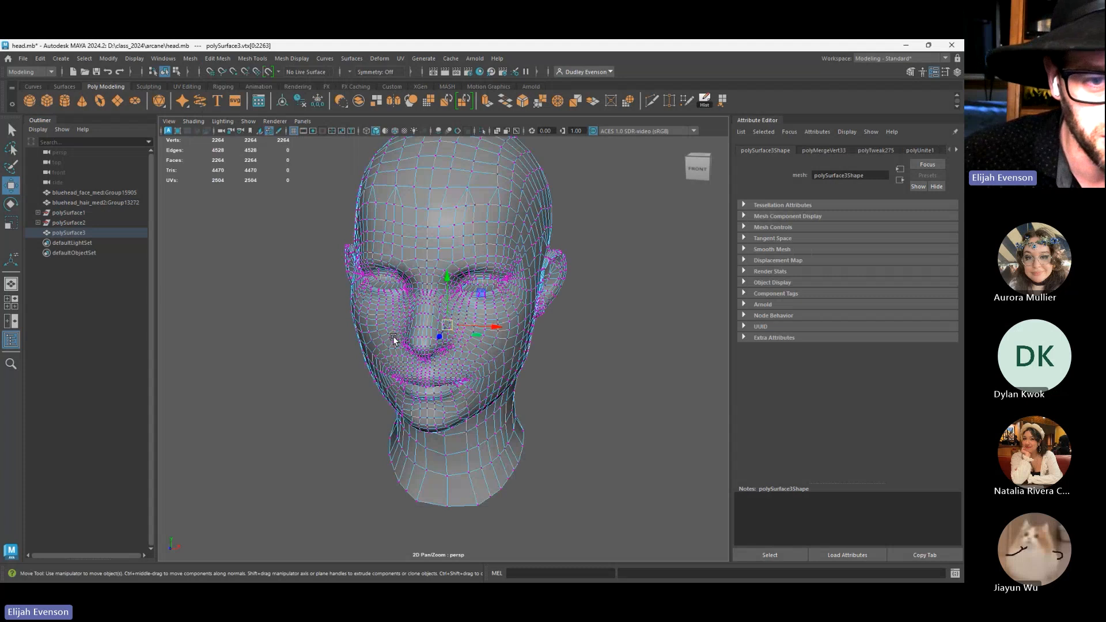
# Examine the merged seam around the nose bridge by selecting one of its vertices
pyautogui.scroll(5, 394, 340)
pyautogui.keyDown('alt'); pyautogui.moveTo(446, 404); pyautogui.dragTo(419, 381); pyautogui.keyUp('alt')
pyautogui.keyDown('alt'); pyautogui.moveTo(420, 381); pyautogui.dragTo(372, 431, button='middle'); pyautogui.keyUp('alt')
pyautogui.keyDown('alt'); pyautogui.moveTo(372, 430); pyautogui.dragTo(567, 275, button='right'); pyautogui.keyUp('alt')
pyautogui.keyDown('alt'); pyautogui.moveTo(242, 202); pyautogui.dragTo(296, 279, button='middle'); pyautogui.keyUp('alt')
pyautogui.click(336, 238)
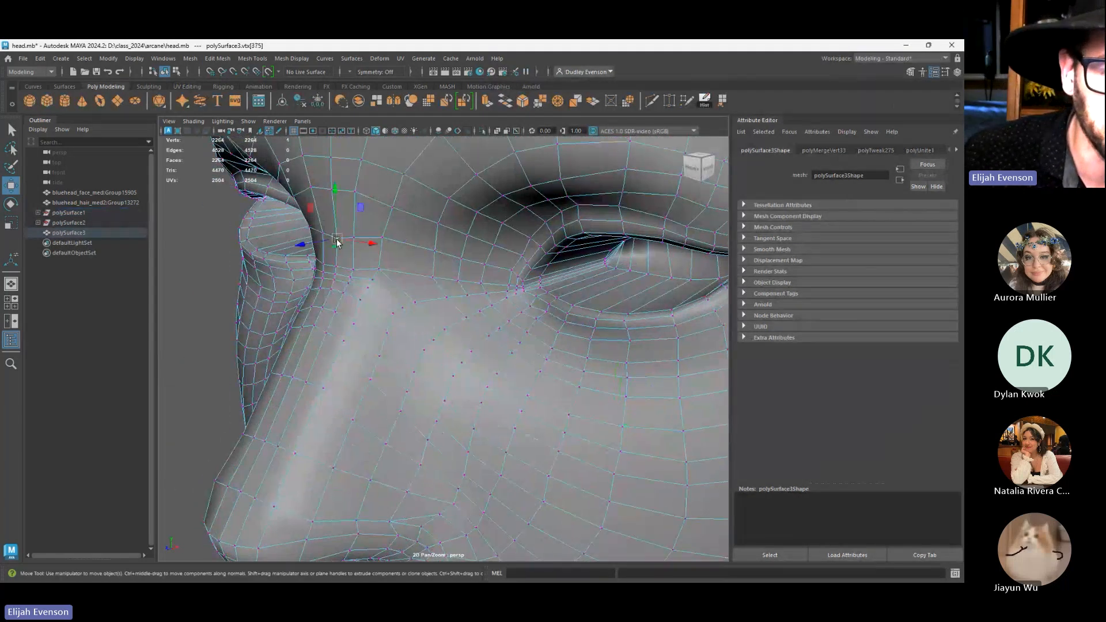
pyautogui.moveTo(336, 238); pyautogui.dragTo(307, 267)
pyautogui.scroll(-10, 321, 240)
pyautogui.keyDown('alt'); pyautogui.moveTo(593, 352); pyautogui.dragTo(651, 353); pyautogui.keyUp('alt')
pyautogui.scroll(-5, 650, 356)
# Check a centre-line vertex on the upper forehead and return to object selection
pyautogui.press('F8')
pyautogui.keyDown('alt'); pyautogui.moveTo(529, 419); pyautogui.dragTo(578, 427); pyautogui.keyUp('alt')
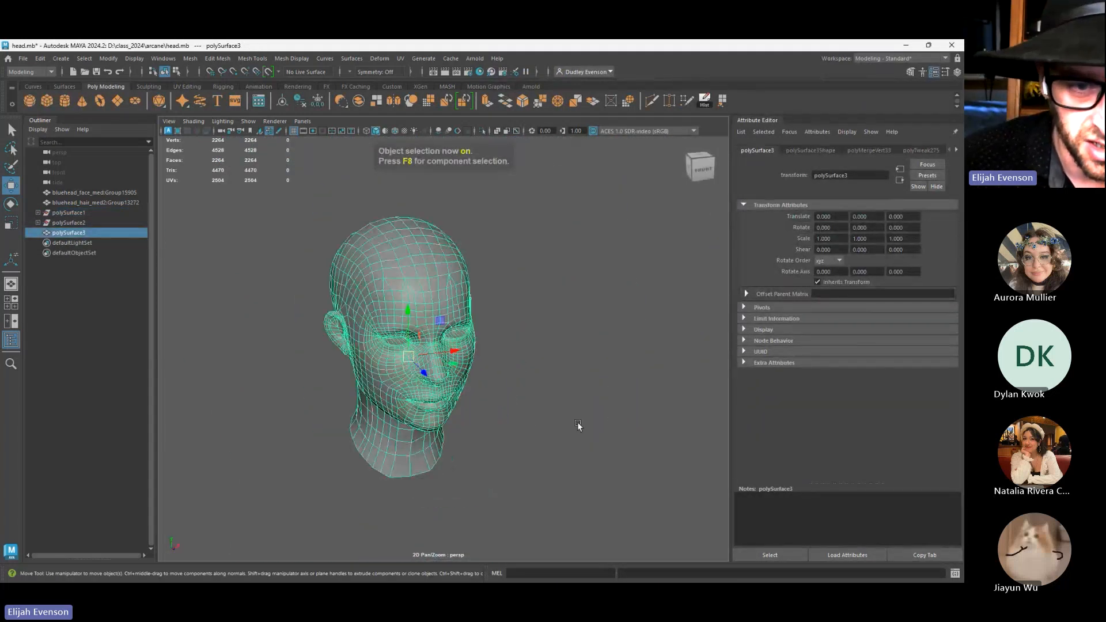
pyautogui.scroll(5, 593, 425)
pyautogui.scroll(-5, 592, 425)
pyautogui.press('F8')
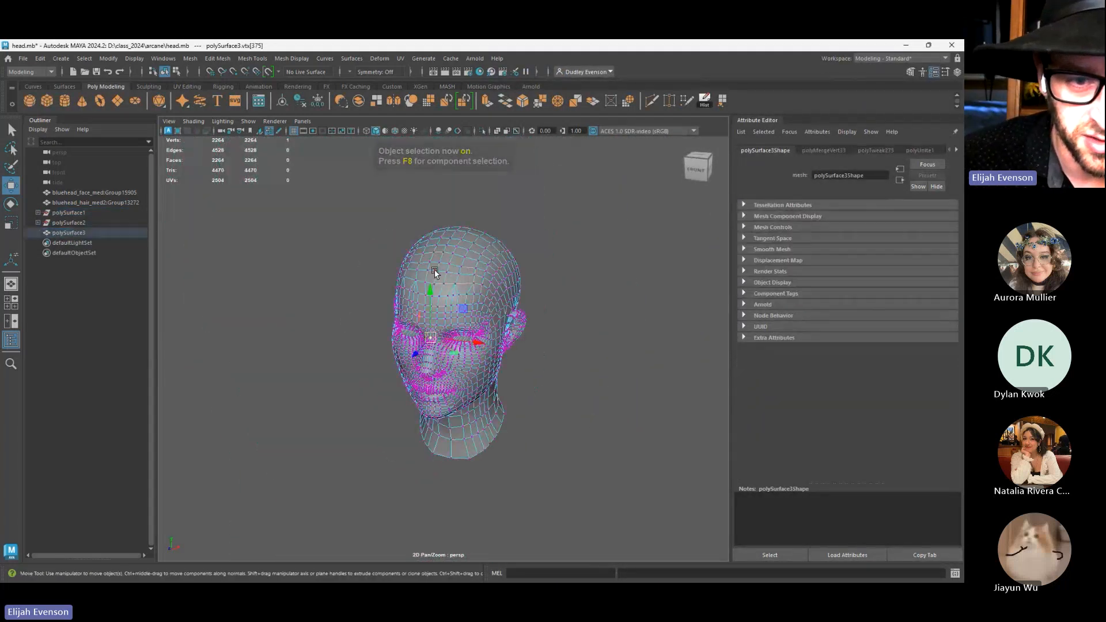
pyautogui.click(430, 273)
pyautogui.keyDown('alt'); pyautogui.moveTo(433, 283); pyautogui.dragTo(494, 333); pyautogui.keyUp('alt')
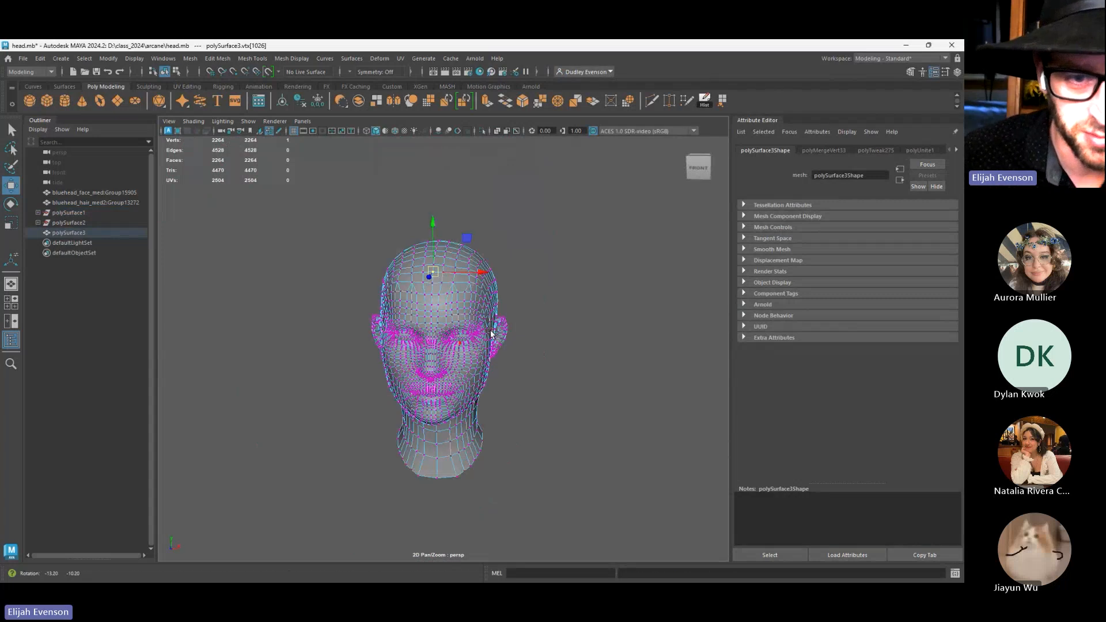
pyautogui.press('F8')
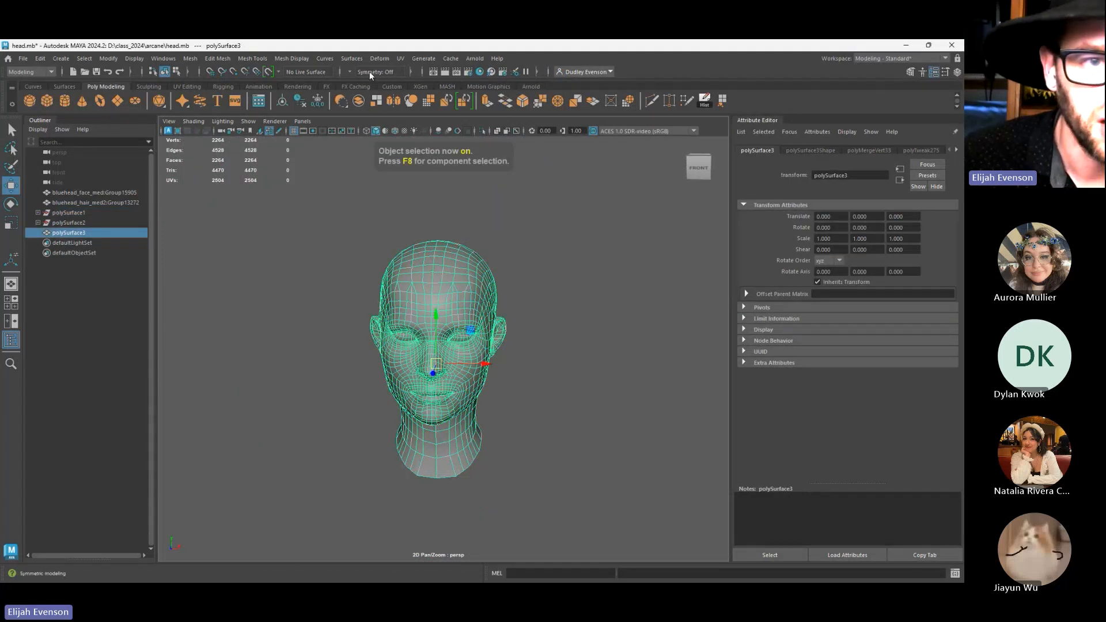
# Deselect the head and examine its surface shading along the centre seam
pyautogui.click(572, 232)
pyautogui.keyDown('alt'); pyautogui.moveTo(572, 231); pyautogui.dragTo(663, 402); pyautogui.keyUp('alt')
pyautogui.scroll(8, 664, 402)
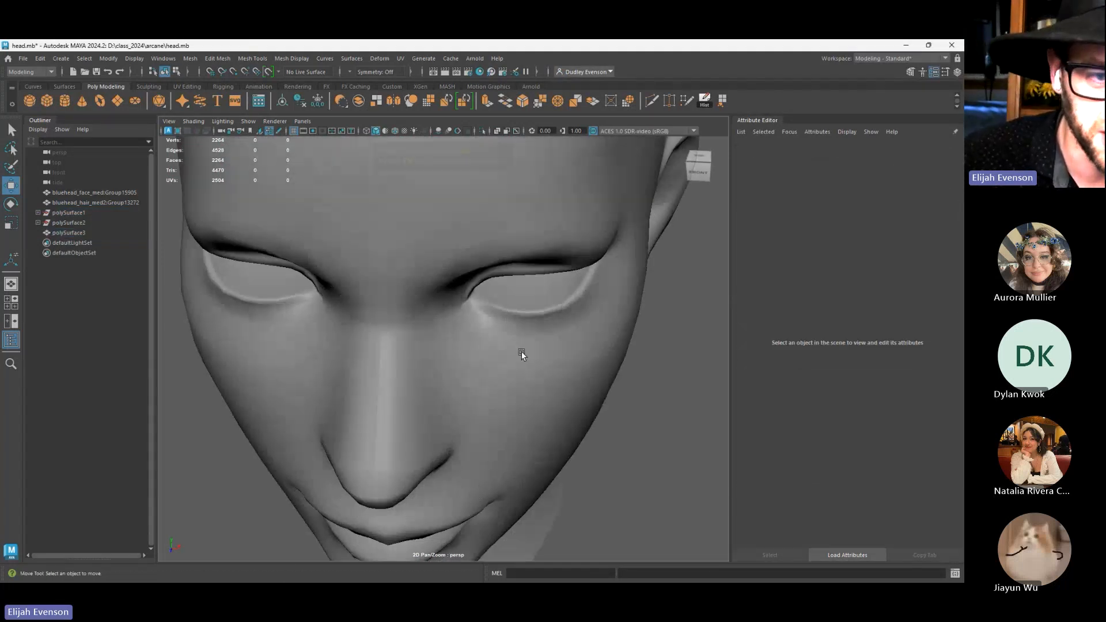
pyautogui.scroll(-4, 348, 306)
pyautogui.keyDown('alt'); pyautogui.moveTo(521, 350); pyautogui.dragTo(452, 316); pyautogui.keyUp('alt')
# Soften the edges of the merged head and check its shading with the head deselected
pyautogui.click(452, 316)
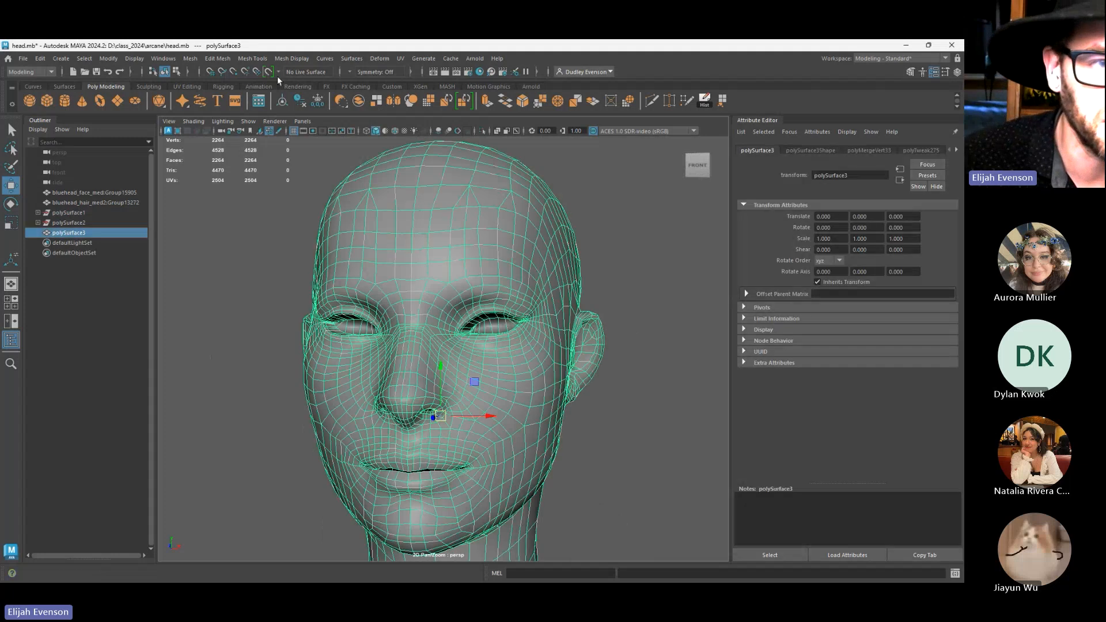
pyautogui.click(292, 59)
pyautogui.click(319, 149)
pyautogui.click(599, 266)
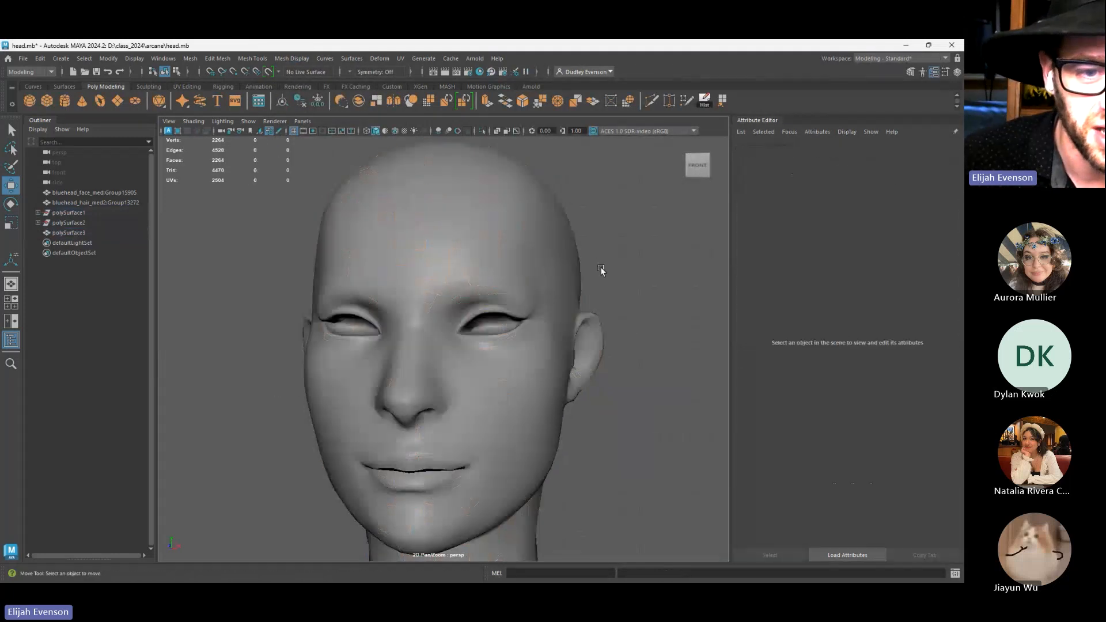
pyautogui.keyDown('alt'); pyautogui.moveTo(600, 268); pyautogui.dragTo(509, 313); pyautogui.keyUp('alt')
pyautogui.scroll(-8, 605, 278)
pyautogui.scroll(8, 509, 312)
# Select the merged head and show its UV layout in the UV Editor
pyautogui.click(503, 291)
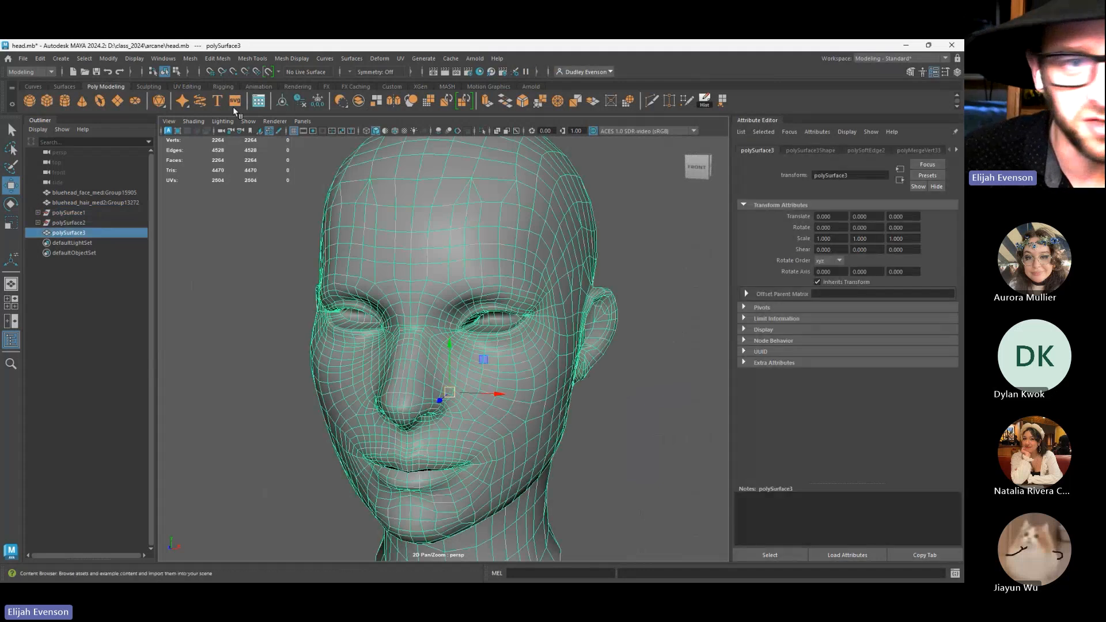
pyautogui.click(183, 87)
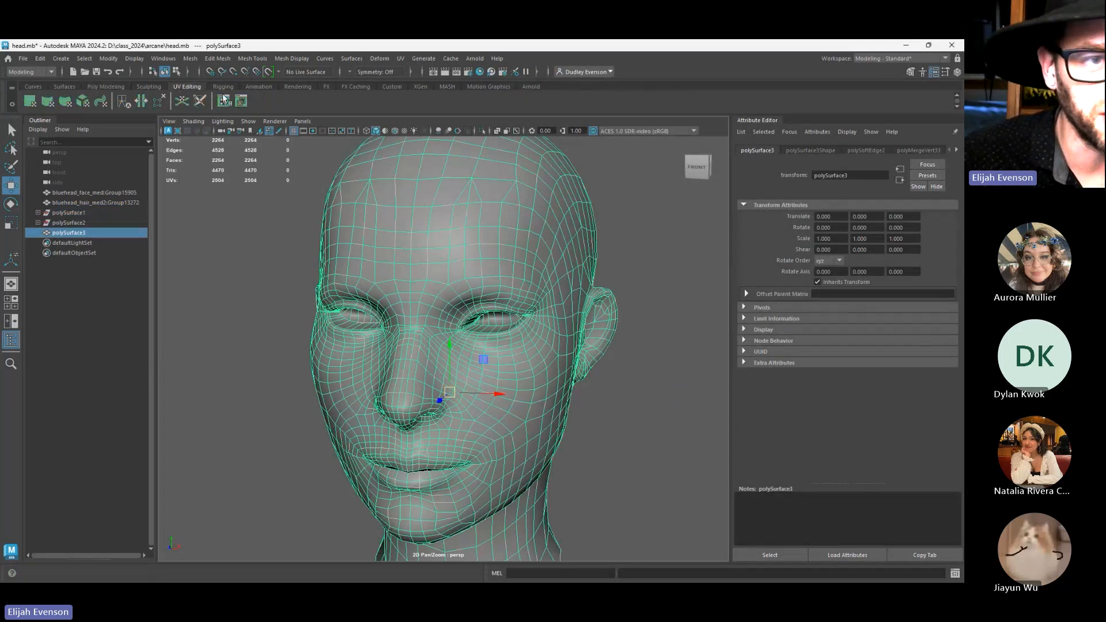
pyautogui.click(224, 102)
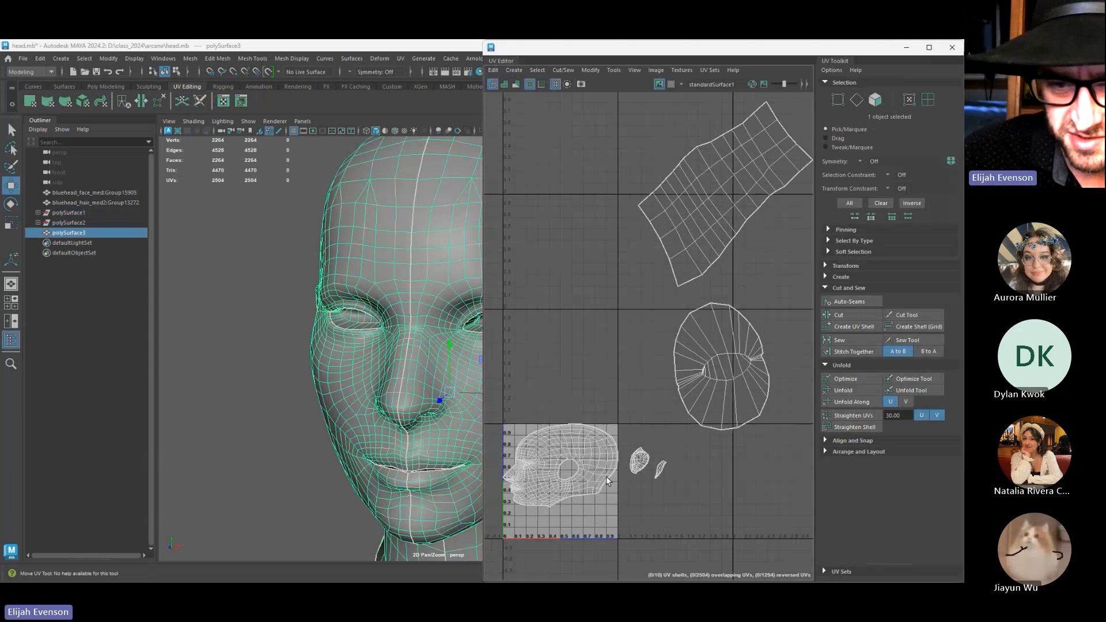
pyautogui.keyDown('alt'); pyautogui.moveTo(606, 476); pyautogui.dragTo(640, 383, button='middle'); pyautogui.keyUp('alt')
# Select the UVs and then the faces of the overlapping face-and-skull shells in the 0–1 UV tile
pyautogui.moveTo(701, 391); pyautogui.dragTo(738, 393, button='right')
pyautogui.moveTo(534, 288); pyautogui.dragTo(658, 468)
pyautogui.moveTo(651, 303); pyautogui.dragTo(648, 398, button='right')
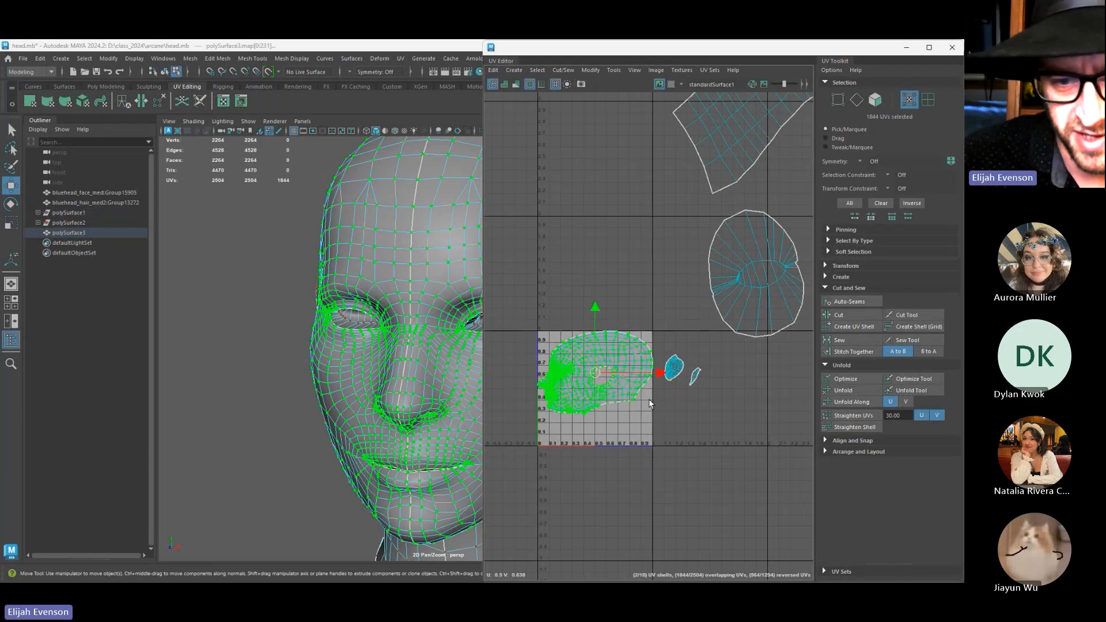
pyautogui.moveTo(521, 287); pyautogui.dragTo(653, 466)
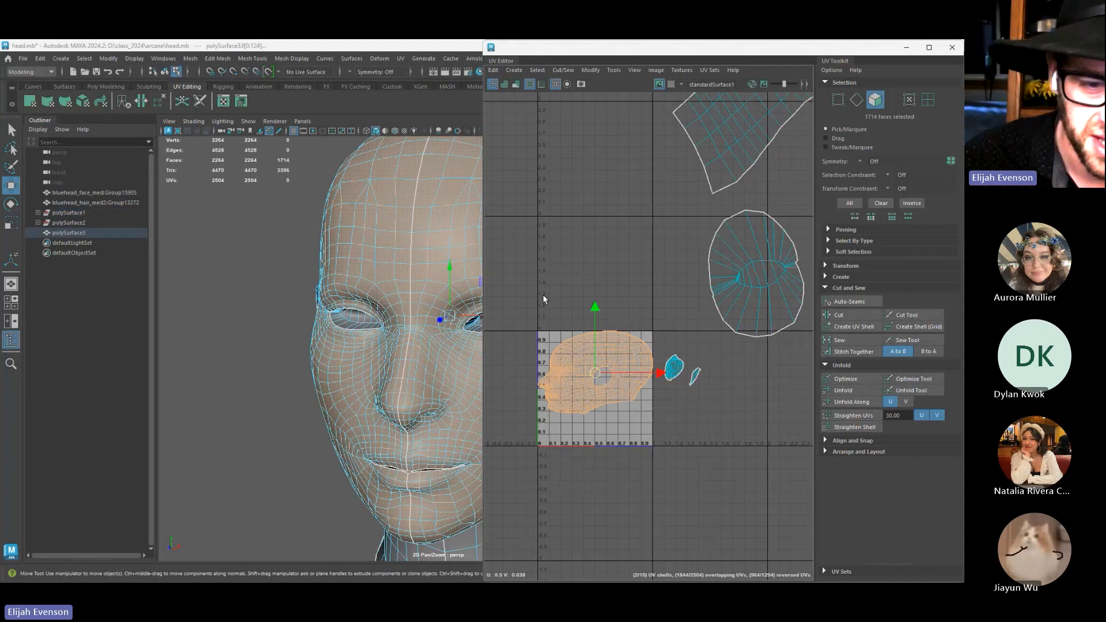
# Examine the selected face region around the ears, jaw and neck border on the model, and shrink the selection
pyautogui.keyDown('alt'); pyautogui.moveTo(454, 299); pyautogui.dragTo(416, 296, button='middle'); pyautogui.keyUp('alt')
pyautogui.keyDown('alt'); pyautogui.moveTo(415, 296); pyautogui.dragTo(446, 288); pyautogui.keyUp('alt')
pyautogui.keyDown('alt'); pyautogui.moveTo(447, 288); pyautogui.dragTo(411, 264, button='right'); pyautogui.keyUp('alt')
pyautogui.keyDown('alt'); pyautogui.moveTo(411, 264); pyautogui.dragTo(374, 265, button='middle'); pyautogui.keyUp('alt')
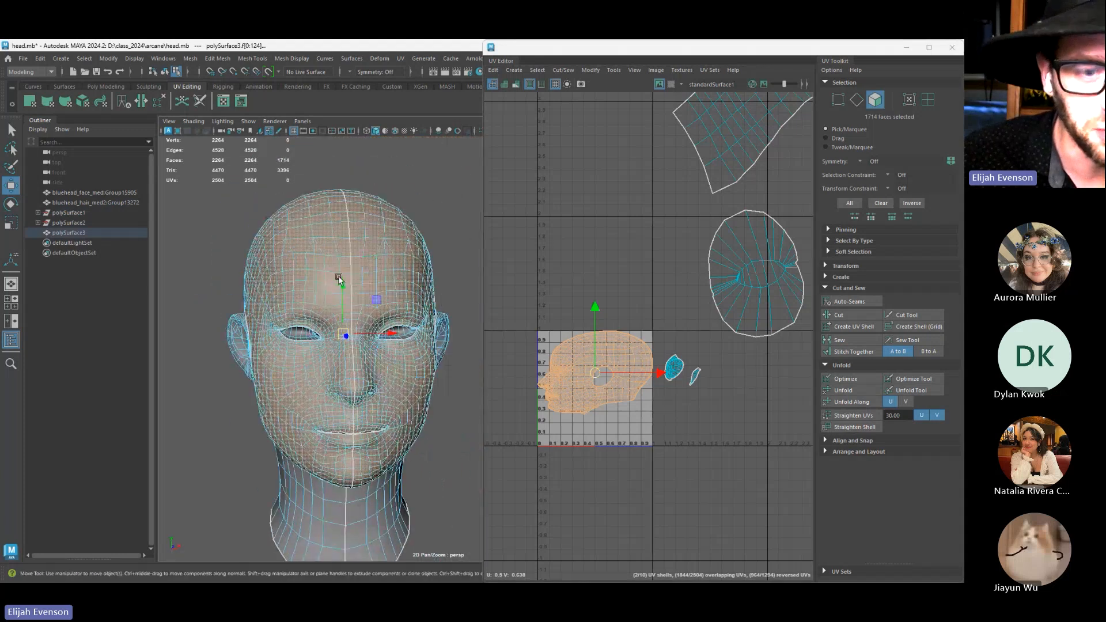
pyautogui.keyDown('alt'); pyautogui.moveTo(337, 275); pyautogui.dragTo(369, 273); pyautogui.keyUp('alt')
pyautogui.keyDown('alt'); pyautogui.moveTo(399, 493); pyautogui.dragTo(411, 357, button='middle'); pyautogui.keyUp('alt')
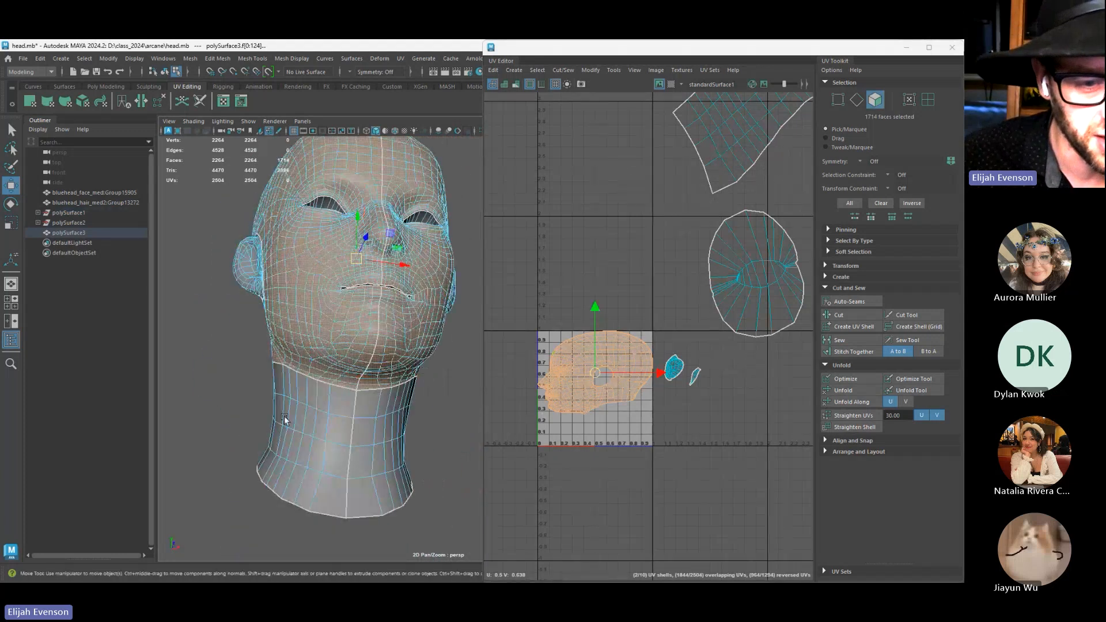
pyautogui.keyDown('alt'); pyautogui.moveTo(286, 420); pyautogui.dragTo(339, 403, button='right'); pyautogui.keyUp('alt')
pyautogui.keyDown('alt'); pyautogui.moveTo(303, 337); pyautogui.dragTo(320, 346); pyautogui.keyUp('alt')
pyautogui.keyDown('alt'); pyautogui.moveTo(320, 347); pyautogui.dragTo(277, 357, button='right'); pyautogui.keyUp('alt')
pyautogui.keyDown('alt'); pyautogui.moveTo(374, 340); pyautogui.dragTo(472, 375); pyautogui.keyUp('alt')
pyautogui.keyDown('alt'); pyautogui.moveTo(369, 398); pyautogui.dragTo(405, 402, button='right'); pyautogui.keyUp('alt')
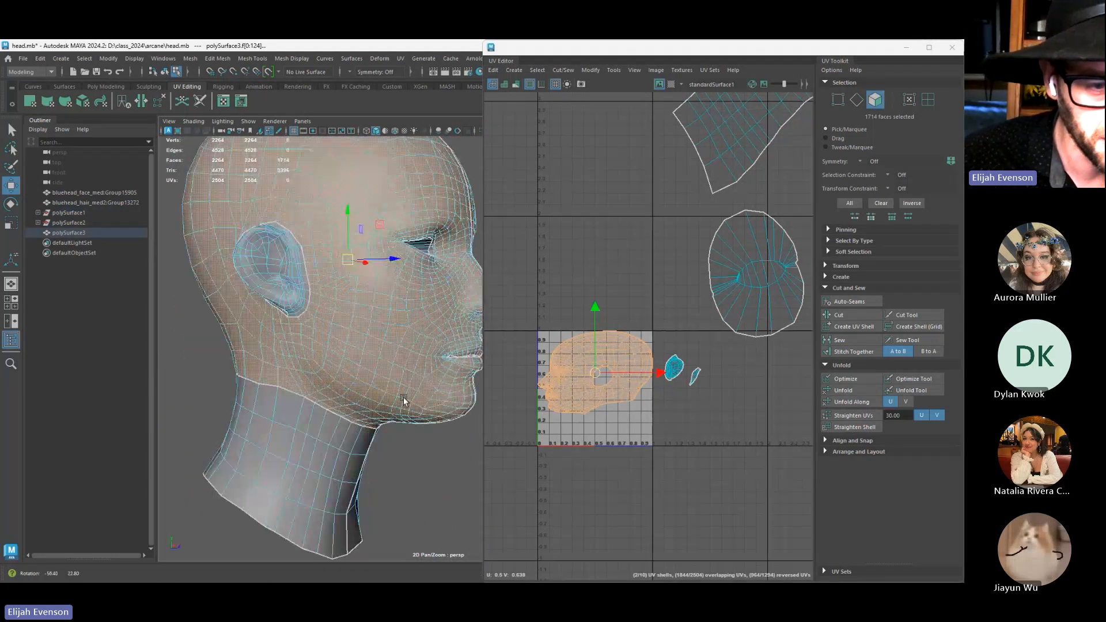
pyautogui.moveTo(358, 425)
pyautogui.keyDown('alt'); pyautogui.mouseDown()
pyautogui.moveTo(384, 426)
pyautogui.moveTo(369, 419)
pyautogui.mouseUp(); pyautogui.keyUp('alt')
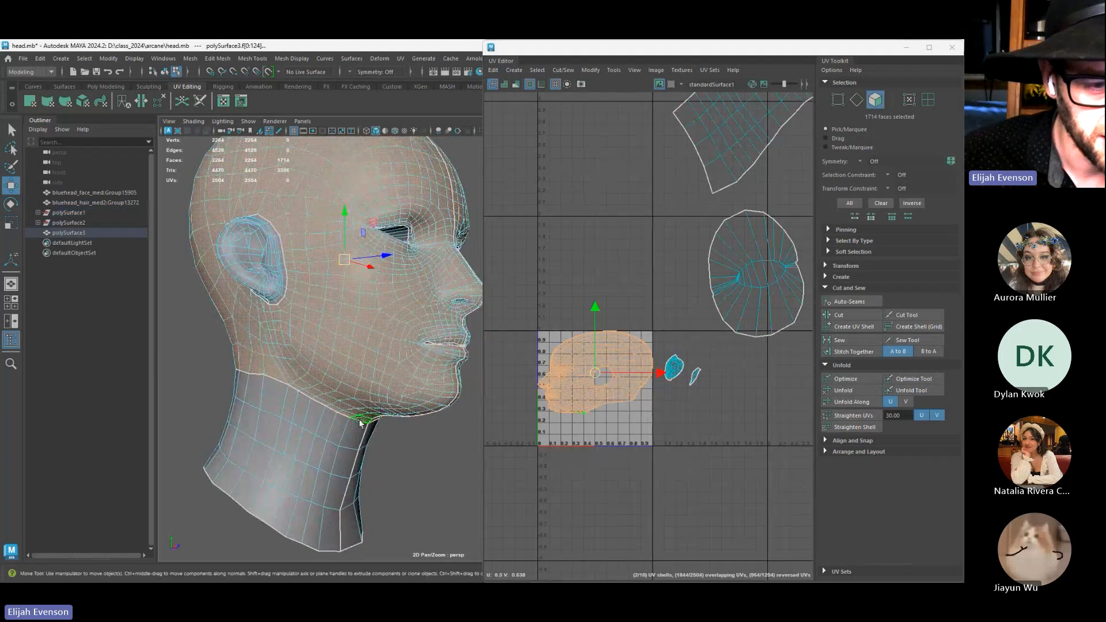
pyautogui.scroll(3, 355, 432)
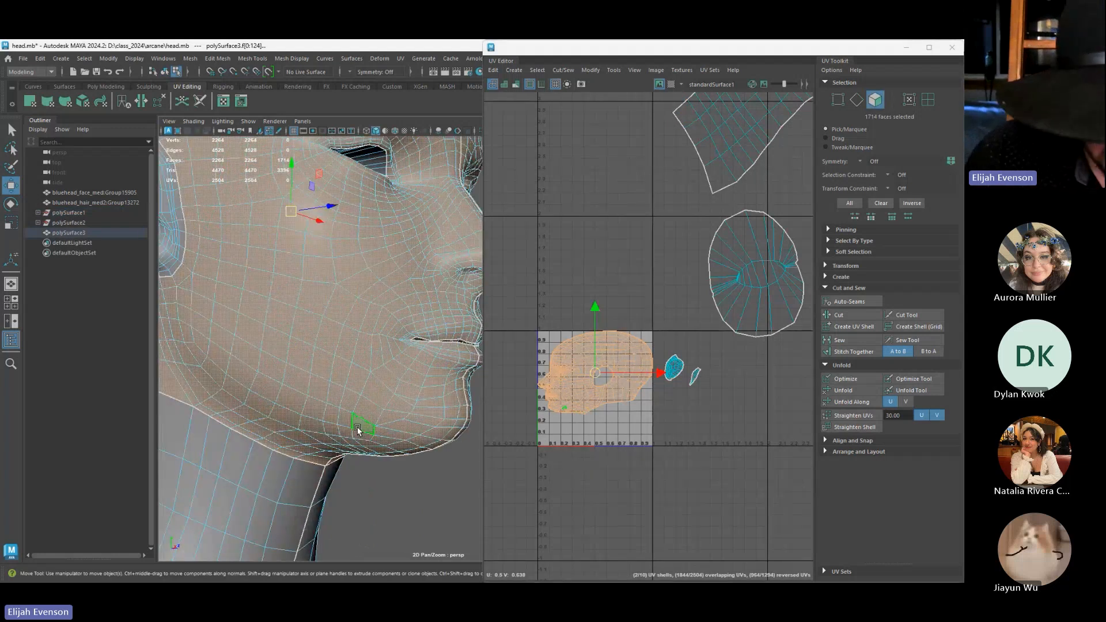
pyautogui.hotkey('shift', ',')
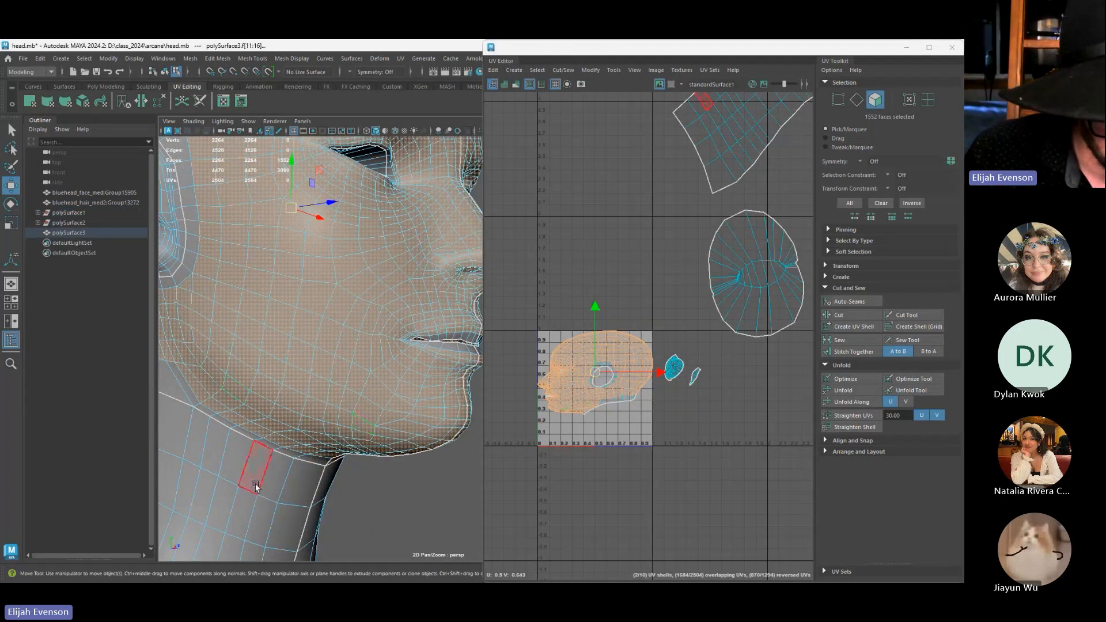
# Select the faces of the overlapping neck UV shells in place of the head faces
pyautogui.scroll(-4, 792, 229)
pyautogui.keyDown('alt'); pyautogui.moveTo(792, 230); pyautogui.dragTo(665, 418, button='middle'); pyautogui.keyUp('alt')
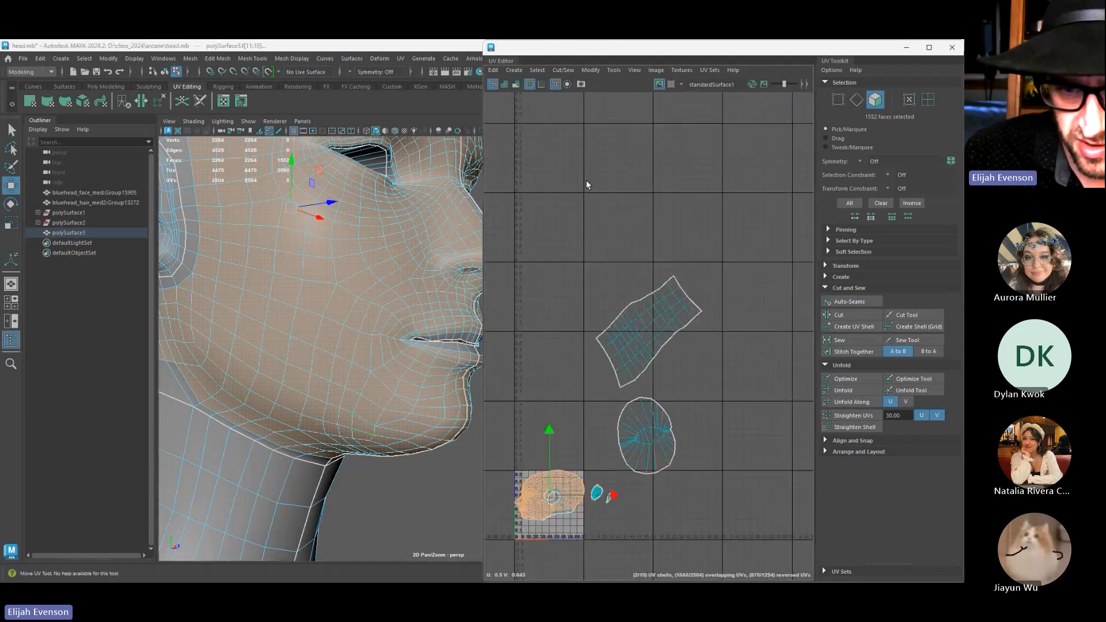
pyautogui.moveTo(586, 181); pyautogui.dragTo(715, 385)
pyautogui.press('f')
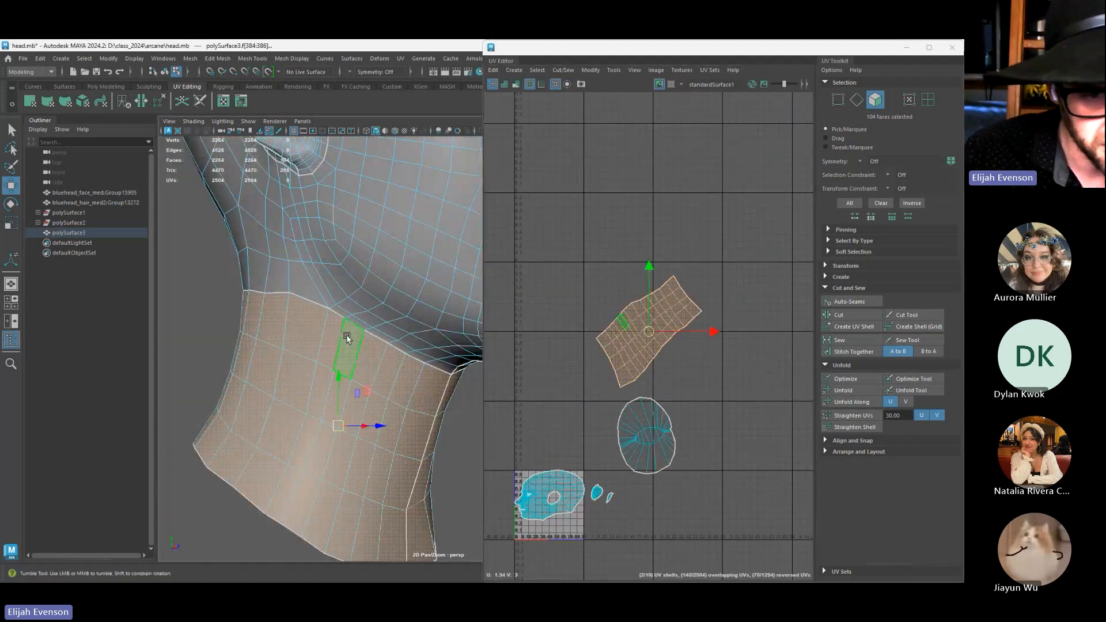
# Try adding faces under the jaw to the neck face selection, and undo those additions
pyautogui.keyDown('shift'); pyautogui.click(293, 316); pyautogui.keyUp('shift')
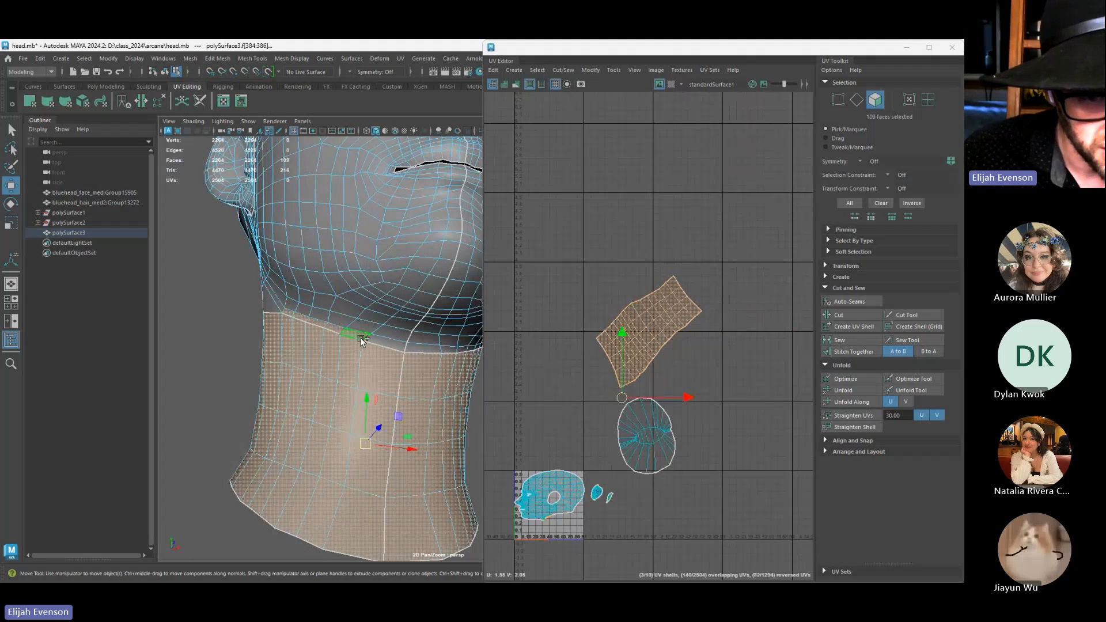
pyautogui.keyDown('shift'); pyautogui.click(440, 359); pyautogui.keyUp('shift')
pyautogui.keyDown('alt'); pyautogui.moveTo(450, 362); pyautogui.dragTo(413, 397); pyautogui.keyUp('alt')
pyautogui.keyDown('shift'); pyautogui.click(424, 364); pyautogui.keyUp('shift')
pyautogui.hotkey('ctrl', 'z')
pyautogui.hotkey('ctrl', 'z')
pyautogui.hotkey('ctrl', 'z')
pyautogui.hotkey('ctrl', 'z')
pyautogui.keyDown('alt'); pyautogui.moveTo(412, 397); pyautogui.dragTo(202, 415, button='right'); pyautogui.keyUp('alt')
pyautogui.keyDown('alt'); pyautogui.moveTo(202, 414); pyautogui.dragTo(205, 405); pyautogui.keyUp('alt')
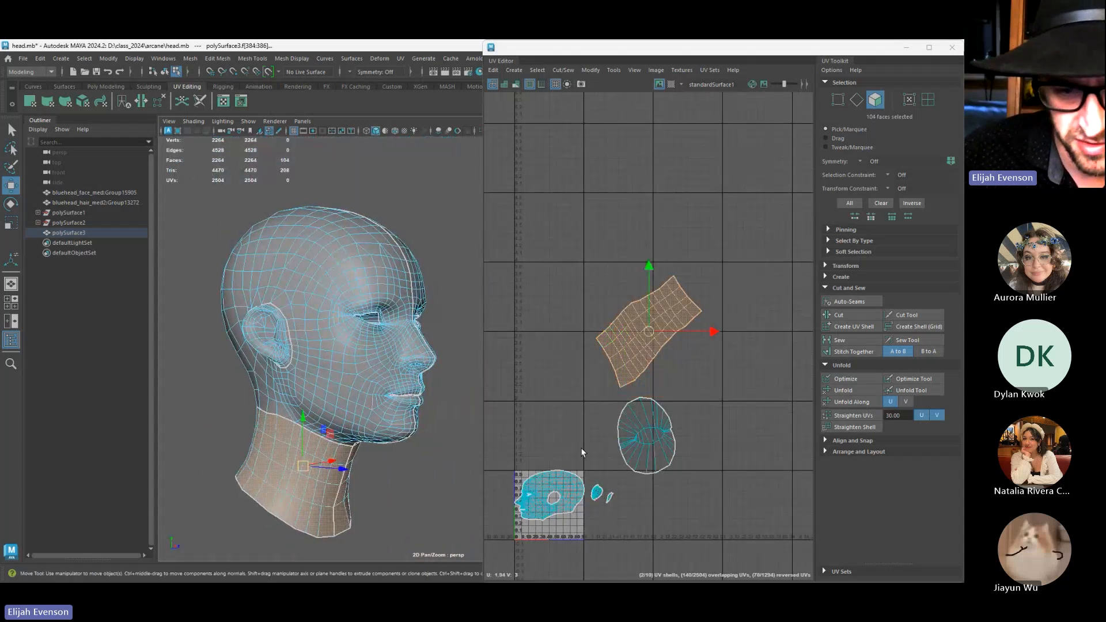
# Select the faces of the overlapping face-and-skull shells and apply a cylindrical UV projection to them
pyautogui.keyDown('alt'); pyautogui.moveTo(495, 409); pyautogui.dragTo(520, 337, button='middle'); pyautogui.keyUp('alt')
pyautogui.moveTo(520, 337); pyautogui.dragTo(617, 504)
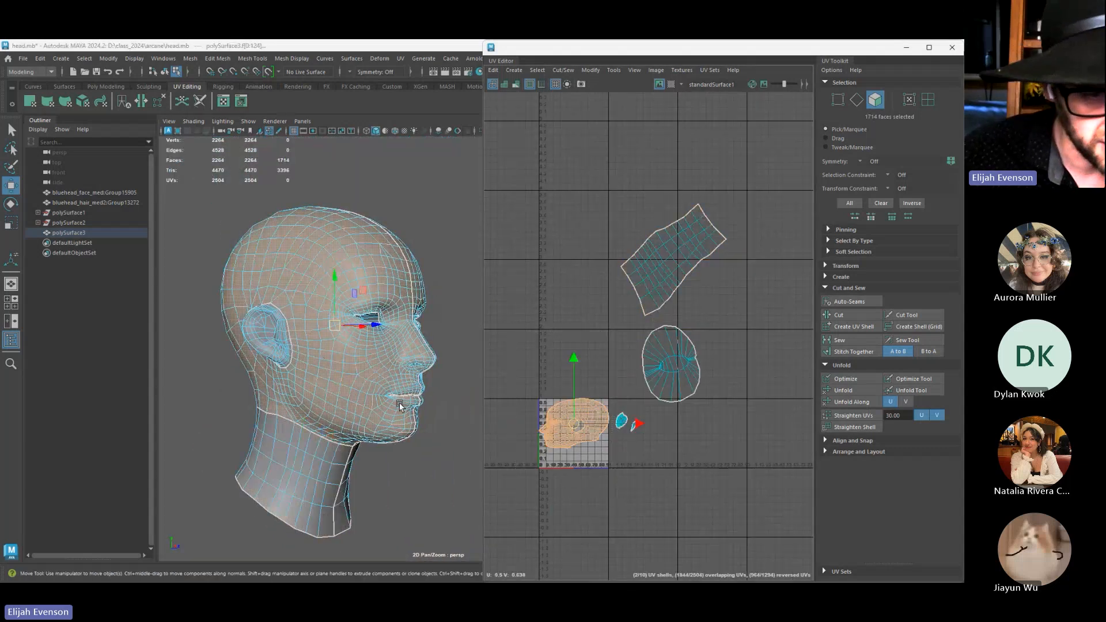
pyautogui.moveTo(368, 397)
pyautogui.keyDown('alt'); pyautogui.mouseDown()
pyautogui.moveTo(330, 394)
pyautogui.moveTo(360, 396)
pyautogui.mouseUp(); pyautogui.keyUp('alt')
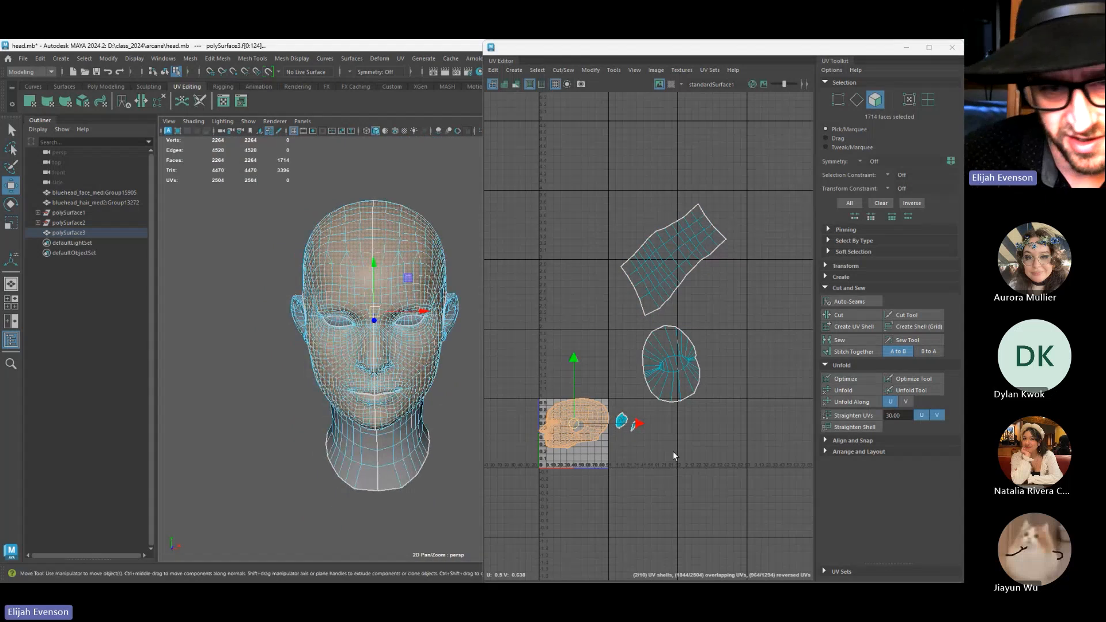
pyautogui.keyDown('alt'); pyautogui.moveTo(374, 405); pyautogui.dragTo(441, 345, button='right'); pyautogui.keyUp('alt')
pyautogui.keyDown('alt'); pyautogui.moveTo(440, 345); pyautogui.dragTo(377, 323, button='middle'); pyautogui.keyUp('alt')
pyautogui.moveTo(378, 324)
pyautogui.keyDown('alt'); pyautogui.mouseDown()
pyautogui.moveTo(384, 305)
pyautogui.moveTo(369, 323)
pyautogui.mouseUp(); pyautogui.keyUp('alt')
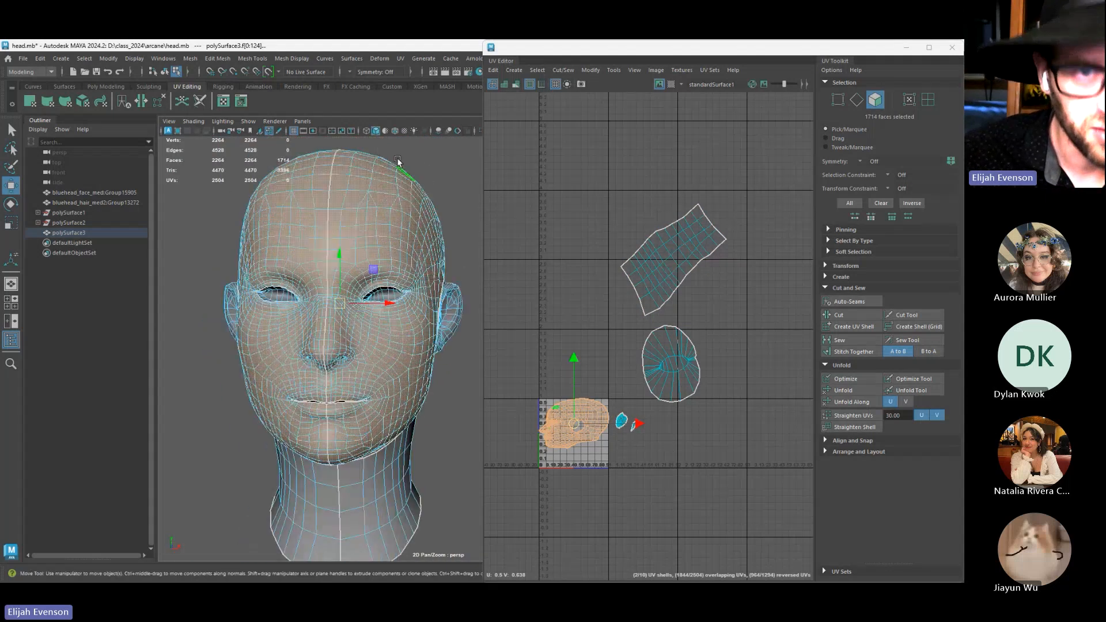
pyautogui.click(400, 58)
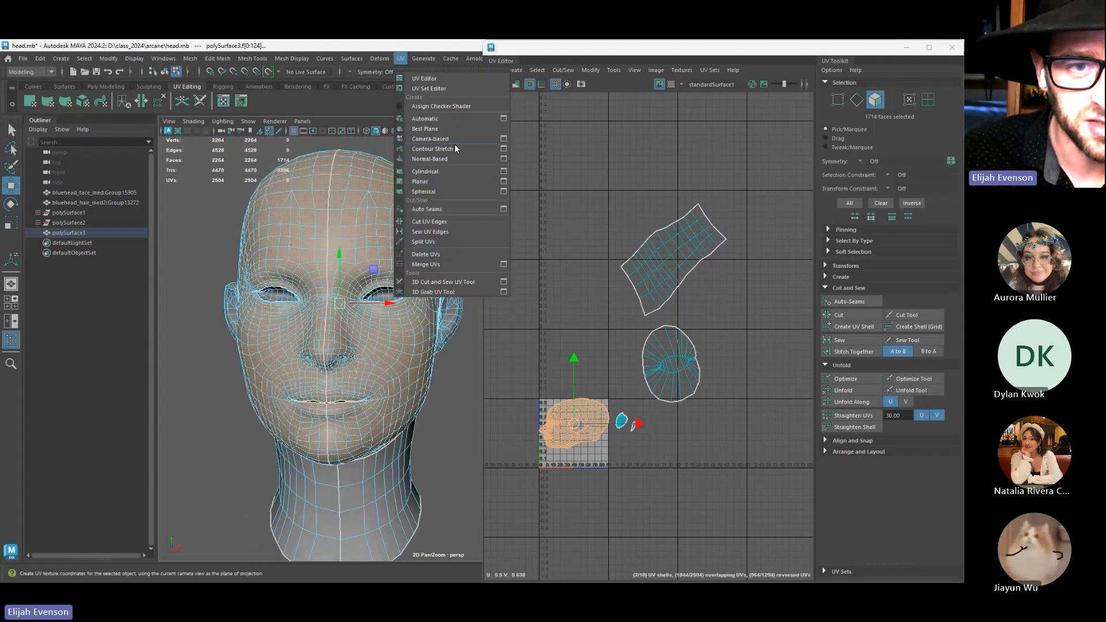
pyautogui.click(425, 171)
pyautogui.moveTo(320, 323)
pyautogui.keyDown('alt'); pyautogui.mouseDown()
pyautogui.moveTo(315, 408)
pyautogui.moveTo(318, 340)
pyautogui.mouseUp(); pyautogui.keyUp('alt')
pyautogui.scroll(2, 592, 493)
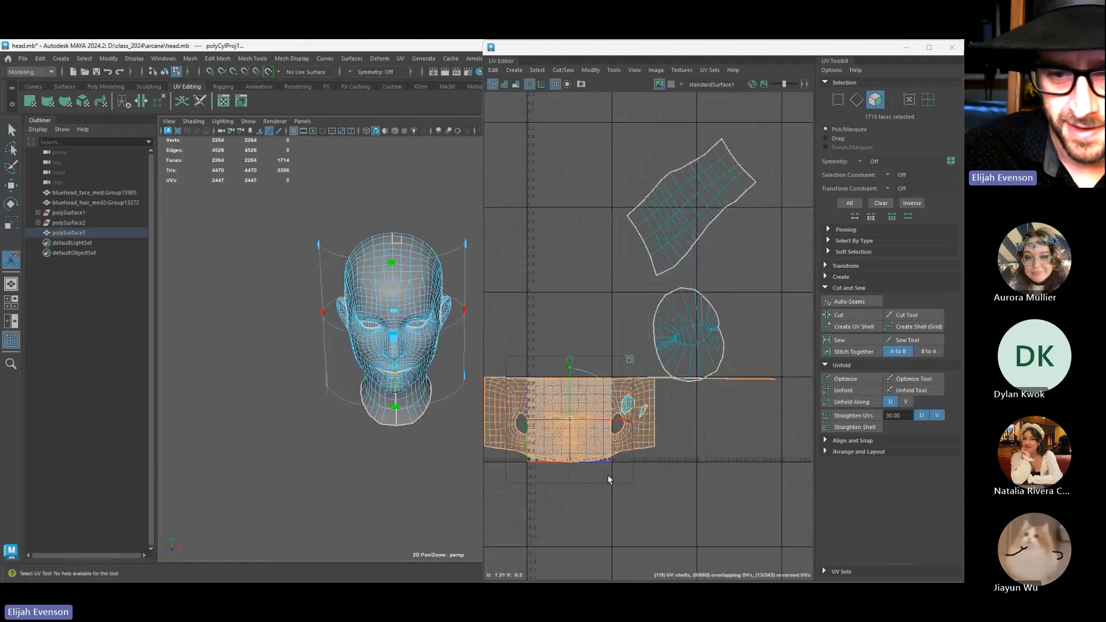
pyautogui.click(570, 415)
pyautogui.hotkey('ctrl', 'z')
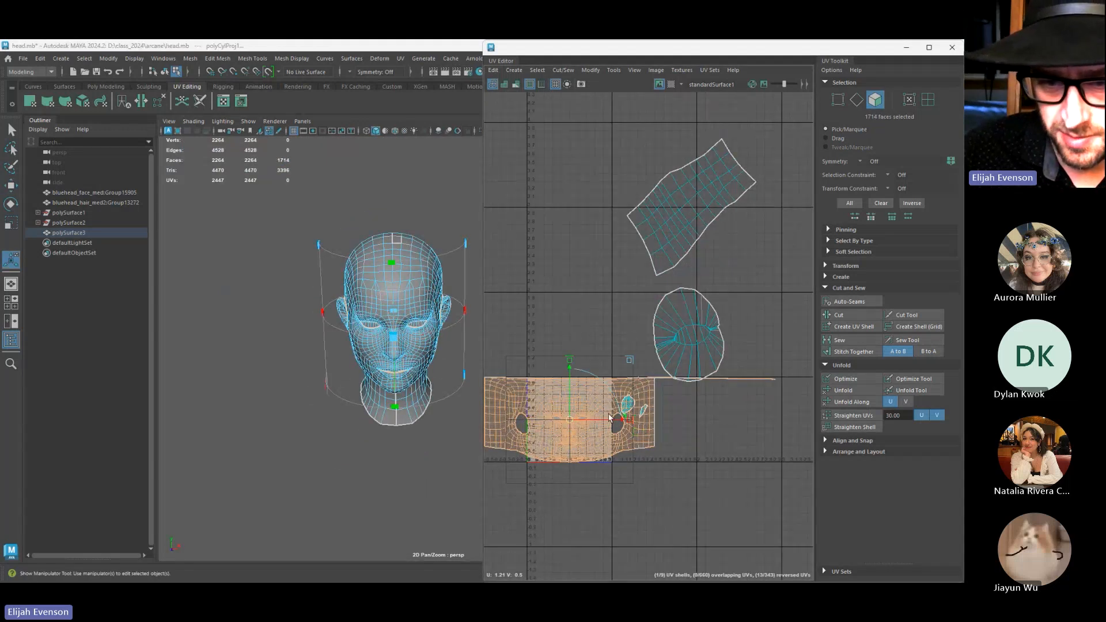
# Move the projected head shell below the 0–1 tile and set the small overlapping shells apart from it
pyautogui.press('w')
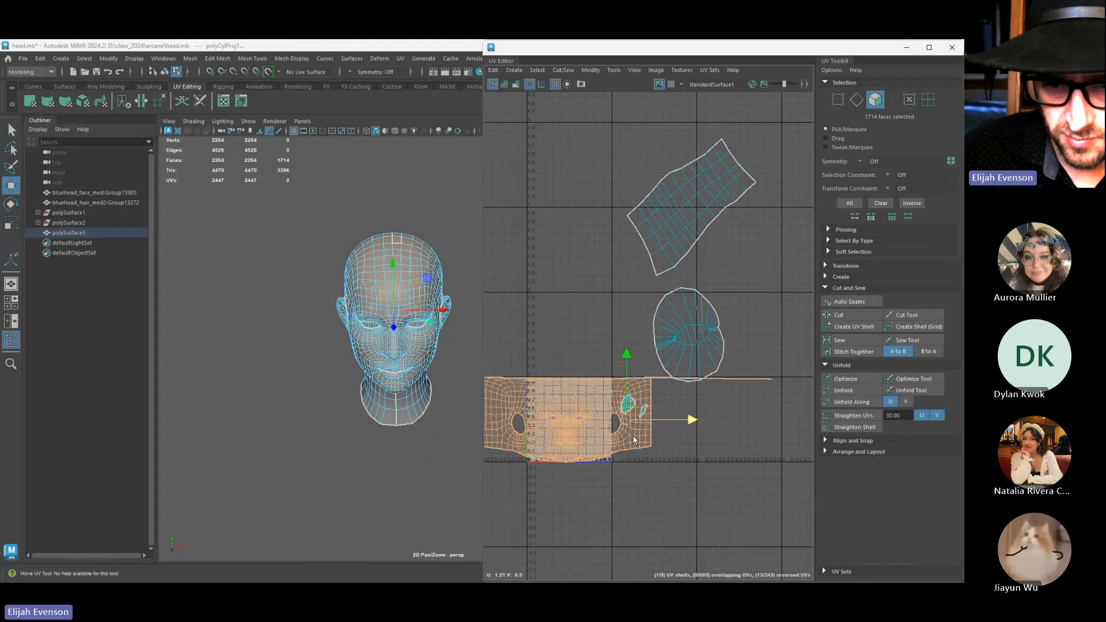
pyautogui.moveTo(629, 351); pyautogui.dragTo(790, 382)
pyautogui.click(634, 402)
pyautogui.keyDown('alt'); pyautogui.moveTo(790, 381); pyautogui.dragTo(797, 318, button='middle'); pyautogui.keyUp('alt')
# Select the squashed crown UVs along the head shell's upper border and unfold them
pyautogui.moveTo(797, 318); pyautogui.dragTo(809, 383, button='right')
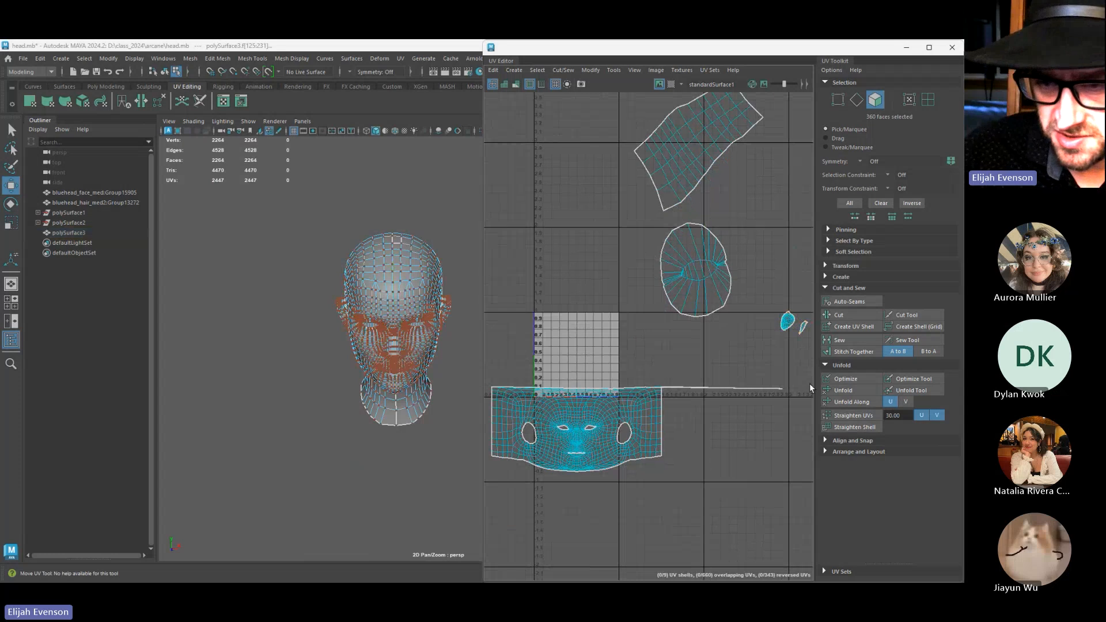
pyautogui.moveTo(808, 374); pyautogui.dragTo(626, 391)
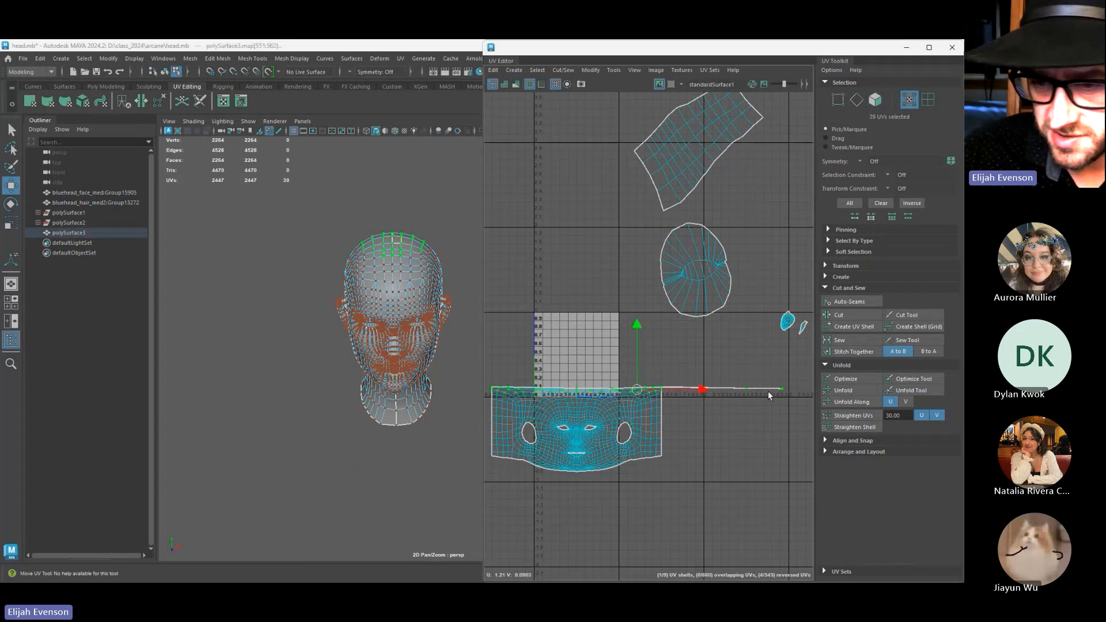
pyautogui.click(839, 392)
pyautogui.moveTo(485, 343); pyautogui.dragTo(672, 401)
pyautogui.click(844, 390)
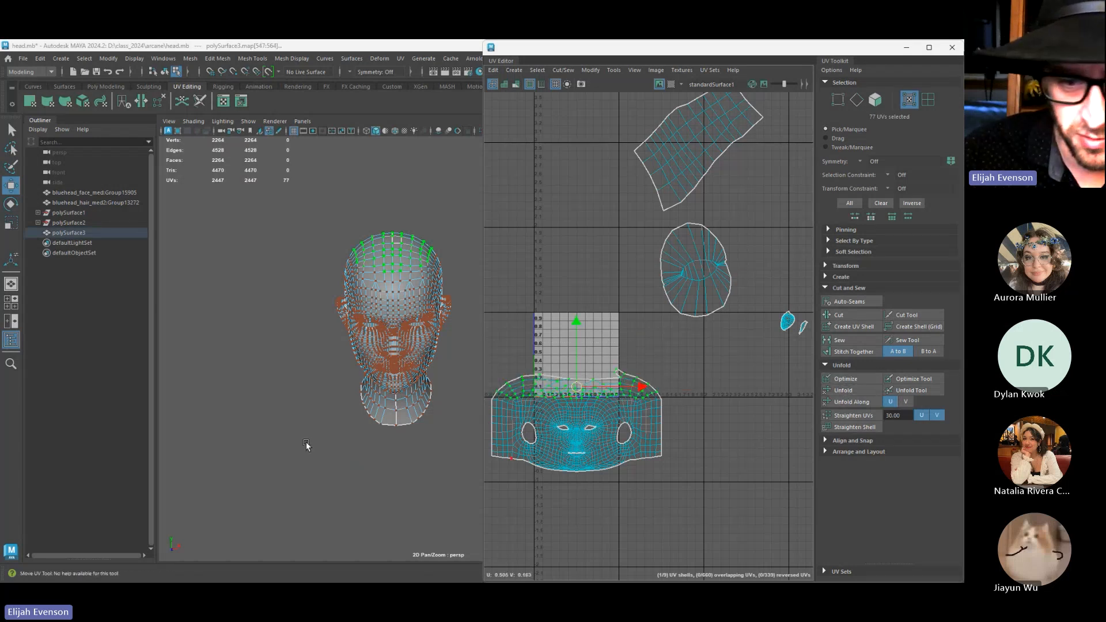
# Show the checker map on the mesh and examine the texture distortion across the face, jaw, neck and side of the head
pyautogui.press('f')
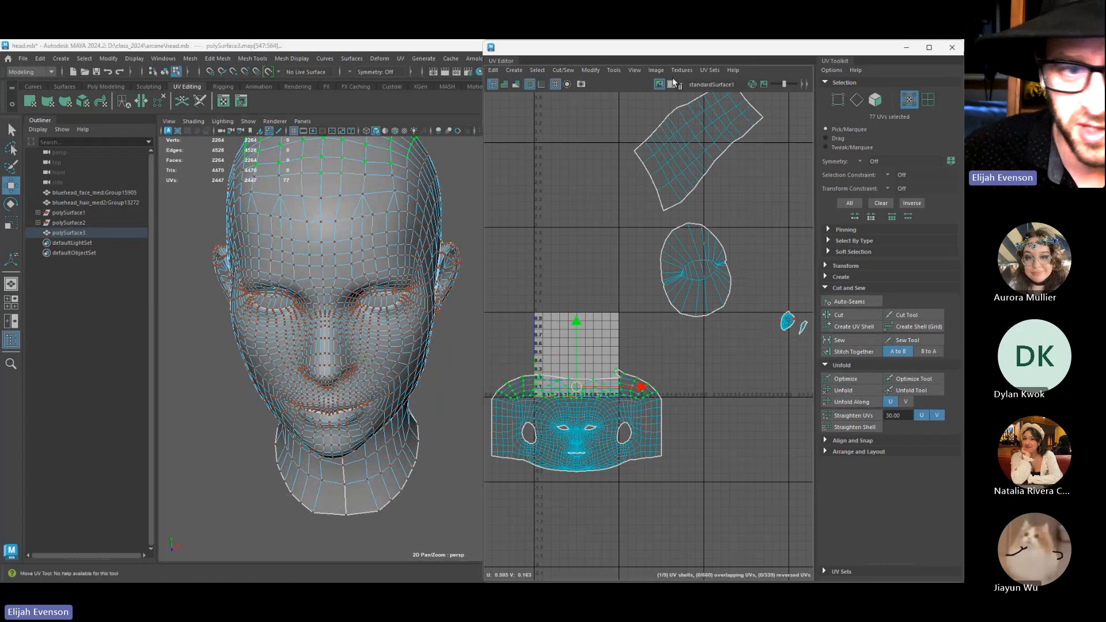
pyautogui.click(672, 85)
pyautogui.keyDown('alt'); pyautogui.moveTo(404, 317); pyautogui.dragTo(340, 323); pyautogui.keyUp('alt')
pyautogui.keyDown('alt'); pyautogui.moveTo(339, 323); pyautogui.dragTo(276, 302, button='middle'); pyautogui.keyUp('alt')
pyautogui.keyDown('alt'); pyautogui.moveTo(190, 305); pyautogui.dragTo(168, 311, button='right'); pyautogui.keyUp('alt')
pyautogui.keyDown('alt'); pyautogui.moveTo(168, 311); pyautogui.dragTo(338, 367); pyautogui.keyUp('alt')
pyautogui.moveTo(277, 346)
pyautogui.keyDown('alt'); pyautogui.mouseDown()
pyautogui.moveTo(322, 345)
pyautogui.moveTo(309, 337)
pyautogui.moveTo(341, 330)
pyautogui.moveTo(271, 335)
pyautogui.moveTo(278, 328)
pyautogui.mouseUp(); pyautogui.keyUp('alt')
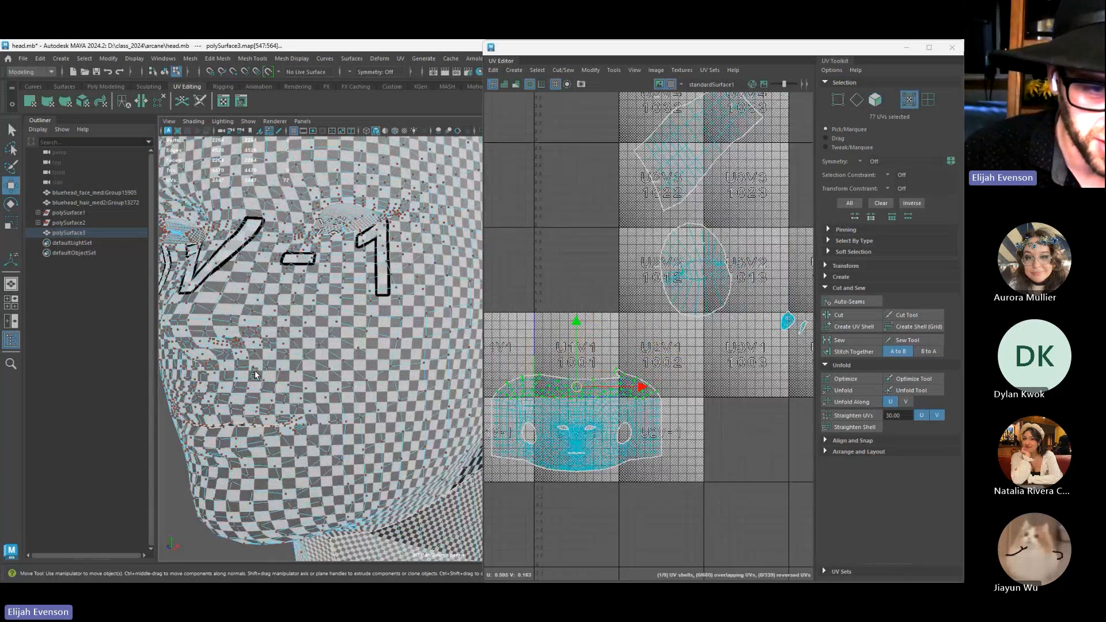
pyautogui.keyDown('alt'); pyautogui.moveTo(257, 373); pyautogui.dragTo(242, 437); pyautogui.keyUp('alt')
pyautogui.keyDown('alt'); pyautogui.moveTo(275, 465); pyautogui.dragTo(232, 379, button='middle'); pyautogui.keyUp('alt')
pyautogui.keyDown('alt'); pyautogui.moveTo(247, 153); pyautogui.dragTo(269, 212, button='middle'); pyautogui.keyUp('alt')
pyautogui.scroll(-3, 269, 212)
pyautogui.keyDown('alt'); pyautogui.moveTo(338, 234); pyautogui.dragTo(242, 346, button='right'); pyautogui.keyUp('alt')
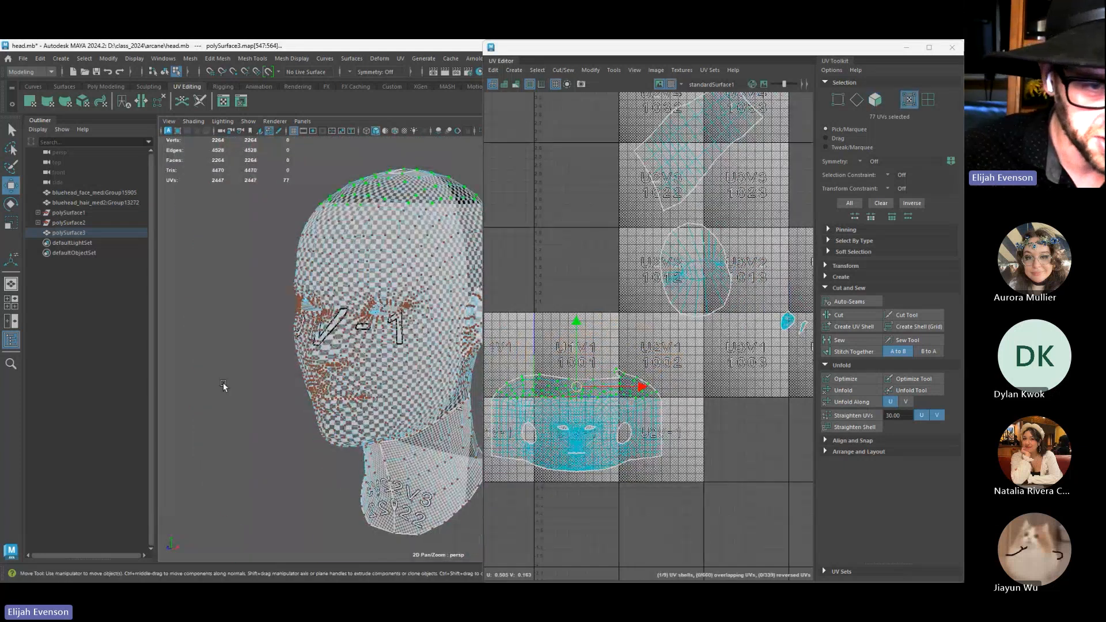
pyautogui.keyDown('alt'); pyautogui.moveTo(225, 388); pyautogui.dragTo(330, 371, button='right'); pyautogui.keyUp('alt')
pyautogui.keyDown('alt'); pyautogui.moveTo(330, 369); pyautogui.dragTo(296, 343); pyautogui.keyUp('alt')
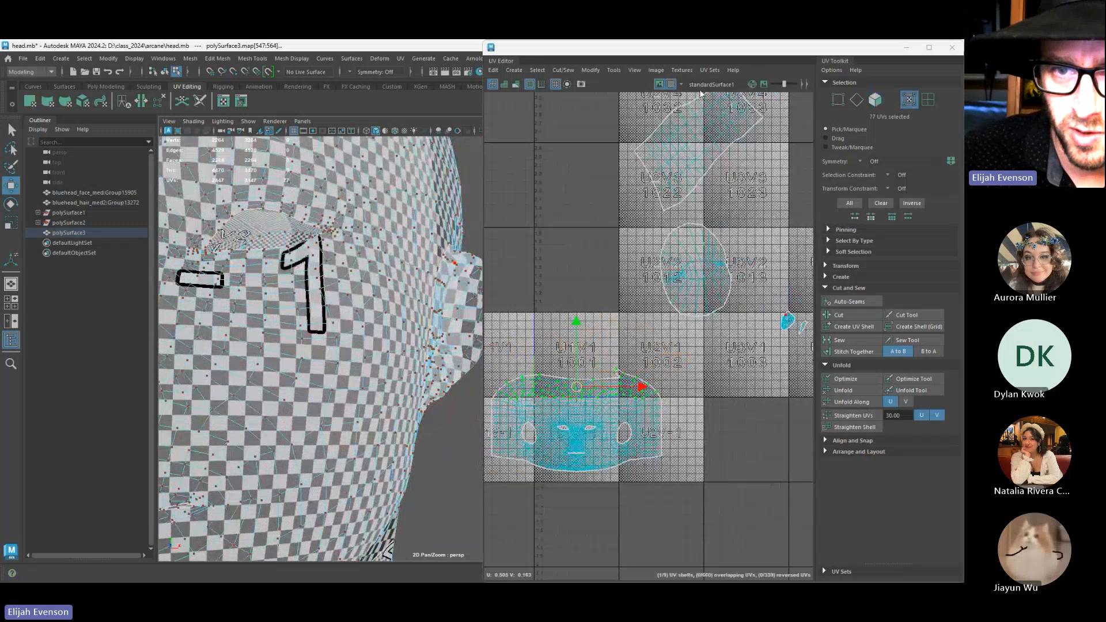
# Compare the face with and without the checker map around the eyes, nose and mouth, ending with the map hidden
pyautogui.click(671, 84)
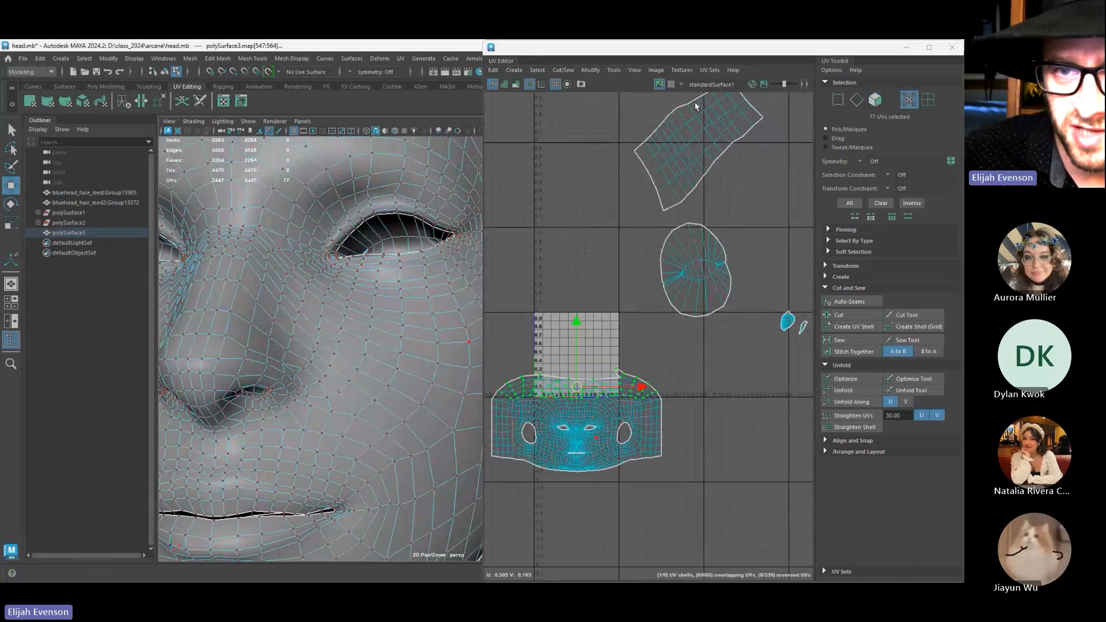
pyautogui.click(671, 84)
pyautogui.keyDown('alt'); pyautogui.moveTo(368, 322); pyautogui.dragTo(383, 325, button='right'); pyautogui.keyUp('alt')
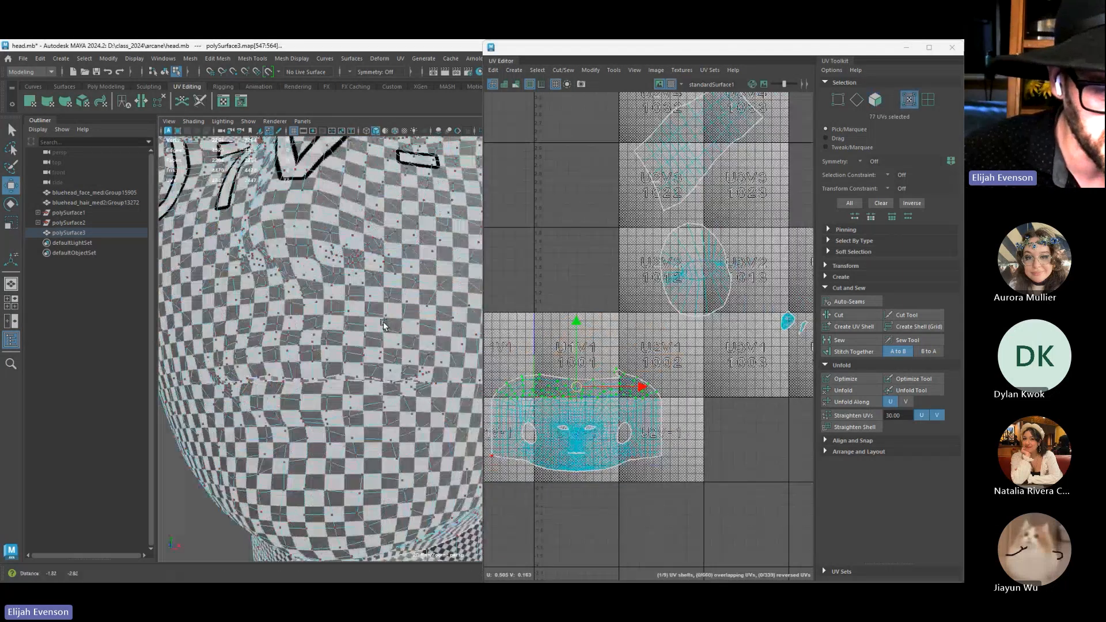
pyautogui.keyDown('alt'); pyautogui.moveTo(383, 325); pyautogui.dragTo(331, 433, button='middle'); pyautogui.keyUp('alt')
pyautogui.keyDown('alt'); pyautogui.moveTo(579, 442); pyautogui.dragTo(637, 386, button='right'); pyautogui.keyUp('alt')
pyautogui.click(673, 86)
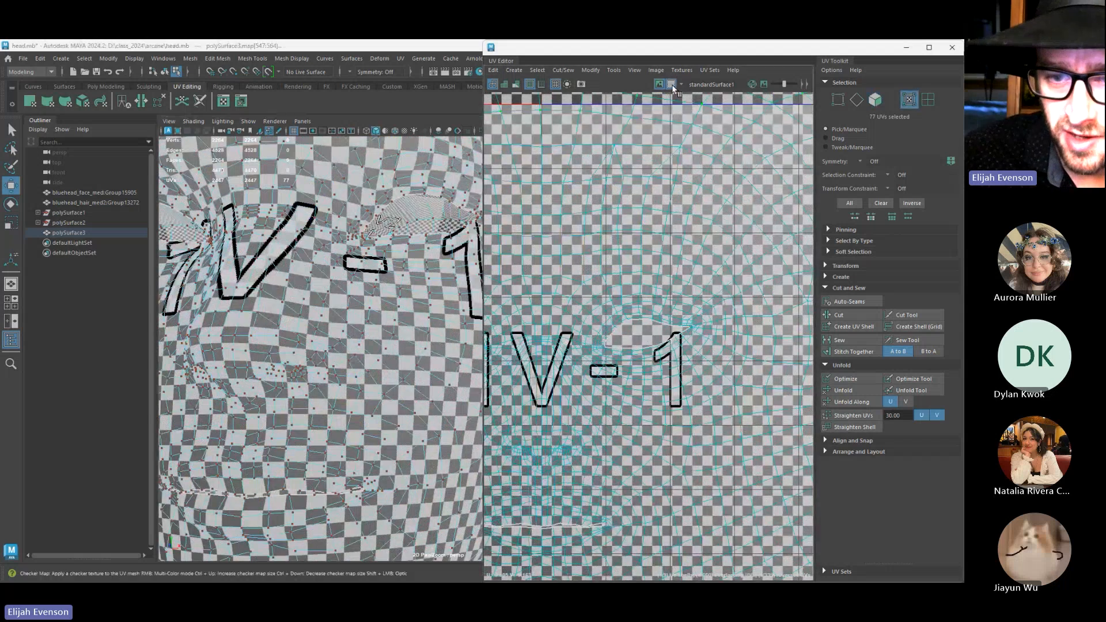
# Select the border edge loop of one eye opening on the face shell and convert it to UVs
pyautogui.keyDown('alt'); pyautogui.moveTo(658, 264); pyautogui.dragTo(642, 305, button='middle'); pyautogui.keyUp('alt')
pyautogui.keyDown('alt'); pyautogui.moveTo(641, 306); pyautogui.dragTo(649, 326, button='right'); pyautogui.keyUp('alt')
pyautogui.keyDown('alt'); pyautogui.moveTo(658, 338); pyautogui.dragTo(630, 350, button='middle'); pyautogui.keyUp('alt')
pyautogui.moveTo(630, 351); pyautogui.dragTo(639, 339, button='right')
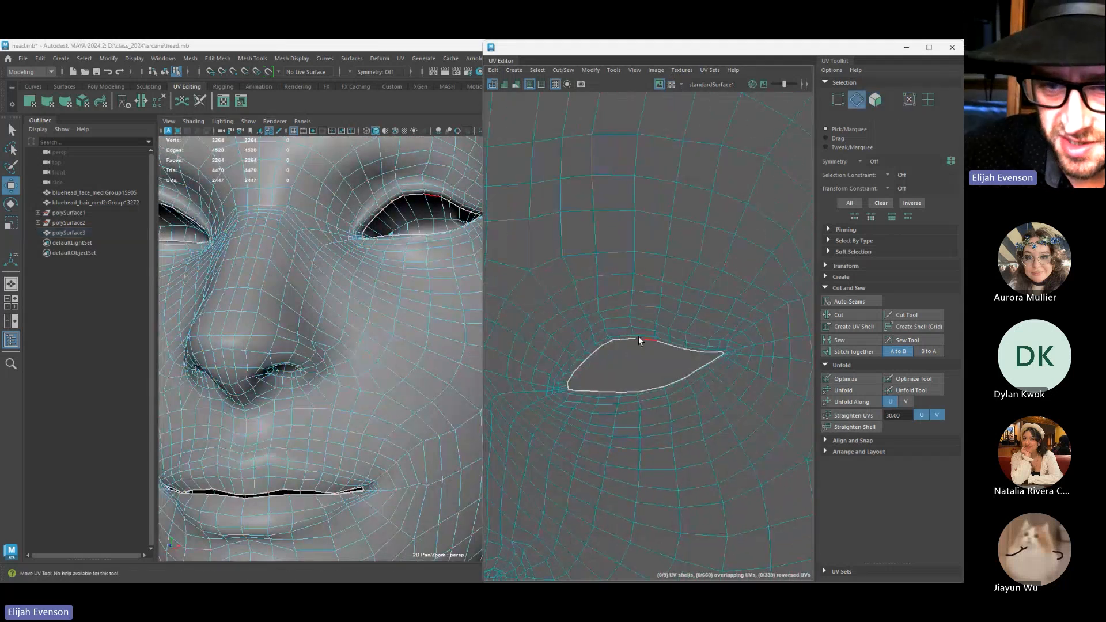
pyautogui.doubleClick(640, 339)
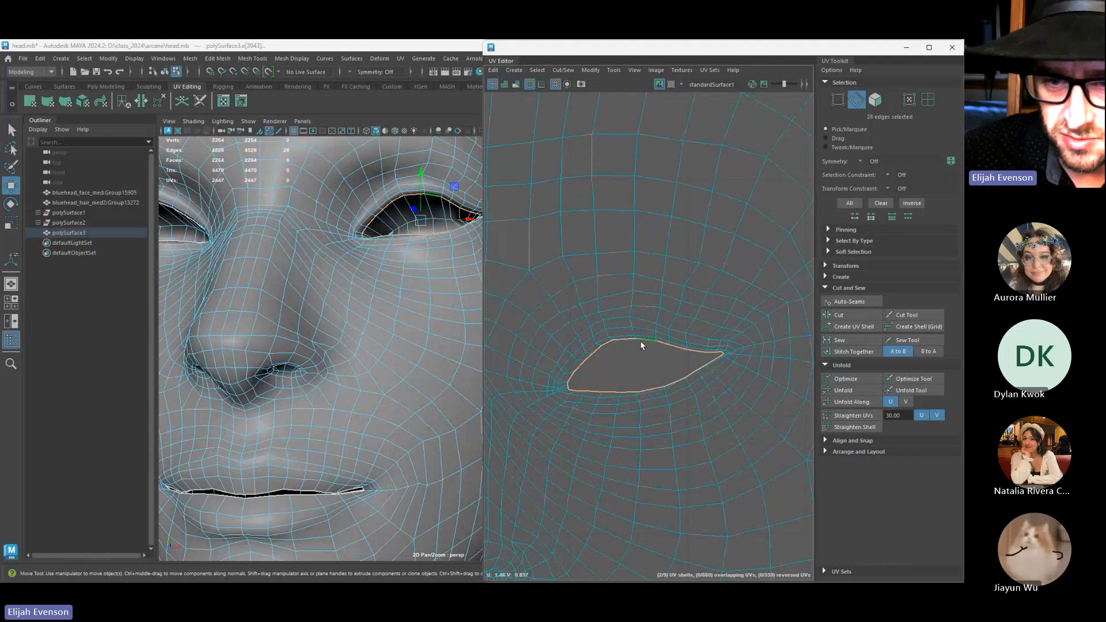
pyautogui.press('r')
pyautogui.keyDown('ctrl'); pyautogui.moveTo(654, 342); pyautogui.dragTo(658, 370, button='right'); pyautogui.keyUp('ctrl')
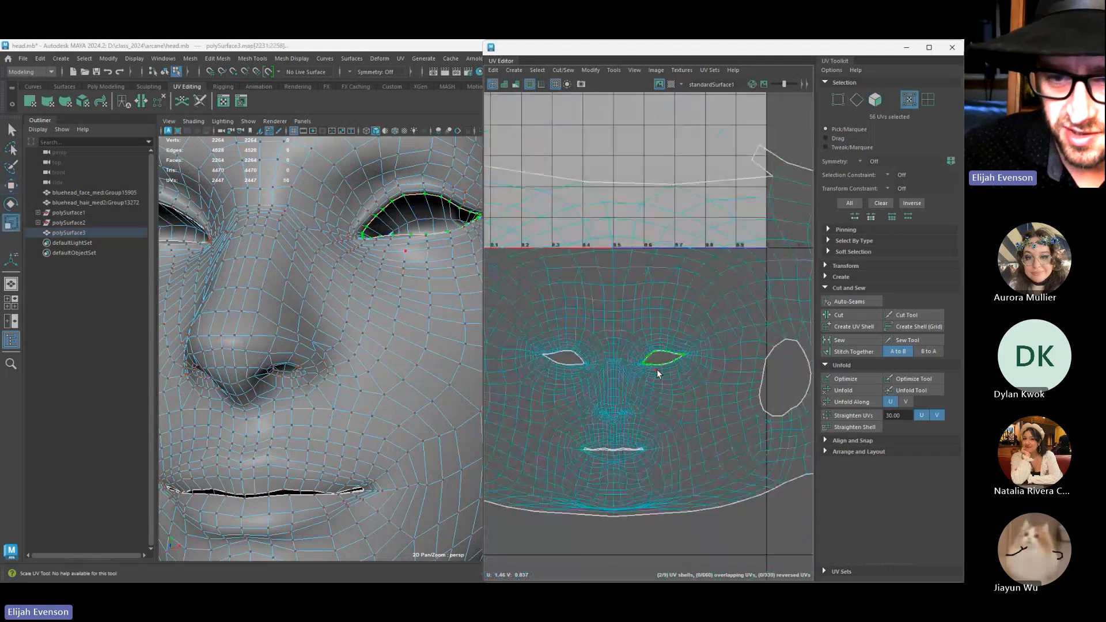
# Select the border edge loops of both eye openings on the face shell and convert the selection to UVs
pyautogui.scroll(5, 657, 373)
pyautogui.press('q')
pyautogui.keyDown('alt'); pyautogui.moveTo(543, 342); pyautogui.dragTo(655, 384, button='middle'); pyautogui.keyUp('alt')
pyautogui.keyDown('alt'); pyautogui.moveTo(541, 377); pyautogui.dragTo(686, 397, button='middle'); pyautogui.keyUp('alt')
pyautogui.moveTo(685, 396); pyautogui.dragTo(694, 379, button='right')
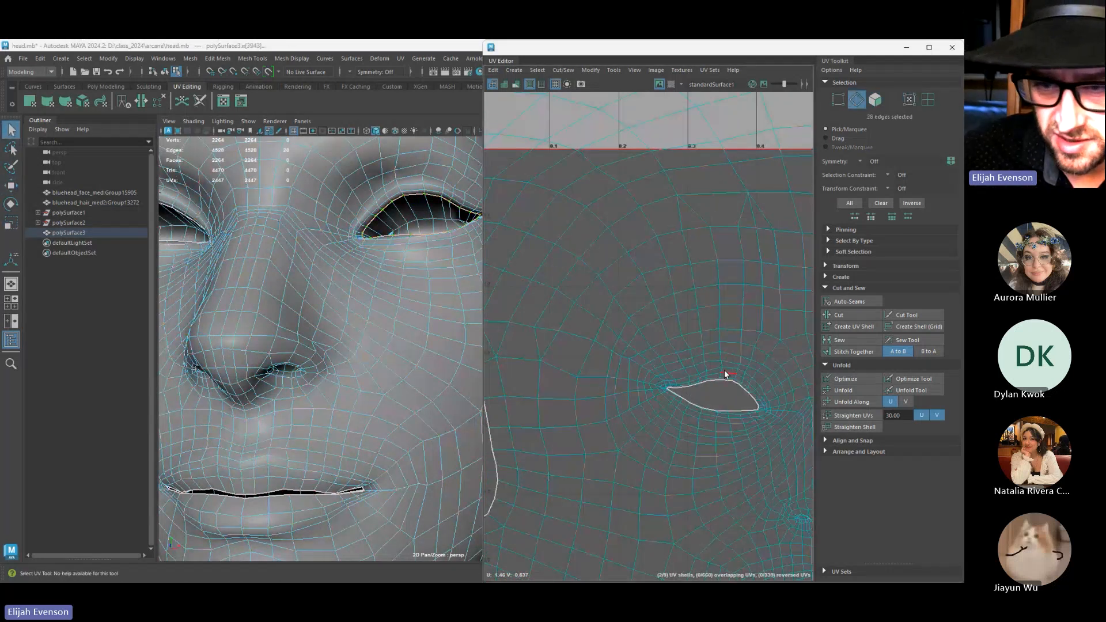
pyautogui.keyDown('alt'); pyautogui.moveTo(662, 376); pyautogui.dragTo(588, 408, button='middle'); pyautogui.keyUp('alt')
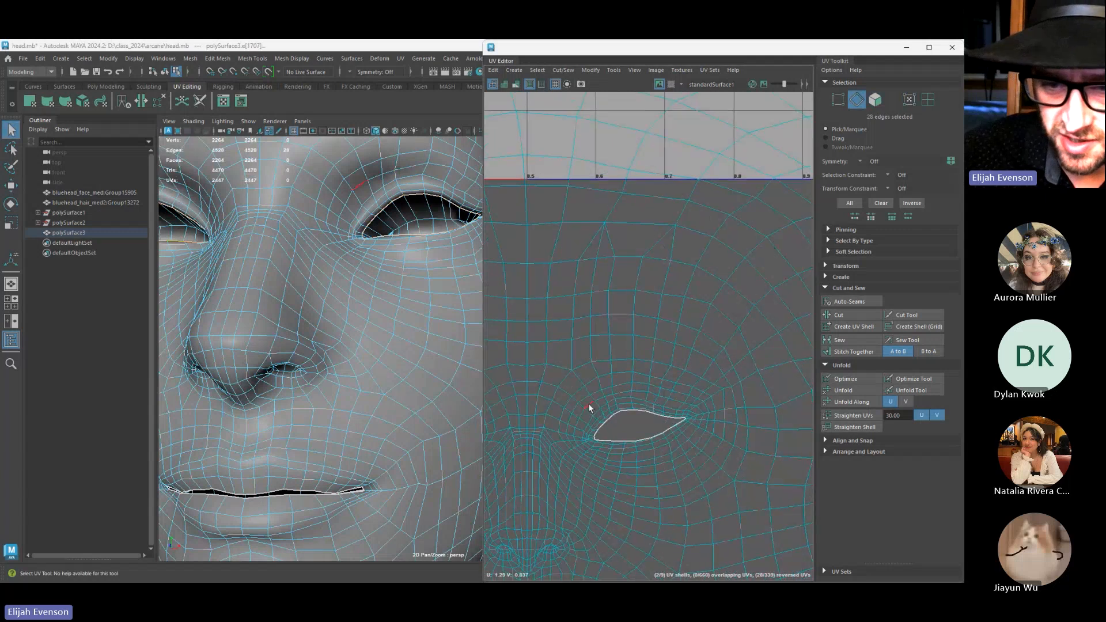
pyautogui.keyDown('shift'); pyautogui.doubleClick(644, 416); pyautogui.keyUp('shift')
pyautogui.scroll(-3, 638, 421)
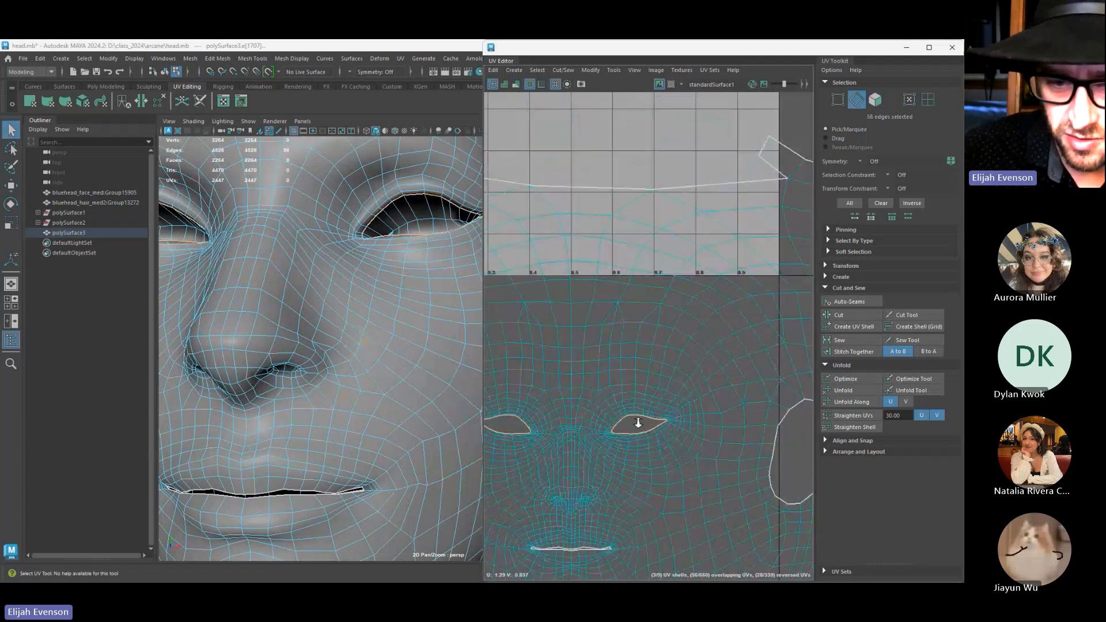
pyautogui.keyDown('ctrl'); pyautogui.moveTo(629, 431); pyautogui.dragTo(682, 445, button='right'); pyautogui.keyUp('ctrl')
# Remove the UVs outside the face shell from the selection, keeping only the borders of the two eye openings
pyautogui.scroll(4, 682, 445)
pyautogui.press('w')
pyautogui.press('r')
pyautogui.keyDown('alt'); pyautogui.moveTo(558, 381); pyautogui.dragTo(611, 390, button='middle'); pyautogui.keyUp('alt')
pyautogui.scroll(-8, 612, 401)
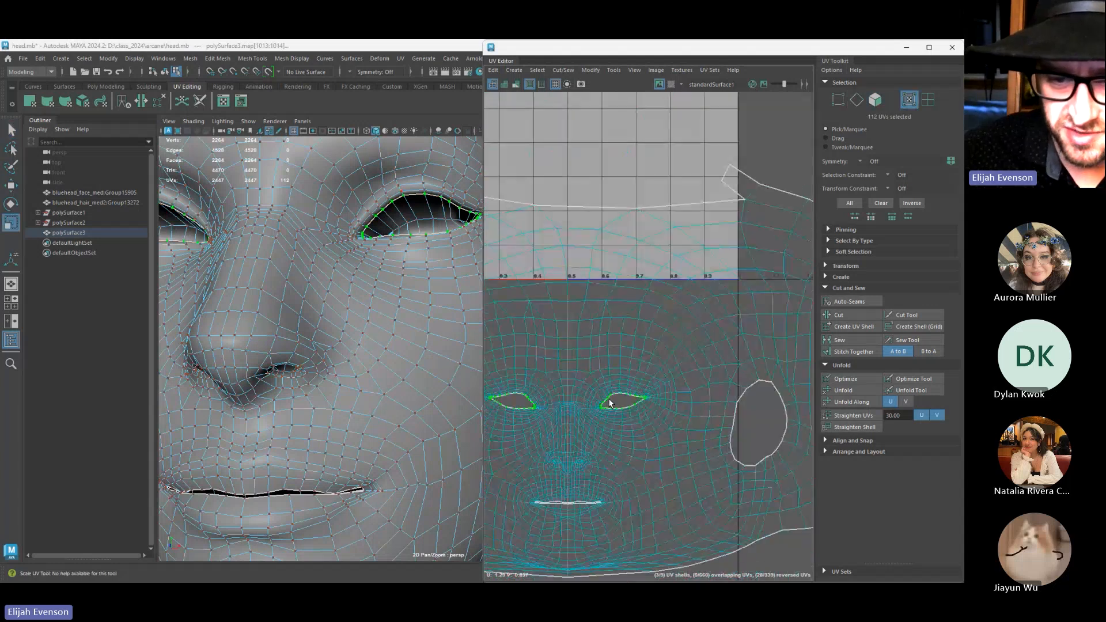
pyautogui.scroll(-5, 569, 412)
pyautogui.keyDown('ctrl'); pyautogui.moveTo(571, 188); pyautogui.dragTo(716, 355); pyautogui.keyUp('ctrl')
pyautogui.scroll(12, 570, 421)
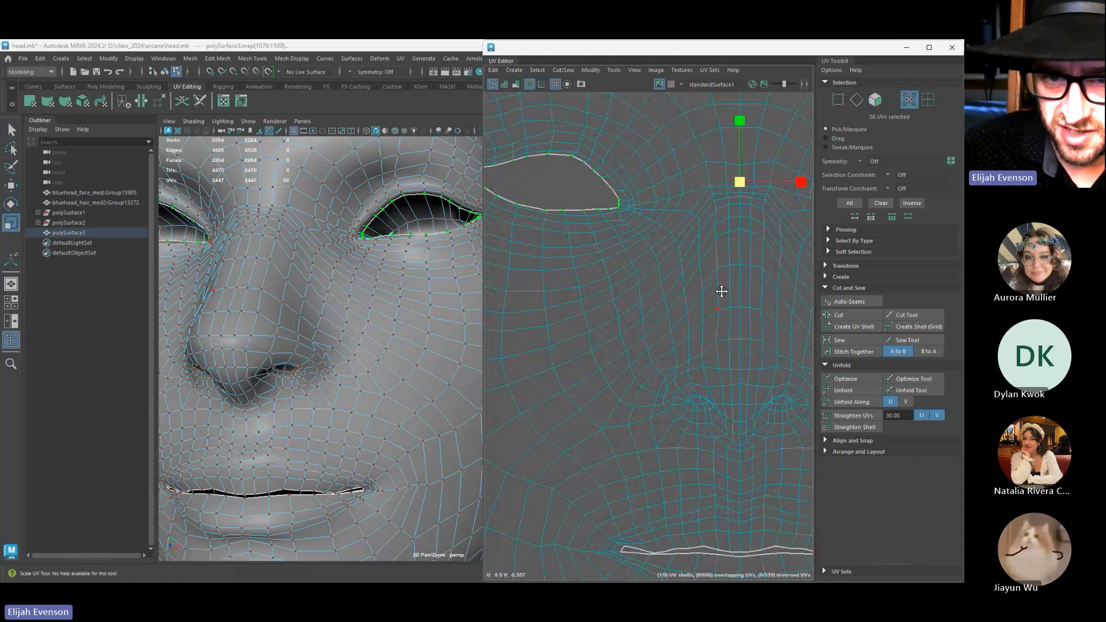
# Try narrowing both eye openings by scaling their border UVs vertically, and undo the scaling
pyautogui.keyDown('alt'); pyautogui.moveTo(721, 291); pyautogui.dragTo(381, 500, button='middle'); pyautogui.keyUp('alt')
pyautogui.keyDown('alt'); pyautogui.moveTo(604, 353); pyautogui.dragTo(724, 333, button='middle'); pyautogui.keyUp('alt')
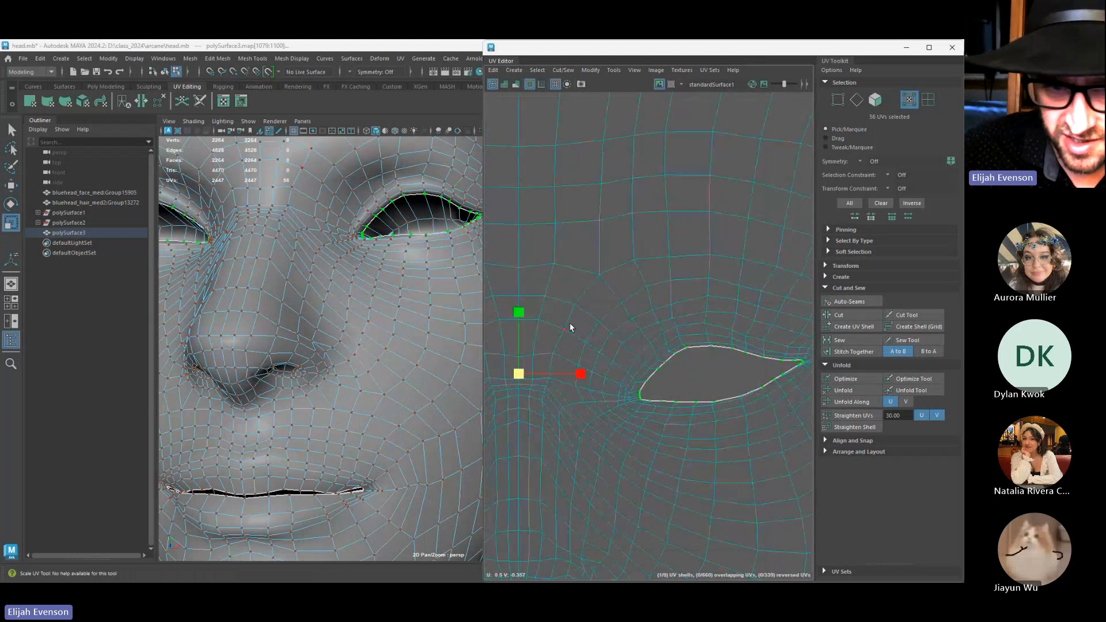
pyautogui.moveTo(519, 313); pyautogui.dragTo(520, 341)
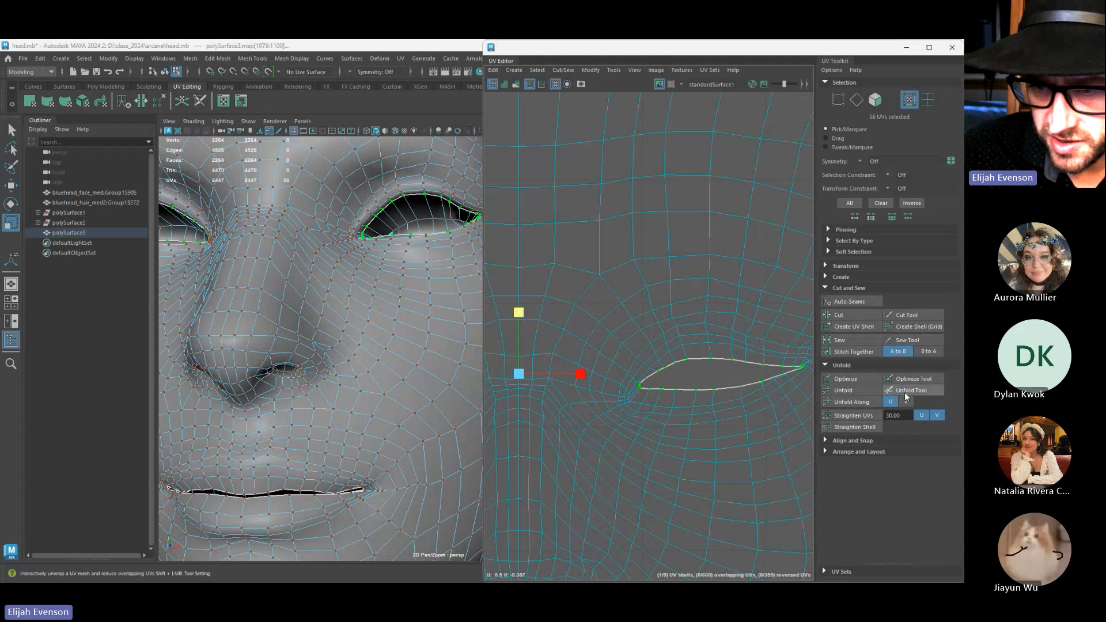
pyautogui.keyDown('alt'); pyautogui.moveTo(804, 374); pyautogui.dragTo(770, 383, button='middle'); pyautogui.keyUp('alt')
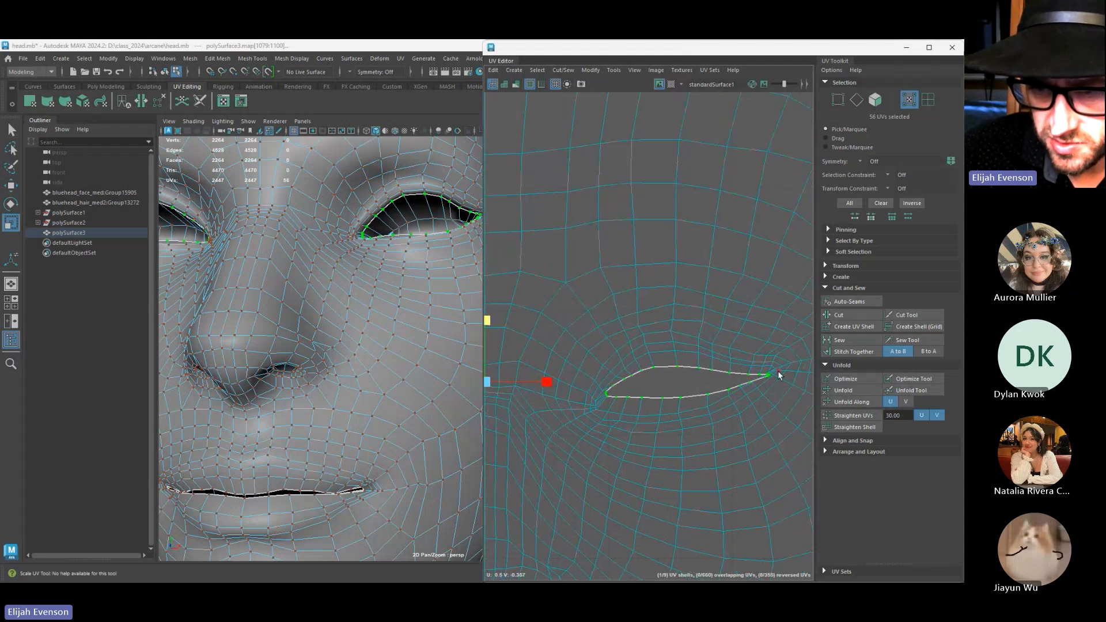
pyautogui.hotkey('ctrl', 'z')
# Deselect the outer corner UVs of both eyes and scale the remaining border UVs vertically to narrow the eye openings
pyautogui.keyDown('ctrl'); pyautogui.moveTo(765, 373); pyautogui.dragTo(762, 374); pyautogui.keyUp('ctrl')
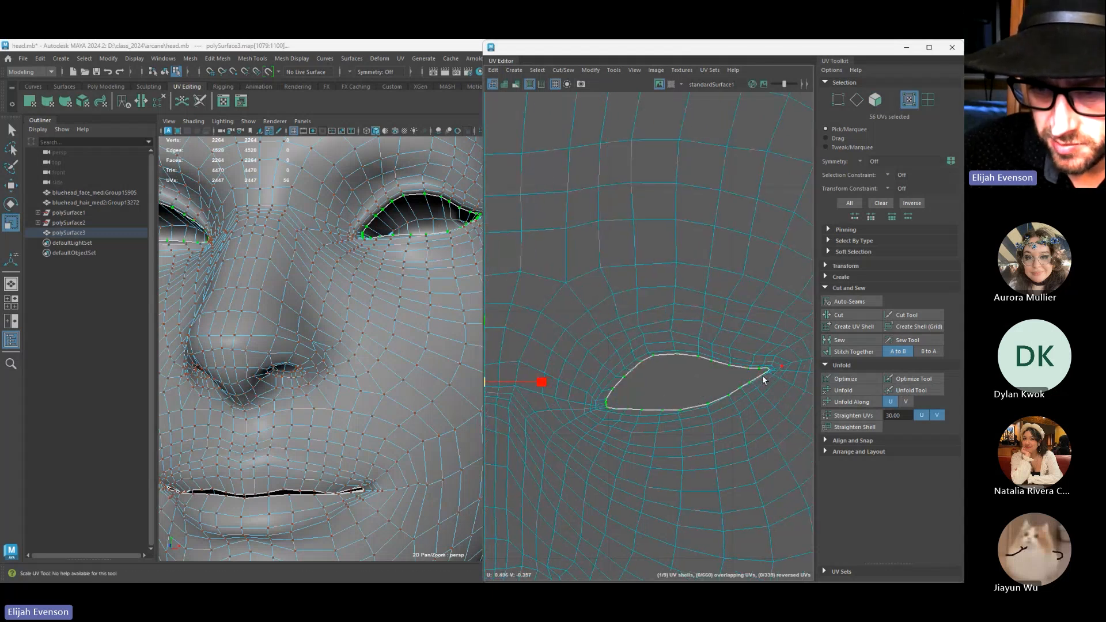
pyautogui.keyDown('alt'); pyautogui.moveTo(714, 402); pyautogui.dragTo(668, 430, button='right'); pyautogui.keyUp('alt')
pyautogui.keyDown('alt'); pyautogui.moveTo(597, 429); pyautogui.dragTo(827, 427, button='middle'); pyautogui.keyUp('alt')
pyautogui.keyDown('ctrl'); pyautogui.moveTo(608, 352); pyautogui.dragTo(642, 397); pyautogui.keyUp('ctrl')
pyautogui.keyDown('alt'); pyautogui.moveTo(642, 398); pyautogui.dragTo(546, 421, button='middle'); pyautogui.keyUp('alt')
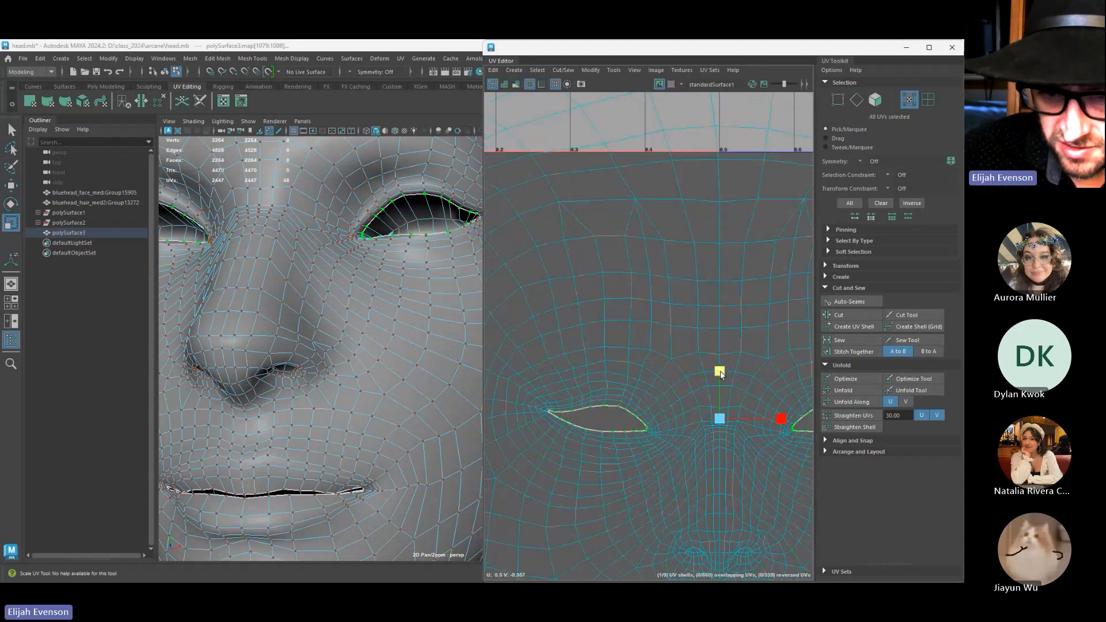
pyautogui.keyDown('alt'); pyautogui.moveTo(723, 382); pyautogui.dragTo(590, 399, button='middle'); pyautogui.keyUp('alt')
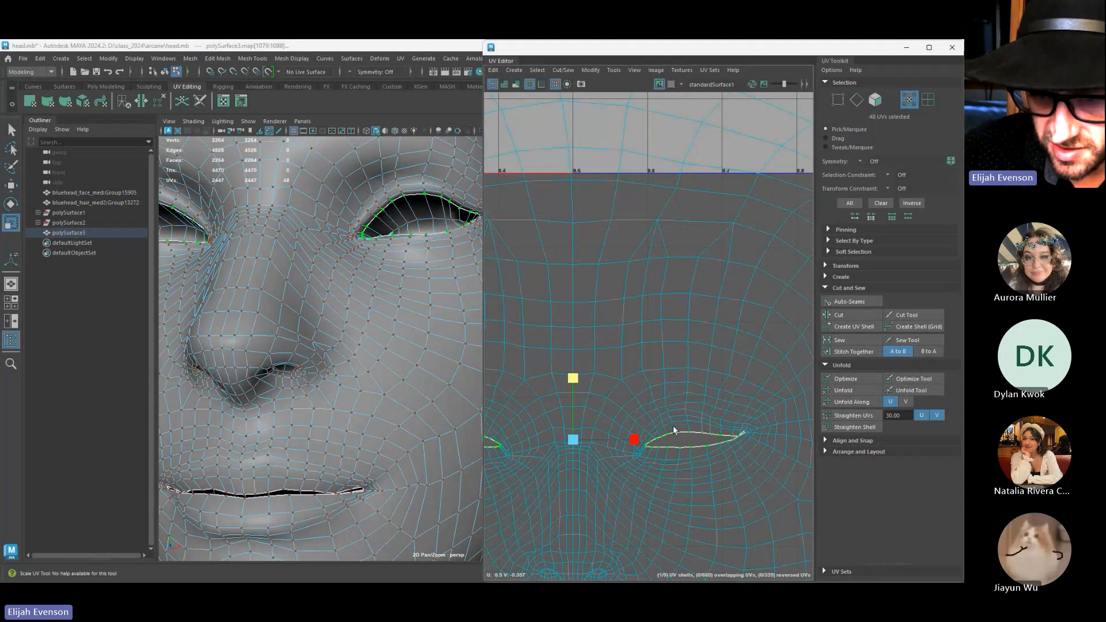
pyautogui.scroll(-3, 681, 439)
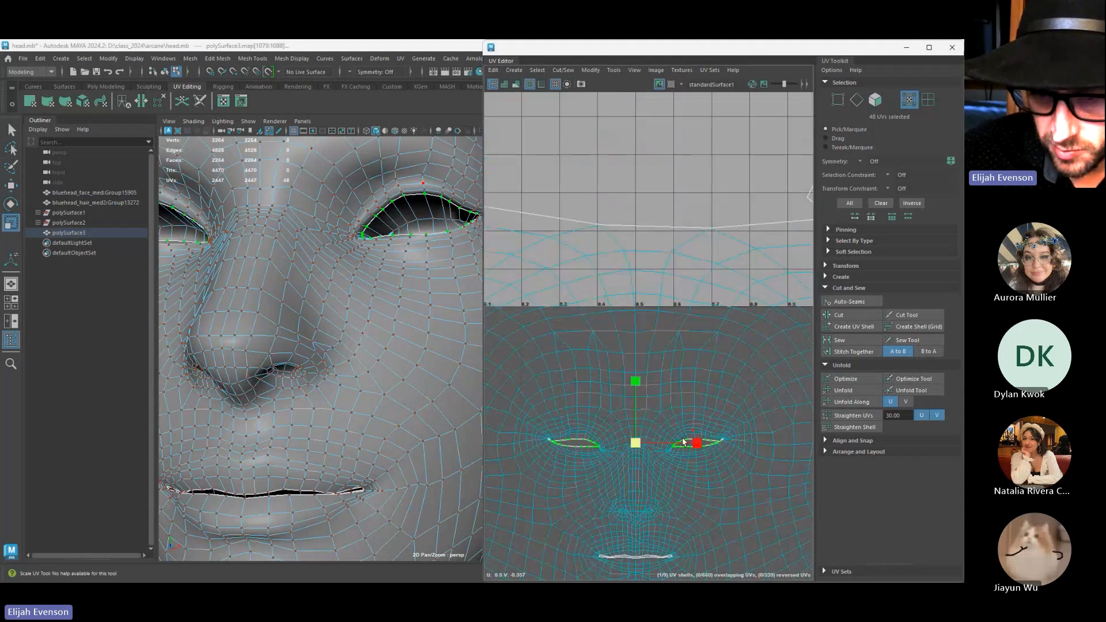
# Toggle the UV selection around one eye to pick its surroundings without the opening's border, and unfold those UVs
pyautogui.scroll(3, 686, 441)
pyautogui.press('q')
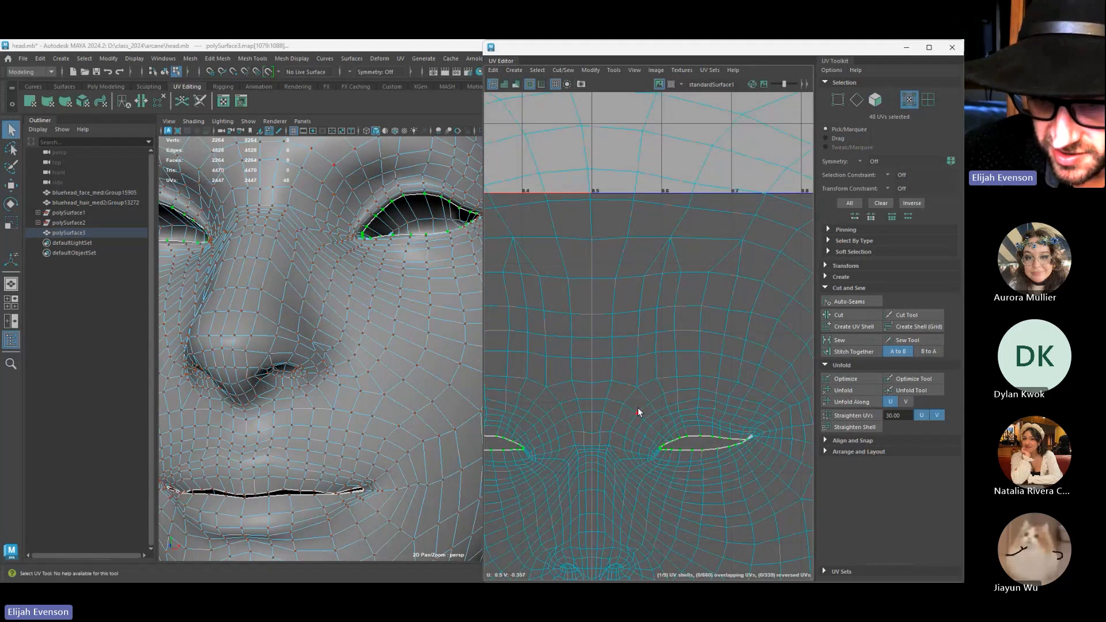
pyautogui.keyDown('shift'); pyautogui.moveTo(638, 408); pyautogui.dragTo(773, 468); pyautogui.keyUp('shift')
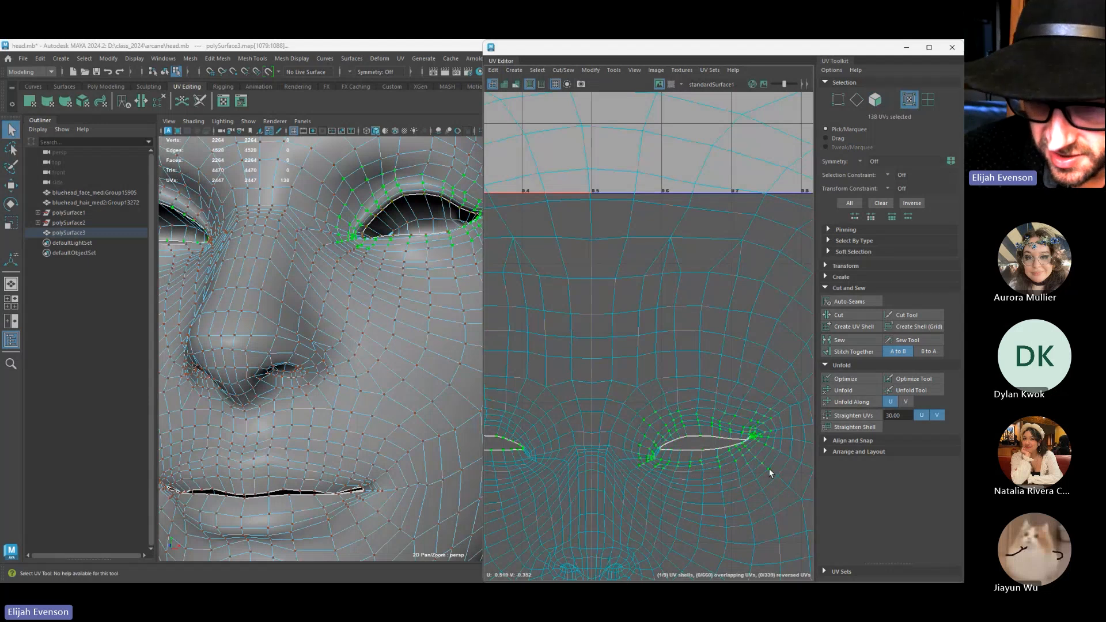
pyautogui.scroll(1, 672, 444)
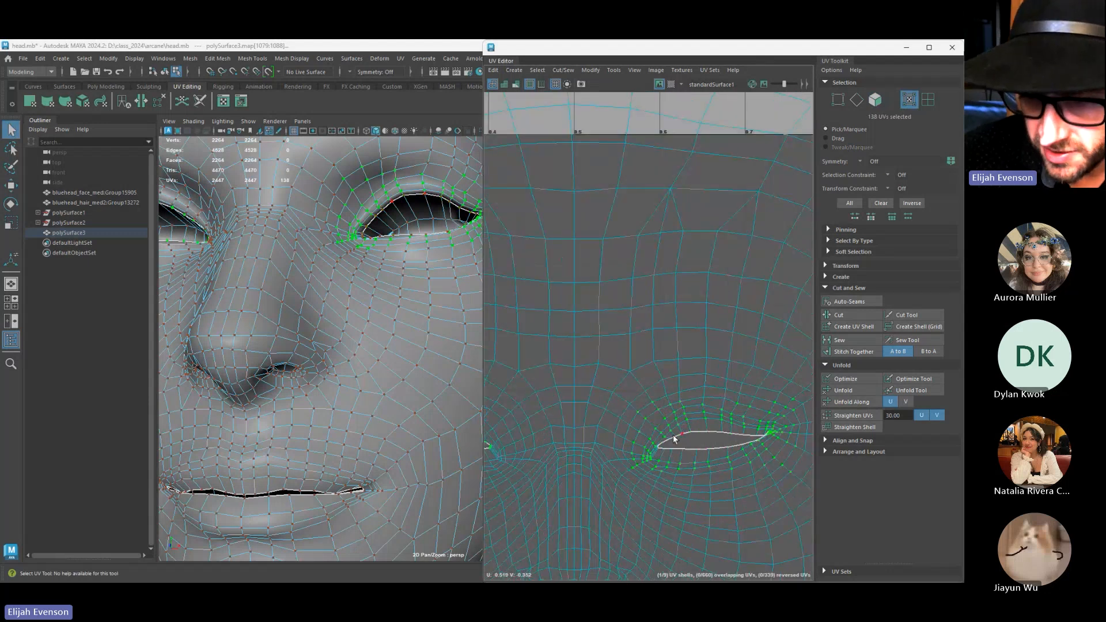
pyautogui.click(841, 391)
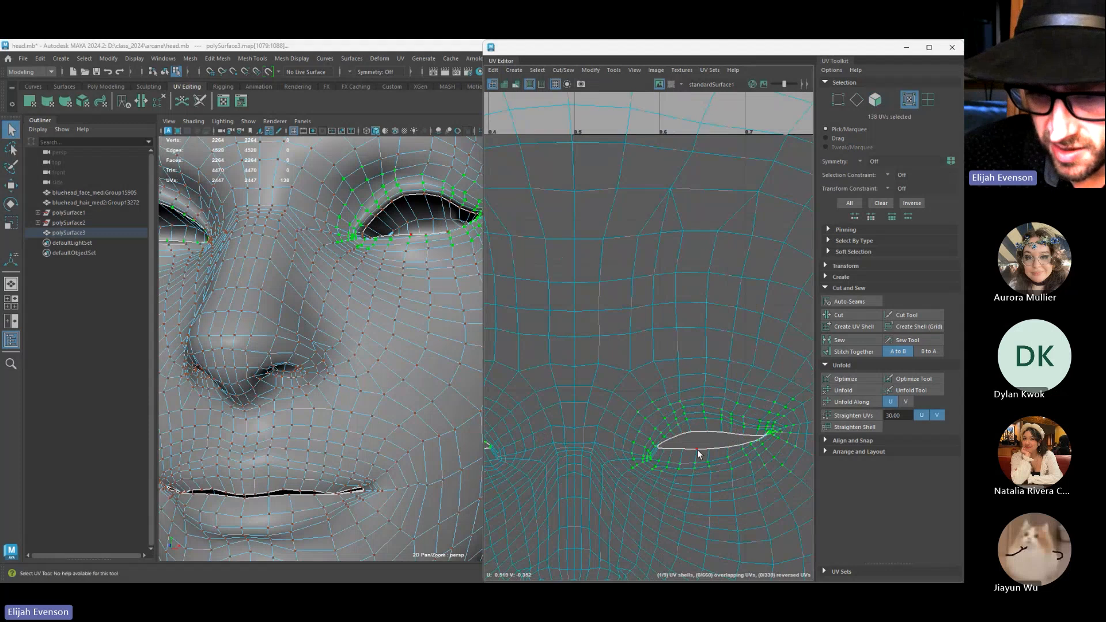
pyautogui.scroll(2, 685, 440)
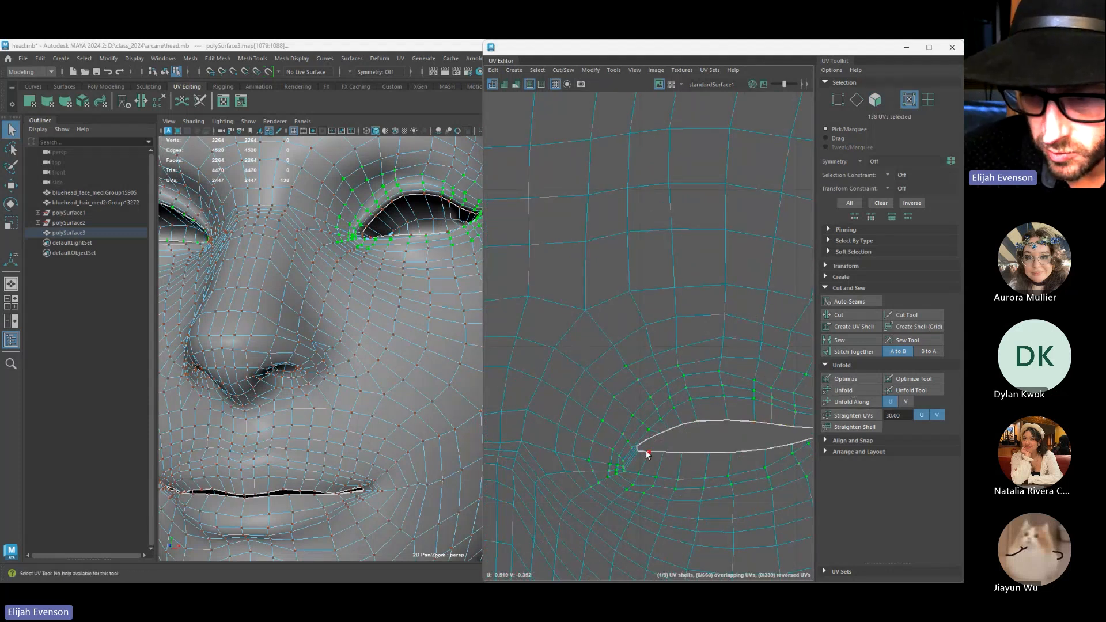
pyautogui.keyDown('alt'); pyautogui.moveTo(741, 447); pyautogui.dragTo(679, 450, button='middle'); pyautogui.keyUp('alt')
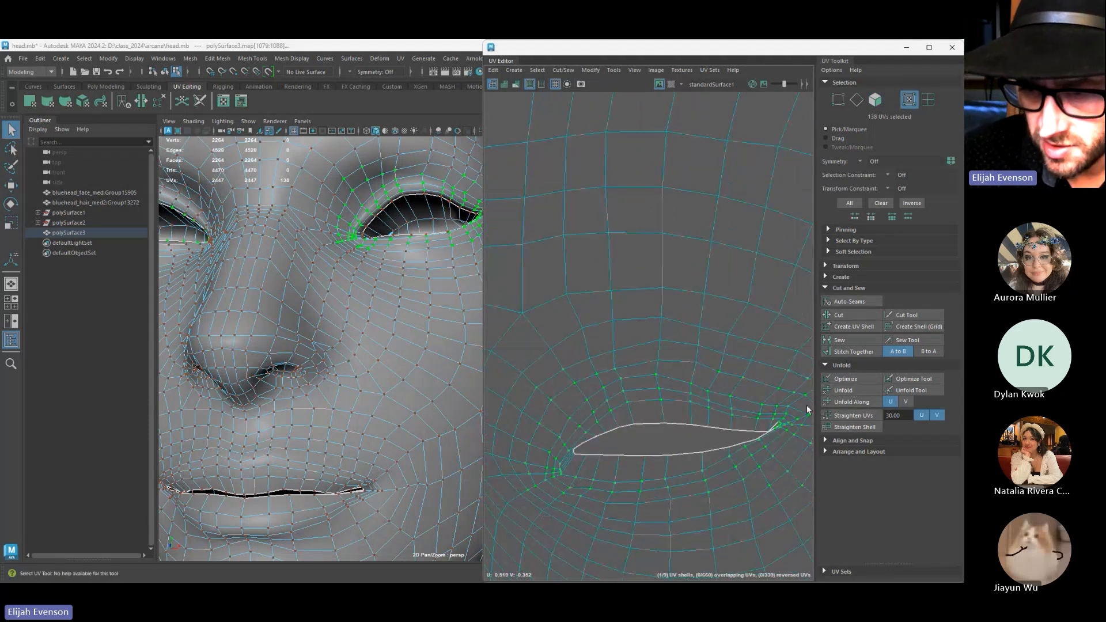
pyautogui.click(842, 390)
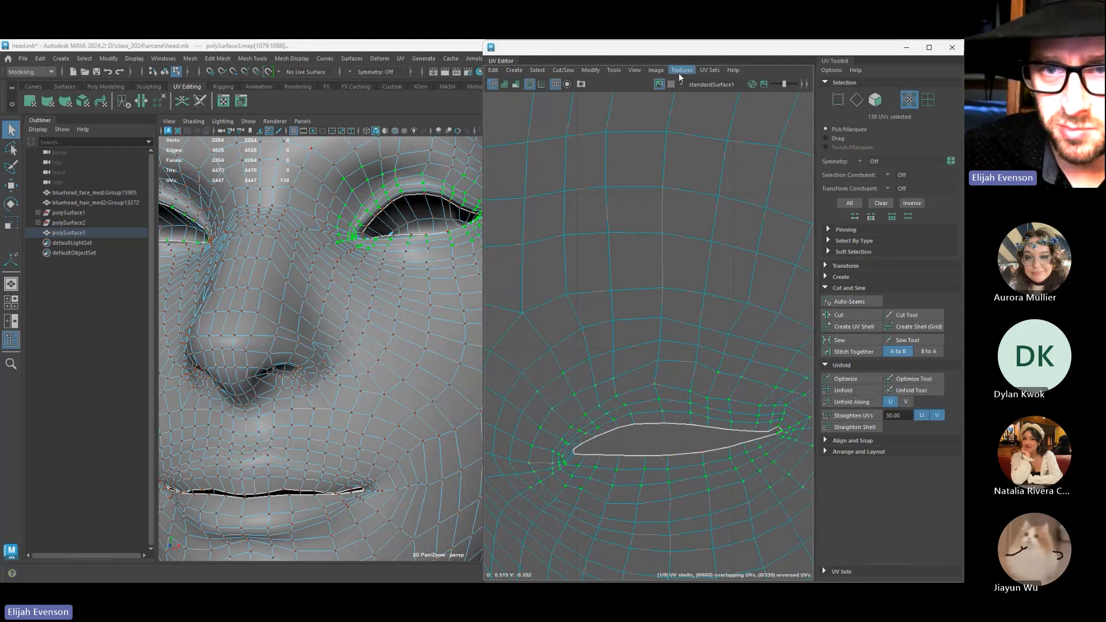
# Select the brow UVs above the same eye opening
pyautogui.scroll(-3, 669, 340)
pyautogui.moveTo(551, 291); pyautogui.dragTo(778, 359)
pyautogui.hotkey('ctrl', 'z')
pyautogui.moveTo(581, 282); pyautogui.dragTo(789, 364)
pyautogui.scroll(-3, 697, 375)
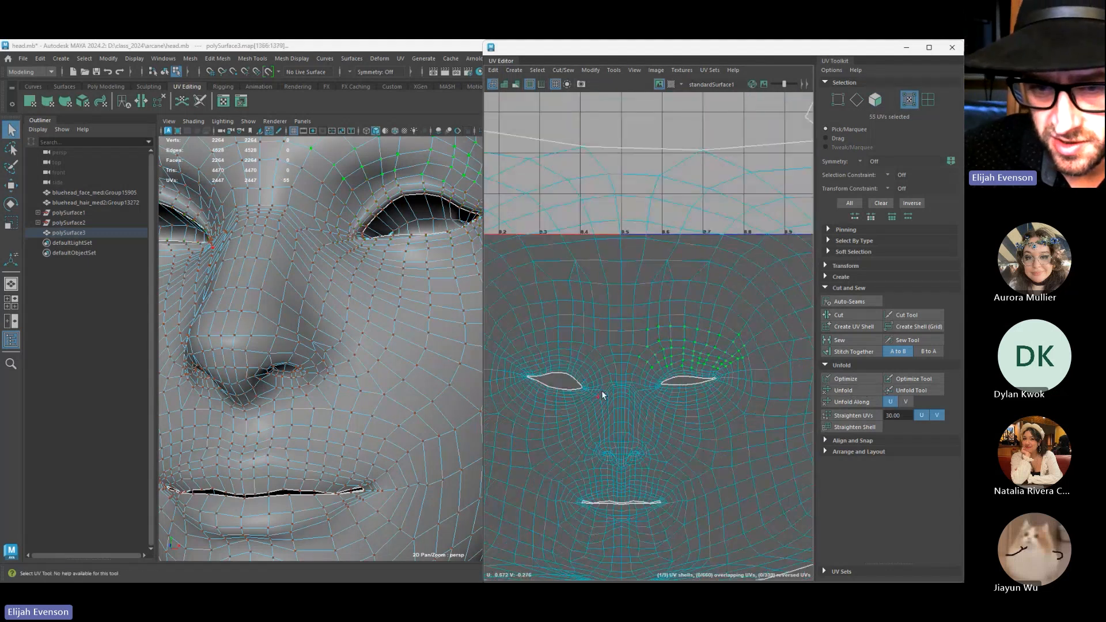
# Select the UVs around the nose tip and nostrils and unfold them
pyautogui.moveTo(601, 389); pyautogui.dragTo(652, 467)
pyautogui.scroll(3, 649, 470)
pyautogui.moveTo(545, 396); pyautogui.dragTo(655, 461)
pyautogui.click(843, 390)
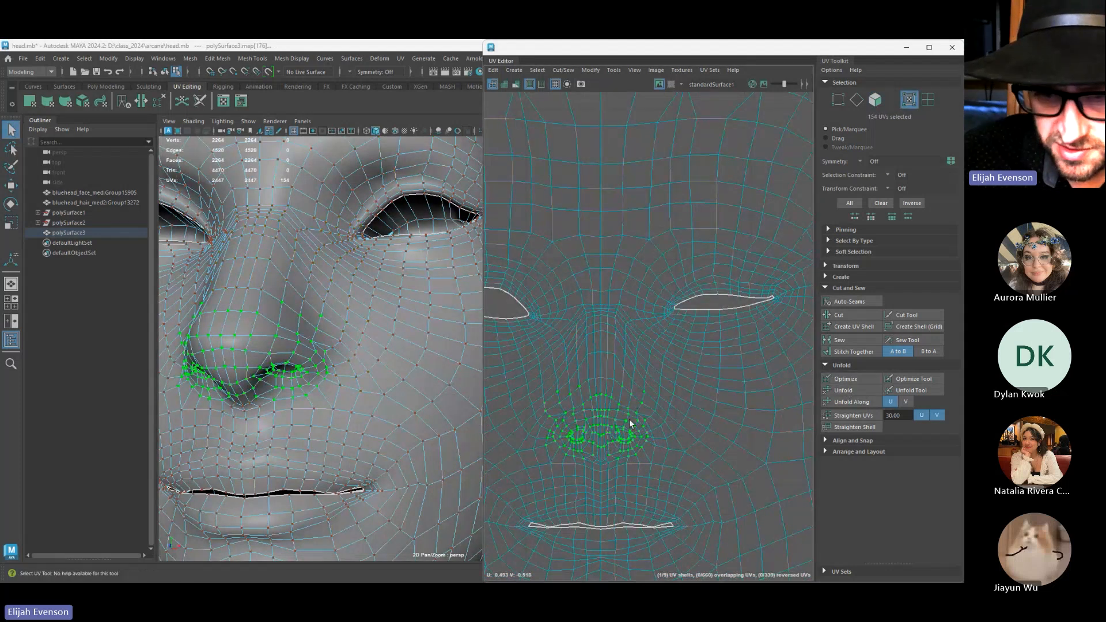
# Reselect the UVs of the whole lower nose, including both nostrils, and scale them wider horizontally
pyautogui.scroll(2, 630, 424)
pyautogui.moveTo(556, 378); pyautogui.dragTo(644, 479)
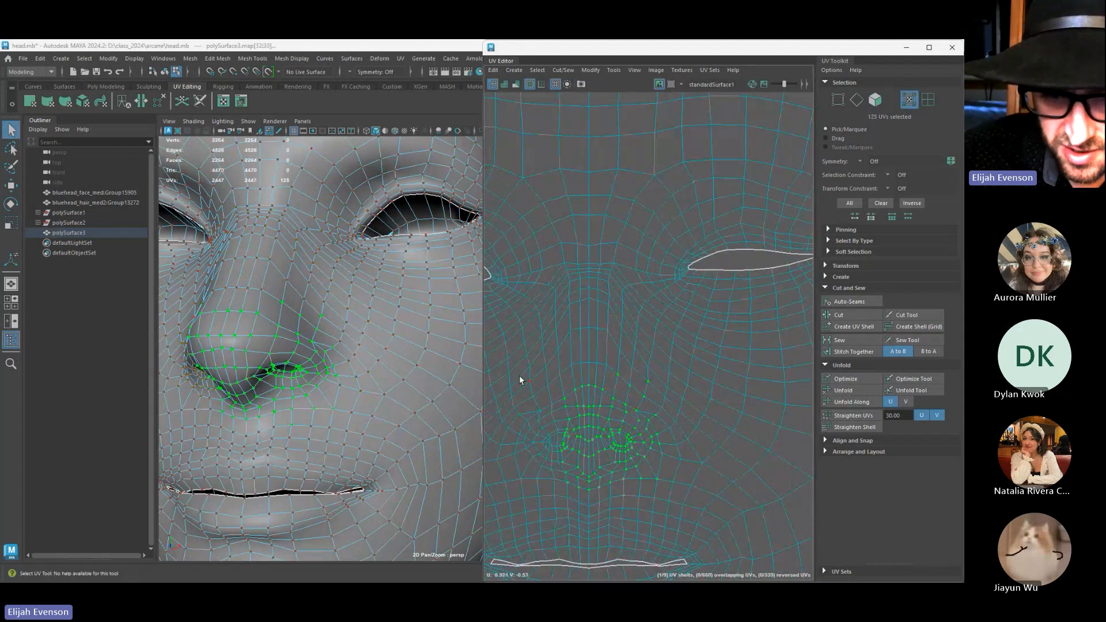
pyautogui.scroll(-3, 524, 381)
pyautogui.moveTo(526, 386); pyautogui.dragTo(616, 440)
pyautogui.press('r')
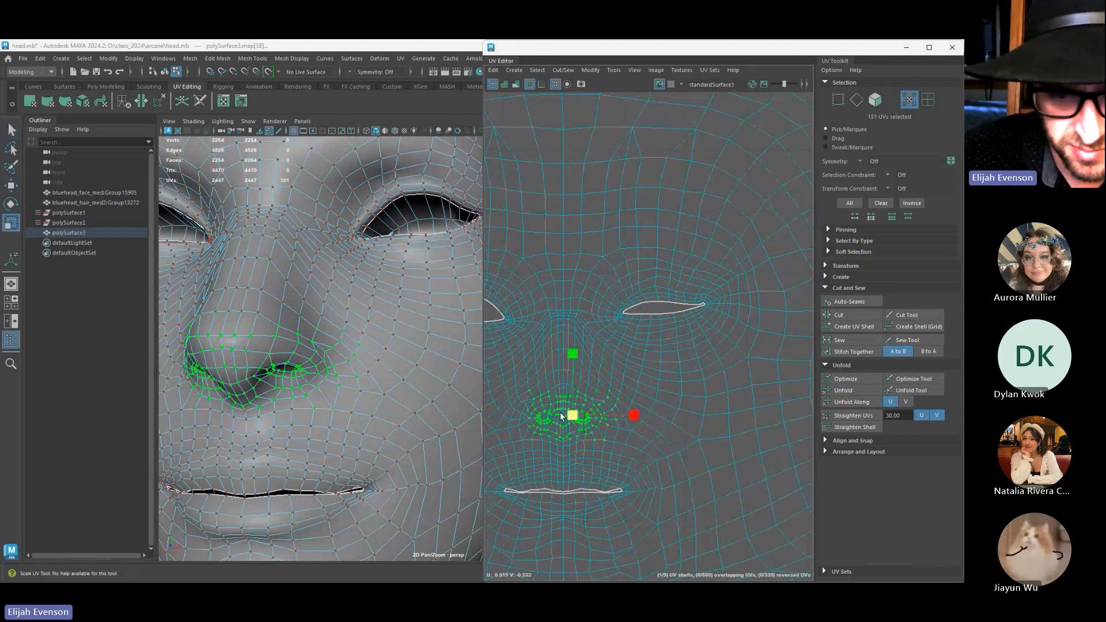
pyautogui.scroll(3, 561, 416)
pyautogui.click(511, 366)
pyautogui.moveTo(511, 366); pyautogui.dragTo(676, 476)
pyautogui.click(649, 421)
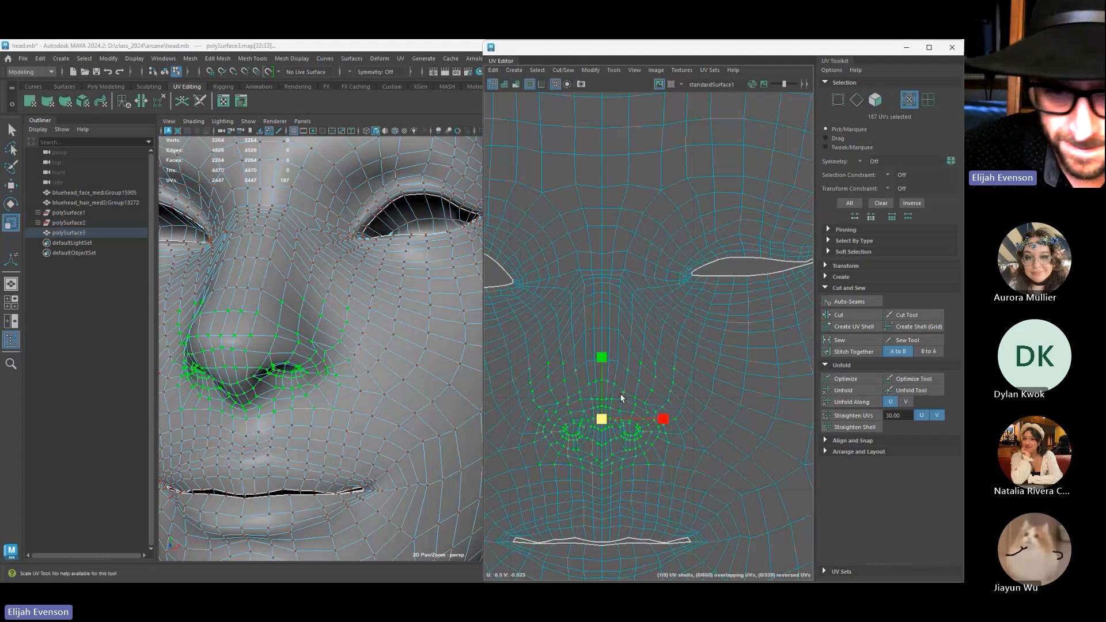
pyautogui.moveTo(665, 419); pyautogui.dragTo(679, 421)
pyautogui.scroll(-3, 680, 422)
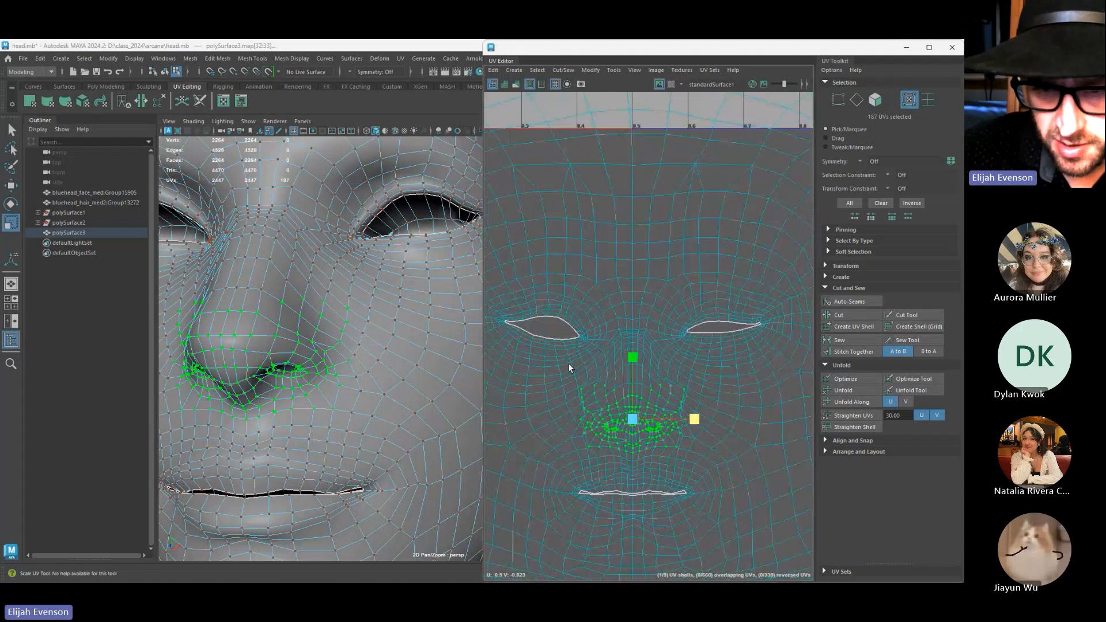
# Deselect the central nose UVs, add the surrounding UVs on both sides of the nose, and unfold the selection
pyautogui.press('r')
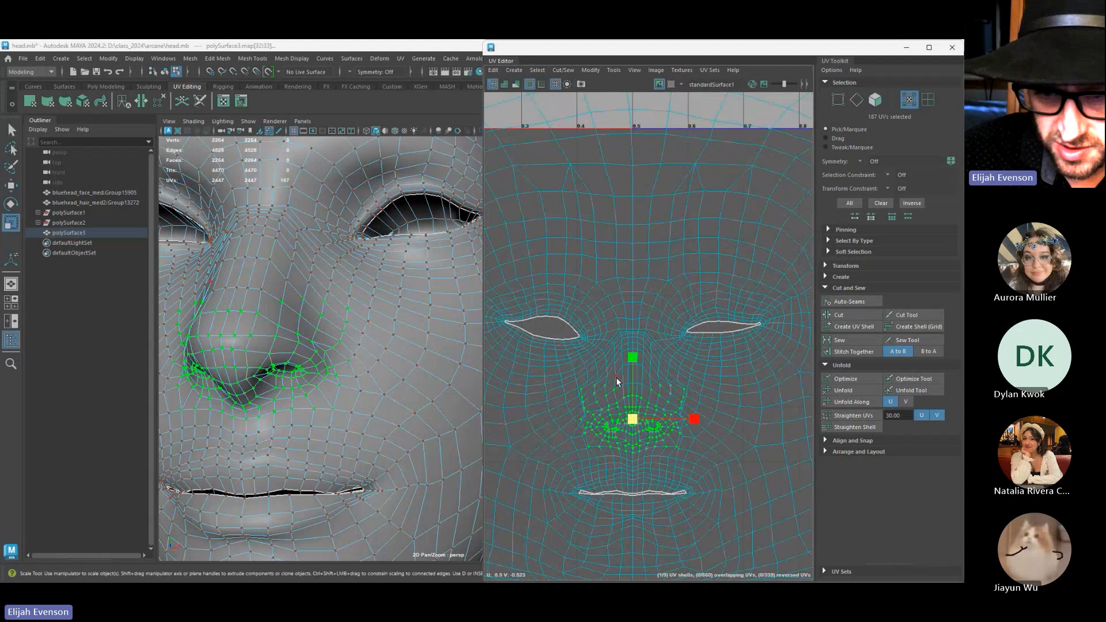
pyautogui.keyDown('shift'); pyautogui.moveTo(609, 377); pyautogui.dragTo(648, 448); pyautogui.keyUp('shift')
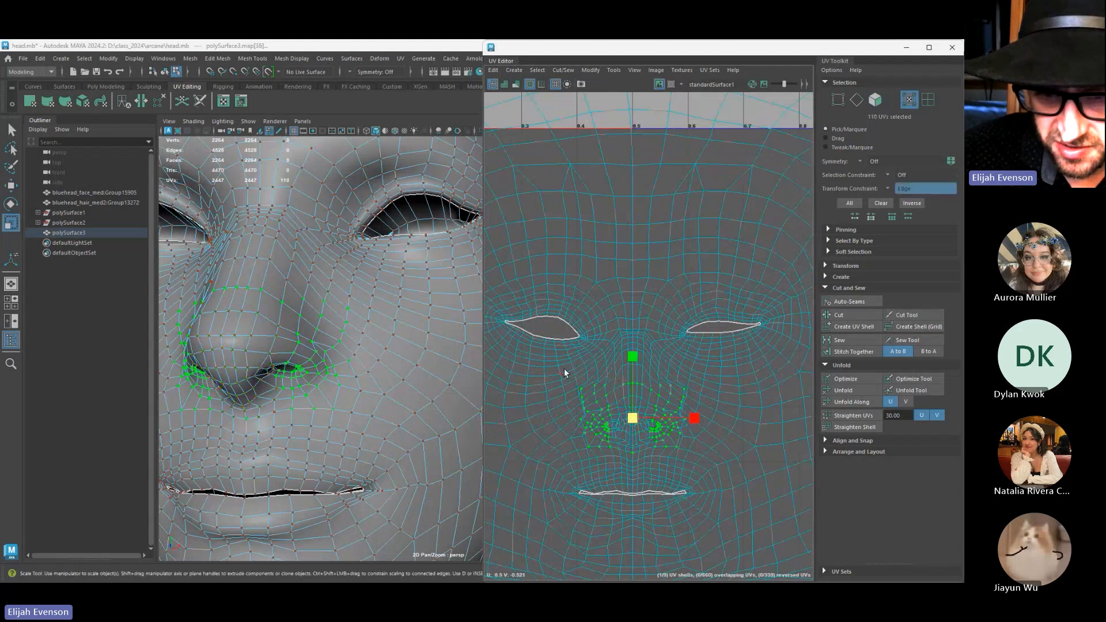
pyautogui.keyDown('ctrl'); pyautogui.keyDown('shift'); pyautogui.moveTo(564, 371); pyautogui.dragTo(608, 472); pyautogui.keyUp('shift'); pyautogui.keyUp('ctrl')
pyautogui.keyDown('ctrl'); pyautogui.keyDown('shift'); pyautogui.moveTo(711, 367); pyautogui.dragTo(634, 456); pyautogui.keyUp('shift'); pyautogui.keyUp('ctrl')
pyautogui.click(843, 387)
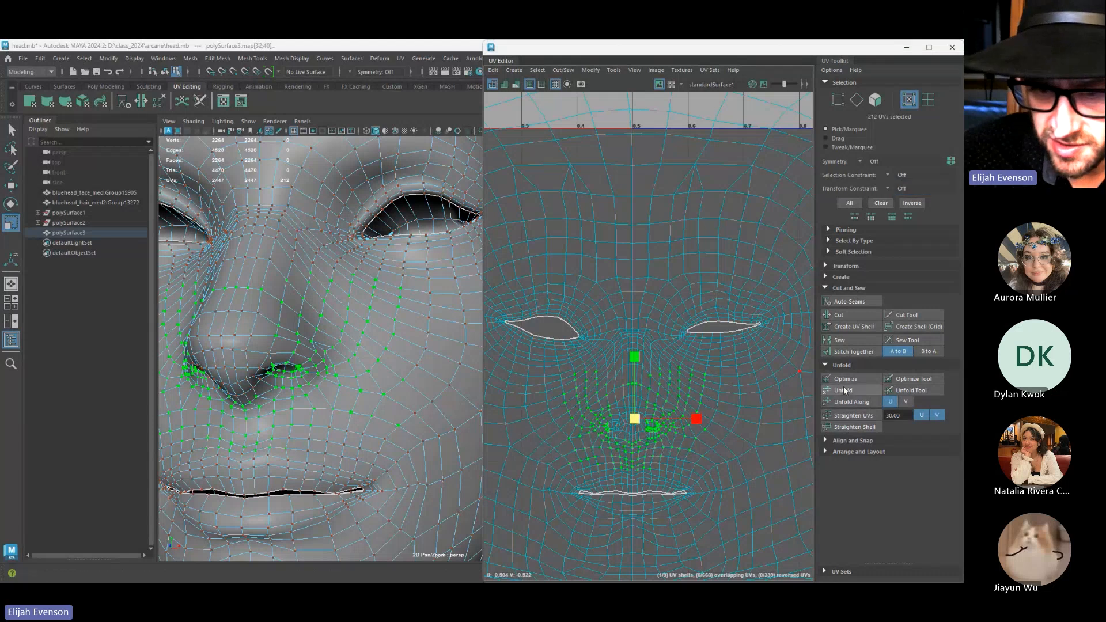
pyautogui.scroll(4, 653, 445)
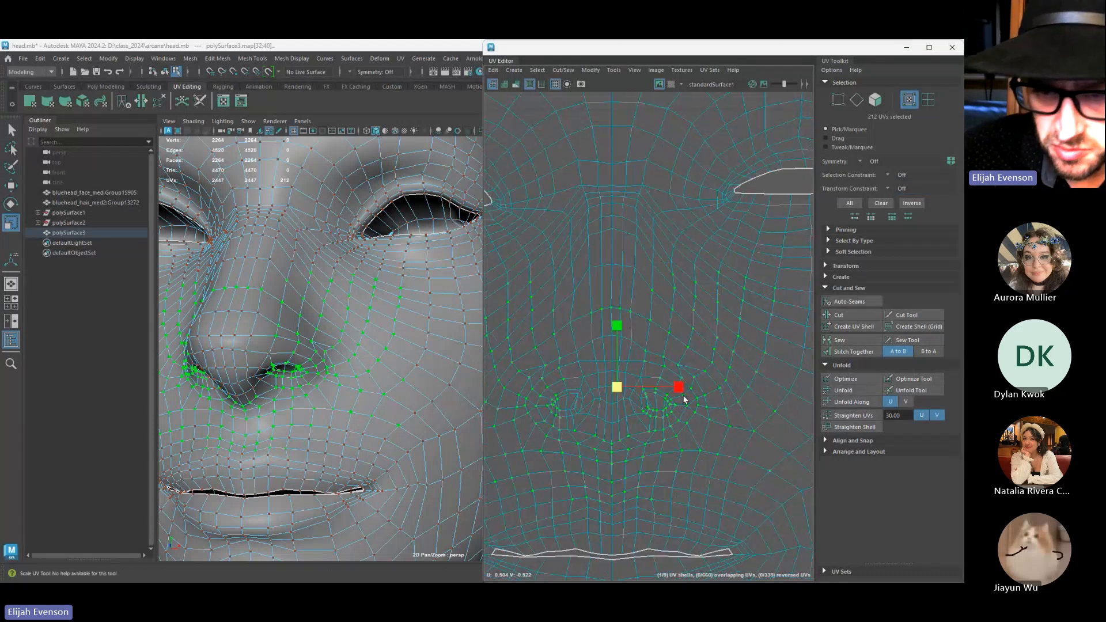
pyautogui.scroll(-8, 671, 414)
pyautogui.press('q')
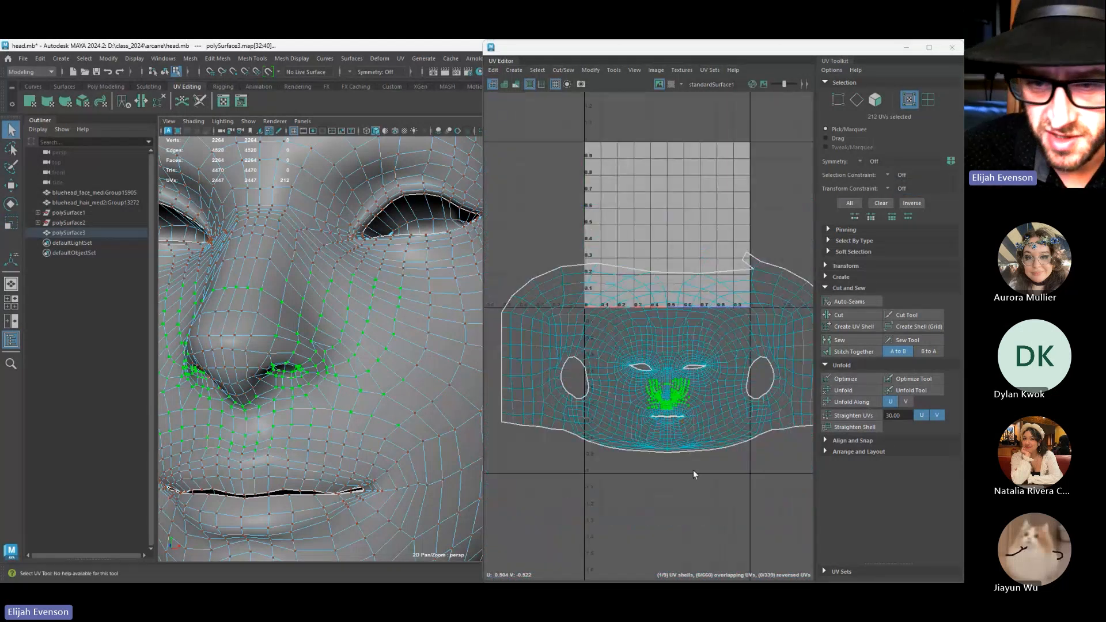
# Switch to vertex selection and move the mouth corner and nearby upper-lip border points in the UV layout to narrow the mouth opening
pyautogui.scroll(10, 681, 440)
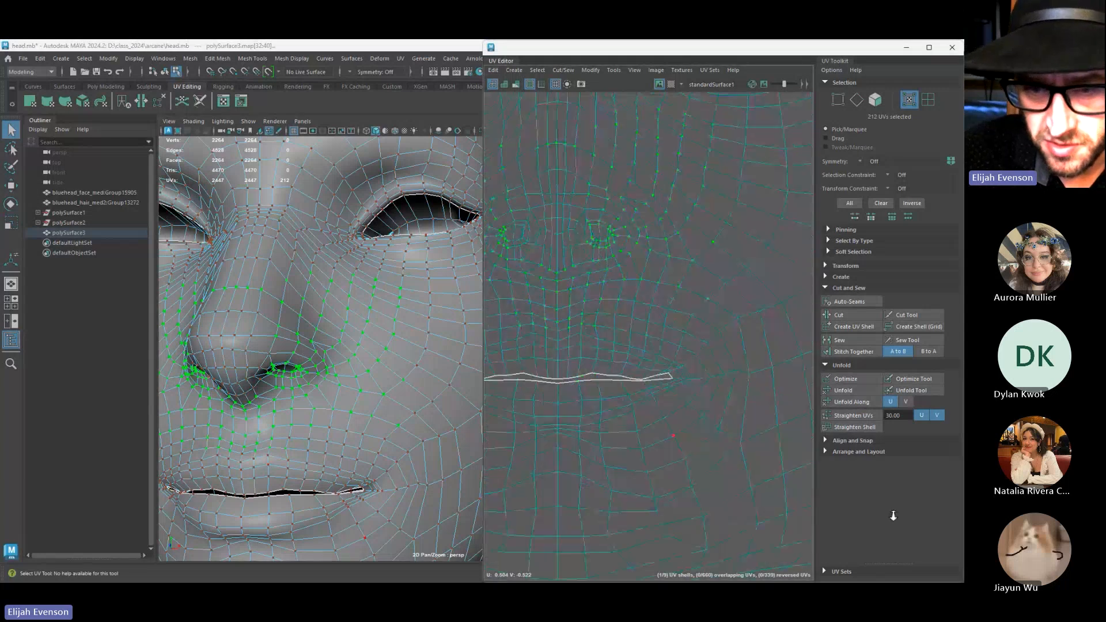
pyautogui.keyDown('alt'); pyautogui.moveTo(894, 516); pyautogui.dragTo(916, 521, button='right'); pyautogui.keyUp('alt')
pyautogui.moveTo(549, 329); pyautogui.dragTo(507, 330, button='right')
pyautogui.click(666, 358)
pyautogui.press('w')
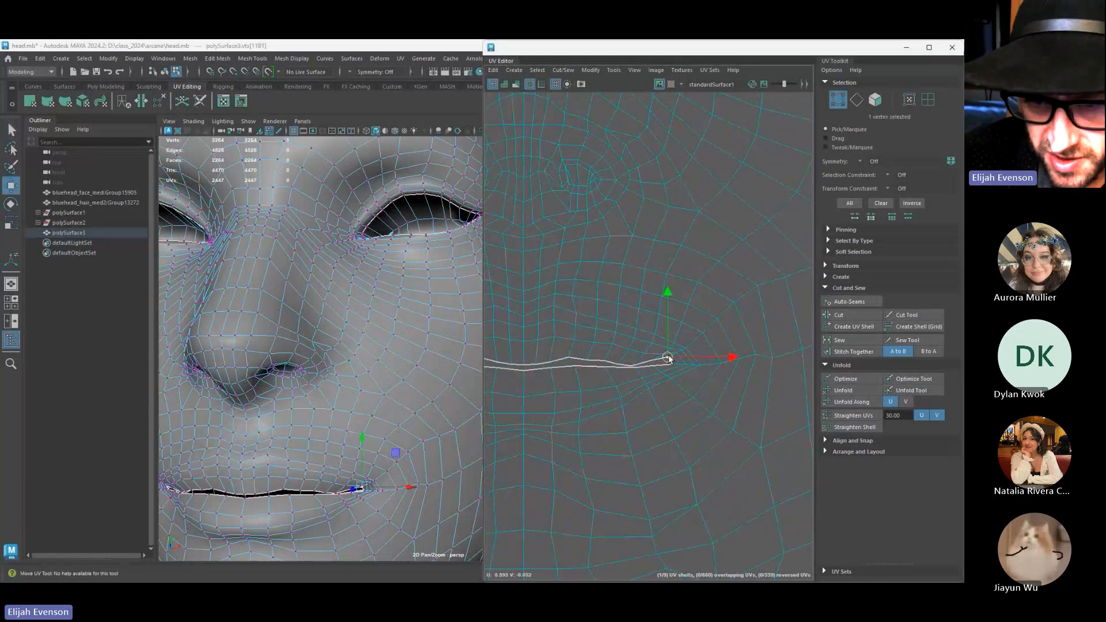
pyautogui.moveTo(668, 357); pyautogui.dragTo(671, 364)
pyautogui.press('q')
pyautogui.moveTo(654, 365); pyautogui.dragTo(654, 366)
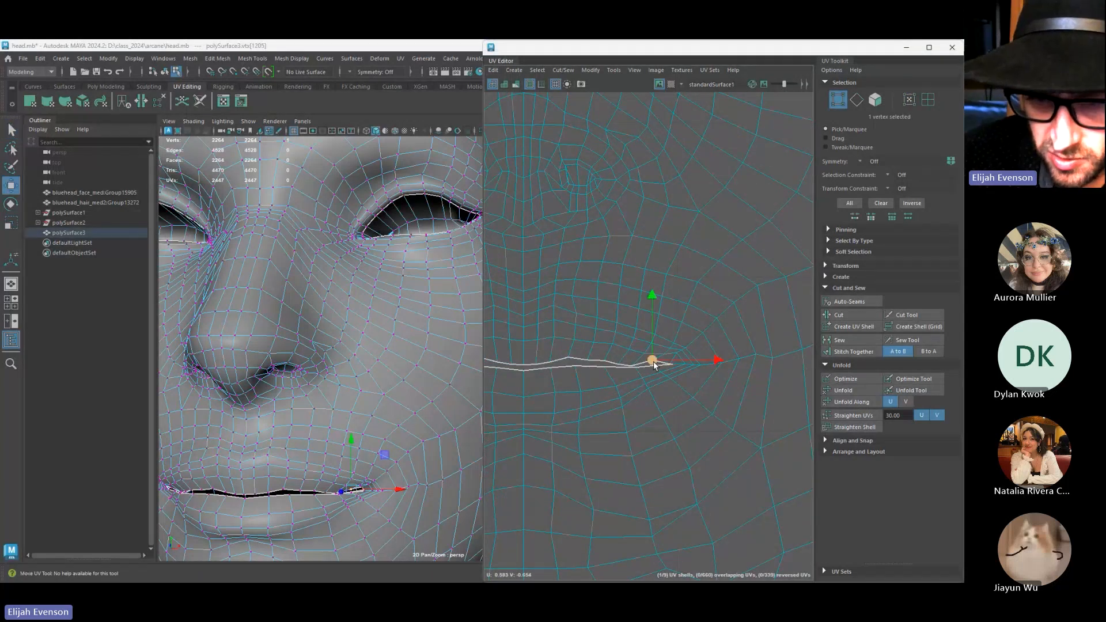
pyautogui.click(566, 360)
pyautogui.click(590, 363)
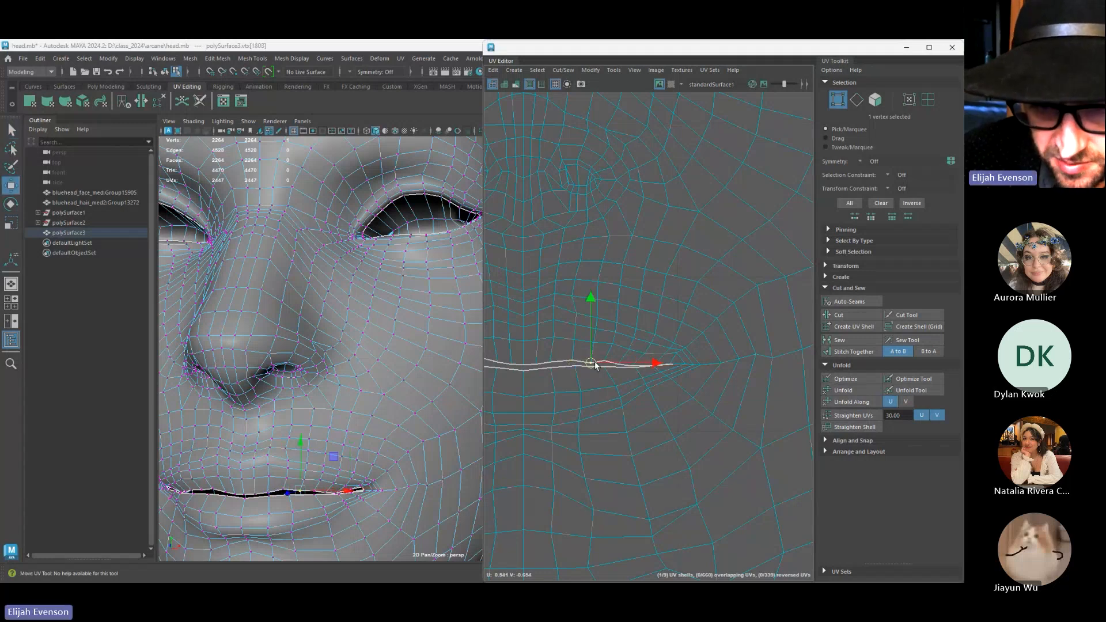
pyautogui.click(606, 363)
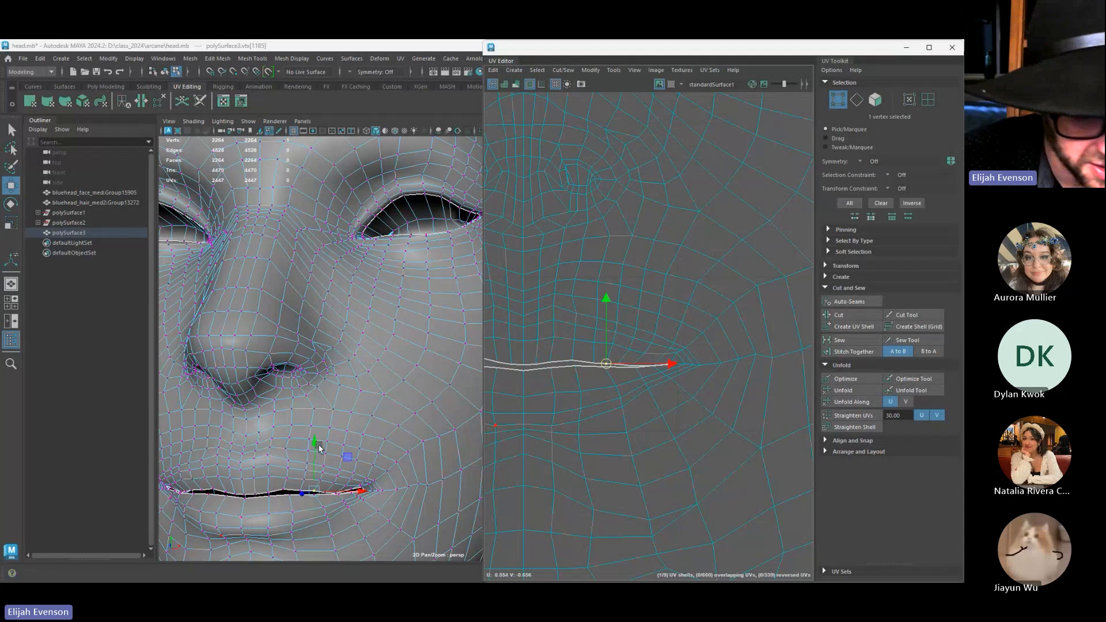
# Select an upper-lip border vertex on the mesh, then close the UV Editor and show the Modeling Toolkit
pyautogui.keyDown('alt'); pyautogui.moveTo(319, 448); pyautogui.dragTo(361, 436, button='middle'); pyautogui.keyUp('alt')
pyautogui.scroll(3, 362, 437)
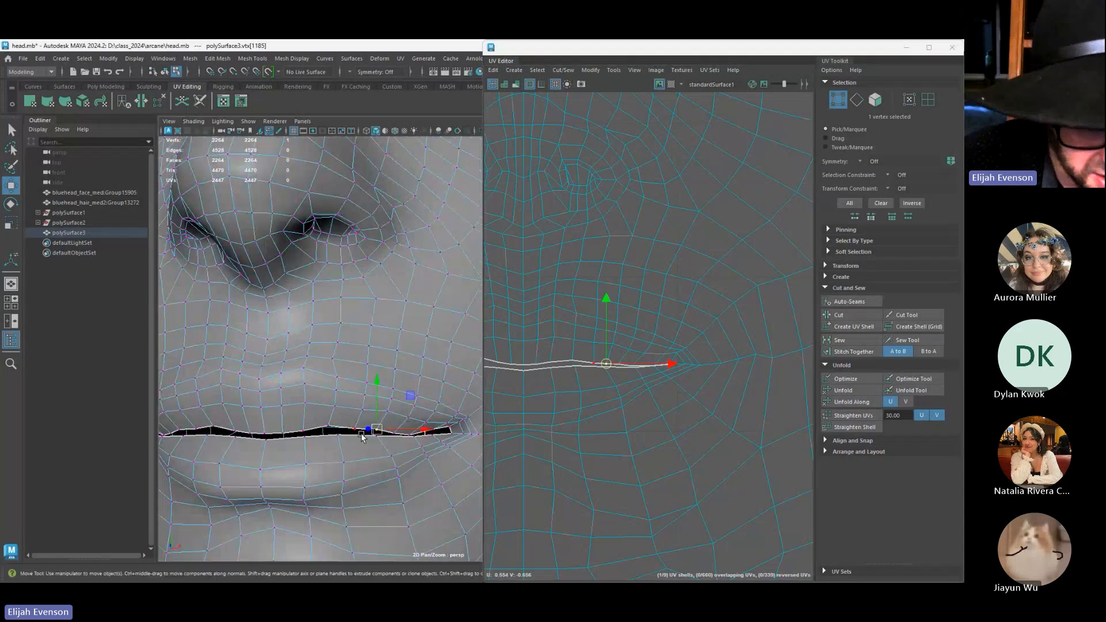
pyautogui.click(328, 426)
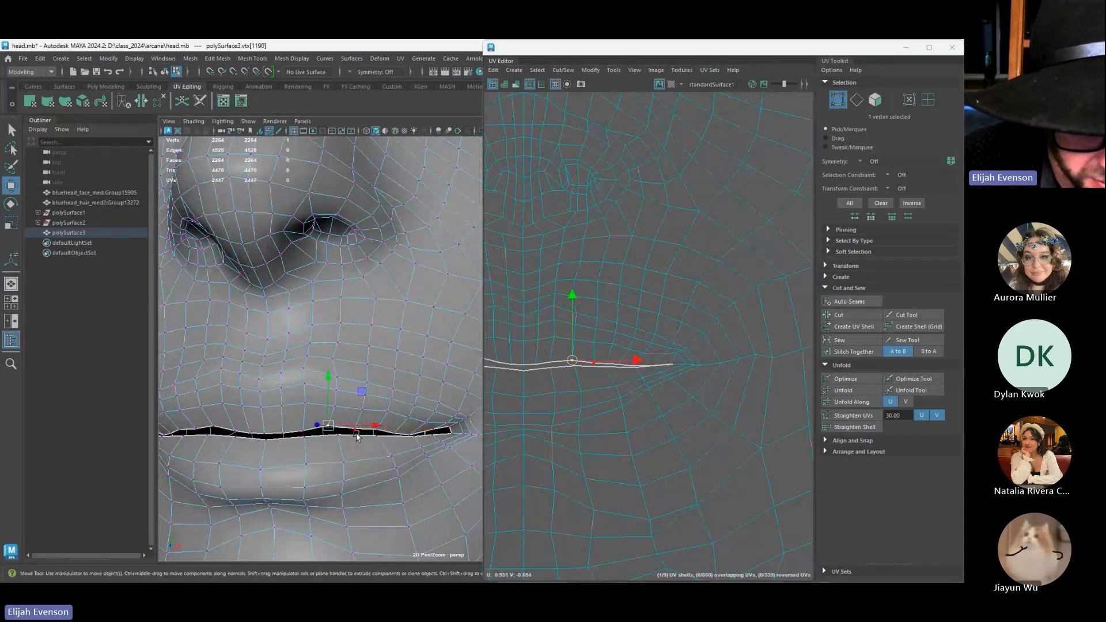
pyautogui.click(952, 48)
pyautogui.click(910, 72)
# Turn on Object X symmetry and insert an edge loop around the mouth opening with Multi-Cut
pyautogui.click(864, 424)
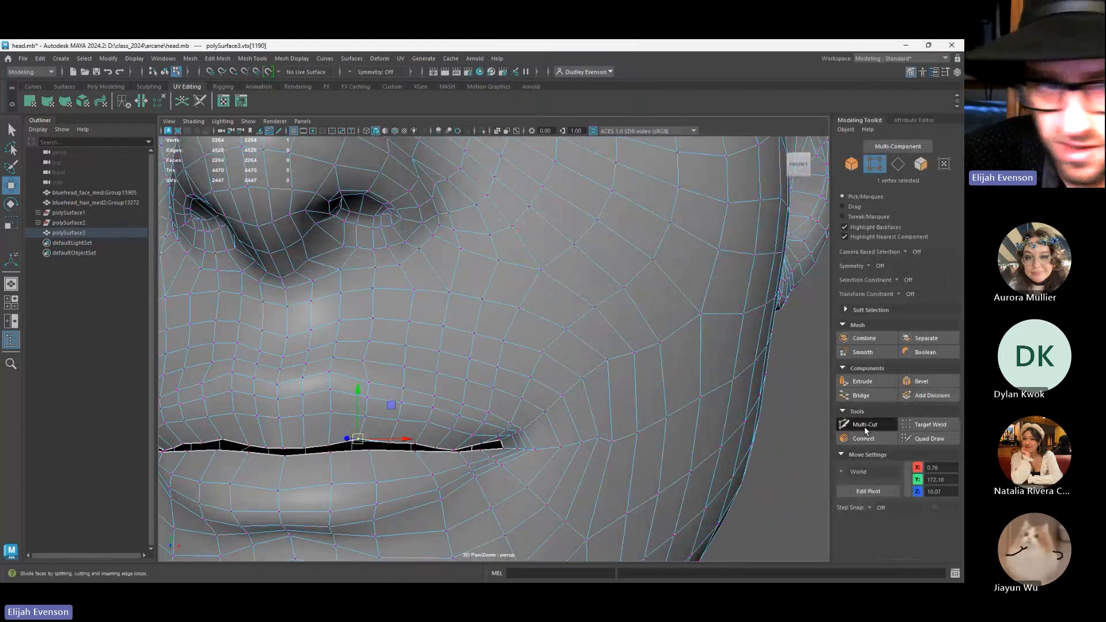
pyautogui.click(350, 70)
pyautogui.click(363, 81)
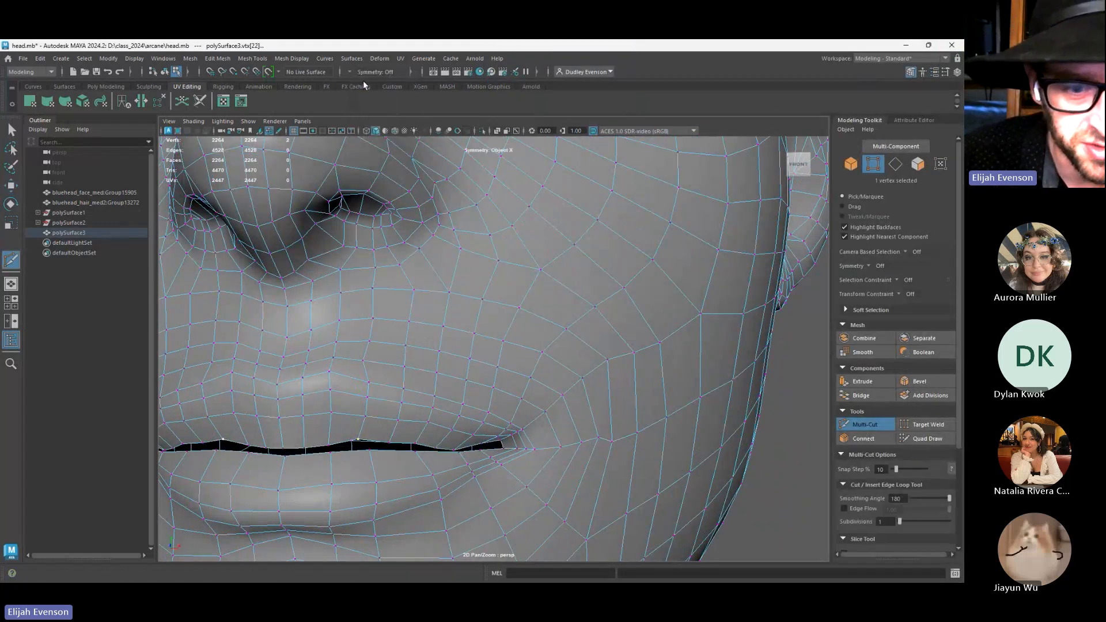
pyautogui.keyDown('ctrl'); pyautogui.click(392, 462); pyautogui.keyUp('ctrl')
pyautogui.scroll(-5, 392, 462)
pyautogui.keyDown('alt'); pyautogui.moveTo(436, 463); pyautogui.dragTo(437, 367, button='middle'); pyautogui.keyUp('alt')
pyautogui.hotkey('ctrl', 'z')
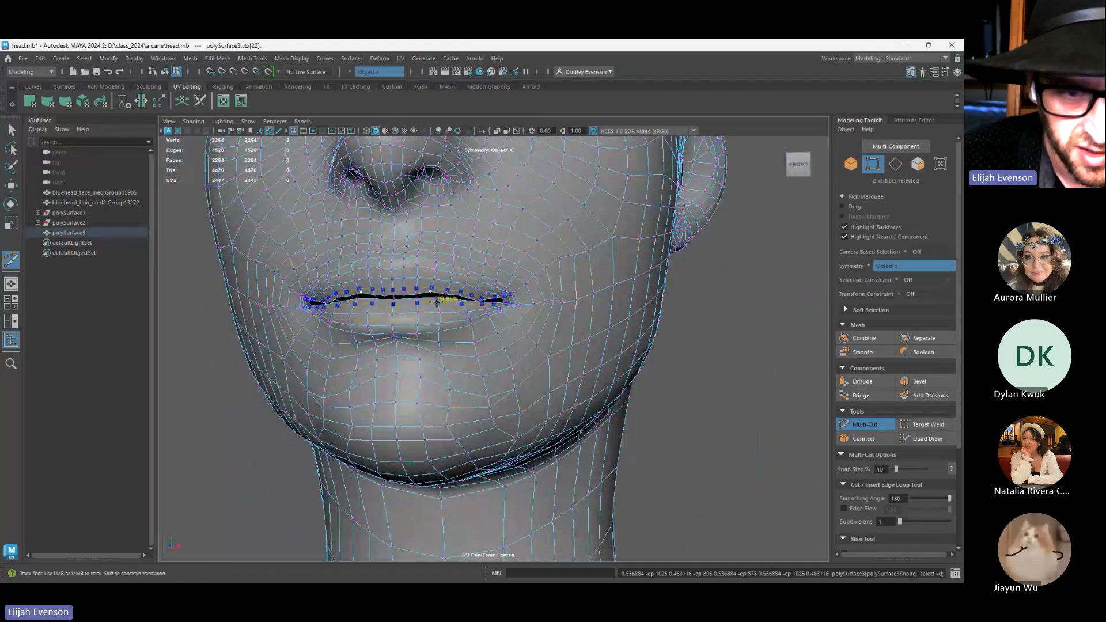
pyautogui.keyDown('ctrl'); pyautogui.click(455, 307); pyautogui.keyUp('ctrl')
pyautogui.keyDown('alt'); pyautogui.moveTo(455, 307); pyautogui.dragTo(457, 339); pyautogui.keyUp('alt')
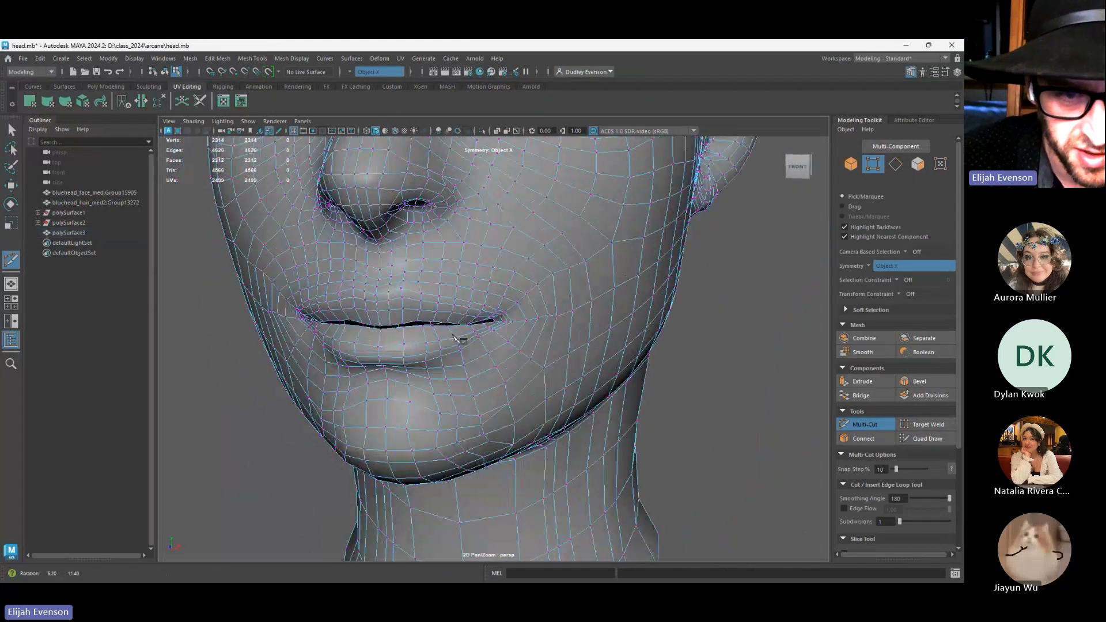
# Select the upper-lip border vertex and shift it sideways toward the mouth corner to about X 0.85
pyautogui.keyDown('alt'); pyautogui.moveTo(457, 338); pyautogui.dragTo(535, 387, button='right'); pyautogui.keyUp('alt')
pyautogui.press('q')
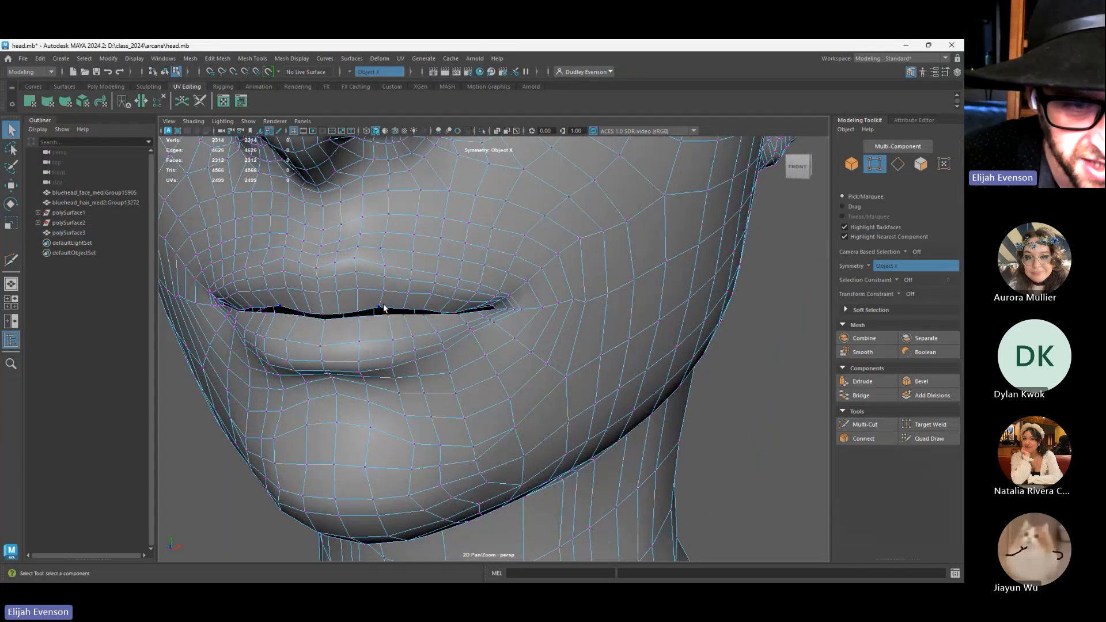
pyautogui.click(383, 309)
pyautogui.press('w')
pyautogui.moveTo(394, 310); pyautogui.dragTo(401, 313)
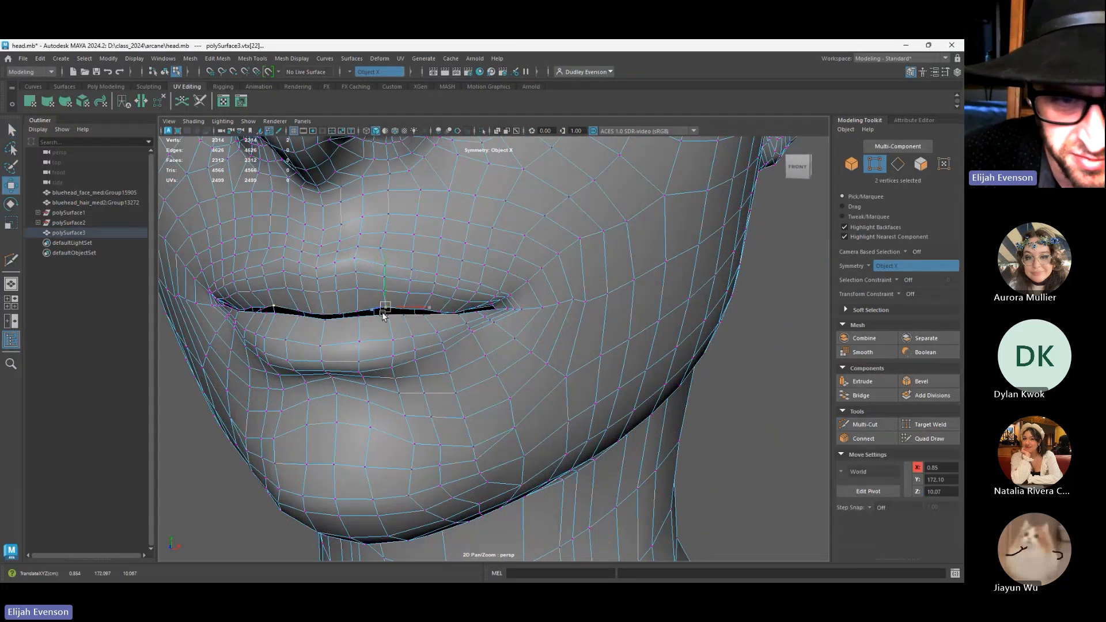
pyautogui.scroll(-3, 457, 365)
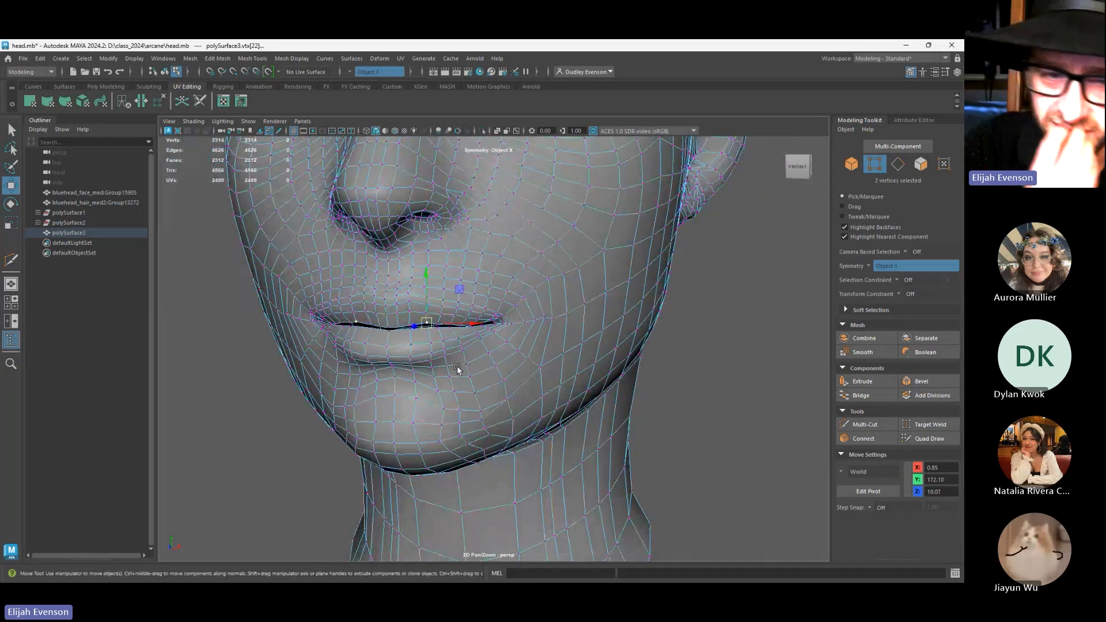
# Switch the head to multi-component selection and reopen the UV Editor to examine the face shell
pyautogui.keyDown('alt'); pyautogui.moveTo(637, 252); pyautogui.dragTo(491, 279, button='right'); pyautogui.keyUp('alt')
pyautogui.keyDown('alt'); pyautogui.moveTo(491, 279); pyautogui.dragTo(677, 476); pyautogui.keyUp('alt')
pyautogui.press('F7')
pyautogui.keyDown('alt'); pyautogui.moveTo(698, 476); pyautogui.dragTo(502, 360, button='right'); pyautogui.keyUp('alt')
pyautogui.keyDown('alt'); pyautogui.moveTo(502, 360); pyautogui.dragTo(547, 351); pyautogui.keyUp('alt')
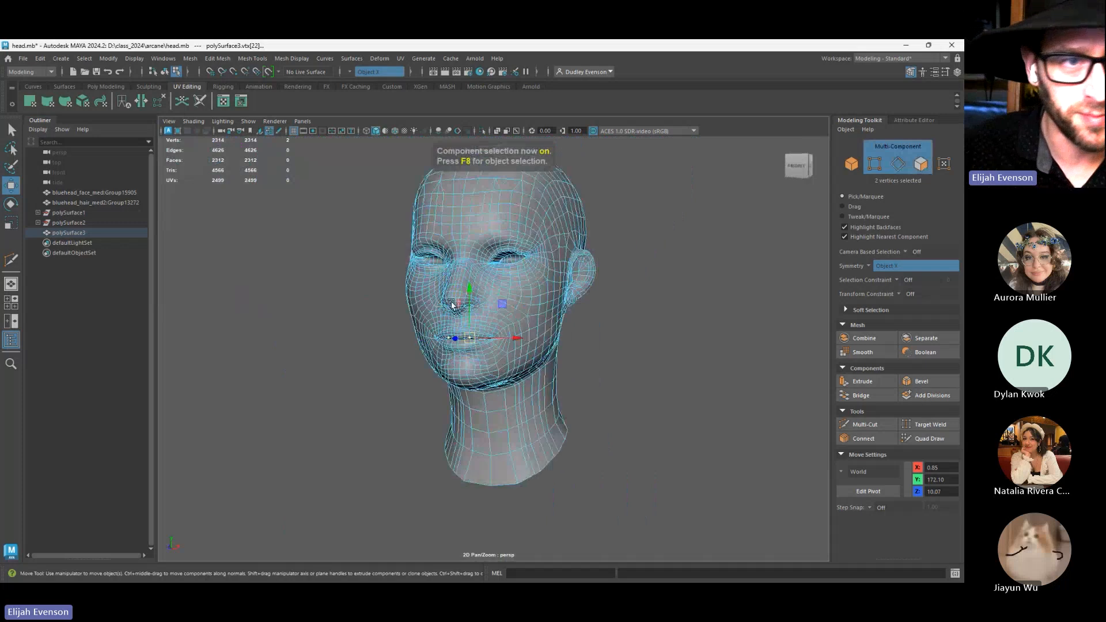
pyautogui.click(225, 102)
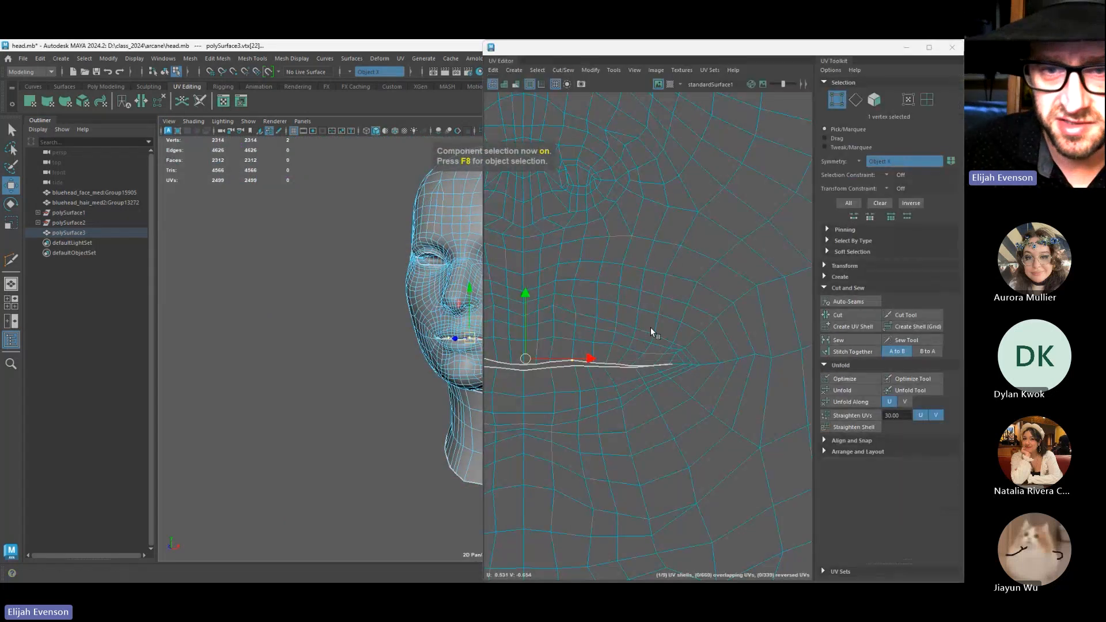
pyautogui.keyDown('alt'); pyautogui.moveTo(659, 314); pyautogui.dragTo(719, 292, button='right'); pyautogui.keyUp('alt')
pyautogui.scroll(-4, 709, 296)
pyautogui.scroll(6, 634, 338)
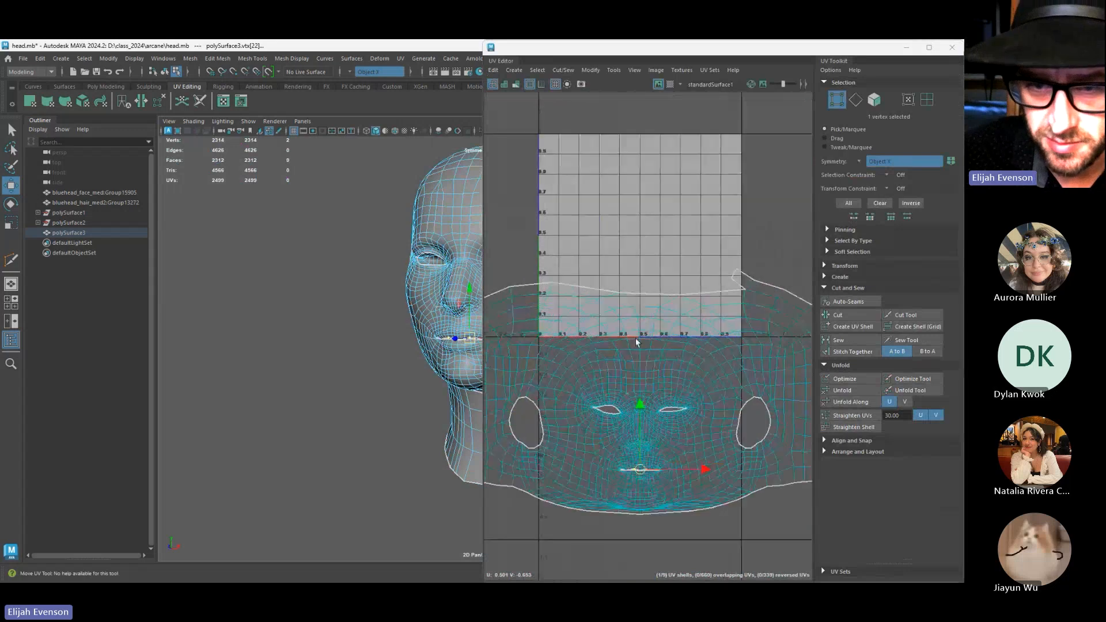
# Select the centerline edges from the crown down to the forehead and cut them into a UV seam
pyautogui.moveTo(634, 337); pyautogui.dragTo(628, 218, button='right')
pyautogui.click(624, 269)
pyautogui.keyDown('alt'); pyautogui.moveTo(392, 216); pyautogui.dragTo(279, 311, button='middle'); pyautogui.keyUp('alt')
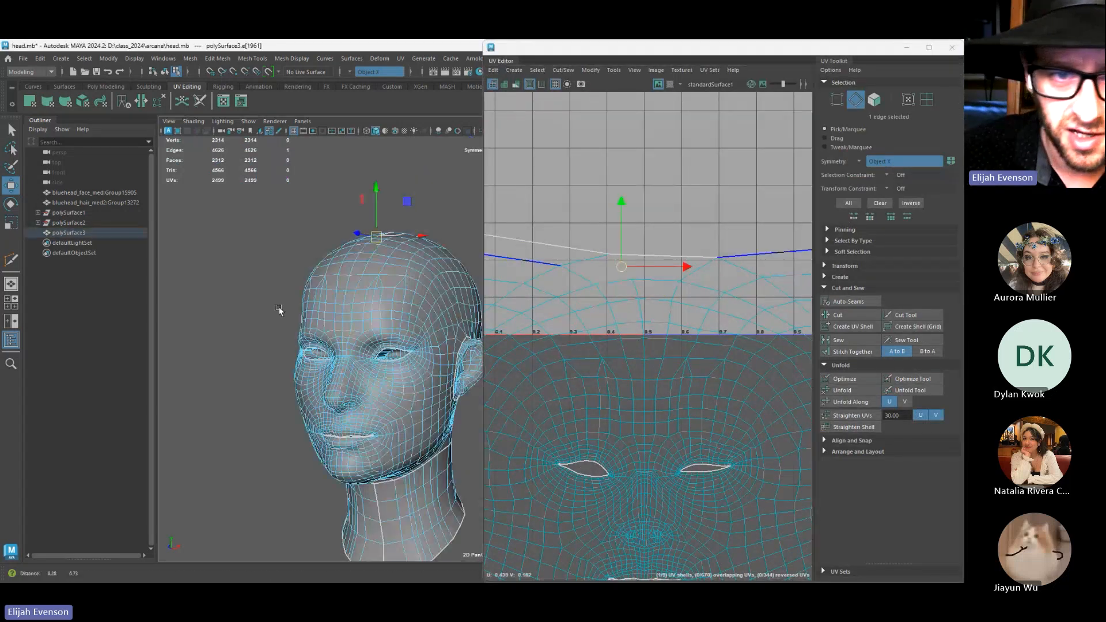
pyautogui.keyDown('alt'); pyautogui.moveTo(278, 311); pyautogui.dragTo(316, 289); pyautogui.keyUp('alt')
pyautogui.press('q')
pyautogui.click(308, 288)
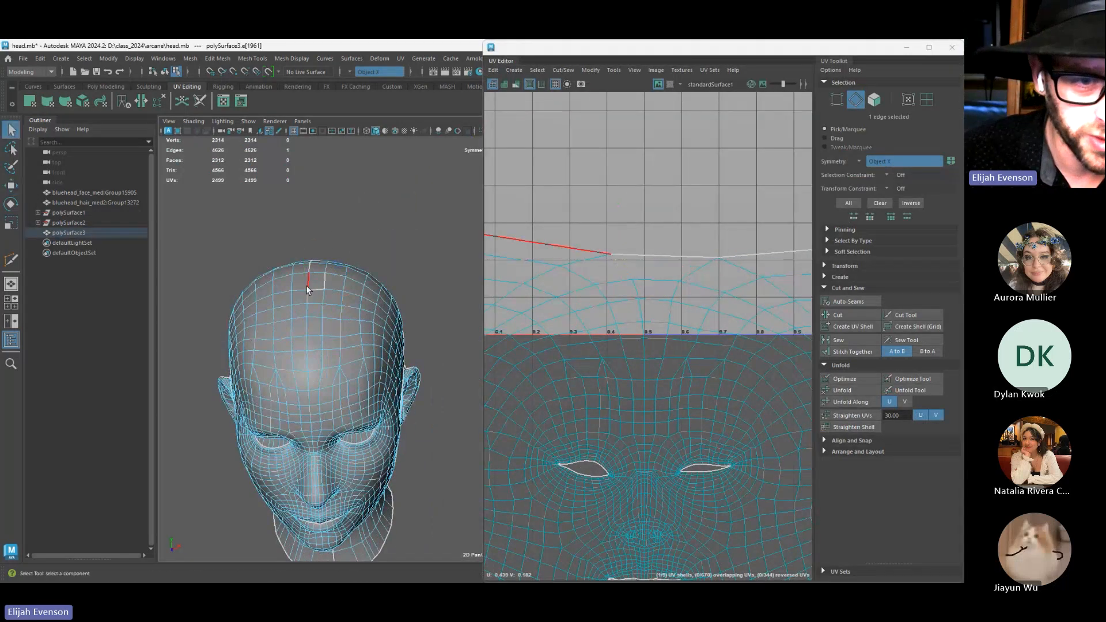
pyautogui.click(307, 288)
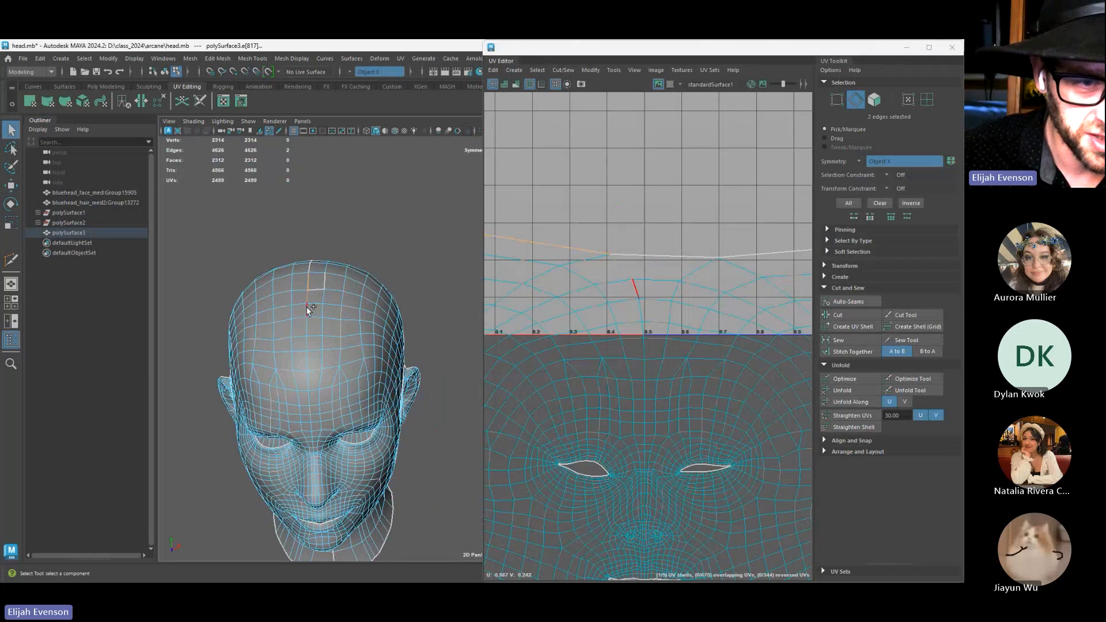
pyautogui.keyDown('shift'); pyautogui.click(307, 343); pyautogui.keyUp('shift')
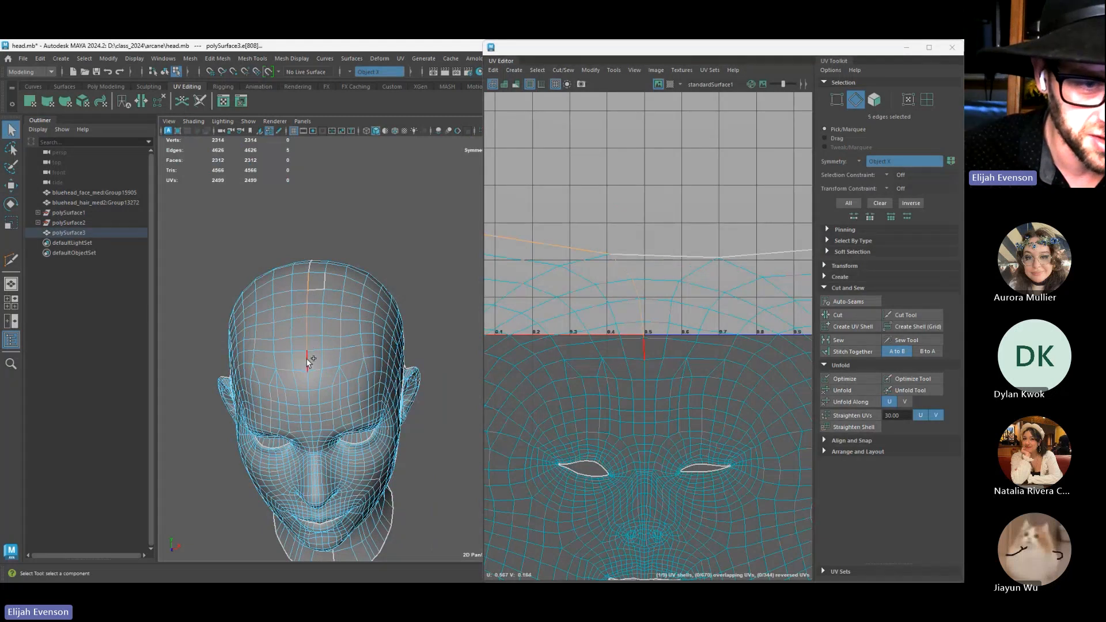
pyautogui.keyDown('shift'); pyautogui.click(307, 362); pyautogui.keyUp('shift')
pyautogui.keyDown('shift'); pyautogui.click(308, 382); pyautogui.keyUp('shift')
pyautogui.keyDown('alt'); pyautogui.moveTo(310, 385); pyautogui.dragTo(295, 330); pyautogui.keyUp('alt')
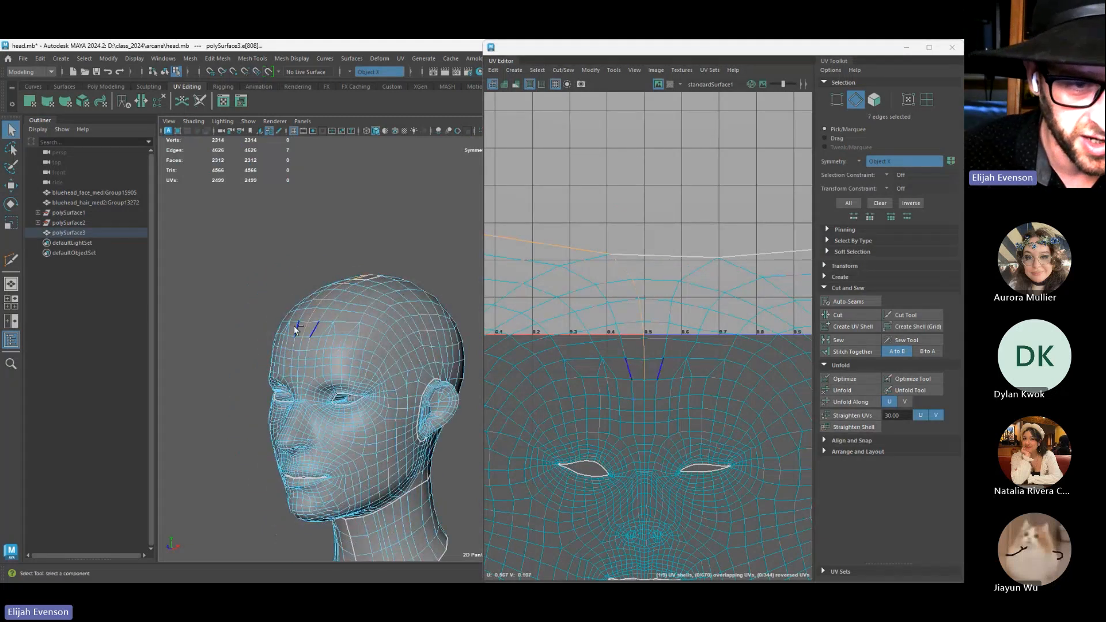
pyautogui.keyDown('ctrl'); pyautogui.click(295, 330); pyautogui.keyUp('ctrl')
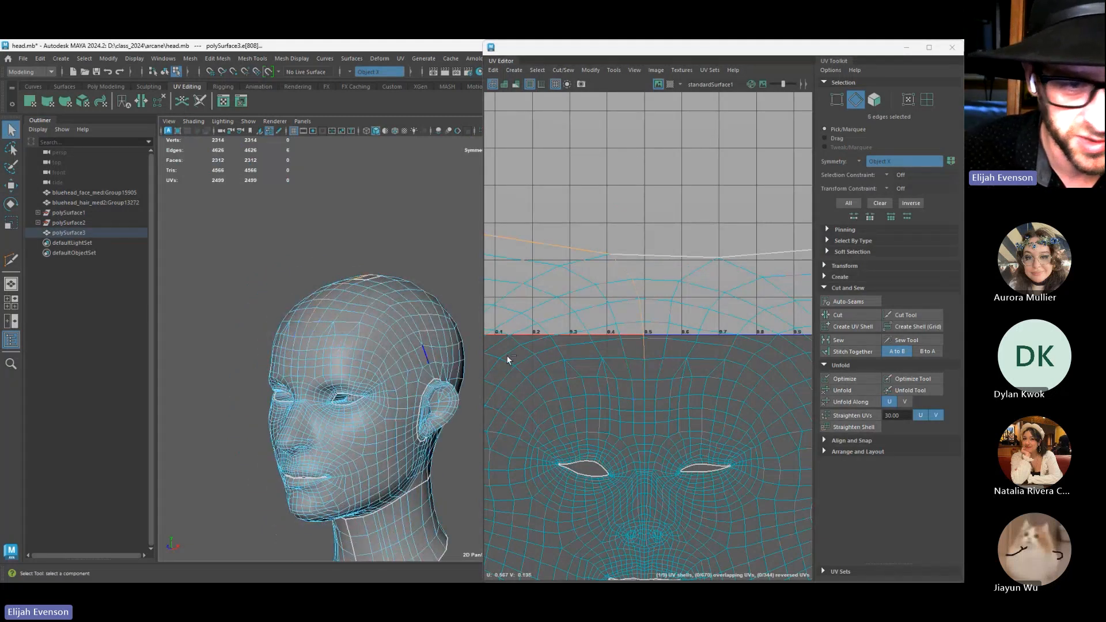
pyautogui.click(862, 316)
# Sew the two stray cut edges beside the crown seam on the face shell back together
pyautogui.scroll(-4, 704, 268)
pyautogui.moveTo(691, 294); pyautogui.dragTo(759, 246, button='right')
pyautogui.moveTo(770, 195); pyautogui.dragTo(771, 173, button='right')
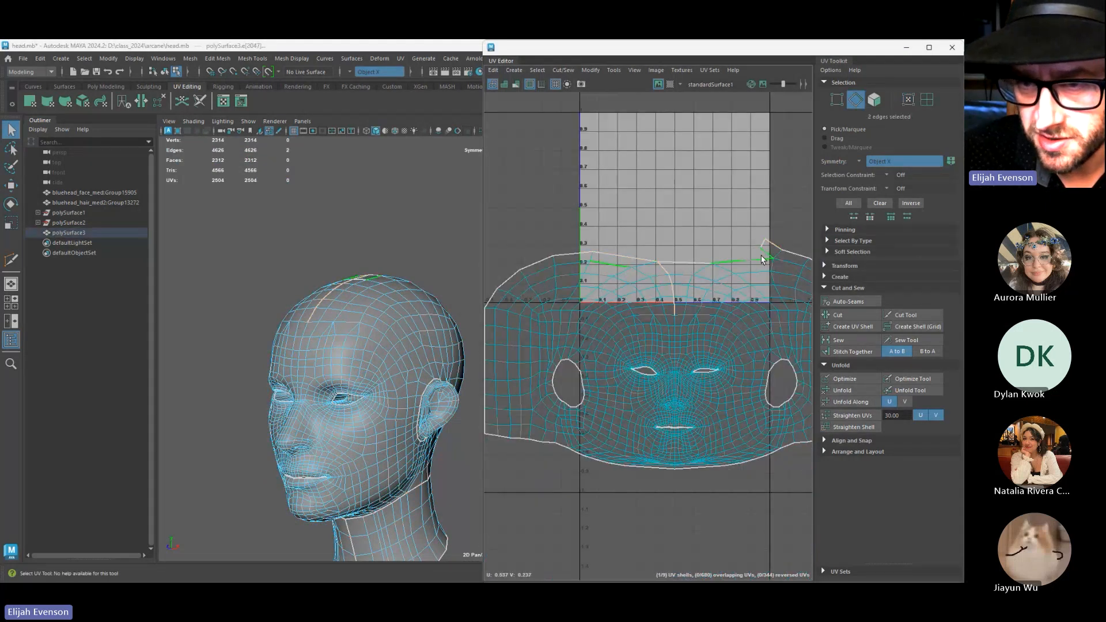
pyautogui.click(767, 261)
pyautogui.click(856, 341)
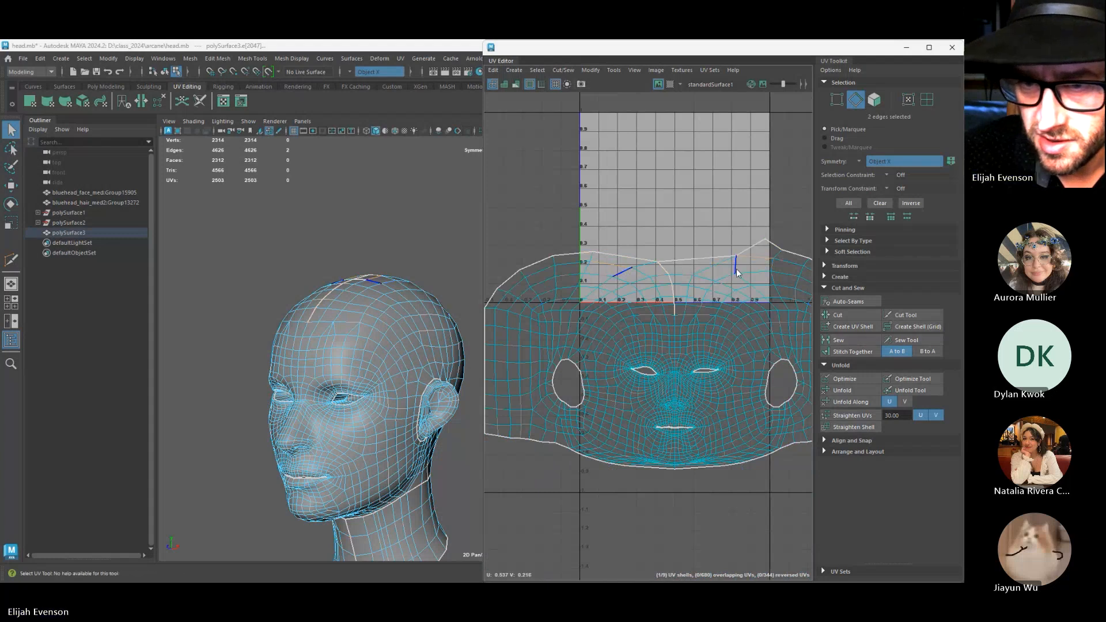
pyautogui.keyDown('alt'); pyautogui.moveTo(346, 346); pyautogui.dragTo(337, 248); pyautogui.keyUp('alt')
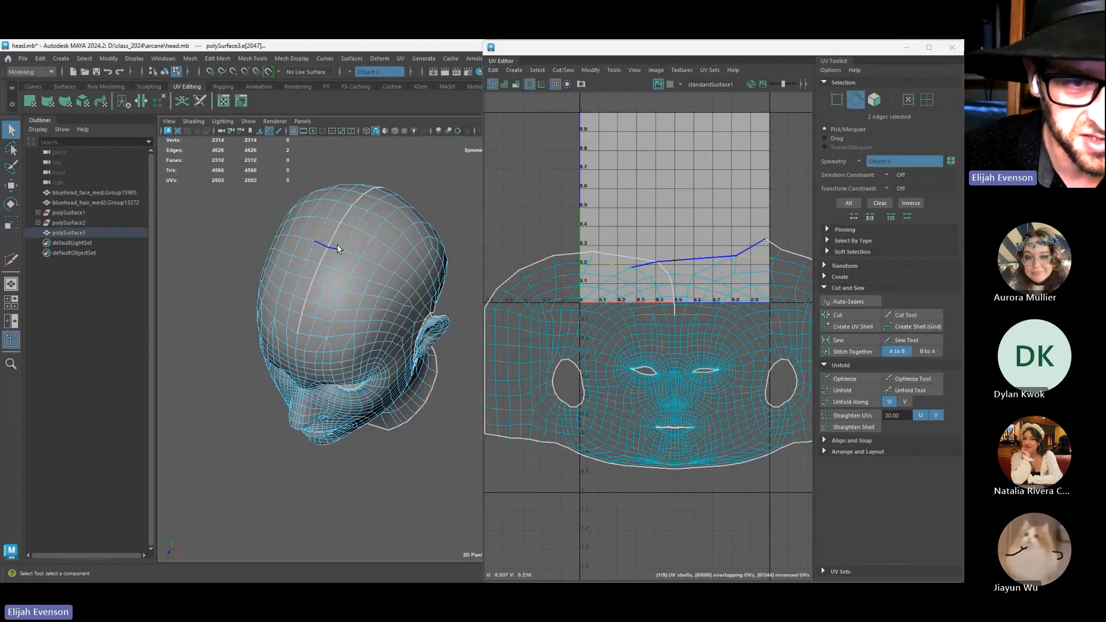
pyautogui.click(341, 255)
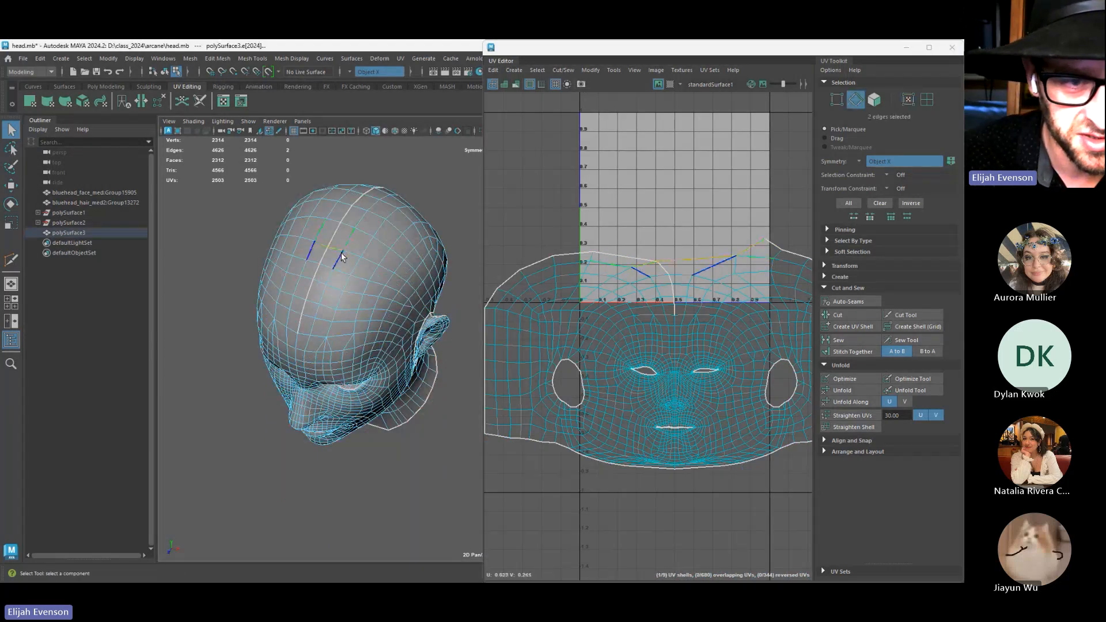
pyautogui.click(844, 340)
# Select the scalp UVs along the face shell's upper edge and unfold them around the new seam
pyautogui.scroll(-3, 519, 185)
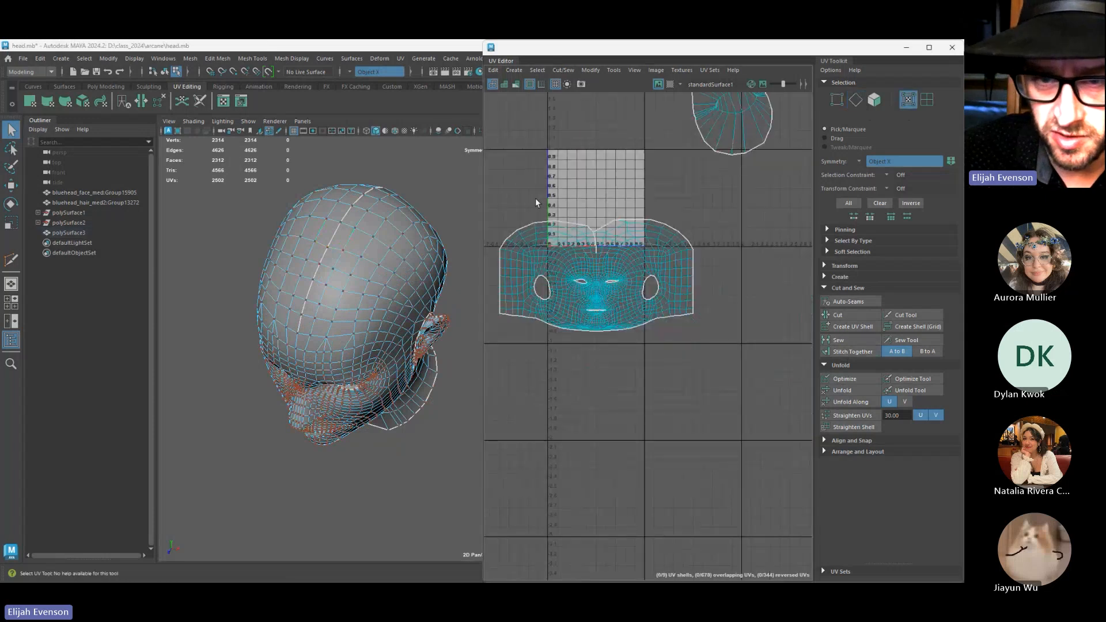
pyautogui.moveTo(498, 191); pyautogui.dragTo(724, 252)
pyautogui.click(845, 390)
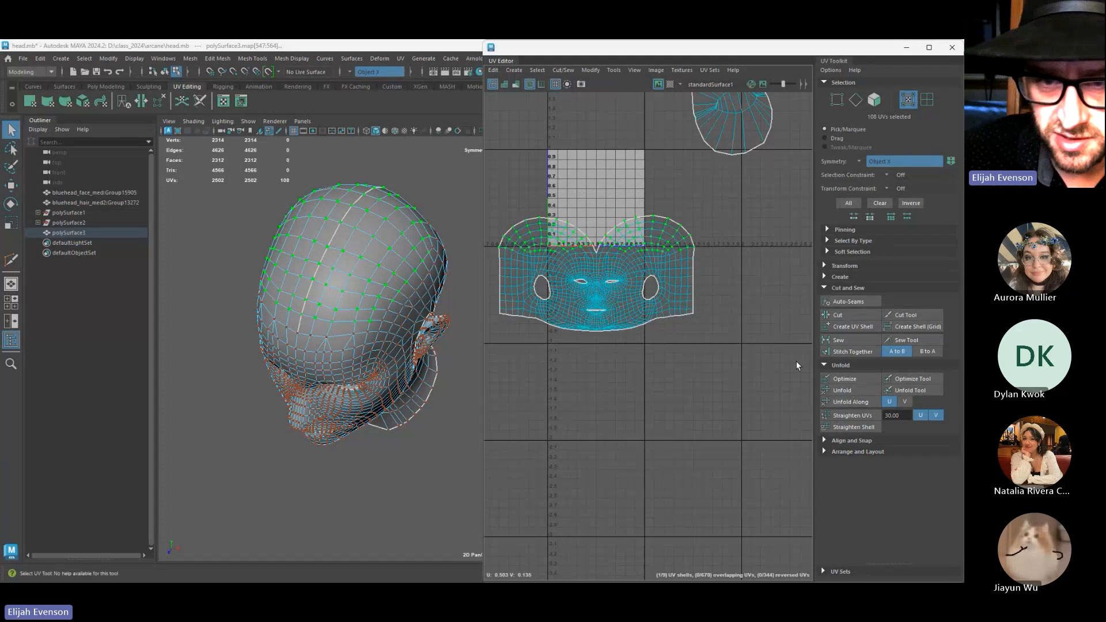
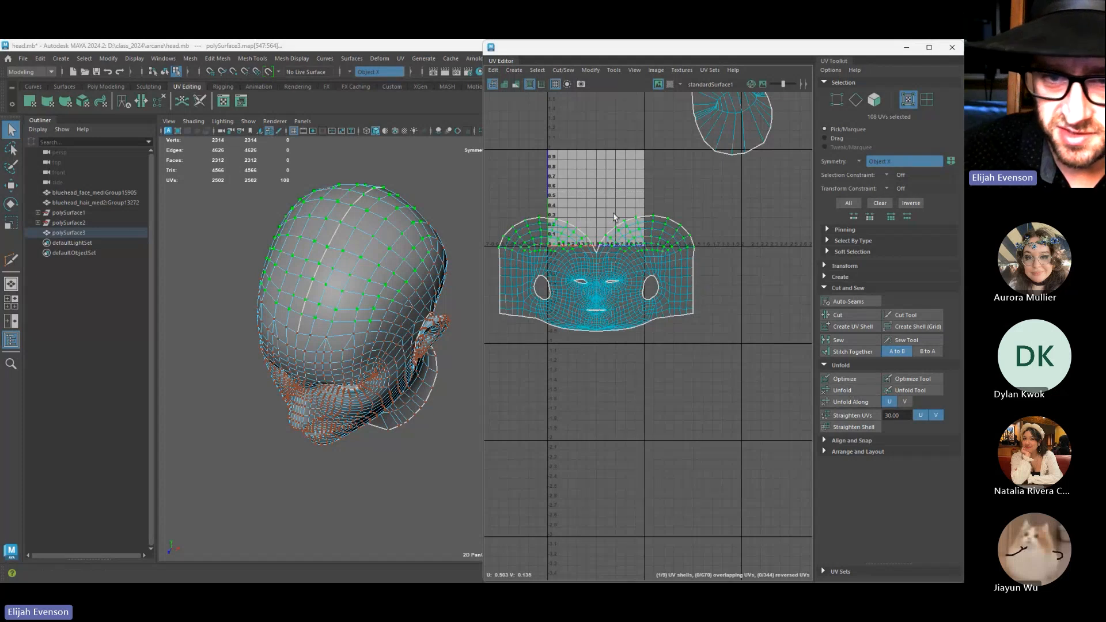
# Select the border edge loops of both eye openings and convert the selection to UVs
pyautogui.scroll(6, 634, 288)
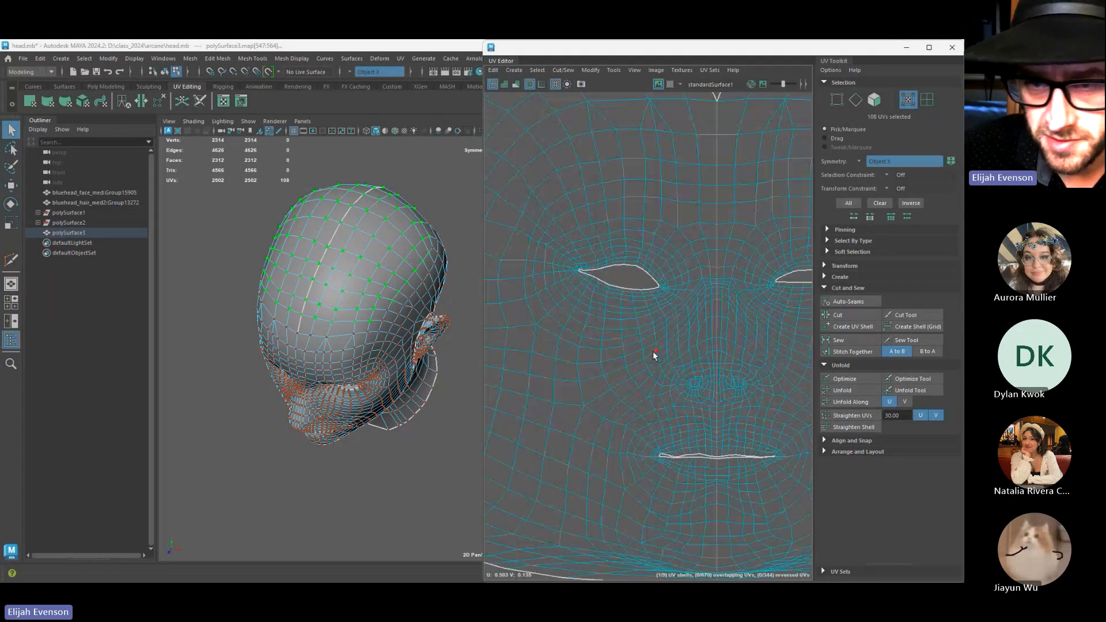
pyautogui.moveTo(655, 356); pyautogui.dragTo(658, 323, button='right')
pyautogui.keyDown('alt'); pyautogui.moveTo(727, 322); pyautogui.dragTo(683, 355, button='middle'); pyautogui.keyUp('alt')
pyautogui.doubleClick(584, 298)
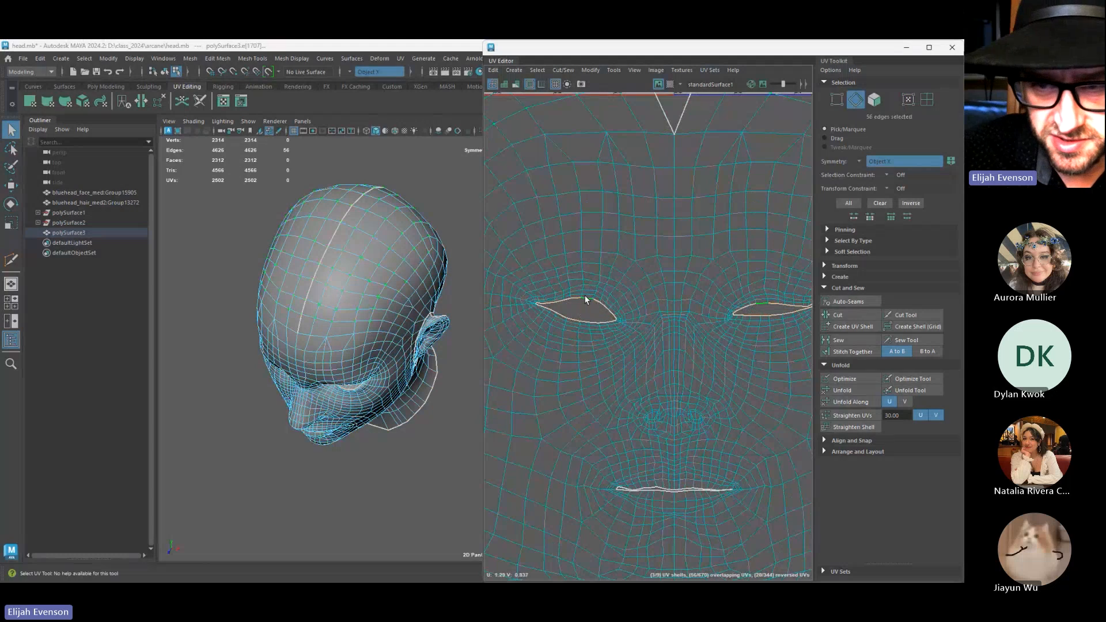
pyautogui.press('w')
pyautogui.keyDown('ctrl'); pyautogui.moveTo(720, 282); pyautogui.dragTo(750, 284, button='right'); pyautogui.keyUp('ctrl')
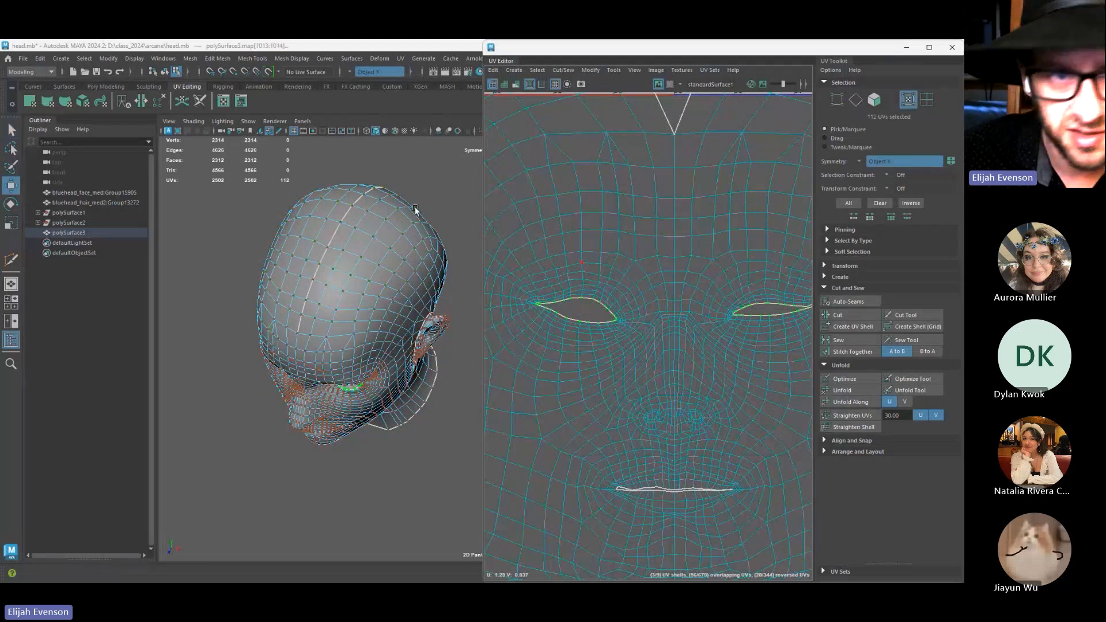
# Turn off symmetry and remove the right-hand eye opening's UVs from the selection
pyautogui.click(349, 69)
pyautogui.click(381, 77)
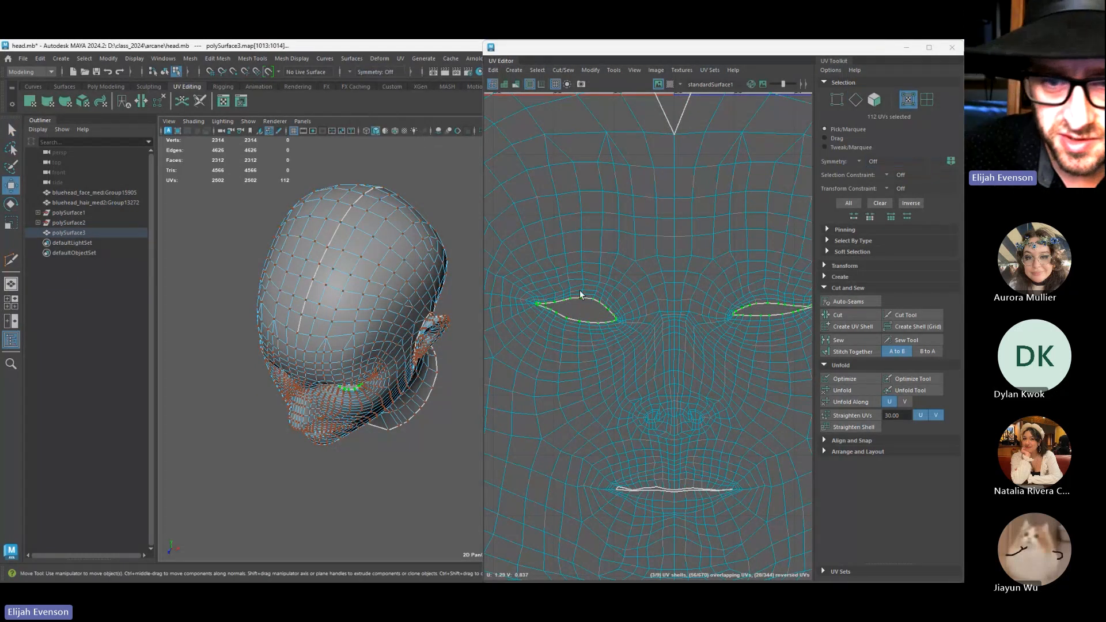
pyautogui.keyDown('ctrl'); pyautogui.moveTo(690, 261); pyautogui.dragTo(825, 334); pyautogui.keyUp('ctrl')
pyautogui.press('r')
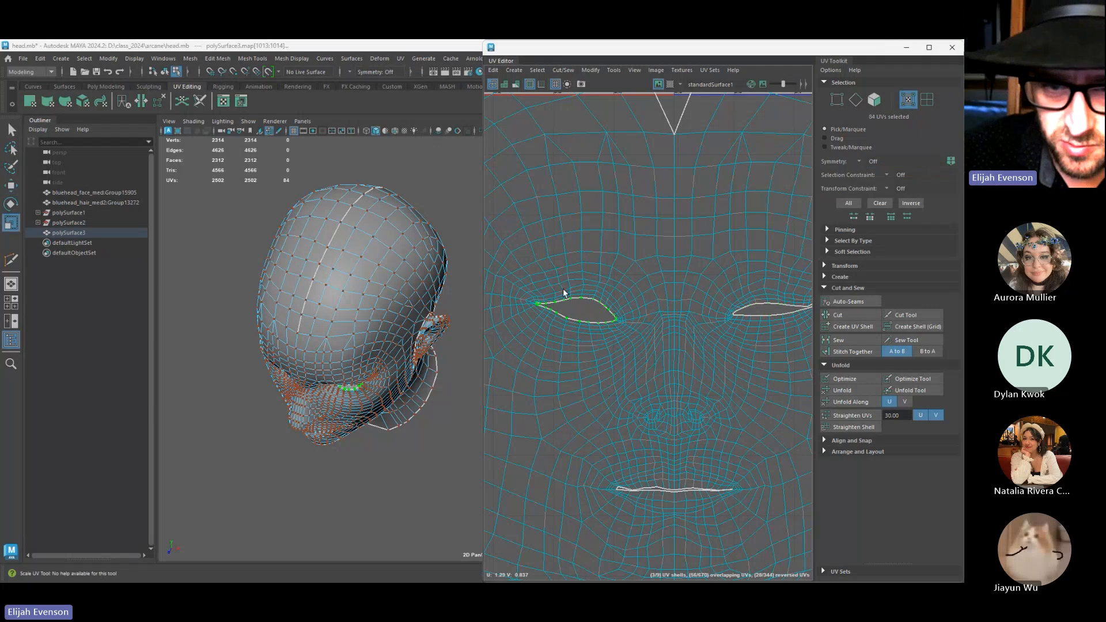
# Drop the other shells' UVs from the selection and scale the face shell's left-hand eye opening narrower vertically
pyautogui.scroll(-6, 646, 307)
pyautogui.scroll(-4, 680, 194)
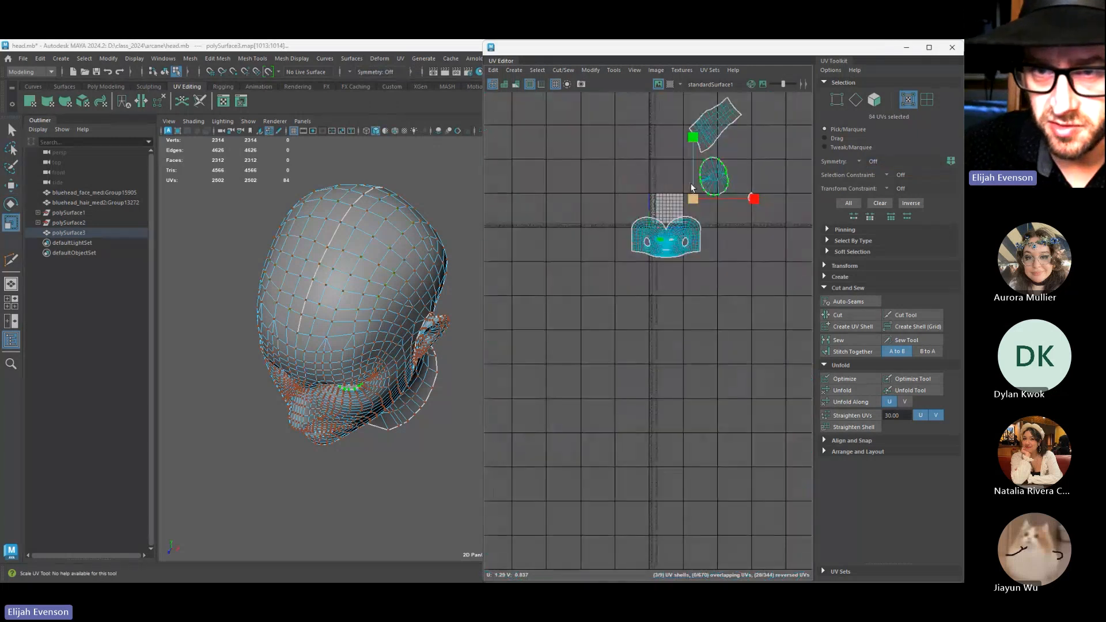
pyautogui.keyDown('alt'); pyautogui.moveTo(691, 208); pyautogui.dragTo(642, 286, button='middle'); pyautogui.keyUp('alt')
pyautogui.moveTo(725, 319); pyautogui.dragTo(645, 117)
pyautogui.scroll(4, 593, 352)
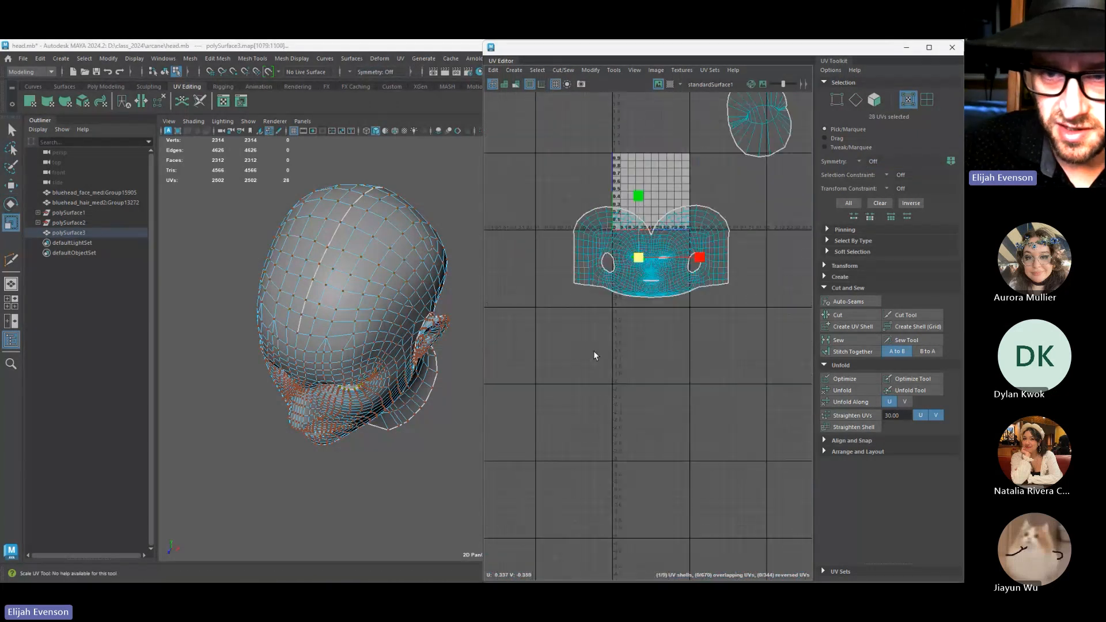
pyautogui.keyDown('alt'); pyautogui.moveTo(707, 248); pyautogui.dragTo(659, 383, button='middle'); pyautogui.keyUp('alt')
pyautogui.scroll(5, 659, 380)
pyautogui.keyDown('alt'); pyautogui.moveTo(568, 407); pyautogui.dragTo(818, 418, button='middle'); pyautogui.keyUp('alt')
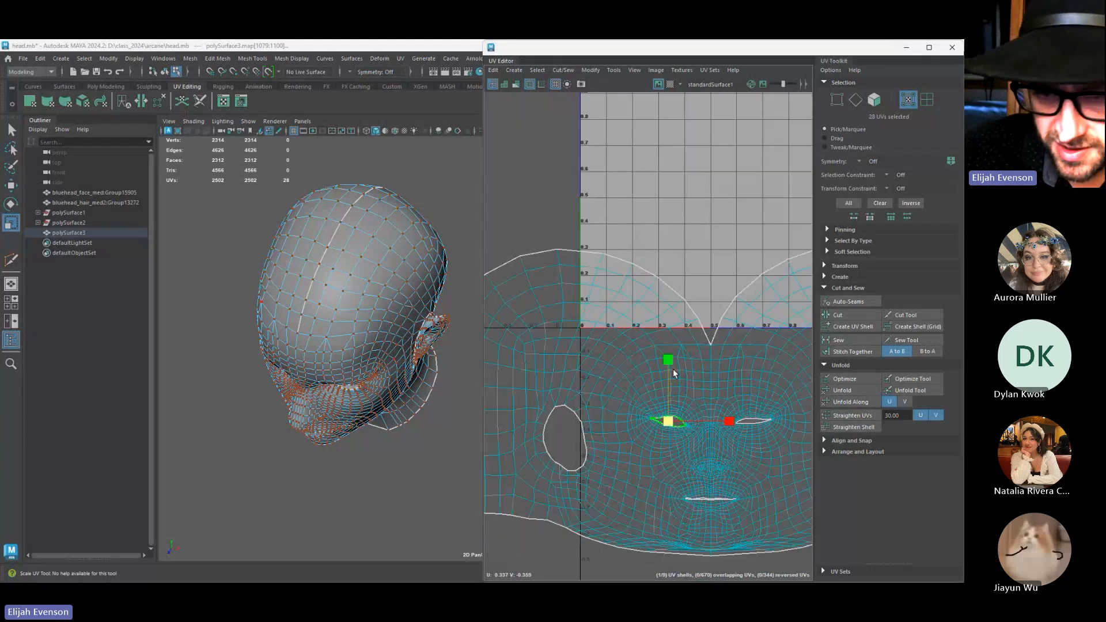
pyautogui.moveTo(669, 363); pyautogui.dragTo(672, 383)
# Select the block of UVs surrounding the left-hand eye opening and unfold it
pyautogui.scroll(4, 568, 363)
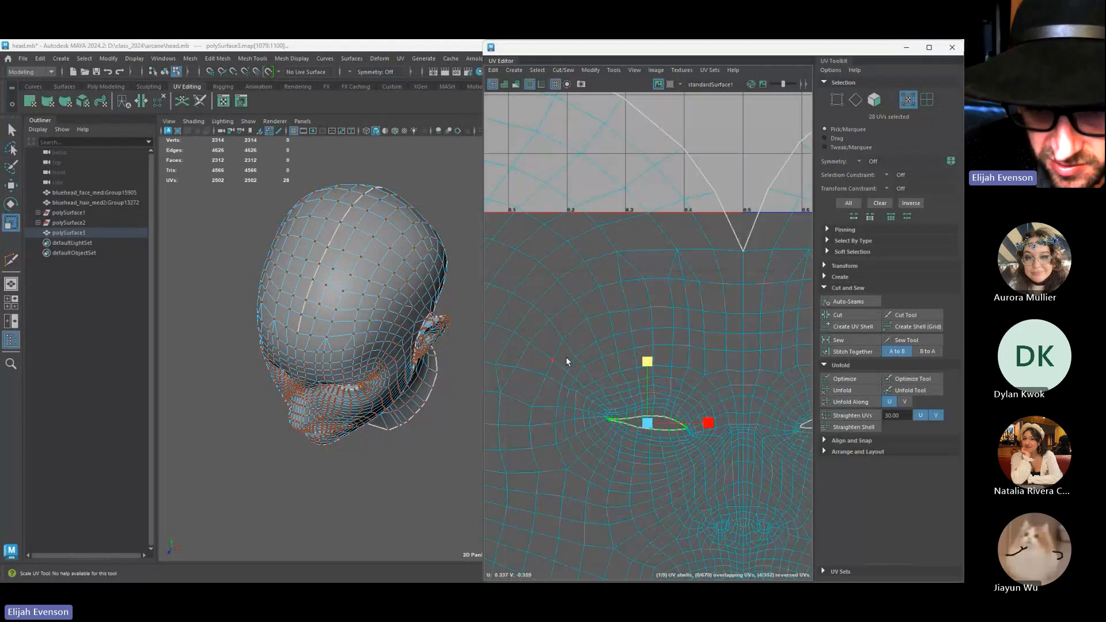
pyautogui.moveTo(575, 355); pyautogui.dragTo(712, 465)
pyautogui.click(842, 390)
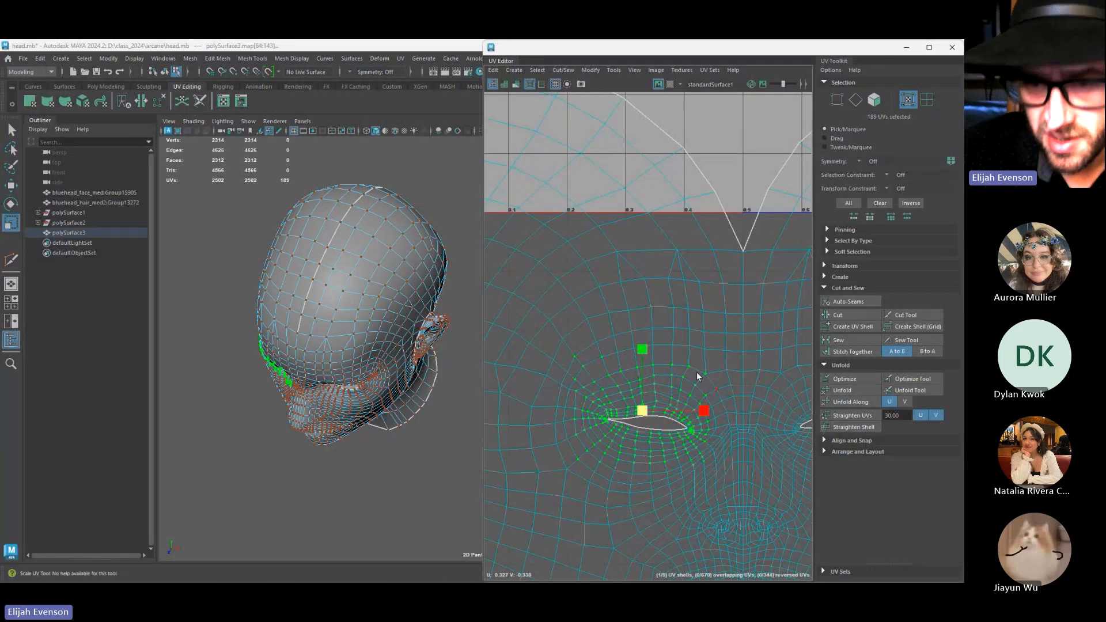
# Display the checker map on the whole head to examine texture distortion under the chin and jaw, and hide it again
pyautogui.scroll(-6, 669, 413)
pyautogui.press('F8')
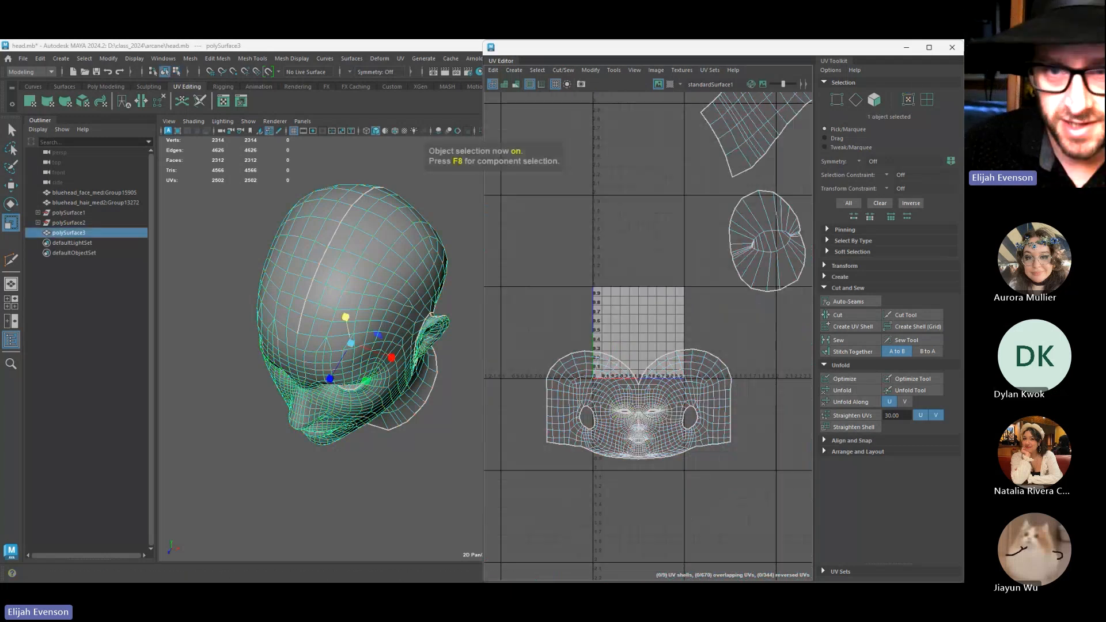
pyautogui.click(670, 85)
pyautogui.keyDown('alt'); pyautogui.moveTo(404, 398); pyautogui.dragTo(365, 370); pyautogui.keyUp('alt')
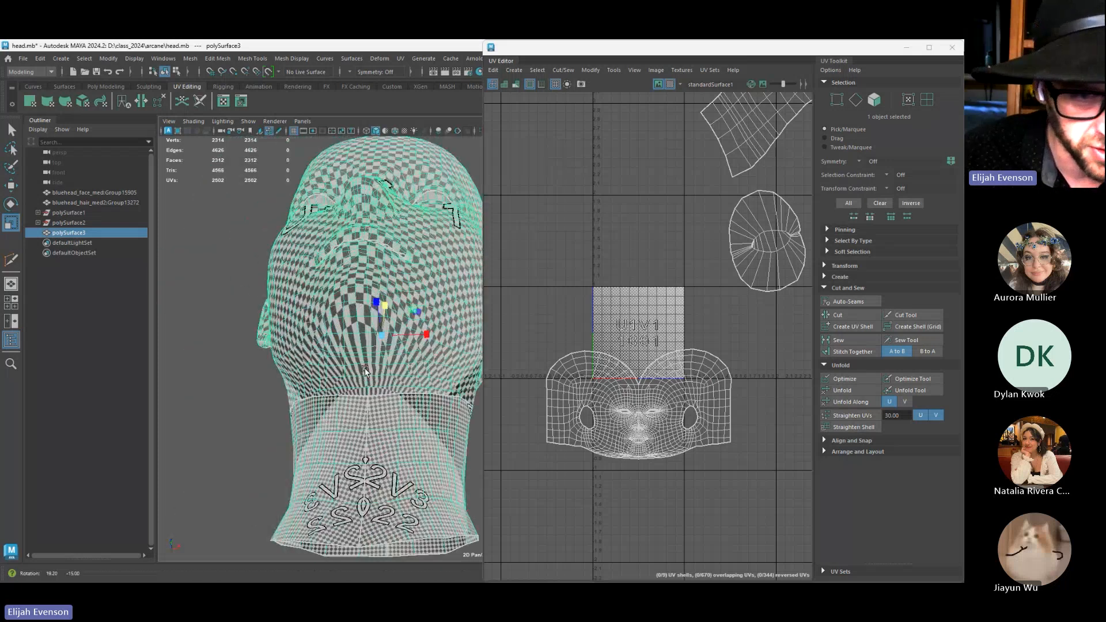
pyautogui.scroll(3, 347, 332)
pyautogui.scroll(6, 700, 473)
pyautogui.keyDown('alt'); pyautogui.moveTo(651, 483); pyautogui.dragTo(812, 498, button='middle'); pyautogui.keyUp('alt')
pyautogui.keyDown('alt'); pyautogui.moveTo(494, 461); pyautogui.dragTo(611, 481, button='middle'); pyautogui.keyUp('alt')
pyautogui.scroll(3, 611, 481)
pyautogui.moveTo(629, 416); pyautogui.dragTo(630, 377, button='right')
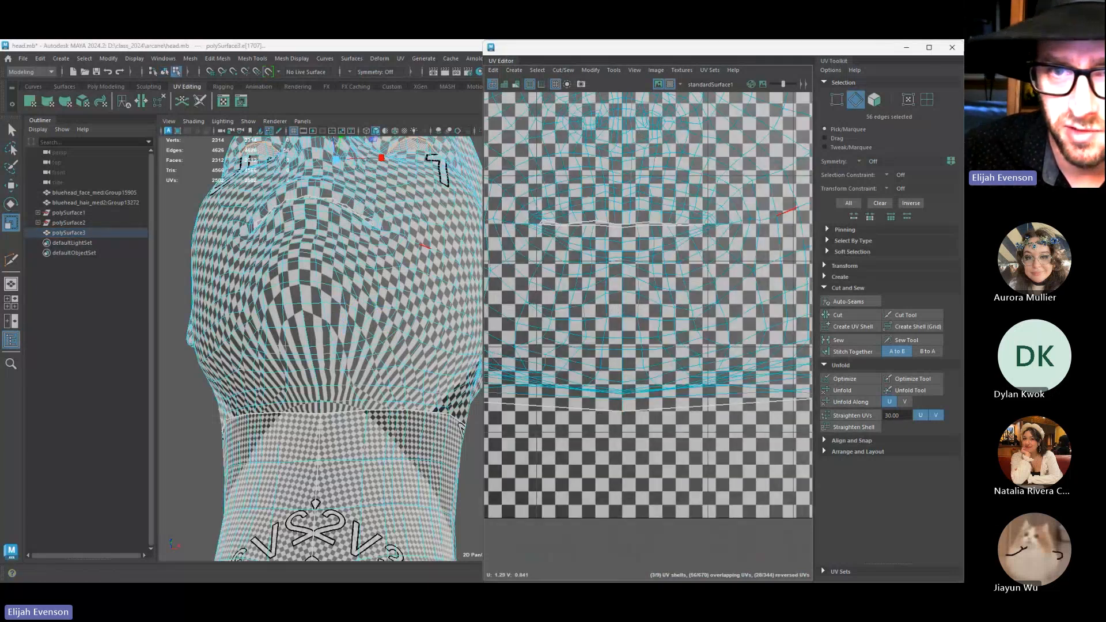
pyautogui.click(670, 84)
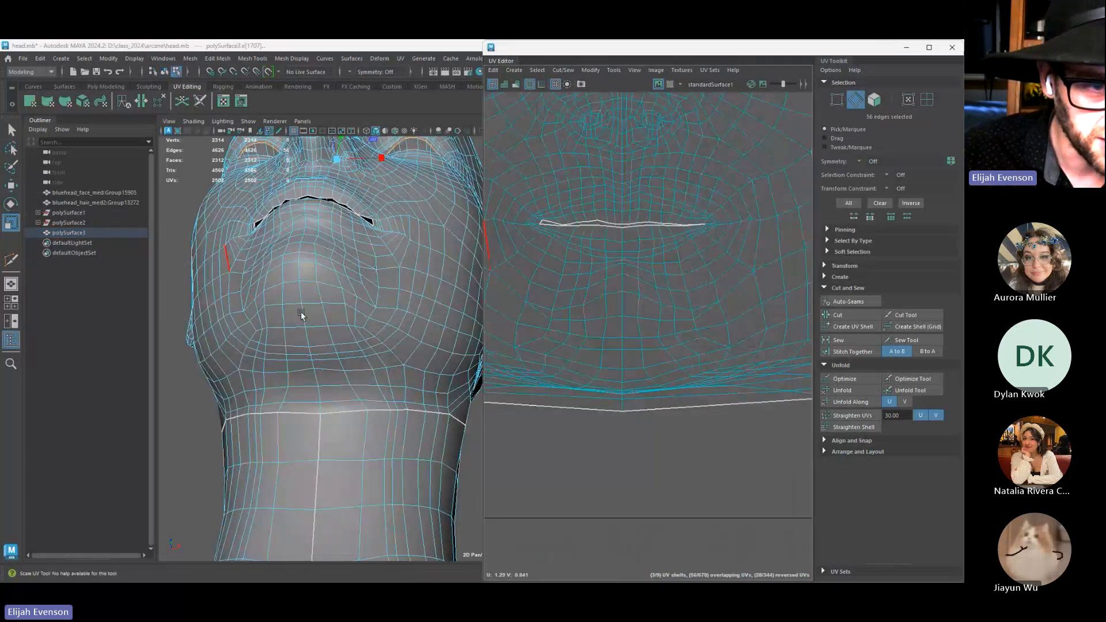
# Select the centerline edges beneath the chin up to the neck border and cut them into a UV seam
pyautogui.click(302, 313)
pyautogui.keyDown('shift'); pyautogui.click(318, 409); pyautogui.keyUp('shift')
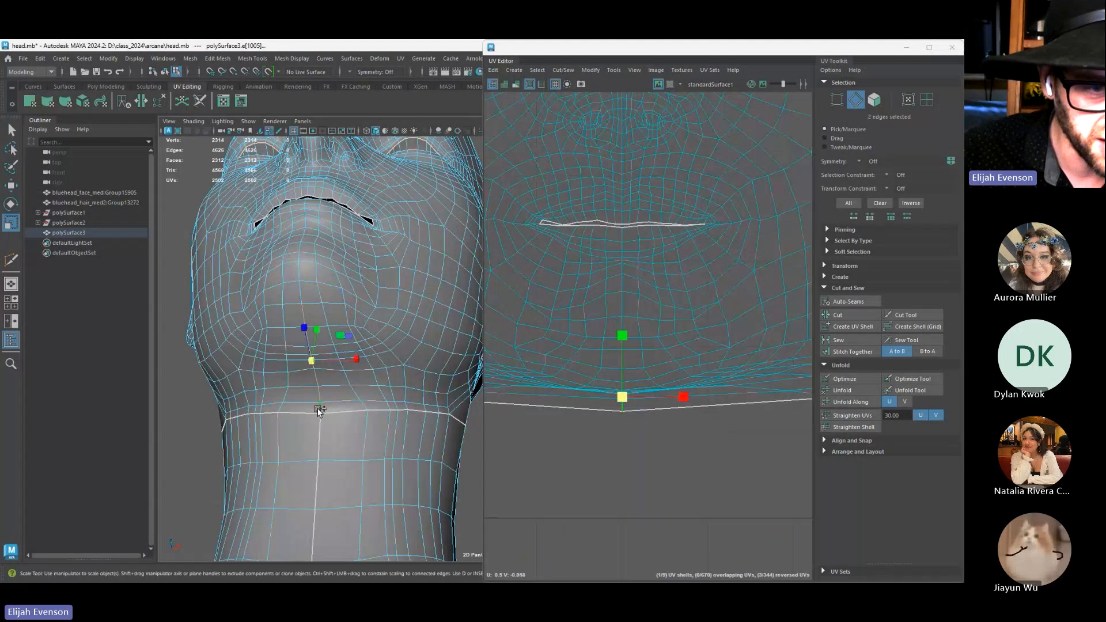
pyautogui.keyDown('alt'); pyautogui.moveTo(303, 333); pyautogui.dragTo(254, 373); pyautogui.keyUp('alt')
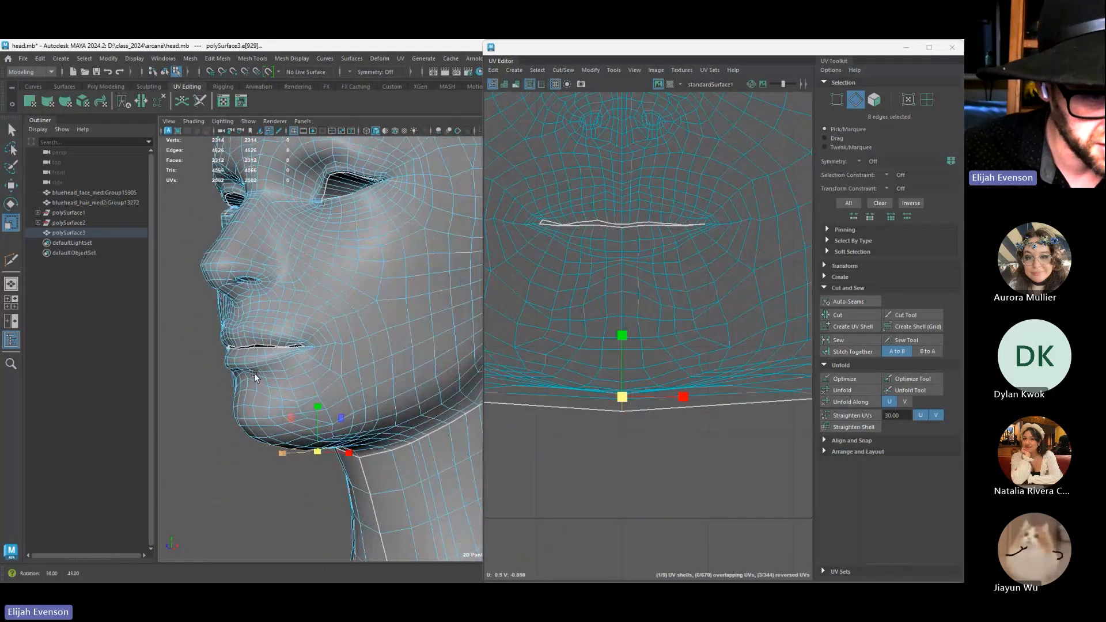
pyautogui.click(857, 320)
pyautogui.scroll(-5, 654, 423)
pyautogui.keyDown('alt'); pyautogui.moveTo(585, 458); pyautogui.dragTo(609, 440, button='middle'); pyautogui.keyUp('alt')
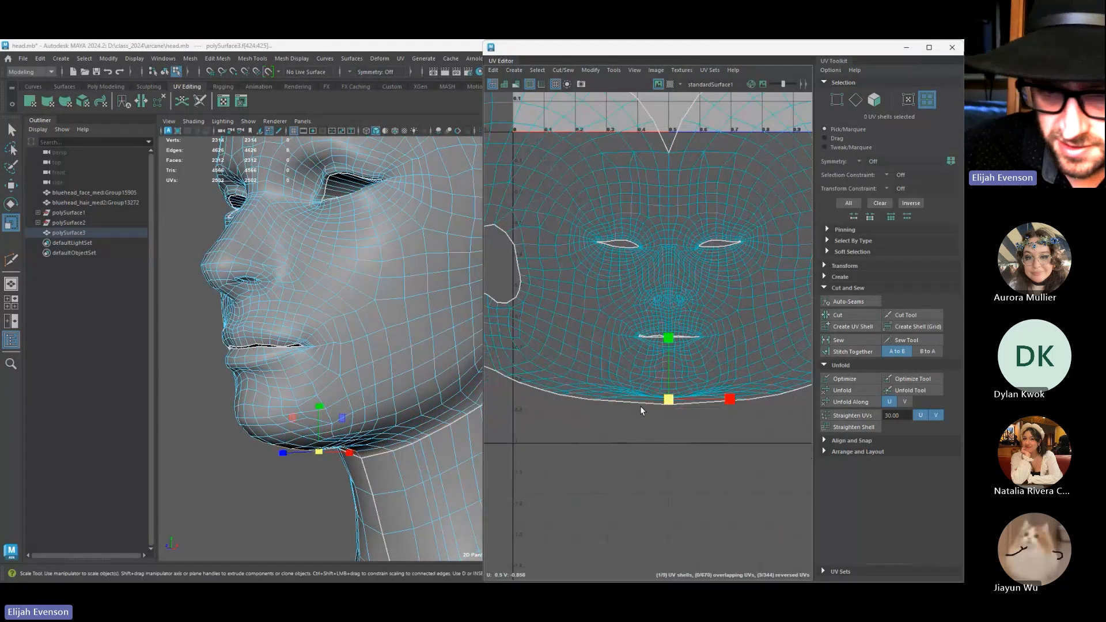
pyautogui.scroll(5, 650, 437)
pyautogui.hotkey('ctrl', 'z')
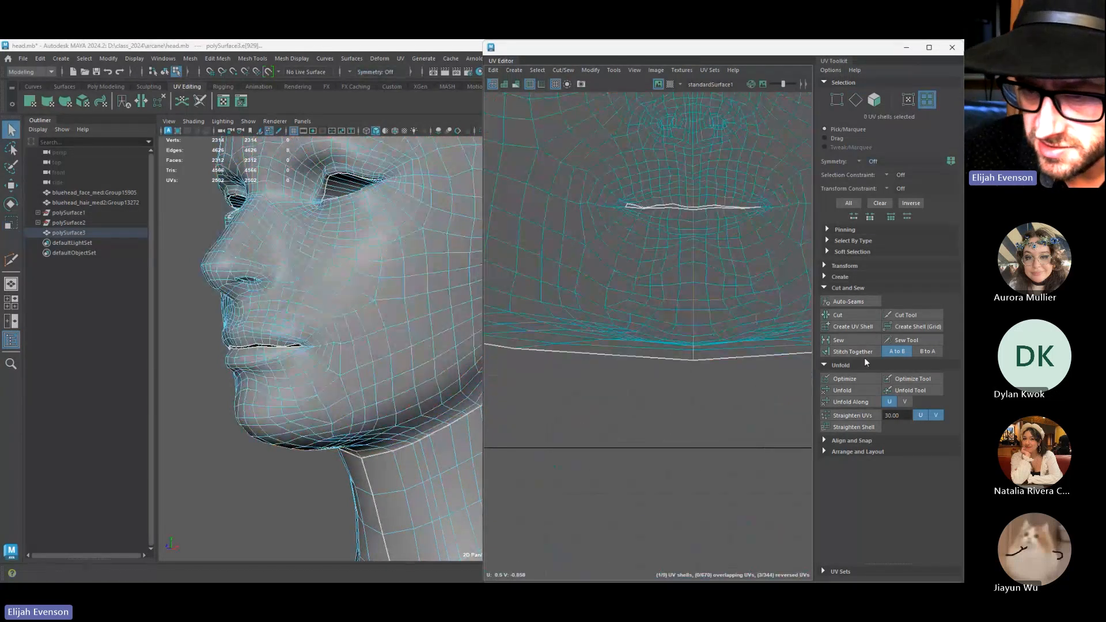
pyautogui.click(848, 317)
# Select the UVs along the chin and jaw at the face shell's lower edge and unfold them
pyautogui.moveTo(724, 383)
pyautogui.keyDown('alt'); pyautogui.mouseDown(button='right')
pyautogui.moveTo(748, 385)
pyautogui.moveTo(736, 386)
pyautogui.mouseUp(button='right'); pyautogui.keyUp('alt')
pyautogui.scroll(-6, 748, 381)
pyautogui.press('F12')
pyautogui.keyDown('alt'); pyautogui.moveTo(751, 391); pyautogui.dragTo(687, 439, button='middle'); pyautogui.keyUp('alt')
pyautogui.moveTo(491, 399); pyautogui.dragTo(777, 416)
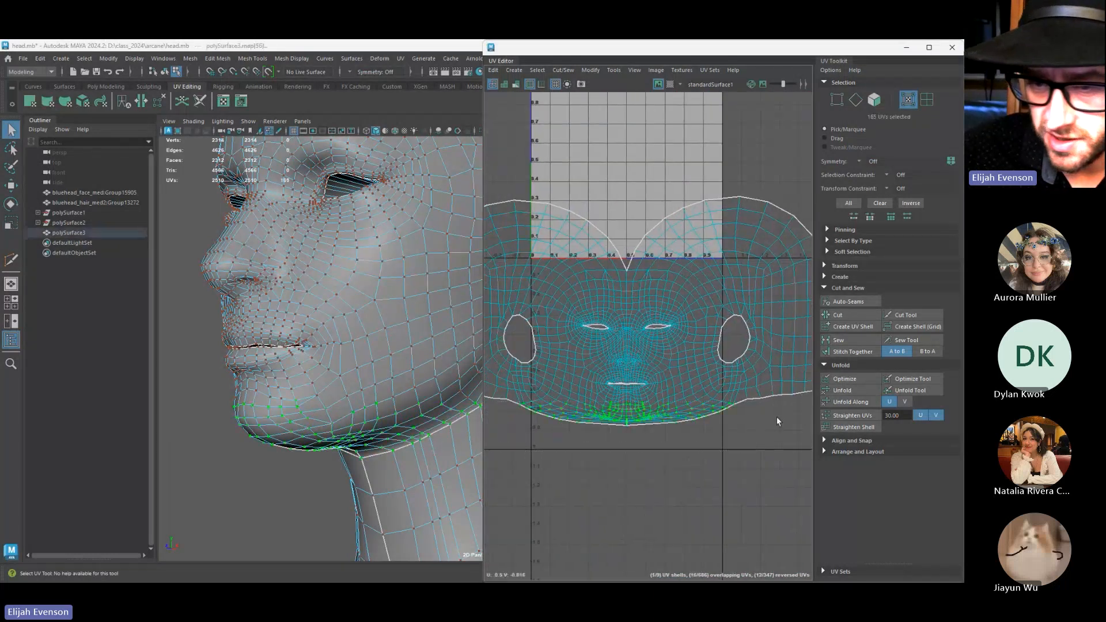
pyautogui.click(854, 392)
# Select all UVs of the face shell and scale them down uniformly until the shell fits the width of one UV tile
pyautogui.scroll(-5, 668, 465)
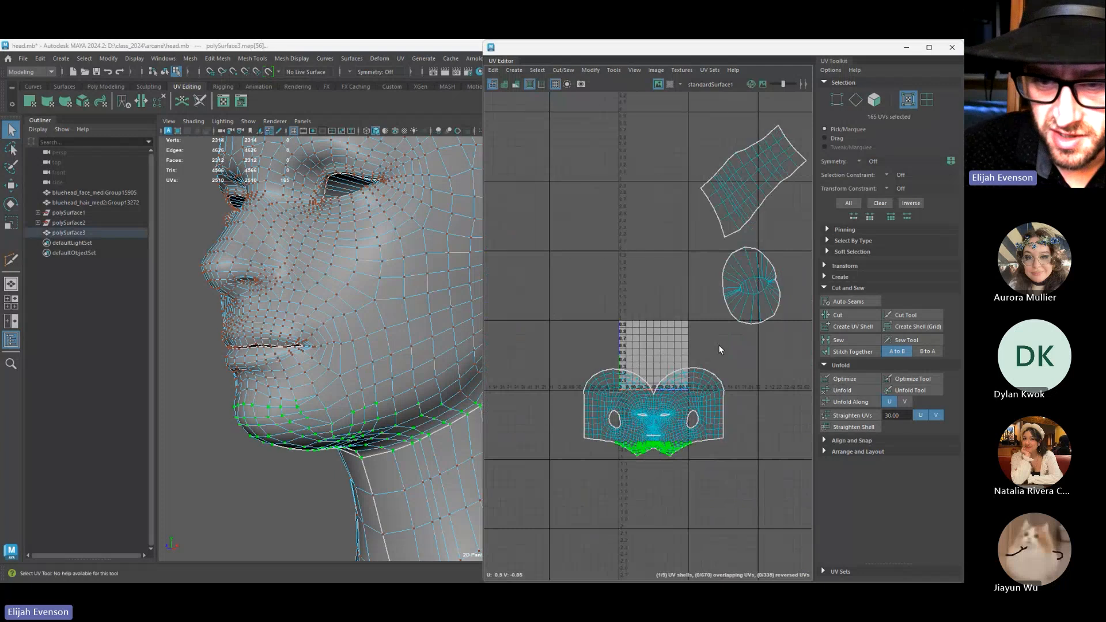
pyautogui.press('F8')
pyautogui.scroll(2, 632, 433)
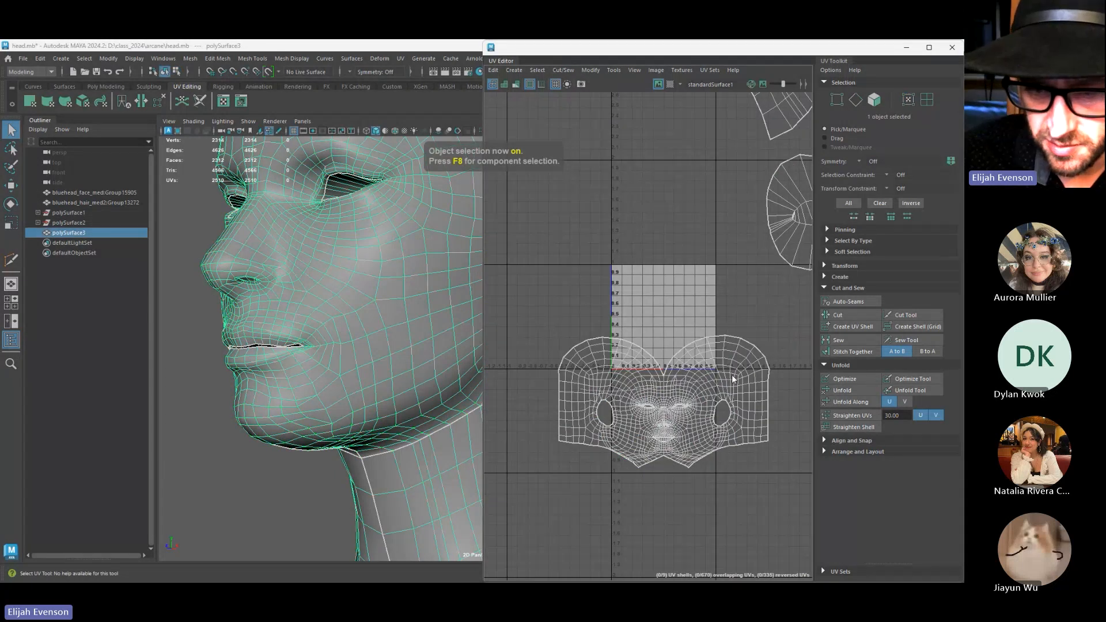
pyautogui.press('F12')
pyautogui.moveTo(798, 289); pyautogui.dragTo(493, 517)
pyautogui.press('r')
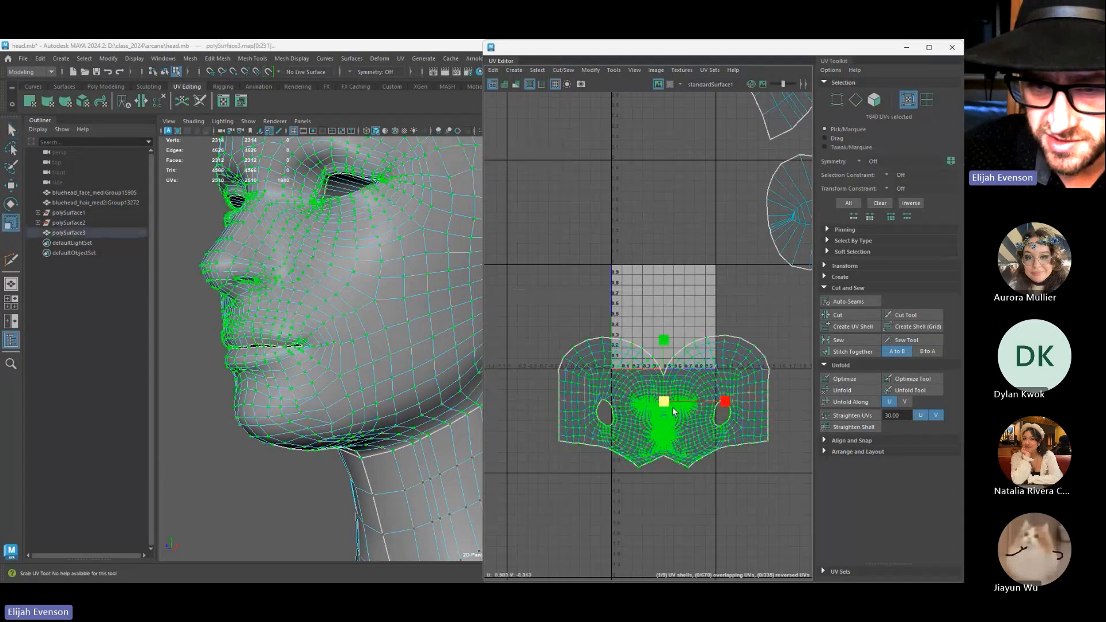
pyautogui.moveTo(673, 411); pyautogui.dragTo(637, 419)
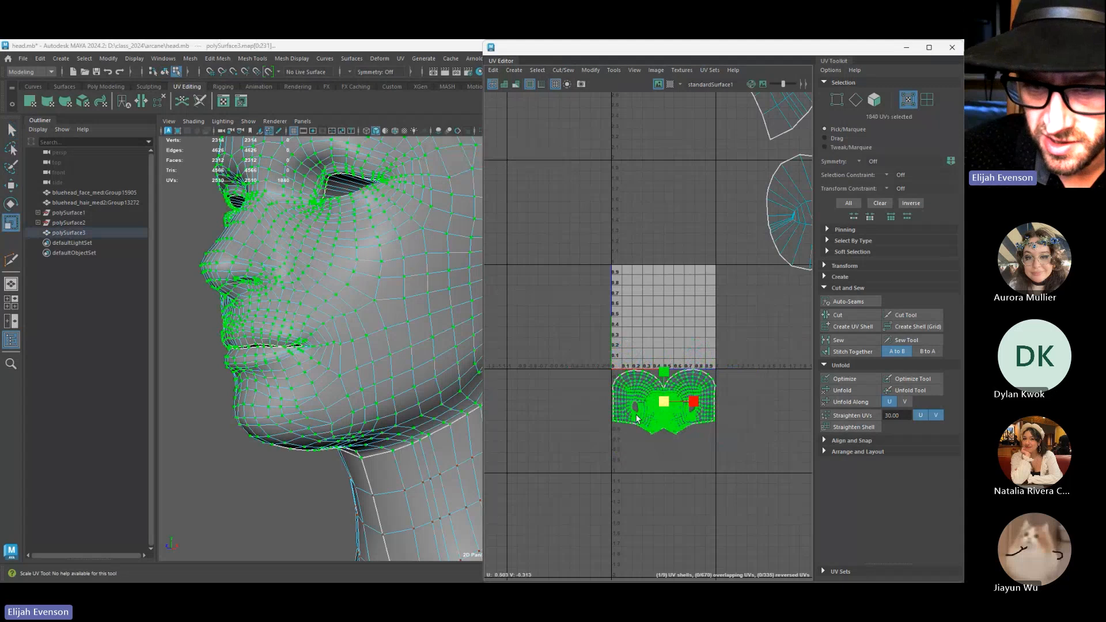
pyautogui.press('w')
pyautogui.press('f')
pyautogui.click(651, 345)
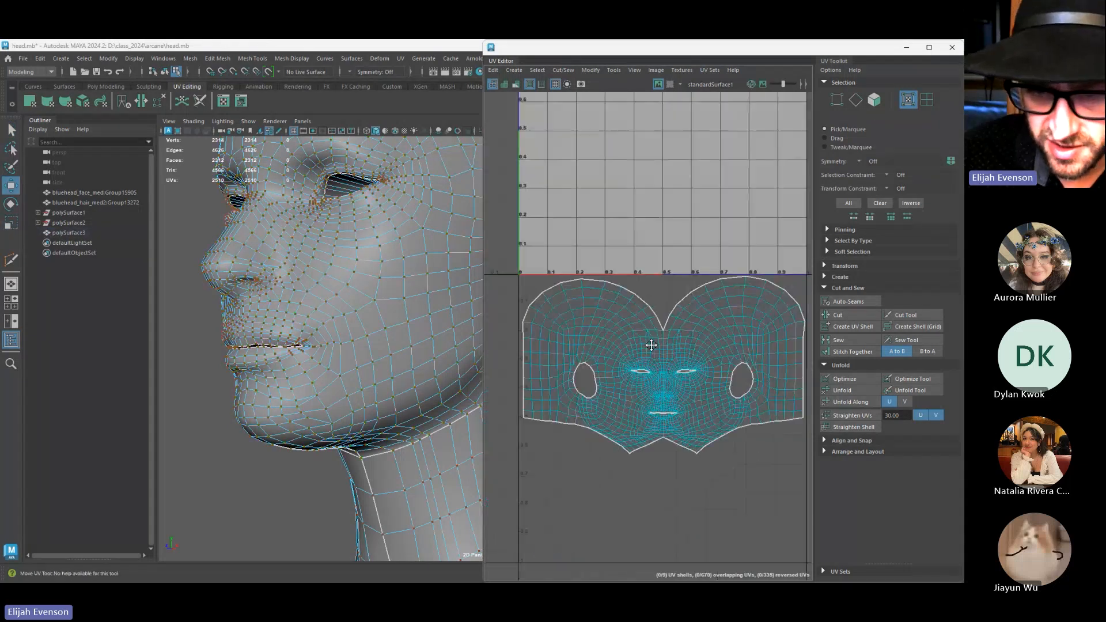
# Select the UVs of the small ear shells and move them directly below the face shell
pyautogui.scroll(-10, 667, 329)
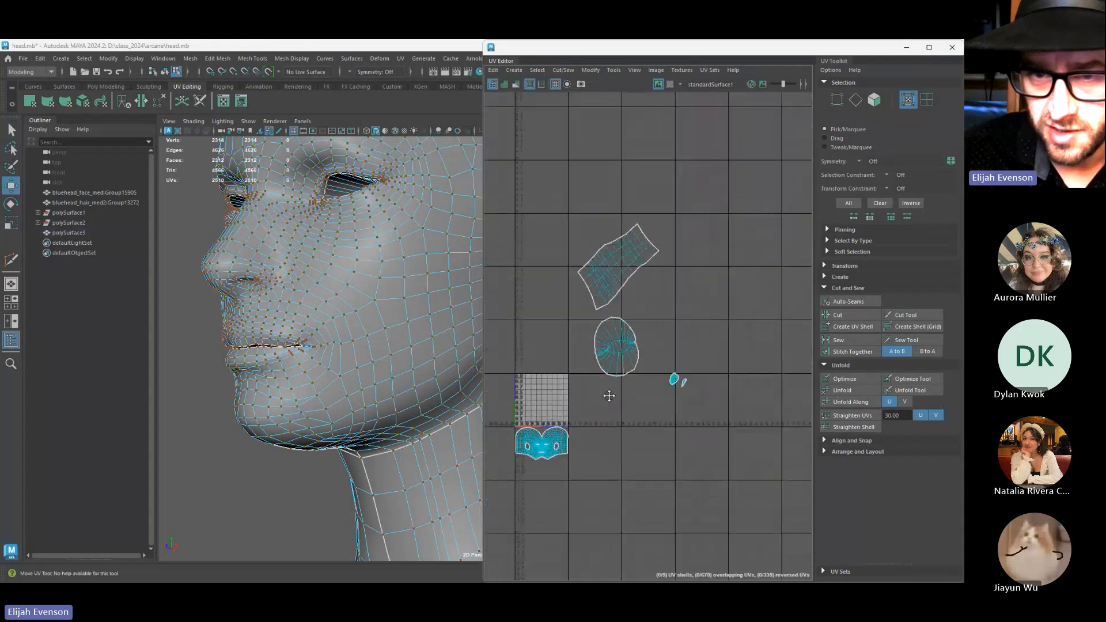
pyautogui.moveTo(660, 363); pyautogui.dragTo(716, 406)
pyautogui.moveTo(674, 377); pyautogui.dragTo(541, 464)
pyautogui.scroll(5, 518, 461)
# Switch to UV shell selection and move one large and one narrow ear shell off the duplicates they overlap
pyautogui.click(537, 70)
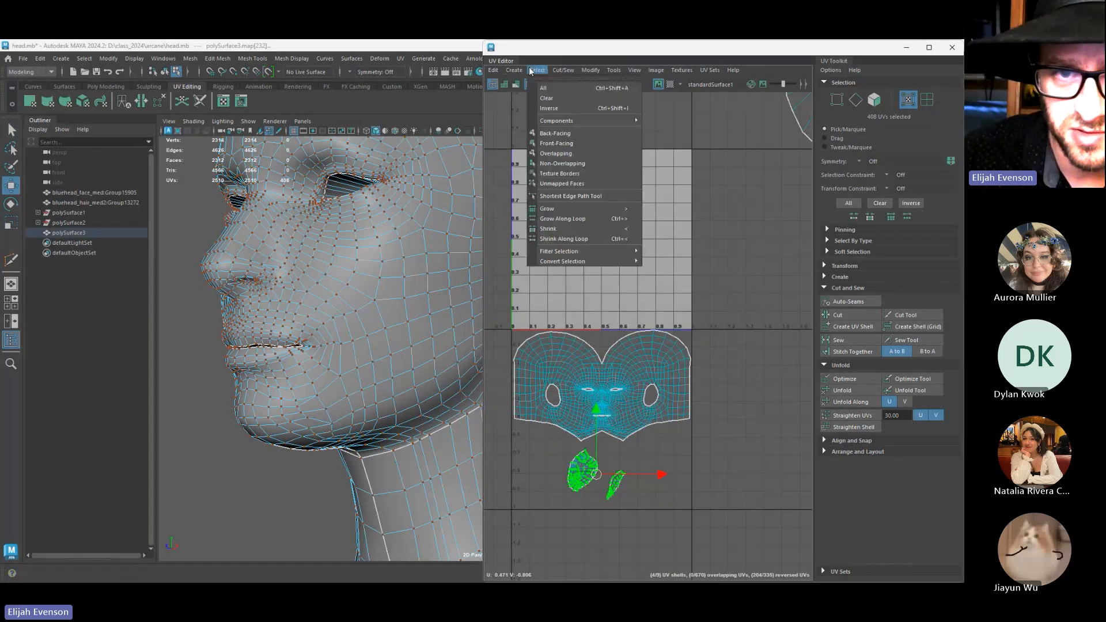
pyautogui.moveTo(634, 120)
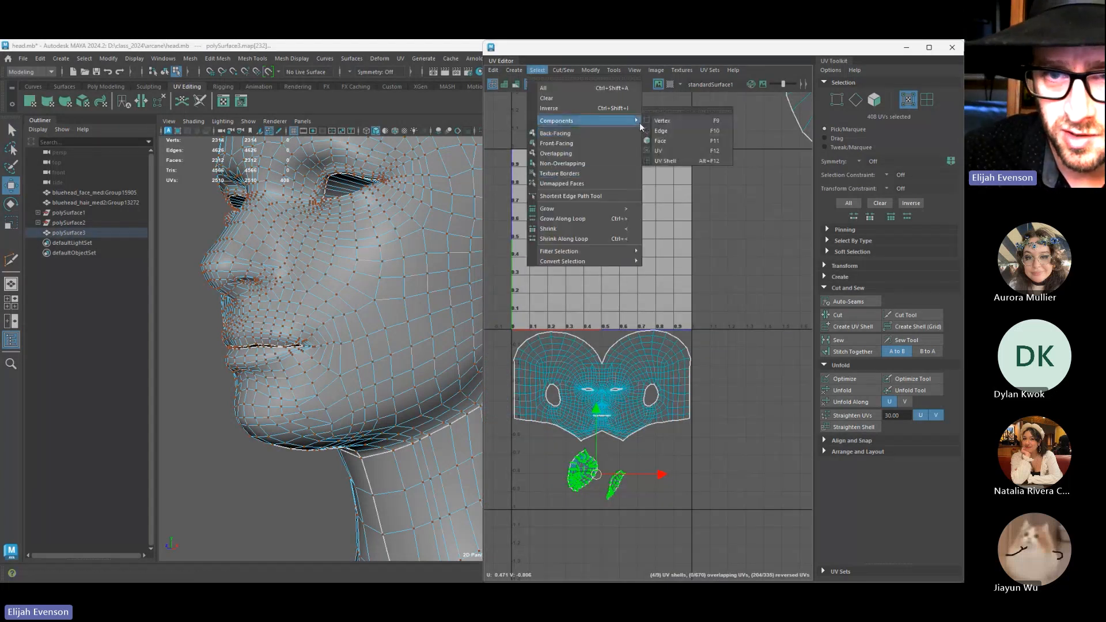
pyautogui.click(672, 160)
pyautogui.click(585, 474)
pyautogui.moveTo(582, 471); pyautogui.dragTo(693, 475)
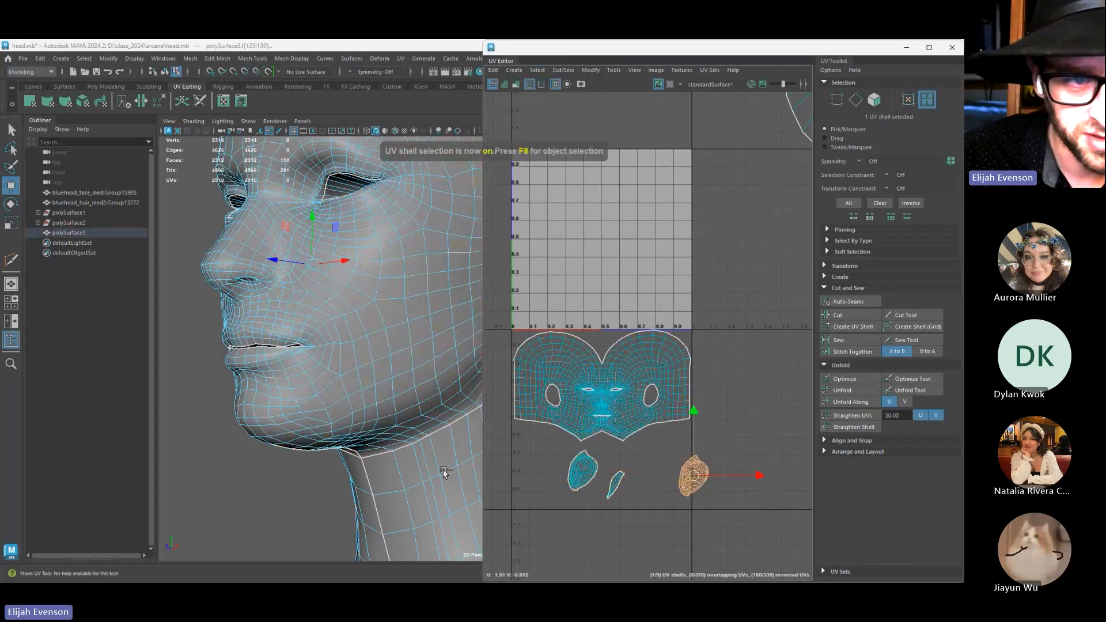
pyautogui.keyDown('alt'); pyautogui.moveTo(443, 472); pyautogui.dragTo(422, 364); pyautogui.keyUp('alt')
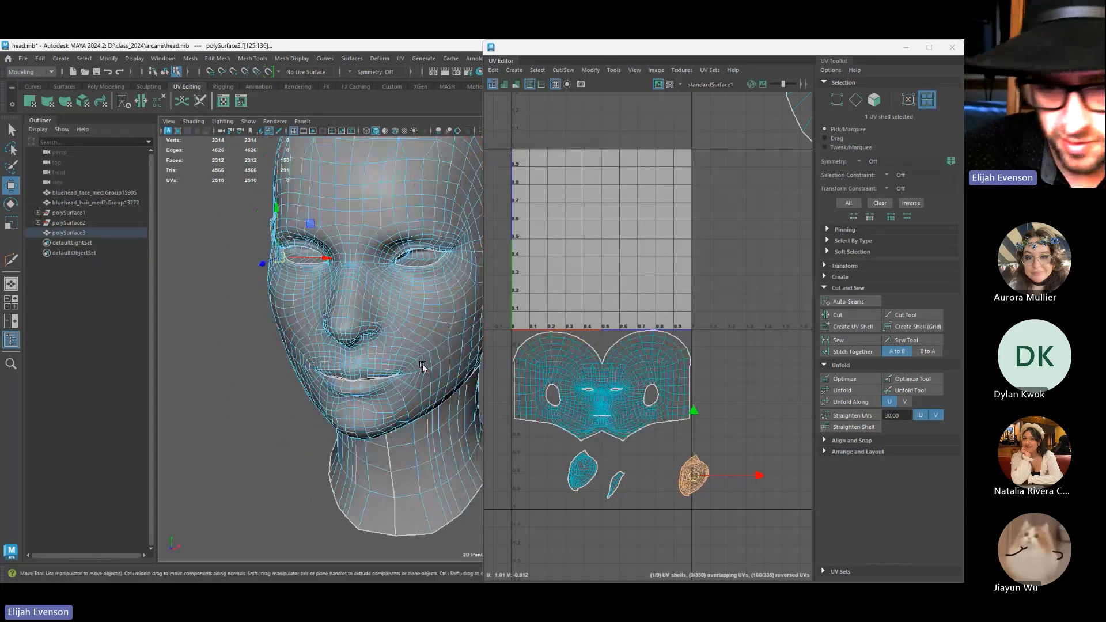
pyautogui.click(616, 486)
pyautogui.moveTo(615, 485); pyautogui.dragTo(662, 522)
# Flip the two separated ear shells in U and move them beside their matching counterparts
pyautogui.moveTo(647, 411); pyautogui.dragTo(642, 452)
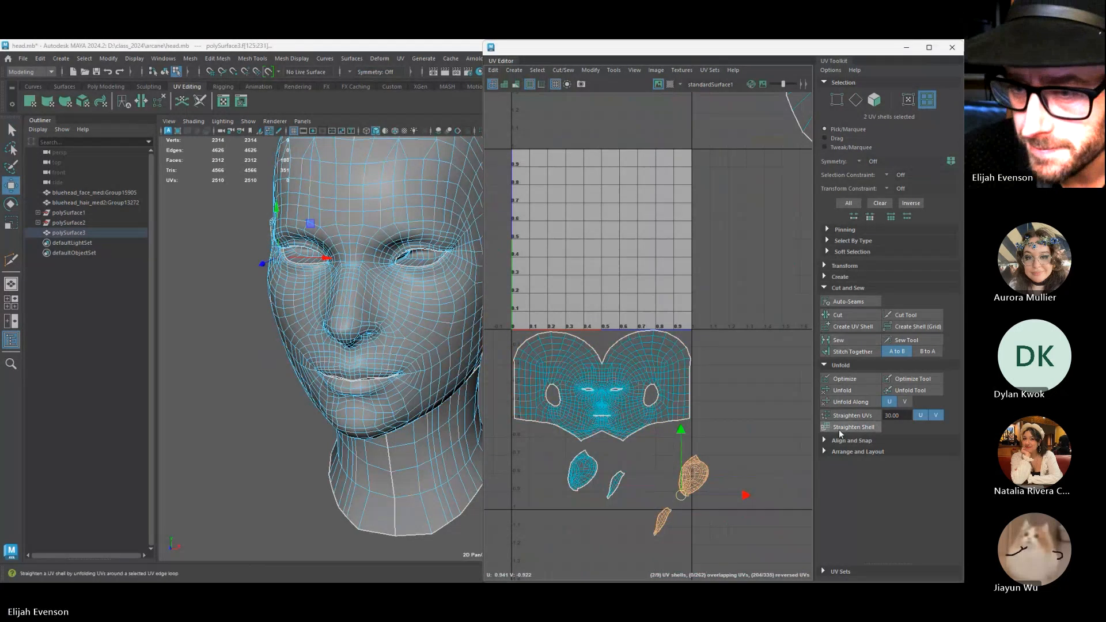
pyautogui.click(844, 266)
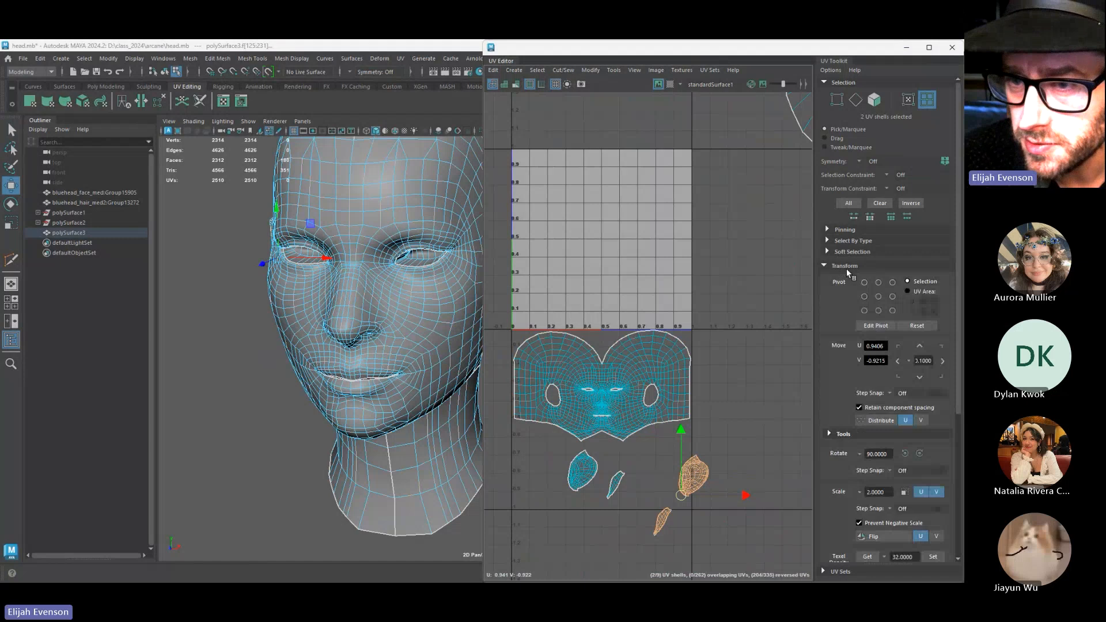
pyautogui.scroll(-3, 846, 431)
pyautogui.click(886, 415)
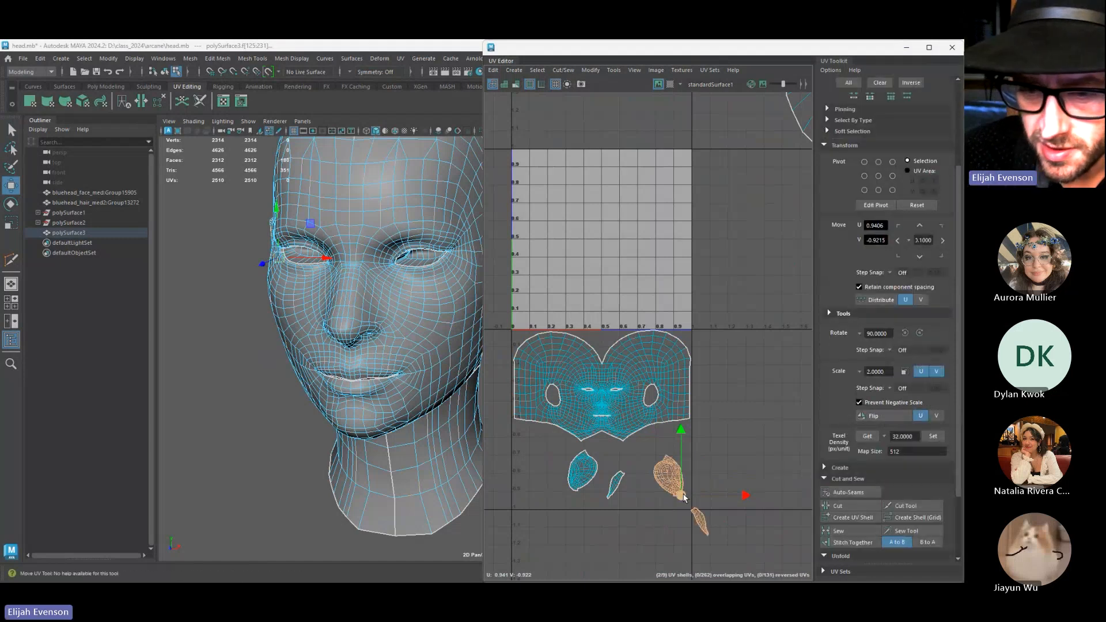
pyautogui.moveTo(682, 495); pyautogui.dragTo(652, 492)
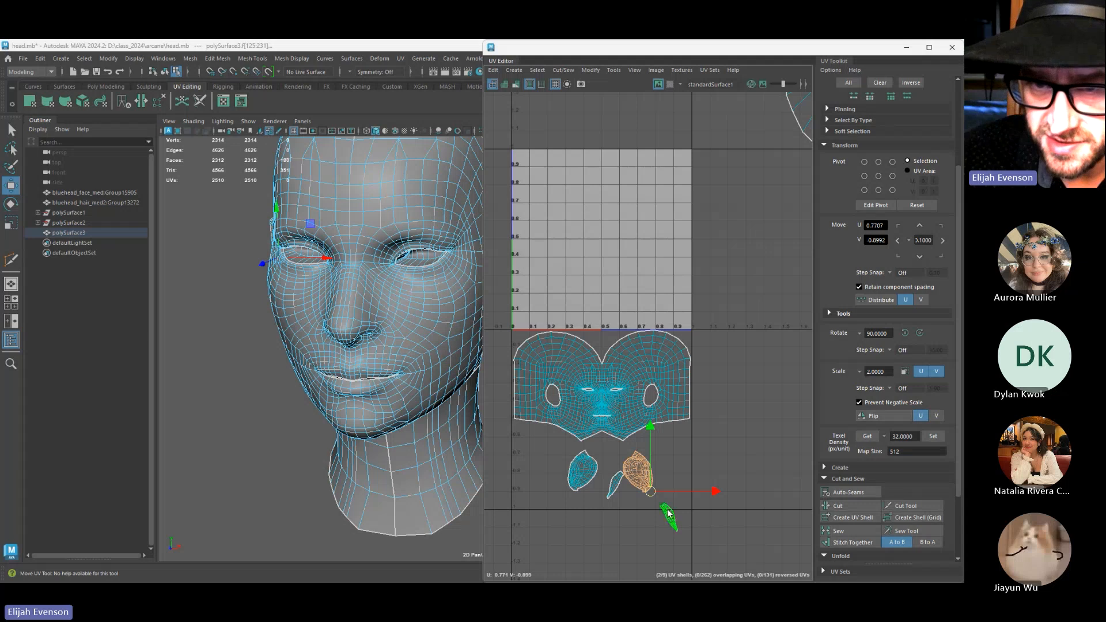
# Try to scale down the round eye socket shell that lies above the face shell
pyautogui.scroll(-5, 668, 514)
pyautogui.click(685, 193)
pyautogui.click(681, 281)
pyautogui.press('r')
pyautogui.moveTo(684, 289); pyautogui.dragTo(618, 301)
pyautogui.hotkey('ctrl', 'z')
pyautogui.hotkey('ctrl', 'z')
# Move one round eye socket shell off its overlapping duplicate to the 0–1 tile's upper edge and flip it in U
pyautogui.press('w')
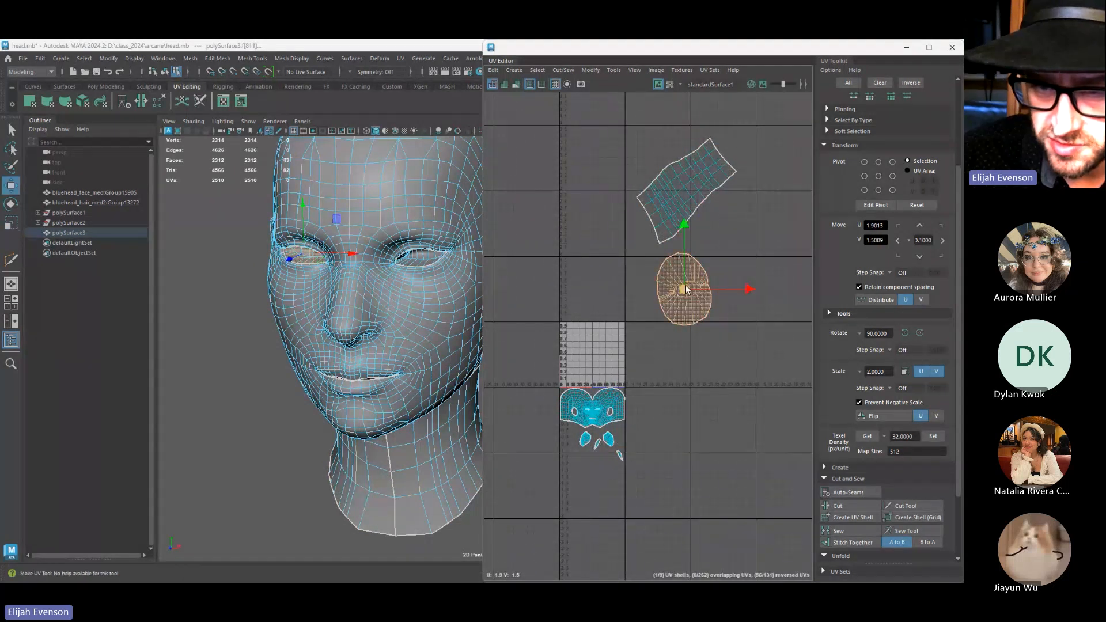
pyautogui.moveTo(685, 289); pyautogui.dragTo(584, 307)
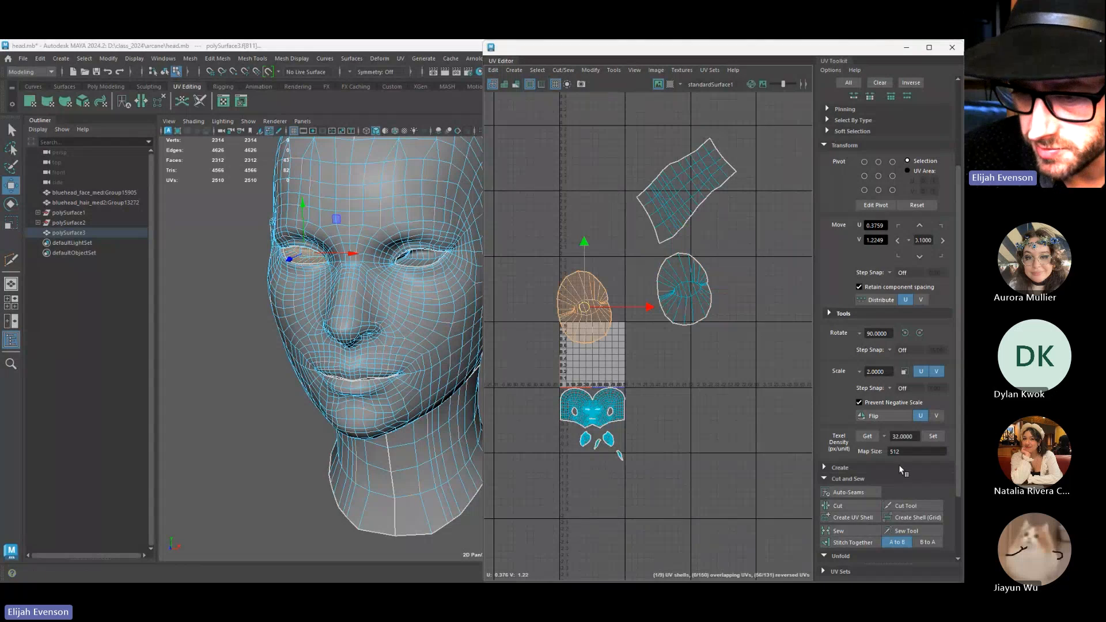
pyautogui.click(874, 416)
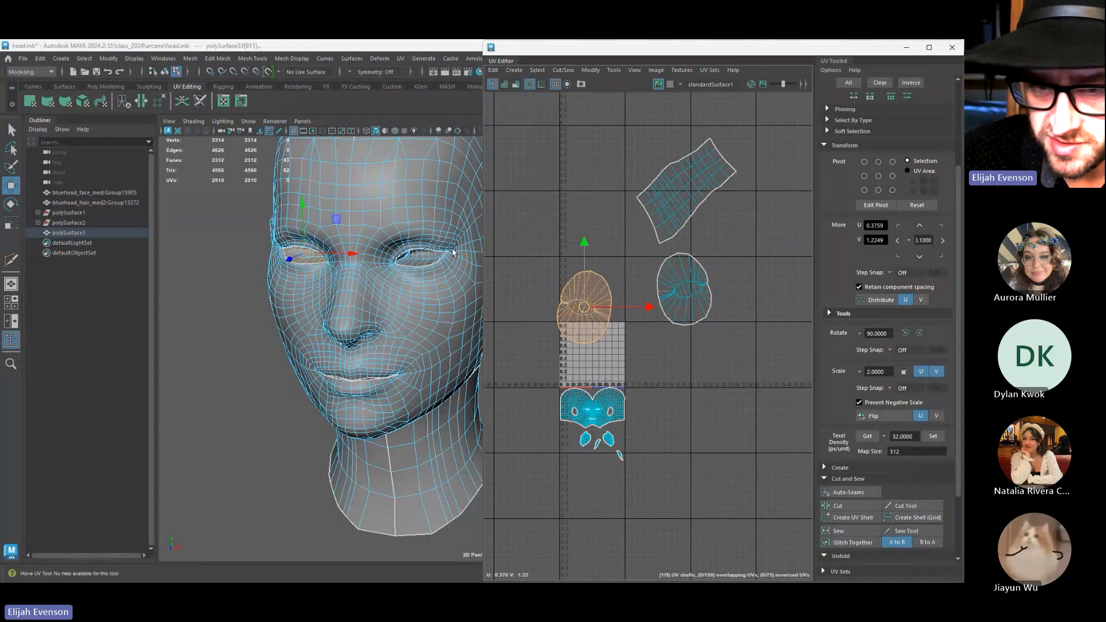
pyautogui.click(637, 279)
pyautogui.hotkey('ctrl', 'z')
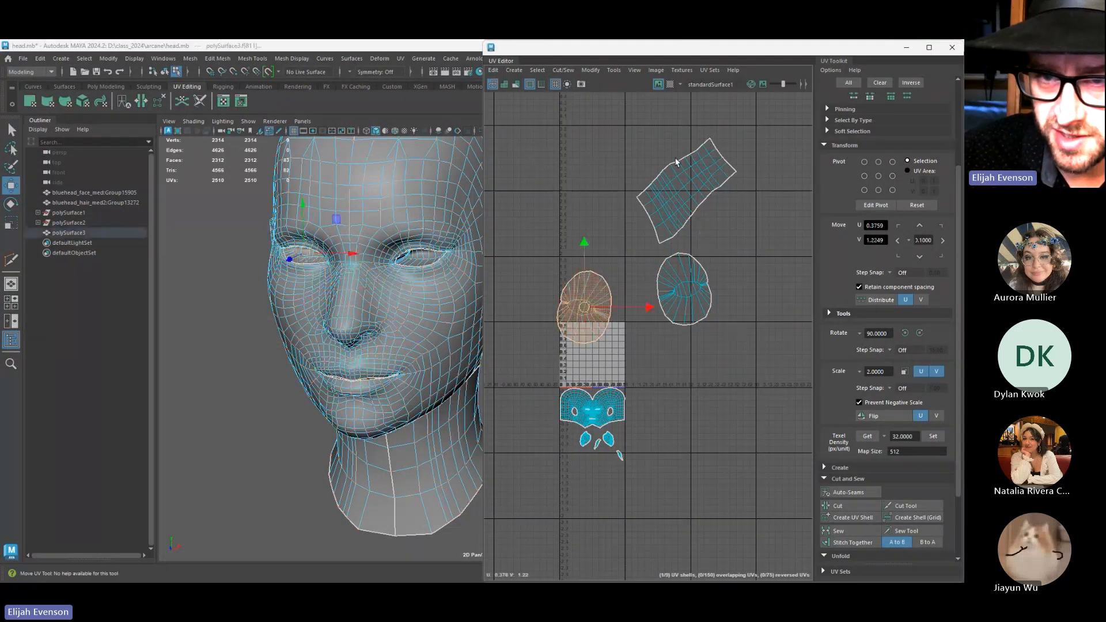
# Apply a cylindrical projection to the overlapping neck shells and move the projected neck UVs clear of the other shells
pyautogui.moveTo(604, 137); pyautogui.dragTo(772, 229)
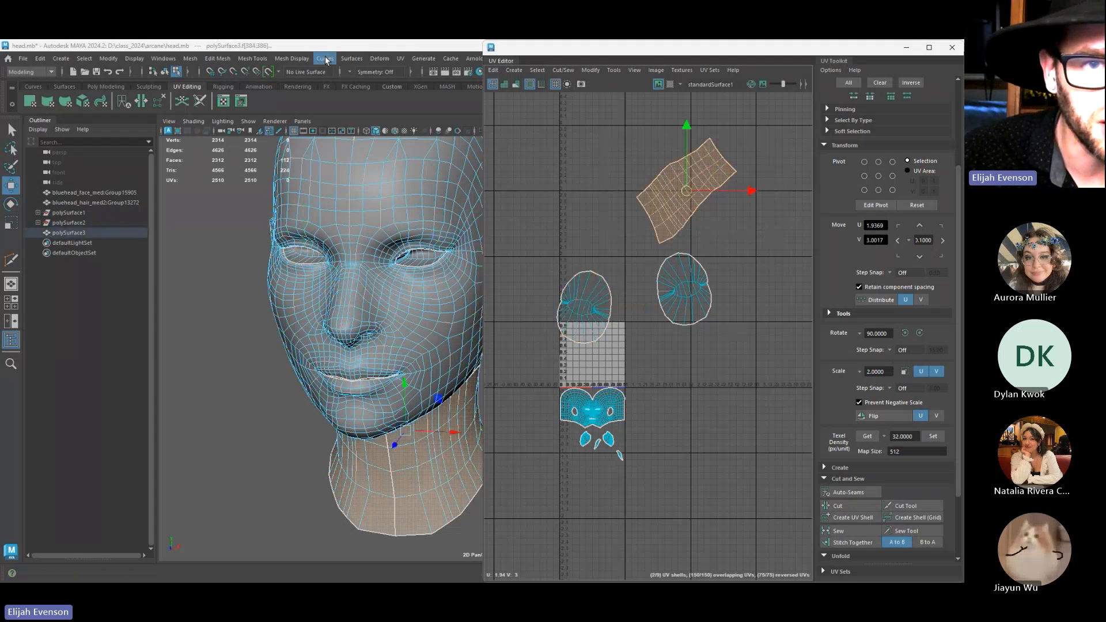
pyautogui.click(399, 59)
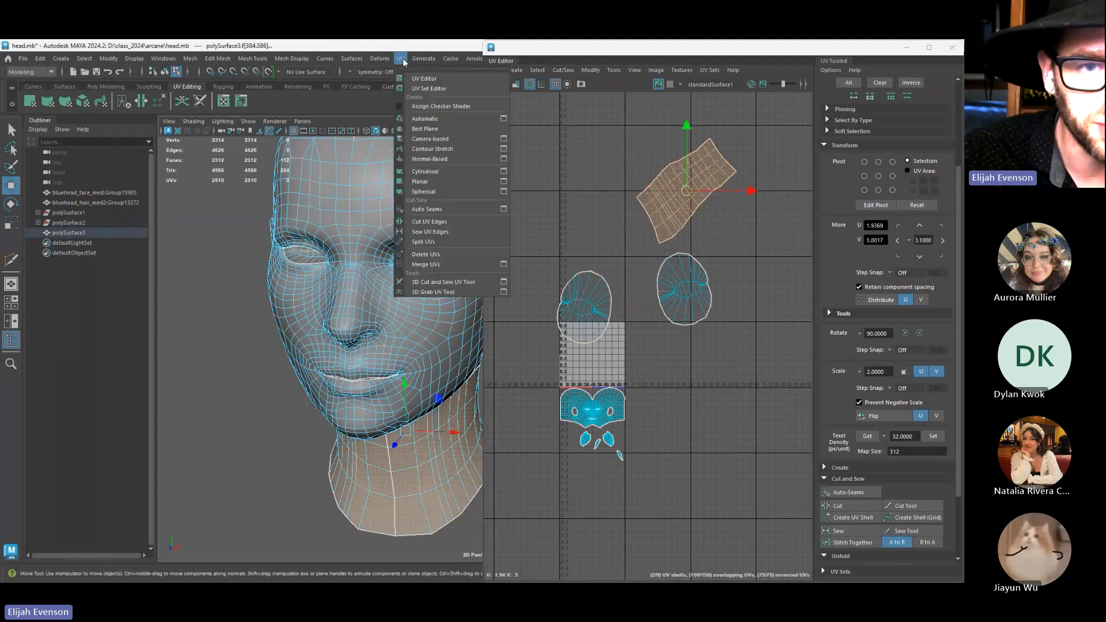
pyautogui.click(459, 172)
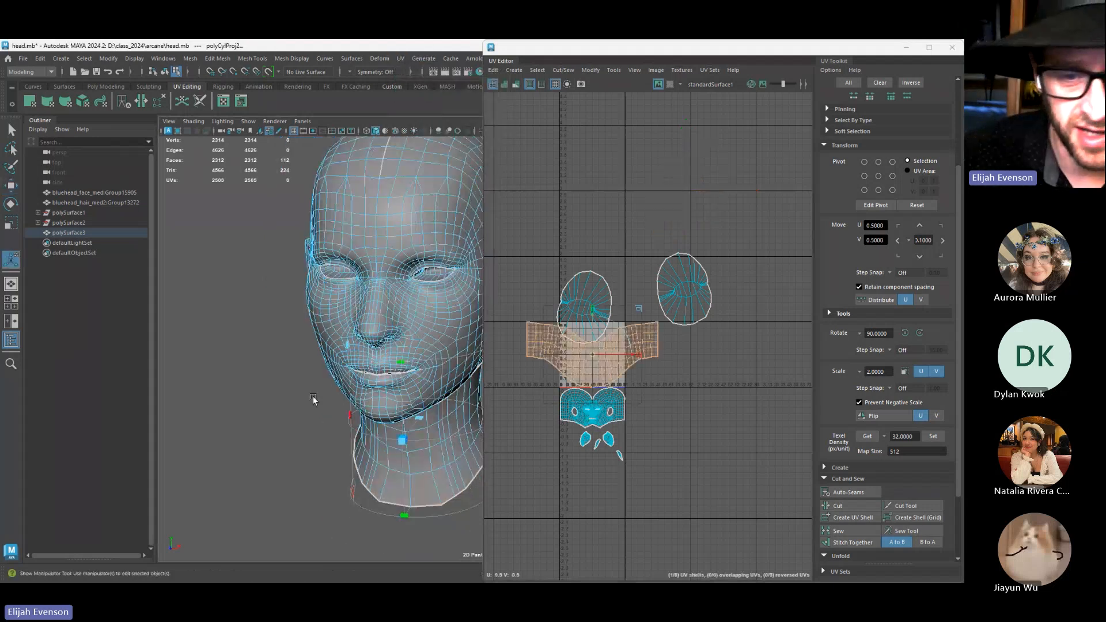
pyautogui.scroll(-5, 467, 425)
pyautogui.press('w')
pyautogui.moveTo(594, 355); pyautogui.dragTo(718, 402)
# Select all UVs of the neck shell and unfold them
pyautogui.moveTo(722, 396); pyautogui.dragTo(771, 393, button='right')
pyautogui.scroll(-4, 706, 383)
pyautogui.moveTo(669, 364); pyautogui.dragTo(824, 444)
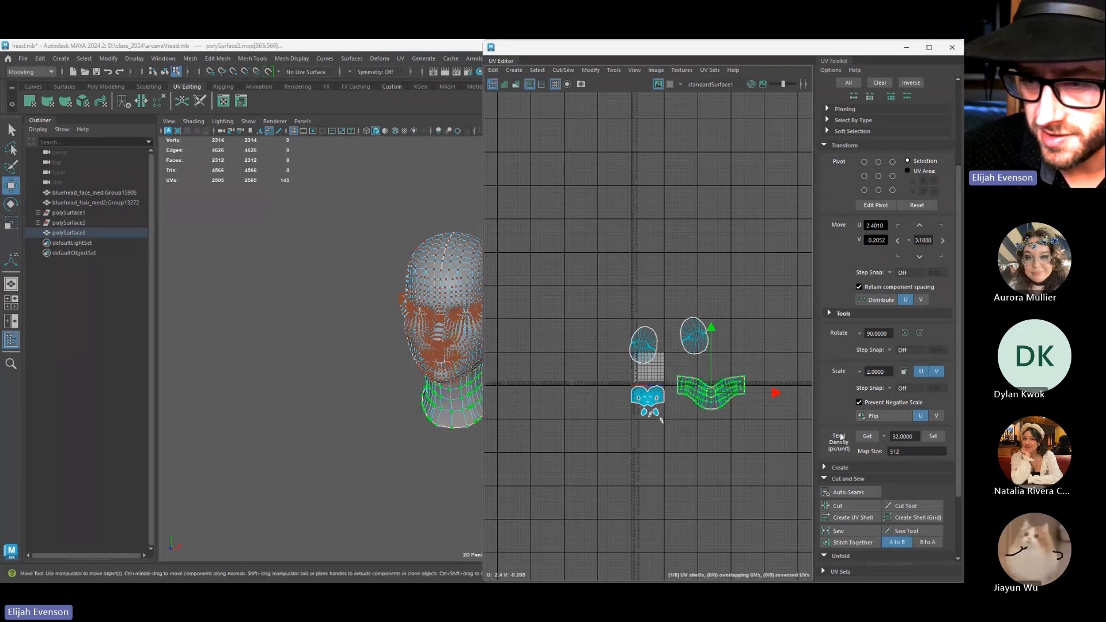
pyautogui.scroll(-3, 862, 510)
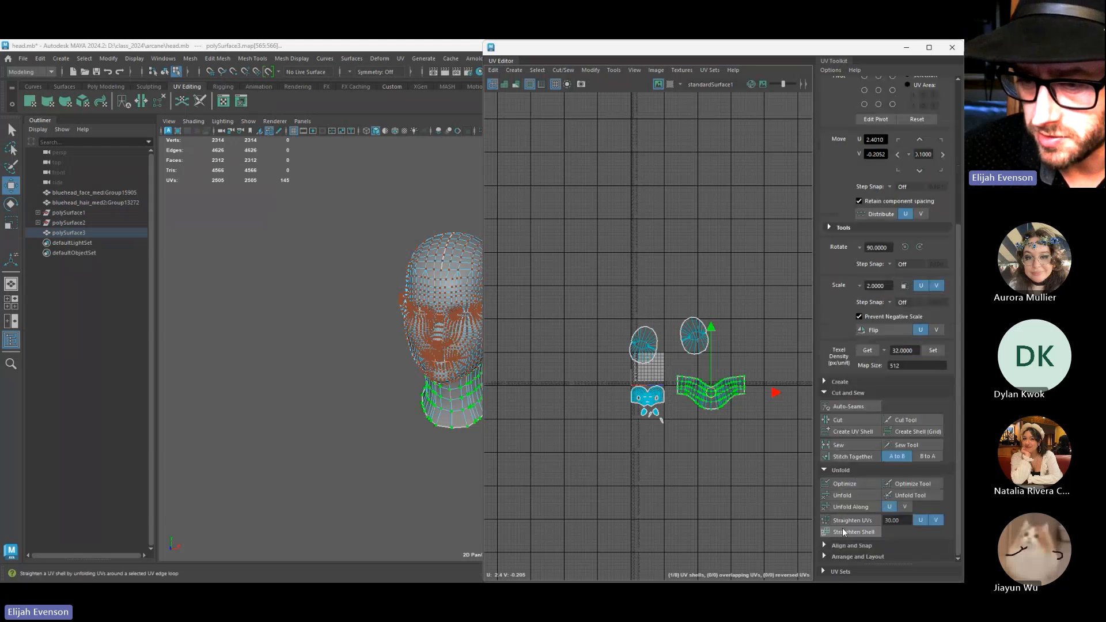
pyautogui.click(842, 495)
# Scale the neck shell down to less than one tile wide and position it below the face and ear shells
pyautogui.keyDown('alt'); pyautogui.moveTo(690, 373); pyautogui.dragTo(683, 467, button='middle'); pyautogui.keyUp('alt')
pyautogui.scroll(4, 613, 410)
pyautogui.press('r')
pyautogui.moveTo(695, 412); pyautogui.dragTo(539, 494)
pyautogui.press('w')
pyautogui.scroll(5, 563, 490)
pyautogui.keyDown('alt'); pyautogui.moveTo(596, 475); pyautogui.dragTo(690, 478, button='middle'); pyautogui.keyUp('alt')
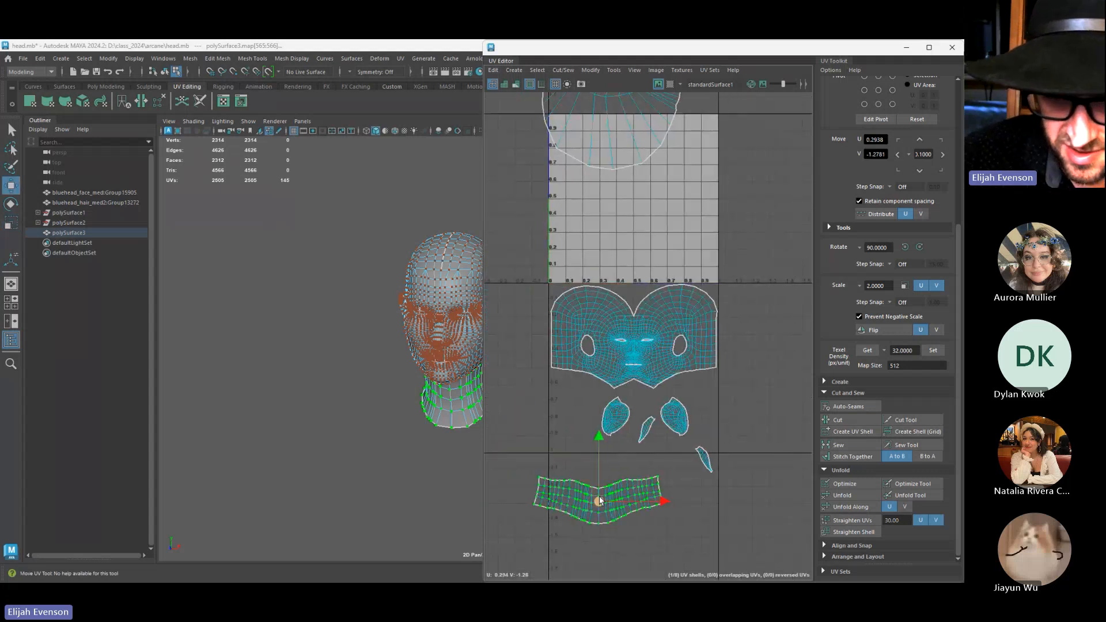
pyautogui.moveTo(598, 502); pyautogui.dragTo(615, 478)
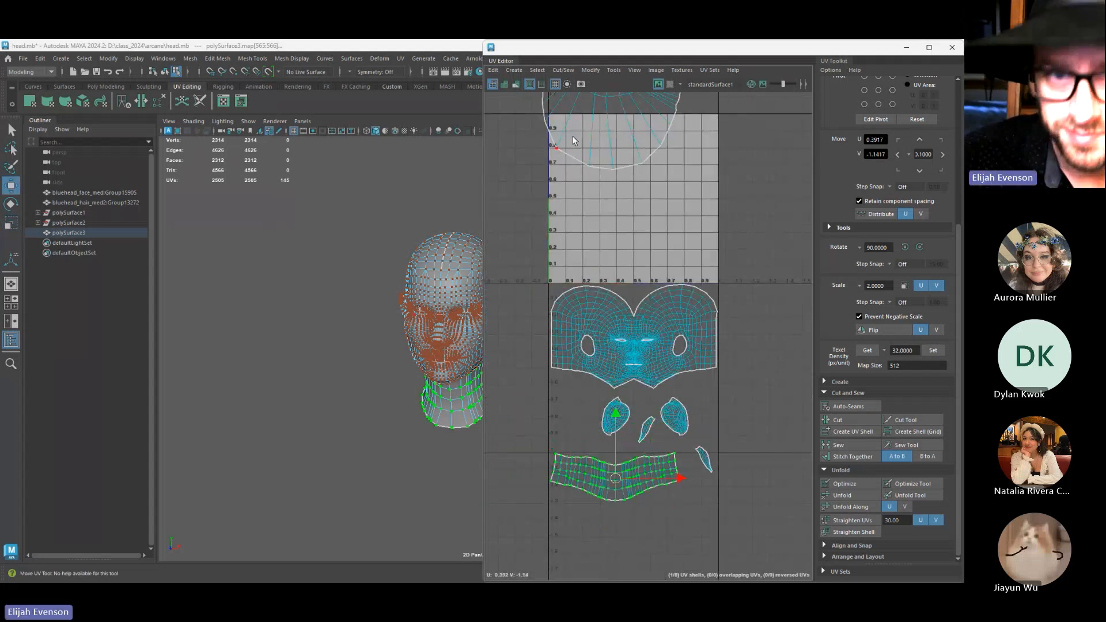
# In UV shell selection, move the four ear shells out beside the face shell and bring the neck shell up beneath the face
pyautogui.click(537, 70)
pyautogui.moveTo(604, 120)
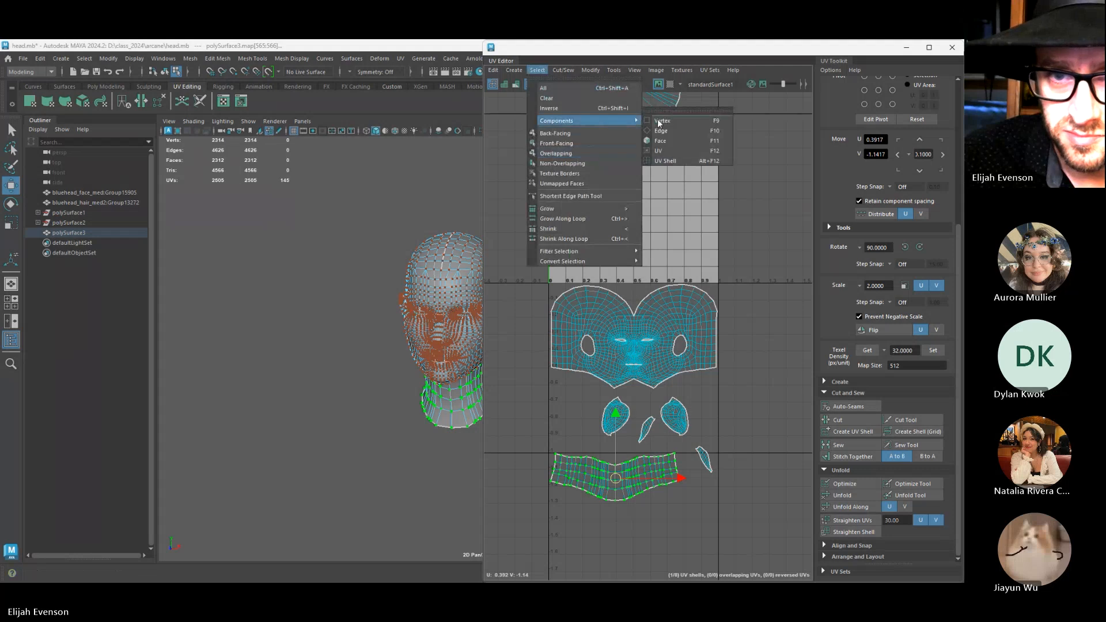
pyautogui.click(665, 161)
pyautogui.moveTo(611, 422); pyautogui.dragTo(685, 434)
pyautogui.keyDown('shift'); pyautogui.moveTo(699, 452); pyautogui.dragTo(751, 504); pyautogui.keyUp('shift')
pyautogui.moveTo(657, 435); pyautogui.dragTo(744, 415)
pyautogui.click(612, 486)
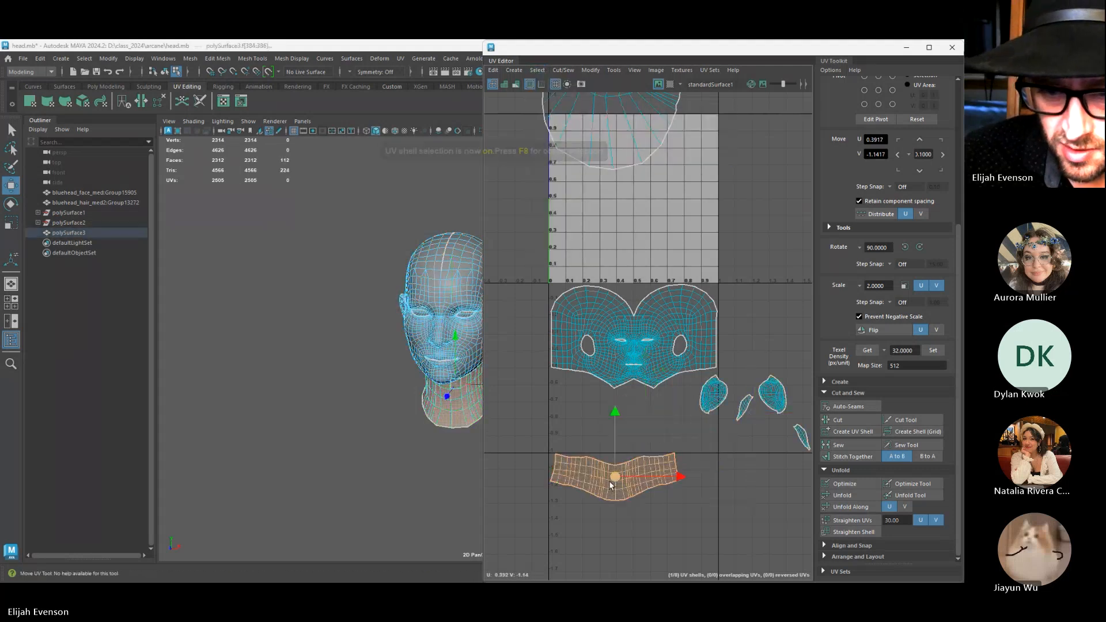
pyautogui.moveTo(612, 486); pyautogui.dragTo(613, 434)
# Move the two large ear shells into the free space inside the tile, next to the neck shell's end
pyautogui.click(706, 400)
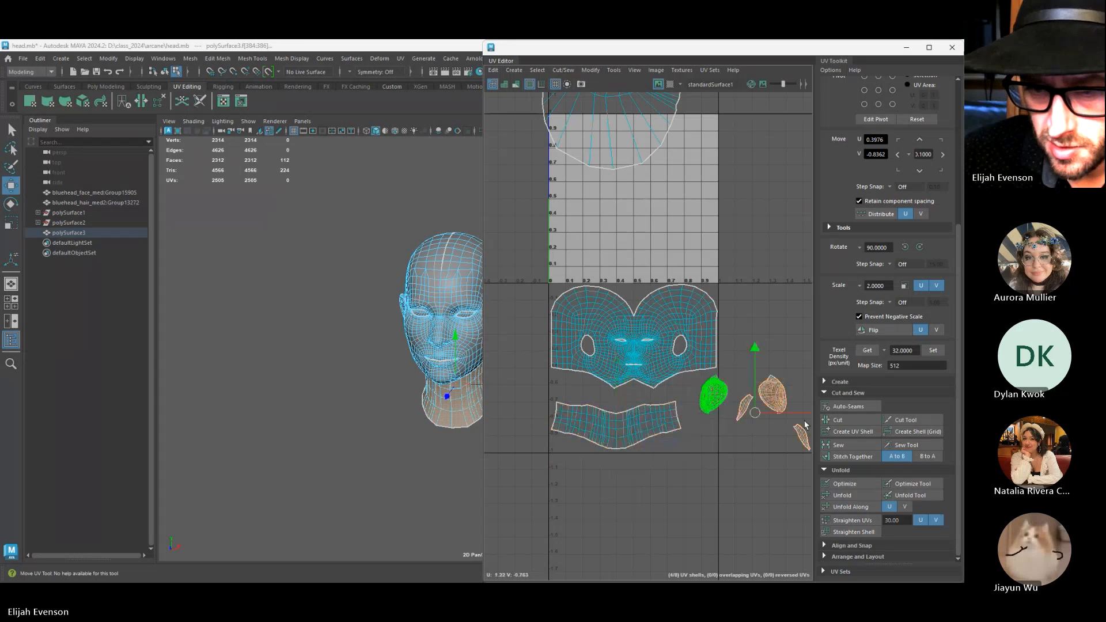
pyautogui.moveTo(704, 403); pyautogui.dragTo(702, 400)
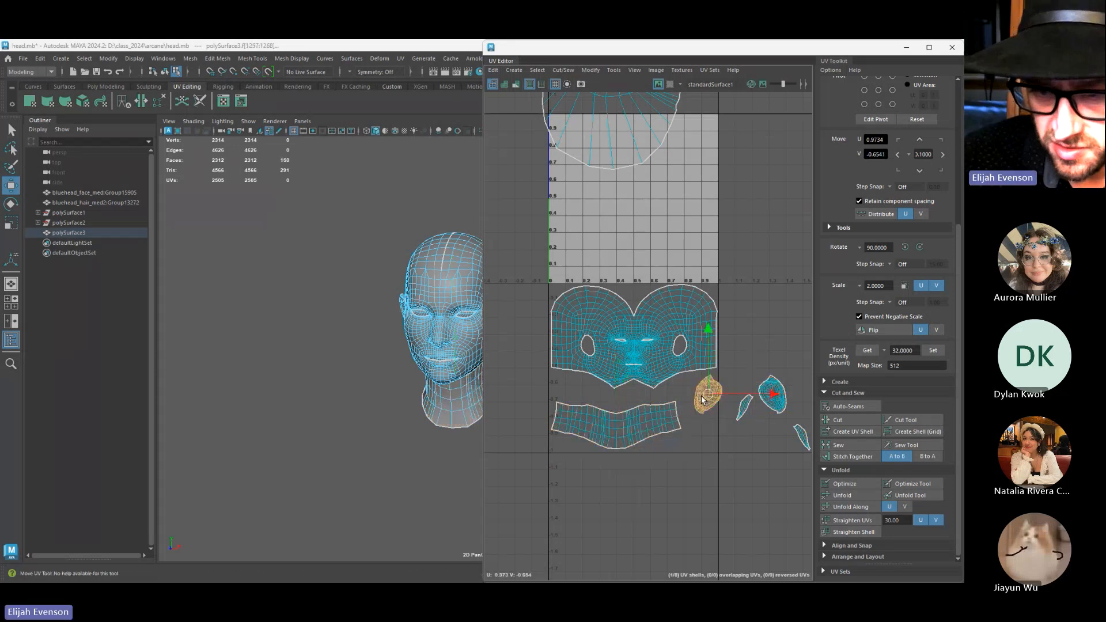
pyautogui.click(771, 394)
pyautogui.moveTo(772, 395); pyautogui.dragTo(678, 397)
# Fit the two narrow ear shells into the gaps between the neck shell and the large ear shells, rotating the lower one
pyautogui.click(746, 410)
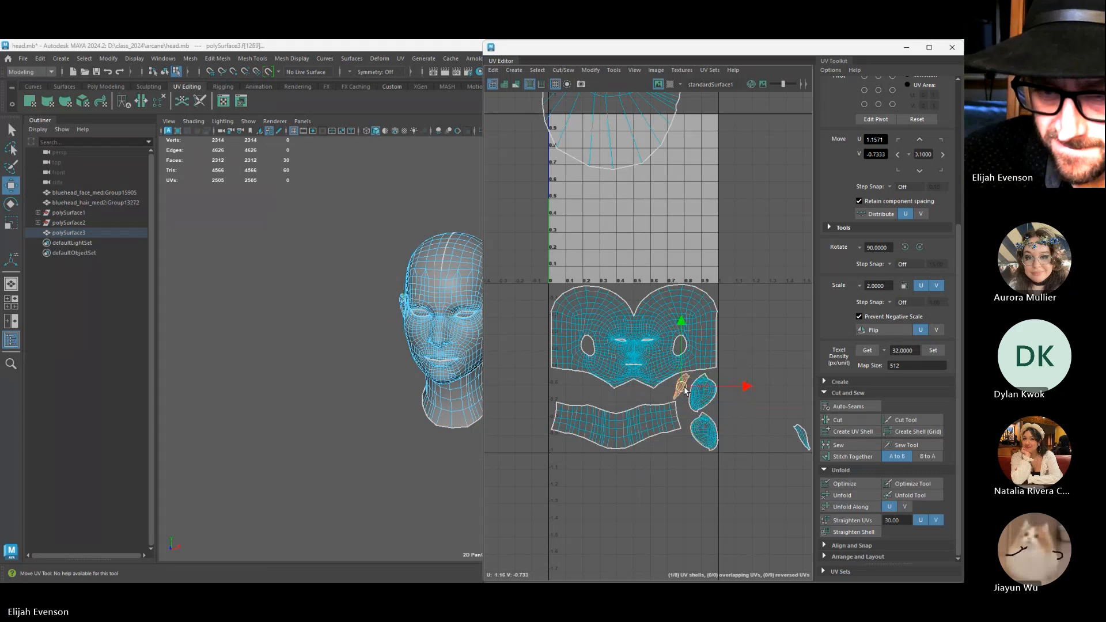
pyautogui.click(795, 433)
pyautogui.moveTo(808, 435); pyautogui.dragTo(745, 439)
pyautogui.press('e')
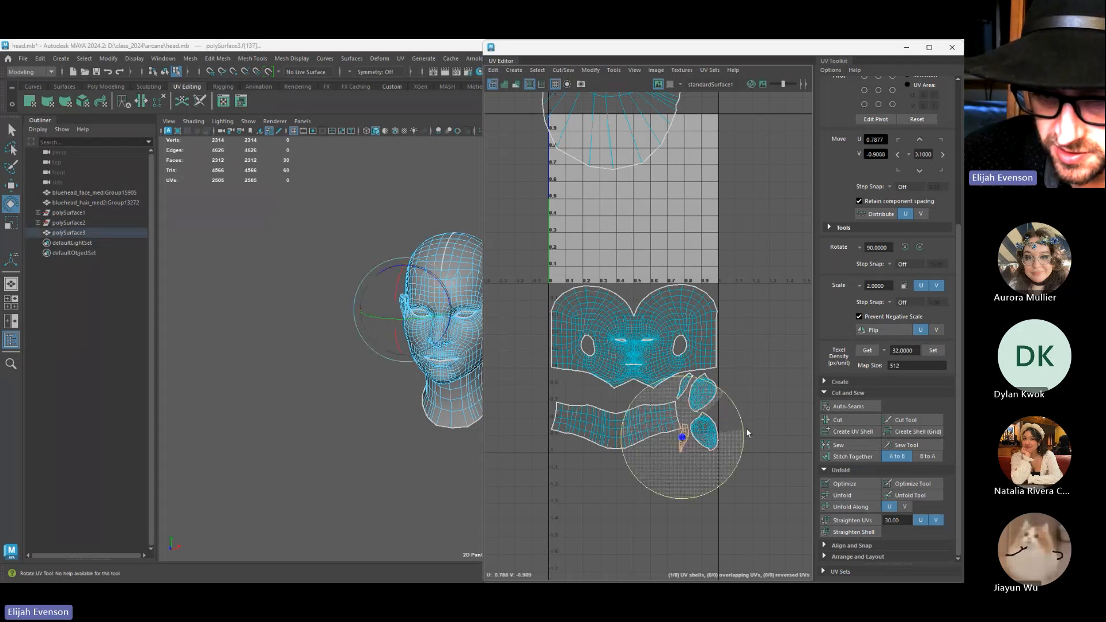
pyautogui.press('w')
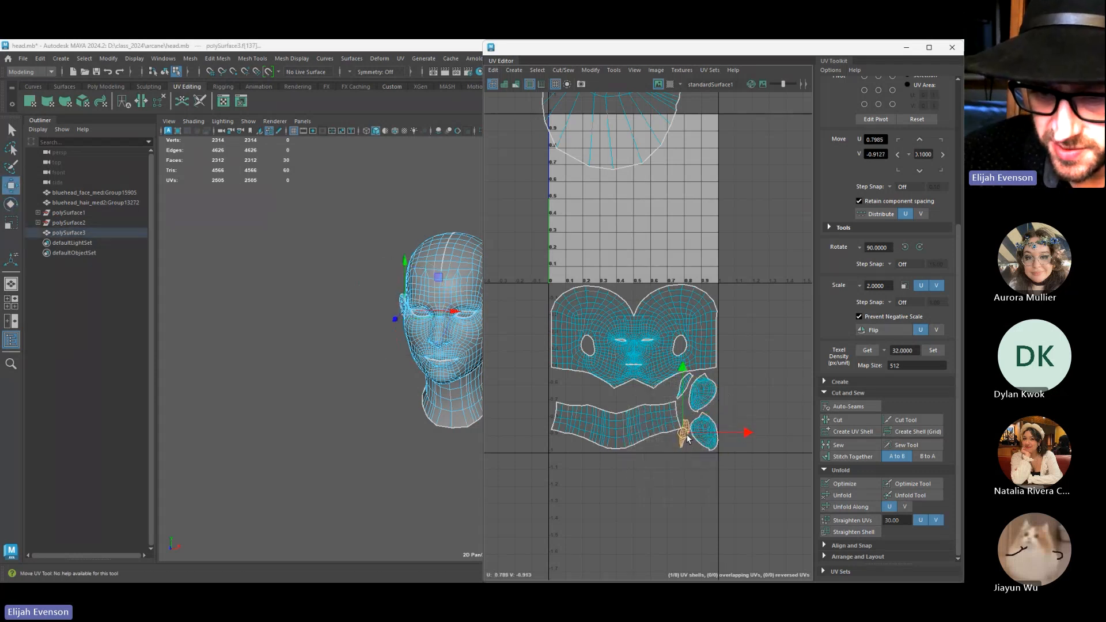
pyautogui.scroll(3, 609, 356)
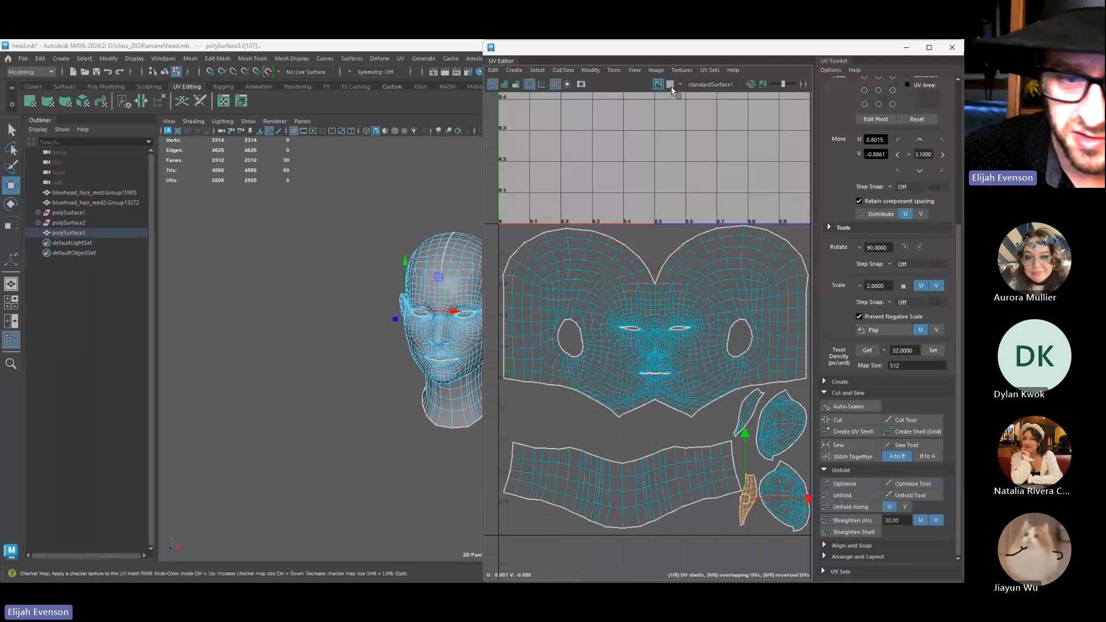
# Display the checker map and compare the checker size and distortion on the face, ears and neck
pyautogui.click(671, 88)
pyautogui.keyDown('alt'); pyautogui.moveTo(274, 368); pyautogui.dragTo(323, 351); pyautogui.keyUp('alt')
pyautogui.scroll(5, 323, 351)
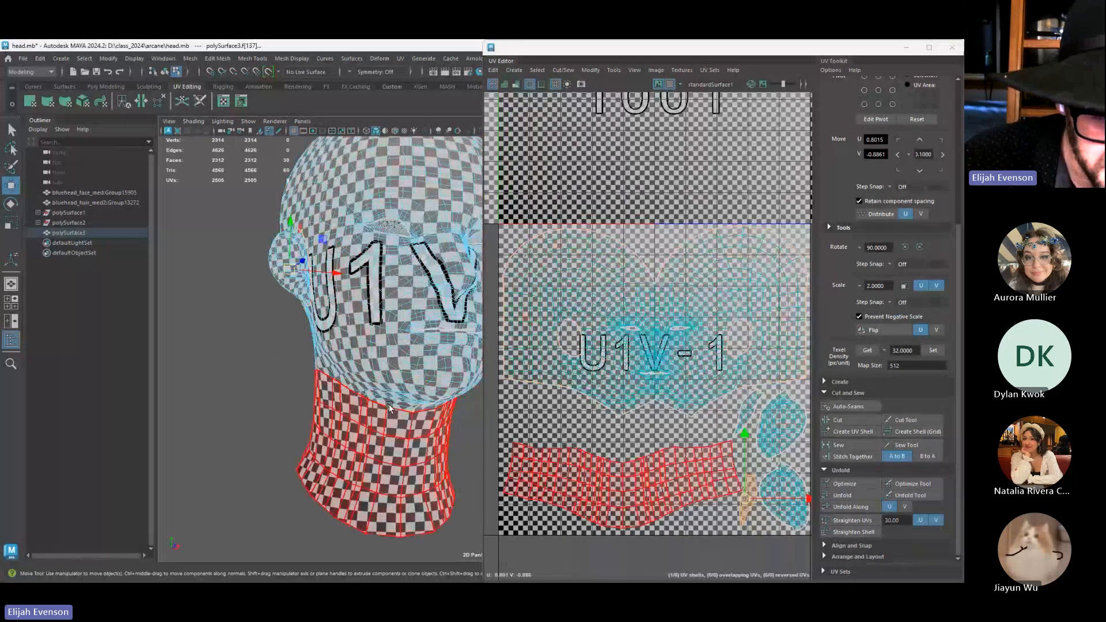
pyautogui.keyDown('alt'); pyautogui.moveTo(468, 452); pyautogui.dragTo(181, 440); pyautogui.keyUp('alt')
pyautogui.scroll(1, 181, 440)
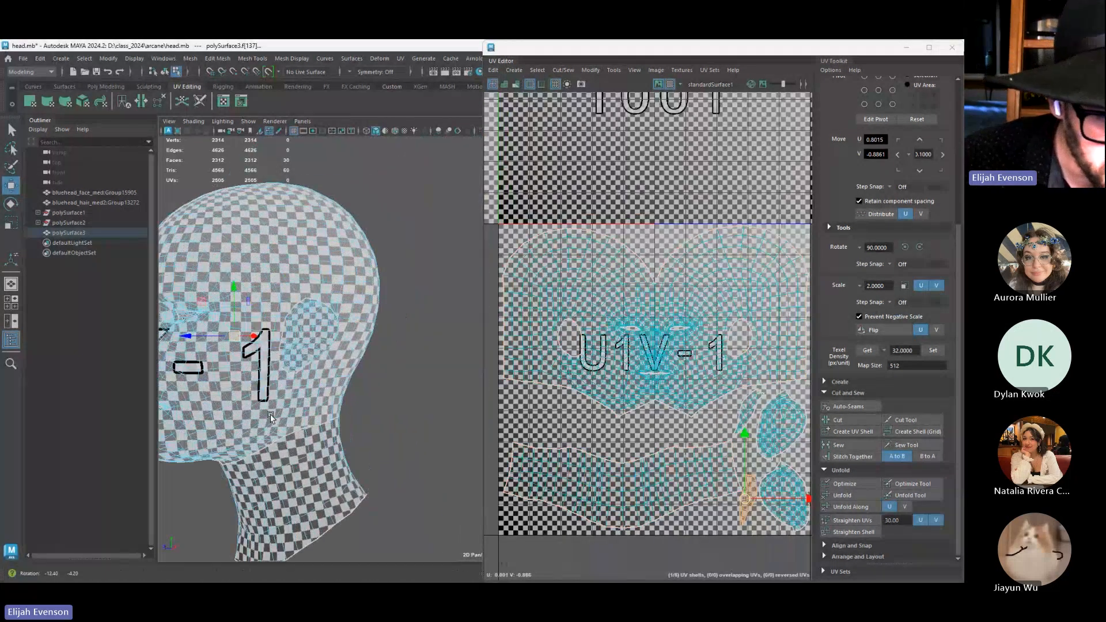
# Check the checker pattern on the side of the head and ear, and turn off the checker map
pyautogui.keyDown('alt'); pyautogui.moveTo(362, 389); pyautogui.dragTo(417, 391, button='middle'); pyautogui.keyUp('alt')
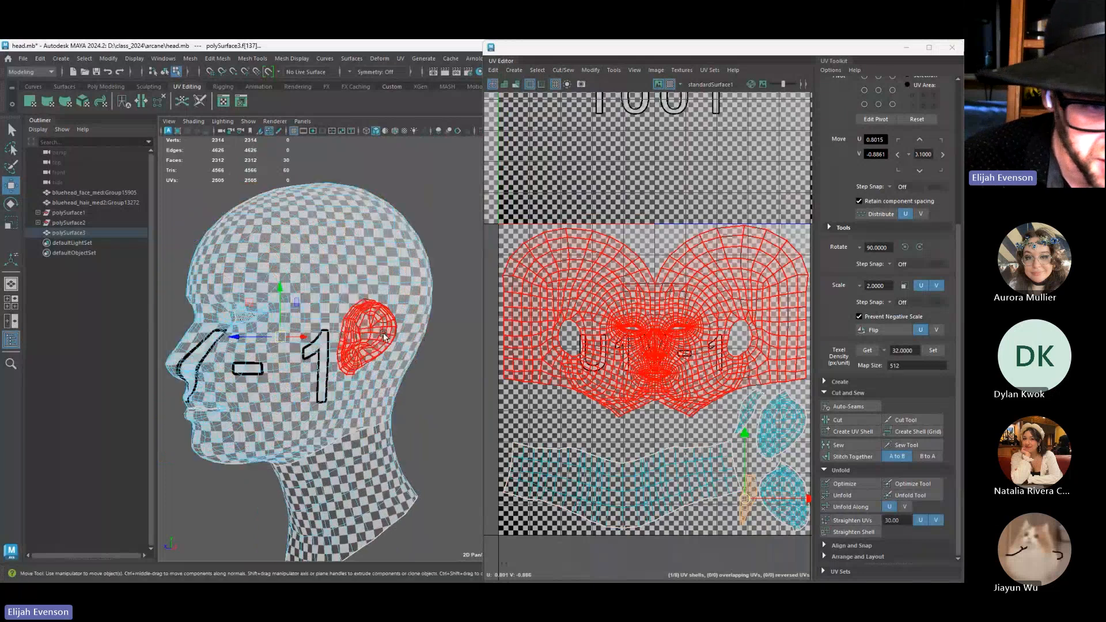
pyautogui.scroll(-4, 786, 432)
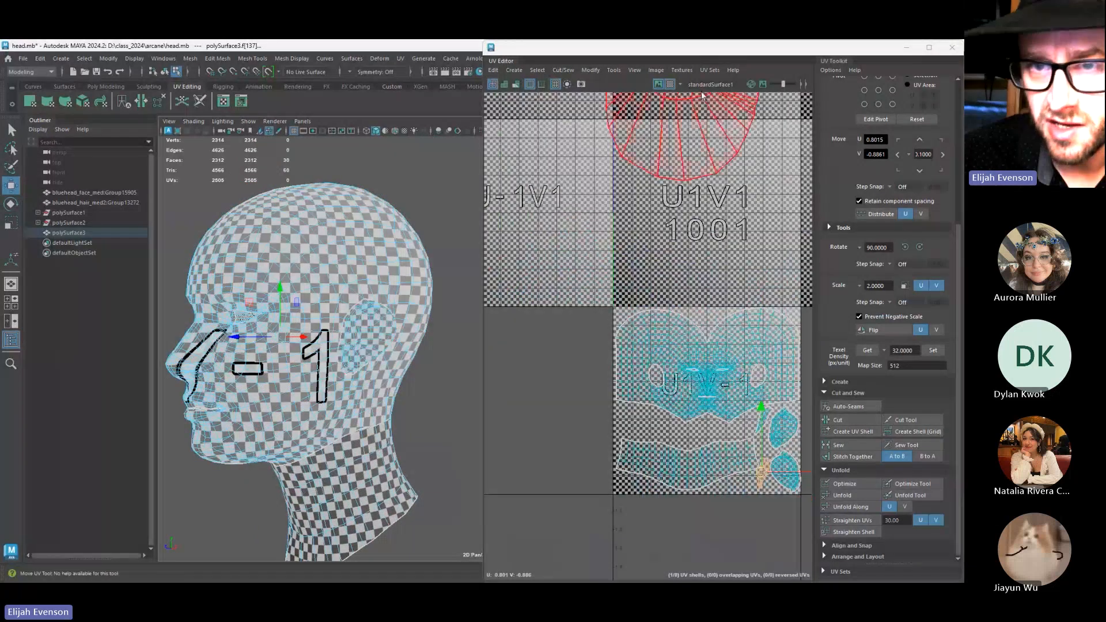
pyautogui.click(670, 84)
# Nudge the lower large ear shell inward and move the lower narrow ear shell up into the gap beside the neck shell
pyautogui.keyDown('alt'); pyautogui.moveTo(678, 464); pyautogui.dragTo(571, 425, button='middle'); pyautogui.keyUp('alt')
pyautogui.scroll(4, 618, 438)
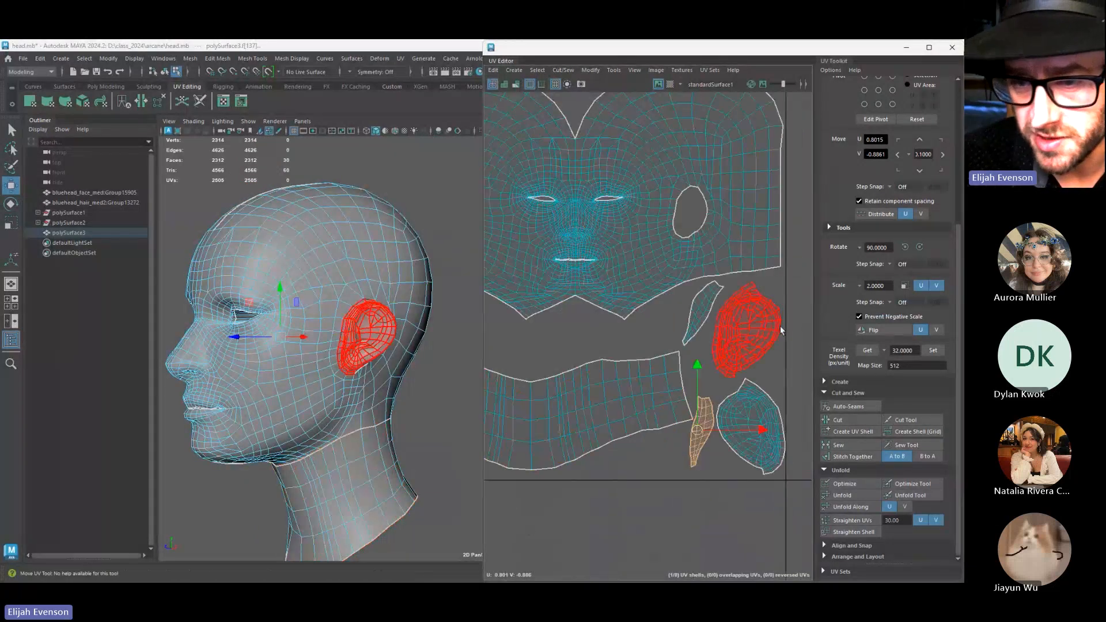
pyautogui.click(750, 429)
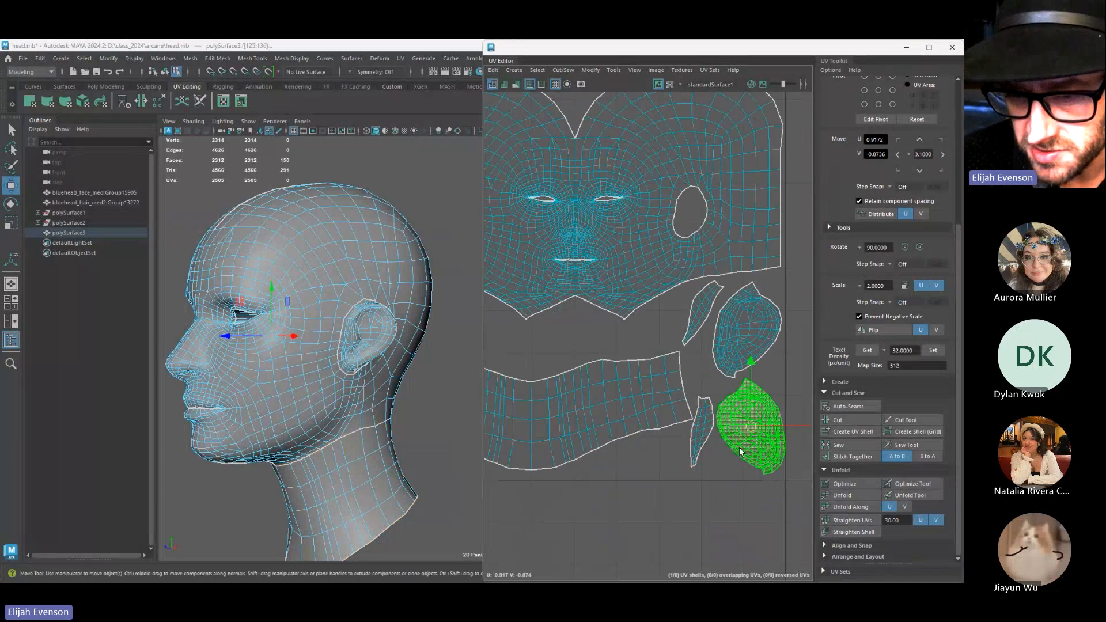
pyautogui.moveTo(750, 428); pyautogui.dragTo(707, 402)
pyautogui.click(704, 435)
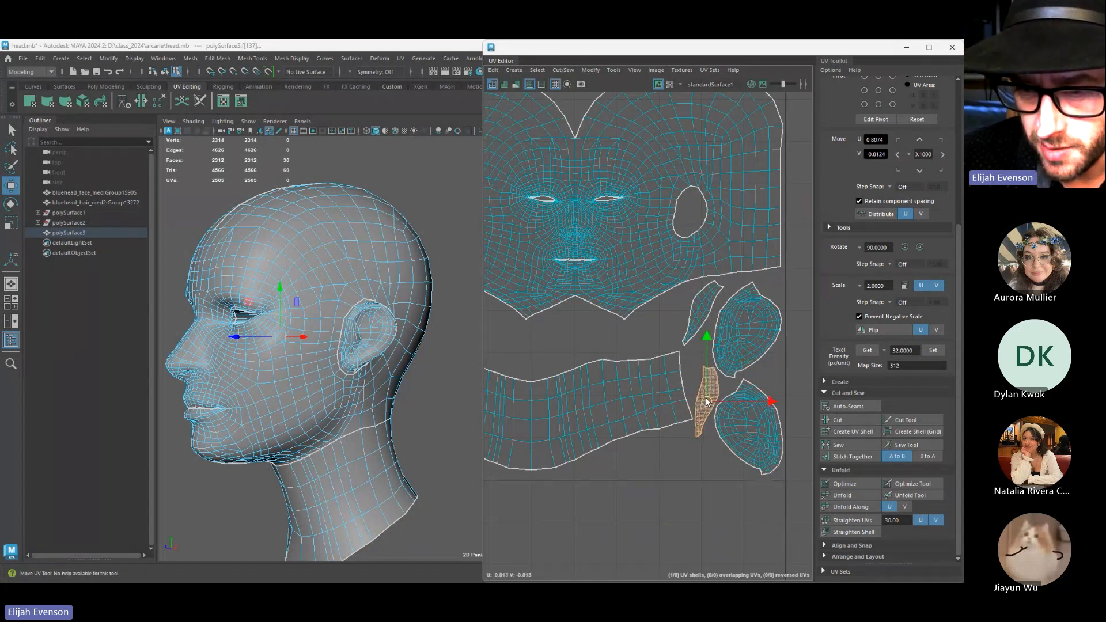
pyautogui.scroll(-3, 746, 354)
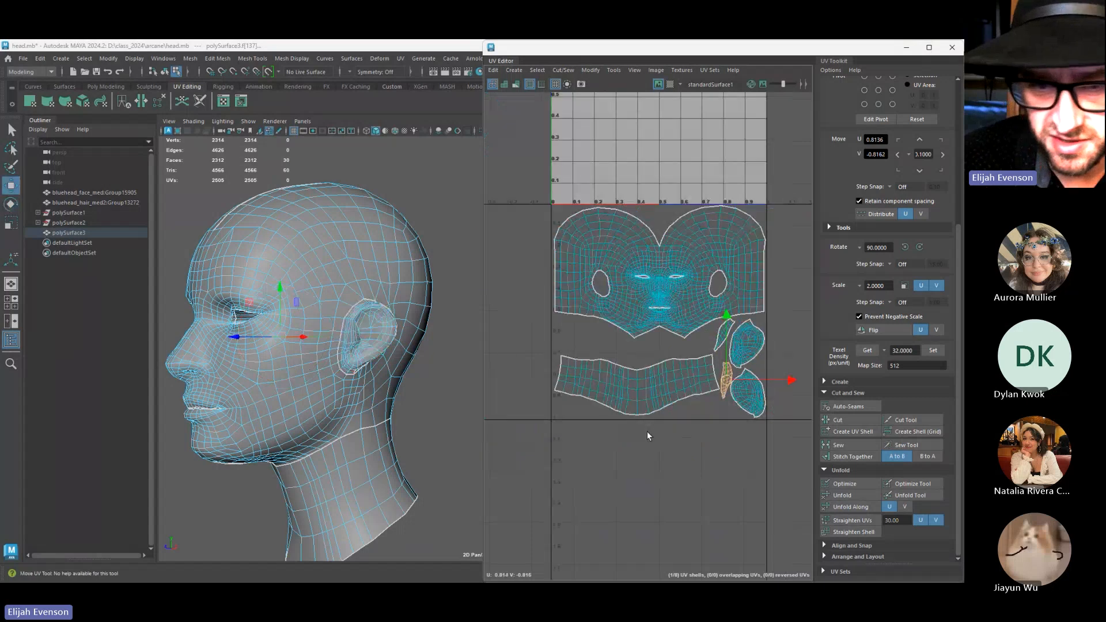
pyautogui.click(627, 384)
pyautogui.keyDown('alt'); pyautogui.moveTo(761, 254); pyautogui.dragTo(734, 293, button='middle'); pyautogui.keyUp('alt')
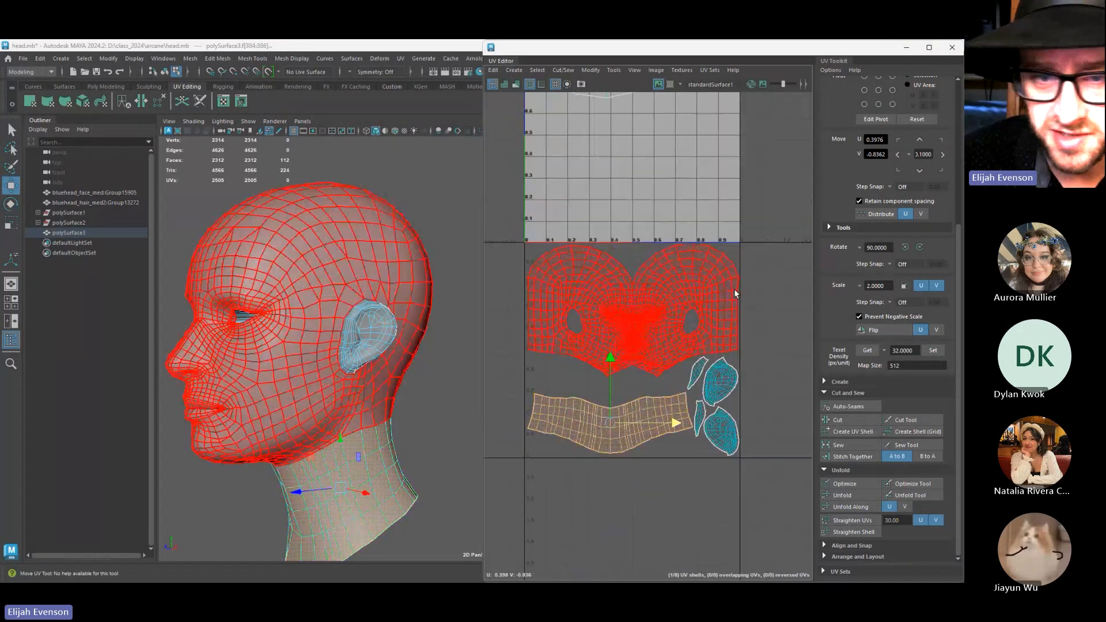
pyautogui.click(734, 290)
# Select the two oversized eye socket shells, scale them down to a small size and bring them to the tile holding the face
pyautogui.click(458, 248)
pyautogui.keyDown('alt'); pyautogui.moveTo(392, 274); pyautogui.dragTo(282, 286, button='right'); pyautogui.keyUp('alt')
pyautogui.keyDown('alt'); pyautogui.moveTo(282, 287); pyautogui.dragTo(351, 305); pyautogui.keyUp('alt')
pyautogui.keyDown('alt'); pyautogui.moveTo(730, 298); pyautogui.dragTo(661, 403, button='middle'); pyautogui.keyUp('alt')
pyautogui.scroll(-6, 662, 401)
pyautogui.scroll(1, 654, 292)
pyautogui.keyDown('alt'); pyautogui.moveTo(654, 292); pyautogui.dragTo(660, 347, button='middle'); pyautogui.keyUp('alt')
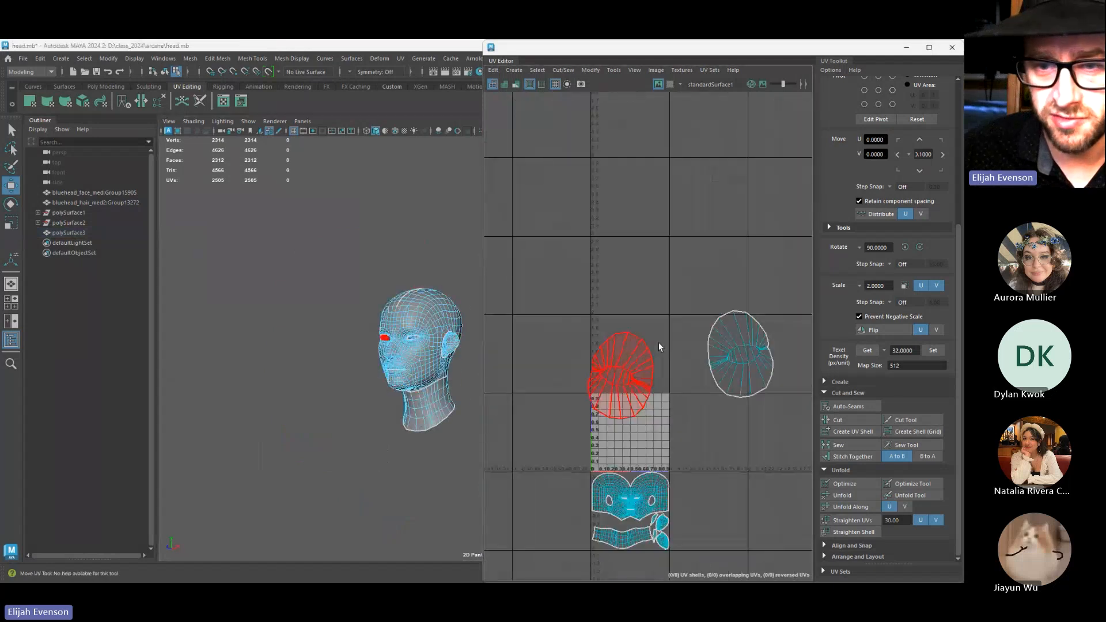
pyautogui.moveTo(778, 314); pyautogui.dragTo(571, 403)
pyautogui.press('r')
pyautogui.moveTo(705, 367); pyautogui.dragTo(603, 549)
pyautogui.hotkey('ctrl', 'z')
pyautogui.press('w')
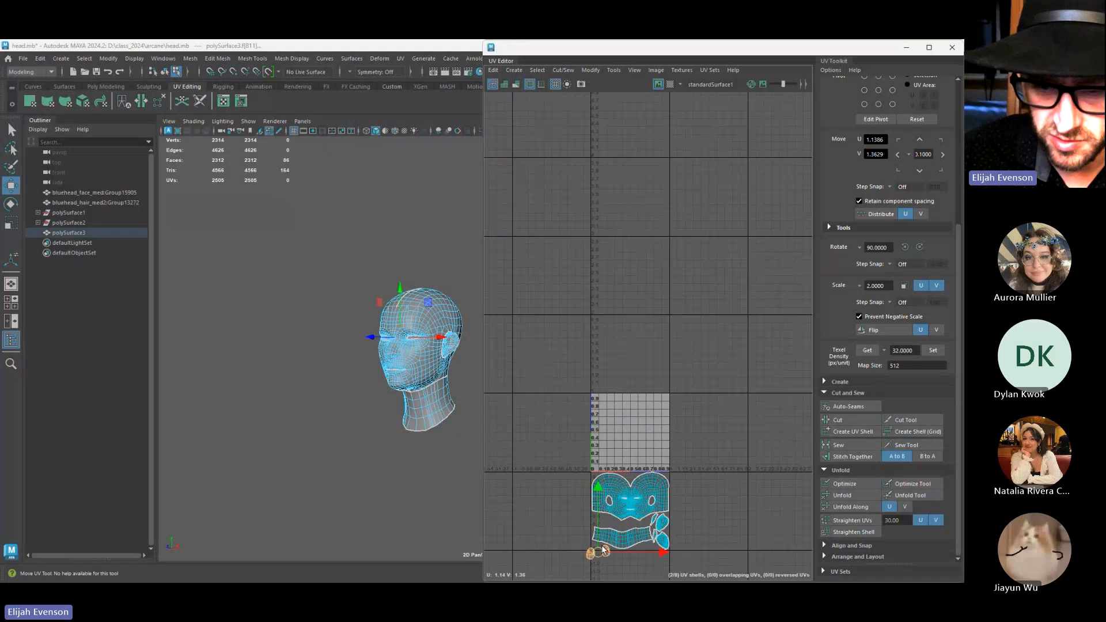
# Place the two eye socket shells side by side in the gap between the face shell and the neck shell
pyautogui.scroll(8, 603, 536)
pyautogui.scroll(-3, 645, 454)
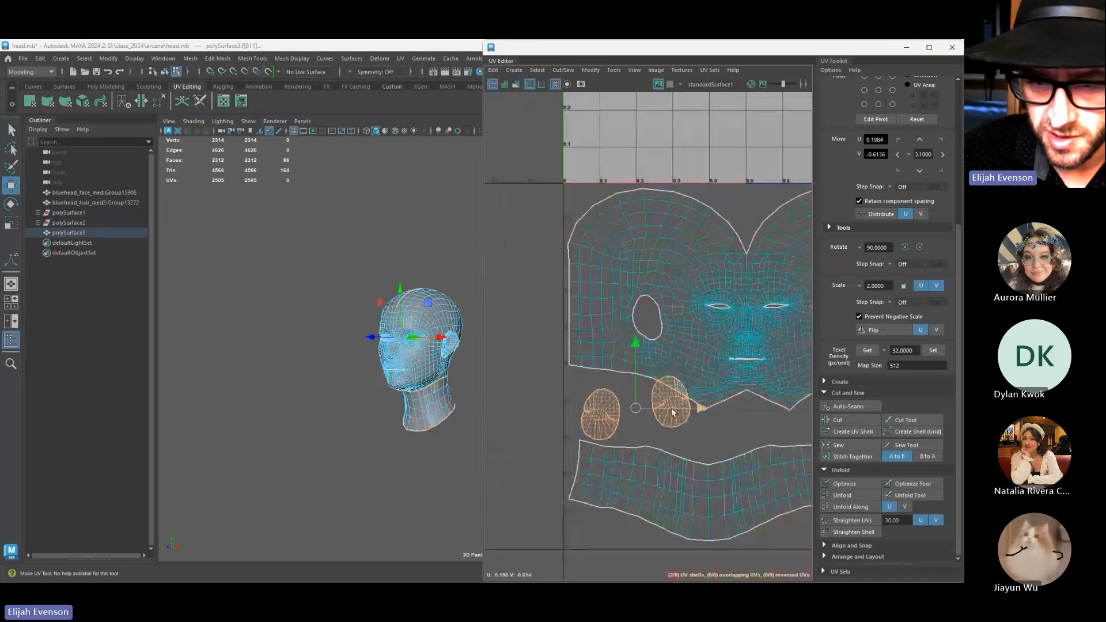
pyautogui.click(670, 412)
pyautogui.moveTo(668, 413); pyautogui.dragTo(654, 415)
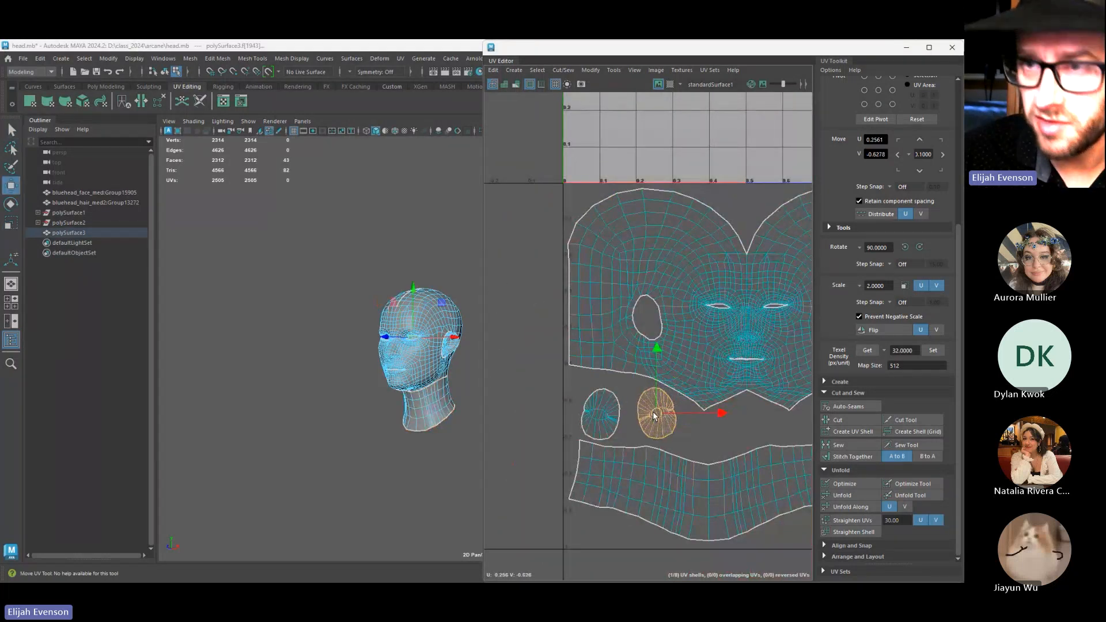
# Close the UV Editor and save the scene
pyautogui.click(952, 47)
pyautogui.press('F8')
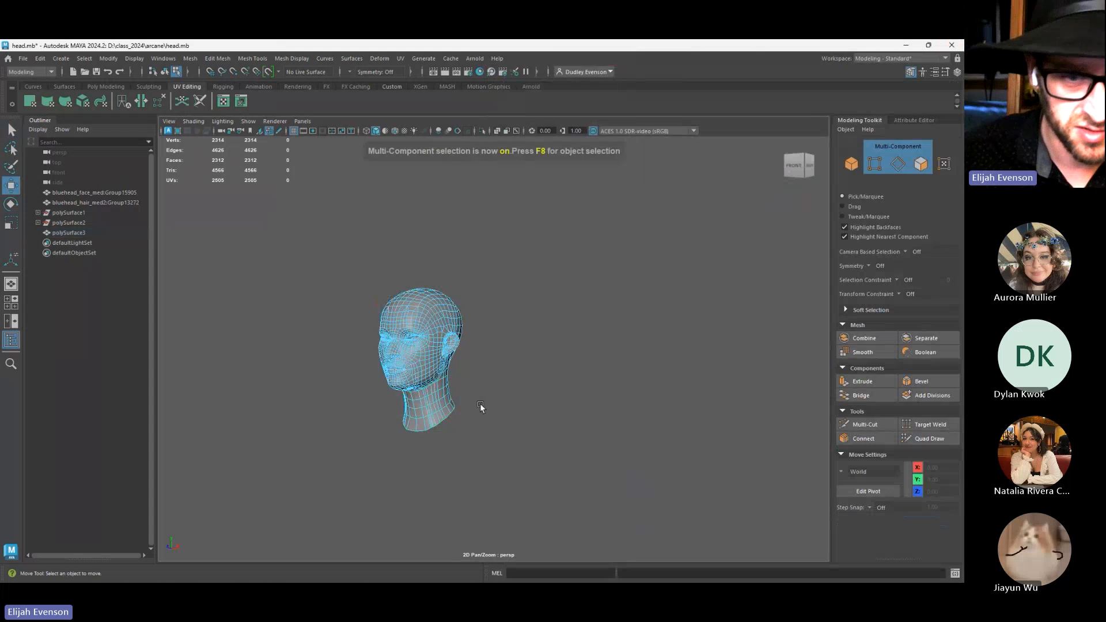
pyautogui.hotkey('ctrl', 's')
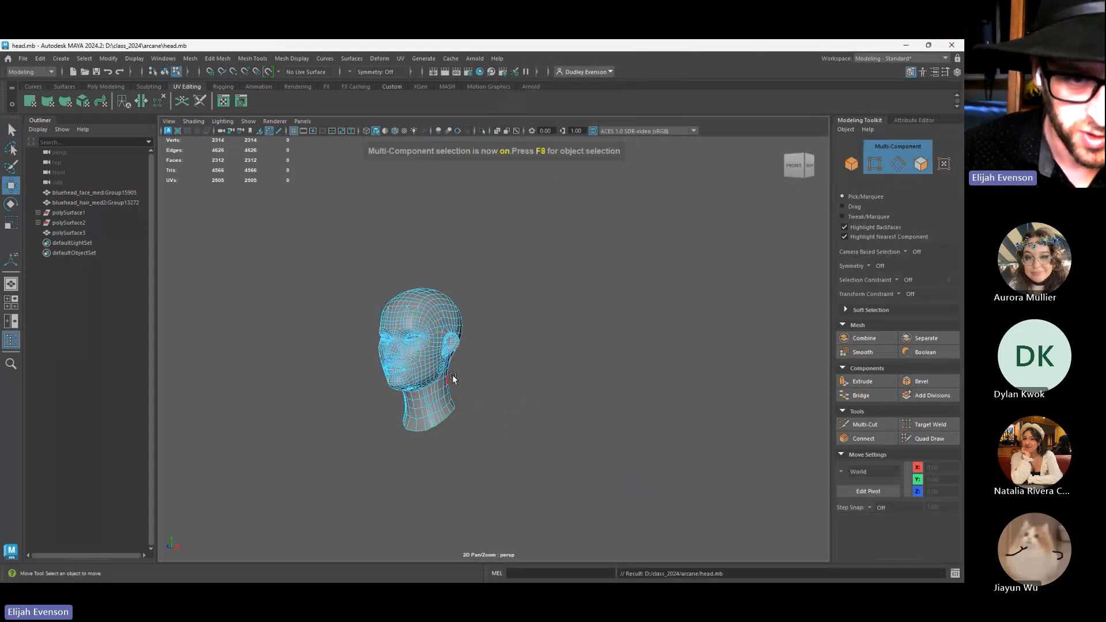
# Select the whole head as an object and start exporting the selection to the D:\class_2024\arcane folder
pyautogui.press('F8')
pyautogui.click(475, 400)
pyautogui.keyDown('alt'); pyautogui.moveTo(477, 402); pyautogui.dragTo(548, 425); pyautogui.keyUp('alt')
pyautogui.click(454, 368)
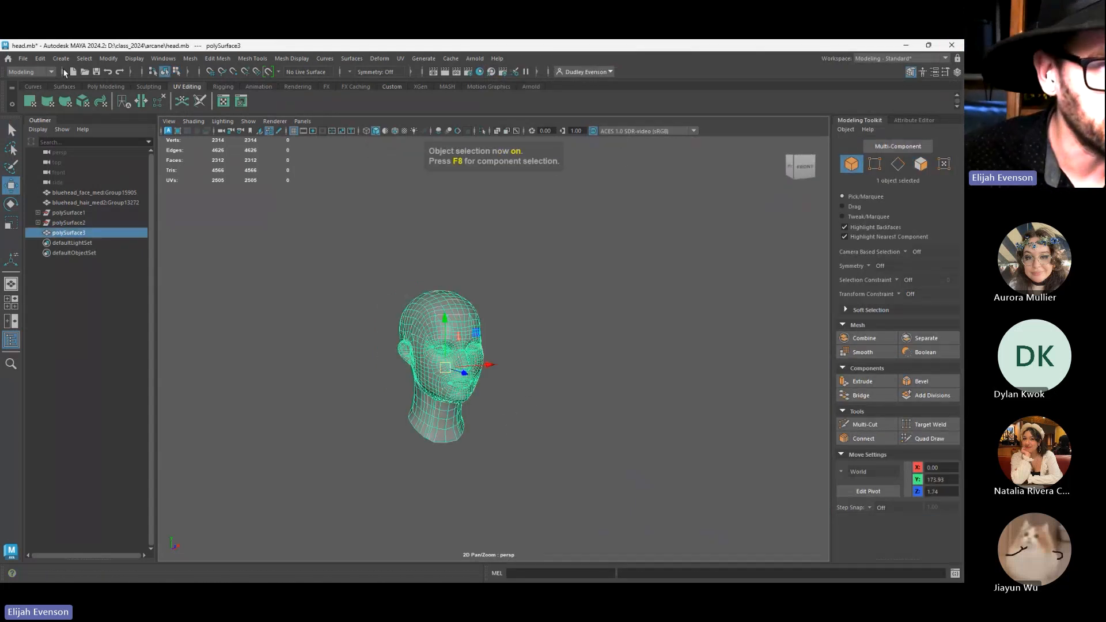
pyautogui.click(31, 62)
pyautogui.click(57, 192)
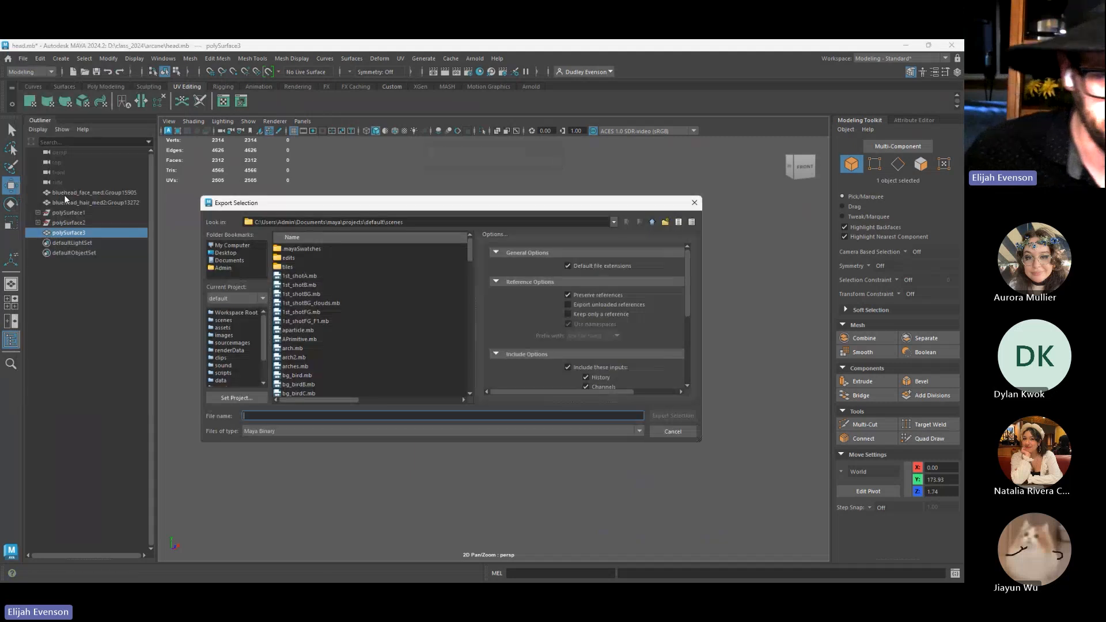
pyautogui.click(374, 221)
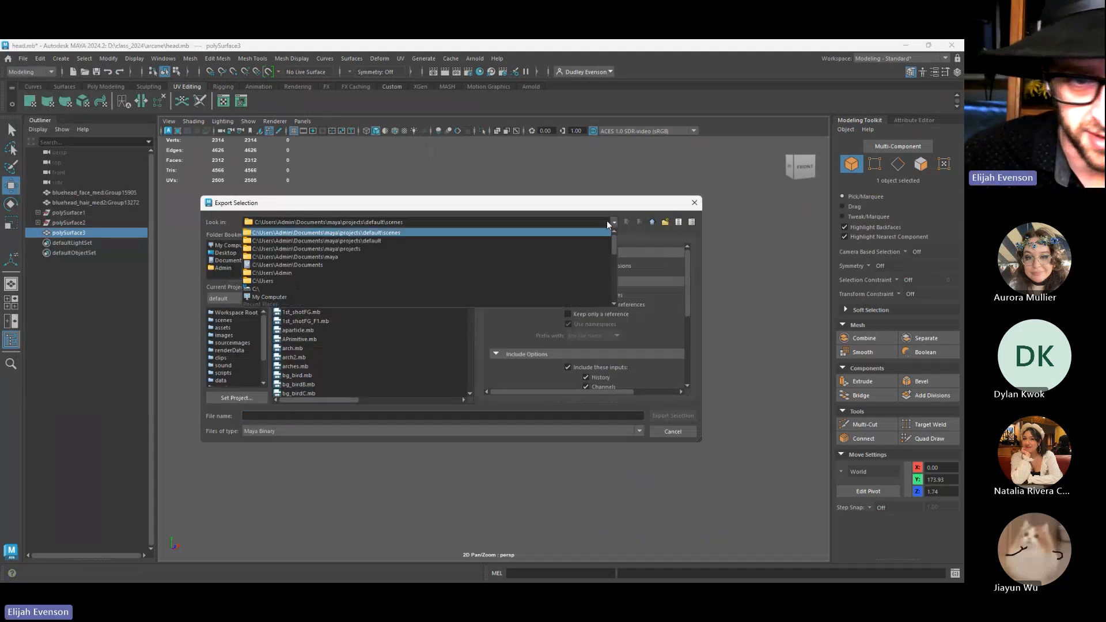
pyautogui.scroll(-3, 379, 280)
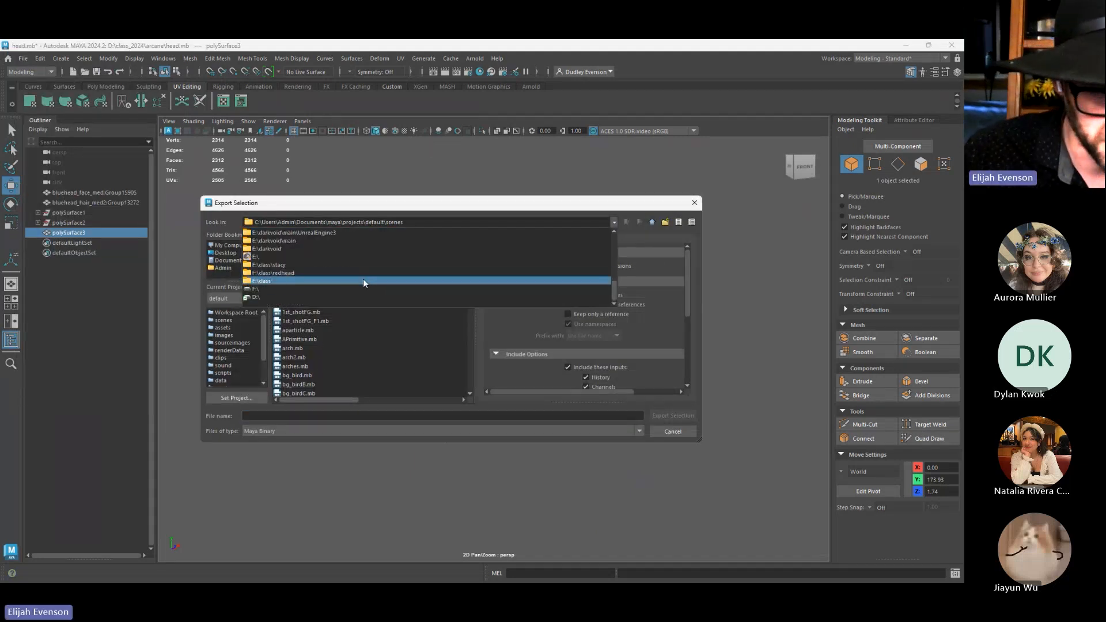
pyautogui.click(363, 276)
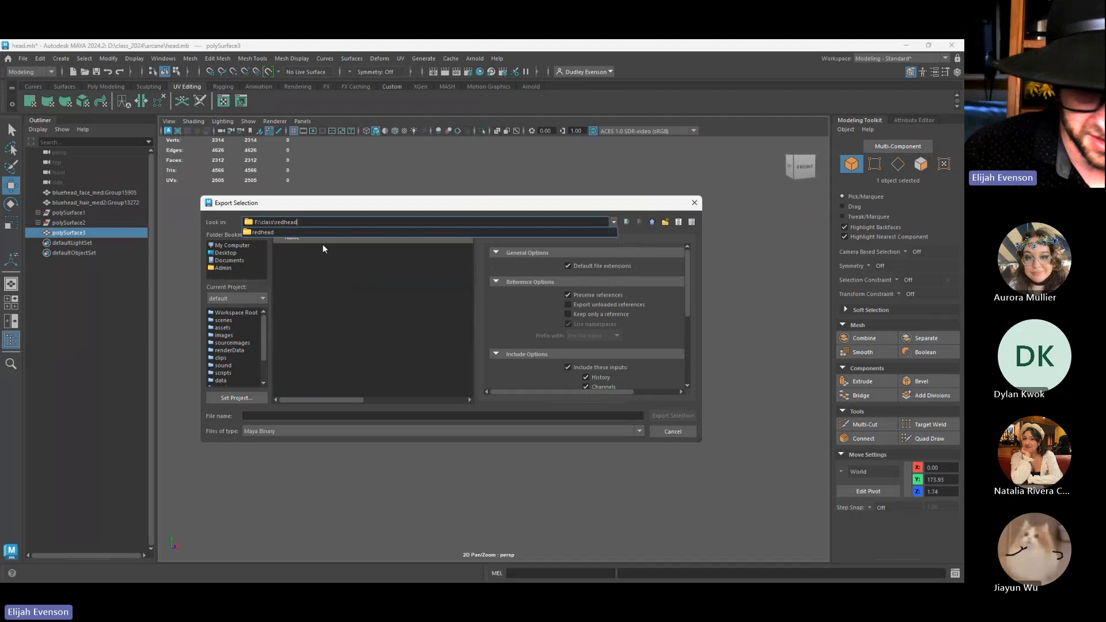
pyautogui.click(614, 222)
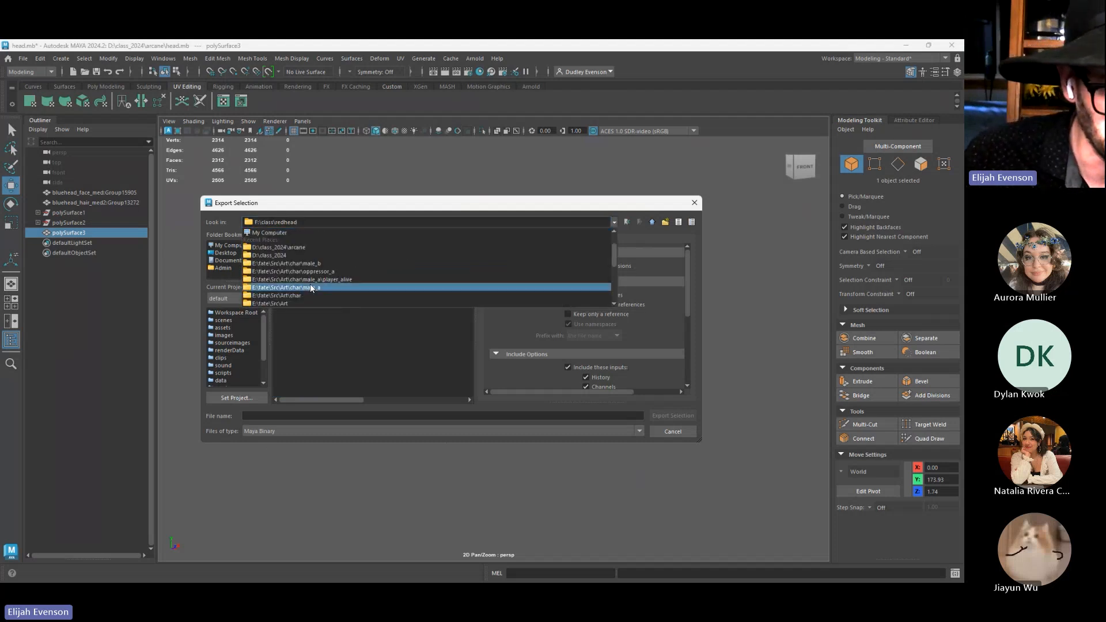
pyautogui.click(322, 247)
# Export the selected head in OBJexport format under the file name head_lod0
pyautogui.click(280, 430)
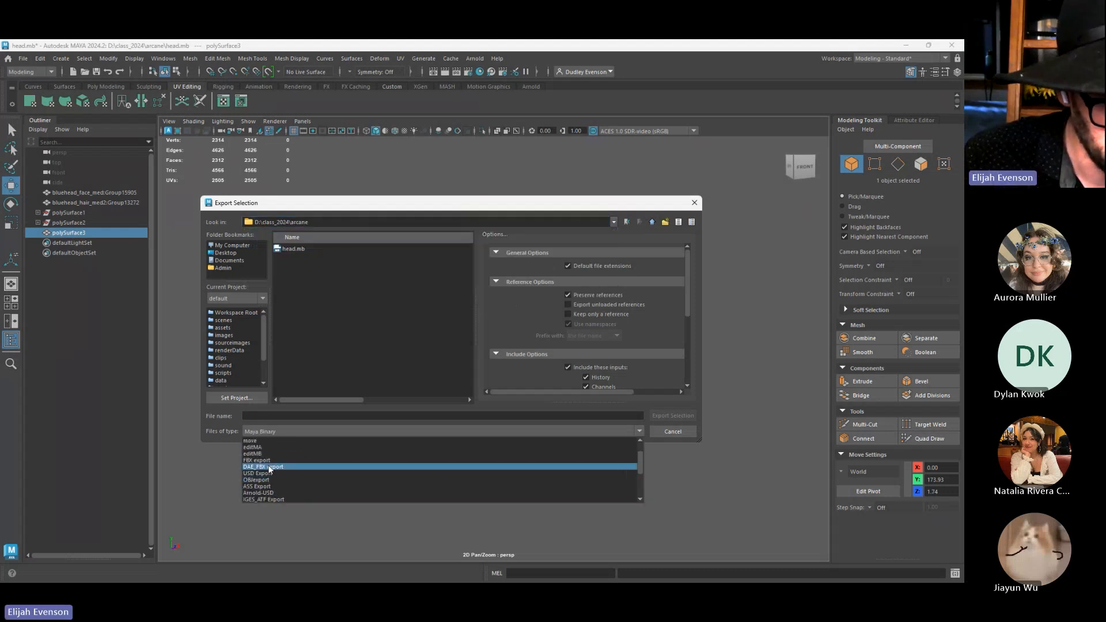
pyautogui.click(260, 499)
pyautogui.click(289, 414)
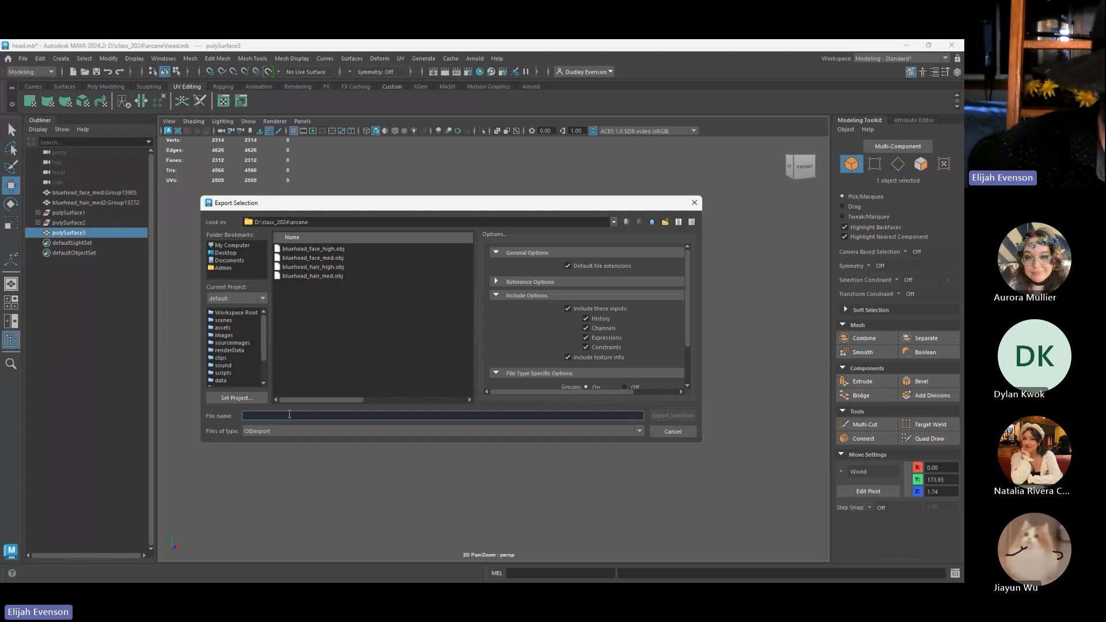
pyautogui.write('=')
pyautogui.press('BackSpace')
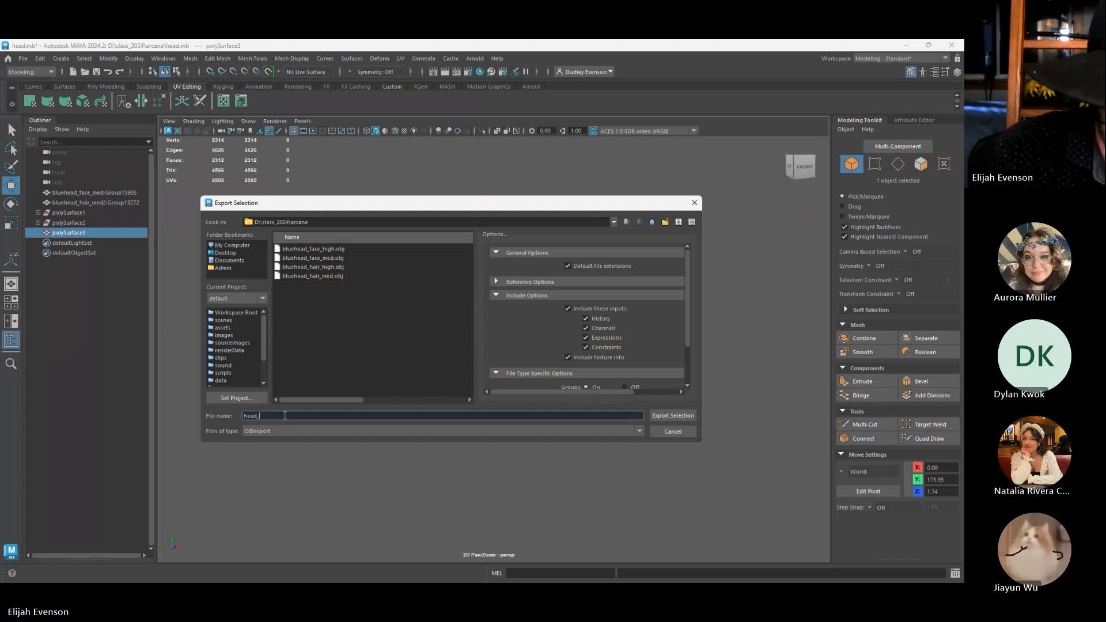
pyautogui.write('_lod0')
pyautogui.press('Return')
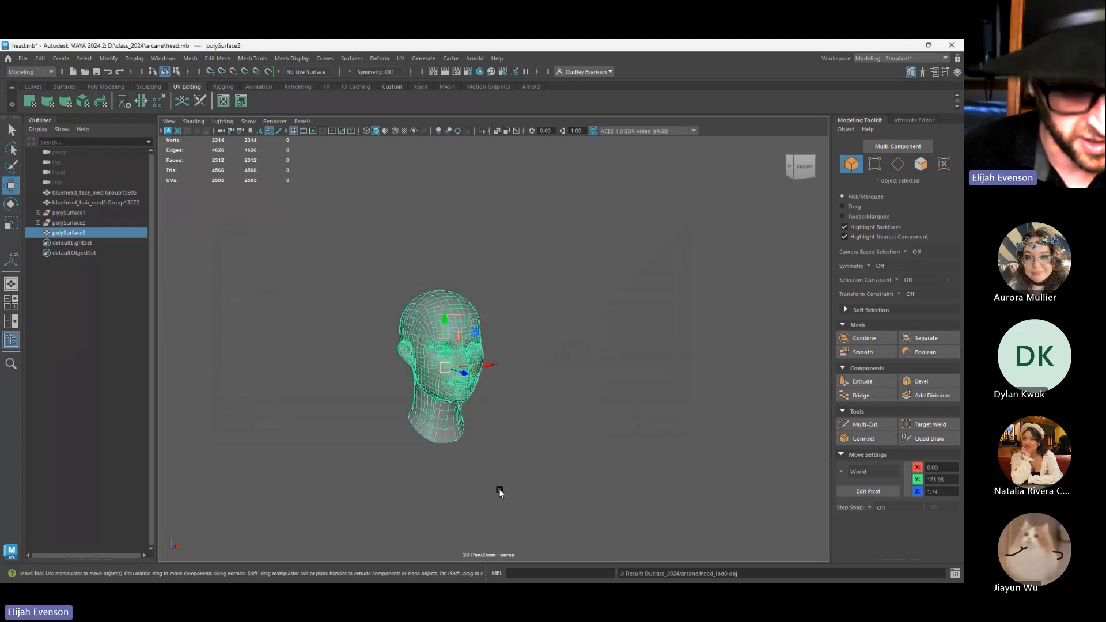
# Try to launch the second Adobe Substance 3D Painter installation found by a system search for "sub"
pyautogui.press('super+d')
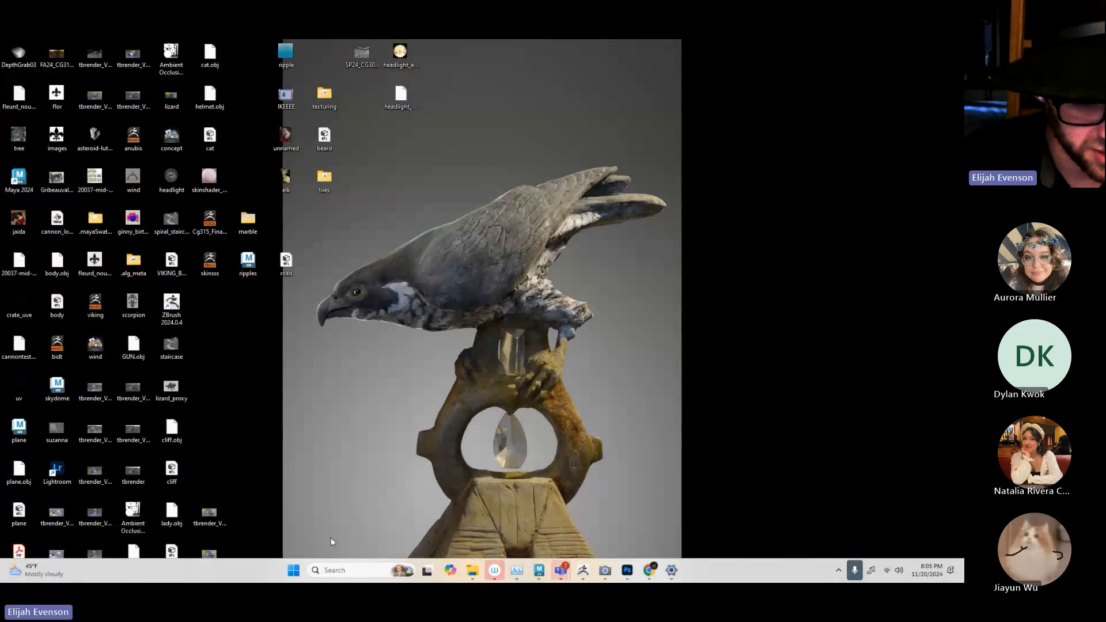
pyautogui.click(294, 570)
pyautogui.write('sub')
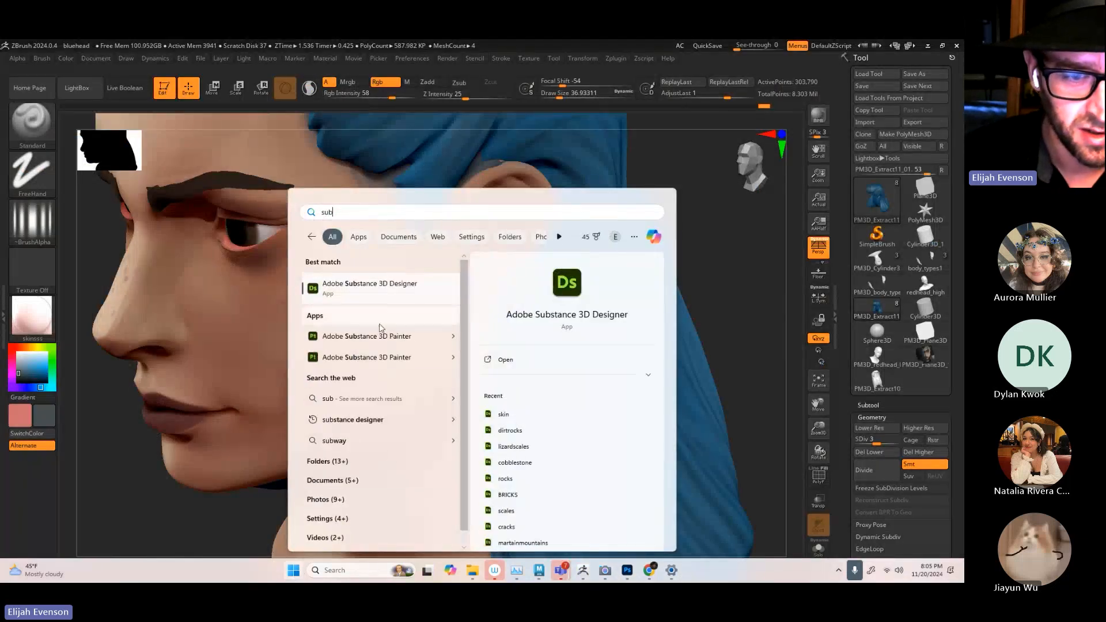
pyautogui.click(381, 356)
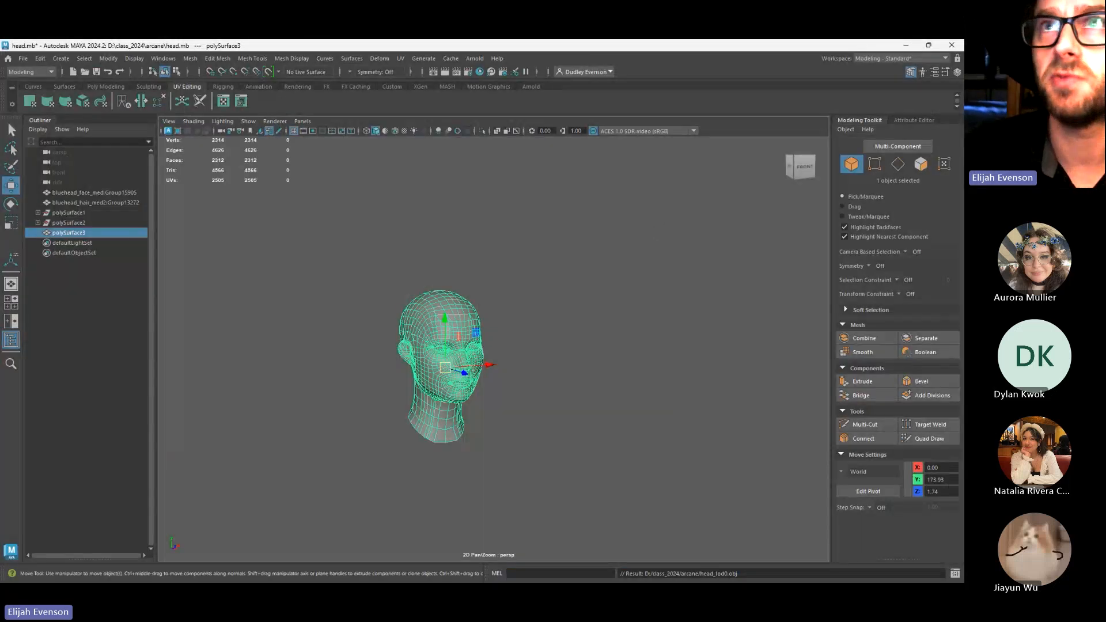
pyautogui.press('alt')
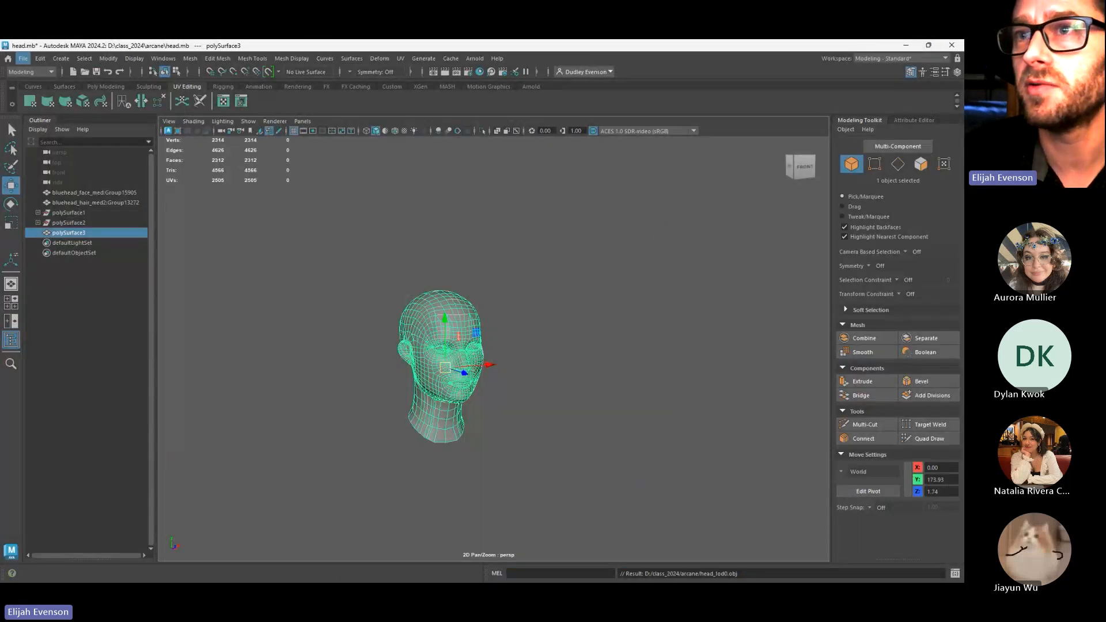
pyautogui.press('super')
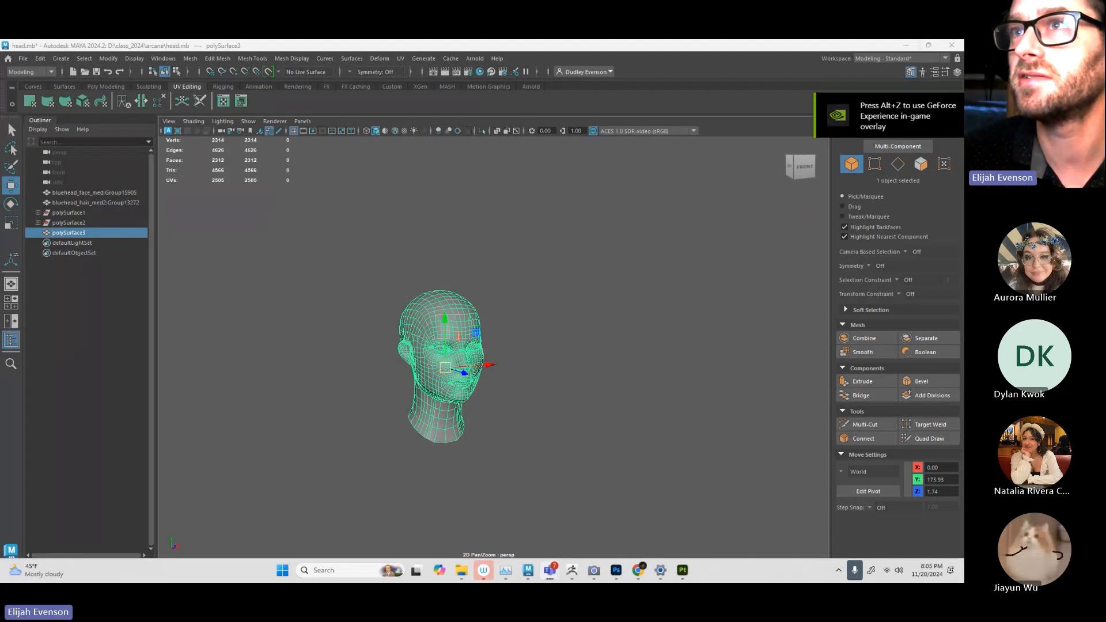
pyautogui.click(683, 572)
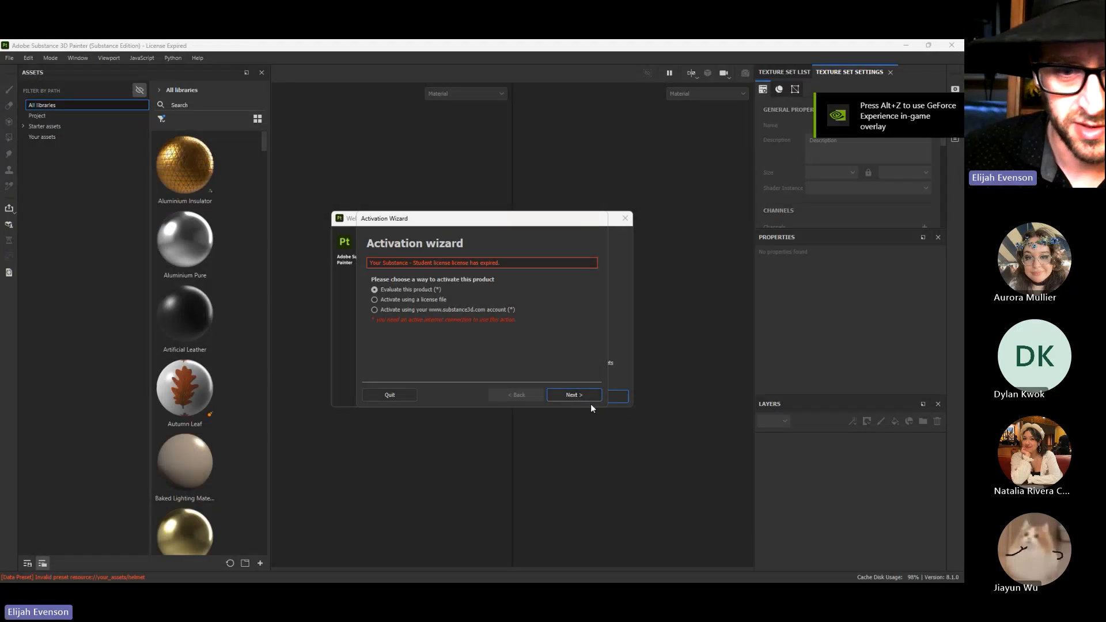
pyautogui.hotkey('alt', 'Tab')
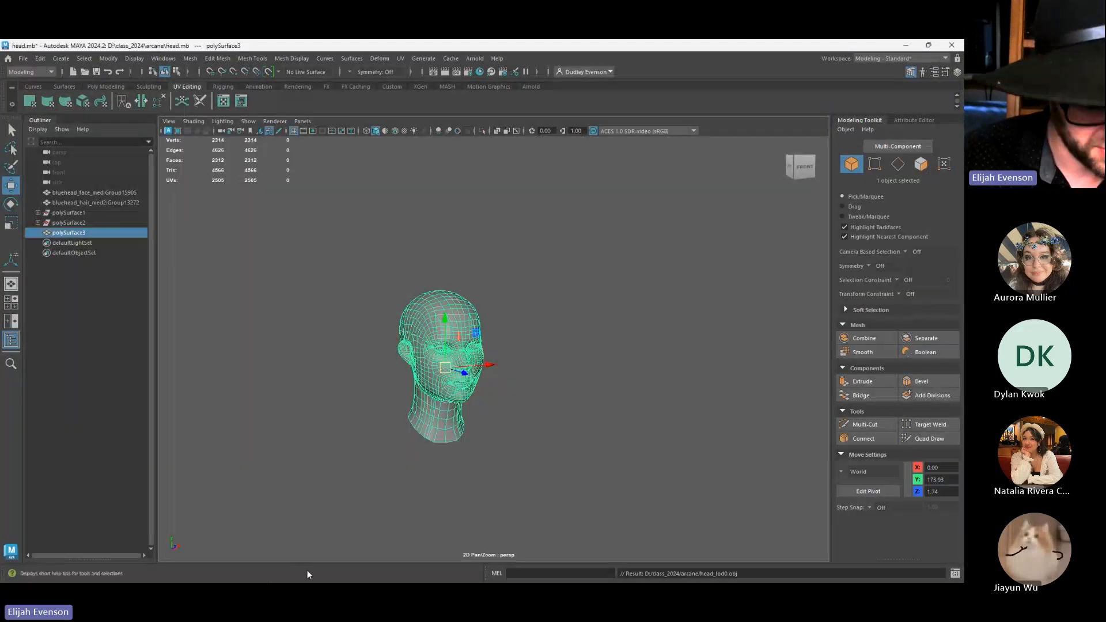
# Search the system for "sub", launch the first listed Adobe Substance 3D Painter and dismiss its home screen
pyautogui.press('super+d')
pyautogui.click(290, 571)
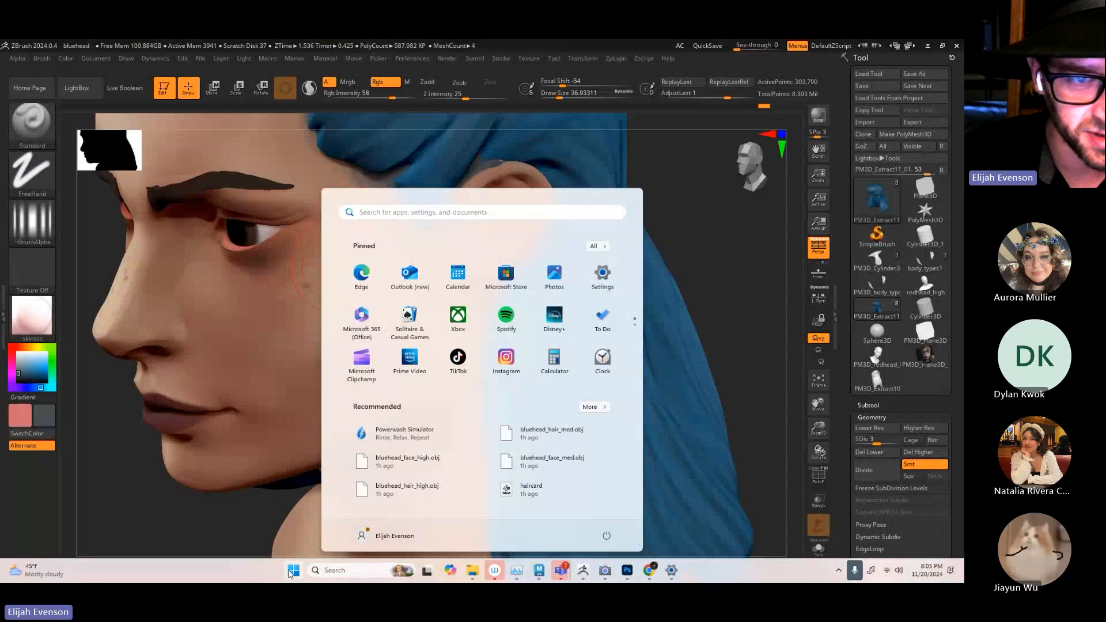
pyautogui.click(414, 212)
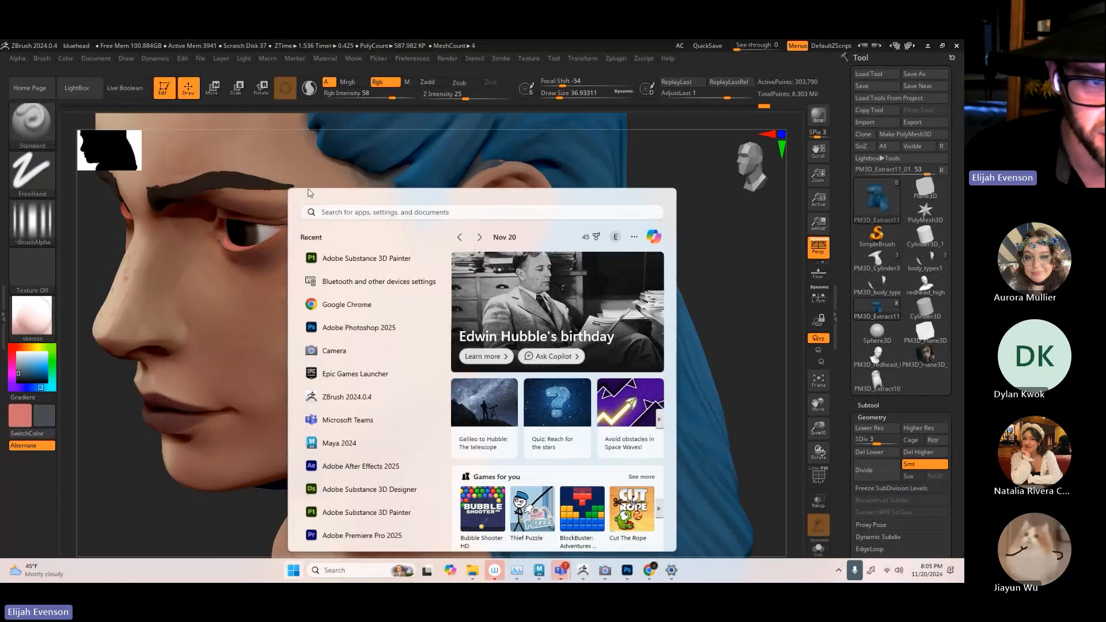
pyautogui.write('sub')
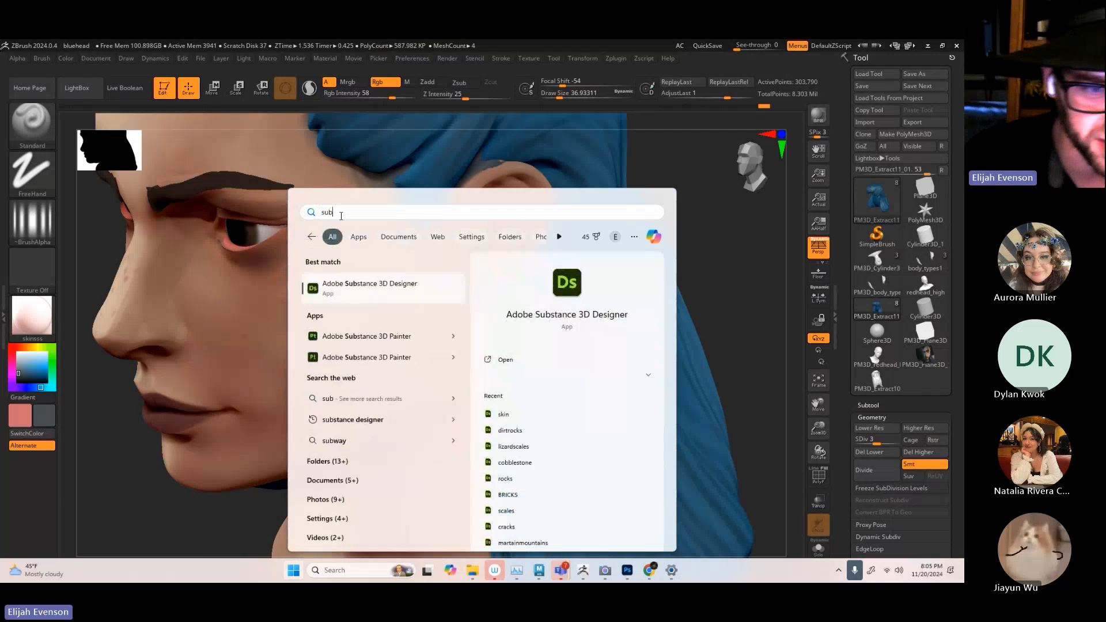
pyautogui.click(387, 340)
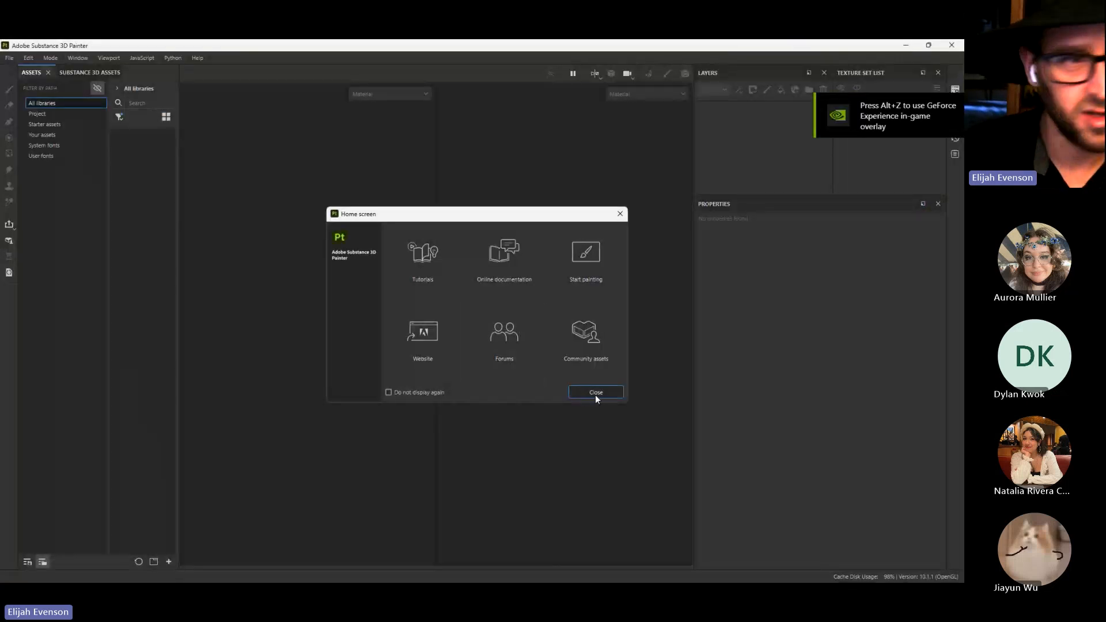
pyautogui.click(595, 394)
# Create a new project from head_lod0.obj in the arcane folder with a document resolution of 2048
pyautogui.click(10, 58)
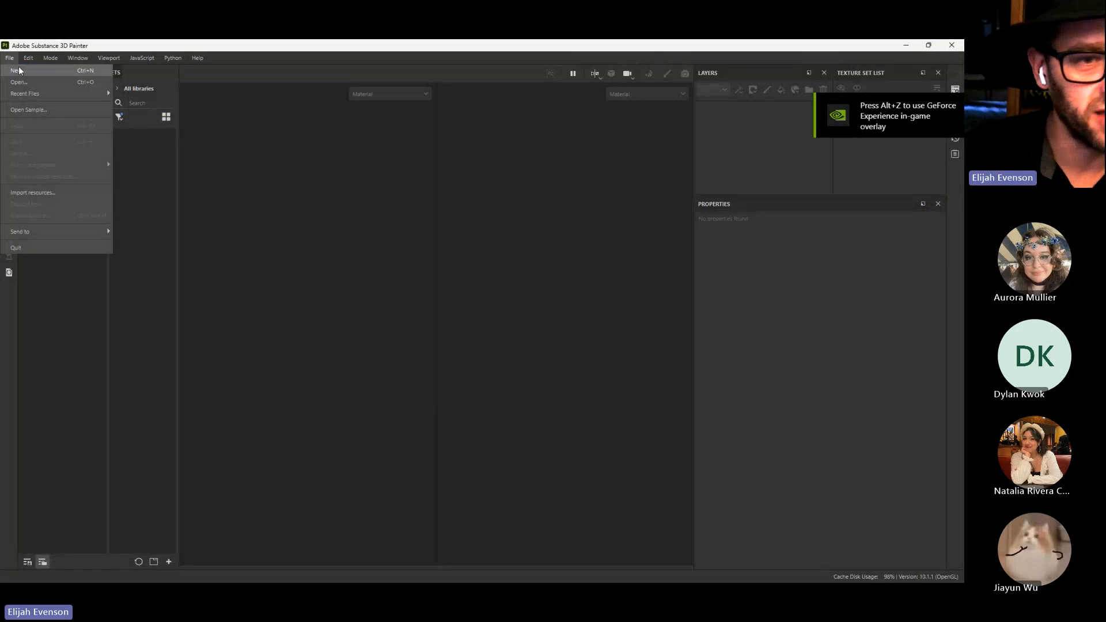
pyautogui.click(19, 71)
pyautogui.click(443, 230)
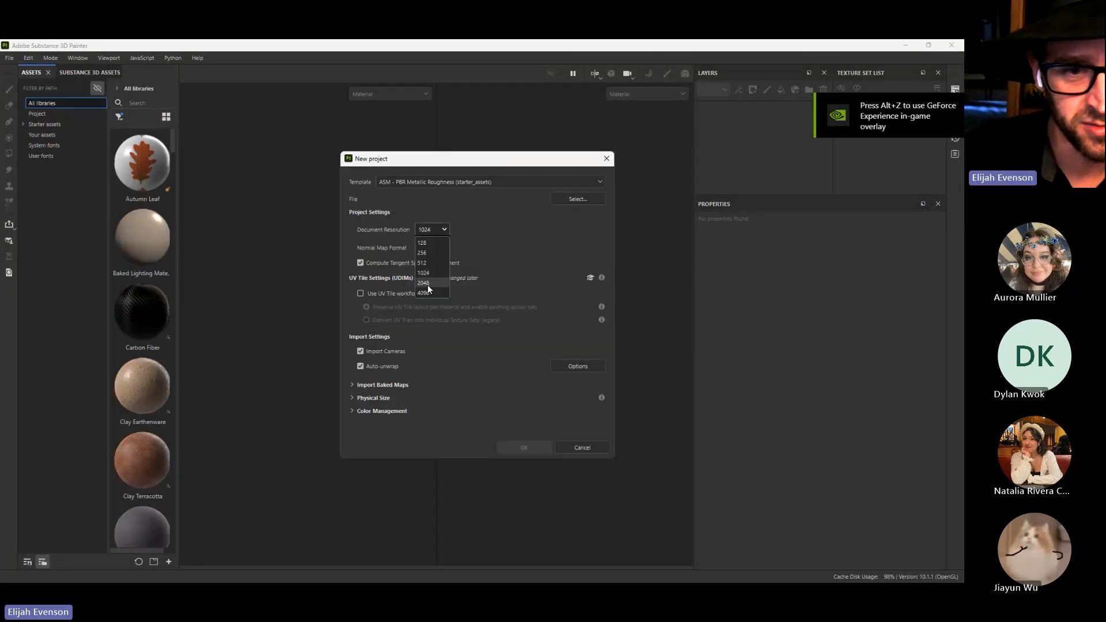
pyautogui.click(427, 283)
pyautogui.click(589, 202)
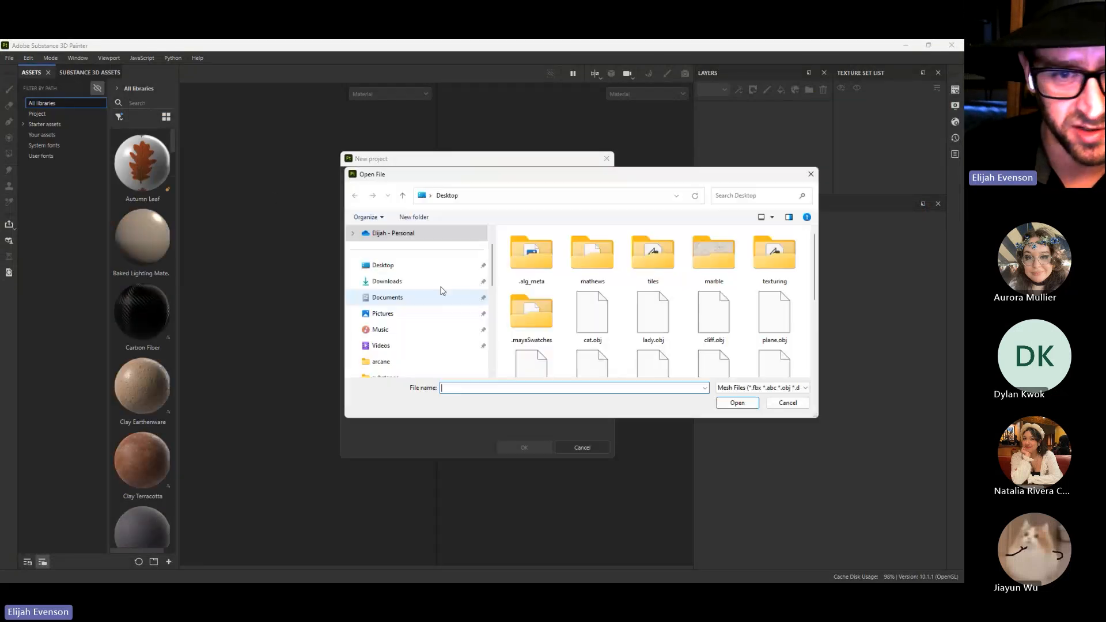
pyautogui.scroll(-2, 403, 320)
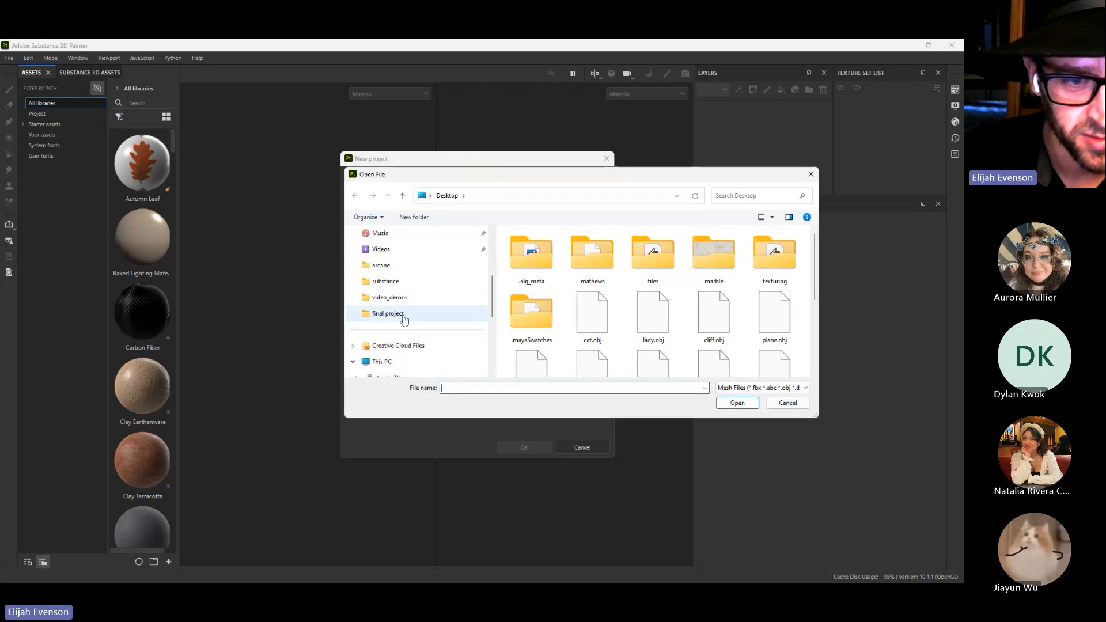
pyautogui.click(381, 265)
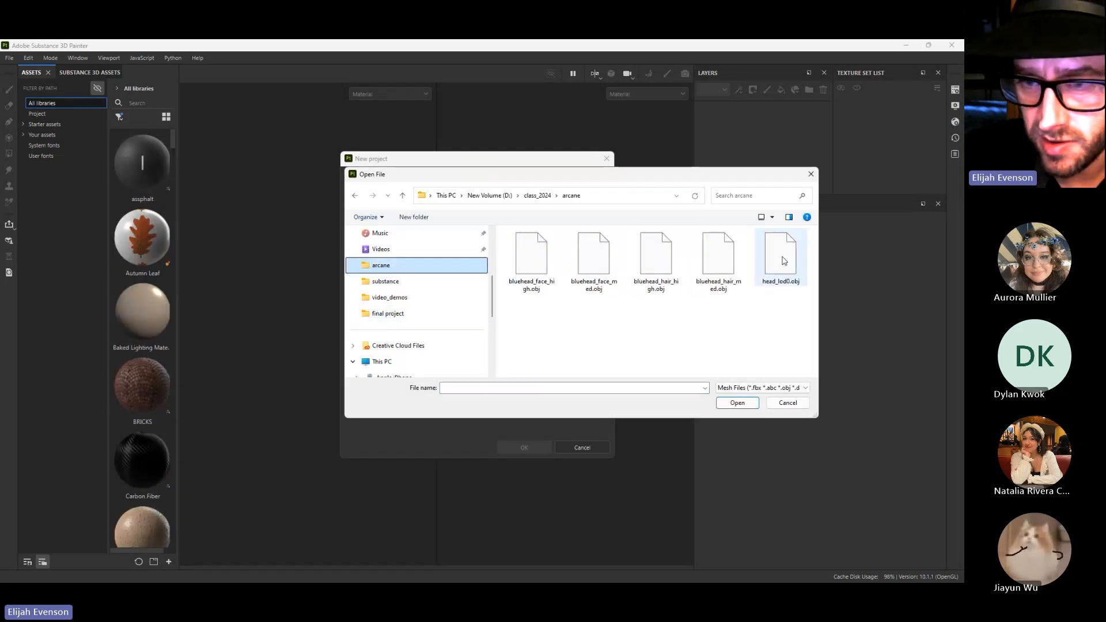
pyautogui.doubleClick(783, 261)
pyautogui.click(534, 448)
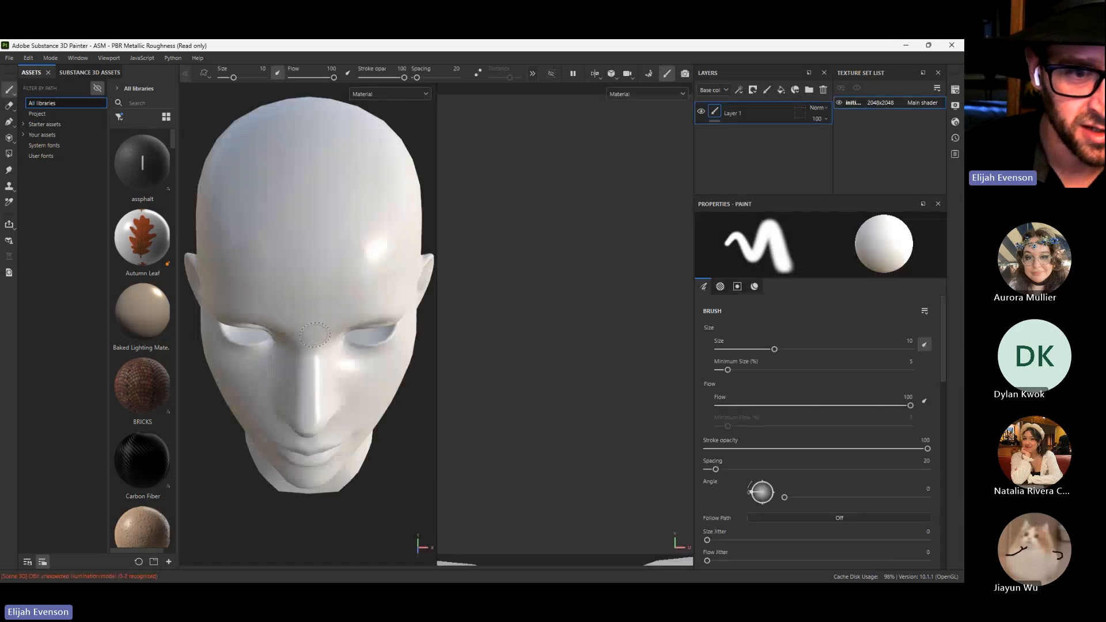
# Inspect the imported head mesh from the front, side and close up around the face
pyautogui.keyDown('alt'); pyautogui.moveTo(415, 510); pyautogui.dragTo(414, 464); pyautogui.keyUp('alt')
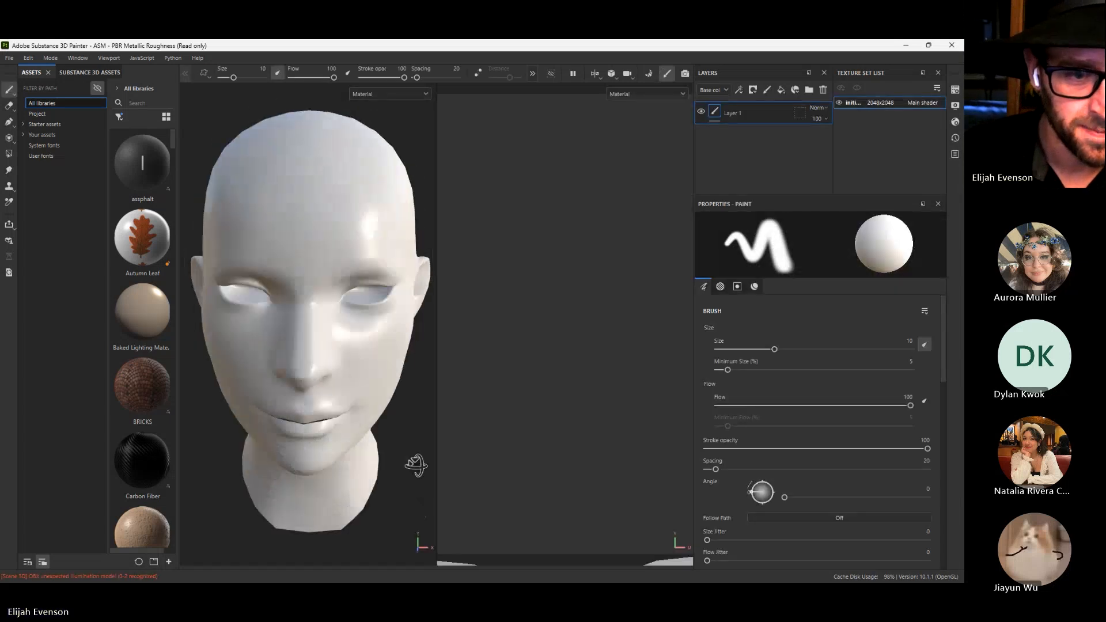
pyautogui.keyDown('alt'); pyautogui.moveTo(414, 464); pyautogui.dragTo(299, 439, button='right'); pyautogui.keyUp('alt')
pyautogui.keyDown('alt'); pyautogui.moveTo(300, 439); pyautogui.dragTo(308, 428); pyautogui.keyUp('alt')
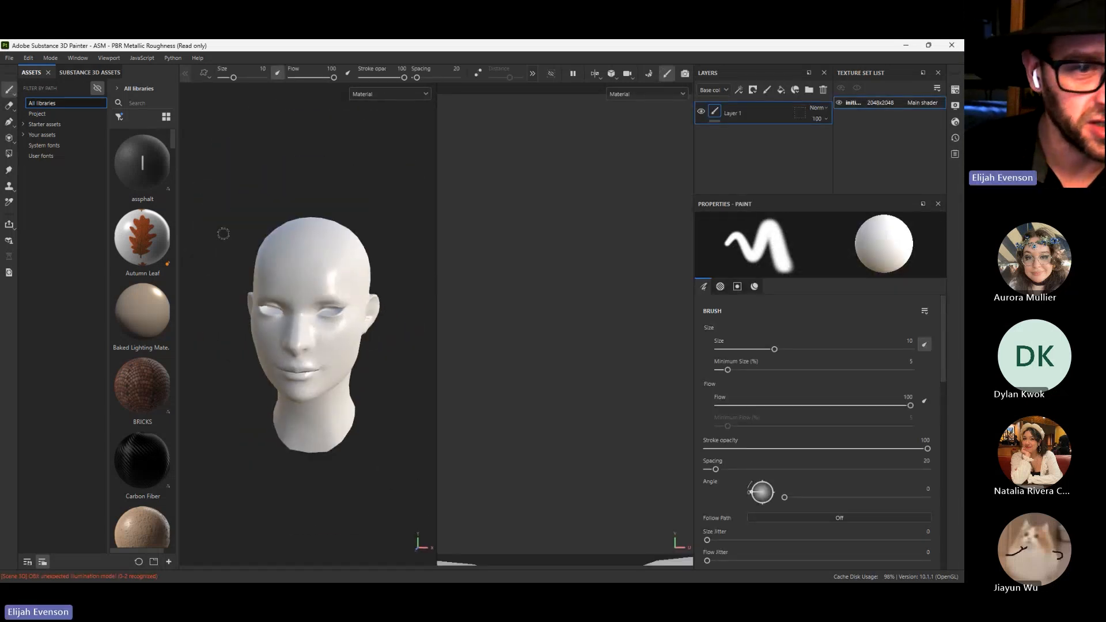
pyautogui.moveTo(268, 302)
pyautogui.keyDown('alt'); pyautogui.mouseDown()
pyautogui.moveTo(142, 302)
pyautogui.moveTo(284, 296)
pyautogui.mouseUp(); pyautogui.keyUp('alt')
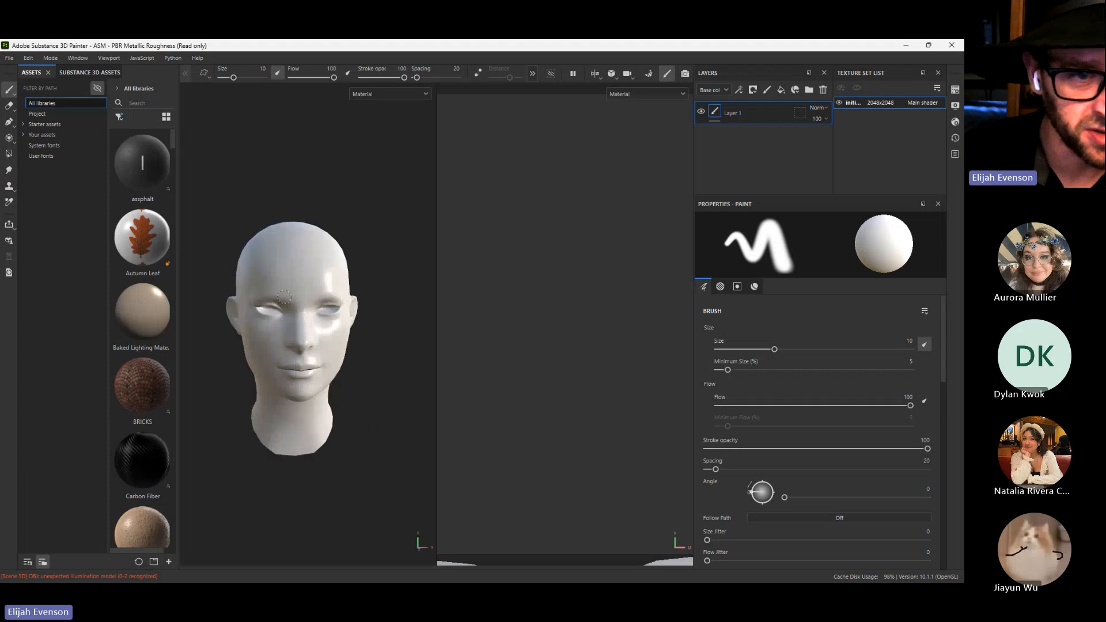
pyautogui.moveTo(336, 237)
pyautogui.keyDown('alt'); pyautogui.mouseDown()
pyautogui.moveTo(320, 257)
pyautogui.moveTo(371, 214)
pyautogui.mouseUp(); pyautogui.keyUp('alt')
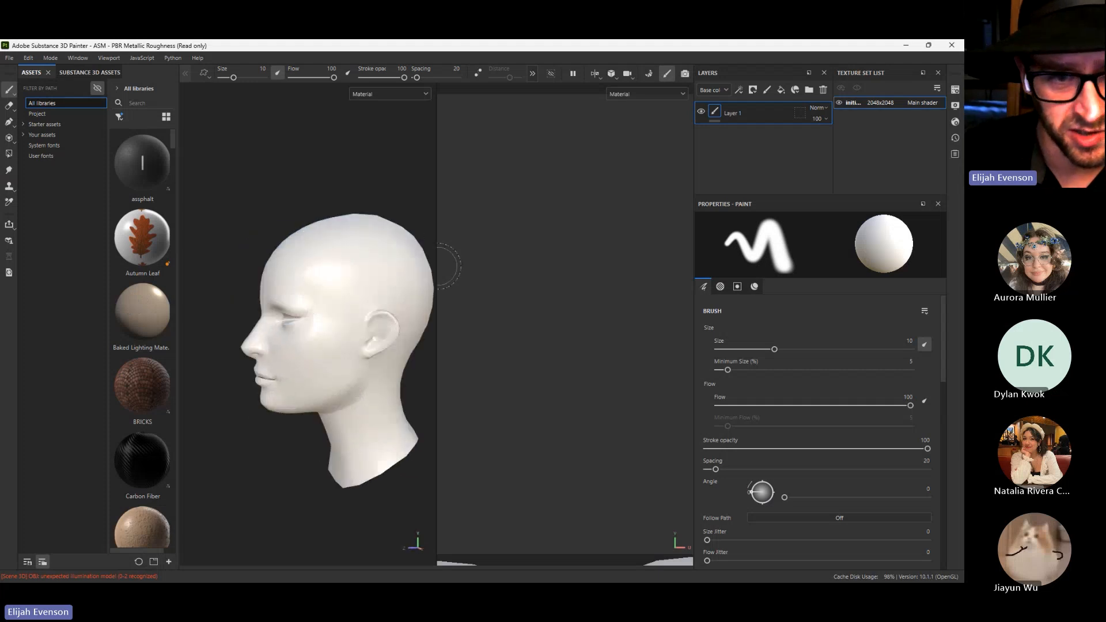
pyautogui.keyDown('alt'); pyautogui.moveTo(301, 293); pyautogui.dragTo(215, 346); pyautogui.keyUp('alt')
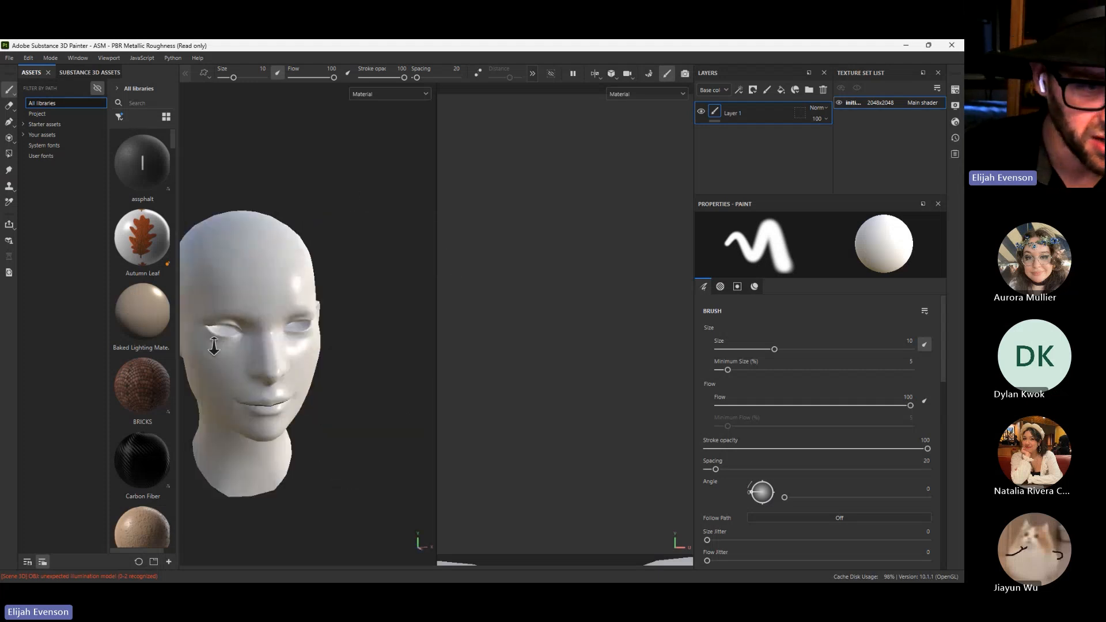
pyautogui.keyDown('alt'); pyautogui.moveTo(215, 345); pyautogui.dragTo(296, 340, button='right'); pyautogui.keyUp('alt')
pyautogui.keyDown('alt'); pyautogui.moveTo(297, 340); pyautogui.dragTo(233, 340); pyautogui.keyUp('alt')
pyautogui.keyDown('alt'); pyautogui.moveTo(308, 407); pyautogui.dragTo(257, 378, button='middle'); pyautogui.keyUp('alt')
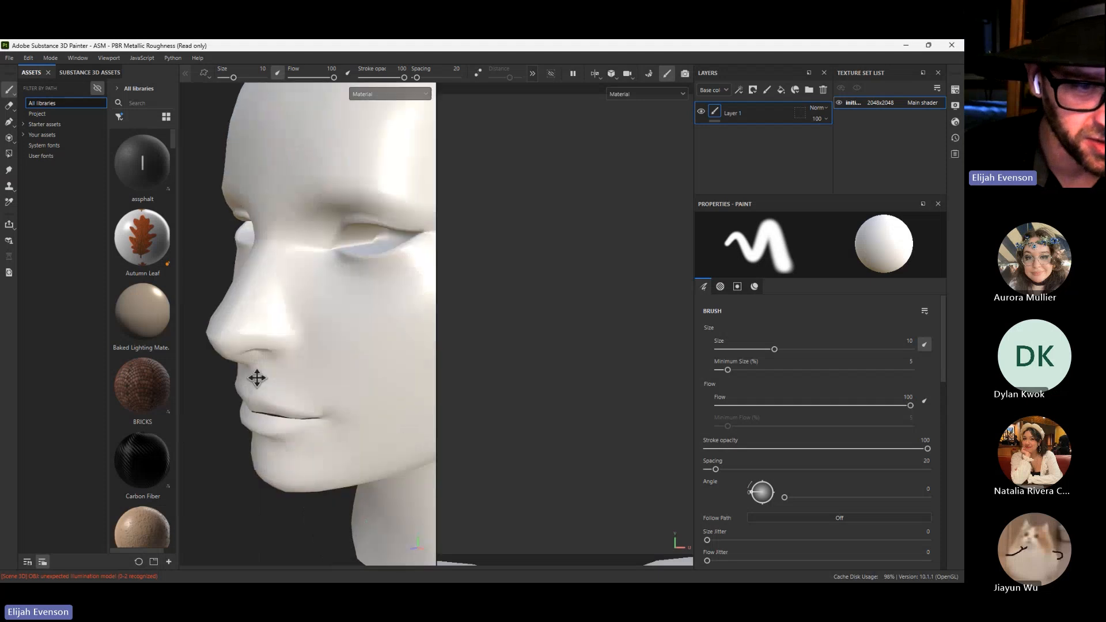
pyautogui.keyDown('alt'); pyautogui.moveTo(375, 383); pyautogui.dragTo(424, 385); pyautogui.keyUp('alt')
pyautogui.keyDown('alt'); pyautogui.moveTo(424, 385); pyautogui.dragTo(242, 349, button='right'); pyautogui.keyUp('alt')
pyautogui.moveTo(359, 374)
pyautogui.keyDown('alt'); pyautogui.mouseDown()
pyautogui.moveTo(397, 368)
pyautogui.moveTo(202, 368)
pyautogui.moveTo(290, 361)
pyautogui.moveTo(371, 318)
pyautogui.mouseUp(); pyautogui.keyUp('alt')
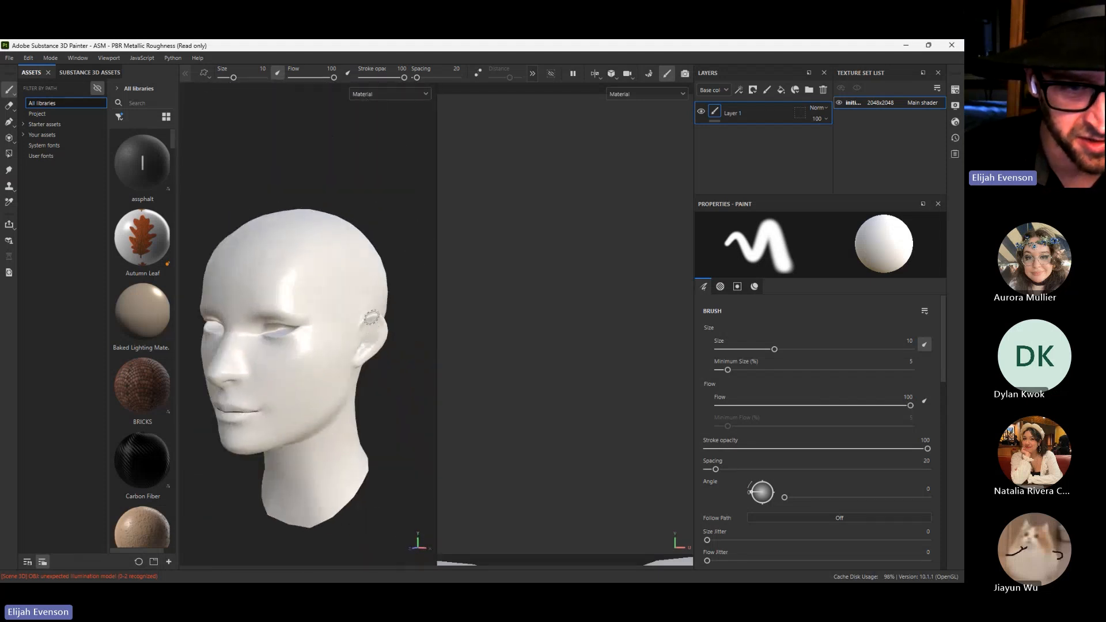
pyautogui.keyDown('alt'); pyautogui.moveTo(316, 394); pyautogui.dragTo(342, 368, button='middle'); pyautogui.keyUp('alt')
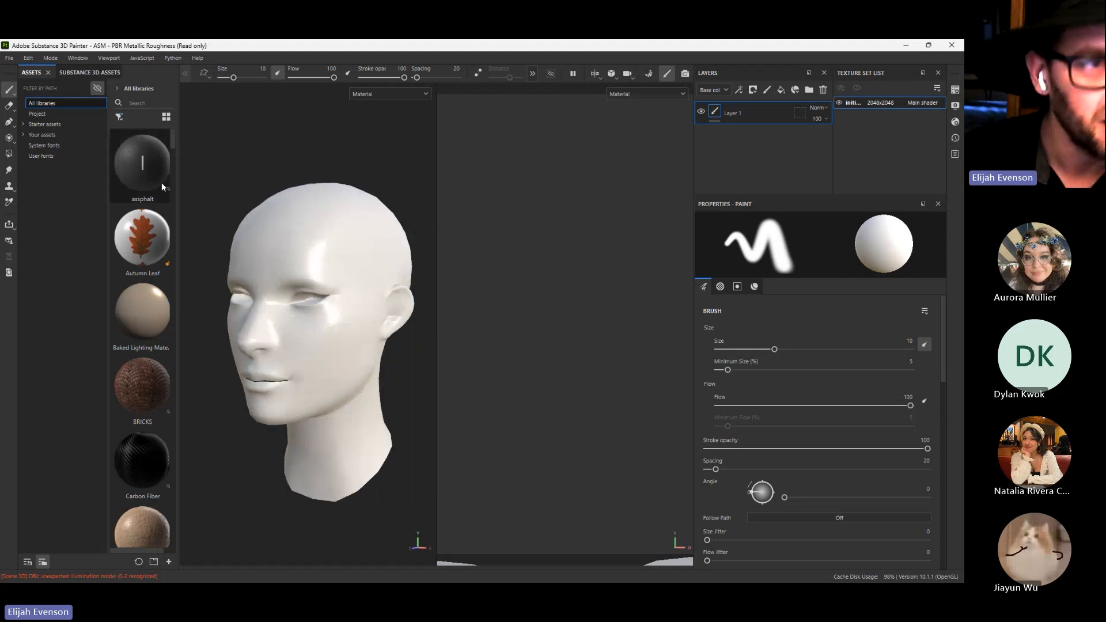
# Switch to mesh map baking and set the common output size to 2048
pyautogui.click(49, 58)
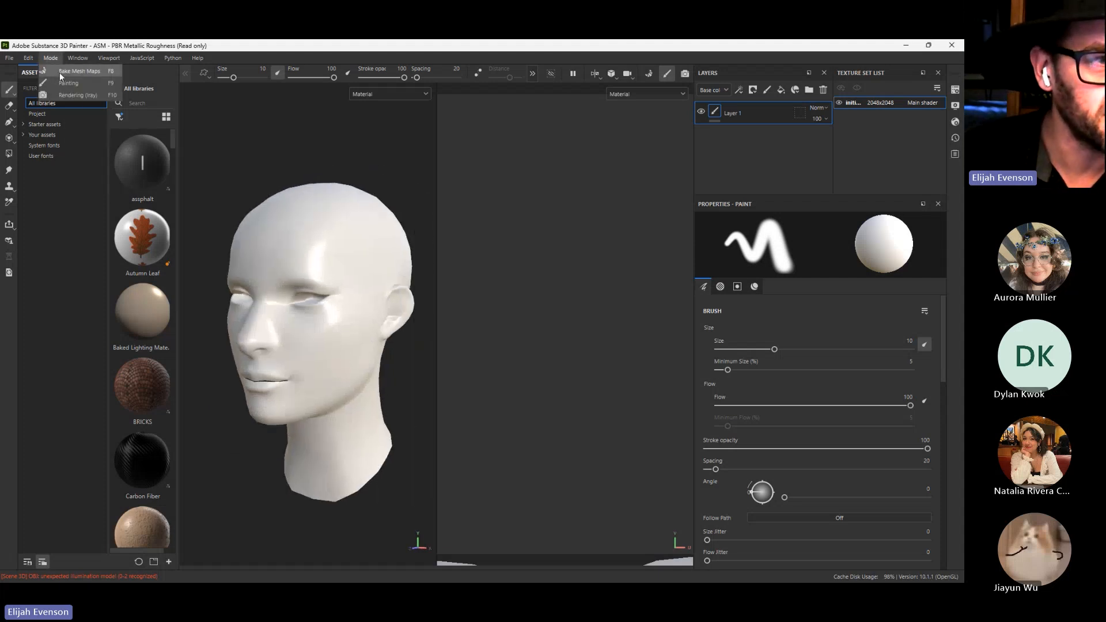
pyautogui.click(60, 73)
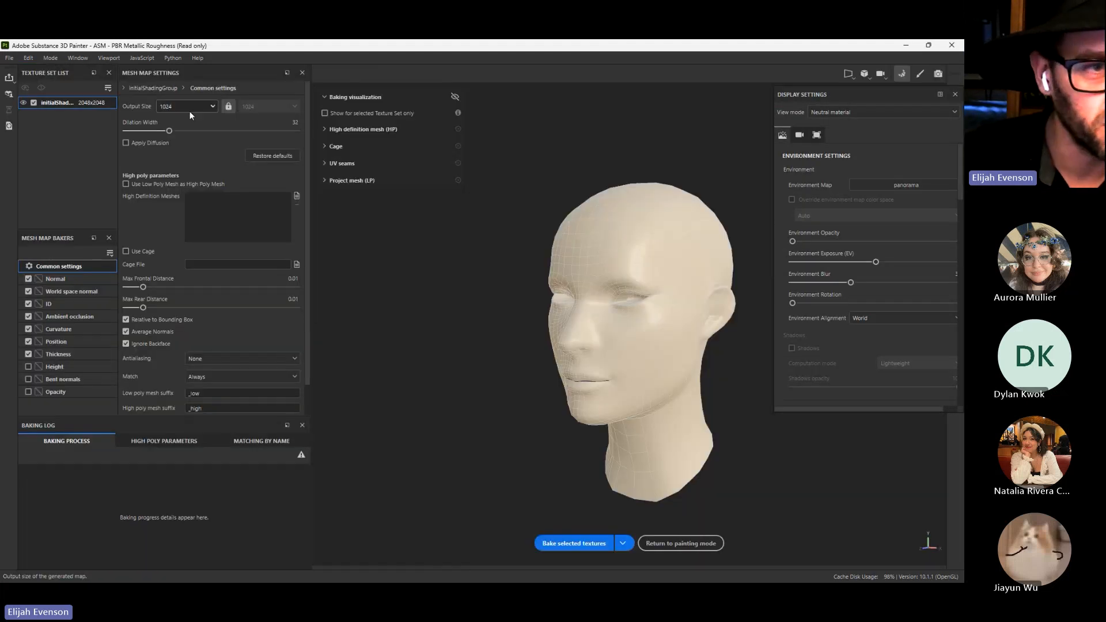
pyautogui.click(189, 111)
pyautogui.click(161, 176)
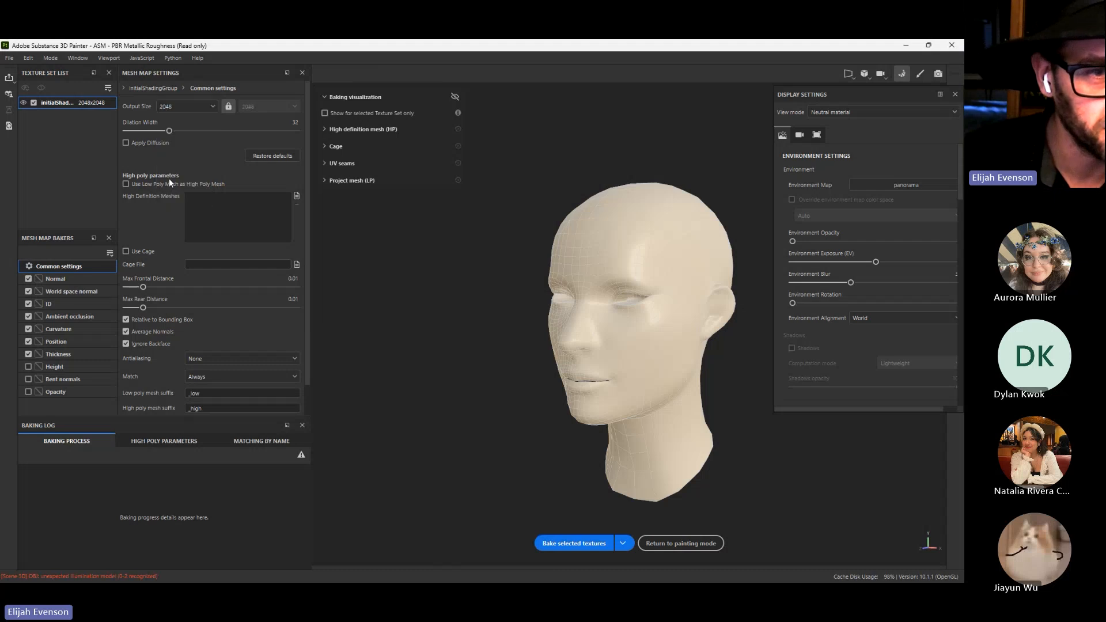
# Load bluehead_face_high.obj as the high definition mesh, set the max frontal distance to 0.0046 and reduce the max rear distance
pyautogui.click(297, 195)
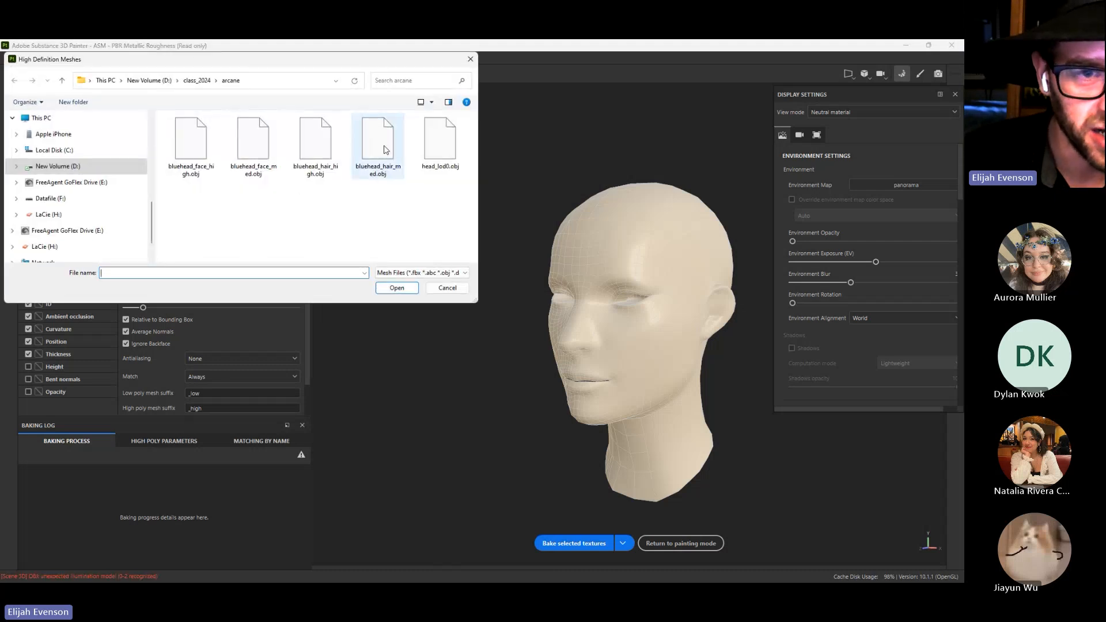
pyautogui.doubleClick(195, 150)
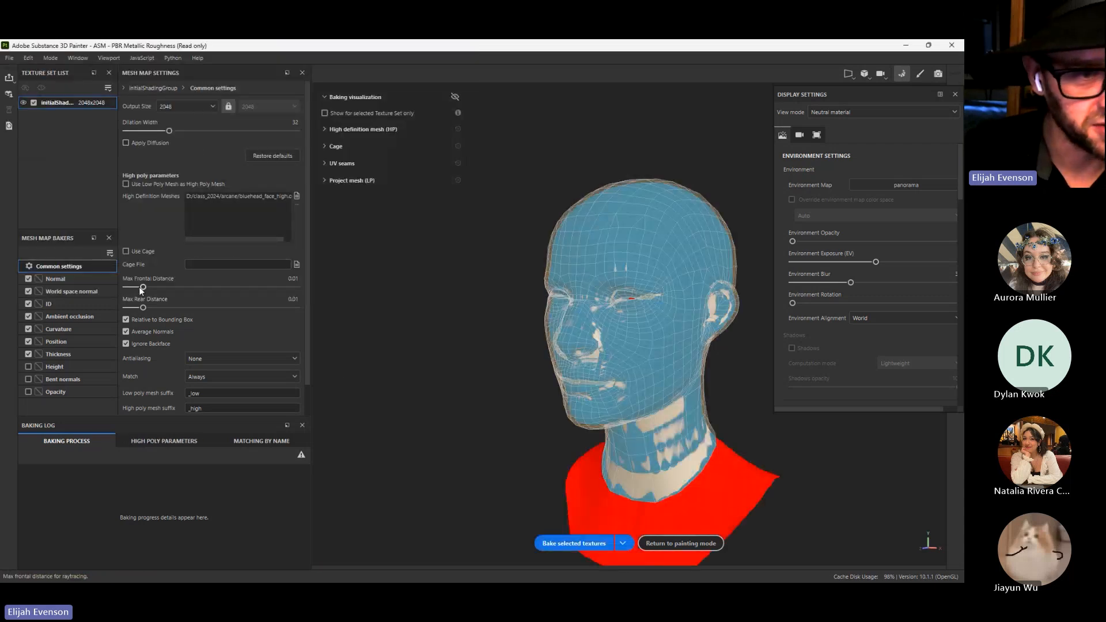
pyautogui.moveTo(142, 287)
pyautogui.mouseDown()
pyautogui.moveTo(127, 286)
pyautogui.moveTo(140, 289)
pyautogui.moveTo(138, 308)
pyautogui.mouseUp()
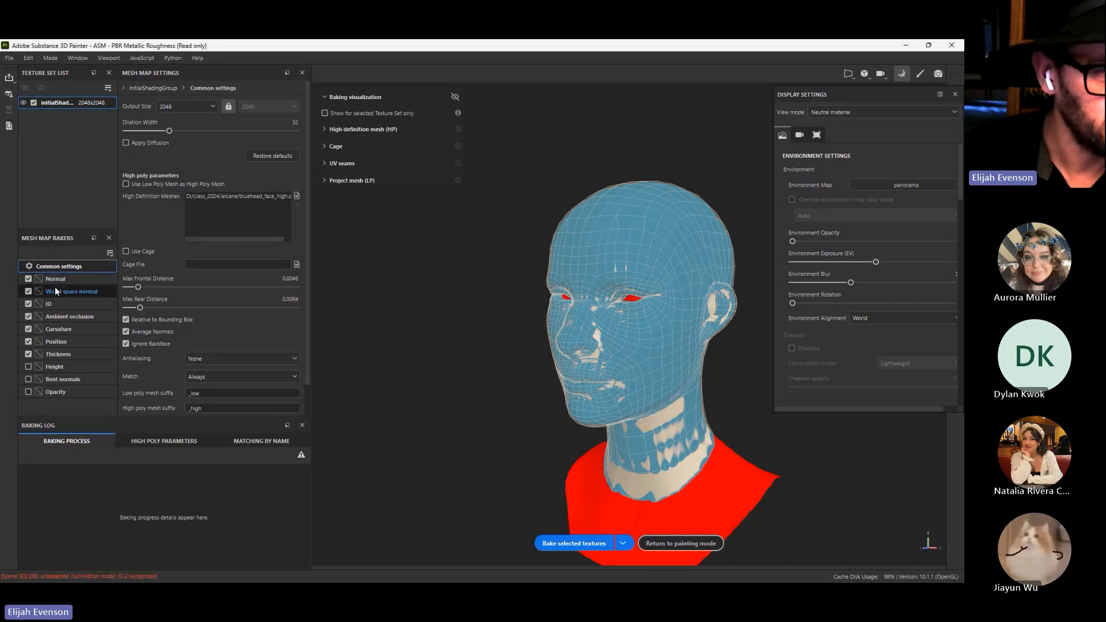
# Set the ID map's color source to Vertex Color, bake the selected textures and return to painting mode
pyautogui.click(60, 303)
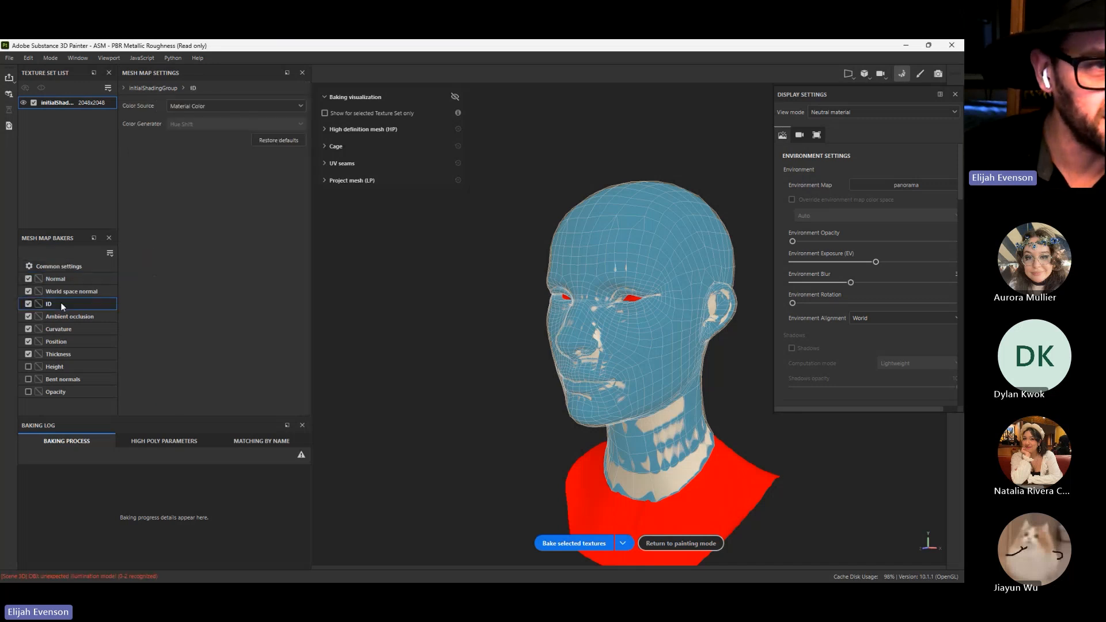
pyautogui.click(190, 106)
pyautogui.click(188, 118)
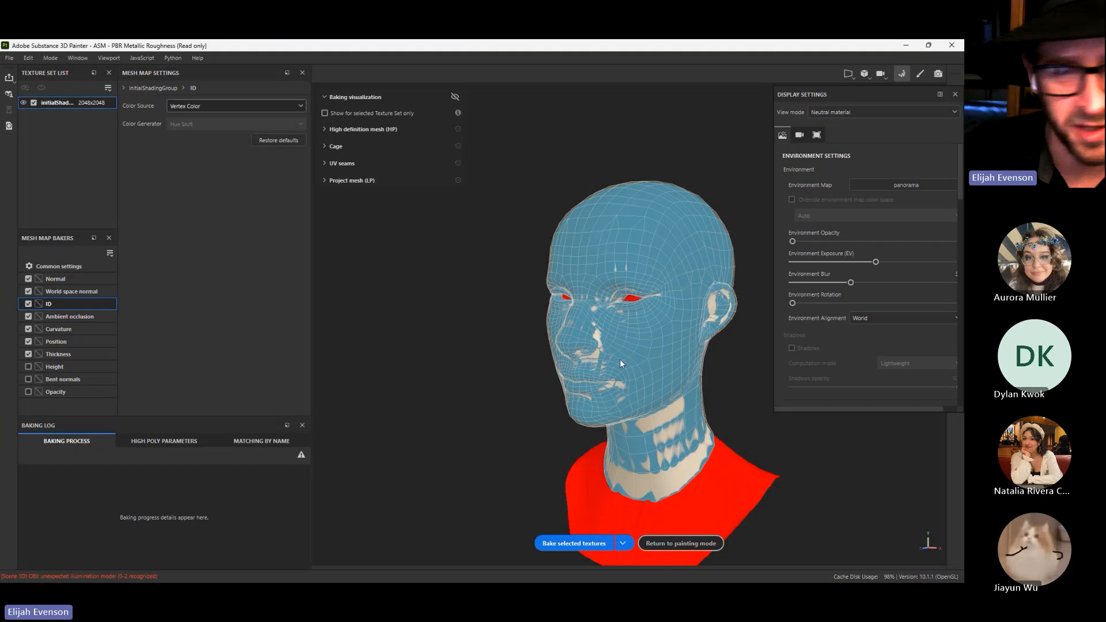
pyautogui.click(568, 544)
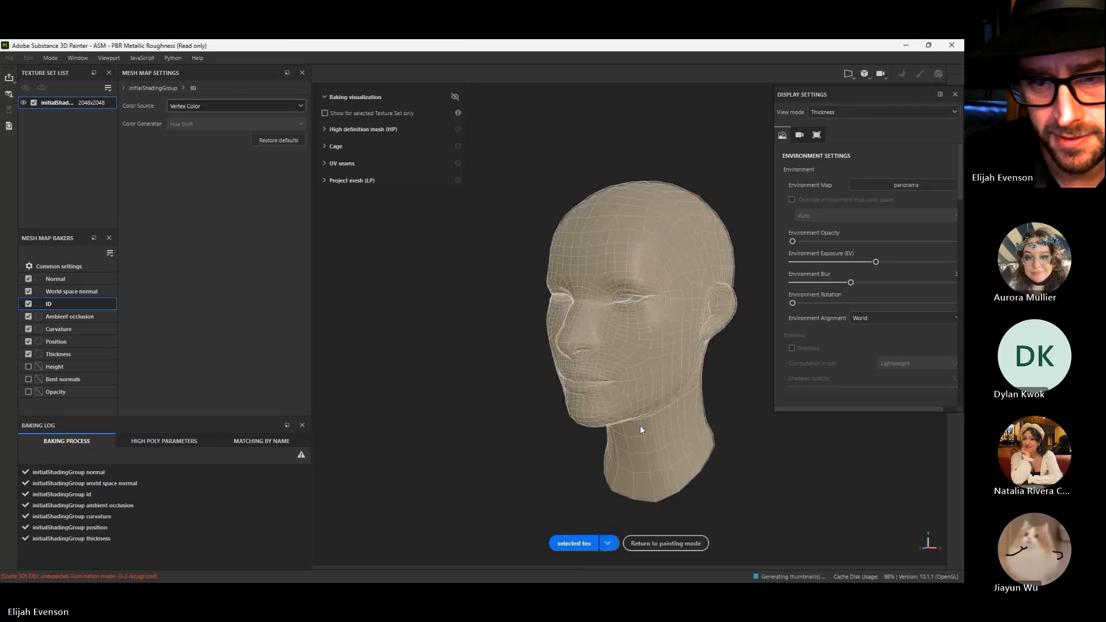
pyautogui.click(668, 543)
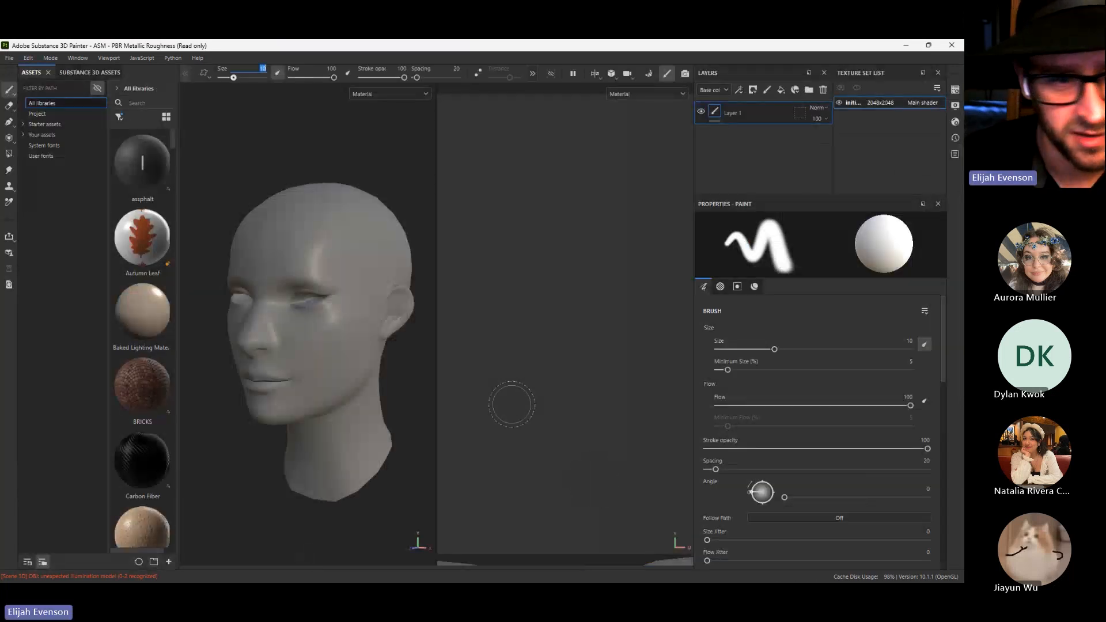
# Switch to ZBrush, make the head skin mesh the active subtool and isolate it in Solo mode
pyautogui.hotkey('alt', 'Tab')
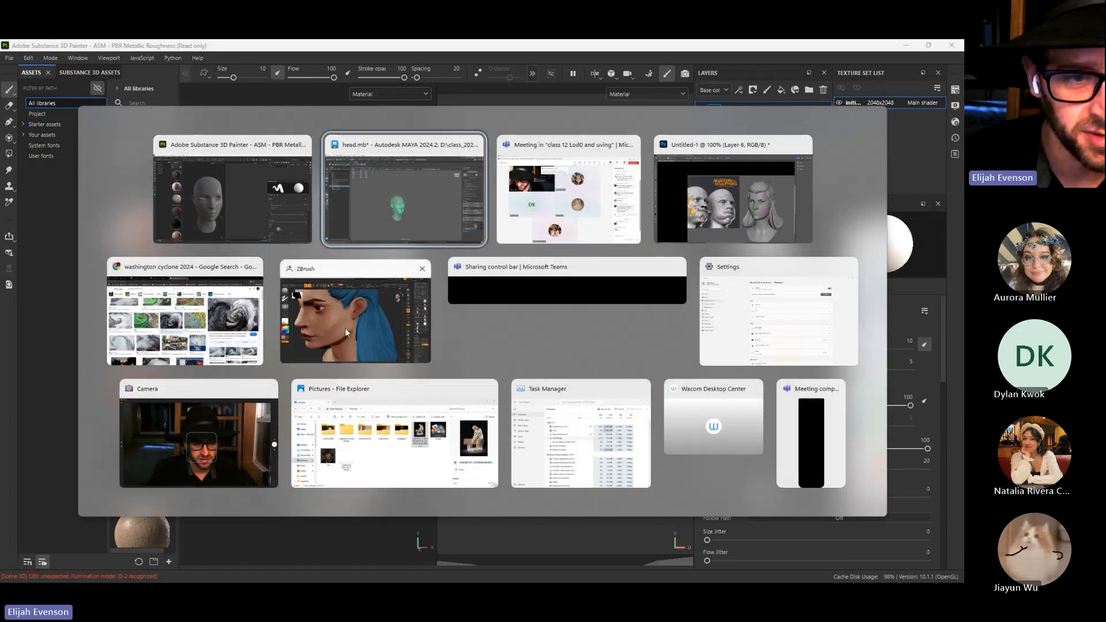
pyautogui.click(346, 333)
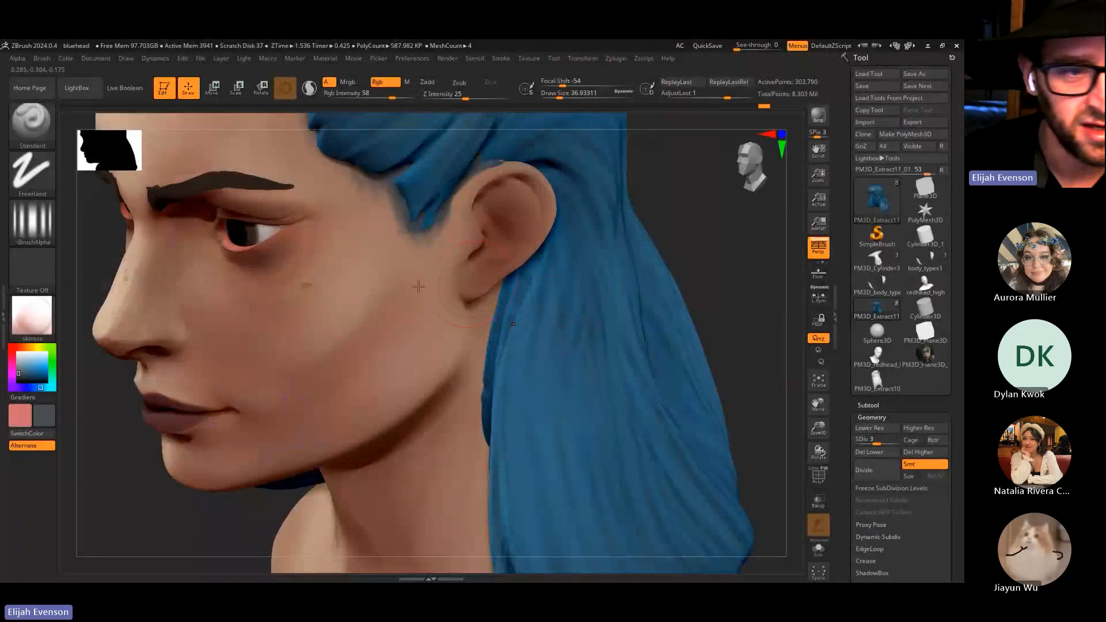
pyautogui.keyDown('alt'); pyautogui.click(220, 385); pyautogui.keyUp('alt')
pyautogui.click(818, 549)
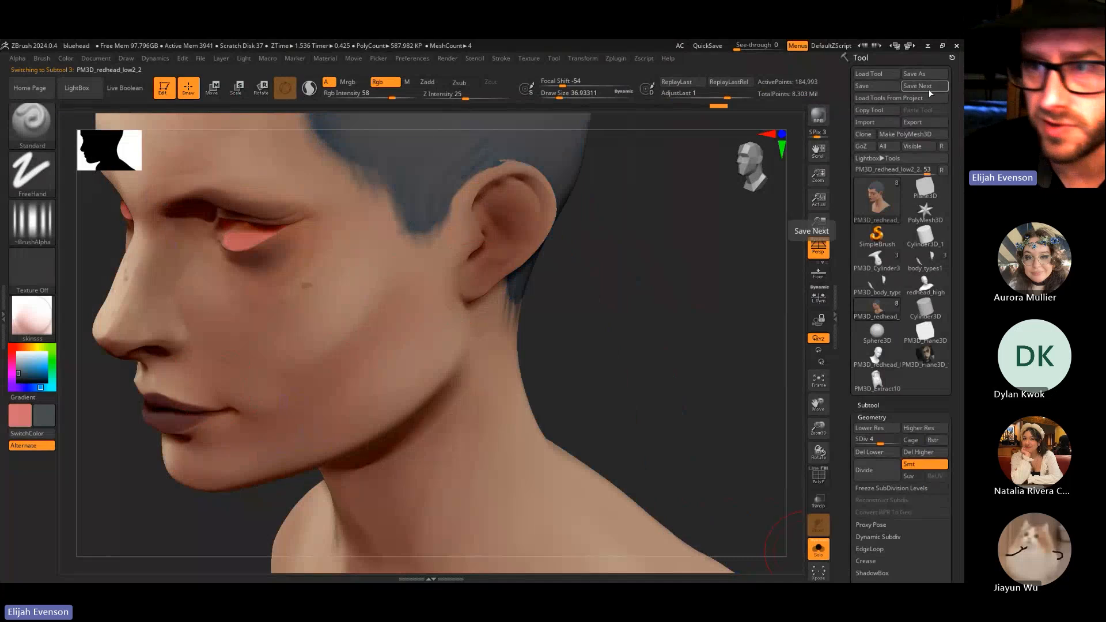
# Export the isolated head at subdivision level 4 as OBJ, overwriting bluehead_face_high.obj
pyautogui.click(926, 124)
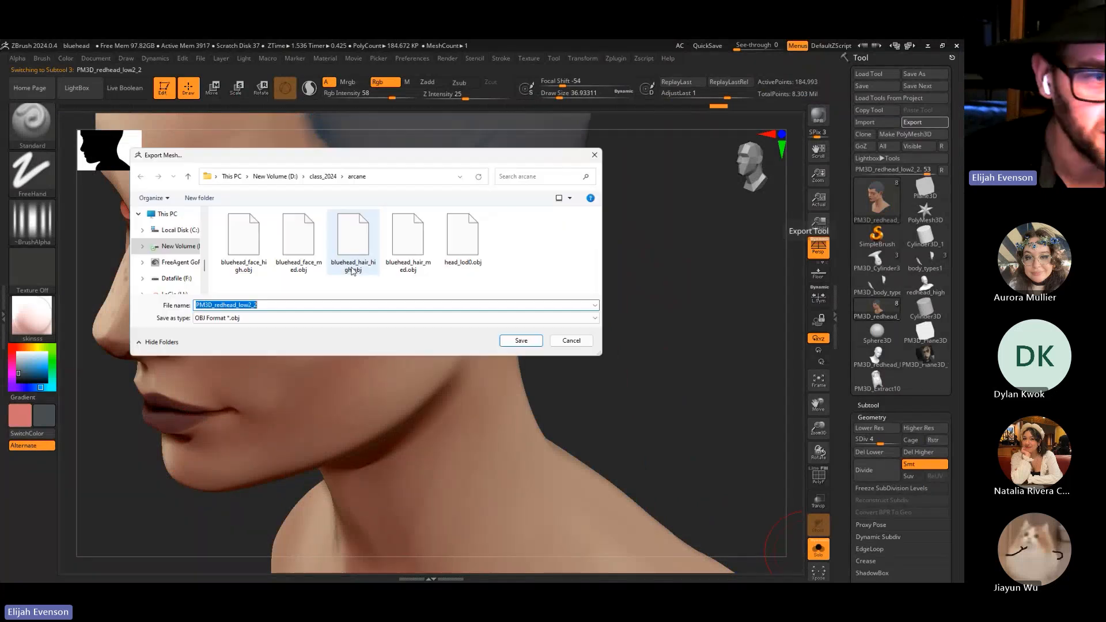
pyautogui.click(244, 236)
pyautogui.click(518, 340)
pyautogui.click(505, 317)
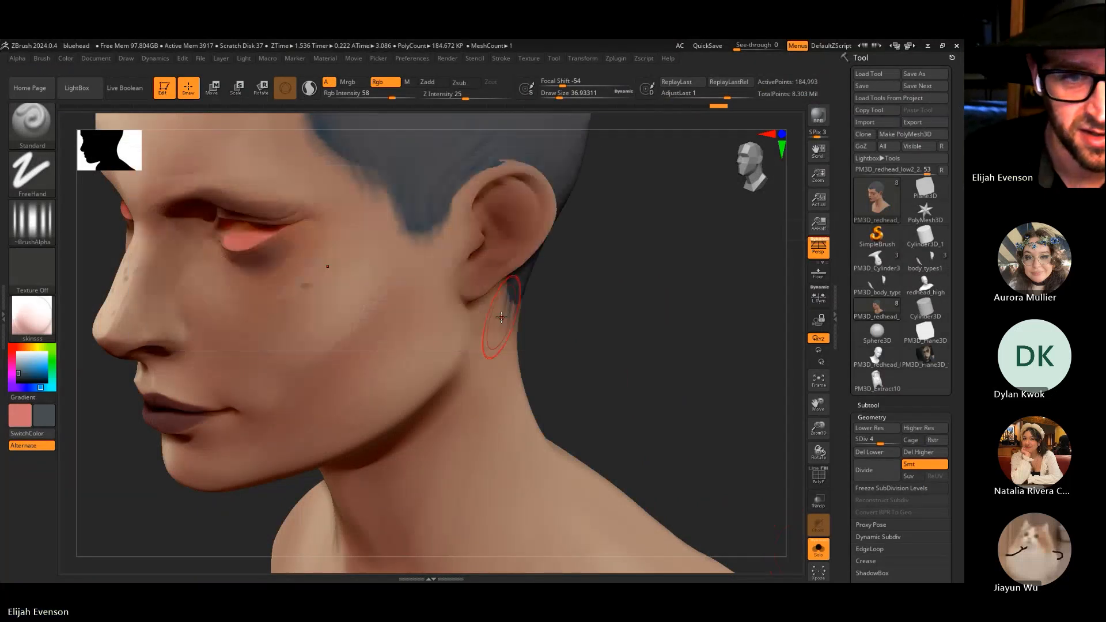
# Raise the head to subdivision level 6 and export it as OBJ, overwriting bluehead_face_high.obj
pyautogui.hotkey('alt', 'Tab')
pyautogui.click(265, 185)
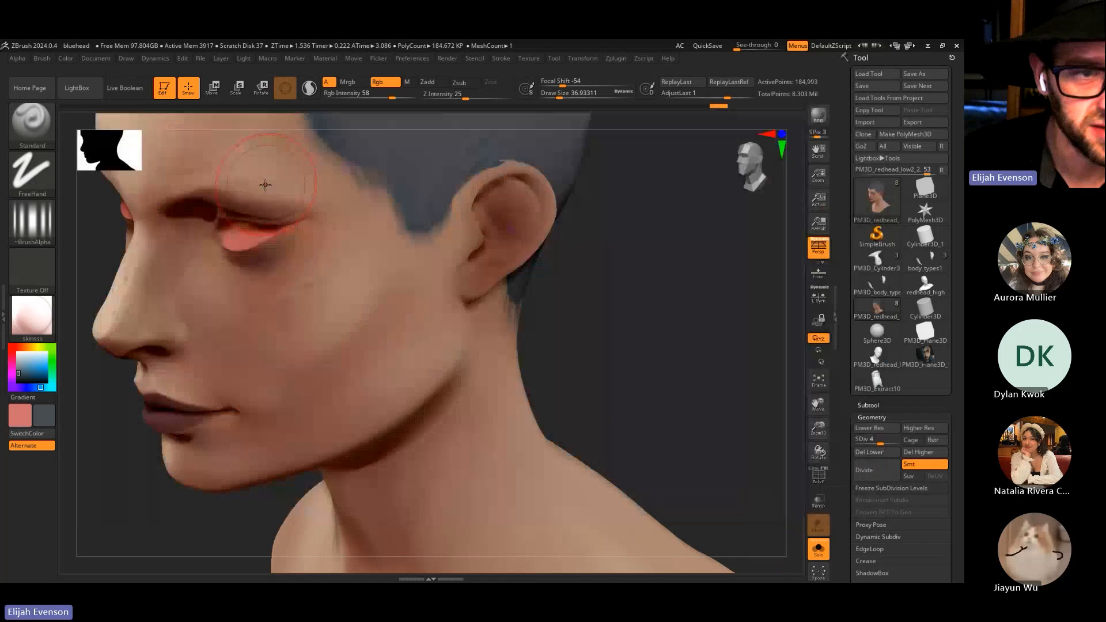
pyautogui.press('d')
pyautogui.press('d')
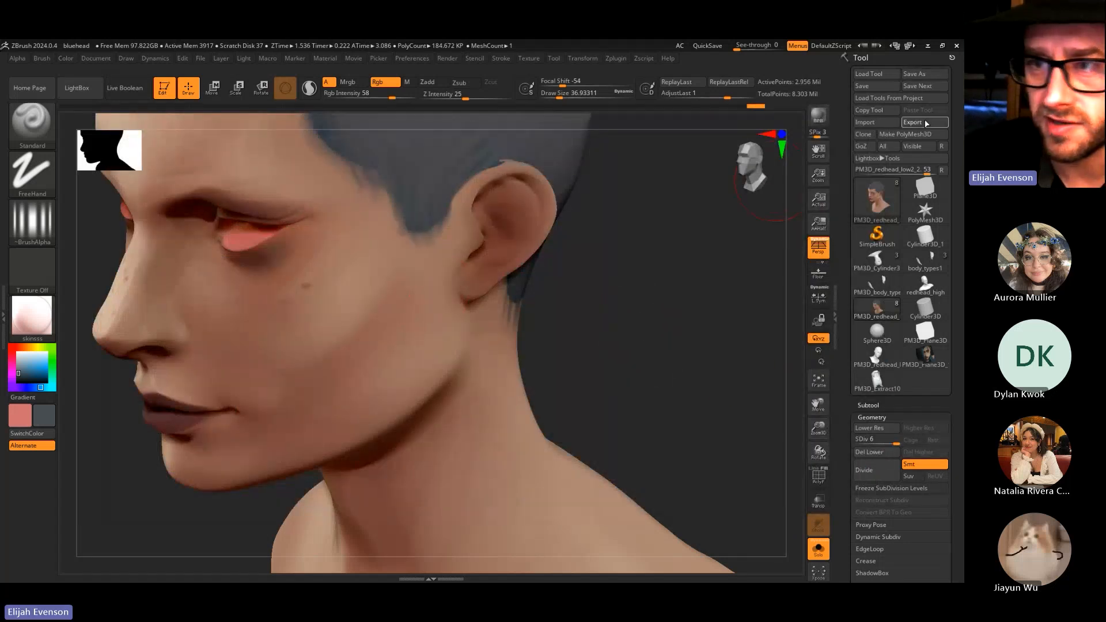
pyautogui.press('Return')
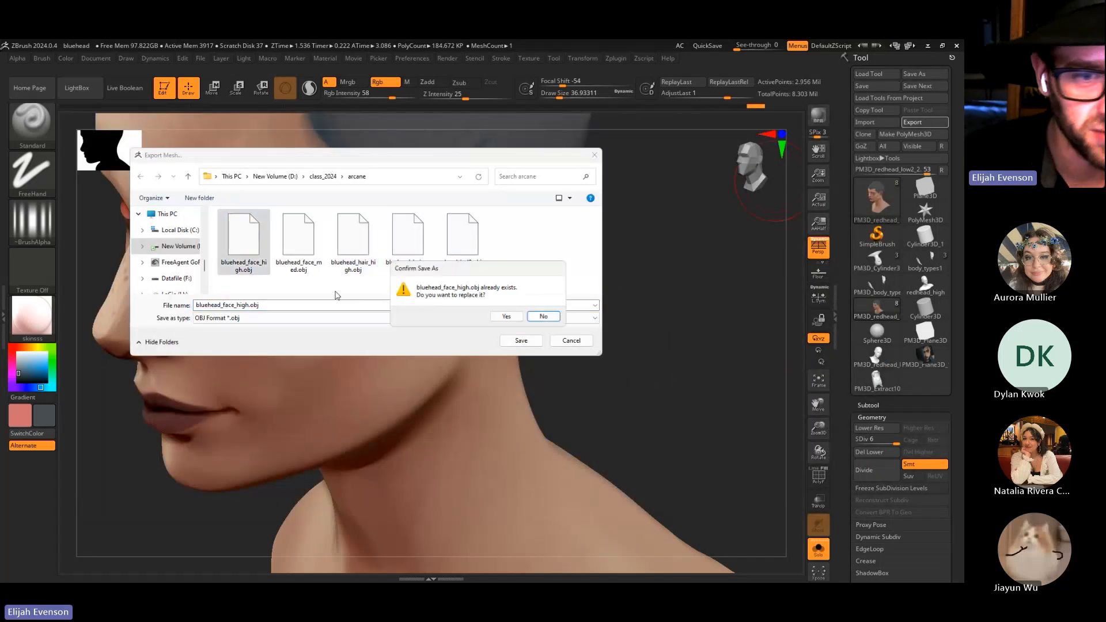
pyautogui.click(508, 317)
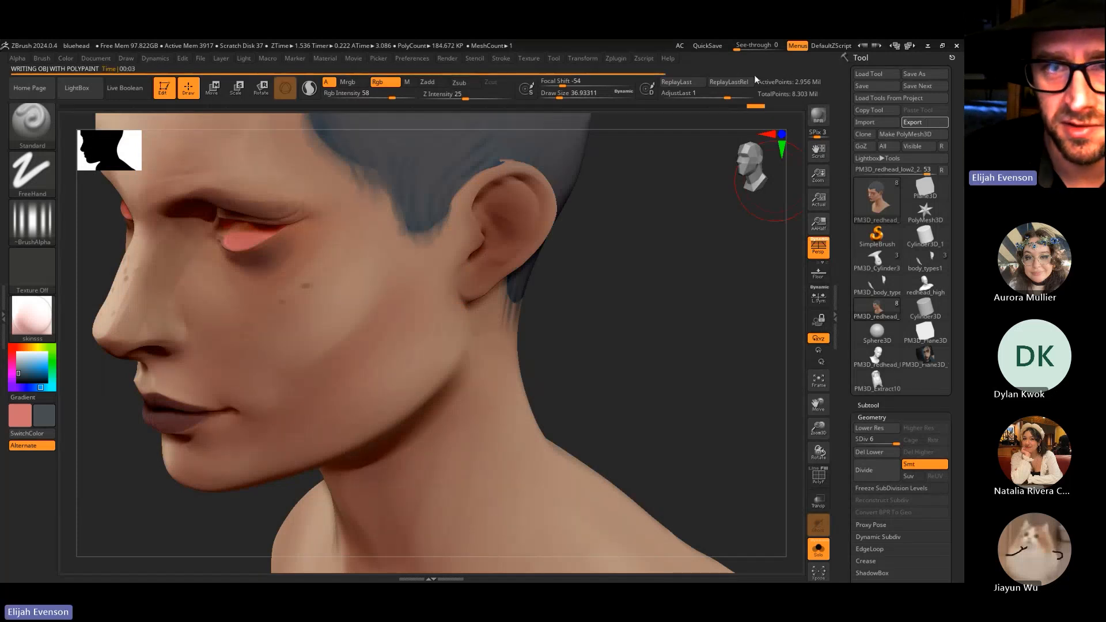
# Switch to Substance 3D Painter, rebake the selected textures using bluehead_face_high.obj as the high definition mesh, and return to painting mode
pyautogui.hotkey('alt', 'Tab')
pyautogui.click(358, 228)
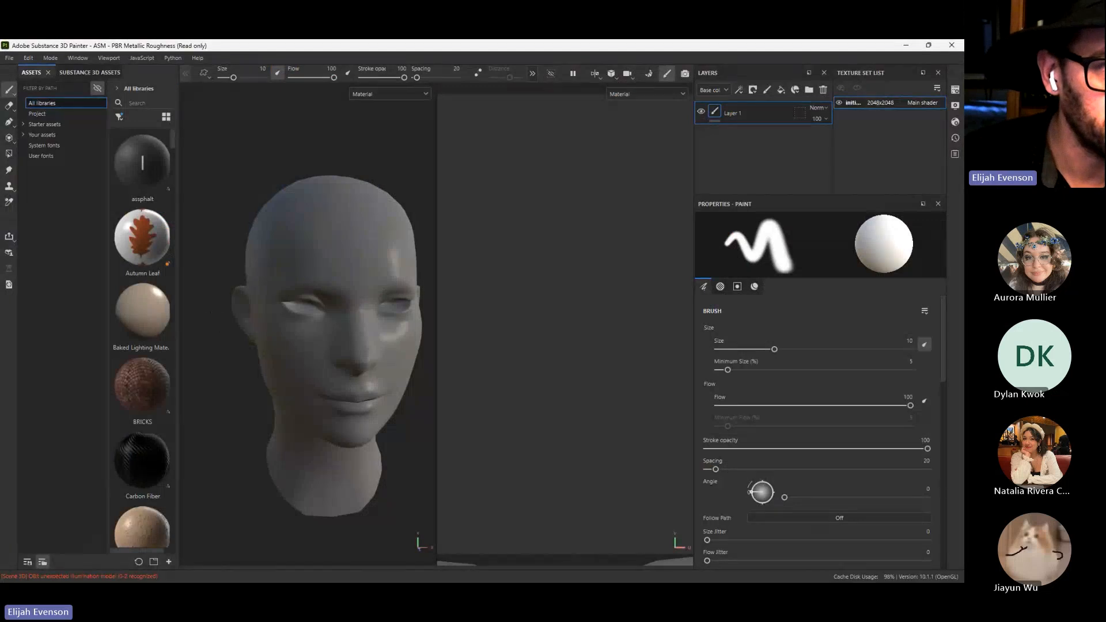
pyautogui.click(85, 58)
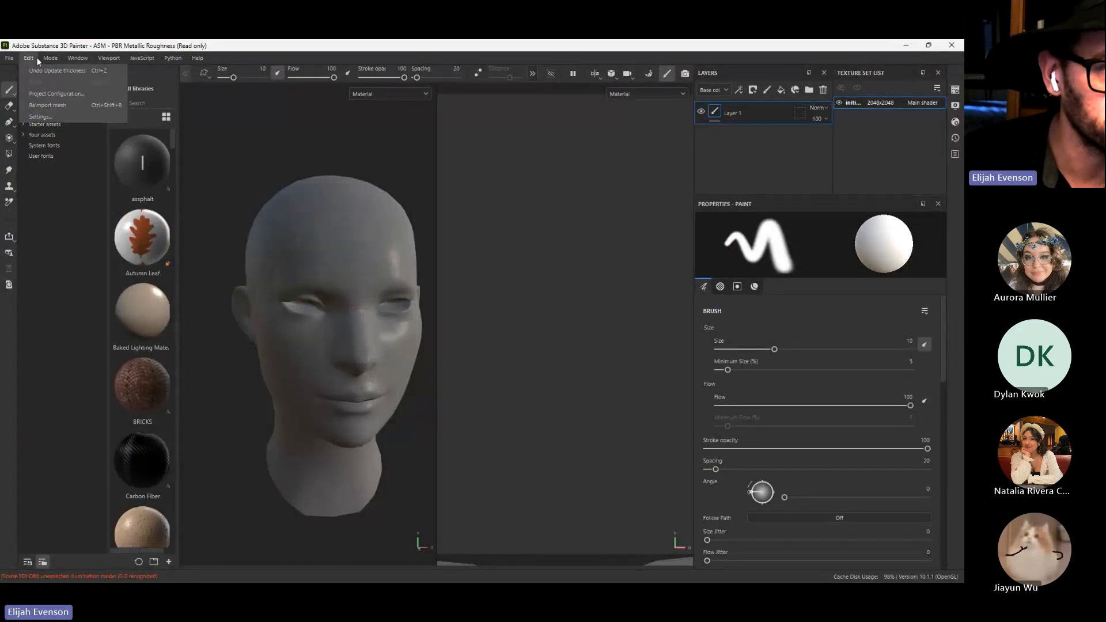
pyautogui.click(55, 70)
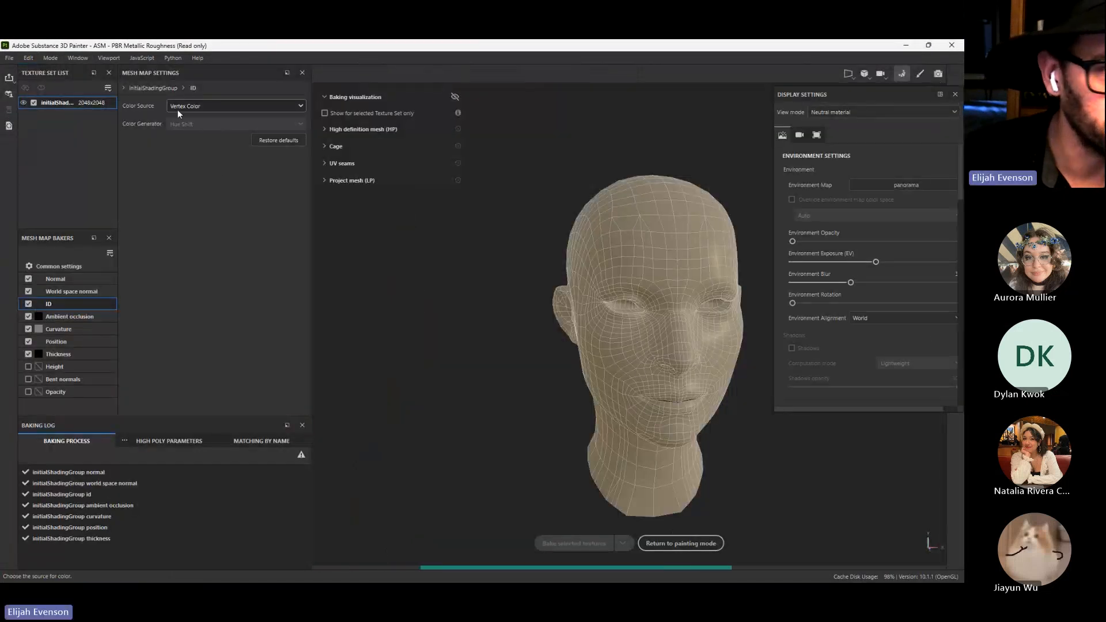
pyautogui.click(246, 196)
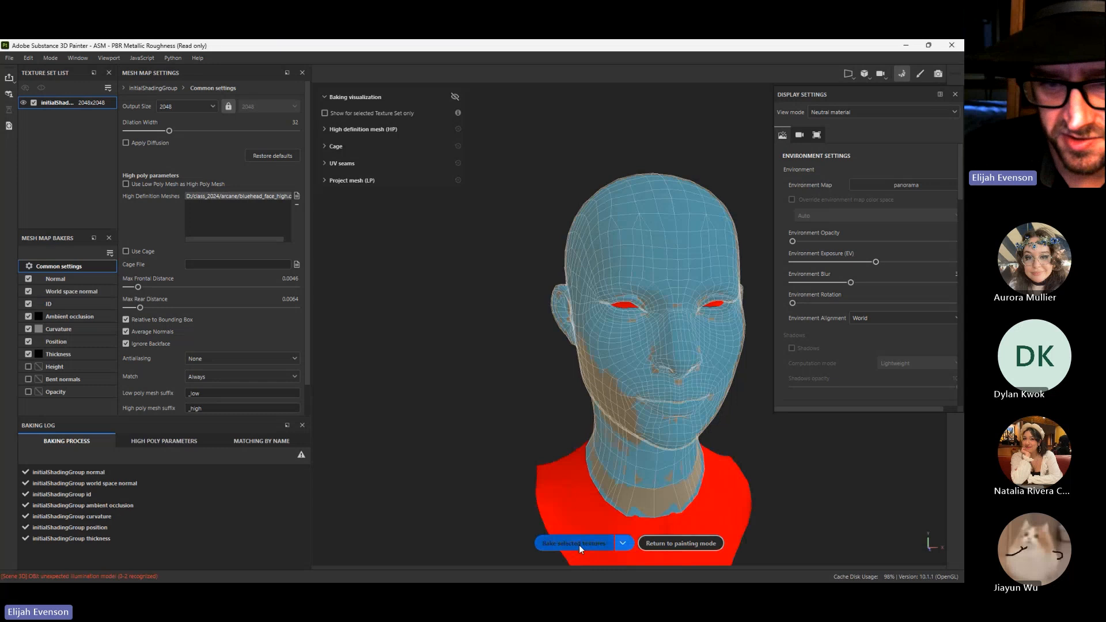
pyautogui.click(579, 544)
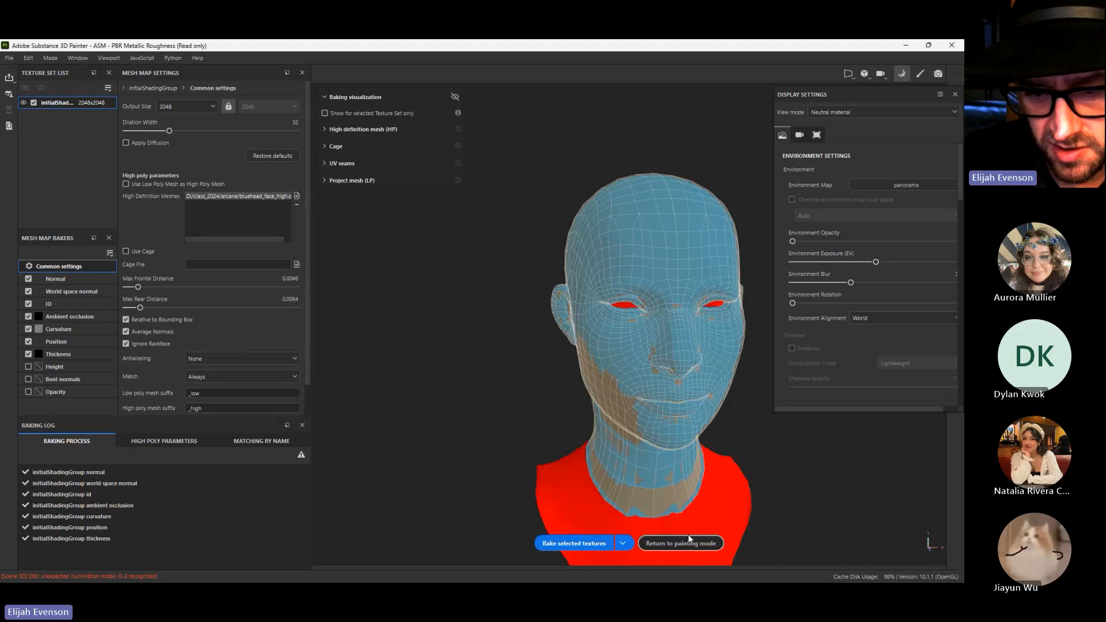
pyautogui.click(665, 543)
pyautogui.keyDown('alt'); pyautogui.moveTo(308, 397); pyautogui.dragTo(352, 377); pyautogui.keyUp('alt')
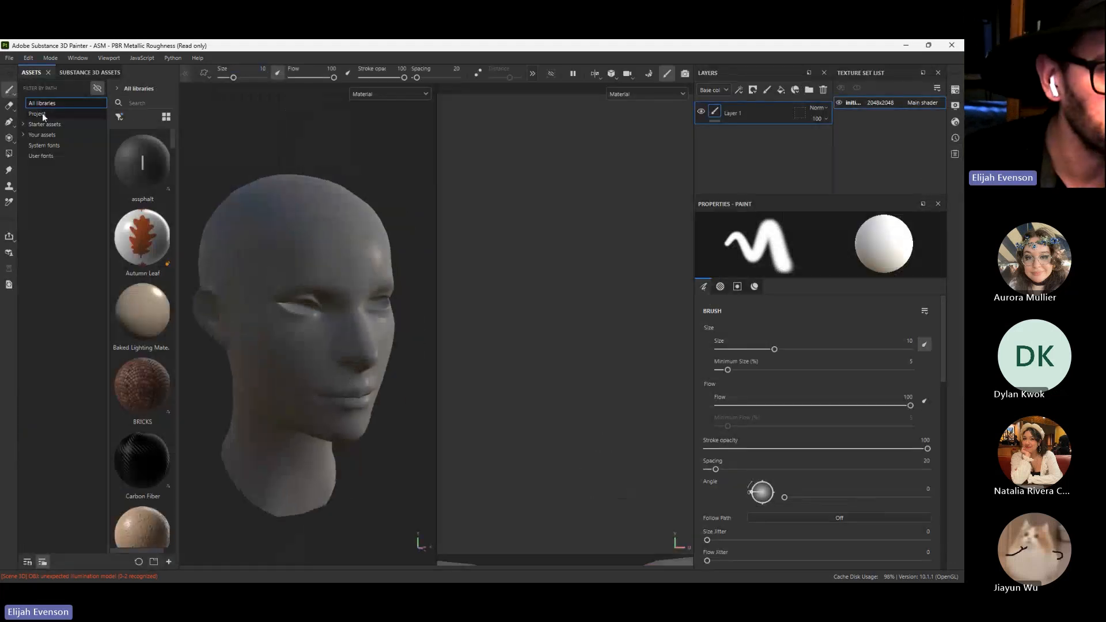
# Switch to Maya, open the UV Editor for the low-poly head and select all of its UVs
pyautogui.hotkey('alt', 'Tab')
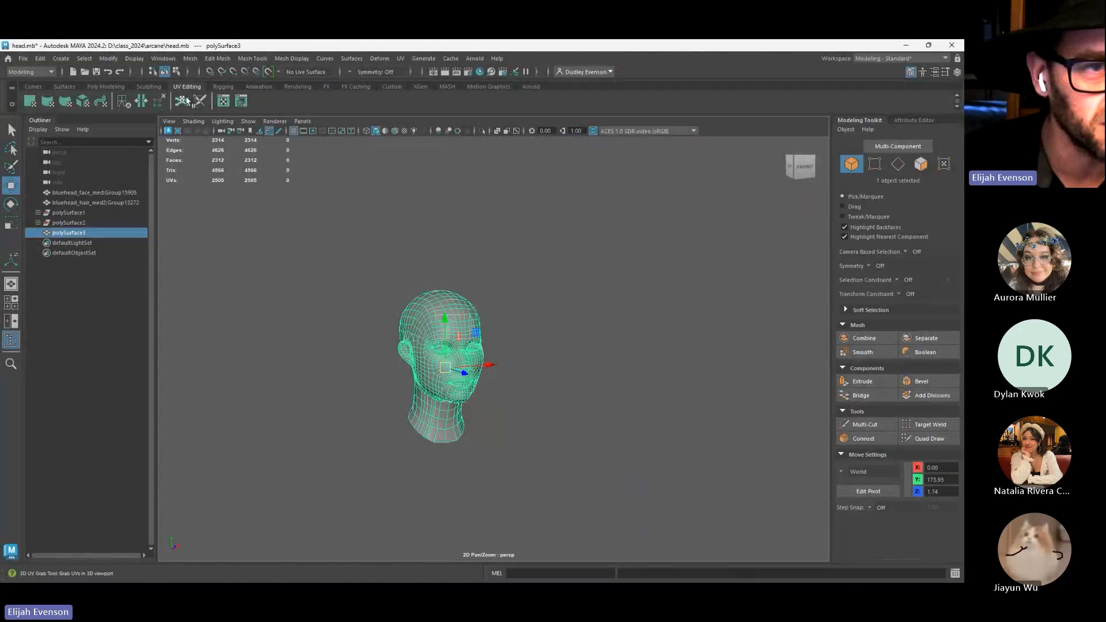
pyautogui.click(182, 101)
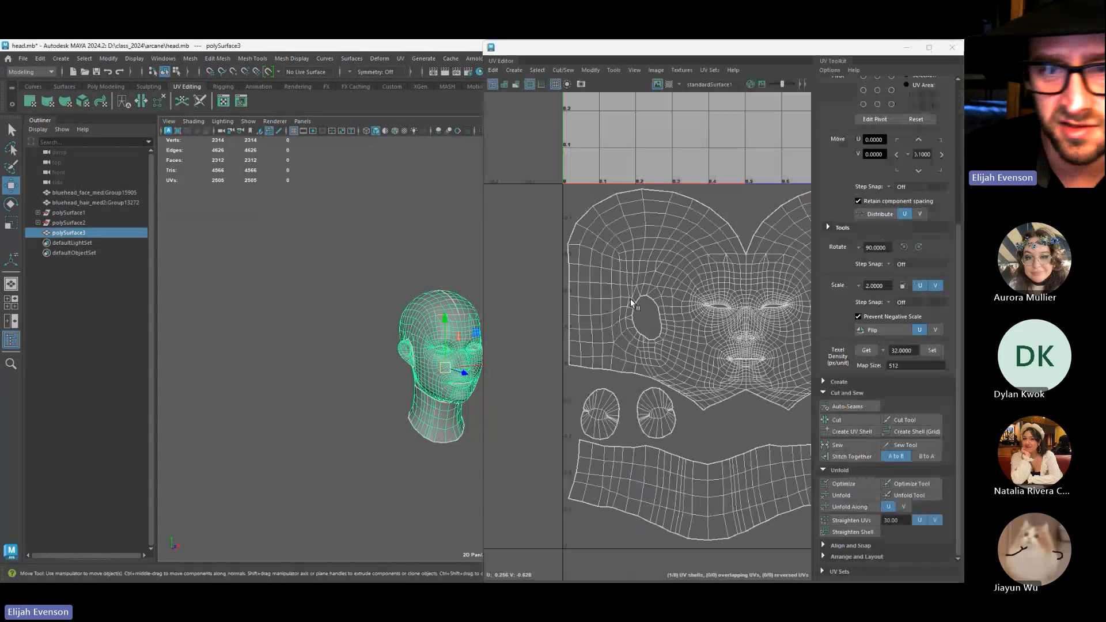
pyautogui.scroll(-3, 652, 301)
pyautogui.keyDown('alt'); pyautogui.moveTo(653, 301); pyautogui.dragTo(604, 351, button='middle'); pyautogui.keyUp('alt')
pyautogui.moveTo(605, 351); pyautogui.dragTo(639, 349, button='right')
pyautogui.moveTo(660, 293); pyautogui.dragTo(508, 485)
pyautogui.scroll(4, 595, 414)
pyautogui.scroll(2, 626, 313)
pyautogui.keyDown('alt'); pyautogui.moveTo(615, 340); pyautogui.dragTo(658, 494, button='middle'); pyautogui.keyUp('alt')
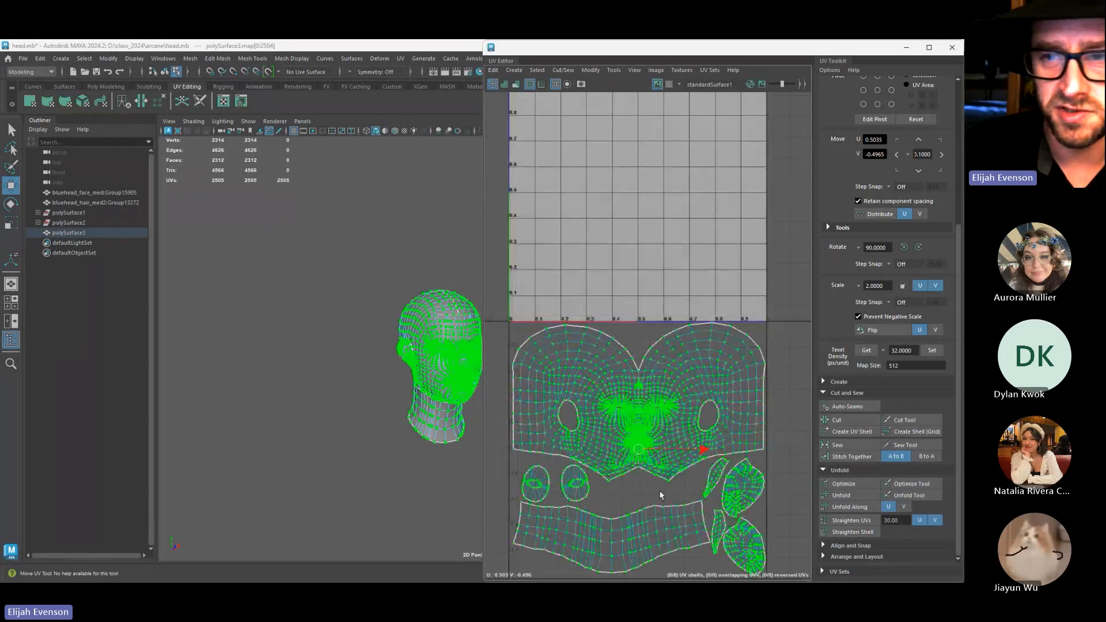
# Try moving all UV shells upward freehand into the 0–1 tile, and undo the move
pyautogui.scroll(-4, 655, 423)
pyautogui.keyDown('alt'); pyautogui.moveTo(666, 378); pyautogui.dragTo(592, 317, button='middle'); pyautogui.keyUp('alt')
pyautogui.moveTo(571, 318); pyautogui.dragTo(571, 199)
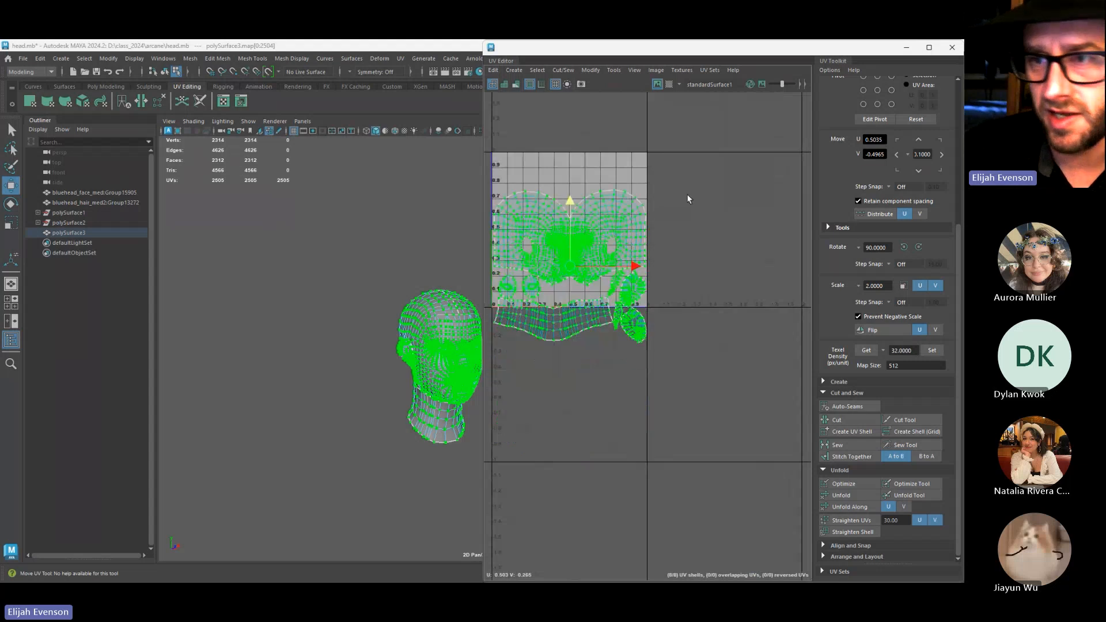
pyautogui.hotkey('ctrl', 'z')
# Try setting the selected UVs' U position to 1, and undo it
pyautogui.click(873, 140)
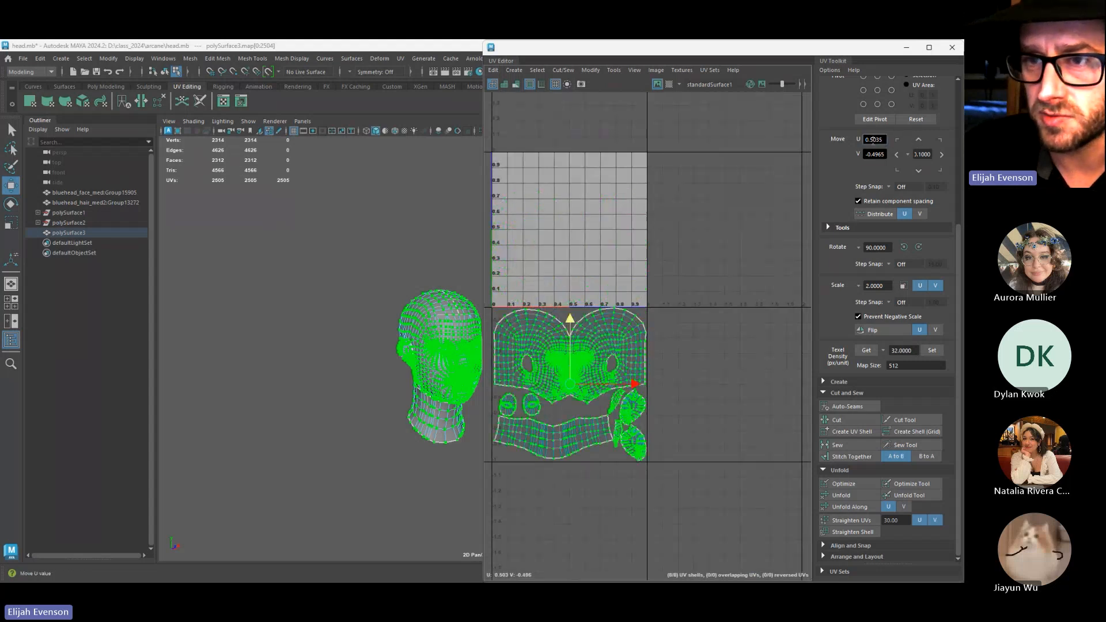
pyautogui.write('1')
pyautogui.press('Tab')
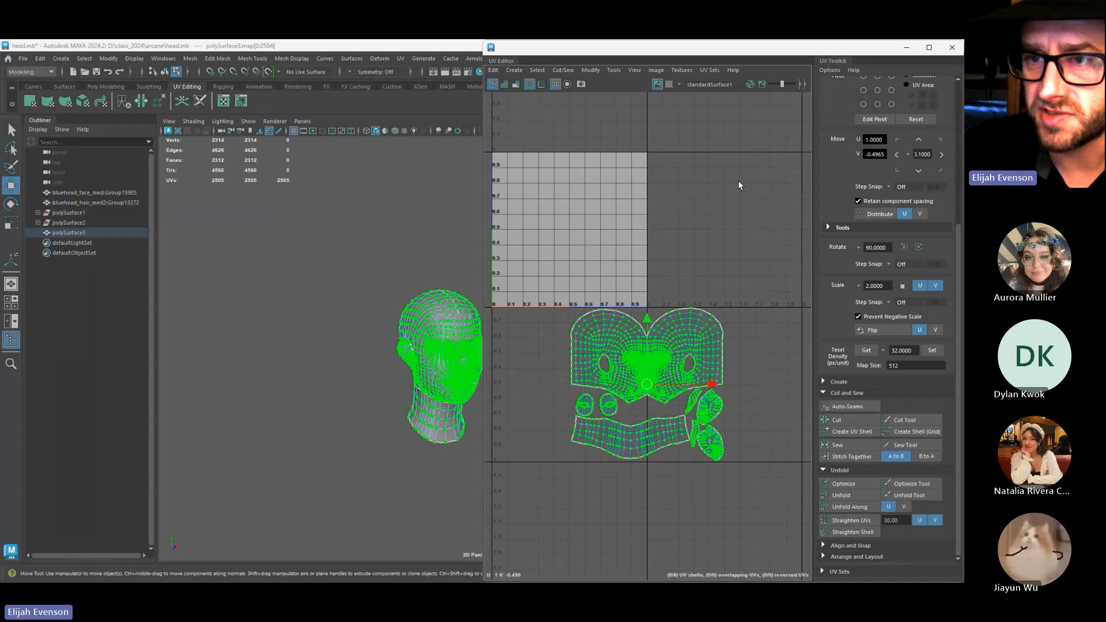
pyautogui.hotkey('ctrl', 'z')
# Try setting the selected UVs' V position to 1, and undo it
pyautogui.doubleClick(880, 142)
pyautogui.doubleClick(878, 153)
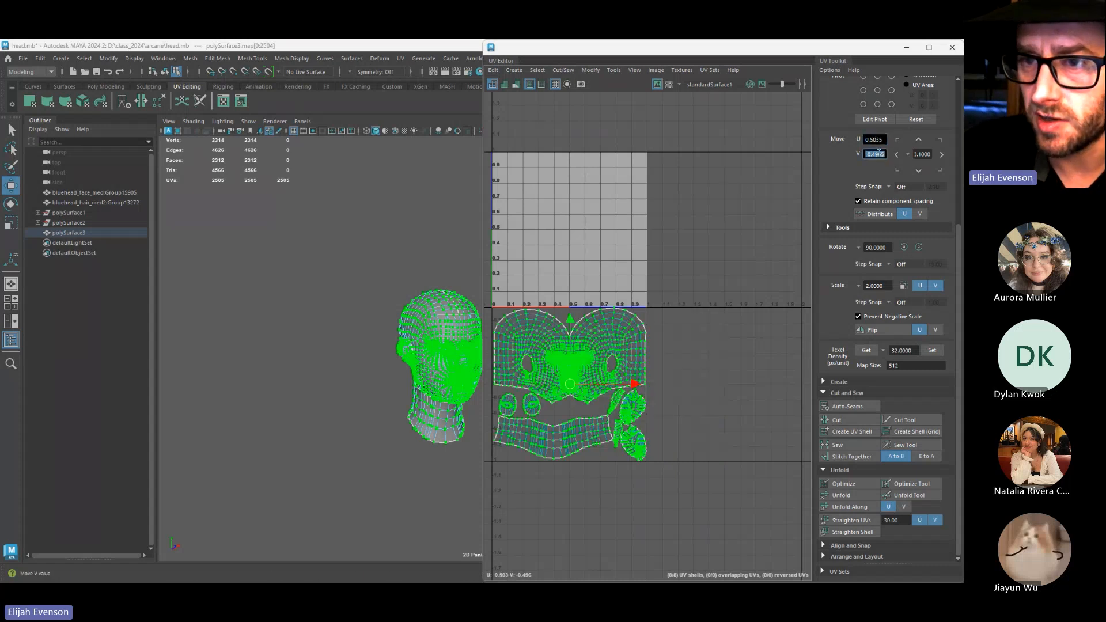
pyautogui.write('1')
pyautogui.press('Return')
pyautogui.keyDown('alt'); pyautogui.moveTo(575, 138); pyautogui.dragTo(590, 282, button='middle'); pyautogui.keyUp('alt')
pyautogui.hotkey('ctrl', 'z')
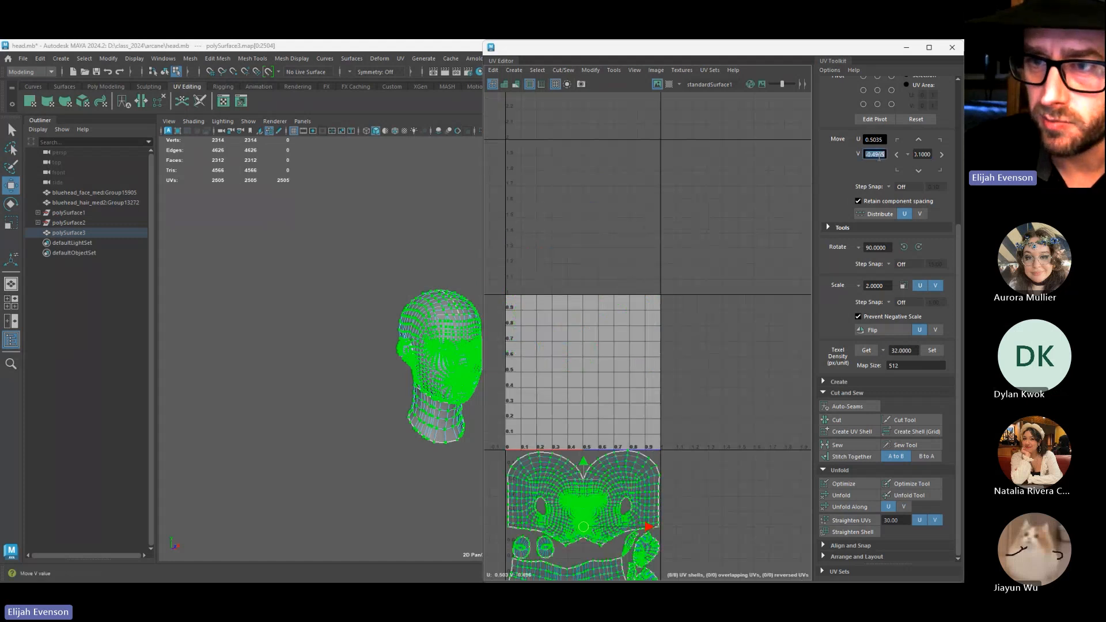
# Set the selected UVs' V position to 0.5 and return to object selection mode
pyautogui.write('.5')
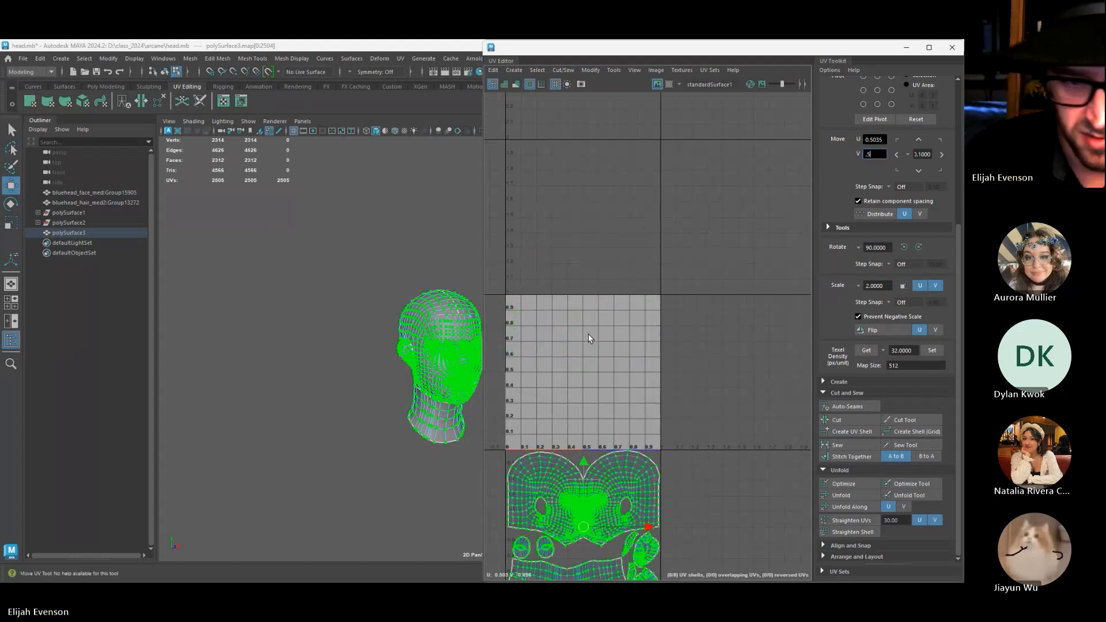
pyautogui.press('Tab')
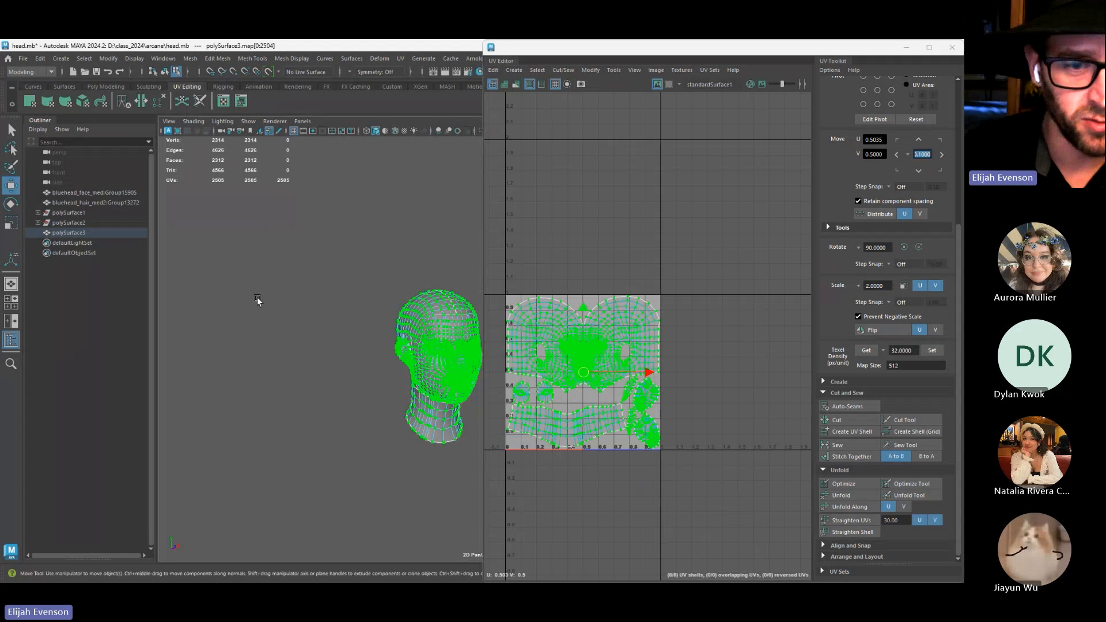
pyautogui.press('F8')
# Export the selected low-poly head as OBJ, overwriting bluehead_face_high.obj
pyautogui.click(23, 58)
pyautogui.click(64, 192)
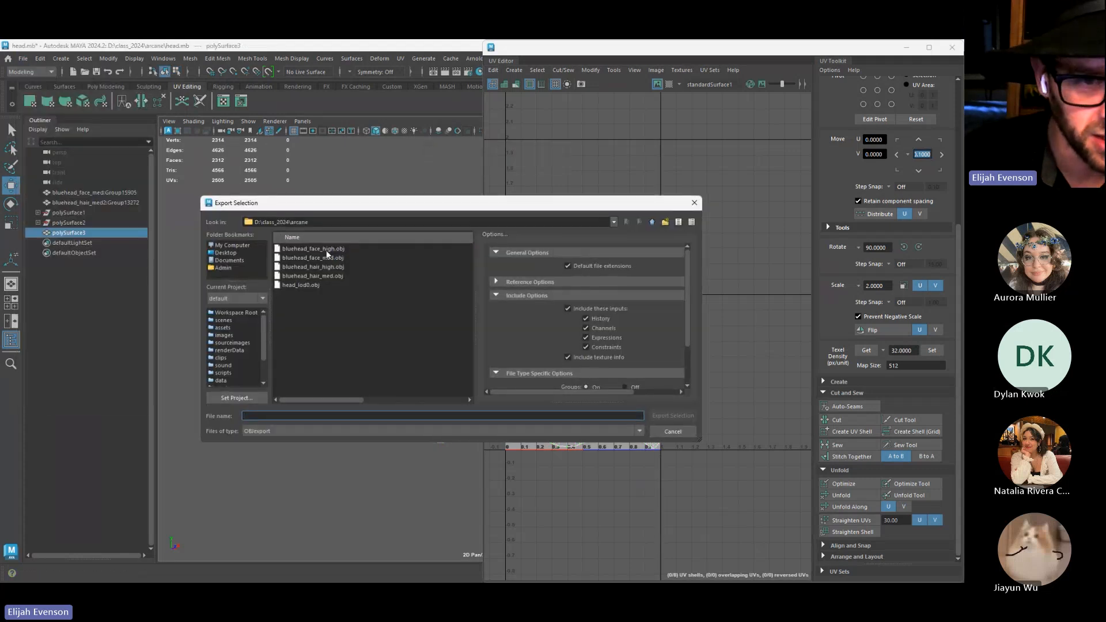
pyautogui.doubleClick(326, 249)
pyautogui.click(430, 338)
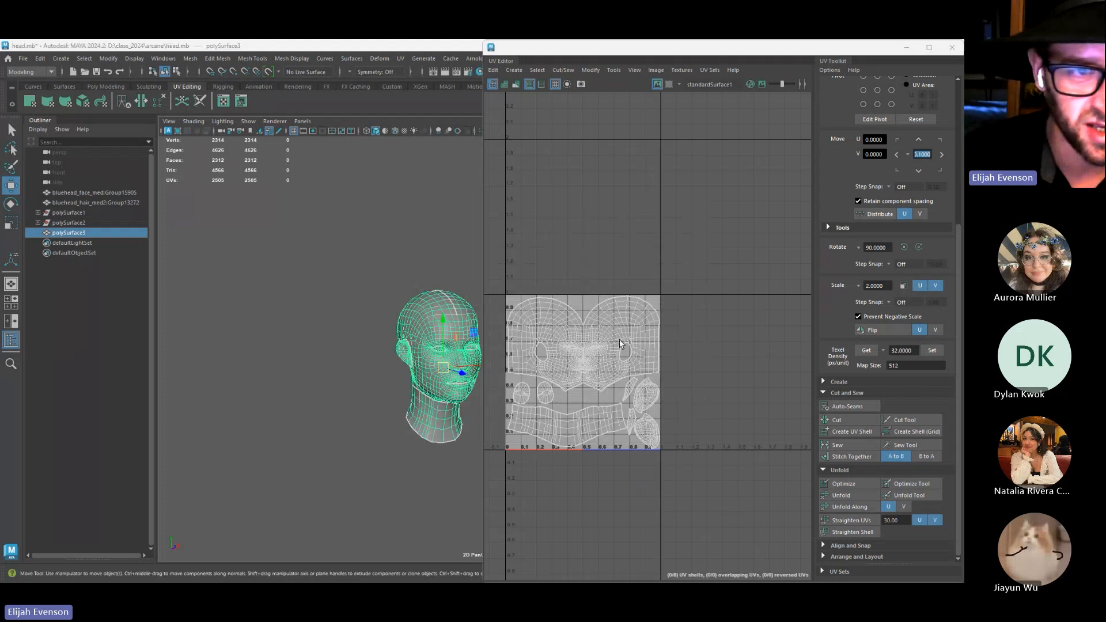
# Switch to Substance 3D Painter, create a new project from head_lod0.obj at 2048 resolution and inspect its UV layout
pyautogui.hotkey('alt', 'Tab')
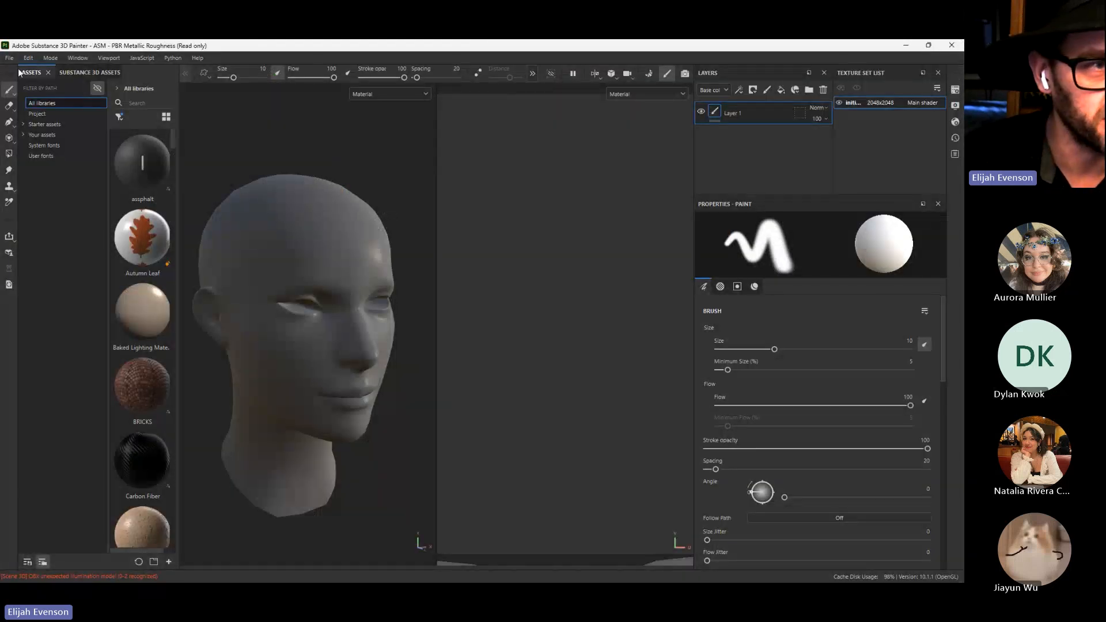
pyautogui.click(10, 58)
pyautogui.click(26, 71)
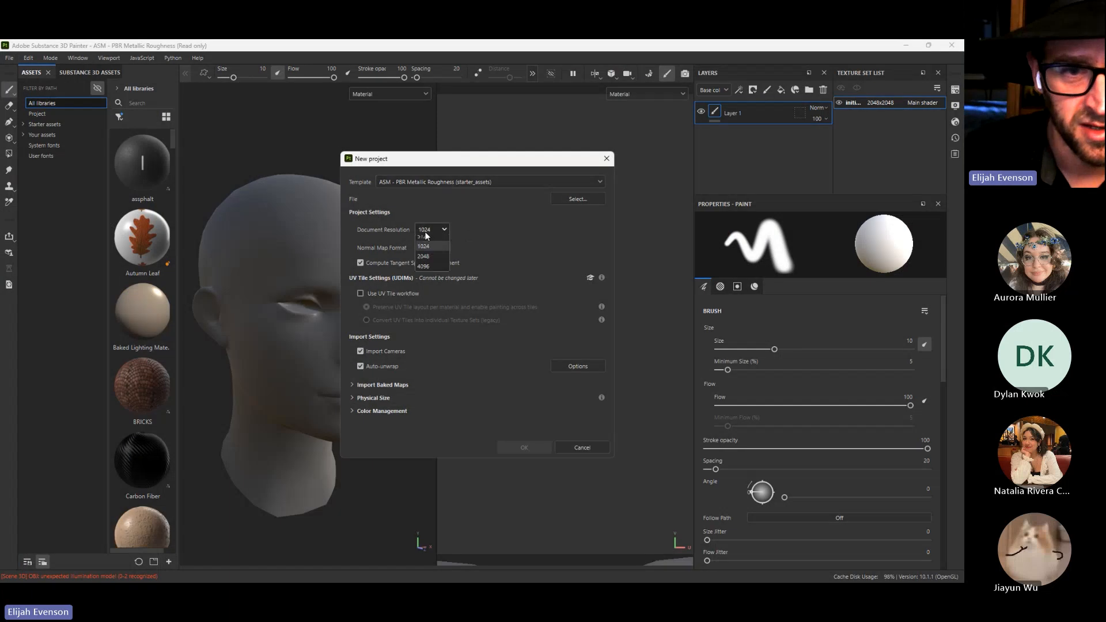
pyautogui.click(431, 283)
pyautogui.click(588, 199)
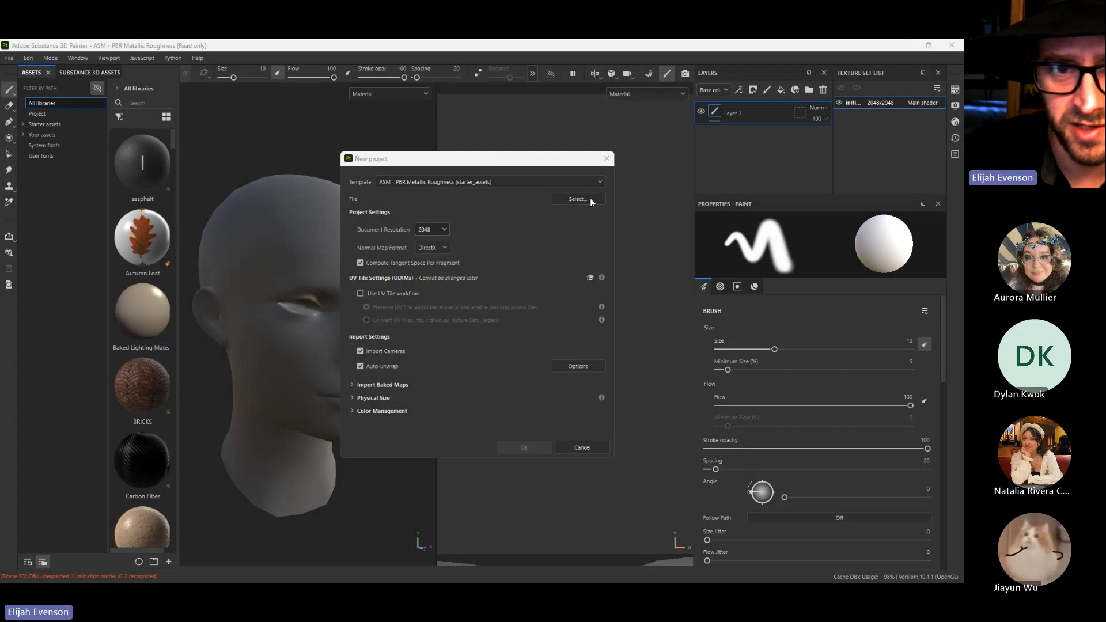
pyautogui.click(530, 256)
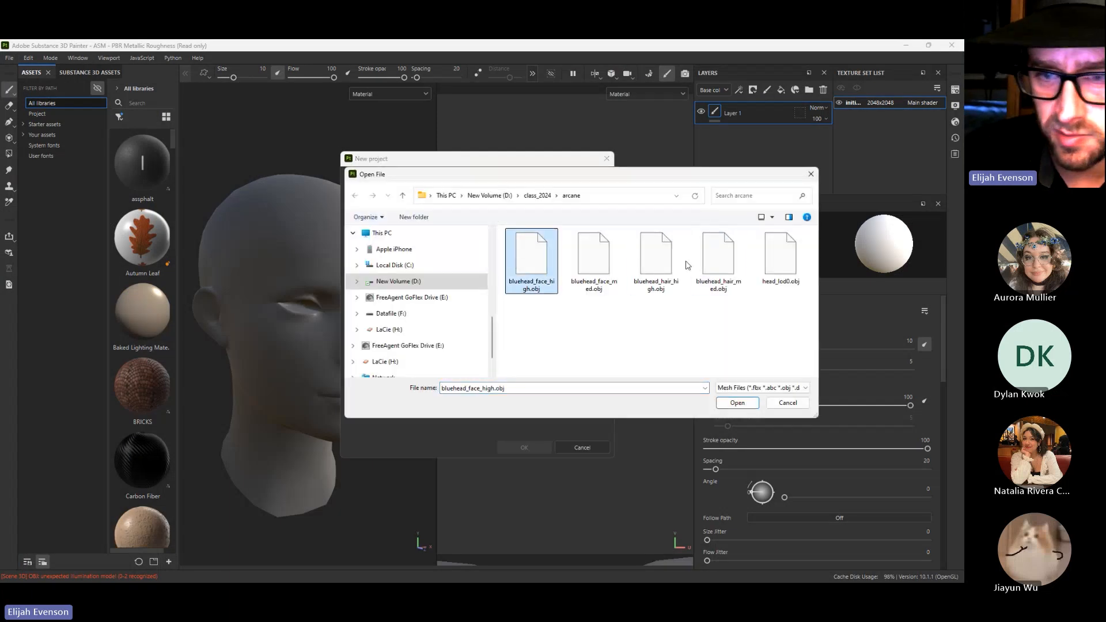
pyautogui.doubleClick(772, 257)
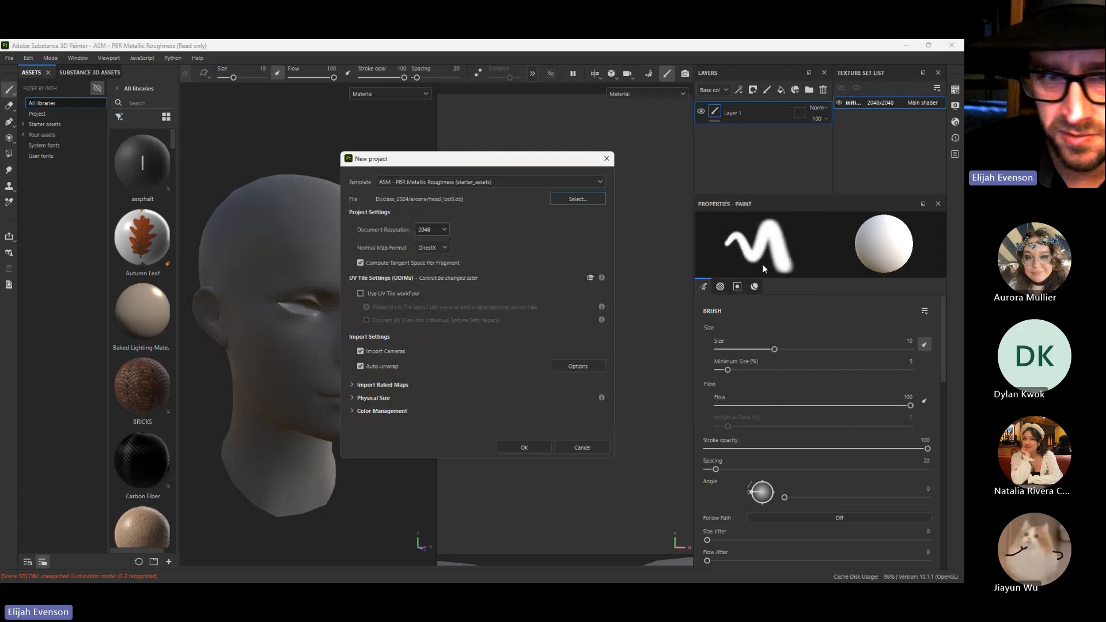
pyautogui.click(525, 447)
pyautogui.click(441, 327)
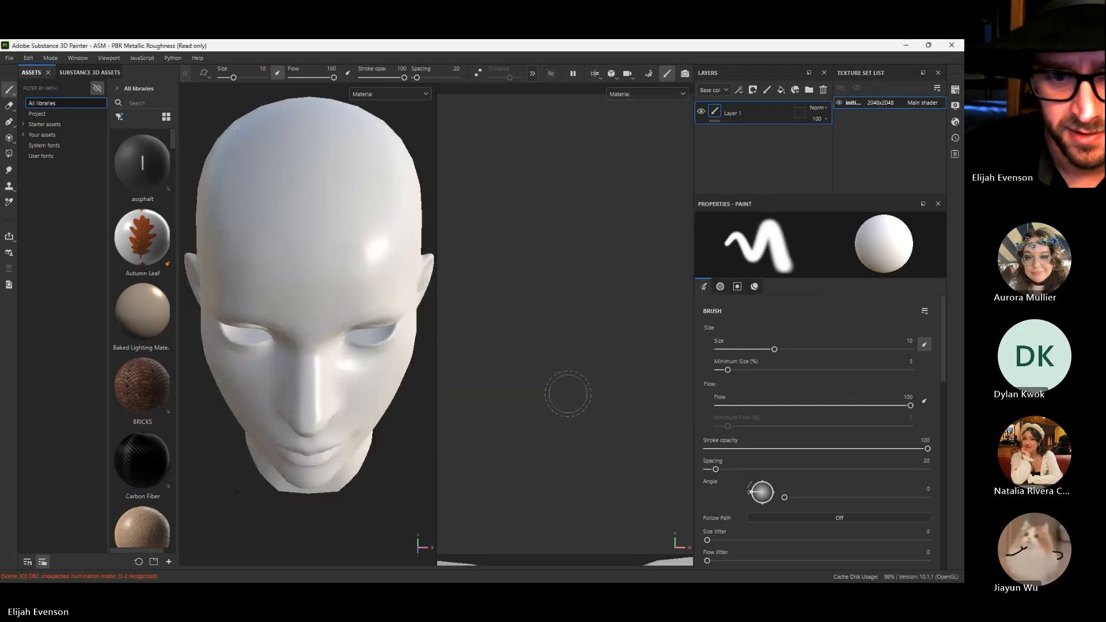
pyautogui.scroll(3, 555, 367)
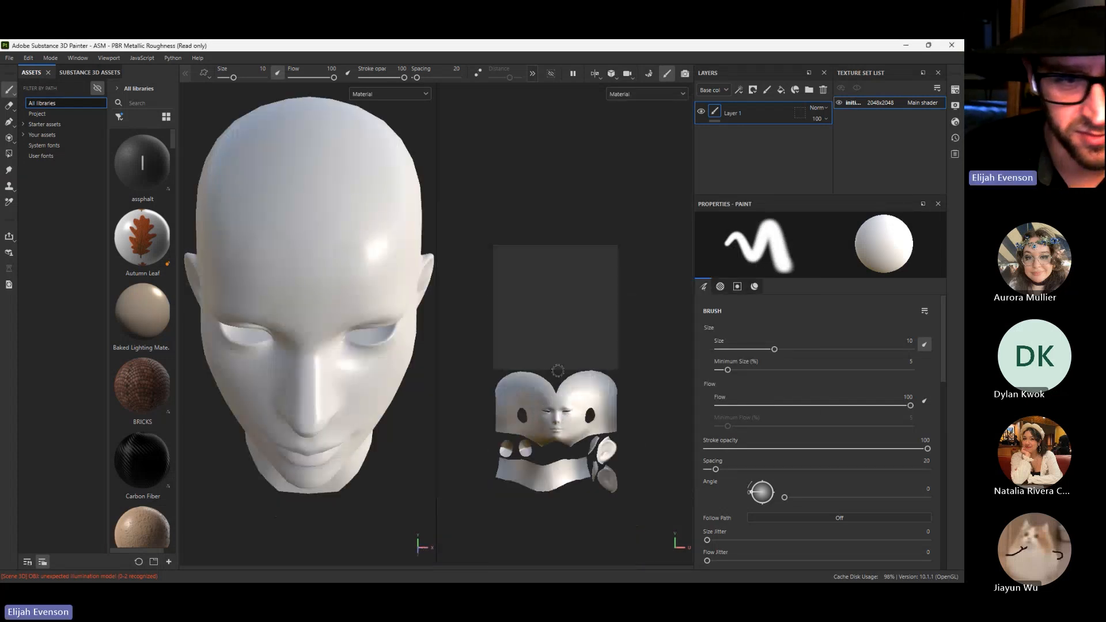
pyautogui.keyDown('alt'); pyautogui.moveTo(248, 323); pyautogui.dragTo(311, 270); pyautogui.keyUp('alt')
# Switch to Maya and export the selected low-poly head as OBJ, overwriting head_lod0.obj
pyautogui.hotkey('alt', 'Tab')
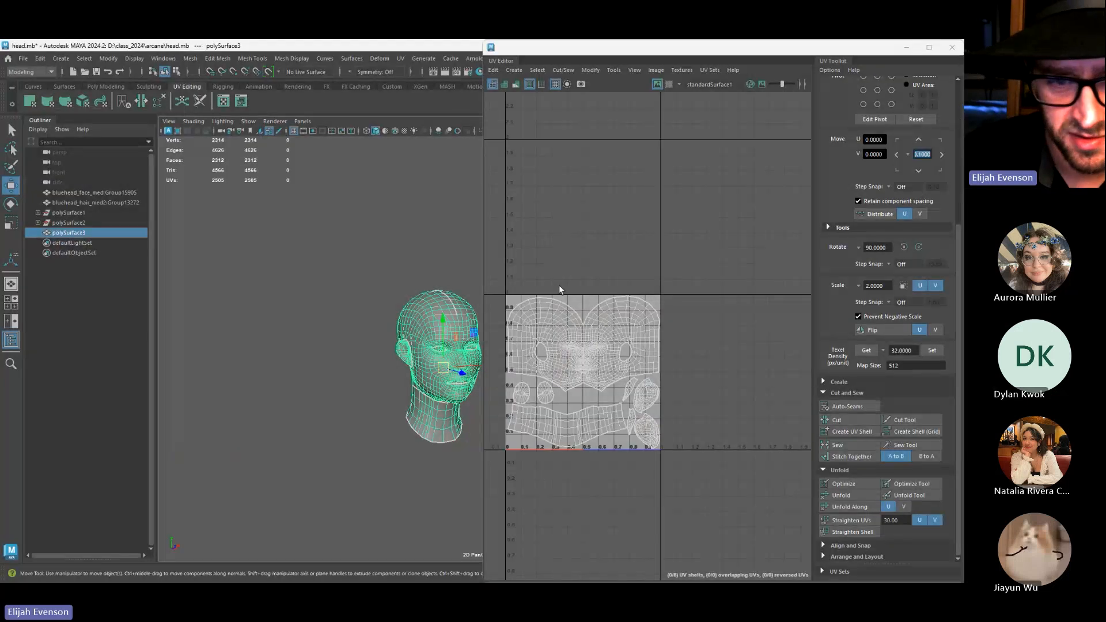
pyautogui.click(559, 284)
pyautogui.click(456, 324)
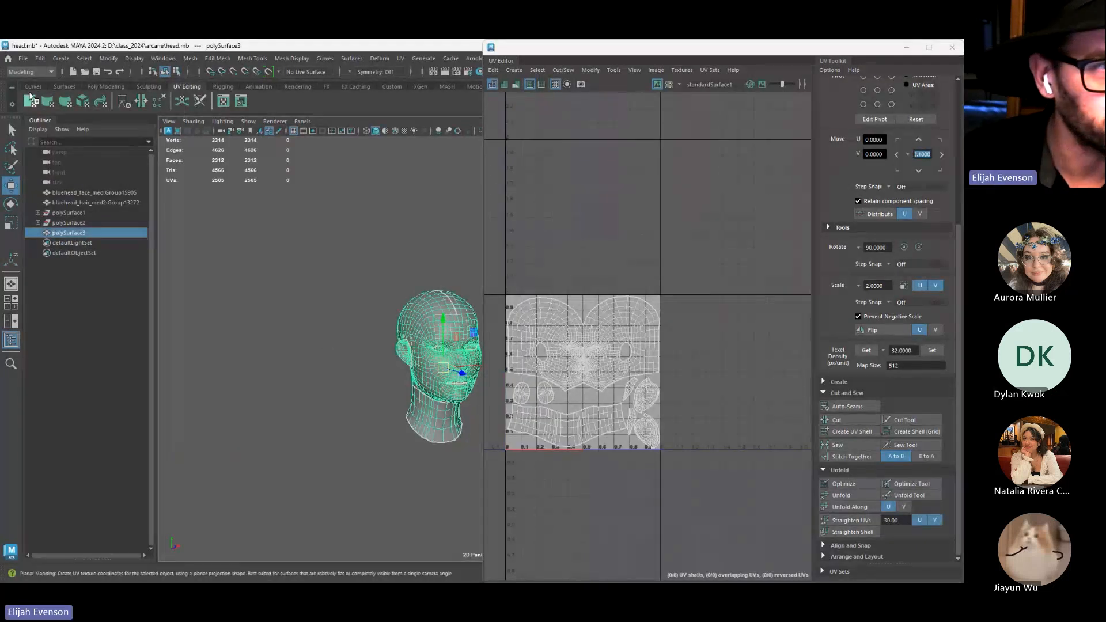
pyautogui.click(23, 59)
pyautogui.click(52, 192)
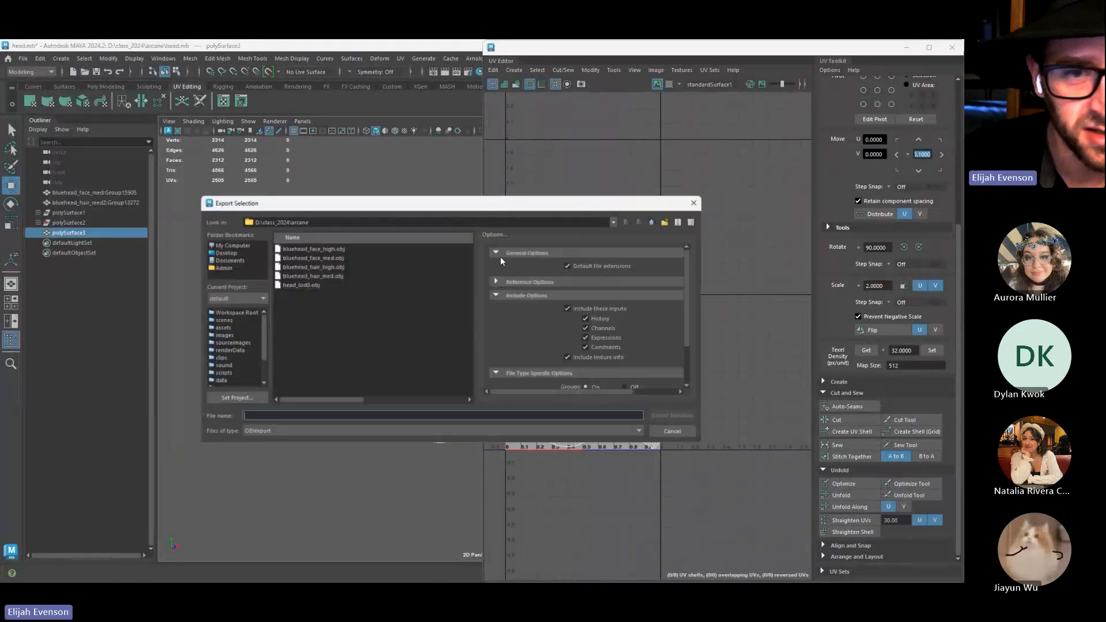
pyautogui.doubleClick(317, 287)
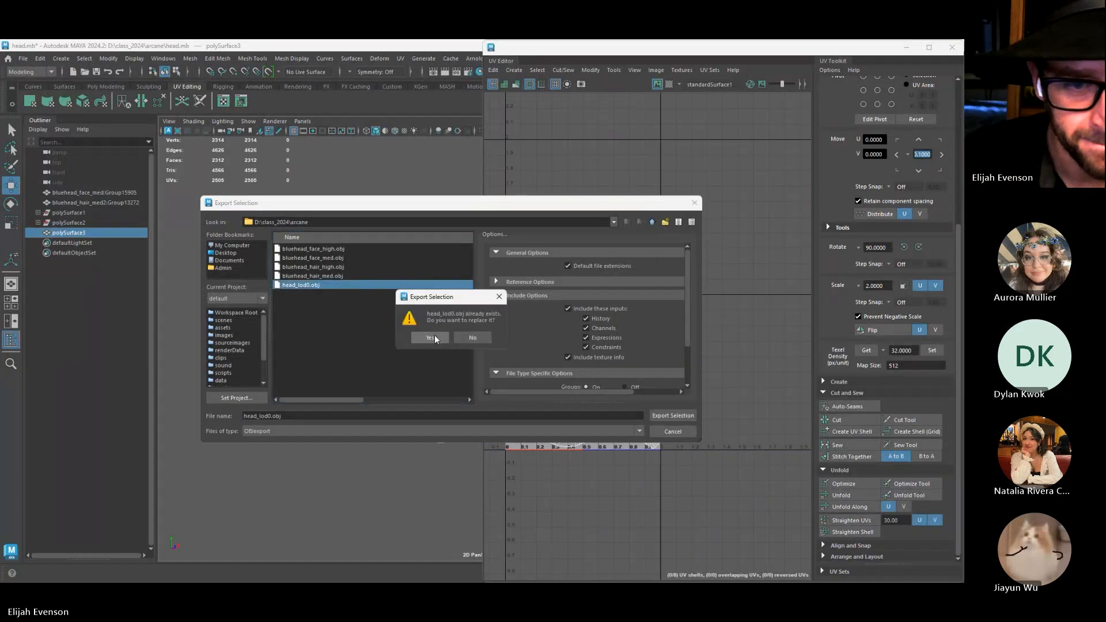
pyautogui.click(433, 336)
# Switch to ZBrush and export the high-poly head as OBJ again, overwriting bluehead_face_high.obj
pyautogui.hotkey('alt', 'Tab')
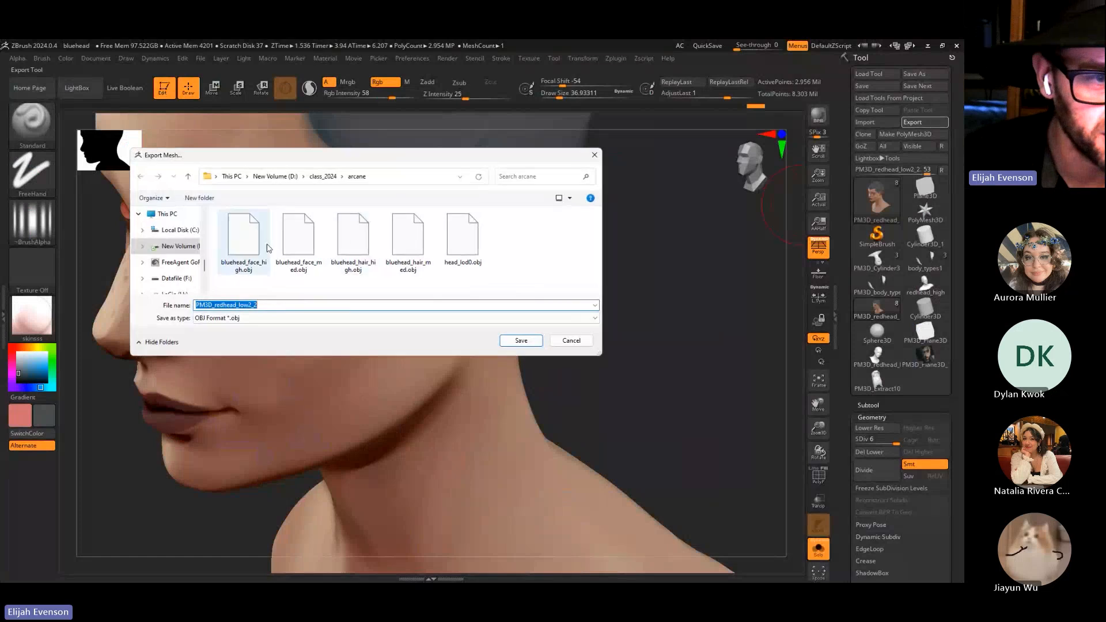
pyautogui.doubleClick(252, 244)
pyautogui.click(506, 315)
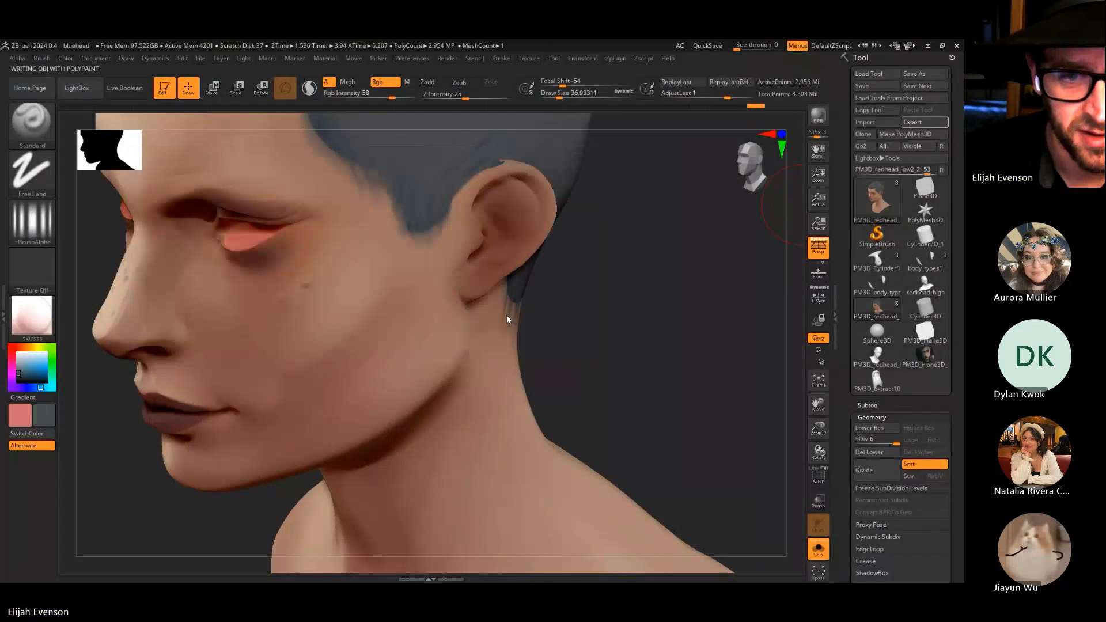
# Switch to Substance 3D Painter and create a new project from head_lod0.obj at 2048 resolution, discarding the open project's changes
pyautogui.hotkey('alt', 'Tab')
pyautogui.hotkey('alt', 'Tab')
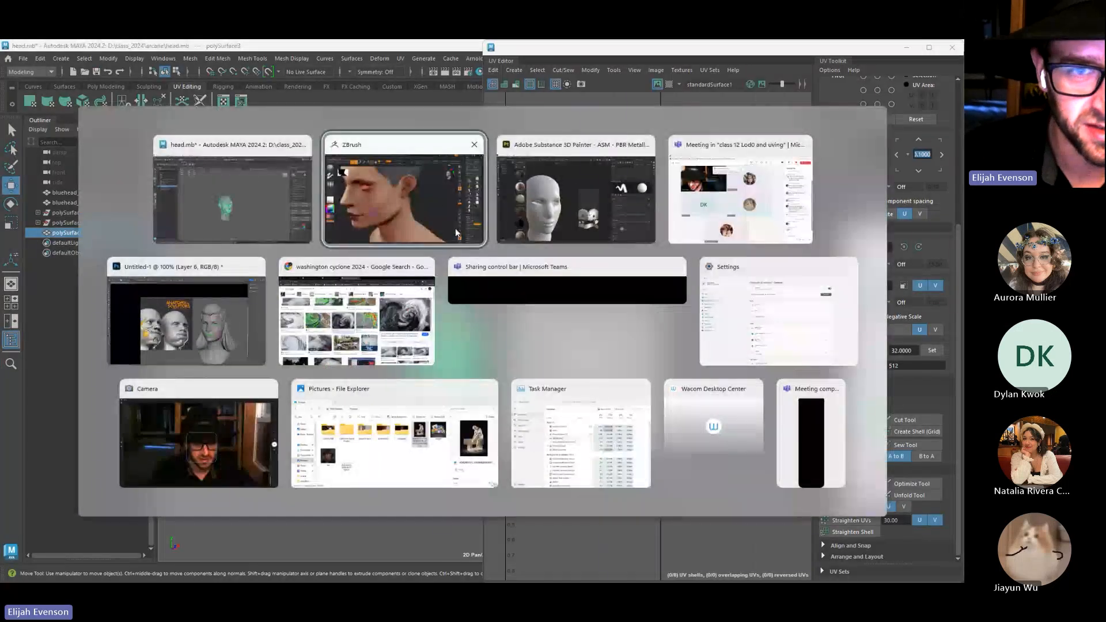
pyautogui.click(595, 223)
pyautogui.click(10, 58)
pyautogui.click(18, 70)
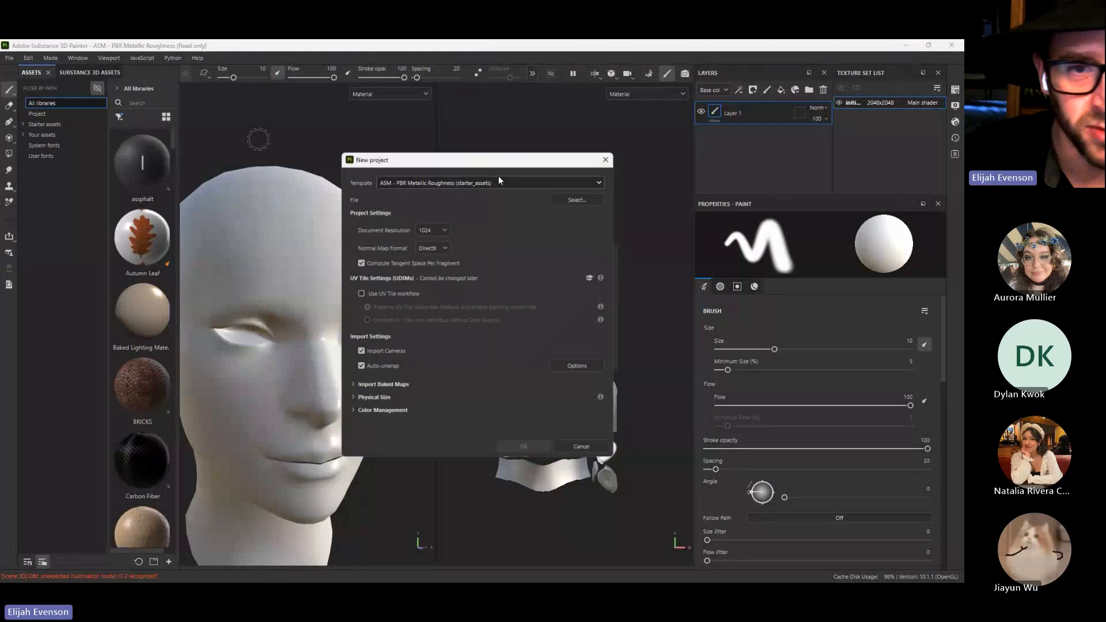
pyautogui.click(436, 229)
pyautogui.click(430, 267)
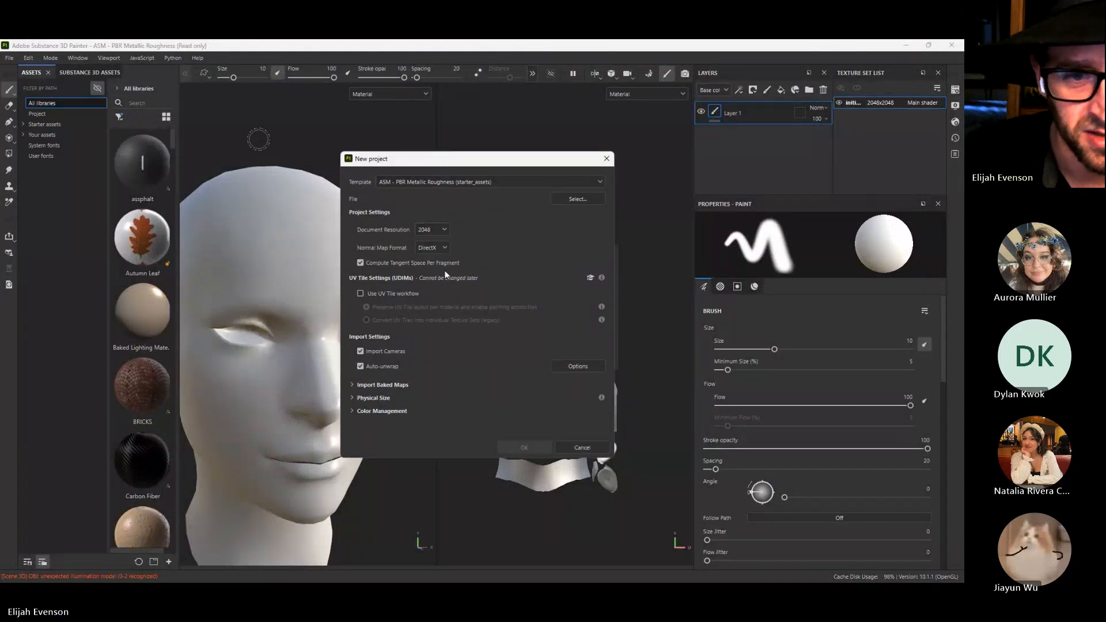
pyautogui.click(577, 199)
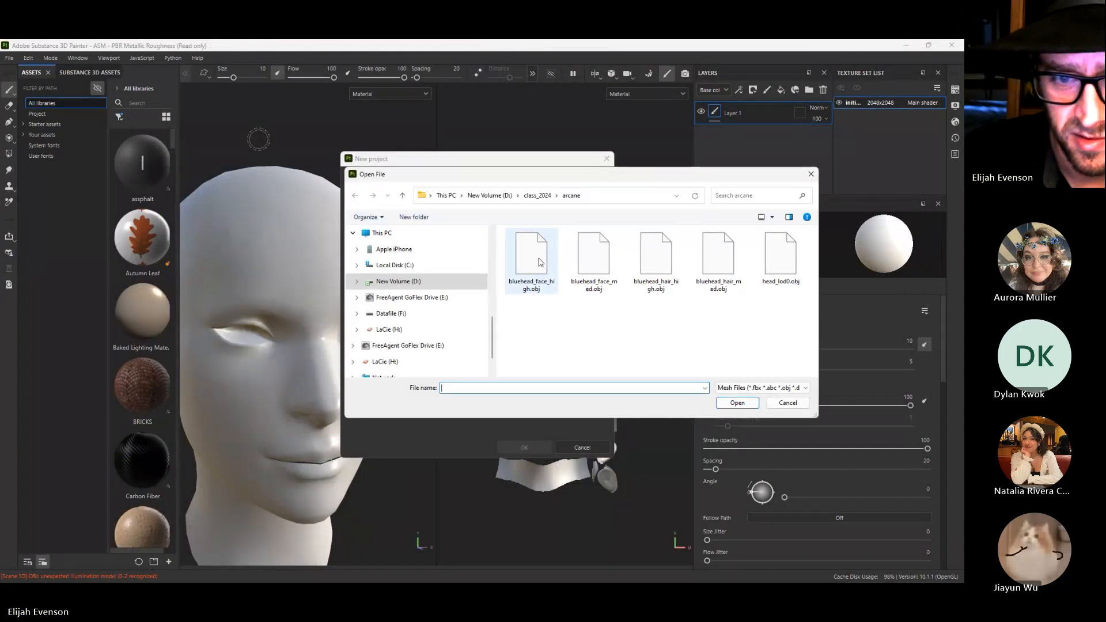
pyautogui.doubleClick(780, 258)
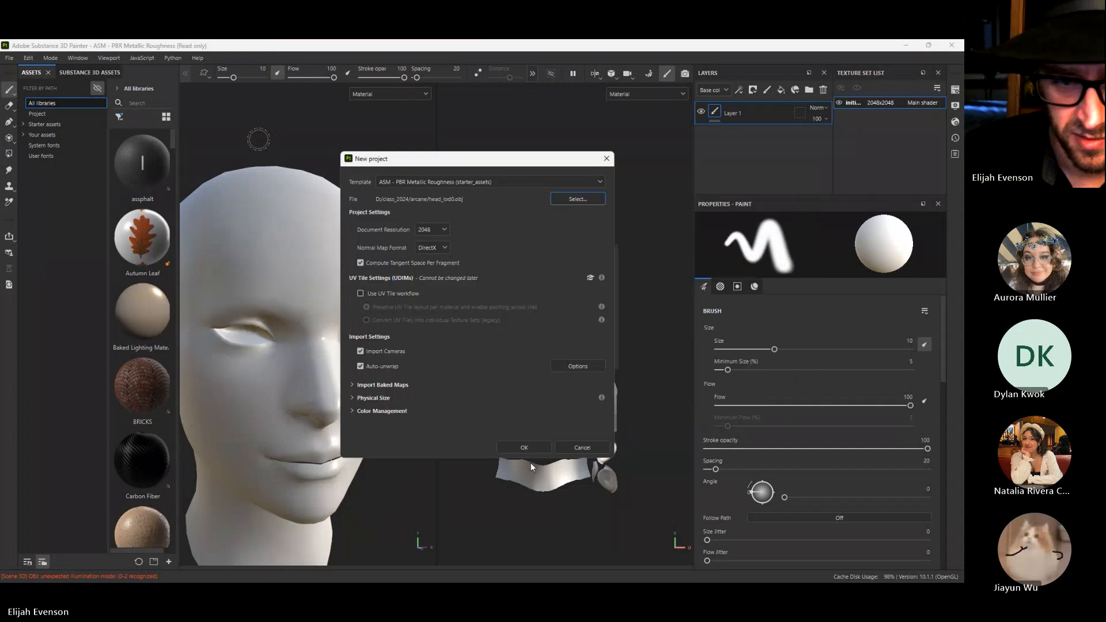
pyautogui.click(538, 448)
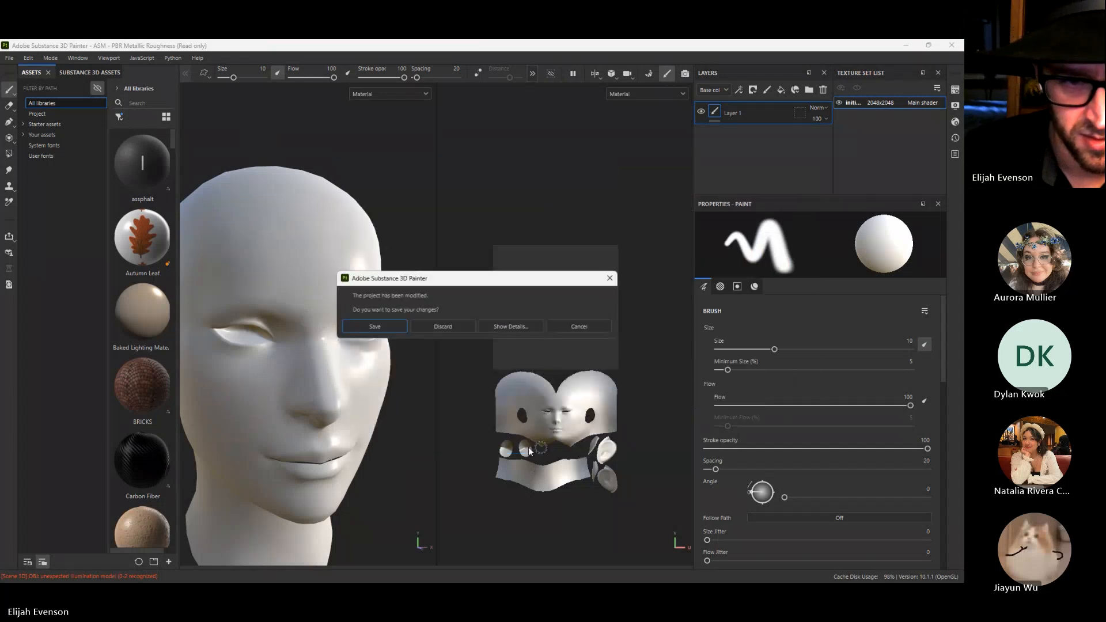
pyautogui.click(464, 324)
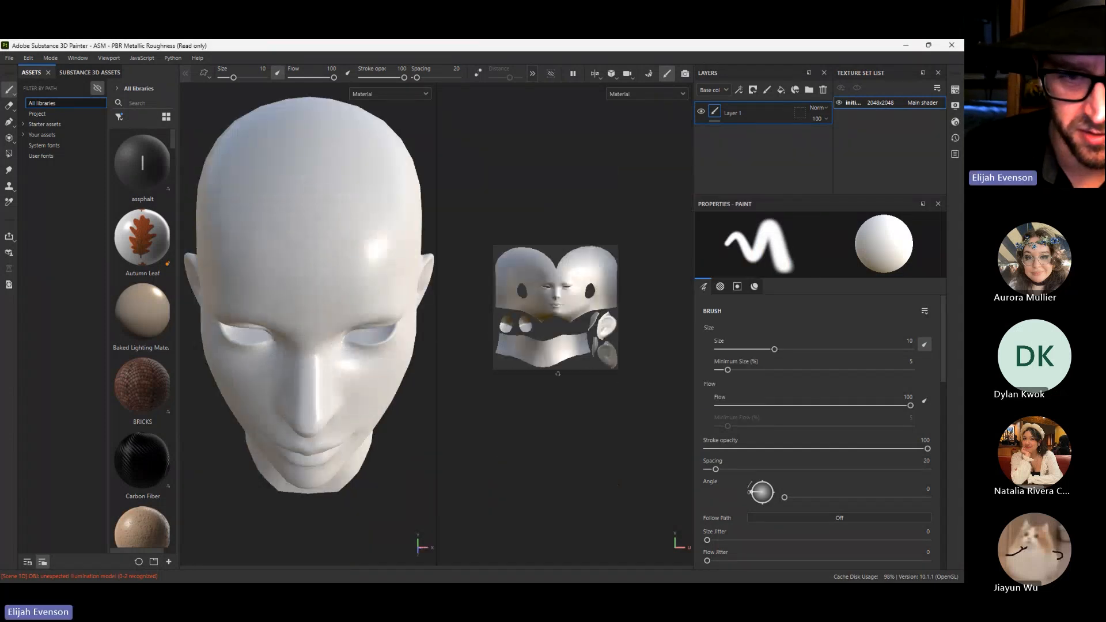
# Enter baking mode, load bluehead_face_high.obj as the high definition mesh and set the bake output size to 2048
pyautogui.click(55, 63)
pyautogui.click(69, 83)
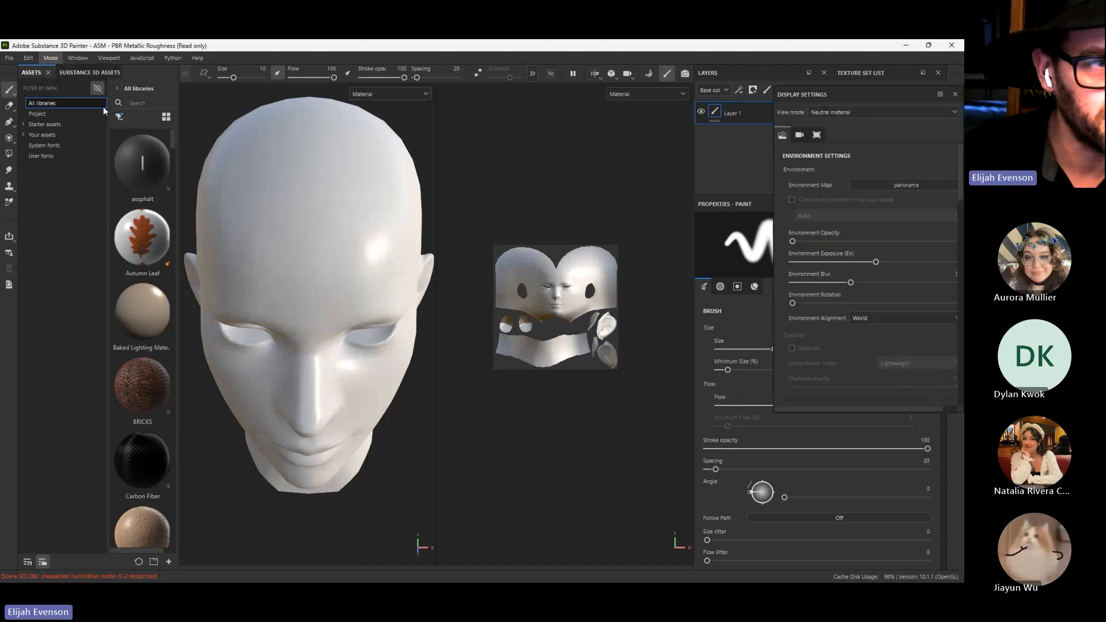
pyautogui.click(296, 195)
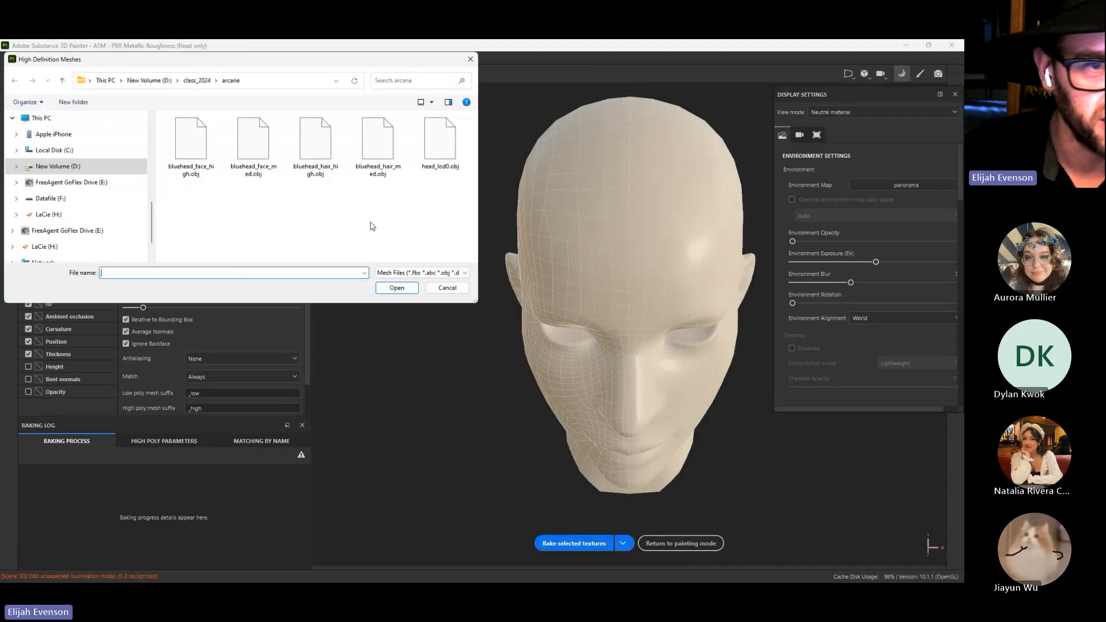
pyautogui.doubleClick(190, 143)
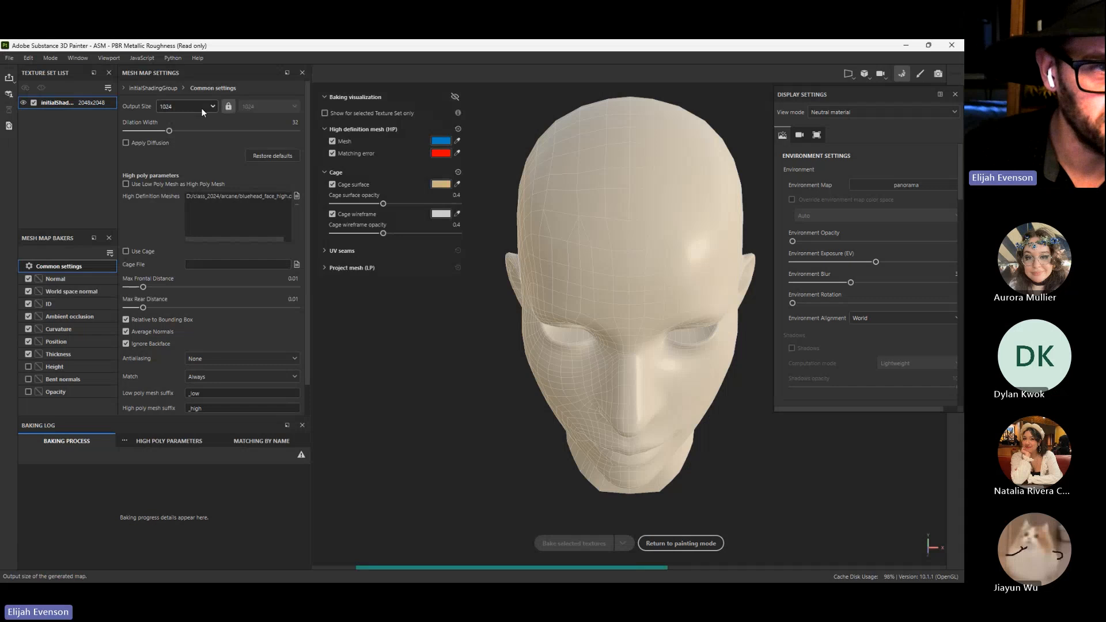
pyautogui.click(201, 106)
pyautogui.click(195, 178)
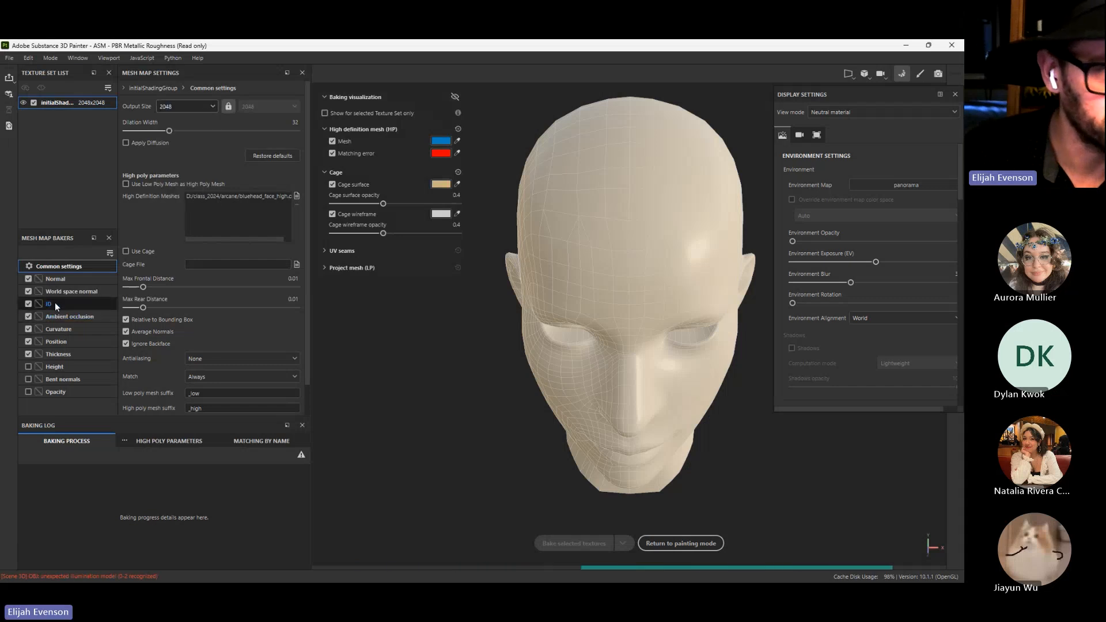
# Set the ID map baker's color source to Vertex Color
pyautogui.click(54, 304)
pyautogui.click(207, 106)
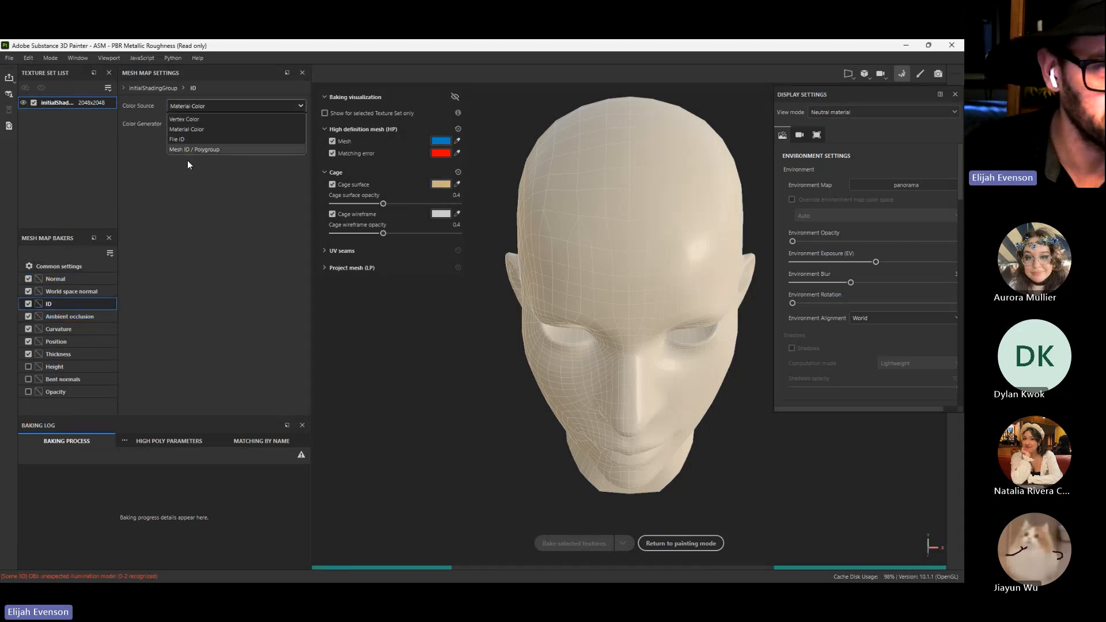
pyautogui.click(198, 116)
# Lower the common Max Frontal Distance to about 0.0074 and bake the selected mesh maps
pyautogui.click(57, 268)
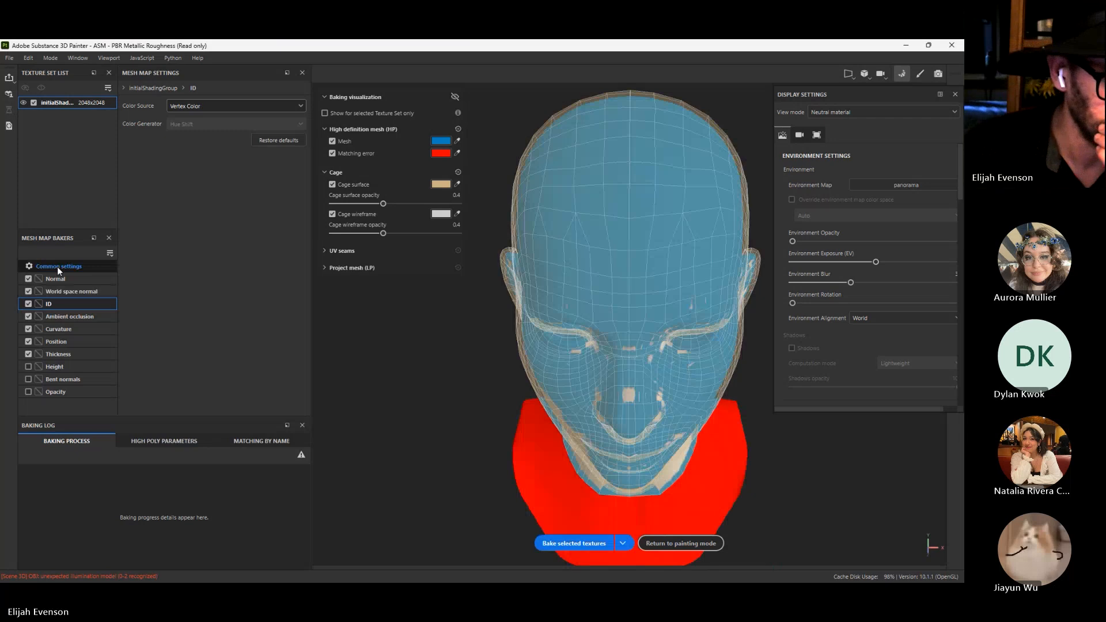
pyautogui.moveTo(143, 287); pyautogui.dragTo(141, 287)
pyautogui.click(599, 544)
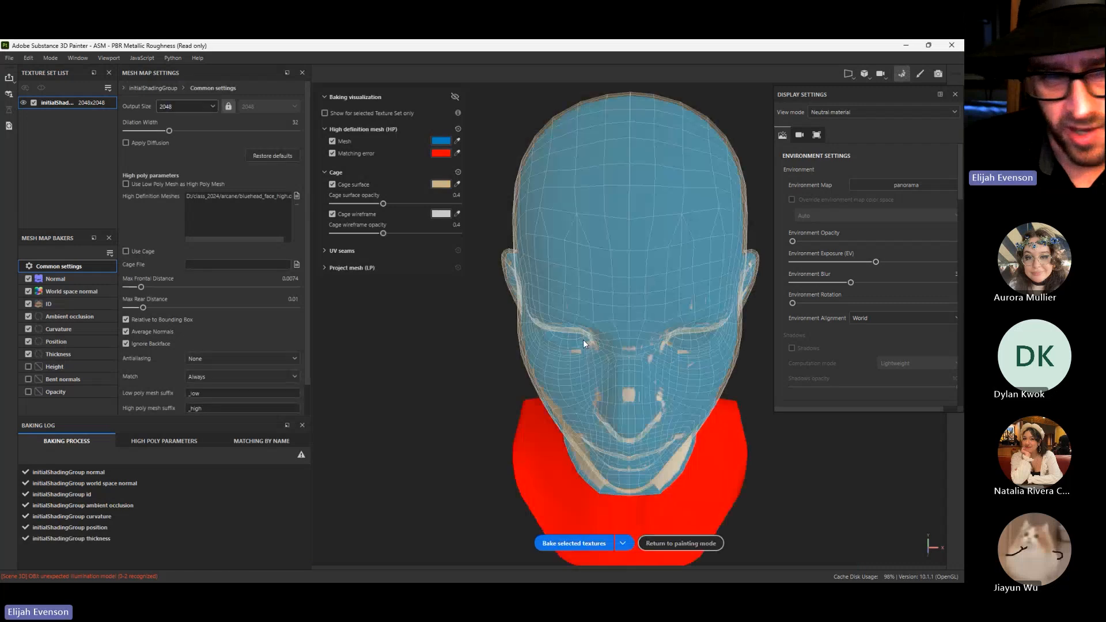
# Set the bake antialiasing to Supersampling 4x, rebake the selected mesh maps and return to painting mode
pyautogui.click(205, 358)
pyautogui.click(213, 383)
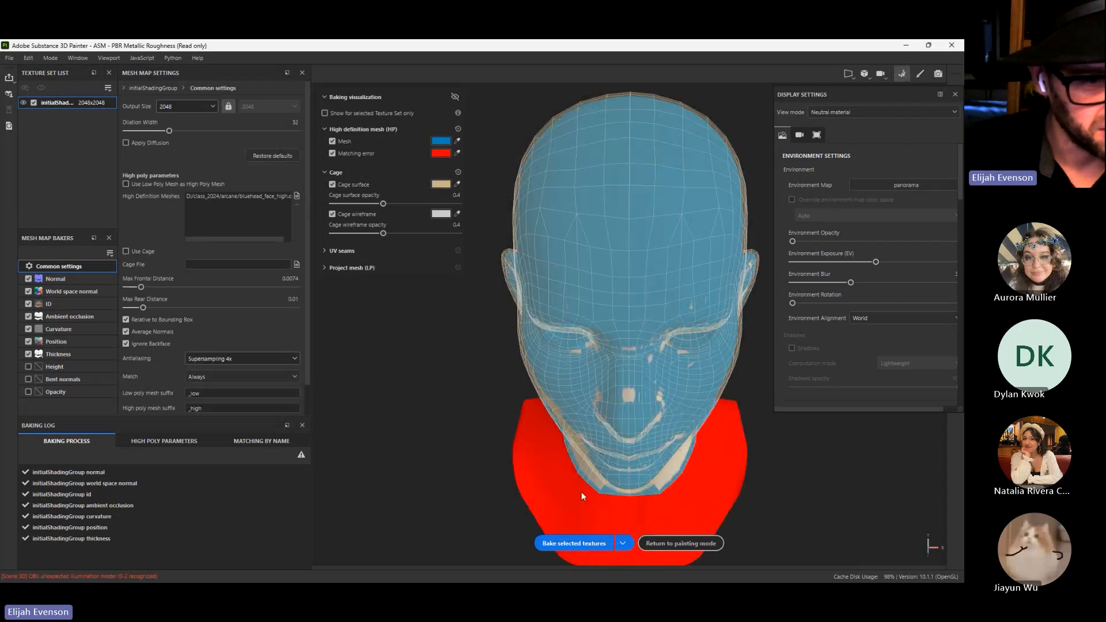
pyautogui.click(555, 547)
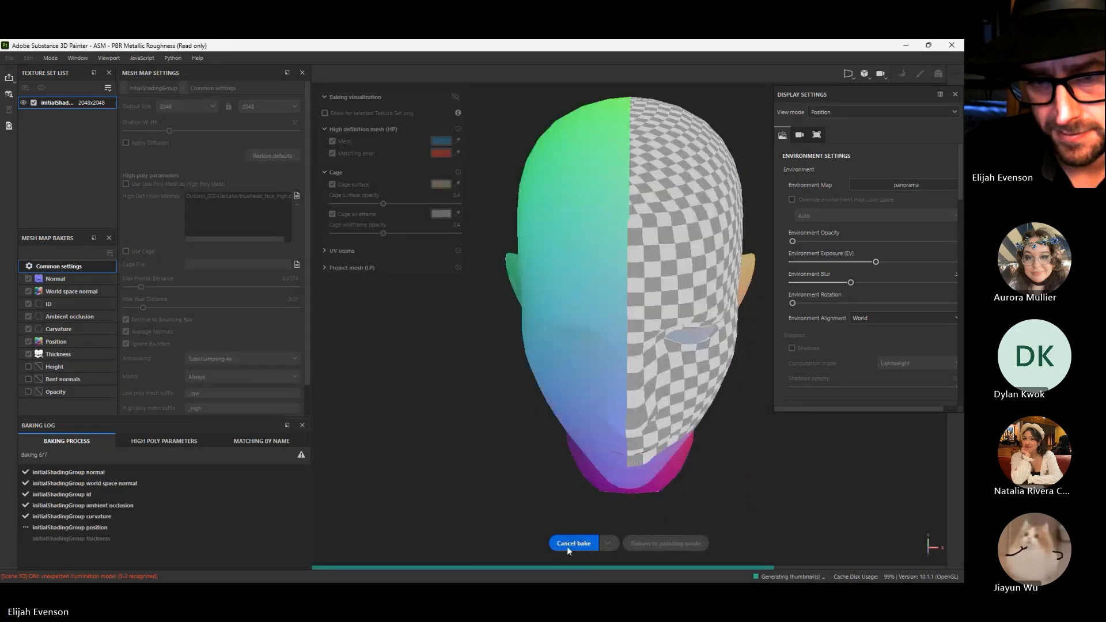
pyautogui.click(696, 547)
# Examine the baked head in the 3D view from the front and at a three-quarter angle
pyautogui.moveTo(311, 452)
pyautogui.keyDown('alt'); pyautogui.mouseDown()
pyautogui.moveTo(299, 404)
pyautogui.moveTo(356, 409)
pyautogui.mouseUp(); pyautogui.keyUp('alt')
pyautogui.keyDown('alt'); pyautogui.moveTo(365, 319); pyautogui.dragTo(360, 265, button='middle'); pyautogui.keyUp('alt')
pyautogui.keyDown('alt'); pyautogui.moveTo(411, 263); pyautogui.dragTo(119, 264, button='right'); pyautogui.keyUp('alt')
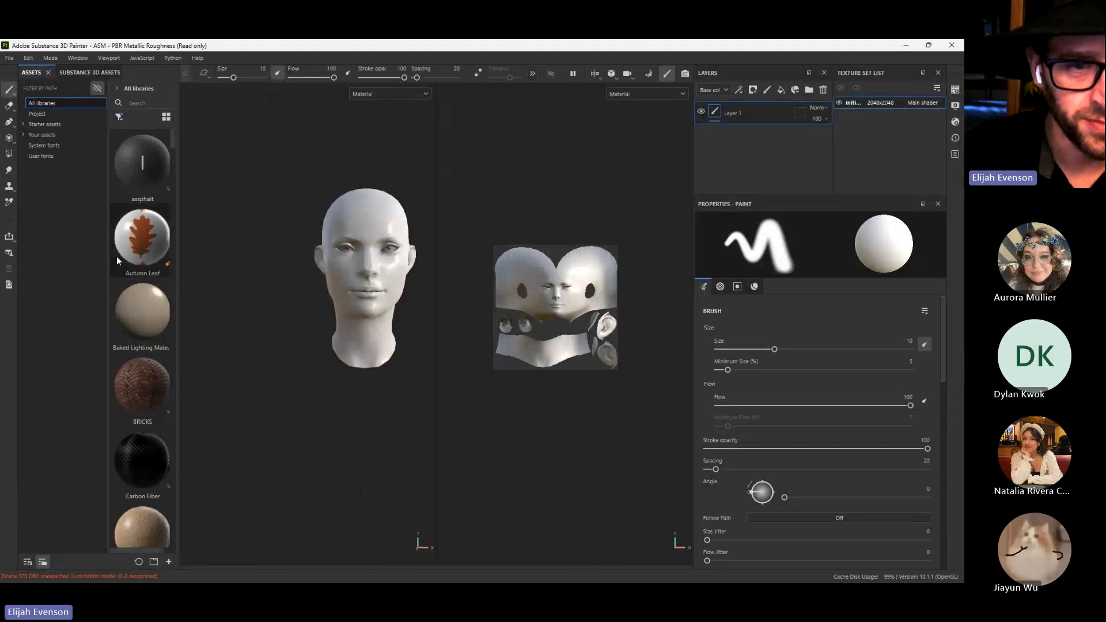
pyautogui.keyDown('alt'); pyautogui.moveTo(314, 304); pyautogui.dragTo(278, 352, button='middle'); pyautogui.keyUp('alt')
pyautogui.keyDown('alt'); pyautogui.moveTo(279, 353); pyautogui.dragTo(433, 410, button='right'); pyautogui.keyUp('alt')
pyautogui.keyDown('alt'); pyautogui.moveTo(382, 254); pyautogui.dragTo(342, 262); pyautogui.keyUp('alt')
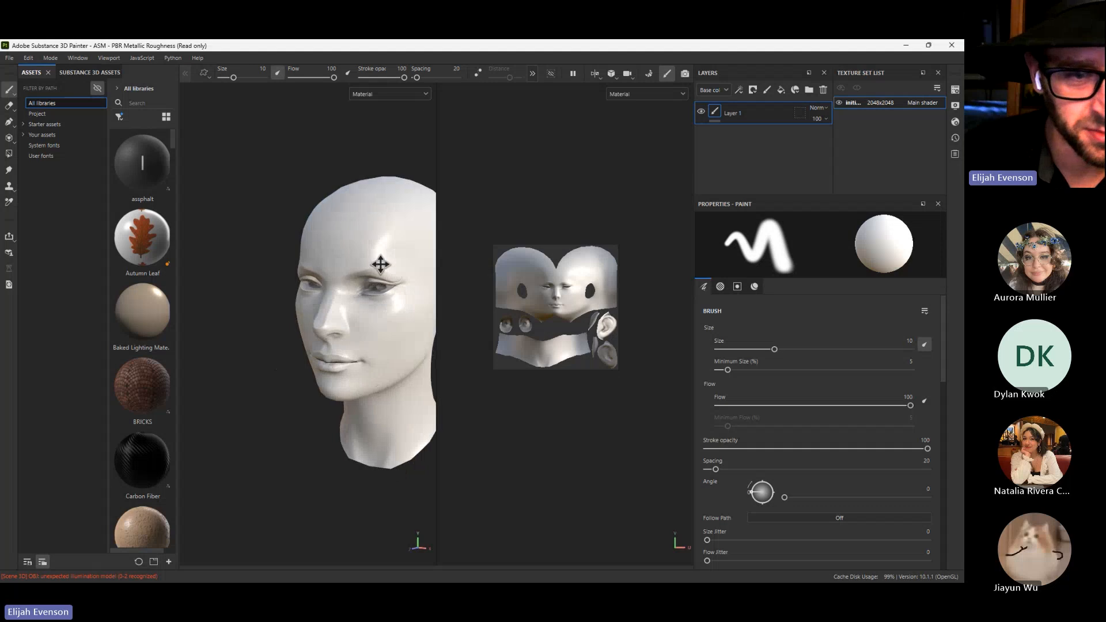
pyautogui.keyDown('alt'); pyautogui.moveTo(380, 264); pyautogui.dragTo(357, 276, button='middle'); pyautogui.keyUp('alt')
pyautogui.keyDown('alt'); pyautogui.moveTo(368, 305); pyautogui.dragTo(372, 305); pyautogui.keyUp('alt')
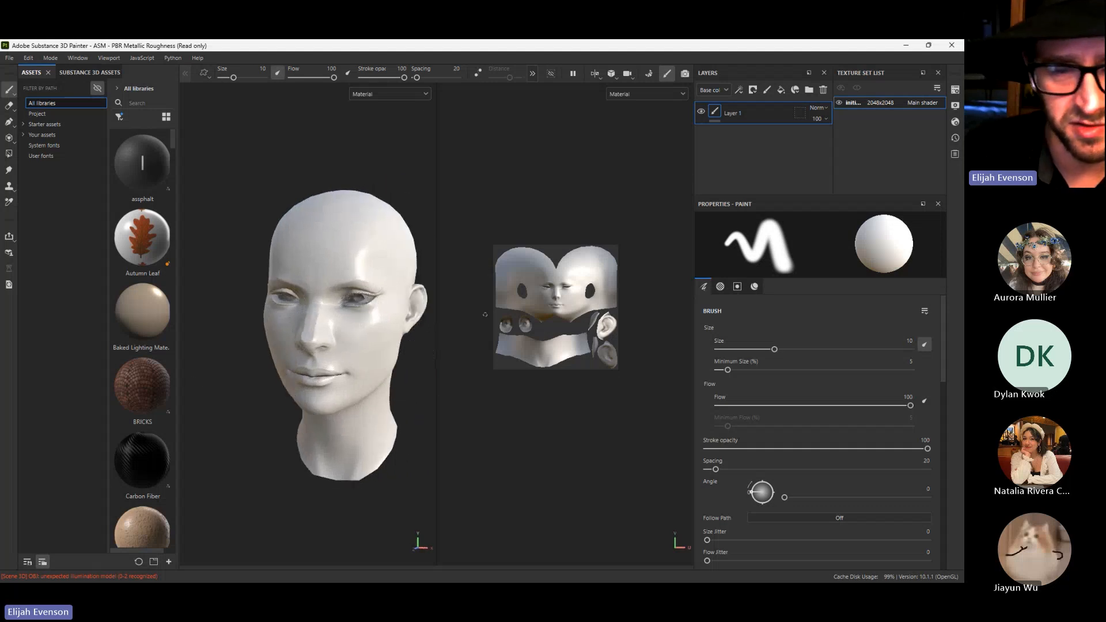
pyautogui.keyDown('alt'); pyautogui.moveTo(485, 315); pyautogui.dragTo(484, 328, button='middle'); pyautogui.keyUp('alt')
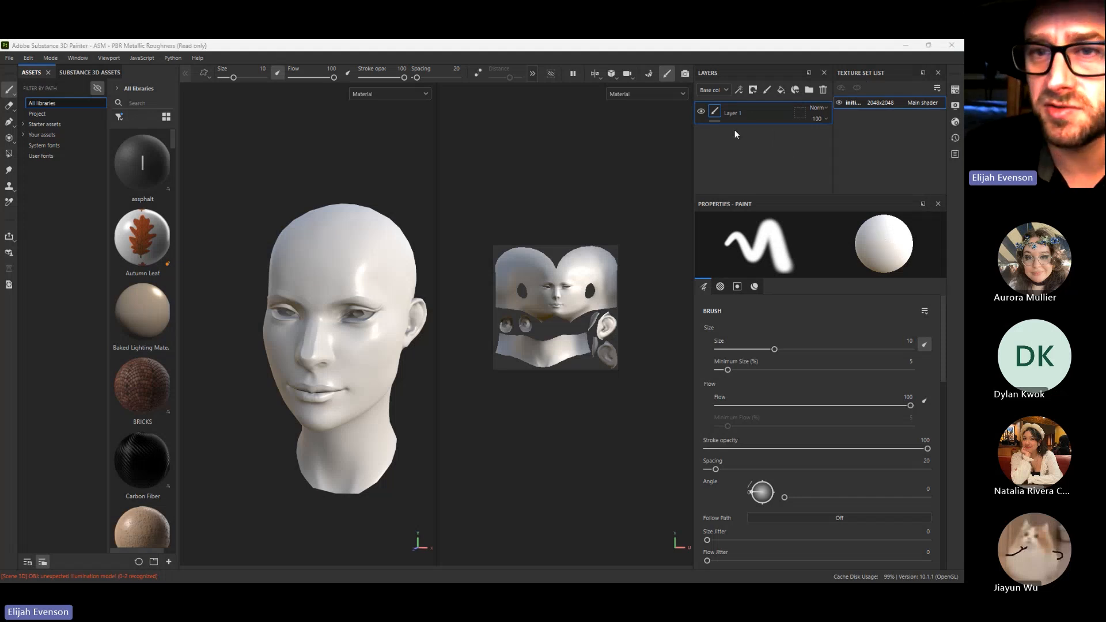
# Add a fill layer and assign the project's baked Color Map from Mesh as its base color
pyautogui.click(746, 160)
pyautogui.click(778, 94)
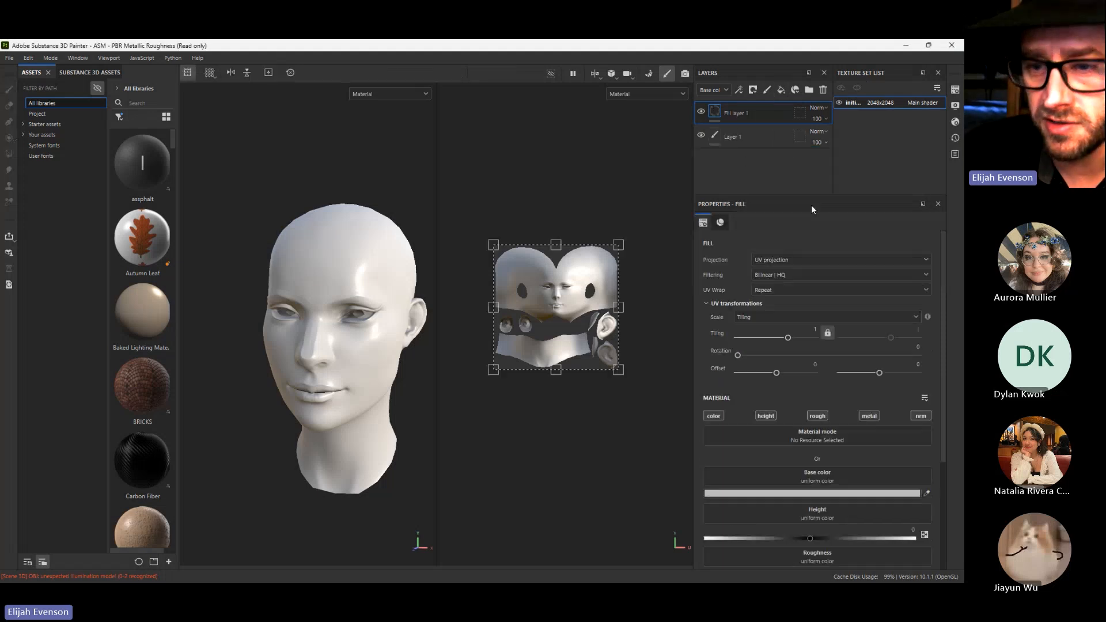
pyautogui.click(813, 476)
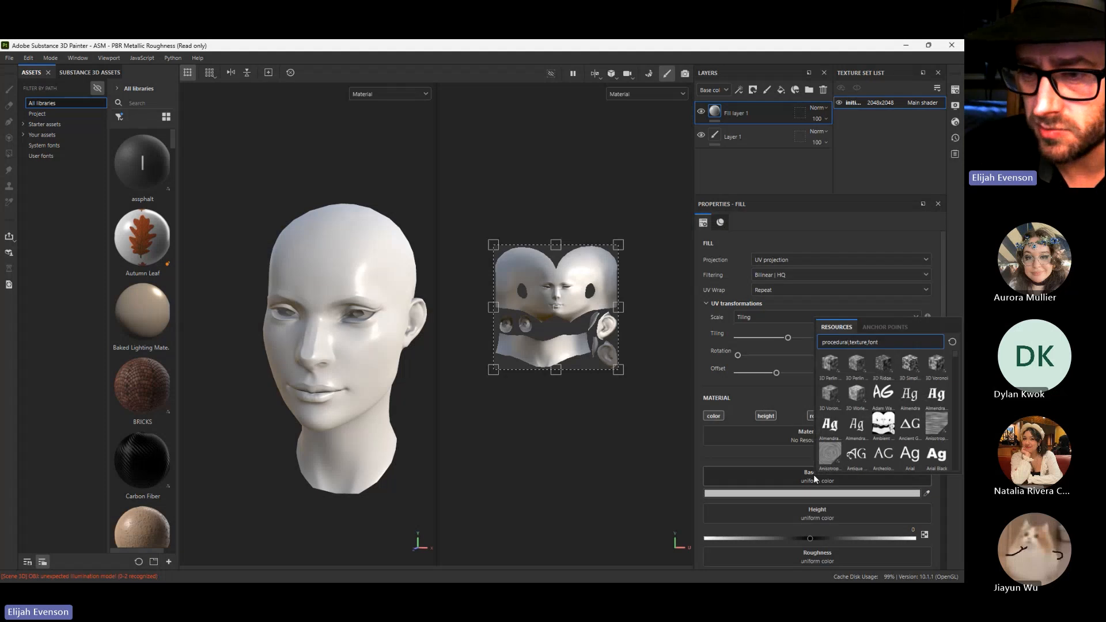
pyautogui.click(116, 87)
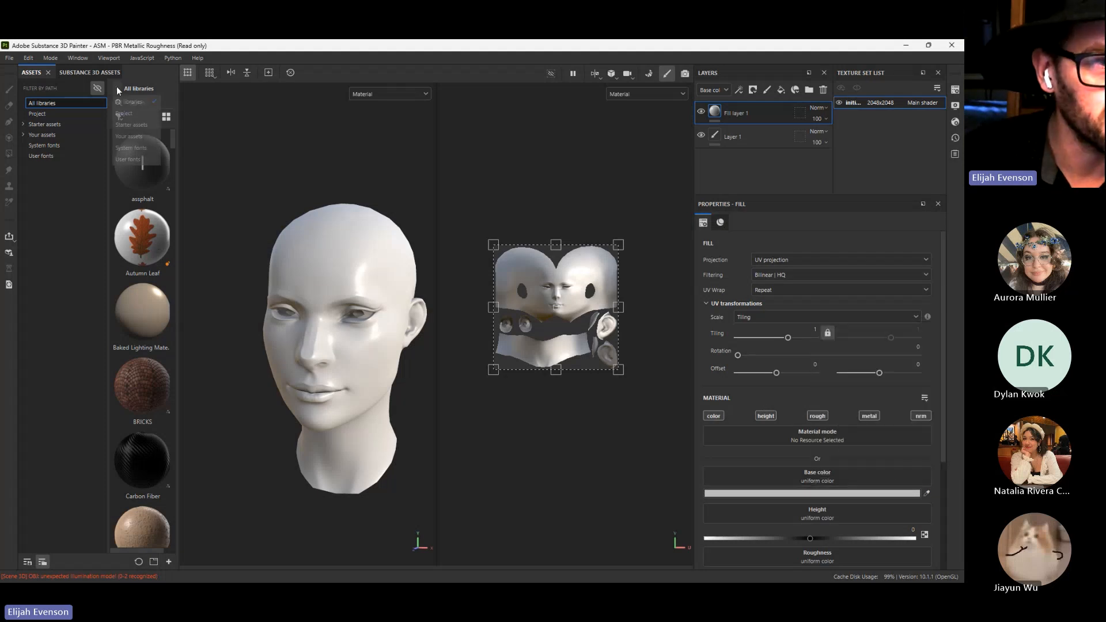
pyautogui.click(127, 113)
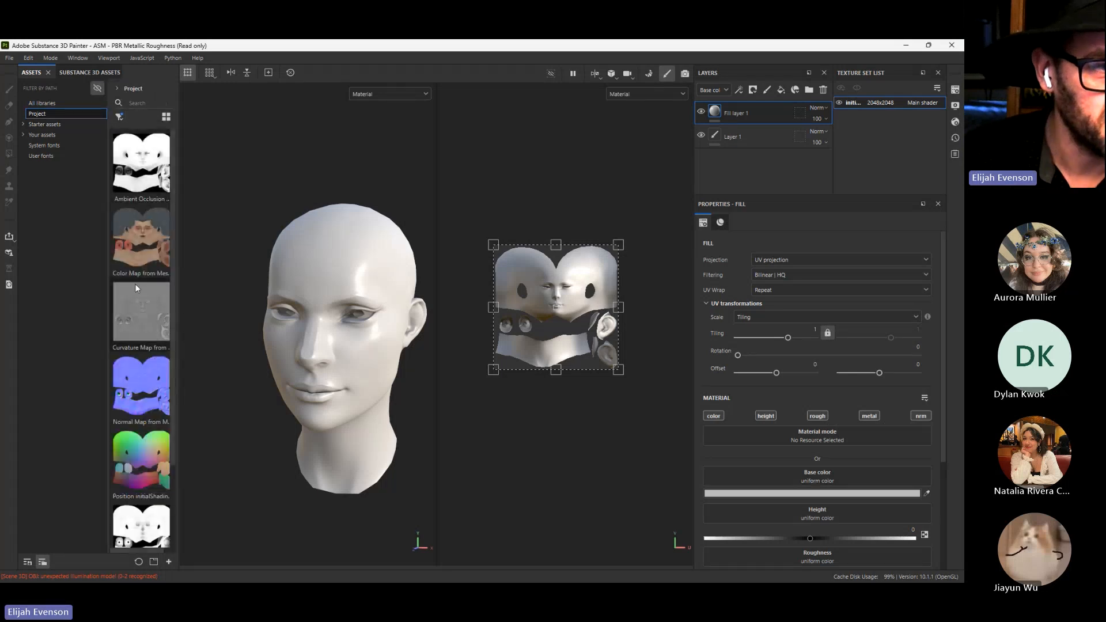
pyautogui.moveTo(138, 254); pyautogui.dragTo(757, 467)
# Widen the 3D view and raise the fill layer's roughness to about 0.39
pyautogui.keyDown('alt'); pyautogui.moveTo(354, 380); pyautogui.dragTo(408, 383); pyautogui.keyUp('alt')
pyautogui.keyDown('alt'); pyautogui.moveTo(408, 383); pyautogui.dragTo(445, 398, button='right'); pyautogui.keyUp('alt')
pyautogui.moveTo(437, 397); pyautogui.dragTo(392, 401)
pyautogui.scroll(-3, 815, 476)
pyautogui.scroll(1, 801, 399)
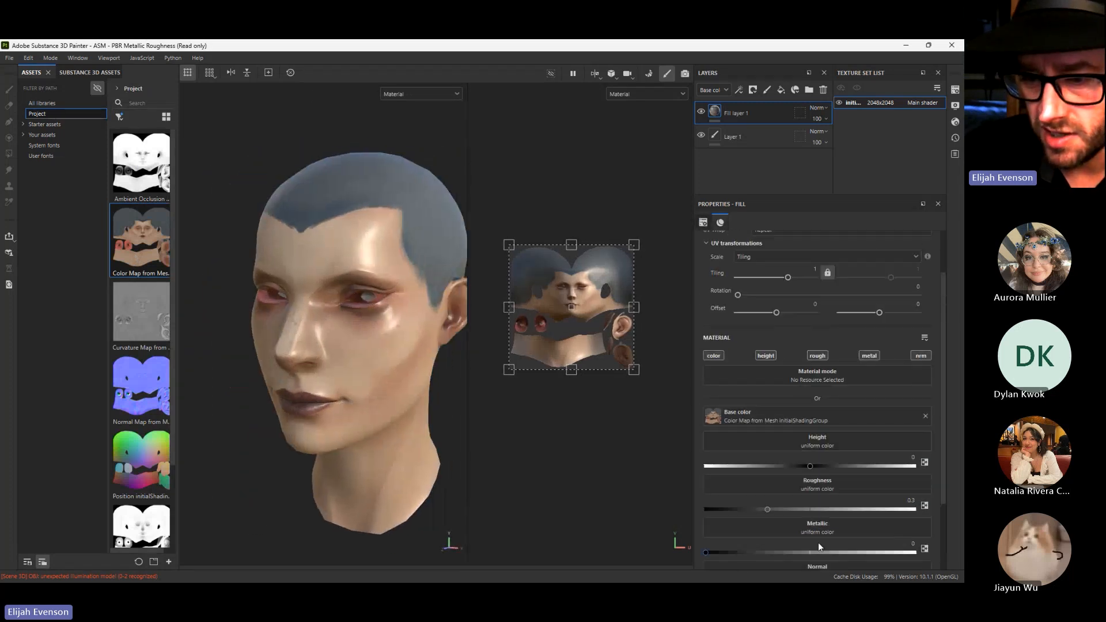
pyautogui.moveTo(771, 509); pyautogui.dragTo(792, 507)
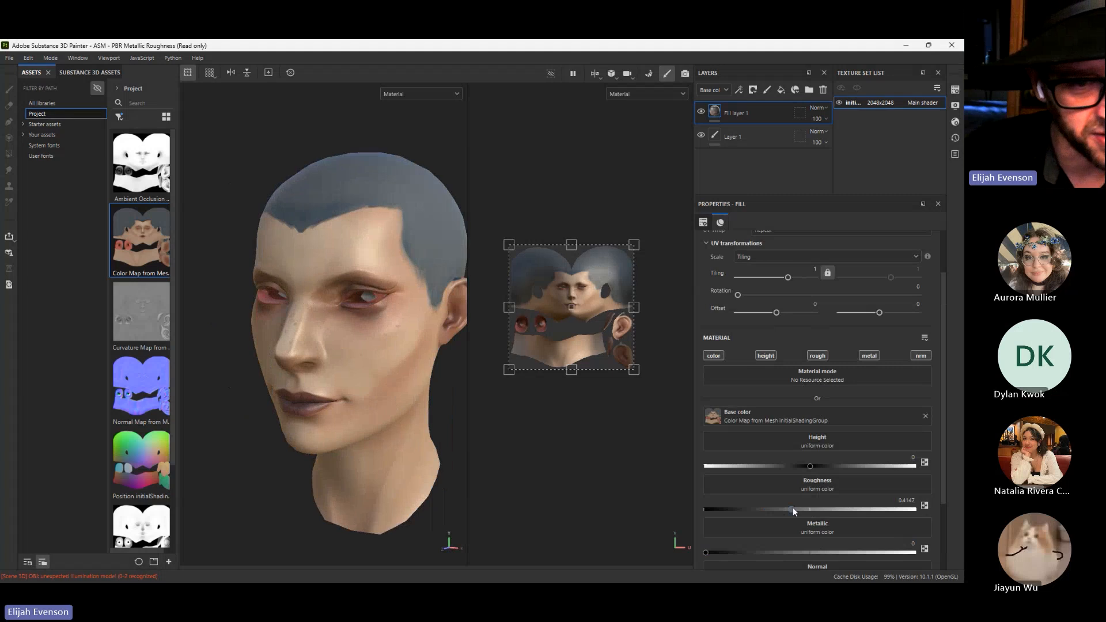
pyautogui.keyDown('alt'); pyautogui.moveTo(236, 361); pyautogui.dragTo(370, 393); pyautogui.keyUp('alt')
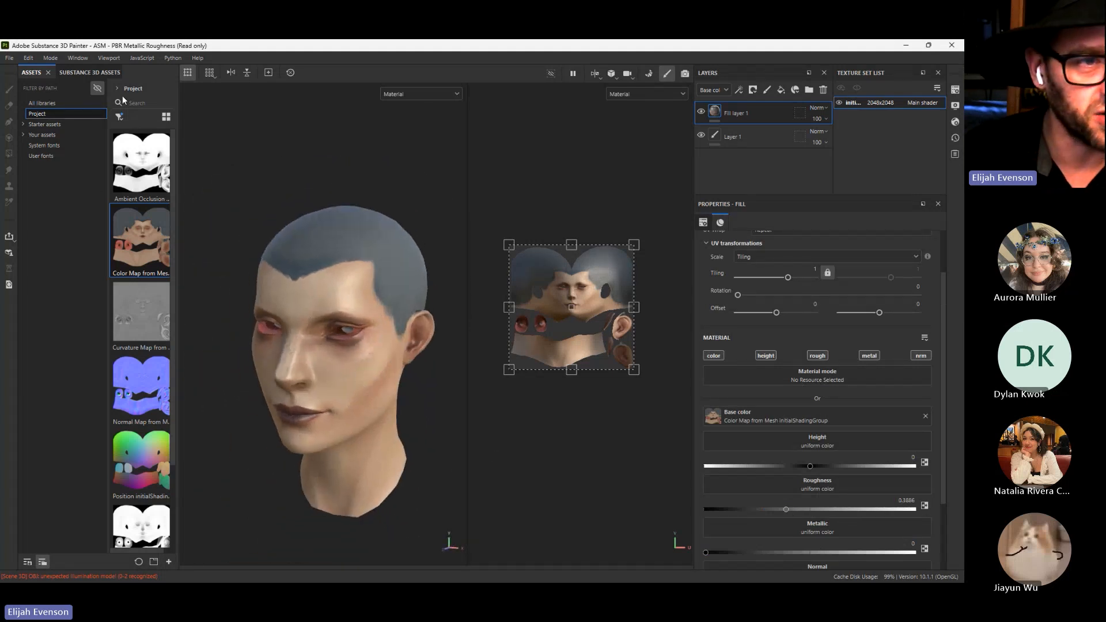
# Filter the project assets, and inspect the baked vertex colors up close on the 3D face and in its UV layout
pyautogui.click(119, 117)
pyautogui.click(148, 131)
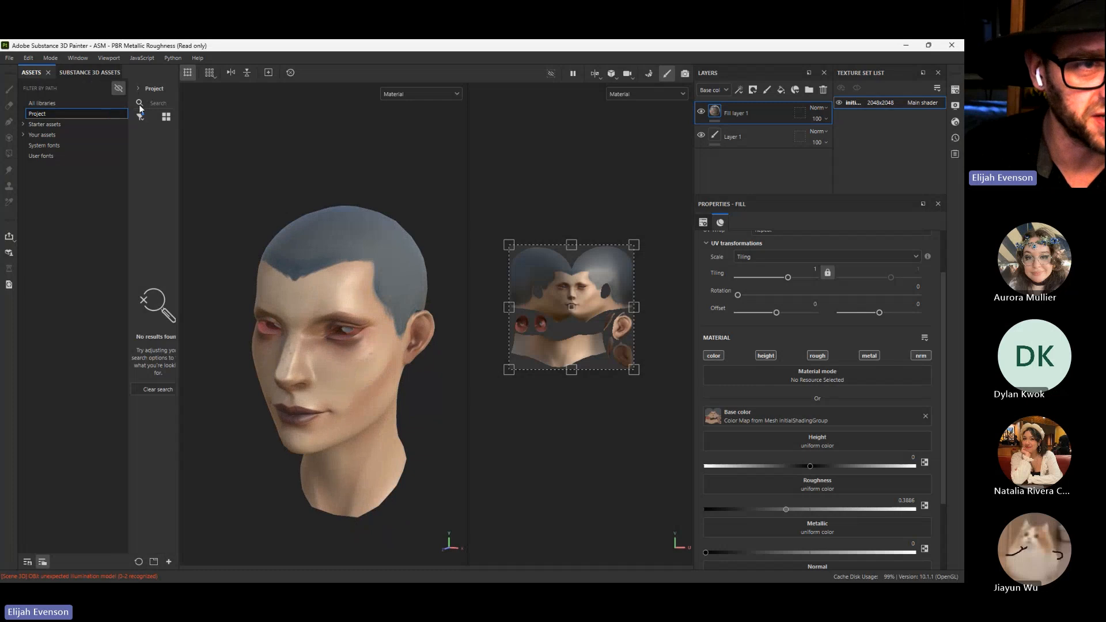
pyautogui.keyDown('alt'); pyautogui.moveTo(322, 316); pyautogui.dragTo(373, 306); pyautogui.keyUp('alt')
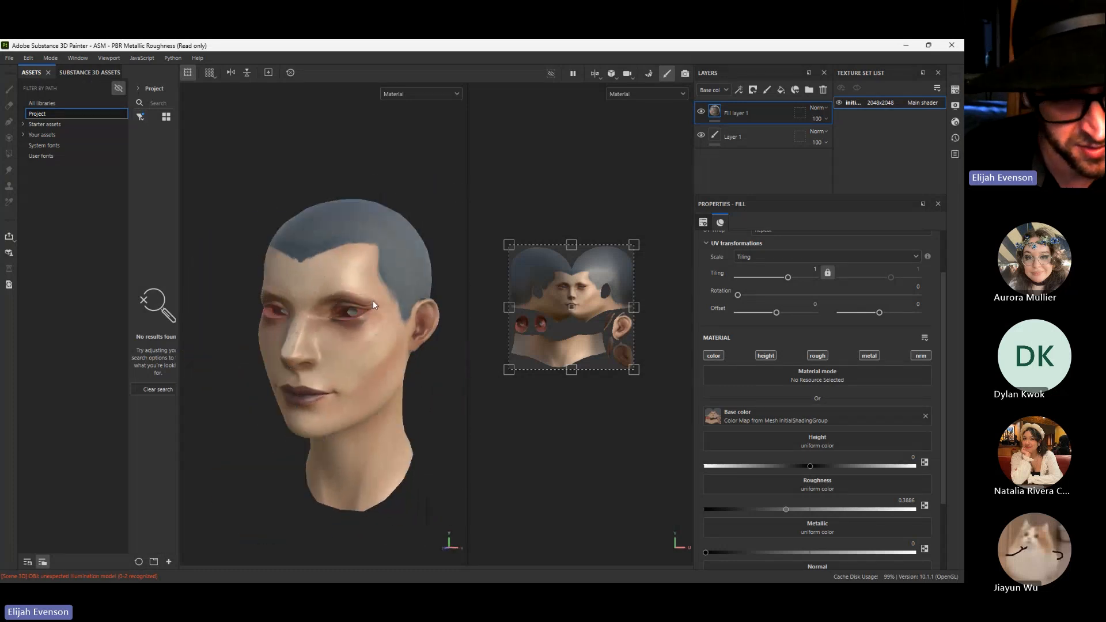
pyautogui.moveTo(298, 453)
pyautogui.keyDown('alt'); pyautogui.mouseDown()
pyautogui.moveTo(261, 459)
pyautogui.moveTo(311, 461)
pyautogui.mouseUp(); pyautogui.keyUp('alt')
pyautogui.keyDown('alt'); pyautogui.moveTo(311, 461); pyautogui.dragTo(576, 518, button='right'); pyautogui.keyUp('alt')
pyautogui.keyDown('alt'); pyautogui.moveTo(345, 490); pyautogui.dragTo(374, 547, button='middle'); pyautogui.keyUp('alt')
pyautogui.keyDown('alt'); pyautogui.moveTo(323, 403); pyautogui.dragTo(288, 311, button='right'); pyautogui.keyUp('alt')
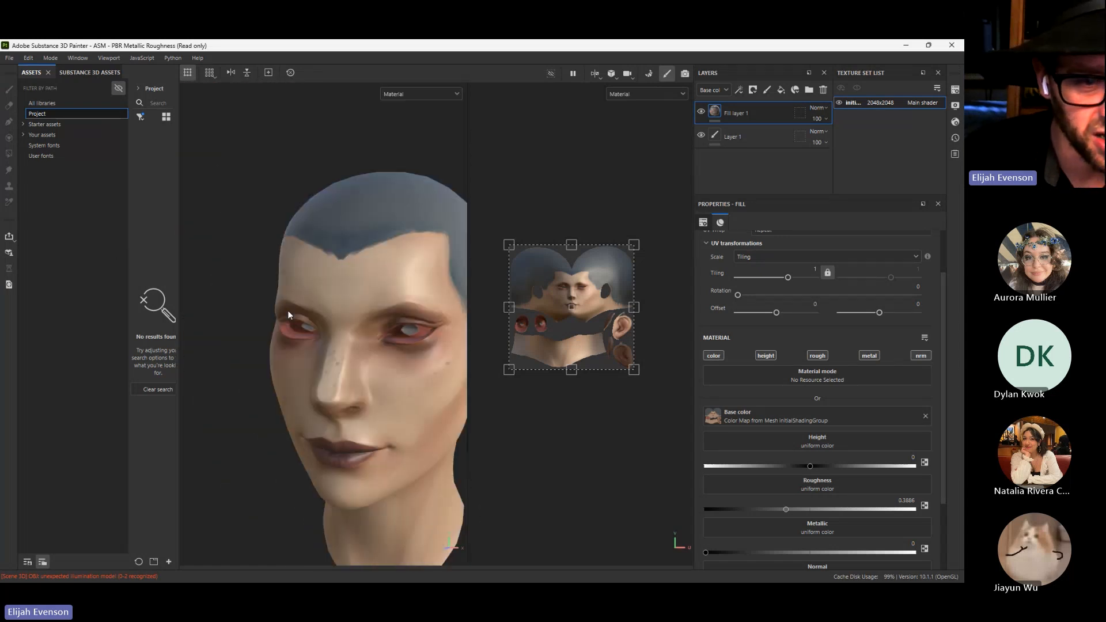
pyautogui.keyDown('alt'); pyautogui.moveTo(288, 310); pyautogui.dragTo(248, 327); pyautogui.keyUp('alt')
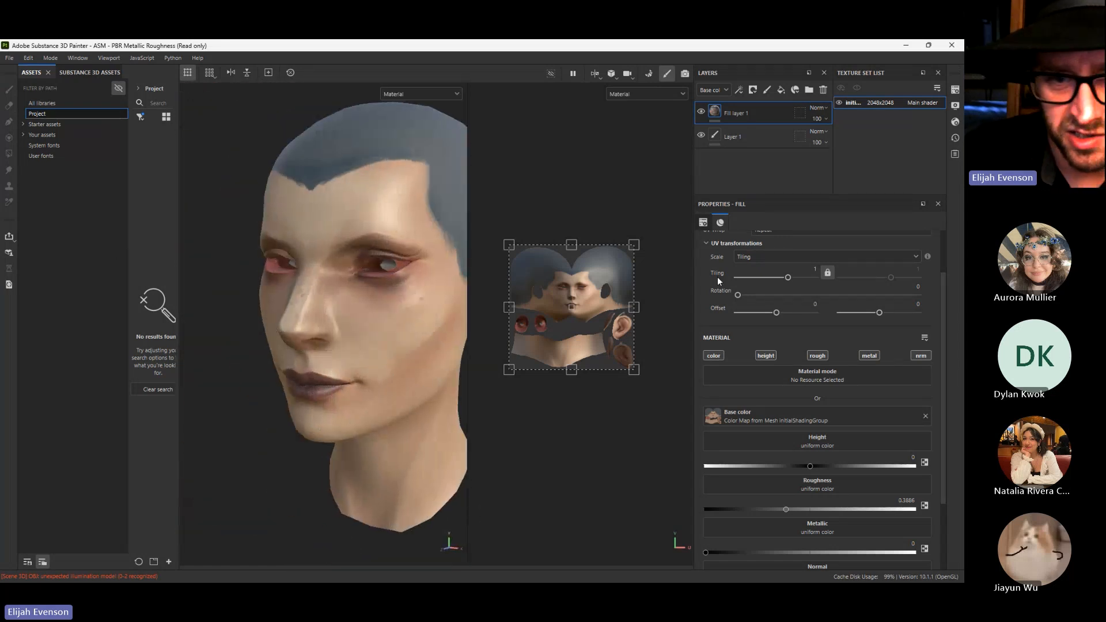
pyautogui.keyDown('alt'); pyautogui.moveTo(538, 315); pyautogui.dragTo(673, 246, button='right'); pyautogui.keyUp('alt')
pyautogui.keyDown('alt'); pyautogui.moveTo(679, 244); pyautogui.dragTo(578, 344, button='middle'); pyautogui.keyUp('alt')
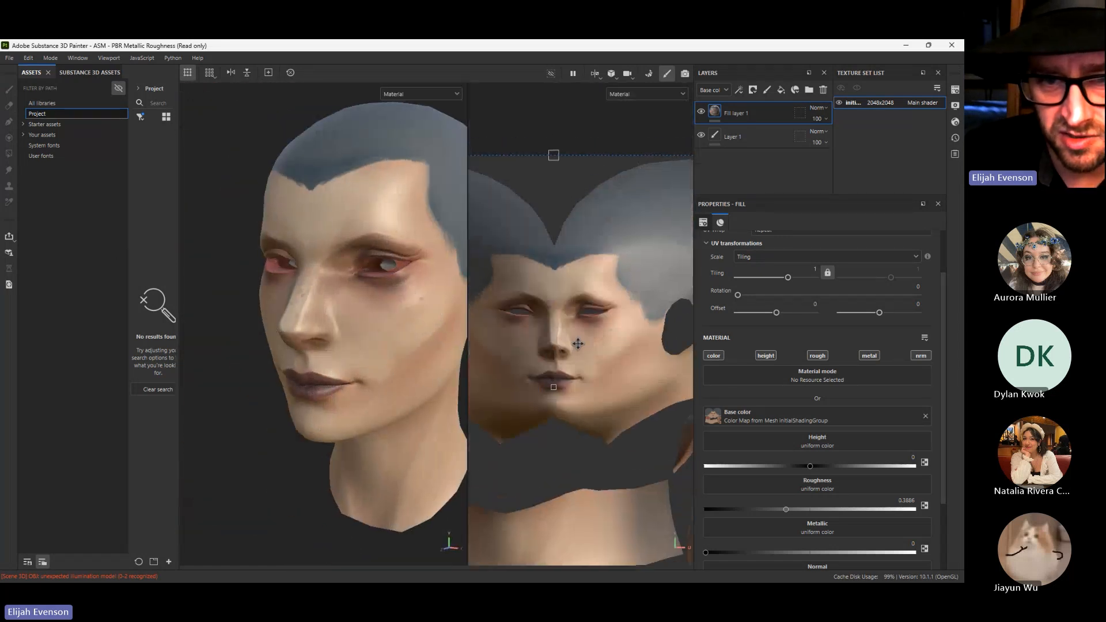